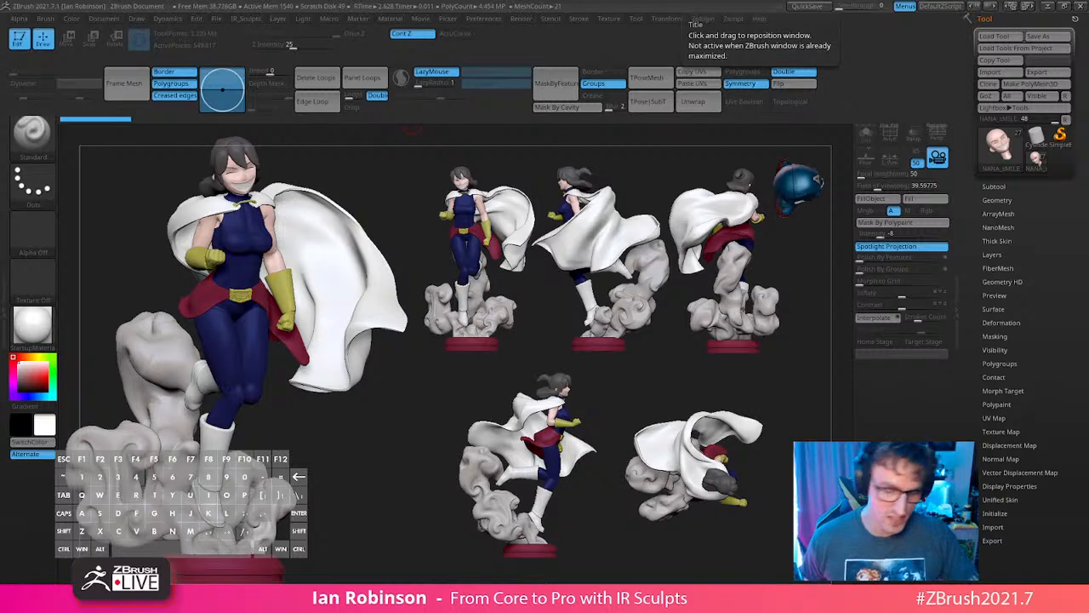
# Clear the duplicate turnaround views from the canvas and examine the single caped figure from the side and front.
pyautogui.moveTo(760, 384); pyautogui.dragTo(476, 228)
pyautogui.hotkey('ctrl', 'n')
pyautogui.moveTo(676, 254)
pyautogui.keyDown('alt'); pyautogui.mouseDown()
pyautogui.moveTo(696, 261)
pyautogui.moveTo(717, 326)
pyautogui.moveTo(673, 324)
pyautogui.moveTo(663, 301)
pyautogui.moveTo(692, 306)
pyautogui.moveTo(686, 300)
pyautogui.mouseUp(); pyautogui.keyUp('alt')
pyautogui.moveTo(685, 299)
pyautogui.keyDown('alt'); pyautogui.mouseDown()
pyautogui.moveTo(686, 255)
pyautogui.moveTo(690, 312)
pyautogui.moveTo(686, 297)
pyautogui.moveTo(639, 304)
pyautogui.moveTo(692, 272)
pyautogui.moveTo(711, 323)
pyautogui.moveTo(678, 323)
pyautogui.moveTo(771, 324)
pyautogui.moveTo(696, 335)
pyautogui.mouseUp(); pyautogui.keyUp('alt')
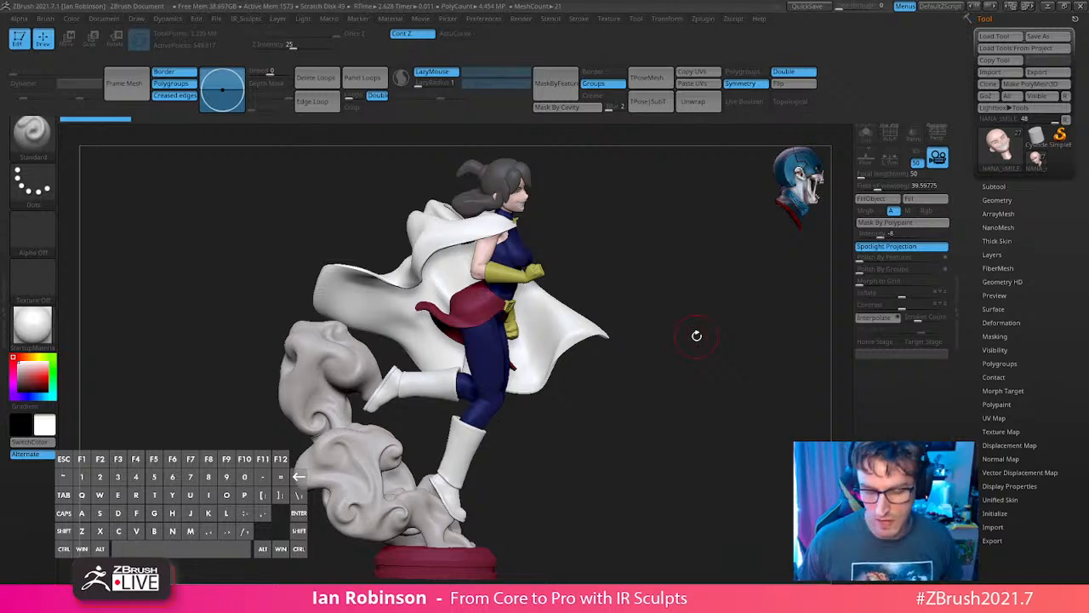
pyautogui.moveTo(696, 335); pyautogui.dragTo(661, 318)
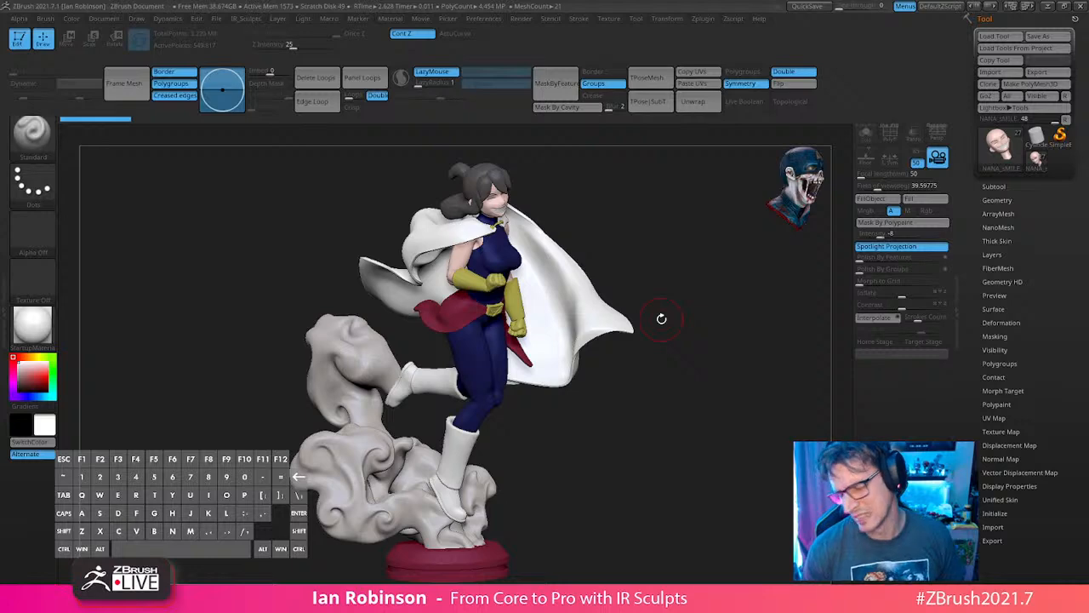
pyautogui.keyDown('shift'); pyautogui.moveTo(743, 284); pyautogui.dragTo(652, 237); pyautogui.keyUp('shift')
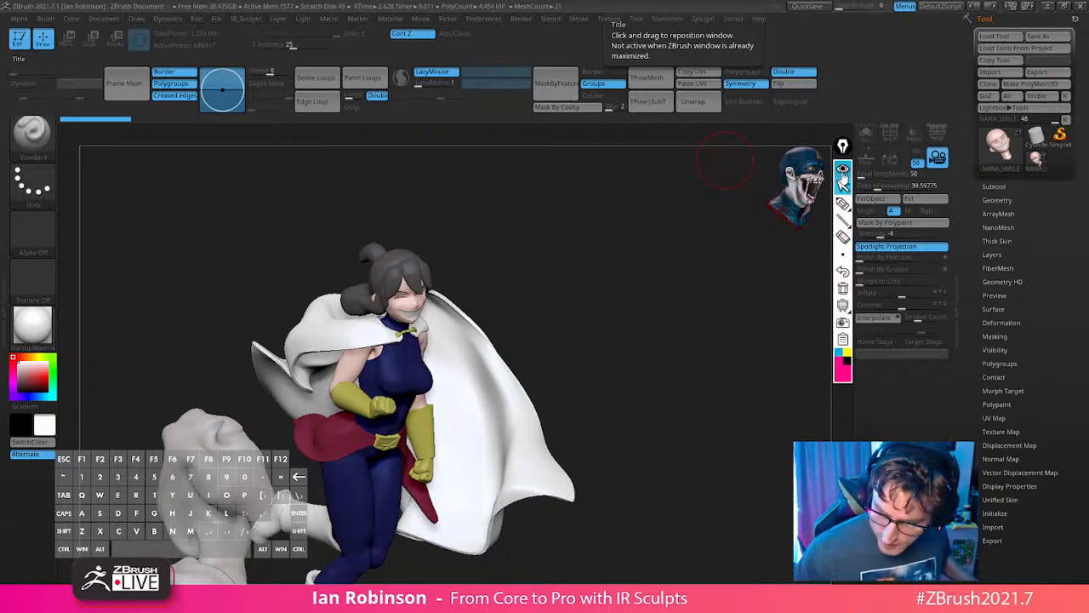
# Annotate the side view with a pink circle around the head and an arrow pointing at the face.
pyautogui.click(843, 169)
pyautogui.moveTo(627, 285)
pyautogui.keyDown('shift'); pyautogui.mouseDown()
pyautogui.moveTo(624, 263)
pyautogui.moveTo(641, 290)
pyautogui.moveTo(598, 274)
pyautogui.moveTo(654, 289)
pyautogui.moveTo(630, 279)
pyautogui.mouseUp(); pyautogui.keyUp('shift')
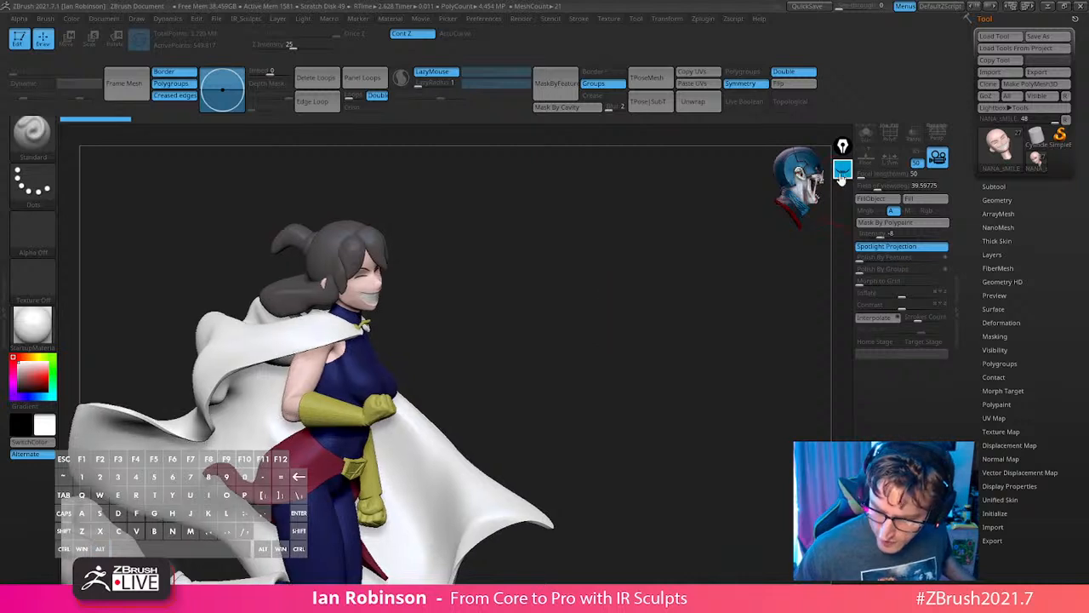
pyautogui.click(842, 168)
pyautogui.click(843, 203)
pyautogui.moveTo(429, 161)
pyautogui.mouseDown()
pyautogui.moveTo(383, 164)
pyautogui.moveTo(469, 177)
pyautogui.moveTo(421, 158)
pyautogui.mouseUp()
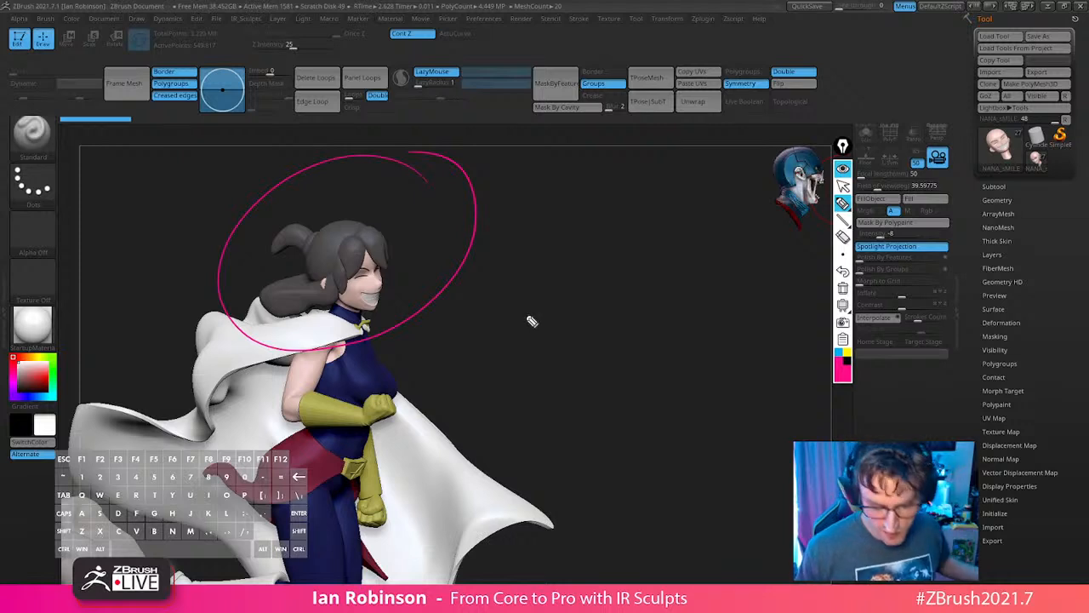
pyautogui.moveTo(430, 249)
pyautogui.mouseDown()
pyautogui.moveTo(387, 277)
pyautogui.moveTo(441, 272)
pyautogui.mouseUp()
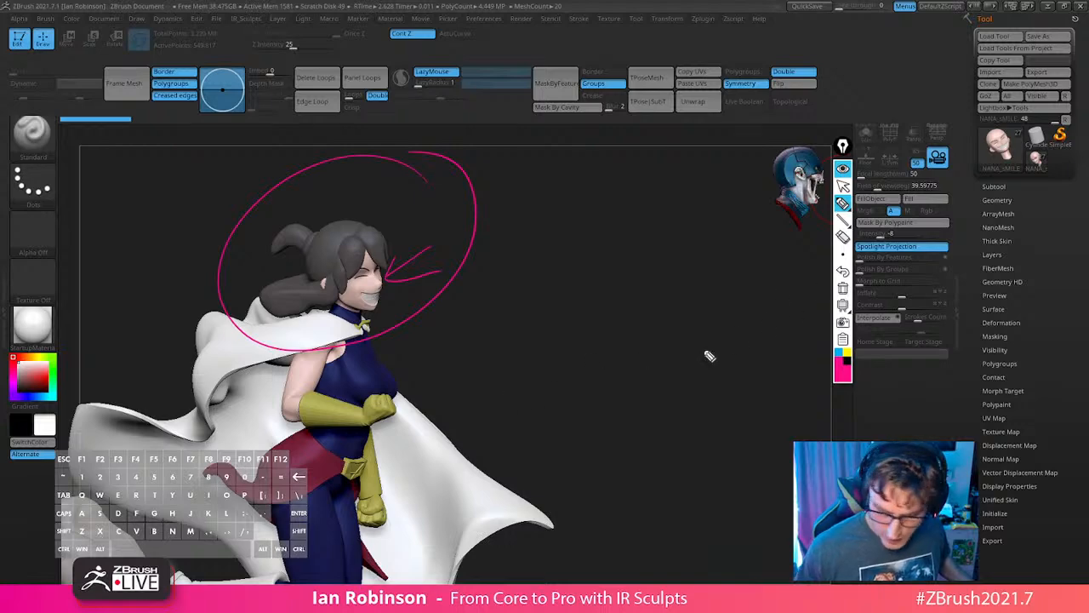
pyautogui.click(843, 169)
# Make the Cape the active subtool and examine the boots and smoke base from the side.
pyautogui.moveTo(640, 304)
pyautogui.keyDown('alt'); pyautogui.mouseDown()
pyautogui.moveTo(561, 326)
pyautogui.moveTo(585, 316)
pyautogui.moveTo(639, 199)
pyautogui.moveTo(671, 286)
pyautogui.moveTo(673, 336)
pyautogui.moveTo(649, 340)
pyautogui.mouseUp(); pyautogui.keyUp('alt')
pyautogui.keyDown('alt'); pyautogui.click(463, 343); pyautogui.keyUp('alt')
pyautogui.moveTo(713, 289)
pyautogui.mouseDown()
pyautogui.moveTo(645, 330)
pyautogui.moveTo(701, 286)
pyautogui.moveTo(722, 287)
pyautogui.mouseUp()
pyautogui.moveTo(474, 359); pyautogui.dragTo(630, 311)
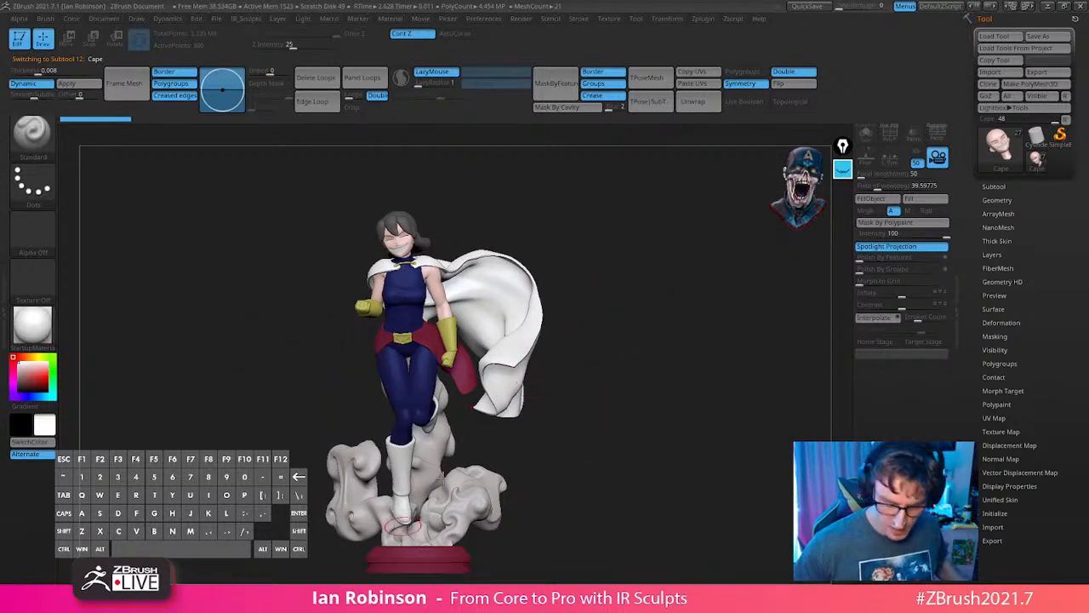
pyautogui.moveTo(675, 407)
pyautogui.mouseDown()
pyautogui.moveTo(710, 418)
pyautogui.moveTo(688, 372)
pyautogui.moveTo(700, 447)
pyautogui.moveTo(649, 384)
pyautogui.moveTo(660, 414)
pyautogui.moveTo(632, 420)
pyautogui.moveTo(627, 436)
pyautogui.mouseUp()
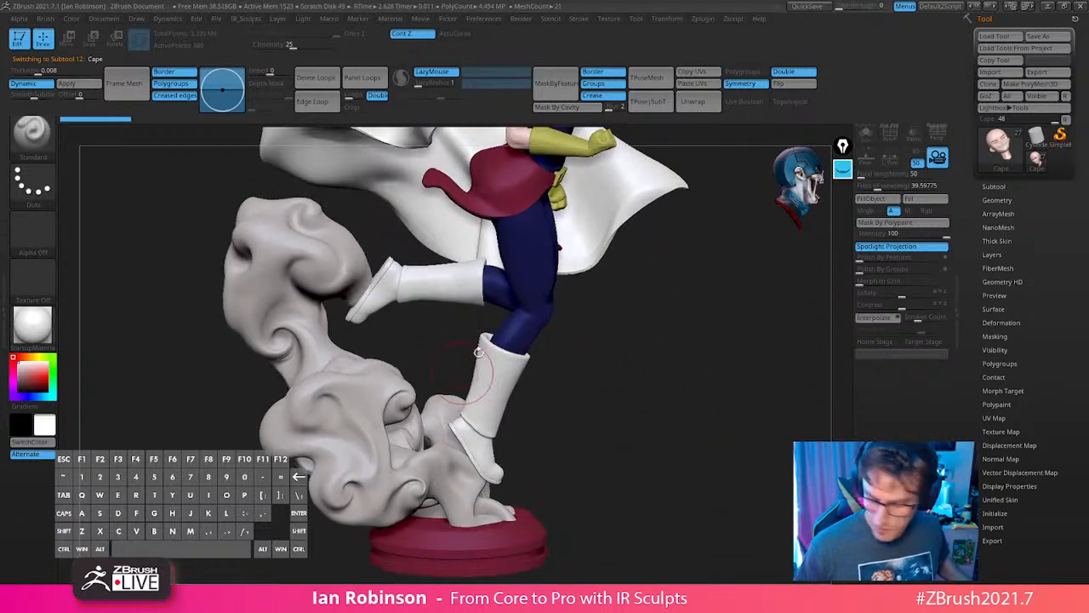
# Erase the old annotations and mark where each boot touches the smoke base in pink.
pyautogui.click(843, 172)
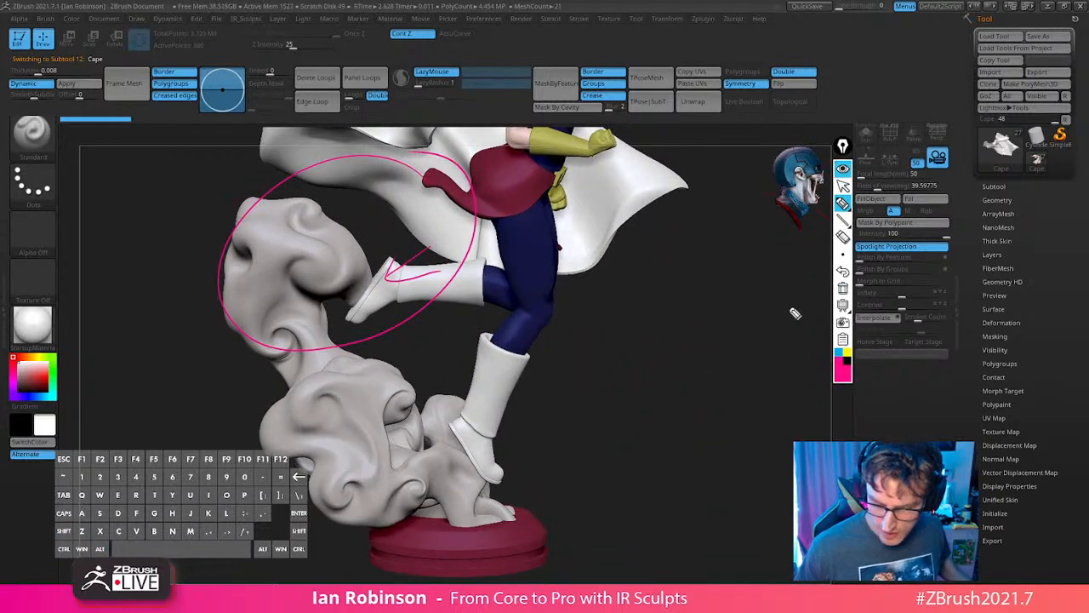
pyautogui.click(843, 288)
pyautogui.moveTo(385, 313)
pyautogui.mouseDown()
pyautogui.moveTo(349, 286)
pyautogui.moveTo(365, 317)
pyautogui.mouseUp()
pyautogui.moveTo(357, 294); pyautogui.dragTo(394, 297)
pyautogui.moveTo(490, 419)
pyautogui.mouseDown()
pyautogui.moveTo(470, 463)
pyautogui.moveTo(516, 443)
pyautogui.mouseUp()
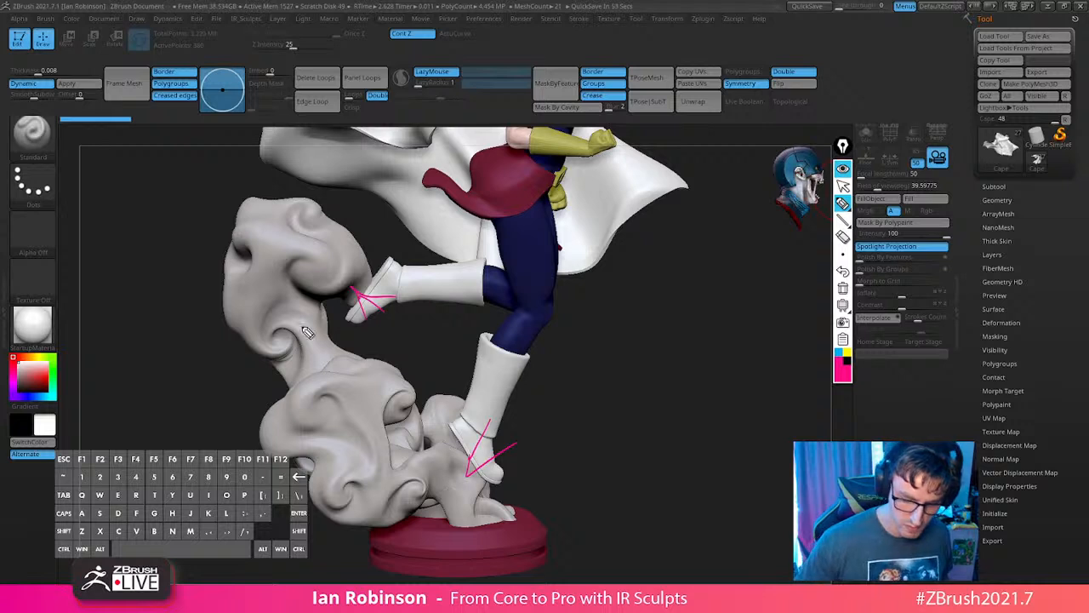
# Draw flow lines down the smoke and arrows along the legs, and erase all the annotations.
pyautogui.moveTo(275, 289)
pyautogui.mouseDown()
pyautogui.moveTo(339, 407)
pyautogui.moveTo(396, 462)
pyautogui.moveTo(415, 456)
pyautogui.moveTo(376, 385)
pyautogui.mouseUp()
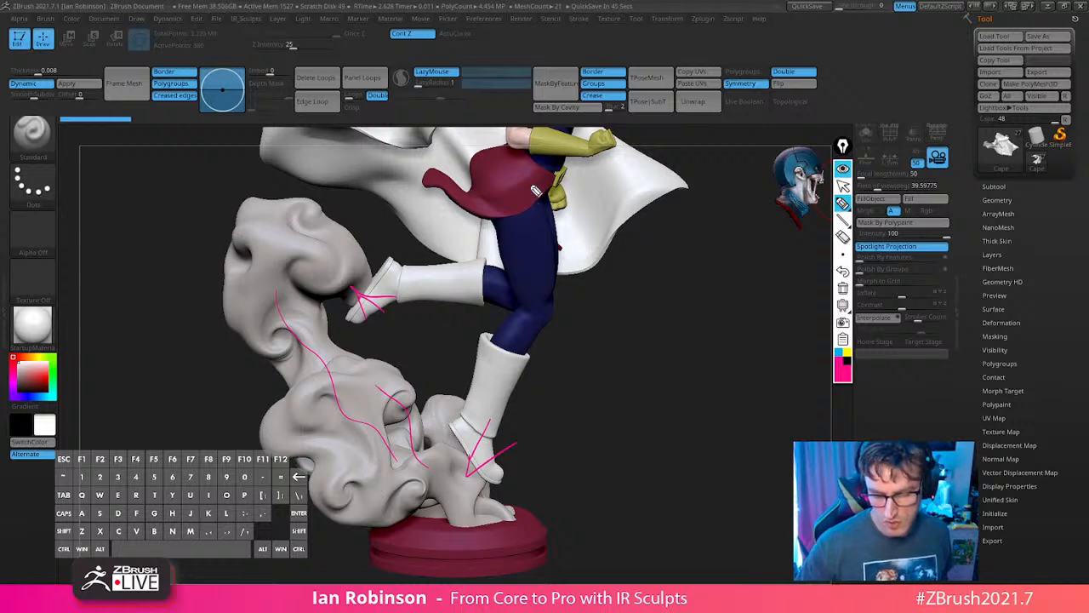
pyautogui.moveTo(529, 177)
pyautogui.mouseDown()
pyautogui.moveTo(509, 314)
pyautogui.moveTo(553, 301)
pyautogui.mouseUp()
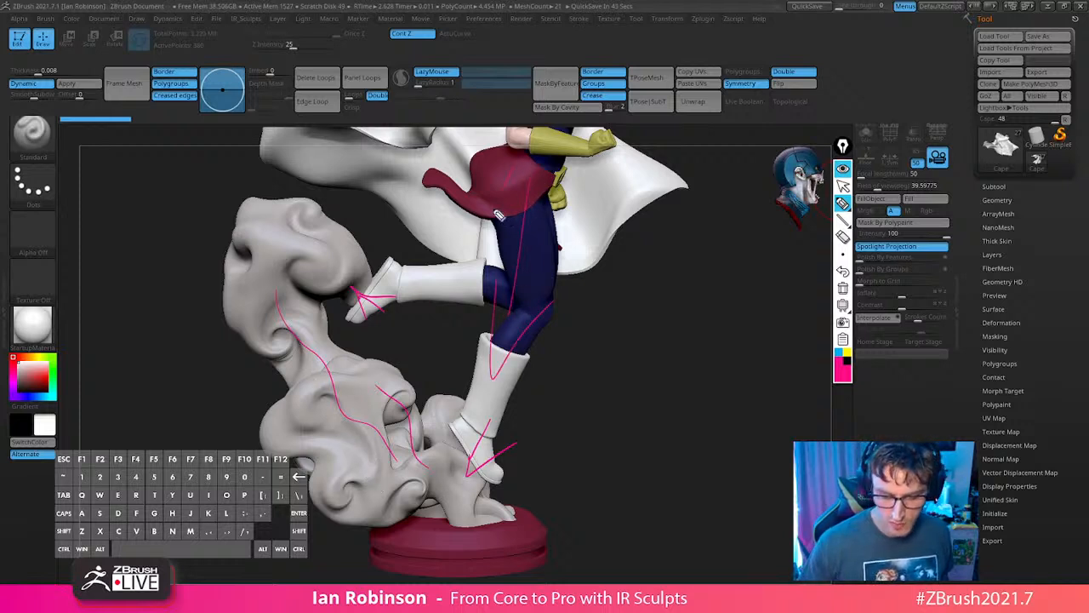
pyautogui.moveTo(500, 215)
pyautogui.mouseDown()
pyautogui.moveTo(456, 281)
pyautogui.moveTo(476, 296)
pyautogui.mouseUp()
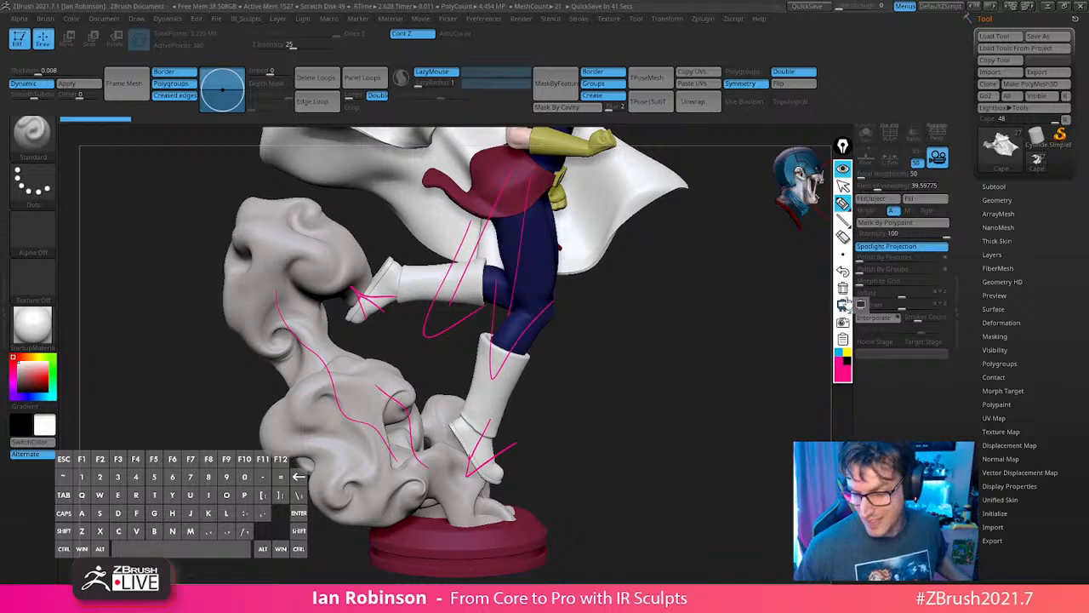
pyautogui.click(842, 302)
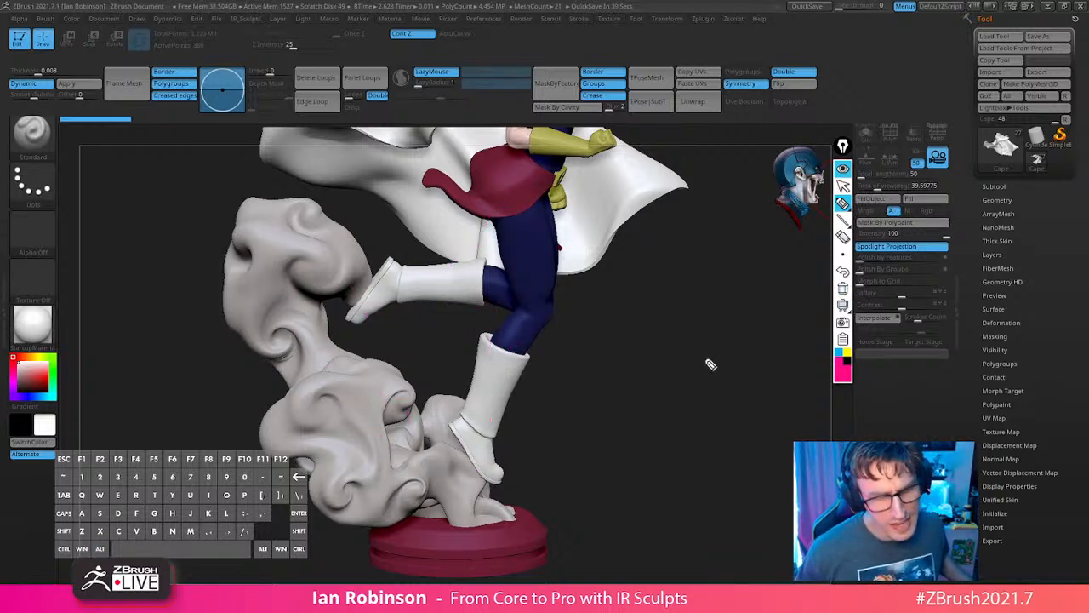
pyautogui.click(843, 169)
# Insert a Plane3D mesh as a new subtool directly below the Cape.
pyautogui.keyDown('alt'); pyautogui.moveTo(688, 351); pyautogui.dragTo(656, 324); pyautogui.keyUp('alt')
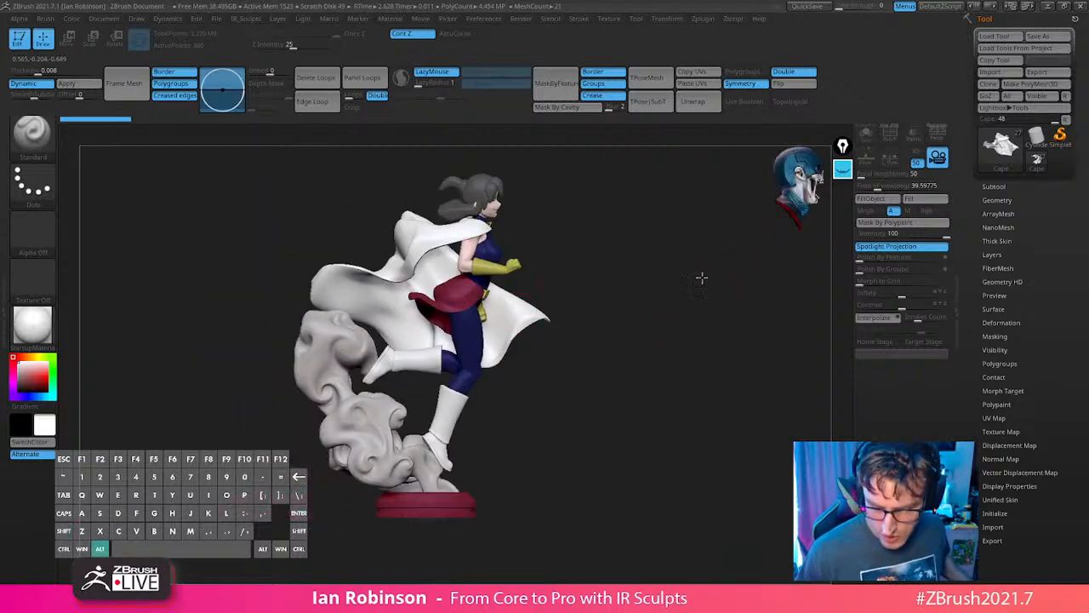
pyautogui.moveTo(702, 279)
pyautogui.keyDown('alt'); pyautogui.mouseDown()
pyautogui.moveTo(695, 338)
pyautogui.moveTo(635, 321)
pyautogui.mouseUp(); pyautogui.keyUp('alt')
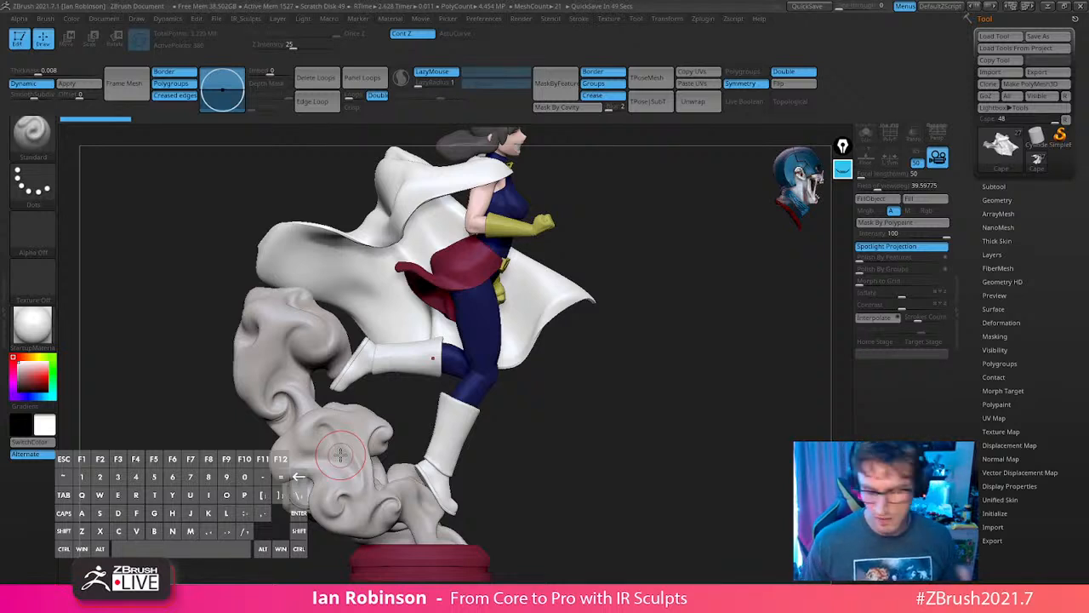
pyautogui.click(1009, 186)
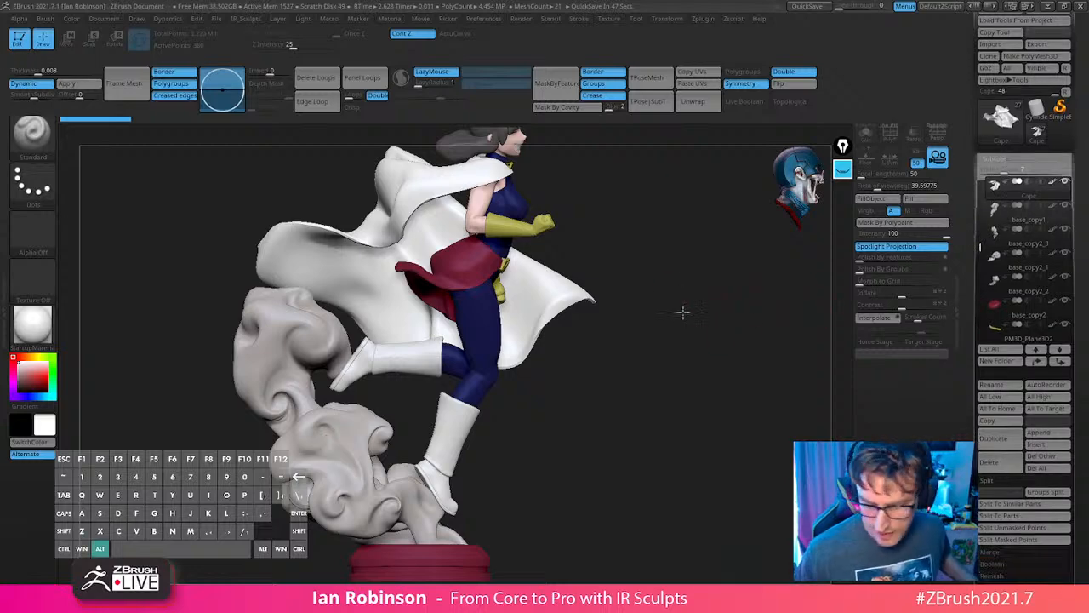
pyautogui.keyDown('alt'); pyautogui.moveTo(681, 311); pyautogui.dragTo(564, 374); pyautogui.keyUp('alt')
pyautogui.hotkey('shift', 'f')
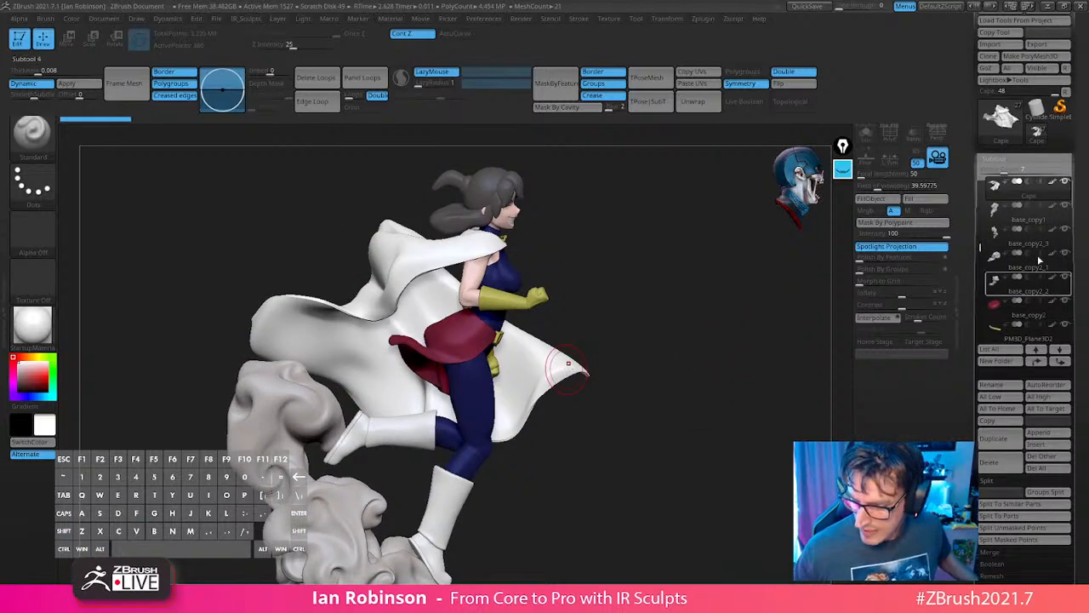
pyautogui.click(1041, 444)
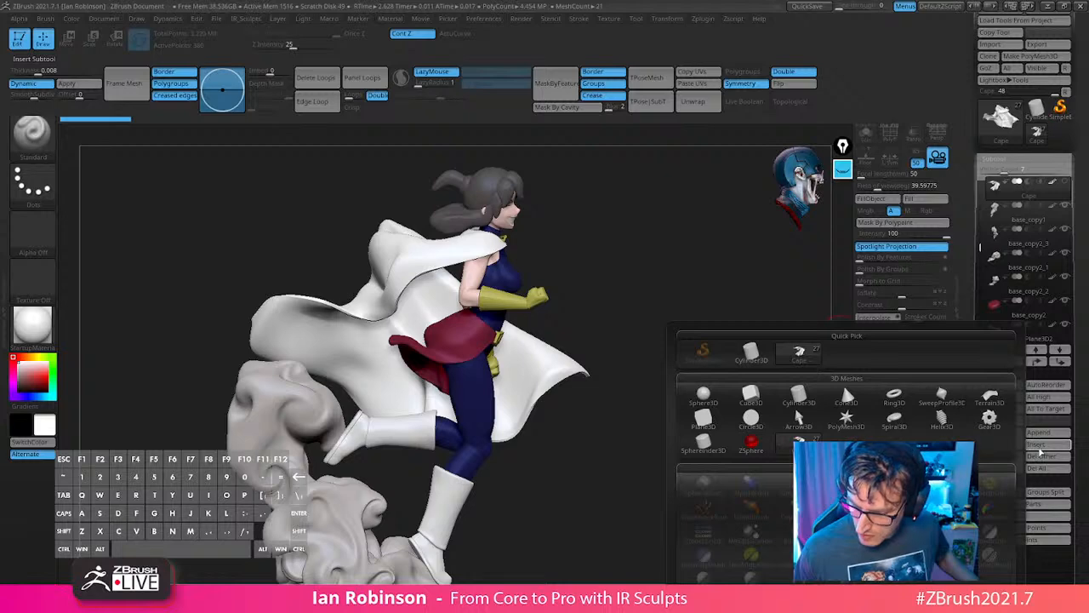
pyautogui.click(707, 421)
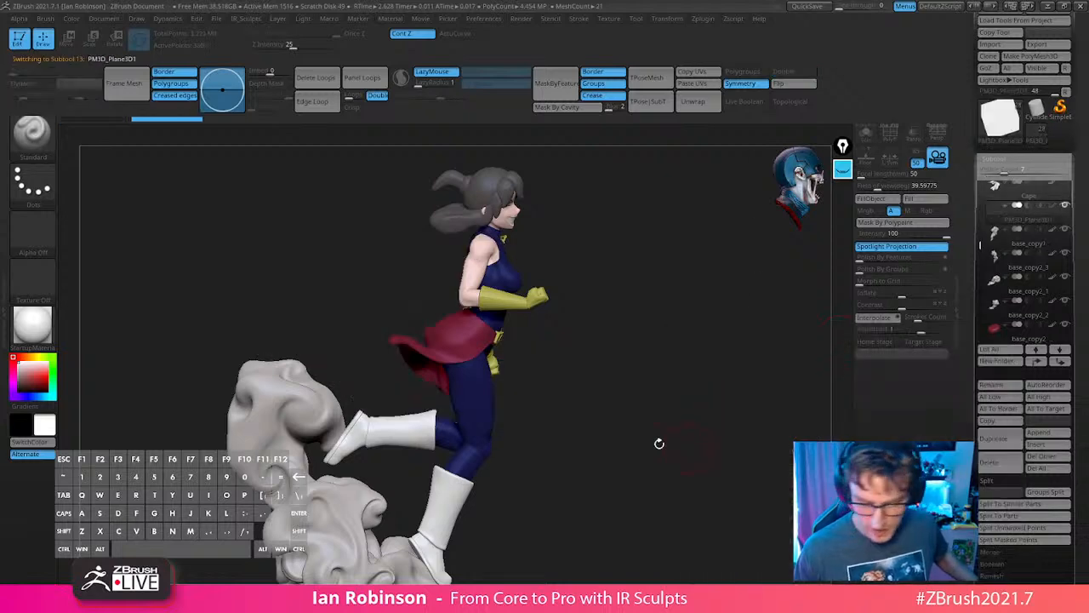
# Adjust the inserted plane across the figure with the transform gizmo and enable Double display for it.
pyautogui.keyDown('alt'); pyautogui.moveTo(659, 443); pyautogui.dragTo(616, 367); pyautogui.keyUp('alt')
pyautogui.press('w')
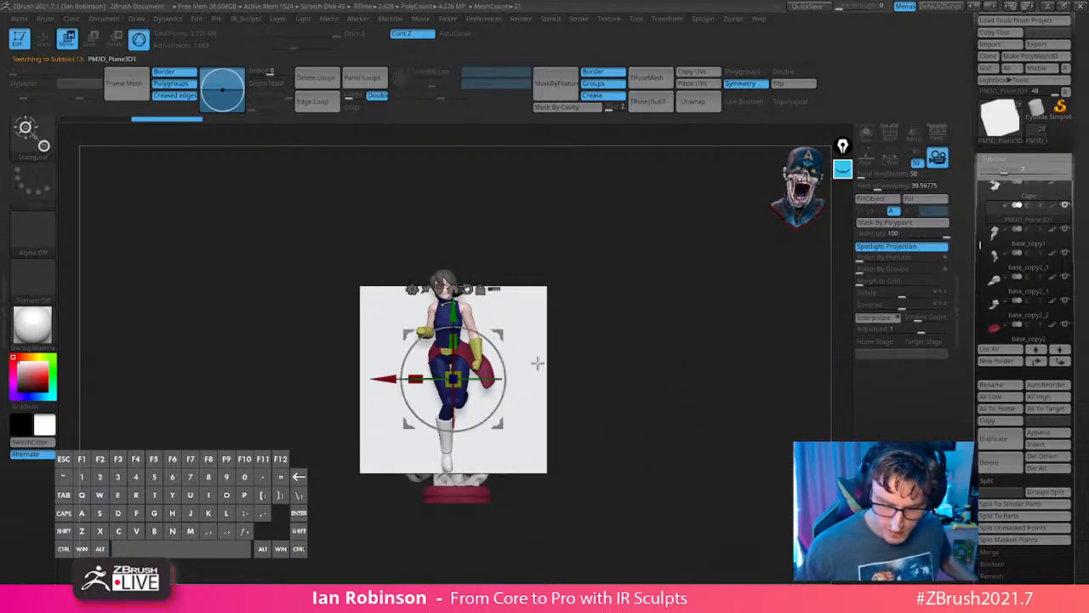
pyautogui.keyDown('shift'); pyautogui.moveTo(477, 379); pyautogui.dragTo(649, 422); pyautogui.keyUp('shift')
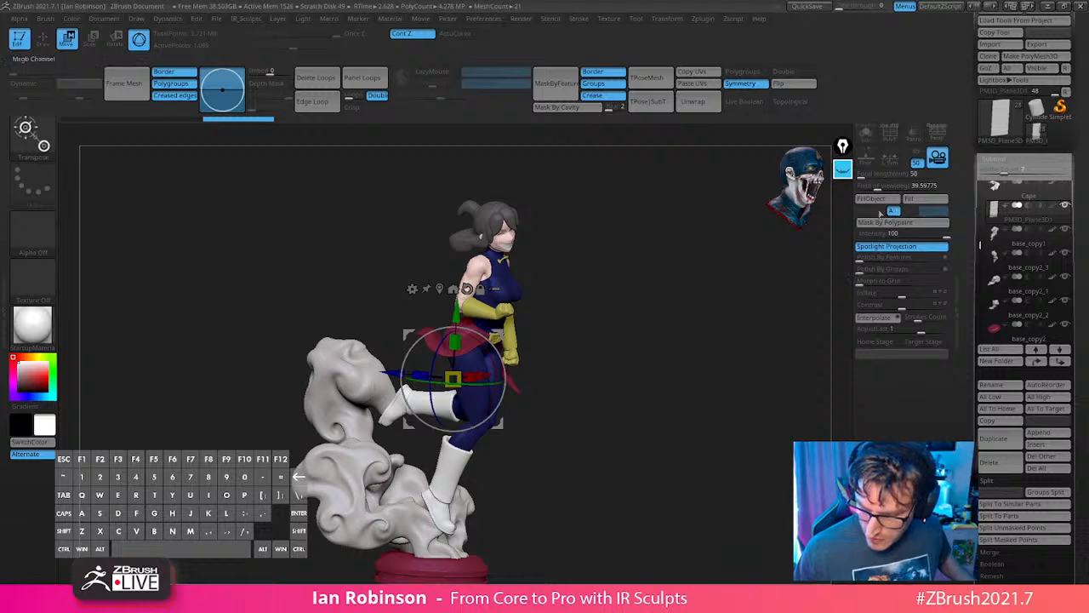
pyautogui.click(994, 160)
pyautogui.scroll(-3, 1064, 377)
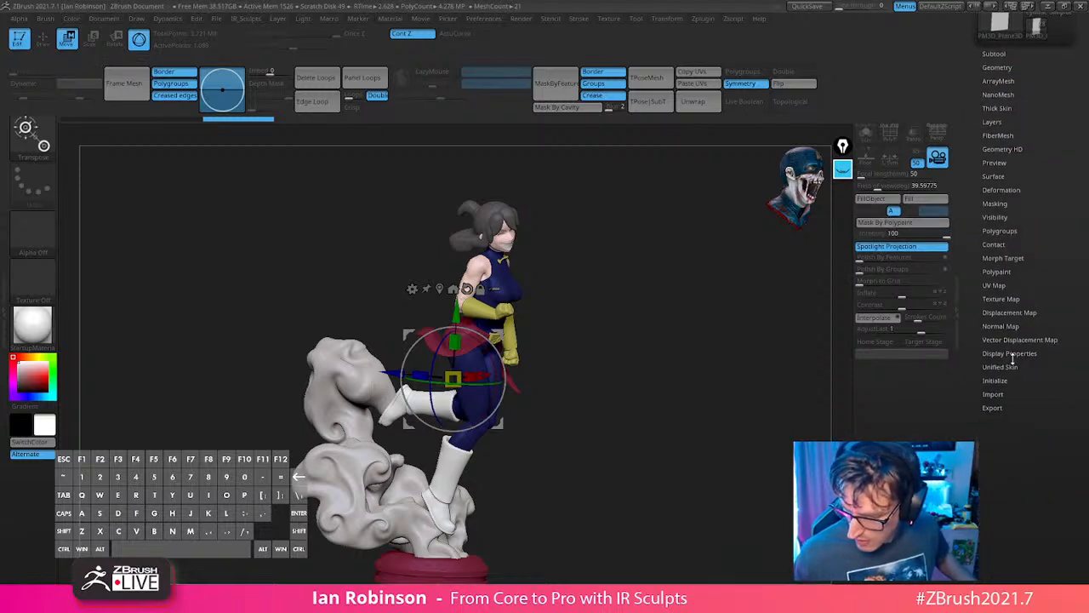
pyautogui.click(1010, 353)
pyautogui.click(996, 388)
pyautogui.press('q')
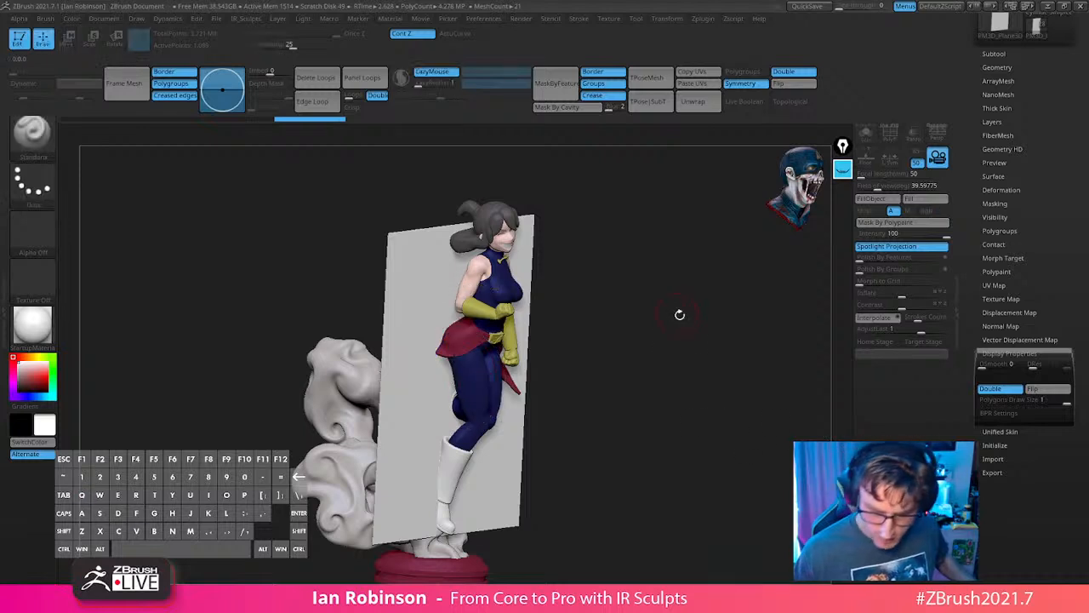
# Hide the base pieces base_copy2_3, base_copy2_1, base_copy2_2 and base_copy2.
pyautogui.keyDown('alt'); pyautogui.moveTo(679, 314); pyautogui.dragTo(662, 329); pyautogui.keyUp('alt')
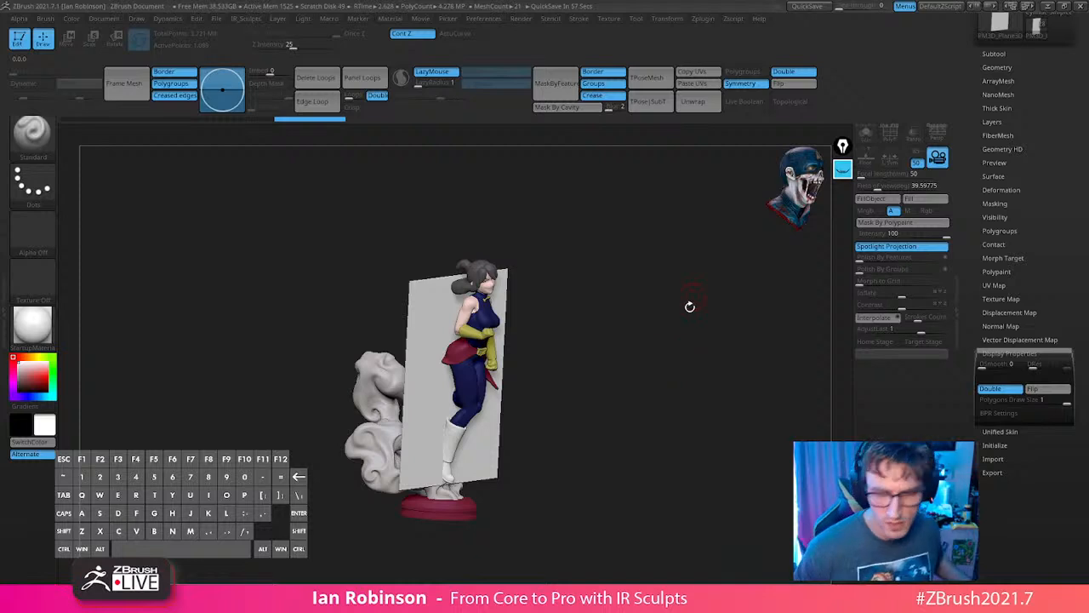
pyautogui.moveTo(689, 306); pyautogui.dragTo(715, 315)
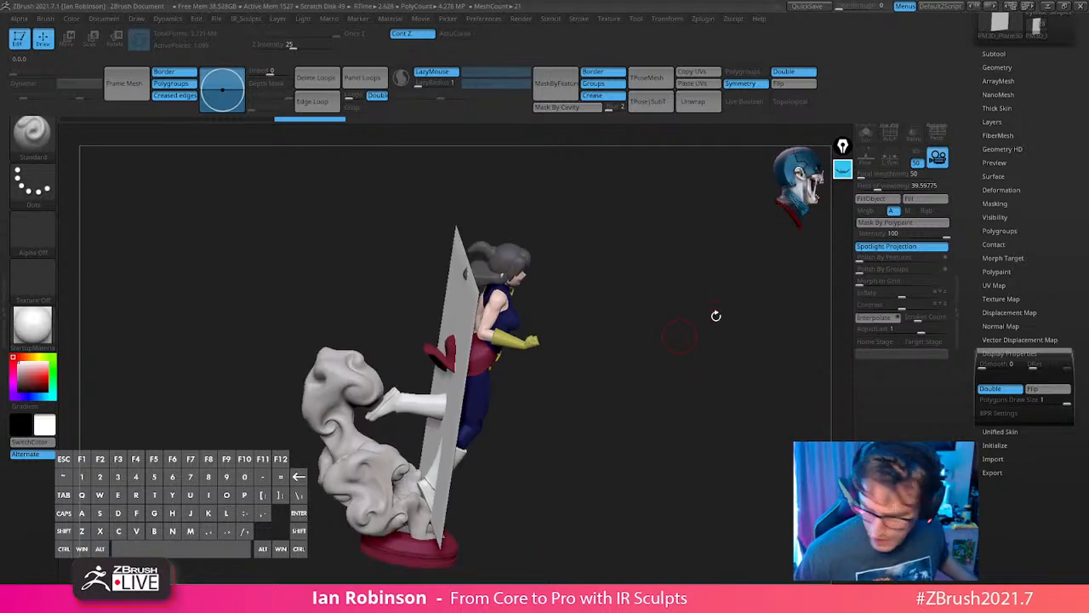
pyautogui.click(1004, 55)
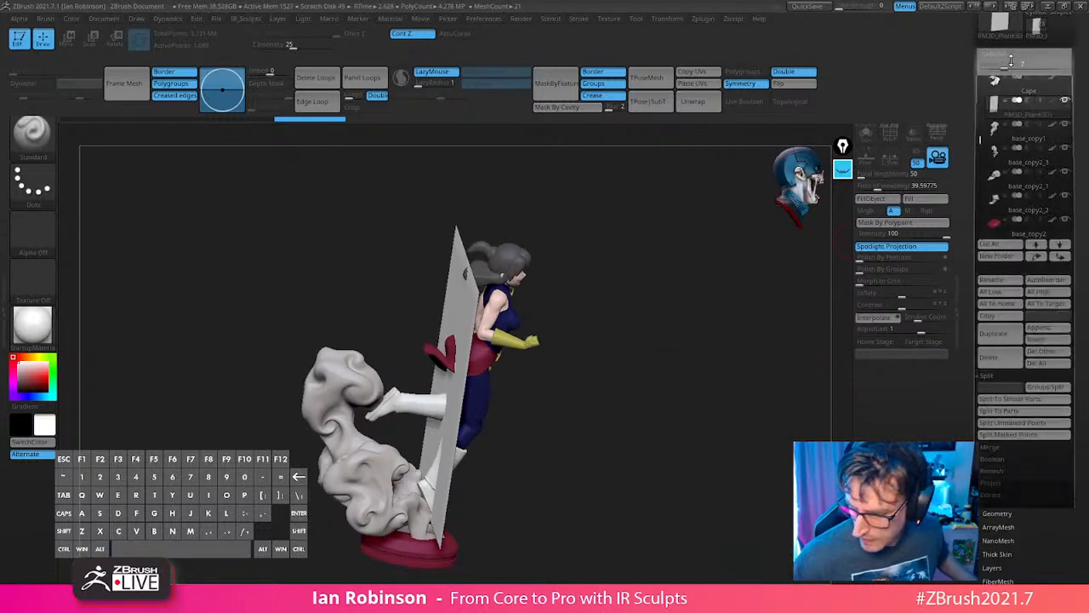
pyautogui.click(1069, 150)
pyautogui.click(1067, 173)
pyautogui.click(1067, 197)
pyautogui.click(1068, 220)
# Isolate base_copy1 and show only base_copy2_3, base_copy2_1, base_copy2_2 and base_copy2 alongside it.
pyautogui.click(1040, 138)
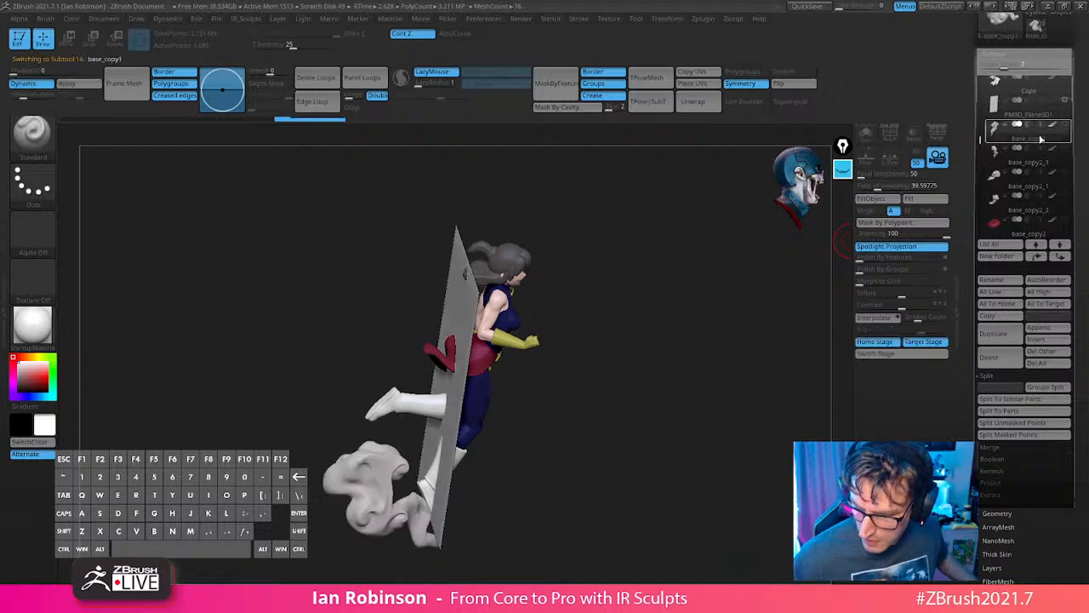
pyautogui.click(1067, 126)
pyautogui.click(1066, 126)
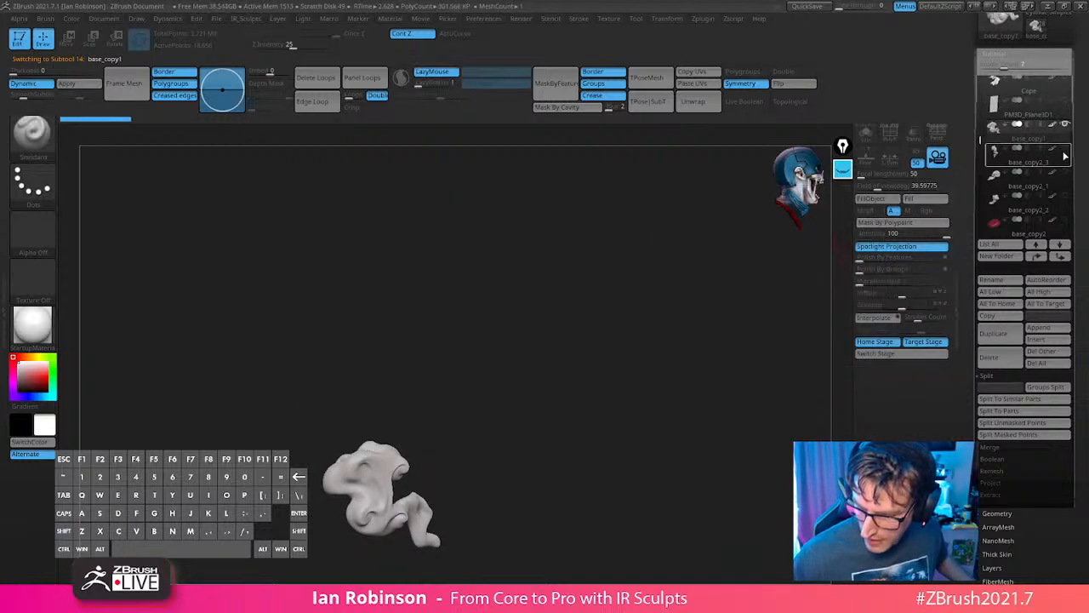
pyautogui.click(1064, 151)
pyautogui.click(1065, 174)
pyautogui.click(1066, 197)
pyautogui.click(1066, 221)
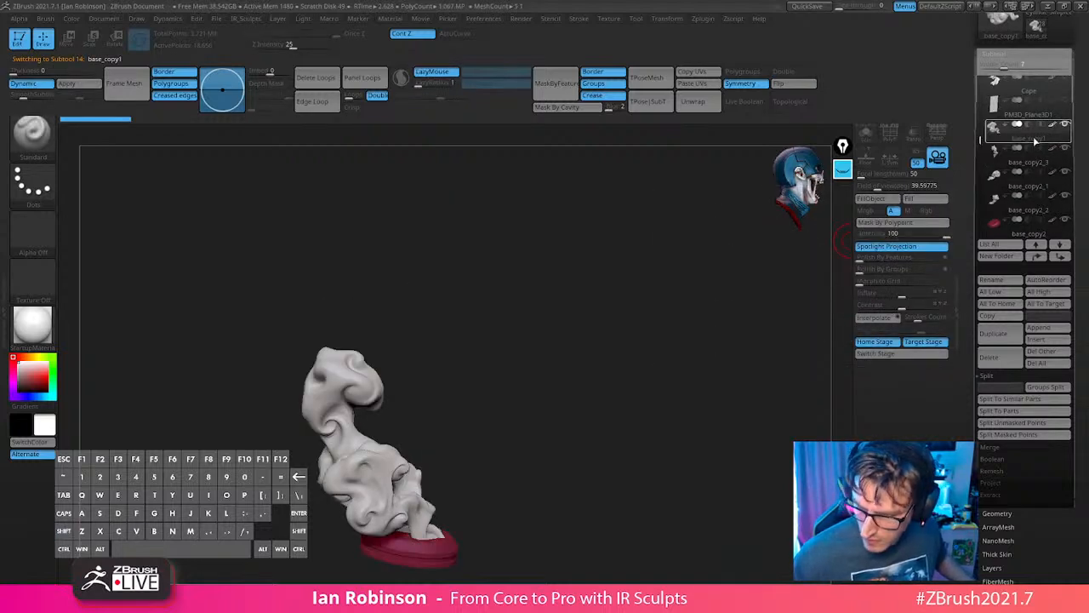
# Select the red base disc base_copy2 in the front view and reset its gizmo orientation.
pyautogui.moveTo(690, 411)
pyautogui.mouseDown()
pyautogui.moveTo(671, 387)
pyautogui.moveTo(687, 397)
pyautogui.moveTo(663, 415)
pyautogui.moveTo(647, 388)
pyautogui.mouseUp()
pyautogui.press('w')
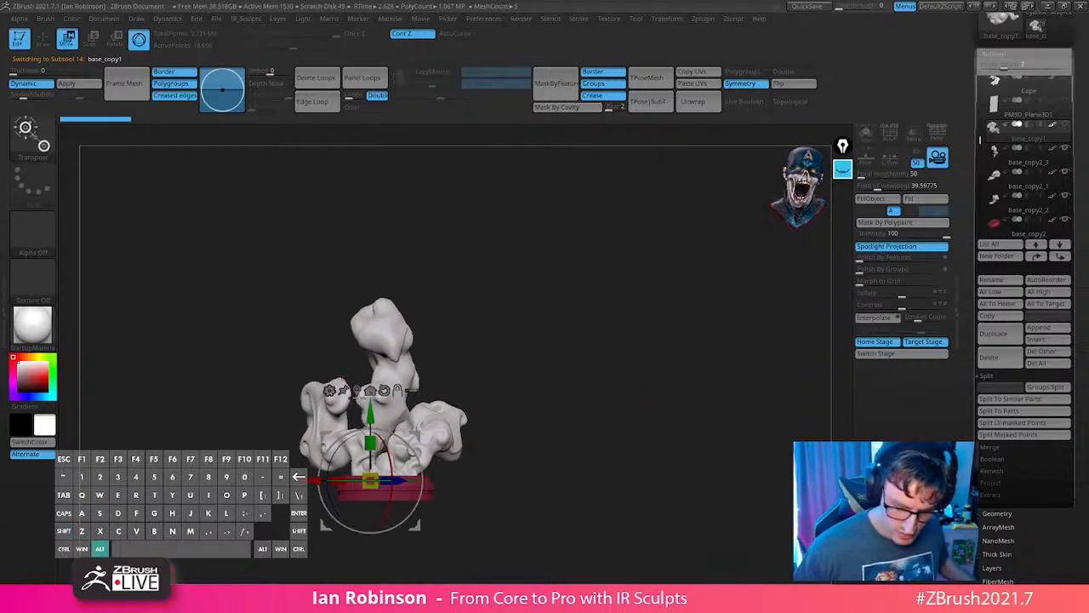
pyautogui.keyDown('alt'); pyautogui.click(356, 388); pyautogui.keyUp('alt')
pyautogui.keyDown('alt'); pyautogui.click(351, 341); pyautogui.keyUp('alt')
pyautogui.keyDown('alt'); pyautogui.click(384, 482); pyautogui.keyUp('alt')
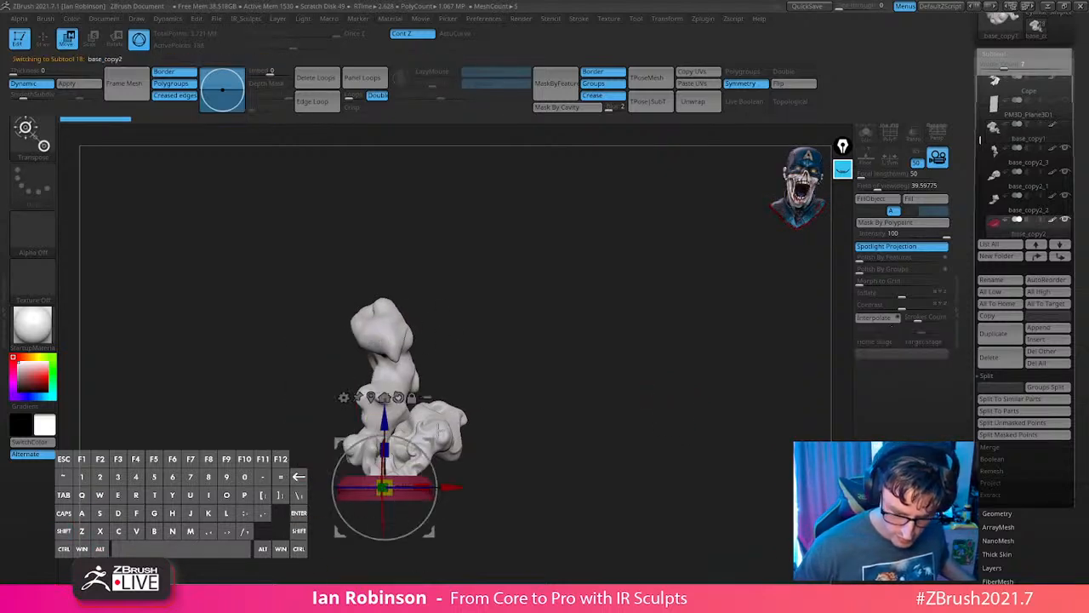
pyautogui.keyDown('alt'); pyautogui.click(399, 397); pyautogui.keyUp('alt')
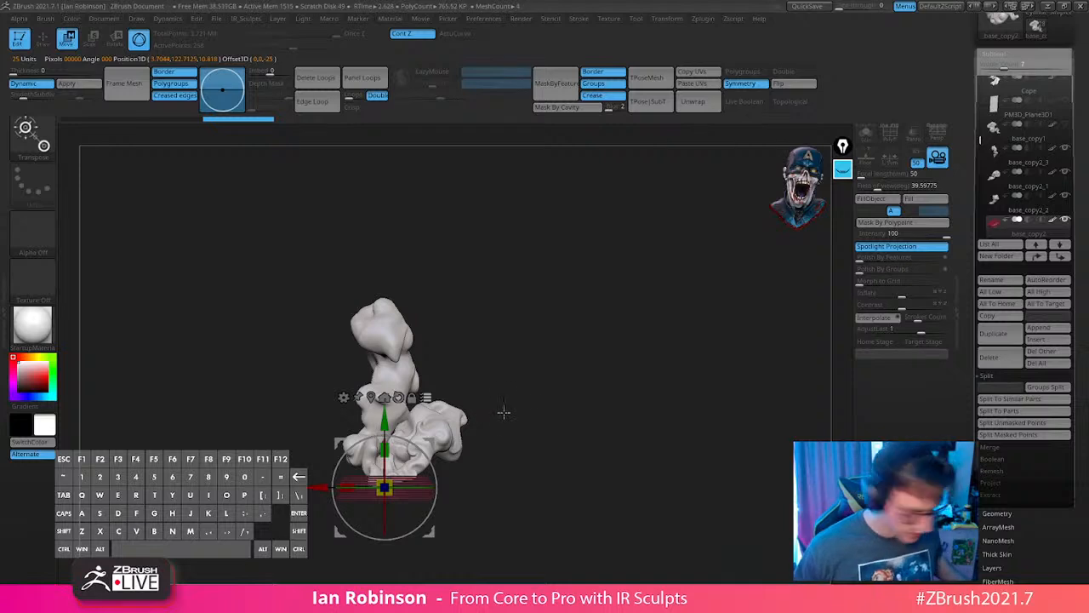
# Group the visible base pieces into a new subtool folder named Base.
pyautogui.keyDown('ctrl'); pyautogui.keyDown('shift'); pyautogui.moveTo(583, 220); pyautogui.dragTo(333, 515); pyautogui.keyUp('shift'); pyautogui.keyUp('ctrl')
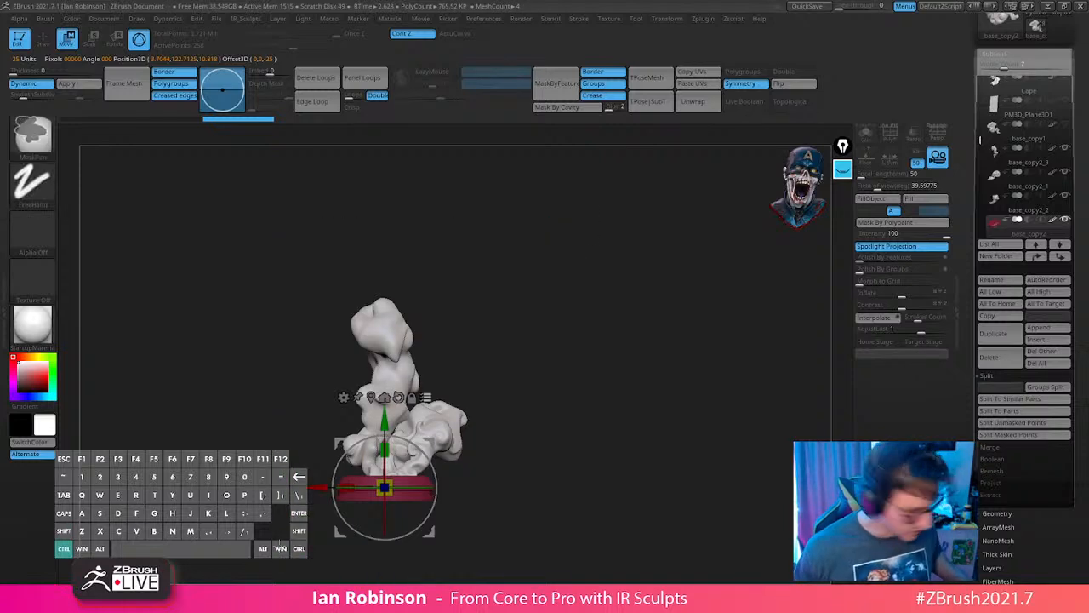
pyautogui.click(215, 571)
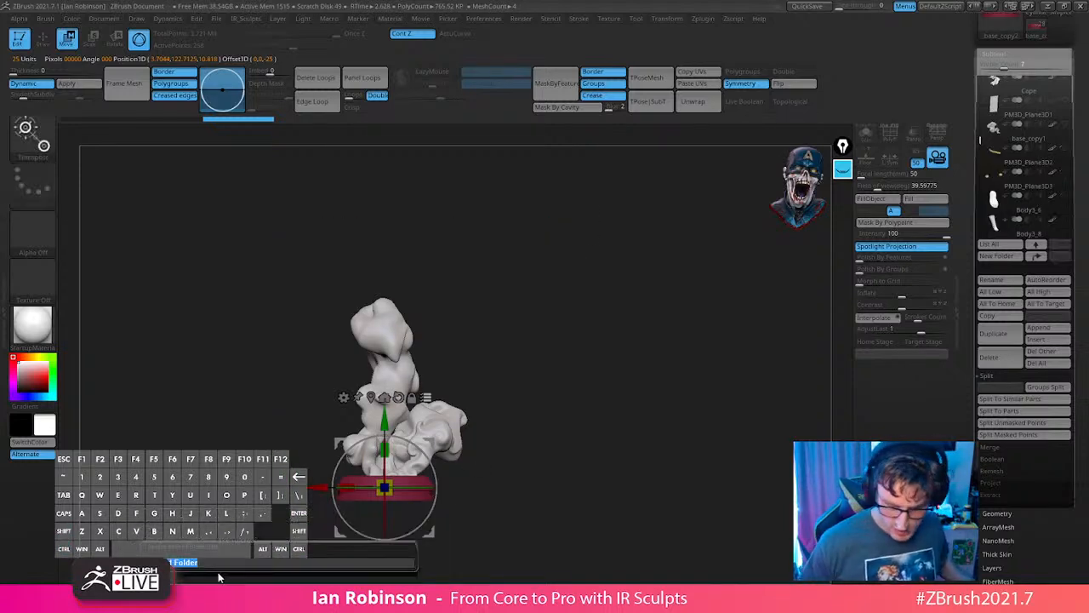
pyautogui.write('B')
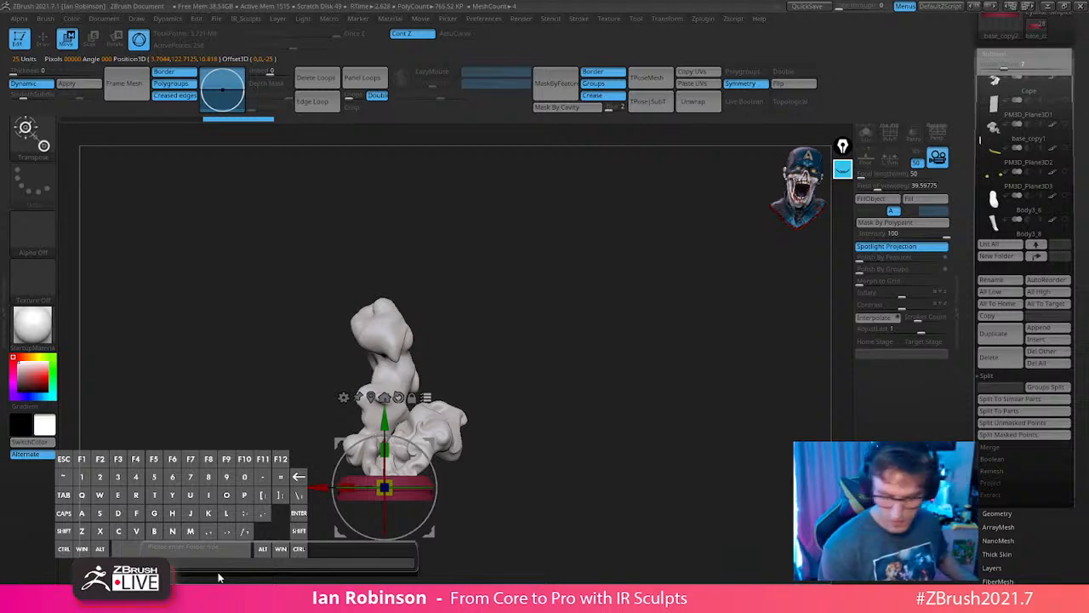
pyautogui.press('Return')
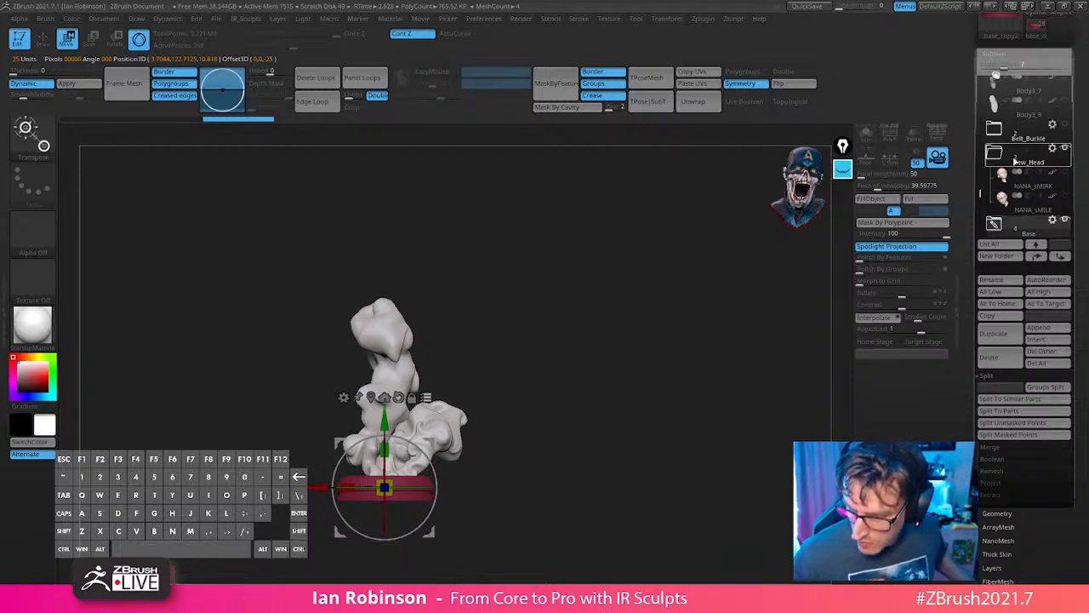
# Hide the Base folder, bring the rest of the statue back into view and select Body3_9.
pyautogui.keyDown('alt'); pyautogui.moveTo(473, 395); pyautogui.dragTo(472, 367); pyautogui.keyUp('alt')
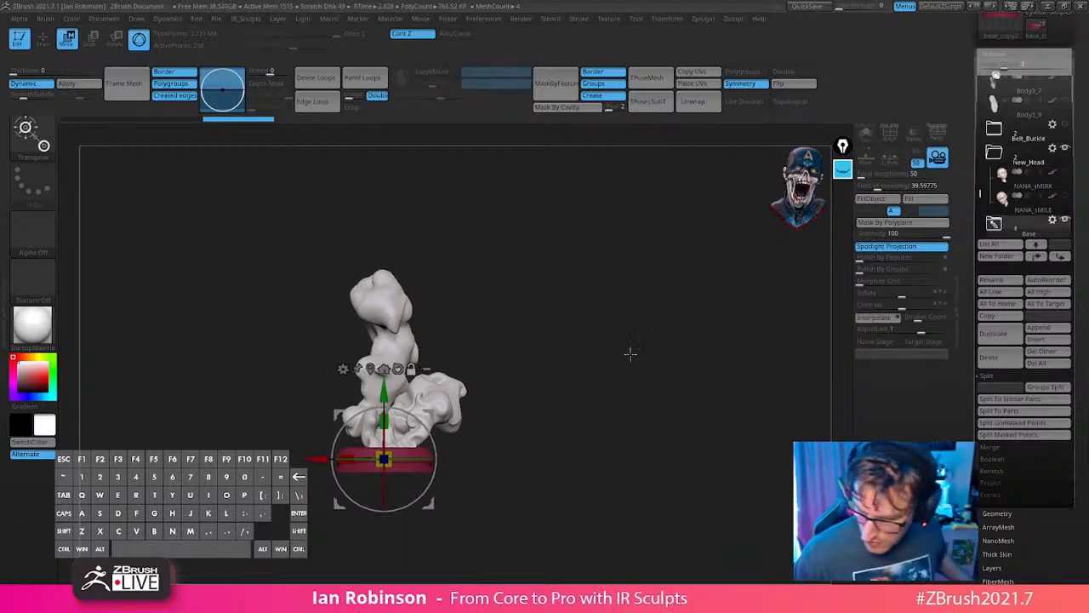
pyautogui.click(1065, 220)
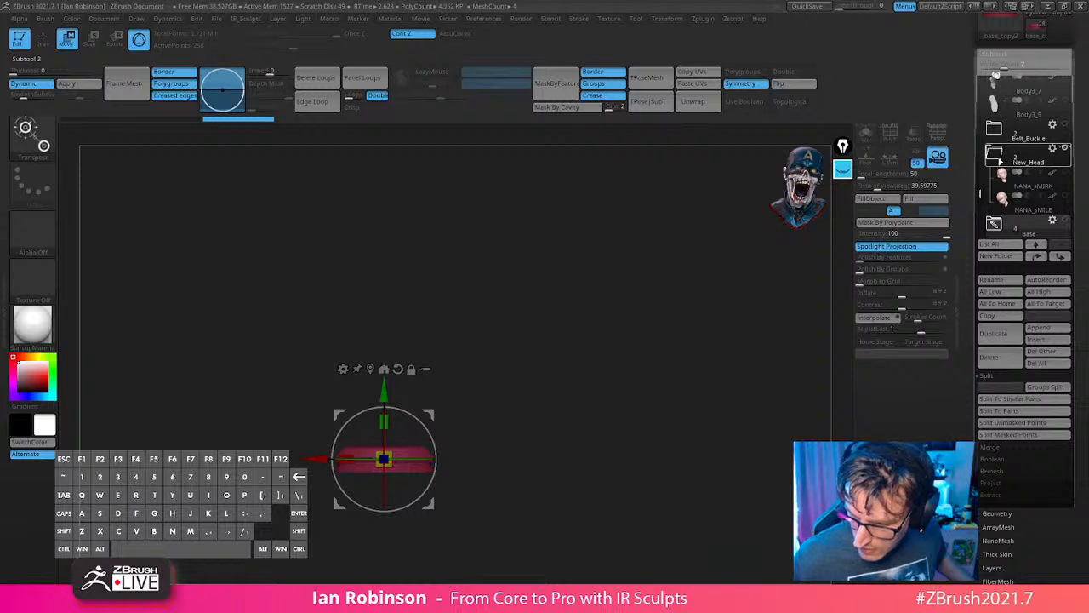
pyautogui.moveTo(1042, 146)
pyautogui.moveTo(619, 294); pyautogui.dragTo(662, 362)
pyautogui.click(997, 106)
pyautogui.scroll(-5, 1021, 205)
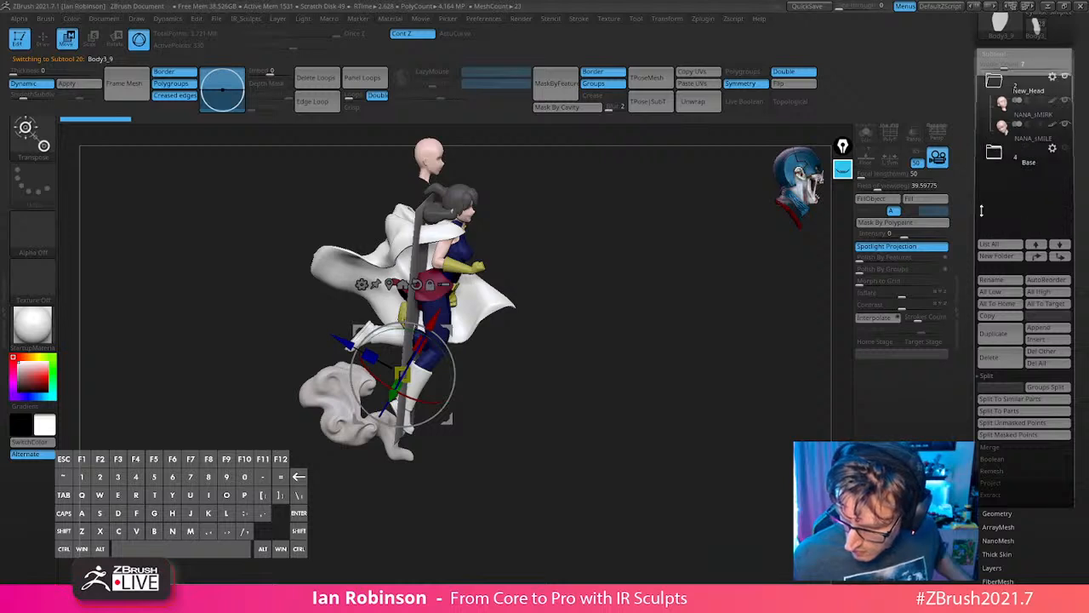
pyautogui.scroll(5, 1025, 200)
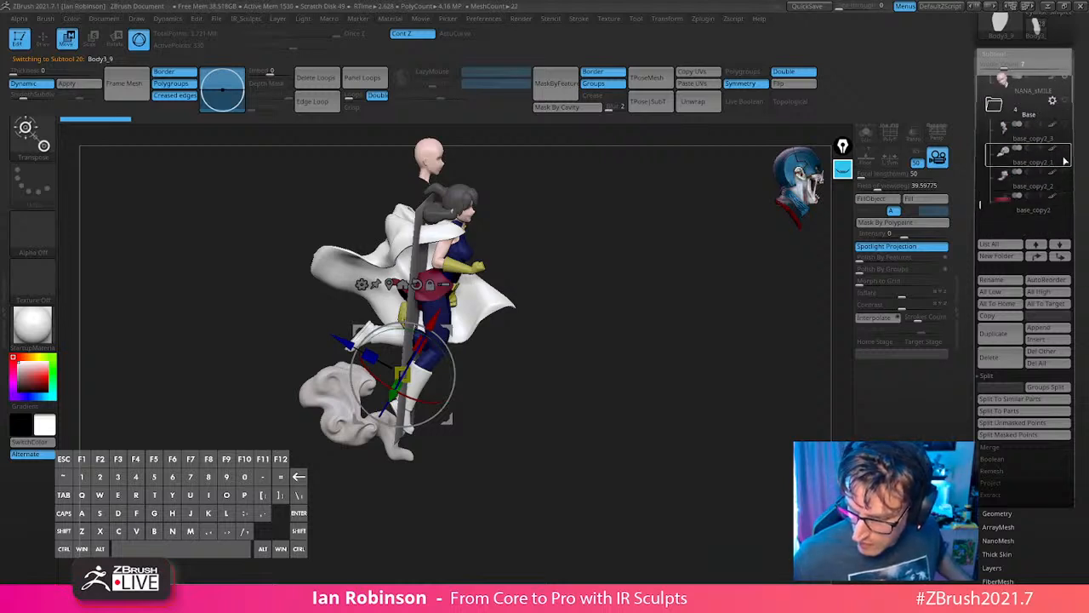
pyautogui.scroll(3, 981, 174)
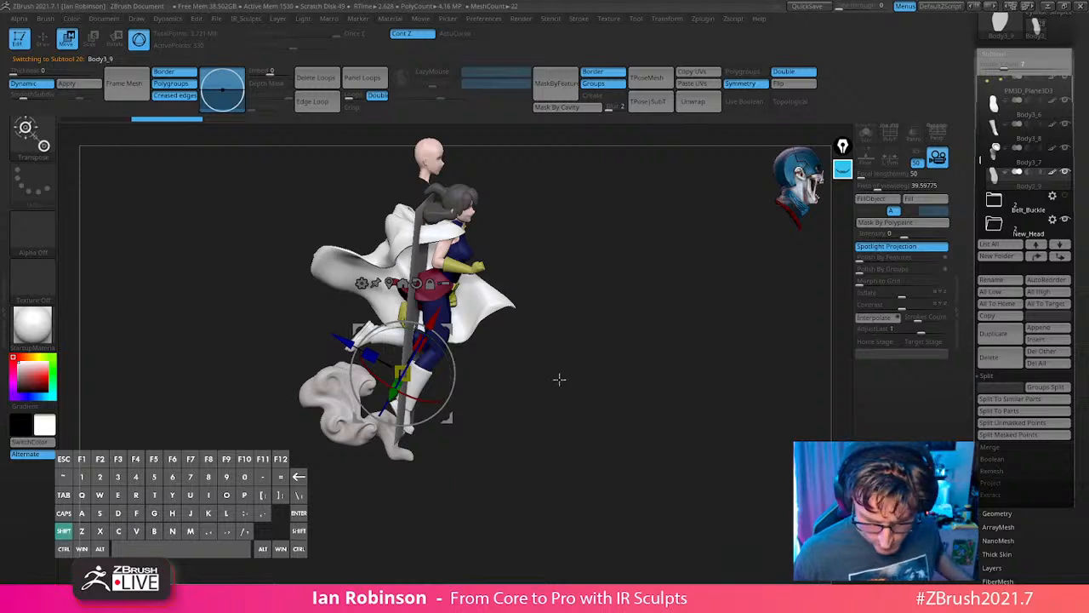
# Select the remaining smoke piece base_copy1 and move it down the subtool list into the Base folder.
pyautogui.hotkey('shift', 'f')
pyautogui.hotkey('shift', 'f')
pyautogui.keyDown('alt'); pyautogui.click(340, 436); pyautogui.keyUp('alt')
pyautogui.hotkey('shift', 'f')
pyautogui.hotkey('shift', 'f')
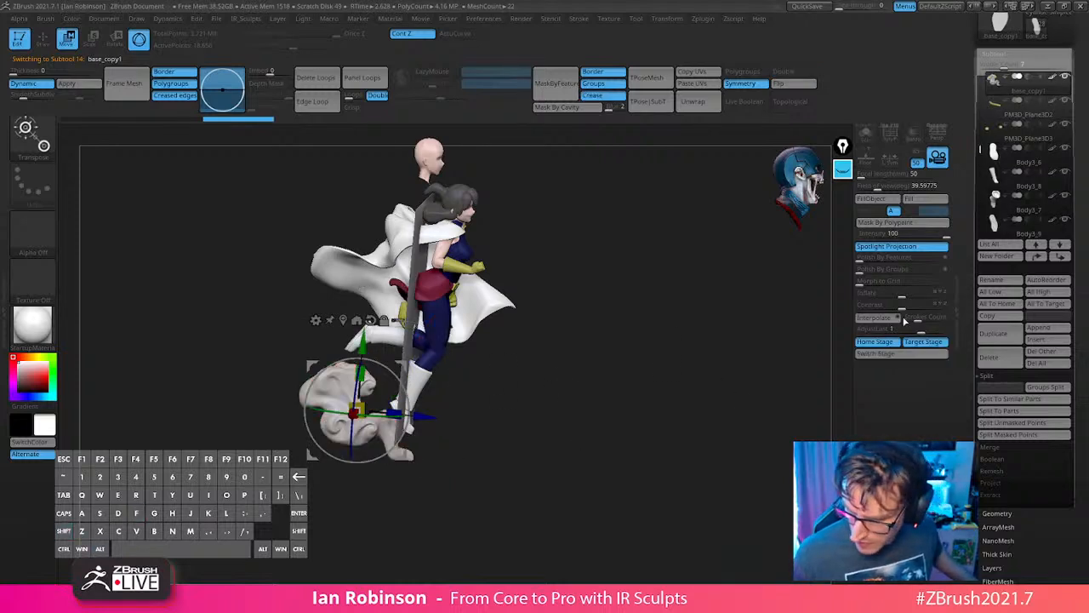
pyautogui.click(1063, 258)
pyautogui.click(1063, 259)
pyautogui.click(1063, 258)
pyautogui.click(1063, 258)
pyautogui.click(1062, 259)
pyautogui.click(1062, 259)
pyautogui.click(1062, 259)
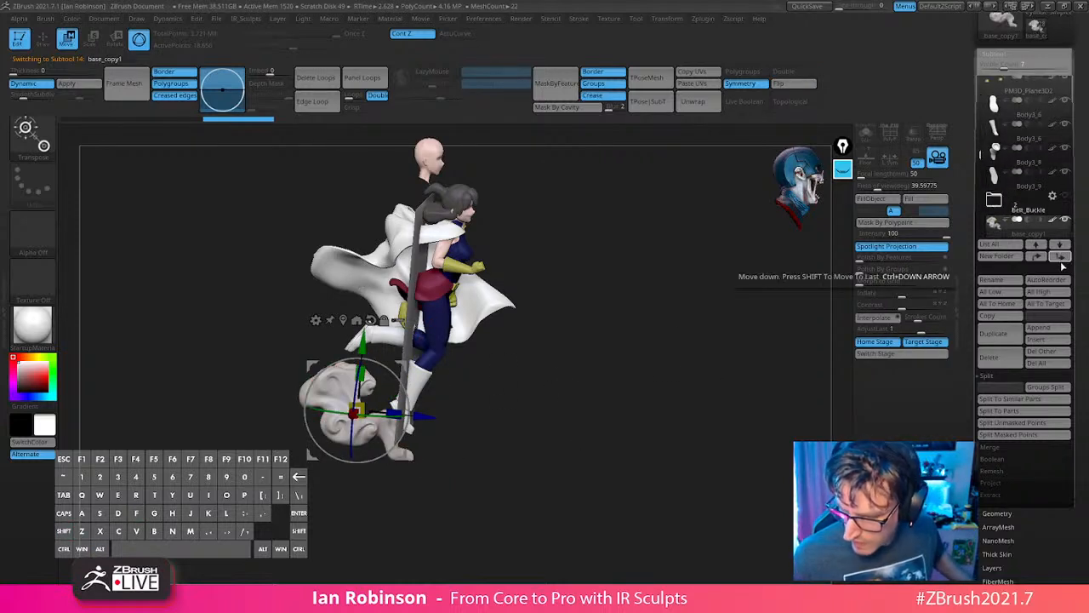
pyautogui.click(1061, 259)
pyautogui.click(1061, 258)
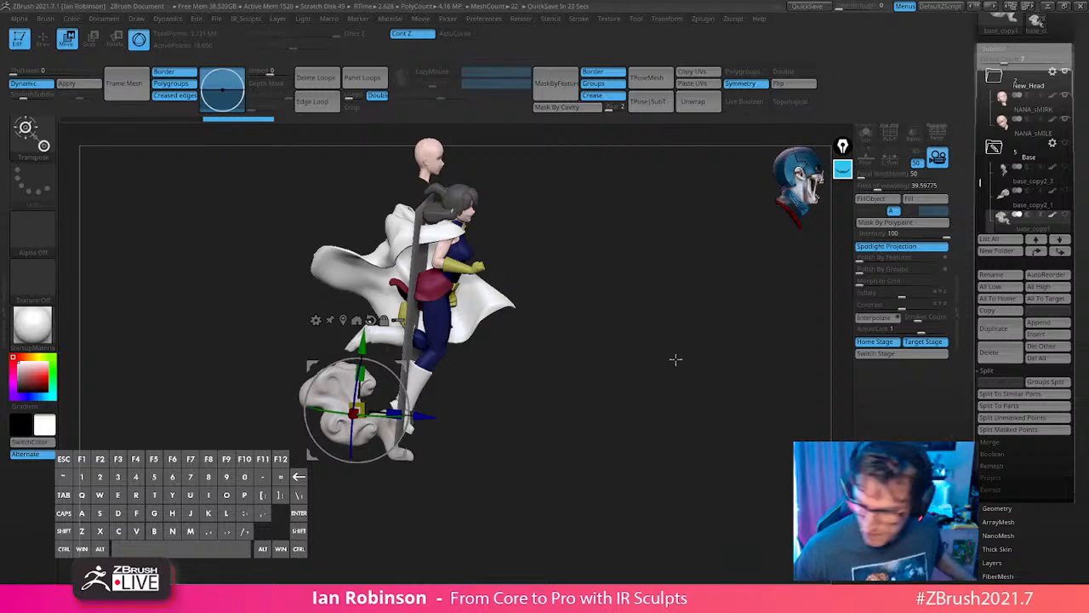
# Hide the Cape and the New_Head folder, and make the plane PM3D_Plane3D1 the active subtool.
pyautogui.moveTo(676, 359); pyautogui.dragTo(500, 292)
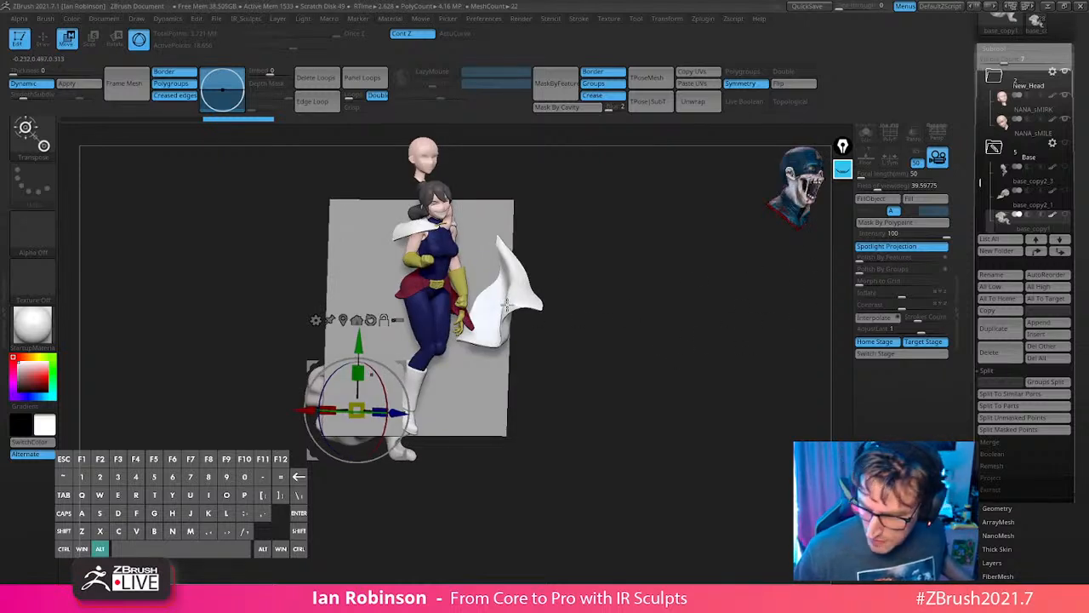
pyautogui.keyDown('alt'); pyautogui.click(508, 303); pyautogui.keyUp('alt')
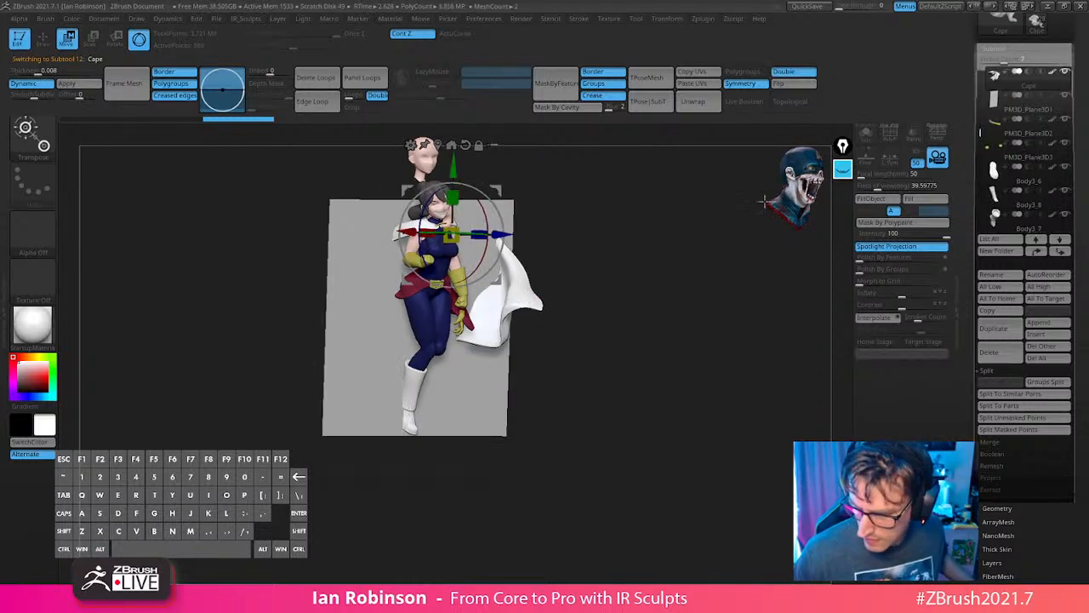
pyautogui.click(1068, 74)
pyautogui.click(1045, 112)
pyautogui.moveTo(549, 268); pyautogui.dragTo(691, 280)
pyautogui.keyDown('alt'); pyautogui.moveTo(691, 281); pyautogui.dragTo(672, 374); pyautogui.keyUp('alt')
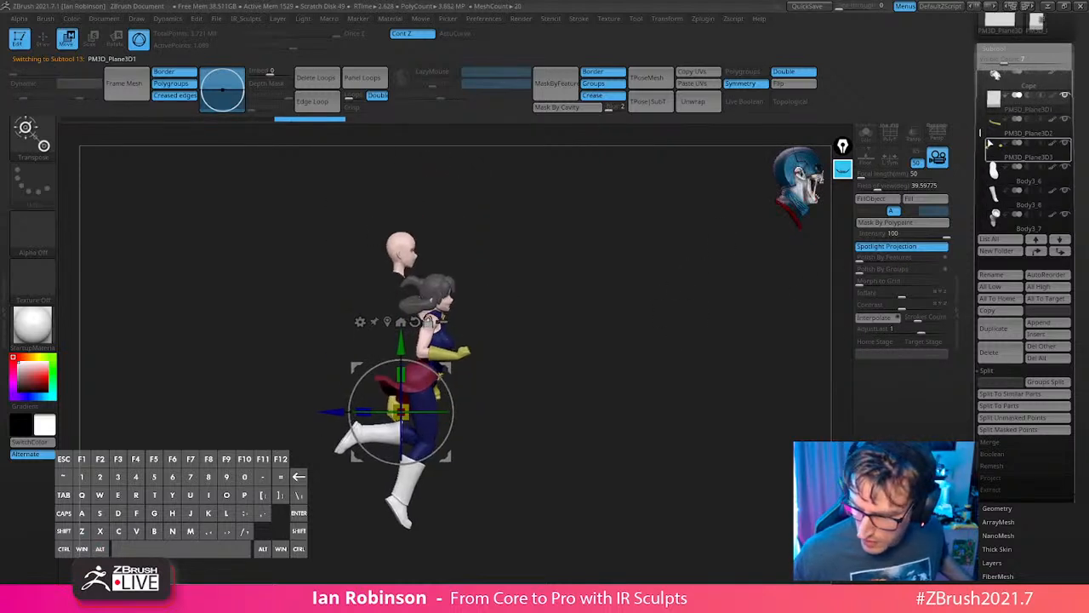
pyautogui.moveTo(981, 135); pyautogui.dragTo(982, 107)
pyautogui.click(1066, 97)
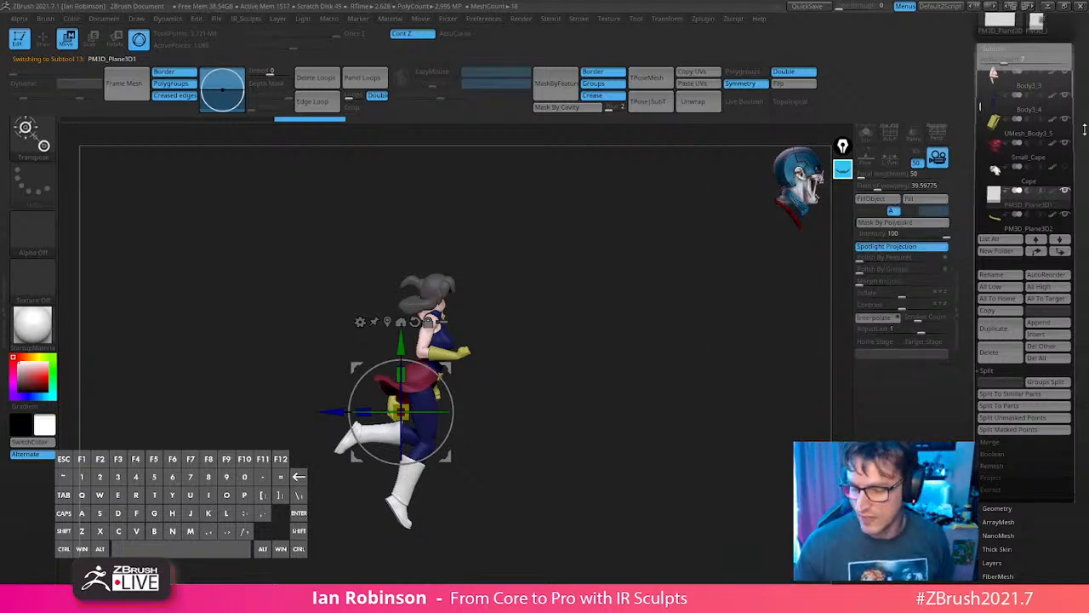
# Move the plane PM3D_Plane3D1 backward along its depth axis so it stands behind the figure.
pyautogui.moveTo(1084, 128); pyautogui.dragTo(1083, 266)
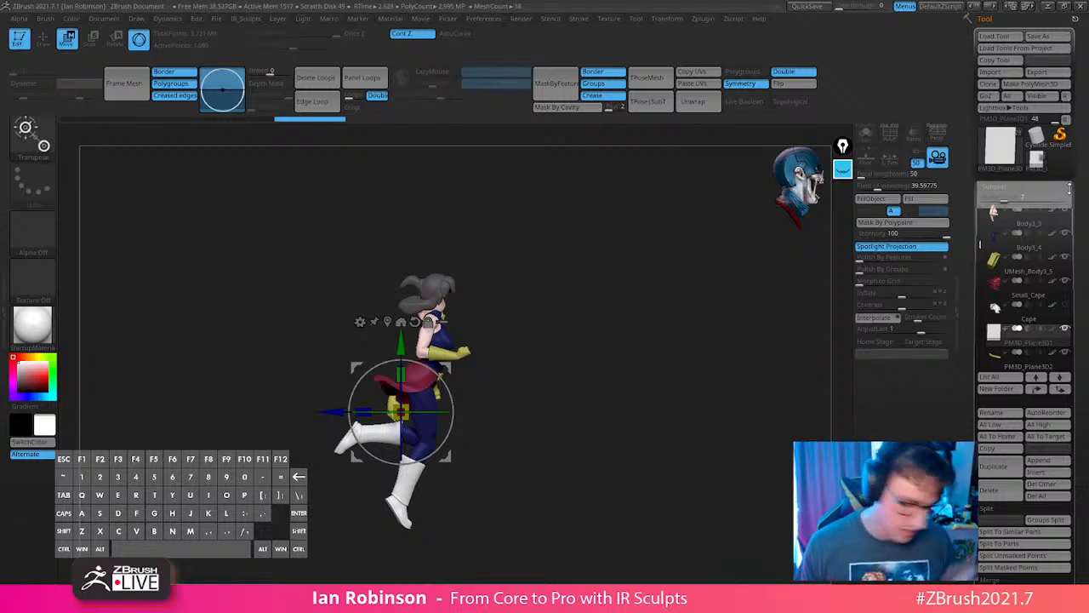
pyautogui.keyDown('shift'); pyautogui.moveTo(663, 325); pyautogui.dragTo(628, 324); pyautogui.keyUp('shift')
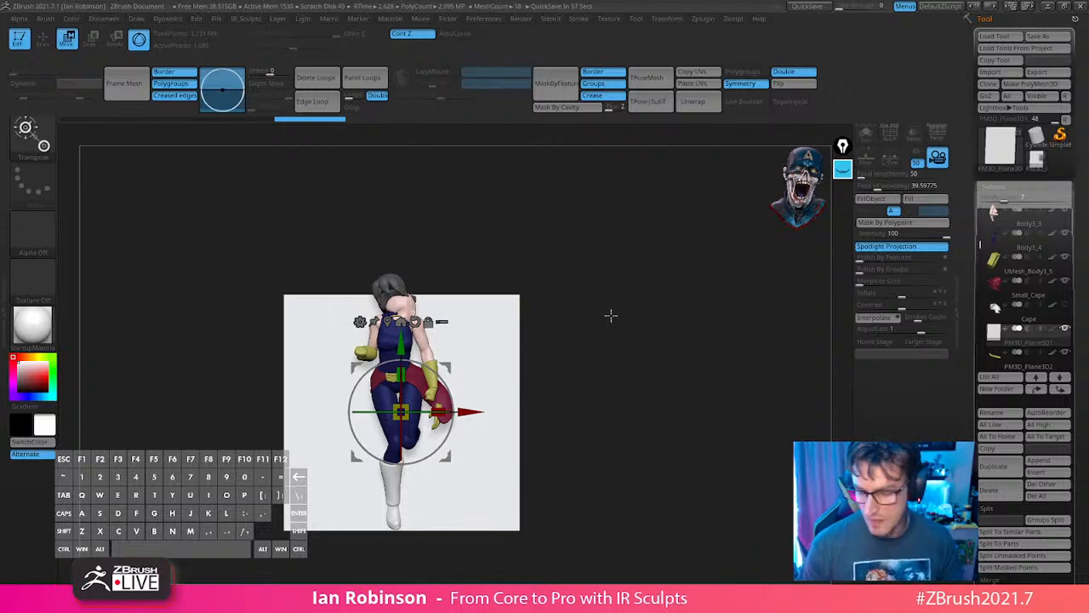
pyautogui.moveTo(611, 315); pyautogui.dragTo(532, 327)
pyautogui.moveTo(350, 341); pyautogui.dragTo(261, 316)
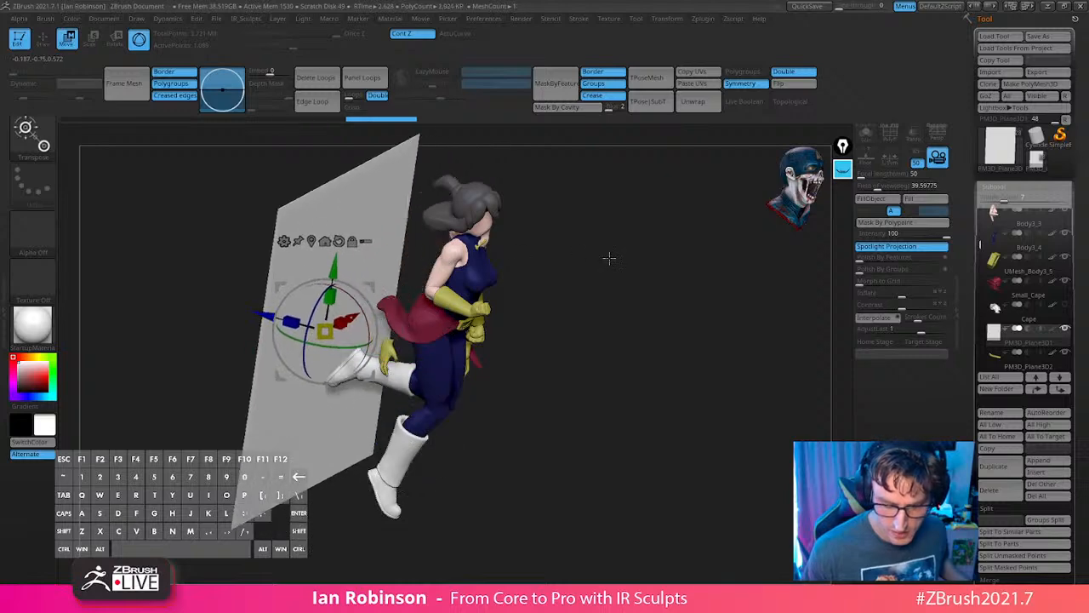
pyautogui.keyDown('shift'); pyautogui.moveTo(607, 258); pyautogui.dragTo(715, 389); pyautogui.keyUp('shift')
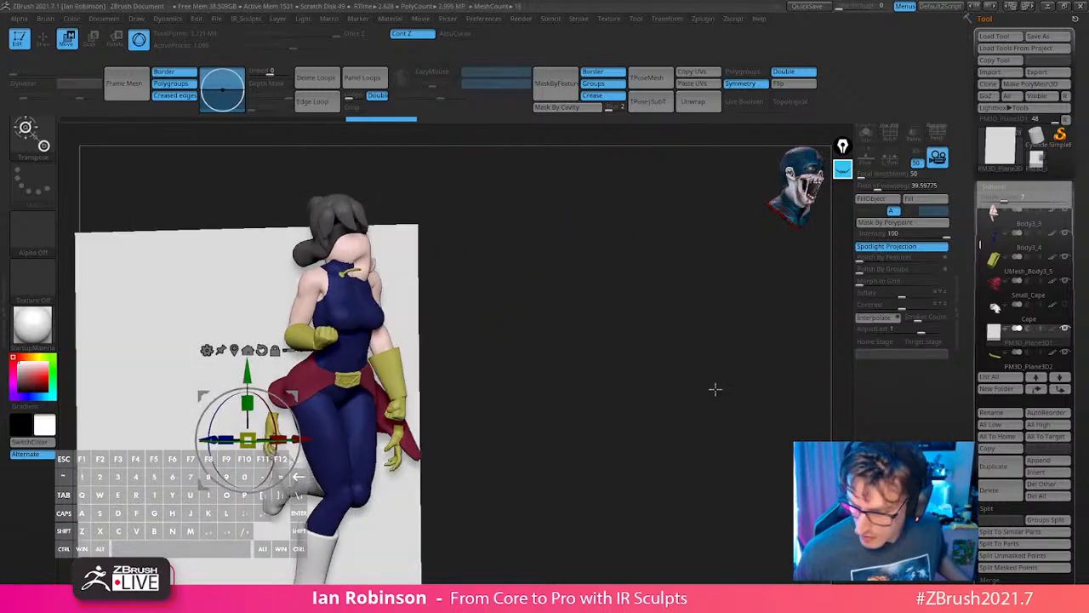
# Pick the Nana_BlockOut_Pose_07 head, show the New_Head folder again and make its NANA_sMILE head active.
pyautogui.moveTo(978, 248); pyautogui.dragTo(978, 217)
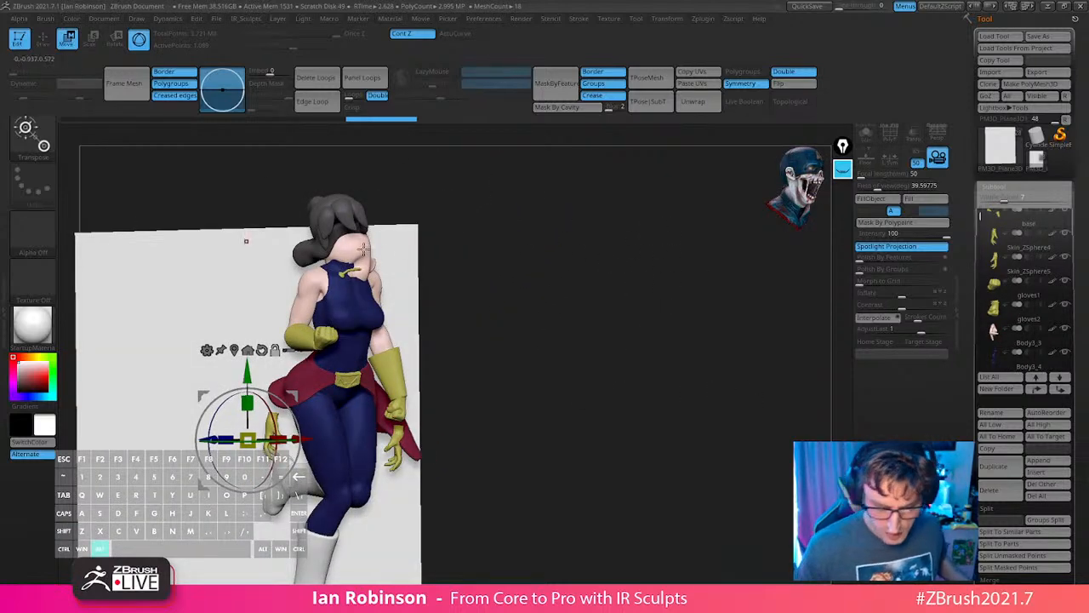
pyautogui.keyDown('alt'); pyautogui.click(364, 249); pyautogui.keyUp('alt')
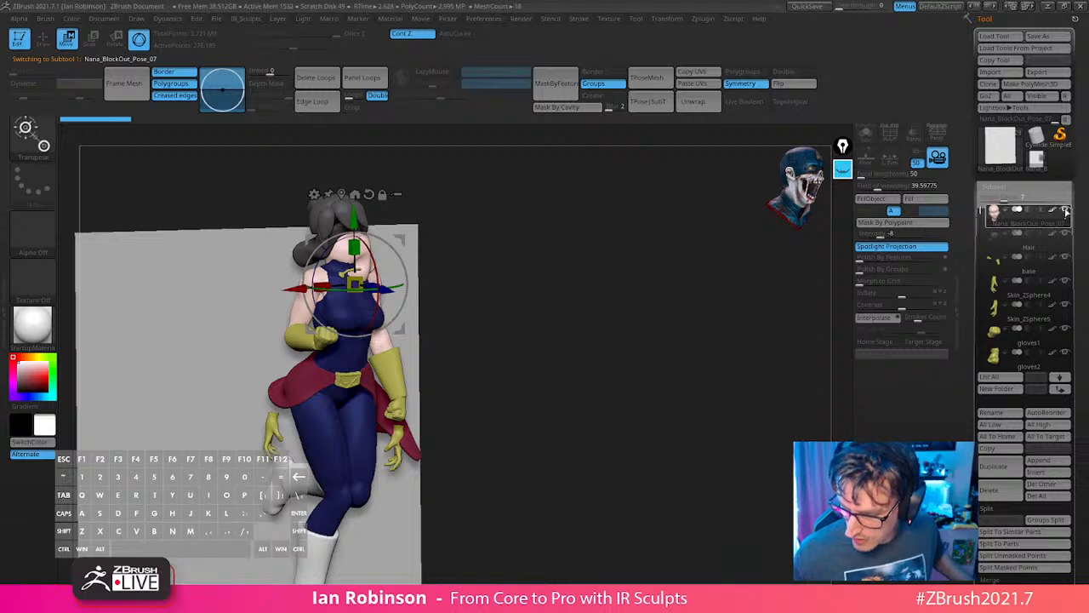
pyautogui.moveTo(978, 211); pyautogui.dragTo(978, 308)
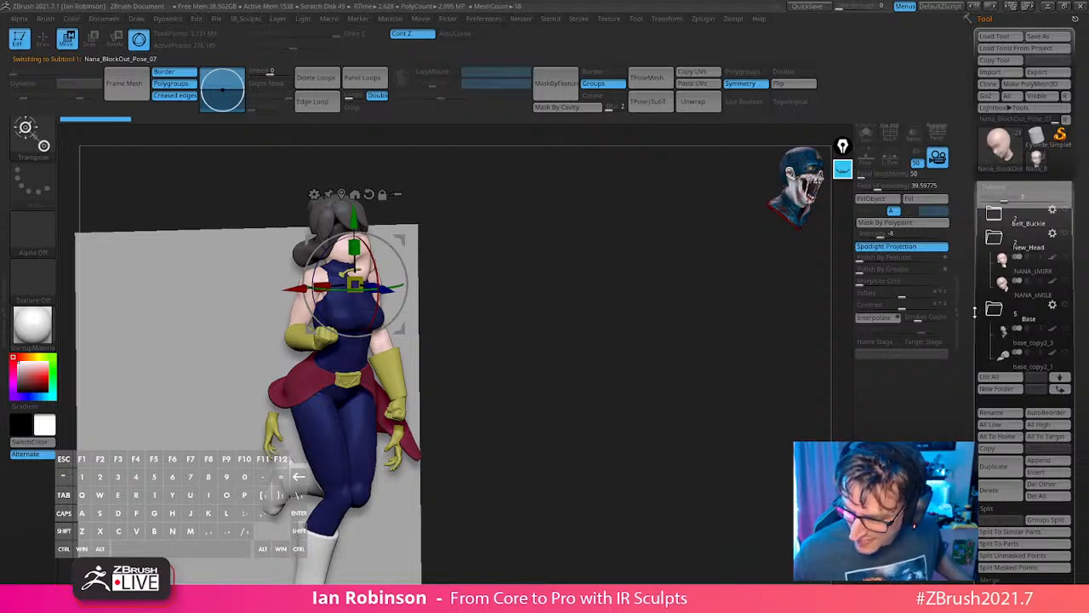
pyautogui.click(1064, 282)
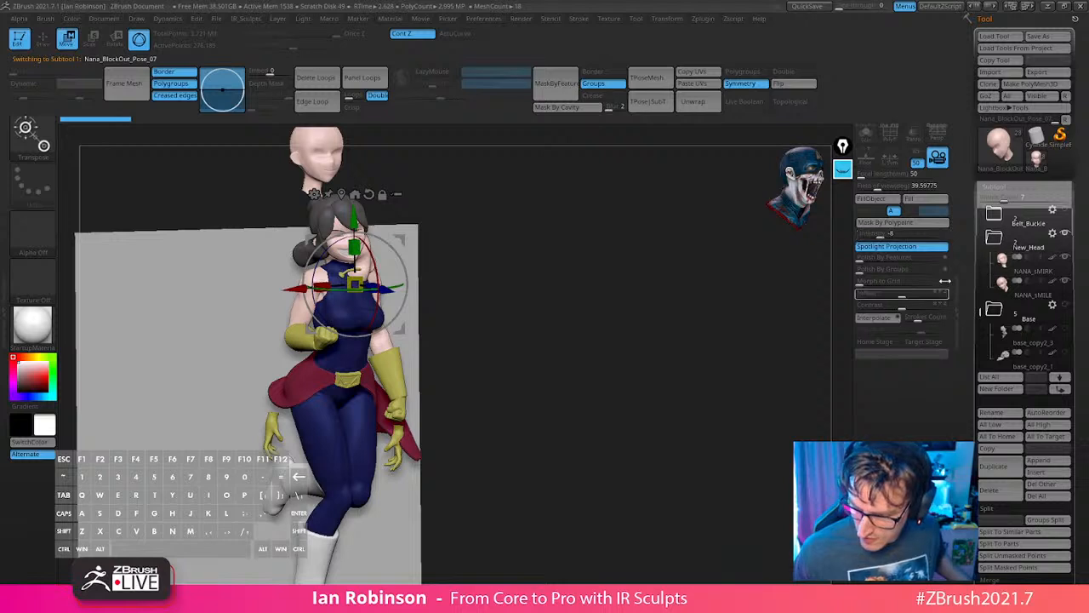
pyautogui.moveTo(981, 307); pyautogui.dragTo(981, 302)
pyautogui.click(1025, 335)
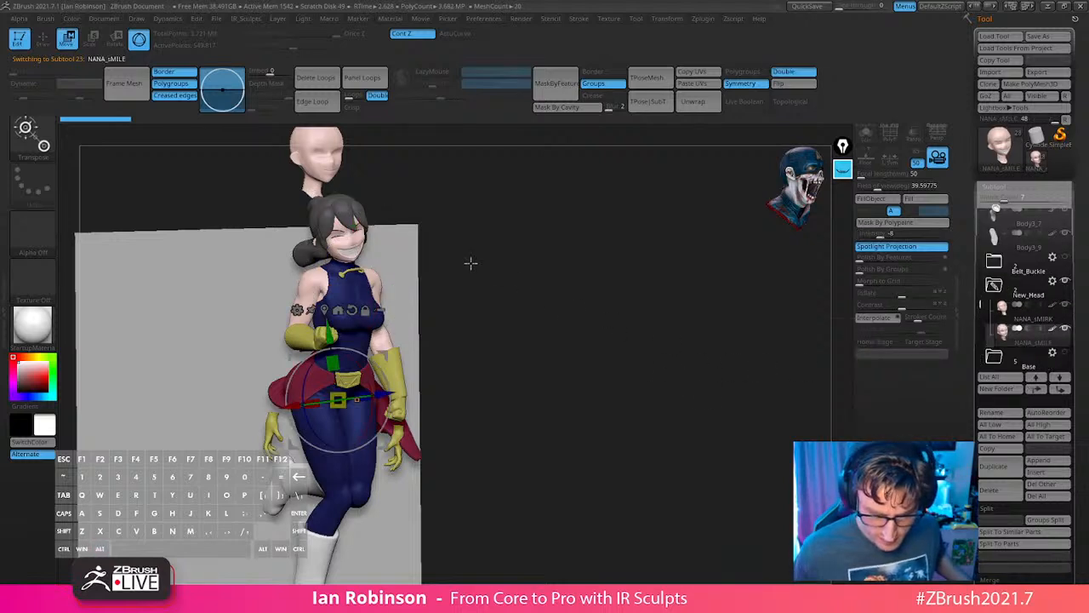
# Compare the NANA_sMIRK head with NANA_sMILE and move NANA_sMILE out of the New_Head folder.
pyautogui.keyDown('alt'); pyautogui.click(347, 247); pyautogui.keyUp('alt')
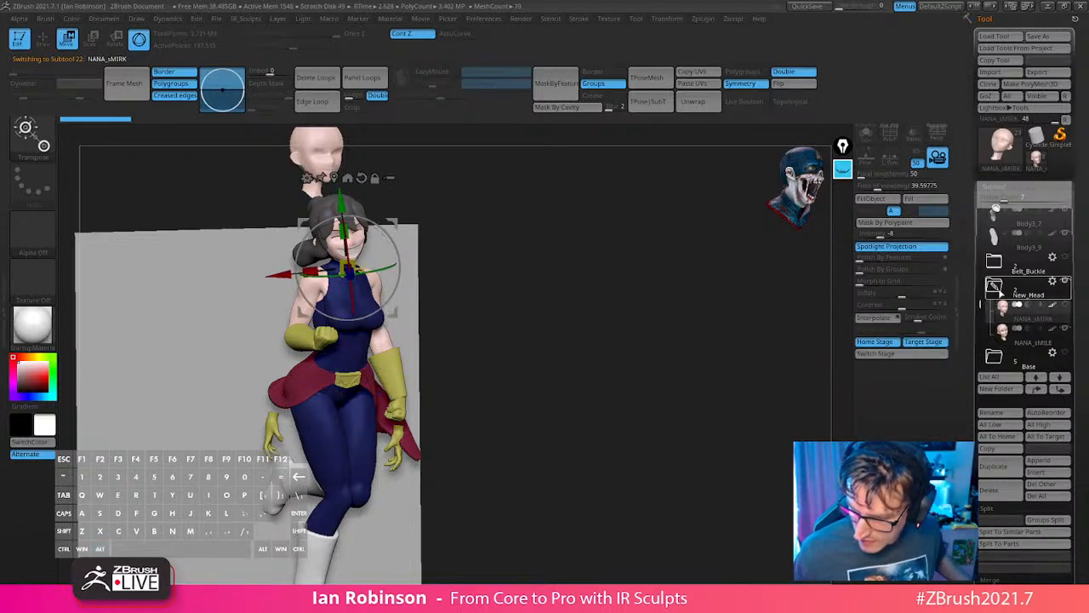
pyautogui.click(1040, 341)
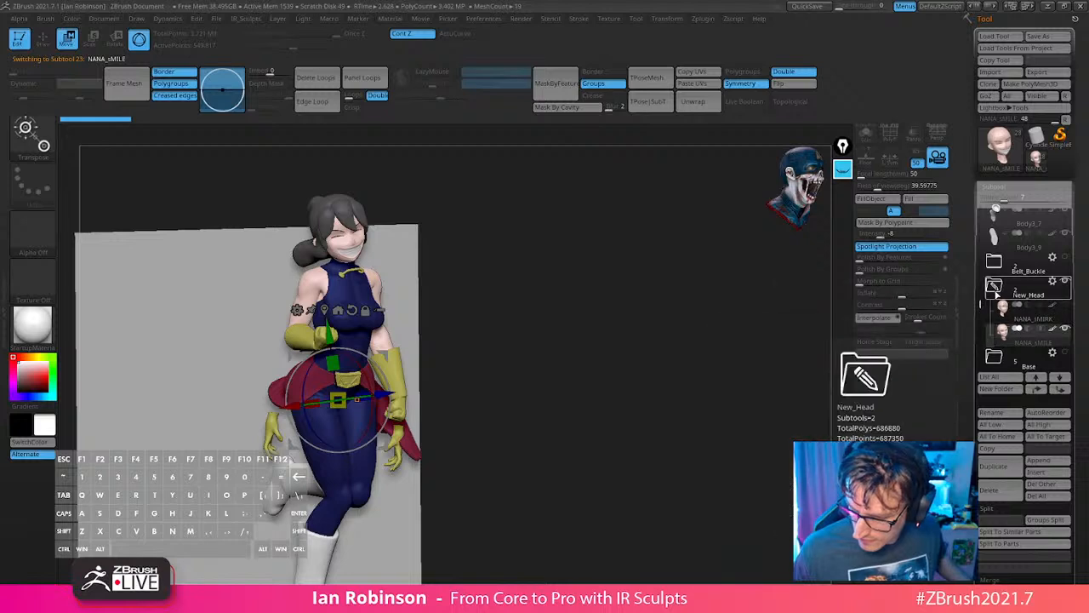
pyautogui.click(1060, 389)
# Delete the New_Head folder together with the NANA_sMIRK head it contains.
pyautogui.click(1031, 288)
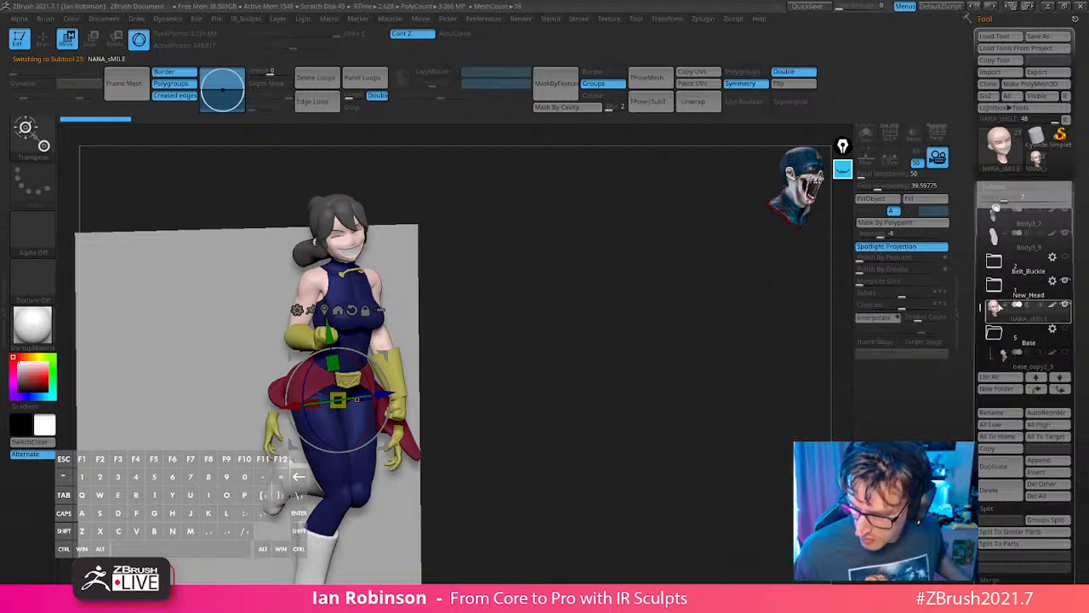
pyautogui.click(1032, 292)
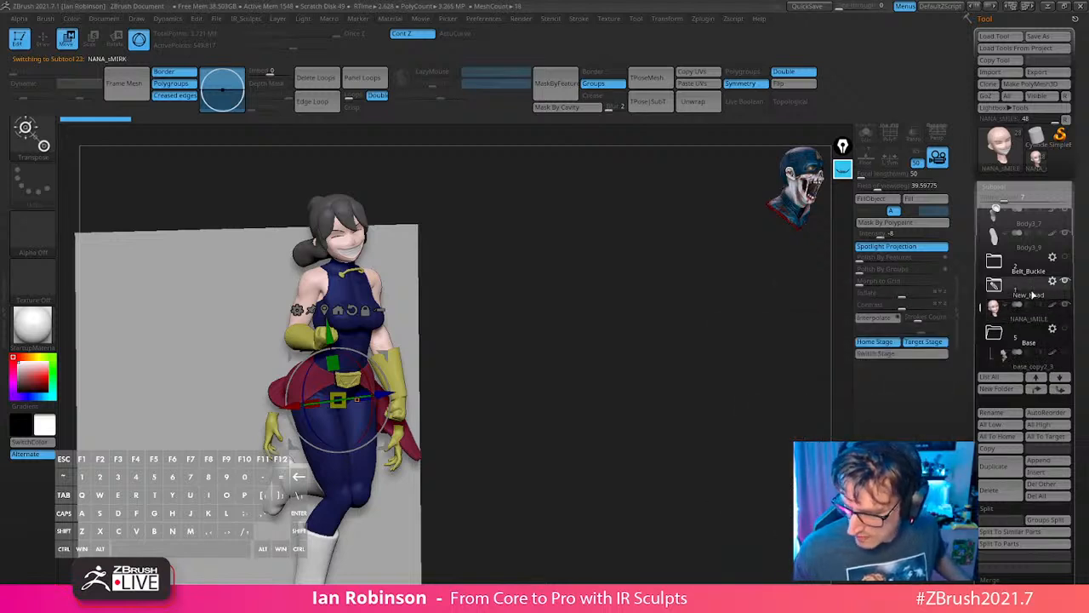
pyautogui.click(989, 490)
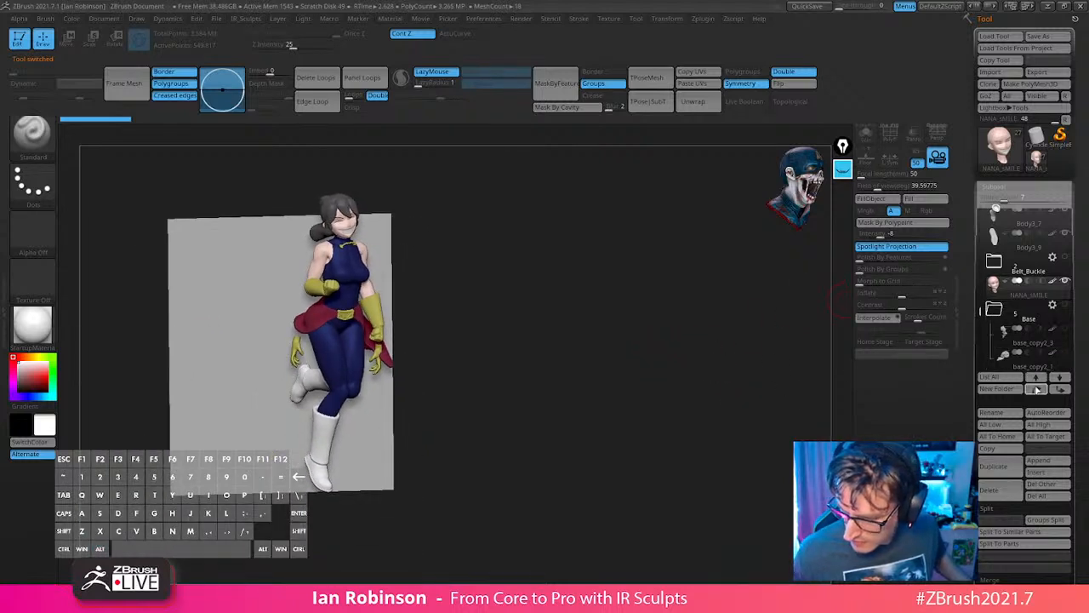
# Move NANA_sMILE up the subtool list and place it directly below Nana_BlockOut_Pose_07.
pyautogui.click(1036, 389)
pyautogui.click(1037, 389)
pyautogui.click(1037, 389)
pyautogui.click(1036, 389)
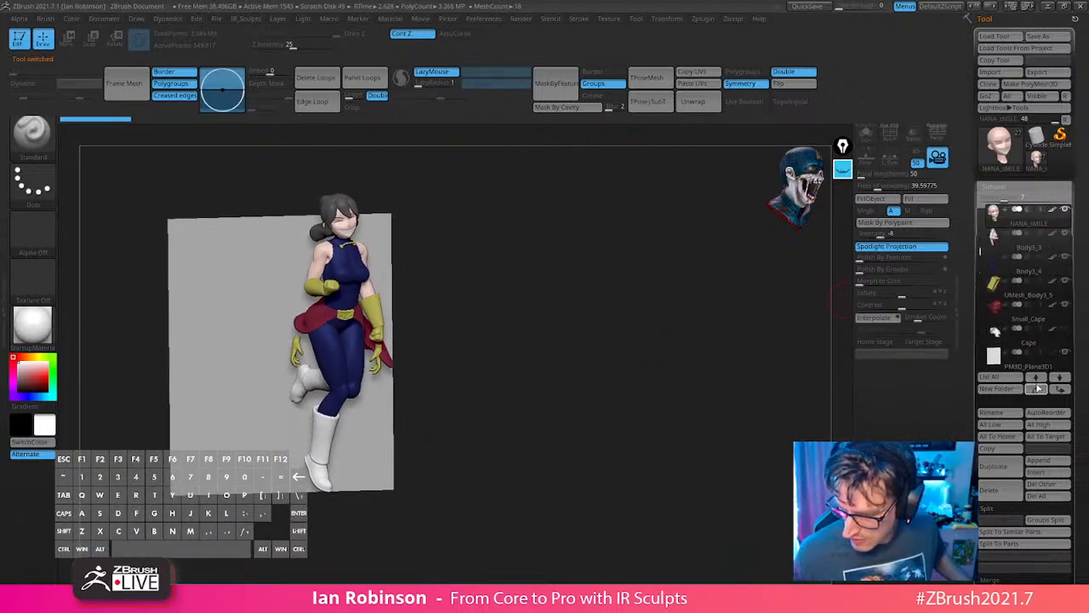
pyautogui.click(1037, 389)
pyautogui.click(1036, 389)
pyautogui.click(1036, 389)
pyautogui.click(1036, 389)
pyautogui.click(1036, 389)
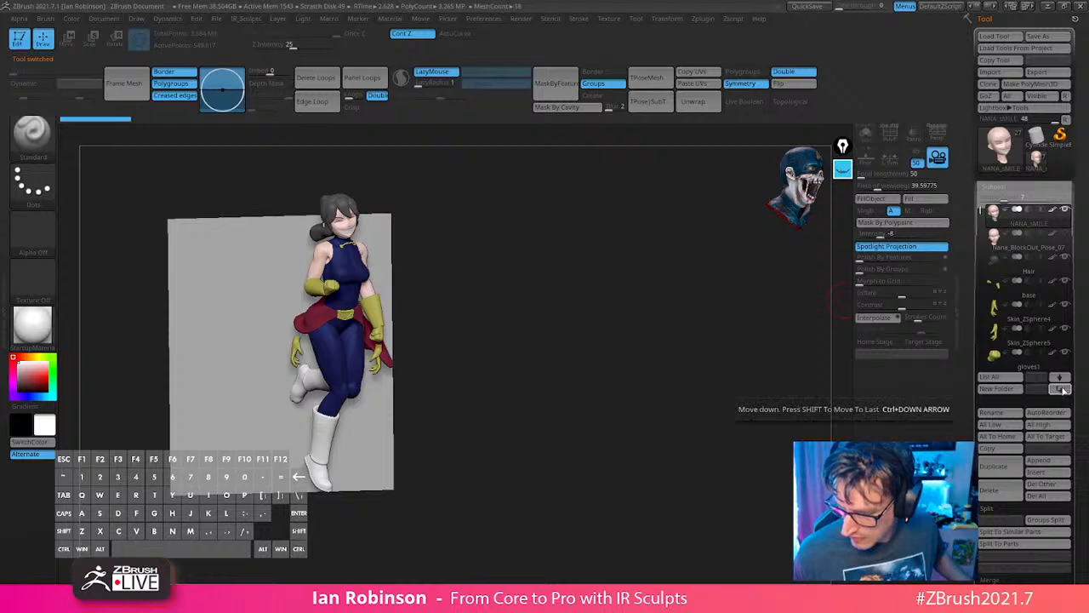
pyautogui.click(1060, 389)
# Check the visibility of Nana_BlockOut_Pose_07 and review the figure with its smiling head from the side.
pyautogui.moveTo(1066, 223)
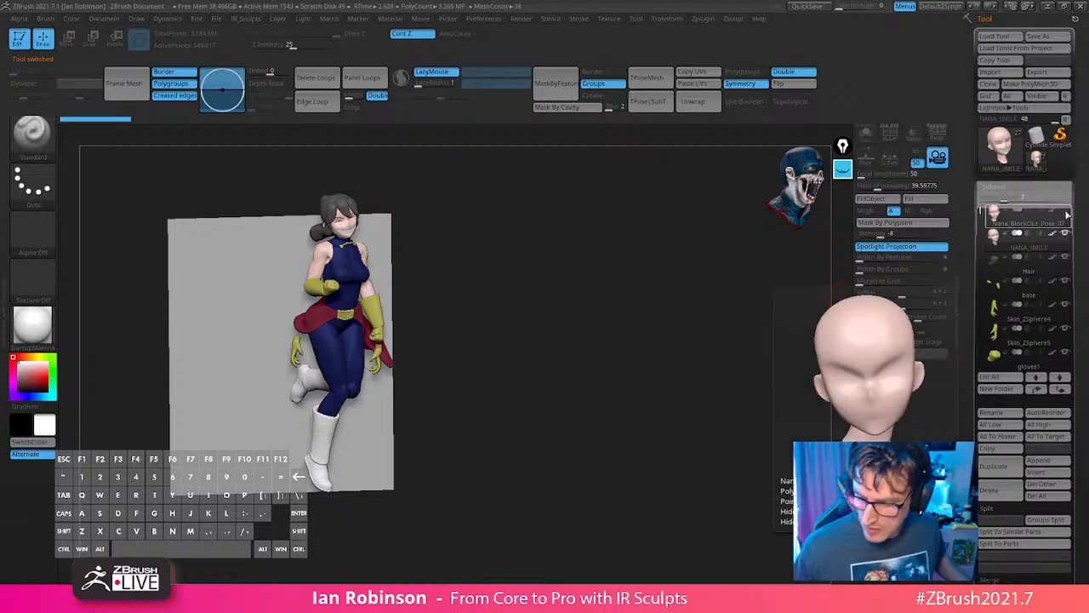
pyautogui.click(1066, 212)
pyautogui.keyDown('alt'); pyautogui.moveTo(651, 315); pyautogui.dragTo(440, 377); pyautogui.keyUp('alt')
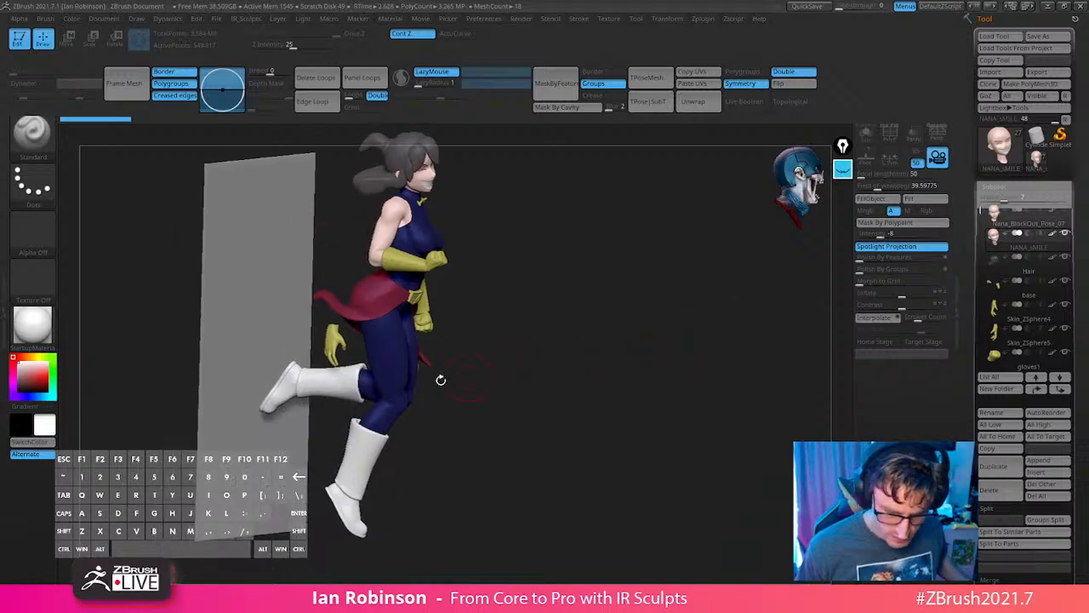
pyautogui.press('g')
pyautogui.press('Escape')
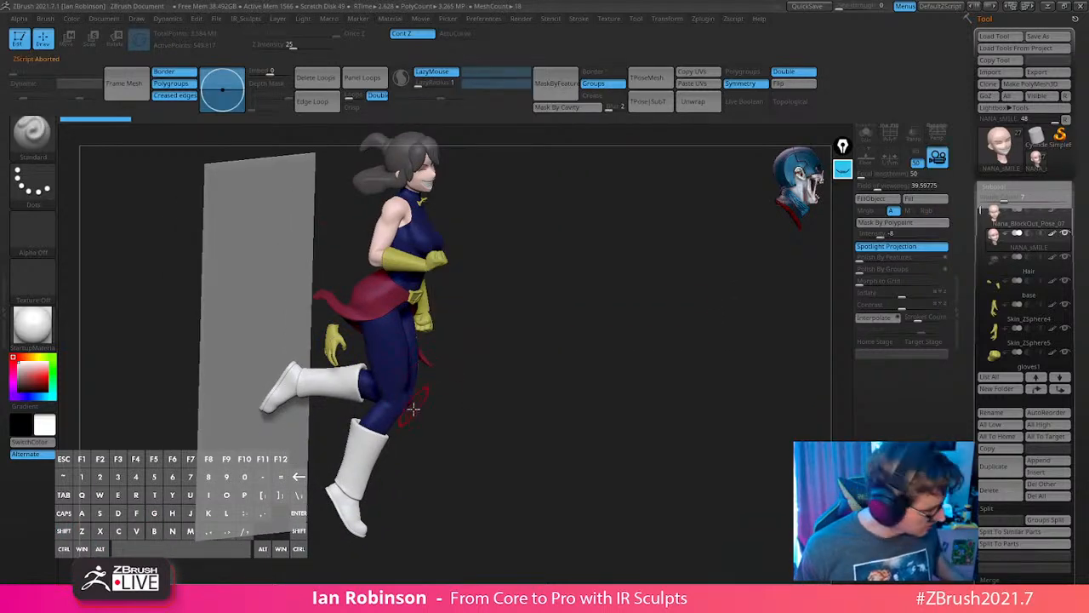
# Delete the loose hand subtool Skin_ZSphere4 beside the figure's thigh.
pyautogui.hotkey('shift', 'f')
pyautogui.keyDown('alt'); pyautogui.click(333, 344); pyautogui.keyUp('alt')
pyautogui.hotkey('shift', 'f')
pyautogui.hotkey('shift', 'f')
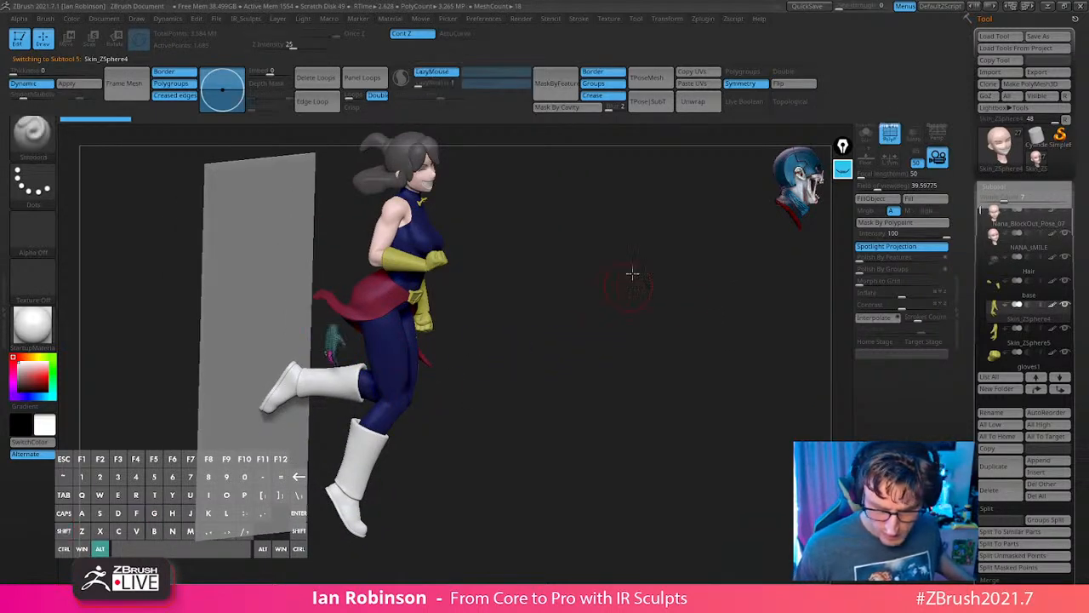
pyautogui.keyDown('alt'); pyautogui.moveTo(632, 274); pyautogui.dragTo(671, 349); pyautogui.keyUp('alt')
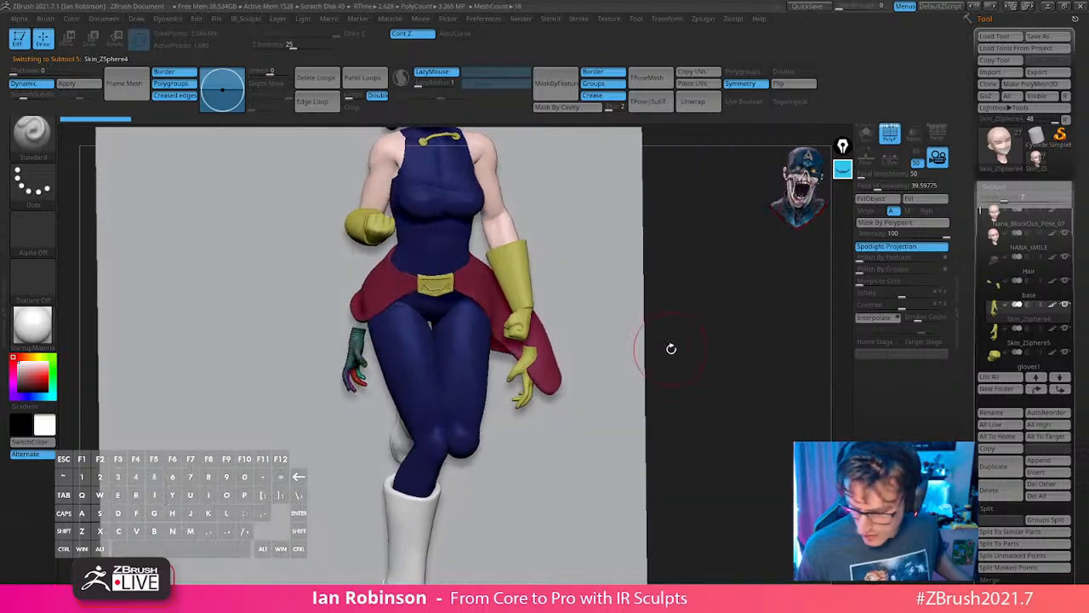
pyautogui.click(1001, 498)
pyautogui.click(830, 520)
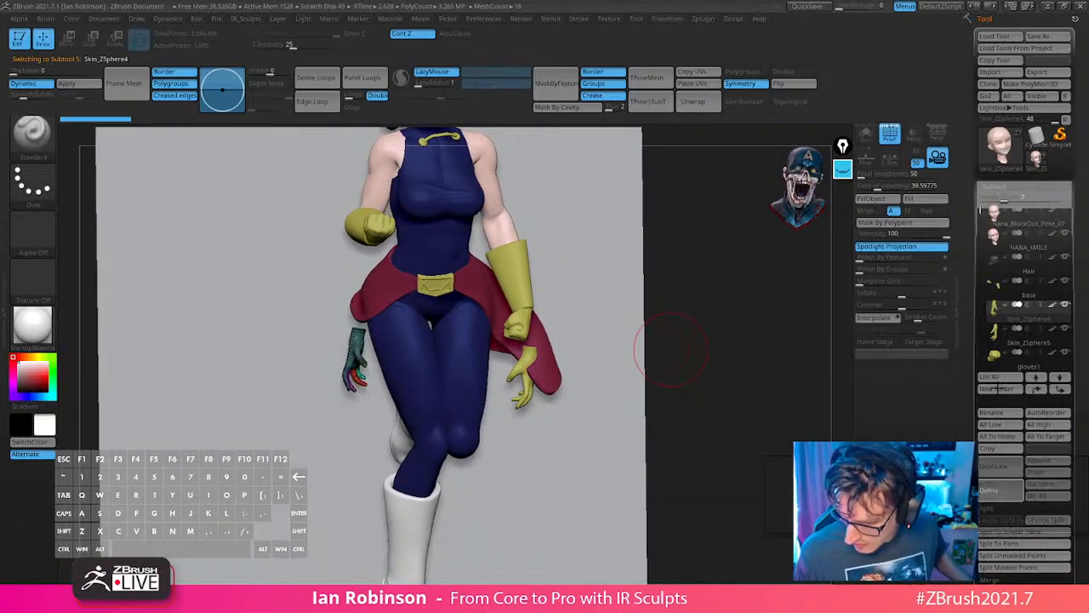
# Delete the other loose hand subtool, Skin_ZSphere5, and check the figure from the side.
pyautogui.moveTo(1003, 337)
pyautogui.click(997, 491)
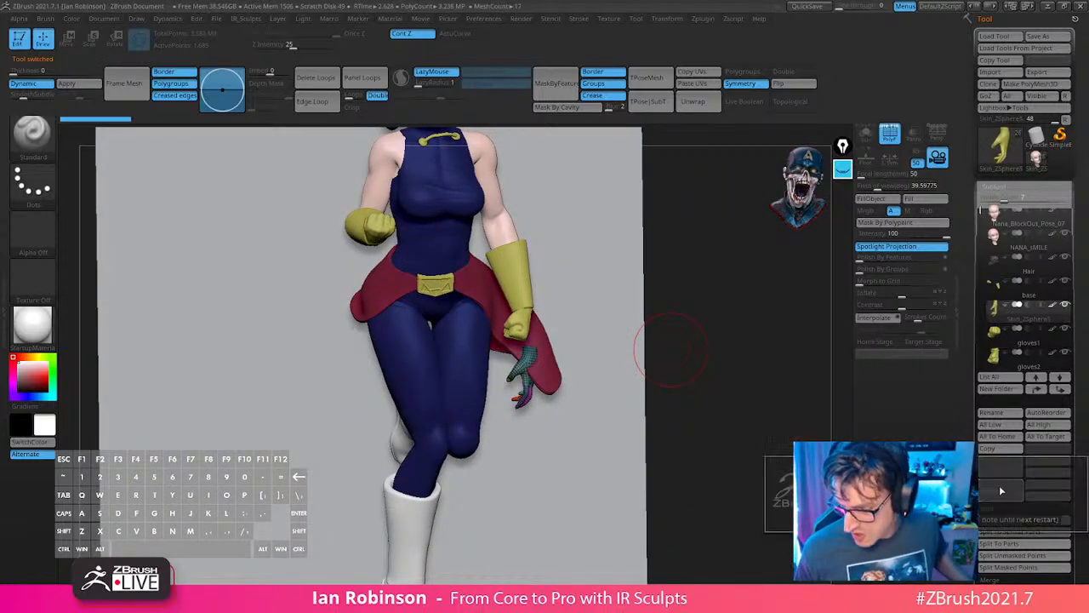
pyautogui.click(876, 518)
pyautogui.moveTo(732, 387)
pyautogui.keyDown('alt'); pyautogui.mouseDown()
pyautogui.moveTo(717, 351)
pyautogui.moveTo(710, 420)
pyautogui.mouseUp(); pyautogui.keyUp('alt')
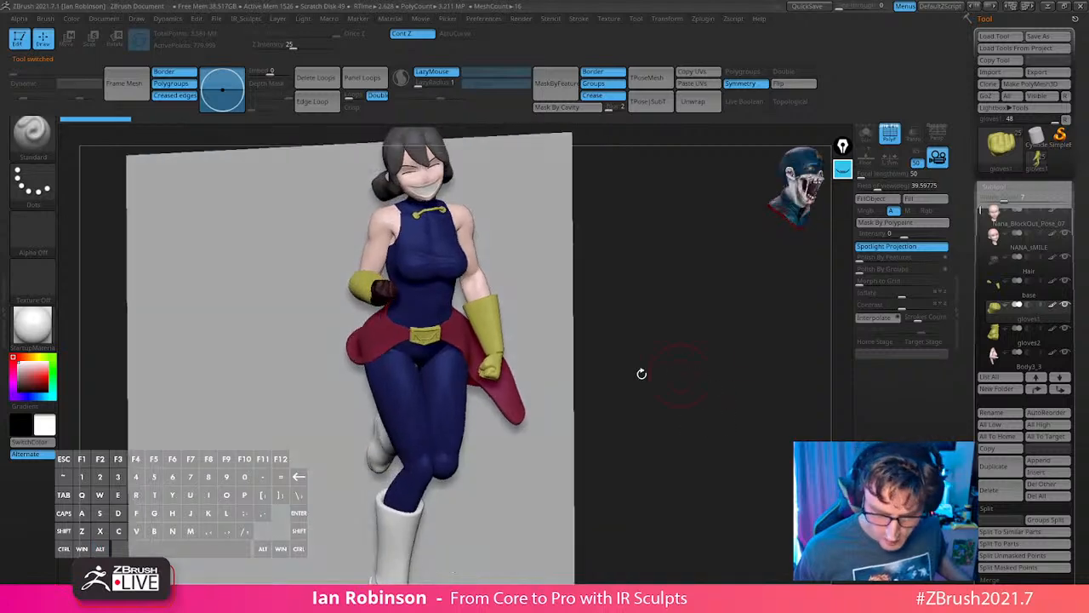
pyautogui.moveTo(561, 357)
pyautogui.mouseDown()
pyautogui.moveTo(678, 306)
pyautogui.moveTo(676, 282)
pyautogui.moveTo(688, 333)
pyautogui.mouseUp()
pyautogui.hotkey('shift', 'f')
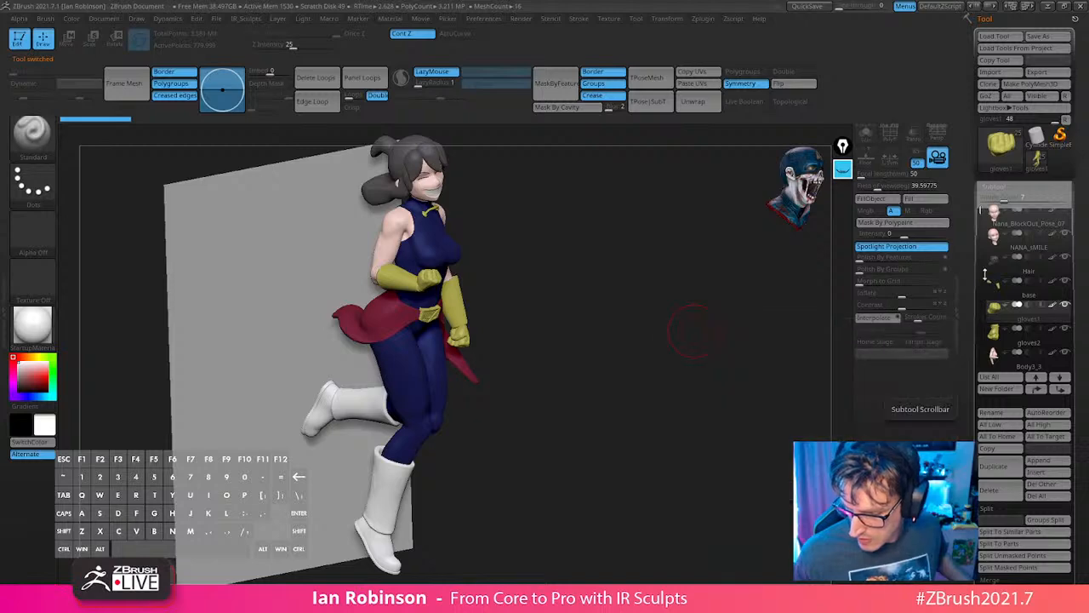
# Select the plane behind the figure and save the whole tool in the SL_Nana_Sculpt folder.
pyautogui.moveTo(980, 211)
pyautogui.mouseDown()
pyautogui.moveTo(980, 266)
pyautogui.moveTo(980, 209)
pyautogui.mouseUp()
pyautogui.keyDown('alt'); pyautogui.moveTo(688, 353); pyautogui.dragTo(673, 424); pyautogui.keyUp('alt')
pyautogui.keyDown('alt'); pyautogui.click(383, 255); pyautogui.keyUp('alt')
pyautogui.click(1056, 37)
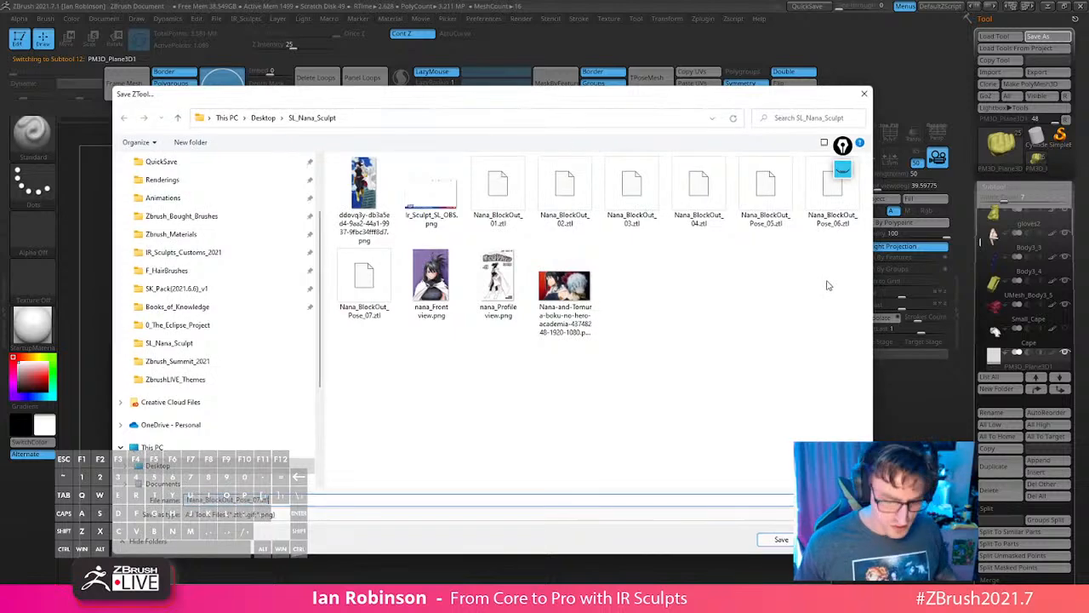
pyautogui.press('Return')
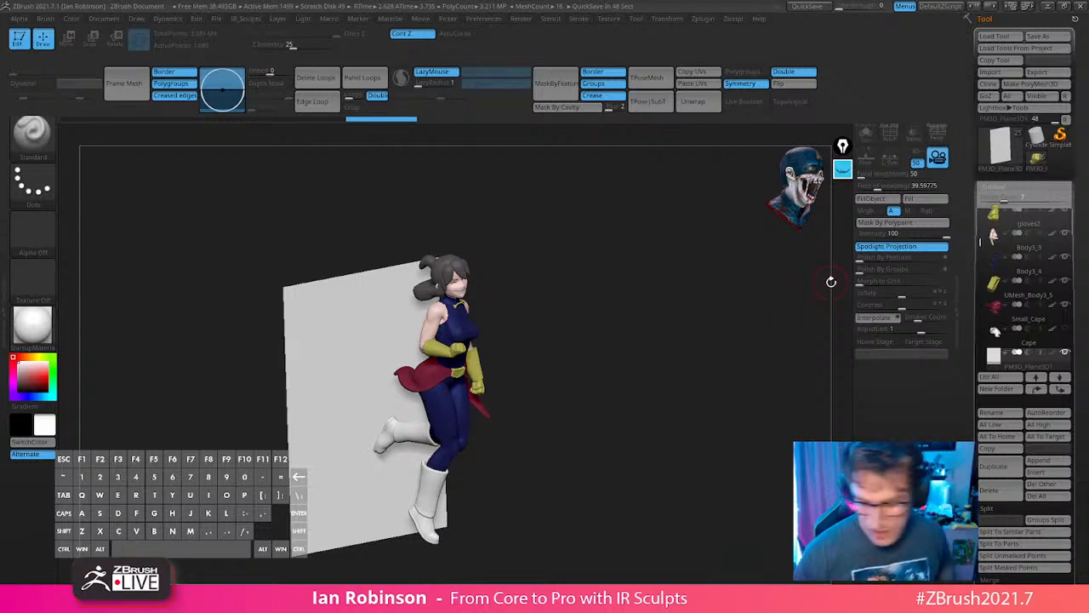
# Isolate the plane in a straight front view with its polygon wireframe displayed.
pyautogui.moveTo(831, 281); pyautogui.dragTo(597, 269)
pyautogui.keyDown('shift'); pyautogui.moveTo(771, 201); pyautogui.dragTo(773, 202); pyautogui.keyUp('shift')
pyautogui.click(866, 134)
pyautogui.keyDown('alt'); pyautogui.moveTo(707, 251); pyautogui.dragTo(729, 273); pyautogui.keyUp('alt')
pyautogui.hotkey('shift', 'f')
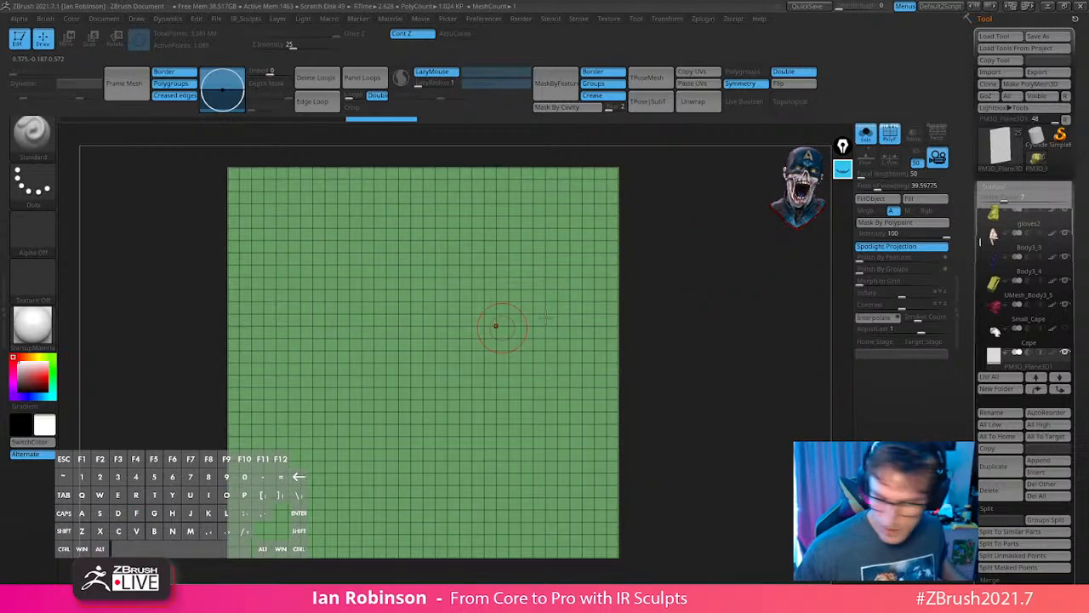
# Reconstruct lower subdivision levels for the plane and delete its higher levels to get a coarser grid.
pyautogui.click(1005, 187)
pyautogui.click(1020, 257)
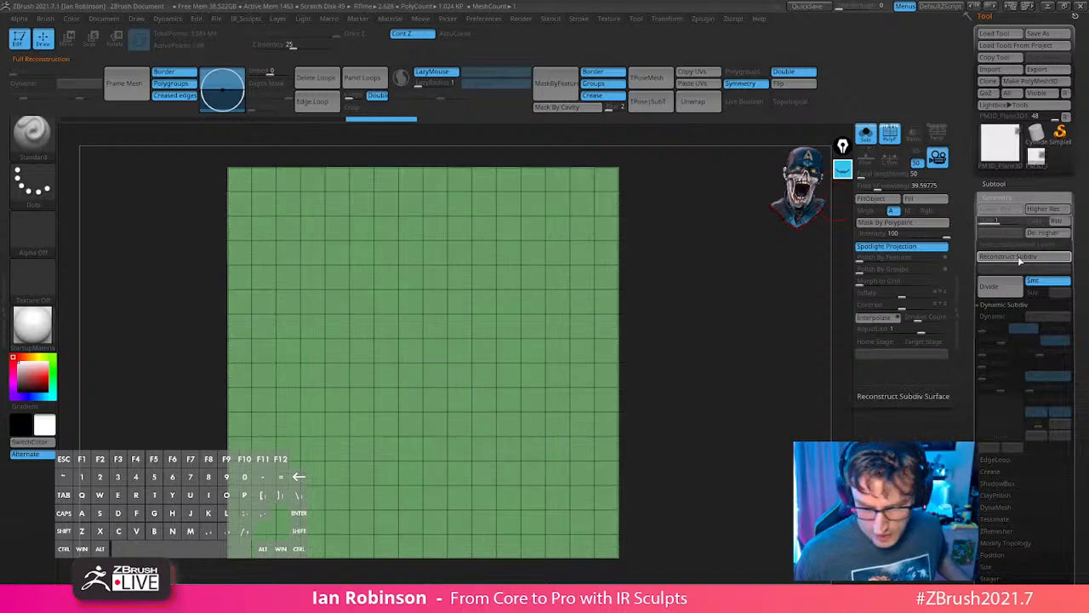
pyautogui.click(1019, 257)
pyautogui.press('d')
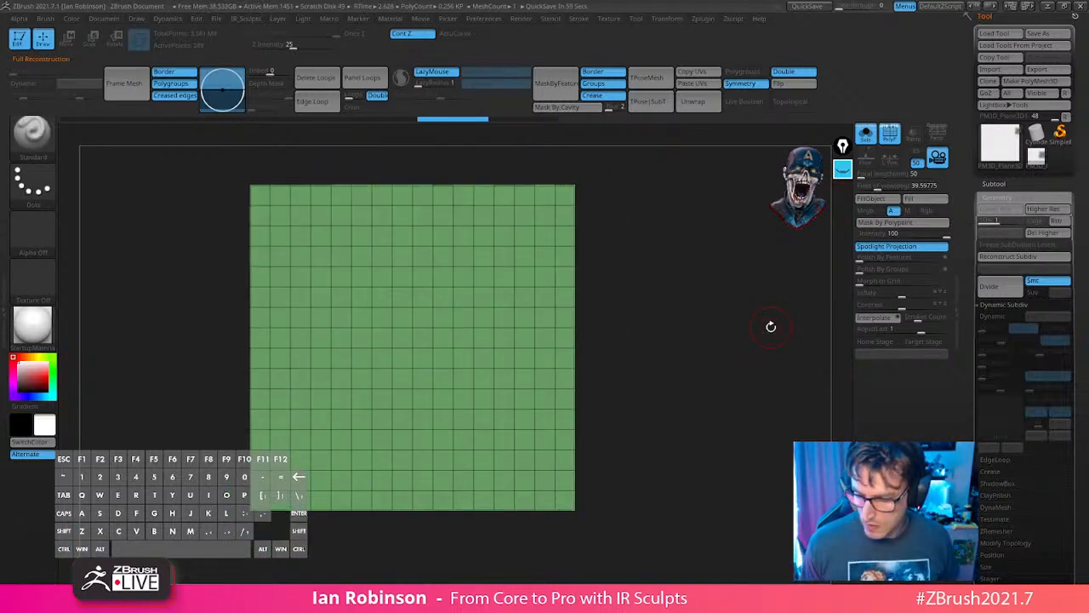
pyautogui.click(1044, 236)
# Scale the plane narrower along X into a tall rectangle and reconstruct one more lower subdivision level.
pyautogui.moveTo(622, 243); pyautogui.dragTo(651, 249)
pyautogui.press('w')
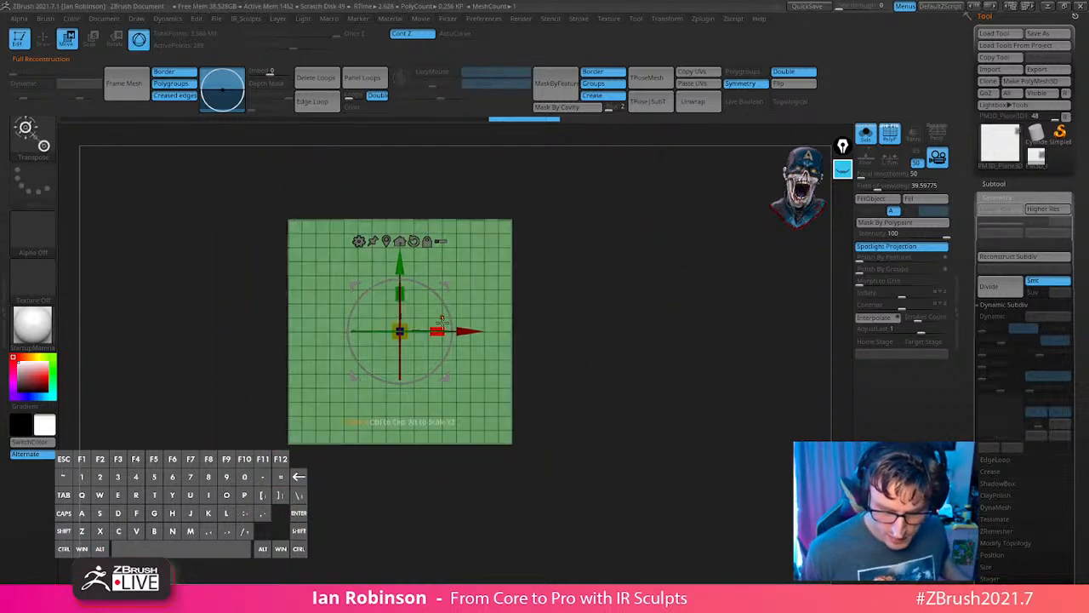
pyautogui.moveTo(440, 331); pyautogui.dragTo(401, 333)
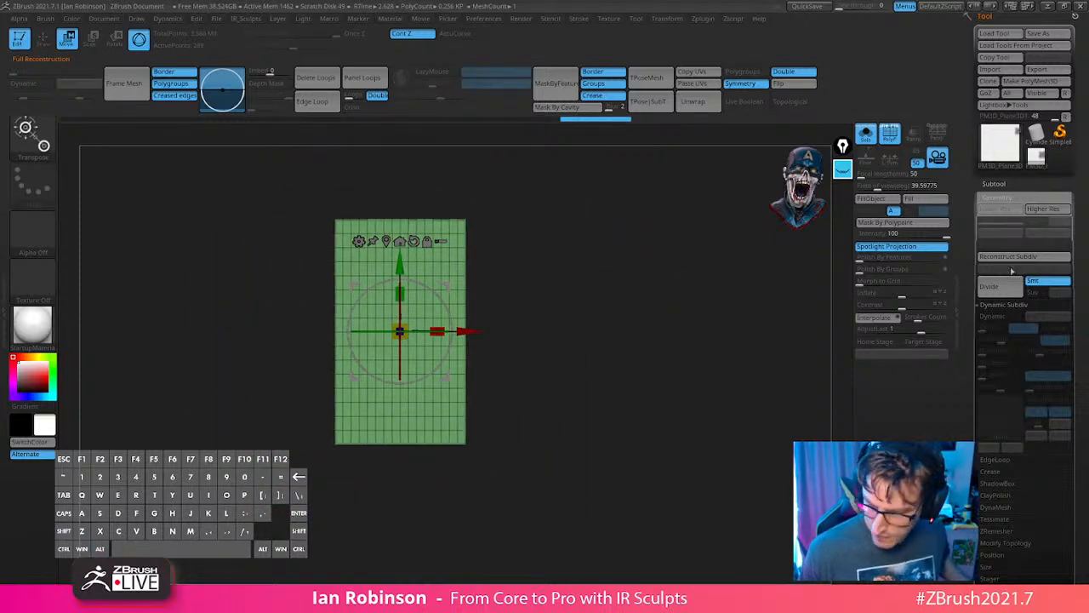
pyautogui.click(1012, 259)
pyautogui.press('q')
pyautogui.moveTo(608, 263)
pyautogui.keyDown('shift'); pyautogui.mouseDown()
pyautogui.moveTo(637, 231)
pyautogui.moveTo(641, 358)
pyautogui.moveTo(664, 453)
pyautogui.mouseUp(); pyautogui.keyUp('shift')
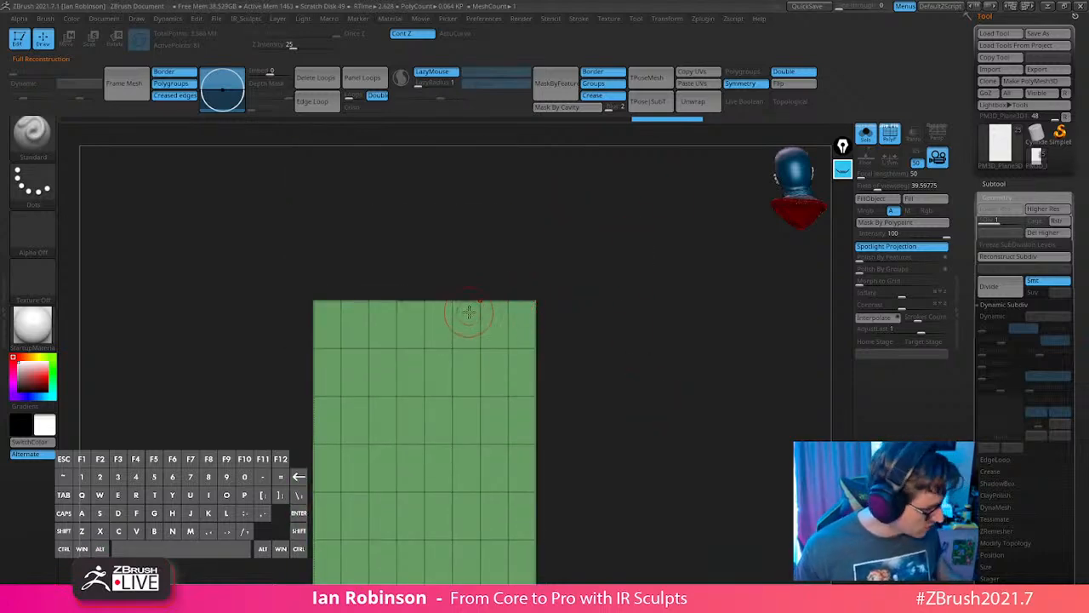
# Set the ZModeler edge action to Crease with EdgeLoop Complete and uncrease the plane's outer border.
pyautogui.press('b')
pyautogui.press('m')
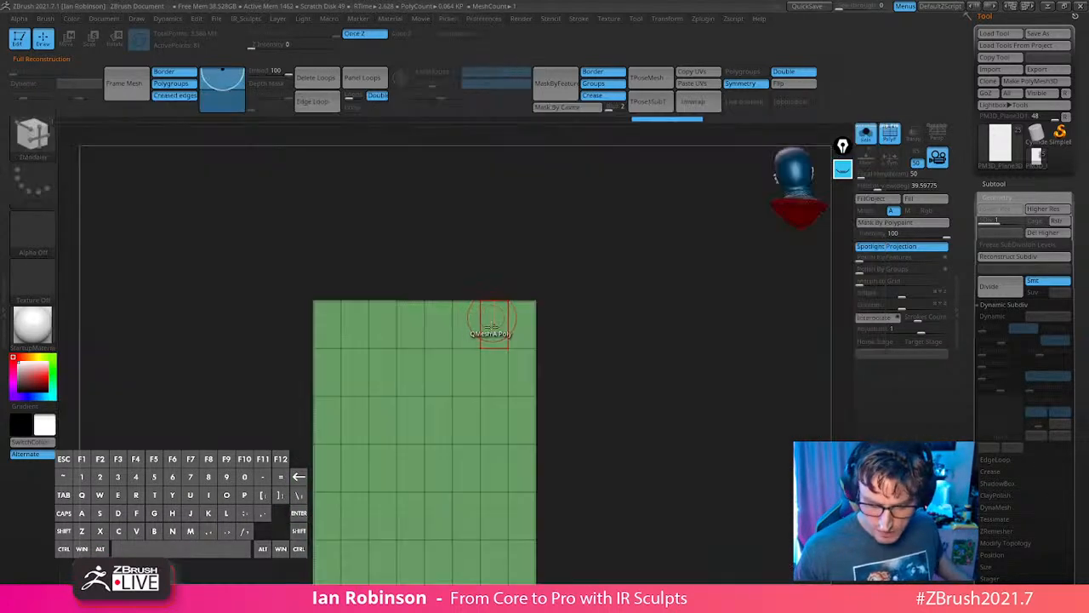
pyautogui.press('space')
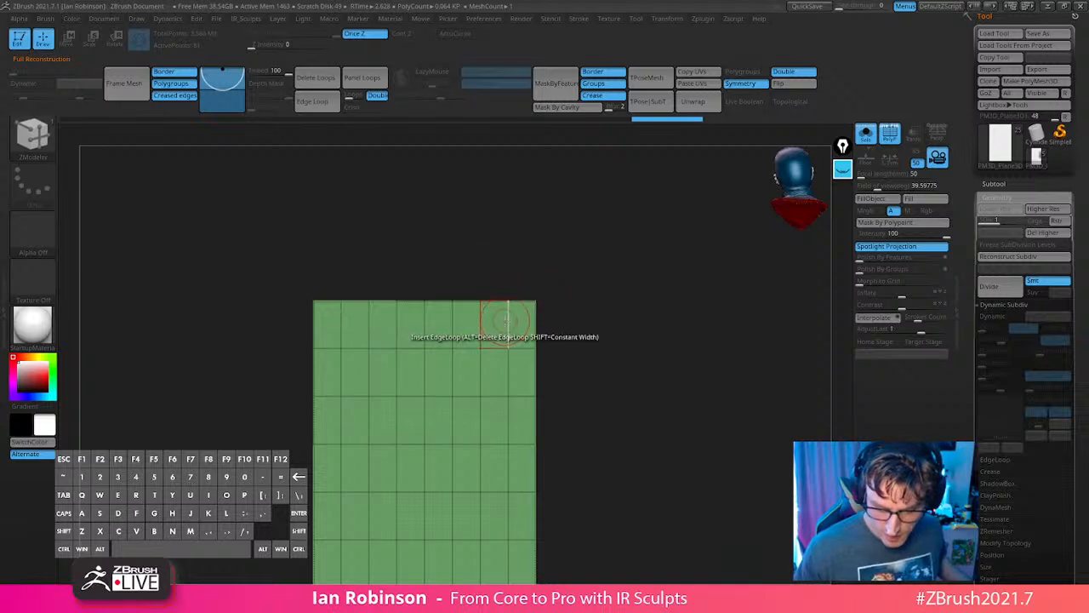
pyautogui.press('space')
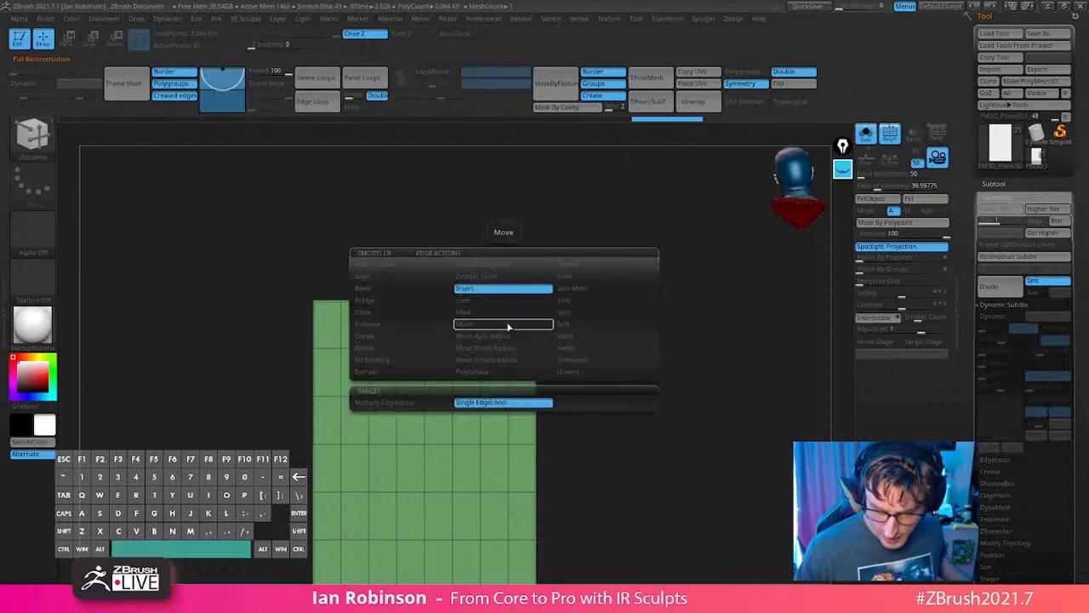
pyautogui.click(400, 335)
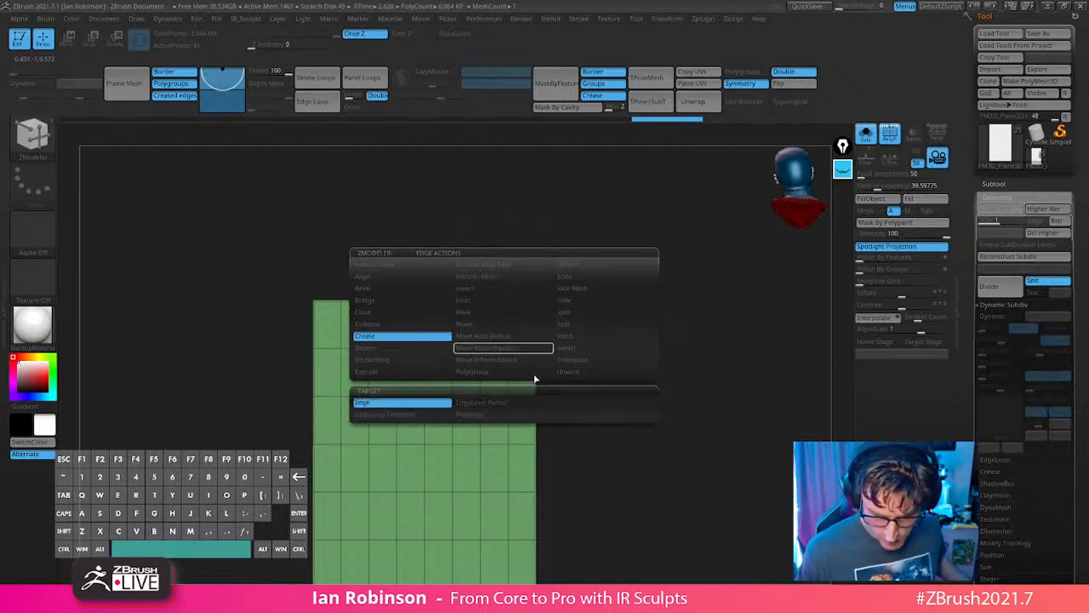
pyautogui.click(440, 415)
pyautogui.keyDown('alt'); pyautogui.moveTo(589, 334); pyautogui.dragTo(563, 224); pyautogui.keyUp('alt')
pyautogui.keyDown('alt'); pyautogui.click(561, 230); pyautogui.keyUp('alt')
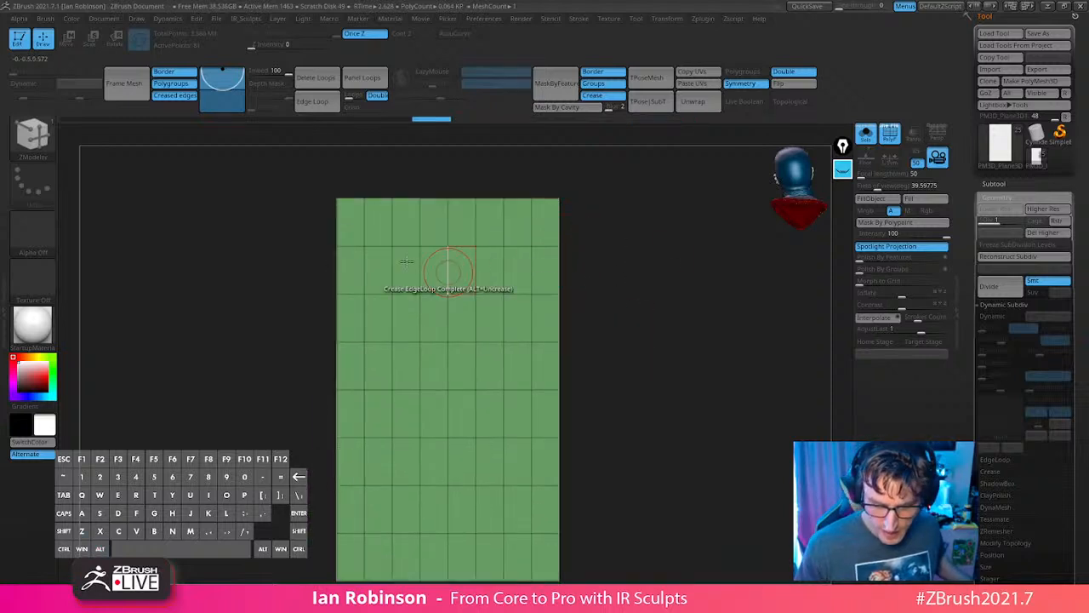
pyautogui.keyDown('alt'); pyautogui.click(338, 230); pyautogui.keyUp('alt')
# Set the ZModeler edge action to Extrude and its polygon action to Do Nothing.
pyautogui.keyDown('alt'); pyautogui.moveTo(666, 302); pyautogui.dragTo(673, 209); pyautogui.keyUp('alt')
pyautogui.keyDown('alt'); pyautogui.moveTo(644, 332); pyautogui.dragTo(627, 433); pyautogui.keyUp('alt')
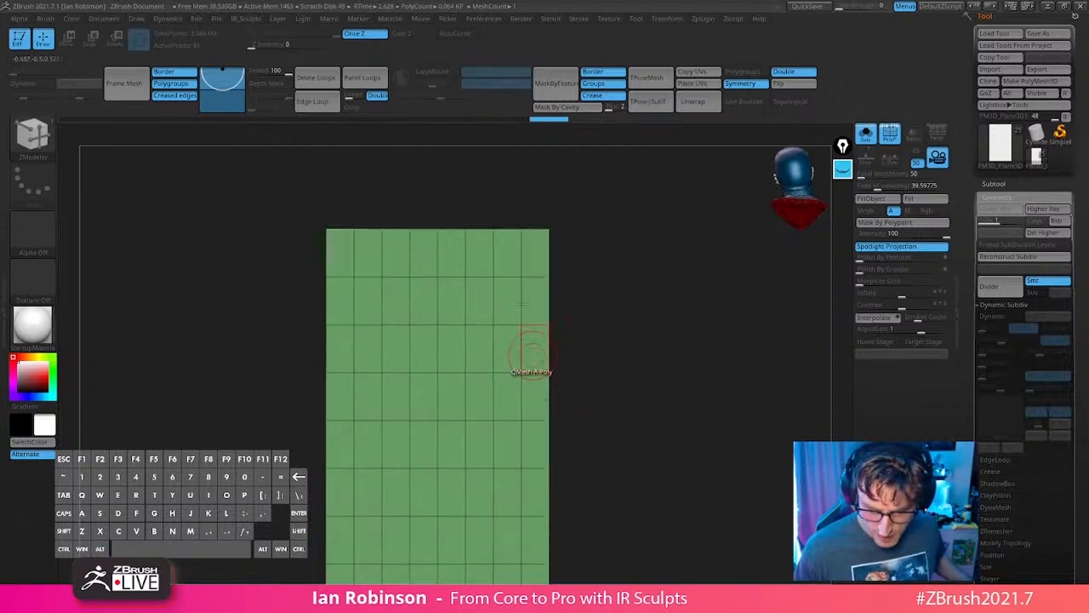
pyautogui.press('space')
pyautogui.click(489, 288)
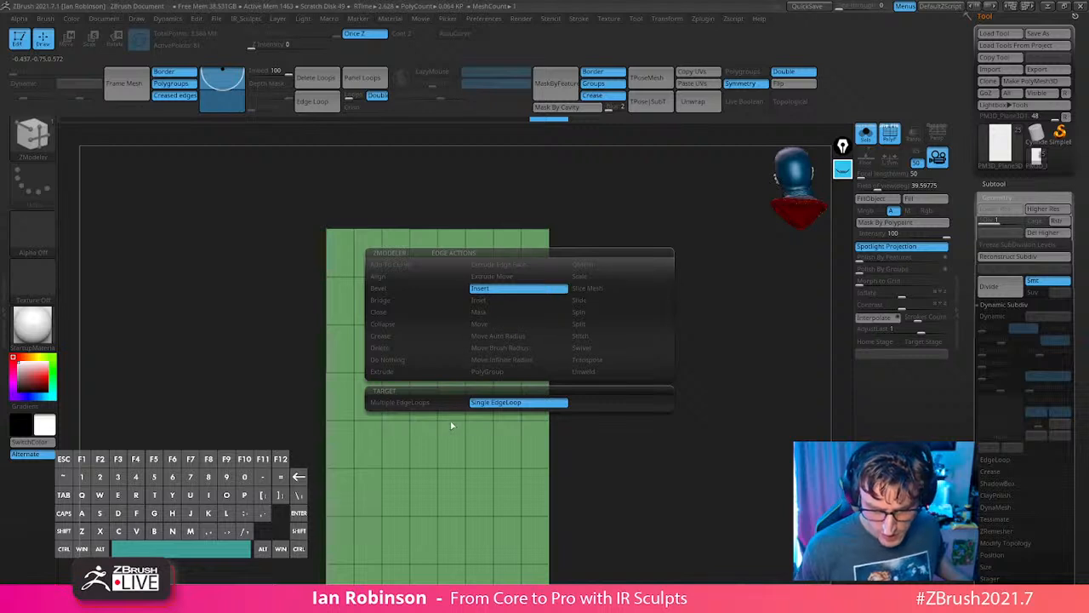
pyautogui.click(406, 372)
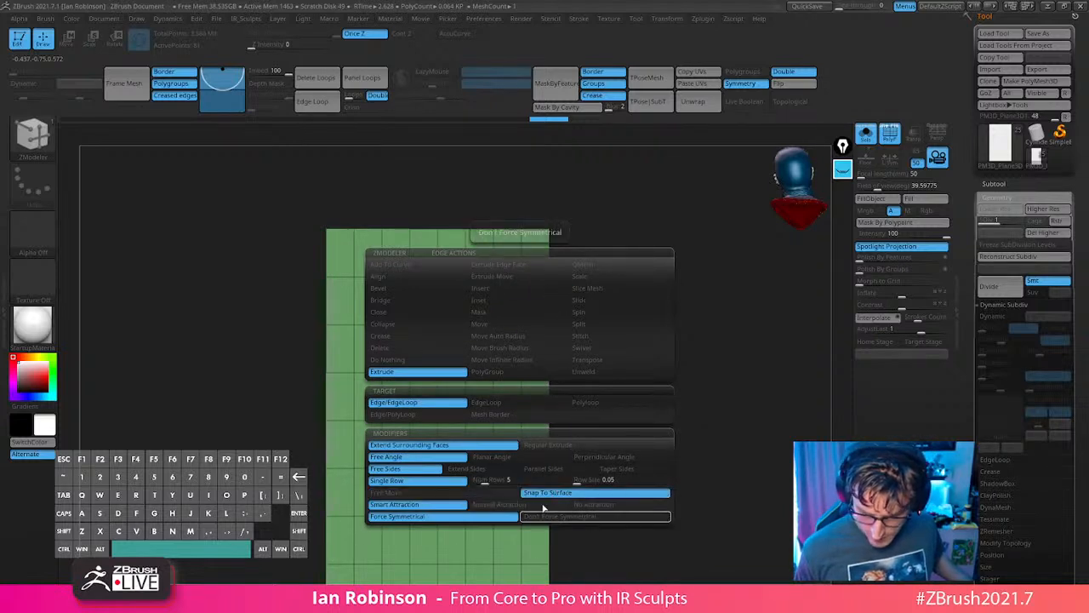
pyautogui.press('space')
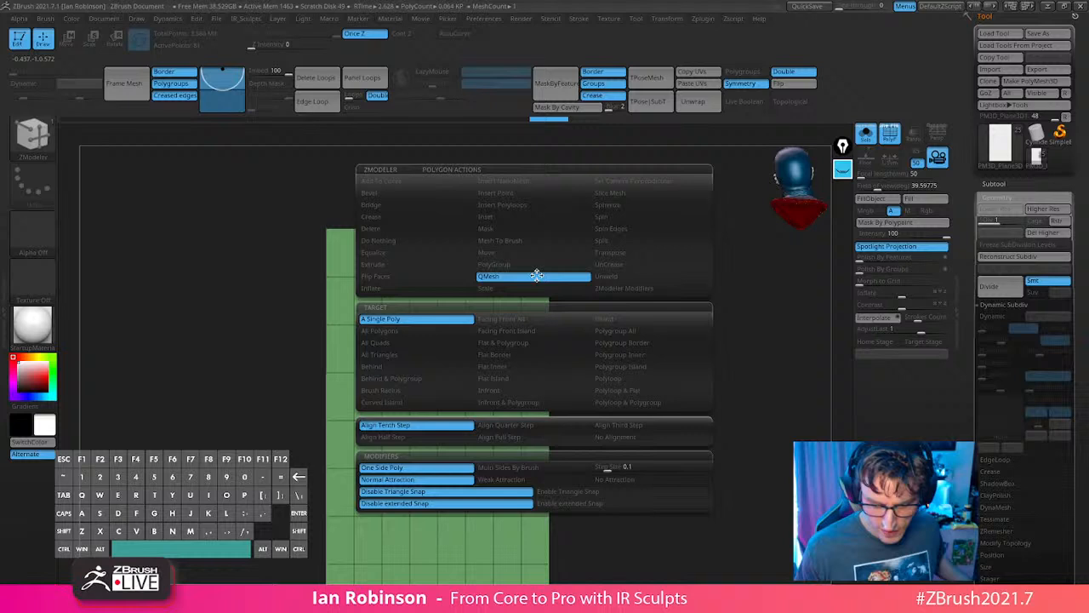
pyautogui.click(402, 244)
# Delete the plane's higher subdivision levels and extrude the outer three top edges on each side upward, leaving a central gap.
pyautogui.keyDown('alt'); pyautogui.moveTo(673, 247); pyautogui.dragTo(686, 414); pyautogui.keyUp('alt')
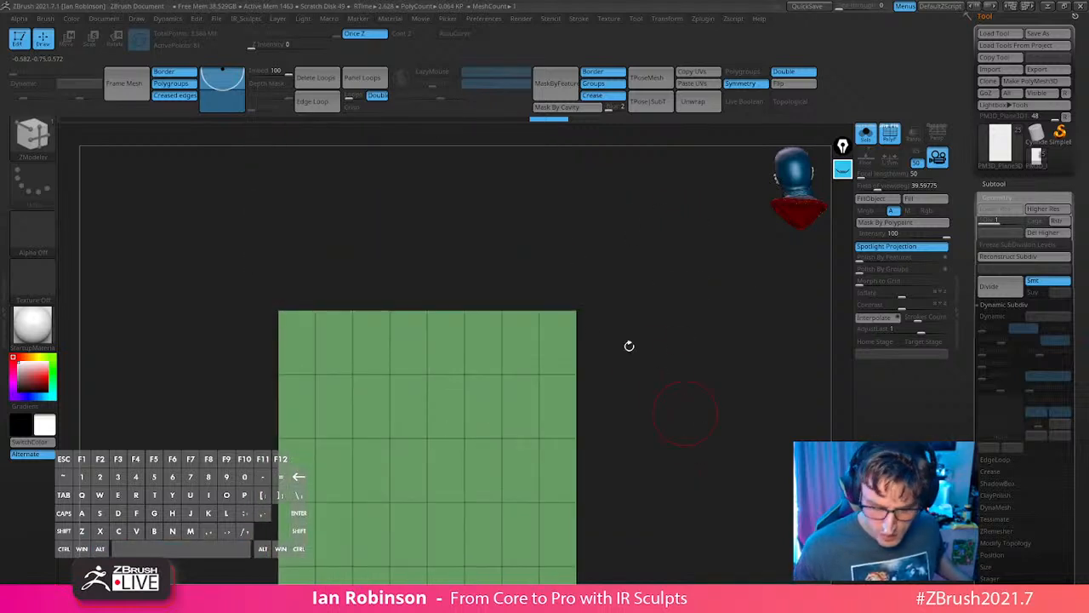
pyautogui.keyDown('alt'); pyautogui.click(558, 303); pyautogui.keyUp('alt')
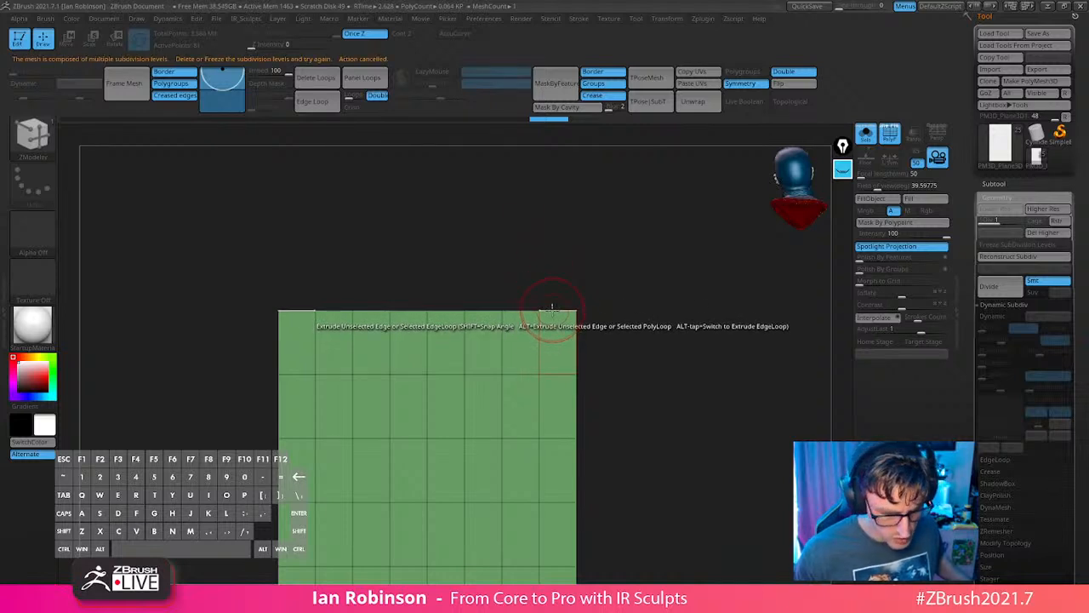
pyautogui.click(1053, 233)
pyautogui.moveTo(554, 312); pyautogui.dragTo(537, 227)
pyautogui.moveTo(519, 310); pyautogui.dragTo(511, 228)
pyautogui.moveTo(483, 302); pyautogui.dragTo(465, 228)
pyautogui.keyDown('alt'); pyautogui.moveTo(682, 252); pyautogui.dragTo(671, 305); pyautogui.keyUp('alt')
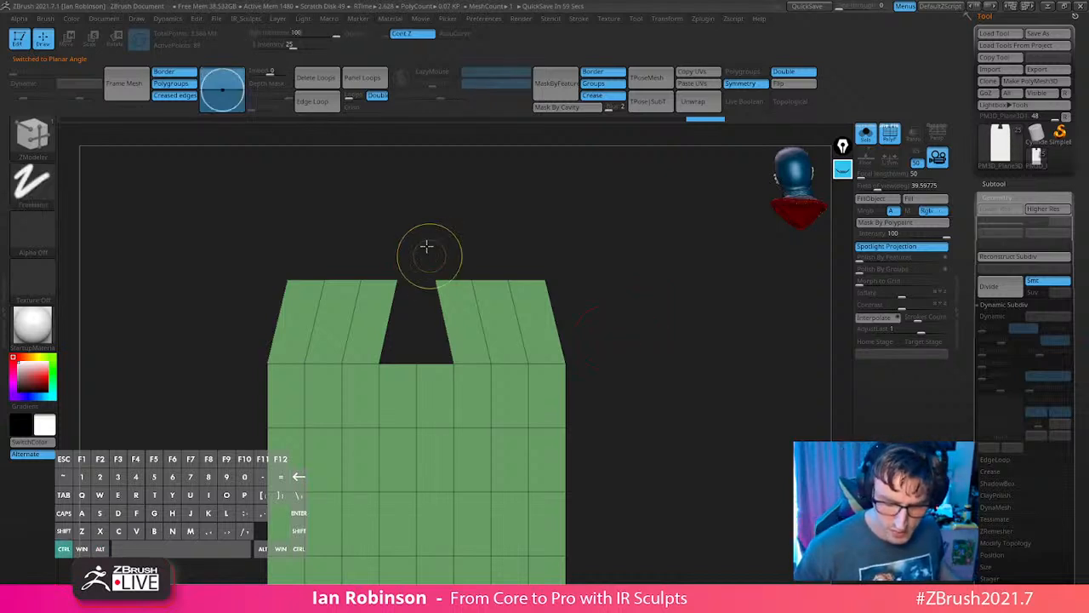
# Mask the whole plane except the top edges of the two extruded strips.
pyautogui.moveTo(425, 243)
pyautogui.keyDown('ctrl'); pyautogui.mouseDown()
pyautogui.moveTo(613, 272)
pyautogui.moveTo(598, 304)
pyautogui.mouseUp(); pyautogui.keyUp('ctrl')
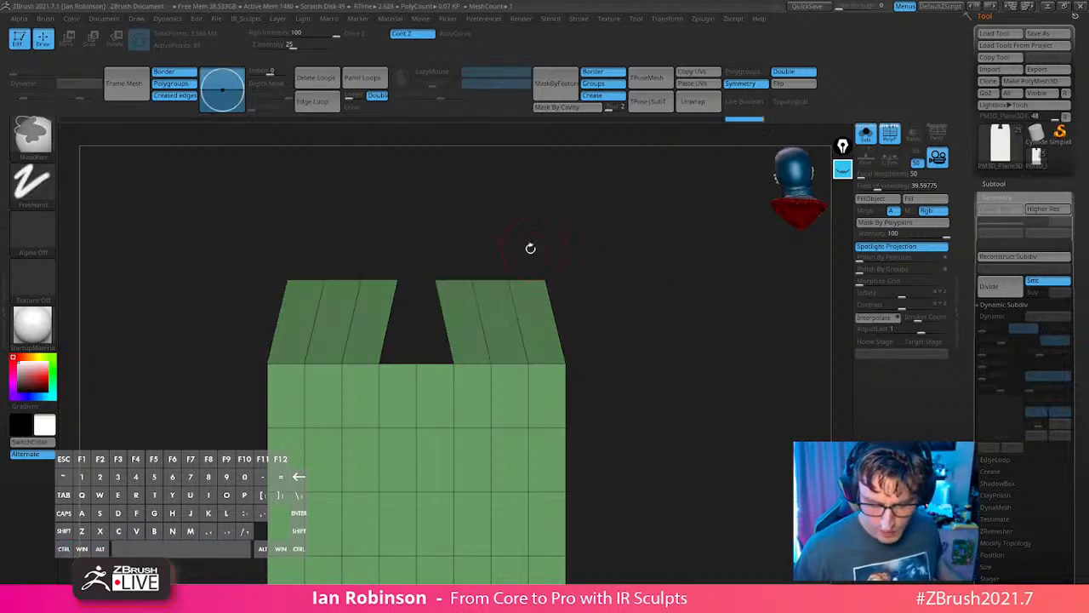
pyautogui.press('w')
pyautogui.keyDown('ctrl'); pyautogui.click(604, 296); pyautogui.keyUp('ctrl')
pyautogui.keyDown('alt'); pyautogui.click(401, 527); pyautogui.keyUp('alt')
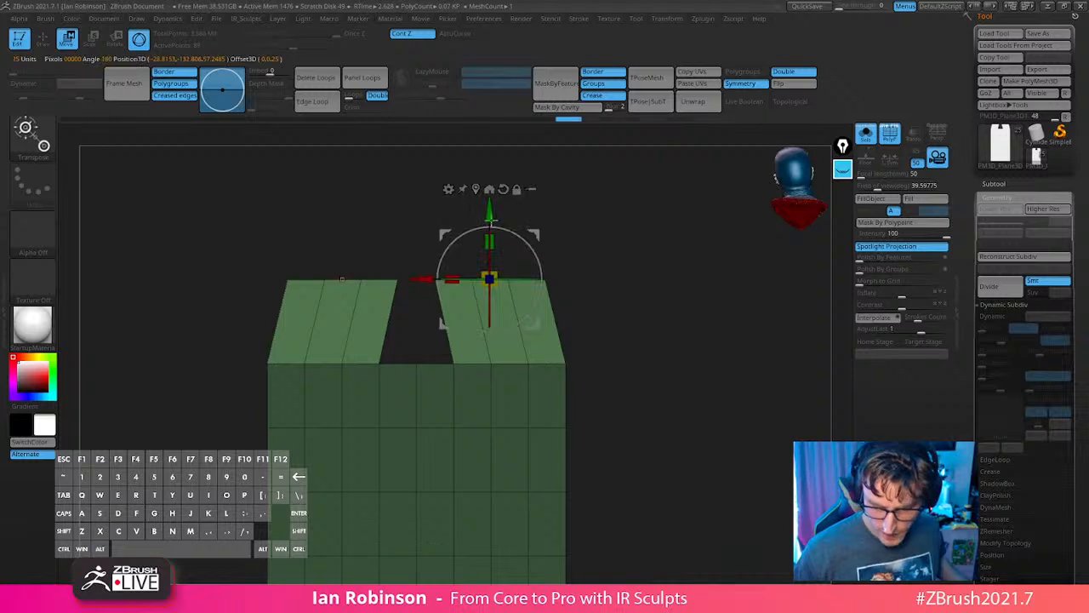
# Raise the strips' unmasked top edges and scale them narrower along X with local symmetry enabled.
pyautogui.moveTo(489, 211); pyautogui.dragTo(490, 175)
pyautogui.moveTo(459, 236); pyautogui.dragTo(511, 217)
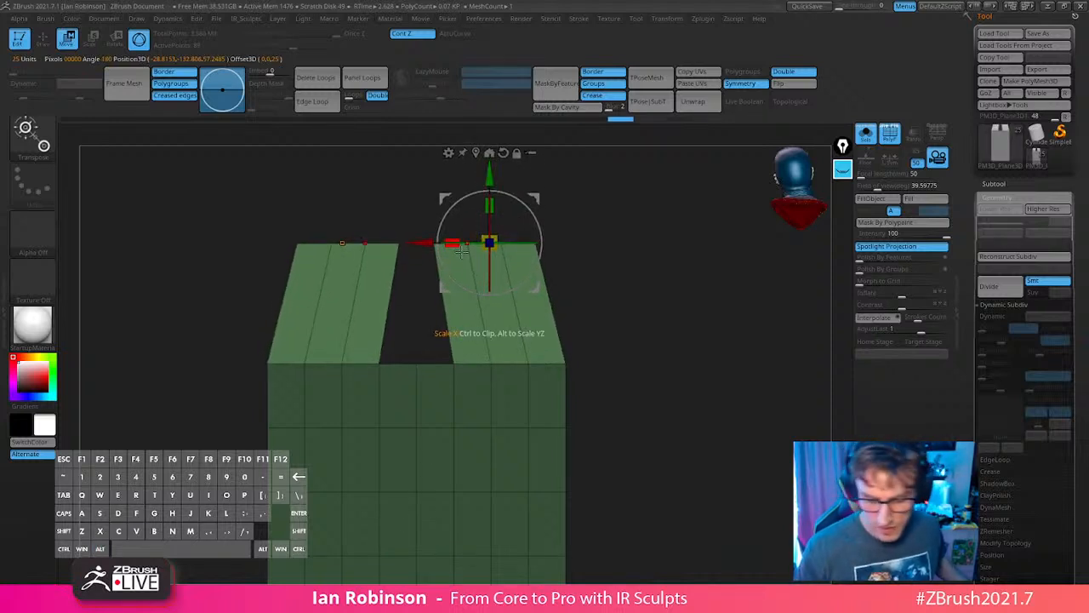
pyautogui.moveTo(461, 233); pyautogui.dragTo(468, 237)
pyautogui.click(888, 160)
pyautogui.press('q')
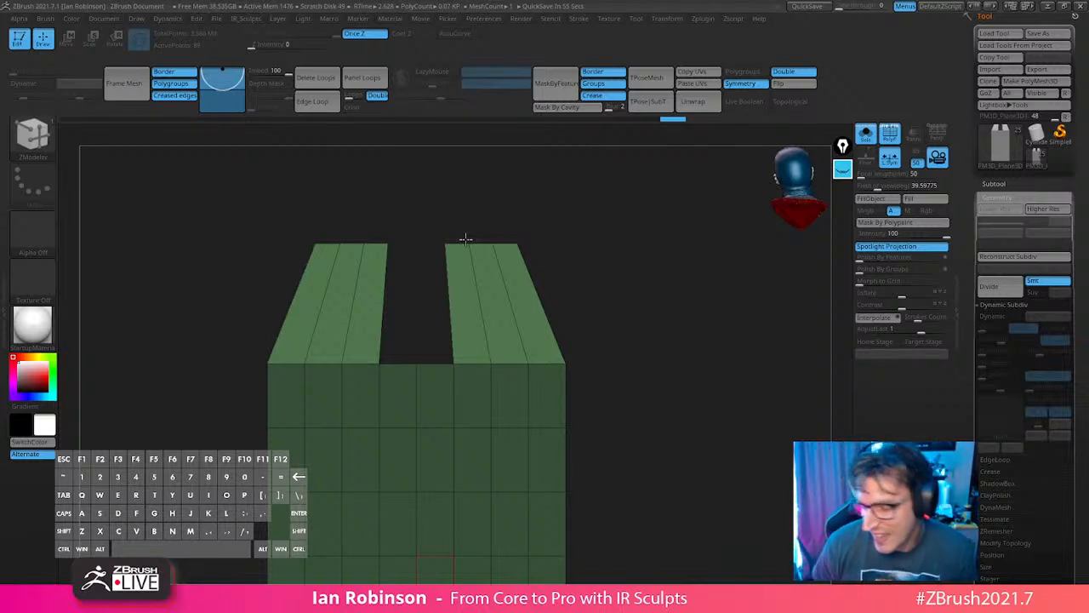
# Look through the subtool list, turn off the plane's isolation and view it from behind together with the figure.
pyautogui.click(994, 183)
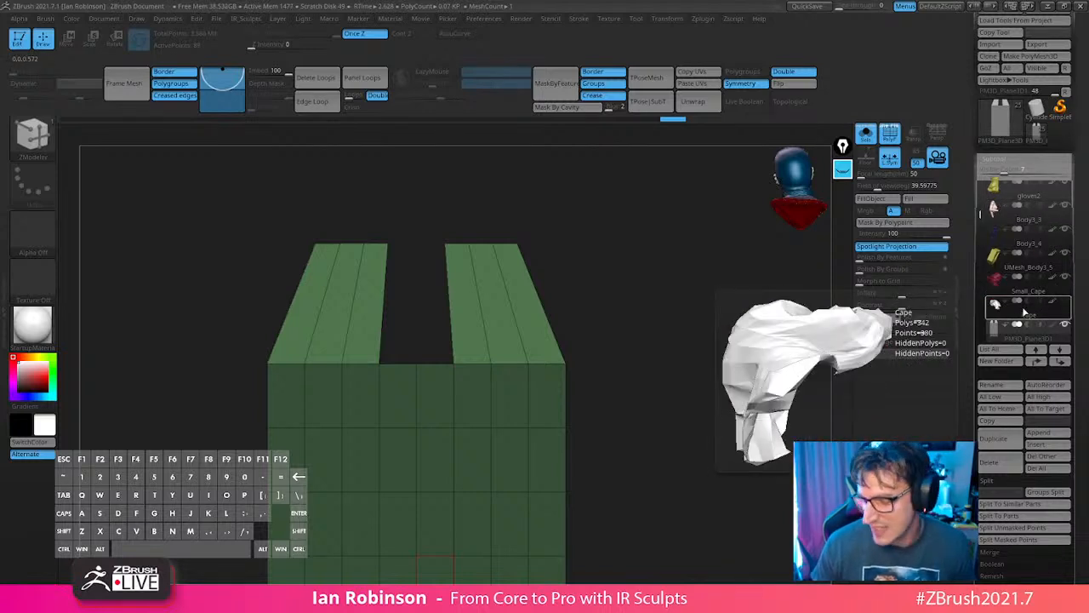
pyautogui.moveTo(982, 213); pyautogui.dragTo(981, 182)
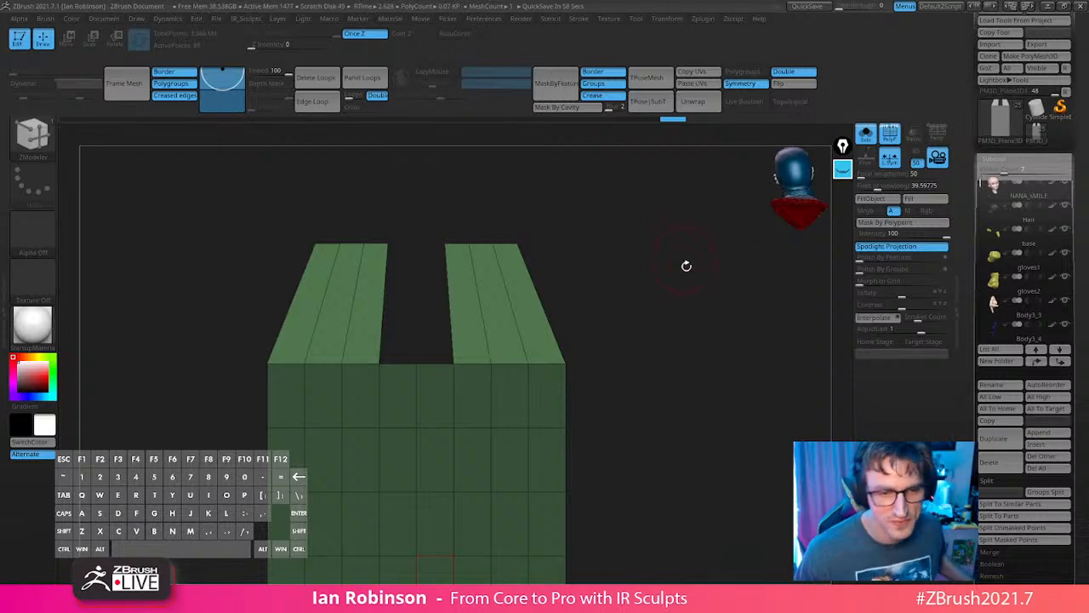
pyautogui.moveTo(687, 267)
pyautogui.keyDown('alt'); pyautogui.mouseDown()
pyautogui.moveTo(695, 289)
pyautogui.moveTo(674, 275)
pyautogui.mouseUp(); pyautogui.keyUp('alt')
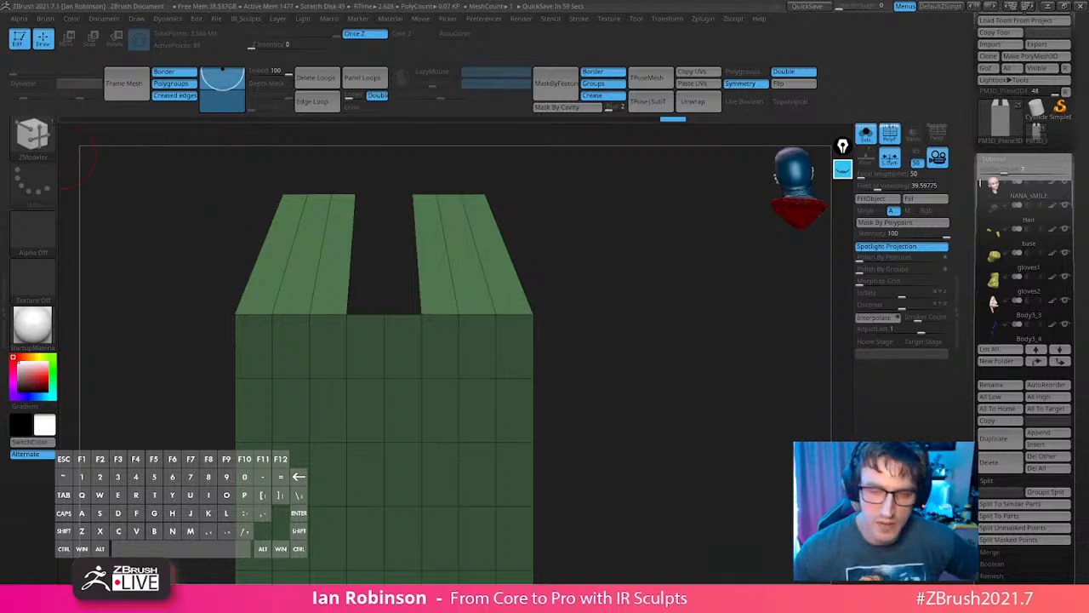
pyautogui.moveTo(675, 317)
pyautogui.mouseDown()
pyautogui.moveTo(608, 343)
pyautogui.moveTo(662, 340)
pyautogui.moveTo(656, 298)
pyautogui.mouseUp()
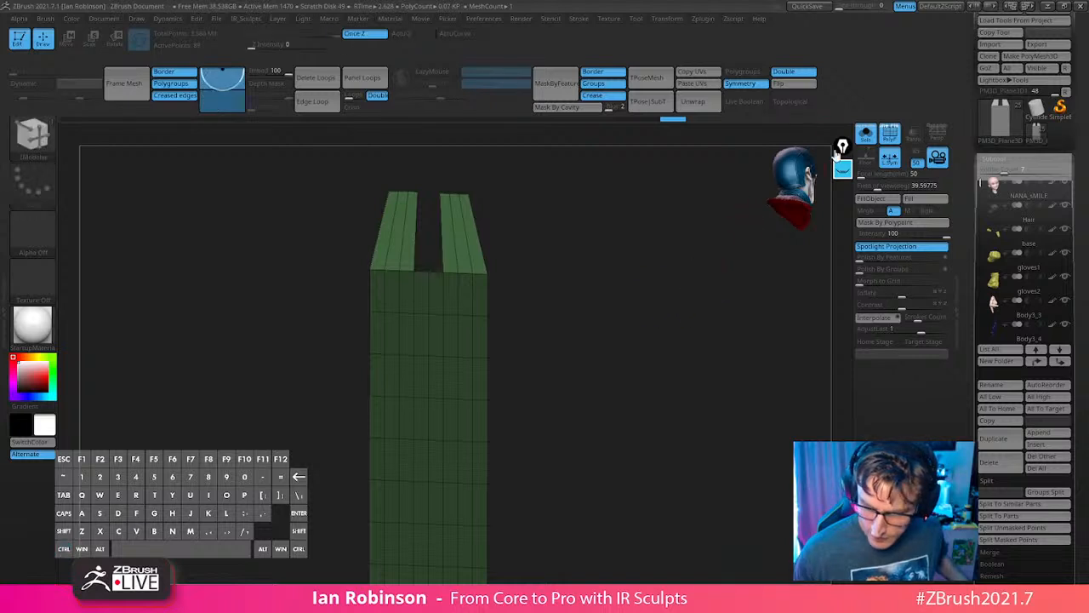
pyautogui.click(866, 134)
pyautogui.moveTo(749, 269); pyautogui.dragTo(672, 348)
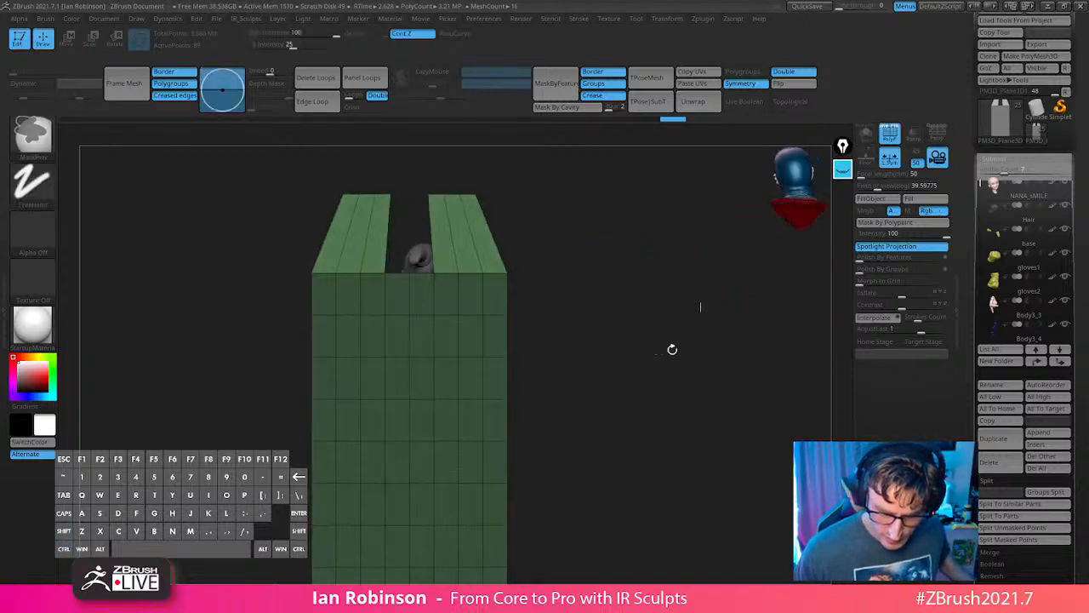
# Widen the cape plane along X, then tilt and position it so it slants back from the figure's shoulders.
pyautogui.press('w')
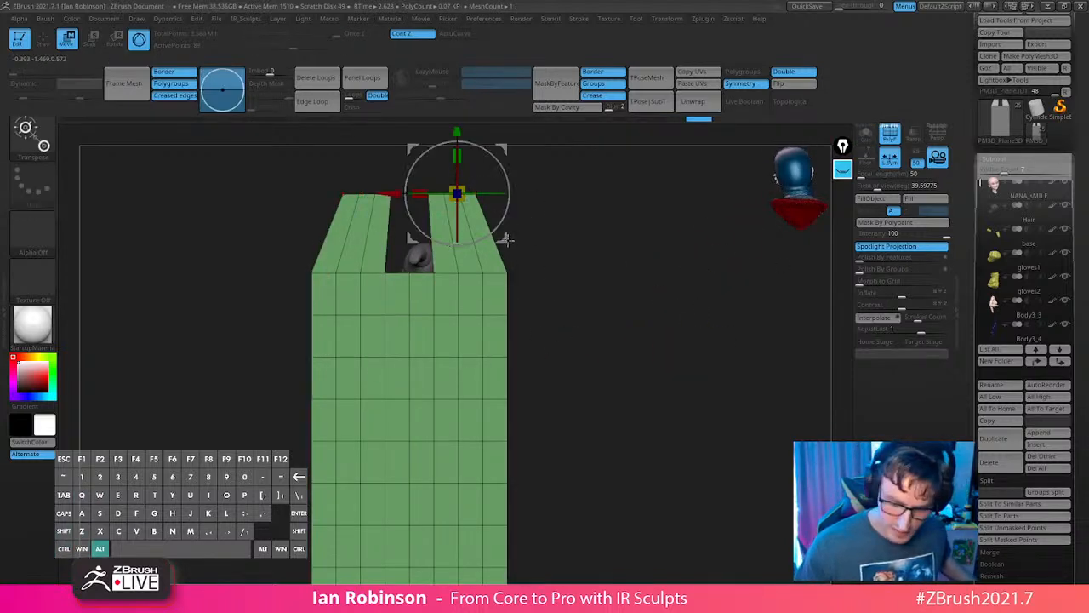
pyautogui.keyDown('alt'); pyautogui.moveTo(457, 194); pyautogui.dragTo(413, 450); pyautogui.keyUp('alt')
pyautogui.moveTo(371, 401); pyautogui.dragTo(348, 401)
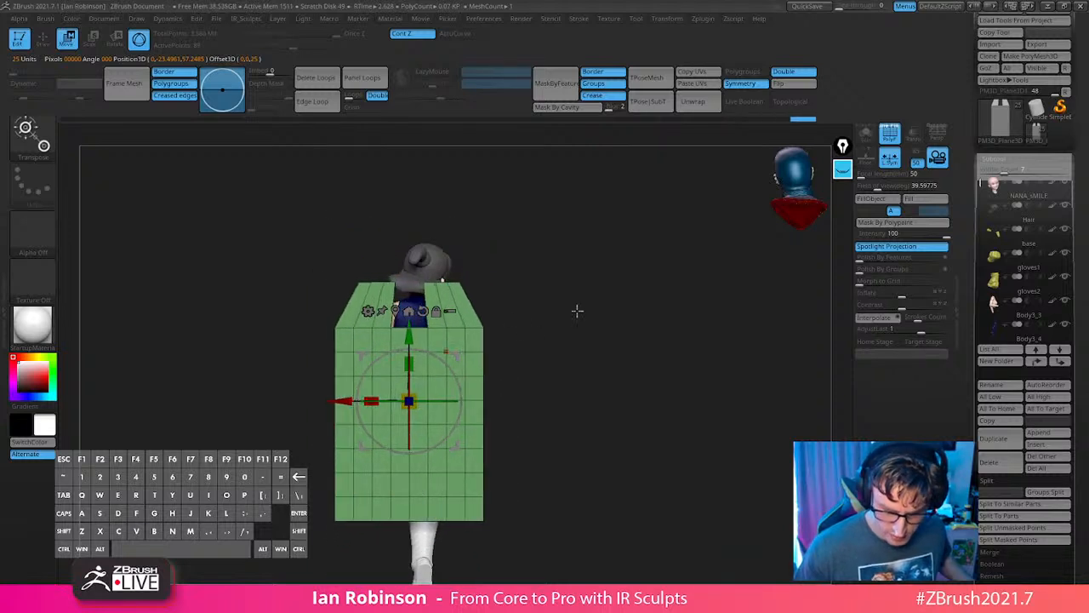
pyautogui.keyDown('shift'); pyautogui.moveTo(576, 312); pyautogui.dragTo(456, 363); pyautogui.keyUp('shift')
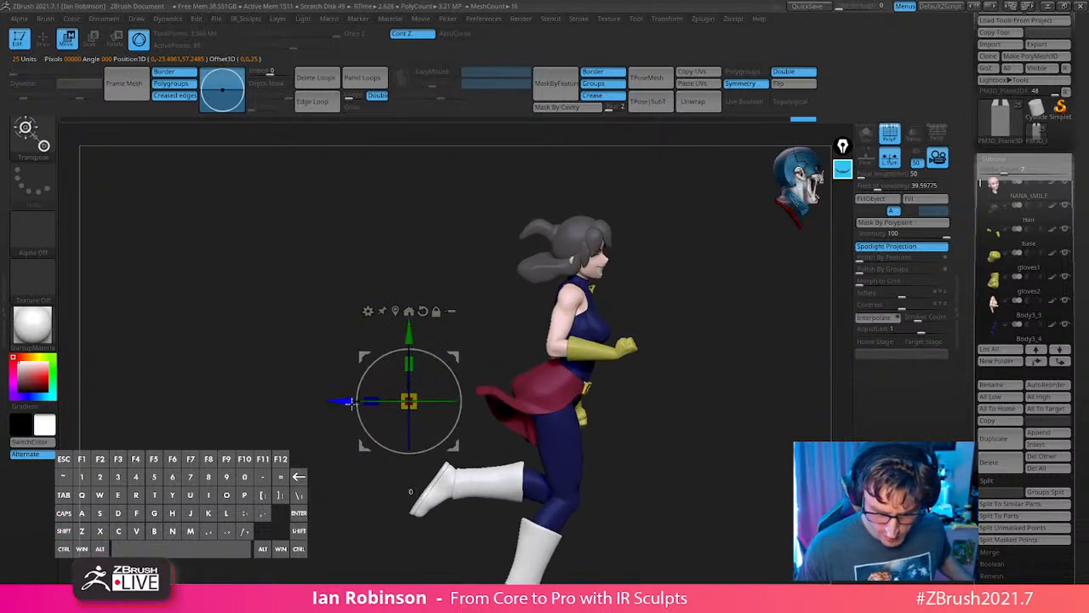
pyautogui.moveTo(774, 291); pyautogui.dragTo(739, 304)
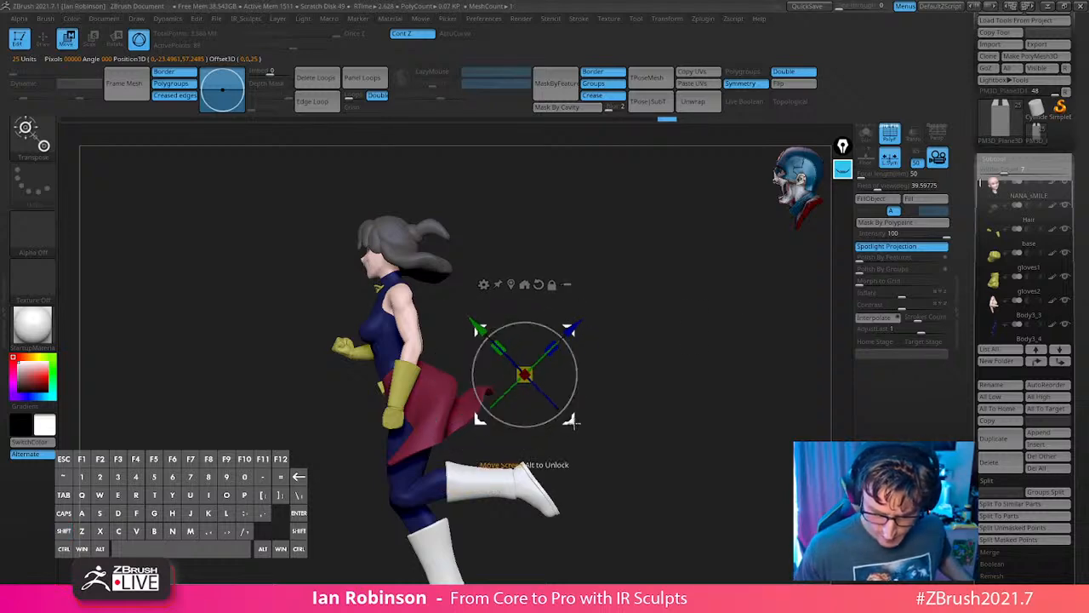
pyautogui.moveTo(661, 314); pyautogui.dragTo(626, 269)
pyautogui.keyDown('shift'); pyautogui.moveTo(529, 280); pyautogui.dragTo(641, 315); pyautogui.keyUp('shift')
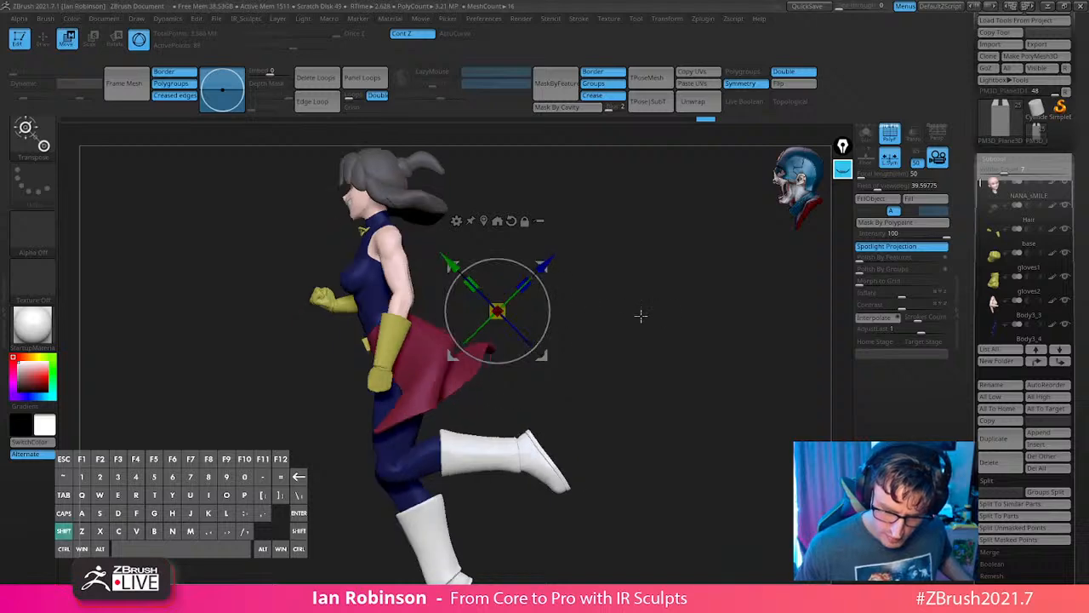
# Mask the cape body with the MaskLasso brush, leaving the front ends of the two strips unmasked.
pyautogui.press('q')
pyautogui.moveTo(576, 283)
pyautogui.mouseDown()
pyautogui.moveTo(746, 251)
pyautogui.moveTo(693, 252)
pyautogui.mouseUp()
pyautogui.moveTo(618, 216)
pyautogui.mouseDown()
pyautogui.moveTo(622, 333)
pyautogui.moveTo(620, 292)
pyautogui.moveTo(620, 305)
pyautogui.mouseUp()
pyautogui.keyDown('ctrl'); pyautogui.moveTo(499, 168); pyautogui.dragTo(578, 432); pyautogui.keyUp('ctrl')
pyautogui.keyDown('ctrl'); pyautogui.click(42, 143); pyautogui.keyUp('ctrl')
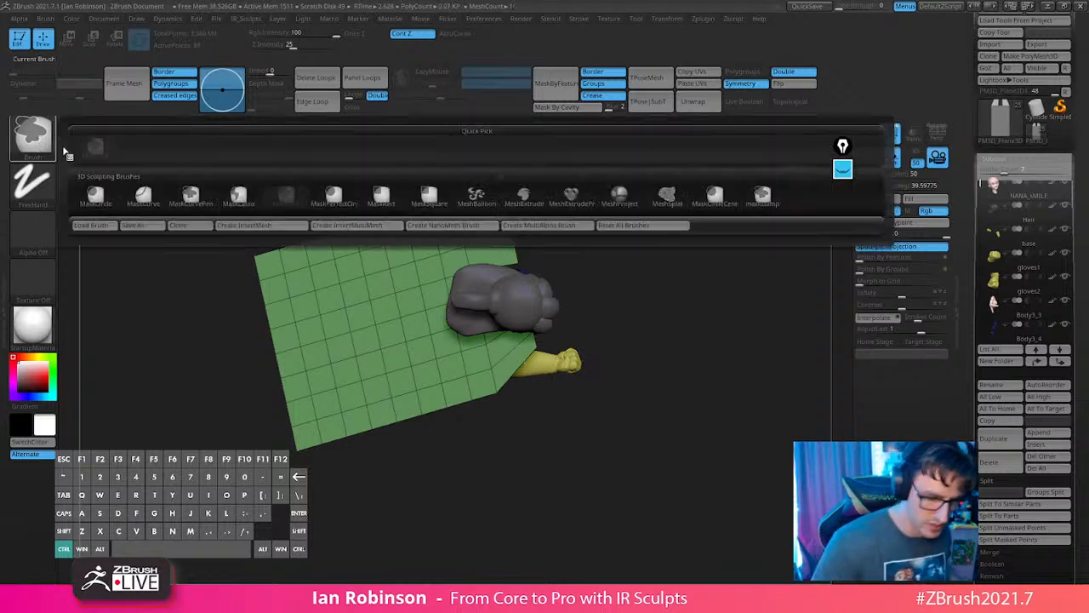
pyautogui.keyDown('ctrl'); pyautogui.click(41, 142); pyautogui.keyUp('ctrl')
pyautogui.click(239, 197)
pyautogui.moveTo(462, 171)
pyautogui.keyDown('ctrl'); pyautogui.mouseDown()
pyautogui.moveTo(539, 194)
pyautogui.moveTo(621, 409)
pyautogui.moveTo(625, 400)
pyautogui.mouseUp(); pyautogui.keyUp('ctrl')
# Rotate and move the strips' unmasked ends forward so both strips bend over the figure's shoulders.
pyautogui.press('w')
pyautogui.moveTo(642, 339); pyautogui.dragTo(633, 245)
pyautogui.keyDown('alt'); pyautogui.click(420, 227); pyautogui.keyUp('alt')
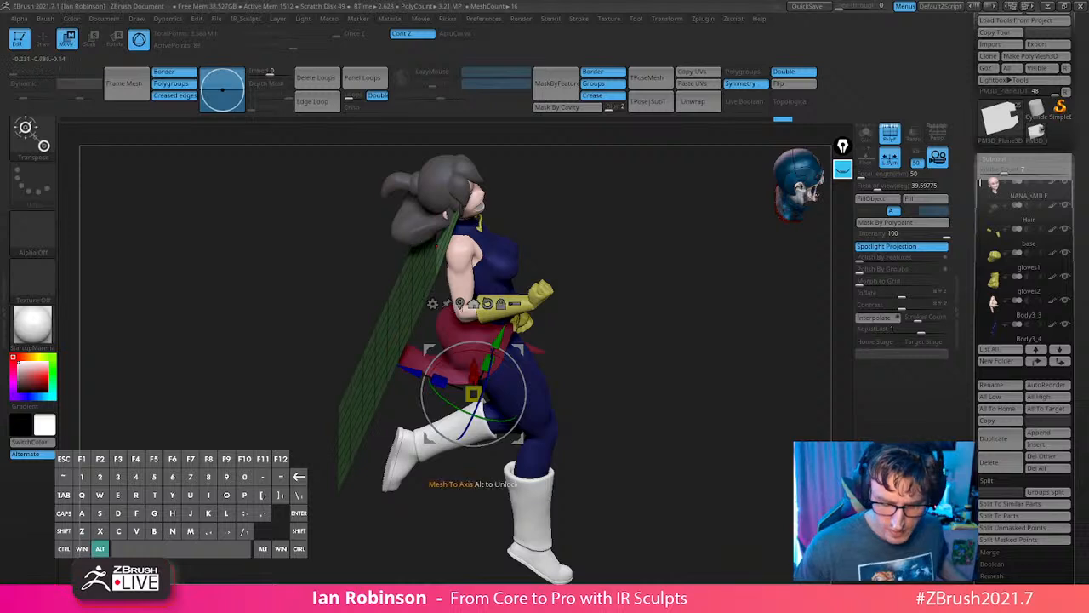
pyautogui.keyDown('alt'); pyautogui.click(460, 303); pyautogui.keyUp('alt')
pyautogui.keyDown('alt'); pyautogui.moveTo(615, 195); pyautogui.dragTo(606, 300); pyautogui.keyUp('alt')
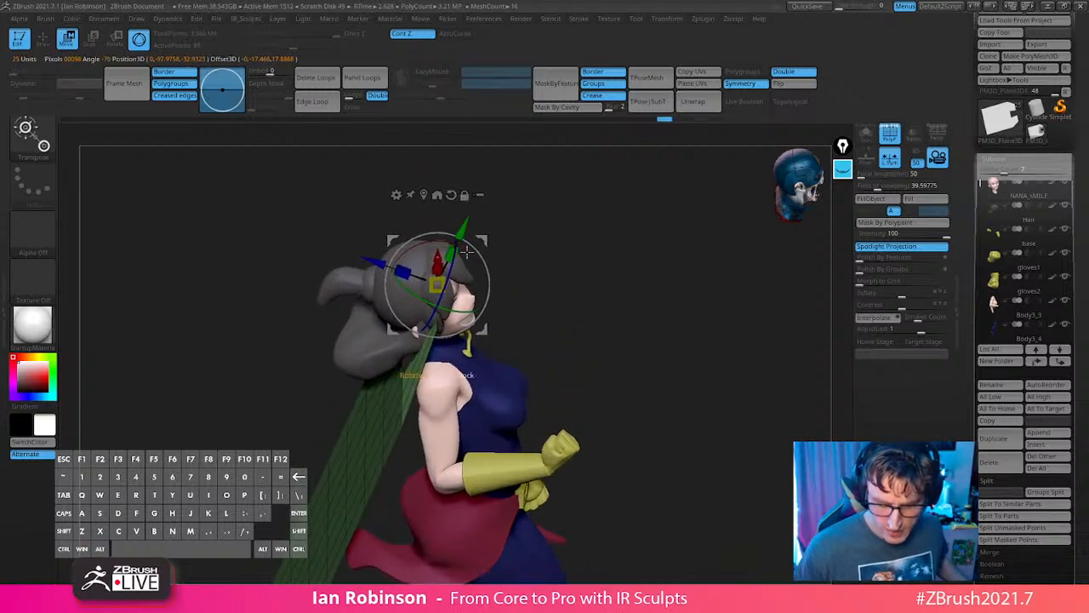
pyautogui.keyDown('alt'); pyautogui.moveTo(466, 252); pyautogui.dragTo(553, 336); pyautogui.keyUp('alt')
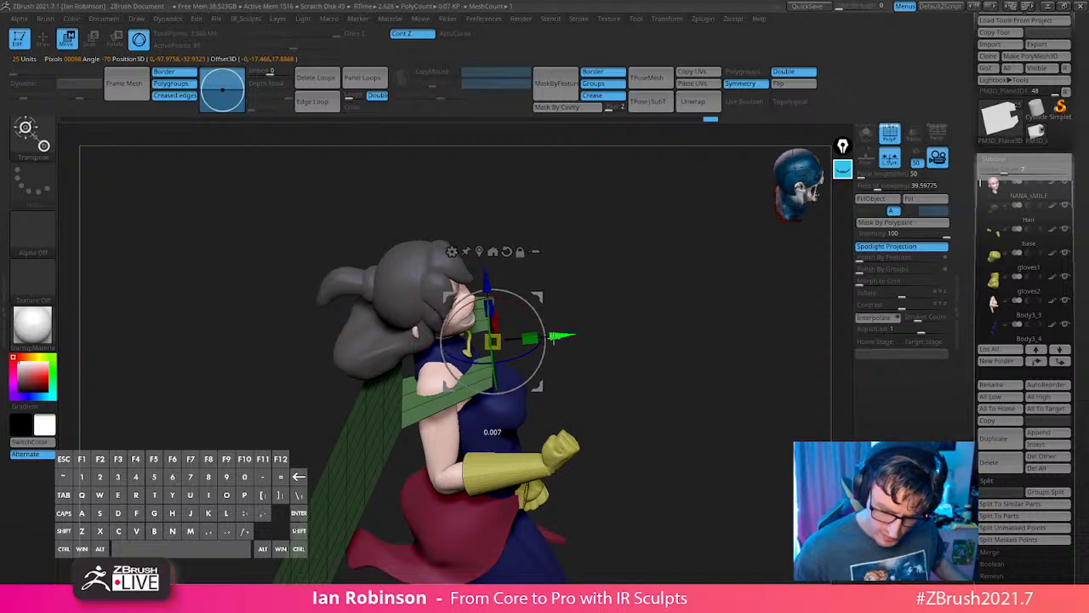
# Insert multiple edge loops across the two shoulder strips with the ZModeler brush.
pyautogui.press('q')
pyautogui.moveTo(618, 301)
pyautogui.mouseDown()
pyautogui.moveTo(657, 331)
pyautogui.moveTo(702, 306)
pyautogui.moveTo(689, 345)
pyautogui.mouseUp()
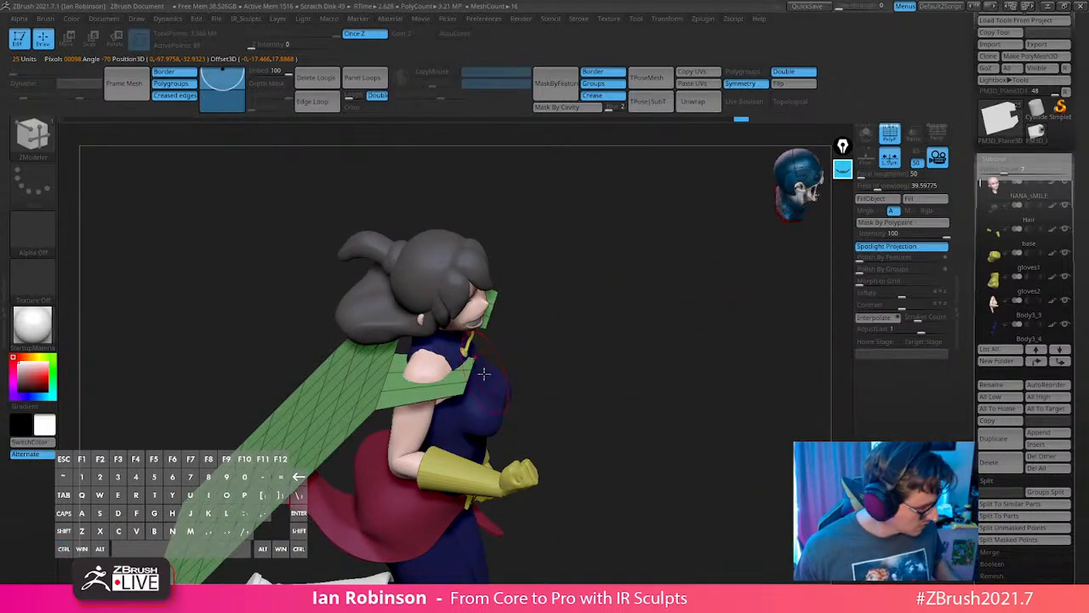
pyautogui.press('space')
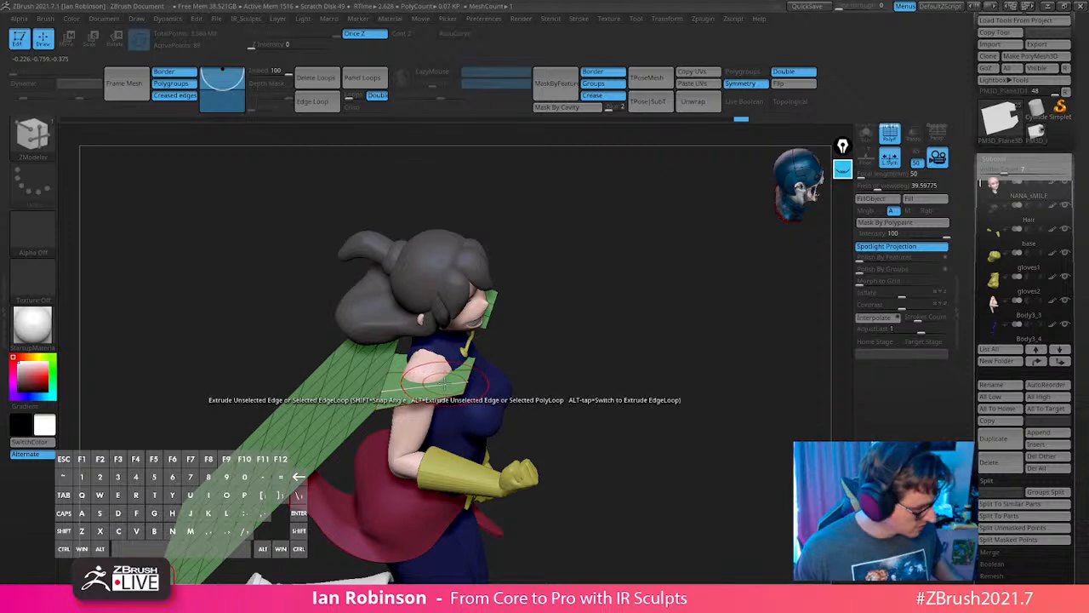
pyautogui.press('space')
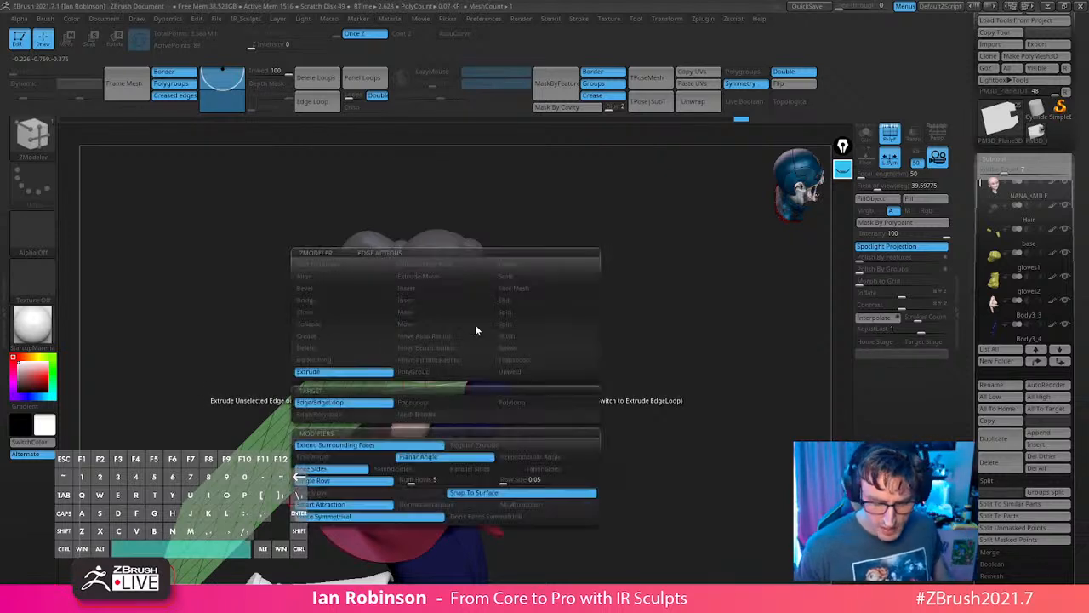
pyautogui.click(417, 288)
pyautogui.click(432, 355)
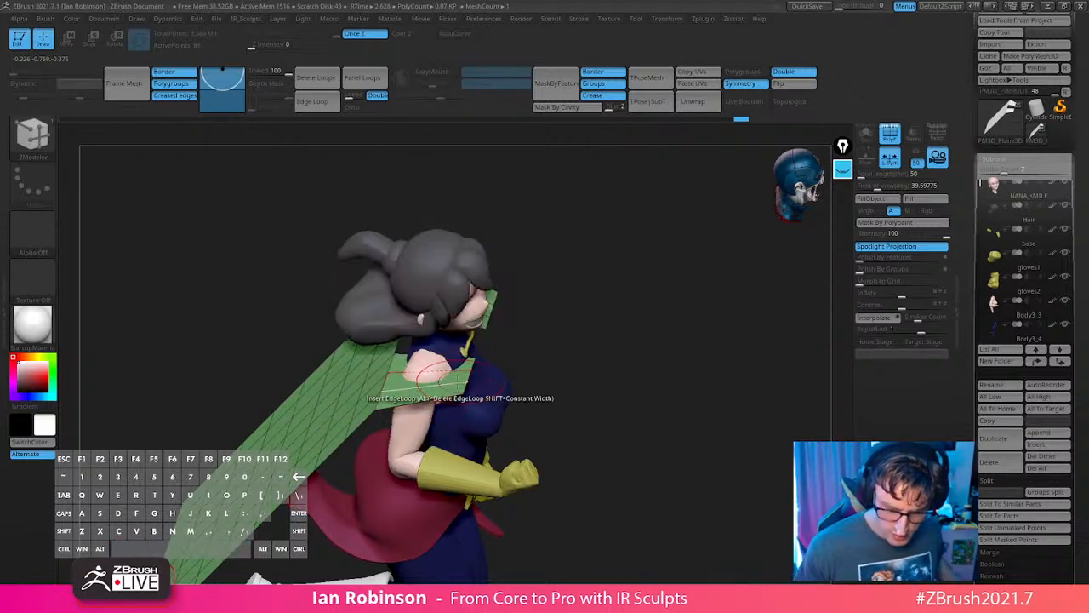
pyautogui.press('space')
pyautogui.click(332, 402)
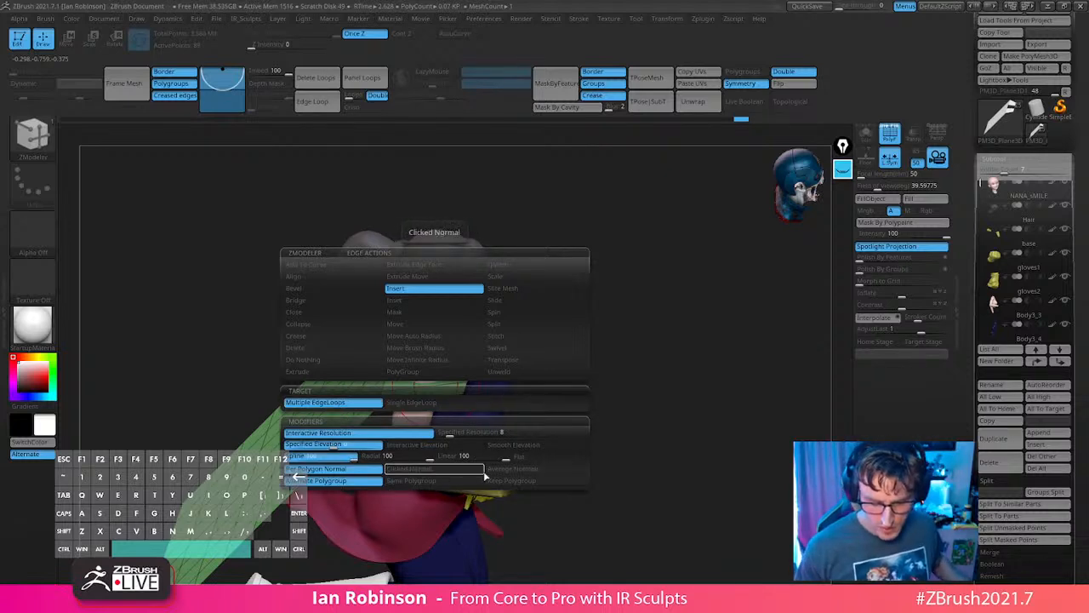
pyautogui.click(523, 482)
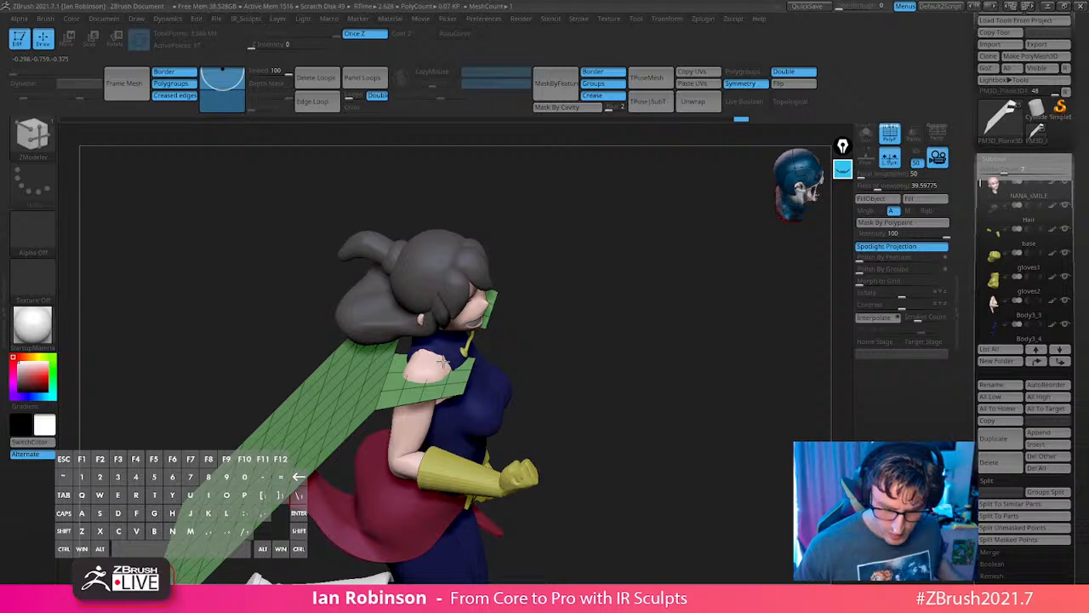
pyautogui.moveTo(609, 271); pyautogui.dragTo(548, 258)
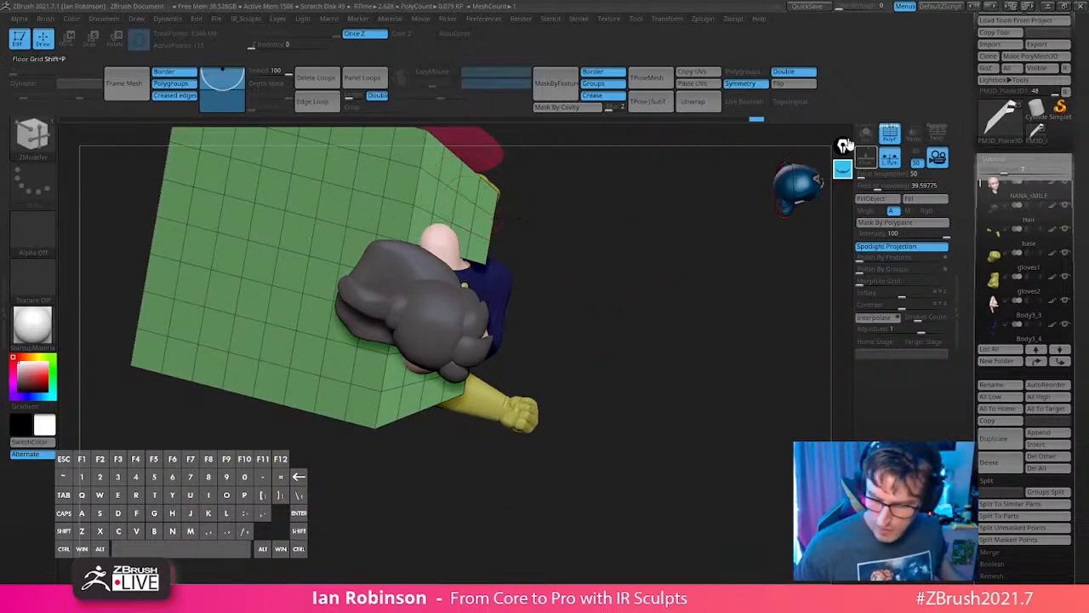
# Isolate the cape, turn on its dynamic subdivision and adjust the brush's draw size.
pyautogui.click(865, 133)
pyautogui.moveTo(740, 223)
pyautogui.mouseDown()
pyautogui.moveTo(638, 250)
pyautogui.moveTo(769, 258)
pyautogui.moveTo(627, 312)
pyautogui.moveTo(626, 301)
pyautogui.mouseUp()
pyautogui.press('s')
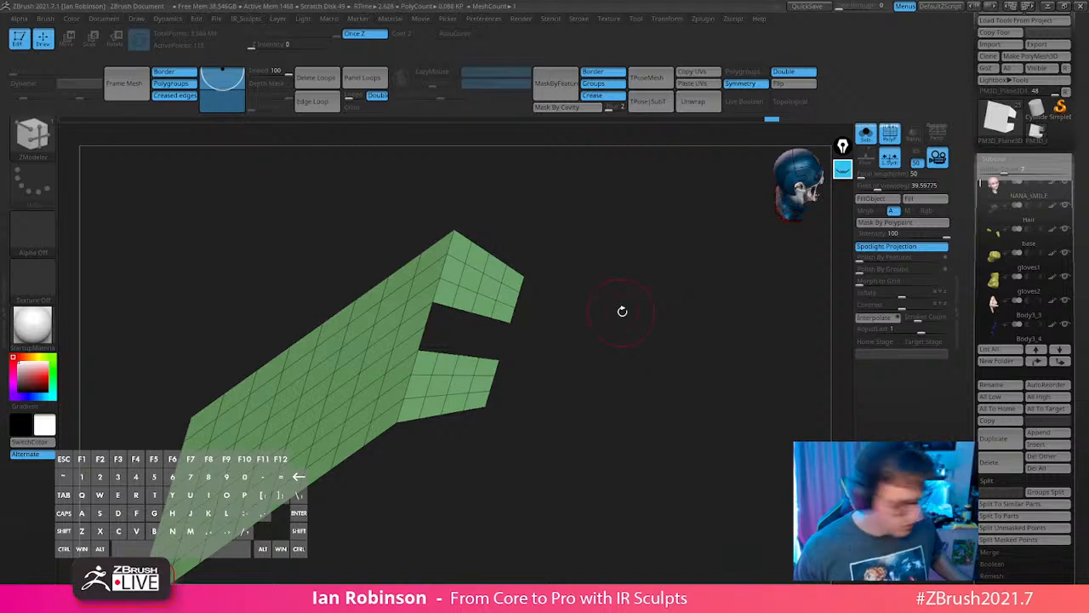
pyautogui.press('d')
pyautogui.click(566, 204)
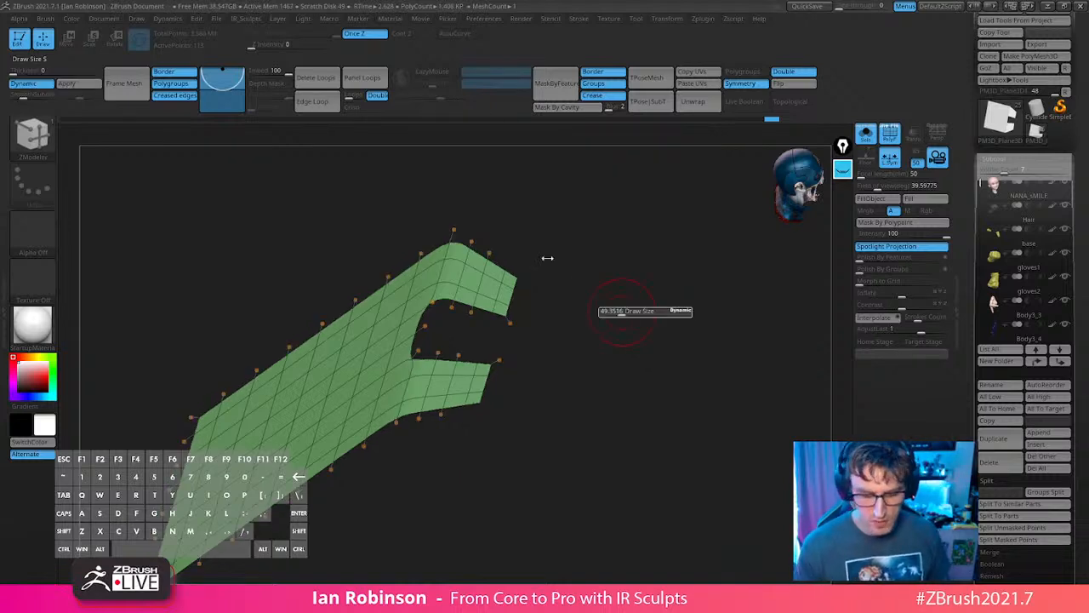
pyautogui.press('s')
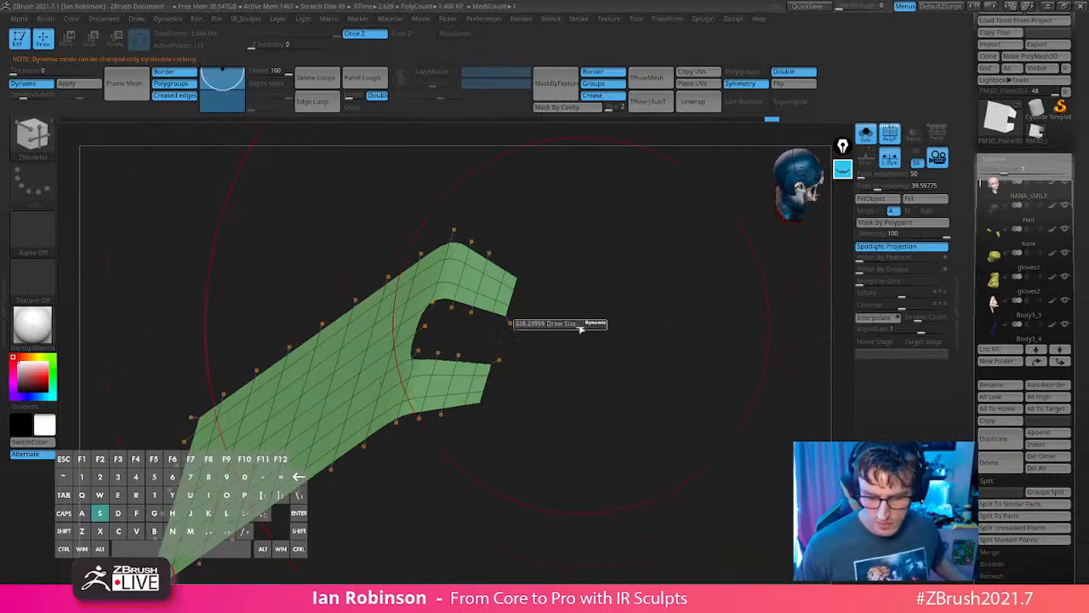
pyautogui.moveTo(602, 310)
pyautogui.mouseDown()
pyautogui.moveTo(584, 323)
pyautogui.moveTo(565, 313)
pyautogui.mouseUp()
pyautogui.press('s')
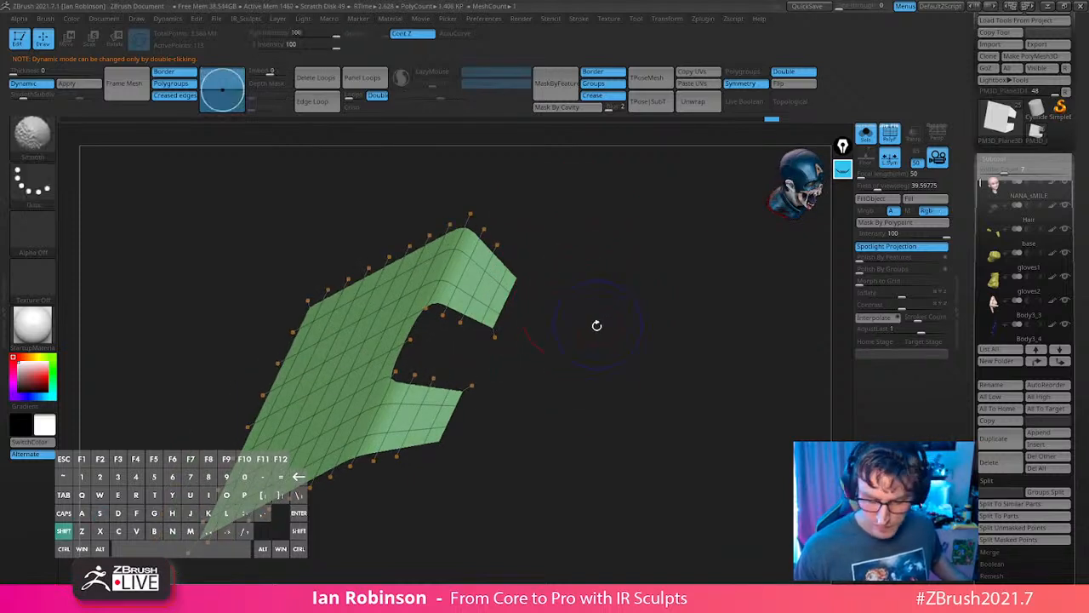
# Compare the cape's low-poly and dynamically subdivided shapes, with and without polyframe, ending on the low-poly mesh.
pyautogui.hotkey('shift', 'd')
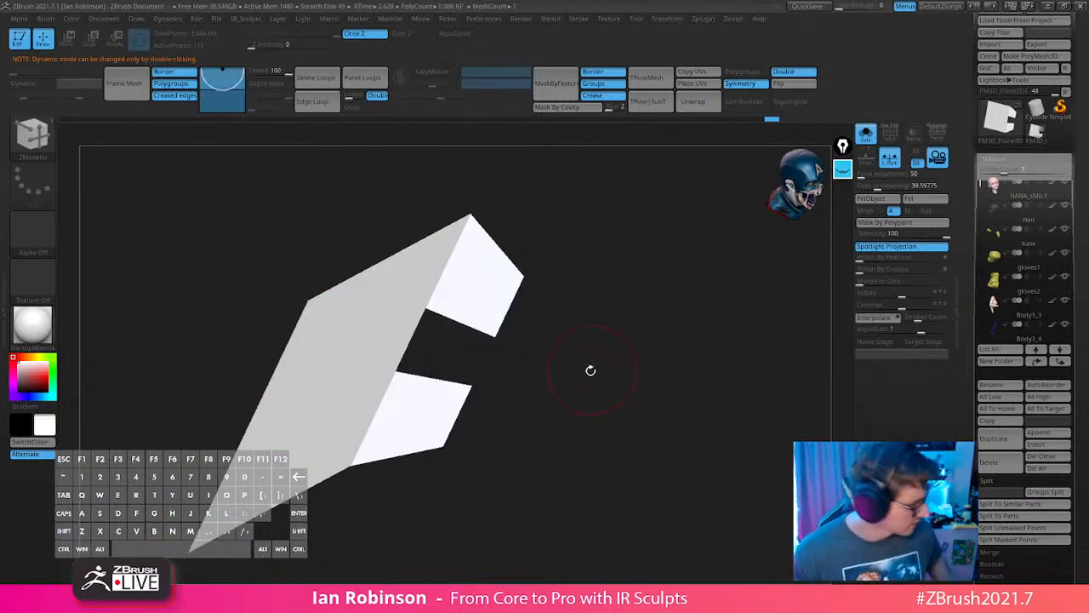
pyautogui.hotkey('shift', 'f')
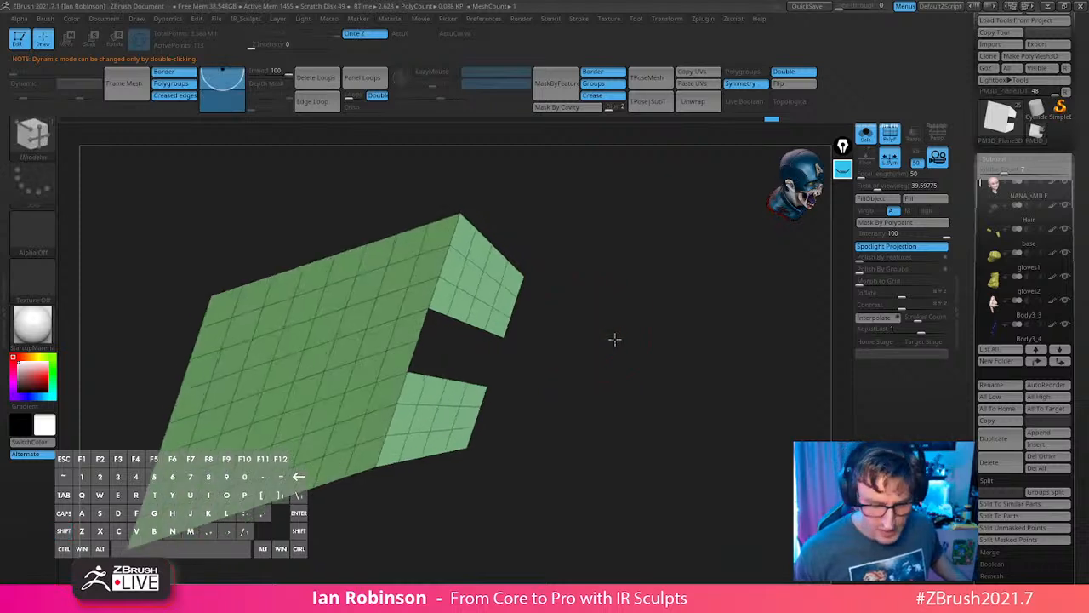
pyautogui.hotkey('shift', 'd')
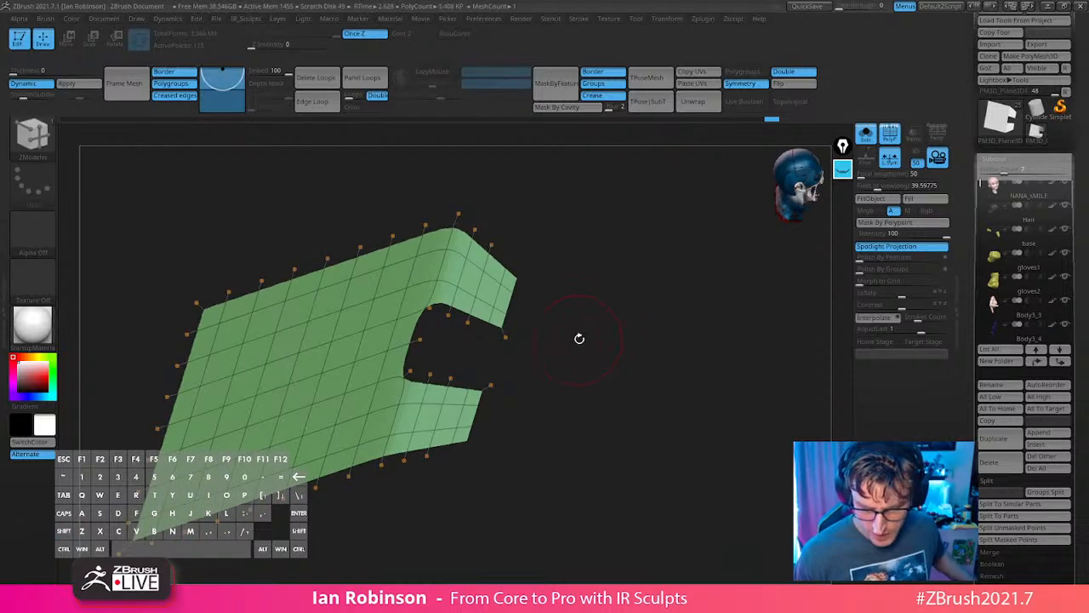
pyautogui.hotkey('shift', 'd')
# Reshape the neckline corners and inner edges between the two strips with the Move brush.
pyautogui.moveTo(611, 339); pyautogui.dragTo(523, 291)
pyautogui.press('b')
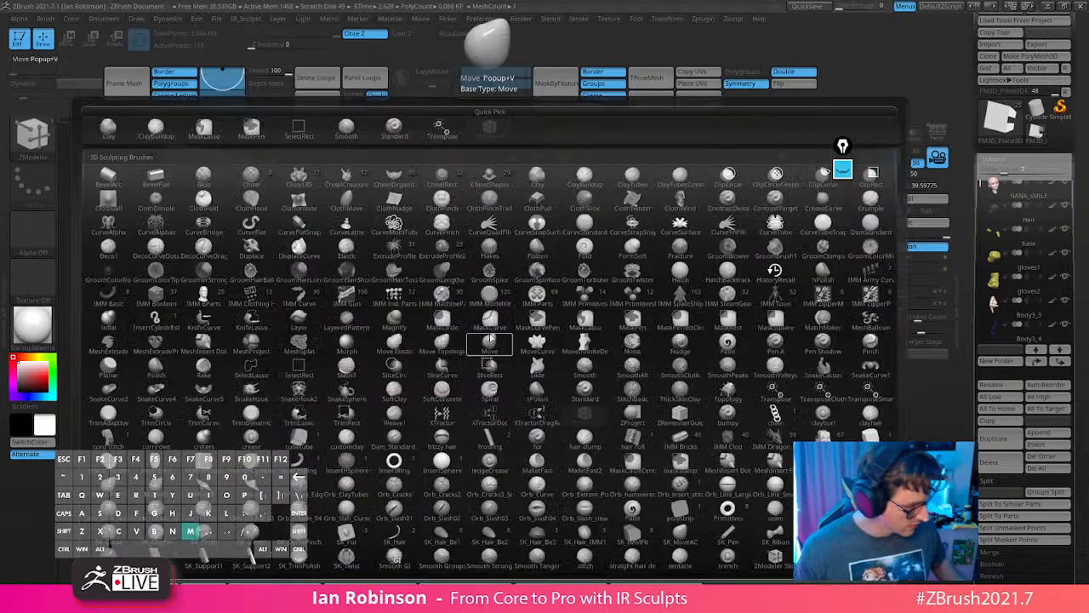
pyautogui.press('m')
pyautogui.press('v')
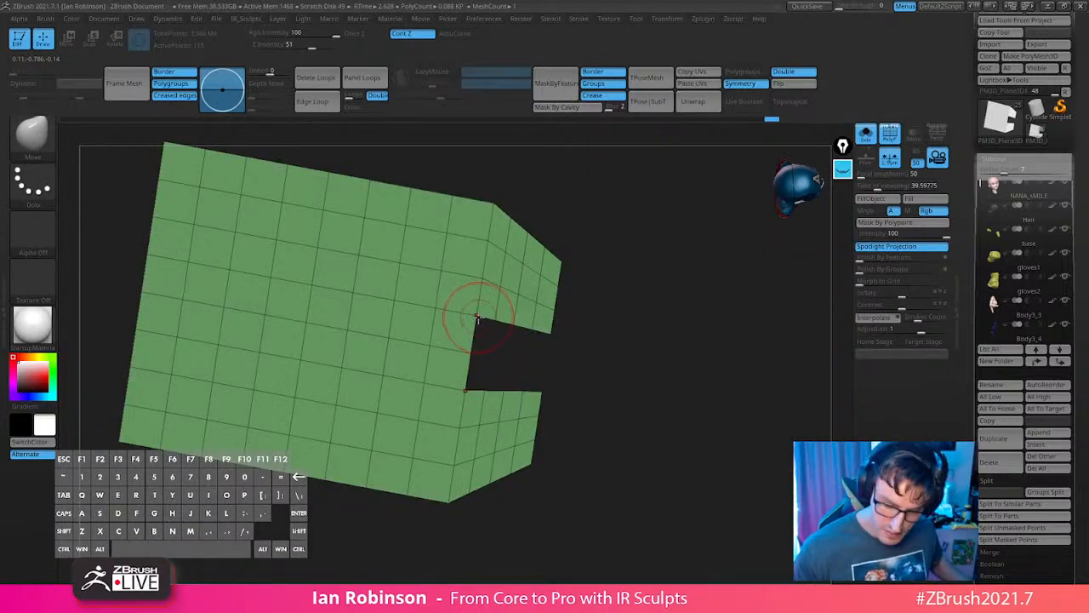
pyautogui.moveTo(477, 318); pyautogui.dragTo(465, 350)
pyautogui.moveTo(512, 323); pyautogui.dragTo(564, 290)
# Adjust the Move brush's draw size and round the outer edges and tips of the shoulder strips.
pyautogui.moveTo(583, 305)
pyautogui.mouseDown()
pyautogui.moveTo(608, 315)
pyautogui.moveTo(640, 301)
pyautogui.moveTo(629, 373)
pyautogui.mouseUp()
pyautogui.press('s')
pyautogui.moveTo(614, 333); pyautogui.dragTo(610, 372)
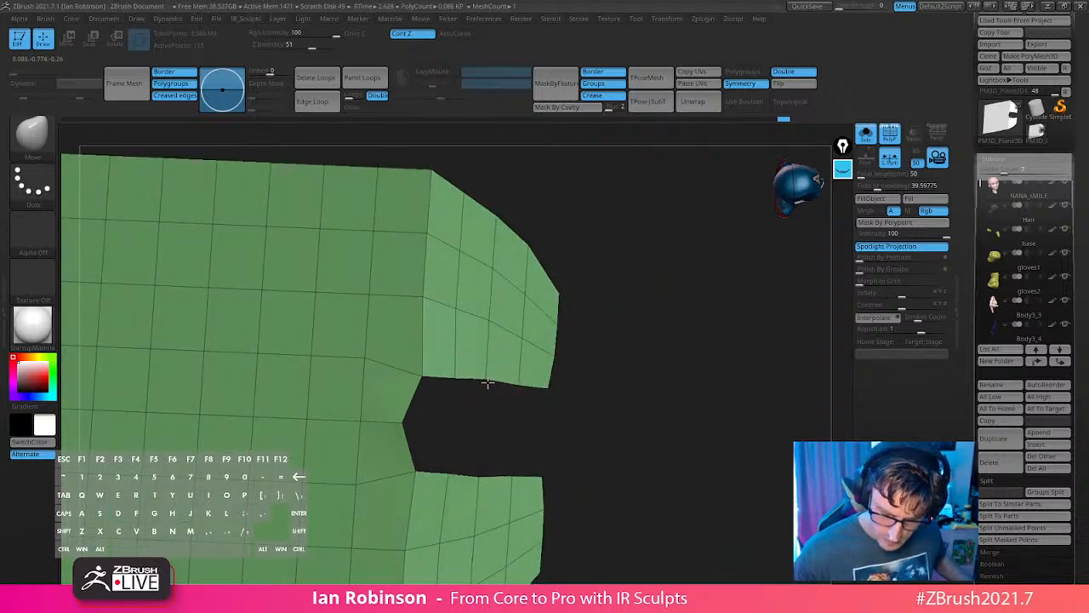
pyautogui.moveTo(487, 383); pyautogui.dragTo(488, 381)
pyautogui.moveTo(433, 169); pyautogui.dragTo(462, 187)
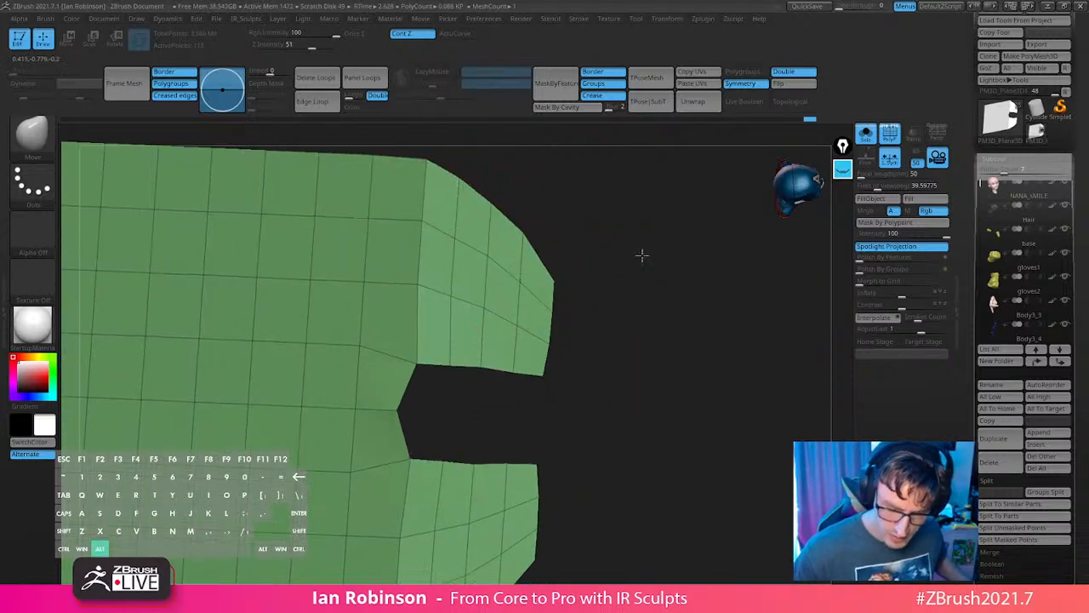
pyautogui.moveTo(644, 253)
pyautogui.mouseDown()
pyautogui.moveTo(647, 284)
pyautogui.moveTo(664, 280)
pyautogui.moveTo(618, 279)
pyautogui.moveTo(644, 281)
pyautogui.moveTo(618, 292)
pyautogui.moveTo(649, 250)
pyautogui.moveTo(638, 292)
pyautogui.moveTo(673, 268)
pyautogui.moveTo(579, 281)
pyautogui.moveTo(616, 241)
pyautogui.mouseUp()
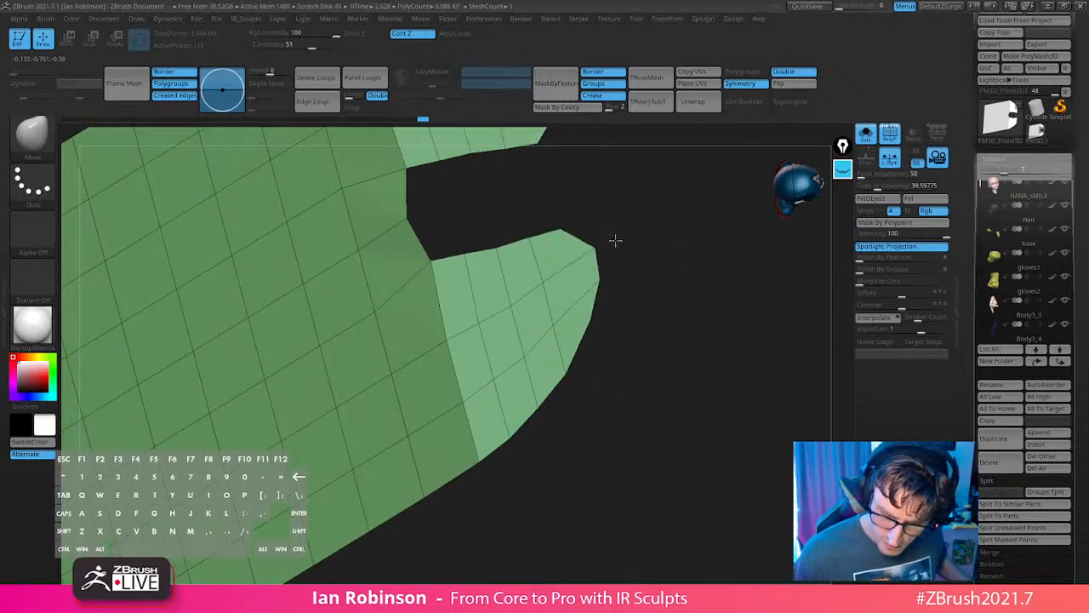
pyautogui.moveTo(600, 279); pyautogui.dragTo(647, 243)
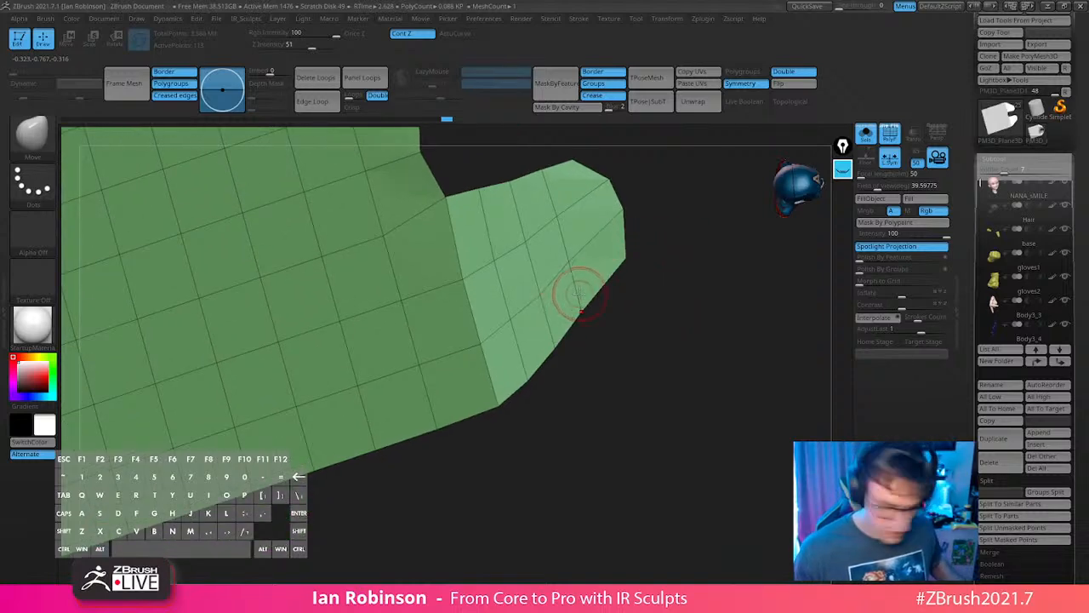
# Insert single edge loops with ZModeler close to the cape's outer border and along the strips' inner edges.
pyautogui.press('b')
pyautogui.press('z')
pyautogui.press('m')
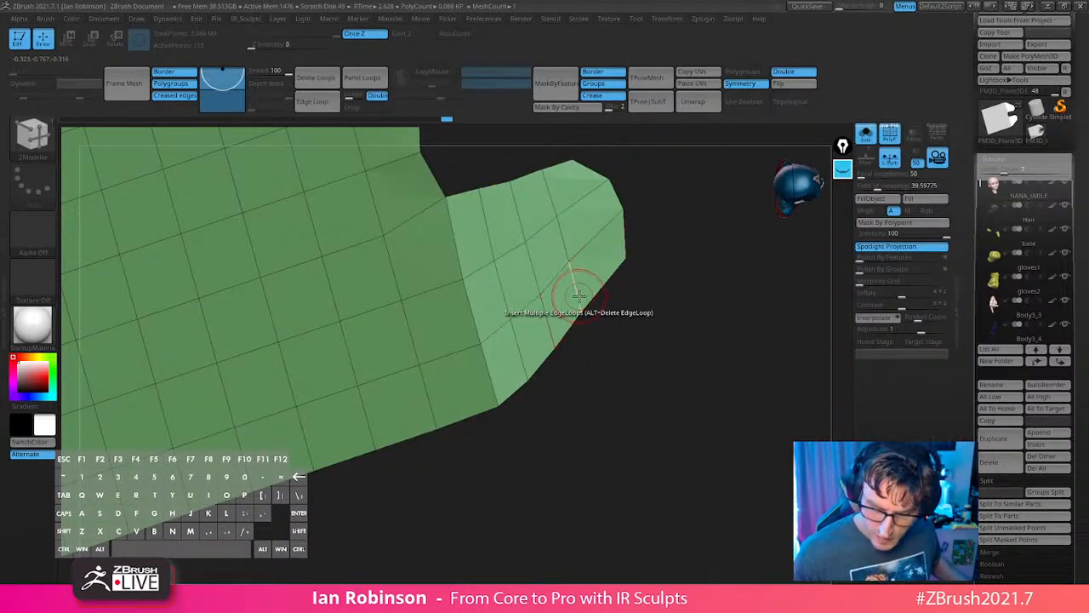
pyautogui.press('space')
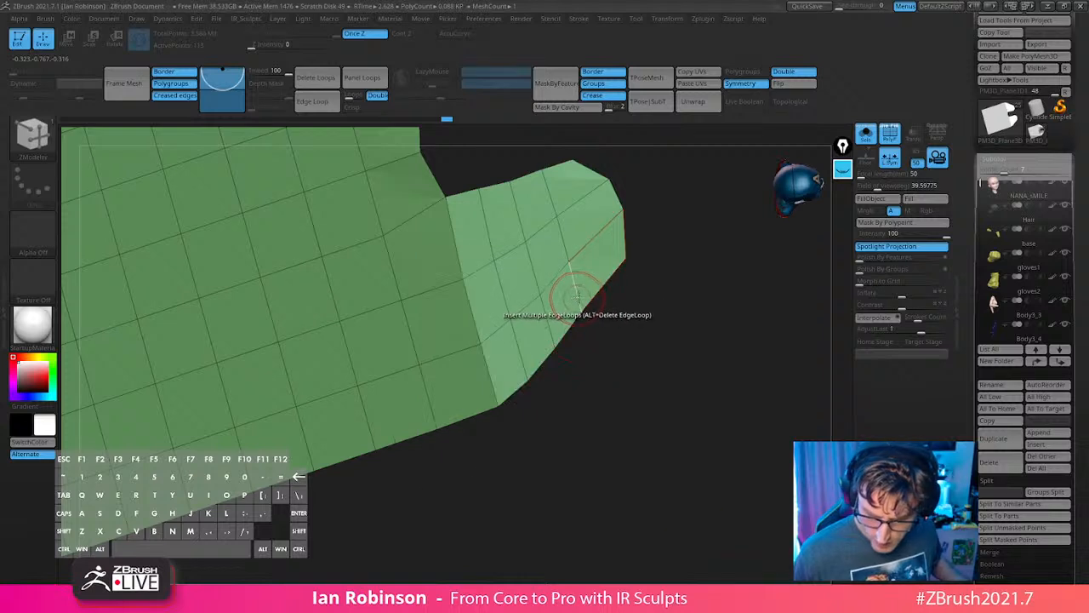
pyautogui.press('space')
pyautogui.click(572, 373)
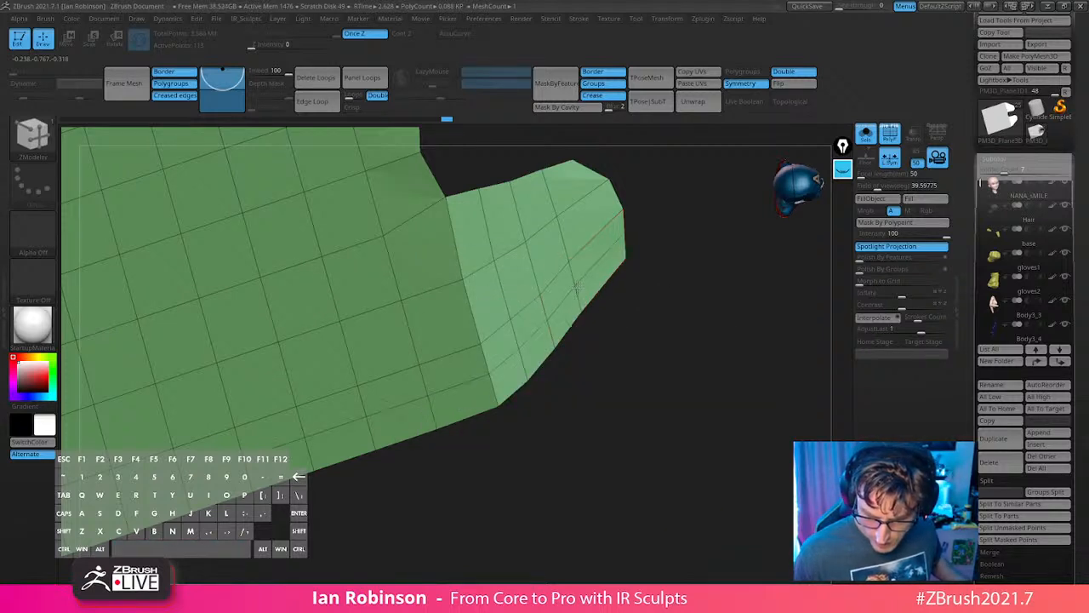
pyautogui.click(621, 216)
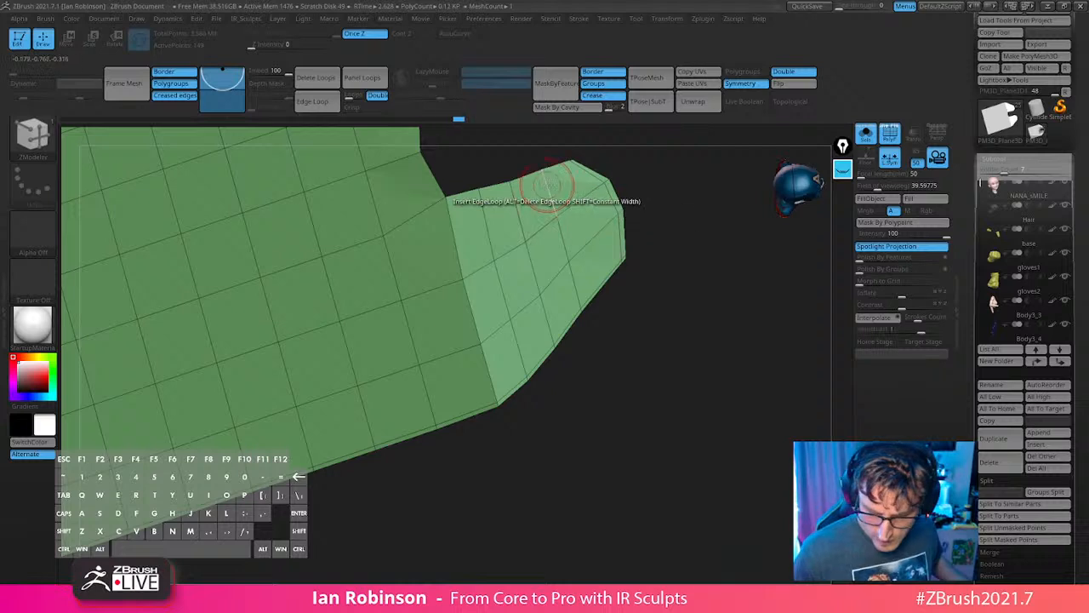
pyautogui.keyDown('alt'); pyautogui.moveTo(693, 304); pyautogui.dragTo(730, 242); pyautogui.keyUp('alt')
pyautogui.moveTo(606, 292); pyautogui.dragTo(558, 365)
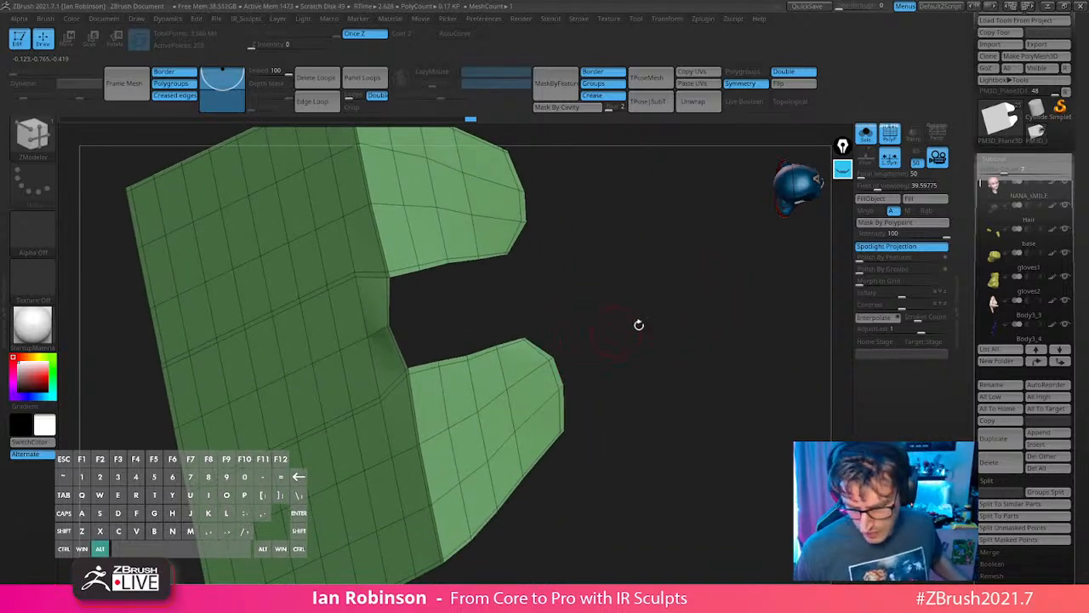
pyautogui.moveTo(639, 324)
pyautogui.mouseDown()
pyautogui.moveTo(656, 285)
pyautogui.moveTo(664, 304)
pyautogui.moveTo(634, 321)
pyautogui.mouseUp()
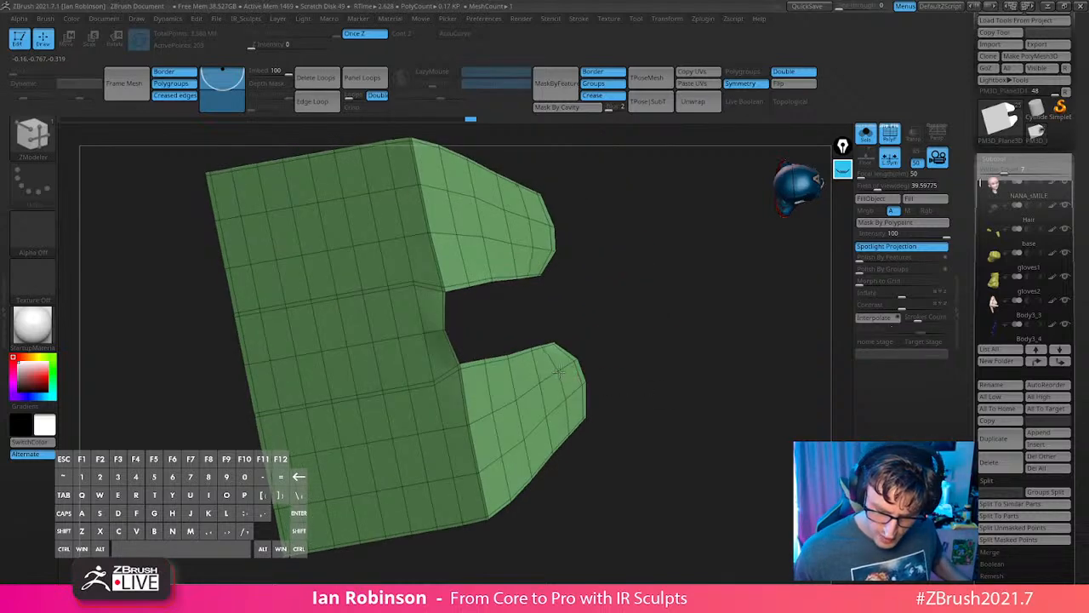
# Try remeshing the cape with ZRemesher at a target polygon count of 0.5, keeping groups and creases.
pyautogui.moveTo(669, 312)
pyautogui.mouseDown()
pyautogui.moveTo(709, 369)
pyautogui.moveTo(665, 308)
pyautogui.mouseUp()
pyautogui.press('space')
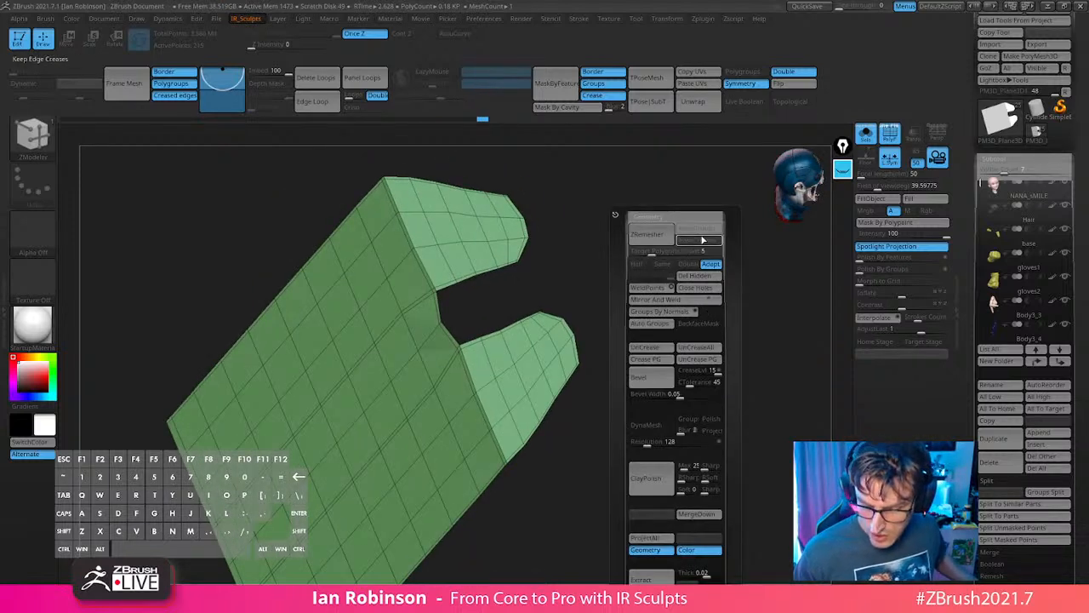
pyautogui.click(647, 252)
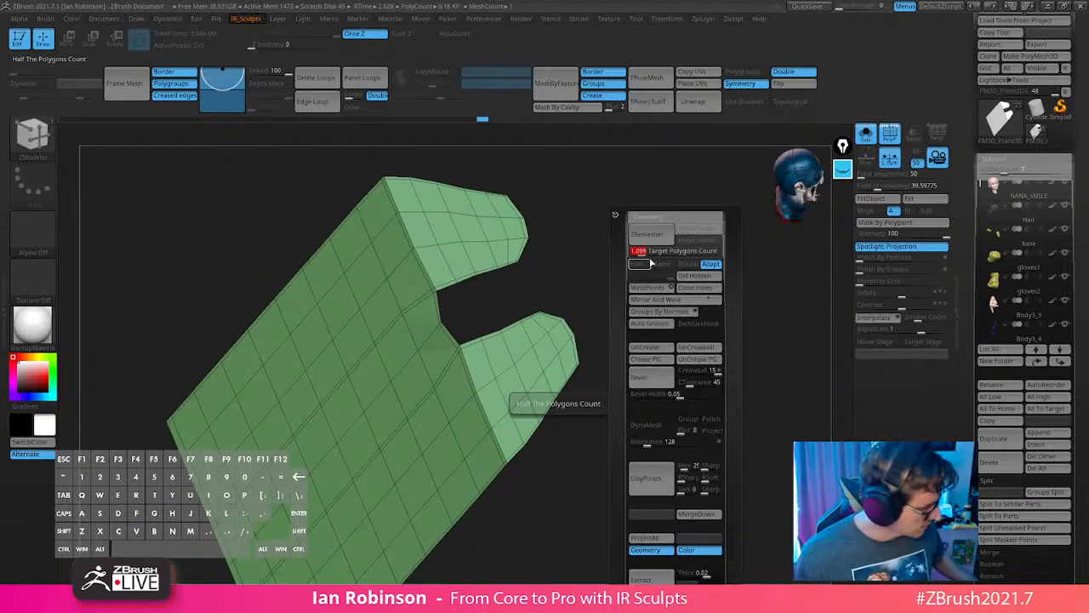
pyautogui.write('1.5')
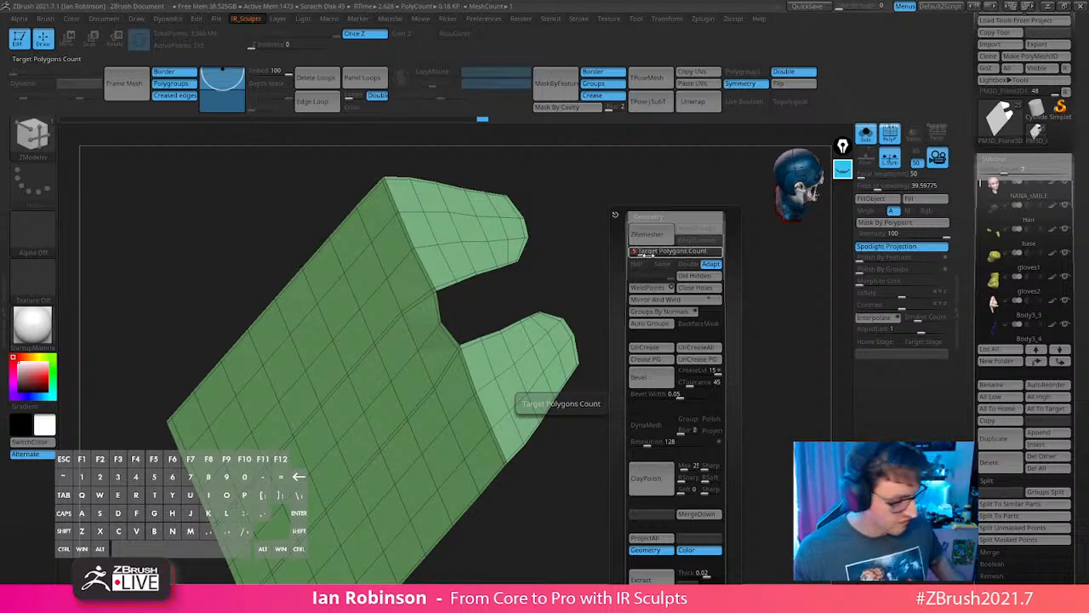
pyautogui.press('Return')
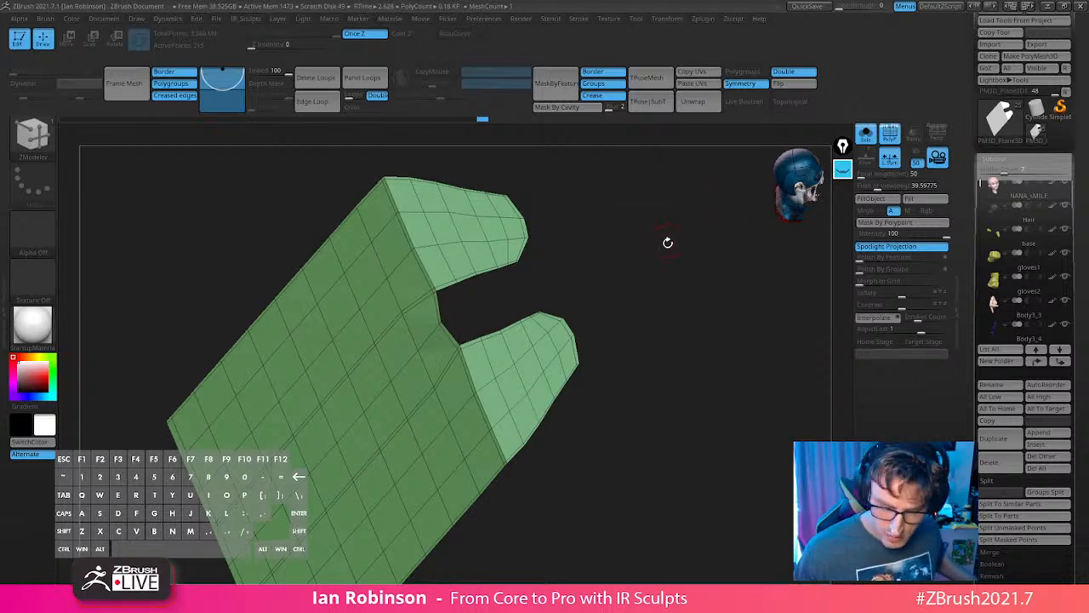
pyautogui.press('space')
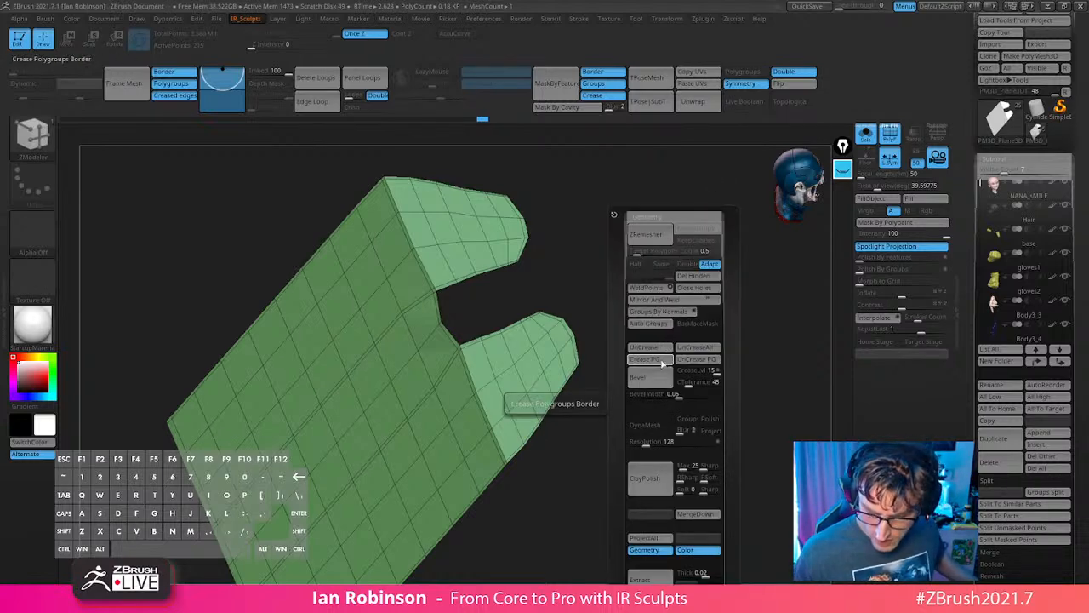
pyautogui.click(662, 361)
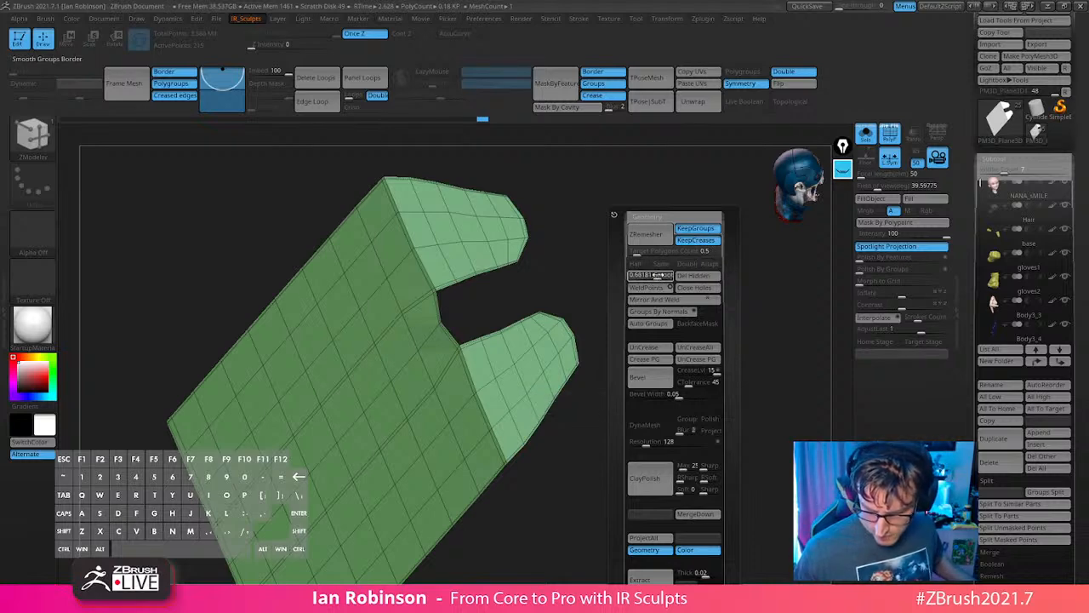
pyautogui.click(655, 236)
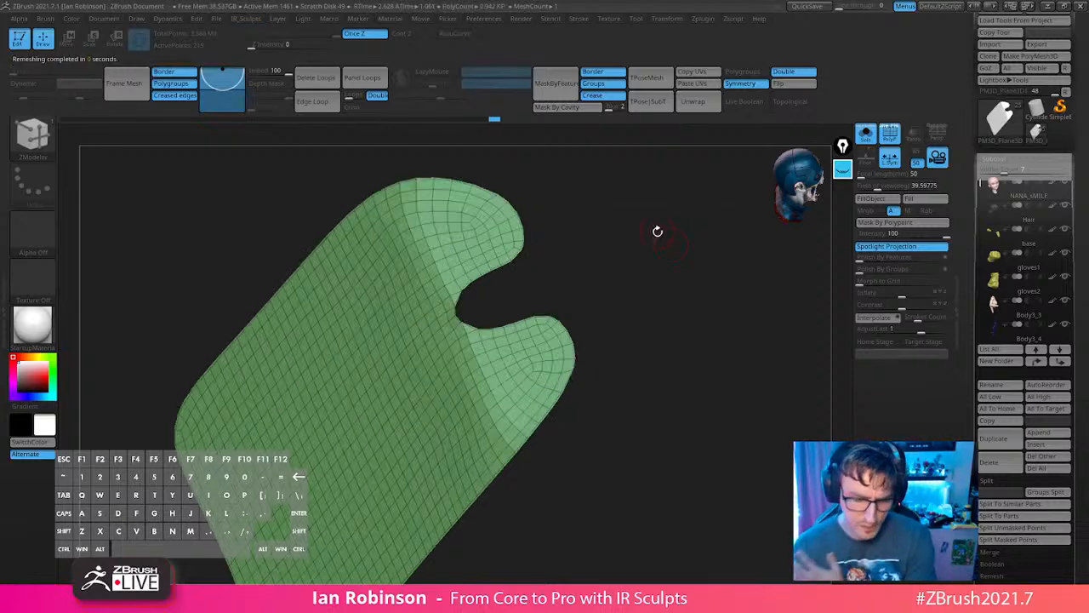
# Try another ZRemesher pass on the cape with the Half option, and undo the remeshing back to the low-poly mesh.
pyautogui.moveTo(652, 306); pyautogui.dragTo(650, 251)
pyautogui.press('space')
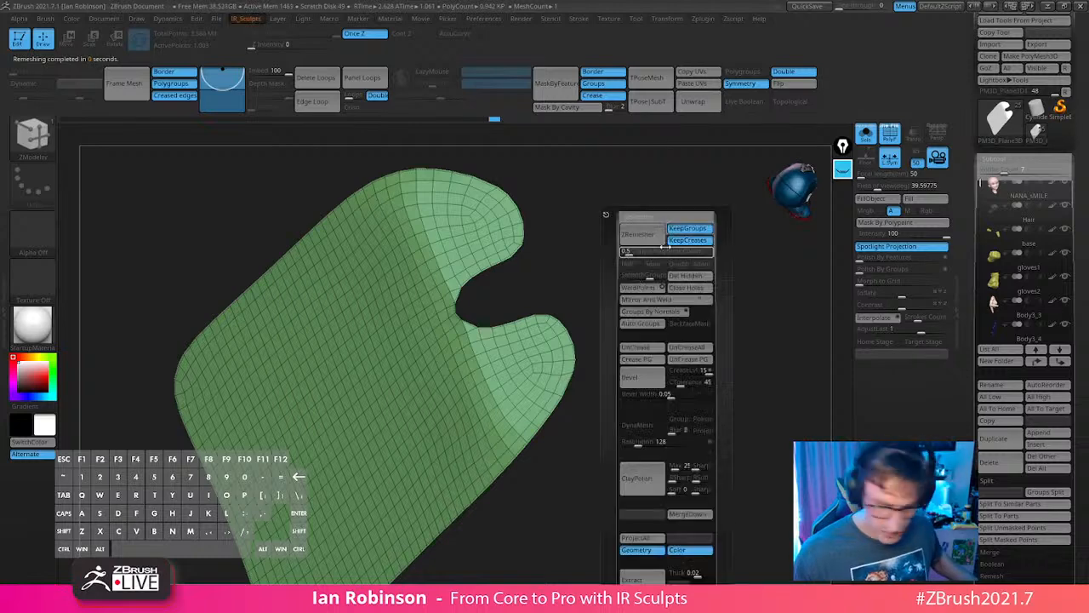
pyautogui.press('space')
pyautogui.click(669, 238)
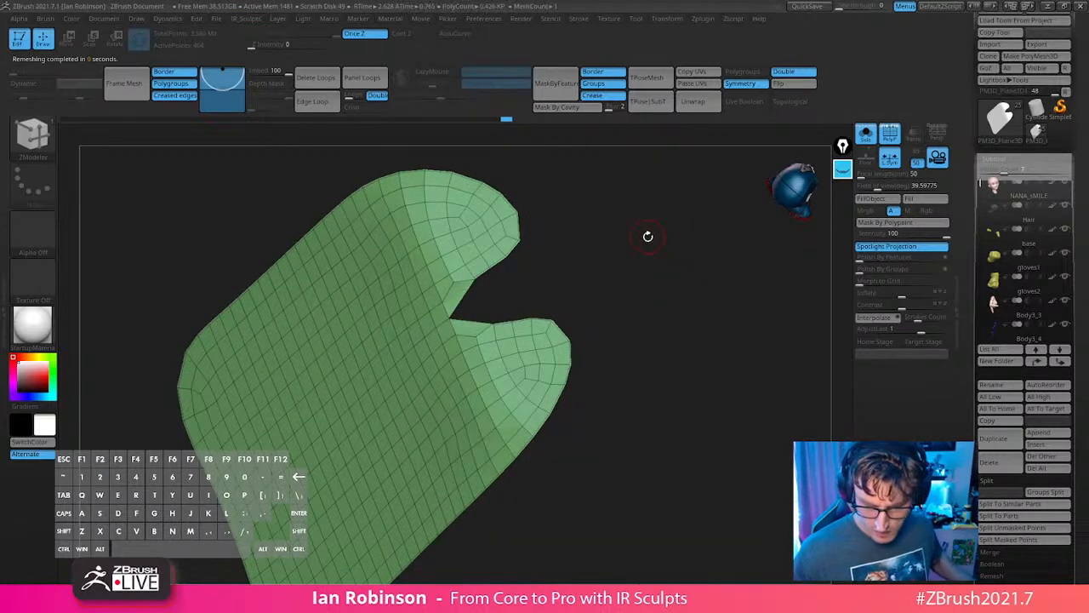
pyautogui.moveTo(615, 242)
pyautogui.mouseDown()
pyautogui.moveTo(802, 244)
pyautogui.moveTo(647, 275)
pyautogui.moveTo(664, 263)
pyautogui.moveTo(664, 313)
pyautogui.mouseUp()
pyautogui.press('s')
pyautogui.press('ctrl')
pyautogui.hotkey('ctrl', 'z')
# Uncrease the polygroup borders of the low-poly cape.
pyautogui.moveTo(664, 313)
pyautogui.mouseDown()
pyautogui.moveTo(650, 263)
pyautogui.moveTo(673, 276)
pyautogui.moveTo(671, 264)
pyautogui.mouseUp()
pyautogui.press('s')
pyautogui.press('2')
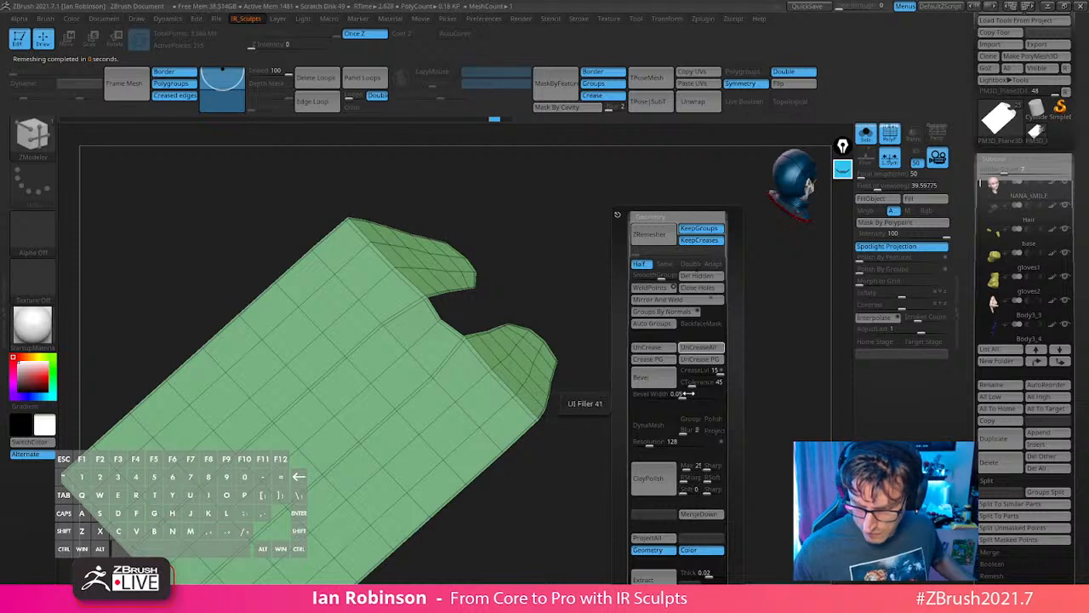
pyautogui.click(704, 361)
pyautogui.moveTo(564, 420); pyautogui.dragTo(608, 354)
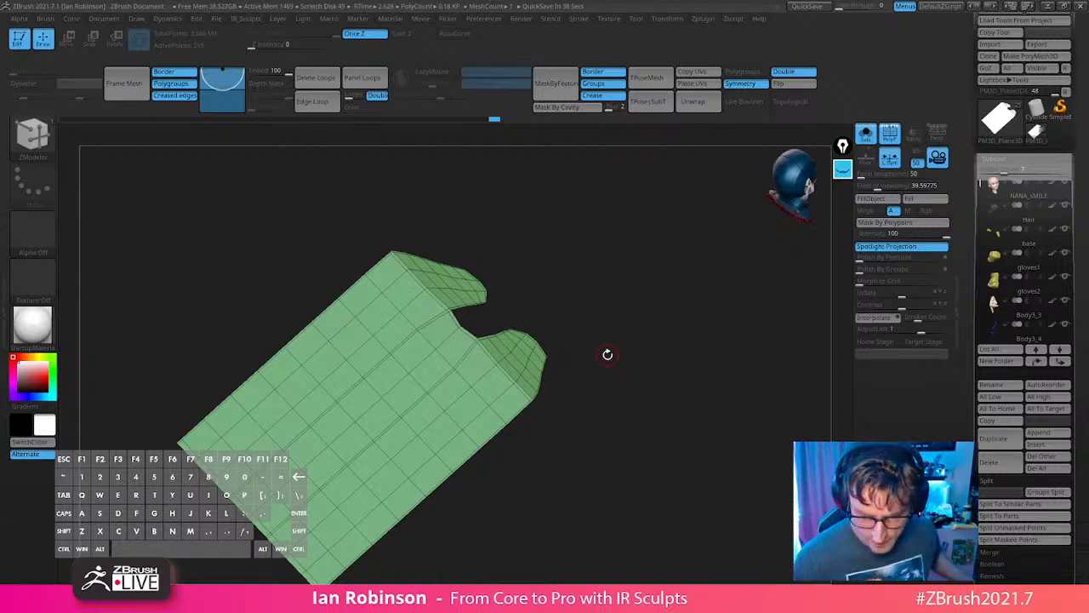
# Delete the closely spaced support edge loops along the cape's centre, shoulder fold and outer border with ZModeler.
pyautogui.moveTo(607, 354); pyautogui.dragTo(464, 334)
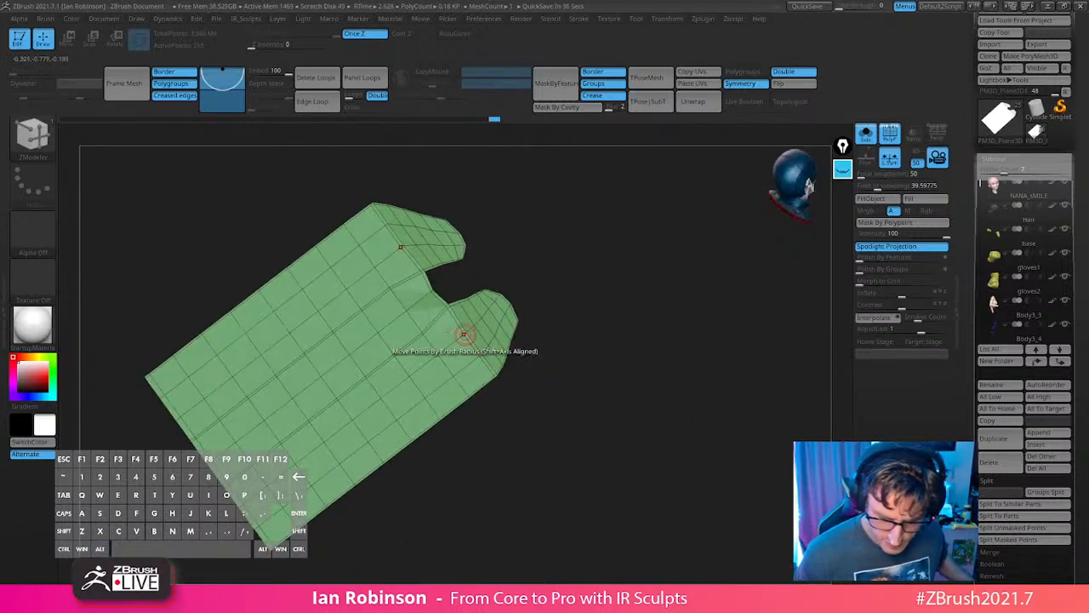
pyautogui.keyDown('alt'); pyautogui.click(442, 330); pyautogui.keyUp('alt')
pyautogui.keyDown('alt'); pyautogui.moveTo(569, 295); pyautogui.dragTo(651, 320); pyautogui.keyUp('alt')
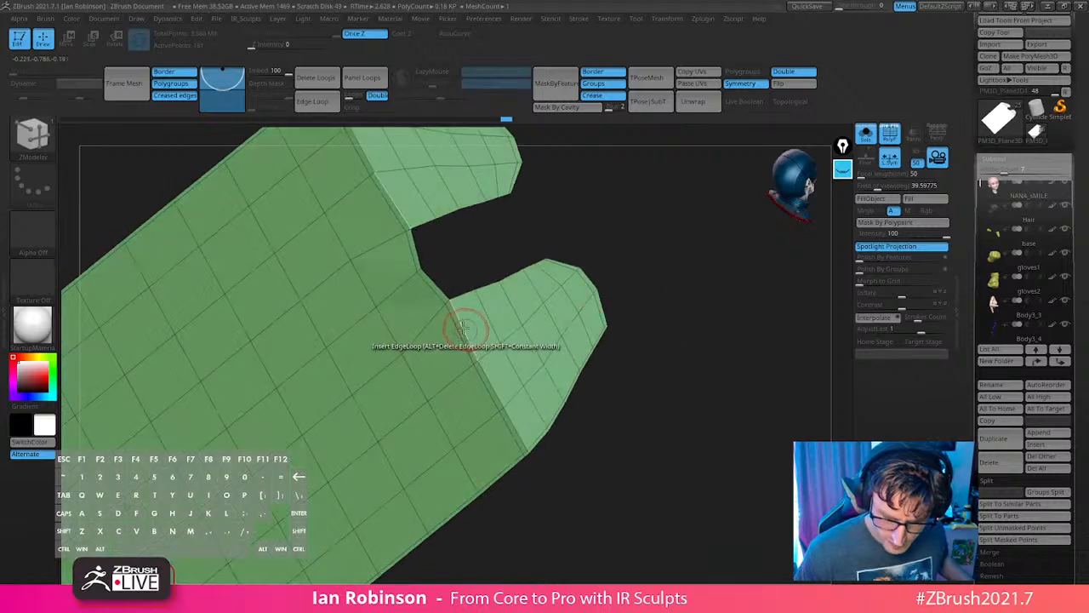
pyautogui.keyDown('alt'); pyautogui.click(466, 330); pyautogui.keyUp('alt')
pyautogui.keyDown('alt'); pyautogui.click(457, 335); pyautogui.keyUp('alt')
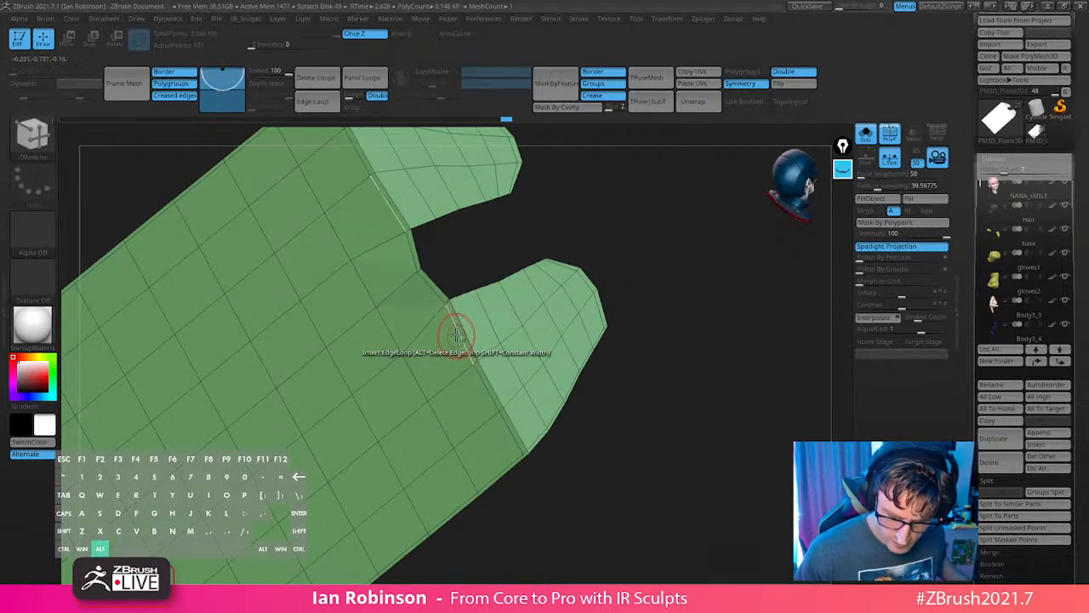
pyautogui.moveTo(688, 302); pyautogui.dragTo(584, 389)
pyautogui.keyDown('alt'); pyautogui.click(572, 359); pyautogui.keyUp('alt')
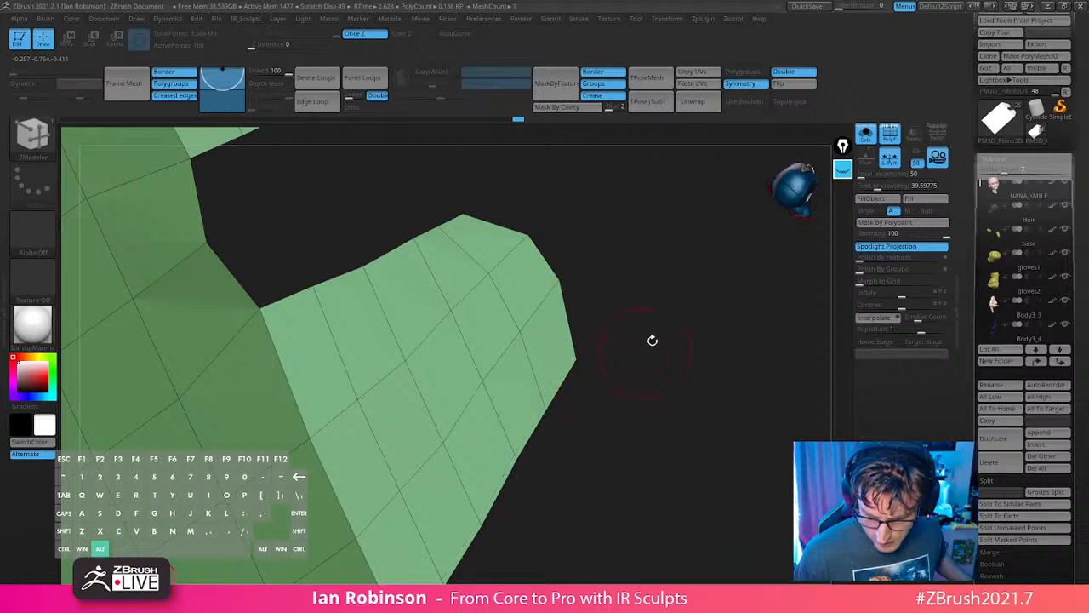
pyautogui.keyDown('alt'); pyautogui.moveTo(653, 340); pyautogui.dragTo(637, 389); pyautogui.keyUp('alt')
pyautogui.moveTo(618, 314)
pyautogui.keyDown('alt'); pyautogui.mouseDown()
pyautogui.moveTo(624, 230)
pyautogui.moveTo(697, 286)
pyautogui.moveTo(683, 345)
pyautogui.moveTo(671, 348)
pyautogui.mouseUp(); pyautogui.keyUp('alt')
pyautogui.press('ctrl')
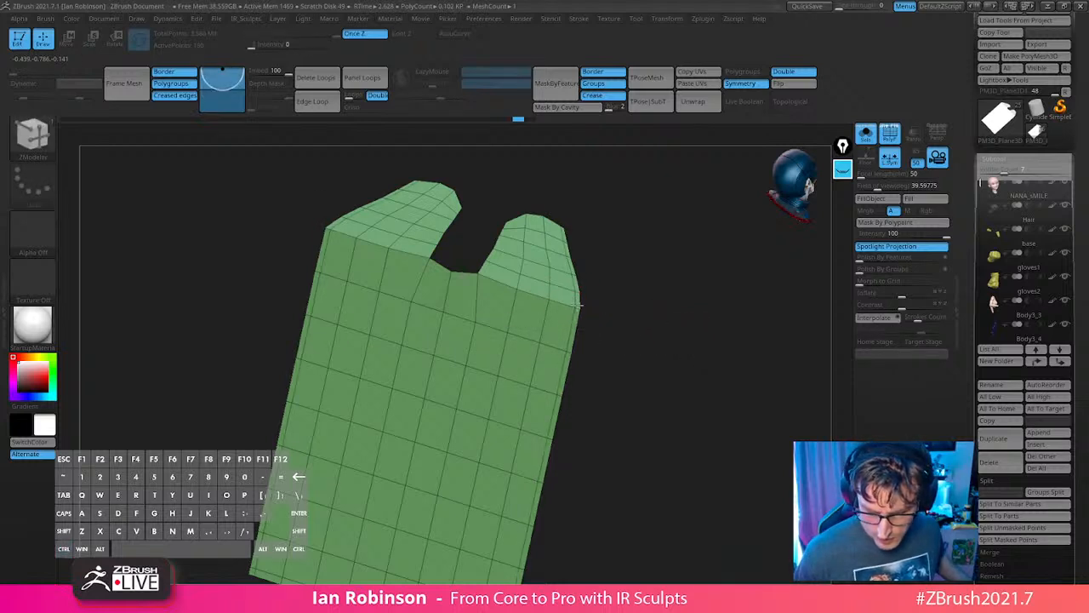
# Turn on dynamic subdivision for the cape and apply it as real geometry.
pyautogui.press('d')
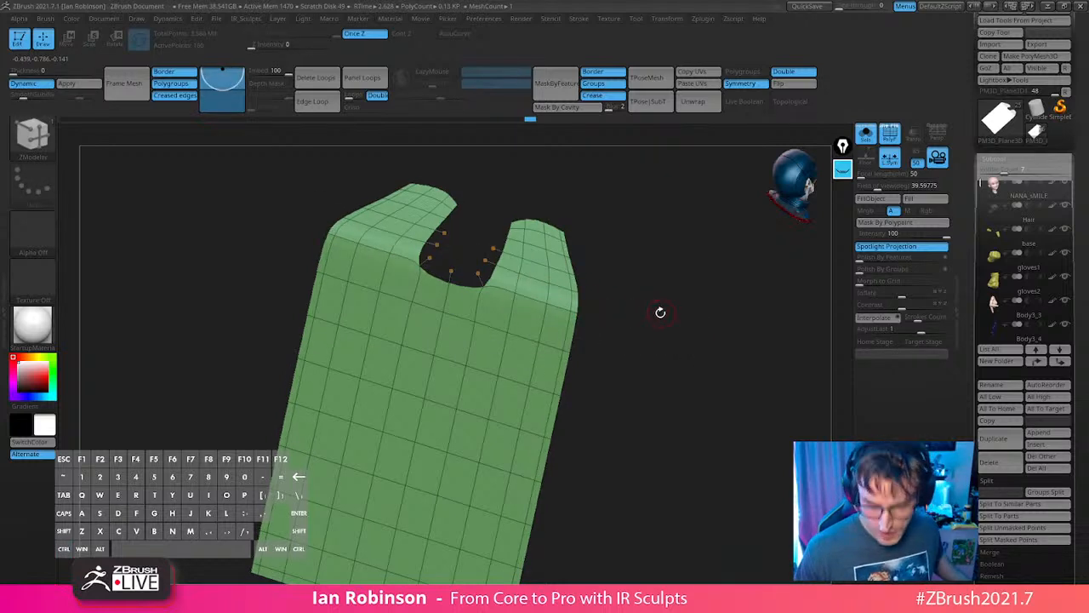
pyautogui.click(72, 84)
pyautogui.hotkey('shift', 'f')
pyautogui.hotkey('shift', 'f')
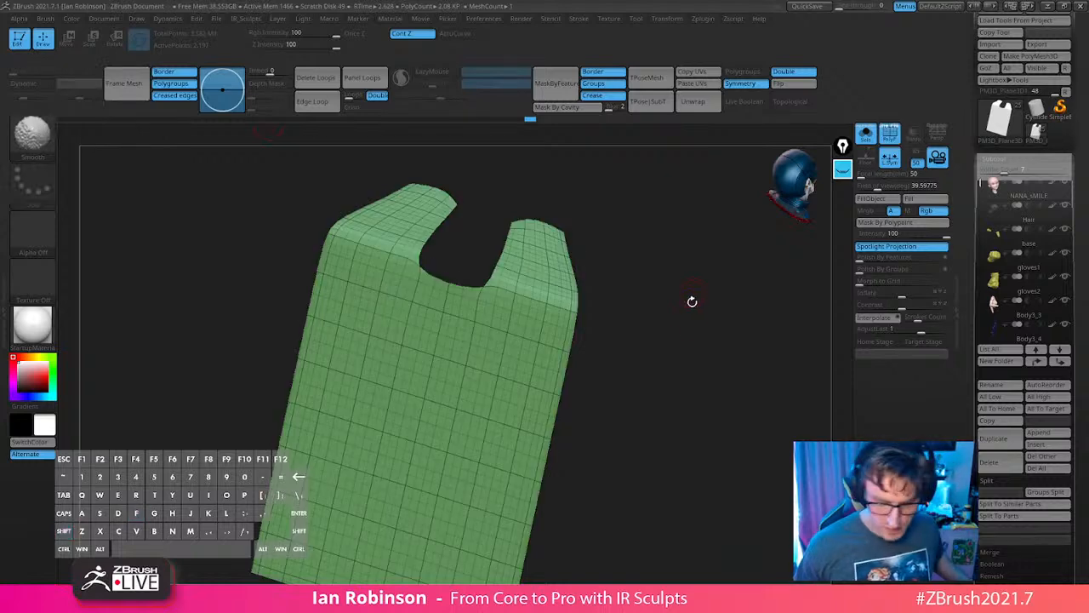
# Show the whole figure again and move the cape slightly up toward the neck.
pyautogui.moveTo(690, 302)
pyautogui.keyDown('alt'); pyautogui.mouseDown()
pyautogui.moveTo(690, 333)
pyautogui.moveTo(724, 299)
pyautogui.moveTo(652, 287)
pyautogui.mouseUp(); pyautogui.keyUp('alt')
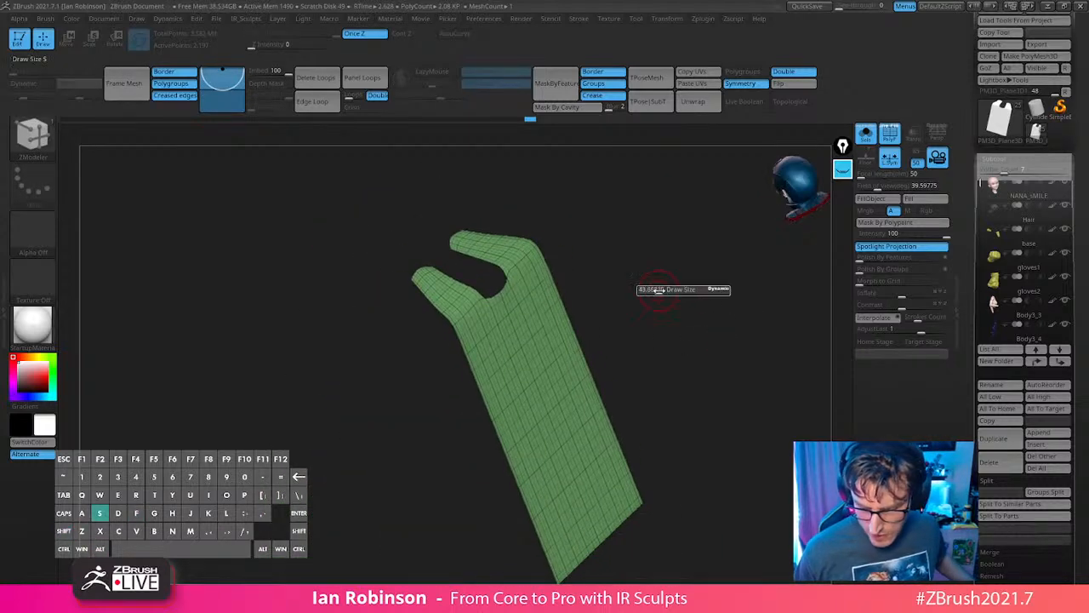
pyautogui.click(864, 134)
pyautogui.moveTo(743, 334); pyautogui.dragTo(717, 255)
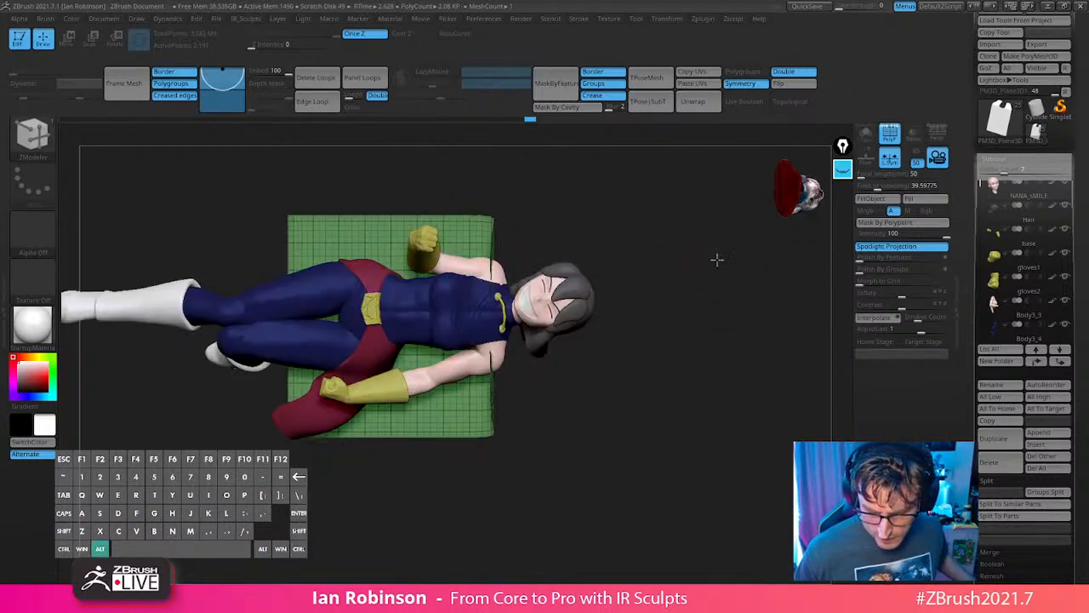
pyautogui.press('w')
pyautogui.moveTo(544, 372); pyautogui.dragTo(565, 372)
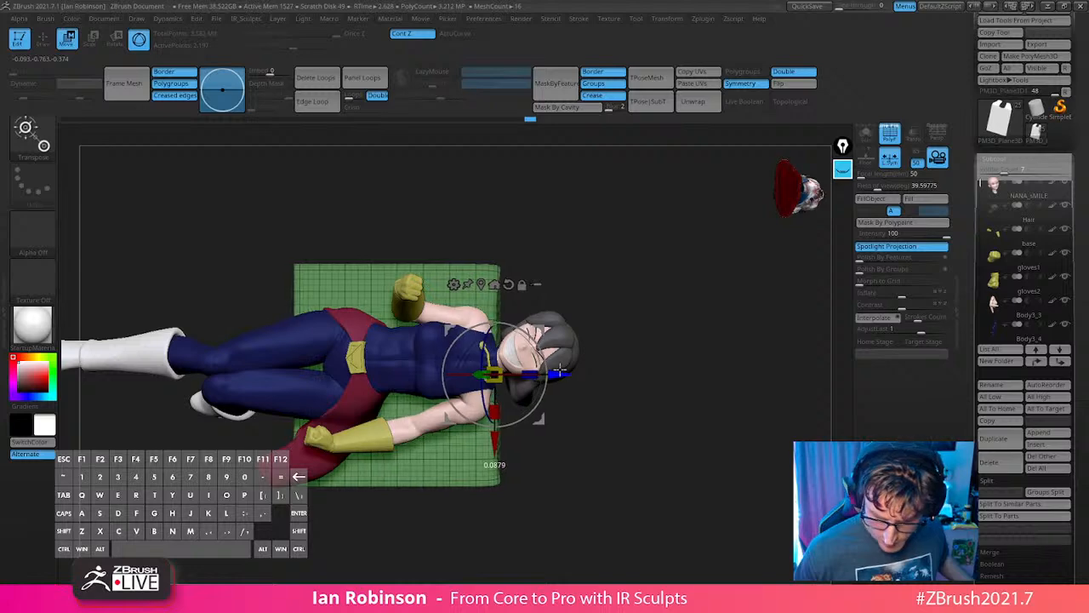
# Hide the Hair subtool to expose the figure's neck and shoulders.
pyautogui.press('q')
pyautogui.click(1065, 209)
pyautogui.moveTo(723, 332); pyautogui.dragTo(693, 299)
# Centre the gizmo on the cape and adjust its sideways fit behind the shoulders.
pyautogui.press('w')
pyautogui.keyDown('alt'); pyautogui.moveTo(657, 364); pyautogui.dragTo(637, 321); pyautogui.keyUp('alt')
pyautogui.moveTo(406, 313); pyautogui.dragTo(420, 309)
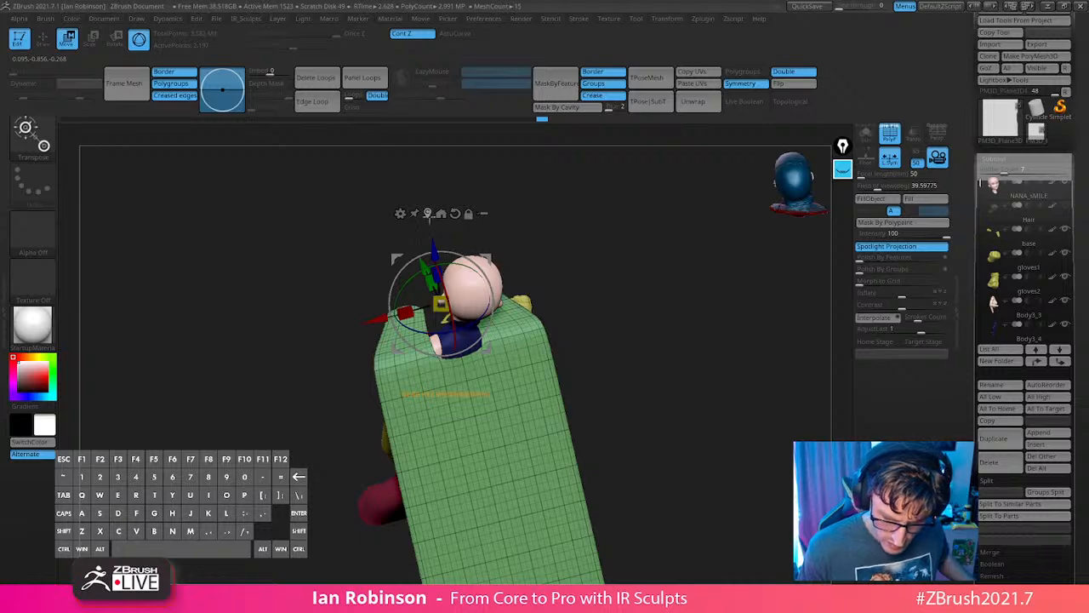
pyautogui.click(428, 215)
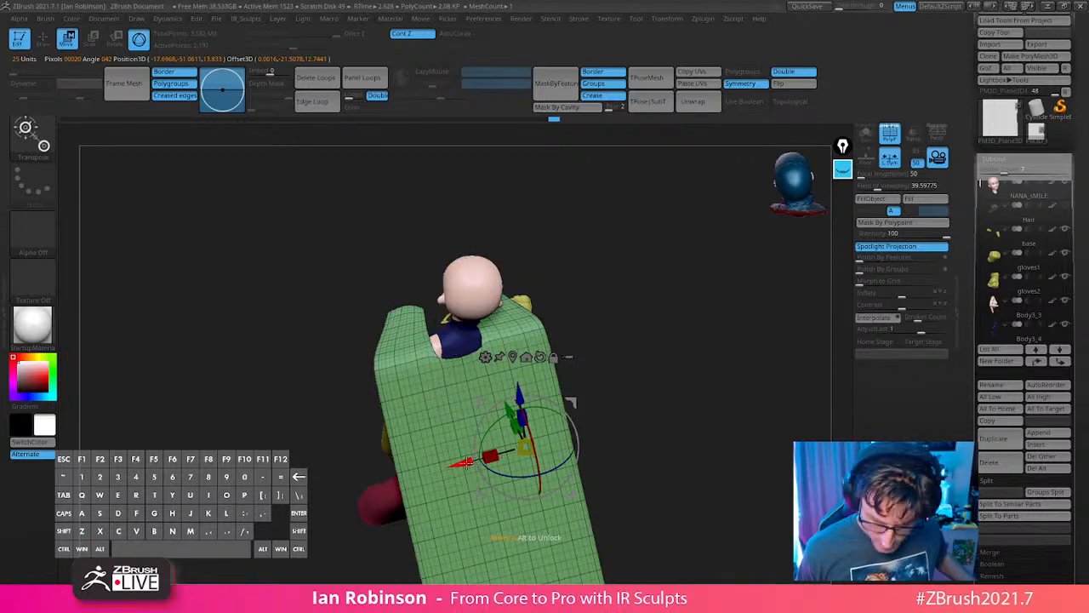
pyautogui.moveTo(467, 462); pyautogui.dragTo(483, 458)
# Adjust the cape's overall scale slightly from the side, and undo the last gizmo adjustment.
pyautogui.moveTo(610, 355); pyautogui.dragTo(711, 304)
pyautogui.keyDown('alt'); pyautogui.moveTo(711, 304); pyautogui.dragTo(585, 346); pyautogui.keyUp('alt')
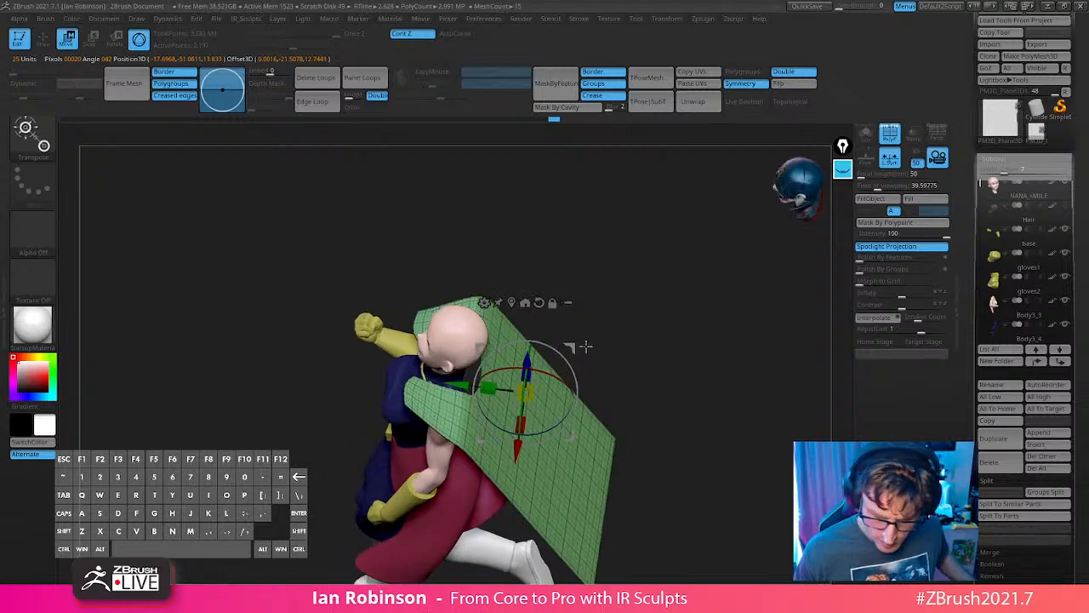
pyautogui.moveTo(533, 392); pyautogui.dragTo(527, 395)
pyautogui.moveTo(608, 332)
pyautogui.mouseDown()
pyautogui.moveTo(654, 303)
pyautogui.moveTo(593, 322)
pyautogui.mouseUp()
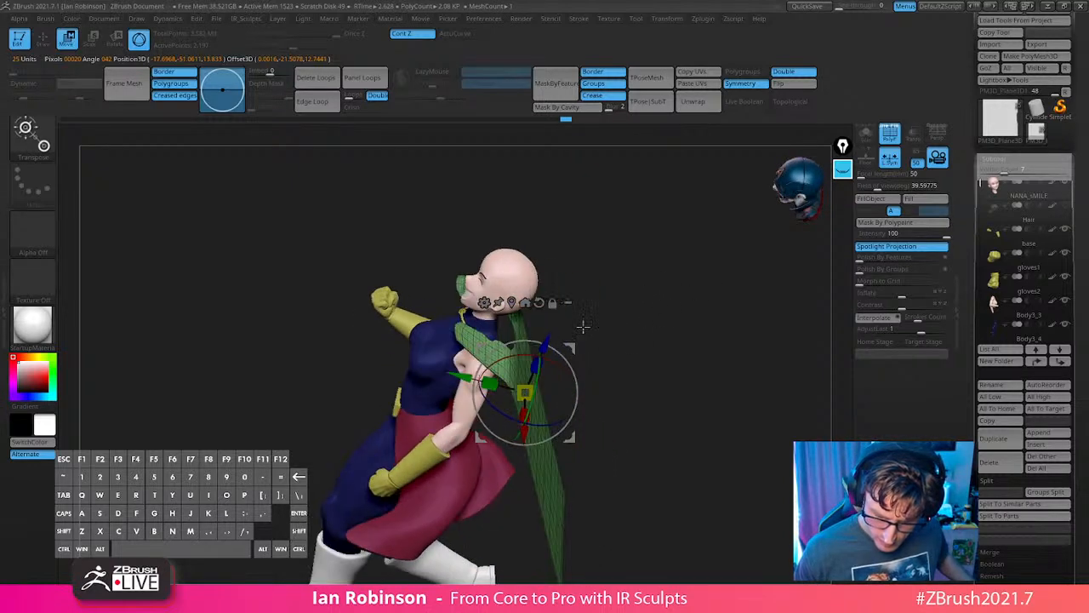
pyautogui.moveTo(559, 364); pyautogui.dragTo(534, 354)
pyautogui.hotkey('ctrl', 'z')
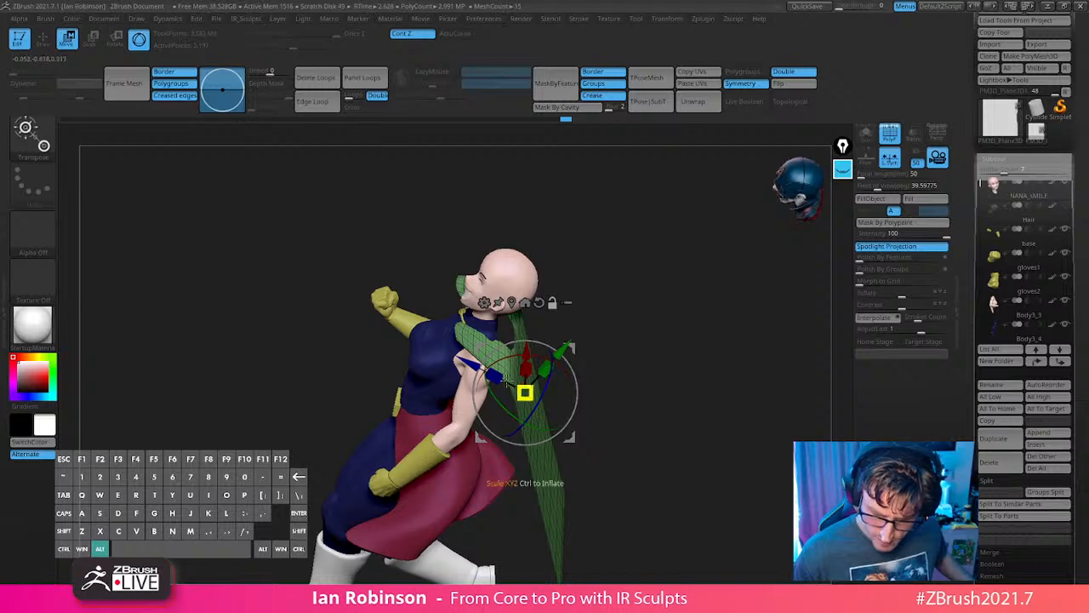
# Reposition the gizmo on the cape and move the cape so its strips sit over the figure's shoulders.
pyautogui.moveTo(672, 255)
pyautogui.mouseDown()
pyautogui.moveTo(678, 246)
pyautogui.moveTo(664, 275)
pyautogui.moveTo(685, 264)
pyautogui.mouseUp()
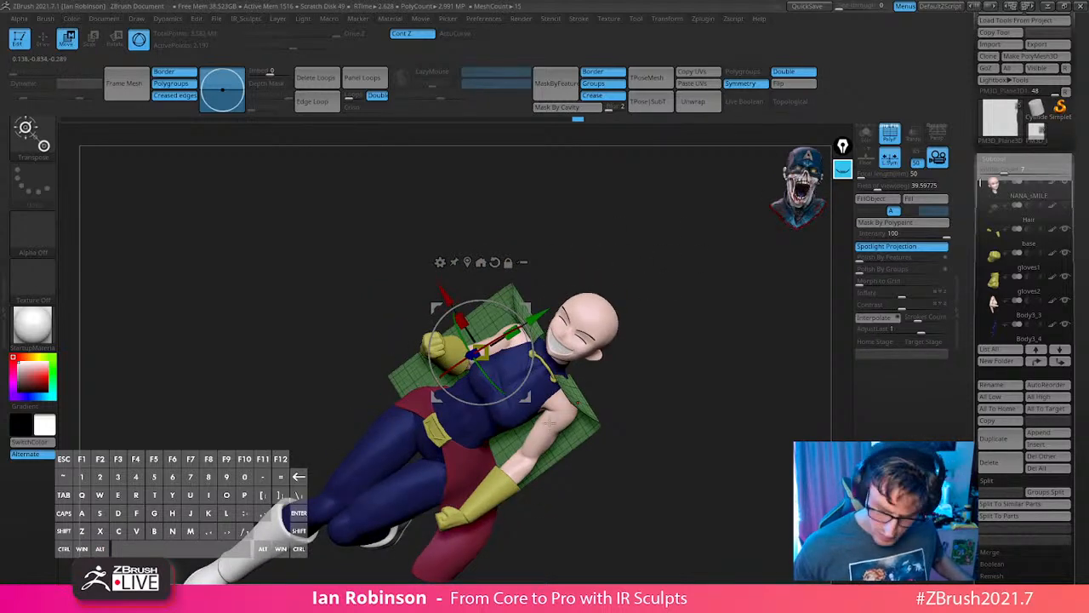
pyautogui.keyDown('alt'); pyautogui.click(467, 262); pyautogui.keyUp('alt')
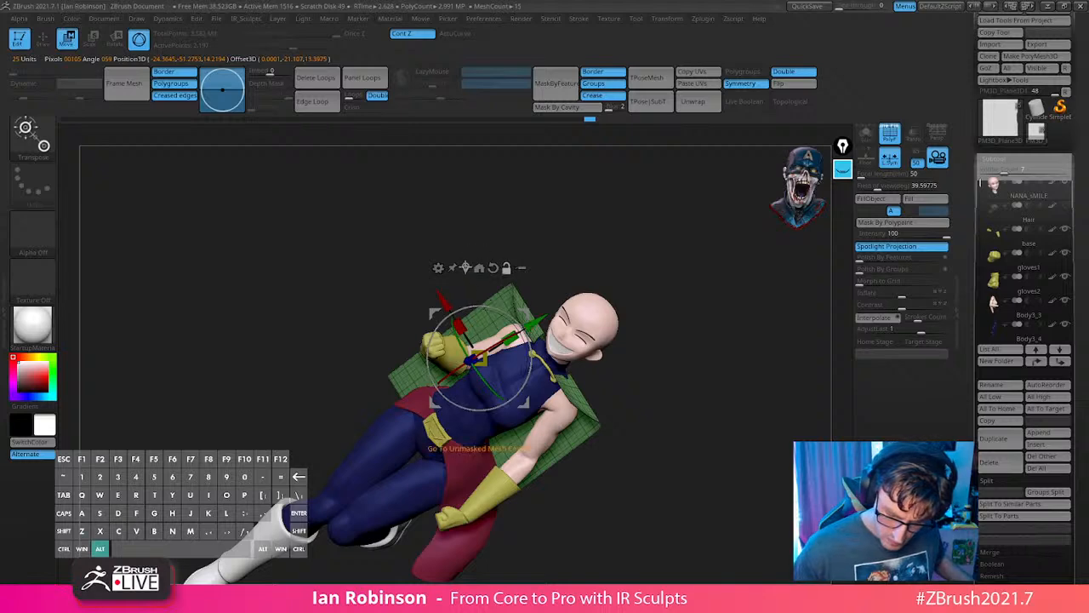
pyautogui.hotkey('ctrl', 'z')
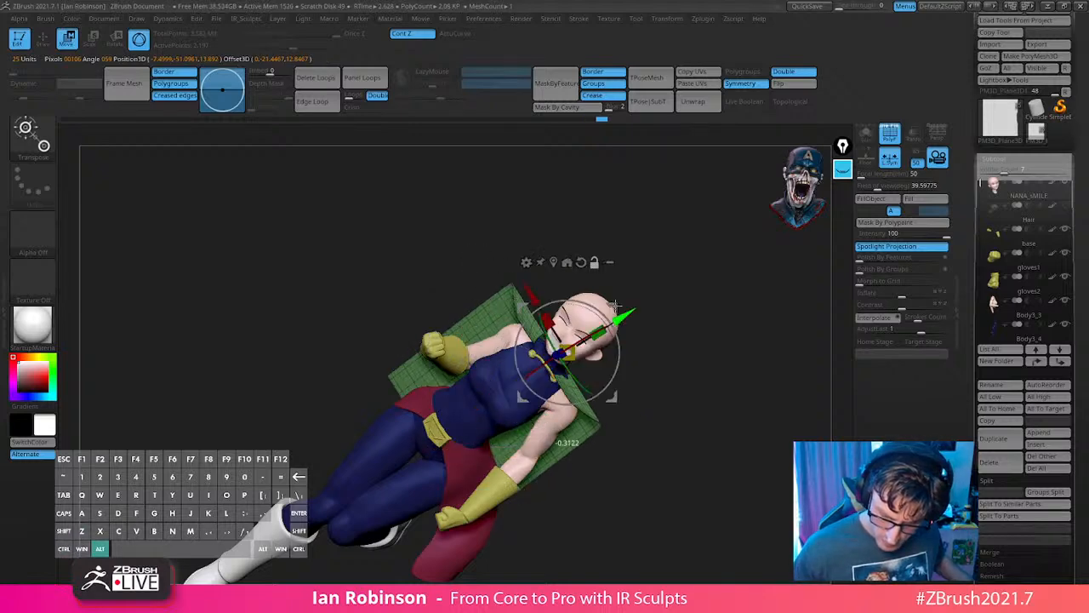
pyautogui.moveTo(614, 304); pyautogui.dragTo(639, 228)
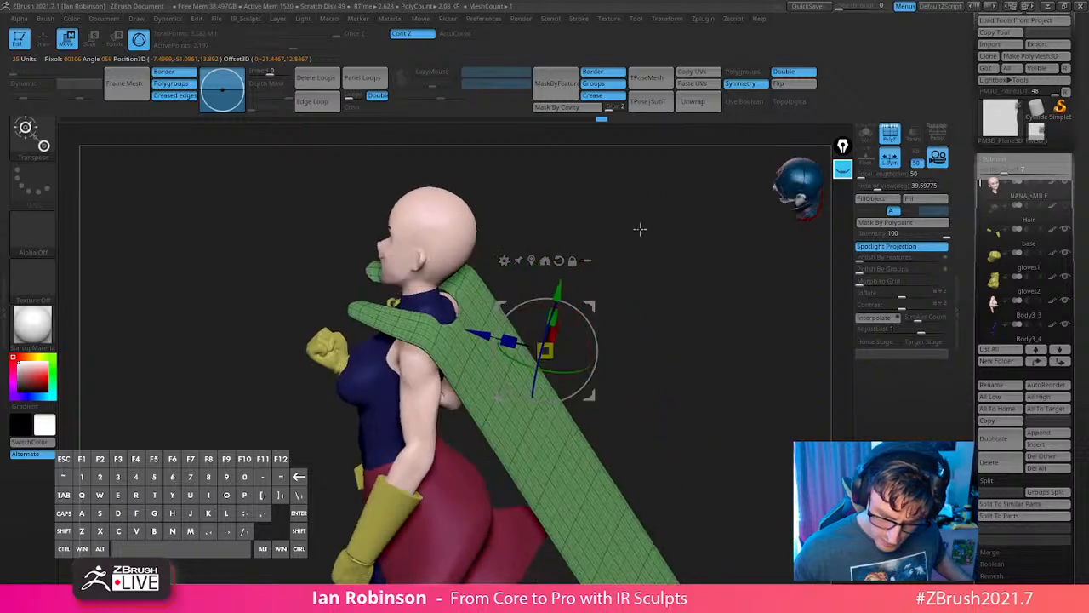
pyautogui.moveTo(560, 285); pyautogui.dragTo(562, 281)
pyautogui.press('q')
pyautogui.moveTo(655, 213)
pyautogui.mouseDown()
pyautogui.moveTo(661, 248)
pyautogui.moveTo(586, 265)
pyautogui.moveTo(668, 266)
pyautogui.moveTo(686, 231)
pyautogui.moveTo(681, 341)
pyautogui.mouseUp()
pyautogui.press('w')
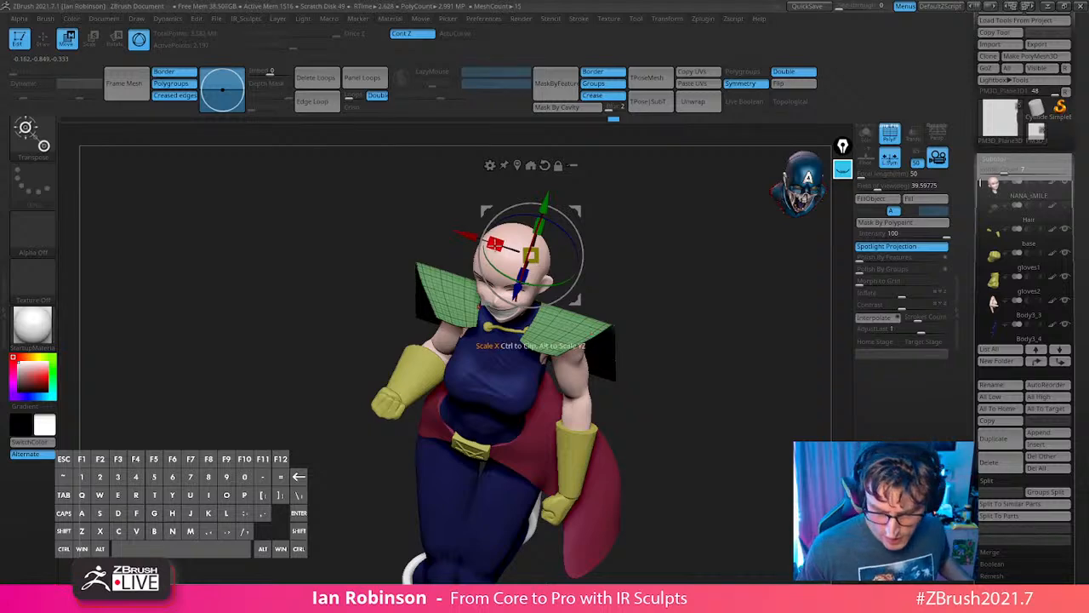
pyautogui.press('q')
# Isolate the cape and turn on symmetry for masking, discarding the trial mask.
pyautogui.moveTo(567, 324)
pyautogui.mouseDown()
pyautogui.moveTo(677, 292)
pyautogui.moveTo(738, 255)
pyautogui.mouseUp()
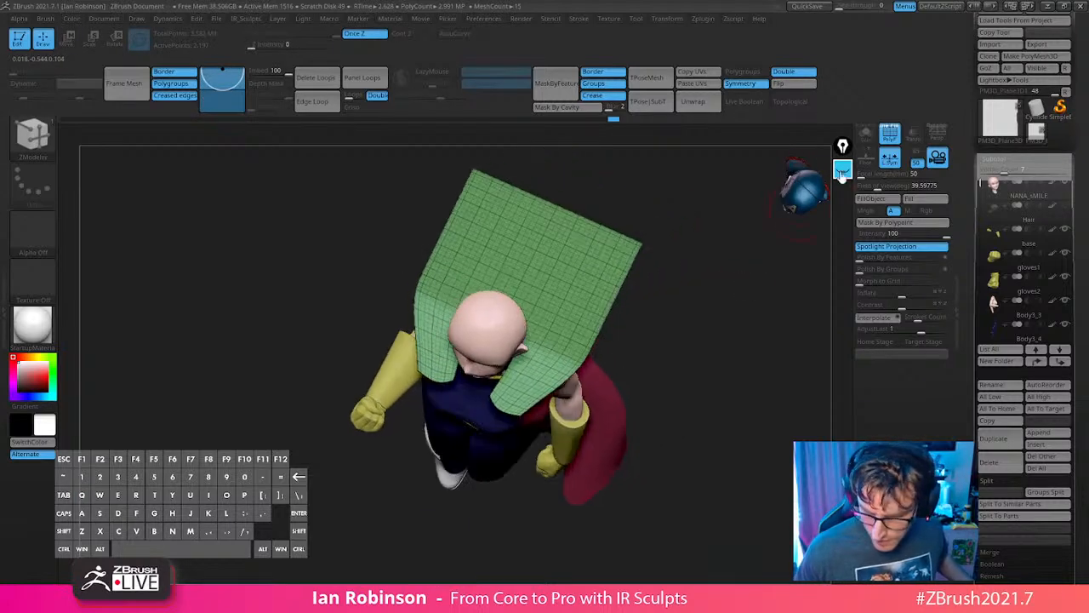
pyautogui.click(866, 134)
pyautogui.moveTo(509, 336)
pyautogui.keyDown('ctrl'); pyautogui.mouseDown()
pyautogui.moveTo(477, 370)
pyautogui.moveTo(609, 371)
pyautogui.moveTo(477, 360)
pyautogui.moveTo(377, 331)
pyautogui.moveTo(384, 281)
pyautogui.moveTo(400, 280)
pyautogui.mouseUp(); pyautogui.keyUp('ctrl')
pyautogui.keyDown('ctrl'); pyautogui.moveTo(644, 437); pyautogui.dragTo(640, 444); pyautogui.keyUp('ctrl')
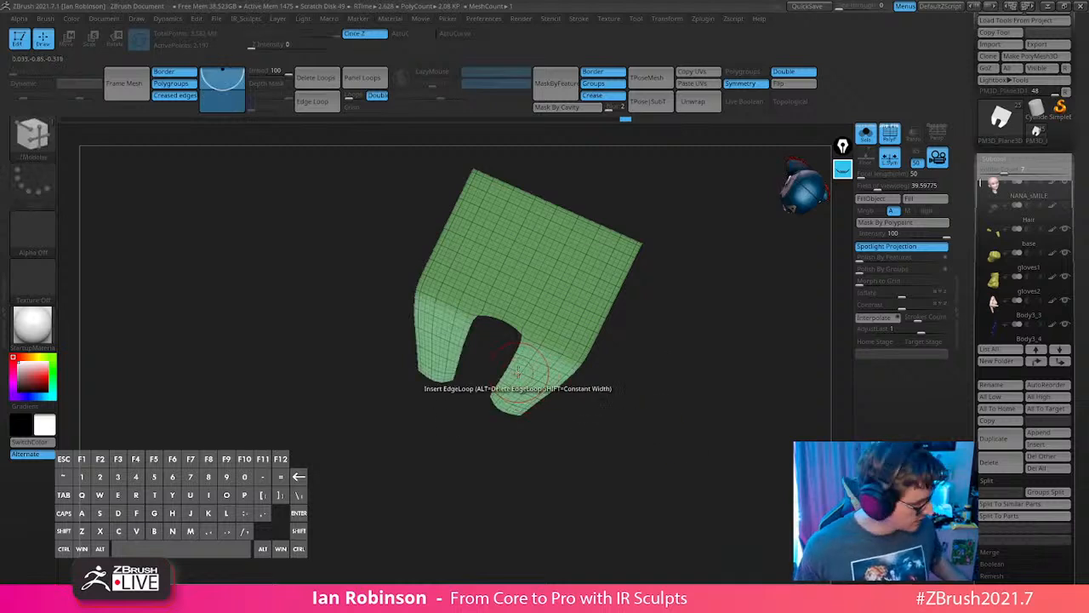
pyautogui.press('x')
# Lasso-mask both shoulder strips, invert and blur the mask, and place the gizmo on the unmasked strips.
pyautogui.moveTo(511, 341)
pyautogui.keyDown('ctrl'); pyautogui.mouseDown()
pyautogui.moveTo(539, 442)
pyautogui.moveTo(606, 380)
pyautogui.mouseUp(); pyautogui.keyUp('ctrl')
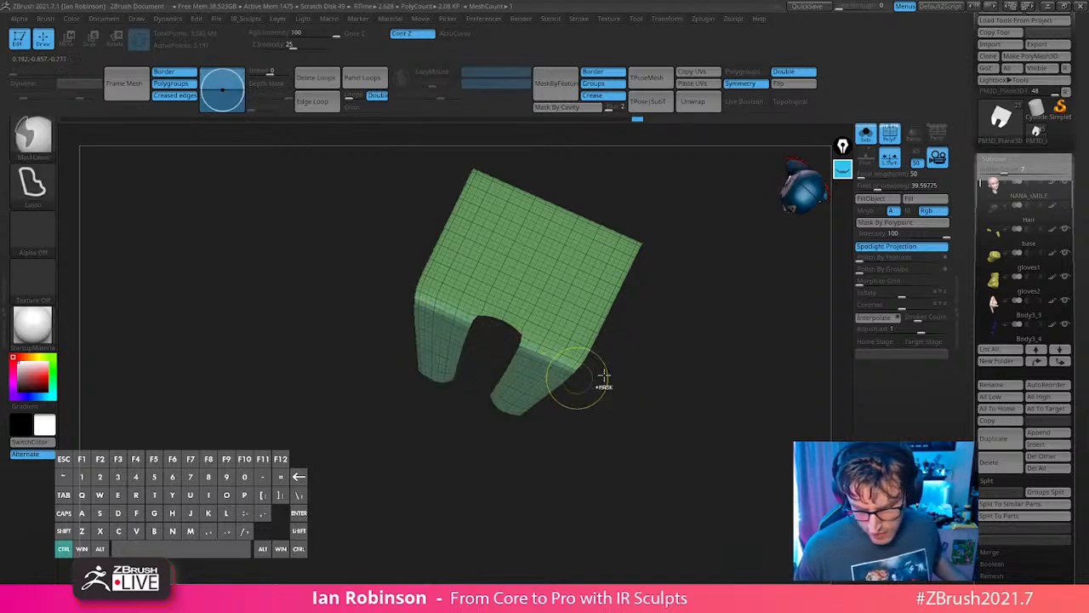
pyautogui.keyDown('ctrl'); pyautogui.click(603, 379); pyautogui.keyUp('ctrl')
pyautogui.keyDown('ctrl'); pyautogui.click(542, 370); pyautogui.keyUp('ctrl')
pyautogui.press('w')
pyautogui.keyDown('alt'); pyautogui.click(517, 166); pyautogui.keyUp('alt')
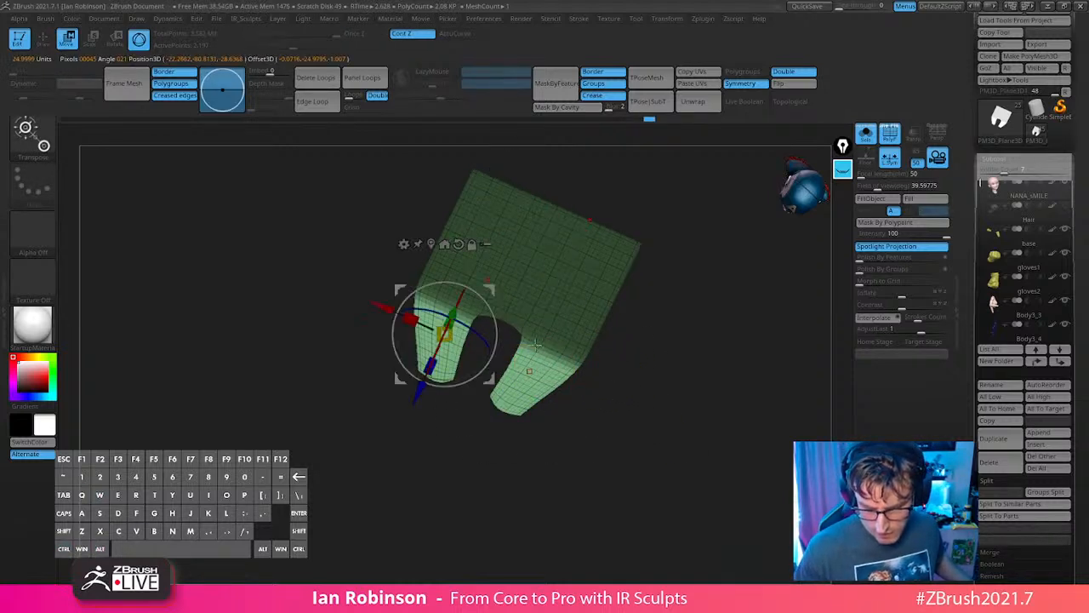
# Adjust the unmasked strips to lie over the heroine's shoulders, return to draw mode, and show the whole figure again.
pyautogui.moveTo(530, 372)
pyautogui.mouseDown()
pyautogui.moveTo(572, 415)
pyautogui.moveTo(543, 423)
pyautogui.moveTo(564, 429)
pyautogui.mouseUp()
pyautogui.press('q')
pyautogui.click(864, 136)
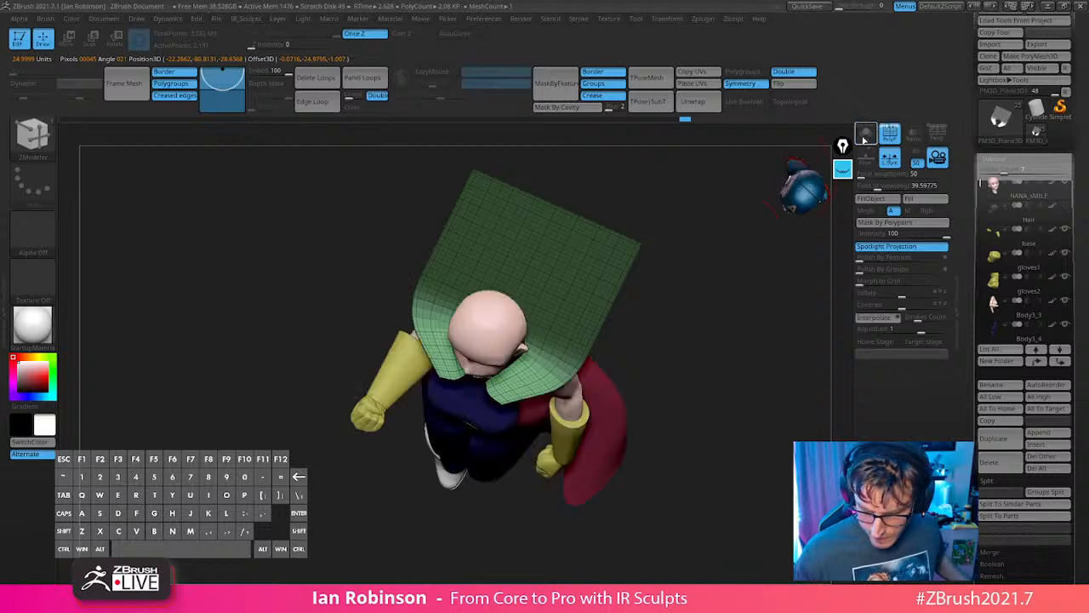
pyautogui.moveTo(694, 324); pyautogui.dragTo(647, 293)
# Dock the Dynamics settings, set simulation to On Masked, turn off Floor Collision, and enable Collision Volume with Inflate 0.
pyautogui.click(170, 20)
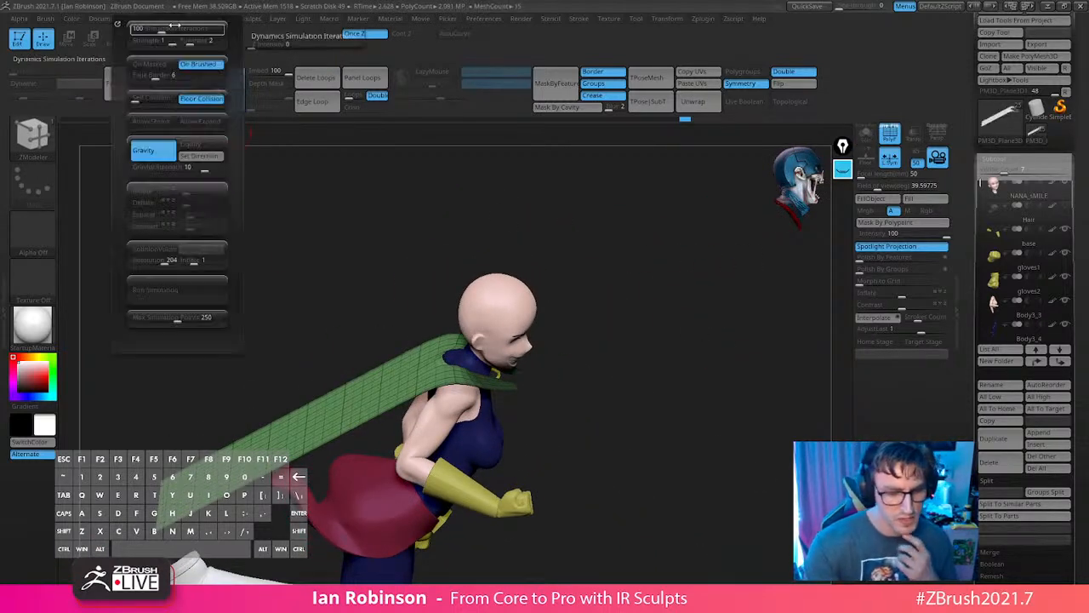
pyautogui.click(119, 26)
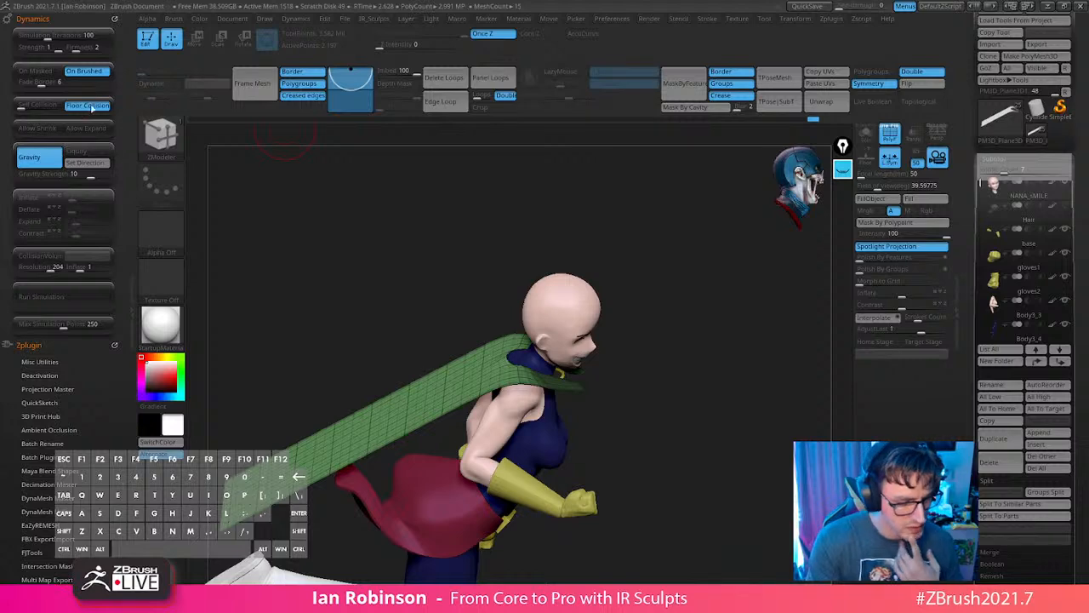
pyautogui.click(36, 70)
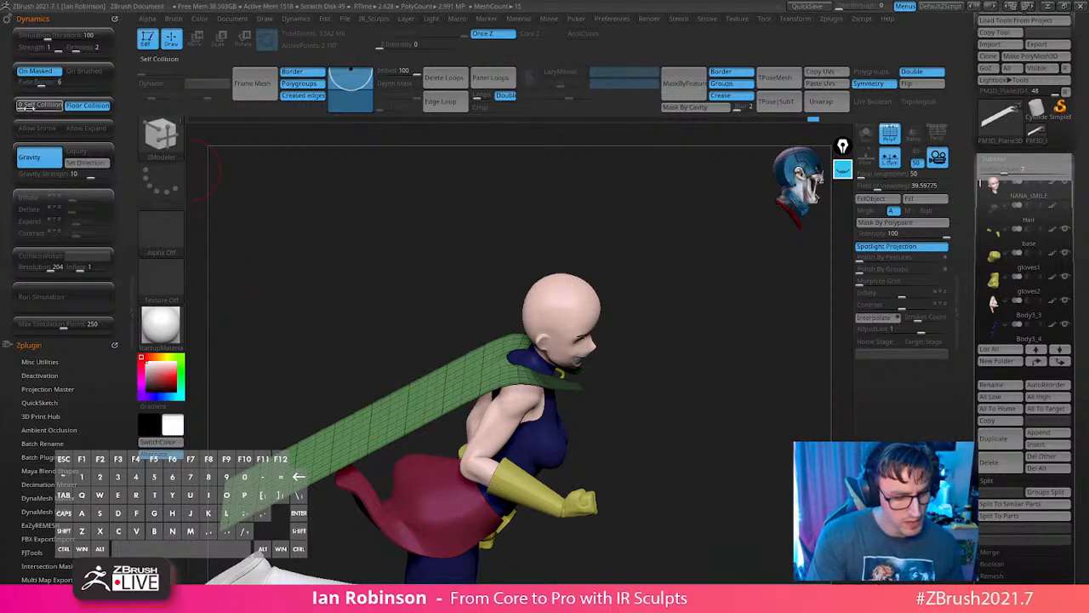
pyautogui.click(109, 105)
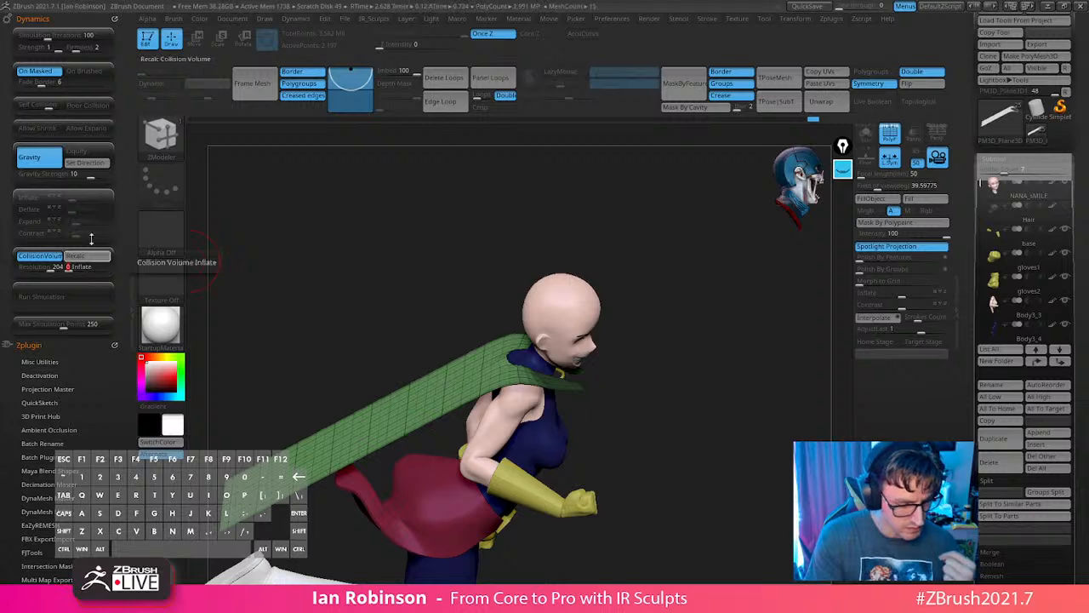
# Set the simulation's Gravity Strength to 1 and recalculate the collision volume.
pyautogui.moveTo(89, 175); pyautogui.dragTo(81, 175)
pyautogui.write('1')
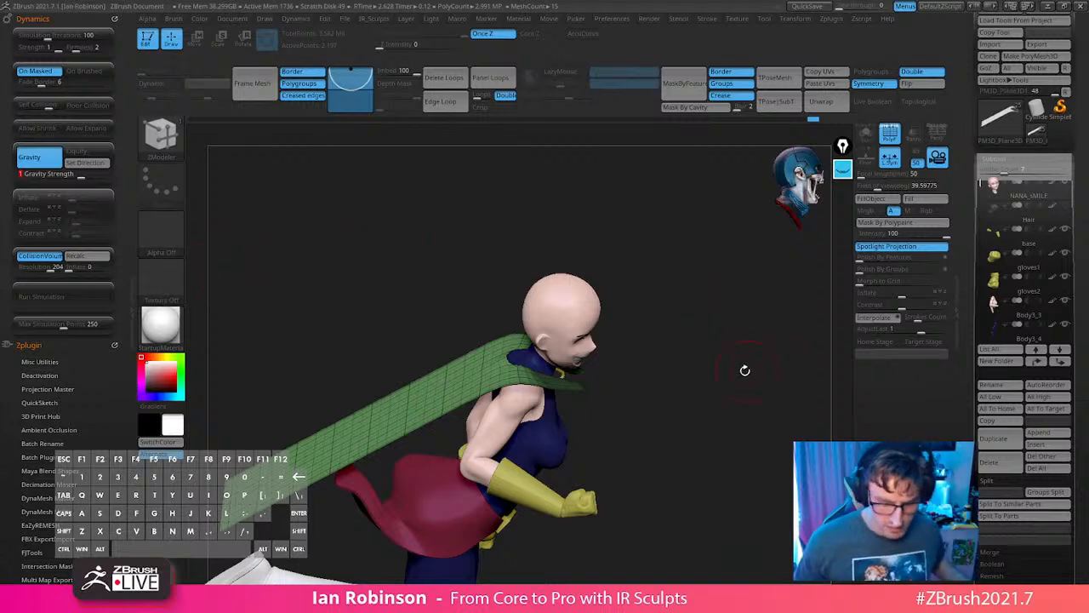
pyautogui.moveTo(743, 369); pyautogui.dragTo(742, 280)
pyautogui.click(90, 256)
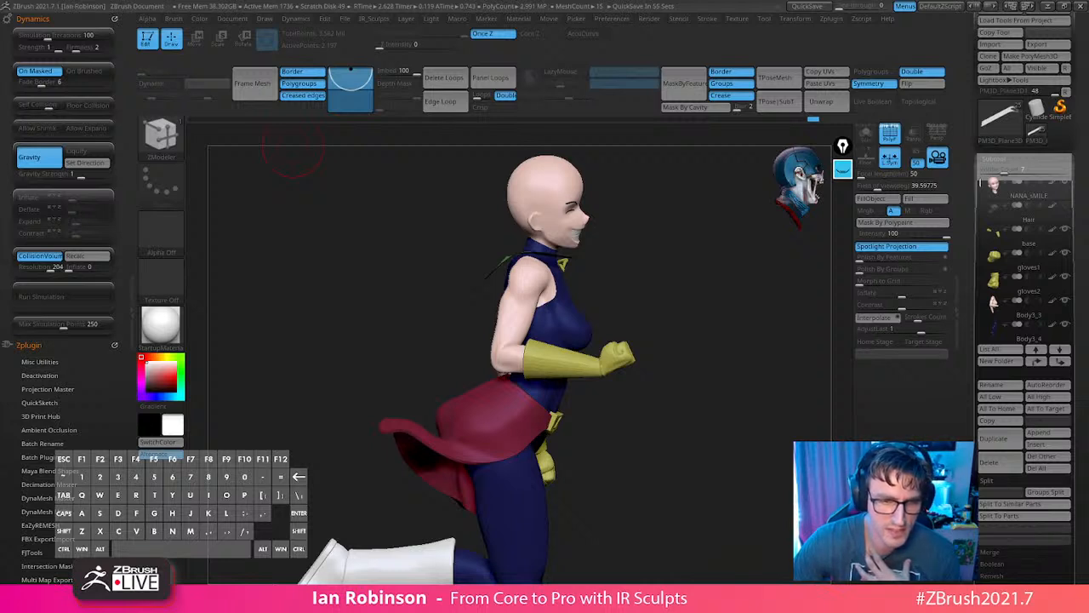
pyautogui.hotkey('ctrl', 'c')
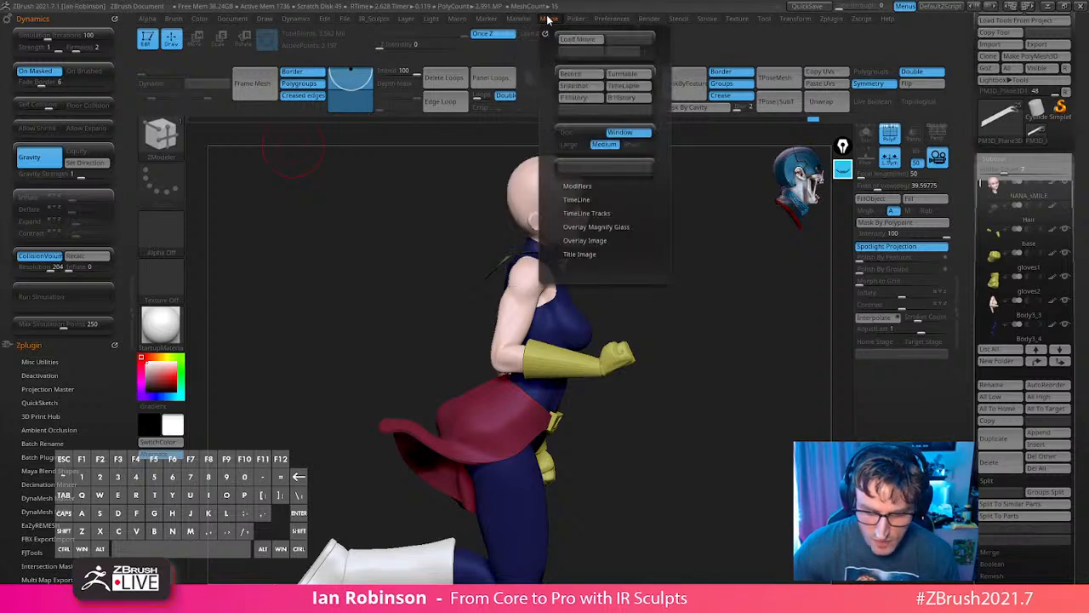
pyautogui.moveTo(613, 21)
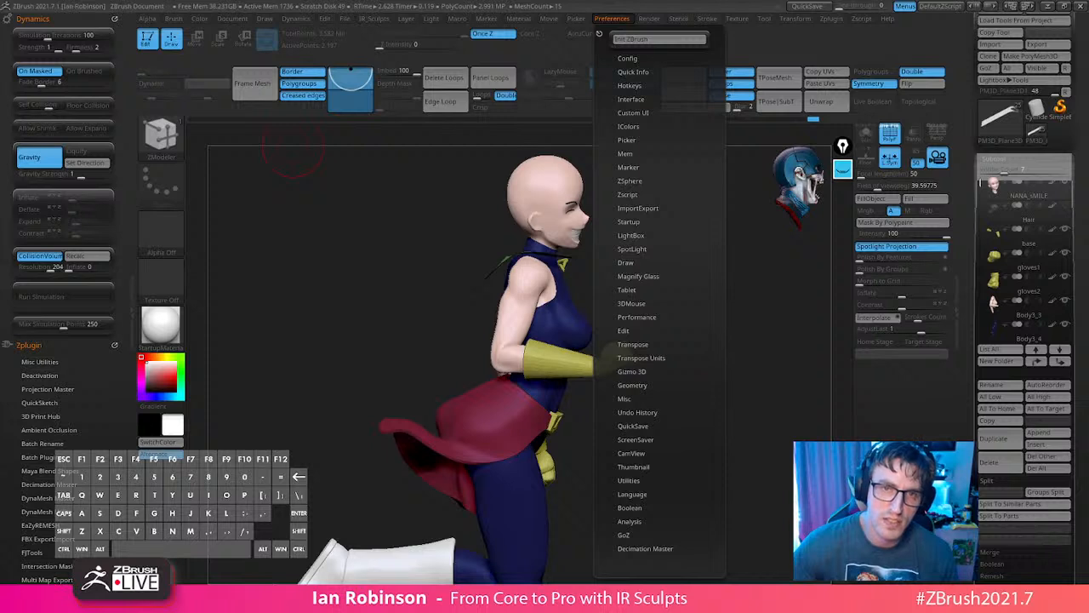
pyautogui.press('u')
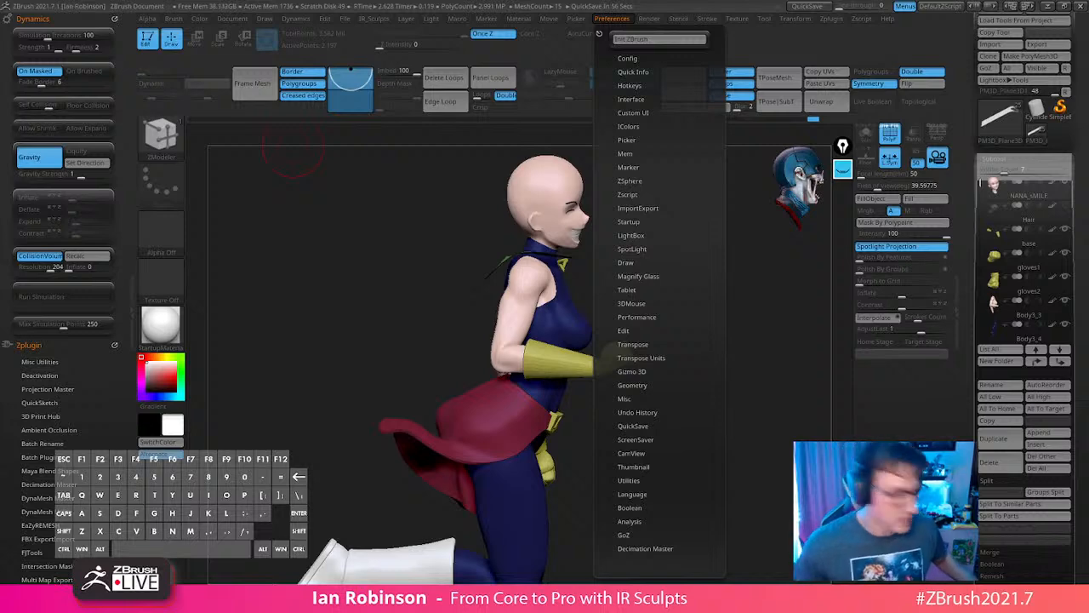
pyautogui.press('r')
pyautogui.press('l')
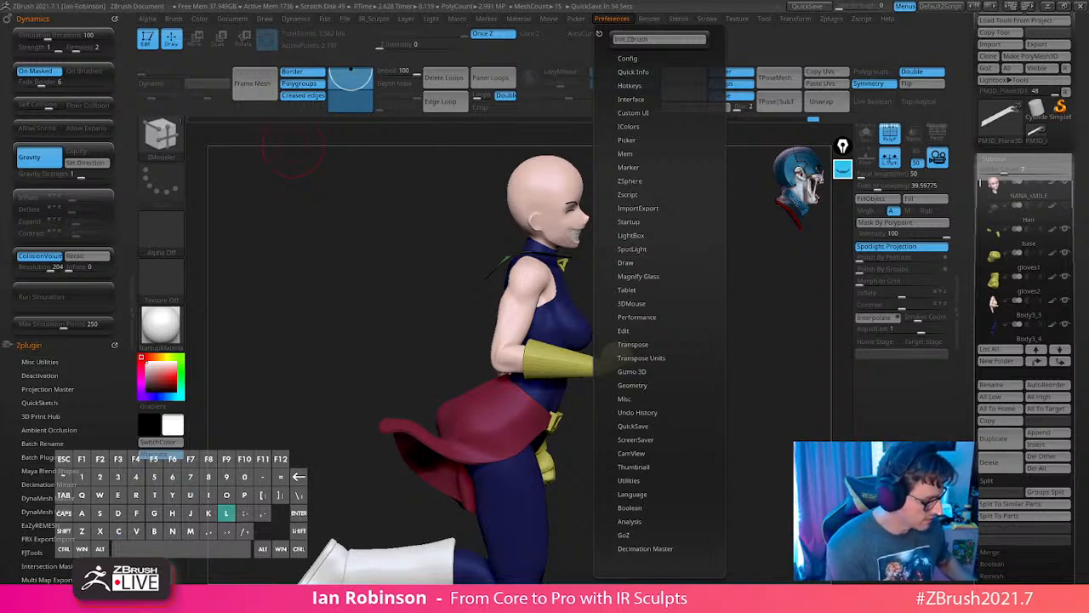
pyautogui.press('t')
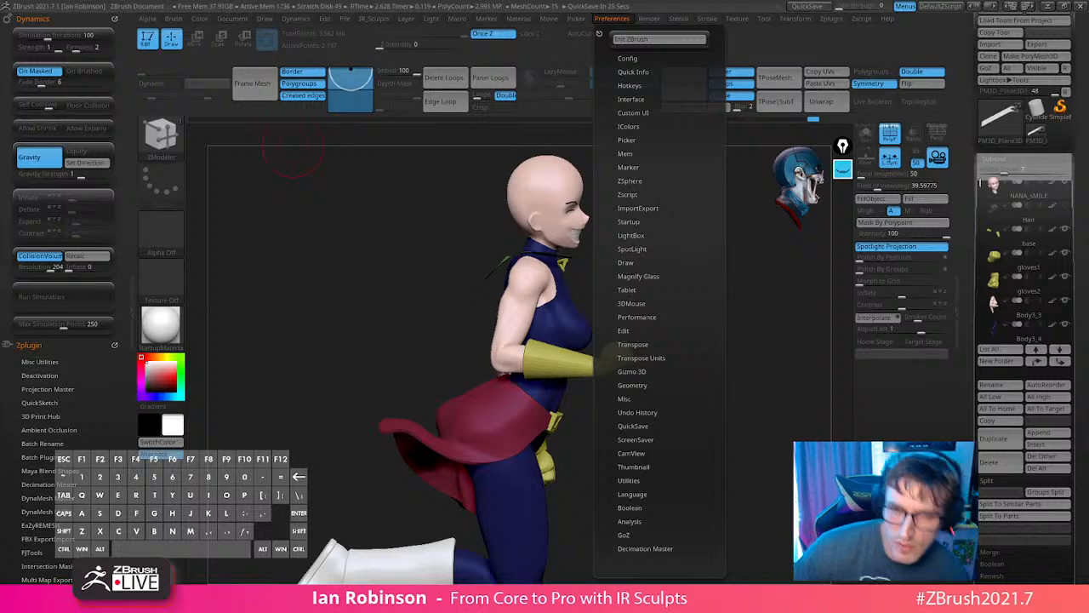
# Switch to the browser, open the IR Sculpts YouTube channel's playlists, and open the Zbrush Help playlist.
pyautogui.moveTo(634, 609); pyautogui.dragTo(580, 68)
pyautogui.click(545, 435)
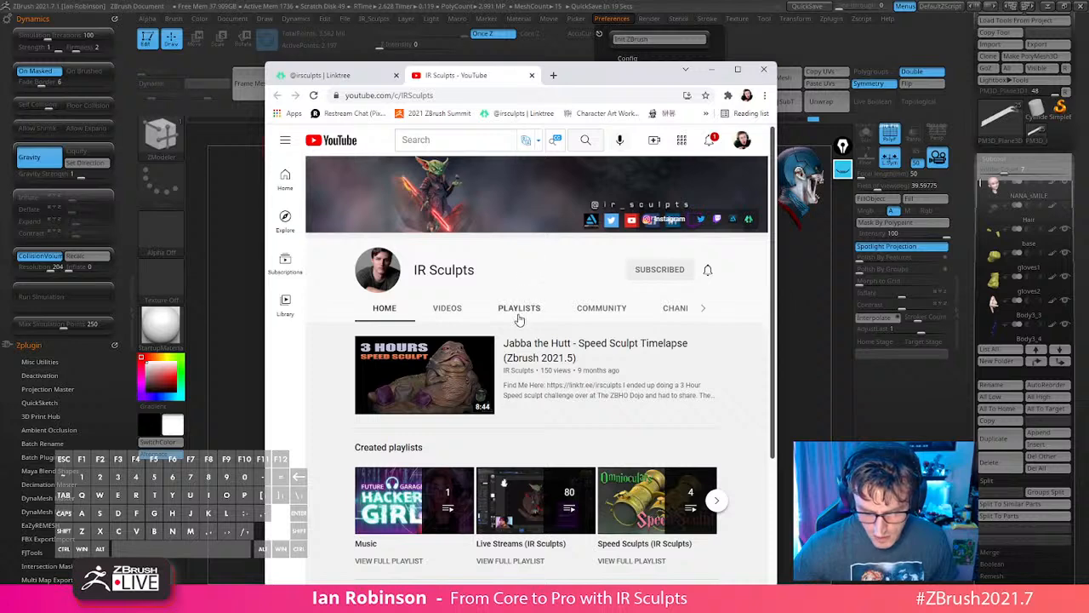
pyautogui.click(520, 313)
pyautogui.scroll(-1, 730, 390)
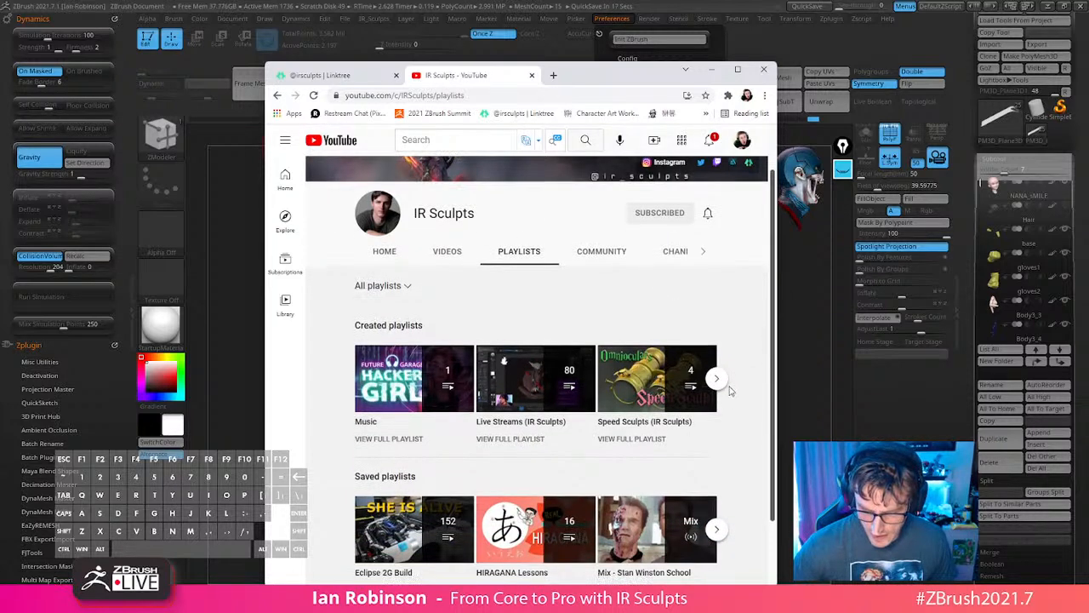
pyautogui.click(717, 379)
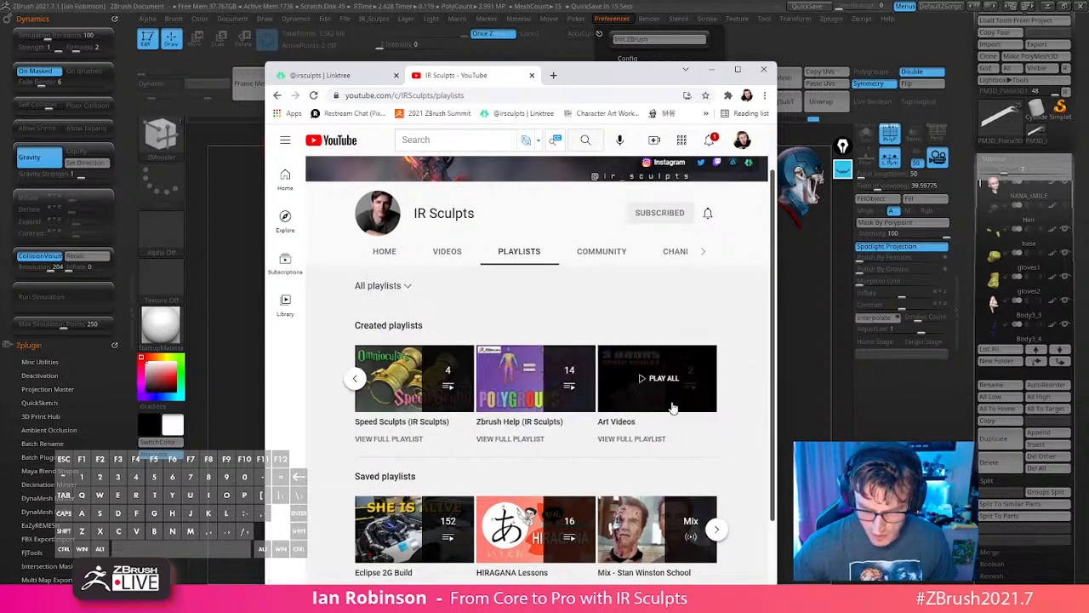
pyautogui.click(356, 378)
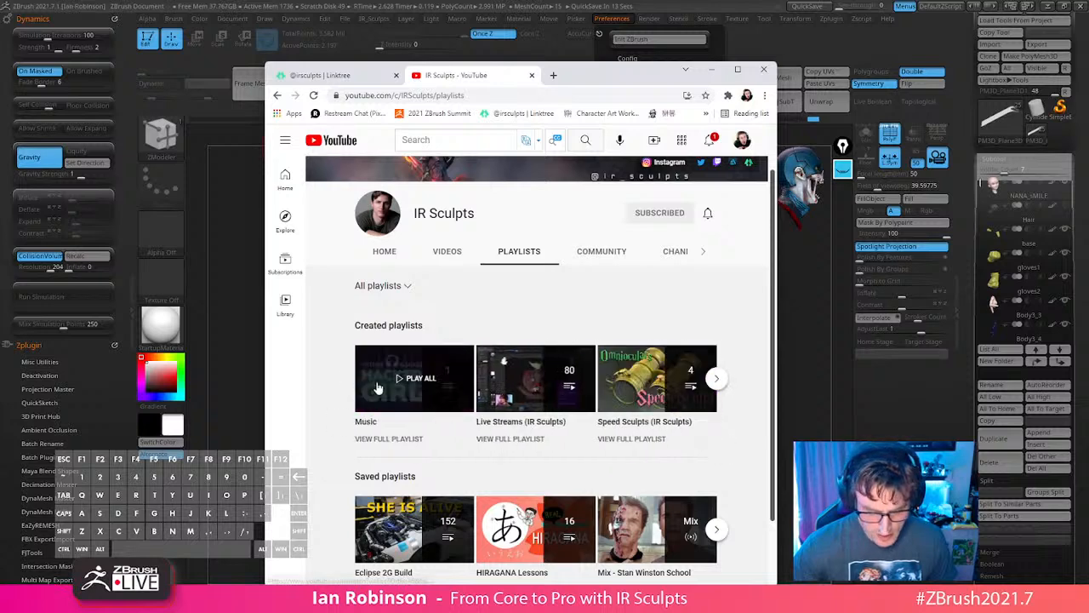
pyautogui.click(717, 380)
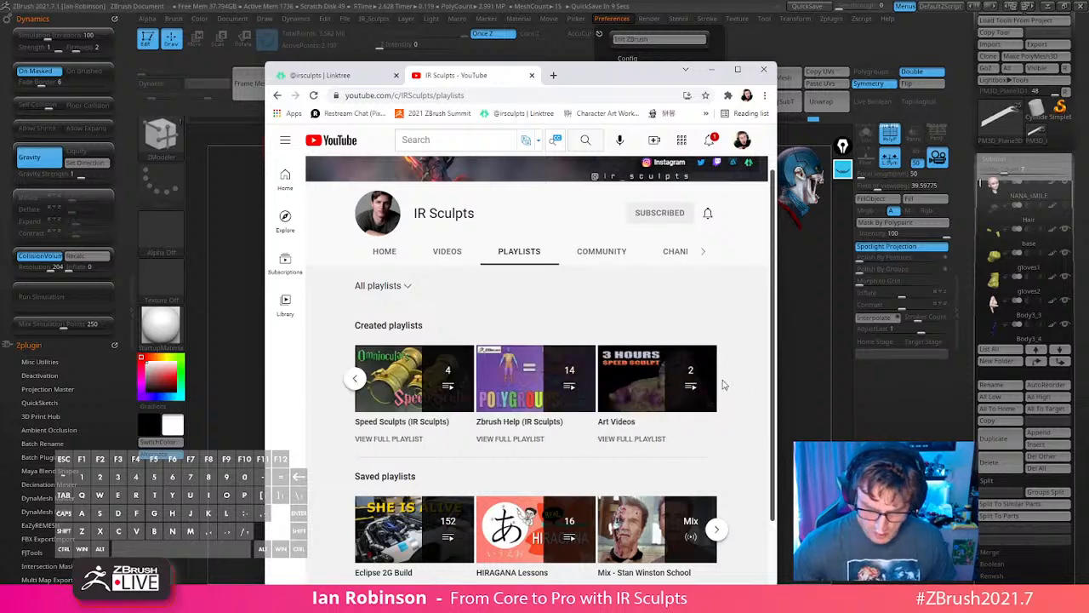
pyautogui.click(522, 387)
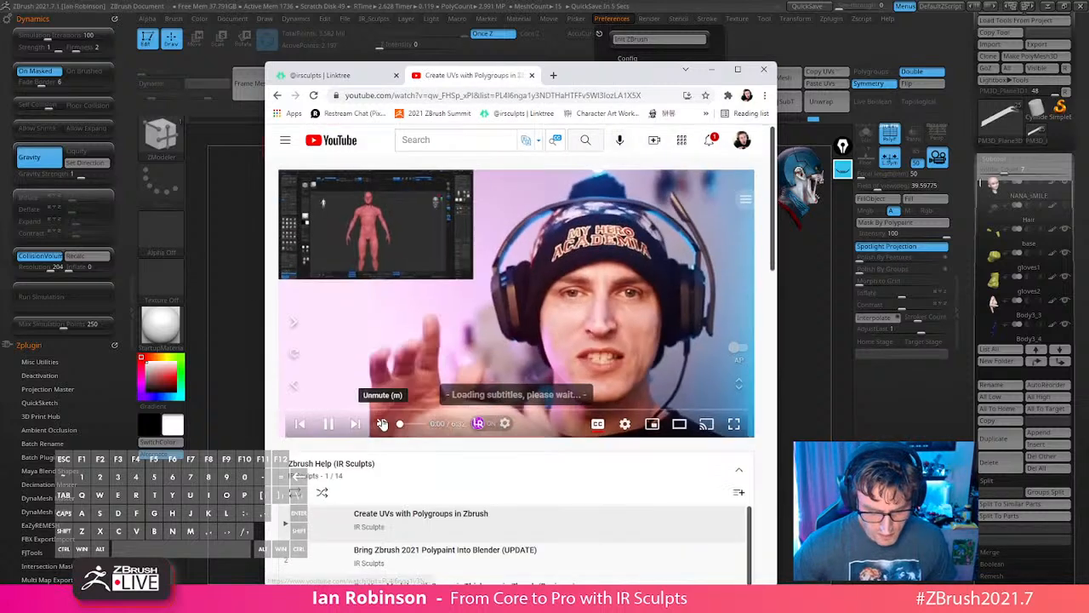
# Open the playlist video "Create a Custom Cam View (Zbrush 2021.6)", copy its address, close the tab, and return to ZBrush.
pyautogui.scroll(-3, 415, 340)
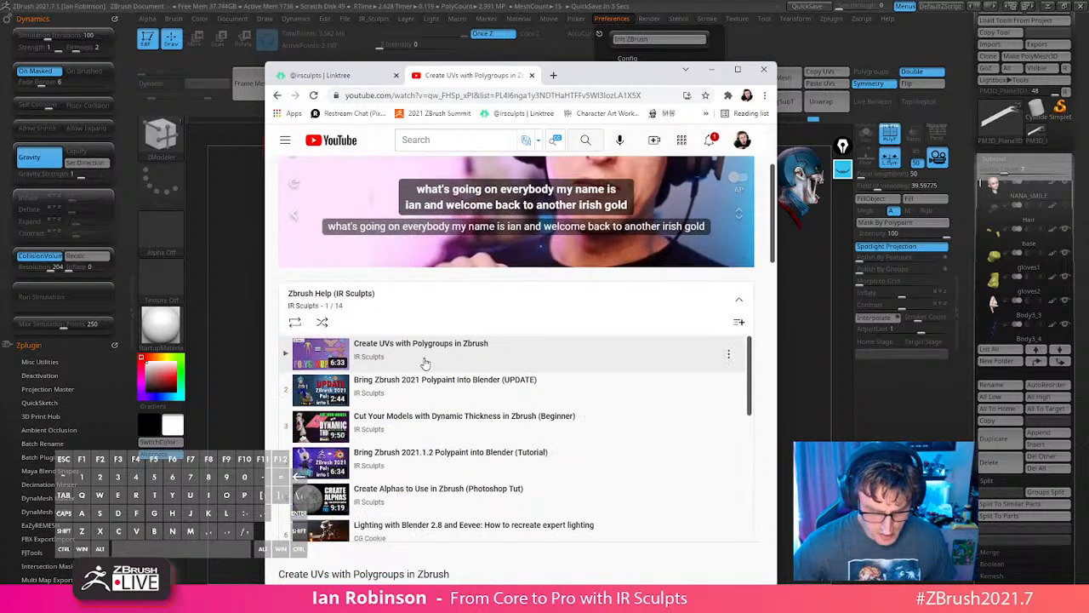
pyautogui.scroll(-2, 422, 383)
pyautogui.scroll(-4, 419, 415)
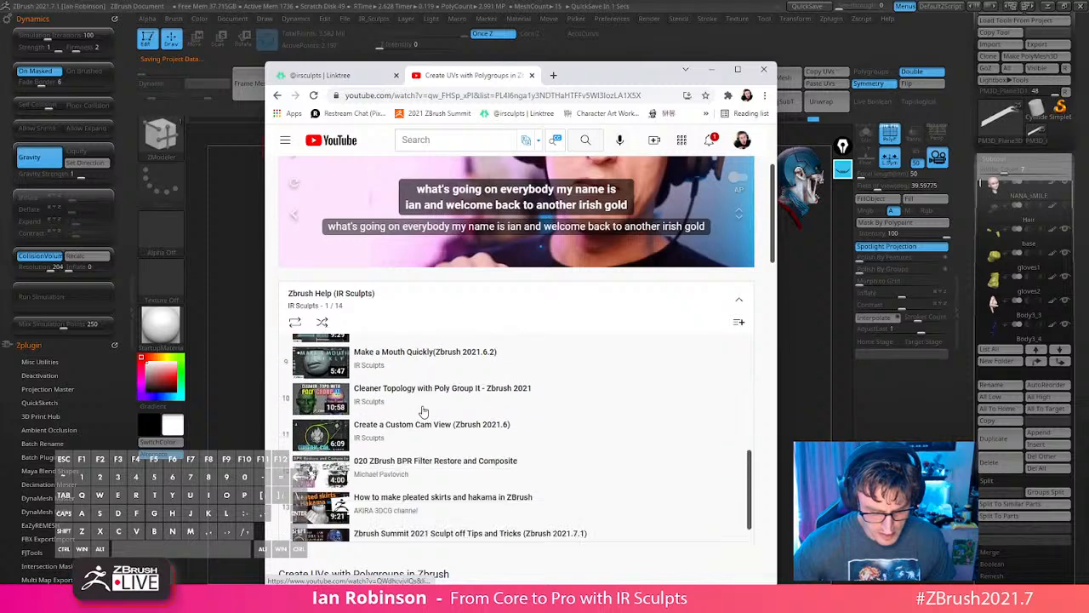
pyautogui.click(423, 411)
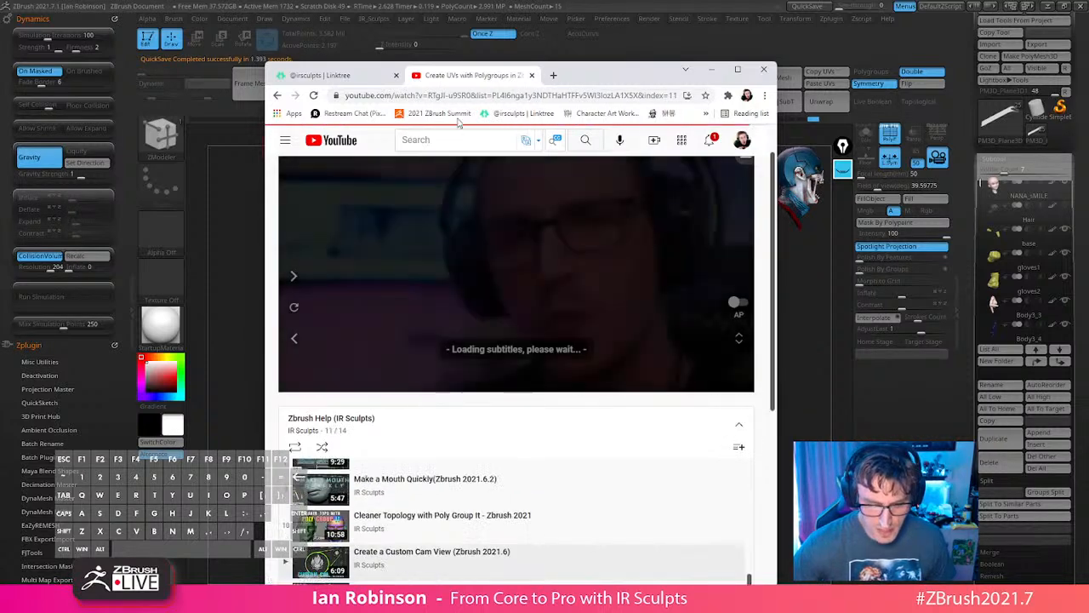
pyautogui.click(459, 94)
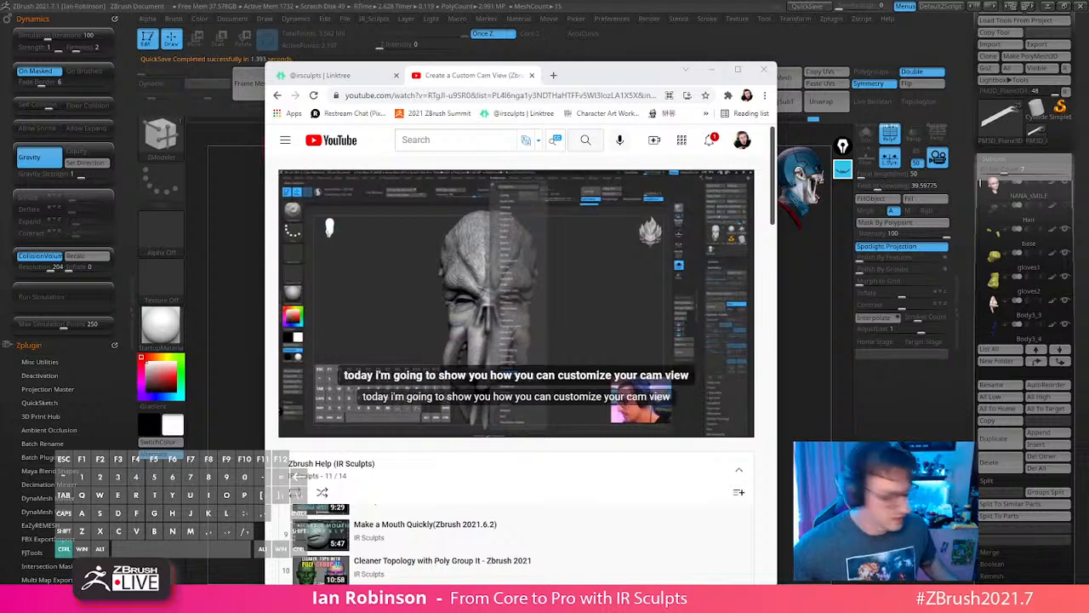
pyautogui.click(532, 75)
pyautogui.moveTo(585, 70); pyautogui.dragTo(586, 0)
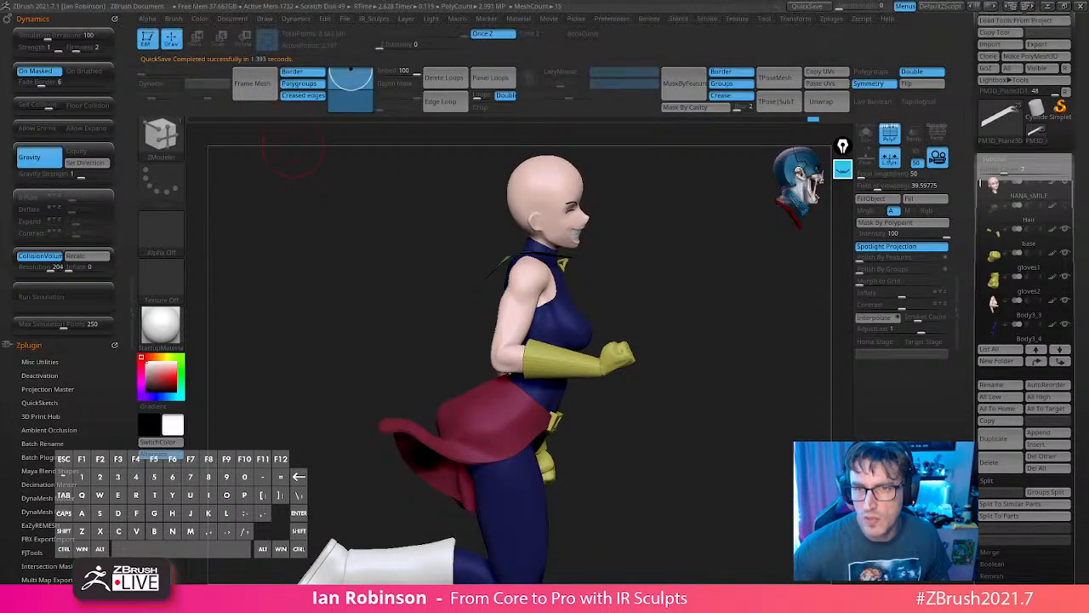
# Merge all visible subtools into one new tool and switch to the merged figure.
pyautogui.moveTo(796, 302); pyautogui.dragTo(732, 318)
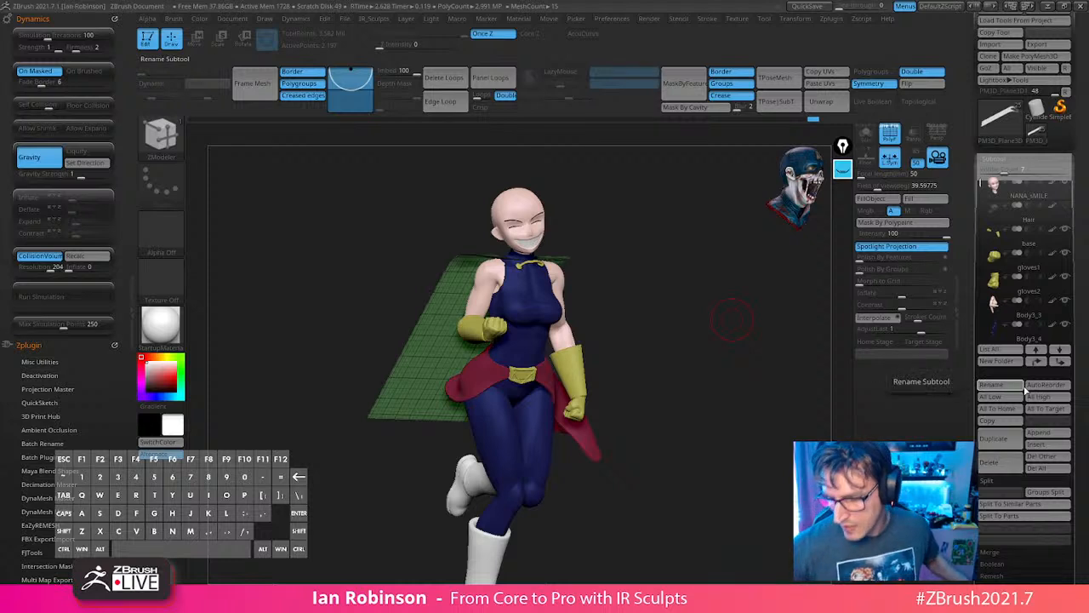
pyautogui.moveTo(1068, 567); pyautogui.dragTo(1068, 391)
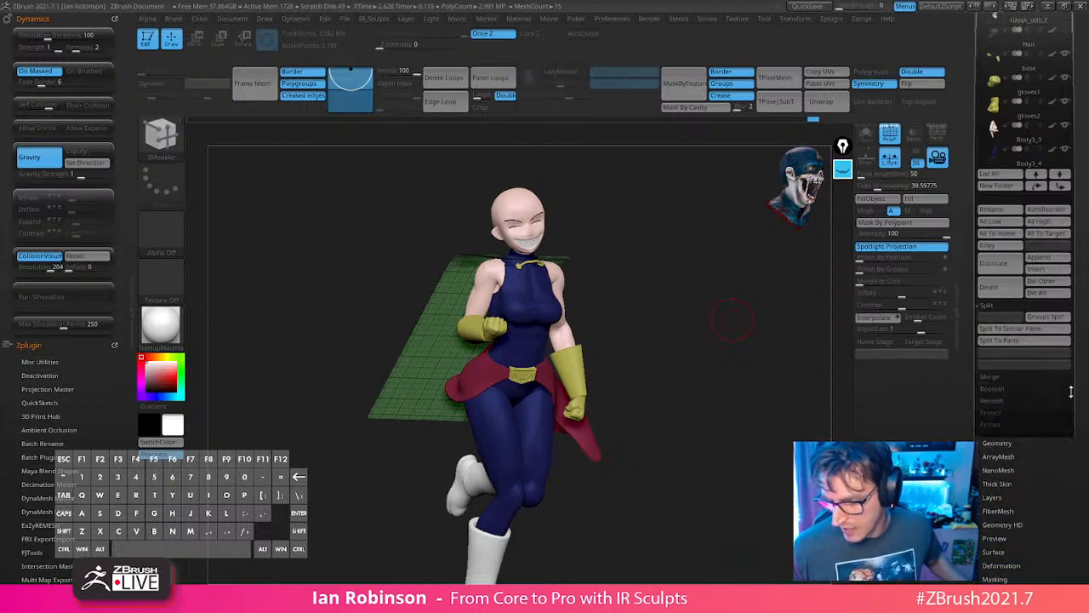
pyautogui.click(994, 377)
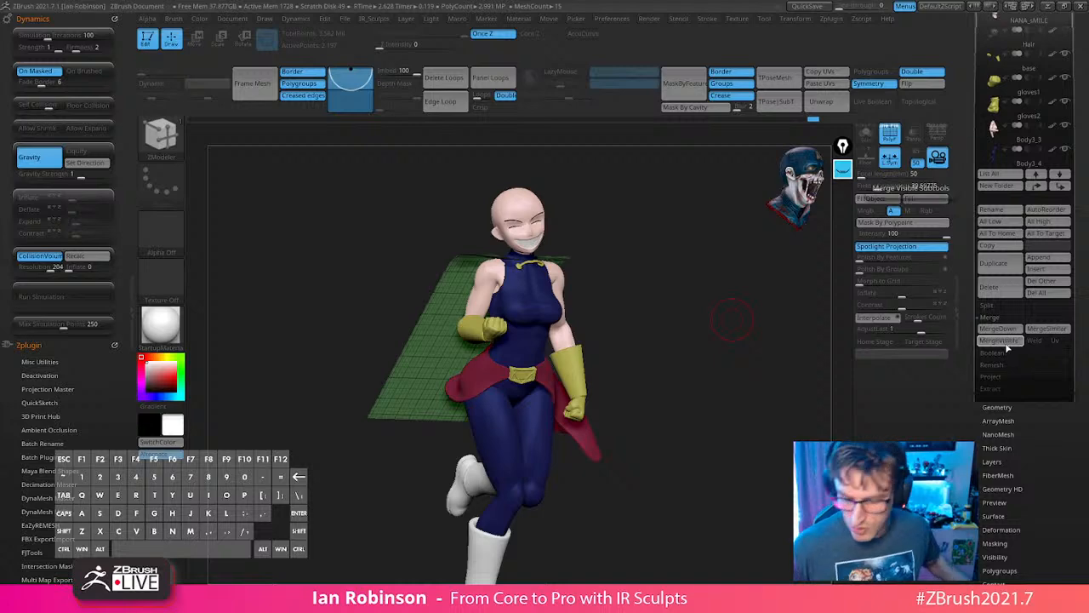
pyautogui.click(1007, 341)
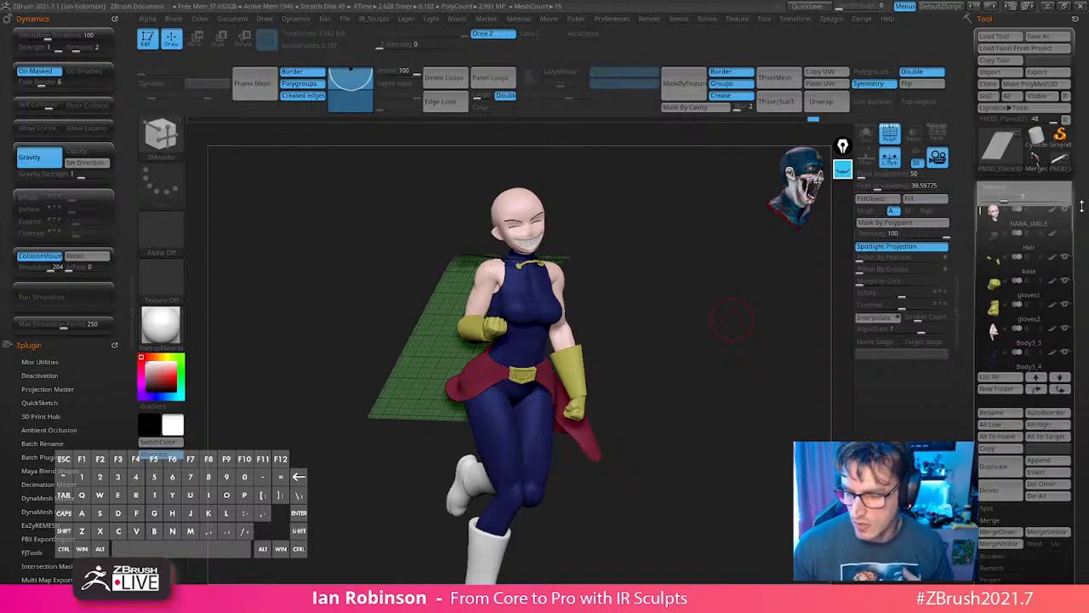
pyautogui.click(1036, 164)
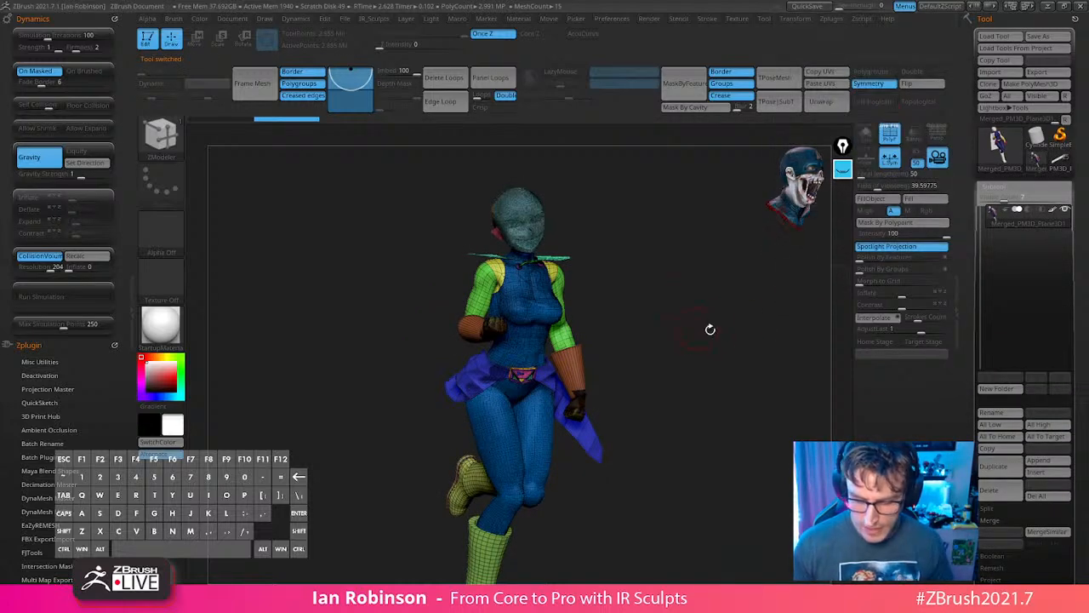
# Send the gizmo on the merged figure home, turn off the polyframe display, and return to draw mode.
pyautogui.moveTo(710, 326)
pyautogui.mouseDown()
pyautogui.moveTo(705, 360)
pyautogui.moveTo(719, 312)
pyautogui.moveTo(712, 352)
pyautogui.moveTo(693, 336)
pyautogui.mouseUp()
pyautogui.press('w')
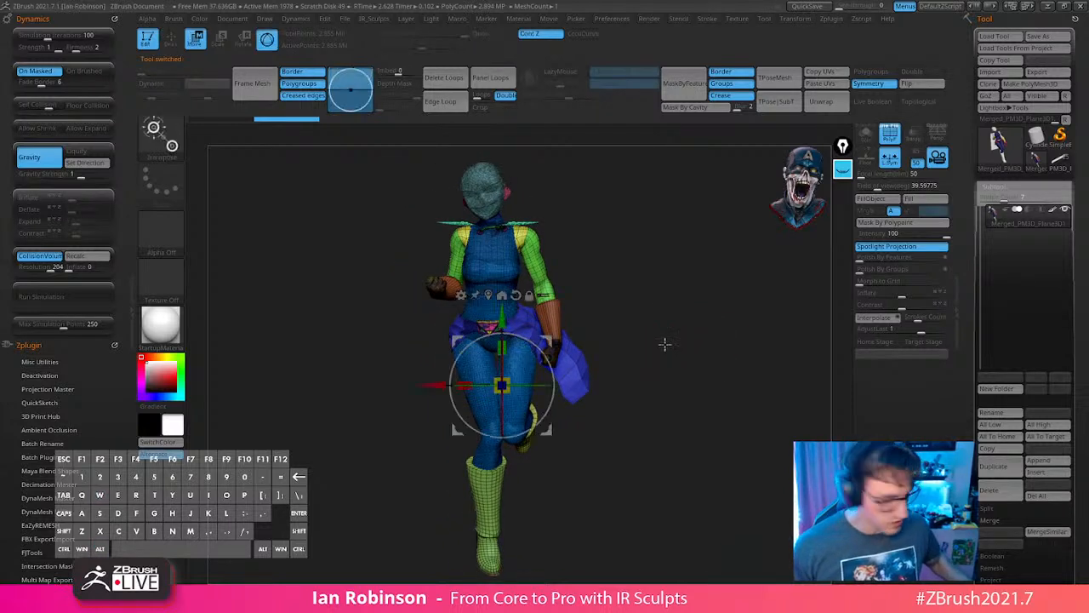
pyautogui.click(502, 295)
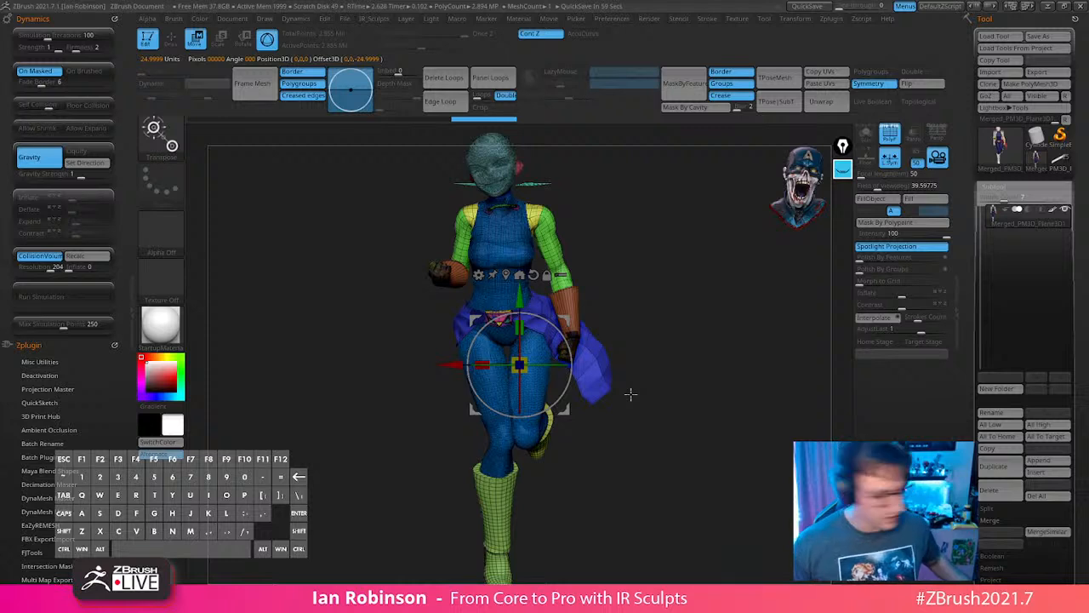
pyautogui.hotkey('shift', 'f')
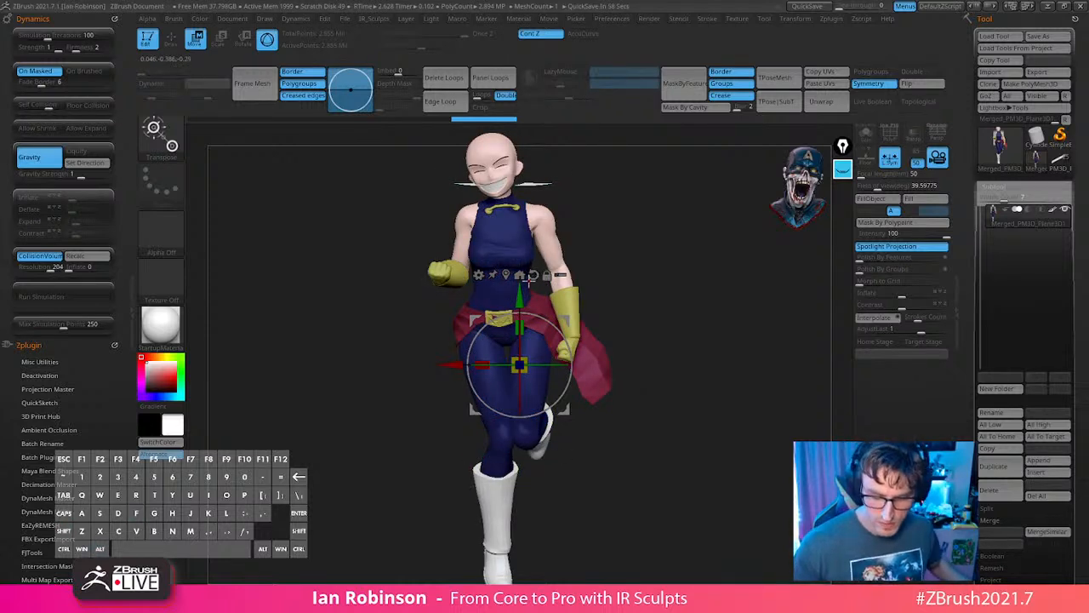
pyautogui.press('q')
# Set the document background to black and make a new CamView from the merged figure, orbiting the model to test it.
pyautogui.click(231, 20)
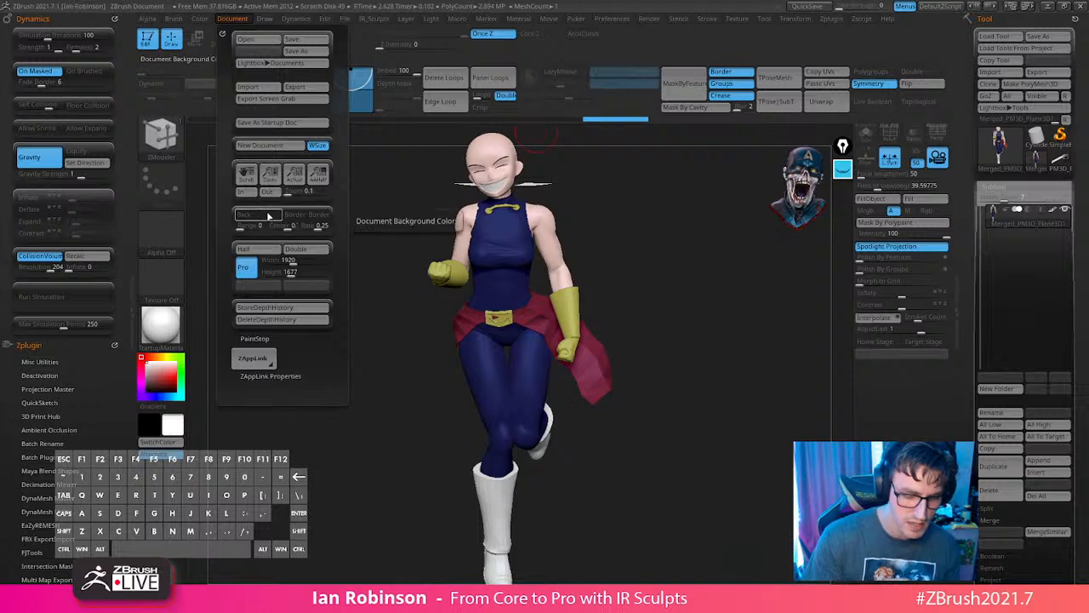
pyautogui.moveTo(269, 219); pyautogui.dragTo(152, 431)
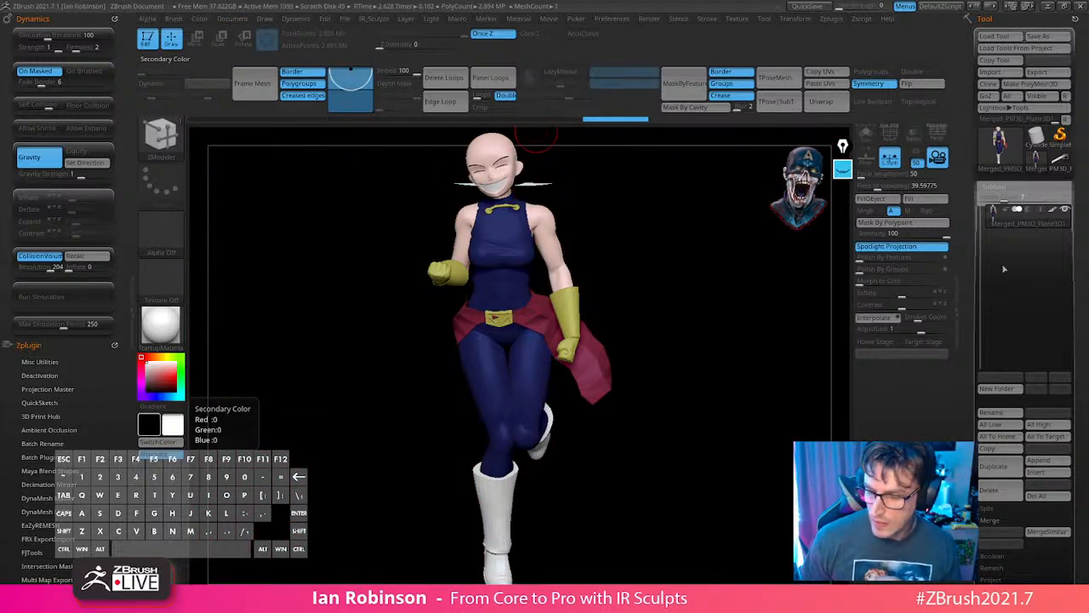
pyautogui.click(612, 19)
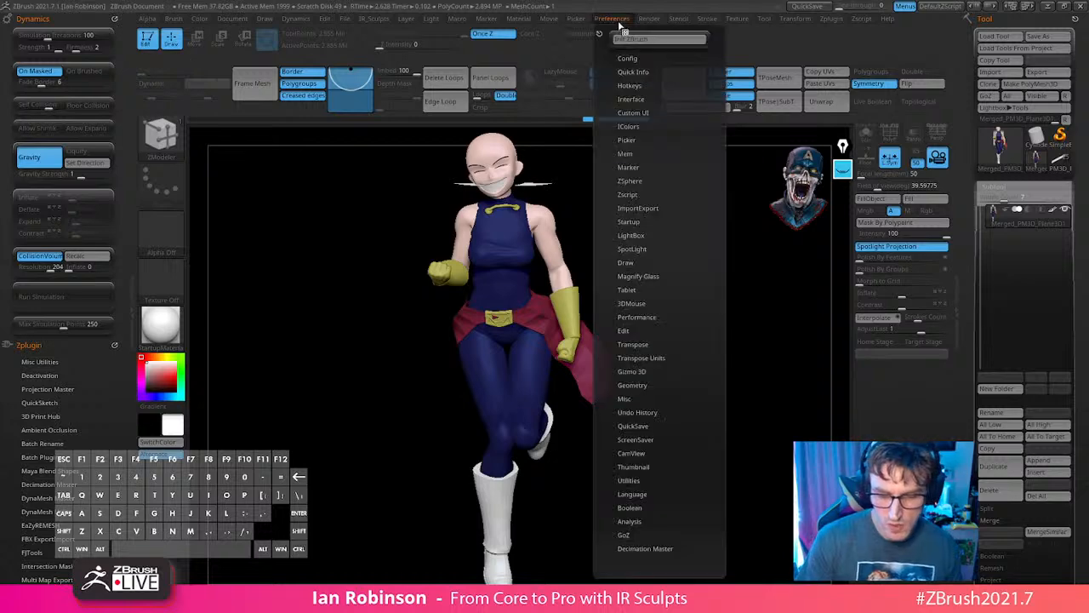
pyautogui.click(646, 453)
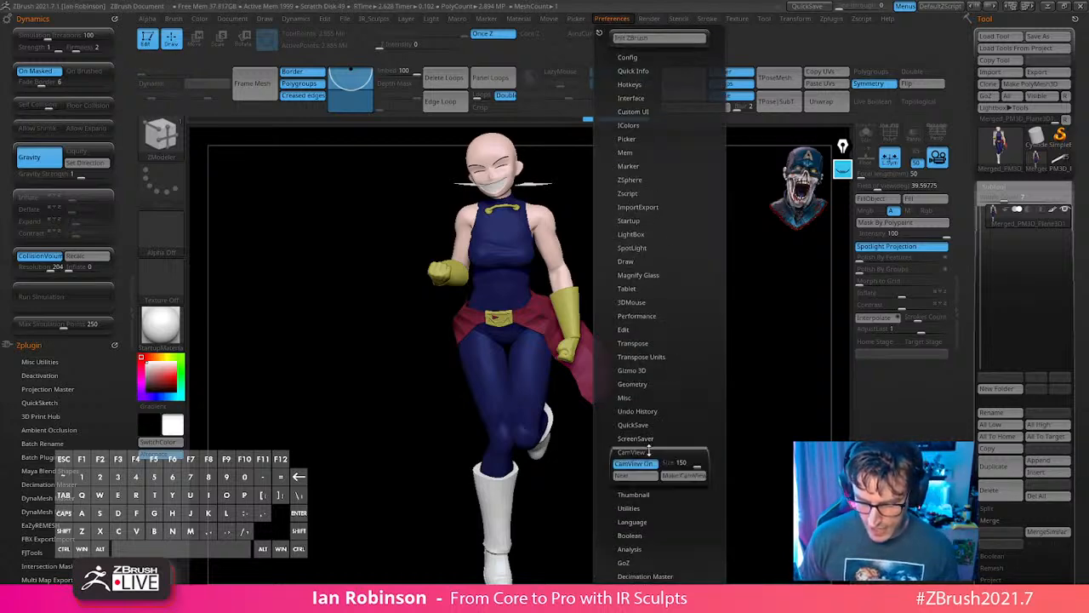
pyautogui.click(682, 480)
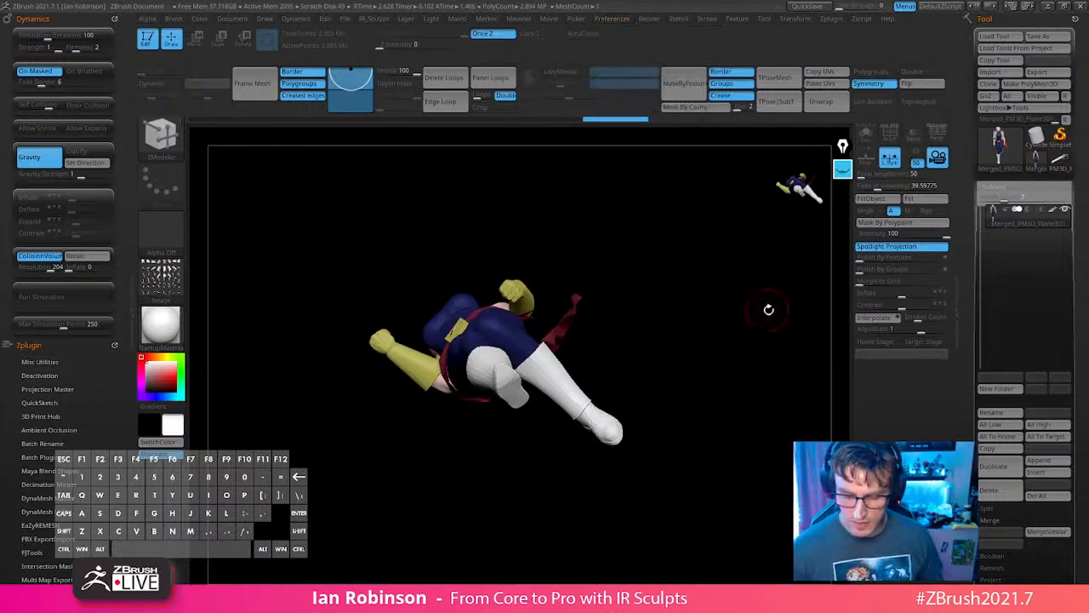
pyautogui.moveTo(769, 309); pyautogui.dragTo(785, 360)
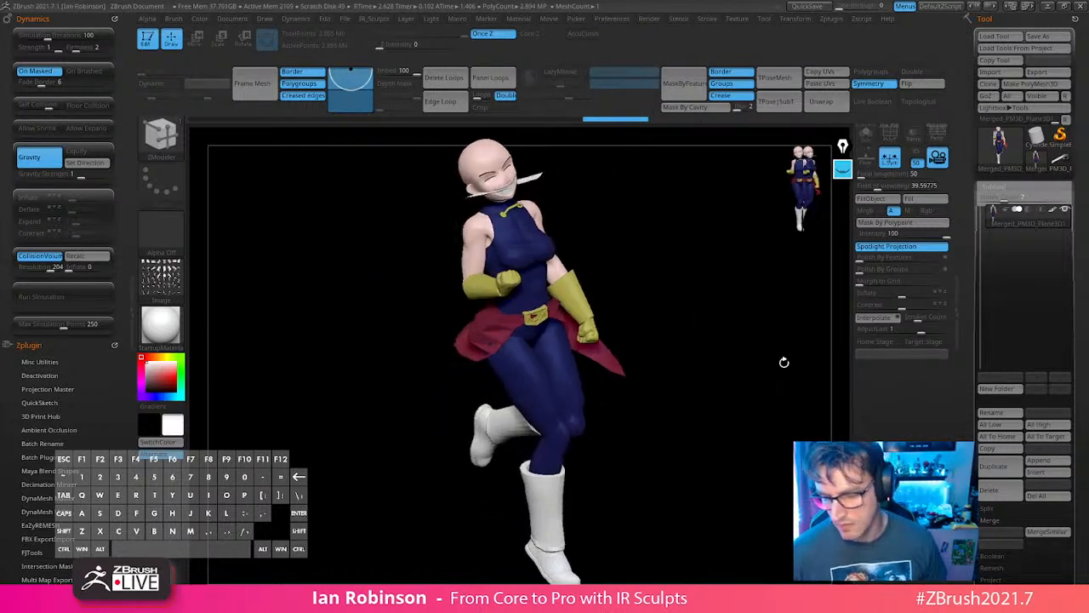
pyautogui.moveTo(788, 316); pyautogui.dragTo(691, 368)
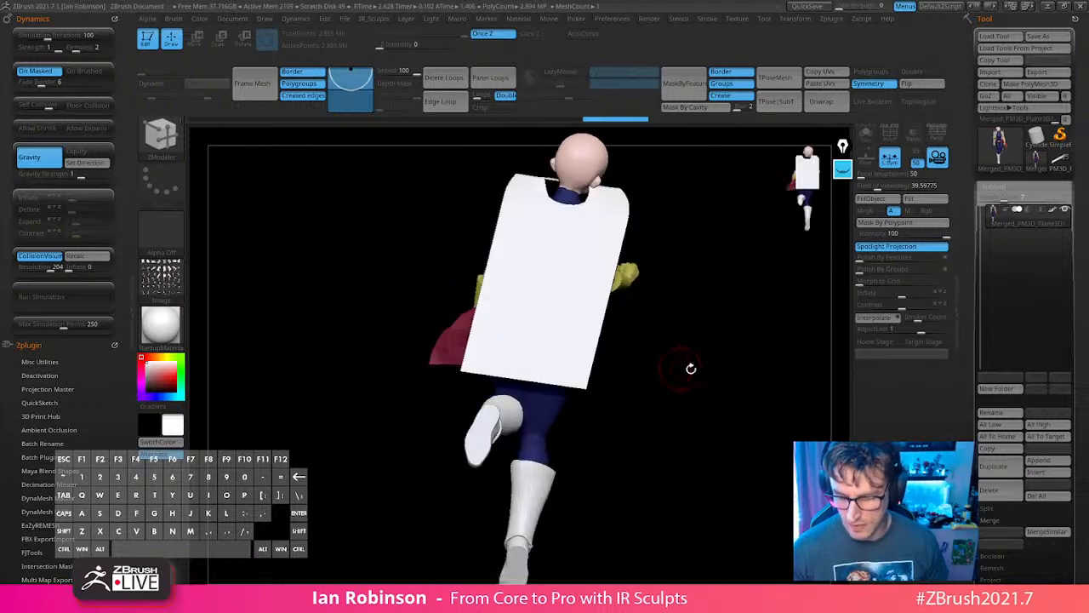
pyautogui.moveTo(750, 388); pyautogui.dragTo(725, 388)
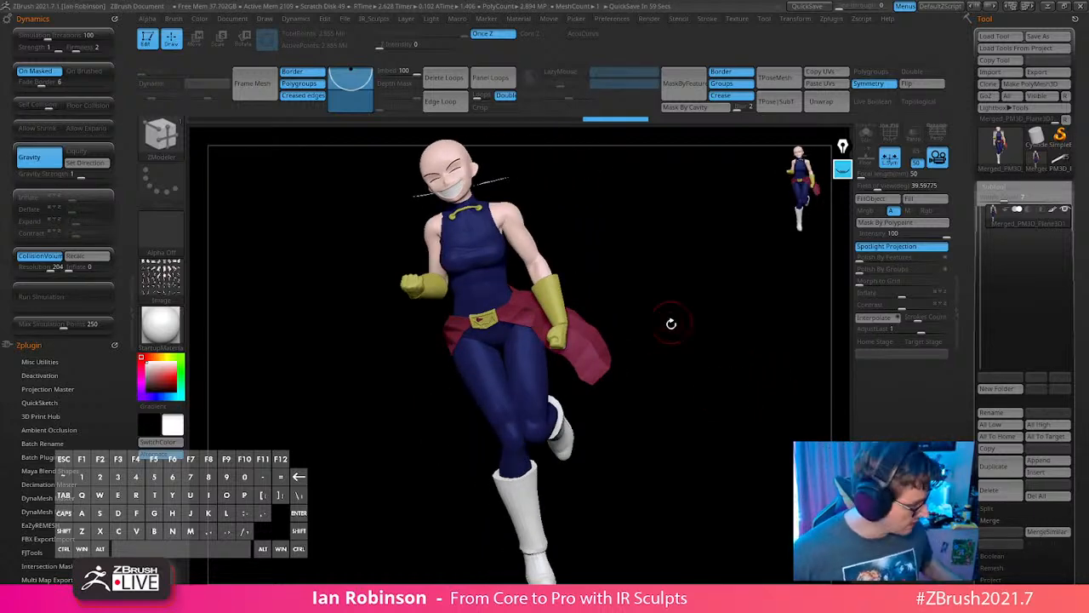
pyautogui.keyDown('shift'); pyautogui.moveTo(669, 316); pyautogui.dragTo(698, 323); pyautogui.keyUp('shift')
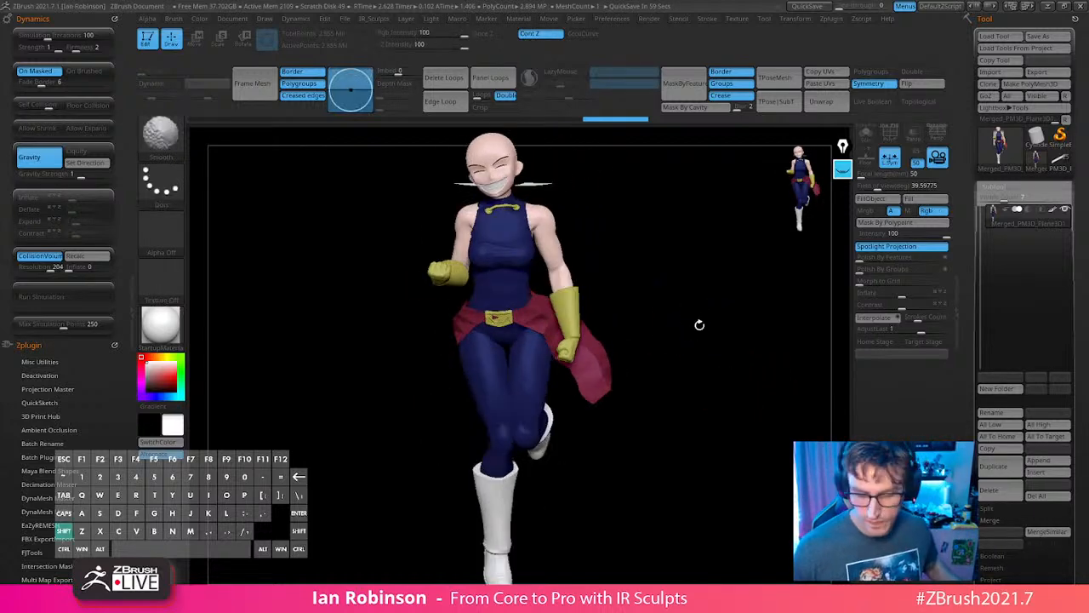
pyautogui.click(526, 19)
pyautogui.click(612, 19)
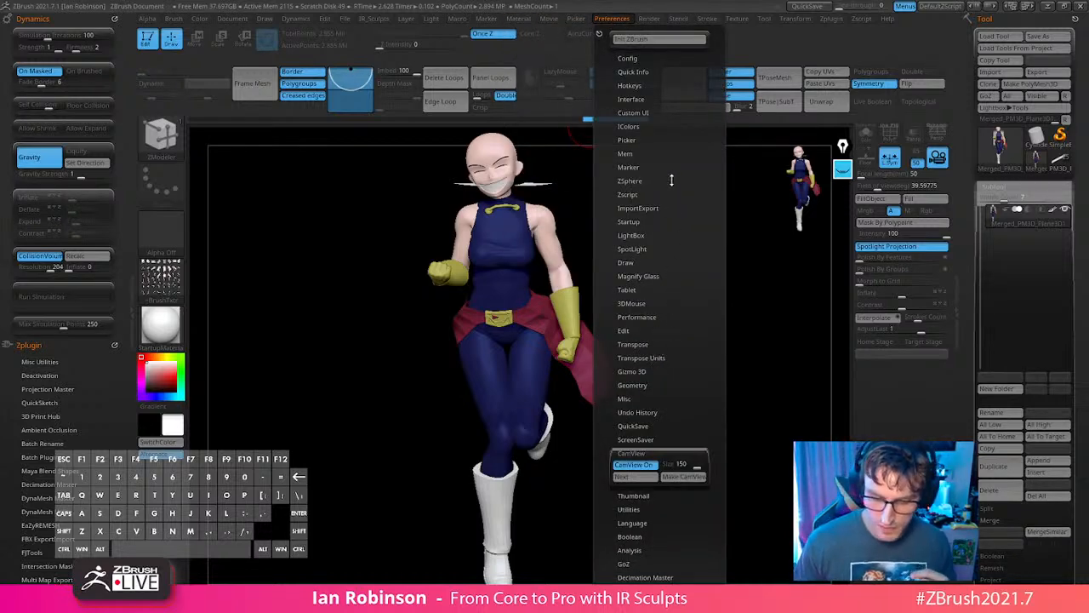
pyautogui.click(641, 58)
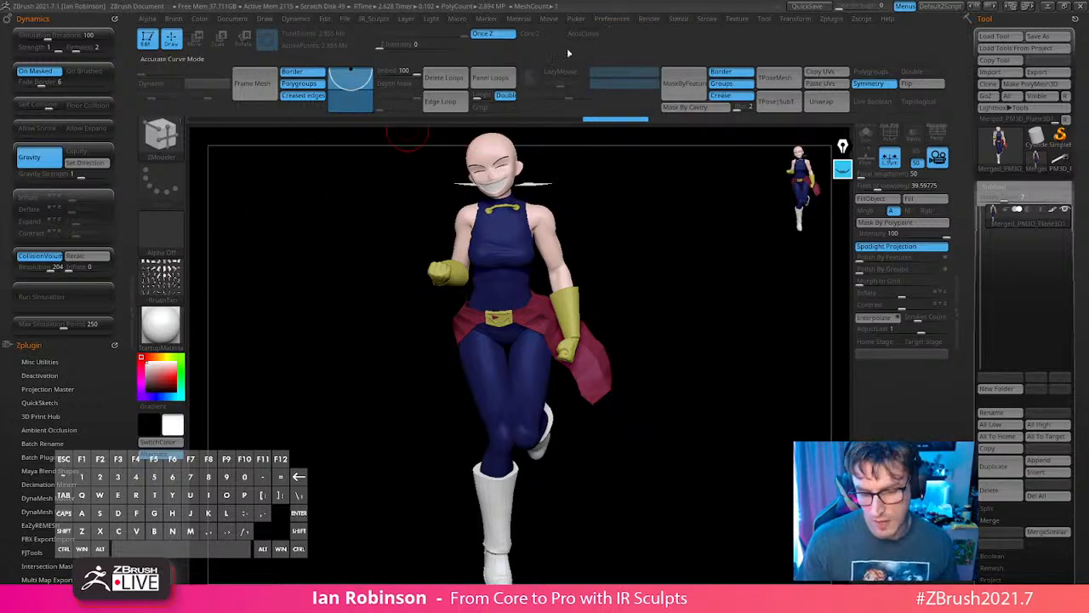
pyautogui.click(624, 19)
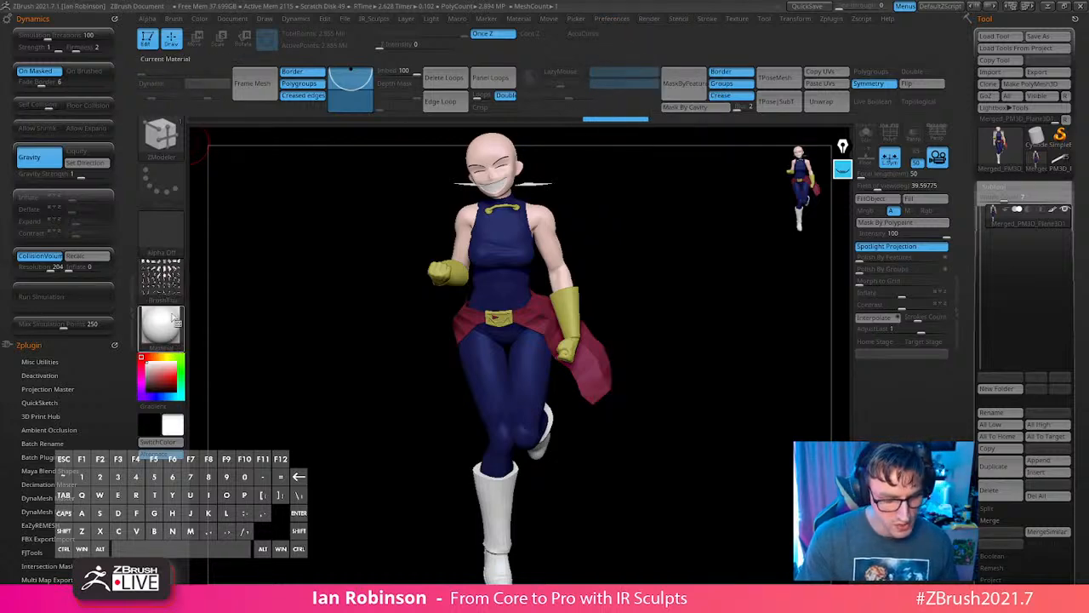
# Select the BrushTxtr texture holding the grid of figure views and start exporting it as an image.
pyautogui.moveTo(173, 269)
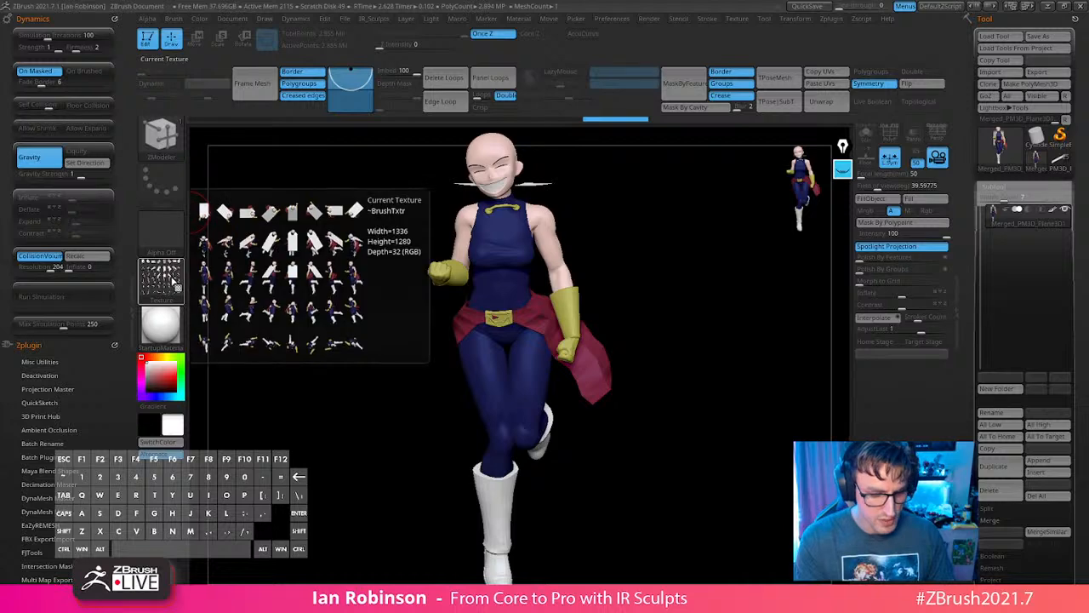
pyautogui.click(737, 19)
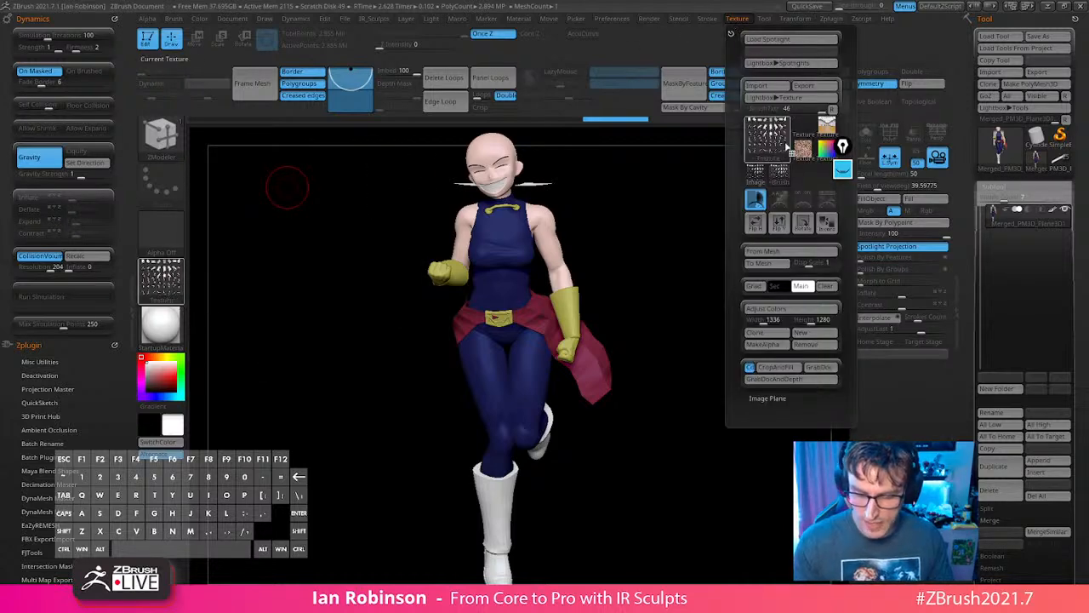
pyautogui.click(781, 175)
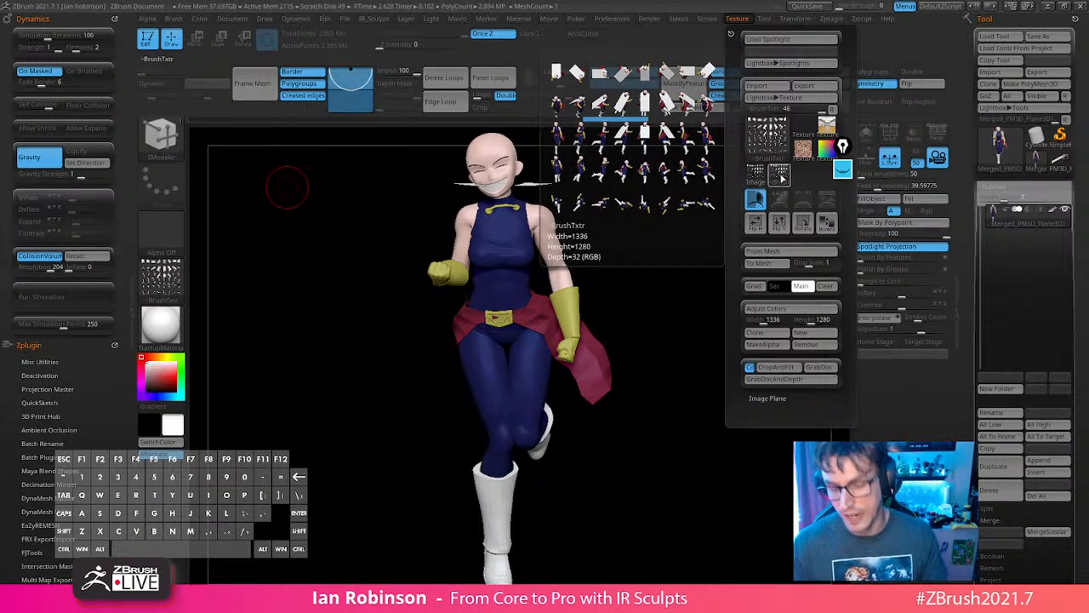
pyautogui.click(804, 86)
# Browse the export location to C: > Program Files > Pixologic > ZBrush 2021 > ZStartup > CamView.
pyautogui.scroll(-3, 315, 357)
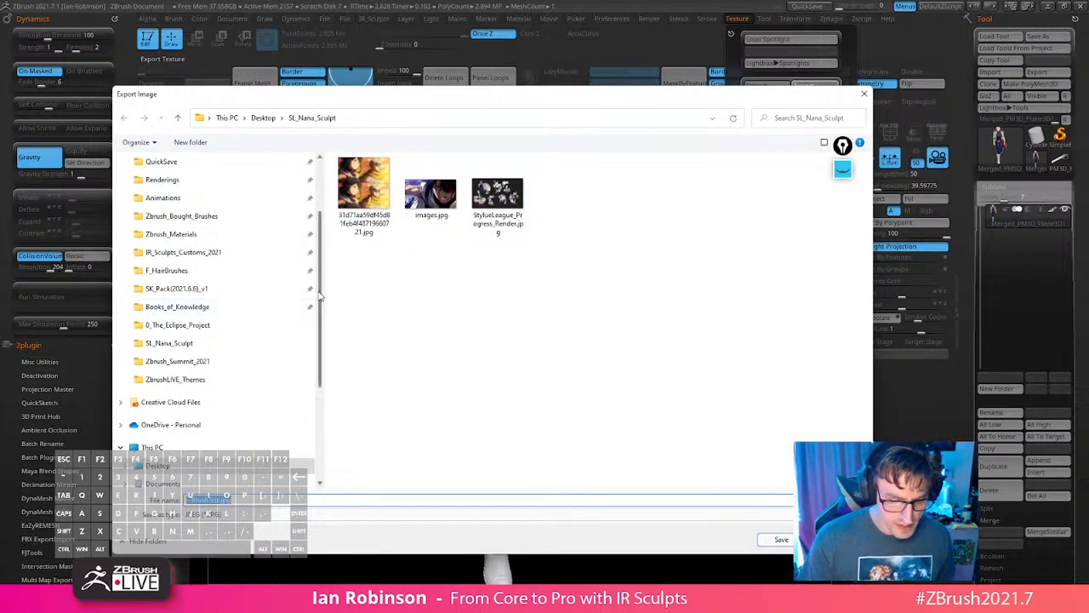
pyautogui.scroll(-1, 273, 340)
pyautogui.click(225, 267)
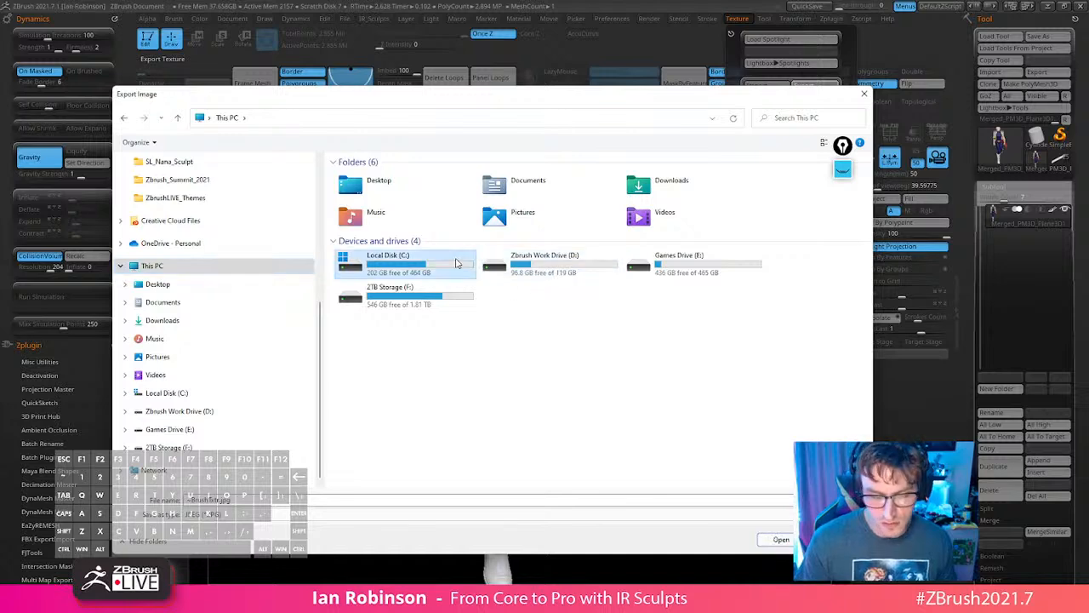
pyautogui.doubleClick(391, 262)
pyautogui.doubleClick(401, 299)
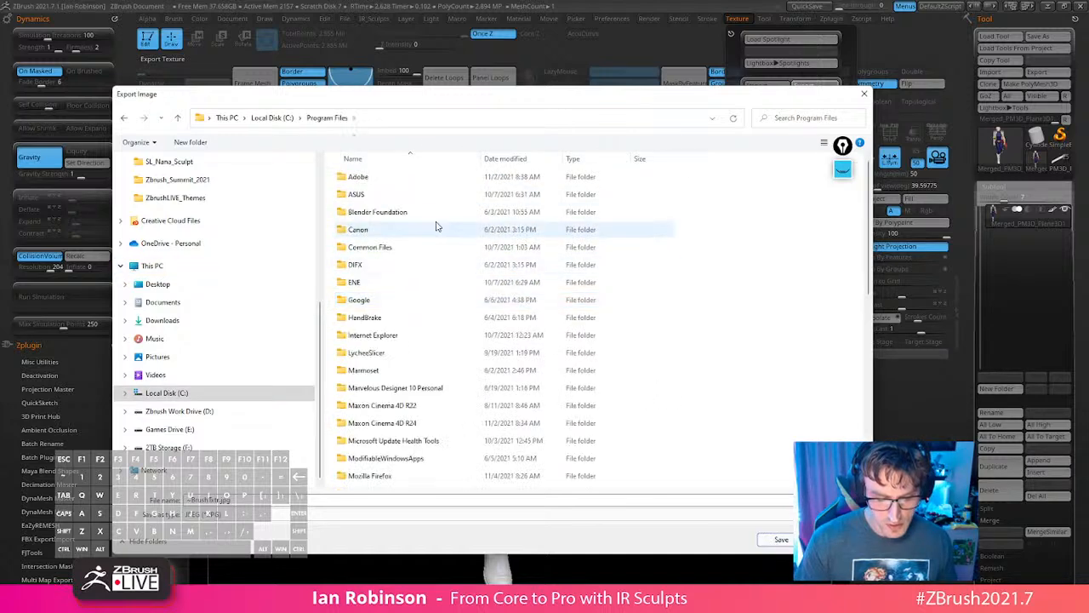
pyautogui.moveTo(868, 249); pyautogui.dragTo(860, 351)
pyautogui.doubleClick(408, 383)
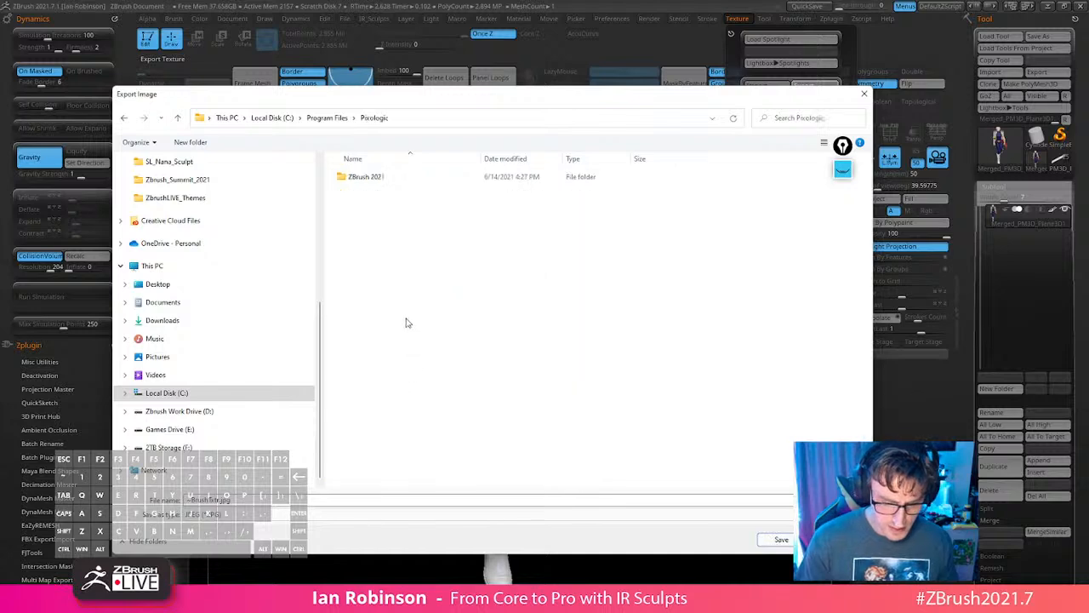
pyautogui.doubleClick(402, 181)
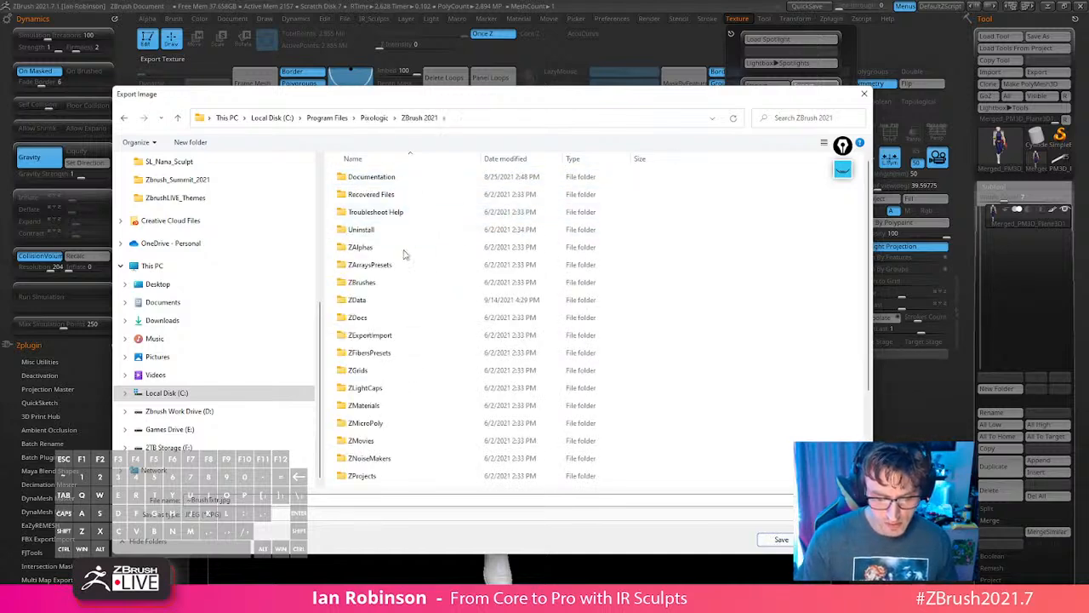
pyautogui.scroll(-3, 408, 383)
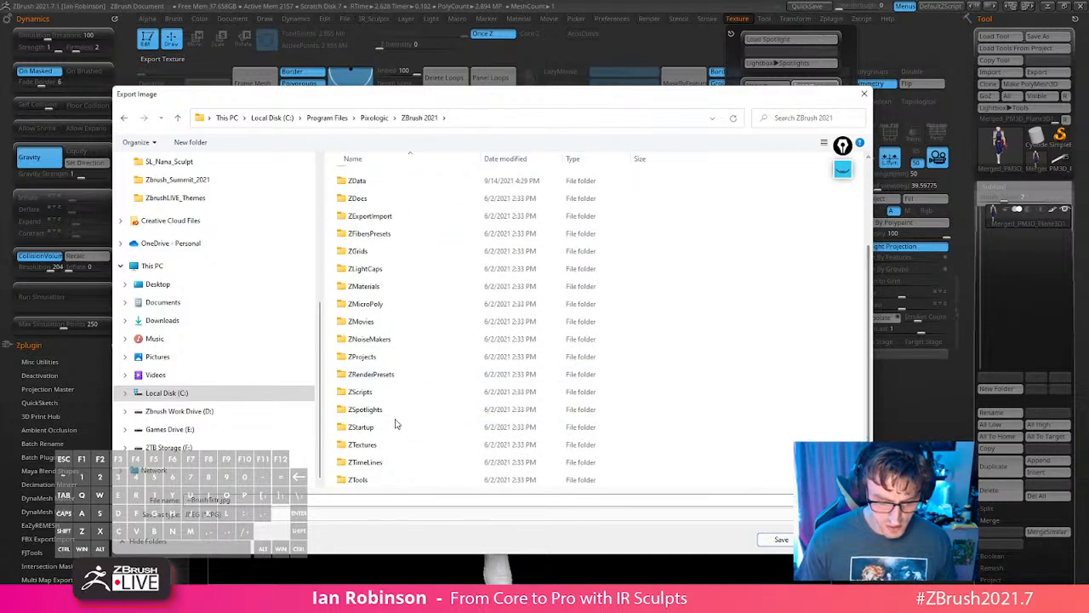
pyautogui.doubleClick(388, 430)
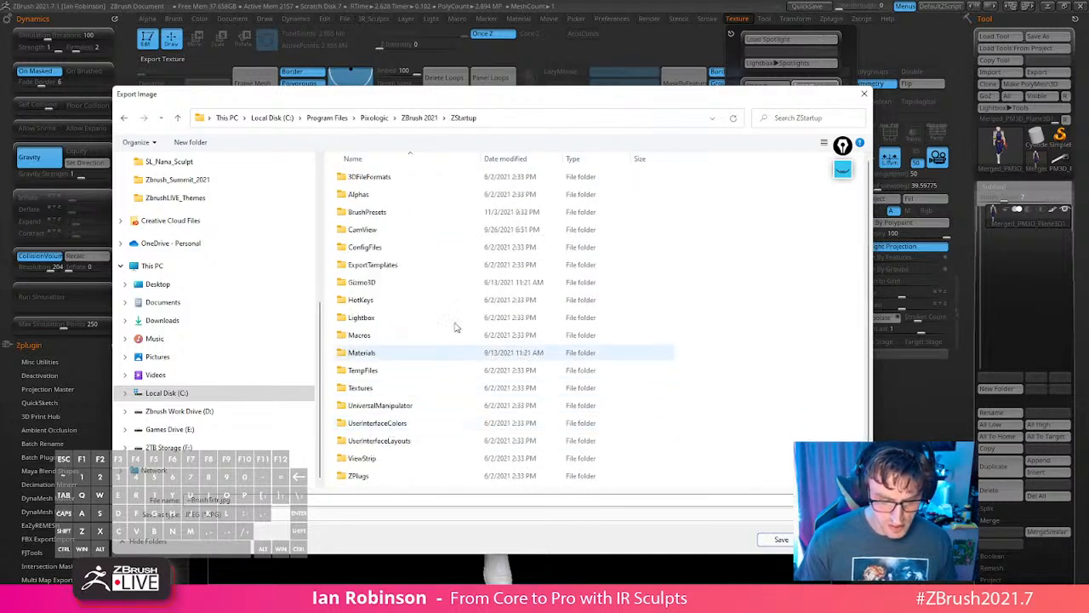
pyautogui.doubleClick(398, 230)
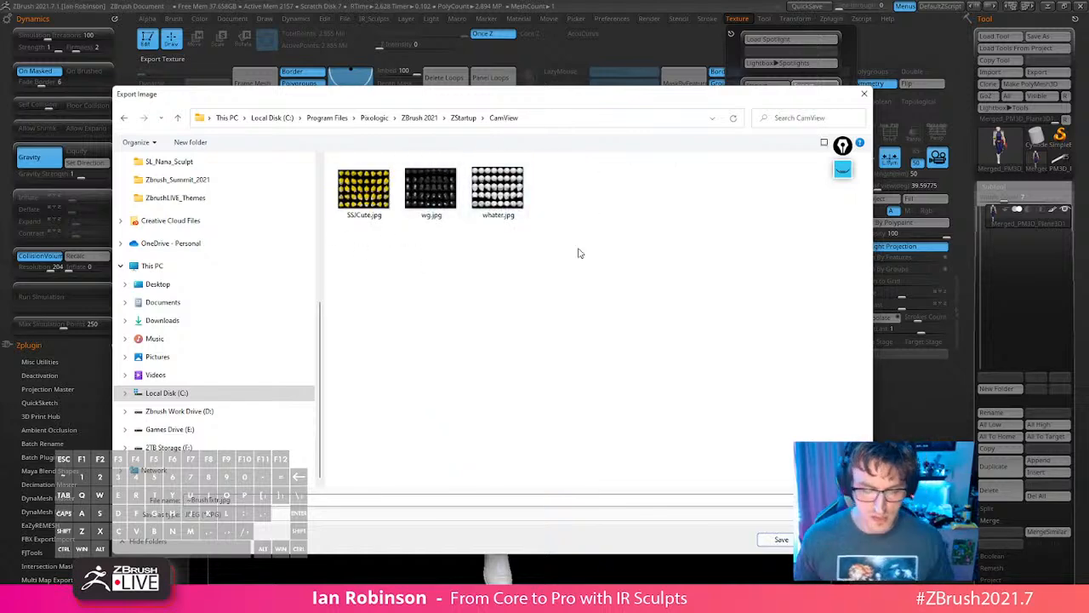
# Name the exported texture "whater", choose the PNG format, and save it in the CamView folder.
pyautogui.click(258, 501)
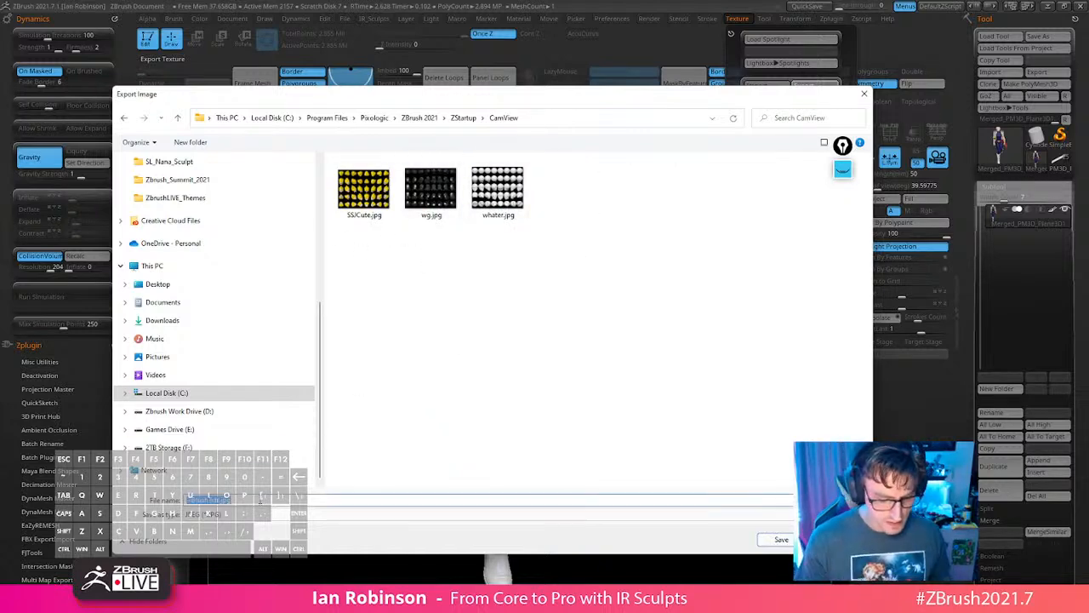
pyautogui.write('whater')
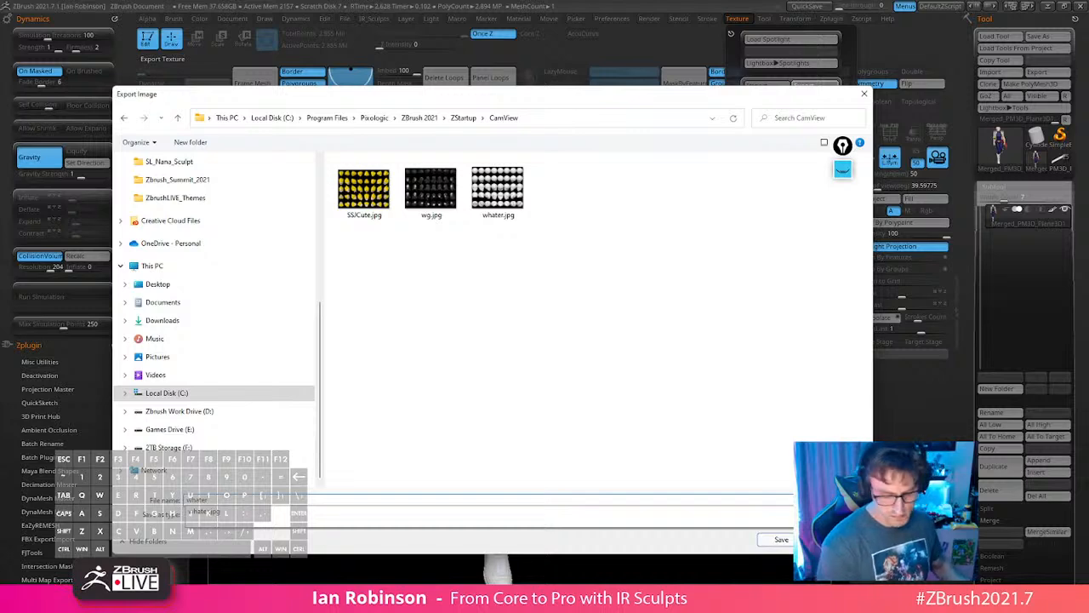
pyautogui.click(358, 545)
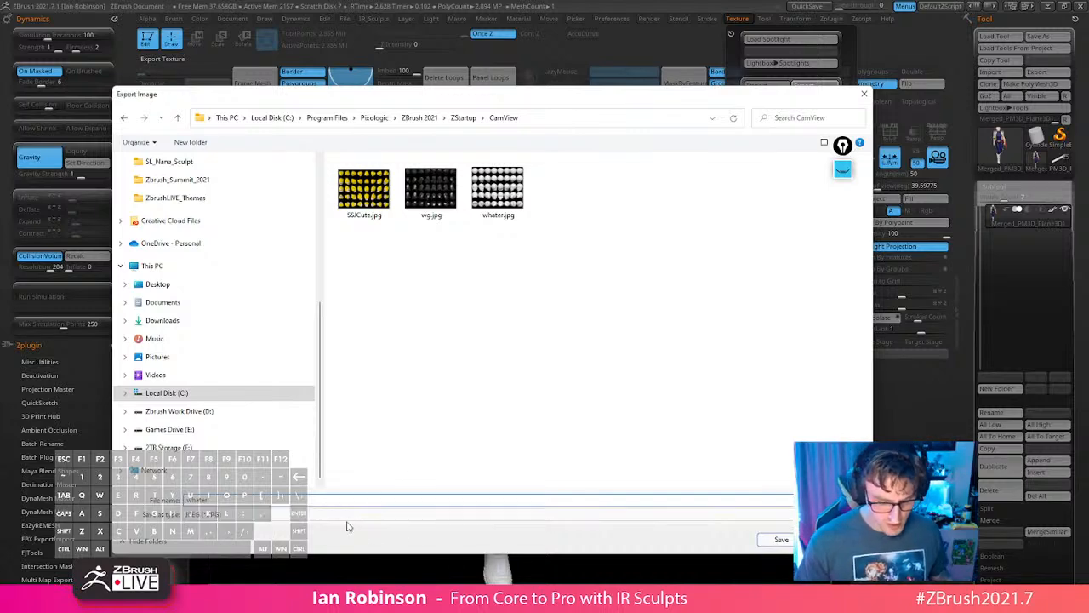
pyautogui.click(327, 516)
pyautogui.click(246, 549)
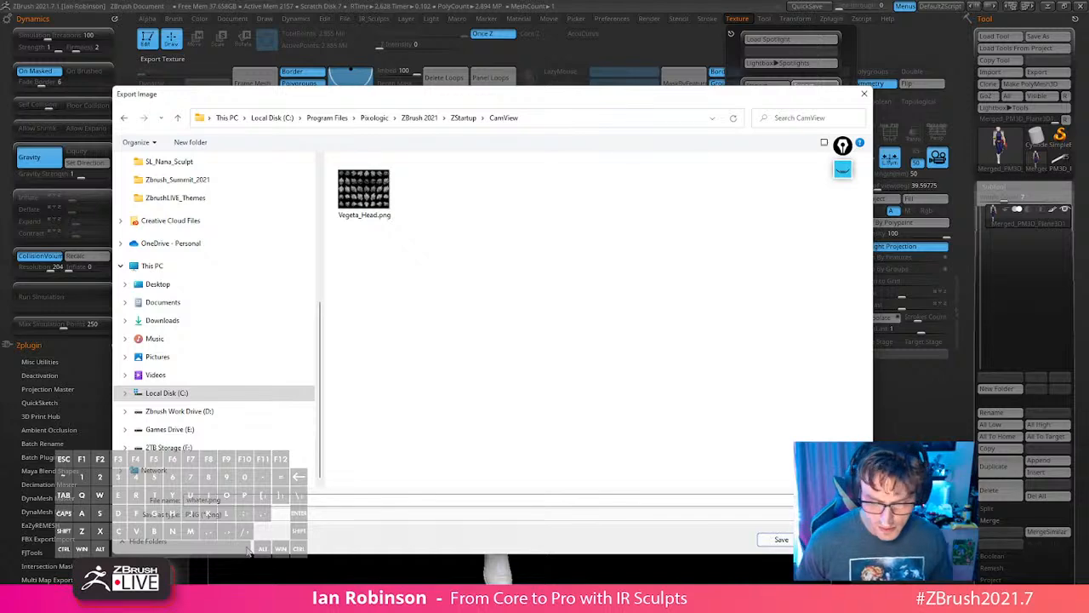
pyautogui.click(783, 539)
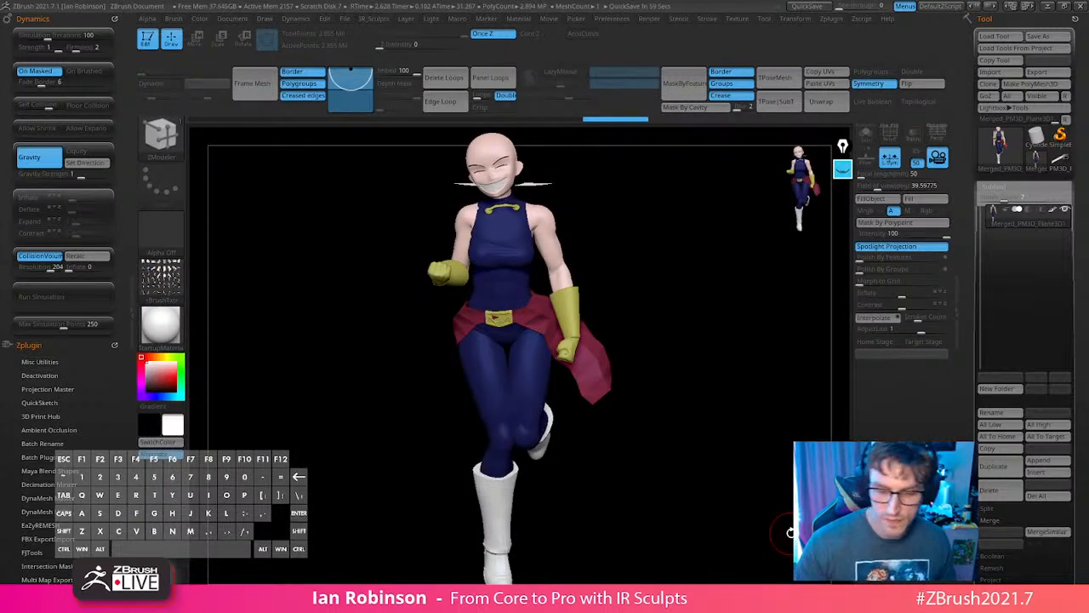
# Cycle through the available CamViews in the preferences until the exported whater.png loads.
pyautogui.click(624, 20)
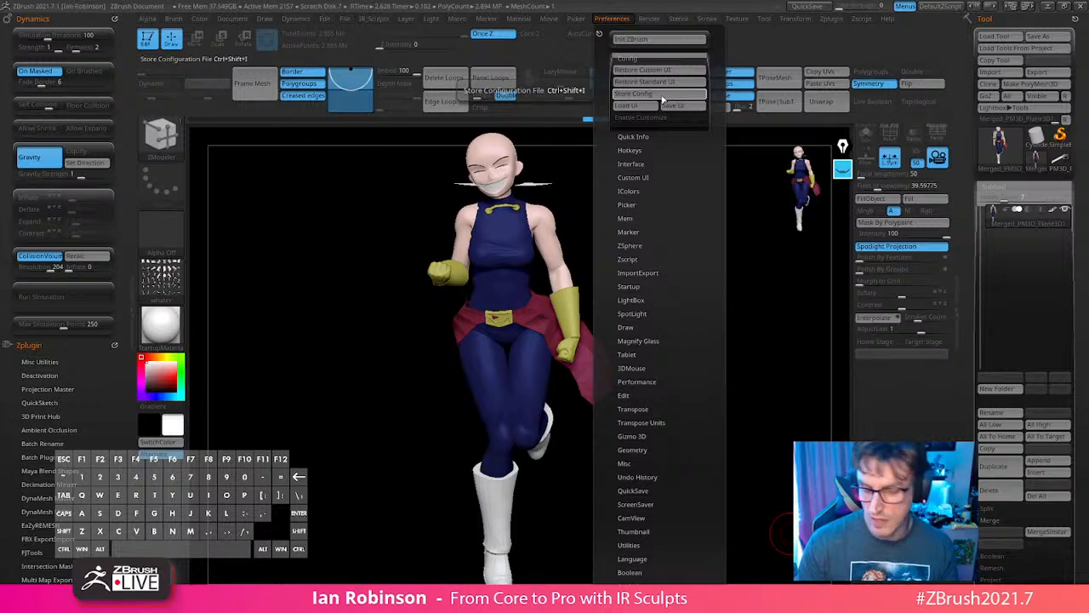
pyautogui.scroll(-5, 687, 317)
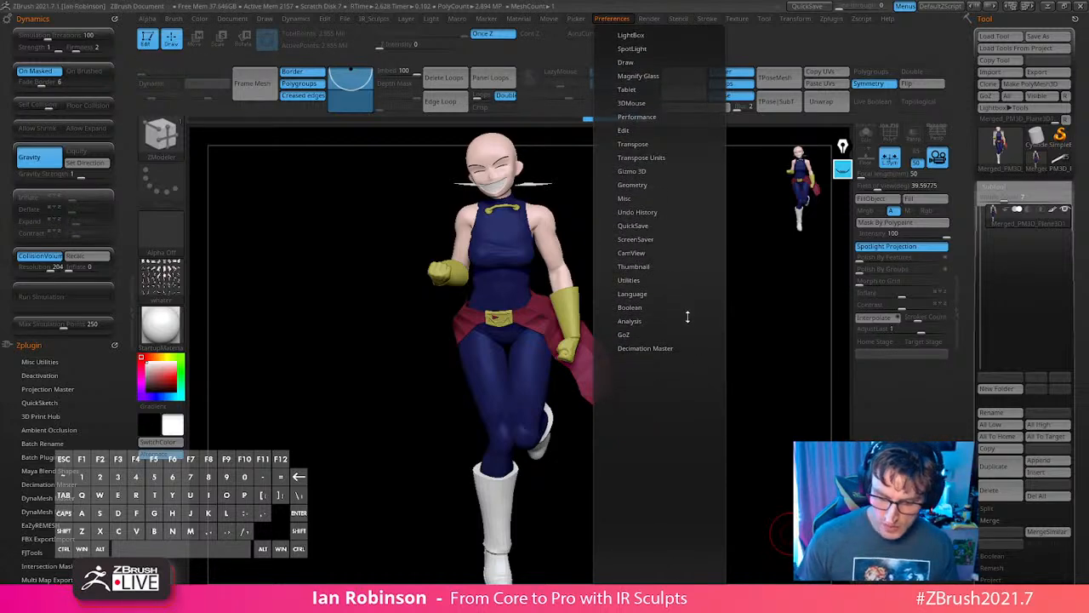
pyautogui.click(651, 254)
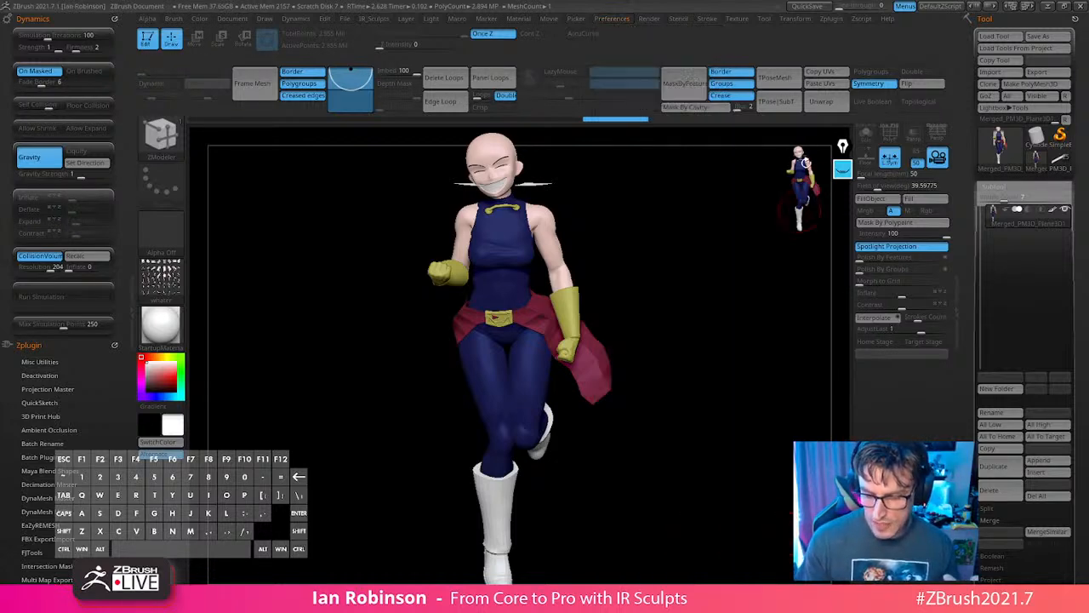
pyautogui.click(612, 18)
pyautogui.scroll(-3, 677, 329)
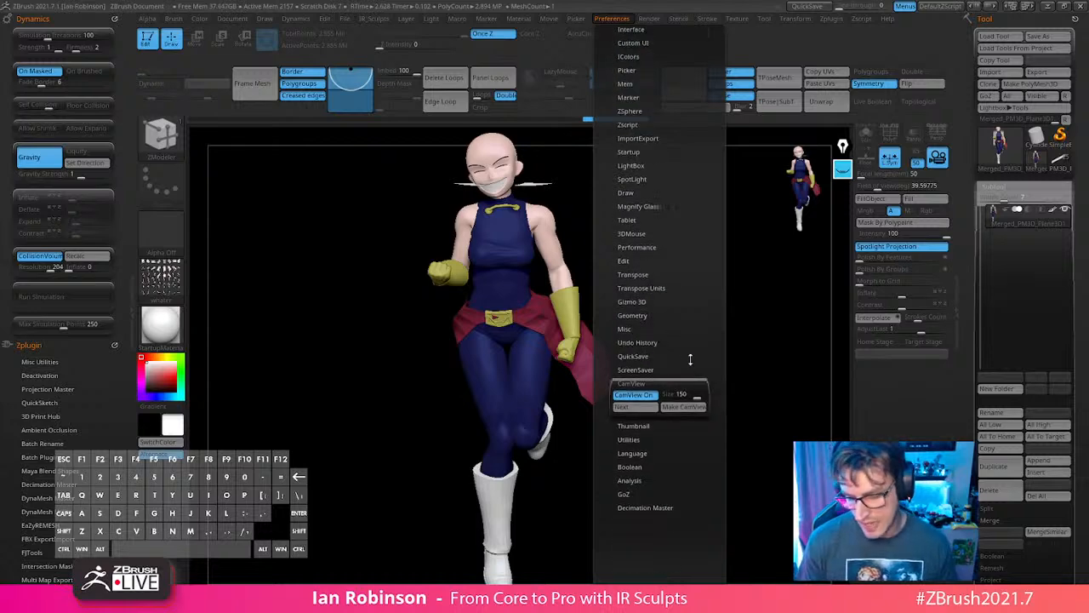
pyautogui.click(647, 395)
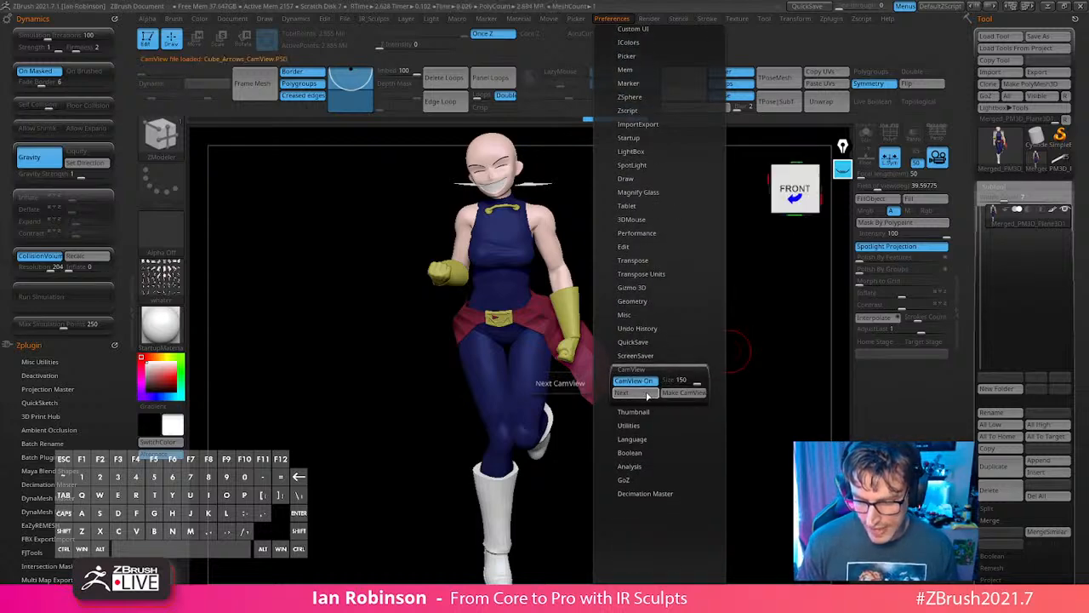
pyautogui.click(647, 394)
pyautogui.click(647, 395)
pyautogui.click(647, 395)
pyautogui.click(646, 395)
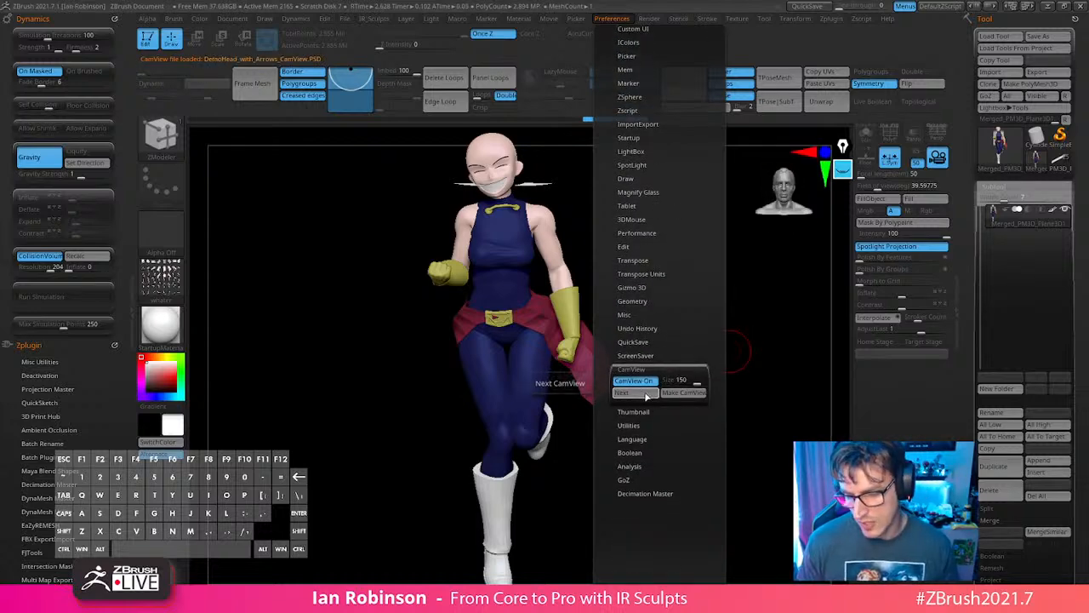
pyautogui.click(647, 395)
pyautogui.click(647, 395)
pyautogui.click(646, 395)
pyautogui.click(646, 395)
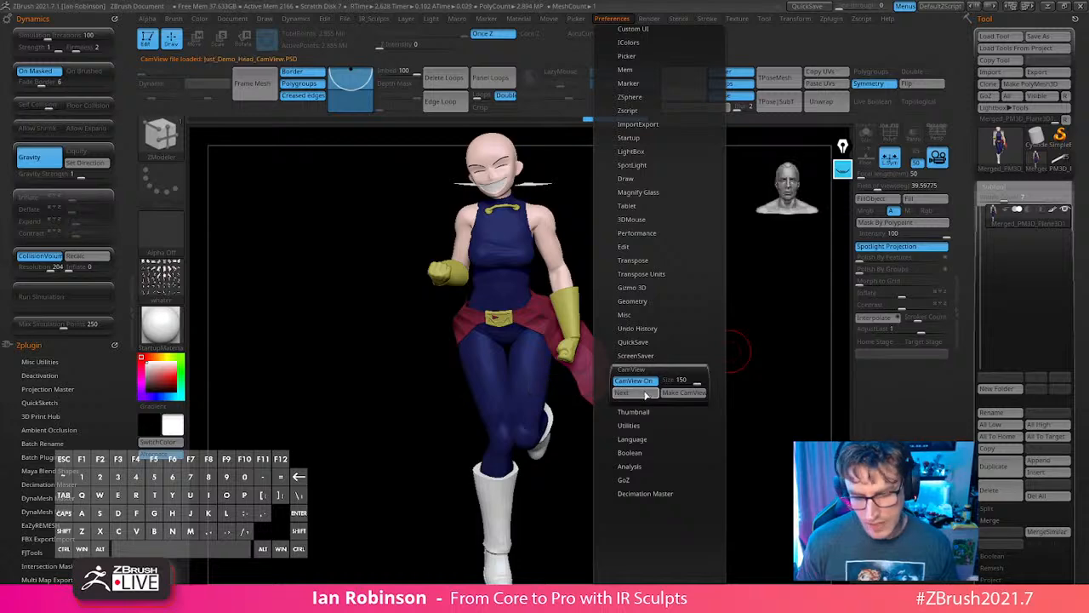
pyautogui.click(647, 395)
pyautogui.click(647, 395)
pyautogui.click(647, 395)
pyautogui.click(646, 394)
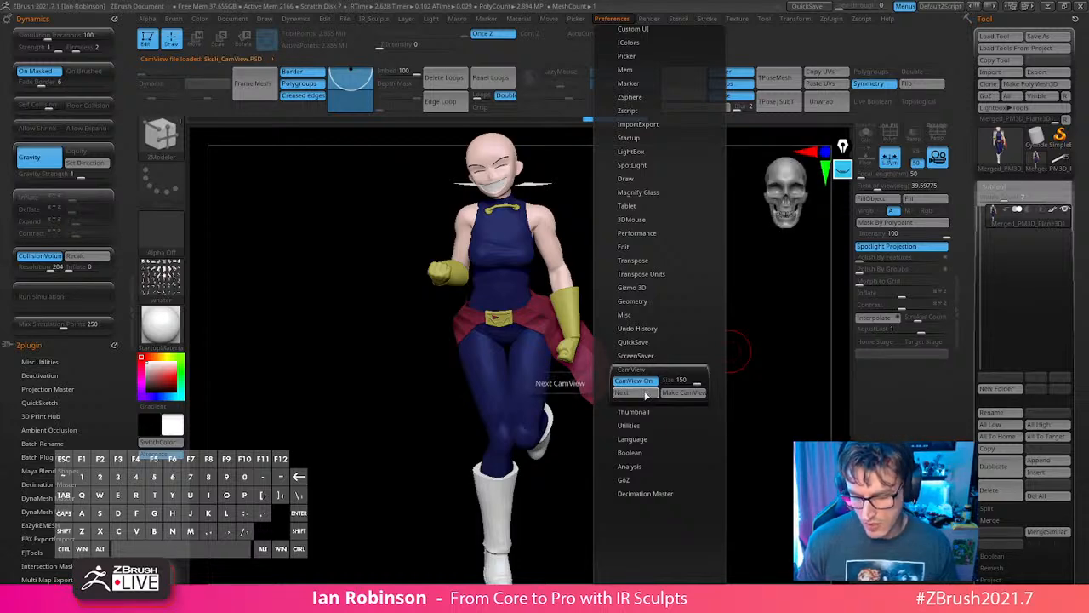
pyautogui.click(647, 394)
pyautogui.click(647, 394)
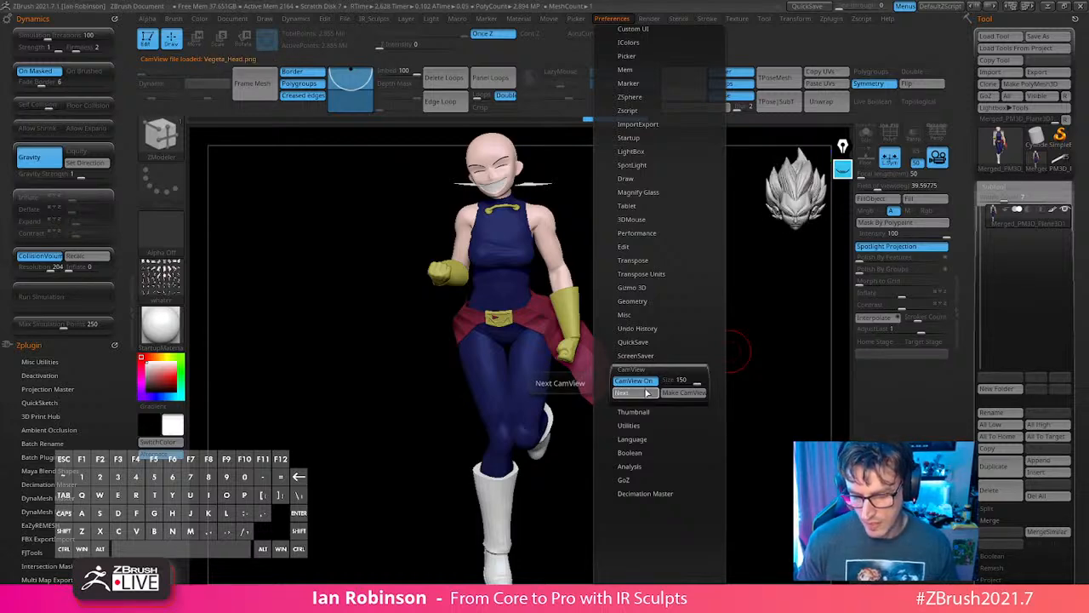
pyautogui.click(646, 394)
pyautogui.click(646, 394)
pyautogui.click(646, 395)
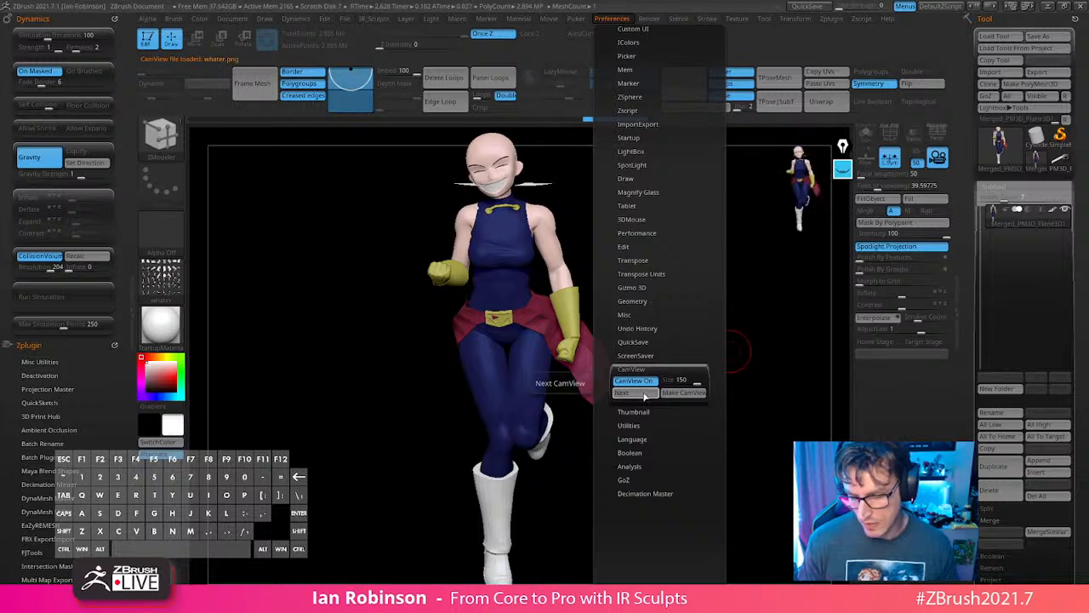
# Continue cycling through the remaining CamViews, past the cube, head and creature presets, to FilmCamera_CamView.
pyautogui.click(646, 394)
pyautogui.click(645, 394)
pyautogui.click(646, 394)
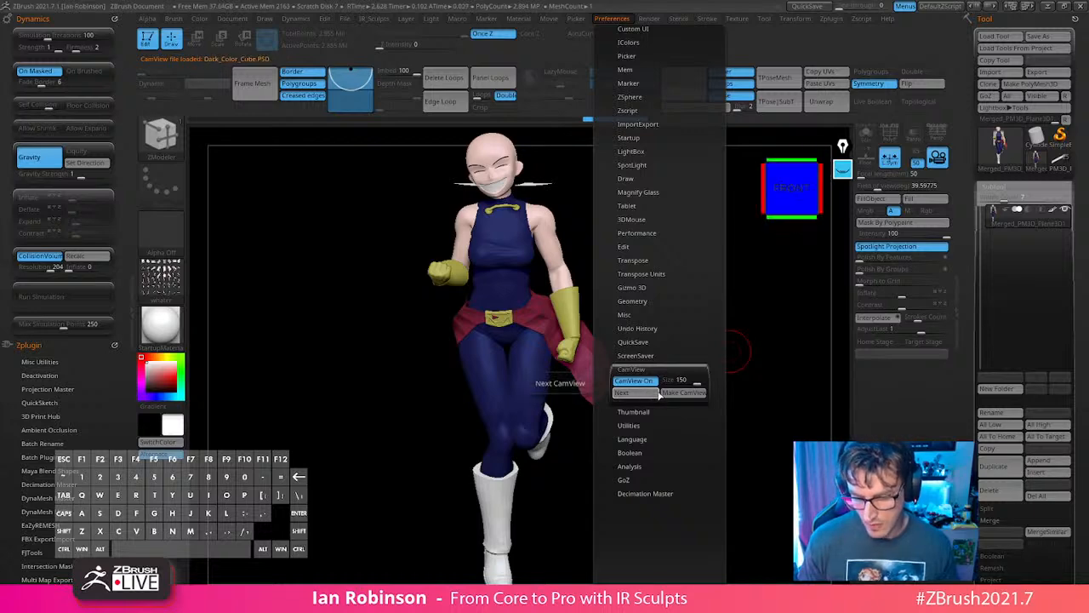
pyautogui.click(646, 394)
pyautogui.click(646, 394)
pyautogui.click(647, 394)
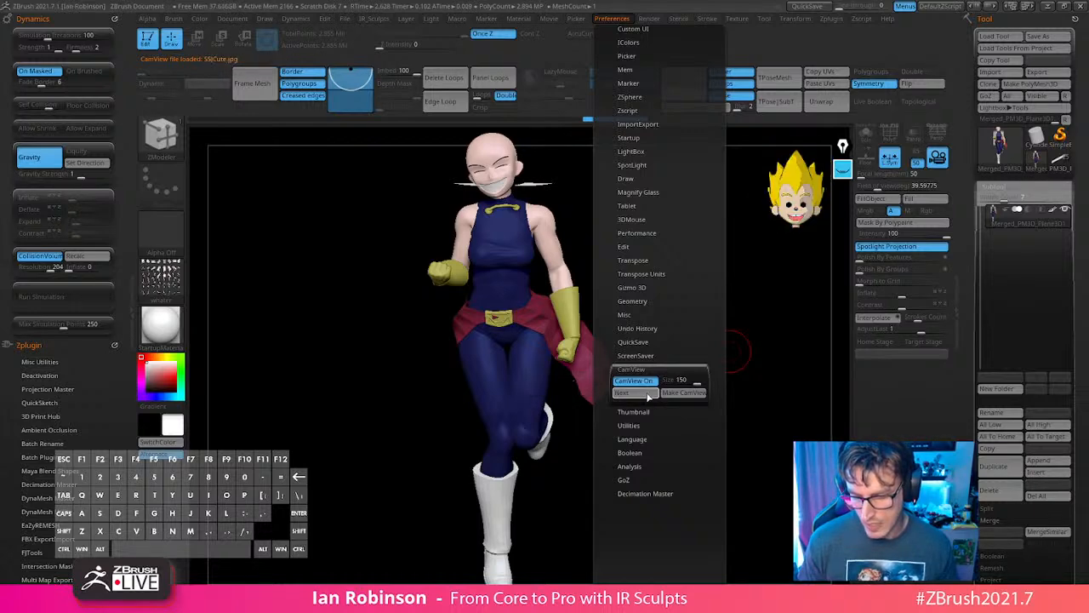
pyautogui.click(647, 394)
pyautogui.click(647, 394)
pyautogui.click(646, 394)
pyautogui.click(647, 394)
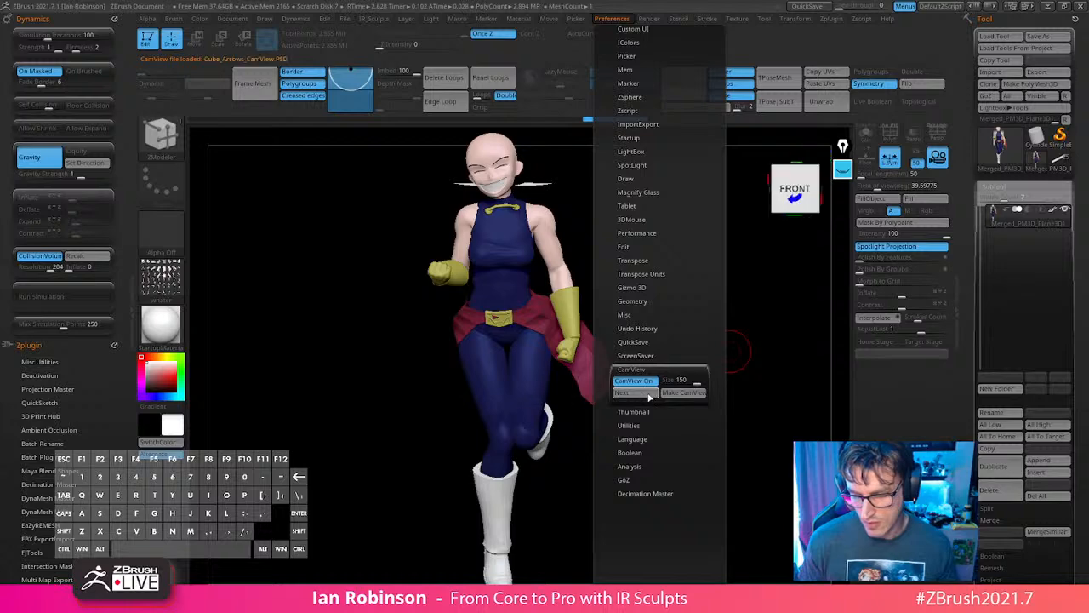
pyautogui.click(646, 394)
pyautogui.click(646, 394)
pyautogui.click(649, 394)
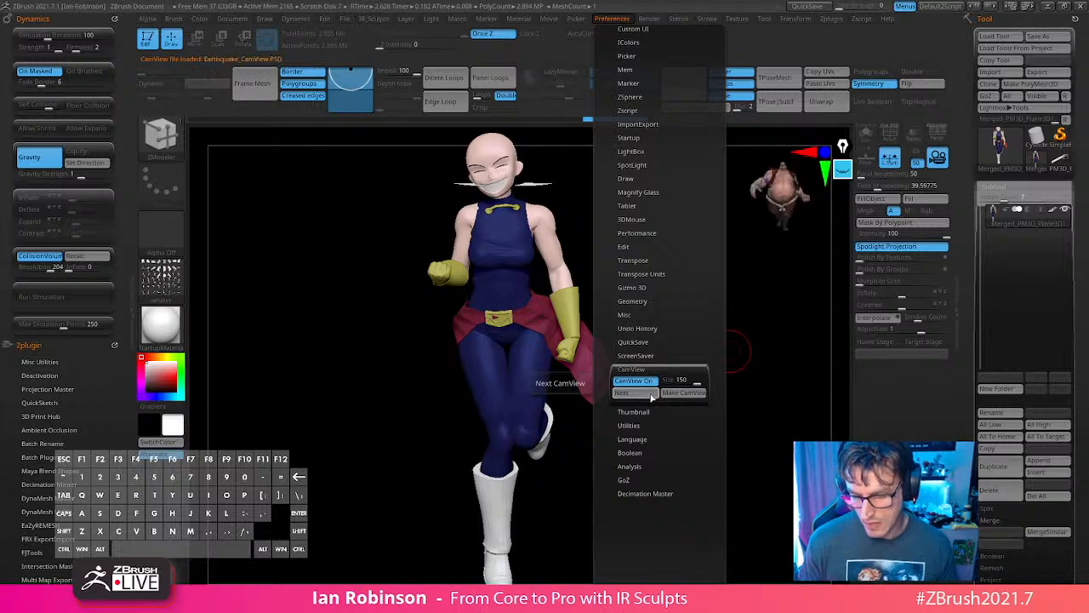
pyautogui.click(649, 394)
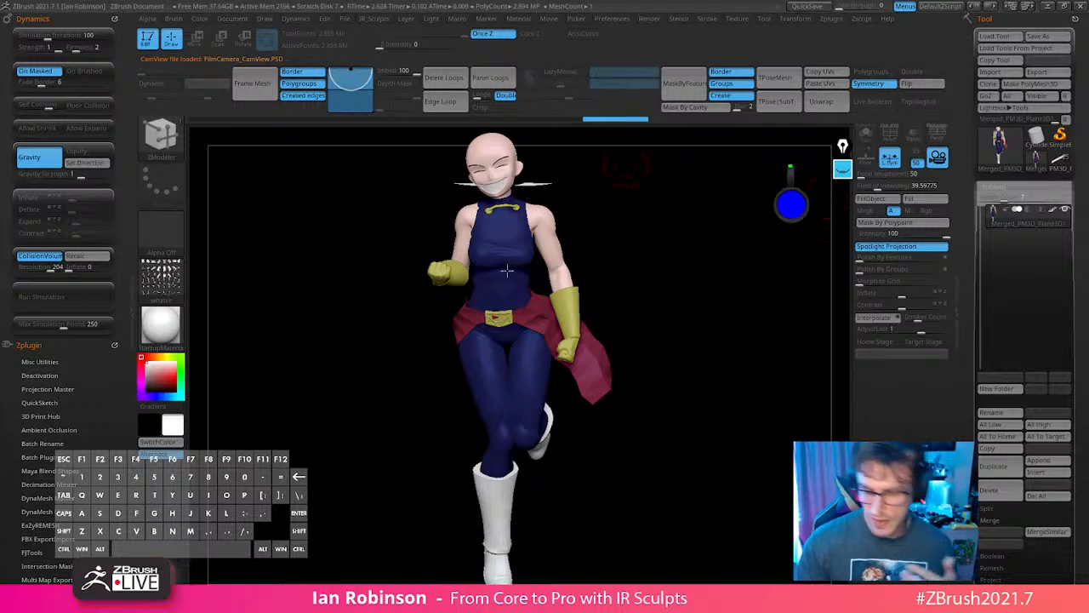
# Restore the custom user interface from the configuration preferences and reopen the tray holding the Zplugin palette.
pyautogui.click(617, 18)
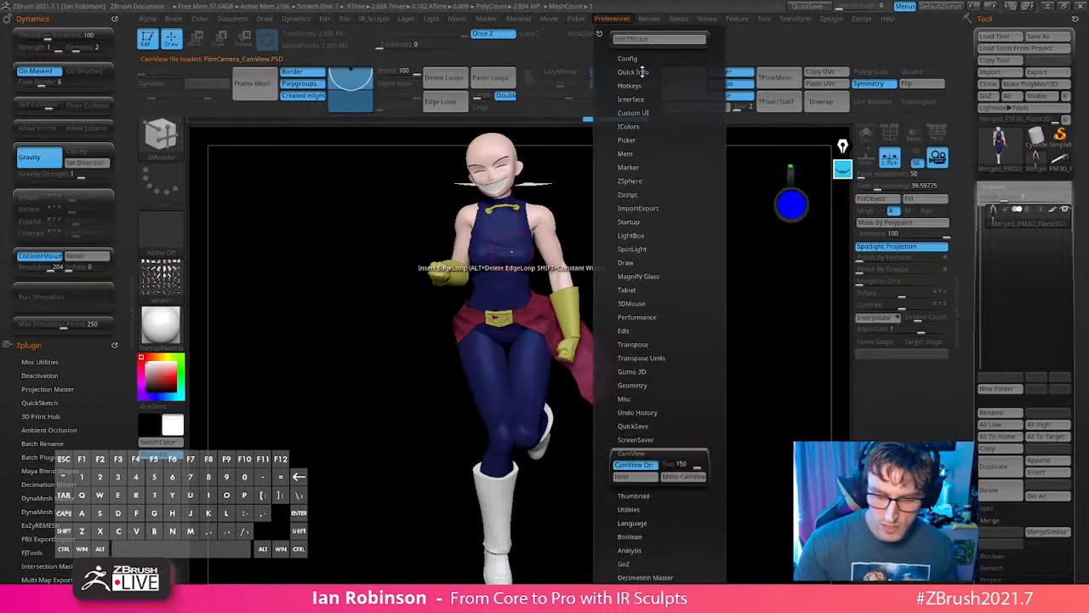
pyautogui.click(642, 58)
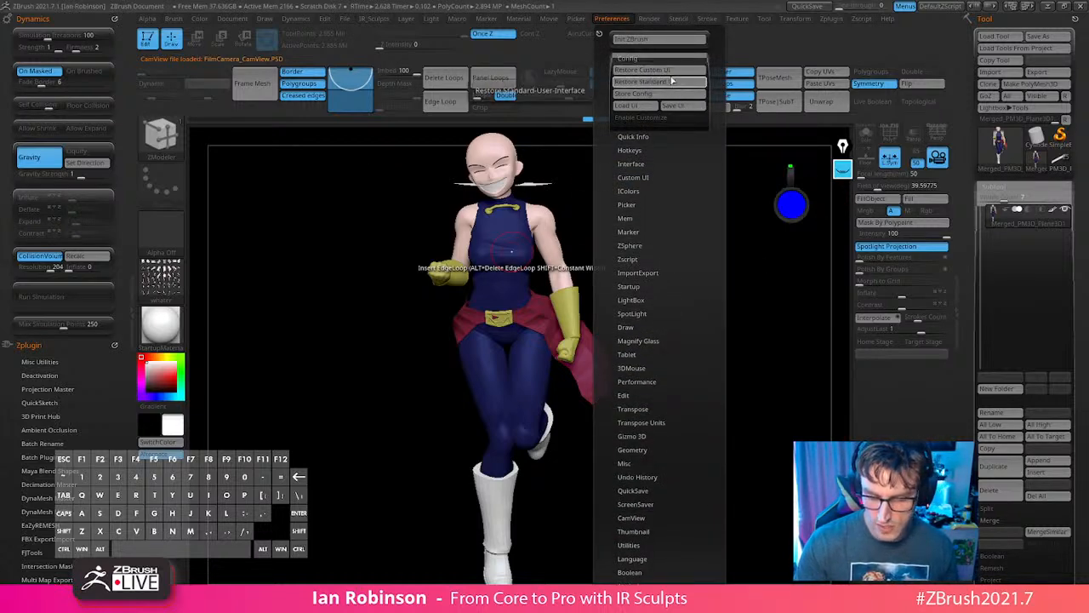
pyautogui.click(672, 72)
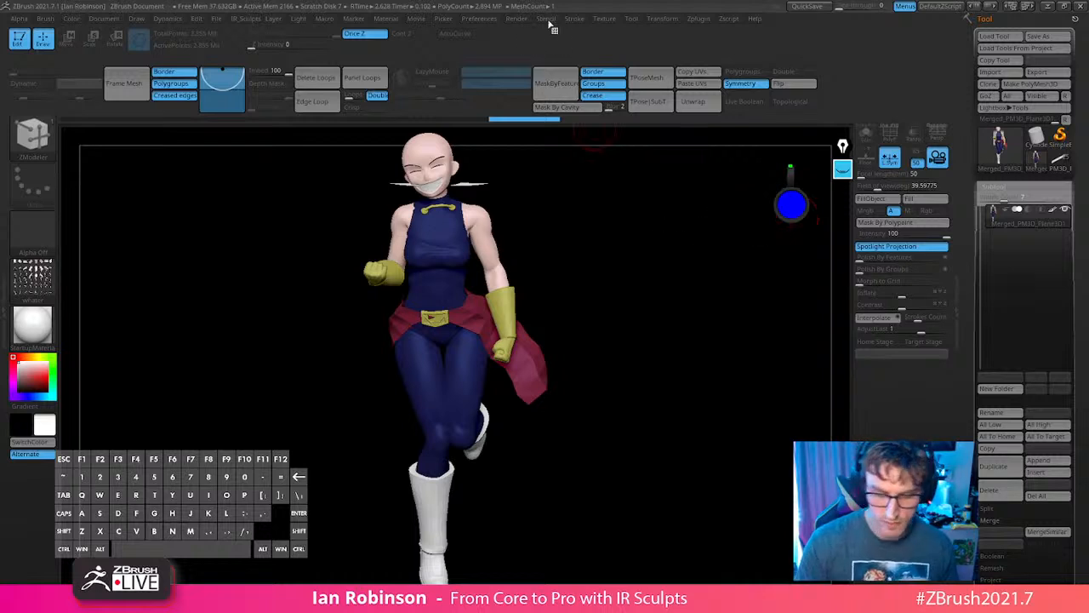
pyautogui.click(549, 22)
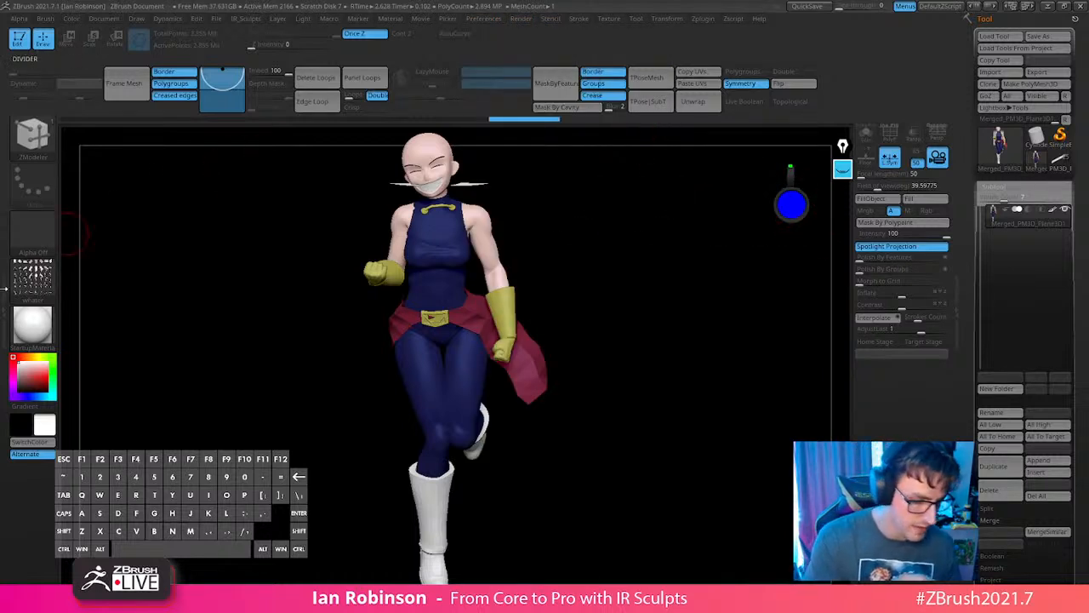
pyautogui.click(3, 289)
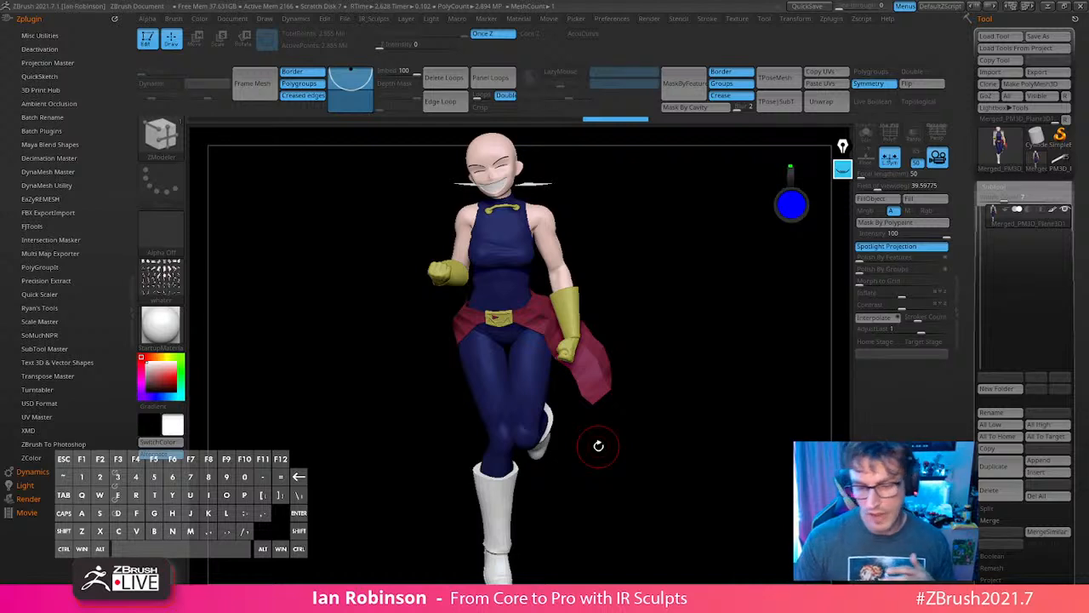
# Make a new CamView from the merged figure in the CamView preferences.
pyautogui.moveTo(706, 280); pyautogui.dragTo(813, 252)
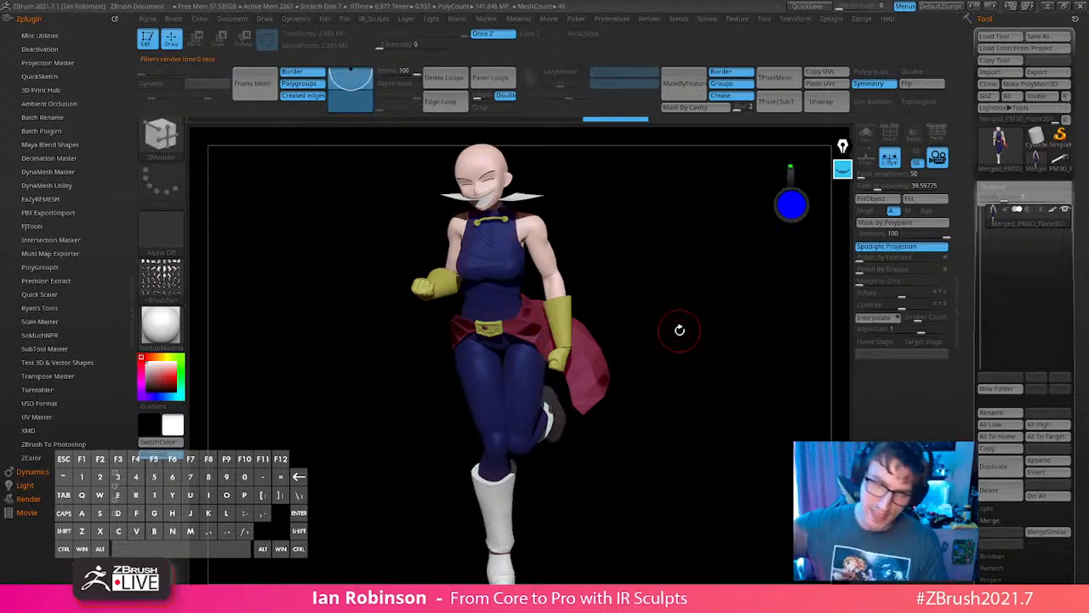
pyautogui.click(614, 18)
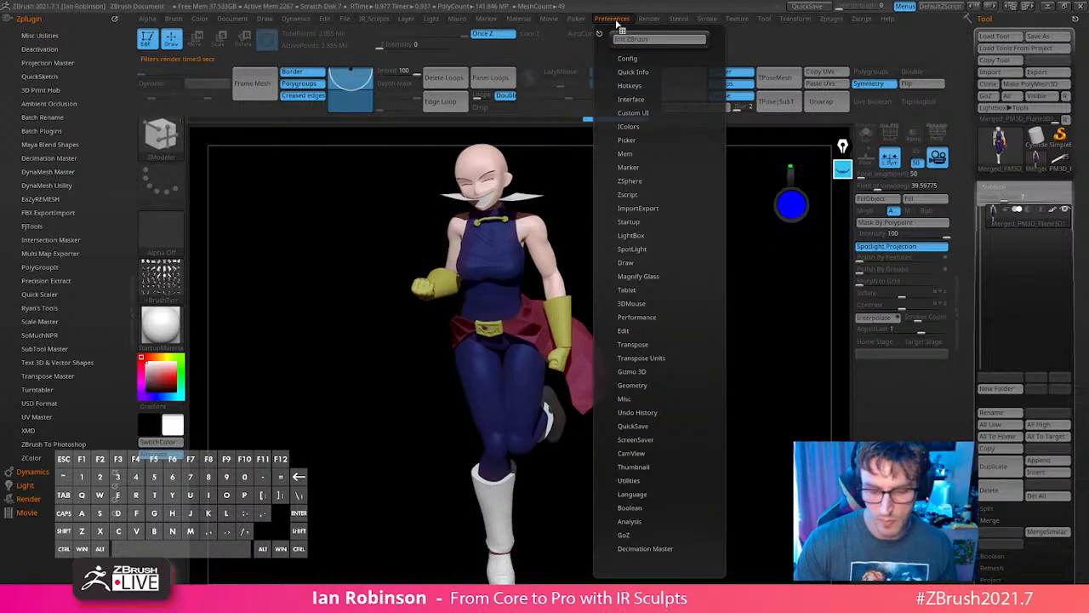
pyautogui.click(648, 452)
pyautogui.click(690, 479)
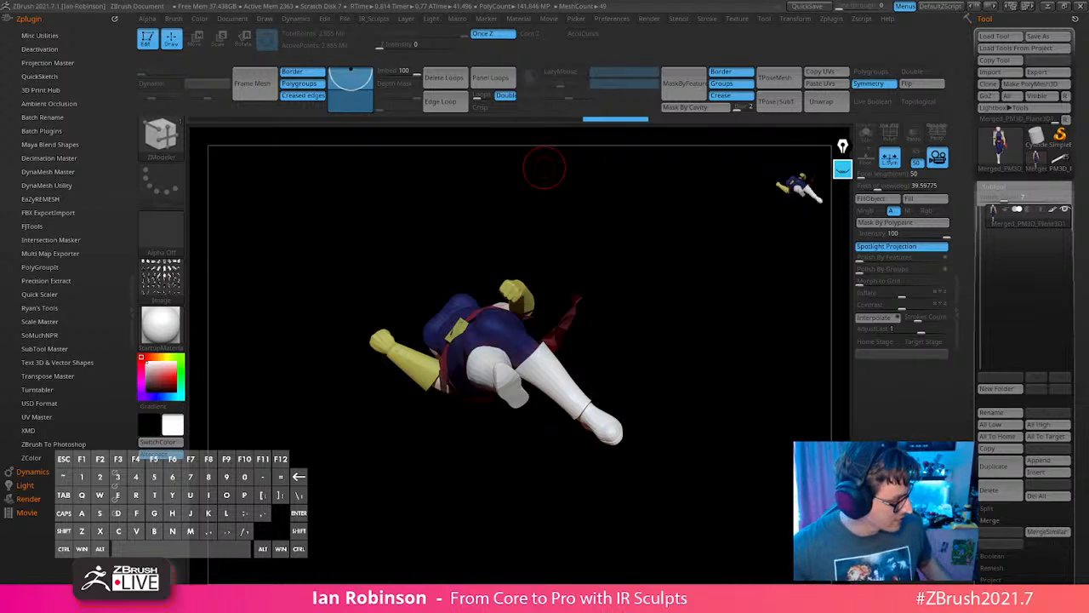
pyautogui.hotkey('ctrl', 'x')
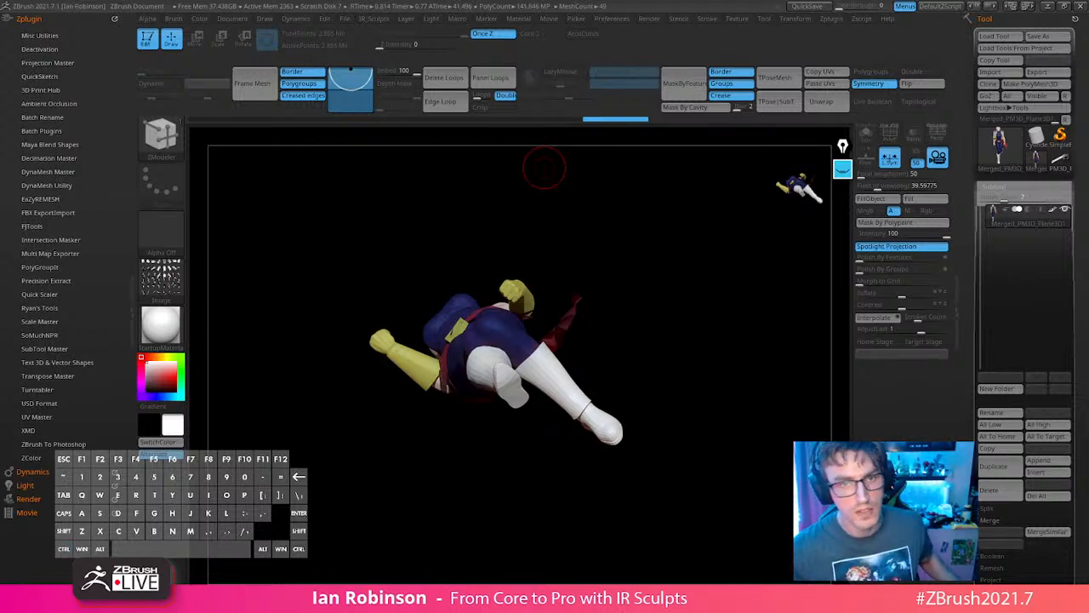
pyautogui.press('g')
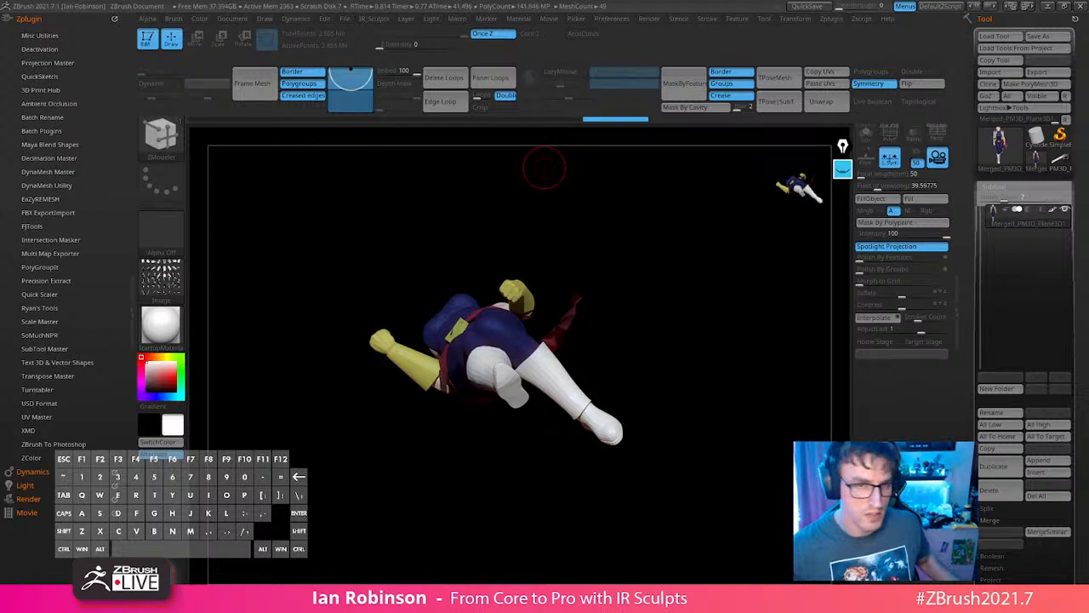
pyautogui.hotkey('ctrl', 'v')
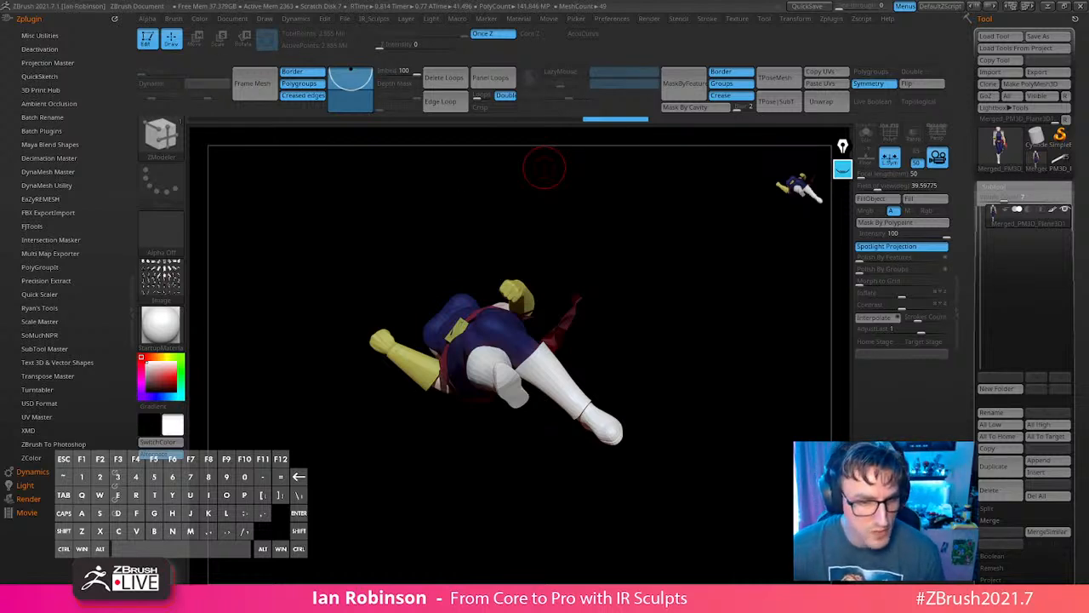
# Orbit the merged figure to examine how its CamView follows, switching briefly to the multi-part caped tool and back.
pyautogui.moveTo(619, 327); pyautogui.dragTo(800, 221)
pyautogui.moveTo(752, 329); pyautogui.dragTo(684, 260)
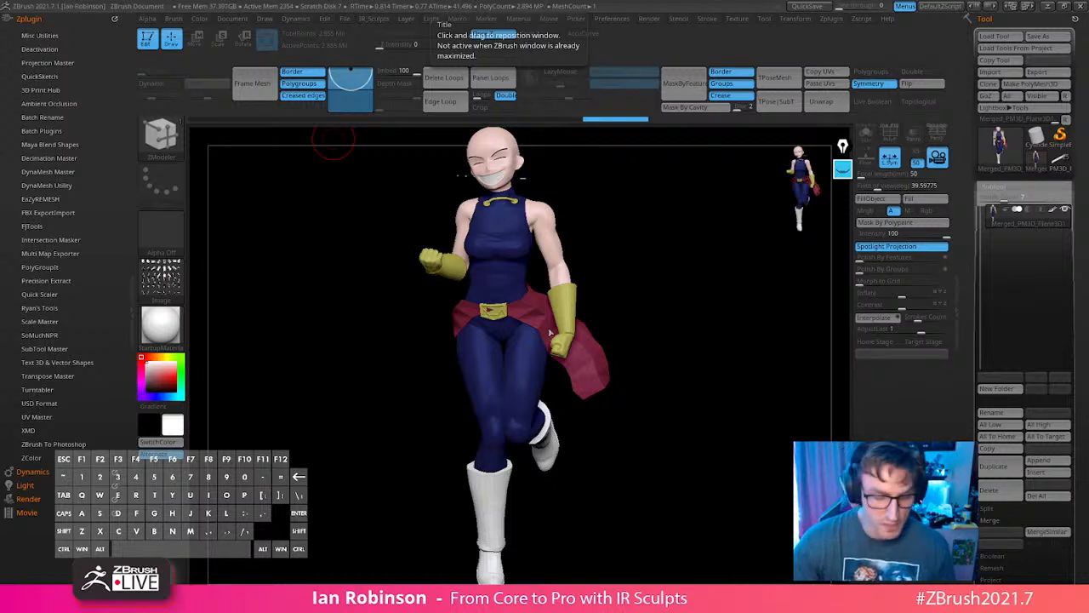
pyautogui.moveTo(660, 254); pyautogui.dragTo(674, 305)
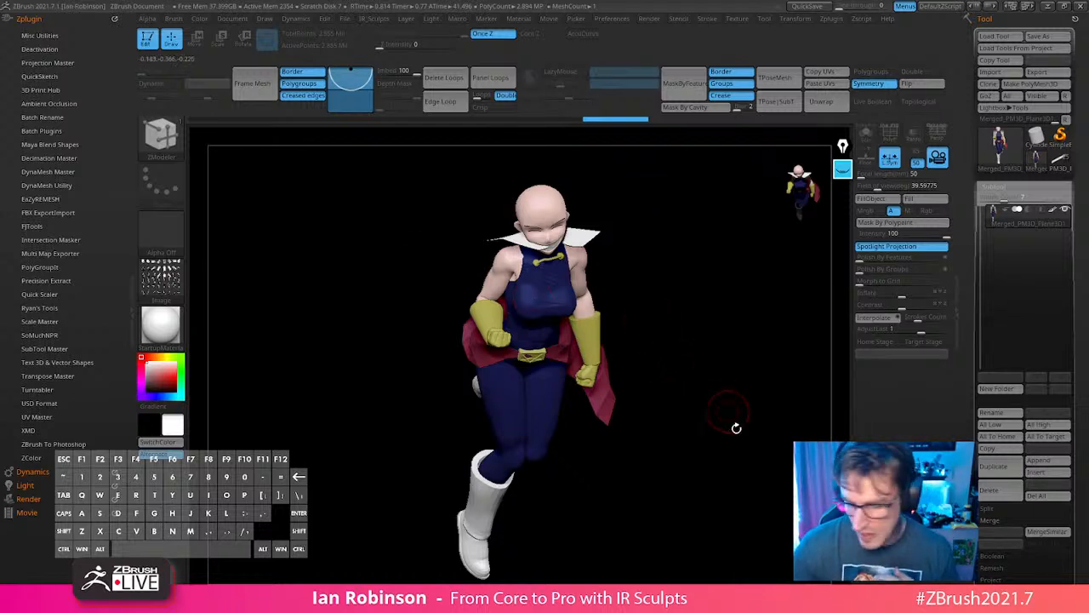
pyautogui.moveTo(723, 425)
pyautogui.mouseDown()
pyautogui.moveTo(722, 397)
pyautogui.moveTo(671, 277)
pyautogui.mouseUp()
pyautogui.click(1059, 161)
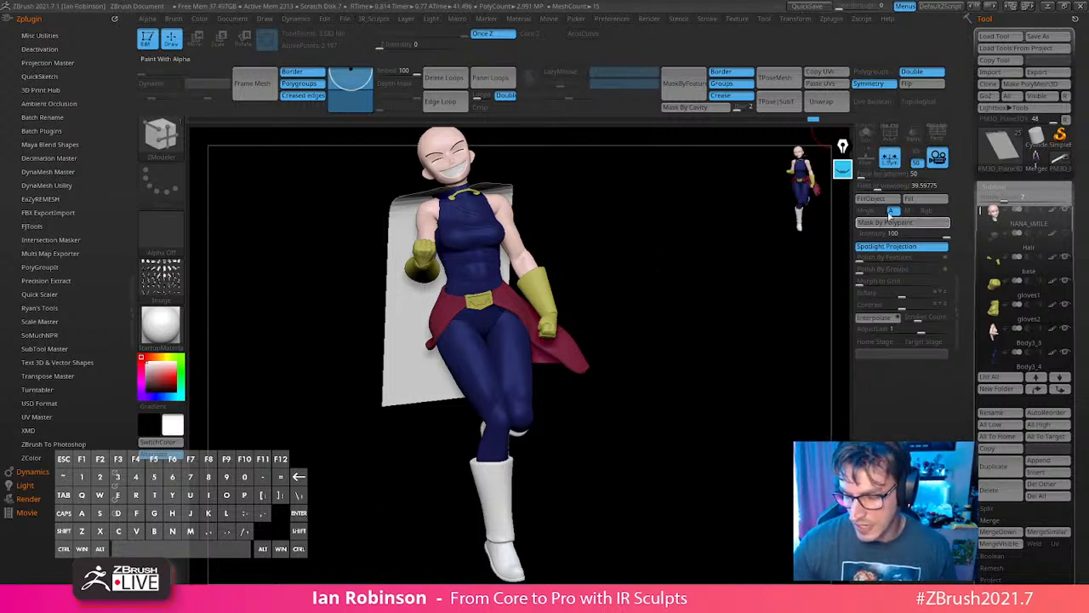
pyautogui.click(1038, 164)
pyautogui.moveTo(722, 408); pyautogui.dragTo(640, 341)
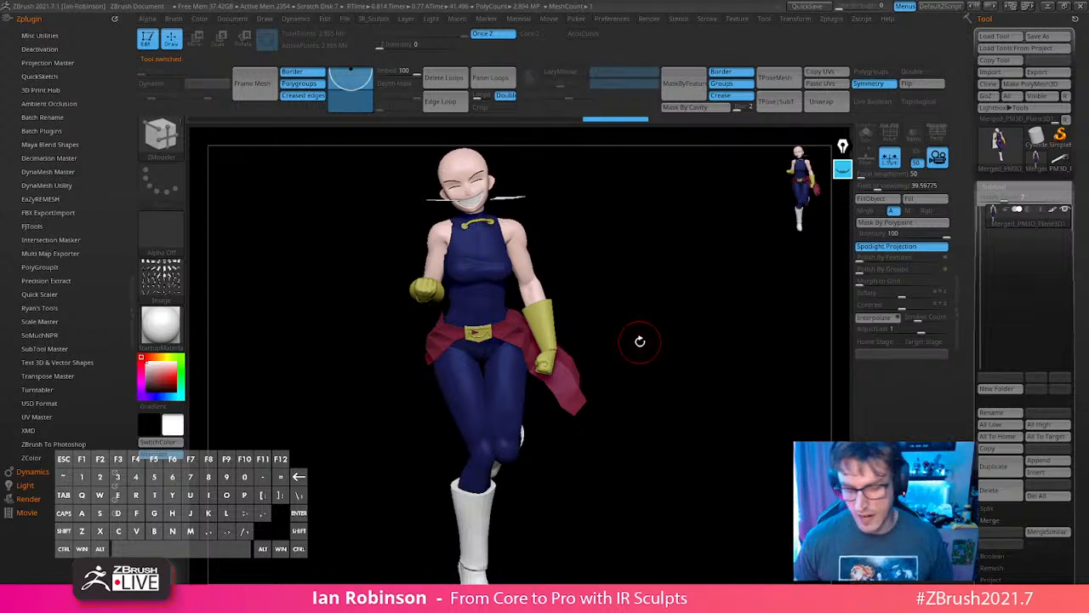
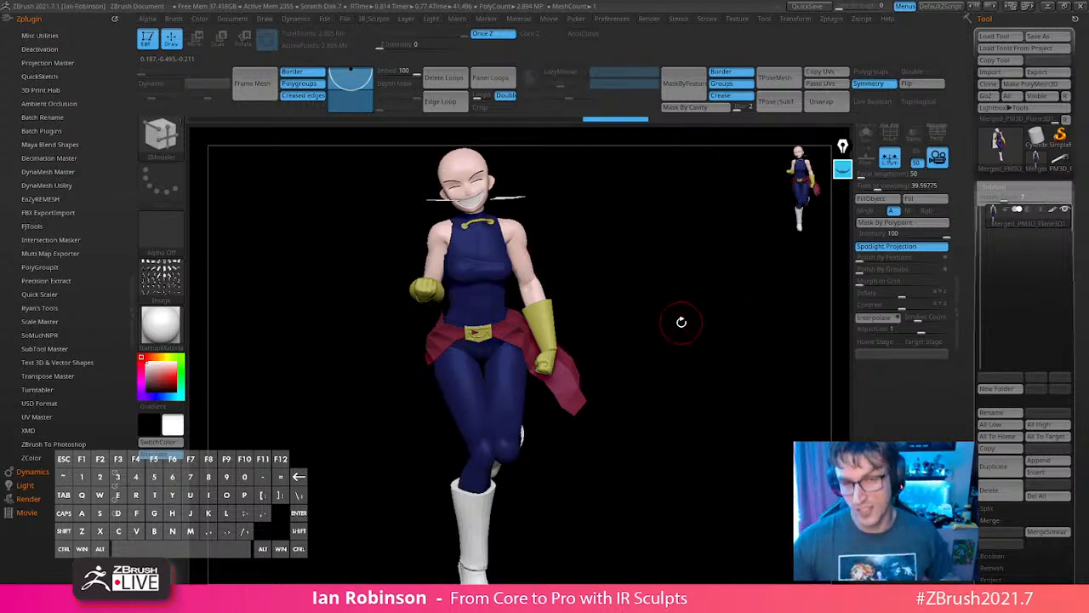
pyautogui.moveTo(693, 343); pyautogui.dragTo(714, 382)
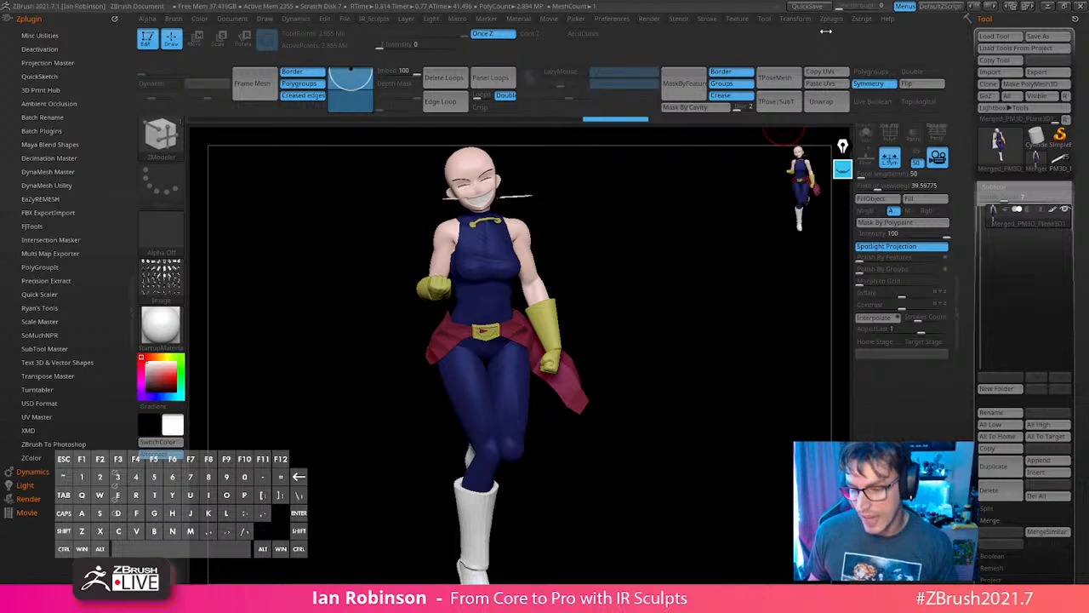
# Insert a Cube3D as a new subtool below the merged figure.
pyautogui.moveTo(1022, 170)
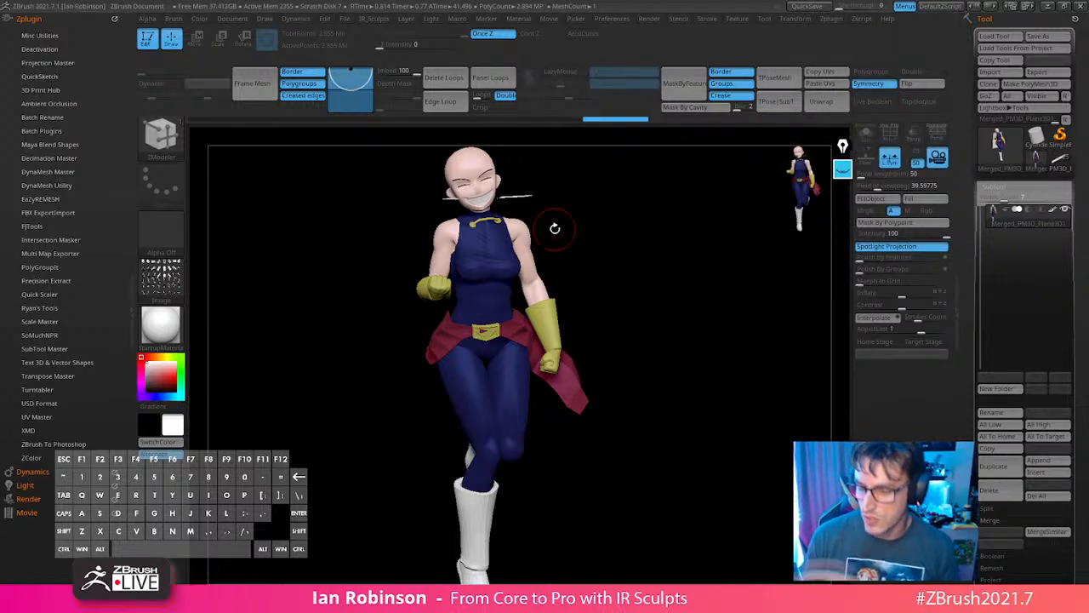
pyautogui.click(1042, 474)
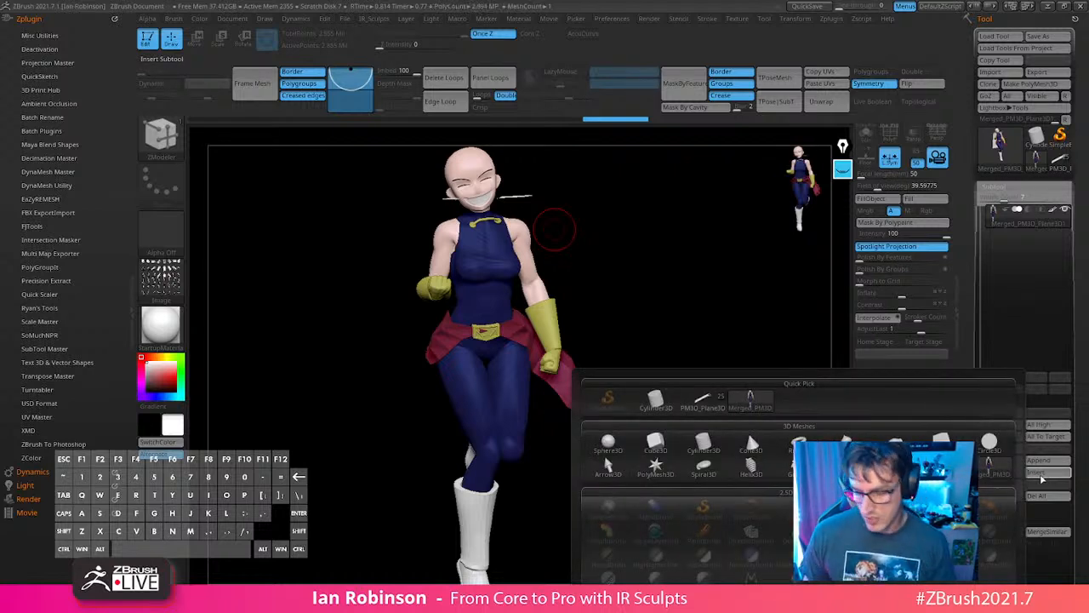
pyautogui.click(656, 443)
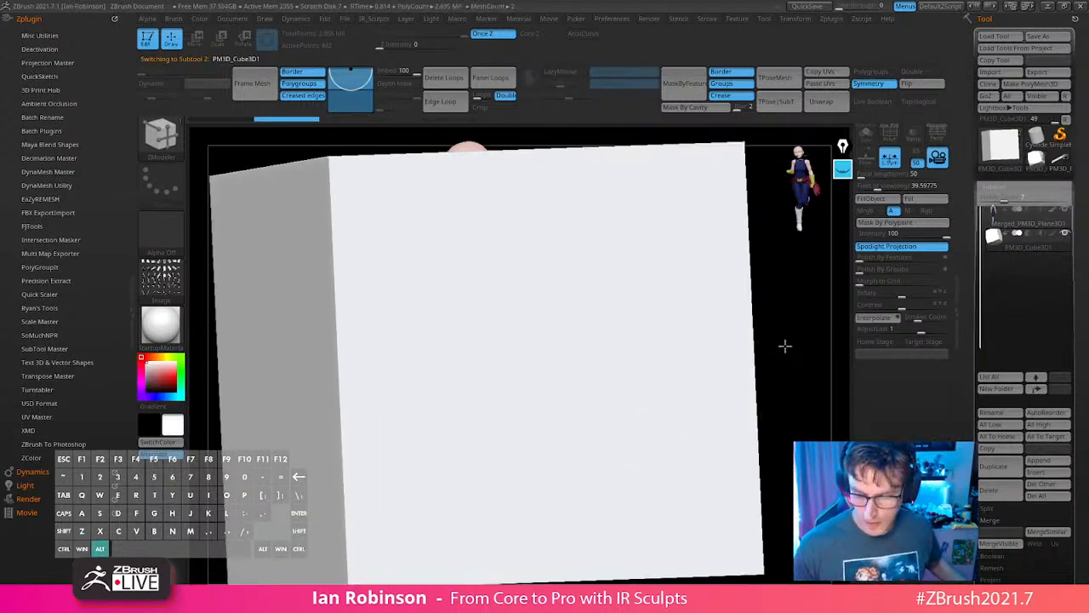
# Scale the cube down uniformly to roughly head size and place it beside the figure near foot level.
pyautogui.press('f')
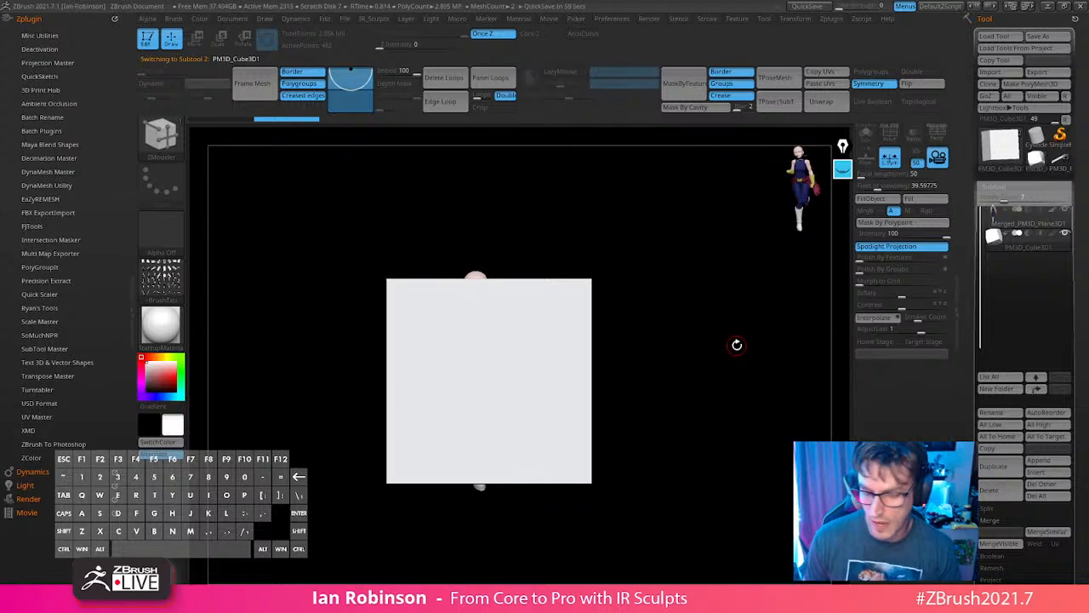
pyautogui.press('w')
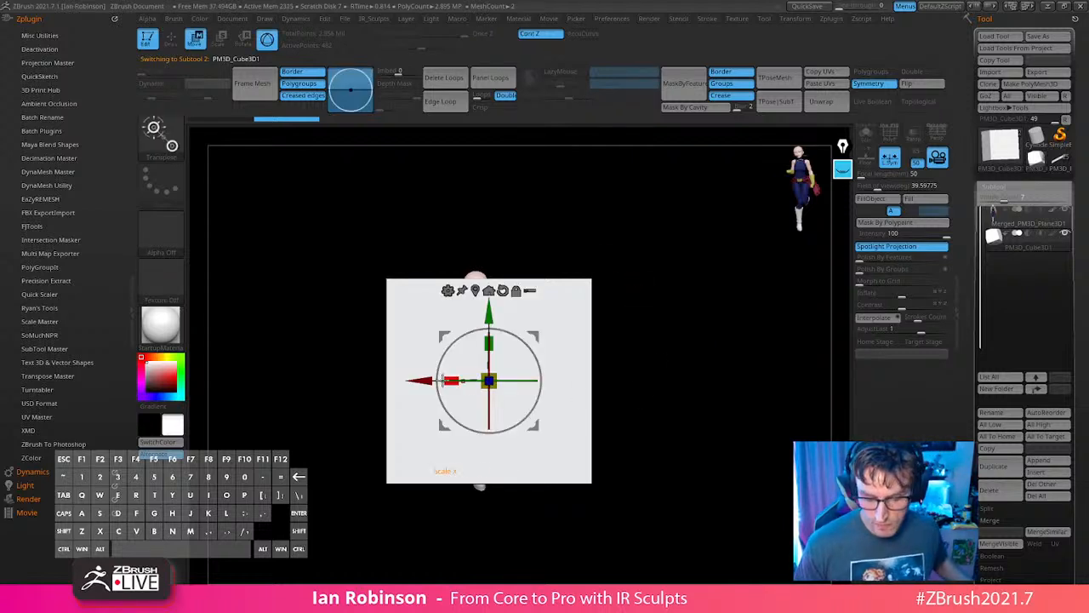
pyautogui.moveTo(439, 380); pyautogui.dragTo(588, 364)
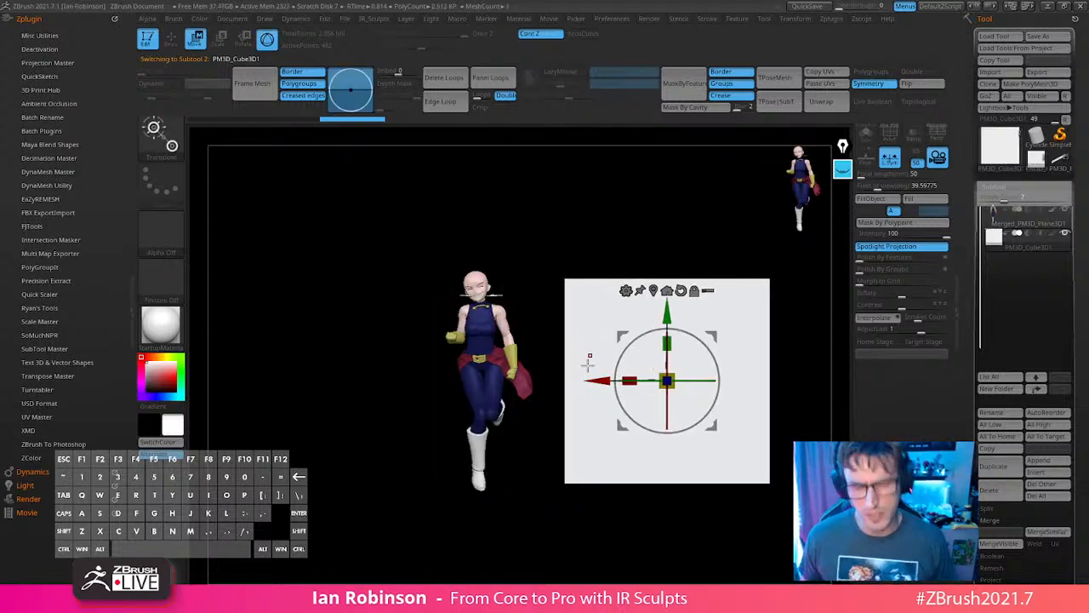
pyautogui.keyDown('alt'); pyautogui.moveTo(804, 299); pyautogui.dragTo(703, 299); pyautogui.keyUp('alt')
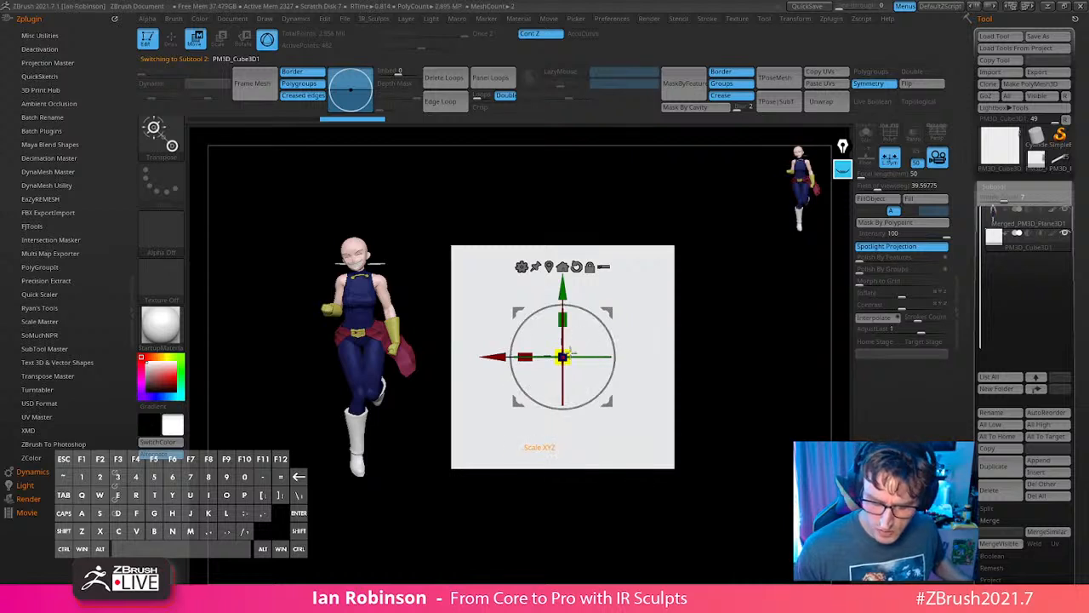
pyautogui.moveTo(564, 356); pyautogui.dragTo(513, 467)
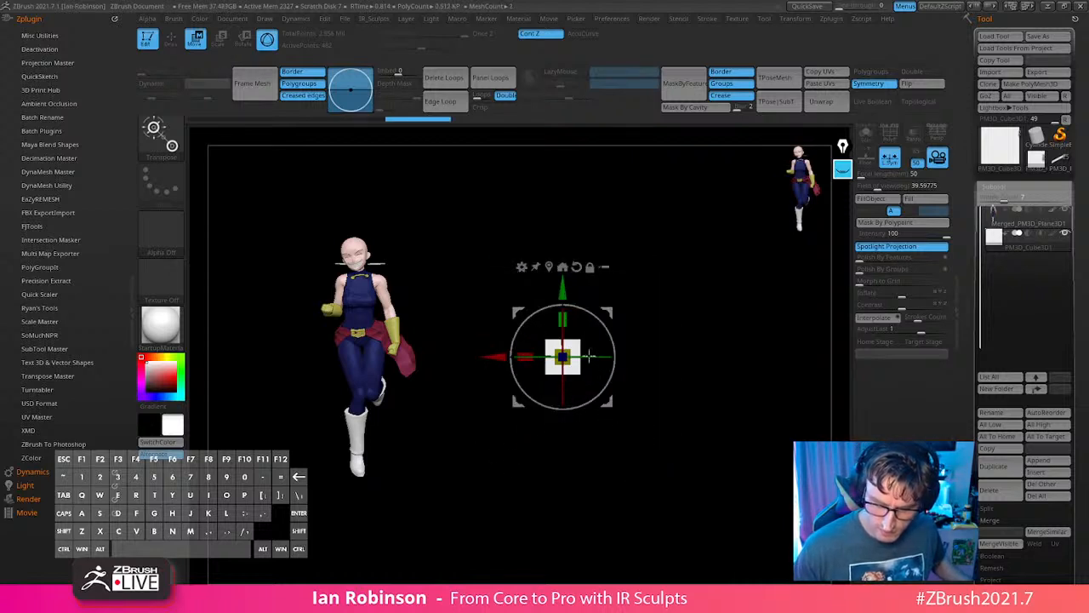
pyautogui.moveTo(598, 369); pyautogui.dragTo(598, 472)
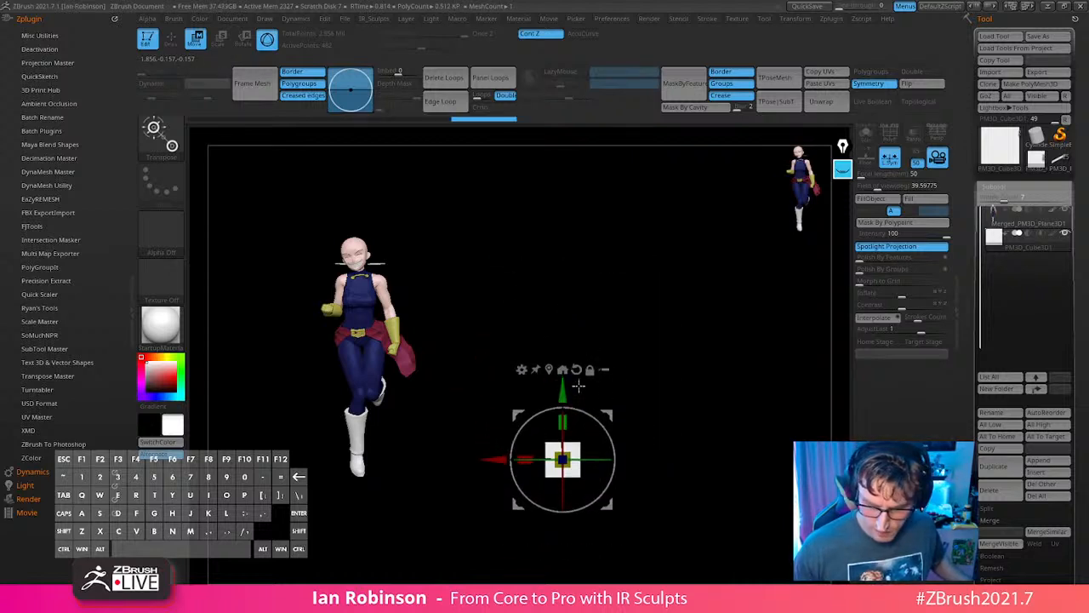
pyautogui.keyDown('alt'); pyautogui.moveTo(681, 401); pyautogui.dragTo(656, 389); pyautogui.keyUp('alt')
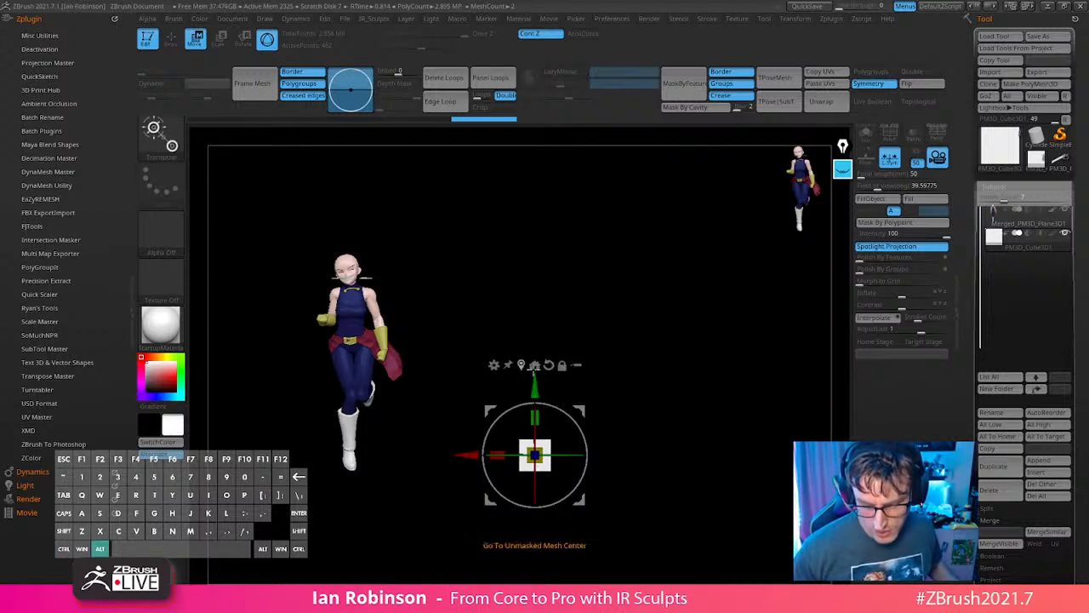
# Duplicate the cube directly upward, then repeat the duplication five more times to build a vertical stack of seven cubes.
pyautogui.keyDown('alt'); pyautogui.click(536, 367); pyautogui.keyUp('alt')
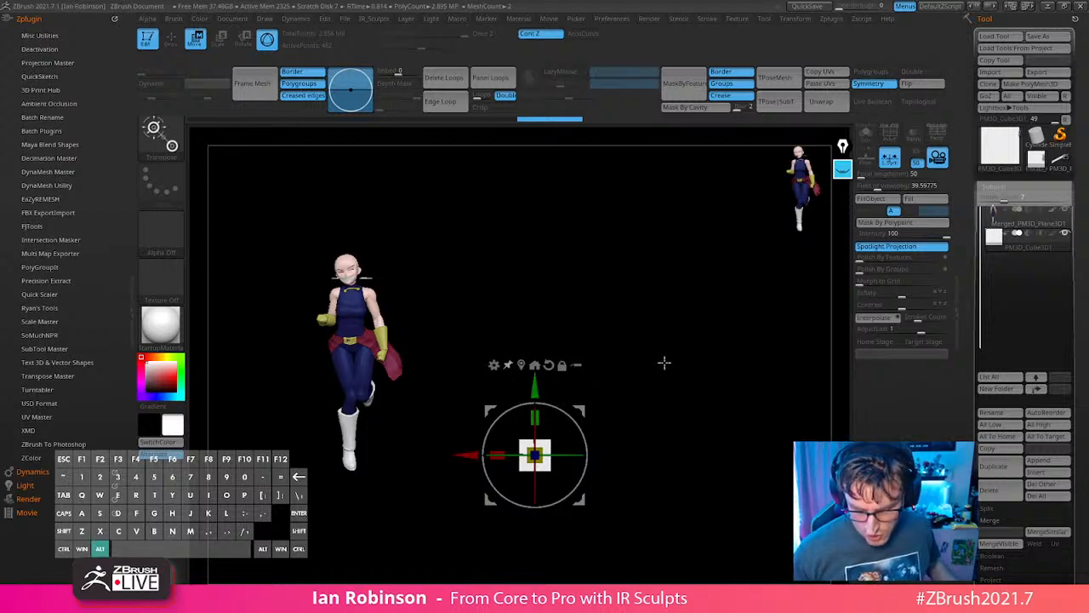
pyautogui.keyDown('alt'); pyautogui.moveTo(664, 363); pyautogui.dragTo(675, 438); pyautogui.keyUp('alt')
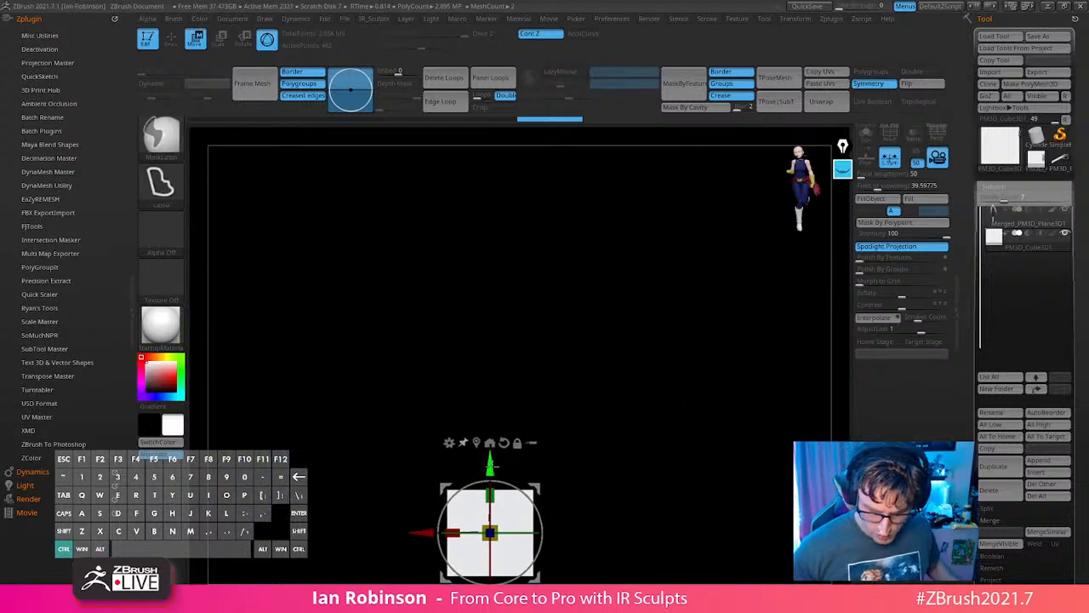
pyautogui.keyDown('ctrl'); pyautogui.moveTo(495, 466); pyautogui.dragTo(497, 381); pyautogui.keyUp('ctrl')
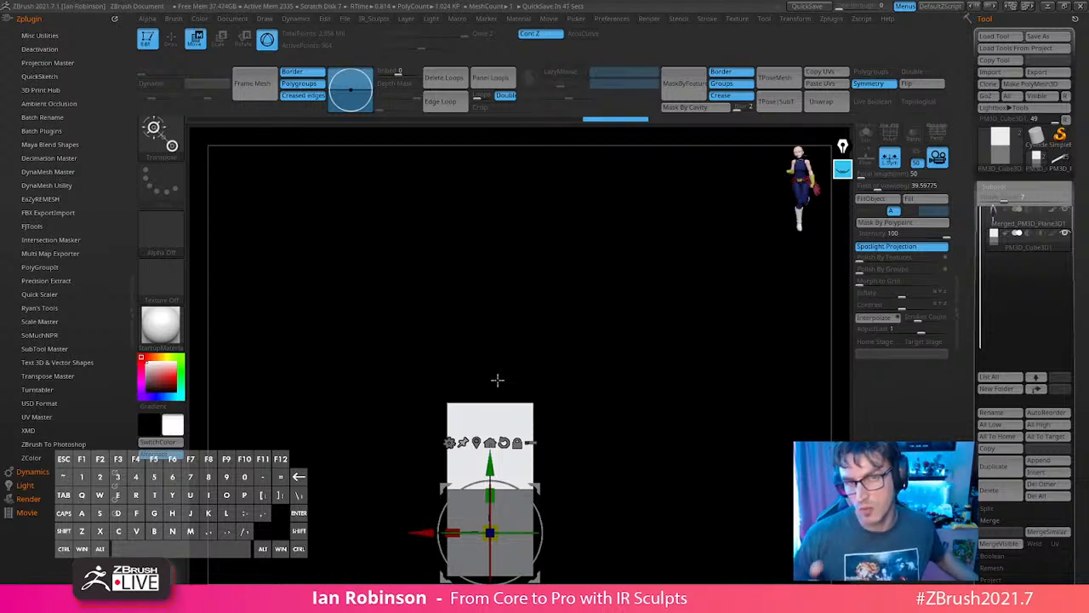
pyautogui.press('1')
pyautogui.press('1')
pyautogui.press('1')
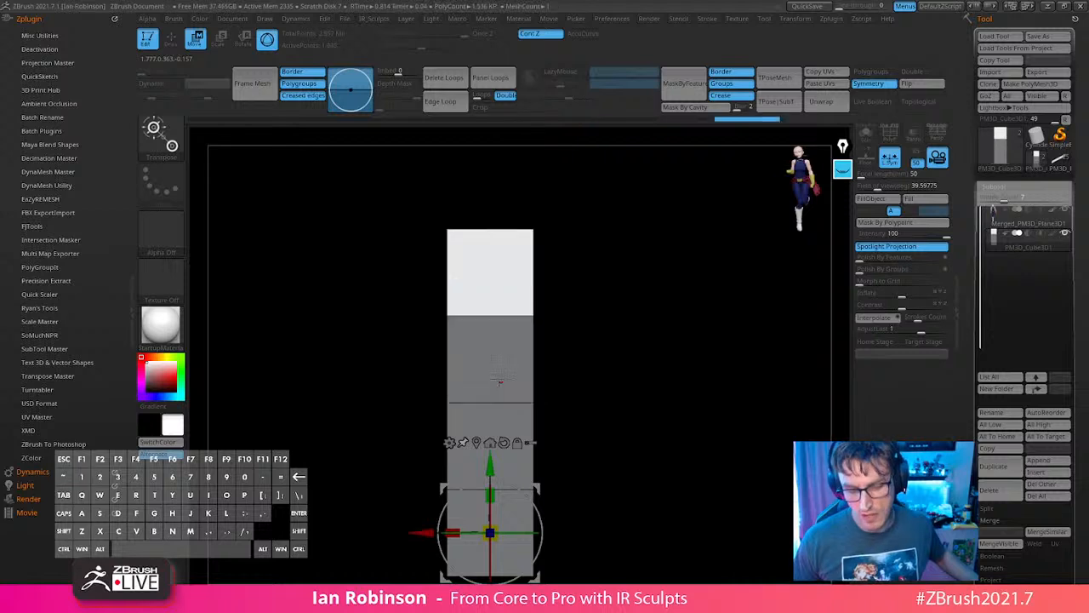
pyautogui.press('1')
pyautogui.press('1')
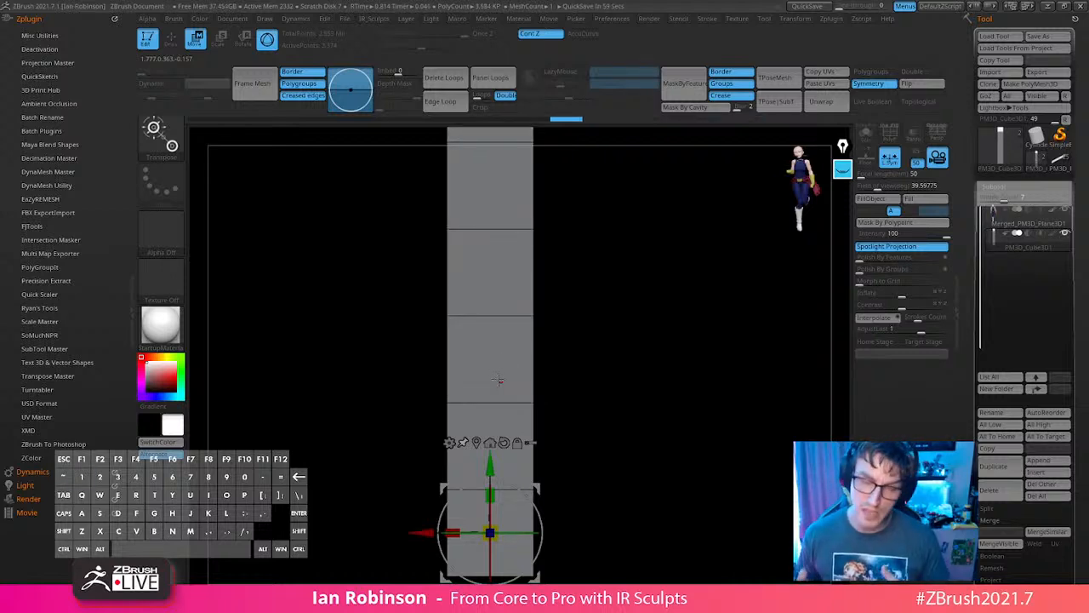
# Turn on PolyFrame, shrink the cube stack slightly to match the figure's height and place it just beside the figure.
pyautogui.press('f')
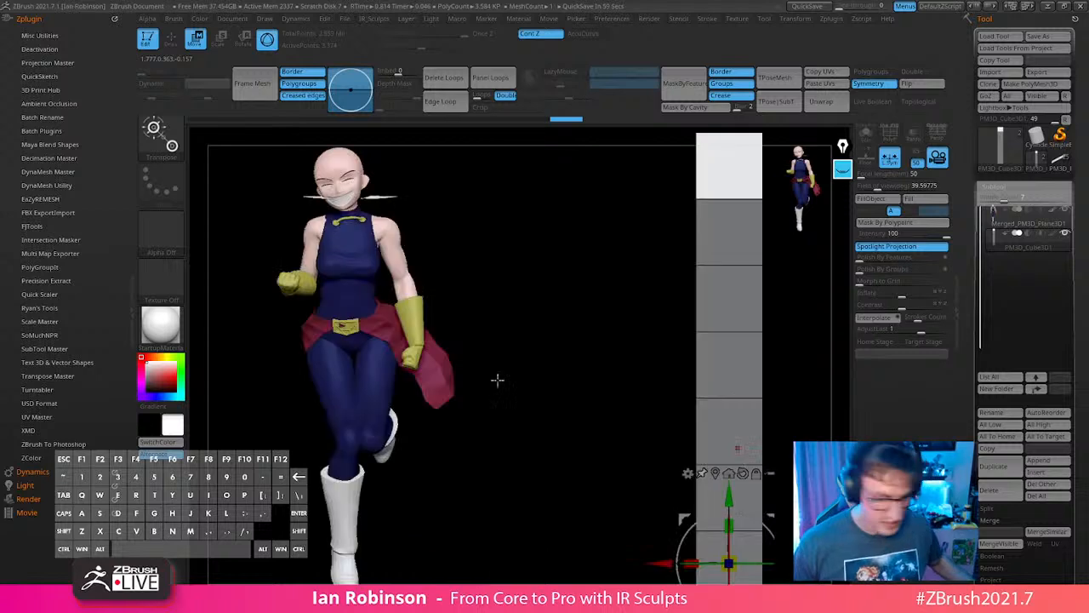
pyautogui.keyDown('alt'); pyautogui.moveTo(803, 353); pyautogui.dragTo(712, 342); pyautogui.keyUp('alt')
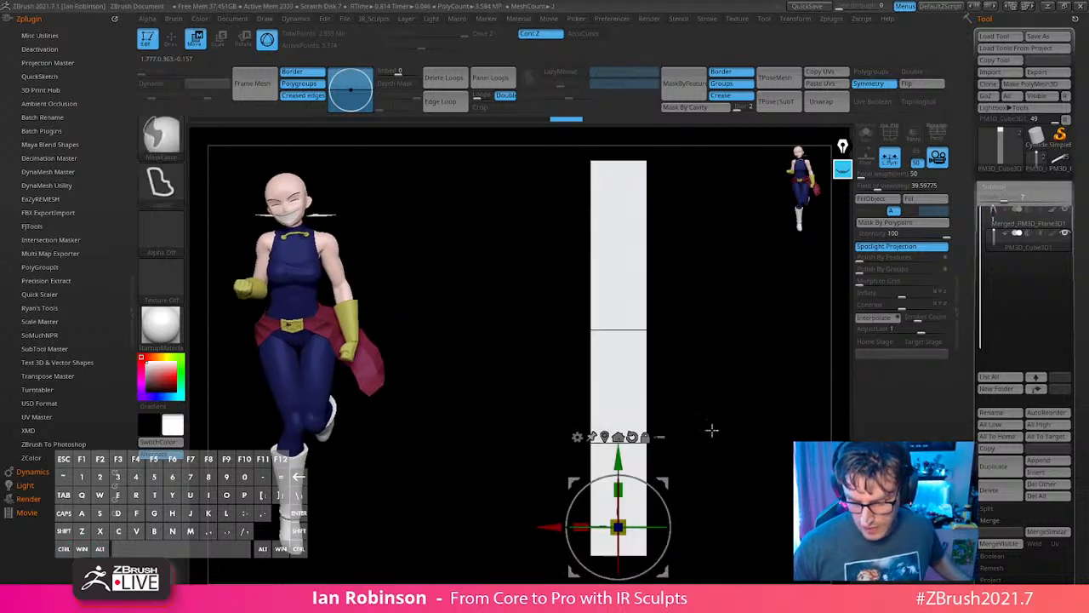
pyautogui.hotkey('shift', 'f')
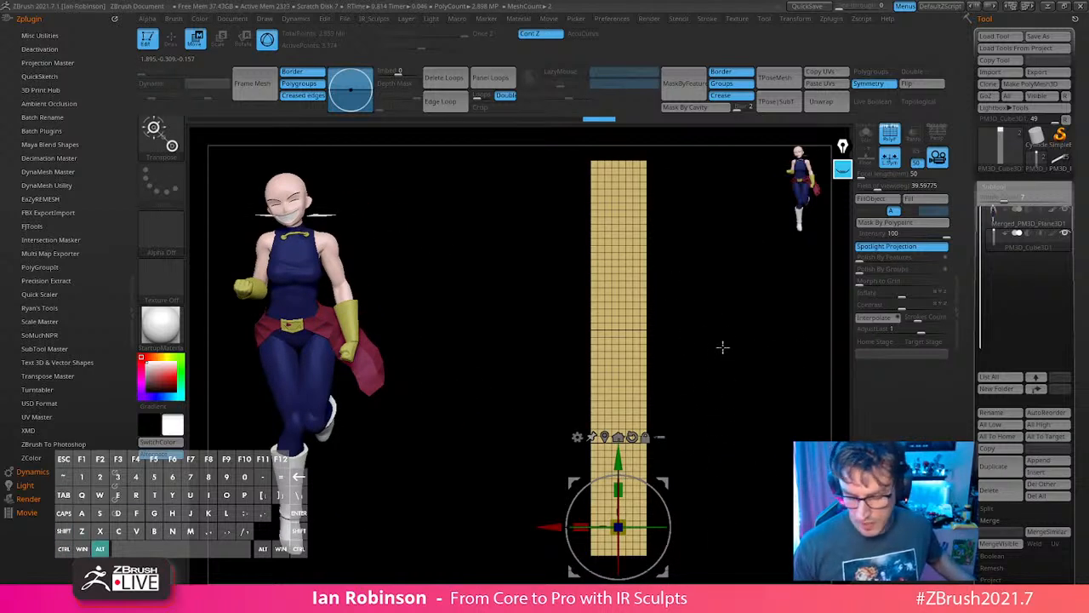
pyautogui.keyDown('alt'); pyautogui.moveTo(722, 346); pyautogui.dragTo(712, 325); pyautogui.keyUp('alt')
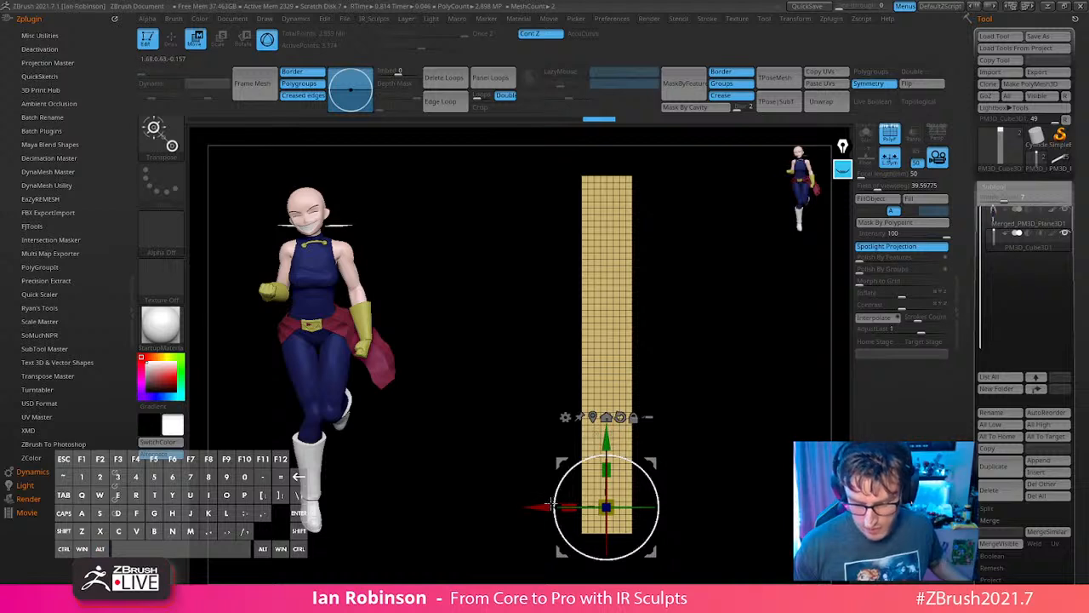
pyautogui.moveTo(536, 508); pyautogui.dragTo(306, 550)
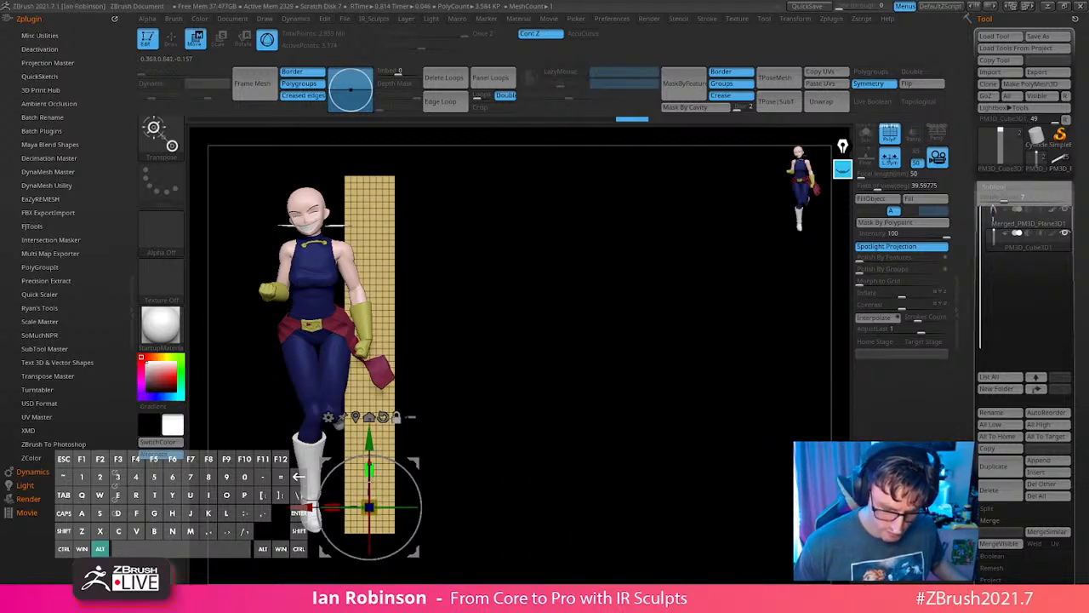
pyautogui.keyDown('alt'); pyautogui.moveTo(372, 502); pyautogui.dragTo(397, 529); pyautogui.keyUp('alt')
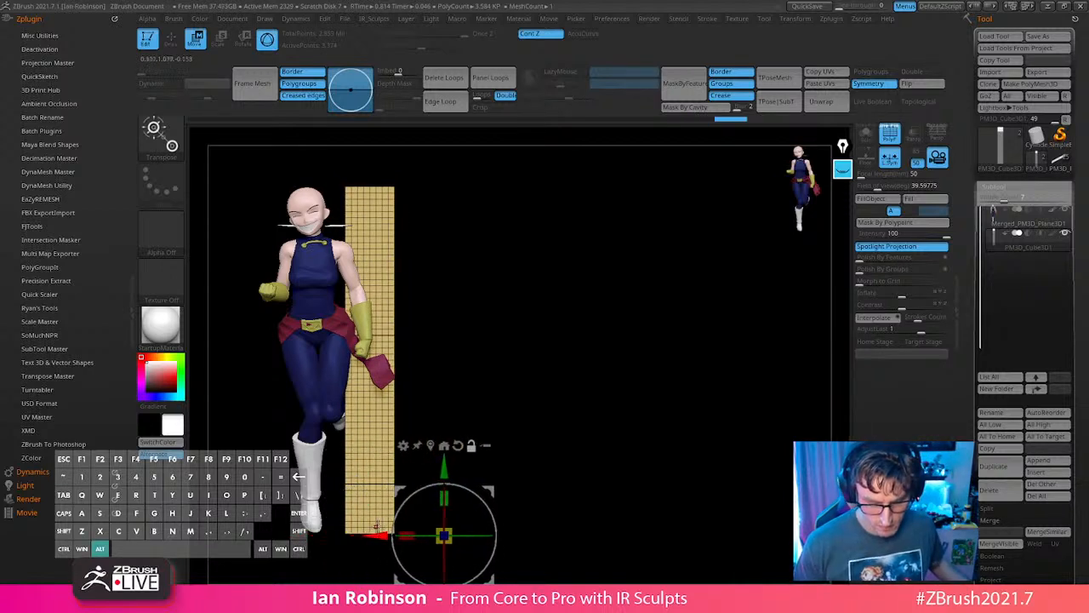
pyautogui.keyDown('alt'); pyautogui.click(429, 445); pyautogui.keyUp('alt')
pyautogui.moveTo(301, 360); pyautogui.dragTo(402, 374)
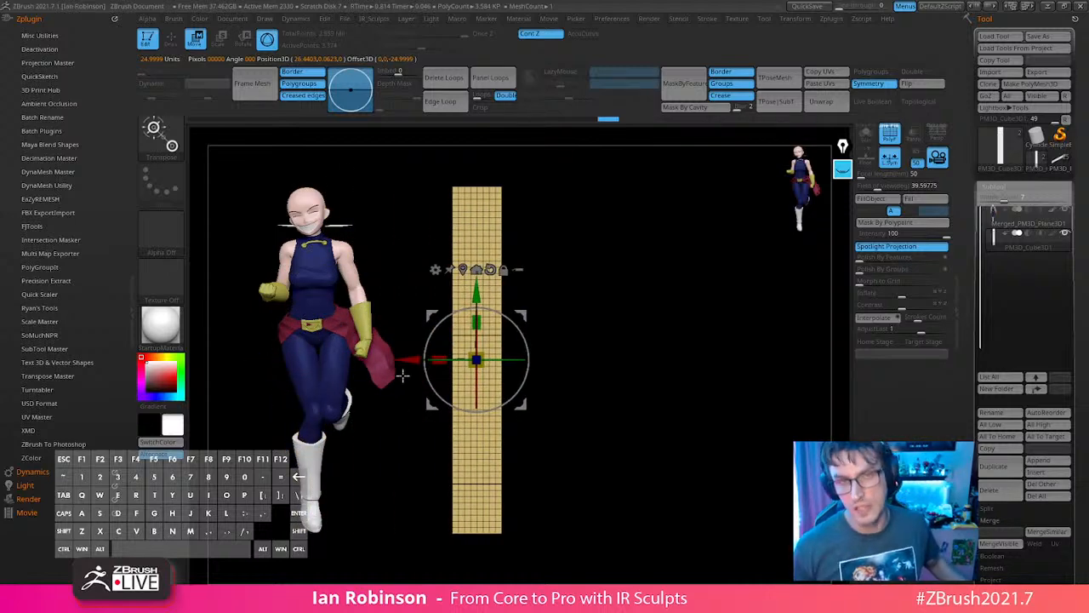
# Measure the full height of the cube stack with a transpose line from its upper edge to its base.
pyautogui.keyDown('alt'); pyautogui.moveTo(625, 382); pyautogui.dragTo(692, 359); pyautogui.keyUp('alt')
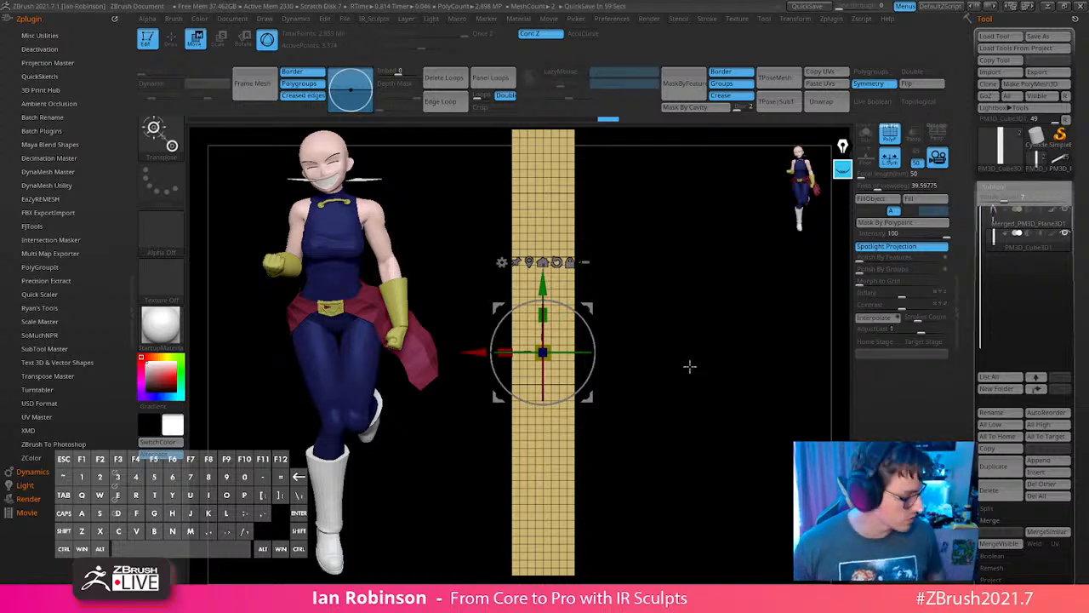
pyautogui.press('y')
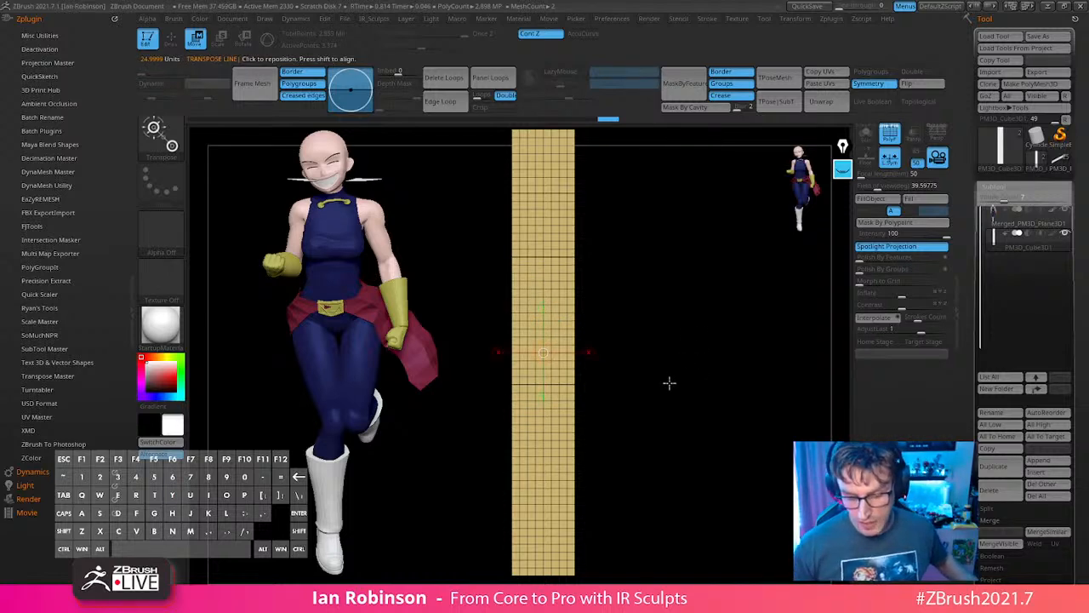
pyautogui.moveTo(552, 201); pyautogui.dragTo(560, 464)
pyautogui.keyDown('alt'); pyautogui.moveTo(673, 254); pyautogui.dragTo(671, 270); pyautogui.keyUp('alt')
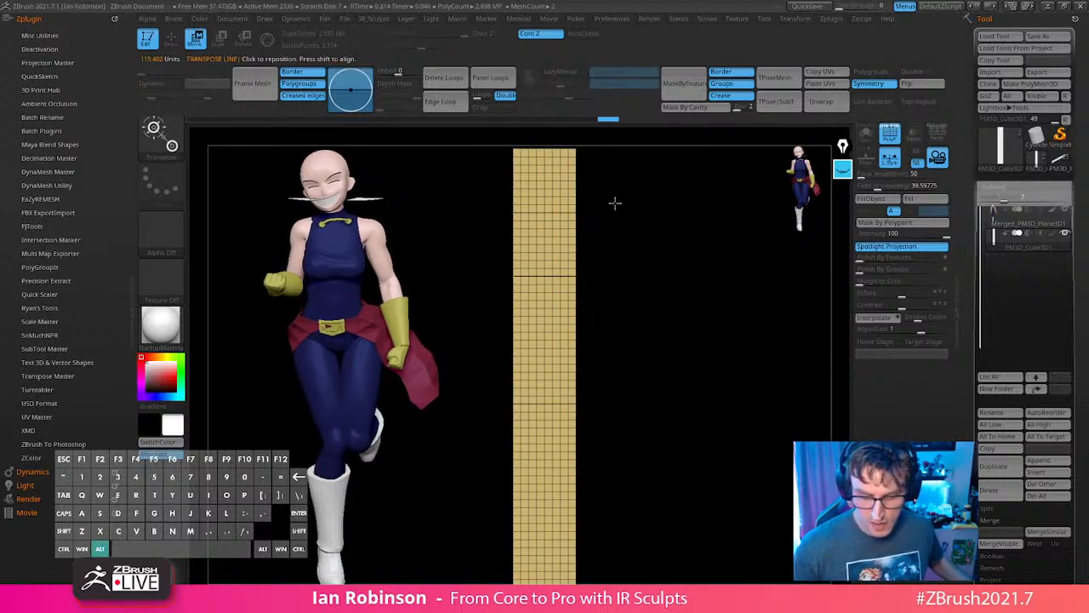
pyautogui.keyDown('alt'); pyautogui.moveTo(616, 201); pyautogui.dragTo(620, 201); pyautogui.keyUp('alt')
pyautogui.moveTo(546, 148); pyautogui.dragTo(545, 579)
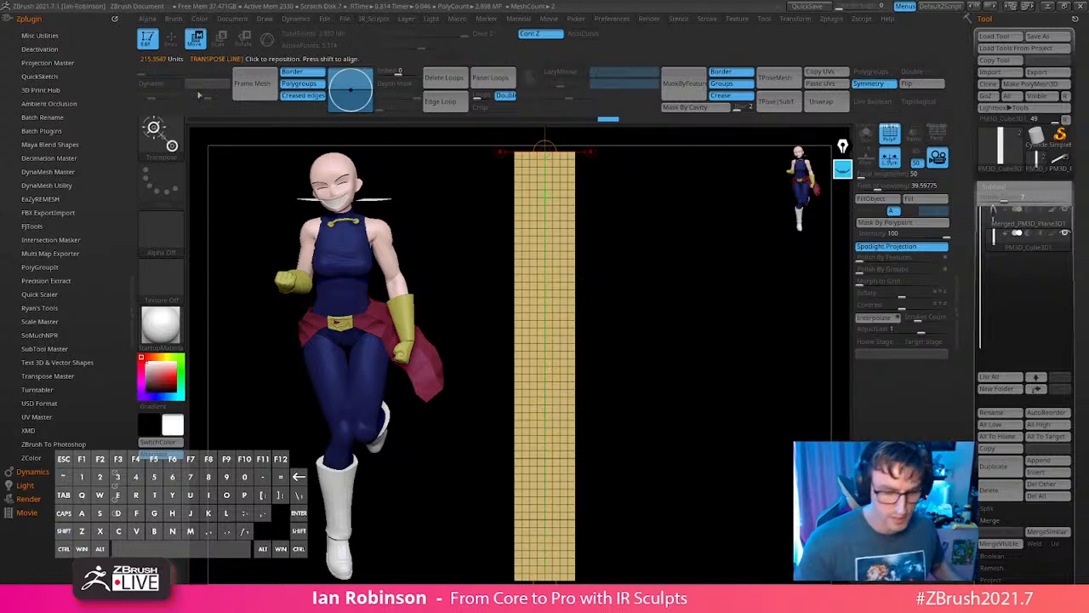
pyautogui.hotkey('shift', 'm')
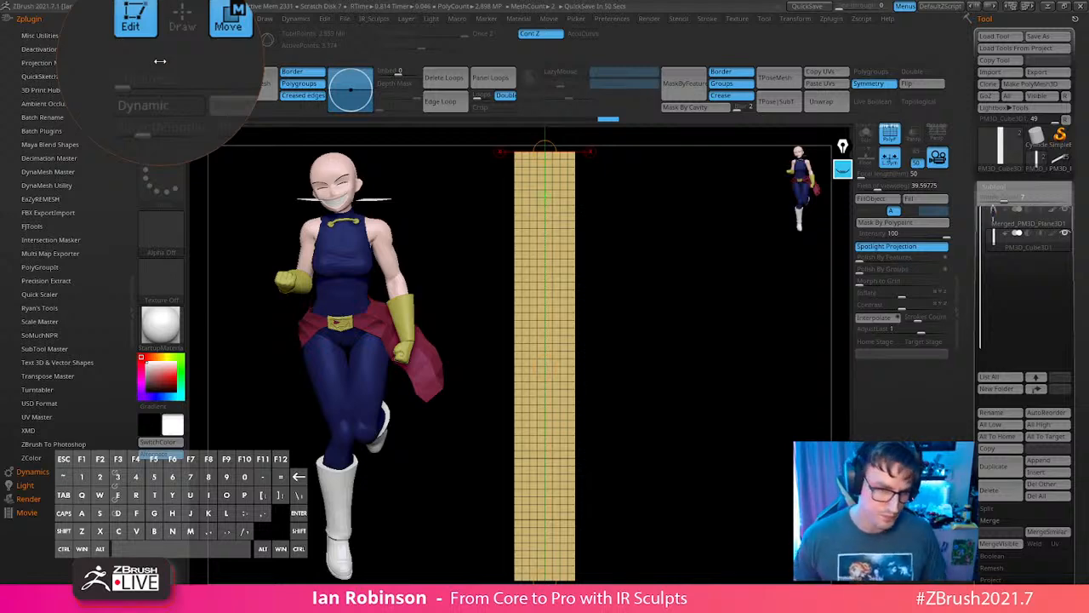
pyautogui.press('shift')
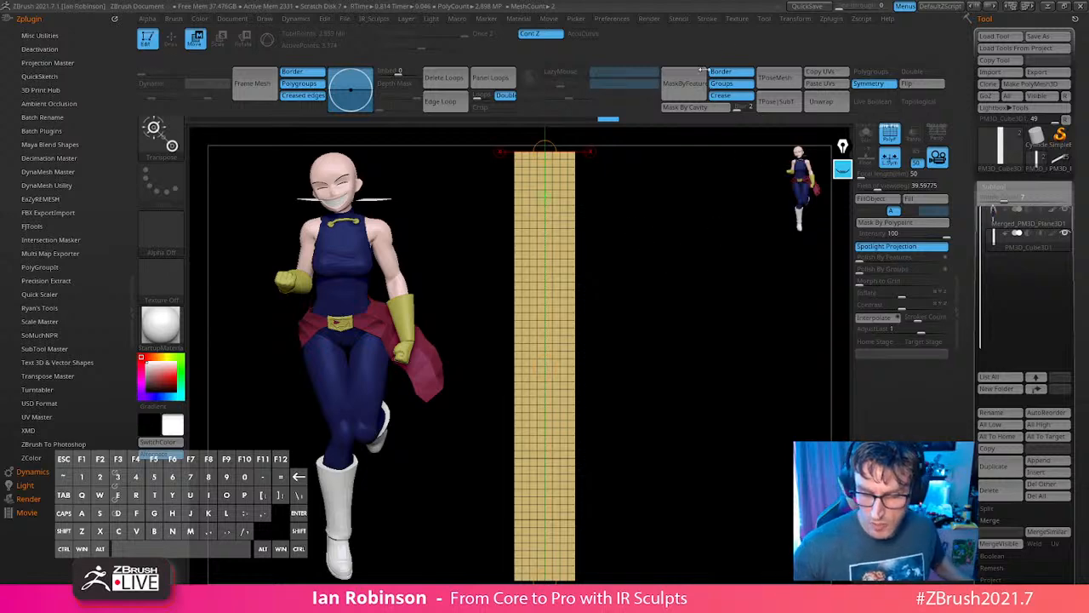
# Return to Draw mode and assign a separate polygroup to each cube in the stack with Auto Groups.
pyautogui.keyDown('alt'); pyautogui.moveTo(639, 258); pyautogui.dragTo(627, 269); pyautogui.keyUp('alt')
pyautogui.press('q')
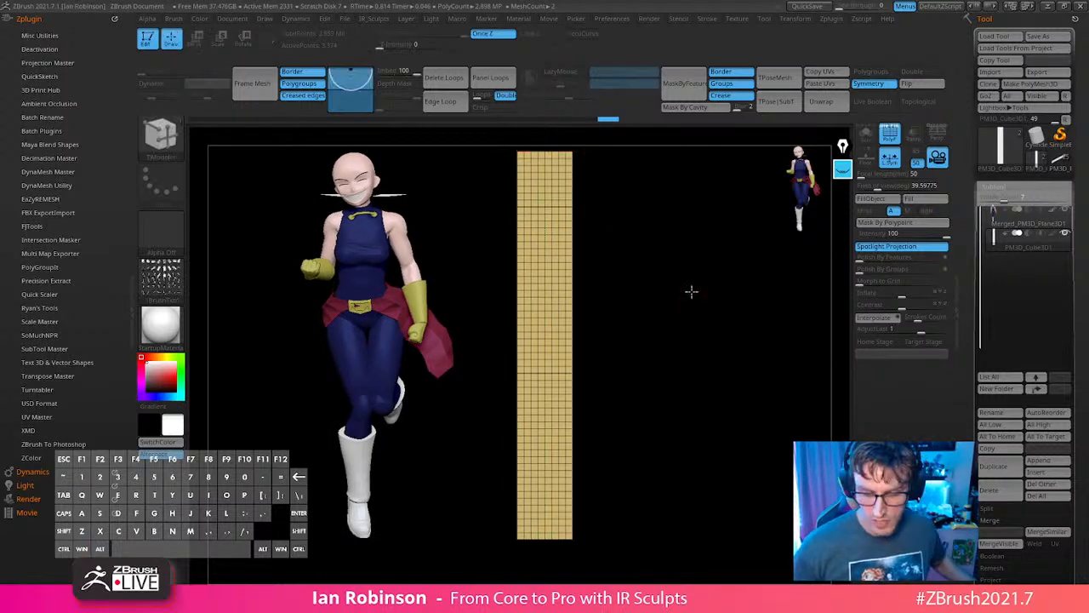
pyautogui.keyDown('alt'); pyautogui.moveTo(691, 292); pyautogui.dragTo(630, 255); pyautogui.keyUp('alt')
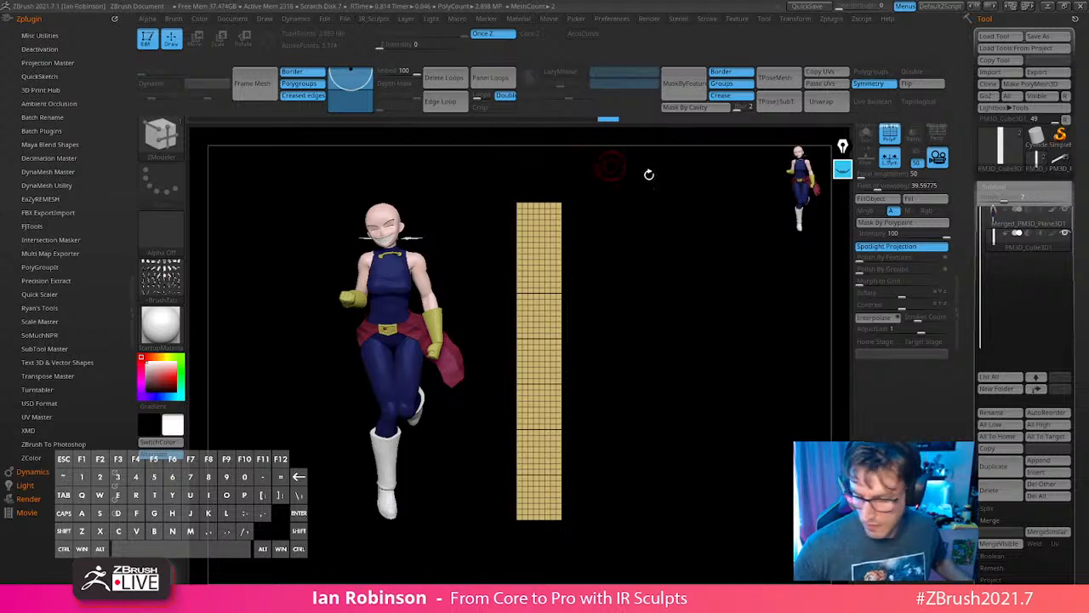
pyautogui.click(1010, 189)
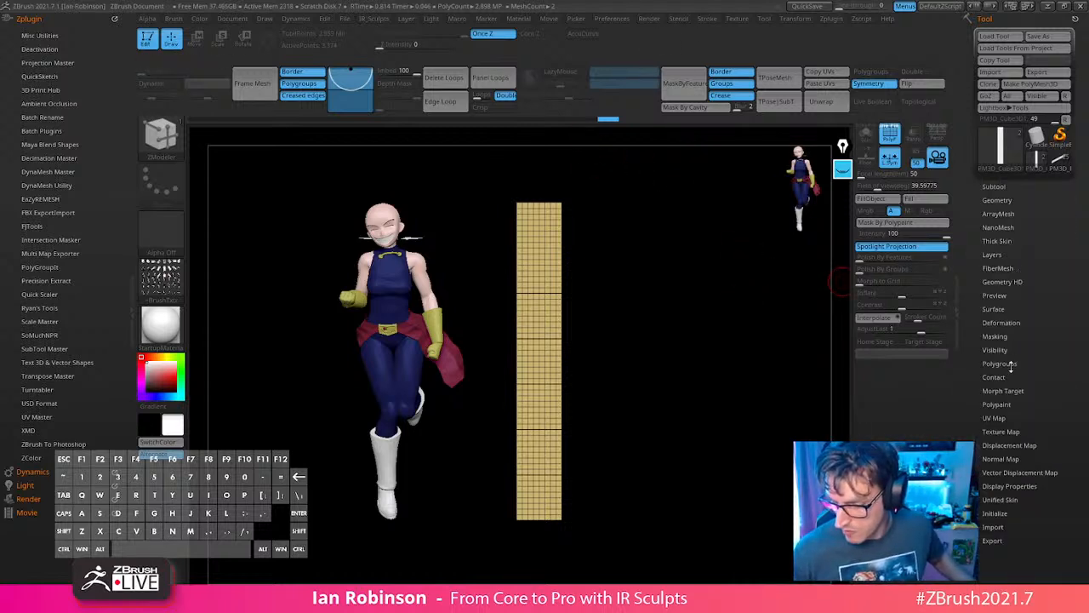
pyautogui.click(1011, 364)
pyautogui.click(998, 337)
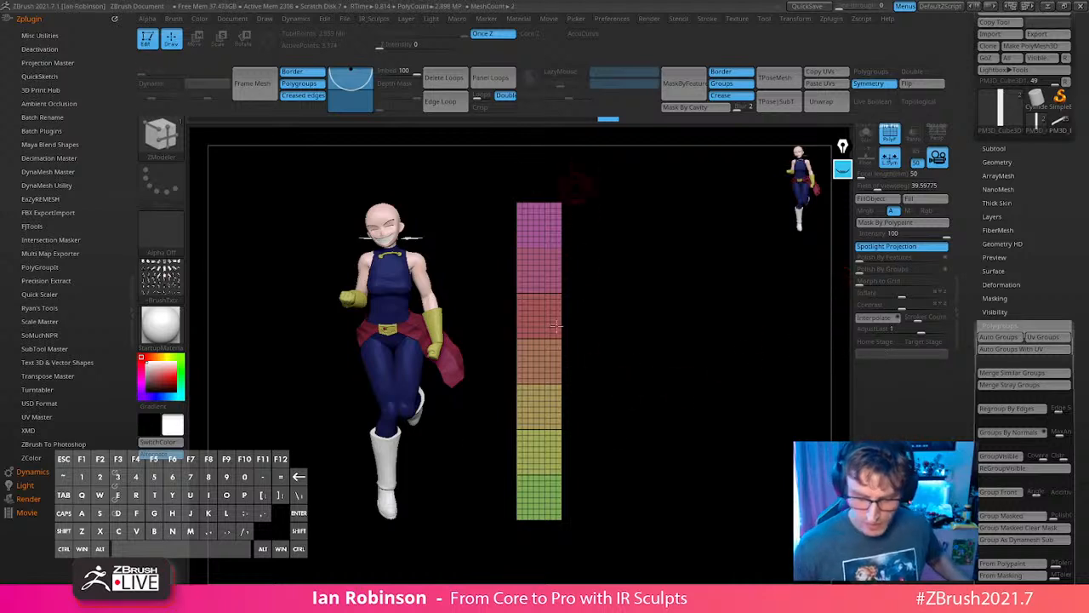
# Isolate the lowest cube of the stack so the other cubes are hidden.
pyautogui.keyDown('ctrl'); pyautogui.keyDown('shift'); pyautogui.click(539, 500); pyautogui.keyUp('shift'); pyautogui.keyUp('ctrl')
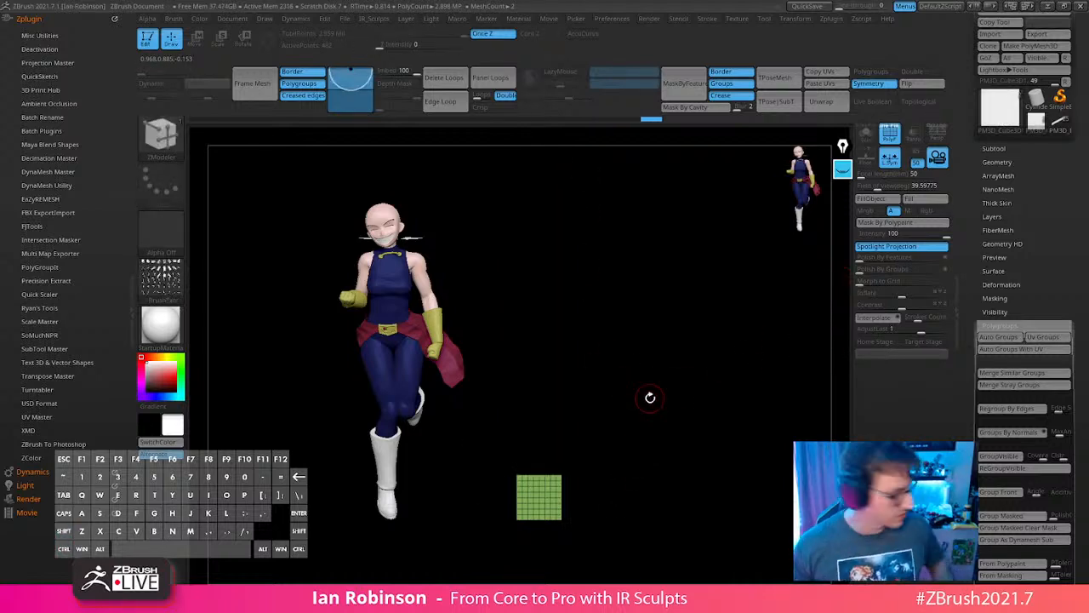
pyautogui.press('space')
pyautogui.click(732, 280)
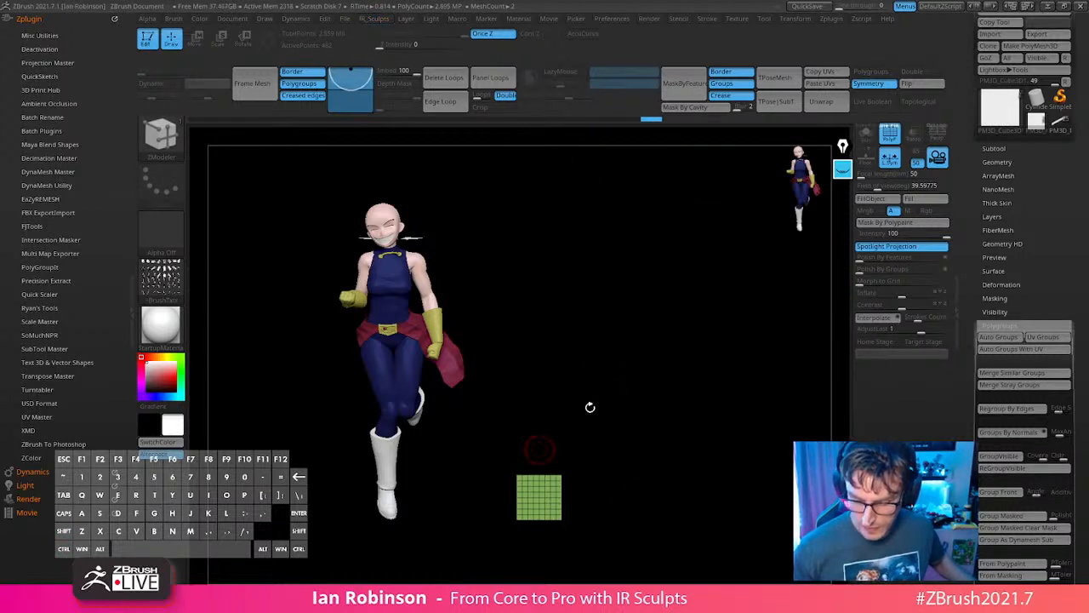
pyautogui.moveTo(714, 318); pyautogui.dragTo(703, 341)
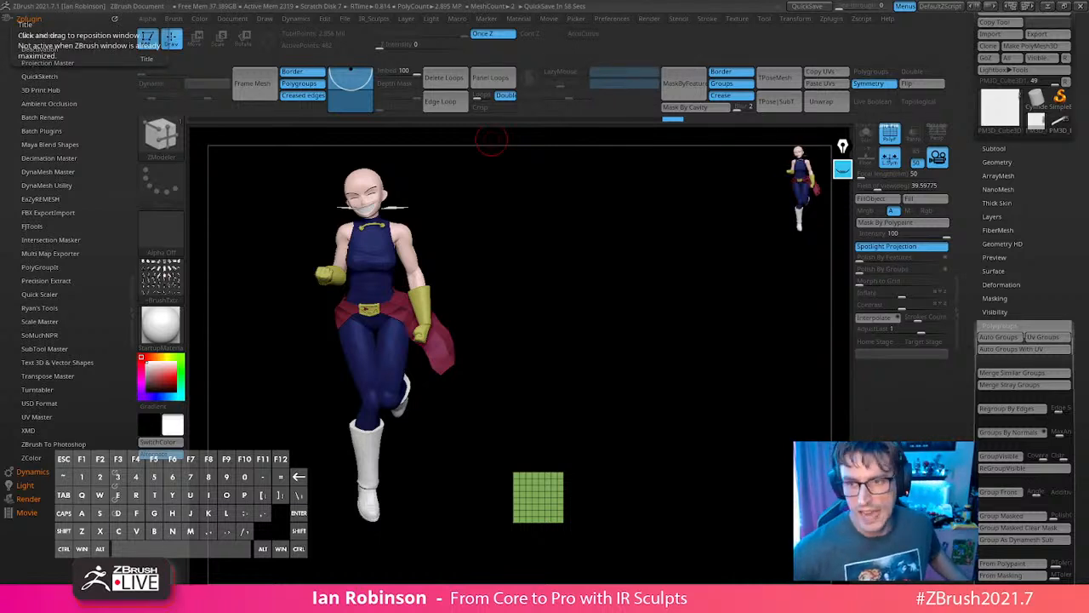
# Switch to the Calculator and convert 200 mm to inches by dividing 200 by 25.4.
pyautogui.moveTo(658, 31); pyautogui.dragTo(547, 138)
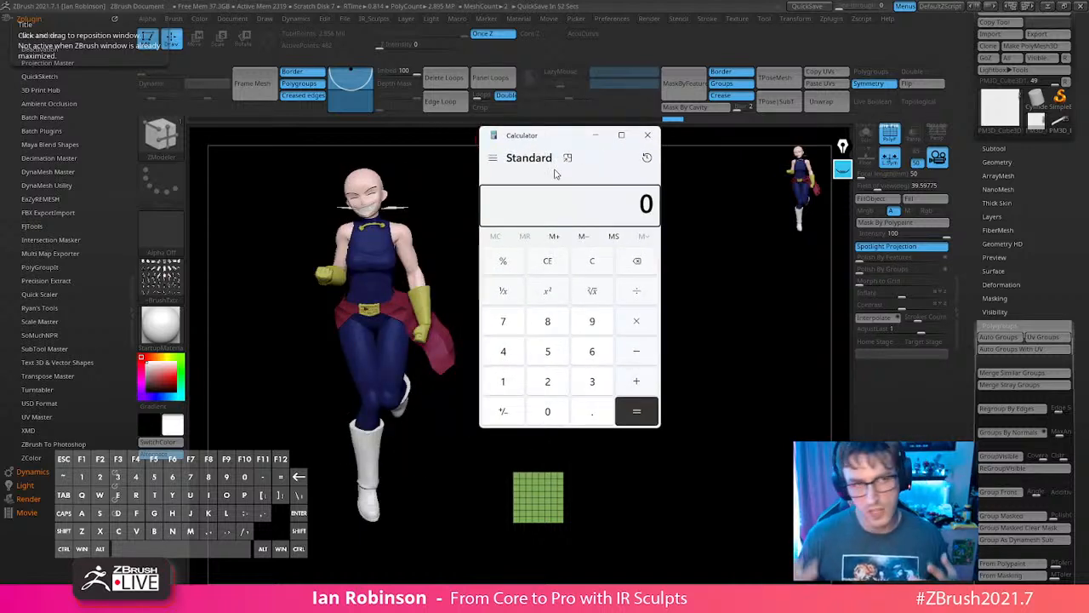
pyautogui.write('200')
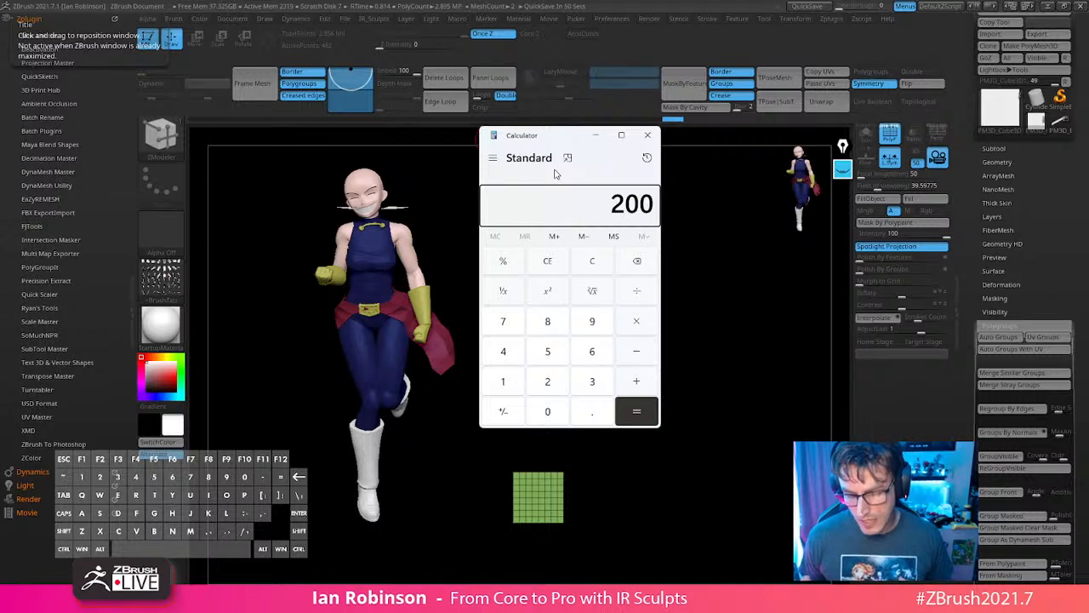
pyautogui.write('/25.4')
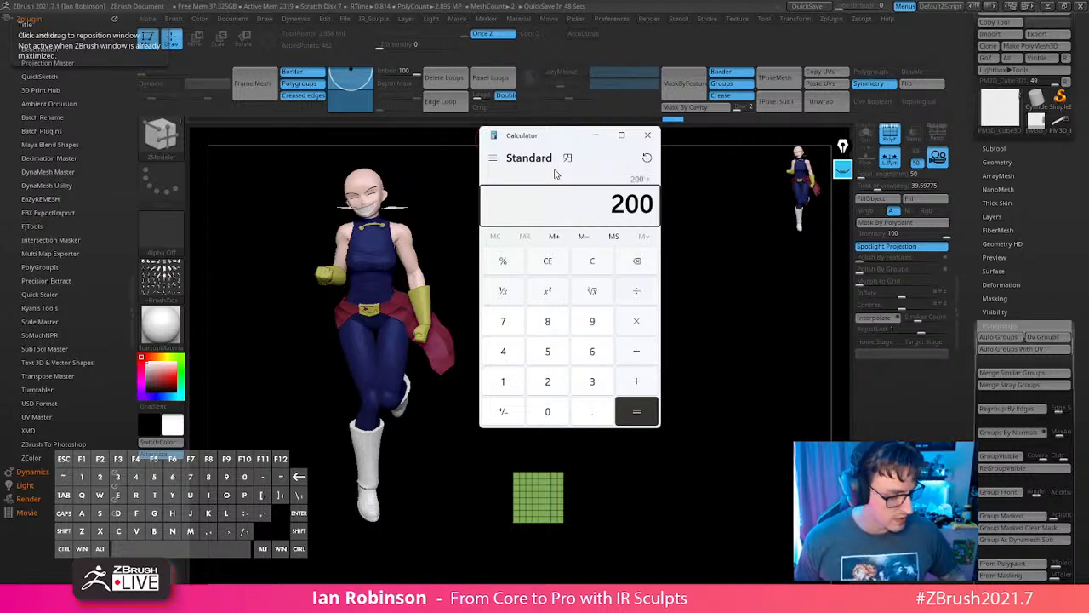
pyautogui.press('Return')
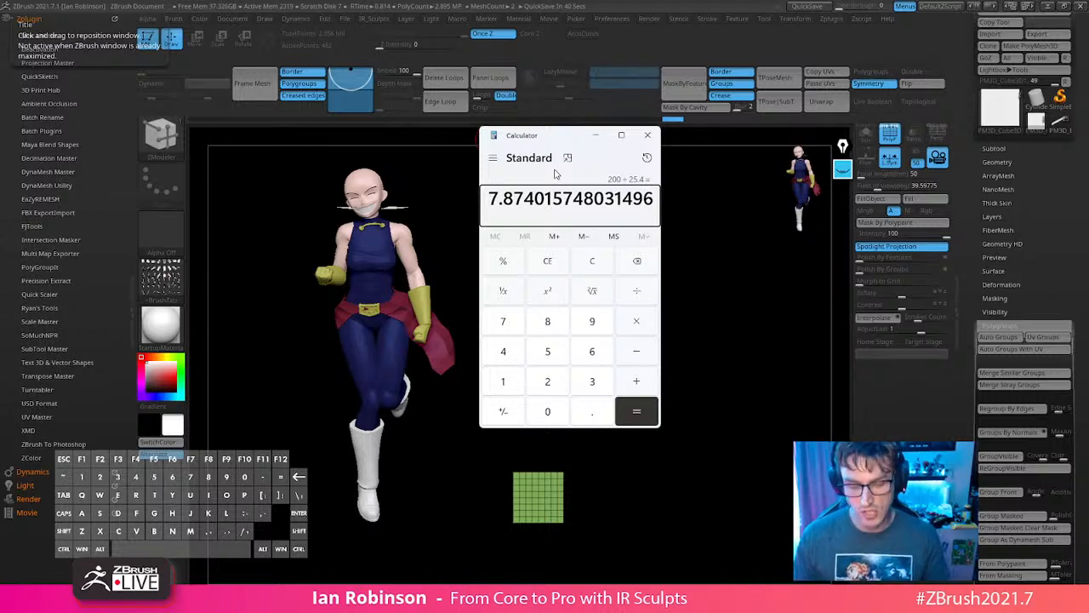
# Convert 5 inches to millimetres by multiplying 5 by 25.4, and close the Calculator.
pyautogui.write('5')
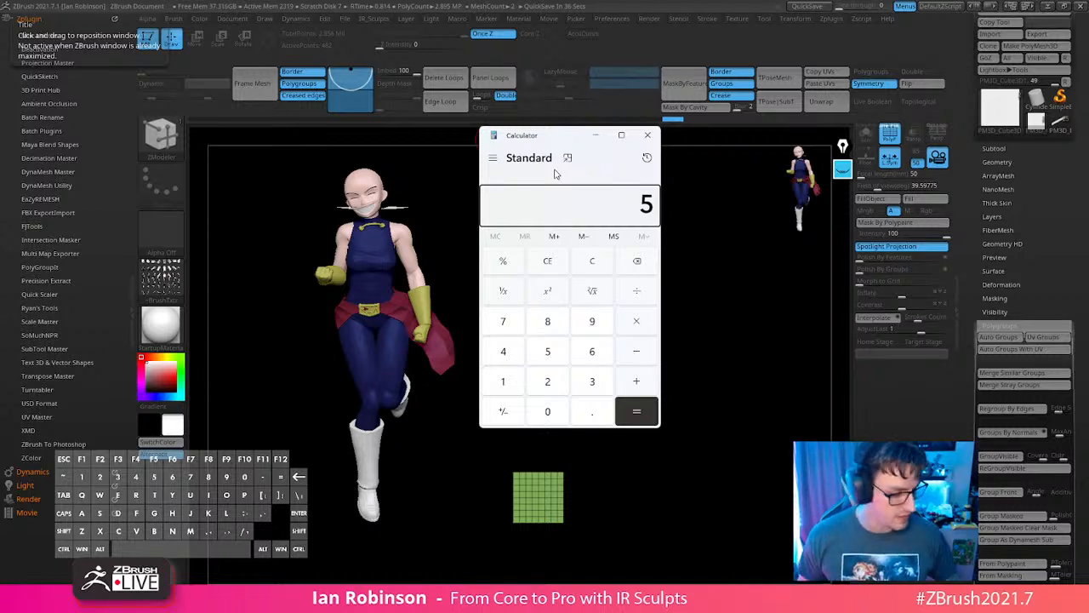
pyautogui.press('*')
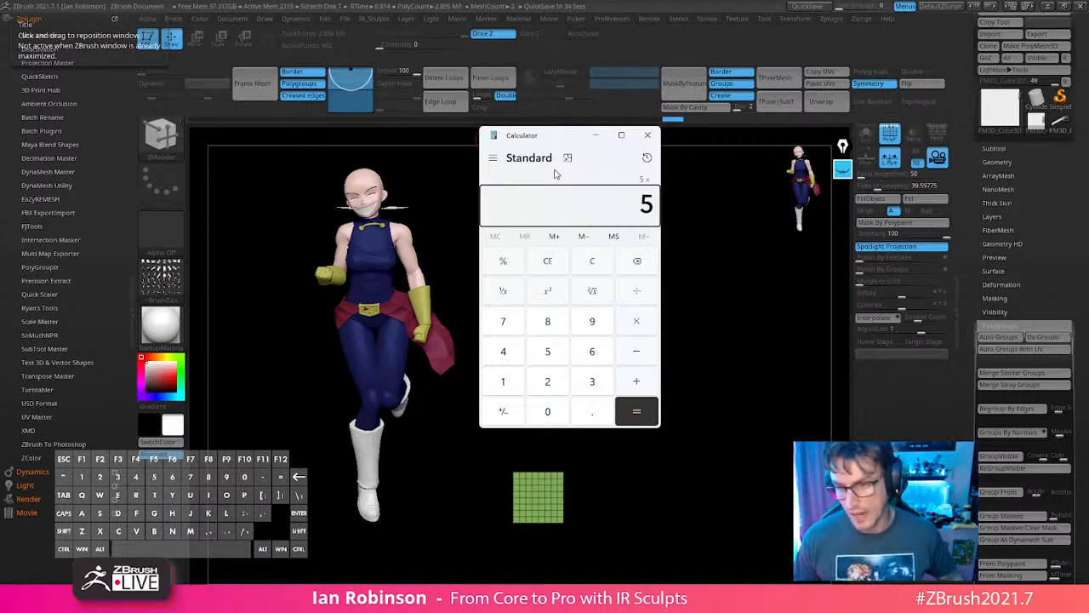
pyautogui.write('25.4')
pyautogui.press('Return')
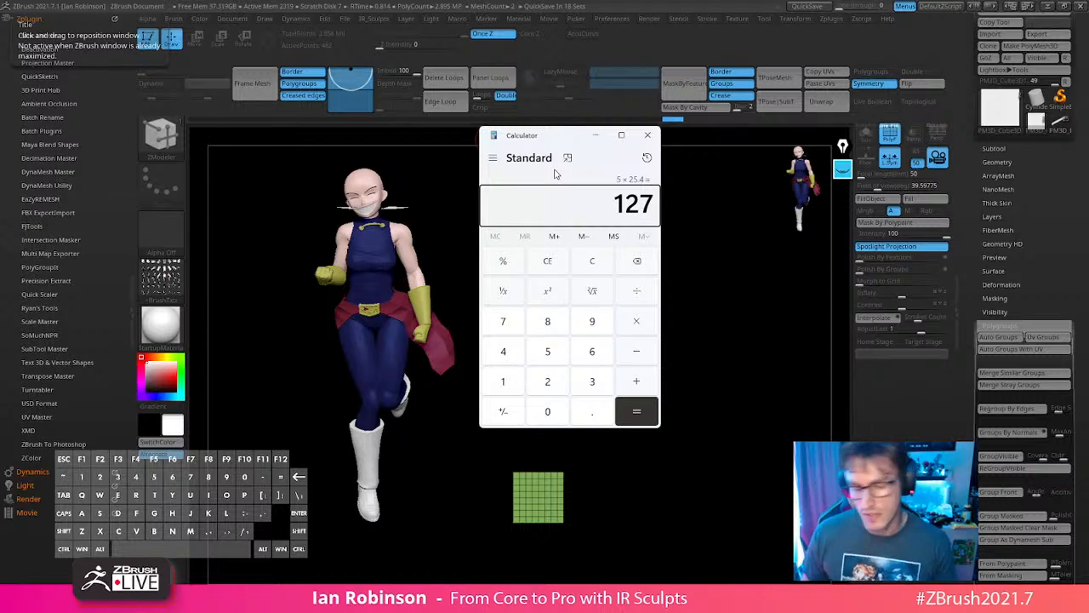
pyautogui.click(647, 136)
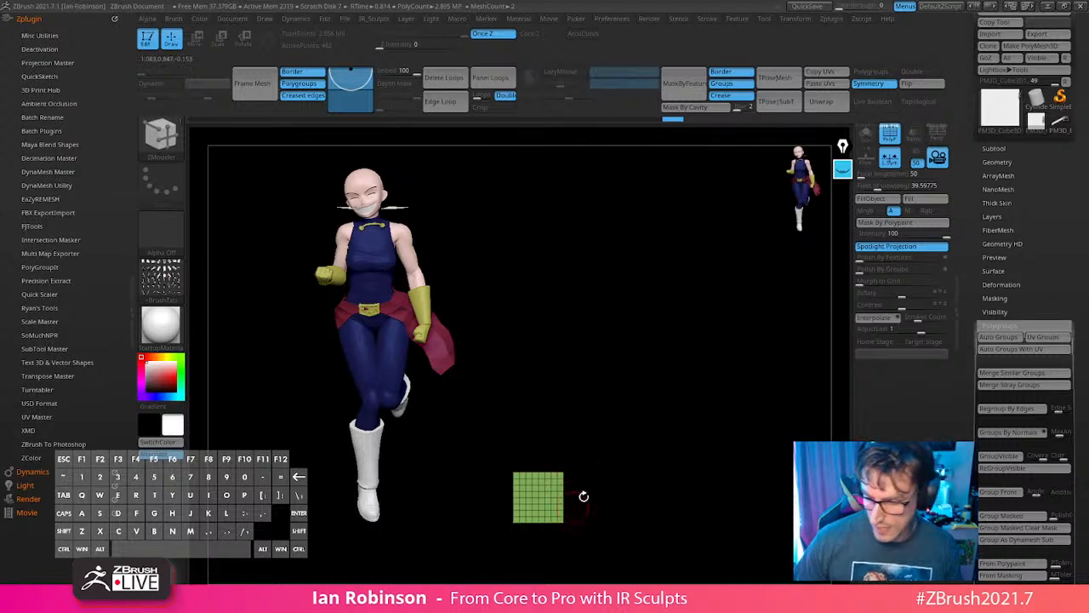
# Rename the cube subtool as 1_inch.
pyautogui.click(994, 148)
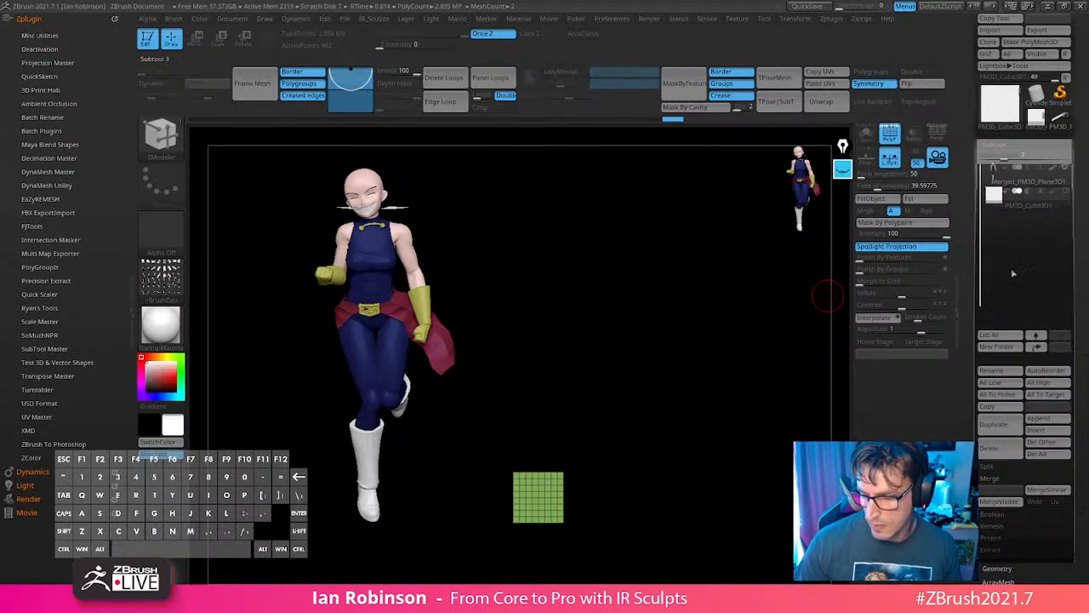
pyautogui.click(1004, 371)
pyautogui.write('1_inc')
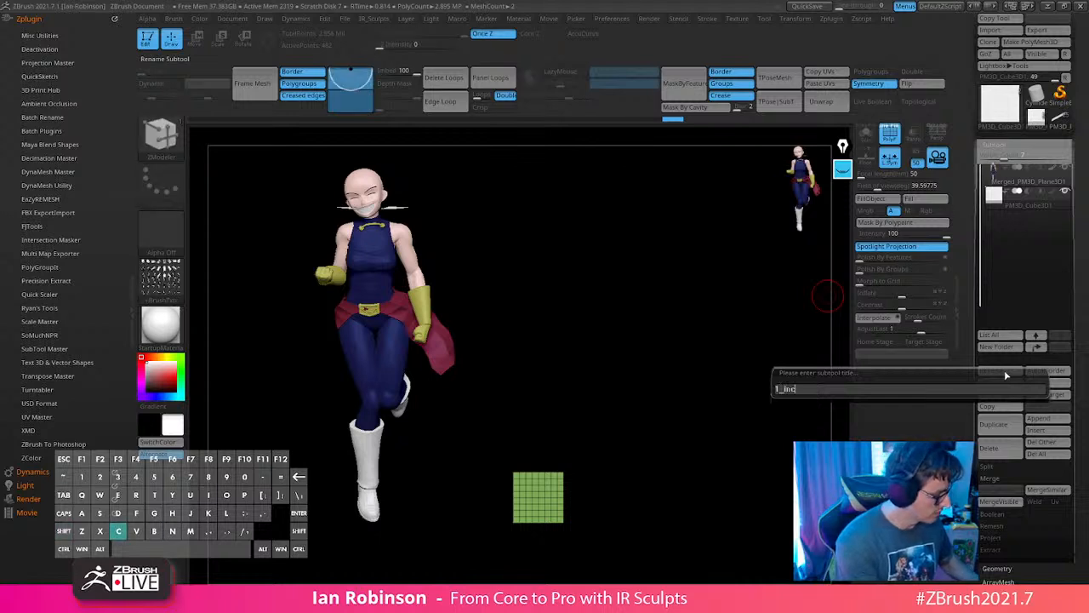
pyautogui.press('Return')
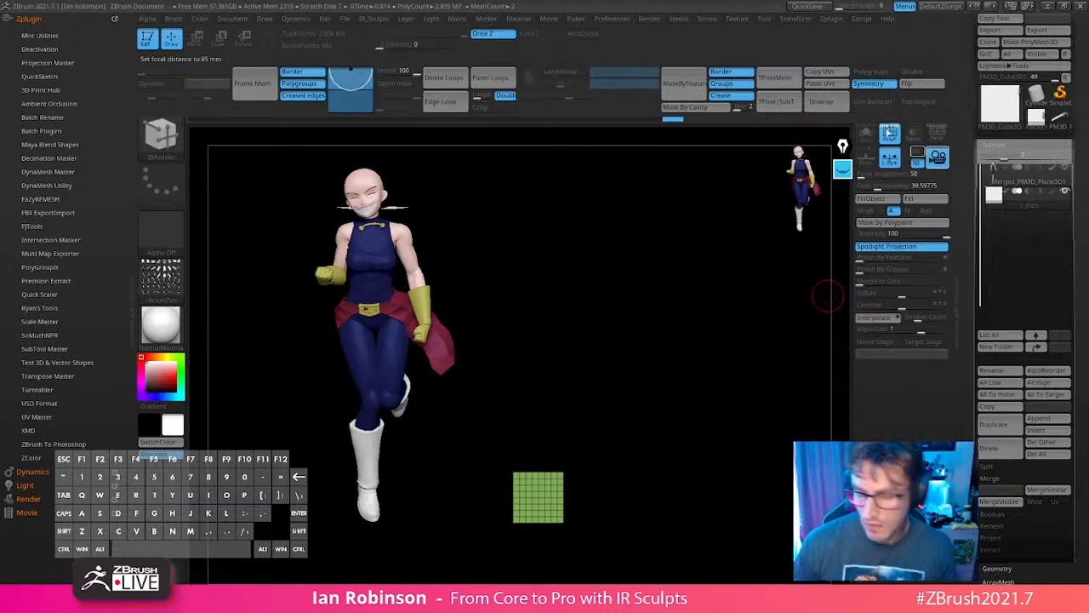
# Set the scene scale from the 1_inch cube with Scale Master, choosing the 30.65 x 30.65 x 30.65 mm option.
pyautogui.click(739, 19)
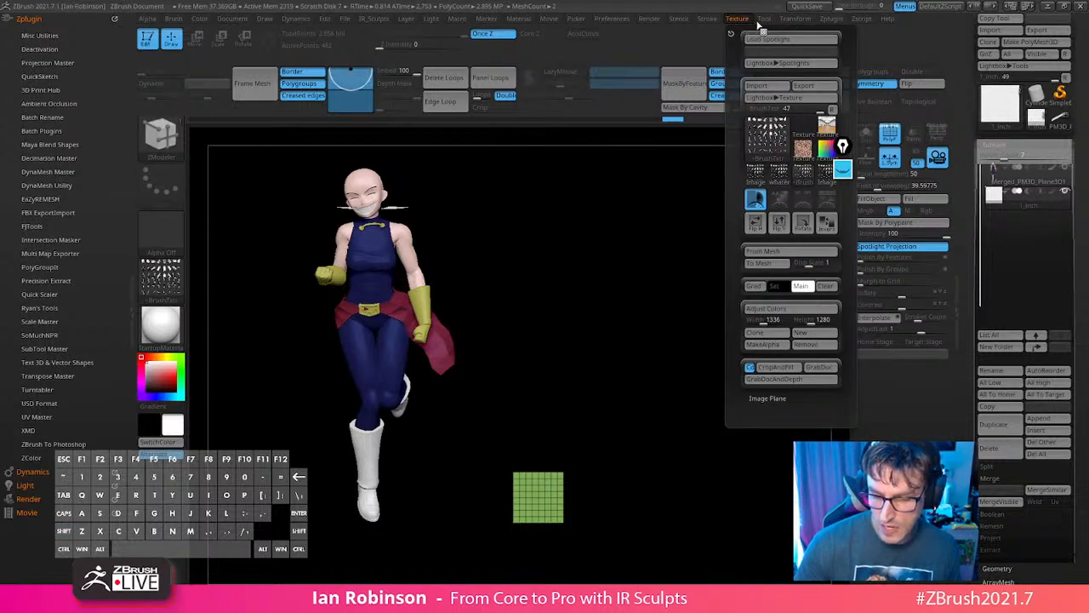
pyautogui.click(833, 19)
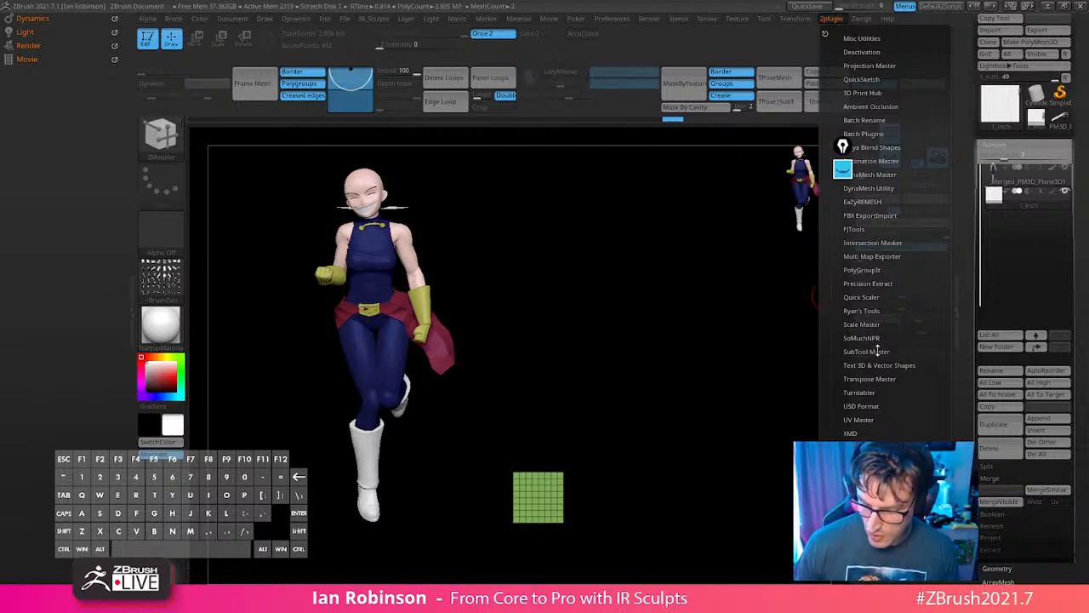
pyautogui.click(876, 324)
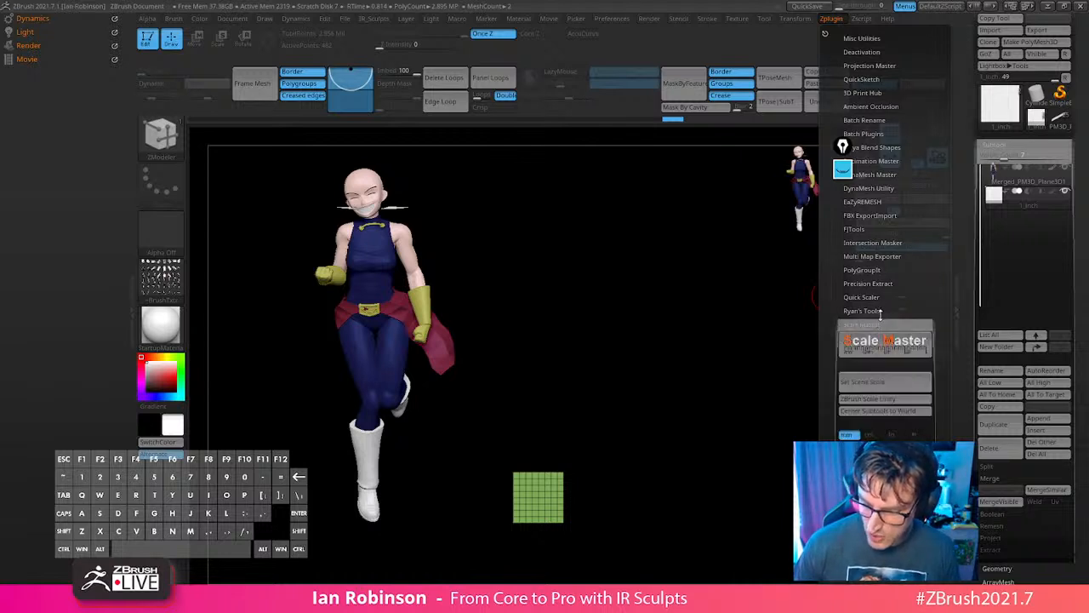
pyautogui.moveTo(916, 286); pyautogui.dragTo(904, 232)
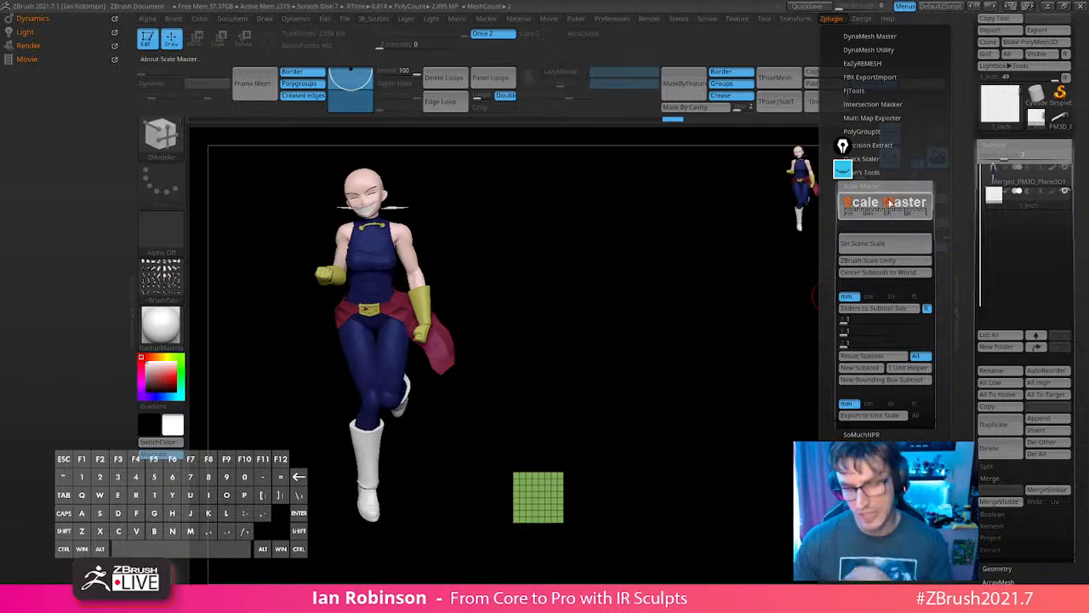
pyautogui.moveTo(935, 155); pyautogui.dragTo(935, 144)
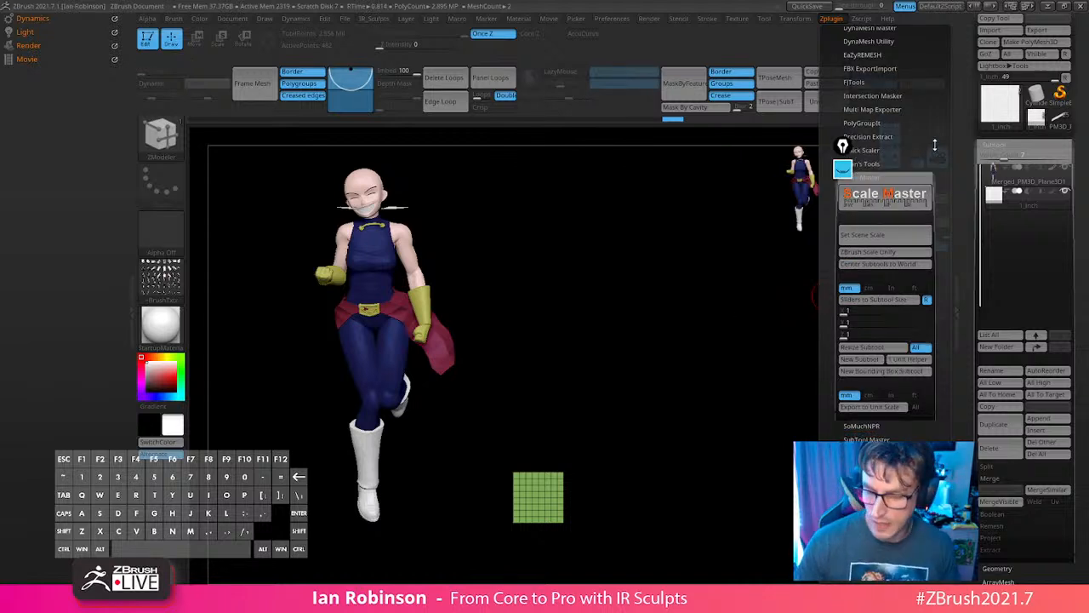
pyautogui.click(864, 152)
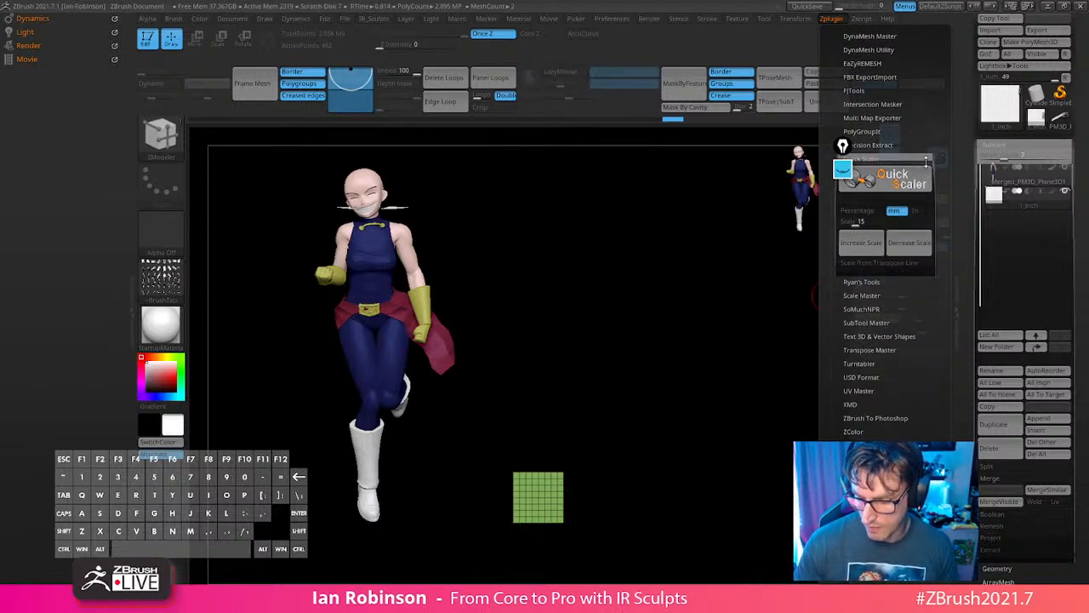
pyautogui.click(872, 296)
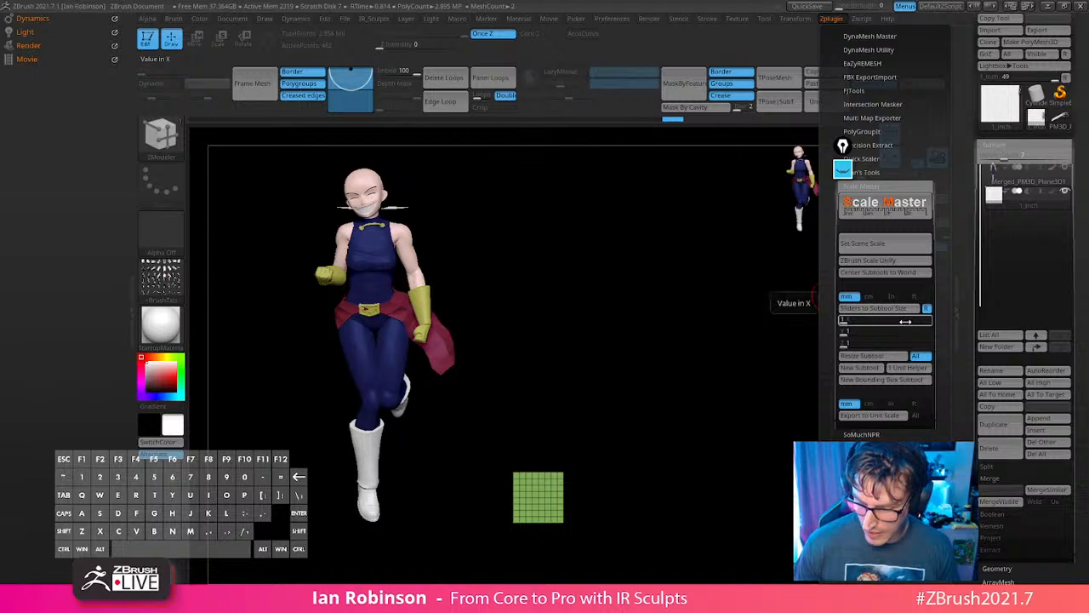
pyautogui.click(885, 243)
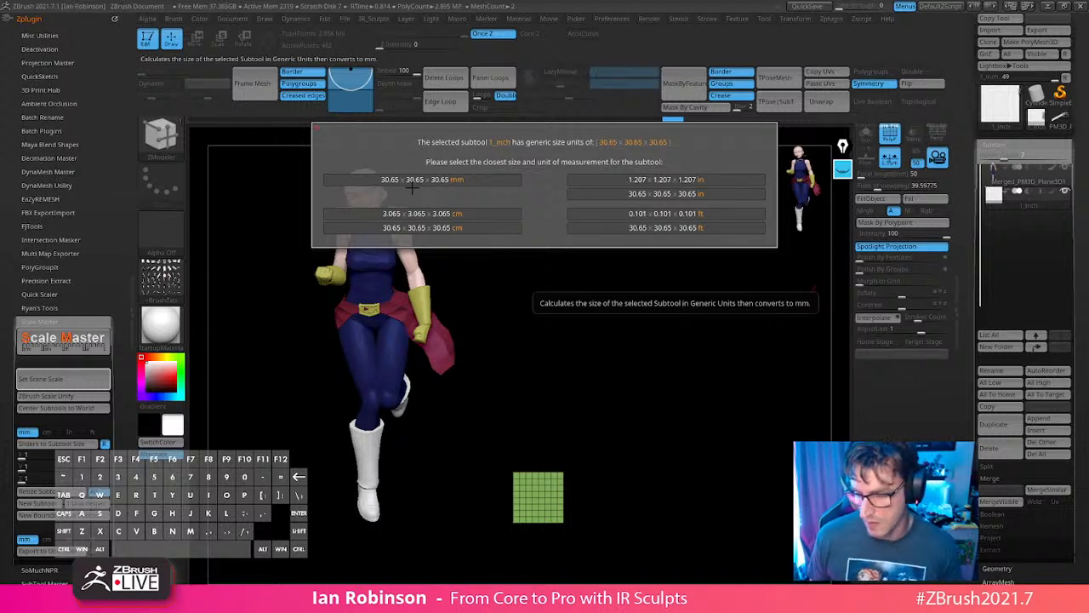
pyautogui.click(471, 179)
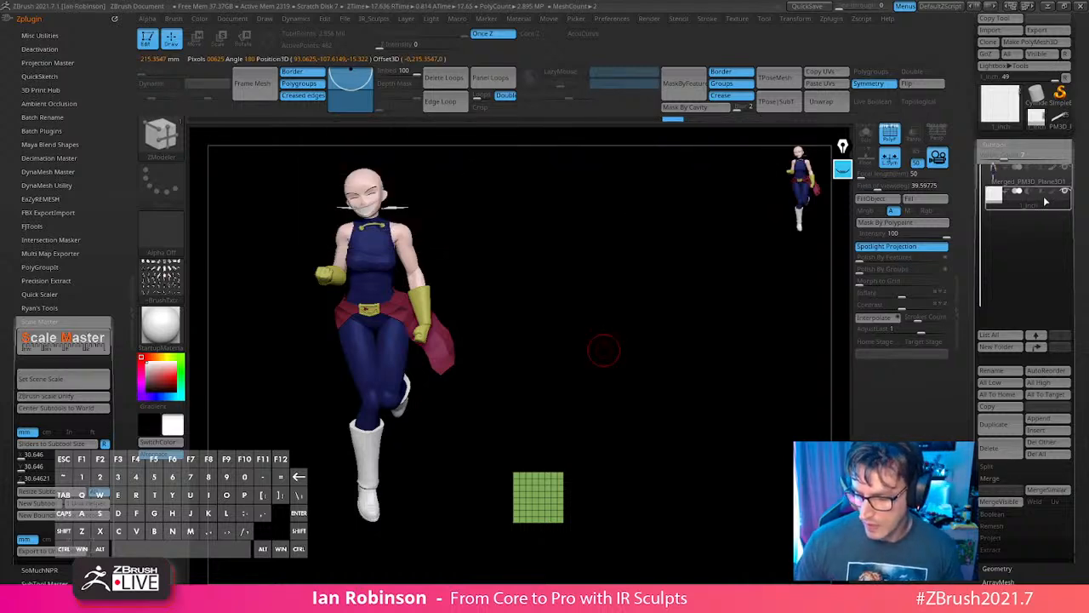
# Resize all subtools with Scale Master using 25.4 mm for the 1_inch cube, and reselect and frame the cube.
pyautogui.click(830, 19)
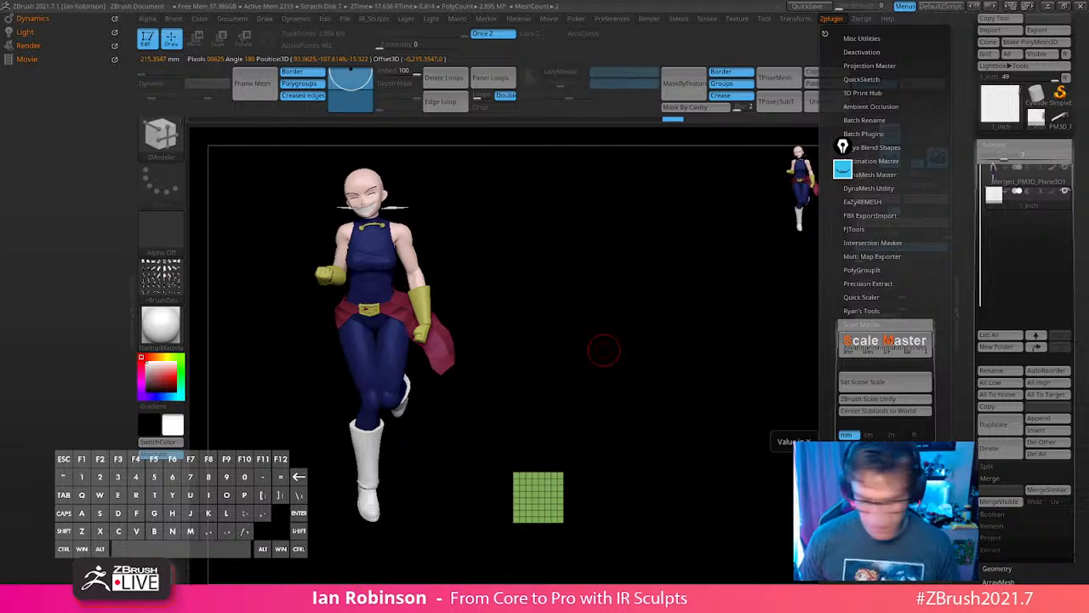
pyautogui.press('shift')
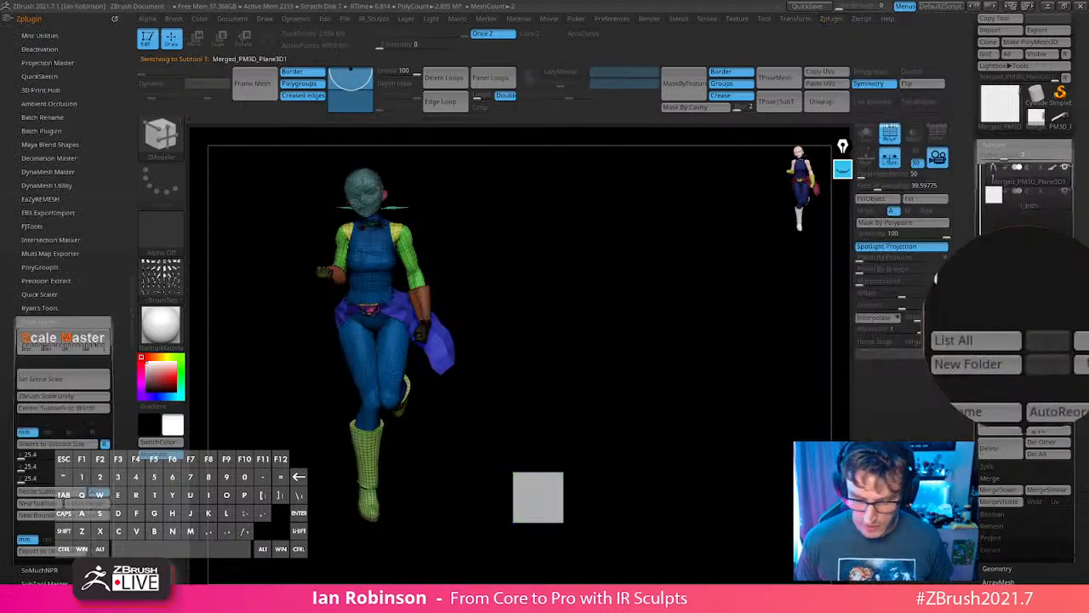
pyautogui.press('Down')
pyautogui.press('f')
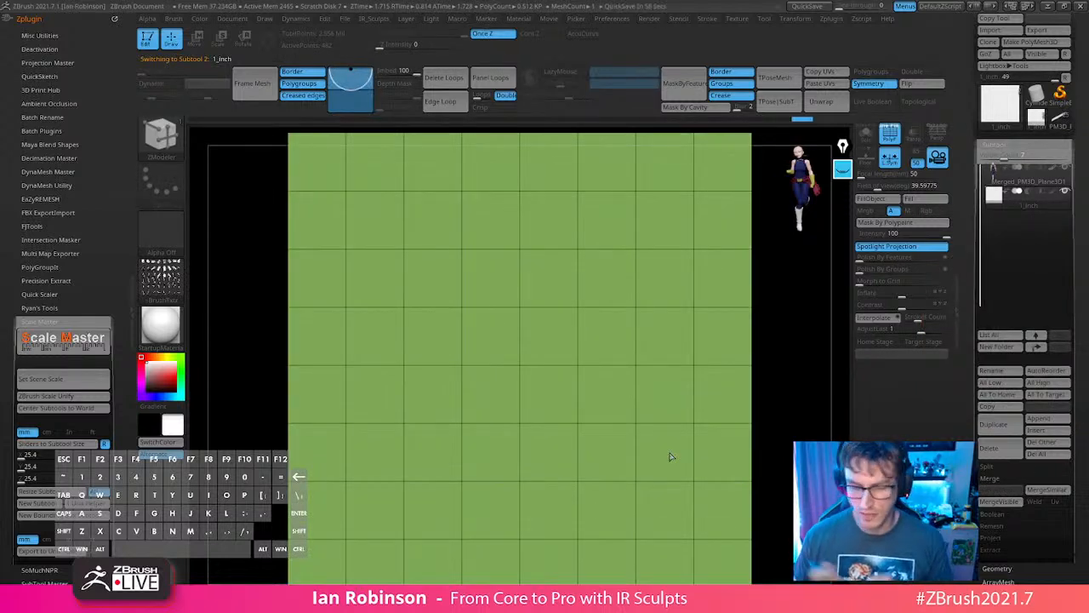
pyautogui.press('f')
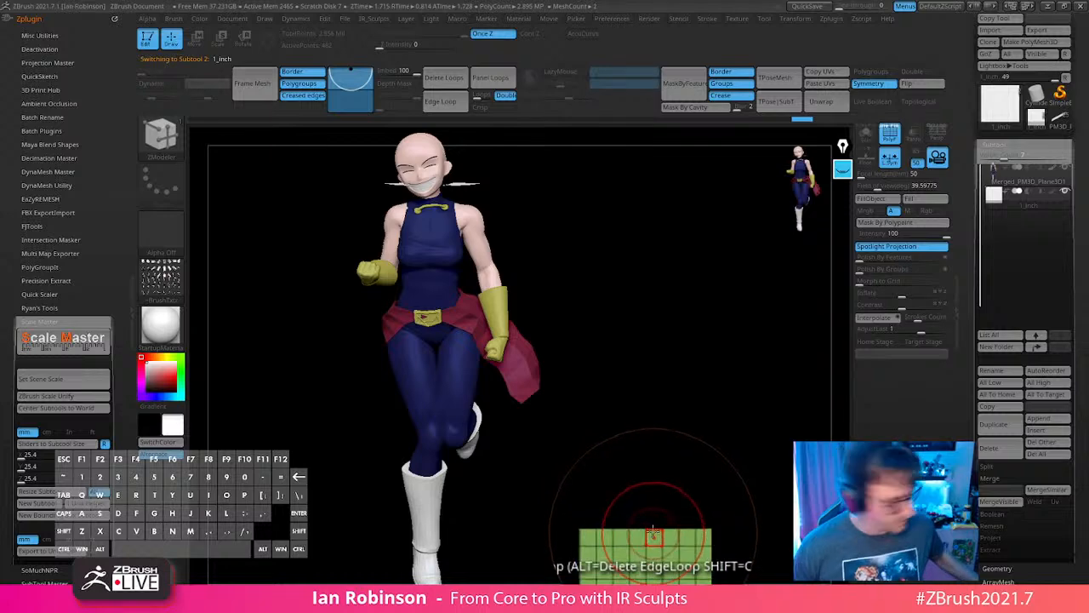
# Set the scene scale again from the resized 1_inch cube, choosing the 25.40 x 25.40 x 25.40 mm option.
pyautogui.press('shift')
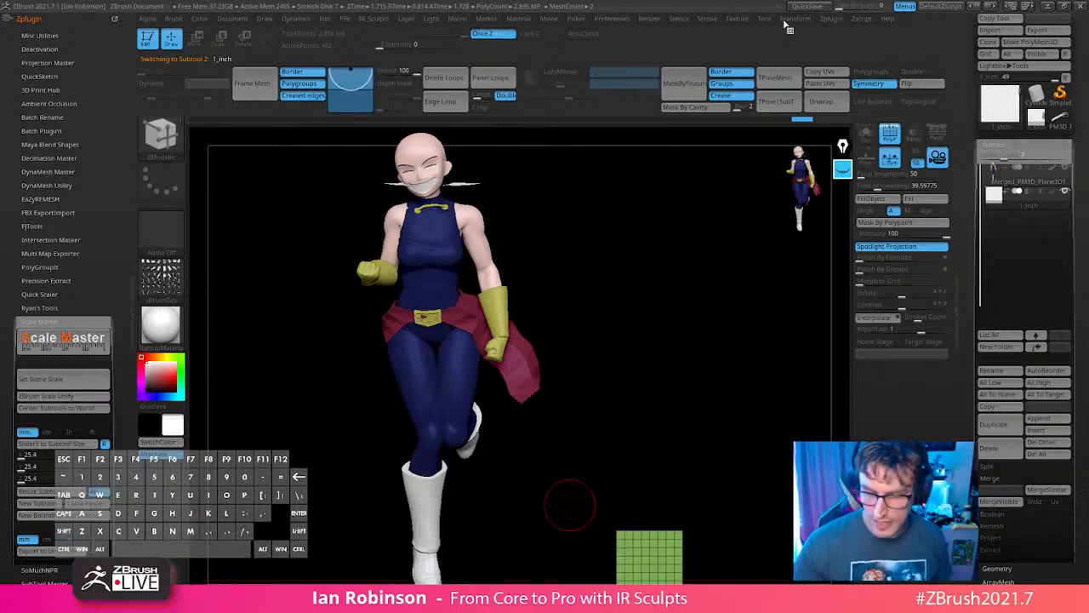
pyautogui.click(795, 19)
pyautogui.click(831, 18)
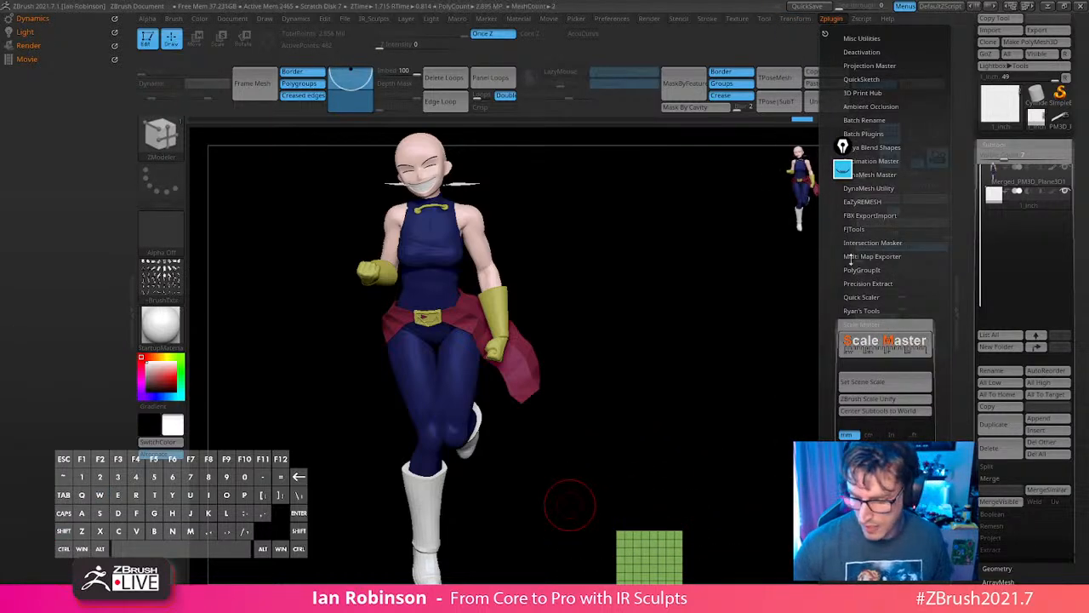
pyautogui.click(881, 383)
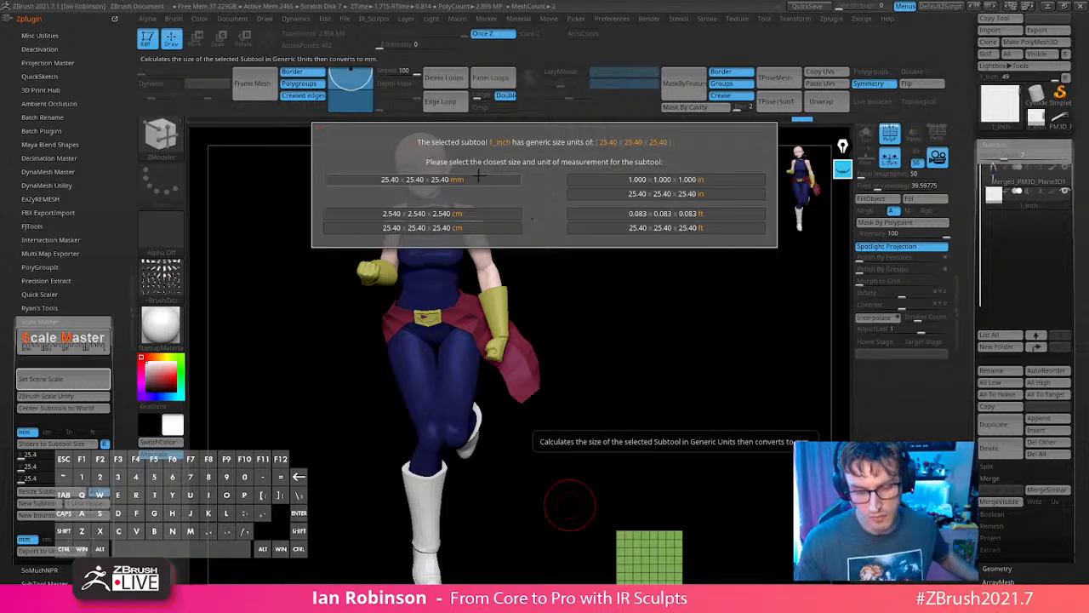
pyautogui.click(475, 178)
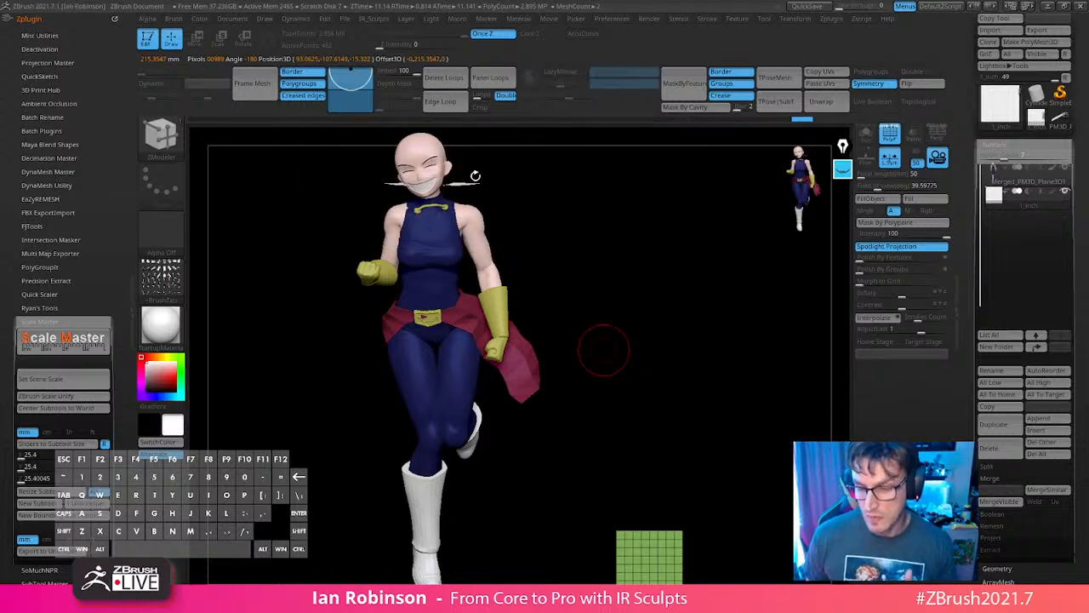
# Select the merged figure subtool and set the scene scale from it, choosing the 70.30 x 177.52 x 95.87 mm option.
pyautogui.click(1002, 182)
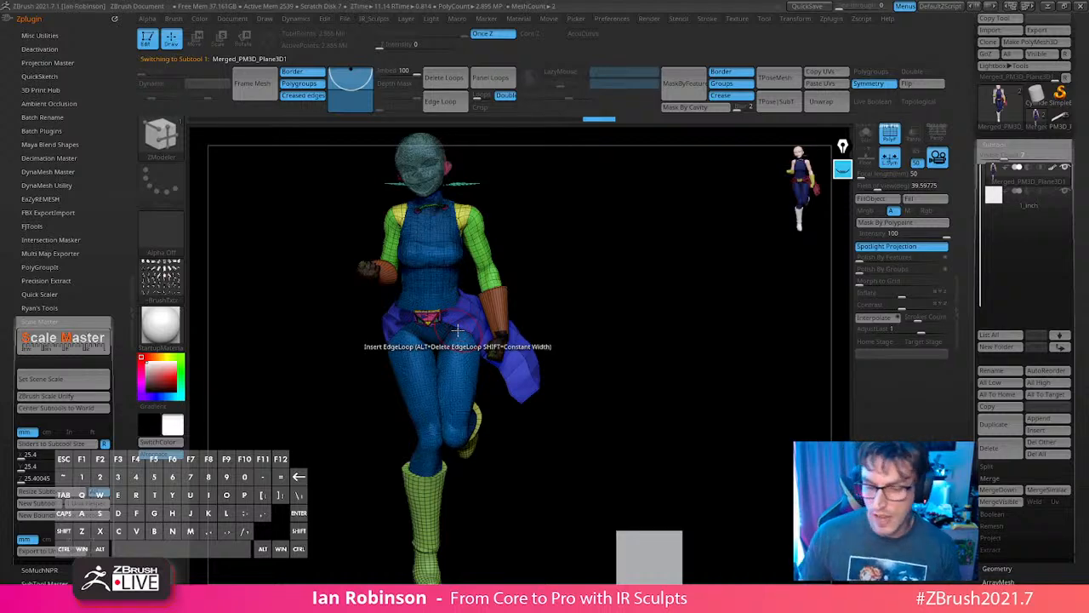
pyautogui.click(836, 20)
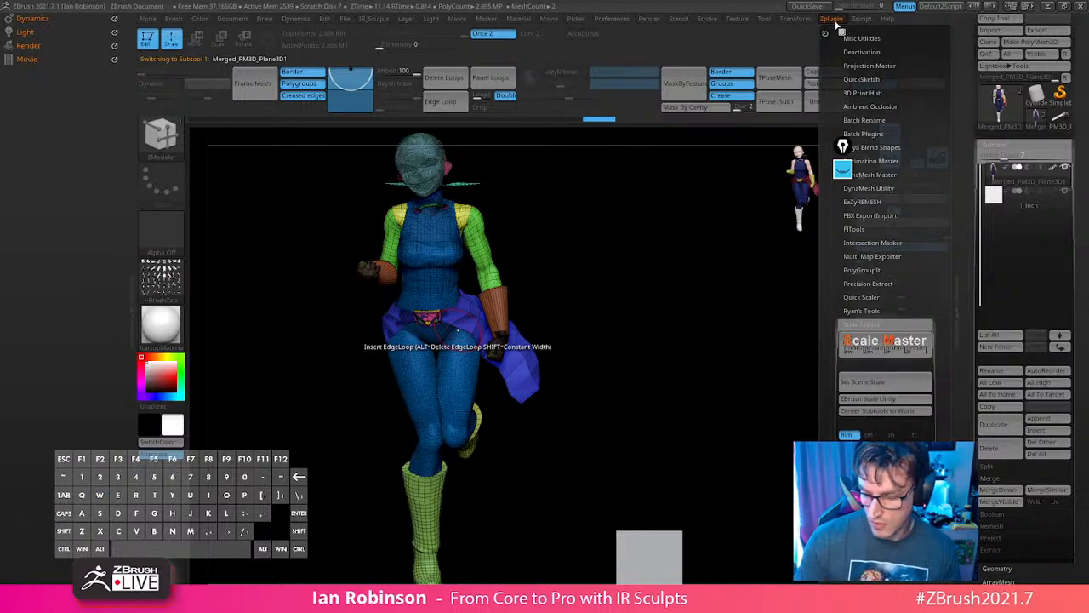
pyautogui.click(873, 381)
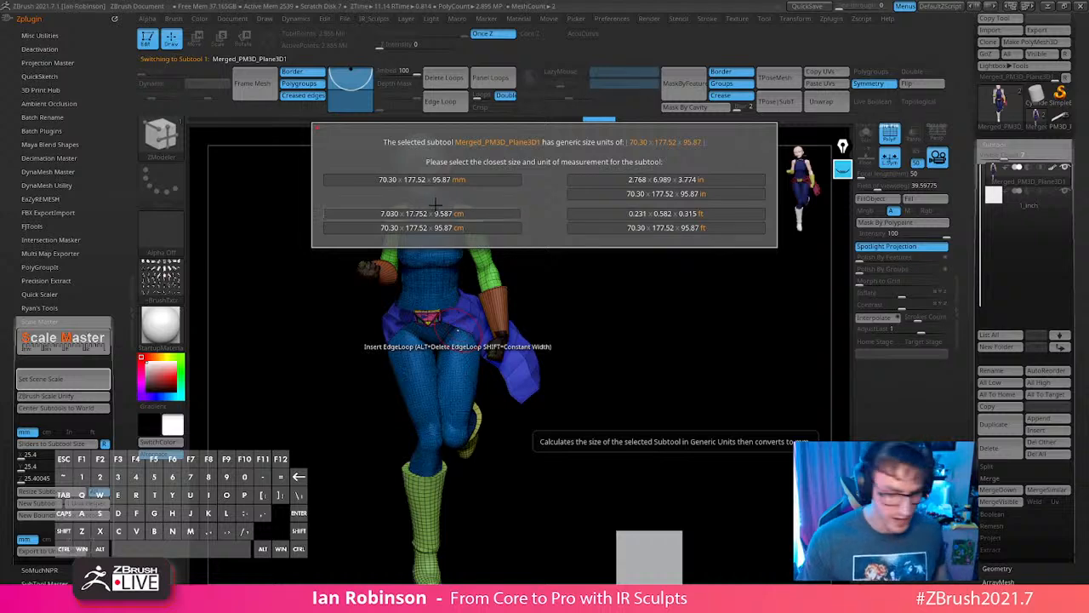
pyautogui.click(417, 179)
# Check the figure with the transpose line and gizmo, and return to Draw mode to view it and the cape plane from the side.
pyautogui.press('w')
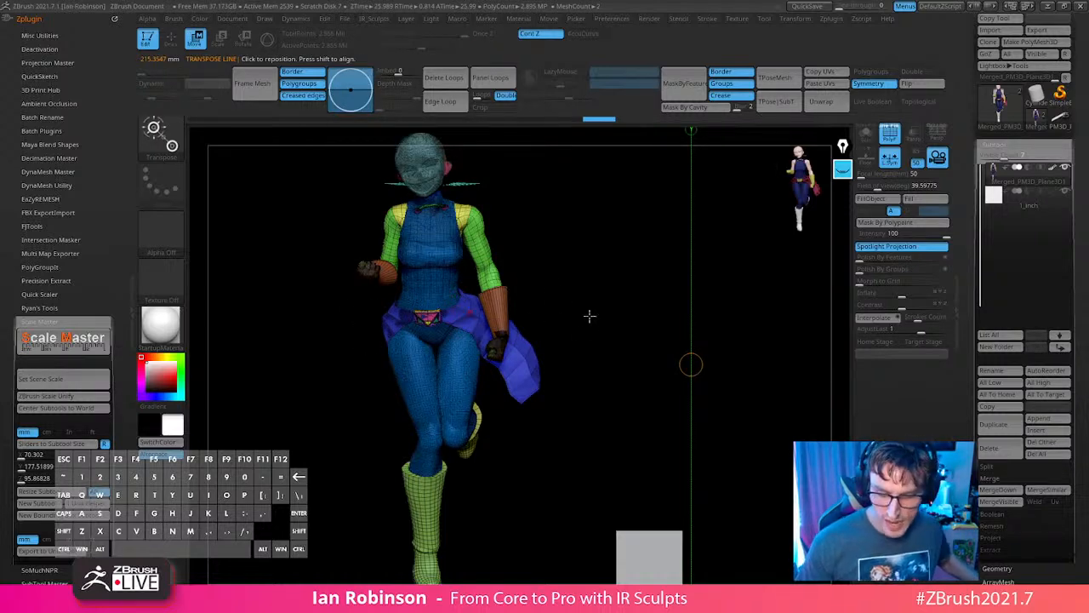
pyautogui.keyDown('alt'); pyautogui.moveTo(589, 315); pyautogui.dragTo(524, 333); pyautogui.keyUp('alt')
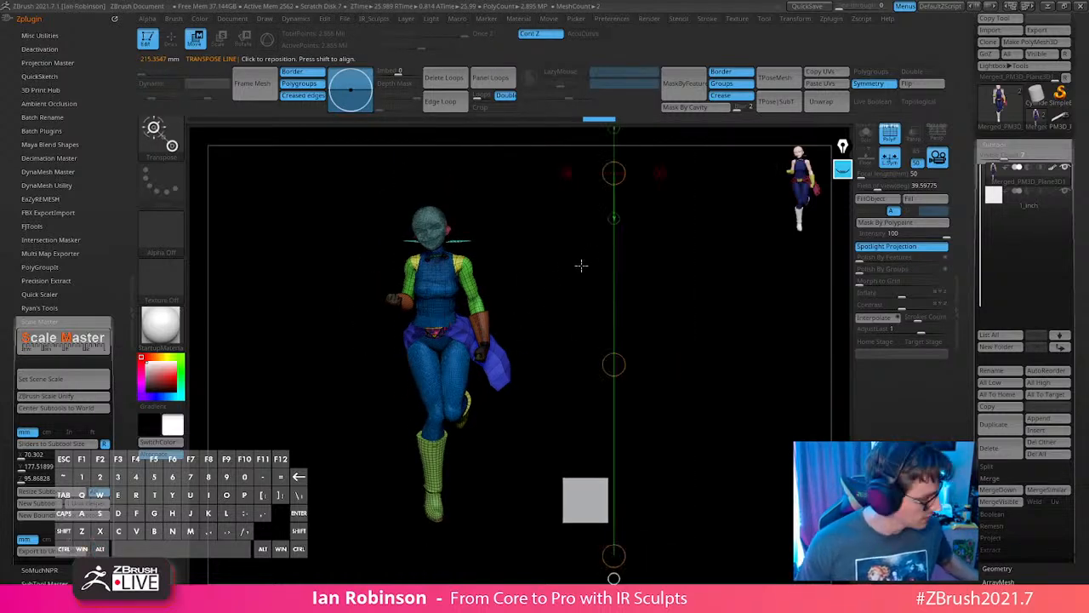
pyautogui.press('y')
pyautogui.keyDown('alt'); pyautogui.moveTo(527, 259); pyautogui.dragTo(522, 294); pyautogui.keyUp('alt')
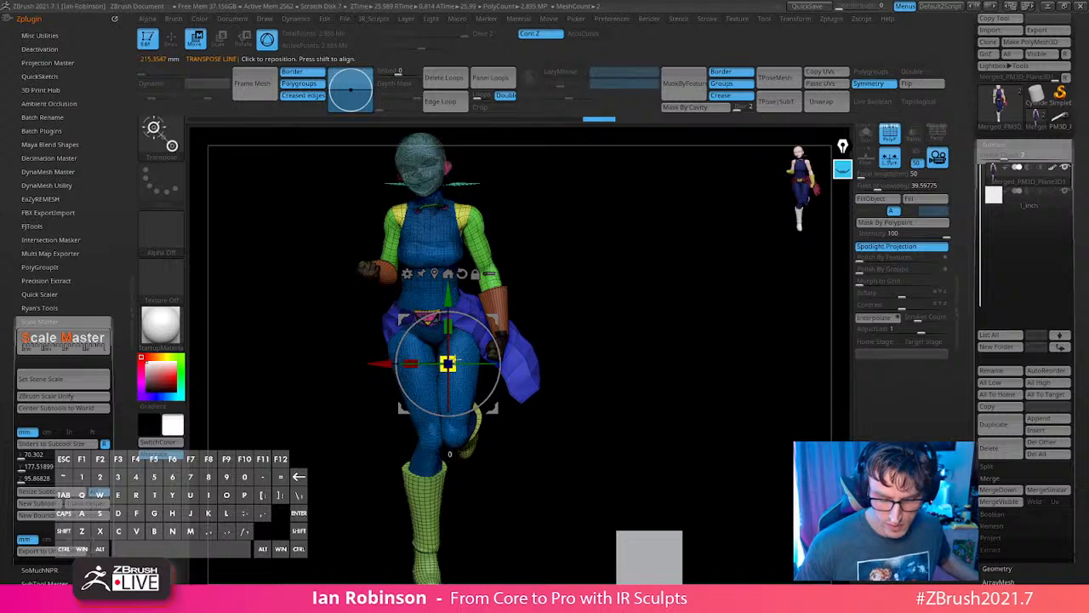
pyautogui.moveTo(448, 363); pyautogui.dragTo(447, 374)
pyautogui.press('q')
pyautogui.moveTo(624, 297)
pyautogui.mouseDown()
pyautogui.moveTo(693, 316)
pyautogui.moveTo(662, 318)
pyautogui.mouseUp()
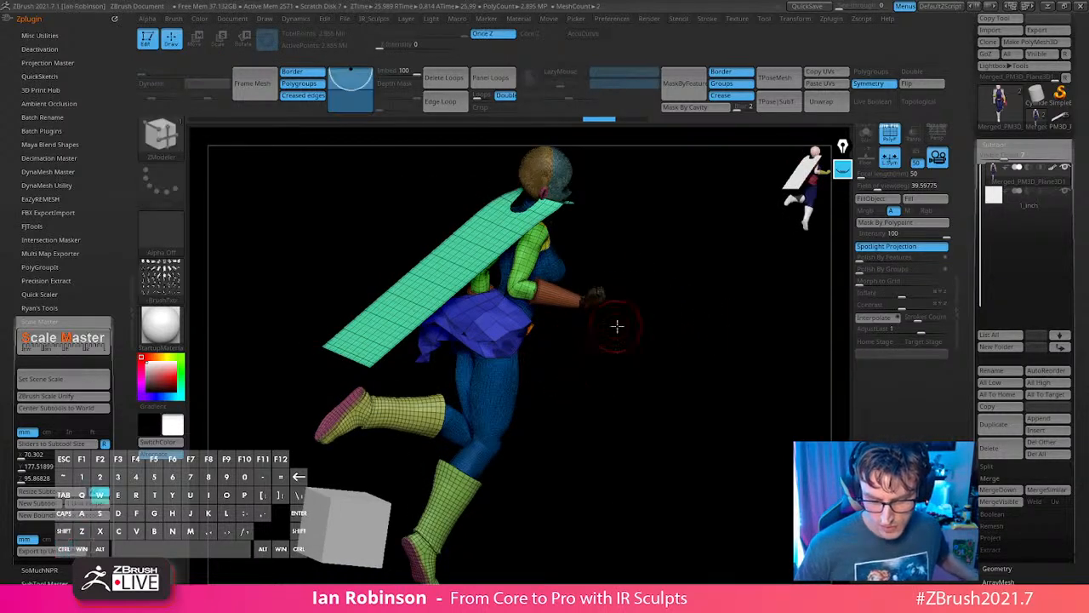
# Scale the merged figure down uniformly with the gizmo to about 119 mm tall and return to Draw mode.
pyautogui.press('w')
pyautogui.moveTo(448, 364); pyautogui.dragTo(447, 376)
pyautogui.keyDown('shift'); pyautogui.moveTo(651, 305); pyautogui.dragTo(593, 301); pyautogui.keyUp('shift')
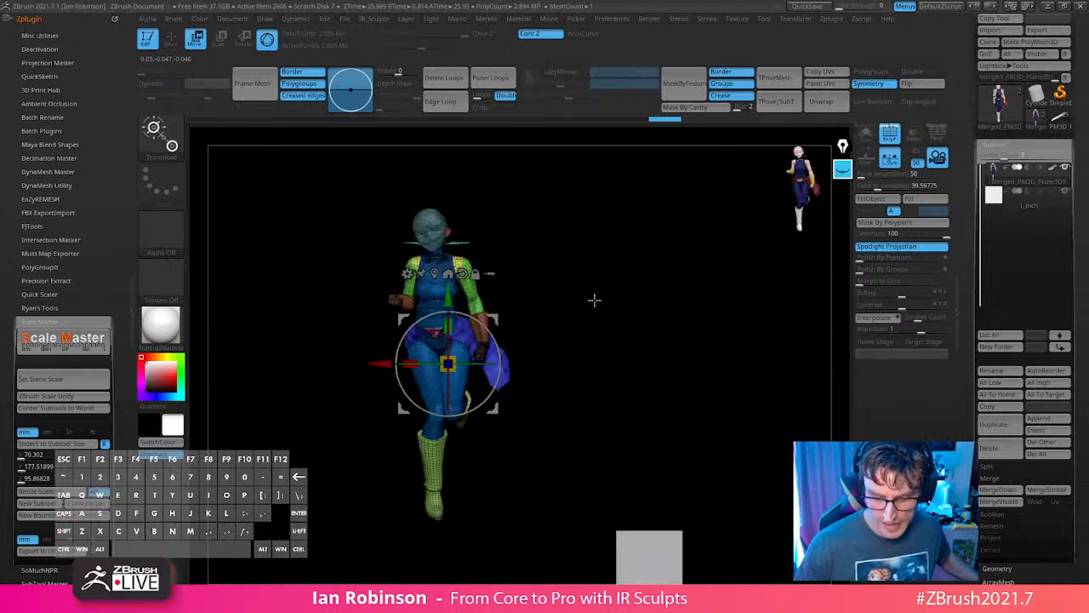
pyautogui.press('q')
# Set the scene scale from the resized figure, choosing the 47.28 x 119.38 x 64.47 mm option.
pyautogui.moveTo(835, 24)
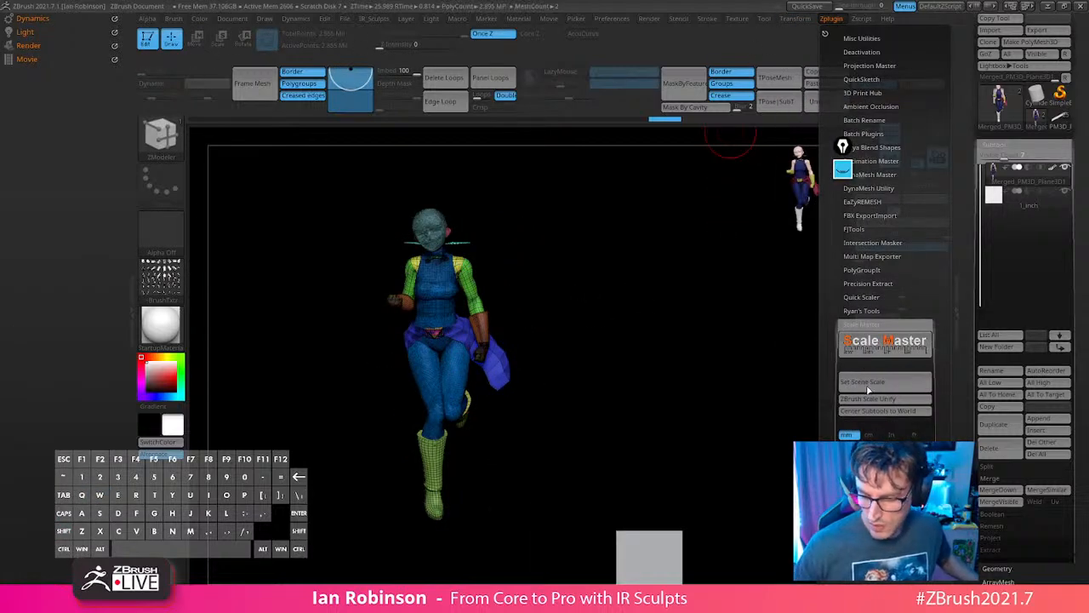
pyautogui.click(885, 381)
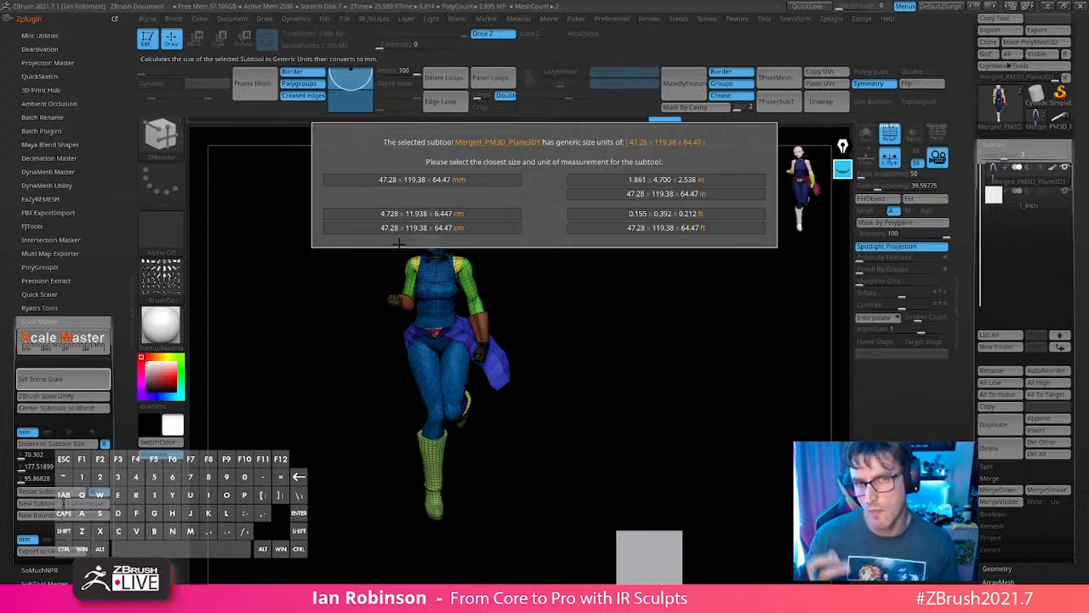
pyautogui.click(477, 178)
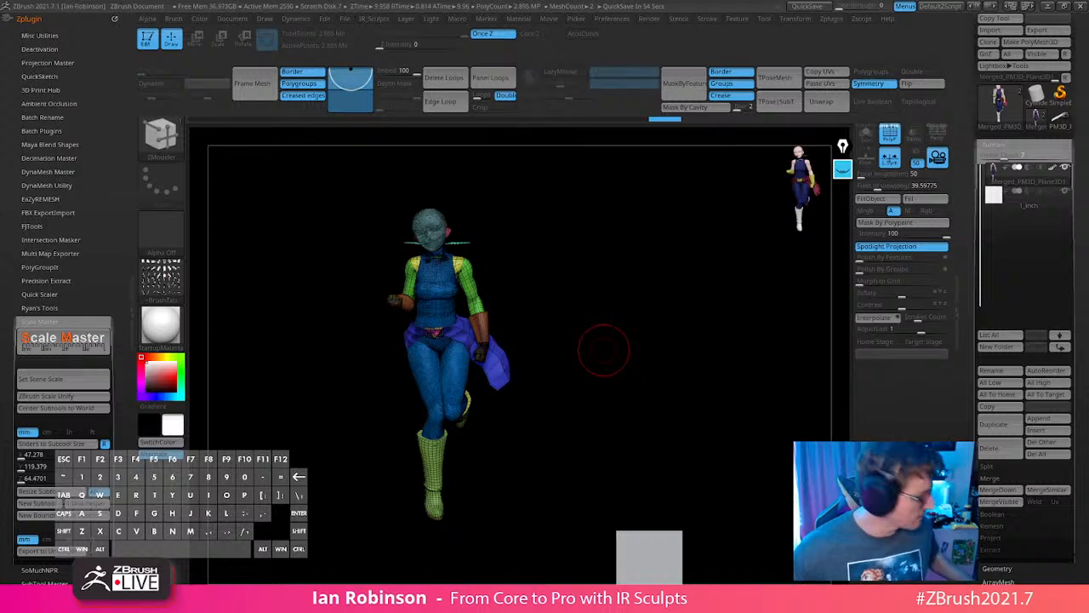
pyautogui.hotkey('ctrl', 'c')
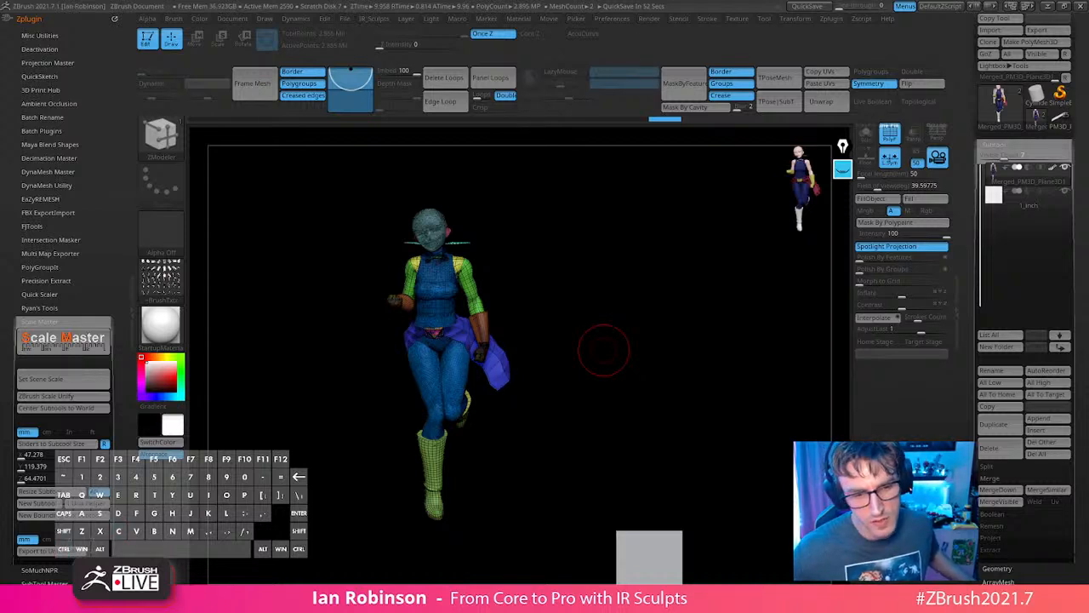
pyautogui.press('ctrl')
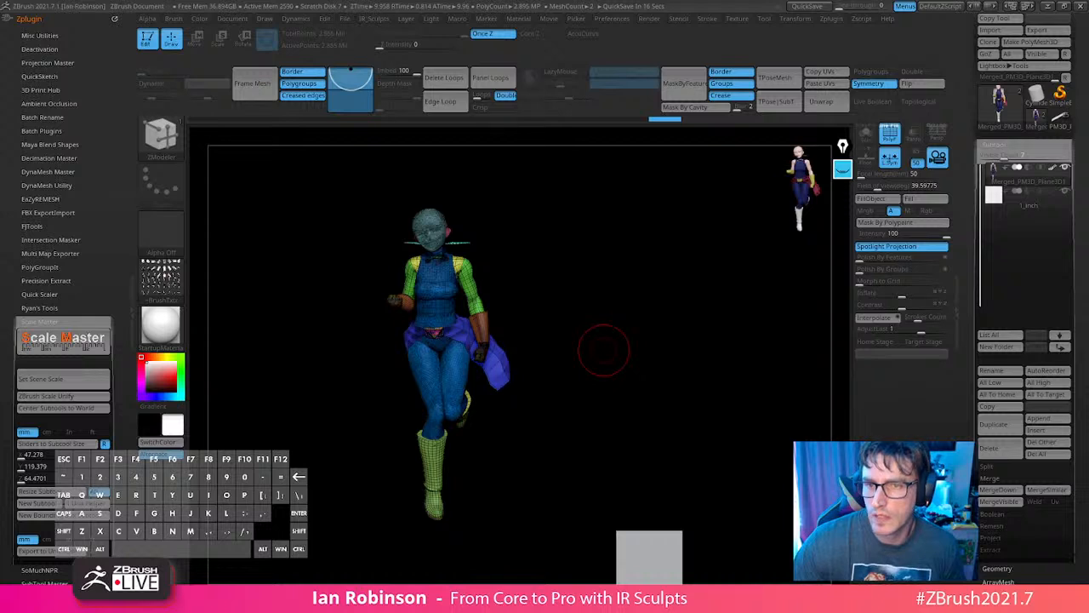
# Switch to the original statue tool with its separate subtools and bring up the plugin settings.
pyautogui.moveTo(691, 370); pyautogui.dragTo(721, 378)
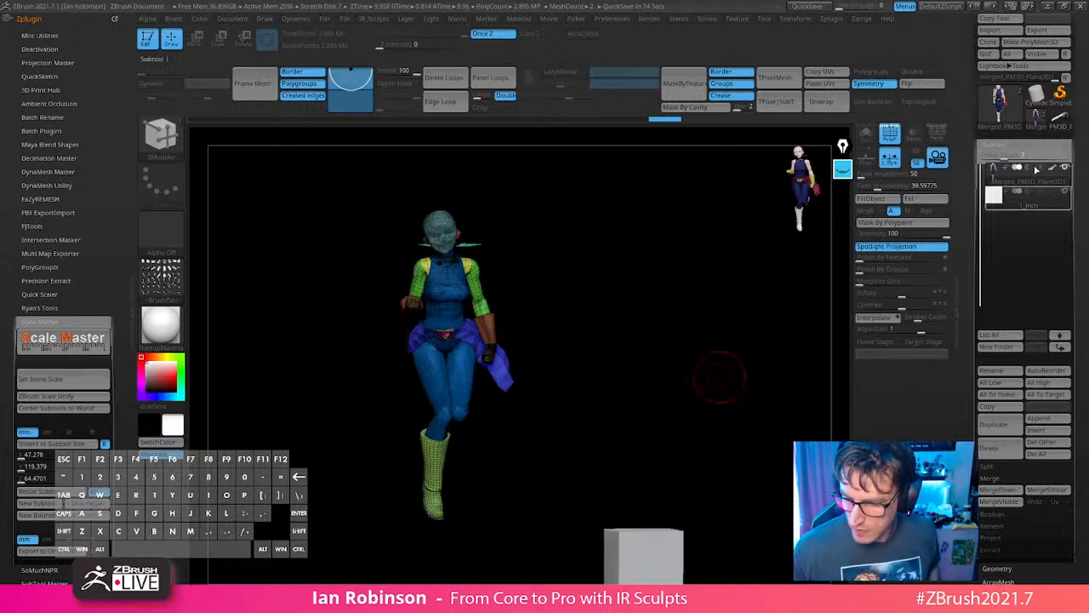
pyautogui.click(1060, 120)
pyautogui.keyDown('alt'); pyautogui.moveTo(683, 325); pyautogui.dragTo(749, 252); pyautogui.keyUp('alt')
pyautogui.click(831, 19)
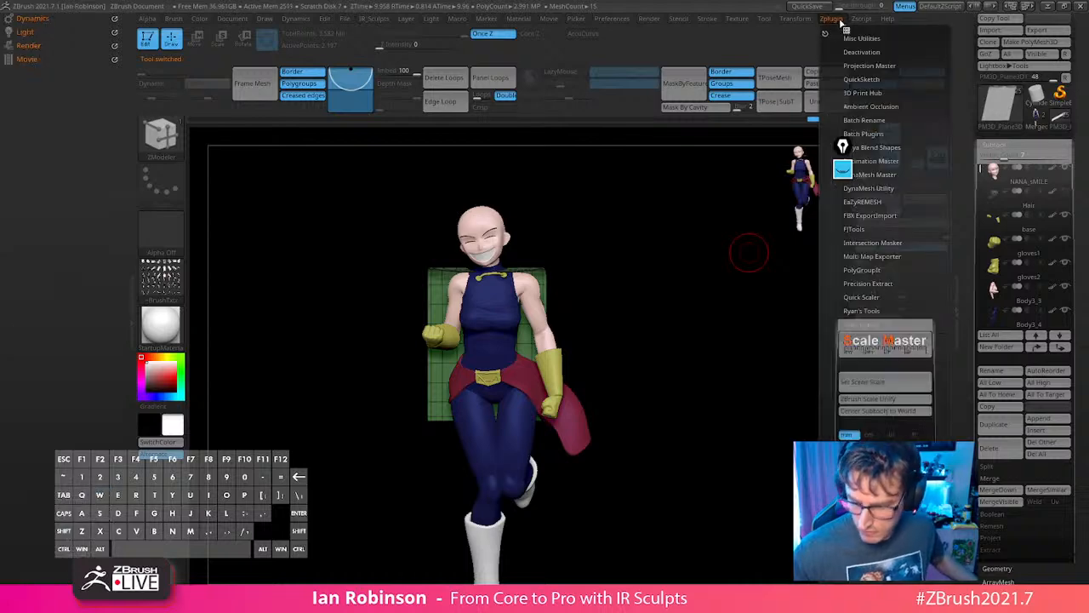
pyautogui.click(825, 33)
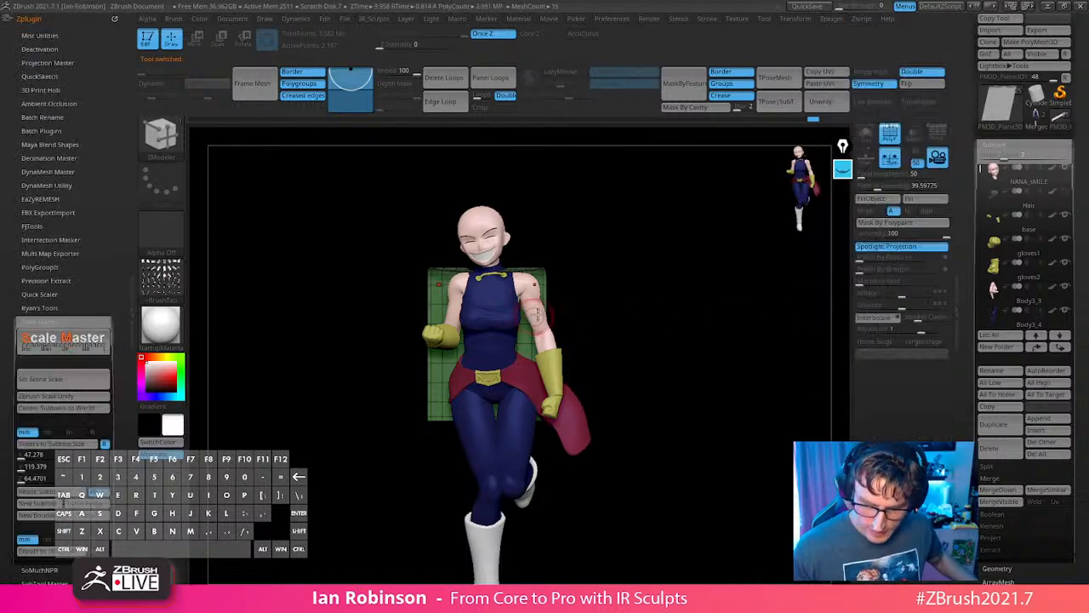
# Examine the statue and cape plane from the front and above, and look over the Scale Master scene-scale options.
pyautogui.press('s')
pyautogui.moveTo(532, 313)
pyautogui.mouseDown()
pyautogui.moveTo(565, 306)
pyautogui.moveTo(575, 330)
pyautogui.moveTo(518, 325)
pyautogui.mouseUp()
pyautogui.press('s')
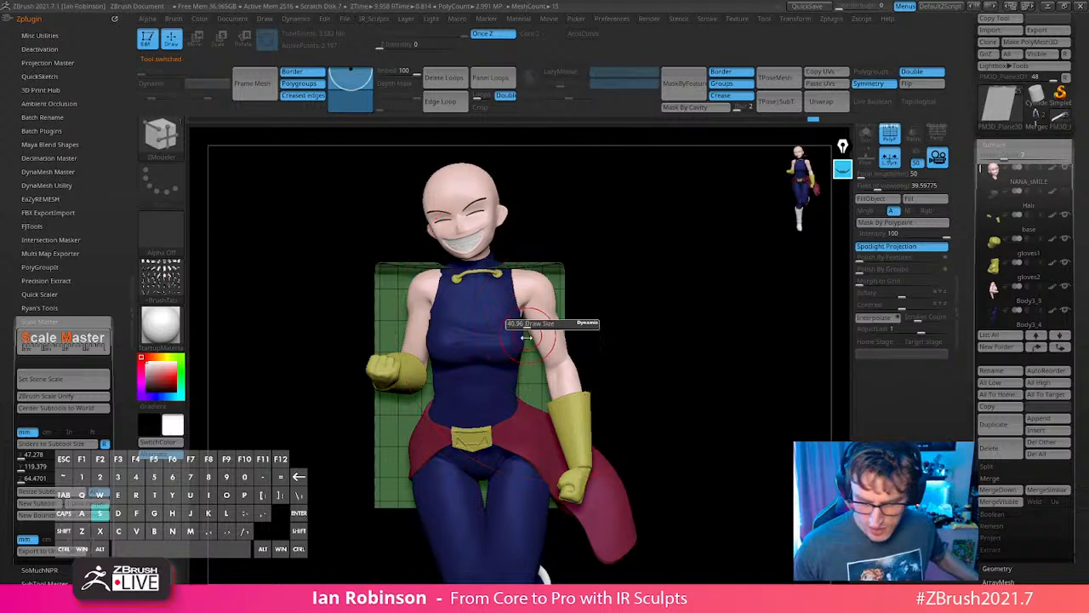
pyautogui.keyDown('alt'); pyautogui.moveTo(634, 353); pyautogui.dragTo(644, 211); pyautogui.keyUp('alt')
pyautogui.moveTo(684, 307); pyautogui.dragTo(718, 369)
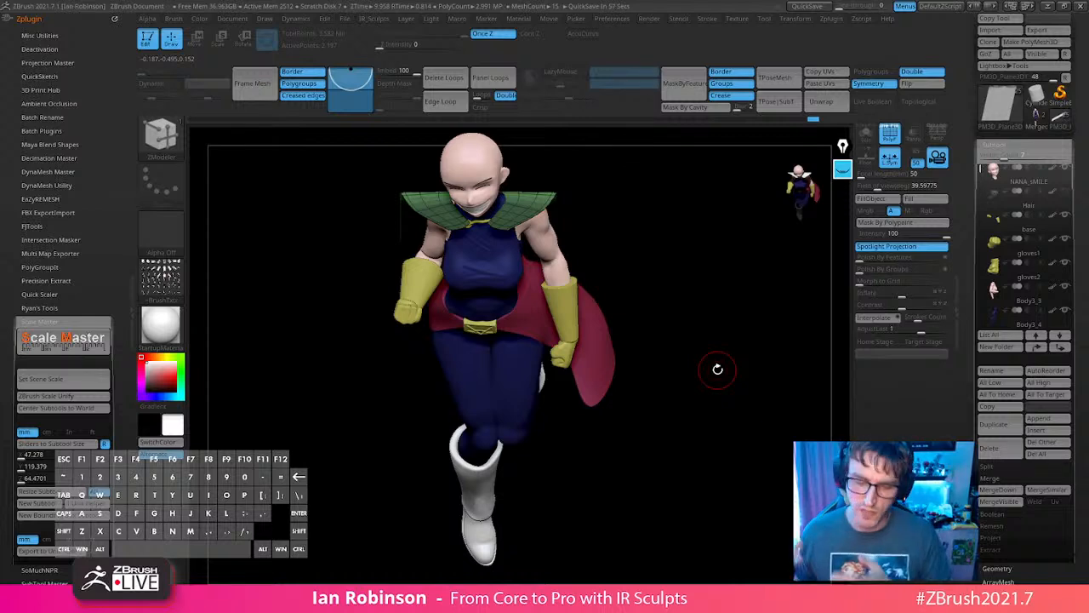
pyautogui.click(834, 18)
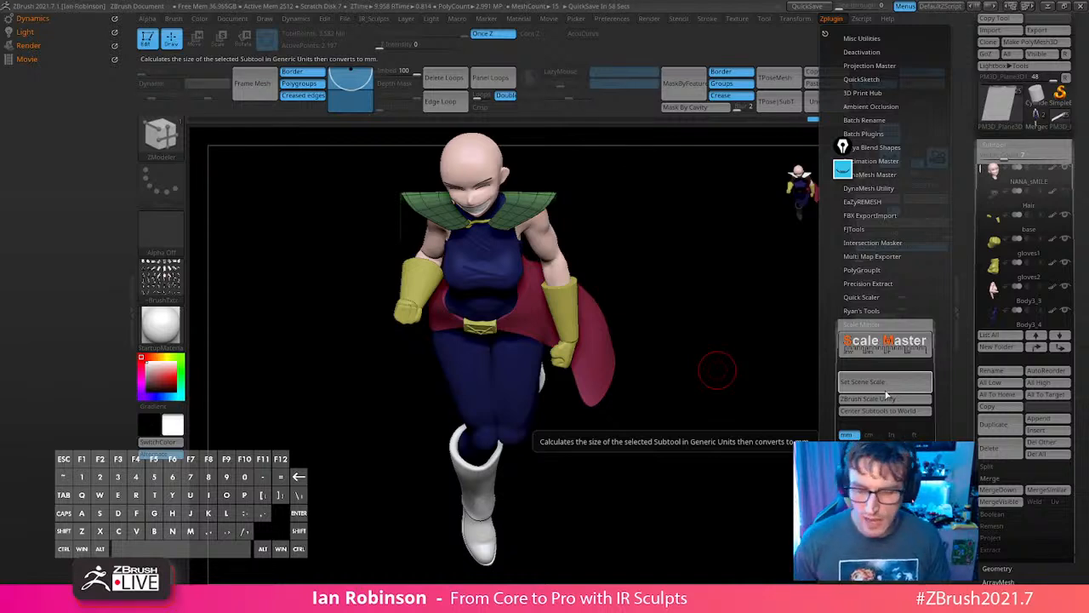
pyautogui.click(825, 34)
pyautogui.keyDown('alt'); pyautogui.moveTo(729, 341); pyautogui.dragTo(727, 312); pyautogui.keyUp('alt')
# Combine the statue's visible subtools into one posing mesh with Transpose Master's TPoseMesh.
pyautogui.click(831, 19)
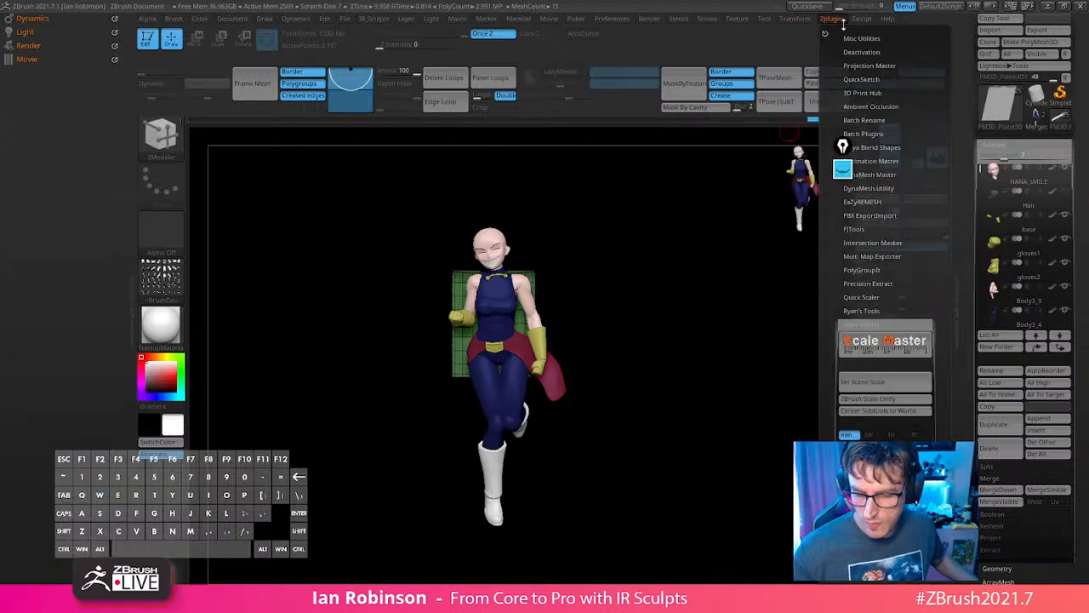
pyautogui.click(876, 311)
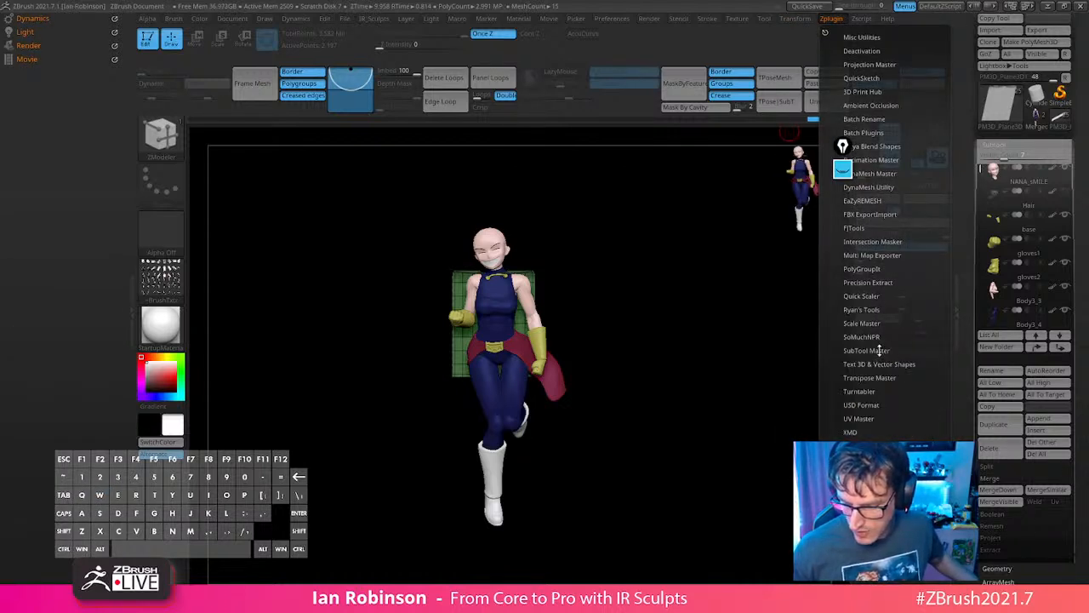
pyautogui.click(870, 378)
pyautogui.click(864, 400)
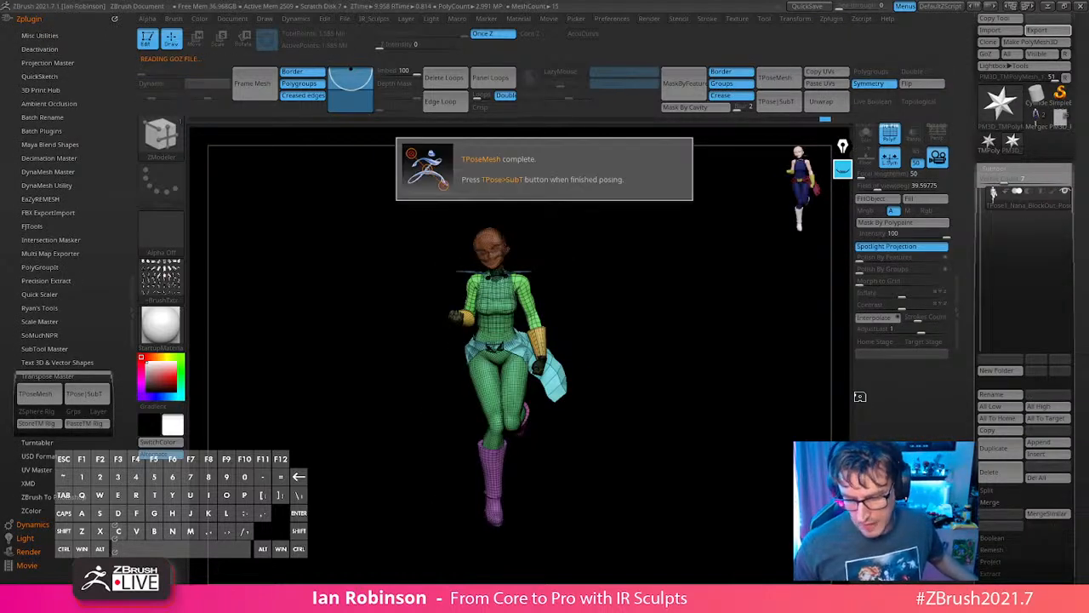
# Open the Deformation settings for the combined posing mesh and transfer the mesh to the statue's subtools with TPose|SubT.
pyautogui.moveTo(689, 365); pyautogui.dragTo(727, 373)
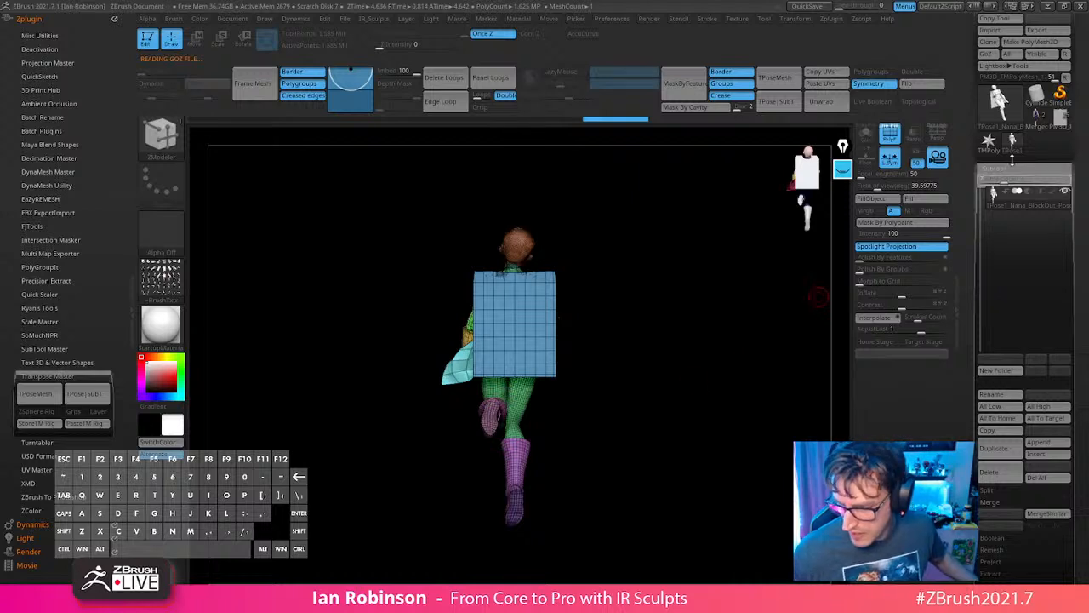
pyautogui.click(1011, 168)
pyautogui.click(1001, 304)
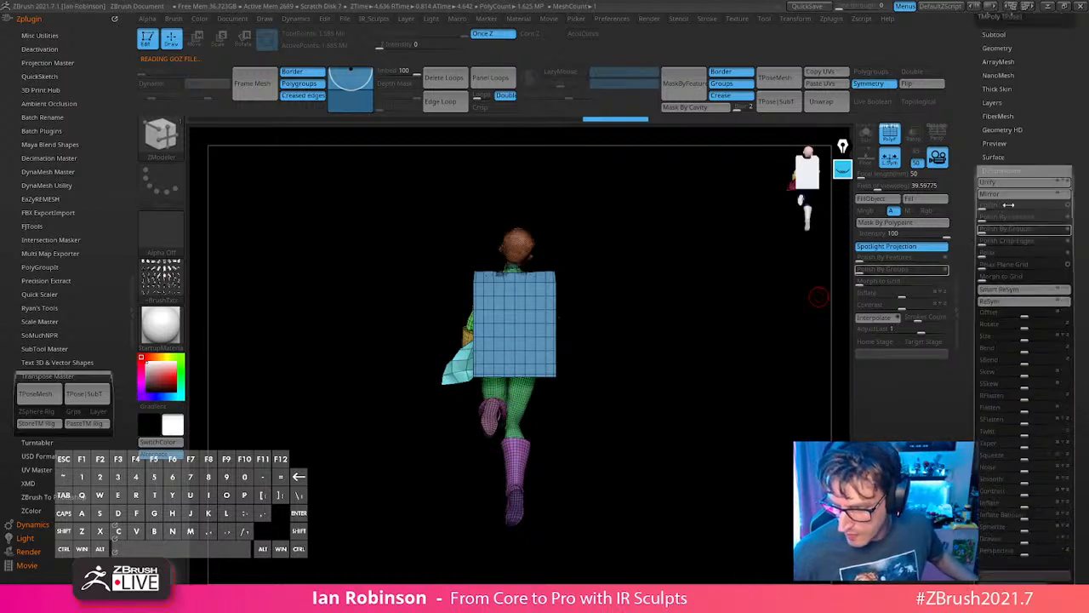
pyautogui.moveTo(685, 364); pyautogui.dragTo(716, 166)
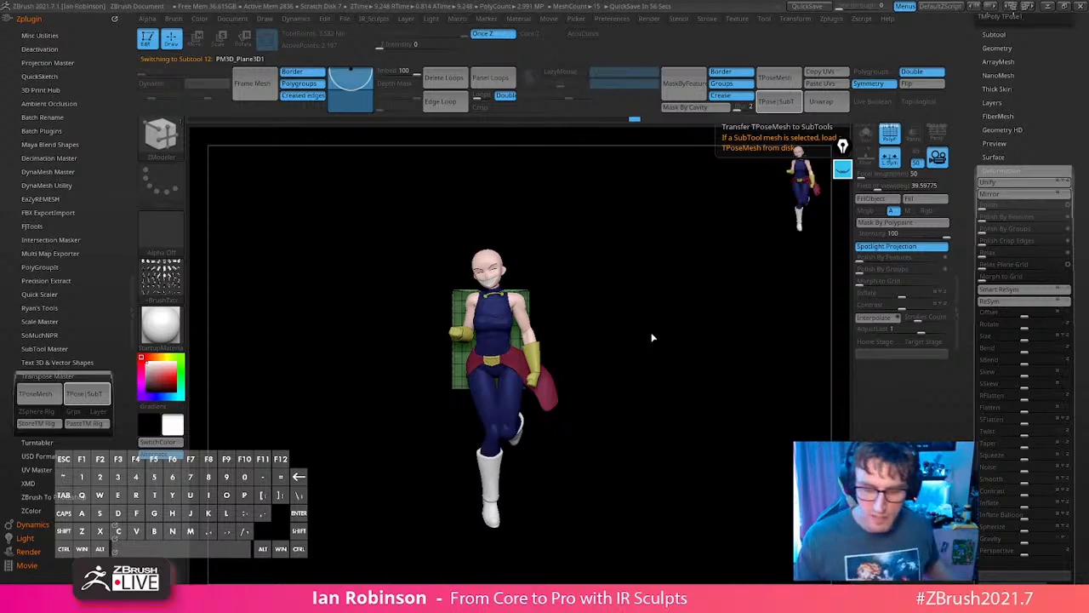
pyautogui.moveTo(652, 338)
pyautogui.mouseDown()
pyautogui.moveTo(603, 281)
pyautogui.moveTo(528, 320)
pyautogui.moveTo(593, 322)
pyautogui.mouseUp()
pyautogui.press('s')
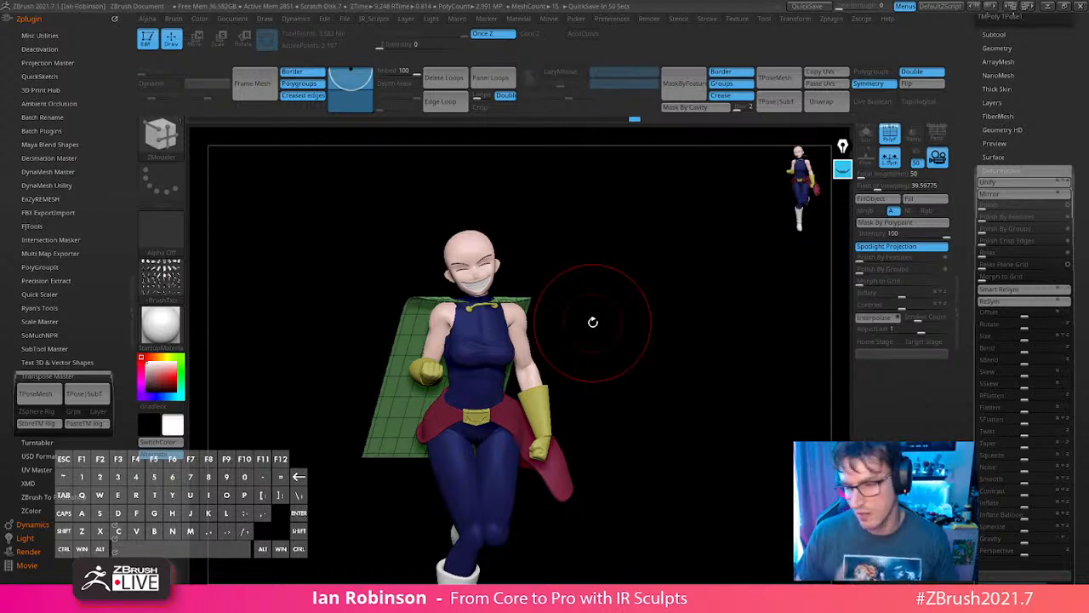
pyautogui.keyDown('alt'); pyautogui.moveTo(682, 351); pyautogui.dragTo(659, 312); pyautogui.keyUp('alt')
pyautogui.press('s')
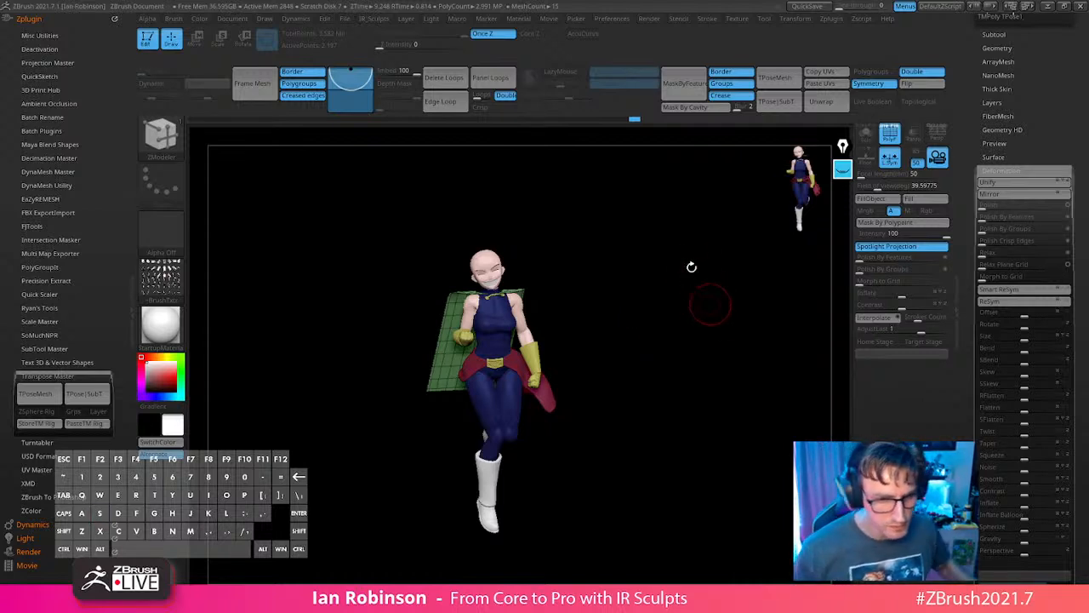
pyautogui.moveTo(698, 270)
pyautogui.keyDown('alt'); pyautogui.mouseDown()
pyautogui.moveTo(695, 295)
pyautogui.moveTo(720, 314)
pyautogui.moveTo(718, 326)
pyautogui.moveTo(712, 308)
pyautogui.mouseUp(); pyautogui.keyUp('alt')
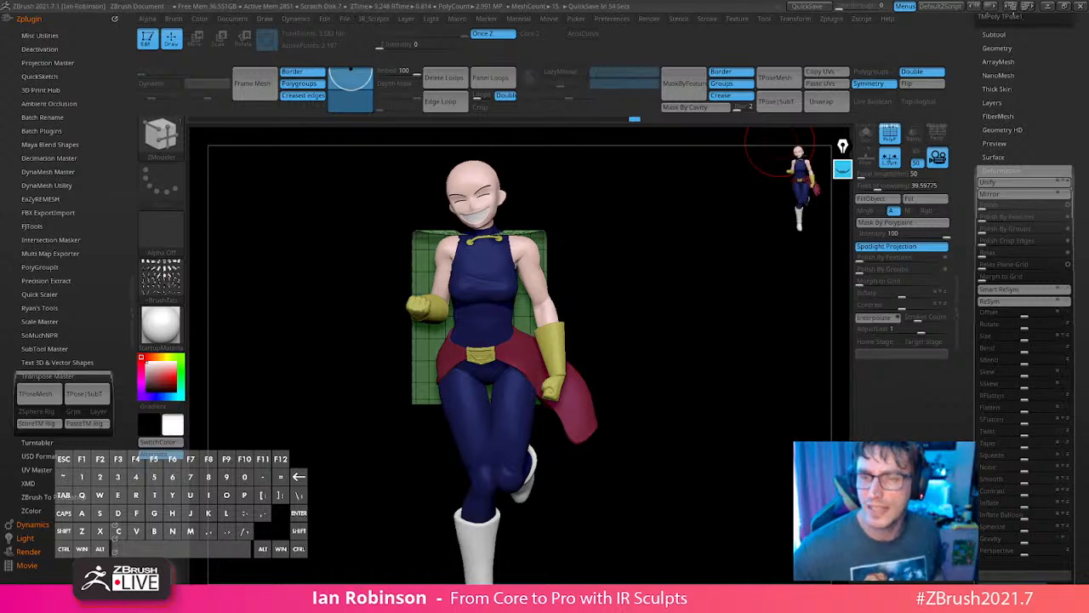
# Mask the cape's lower part from behind, invert the mask onto the shoulder area and blur its edge.
pyautogui.keyDown('alt'); pyautogui.moveTo(717, 319); pyautogui.dragTo(711, 383); pyautogui.keyUp('alt')
pyautogui.moveTo(686, 343)
pyautogui.mouseDown()
pyautogui.moveTo(727, 344)
pyautogui.moveTo(698, 324)
pyautogui.moveTo(703, 367)
pyautogui.moveTo(713, 360)
pyautogui.moveTo(712, 319)
pyautogui.moveTo(700, 365)
pyautogui.mouseUp()
pyautogui.press('ctrl')
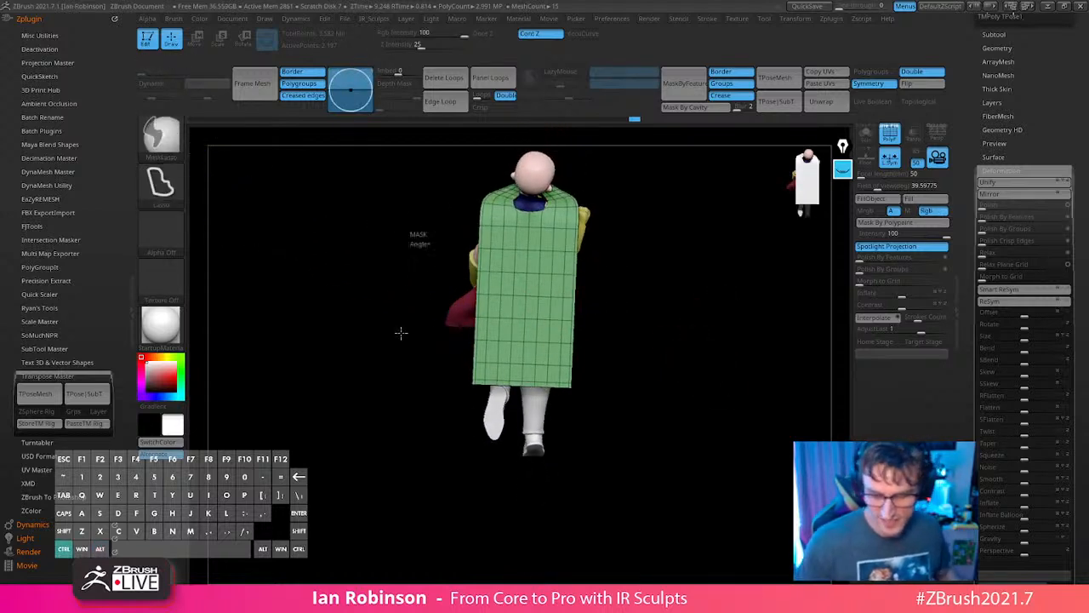
pyautogui.moveTo(401, 333)
pyautogui.keyDown('ctrl'); pyautogui.mouseDown()
pyautogui.moveTo(665, 301)
pyautogui.moveTo(677, 264)
pyautogui.moveTo(673, 251)
pyautogui.moveTo(666, 258)
pyautogui.mouseUp(); pyautogui.keyUp('ctrl')
pyautogui.press('space')
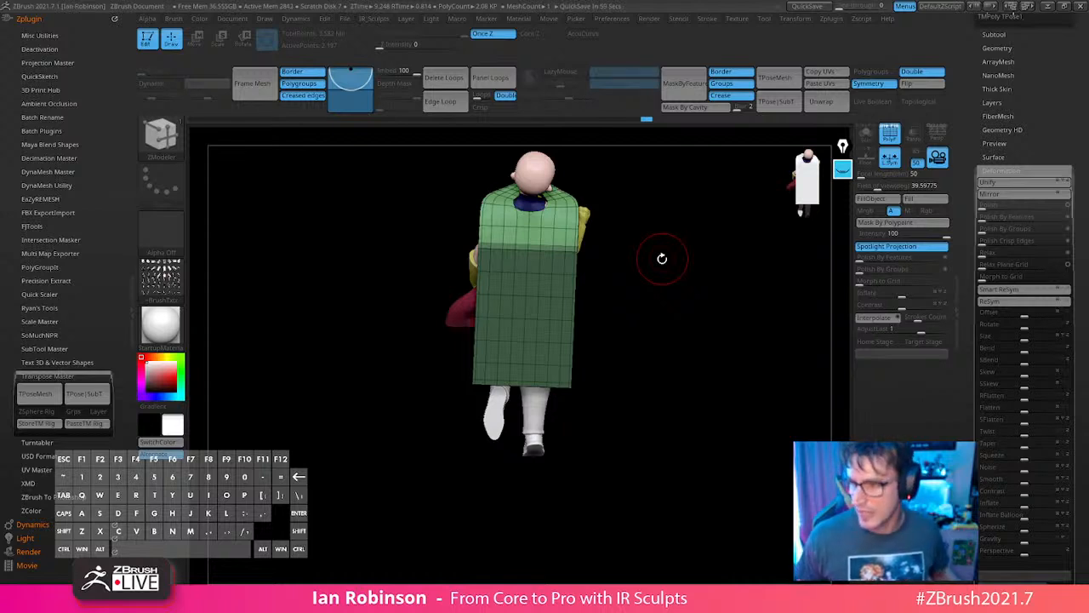
pyautogui.moveTo(709, 303); pyautogui.dragTo(584, 312)
pyautogui.keyDown('ctrl'); pyautogui.moveTo(651, 297); pyautogui.dragTo(591, 301); pyautogui.keyUp('ctrl')
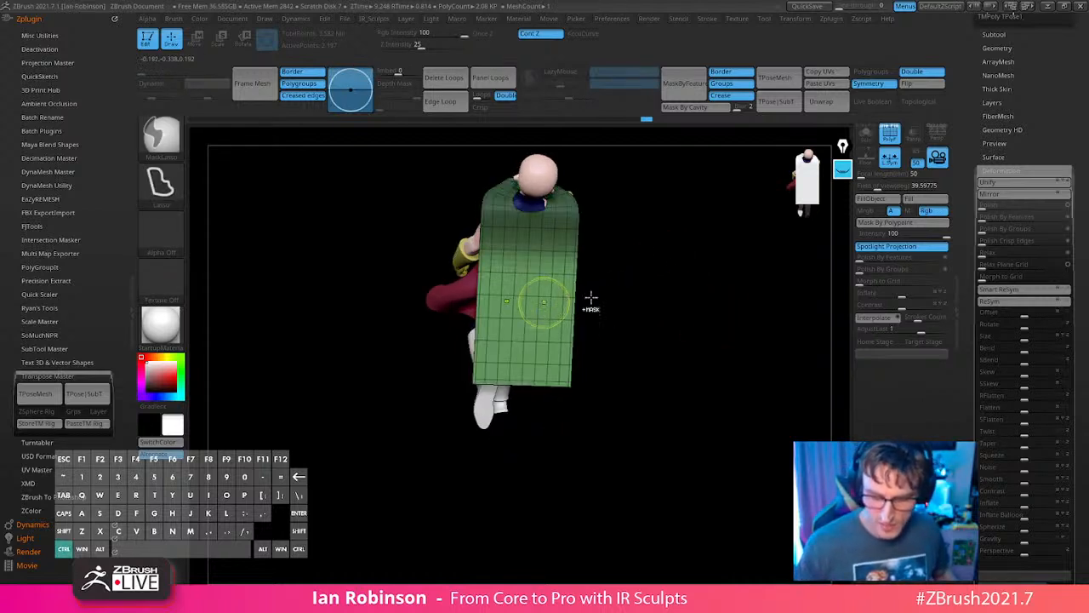
pyautogui.keyDown('ctrl'); pyautogui.click(637, 278); pyautogui.keyUp('ctrl')
pyautogui.keyDown('ctrl'); pyautogui.click(596, 293); pyautogui.keyUp('ctrl')
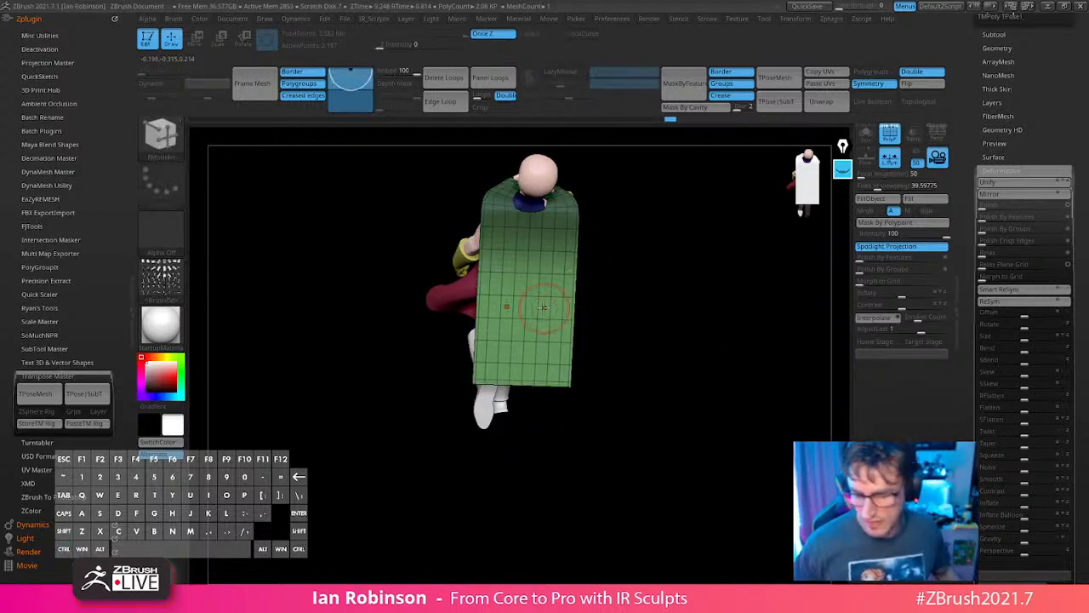
# Center and align the gizmo on the cape's unmasked lower part and scale it wider sideways.
pyautogui.press('w')
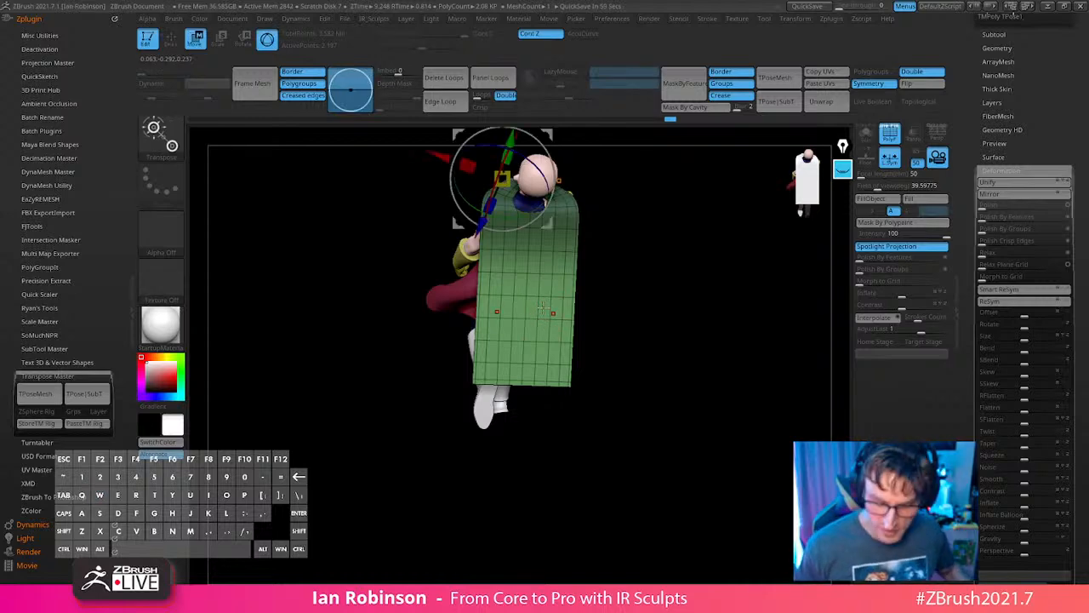
pyautogui.keyDown('alt'); pyautogui.moveTo(663, 236); pyautogui.dragTo(662, 287); pyautogui.keyUp('alt')
pyautogui.keyDown('alt'); pyautogui.click(516, 142); pyautogui.keyUp('alt')
pyautogui.keyDown('alt'); pyautogui.click(488, 139); pyautogui.keyUp('alt')
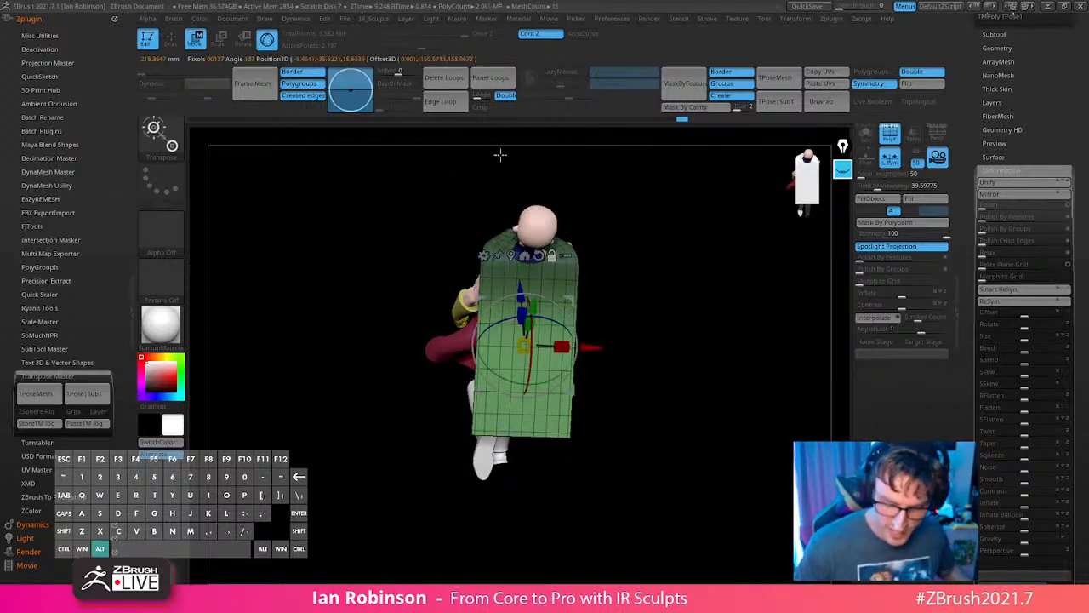
pyautogui.moveTo(563, 347); pyautogui.dragTo(599, 347)
pyautogui.press('q')
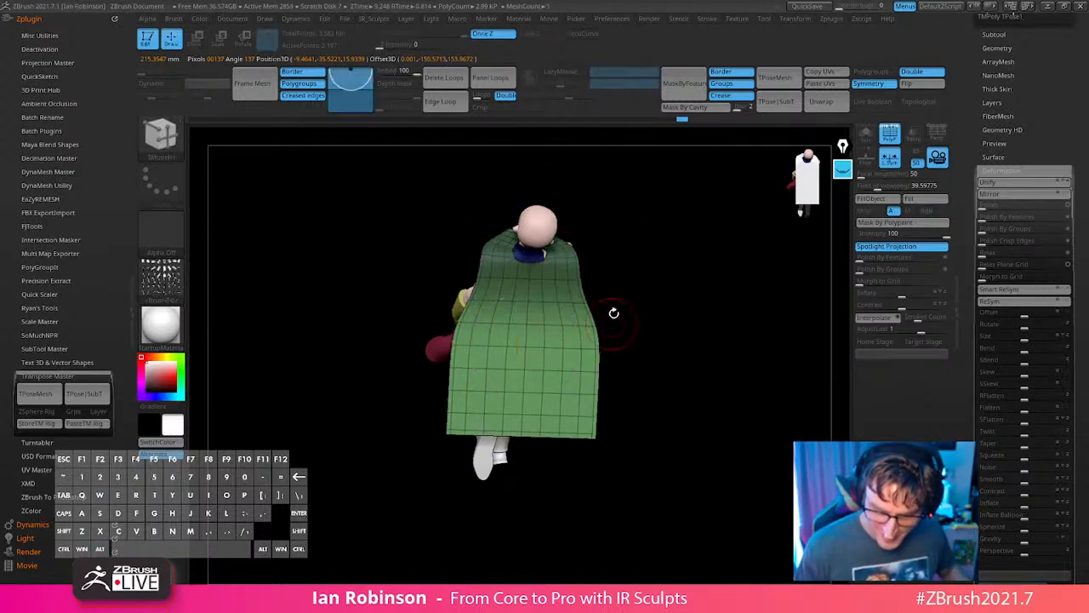
# Choose the Move brush, enlarge it, and adjust the cape's side edges below the shoulders.
pyautogui.press('b')
pyautogui.press('m')
pyautogui.press('v')
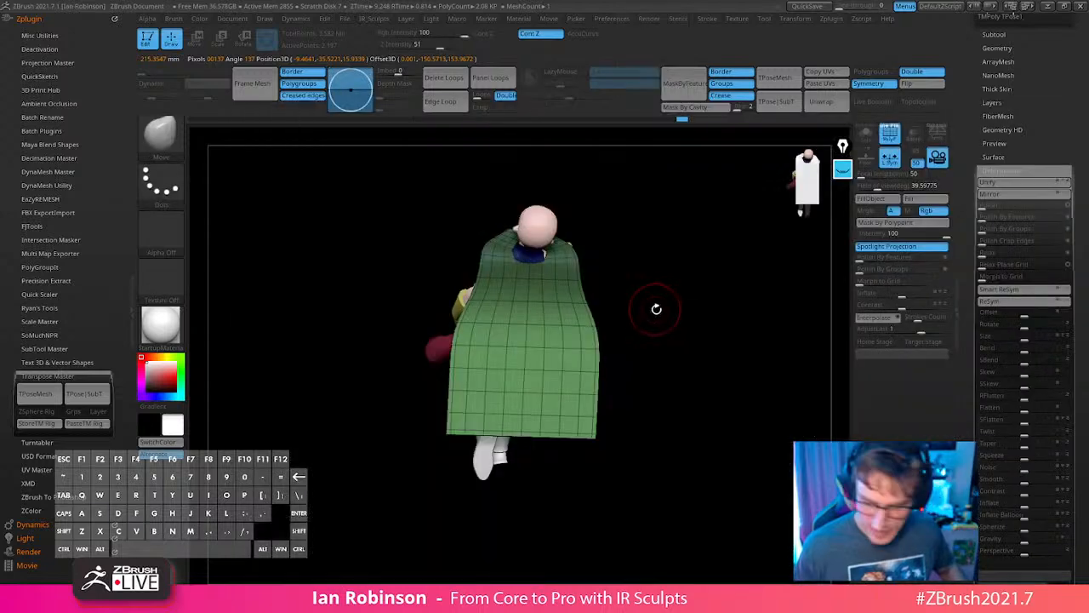
pyautogui.press('s')
pyautogui.moveTo(655, 308); pyautogui.dragTo(684, 333)
pyautogui.moveTo(580, 290); pyautogui.dragTo(588, 286)
pyautogui.hotkey('ctrl', 'z')
pyautogui.press('x')
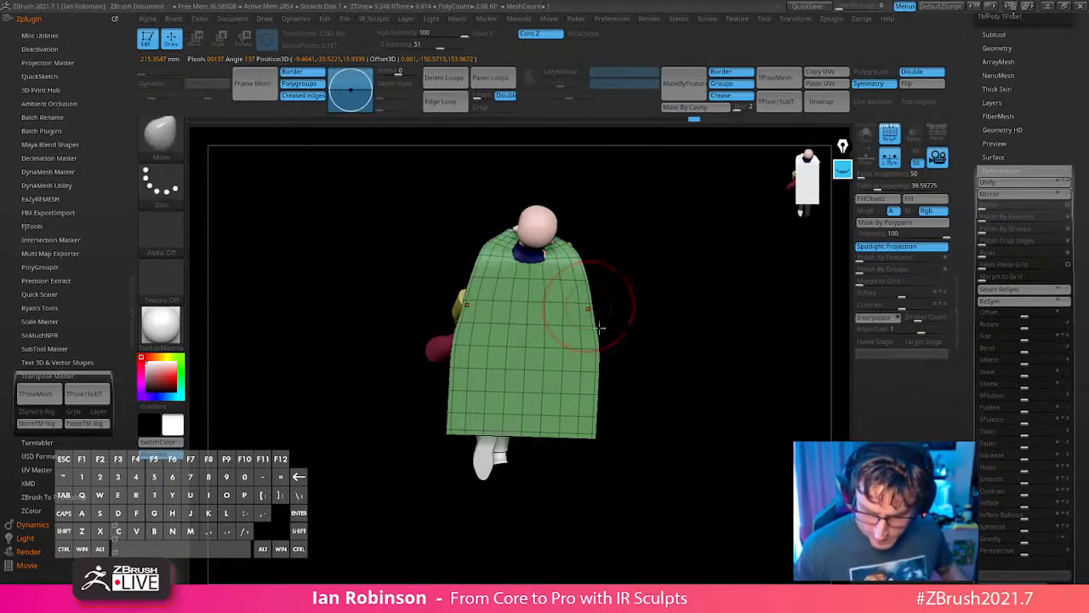
# Flare the cape's lower side edges and hem corners outward symmetrically with the Move brush.
pyautogui.moveTo(591, 327); pyautogui.dragTo(597, 329)
pyautogui.moveTo(589, 434); pyautogui.dragTo(602, 441)
pyautogui.moveTo(600, 390)
pyautogui.mouseDown()
pyautogui.moveTo(610, 391)
pyautogui.moveTo(603, 372)
pyautogui.moveTo(610, 404)
pyautogui.mouseUp()
pyautogui.press('s')
pyautogui.moveTo(598, 359)
pyautogui.mouseDown()
pyautogui.moveTo(616, 346)
pyautogui.moveTo(604, 369)
pyautogui.mouseUp()
# Inspect the cape from the side and open the Dynamics simulation settings.
pyautogui.moveTo(690, 349); pyautogui.dragTo(705, 471)
pyautogui.moveTo(720, 272)
pyautogui.mouseDown()
pyautogui.moveTo(715, 341)
pyautogui.moveTo(713, 267)
pyautogui.mouseUp()
pyautogui.keyDown('alt'); pyautogui.moveTo(713, 267); pyautogui.dragTo(462, 154); pyautogui.keyUp('alt')
pyautogui.click(112, 20)
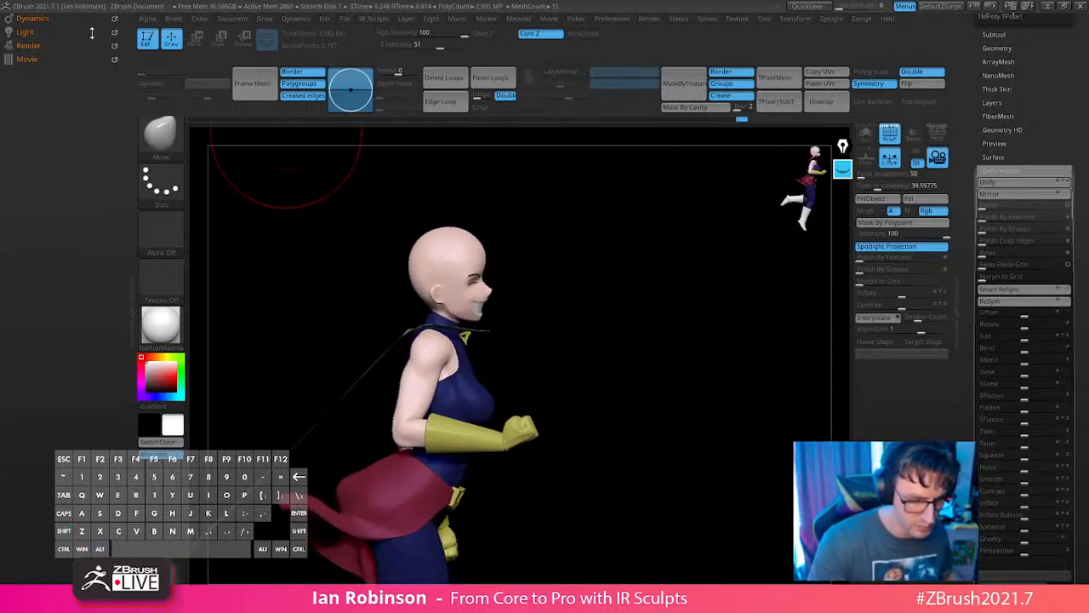
pyautogui.click(80, 22)
# Mask the cape's front shoulder area around the neck, soften the mask's edge, and check the On Masked simulation option.
pyautogui.moveTo(642, 270)
pyautogui.mouseDown()
pyautogui.moveTo(645, 309)
pyautogui.moveTo(644, 291)
pyautogui.mouseUp()
pyautogui.keyDown('alt'); pyautogui.moveTo(644, 291); pyautogui.dragTo(646, 391); pyautogui.keyUp('alt')
pyautogui.moveTo(437, 223)
pyautogui.keyDown('ctrl'); pyautogui.mouseDown()
pyautogui.moveTo(465, 477)
pyautogui.moveTo(428, 358)
pyautogui.moveTo(479, 204)
pyautogui.mouseUp(); pyautogui.keyUp('ctrl')
pyautogui.keyDown('alt'); pyautogui.moveTo(522, 138); pyautogui.dragTo(535, 123); pyautogui.keyUp('alt')
pyautogui.keyDown('ctrl'); pyautogui.click(472, 383); pyautogui.keyUp('ctrl')
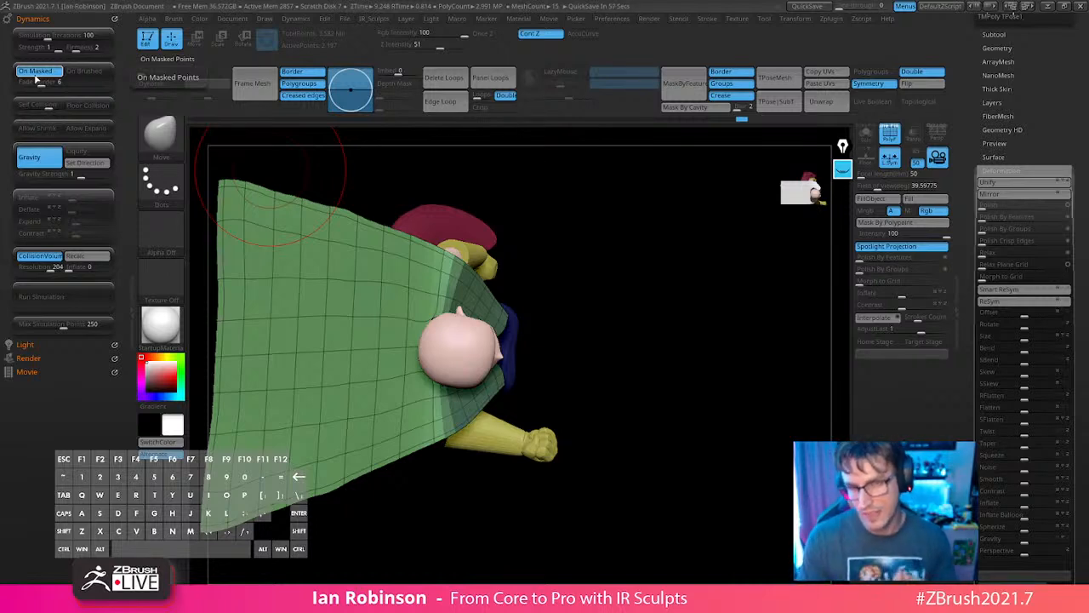
pyautogui.click(82, 72)
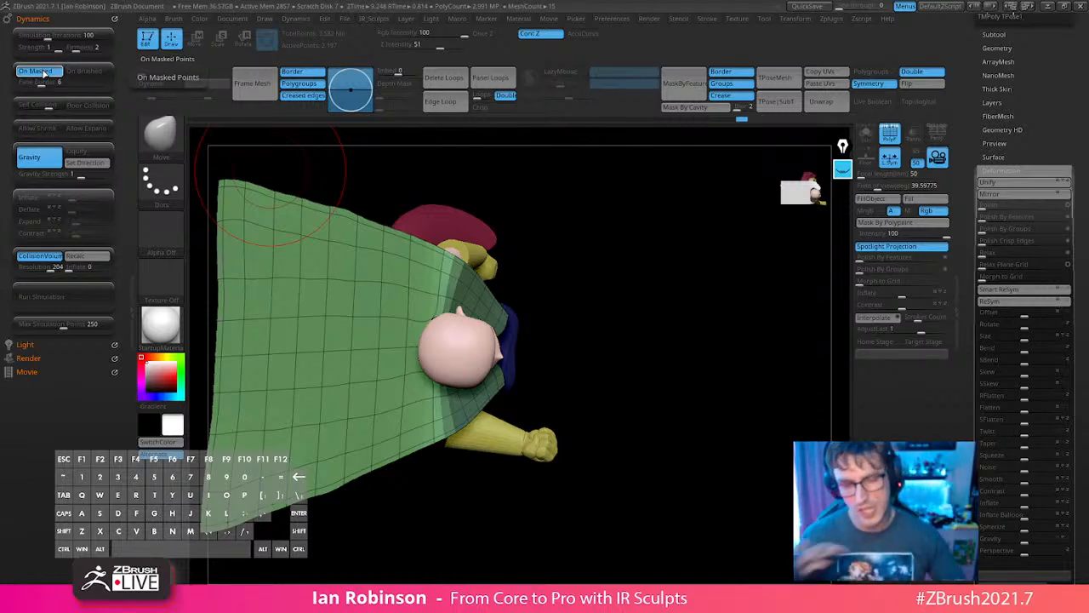
# Select the cord joining the two cape buttons on the chest and delete its subtool.
pyautogui.moveTo(646, 417); pyautogui.dragTo(598, 329)
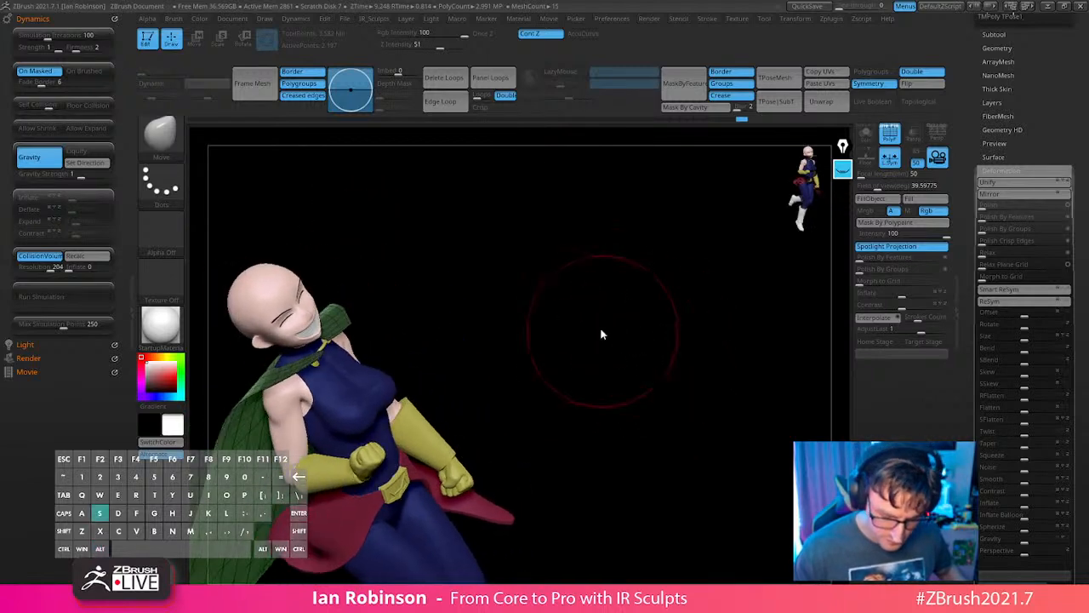
pyautogui.keyDown('alt'); pyautogui.click(324, 344); pyautogui.keyUp('alt')
pyautogui.moveTo(669, 355); pyautogui.dragTo(613, 371)
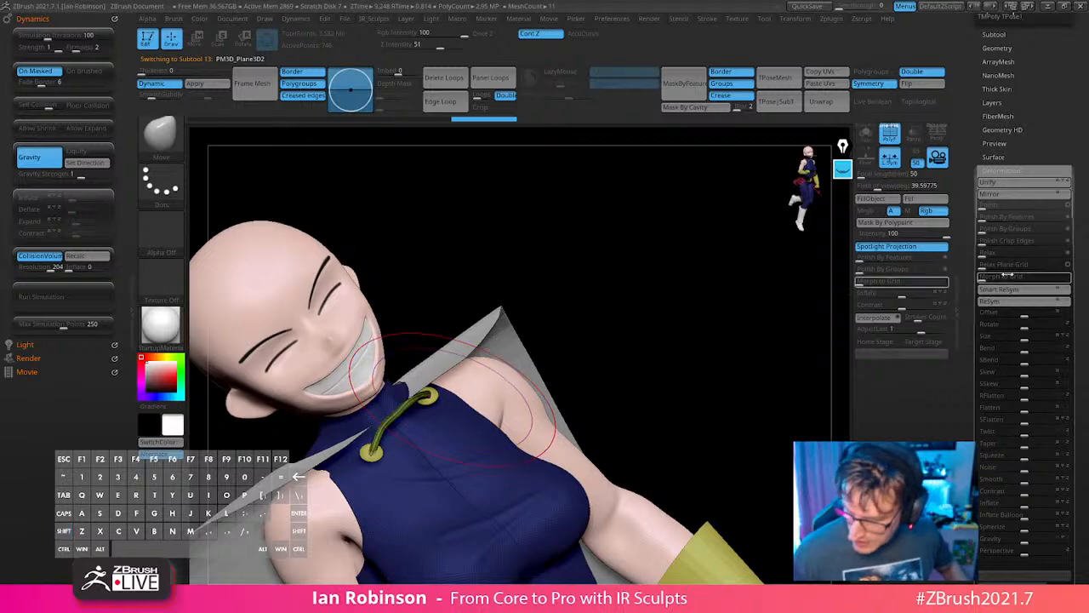
pyautogui.moveTo(1038, 120); pyautogui.dragTo(1014, 222)
pyautogui.click(1009, 210)
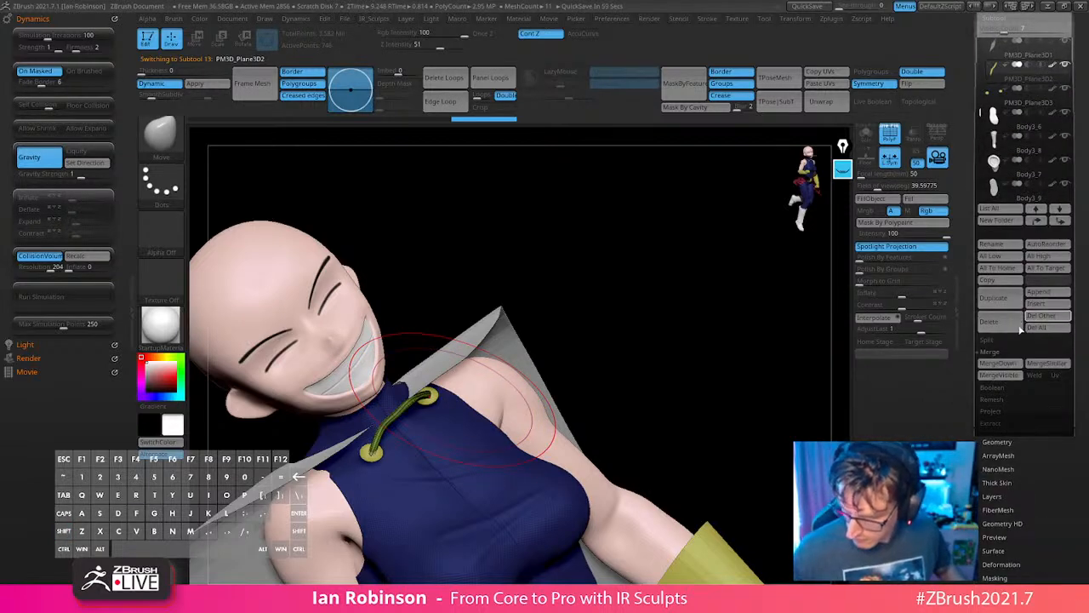
pyautogui.click(1048, 315)
pyautogui.click(894, 348)
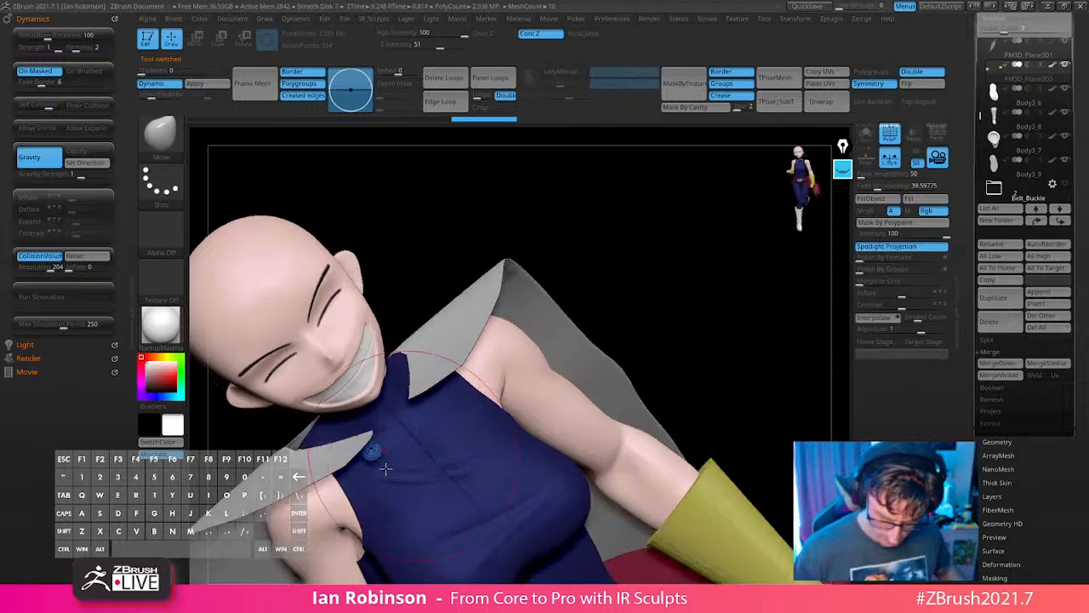
# Rename the remaining button subtool as Cape_Button.
pyautogui.click(1013, 245)
pyautogui.write('Cape_Button')
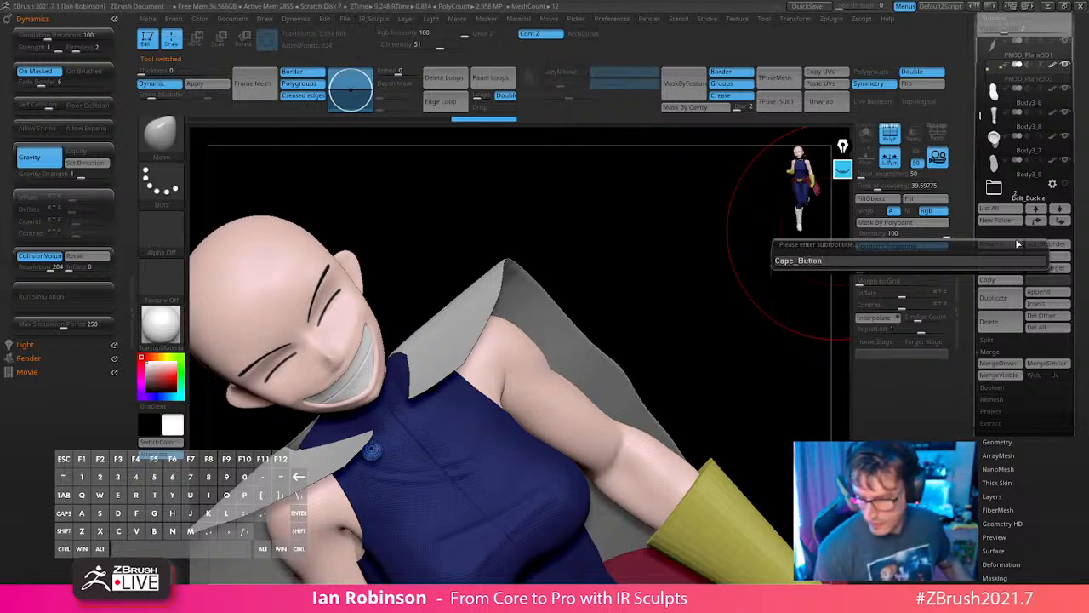
pyautogui.press('Return')
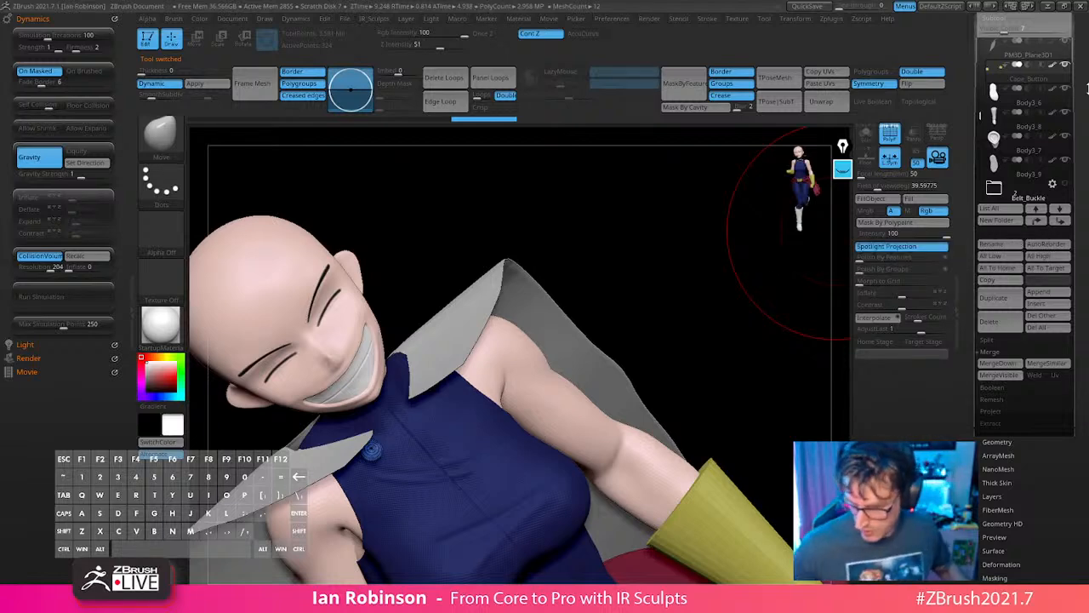
# Select the cape, try a Dynamics simulation with gravity and On Masked enabled, and undo it.
pyautogui.keyDown('alt'); pyautogui.click(591, 383); pyautogui.keyUp('alt')
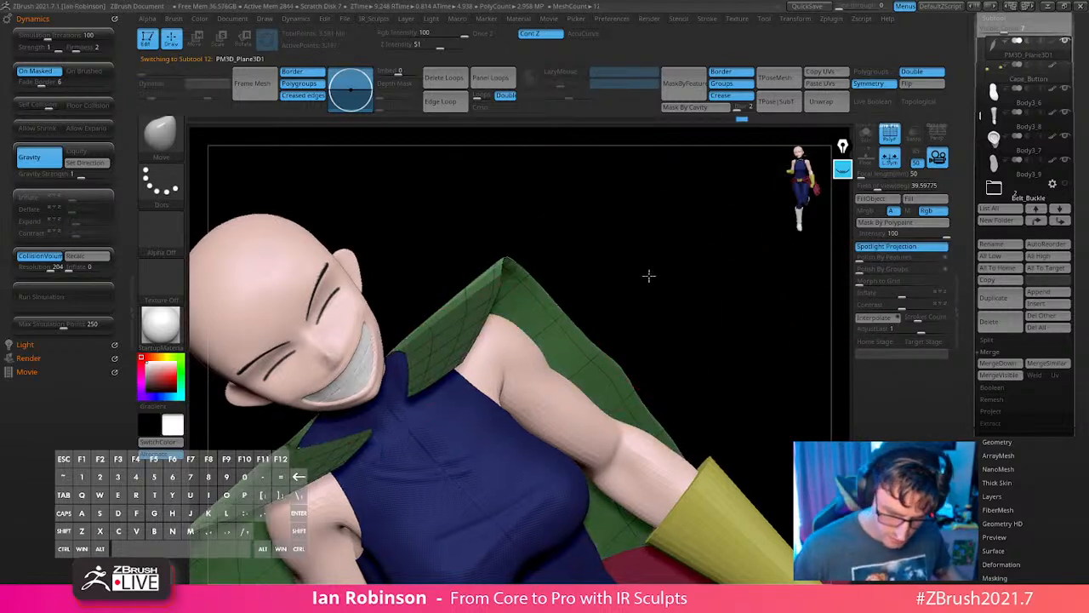
pyautogui.moveTo(649, 275); pyautogui.dragTo(701, 270)
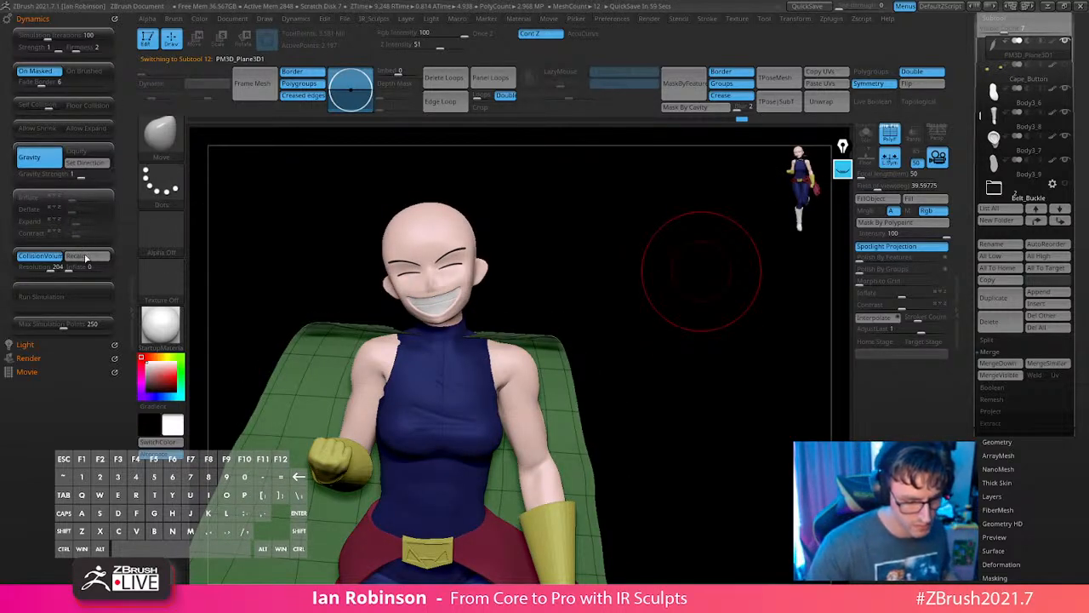
pyautogui.moveTo(677, 245); pyautogui.dragTo(647, 277)
pyautogui.click(72, 297)
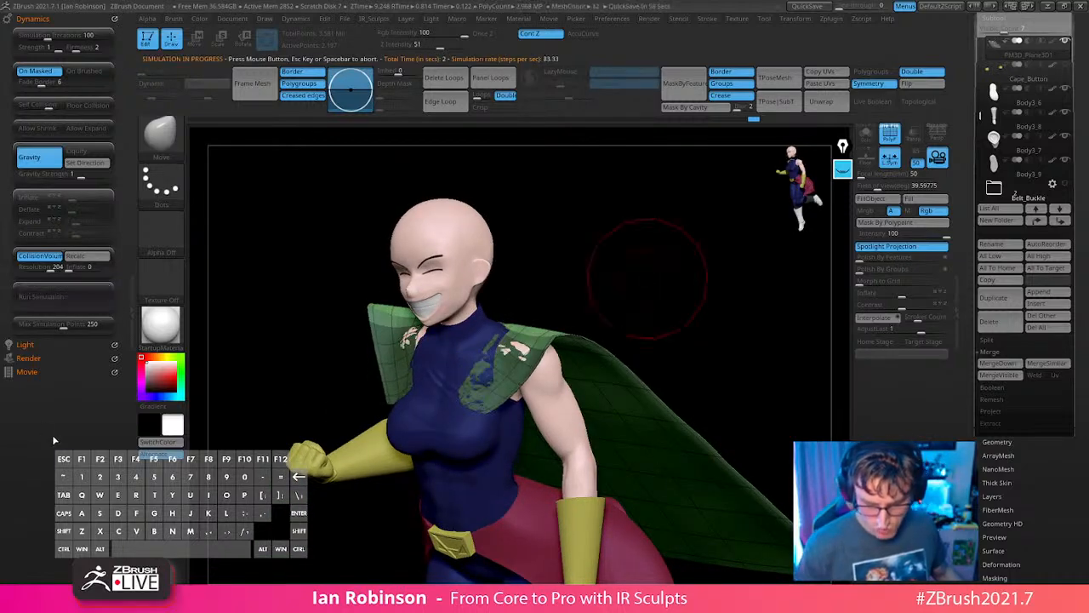
pyautogui.moveTo(720, 243); pyautogui.dragTo(669, 277)
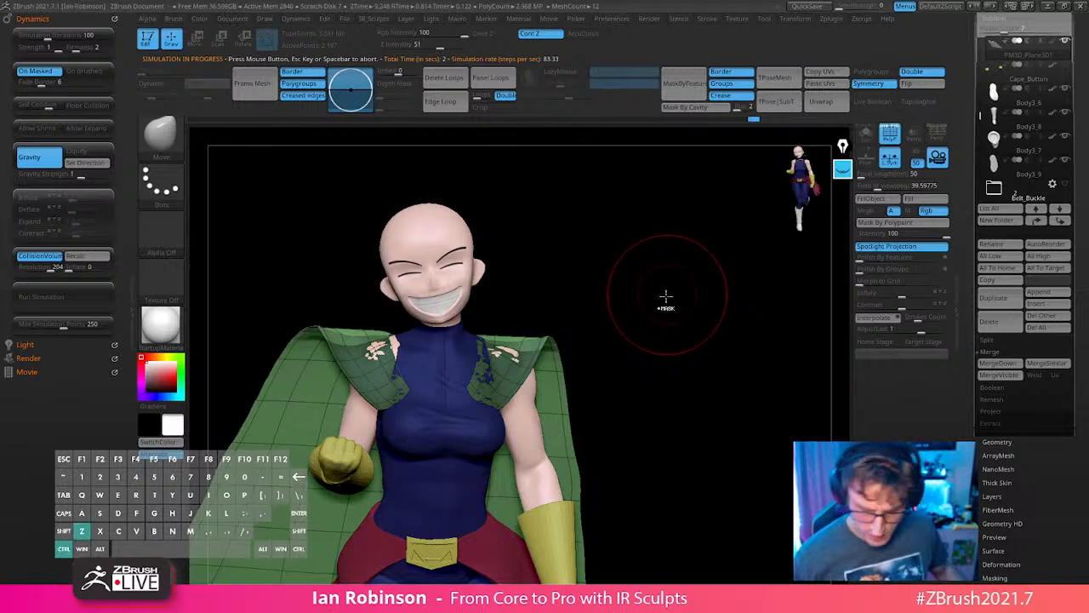
pyautogui.moveTo(652, 321); pyautogui.dragTo(688, 312)
# Reposition the transform gizmo at the front of the cape near the neck and slightly adjust the cape's placement.
pyautogui.press('w')
pyautogui.moveTo(570, 339); pyautogui.dragTo(635, 270)
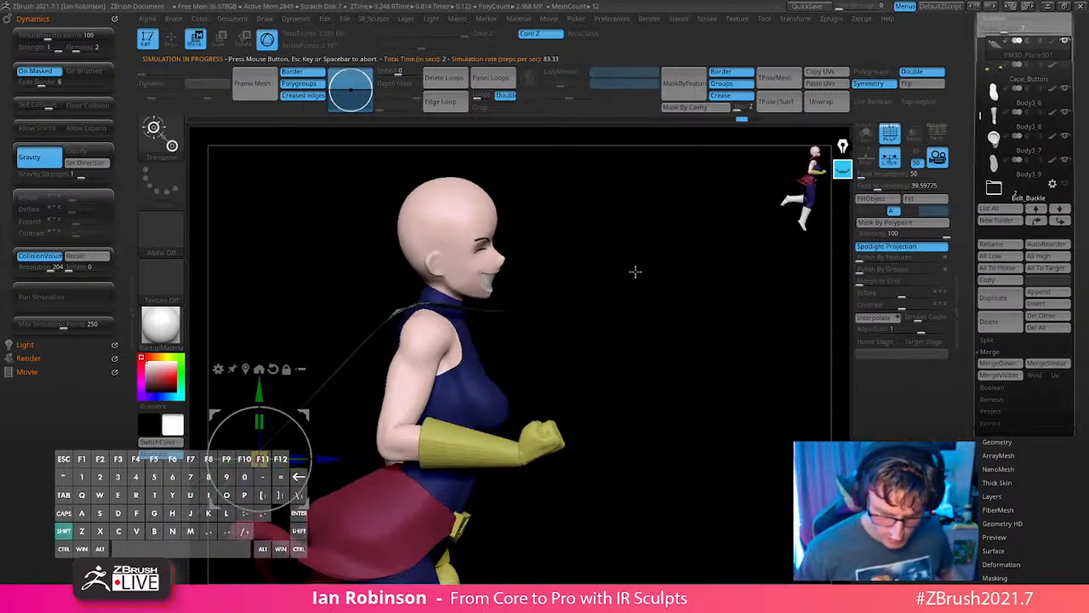
pyautogui.keyDown('alt'); pyautogui.click(246, 368); pyautogui.keyUp('alt')
pyautogui.keyDown('alt'); pyautogui.moveTo(332, 396); pyautogui.dragTo(517, 263); pyautogui.keyUp('alt')
pyautogui.moveTo(537, 304); pyautogui.dragTo(522, 306)
# Return to brush mode, isolate the cape, and view its neck opening and front straps from directly above.
pyautogui.moveTo(657, 292)
pyautogui.mouseDown()
pyautogui.moveTo(622, 304)
pyautogui.moveTo(616, 349)
pyautogui.mouseUp()
pyautogui.press('q')
pyautogui.moveTo(635, 265)
pyautogui.keyDown('alt'); pyautogui.mouseDown()
pyautogui.moveTo(644, 297)
pyautogui.moveTo(620, 292)
pyautogui.moveTo(613, 267)
pyautogui.moveTo(663, 258)
pyautogui.moveTo(626, 293)
pyautogui.moveTo(627, 311)
pyautogui.moveTo(594, 326)
pyautogui.mouseUp(); pyautogui.keyUp('alt')
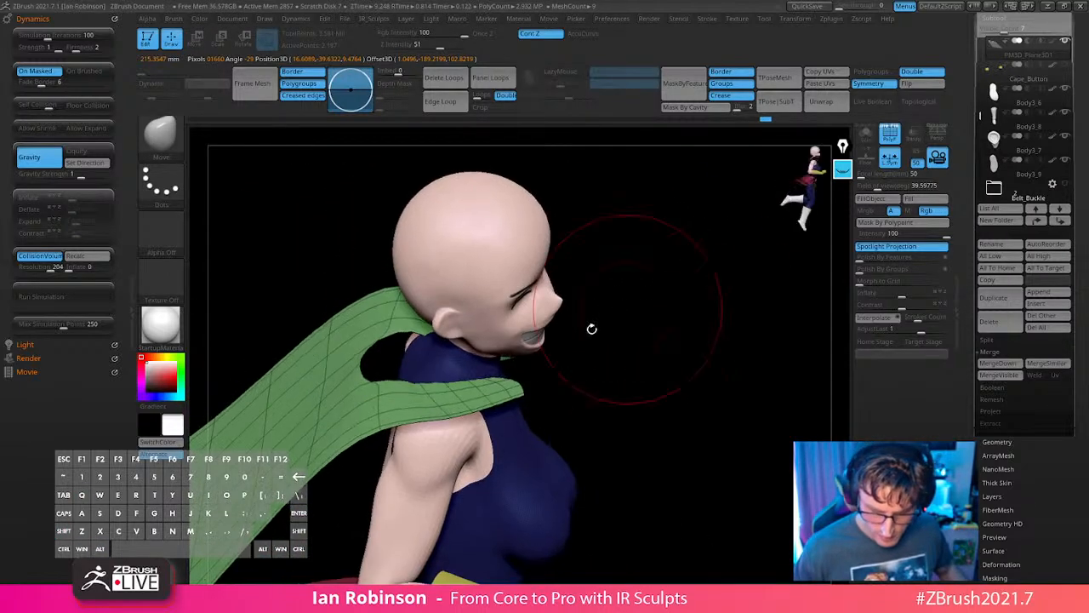
pyautogui.click(865, 136)
pyautogui.keyDown('shift'); pyautogui.moveTo(705, 319); pyautogui.dragTo(663, 285); pyautogui.keyUp('shift')
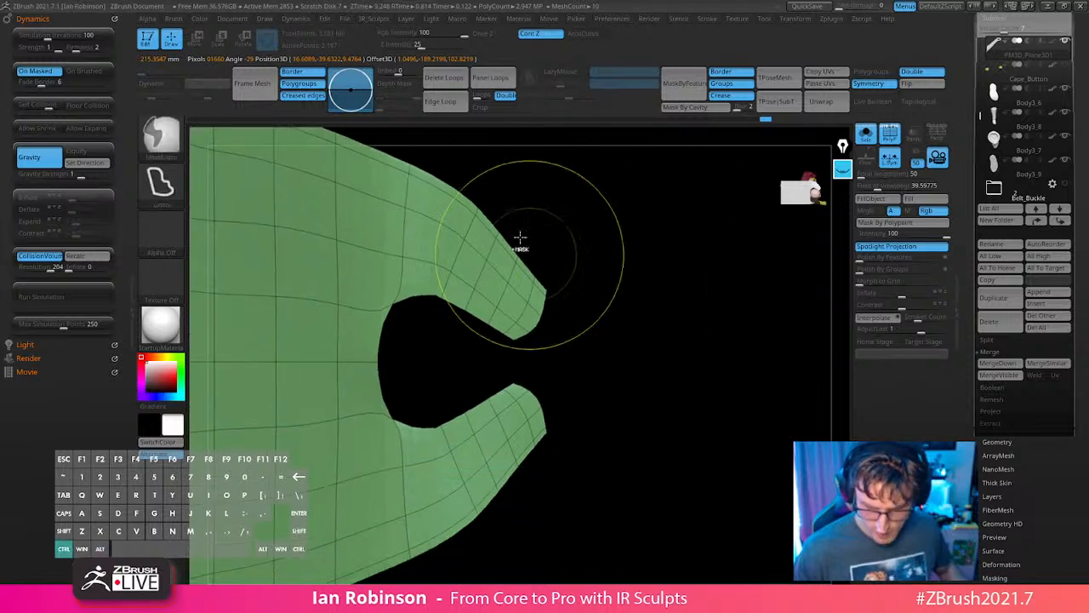
# Mask the tips of the cape's two front flaps and soften the mask's edge.
pyautogui.moveTo(511, 228)
pyautogui.keyDown('ctrl'); pyautogui.mouseDown()
pyautogui.moveTo(556, 500)
pyautogui.moveTo(485, 432)
pyautogui.moveTo(580, 149)
pyautogui.mouseUp(); pyautogui.keyUp('ctrl')
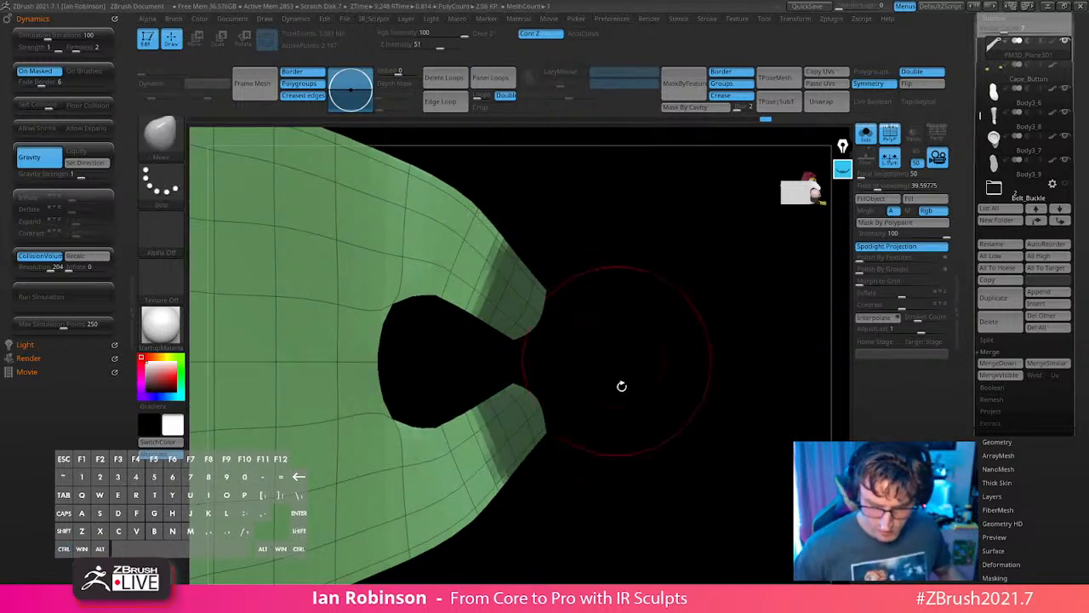
pyautogui.keyDown('ctrl'); pyautogui.click(517, 417); pyautogui.keyUp('ctrl')
pyautogui.keyDown('ctrl'); pyautogui.click(560, 341); pyautogui.keyUp('ctrl')
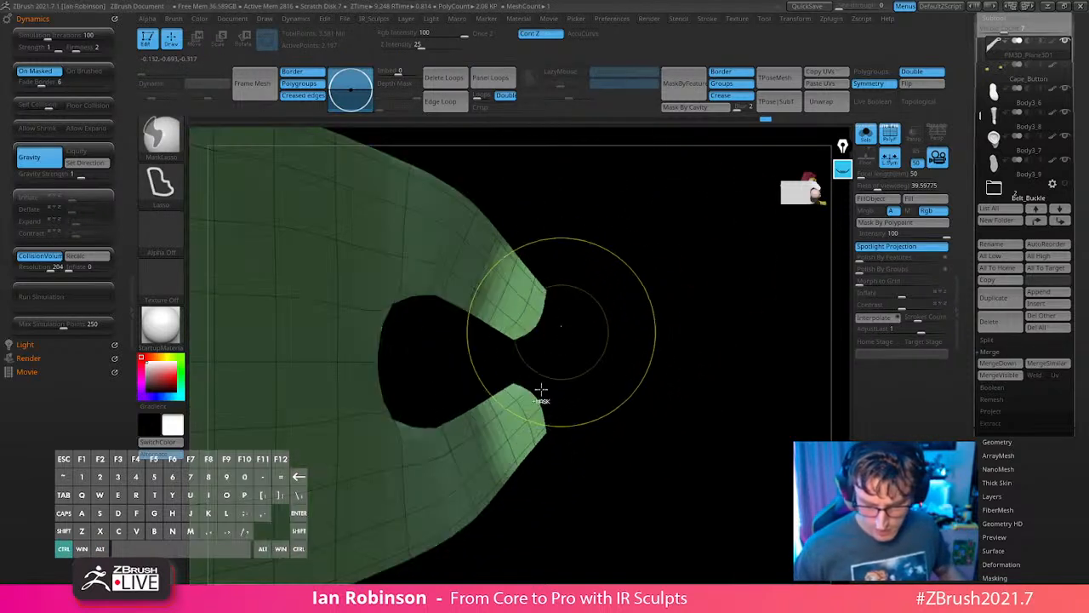
pyautogui.keyDown('ctrl'); pyautogui.click(528, 418); pyautogui.keyUp('ctrl')
pyautogui.keyDown('ctrl'); pyautogui.click(580, 380); pyautogui.keyUp('ctrl')
pyautogui.moveTo(582, 381); pyautogui.dragTo(681, 256)
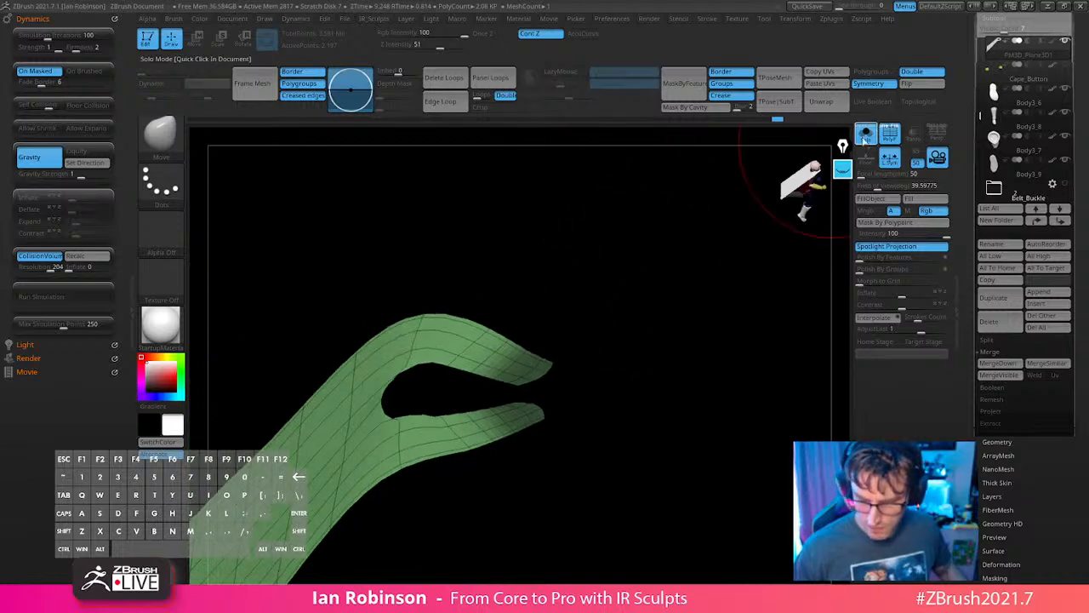
# Turn off Solo mode to show the whole character and run the gravity cloth simulation on the masked flap tips.
pyautogui.click(865, 135)
pyautogui.moveTo(701, 321); pyautogui.dragTo(584, 234)
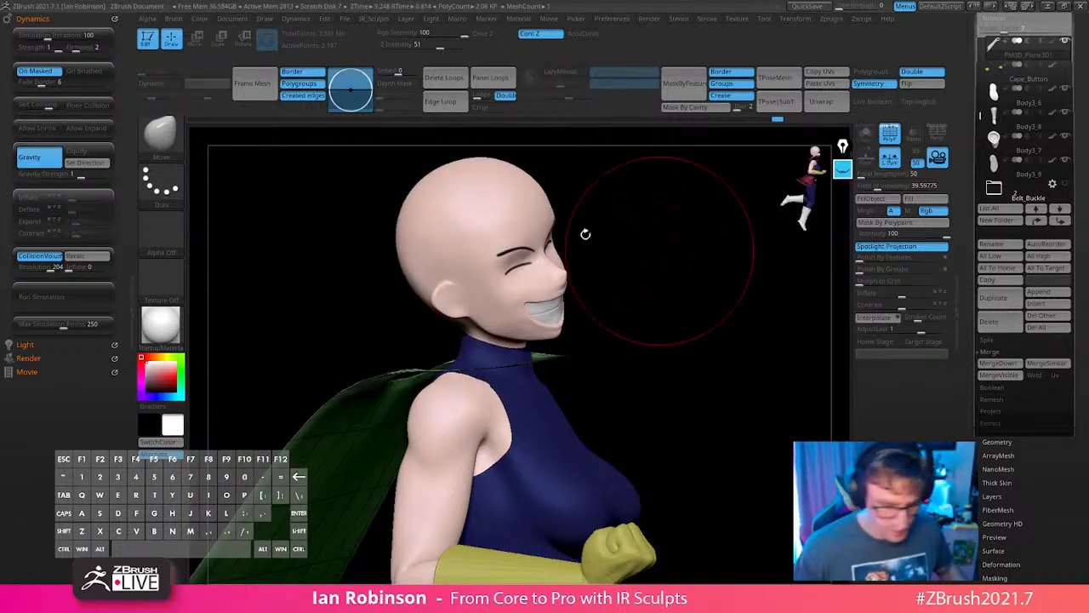
pyautogui.click(90, 300)
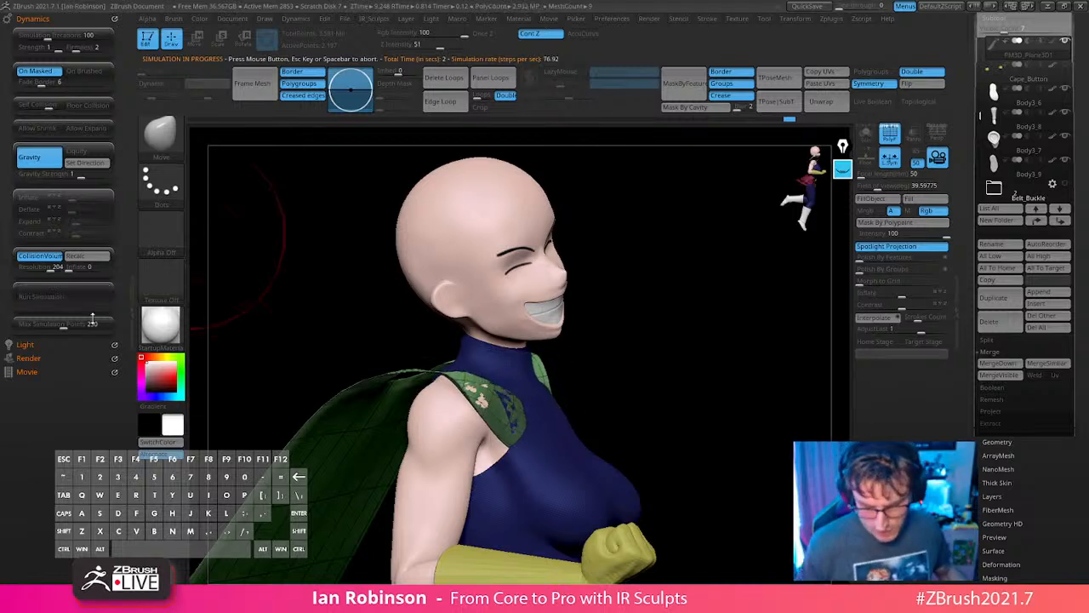
# Try smoothing the cape's front flaps where they cross the shoulders, and undo the change.
pyautogui.moveTo(760, 345)
pyautogui.keyDown('shift'); pyautogui.mouseDown()
pyautogui.moveTo(684, 350)
pyautogui.moveTo(722, 275)
pyautogui.moveTo(681, 281)
pyautogui.moveTo(688, 263)
pyautogui.moveTo(612, 316)
pyautogui.moveTo(663, 308)
pyautogui.moveTo(690, 236)
pyautogui.moveTo(686, 267)
pyautogui.moveTo(714, 319)
pyautogui.moveTo(710, 335)
pyautogui.moveTo(669, 311)
pyautogui.moveTo(371, 390)
pyautogui.moveTo(413, 400)
pyautogui.moveTo(356, 391)
pyautogui.mouseUp(); pyautogui.keyUp('shift')
pyautogui.press('s')
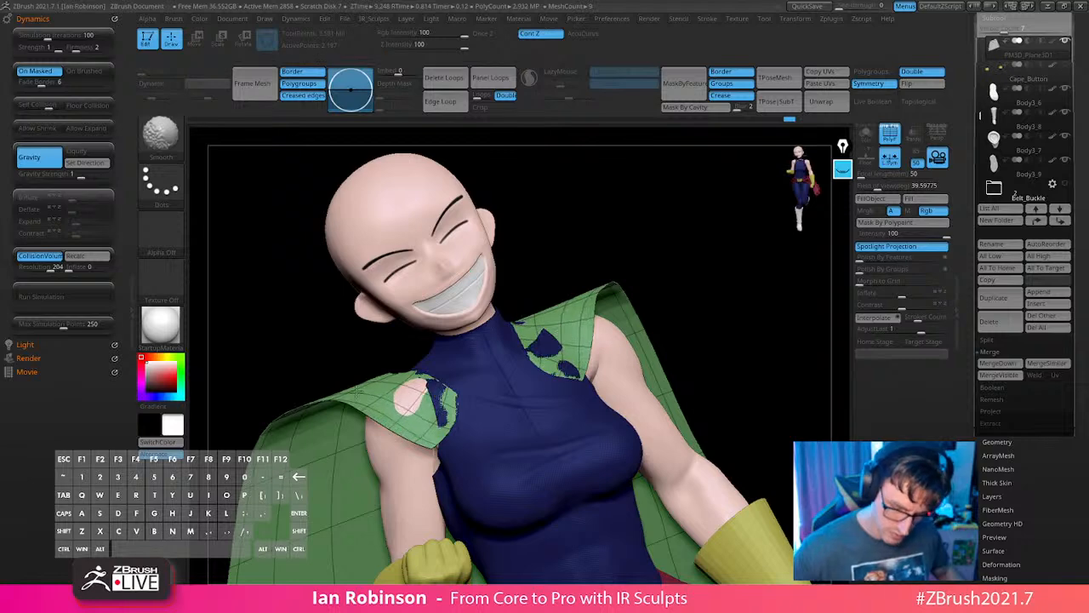
pyautogui.moveTo(686, 265); pyautogui.dragTo(675, 352)
pyautogui.hotkey('ctrl', 'z')
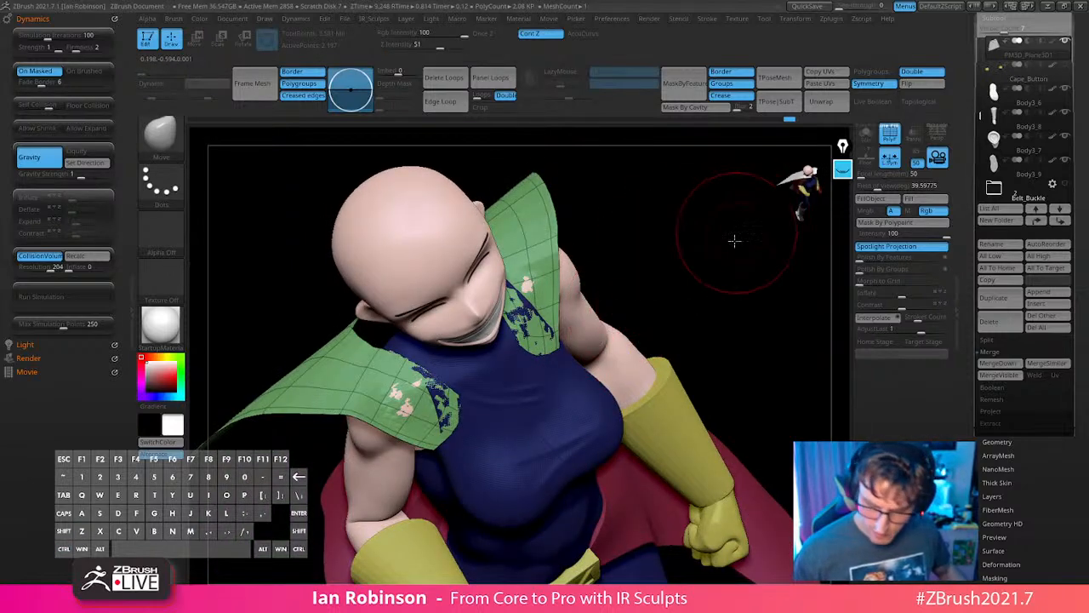
# Clear the mask from the cape, place the move gizmo beside the shoulder flap and try shifting the cape.
pyautogui.moveTo(734, 241); pyautogui.dragTo(712, 238)
pyautogui.keyDown('ctrl'); pyautogui.moveTo(444, 347); pyautogui.dragTo(414, 342); pyautogui.keyUp('ctrl')
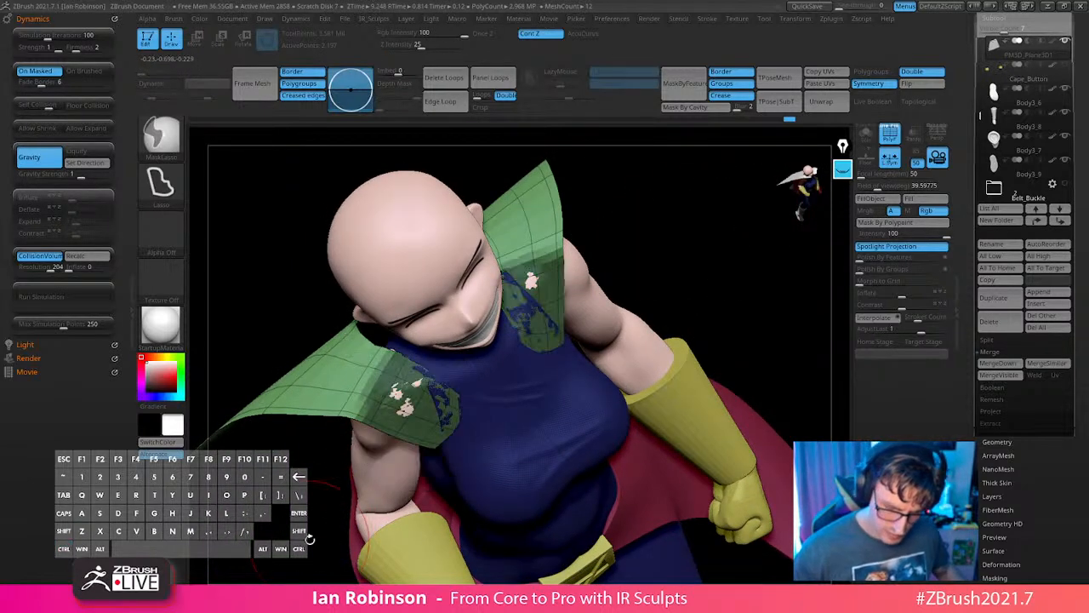
pyautogui.moveTo(691, 220)
pyautogui.keyDown('ctrl'); pyautogui.mouseDown()
pyautogui.moveTo(626, 281)
pyautogui.moveTo(698, 214)
pyautogui.mouseUp(); pyautogui.keyUp('ctrl')
pyautogui.press('w')
pyautogui.keyDown('alt'); pyautogui.click(565, 133); pyautogui.keyUp('alt')
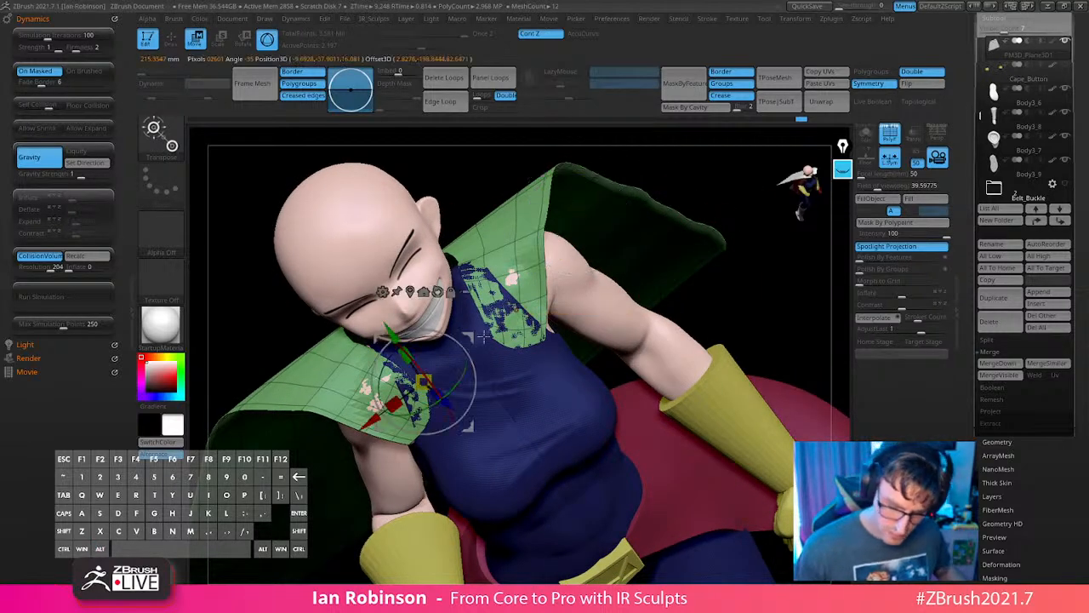
pyautogui.moveTo(394, 404); pyautogui.dragTo(406, 396)
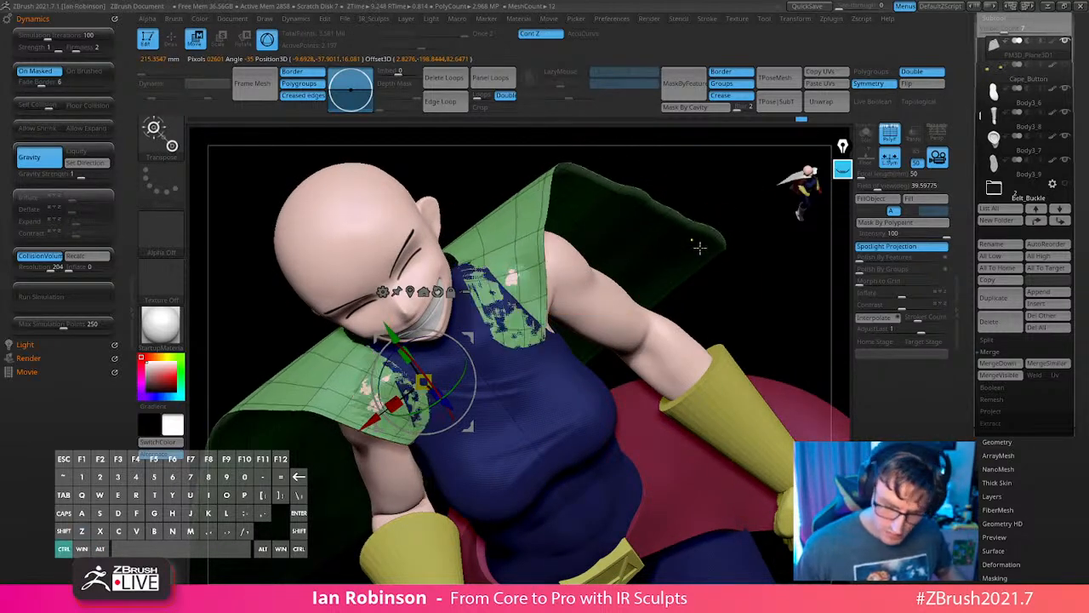
# Select the TransposeCloth brush and shift the cape slightly along the gizmo's red axis over the shoulders.
pyautogui.click(170, 146)
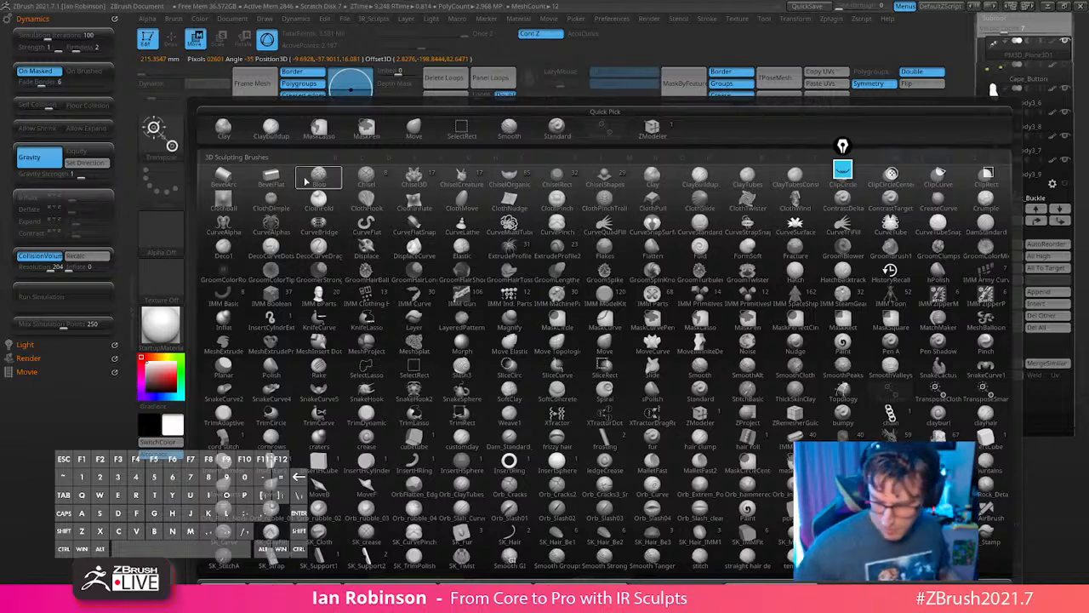
pyautogui.press('c')
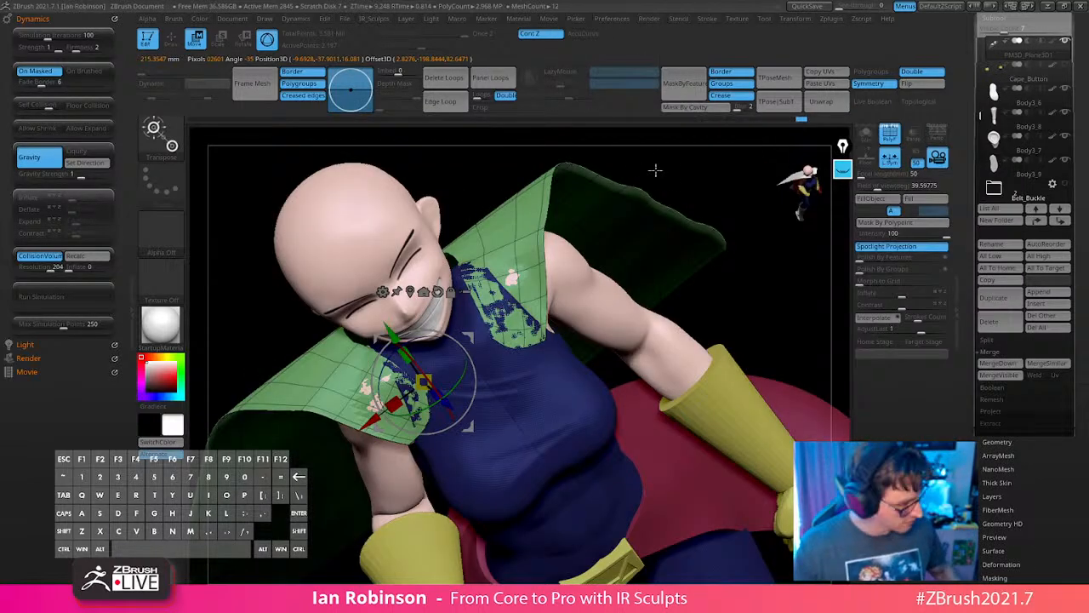
pyautogui.press('b')
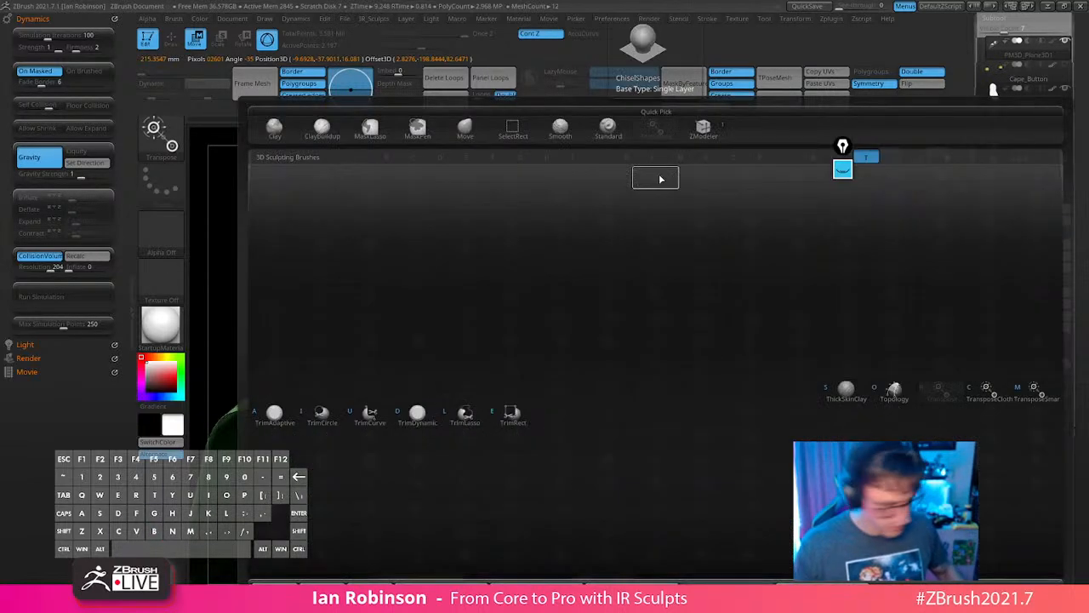
pyautogui.click(993, 394)
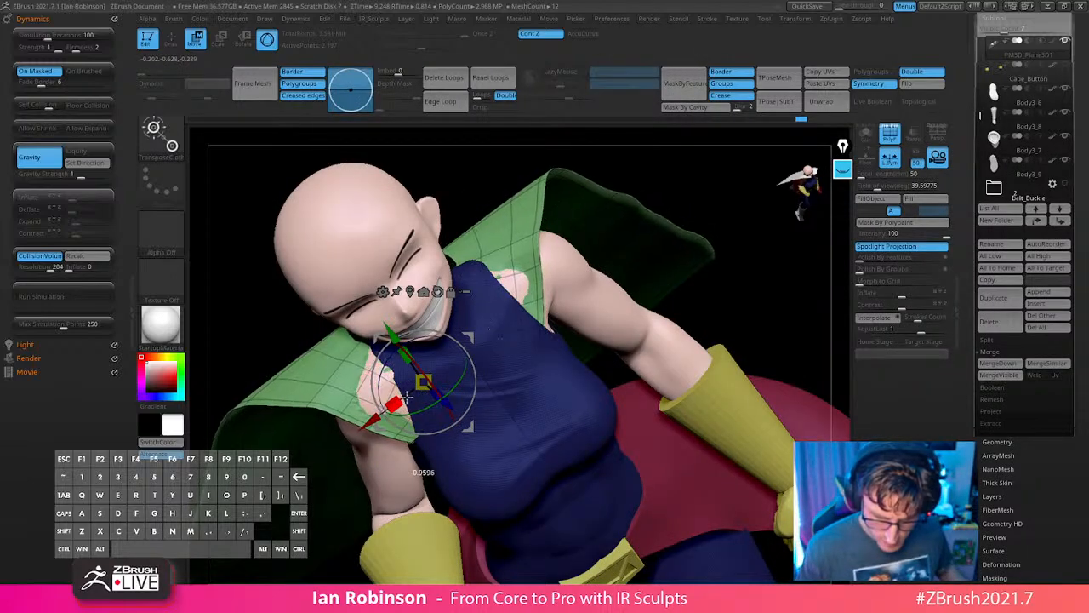
pyautogui.moveTo(407, 397); pyautogui.dragTo(408, 396)
# Move the cape forward along the gizmo's Z axis as cloth, repeat the move once and return to Draw mode.
pyautogui.moveTo(723, 272); pyautogui.dragTo(842, 170, button='right')
pyautogui.keyDown('alt'); pyautogui.moveTo(490, 370); pyautogui.dragTo(429, 437, button='right'); pyautogui.keyUp('alt')
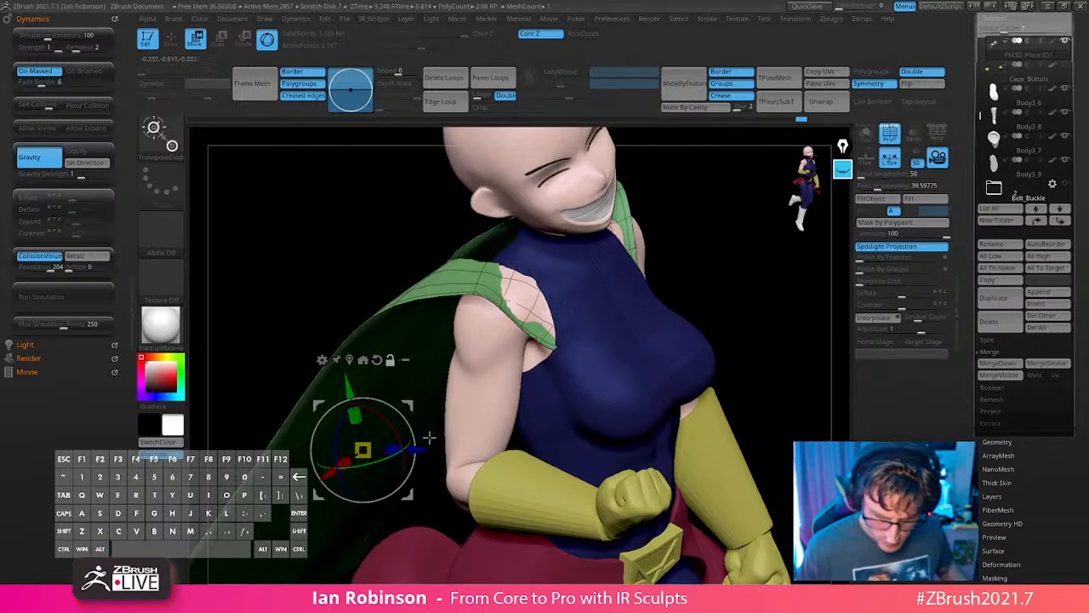
pyautogui.moveTo(421, 447); pyautogui.dragTo(424, 443)
pyautogui.press('1')
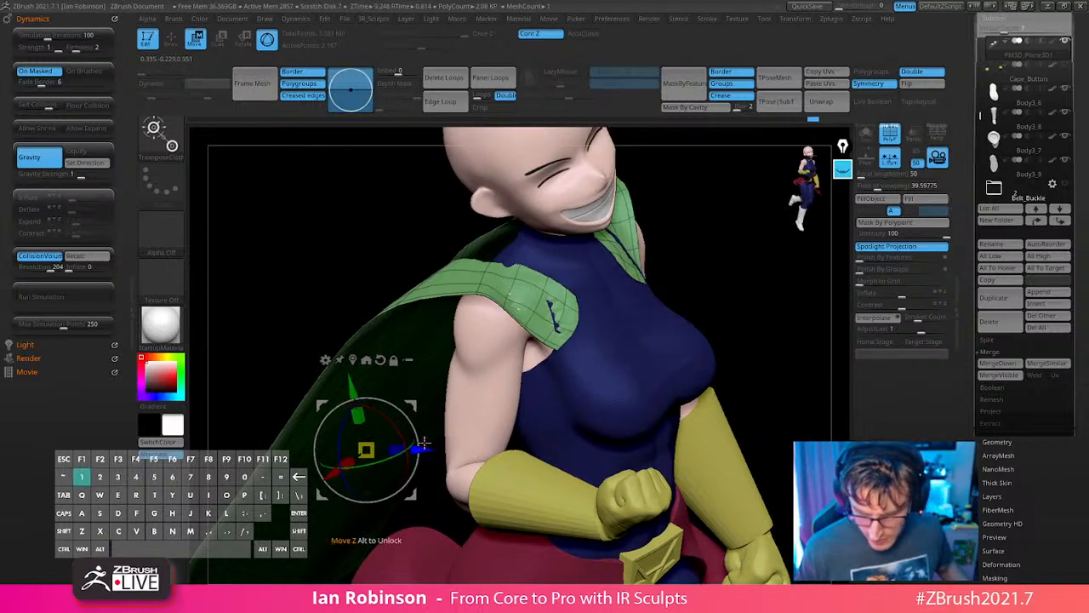
pyautogui.keyDown('alt'); pyautogui.moveTo(726, 250); pyautogui.dragTo(677, 292, button='right'); pyautogui.keyUp('alt')
pyautogui.moveTo(677, 292); pyautogui.dragTo(728, 279, button='right')
pyautogui.keyDown('alt'); pyautogui.moveTo(728, 279); pyautogui.dragTo(756, 247, button='right'); pyautogui.keyUp('alt')
pyautogui.press('q')
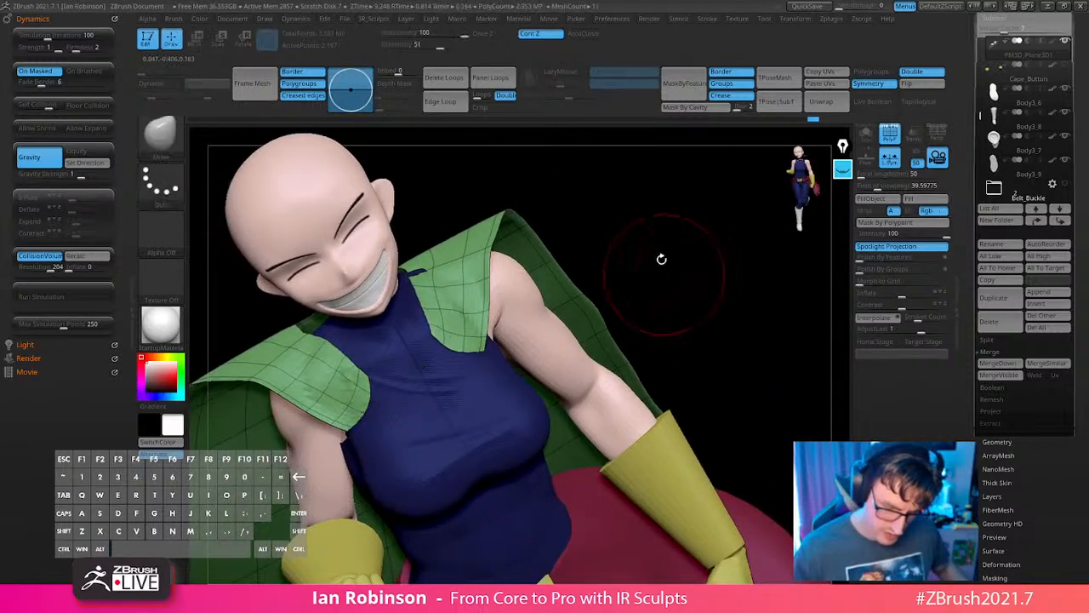
# Resize the Move brush and reshape the cape's front flaps to lie over the shoulders and upper chest.
pyautogui.keyDown('ctrl'); pyautogui.moveTo(673, 280); pyautogui.dragTo(542, 277, button='right'); pyautogui.keyUp('ctrl')
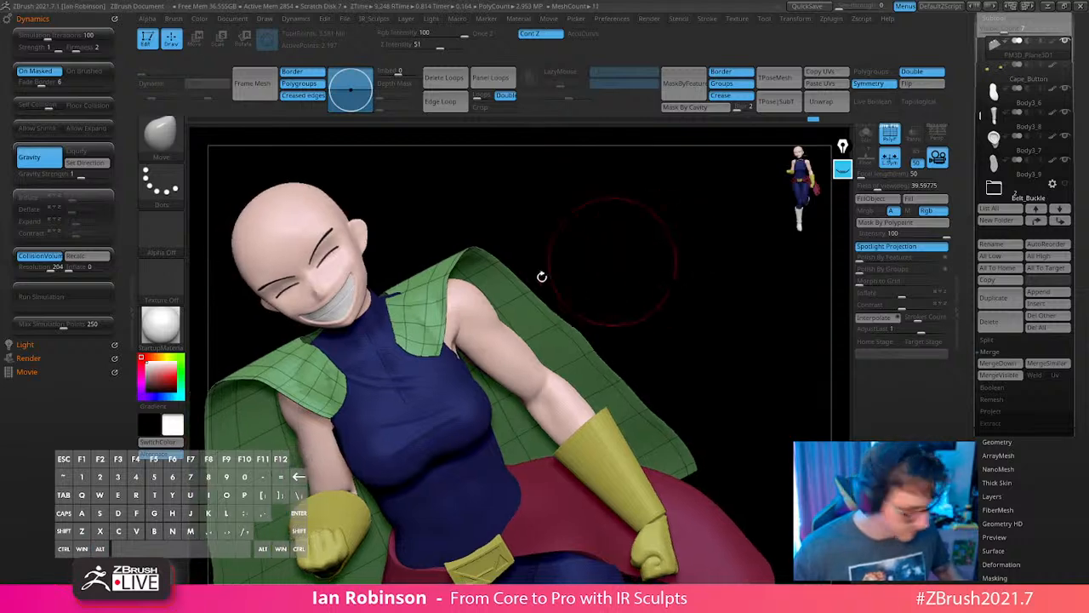
pyautogui.press('s')
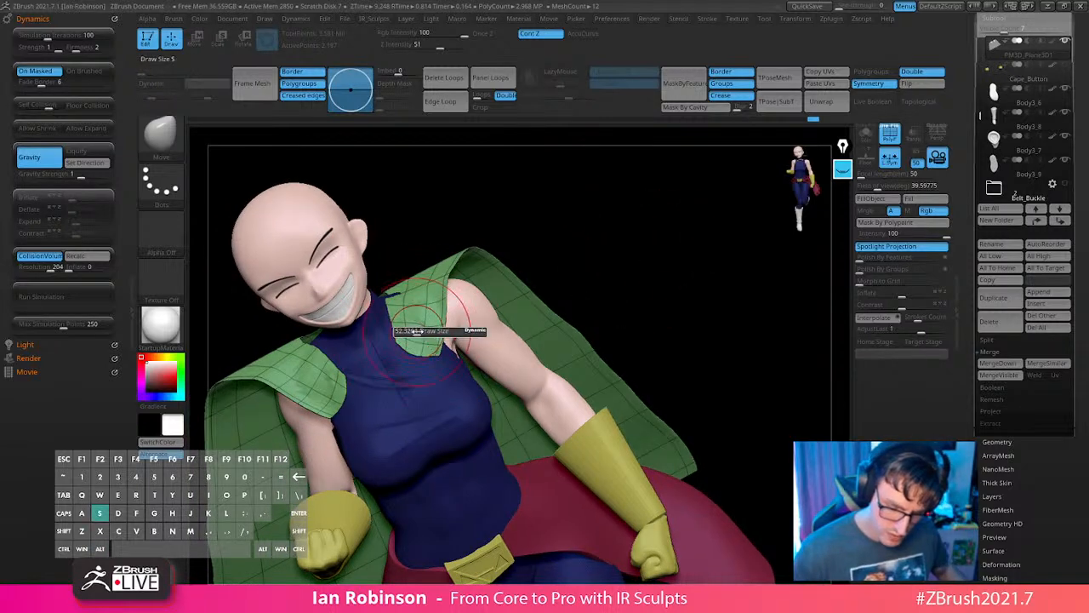
pyautogui.moveTo(417, 332); pyautogui.dragTo(420, 332)
pyautogui.moveTo(417, 332); pyautogui.dragTo(415, 329)
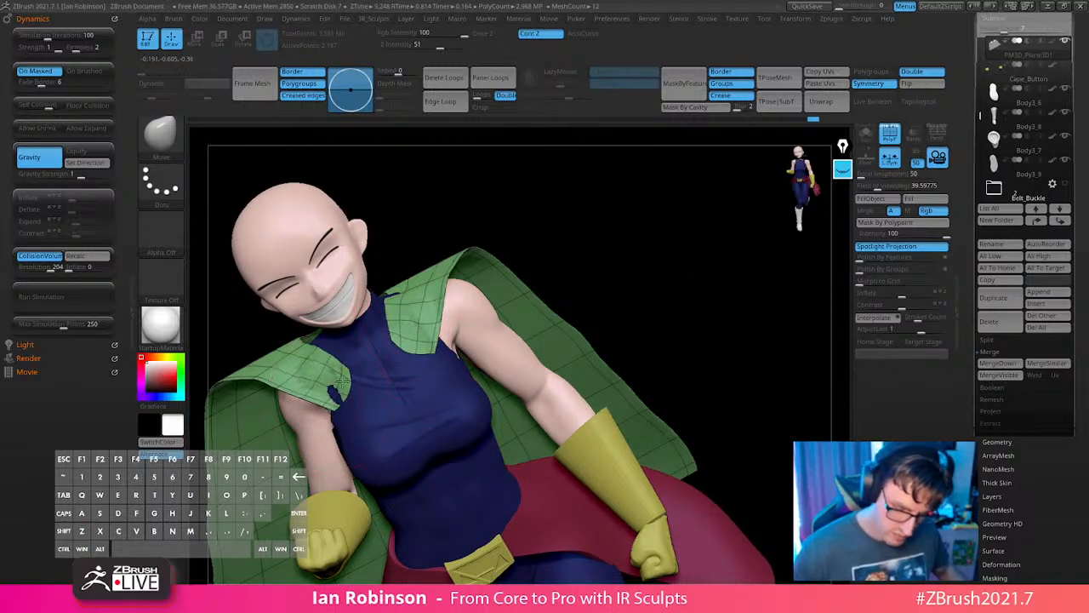
pyautogui.moveTo(343, 381); pyautogui.dragTo(345, 379)
pyautogui.moveTo(552, 230); pyautogui.dragTo(628, 241, button='right')
pyautogui.moveTo(342, 367); pyautogui.dragTo(403, 348, button='right')
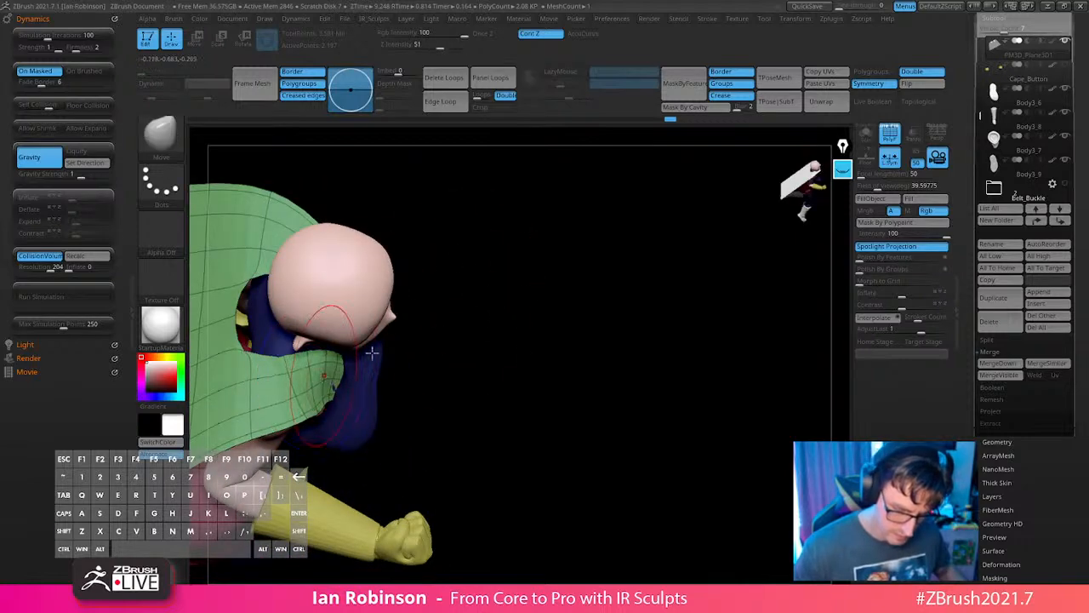
pyautogui.moveTo(310, 383); pyautogui.dragTo(436, 334, button='right')
pyautogui.moveTo(436, 333); pyautogui.dragTo(442, 329)
pyautogui.moveTo(443, 328); pyautogui.dragTo(404, 340, button='right')
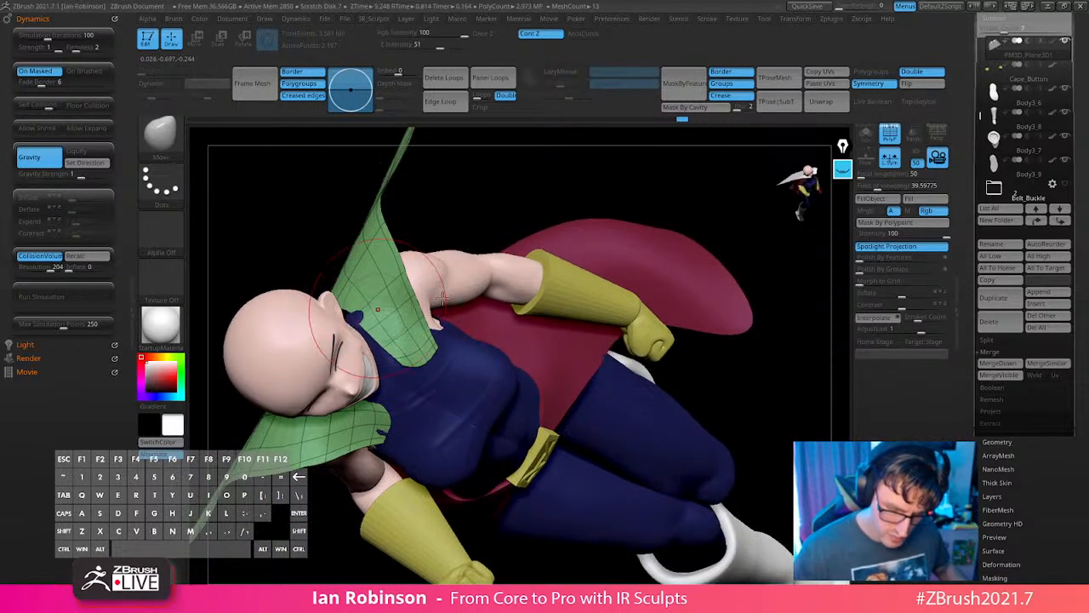
# Set the Smooth brush's Z Intensity to about 46 and refine the cape flaps around the shoulders.
pyautogui.press('space')
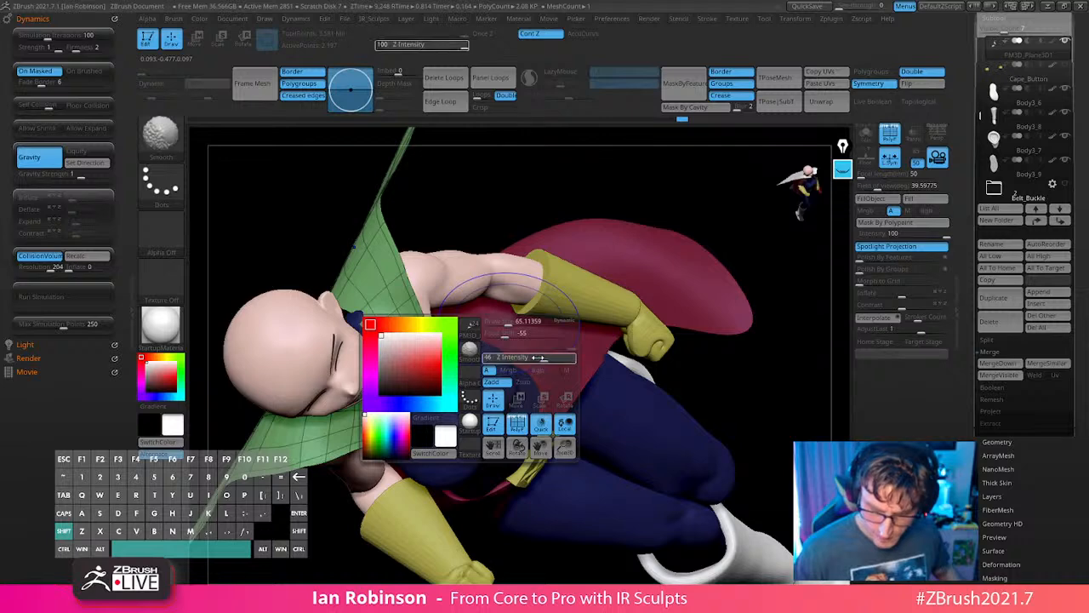
pyautogui.moveTo(413, 293); pyautogui.dragTo(418, 340, button='right')
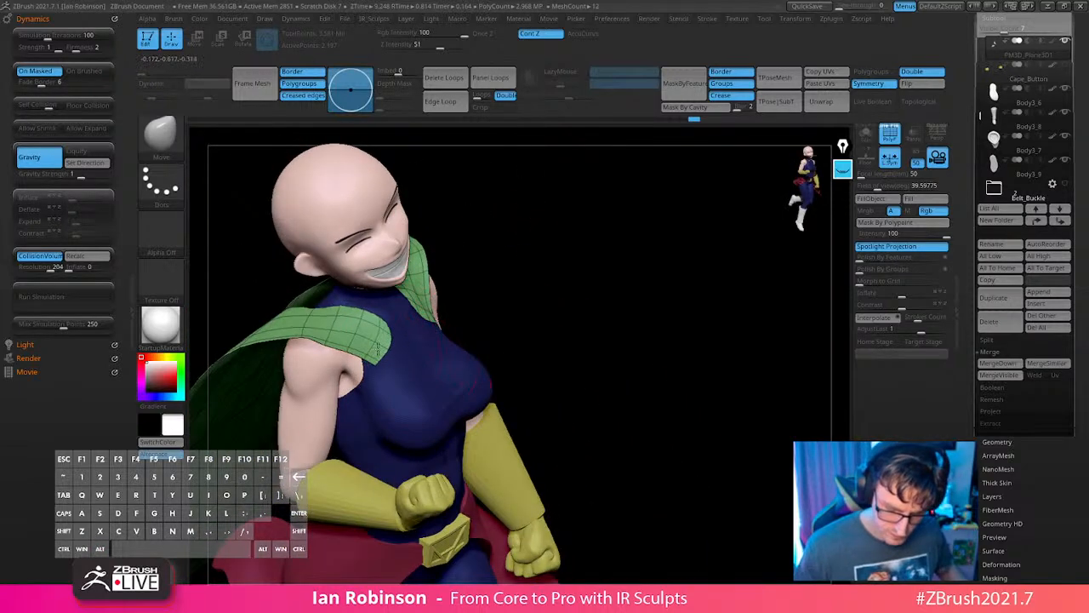
pyautogui.keyDown('ctrl'); pyautogui.moveTo(572, 231); pyautogui.dragTo(627, 290, button='right'); pyautogui.keyUp('ctrl')
pyautogui.moveTo(627, 289)
pyautogui.mouseDown(button='right')
pyautogui.moveTo(642, 299)
pyautogui.moveTo(645, 229)
pyautogui.mouseUp(button='right')
pyautogui.moveTo(659, 294); pyautogui.dragTo(604, 314, button='right')
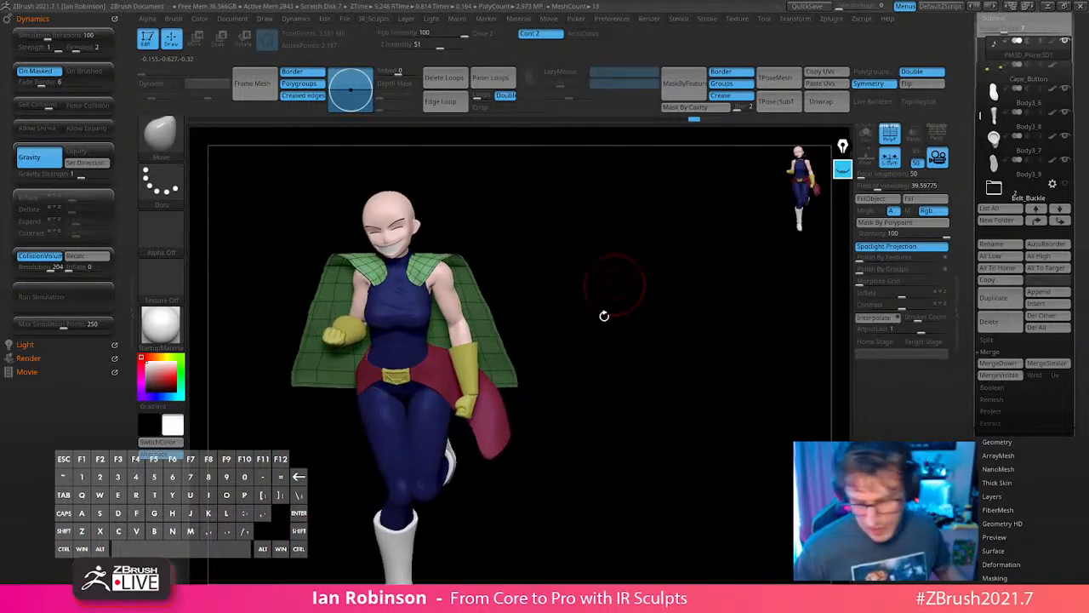
# Save the character tool over its existing file.
pyautogui.hotkey('ctrl', 'shift', 's')
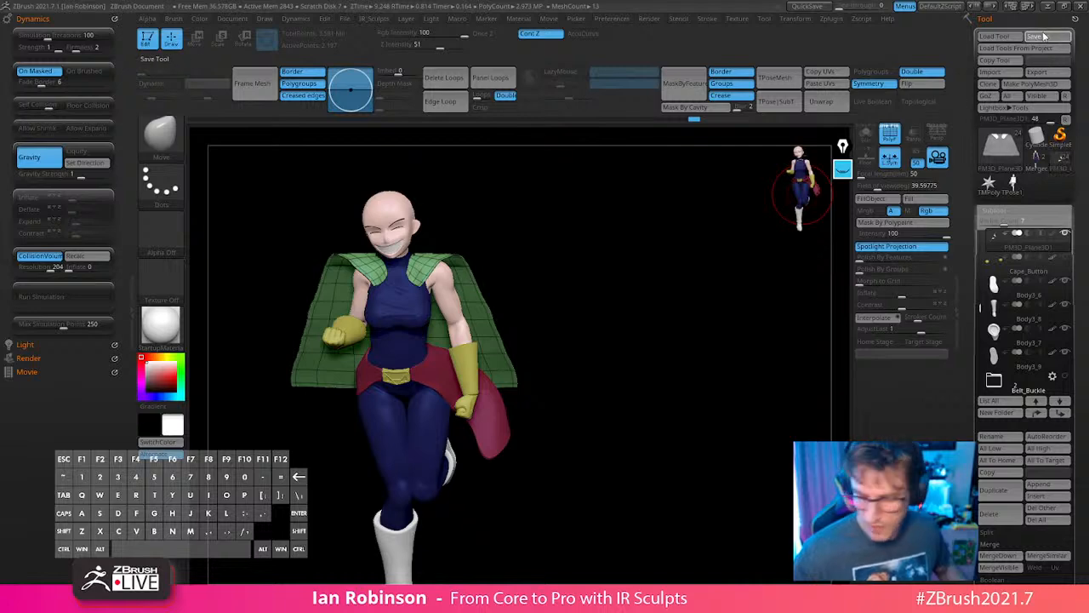
pyautogui.press('Return')
pyautogui.press('y')
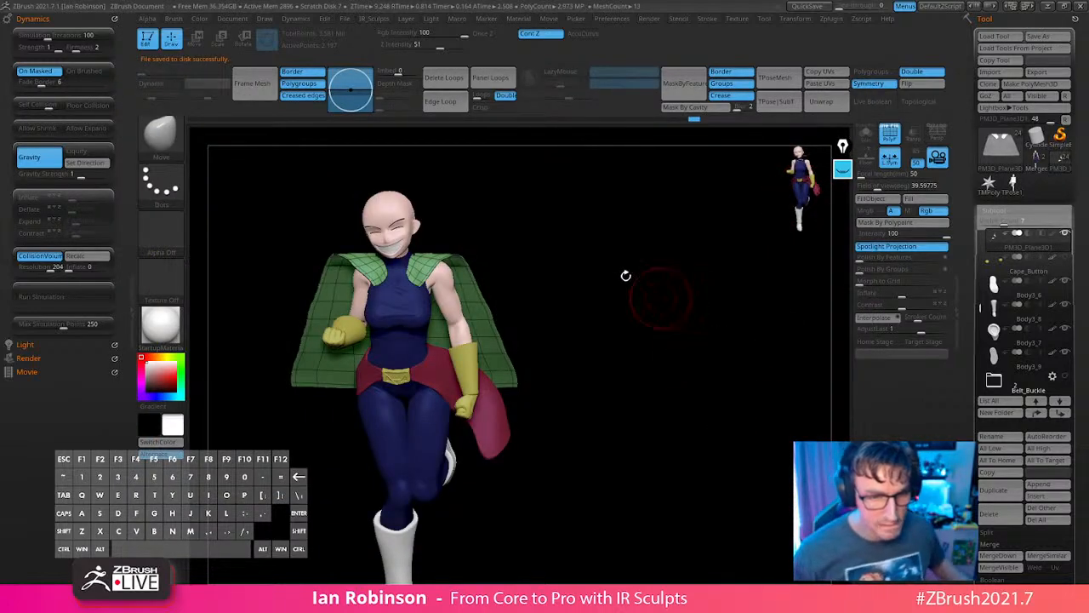
# Mask the cape's main body, leaving the shoulder and neck area unmasked with a softened transition.
pyautogui.moveTo(652, 281)
pyautogui.mouseDown()
pyautogui.moveTo(652, 294)
pyautogui.moveTo(683, 294)
pyautogui.moveTo(671, 339)
pyautogui.moveTo(666, 282)
pyautogui.moveTo(692, 346)
pyautogui.moveTo(655, 370)
pyautogui.moveTo(696, 326)
pyautogui.moveTo(690, 316)
pyautogui.mouseUp()
pyautogui.press('s')
pyautogui.moveTo(568, 273); pyautogui.dragTo(571, 273)
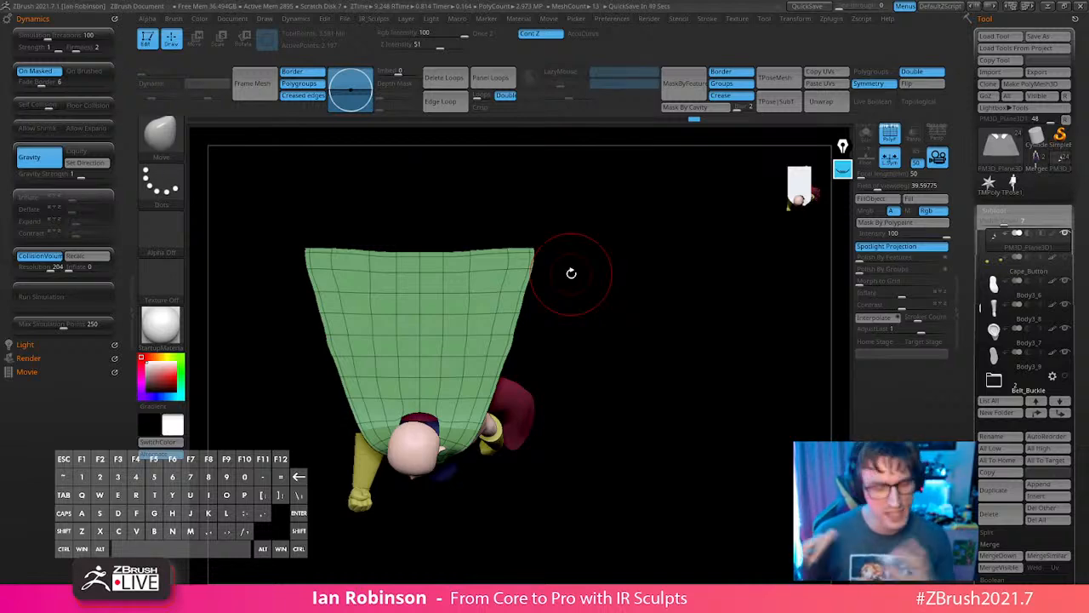
pyautogui.moveTo(571, 273)
pyautogui.mouseDown()
pyautogui.moveTo(618, 309)
pyautogui.moveTo(624, 382)
pyautogui.moveTo(639, 368)
pyautogui.moveTo(649, 309)
pyautogui.moveTo(668, 388)
pyautogui.mouseUp()
pyautogui.moveTo(287, 435)
pyautogui.keyDown('ctrl'); pyautogui.mouseDown()
pyautogui.moveTo(496, 155)
pyautogui.moveTo(665, 407)
pyautogui.moveTo(646, 440)
pyautogui.mouseUp(); pyautogui.keyUp('ctrl')
pyautogui.keyDown('ctrl'); pyautogui.click(574, 396); pyautogui.keyUp('ctrl')
pyautogui.keyDown('ctrl'); pyautogui.click(513, 400); pyautogui.keyUp('ctrl')
pyautogui.keyDown('ctrl'); pyautogui.click(509, 383); pyautogui.keyUp('ctrl')
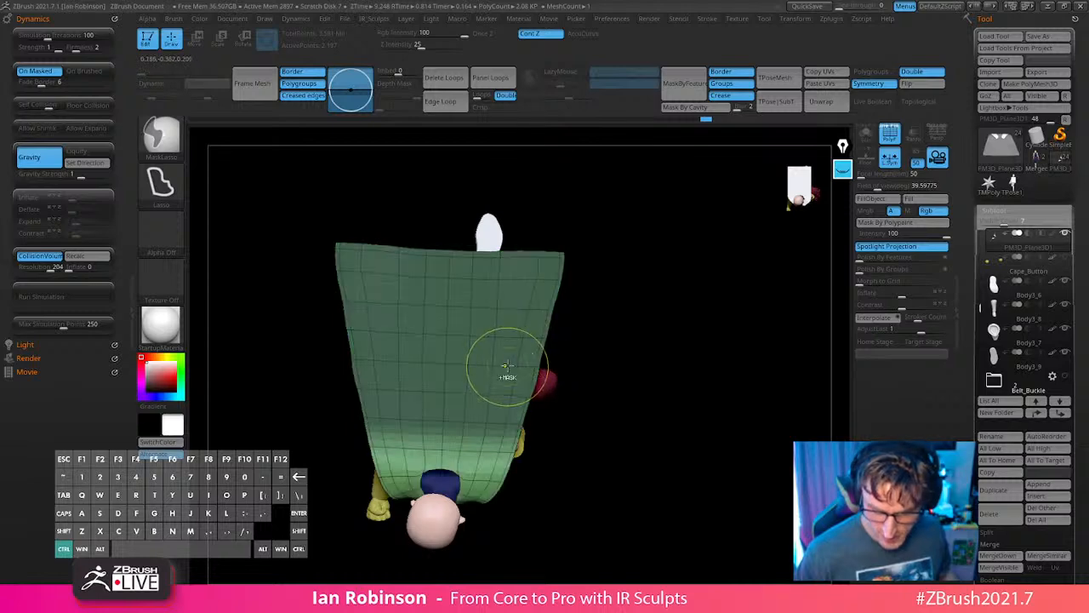
# Show the Base folder's subtools beneath the character and hide them again.
pyautogui.moveTo(587, 375)
pyautogui.mouseDown()
pyautogui.moveTo(652, 311)
pyautogui.moveTo(669, 313)
pyautogui.moveTo(676, 187)
pyautogui.moveTo(684, 450)
pyautogui.moveTo(674, 471)
pyautogui.moveTo(652, 472)
pyautogui.mouseUp()
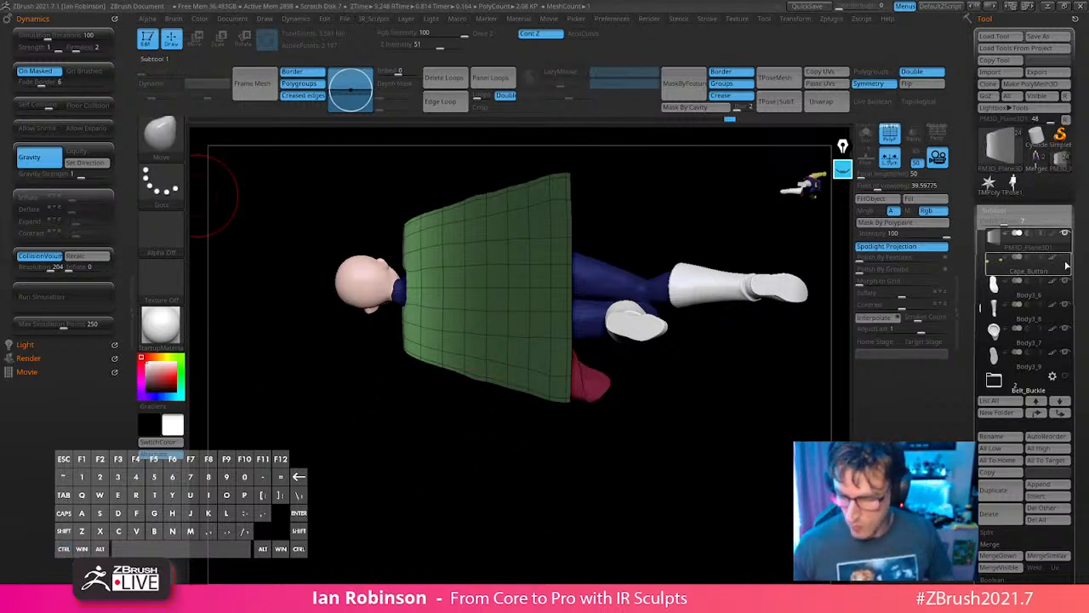
pyautogui.moveTo(981, 309); pyautogui.dragTo(982, 343)
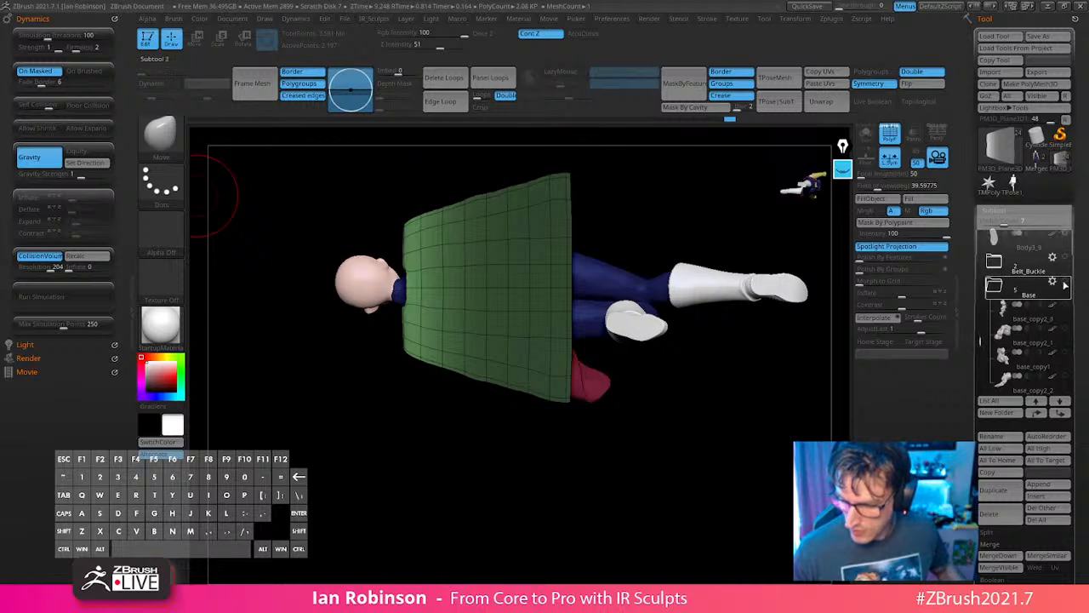
pyautogui.click(1066, 283)
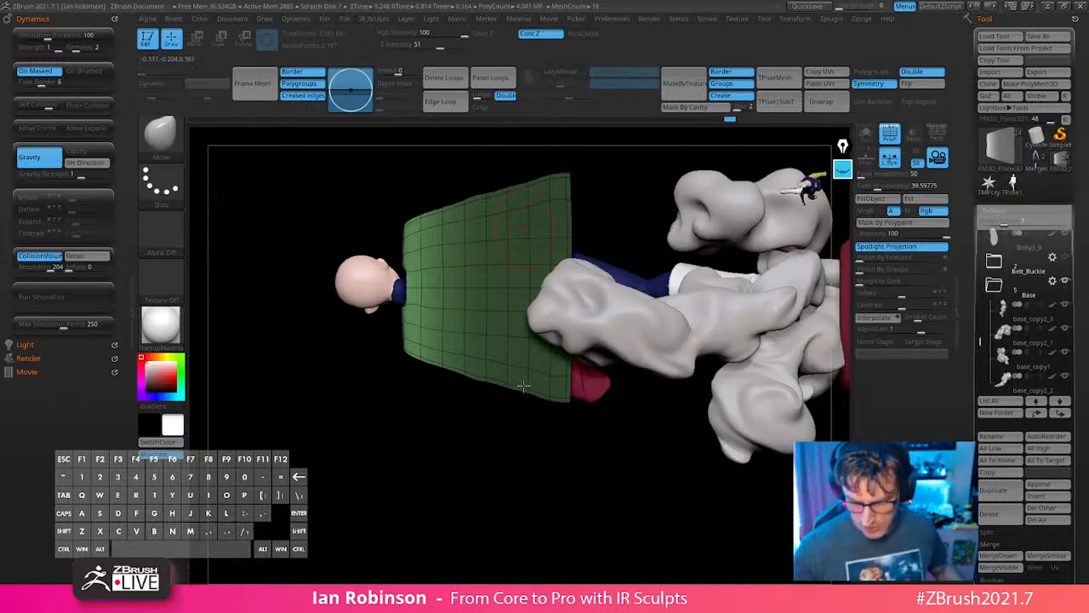
pyautogui.click(1066, 284)
# Recalculate the collision volume and run the gravity cloth simulation on the masked part of the cape.
pyautogui.moveTo(635, 423); pyautogui.dragTo(440, 438)
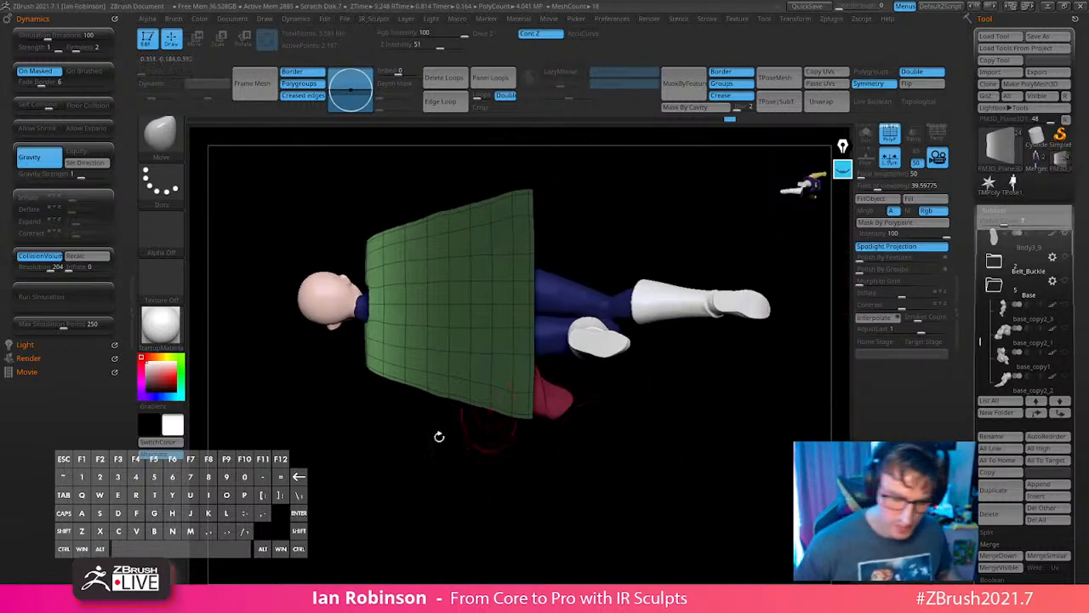
pyautogui.click(97, 255)
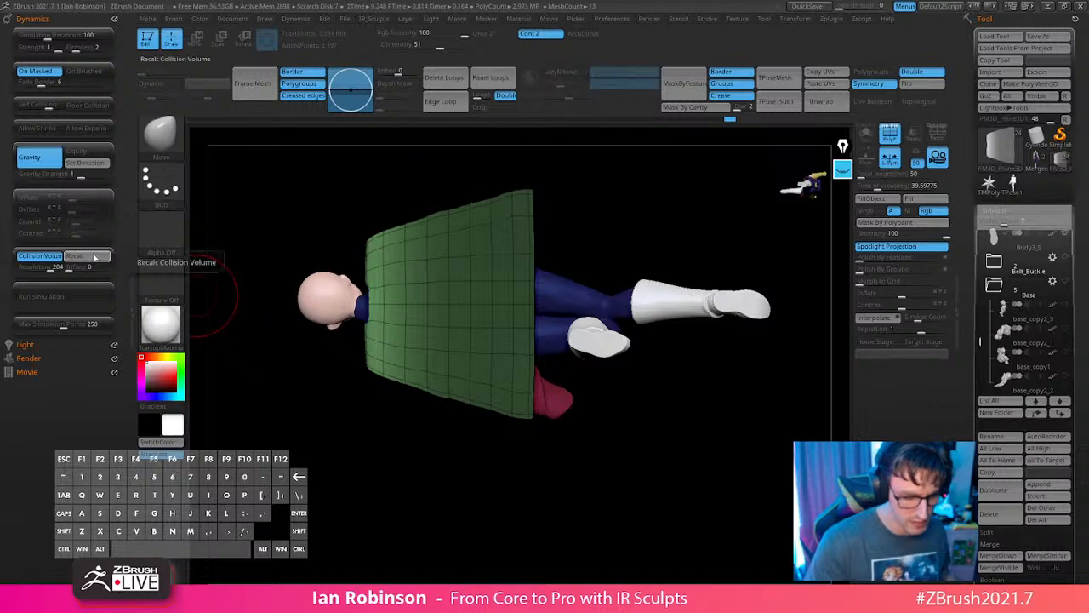
pyautogui.click(75, 298)
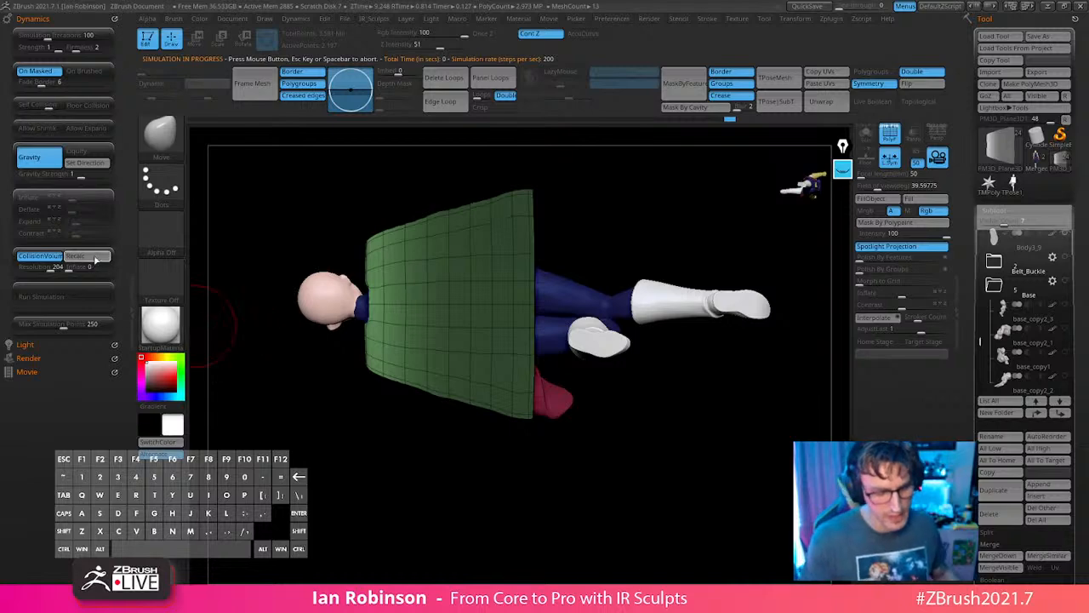
# Run the gravity simulation so the cape drapes from the shoulders, and stop it while checking the drape from several sides.
pyautogui.click(100, 295)
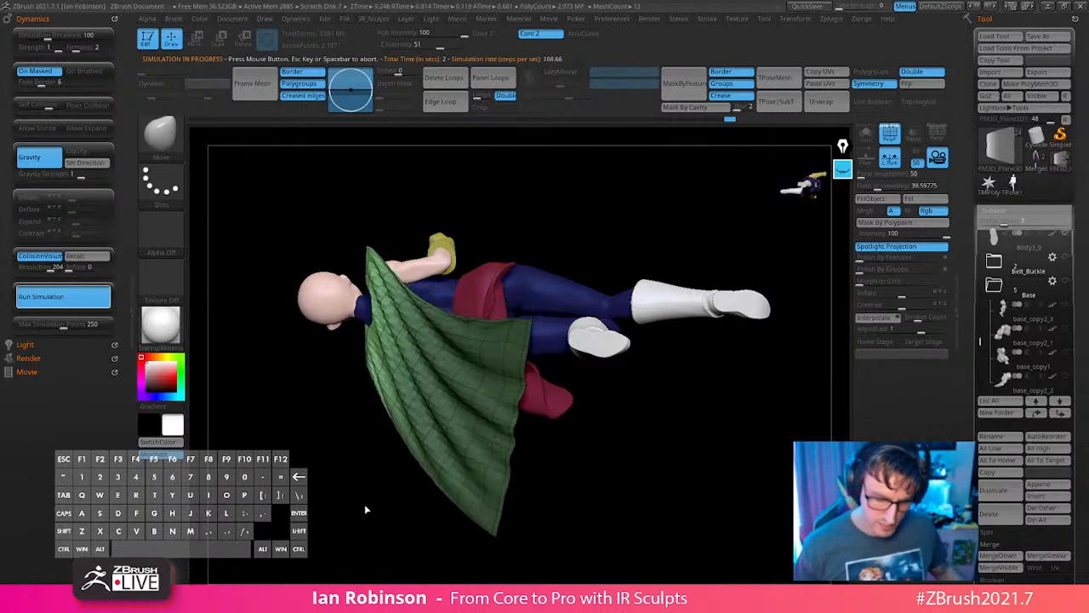
pyautogui.moveTo(364, 508); pyautogui.dragTo(652, 365)
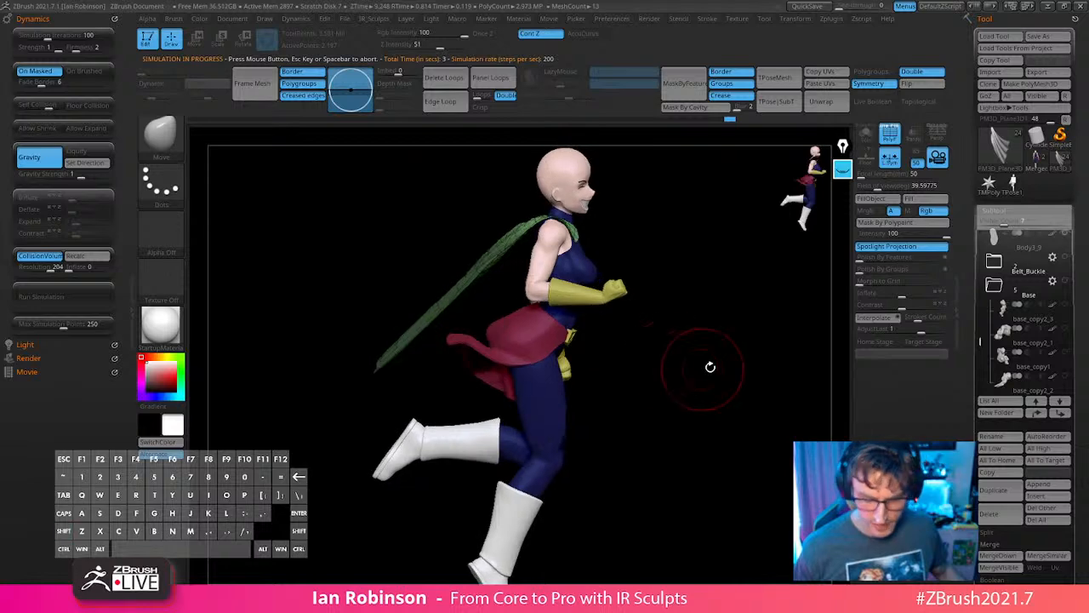
pyautogui.moveTo(718, 363); pyautogui.dragTo(732, 365)
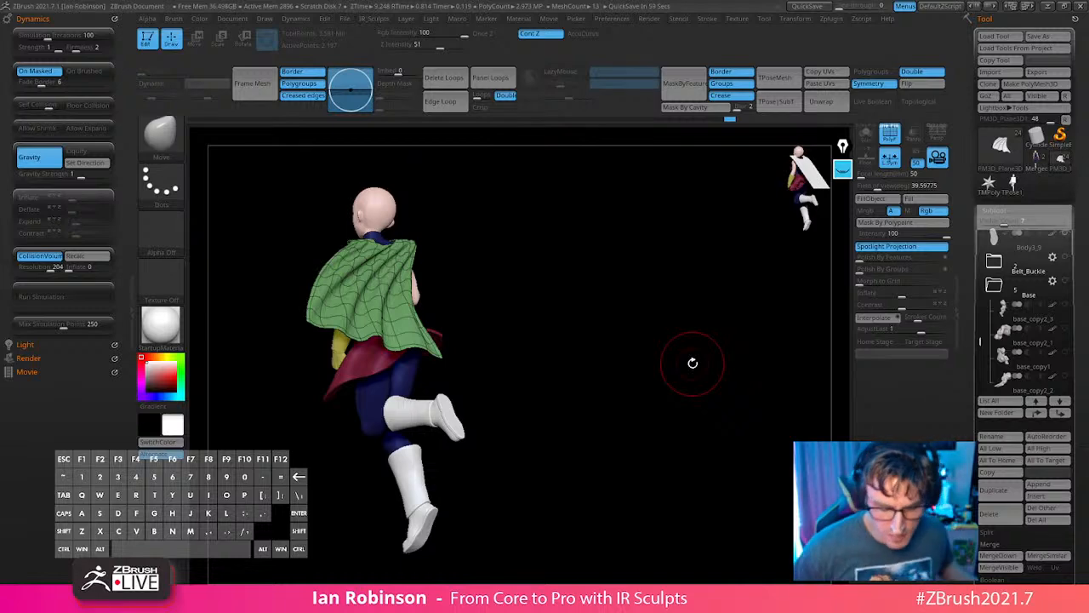
pyautogui.moveTo(693, 363)
pyautogui.mouseDown()
pyautogui.moveTo(595, 320)
pyautogui.moveTo(618, 275)
pyautogui.moveTo(565, 295)
pyautogui.moveTo(567, 267)
pyautogui.moveTo(635, 272)
pyautogui.moveTo(613, 358)
pyautogui.moveTo(649, 318)
pyautogui.moveTo(693, 321)
pyautogui.moveTo(698, 345)
pyautogui.moveTo(678, 371)
pyautogui.moveTo(708, 355)
pyautogui.moveTo(697, 384)
pyautogui.moveTo(720, 263)
pyautogui.moveTo(680, 329)
pyautogui.moveTo(724, 248)
pyautogui.moveTo(746, 276)
pyautogui.moveTo(720, 318)
pyautogui.moveTo(727, 337)
pyautogui.moveTo(710, 333)
pyautogui.moveTo(719, 319)
pyautogui.moveTo(746, 318)
pyautogui.moveTo(746, 253)
pyautogui.moveTo(695, 360)
pyautogui.moveTo(666, 369)
pyautogui.mouseUp()
# Save the character tool in the SL_Nana_Sculpt folder under the suggested file name.
pyautogui.press('s')
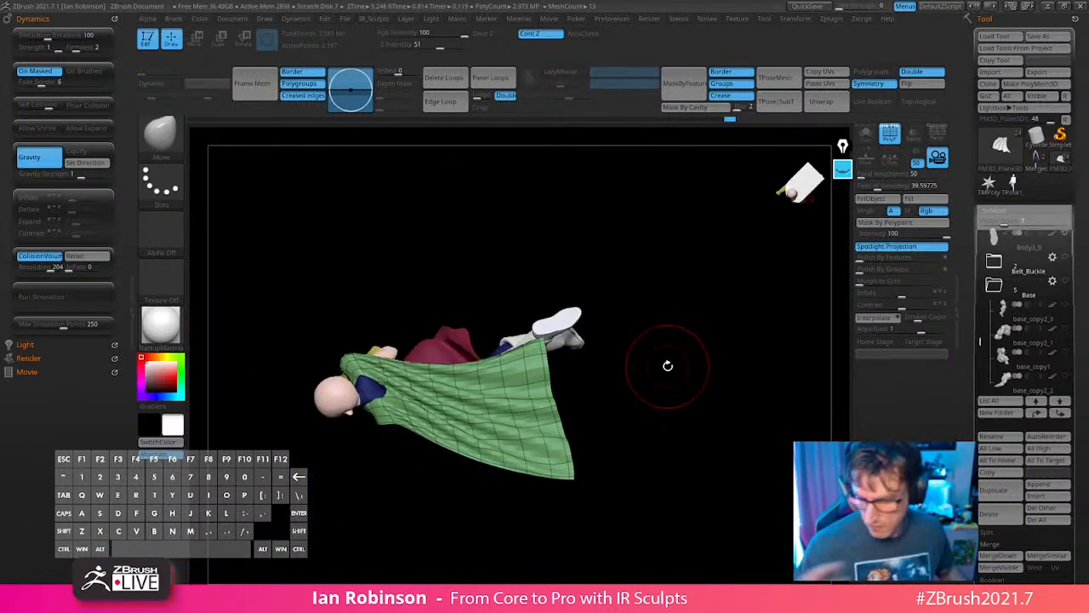
pyautogui.click(1040, 38)
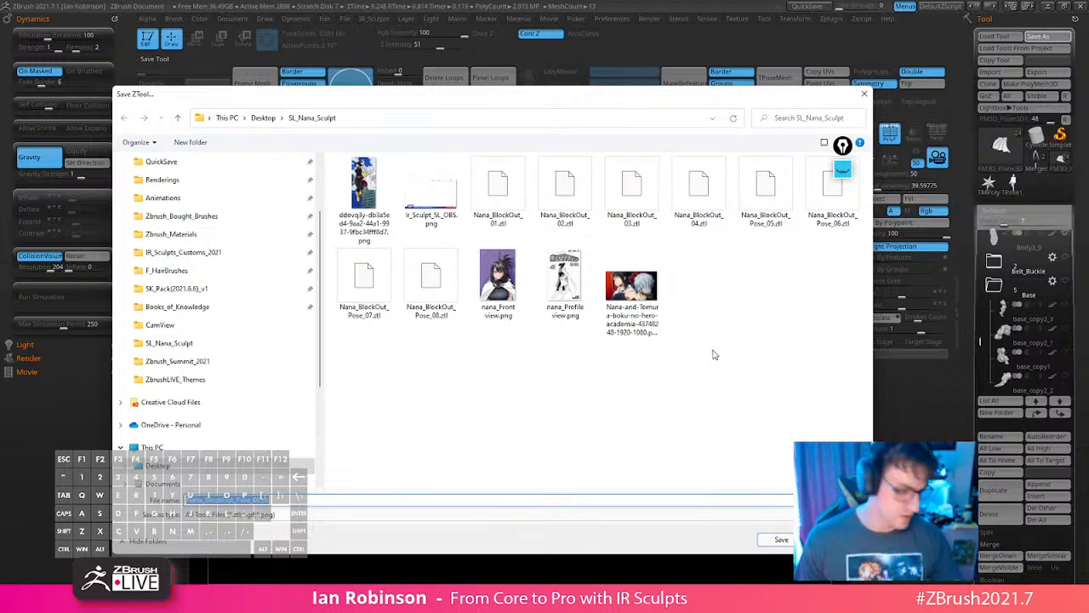
pyautogui.press('Return')
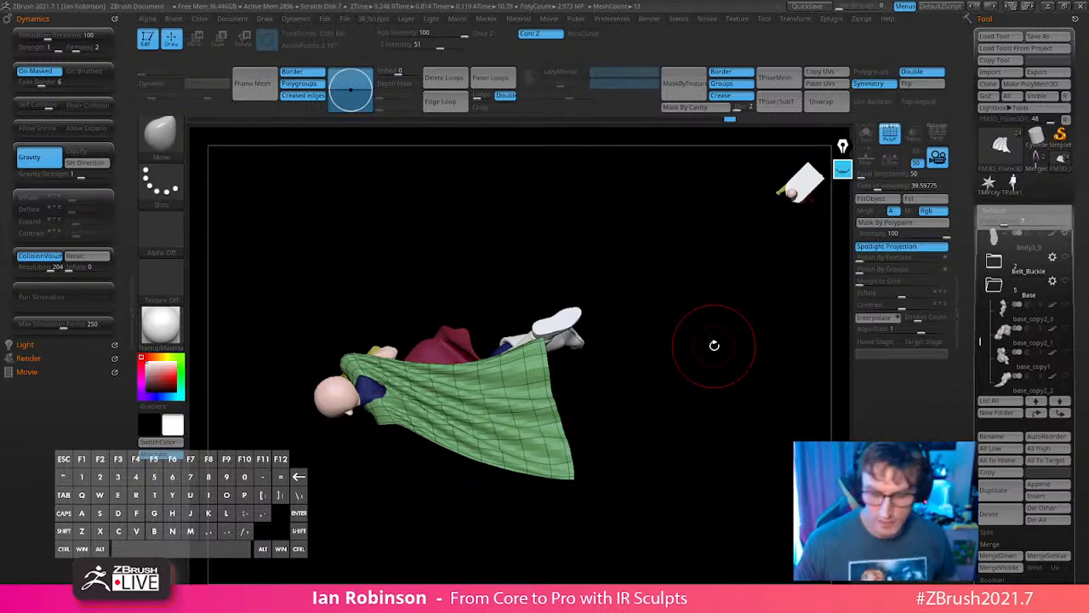
# Try to mask the cape's trailing section from the side view with a softened edge.
pyautogui.moveTo(714, 345); pyautogui.dragTo(700, 396)
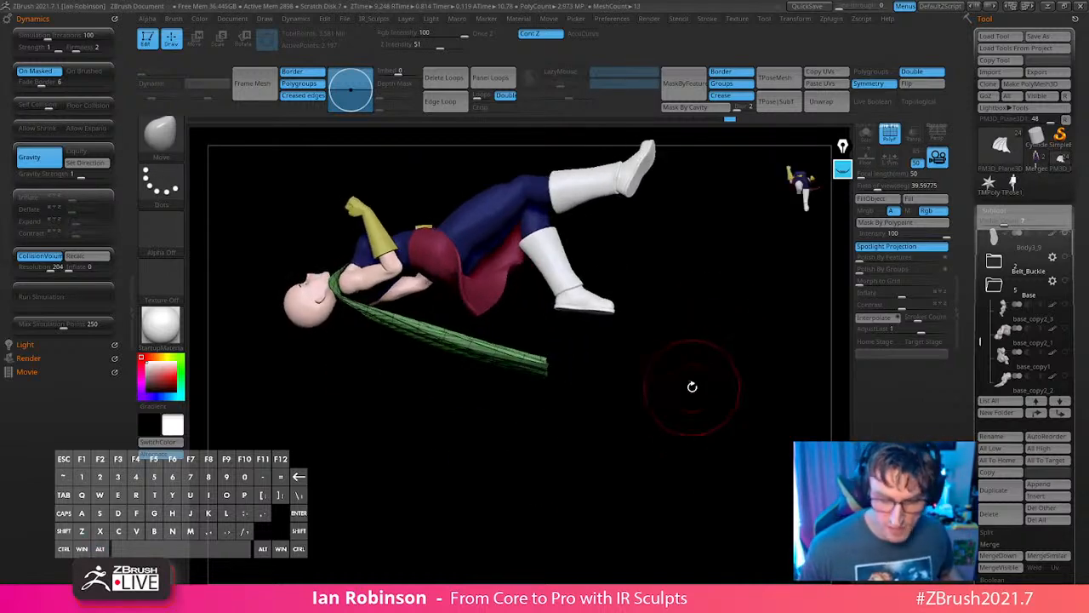
pyautogui.moveTo(705, 345); pyautogui.dragTo(701, 335)
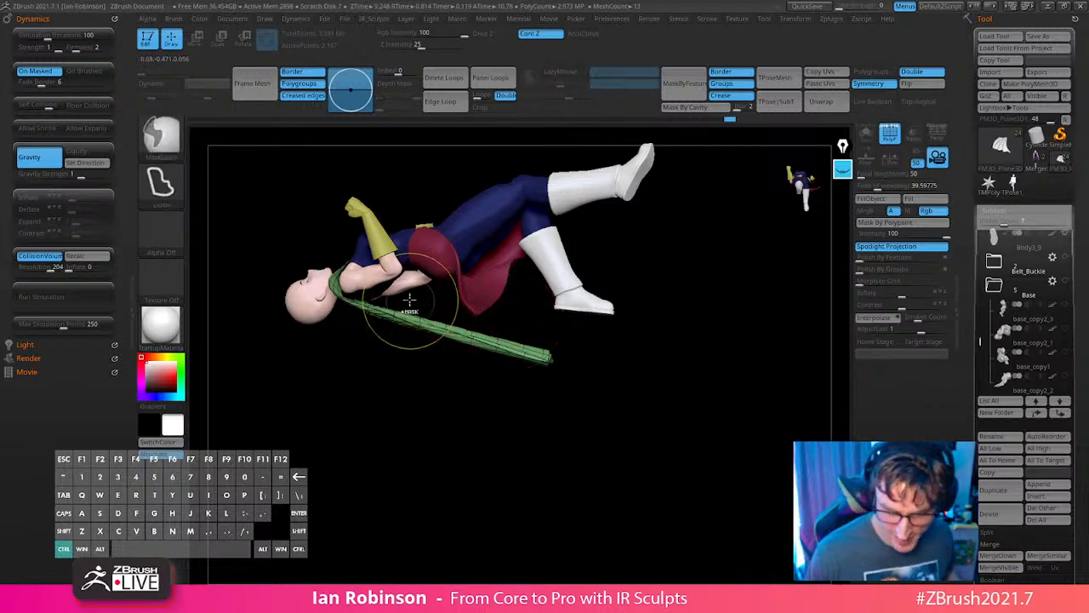
pyautogui.moveTo(408, 249)
pyautogui.keyDown('ctrl'); pyautogui.mouseDown()
pyautogui.moveTo(649, 412)
pyautogui.moveTo(387, 471)
pyautogui.moveTo(362, 456)
pyautogui.mouseUp(); pyautogui.keyUp('ctrl')
pyautogui.press('space')
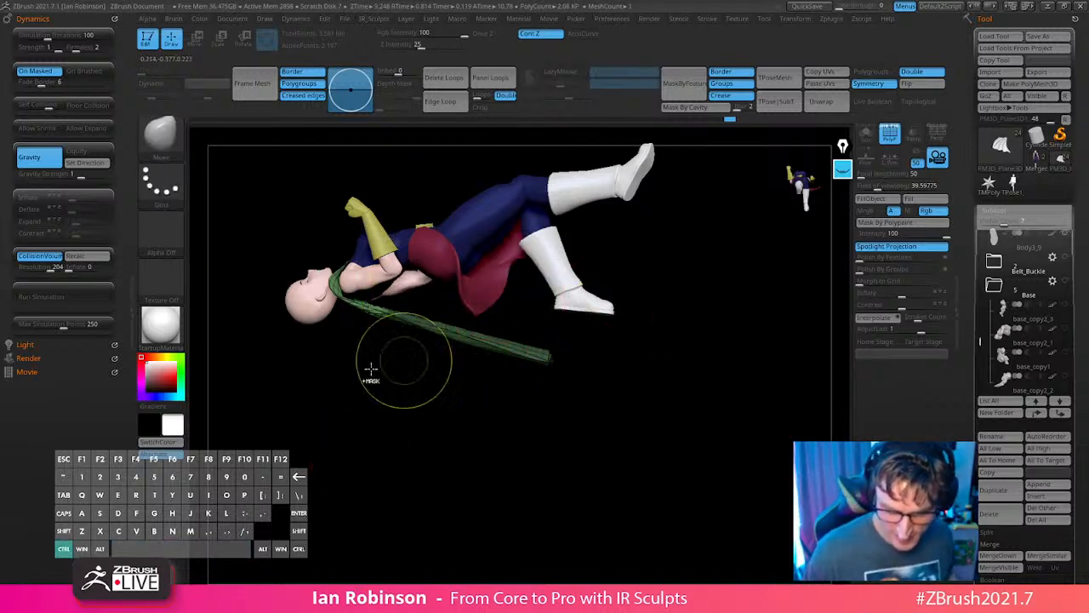
pyautogui.keyDown('ctrl'); pyautogui.click(497, 488); pyautogui.keyUp('ctrl')
pyautogui.moveTo(510, 473)
pyautogui.mouseDown()
pyautogui.moveTo(681, 304)
pyautogui.moveTo(656, 455)
pyautogui.moveTo(537, 396)
pyautogui.mouseUp()
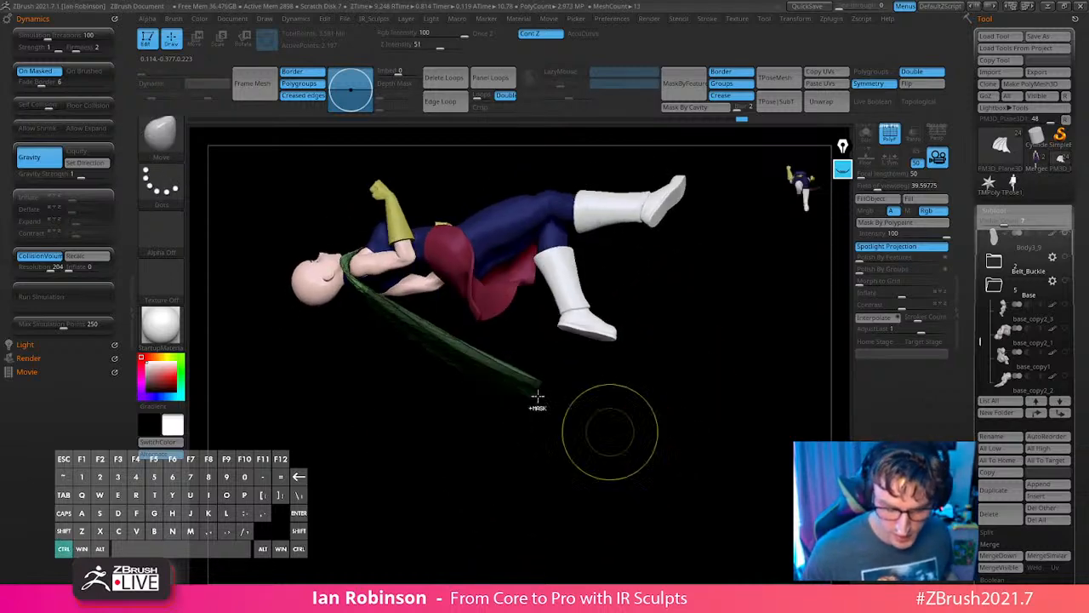
pyautogui.keyDown('ctrl'); pyautogui.click(544, 349); pyautogui.keyUp('ctrl')
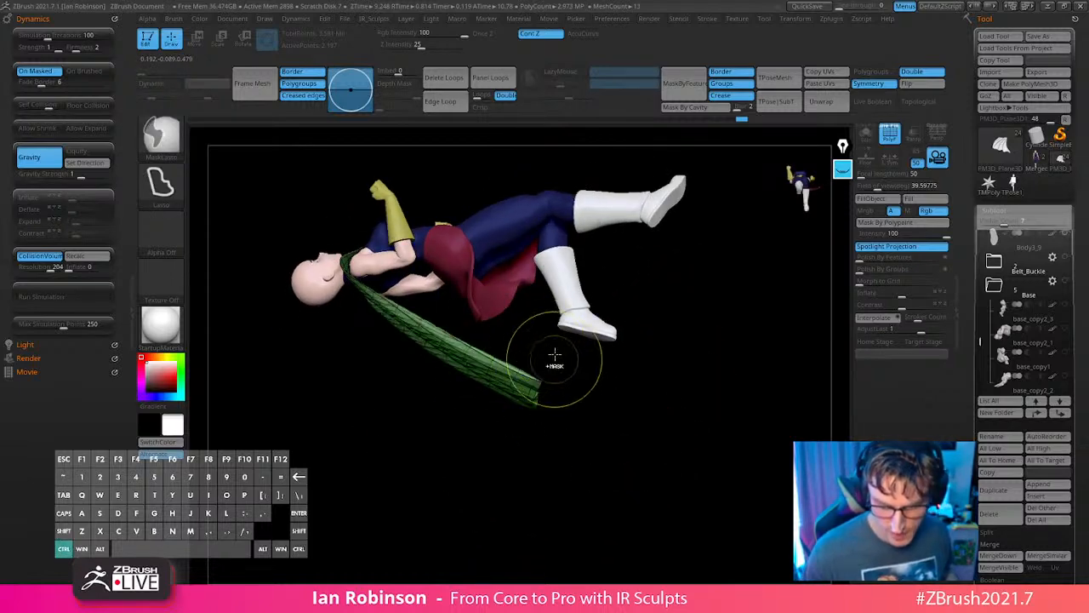
pyautogui.keyDown('ctrl'); pyautogui.click(554, 355); pyautogui.keyUp('ctrl')
pyautogui.moveTo(664, 456); pyautogui.dragTo(687, 459)
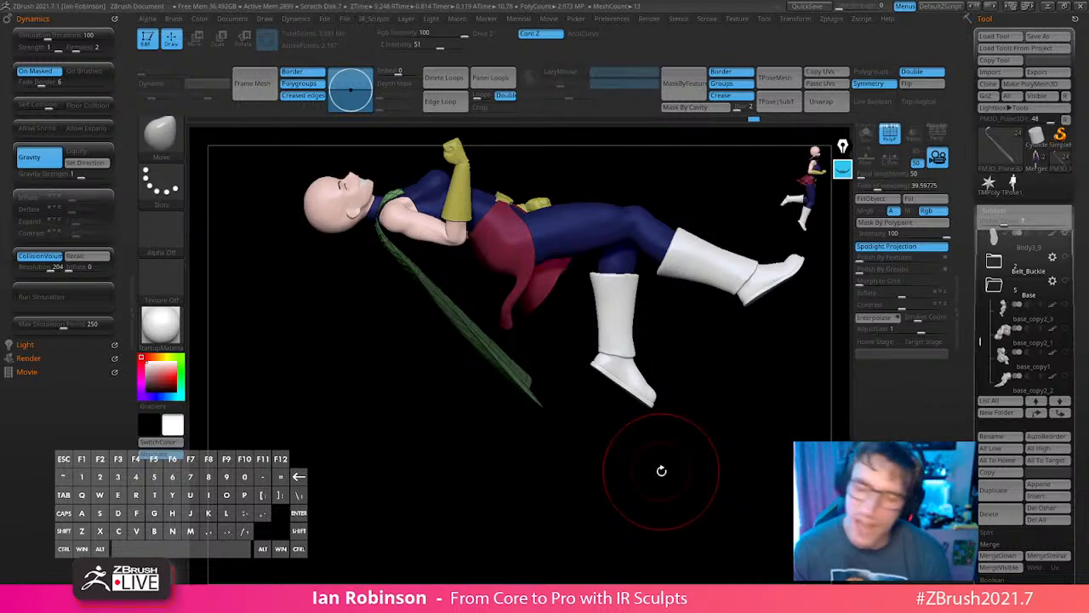
pyautogui.moveTo(582, 437); pyautogui.dragTo(681, 353)
pyautogui.keyDown('ctrl'); pyautogui.moveTo(681, 354); pyautogui.dragTo(647, 374); pyautogui.keyUp('ctrl')
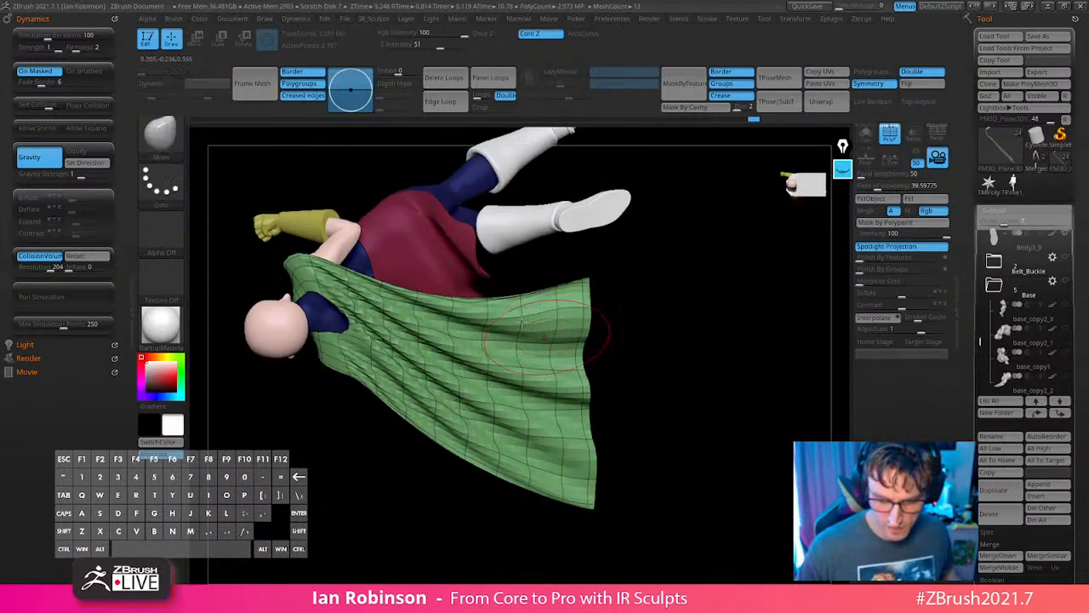
# Mask the cape's trailing part from behind with a slanted mask line below the shoulders and soften the mask edge.
pyautogui.moveTo(650, 261); pyautogui.dragTo(570, 263)
pyautogui.moveTo(386, 251)
pyautogui.keyDown('ctrl'); pyautogui.mouseDown()
pyautogui.moveTo(552, 190)
pyautogui.moveTo(515, 546)
pyautogui.moveTo(416, 428)
pyautogui.mouseUp(); pyautogui.keyUp('ctrl')
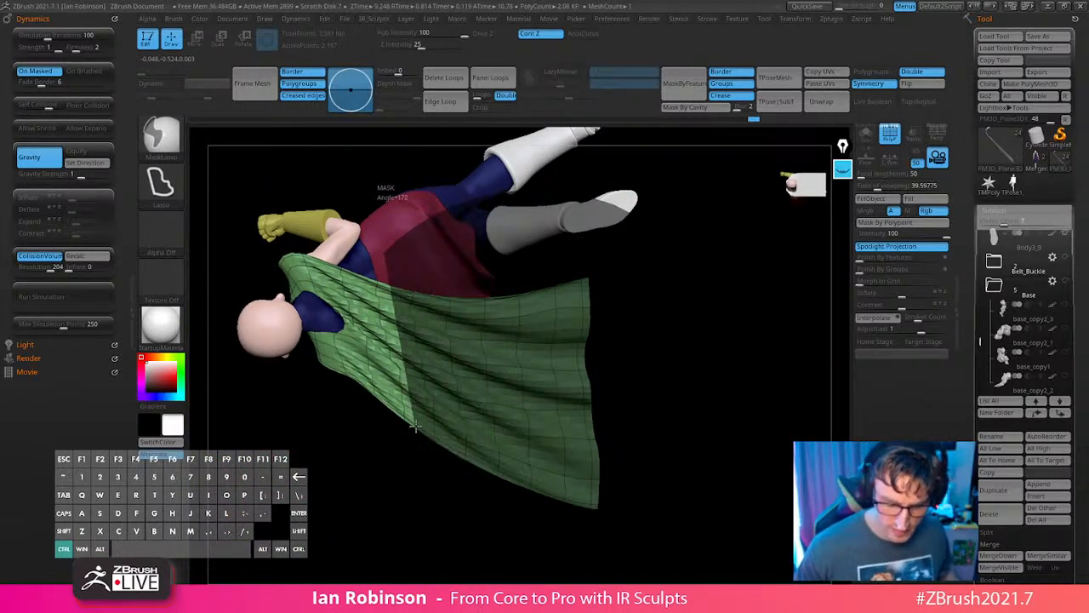
pyautogui.keyDown('ctrl'); pyautogui.moveTo(397, 194); pyautogui.dragTo(397, 194); pyautogui.keyUp('ctrl')
pyautogui.keyDown('ctrl'); pyautogui.click(517, 360); pyautogui.keyUp('ctrl')
pyautogui.keyDown('ctrl'); pyautogui.click(519, 357); pyautogui.keyUp('ctrl')
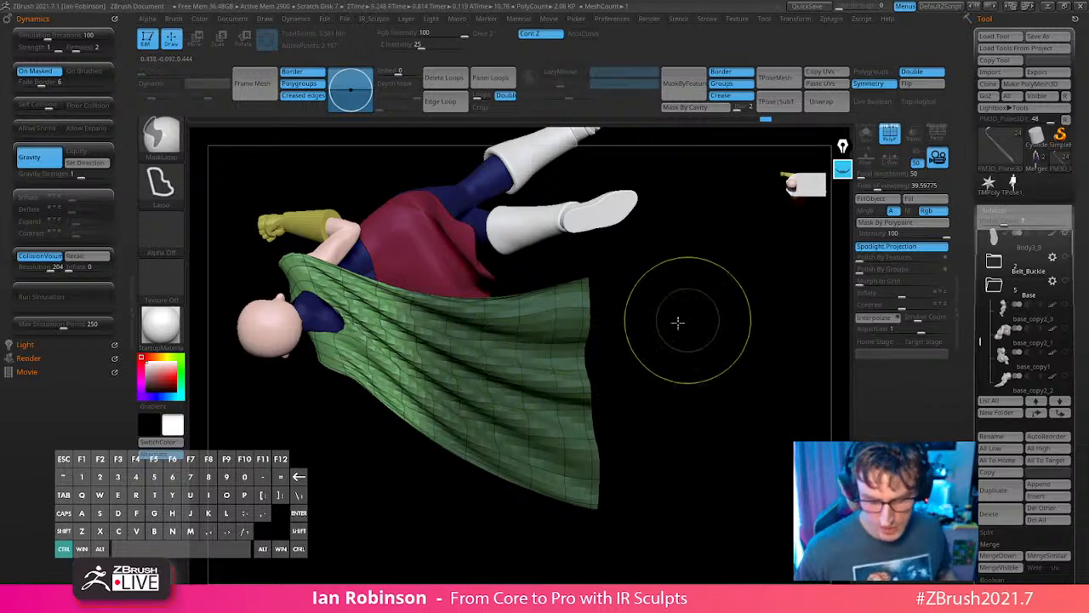
pyautogui.keyDown('ctrl'); pyautogui.click(678, 320); pyautogui.keyUp('ctrl')
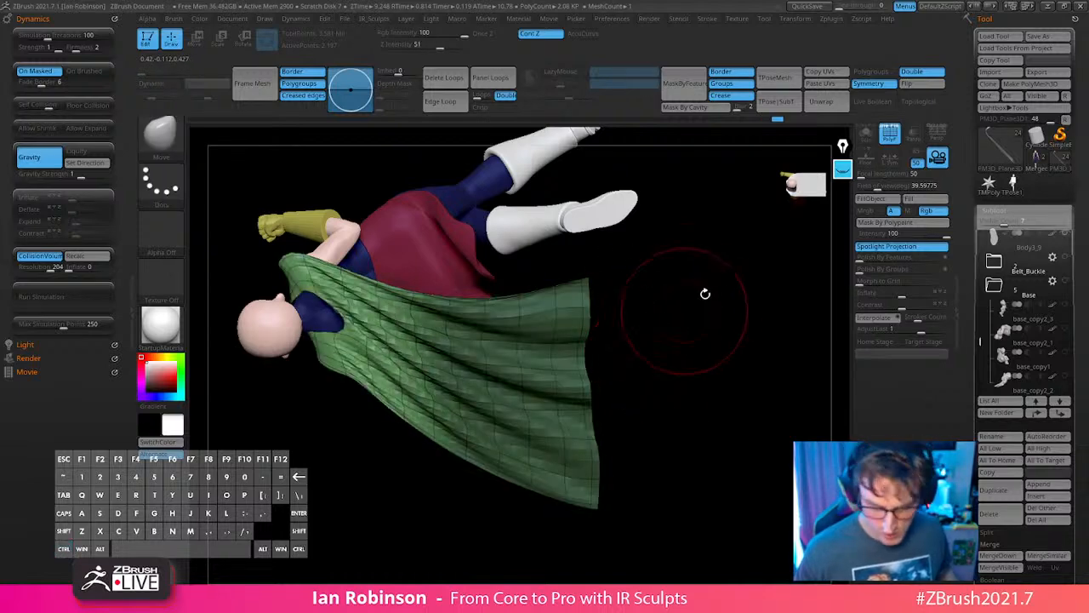
# Extend the mask over the cape's shoulder and neck area from the side view and unmask the trailing part.
pyautogui.keyDown('shift'); pyautogui.moveTo(705, 294); pyautogui.dragTo(709, 411); pyautogui.keyUp('shift')
pyautogui.moveTo(500, 446)
pyautogui.mouseDown()
pyautogui.moveTo(467, 417)
pyautogui.moveTo(476, 409)
pyautogui.moveTo(763, 316)
pyautogui.moveTo(759, 346)
pyautogui.mouseUp()
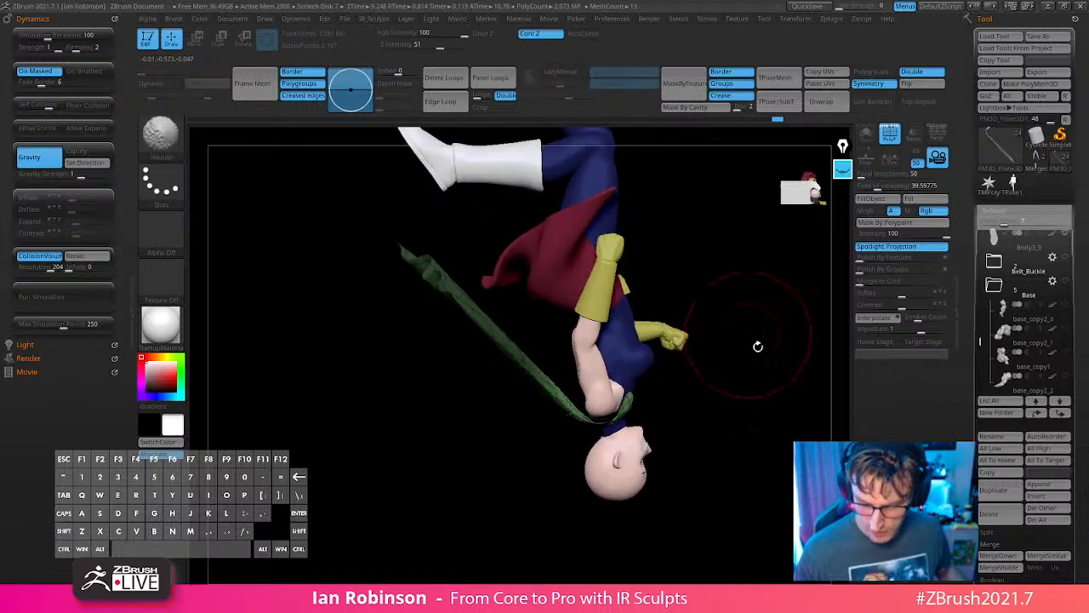
pyautogui.moveTo(572, 398)
pyautogui.keyDown('ctrl'); pyautogui.mouseDown()
pyautogui.moveTo(304, 278)
pyautogui.moveTo(561, 510)
pyautogui.mouseUp(); pyautogui.keyUp('ctrl')
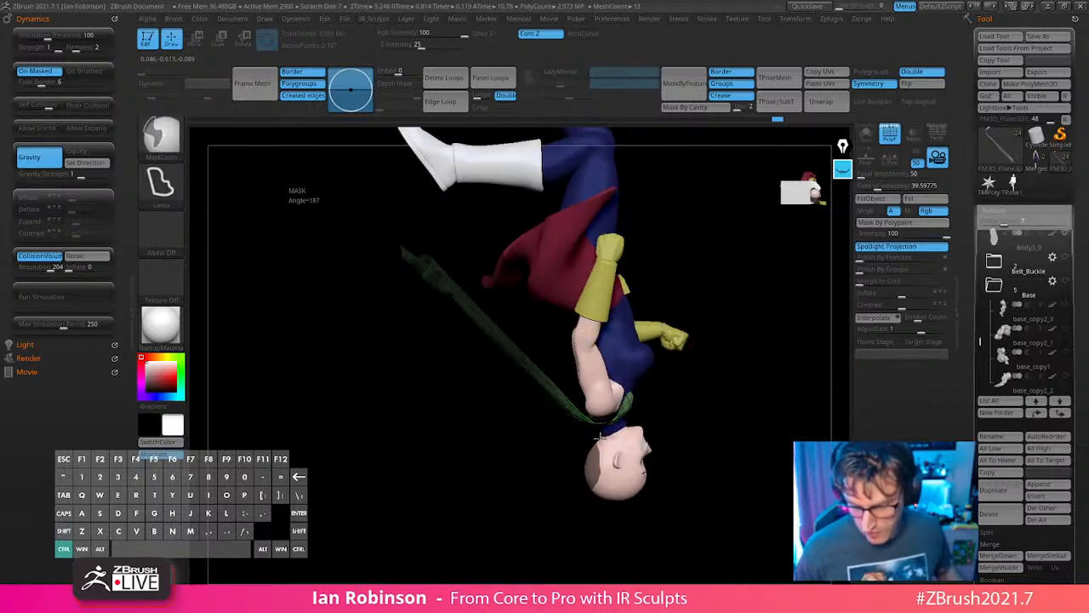
pyautogui.keyDown('ctrl'); pyautogui.moveTo(600, 438); pyautogui.dragTo(586, 348); pyautogui.keyUp('ctrl')
pyautogui.moveTo(735, 417); pyautogui.dragTo(766, 321)
pyautogui.moveTo(749, 370)
pyautogui.keyDown('alt'); pyautogui.mouseDown()
pyautogui.moveTo(741, 329)
pyautogui.moveTo(709, 429)
pyautogui.mouseUp(); pyautogui.keyUp('alt')
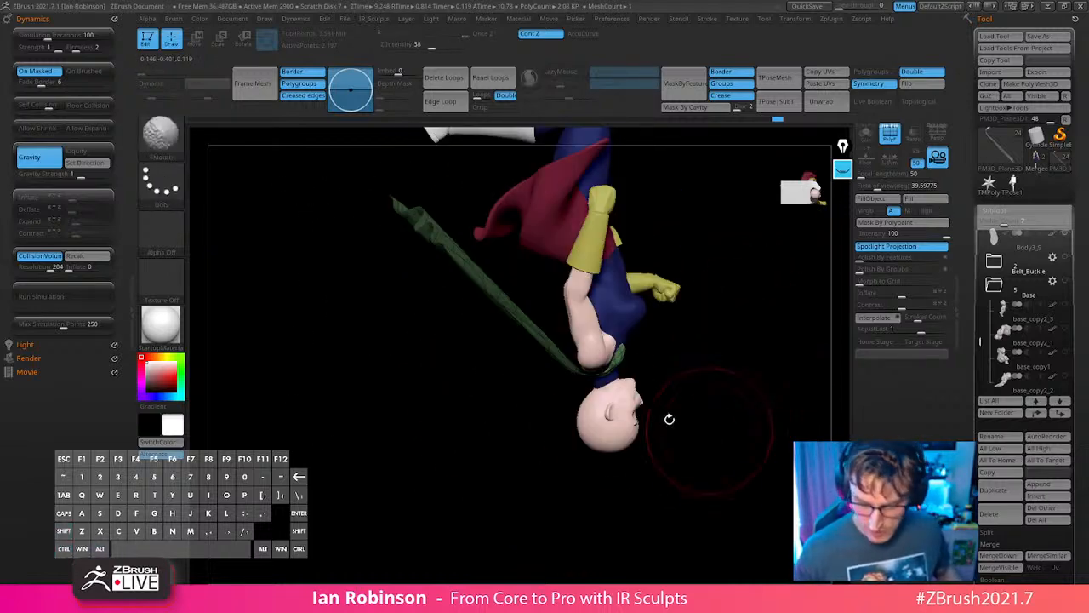
pyautogui.moveTo(594, 373)
pyautogui.keyDown('ctrl'); pyautogui.mouseDown()
pyautogui.moveTo(567, 360)
pyautogui.moveTo(596, 366)
pyautogui.mouseUp(); pyautogui.keyUp('ctrl')
pyautogui.moveTo(578, 374)
pyautogui.keyDown('ctrl'); pyautogui.mouseDown()
pyautogui.moveTo(532, 337)
pyautogui.moveTo(587, 368)
pyautogui.mouseUp(); pyautogui.keyUp('ctrl')
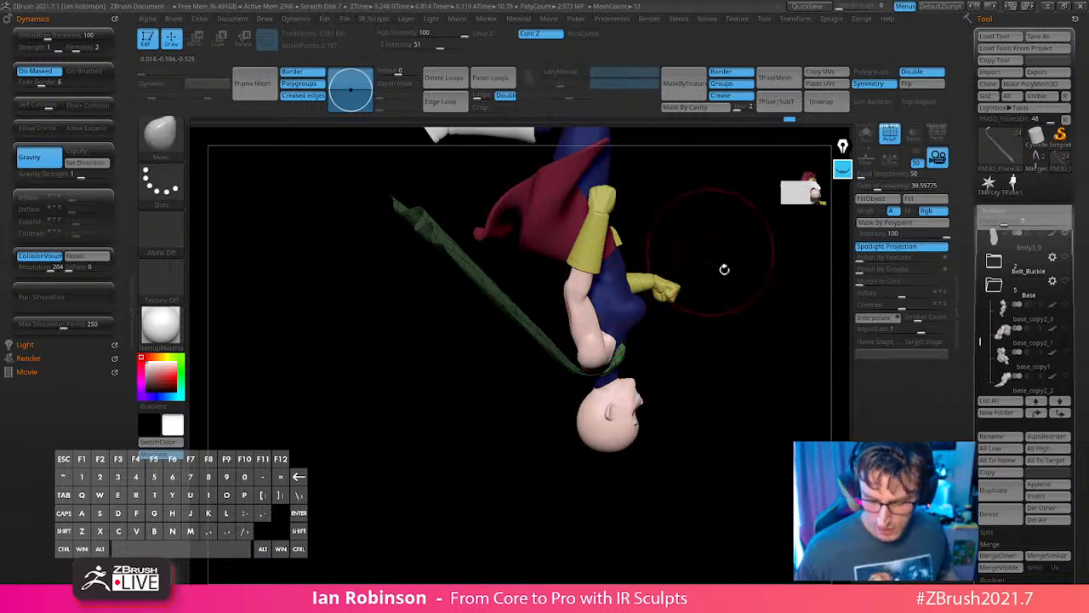
pyautogui.moveTo(724, 269); pyautogui.dragTo(723, 318)
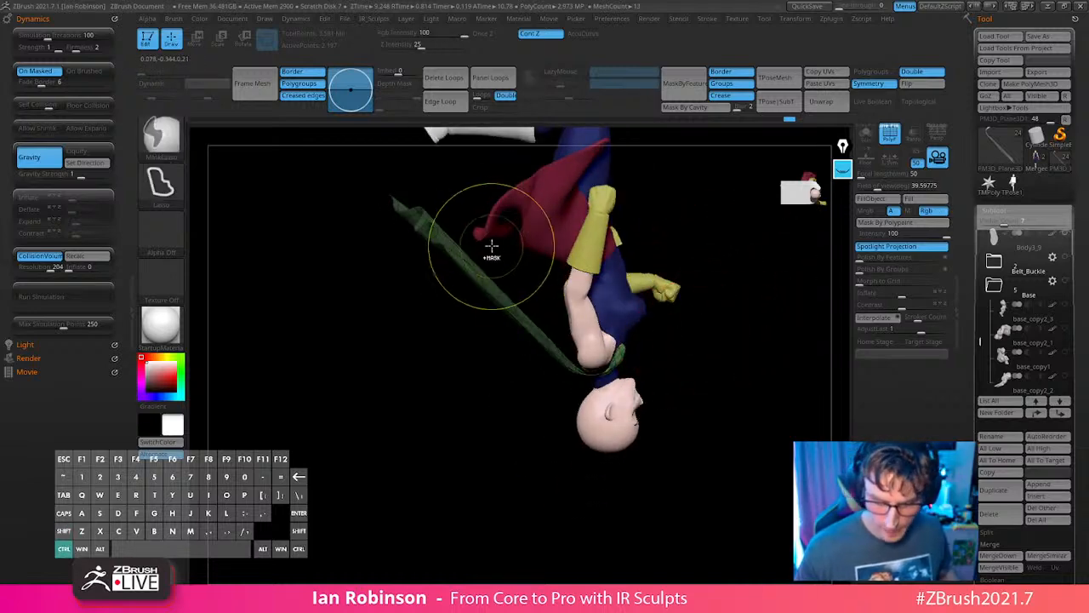
pyautogui.moveTo(492, 246)
pyautogui.keyDown('ctrl'); pyautogui.keyDown('alt'); pyautogui.mouseDown()
pyautogui.moveTo(406, 340)
pyautogui.moveTo(430, 364)
pyautogui.mouseUp(); pyautogui.keyUp('alt'); pyautogui.keyUp('ctrl')
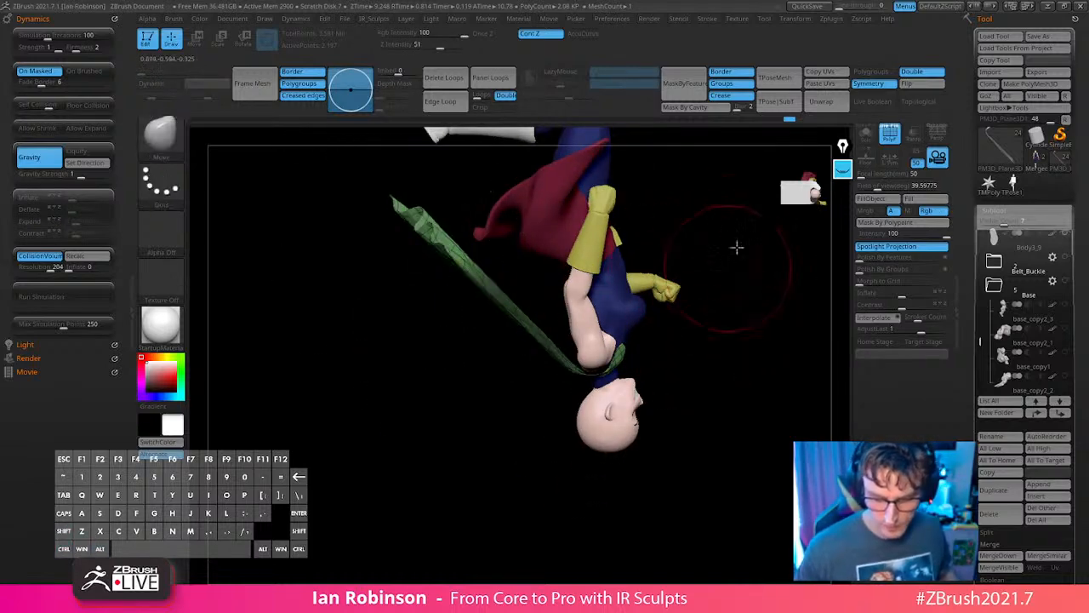
# Set the gravity direction from the upside-down view and run the cloth simulation so the cape arches away from the back.
pyautogui.moveTo(736, 247); pyautogui.dragTo(663, 368)
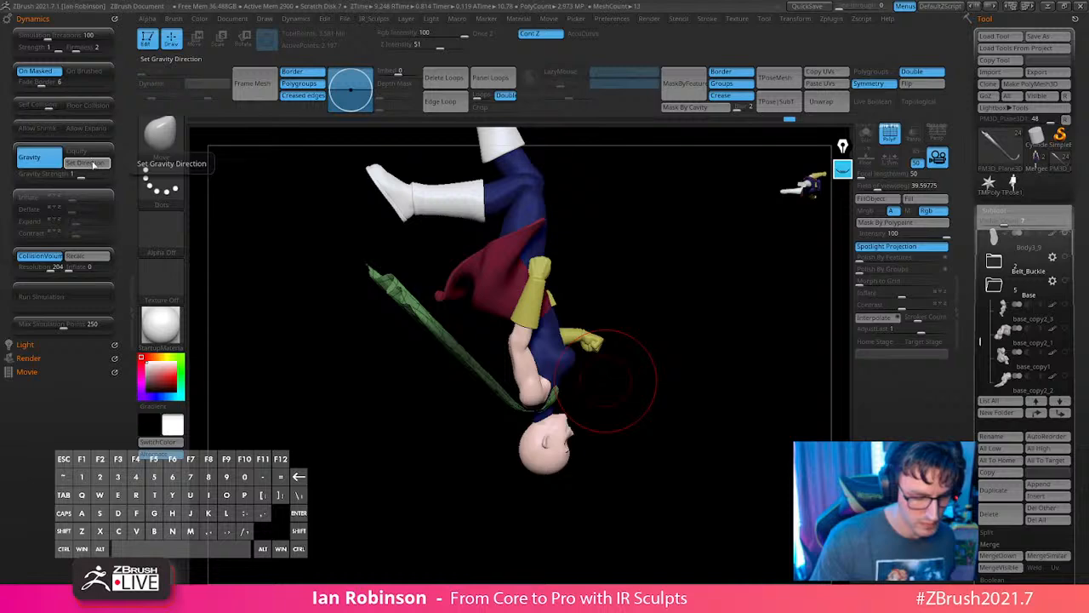
pyautogui.click(92, 162)
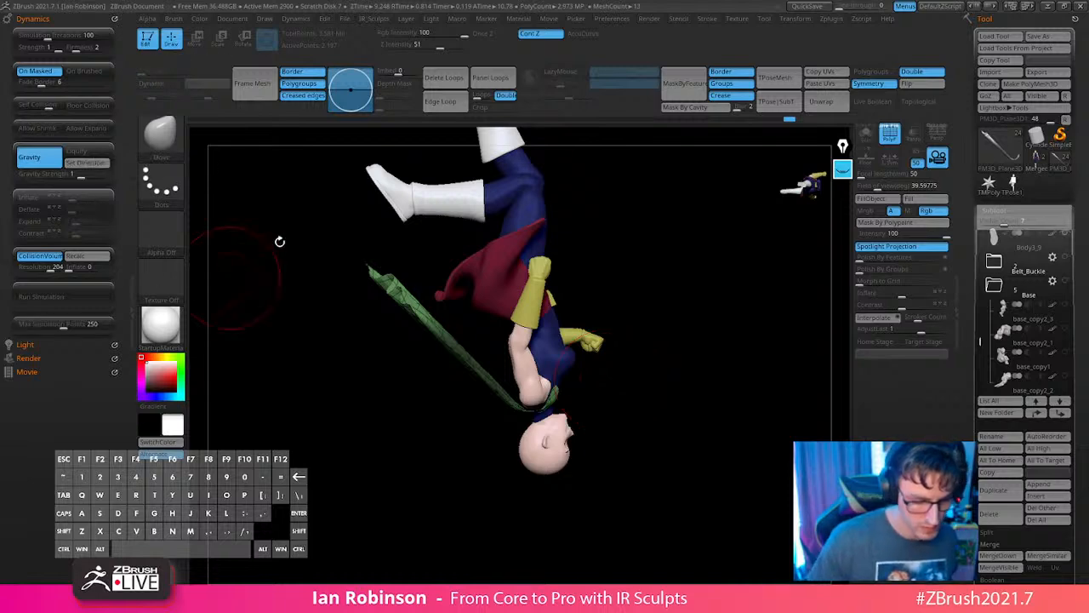
pyautogui.click(87, 302)
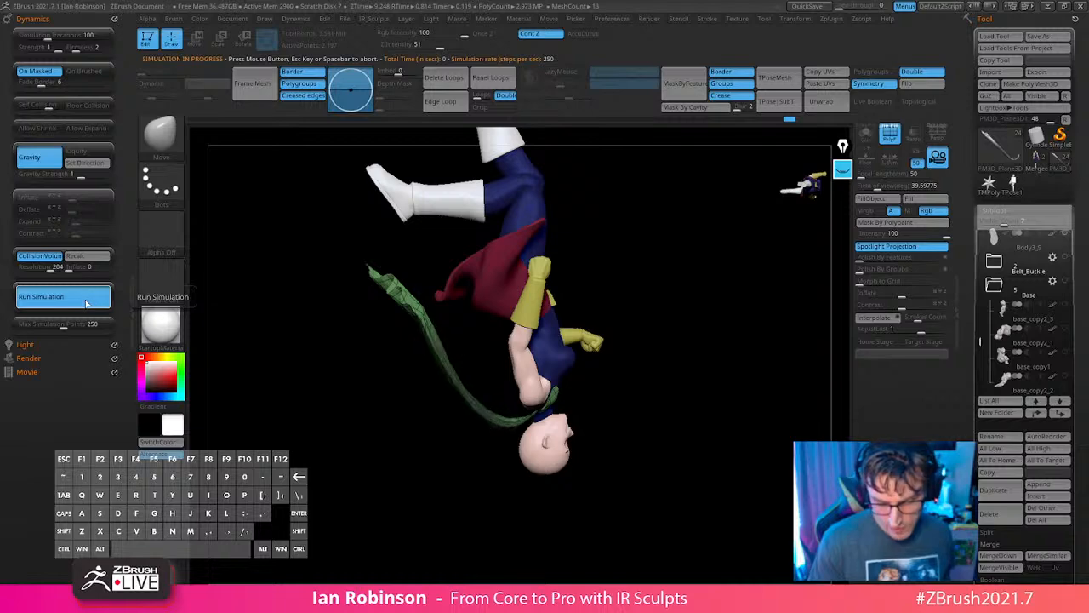
pyautogui.moveTo(678, 426); pyautogui.dragTo(675, 343)
pyautogui.moveTo(629, 299); pyautogui.dragTo(587, 427)
pyautogui.moveTo(605, 216); pyautogui.dragTo(681, 280)
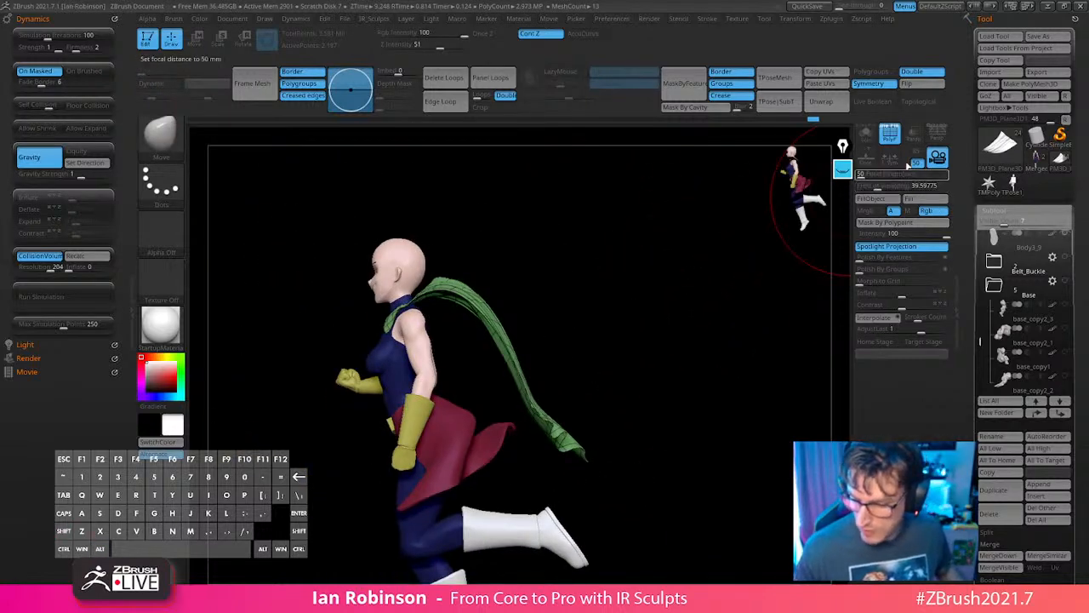
# Mask the upper part of the arched cape with a diagonal mask line, leaving its lower end free, and soften the transition.
pyautogui.moveTo(839, 189)
pyautogui.mouseDown()
pyautogui.moveTo(737, 304)
pyautogui.moveTo(712, 289)
pyautogui.moveTo(788, 283)
pyautogui.moveTo(705, 282)
pyautogui.moveTo(710, 302)
pyautogui.moveTo(647, 303)
pyautogui.moveTo(707, 335)
pyautogui.moveTo(634, 327)
pyautogui.mouseUp()
pyautogui.keyDown('ctrl'); pyautogui.moveTo(464, 371); pyautogui.dragTo(544, 293); pyautogui.keyUp('ctrl')
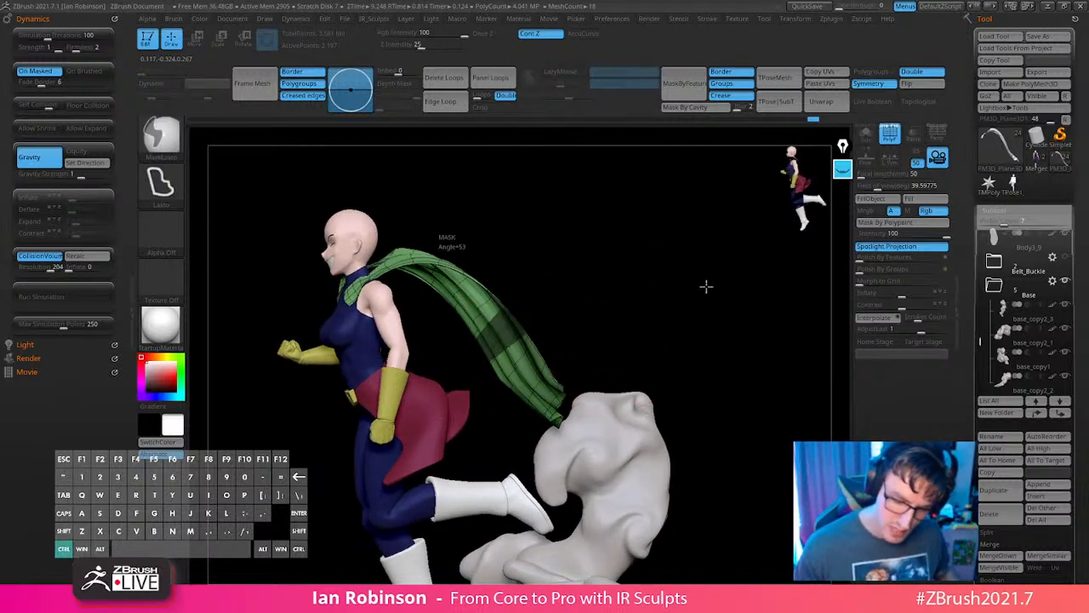
pyautogui.keyDown('ctrl'); pyautogui.click(516, 329); pyautogui.keyUp('ctrl')
pyautogui.keyDown('ctrl'); pyautogui.click(511, 333); pyautogui.keyUp('ctrl')
pyautogui.keyDown('ctrl'); pyautogui.click(616, 289); pyautogui.keyUp('ctrl')
# Place the TransposeCloth gizmo on the cape's lower part and rotate and move it so the end curves down behind the legs.
pyautogui.press('w')
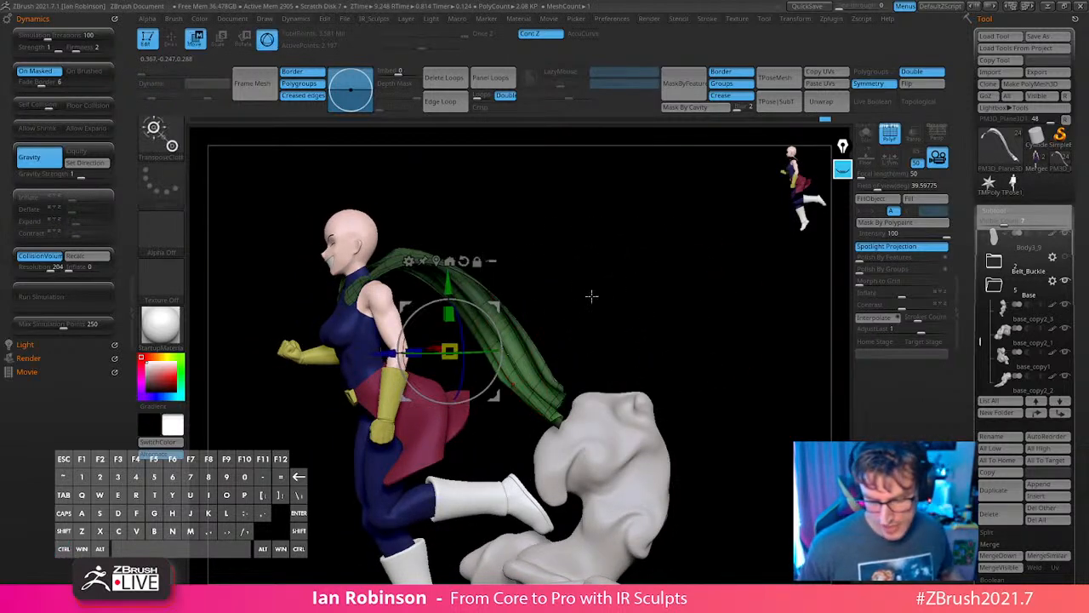
pyautogui.moveTo(612, 295); pyautogui.dragTo(277, 218)
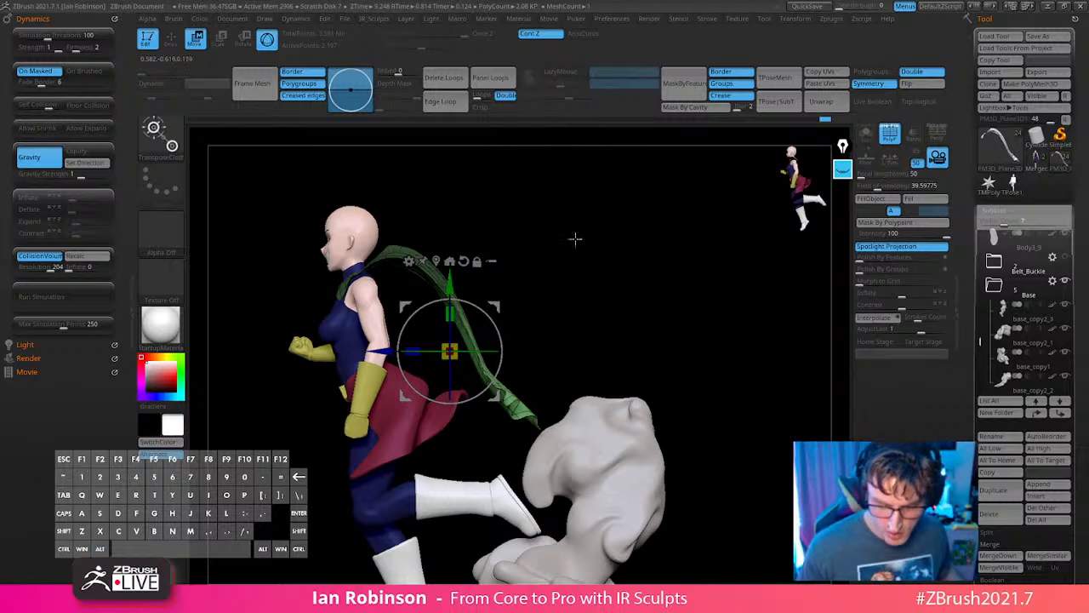
pyautogui.keyDown('shift'); pyautogui.moveTo(575, 239); pyautogui.dragTo(494, 272); pyautogui.keyUp('shift')
pyautogui.keyDown('alt'); pyautogui.click(326, 331); pyautogui.keyUp('alt')
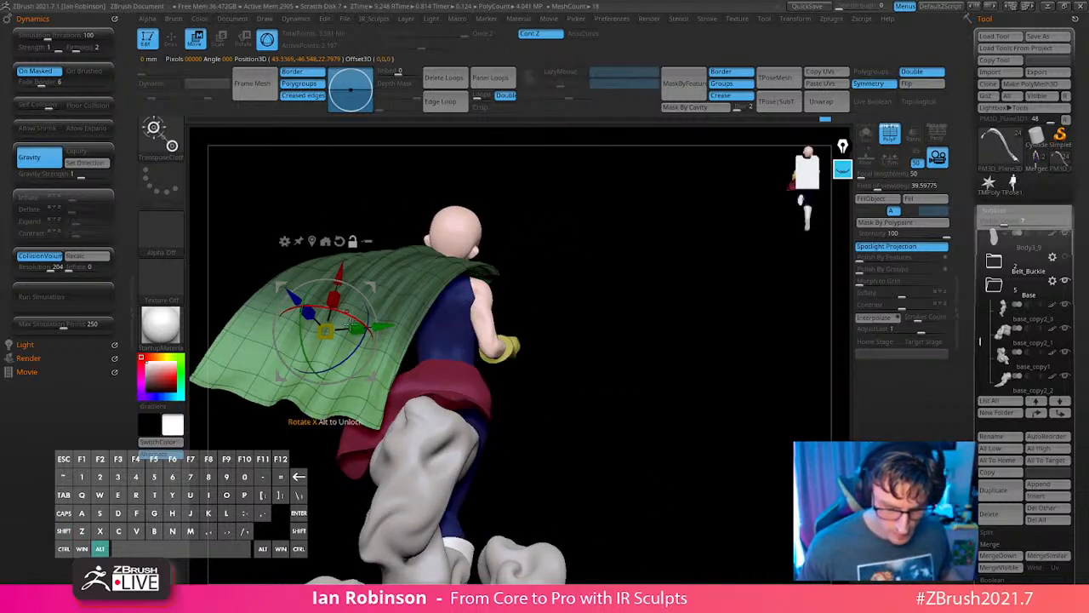
pyautogui.moveTo(651, 281); pyautogui.dragTo(331, 395)
pyautogui.moveTo(367, 356); pyautogui.dragTo(396, 379)
pyautogui.moveTo(507, 308); pyautogui.dragTo(642, 250)
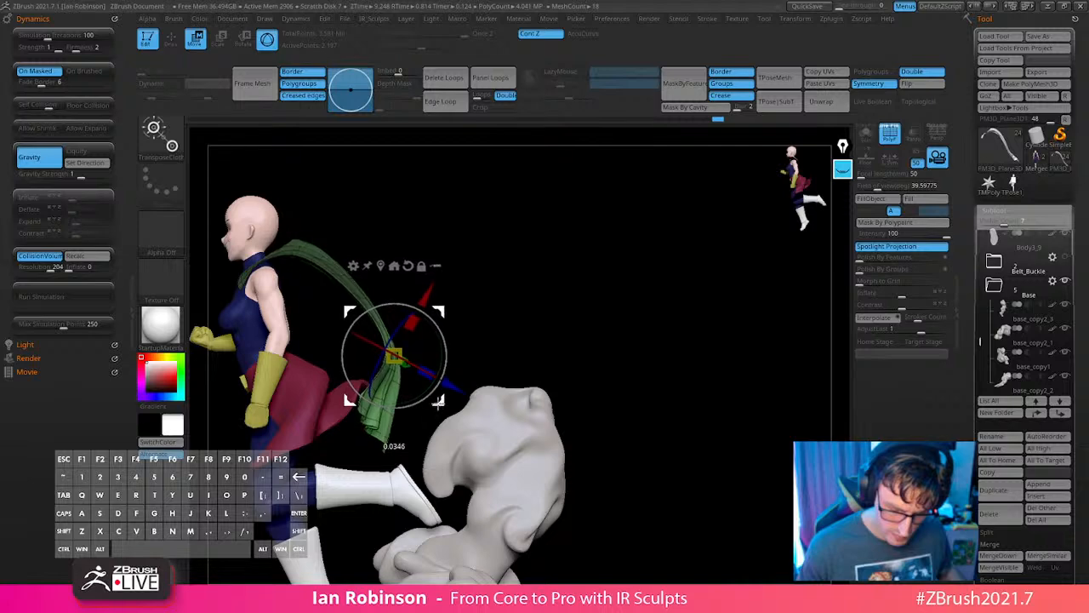
pyautogui.moveTo(534, 309)
pyautogui.mouseDown()
pyautogui.moveTo(620, 285)
pyautogui.moveTo(534, 310)
pyautogui.mouseUp()
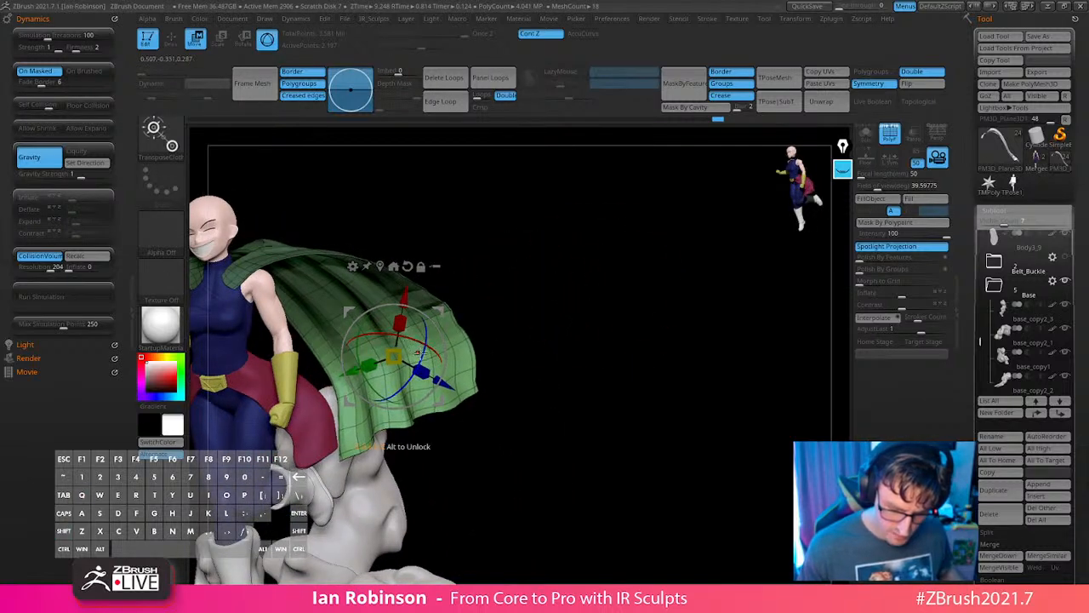
pyautogui.moveTo(560, 274)
pyautogui.mouseDown()
pyautogui.moveTo(669, 263)
pyautogui.moveTo(666, 284)
pyautogui.moveTo(616, 284)
pyautogui.moveTo(669, 247)
pyautogui.mouseUp()
# Reshape the cape's trailing part with the Move brush from back and top views, changing the brush size as needed.
pyautogui.press('q')
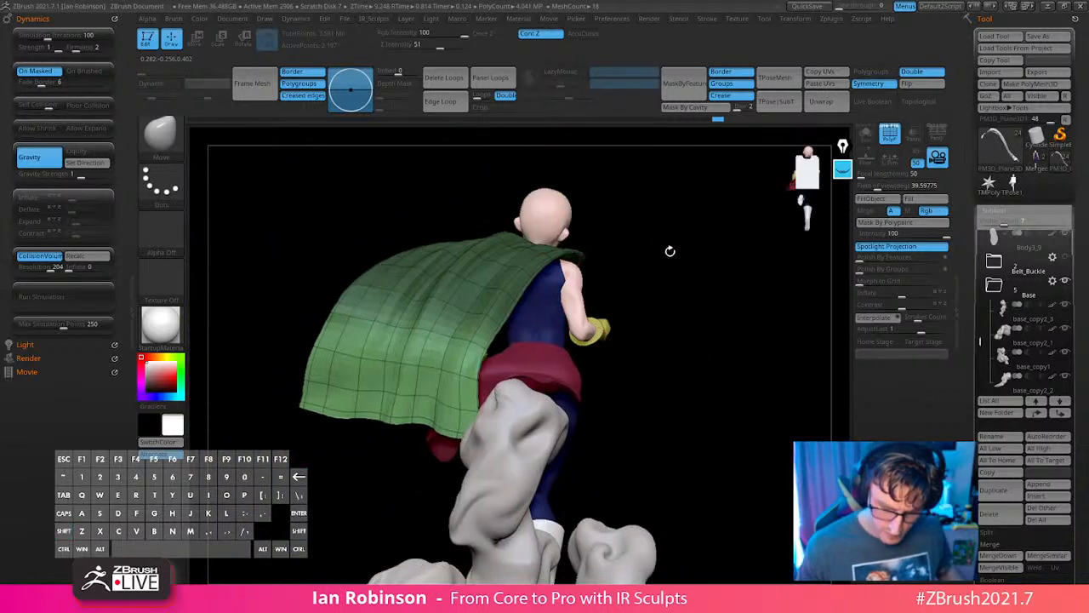
pyautogui.moveTo(688, 323)
pyautogui.mouseDown()
pyautogui.moveTo(724, 252)
pyautogui.moveTo(708, 239)
pyautogui.moveTo(644, 280)
pyautogui.moveTo(669, 292)
pyautogui.moveTo(652, 214)
pyautogui.moveTo(656, 286)
pyautogui.moveTo(522, 280)
pyautogui.moveTo(424, 292)
pyautogui.mouseUp()
pyautogui.press('s')
pyautogui.moveTo(462, 246); pyautogui.dragTo(415, 273)
pyautogui.press('s')
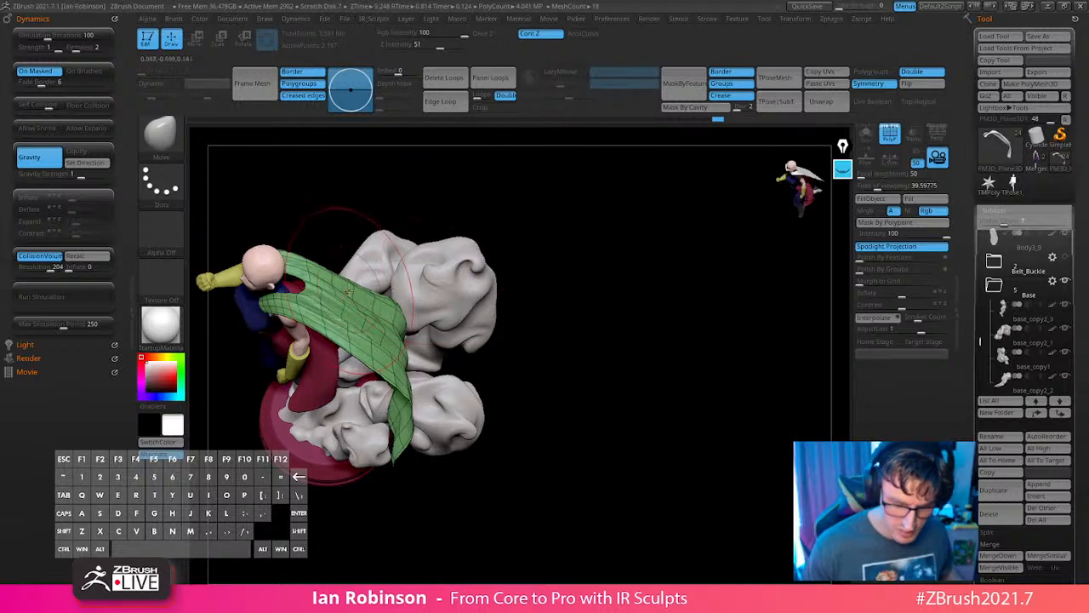
pyautogui.moveTo(371, 298); pyautogui.dragTo(549, 297)
pyautogui.moveTo(451, 416); pyautogui.dragTo(530, 297)
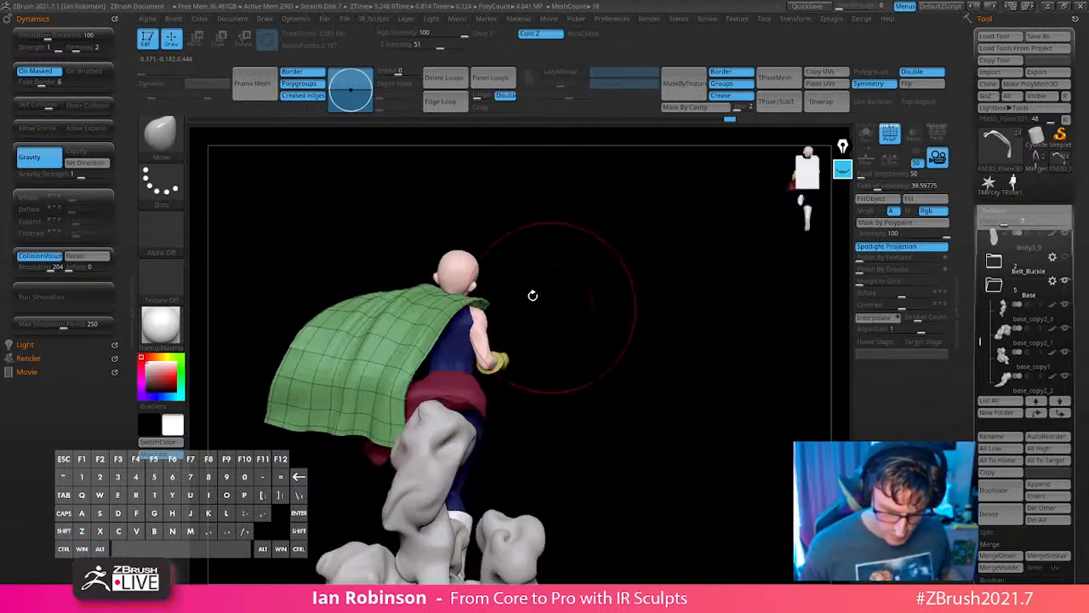
pyautogui.moveTo(564, 328); pyautogui.dragTo(734, 290)
pyautogui.moveTo(689, 269)
pyautogui.mouseDown()
pyautogui.moveTo(620, 226)
pyautogui.moveTo(629, 215)
pyautogui.moveTo(722, 221)
pyautogui.moveTo(604, 355)
pyautogui.mouseUp()
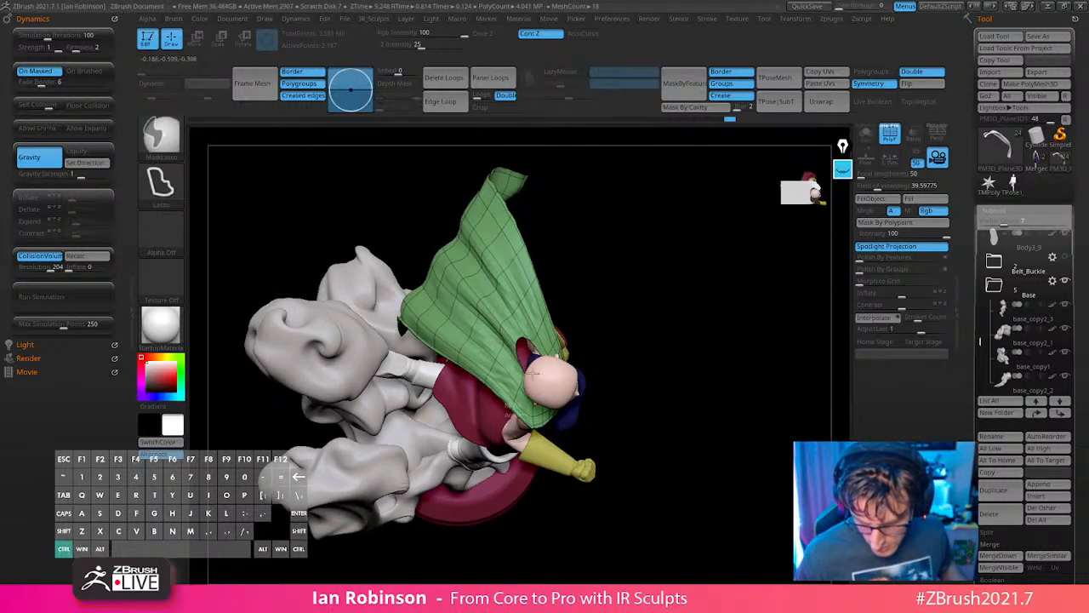
# Lasso-mask the cape around the neck and shoulders and invert the mask so the rest of the cape is protected.
pyautogui.moveTo(512, 425)
pyautogui.keyDown('ctrl'); pyautogui.mouseDown()
pyautogui.moveTo(547, 506)
pyautogui.moveTo(520, 529)
pyautogui.mouseUp(); pyautogui.keyUp('ctrl')
pyautogui.keyDown('ctrl'); pyautogui.click(587, 343); pyautogui.keyUp('ctrl')
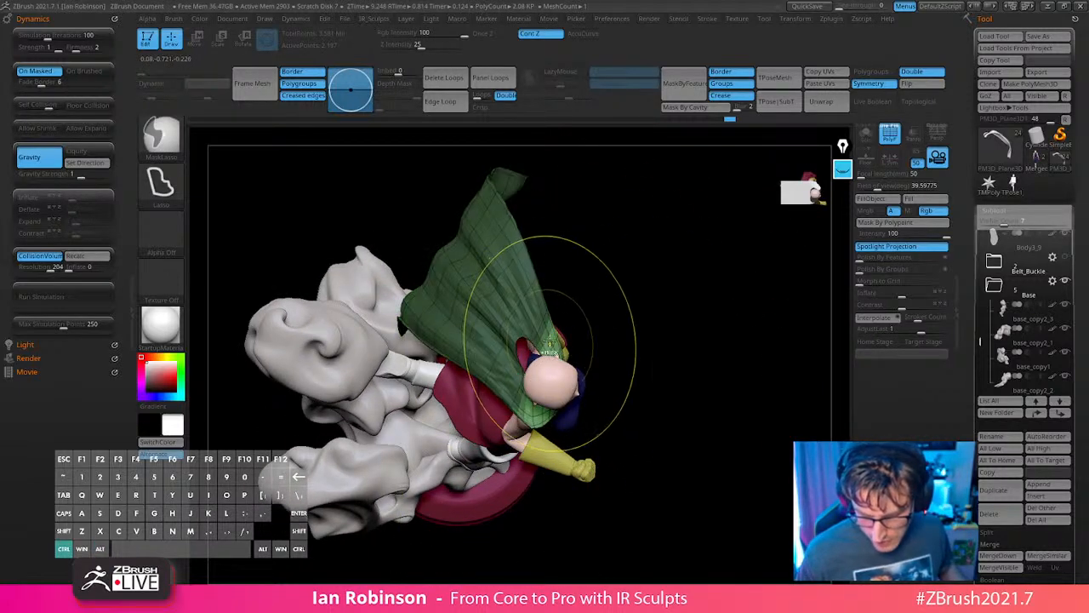
pyautogui.moveTo(587, 311); pyautogui.dragTo(669, 270)
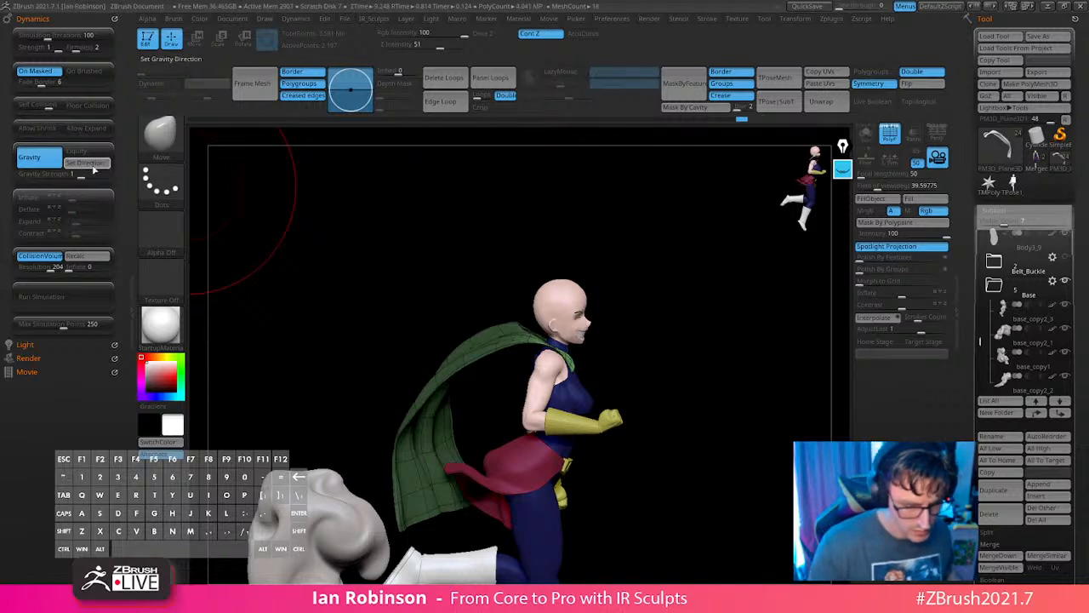
# Set the gravity direction from the side view and run the cloth simulation with gravity strength 0.5 and a recalculated collision volume.
pyautogui.click(93, 165)
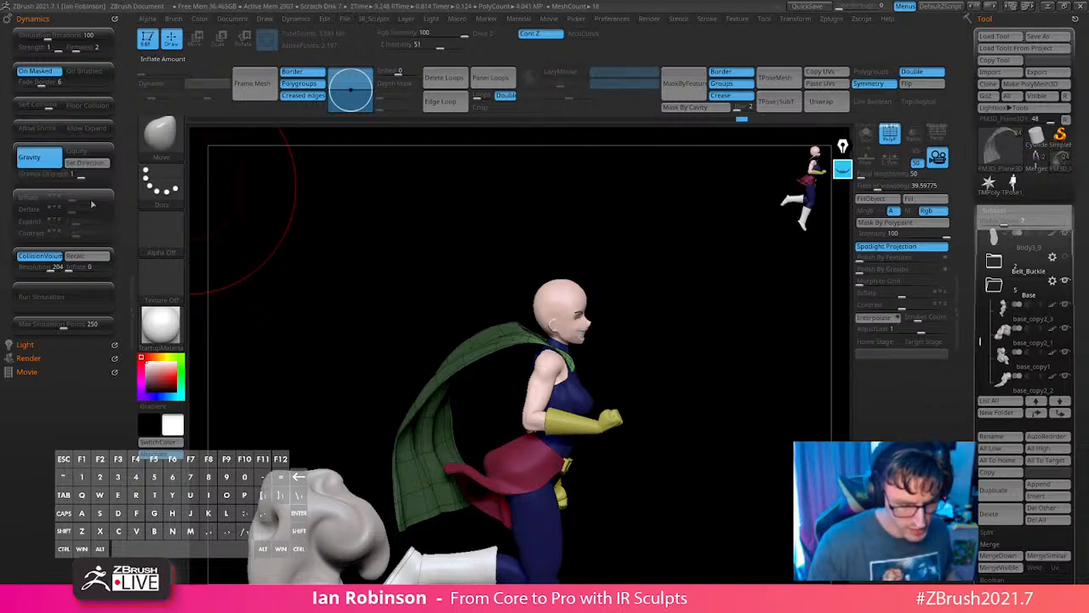
pyautogui.click(83, 299)
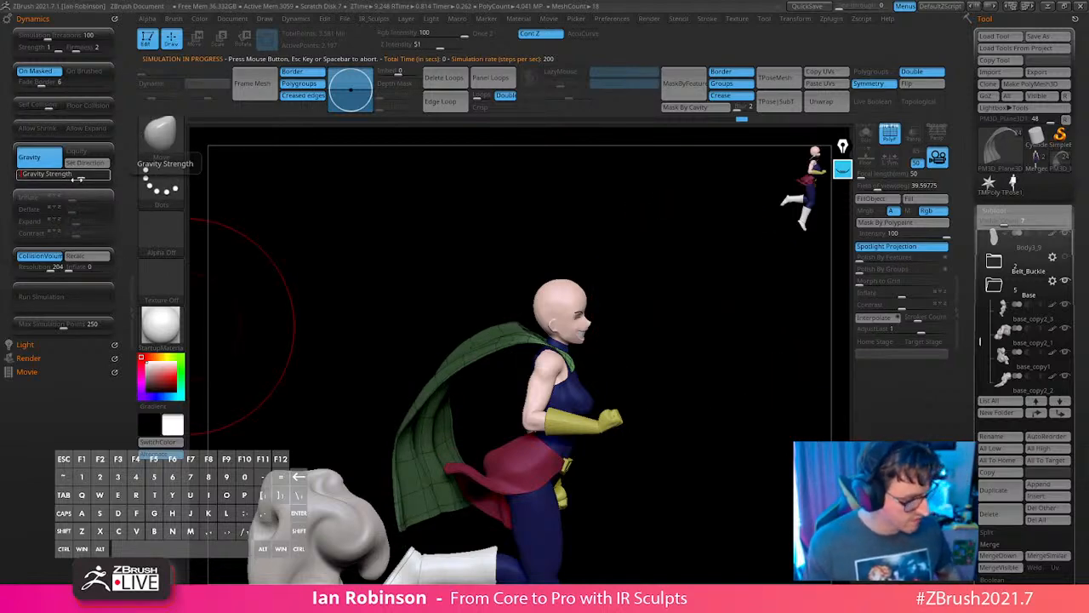
pyautogui.click(91, 257)
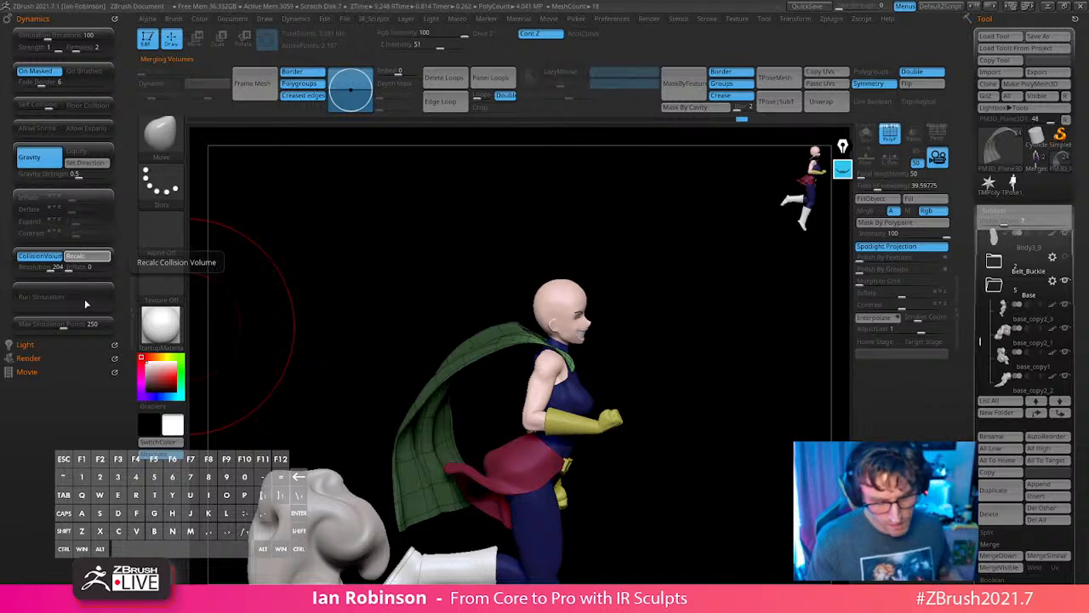
pyautogui.click(82, 298)
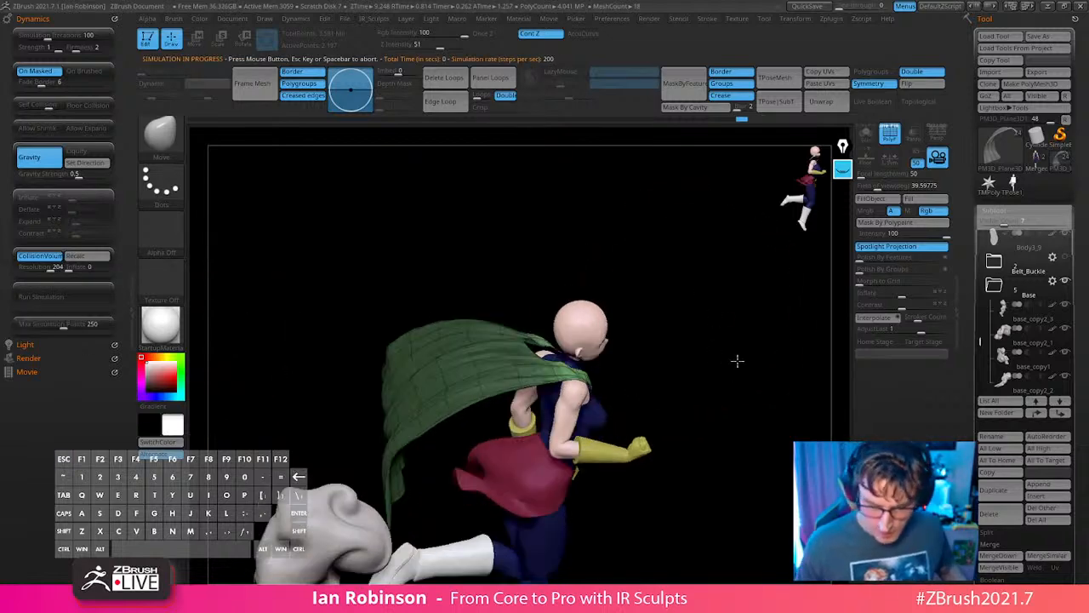
# Refine the unmasked cape's outline with the Move brush from above and from the side.
pyautogui.moveTo(737, 360); pyautogui.dragTo(690, 377)
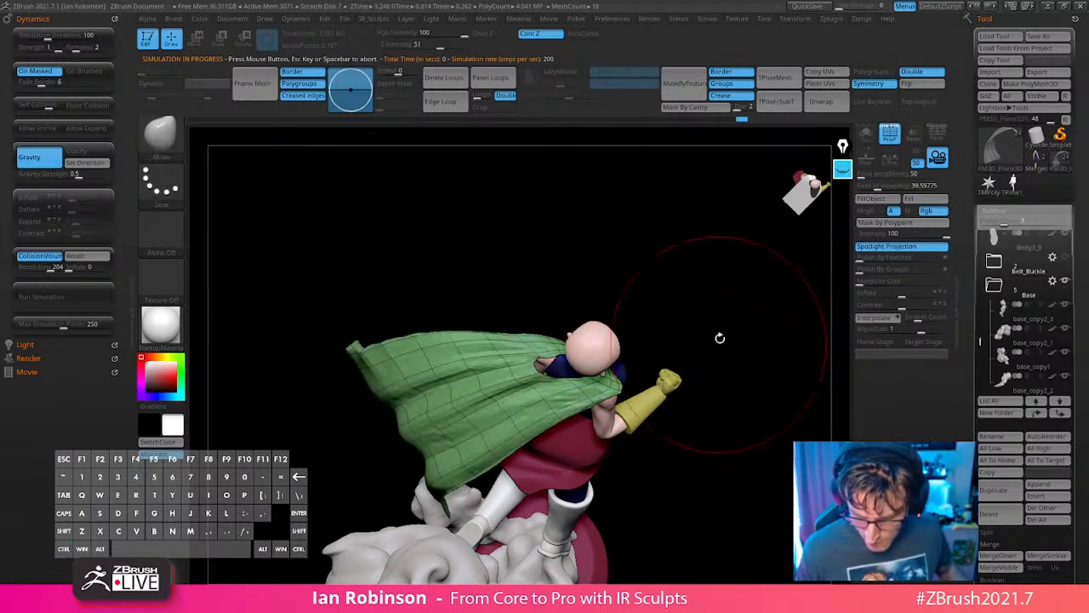
pyautogui.moveTo(697, 281)
pyautogui.mouseDown()
pyautogui.moveTo(668, 340)
pyautogui.moveTo(640, 364)
pyautogui.moveTo(571, 530)
pyautogui.mouseUp()
pyautogui.press('s')
pyautogui.moveTo(549, 511)
pyautogui.keyDown('alt'); pyautogui.mouseDown()
pyautogui.moveTo(530, 465)
pyautogui.moveTo(483, 525)
pyautogui.moveTo(519, 387)
pyautogui.mouseUp(); pyautogui.keyUp('alt')
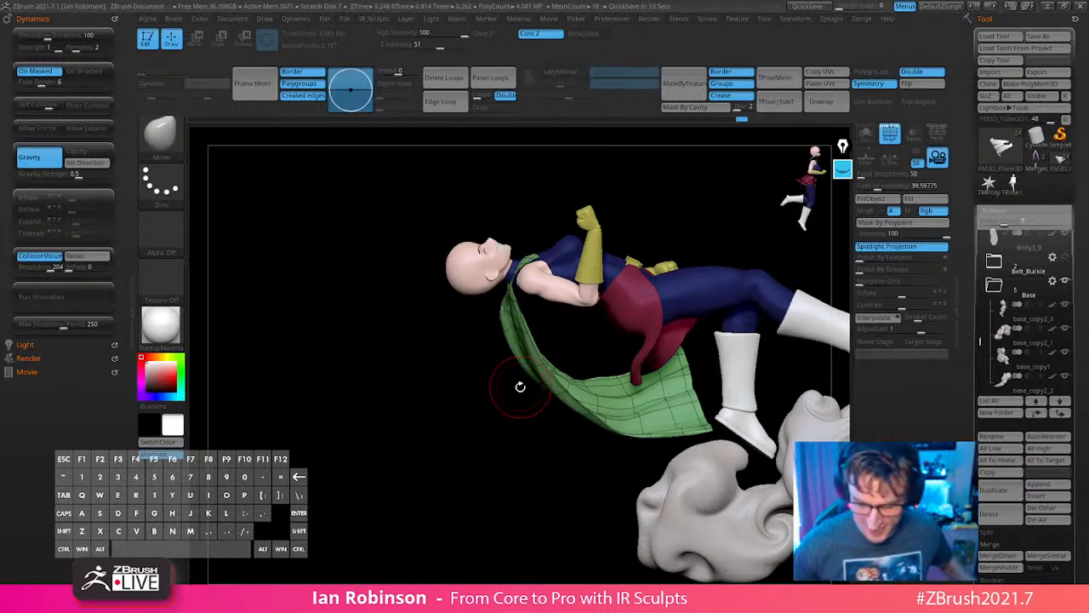
pyautogui.moveTo(520, 387)
pyautogui.mouseDown()
pyautogui.moveTo(734, 281)
pyautogui.moveTo(683, 289)
pyautogui.moveTo(718, 323)
pyautogui.moveTo(687, 313)
pyautogui.mouseUp()
pyautogui.press('s')
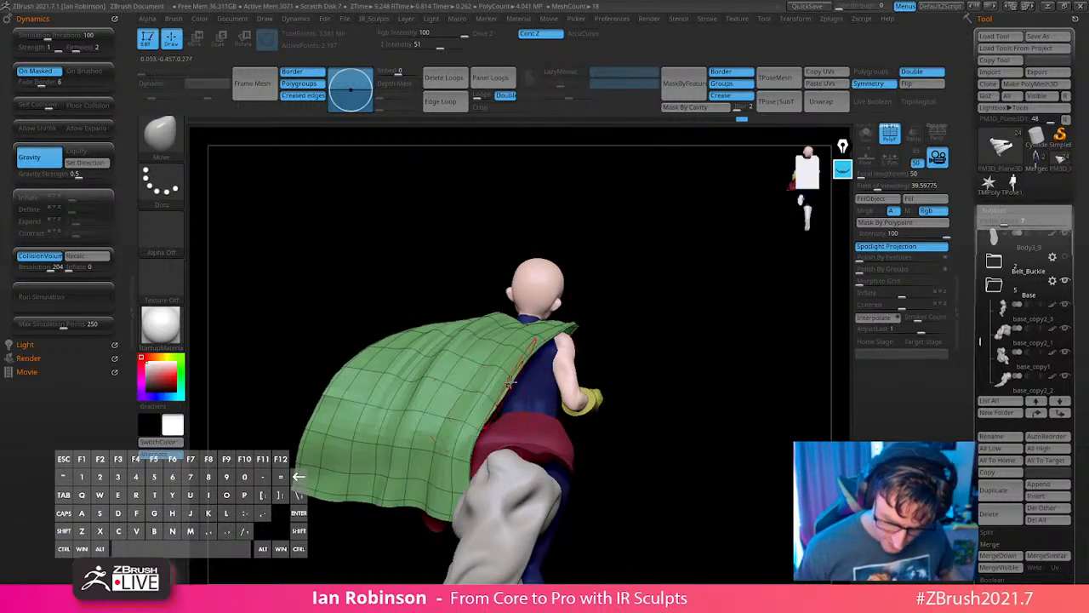
# Lasso-mask the cape's lower part, soften the edge, and invert the mask so the shoulder area is protected instead.
pyautogui.moveTo(554, 385)
pyautogui.keyDown('ctrl'); pyautogui.mouseDown()
pyautogui.moveTo(243, 444)
pyautogui.moveTo(546, 553)
pyautogui.moveTo(563, 502)
pyautogui.mouseUp(); pyautogui.keyUp('ctrl')
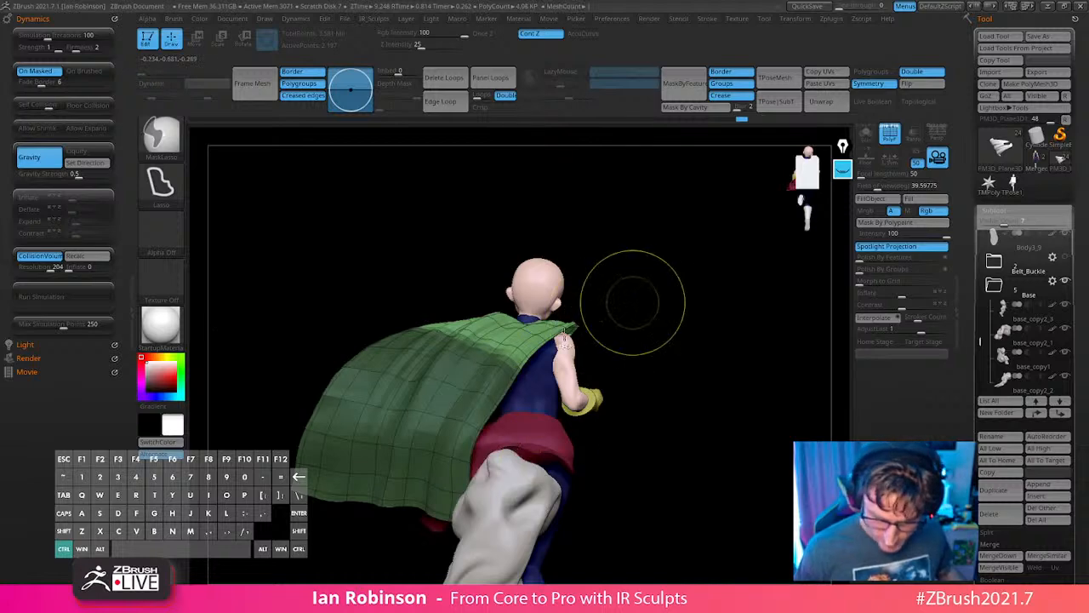
pyautogui.keyDown('ctrl'); pyautogui.click(500, 368); pyautogui.keyUp('ctrl')
pyautogui.keyDown('ctrl'); pyautogui.click(659, 296); pyautogui.keyUp('ctrl')
pyautogui.keyDown('ctrl'); pyautogui.click(494, 368); pyautogui.keyUp('ctrl')
# Rotate and move the cape's free lower part with the TransposeCloth gizmo so it swings down behind the legs.
pyautogui.press('w')
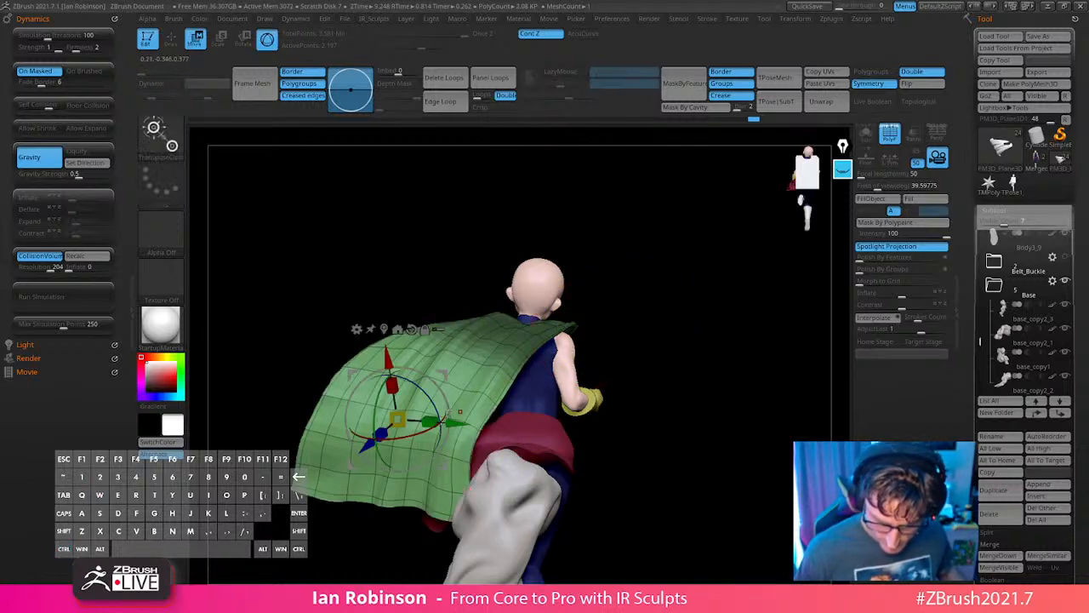
pyautogui.moveTo(448, 413); pyautogui.dragTo(439, 383)
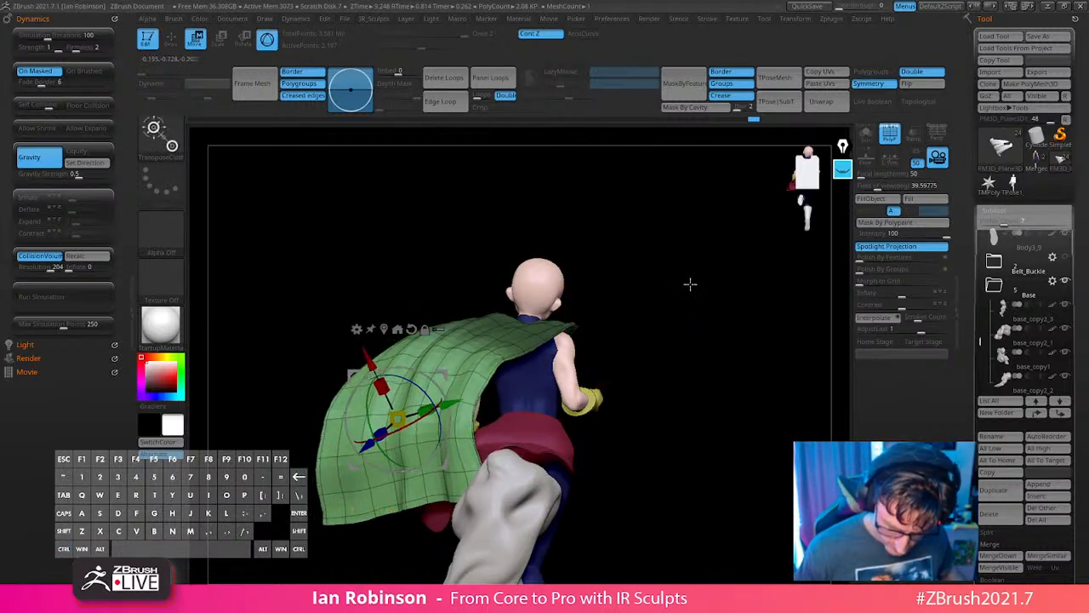
pyautogui.moveTo(689, 284); pyautogui.dragTo(703, 301)
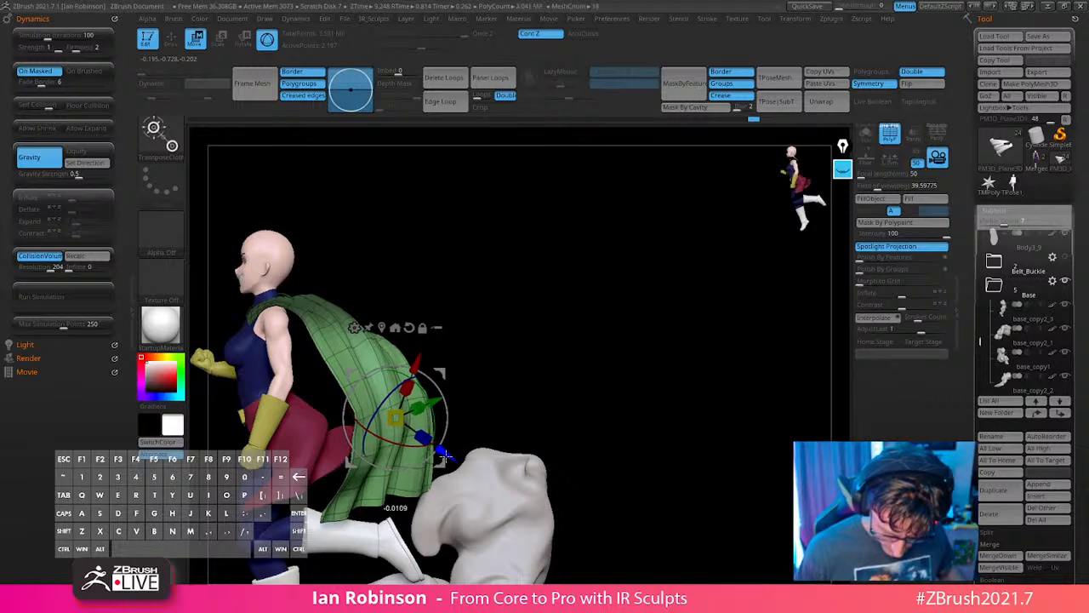
pyautogui.moveTo(444, 458); pyautogui.dragTo(435, 431)
pyautogui.moveTo(500, 386); pyautogui.dragTo(632, 334)
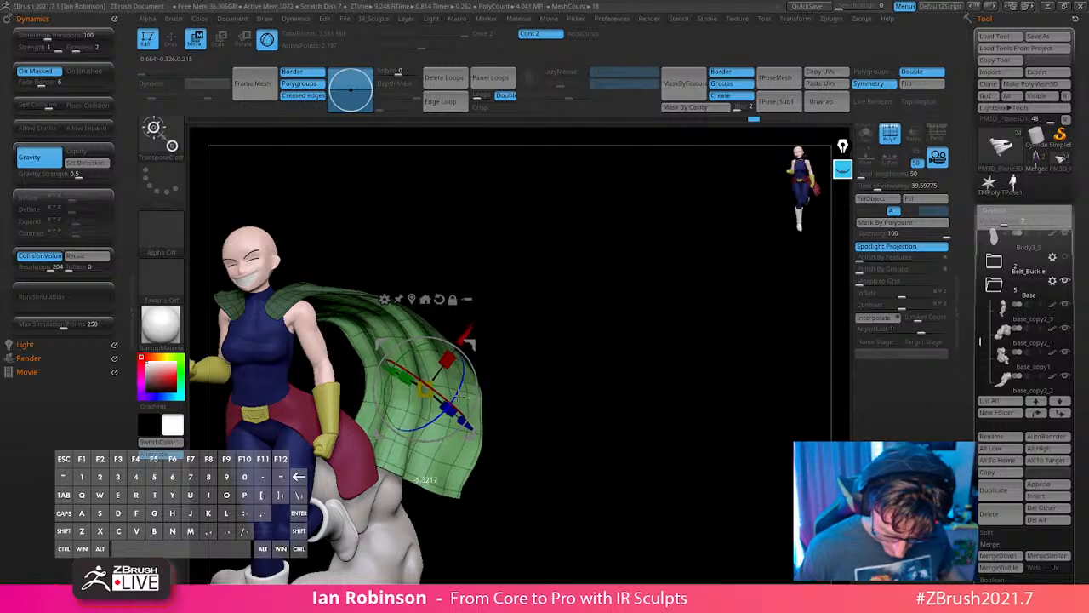
pyautogui.moveTo(457, 434); pyautogui.dragTo(470, 445)
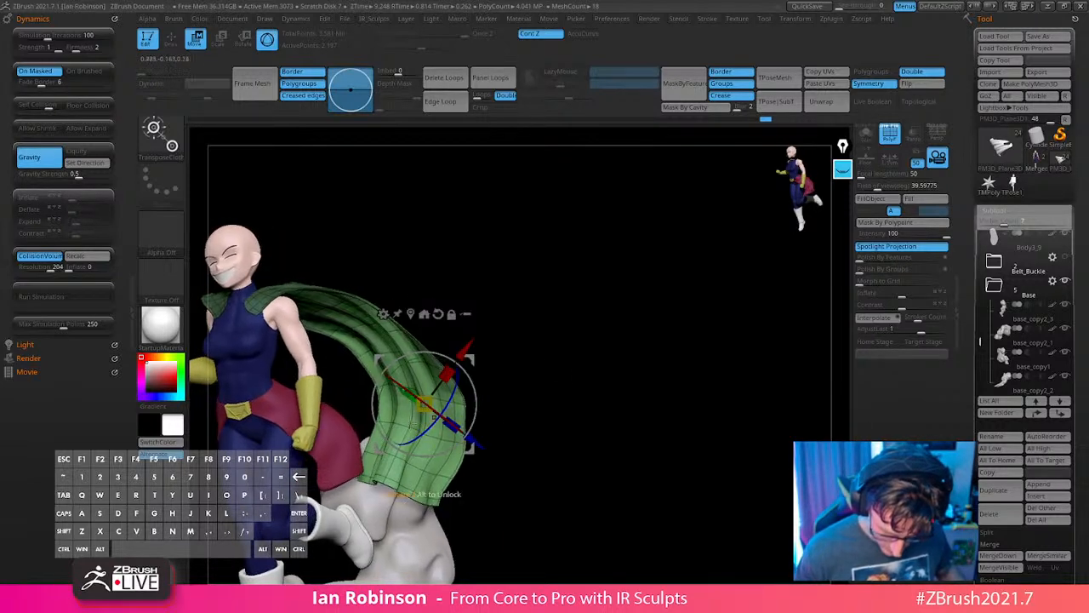
pyautogui.moveTo(582, 321); pyautogui.dragTo(701, 318)
# Return to the Move brush, clear the cape's mask and hide the polyframe display.
pyautogui.press('q')
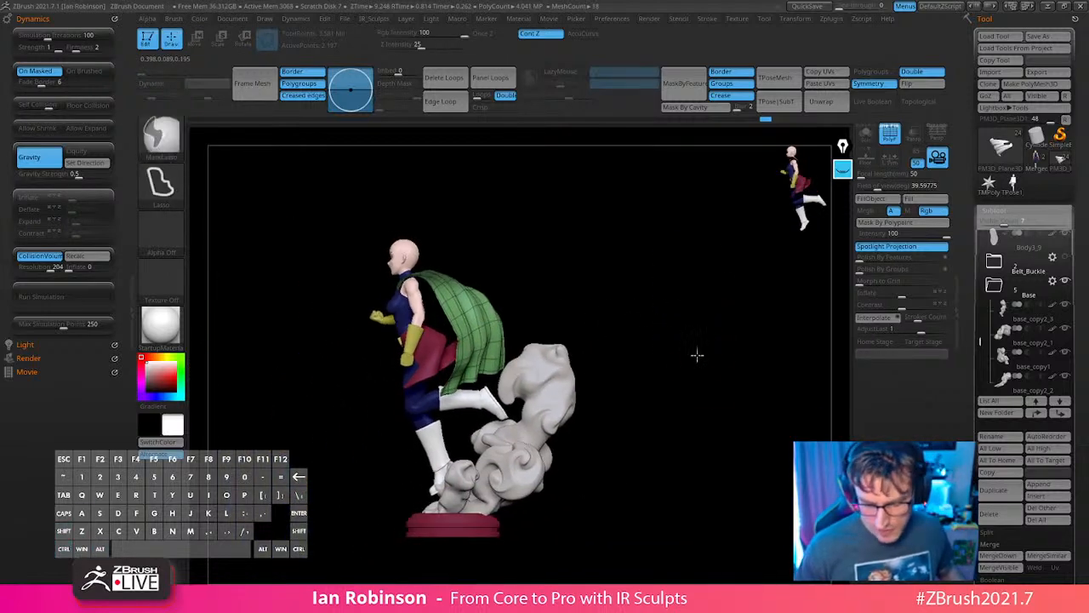
pyautogui.keyDown('ctrl'); pyautogui.moveTo(695, 355); pyautogui.dragTo(714, 331); pyautogui.keyUp('ctrl')
pyautogui.moveTo(714, 331); pyautogui.dragTo(749, 329)
pyautogui.keyDown('alt'); pyautogui.moveTo(651, 329); pyautogui.dragTo(686, 366); pyautogui.keyUp('alt')
pyautogui.hotkey('shift', 'f')
pyautogui.press('s')
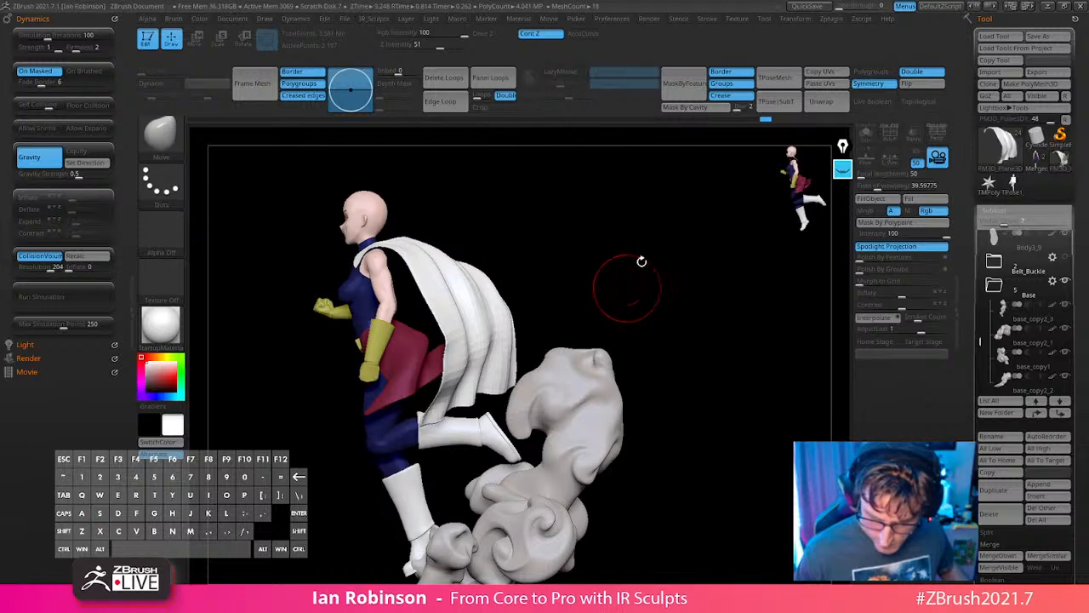
# Pull the cape's upper edge closer around the neck from above with the Move brush.
pyautogui.moveTo(640, 263)
pyautogui.mouseDown()
pyautogui.moveTo(671, 255)
pyautogui.moveTo(513, 444)
pyautogui.moveTo(502, 423)
pyautogui.mouseUp()
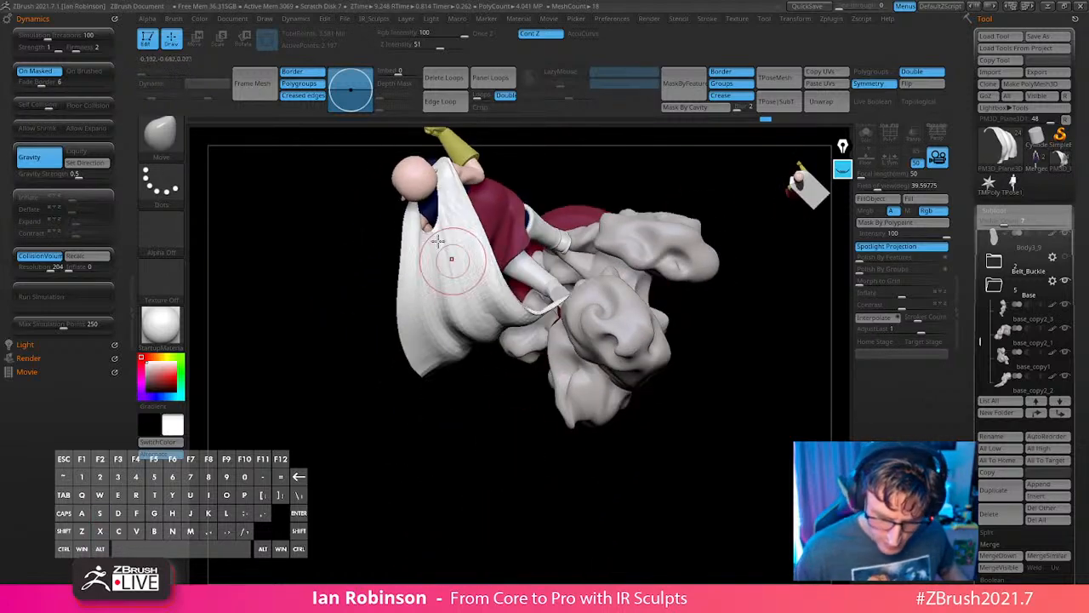
pyautogui.press('s')
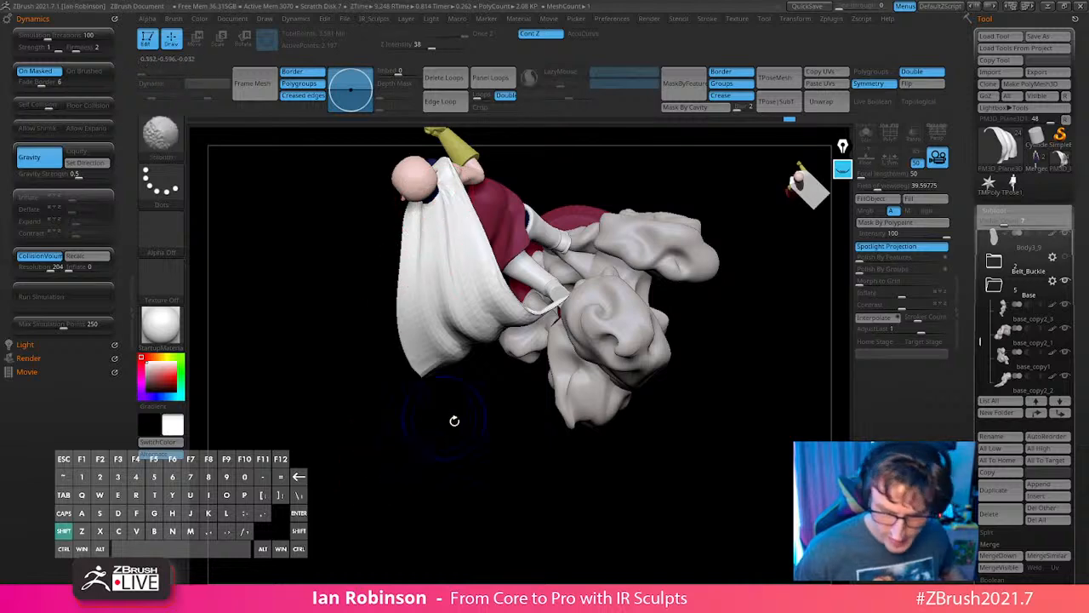
pyautogui.moveTo(421, 455)
pyautogui.mouseDown()
pyautogui.moveTo(592, 225)
pyautogui.moveTo(605, 264)
pyautogui.moveTo(557, 299)
pyautogui.mouseUp()
pyautogui.press('s')
pyautogui.moveTo(557, 307); pyautogui.dragTo(519, 324)
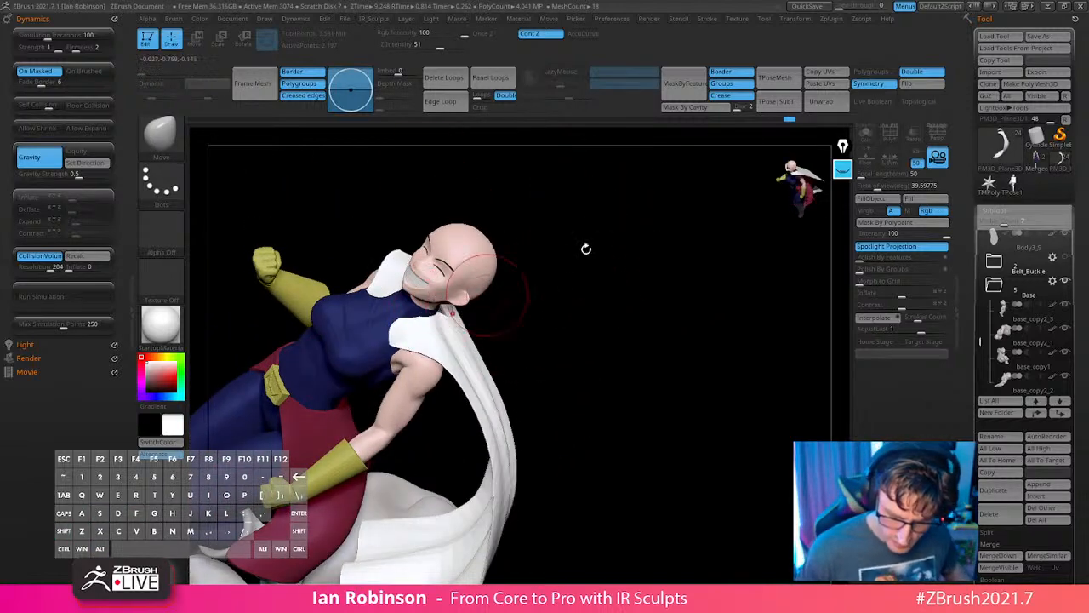
# Adjust the cape's shoulder edge near the neck from the front and show the polyframe again.
pyautogui.moveTo(585, 248)
pyautogui.mouseDown()
pyautogui.moveTo(477, 286)
pyautogui.moveTo(409, 367)
pyautogui.moveTo(334, 367)
pyautogui.mouseUp()
pyautogui.press('s')
pyautogui.moveTo(439, 285); pyautogui.dragTo(590, 340, button='right')
pyautogui.press('f')
pyautogui.hotkey('shift', 'f')
pyautogui.moveTo(491, 254); pyautogui.dragTo(561, 265, button='right')
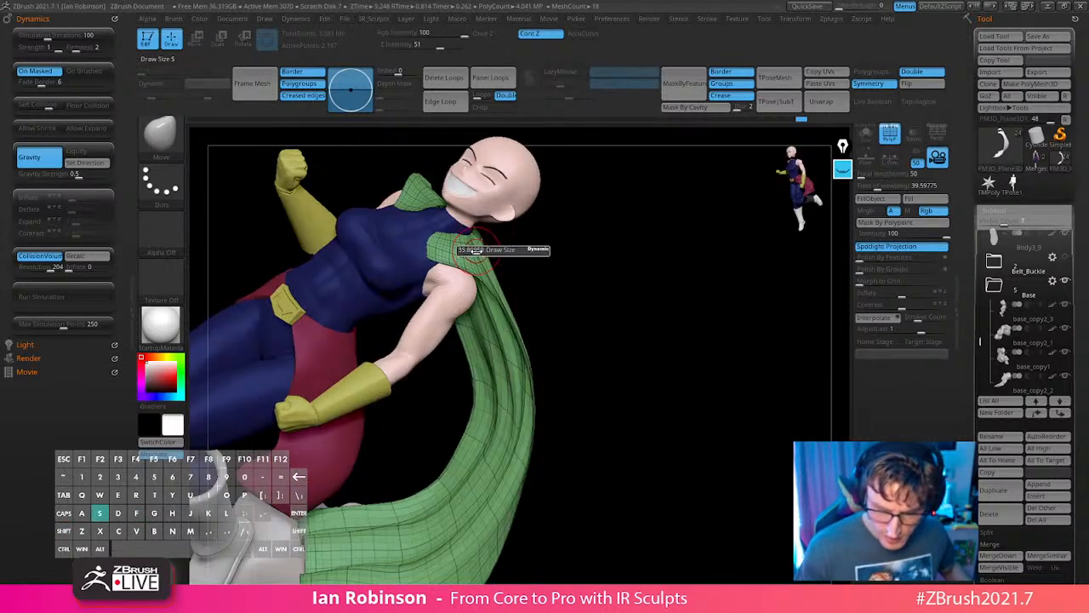
# Shape the cape's front end over the character's left shoulder into a rounded tip on the chest with the Move brush.
pyautogui.moveTo(481, 268); pyautogui.dragTo(483, 298, button='right')
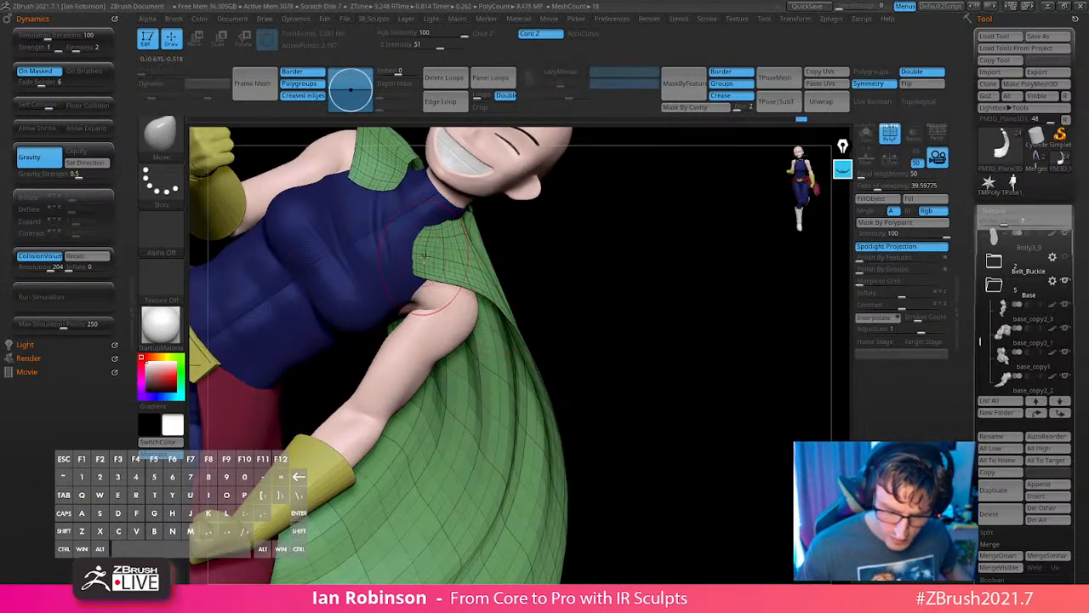
pyautogui.moveTo(425, 254); pyautogui.dragTo(432, 249, button='right')
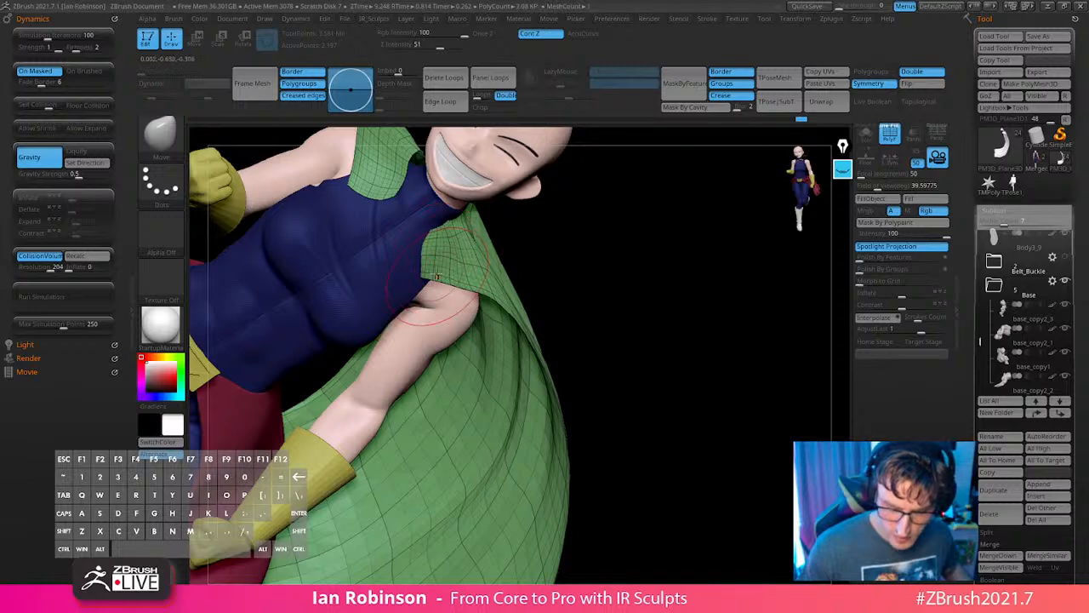
pyautogui.moveTo(549, 232)
pyautogui.mouseDown(button='right')
pyautogui.moveTo(452, 264)
pyautogui.moveTo(478, 289)
pyautogui.moveTo(467, 262)
pyautogui.moveTo(470, 287)
pyautogui.moveTo(425, 311)
pyautogui.mouseUp(button='right')
pyautogui.press('s')
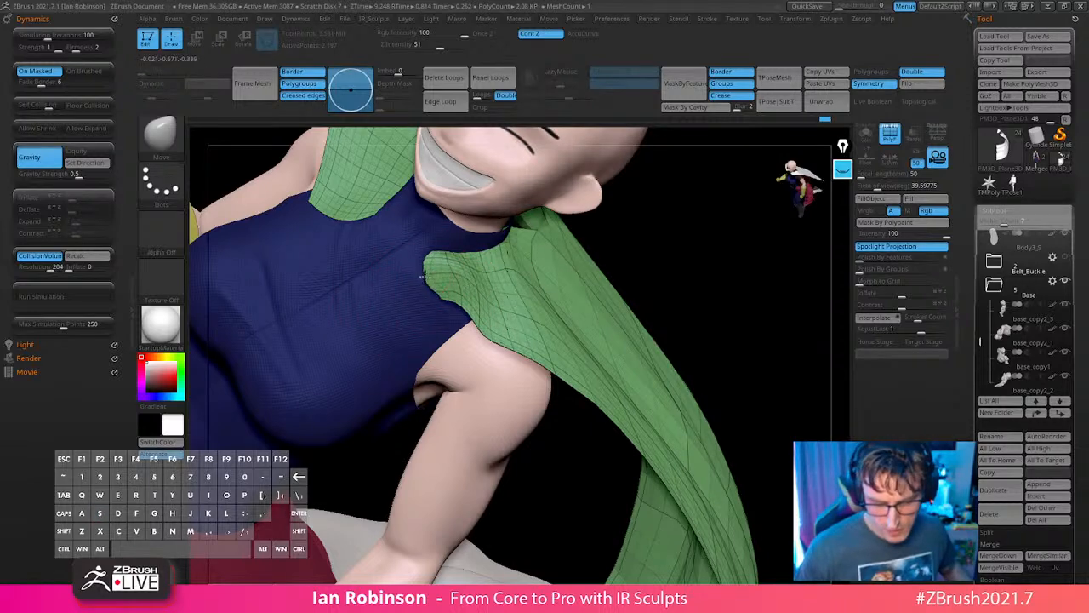
pyautogui.moveTo(453, 281)
pyautogui.keyDown('alt'); pyautogui.mouseDown(button='right')
pyautogui.moveTo(487, 382)
pyautogui.moveTo(390, 296)
pyautogui.mouseUp(button='right'); pyautogui.keyUp('alt')
pyautogui.press('s')
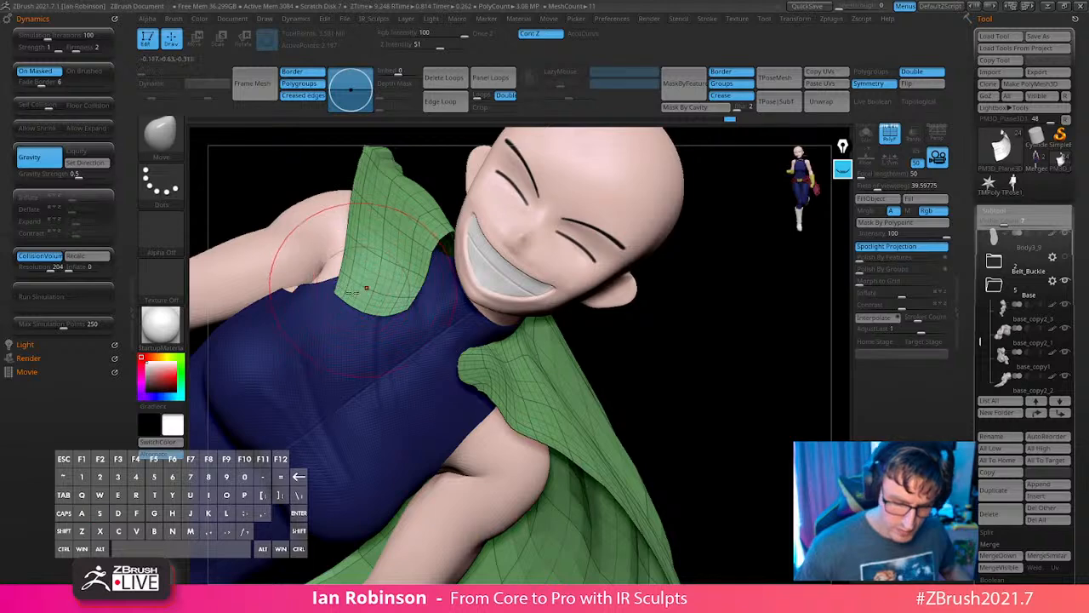
# Shape the cape's other front end over the character's right shoulder into a matching tip on the chest with the Move brush.
pyautogui.moveTo(343, 262); pyautogui.dragTo(371, 264)
pyautogui.moveTo(382, 280)
pyautogui.mouseDown(button='right')
pyautogui.moveTo(406, 329)
pyautogui.moveTo(398, 366)
pyautogui.mouseUp(button='right')
pyautogui.moveTo(345, 230)
pyautogui.mouseDown()
pyautogui.moveTo(364, 227)
pyautogui.moveTo(367, 168)
pyautogui.mouseUp()
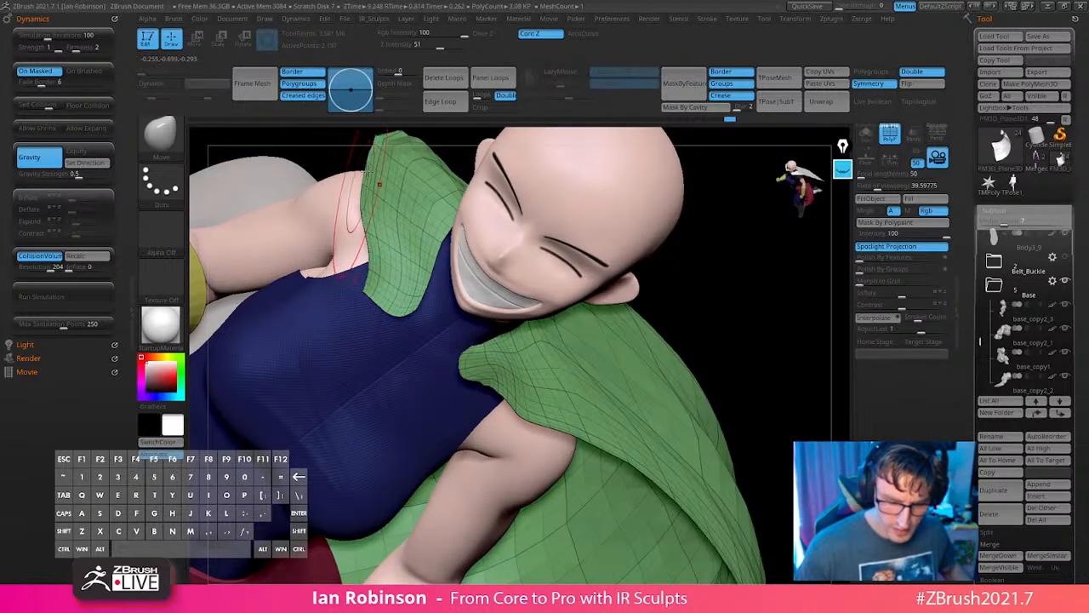
pyautogui.keyDown('alt'); pyautogui.moveTo(396, 253); pyautogui.dragTo(414, 318, button='right'); pyautogui.keyUp('alt')
pyautogui.press('s')
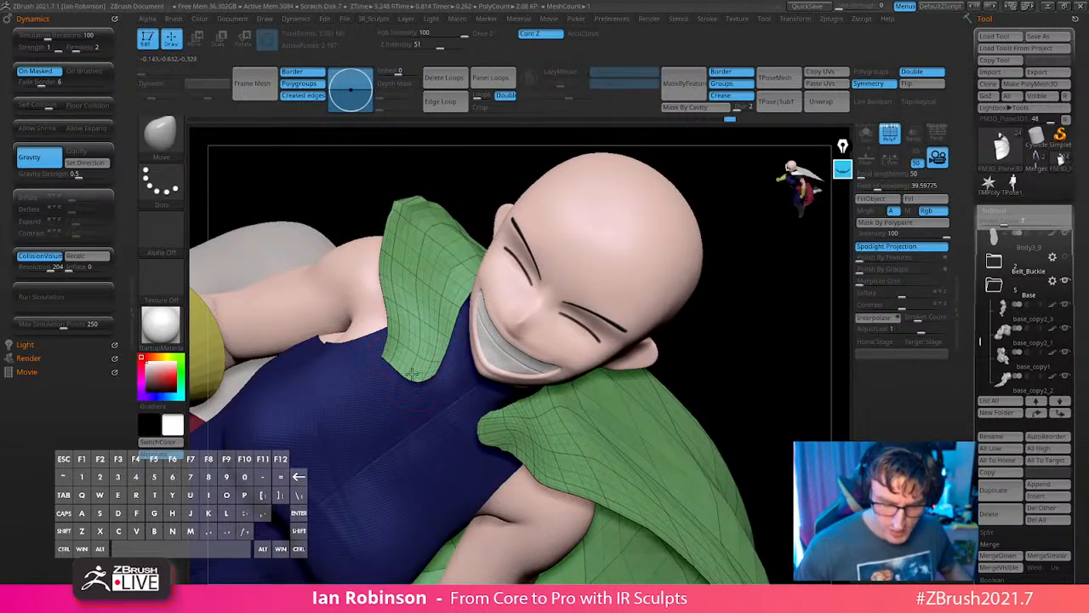
pyautogui.moveTo(442, 374); pyautogui.dragTo(425, 425, button='right')
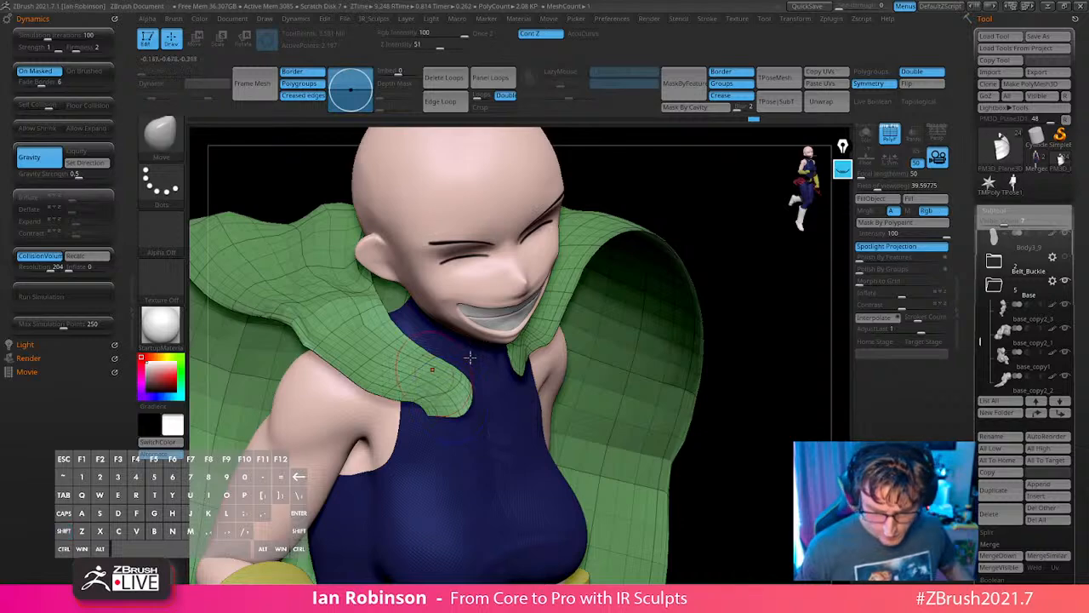
pyautogui.moveTo(446, 398); pyautogui.dragTo(405, 396, button='right')
# Enlarge the Move brush and reshape the cape's upper edge behind the shoulders from the side view.
pyautogui.moveTo(360, 332)
pyautogui.mouseDown(button='right')
pyautogui.moveTo(408, 262)
pyautogui.moveTo(578, 280)
pyautogui.moveTo(734, 374)
pyautogui.moveTo(754, 314)
pyautogui.moveTo(672, 325)
pyautogui.mouseUp(button='right')
pyautogui.press('s')
pyautogui.moveTo(672, 325); pyautogui.dragTo(675, 325)
pyautogui.press('s')
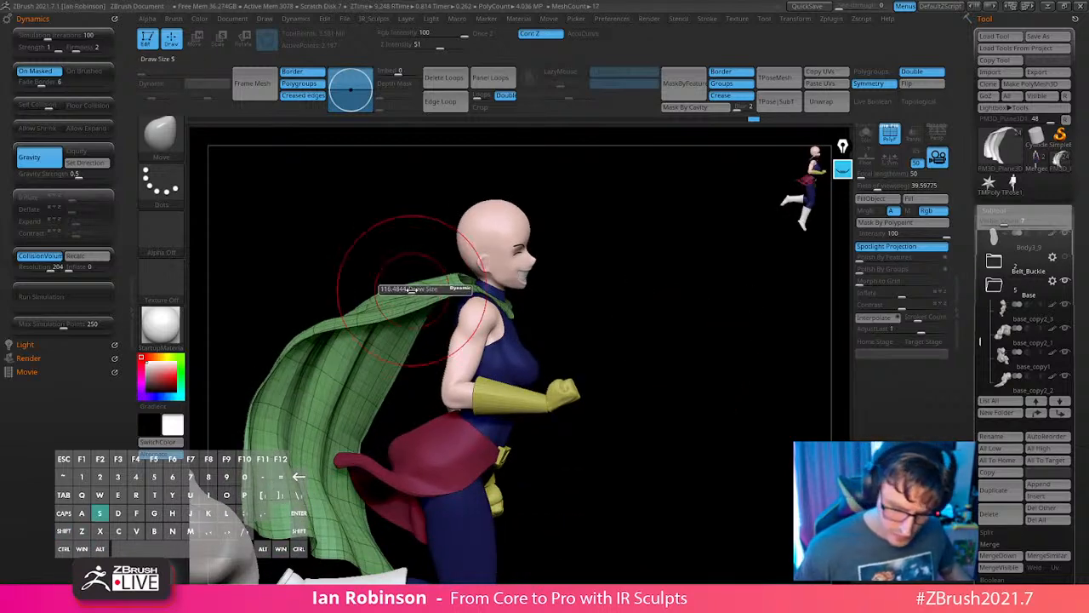
pyautogui.moveTo(408, 289)
pyautogui.mouseDown()
pyautogui.moveTo(356, 309)
pyautogui.moveTo(381, 297)
pyautogui.mouseUp()
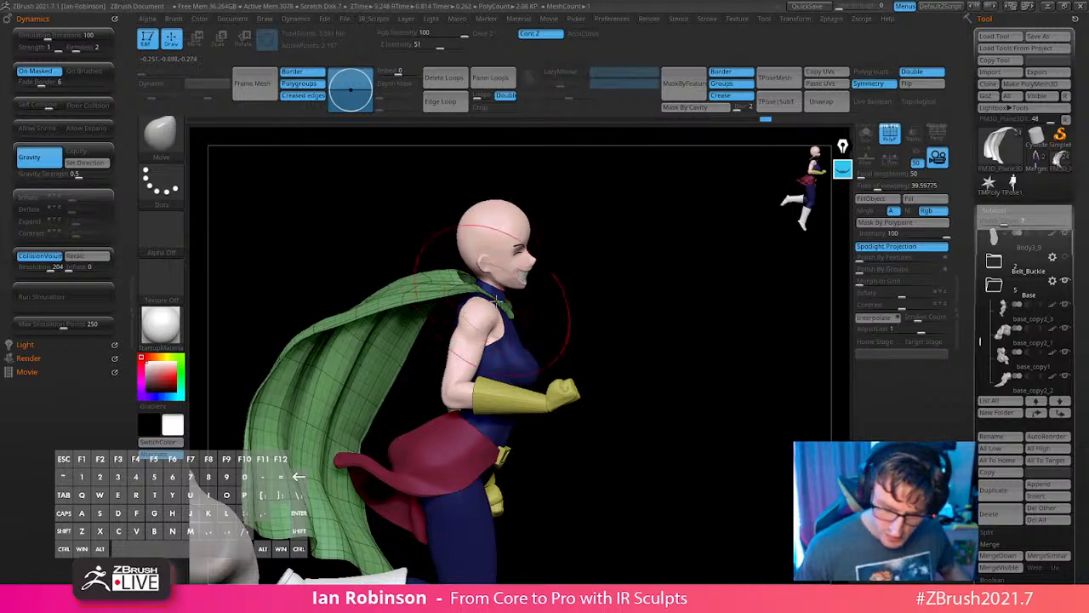
pyautogui.moveTo(612, 314); pyautogui.dragTo(638, 379)
pyautogui.moveTo(499, 322); pyautogui.dragTo(426, 366, button='right')
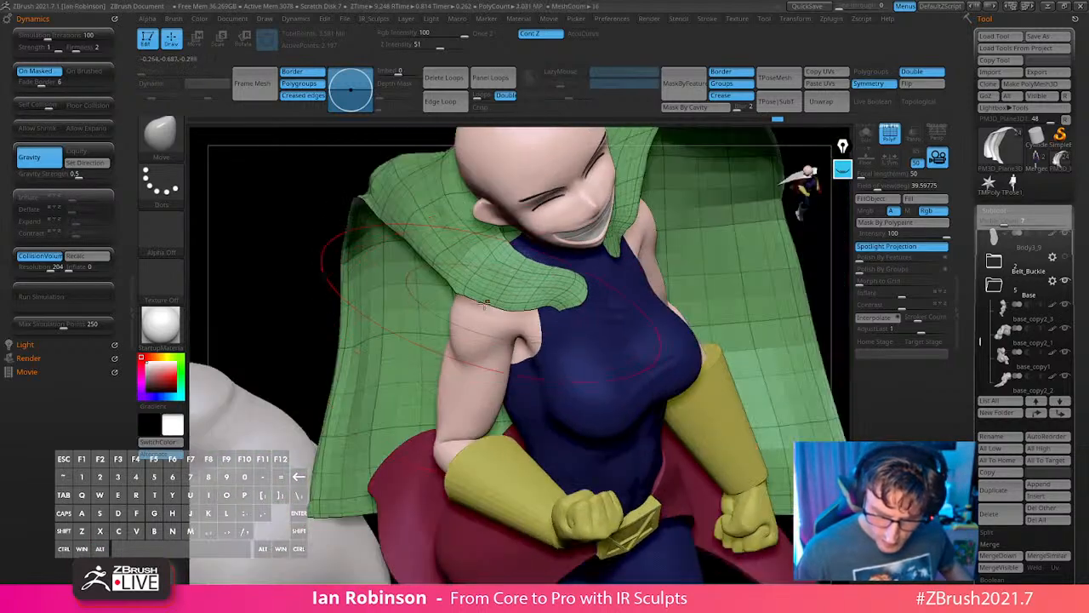
# Resize the brush and choose SmoothCloth as the smoothing brush.
pyautogui.moveTo(464, 255); pyautogui.dragTo(482, 292, button='right')
pyautogui.press('s')
pyautogui.moveTo(482, 293); pyautogui.dragTo(467, 293)
pyautogui.moveTo(417, 271)
pyautogui.mouseDown(button='right')
pyautogui.moveTo(467, 294)
pyautogui.moveTo(559, 306)
pyautogui.moveTo(568, 340)
pyautogui.moveTo(477, 269)
pyautogui.mouseUp(button='right')
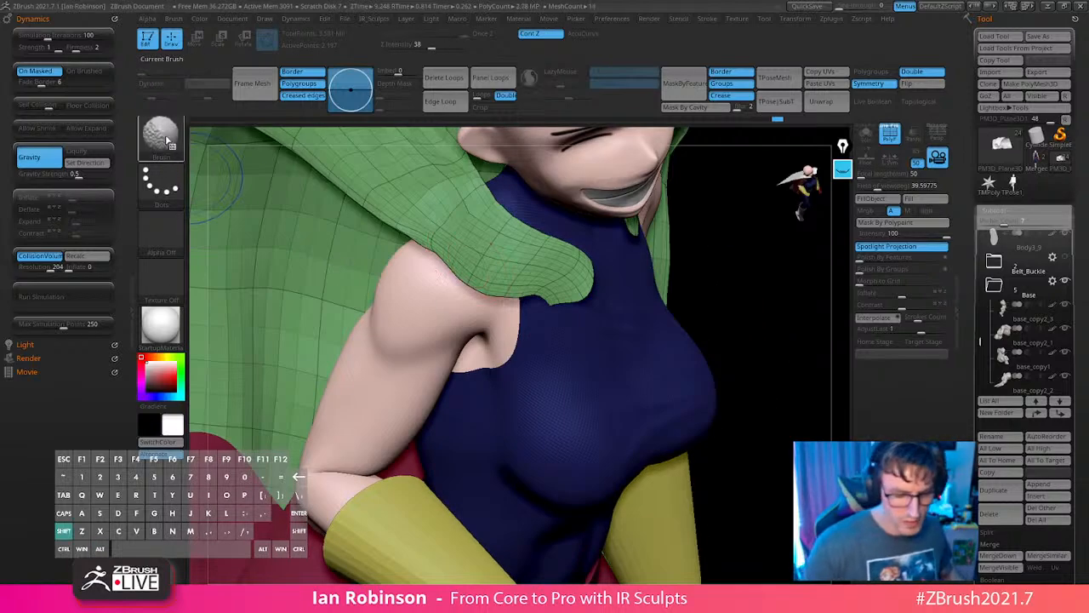
pyautogui.keyDown('shift'); pyautogui.click(163, 139); pyautogui.keyUp('shift')
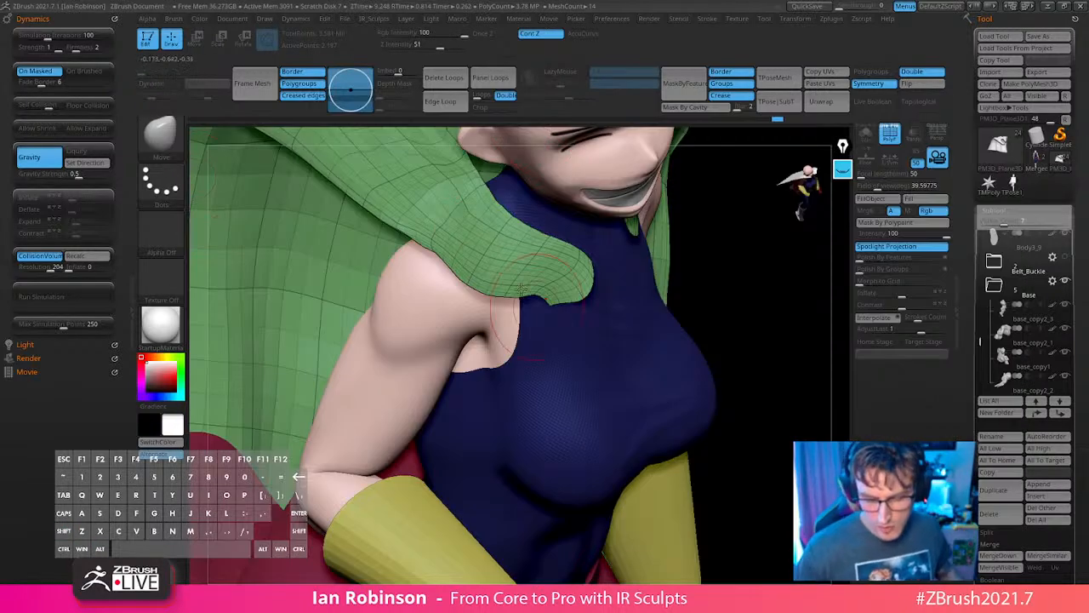
pyautogui.hotkey('shift', 'b')
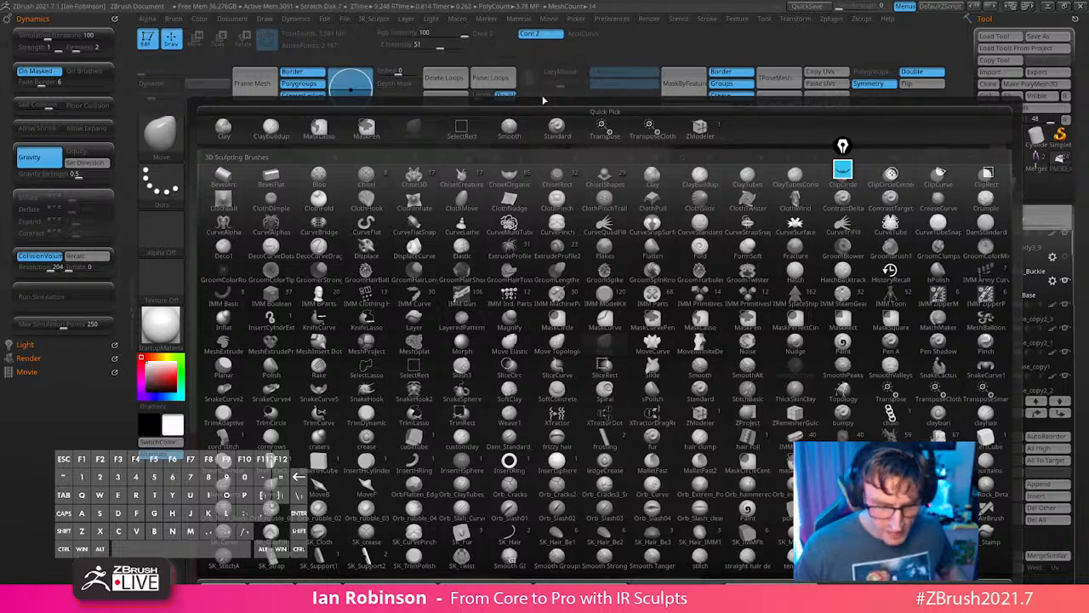
pyautogui.press('shift')
# Smooth the cape's front end over the character's right shoulder with the SmoothCloth brush.
pyautogui.keyDown('shift'); pyautogui.moveTo(473, 273); pyautogui.dragTo(382, 207); pyautogui.keyUp('shift')
pyautogui.moveTo(479, 313); pyautogui.dragTo(515, 468, button='right')
pyautogui.press('ctrl')
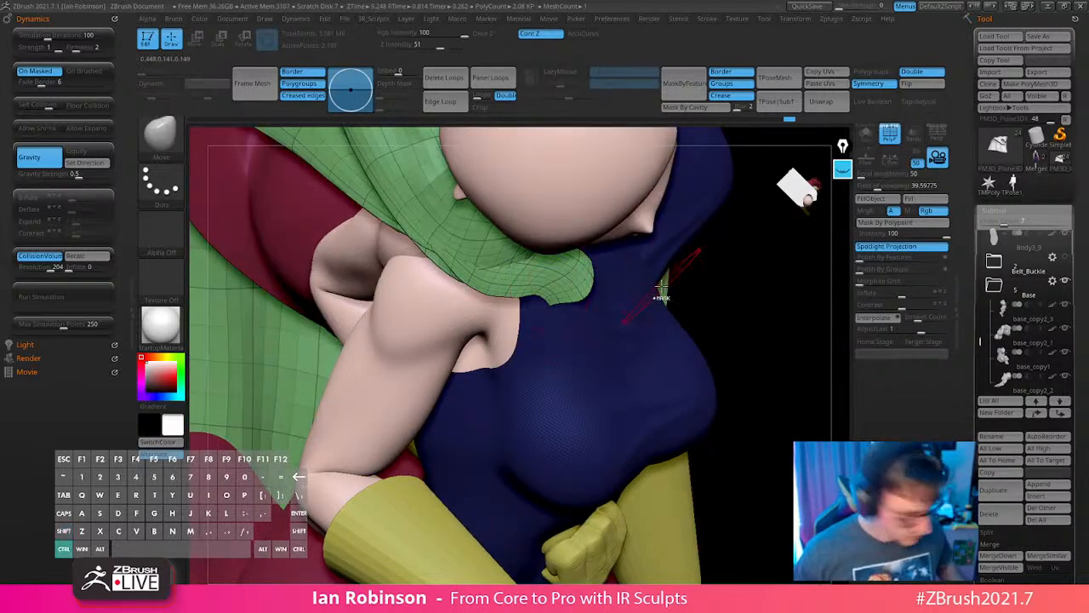
pyautogui.moveTo(662, 287); pyautogui.dragTo(590, 317, button='right')
pyautogui.keyDown('shift'); pyautogui.moveTo(493, 281); pyautogui.dragTo(464, 266); pyautogui.keyUp('shift')
pyautogui.moveTo(573, 318); pyautogui.dragTo(542, 253, button='right')
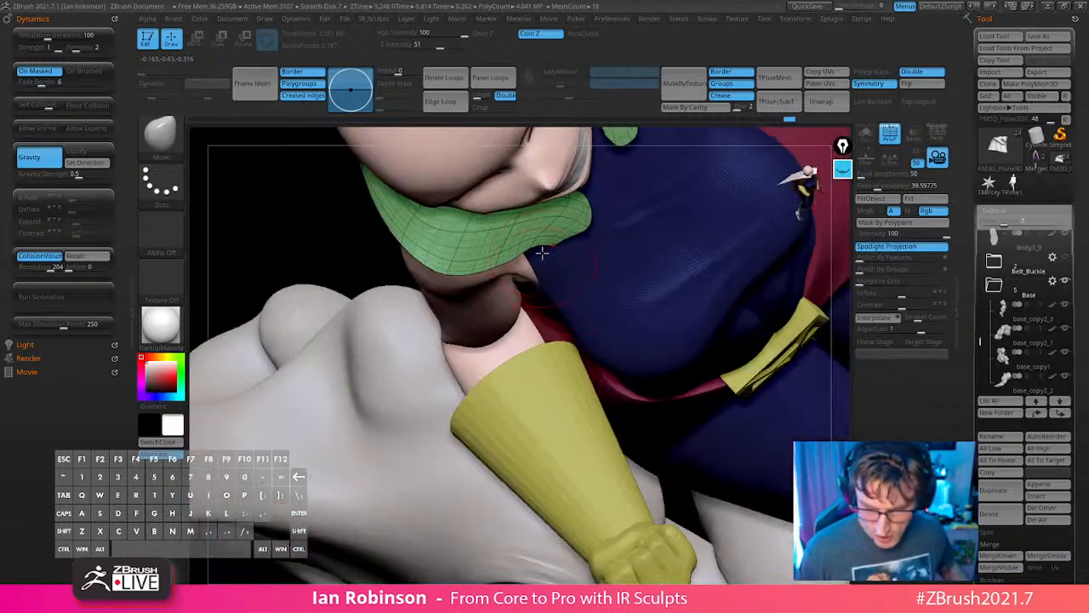
pyautogui.press('shift')
pyautogui.keyDown('shift'); pyautogui.moveTo(552, 237); pyautogui.dragTo(579, 232); pyautogui.keyUp('shift')
# Smooth the cape's front end and outer edge over the character's left shoulder with SmoothCloth, adjusting the brush size.
pyautogui.moveTo(578, 264); pyautogui.dragTo(583, 308, button='right')
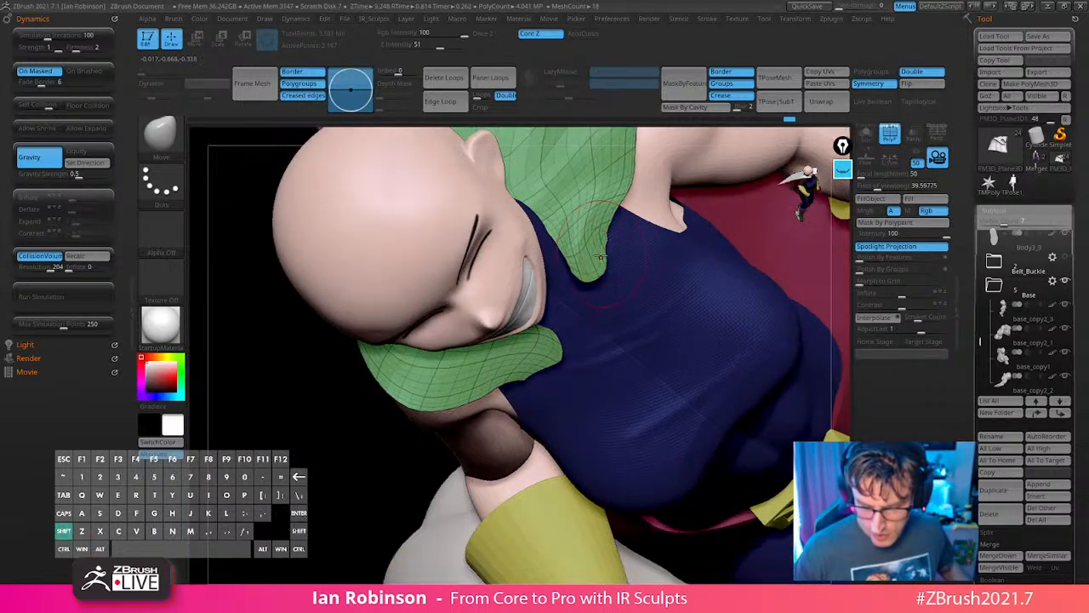
pyautogui.keyDown('shift'); pyautogui.moveTo(605, 258); pyautogui.dragTo(590, 204); pyautogui.keyUp('shift')
pyautogui.keyDown('alt'); pyautogui.moveTo(608, 239); pyautogui.dragTo(585, 335, button='right'); pyautogui.keyUp('alt')
pyautogui.press('s')
pyautogui.keyDown('shift'); pyautogui.moveTo(582, 330); pyautogui.dragTo(612, 244); pyautogui.keyUp('shift')
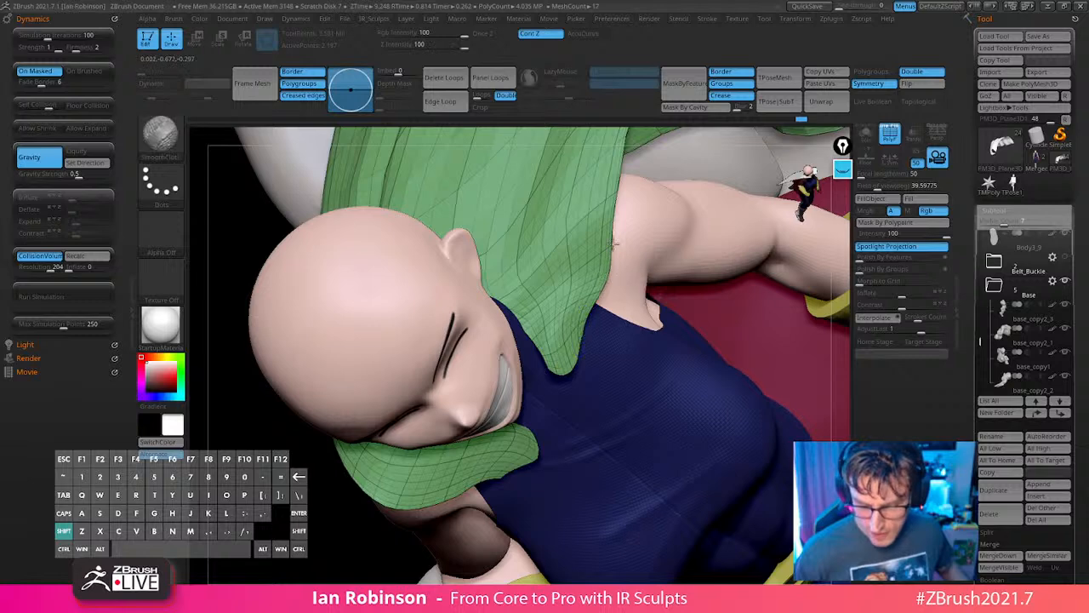
pyautogui.moveTo(610, 260); pyautogui.dragTo(599, 291, button='right')
pyautogui.press('s')
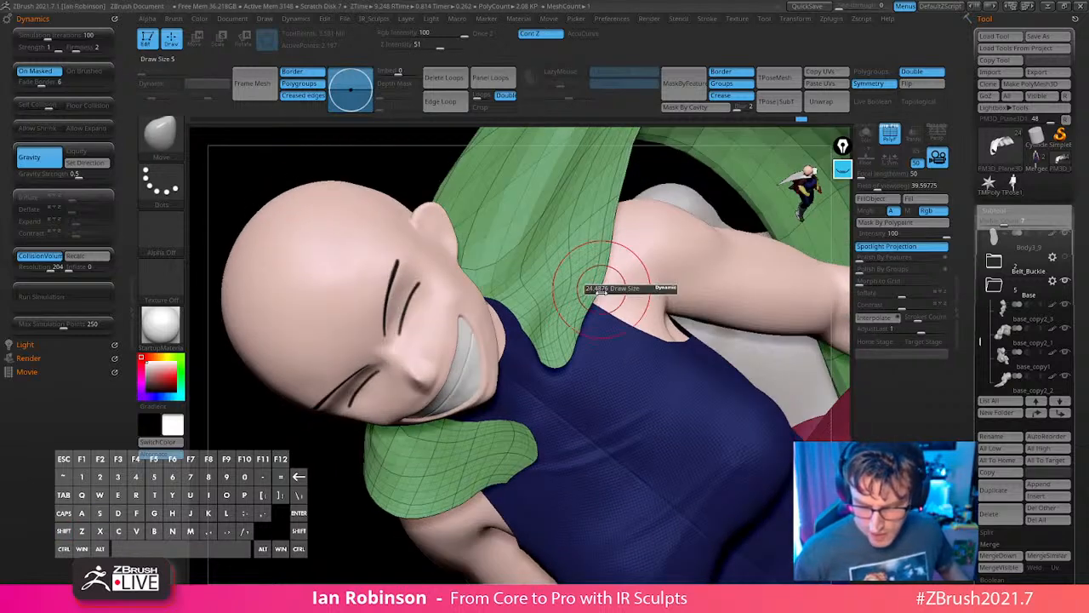
pyautogui.keyDown('shift'); pyautogui.moveTo(599, 254); pyautogui.dragTo(605, 202); pyautogui.keyUp('shift')
# Smooth the cape's side edge running back from the character's right shoulder with SmoothCloth.
pyautogui.moveTo(590, 292)
pyautogui.mouseDown(button='right')
pyautogui.moveTo(591, 329)
pyautogui.moveTo(699, 371)
pyautogui.mouseUp(button='right')
pyautogui.keyDown('alt'); pyautogui.moveTo(462, 366); pyautogui.dragTo(523, 321, button='right'); pyautogui.keyUp('alt')
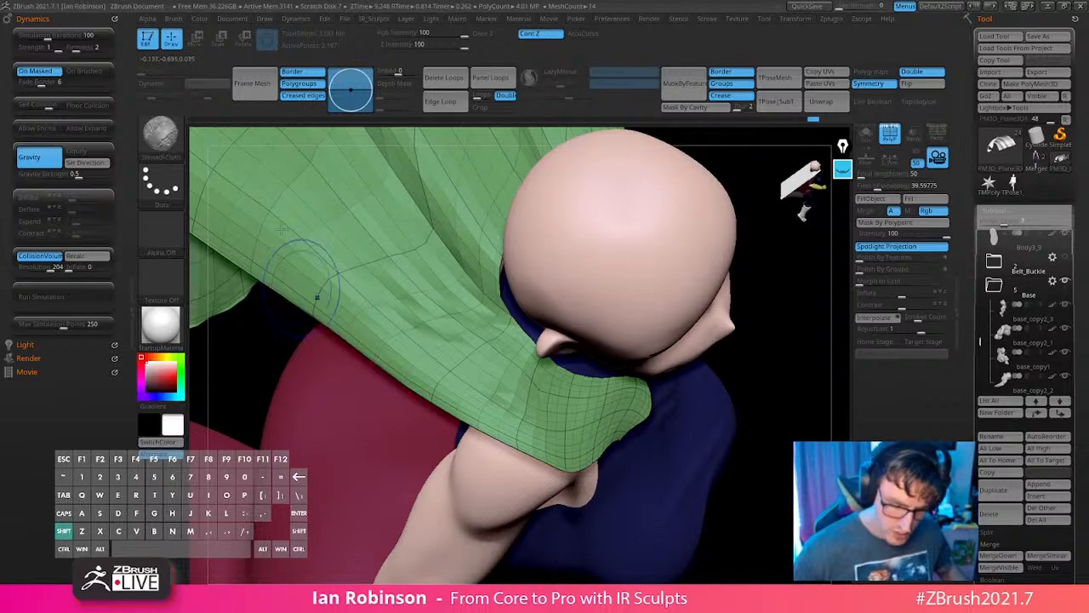
pyautogui.keyDown('shift'); pyautogui.moveTo(307, 276); pyautogui.dragTo(300, 197); pyautogui.keyUp('shift')
pyautogui.moveTo(589, 421)
pyautogui.mouseDown(button='right')
pyautogui.moveTo(581, 375)
pyautogui.moveTo(556, 379)
pyautogui.moveTo(541, 342)
pyautogui.moveTo(556, 357)
pyautogui.mouseUp(button='right')
pyautogui.press('space')
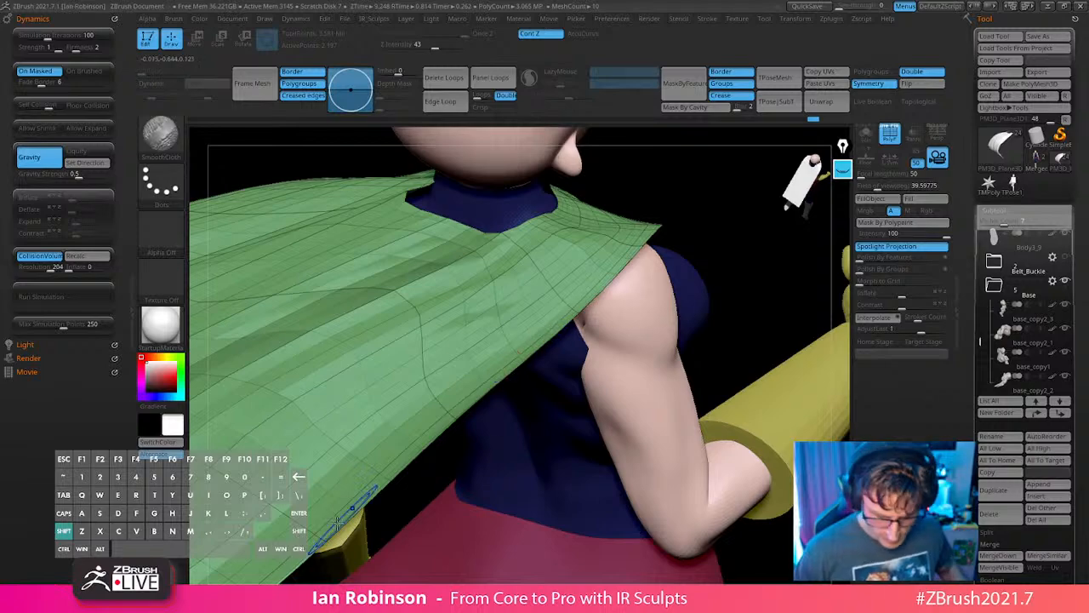
pyautogui.moveTo(545, 336)
pyautogui.keyDown('alt'); pyautogui.mouseDown(button='right')
pyautogui.moveTo(571, 331)
pyautogui.moveTo(575, 381)
pyautogui.moveTo(557, 374)
pyautogui.moveTo(536, 285)
pyautogui.mouseUp(button='right'); pyautogui.keyUp('alt')
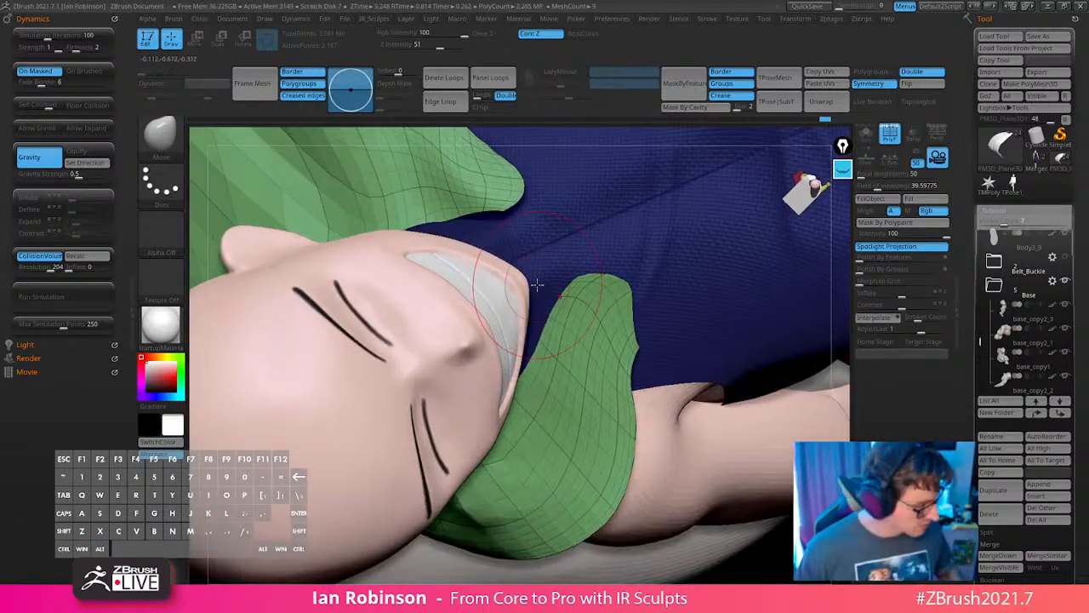
# Refine the rounded tips of both cape front ends on the chest with the Move brush.
pyautogui.press('b')
pyautogui.press('m')
pyautogui.press('v')
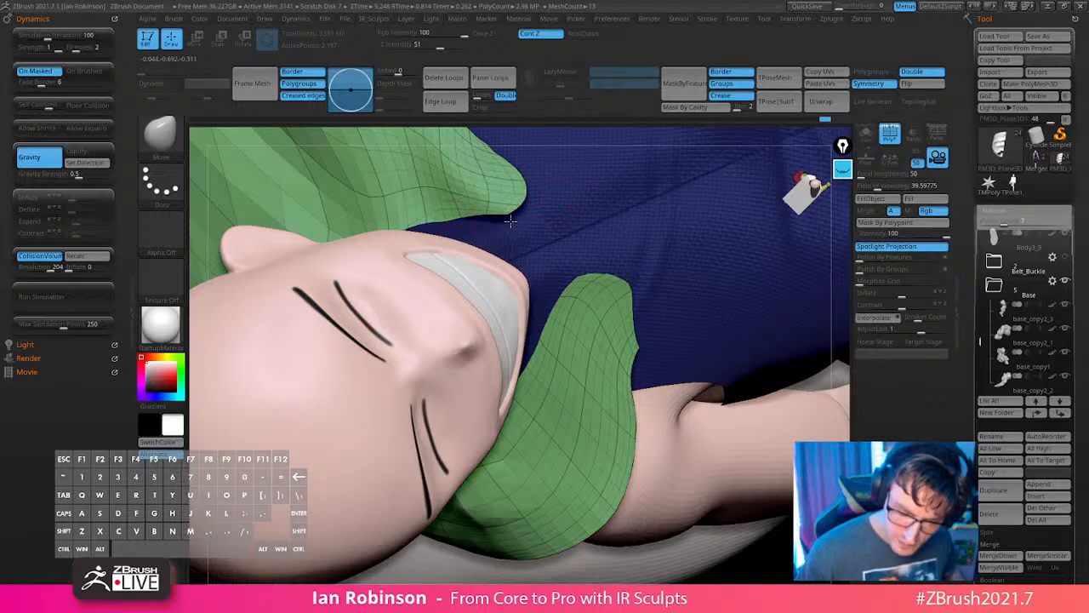
pyautogui.moveTo(510, 221); pyautogui.dragTo(511, 224)
pyautogui.moveTo(528, 204); pyautogui.dragTo(465, 212, button='right')
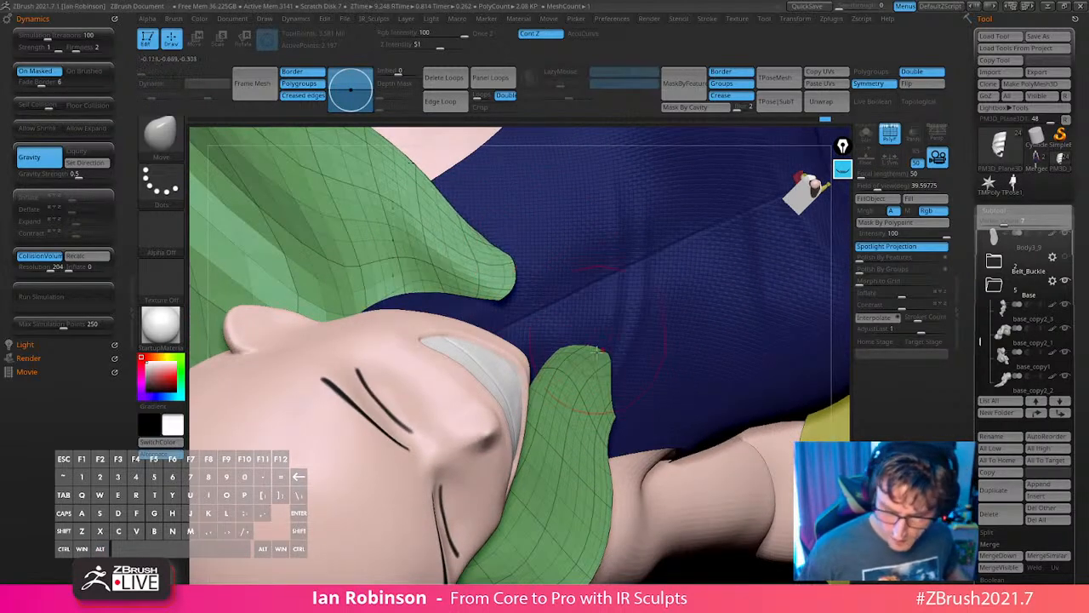
pyautogui.moveTo(602, 350); pyautogui.dragTo(611, 415, button='right')
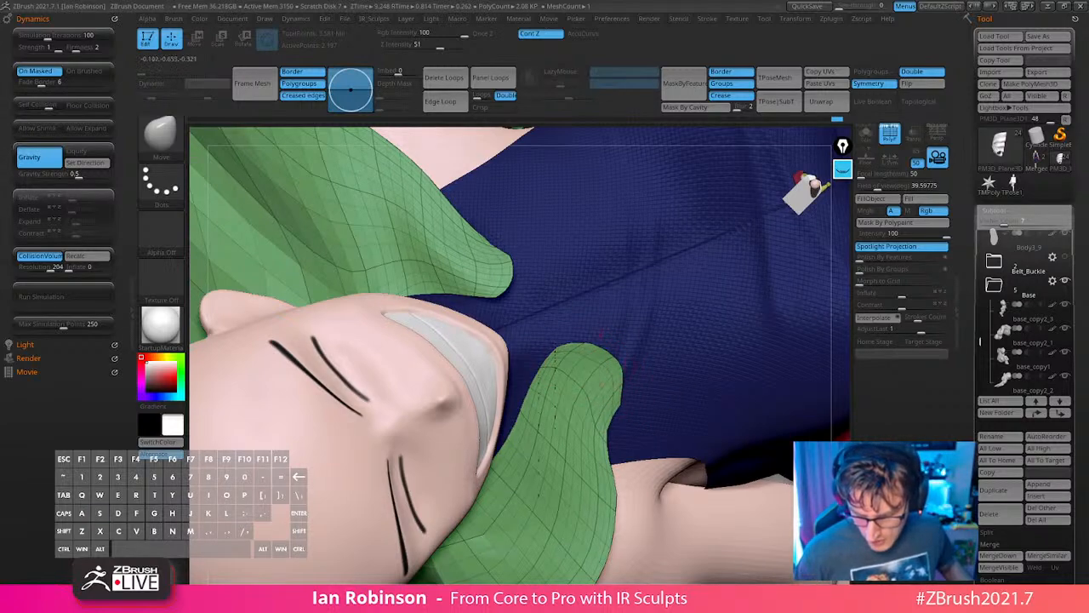
# Hide the polyframe and reshape the front end and lower edge over the character's right shoulder with the Move brush.
pyautogui.moveTo(619, 410); pyautogui.dragTo(729, 320, button='right')
pyautogui.hotkey('shift', 'f')
pyautogui.keyDown('alt'); pyautogui.moveTo(649, 259); pyautogui.dragTo(650, 374, button='right'); pyautogui.keyUp('alt')
pyautogui.press('s')
pyautogui.moveTo(541, 370); pyautogui.dragTo(549, 372)
pyautogui.moveTo(548, 376); pyautogui.dragTo(546, 421, button='right')
pyautogui.moveTo(541, 361); pyautogui.dragTo(540, 324)
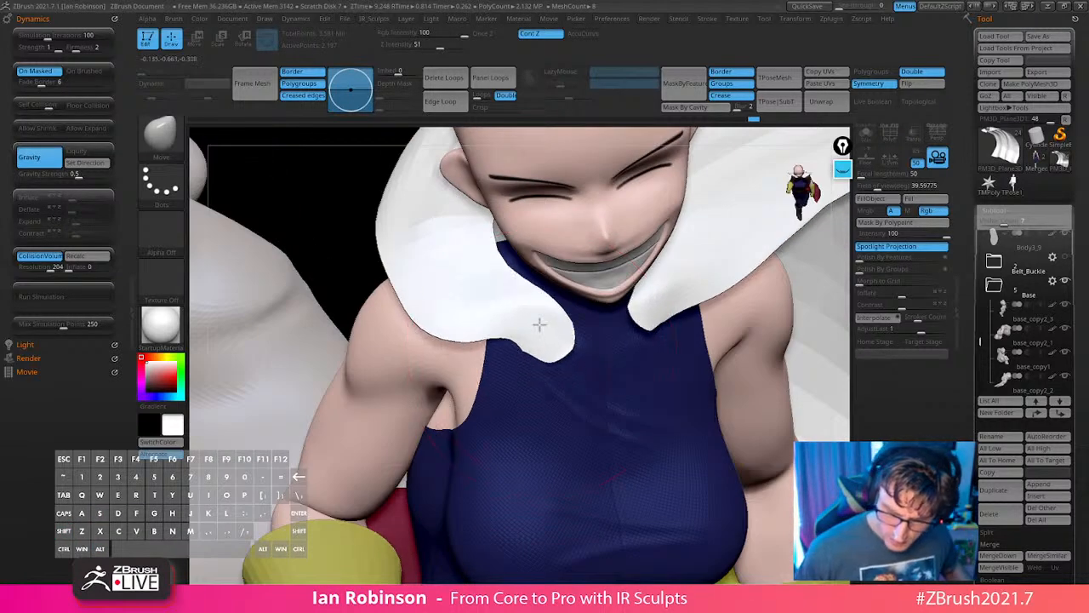
pyautogui.moveTo(467, 326); pyautogui.dragTo(458, 312)
pyautogui.press('s')
pyautogui.moveTo(534, 330); pyautogui.dragTo(527, 330)
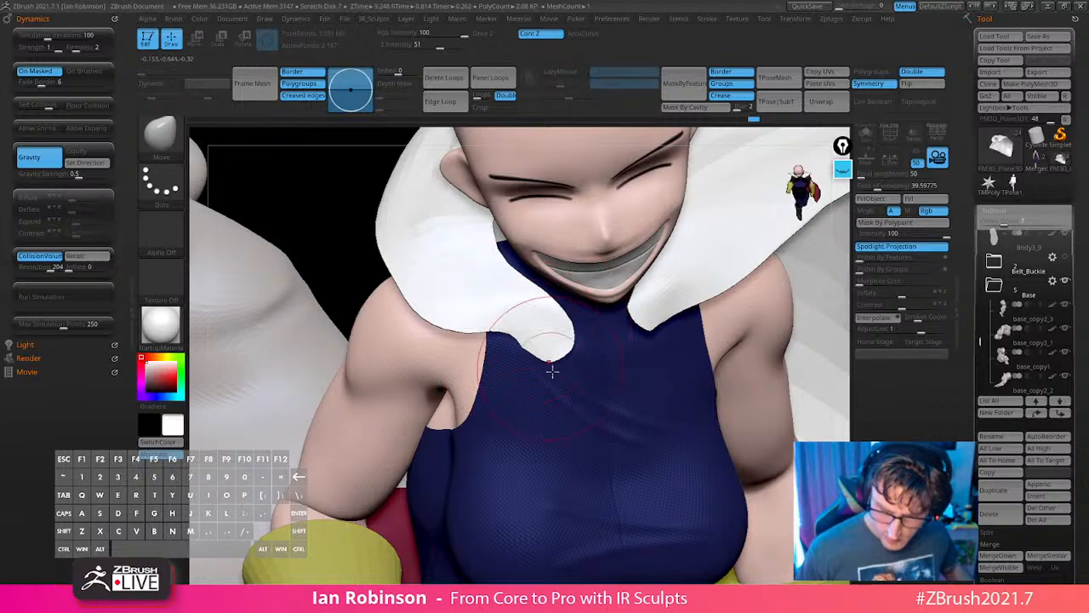
pyautogui.moveTo(528, 330); pyautogui.dragTo(614, 316, button='right')
pyautogui.press('w')
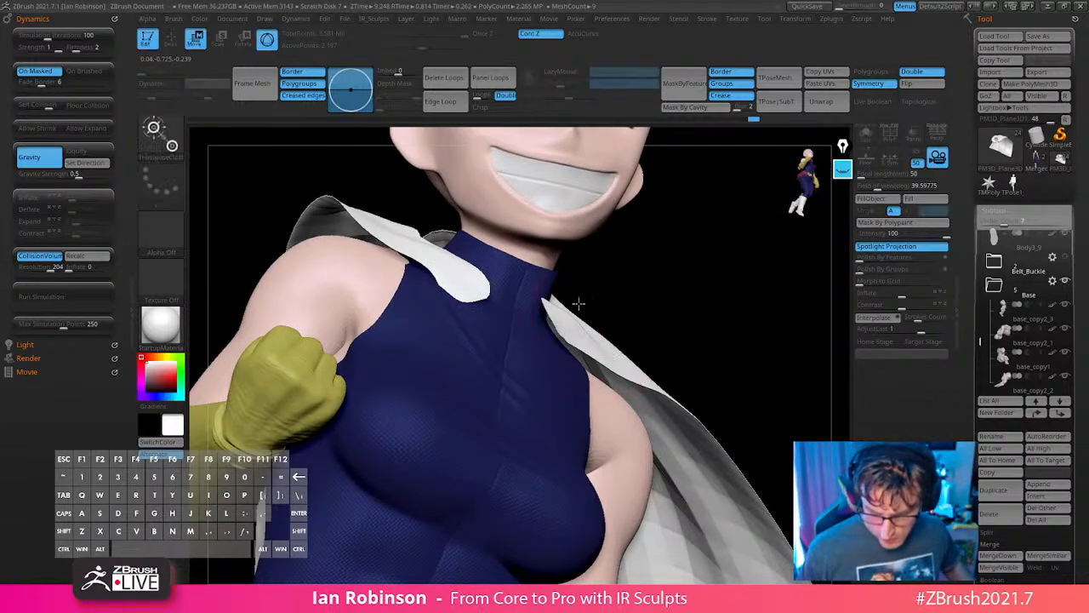
pyautogui.press('b')
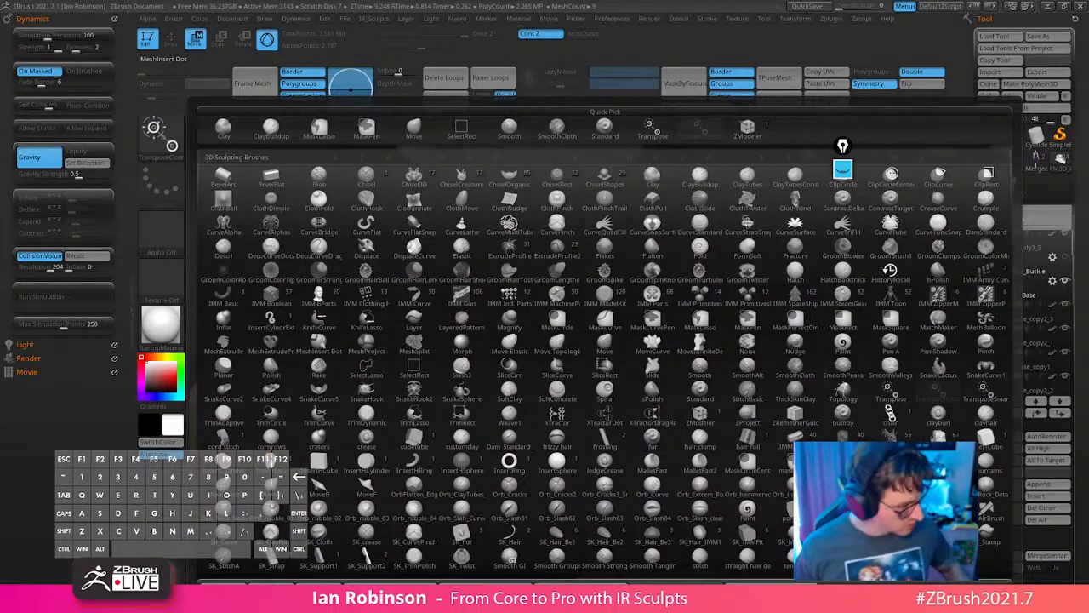
pyautogui.press('t')
pyautogui.click(857, 394)
pyautogui.press('q')
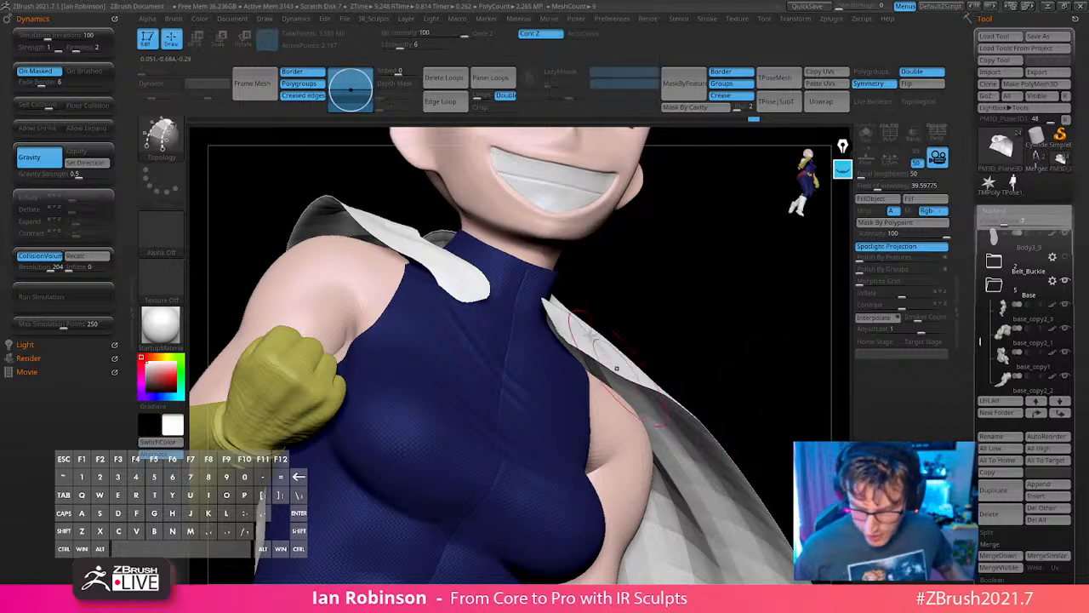
pyautogui.press('w')
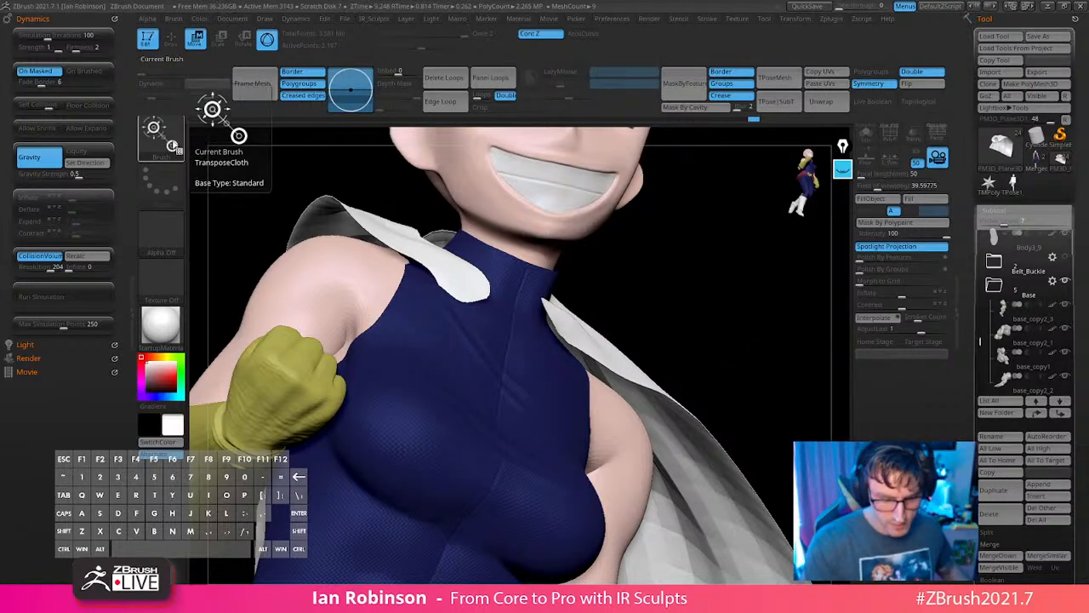
pyautogui.click(172, 146)
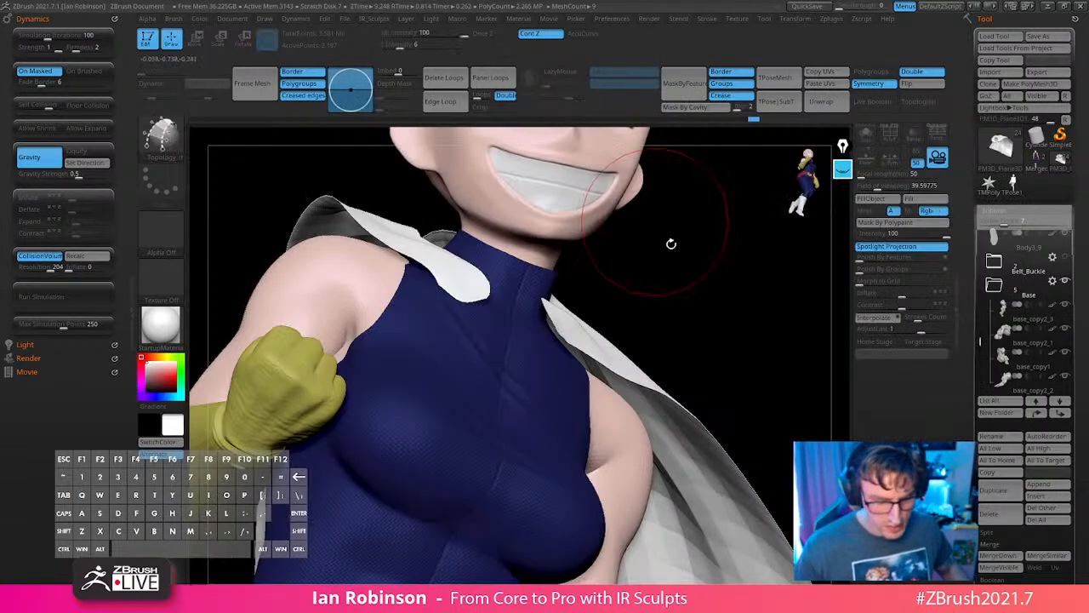
# Switch from TransposeCloth to the standard Transpose brush, then reset the Gizmo's orientation and center it on the unmasked cape.
pyautogui.click(171, 146)
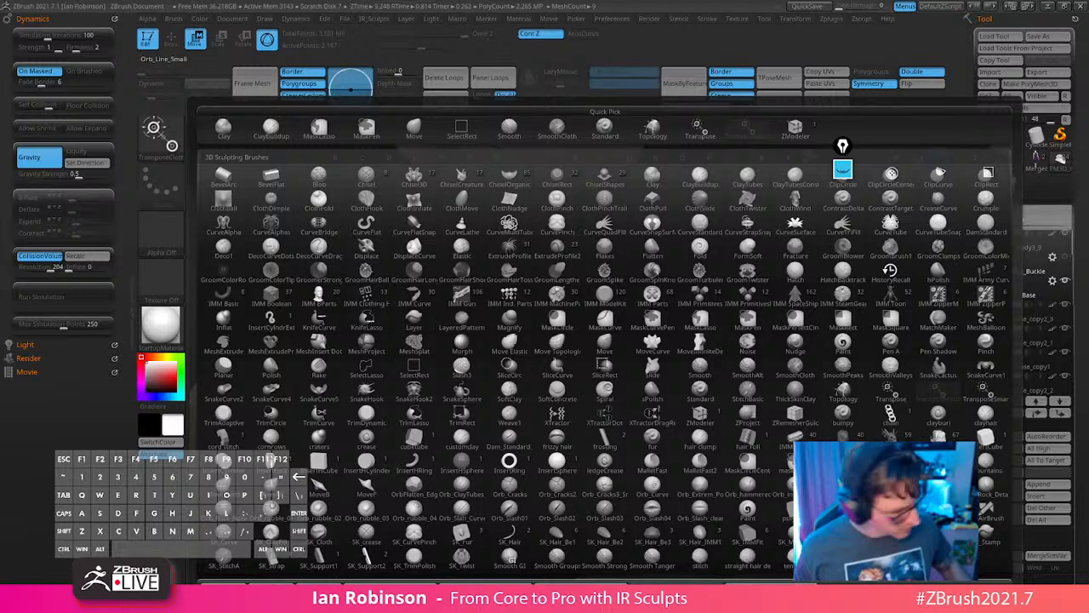
pyautogui.press('t')
pyautogui.click(892, 392)
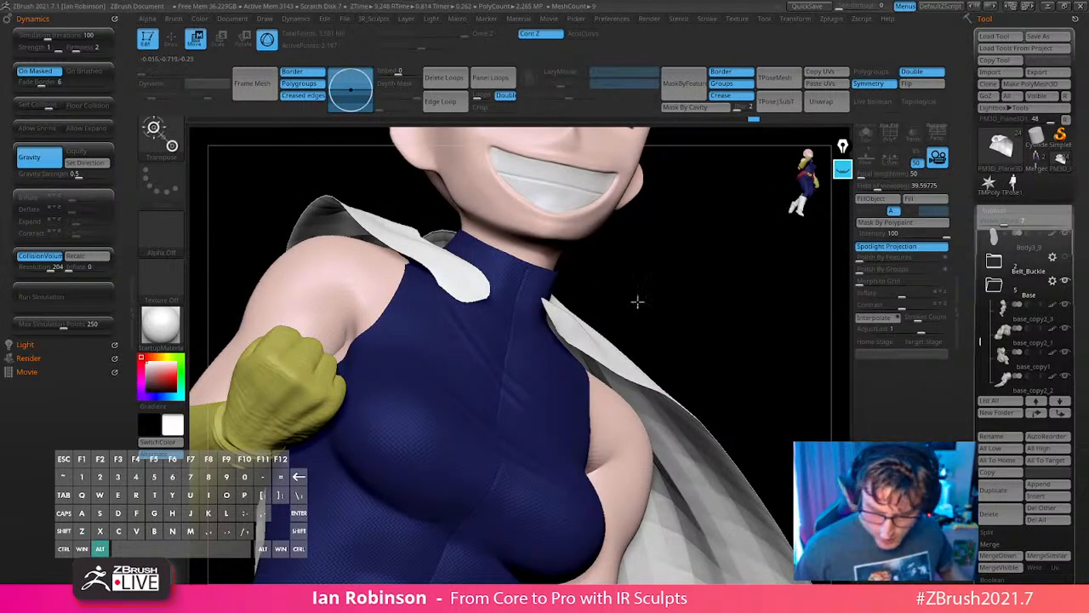
pyautogui.keyDown('alt'); pyautogui.moveTo(638, 301); pyautogui.dragTo(552, 218); pyautogui.keyUp('alt')
pyautogui.press('f')
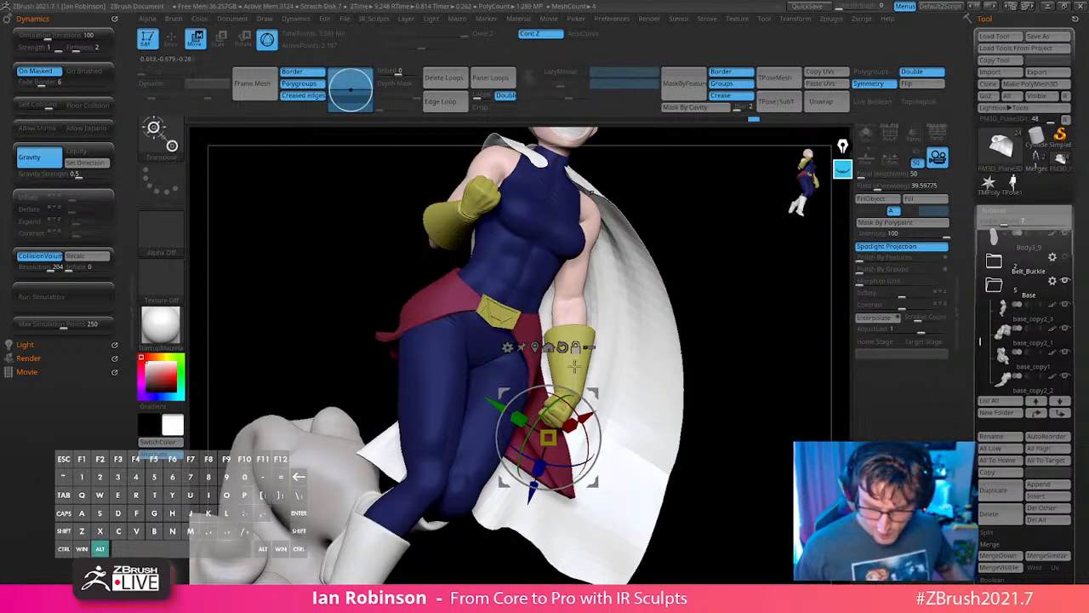
pyautogui.keyDown('alt'); pyautogui.click(563, 348); pyautogui.keyUp('alt')
pyautogui.keyDown('alt'); pyautogui.click(535, 347); pyautogui.keyUp('alt')
pyautogui.keyDown('shift'); pyautogui.moveTo(737, 233); pyautogui.dragTo(632, 231); pyautogui.keyUp('shift')
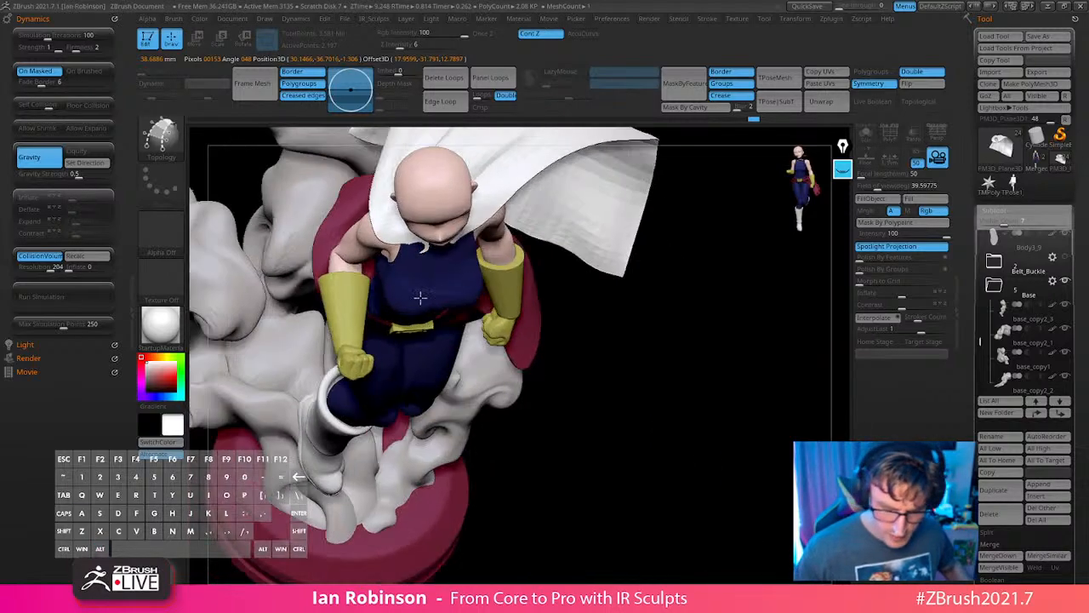
# Return to the Move brush at an adjusted size and reshape the cape's front tip below the character's right shoulder.
pyautogui.moveTo(421, 298)
pyautogui.mouseDown(button='right')
pyautogui.moveTo(419, 264)
pyautogui.moveTo(418, 333)
pyautogui.moveTo(418, 260)
pyautogui.mouseUp(button='right')
pyautogui.press('s')
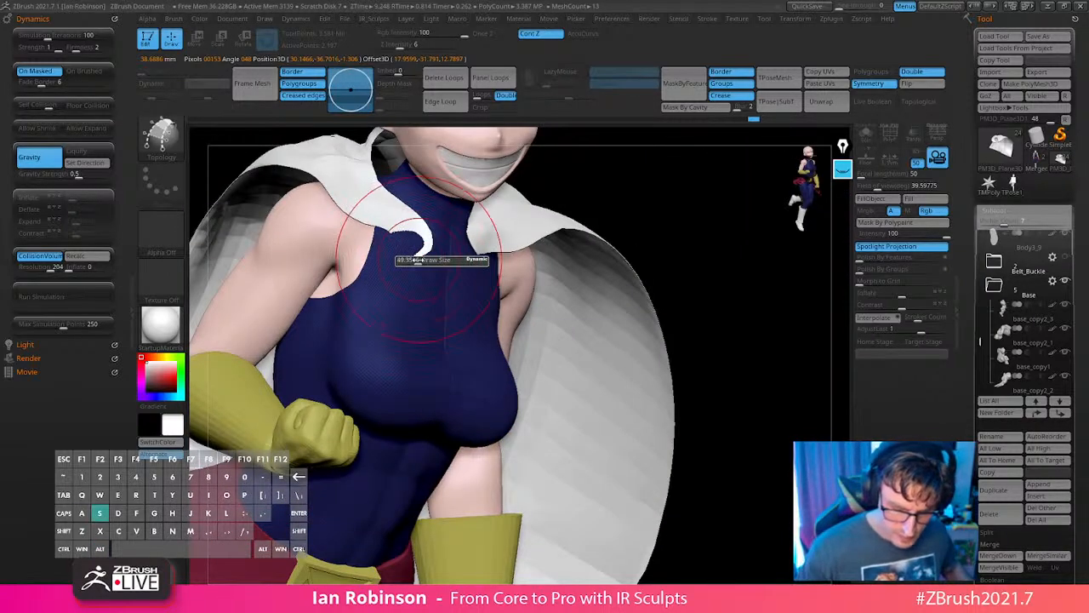
pyautogui.moveTo(417, 259); pyautogui.dragTo(396, 252)
pyautogui.press('b')
pyautogui.press('m')
pyautogui.press('v')
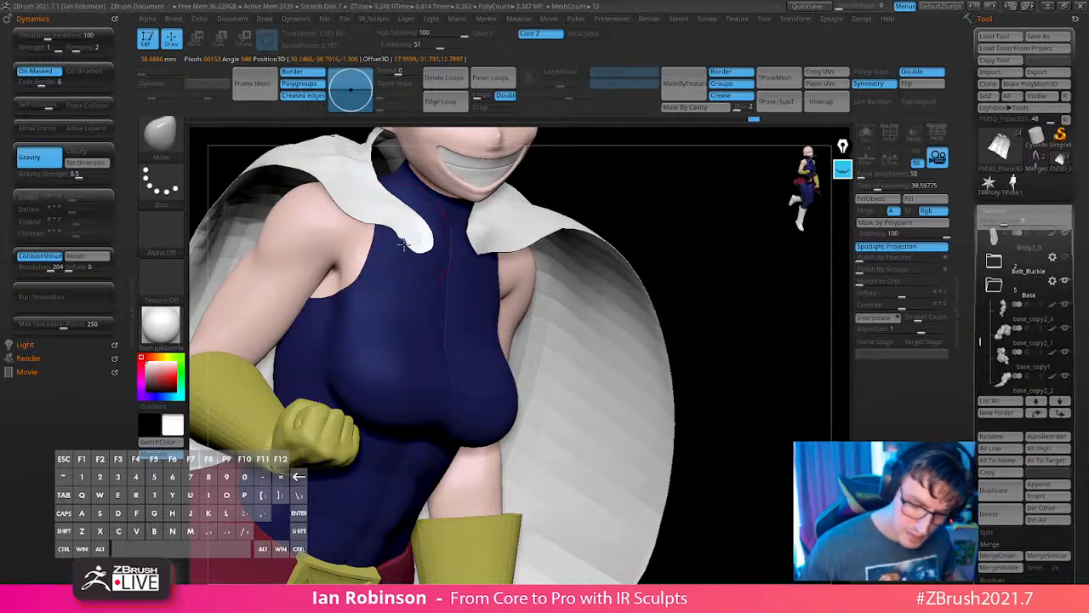
pyautogui.moveTo(402, 243); pyautogui.dragTo(434, 212, button='right')
pyautogui.moveTo(434, 213)
pyautogui.mouseDown(button='right')
pyautogui.moveTo(558, 268)
pyautogui.moveTo(559, 447)
pyautogui.moveTo(549, 476)
pyautogui.mouseUp(button='right')
pyautogui.press('s')
pyautogui.moveTo(363, 223); pyautogui.dragTo(355, 226)
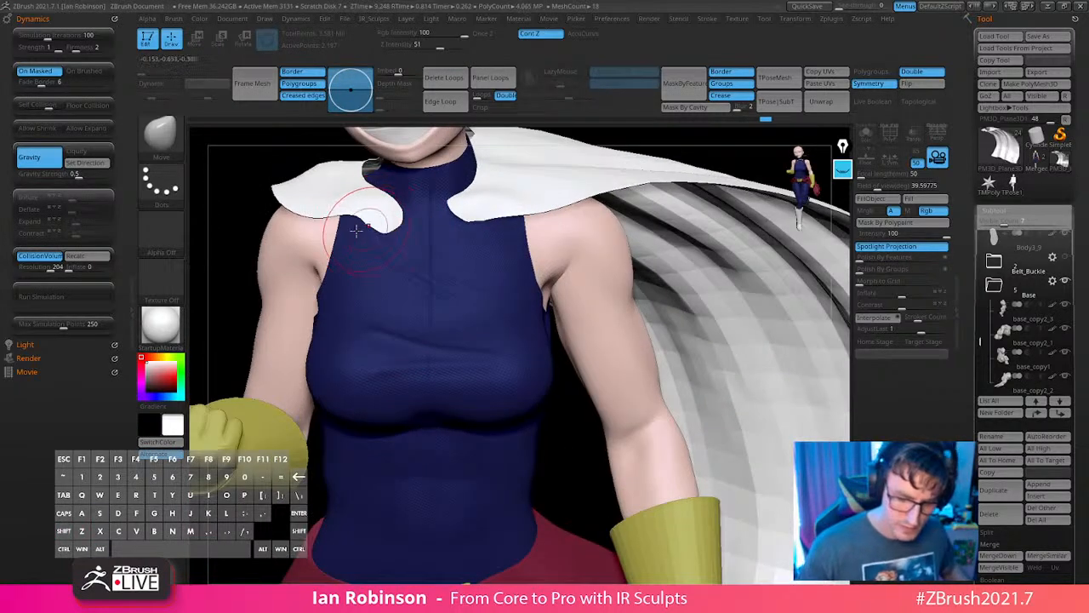
pyautogui.moveTo(355, 227); pyautogui.dragTo(358, 224, button='right')
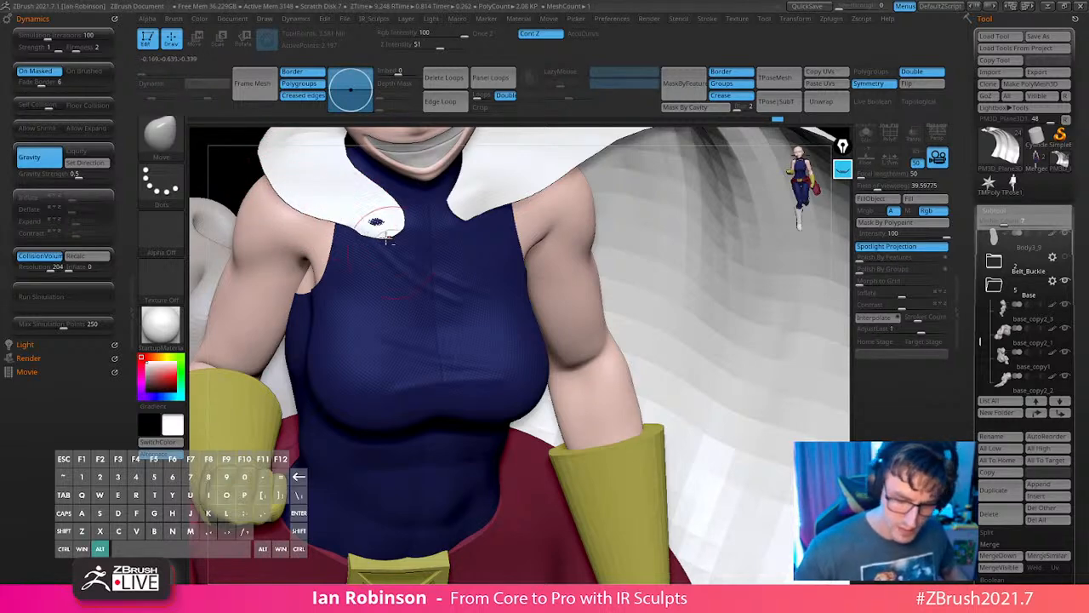
# Make the Cape_Button subtool visible and check how its buttons sit on the cape's front tips.
pyautogui.keyDown('alt'); pyautogui.moveTo(388, 239); pyautogui.dragTo(488, 299, button='right'); pyautogui.keyUp('alt')
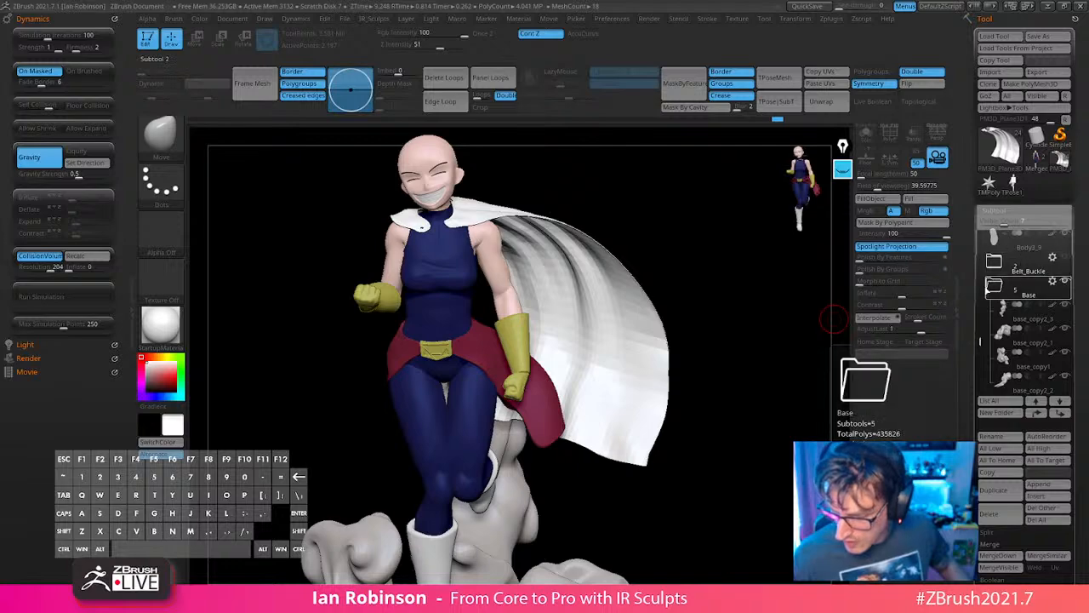
pyautogui.moveTo(982, 341); pyautogui.dragTo(982, 308)
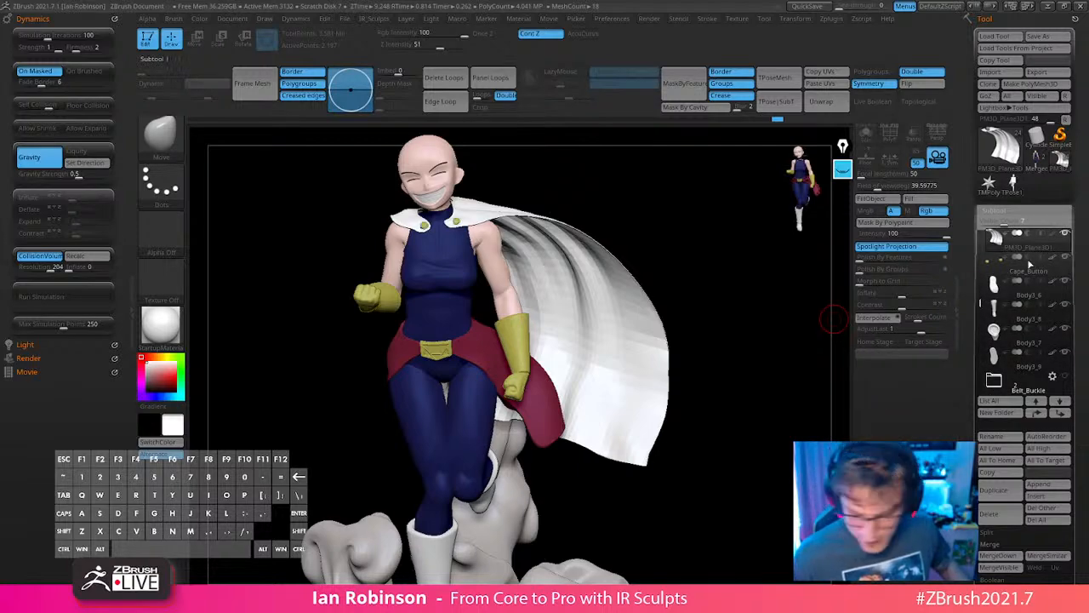
pyautogui.keyDown('alt'); pyautogui.moveTo(699, 260); pyautogui.dragTo(493, 325, button='right'); pyautogui.keyUp('alt')
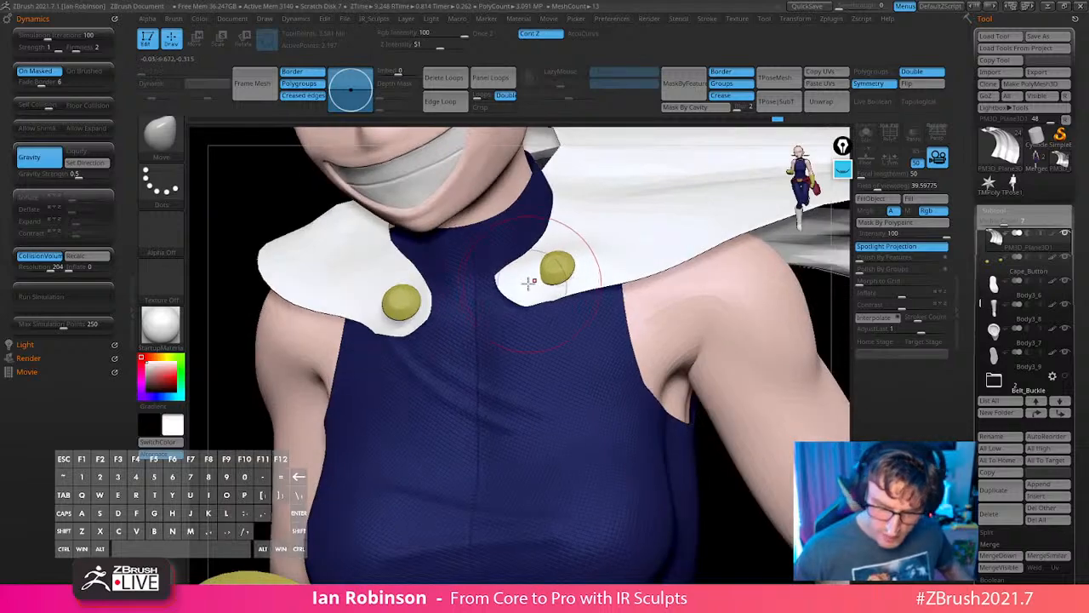
pyautogui.moveTo(530, 282); pyautogui.dragTo(541, 269, button='right')
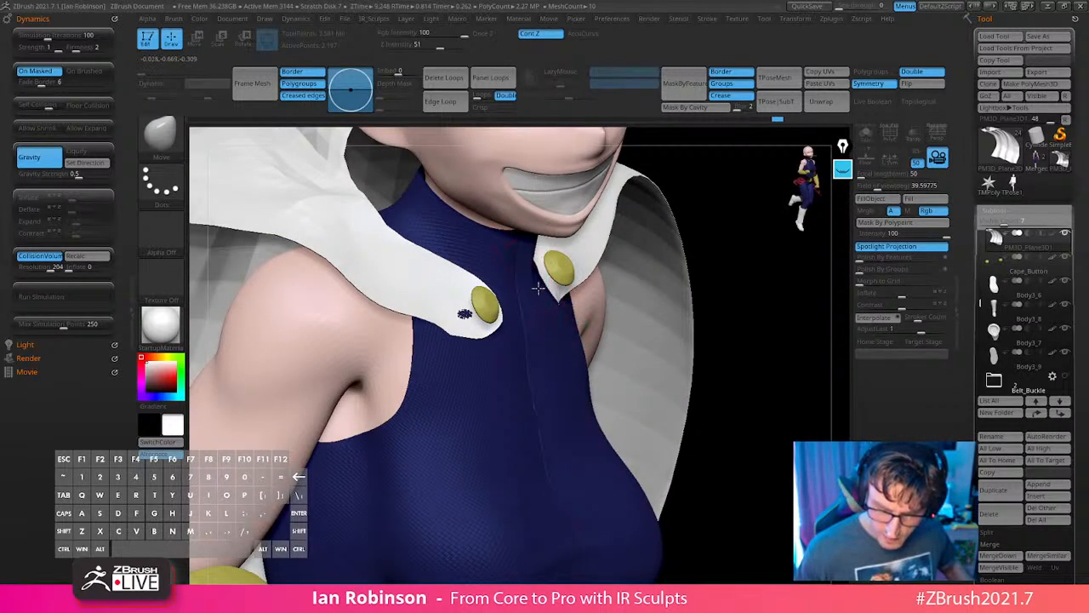
# Select the cape buttons and, with only the character's right-side button unmasked, rotate and move it onto that cape tip.
pyautogui.moveTo(462, 329); pyautogui.dragTo(568, 290, button='right')
pyautogui.keyDown('alt'); pyautogui.click(496, 300); pyautogui.keyUp('alt')
pyautogui.press('w')
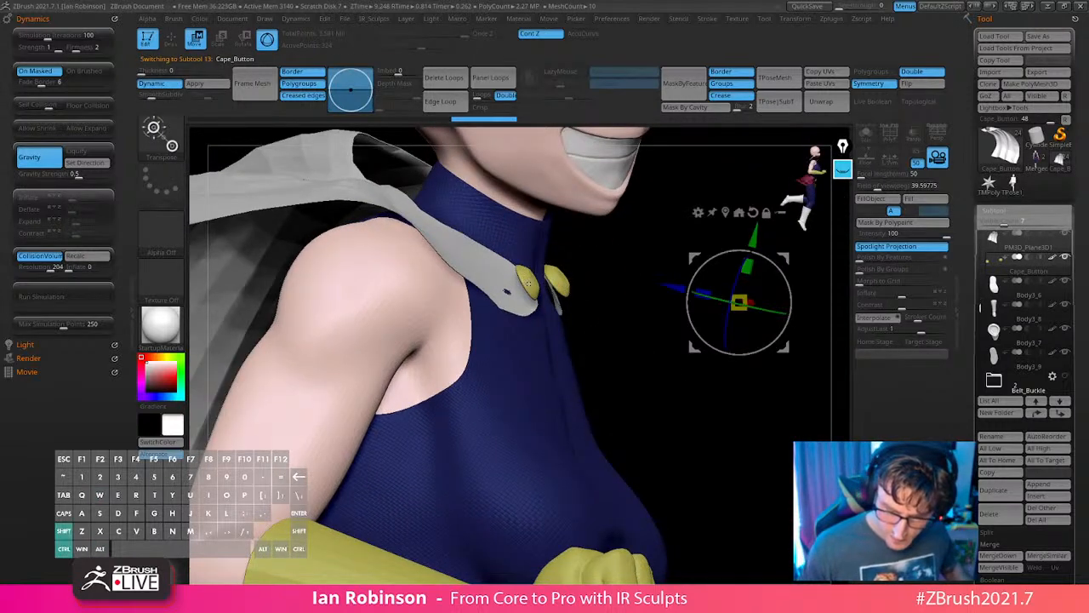
pyautogui.click(528, 287)
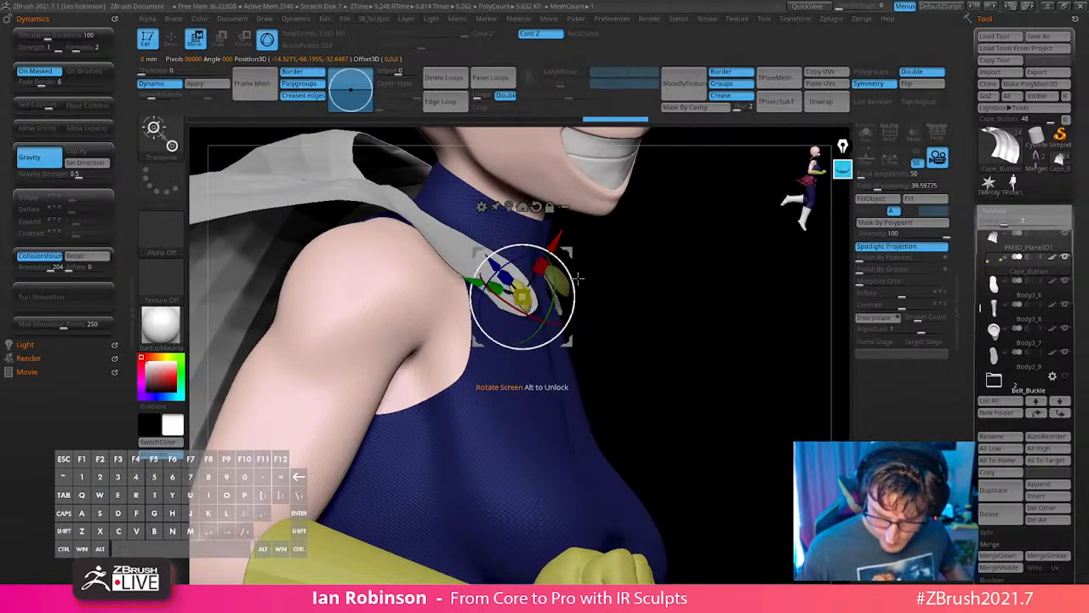
pyautogui.moveTo(578, 278); pyautogui.dragTo(566, 287, button='right')
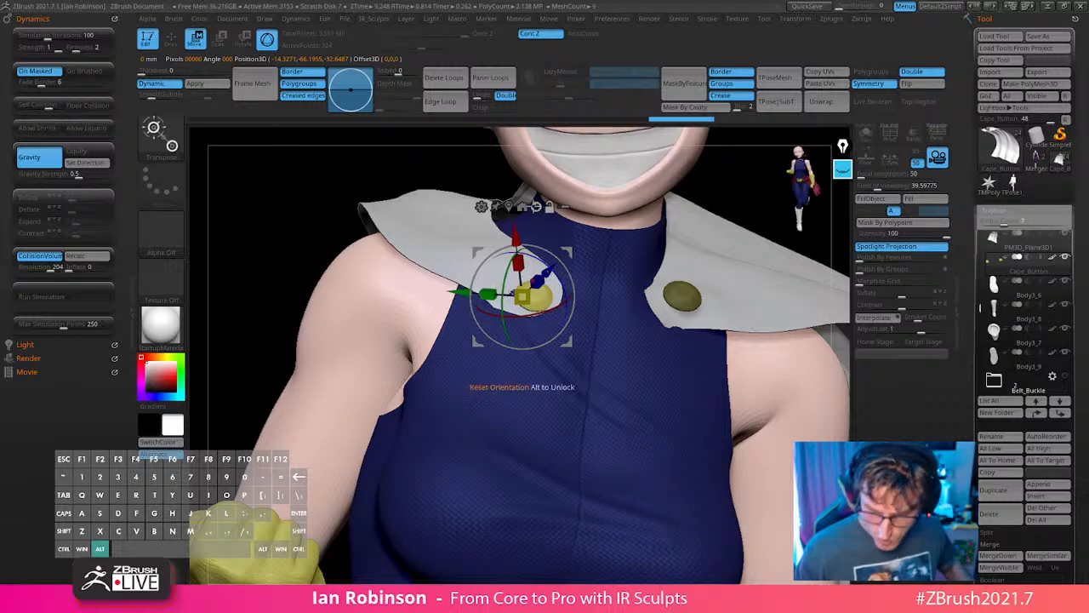
pyautogui.keyDown('alt'); pyautogui.click(534, 293); pyautogui.keyUp('alt')
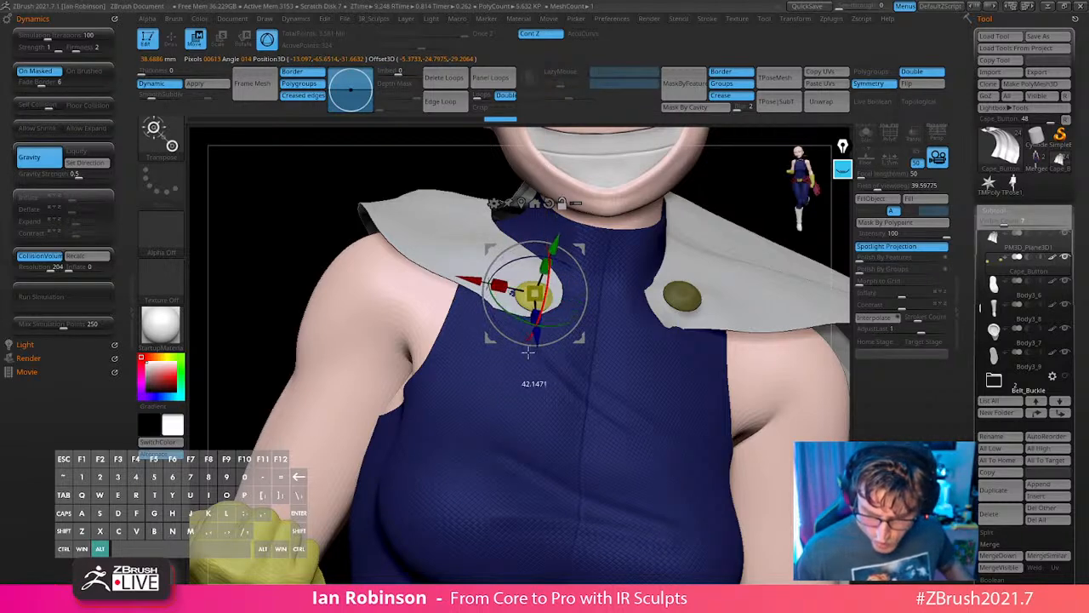
pyautogui.keyDown('alt'); pyautogui.moveTo(529, 353); pyautogui.dragTo(529, 357); pyautogui.keyUp('alt')
pyautogui.moveTo(609, 321); pyautogui.dragTo(599, 319)
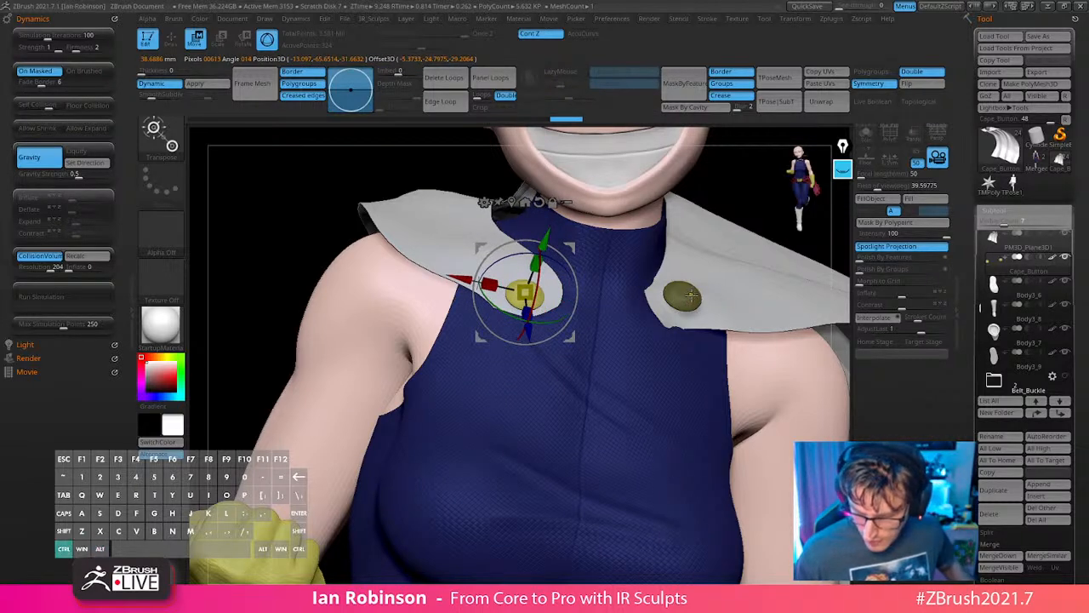
# Switch the mask to free the character's left-side button, center the Gizmo on it, and tilt and lower it onto its cape tip.
pyautogui.keyDown('ctrl'); pyautogui.click(741, 215); pyautogui.keyUp('ctrl')
pyautogui.keyDown('alt'); pyautogui.click(683, 294); pyautogui.keyUp('alt')
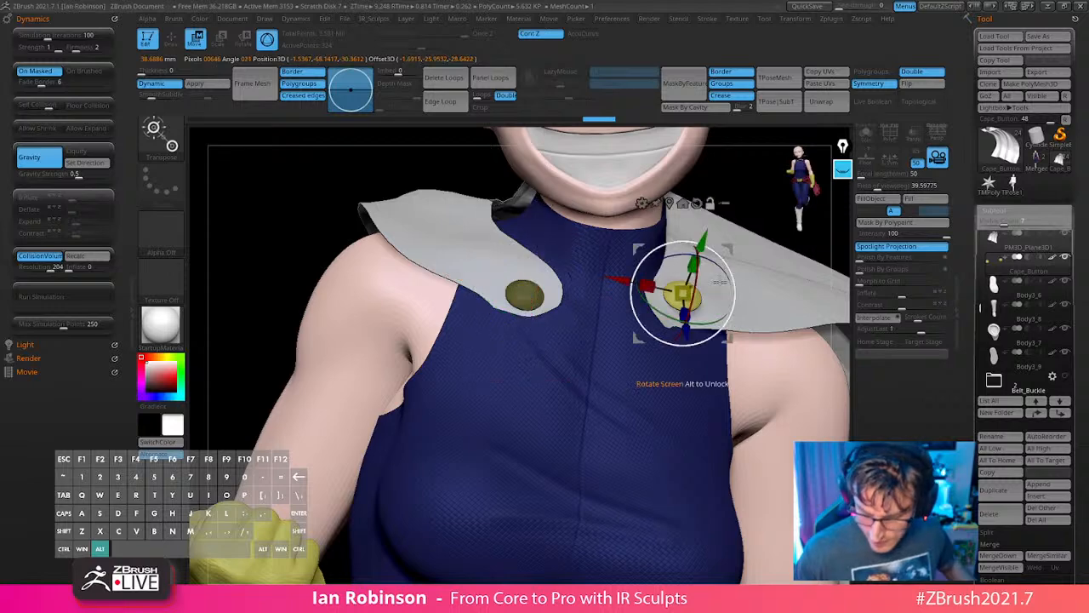
pyautogui.moveTo(692, 334)
pyautogui.keyDown('alt'); pyautogui.mouseDown(button='right')
pyautogui.moveTo(690, 371)
pyautogui.moveTo(690, 315)
pyautogui.mouseUp(button='right'); pyautogui.keyUp('alt')
pyautogui.moveTo(665, 329); pyautogui.dragTo(667, 342)
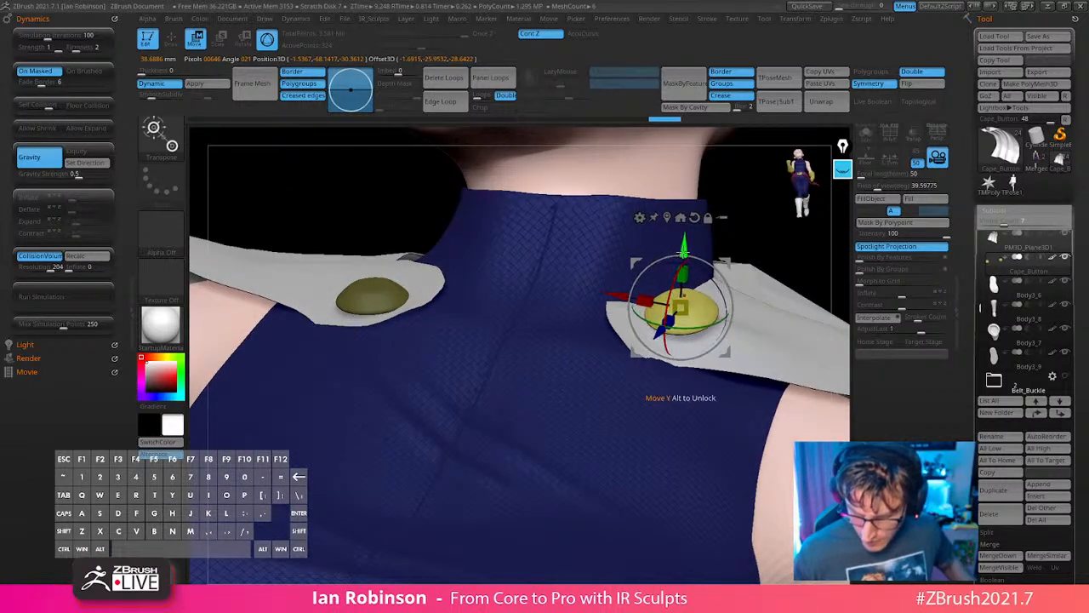
pyautogui.moveTo(685, 247); pyautogui.dragTo(684, 261)
pyautogui.moveTo(667, 332); pyautogui.dragTo(666, 344)
pyautogui.moveTo(715, 293); pyautogui.dragTo(720, 301)
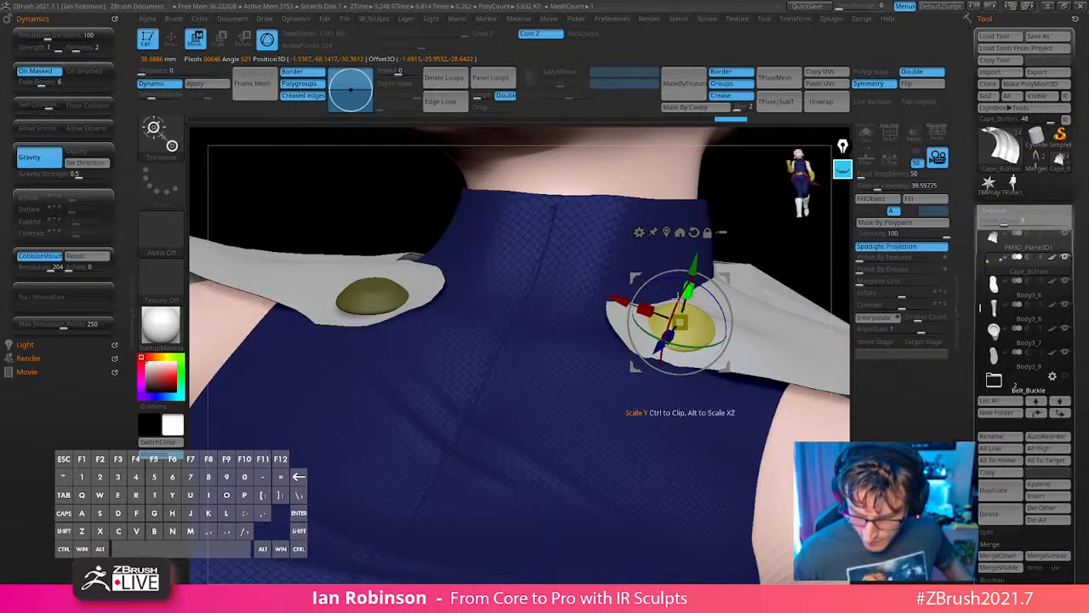
pyautogui.moveTo(668, 342); pyautogui.dragTo(675, 345)
# Return to Draw mode, select the PM3D_Plane3D1 cape with its polyframe shown, and save the tool to disk.
pyautogui.press('q')
pyautogui.moveTo(757, 285)
pyautogui.keyDown('alt'); pyautogui.mouseDown(button='right')
pyautogui.moveTo(788, 298)
pyautogui.moveTo(792, 260)
pyautogui.moveTo(713, 338)
pyautogui.mouseUp(button='right'); pyautogui.keyUp('alt')
pyautogui.keyDown('alt'); pyautogui.click(696, 350); pyautogui.keyUp('alt')
pyautogui.hotkey('shift', 'f')
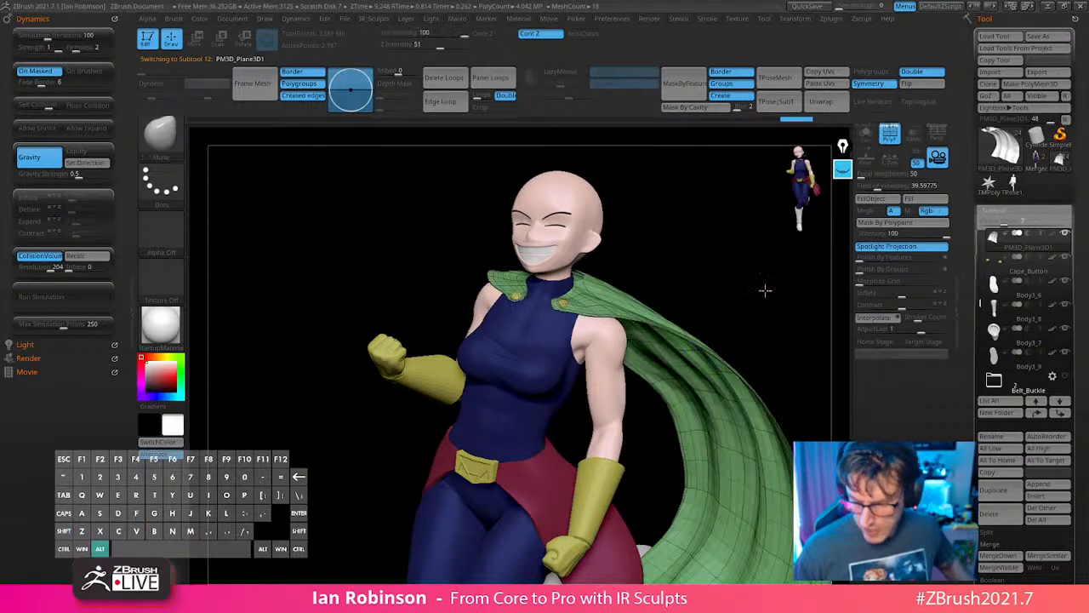
pyautogui.keyDown('alt'); pyautogui.moveTo(763, 291); pyautogui.dragTo(702, 276, button='right'); pyautogui.keyUp('alt')
pyautogui.keyDown('alt'); pyautogui.moveTo(702, 277); pyautogui.dragTo(797, 273, button='right'); pyautogui.keyUp('alt')
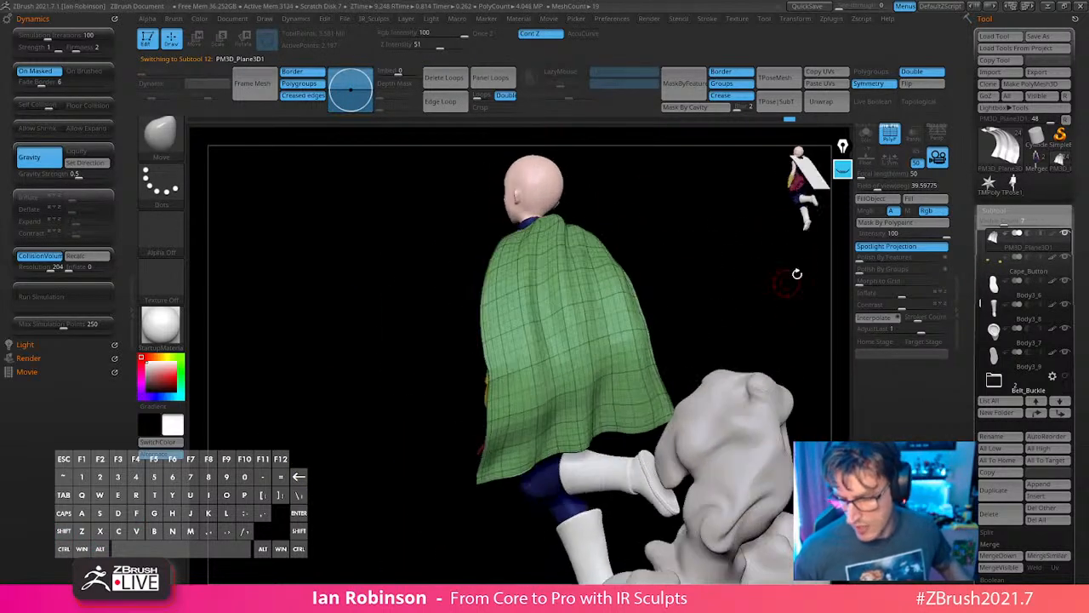
pyautogui.click(1038, 36)
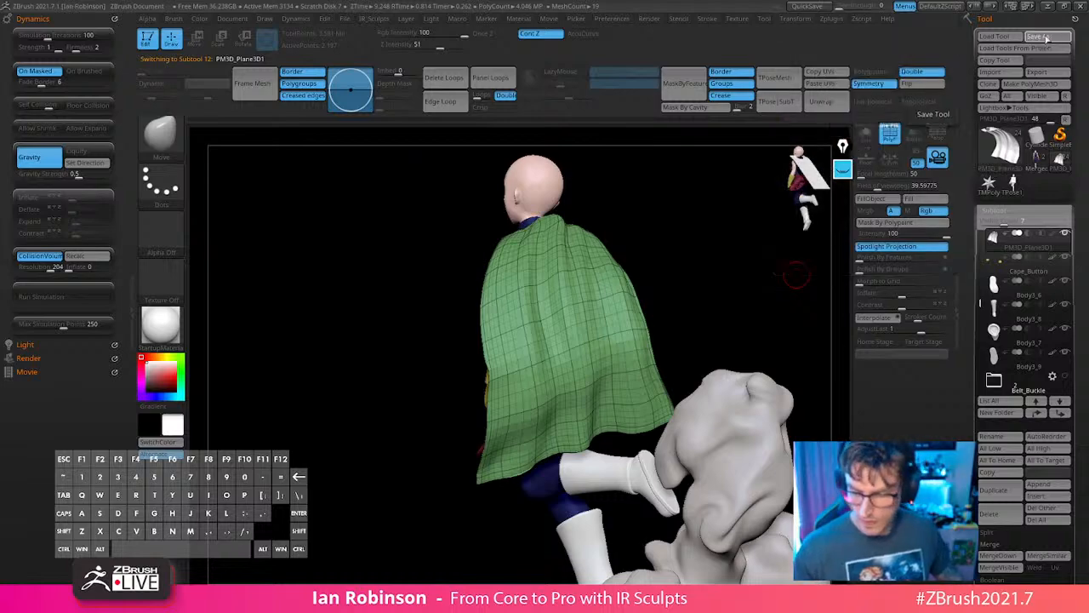
pyautogui.press('Return')
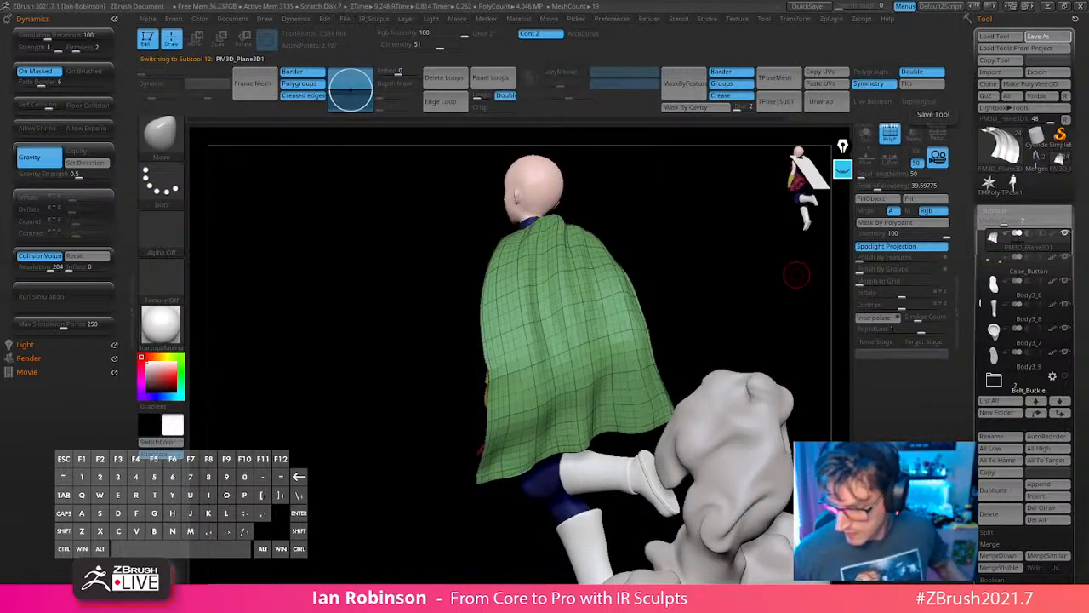
# Delete the cape's lower subdivision levels and check the cape's wireframe from above.
pyautogui.click(998, 211)
pyautogui.click(998, 224)
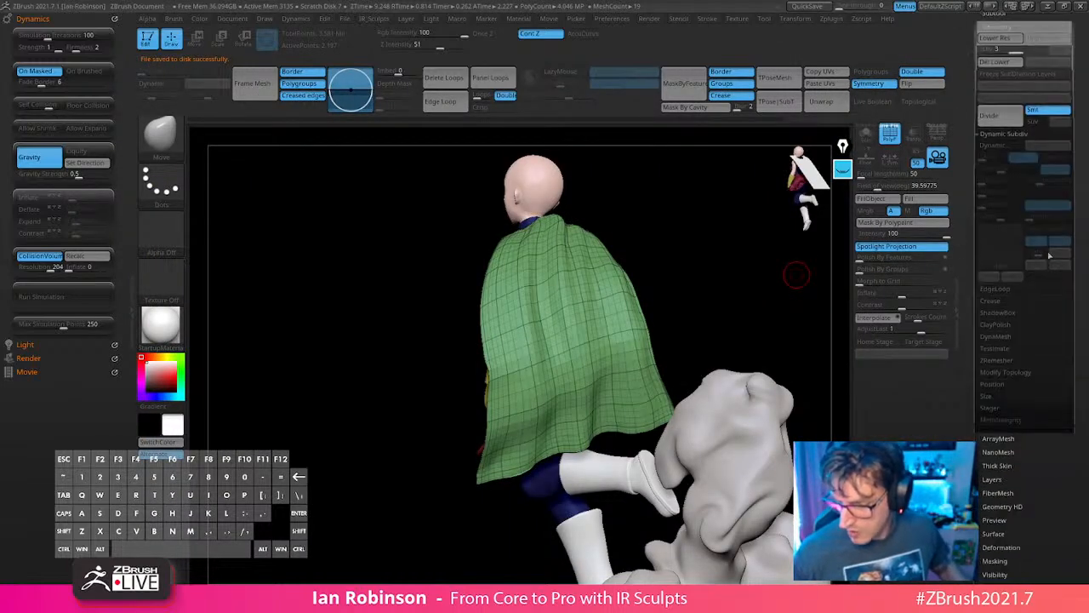
pyautogui.click(1008, 65)
pyautogui.hotkey('shift', 'f')
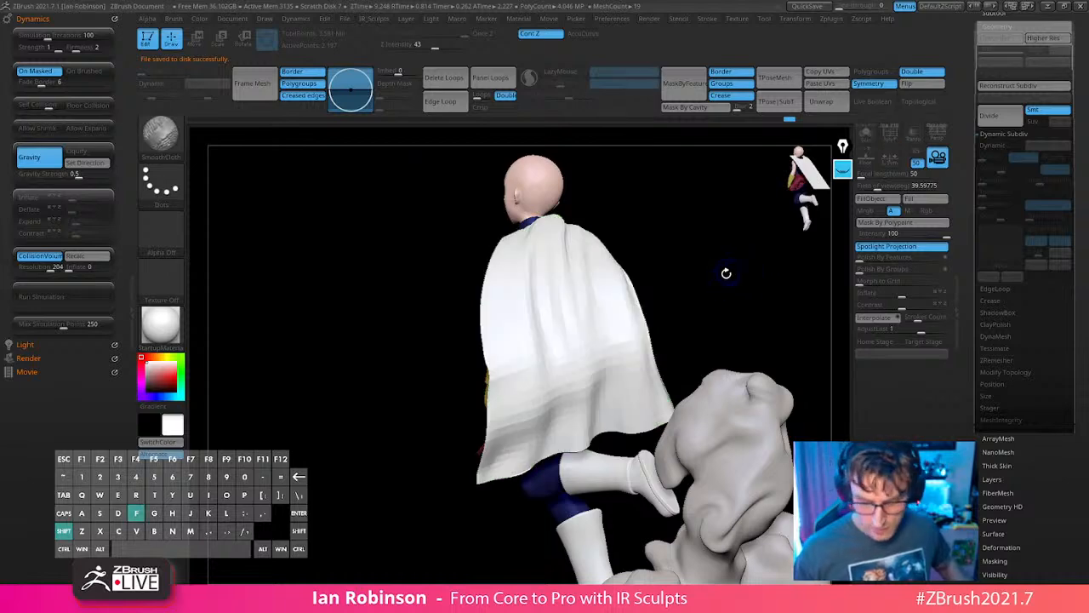
pyautogui.hotkey('shift', 'f')
pyautogui.keyDown('shift'); pyautogui.moveTo(729, 272); pyautogui.dragTo(741, 378); pyautogui.keyUp('shift')
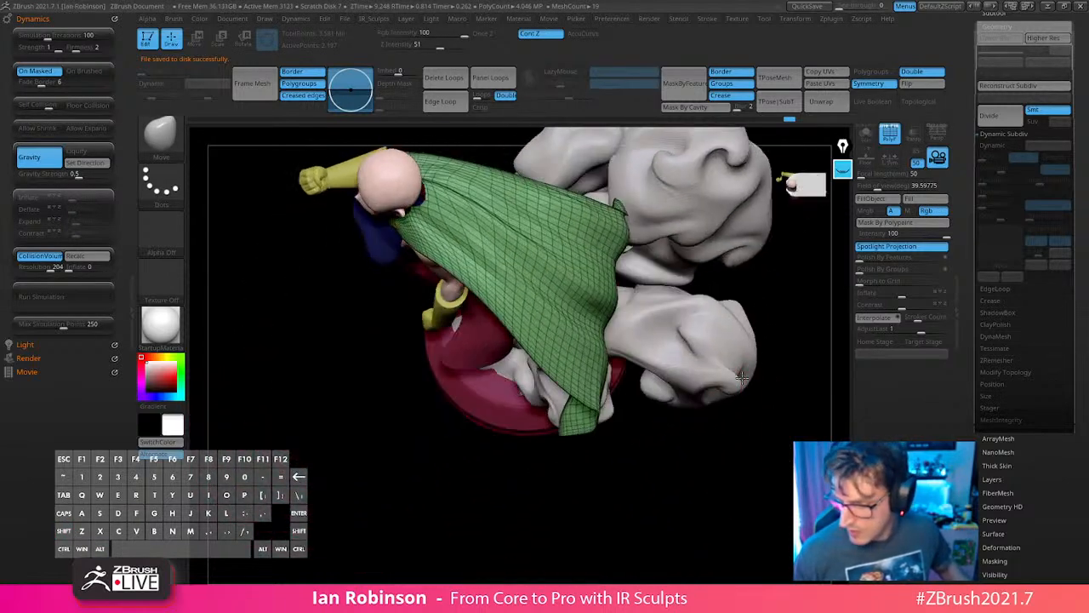
# ZRemesh the cape with KeepCreases and Half off, KeepGroups on and a target polygon count of 5.
pyautogui.click(1002, 360)
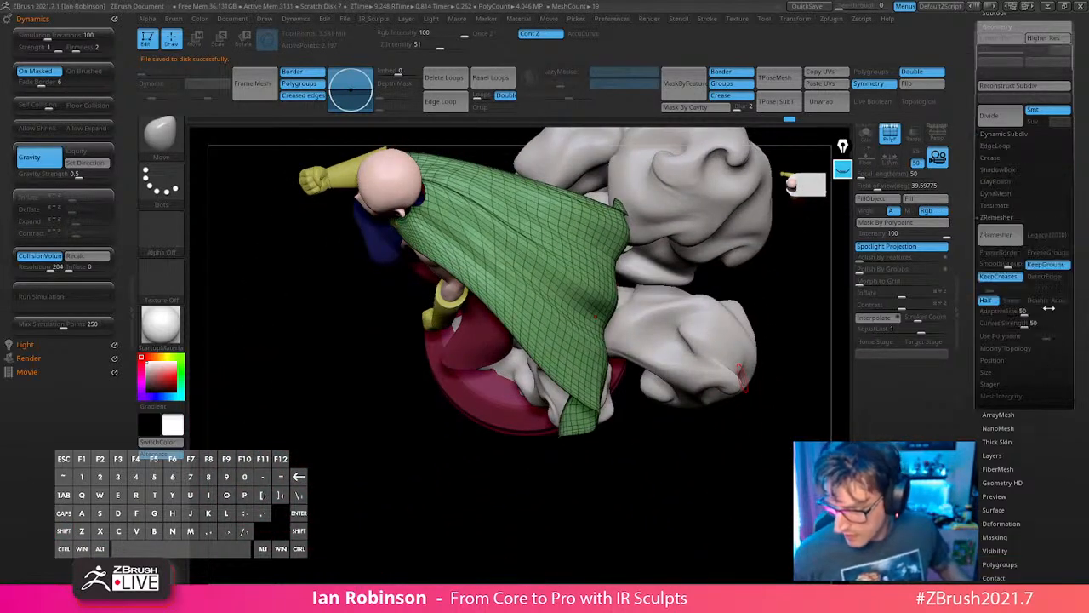
pyautogui.click(1010, 279)
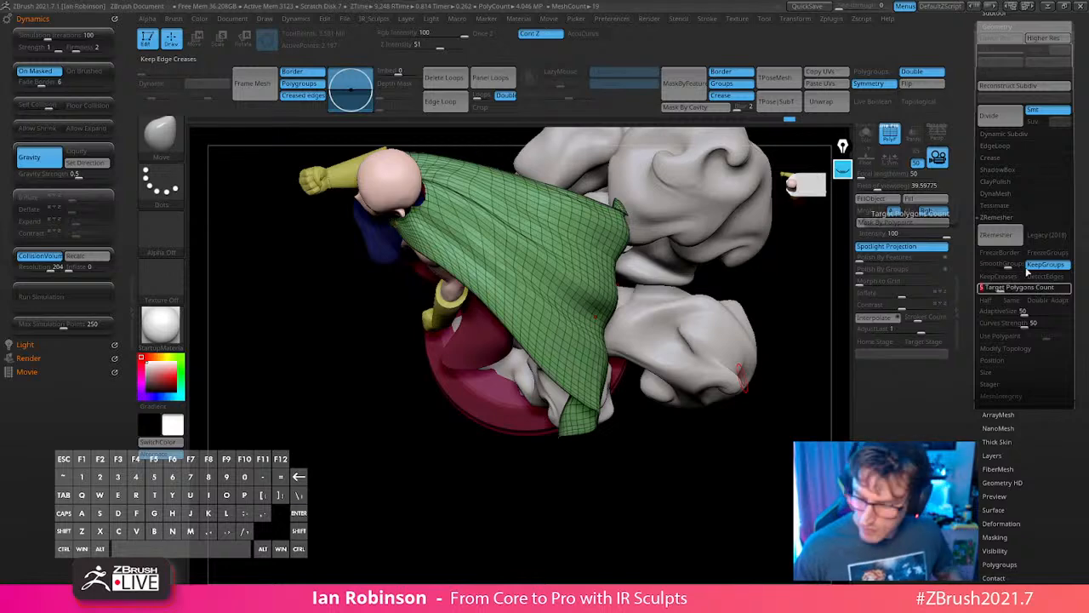
pyautogui.click(984, 241)
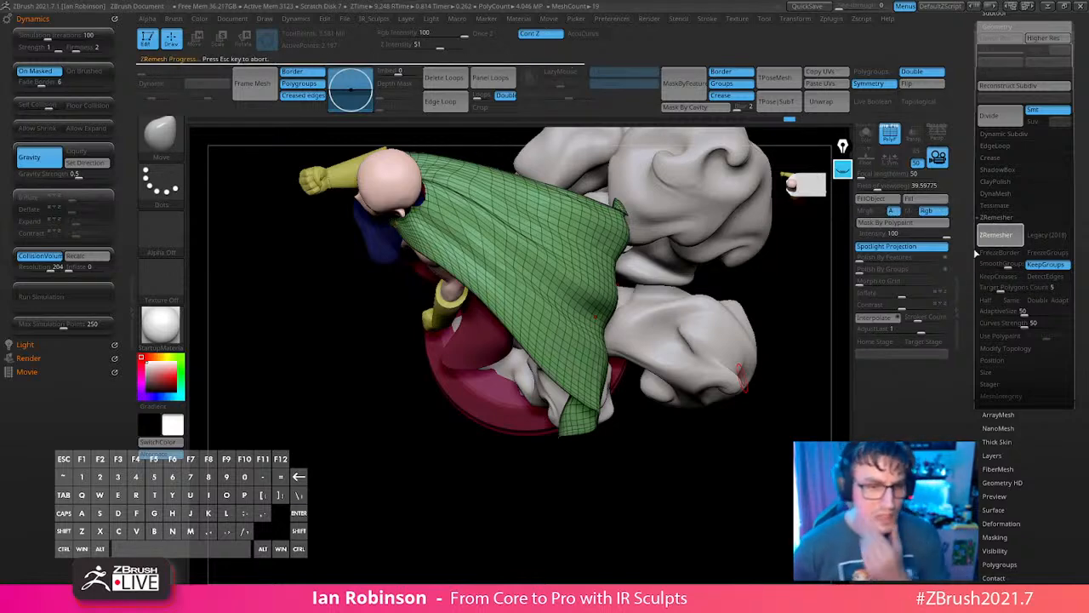
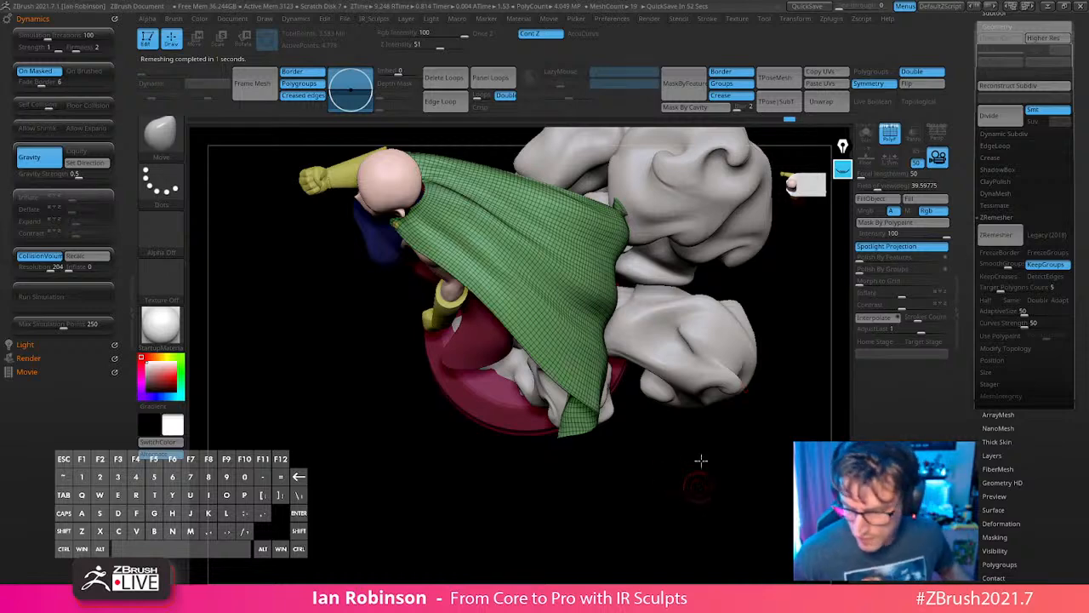
# Hide the polyframe and render a BPR preview of the full figure with the remeshed cape.
pyautogui.moveTo(702, 461); pyautogui.dragTo(771, 360)
pyautogui.hotkey('shift', 'f')
pyautogui.hotkey('shift', 'r')
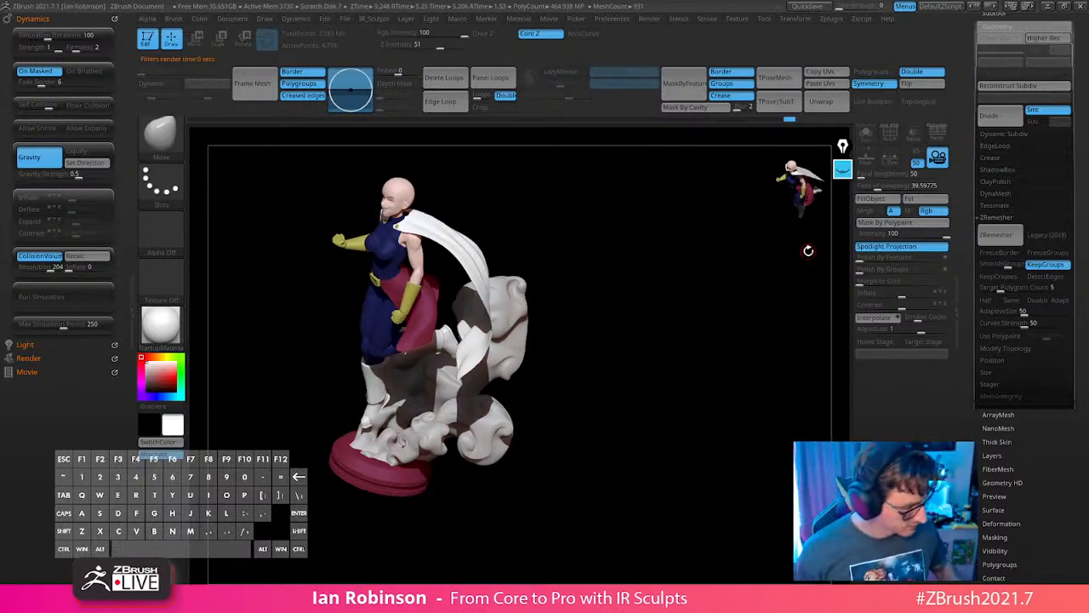
pyautogui.keyDown('alt'); pyautogui.moveTo(711, 312); pyautogui.dragTo(936, 186); pyautogui.keyUp('alt')
# Show the old Cape subtool against the new cape for comparison and delete the old one.
pyautogui.moveTo(1080, 59); pyautogui.dragTo(1079, 139)
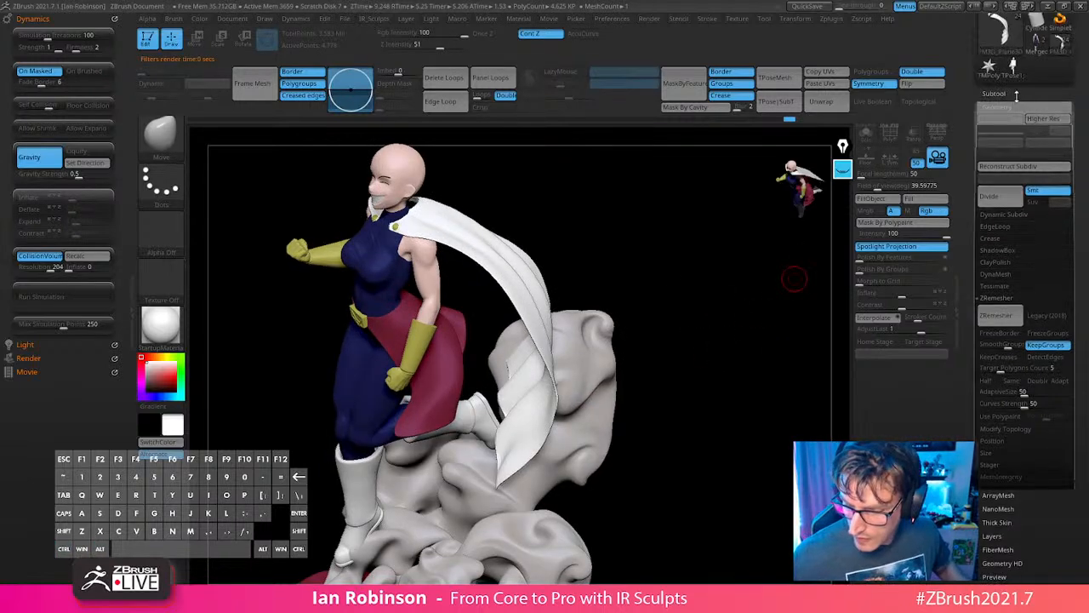
pyautogui.click(1012, 94)
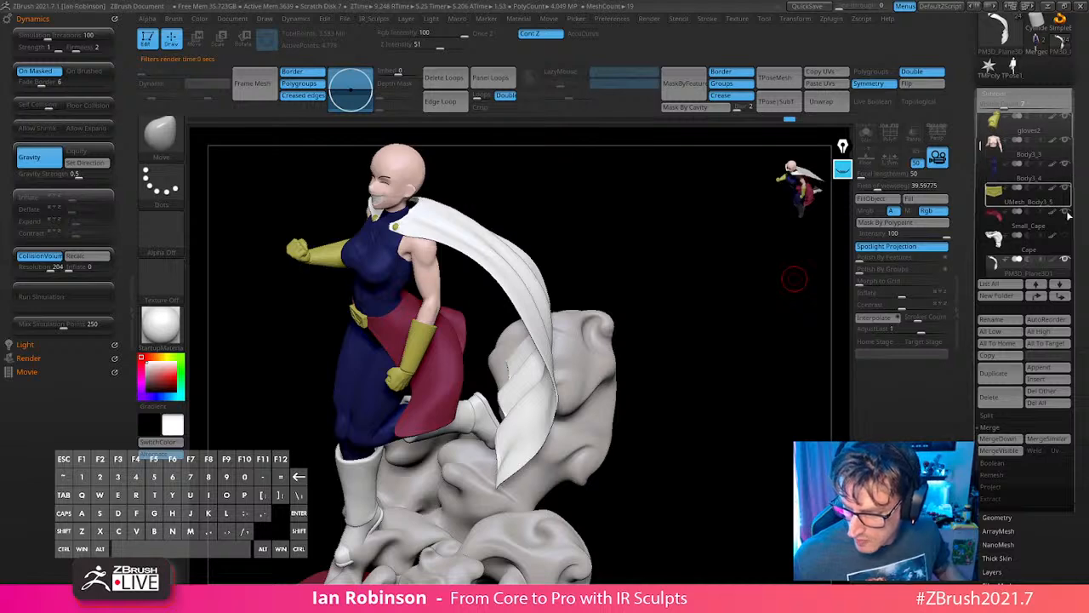
pyautogui.click(1049, 248)
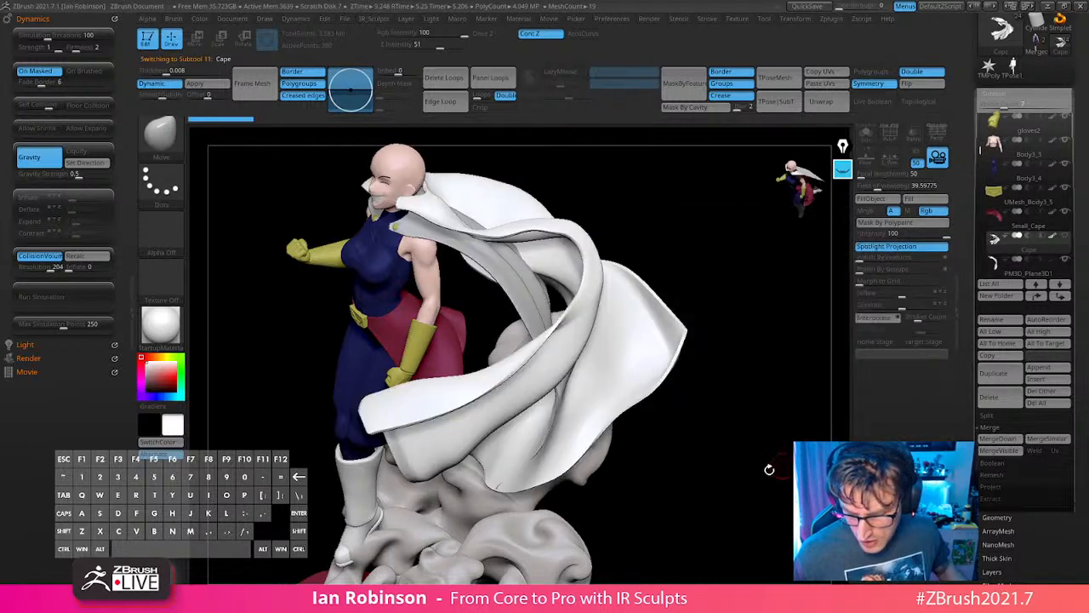
pyautogui.moveTo(769, 470); pyautogui.dragTo(783, 440)
pyautogui.keyDown('alt'); pyautogui.click(520, 324); pyautogui.keyUp('alt')
pyautogui.click(1028, 248)
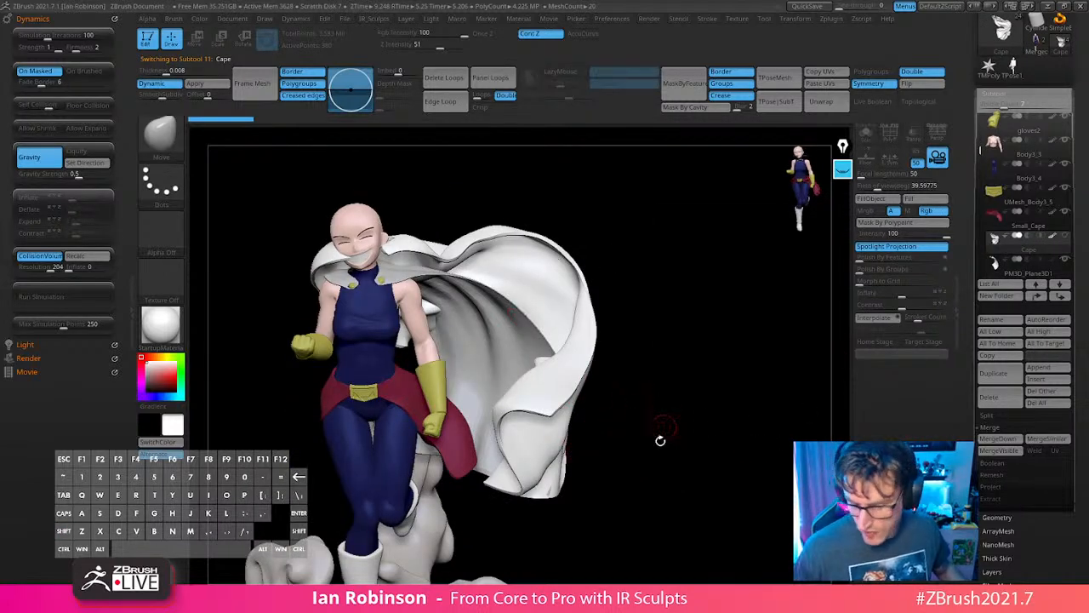
pyautogui.click(995, 403)
pyautogui.click(894, 425)
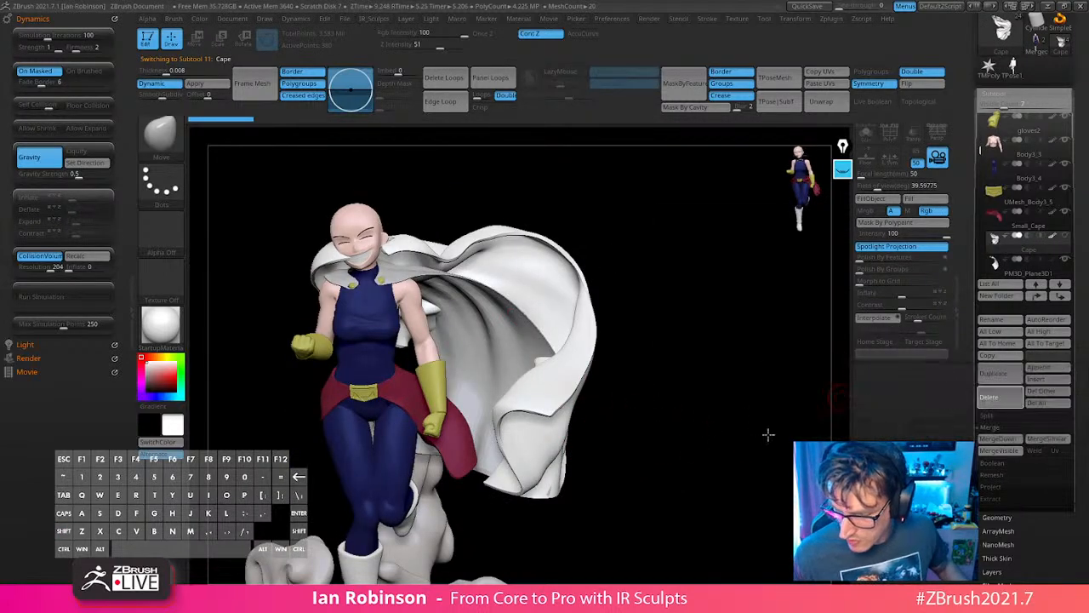
# Make the Hair subtool visible and select it with the Move Gizmo active.
pyautogui.moveTo(766, 435); pyautogui.dragTo(754, 374)
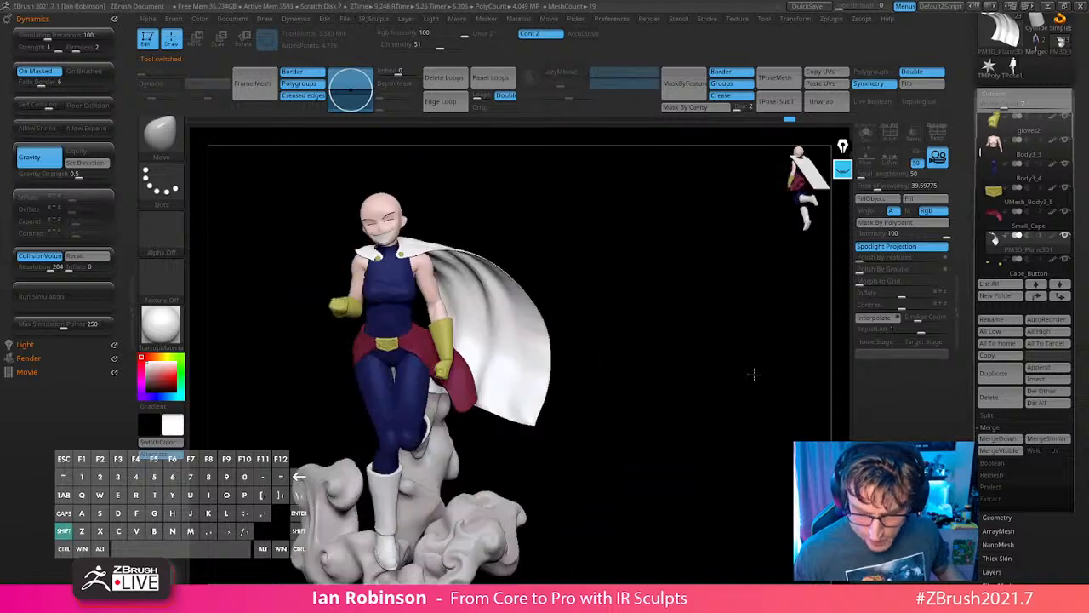
pyautogui.moveTo(980, 153); pyautogui.dragTo(981, 116)
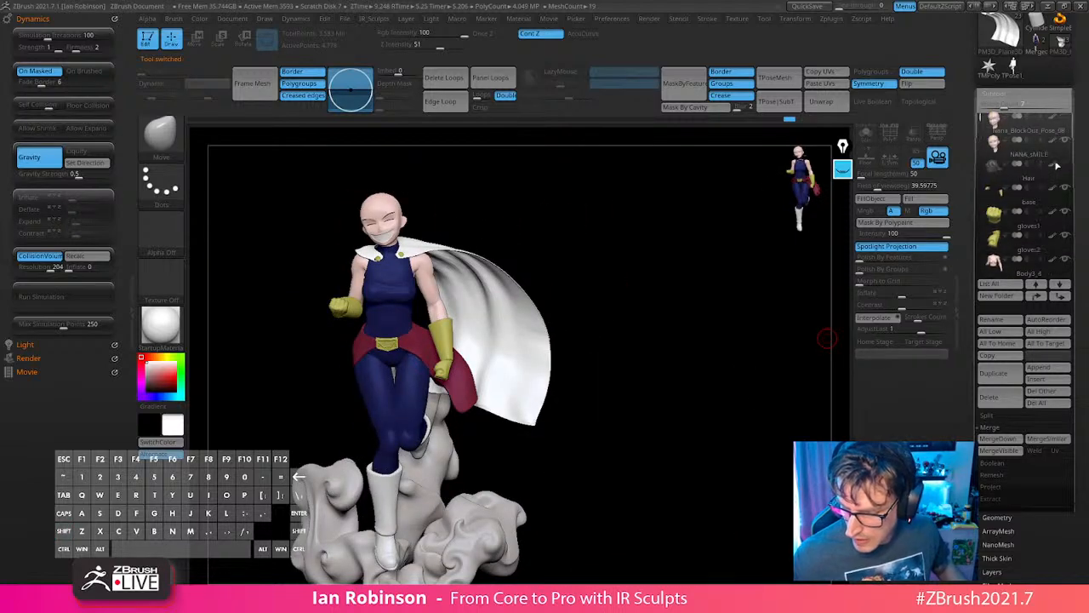
pyautogui.click(1065, 164)
pyautogui.keyDown('alt'); pyautogui.moveTo(744, 358); pyautogui.dragTo(710, 422); pyautogui.keyUp('alt')
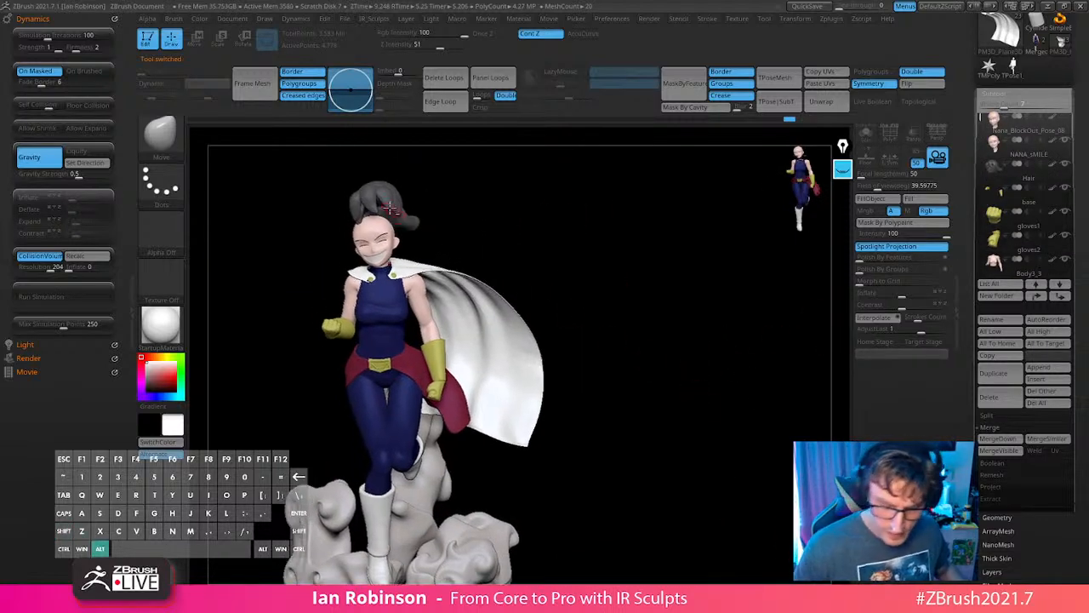
pyautogui.moveTo(634, 319)
pyautogui.mouseDown()
pyautogui.moveTo(700, 292)
pyautogui.moveTo(632, 330)
pyautogui.mouseUp()
pyautogui.keyDown('alt'); pyautogui.click(528, 247); pyautogui.keyUp('alt')
pyautogui.press('w')
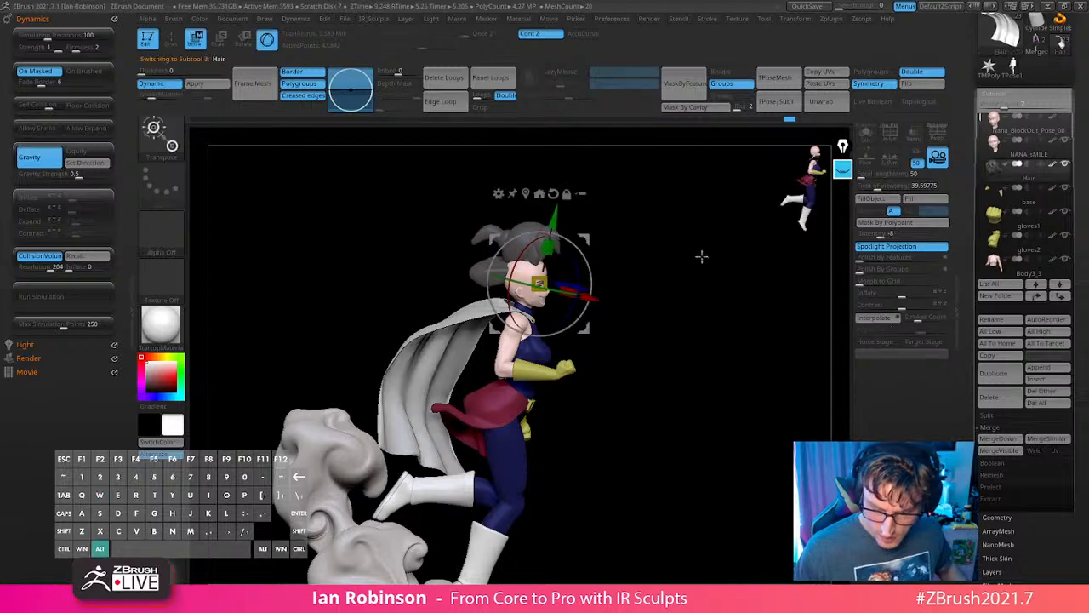
# Scale the hair down slightly and shift it along the Gizmo axes to fit the character's head.
pyautogui.keyDown('alt'); pyautogui.moveTo(702, 257); pyautogui.dragTo(627, 287); pyautogui.keyUp('alt')
pyautogui.keyDown('alt'); pyautogui.click(526, 193); pyautogui.keyUp('alt')
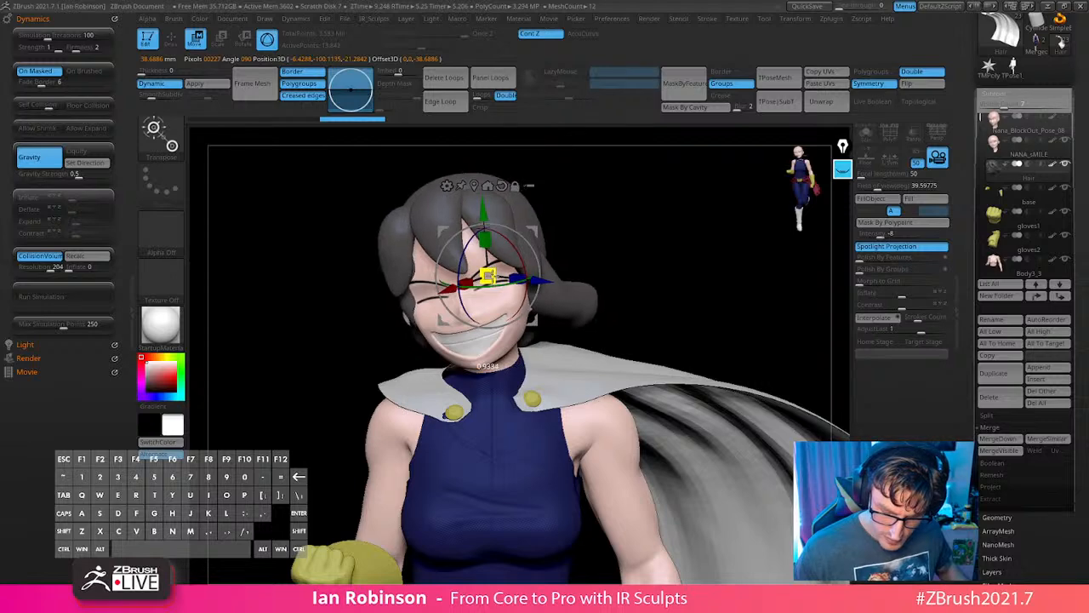
pyautogui.moveTo(491, 277); pyautogui.dragTo(487, 278)
pyautogui.moveTo(627, 206)
pyautogui.mouseDown()
pyautogui.moveTo(654, 205)
pyautogui.moveTo(637, 206)
pyautogui.mouseUp()
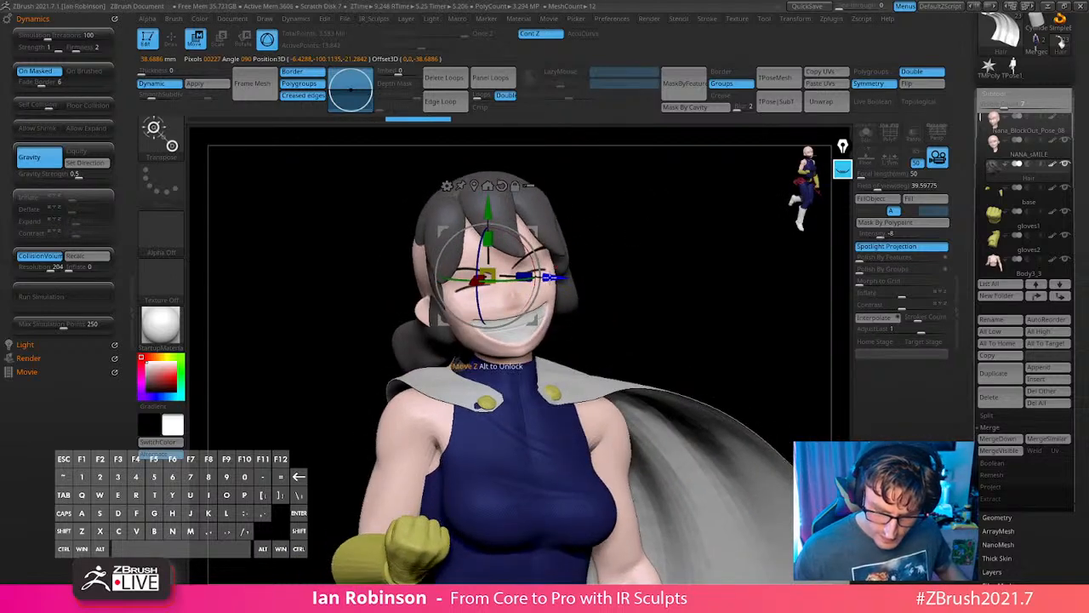
pyautogui.moveTo(552, 274); pyautogui.dragTo(656, 212)
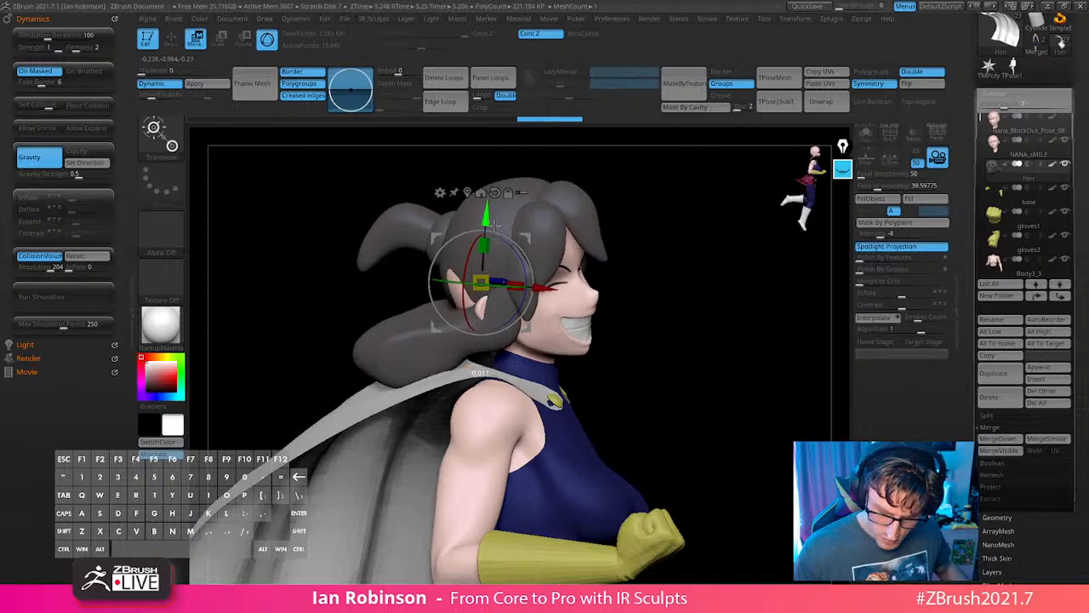
pyautogui.moveTo(492, 276); pyautogui.dragTo(541, 288)
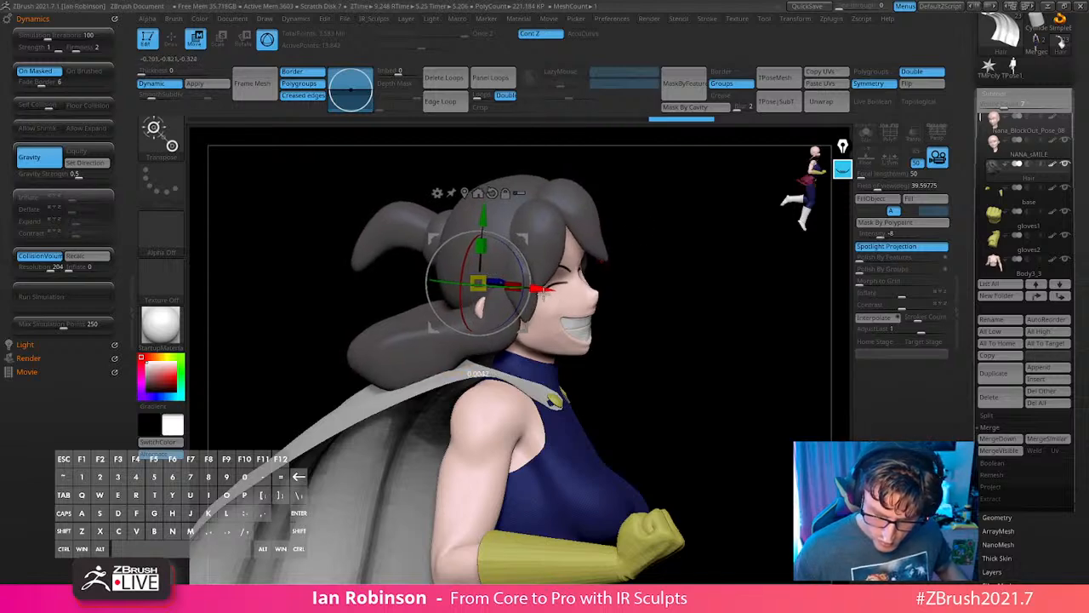
# Return to Draw mode and collapse the Dynamics tray to widen the canvas.
pyautogui.press('q')
pyautogui.moveTo(655, 275)
pyautogui.keyDown('shift'); pyautogui.mouseDown()
pyautogui.moveTo(713, 282)
pyautogui.moveTo(673, 251)
pyautogui.moveTo(728, 293)
pyautogui.moveTo(573, 309)
pyautogui.moveTo(701, 321)
pyautogui.moveTo(692, 332)
pyautogui.mouseUp(); pyautogui.keyUp('shift')
pyautogui.press('q')
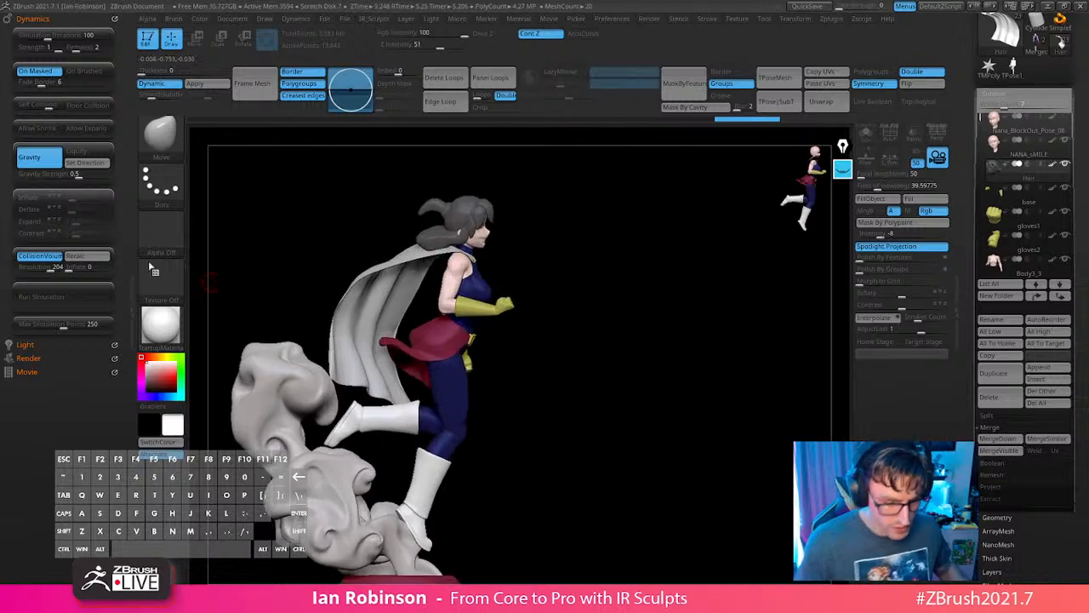
pyautogui.click(133, 292)
# Leave a snapshot of the full caped figure on the canvas and position the live model beside it.
pyautogui.moveTo(504, 305); pyautogui.dragTo(700, 340)
pyautogui.hotkey('shift', 's')
pyautogui.moveTo(700, 340)
pyautogui.mouseDown()
pyautogui.moveTo(747, 355)
pyautogui.moveTo(723, 403)
pyautogui.moveTo(754, 357)
pyautogui.mouseUp()
pyautogui.moveTo(754, 357)
pyautogui.keyDown('alt'); pyautogui.mouseDown()
pyautogui.moveTo(722, 303)
pyautogui.moveTo(678, 287)
pyautogui.moveTo(722, 272)
pyautogui.moveTo(686, 212)
pyautogui.mouseUp(); pyautogui.keyUp('alt')
pyautogui.press('s')
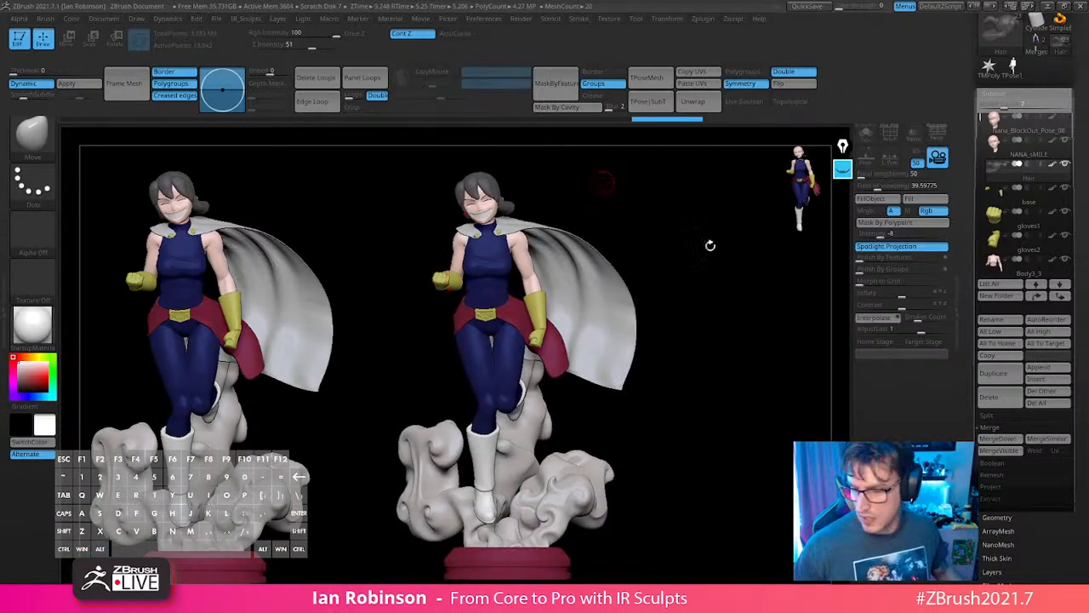
# Save the tool over the existing Nana_BlockOut_Pose_08.ztl file.
pyautogui.moveTo(1078, 85); pyautogui.dragTo(1078, 202)
pyautogui.click(1056, 39)
pyautogui.press('Return')
pyautogui.press('Left')
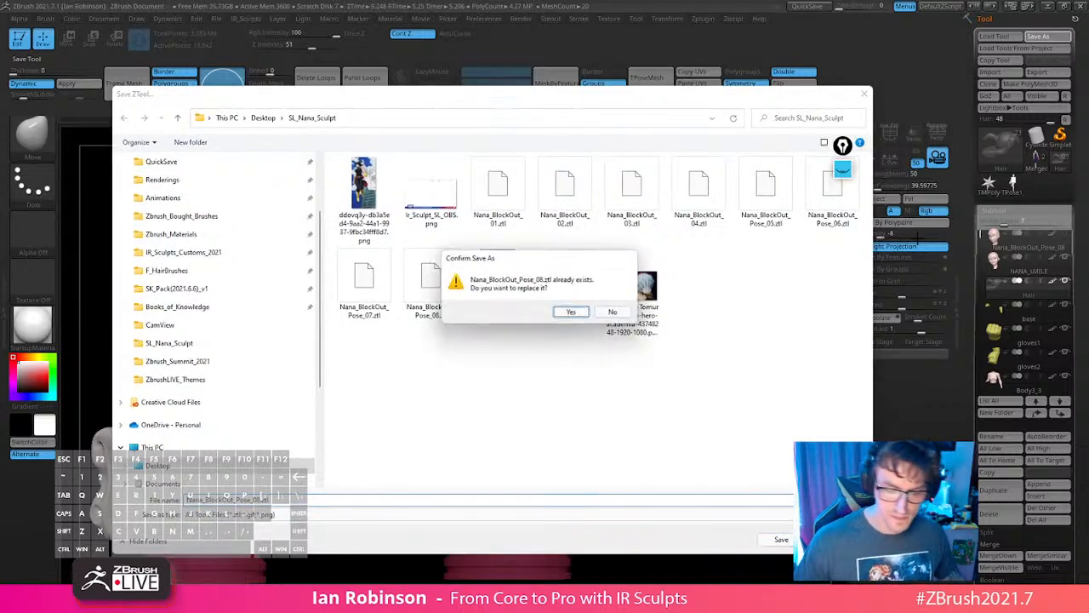
pyautogui.press('Return')
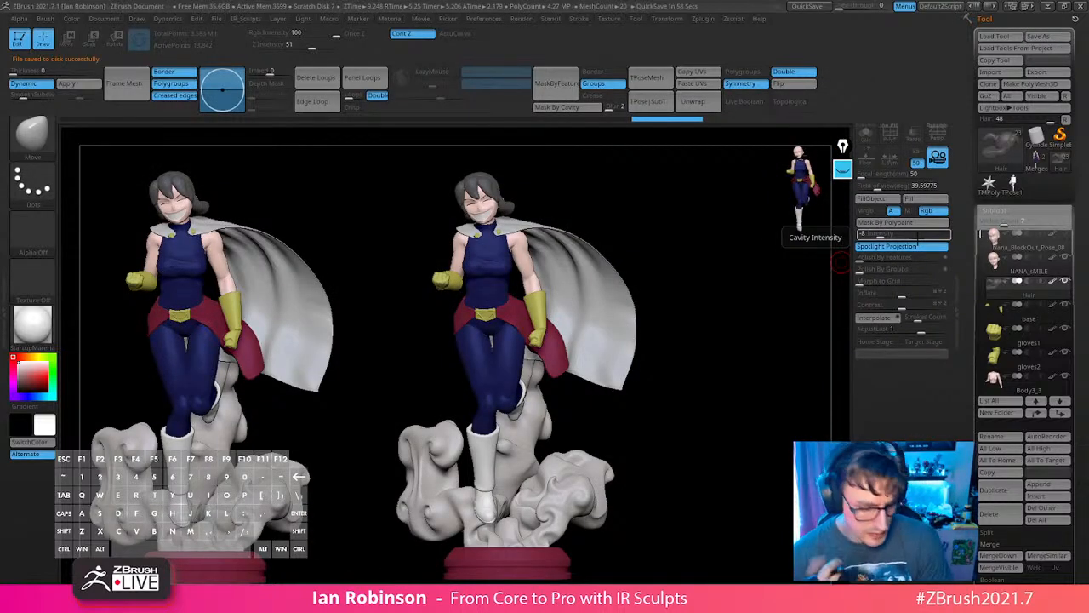
# Select the smoke base subtool and pull its upper curl toward the raised boot with the Move brush.
pyautogui.moveTo(732, 343)
pyautogui.mouseDown()
pyautogui.moveTo(741, 335)
pyautogui.moveTo(712, 344)
pyautogui.moveTo(752, 337)
pyautogui.moveTo(744, 331)
pyautogui.moveTo(738, 350)
pyautogui.moveTo(707, 341)
pyautogui.moveTo(707, 369)
pyautogui.moveTo(714, 345)
pyautogui.moveTo(720, 360)
pyautogui.moveTo(640, 379)
pyautogui.mouseUp()
pyautogui.keyDown('alt'); pyautogui.click(476, 391); pyautogui.keyUp('alt')
pyautogui.press('s')
pyautogui.keyDown('alt'); pyautogui.moveTo(446, 485); pyautogui.dragTo(385, 436); pyautogui.keyUp('alt')
pyautogui.moveTo(773, 423)
pyautogui.keyDown('alt'); pyautogui.mouseDown()
pyautogui.moveTo(783, 411)
pyautogui.moveTo(744, 425)
pyautogui.mouseUp(); pyautogui.keyUp('alt')
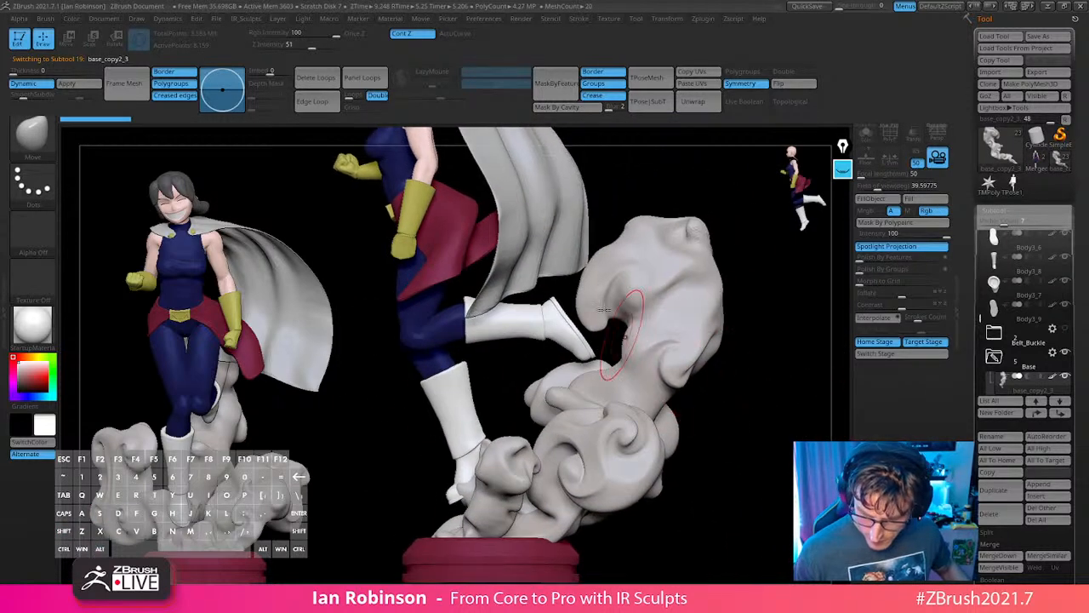
pyautogui.press('s')
pyautogui.moveTo(612, 299); pyautogui.dragTo(588, 311)
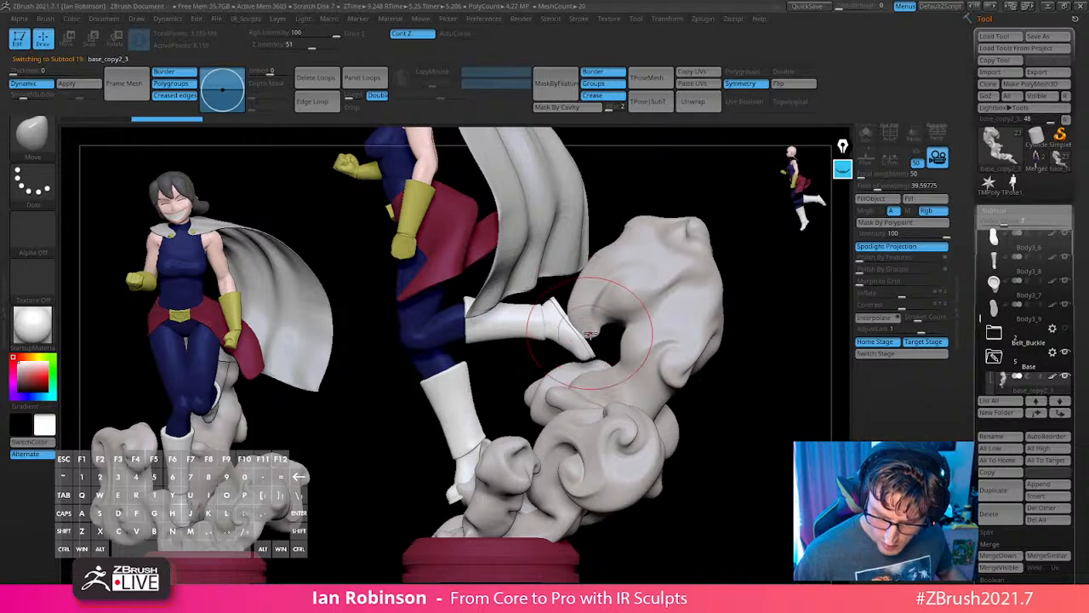
# Nudge the smoke curl around the raised boot's toe so it meets the foot from front and rear angles.
pyautogui.moveTo(742, 349); pyautogui.dragTo(777, 347)
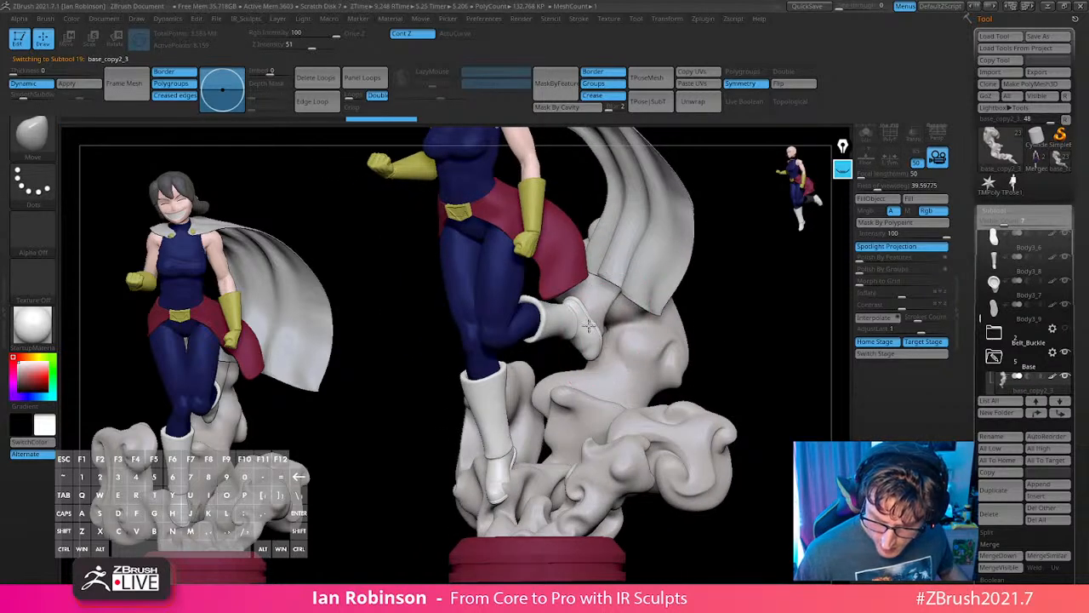
pyautogui.moveTo(608, 320); pyautogui.dragTo(616, 320)
pyautogui.moveTo(754, 340); pyautogui.dragTo(705, 342)
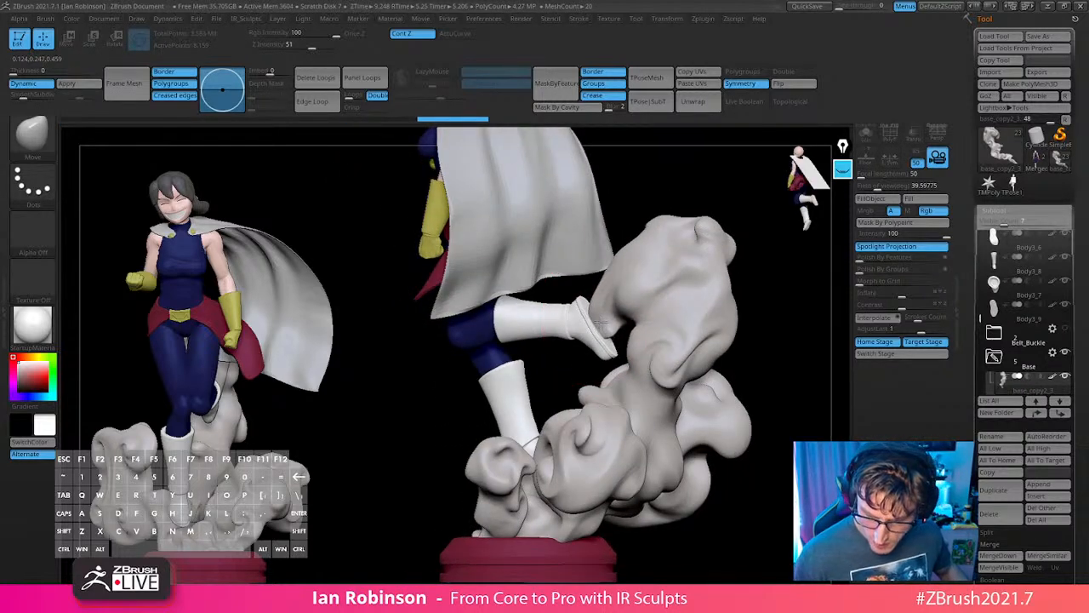
pyautogui.moveTo(599, 322); pyautogui.dragTo(604, 327)
pyautogui.moveTo(741, 342); pyautogui.dragTo(784, 344)
pyautogui.moveTo(596, 349)
pyautogui.keyDown('alt'); pyautogui.mouseDown()
pyautogui.moveTo(580, 375)
pyautogui.moveTo(624, 344)
pyautogui.mouseUp(); pyautogui.keyUp('alt')
# Reshape the smoke tip against the raised boot's sole from the opposite side of the figure.
pyautogui.moveTo(487, 502)
pyautogui.mouseDown()
pyautogui.moveTo(504, 515)
pyautogui.moveTo(492, 523)
pyautogui.mouseUp()
pyautogui.moveTo(407, 512)
pyautogui.mouseDown()
pyautogui.moveTo(594, 479)
pyautogui.moveTo(622, 460)
pyautogui.moveTo(630, 354)
pyautogui.moveTo(717, 349)
pyautogui.moveTo(647, 403)
pyautogui.moveTo(628, 400)
pyautogui.mouseUp()
pyautogui.moveTo(397, 201); pyautogui.dragTo(430, 200)
pyautogui.moveTo(432, 281); pyautogui.dragTo(423, 285)
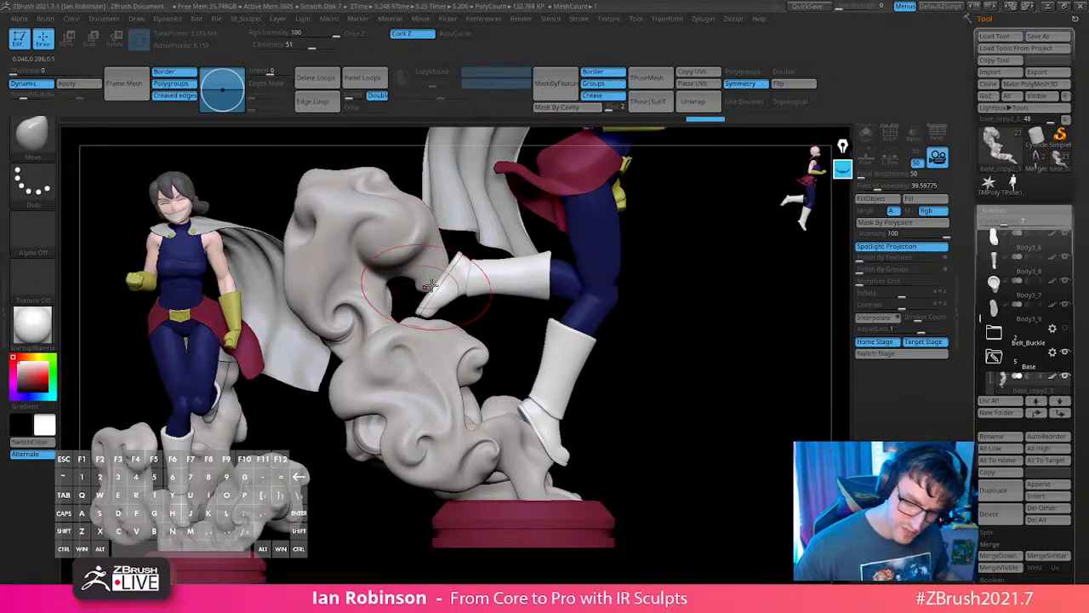
pyautogui.press('s')
# Examine the full figure and its smoke base from the side and the front.
pyautogui.moveTo(731, 364)
pyautogui.mouseDown()
pyautogui.moveTo(647, 345)
pyautogui.moveTo(705, 312)
pyautogui.moveTo(749, 411)
pyautogui.moveTo(630, 387)
pyautogui.mouseUp()
pyautogui.moveTo(611, 345)
pyautogui.mouseDown()
pyautogui.moveTo(675, 355)
pyautogui.moveTo(540, 442)
pyautogui.moveTo(540, 479)
pyautogui.mouseUp()
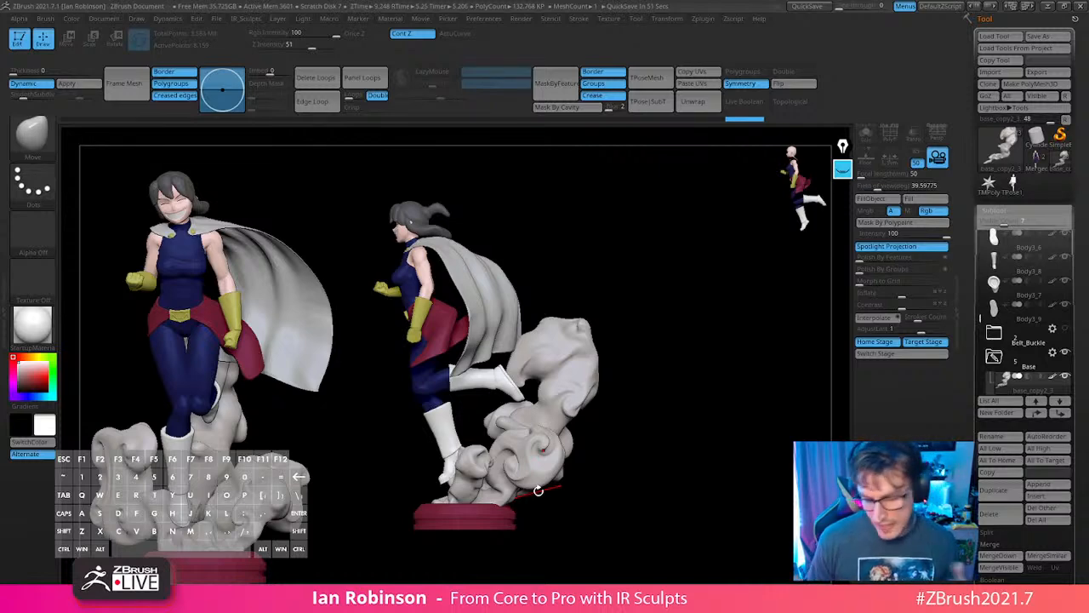
pyautogui.moveTo(692, 351); pyautogui.dragTo(649, 407)
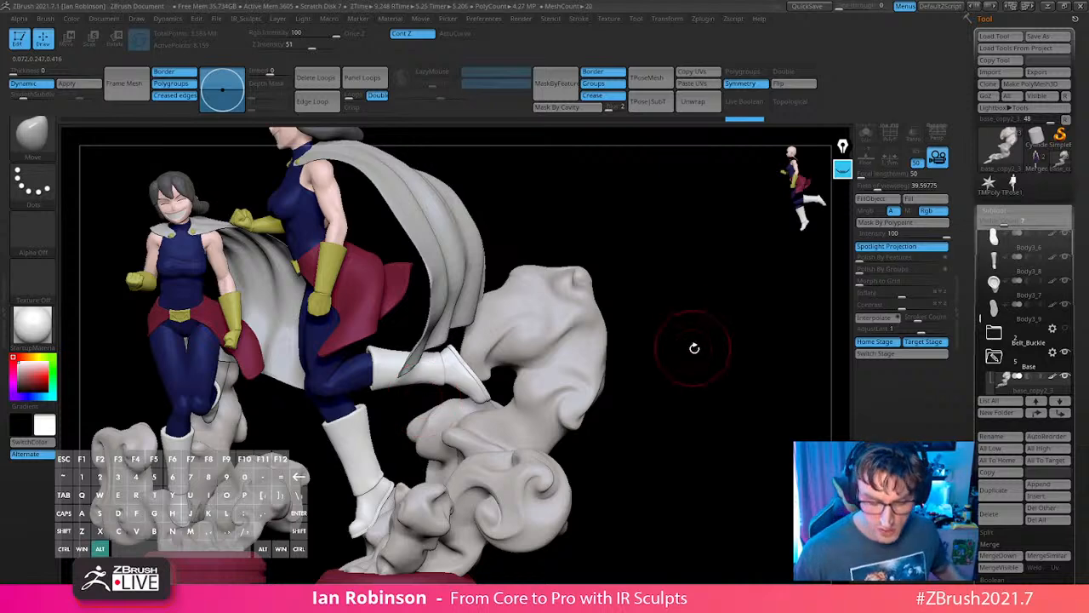
pyautogui.keyDown('alt'); pyautogui.moveTo(694, 348); pyautogui.dragTo(704, 334); pyautogui.keyUp('alt')
pyautogui.keyDown('shift'); pyautogui.moveTo(705, 333); pyautogui.dragTo(729, 349); pyautogui.keyUp('shift')
pyautogui.press('f')
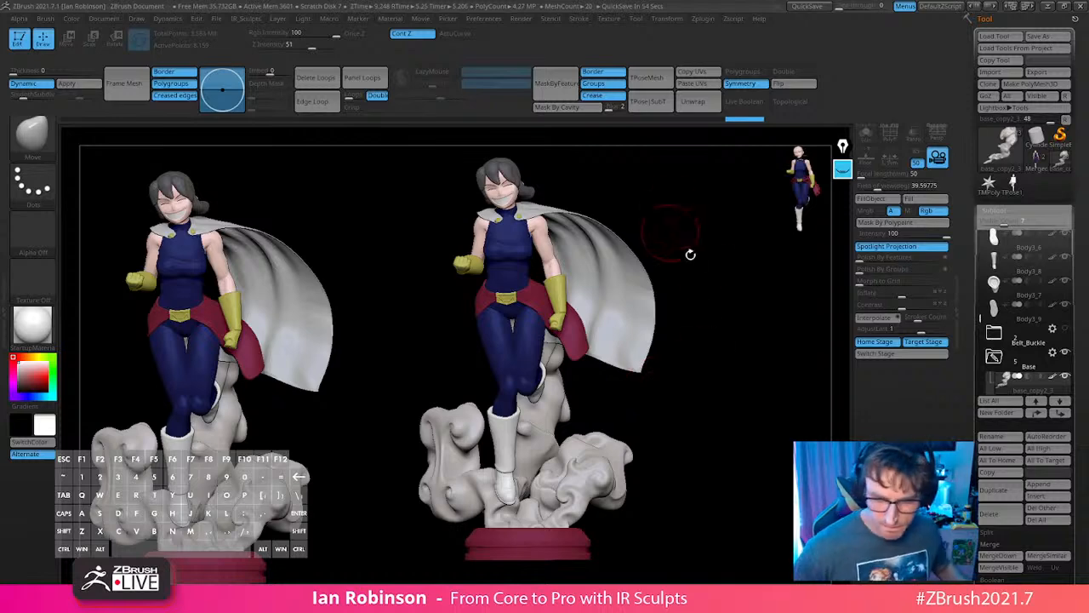
pyautogui.keyDown('alt'); pyautogui.moveTo(741, 323); pyautogui.dragTo(739, 450); pyautogui.keyUp('alt')
pyautogui.keyDown('alt'); pyautogui.click(713, 347); pyautogui.keyUp('alt')
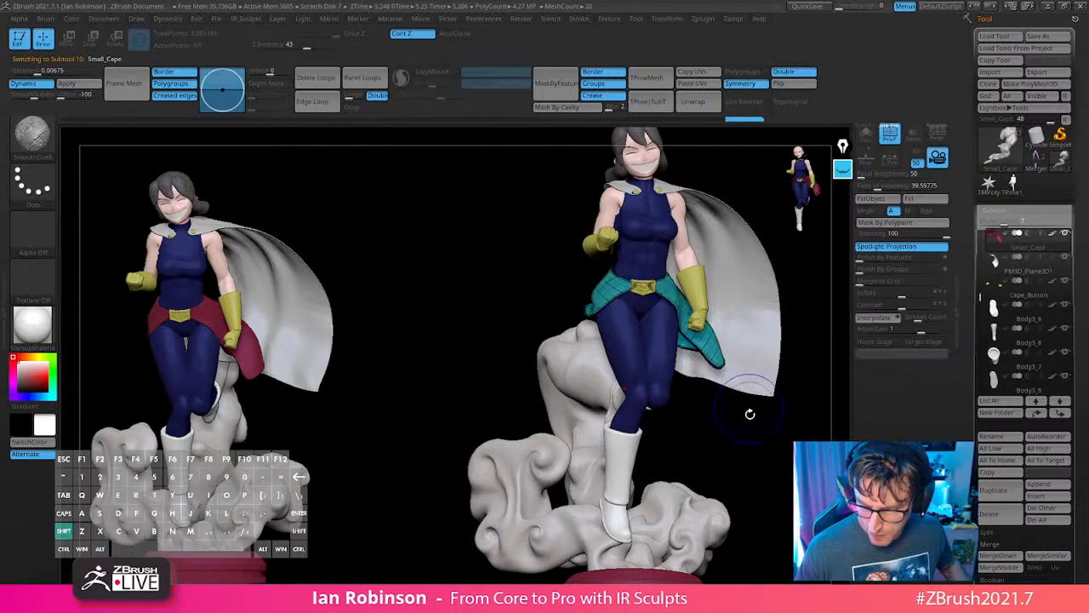
pyautogui.moveTo(785, 413); pyautogui.dragTo(635, 301)
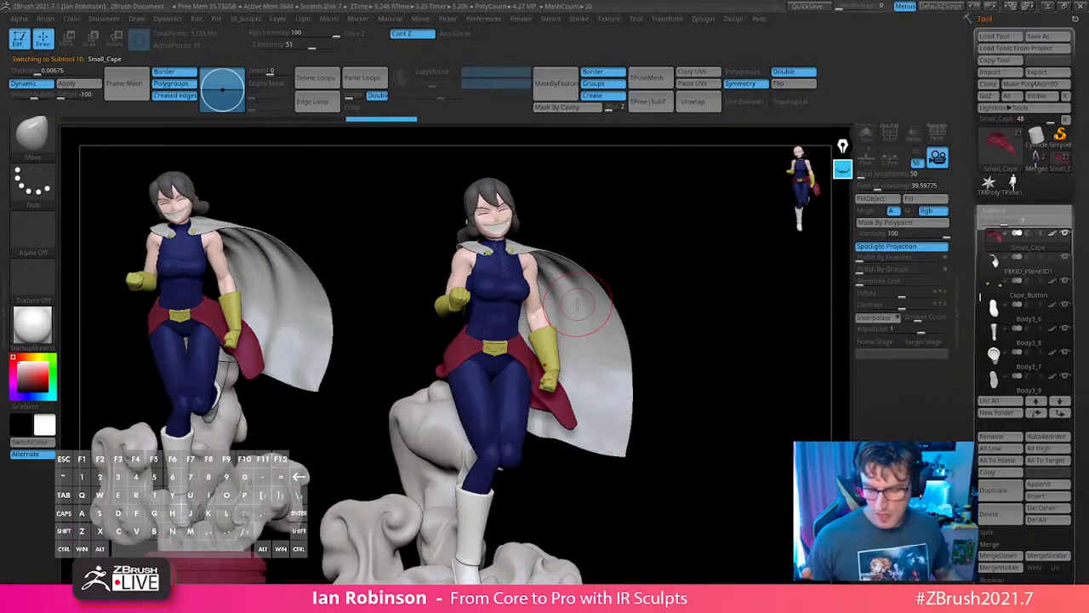
# Select the Hair subtool, scale it down slightly to about 0.99 with the Gizmo, and return to Draw mode.
pyautogui.keyDown('alt'); pyautogui.moveTo(703, 268); pyautogui.dragTo(685, 472); pyautogui.keyUp('alt')
pyautogui.moveTo(559, 320)
pyautogui.keyDown('alt'); pyautogui.mouseDown()
pyautogui.moveTo(560, 129)
pyautogui.moveTo(548, 327)
pyautogui.moveTo(506, 324)
pyautogui.mouseUp(); pyautogui.keyUp('alt')
pyautogui.press('s')
pyautogui.keyDown('alt'); pyautogui.click(500, 310); pyautogui.keyUp('alt')
pyautogui.moveTo(671, 284); pyautogui.dragTo(681, 241)
pyautogui.press('w')
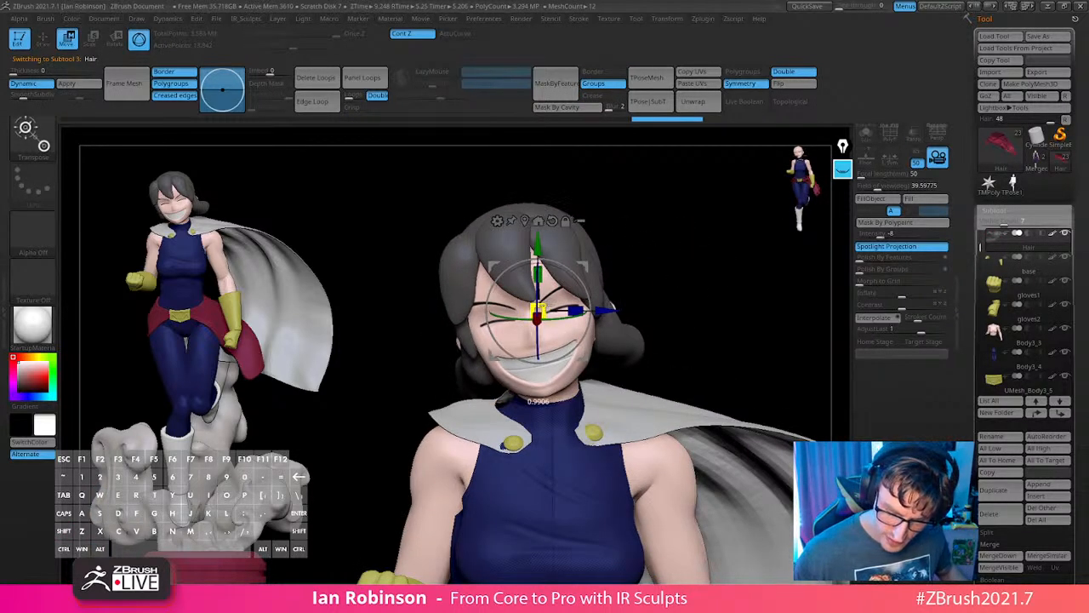
pyautogui.press('q')
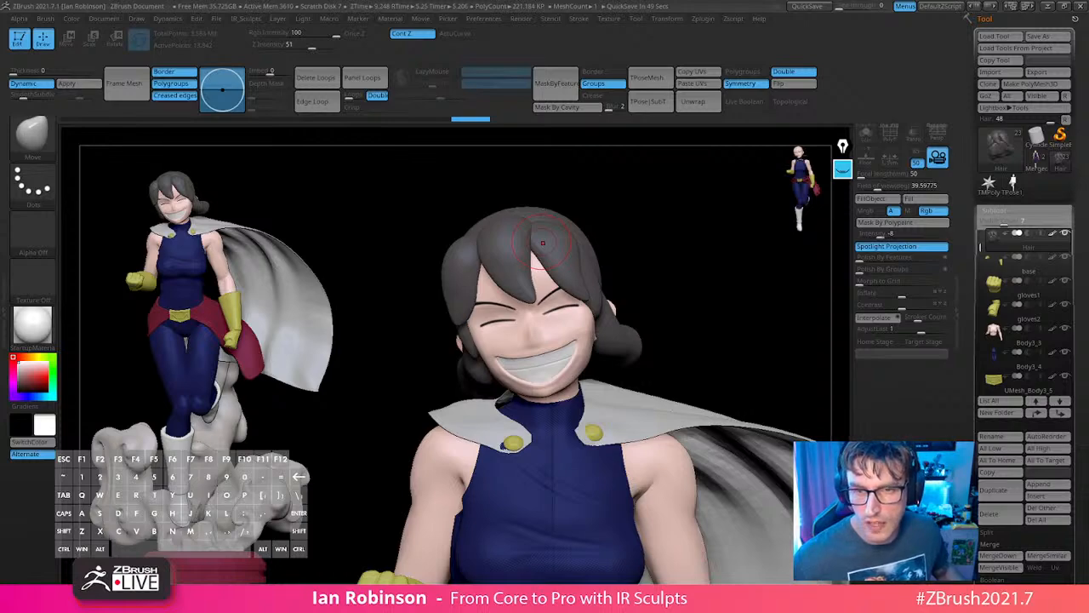
# Switch to the reference board and study the character's hair in the illustrations, then return to ZBrush.
pyautogui.hotkey('alt', 'Tab')
pyautogui.moveTo(670, 271); pyautogui.dragTo(739, 244, button='right')
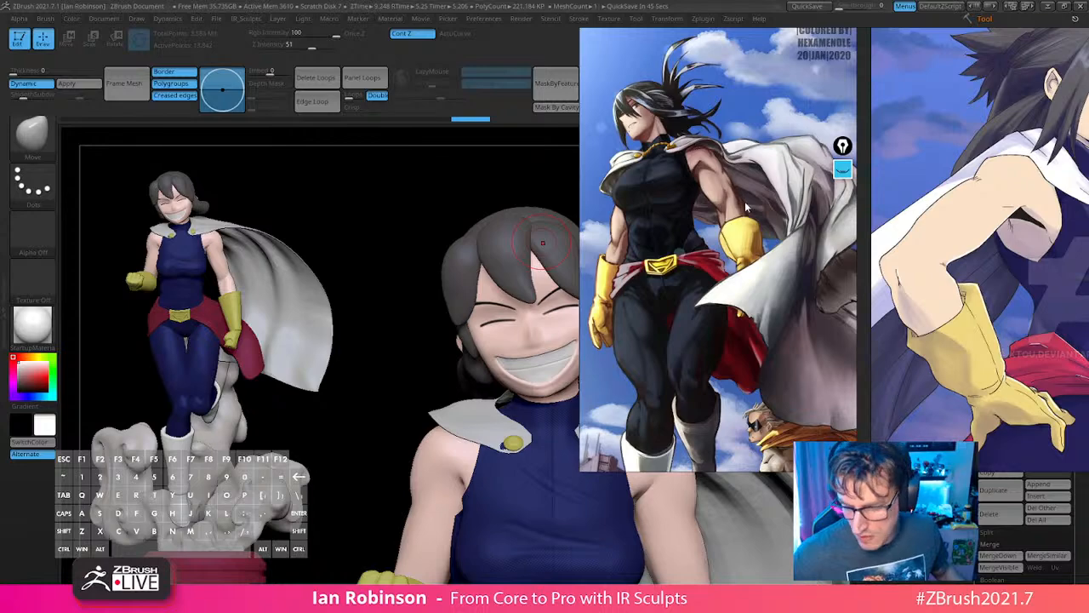
pyautogui.scroll(-2, 746, 205)
pyautogui.moveTo(968, 261)
pyautogui.mouseDown()
pyautogui.moveTo(913, 268)
pyautogui.moveTo(968, 256)
pyautogui.mouseUp()
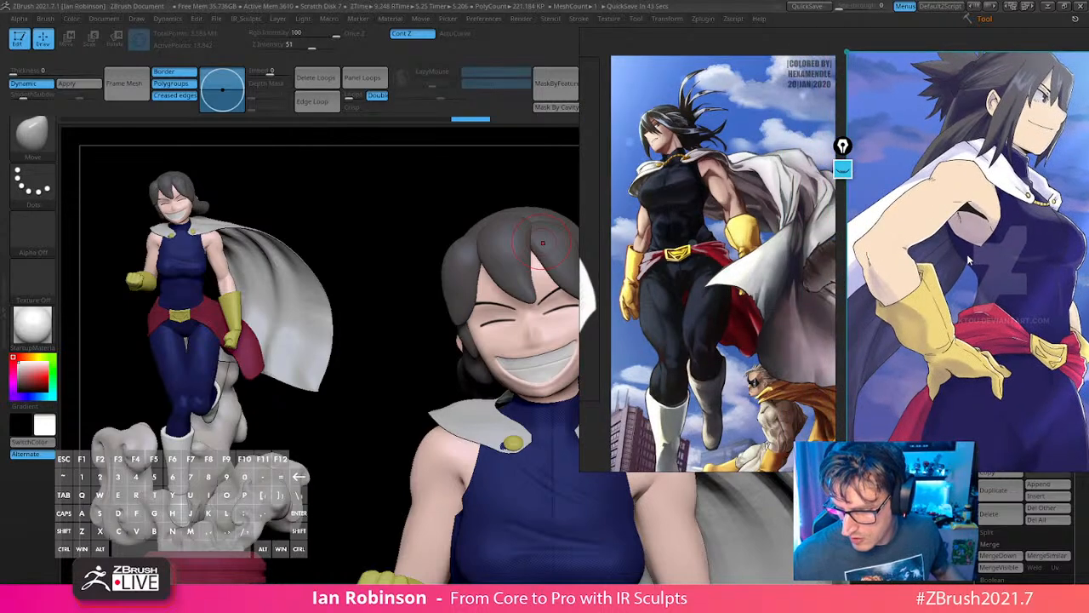
pyautogui.moveTo(968, 261); pyautogui.dragTo(728, 283, button='right')
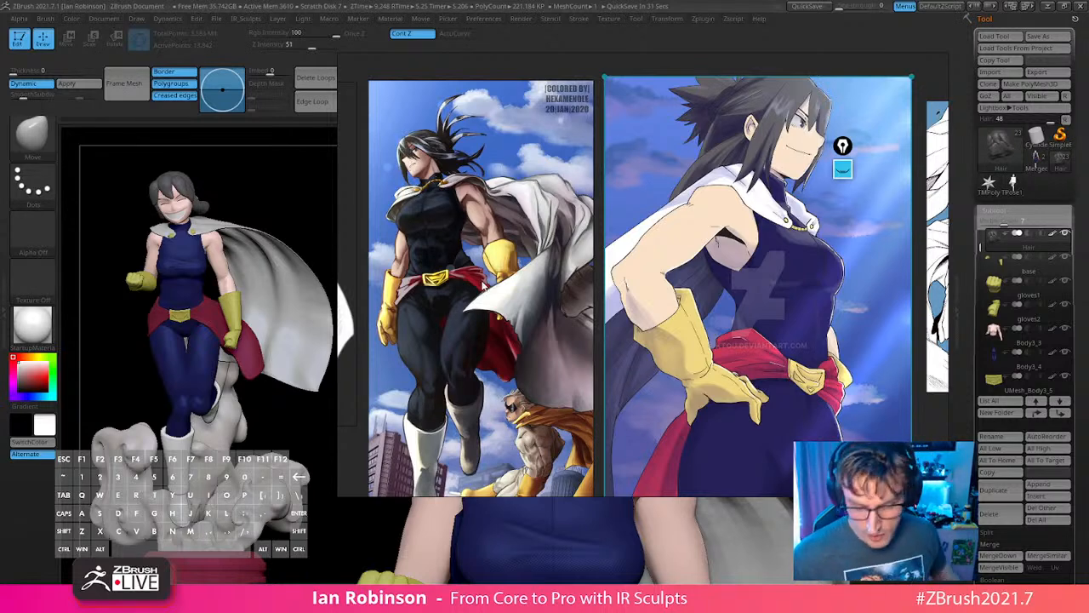
pyautogui.hotkey('alt', 'Tab')
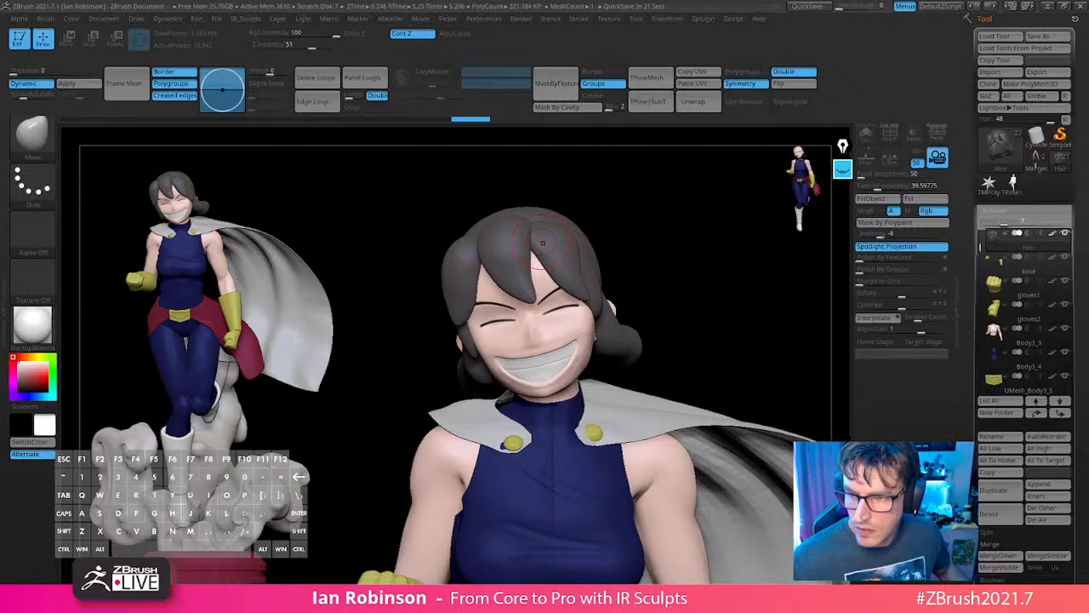
pyautogui.hotkey('alt', 'Tab')
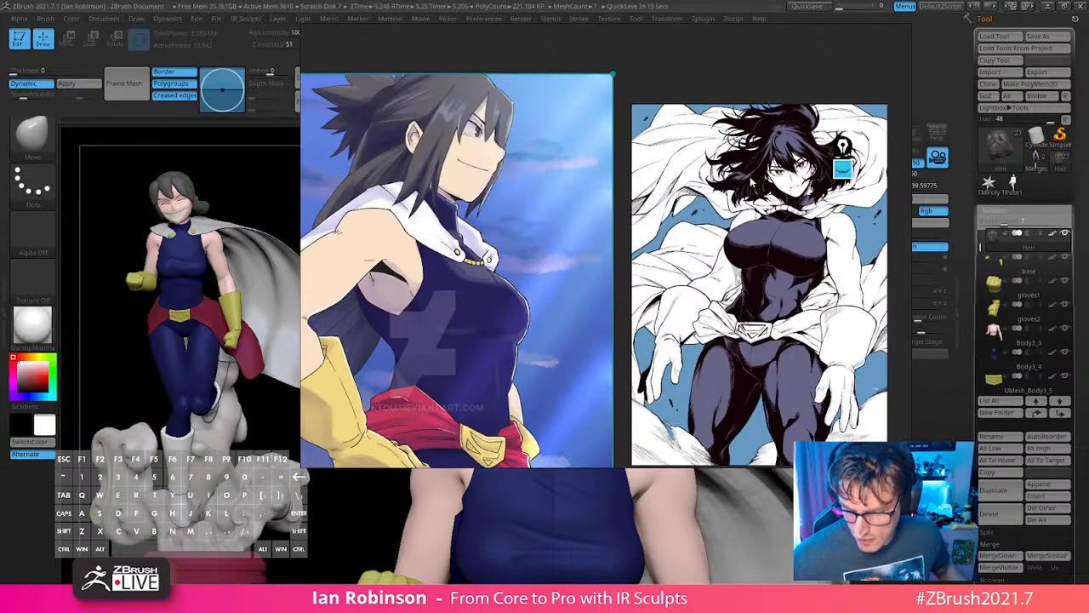
pyautogui.moveTo(772, 259); pyautogui.dragTo(724, 233, button='right')
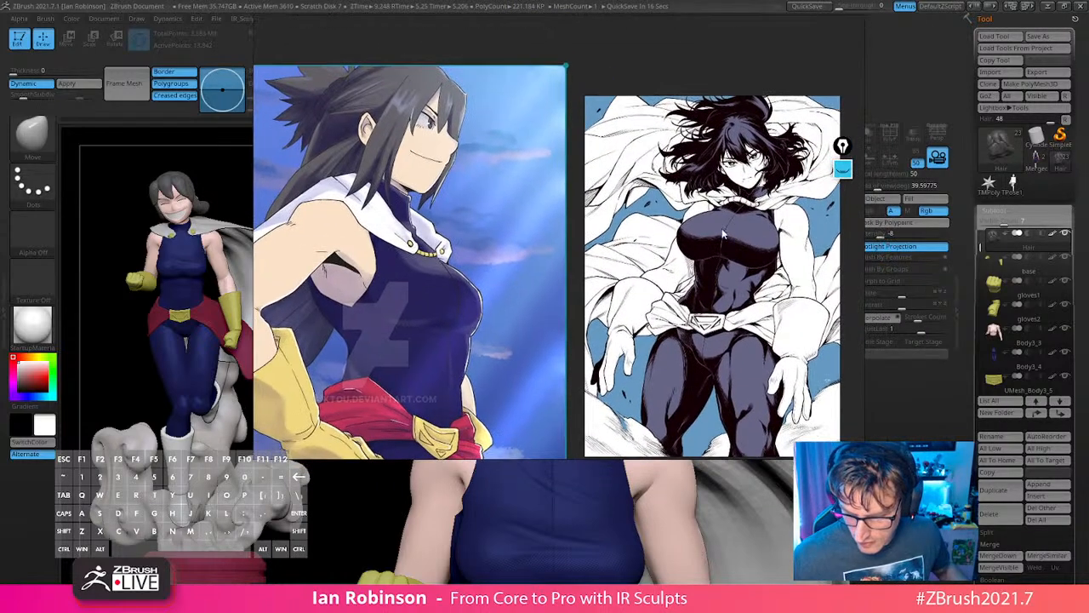
pyautogui.moveTo(692, 257); pyautogui.dragTo(752, 263, button='middle')
pyautogui.hotkey('alt', 'Tab')
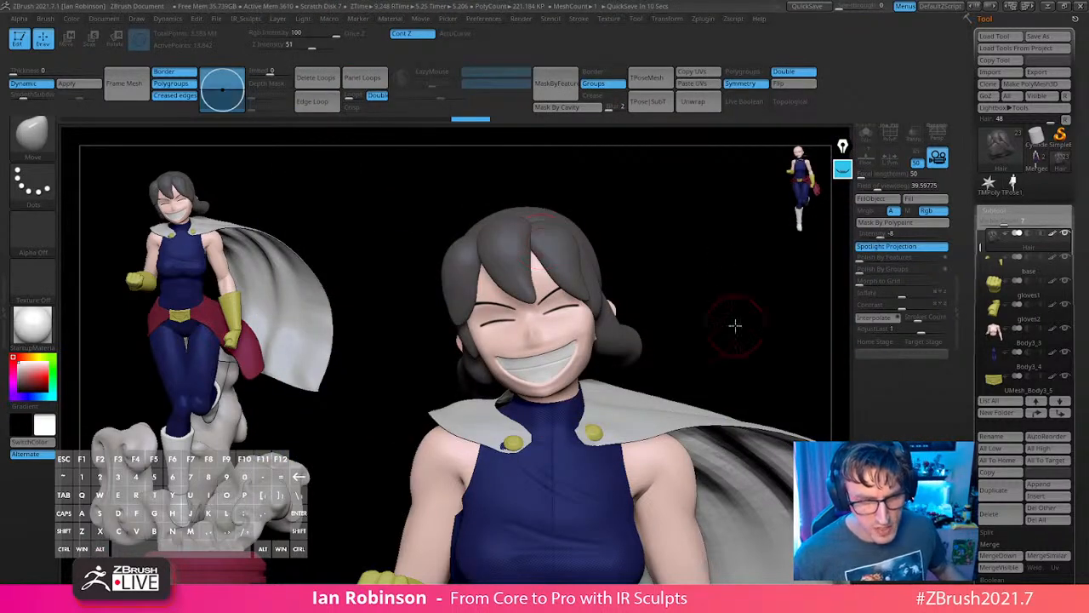
# Choose the CurveAlpha brush for the hair and adjust its draw size.
pyautogui.moveTo(735, 325)
pyautogui.mouseDown()
pyautogui.moveTo(719, 315)
pyautogui.moveTo(738, 300)
pyautogui.moveTo(720, 358)
pyautogui.moveTo(706, 267)
pyautogui.moveTo(693, 345)
pyautogui.mouseUp()
pyautogui.press('s')
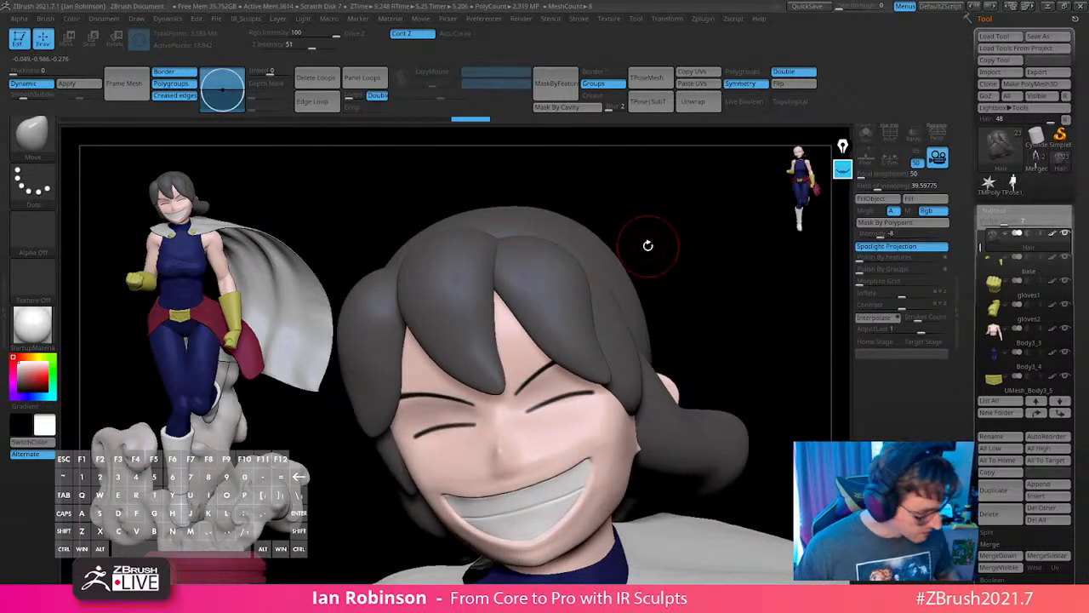
pyautogui.press('b')
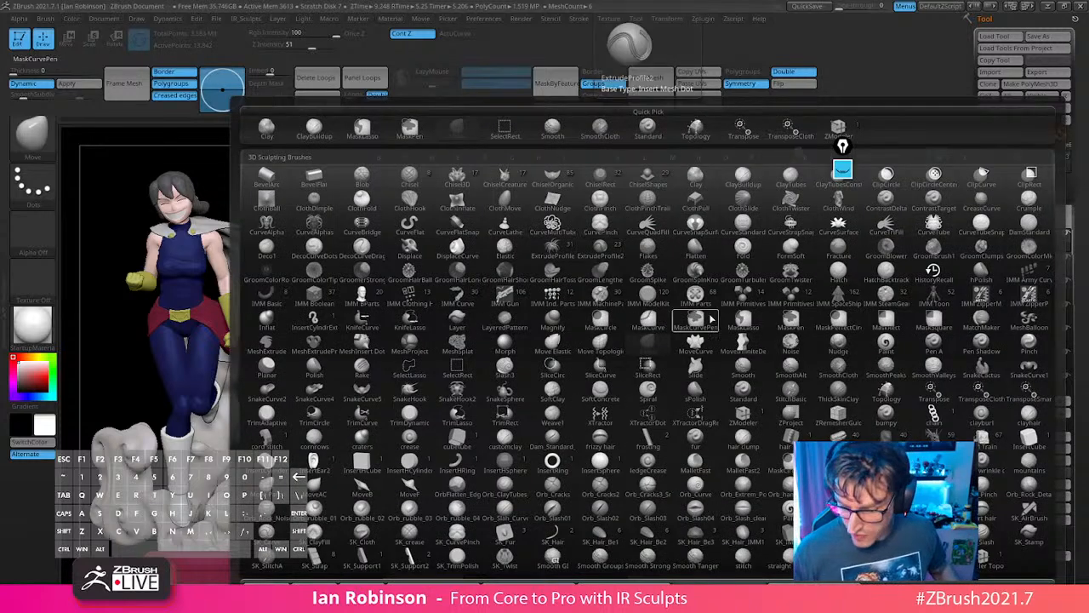
pyautogui.press('c')
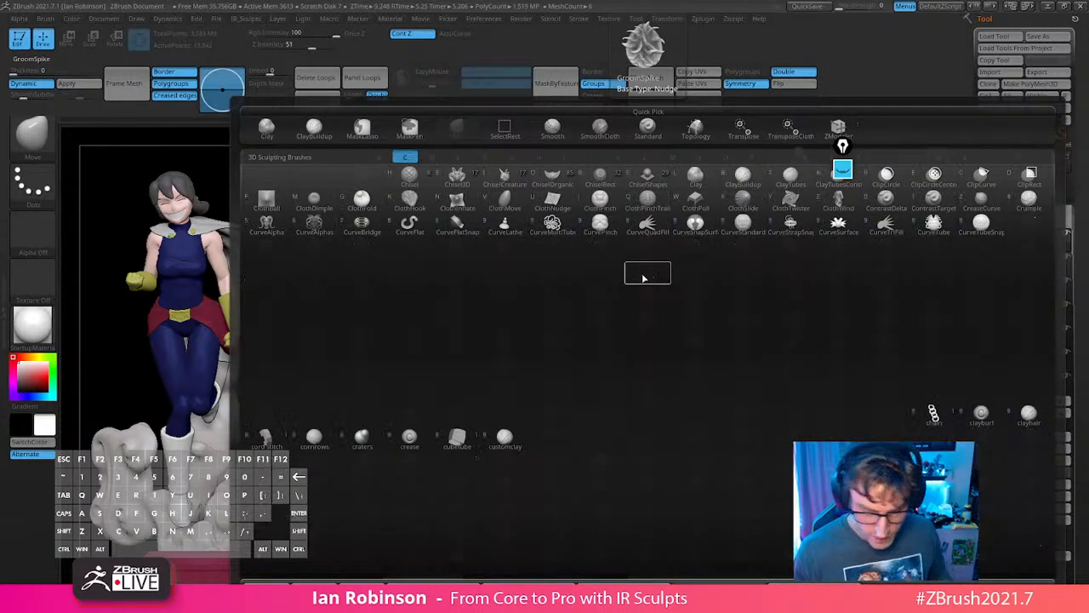
pyautogui.click(275, 230)
pyautogui.press('s')
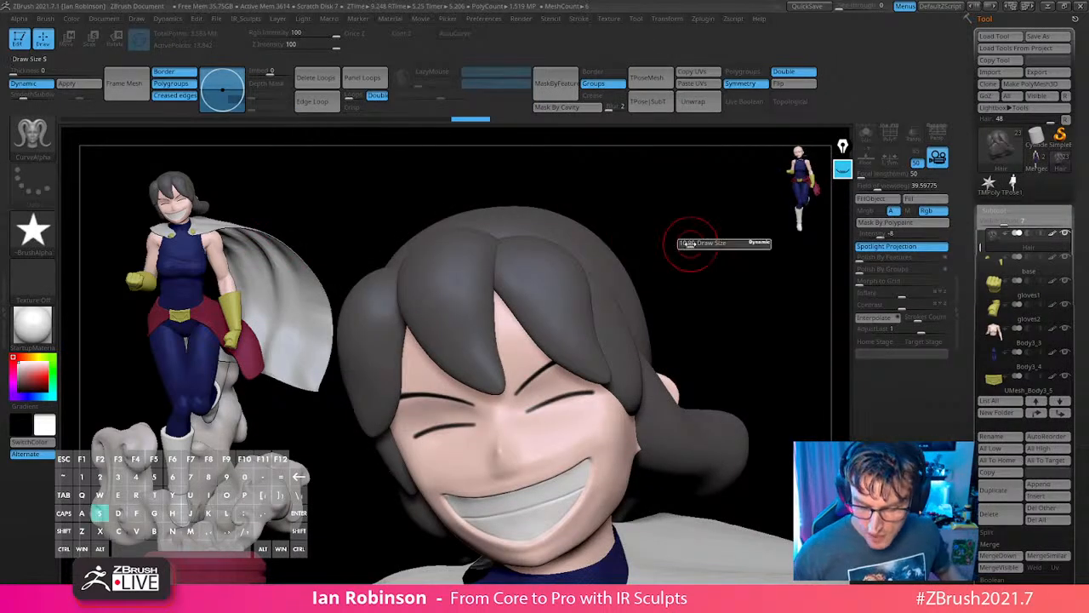
pyautogui.moveTo(690, 244)
pyautogui.mouseDown()
pyautogui.moveTo(720, 216)
pyautogui.moveTo(693, 255)
pyautogui.mouseUp()
pyautogui.hotkey('shift', 'f')
pyautogui.hotkey('shift', 'f')
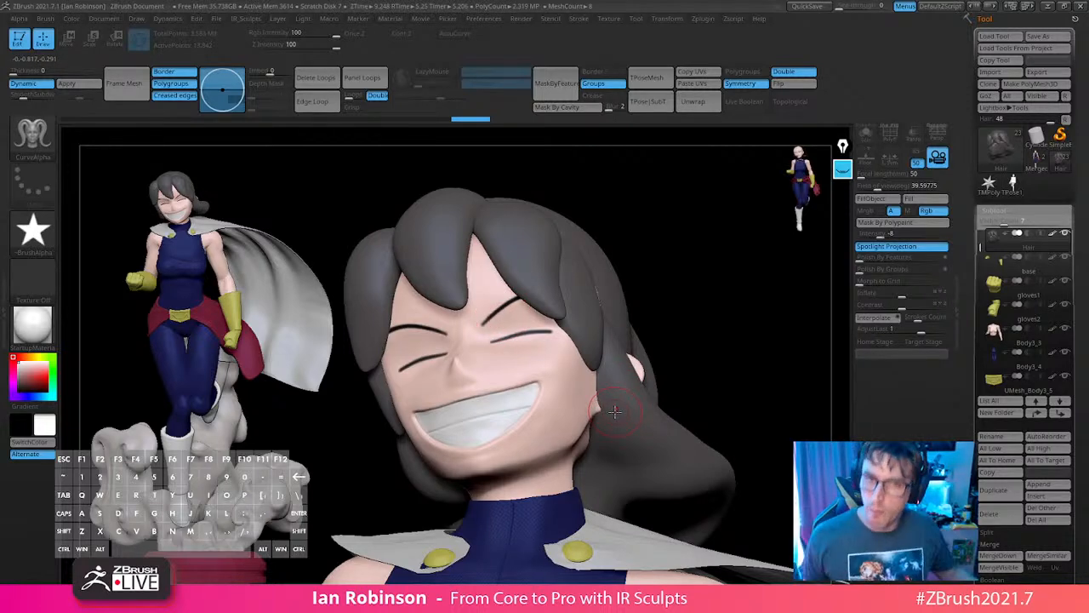
pyautogui.moveTo(734, 281); pyautogui.dragTo(701, 287)
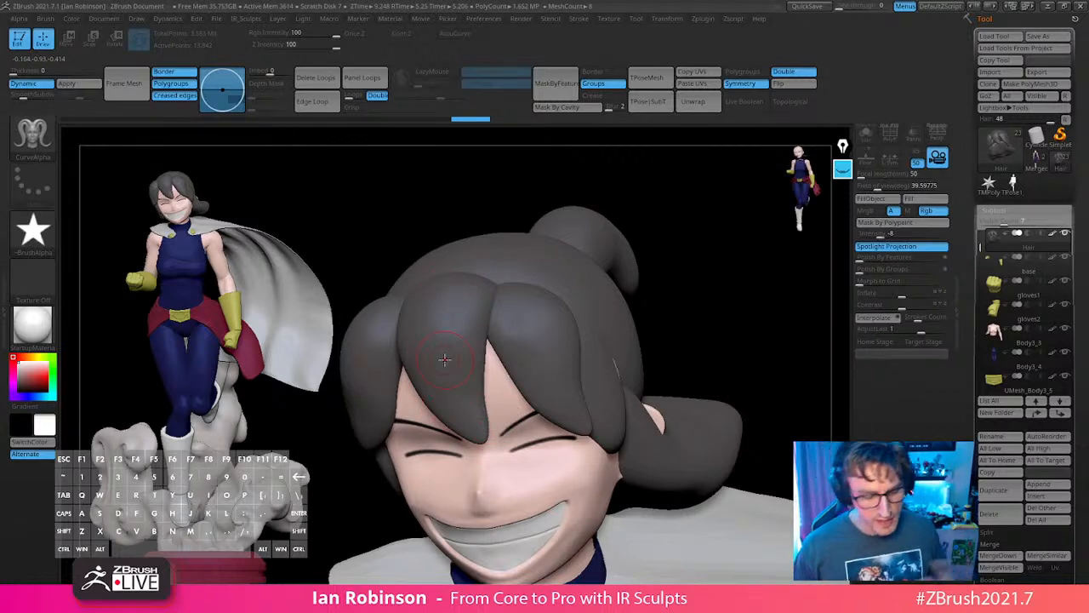
# Try a hair strand down the front lock using Alpha 62 on the CurveAlpha brush, and undo it.
pyautogui.click(32, 230)
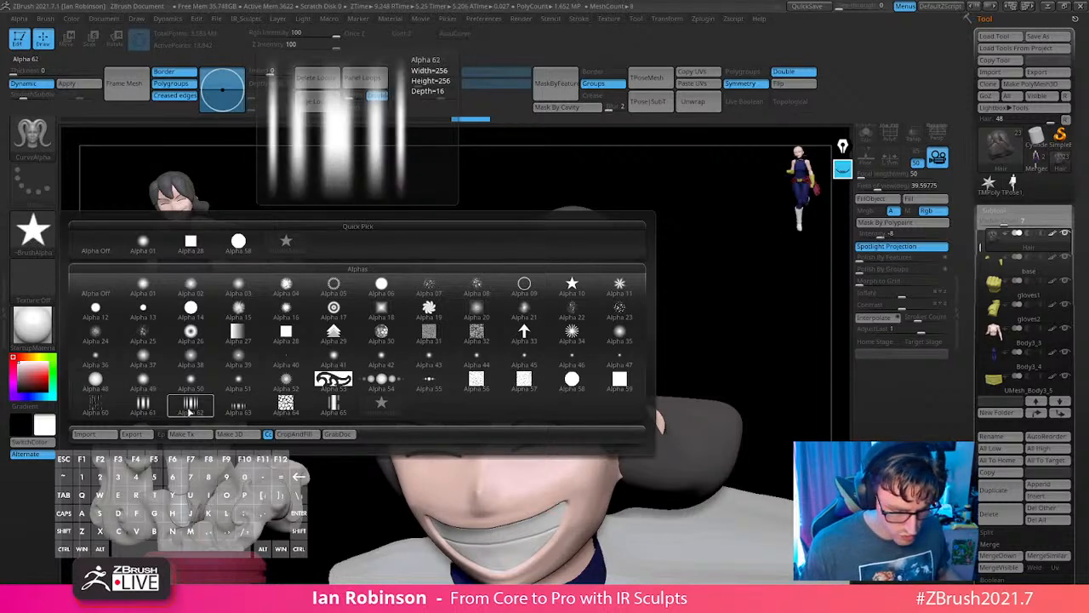
pyautogui.click(190, 407)
pyautogui.moveTo(451, 272)
pyautogui.mouseDown()
pyautogui.moveTo(438, 304)
pyautogui.moveTo(473, 436)
pyautogui.mouseUp()
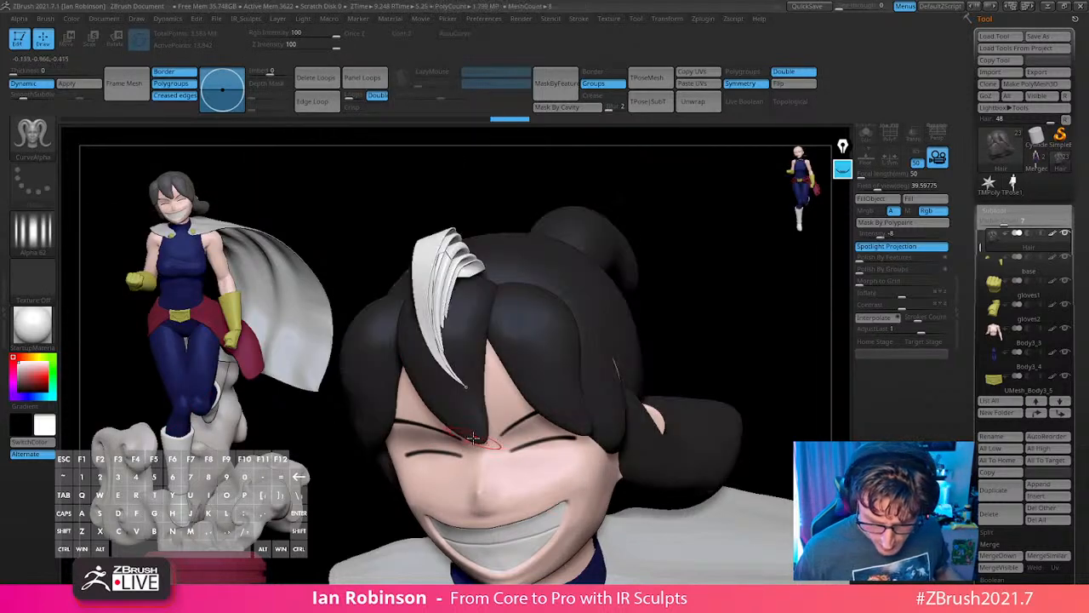
pyautogui.hotkey('ctrl', 'z')
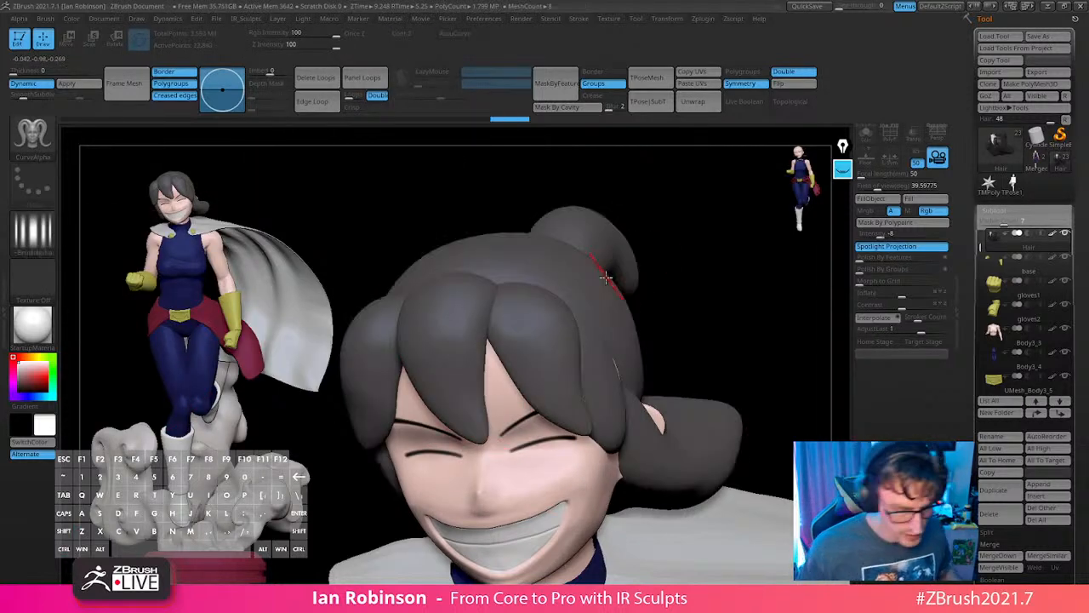
# Set the CurveAlpha brush to Alpha 13, test a strand on the front lock with polyframe shown, and undo the strand.
pyautogui.click(34, 246)
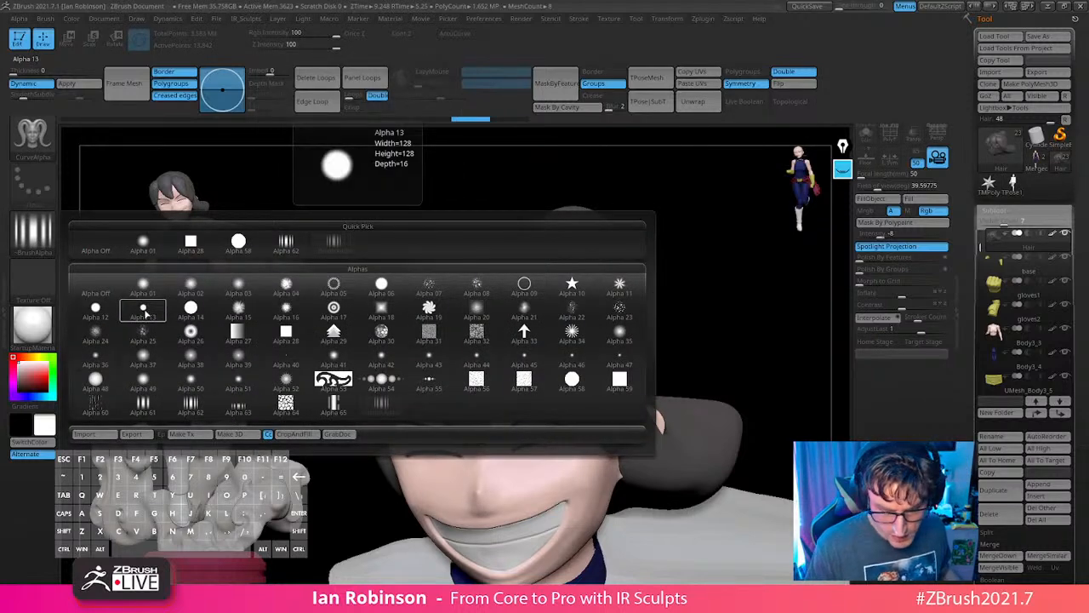
pyautogui.click(150, 316)
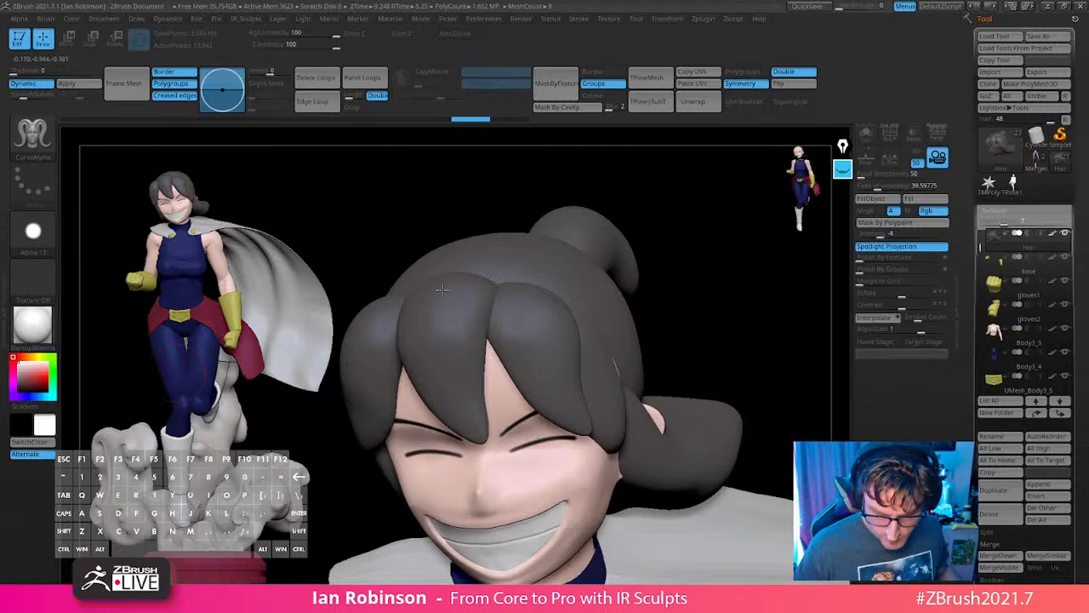
pyautogui.moveTo(447, 283); pyautogui.dragTo(475, 393)
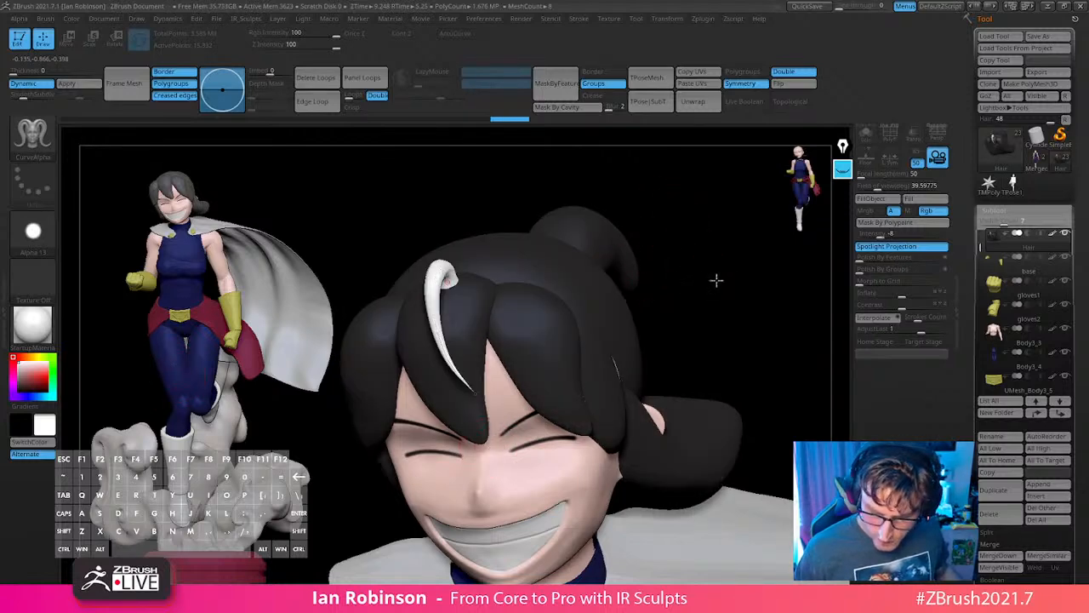
pyautogui.moveTo(717, 280); pyautogui.dragTo(706, 325)
pyautogui.hotkey('shift', 'f')
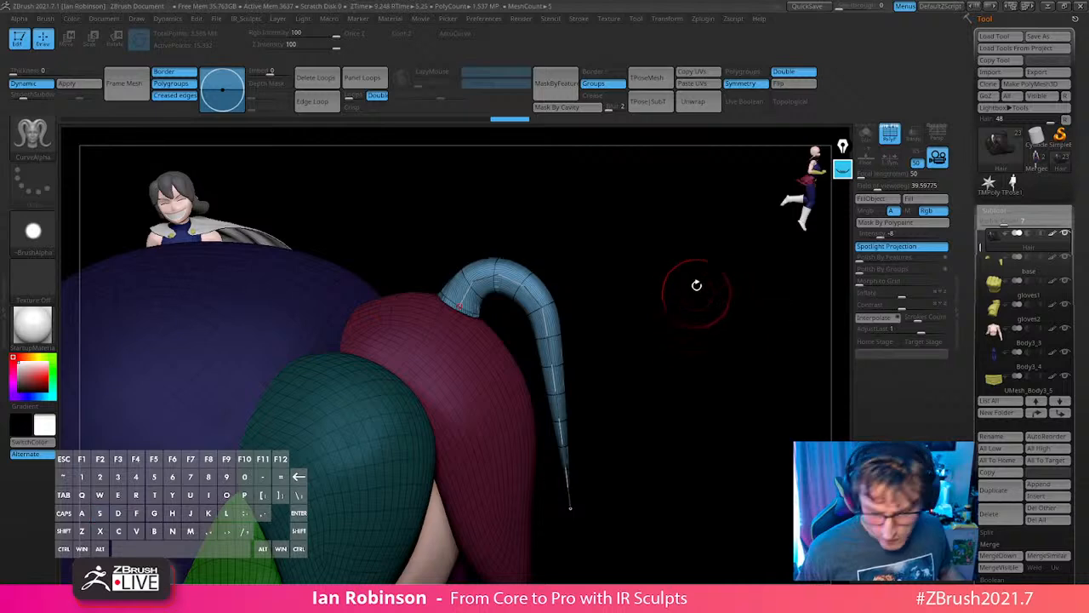
pyautogui.moveTo(697, 285)
pyautogui.mouseDown()
pyautogui.moveTo(675, 317)
pyautogui.moveTo(649, 314)
pyautogui.mouseUp()
pyautogui.hotkey('ctrl', 'z')
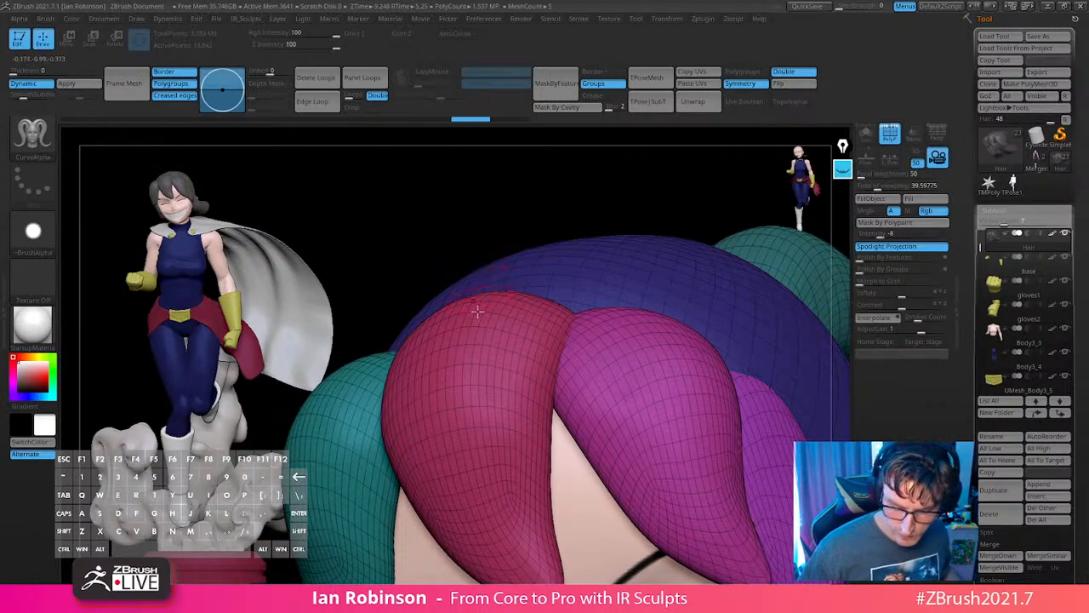
# Try a CurveAlpha strand down the front lock, rebuild it at a larger draw size, and undo both.
pyautogui.moveTo(486, 295)
pyautogui.mouseDown()
pyautogui.moveTo(489, 500)
pyautogui.moveTo(545, 564)
pyautogui.mouseUp()
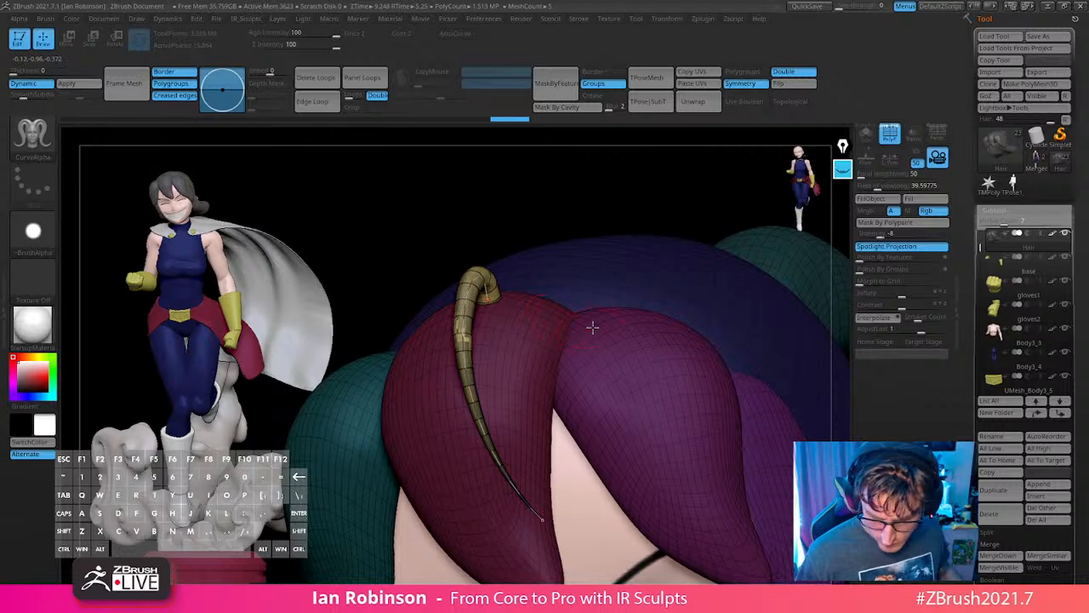
pyautogui.moveTo(593, 328); pyautogui.dragTo(618, 294, button='right')
pyautogui.press('s')
pyautogui.moveTo(618, 294); pyautogui.dragTo(627, 299)
pyautogui.click(464, 292)
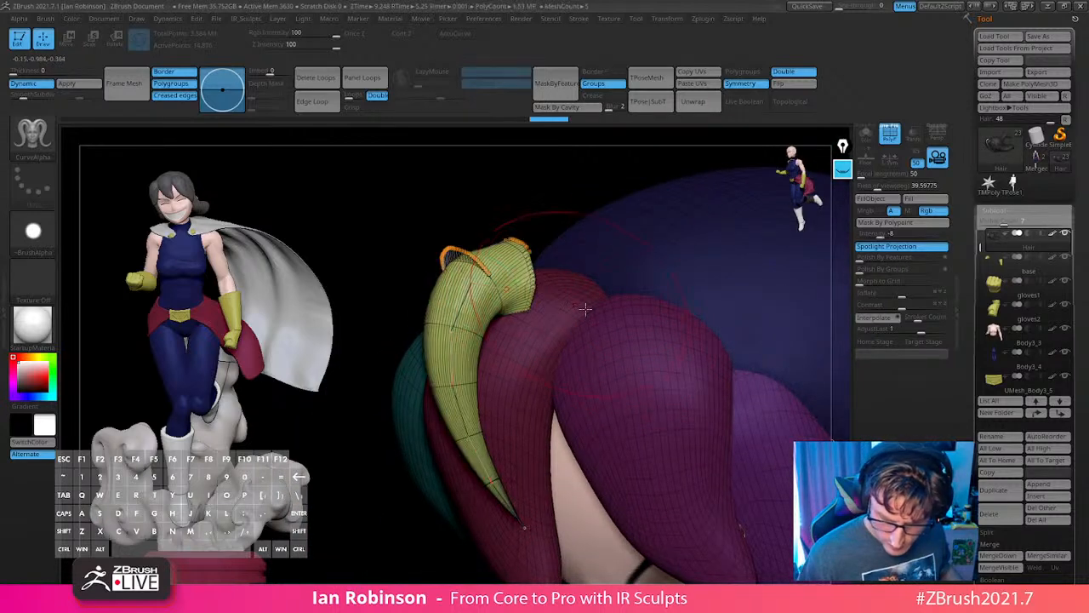
pyautogui.hotkey('ctrl', 'z')
pyautogui.hotkey('ctrl', 'z')
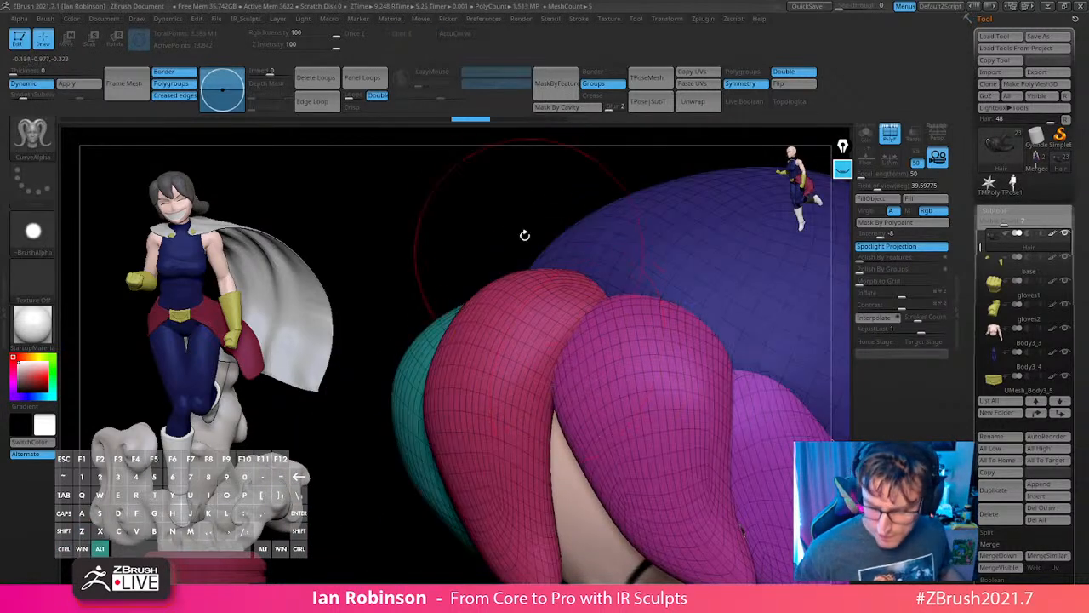
# Return to a view of the whole head and turn off the polyframe display.
pyautogui.keyDown('alt'); pyautogui.moveTo(523, 236); pyautogui.dragTo(681, 231); pyautogui.keyUp('alt')
pyautogui.hotkey('shift', 'f')
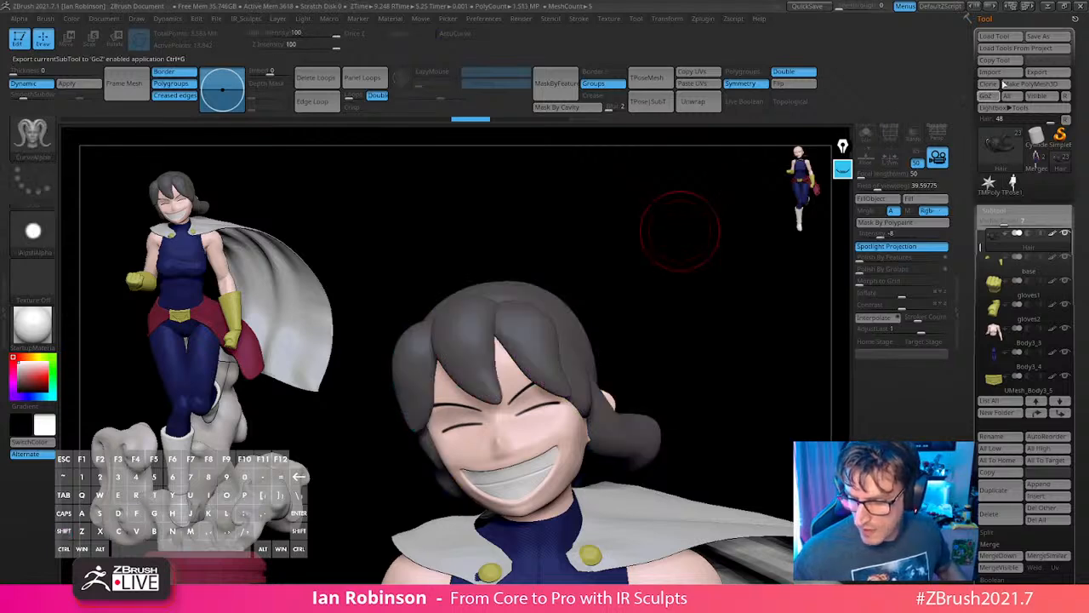
pyautogui.click(994, 37)
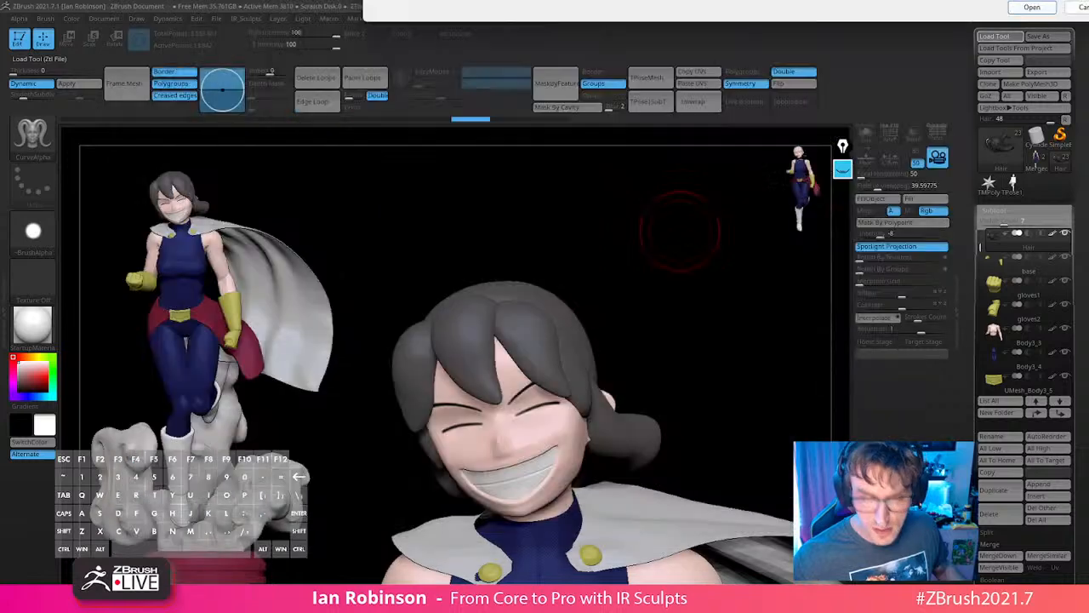
pyautogui.press('Escape')
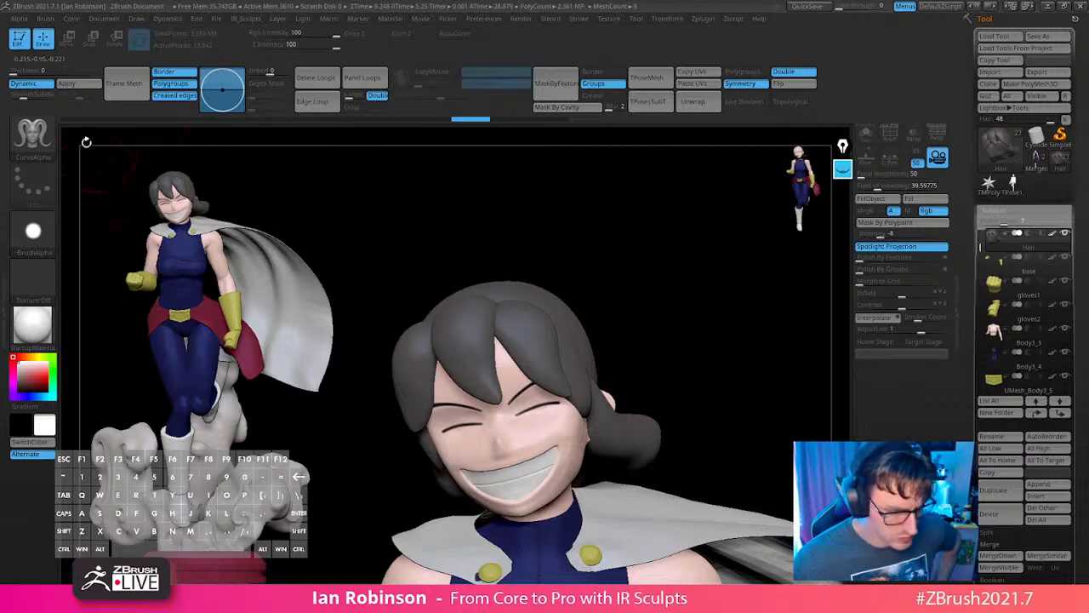
pyautogui.press('b')
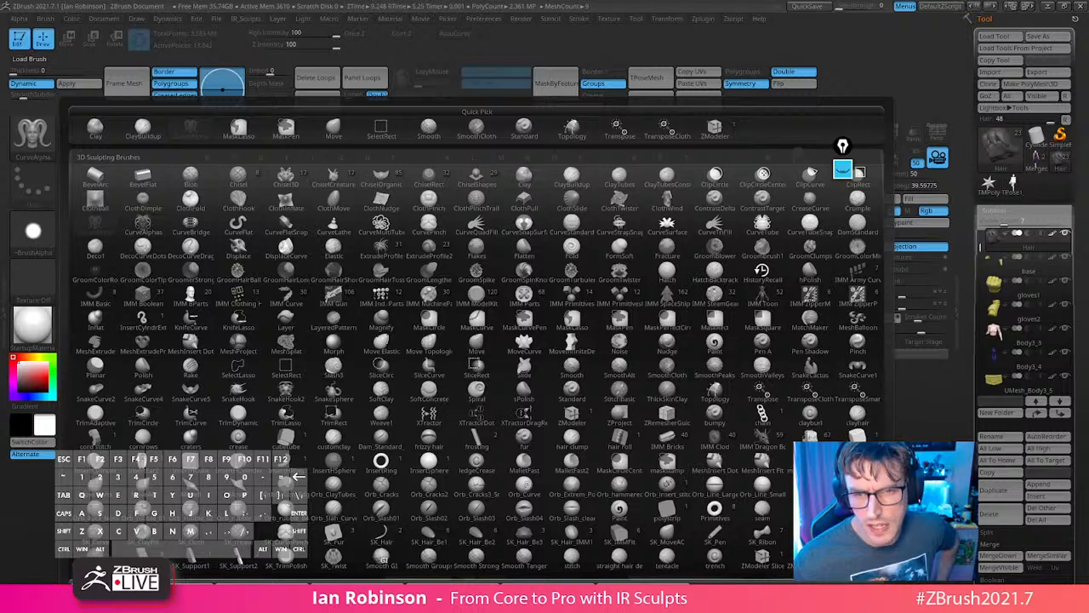
pyautogui.click(136, 586)
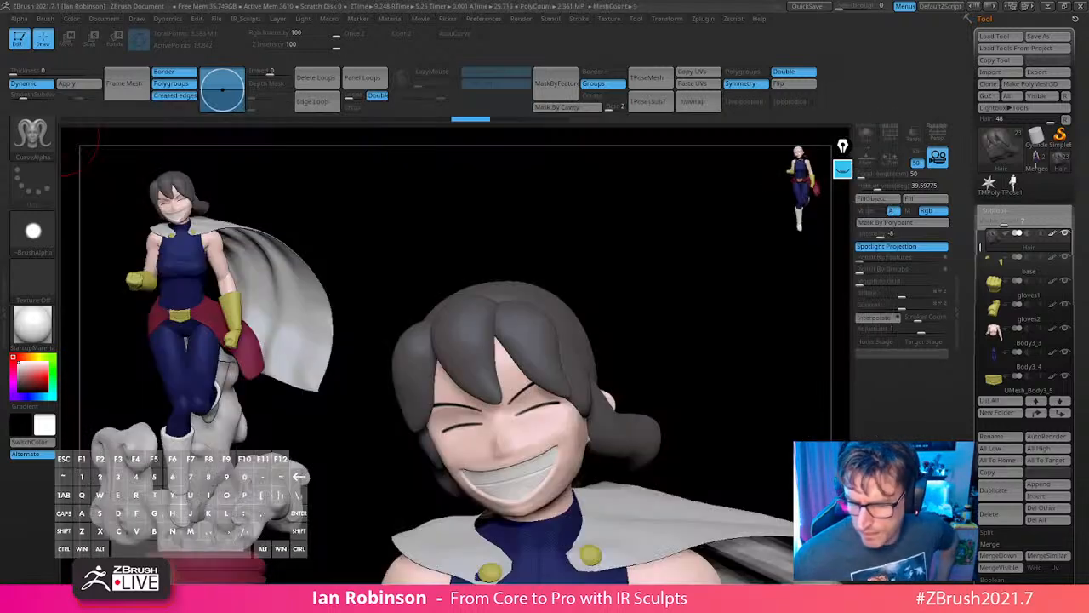
# Choose the CurveTube brush for the hair strands and adjust its draw size.
pyautogui.press('b')
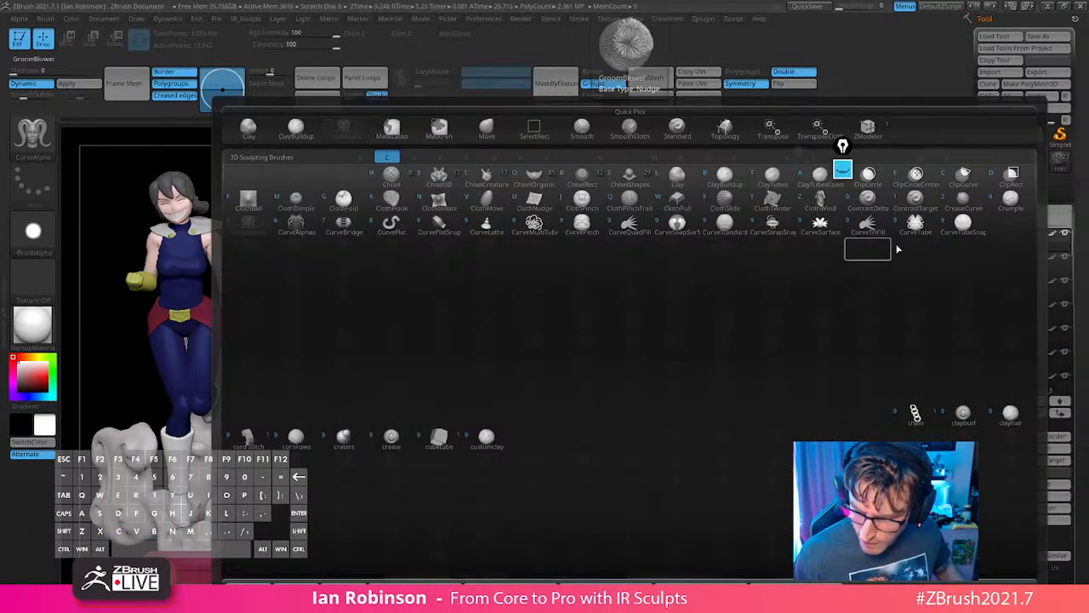
pyautogui.click(915, 230)
pyautogui.press('s')
pyautogui.click(603, 247)
pyautogui.moveTo(606, 241); pyautogui.dragTo(609, 298)
# Try a CurveTube strand down the front lock, inspect its thickness from the side, and undo it.
pyautogui.moveTo(459, 290); pyautogui.dragTo(529, 412)
pyautogui.moveTo(703, 235); pyautogui.dragTo(569, 308)
pyautogui.hotkey('ctrl', 'z')
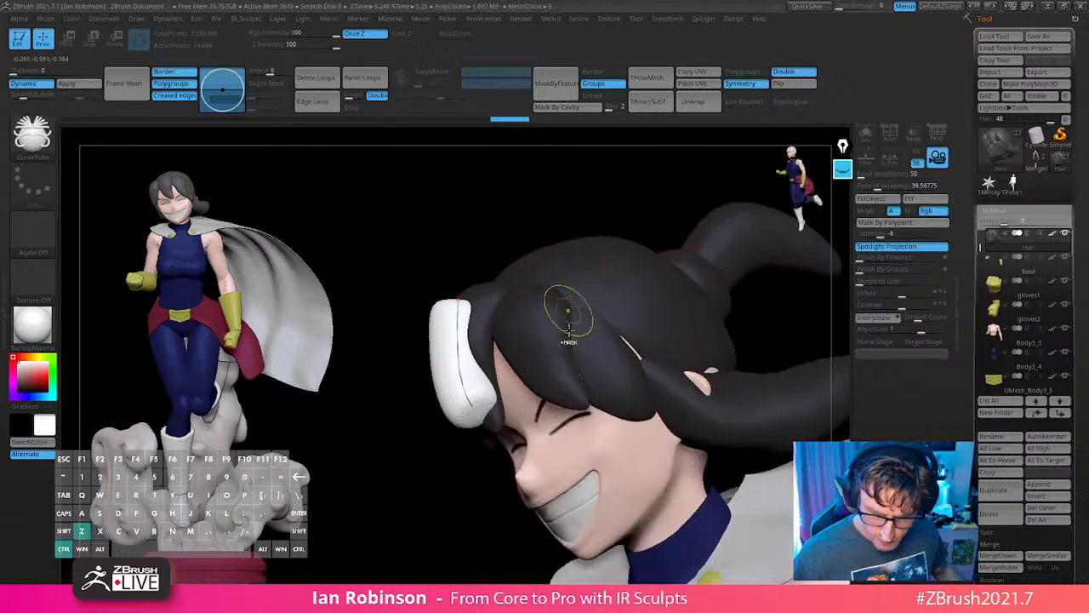
# Isolate the hair subtool in Solo mode and lighten the document background to dark grey.
pyautogui.moveTo(533, 206); pyautogui.dragTo(763, 255)
pyautogui.hotkey('alt', 's')
pyautogui.moveTo(621, 246); pyautogui.dragTo(745, 206)
pyautogui.click(109, 19)
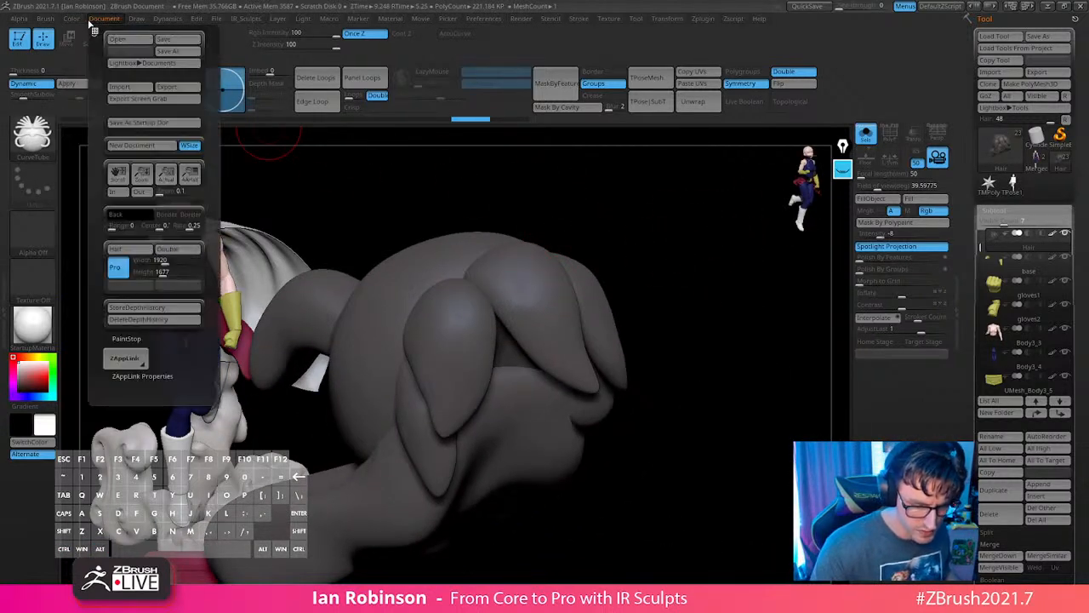
pyautogui.moveTo(138, 215); pyautogui.dragTo(170, 217)
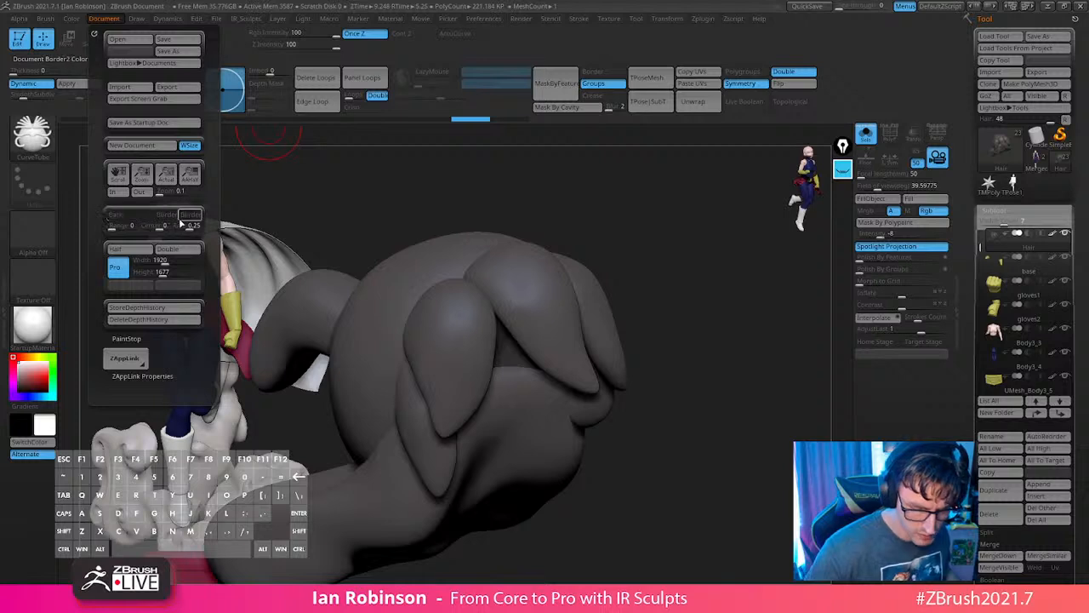
pyautogui.moveTo(741, 311)
pyautogui.keyDown('alt'); pyautogui.mouseDown()
pyautogui.moveTo(785, 313)
pyautogui.moveTo(736, 308)
pyautogui.mouseUp(); pyautogui.keyUp('alt')
pyautogui.keyDown('alt'); pyautogui.moveTo(736, 308); pyautogui.dragTo(770, 308); pyautogui.keyUp('alt')
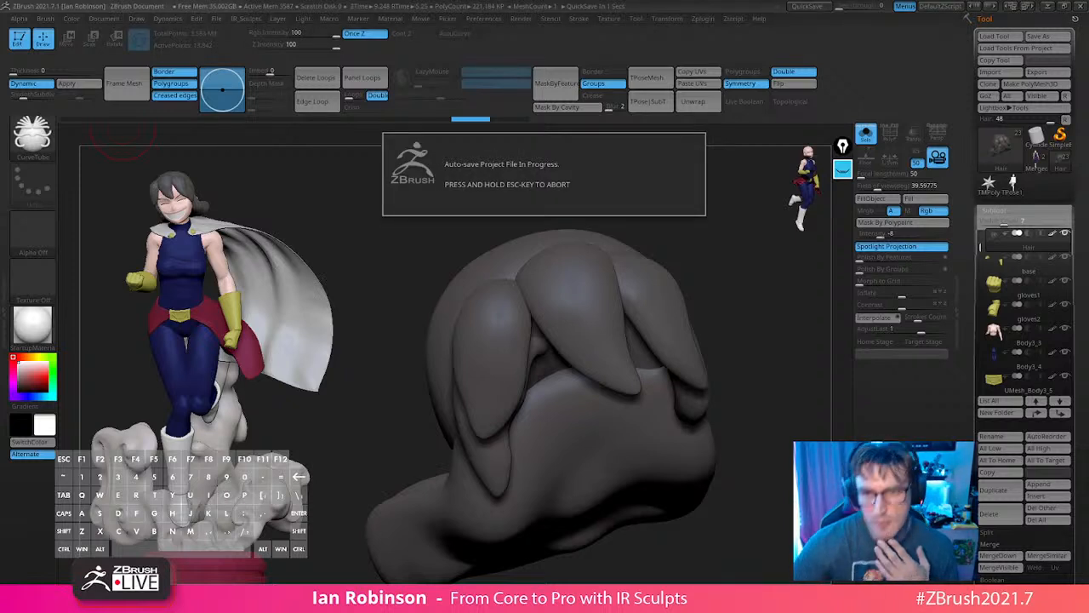
pyautogui.press('BackSpace')
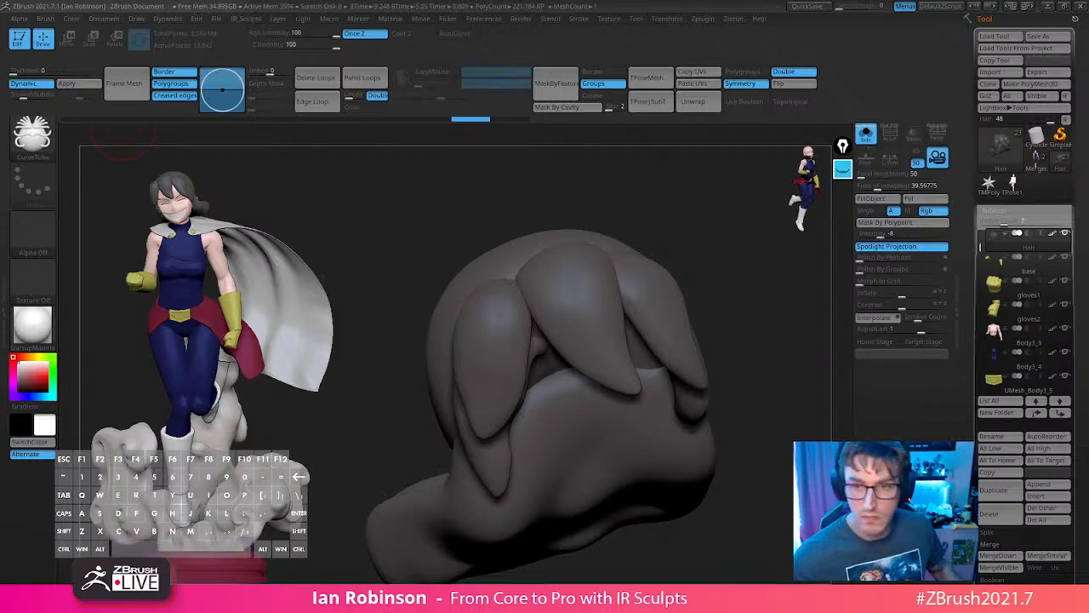
pyautogui.press('BackSpace')
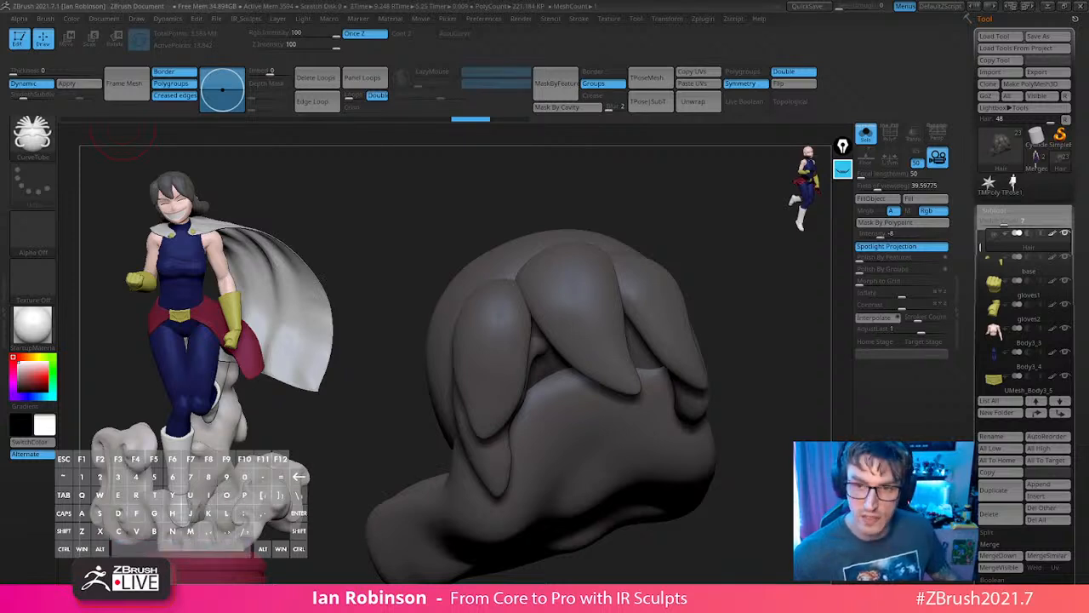
pyautogui.press('space')
pyautogui.press('u')
pyautogui.press('f')
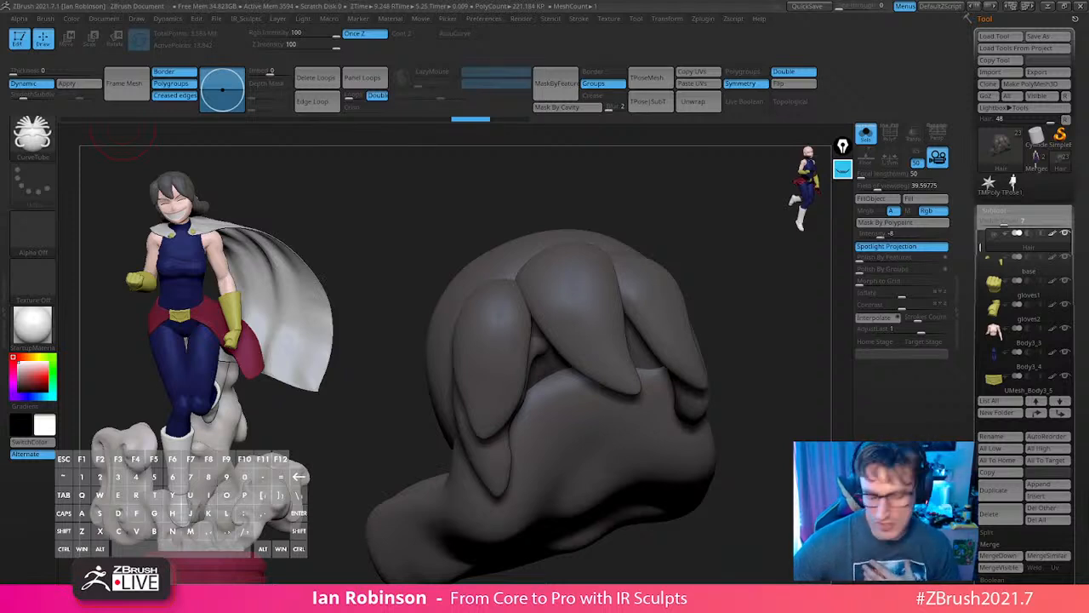
# Adjust the CurveTube draw size, try a straight strand down a front lock of the isolated hair, and undo it.
pyautogui.moveTo(750, 317)
pyautogui.mouseDown()
pyautogui.moveTo(754, 275)
pyautogui.moveTo(673, 306)
pyautogui.moveTo(605, 279)
pyautogui.mouseUp()
pyautogui.press('s')
pyautogui.moveTo(549, 260); pyautogui.dragTo(547, 259)
pyautogui.moveTo(708, 228)
pyautogui.mouseDown()
pyautogui.moveTo(676, 233)
pyautogui.moveTo(678, 258)
pyautogui.moveTo(656, 298)
pyautogui.mouseUp()
pyautogui.press('s')
pyautogui.moveTo(519, 302)
pyautogui.mouseDown()
pyautogui.moveTo(504, 320)
pyautogui.moveTo(546, 460)
pyautogui.mouseUp()
pyautogui.moveTo(658, 221); pyautogui.dragTo(659, 263)
pyautogui.hotkey('ctrl', 'z')
pyautogui.hotkey('ctrl', 'shift', 'z')
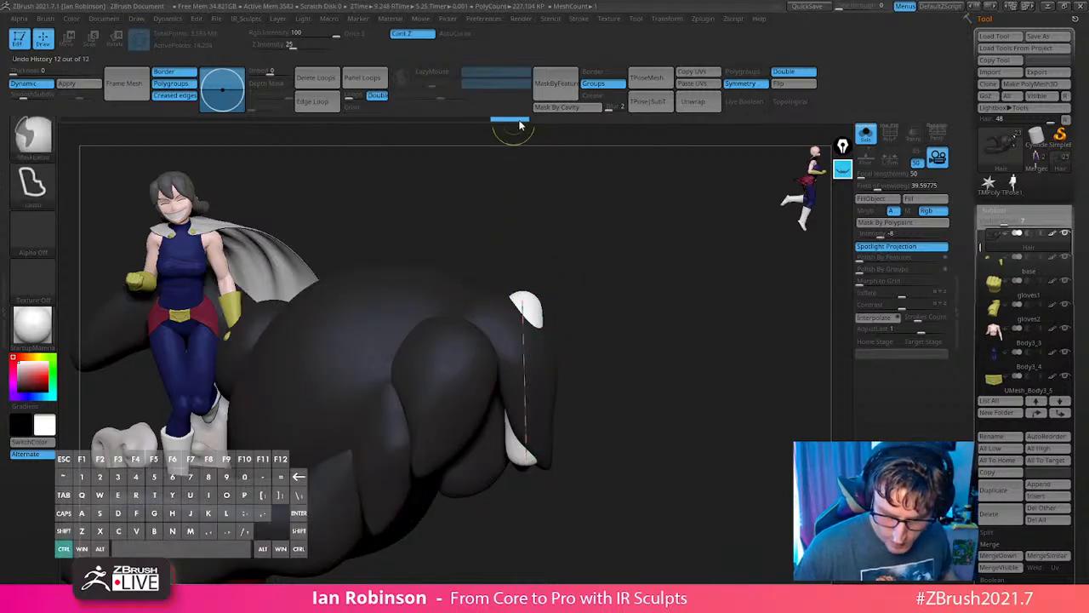
pyautogui.hotkey('ctrl', 'z')
# Try a curved CurveTube strand from the hairline over the front lock, and undo it.
pyautogui.moveTo(465, 281); pyautogui.dragTo(537, 428)
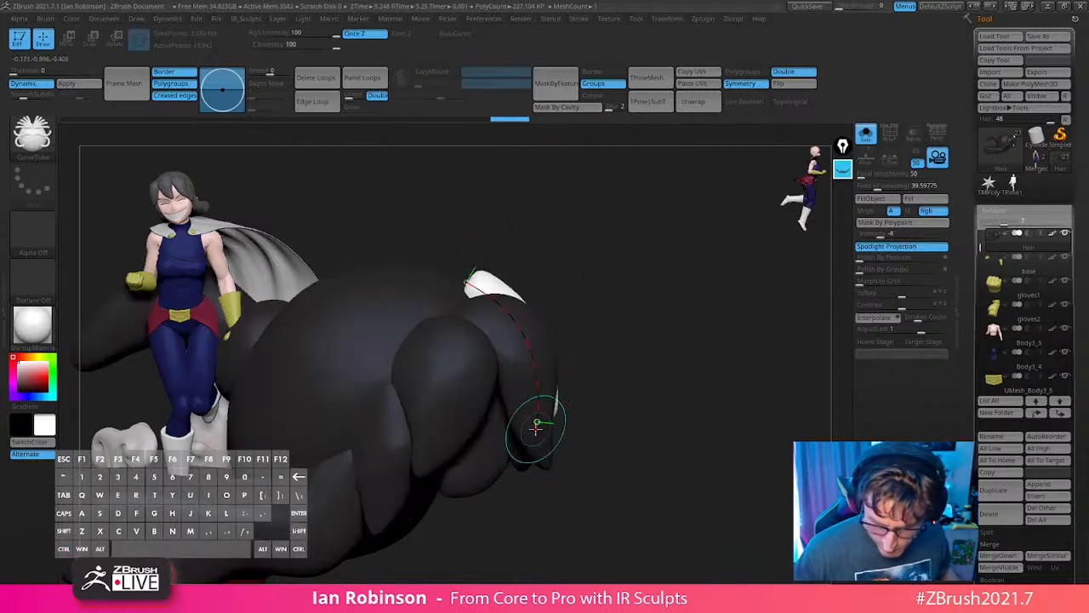
pyautogui.moveTo(654, 323); pyautogui.dragTo(573, 327)
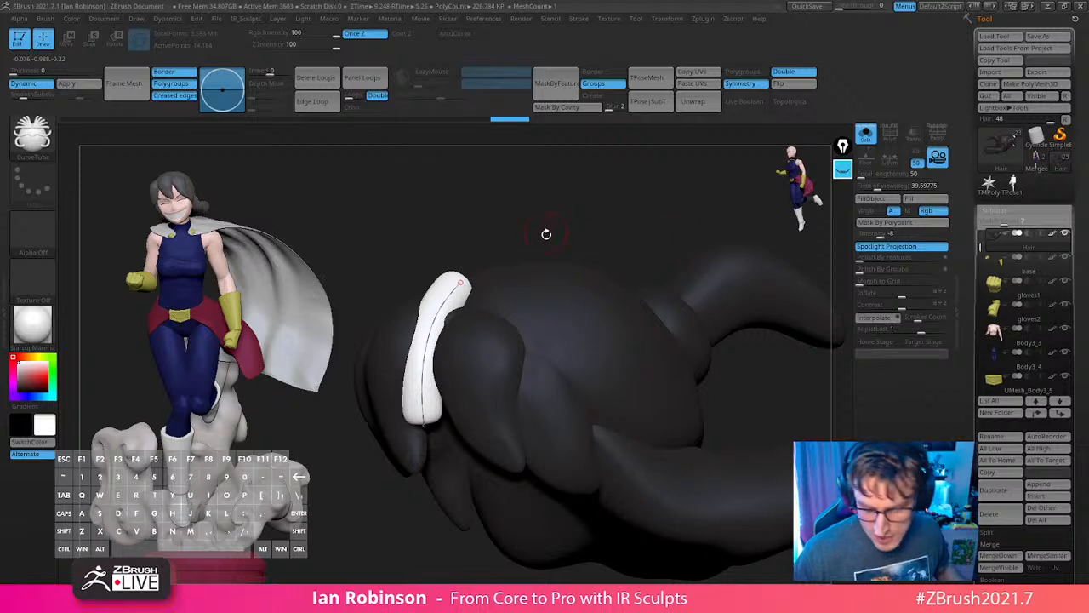
pyautogui.hotkey('ctrl', 'z')
# Draw a curved test tube rising off the top of the hair into empty space.
pyautogui.keyDown('alt'); pyautogui.moveTo(601, 225); pyautogui.dragTo(562, 304); pyautogui.keyUp('alt')
pyautogui.moveTo(503, 381); pyautogui.dragTo(646, 213)
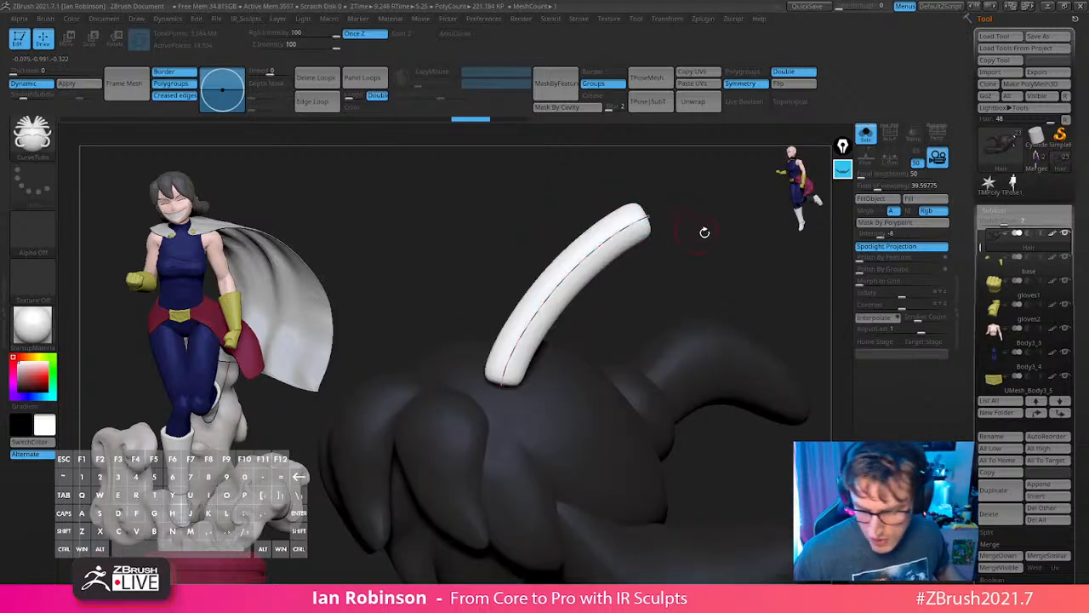
pyautogui.moveTo(705, 234)
pyautogui.mouseDown()
pyautogui.moveTo(729, 255)
pyautogui.moveTo(720, 257)
pyautogui.mouseUp()
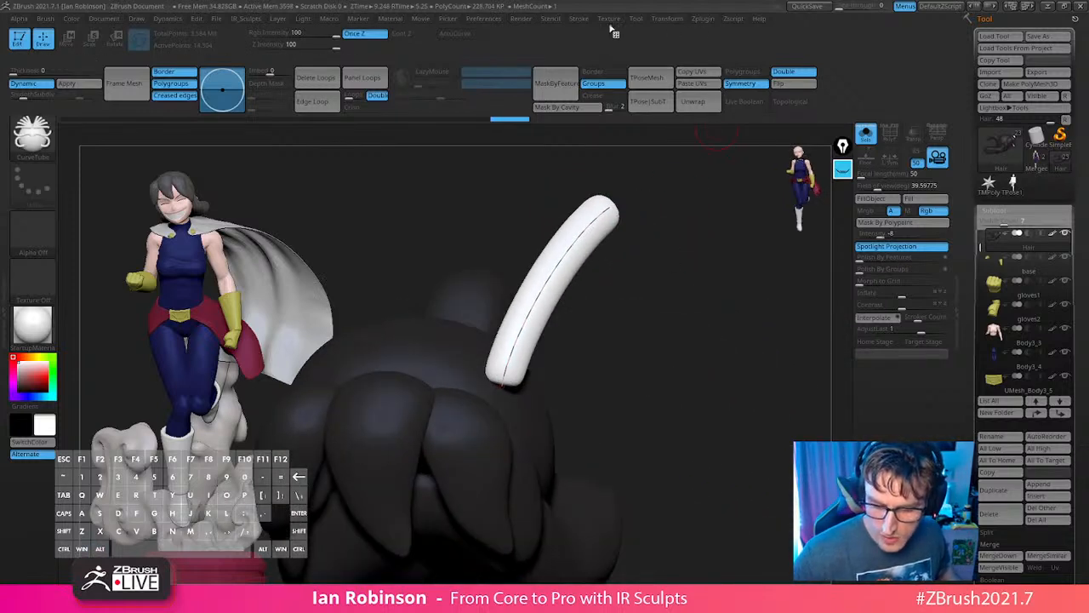
# Enable Size in the stroke's Curve Modifiers, flip the curve falloff vertically, and apply the taper to the test tube.
pyautogui.click(580, 18)
pyautogui.click(576, 34)
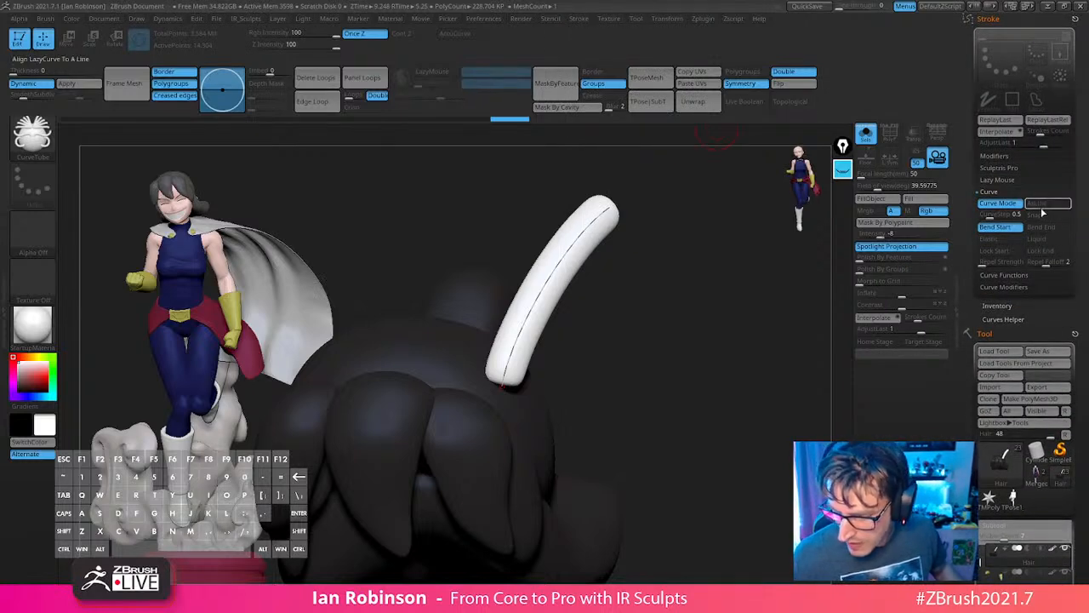
pyautogui.click(1006, 287)
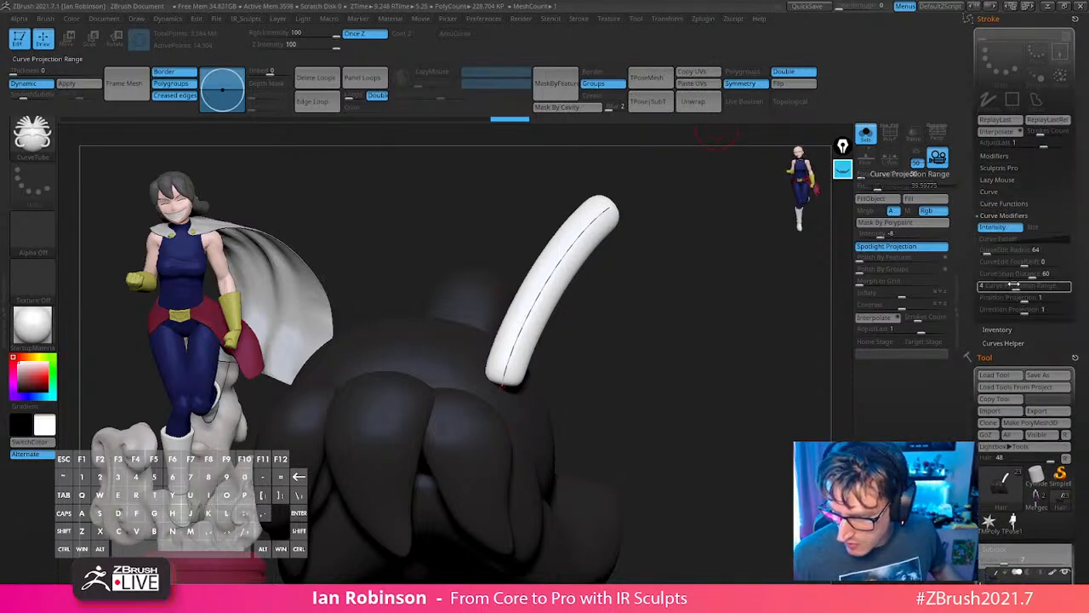
pyautogui.click(1017, 238)
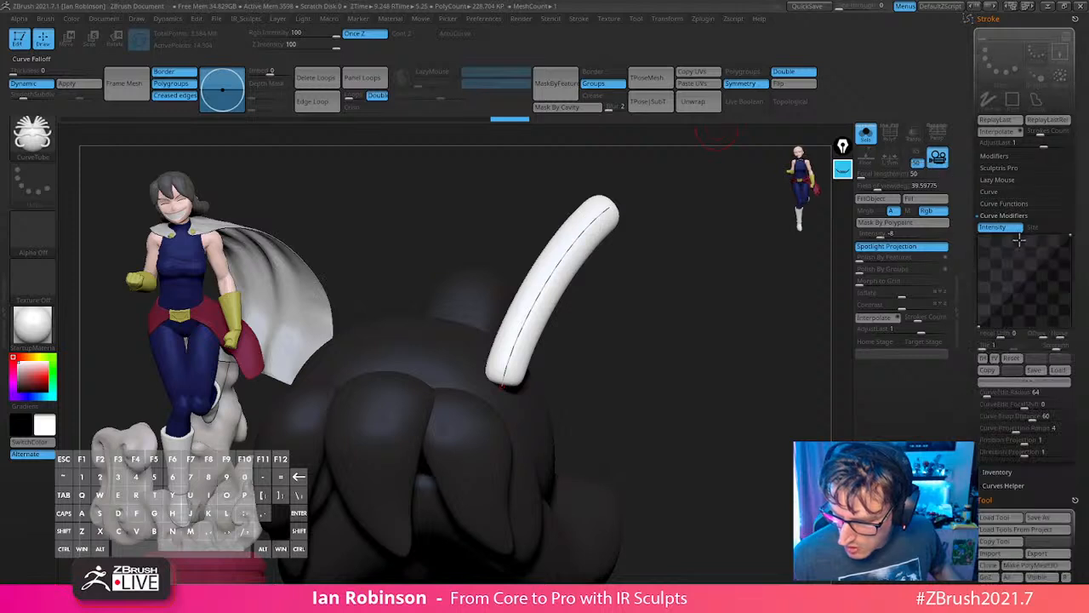
pyautogui.click(1045, 230)
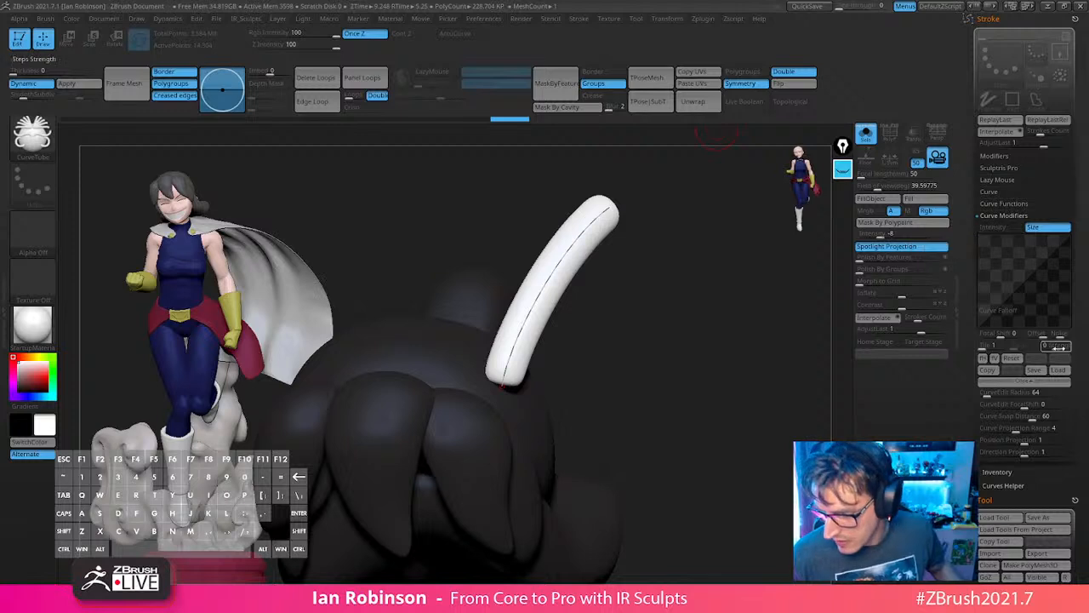
pyautogui.click(994, 358)
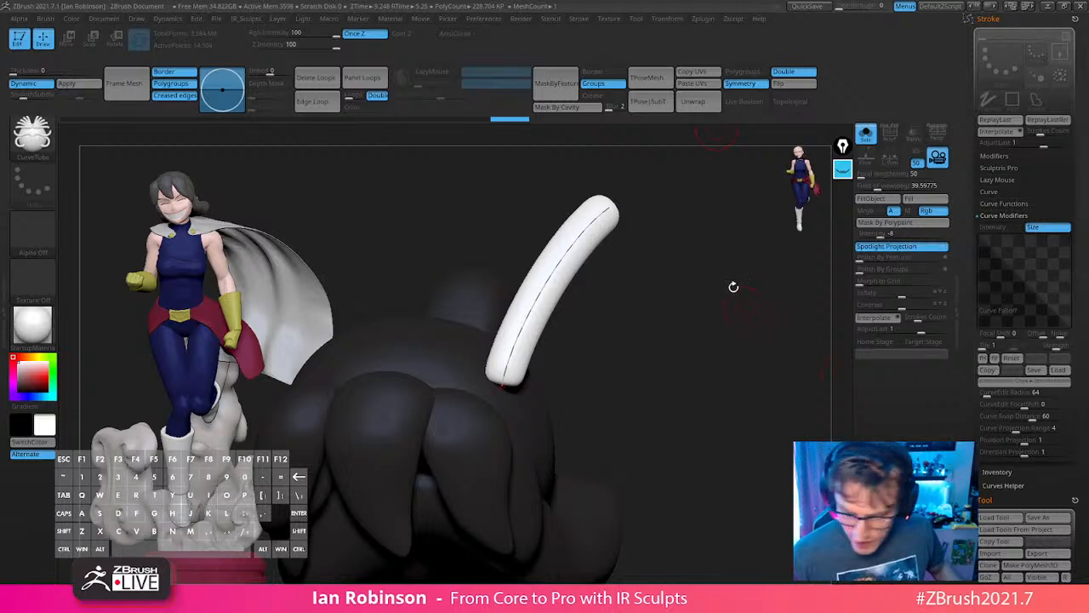
pyautogui.click(559, 275)
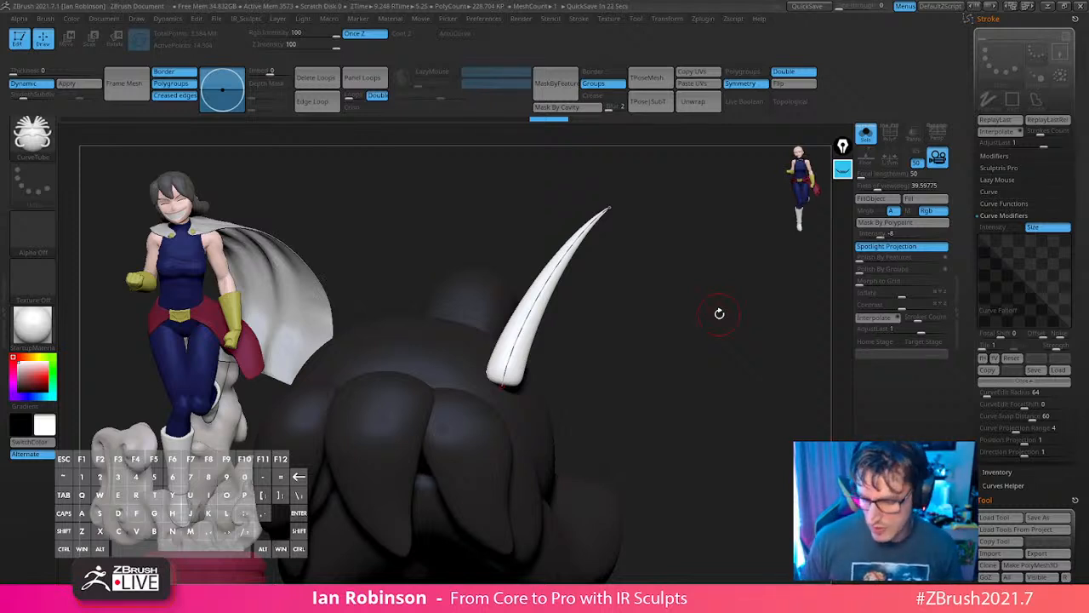
# Inspect the tapered tube, add a falloff point at about H 0.86, V 0.26, and update the tube.
pyautogui.moveTo(719, 313); pyautogui.dragTo(737, 352)
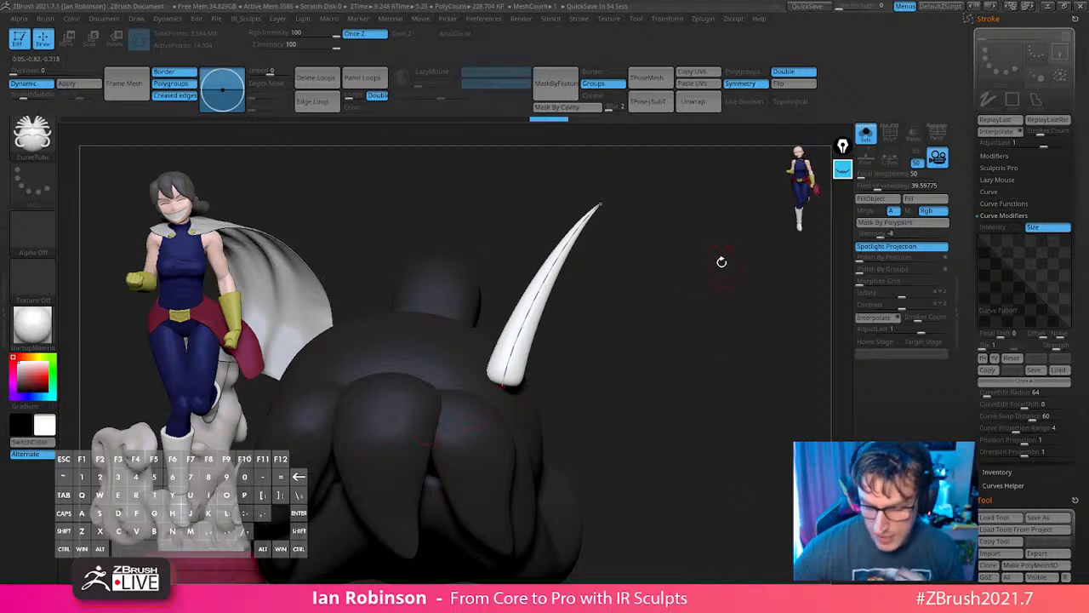
pyautogui.moveTo(720, 258); pyautogui.dragTo(634, 299)
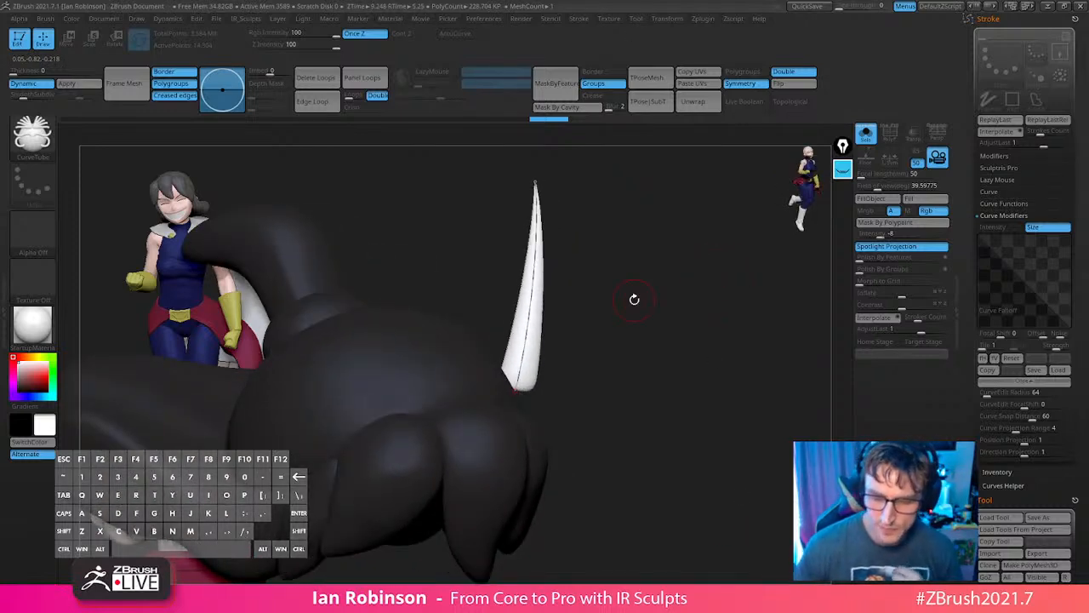
pyautogui.click(1074, 119)
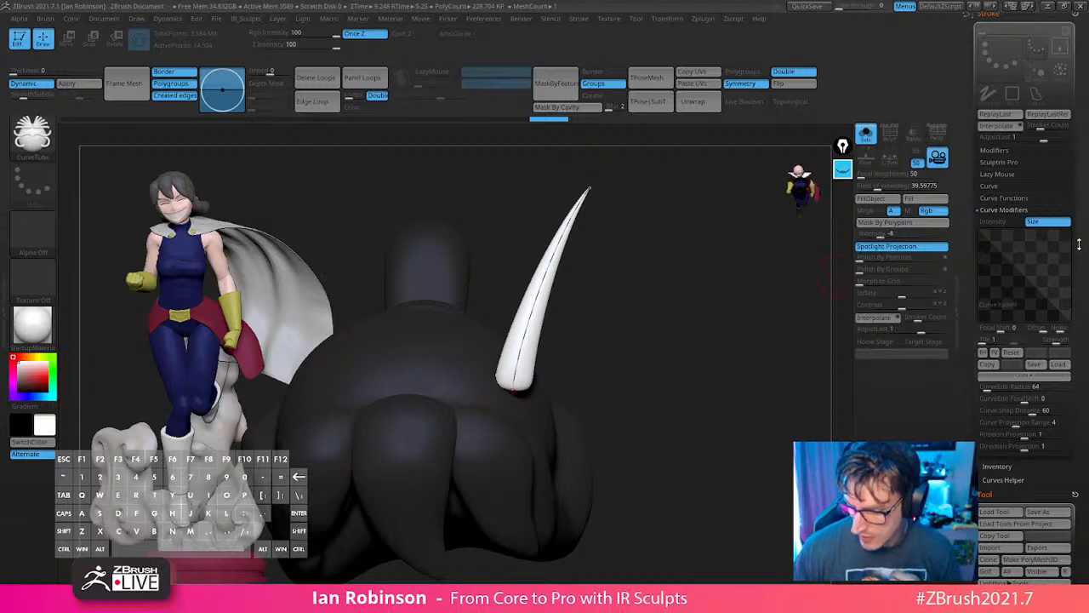
pyautogui.moveTo(1079, 245); pyautogui.dragTo(1079, 250)
pyautogui.moveTo(1053, 306); pyautogui.dragTo(1057, 303)
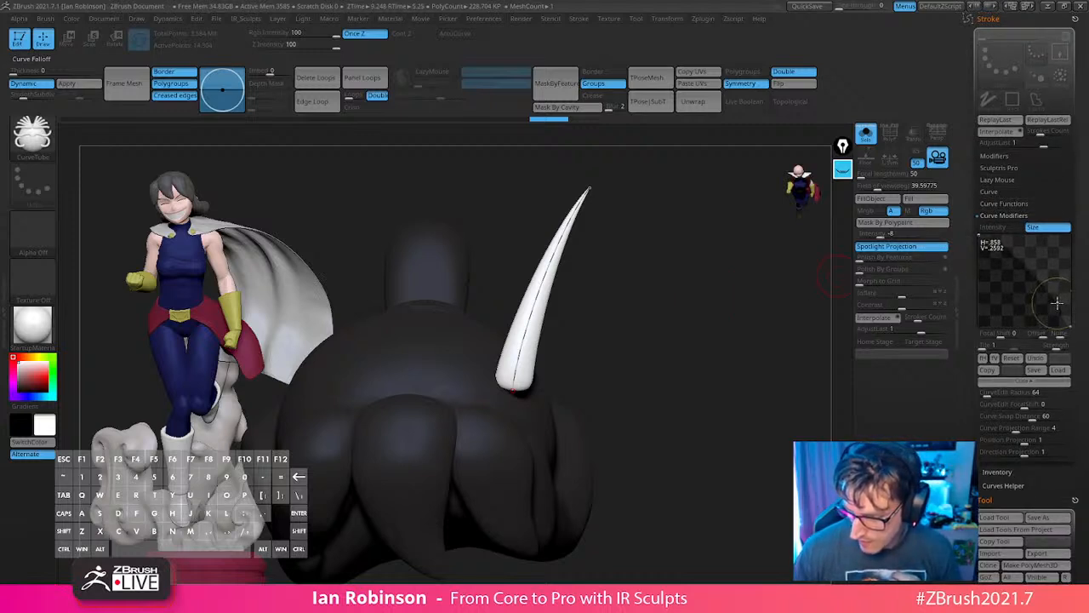
pyautogui.click(544, 274)
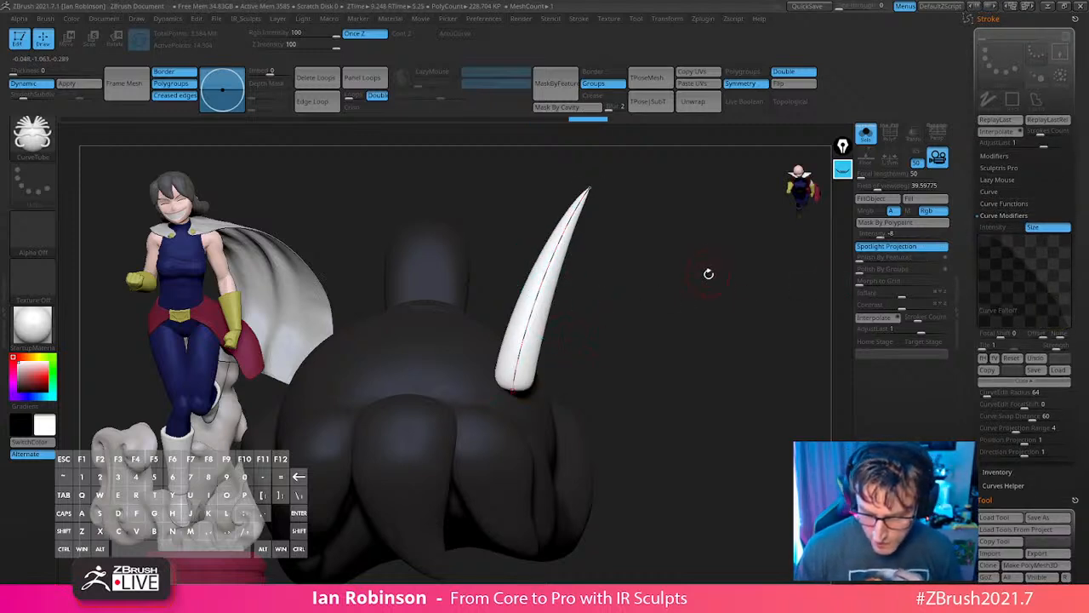
# Raise the falloff point to about H 0.87, V 0.31, reapply it to the tube, and check the taper.
pyautogui.moveTo(708, 274); pyautogui.dragTo(675, 277)
pyautogui.click(559, 248)
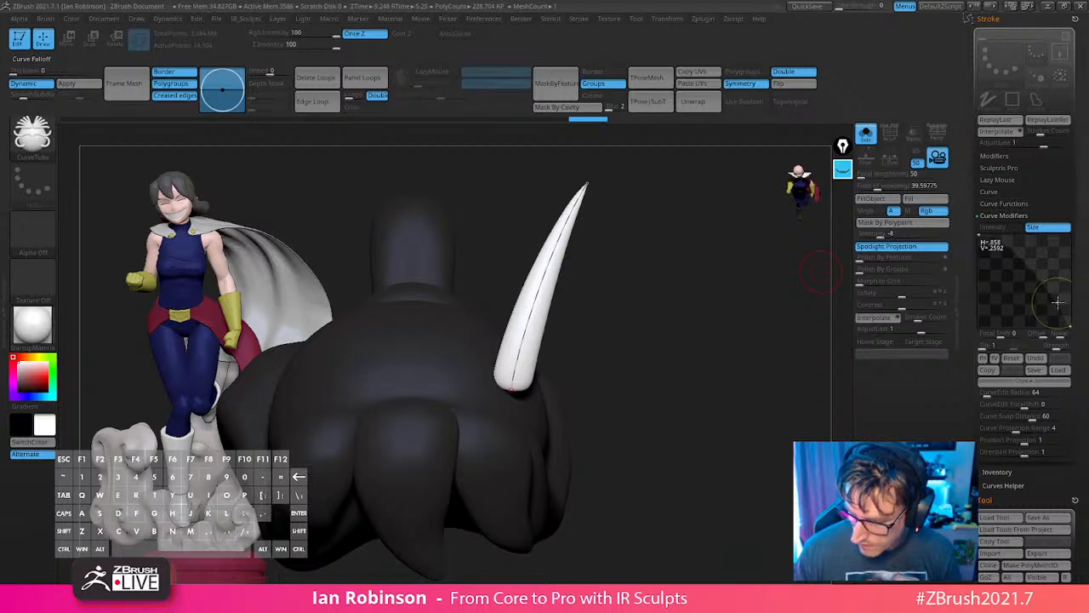
pyautogui.moveTo(1058, 302); pyautogui.dragTo(1060, 299)
pyautogui.click(552, 269)
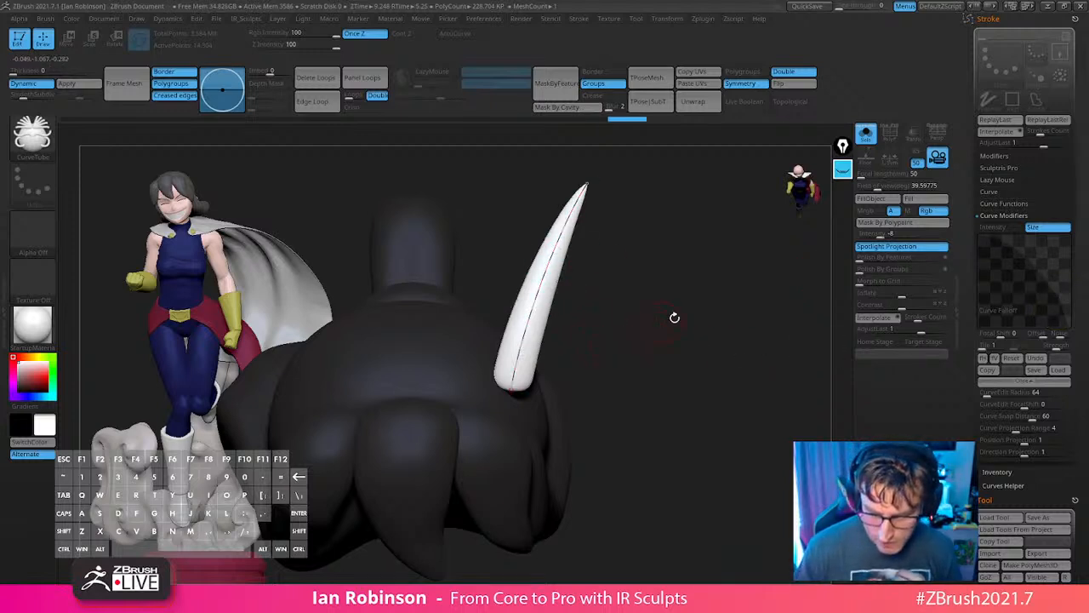
pyautogui.moveTo(673, 317); pyautogui.dragTo(693, 306)
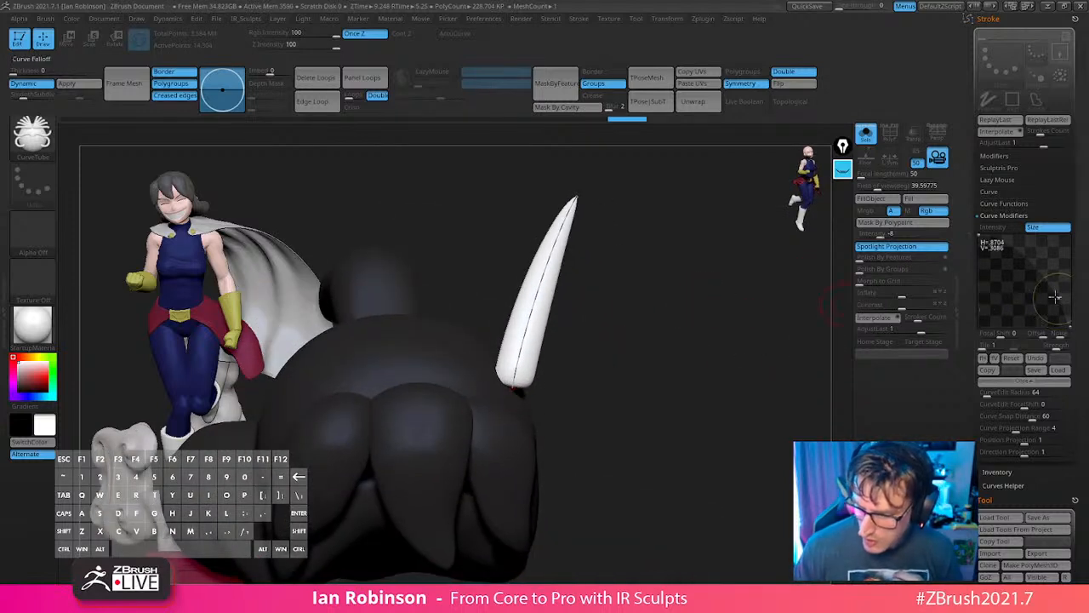
# Raise the end point of the size falloff to about H 1, V 0.10, update the test tube, and check its tip.
pyautogui.moveTo(1054, 296); pyautogui.dragTo(1074, 317)
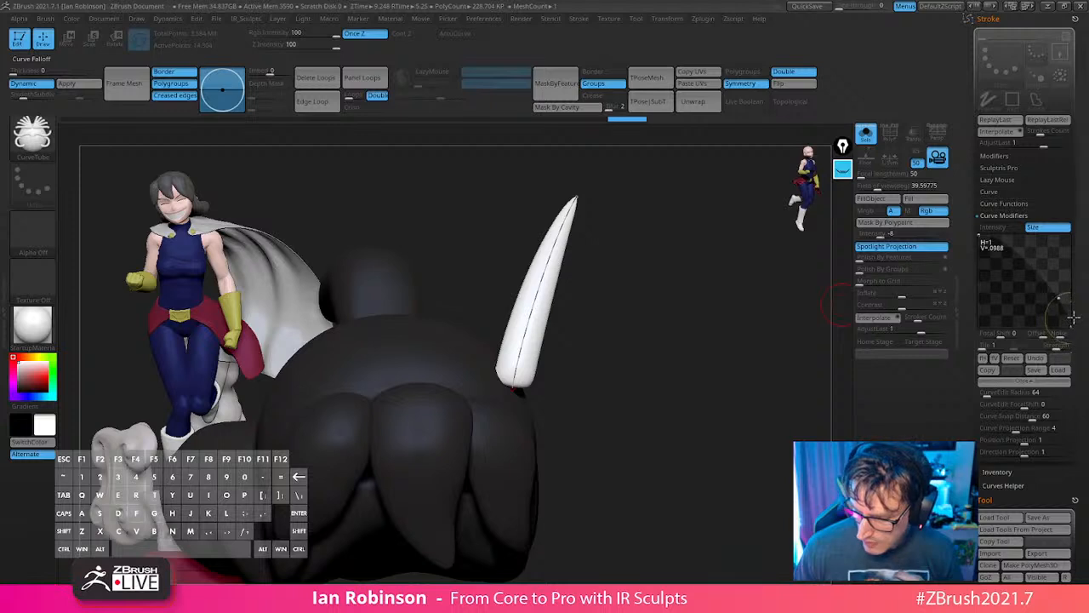
pyautogui.click(554, 292)
pyautogui.moveTo(615, 284); pyautogui.dragTo(685, 293)
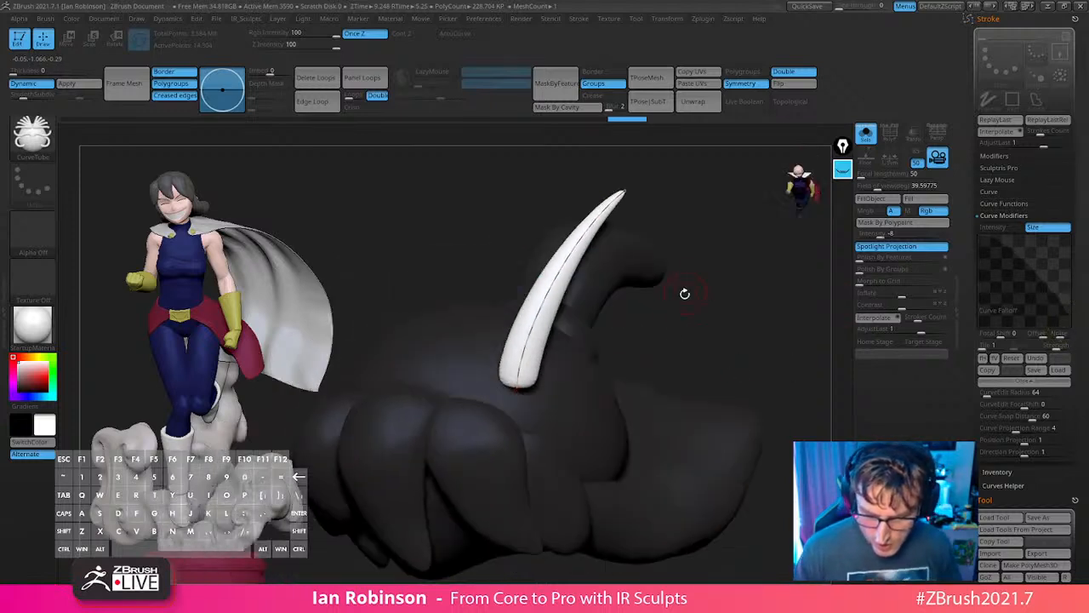
pyautogui.keyDown('alt'); pyautogui.moveTo(741, 236); pyautogui.dragTo(669, 339); pyautogui.keyUp('alt')
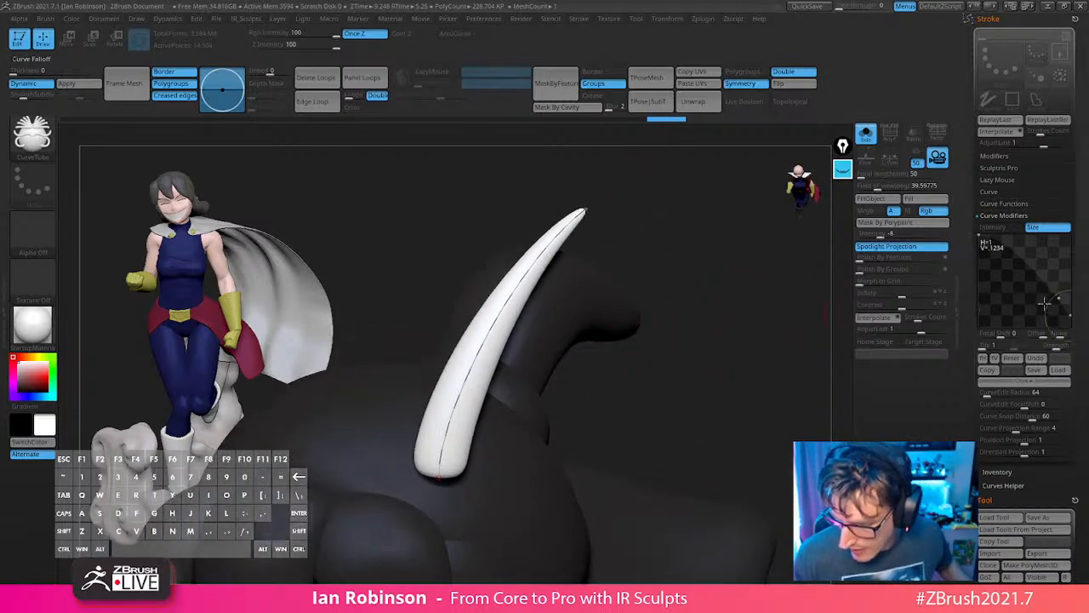
# Raise the falloff point before the end to about H 0.85, V 0.43 and reapply the taper to the tube.
pyautogui.moveTo(1059, 297); pyautogui.dragTo(1057, 284)
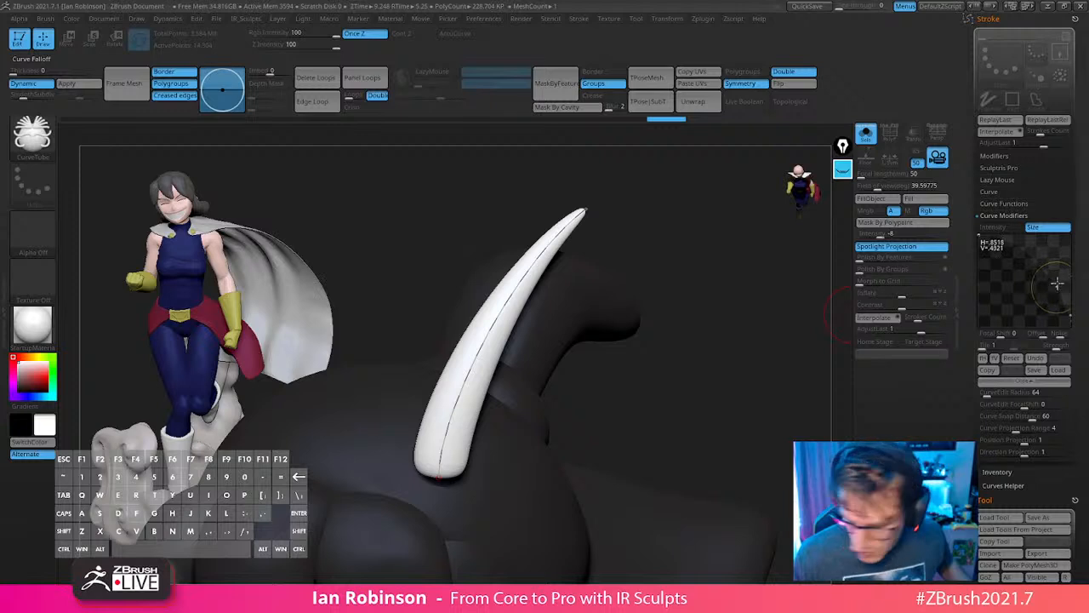
pyautogui.click(506, 298)
pyautogui.moveTo(616, 291)
pyautogui.mouseDown()
pyautogui.moveTo(738, 320)
pyautogui.moveTo(624, 290)
pyautogui.mouseUp()
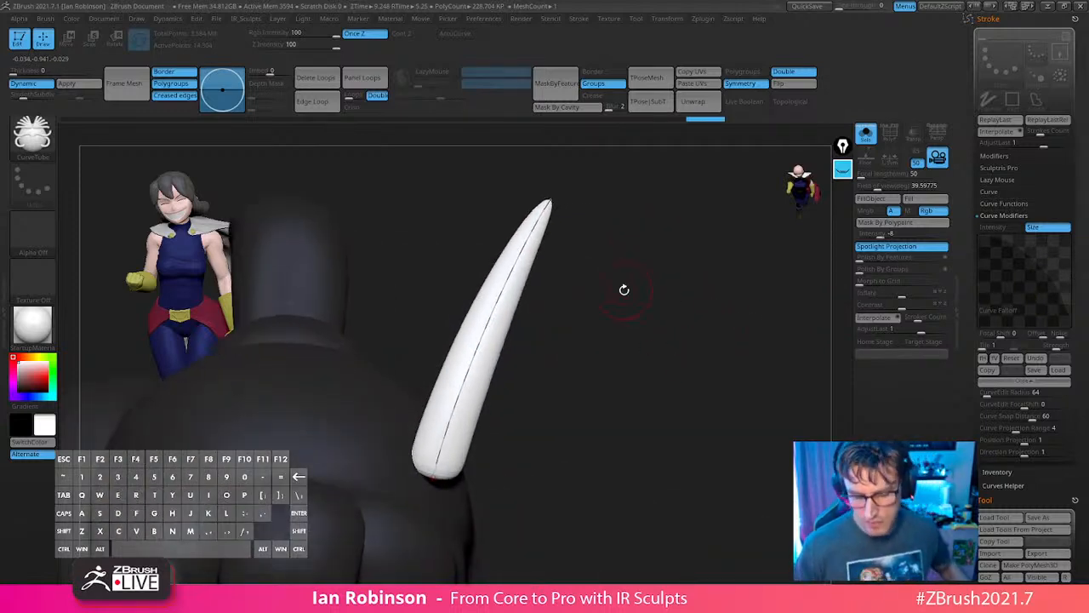
# Show the polygroup wireframe on the hair and bring up the CurveTube brush's modifier settings beside the canvas.
pyautogui.hotkey('shift', 'f')
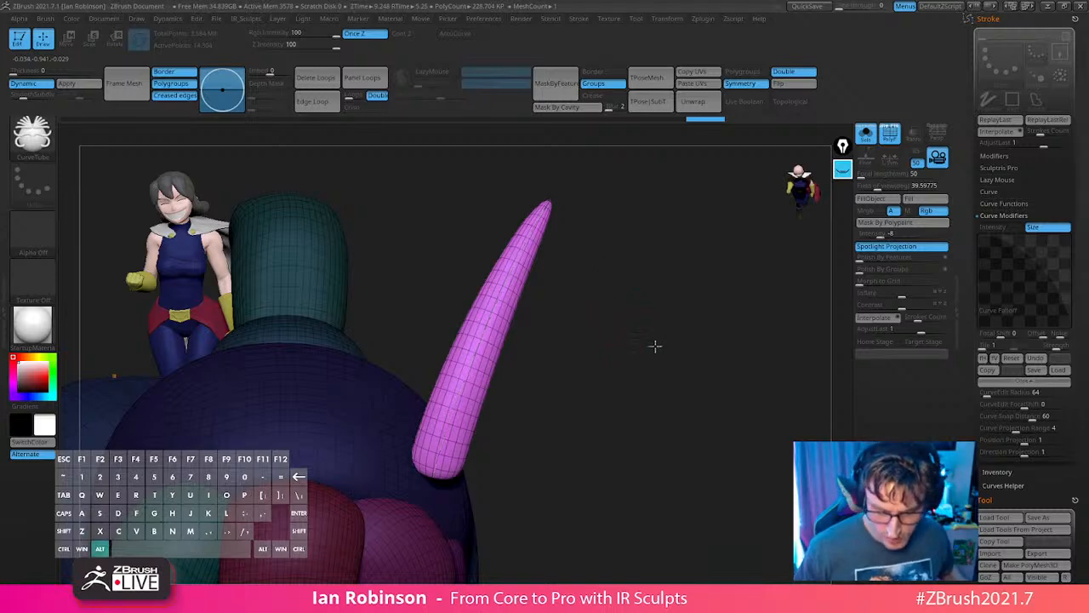
pyautogui.moveTo(651, 345); pyautogui.dragTo(646, 331)
pyautogui.click(49, 22)
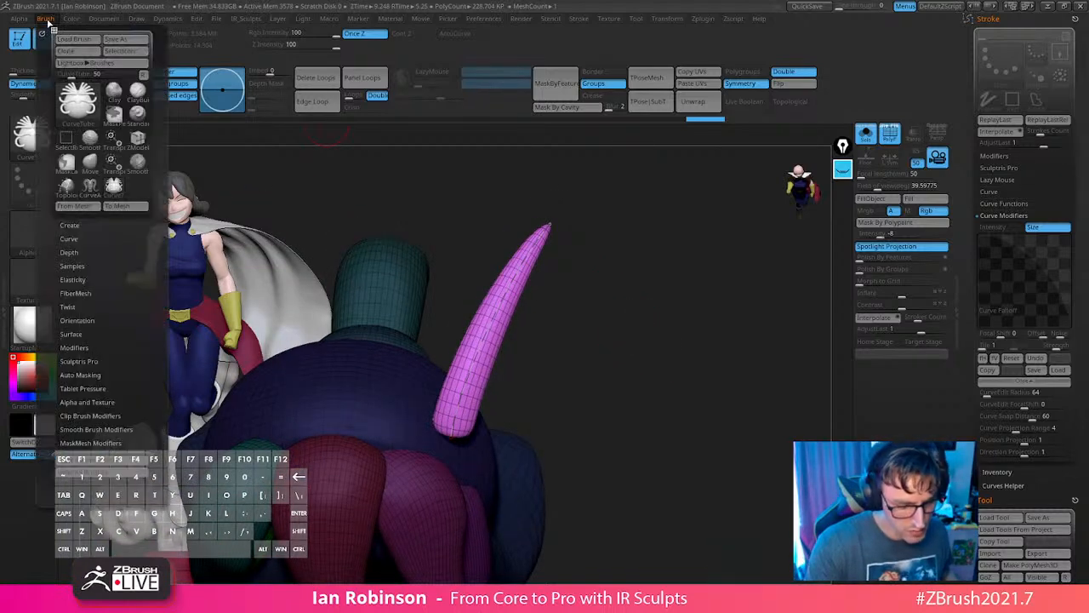
pyautogui.click(38, 23)
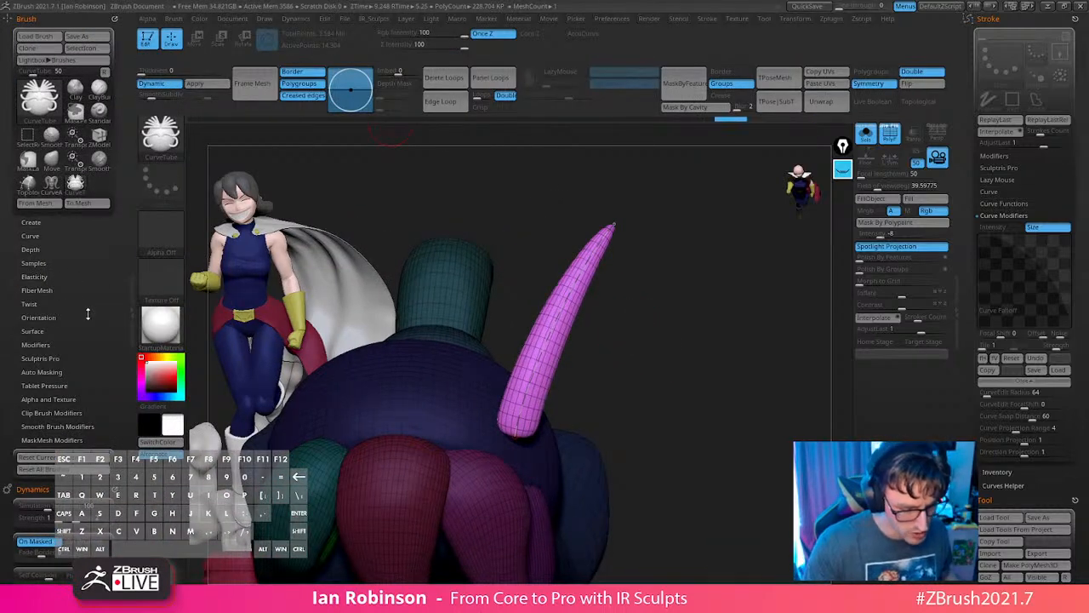
pyautogui.click(35, 344)
pyautogui.moveTo(99, 314); pyautogui.dragTo(101, 280)
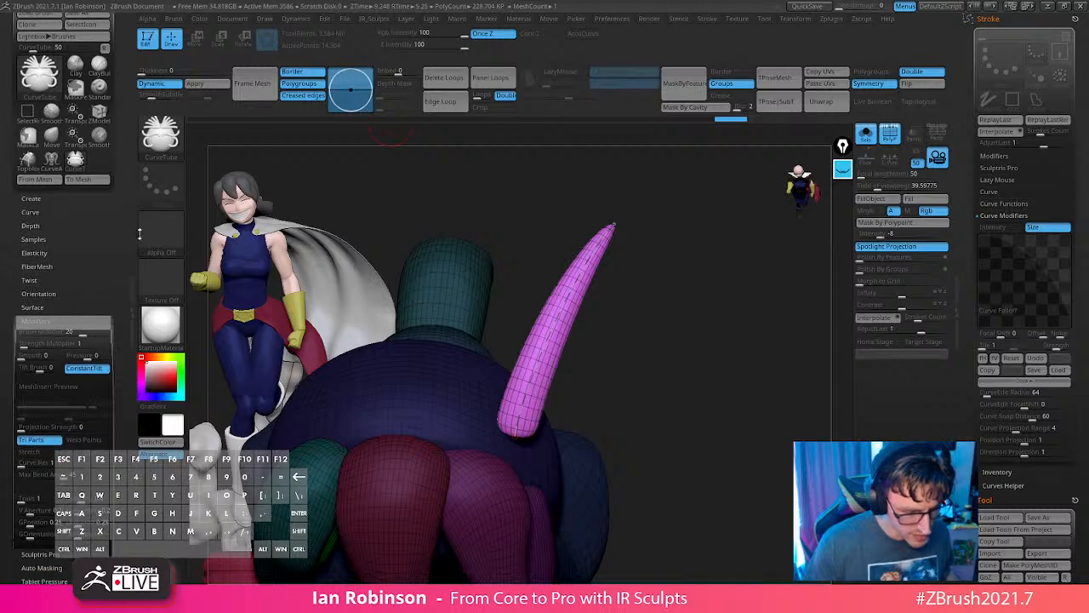
# Set the Brush Modifier to 8, update the test tube, and inspect its topology from several angles.
pyautogui.click(73, 332)
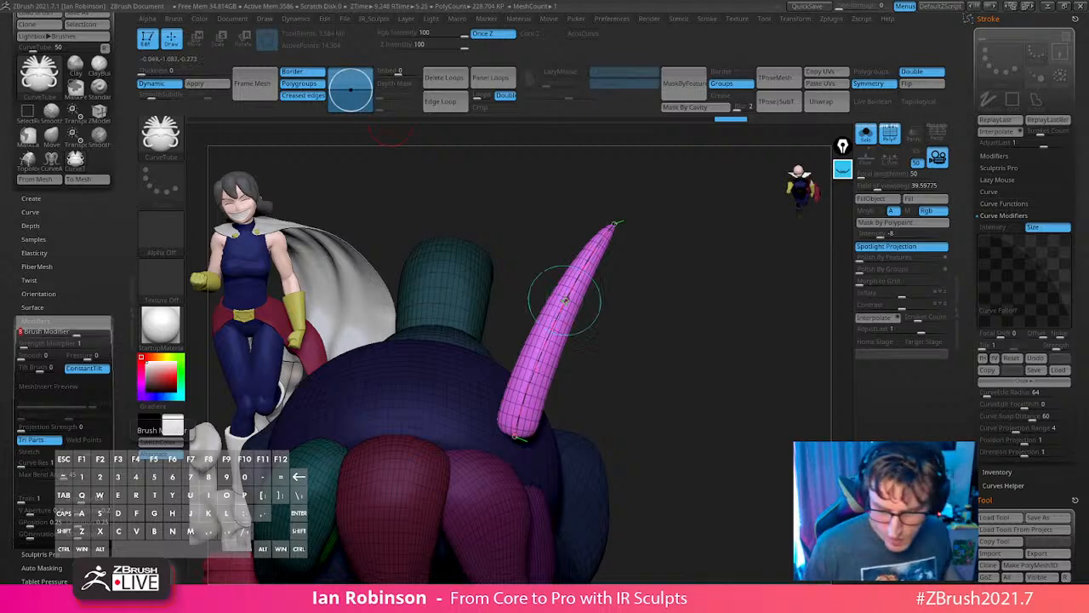
pyautogui.hotkey('ctrl', 'w')
pyautogui.moveTo(689, 281)
pyautogui.mouseDown()
pyautogui.moveTo(675, 269)
pyautogui.moveTo(717, 246)
pyautogui.moveTo(707, 312)
pyautogui.mouseUp()
pyautogui.moveTo(783, 344)
pyautogui.mouseDown()
pyautogui.moveTo(856, 413)
pyautogui.moveTo(741, 343)
pyautogui.mouseUp()
pyautogui.moveTo(703, 247); pyautogui.dragTo(698, 295)
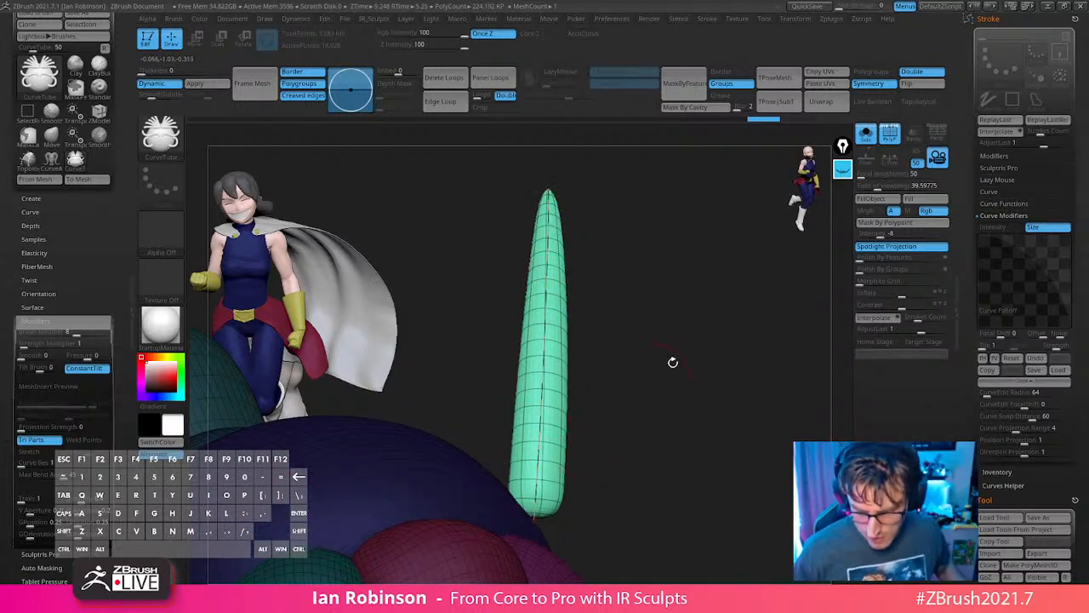
pyautogui.moveTo(671, 360); pyautogui.dragTo(506, 352)
pyautogui.moveTo(661, 311); pyautogui.dragTo(511, 360)
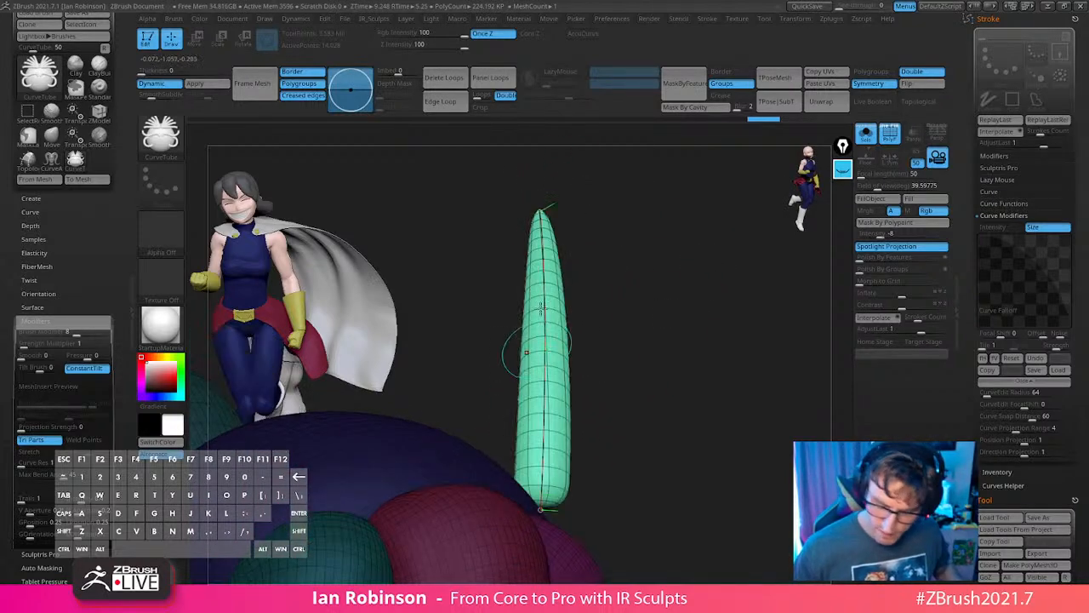
pyautogui.moveTo(641, 297)
pyautogui.mouseDown()
pyautogui.moveTo(656, 348)
pyautogui.moveTo(636, 349)
pyautogui.mouseUp()
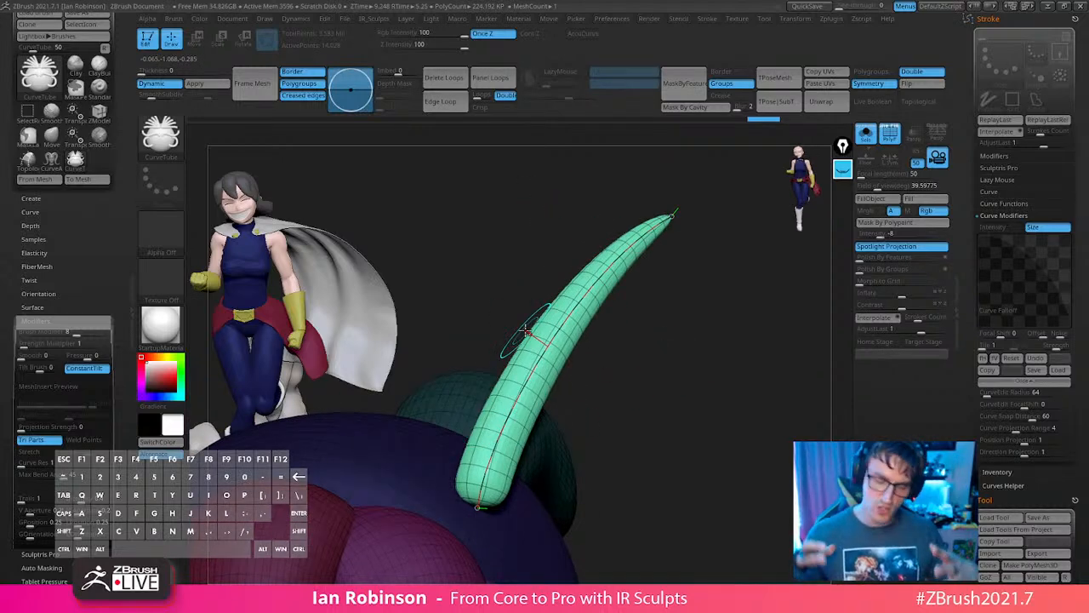
# Try a Brush Modifier of 20 on the test tube.
pyautogui.click(91, 335)
pyautogui.write('2')
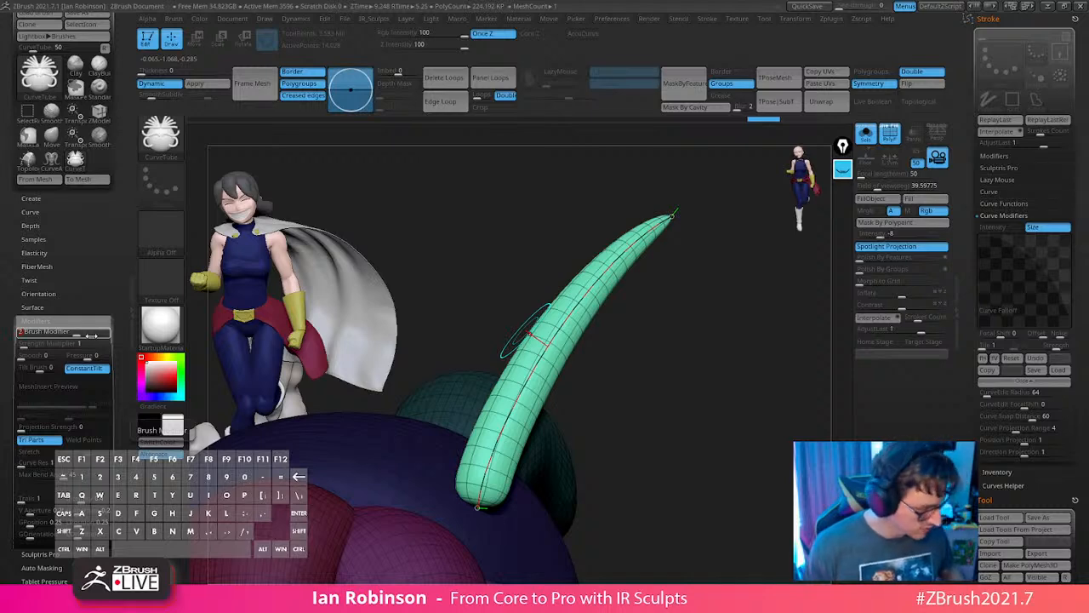
pyautogui.write('0')
pyautogui.press('Return')
pyautogui.click(571, 314)
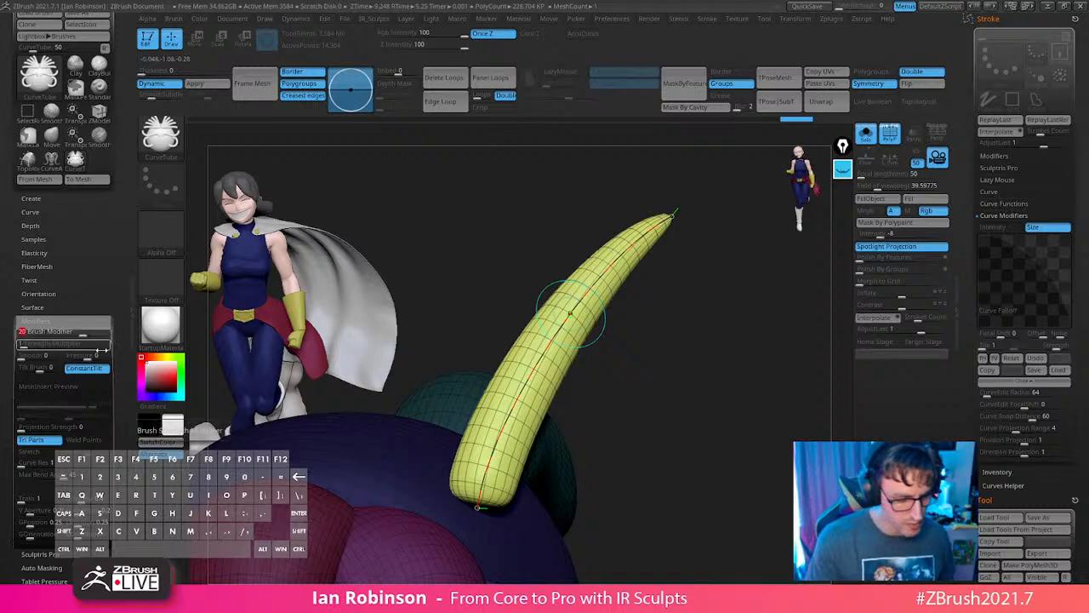
# Try a Brush Modifier of 6 on the test tube.
pyautogui.write('6')
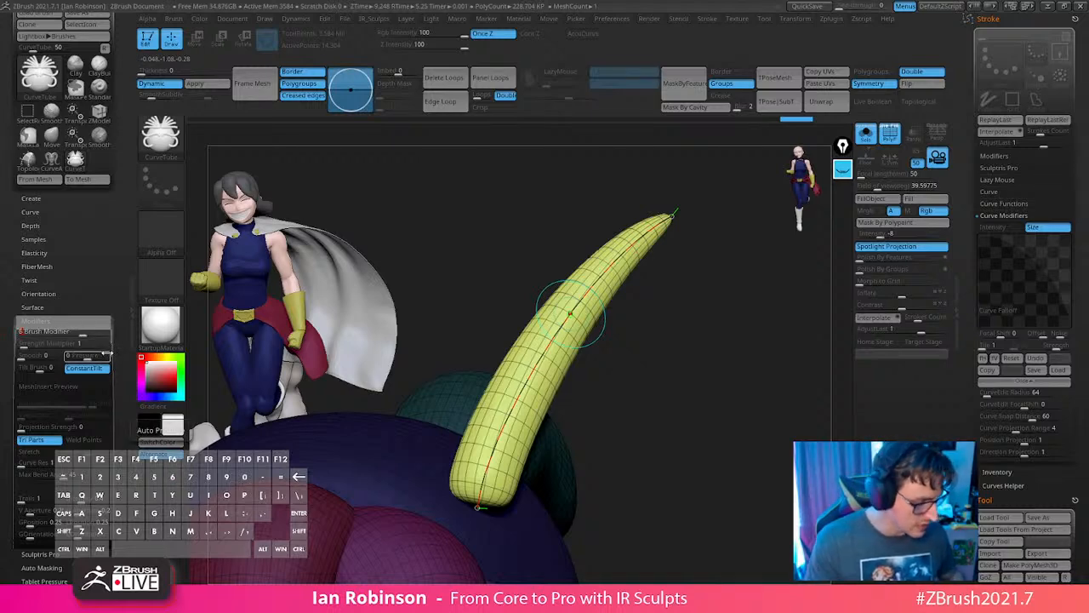
pyautogui.press('Return')
pyautogui.click(547, 346)
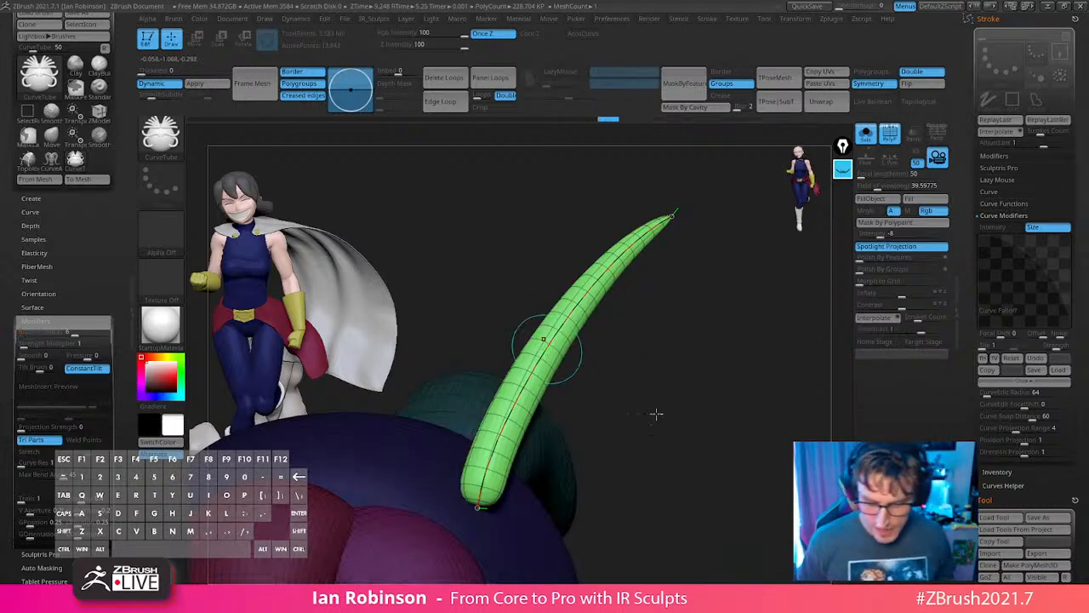
# Set the Brush Modifier back to 8, update the tube, and check its cross-section segments.
pyautogui.moveTo(656, 413); pyautogui.dragTo(693, 405)
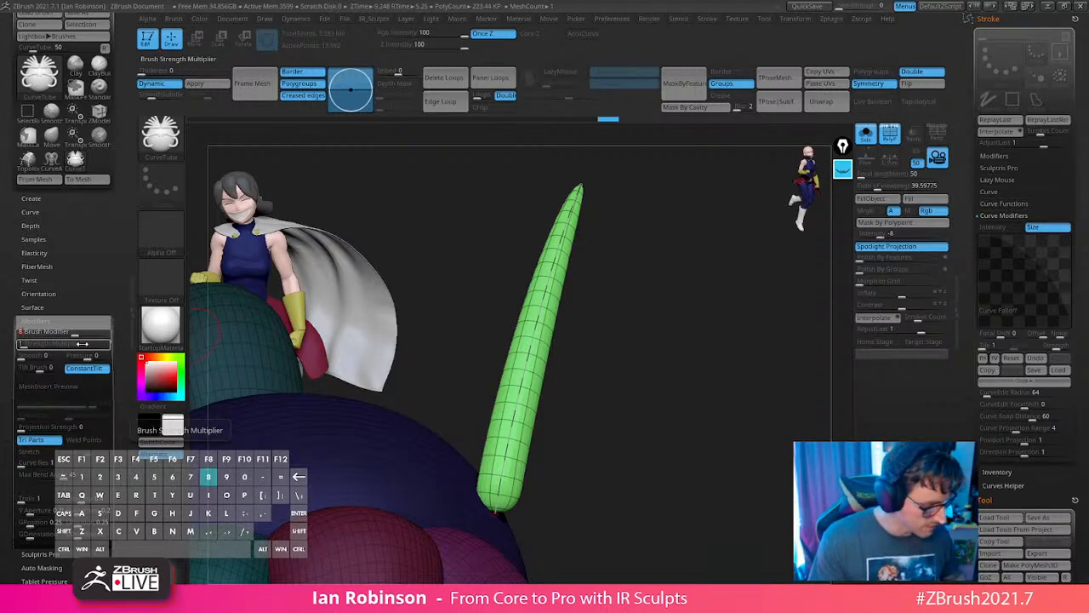
pyautogui.click(541, 315)
pyautogui.moveTo(691, 369); pyautogui.dragTo(622, 375)
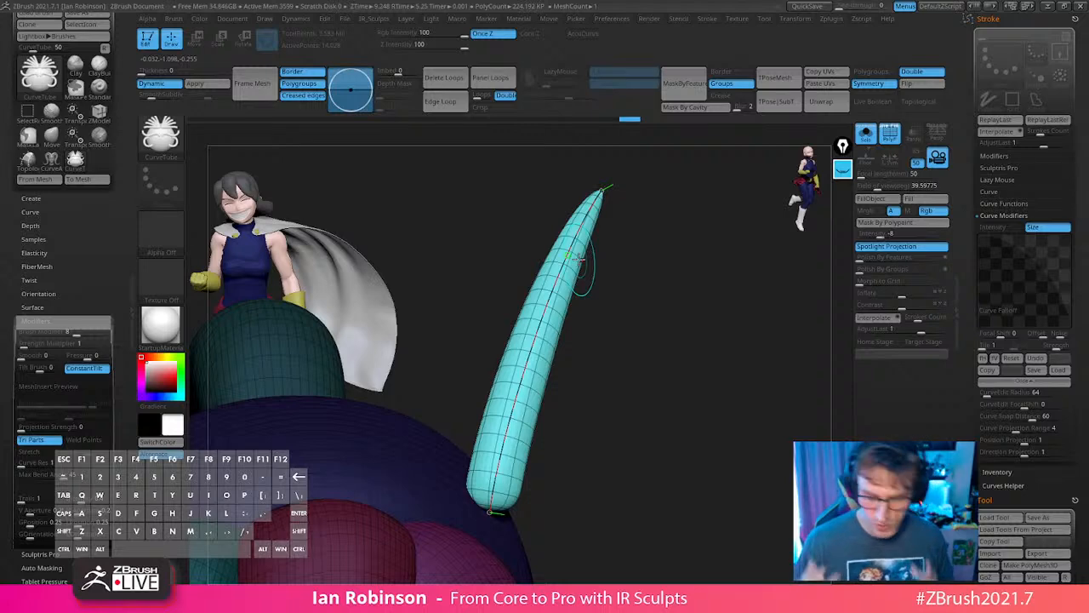
# Try a Curve Res of 10 on the test tube and restore the value to 1.
pyautogui.moveTo(640, 308); pyautogui.dragTo(688, 316)
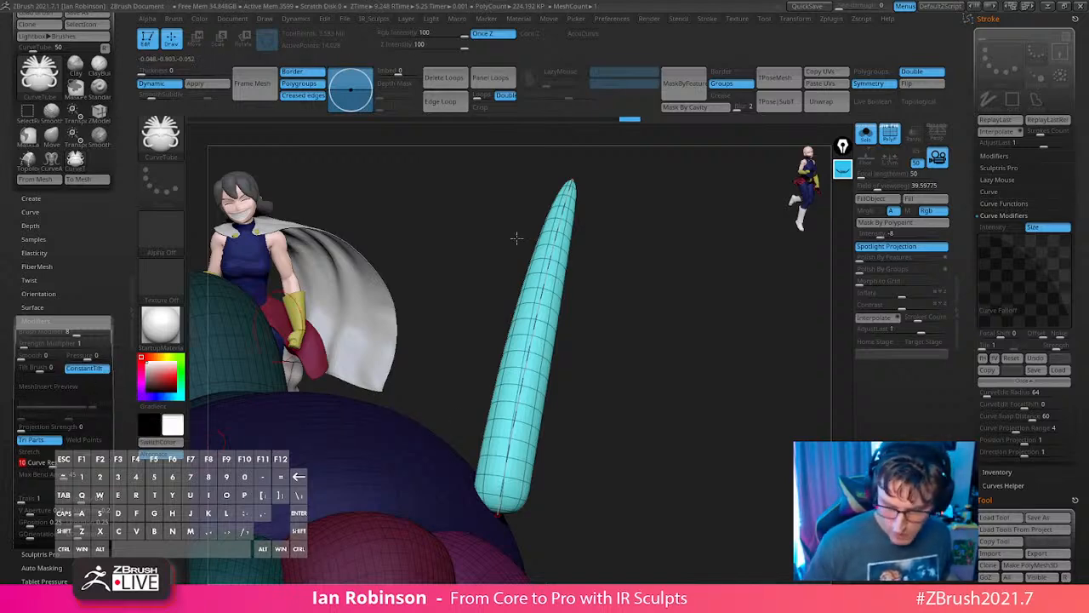
pyautogui.moveTo(700, 345); pyautogui.dragTo(622, 348)
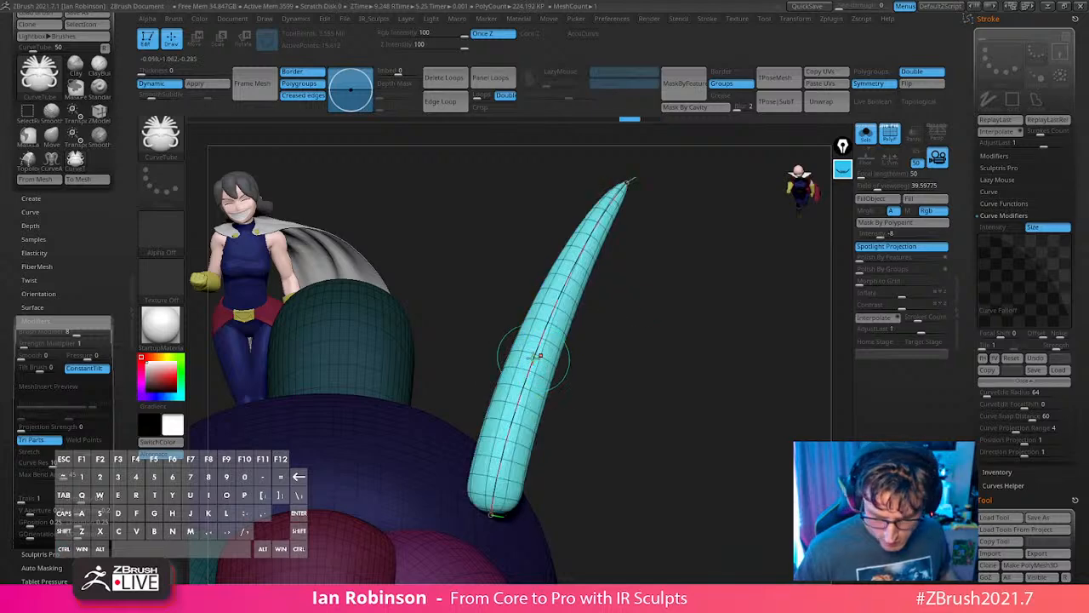
pyautogui.click(632, 338)
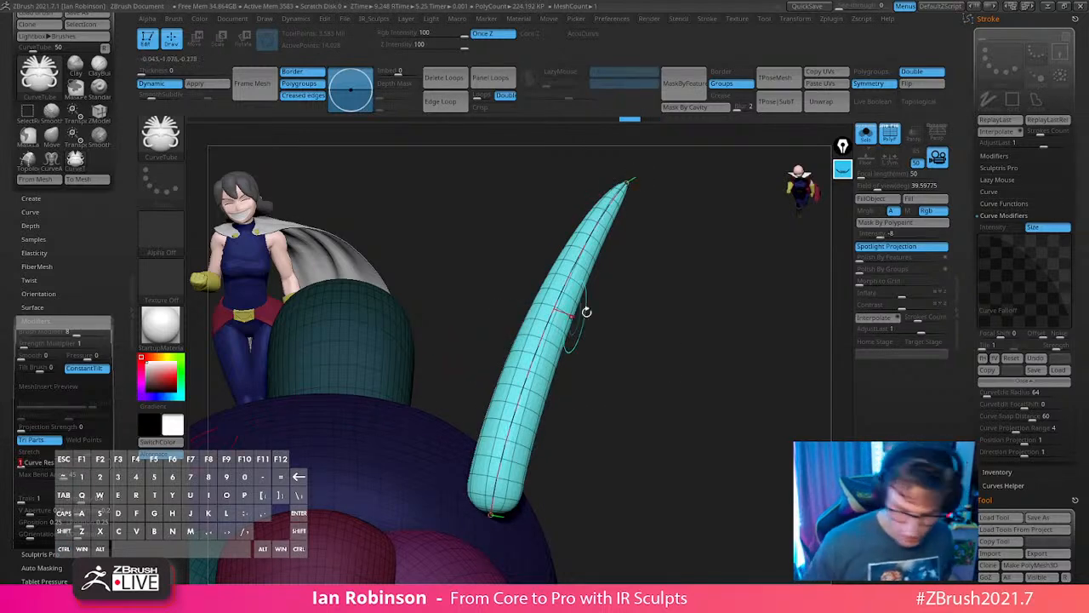
pyautogui.click(561, 326)
pyautogui.click(588, 339)
pyautogui.moveTo(651, 371)
pyautogui.mouseDown()
pyautogui.moveTo(673, 391)
pyautogui.moveTo(647, 388)
pyautogui.mouseUp()
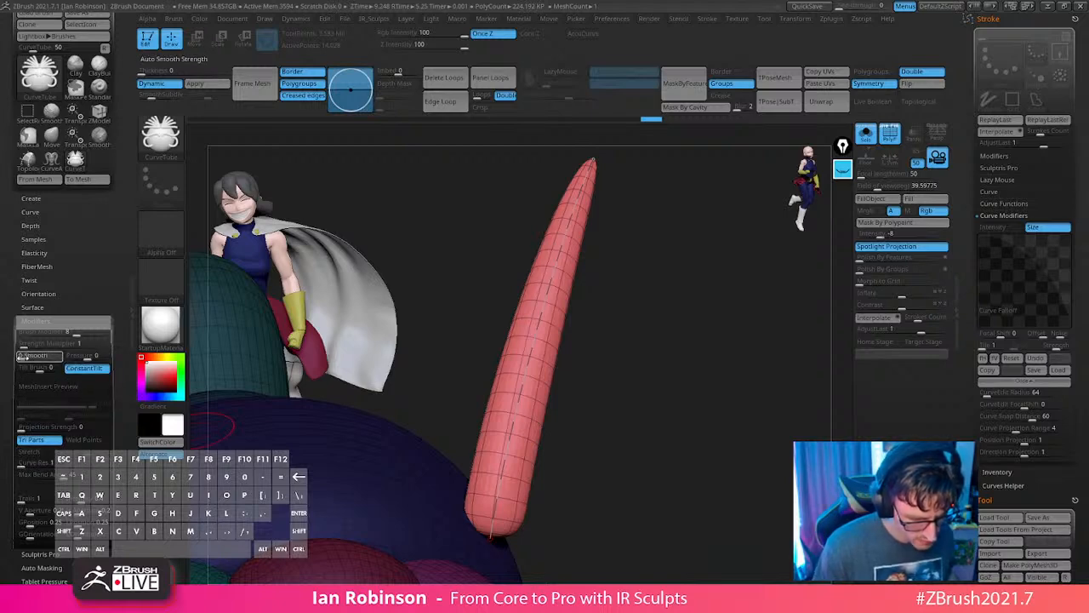
# Try a Smooth value of 3 on the test tube and restore it to 0.
pyautogui.click(538, 337)
pyautogui.hotkey('ctrl', 'z')
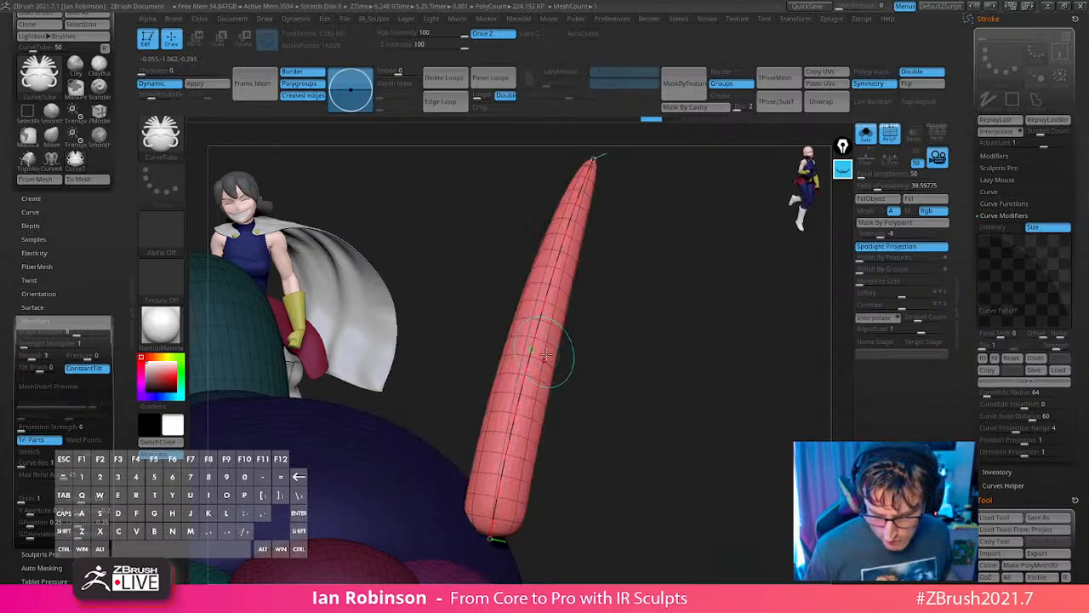
pyautogui.click(545, 318)
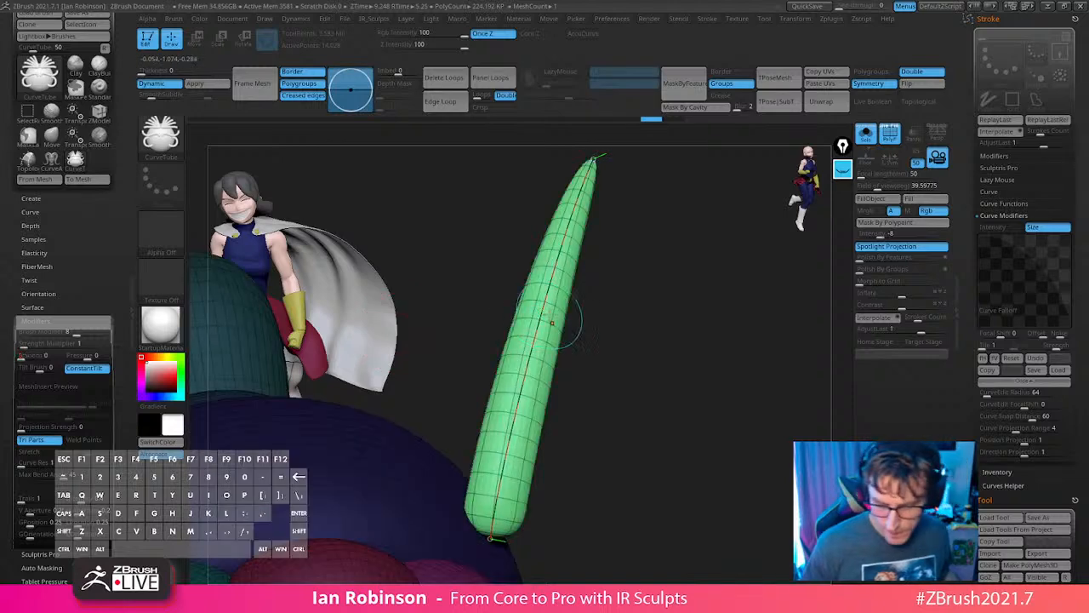
# Isolate the test tube, invert the visibility, and delete the tube from the hair mesh.
pyautogui.keyDown('alt'); pyautogui.moveTo(639, 329); pyautogui.dragTo(493, 376); pyautogui.keyUp('alt')
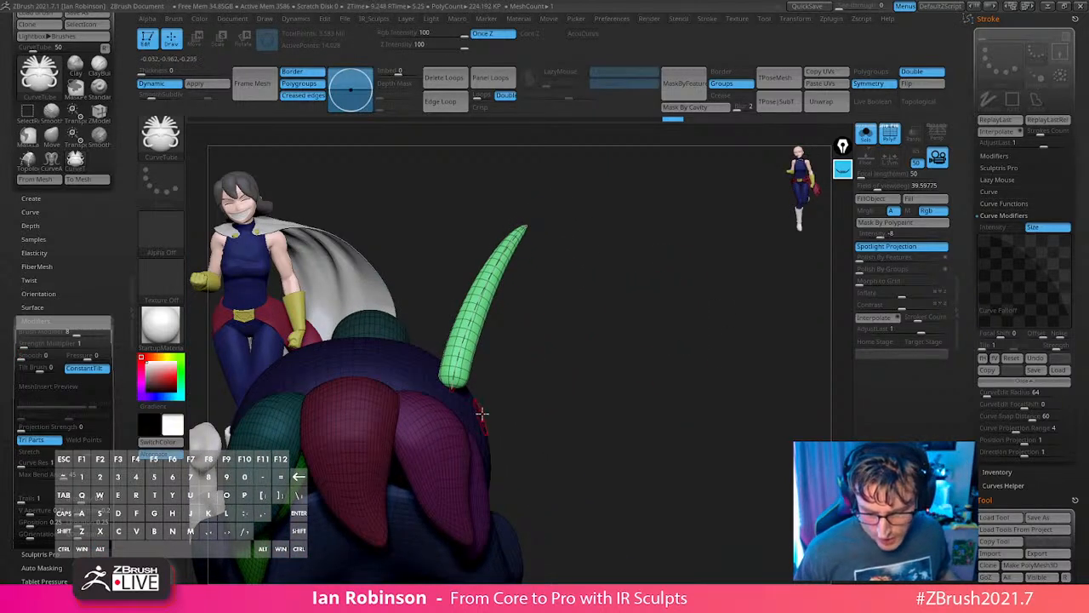
pyautogui.moveTo(481, 413); pyautogui.dragTo(522, 332)
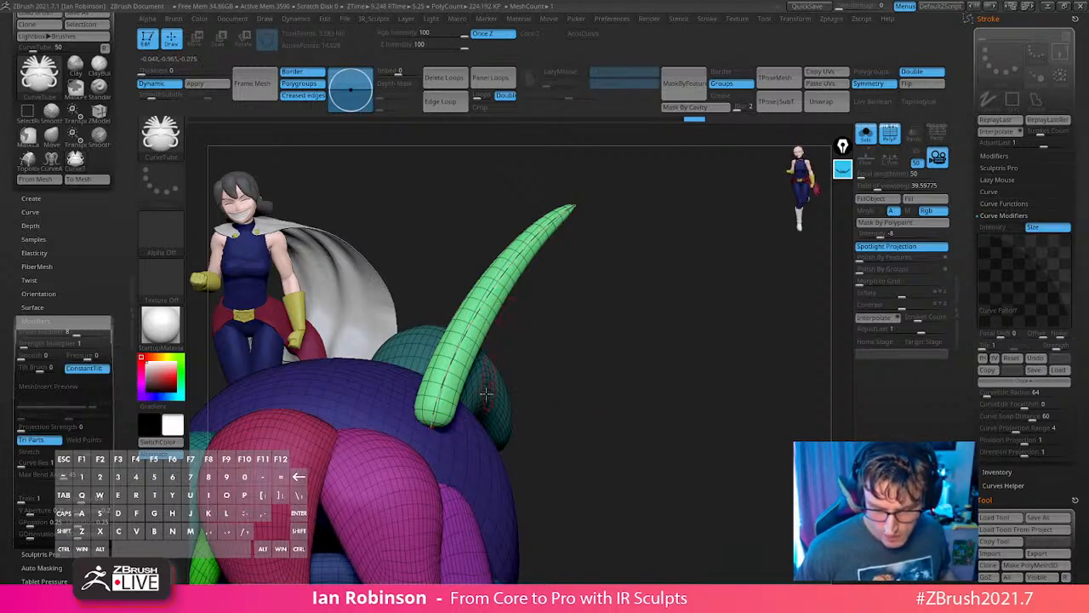
pyautogui.keyDown('ctrl'); pyautogui.keyDown('shift'); pyautogui.click(488, 320); pyautogui.keyUp('shift'); pyautogui.keyUp('ctrl')
pyautogui.keyDown('ctrl'); pyautogui.keyDown('shift'); pyautogui.moveTo(583, 331); pyautogui.dragTo(620, 366); pyautogui.keyUp('shift'); pyautogui.keyUp('ctrl')
pyautogui.press('g')
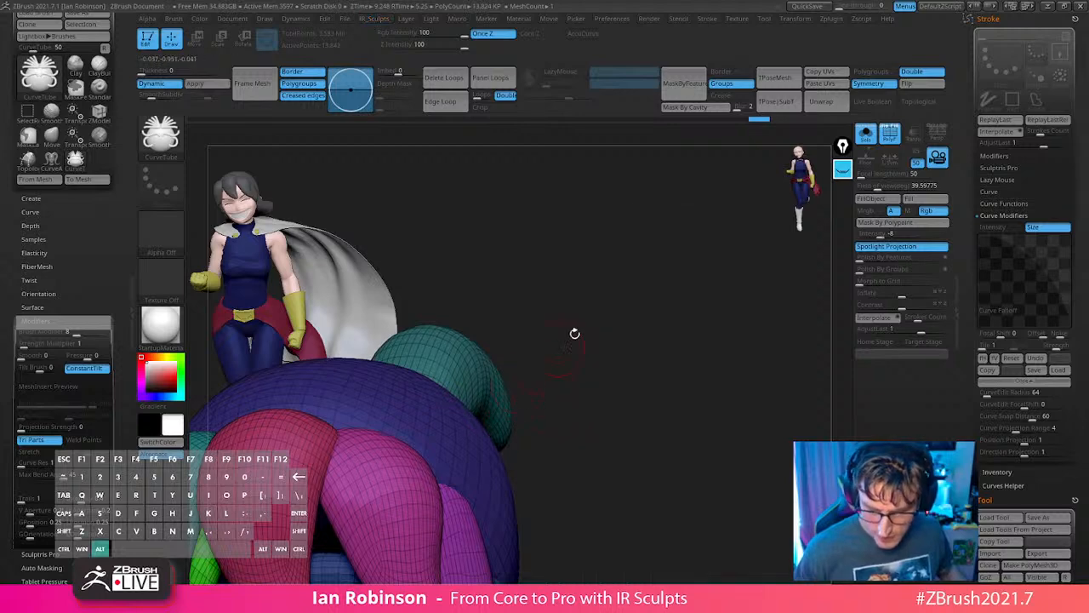
pyautogui.keyDown('alt'); pyautogui.moveTo(575, 333); pyautogui.dragTo(576, 329); pyautogui.keyUp('alt')
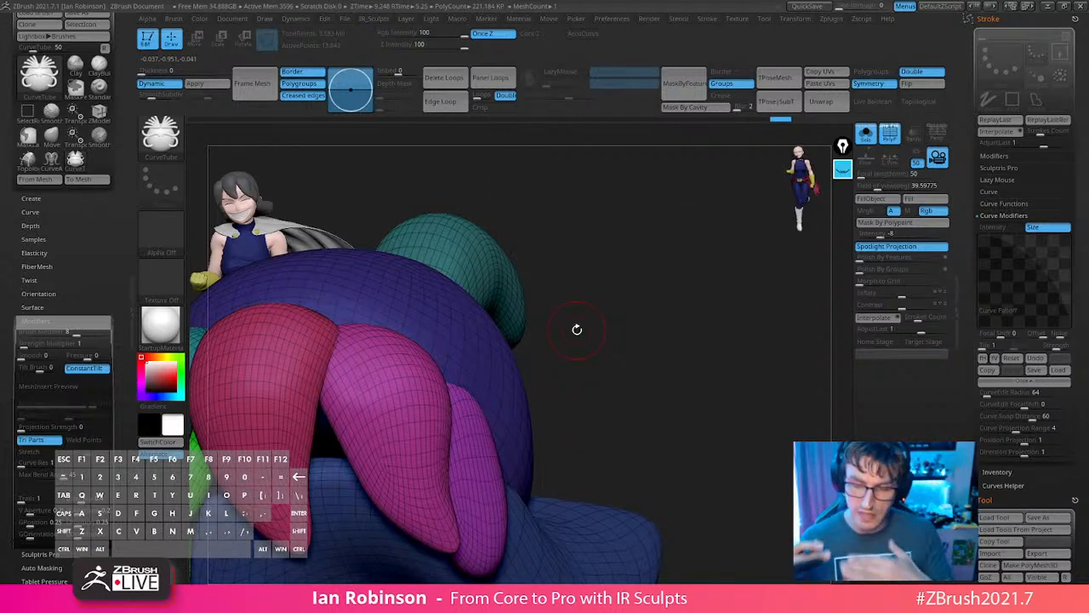
# Set the CurveTube brush's Imbed depth to -24 so new strands sink below the surface.
pyautogui.moveTo(652, 267); pyautogui.dragTo(502, 391)
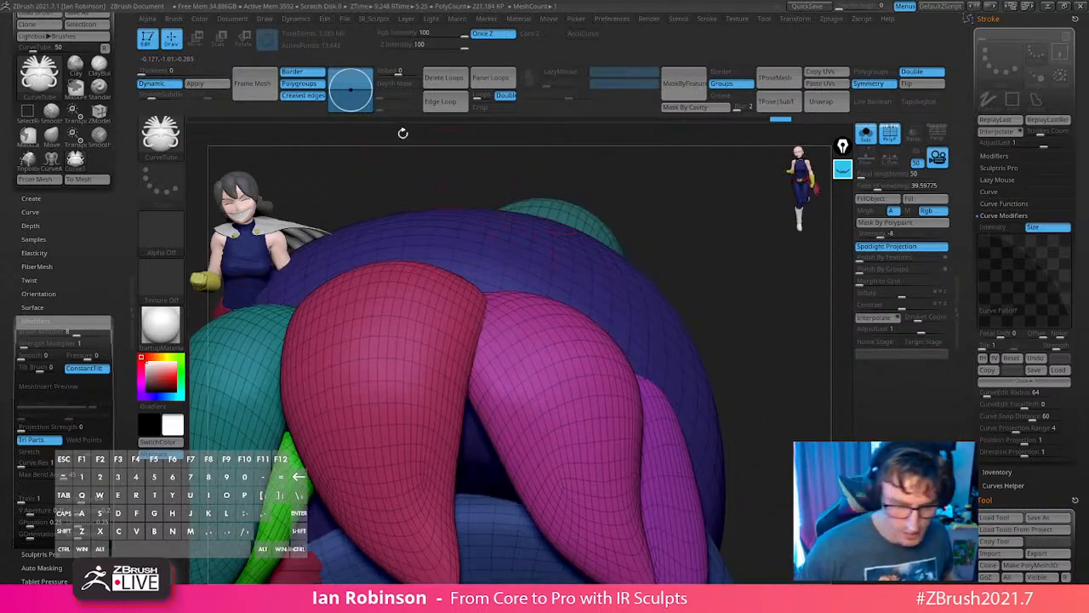
pyautogui.click(31, 226)
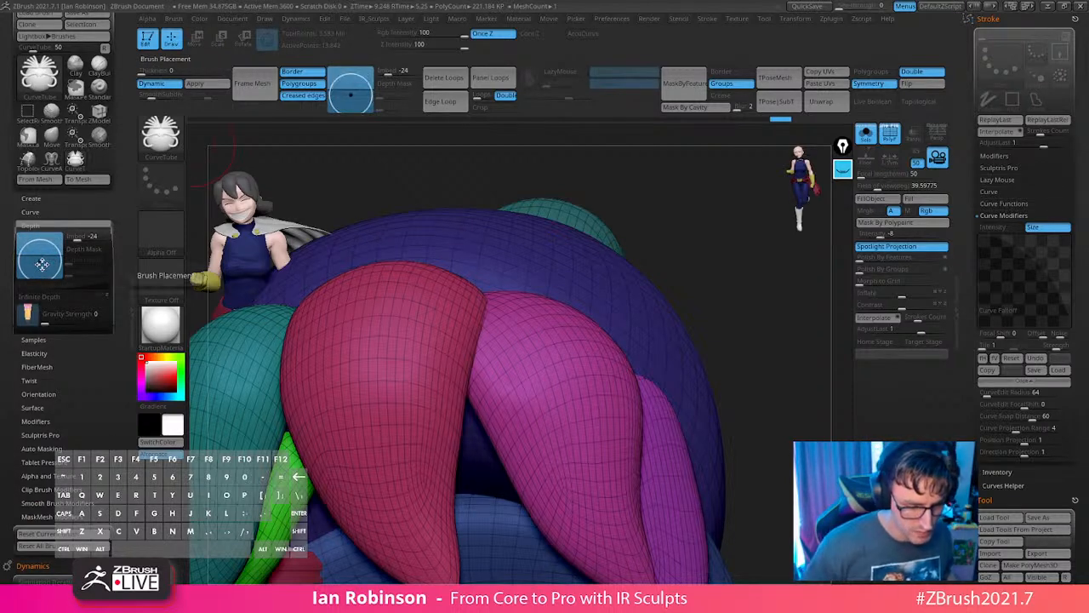
pyautogui.moveTo(613, 210); pyautogui.dragTo(598, 261)
# Draw an embedded tube down the outer side of the front hair lock and inspect how deep it sits.
pyautogui.press('s')
pyautogui.click(441, 281)
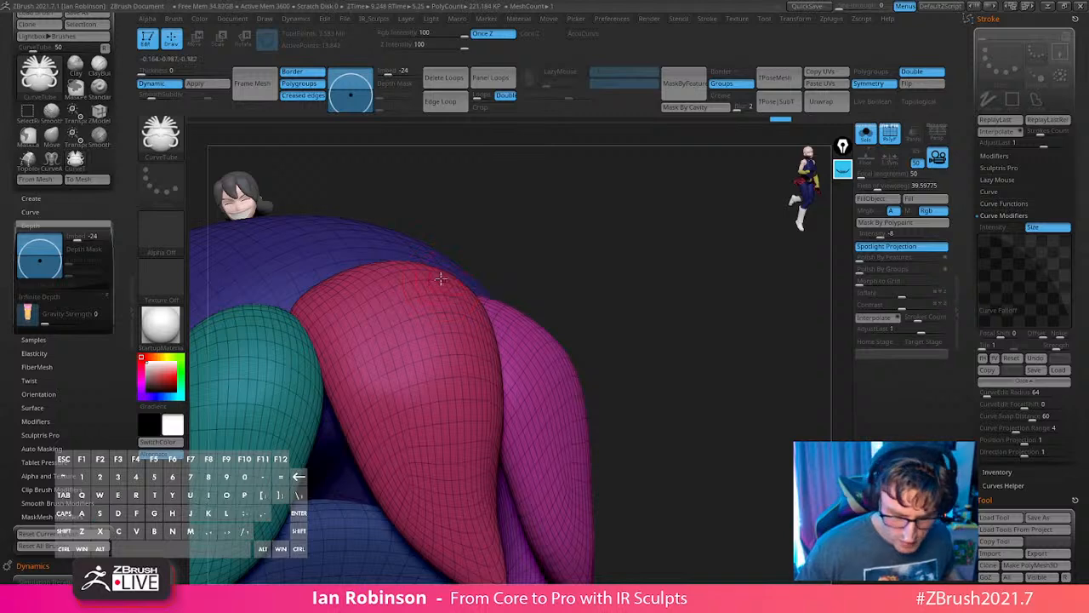
pyautogui.moveTo(512, 264); pyautogui.dragTo(484, 283)
pyautogui.moveTo(477, 369); pyautogui.dragTo(474, 521)
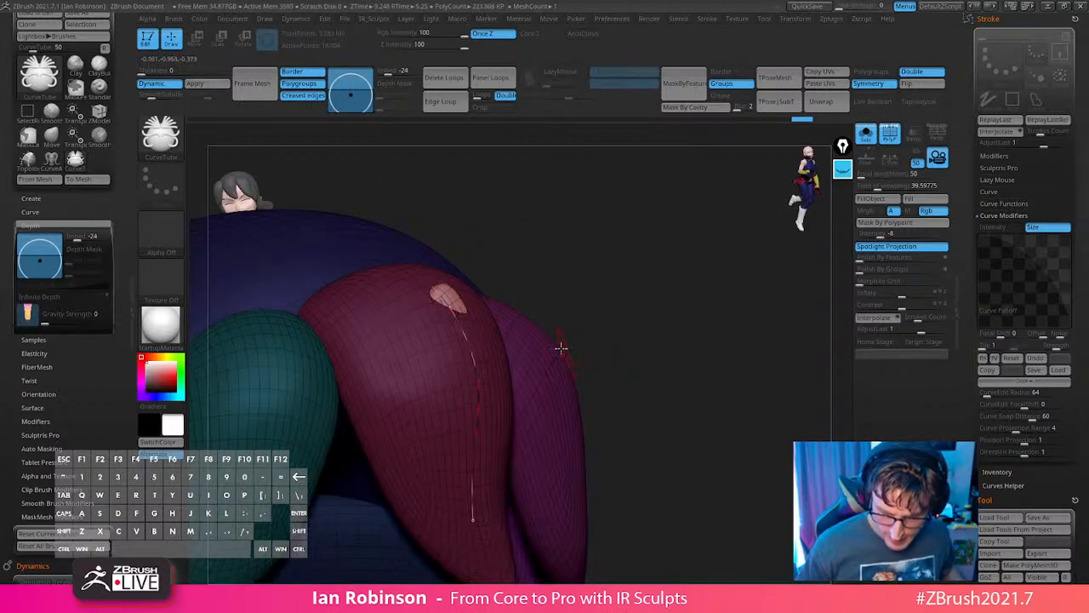
pyautogui.moveTo(595, 328); pyautogui.dragTo(611, 324)
pyautogui.moveTo(474, 388); pyautogui.dragTo(485, 379)
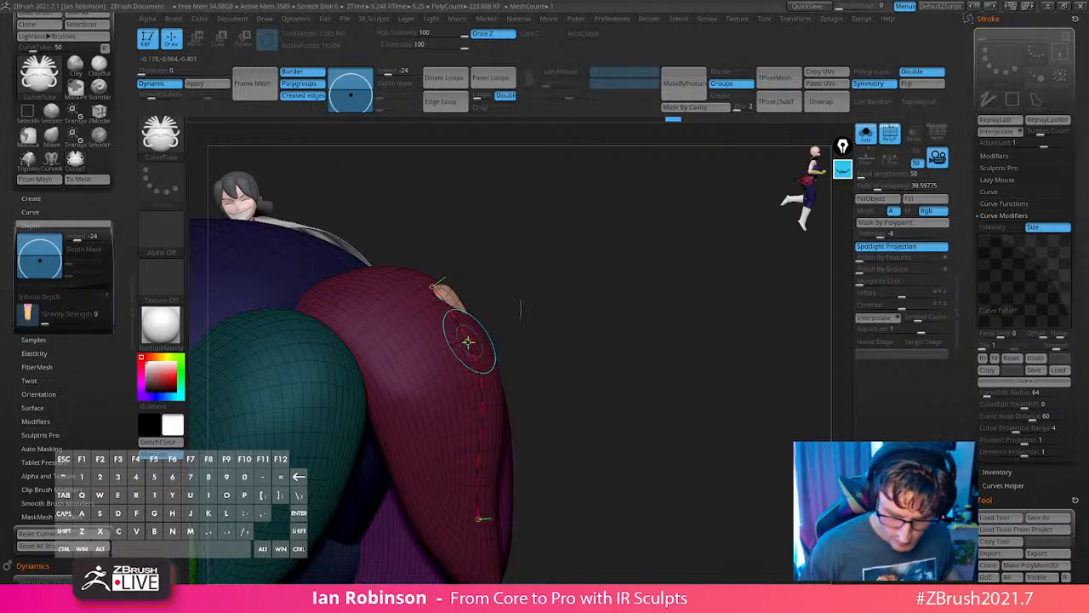
# Update the embedded strand on the front lock and enable Depth Mask for the brush.
pyautogui.click(467, 342)
pyautogui.click(87, 253)
pyautogui.click(95, 252)
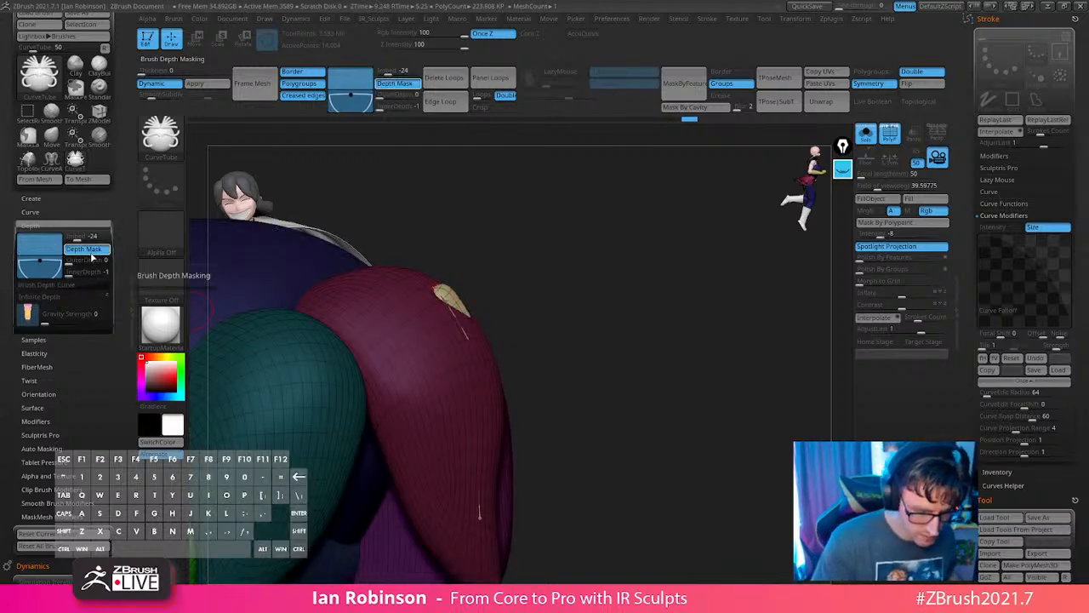
# Set the CurveTube brush's Imbed to -8 without Depth Mask and rework the tube strand down the front lock.
pyautogui.moveTo(49, 264); pyautogui.dragTo(49, 260)
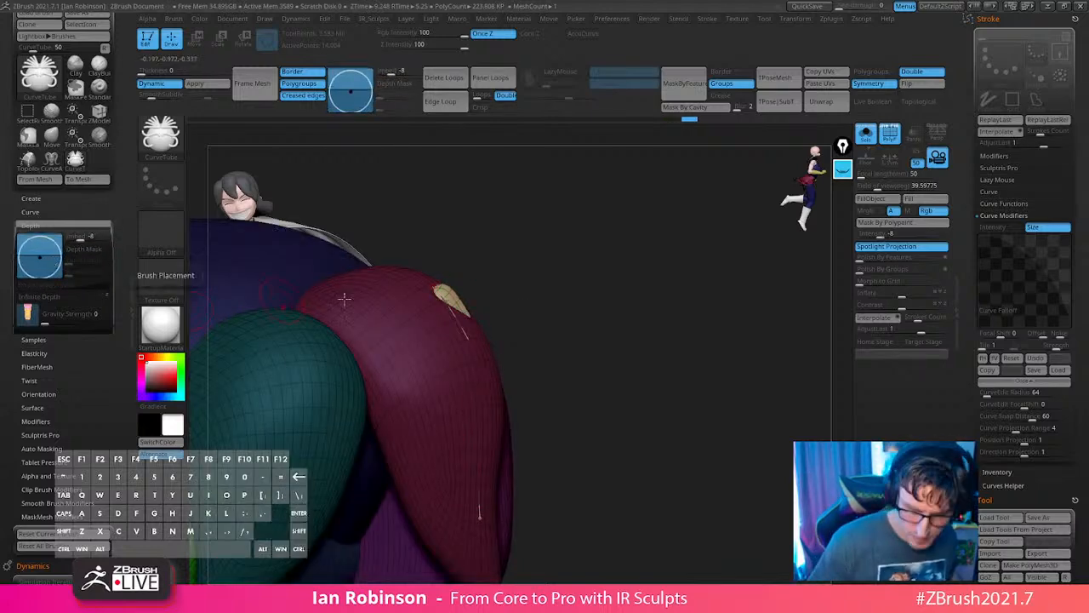
pyautogui.click(467, 340)
pyautogui.moveTo(621, 338); pyautogui.dragTo(554, 316)
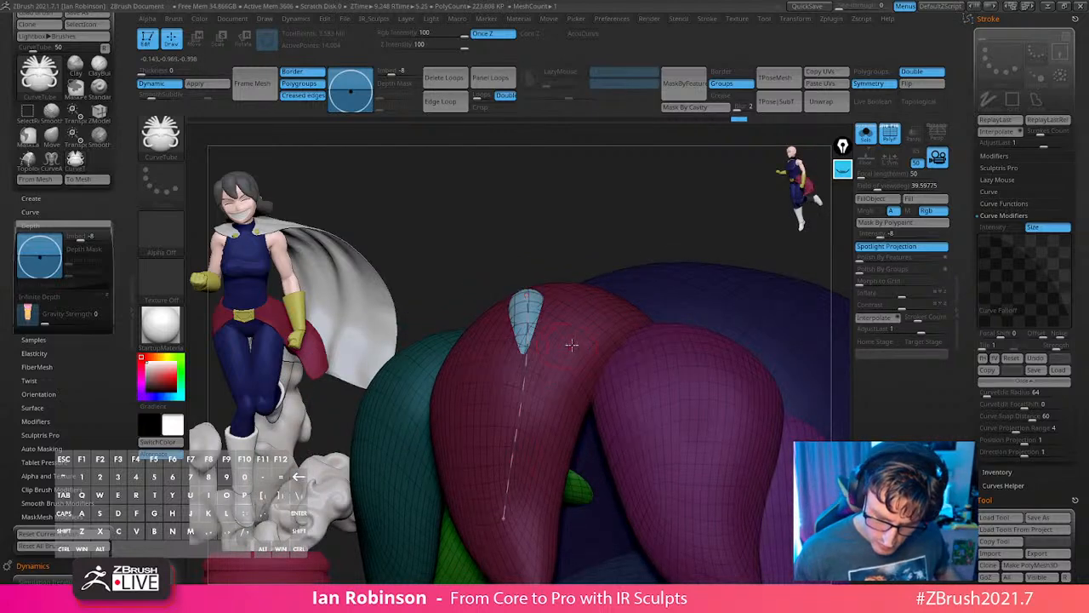
pyautogui.moveTo(571, 343); pyautogui.dragTo(544, 354, button='right')
pyautogui.click(536, 386)
pyautogui.moveTo(535, 386); pyautogui.dragTo(527, 384)
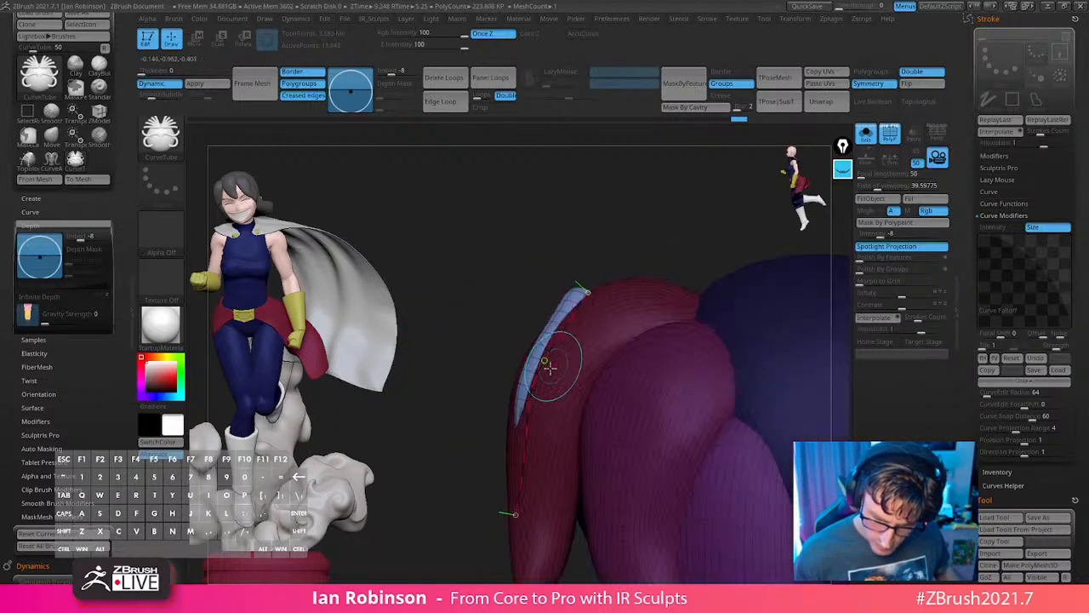
pyautogui.click(535, 372)
pyautogui.click(540, 287)
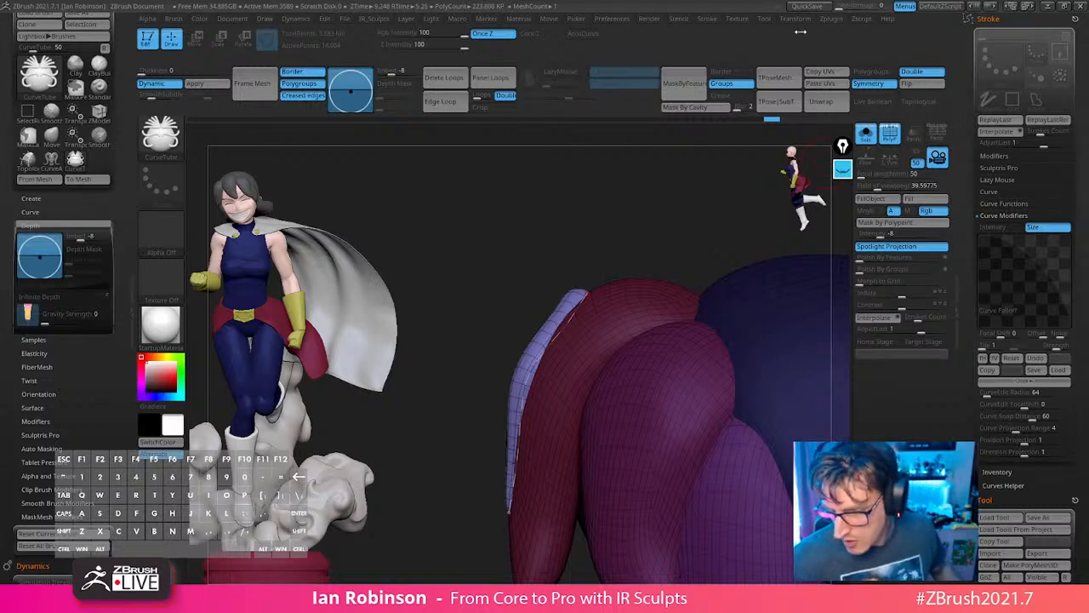
# Enable Lock Start for curves and test a Repel Strength of 2 on a front lock strand, undoing the trial.
pyautogui.click(1020, 190)
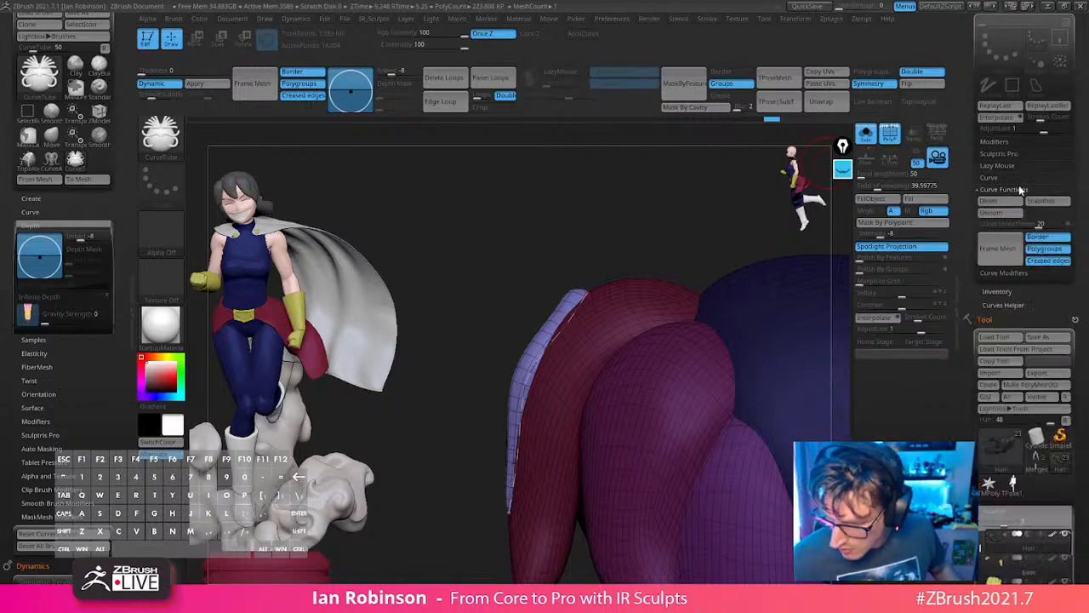
pyautogui.click(1006, 189)
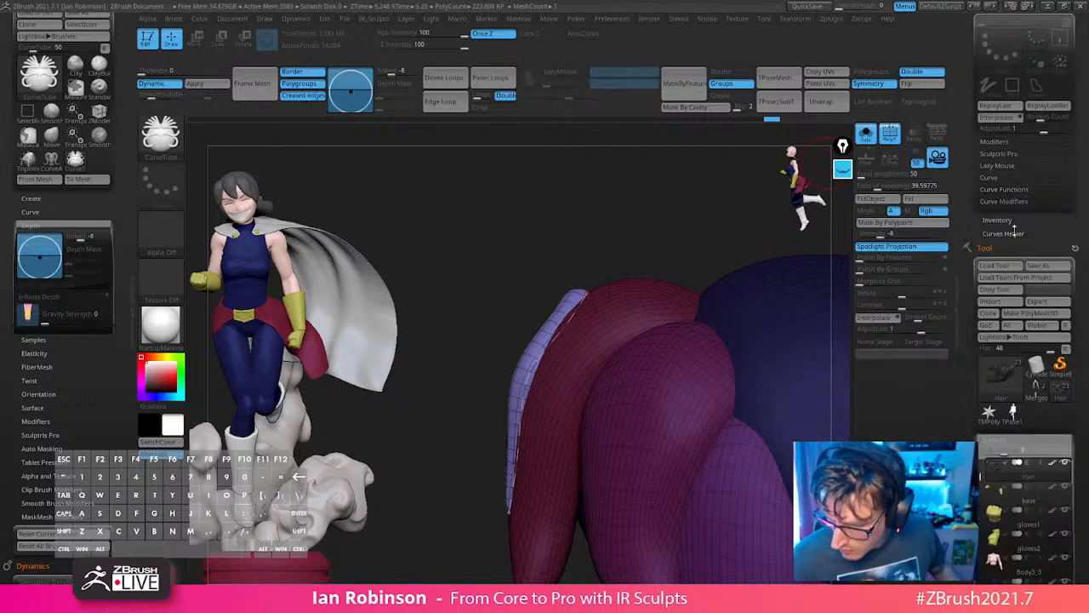
pyautogui.click(1020, 201)
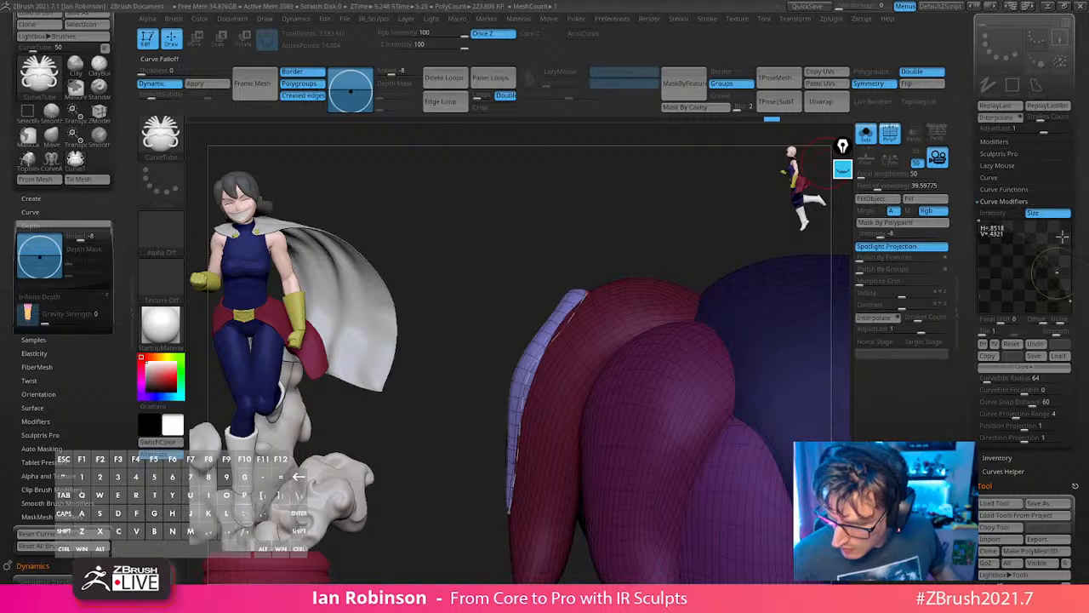
pyautogui.click(1001, 177)
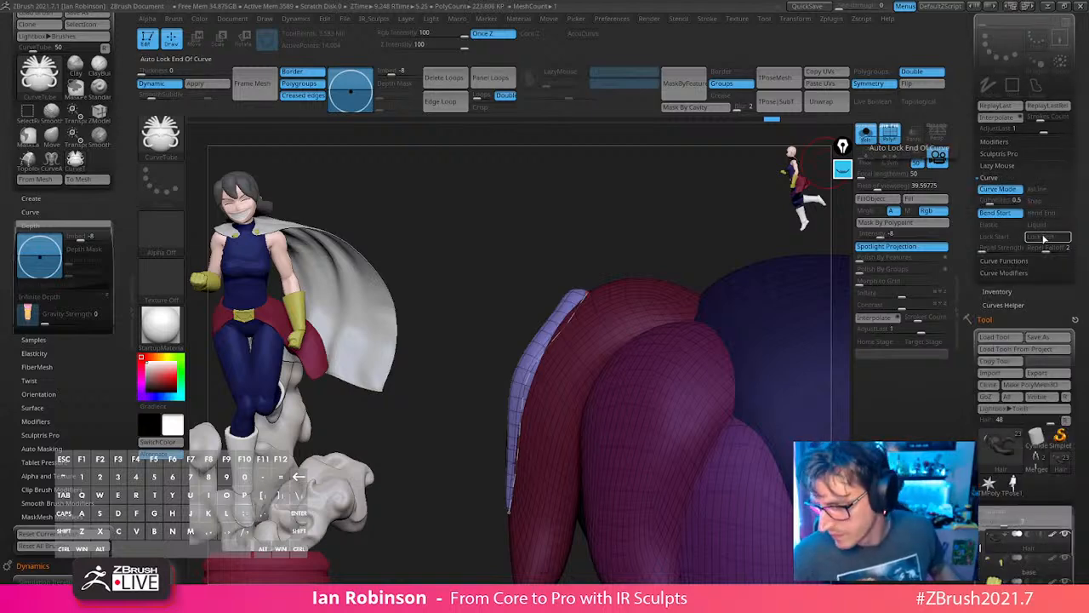
pyautogui.click(1001, 236)
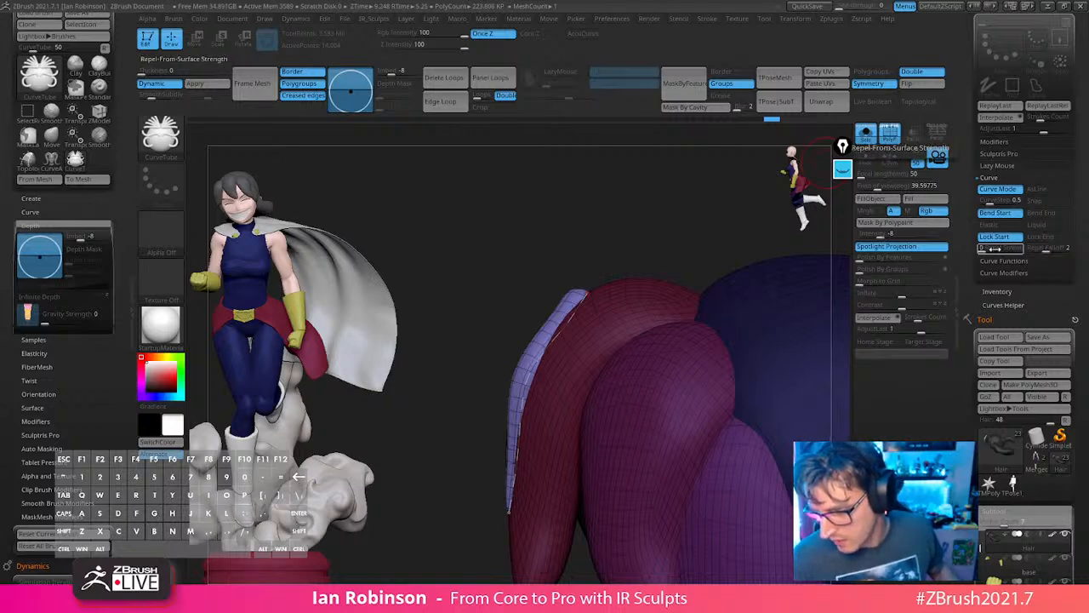
pyautogui.moveTo(986, 251); pyautogui.dragTo(988, 250)
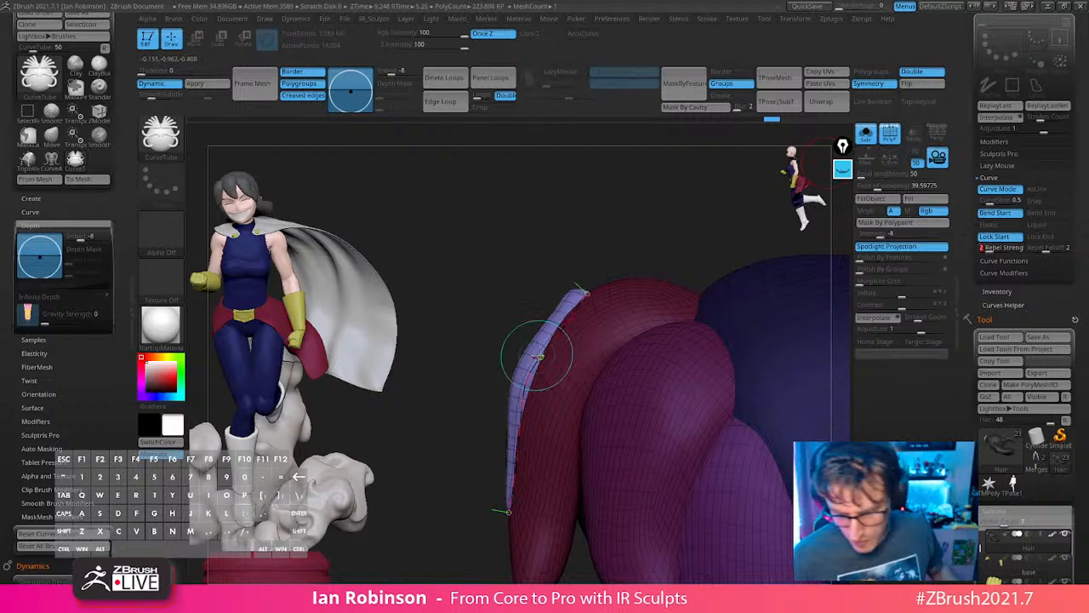
pyautogui.moveTo(627, 296); pyautogui.dragTo(540, 417)
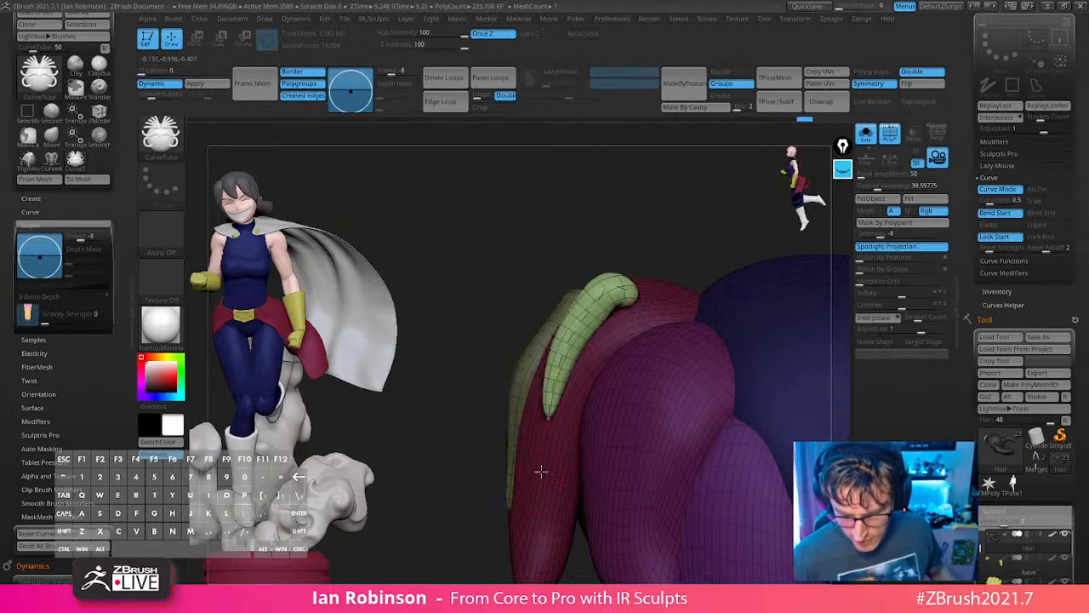
pyautogui.hotkey('ctrl', 'z')
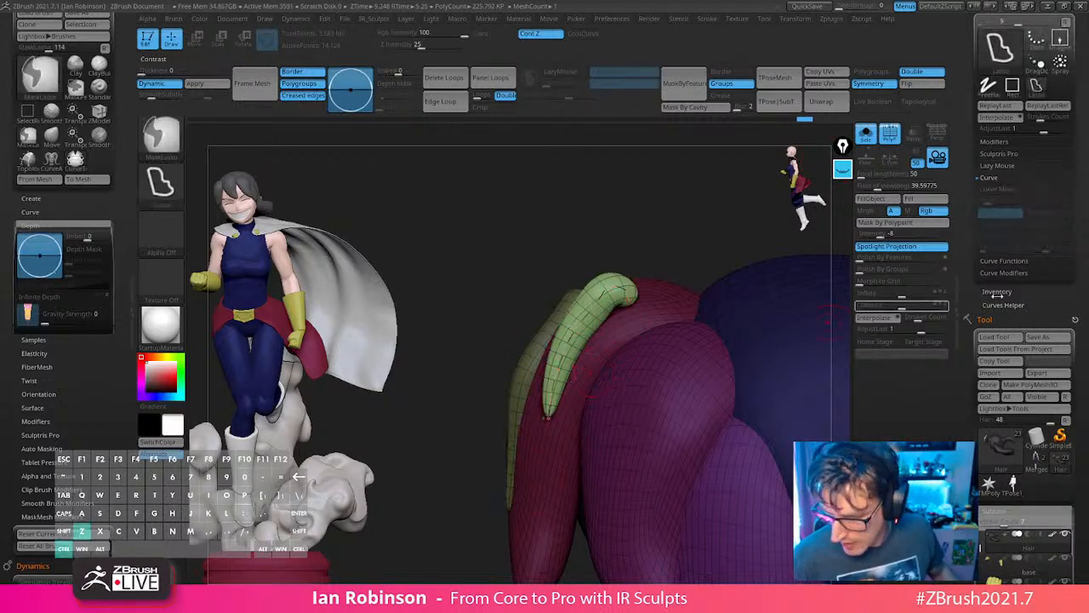
# Test a Repel Strength of 1 with a strand down the front lock and undo the trial strands.
pyautogui.moveTo(987, 251); pyautogui.dragTo(990, 251)
pyautogui.press('Return')
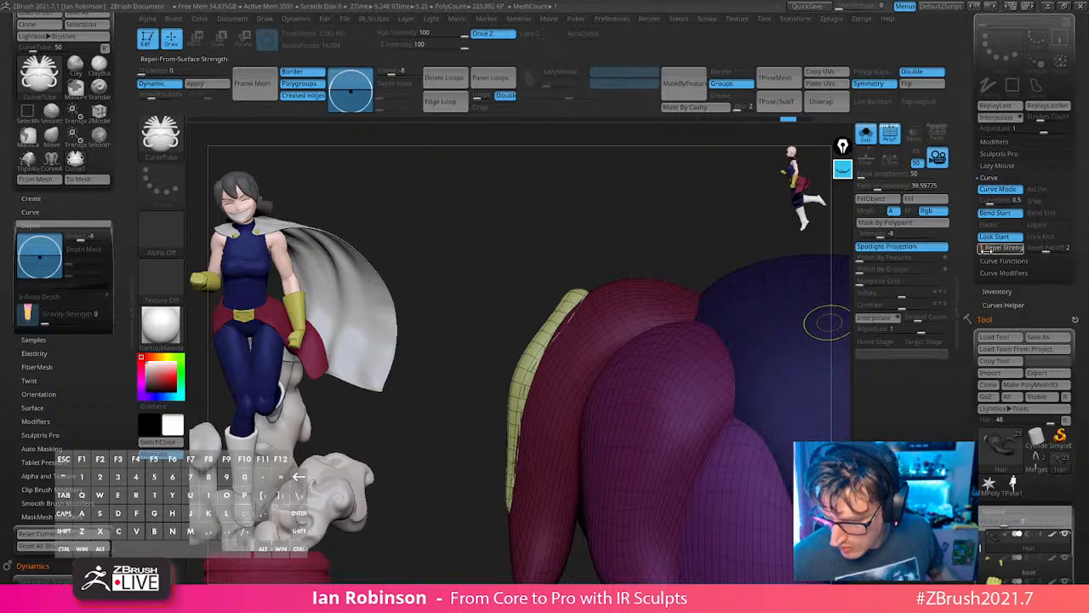
pyautogui.moveTo(638, 295)
pyautogui.mouseDown()
pyautogui.moveTo(531, 488)
pyautogui.moveTo(541, 529)
pyautogui.mouseUp()
pyautogui.hotkey('ctrl', 'z')
pyautogui.hotkey('ctrl', 'z')
pyautogui.hotkey('ctrl', 'z')
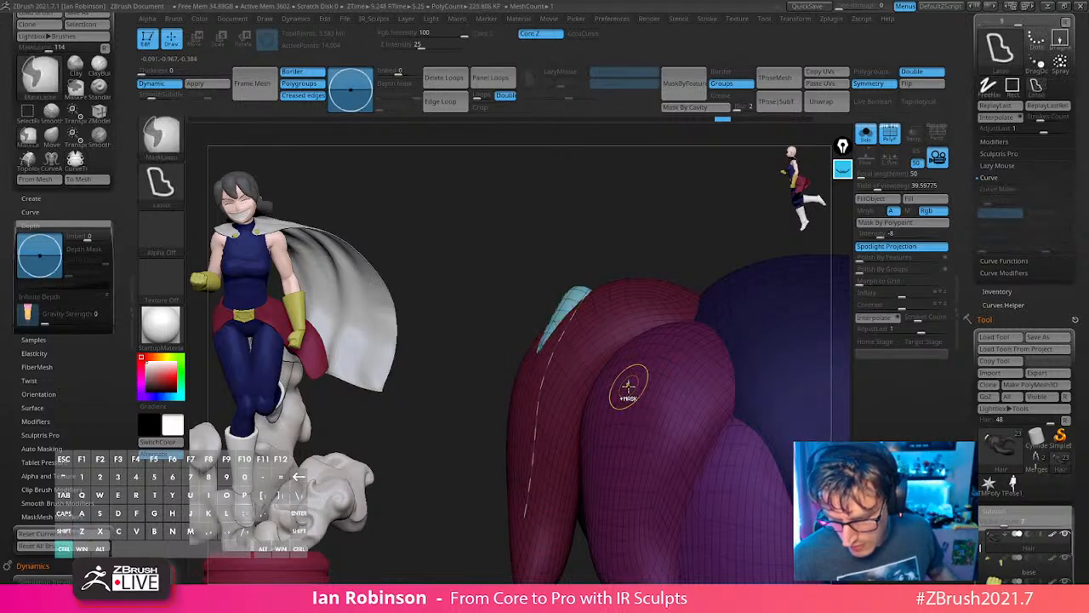
pyautogui.hotkey('ctrl', 'z')
pyautogui.hotkey('ctrl', 'z')
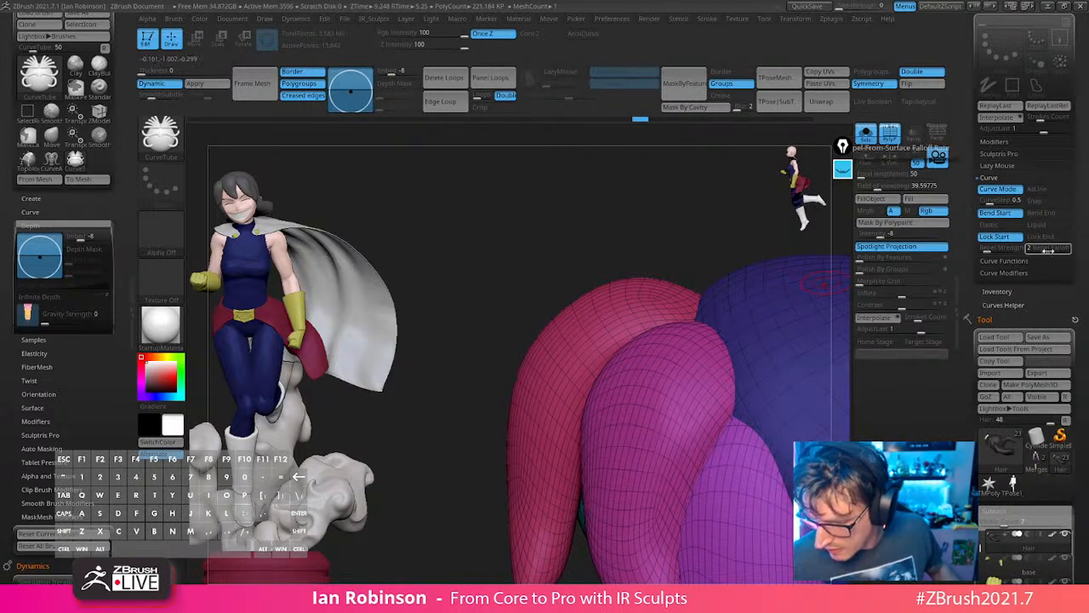
# Try several Repel Falloff values up to 5 on strands drawn down the front lock, undoing each one.
pyautogui.moveTo(1047, 252); pyautogui.dragTo(1055, 251)
pyautogui.moveTo(628, 294)
pyautogui.mouseDown()
pyautogui.moveTo(599, 308)
pyautogui.moveTo(532, 476)
pyautogui.mouseUp()
pyautogui.hotkey('ctrl', 'z')
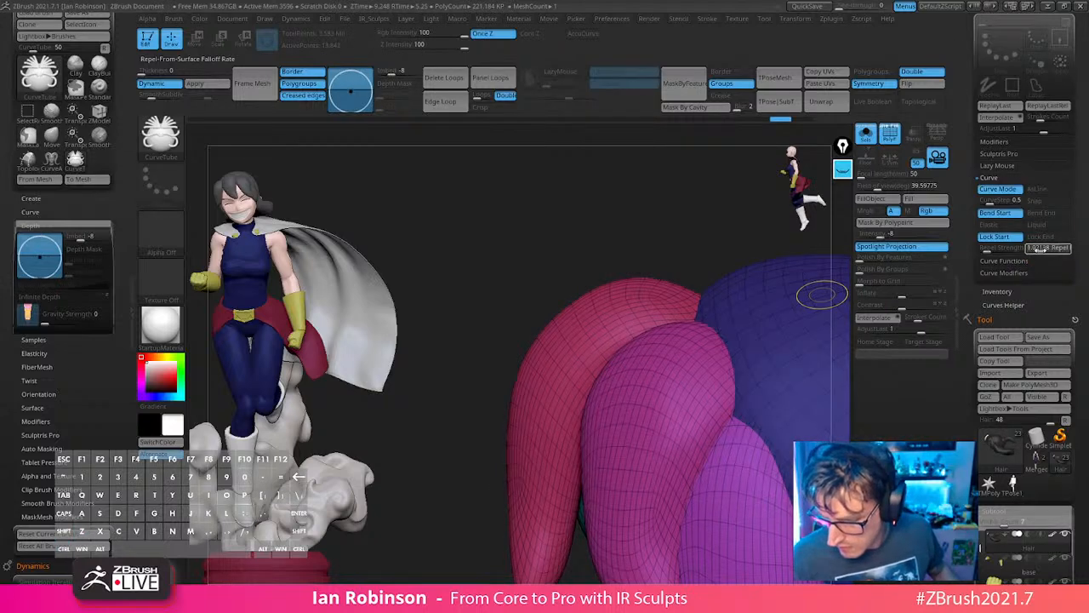
pyautogui.moveTo(636, 288); pyautogui.dragTo(529, 444)
pyautogui.hotkey('ctrl', 'z')
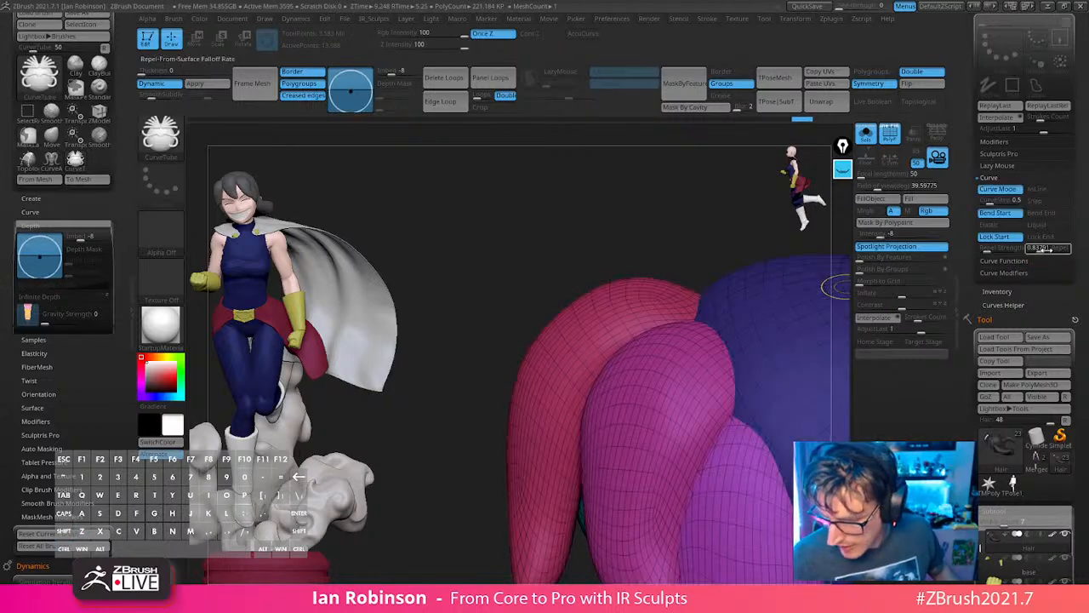
pyautogui.moveTo(631, 289); pyautogui.dragTo(524, 522)
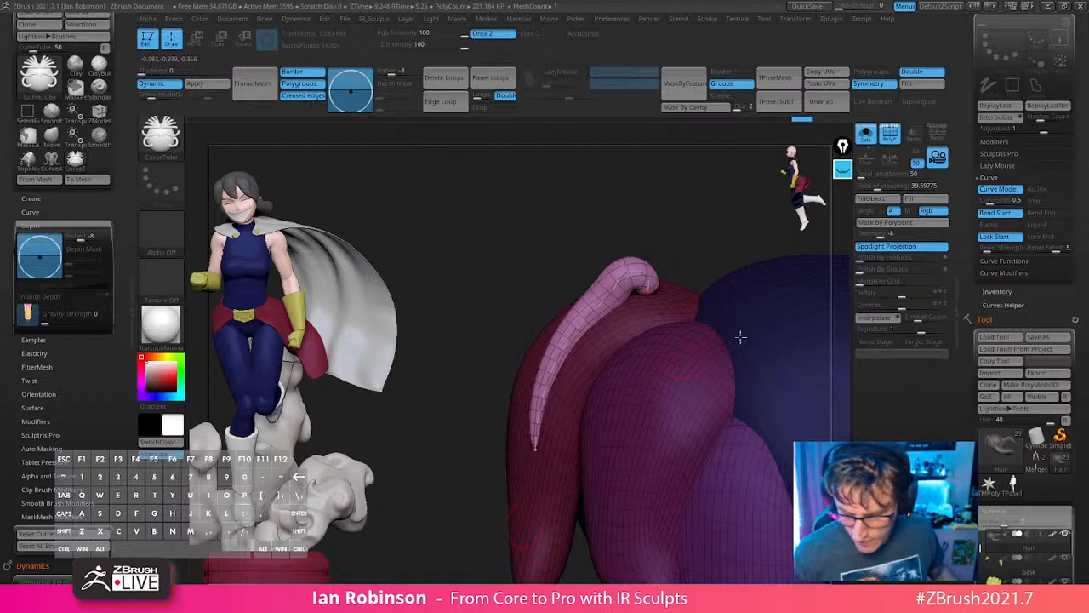
pyautogui.hotkey('ctrl', 'z')
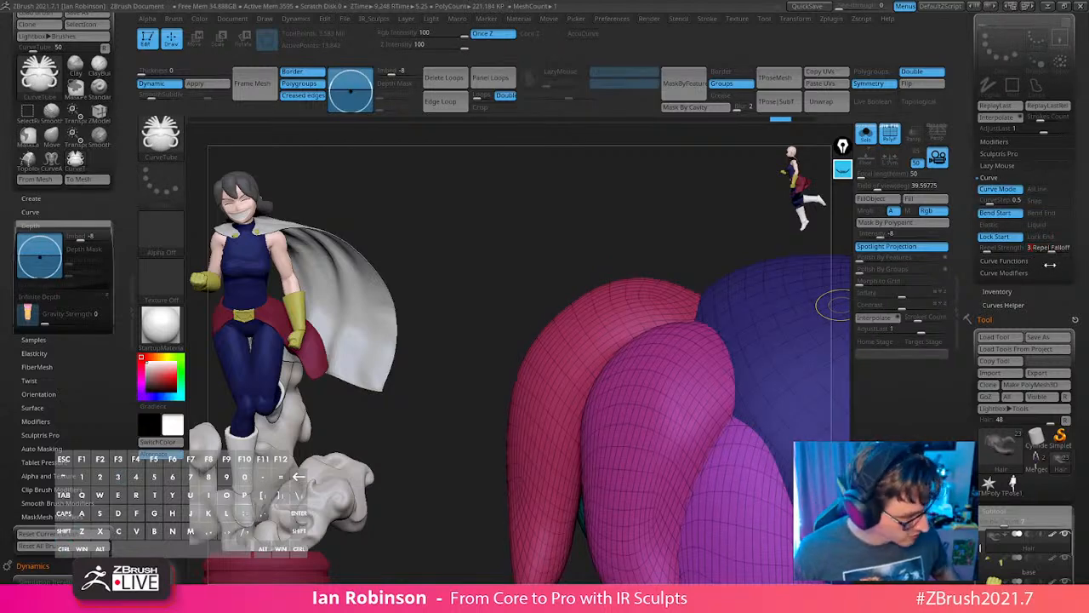
# Set Repel Falloff to 3 and draw a tapered strand from the top of the front lock towards its tip.
pyautogui.moveTo(526, 501); pyautogui.dragTo(533, 511)
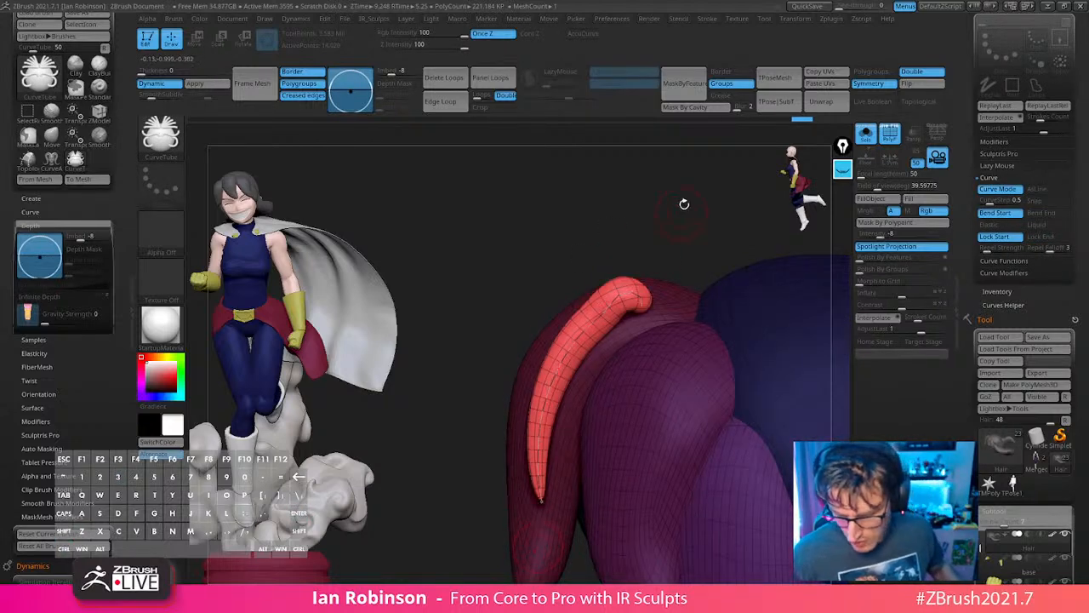
pyautogui.moveTo(684, 204); pyautogui.dragTo(741, 239)
pyautogui.moveTo(815, 315); pyautogui.dragTo(667, 268)
pyautogui.keyDown('ctrl'); pyautogui.moveTo(615, 291); pyautogui.dragTo(631, 369, button='right'); pyautogui.keyUp('ctrl')
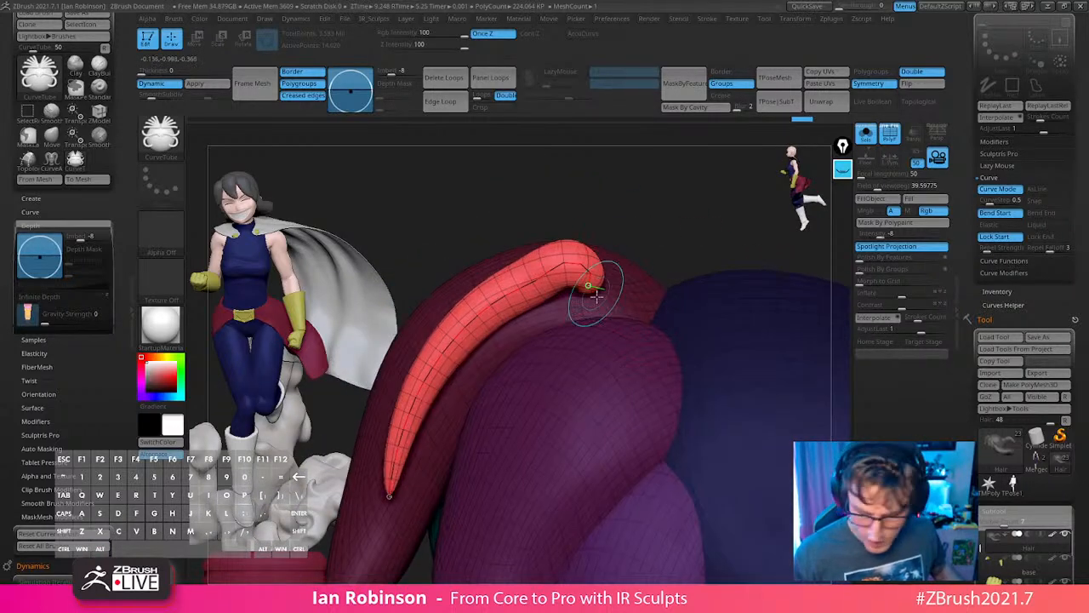
# Reposition the strand's root and tip so it runs down the gap between the two front locks.
pyautogui.moveTo(590, 287); pyautogui.dragTo(616, 296)
pyautogui.keyDown('alt'); pyautogui.moveTo(690, 241); pyautogui.dragTo(668, 204); pyautogui.keyUp('alt')
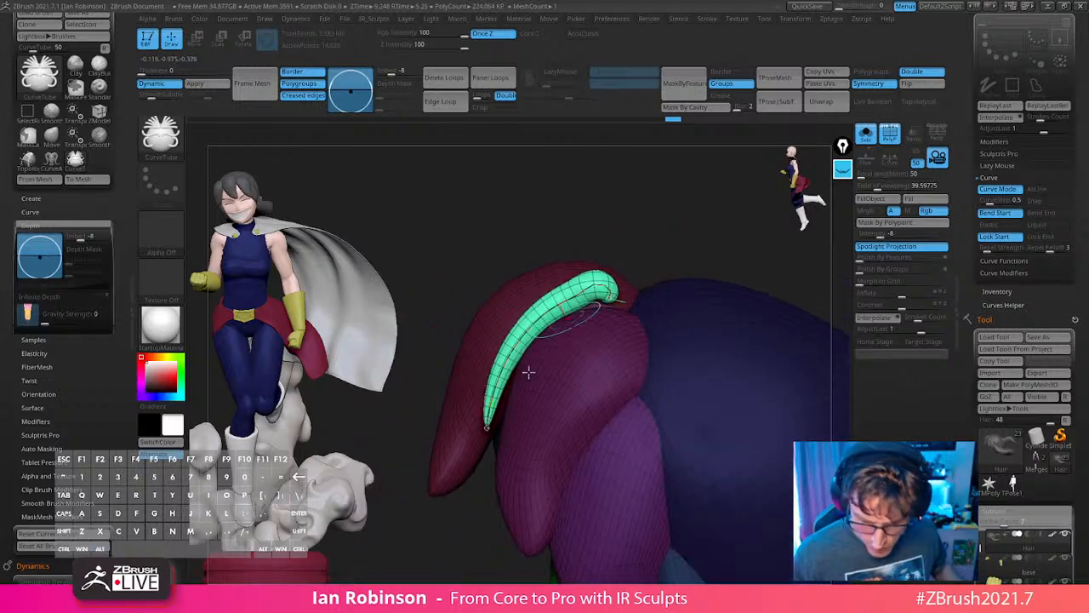
pyautogui.click(488, 438)
pyautogui.moveTo(494, 454); pyautogui.dragTo(496, 452)
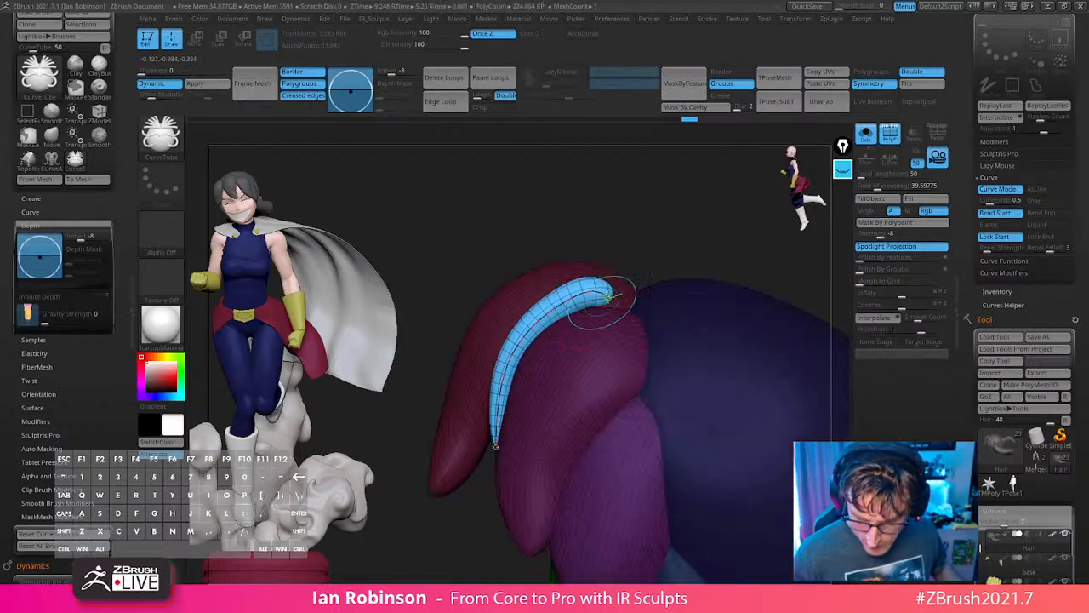
pyautogui.moveTo(617, 297); pyautogui.dragTo(631, 291)
pyautogui.moveTo(674, 224); pyautogui.dragTo(752, 338)
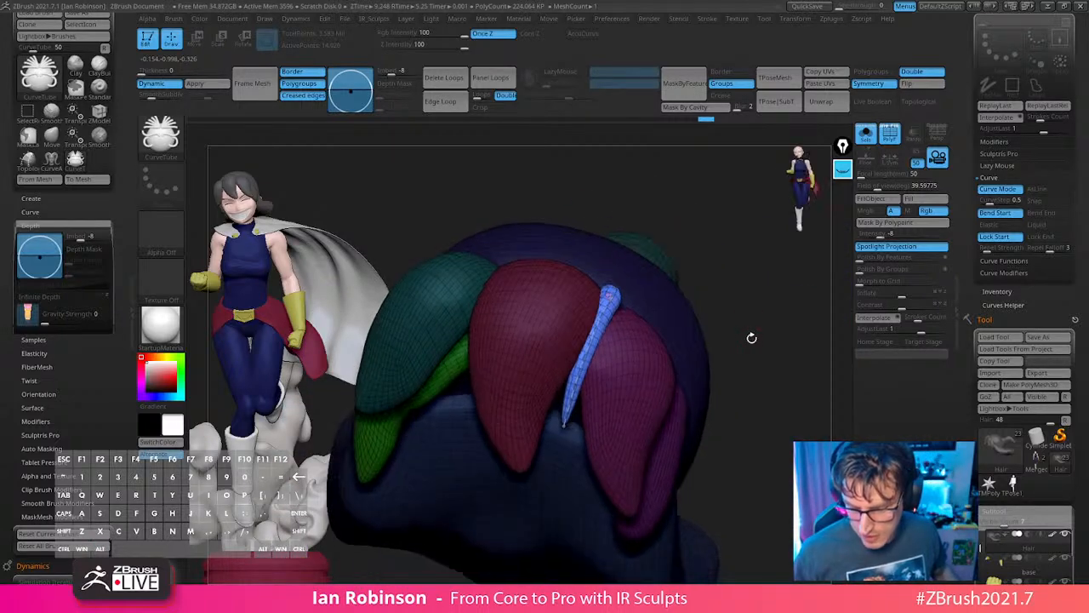
# Undo the test strand and turn off Solo to show the whole figure again.
pyautogui.moveTo(743, 256)
pyautogui.mouseDown()
pyautogui.moveTo(738, 244)
pyautogui.moveTo(773, 291)
pyautogui.moveTo(754, 277)
pyautogui.moveTo(771, 343)
pyautogui.moveTo(759, 343)
pyautogui.moveTo(765, 298)
pyautogui.mouseUp()
pyautogui.hotkey('ctrl', 'z')
pyautogui.hotkey('ctrl', 'z')
pyautogui.click(861, 137)
pyautogui.keyDown('shift'); pyautogui.moveTo(765, 298); pyautogui.dragTo(761, 303); pyautogui.keyUp('shift')
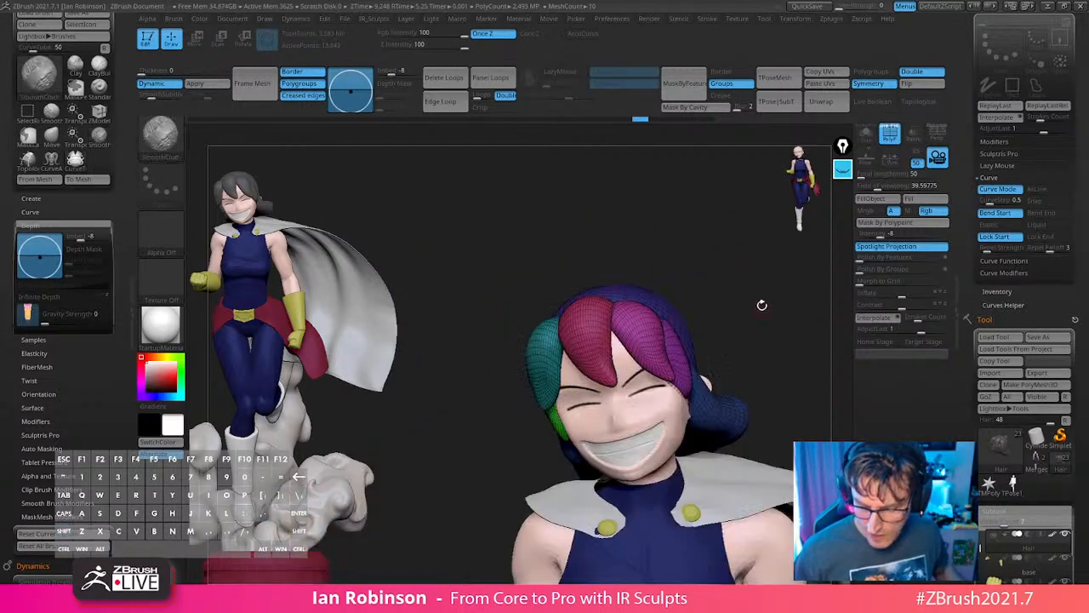
# Adjust the draw size and try a thick strand over the top of the front lock, undoing it.
pyautogui.press('s')
pyautogui.click(741, 283)
pyautogui.moveTo(741, 265)
pyautogui.keyDown('alt'); pyautogui.mouseDown()
pyautogui.moveTo(756, 286)
pyautogui.moveTo(751, 335)
pyautogui.mouseUp(); pyautogui.keyUp('alt')
pyautogui.moveTo(618, 460); pyautogui.dragTo(618, 473)
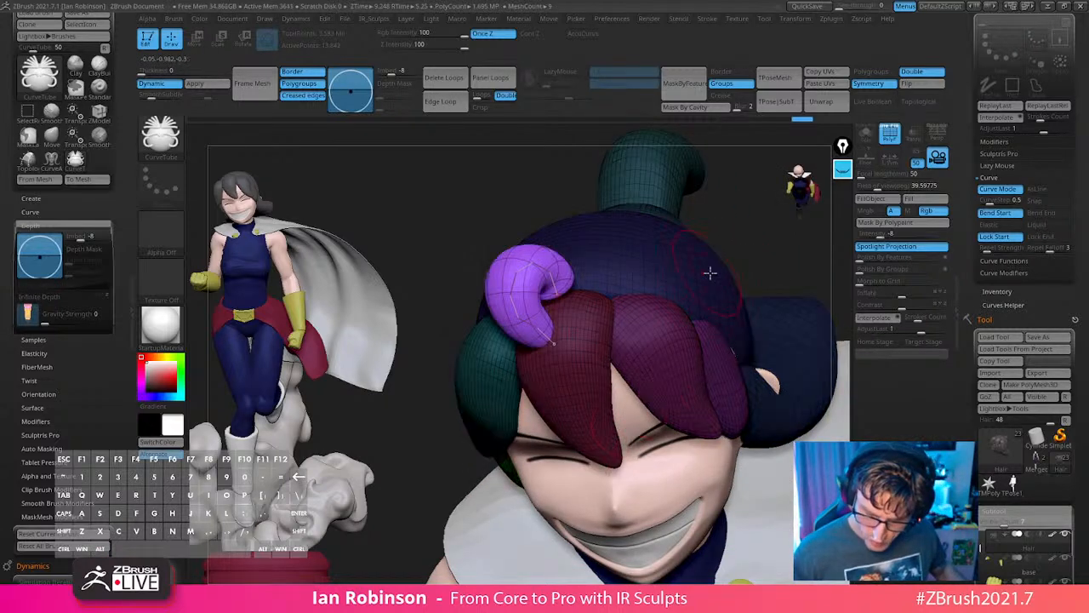
pyautogui.hotkey('ctrl', 'z')
# Set Repel Strength to 0 and try strands along the front lock from above, undoing the trials.
pyautogui.click(987, 248)
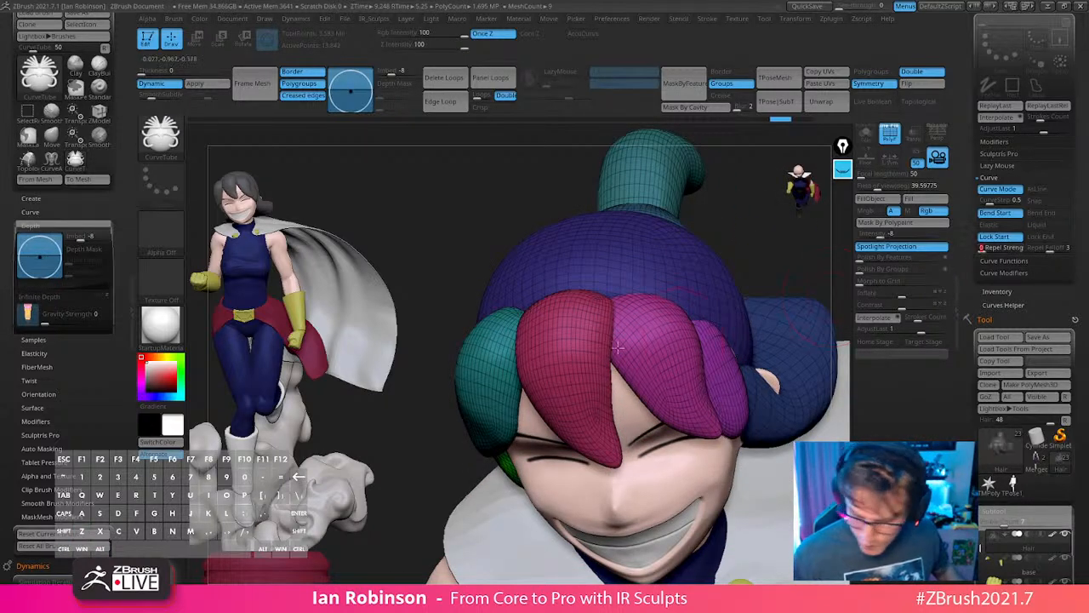
pyautogui.moveTo(579, 435)
pyautogui.mouseDown()
pyautogui.moveTo(630, 473)
pyautogui.moveTo(785, 196)
pyautogui.moveTo(710, 268)
pyautogui.moveTo(778, 274)
pyautogui.moveTo(647, 321)
pyautogui.mouseUp()
pyautogui.hotkey('ctrl', 'z')
pyautogui.moveTo(664, 189); pyautogui.dragTo(678, 264)
pyautogui.moveTo(533, 428); pyautogui.dragTo(535, 431)
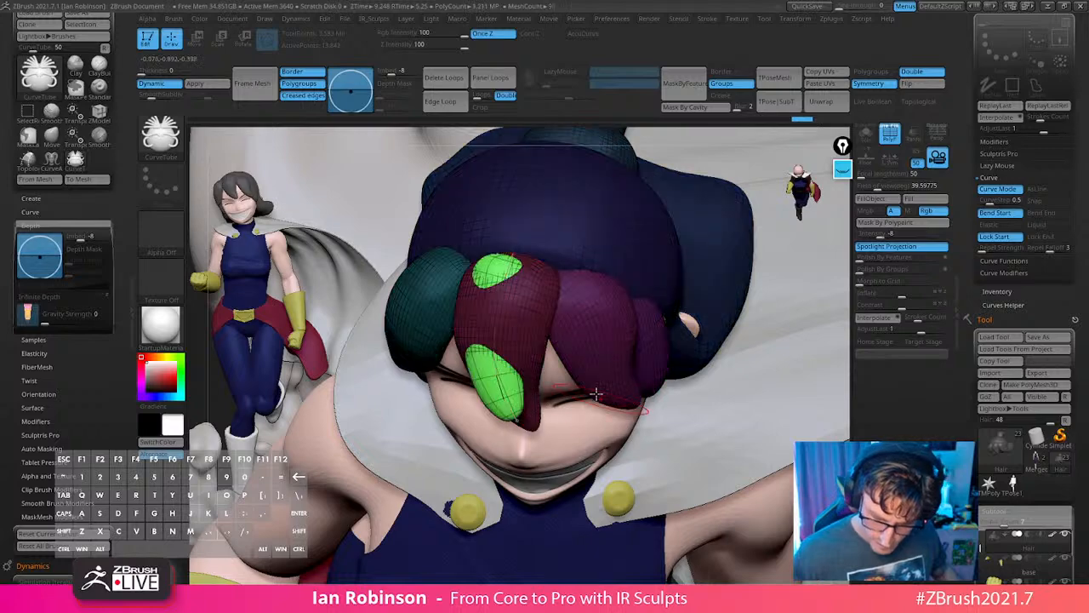
pyautogui.moveTo(595, 394); pyautogui.dragTo(619, 333)
pyautogui.hotkey('ctrl', 'z')
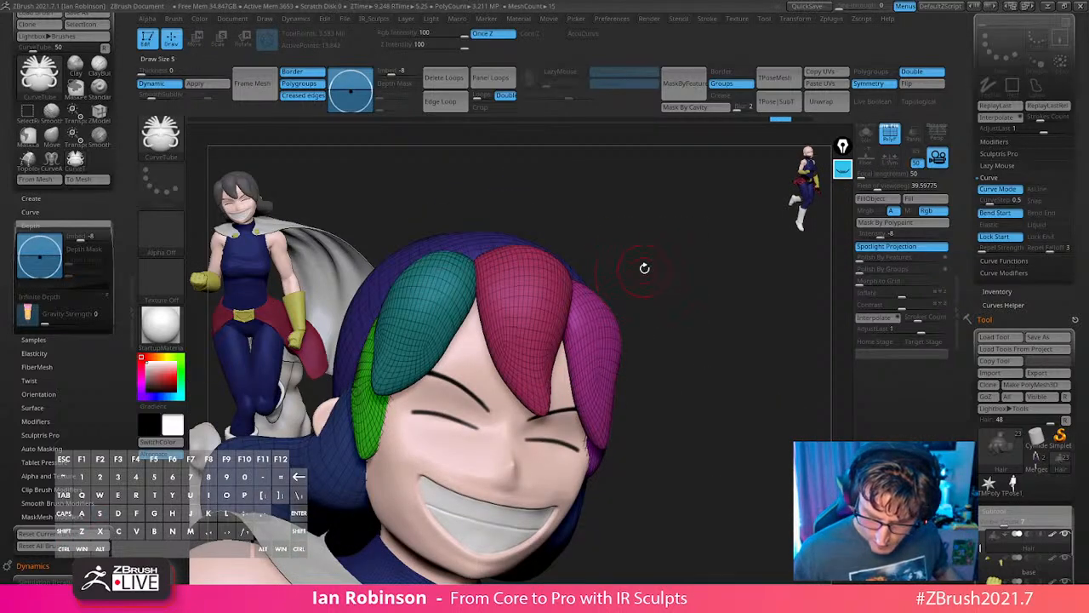
# Draw a strand from the crown through the front lock down to the forehead and inspect it from both sides.
pyautogui.moveTo(644, 267); pyautogui.dragTo(554, 242)
pyautogui.moveTo(521, 422); pyautogui.dragTo(522, 425)
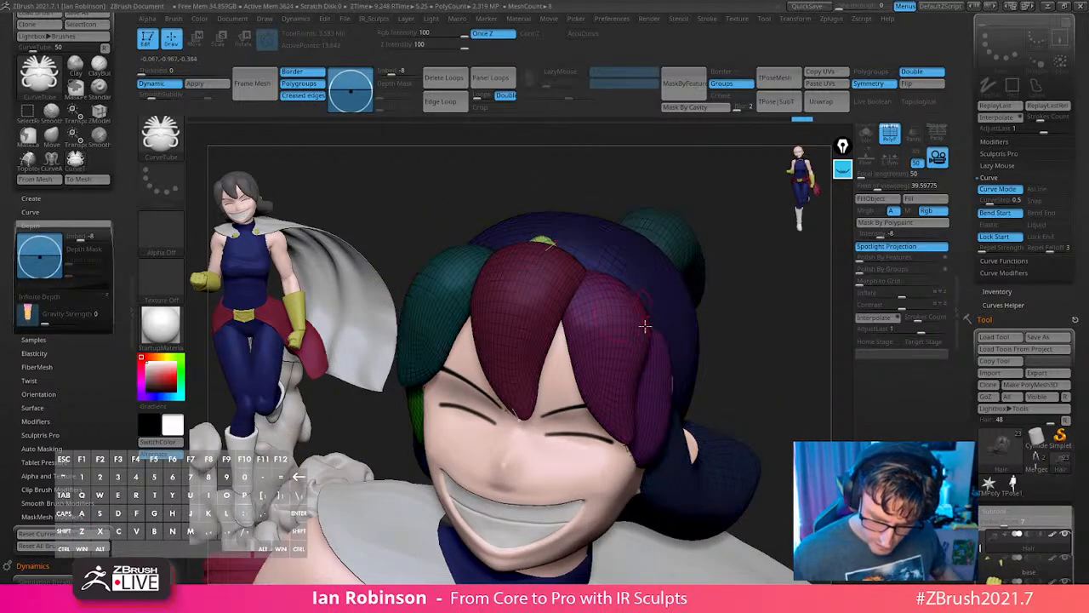
pyautogui.moveTo(644, 326); pyautogui.dragTo(579, 335, button='right')
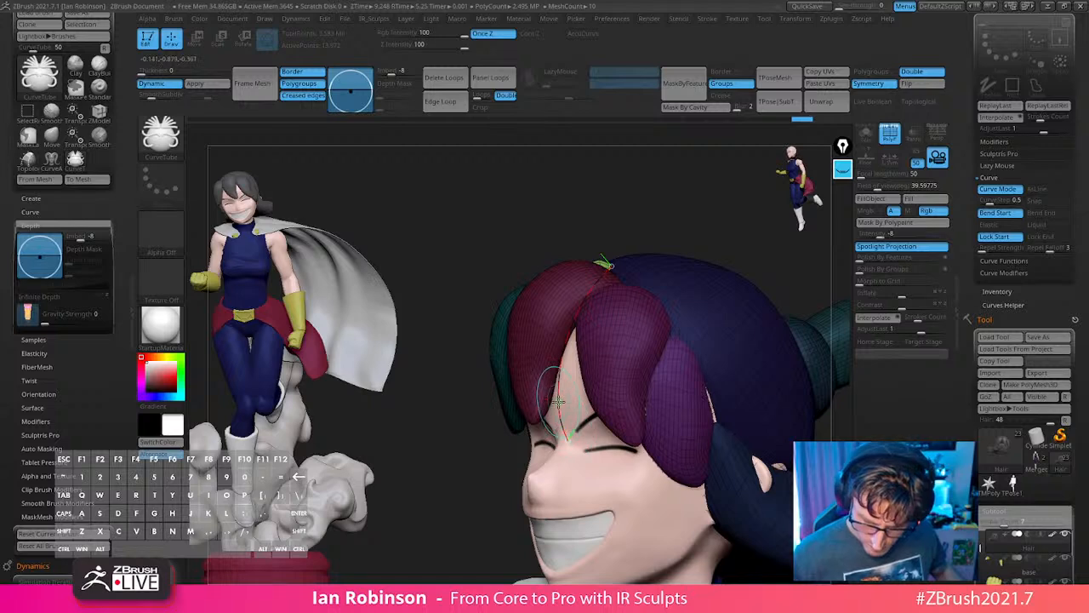
pyautogui.keyDown('alt'); pyautogui.moveTo(673, 213); pyautogui.dragTo(630, 205); pyautogui.keyUp('alt')
pyautogui.moveTo(625, 206); pyautogui.dragTo(706, 271)
pyautogui.keyDown('alt'); pyautogui.moveTo(657, 215); pyautogui.dragTo(638, 252); pyautogui.keyUp('alt')
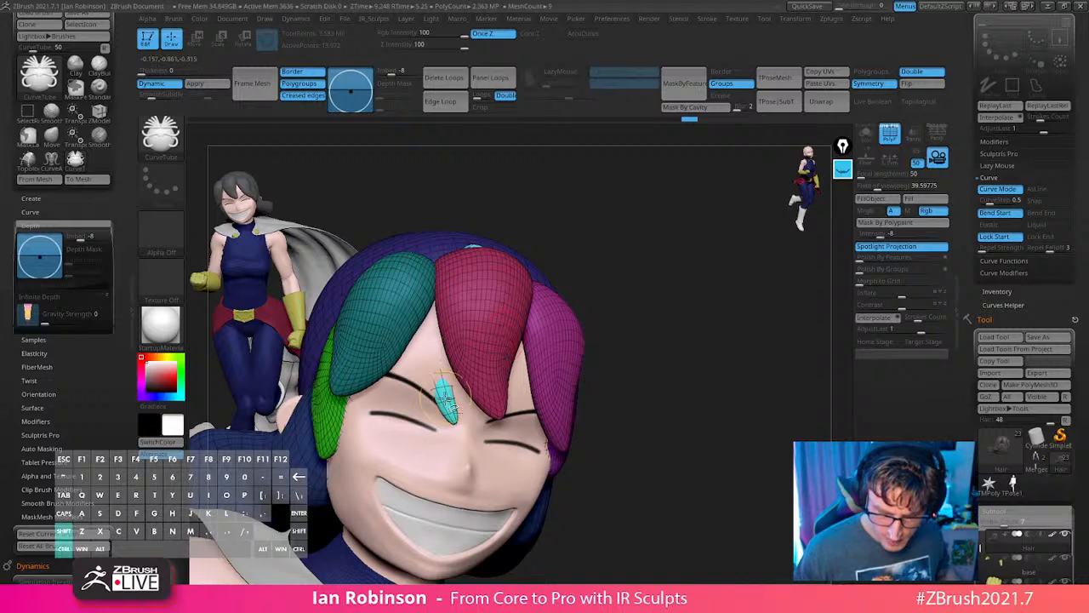
# Isolate the new strand and split it from the rest of the hair into its own subtool.
pyautogui.keyDown('ctrl'); pyautogui.keyDown('shift'); pyautogui.click(446, 398); pyautogui.keyUp('shift'); pyautogui.keyUp('ctrl')
pyautogui.press('`')
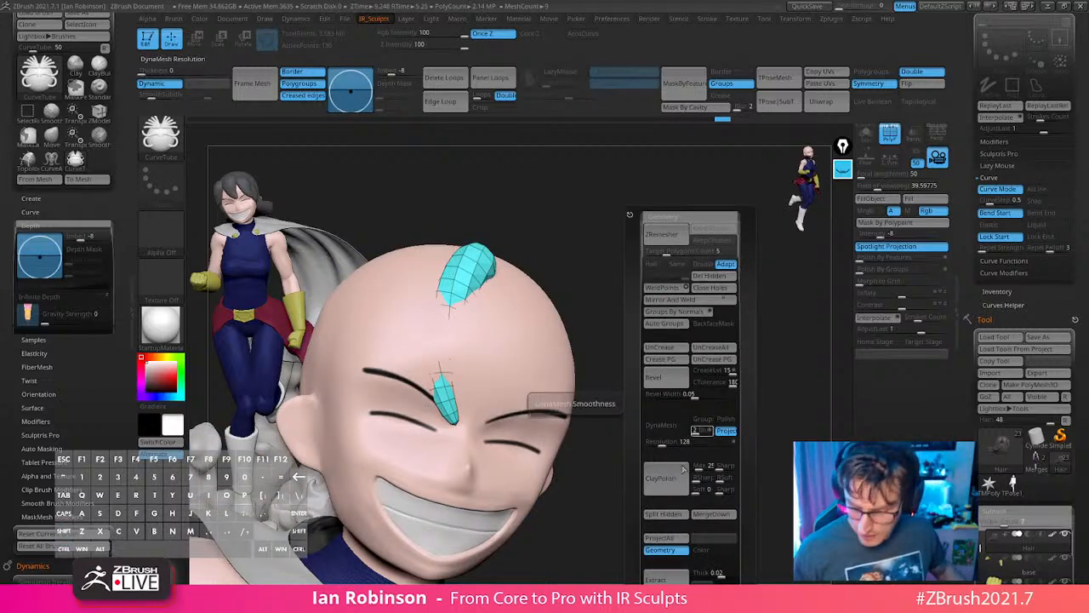
pyautogui.click(672, 510)
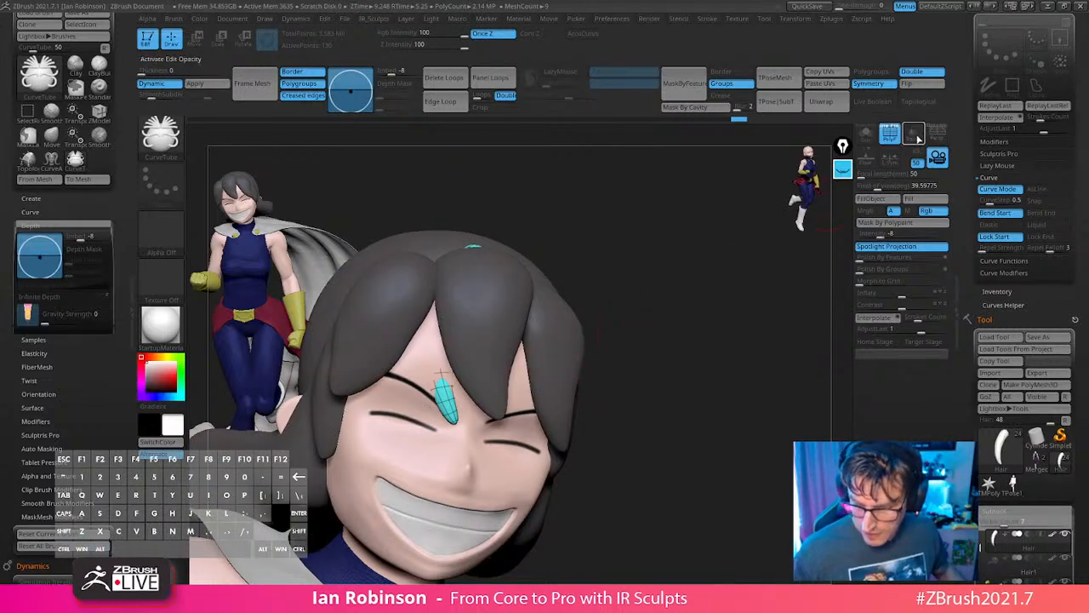
# Turn on transparency and pull the new strand sideways inside the front lock with the Move brush.
pyautogui.click(915, 137)
pyautogui.press('s')
pyautogui.moveTo(670, 290)
pyautogui.mouseDown()
pyautogui.moveTo(696, 295)
pyautogui.moveTo(669, 269)
pyautogui.mouseUp()
pyautogui.press('b')
pyautogui.press('m')
pyautogui.press('v')
pyautogui.press('s')
pyautogui.moveTo(424, 364); pyautogui.dragTo(444, 363)
pyautogui.moveTo(580, 349); pyautogui.dragTo(548, 344)
pyautogui.moveTo(443, 364); pyautogui.dragTo(455, 363)
pyautogui.moveTo(549, 335); pyautogui.dragTo(504, 323)
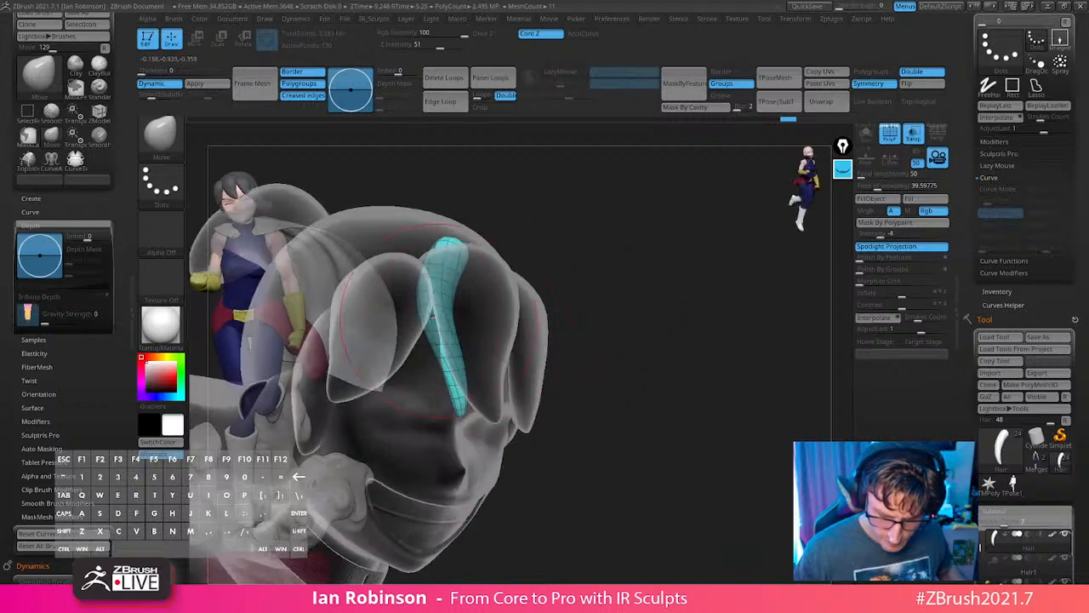
pyautogui.moveTo(432, 311); pyautogui.dragTo(444, 310)
# Reshape the strand's root, curve and tip with the Move brush from the side and above to follow the front lock.
pyautogui.moveTo(584, 237); pyautogui.dragTo(516, 232)
pyautogui.moveTo(586, 207); pyautogui.dragTo(421, 298)
pyautogui.moveTo(420, 375); pyautogui.dragTo(403, 409)
pyautogui.moveTo(379, 417); pyautogui.dragTo(536, 366)
pyautogui.keyDown('alt'); pyautogui.moveTo(536, 365); pyautogui.dragTo(757, 300); pyautogui.keyUp('alt')
pyautogui.moveTo(532, 273)
pyautogui.mouseDown()
pyautogui.moveTo(542, 265)
pyautogui.moveTo(516, 248)
pyautogui.mouseUp()
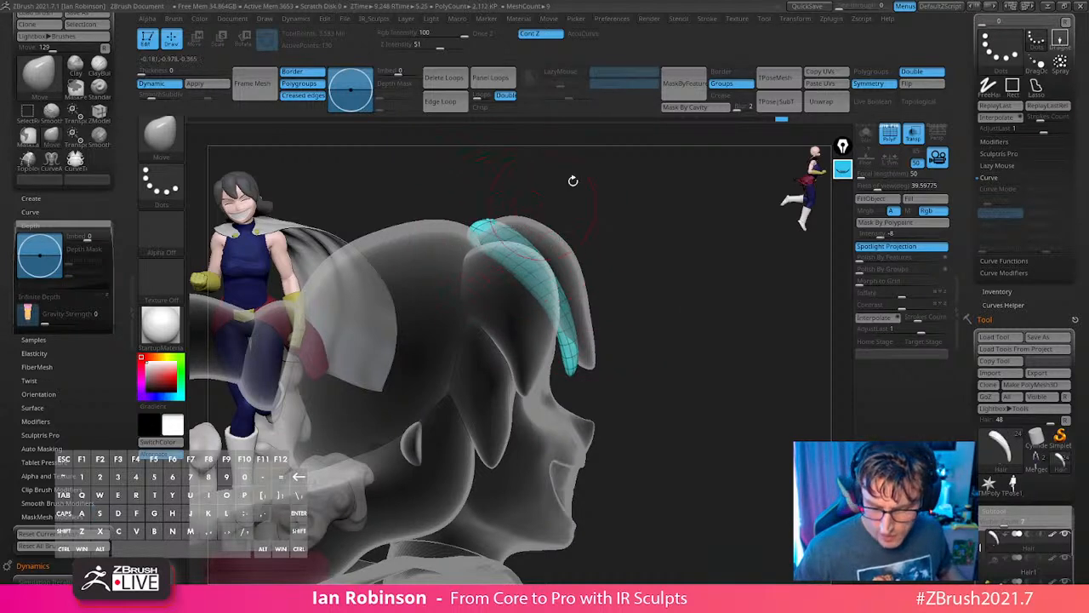
pyautogui.moveTo(573, 178); pyautogui.dragTo(526, 240)
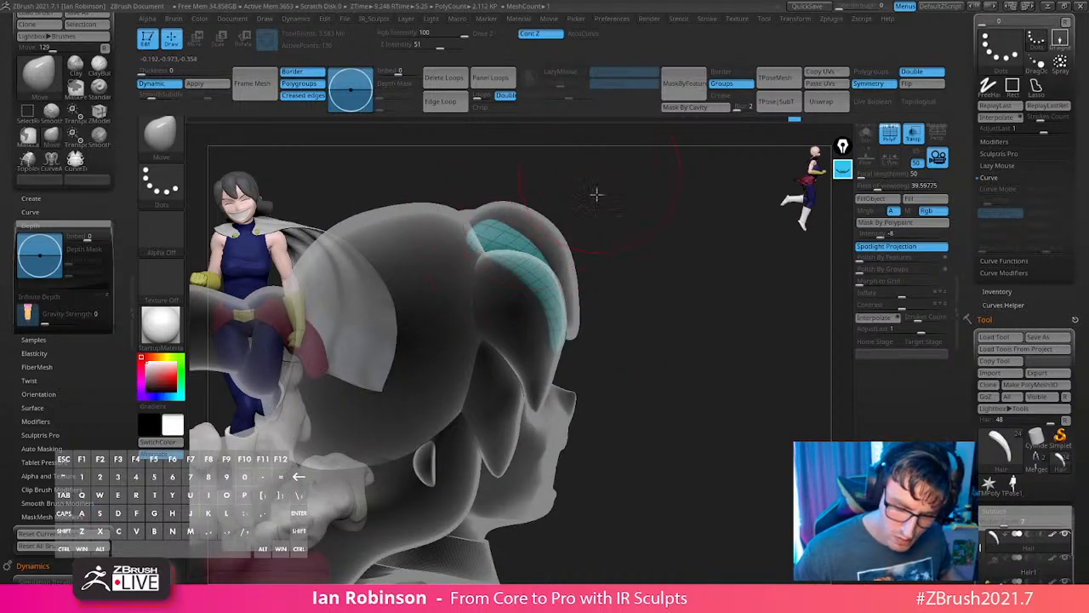
pyautogui.moveTo(595, 194)
pyautogui.mouseDown()
pyautogui.moveTo(499, 216)
pyautogui.moveTo(543, 255)
pyautogui.mouseUp()
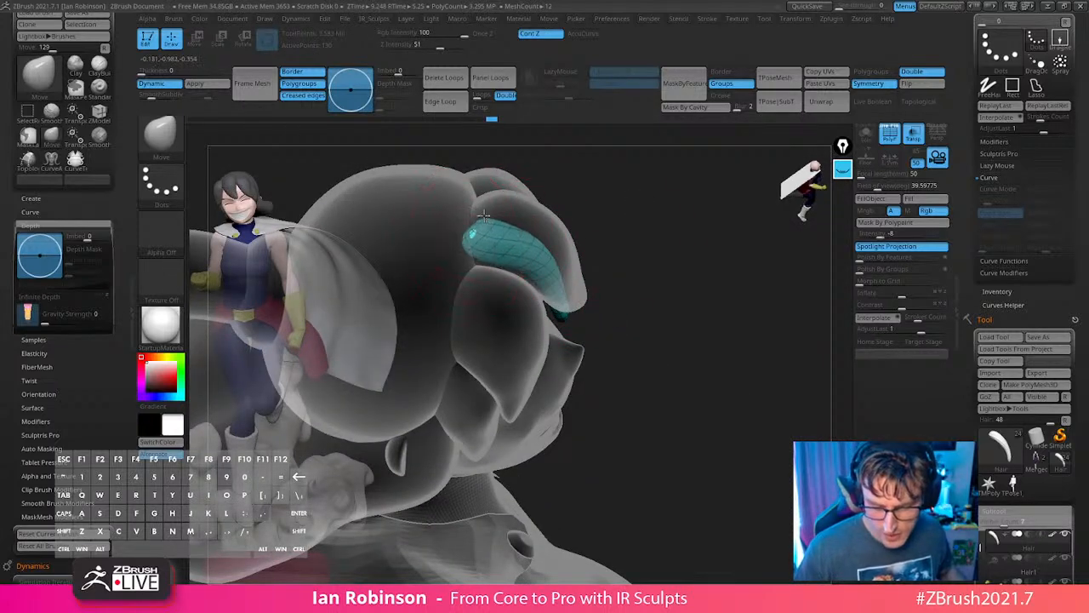
pyautogui.moveTo(502, 235)
pyautogui.mouseDown()
pyautogui.moveTo(581, 251)
pyautogui.moveTo(562, 286)
pyautogui.moveTo(604, 310)
pyautogui.moveTo(593, 336)
pyautogui.mouseUp()
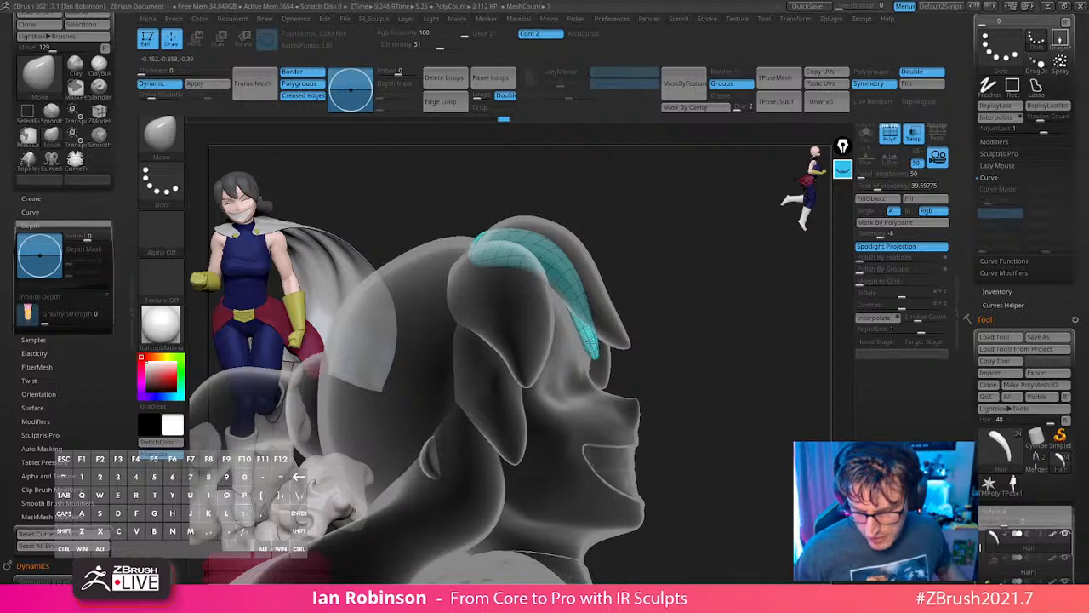
pyautogui.moveTo(700, 308)
pyautogui.mouseDown()
pyautogui.moveTo(641, 245)
pyautogui.moveTo(608, 269)
pyautogui.moveTo(559, 257)
pyautogui.mouseUp()
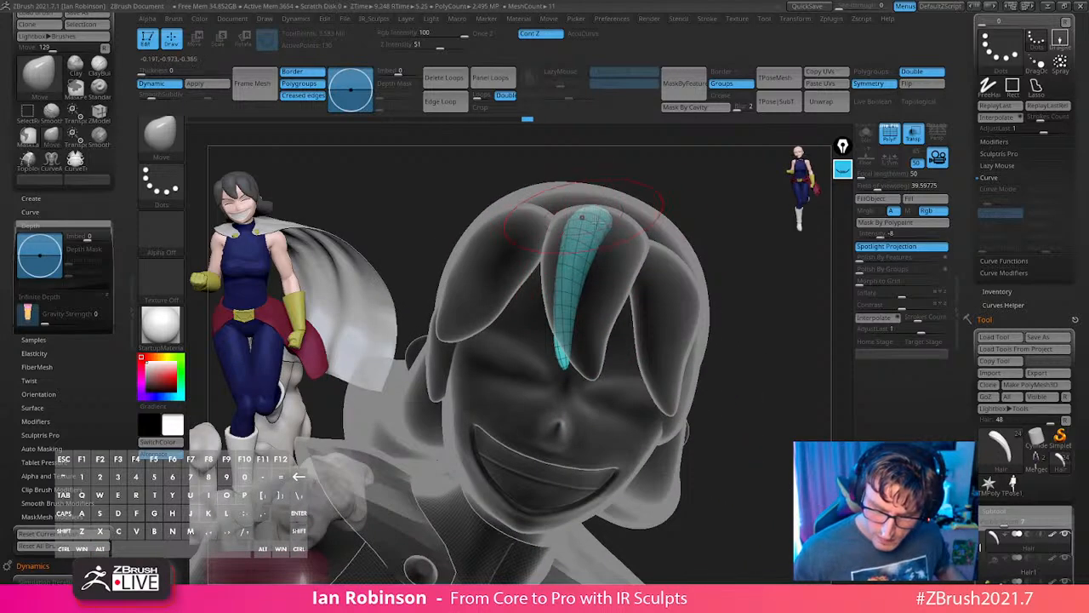
# Turn on BackfaceMask and widen the strand's root, middle and tip with the Move brush from the front.
pyautogui.press('w')
pyautogui.press('q')
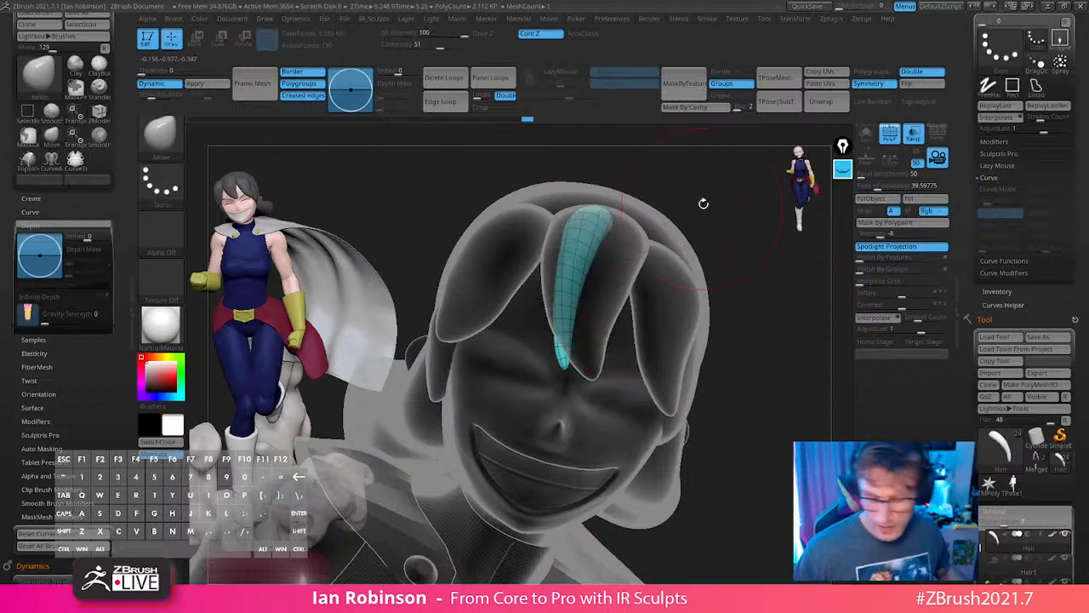
pyautogui.press('2')
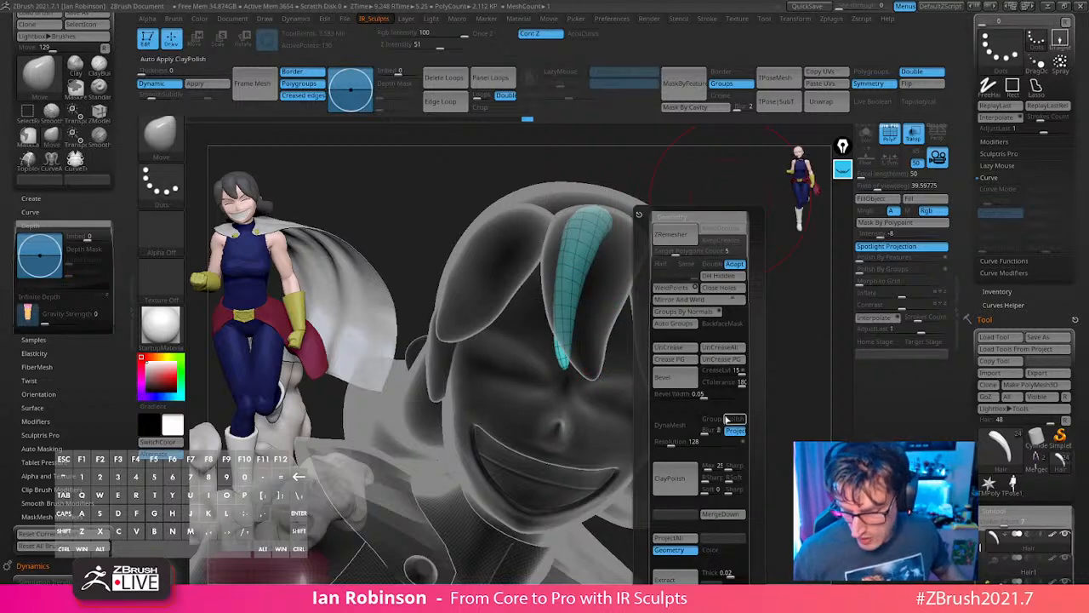
pyautogui.click(732, 324)
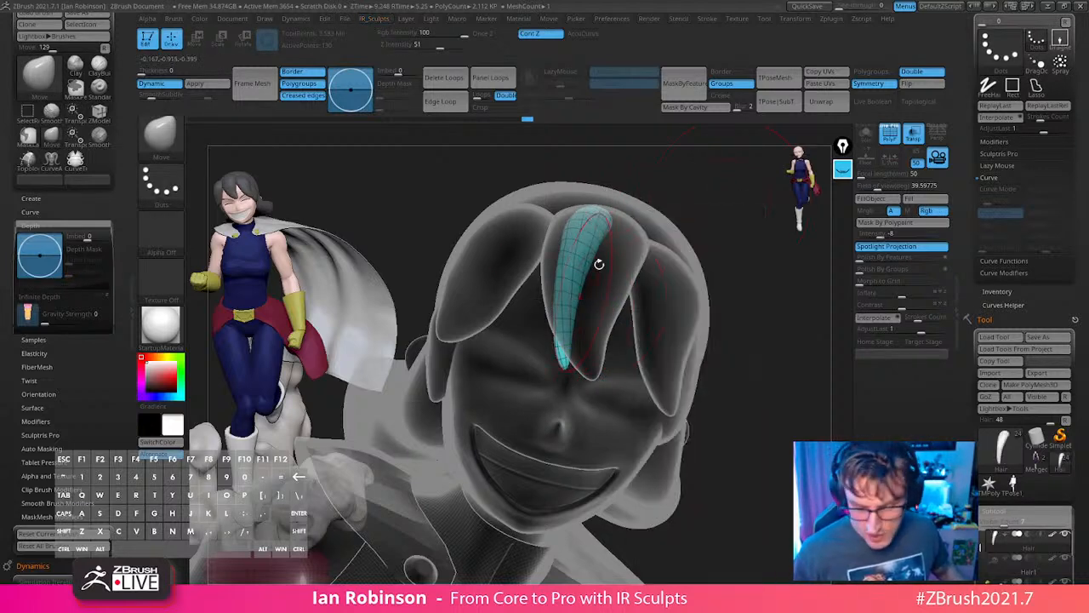
pyautogui.moveTo(599, 262); pyautogui.dragTo(683, 243)
pyautogui.moveTo(683, 243); pyautogui.dragTo(634, 272, button='right')
pyautogui.moveTo(573, 339); pyautogui.dragTo(589, 350)
pyautogui.moveTo(609, 289); pyautogui.dragTo(613, 270, button='right')
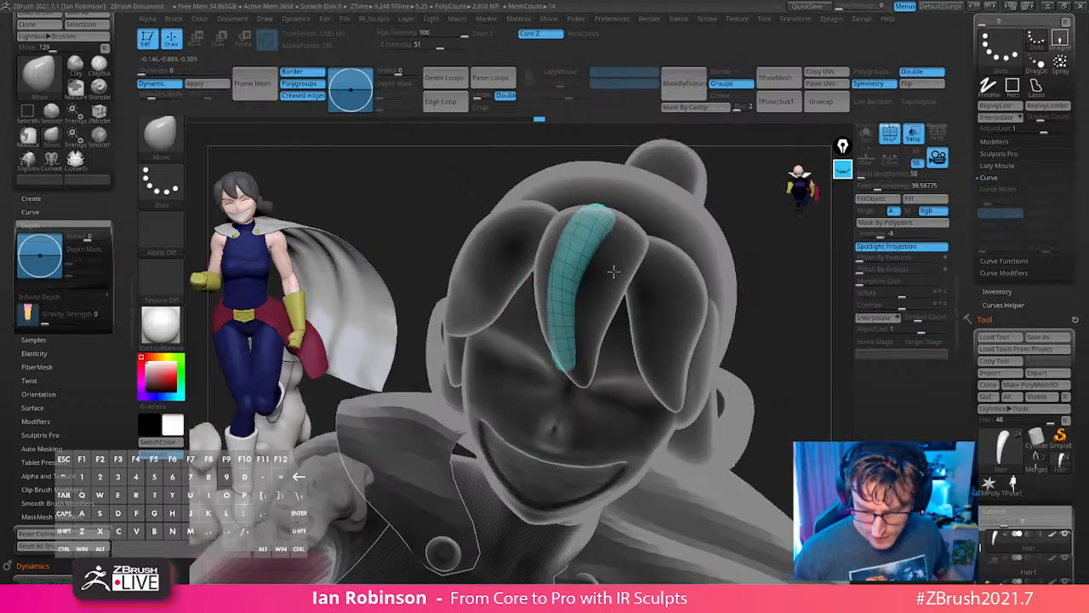
pyautogui.moveTo(598, 253); pyautogui.dragTo(612, 243)
pyautogui.moveTo(578, 290); pyautogui.dragTo(585, 293)
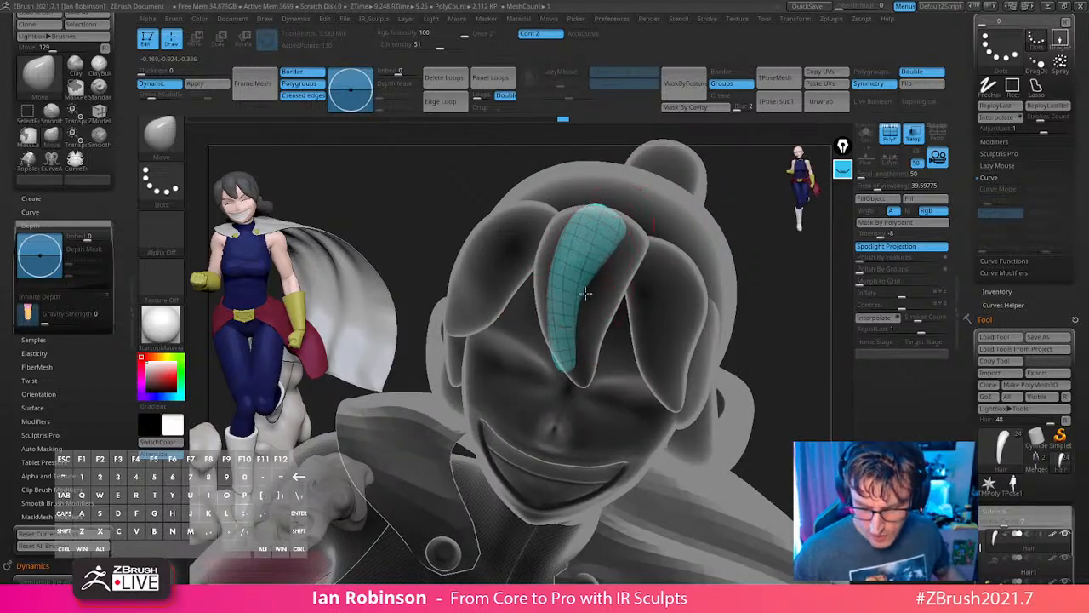
pyautogui.moveTo(588, 306); pyautogui.dragTo(575, 340, button='right')
pyautogui.moveTo(565, 223); pyautogui.dragTo(546, 245)
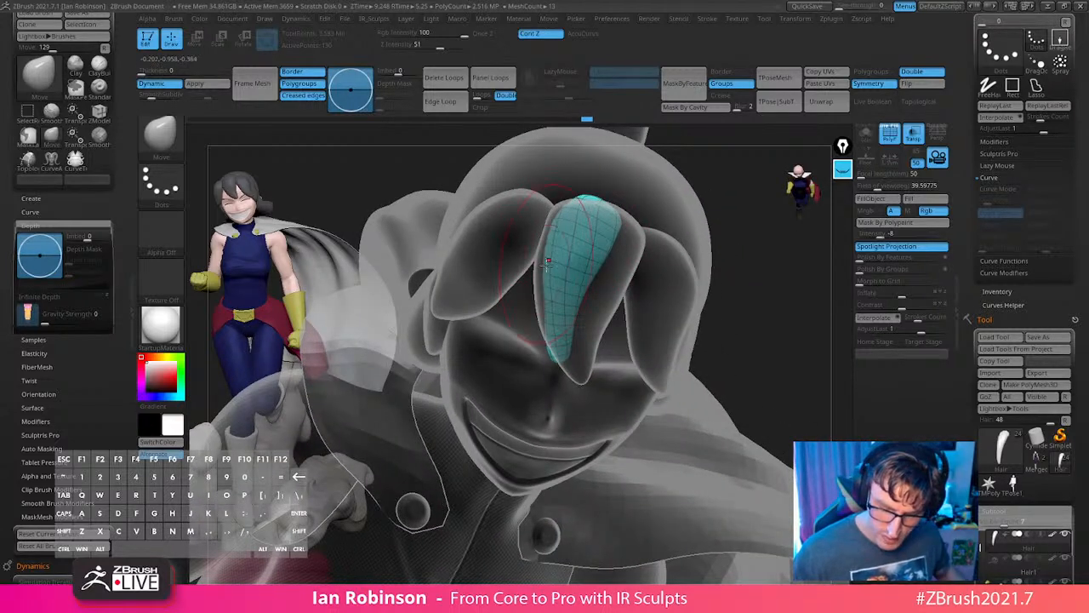
pyautogui.moveTo(549, 285); pyautogui.dragTo(542, 286)
pyautogui.moveTo(744, 245); pyautogui.dragTo(731, 306, button='right')
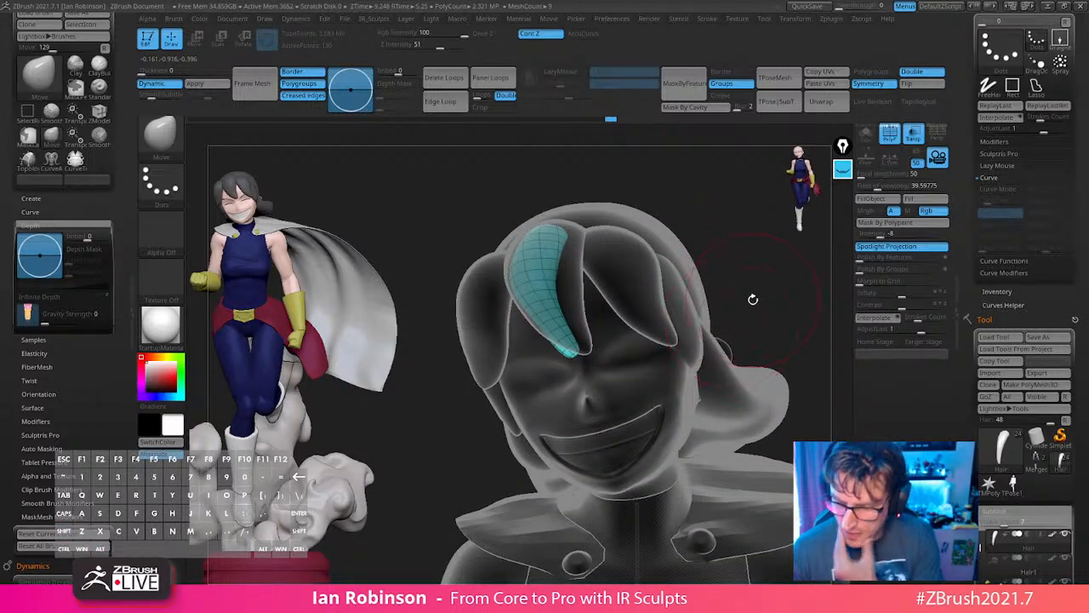
# Undo the last widening edits on the strand.
pyautogui.moveTo(752, 262); pyautogui.dragTo(766, 268)
pyautogui.hotkey('ctrl', 'z')
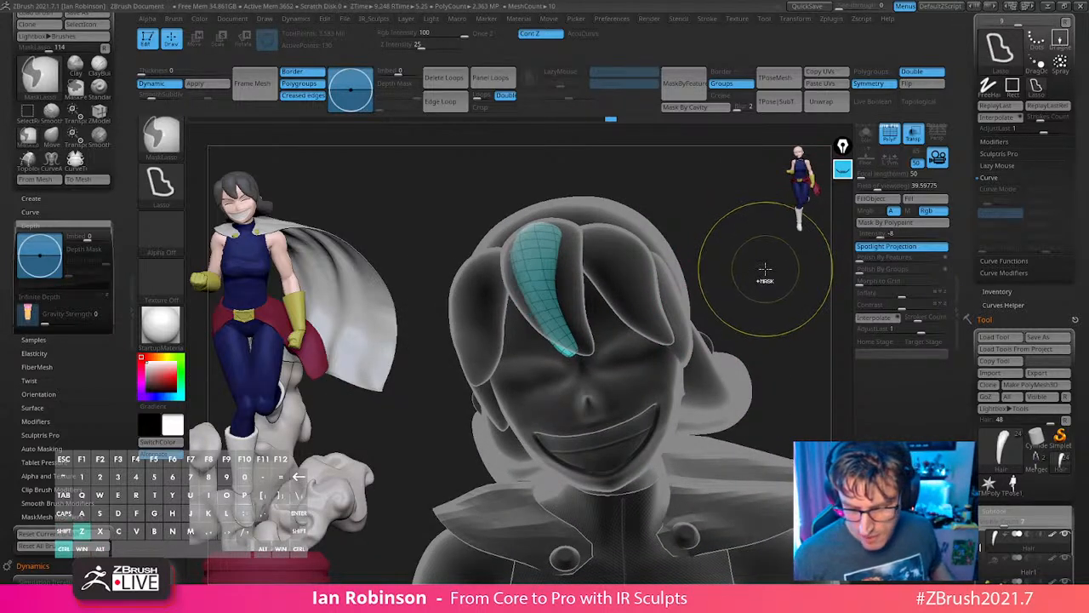
pyautogui.hotkey('ctrl', 'z')
pyautogui.hotkey('ctrl', 'z')
pyautogui.hotkey('ctrl', 'z')
pyautogui.hotkey('ctrl', 'z')
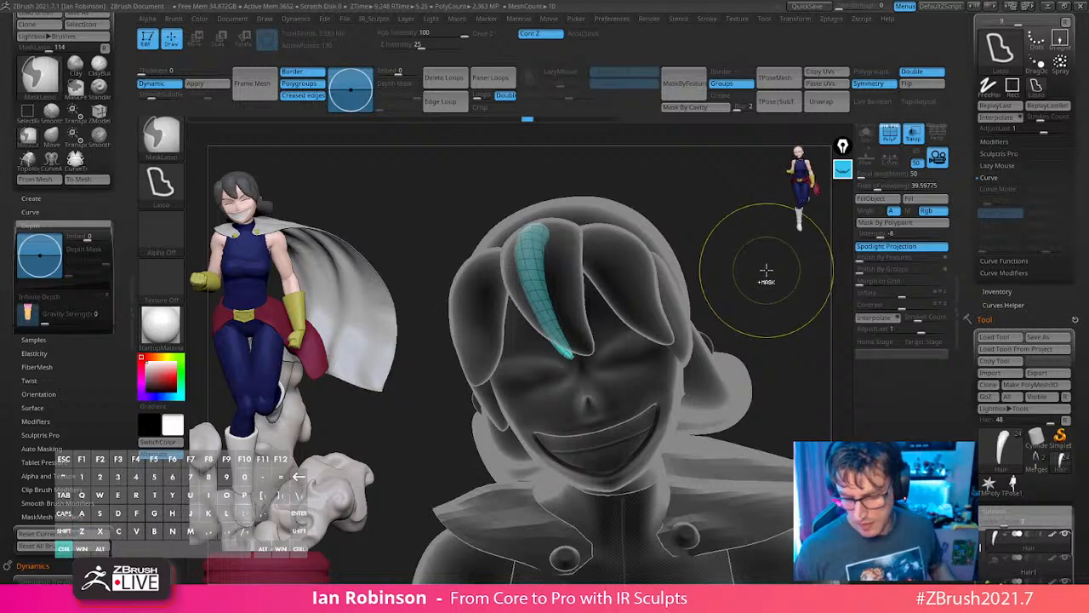
pyautogui.hotkey('ctrl', 'z')
pyautogui.hotkey('ctrl', 'z')
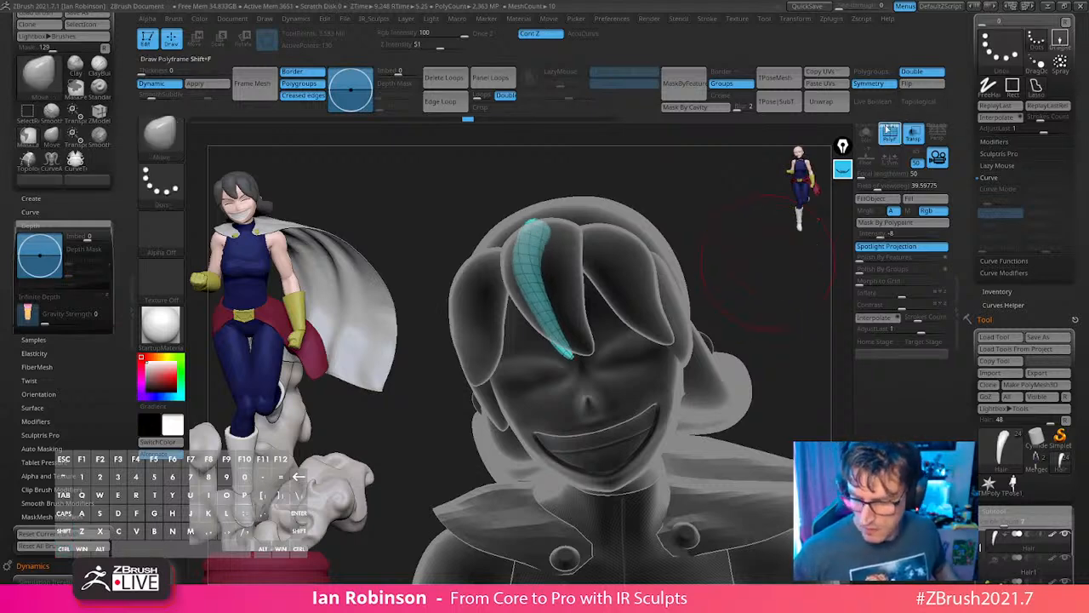
# Turn off transparency and delete the separate strand's subtool.
pyautogui.click(913, 133)
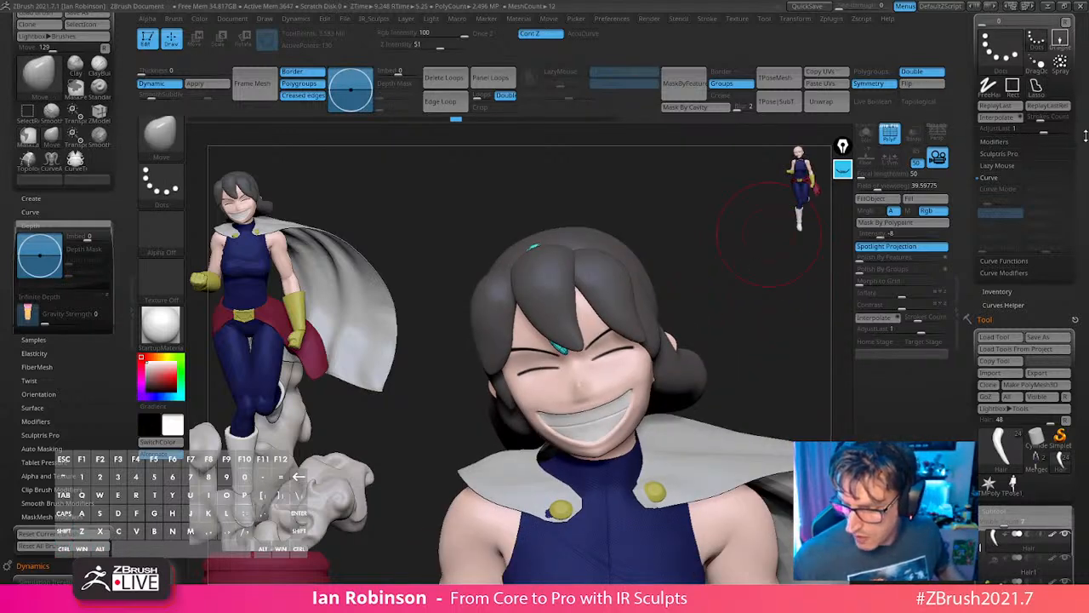
pyautogui.scroll(-3, 1014, 192)
pyautogui.scroll(-3, 1027, 251)
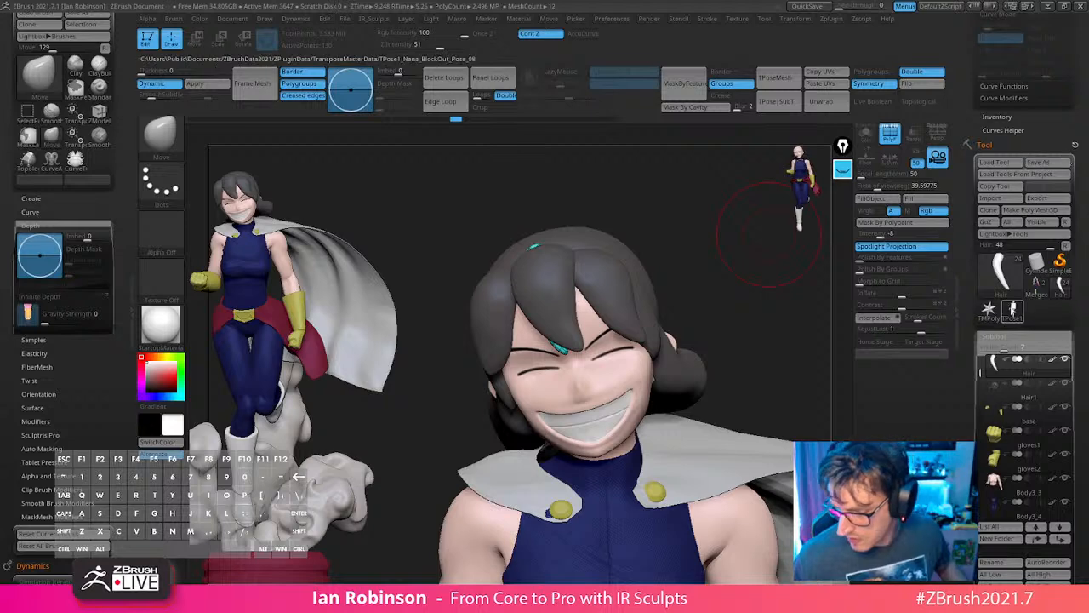
pyautogui.scroll(-1, 1078, 290)
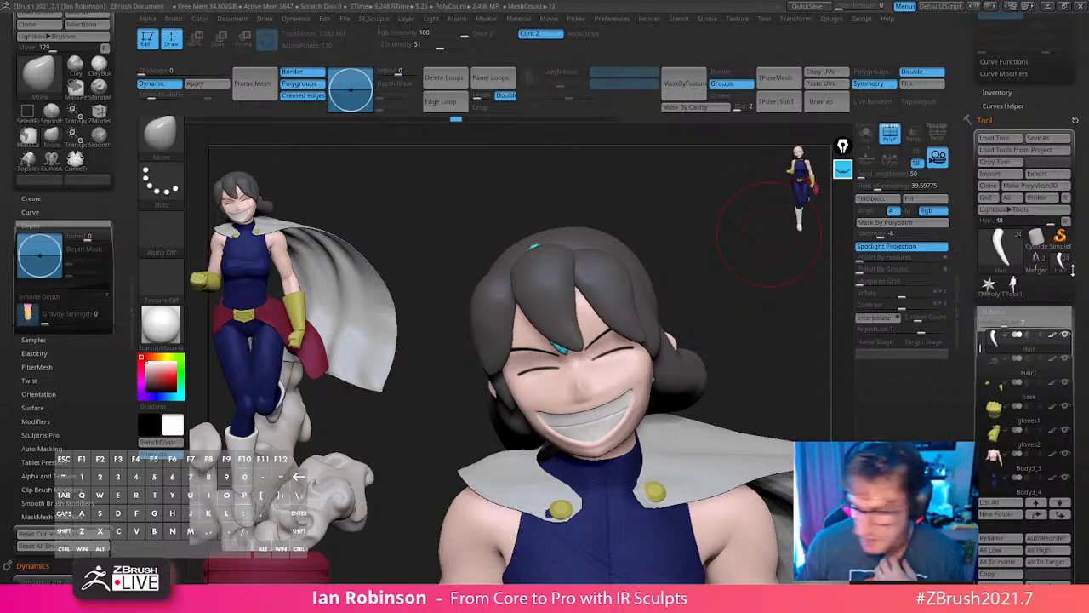
pyautogui.scroll(-4, 1086, 247)
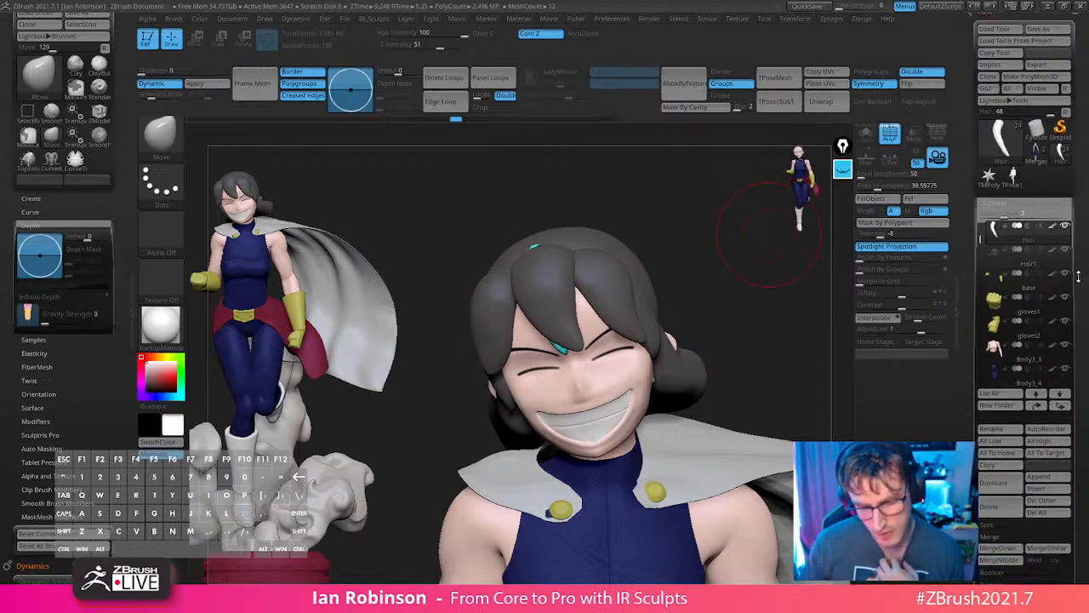
pyautogui.scroll(-1, 1085, 264)
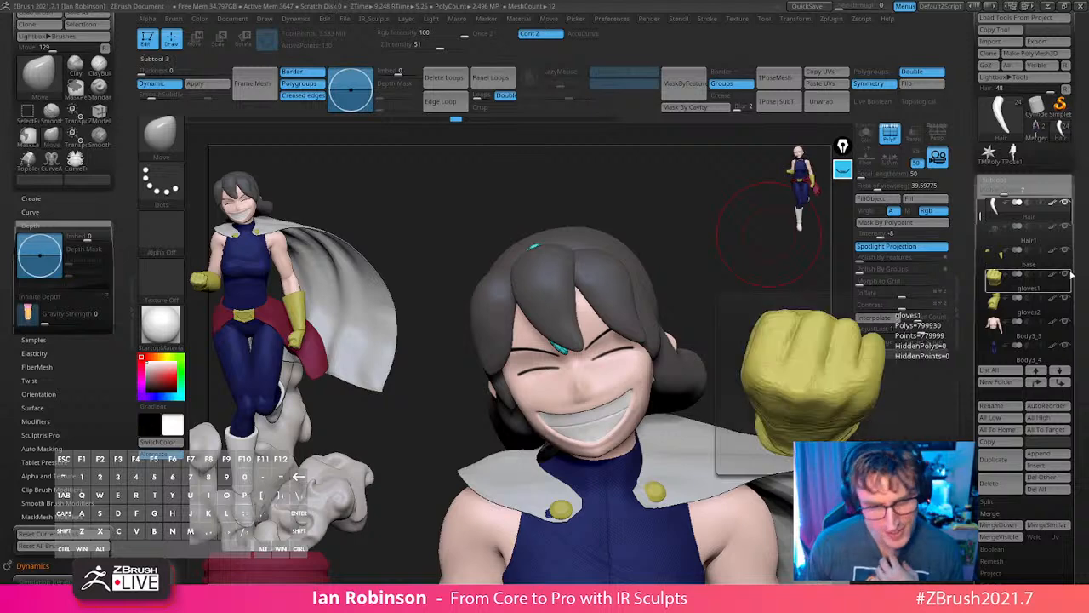
pyautogui.moveTo(1085, 243); pyautogui.dragTo(1085, 239)
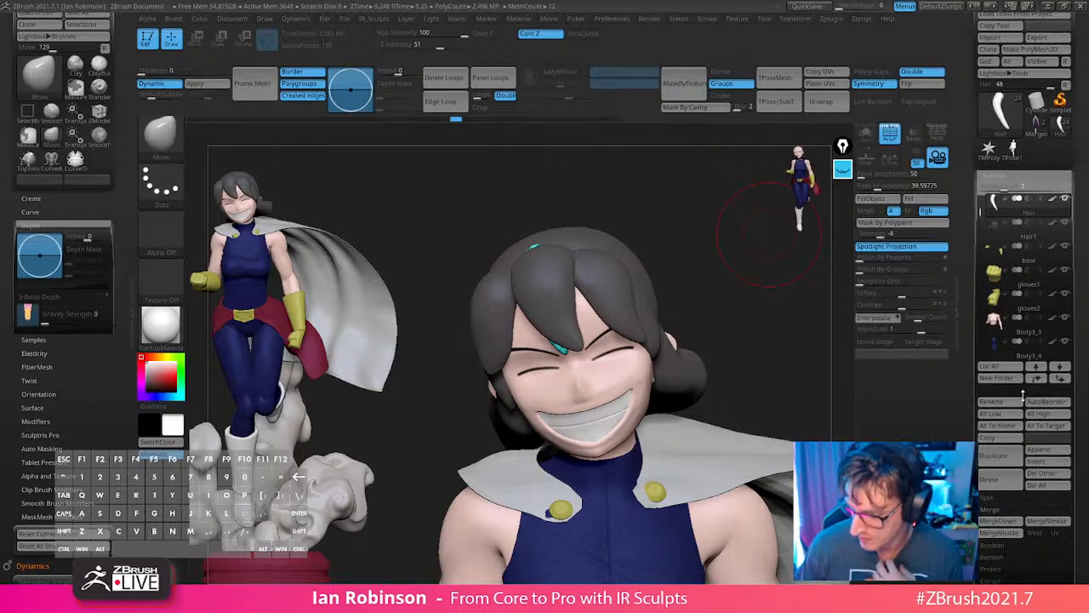
pyautogui.click(992, 481)
pyautogui.click(881, 487)
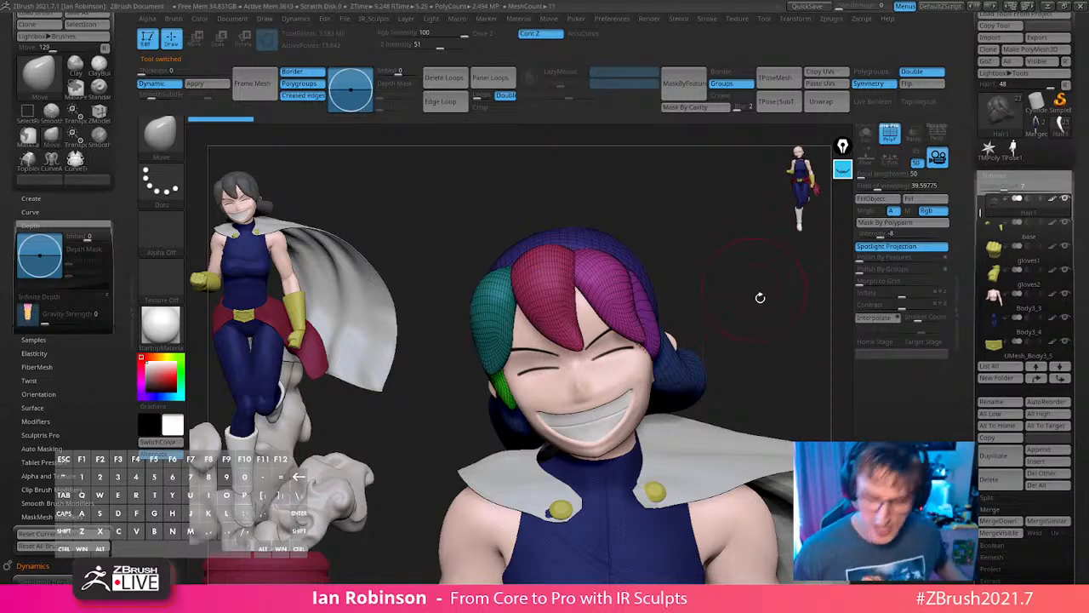
# Hide the polyframe and insert a Cube3D subtool directly below the NANA_sMILE subtool.
pyautogui.moveTo(760, 297)
pyautogui.mouseDown()
pyautogui.moveTo(775, 304)
pyautogui.moveTo(749, 280)
pyautogui.moveTo(741, 306)
pyautogui.mouseUp()
pyautogui.hotkey('shift', 'f')
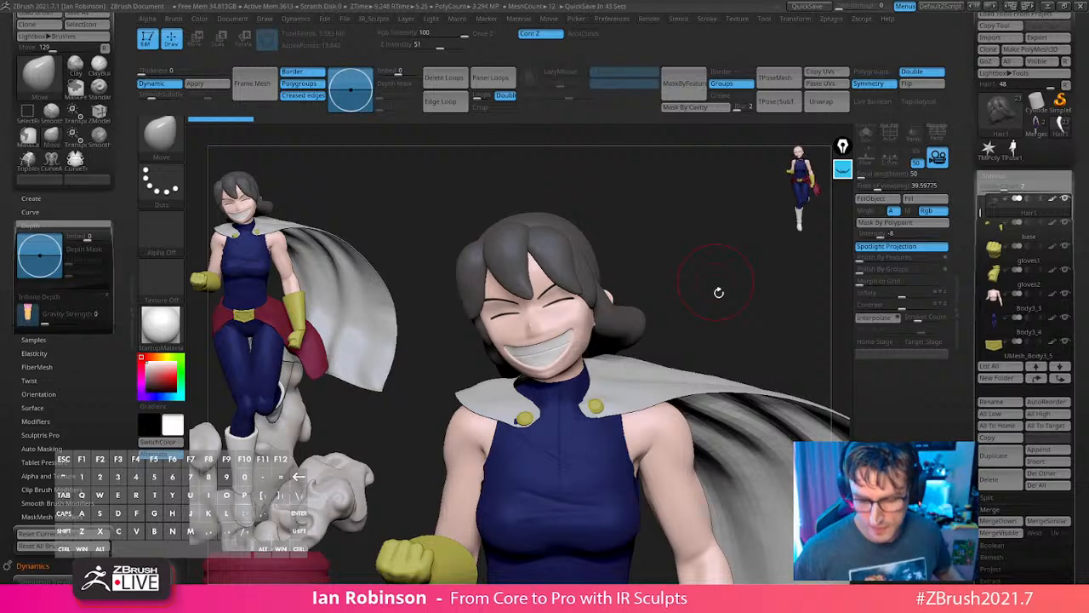
pyautogui.moveTo(719, 291); pyautogui.dragTo(657, 321)
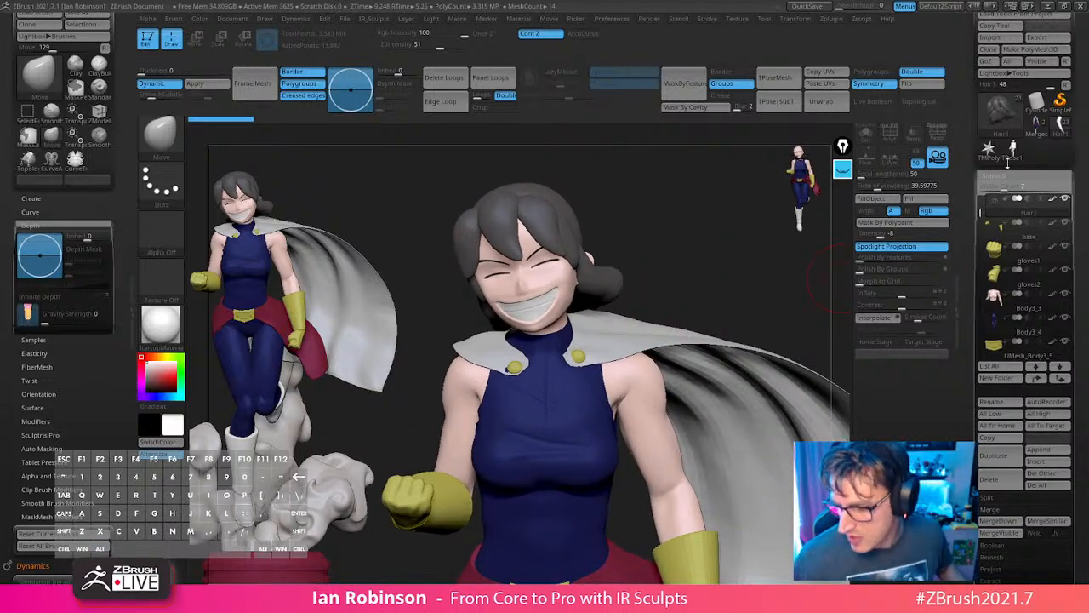
pyautogui.scroll(2, 1014, 217)
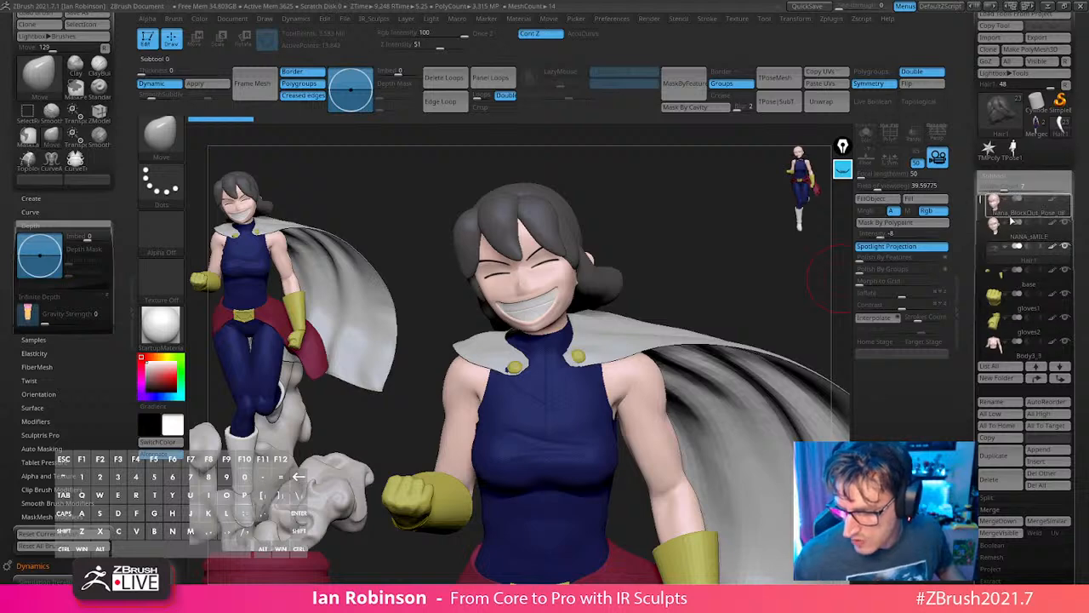
pyautogui.click(1016, 226)
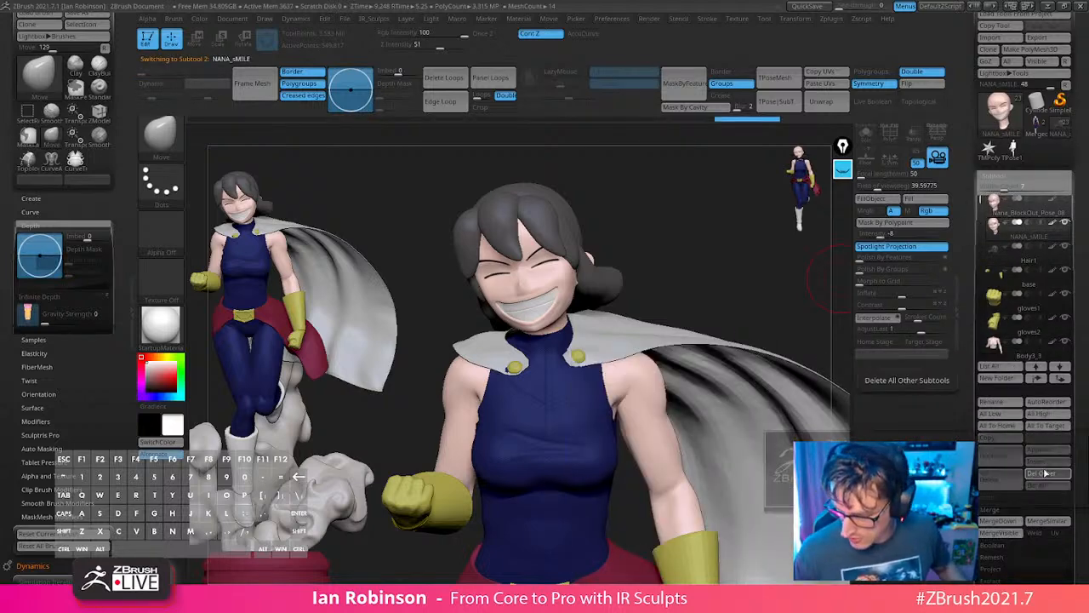
pyautogui.click(1048, 462)
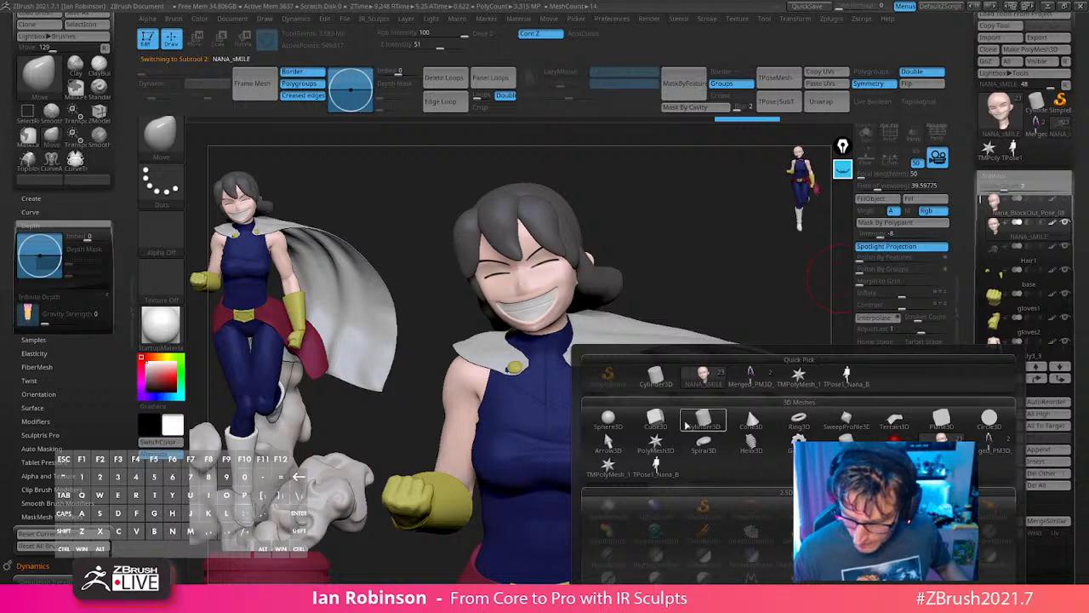
pyautogui.click(656, 419)
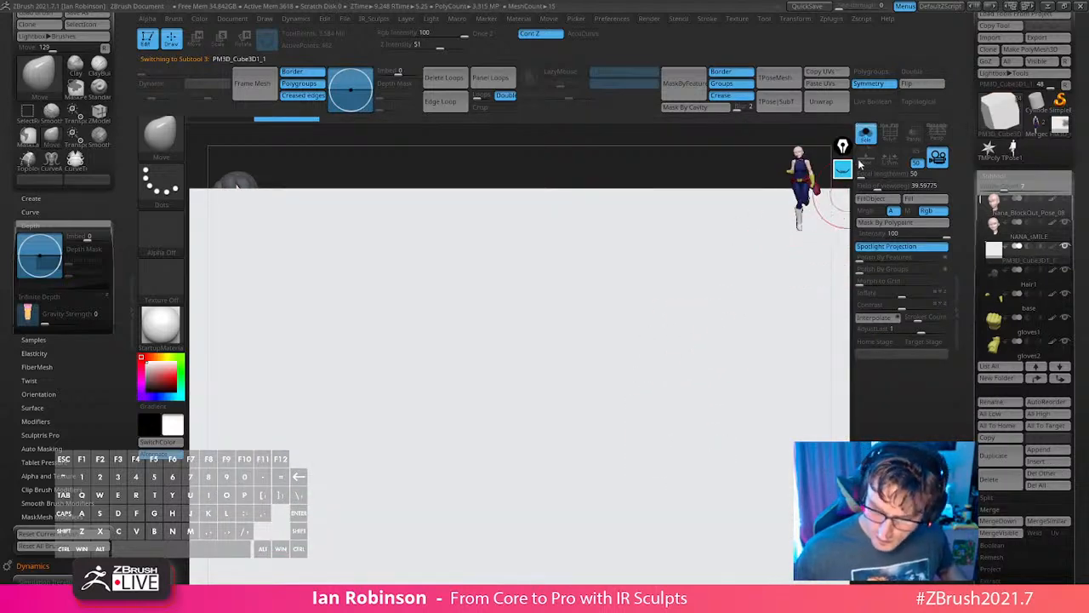
# Show the cube alone with its polyframe and reinitialize it as a QCube with X, Y and Z resolution 1.
pyautogui.press('f')
pyautogui.hotkey('shift', 'f')
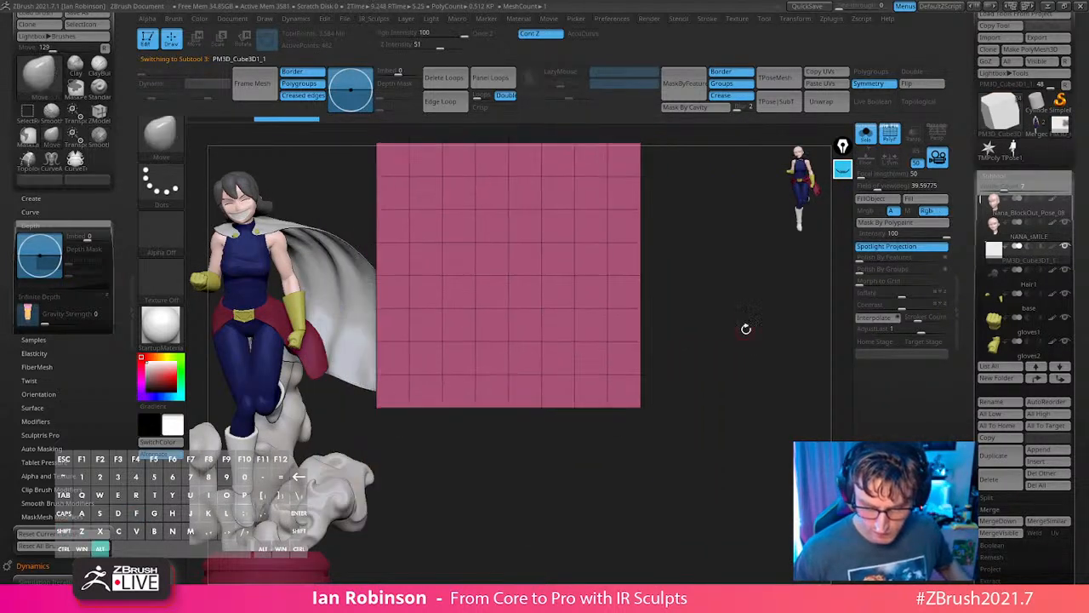
pyautogui.keyDown('alt'); pyautogui.moveTo(745, 329); pyautogui.dragTo(694, 345); pyautogui.keyUp('alt')
pyautogui.click(998, 177)
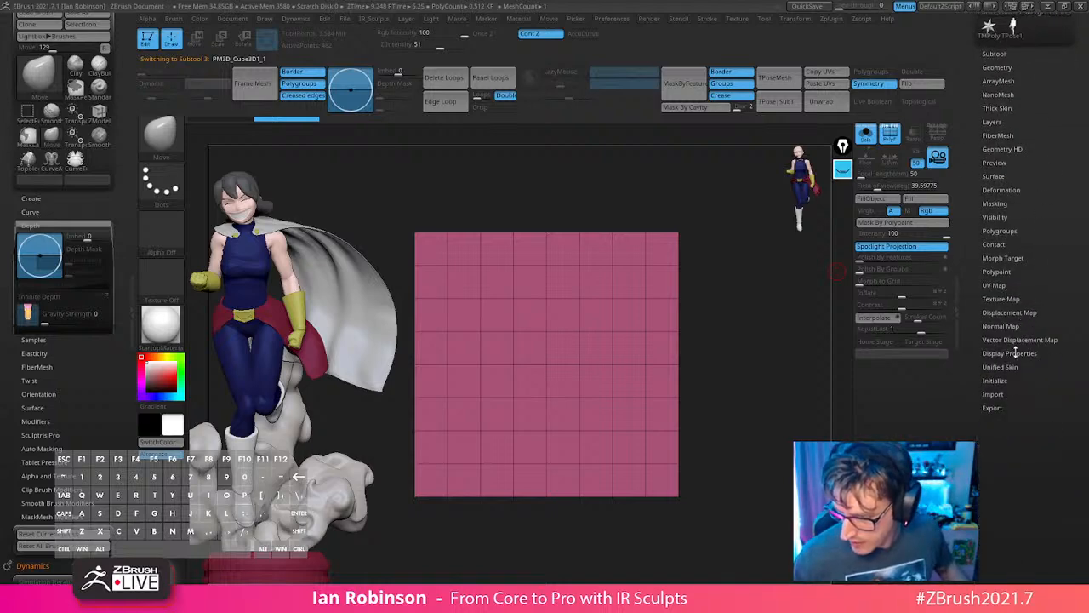
pyautogui.click(996, 381)
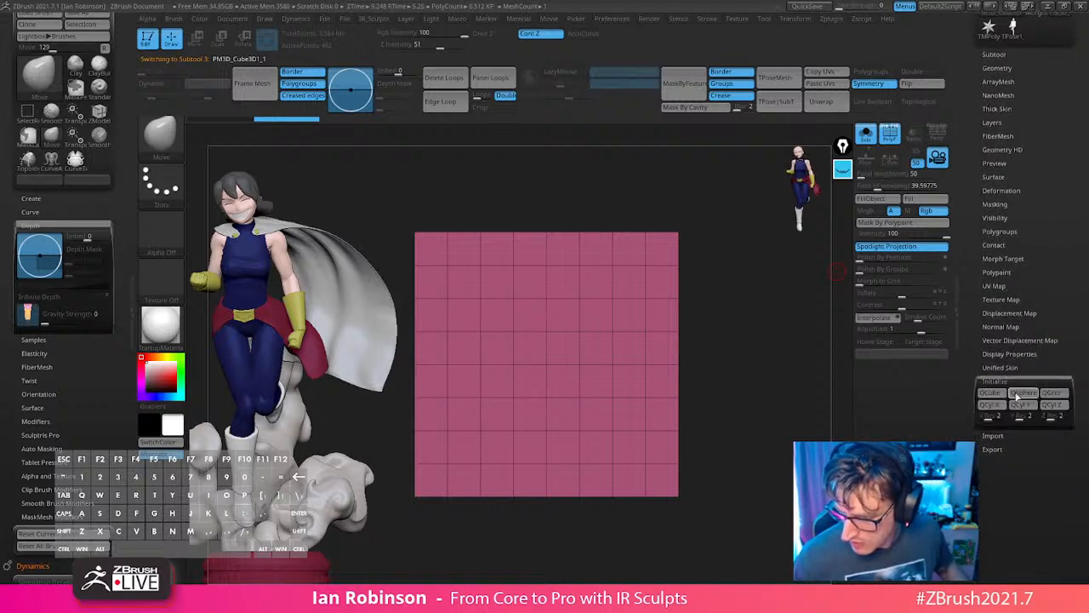
pyautogui.write('1')
pyautogui.click(1022, 418)
pyautogui.write('1')
pyautogui.click(1054, 418)
pyautogui.write('1')
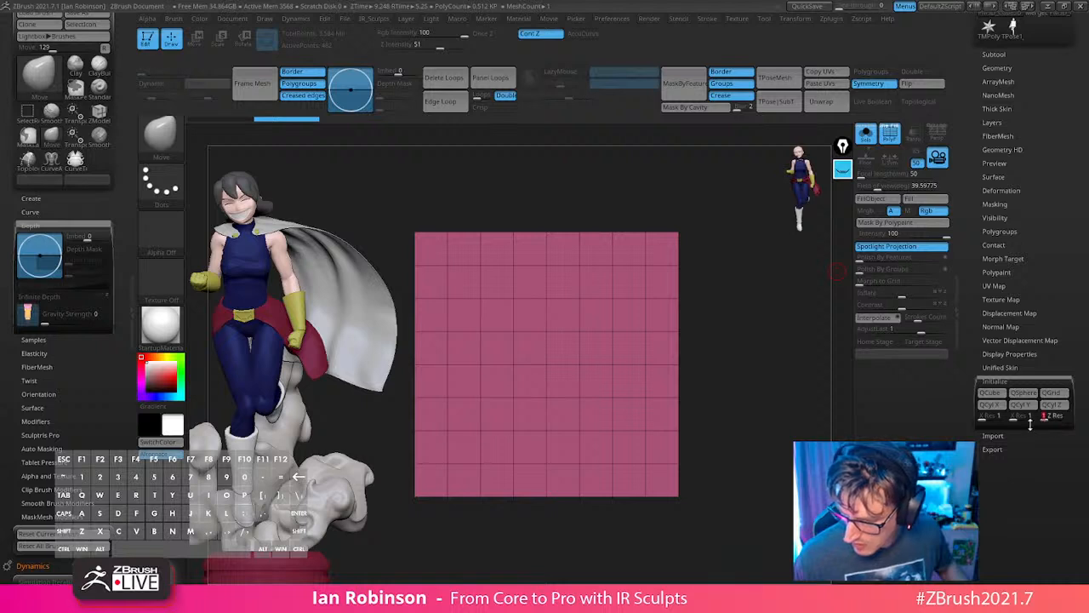
pyautogui.click(1000, 395)
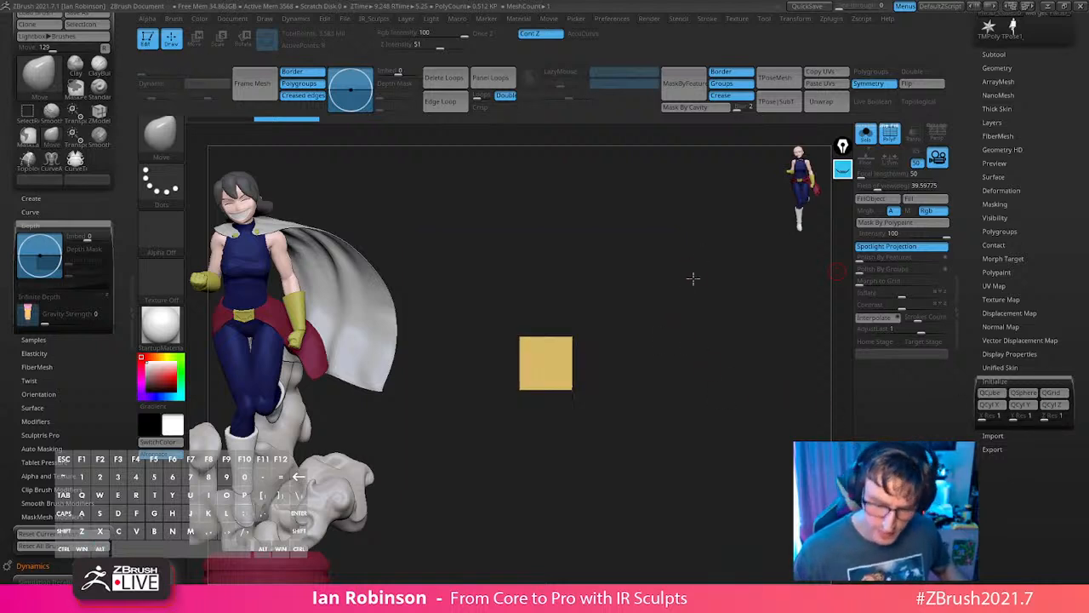
# Assign the cube a single polygroup and stretch it vertically into a block about 2.5 times as tall as wide.
pyautogui.moveTo(693, 277)
pyautogui.keyDown('alt'); pyautogui.mouseDown()
pyautogui.moveTo(746, 430)
pyautogui.moveTo(695, 305)
pyautogui.moveTo(727, 332)
pyautogui.moveTo(717, 382)
pyautogui.moveTo(717, 321)
pyautogui.moveTo(730, 312)
pyautogui.moveTo(729, 348)
pyautogui.moveTo(763, 319)
pyautogui.moveTo(754, 307)
pyautogui.moveTo(743, 323)
pyautogui.moveTo(681, 284)
pyautogui.moveTo(672, 245)
pyautogui.mouseUp(); pyautogui.keyUp('alt')
pyautogui.press('f')
pyautogui.press('f')
pyautogui.press('s')
pyautogui.hotkey('ctrl', 'w')
pyautogui.press('w')
pyautogui.moveTo(554, 313); pyautogui.dragTo(558, 151)
pyautogui.press('q')
pyautogui.hotkey('shift', 'f')
pyautogui.hotkey('shift', 'f')
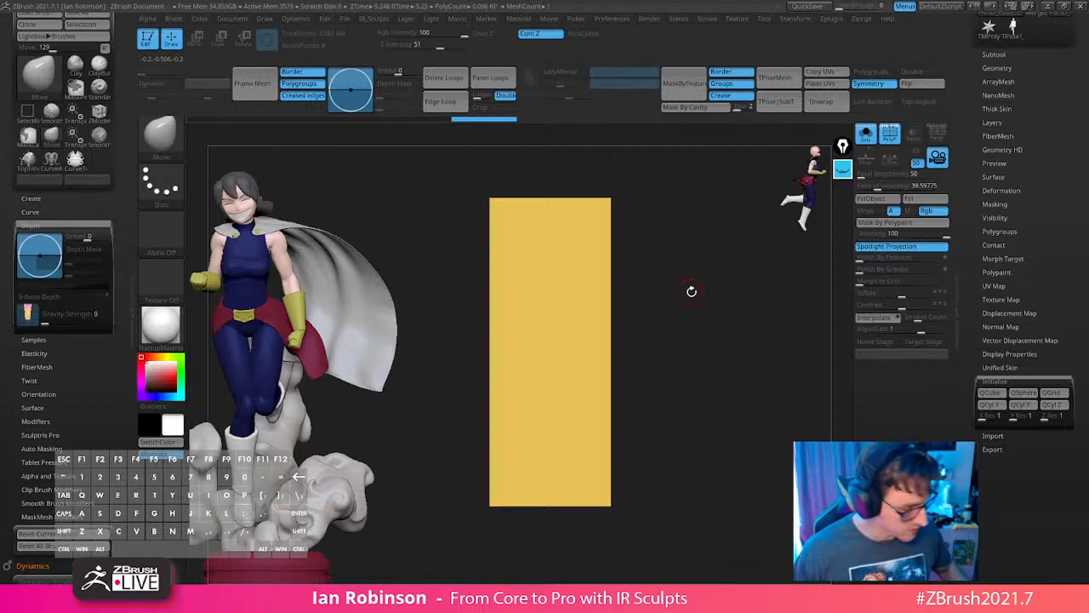
# With the ZModeler brush, insert two evenly spaced horizontal edge loops using Insert Multiple EdgeLoops, dividing the block into three sections.
pyautogui.press('b')
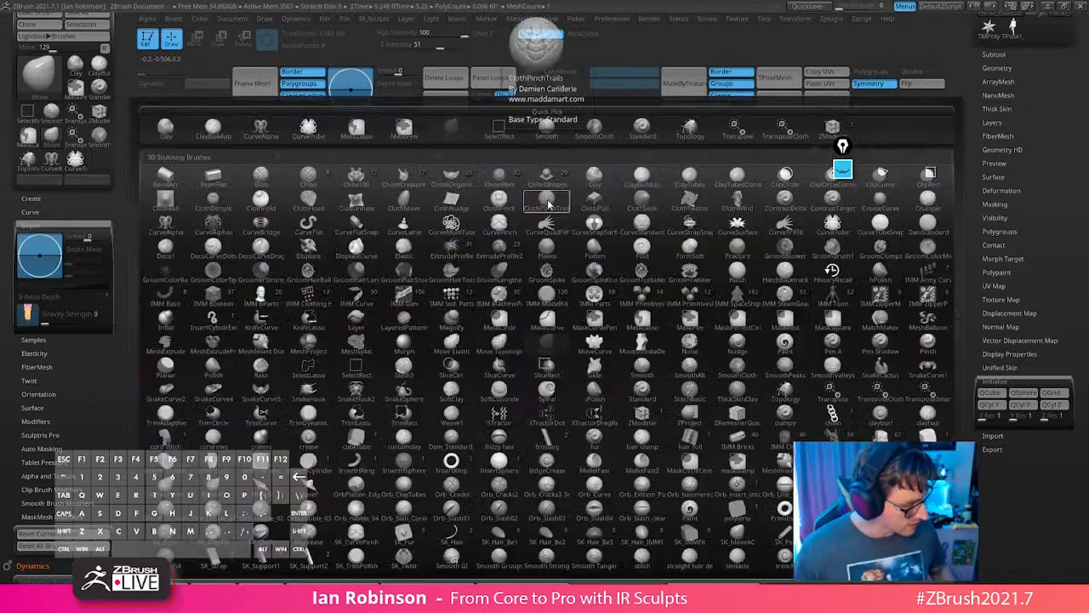
pyautogui.press('z')
pyautogui.press('m')
pyautogui.press('space')
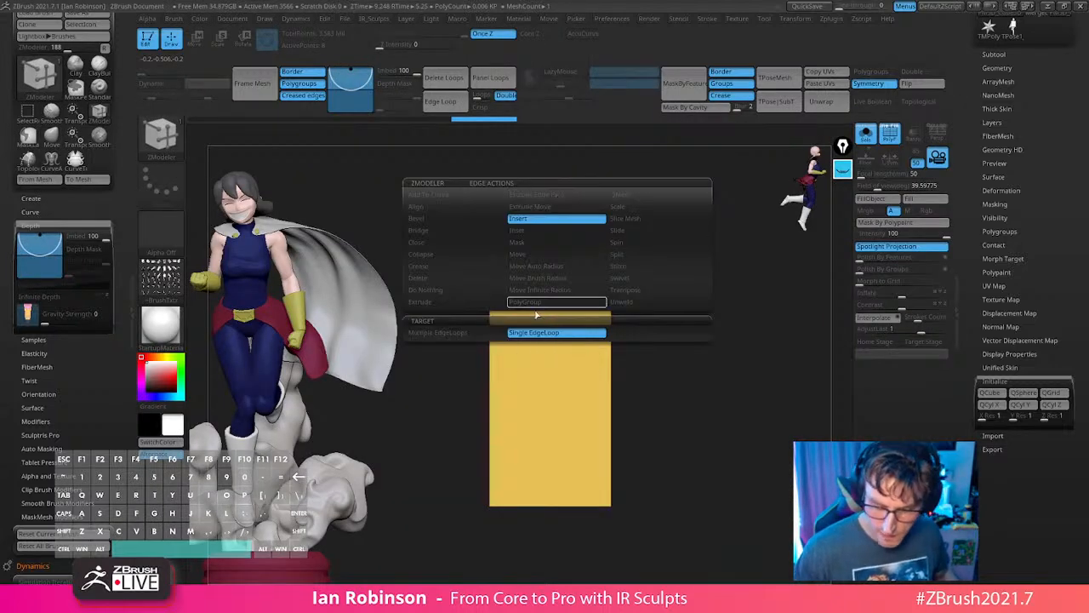
pyautogui.click(472, 333)
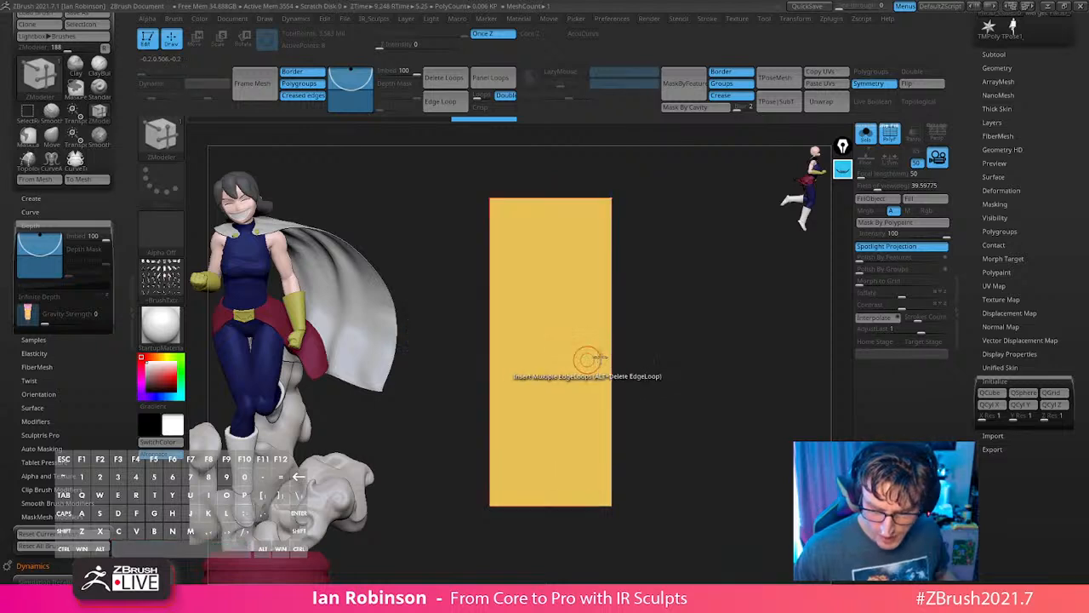
pyautogui.moveTo(608, 355)
pyautogui.mouseDown()
pyautogui.moveTo(609, 374)
pyautogui.moveTo(613, 363)
pyautogui.mouseUp()
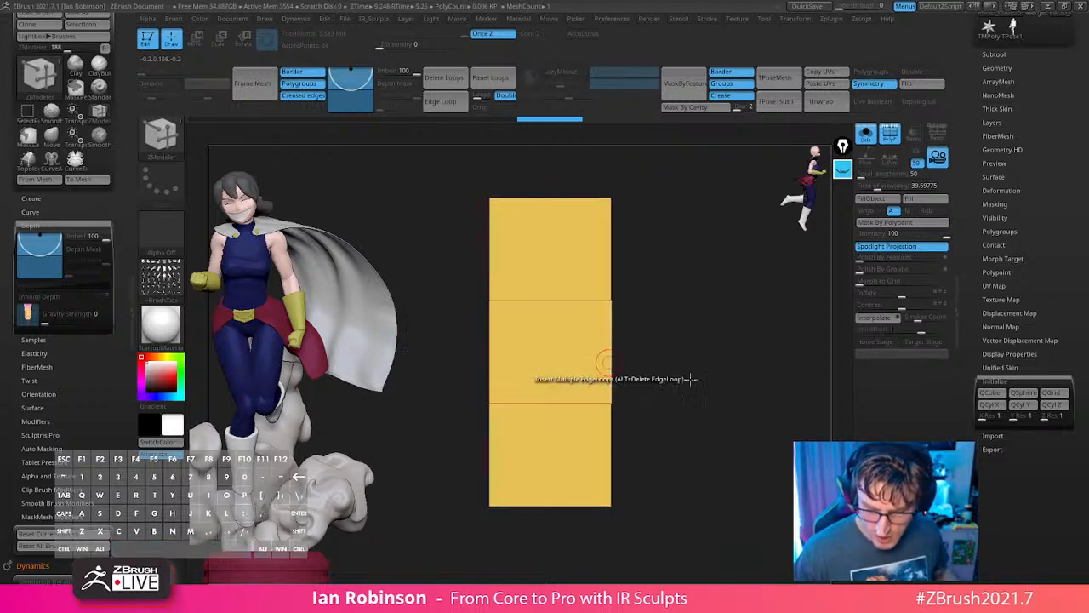
# Scale the block down in depth to about one third of its thickness.
pyautogui.moveTo(706, 352); pyautogui.dragTo(754, 373)
pyautogui.press('w')
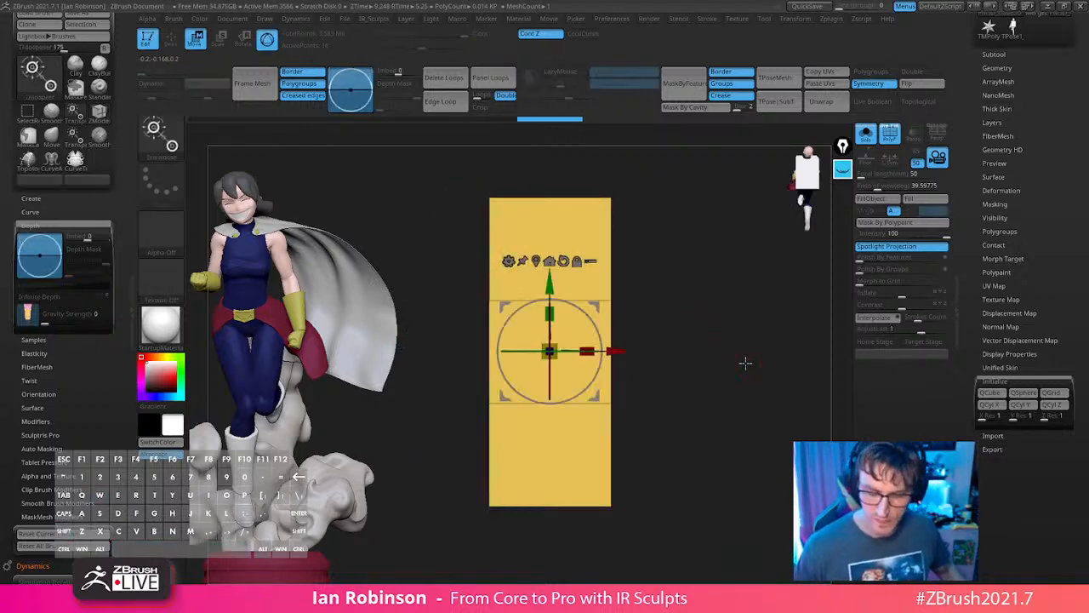
pyautogui.moveTo(589, 350); pyautogui.dragTo(577, 351)
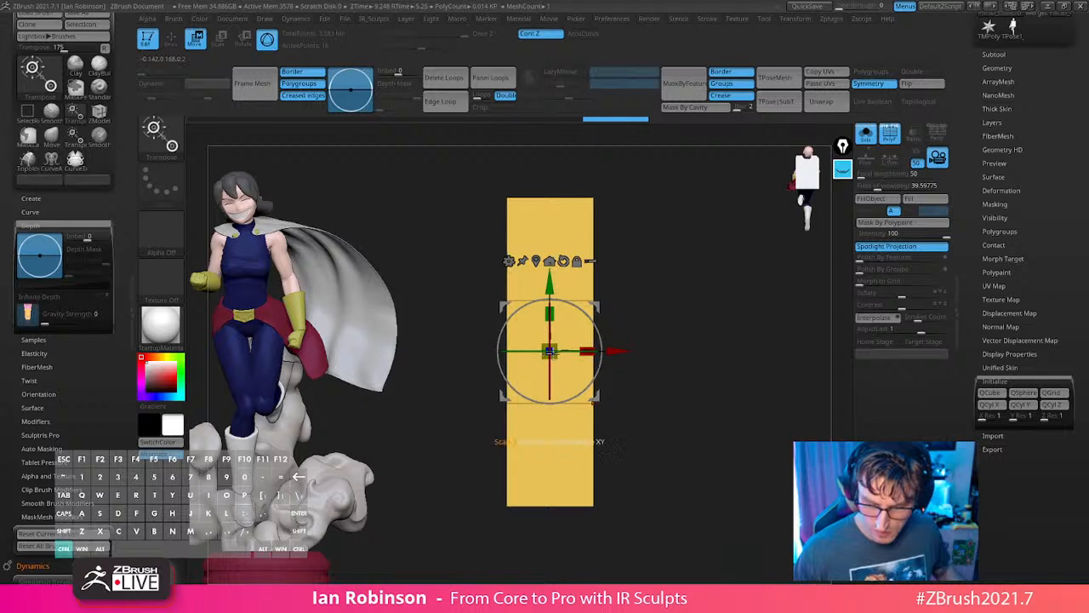
pyautogui.keyDown('shift'); pyautogui.moveTo(638, 364); pyautogui.dragTo(675, 368); pyautogui.keyUp('shift')
pyautogui.moveTo(587, 350); pyautogui.dragTo(506, 377)
pyautogui.press('q')
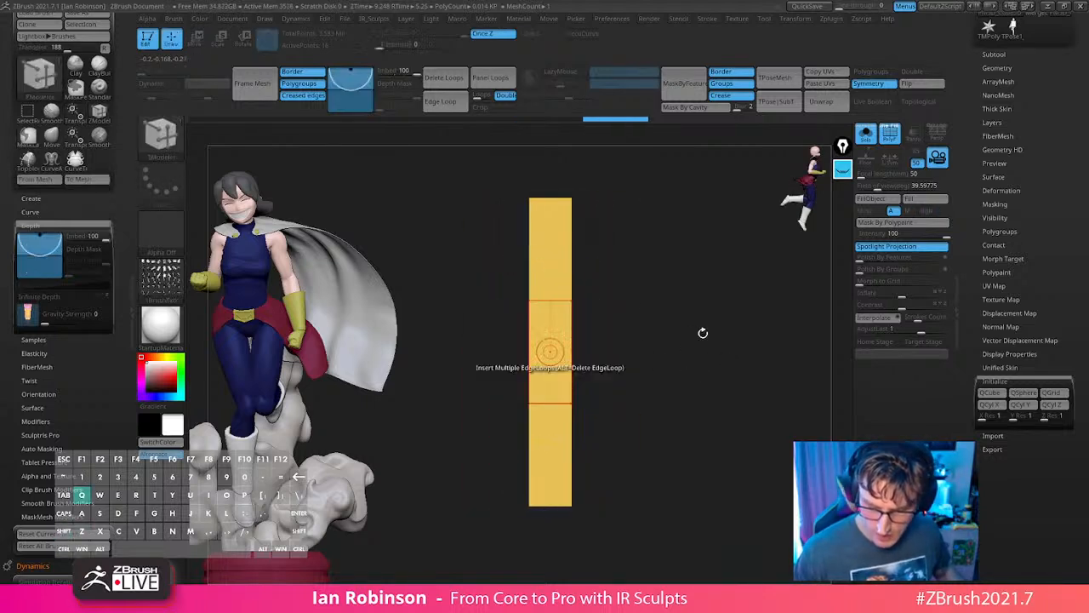
# Mask the two upper sections, scale the block's lower end to about 0.54 of its width, and preview the smoothed shape.
pyautogui.moveTo(708, 351)
pyautogui.keyDown('shift'); pyautogui.mouseDown()
pyautogui.moveTo(674, 365)
pyautogui.moveTo(724, 357)
pyautogui.moveTo(719, 341)
pyautogui.mouseUp(); pyautogui.keyUp('shift')
pyautogui.moveTo(477, 416)
pyautogui.keyDown('ctrl'); pyautogui.mouseDown()
pyautogui.moveTo(661, 508)
pyautogui.moveTo(682, 417)
pyautogui.mouseUp(); pyautogui.keyUp('ctrl')
pyautogui.keyDown('ctrl'); pyautogui.click(681, 418); pyautogui.keyUp('ctrl')
pyautogui.press('w')
pyautogui.keyDown('alt'); pyautogui.click(529, 244); pyautogui.keyUp('alt')
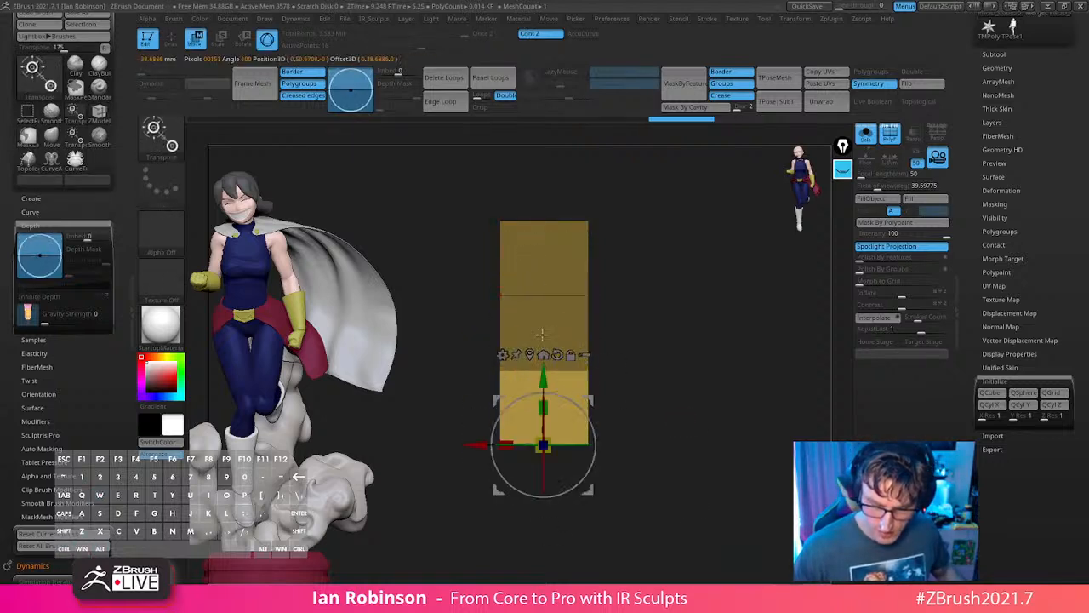
pyautogui.moveTo(515, 441); pyautogui.dragTo(525, 443)
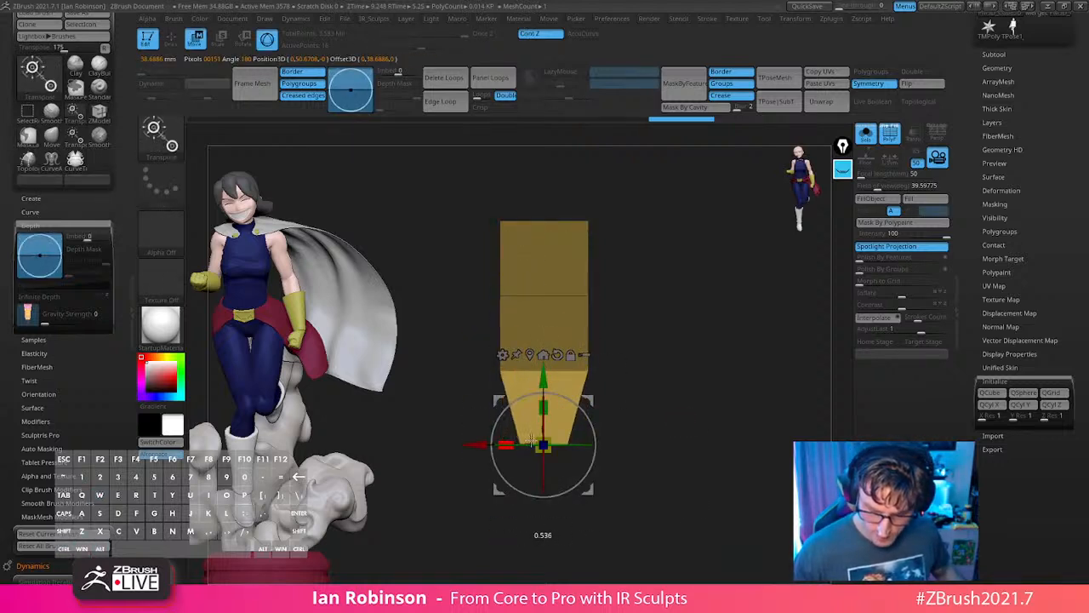
pyautogui.press('q')
pyautogui.moveTo(717, 391)
pyautogui.keyDown('ctrl'); pyautogui.mouseDown()
pyautogui.moveTo(713, 413)
pyautogui.moveTo(695, 369)
pyautogui.moveTo(730, 370)
pyautogui.moveTo(703, 311)
pyautogui.moveTo(704, 326)
pyautogui.mouseUp(); pyautogui.keyUp('ctrl')
pyautogui.press('d')
pyautogui.hotkey('shift', 'd')
# Stretch the piece to about 1.25 times its height and insert a vertical edge loop down its centre.
pyautogui.press('w')
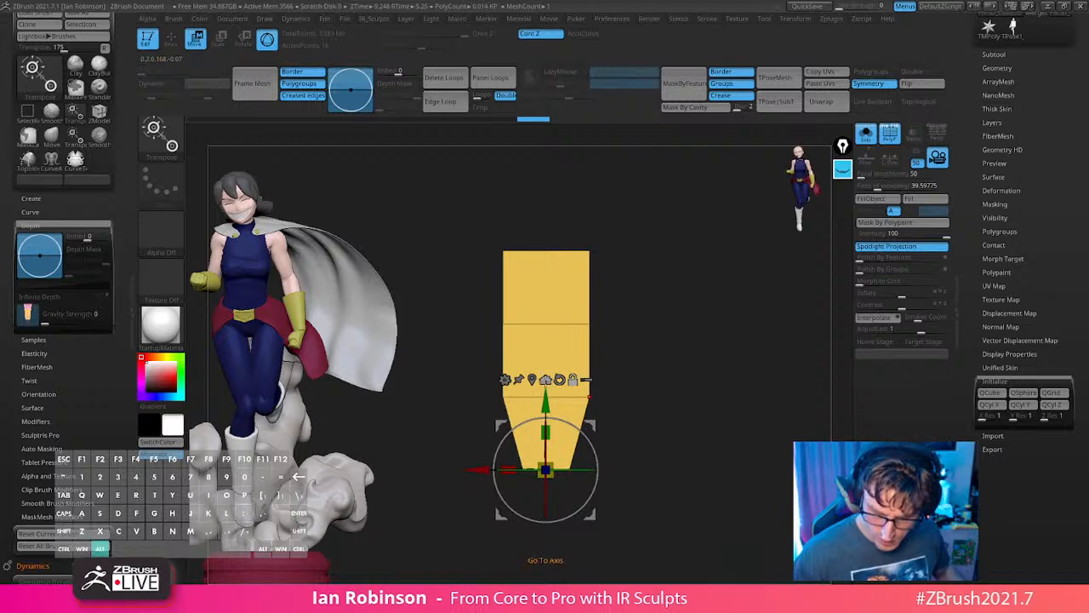
pyautogui.click(547, 361)
pyautogui.moveTo(549, 325); pyautogui.dragTo(549, 314)
pyautogui.press('q')
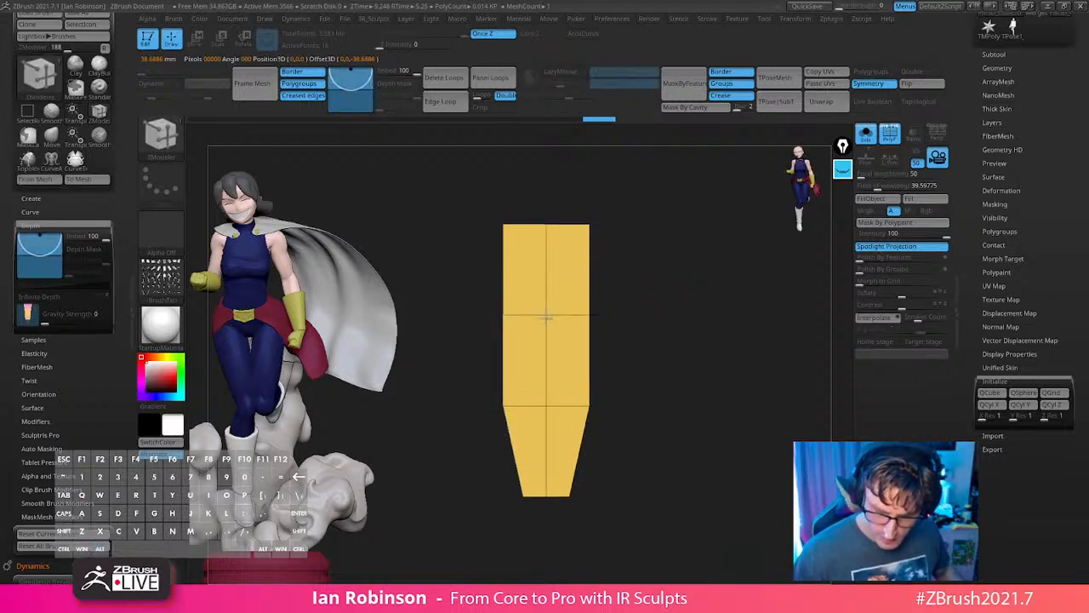
pyautogui.click(544, 334)
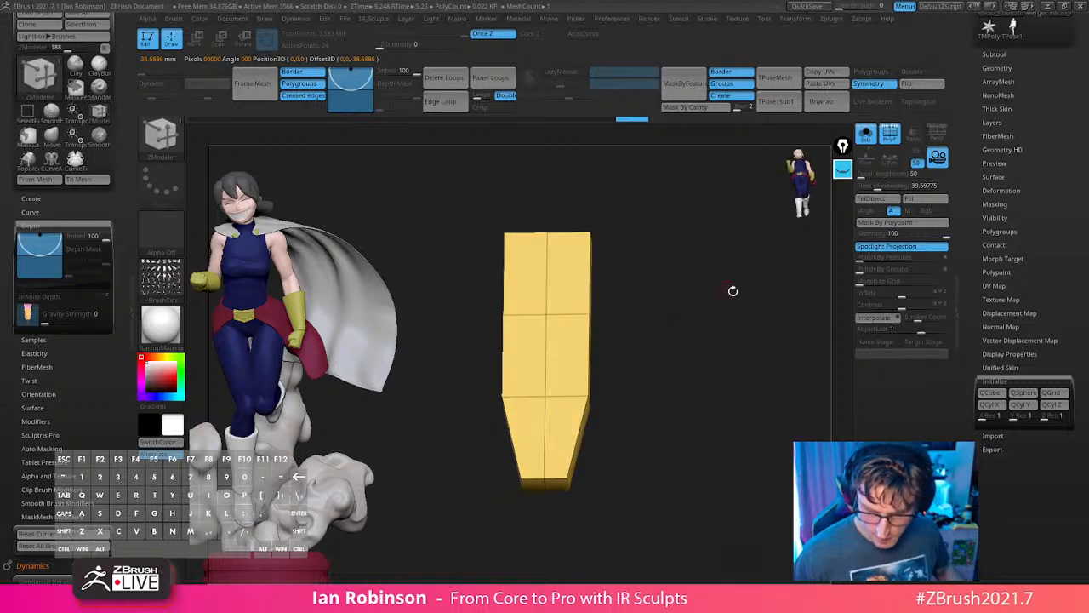
# Mask everything except the front centre edge and move that edge slightly forward to form a ridge.
pyautogui.moveTo(712, 258)
pyautogui.mouseDown()
pyautogui.moveTo(729, 306)
pyautogui.moveTo(731, 292)
pyautogui.moveTo(637, 357)
pyautogui.mouseUp()
pyautogui.keyDown('ctrl'); pyautogui.moveTo(559, 351); pyautogui.dragTo(602, 345); pyautogui.keyUp('ctrl')
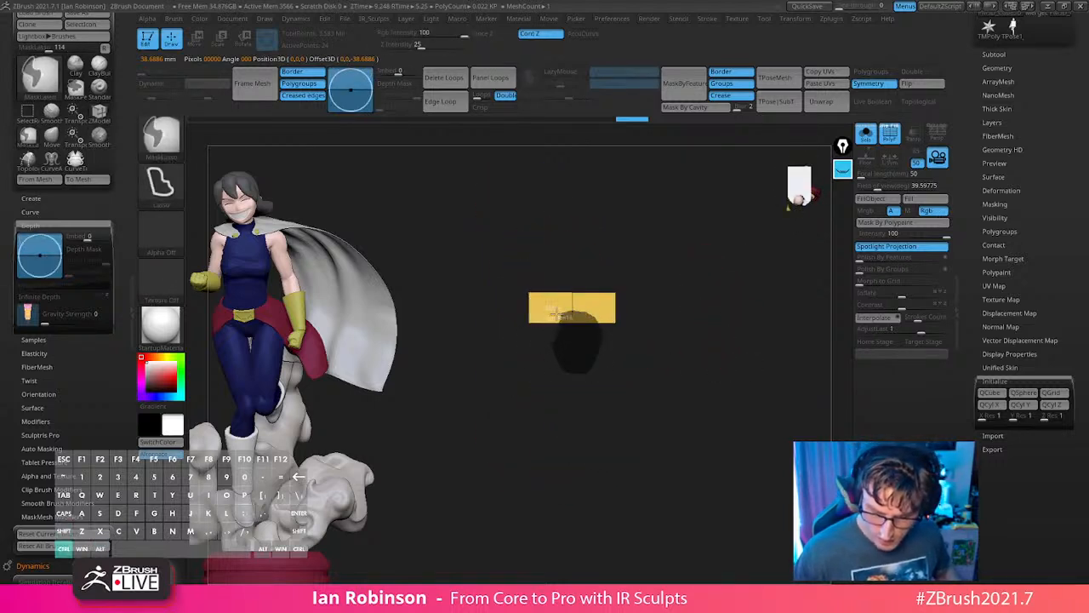
pyautogui.keyDown('ctrl'); pyautogui.moveTo(557, 313); pyautogui.dragTo(555, 321); pyautogui.keyUp('ctrl')
pyautogui.keyDown('ctrl'); pyautogui.click(678, 379); pyautogui.keyUp('ctrl')
pyautogui.keyDown('shift'); pyautogui.moveTo(678, 377); pyautogui.dragTo(691, 273); pyautogui.keyUp('shift')
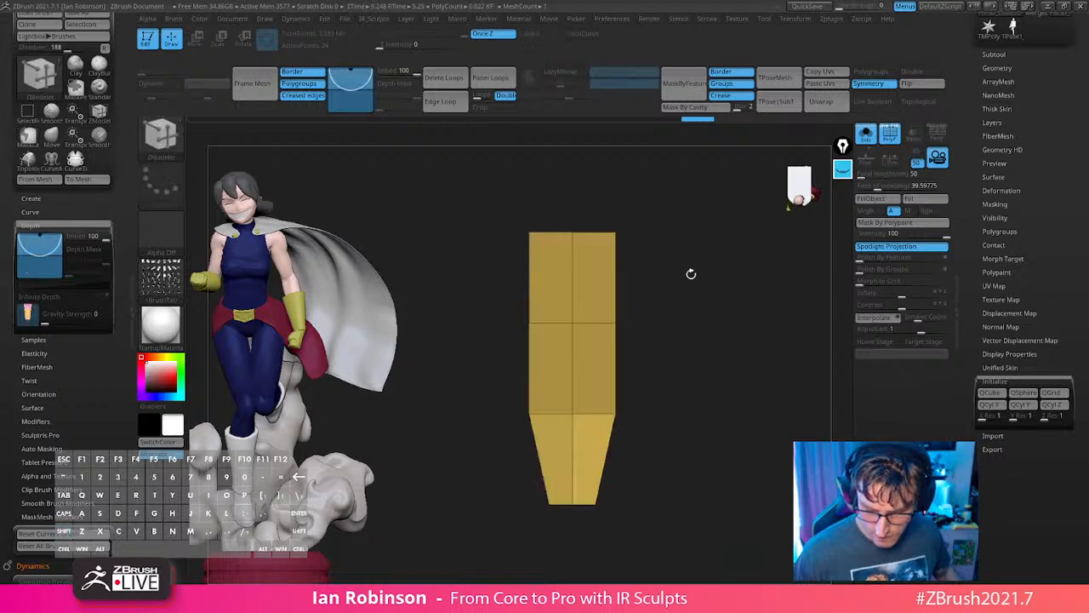
pyautogui.press('w')
pyautogui.keyDown('shift'); pyautogui.moveTo(741, 316); pyautogui.dragTo(638, 367); pyautogui.keyUp('shift')
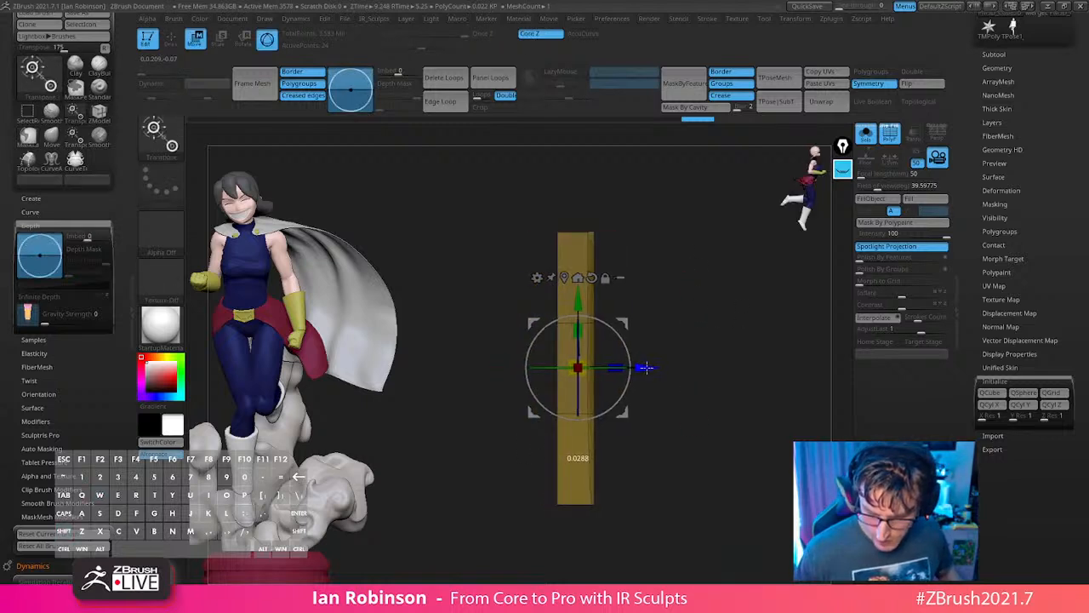
pyautogui.press('q')
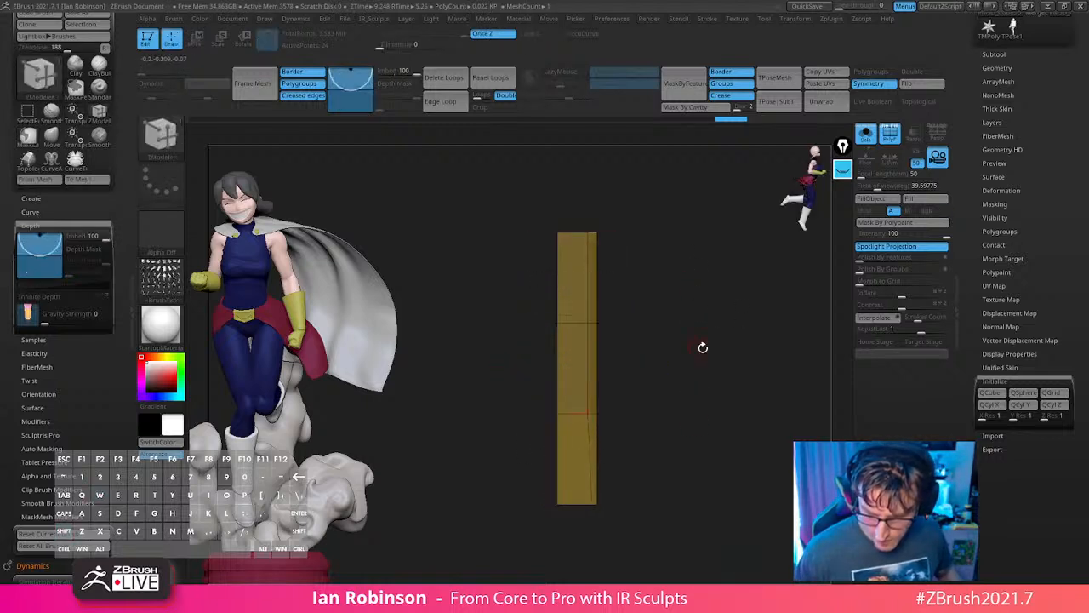
# Mask the two upper sections and taper the lower tip's front backward in depth, checking the smoothed preview.
pyautogui.moveTo(703, 346)
pyautogui.keyDown('shift'); pyautogui.mouseDown()
pyautogui.moveTo(724, 318)
pyautogui.moveTo(692, 334)
pyautogui.moveTo(737, 342)
pyautogui.moveTo(715, 372)
pyautogui.moveTo(714, 362)
pyautogui.moveTo(638, 393)
pyautogui.mouseUp(); pyautogui.keyUp('shift')
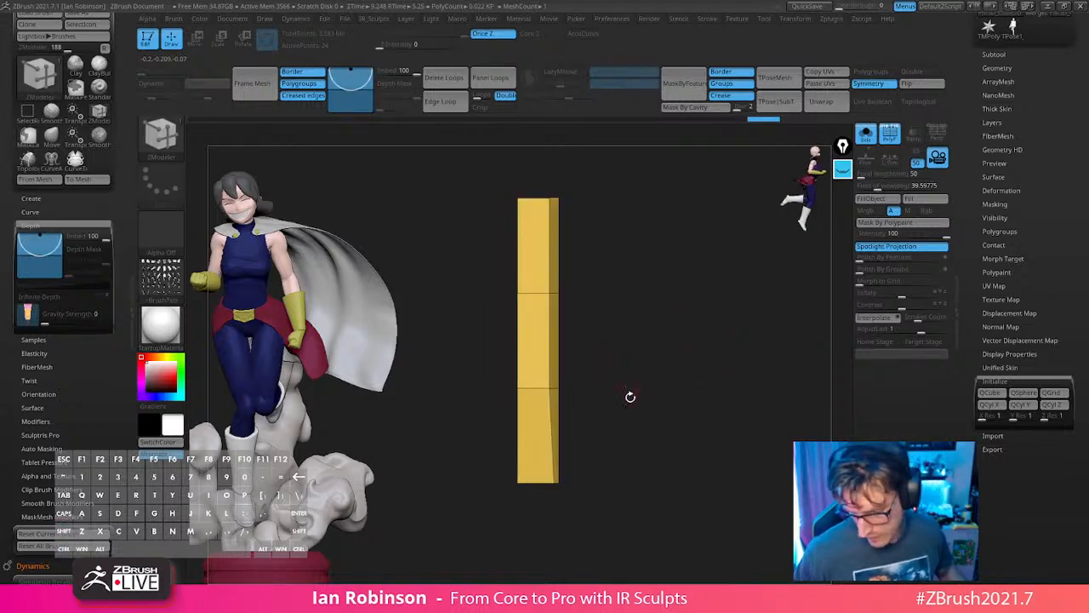
pyautogui.press('ctrl')
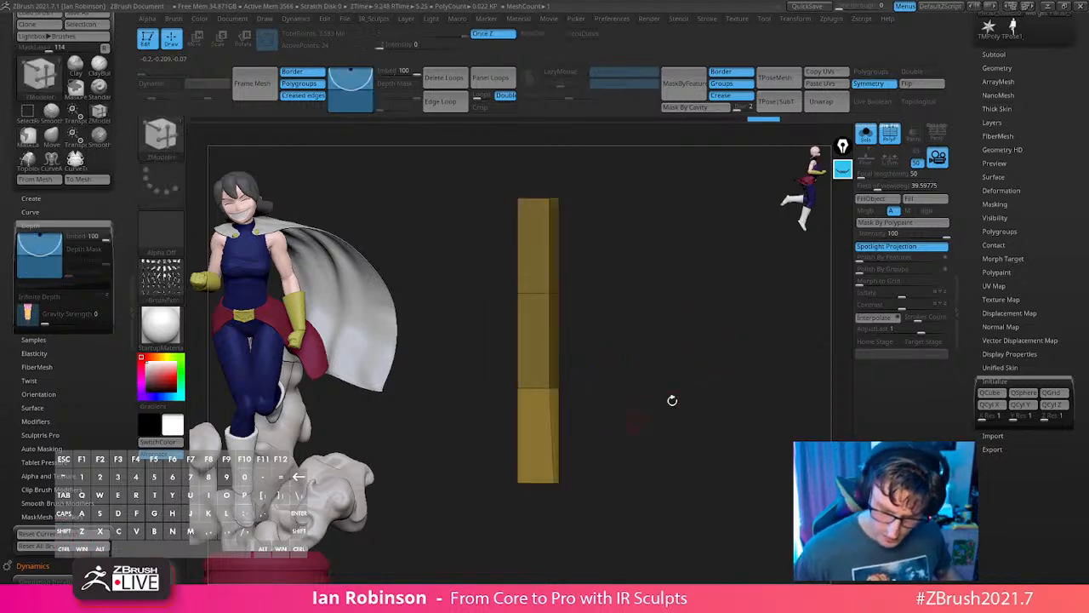
pyautogui.press('w')
pyautogui.press('q')
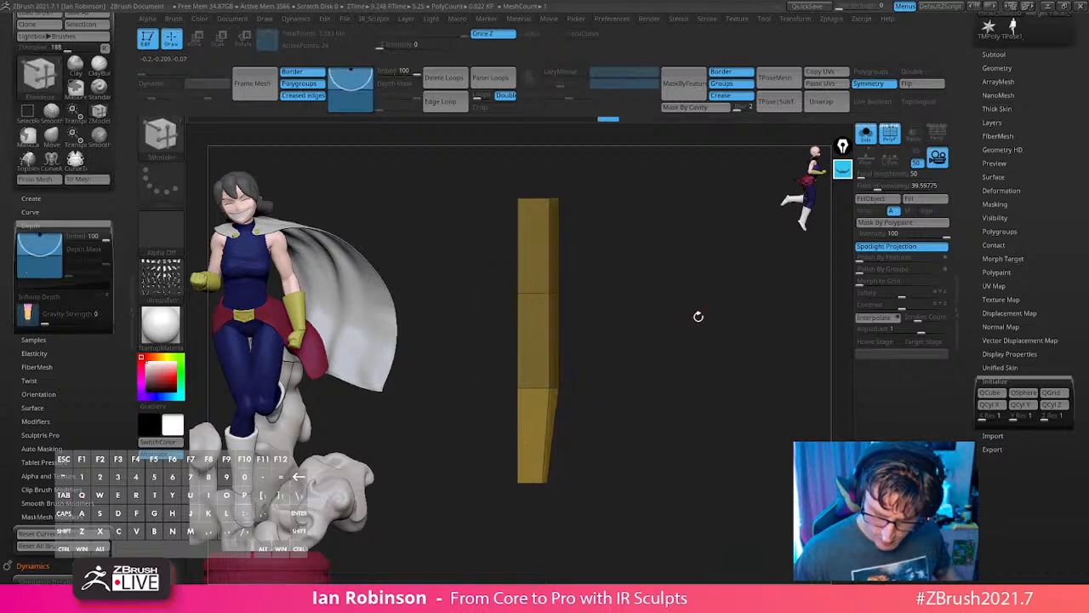
pyautogui.moveTo(697, 314)
pyautogui.mouseDown()
pyautogui.moveTo(681, 348)
pyautogui.moveTo(688, 321)
pyautogui.moveTo(700, 321)
pyautogui.moveTo(736, 356)
pyautogui.moveTo(698, 346)
pyautogui.moveTo(741, 350)
pyautogui.moveTo(726, 337)
pyautogui.moveTo(671, 359)
pyautogui.mouseUp()
pyautogui.press('d')
pyautogui.hotkey('shift', 'f')
pyautogui.hotkey('shift', 'd')
pyautogui.hotkey('shift', 'f')
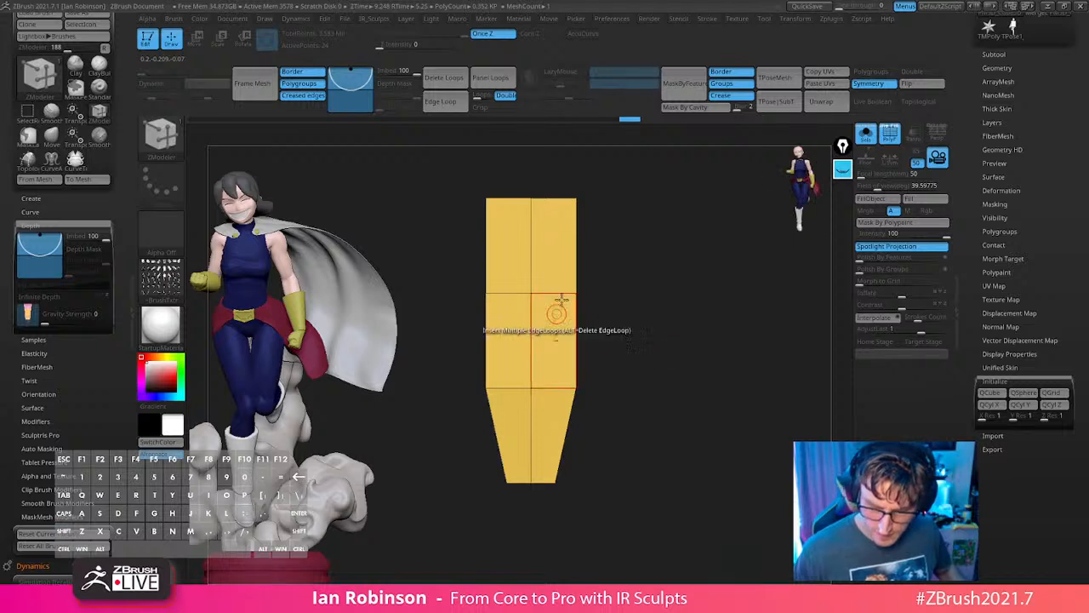
# Isolate the front centre edge with an inverted mask, move it a little further forward, and clear the mask.
pyautogui.moveTo(662, 314)
pyautogui.mouseDown()
pyautogui.moveTo(672, 348)
pyautogui.moveTo(664, 419)
pyautogui.mouseUp()
pyautogui.moveTo(552, 437)
pyautogui.keyDown('ctrl'); pyautogui.mouseDown()
pyautogui.moveTo(499, 359)
pyautogui.moveTo(511, 451)
pyautogui.mouseUp(); pyautogui.keyUp('ctrl')
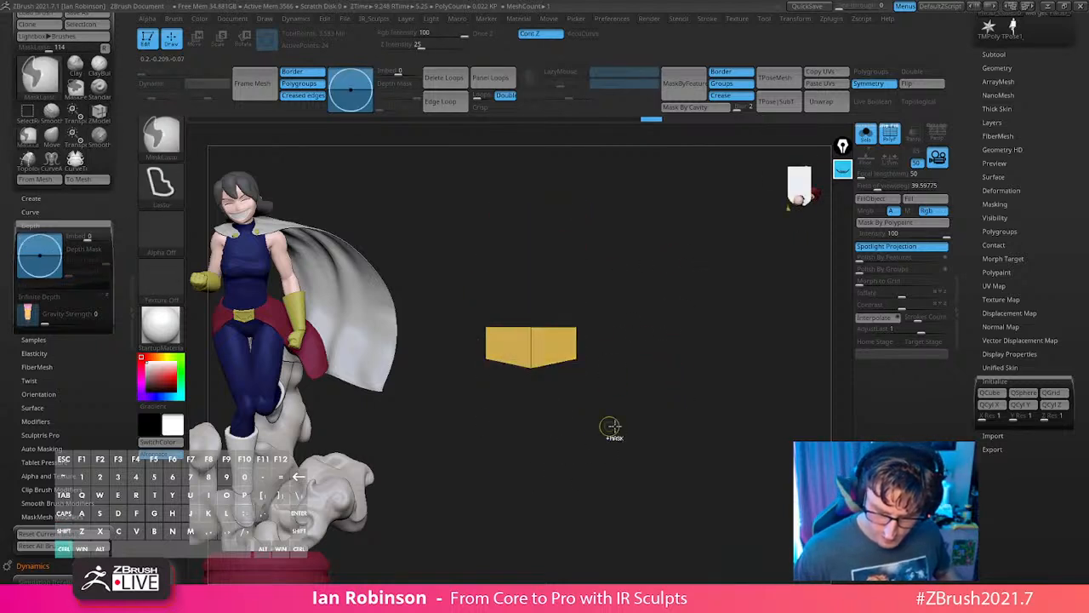
pyautogui.keyDown('ctrl'); pyautogui.click(636, 433); pyautogui.keyUp('ctrl')
pyautogui.moveTo(655, 429)
pyautogui.mouseDown()
pyautogui.moveTo(662, 285)
pyautogui.moveTo(703, 334)
pyautogui.moveTo(631, 350)
pyautogui.moveTo(603, 340)
pyautogui.mouseUp()
pyautogui.press('w')
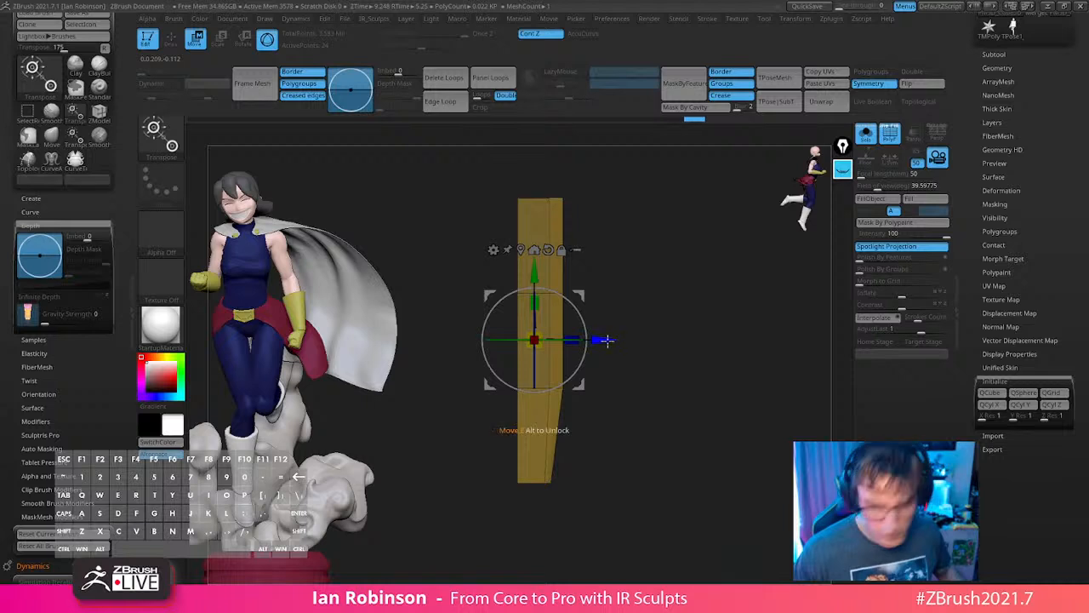
pyautogui.press('q')
pyautogui.keyDown('alt'); pyautogui.moveTo(717, 342); pyautogui.dragTo(723, 306); pyautogui.keyUp('alt')
pyautogui.keyDown('ctrl'); pyautogui.moveTo(713, 383); pyautogui.dragTo(699, 470); pyautogui.keyUp('ctrl')
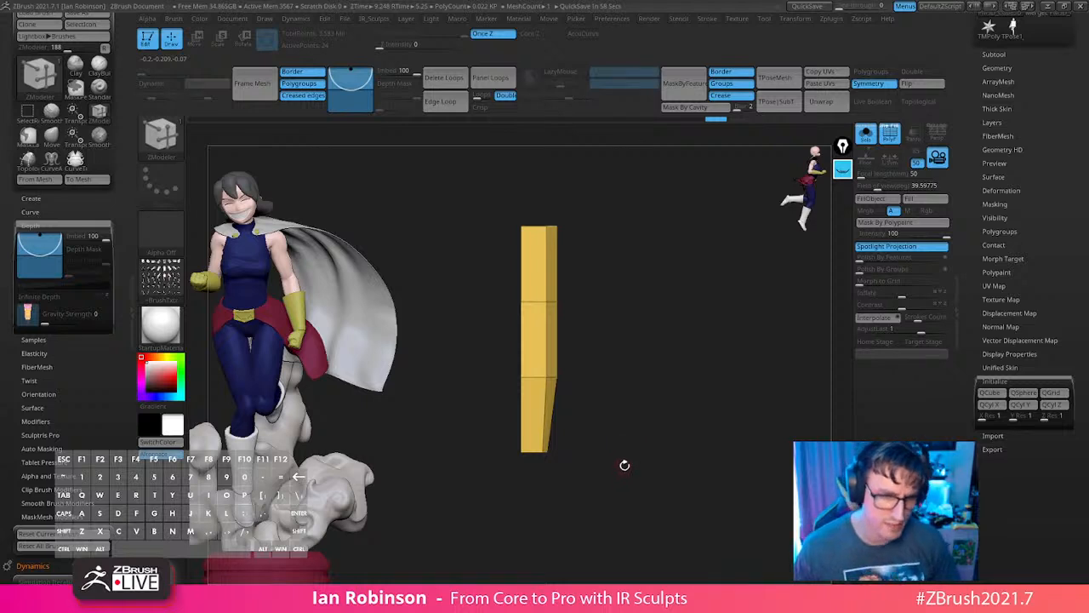
# Mask the two upper sections and narrow the lower tip to a little over a third of the piece's width.
pyautogui.moveTo(693, 339); pyautogui.dragTo(611, 444)
pyautogui.moveTo(549, 411)
pyautogui.keyDown('ctrl'); pyautogui.mouseDown()
pyautogui.moveTo(533, 496)
pyautogui.moveTo(585, 428)
pyautogui.mouseUp(); pyautogui.keyUp('ctrl')
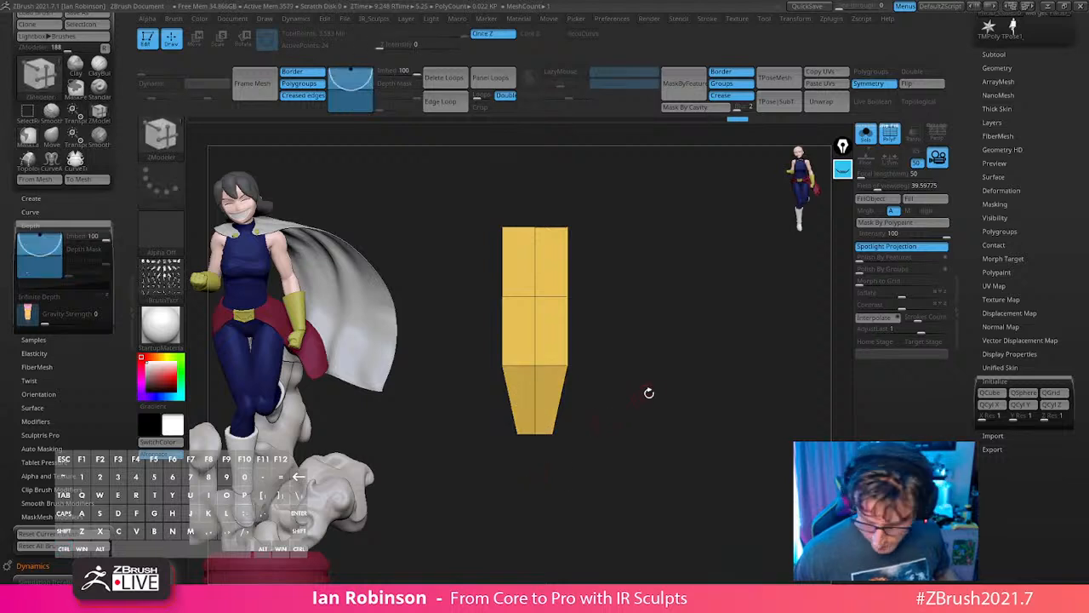
pyautogui.keyDown('ctrl'); pyautogui.click(664, 405); pyautogui.keyUp('ctrl')
pyautogui.moveTo(665, 404)
pyautogui.keyDown('ctrl'); pyautogui.mouseDown()
pyautogui.moveTo(486, 485)
pyautogui.moveTo(616, 443)
pyautogui.mouseUp(); pyautogui.keyUp('ctrl')
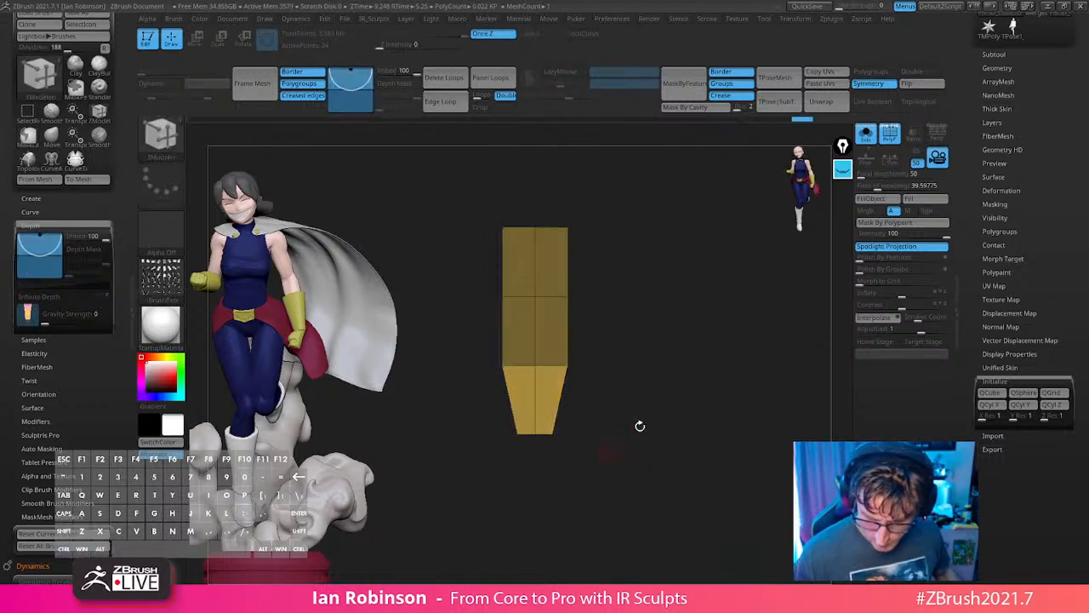
pyautogui.press('w')
pyautogui.keyDown('alt'); pyautogui.click(521, 240); pyautogui.keyUp('alt')
pyautogui.moveTo(497, 434); pyautogui.dragTo(505, 434)
pyautogui.moveTo(534, 363); pyautogui.dragTo(534, 366)
pyautogui.press('q')
pyautogui.moveTo(673, 346)
pyautogui.keyDown('ctrl'); pyautogui.mouseDown()
pyautogui.moveTo(673, 432)
pyautogui.moveTo(690, 421)
pyautogui.mouseUp(); pyautogui.keyUp('ctrl')
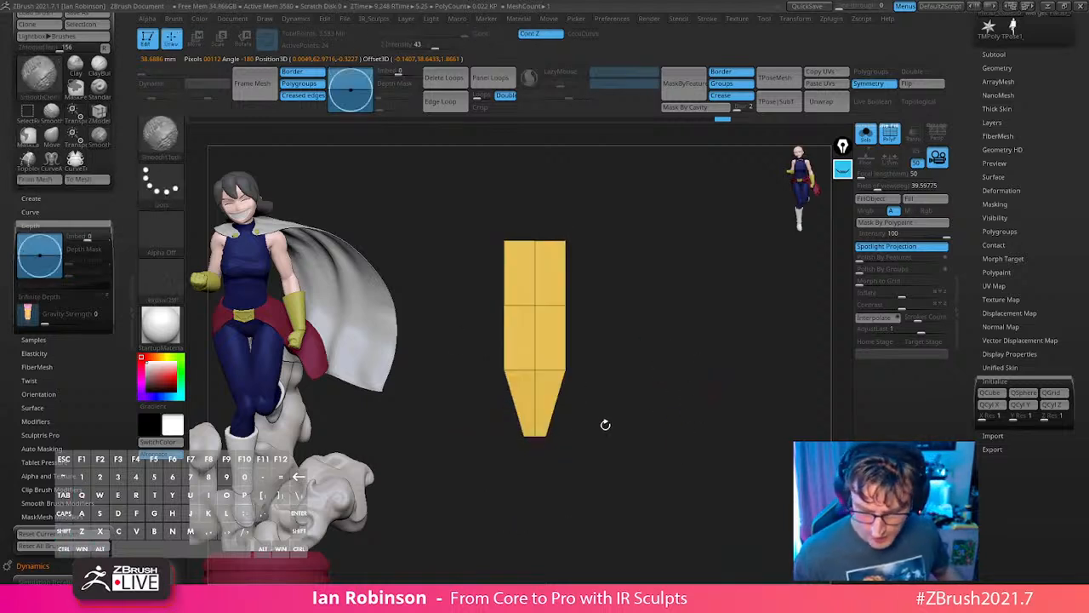
# Hide the middle section and apply Auto Groups so the top and bottom sections get separate polygroups.
pyautogui.moveTo(468, 423)
pyautogui.keyDown('ctrl'); pyautogui.keyDown('alt'); pyautogui.keyDown('shift'); pyautogui.mouseDown()
pyautogui.moveTo(665, 390)
pyautogui.moveTo(668, 498)
pyautogui.mouseUp(); pyautogui.keyUp('shift'); pyautogui.keyUp('alt'); pyautogui.keyUp('ctrl')
pyautogui.keyDown('ctrl'); pyautogui.keyDown('alt'); pyautogui.keyDown('shift'); pyautogui.moveTo(460, 216); pyautogui.dragTo(617, 270); pyautogui.keyUp('shift'); pyautogui.keyUp('alt'); pyautogui.keyUp('ctrl')
pyautogui.keyDown('ctrl'); pyautogui.keyDown('shift'); pyautogui.moveTo(693, 314); pyautogui.dragTo(715, 329); pyautogui.keyUp('shift'); pyautogui.keyUp('ctrl')
pyautogui.press('1')
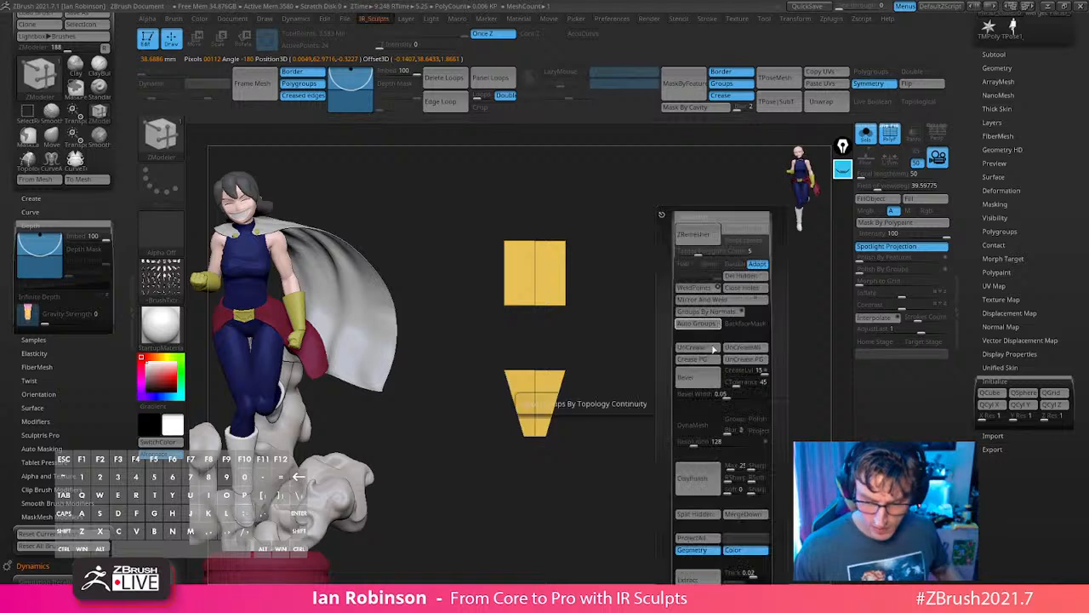
pyautogui.click(703, 325)
pyautogui.keyDown('ctrl'); pyautogui.keyDown('shift'); pyautogui.click(669, 401); pyautogui.keyUp('shift'); pyautogui.keyUp('ctrl')
# Isolate the top section, assign it a new polygroup, and show the whole piece again.
pyautogui.keyDown('ctrl'); pyautogui.keyDown('shift'); pyautogui.click(551, 290); pyautogui.keyUp('shift'); pyautogui.keyUp('ctrl')
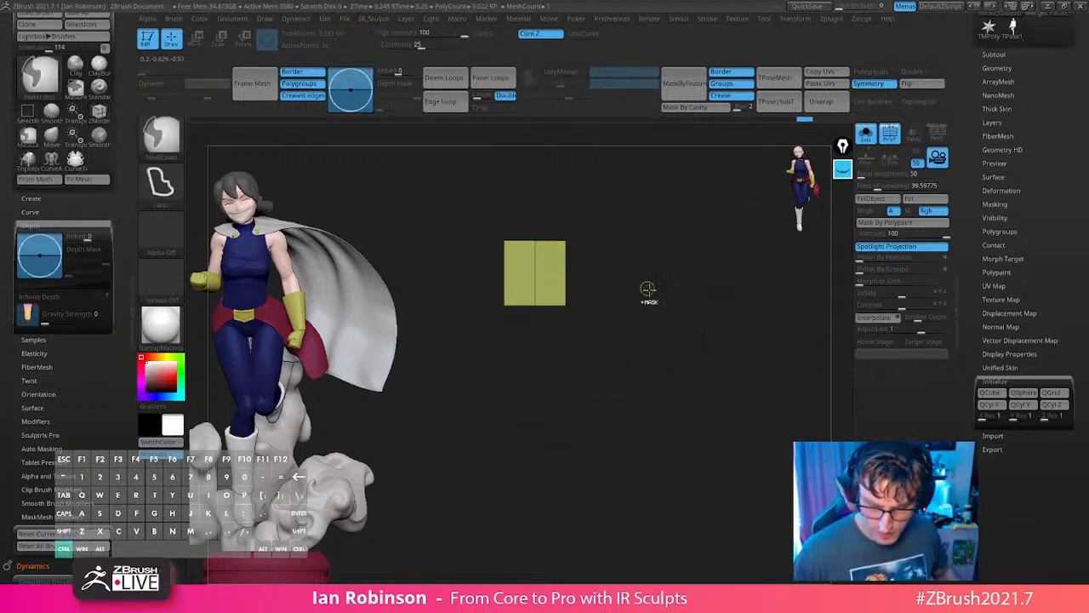
pyautogui.hotkey('ctrl', 'w')
pyautogui.keyDown('ctrl'); pyautogui.keyDown('shift'); pyautogui.click(661, 328); pyautogui.keyUp('shift'); pyautogui.keyUp('ctrl')
pyautogui.moveTo(705, 340)
pyautogui.mouseDown()
pyautogui.moveTo(769, 370)
pyautogui.moveTo(735, 383)
pyautogui.moveTo(723, 350)
pyautogui.moveTo(693, 372)
pyautogui.mouseUp()
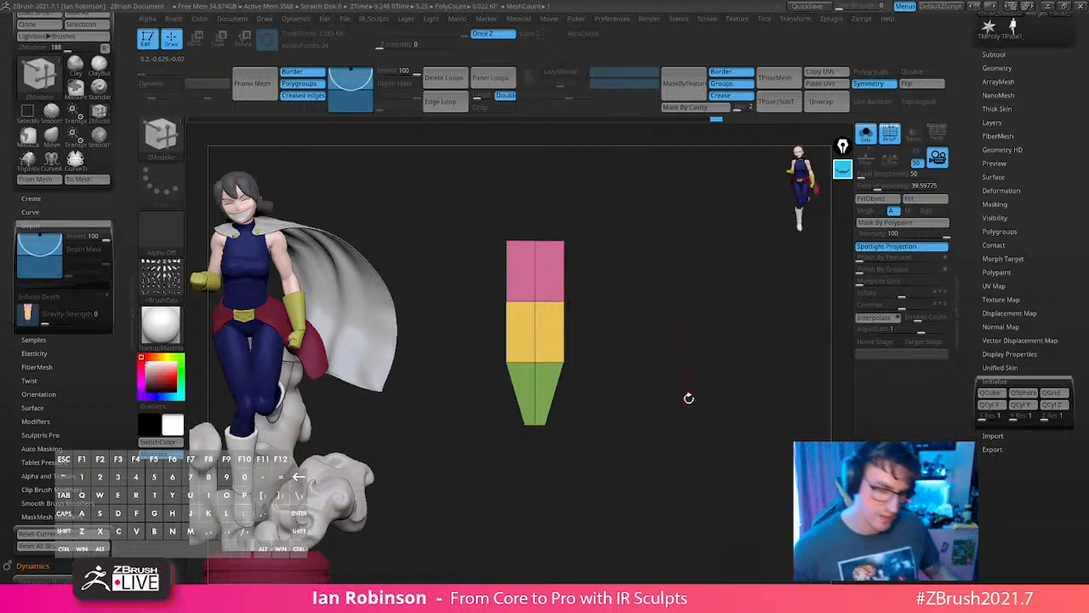
pyautogui.moveTo(656, 321)
pyautogui.mouseDown()
pyautogui.moveTo(698, 341)
pyautogui.moveTo(704, 291)
pyautogui.moveTo(703, 380)
pyautogui.moveTo(664, 345)
pyautogui.moveTo(695, 295)
pyautogui.moveTo(681, 274)
pyautogui.mouseUp()
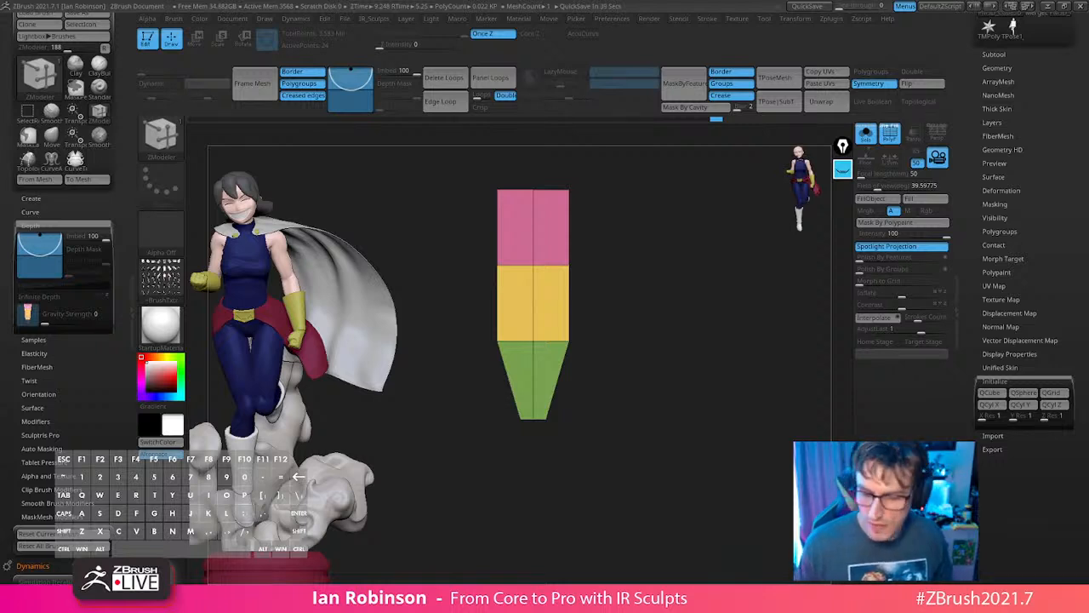
pyautogui.moveTo(805, 196)
pyautogui.mouseDown()
pyautogui.moveTo(783, 199)
pyautogui.moveTo(804, 197)
pyautogui.moveTo(803, 211)
pyautogui.moveTo(800, 196)
pyautogui.mouseUp()
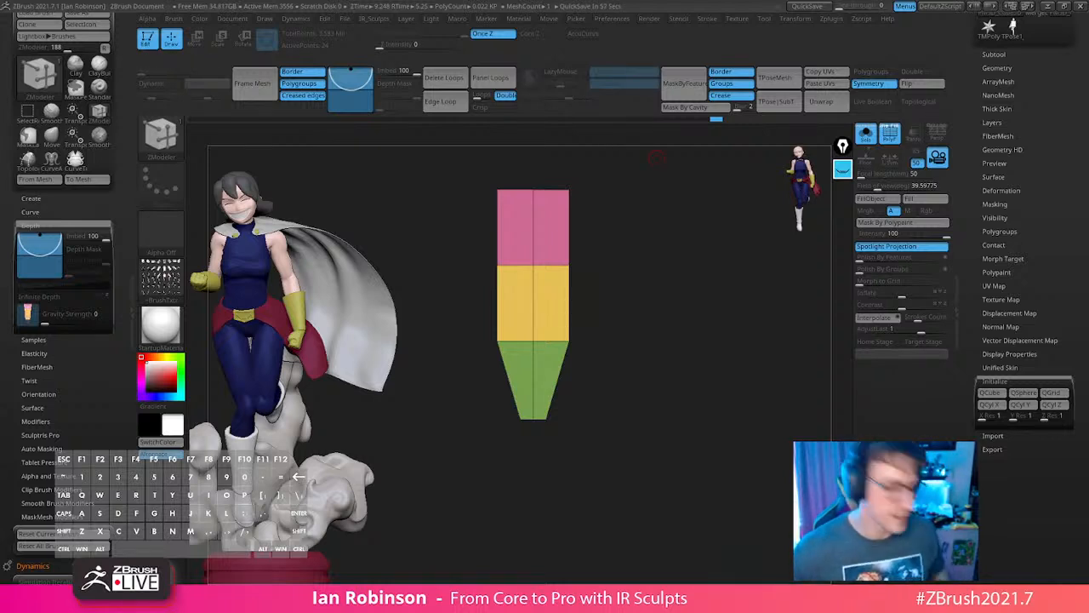
pyautogui.hotkey('ctrl', 'c')
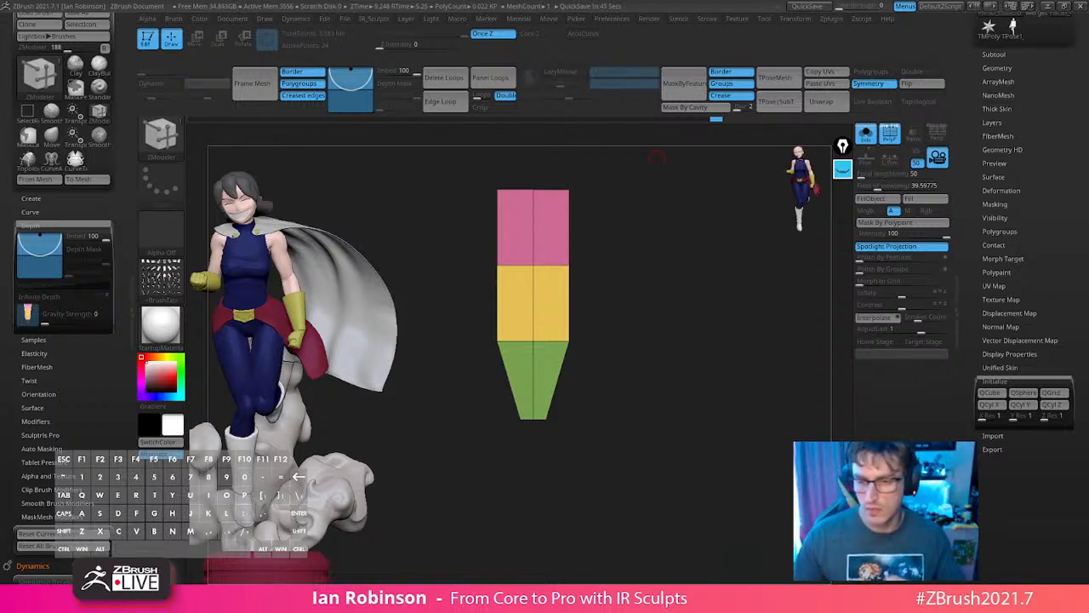
pyautogui.moveTo(719, 341)
pyautogui.mouseDown()
pyautogui.moveTo(721, 321)
pyautogui.moveTo(700, 343)
pyautogui.mouseUp()
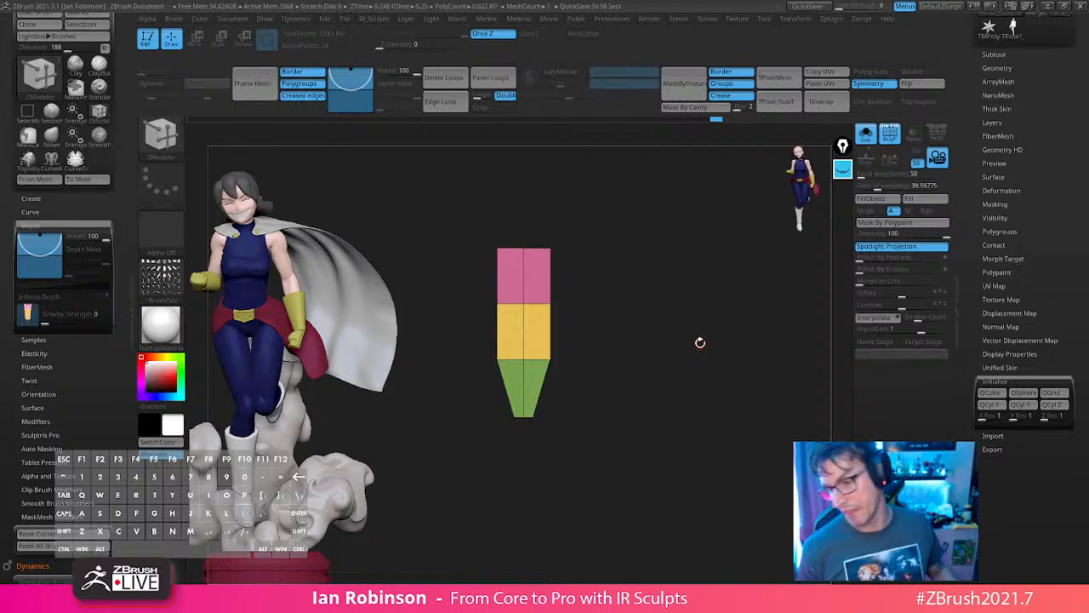
pyautogui.moveTo(686, 316)
pyautogui.keyDown('alt'); pyautogui.mouseDown()
pyautogui.moveTo(685, 326)
pyautogui.moveTo(684, 310)
pyautogui.mouseUp(); pyautogui.keyUp('alt')
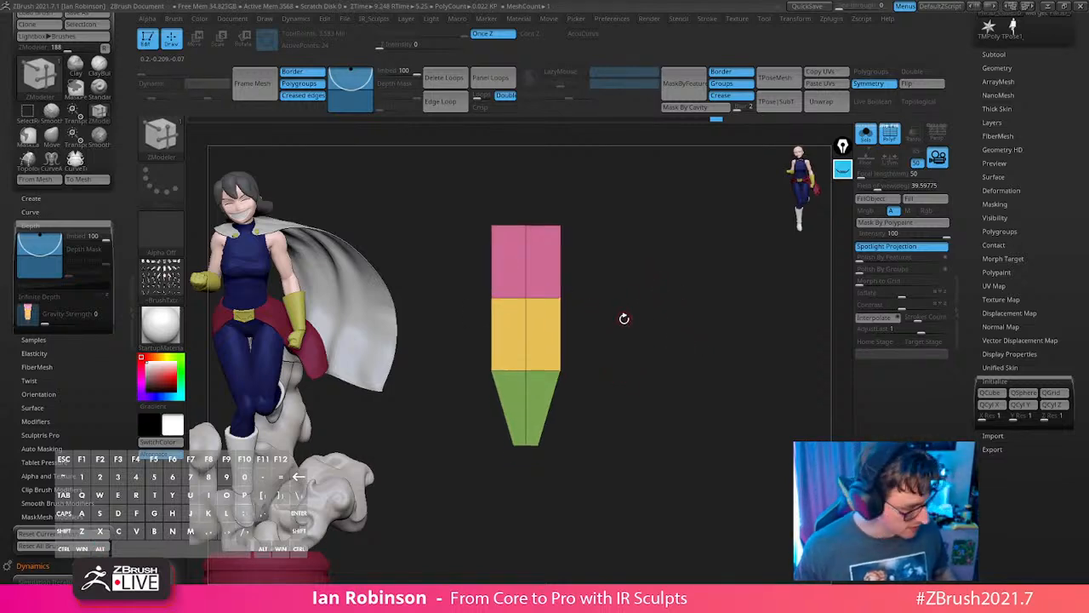
# Start creating an InsertMesh brush from the active three-section strand mesh.
pyautogui.press('b')
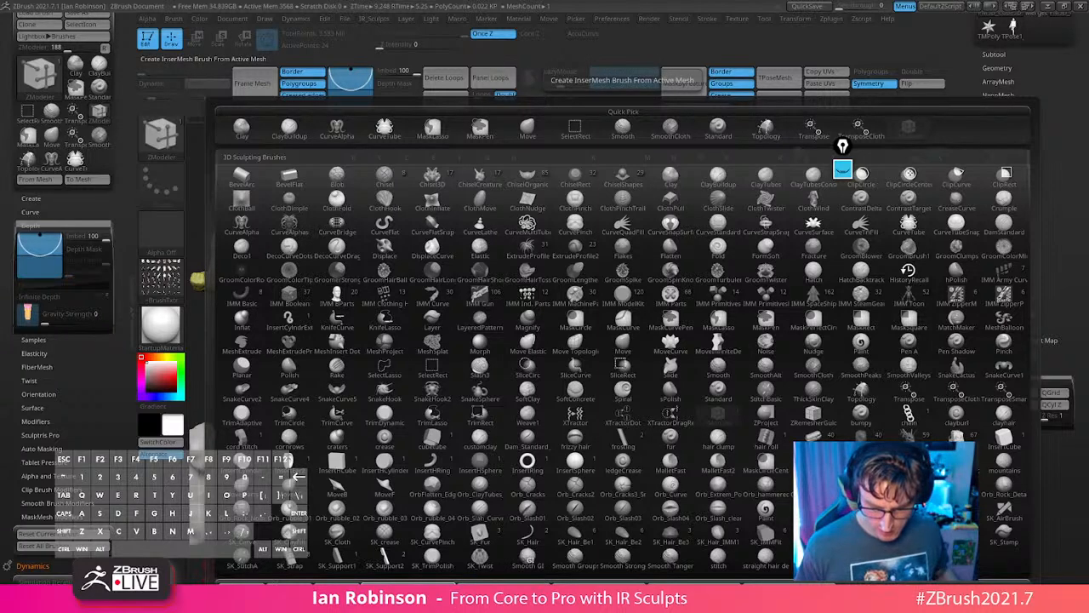
pyautogui.click(417, 584)
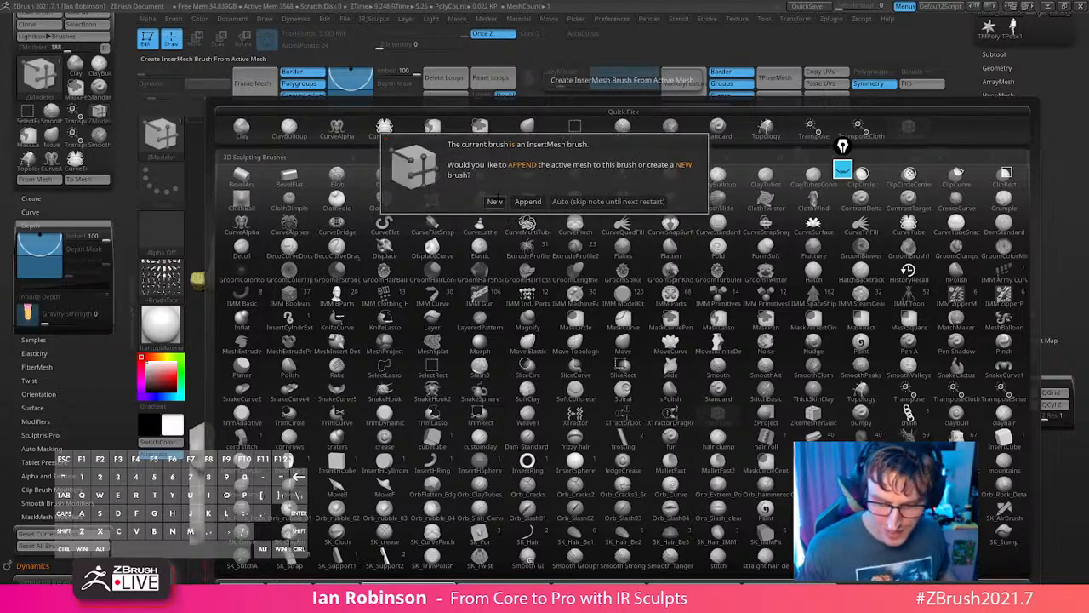
# Create a new InsertMesh brush from the tapered three-section mesh, and undo a test insertion made with it.
pyautogui.click(494, 201)
pyautogui.moveTo(529, 294); pyautogui.dragTo(537, 443)
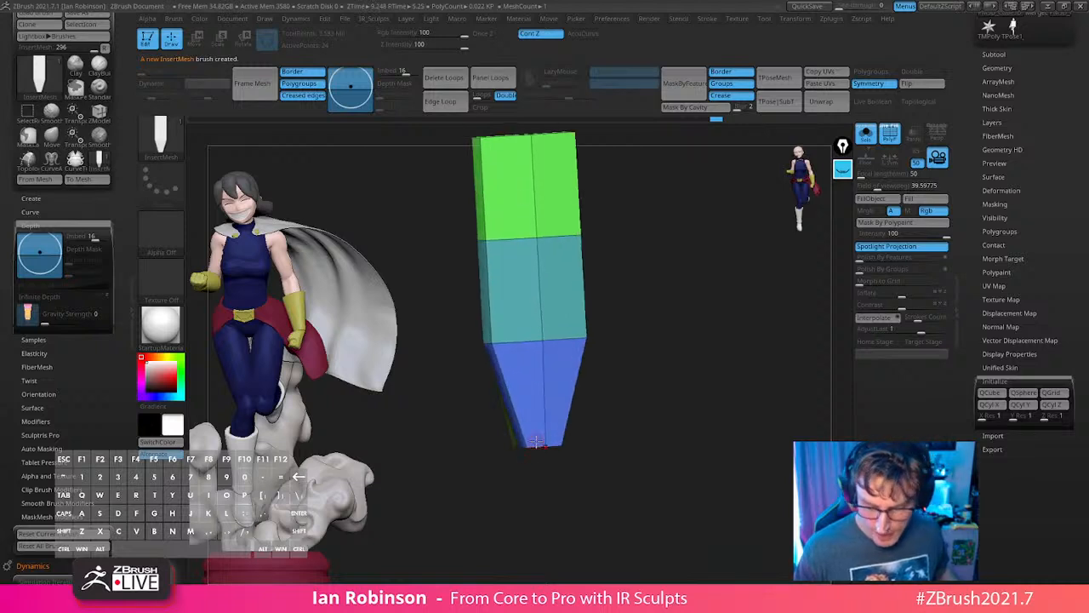
pyautogui.hotkey('ctrl', 'z')
pyautogui.keyDown('alt'); pyautogui.moveTo(659, 274); pyautogui.dragTo(679, 316); pyautogui.keyUp('alt')
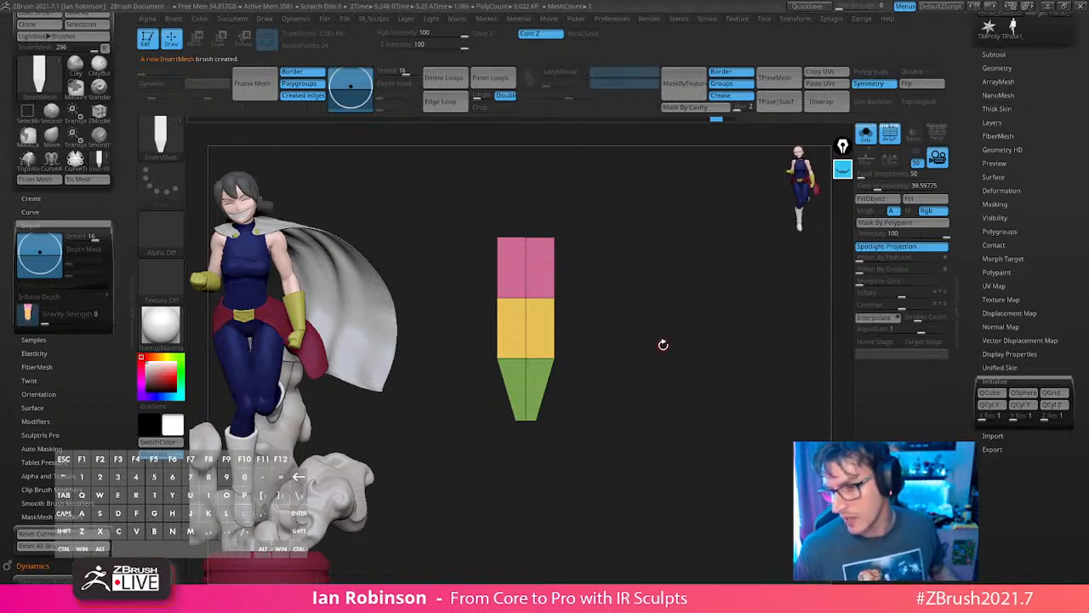
pyautogui.keyDown('alt'); pyautogui.moveTo(661, 312); pyautogui.dragTo(695, 304); pyautogui.keyUp('alt')
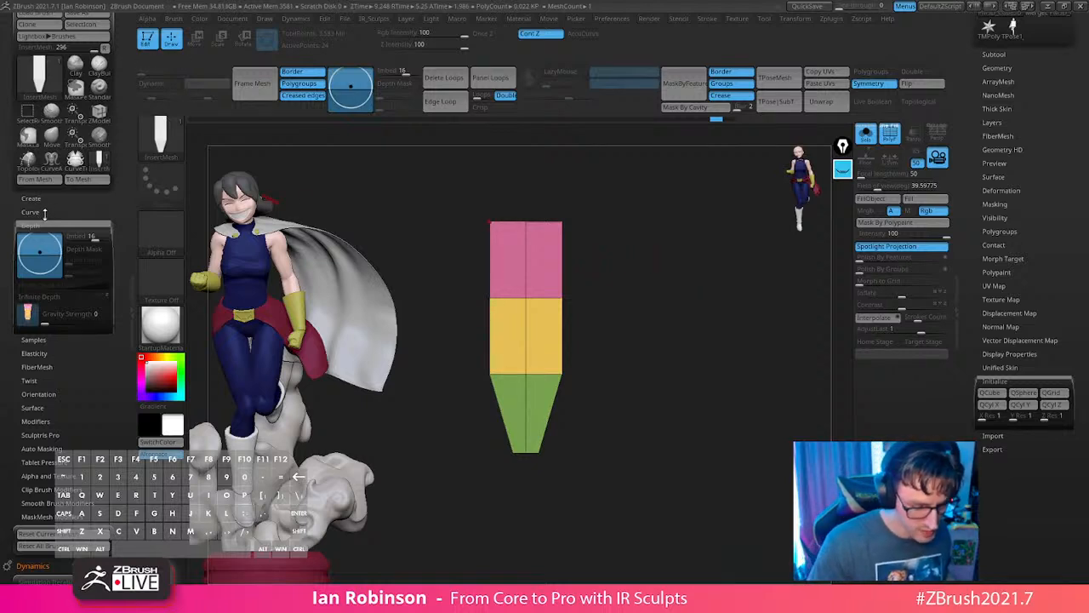
# Enable Tri Parts, curve mode, Weld Points and Stretch for the new InsertMesh brush.
pyautogui.click(54, 420)
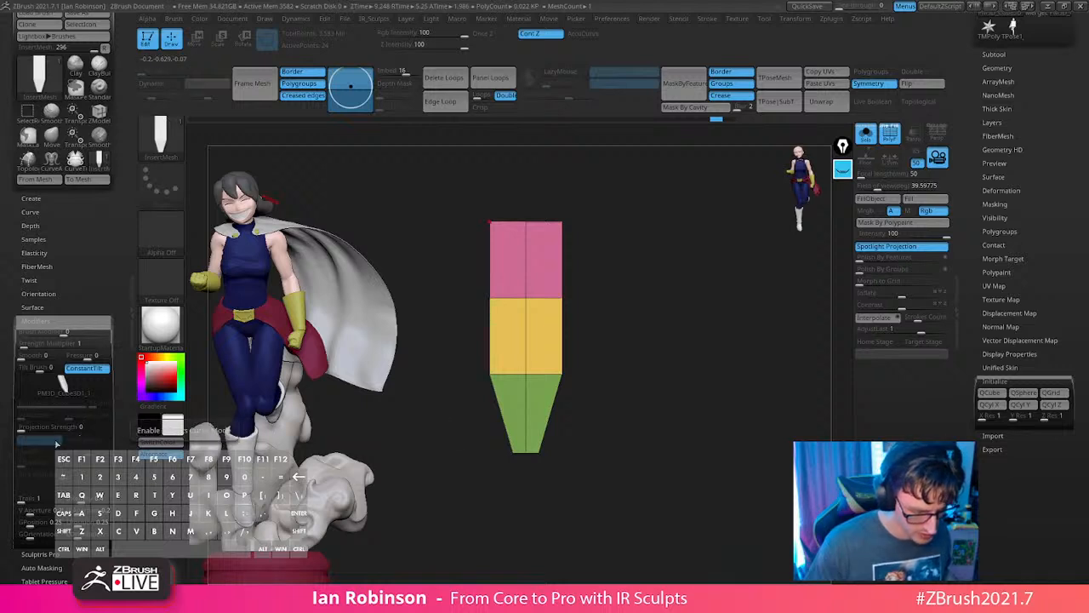
pyautogui.click(737, 19)
pyautogui.click(707, 19)
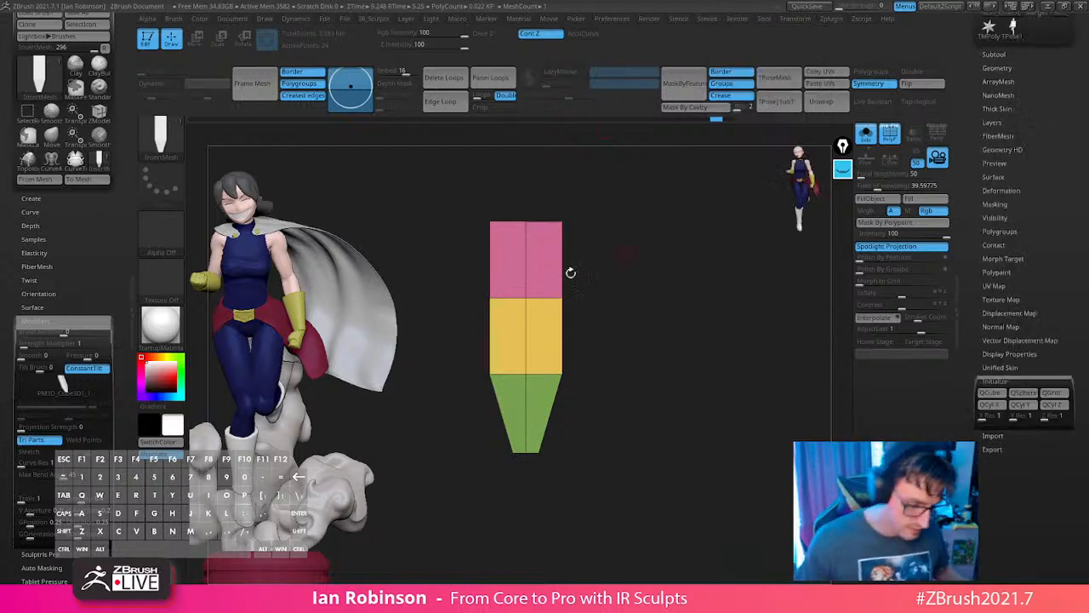
pyautogui.click(88, 440)
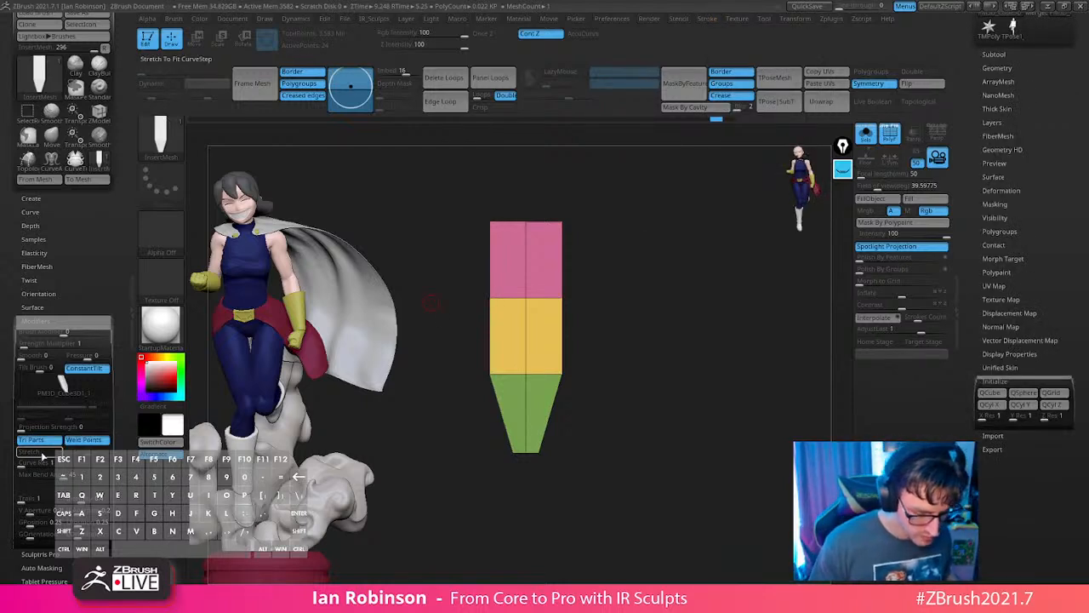
pyautogui.click(30, 452)
# Draw test strands downward from the upper section of the tapered mesh, and undo them.
pyautogui.moveTo(540, 285)
pyautogui.mouseDown()
pyautogui.moveTo(566, 388)
pyautogui.moveTo(559, 459)
pyautogui.mouseUp()
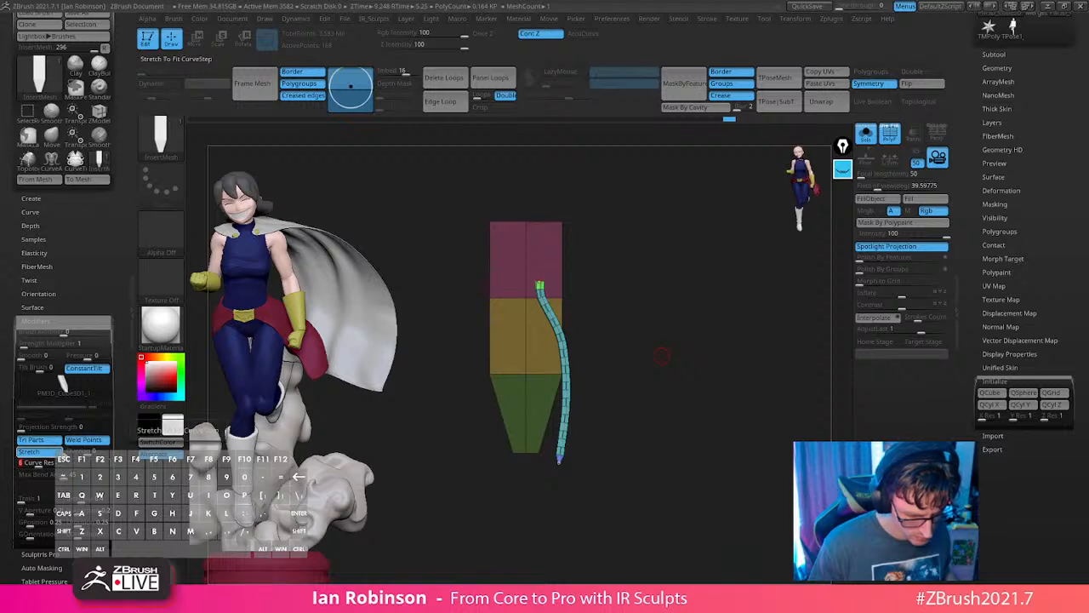
pyautogui.click(541, 292)
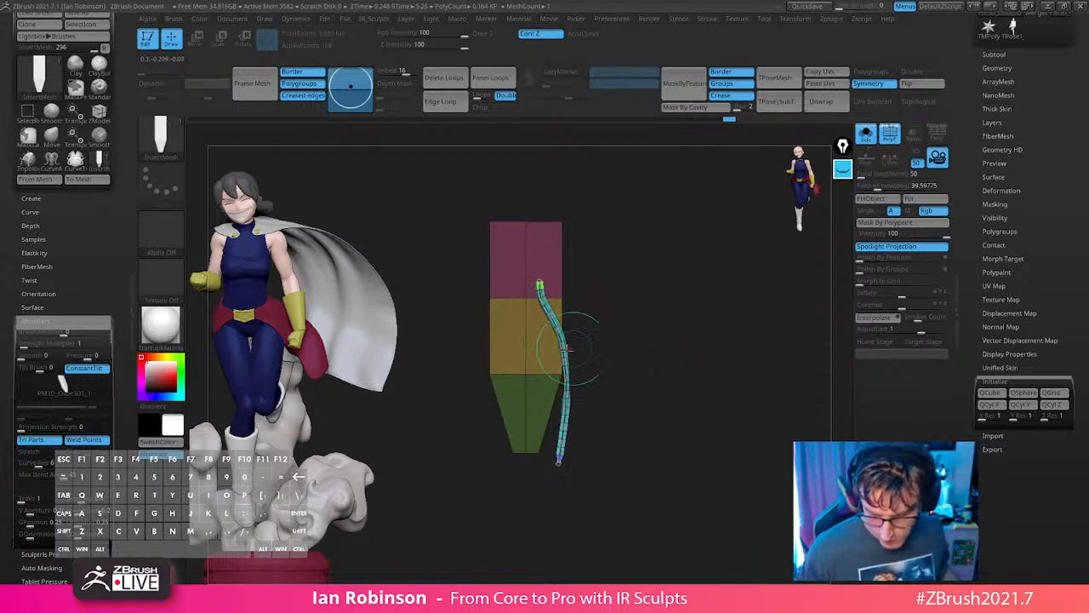
pyautogui.hotkey('ctrl', 'z')
pyautogui.hotkey('ctrl', 'z')
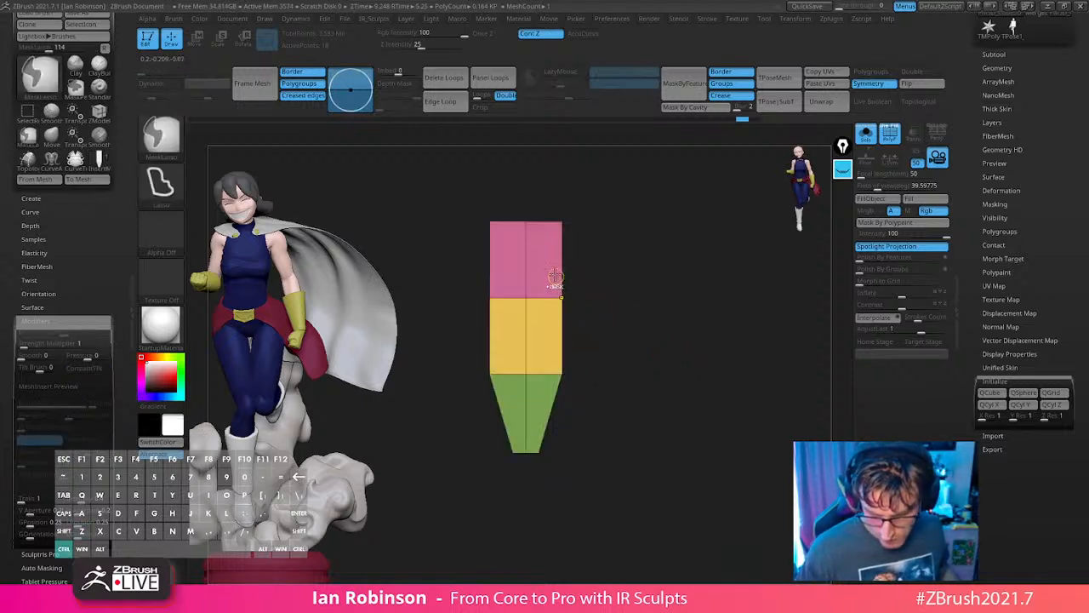
pyautogui.moveTo(547, 273); pyautogui.dragTo(570, 501)
pyautogui.moveTo(657, 331)
pyautogui.keyDown('alt'); pyautogui.mouseDown()
pyautogui.moveTo(654, 437)
pyautogui.moveTo(719, 292)
pyautogui.moveTo(675, 304)
pyautogui.moveTo(674, 368)
pyautogui.mouseUp(); pyautogui.keyUp('alt')
pyautogui.press('s')
pyautogui.hotkey('ctrl', 'z')
# Mask the lower part of the tapered mesh, widen its unmasked upper section slightly, and clear the mask.
pyautogui.moveTo(439, 285)
pyautogui.keyDown('ctrl'); pyautogui.mouseDown()
pyautogui.moveTo(574, 187)
pyautogui.moveTo(620, 323)
pyautogui.moveTo(613, 348)
pyautogui.moveTo(639, 357)
pyautogui.mouseUp(); pyautogui.keyUp('ctrl')
pyautogui.keyDown('ctrl'); pyautogui.click(622, 321); pyautogui.keyUp('ctrl')
pyautogui.press('w')
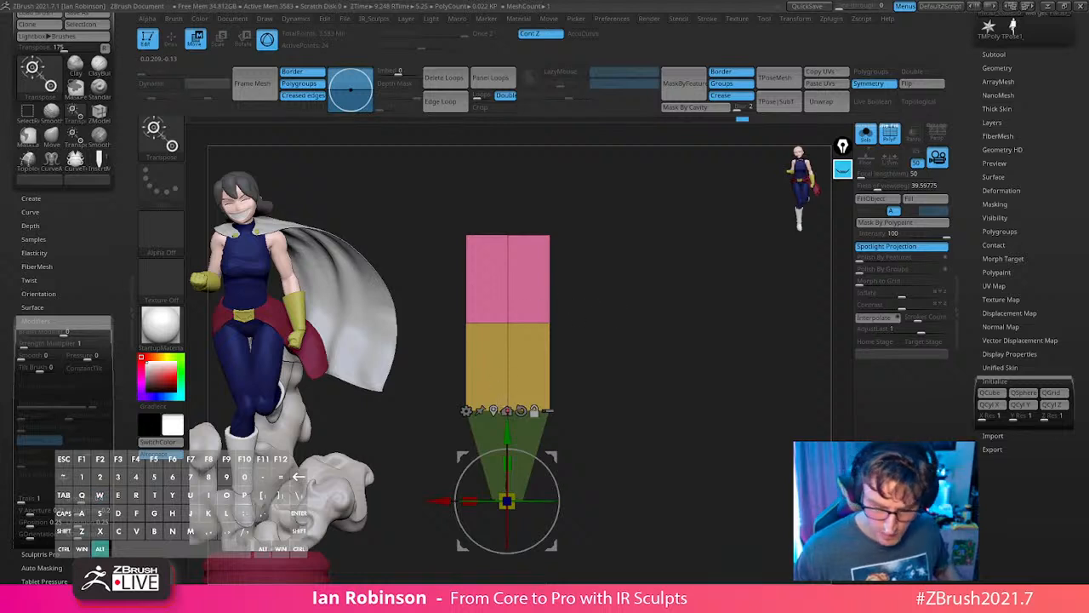
pyautogui.keyDown('alt'); pyautogui.click(494, 411); pyautogui.keyUp('alt')
pyautogui.moveTo(470, 278); pyautogui.dragTo(466, 278)
pyautogui.press('q')
pyautogui.keyDown('ctrl'); pyautogui.moveTo(647, 246); pyautogui.dragTo(662, 259); pyautogui.keyUp('ctrl')
pyautogui.press('w')
pyautogui.moveTo(508, 242); pyautogui.dragTo(511, 209)
pyautogui.press('q')
pyautogui.keyDown('alt'); pyautogui.moveTo(628, 311); pyautogui.dragTo(628, 258); pyautogui.keyUp('alt')
pyautogui.hotkey('ctrl', 'z')
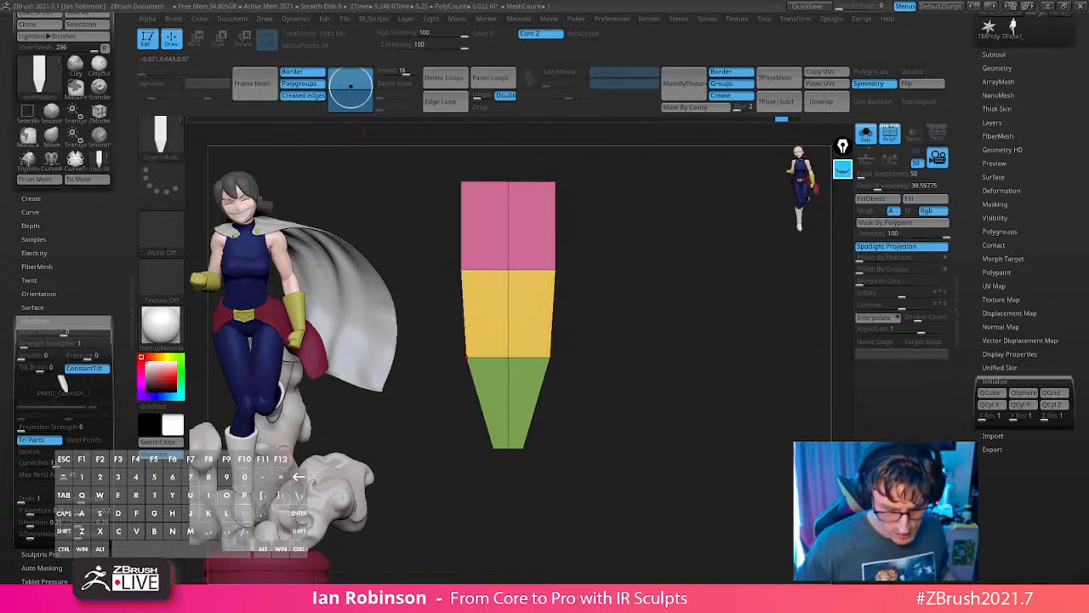
# Create another new InsertMesh brush from the reshaped tapered mesh instead of appending to the current brush.
pyautogui.click(173, 140)
pyautogui.click(395, 581)
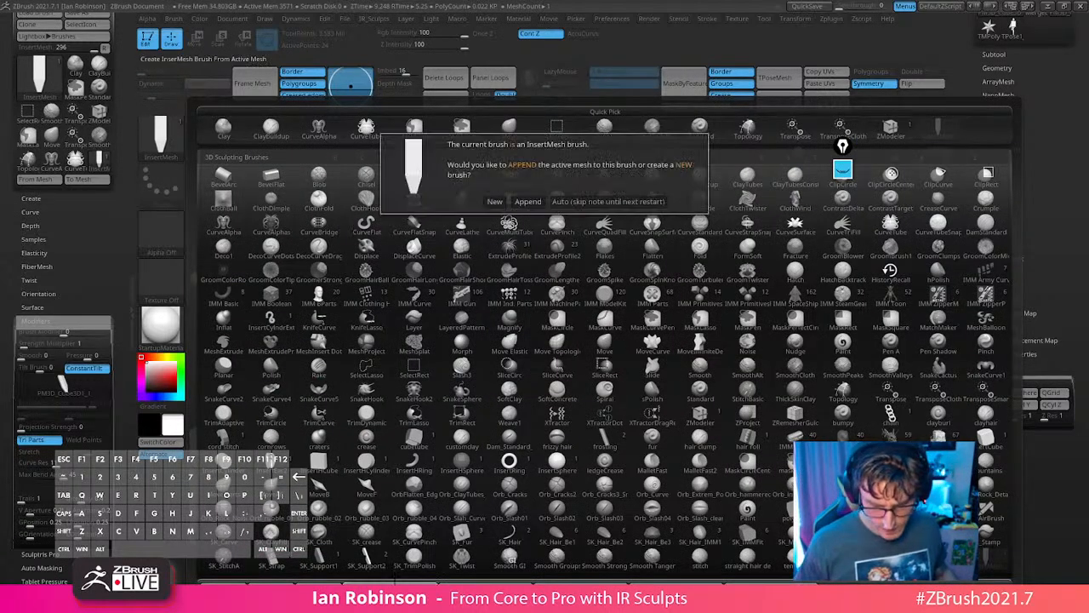
pyautogui.click(495, 202)
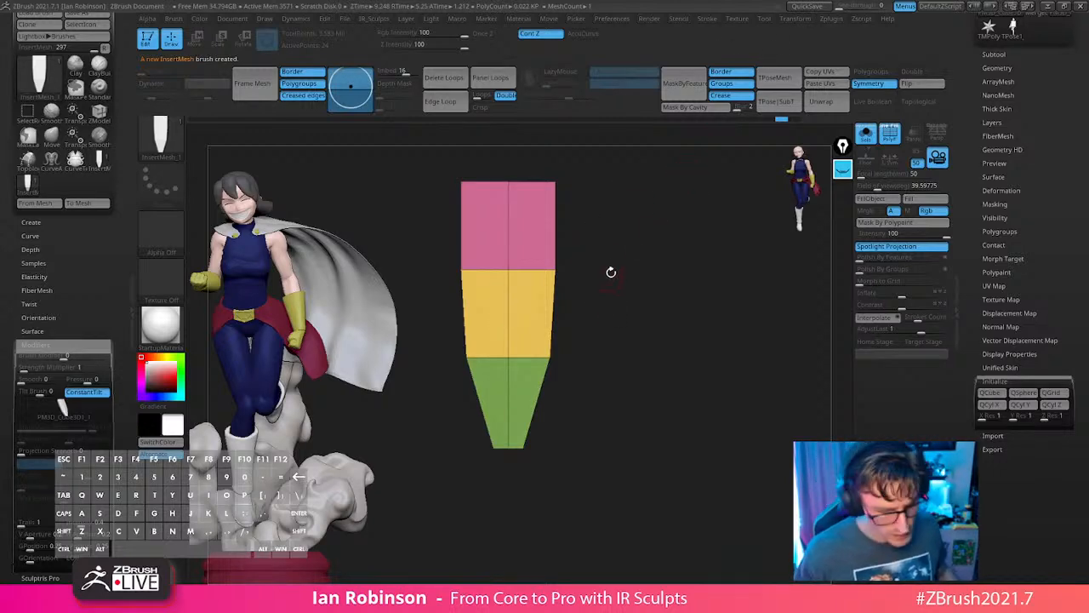
# Switch back to the first InsertMesh brush, draw a test strand off the mesh, and undo it.
pyautogui.press('b')
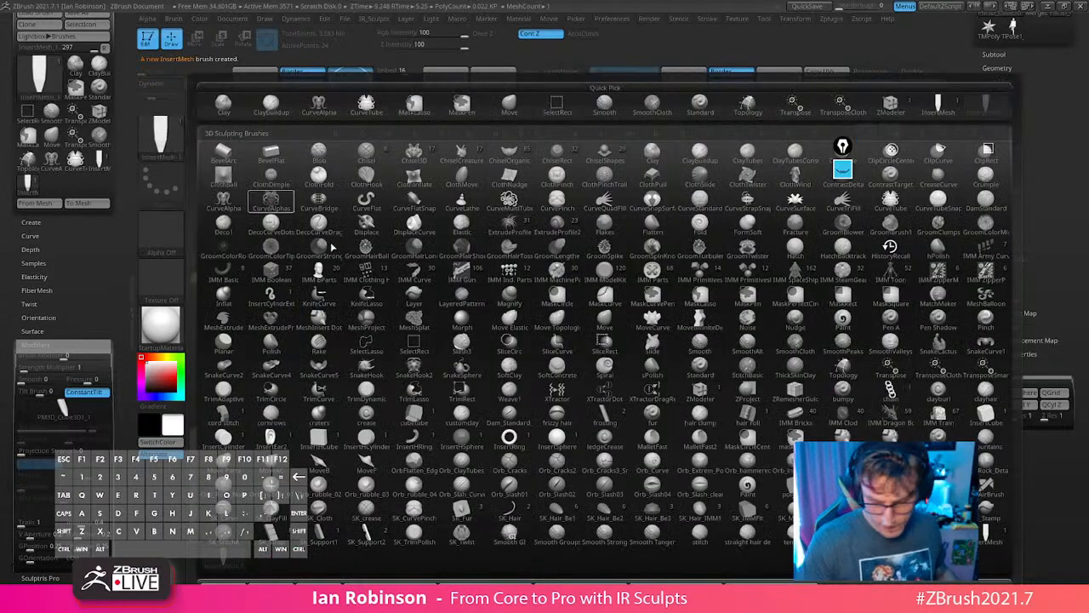
pyautogui.click(987, 534)
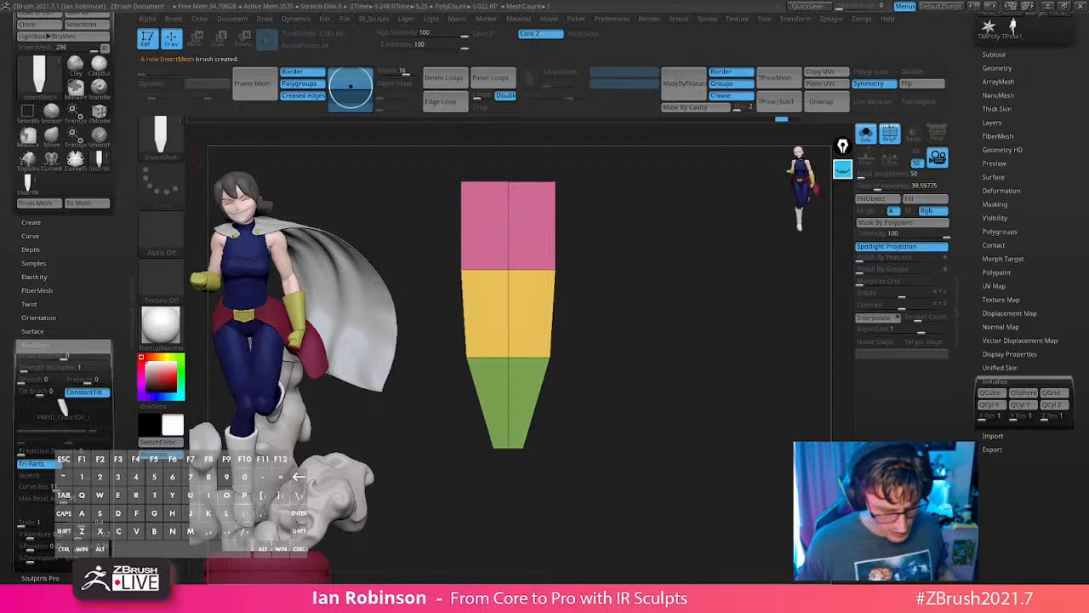
pyautogui.moveTo(517, 233)
pyautogui.mouseDown()
pyautogui.moveTo(593, 287)
pyautogui.moveTo(679, 469)
pyautogui.mouseUp()
pyautogui.moveTo(710, 273)
pyautogui.keyDown('alt'); pyautogui.mouseDown()
pyautogui.moveTo(716, 327)
pyautogui.moveTo(751, 282)
pyautogui.moveTo(744, 304)
pyautogui.moveTo(748, 283)
pyautogui.moveTo(729, 287)
pyautogui.moveTo(729, 312)
pyautogui.mouseUp(); pyautogui.keyUp('alt')
pyautogui.press('s')
pyautogui.hotkey('ctrl', 'z')
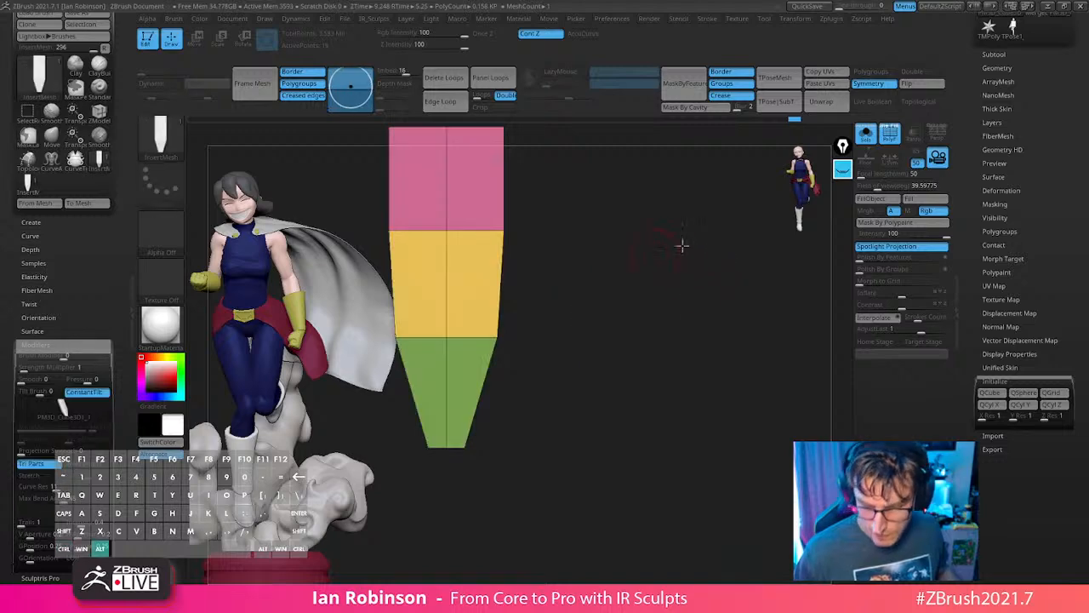
# Set the InsertMesh_1 brush to curve mode with Tri Parts, and draw a curved strand from the mesh's upper section.
pyautogui.moveTo(684, 245)
pyautogui.keyDown('alt'); pyautogui.mouseDown()
pyautogui.moveTo(672, 351)
pyautogui.moveTo(719, 339)
pyautogui.moveTo(708, 319)
pyautogui.mouseUp(); pyautogui.keyUp('alt')
pyautogui.click(161, 138)
pyautogui.click(224, 556)
pyautogui.keyDown('alt'); pyautogui.moveTo(674, 266); pyautogui.dragTo(654, 279); pyautogui.keyUp('alt')
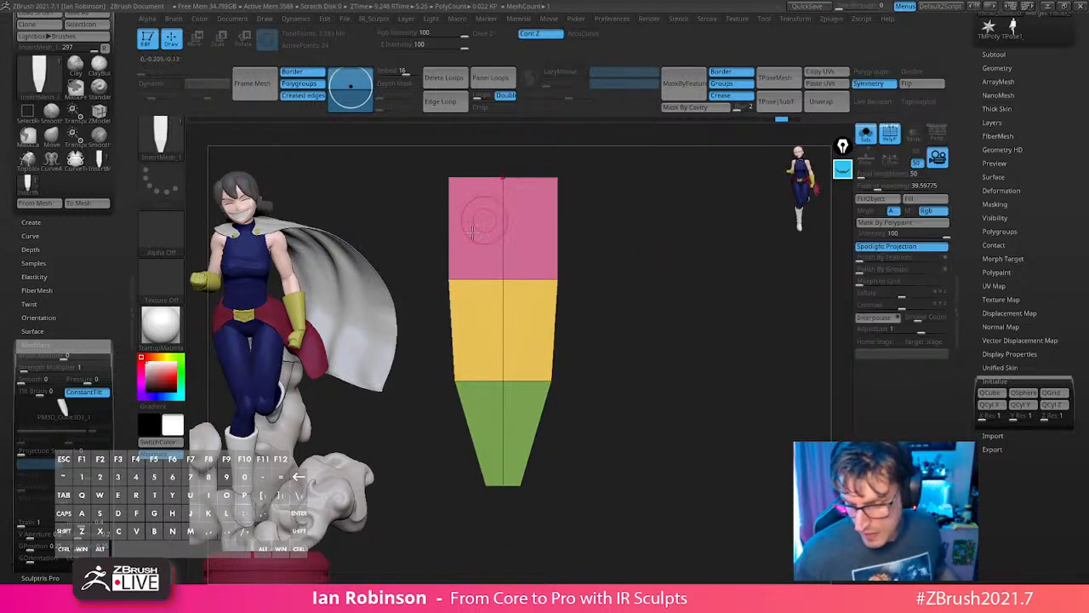
pyautogui.moveTo(711, 20)
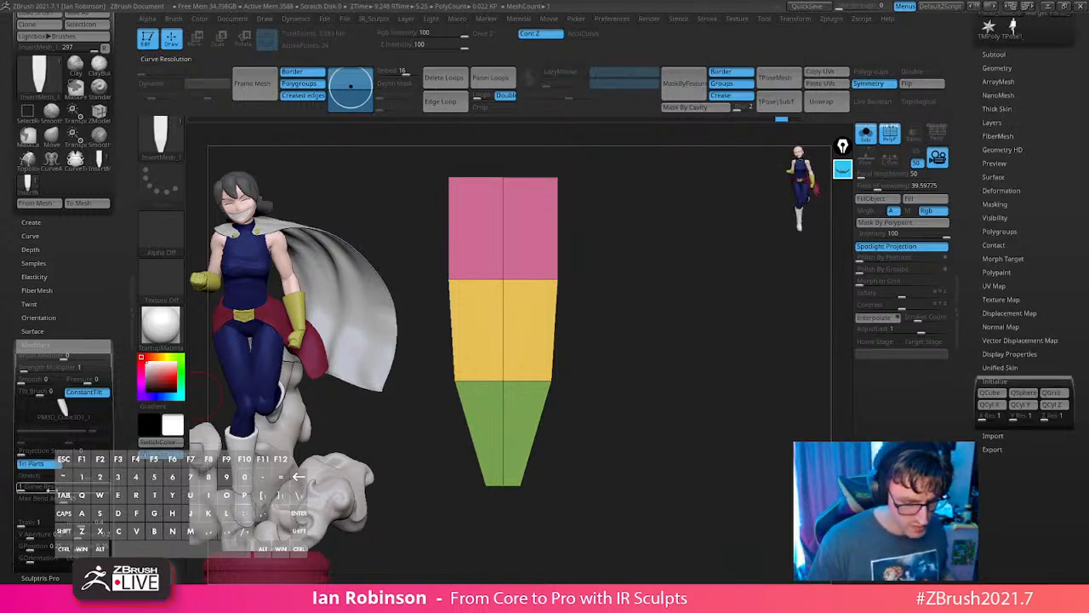
pyautogui.moveTo(688, 462); pyautogui.dragTo(691, 459)
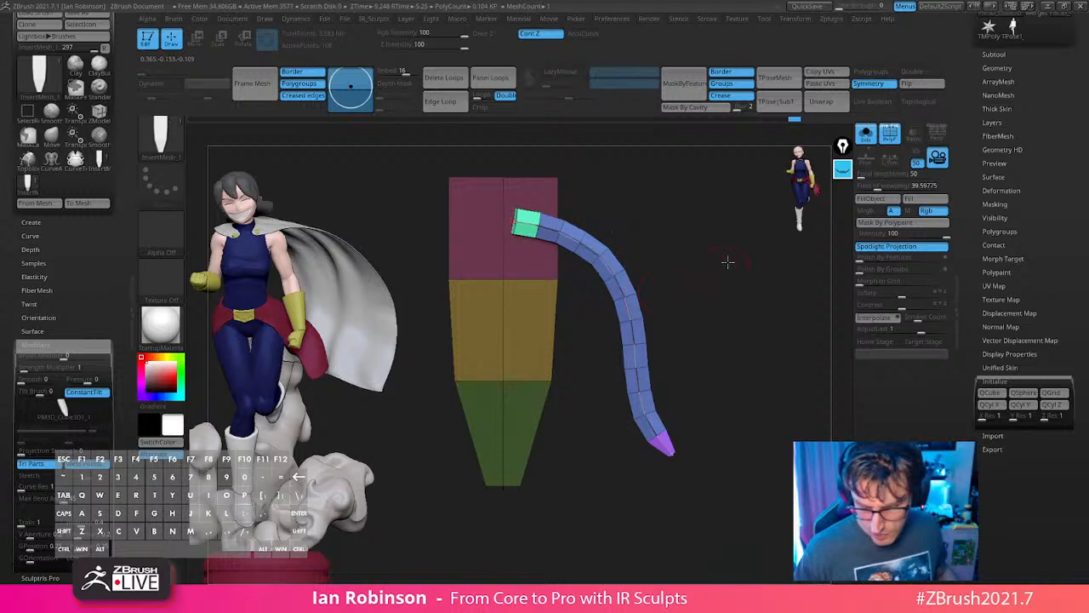
# Turn on Dynamic Subdivision for the mesh and update the strand to the current brush size.
pyautogui.moveTo(727, 261)
pyautogui.mouseDown()
pyautogui.moveTo(740, 276)
pyautogui.moveTo(730, 274)
pyautogui.mouseUp()
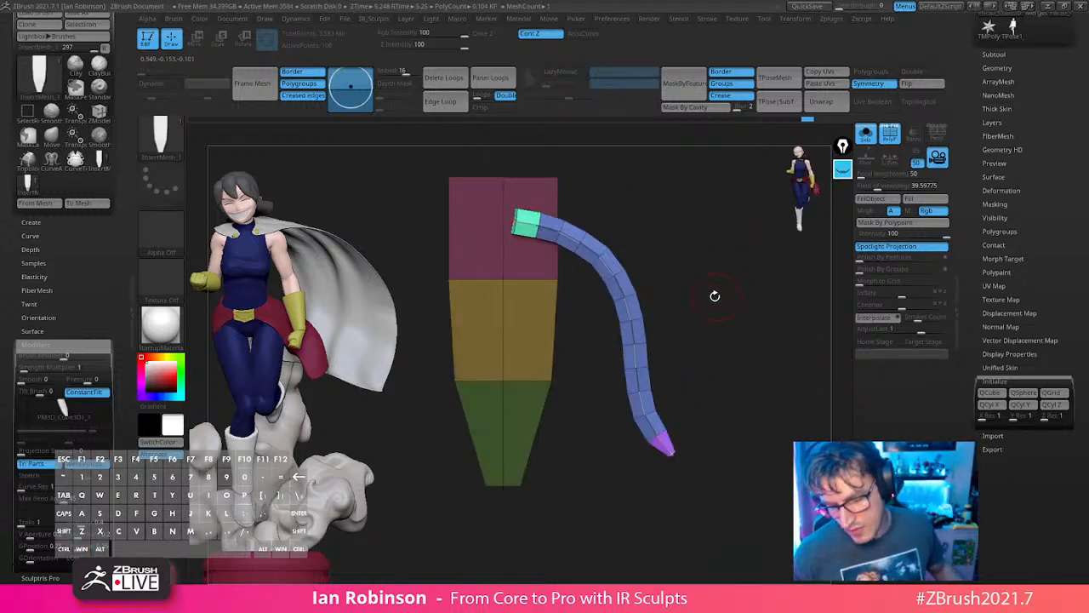
pyautogui.moveTo(696, 395); pyautogui.dragTo(714, 315)
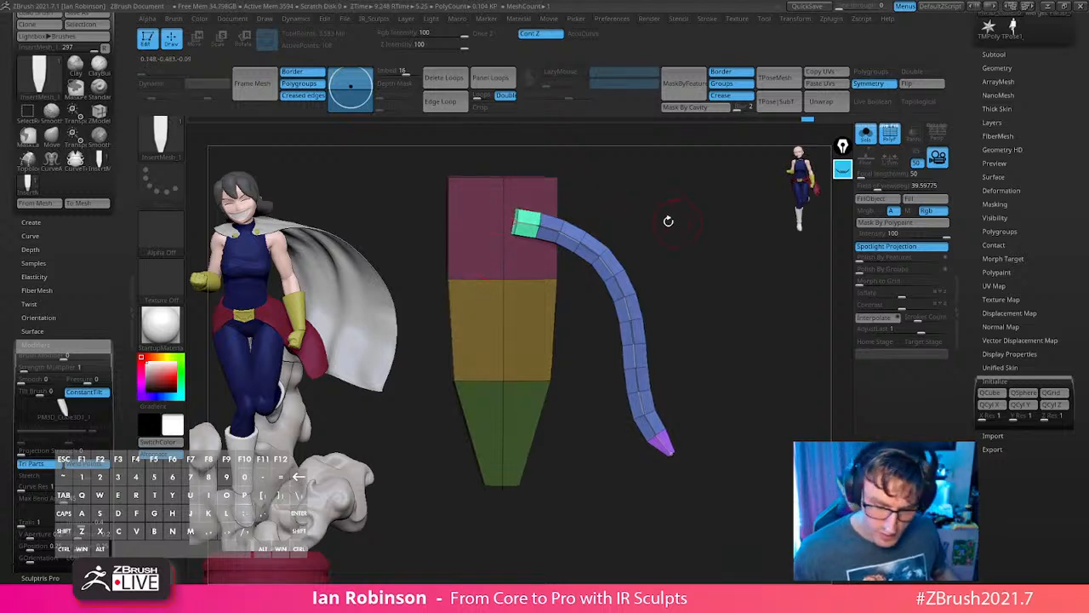
pyautogui.moveTo(669, 221); pyautogui.dragTo(695, 265)
pyautogui.press('d')
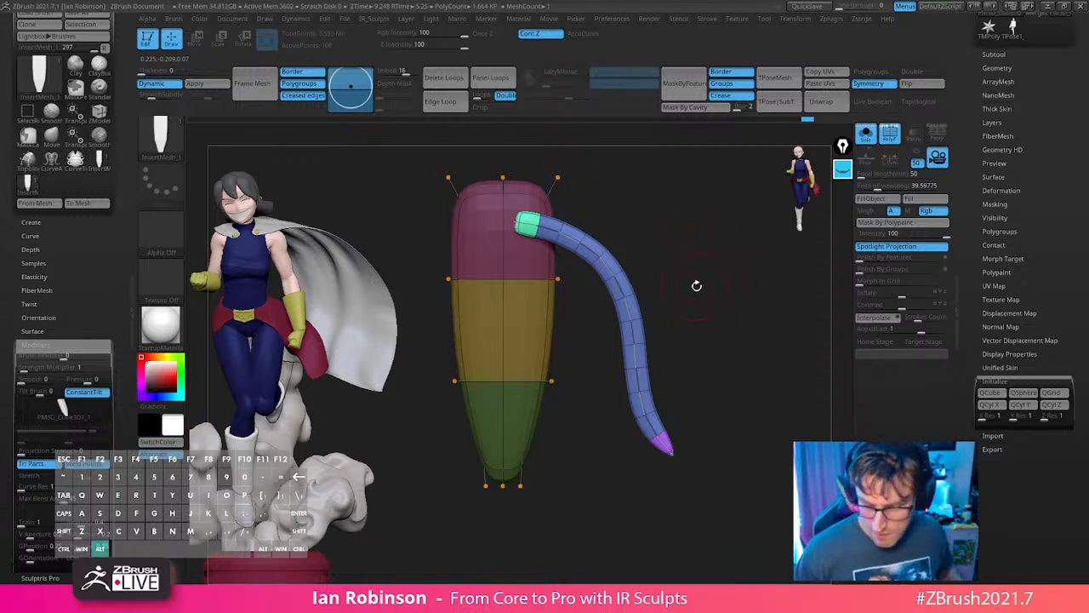
pyautogui.keyDown('alt'); pyautogui.moveTo(696, 286); pyautogui.dragTo(686, 275); pyautogui.keyUp('alt')
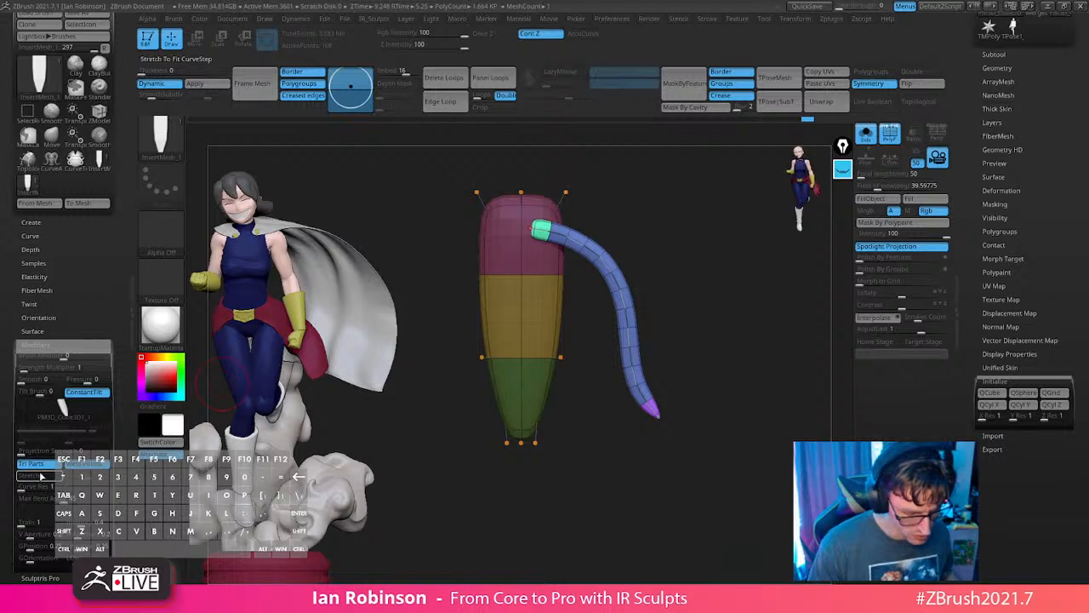
pyautogui.click(625, 289)
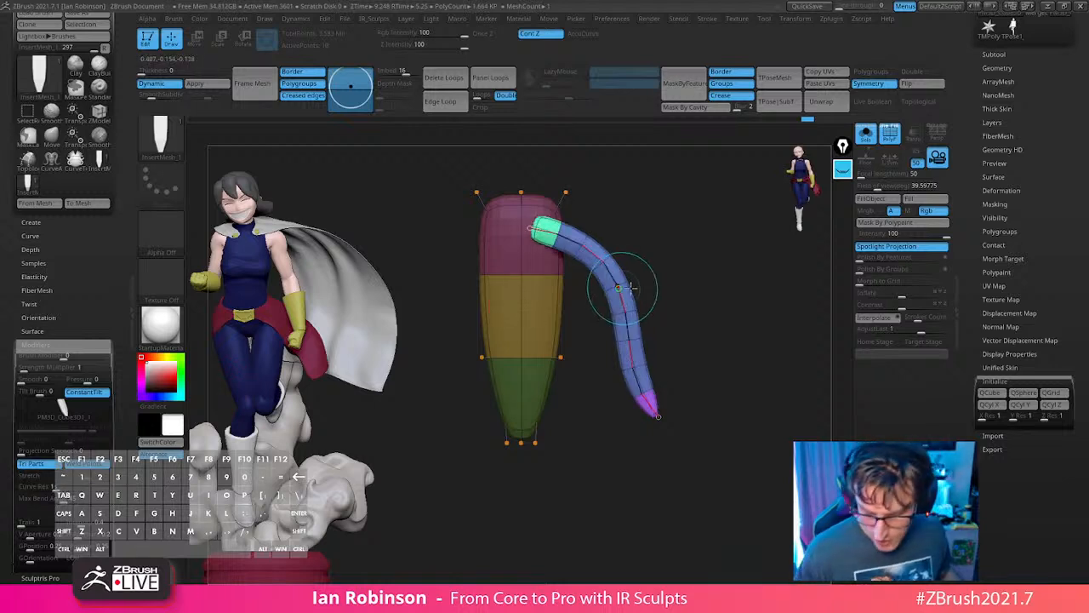
# Reshape the strand by pulling its curve outward and bending it at several points along its length.
pyautogui.keyDown('alt'); pyautogui.moveTo(746, 258); pyautogui.dragTo(795, 307); pyautogui.keyUp('alt')
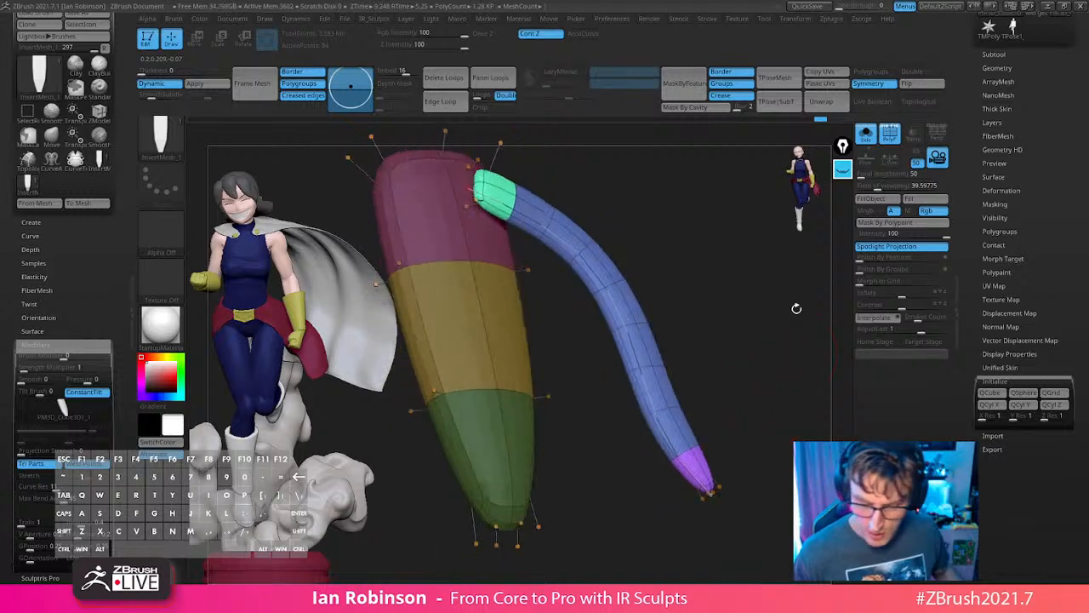
pyautogui.moveTo(597, 277); pyautogui.dragTo(652, 253)
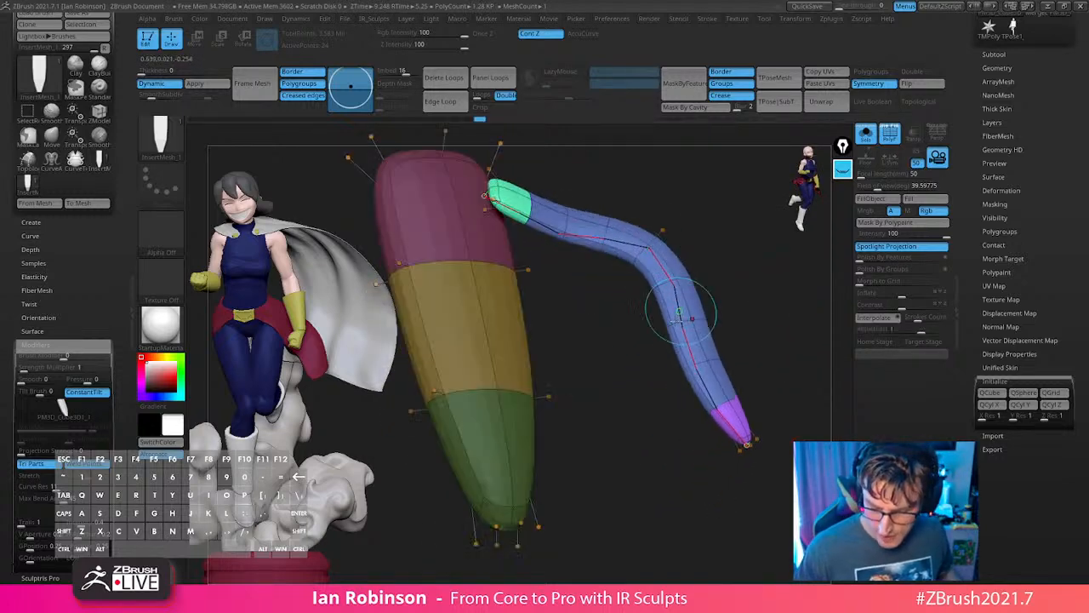
pyautogui.moveTo(674, 328); pyautogui.dragTo(677, 288)
pyautogui.moveTo(578, 228); pyautogui.dragTo(572, 217)
pyautogui.moveTo(647, 272); pyautogui.dragTo(648, 325)
# Draw a second strand curving down from the middle of the tapered mesh, and undo it.
pyautogui.moveTo(511, 352); pyautogui.dragTo(630, 478)
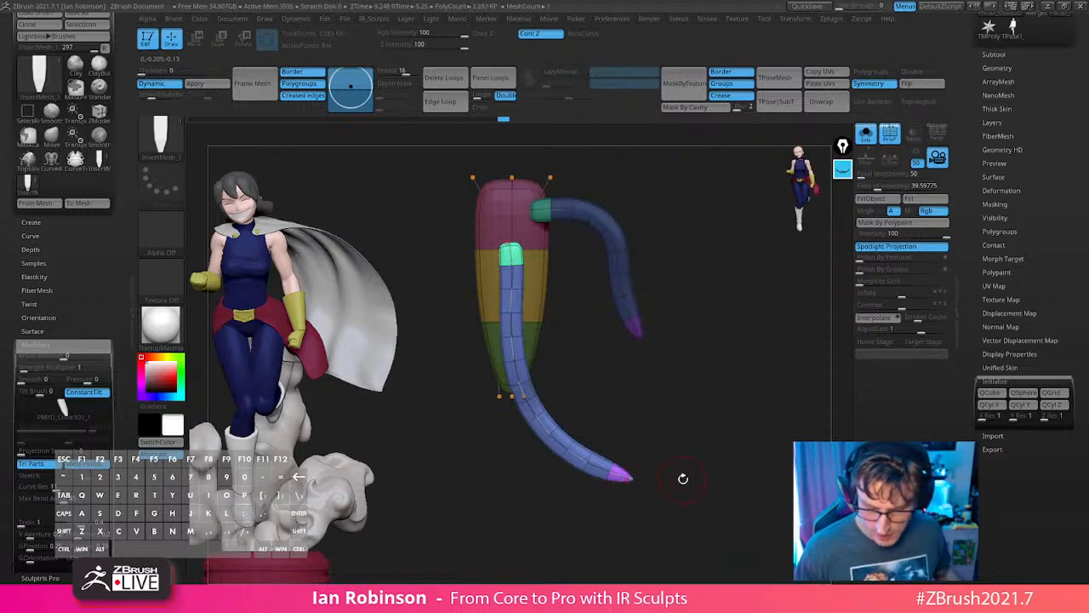
pyautogui.hotkey('ctrl', 'z')
pyautogui.moveTo(691, 291)
pyautogui.keyDown('alt'); pyautogui.mouseDown()
pyautogui.moveTo(707, 409)
pyautogui.moveTo(656, 454)
pyautogui.moveTo(639, 444)
pyautogui.mouseUp(); pyautogui.keyUp('alt')
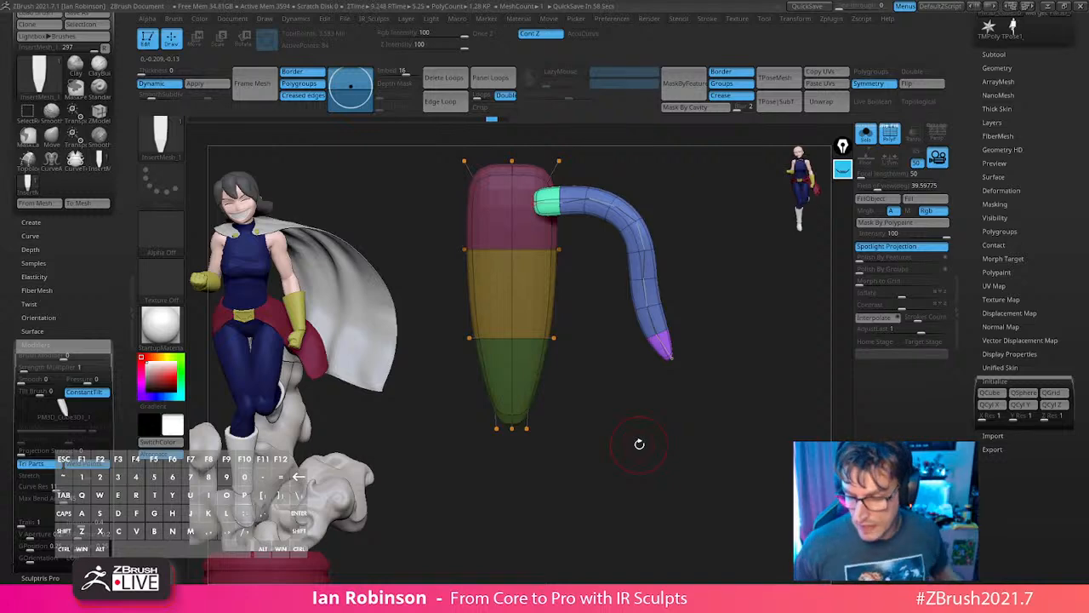
# Leave Solo mode and delete the subtool that holds the tapered mesh and its test strand.
pyautogui.click(866, 133)
pyautogui.keyDown('alt'); pyautogui.click(818, 267); pyautogui.keyUp('alt')
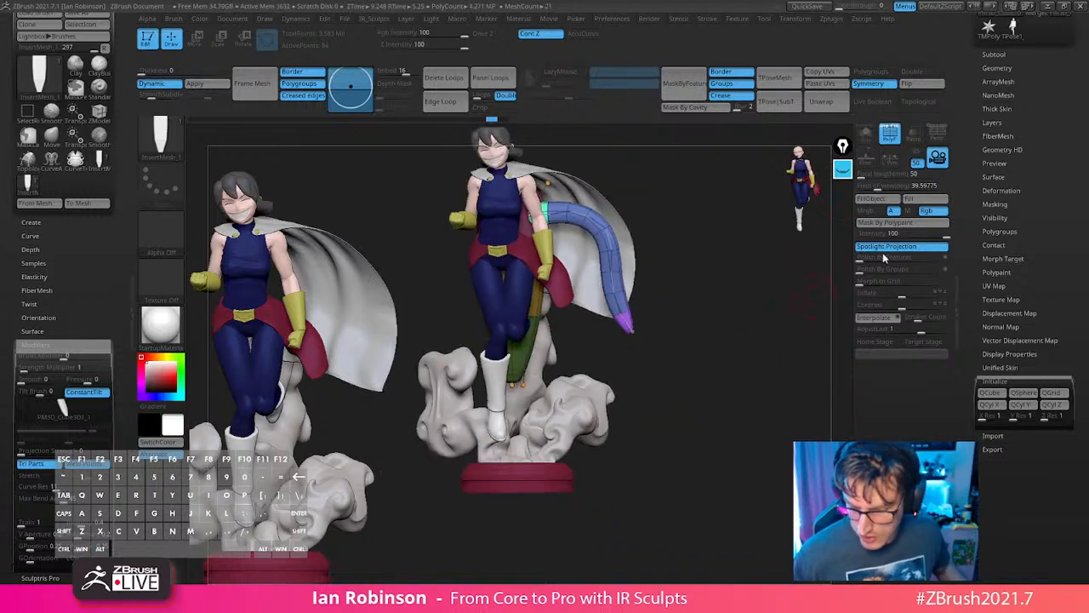
pyautogui.moveTo(1049, 192); pyautogui.dragTo(1051, 256)
pyautogui.click(994, 347)
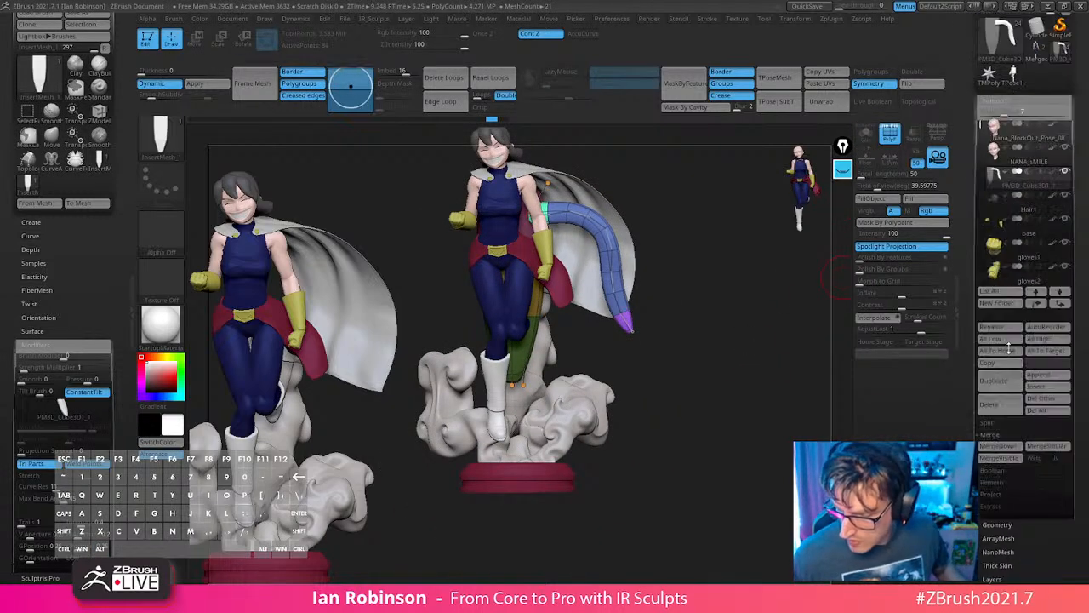
pyautogui.moveTo(1062, 186)
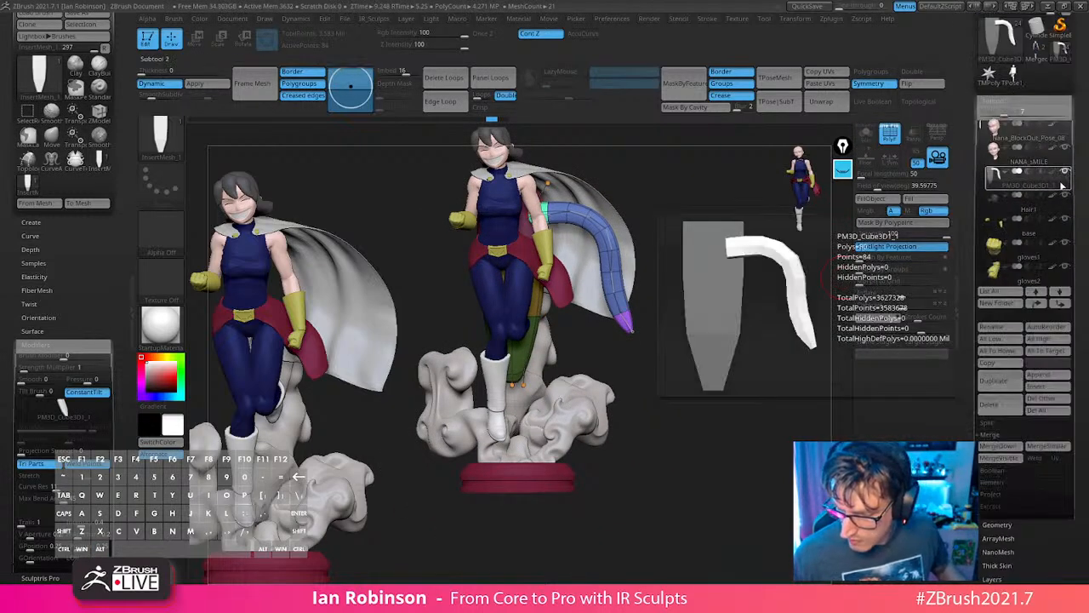
pyautogui.click(1001, 406)
pyautogui.click(895, 432)
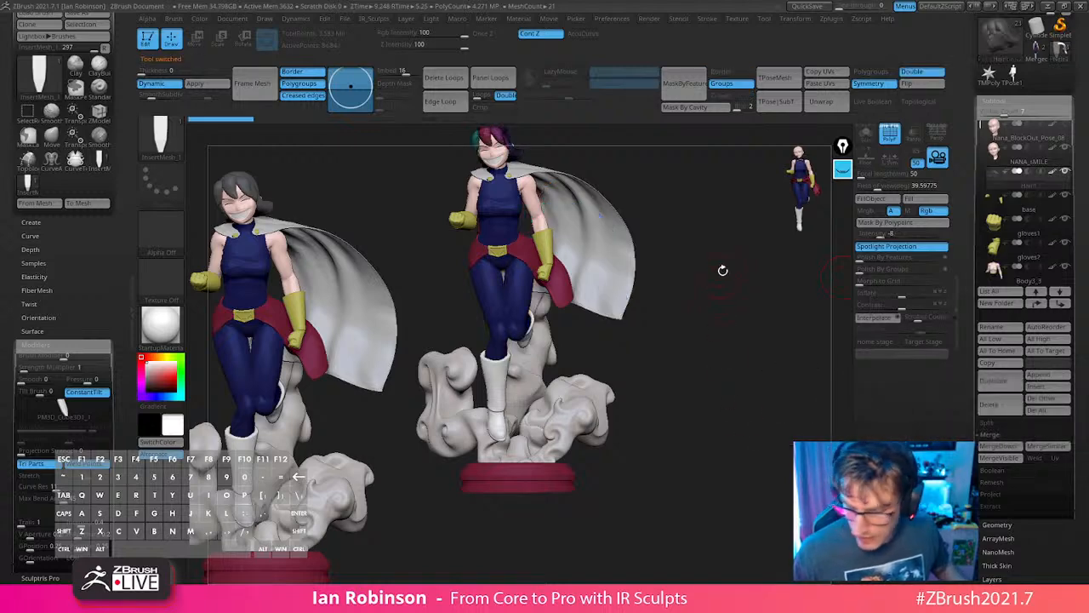
# Make the NANA_sMILE head the active subtool and hide the Hair1 subtool.
pyautogui.keyDown('alt'); pyautogui.moveTo(732, 255); pyautogui.dragTo(749, 559); pyautogui.keyUp('alt')
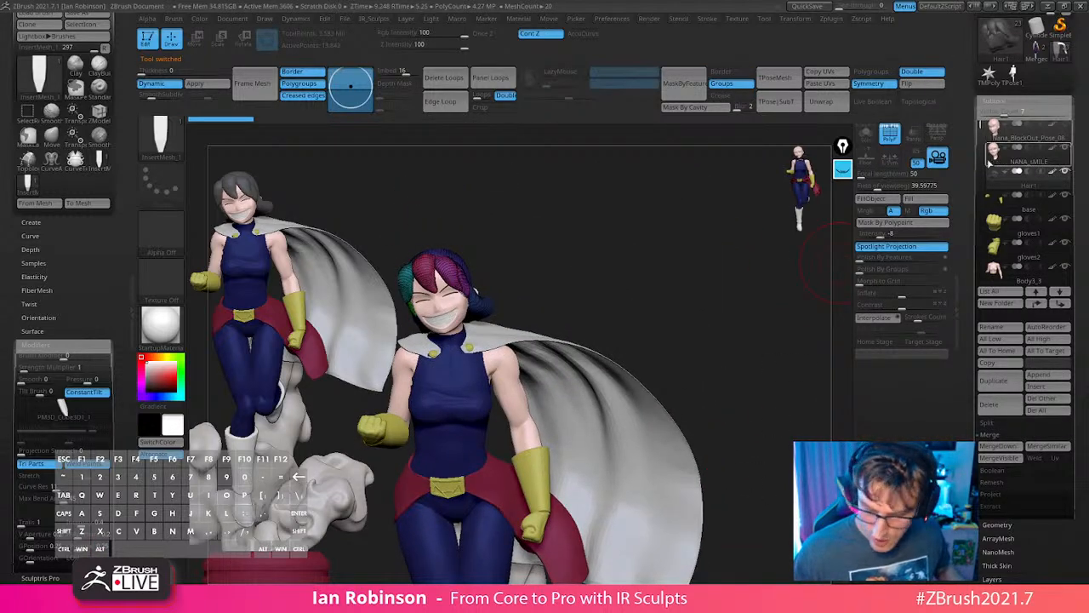
pyautogui.click(999, 156)
pyautogui.click(1066, 174)
pyautogui.keyDown('alt'); pyautogui.moveTo(645, 247); pyautogui.dragTo(654, 341); pyautogui.keyUp('alt')
pyautogui.keyDown('alt'); pyautogui.moveTo(644, 159); pyautogui.dragTo(689, 361); pyautogui.keyUp('alt')
# Try to draw a curve strand down the forehead of the NANA_sMILE head with a reduced draw size.
pyautogui.press('s')
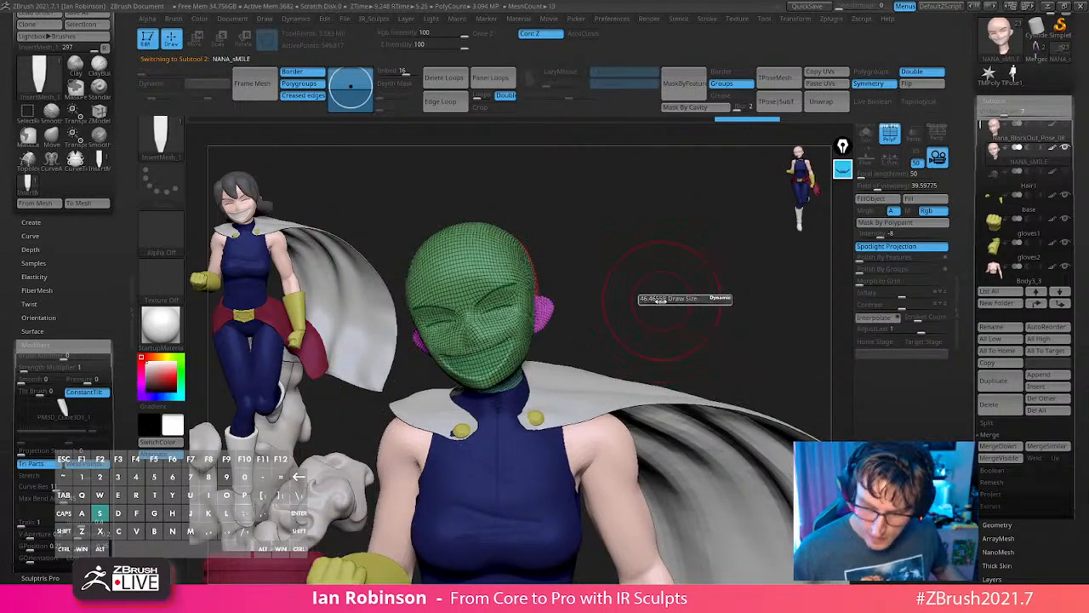
pyautogui.moveTo(700, 298)
pyautogui.mouseDown()
pyautogui.moveTo(654, 299)
pyautogui.moveTo(664, 324)
pyautogui.moveTo(550, 390)
pyautogui.moveTo(595, 355)
pyautogui.moveTo(659, 263)
pyautogui.moveTo(634, 213)
pyautogui.mouseUp()
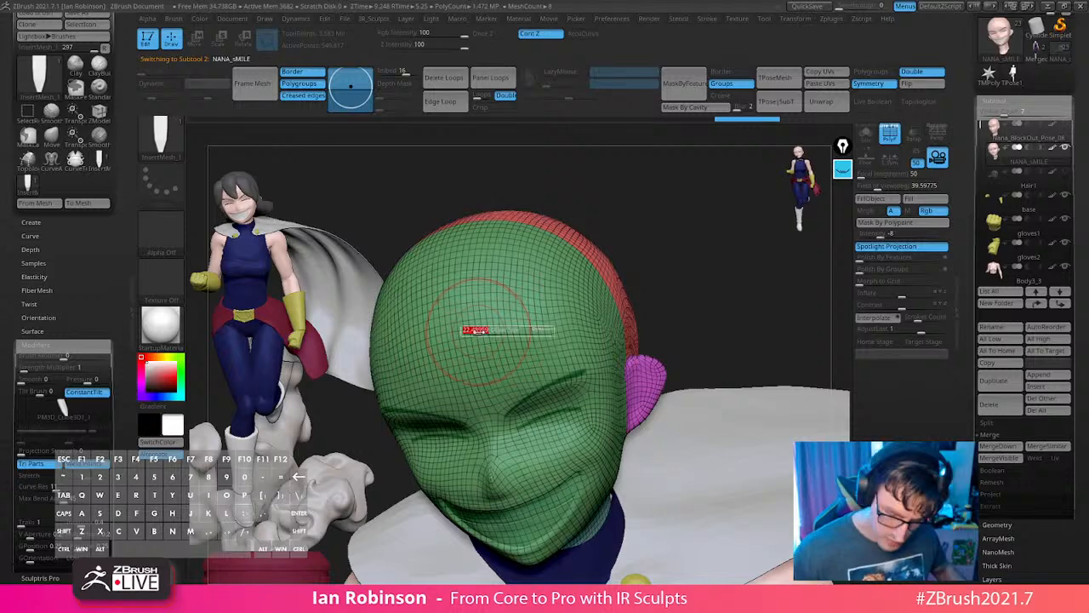
pyautogui.moveTo(477, 330); pyautogui.dragTo(466, 331)
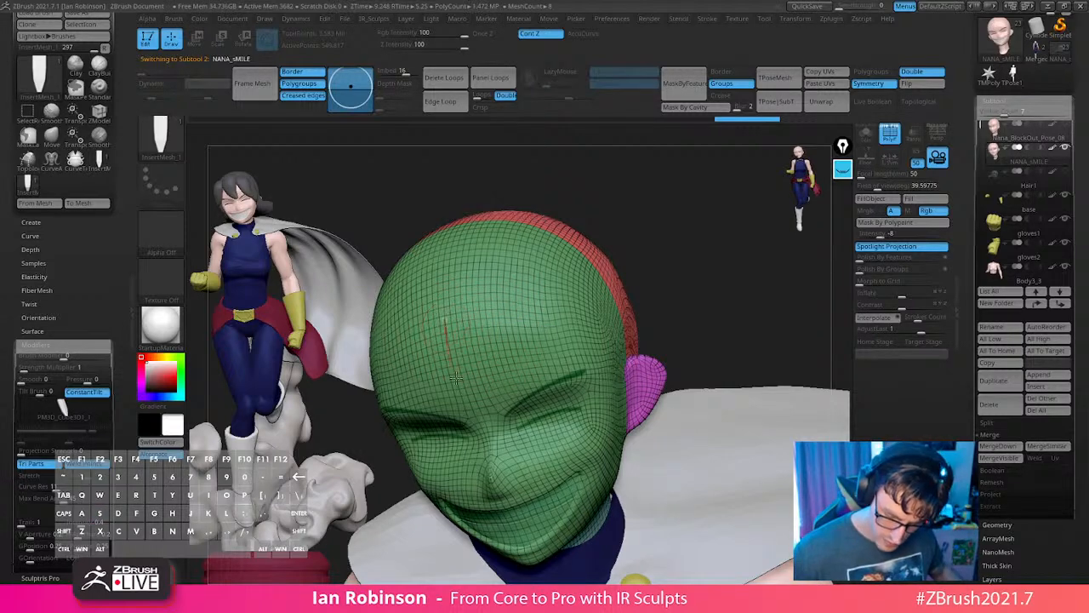
pyautogui.moveTo(548, 456); pyautogui.dragTo(552, 457)
pyautogui.hotkey('ctrl', 'z')
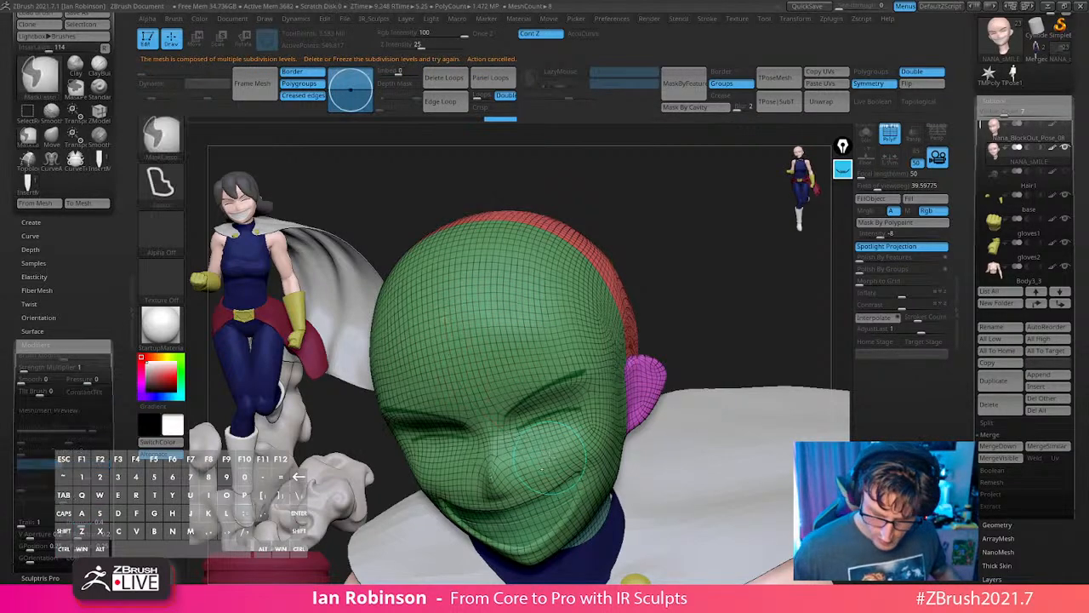
# Duplicate the NANA_sMILE subtool and delete the lower subdivision levels of the duplicate.
pyautogui.keyDown('alt'); pyautogui.moveTo(802, 311); pyautogui.dragTo(798, 283); pyautogui.keyUp('alt')
pyautogui.hotkey('ctrl', 'shift', 'd')
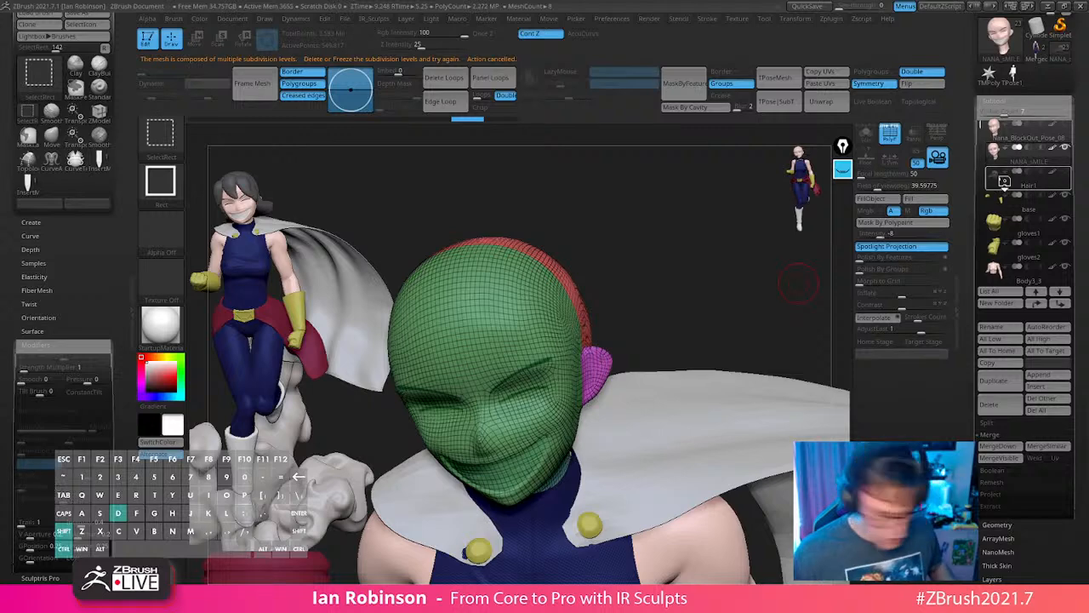
pyautogui.click(1004, 181)
pyautogui.click(1008, 100)
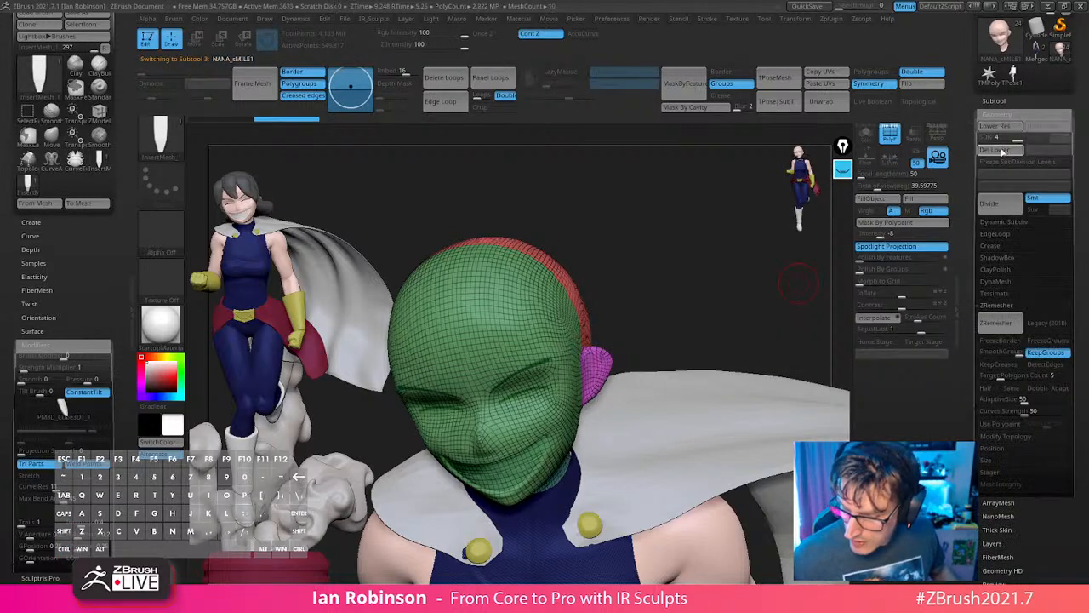
pyautogui.hotkey('ctrl', 'd')
# Draw a strand from the upper forehead down to the bridge of the nose on the duplicated head.
pyautogui.moveTo(447, 307); pyautogui.dragTo(459, 362)
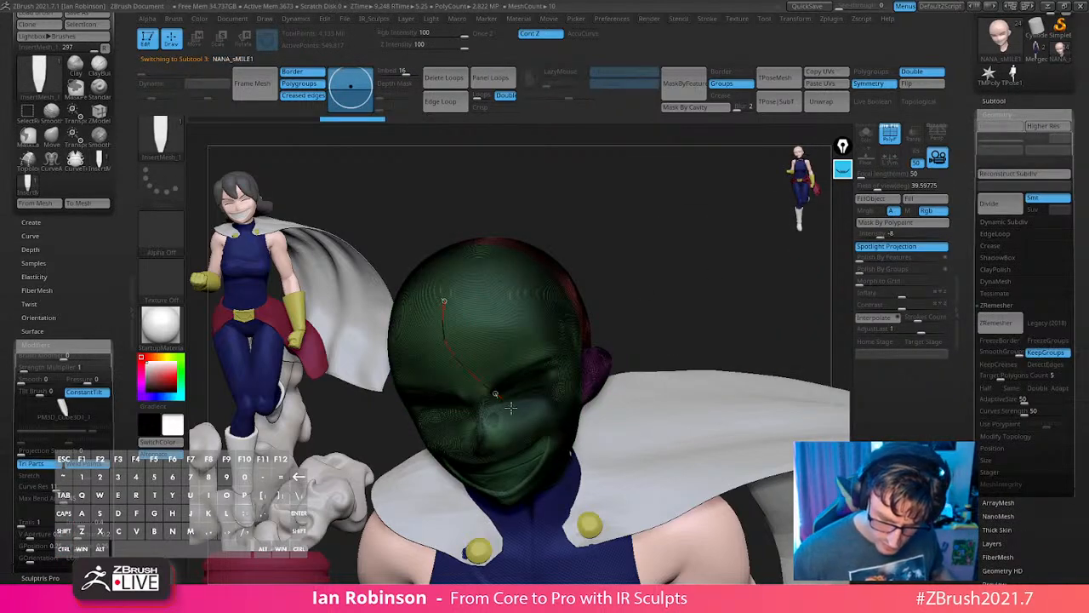
pyautogui.moveTo(511, 409); pyautogui.dragTo(515, 415)
pyautogui.moveTo(700, 308)
pyautogui.mouseDown()
pyautogui.moveTo(705, 326)
pyautogui.moveTo(746, 267)
pyautogui.moveTo(729, 294)
pyautogui.moveTo(736, 306)
pyautogui.mouseUp()
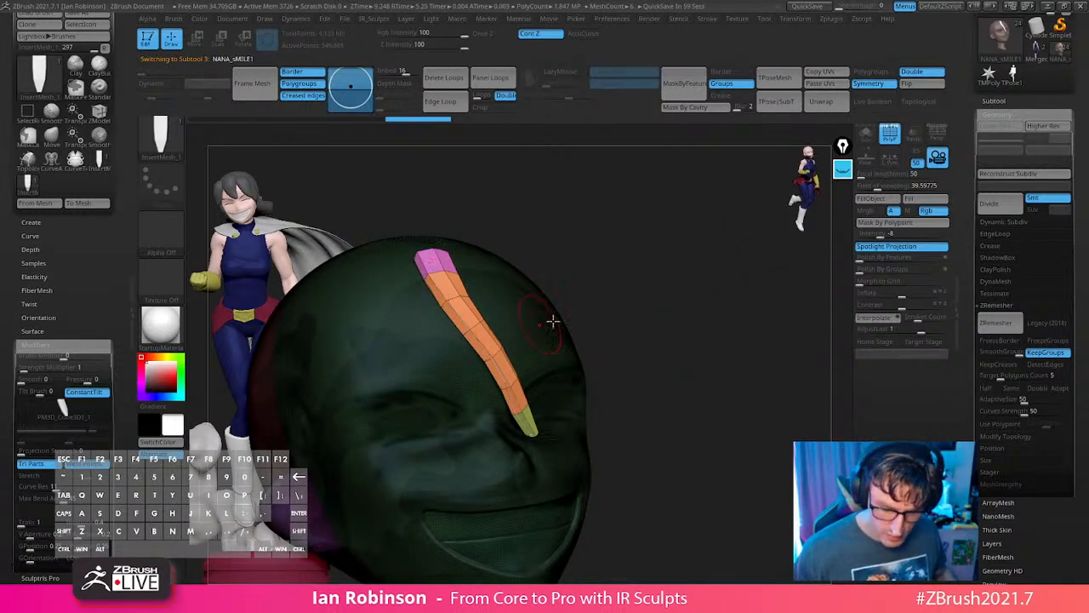
# Solo the duplicated head and run Auto Groups so the head and strand get separate polygroups.
pyautogui.keyDown('ctrl'); pyautogui.keyDown('shift'); pyautogui.click(509, 336); pyautogui.keyUp('shift'); pyautogui.keyUp('ctrl')
pyautogui.keyDown('ctrl'); pyautogui.keyDown('shift'); pyautogui.moveTo(627, 269); pyautogui.dragTo(663, 319); pyautogui.keyUp('shift'); pyautogui.keyUp('ctrl')
pyautogui.keyDown('ctrl'); pyautogui.keyDown('shift'); pyautogui.click(677, 323); pyautogui.keyUp('shift'); pyautogui.keyUp('ctrl')
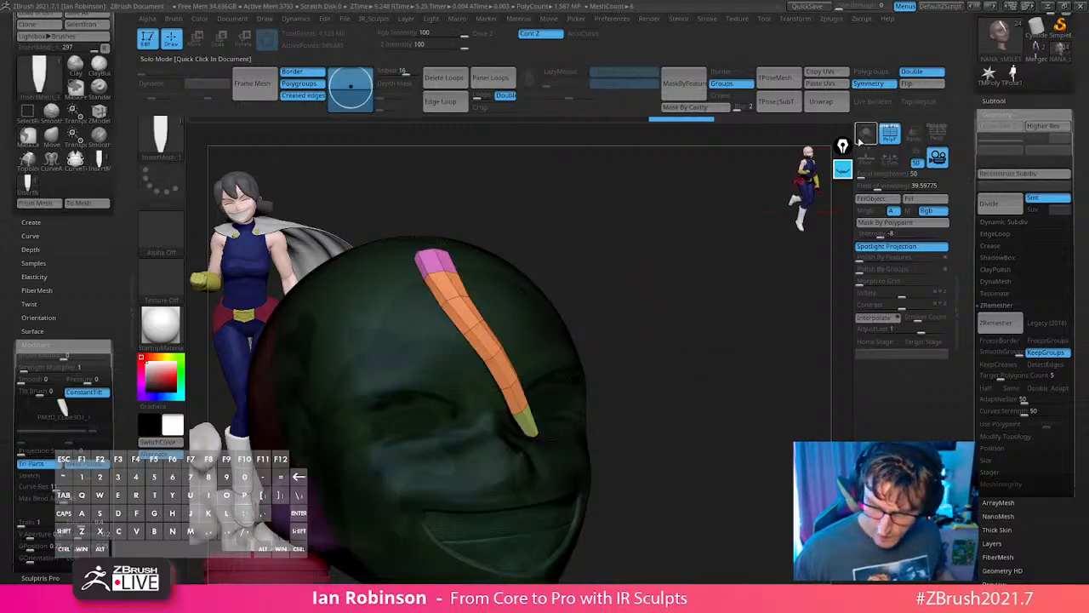
pyautogui.click(861, 141)
pyautogui.press('q')
pyautogui.click(663, 335)
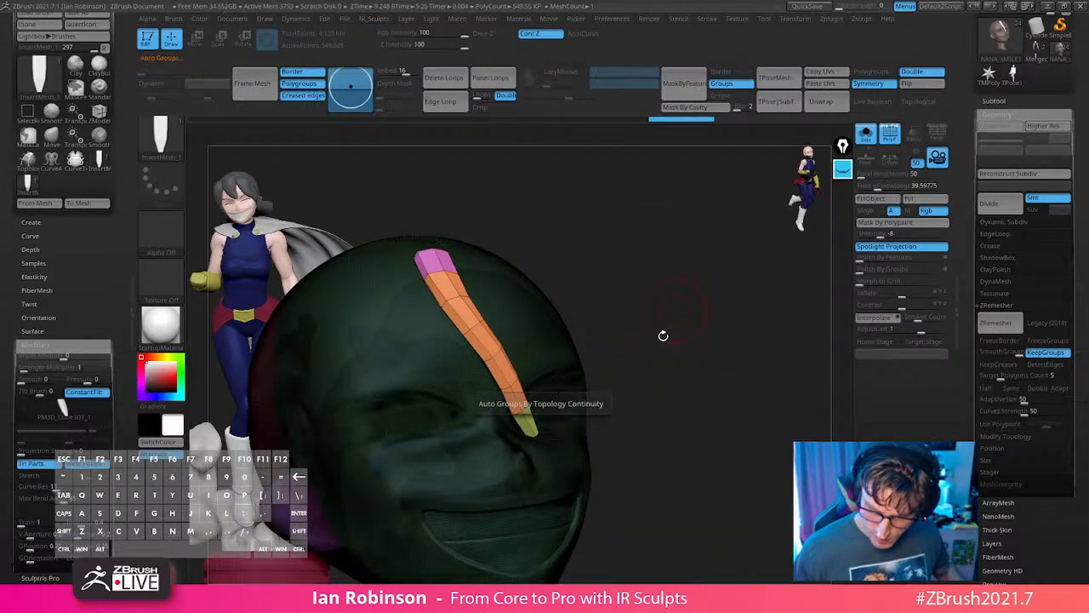
# Isolate the strand, delete the hidden duplicate head geometry with Del Hidden, and leave Solo mode.
pyautogui.keyDown('ctrl'); pyautogui.keyDown('shift'); pyautogui.click(425, 389); pyautogui.keyUp('shift'); pyautogui.keyUp('ctrl')
pyautogui.keyDown('ctrl'); pyautogui.keyDown('shift'); pyautogui.moveTo(649, 312); pyautogui.dragTo(686, 365); pyautogui.keyUp('shift'); pyautogui.keyUp('ctrl')
pyautogui.press('q')
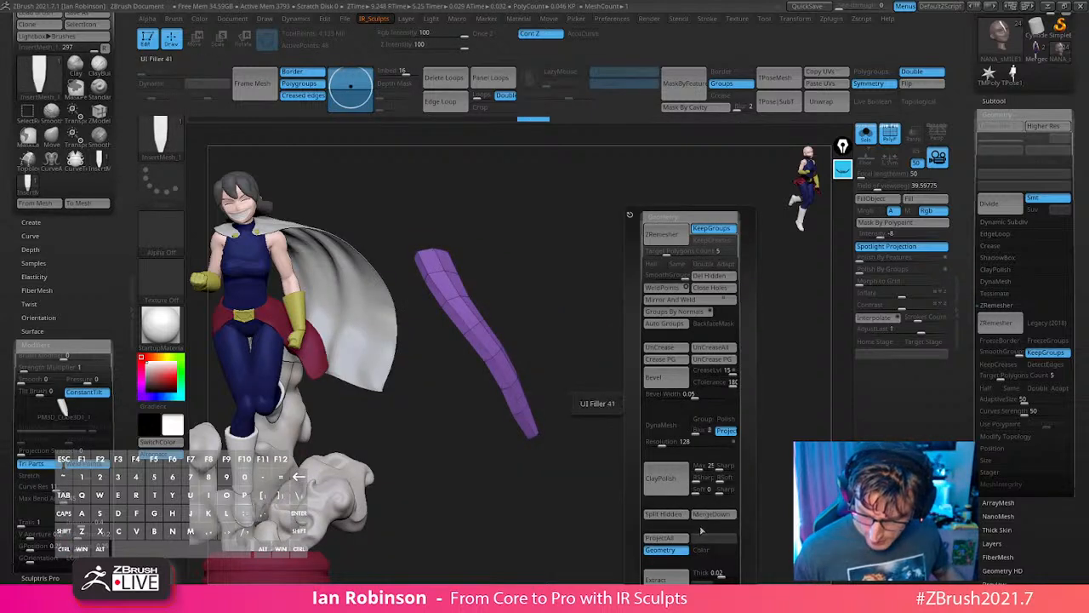
pyautogui.click(718, 278)
pyautogui.click(867, 136)
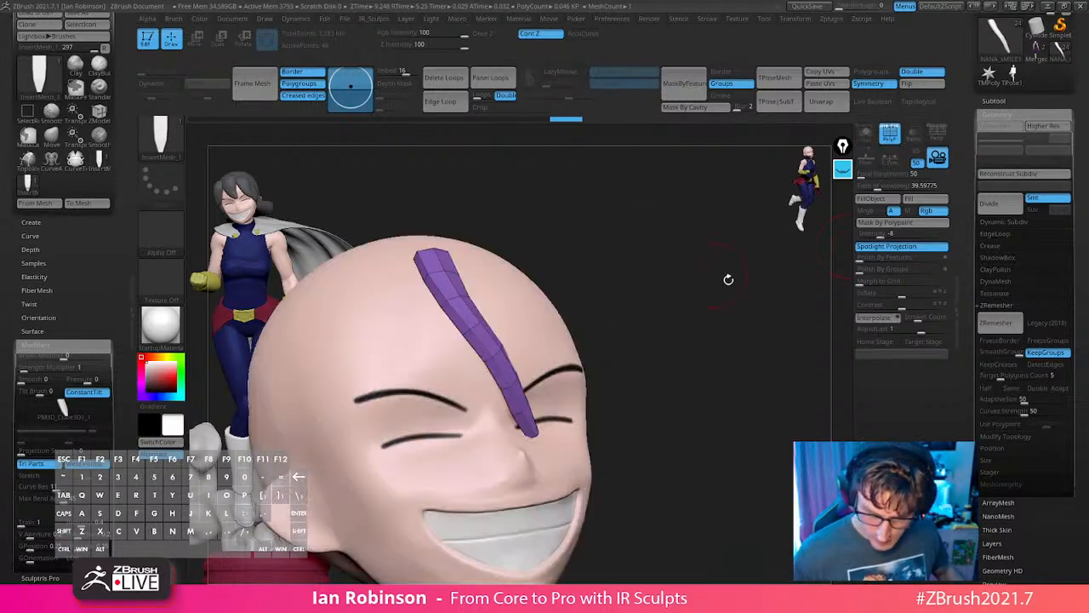
# Draw a second strand from the top of the head down past the temple to the jaw in front of the ear.
pyautogui.moveTo(728, 280); pyautogui.dragTo(652, 246)
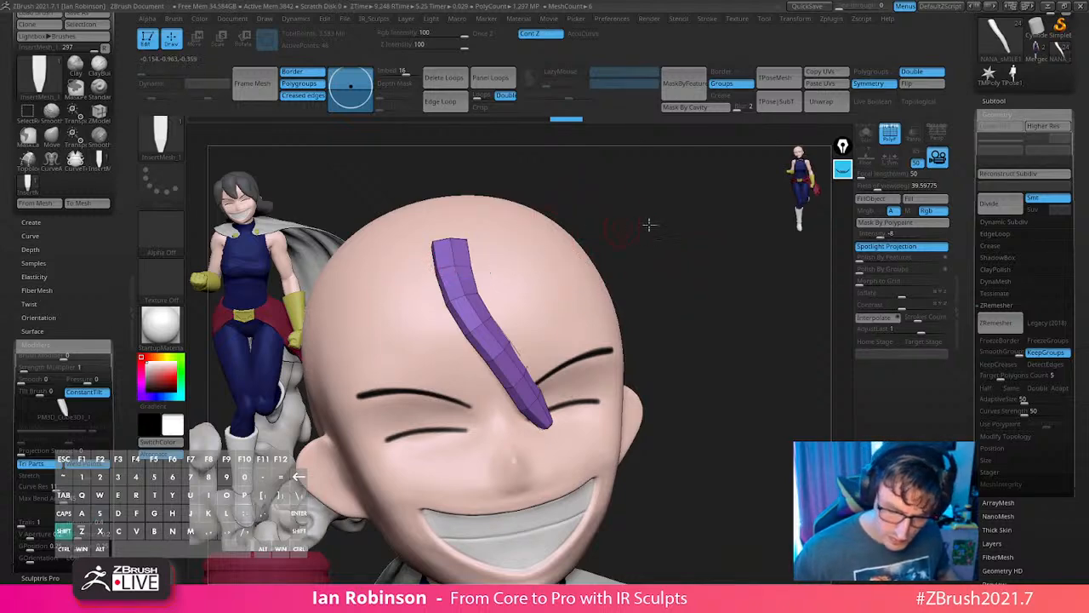
pyautogui.moveTo(649, 226)
pyautogui.mouseDown()
pyautogui.moveTo(706, 244)
pyautogui.moveTo(681, 234)
pyautogui.mouseUp()
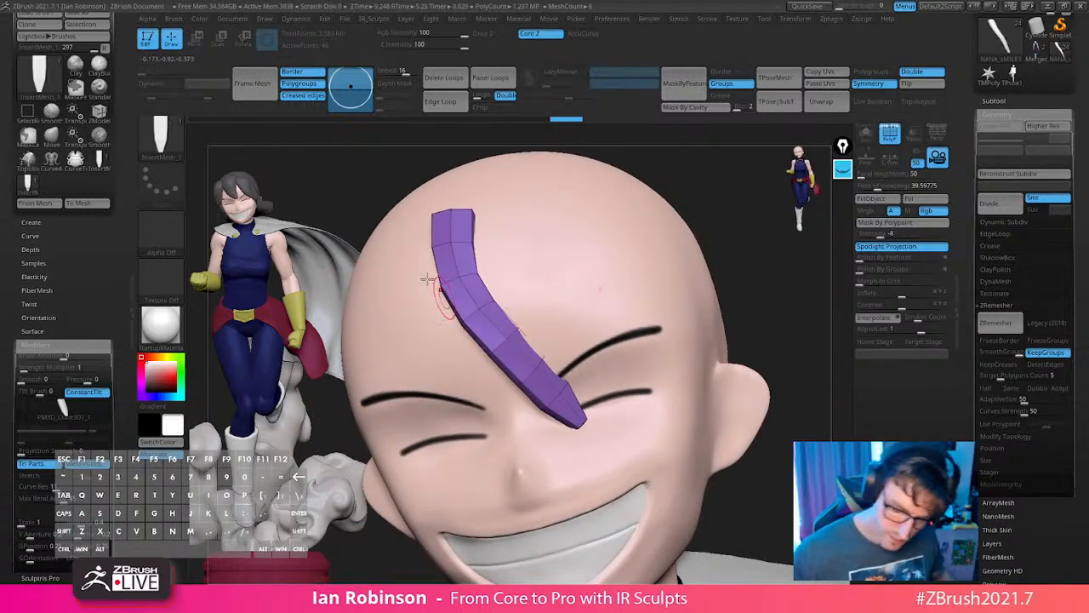
pyautogui.moveTo(534, 281); pyautogui.dragTo(586, 223)
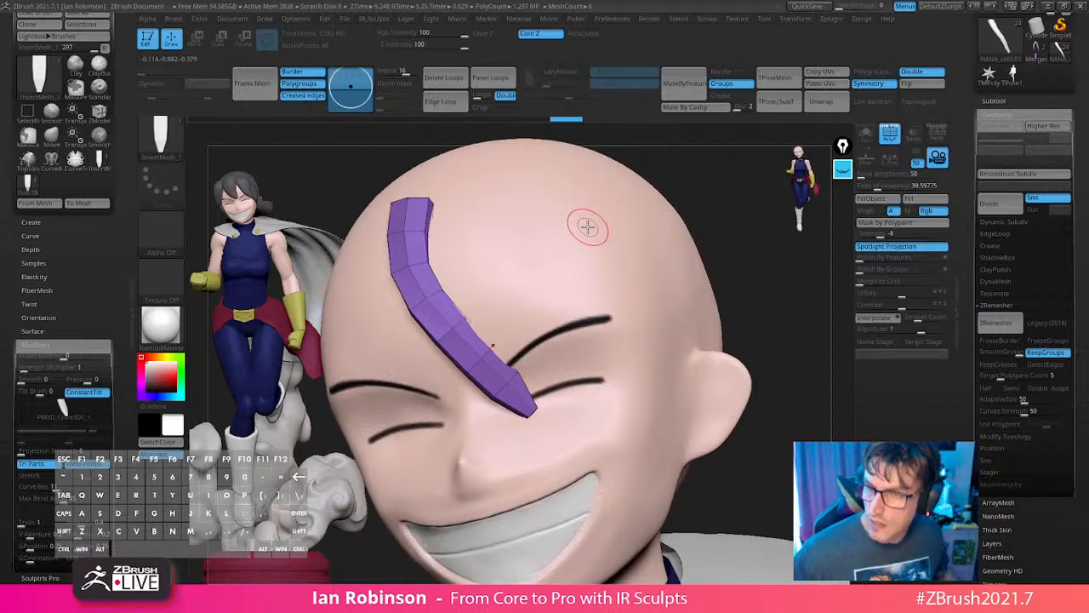
pyautogui.moveTo(690, 203)
pyautogui.mouseDown()
pyautogui.moveTo(684, 184)
pyautogui.moveTo(646, 208)
pyautogui.mouseUp()
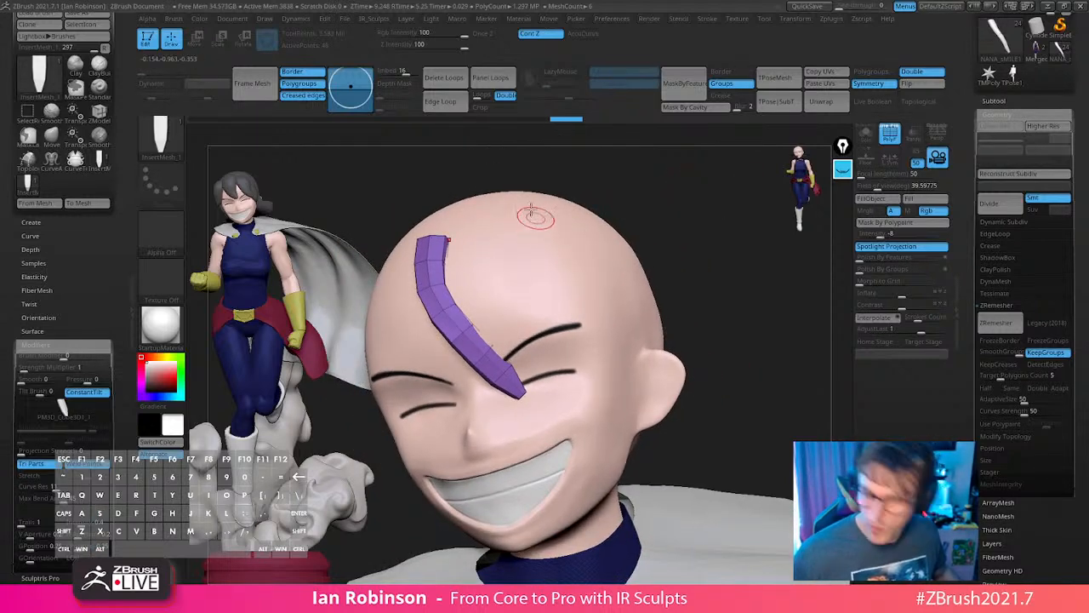
pyautogui.moveTo(722, 217); pyautogui.dragTo(655, 226)
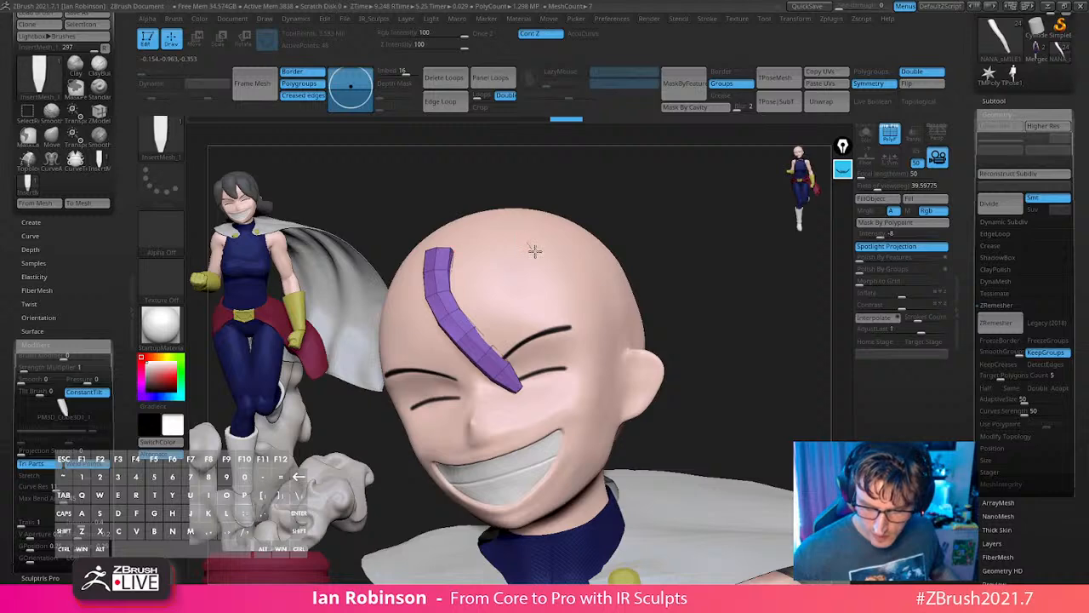
pyautogui.moveTo(601, 397); pyautogui.dragTo(593, 464)
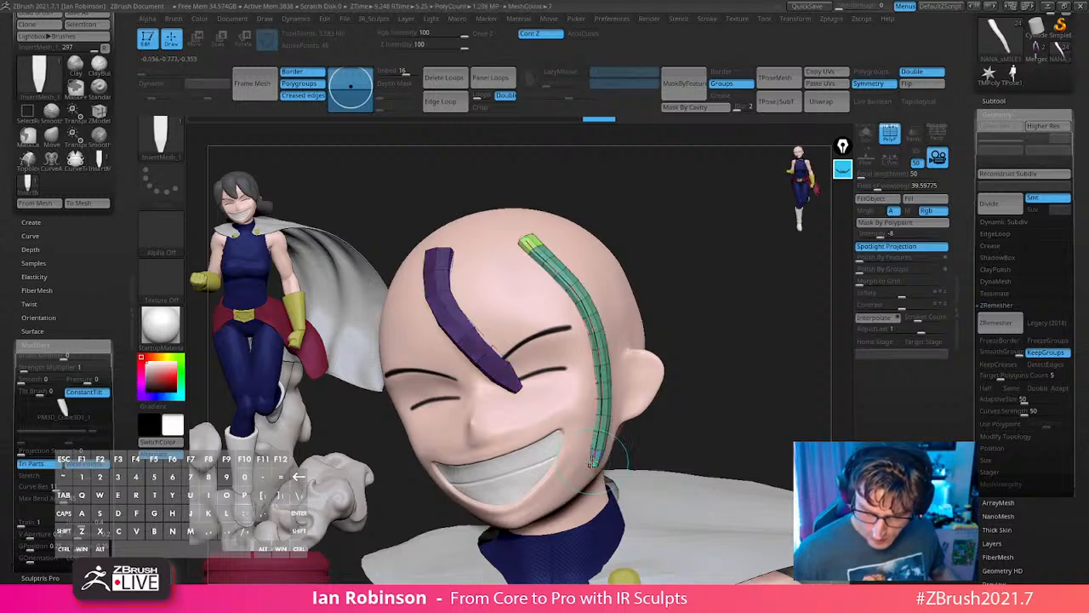
# Change the draw size and update the temple strand's curve to make the strand wider.
pyautogui.moveTo(710, 286)
pyautogui.mouseDown()
pyautogui.moveTo(732, 250)
pyautogui.moveTo(619, 283)
pyautogui.mouseUp()
pyautogui.press('s')
pyautogui.click(571, 317)
pyautogui.press('s')
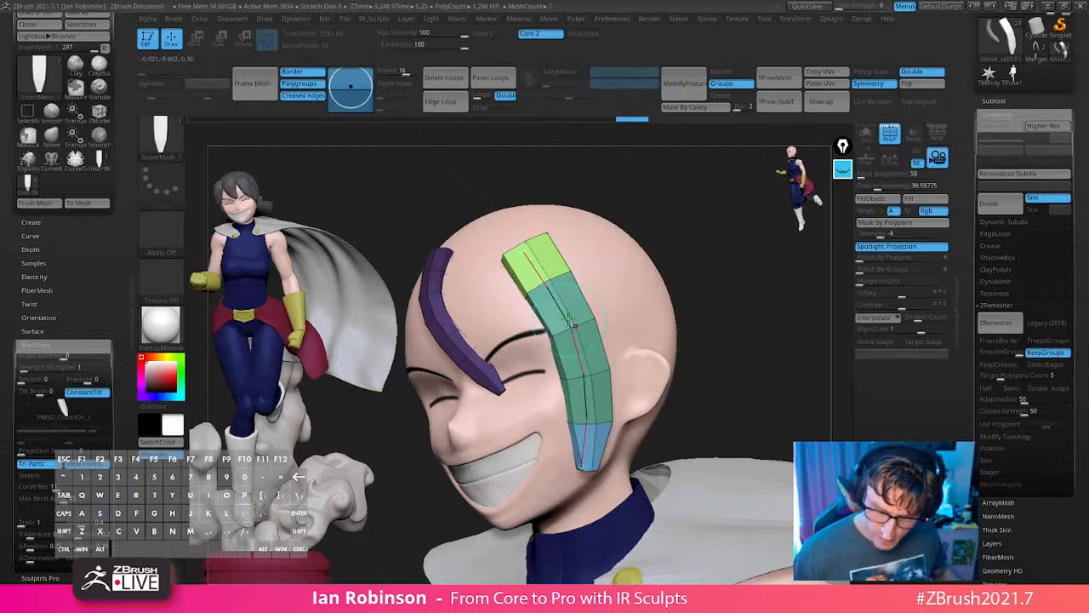
pyautogui.click(553, 295)
# Pull the temple strand's curve outward at its middle and upper points, and release the curve.
pyautogui.moveTo(705, 235)
pyautogui.mouseDown()
pyautogui.moveTo(728, 238)
pyautogui.moveTo(683, 253)
pyautogui.moveTo(680, 281)
pyautogui.moveTo(671, 254)
pyautogui.mouseUp()
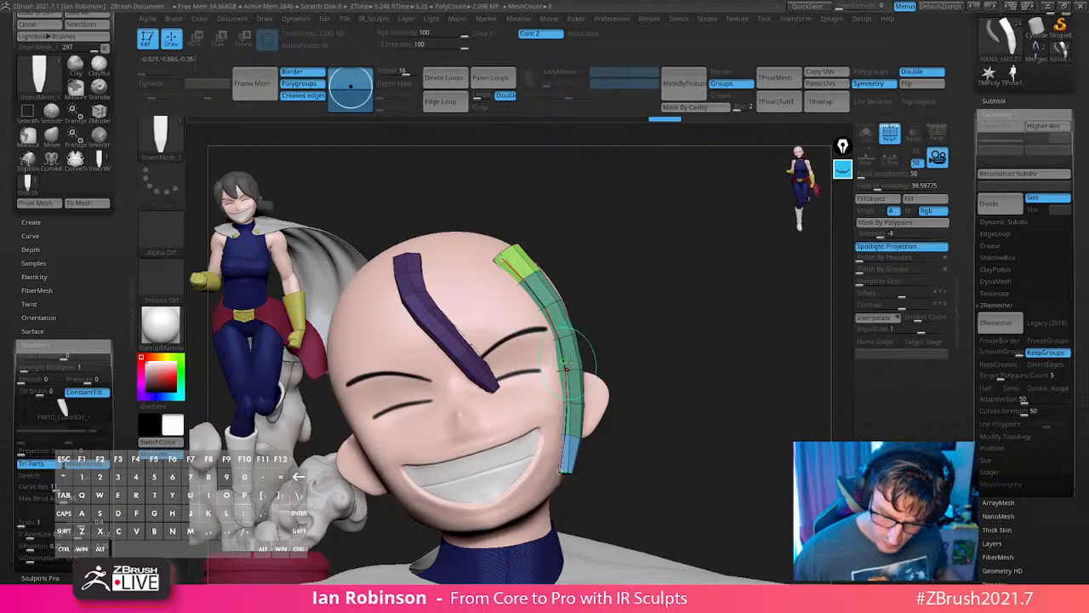
pyautogui.moveTo(565, 363); pyautogui.dragTo(573, 362)
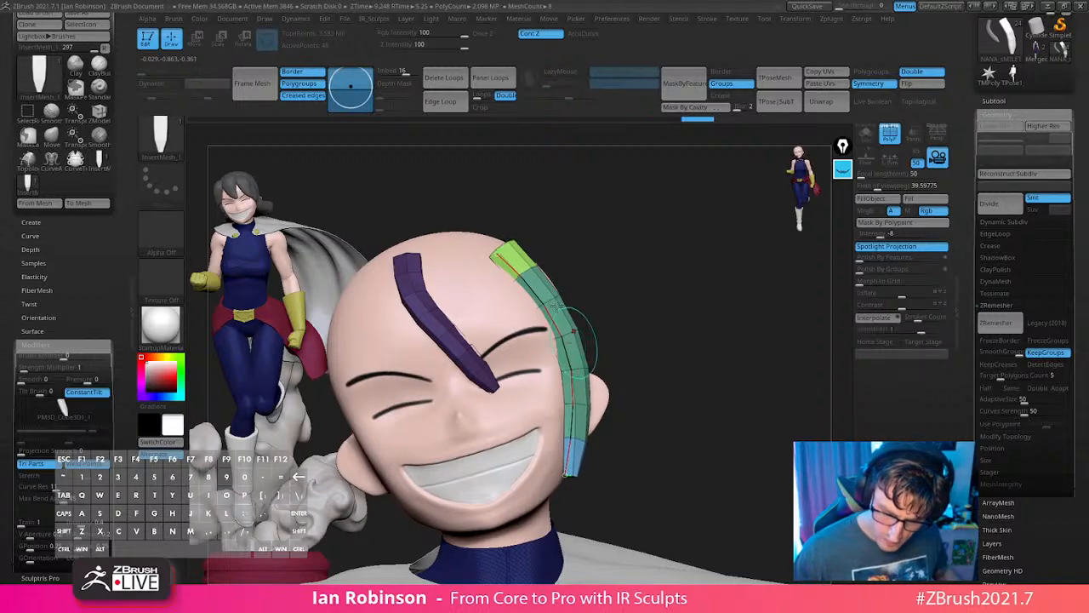
pyautogui.moveTo(540, 299); pyautogui.dragTo(545, 294)
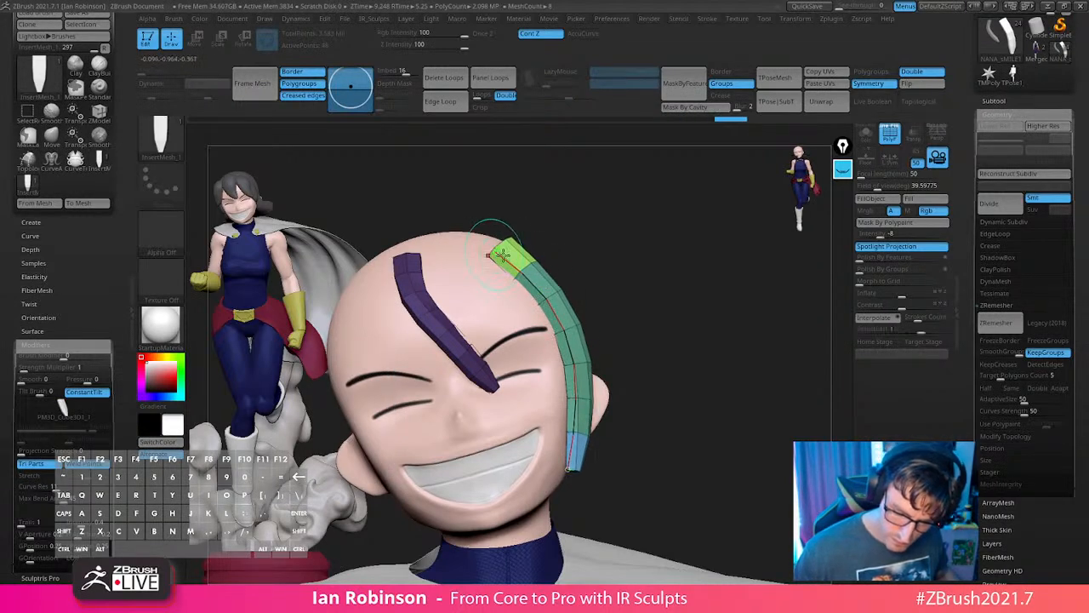
pyautogui.moveTo(672, 256)
pyautogui.keyDown('alt'); pyautogui.mouseDown()
pyautogui.moveTo(722, 255)
pyautogui.moveTo(701, 272)
pyautogui.moveTo(737, 246)
pyautogui.mouseUp(); pyautogui.keyUp('alt')
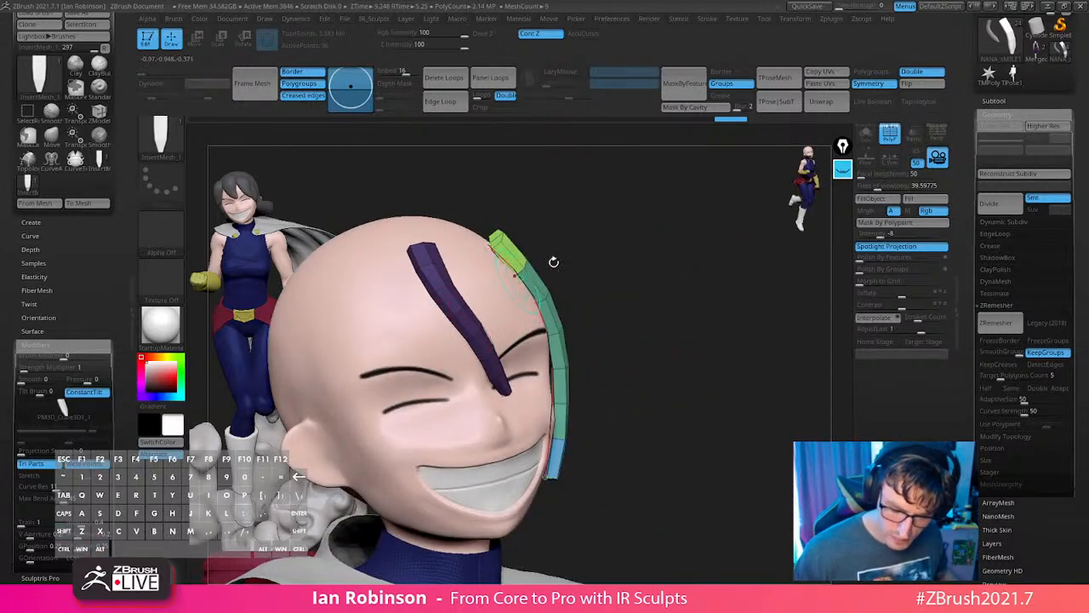
pyautogui.press('ctrl')
pyautogui.keyDown('ctrl'); pyautogui.moveTo(612, 236); pyautogui.dragTo(634, 255); pyautogui.keyUp('ctrl')
pyautogui.moveTo(671, 253); pyautogui.dragTo(634, 250)
# Hide the purple forehead strand with the SelectLasso brush and delete it with Del Hidden.
pyautogui.hotkey('ctrl', 'shift')
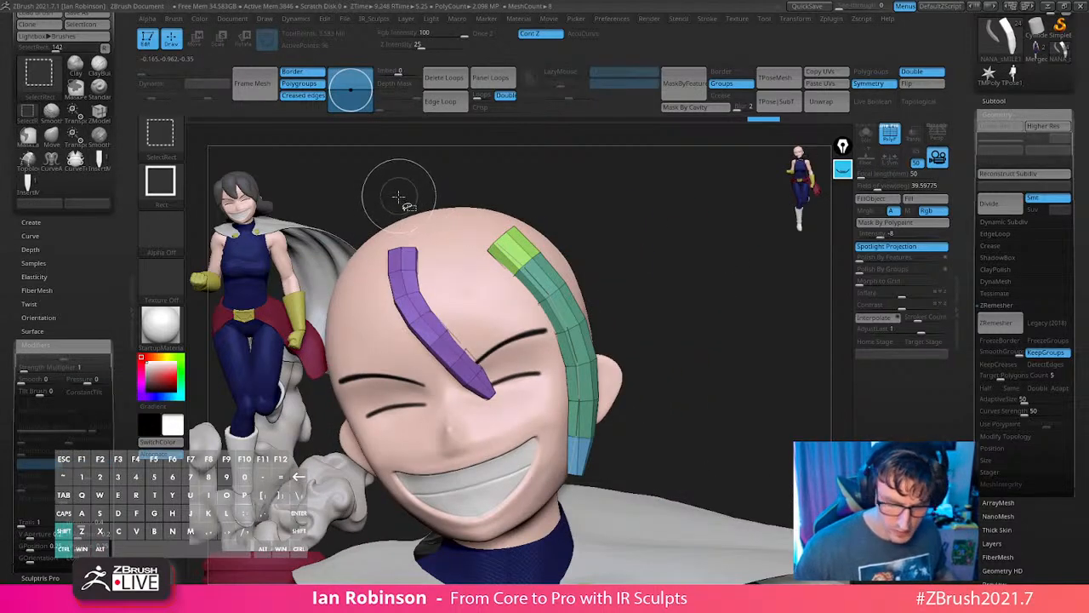
pyautogui.keyDown('ctrl'); pyautogui.keyDown('shift'); pyautogui.moveTo(345, 206); pyautogui.dragTo(516, 443); pyautogui.keyUp('shift'); pyautogui.keyUp('ctrl')
pyautogui.keyDown('ctrl'); pyautogui.keyDown('shift'); pyautogui.click(672, 274); pyautogui.keyUp('shift'); pyautogui.keyUp('ctrl')
pyautogui.keyDown('ctrl'); pyautogui.keyDown('shift'); pyautogui.click(161, 140); pyautogui.keyUp('shift'); pyautogui.keyUp('ctrl')
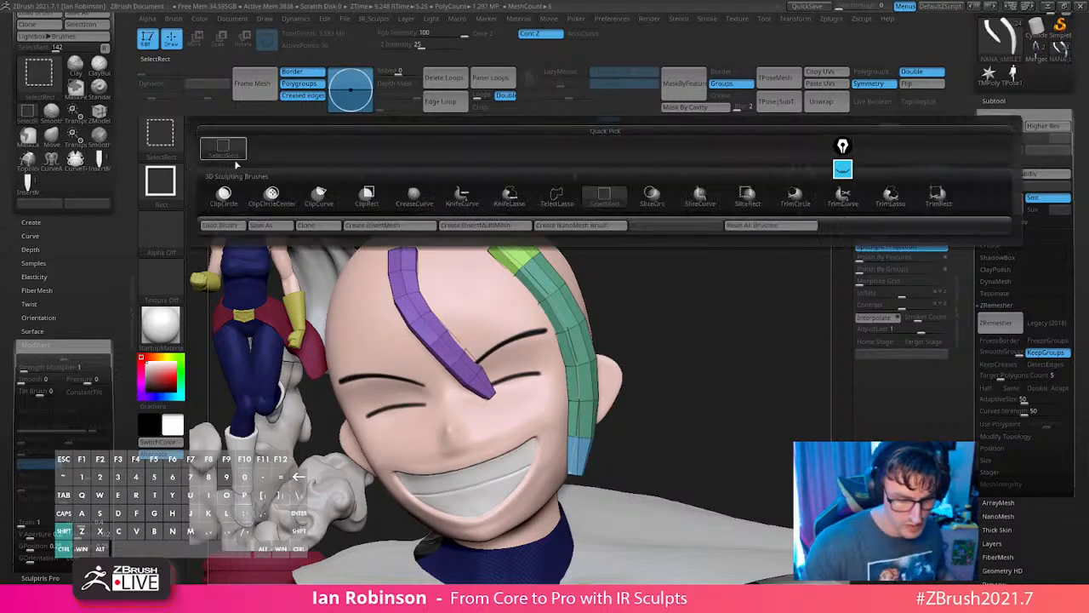
pyautogui.keyDown('ctrl'); pyautogui.keyDown('shift'); pyautogui.click(557, 195); pyautogui.keyUp('shift'); pyautogui.keyUp('ctrl')
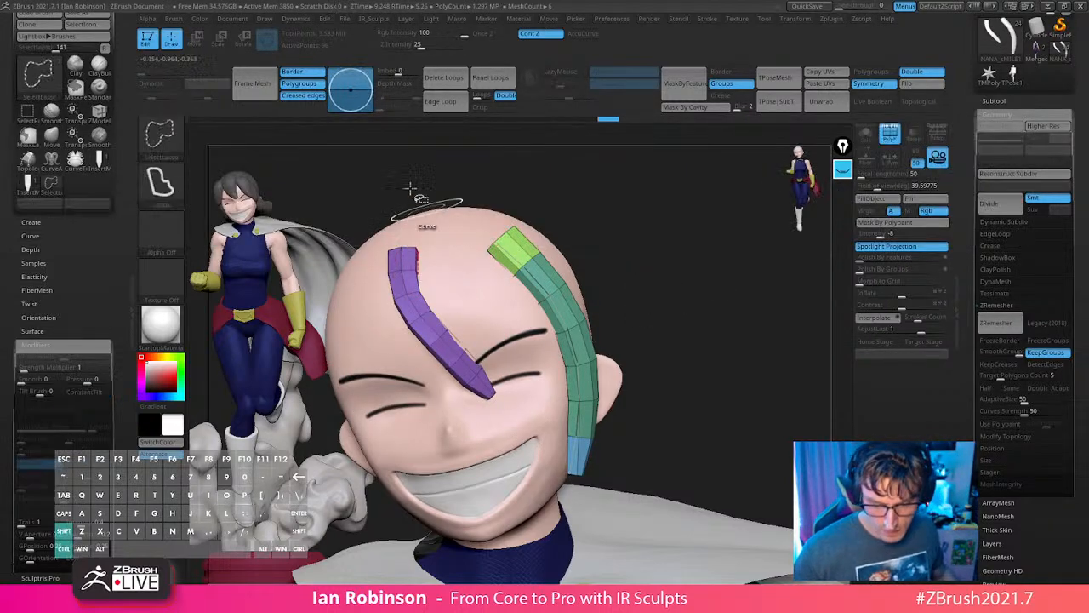
pyautogui.moveTo(366, 209)
pyautogui.keyDown('ctrl'); pyautogui.keyDown('shift'); pyautogui.mouseDown()
pyautogui.moveTo(476, 400)
pyautogui.moveTo(429, 180)
pyautogui.mouseUp(); pyautogui.keyUp('shift'); pyautogui.keyUp('ctrl')
pyautogui.press('2')
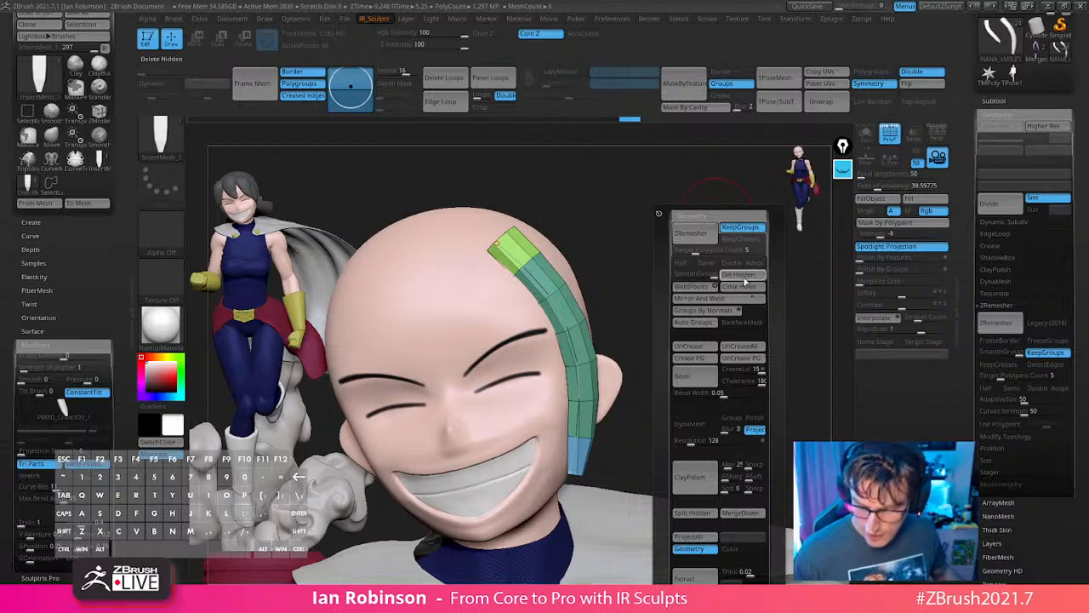
pyautogui.click(742, 276)
# Preview the temple strand smoothed with dynamic subdivision and switch to the Move brush.
pyautogui.moveTo(644, 297); pyautogui.dragTo(669, 263)
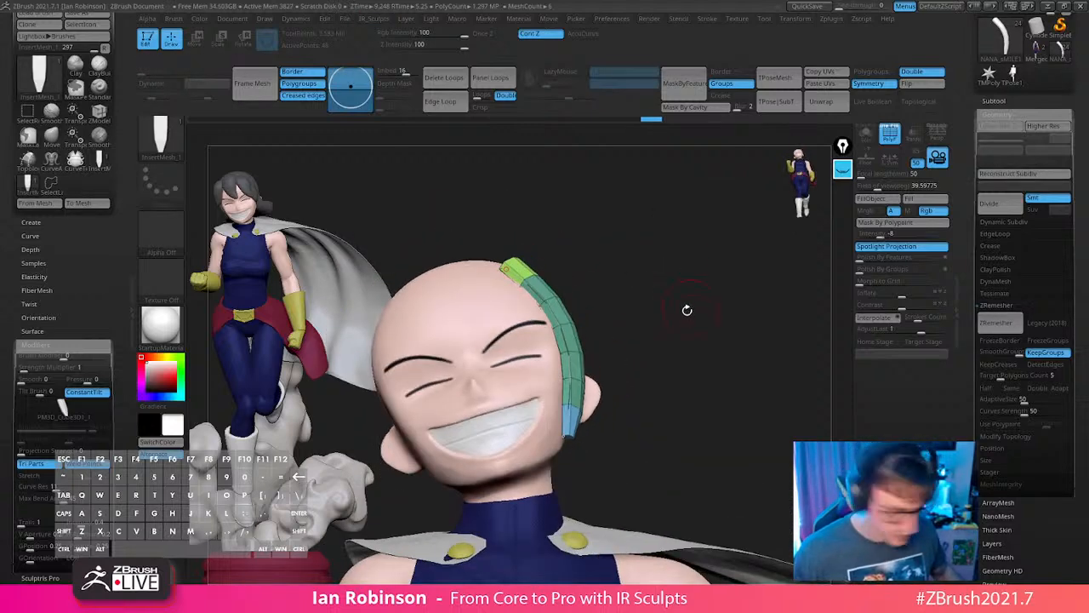
pyautogui.moveTo(715, 302)
pyautogui.mouseDown()
pyautogui.moveTo(710, 328)
pyautogui.moveTo(736, 297)
pyautogui.moveTo(709, 297)
pyautogui.mouseUp()
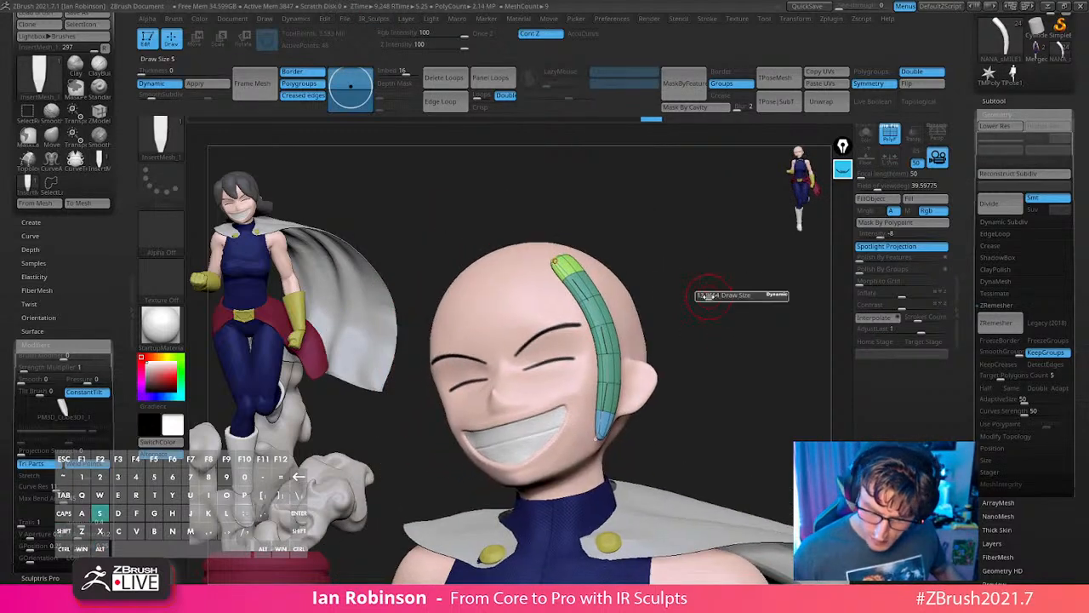
pyautogui.press('b')
pyautogui.press('m')
pyautogui.press('v')
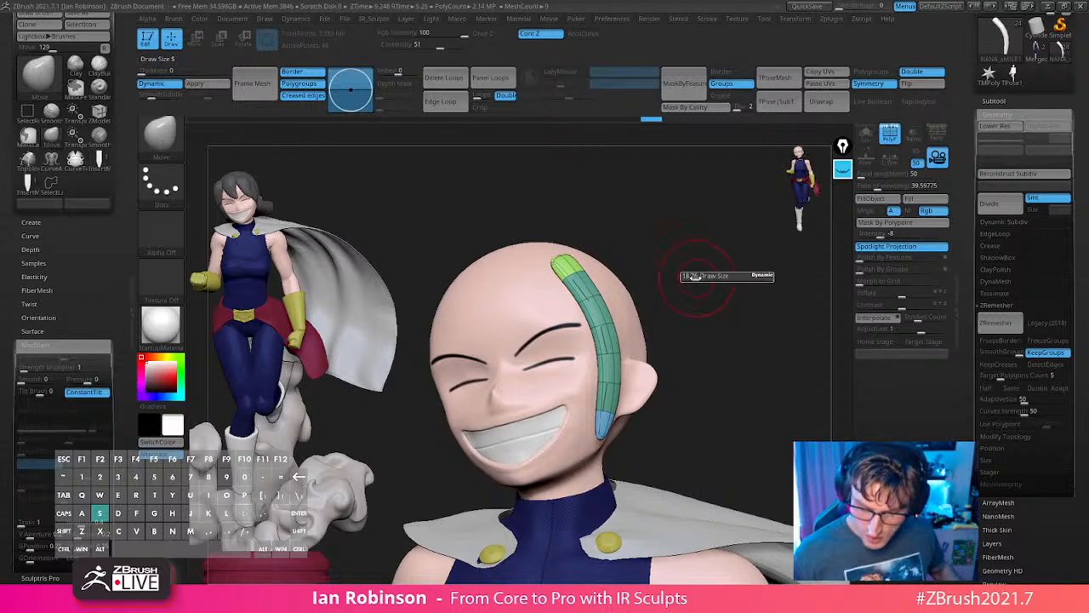
# Switch back to the custom InsertMesh brush.
pyautogui.press('b')
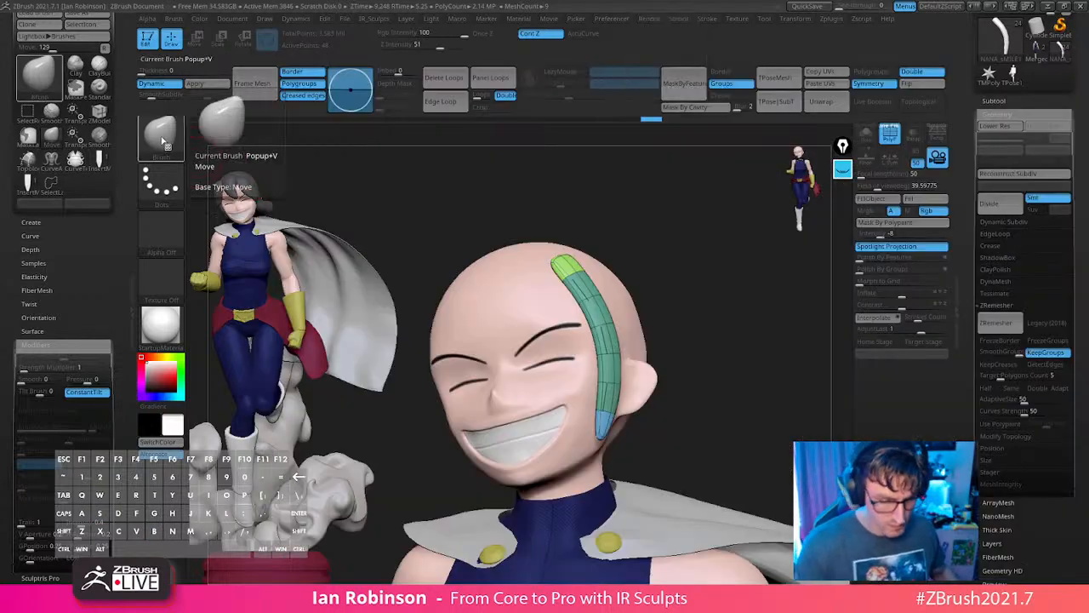
pyautogui.click(160, 135)
pyautogui.click(240, 565)
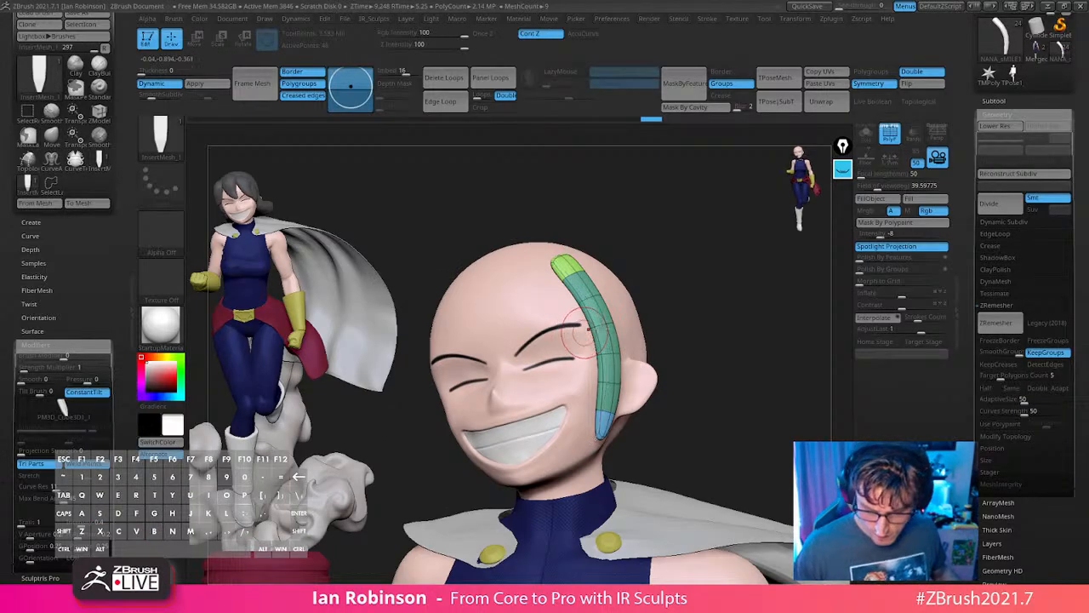
# Select the Move brush for editing the temple strand and turn off the strand's dynamic subdivision.
pyautogui.moveTo(732, 272)
pyautogui.mouseDown()
pyautogui.moveTo(673, 227)
pyautogui.moveTo(675, 267)
pyautogui.mouseUp()
pyautogui.press('b')
pyautogui.press('m')
pyautogui.press('v')
pyautogui.press('w')
pyautogui.press('q')
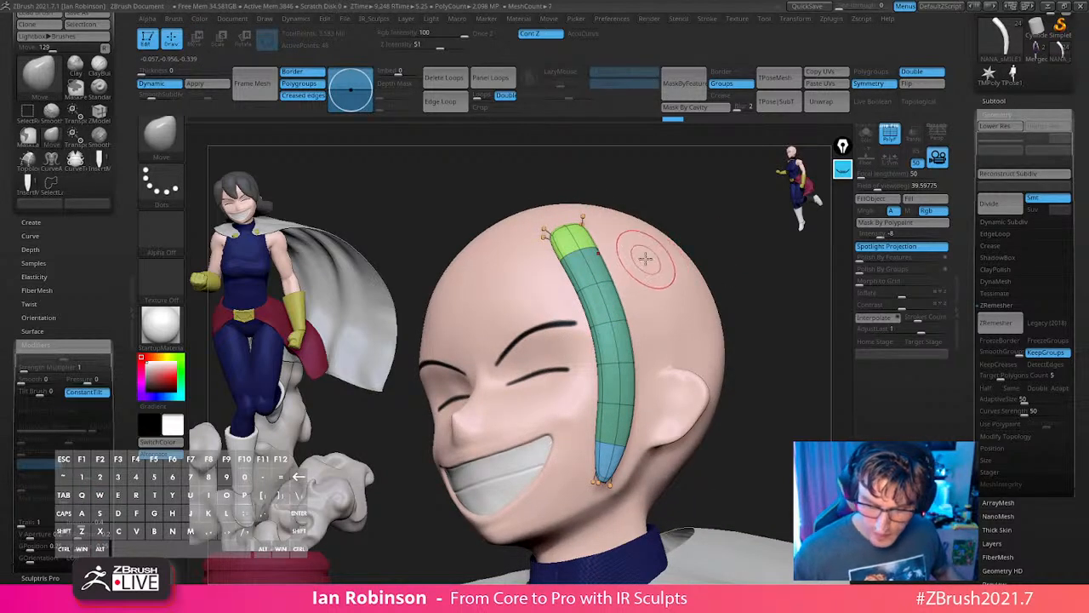
pyautogui.moveTo(709, 213); pyautogui.dragTo(681, 222)
pyautogui.press('w')
pyautogui.press('q')
pyautogui.press('s')
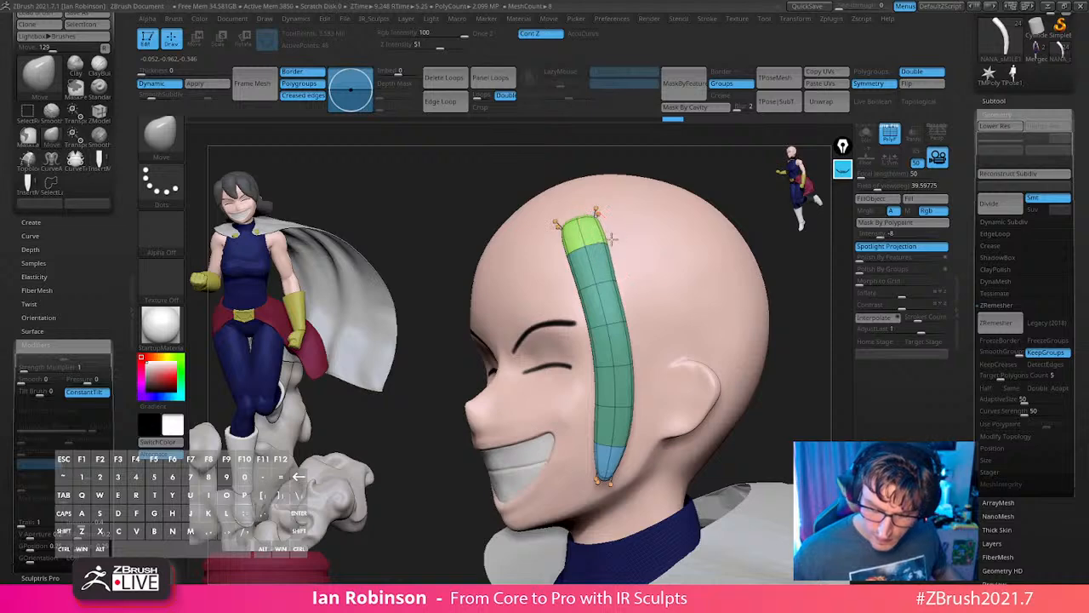
pyautogui.click(170, 85)
pyautogui.moveTo(778, 258); pyautogui.dragTo(838, 265)
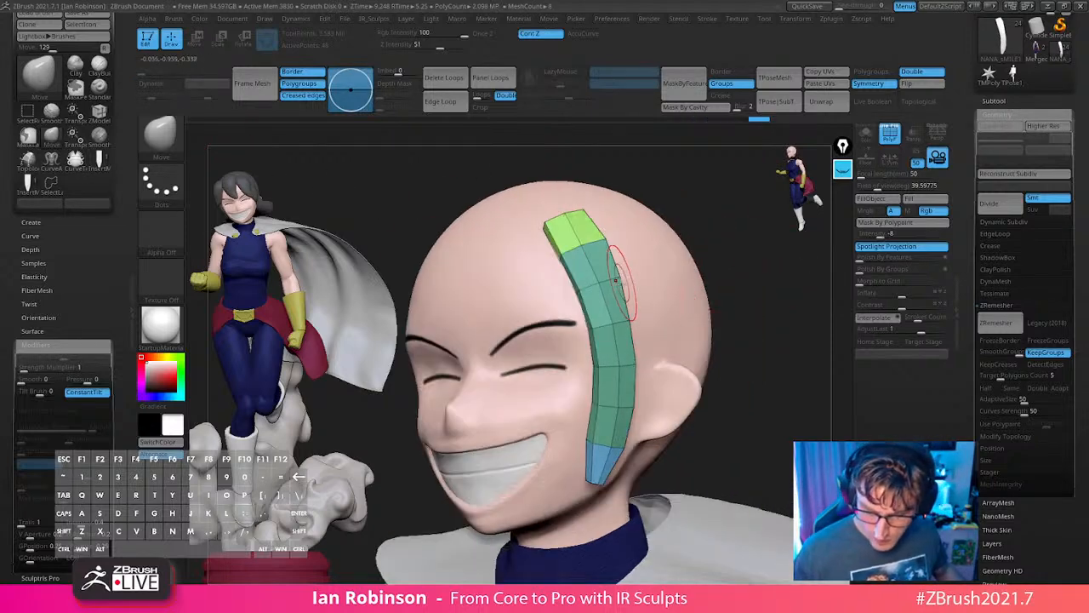
# Turn on dynamic subdivision for the temple strand and adjust the Move brush's draw size.
pyautogui.press('d')
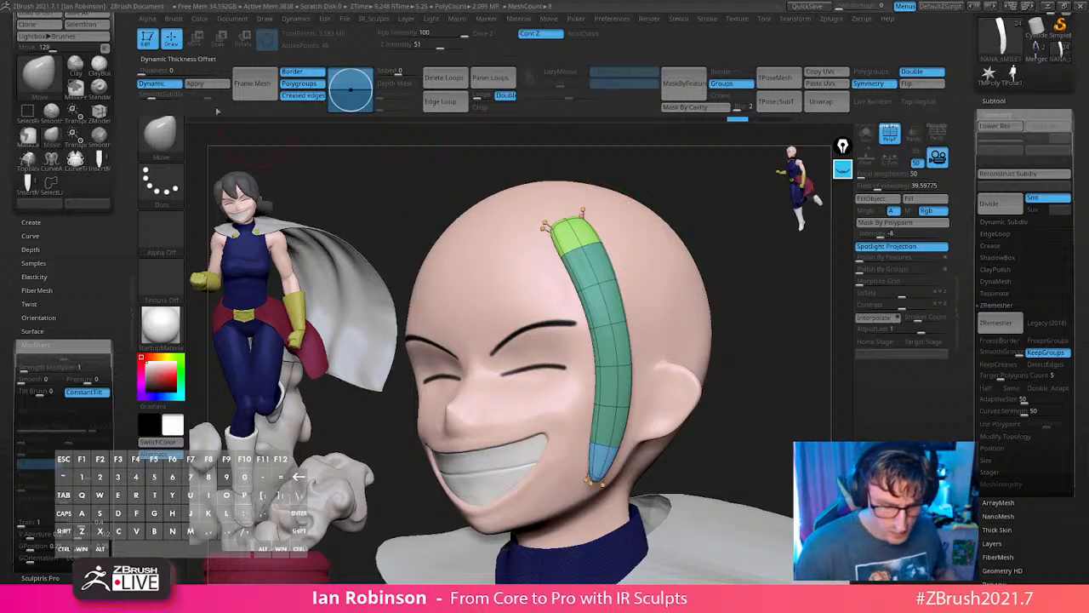
pyautogui.press('s')
pyautogui.moveTo(560, 231); pyautogui.dragTo(566, 230)
pyautogui.moveTo(620, 223)
pyautogui.keyDown('alt'); pyautogui.mouseDown(button='right')
pyautogui.moveTo(639, 287)
pyautogui.moveTo(618, 309)
pyautogui.moveTo(602, 275)
pyautogui.mouseUp(button='right'); pyautogui.keyUp('alt')
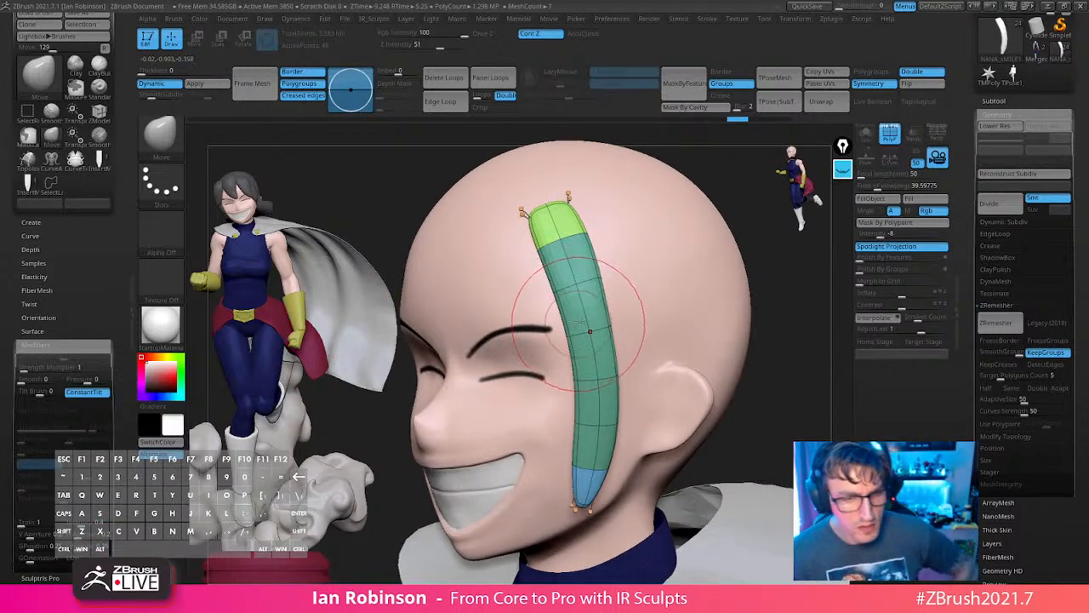
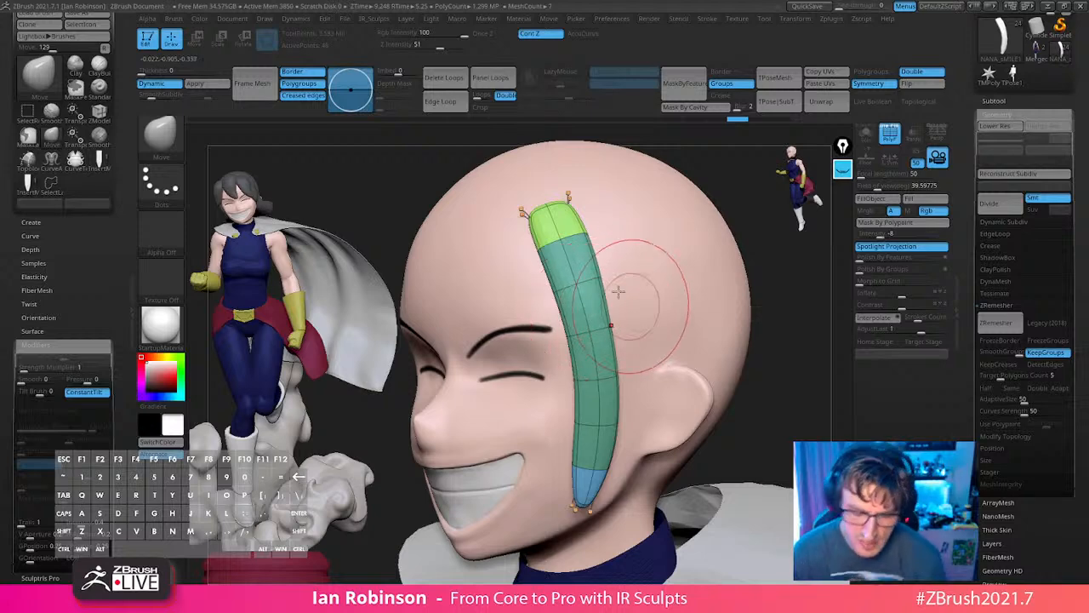
# Widen the upper half of the temple strand on both edges with an enlarged MoveInfiniteDepth brush.
pyautogui.press('s')
pyautogui.moveTo(650, 268); pyautogui.dragTo(640, 269)
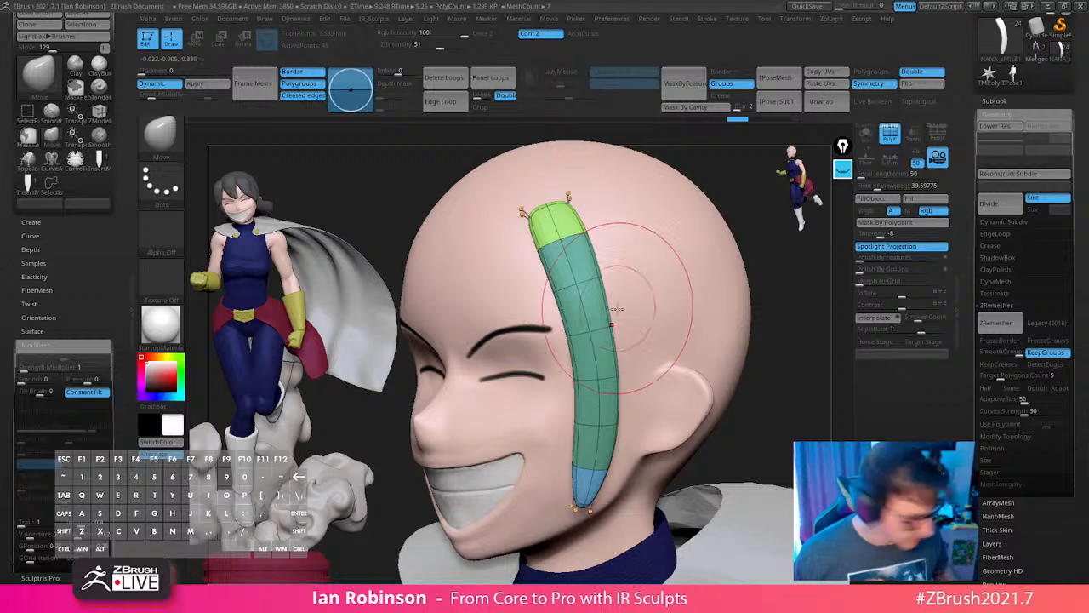
pyautogui.press('b')
pyautogui.press('m')
pyautogui.press('i')
pyautogui.press('2')
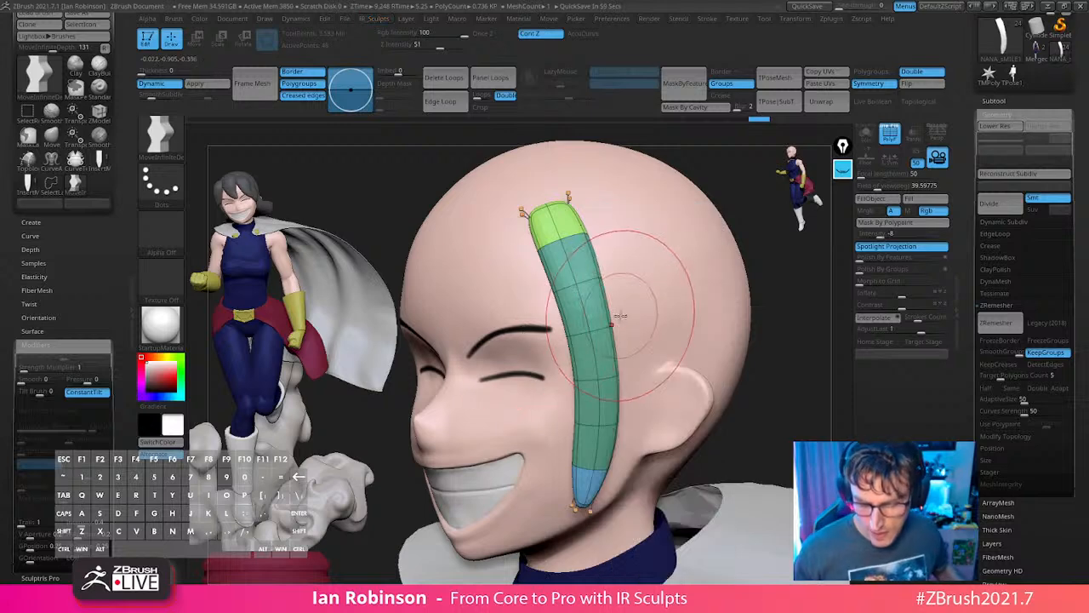
pyautogui.moveTo(589, 238); pyautogui.dragTo(597, 230)
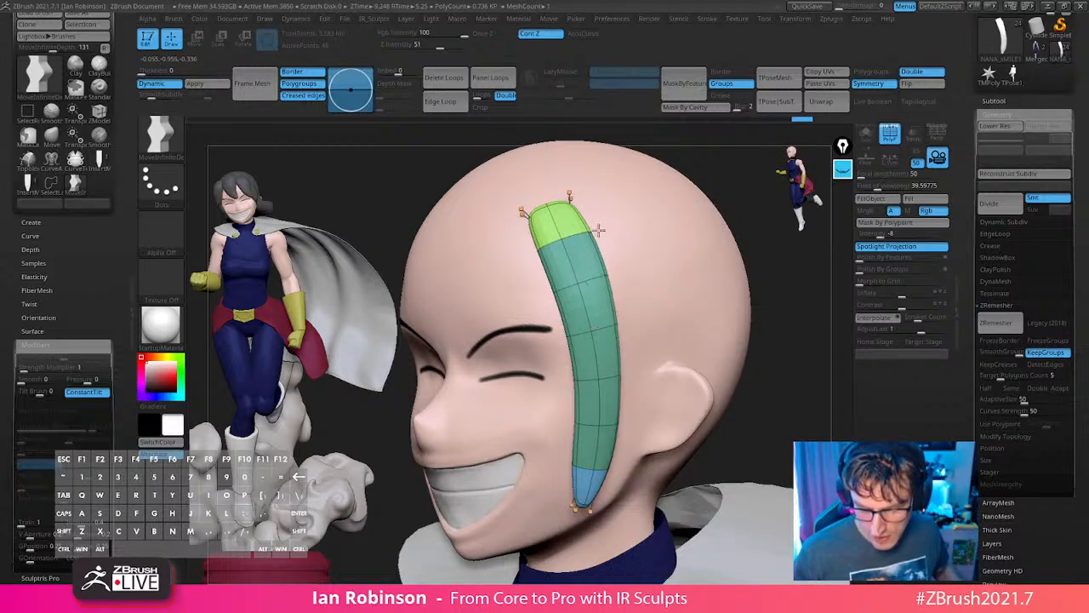
pyautogui.moveTo(536, 253); pyautogui.dragTo(525, 259)
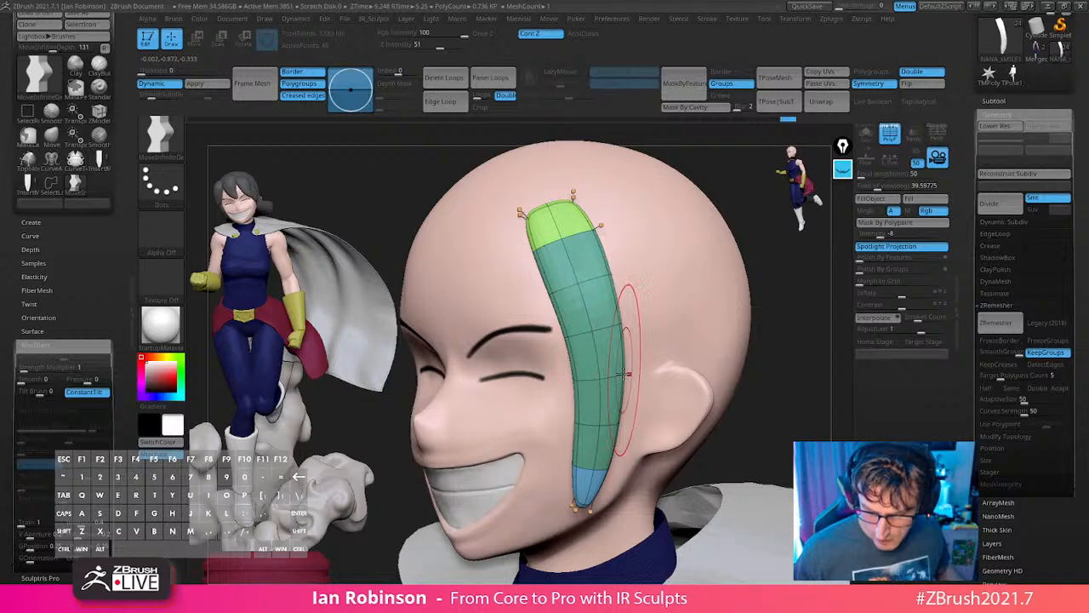
# Lengthen the temple strand by pulling its blue tip down along the jaw in the front view.
pyautogui.moveTo(824, 359)
pyautogui.keyDown('alt'); pyautogui.mouseDown()
pyautogui.moveTo(810, 320)
pyautogui.moveTo(767, 339)
pyautogui.mouseUp(); pyautogui.keyUp('alt')
pyautogui.press('s')
pyautogui.moveTo(733, 358); pyautogui.dragTo(778, 375)
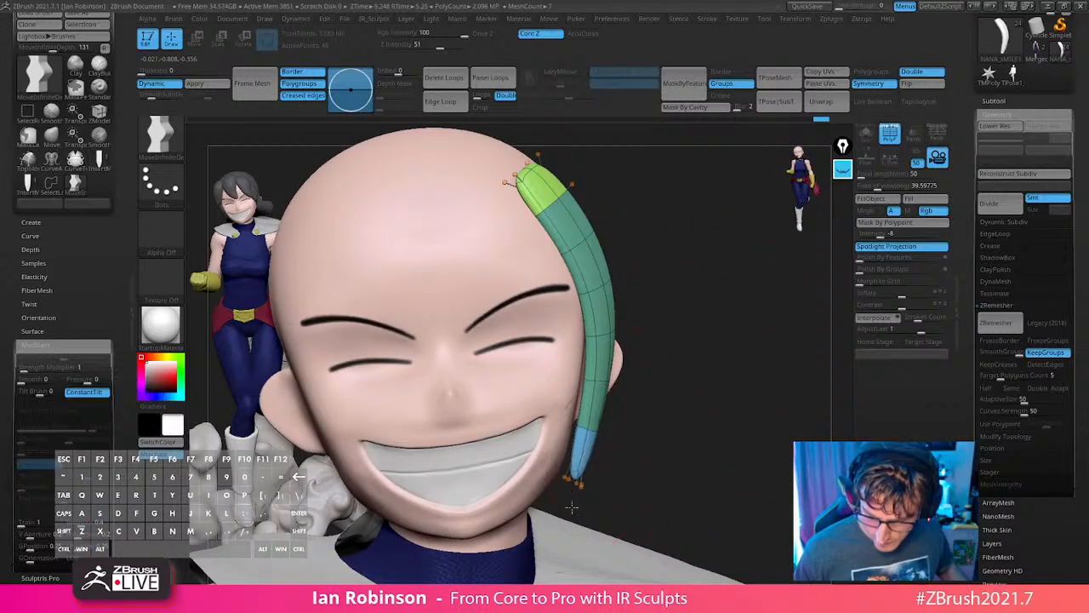
pyautogui.hotkey('ctrl', 'g')
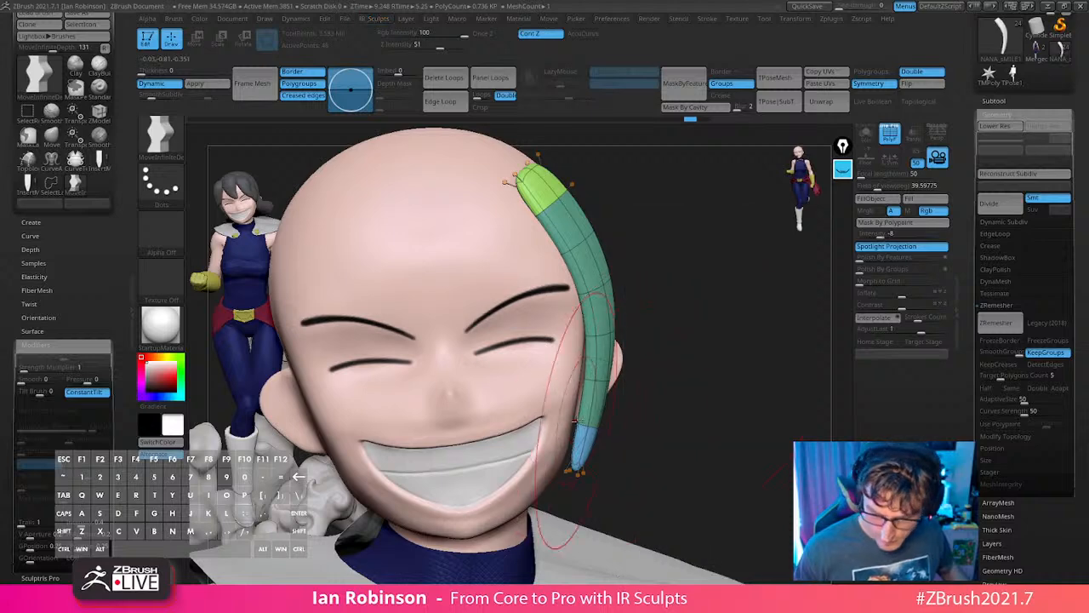
pyautogui.press('s')
pyautogui.moveTo(584, 421); pyautogui.dragTo(589, 422)
pyautogui.moveTo(674, 407); pyautogui.dragTo(678, 410)
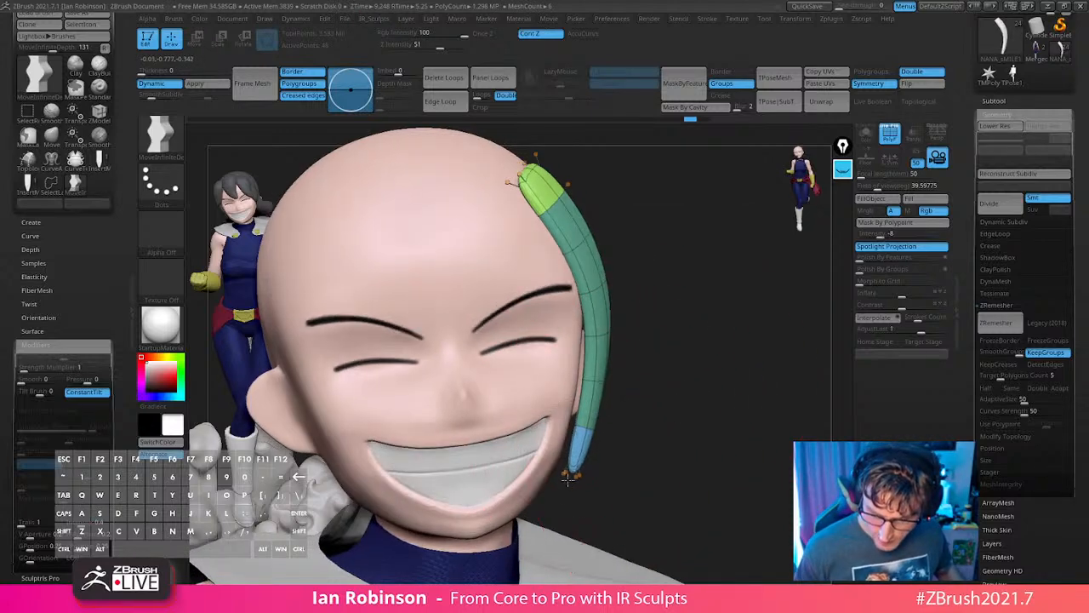
pyautogui.moveTo(571, 473); pyautogui.dragTo(548, 539)
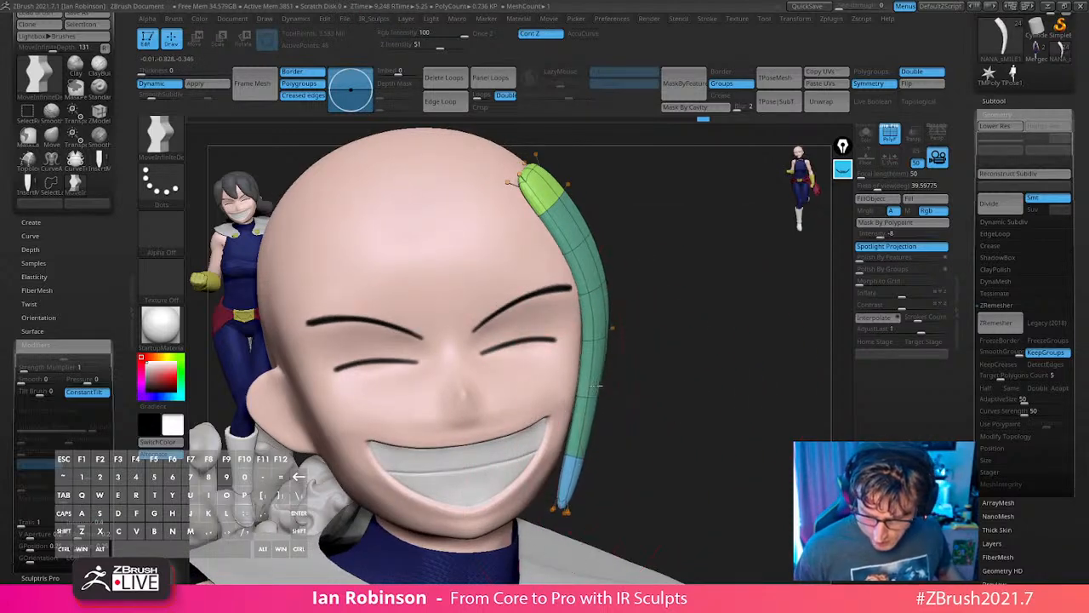
# Switch back to the Move brush and pull the strand's blue tip in toward the neck from behind the ear.
pyautogui.moveTo(657, 228); pyautogui.dragTo(430, 243)
pyautogui.press('s')
pyautogui.moveTo(571, 446); pyautogui.dragTo(653, 365)
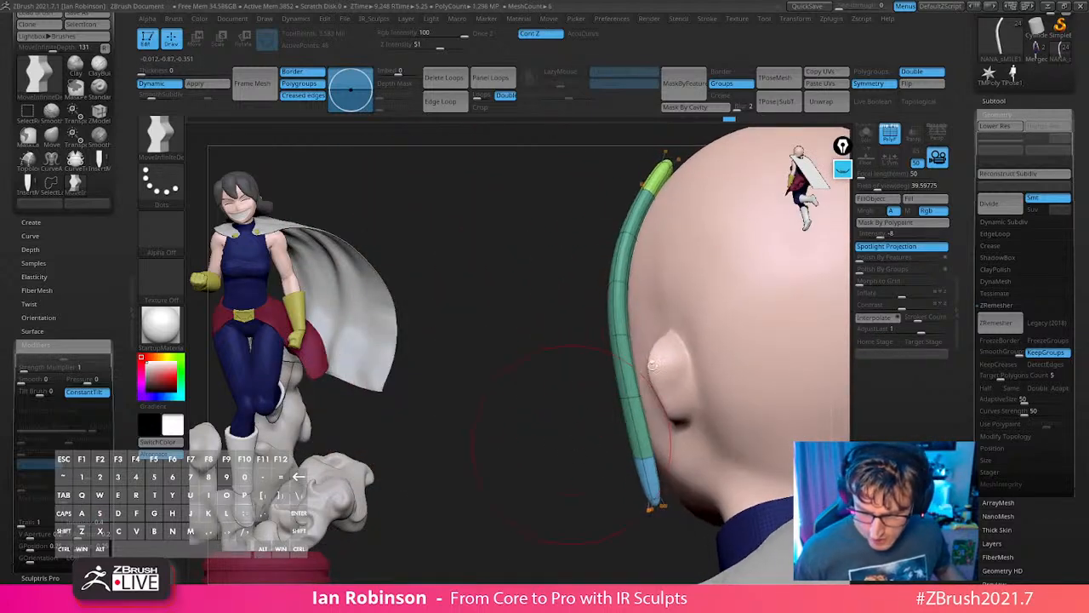
pyautogui.press('n')
pyautogui.press(',')
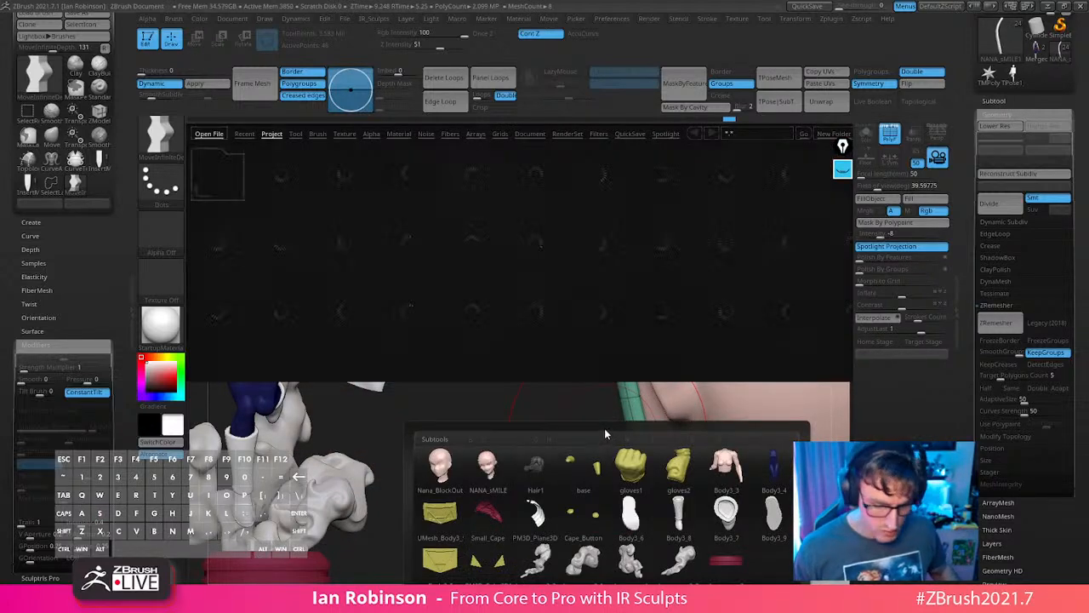
pyautogui.press(',')
pyautogui.press('b')
pyautogui.press('m')
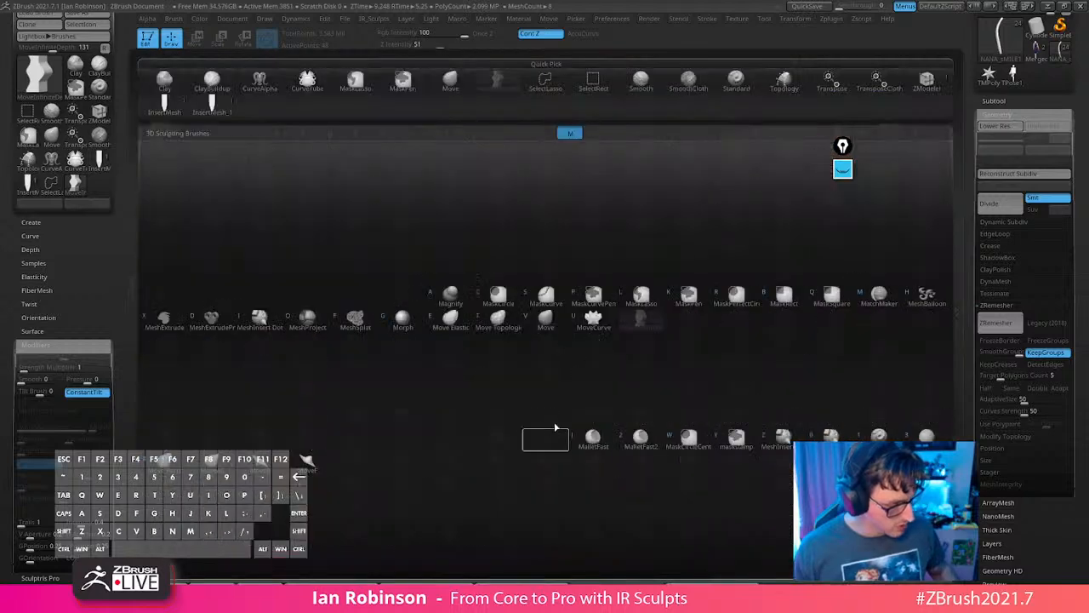
pyautogui.press('v')
pyautogui.press('s')
pyautogui.moveTo(574, 414); pyautogui.dragTo(583, 415)
pyautogui.moveTo(662, 491); pyautogui.dragTo(677, 488)
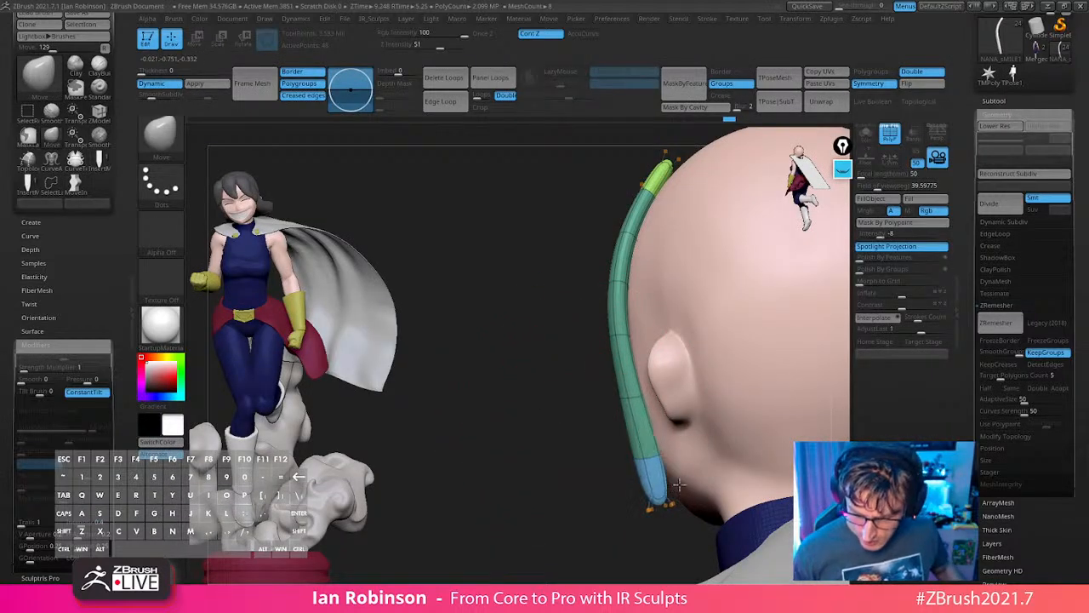
# Bend the strand's green root down onto the scalp and push its upper curve outward with the Move brush.
pyautogui.hotkey('ctrl', 'space')
pyautogui.moveTo(532, 379); pyautogui.dragTo(690, 362)
pyautogui.moveTo(634, 242); pyautogui.dragTo(661, 235)
pyautogui.moveTo(555, 273); pyautogui.dragTo(568, 259)
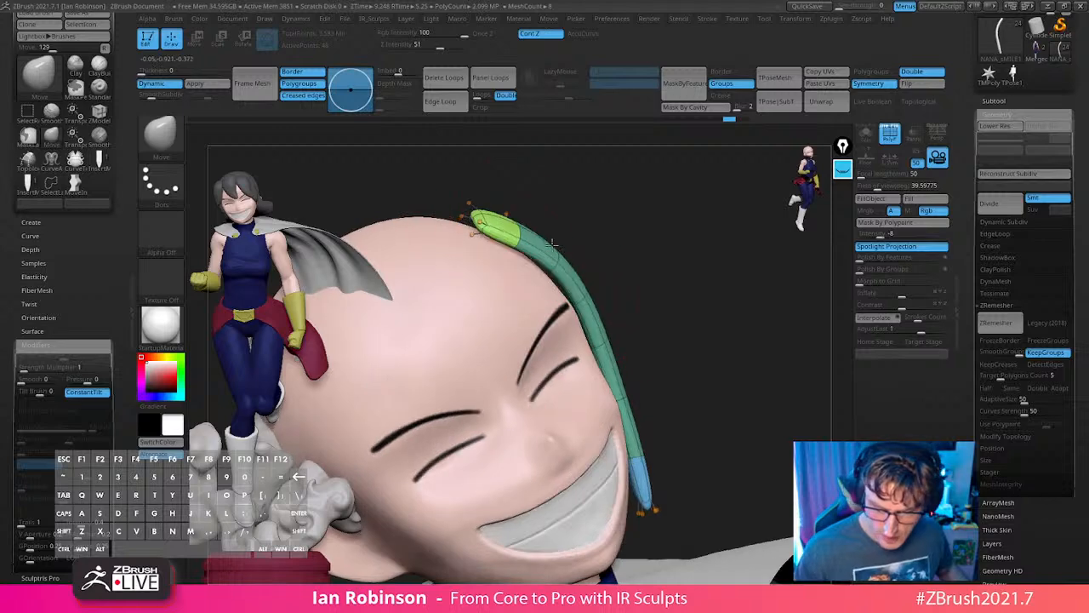
pyautogui.moveTo(468, 230); pyautogui.dragTo(450, 267)
pyautogui.moveTo(536, 253); pyautogui.dragTo(549, 244)
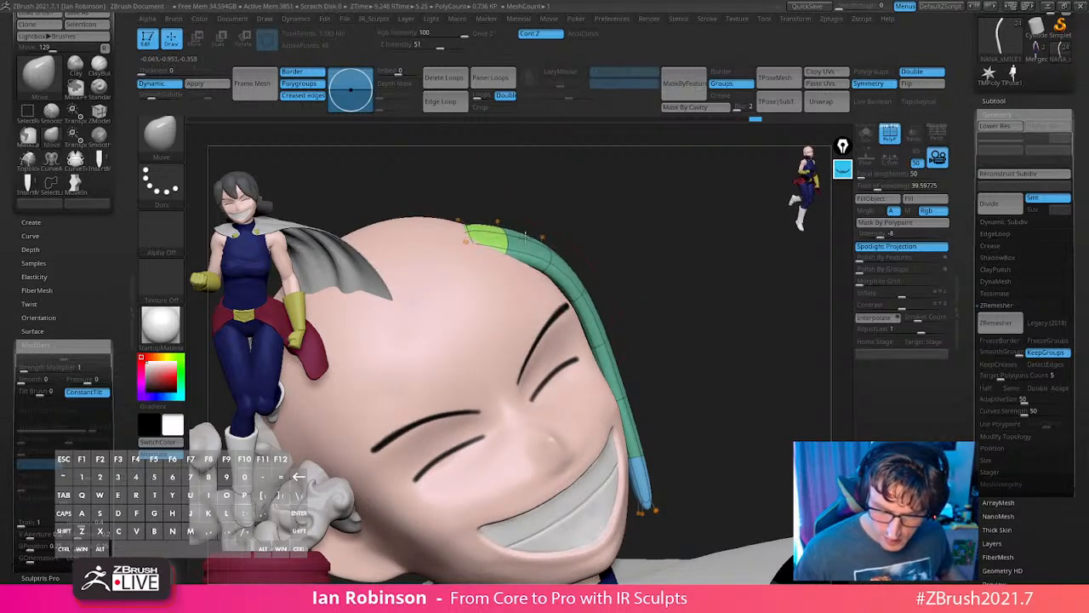
# Refine the strand's root and upper bend against the side of the head, working from behind.
pyautogui.moveTo(652, 260); pyautogui.dragTo(503, 255)
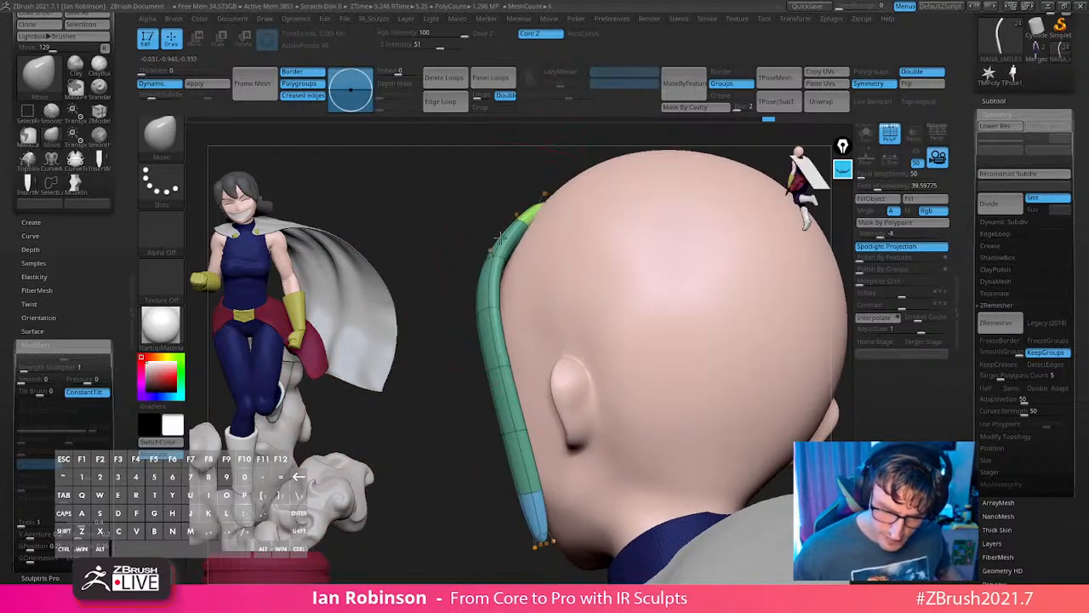
pyautogui.moveTo(563, 223); pyautogui.dragTo(568, 245)
pyautogui.moveTo(538, 192); pyautogui.dragTo(516, 214)
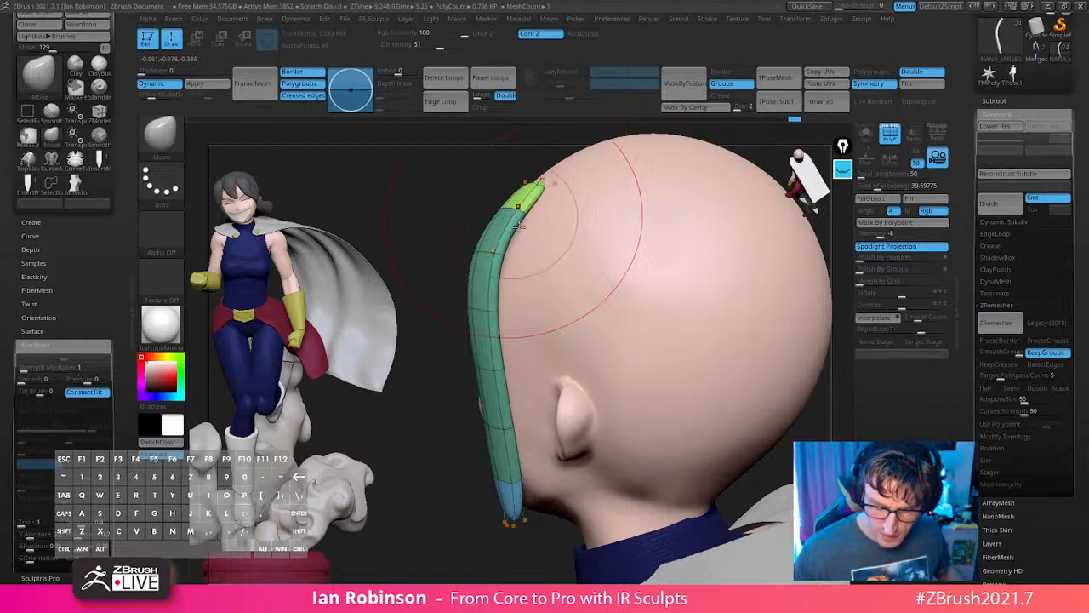
pyautogui.moveTo(568, 240); pyautogui.dragTo(548, 223)
pyautogui.moveTo(493, 255); pyautogui.dragTo(513, 263)
pyautogui.moveTo(562, 242); pyautogui.dragTo(636, 228)
# Select the custom InsertMesh_1 brush and save it in the SL_Nana_Sculpt folder as IanMadeAnotherHairBurshes.
pyautogui.click(163, 140)
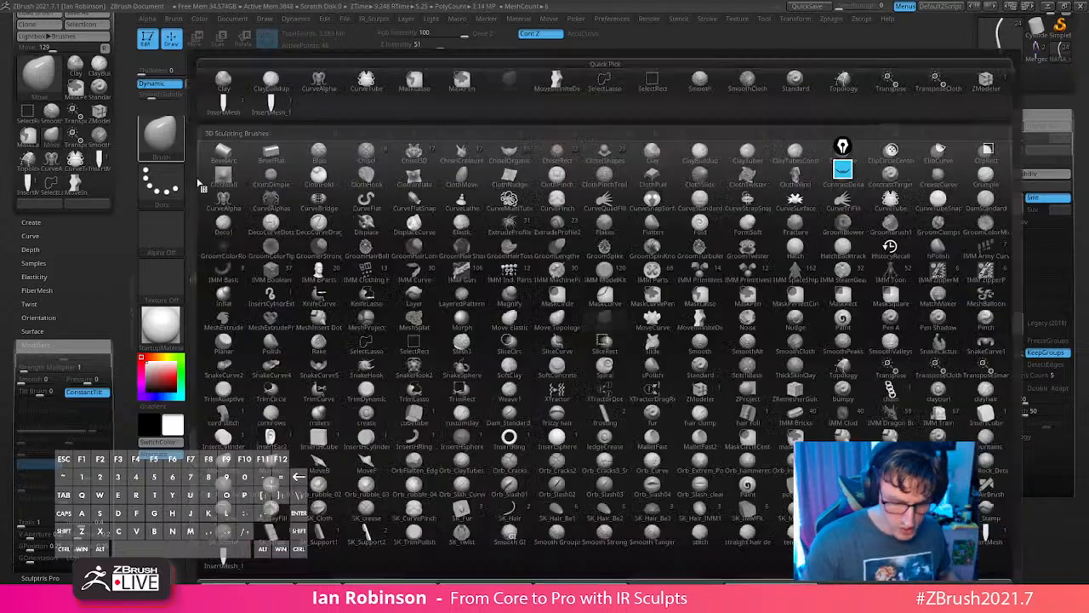
pyautogui.click(223, 559)
pyautogui.click(164, 141)
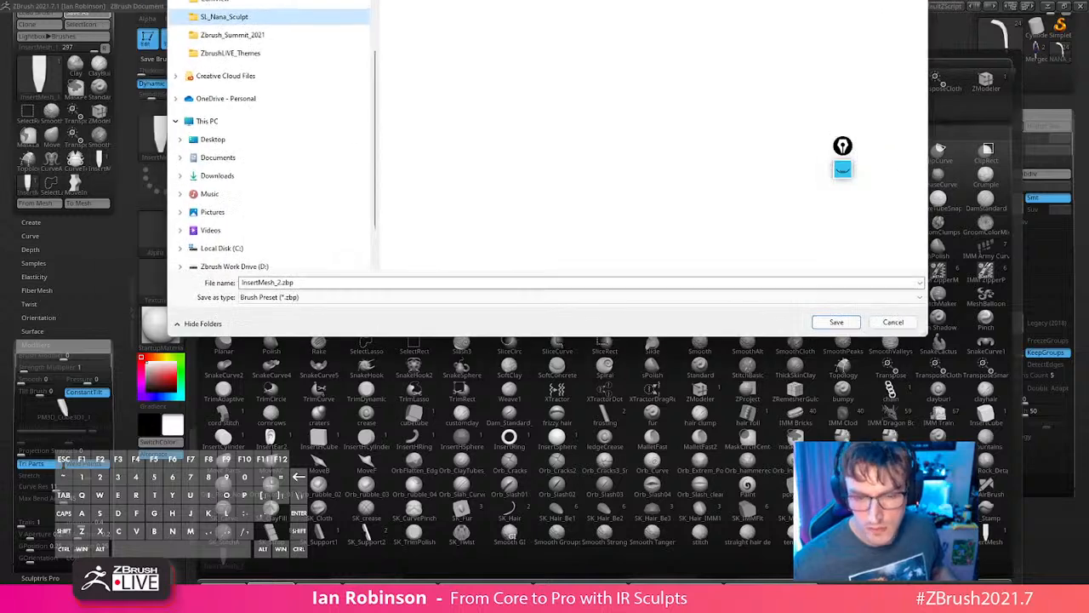
pyautogui.moveTo(517, 0)
pyautogui.mouseDown()
pyautogui.moveTo(540, 154)
pyautogui.moveTo(541, 140)
pyautogui.mouseUp()
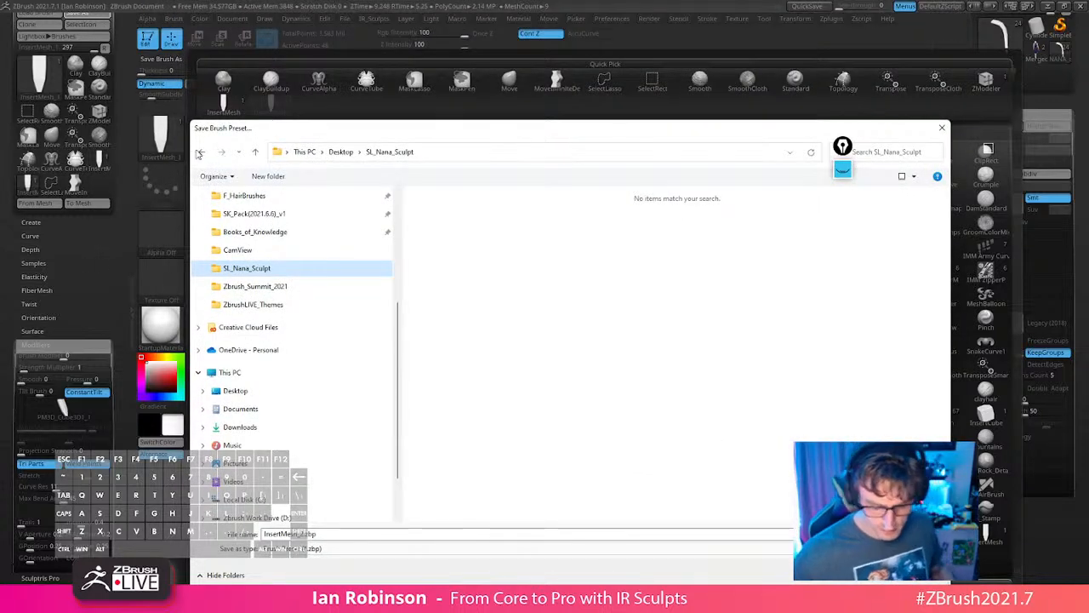
pyautogui.doubleClick(351, 536)
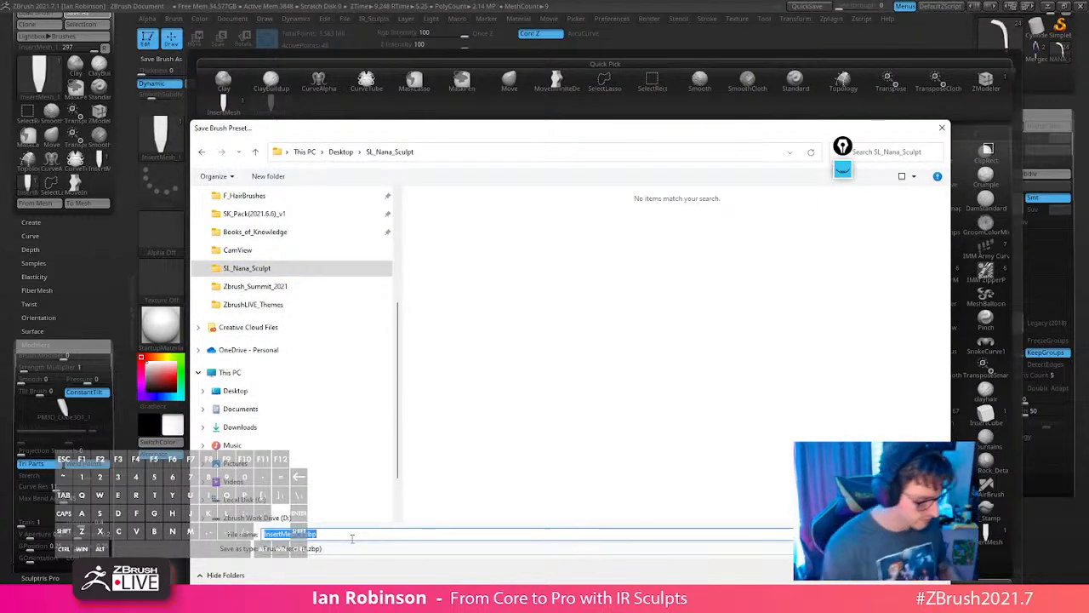
pyautogui.write('IanMadeAnotherHa')
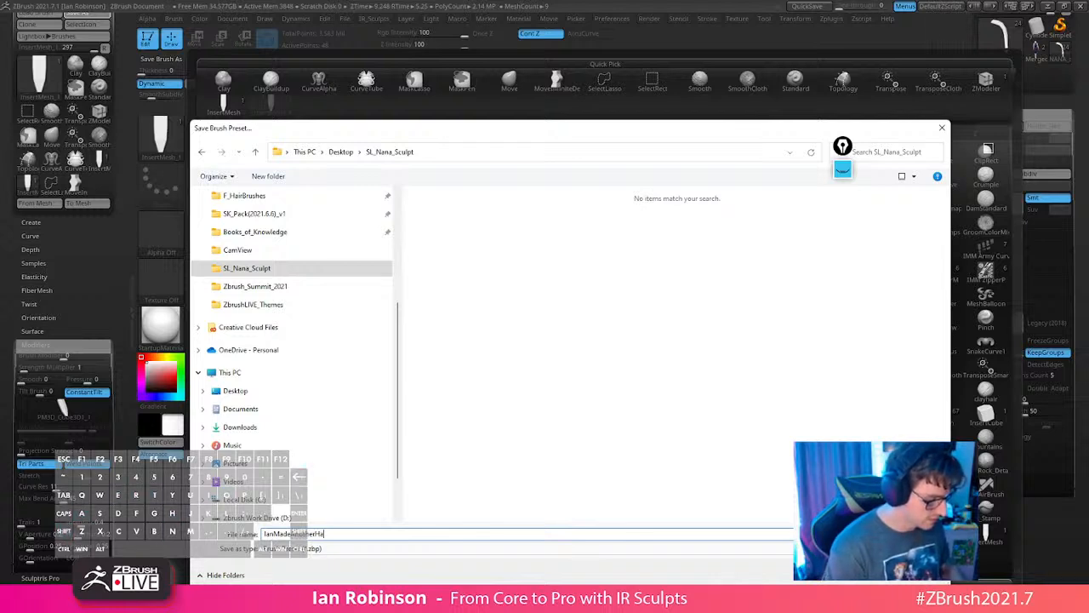
pyautogui.write('irBrus')
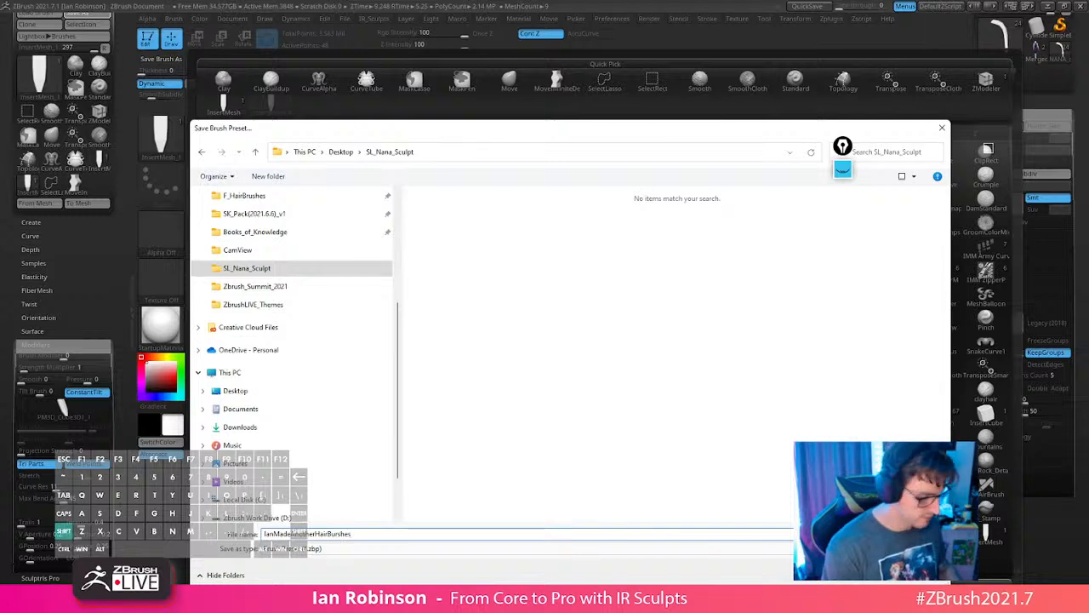
pyautogui.press('Return')
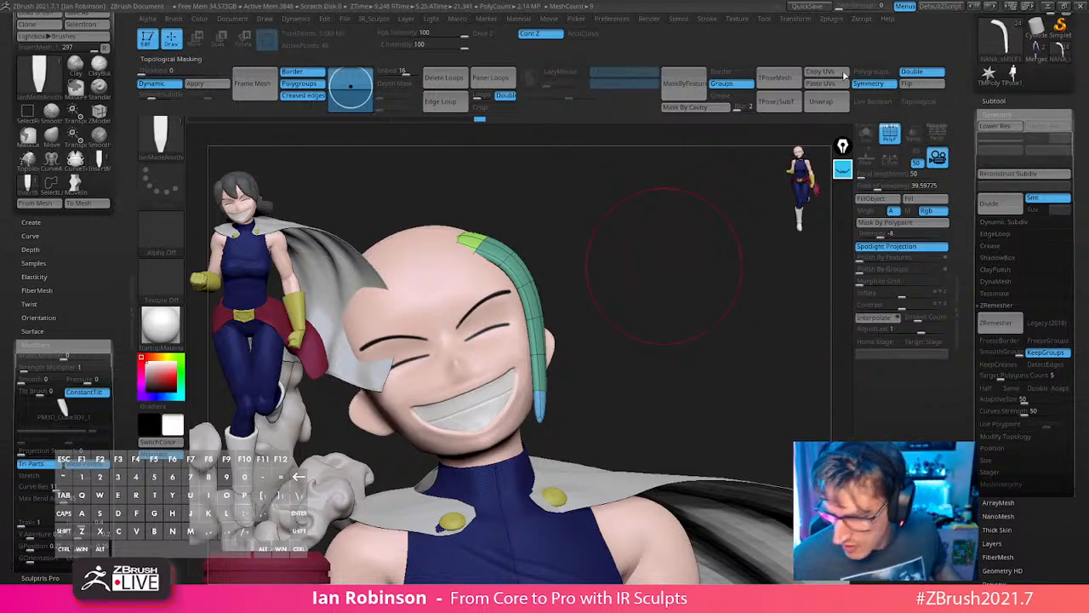
# Turn on Bend Start in the custom hair brush's curve settings.
pyautogui.click(707, 18)
pyautogui.click(734, 229)
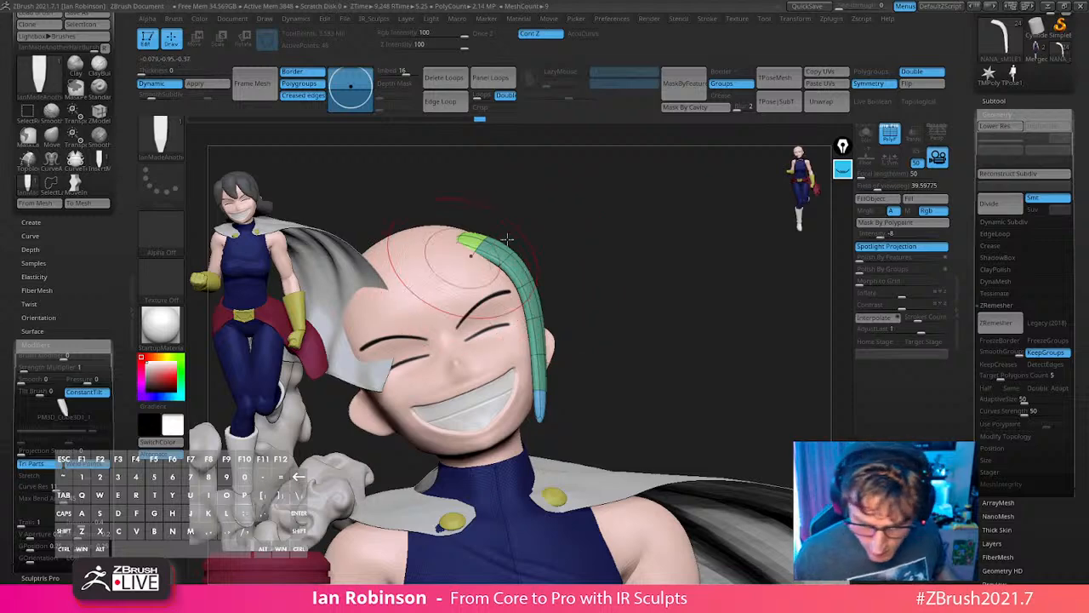
# Try drawing strands from the head's profile out into empty space, undoing each one.
pyautogui.press('s')
pyautogui.moveTo(514, 239); pyautogui.dragTo(620, 228, button='right')
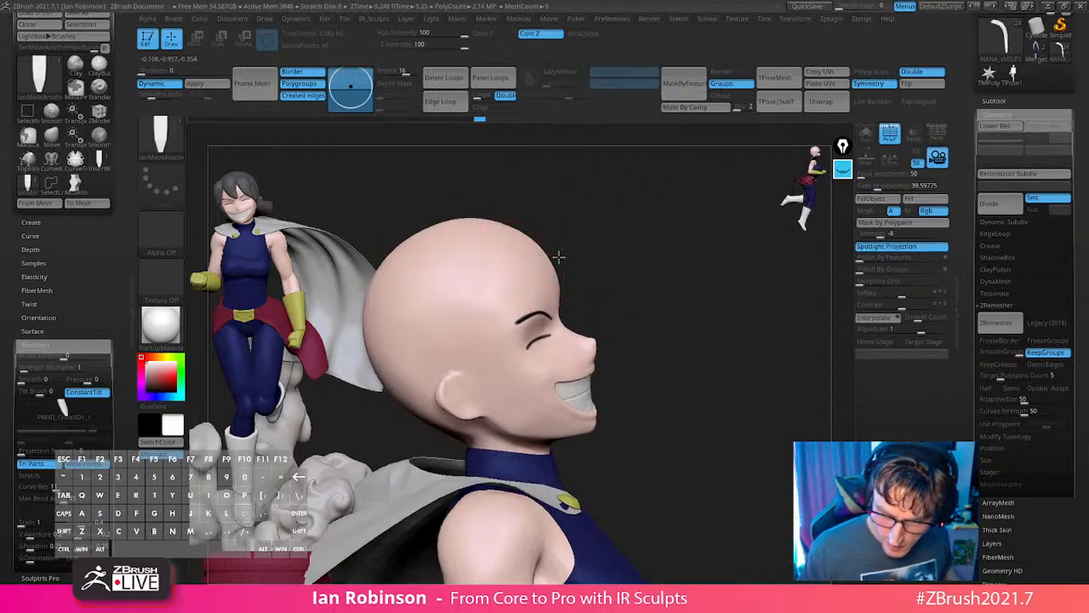
pyautogui.moveTo(522, 253); pyautogui.dragTo(651, 305)
pyautogui.hotkey('ctrl', 'z')
pyautogui.moveTo(492, 245); pyautogui.dragTo(638, 226)
pyautogui.hotkey('ctrl', 'z')
pyautogui.moveTo(729, 182)
pyautogui.mouseDown(button='right')
pyautogui.moveTo(683, 238)
pyautogui.moveTo(662, 235)
pyautogui.mouseUp(button='right')
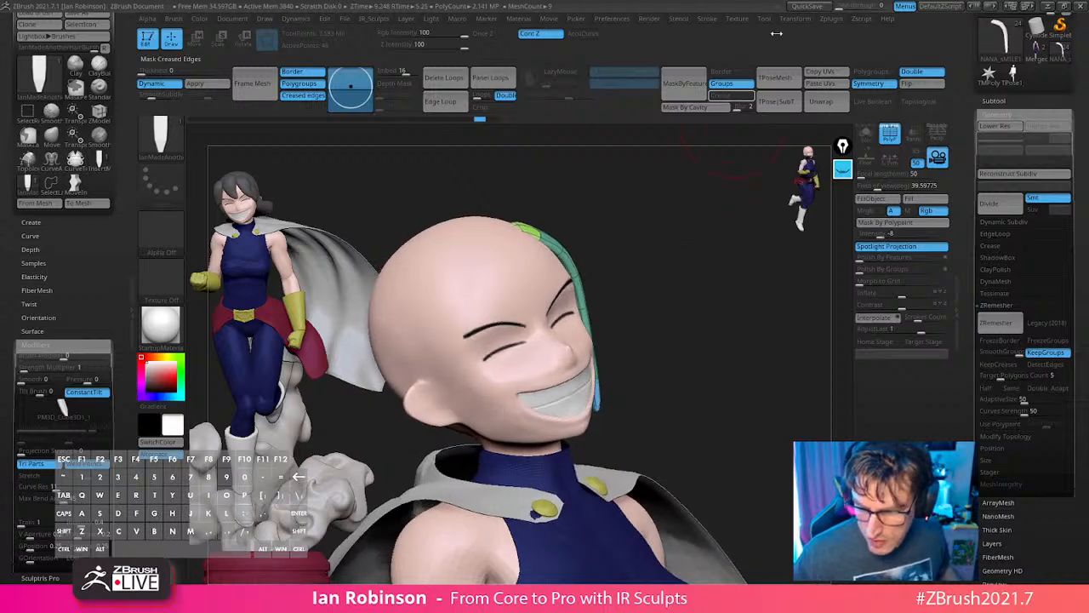
# Check the hair brush's curve settings and adjust its draw size over the temple strand.
pyautogui.moveTo(708, 19)
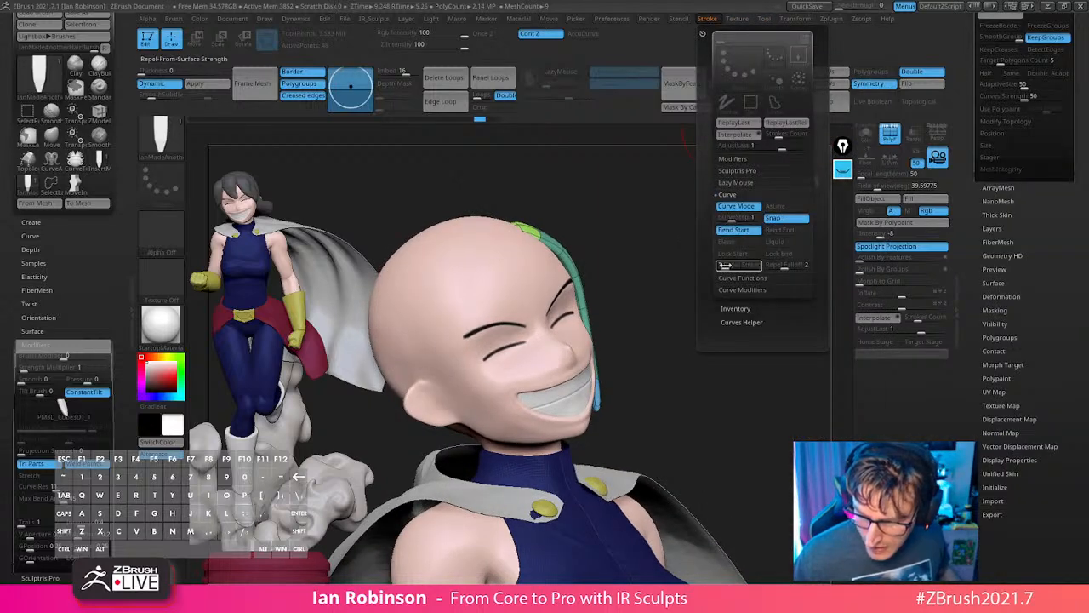
pyautogui.keyDown('alt'); pyautogui.moveTo(642, 267); pyautogui.dragTo(657, 298, button='right'); pyautogui.keyUp('alt')
pyautogui.press('s')
pyautogui.moveTo(658, 295); pyautogui.dragTo(654, 295)
pyautogui.moveTo(657, 296)
pyautogui.keyDown('alt'); pyautogui.mouseDown(button='right')
pyautogui.moveTo(675, 231)
pyautogui.moveTo(695, 267)
pyautogui.moveTo(671, 269)
pyautogui.moveTo(677, 300)
pyautogui.mouseUp(button='right'); pyautogui.keyUp('alt')
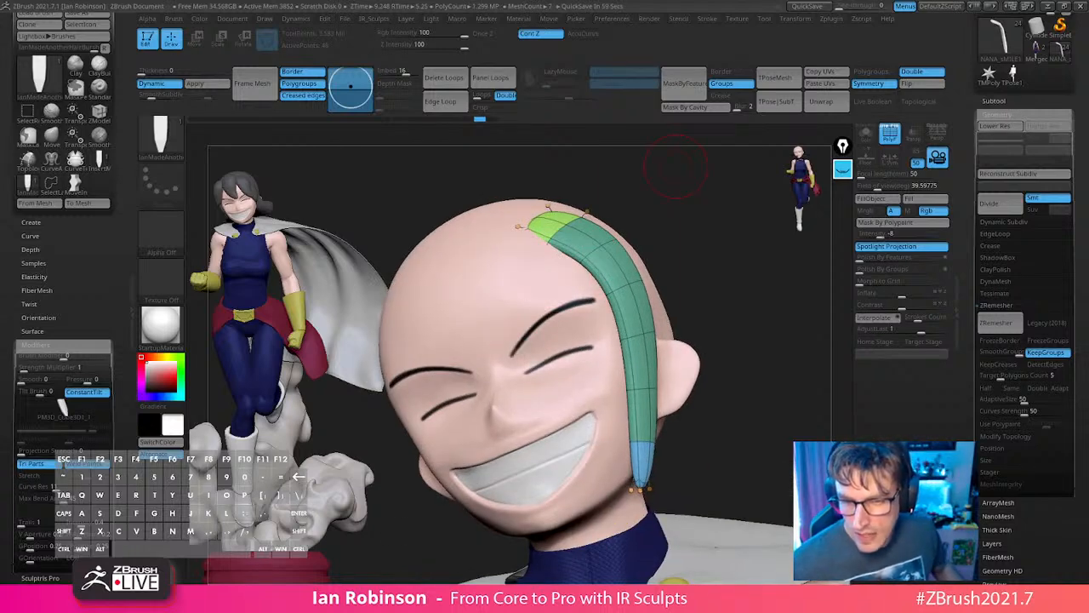
# Draw a strand from the upper forehead down to the bridge of the nose and thicken it with a larger draw size.
pyautogui.moveTo(676, 166)
pyautogui.mouseDown(button='right')
pyautogui.moveTo(638, 226)
pyautogui.moveTo(671, 196)
pyautogui.mouseUp(button='right')
pyautogui.press('s')
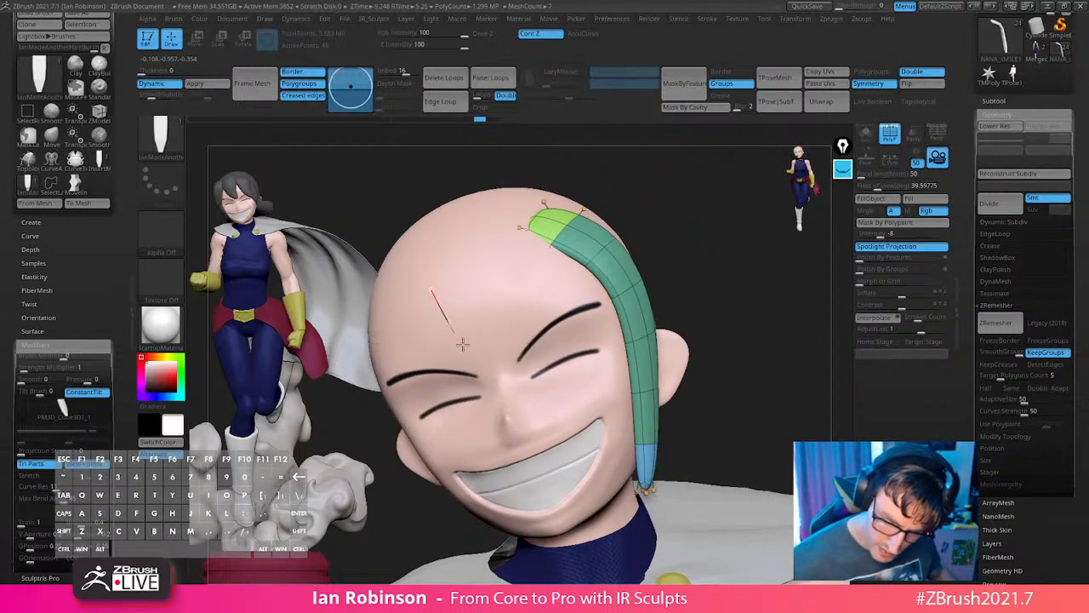
pyautogui.moveTo(517, 392); pyautogui.dragTo(549, 414)
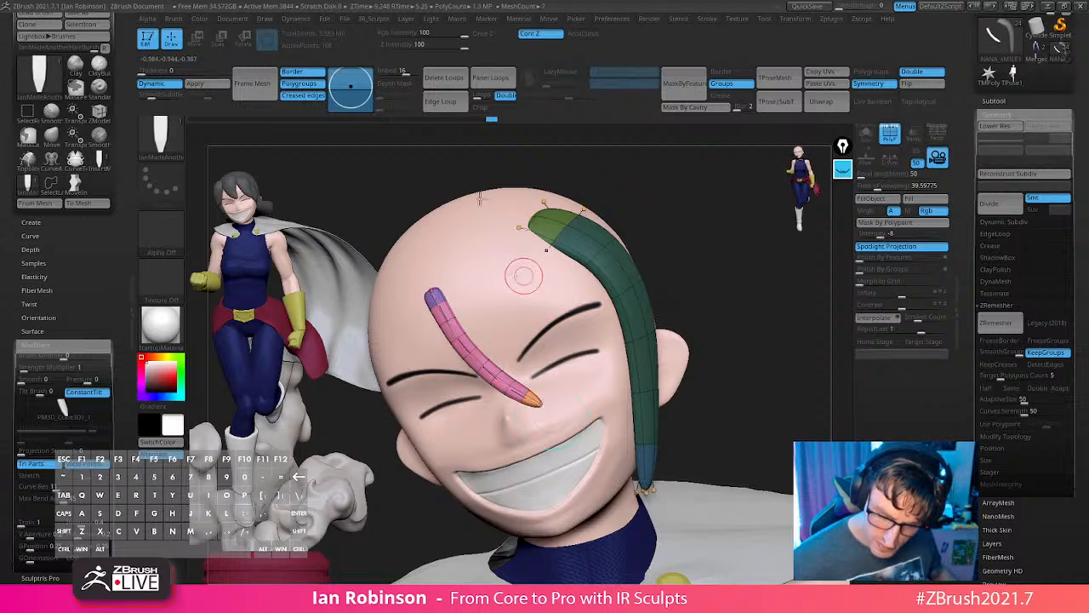
pyautogui.hotkey('ctrl', 'z')
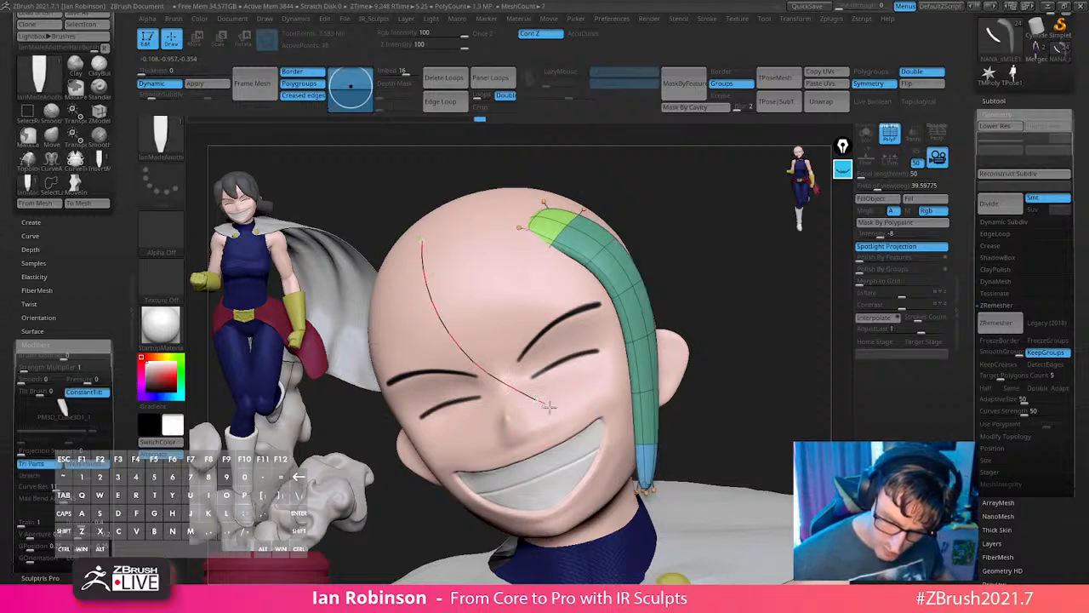
pyautogui.moveTo(549, 409); pyautogui.dragTo(548, 407)
pyautogui.press('s')
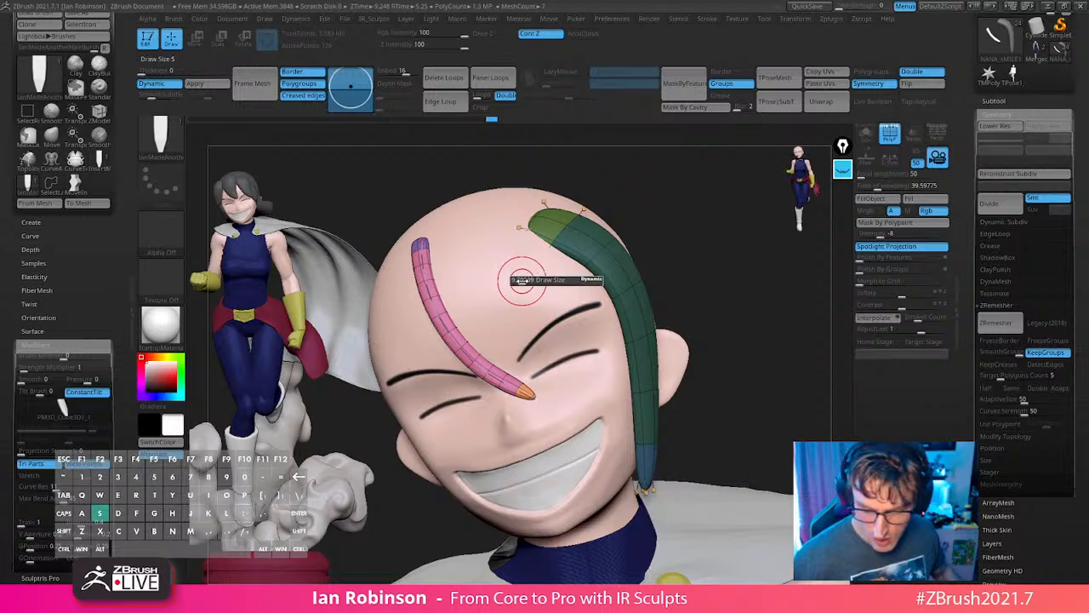
pyautogui.click(451, 323)
pyautogui.press('s')
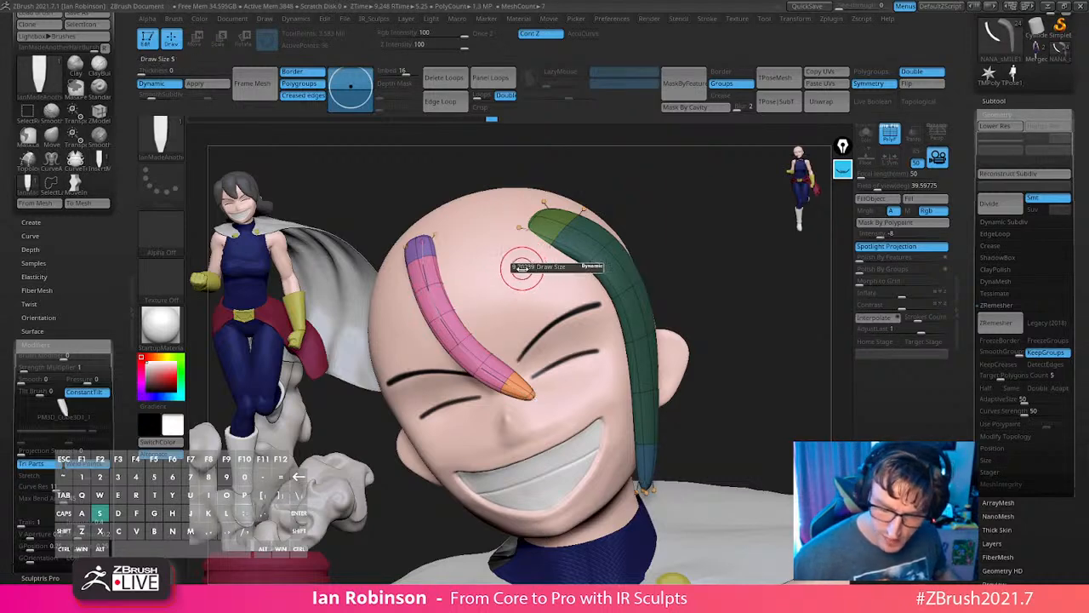
pyautogui.click(445, 245)
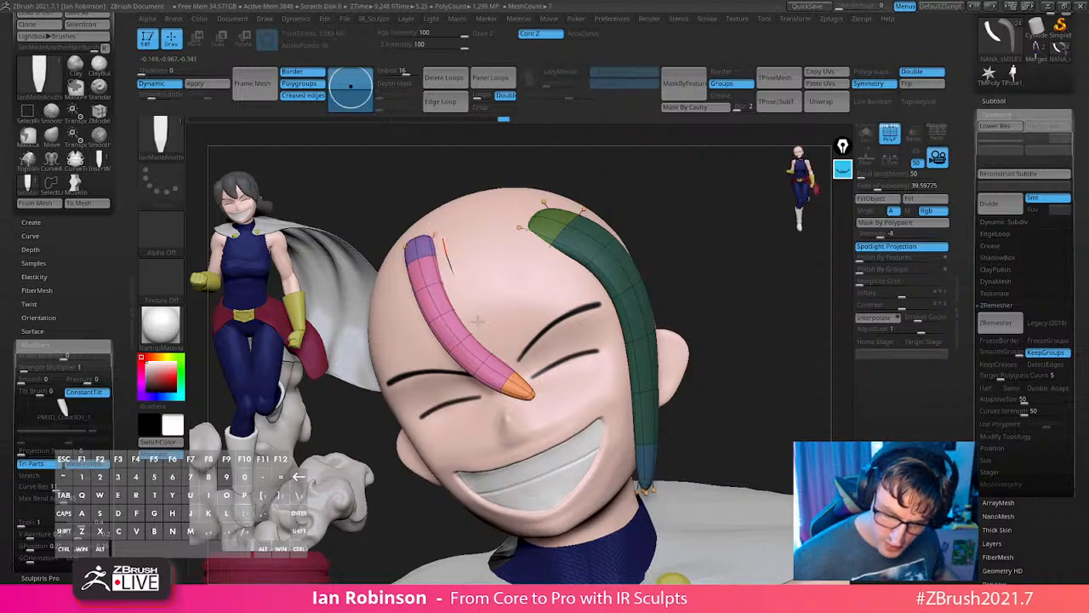
# Draw a second, narrower strand alongside the first forehead strand and reposition its root.
pyautogui.moveTo(536, 370); pyautogui.dragTo(534, 372)
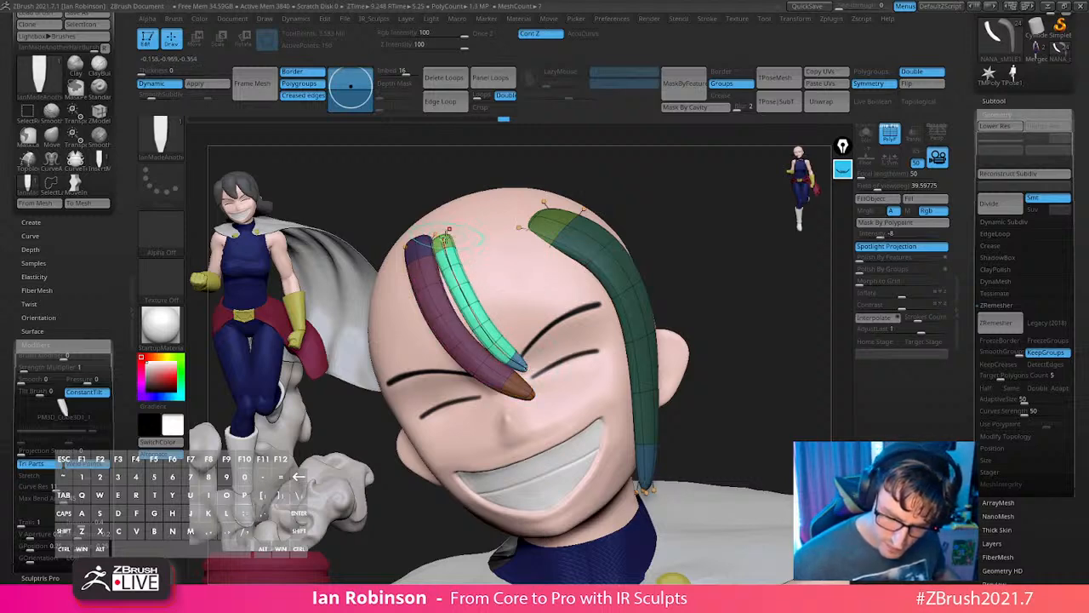
pyautogui.click(443, 235)
pyautogui.moveTo(443, 235); pyautogui.dragTo(460, 285)
pyautogui.keyDown('ctrl'); pyautogui.moveTo(564, 281); pyautogui.dragTo(545, 336, button='right'); pyautogui.keyUp('ctrl')
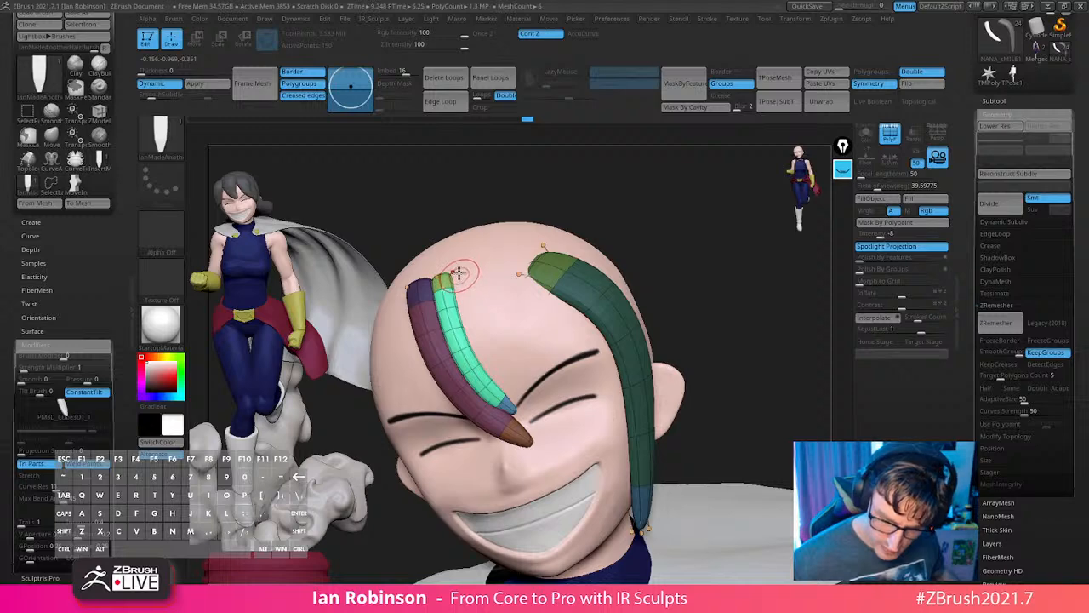
# Draw a third forehead strand beside the second one and adjust its width and root placement.
pyautogui.moveTo(546, 411); pyautogui.dragTo(543, 407)
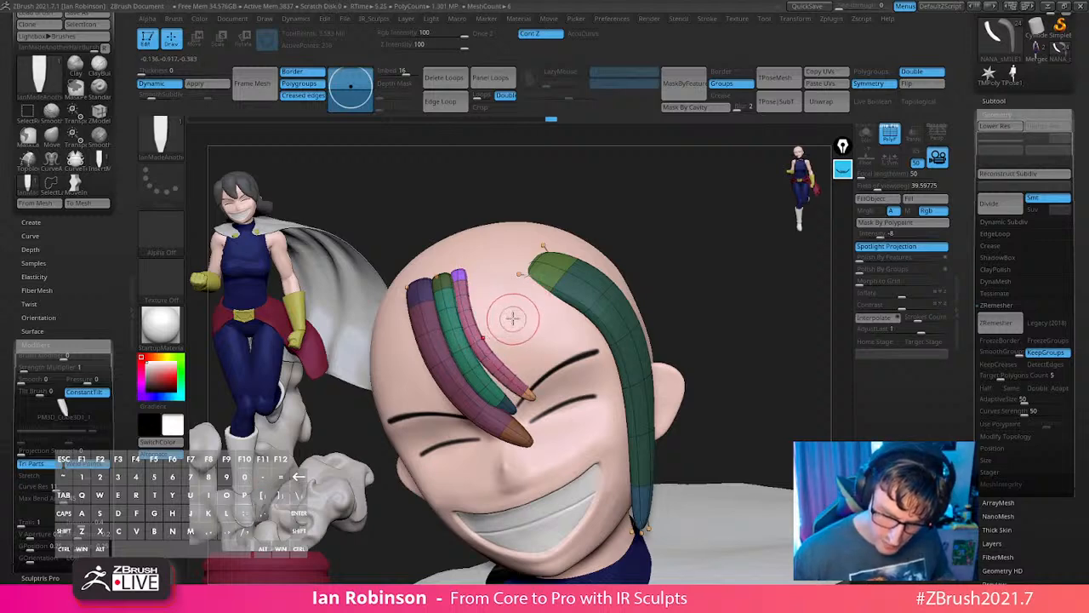
pyautogui.moveTo(478, 344); pyautogui.dragTo(518, 313)
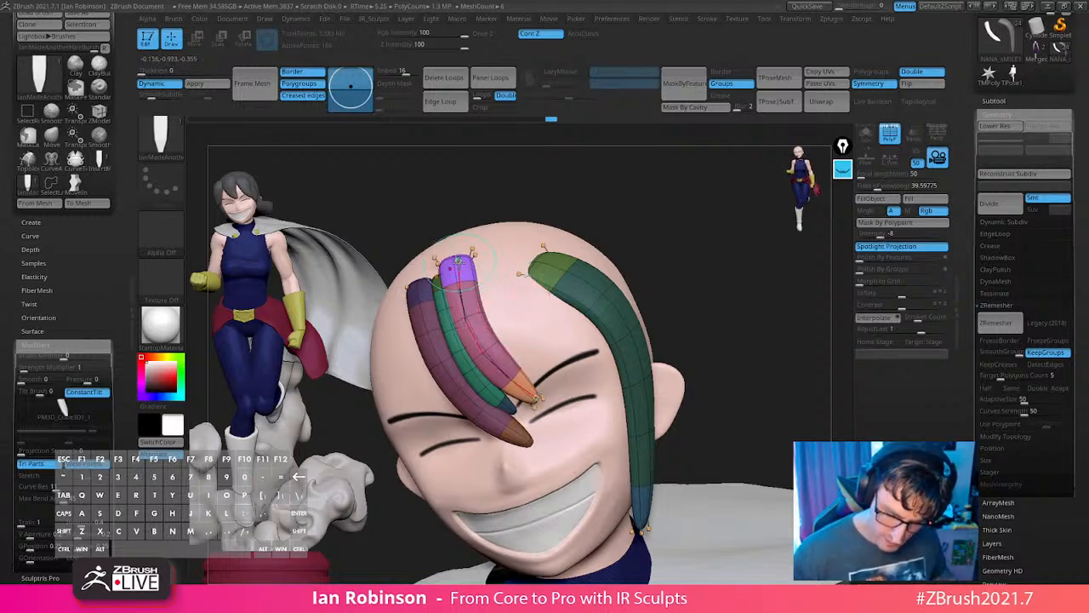
pyautogui.moveTo(458, 260); pyautogui.dragTo(467, 273)
pyautogui.moveTo(710, 327)
pyautogui.mouseDown()
pyautogui.moveTo(685, 344)
pyautogui.moveTo(527, 381)
pyautogui.mouseUp()
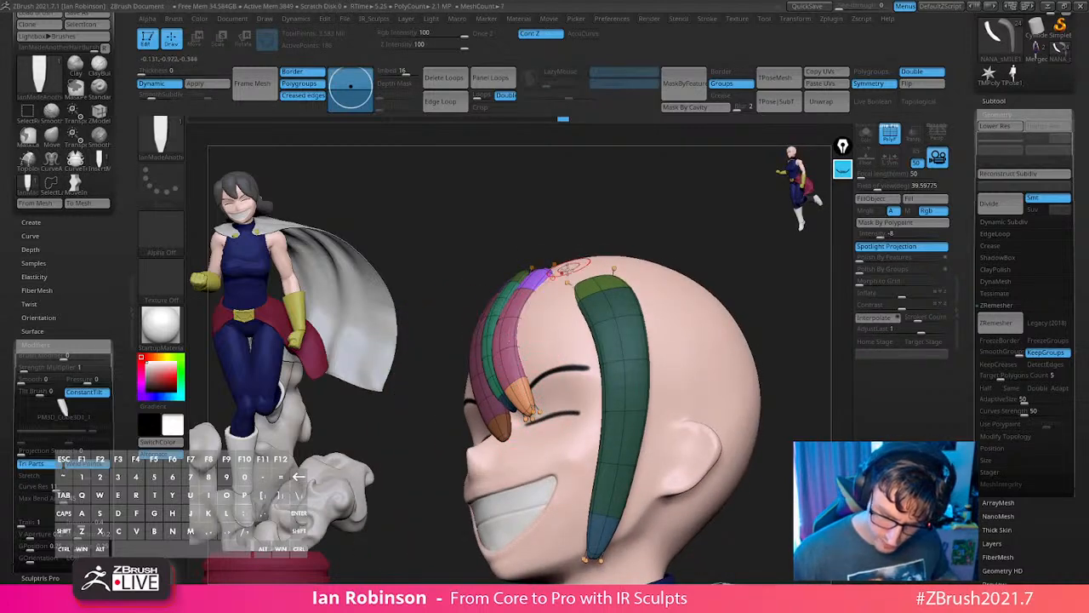
pyautogui.moveTo(584, 259); pyautogui.dragTo(703, 247, button='right')
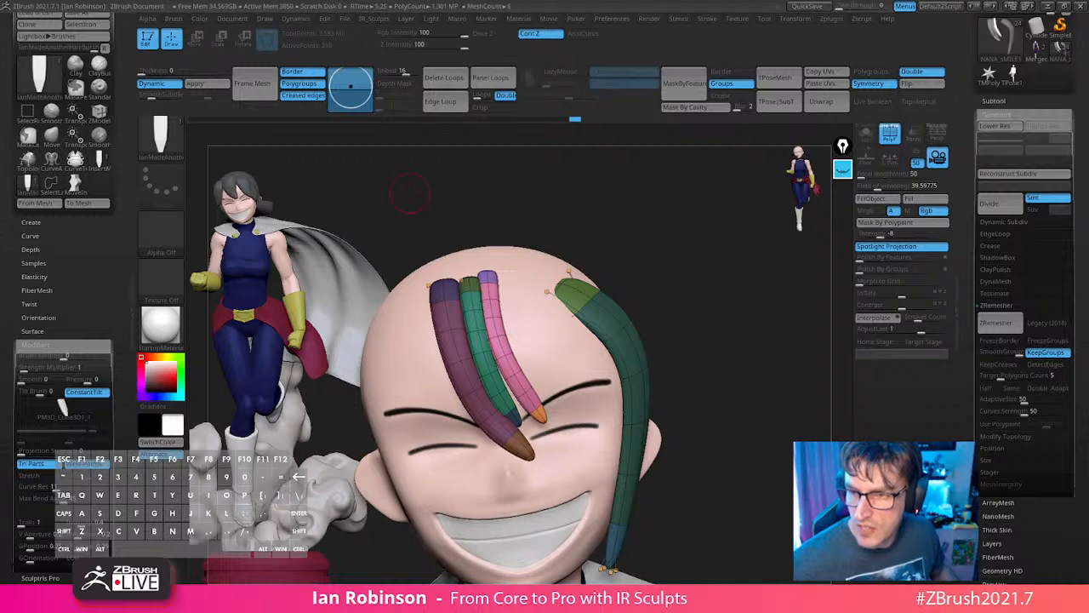
pyautogui.moveTo(690, 313); pyautogui.dragTo(691, 245, button='right')
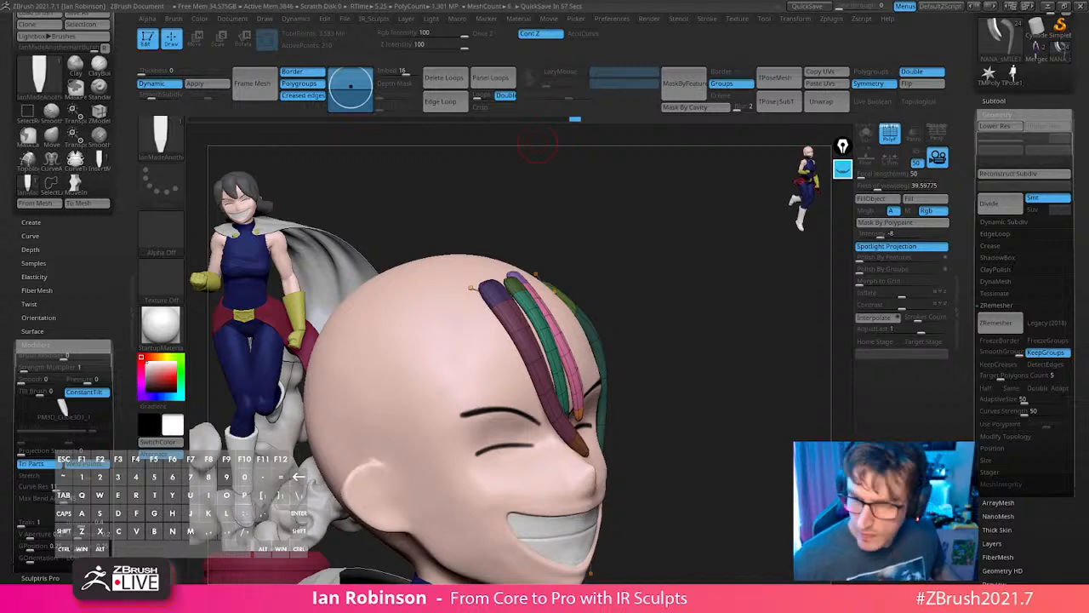
# Draw a long strand from the hairline down past the ear to the jaw and widen it with a larger draw size.
pyautogui.moveTo(662, 307); pyautogui.dragTo(541, 267, button='right')
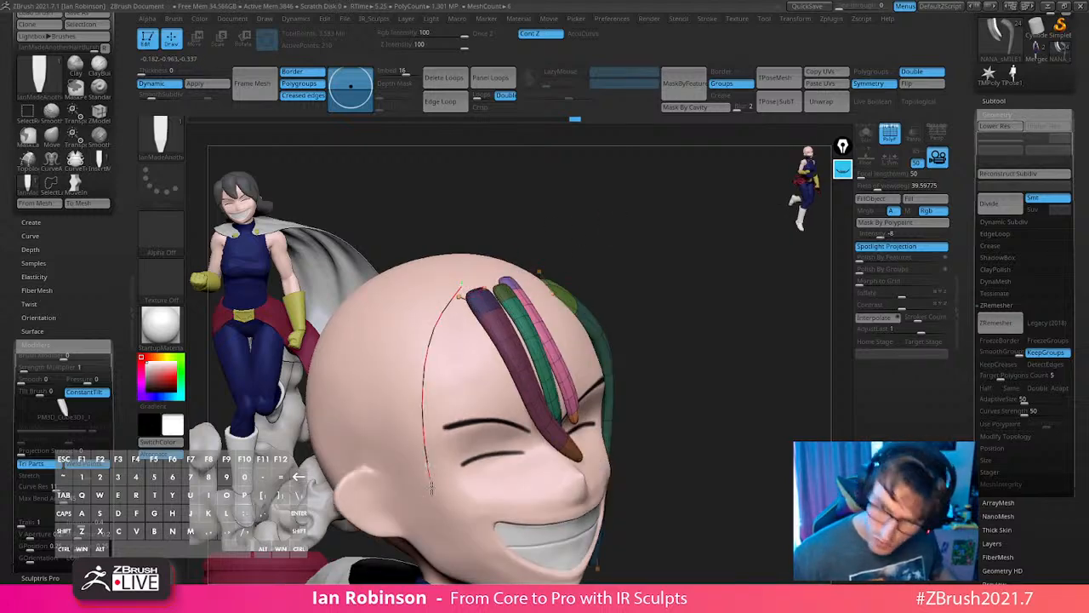
pyautogui.moveTo(457, 562); pyautogui.dragTo(457, 563)
pyautogui.moveTo(692, 333); pyautogui.dragTo(694, 285, button='right')
pyautogui.press(']')
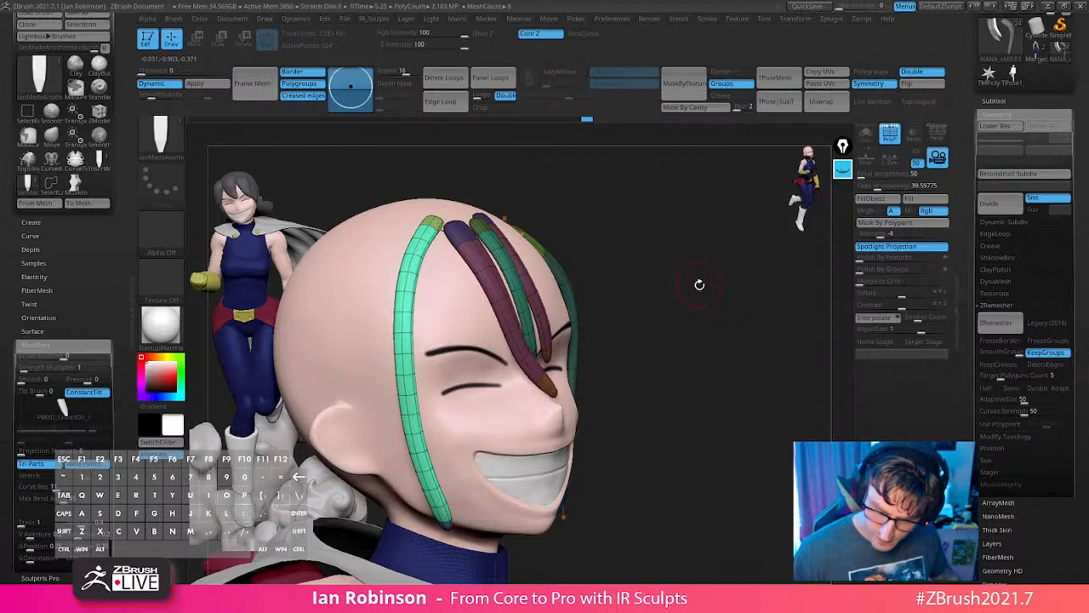
pyautogui.click(404, 330)
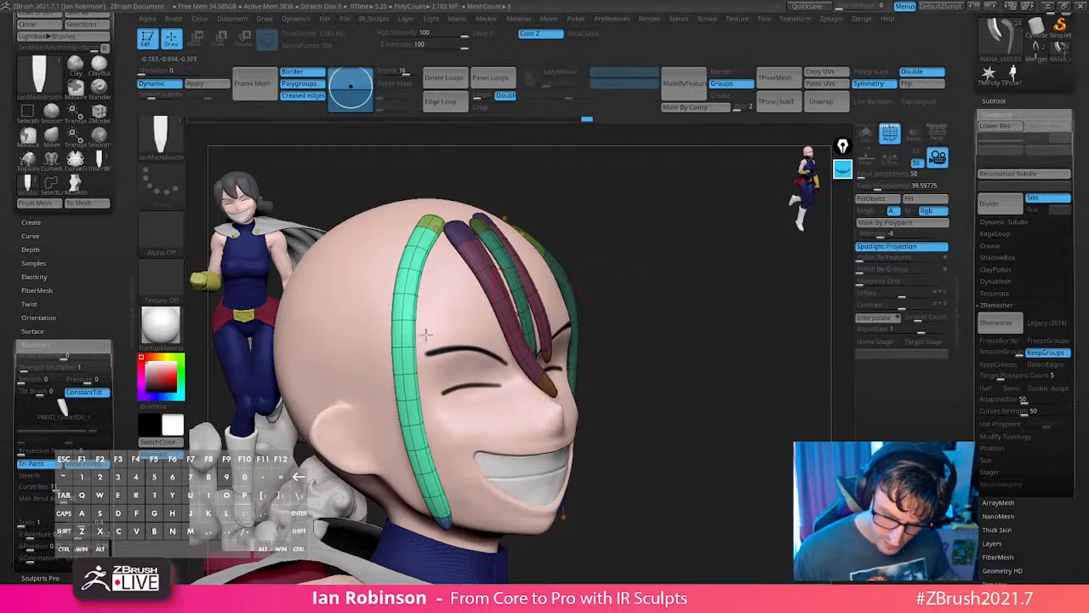
# Adjust the tip and root of the long side strand so it follows the contour of the head.
pyautogui.moveTo(426, 334); pyautogui.dragTo(564, 367, button='right')
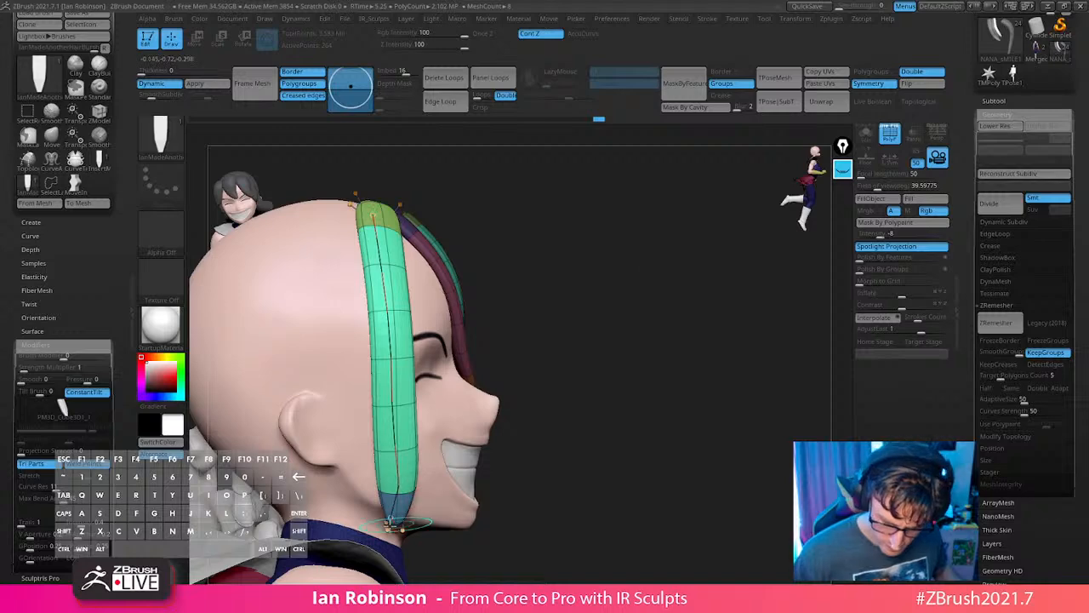
pyautogui.moveTo(391, 525); pyautogui.dragTo(402, 527)
pyautogui.moveTo(519, 366); pyautogui.dragTo(647, 348, button='right')
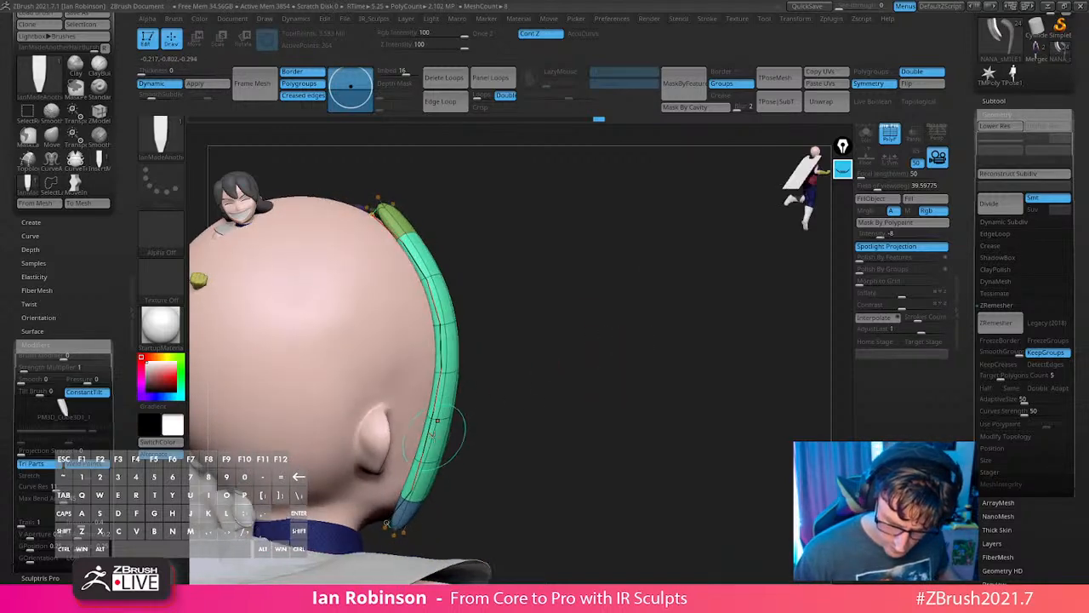
pyautogui.hotkey('ctrl', 'z')
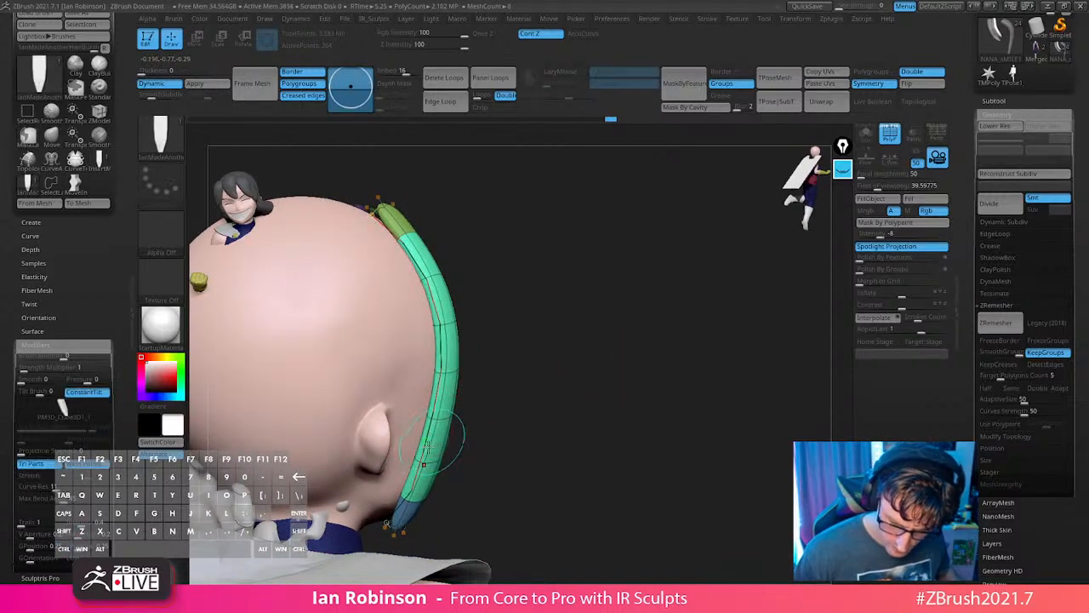
pyautogui.click(440, 432)
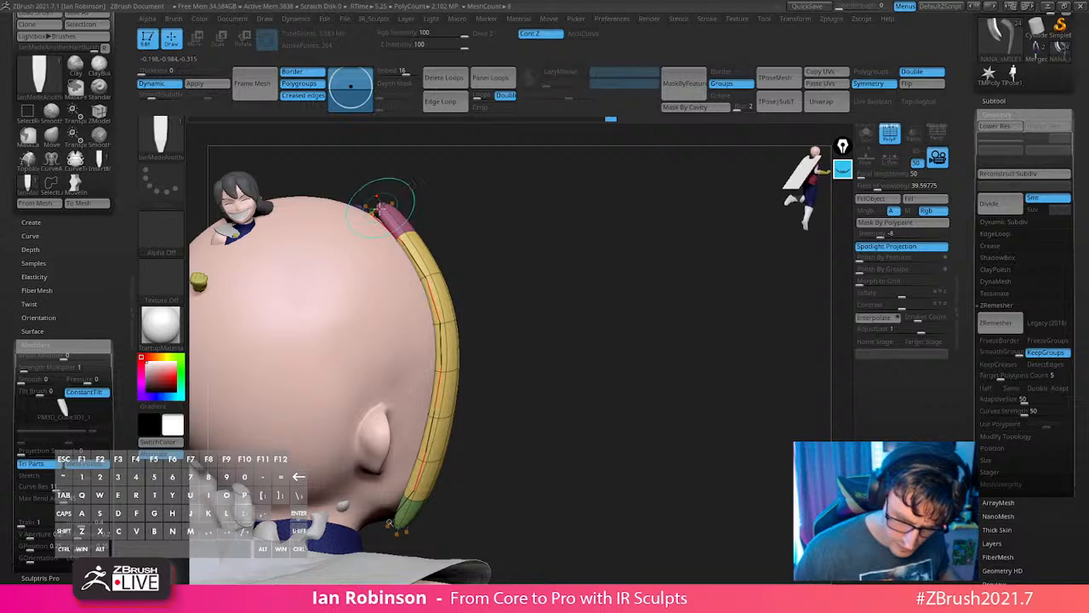
pyautogui.moveTo(381, 208); pyautogui.dragTo(404, 242)
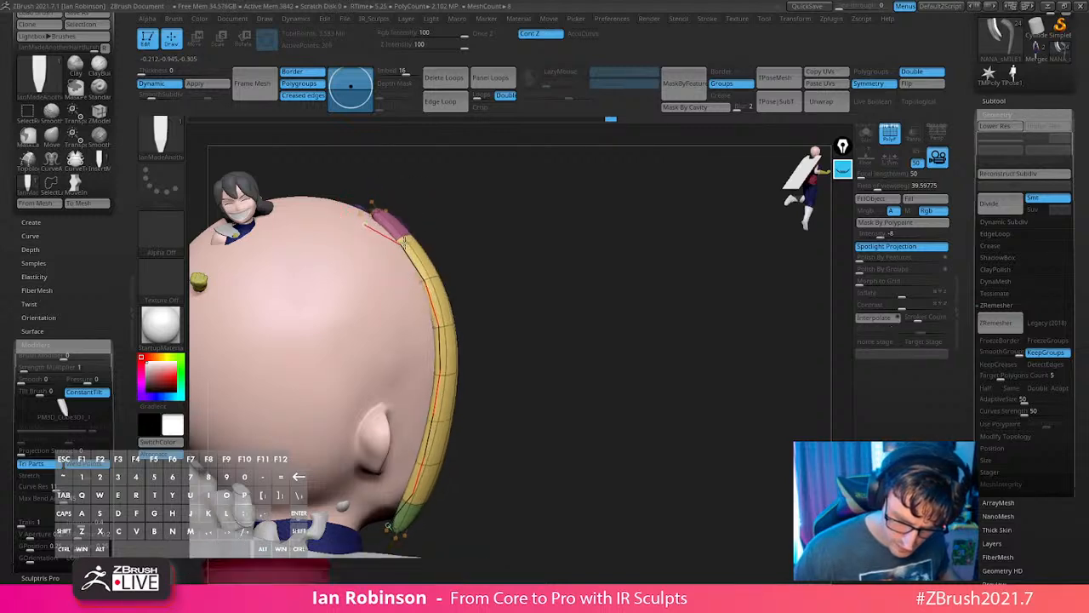
pyautogui.click(433, 269)
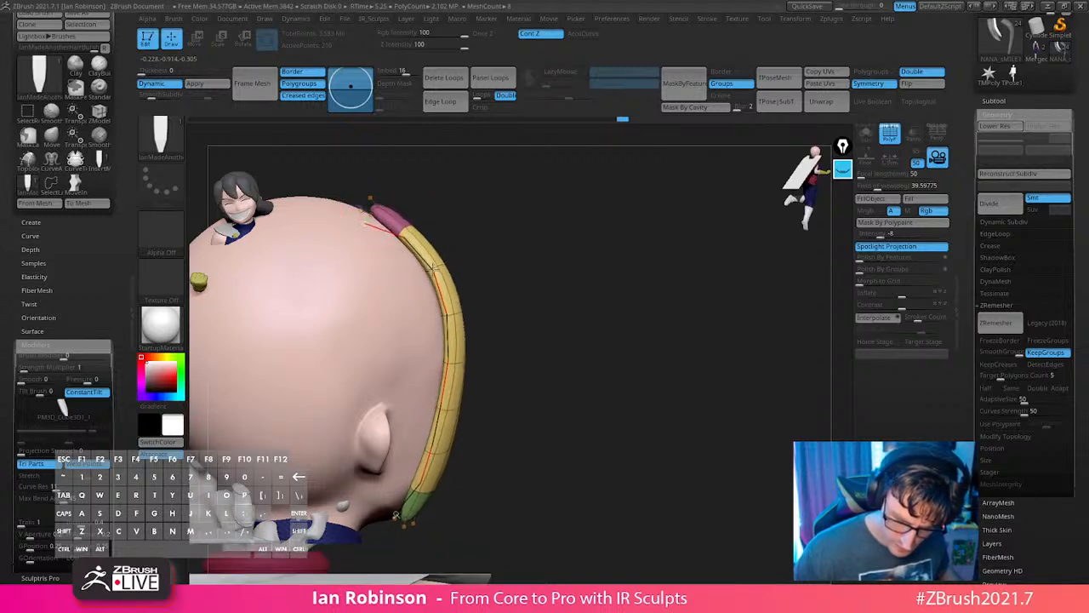
pyautogui.moveTo(581, 282); pyautogui.dragTo(702, 253)
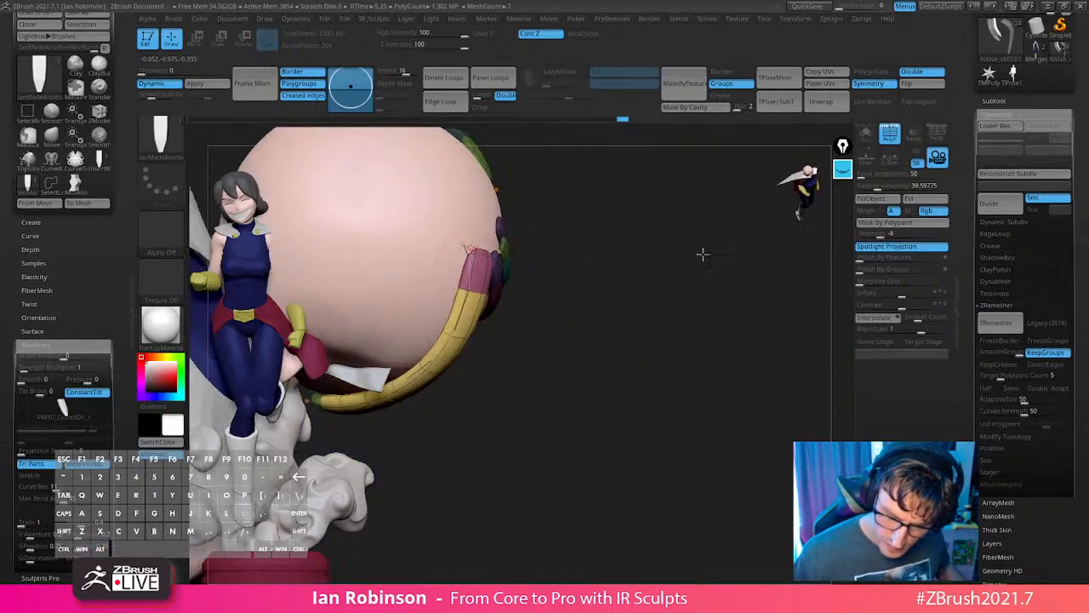
# Reposition the side strand's root and pull its middle outward into a fuller curve in front of the ear.
pyautogui.moveTo(469, 247); pyautogui.dragTo(462, 242)
pyautogui.moveTo(528, 218)
pyautogui.mouseDown()
pyautogui.moveTo(573, 200)
pyautogui.moveTo(630, 198)
pyautogui.moveTo(679, 231)
pyautogui.mouseUp()
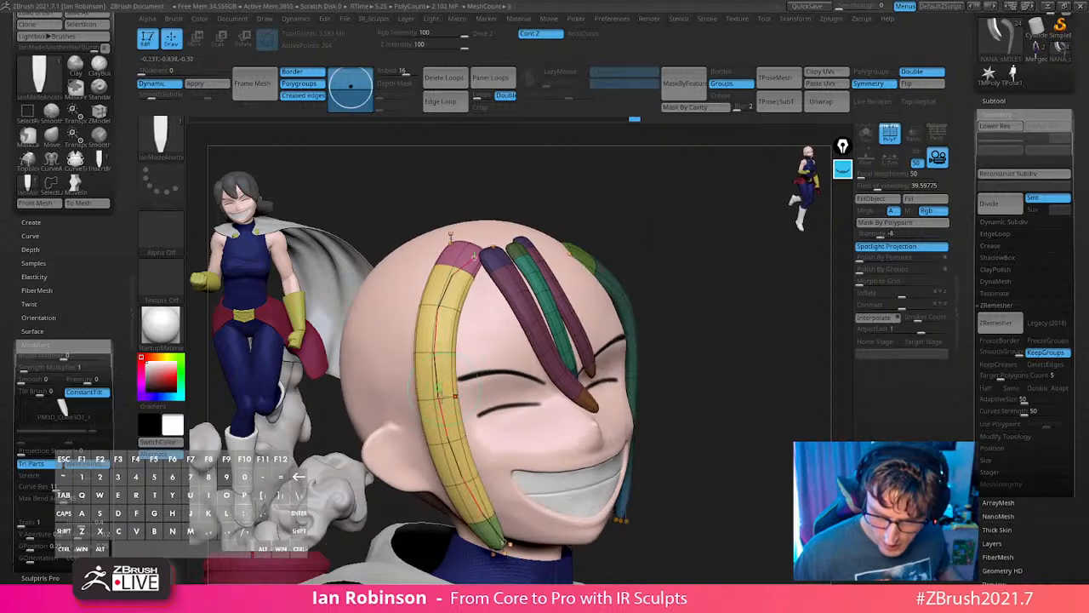
pyautogui.moveTo(447, 432); pyautogui.dragTo(434, 438)
pyautogui.moveTo(639, 227); pyautogui.dragTo(711, 232)
pyautogui.moveTo(426, 315); pyautogui.dragTo(418, 318)
pyautogui.moveTo(411, 317); pyautogui.dragTo(408, 350)
pyautogui.moveTo(639, 247); pyautogui.dragTo(534, 273)
# Draw a thinner strand along the inner edge of the long side strand and move its root up to the hairline.
pyautogui.press('s')
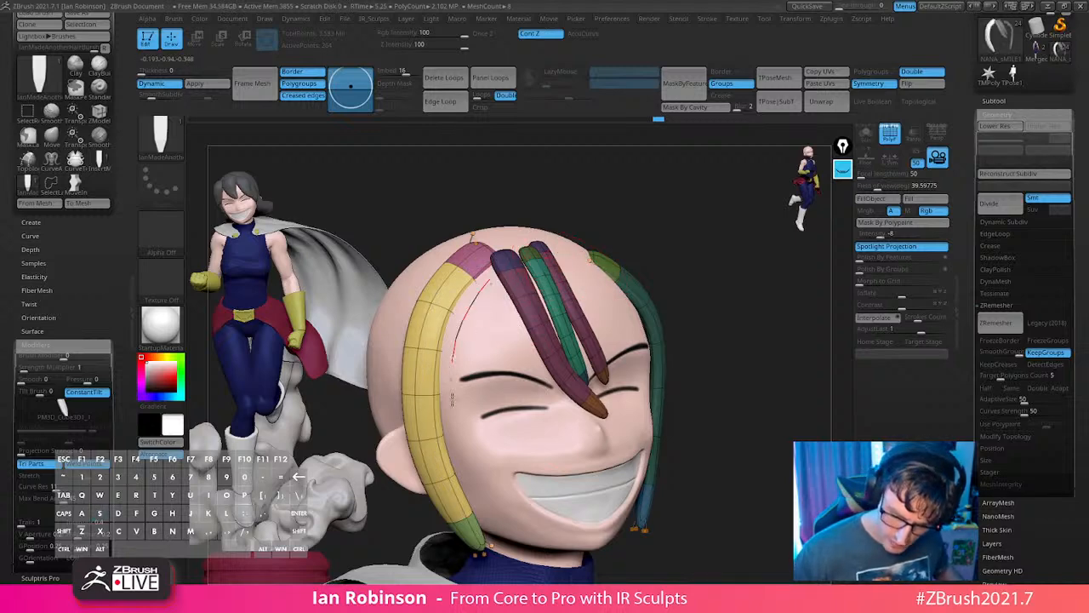
pyautogui.moveTo(490, 511); pyautogui.dragTo(490, 513)
pyautogui.moveTo(637, 250); pyautogui.dragTo(730, 259)
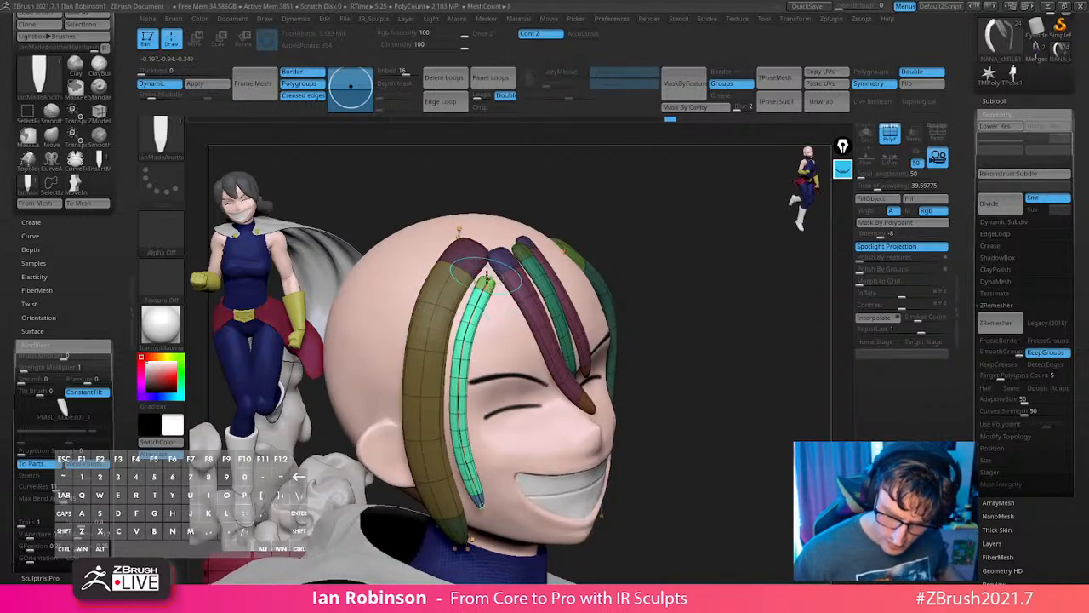
pyautogui.click(492, 259)
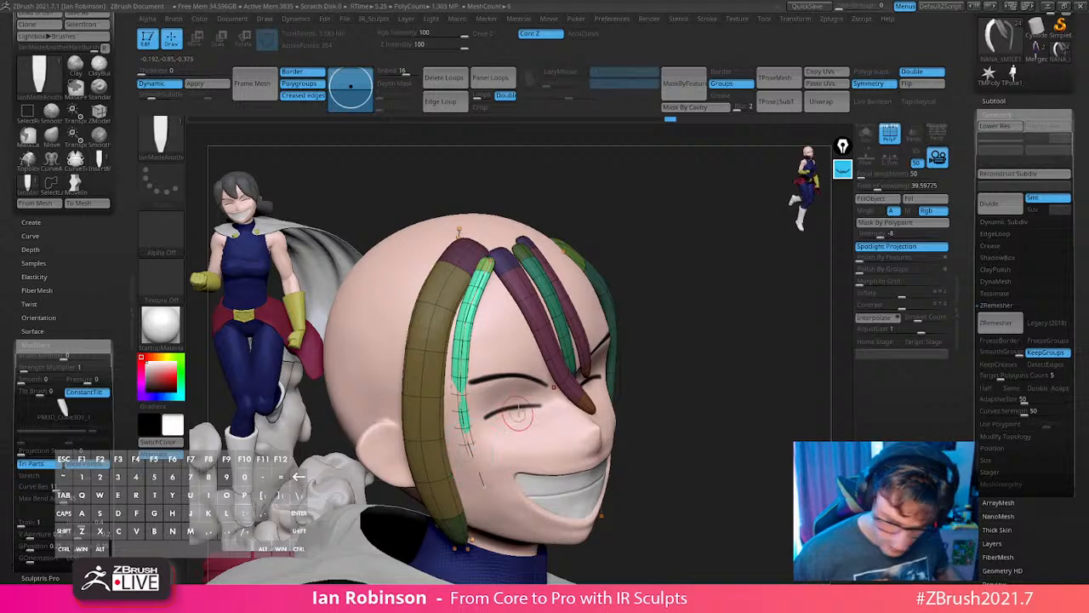
# Reshape the thin side strand's curve so it hugs the wide strand, undoing the unwanted bend, and finalize its width.
pyautogui.moveTo(652, 297); pyautogui.dragTo(538, 372)
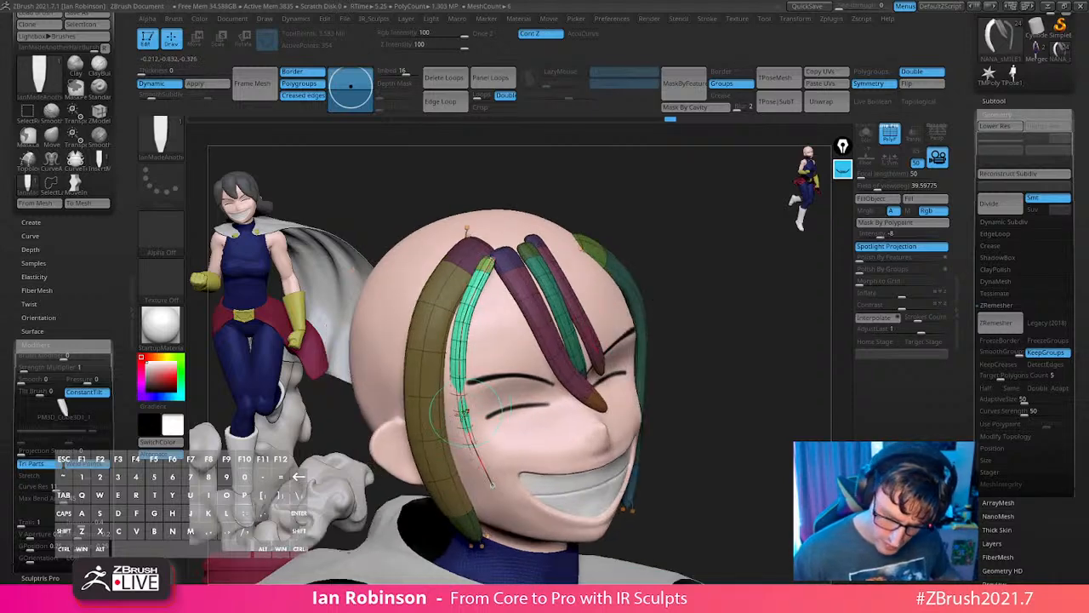
pyautogui.moveTo(693, 278); pyautogui.dragTo(566, 371)
pyautogui.moveTo(487, 452)
pyautogui.mouseDown()
pyautogui.moveTo(452, 388)
pyautogui.moveTo(459, 381)
pyautogui.mouseUp()
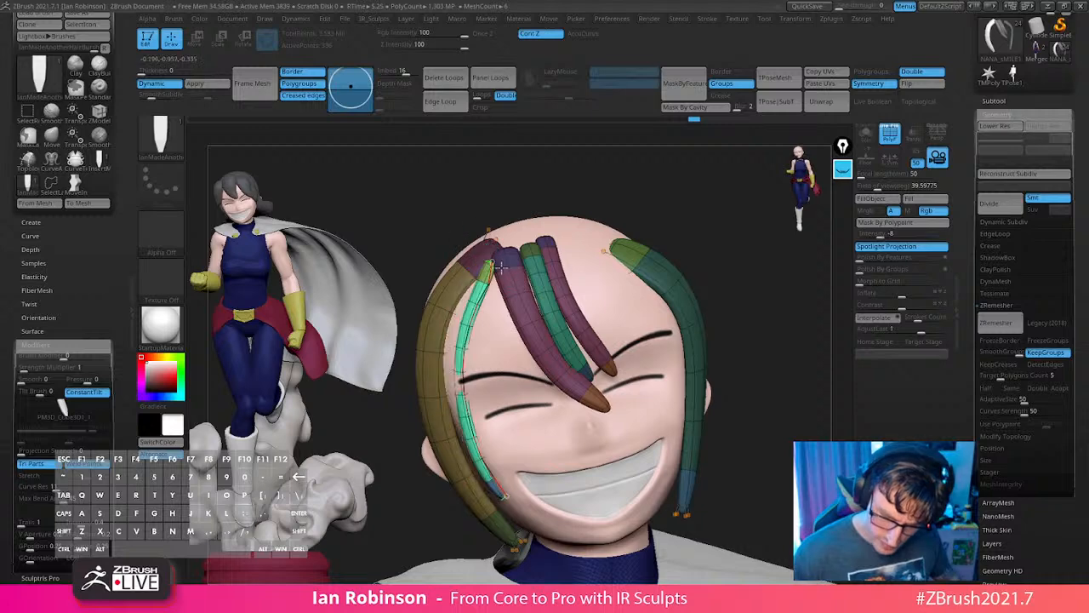
pyautogui.hotkey('ctrl', 'z')
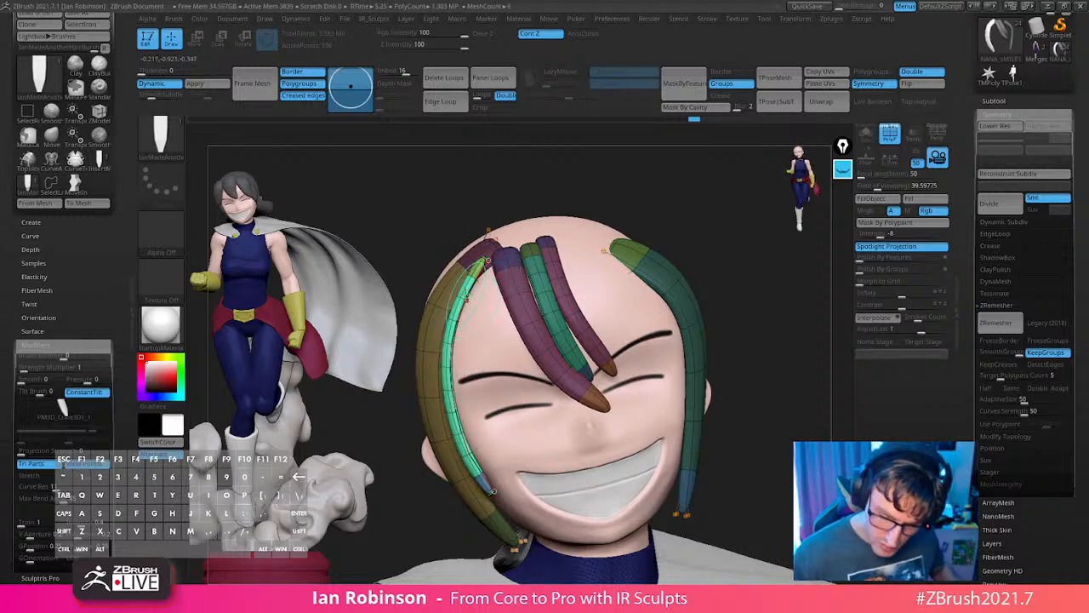
pyautogui.moveTo(479, 271); pyautogui.dragTo(502, 267)
pyautogui.moveTo(491, 332)
pyautogui.mouseDown(button='right')
pyautogui.moveTo(545, 339)
pyautogui.moveTo(500, 348)
pyautogui.mouseUp(button='right')
pyautogui.moveTo(449, 372); pyautogui.dragTo(720, 330, button='right')
pyautogui.click(486, 440)
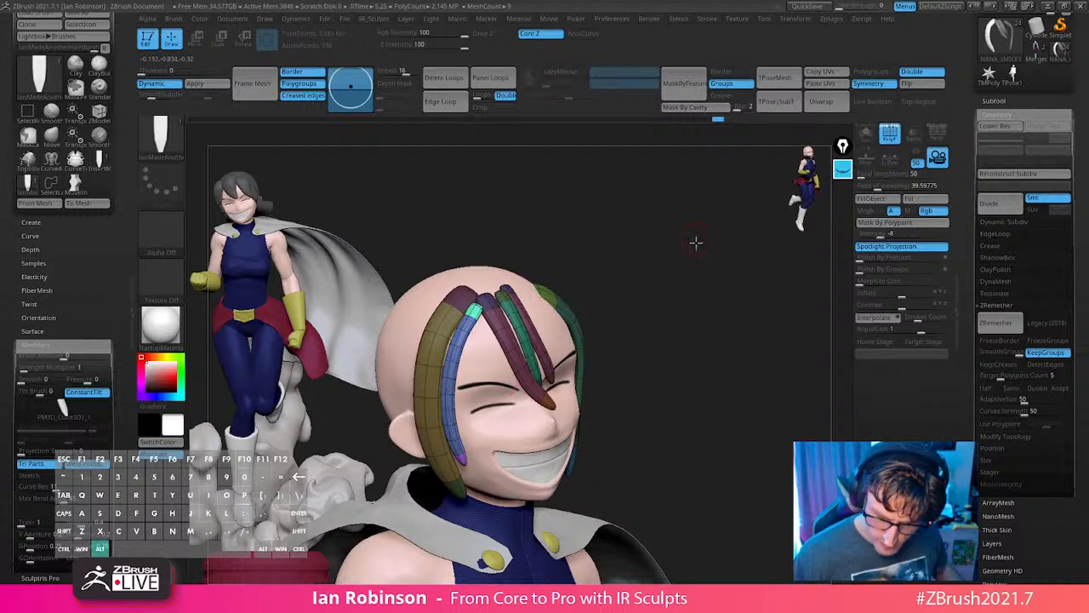
# Switch to the Move brush and adjust its draw size for shaping the forehead strands.
pyautogui.keyDown('alt'); pyautogui.moveTo(695, 244); pyautogui.dragTo(679, 270, button='right'); pyautogui.keyUp('alt')
pyautogui.press('b')
pyautogui.press('m')
pyautogui.press('v')
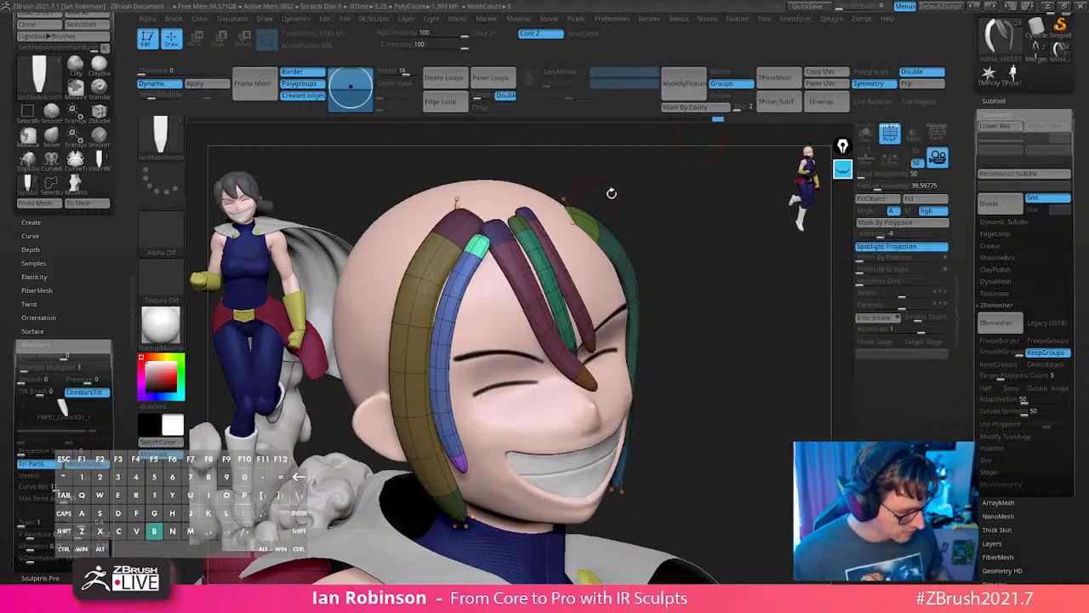
pyautogui.press('a')
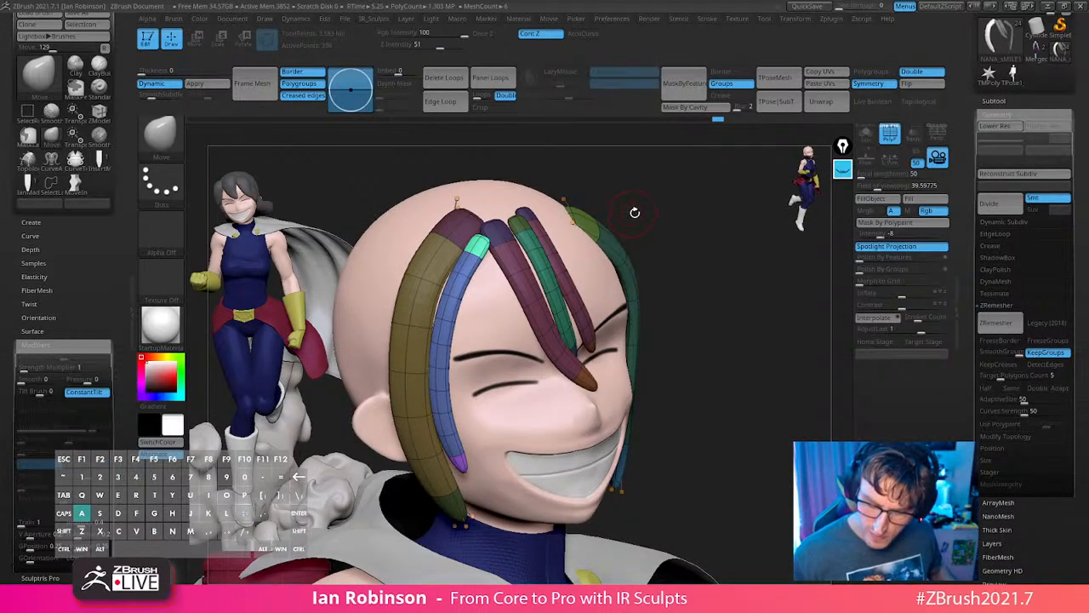
pyautogui.press('s')
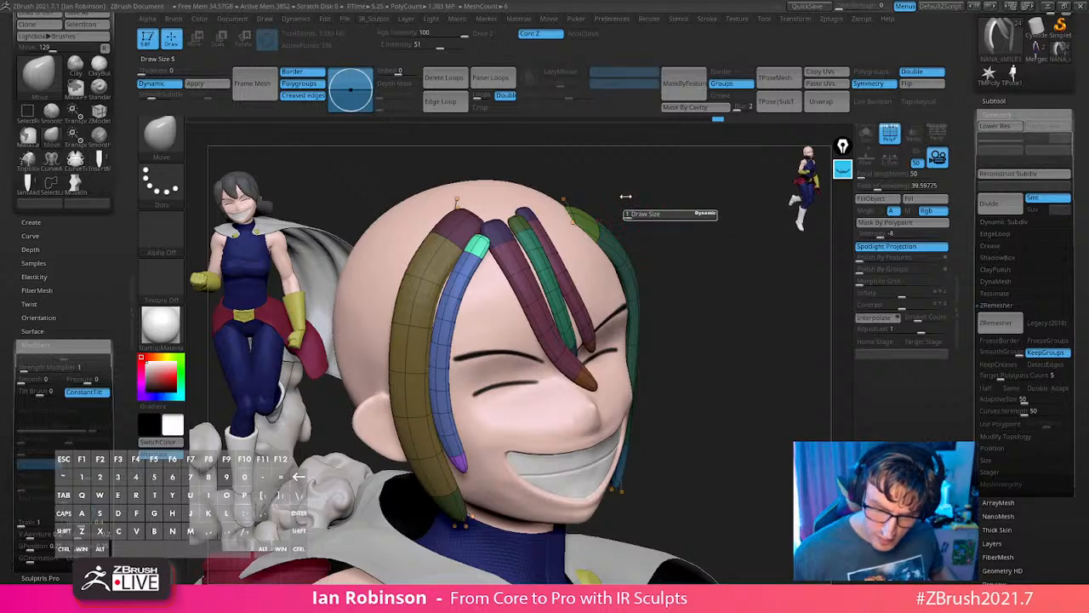
pyautogui.moveTo(647, 200)
pyautogui.mouseDown()
pyautogui.moveTo(658, 201)
pyautogui.moveTo(631, 198)
pyautogui.mouseUp()
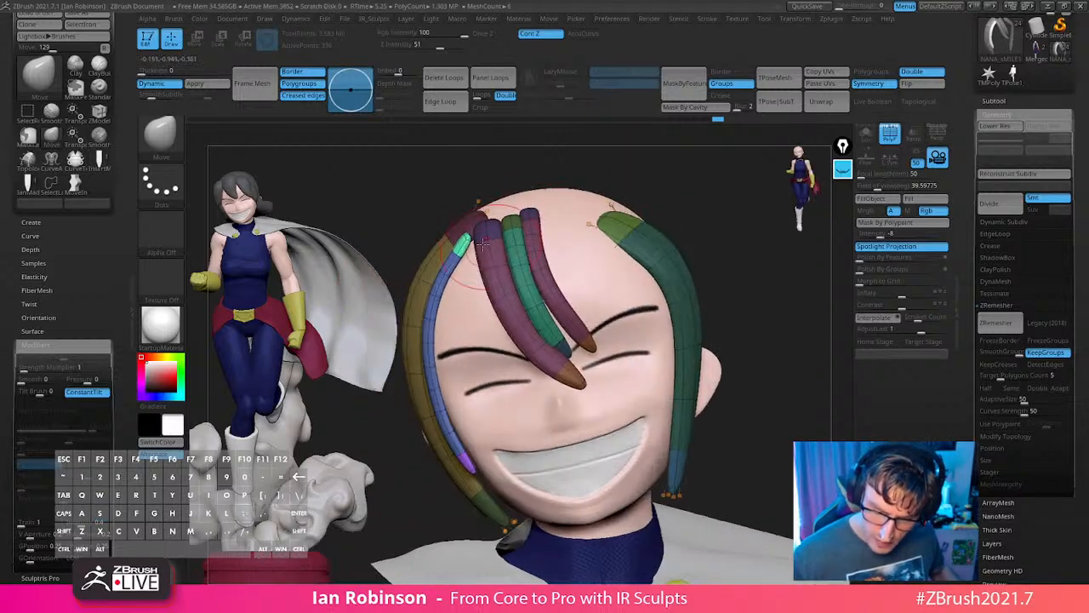
# Nudge the upper part of the wide forehead strand slightly with the Move brush.
pyautogui.moveTo(480, 251)
pyautogui.mouseDown(button='right')
pyautogui.moveTo(562, 268)
pyautogui.moveTo(530, 292)
pyautogui.moveTo(555, 317)
pyautogui.mouseUp(button='right')
pyautogui.moveTo(497, 266); pyautogui.dragTo(500, 279)
pyautogui.moveTo(566, 272)
pyautogui.keyDown('alt'); pyautogui.mouseDown(button='right')
pyautogui.moveTo(574, 307)
pyautogui.moveTo(591, 275)
pyautogui.mouseUp(button='right'); pyautogui.keyUp('alt')
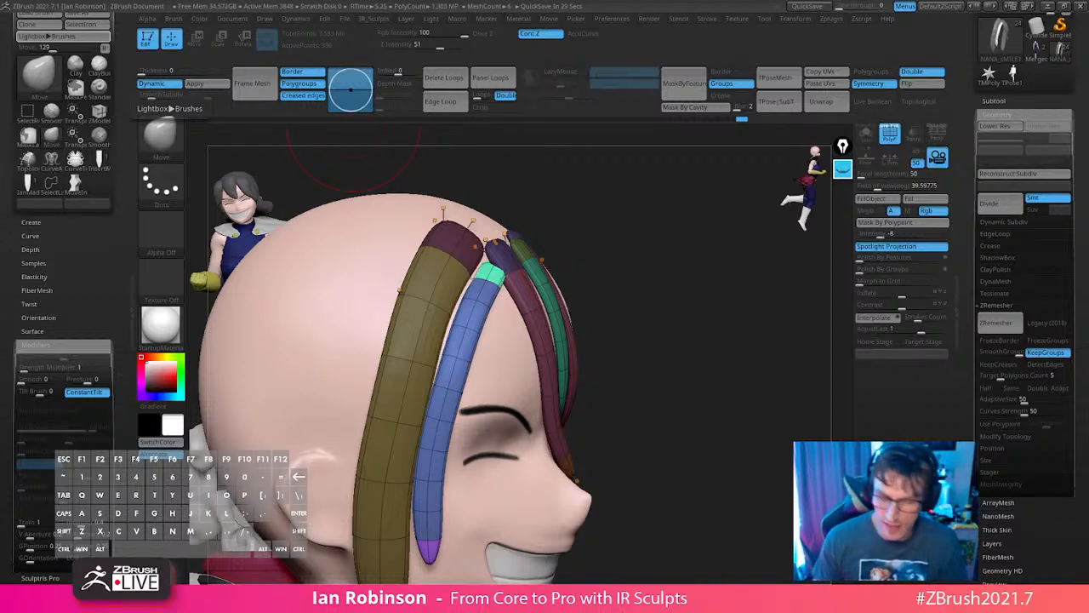
# Collapse the side tray and restore the standard user interface from the configuration preferences.
pyautogui.click(131, 290)
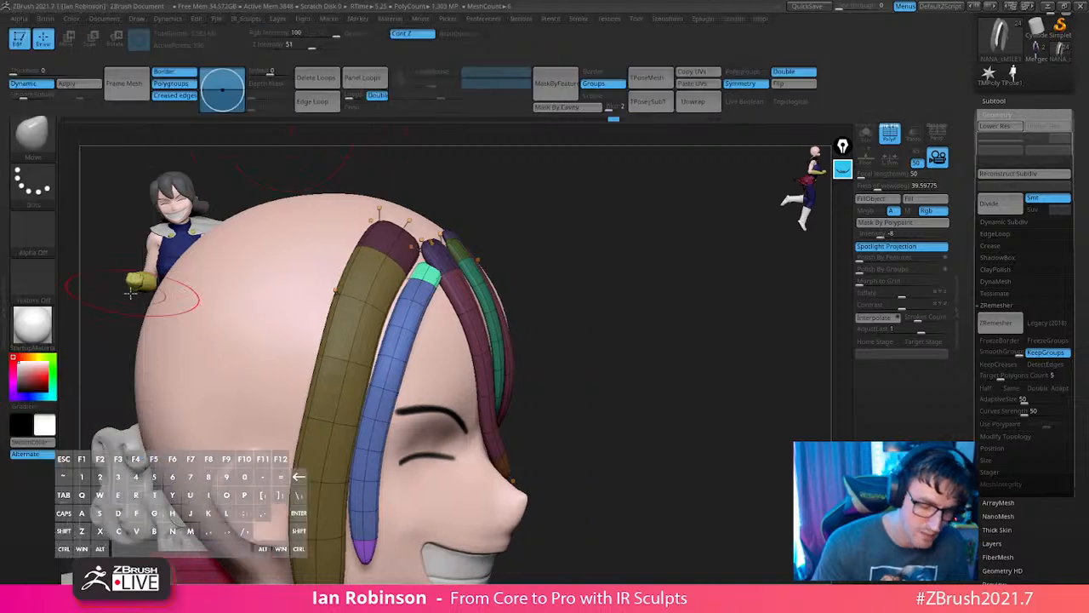
pyautogui.click(483, 18)
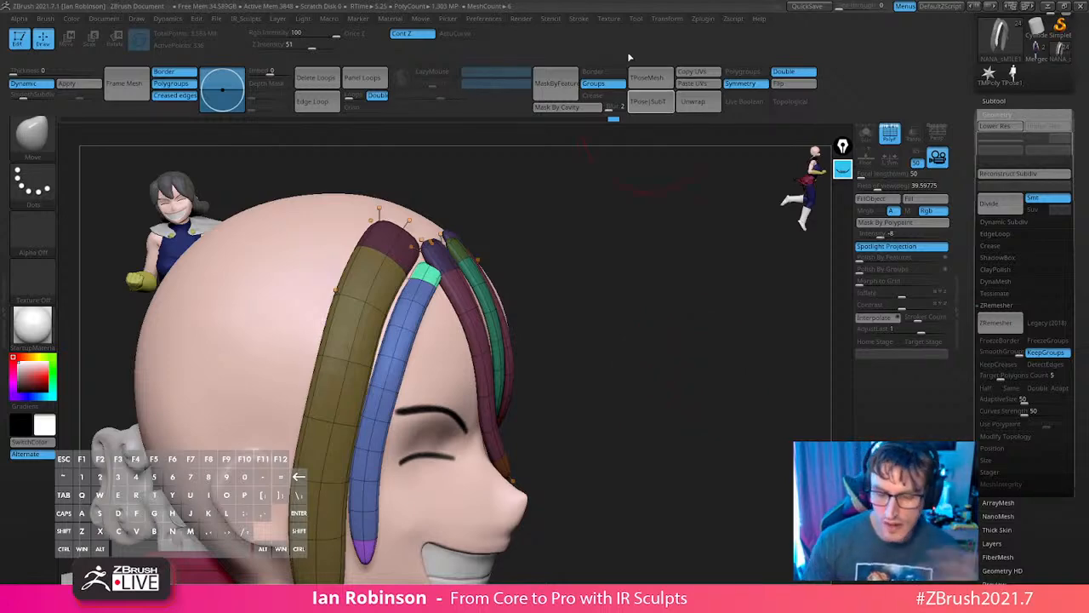
pyautogui.moveTo(499, 26)
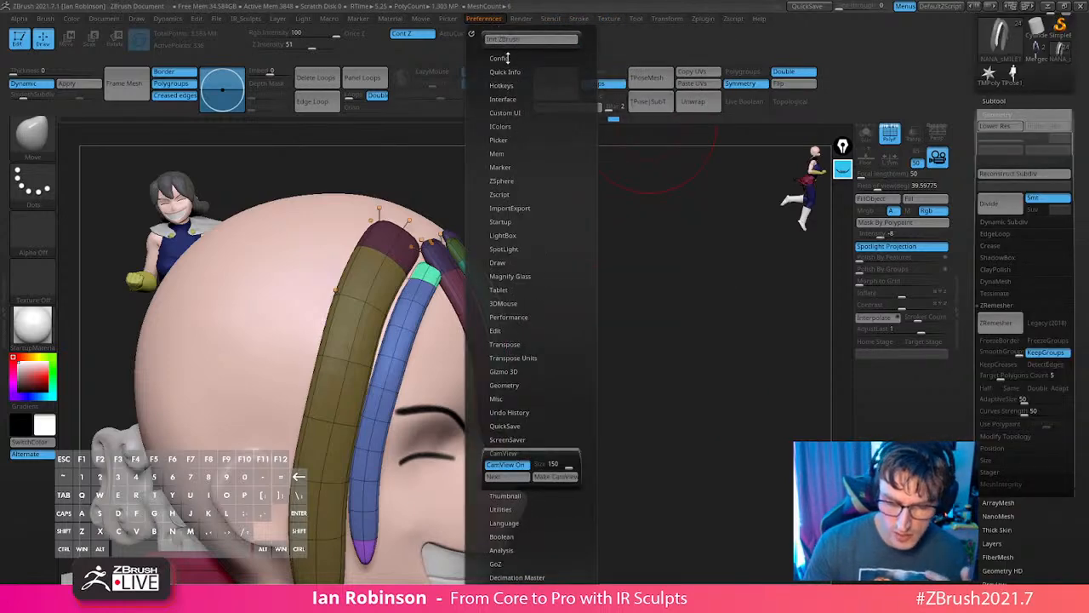
pyautogui.click(502, 58)
pyautogui.click(536, 84)
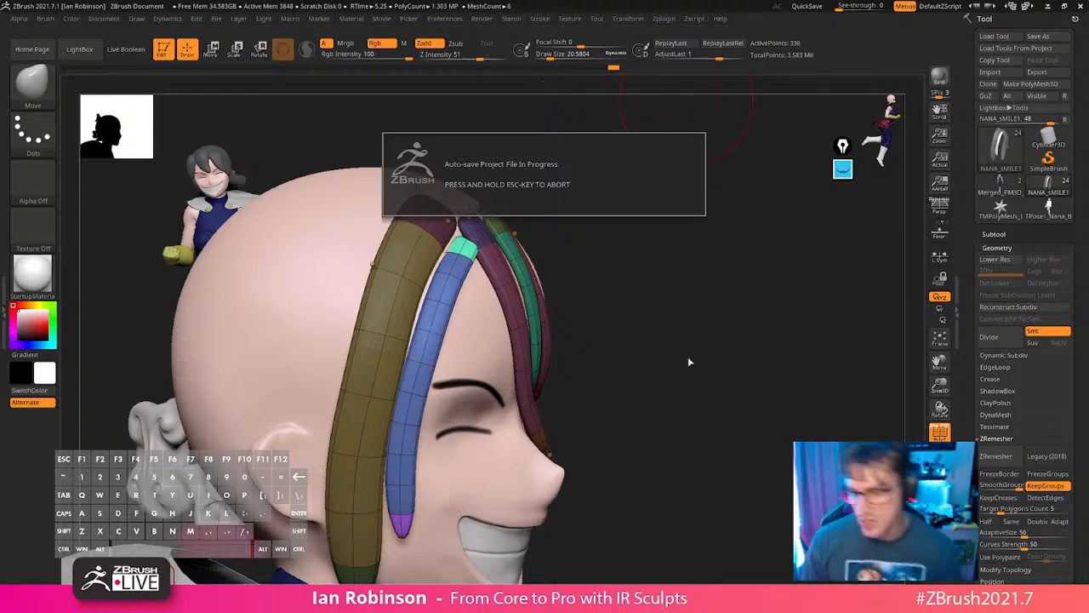
# Expand the subtool list and set its Visible Count to 4.
pyautogui.moveTo(722, 359); pyautogui.dragTo(700, 316)
pyautogui.hotkey('ctrl', 'n')
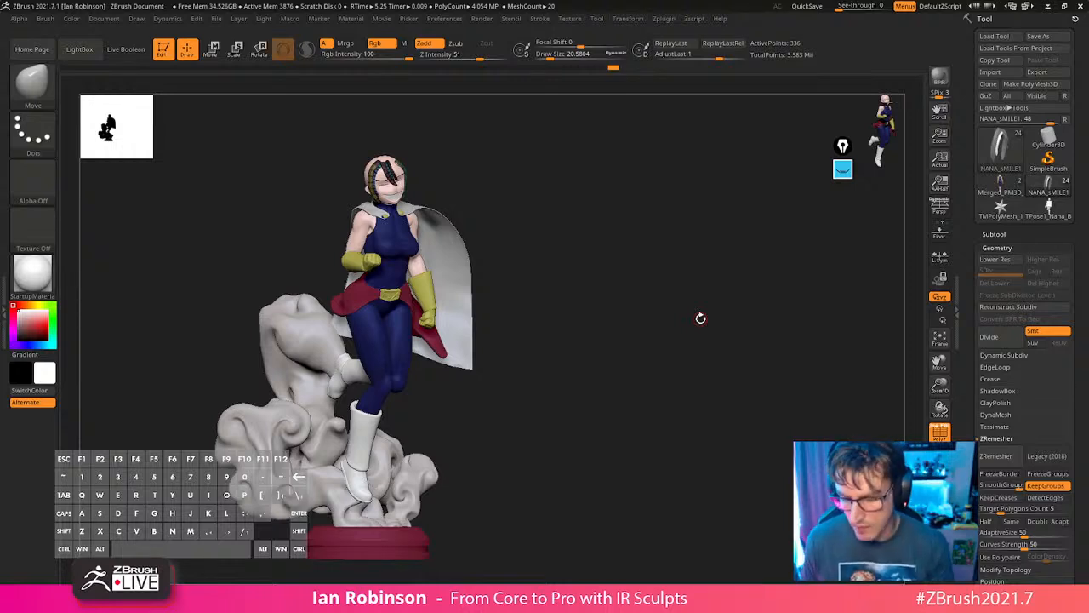
pyautogui.click(1001, 235)
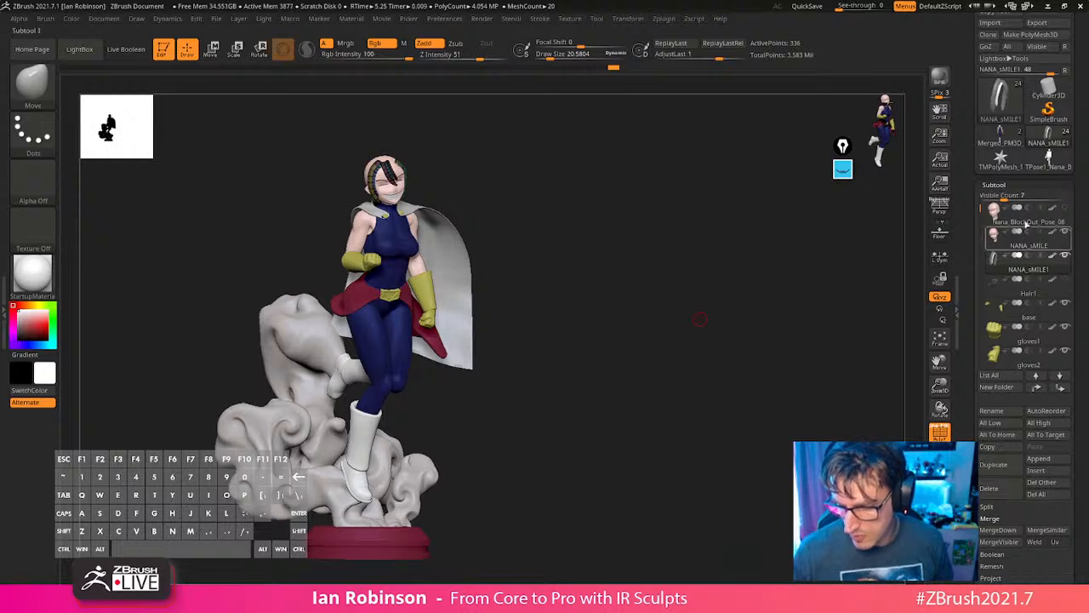
pyautogui.moveTo(1088, 254); pyautogui.dragTo(1088, 225)
pyautogui.moveTo(1003, 153); pyautogui.dragTo(992, 156)
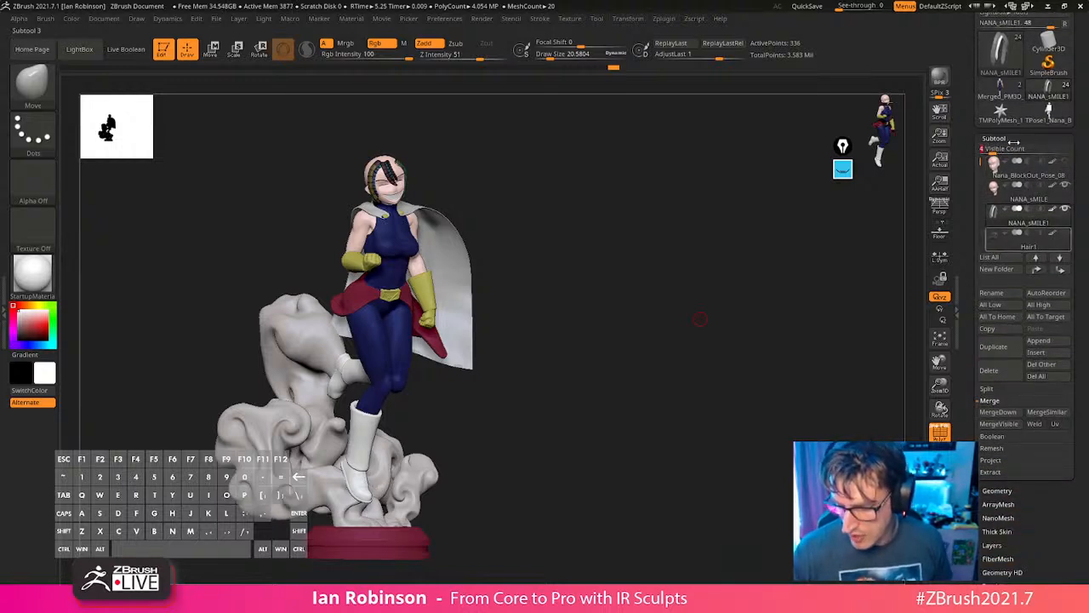
pyautogui.moveTo(1081, 272); pyautogui.dragTo(1082, 369)
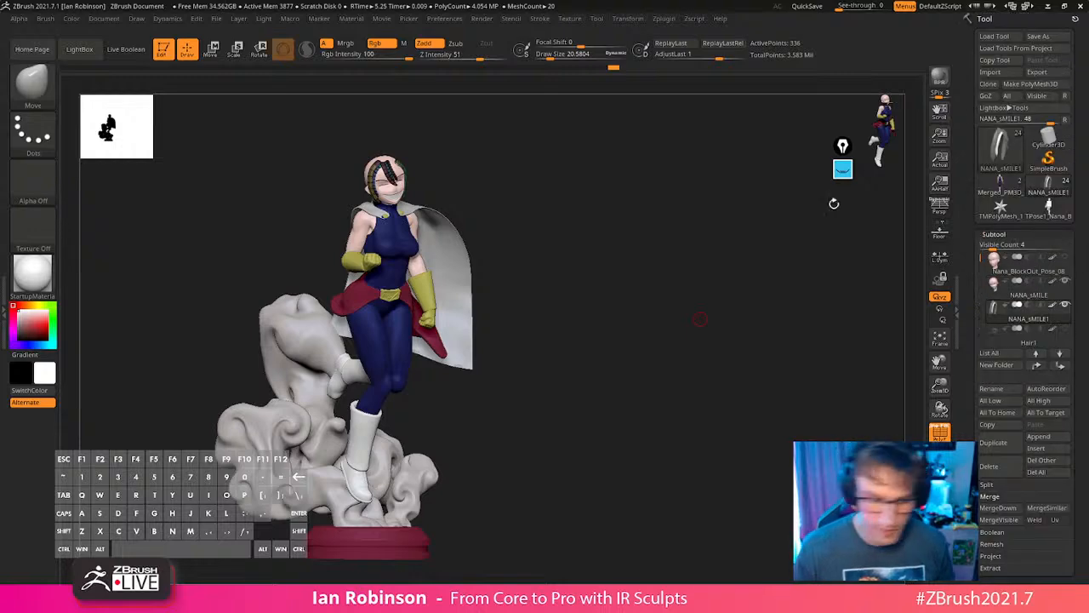
# Examine the tool's Save As dialog and the project file options, including Undo History, without saving anything.
pyautogui.click(31, 101)
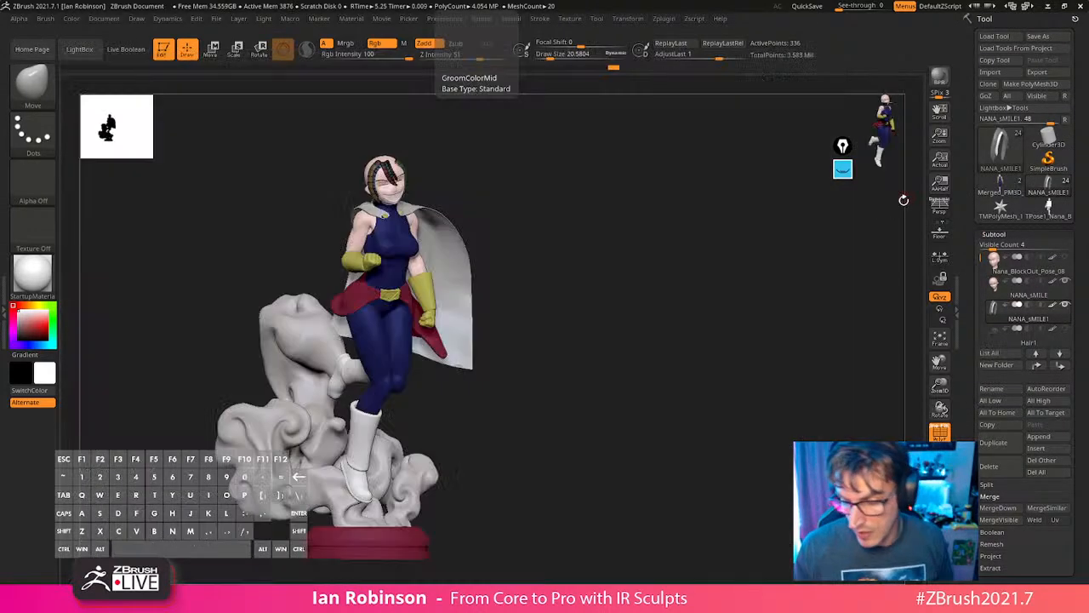
pyautogui.moveTo(709, 290); pyautogui.dragTo(703, 280)
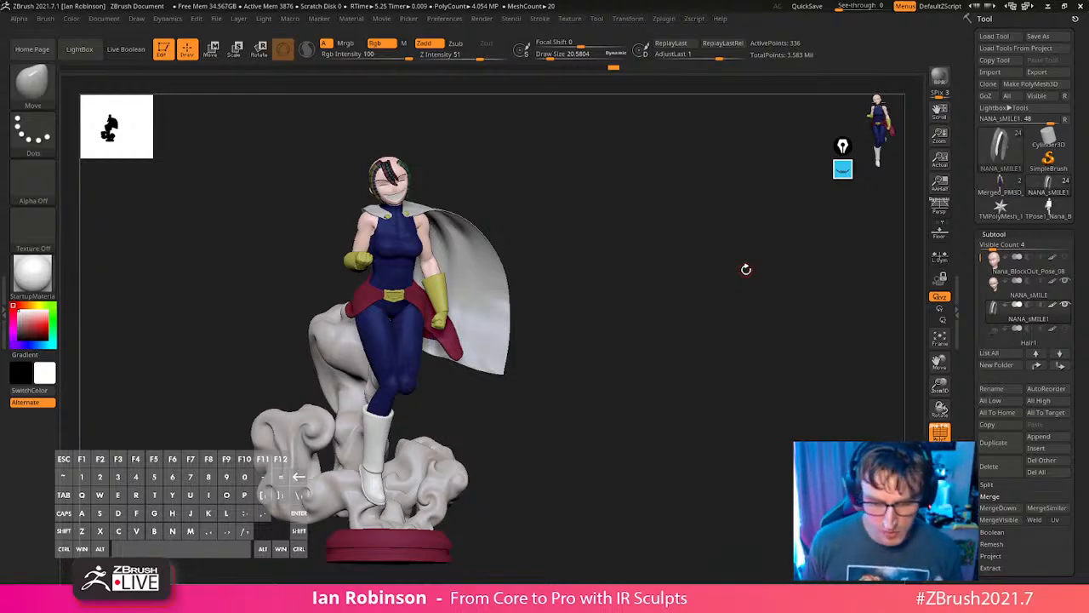
pyautogui.click(1053, 40)
pyautogui.press('Escape')
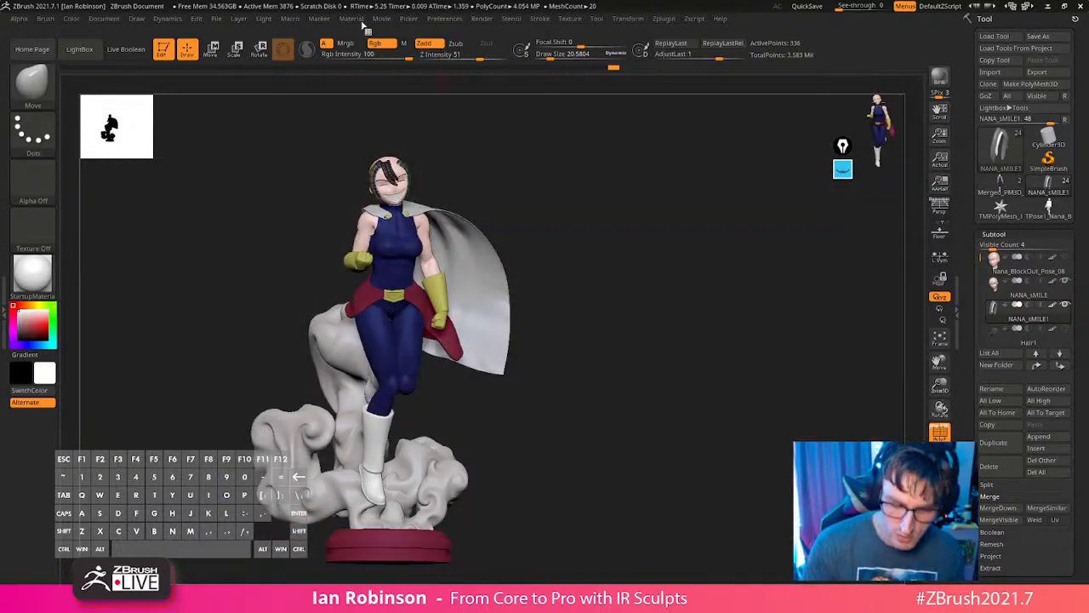
pyautogui.click(219, 19)
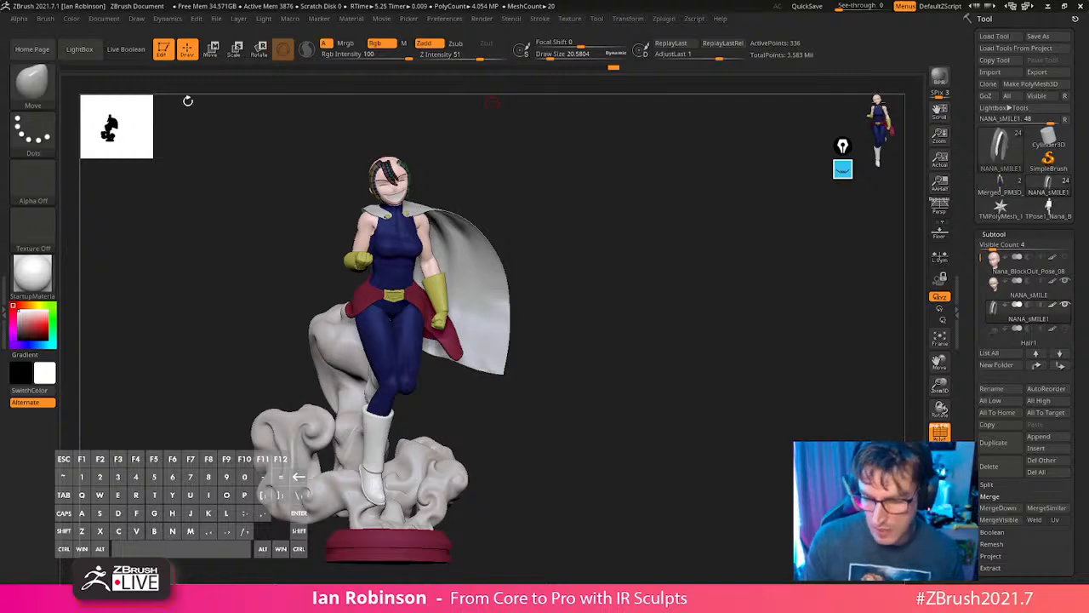
pyautogui.click(1037, 36)
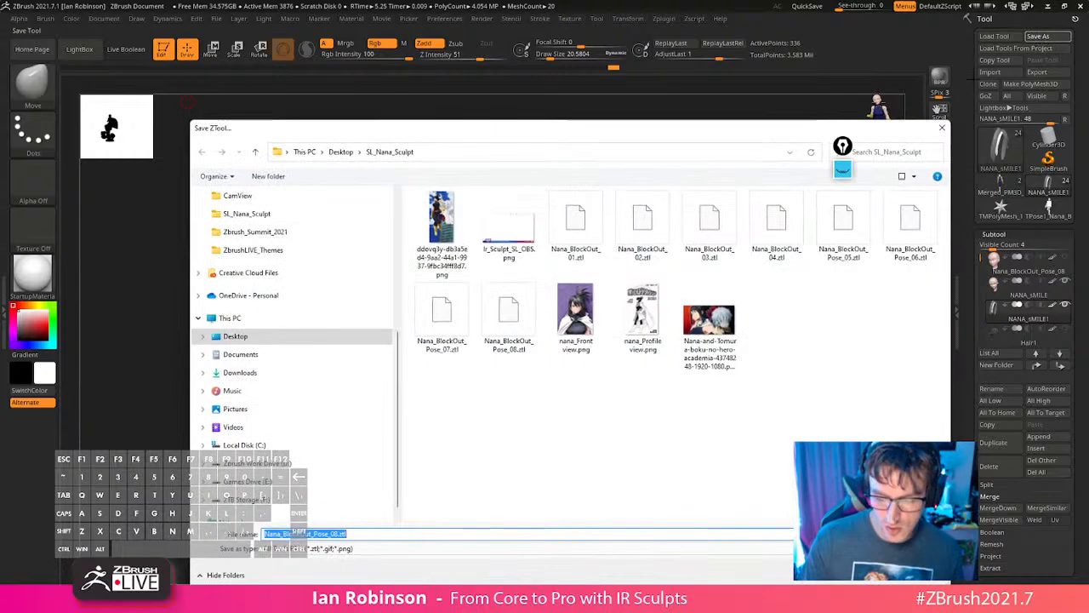
pyautogui.click(942, 128)
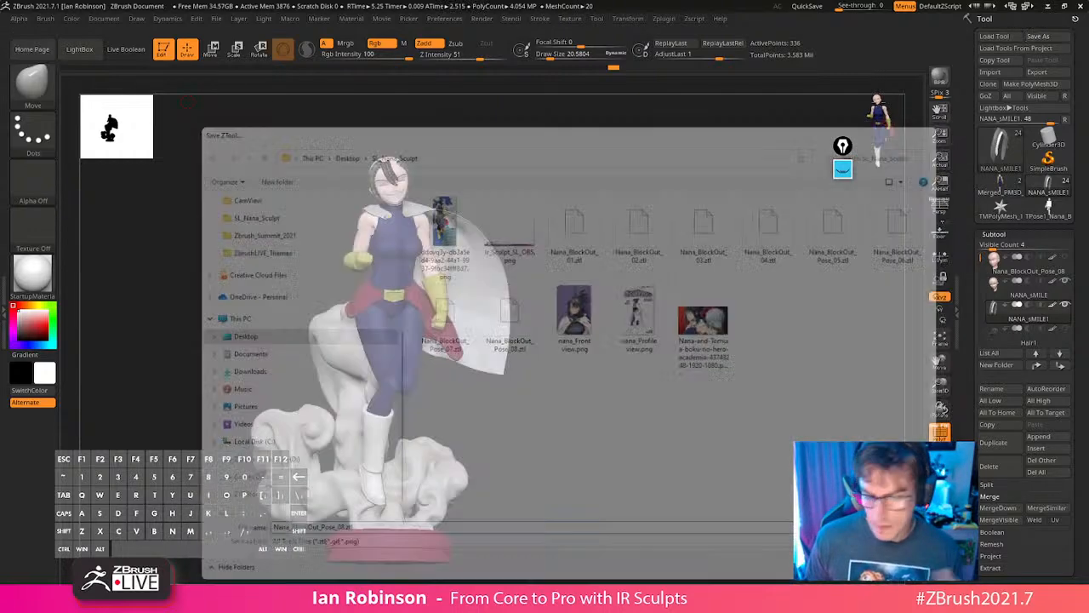
pyautogui.click(239, 19)
pyautogui.click(216, 19)
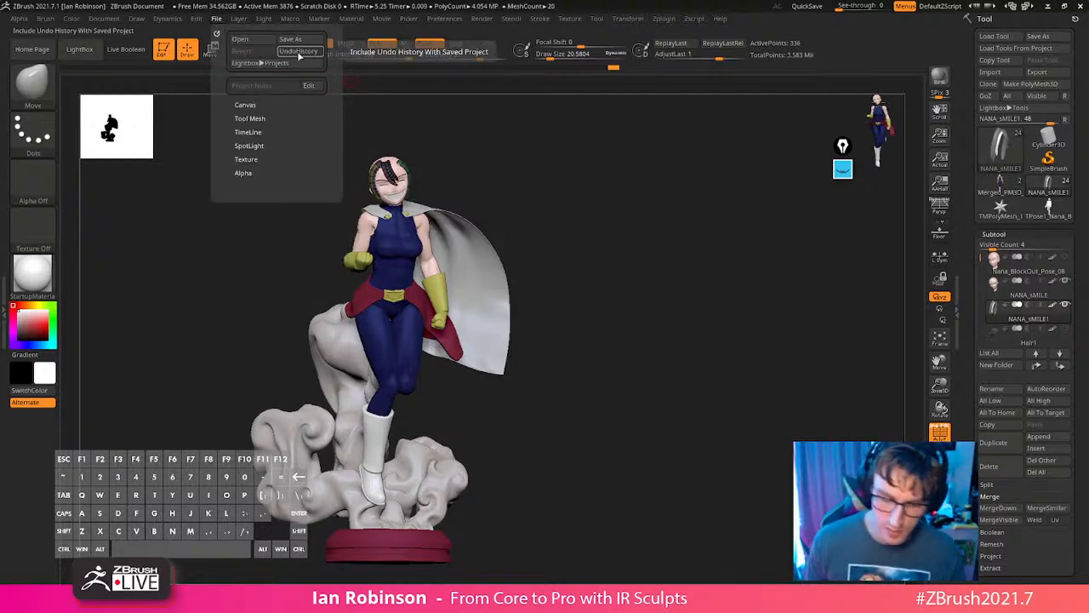
# Look through the preference categories and examine the ScreenSaver settings.
pyautogui.moveTo(675, 269)
pyautogui.mouseDown()
pyautogui.moveTo(680, 260)
pyautogui.moveTo(678, 269)
pyautogui.mouseUp()
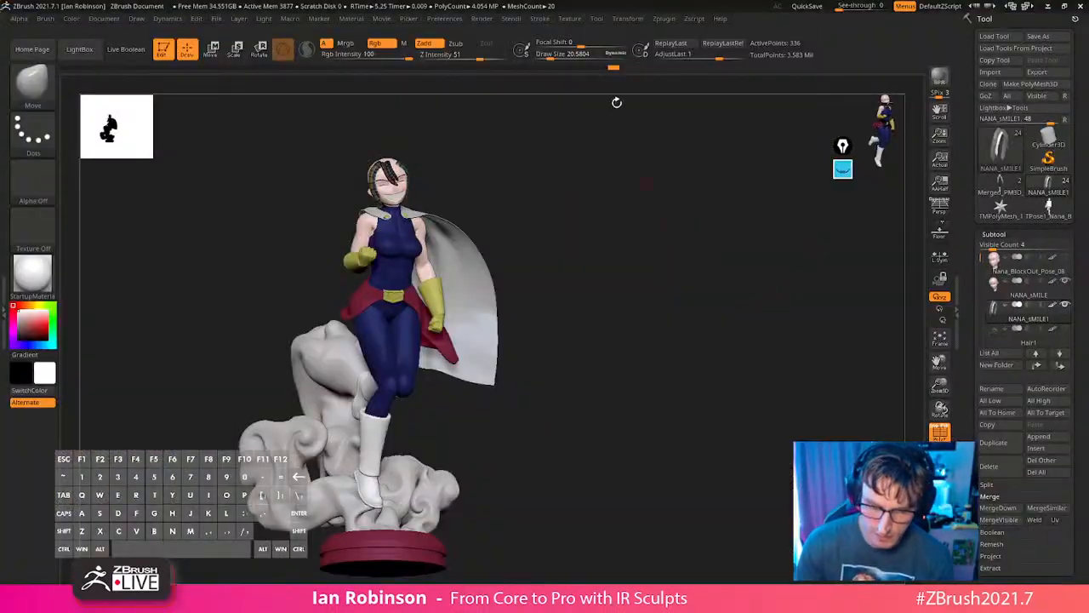
pyautogui.click(549, 19)
pyautogui.moveTo(459, 30)
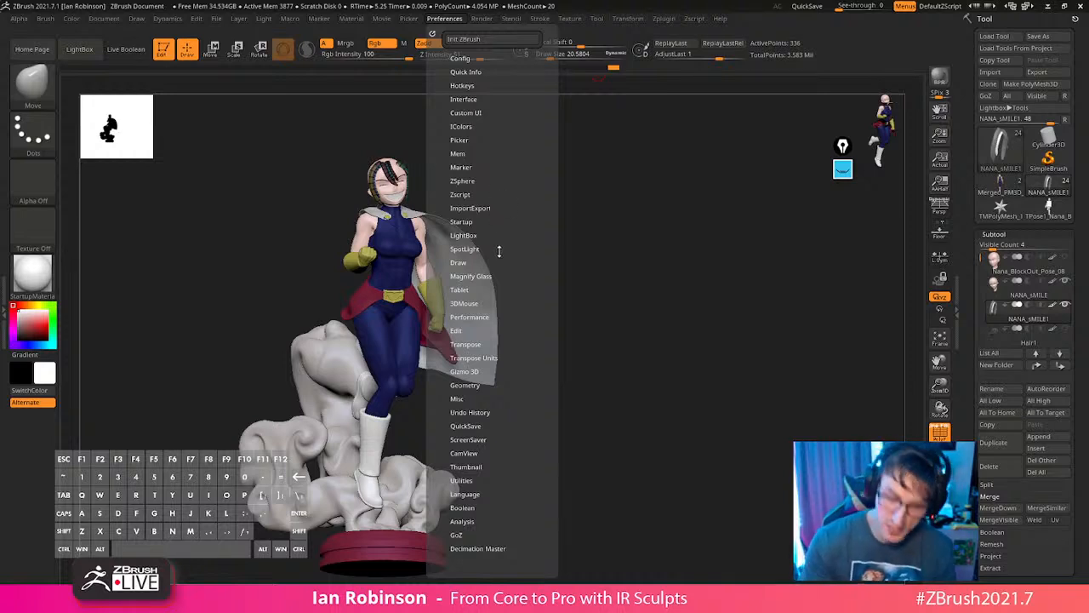
pyautogui.click(451, 18)
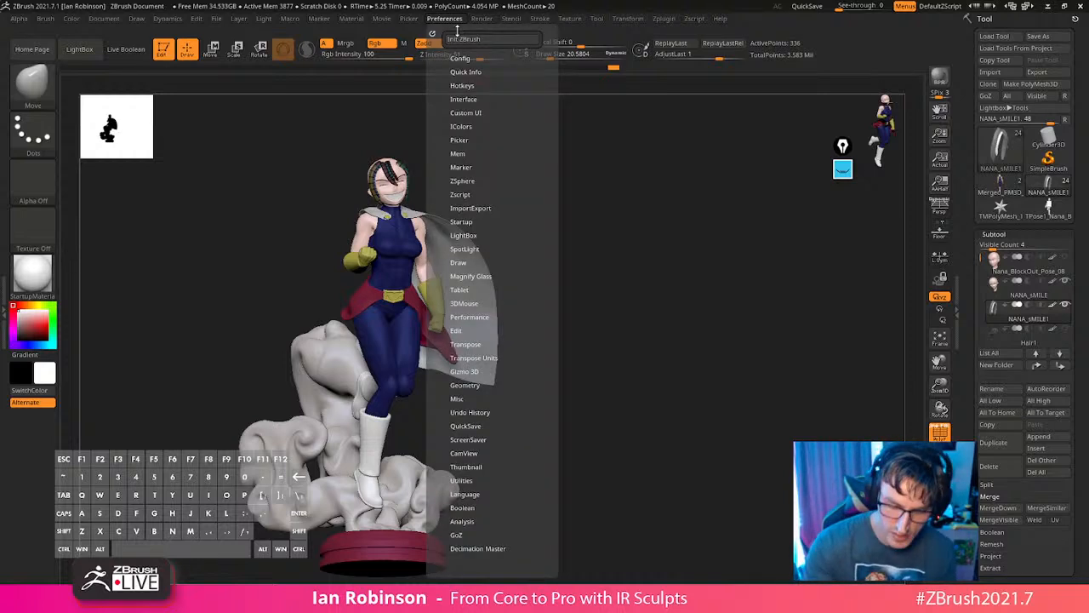
pyautogui.click(468, 439)
pyautogui.click(488, 451)
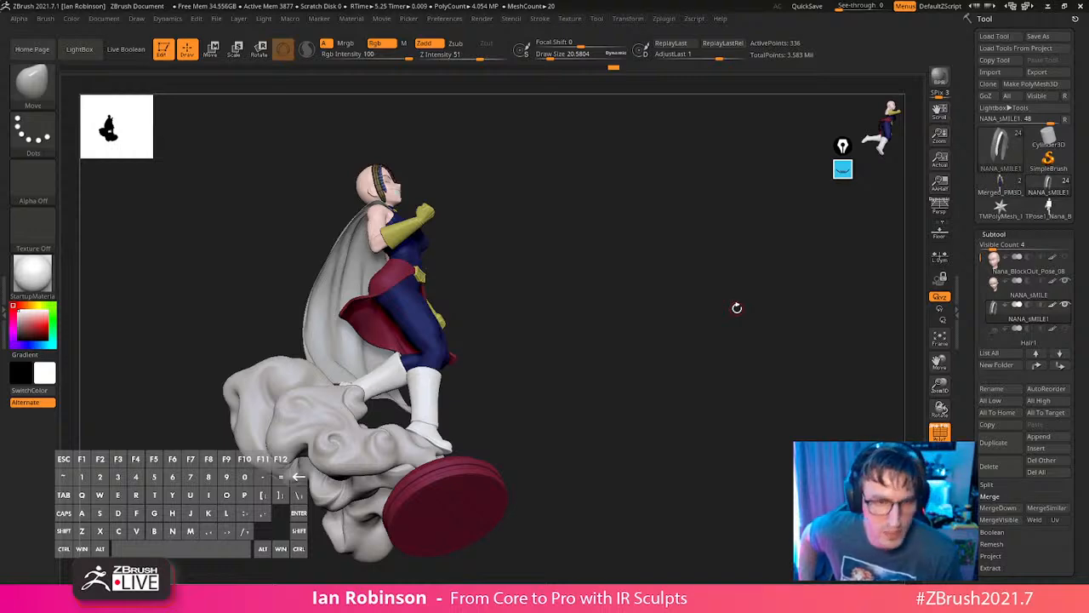
# Make the Hair1 subtool visible again, select it as the active subtool, and display its polygroups.
pyautogui.moveTo(734, 306)
pyautogui.mouseDown()
pyautogui.moveTo(621, 352)
pyautogui.moveTo(695, 401)
pyautogui.moveTo(712, 280)
pyautogui.moveTo(637, 250)
pyautogui.mouseUp()
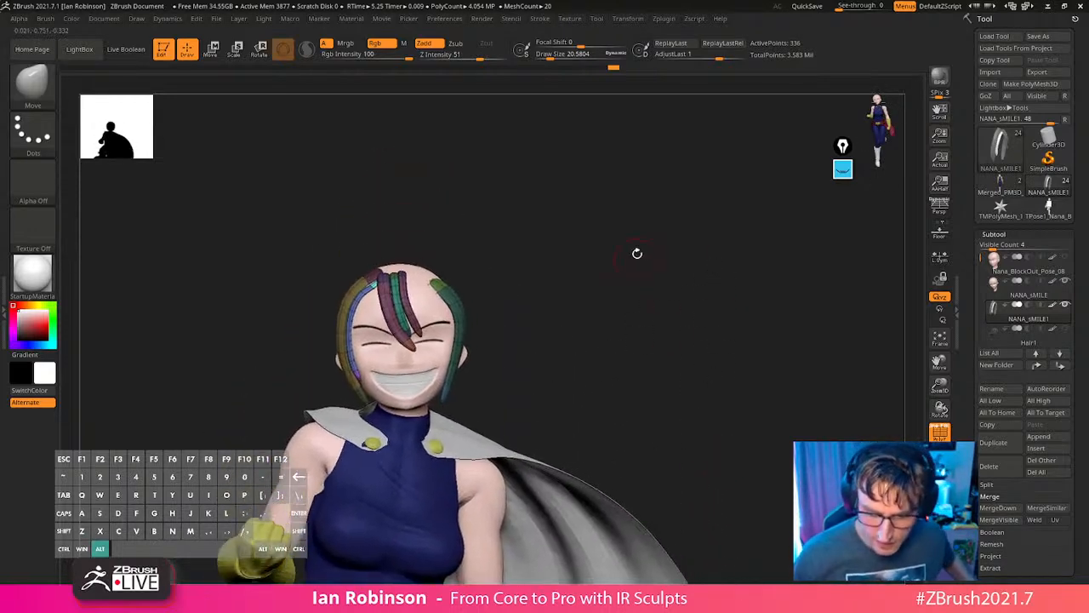
pyautogui.click(1066, 329)
pyautogui.moveTo(709, 358); pyautogui.dragTo(727, 389)
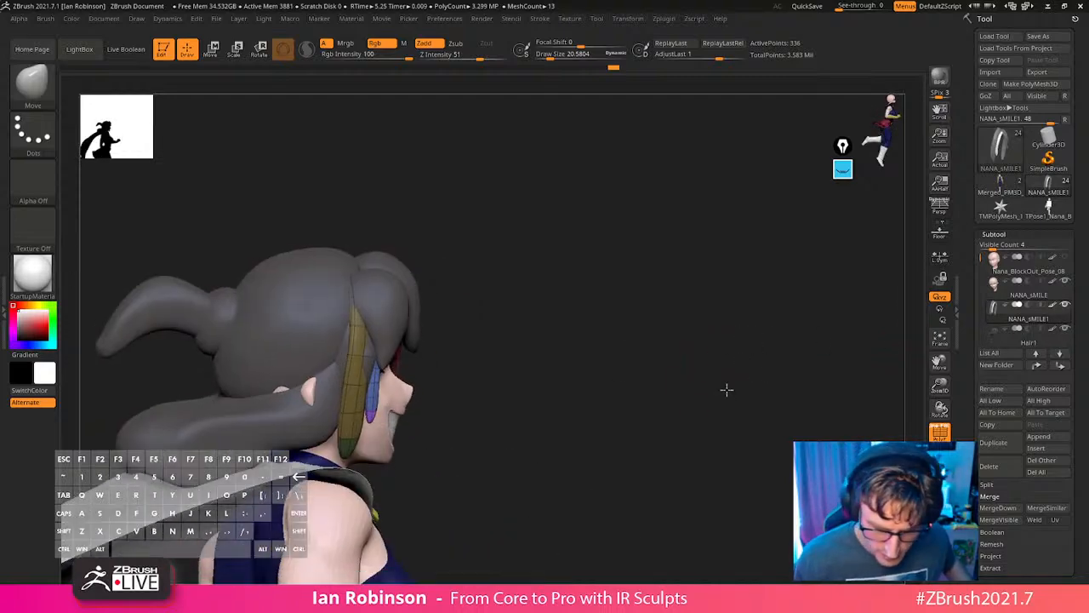
pyautogui.keyDown('alt'); pyautogui.click(388, 296); pyautogui.keyUp('alt')
pyautogui.hotkey('shift', 'f')
pyautogui.hotkey('shift', 'f')
pyautogui.moveTo(615, 328); pyautogui.dragTo(579, 320)
# Hide the large bang clumps of Hair1 by polygroup and undo the last visibility change.
pyautogui.keyDown('ctrl'); pyautogui.keyDown('shift'); pyautogui.click(408, 300); pyautogui.keyUp('shift'); pyautogui.keyUp('ctrl')
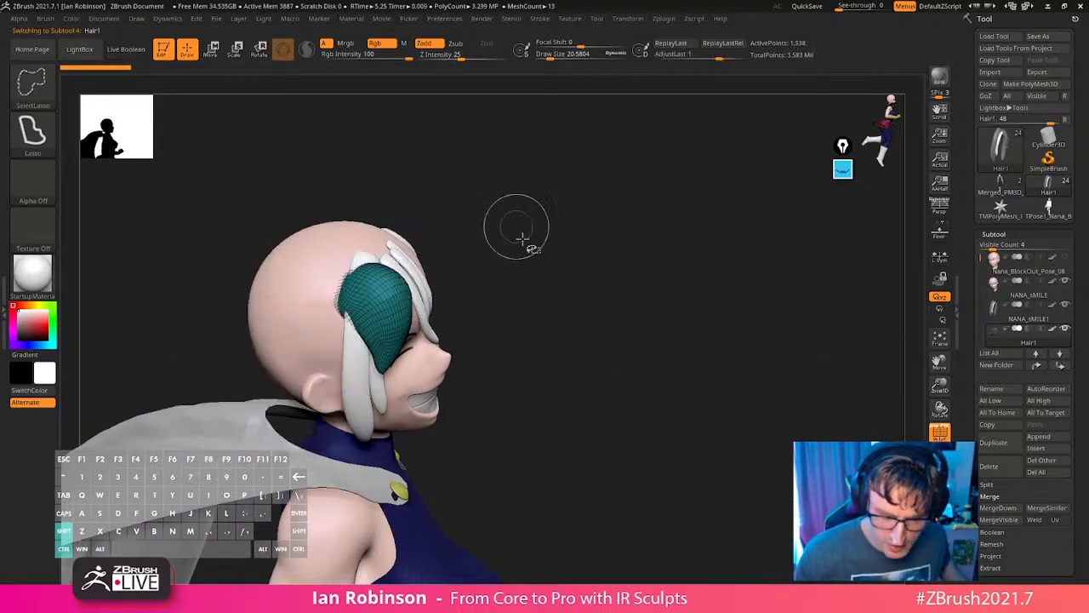
pyautogui.moveTo(523, 239)
pyautogui.keyDown('ctrl'); pyautogui.keyDown('shift'); pyautogui.mouseDown()
pyautogui.moveTo(537, 266)
pyautogui.moveTo(482, 247)
pyautogui.mouseUp(); pyautogui.keyUp('shift'); pyautogui.keyUp('ctrl')
pyautogui.keyDown('ctrl'); pyautogui.keyDown('shift'); pyautogui.click(439, 274); pyautogui.keyUp('shift'); pyautogui.keyUp('ctrl')
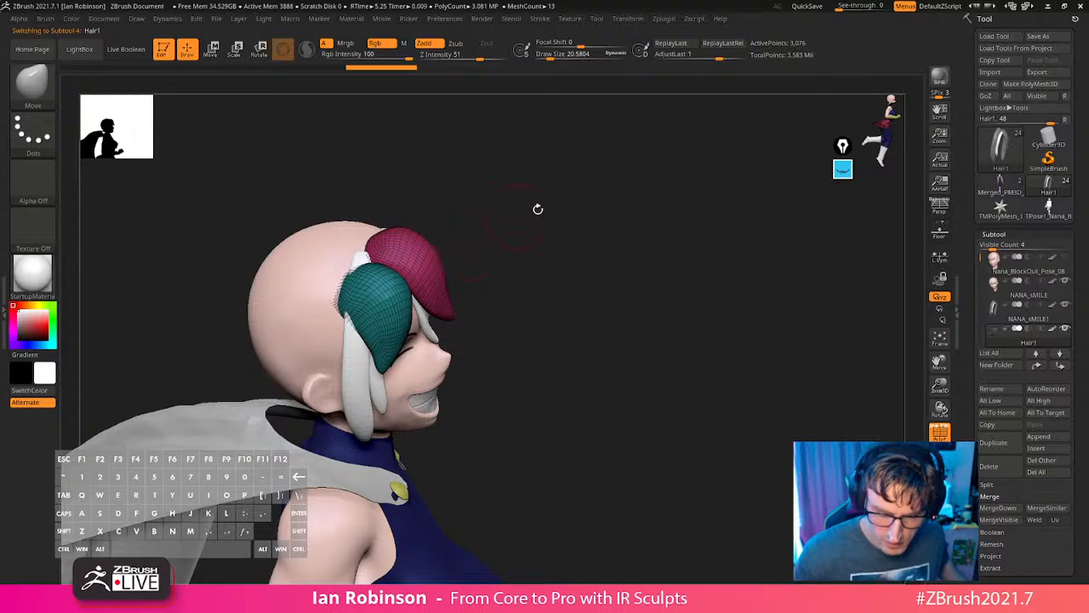
pyautogui.moveTo(537, 210)
pyautogui.keyDown('ctrl'); pyautogui.keyDown('shift'); pyautogui.mouseDown()
pyautogui.moveTo(576, 258)
pyautogui.moveTo(477, 255)
pyautogui.mouseUp(); pyautogui.keyUp('shift'); pyautogui.keyUp('ctrl')
pyautogui.keyDown('ctrl'); pyautogui.keyDown('shift'); pyautogui.click(464, 248); pyautogui.keyUp('shift'); pyautogui.keyUp('ctrl')
pyautogui.moveTo(681, 207); pyautogui.dragTo(604, 234)
pyautogui.hotkey('ctrl', 'z')
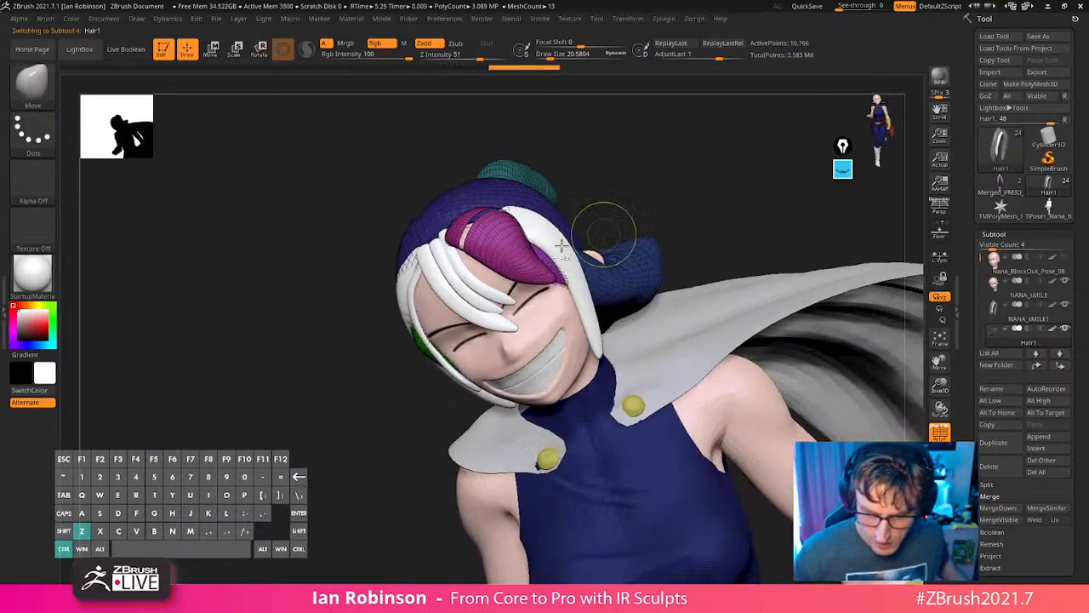
# Hide the remaining front bang clump of Hair1 and delete the hidden geometry.
pyautogui.keyDown('ctrl'); pyautogui.keyDown('shift'); pyautogui.click(516, 250); pyautogui.keyUp('shift'); pyautogui.keyUp('ctrl')
pyautogui.moveTo(660, 188); pyautogui.dragTo(633, 206)
pyautogui.keyDown('ctrl'); pyautogui.keyDown('shift'); pyautogui.click(512, 233); pyautogui.keyUp('shift'); pyautogui.keyUp('ctrl')
pyautogui.moveTo(676, 171); pyautogui.dragTo(696, 223)
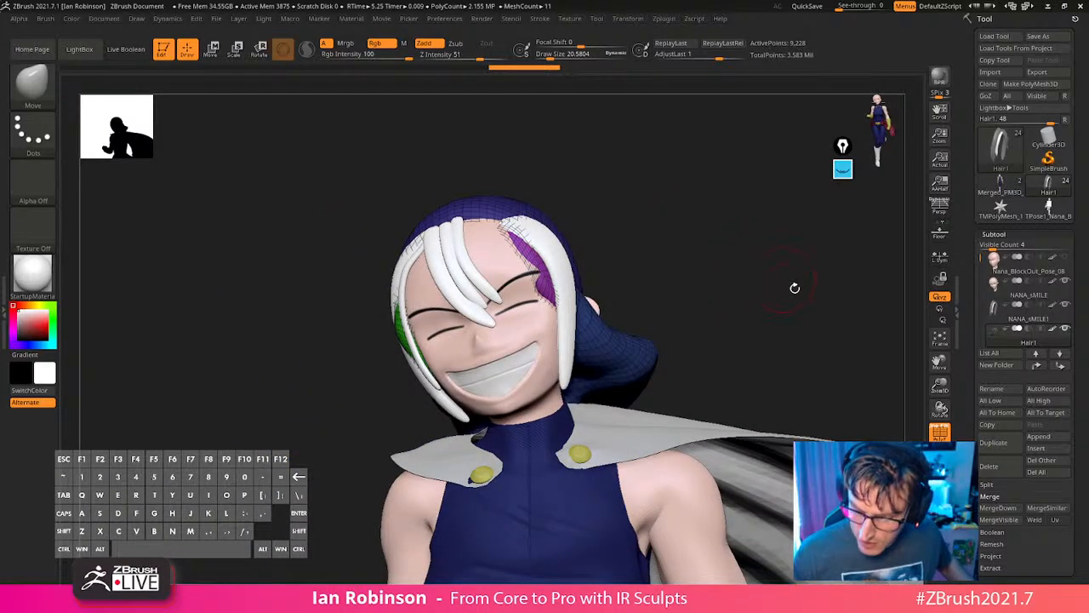
pyautogui.moveTo(794, 288); pyautogui.dragTo(527, 161)
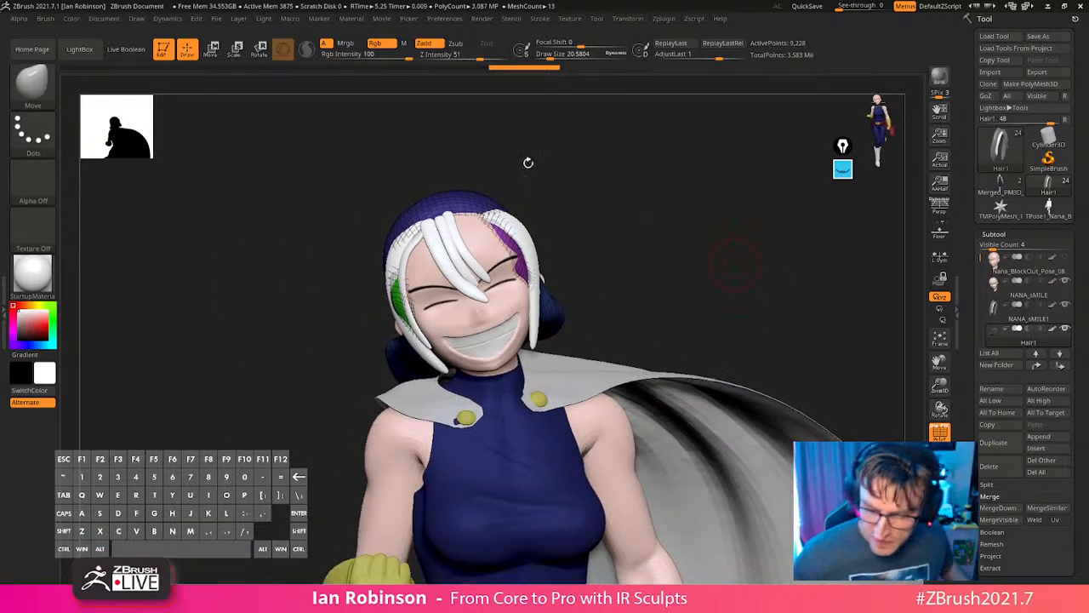
pyautogui.click(994, 234)
pyautogui.click(997, 244)
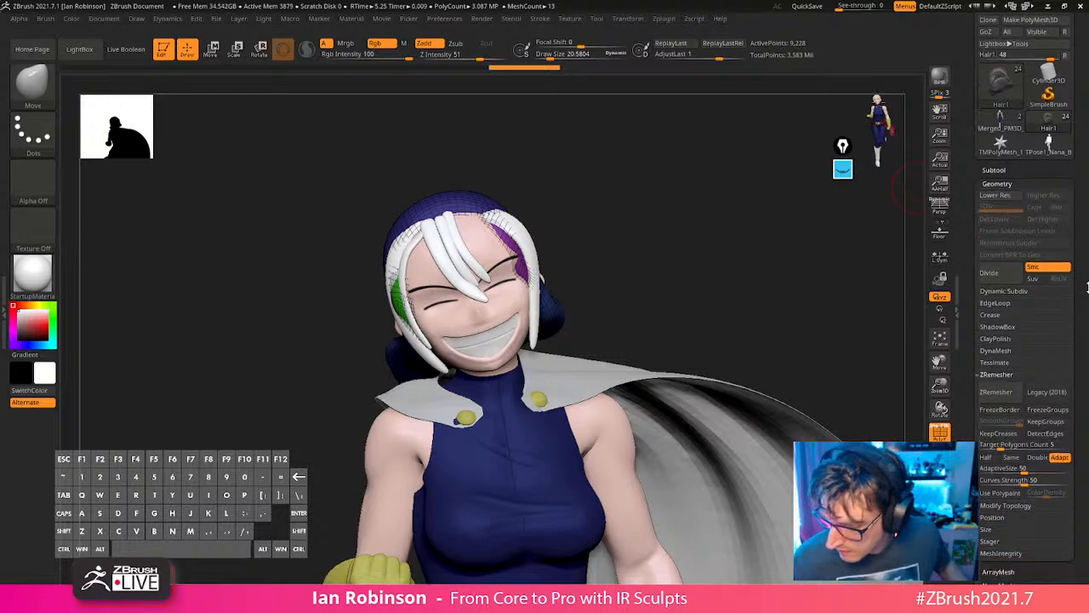
pyautogui.click(1005, 504)
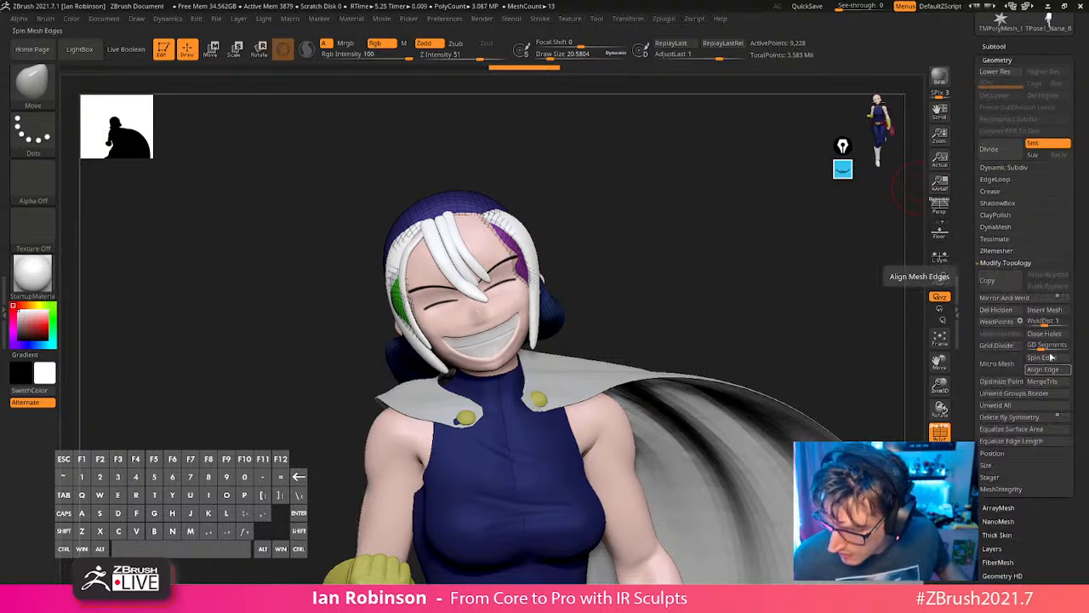
pyautogui.click(1010, 314)
# Hide the green and purple temple pieces of Hair1 and delete the hidden geometry.
pyautogui.keyDown('alt'); pyautogui.moveTo(747, 267); pyautogui.dragTo(763, 293); pyautogui.keyUp('alt')
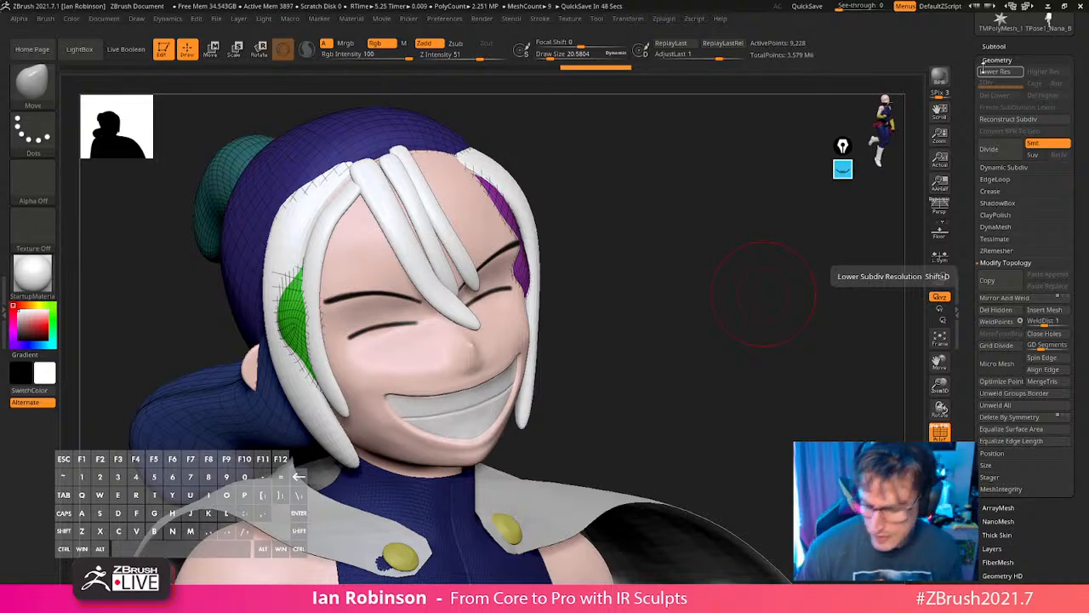
pyautogui.moveTo(729, 314); pyautogui.dragTo(639, 303)
pyautogui.moveTo(676, 204); pyautogui.dragTo(469, 297)
pyautogui.keyDown('ctrl'); pyautogui.keyDown('shift'); pyautogui.click(242, 287); pyautogui.keyUp('shift'); pyautogui.keyUp('ctrl')
pyautogui.moveTo(712, 235)
pyautogui.keyDown('ctrl'); pyautogui.keyDown('shift'); pyautogui.mouseDown()
pyautogui.moveTo(727, 316)
pyautogui.moveTo(535, 288)
pyautogui.mouseUp(); pyautogui.keyUp('shift'); pyautogui.keyUp('ctrl')
pyautogui.keyDown('ctrl'); pyautogui.keyDown('shift'); pyautogui.click(496, 287); pyautogui.keyUp('shift'); pyautogui.keyUp('ctrl')
pyautogui.moveTo(760, 258)
pyautogui.keyDown('ctrl'); pyautogui.keyDown('shift'); pyautogui.mouseDown()
pyautogui.moveTo(763, 279)
pyautogui.moveTo(751, 263)
pyautogui.moveTo(768, 275)
pyautogui.mouseUp(); pyautogui.keyUp('shift'); pyautogui.keyUp('ctrl')
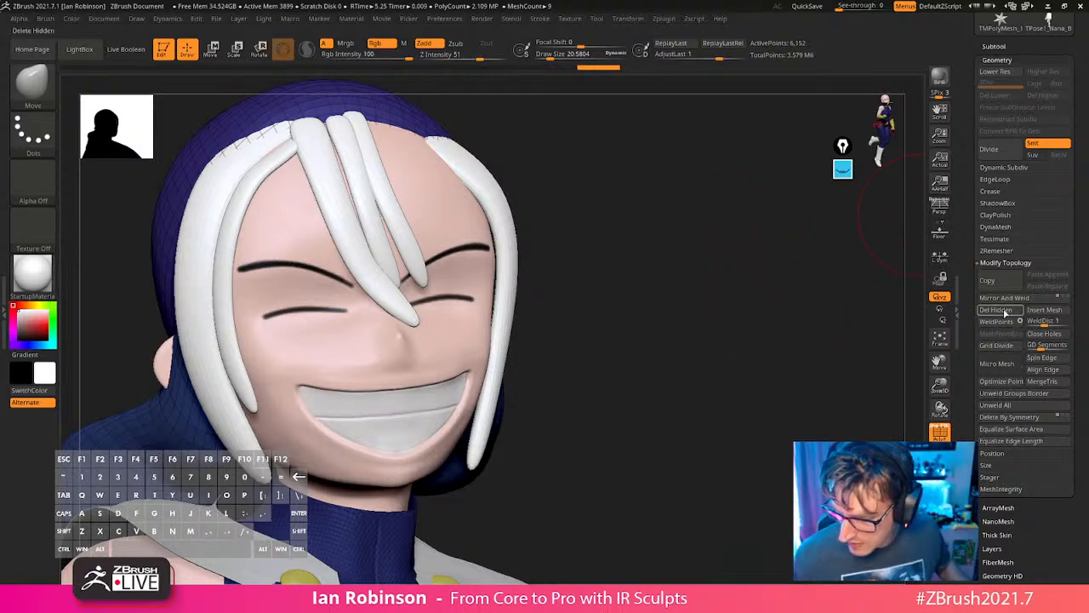
pyautogui.click(1005, 311)
# Sample the dark grey of the existing hair and fill the new hair strands subtool with it.
pyautogui.moveTo(668, 326); pyautogui.dragTo(691, 257)
pyautogui.keyDown('ctrl'); pyautogui.keyDown('shift'); pyautogui.click(265, 244); pyautogui.keyUp('shift'); pyautogui.keyUp('ctrl')
pyautogui.press('c')
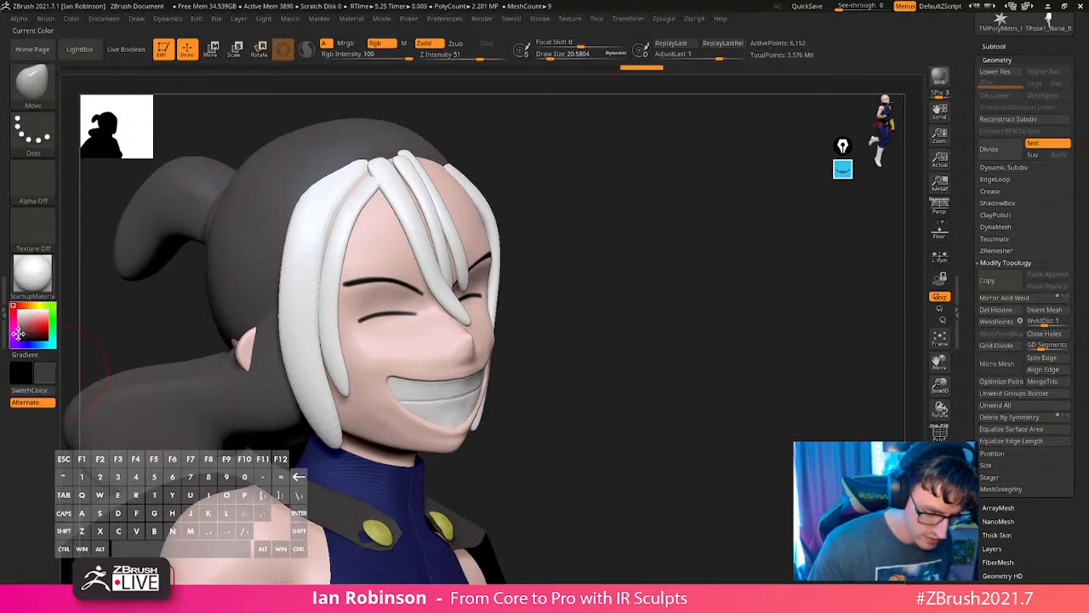
pyautogui.keyDown('alt'); pyautogui.click(413, 232); pyautogui.keyUp('alt')
pyautogui.hotkey('shift', 'f')
pyautogui.hotkey('shift', 'f')
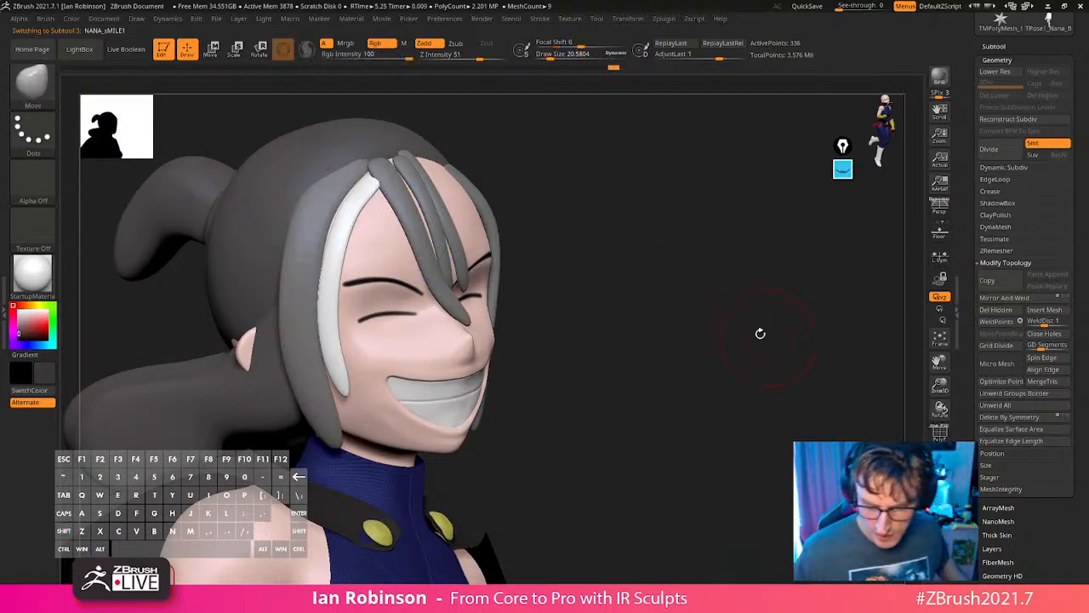
pyautogui.moveTo(759, 333); pyautogui.dragTo(797, 402)
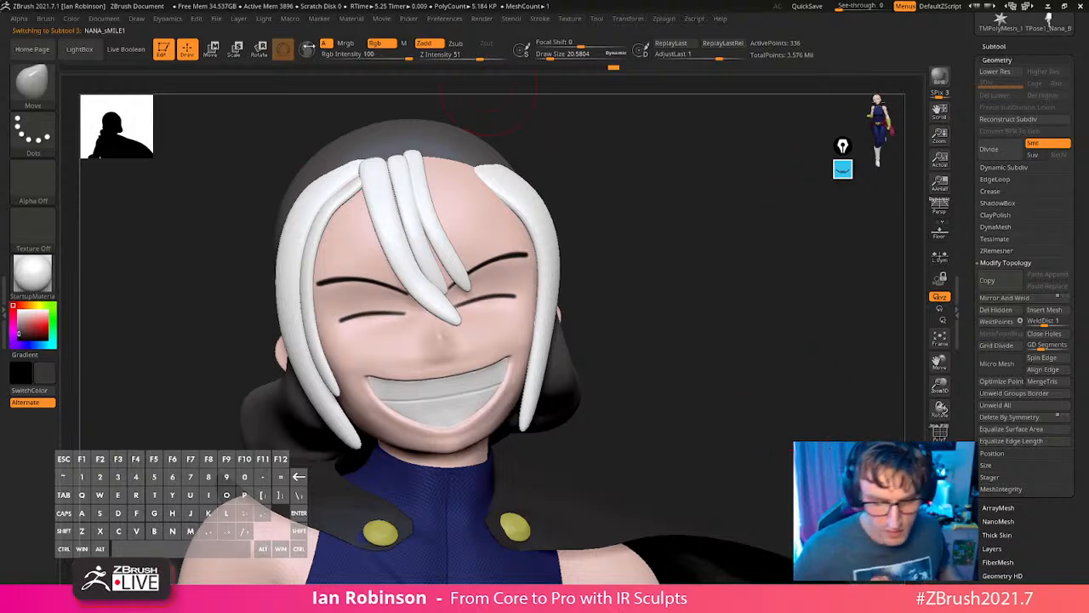
pyautogui.click(138, 19)
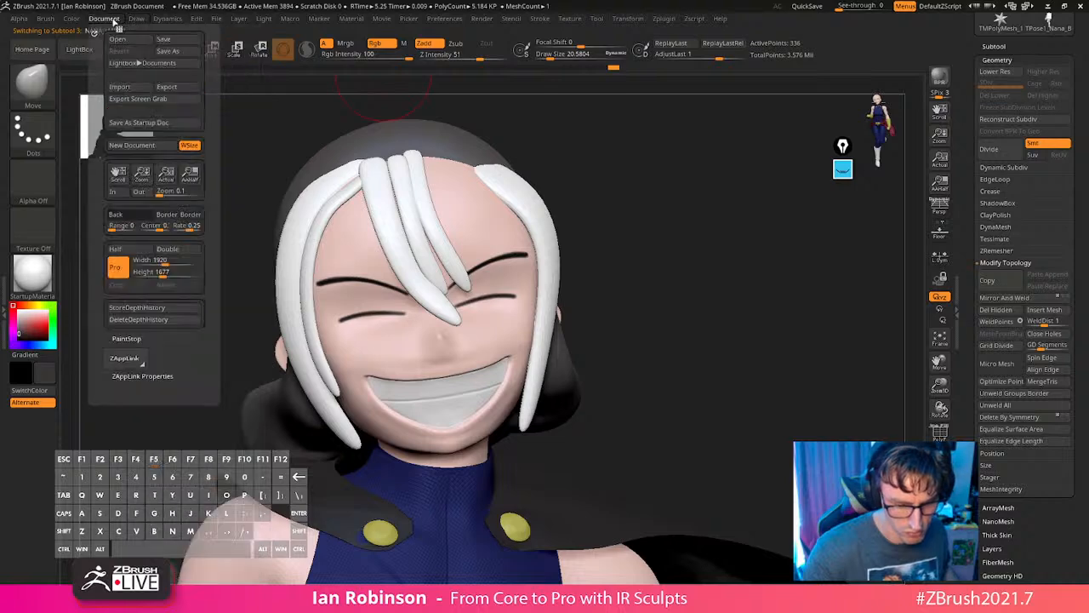
pyautogui.moveTo(77, 20)
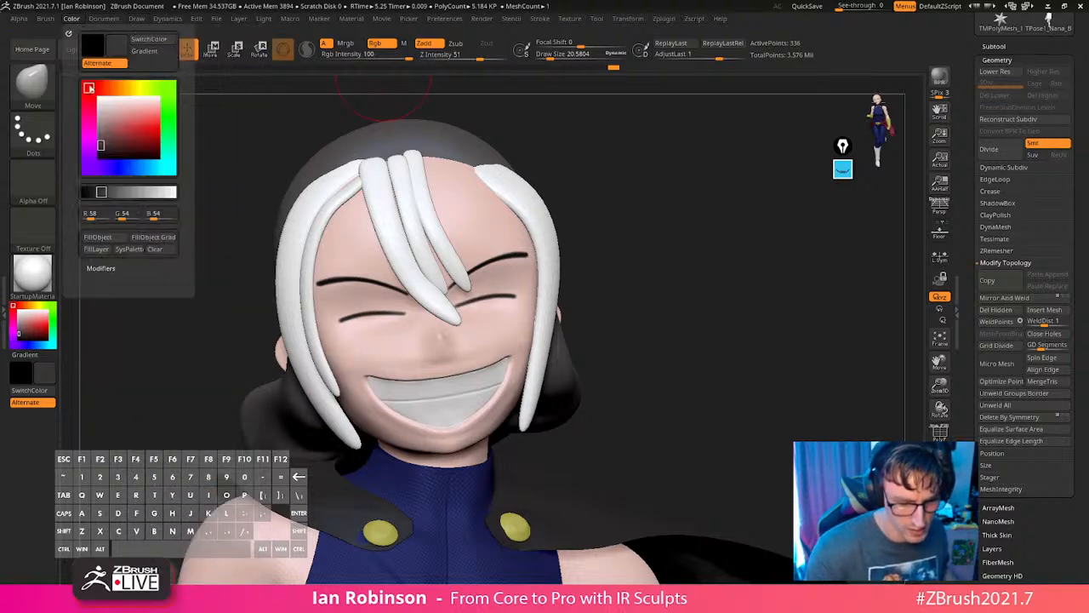
pyautogui.click(103, 240)
# Make Hair1 the active subtool and fill it with the same dark hair color.
pyautogui.moveTo(605, 246); pyautogui.dragTo(737, 249)
pyautogui.keyDown('alt'); pyautogui.click(303, 188); pyautogui.keyUp('alt')
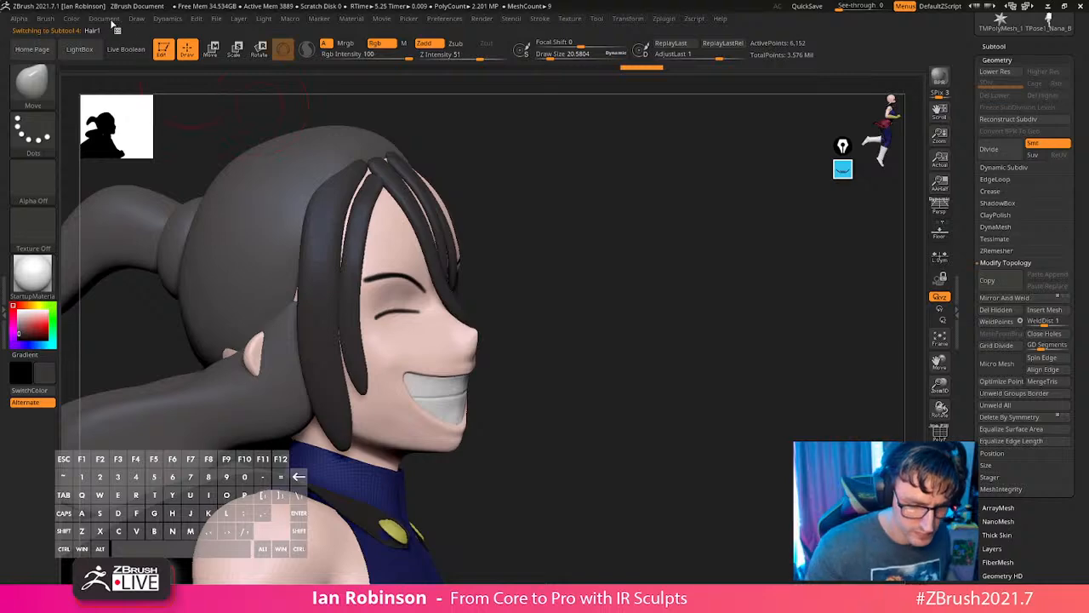
pyautogui.moveTo(104, 24)
pyautogui.click(114, 239)
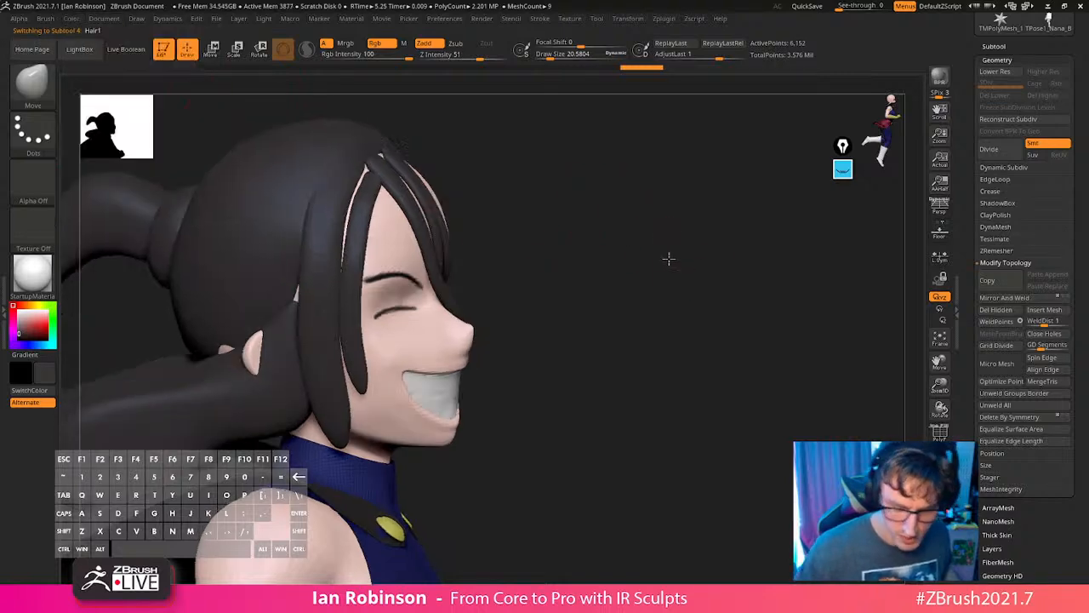
# Reselect the hair strands subtool and display its polygroups and wireframe.
pyautogui.moveTo(669, 257); pyautogui.dragTo(708, 332)
pyautogui.moveTo(708, 332); pyautogui.dragTo(747, 329)
pyautogui.keyDown('alt'); pyautogui.click(424, 314); pyautogui.keyUp('alt')
pyautogui.hotkey('shift', 'f')
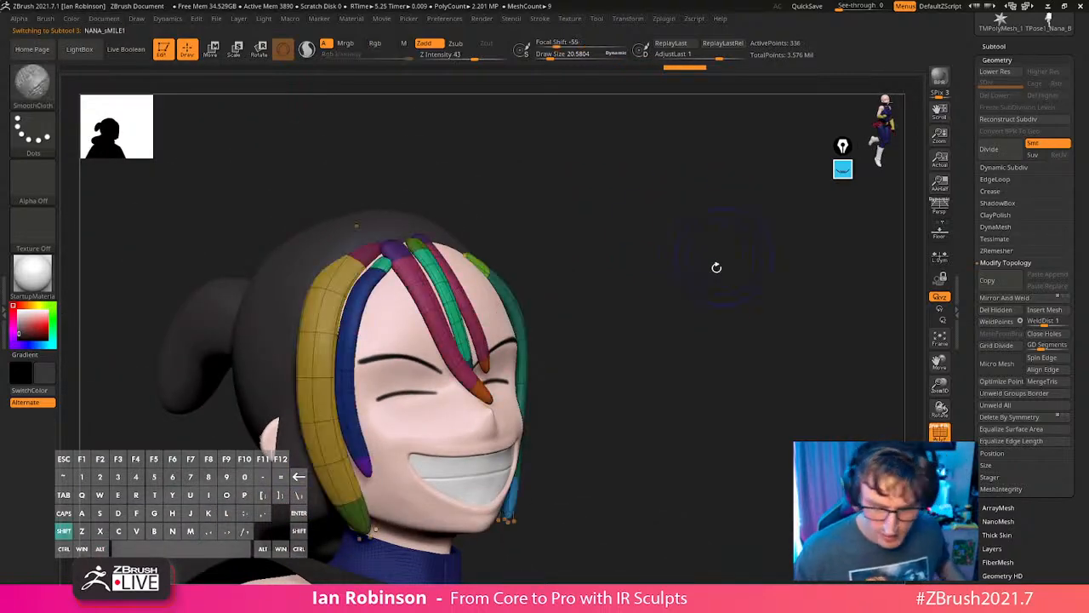
pyautogui.hotkey('shift', 'f')
pyautogui.hotkey('shift', 'f')
# Regroup the hair strands with Auto Groups so that each separate strand gets its own polygroup.
pyautogui.moveTo(528, 235); pyautogui.dragTo(700, 233)
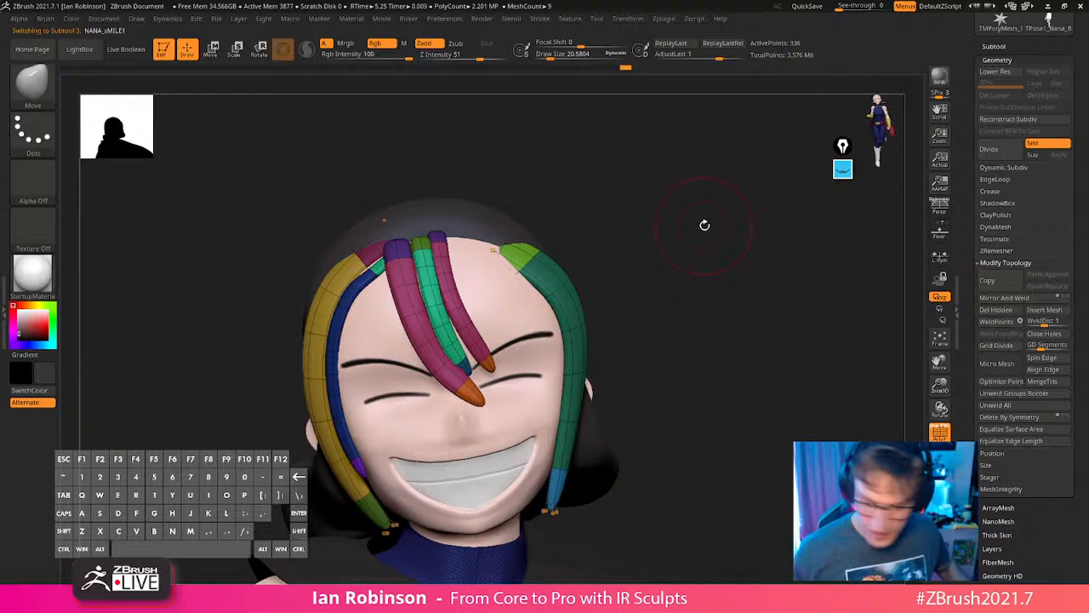
pyautogui.moveTo(704, 294); pyautogui.dragTo(686, 297)
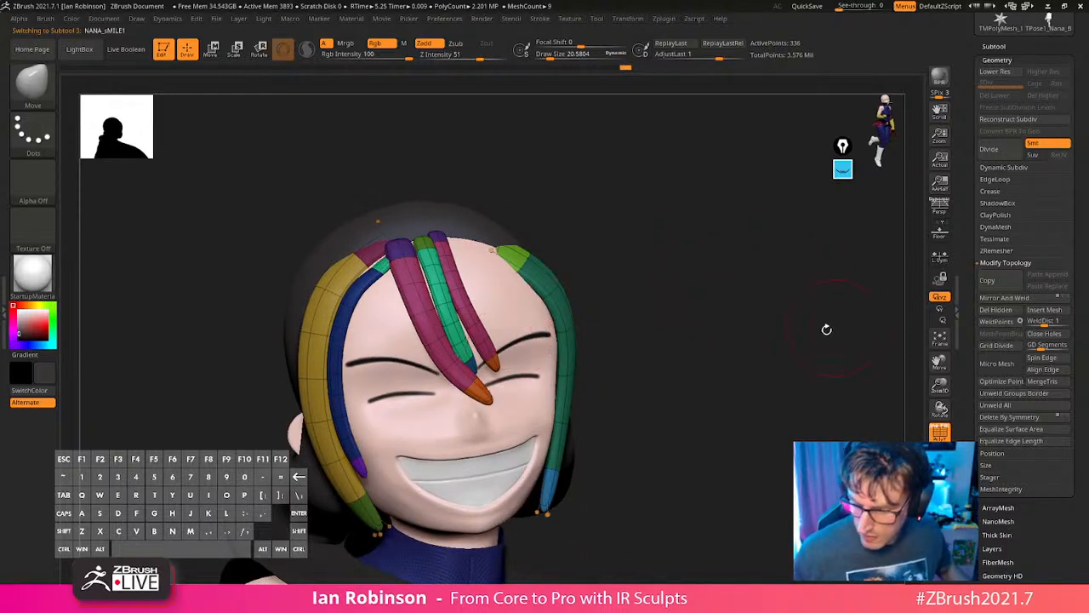
pyautogui.moveTo(826, 326); pyautogui.dragTo(835, 299)
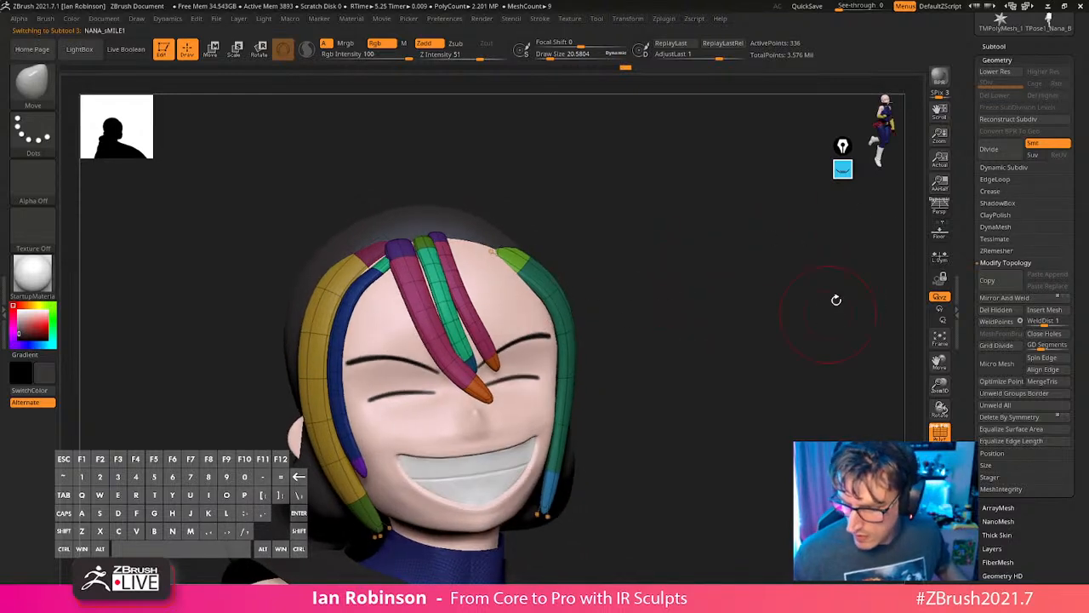
pyautogui.click(1003, 60)
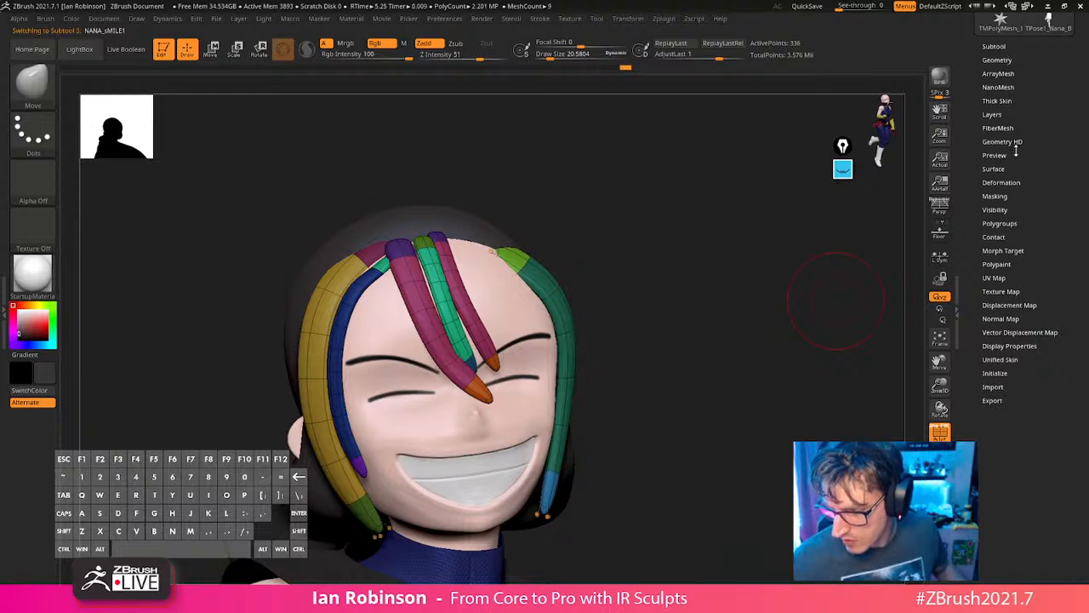
pyautogui.click(1000, 223)
pyautogui.click(998, 235)
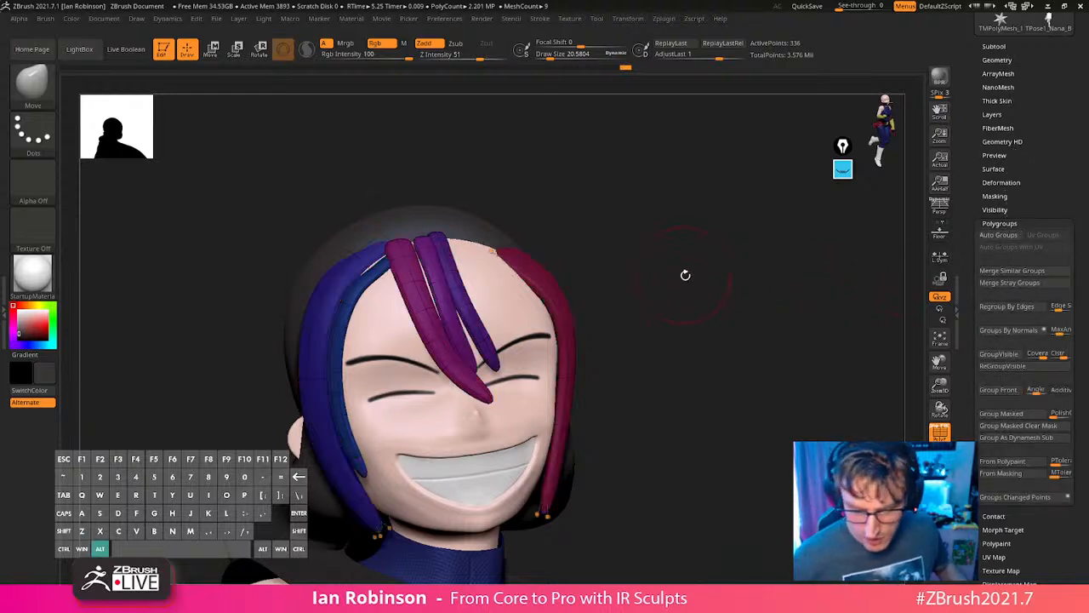
# Mask every hair strand except the purple bang strand nearest the open forehead, and return to the drawing mode.
pyautogui.moveTo(686, 275); pyautogui.dragTo(678, 221)
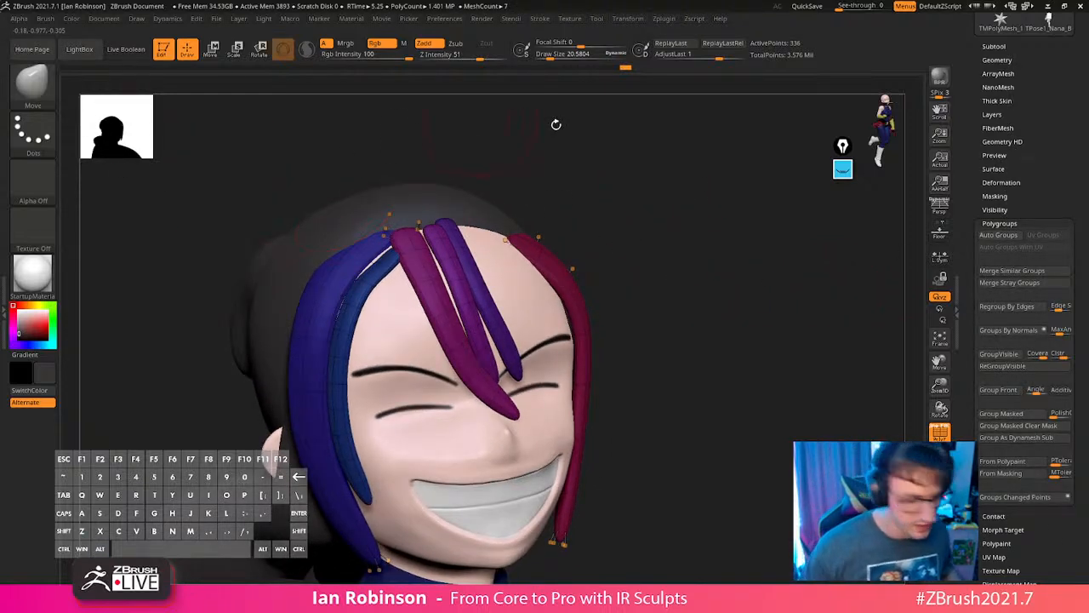
pyautogui.press('w')
pyautogui.moveTo(613, 202); pyautogui.dragTo(617, 291)
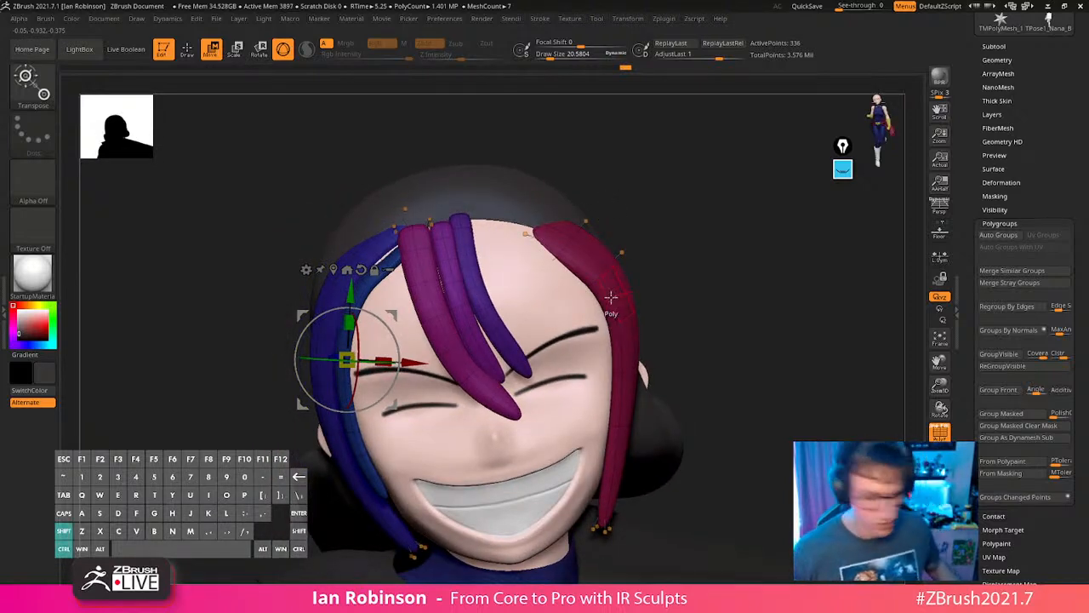
pyautogui.keyDown('ctrl'); pyautogui.click(481, 296); pyautogui.keyUp('ctrl')
pyautogui.keyDown('alt'); pyautogui.moveTo(716, 234); pyautogui.dragTo(682, 277); pyautogui.keyUp('alt')
pyautogui.press('q')
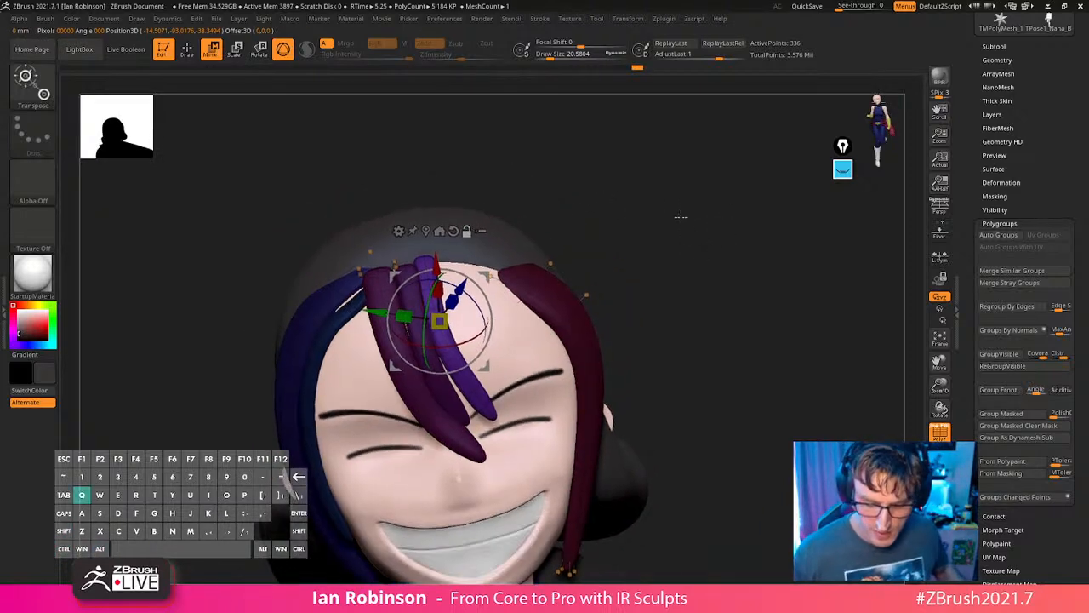
# Adjust the unmasked purple bang strand along the hairline using the Move brush at a draw size of 18.76.
pyautogui.keyDown('alt'); pyautogui.moveTo(681, 218); pyautogui.dragTo(686, 290); pyautogui.keyUp('alt')
pyautogui.press('s')
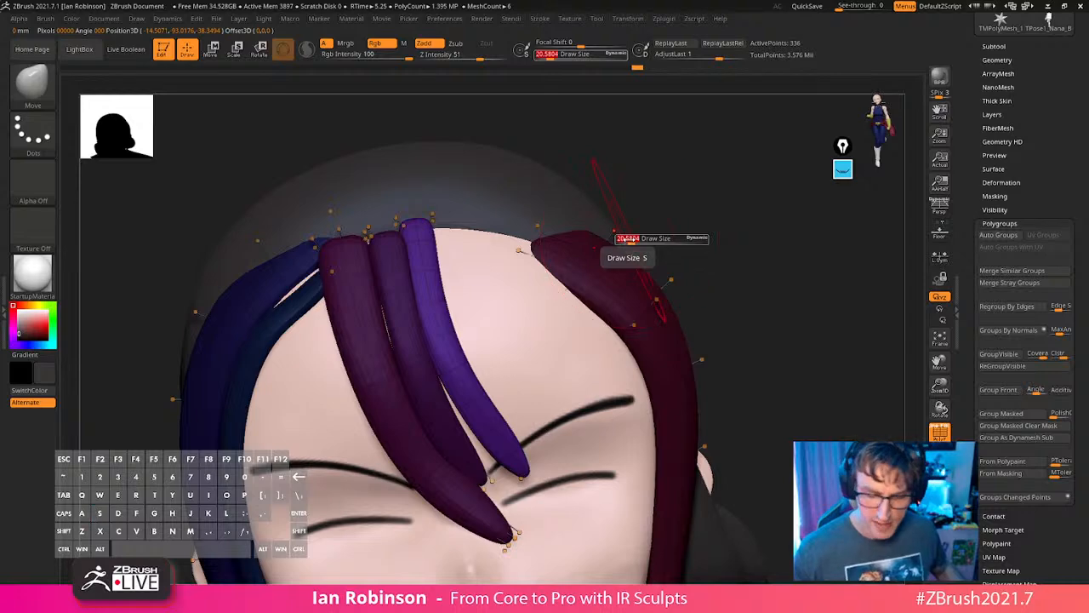
pyautogui.moveTo(632, 240); pyautogui.dragTo(628, 239)
pyautogui.press('m')
pyautogui.press('v')
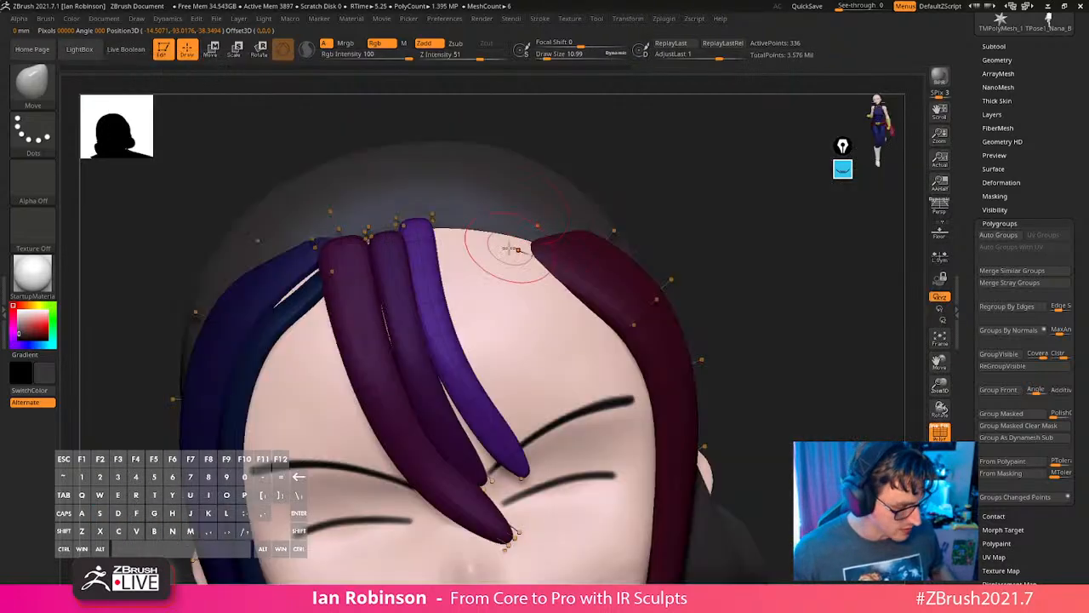
pyautogui.press('s')
pyautogui.moveTo(517, 248); pyautogui.dragTo(515, 248)
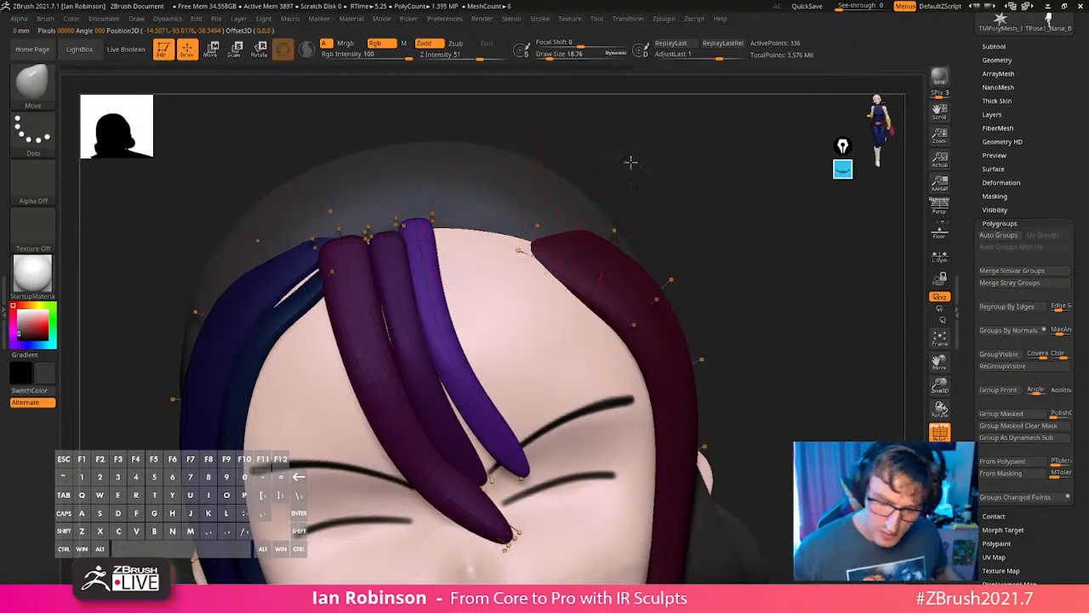
pyautogui.moveTo(630, 163); pyautogui.dragTo(650, 192)
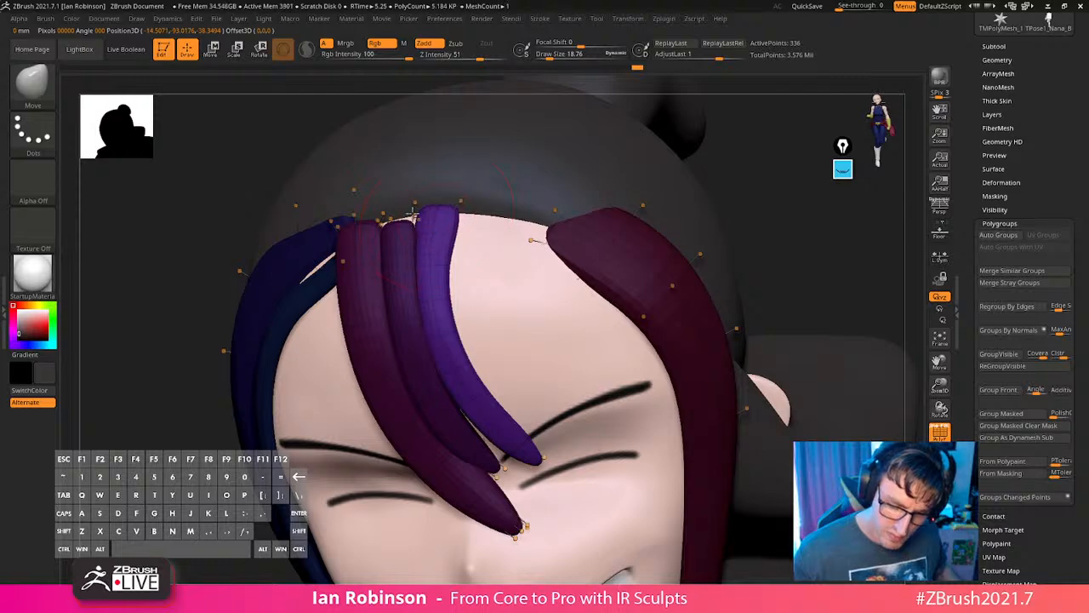
pyautogui.moveTo(449, 289); pyautogui.dragTo(453, 291)
pyautogui.moveTo(497, 245)
pyautogui.mouseDown()
pyautogui.moveTo(523, 304)
pyautogui.moveTo(513, 304)
pyautogui.moveTo(532, 294)
pyautogui.moveTo(551, 308)
pyautogui.moveTo(583, 299)
pyautogui.mouseUp()
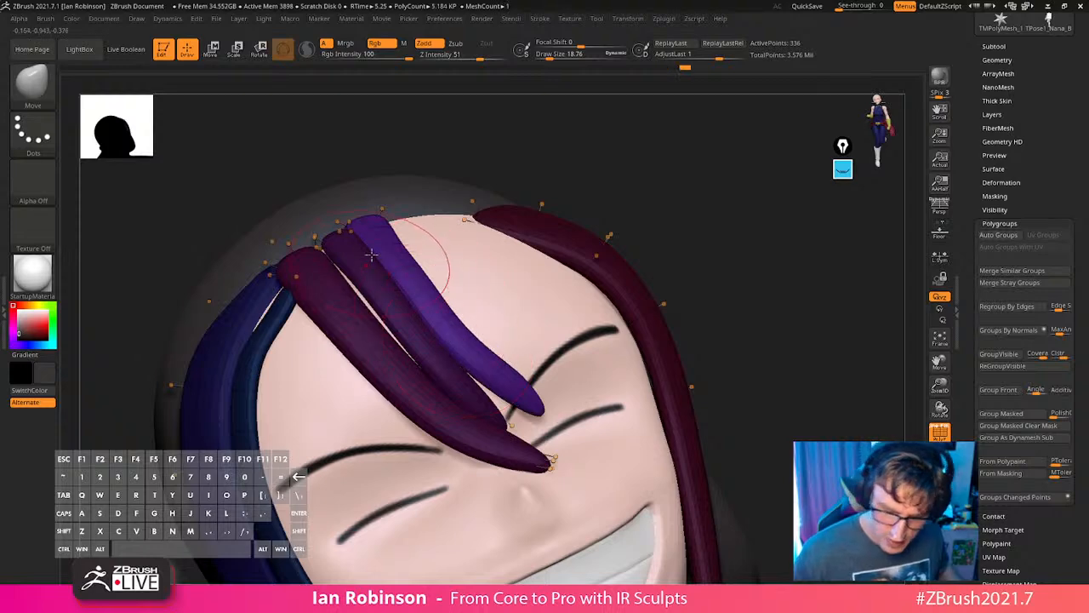
pyautogui.moveTo(371, 254); pyautogui.dragTo(428, 206)
pyautogui.moveTo(626, 157); pyautogui.dragTo(635, 178)
# Clear the current mask and mask all hair strands except the large front bang strand.
pyautogui.keyDown('ctrl'); pyautogui.click(635, 178); pyautogui.keyUp('ctrl')
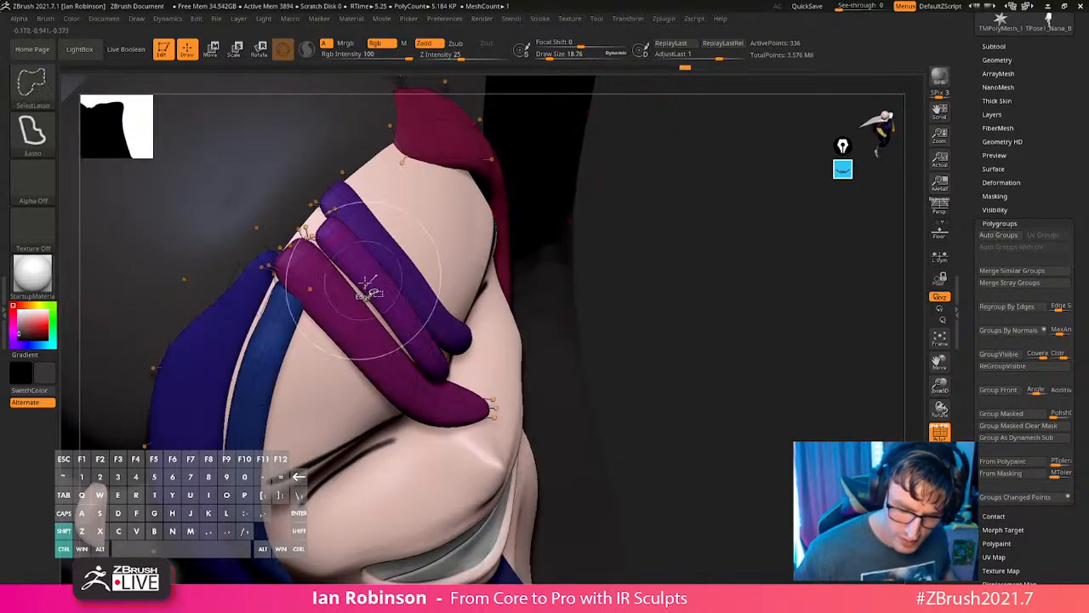
pyautogui.keyDown('ctrl'); pyautogui.keyDown('shift'); pyautogui.click(369, 287); pyautogui.keyUp('shift'); pyautogui.keyUp('ctrl')
pyautogui.keyDown('ctrl'); pyautogui.click(625, 240); pyautogui.keyUp('ctrl')
pyautogui.keyDown('ctrl'); pyautogui.click(625, 241); pyautogui.keyUp('ctrl')
pyautogui.keyDown('ctrl'); pyautogui.keyDown('shift'); pyautogui.click(330, 291); pyautogui.keyUp('shift'); pyautogui.keyUp('ctrl')
pyautogui.keyDown('ctrl'); pyautogui.click(625, 240); pyautogui.keyUp('ctrl')
pyautogui.keyDown('ctrl'); pyautogui.keyDown('shift'); pyautogui.click(642, 243); pyautogui.keyUp('shift'); pyautogui.keyUp('ctrl')
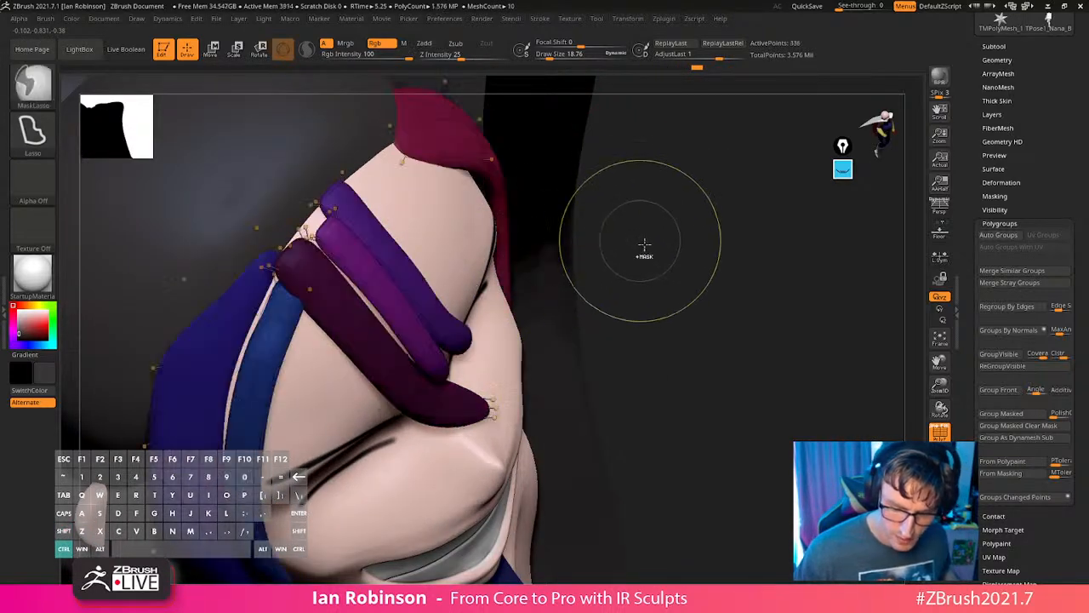
pyautogui.keyDown('ctrl'); pyautogui.click(644, 243); pyautogui.keyUp('ctrl')
# Reshape the large front bang strand's root and upper curve over the forehead with the Move brush.
pyautogui.moveTo(644, 244); pyautogui.dragTo(558, 252)
pyautogui.moveTo(358, 235); pyautogui.dragTo(479, 312, button='right')
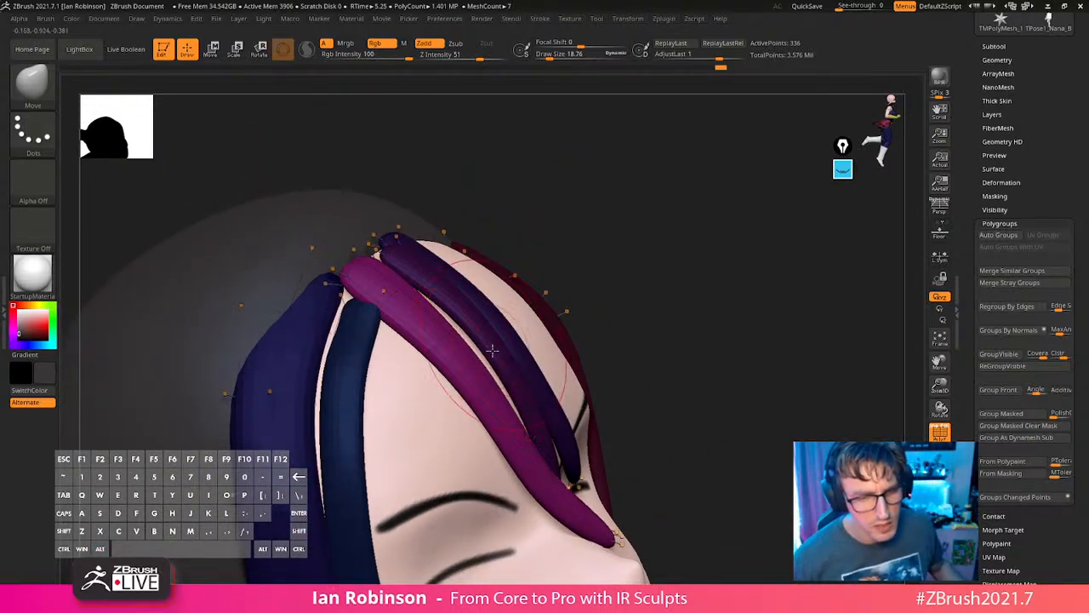
pyautogui.moveTo(517, 371); pyautogui.dragTo(514, 342)
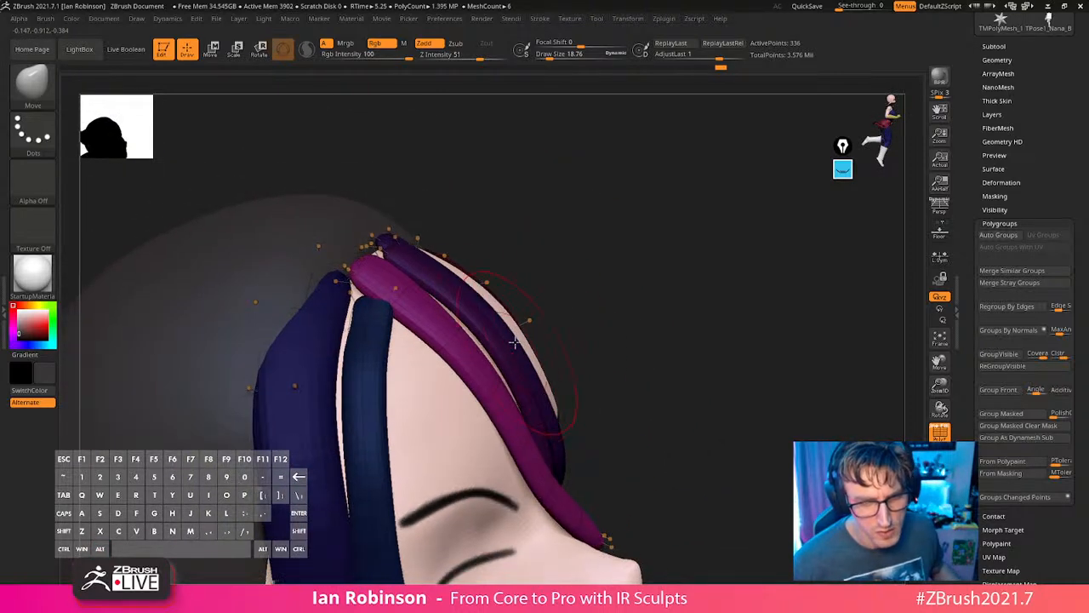
pyautogui.moveTo(403, 332); pyautogui.dragTo(445, 273, button='right')
pyautogui.moveTo(380, 274); pyautogui.dragTo(354, 291)
pyautogui.moveTo(437, 278); pyautogui.dragTo(427, 273, button='right')
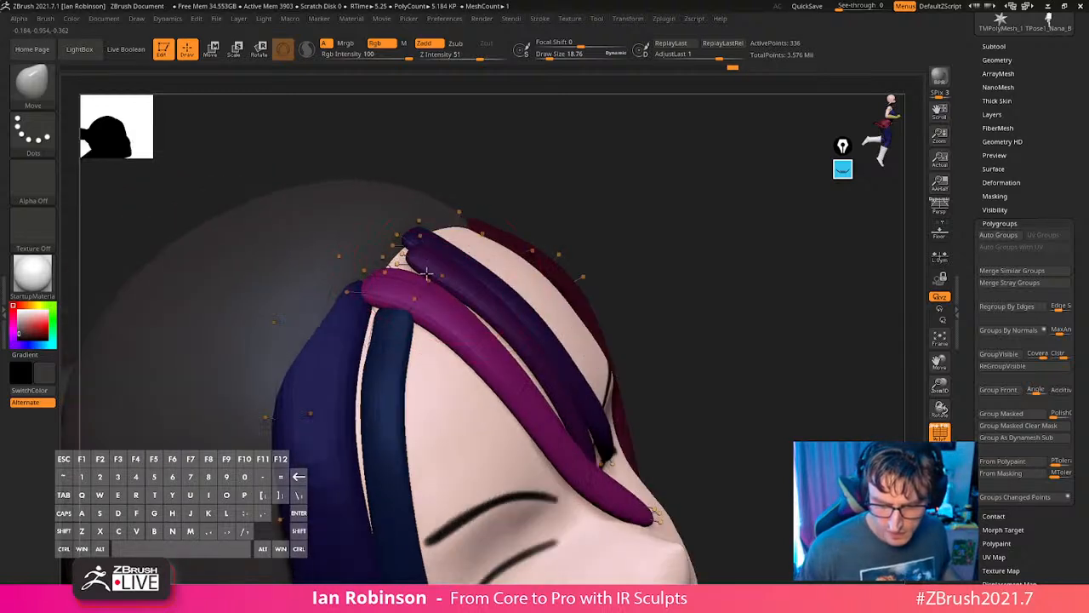
pyautogui.moveTo(508, 274); pyautogui.dragTo(515, 286, button='right')
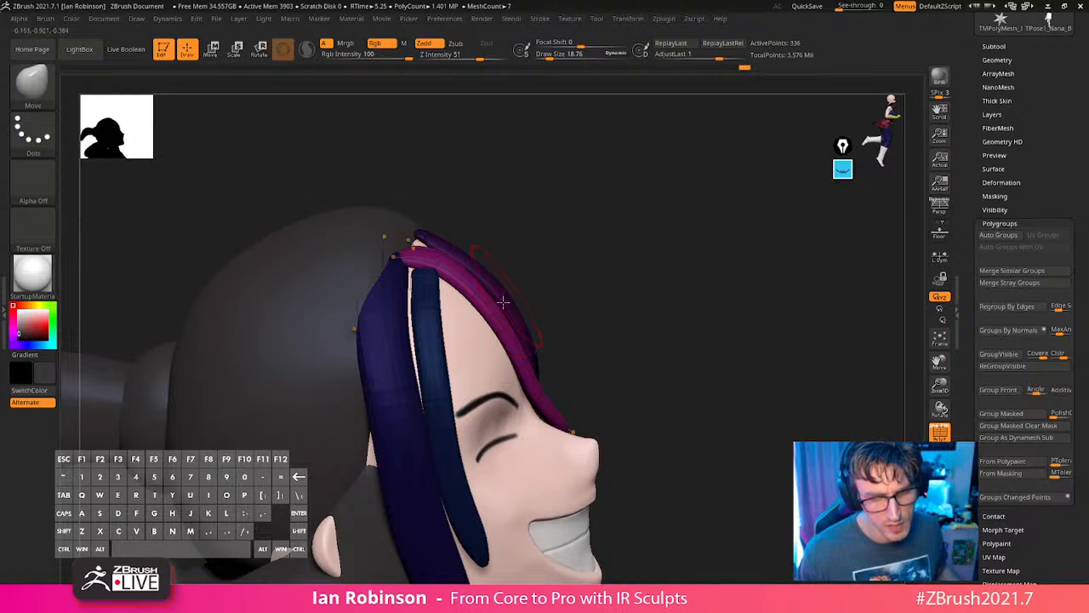
# Refine the large front bang strand's curve with the Move brush at draw sizes of about 13.8 and 24.5.
pyautogui.press('s')
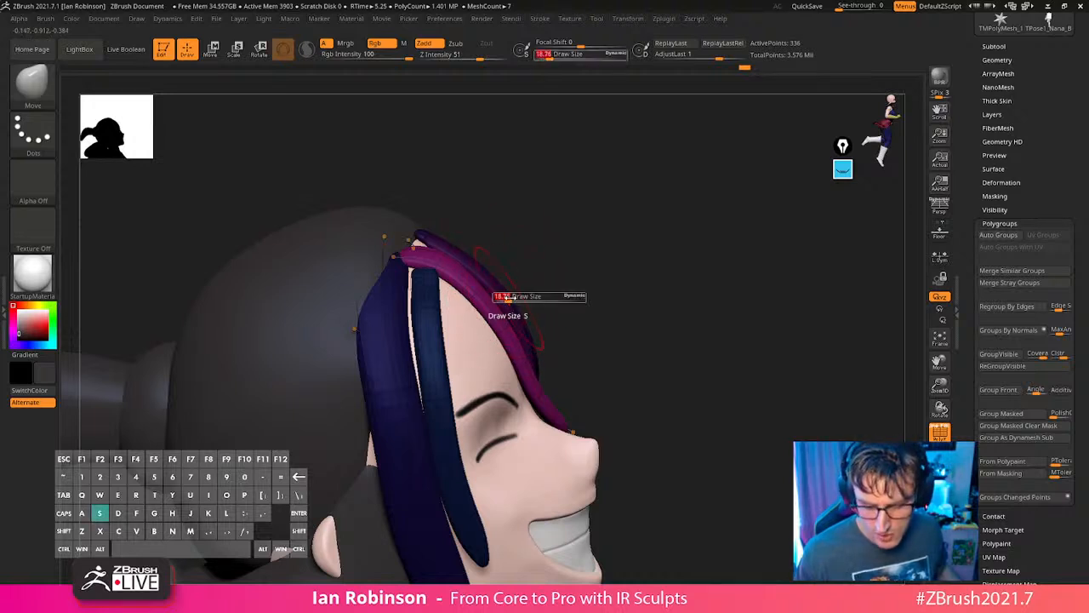
pyautogui.moveTo(515, 297); pyautogui.dragTo(505, 297)
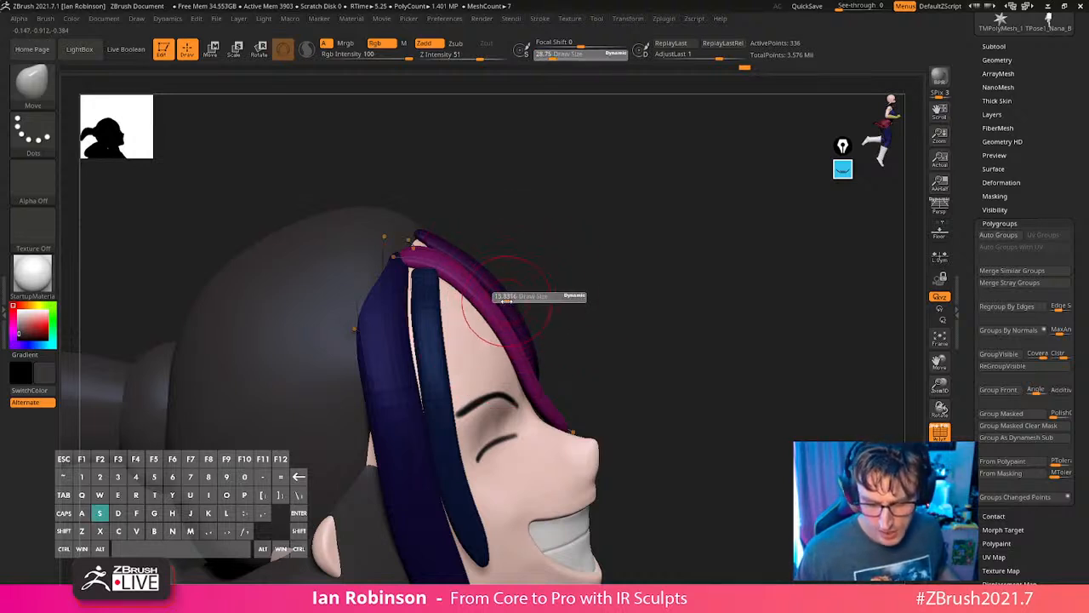
pyautogui.moveTo(506, 300)
pyautogui.mouseDown(button='right')
pyautogui.moveTo(499, 341)
pyautogui.moveTo(449, 262)
pyautogui.mouseUp(button='right')
pyautogui.press('s')
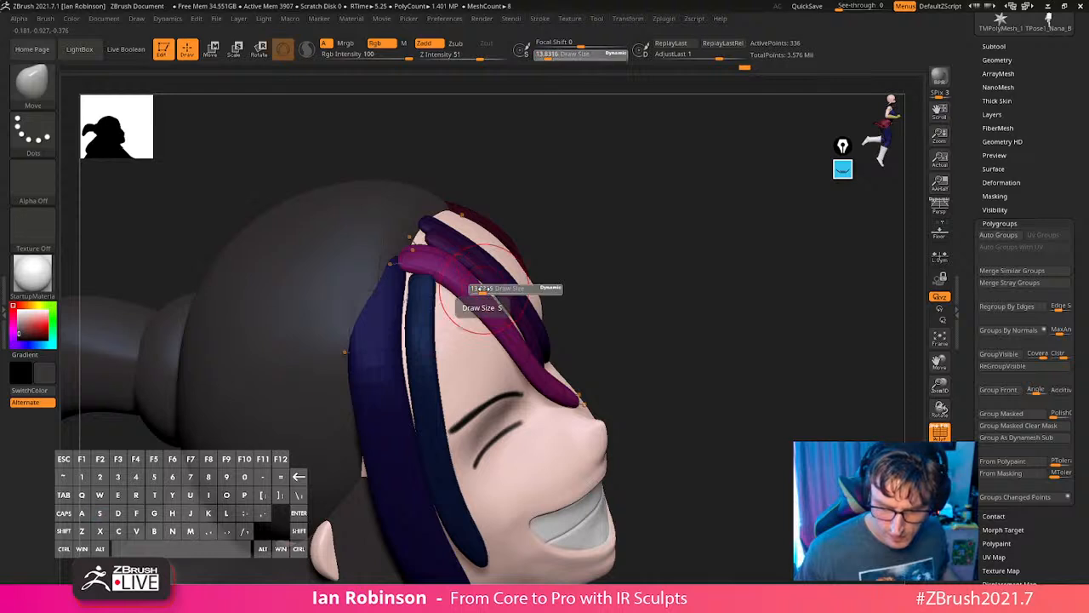
pyautogui.moveTo(483, 291); pyautogui.dragTo(490, 292)
pyautogui.moveTo(492, 289)
pyautogui.mouseDown(button='right')
pyautogui.moveTo(525, 270)
pyautogui.moveTo(511, 289)
pyautogui.moveTo(547, 231)
pyautogui.moveTo(455, 271)
pyautogui.mouseUp(button='right')
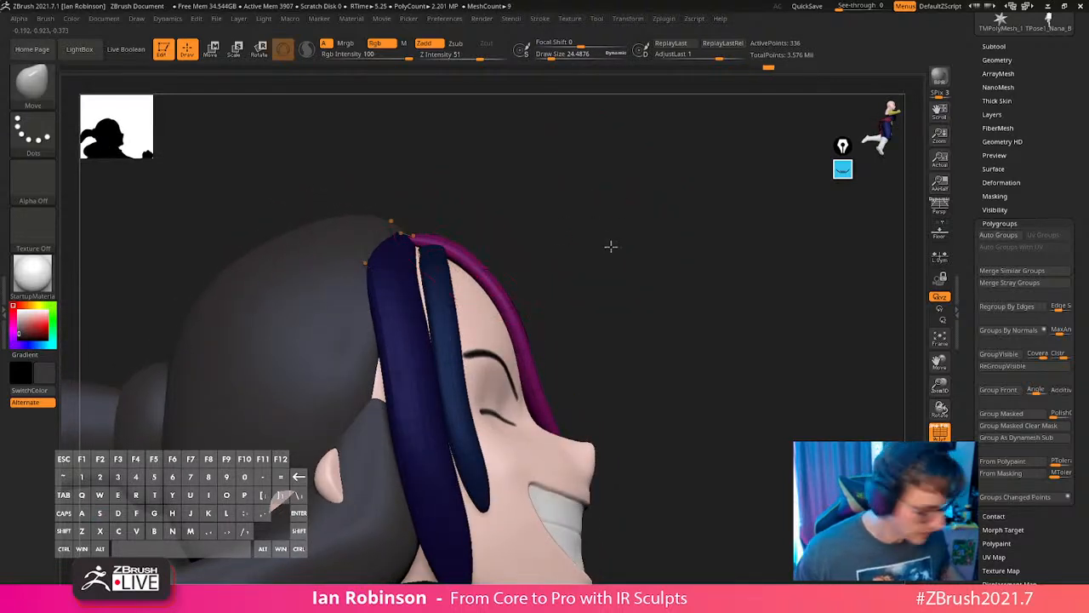
# Examine the Move brush's Auto Masking options.
pyautogui.moveTo(610, 246); pyautogui.dragTo(619, 280, button='right')
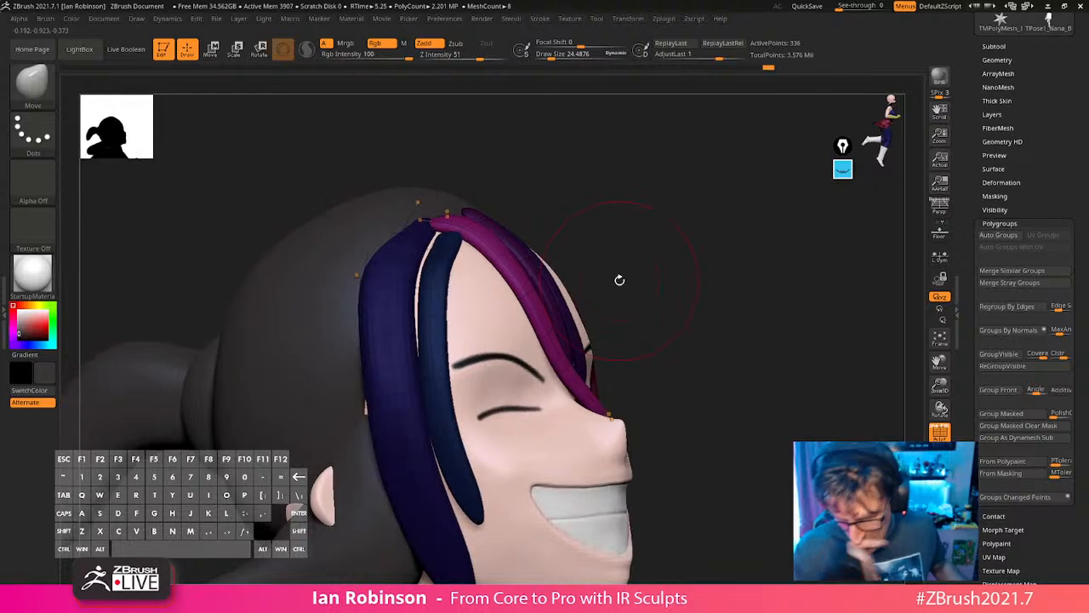
pyautogui.click(47, 19)
pyautogui.scroll(-3, 127, 417)
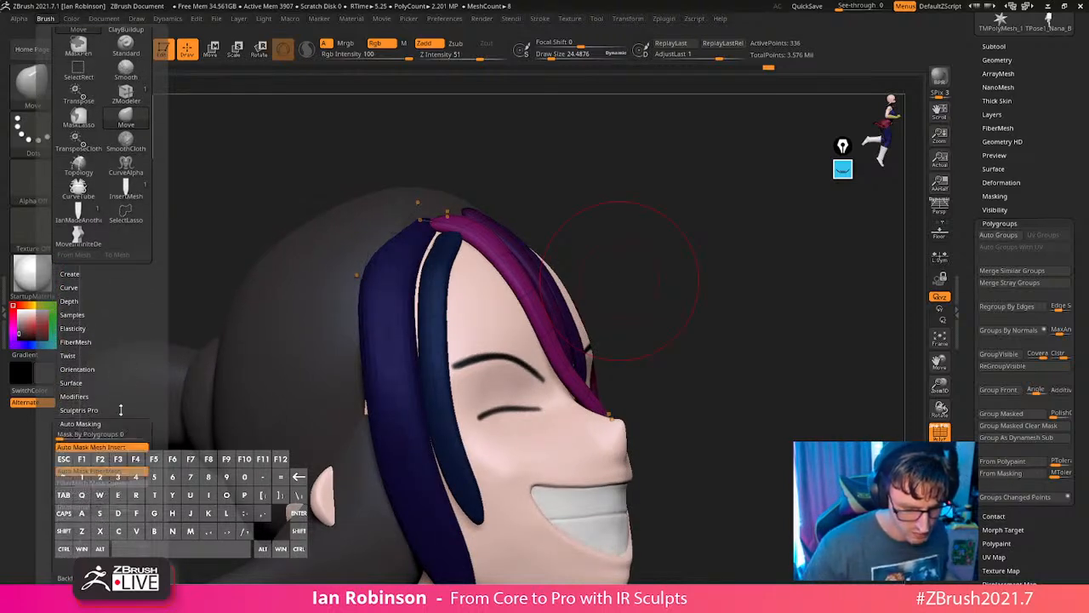
pyautogui.click(82, 424)
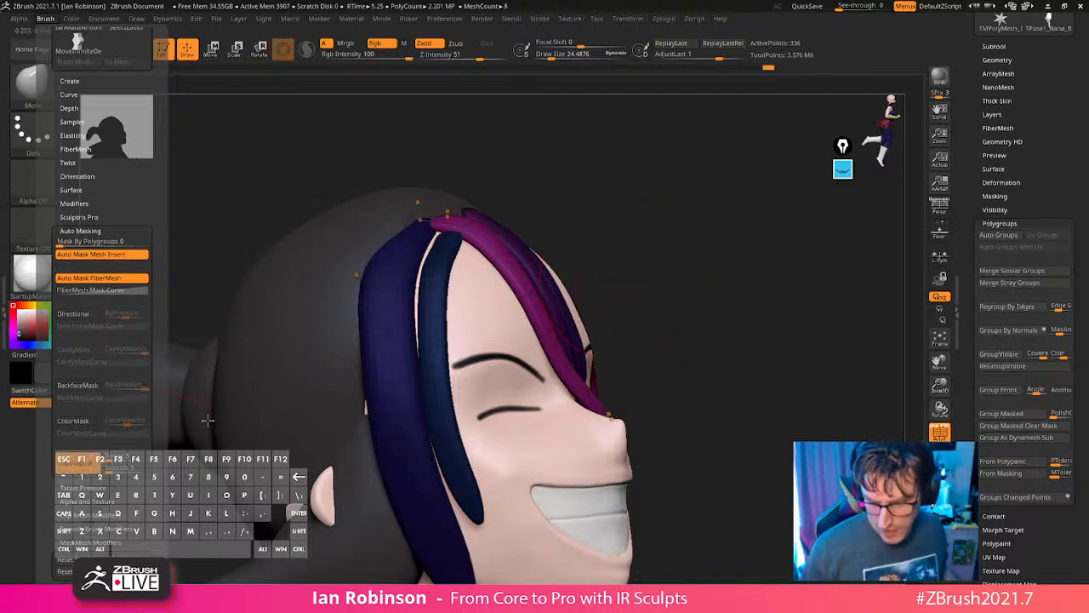
pyautogui.click(45, 18)
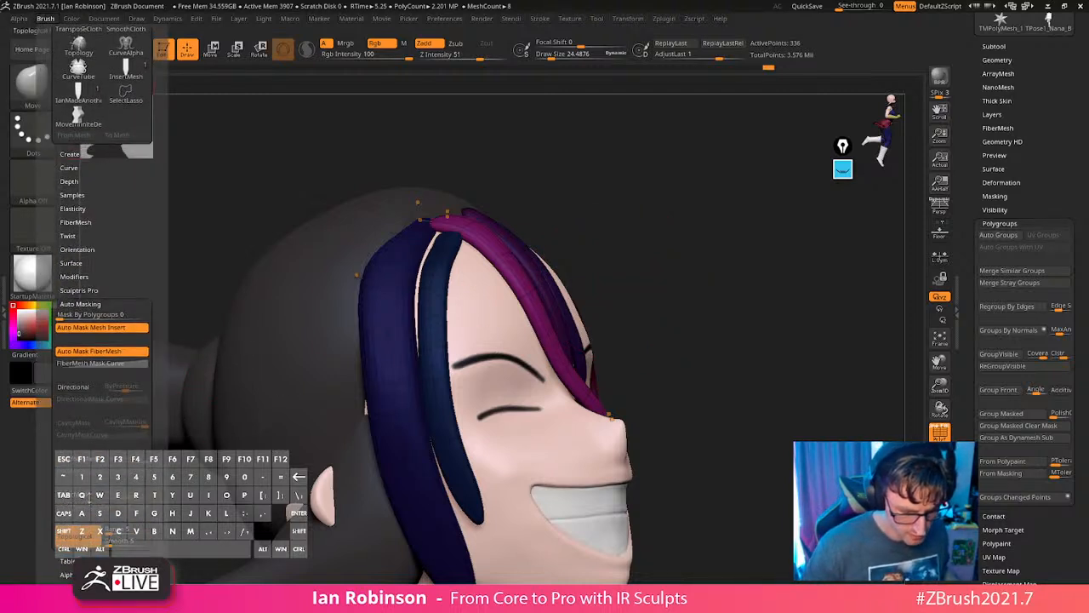
# Adjust the magenta front bang strand's root and side profile over the forehead using the Move brush at a draw size of about 24.5.
pyautogui.moveTo(664, 222)
pyautogui.mouseDown()
pyautogui.moveTo(656, 263)
pyautogui.moveTo(494, 304)
pyautogui.mouseUp()
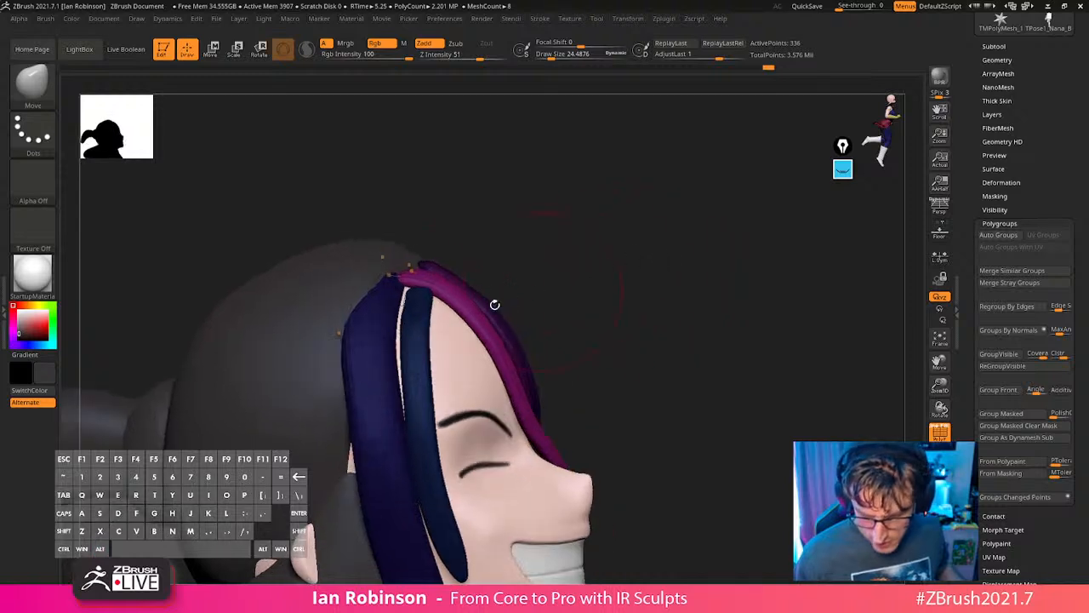
pyautogui.moveTo(431, 269); pyautogui.dragTo(439, 264)
pyautogui.moveTo(562, 223); pyautogui.dragTo(533, 226)
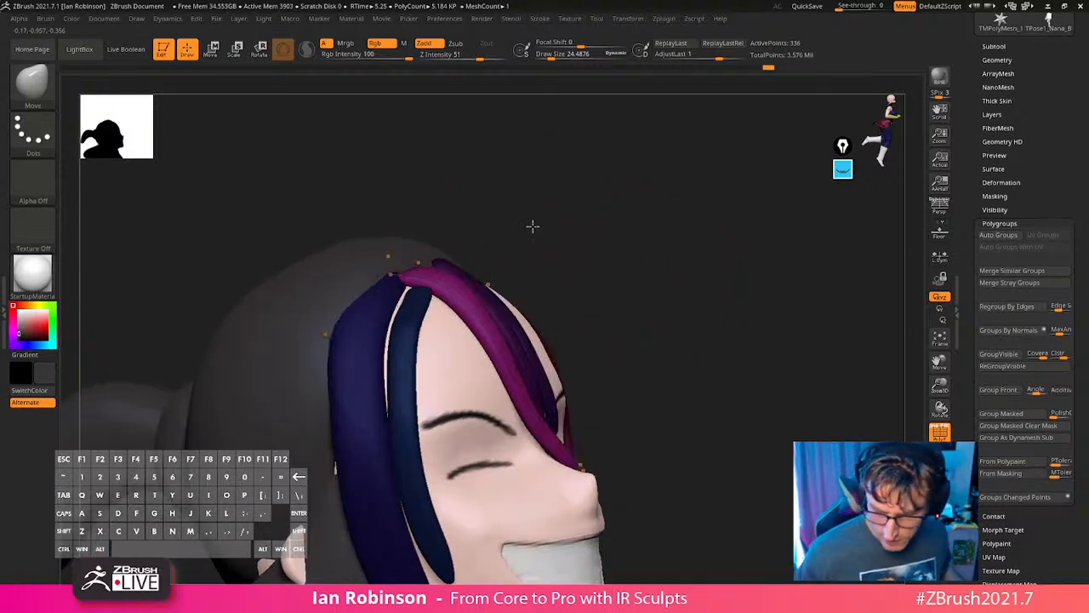
pyautogui.keyDown('alt'); pyautogui.moveTo(615, 299); pyautogui.dragTo(605, 240); pyautogui.keyUp('alt')
pyautogui.moveTo(651, 270); pyautogui.dragTo(579, 283)
pyautogui.moveTo(528, 379); pyautogui.dragTo(526, 371)
pyautogui.moveTo(587, 249); pyautogui.dragTo(659, 242)
pyautogui.moveTo(525, 348); pyautogui.dragTo(519, 341)
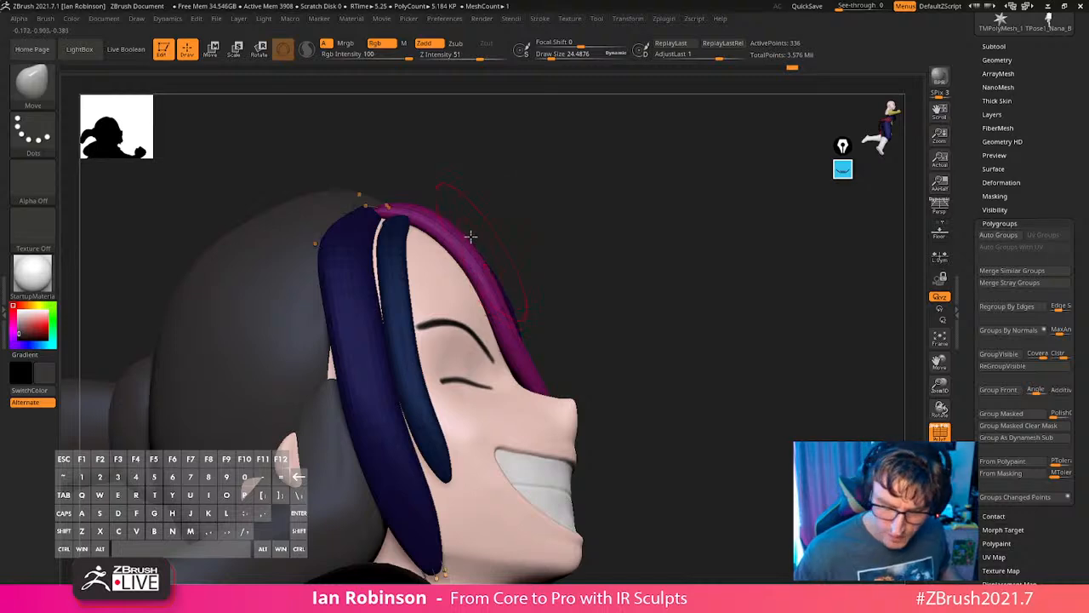
pyautogui.moveTo(432, 213); pyautogui.dragTo(464, 218)
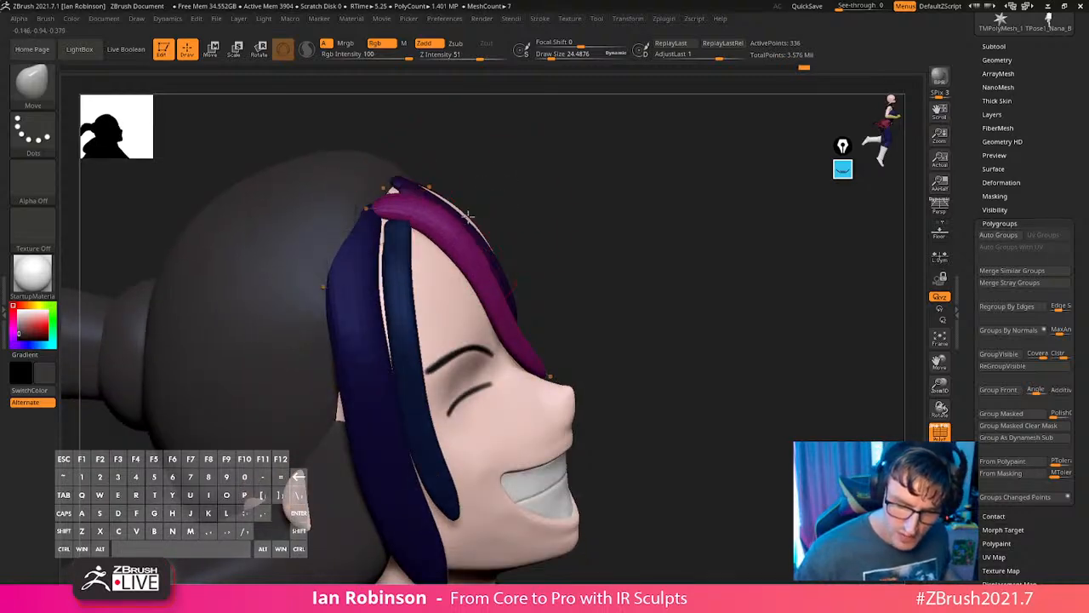
# Clear the mask and mask all hair strands except the outermost purple bang strand.
pyautogui.moveTo(538, 148)
pyautogui.mouseDown()
pyautogui.moveTo(439, 191)
pyautogui.moveTo(440, 168)
pyautogui.moveTo(615, 175)
pyautogui.moveTo(388, 199)
pyautogui.moveTo(362, 281)
pyautogui.mouseUp()
pyautogui.moveTo(361, 281)
pyautogui.mouseDown(button='right')
pyautogui.moveTo(317, 350)
pyautogui.moveTo(426, 182)
pyautogui.moveTo(450, 209)
pyautogui.moveTo(429, 179)
pyautogui.mouseUp(button='right')
pyautogui.rightClick(318, 350)
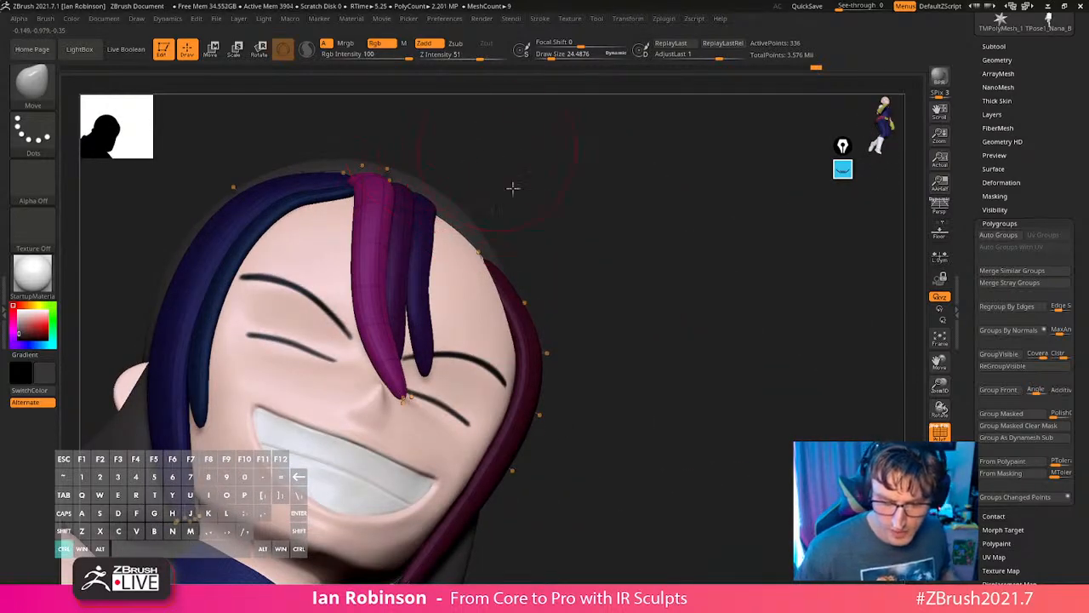
pyautogui.keyDown('ctrl'); pyautogui.moveTo(513, 188); pyautogui.dragTo(497, 198); pyautogui.keyUp('ctrl')
pyautogui.keyDown('ctrl'); pyautogui.keyDown('shift'); pyautogui.click(406, 202); pyautogui.keyUp('shift'); pyautogui.keyUp('ctrl')
pyautogui.keyDown('ctrl'); pyautogui.keyDown('shift'); pyautogui.click(497, 179); pyautogui.keyUp('shift'); pyautogui.keyUp('ctrl')
pyautogui.keyDown('ctrl'); pyautogui.keyDown('shift'); pyautogui.click(411, 231); pyautogui.keyUp('shift'); pyautogui.keyUp('ctrl')
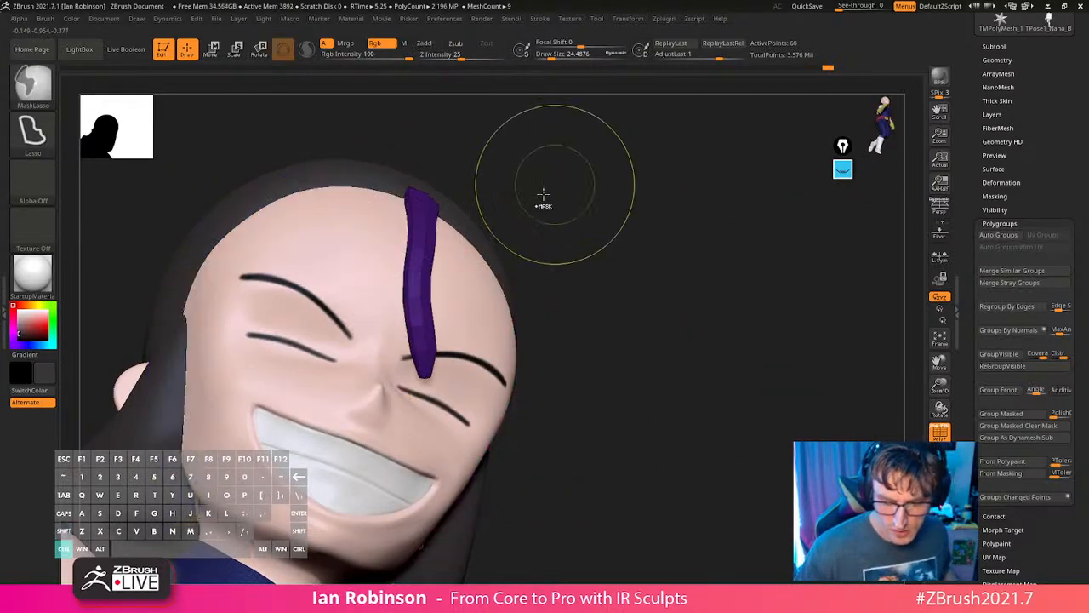
pyautogui.keyDown('ctrl'); pyautogui.click(551, 183); pyautogui.keyUp('ctrl')
pyautogui.keyDown('ctrl'); pyautogui.keyDown('shift'); pyautogui.click(572, 189); pyautogui.keyUp('shift'); pyautogui.keyUp('ctrl')
pyautogui.keyDown('ctrl'); pyautogui.click(577, 192); pyautogui.keyUp('ctrl')
# Reshape the unmasked outer purple bang strand's root and upper curve with the Move brush to follow the forehead.
pyautogui.moveTo(587, 201)
pyautogui.mouseDown(button='right')
pyautogui.moveTo(605, 191)
pyautogui.moveTo(548, 188)
pyautogui.mouseUp(button='right')
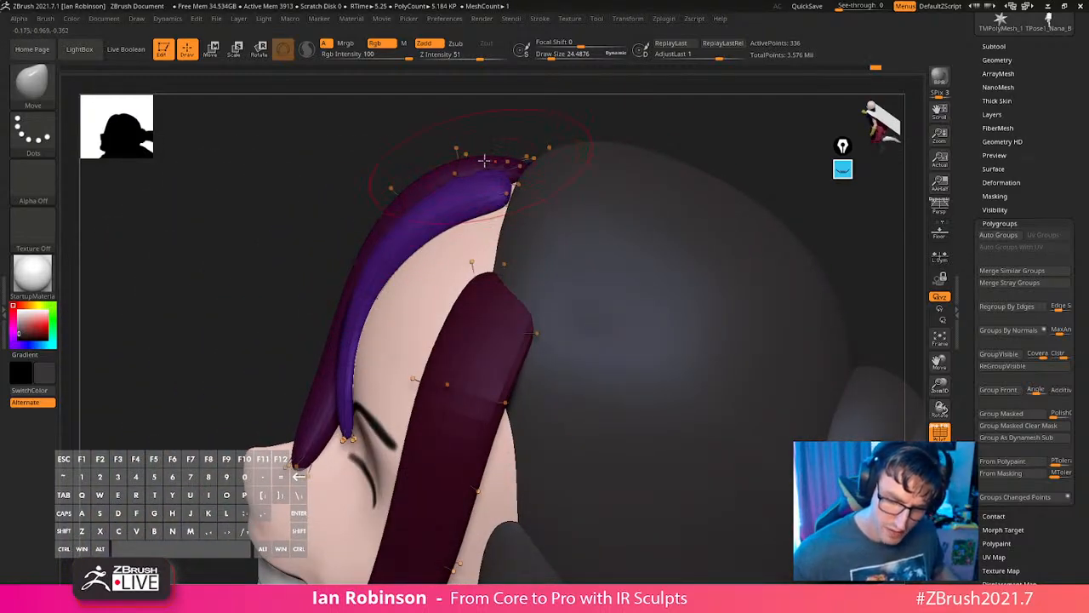
pyautogui.moveTo(482, 160); pyautogui.dragTo(455, 143, button='right')
pyautogui.moveTo(380, 216); pyautogui.dragTo(366, 245, button='right')
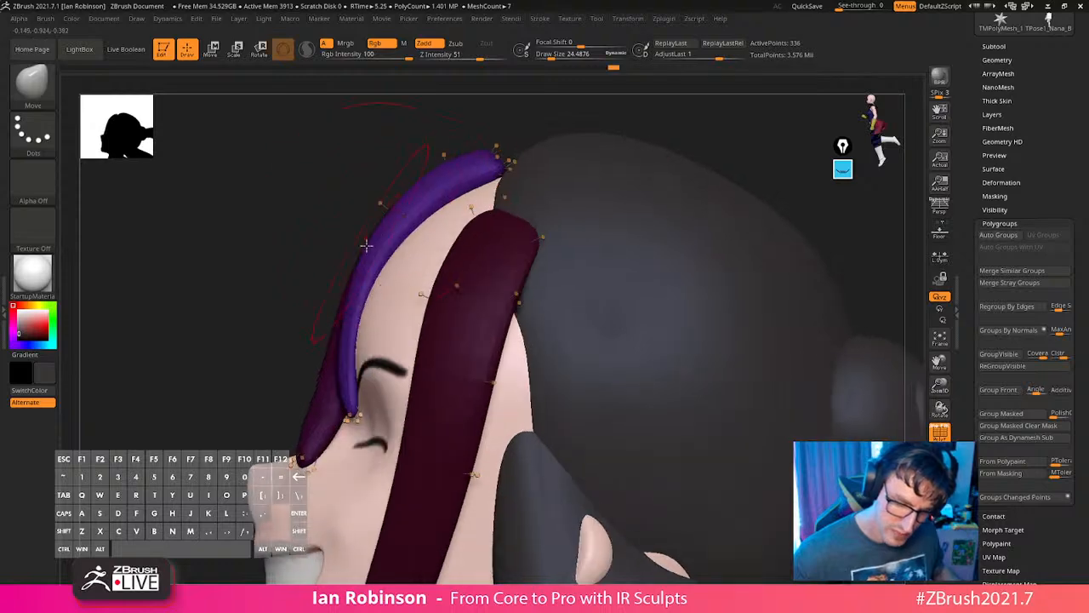
pyautogui.moveTo(329, 308)
pyautogui.mouseDown(button='right')
pyautogui.moveTo(454, 221)
pyautogui.moveTo(521, 280)
pyautogui.moveTo(280, 250)
pyautogui.moveTo(290, 293)
pyautogui.moveTo(365, 336)
pyautogui.moveTo(357, 315)
pyautogui.moveTo(519, 252)
pyautogui.mouseUp(button='right')
# Mask all hair strands except the middle bang strand, adjust it with the Move brush and undo the last change.
pyautogui.press('ctrl')
pyautogui.keyDown('ctrl'); pyautogui.keyDown('shift'); pyautogui.click(266, 268); pyautogui.keyUp('shift'); pyautogui.keyUp('ctrl')
pyautogui.keyDown('ctrl'); pyautogui.click(457, 204); pyautogui.keyUp('ctrl')
pyautogui.keyDown('ctrl'); pyautogui.keyDown('shift'); pyautogui.click(460, 205); pyautogui.keyUp('shift'); pyautogui.keyUp('ctrl')
pyautogui.keyDown('ctrl'); pyautogui.click(472, 202); pyautogui.keyUp('ctrl')
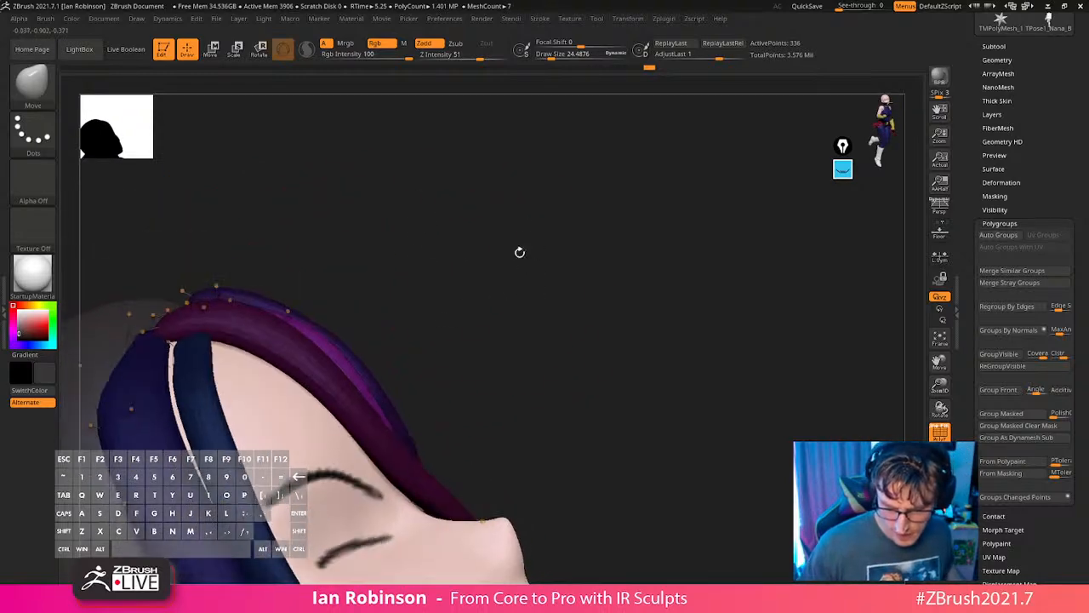
pyautogui.moveTo(446, 343); pyautogui.dragTo(514, 347, button='right')
pyautogui.hotkey('ctrl', 'z')
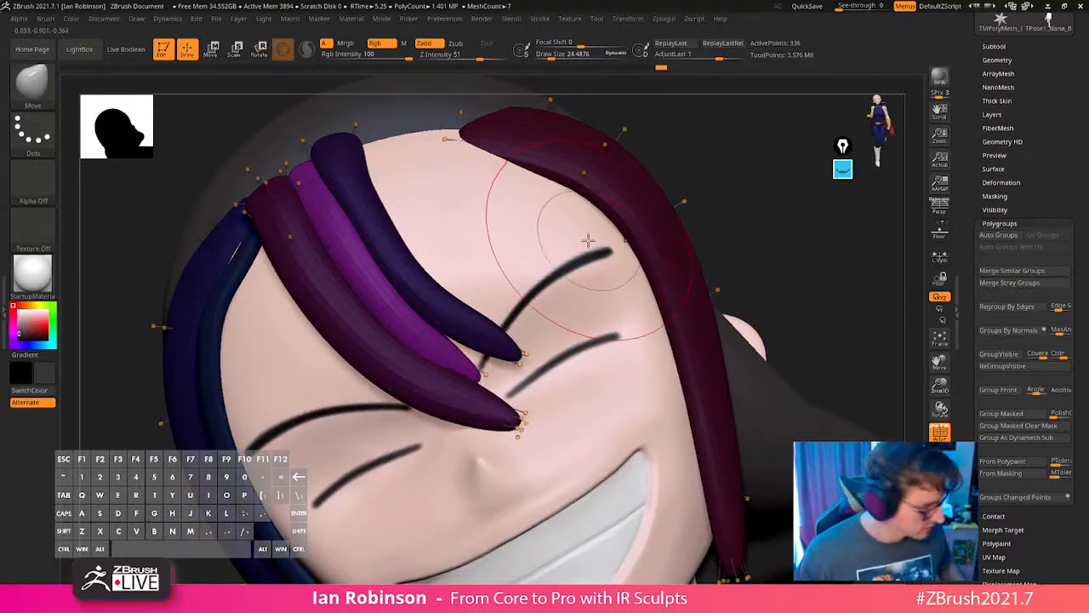
# Check the Move brush's backface masking options and inspect the three bang strands from the front.
pyautogui.click(45, 18)
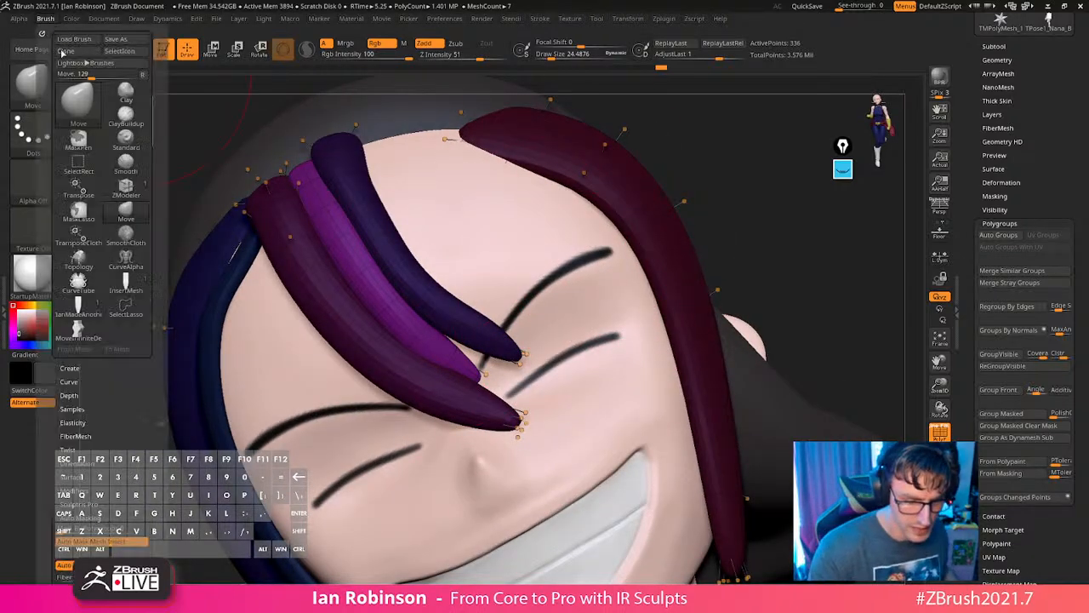
pyautogui.scroll(-5, 113, 370)
pyautogui.click(85, 536)
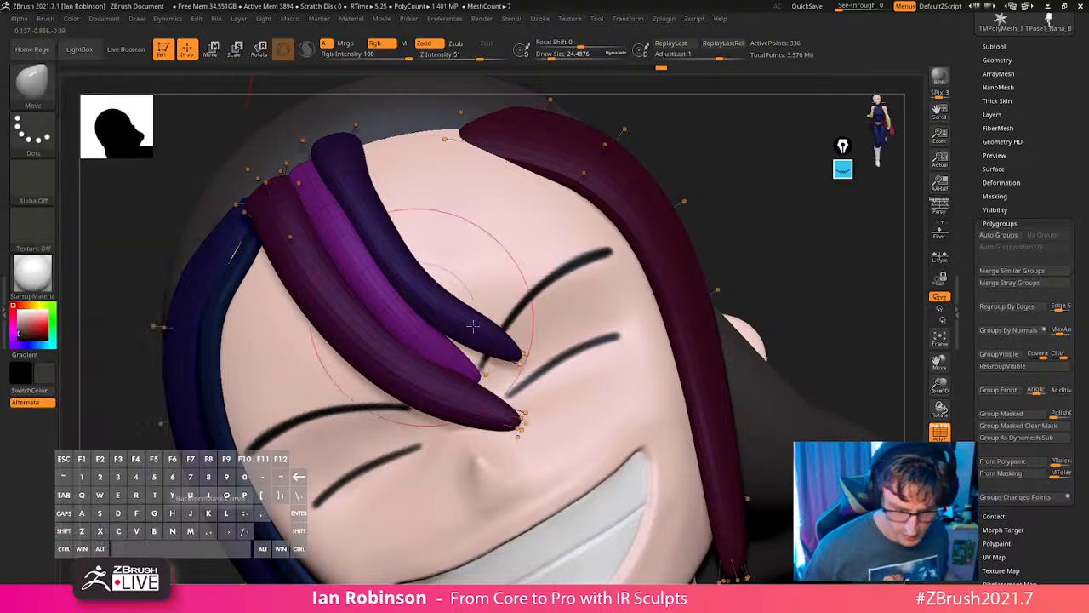
pyautogui.moveTo(494, 334)
pyautogui.mouseDown(button='right')
pyautogui.moveTo(474, 349)
pyautogui.moveTo(491, 341)
pyautogui.mouseUp(button='right')
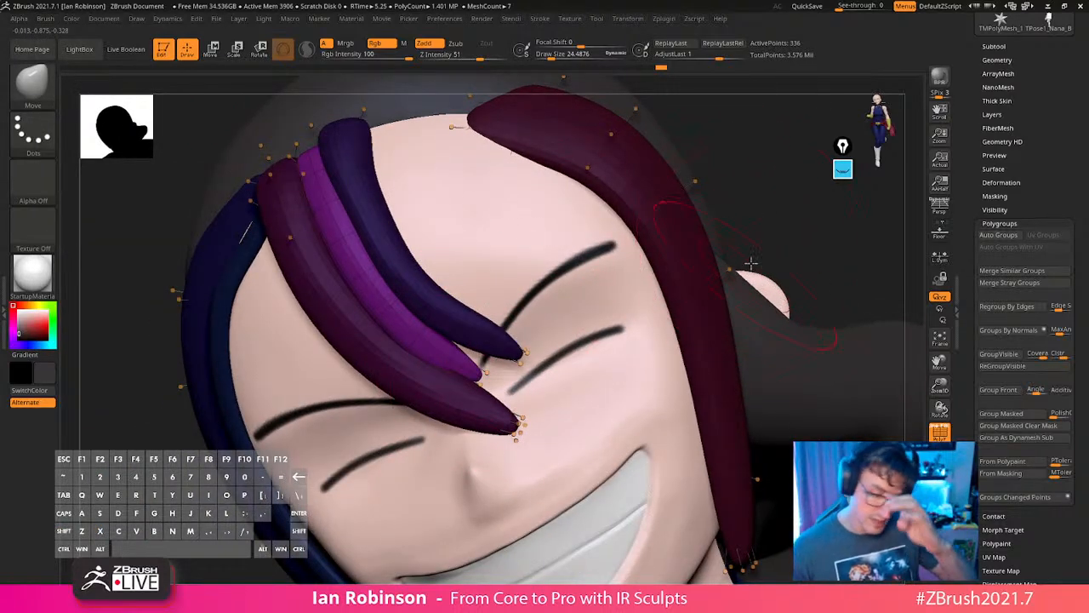
pyautogui.moveTo(765, 246); pyautogui.dragTo(644, 120, button='right')
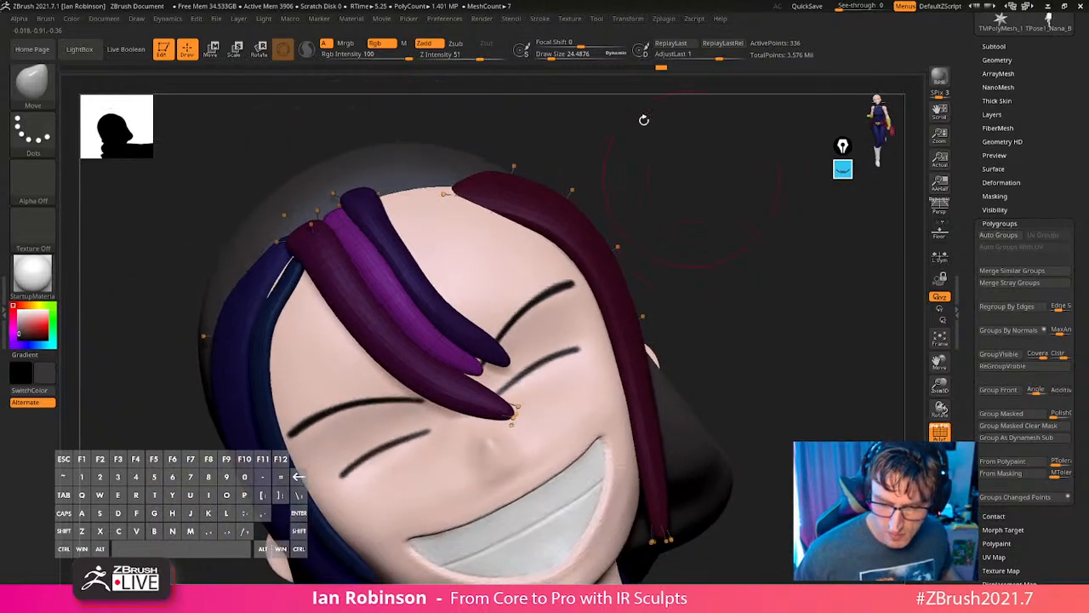
# Restore the saved custom user interface layout and bring up its pop-up geometry palette.
pyautogui.click(458, 19)
pyautogui.click(460, 58)
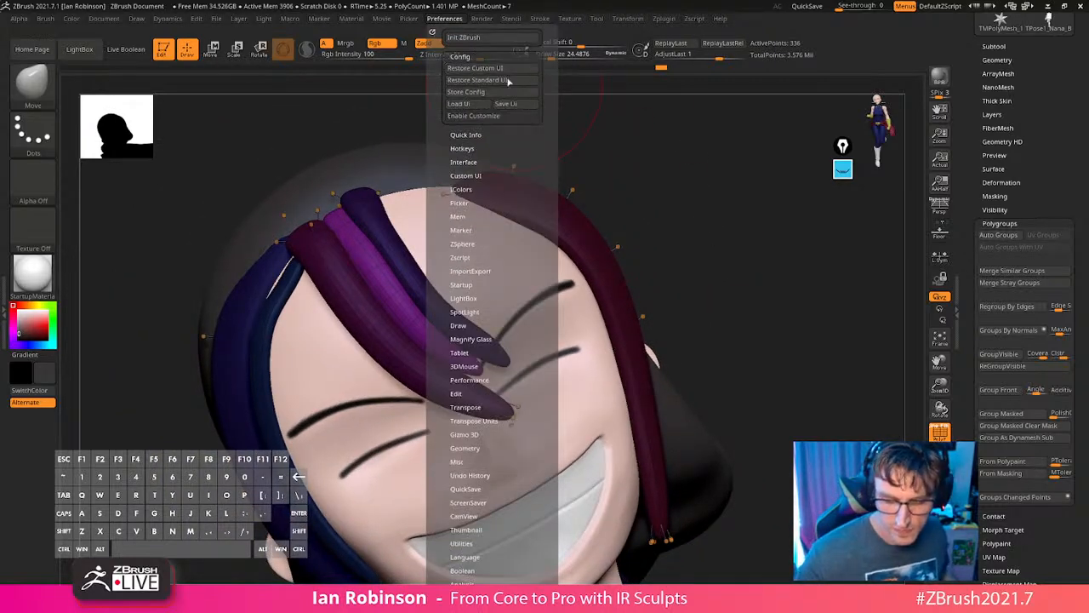
pyautogui.click(496, 80)
pyautogui.keyDown('alt'); pyautogui.moveTo(704, 297); pyautogui.dragTo(695, 261); pyautogui.keyUp('alt')
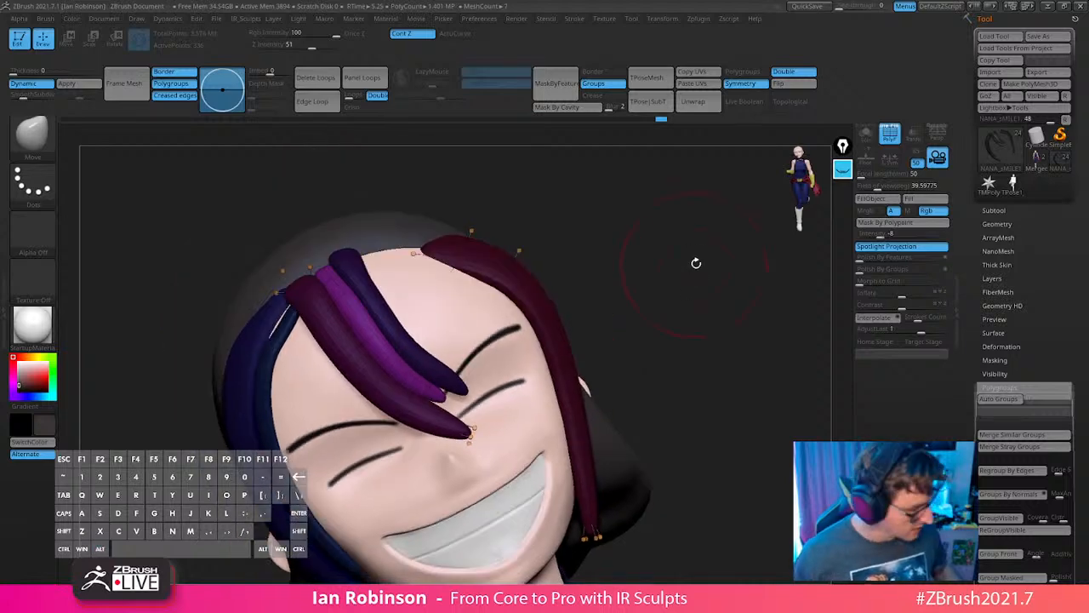
pyautogui.press('space')
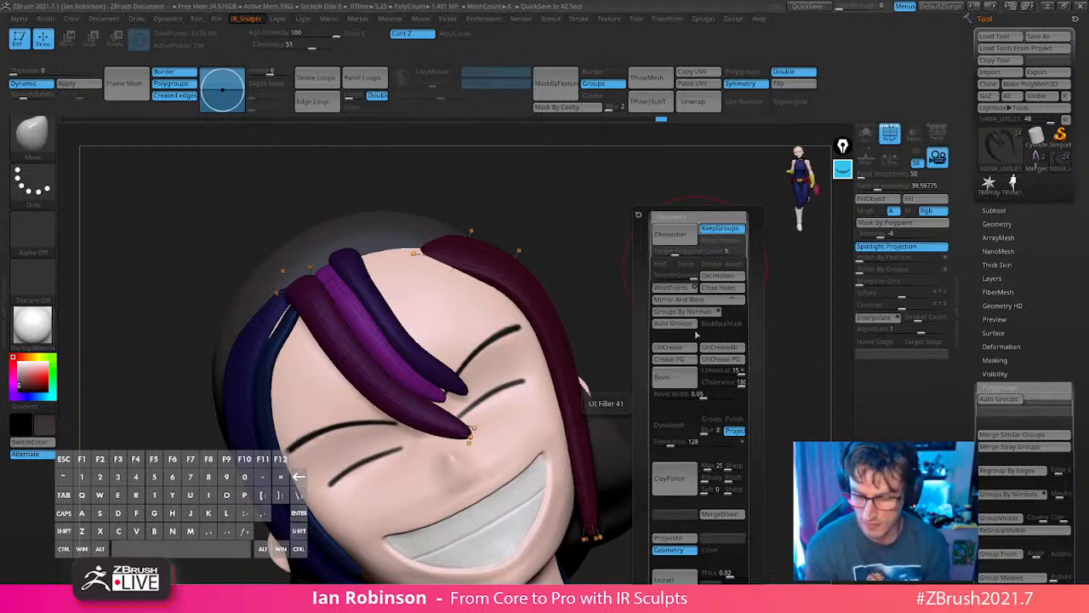
# Clear the mask and isolate the magenta front bang strand for shaping with a smaller draw size.
pyautogui.moveTo(561, 224)
pyautogui.mouseDown()
pyautogui.moveTo(574, 226)
pyautogui.moveTo(558, 238)
pyautogui.mouseUp()
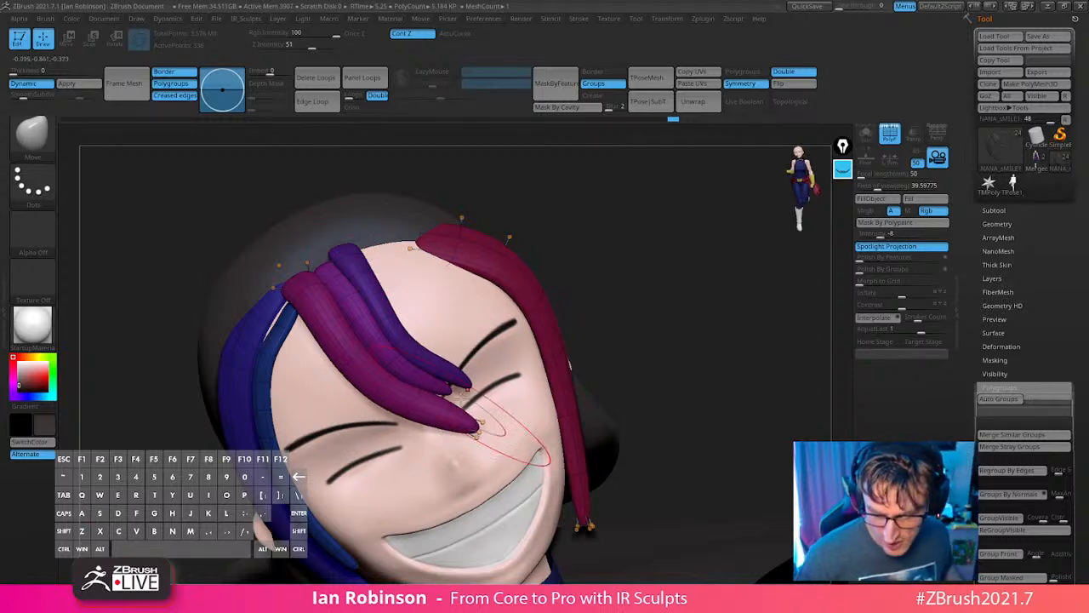
pyautogui.moveTo(595, 280)
pyautogui.mouseDown()
pyautogui.moveTo(661, 263)
pyautogui.moveTo(640, 275)
pyautogui.mouseUp()
pyautogui.press('s')
pyautogui.keyDown('ctrl'); pyautogui.keyDown('shift'); pyautogui.click(367, 357); pyautogui.keyUp('shift'); pyautogui.keyUp('ctrl')
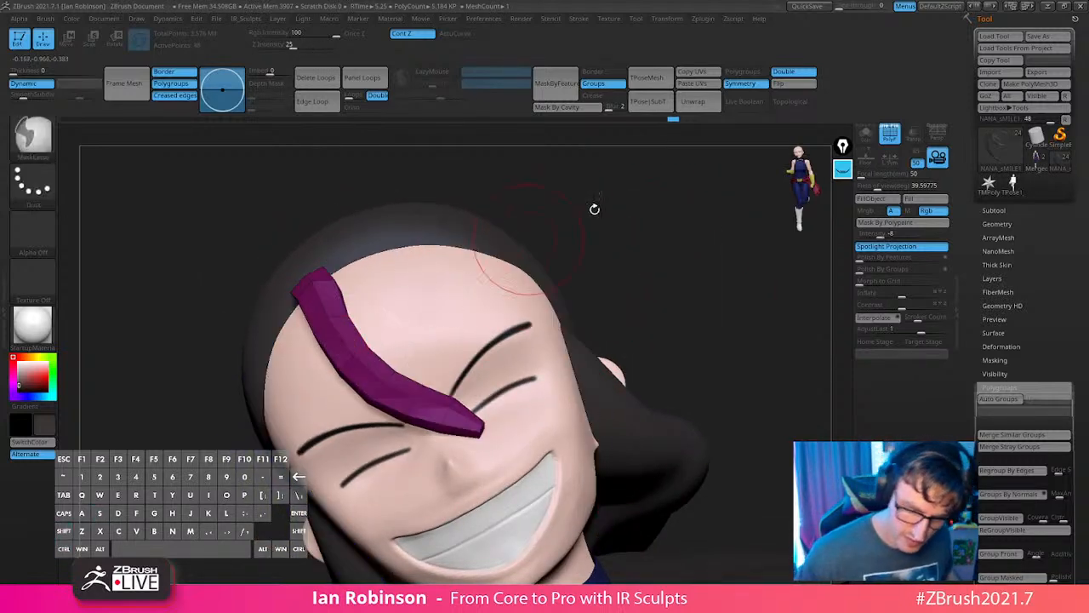
# Widen the isolated magenta strand by pulling its inner edge toward the middle of the forehead with the Move brush.
pyautogui.moveTo(438, 189); pyautogui.dragTo(447, 239)
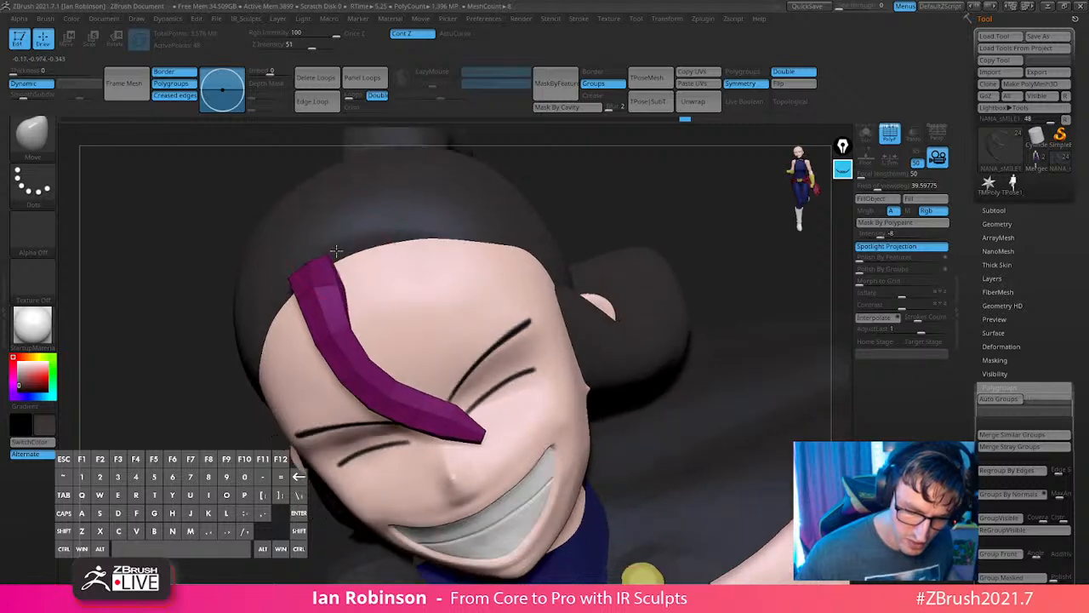
pyautogui.moveTo(350, 263); pyautogui.dragTo(349, 254)
pyautogui.moveTo(349, 315); pyautogui.dragTo(373, 305)
pyautogui.moveTo(375, 346)
pyautogui.mouseDown()
pyautogui.moveTo(386, 340)
pyautogui.moveTo(401, 369)
pyautogui.mouseUp()
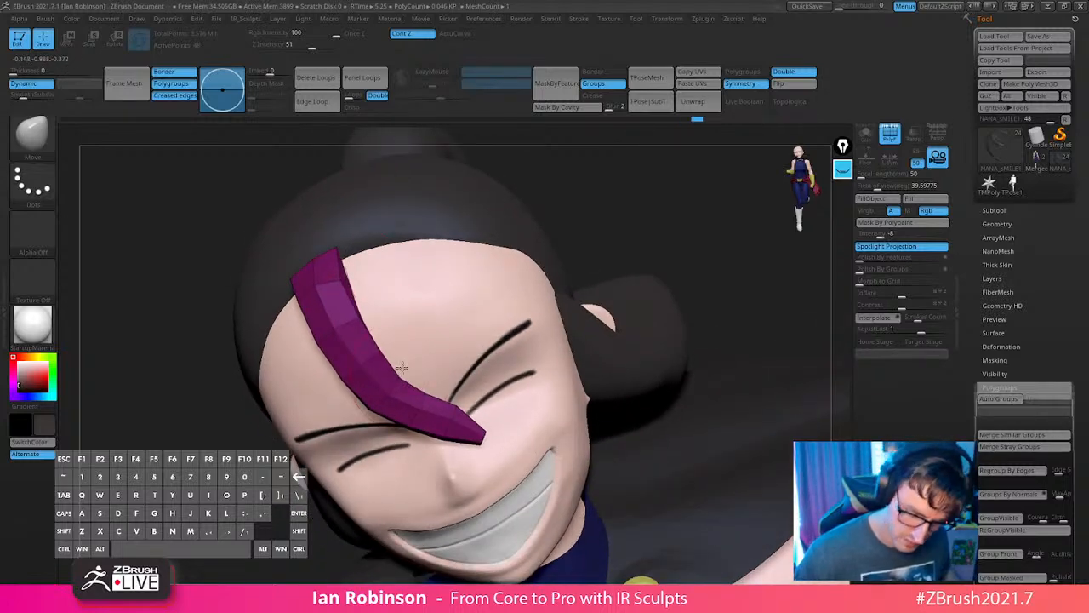
# Pull the magenta strand's outer edge outward from the root to the eyebrow with the Move brush to broaden it.
pyautogui.moveTo(643, 195)
pyautogui.mouseDown()
pyautogui.moveTo(657, 195)
pyautogui.moveTo(510, 256)
pyautogui.mouseUp()
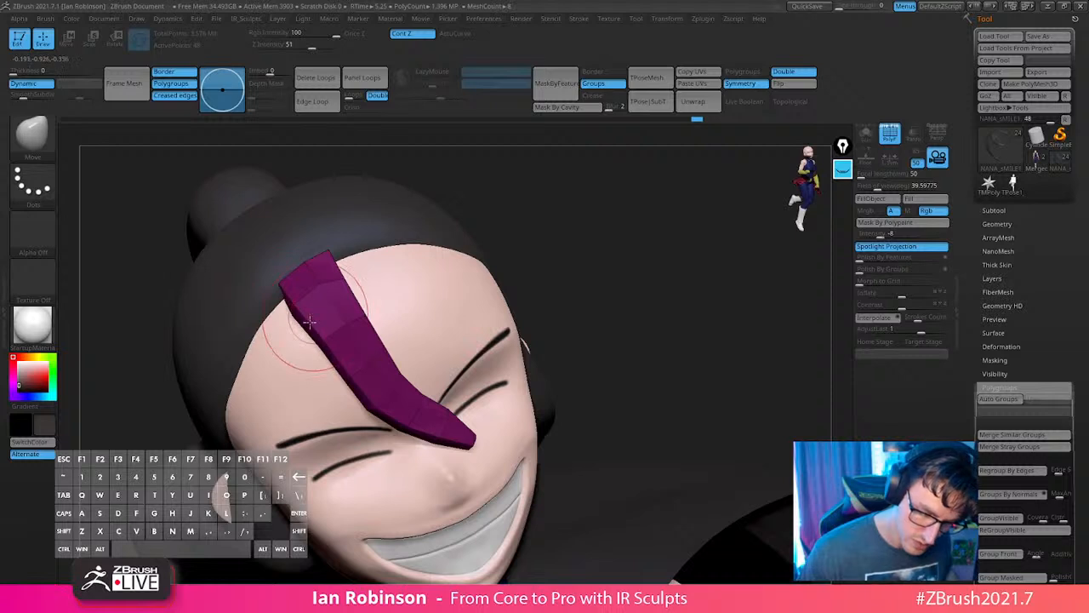
pyautogui.moveTo(286, 298); pyautogui.dragTo(280, 297)
pyautogui.moveTo(323, 348); pyautogui.dragTo(316, 356)
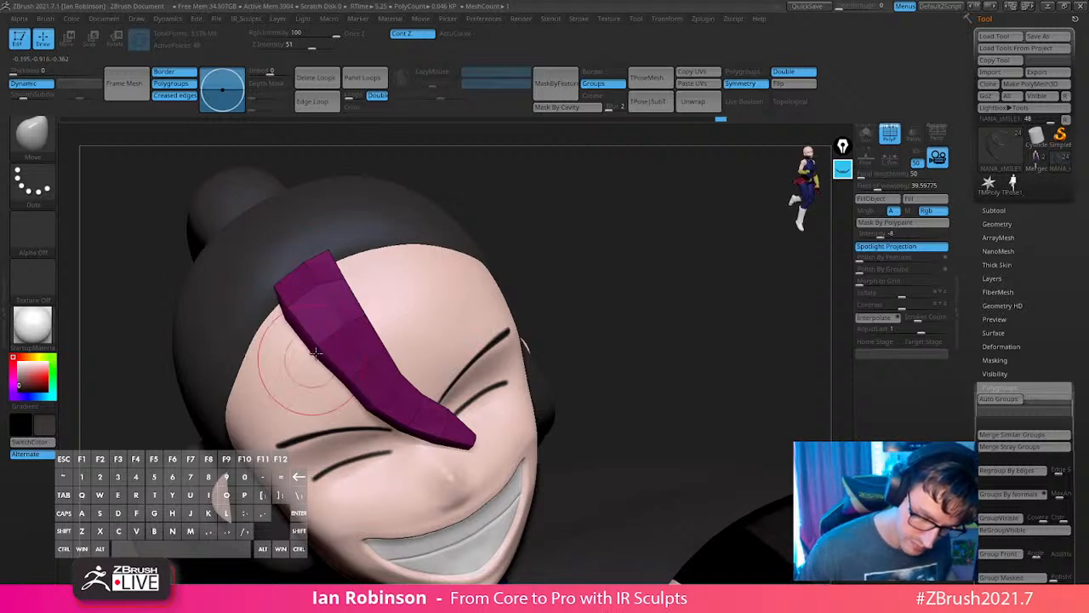
pyautogui.moveTo(371, 416); pyautogui.dragTo(364, 421)
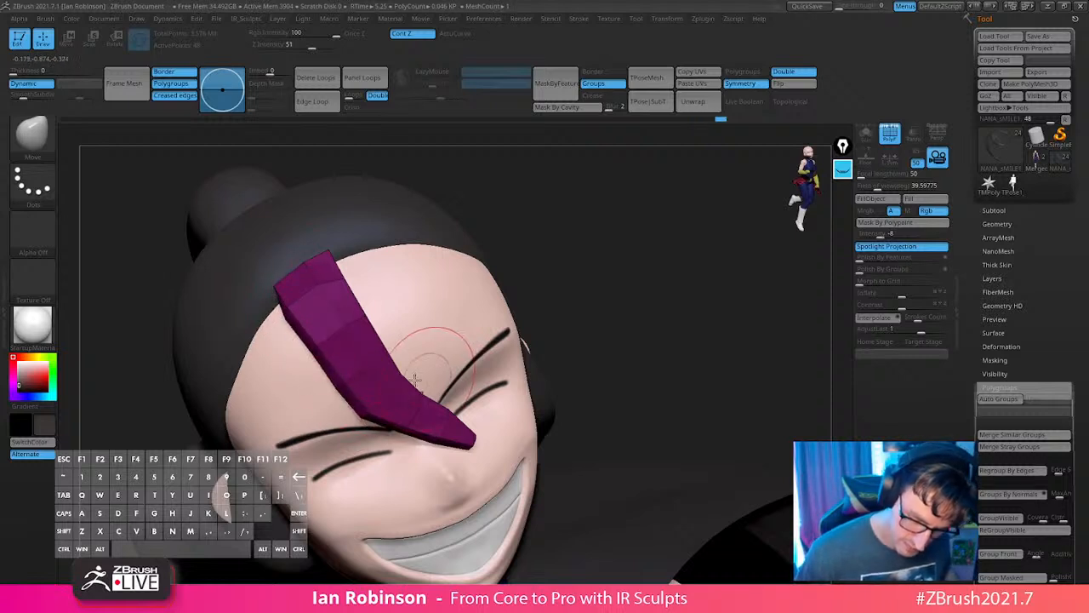
pyautogui.moveTo(291, 329); pyautogui.dragTo(281, 324)
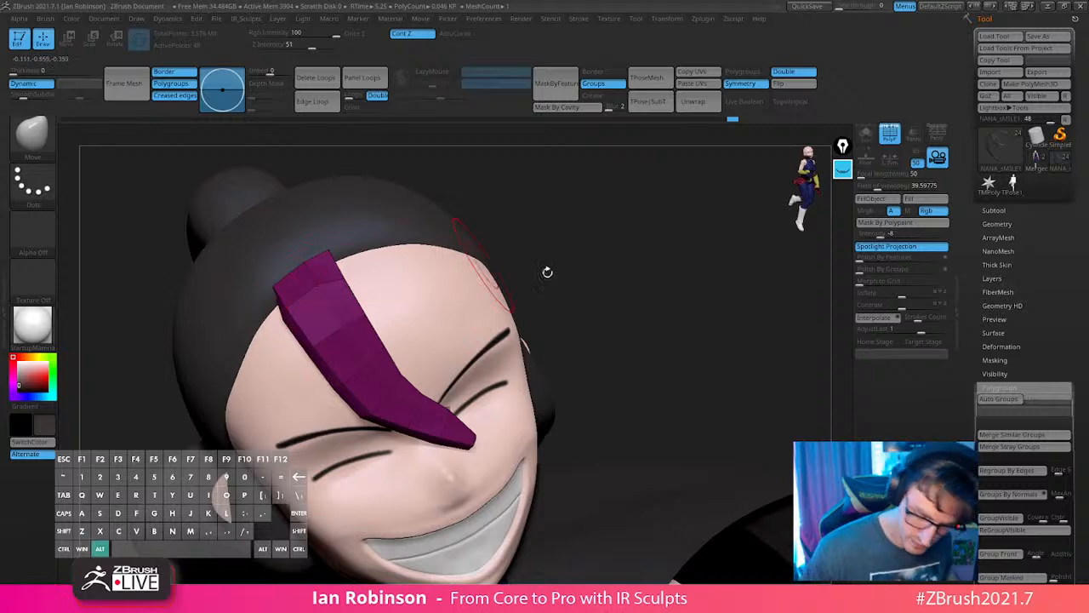
pyautogui.moveTo(545, 270); pyautogui.dragTo(476, 393)
pyautogui.moveTo(621, 254); pyautogui.dragTo(433, 248)
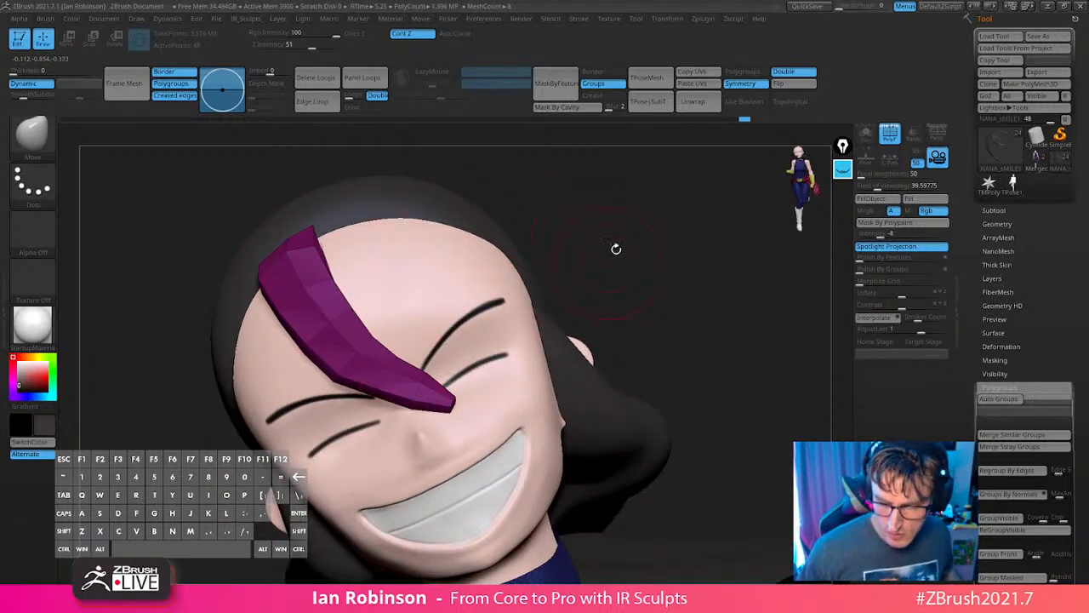
pyautogui.moveTo(616, 249); pyautogui.dragTo(600, 253)
# Enable AccuCurve in the Move brush's curve settings.
pyautogui.click(46, 18)
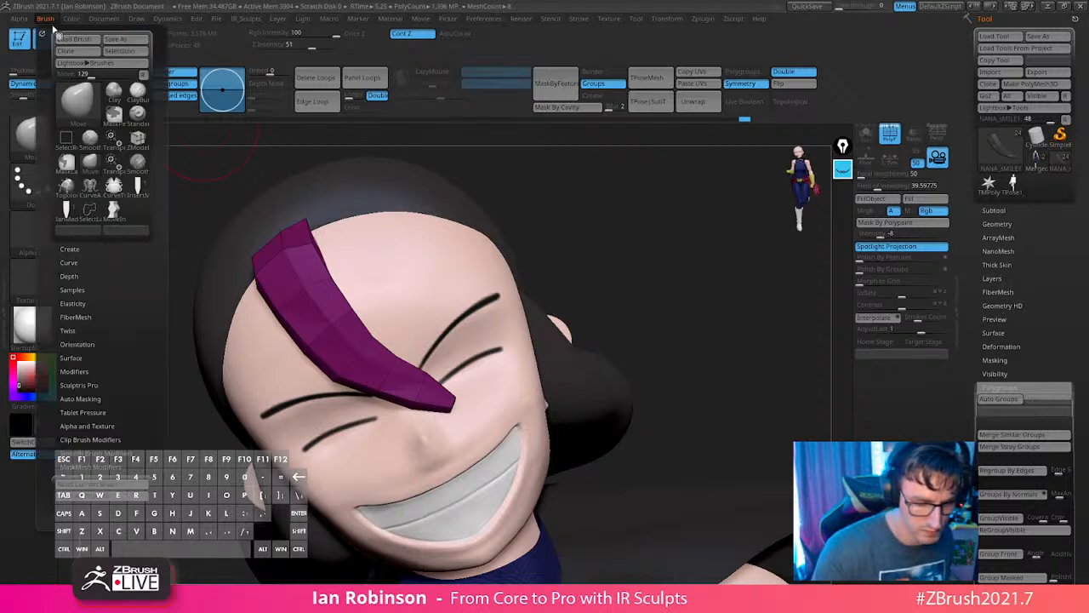
pyautogui.moveTo(133, 313); pyautogui.dragTo(86, 229)
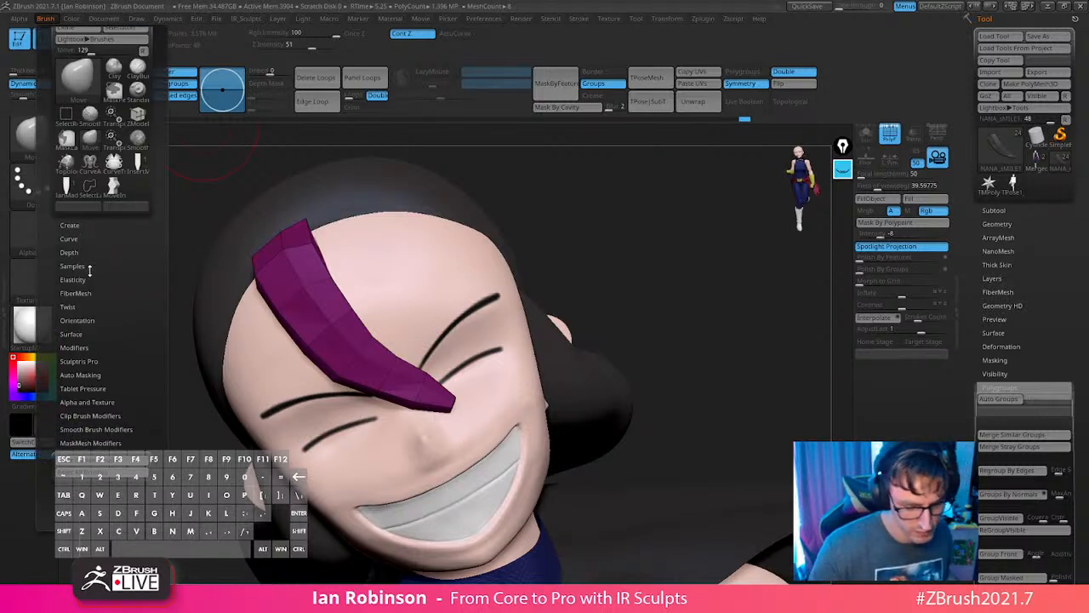
pyautogui.click(92, 266)
pyautogui.click(92, 265)
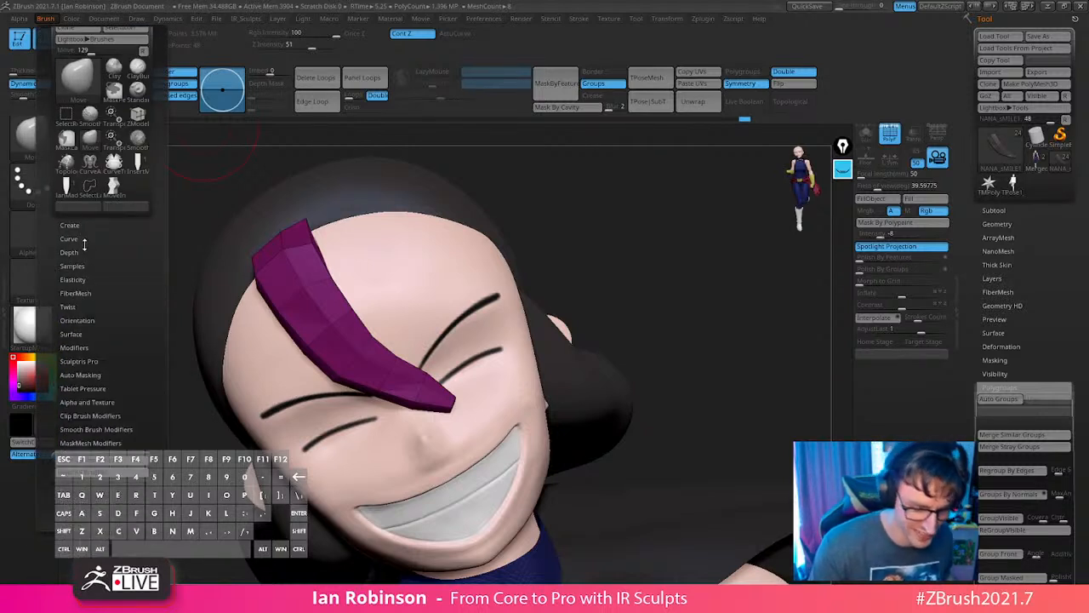
pyautogui.click(86, 241)
pyautogui.click(88, 240)
pyautogui.click(89, 267)
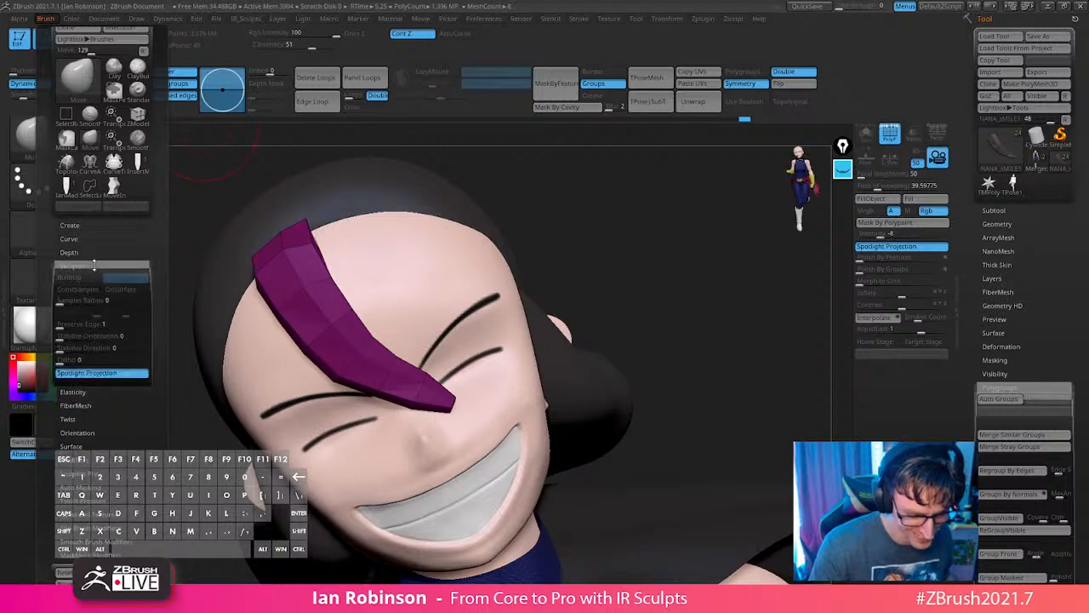
pyautogui.click(90, 264)
pyautogui.click(85, 237)
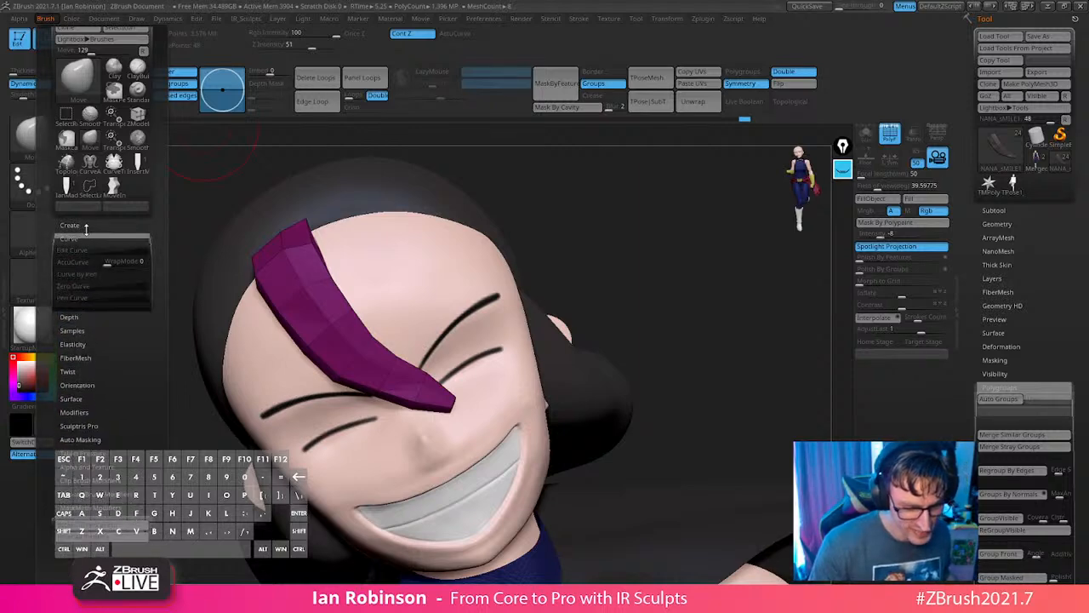
pyautogui.click(75, 262)
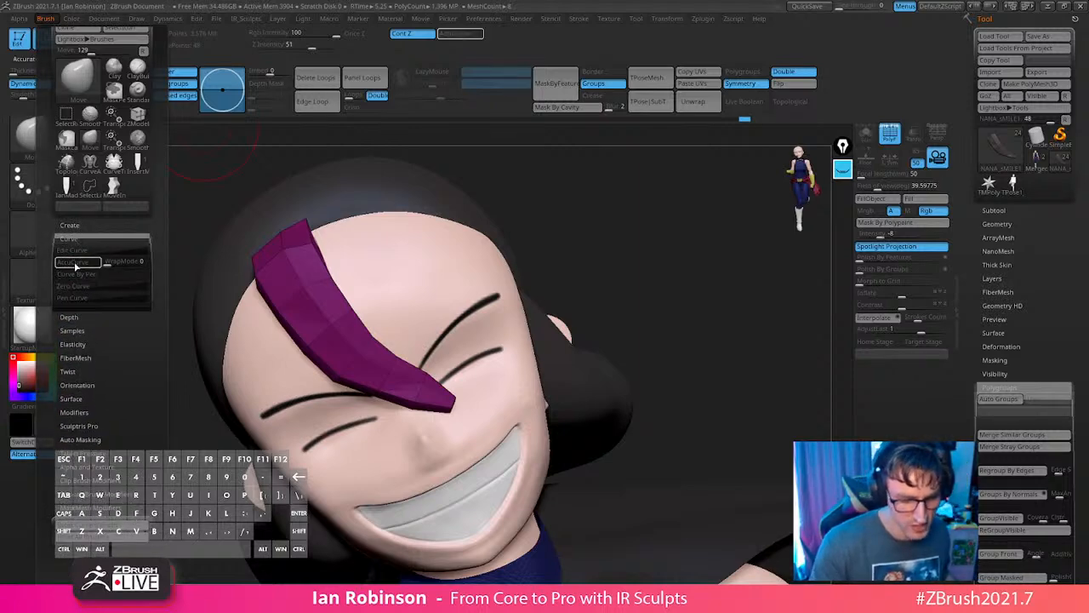
# Reduce the draw size and stretch the isolated magenta strand's tip across the cheek into a sharper point.
pyautogui.moveTo(689, 262)
pyautogui.mouseDown()
pyautogui.moveTo(483, 405)
pyautogui.moveTo(490, 411)
pyautogui.mouseUp()
pyautogui.hotkey('ctrl', 'z')
pyautogui.press('s')
pyautogui.moveTo(547, 330); pyautogui.dragTo(535, 330)
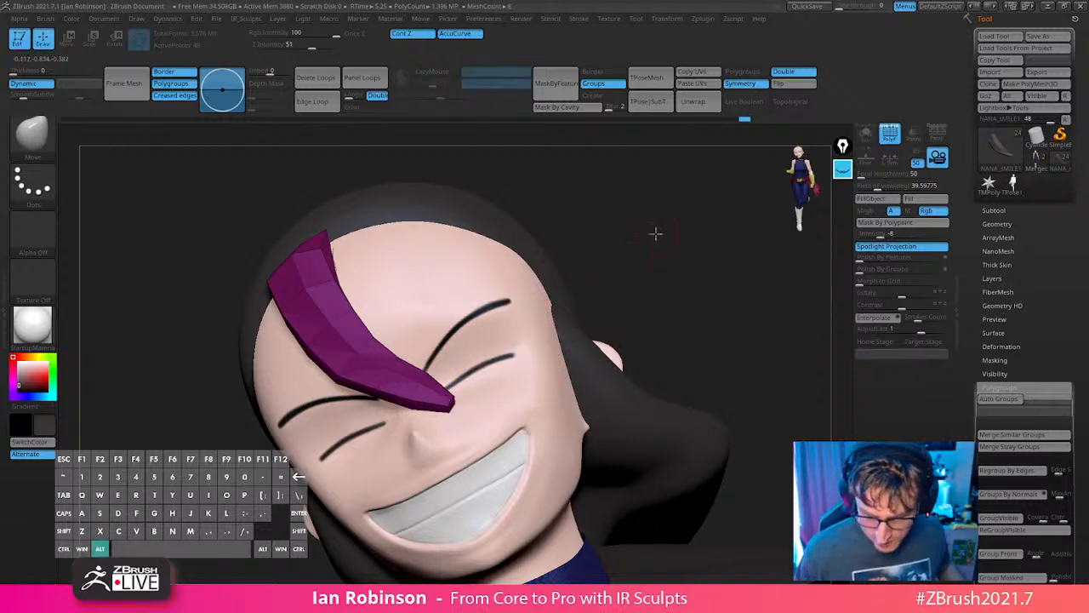
pyautogui.keyDown('alt'); pyautogui.moveTo(655, 233); pyautogui.dragTo(606, 365); pyautogui.keyUp('alt')
pyautogui.moveTo(448, 410); pyautogui.dragTo(451, 408)
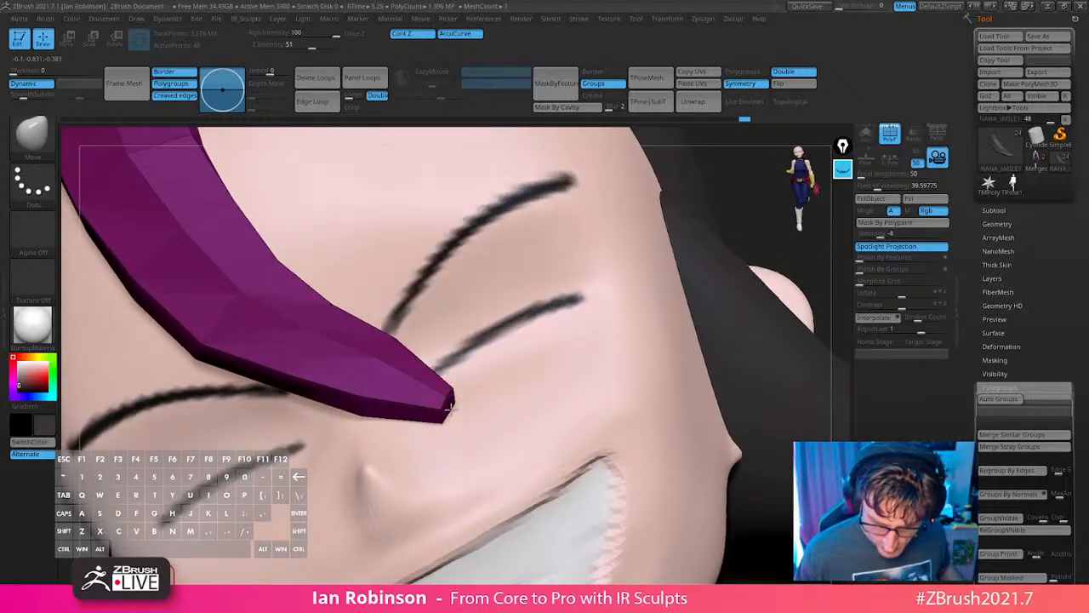
pyautogui.moveTo(451, 409)
pyautogui.mouseDown(button='right')
pyautogui.moveTo(436, 410)
pyautogui.moveTo(469, 418)
pyautogui.mouseUp(button='right')
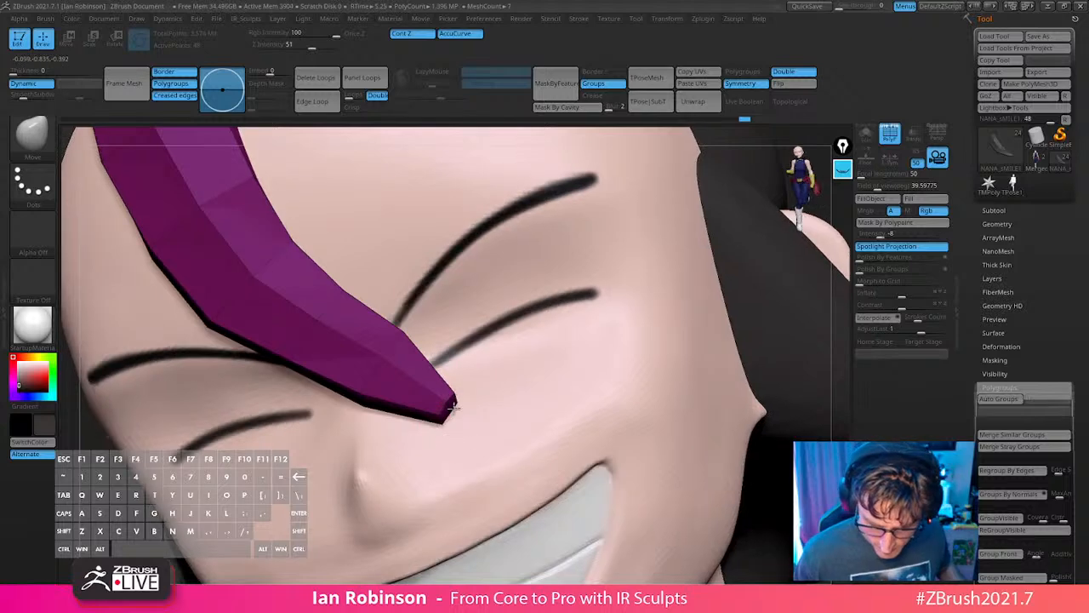
pyautogui.moveTo(453, 406)
pyautogui.mouseDown()
pyautogui.moveTo(516, 455)
pyautogui.moveTo(489, 437)
pyautogui.mouseUp()
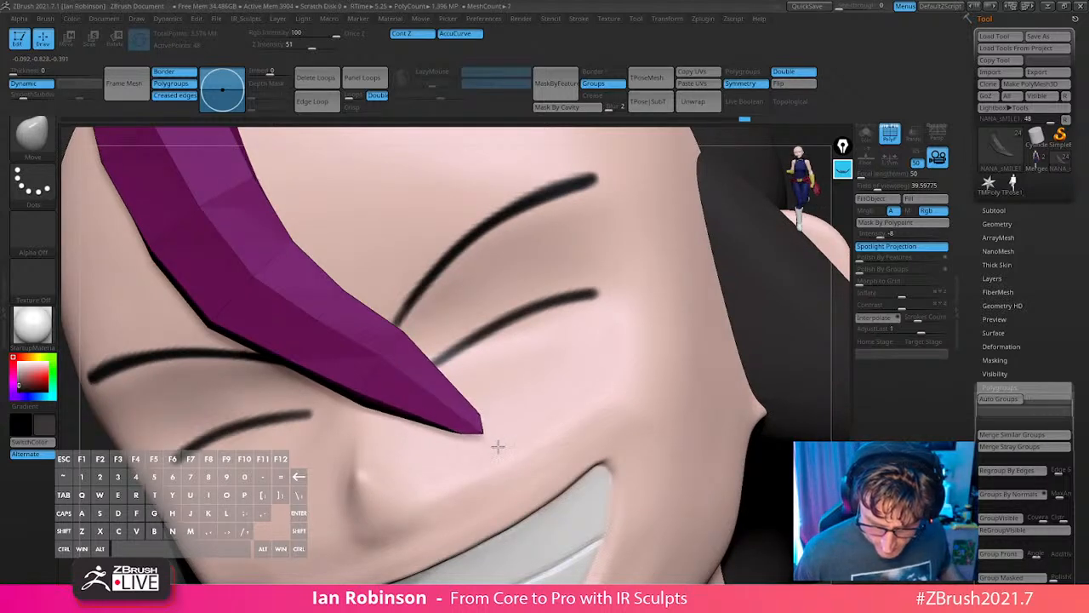
# Show all strands and pull the tips of the magenta, violet and purple bangs outward into sharper points.
pyautogui.keyDown('ctrl'); pyautogui.keyDown('shift'); pyautogui.click(774, 240); pyautogui.keyUp('shift'); pyautogui.keyUp('ctrl')
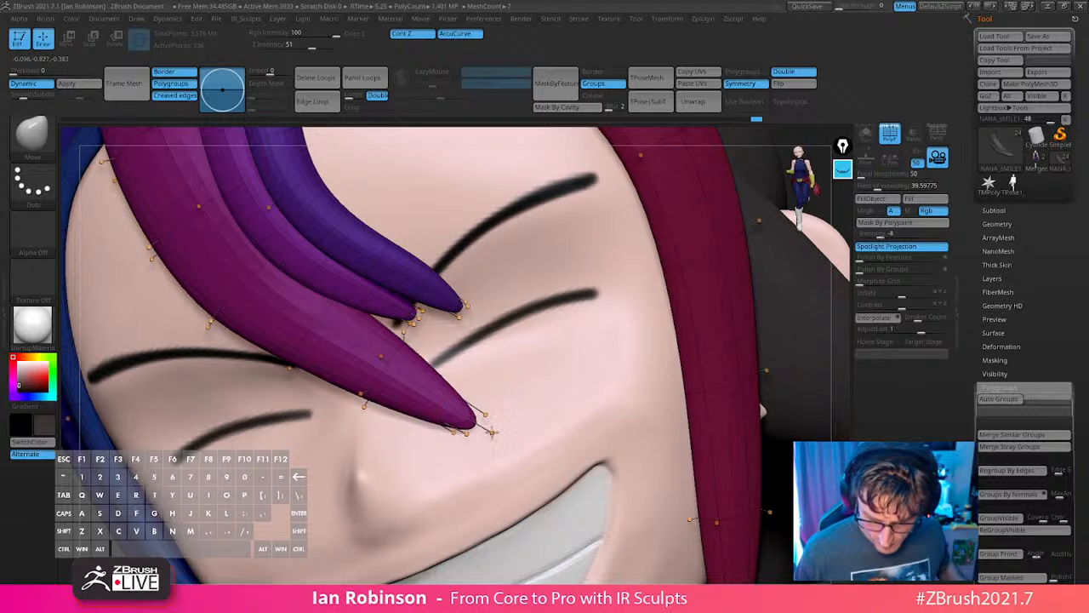
pyautogui.moveTo(475, 427); pyautogui.dragTo(528, 436)
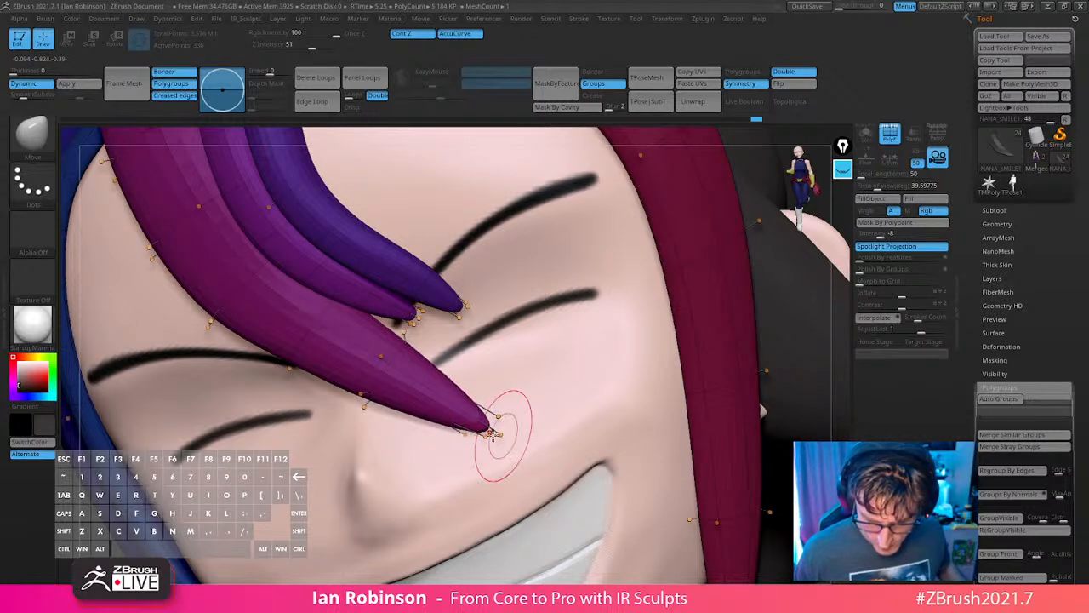
pyautogui.moveTo(457, 315); pyautogui.dragTo(483, 305)
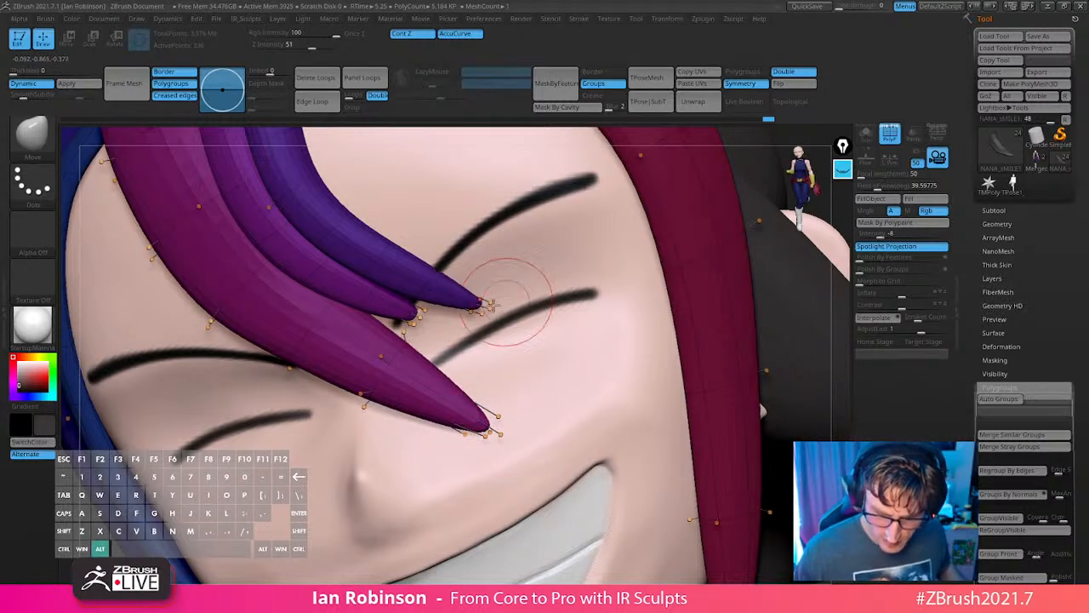
pyautogui.keyDown('alt'); pyautogui.moveTo(510, 301); pyautogui.dragTo(524, 358, button='right'); pyautogui.keyUp('alt')
pyautogui.moveTo(426, 377); pyautogui.dragTo(453, 381)
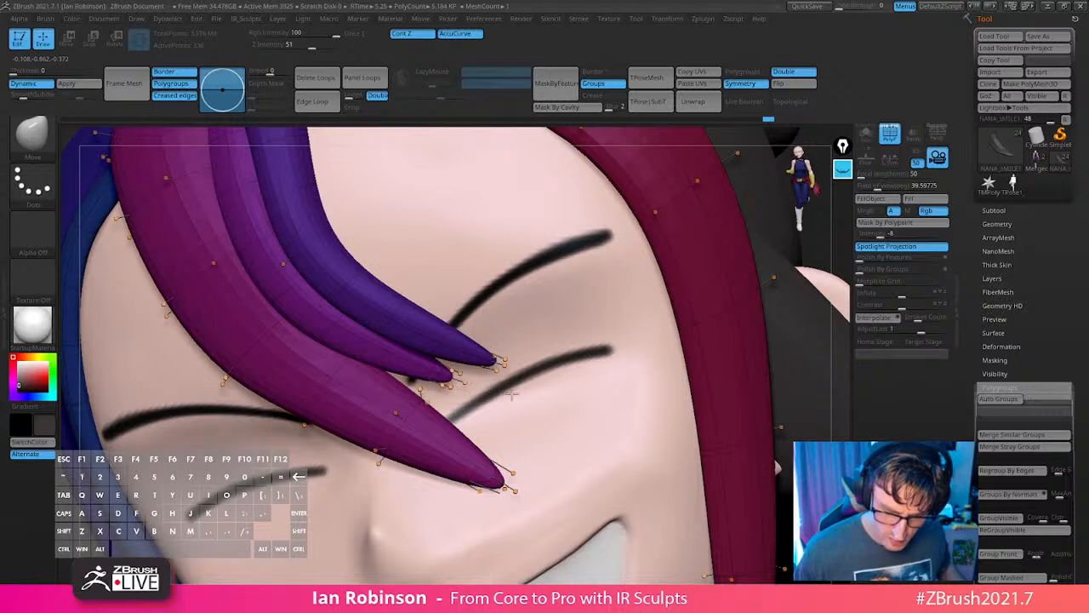
pyautogui.keyDown('alt'); pyautogui.moveTo(514, 405); pyautogui.dragTo(502, 352, button='right'); pyautogui.keyUp('alt')
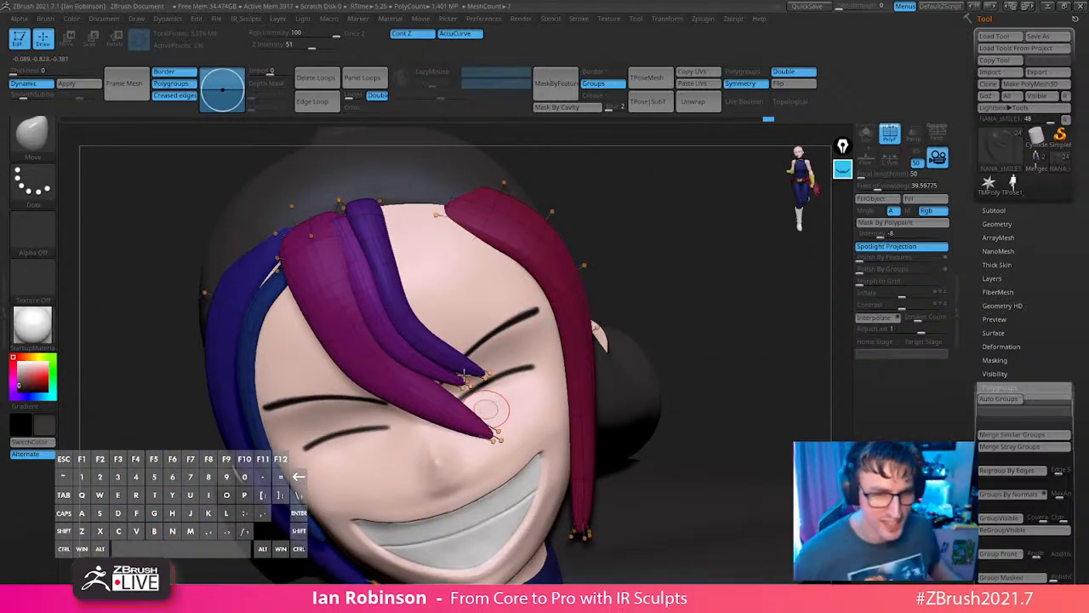
# Turn off AccuCurve for the Move brush.
pyautogui.keyDown('alt'); pyautogui.moveTo(487, 319); pyautogui.dragTo(591, 243, button='right'); pyautogui.keyUp('alt')
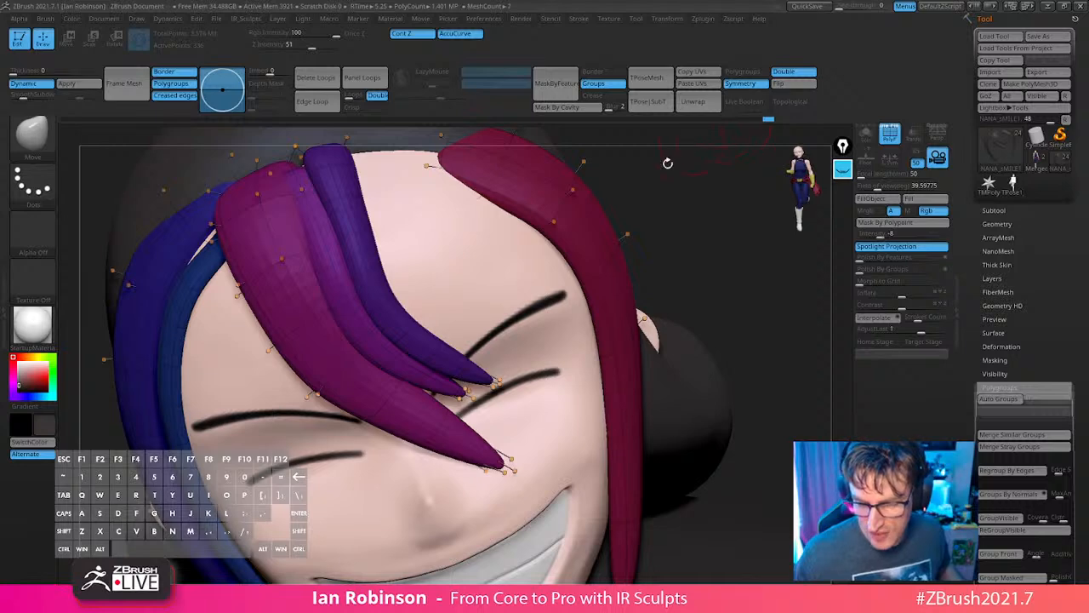
pyautogui.moveTo(486, 292); pyautogui.dragTo(467, 450, button='right')
pyautogui.moveTo(423, 361); pyautogui.dragTo(414, 450, button='right')
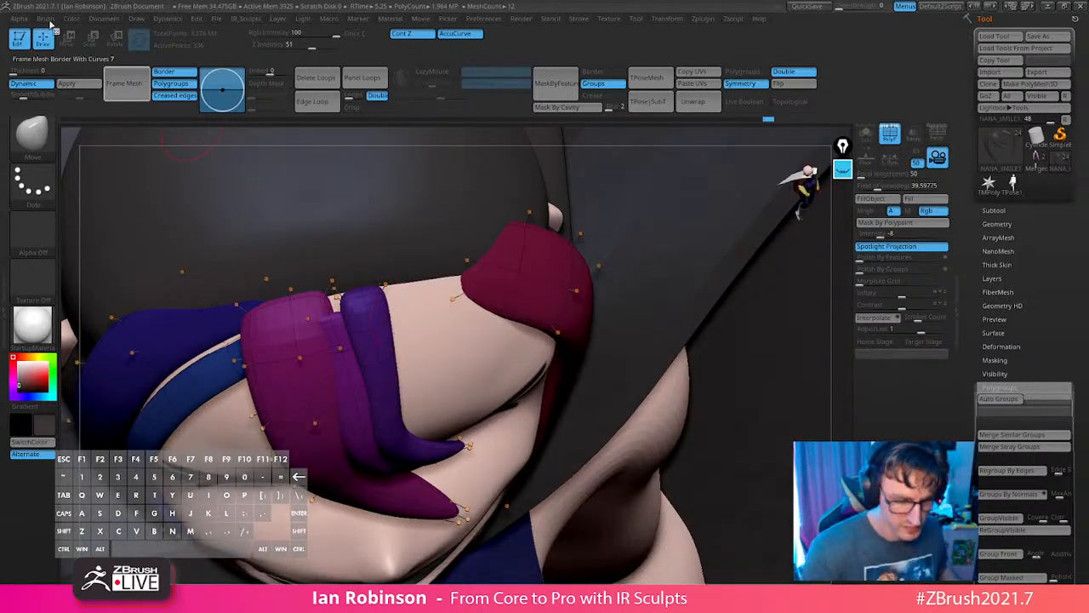
pyautogui.click(46, 19)
pyautogui.click(88, 287)
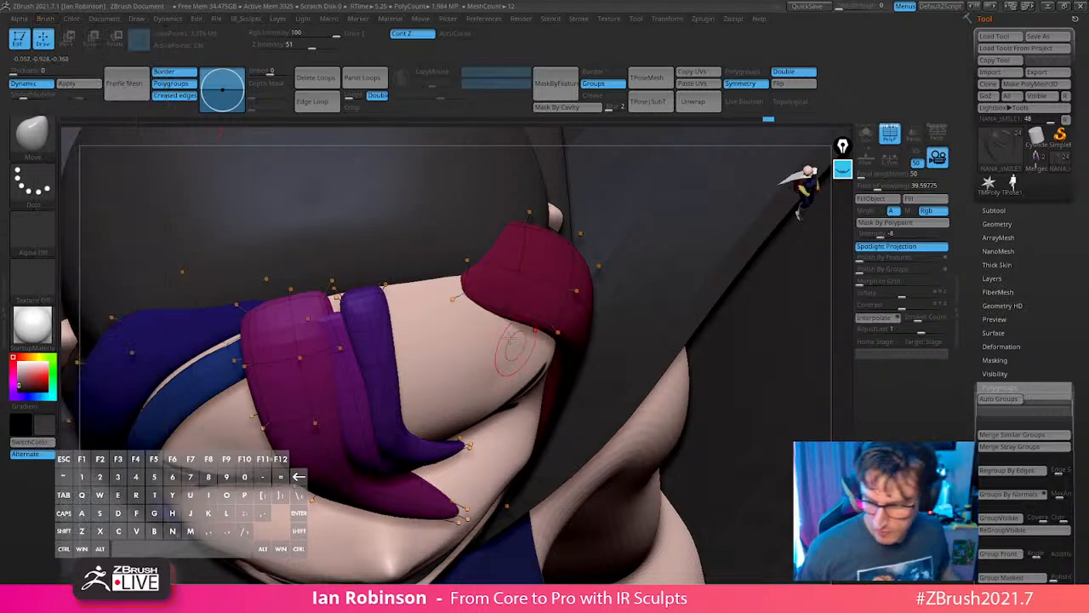
# Mask every hair strand except the middle purple bang and adjust the draw size for moving it.
pyautogui.keyDown('alt'); pyautogui.moveTo(510, 348); pyautogui.dragTo(515, 337, button='right'); pyautogui.keyUp('alt')
pyautogui.press('s')
pyautogui.moveTo(506, 337); pyautogui.dragTo(516, 336)
pyautogui.moveTo(511, 337); pyautogui.dragTo(451, 415, button='right')
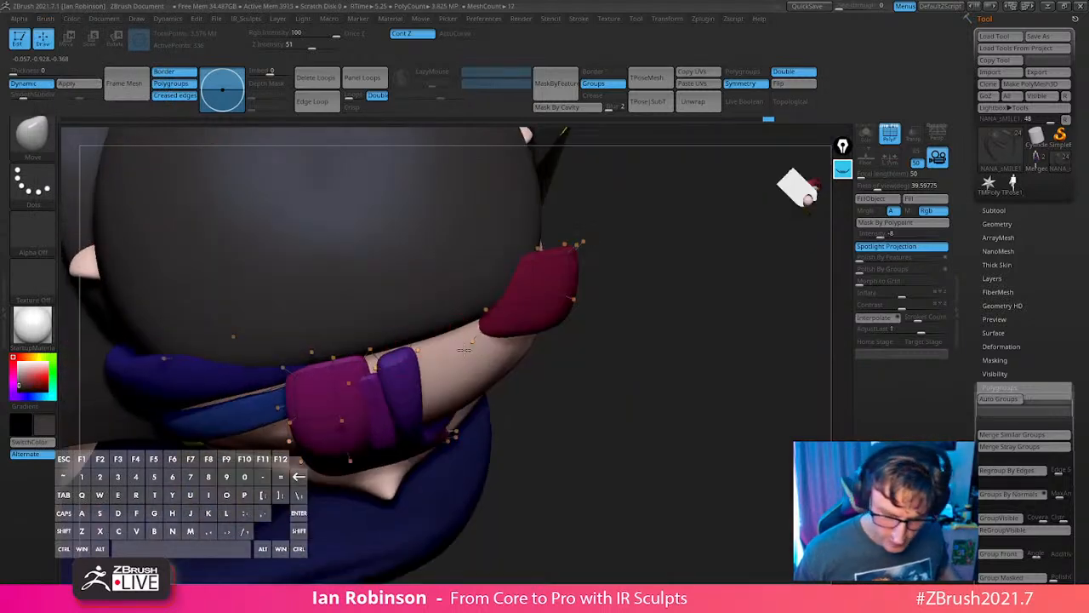
pyautogui.keyDown('ctrl'); pyautogui.keyDown('shift'); pyautogui.click(381, 419); pyautogui.keyUp('shift'); pyautogui.keyUp('ctrl')
pyautogui.keyDown('ctrl'); pyautogui.keyDown('shift'); pyautogui.click(530, 360); pyautogui.keyUp('shift'); pyautogui.keyUp('ctrl')
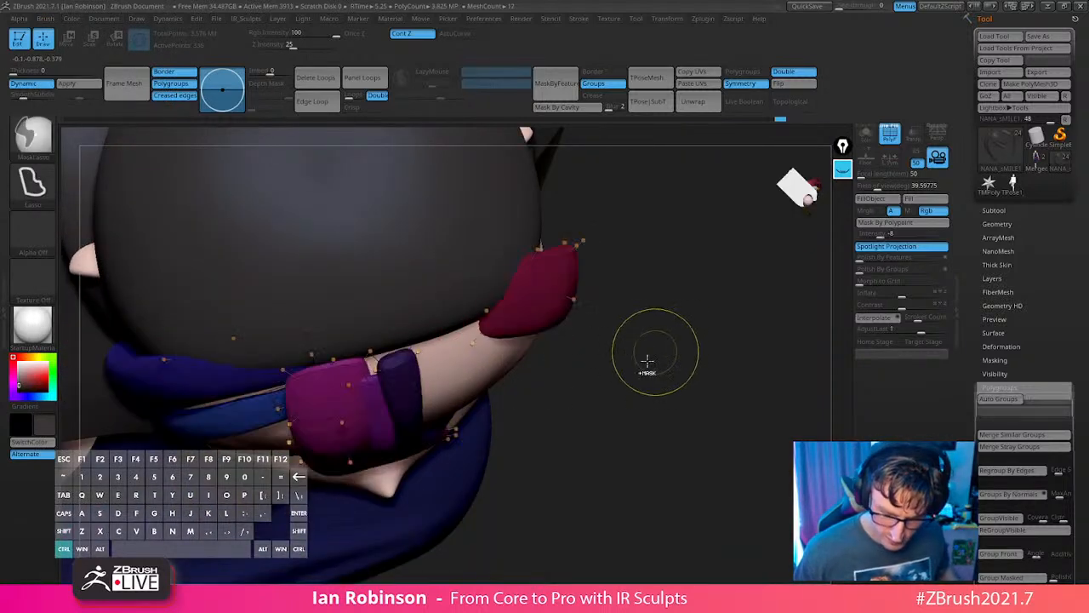
pyautogui.keyDown('ctrl'); pyautogui.keyDown('shift'); pyautogui.click(380, 418); pyautogui.keyUp('shift'); pyautogui.keyUp('ctrl')
pyautogui.keyDown('ctrl'); pyautogui.keyDown('shift'); pyautogui.click(622, 382); pyautogui.keyUp('shift'); pyautogui.keyUp('ctrl')
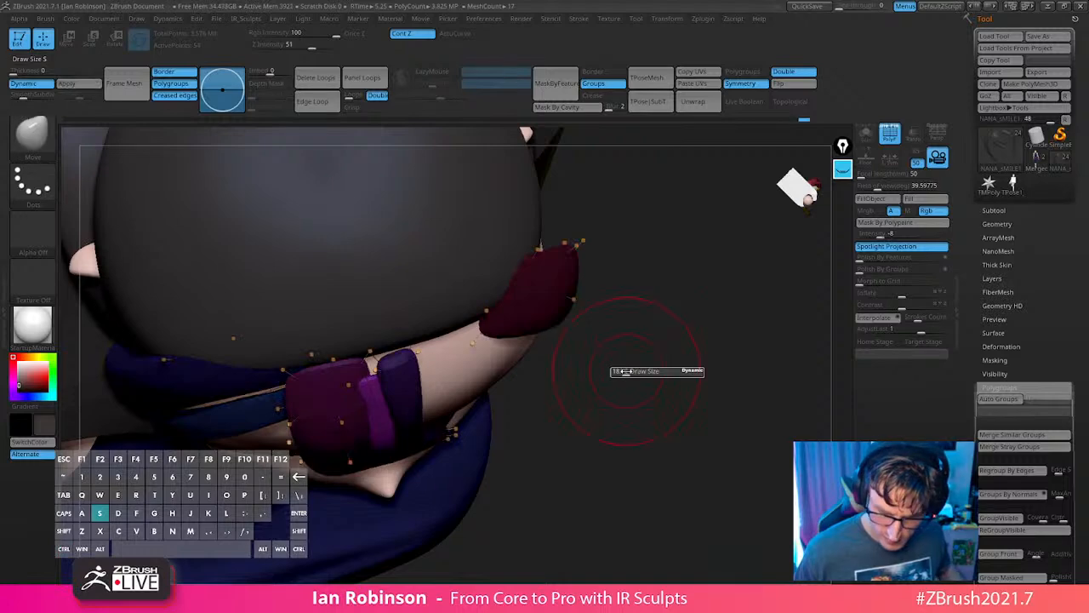
# Reshape the unmasked purple bang from root to tip between its magenta and violet neighbours with the Move brush.
pyautogui.moveTo(624, 380); pyautogui.dragTo(358, 396, button='right')
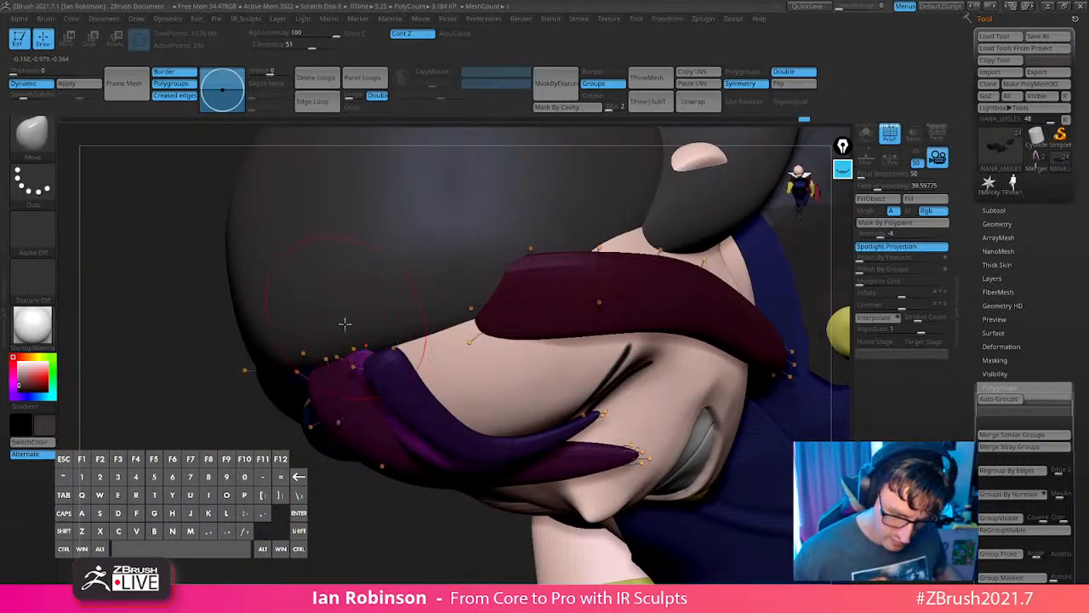
pyautogui.moveTo(344, 323); pyautogui.dragTo(369, 431, button='right')
pyautogui.moveTo(370, 430); pyautogui.dragTo(380, 423)
pyautogui.keyDown('alt'); pyautogui.moveTo(551, 344); pyautogui.dragTo(456, 348, button='right'); pyautogui.keyUp('alt')
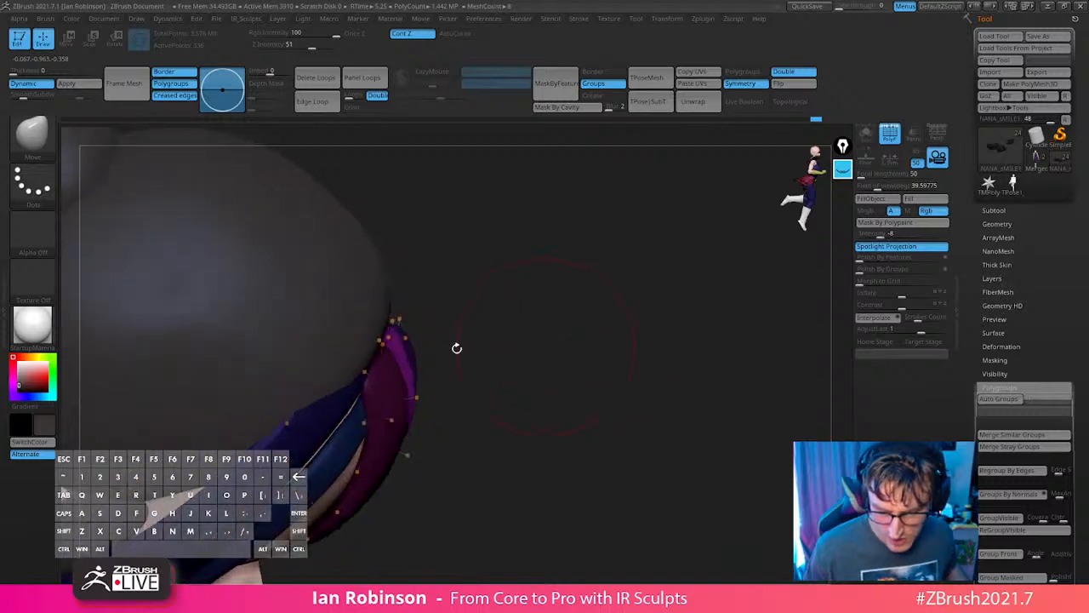
pyautogui.moveTo(377, 339); pyautogui.dragTo(490, 460, button='right')
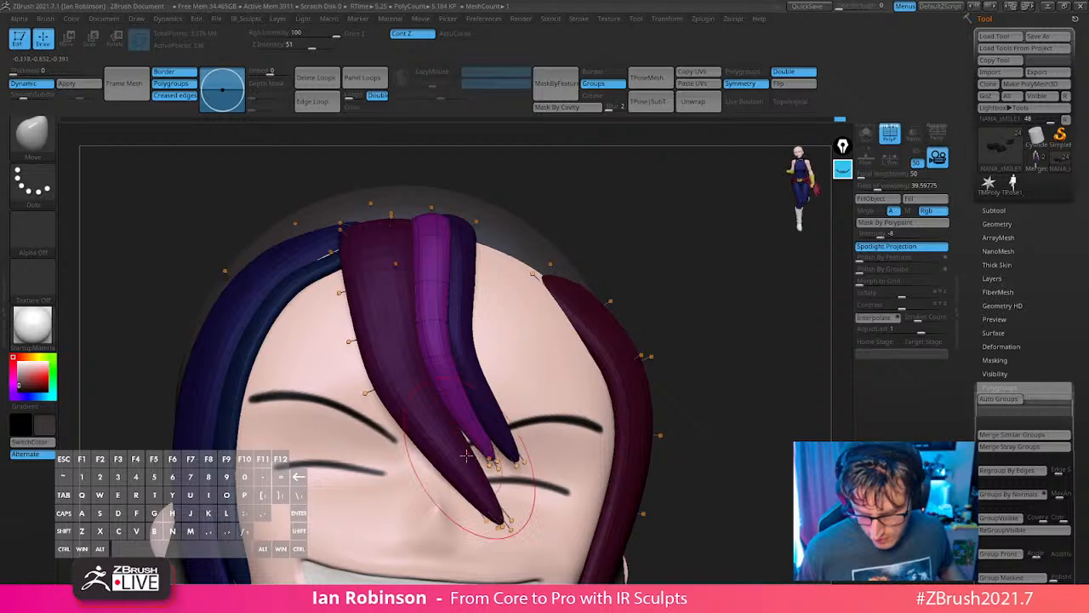
# Clear the current mask and mask every hair strand except the magenta front bang.
pyautogui.keyDown('alt'); pyautogui.click(613, 281); pyautogui.keyUp('alt')
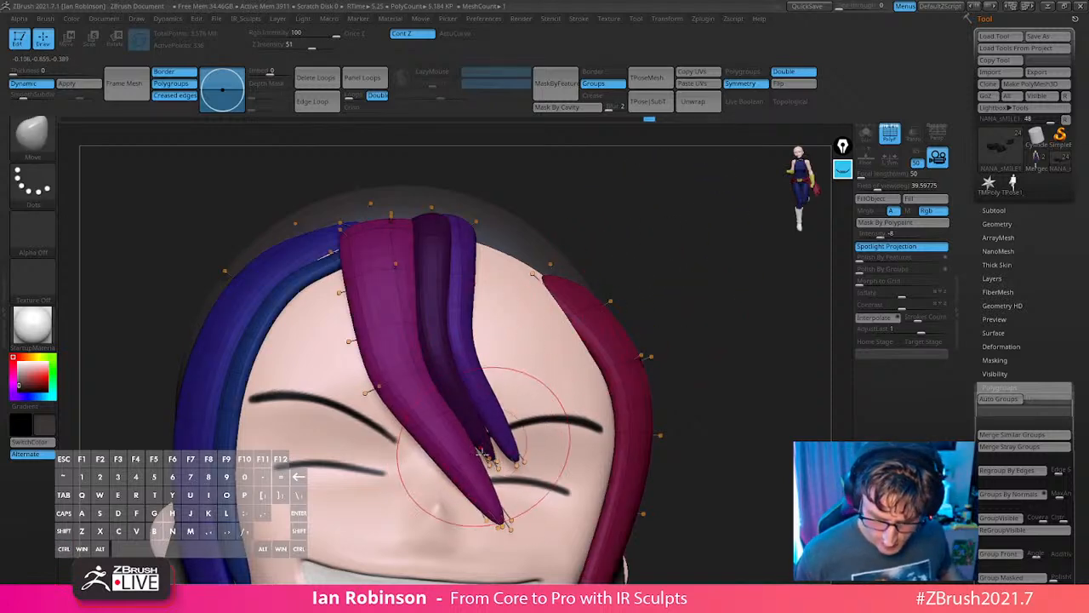
pyautogui.keyDown('ctrl'); pyautogui.moveTo(684, 232); pyautogui.dragTo(696, 244); pyautogui.keyUp('ctrl')
pyautogui.keyDown('ctrl'); pyautogui.keyDown('shift'); pyautogui.click(451, 457); pyautogui.keyUp('shift'); pyautogui.keyUp('ctrl')
pyautogui.keyDown('ctrl'); pyautogui.click(691, 270); pyautogui.keyUp('ctrl')
pyautogui.keyDown('ctrl'); pyautogui.keyDown('shift'); pyautogui.click(683, 285); pyautogui.keyUp('shift'); pyautogui.keyUp('ctrl')
pyautogui.keyDown('ctrl'); pyautogui.click(682, 288); pyautogui.keyUp('ctrl')
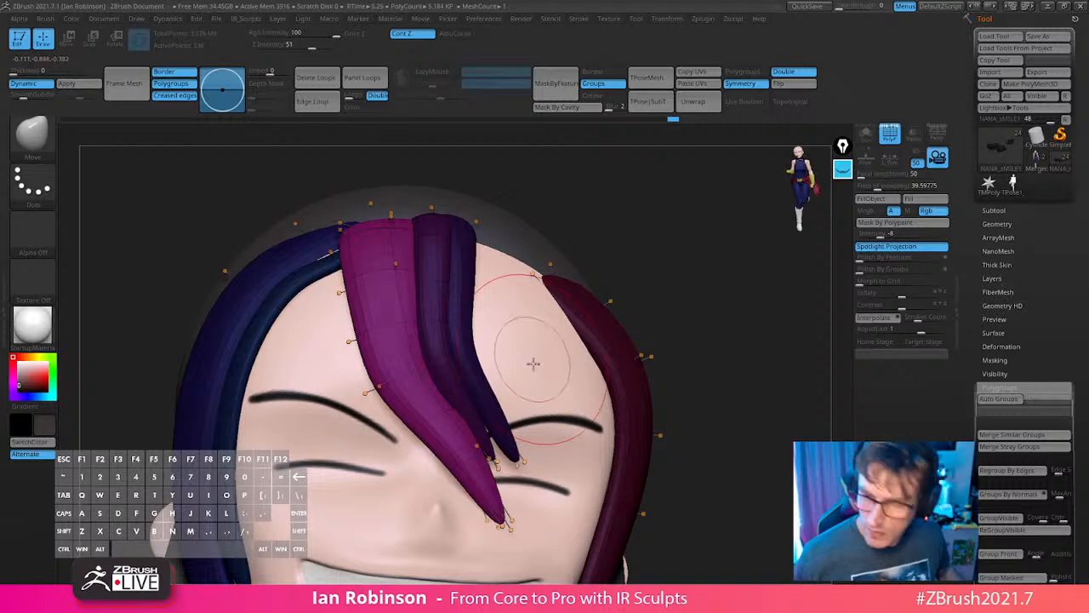
# Pull the magenta bang's inner edge toward the neighbouring purple strand with the Move brush.
pyautogui.moveTo(533, 362); pyautogui.dragTo(513, 365)
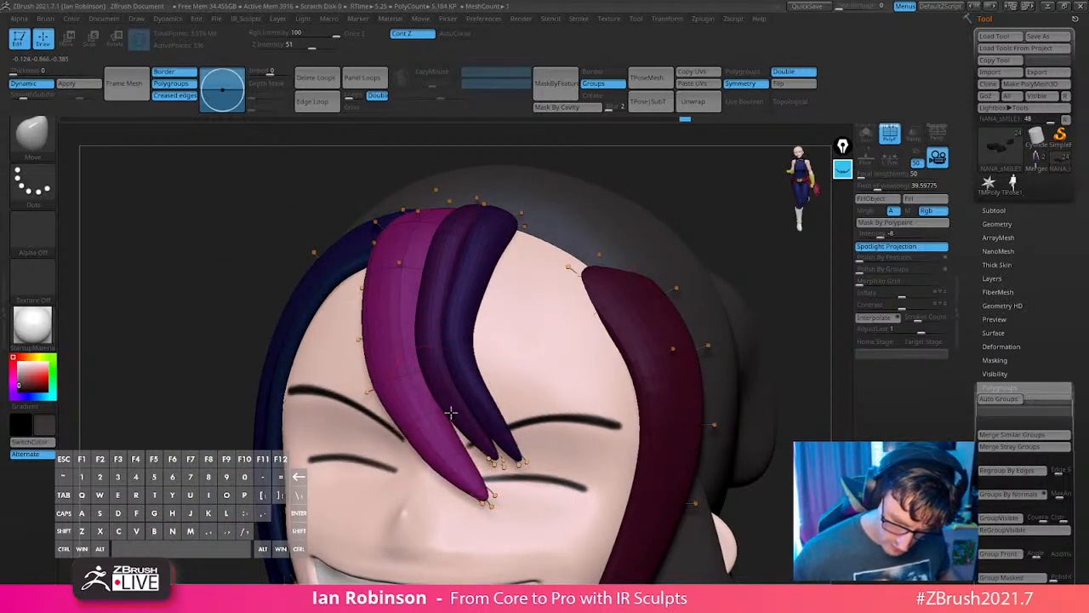
pyautogui.moveTo(466, 395); pyautogui.dragTo(480, 387)
pyautogui.moveTo(660, 209); pyautogui.dragTo(626, 283)
# Turn off the smooth subdivision preview and mask every hair strand except the light blue one at the temple.
pyautogui.hotkey('shift', 'd')
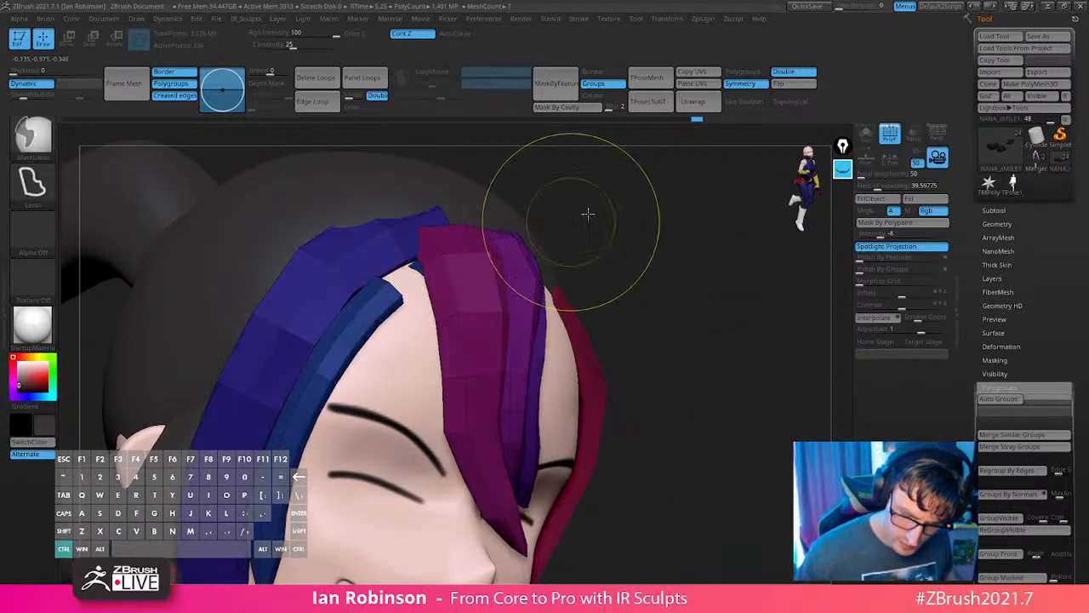
pyautogui.keyDown('ctrl'); pyautogui.click(588, 214); pyautogui.keyUp('ctrl')
pyautogui.keyDown('ctrl'); pyautogui.keyDown('shift'); pyautogui.click(398, 294); pyautogui.keyUp('shift'); pyautogui.keyUp('ctrl')
pyautogui.keyDown('ctrl'); pyautogui.click(584, 219); pyautogui.keyUp('ctrl')
pyautogui.moveTo(587, 214); pyautogui.dragTo(681, 255)
pyautogui.keyDown('ctrl'); pyautogui.keyDown('shift'); pyautogui.click(609, 230); pyautogui.keyUp('shift'); pyautogui.keyUp('ctrl')
pyautogui.keyDown('ctrl'); pyautogui.click(607, 226); pyautogui.keyUp('ctrl')
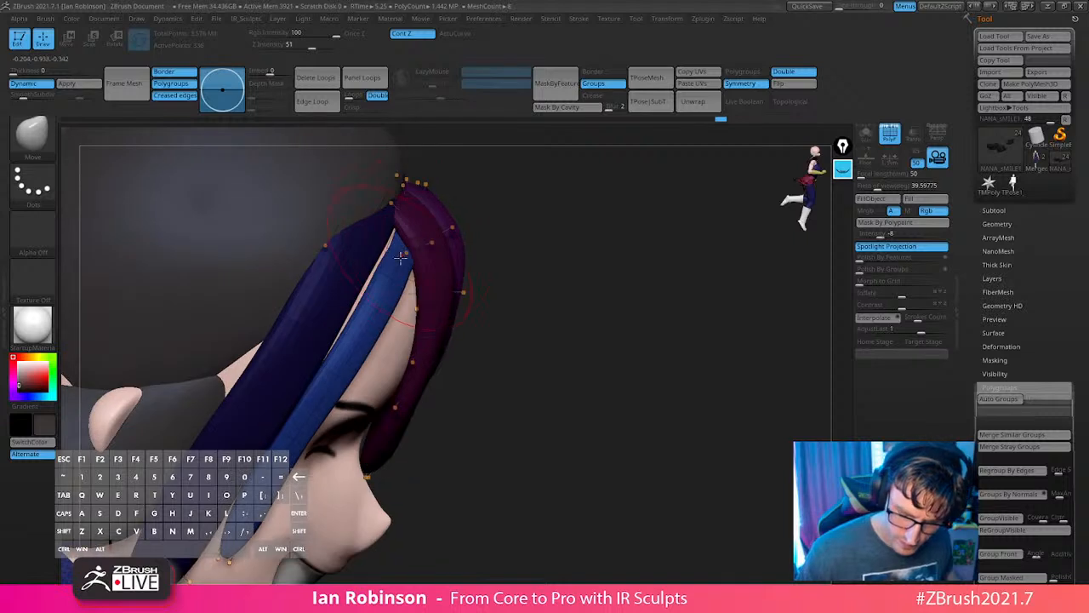
# Pull the light blue strand's root up toward the hairline and turn on backface masking for the Move brush.
pyautogui.moveTo(400, 258)
pyautogui.mouseDown()
pyautogui.moveTo(410, 252)
pyautogui.moveTo(390, 237)
pyautogui.mouseUp()
pyautogui.press('s')
pyautogui.press('g')
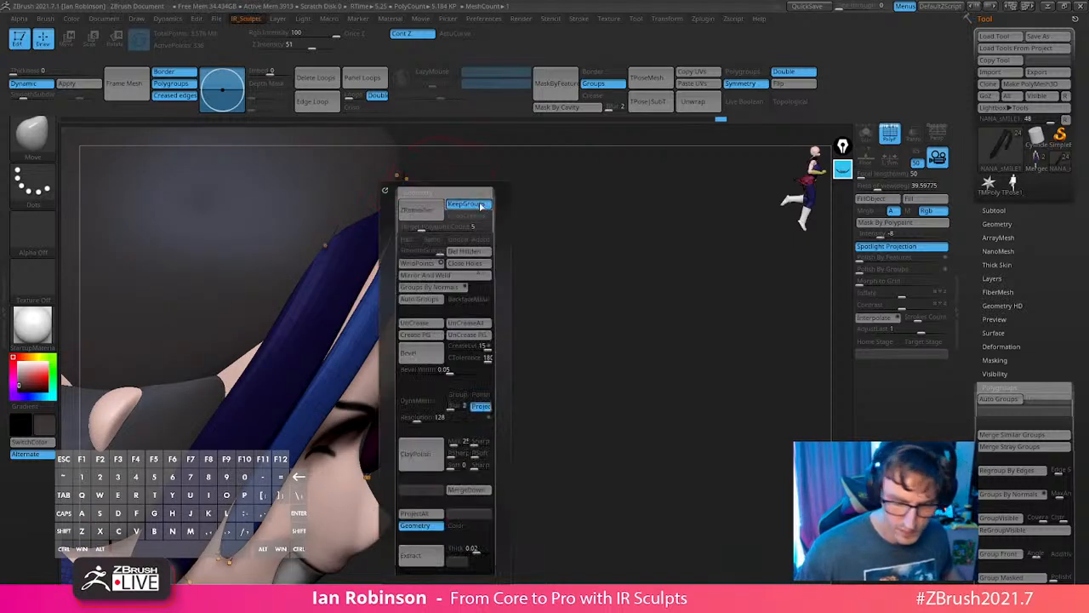
pyautogui.click(473, 300)
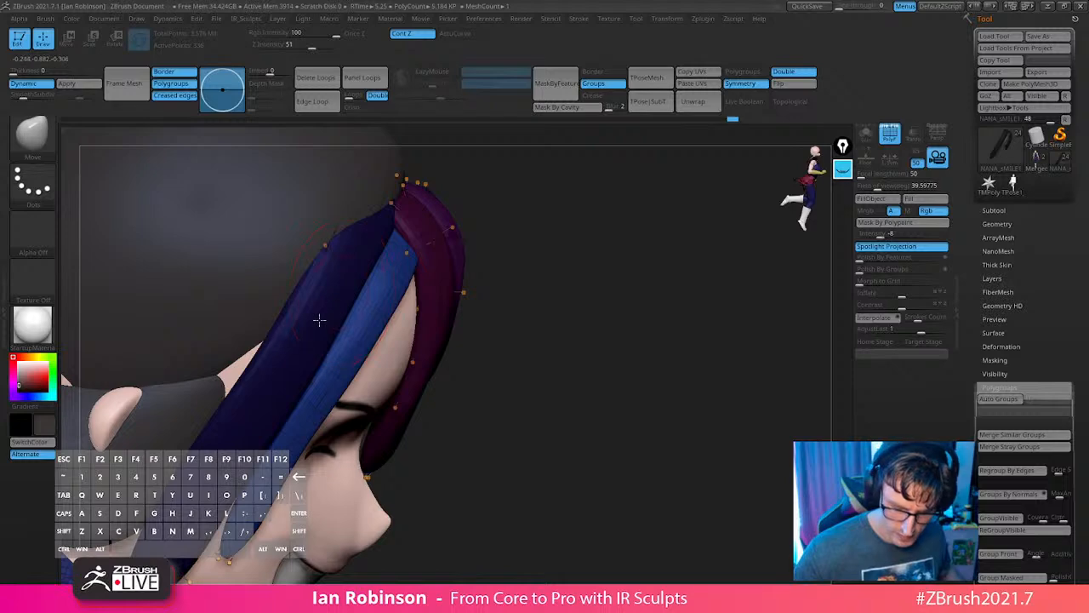
# Reshape the light blue strand along the temple down to its tip with the Move brush, adjusting the draw size.
pyautogui.moveTo(532, 223); pyautogui.dragTo(609, 228)
pyautogui.moveTo(700, 221)
pyautogui.keyDown('alt'); pyautogui.mouseDown()
pyautogui.moveTo(707, 212)
pyautogui.moveTo(746, 218)
pyautogui.mouseUp(); pyautogui.keyUp('alt')
pyautogui.moveTo(274, 434); pyautogui.dragTo(310, 433, button='right')
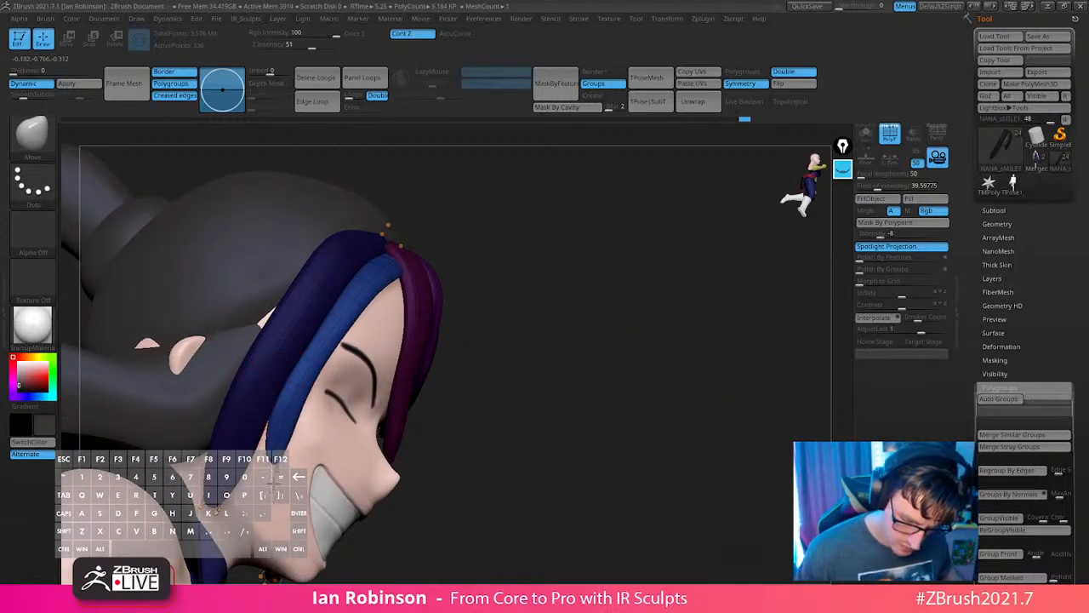
pyautogui.press('s')
pyautogui.moveTo(311, 382); pyautogui.dragTo(322, 381)
pyautogui.moveTo(596, 231)
pyautogui.mouseDown()
pyautogui.moveTo(562, 256)
pyautogui.moveTo(588, 229)
pyautogui.mouseUp()
# Toggle the Move brush's backface masking, clear the mask from all strands and undo the last brush stroke.
pyautogui.press('space')
pyautogui.click(576, 324)
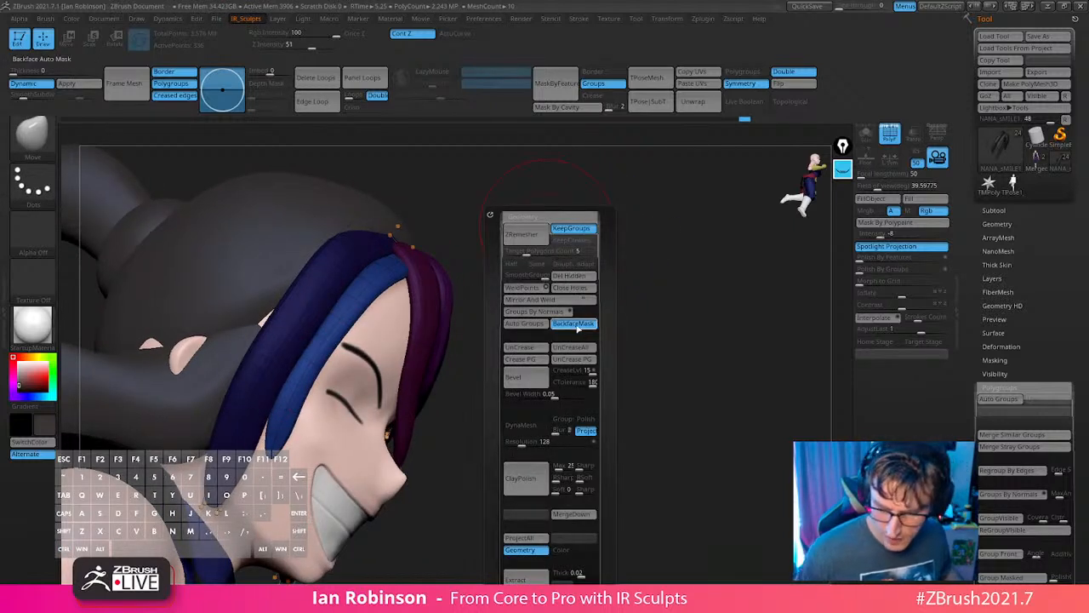
pyautogui.keyDown('ctrl'); pyautogui.moveTo(460, 356); pyautogui.dragTo(469, 394); pyautogui.keyUp('ctrl')
pyautogui.moveTo(284, 442); pyautogui.dragTo(293, 436)
pyautogui.hotkey('ctrl', 'z')
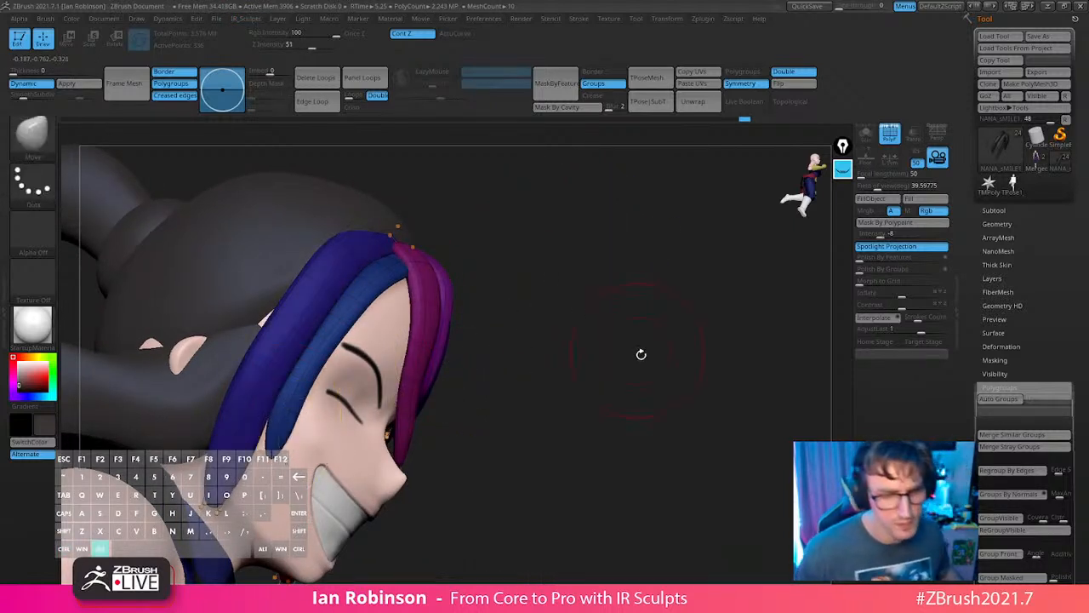
pyautogui.keyDown('alt'); pyautogui.moveTo(642, 355); pyautogui.dragTo(748, 359); pyautogui.keyUp('alt')
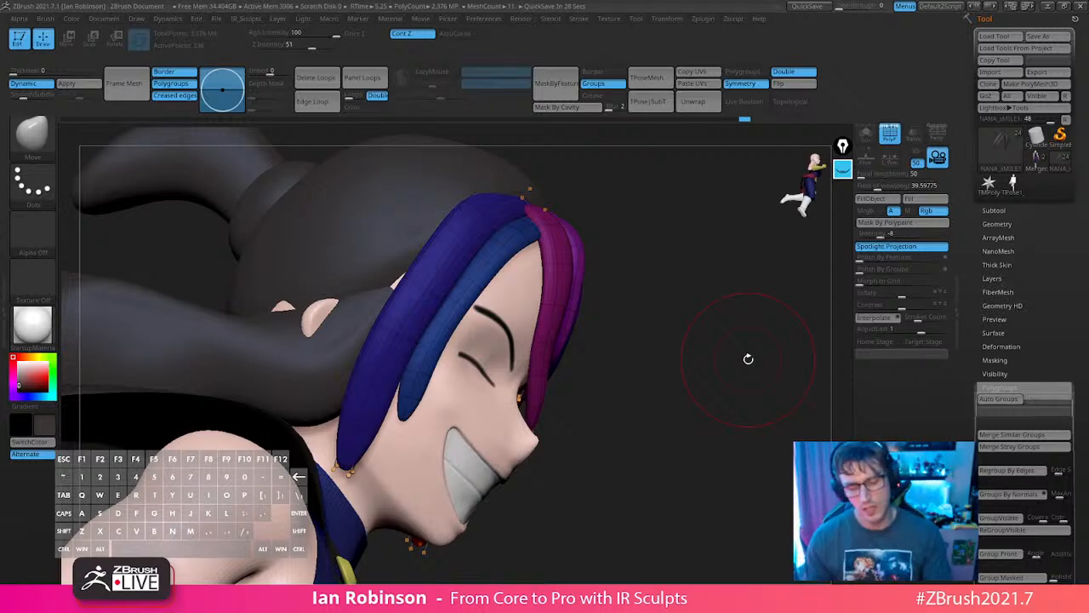
# Select the cape subtool, hide its wireframe and fill it with white.
pyautogui.moveTo(683, 419); pyautogui.dragTo(632, 221)
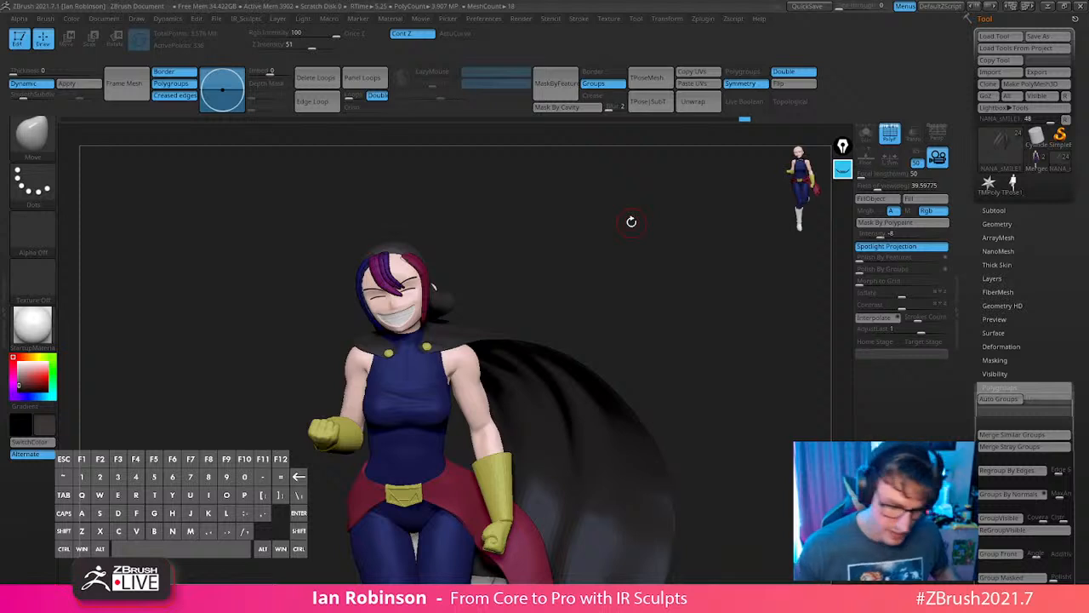
pyautogui.click(19, 364)
pyautogui.moveTo(672, 276); pyautogui.dragTo(618, 355)
pyautogui.keyDown('alt'); pyautogui.click(606, 386); pyautogui.keyUp('alt')
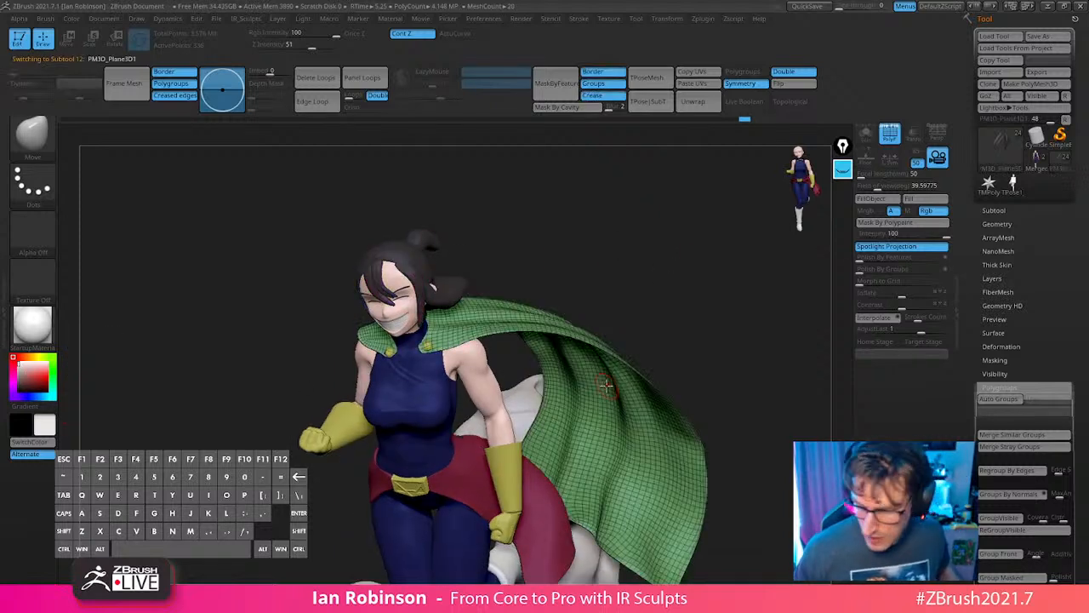
pyautogui.hotkey('shift', 'f')
pyautogui.click(882, 202)
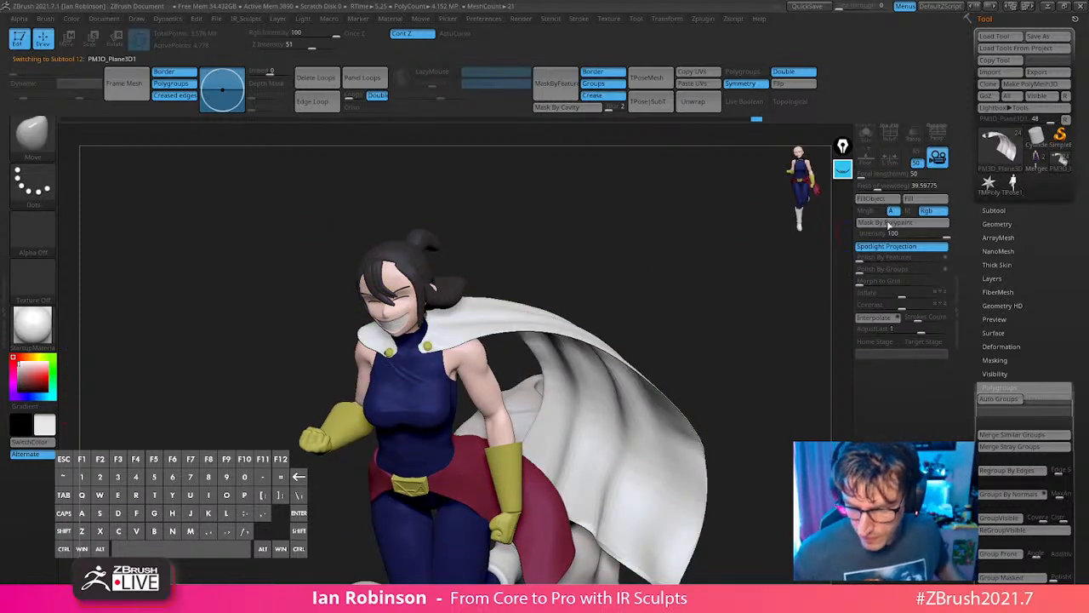
pyautogui.click(927, 212)
pyautogui.moveTo(661, 279); pyautogui.dragTo(550, 244)
pyautogui.click(1013, 212)
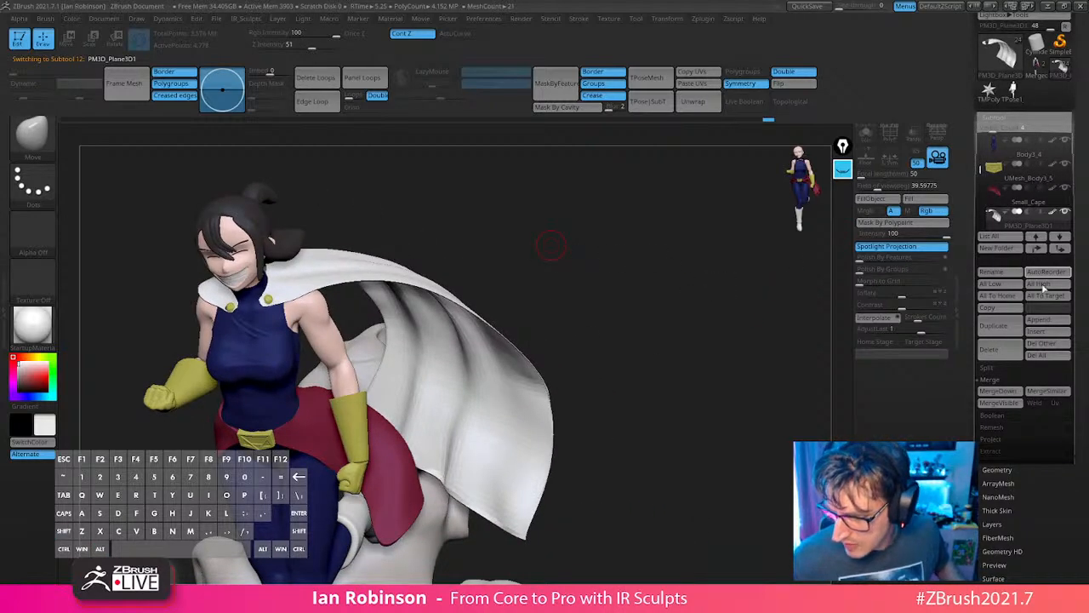
# Switch to the star tool and make a polymesh copy of it.
pyautogui.click(991, 92)
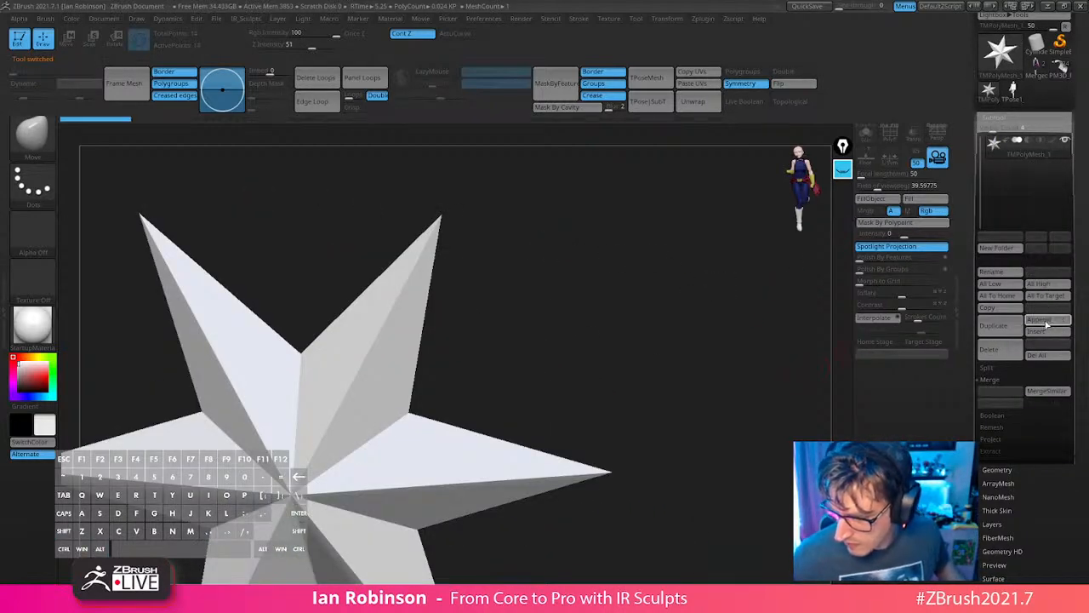
pyautogui.scroll(3, 1084, 187)
pyautogui.click(1041, 84)
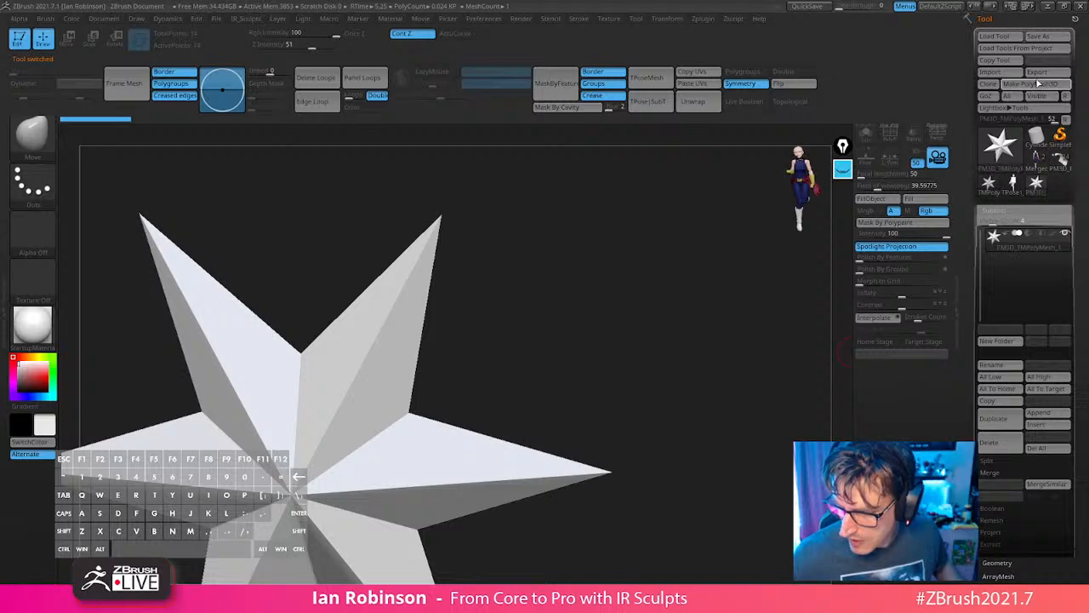
pyautogui.click(1036, 158)
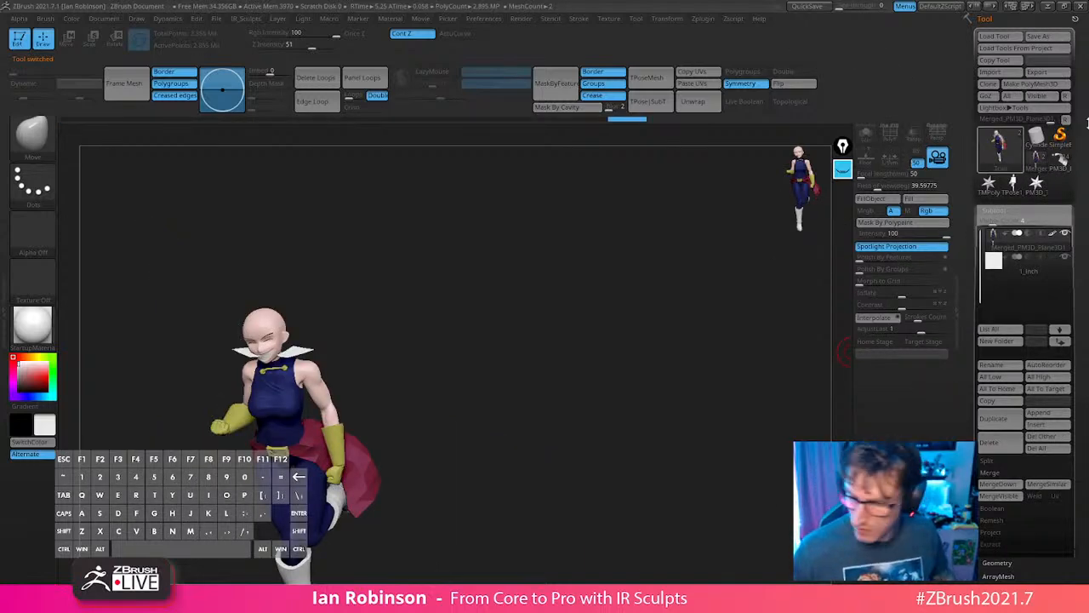
# Return to the caped character tool and save it over Nana_BlockOut_Pose_08.ztl.
pyautogui.click(1061, 160)
pyautogui.click(1039, 36)
pyautogui.press('Return')
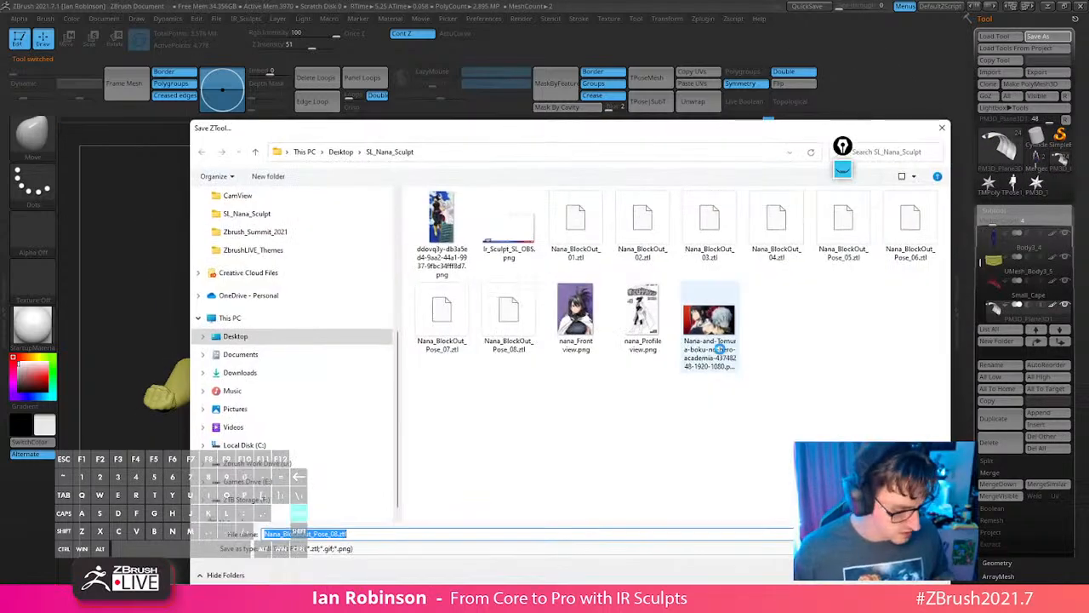
pyautogui.press('y')
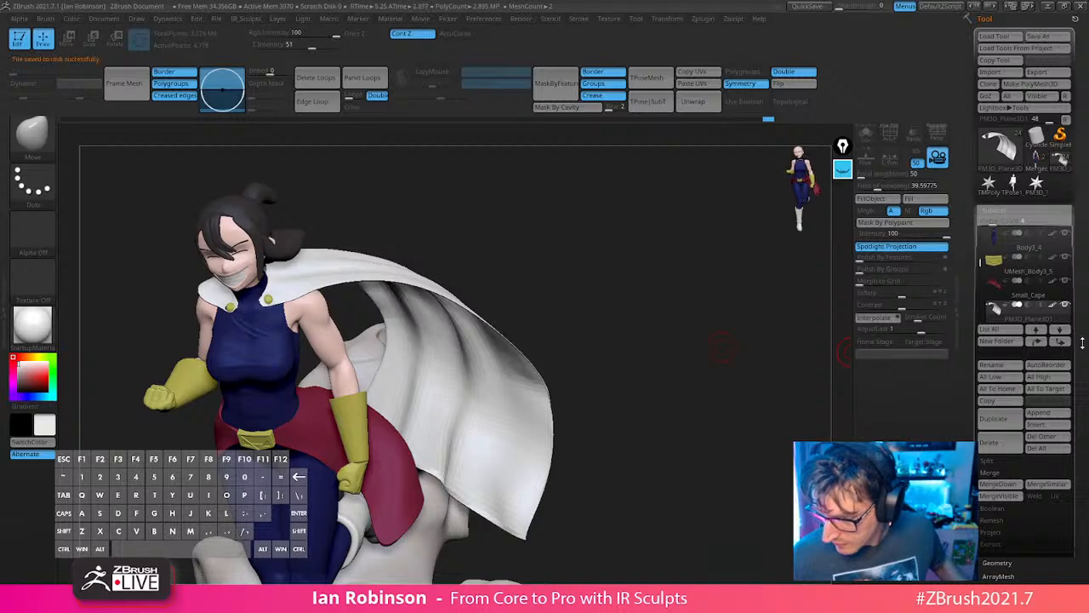
# Switch to the star polymesh copy and insert a Cube3D and a Cylinder3D as subtools.
pyautogui.scroll(-3, 1085, 332)
pyautogui.moveTo(1049, 459); pyautogui.dragTo(1050, 402)
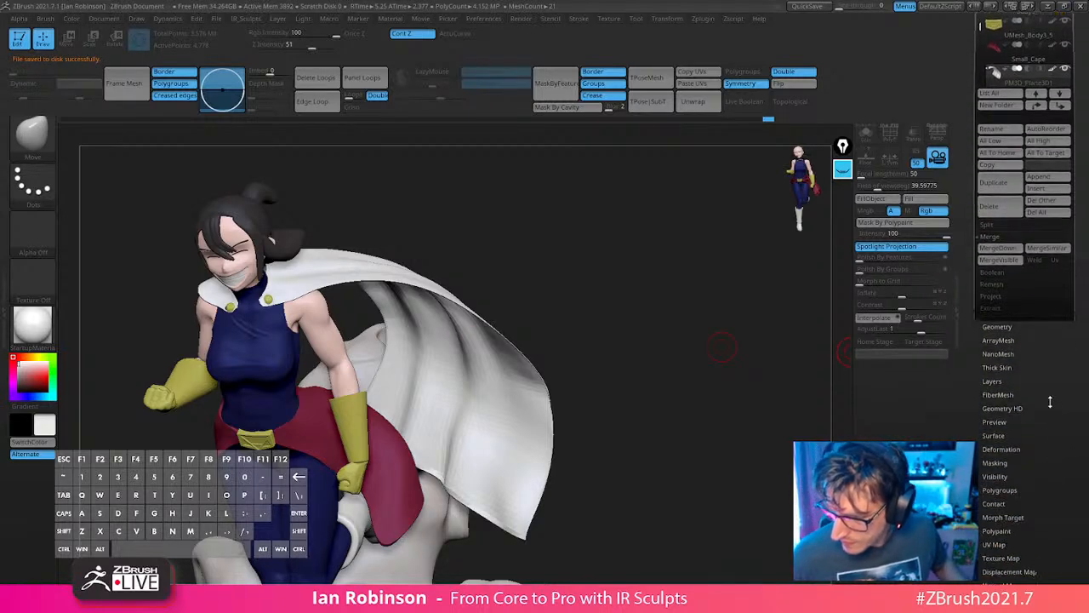
pyautogui.scroll(5, 1051, 315)
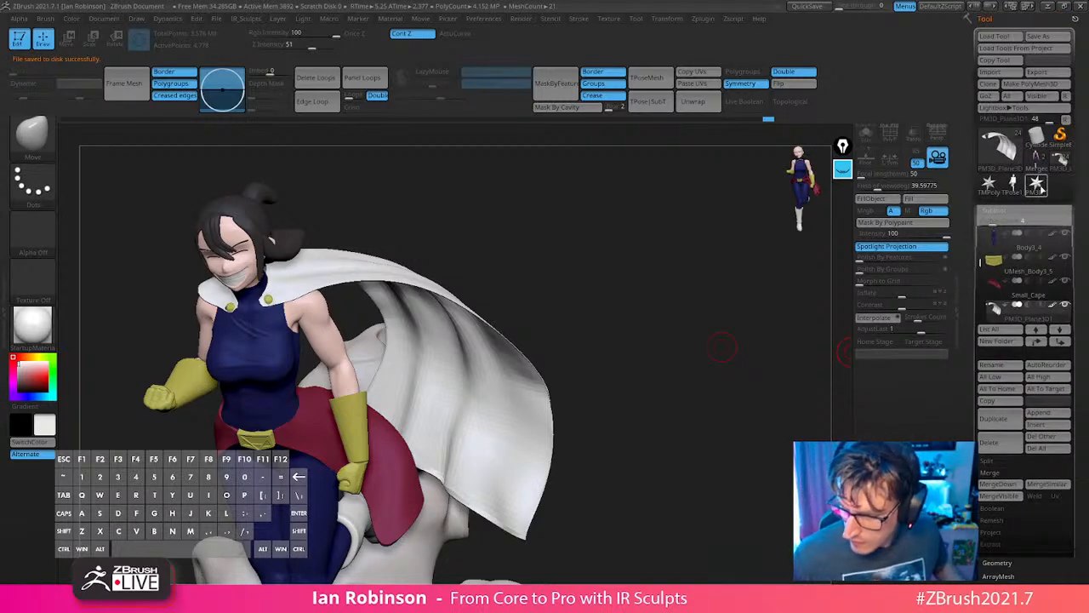
pyautogui.click(1036, 185)
pyautogui.scroll(-3, 1022, 393)
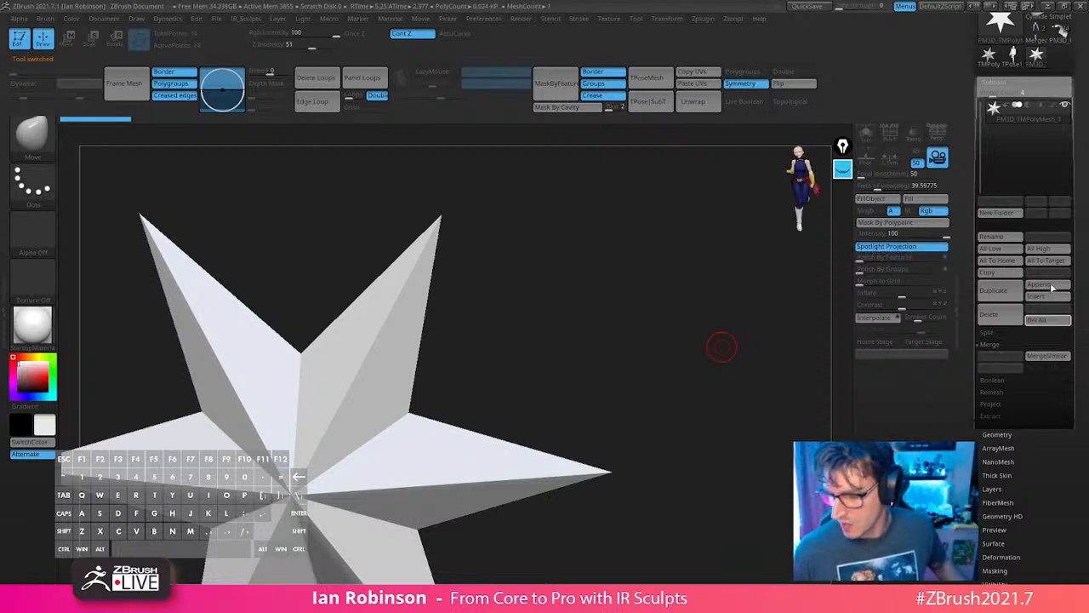
pyautogui.click(1039, 298)
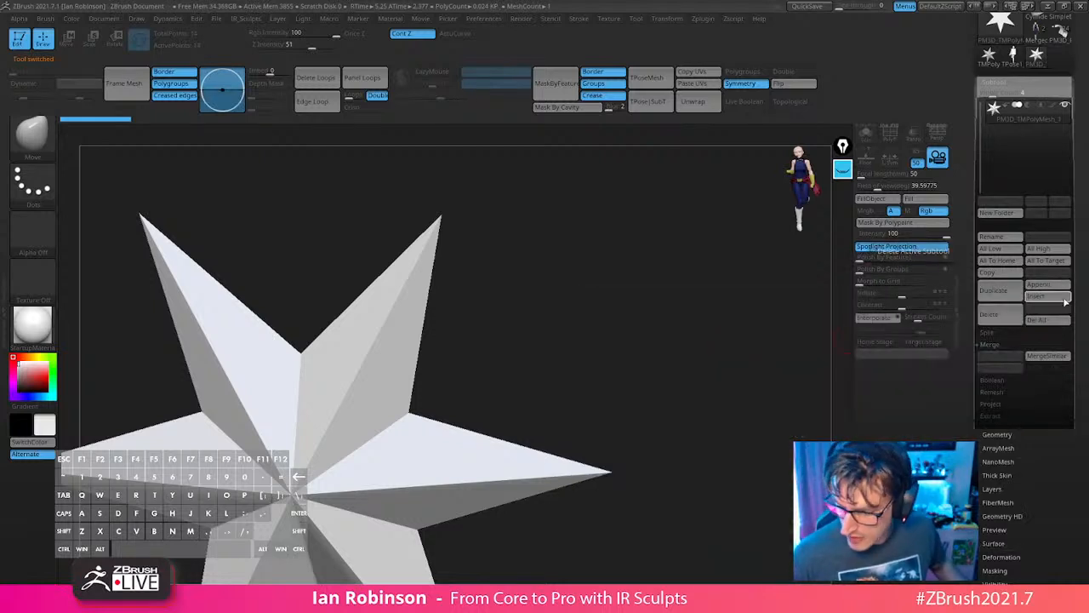
pyautogui.click(1047, 297)
pyautogui.click(654, 362)
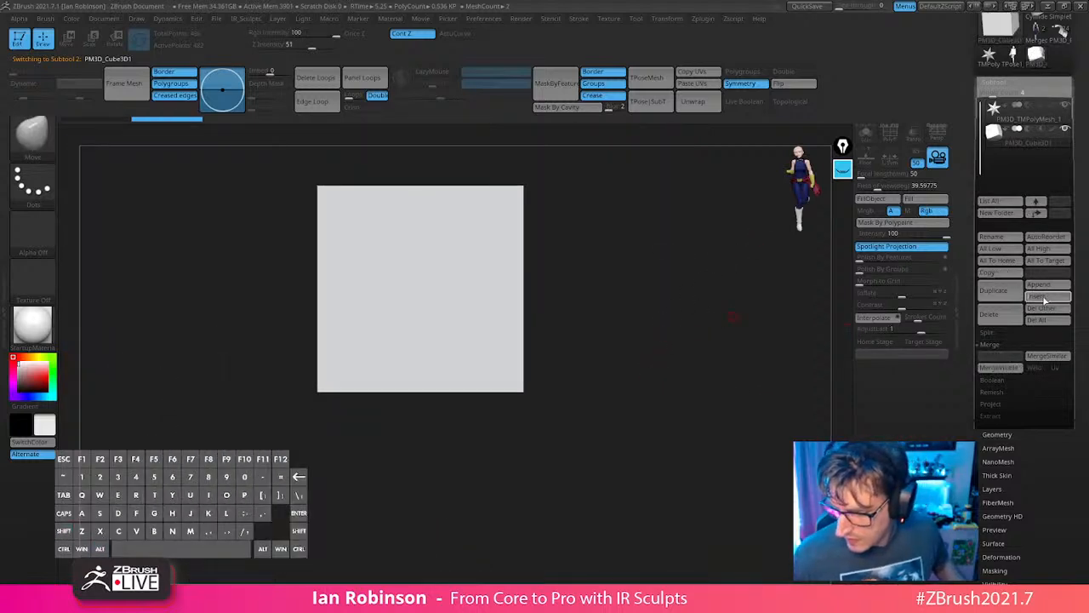
pyautogui.click(1045, 298)
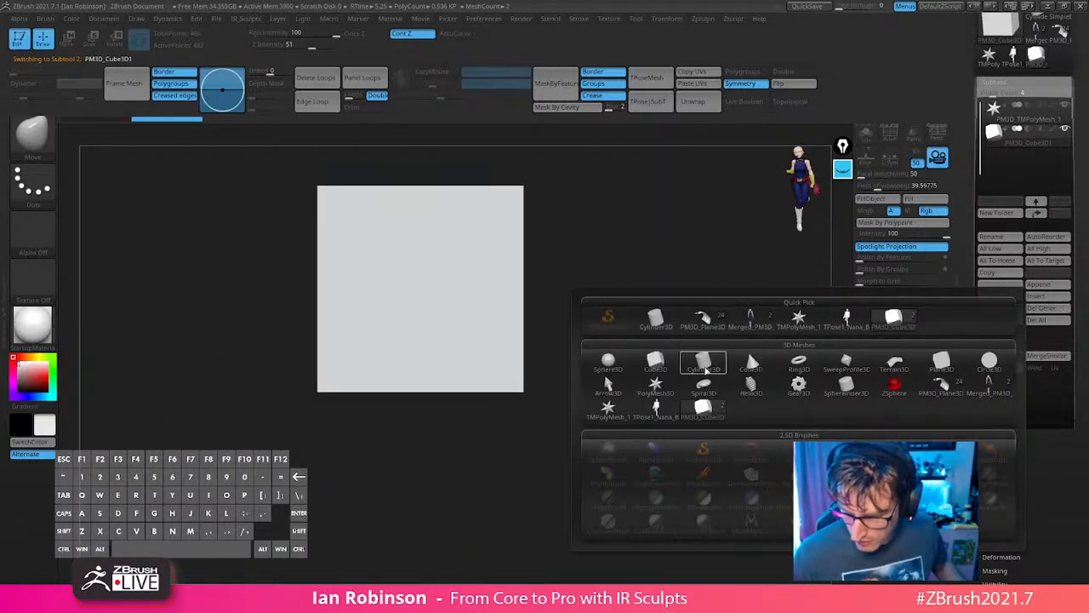
pyautogui.click(705, 369)
# Scale the cylinder into a thin, tall rod and place it below and to the right of the cube.
pyautogui.press('w')
pyautogui.moveTo(423, 217); pyautogui.dragTo(423, 387)
pyautogui.moveTo(423, 425); pyautogui.dragTo(437, 314)
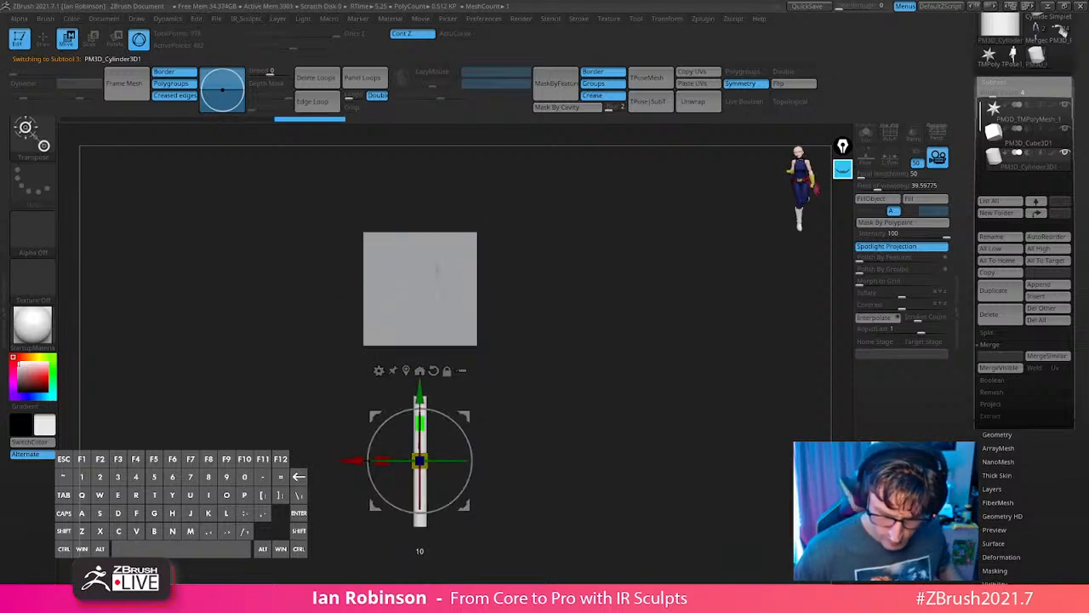
pyautogui.moveTo(424, 425); pyautogui.dragTo(424, 376)
pyautogui.moveTo(467, 488); pyautogui.dragTo(579, 536)
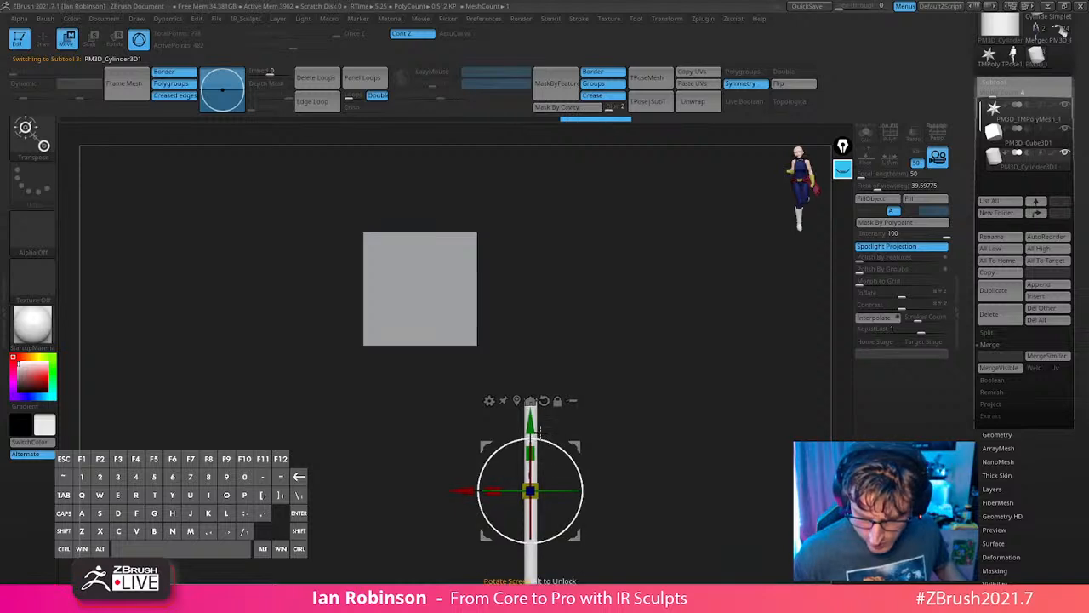
# Mask the rod's top section and invert the mask so only that section stays editable.
pyautogui.press('q')
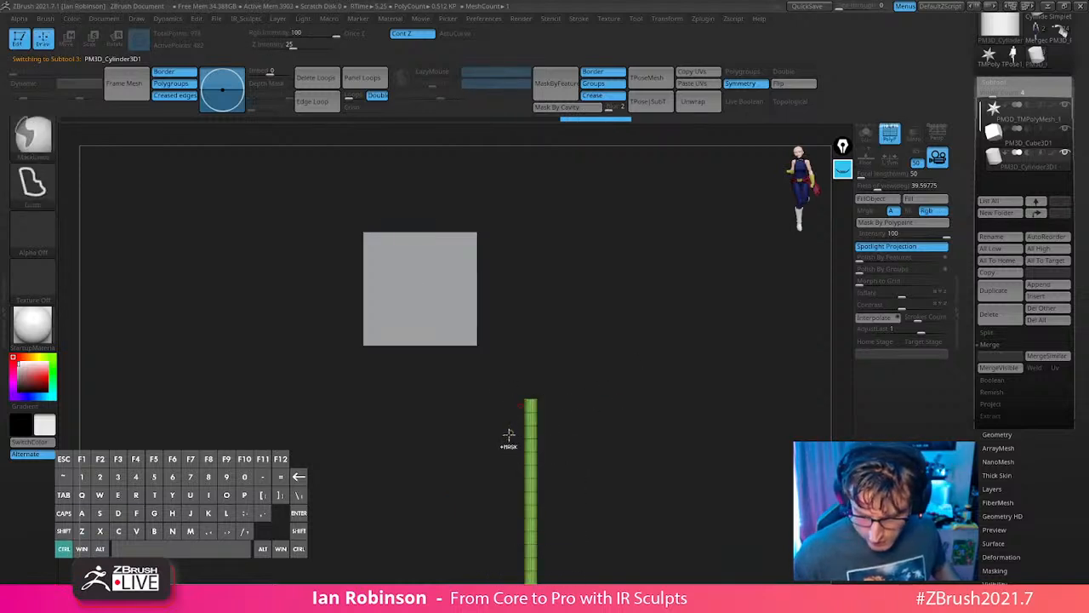
pyautogui.moveTo(508, 437)
pyautogui.keyDown('ctrl'); pyautogui.mouseDown()
pyautogui.moveTo(620, 355)
pyautogui.moveTo(615, 437)
pyautogui.moveTo(614, 416)
pyautogui.mouseUp(); pyautogui.keyUp('ctrl')
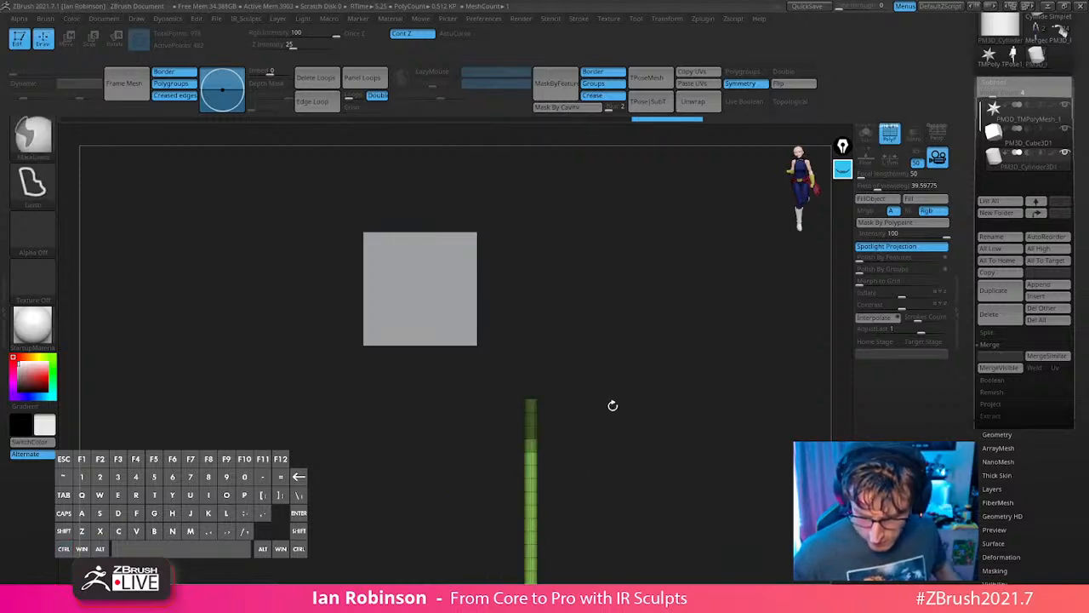
pyautogui.keyDown('ctrl'); pyautogui.click(613, 406); pyautogui.keyUp('ctrl')
pyautogui.press('w')
pyautogui.moveTo(557, 442)
pyautogui.mouseDown()
pyautogui.moveTo(531, 372)
pyautogui.moveTo(545, 390)
pyautogui.moveTo(522, 390)
pyautogui.mouseUp()
pyautogui.hotkey('ctrl', 'z')
pyautogui.press('q')
pyautogui.keyDown('alt'); pyautogui.moveTo(642, 361); pyautogui.dragTo(636, 397); pyautogui.keyUp('alt')
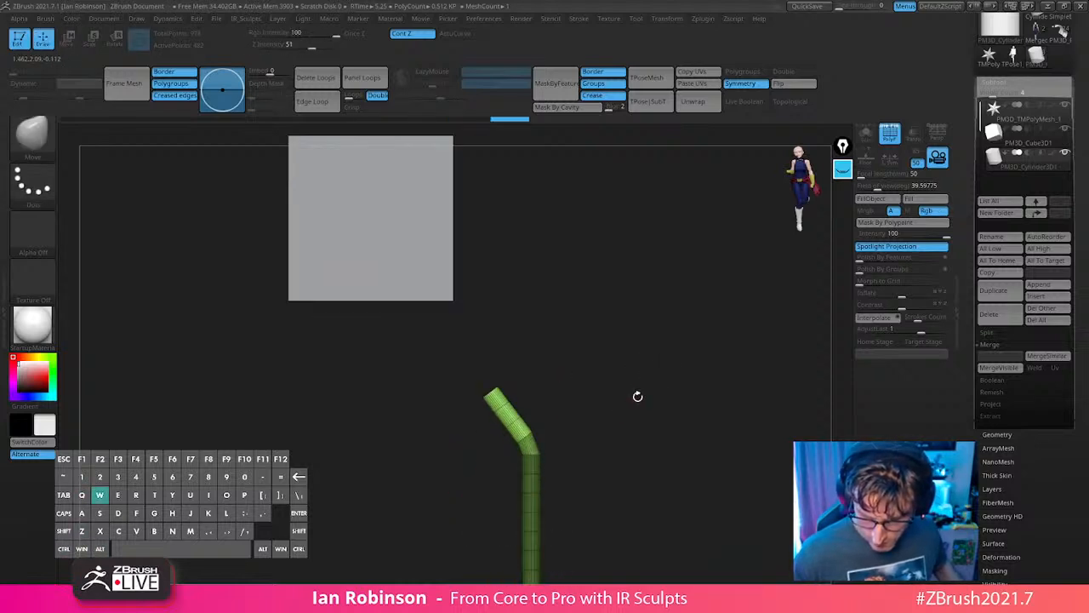
pyautogui.press('w')
pyautogui.hotkey('ctrl', 'z')
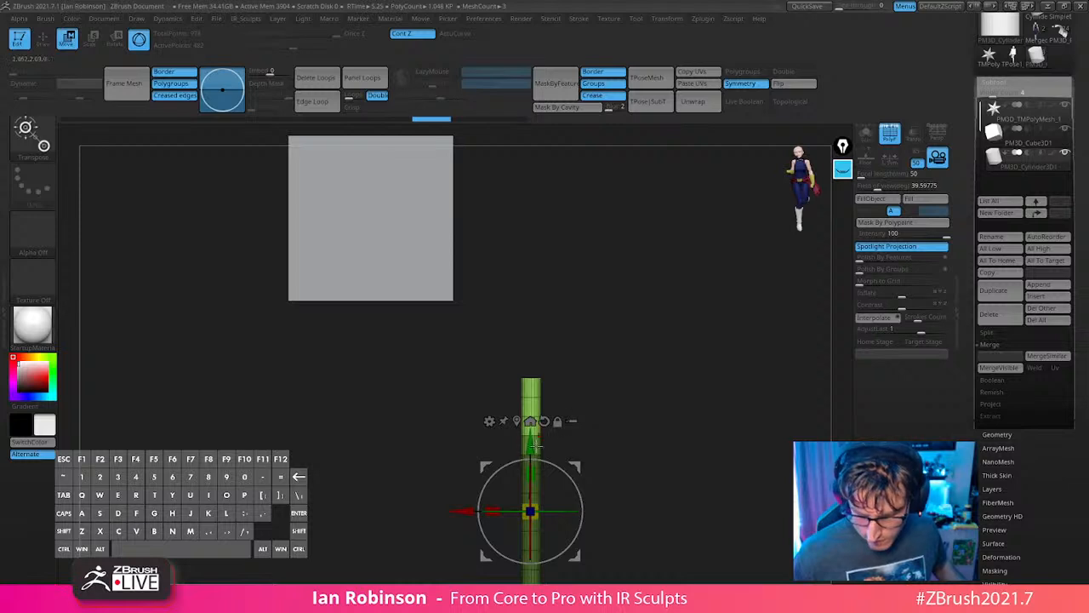
pyautogui.moveTo(531, 440); pyautogui.dragTo(530, 380)
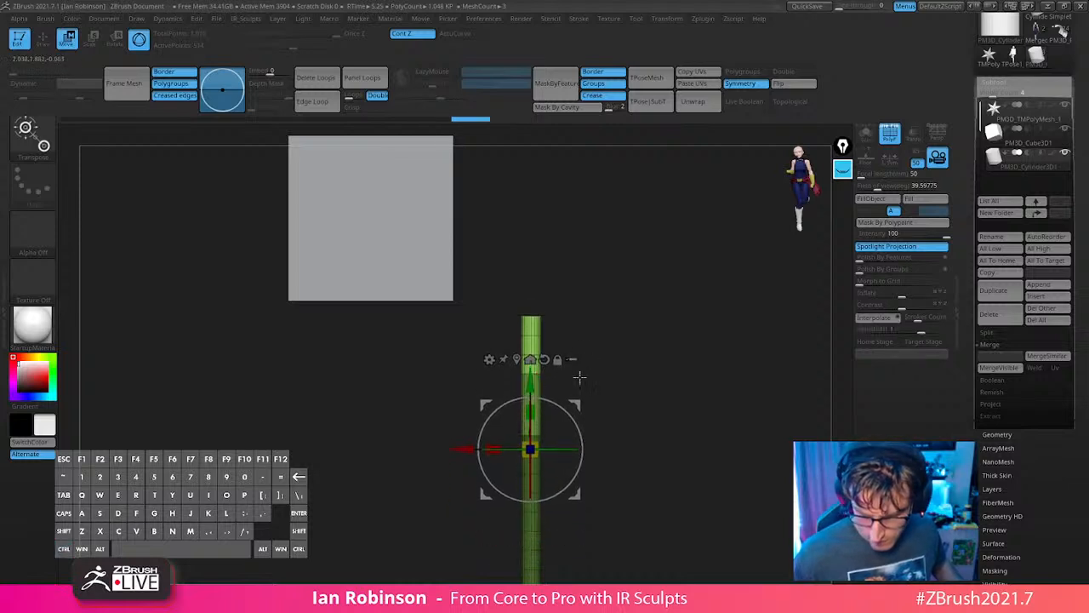
pyautogui.hotkey('ctrl', 'z')
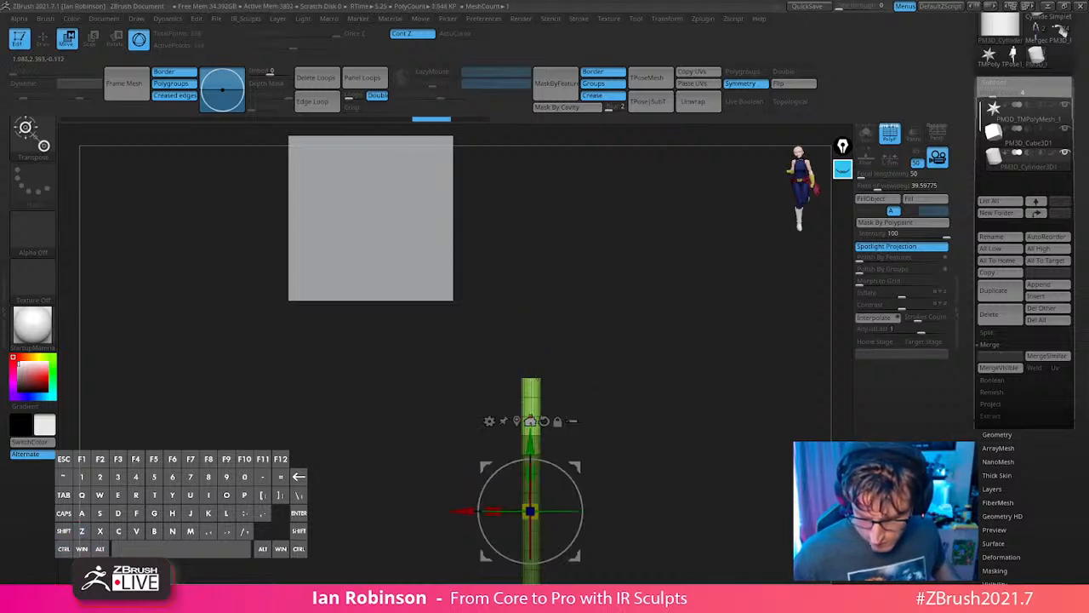
# Reposition and tilt the rod's unmasked top section so that it bends toward the cube.
pyautogui.moveTo(534, 476); pyautogui.dragTo(531, 287)
pyautogui.moveTo(482, 385); pyautogui.dragTo(457, 408)
pyautogui.moveTo(555, 412)
pyautogui.mouseDown()
pyautogui.moveTo(542, 394)
pyautogui.moveTo(732, 360)
pyautogui.moveTo(645, 299)
pyautogui.moveTo(658, 360)
pyautogui.moveTo(673, 371)
pyautogui.mouseUp()
pyautogui.press('q')
# Isolate the rod and insert a PolySphere at its upper end with the IMM Primitives brush.
pyautogui.click(865, 133)
pyautogui.moveTo(780, 187); pyautogui.dragTo(627, 272)
pyautogui.press('b')
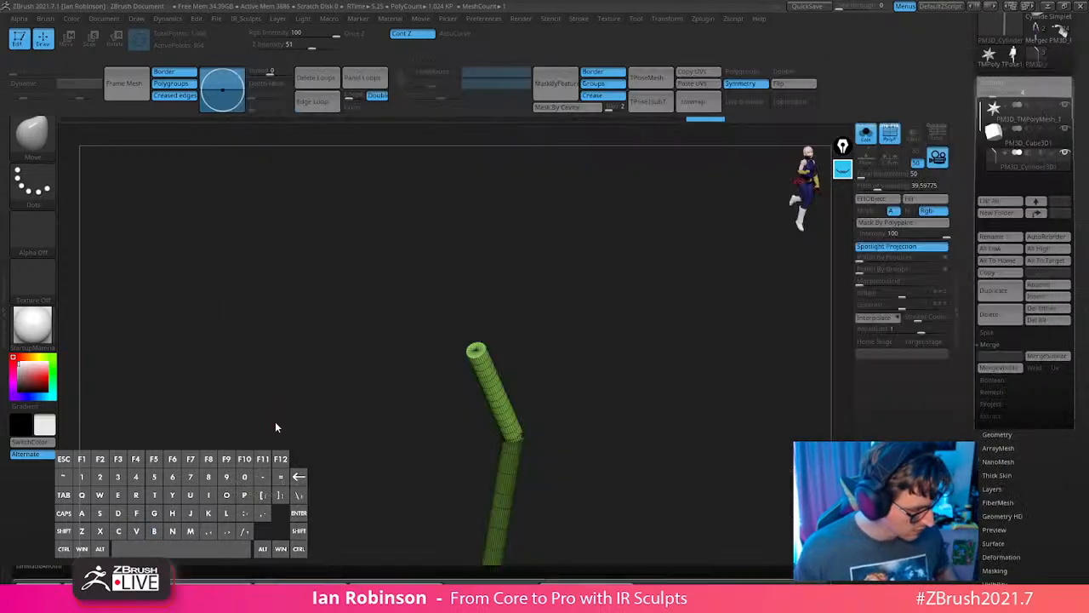
pyautogui.press('b')
pyautogui.press('i')
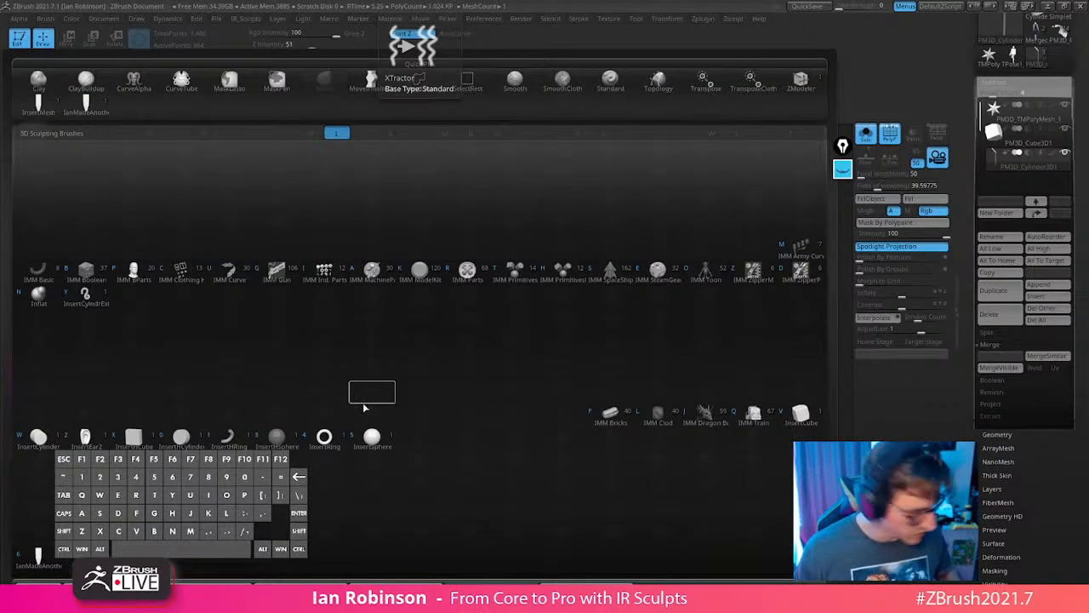
pyautogui.press('t')
pyautogui.moveTo(598, 324); pyautogui.dragTo(498, 366)
pyautogui.hotkey('ctrl', 'z')
pyautogui.click(304, 133)
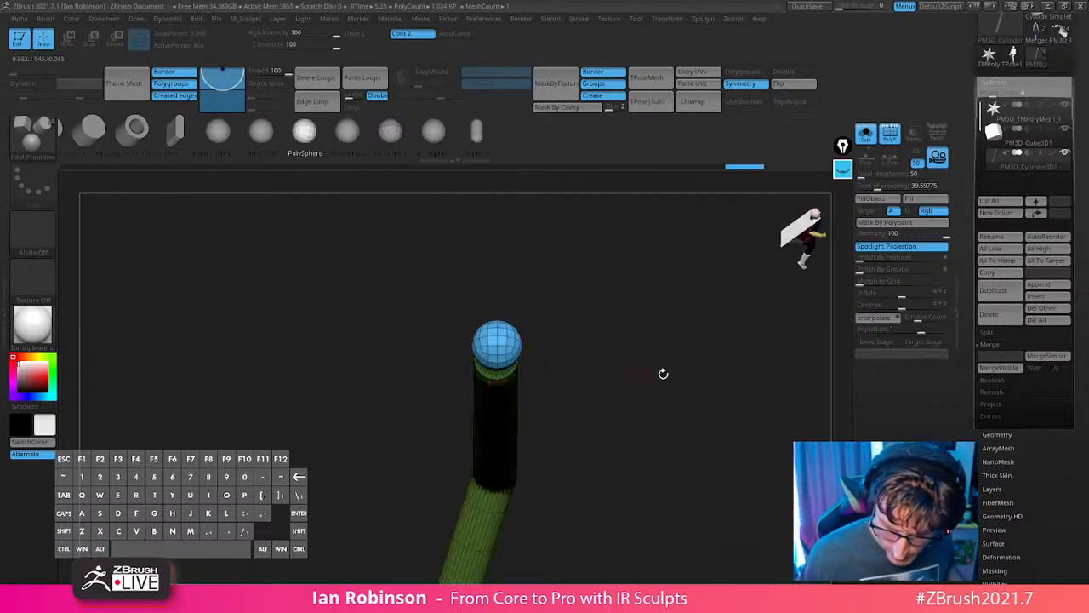
pyautogui.moveTo(662, 372); pyautogui.dragTo(625, 336)
# Show all subtools again and move the rod with its sphere against the cube's lower right corner.
pyautogui.press('w')
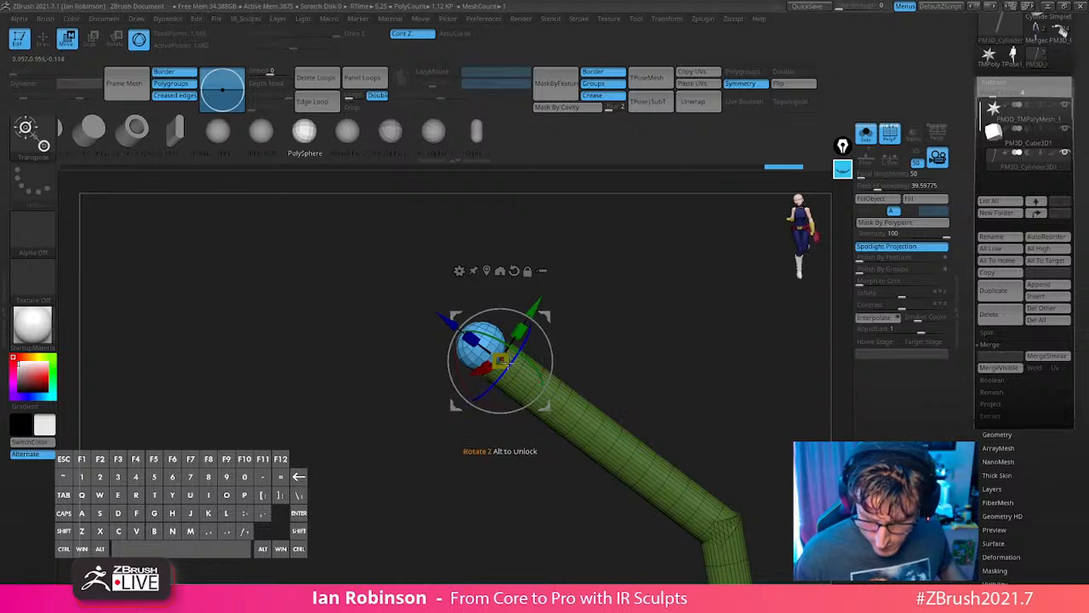
pyautogui.press('q')
pyautogui.moveTo(705, 366); pyautogui.dragTo(689, 282)
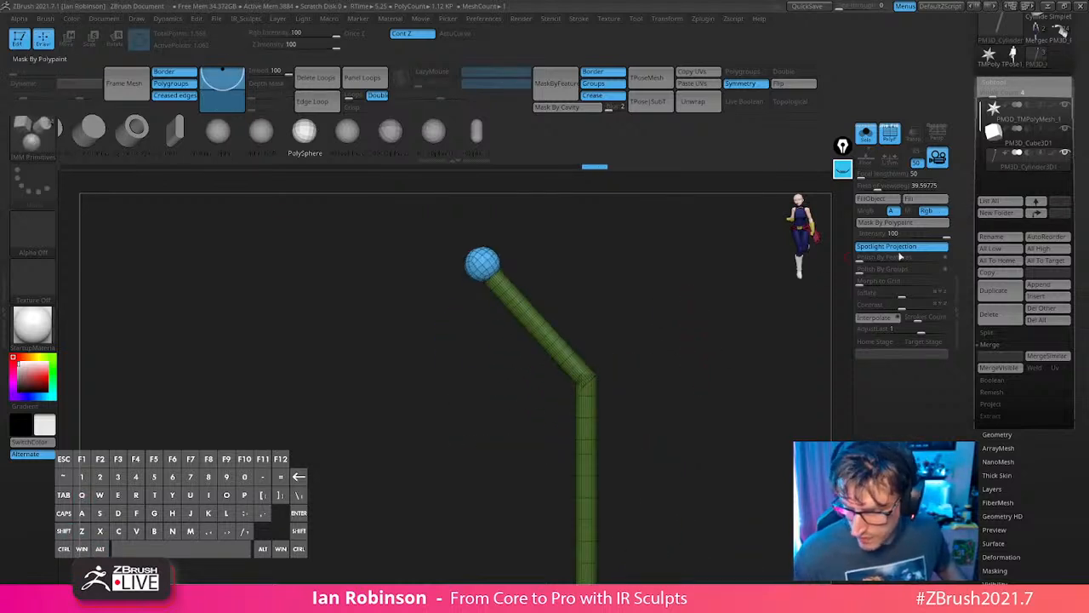
pyautogui.moveTo(728, 364)
pyautogui.keyDown('alt'); pyautogui.mouseDown()
pyautogui.moveTo(723, 324)
pyautogui.moveTo(732, 369)
pyautogui.mouseUp(); pyautogui.keyUp('alt')
pyautogui.click(866, 135)
pyautogui.press('w')
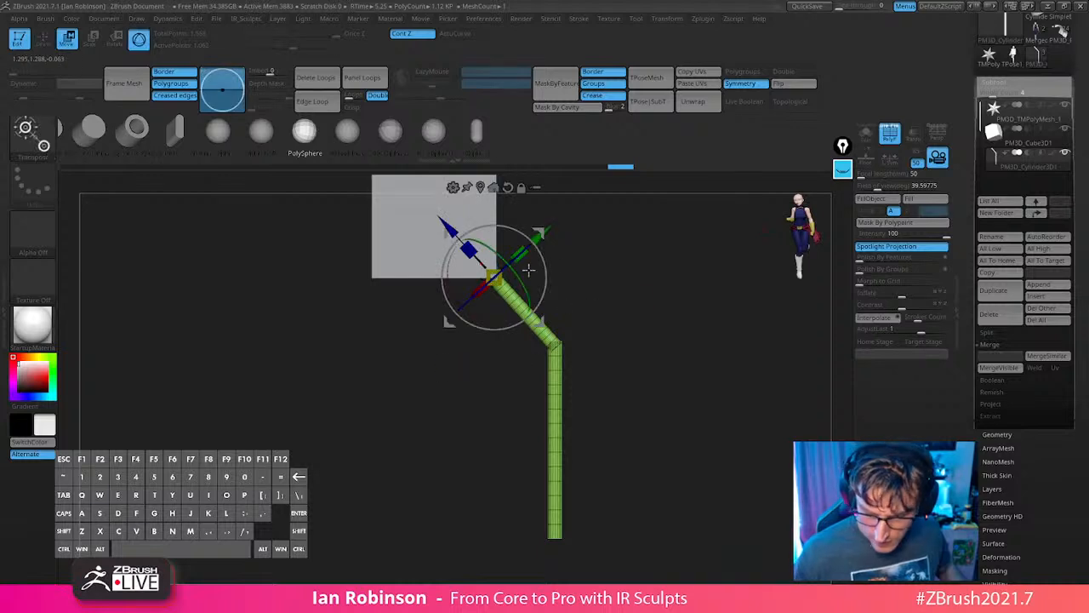
pyautogui.moveTo(546, 343); pyautogui.dragTo(534, 344)
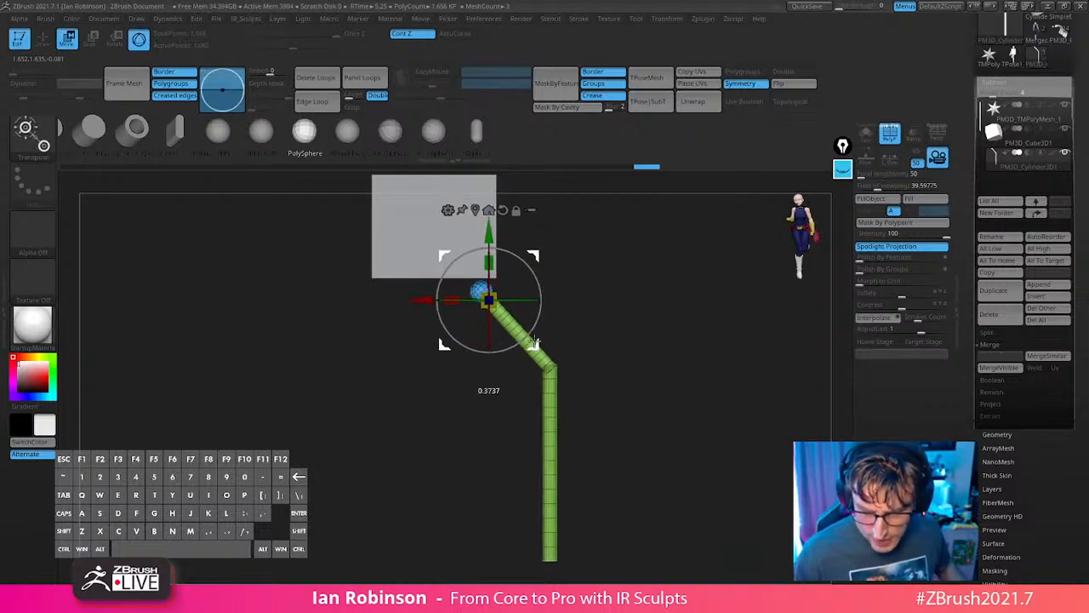
pyautogui.moveTo(643, 300)
pyautogui.keyDown('alt'); pyautogui.mouseDown()
pyautogui.moveTo(707, 343)
pyautogui.moveTo(634, 298)
pyautogui.mouseUp(); pyautogui.keyUp('alt')
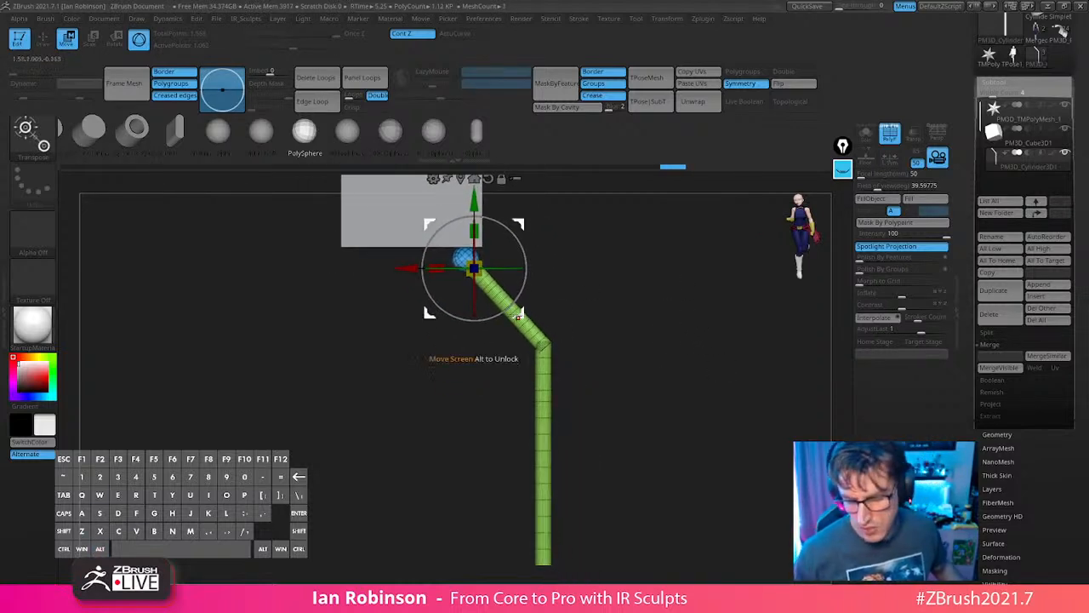
pyautogui.moveTo(519, 313); pyautogui.dragTo(523, 306)
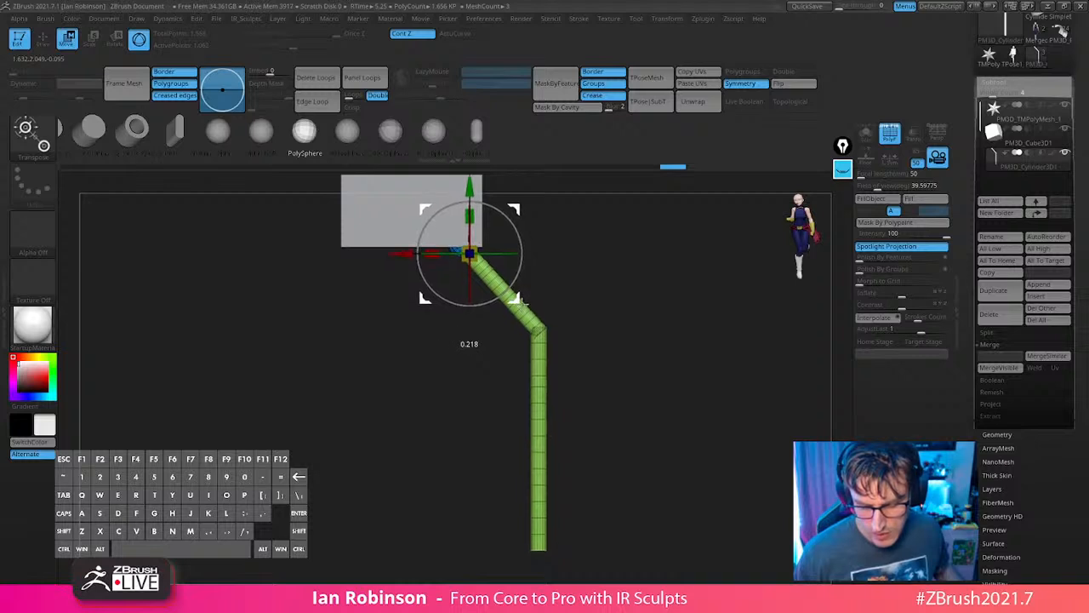
# Turn on transparent display and examine how the sphere sits inside the cube's lower right corner.
pyautogui.keyDown('alt'); pyautogui.moveTo(554, 269); pyautogui.dragTo(527, 341); pyautogui.keyUp('alt')
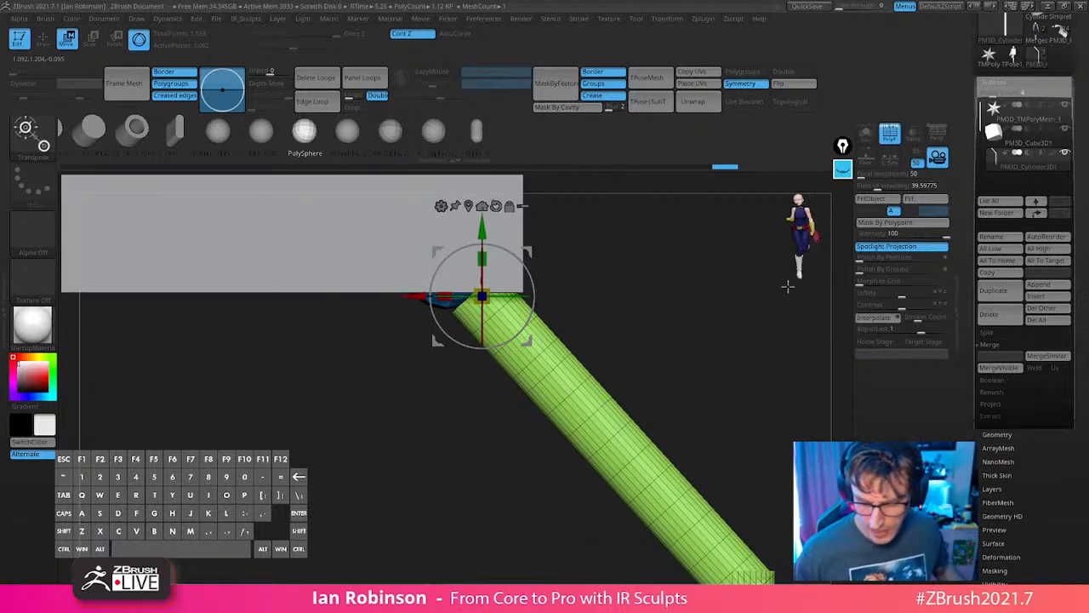
pyautogui.click(914, 134)
pyautogui.press('q')
pyautogui.keyDown('alt'); pyautogui.moveTo(713, 337); pyautogui.dragTo(658, 266); pyautogui.keyUp('alt')
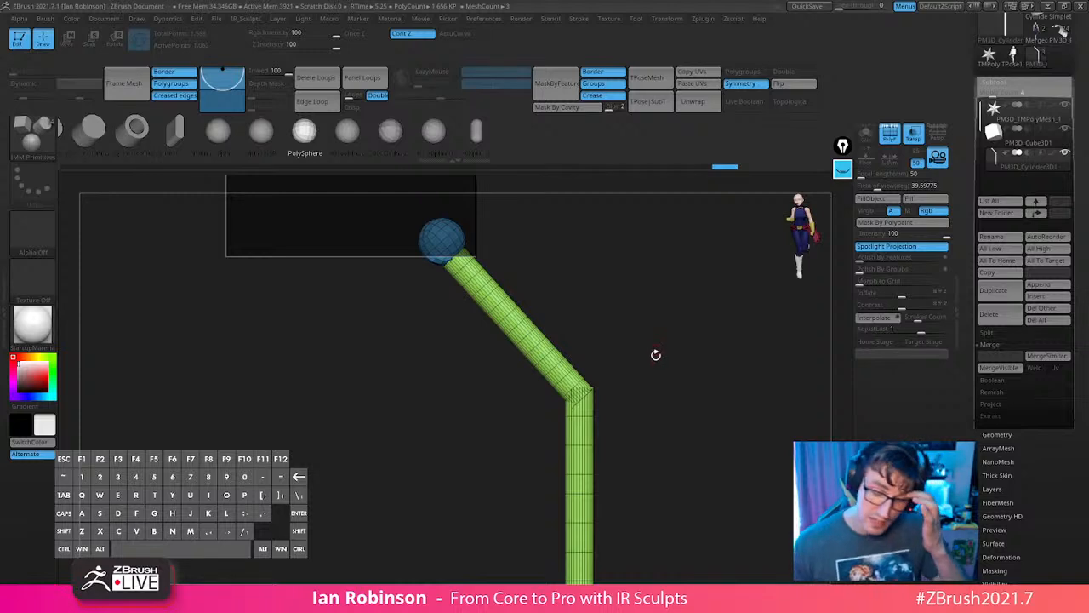
pyautogui.moveTo(647, 322); pyautogui.dragTo(635, 236)
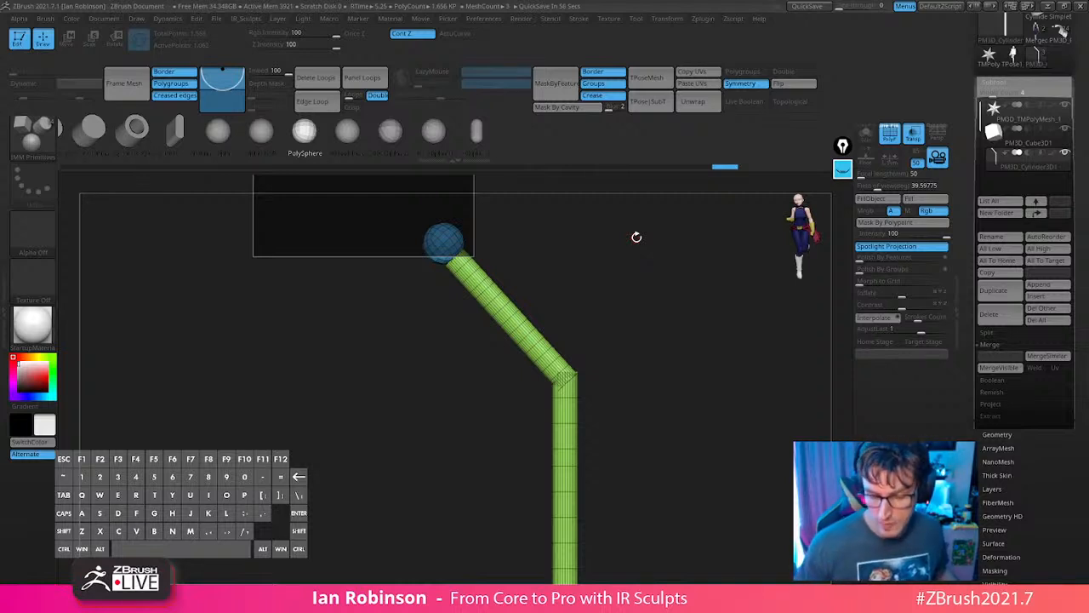
# Recenter the transform gizmo on the sphere at the rod's upper end and nudge it at the cube's lower right corner.
pyautogui.moveTo(636, 237); pyautogui.dragTo(649, 272)
pyautogui.press('w')
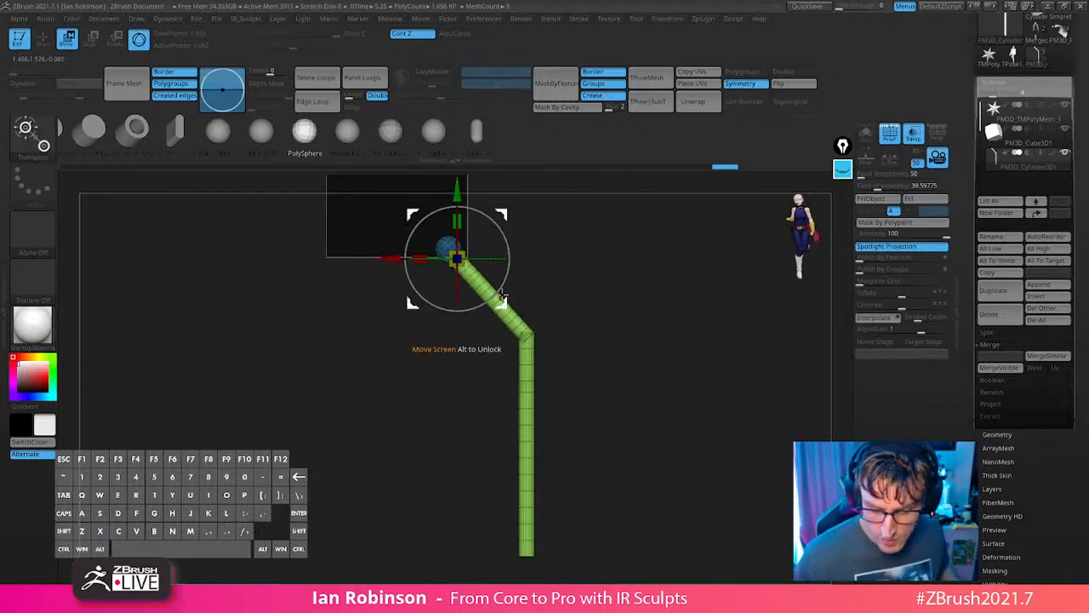
pyautogui.keyDown('alt'); pyautogui.moveTo(577, 243); pyautogui.dragTo(623, 369); pyautogui.keyUp('alt')
pyautogui.keyDown('ctrl'); pyautogui.keyDown('shift'); pyautogui.click(466, 327); pyautogui.keyUp('shift'); pyautogui.keyUp('ctrl')
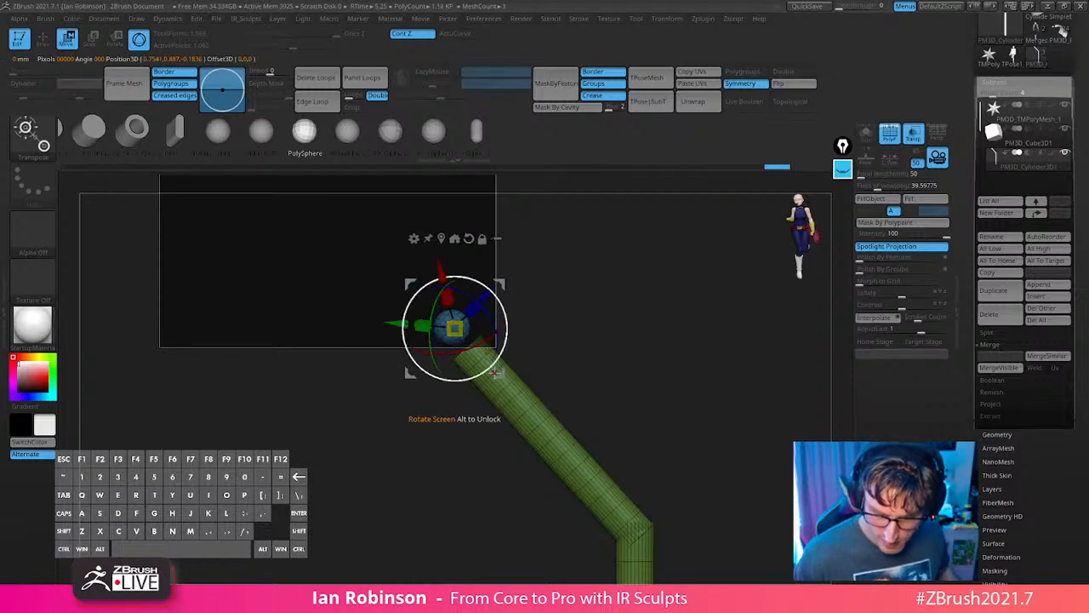
pyautogui.moveTo(564, 328); pyautogui.dragTo(627, 299)
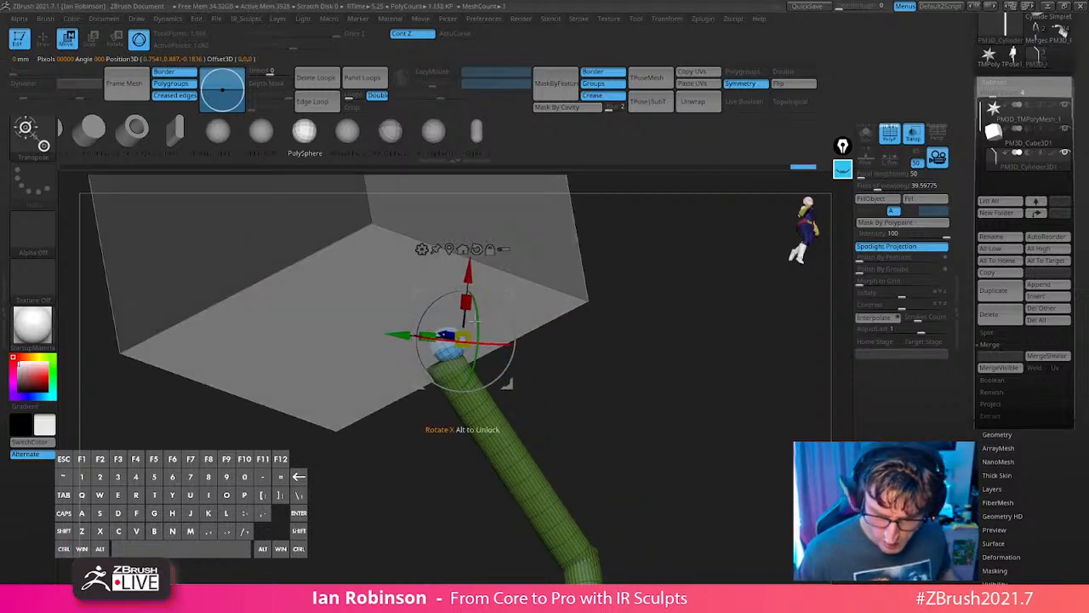
pyautogui.hotkey('ctrl', 'z')
pyautogui.keyDown('alt'); pyautogui.click(443, 238); pyautogui.keyUp('alt')
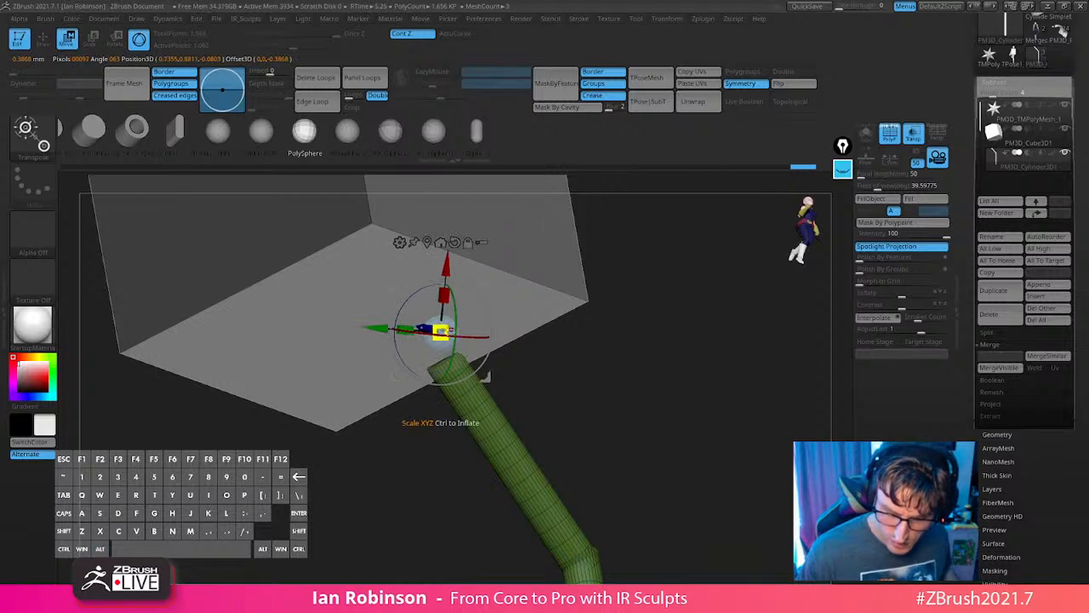
pyautogui.moveTo(487, 376); pyautogui.dragTo(482, 394)
# Clear the mask and move the rod with its sphere down until the sphere sits against the cube's underside.
pyautogui.press('q')
pyautogui.moveTo(595, 348)
pyautogui.keyDown('shift'); pyautogui.mouseDown()
pyautogui.moveTo(678, 378)
pyautogui.moveTo(535, 377)
pyautogui.mouseUp(); pyautogui.keyUp('shift')
pyautogui.press('w')
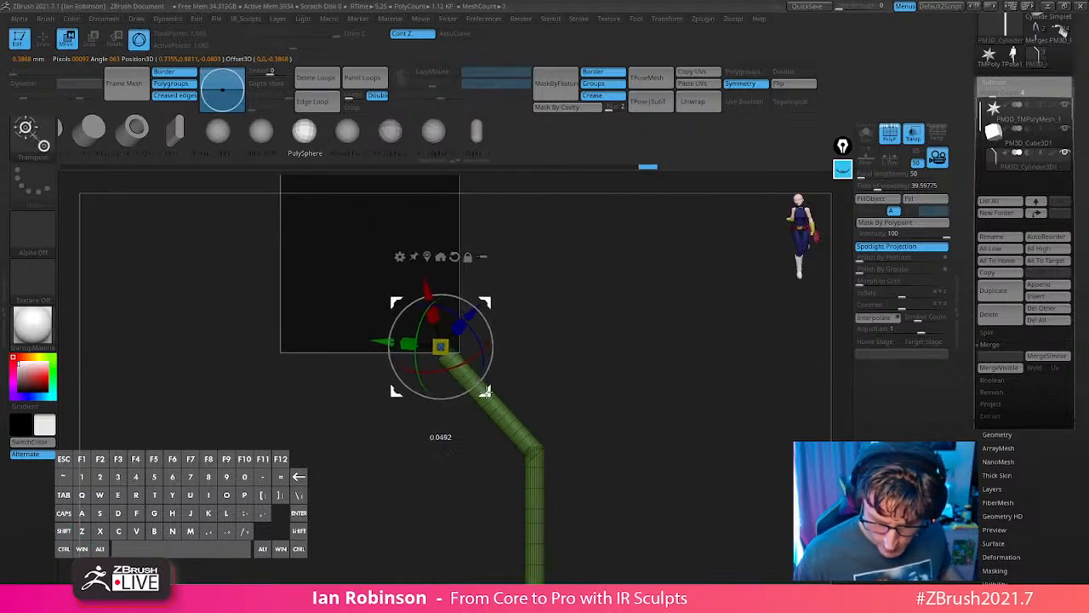
pyautogui.press('q')
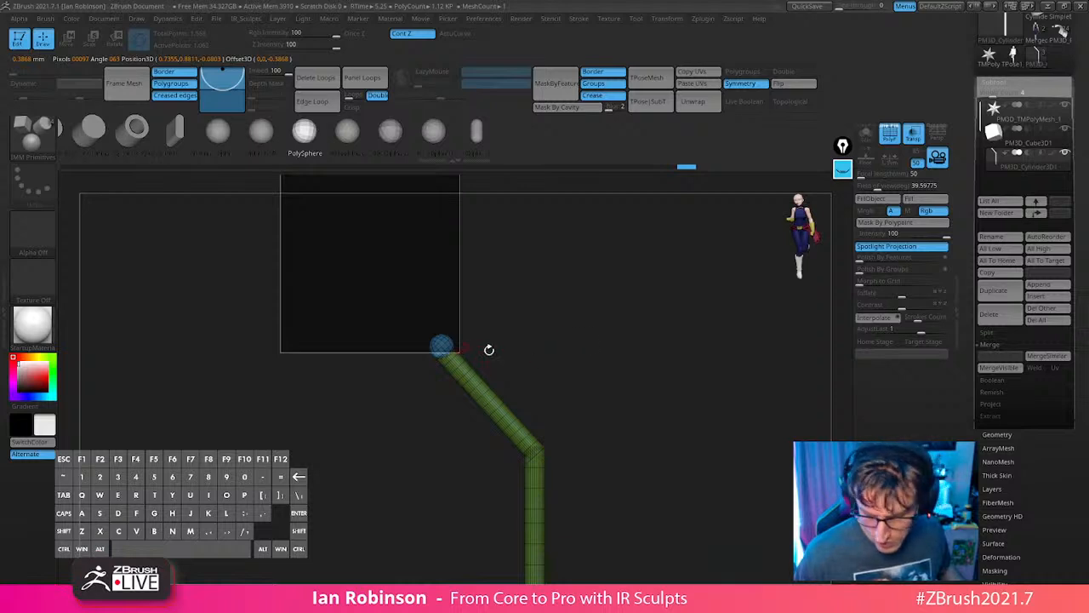
pyautogui.press('w')
pyautogui.keyDown('ctrl'); pyautogui.moveTo(632, 425); pyautogui.dragTo(624, 423); pyautogui.keyUp('ctrl')
pyautogui.keyDown('alt'); pyautogui.moveTo(505, 375); pyautogui.dragTo(478, 342); pyautogui.keyUp('alt')
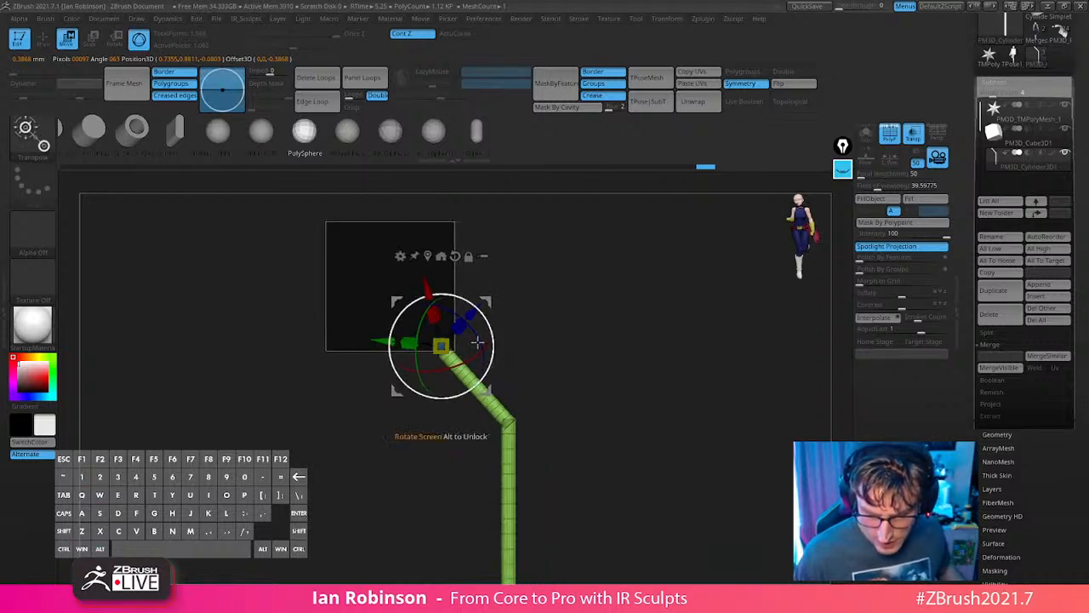
pyautogui.keyDown('alt'); pyautogui.click(455, 257); pyautogui.keyUp('alt')
pyautogui.moveTo(441, 287); pyautogui.dragTo(441, 298)
pyautogui.press('q')
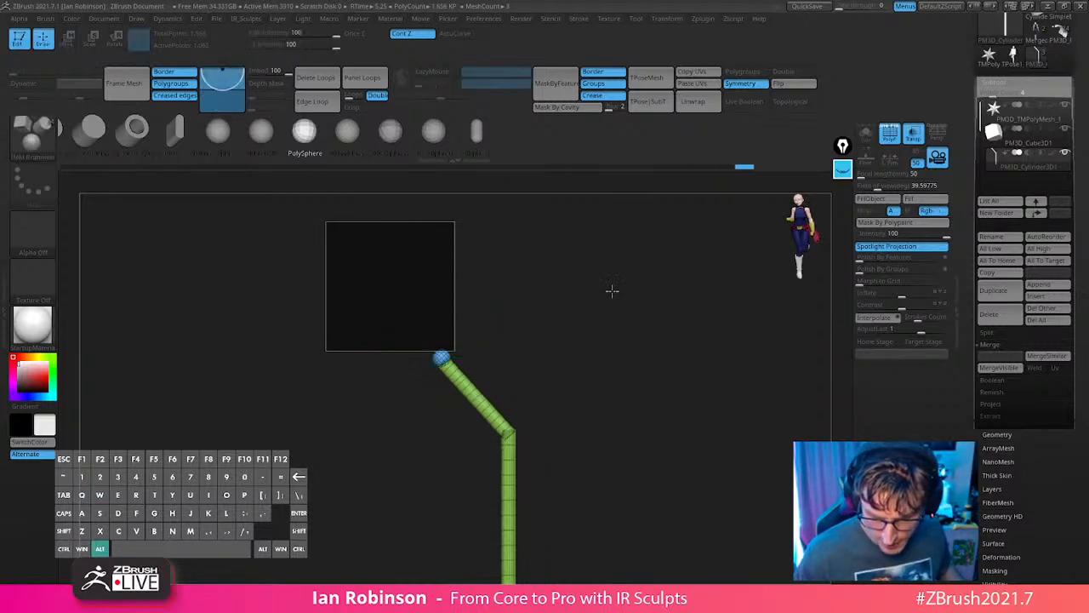
# Nudge the rod and sphere so the top of the sphere slightly overlaps the cube's bottom edge.
pyautogui.keyDown('alt'); pyautogui.moveTo(612, 291); pyautogui.dragTo(559, 405); pyautogui.keyUp('alt')
pyautogui.press('w')
pyautogui.moveTo(442, 287); pyautogui.dragTo(442, 287)
pyautogui.press('q')
pyautogui.keyDown('alt'); pyautogui.moveTo(587, 374); pyautogui.dragTo(618, 287); pyautogui.keyUp('alt')
pyautogui.moveTo(682, 414)
pyautogui.keyDown('alt'); pyautogui.mouseDown()
pyautogui.moveTo(677, 364)
pyautogui.moveTo(696, 372)
pyautogui.mouseUp(); pyautogui.keyUp('alt')
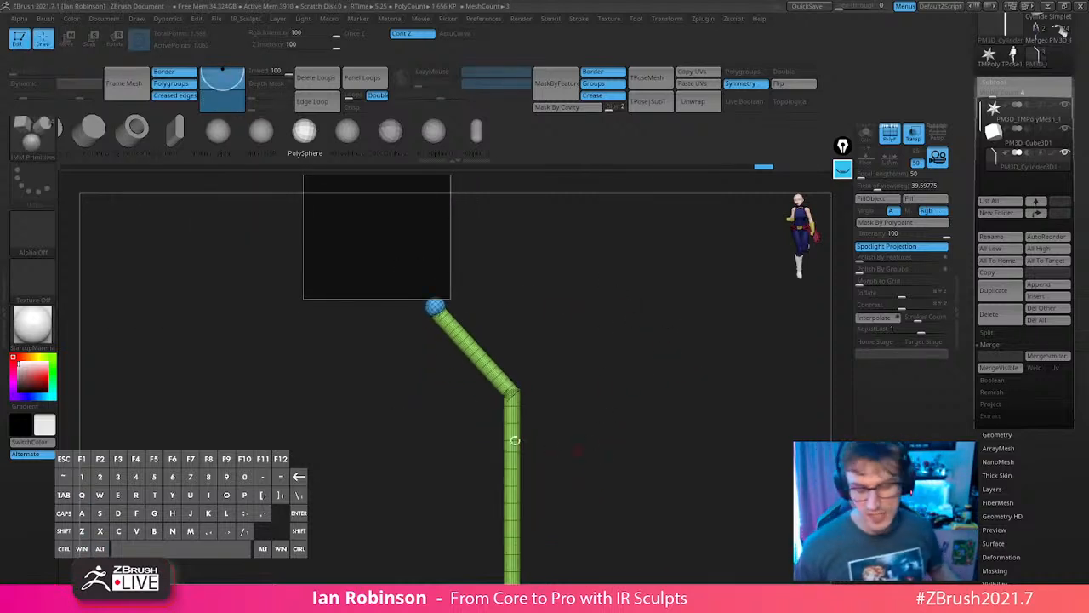
pyautogui.moveTo(561, 391); pyautogui.dragTo(639, 397)
pyautogui.press('w')
pyautogui.moveTo(482, 351); pyautogui.dragTo(483, 351)
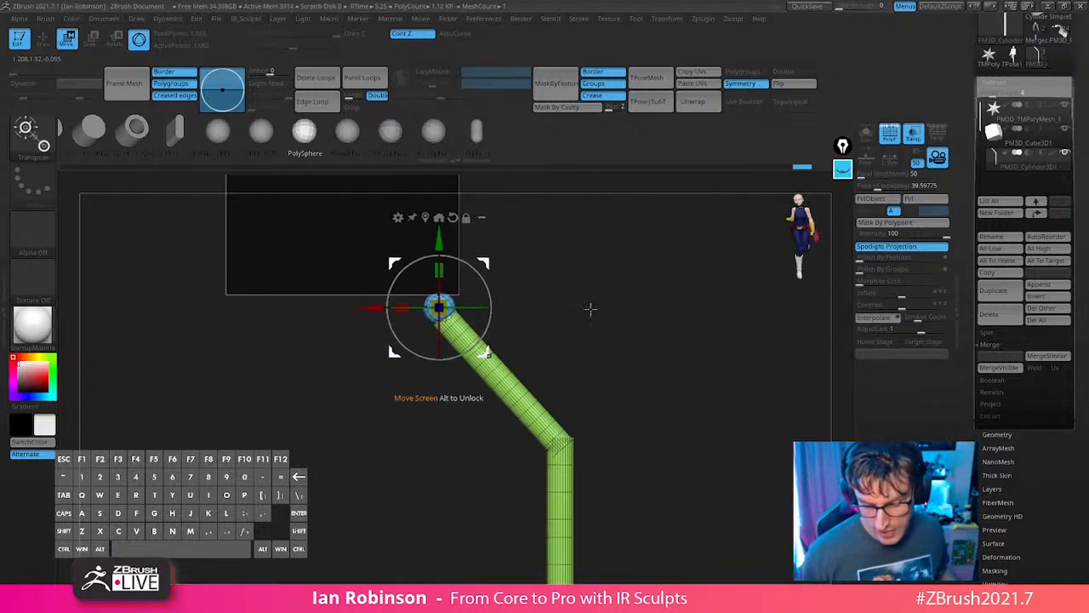
# Shift the rod and sphere slightly inward along the cube's underside, away from the lower right corner.
pyautogui.press('q')
pyautogui.keyDown('ctrl'); pyautogui.moveTo(588, 309); pyautogui.dragTo(622, 483, button='right'); pyautogui.keyUp('ctrl')
pyautogui.keyDown('alt'); pyautogui.moveTo(587, 341); pyautogui.dragTo(579, 239); pyautogui.keyUp('alt')
pyautogui.keyDown('alt'); pyautogui.moveTo(583, 294); pyautogui.dragTo(571, 244); pyautogui.keyUp('alt')
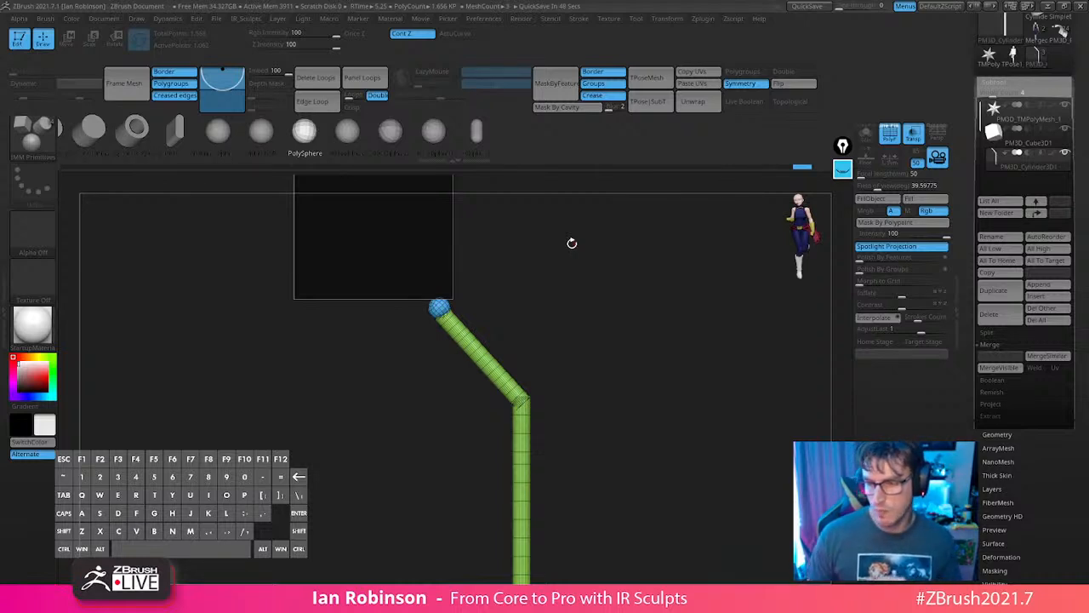
pyautogui.keyDown('alt'); pyautogui.moveTo(611, 301); pyautogui.dragTo(619, 367); pyautogui.keyUp('alt')
pyautogui.press('w')
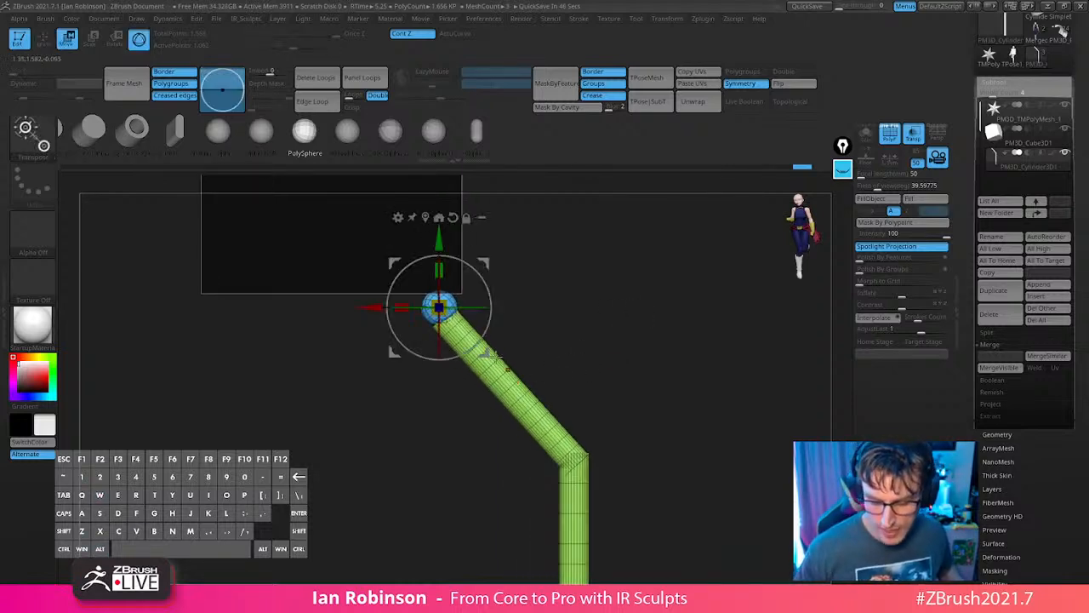
pyautogui.moveTo(486, 352); pyautogui.dragTo(482, 348)
pyautogui.press('q')
pyautogui.keyDown('alt'); pyautogui.moveTo(635, 352); pyautogui.dragTo(550, 290); pyautogui.keyUp('alt')
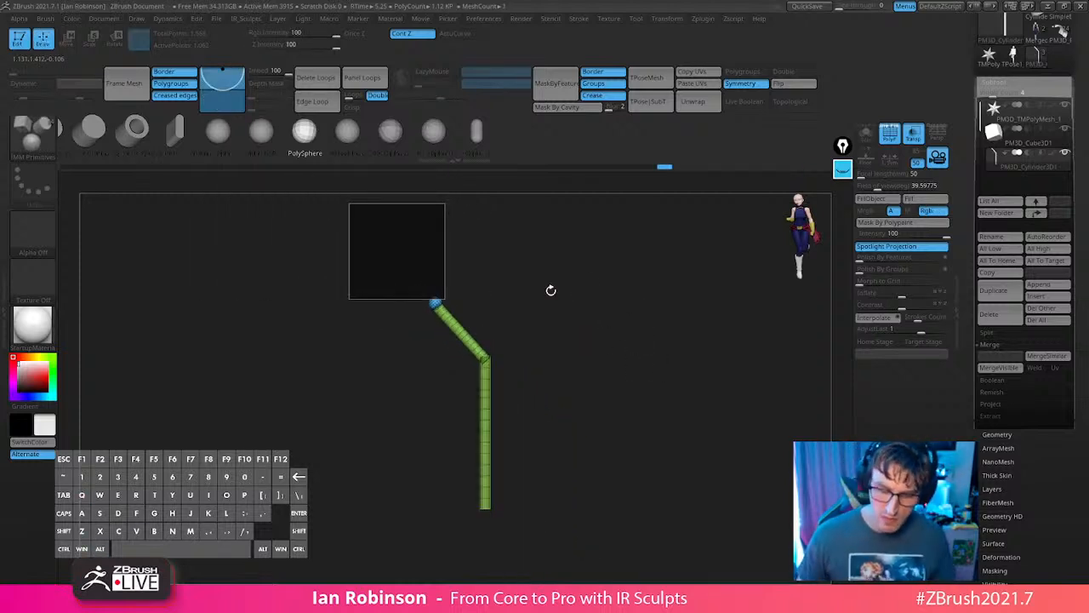
# Fine-tune the rod's position so its sphere rests just against the underside of the cube.
pyautogui.press('w')
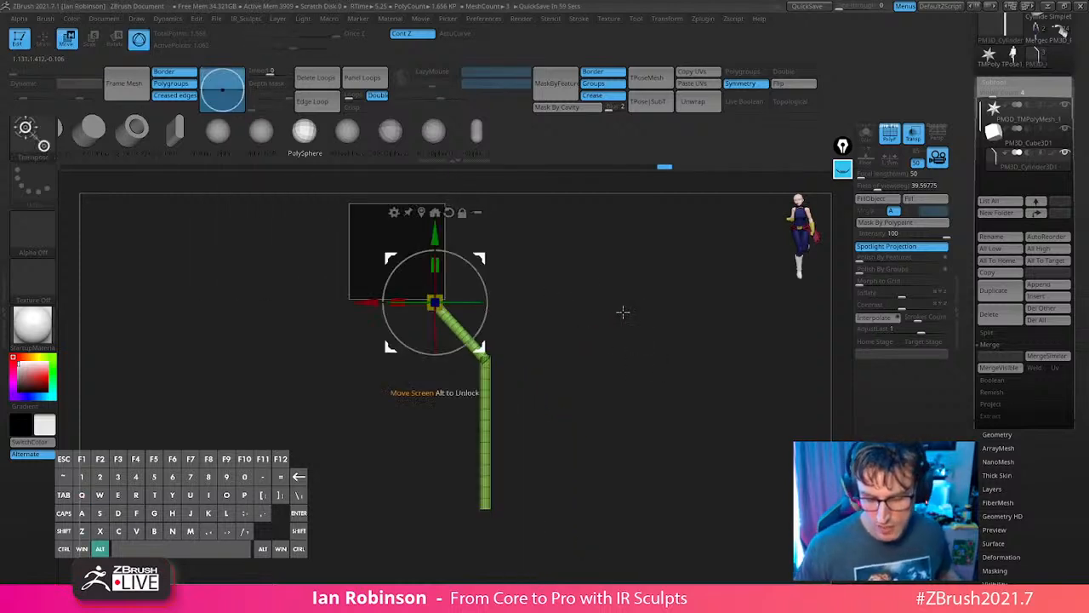
pyautogui.keyDown('alt'); pyautogui.moveTo(622, 311); pyautogui.dragTo(612, 511); pyautogui.keyUp('alt')
pyautogui.keyDown('alt'); pyautogui.moveTo(587, 272); pyautogui.dragTo(573, 372); pyautogui.keyUp('alt')
pyautogui.moveTo(480, 347); pyautogui.dragTo(482, 359)
pyautogui.press('q')
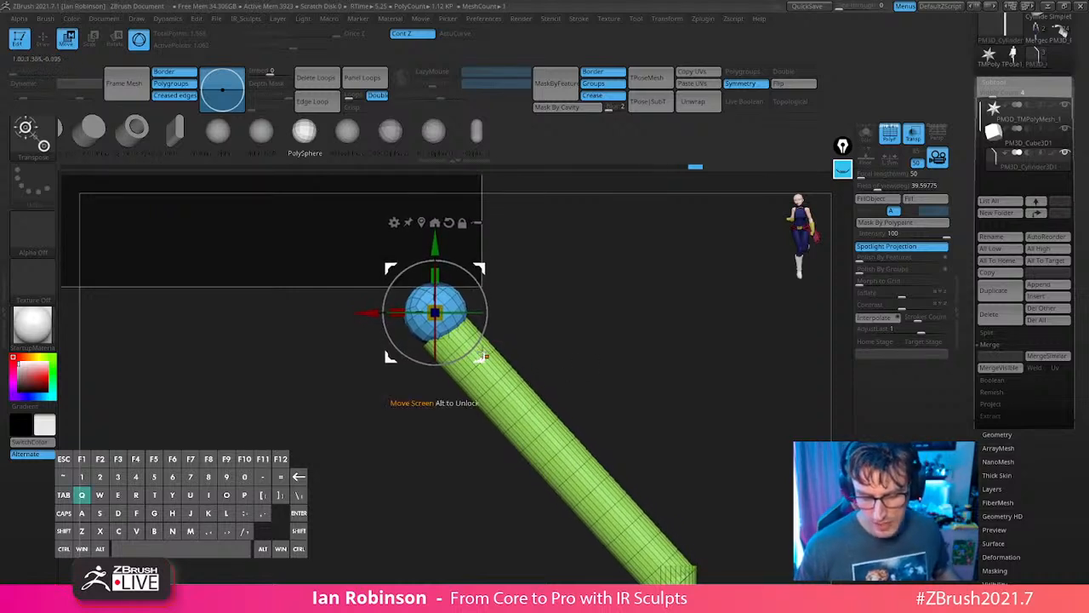
pyautogui.moveTo(637, 410)
pyautogui.keyDown('alt'); pyautogui.mouseDown()
pyautogui.moveTo(601, 338)
pyautogui.moveTo(539, 319)
pyautogui.mouseUp(); pyautogui.keyUp('alt')
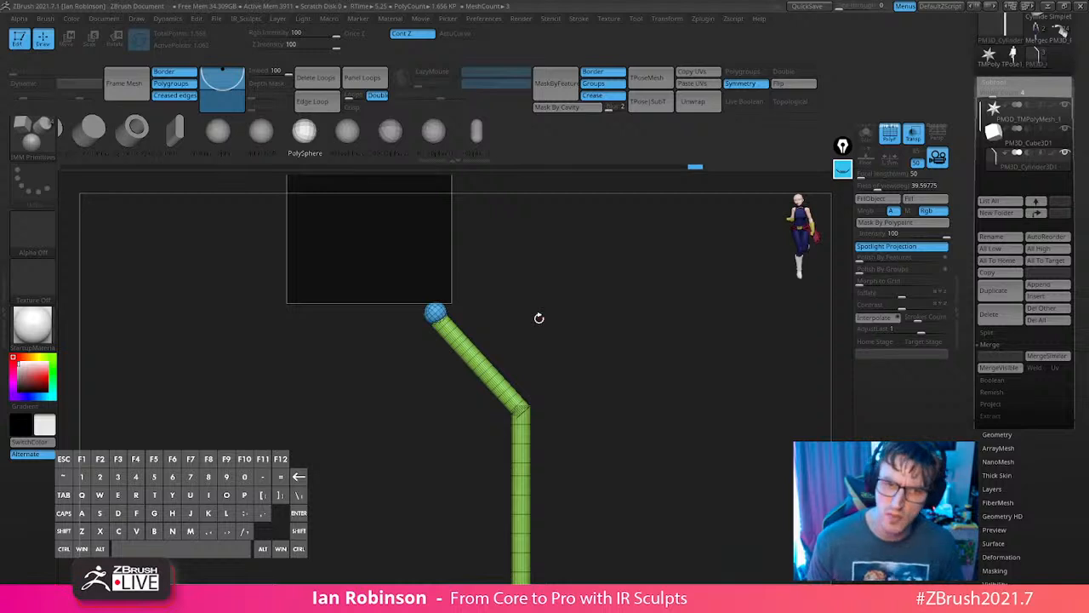
# Switch back to the tool with the full caped character, frame the figure and turn off the polyframe display.
pyautogui.click(1037, 38)
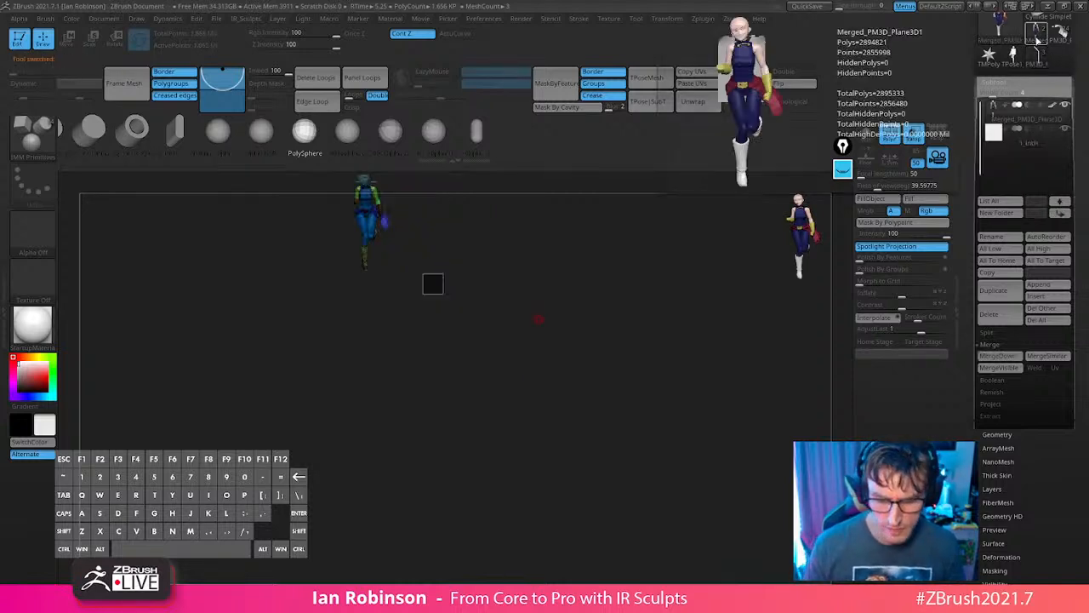
pyautogui.click(1060, 34)
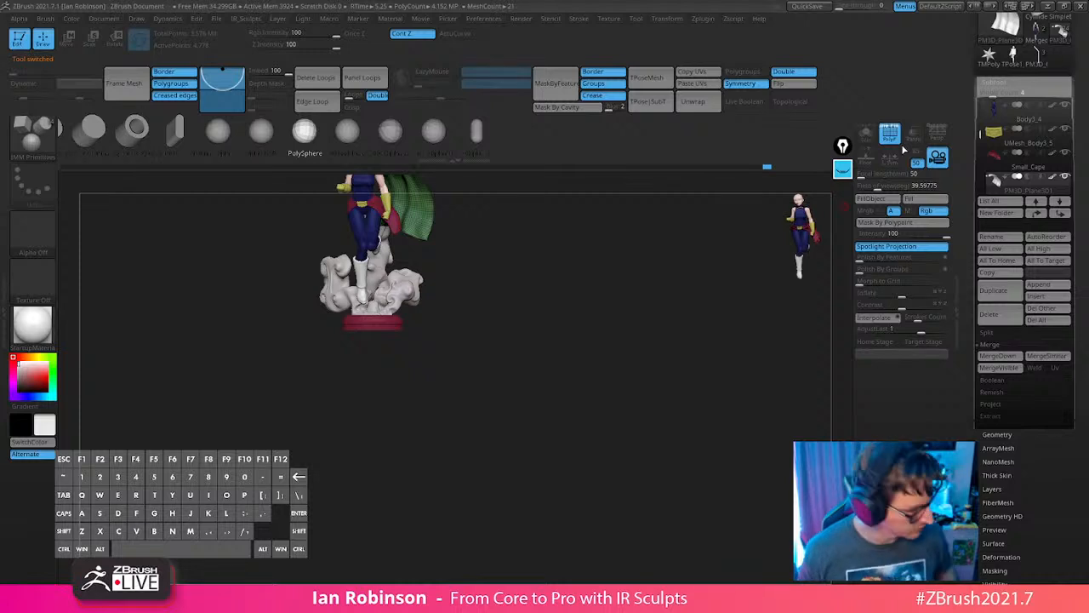
pyautogui.press('f')
pyautogui.press('f')
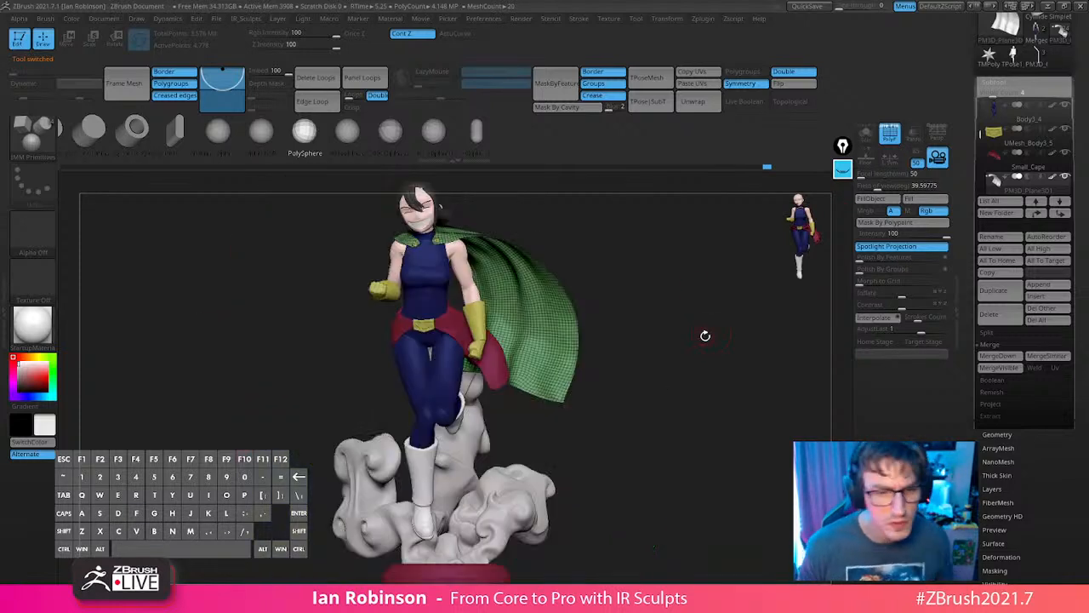
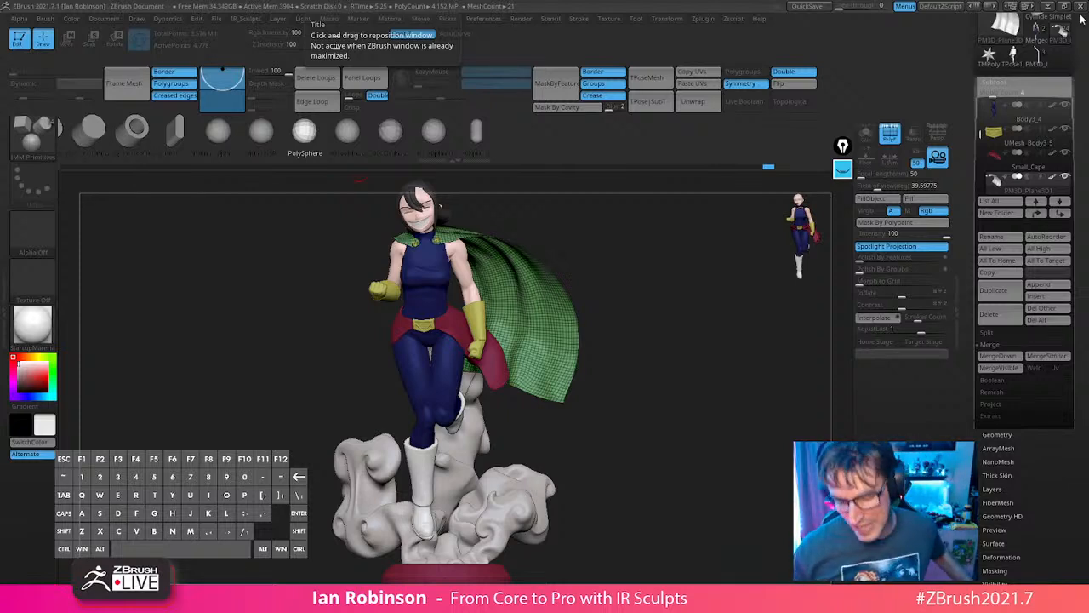
pyautogui.moveTo(648, 395); pyautogui.dragTo(695, 406)
pyautogui.hotkey('shift', 'f')
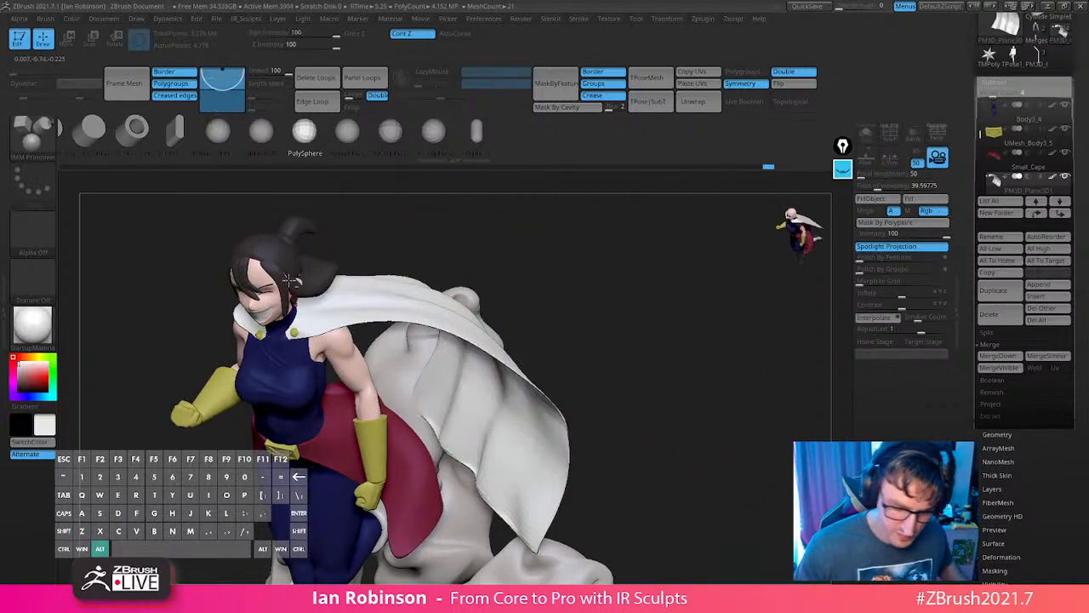
# Make the NANA_sMILE1 head subtool active and choose the custom tapered hair-strand brush for work around the face.
pyautogui.keyDown('alt'); pyautogui.click(287, 280); pyautogui.keyUp('alt')
pyautogui.keyDown('alt'); pyautogui.moveTo(549, 236); pyautogui.dragTo(626, 341); pyautogui.keyUp('alt')
pyautogui.moveTo(162, 336); pyautogui.dragTo(185, 287)
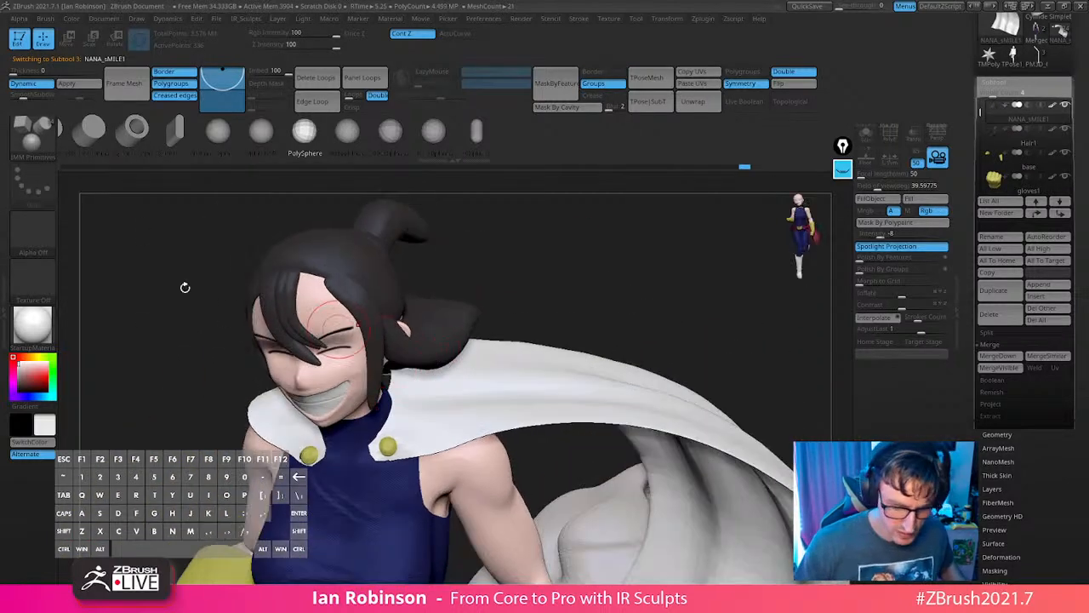
pyautogui.click(32, 136)
pyautogui.click(141, 104)
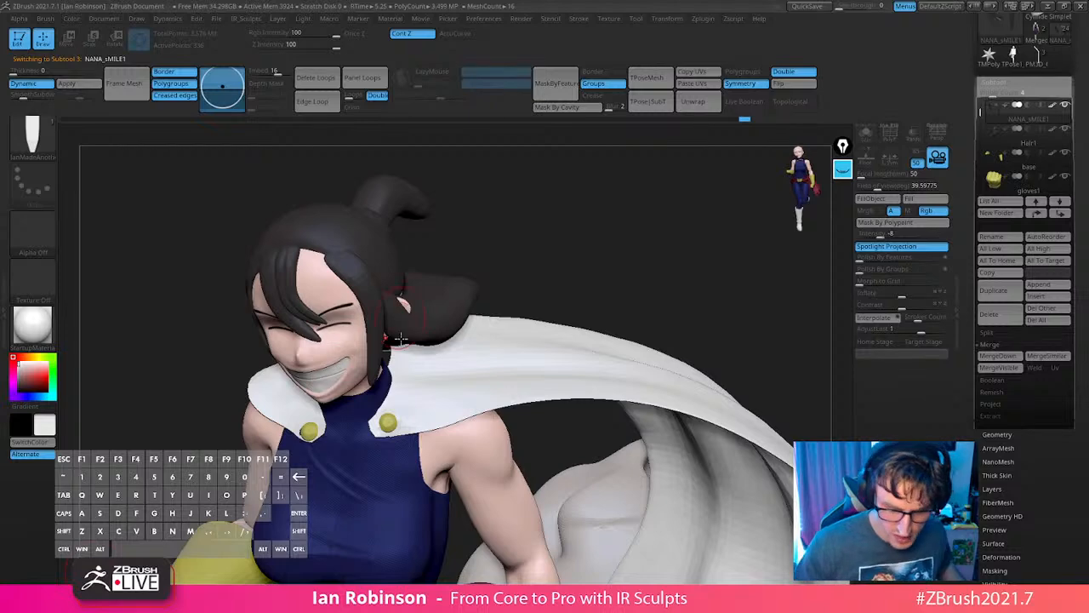
pyautogui.moveTo(401, 338); pyautogui.dragTo(409, 368)
pyautogui.keyDown('alt'); pyautogui.moveTo(408, 368); pyautogui.dragTo(446, 397); pyautogui.keyUp('alt')
pyautogui.moveTo(446, 397); pyautogui.dragTo(433, 353)
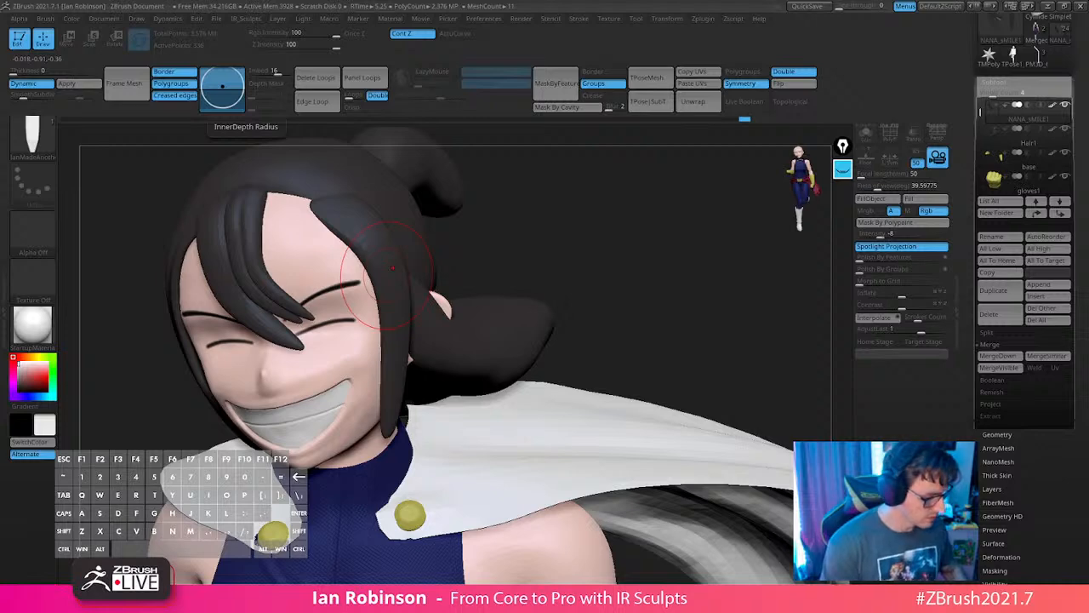
pyautogui.press('s')
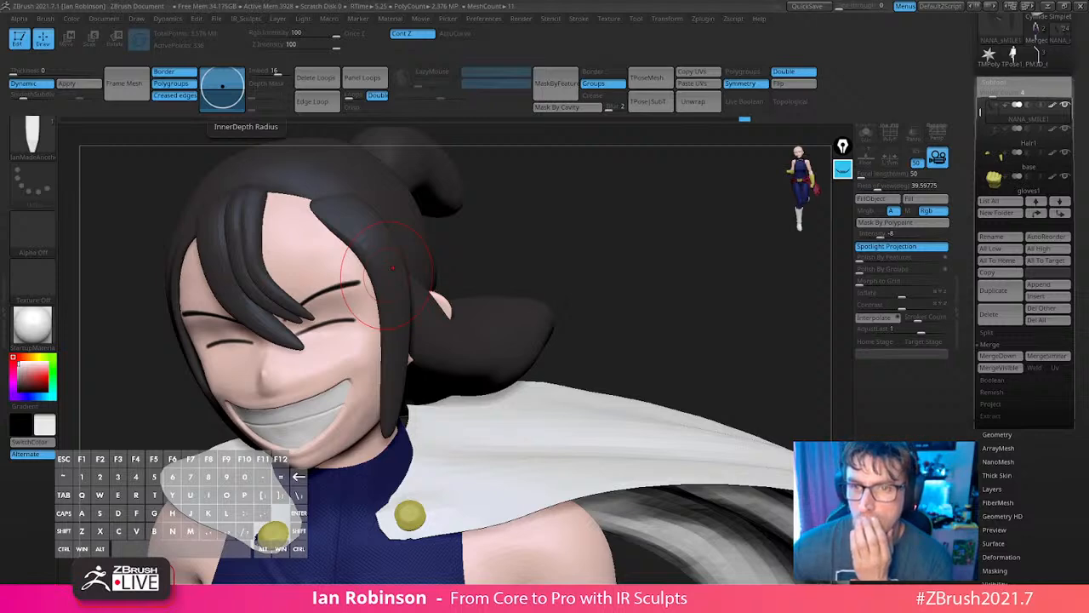
# Switch to the Chrome window, widen it and look over the Safety Data Sheet Search page on chemicalsafety.com.
pyautogui.moveTo(489, 2); pyautogui.dragTo(550, 73)
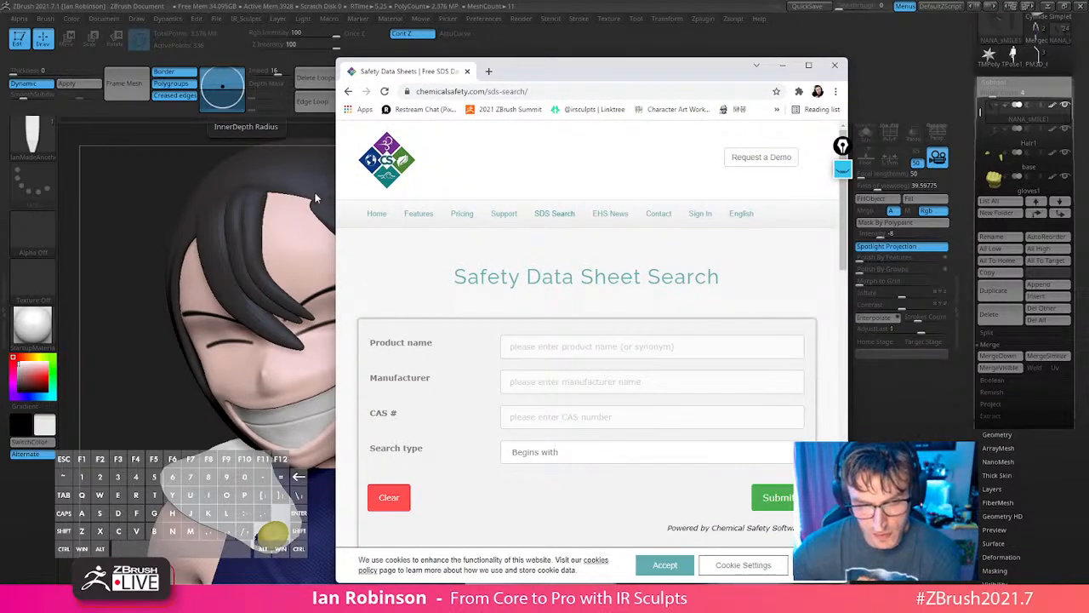
pyautogui.moveTo(336, 234); pyautogui.dragTo(58, 250)
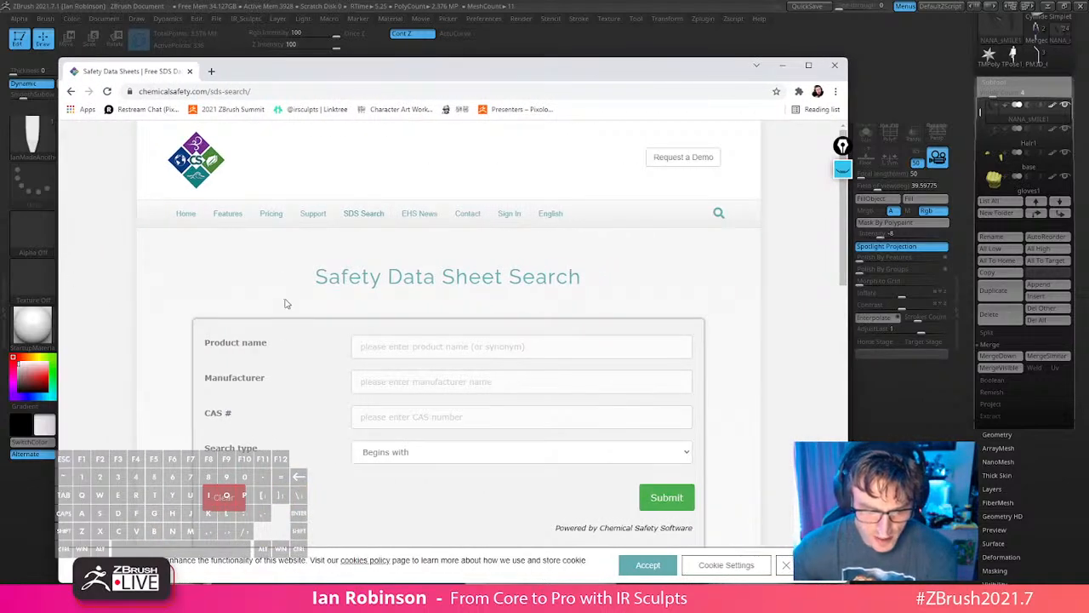
pyautogui.moveTo(316, 275); pyautogui.dragTo(571, 278)
pyautogui.scroll(-2, 348, 335)
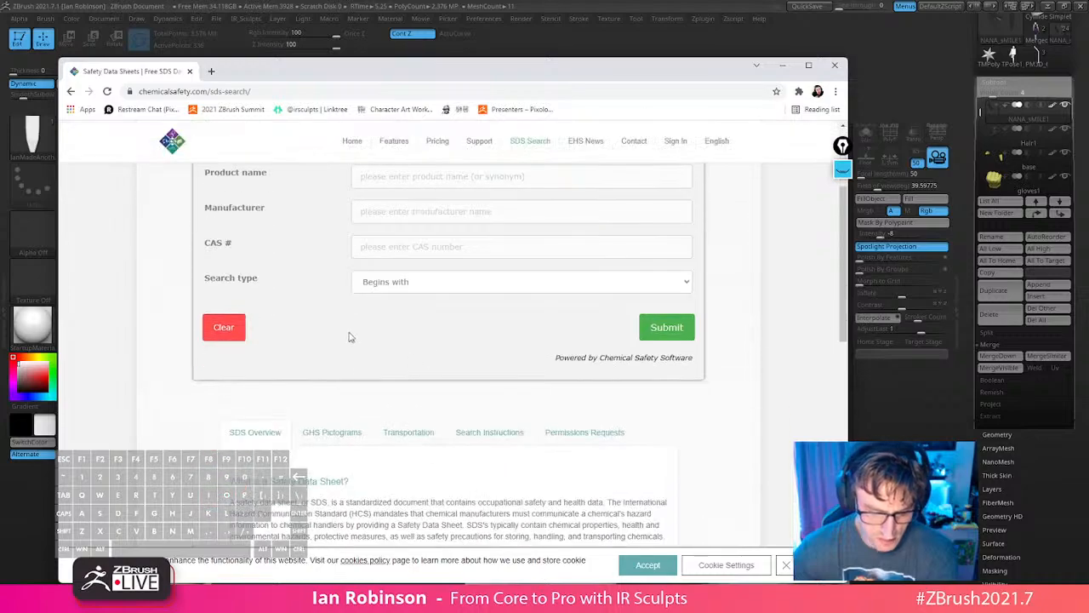
pyautogui.scroll(2, 388, 406)
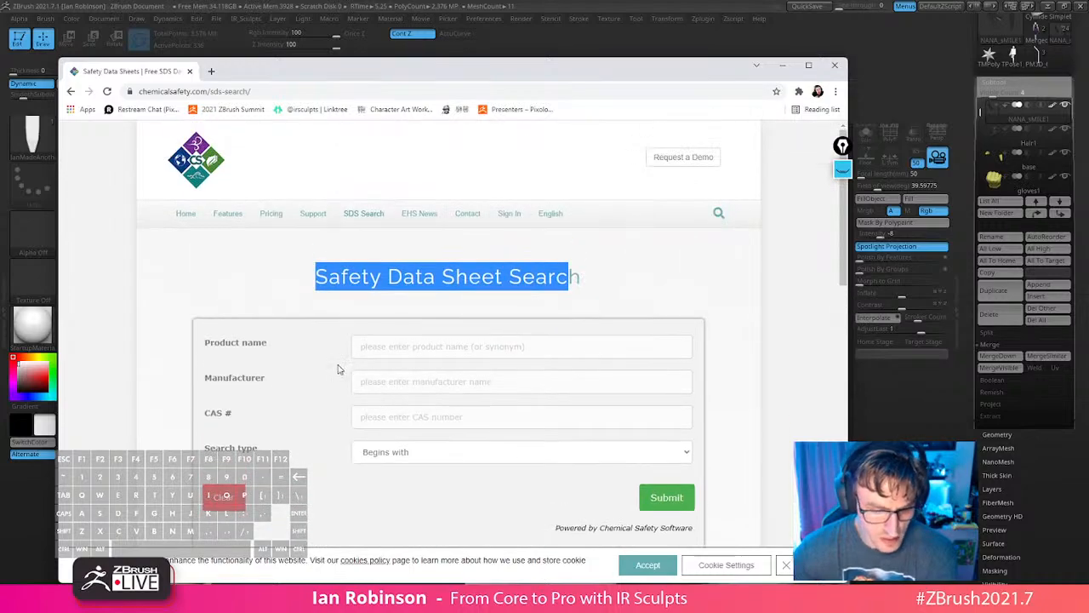
# Return to the Google results for "msds sheets" and look through the listed safety data sheet sites.
pyautogui.click(70, 91)
pyautogui.scroll(8, 377, 353)
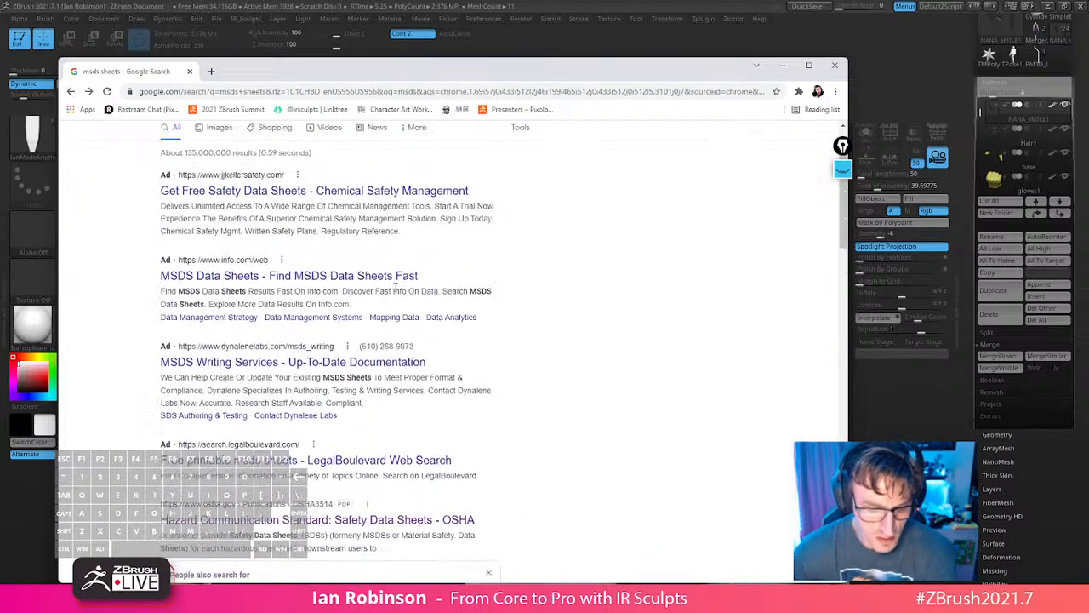
pyautogui.moveTo(219, 149); pyautogui.dragTo(157, 148)
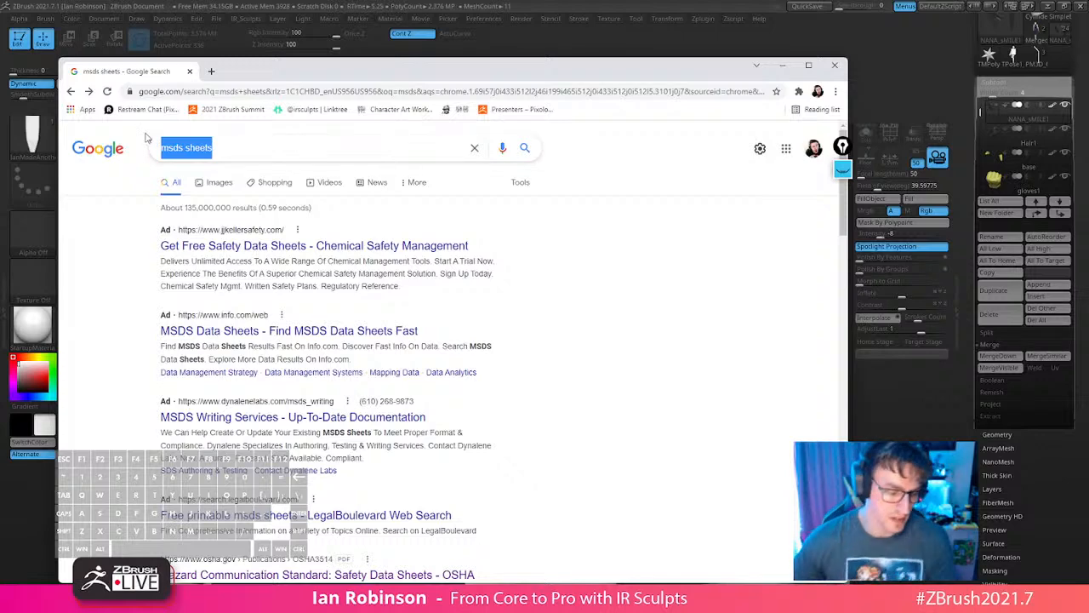
pyautogui.scroll(-6, 287, 352)
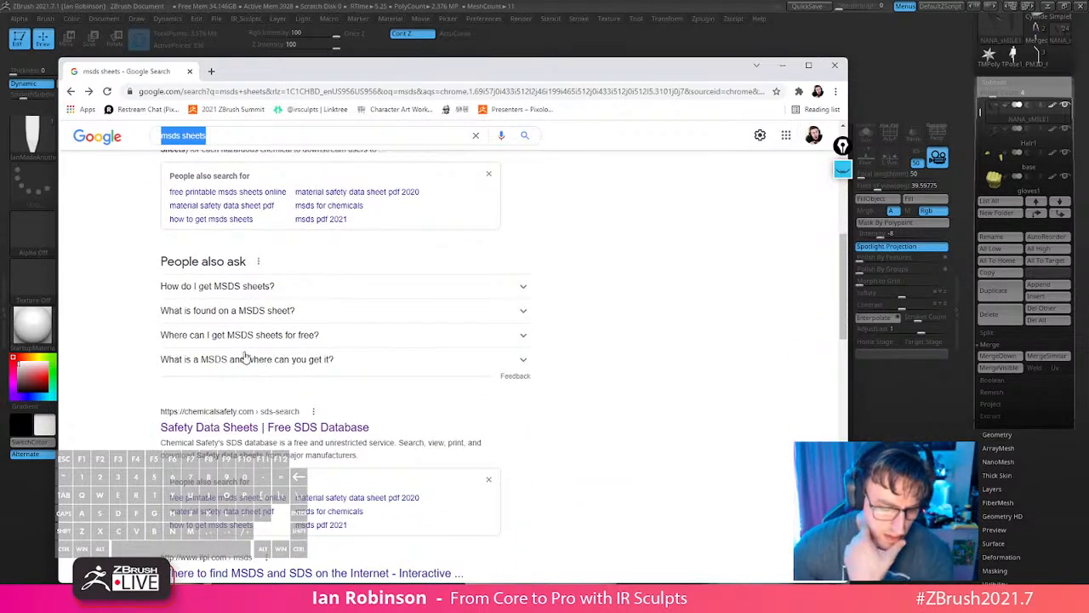
pyautogui.scroll(-2, 242, 358)
# Open the result on where to find MSDS and SDS on the Internet and read through its page.
pyautogui.click(255, 404)
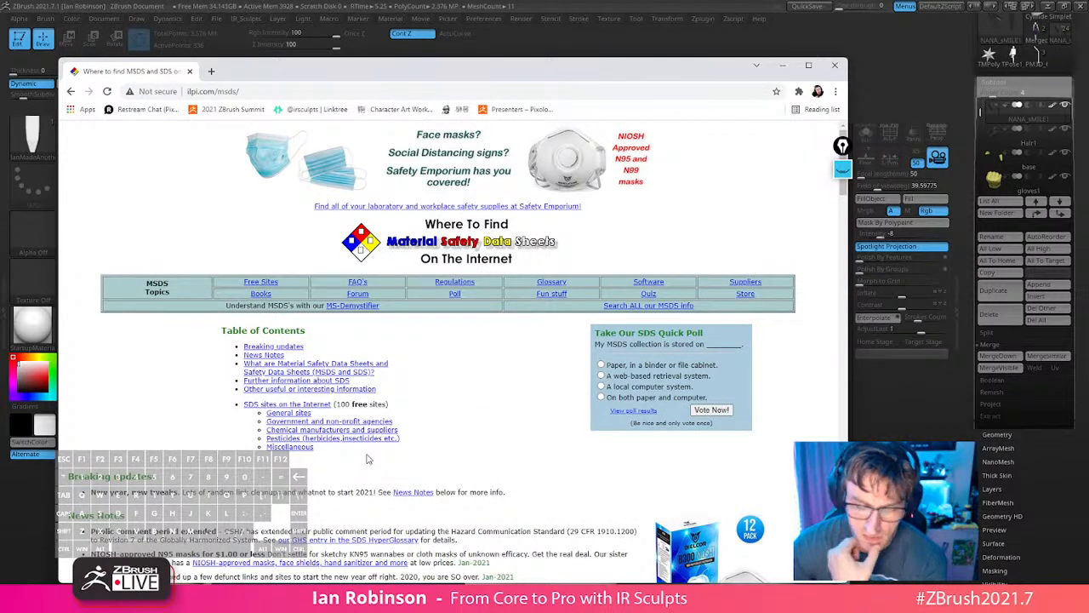
pyautogui.scroll(-1, 416, 324)
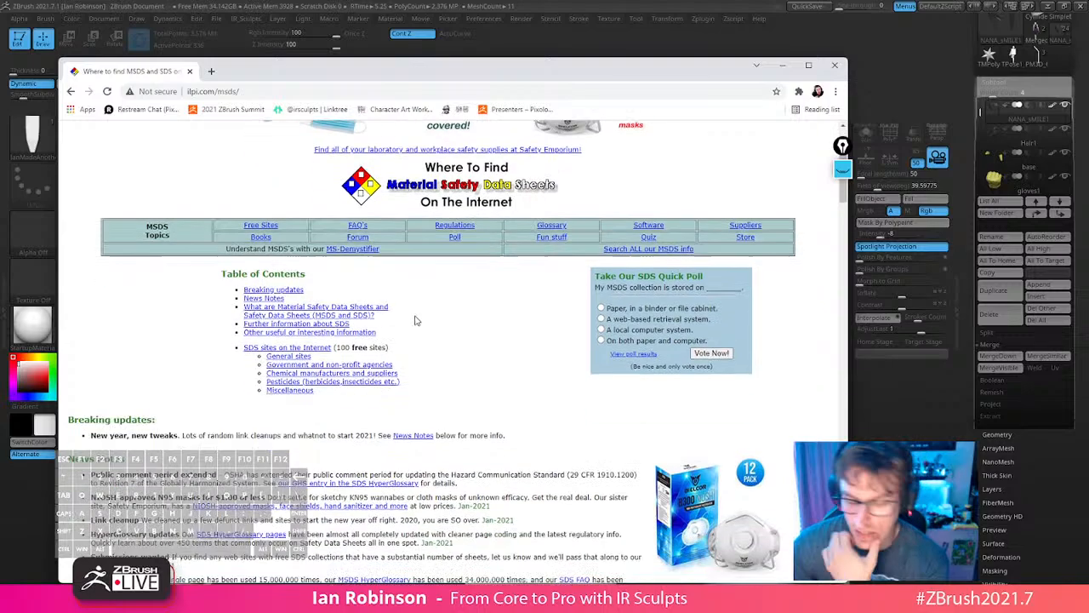
pyautogui.scroll(-1, 438, 327)
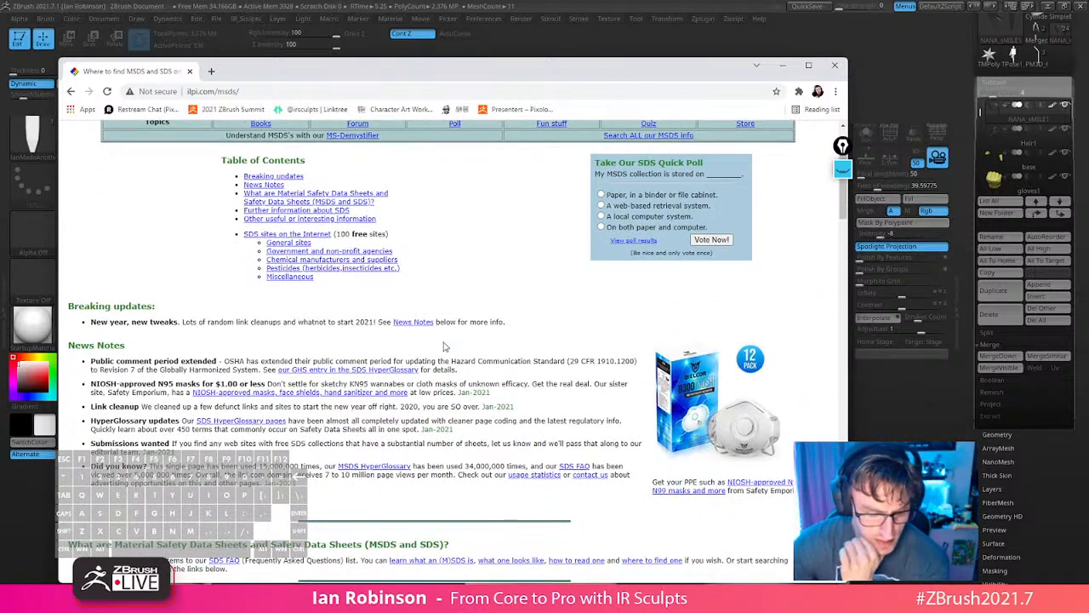
# Finish skimming the MSDS page, return to the Google results for "msds sheets" and look through the further listings.
pyautogui.scroll(-2, 442, 347)
pyautogui.scroll(4, 425, 340)
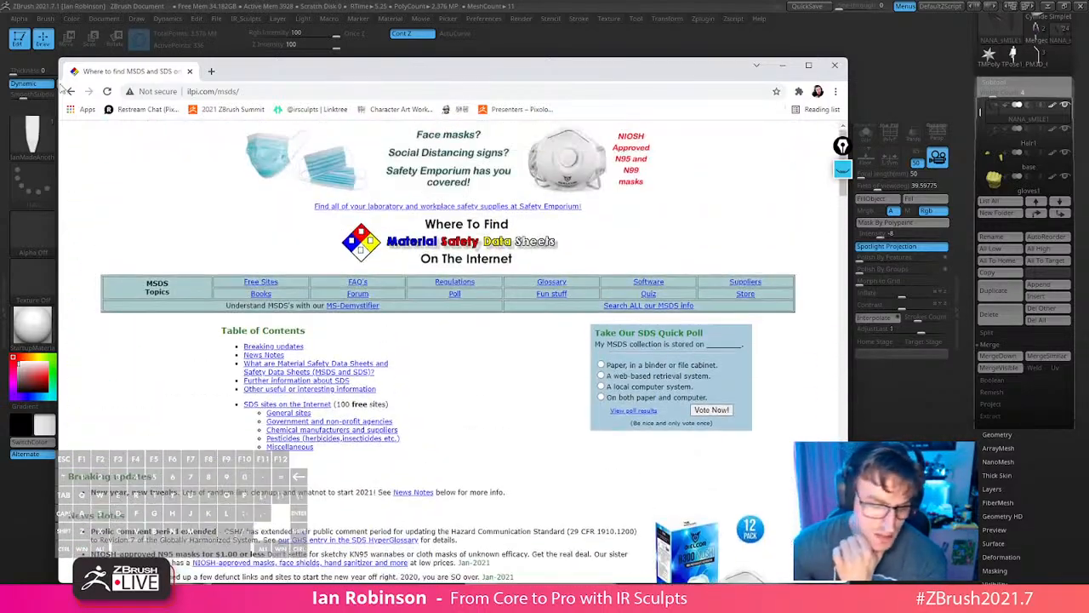
pyautogui.click(71, 91)
pyautogui.scroll(-1, 331, 287)
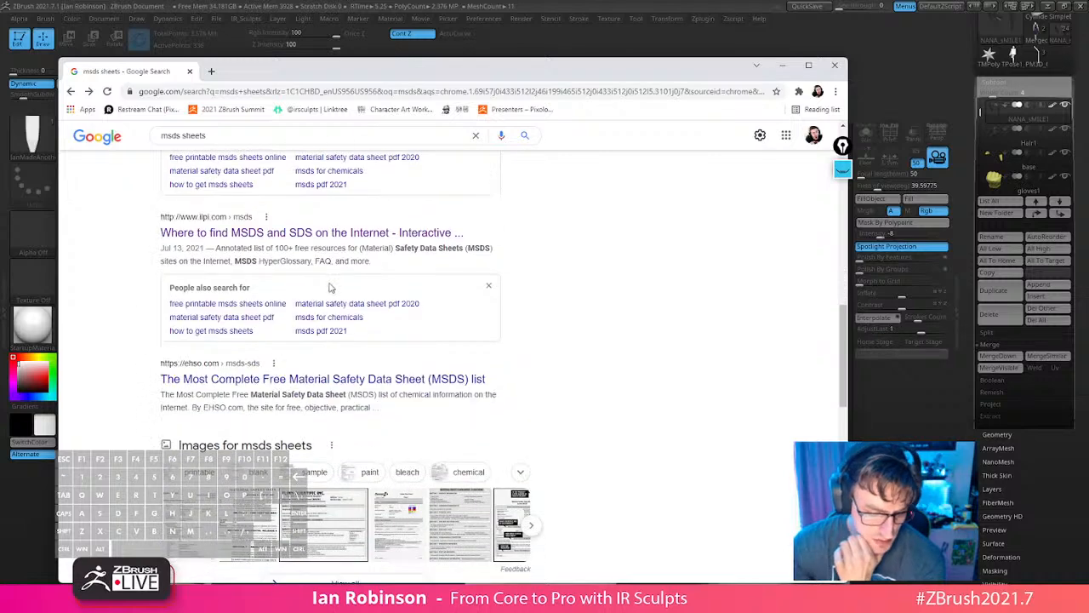
pyautogui.scroll(-1, 331, 287)
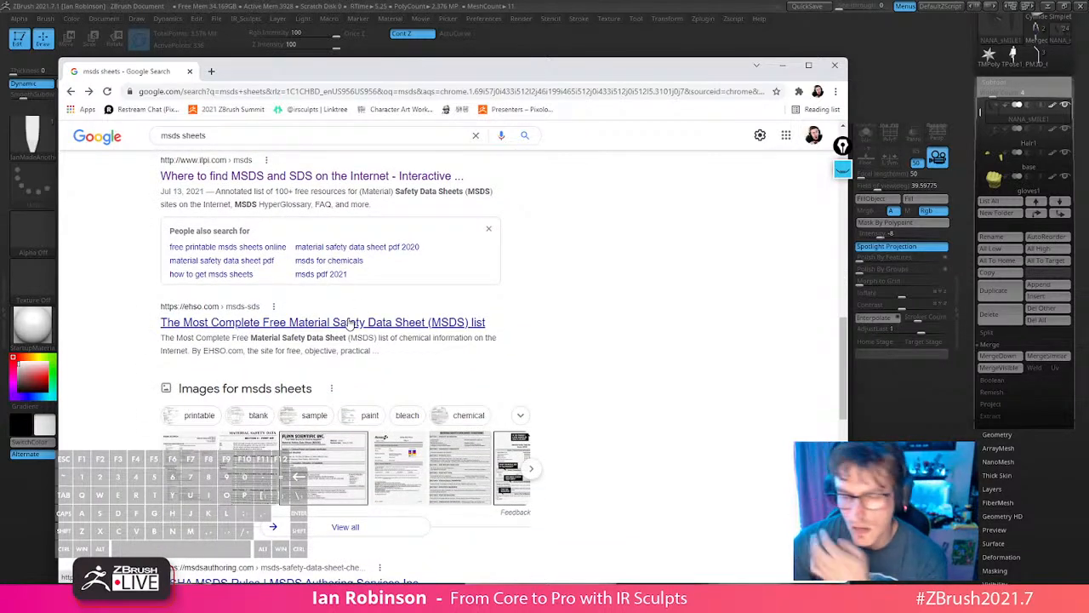
pyautogui.scroll(-1, 354, 329)
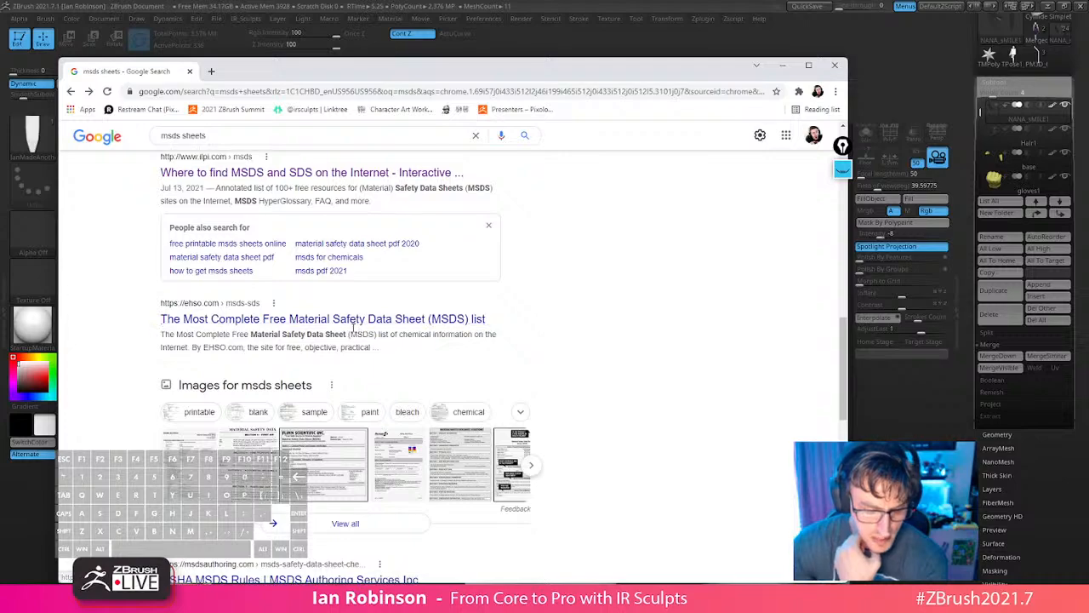
pyautogui.scroll(10, 354, 328)
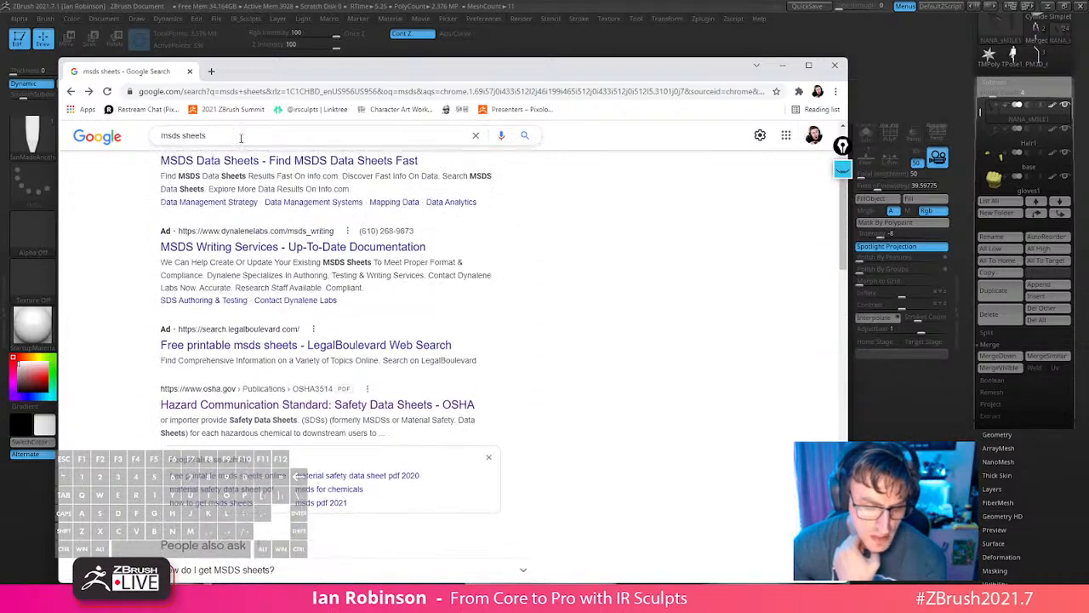
# Replace the Google query with a search for "isopropyl alcohol msds".
pyautogui.click(240, 137)
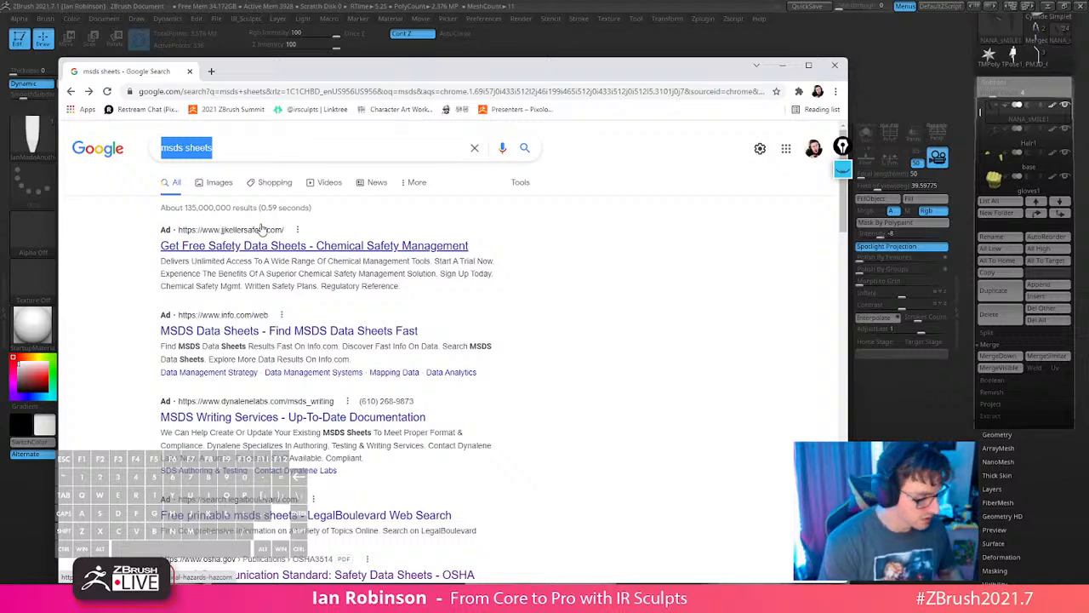
pyautogui.write('iso')
pyautogui.press('Down')
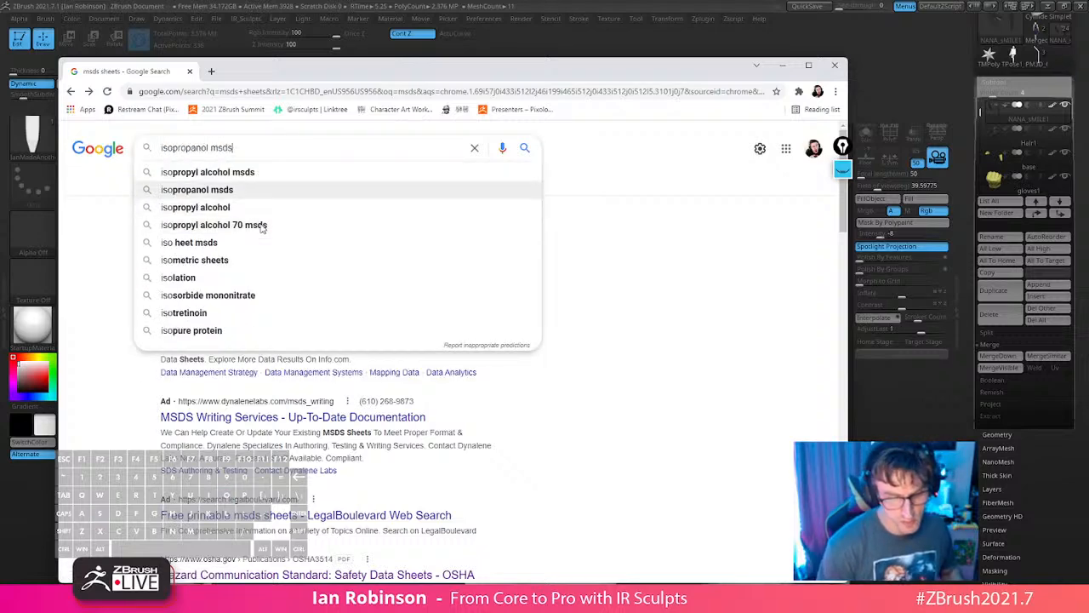
pyautogui.press('Return')
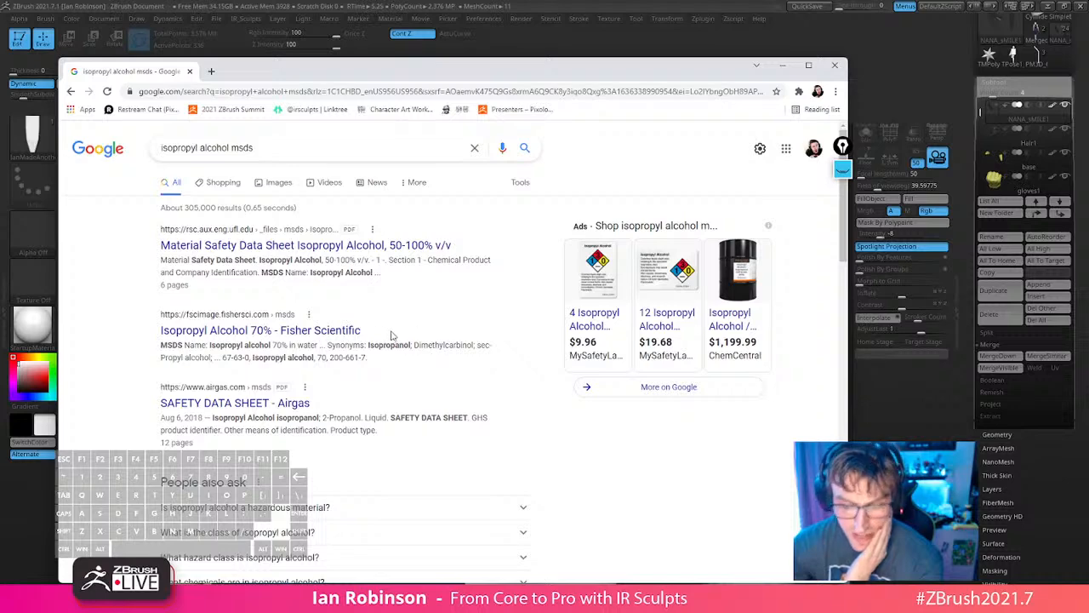
# Open the Material Safety Data Sheet for Isopropyl Alcohol, 50-100% v/v, and read its ingredients and hazards sections.
pyautogui.click(289, 247)
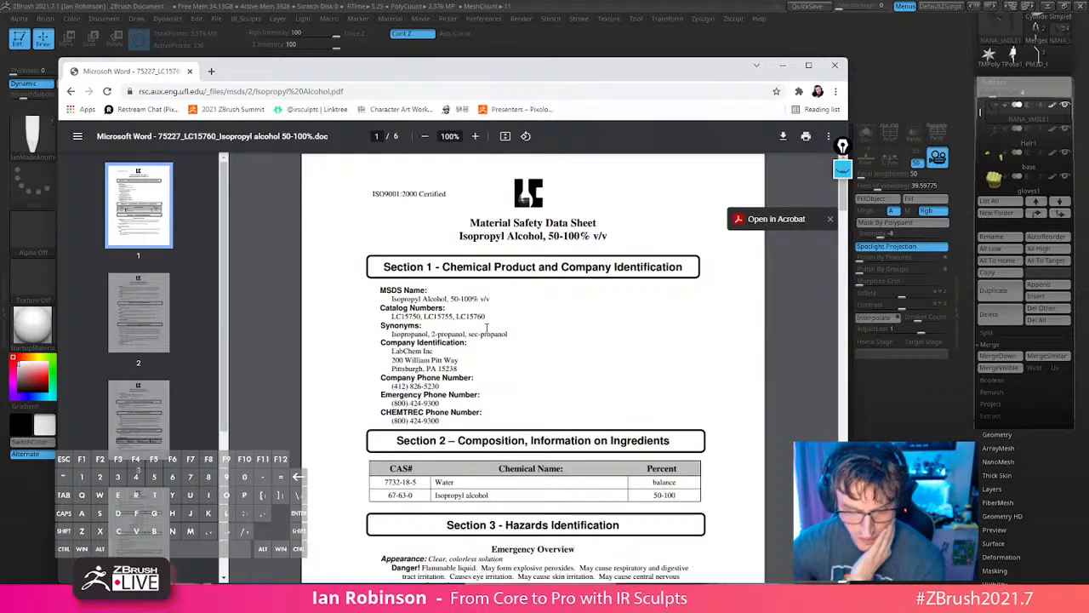
pyautogui.scroll(-3, 470, 330)
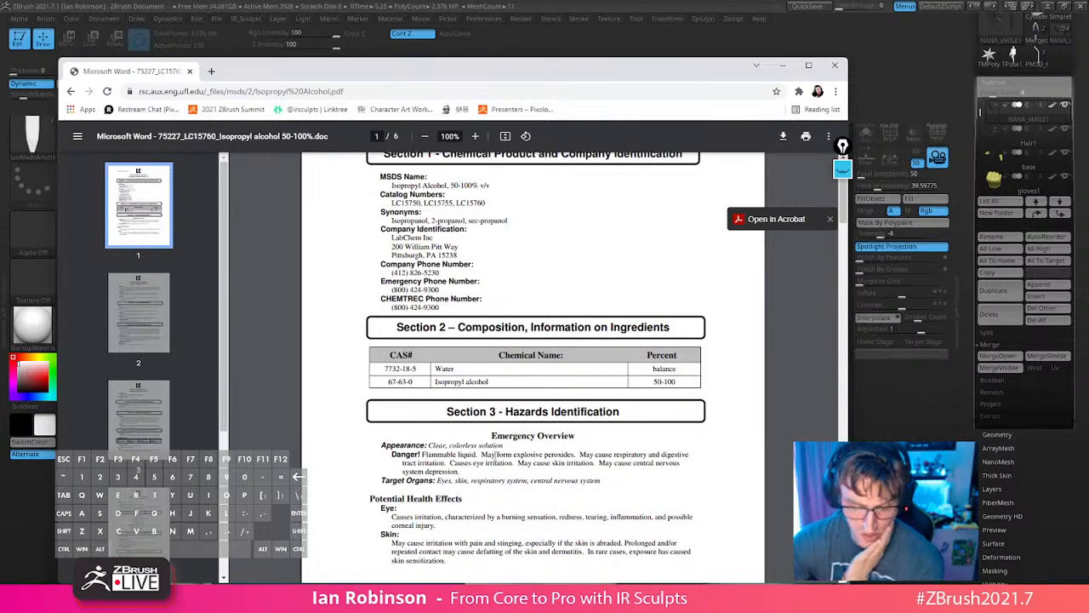
pyautogui.scroll(-2, 435, 423)
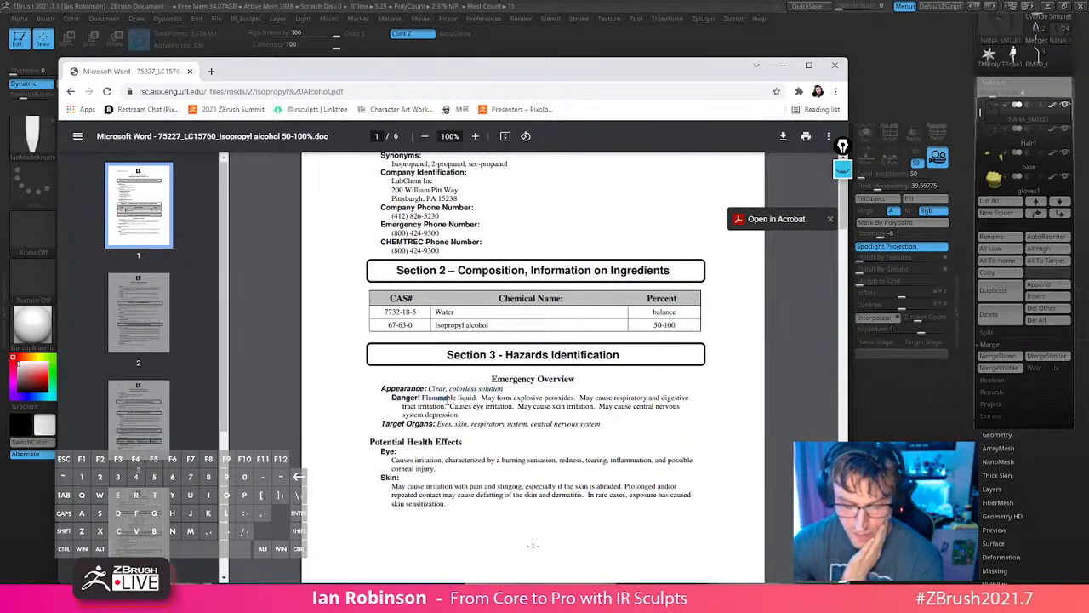
pyautogui.moveTo(481, 397); pyautogui.dragTo(593, 407)
pyautogui.click(553, 403)
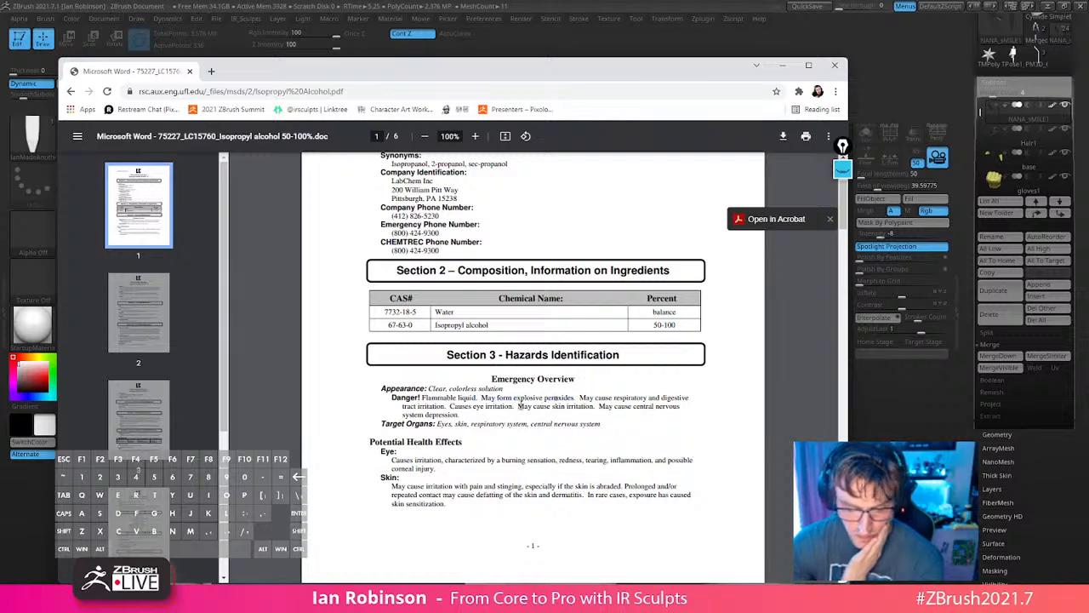
pyautogui.scroll(-4, 493, 439)
pyautogui.scroll(3, 510, 457)
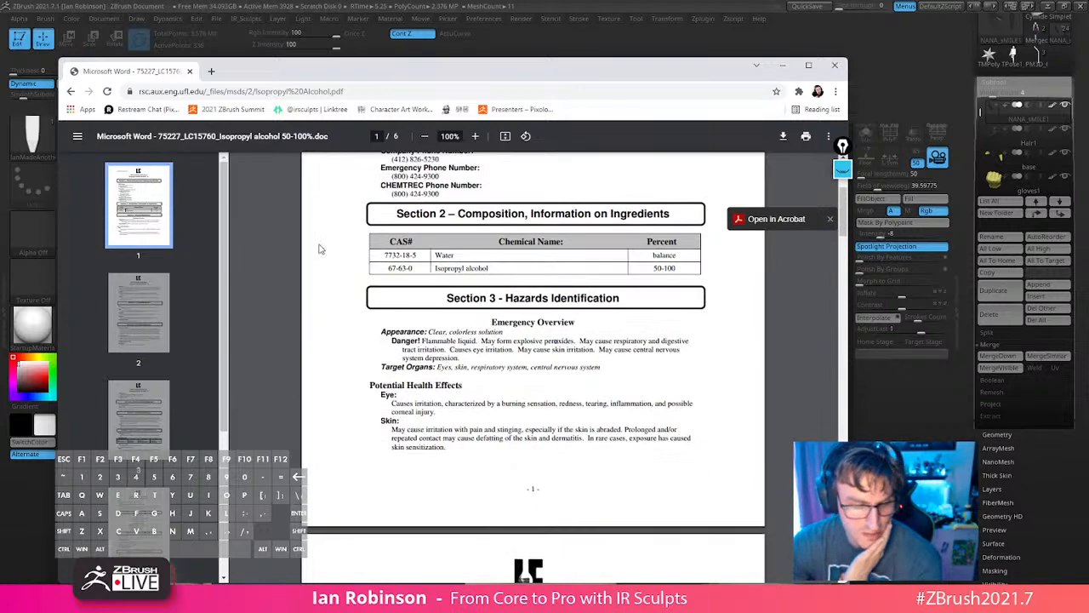
# Return to the Google results and change the query to search for "pine sol msds".
pyautogui.click(71, 91)
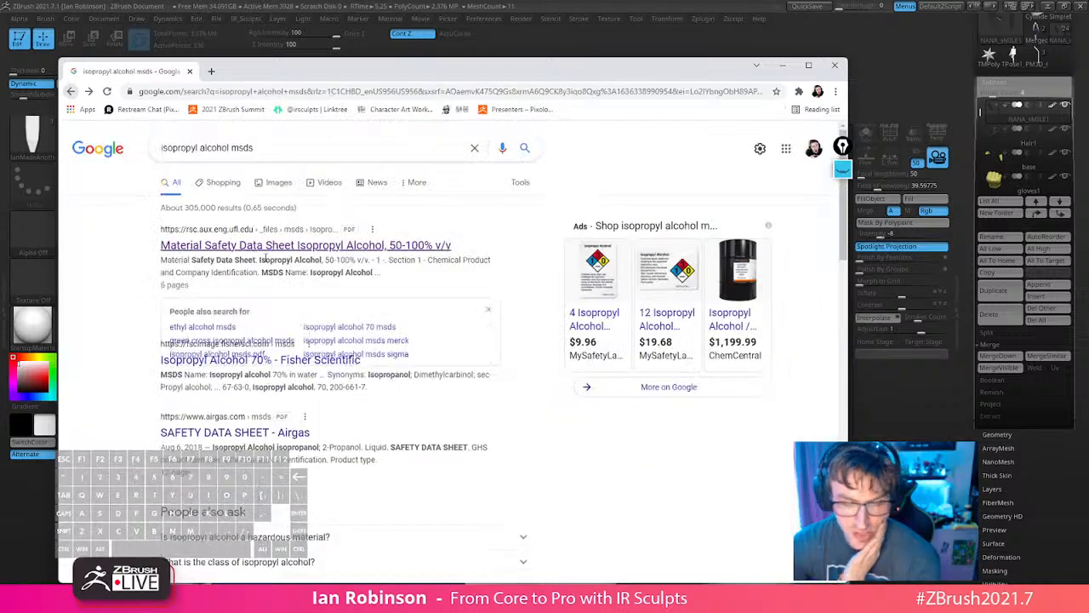
pyautogui.moveTo(233, 147); pyautogui.dragTo(157, 149)
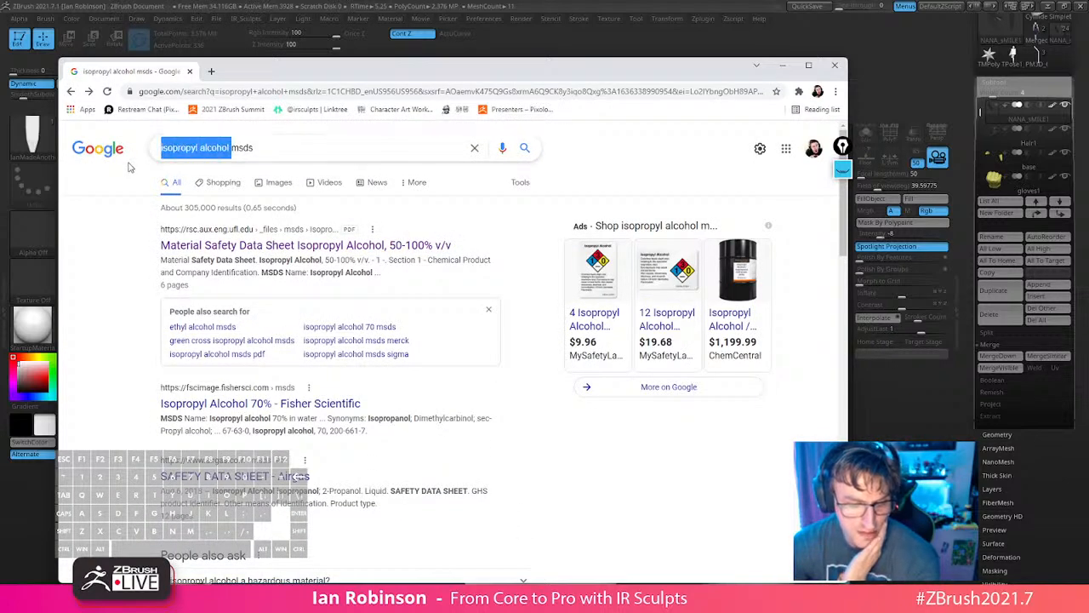
pyautogui.write('pine sol')
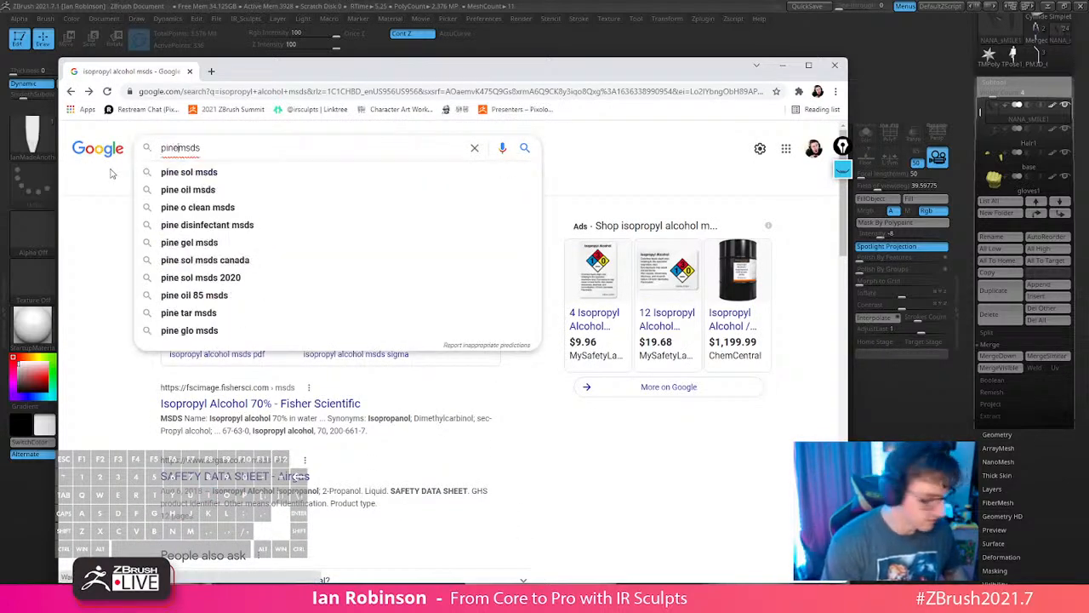
pyautogui.press('Down')
pyautogui.press('Return')
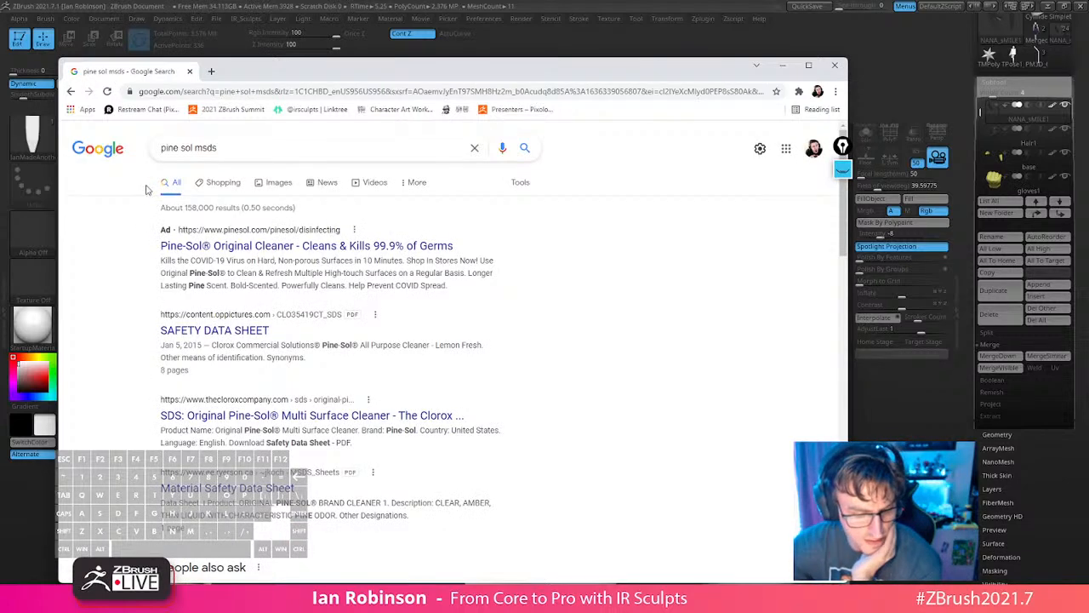
# Open the Pine-Sol safety data sheet PDF and read its identification, hazards, first aid and fire-fighting sections.
pyautogui.click(215, 330)
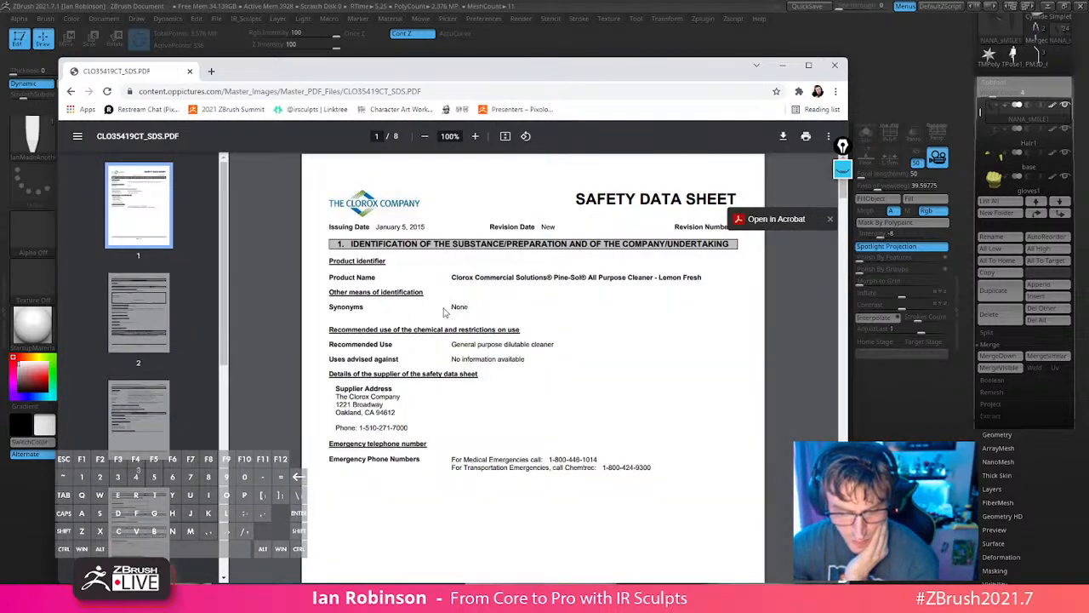
pyautogui.scroll(-3, 485, 434)
pyautogui.scroll(-6, 485, 434)
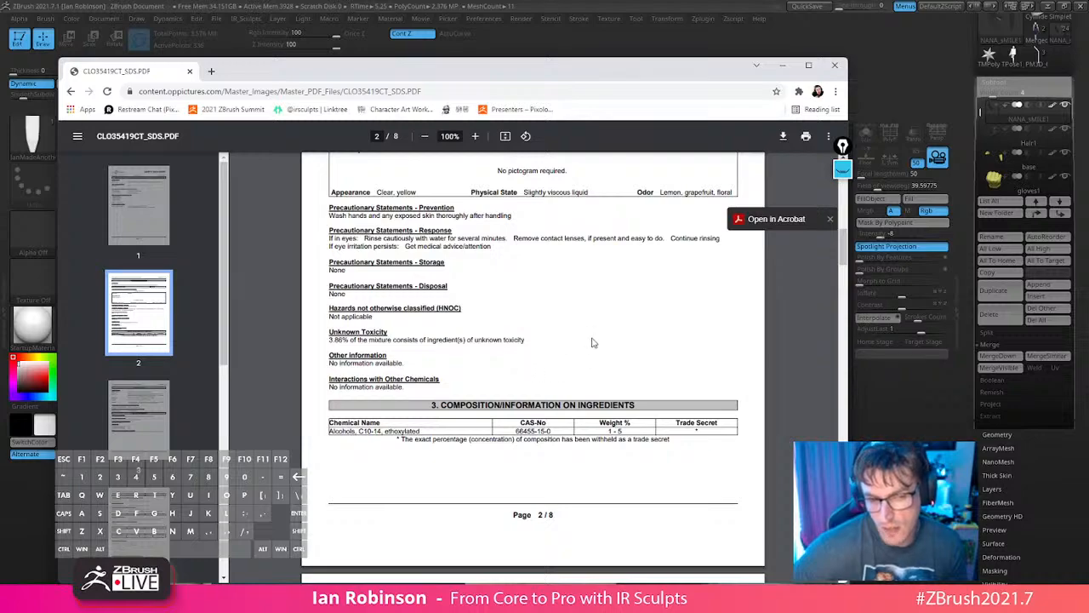
pyautogui.scroll(-3, 502, 372)
pyautogui.scroll(-3, 515, 389)
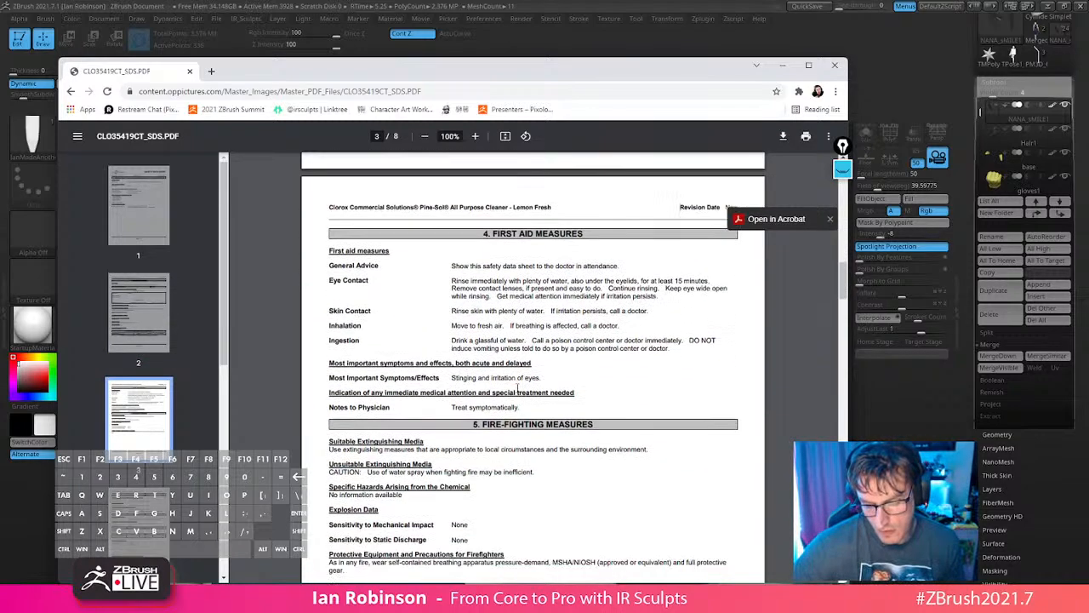
pyautogui.scroll(-2, 517, 389)
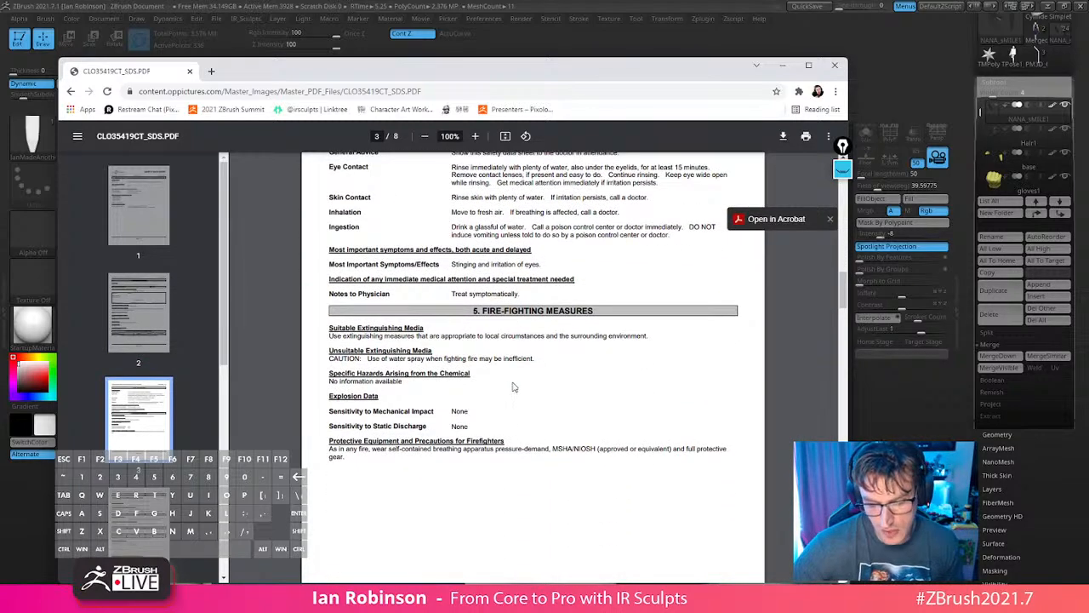
pyautogui.scroll(3, 513, 387)
pyautogui.scroll(15, 513, 388)
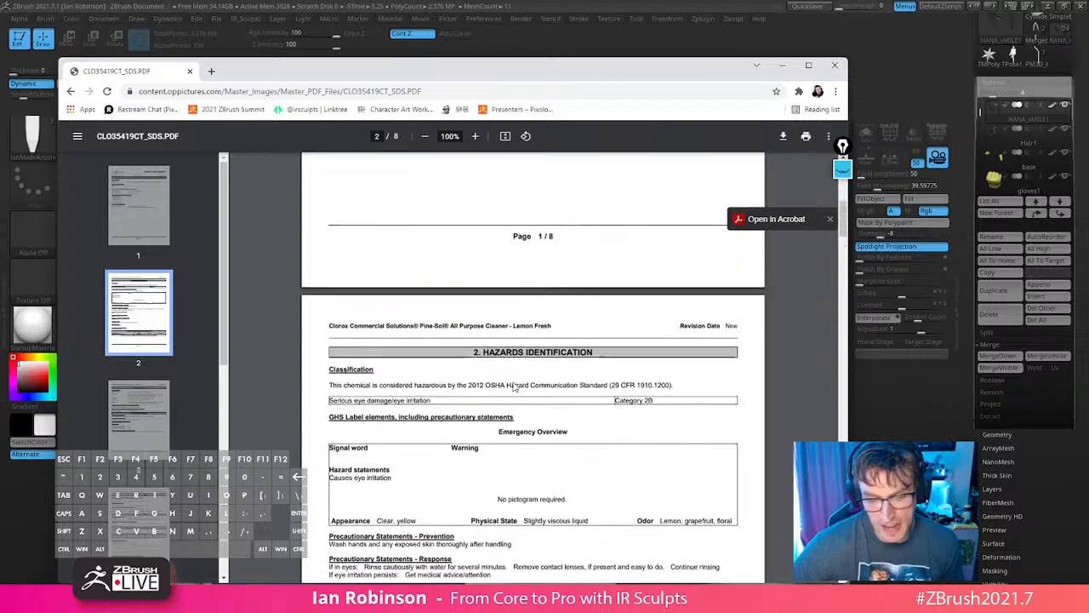
pyautogui.scroll(2, 513, 388)
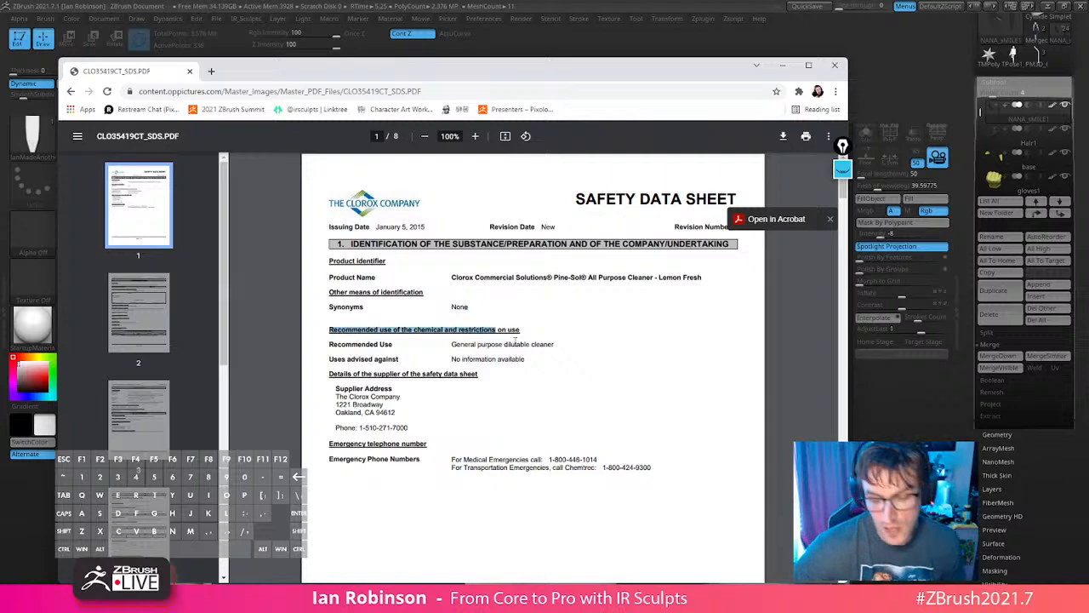
pyautogui.scroll(-2, 476, 313)
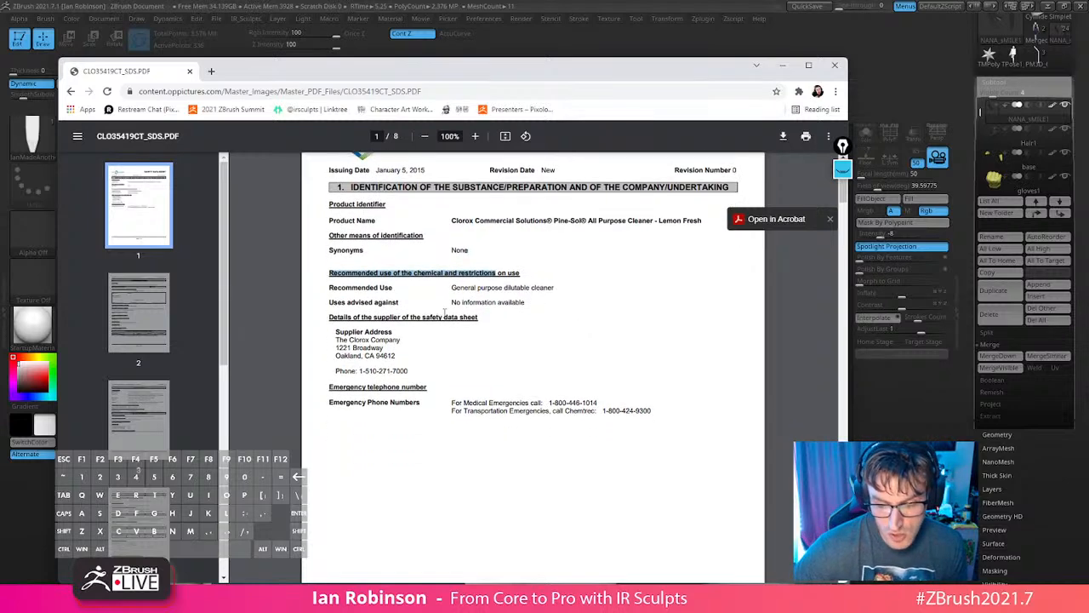
# Leave the Pine-Sol data sheet for the search results and put the browser window away to get back to ZBrush.
pyautogui.click(71, 91)
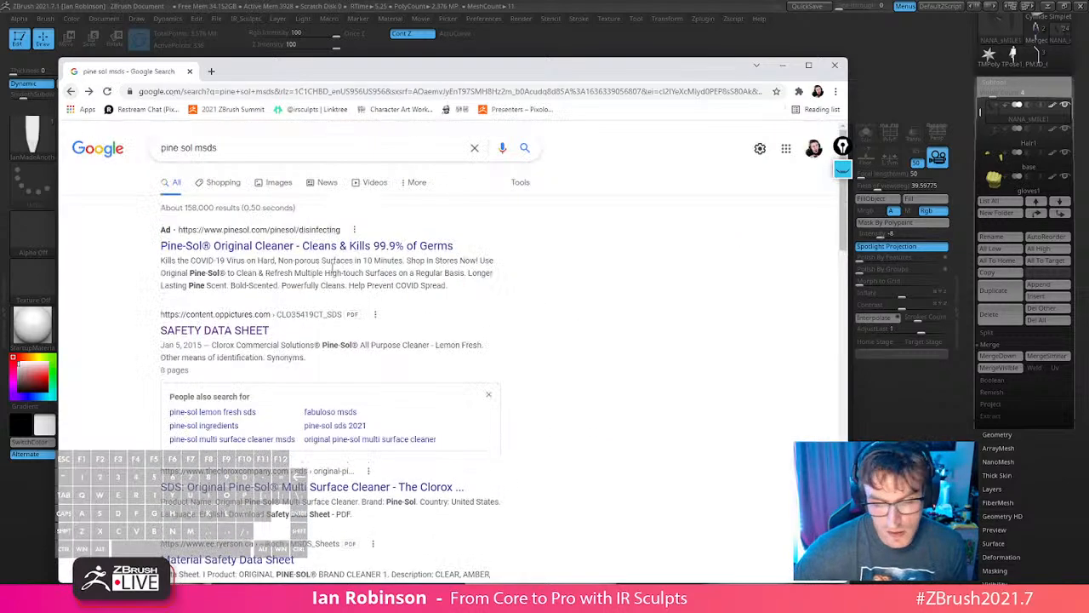
pyautogui.click(204, 152)
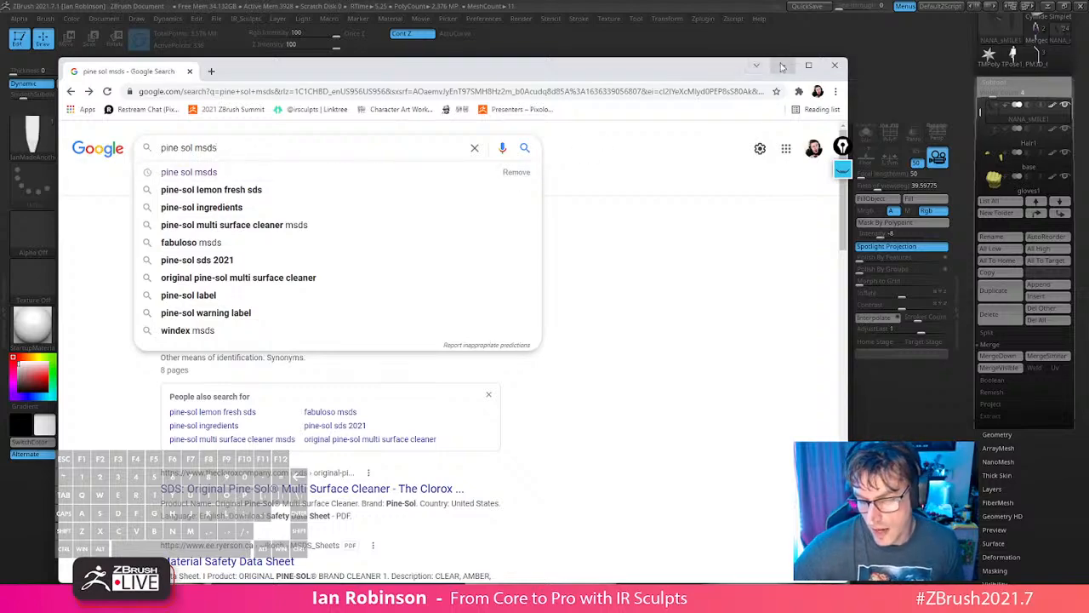
pyautogui.moveTo(681, 74); pyautogui.dragTo(842, 0)
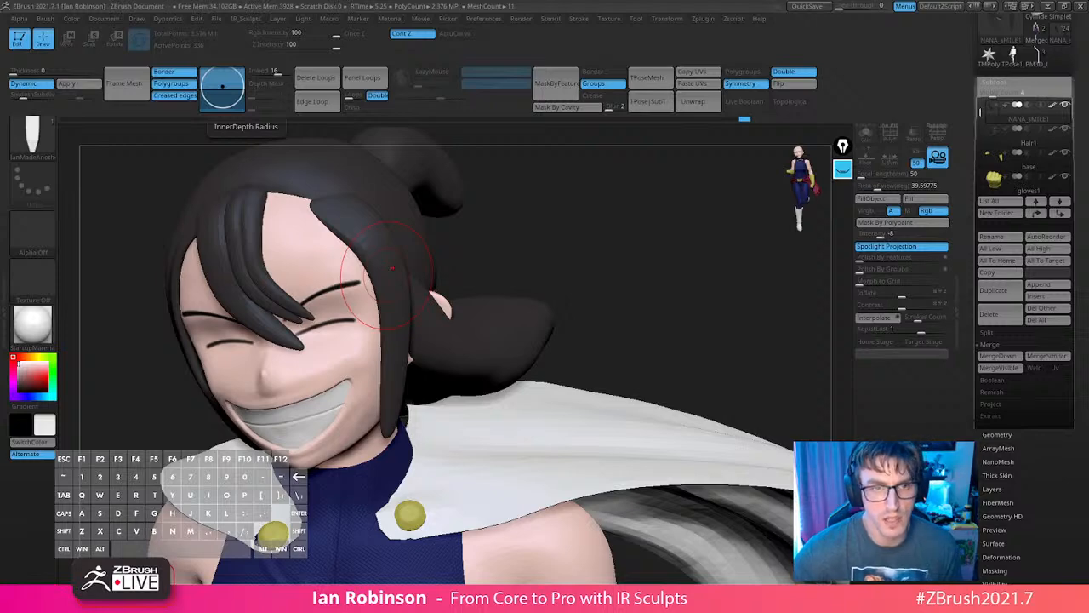
pyautogui.hotkey('ctrl', 'c')
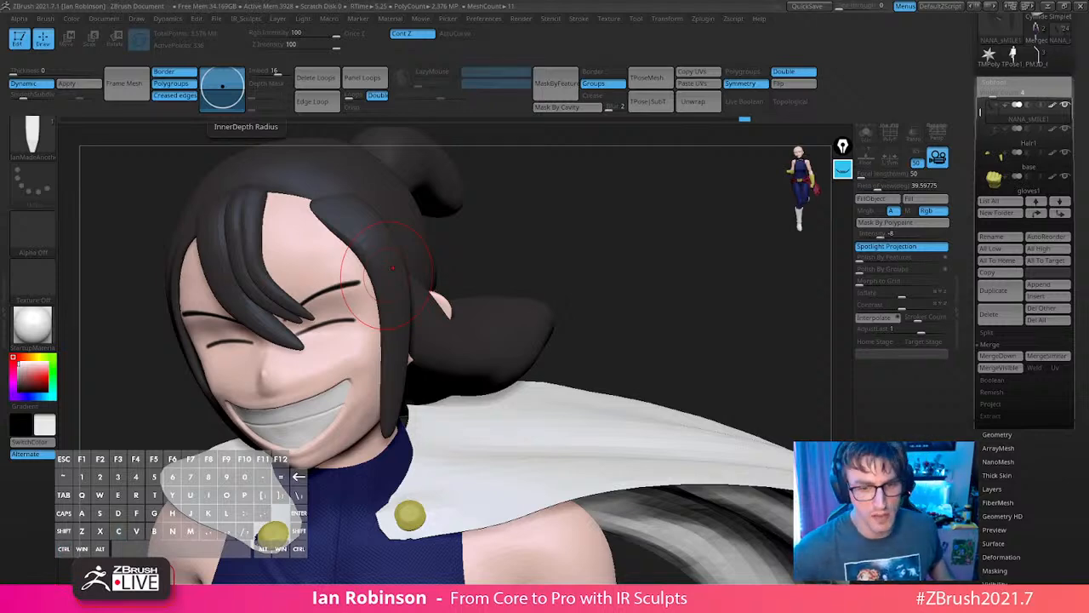
pyautogui.press('ctrl')
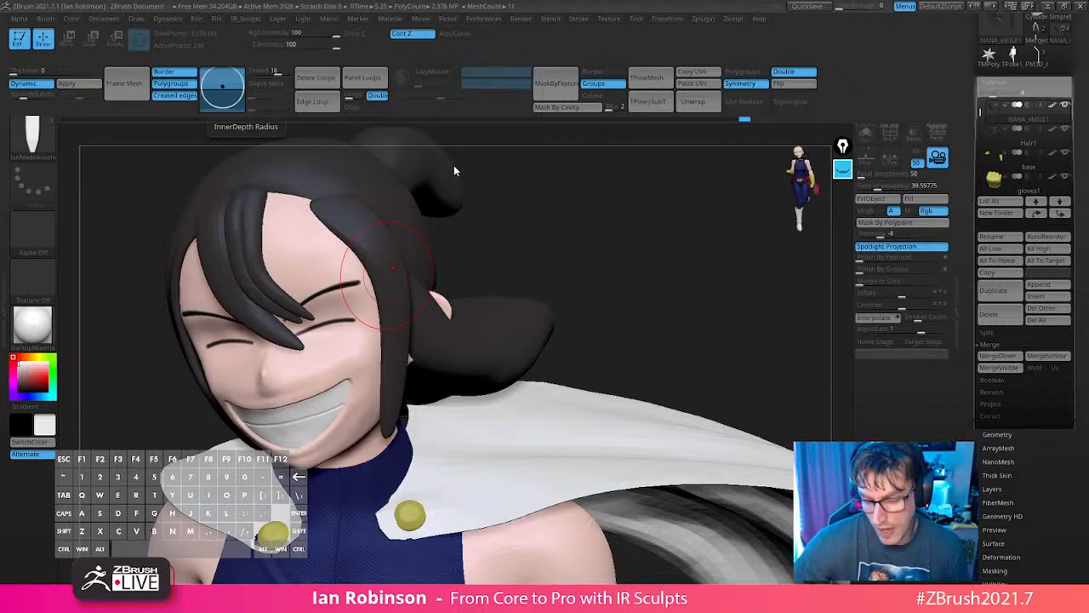
pyautogui.moveTo(686, 283)
pyautogui.mouseDown()
pyautogui.moveTo(681, 306)
pyautogui.moveTo(705, 316)
pyautogui.mouseUp()
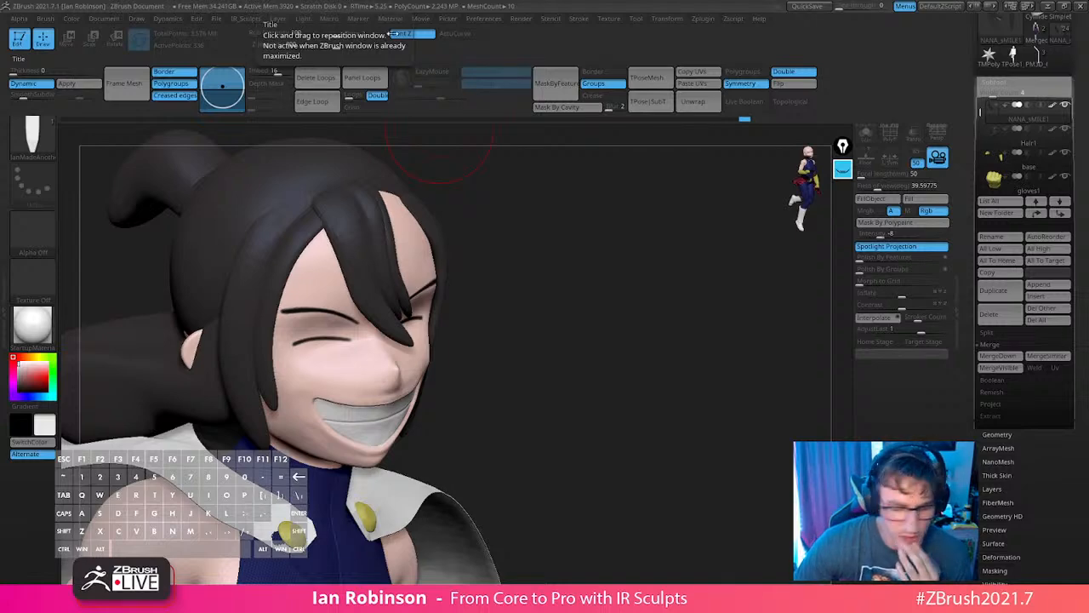
pyautogui.moveTo(608, 216)
pyautogui.mouseDown()
pyautogui.moveTo(648, 222)
pyautogui.moveTo(632, 394)
pyautogui.moveTo(646, 358)
pyautogui.moveTo(587, 246)
pyautogui.mouseUp()
# Try inserting a hair chunk above the forehead with the SK_Hair_Be1 brush, inspect it from the side, and undo it.
pyautogui.click(34, 136)
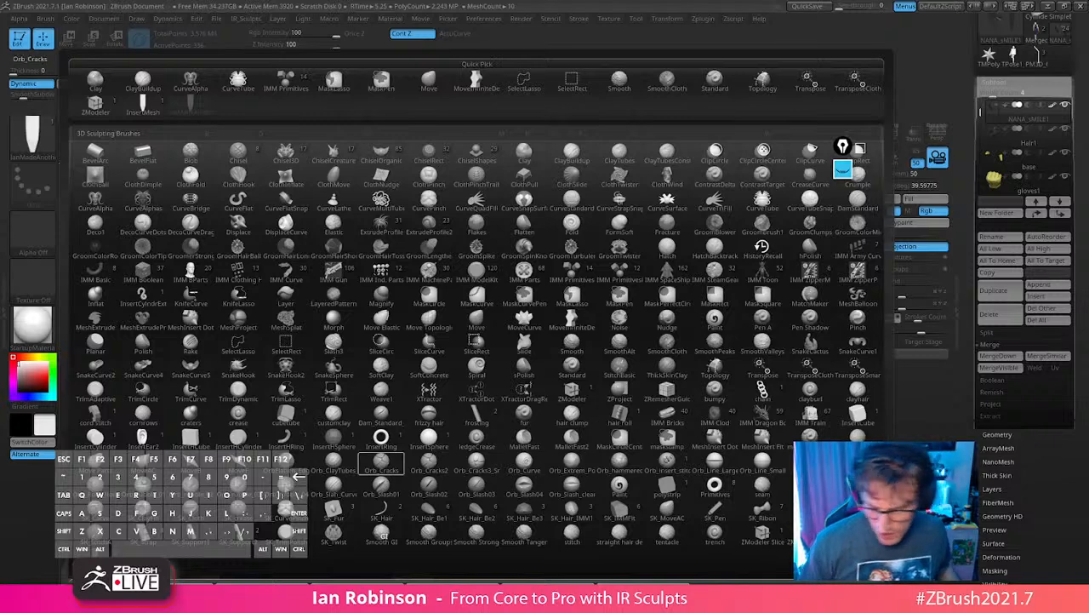
pyautogui.click(436, 516)
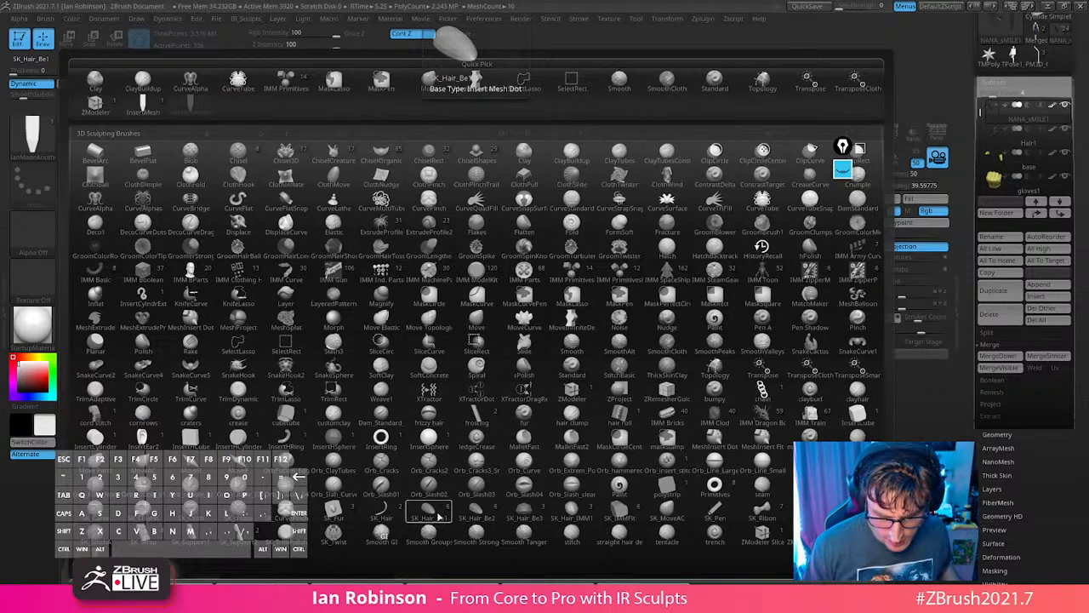
pyautogui.keyDown('alt'); pyautogui.click(343, 228); pyautogui.keyUp('alt')
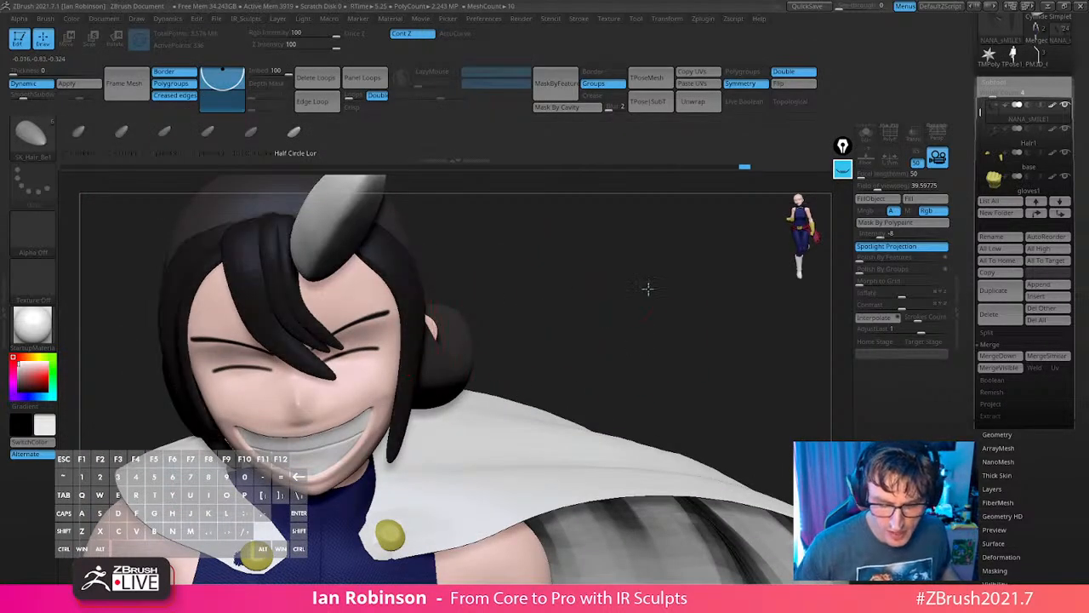
pyautogui.moveTo(647, 287); pyautogui.dragTo(531, 344)
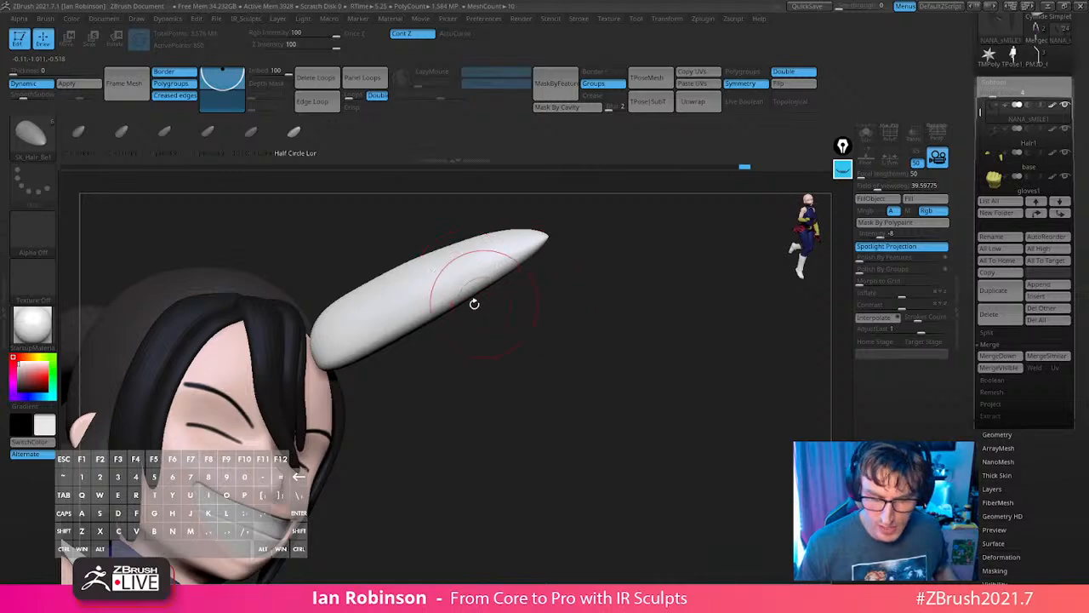
pyautogui.hotkey('ctrl', 'z')
# Try drawing a hair strand down the side of the face with the custom tapered strand brush, and undo it.
pyautogui.moveTo(570, 384)
pyautogui.keyDown('alt'); pyautogui.mouseDown()
pyautogui.moveTo(527, 305)
pyautogui.moveTo(547, 290)
pyautogui.moveTo(554, 316)
pyautogui.moveTo(621, 282)
pyautogui.moveTo(558, 287)
pyautogui.mouseUp(); pyautogui.keyUp('alt')
pyautogui.press('b')
pyautogui.click(95, 557)
pyautogui.press('s')
pyautogui.moveTo(324, 296)
pyautogui.mouseDown()
pyautogui.moveTo(308, 400)
pyautogui.moveTo(307, 523)
pyautogui.mouseUp()
pyautogui.moveTo(687, 280); pyautogui.dragTo(477, 255)
pyautogui.hotkey('ctrl', 'z')
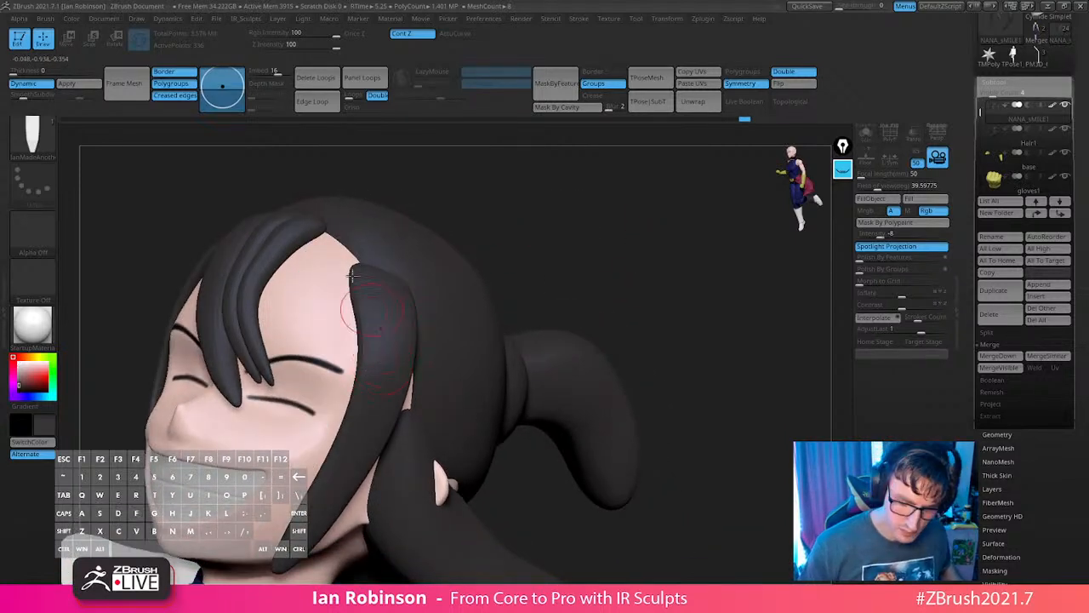
# Draw a tapered hair strand down the side of the face in front of the existing side lock and check its polygroups.
pyautogui.moveTo(345, 249)
pyautogui.mouseDown()
pyautogui.moveTo(328, 270)
pyautogui.moveTo(331, 365)
pyautogui.moveTo(276, 502)
pyautogui.mouseUp()
pyautogui.hotkey('shift', 'f')
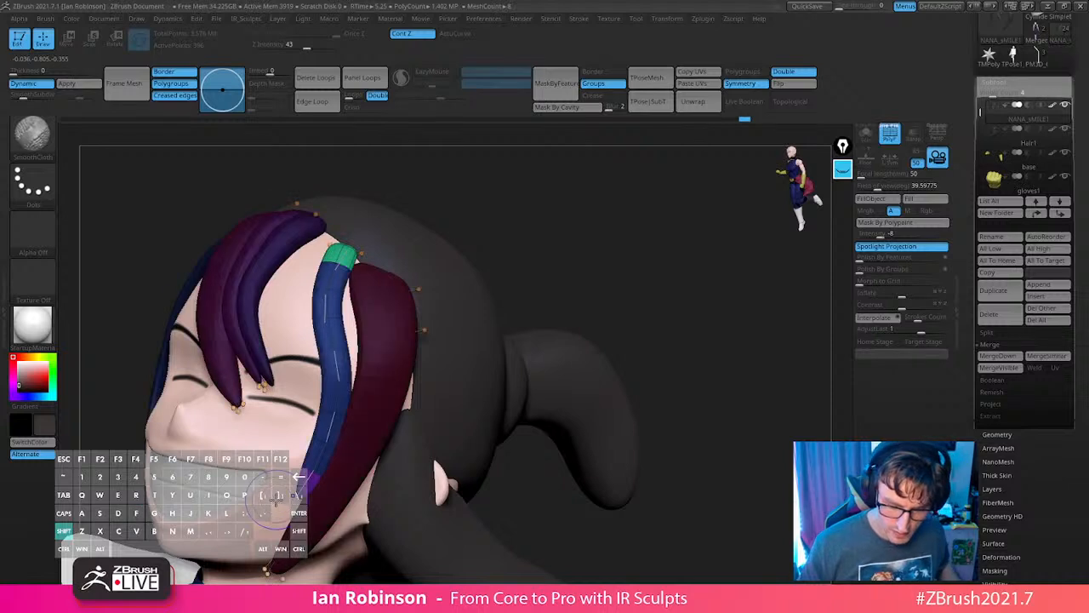
pyautogui.hotkey('shift', 'f')
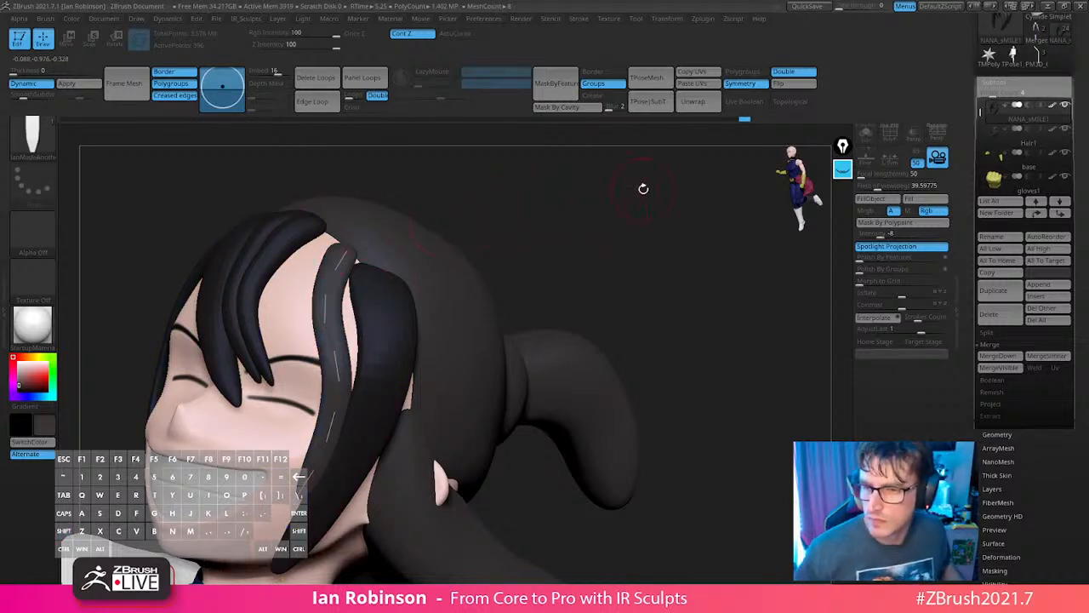
pyautogui.hotkey('alt', 'Tab')
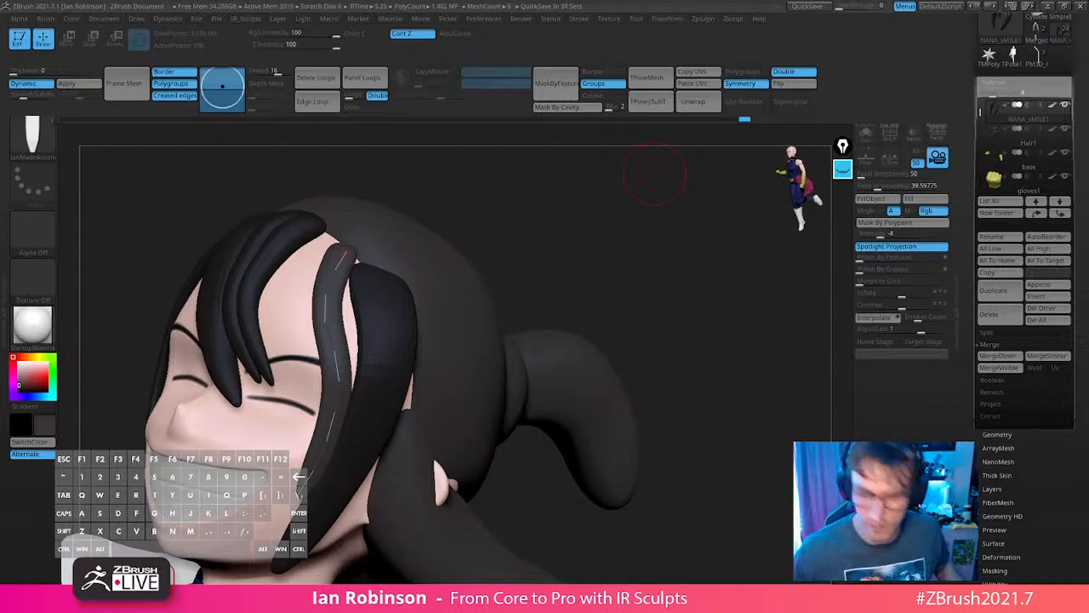
# Try reworking the new face-side strand with the strand brush from several angles, and undo the extra strokes.
pyautogui.moveTo(635, 297); pyautogui.dragTo(544, 276)
pyautogui.moveTo(327, 318); pyautogui.dragTo(345, 325)
pyautogui.hotkey('ctrl', 'z')
pyautogui.click(628, 235)
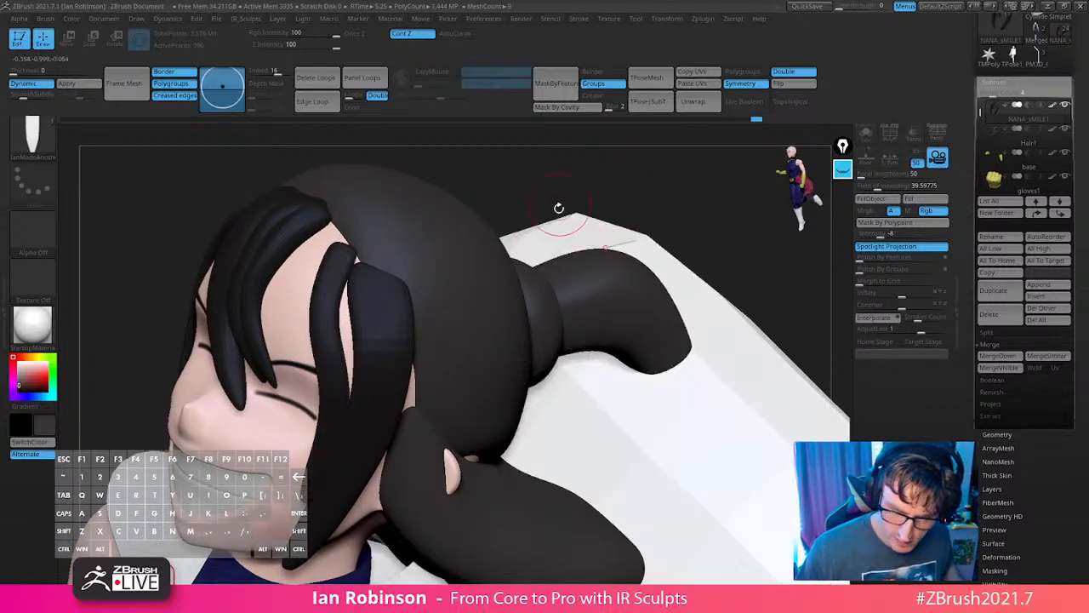
pyautogui.hotkey('ctrl', 'z')
pyautogui.moveTo(574, 197); pyautogui.dragTo(625, 201)
pyautogui.moveTo(396, 313)
pyautogui.mouseDown()
pyautogui.moveTo(375, 316)
pyautogui.moveTo(407, 308)
pyautogui.mouseUp()
pyautogui.hotkey('ctrl', 'z')
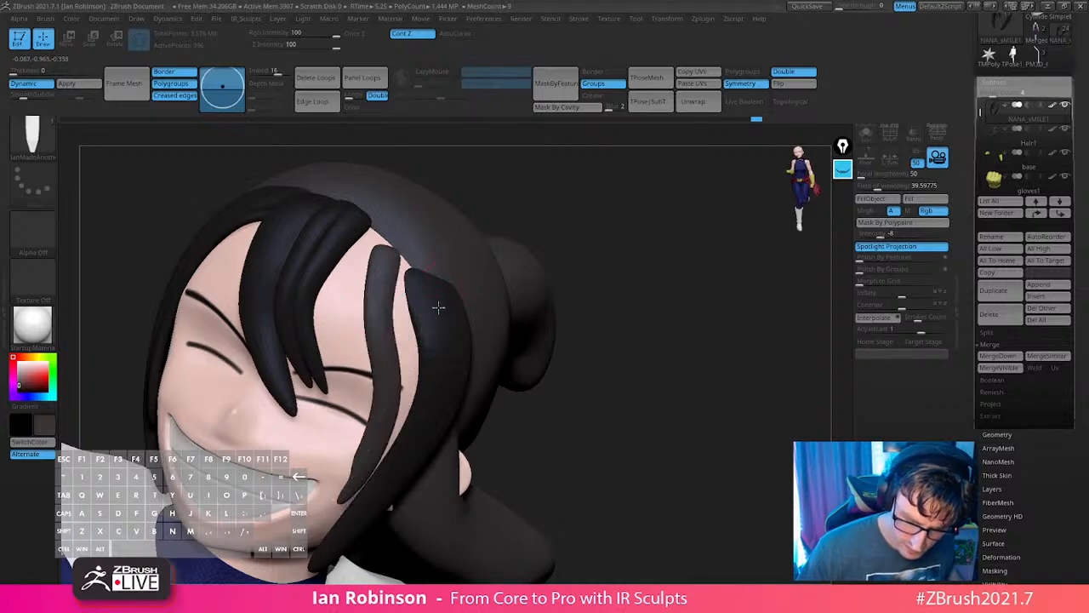
pyautogui.moveTo(566, 285); pyautogui.dragTo(596, 285)
pyautogui.hotkey('ctrl', 'z')
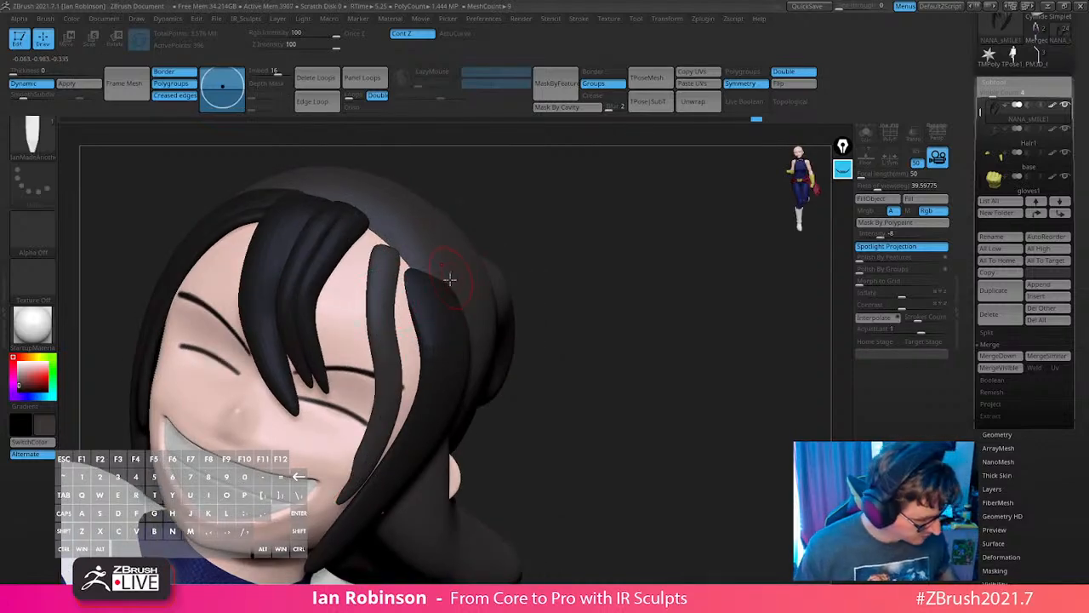
# Use a larger Move brush to pull the new strand's upper and middle sections toward the neighbouring side lock.
pyautogui.press('b')
pyautogui.press('m')
pyautogui.press('v')
pyautogui.press('s')
pyautogui.moveTo(403, 308); pyautogui.dragTo(417, 333)
pyautogui.moveTo(413, 362); pyautogui.dragTo(433, 370, button='right')
pyautogui.moveTo(405, 402); pyautogui.dragTo(388, 425)
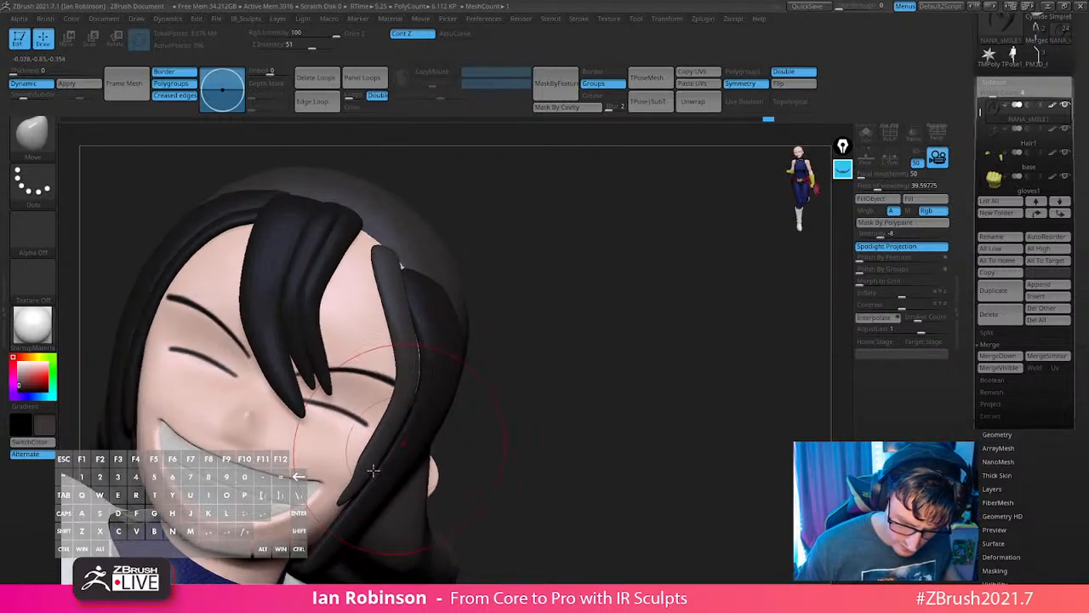
# Reshape the lower end of the new strand with the Move brush so it follows the side lock along the cheek.
pyautogui.moveTo(388, 453); pyautogui.dragTo(405, 459, button='right')
pyautogui.moveTo(365, 464); pyautogui.dragTo(371, 460)
pyautogui.moveTo(443, 400); pyautogui.dragTo(472, 353, button='right')
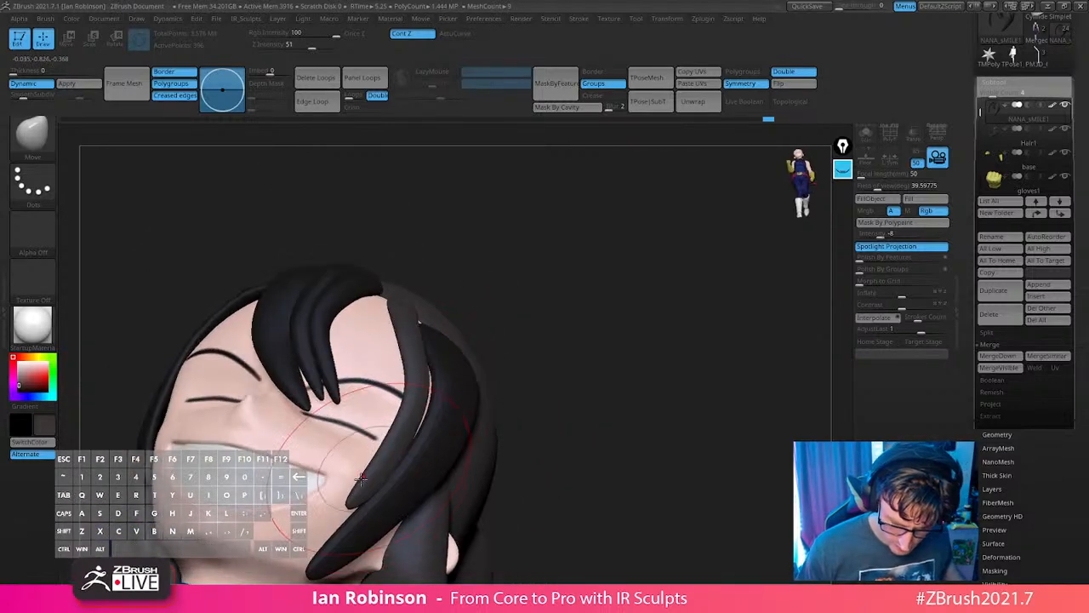
pyautogui.moveTo(360, 479); pyautogui.dragTo(379, 481, button='right')
pyautogui.moveTo(381, 474); pyautogui.dragTo(400, 449)
pyautogui.moveTo(400, 449); pyautogui.dragTo(516, 287, button='right')
pyautogui.press('2')
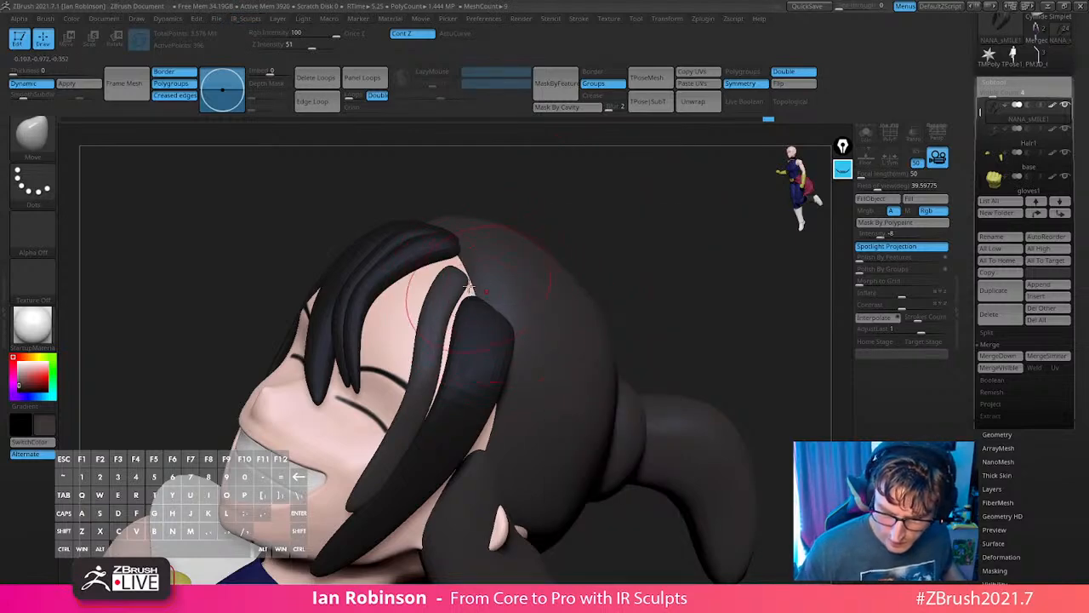
# Push the strand's root into place against the scalp beside the forehead and check its fit from above and the front.
pyautogui.moveTo(468, 290); pyautogui.dragTo(437, 348, button='right')
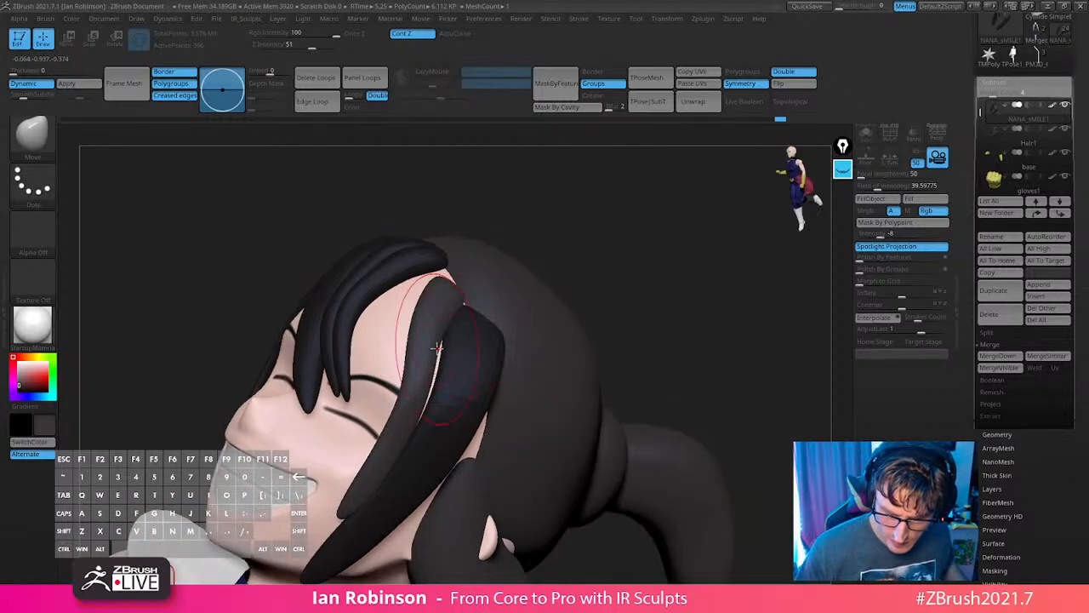
pyautogui.moveTo(435, 385)
pyautogui.mouseDown(button='right')
pyautogui.moveTo(445, 431)
pyautogui.moveTo(435, 255)
pyautogui.moveTo(467, 244)
pyautogui.moveTo(438, 240)
pyautogui.mouseUp(button='right')
pyautogui.moveTo(551, 211); pyautogui.dragTo(452, 232, button='right')
pyautogui.moveTo(427, 240); pyautogui.dragTo(455, 268)
pyautogui.moveTo(454, 240)
pyautogui.mouseDown(button='right')
pyautogui.moveTo(457, 352)
pyautogui.moveTo(556, 229)
pyautogui.mouseUp(button='right')
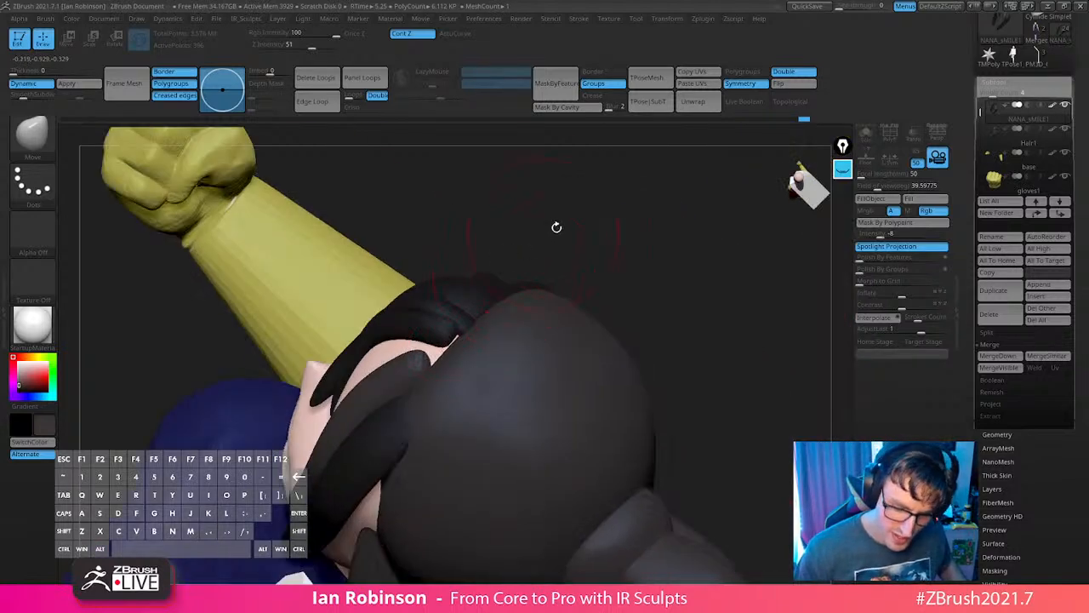
pyautogui.press('space')
pyautogui.moveTo(456, 249); pyautogui.dragTo(392, 328, button='right')
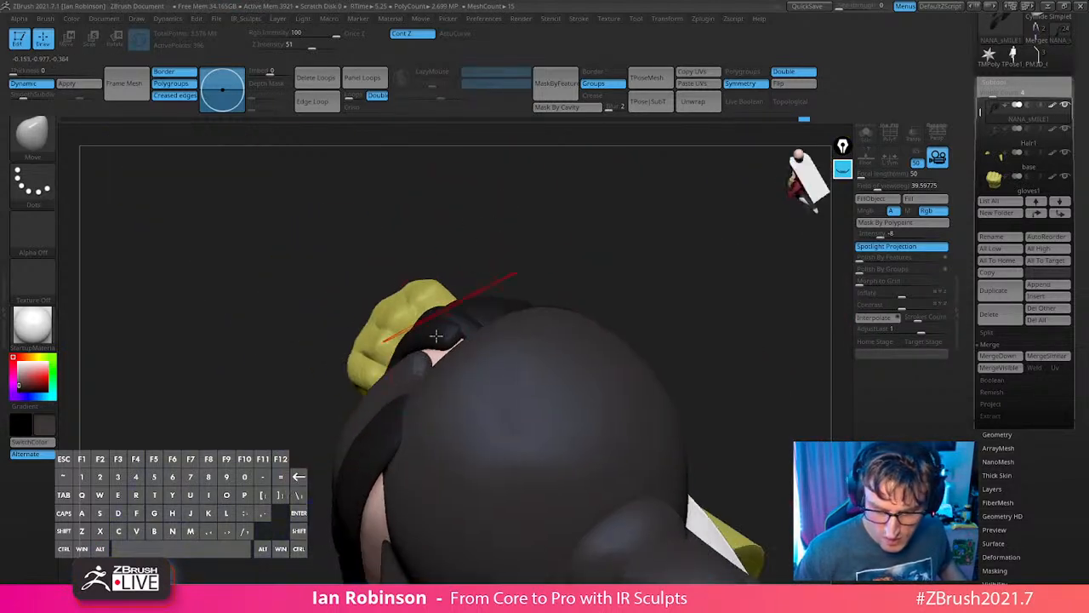
pyautogui.moveTo(613, 263); pyautogui.dragTo(528, 377, button='right')
pyautogui.moveTo(573, 304); pyautogui.dragTo(474, 389, button='right')
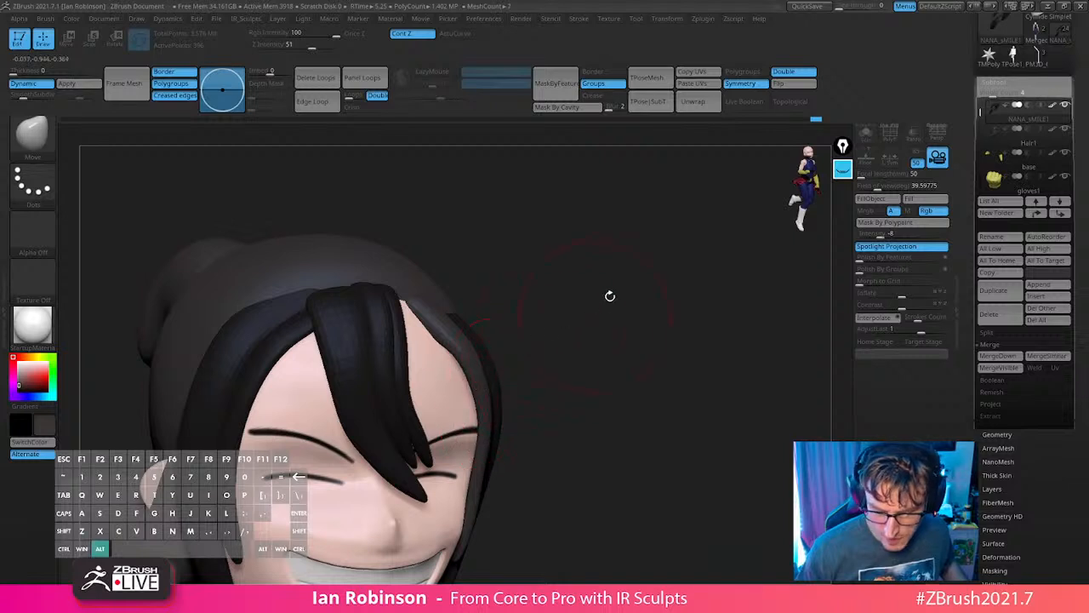
pyautogui.moveTo(607, 297); pyautogui.dragTo(457, 245, button='right')
pyautogui.moveTo(520, 230); pyautogui.dragTo(482, 202, button='right')
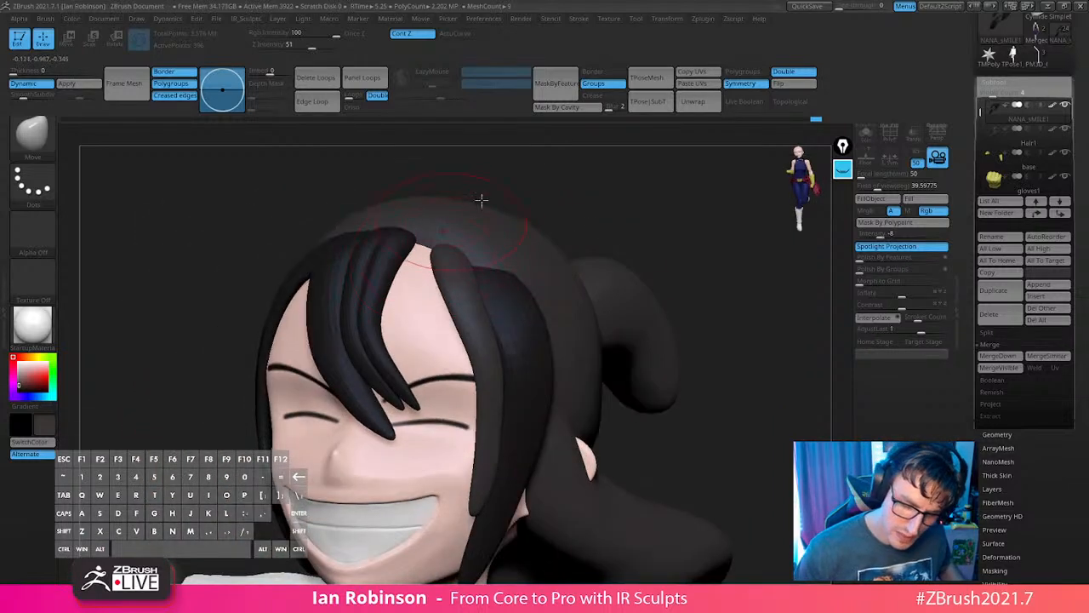
# Mask all the hair strands except the inner fringe strand, keeping the whole hair mesh visible.
pyautogui.keyDown('ctrl'); pyautogui.moveTo(610, 206); pyautogui.dragTo(621, 221); pyautogui.keyUp('ctrl')
pyautogui.moveTo(621, 221); pyautogui.dragTo(405, 241, button='right')
pyautogui.keyDown('ctrl'); pyautogui.keyDown('shift'); pyautogui.click(384, 239); pyautogui.keyUp('shift'); pyautogui.keyUp('ctrl')
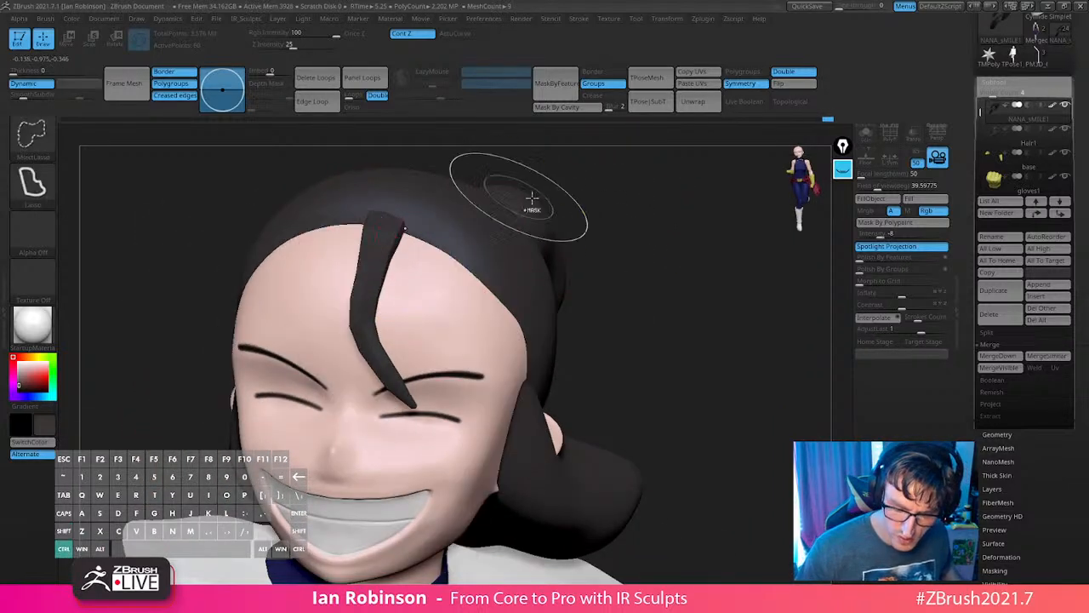
pyautogui.keyDown('ctrl'); pyautogui.keyDown('shift'); pyautogui.moveTo(578, 209); pyautogui.dragTo(594, 229); pyautogui.keyUp('shift'); pyautogui.keyUp('ctrl')
pyautogui.keyDown('ctrl'); pyautogui.keyDown('shift'); pyautogui.click(373, 237); pyautogui.keyUp('shift'); pyautogui.keyUp('ctrl')
pyautogui.keyDown('ctrl'); pyautogui.click(636, 221); pyautogui.keyUp('ctrl')
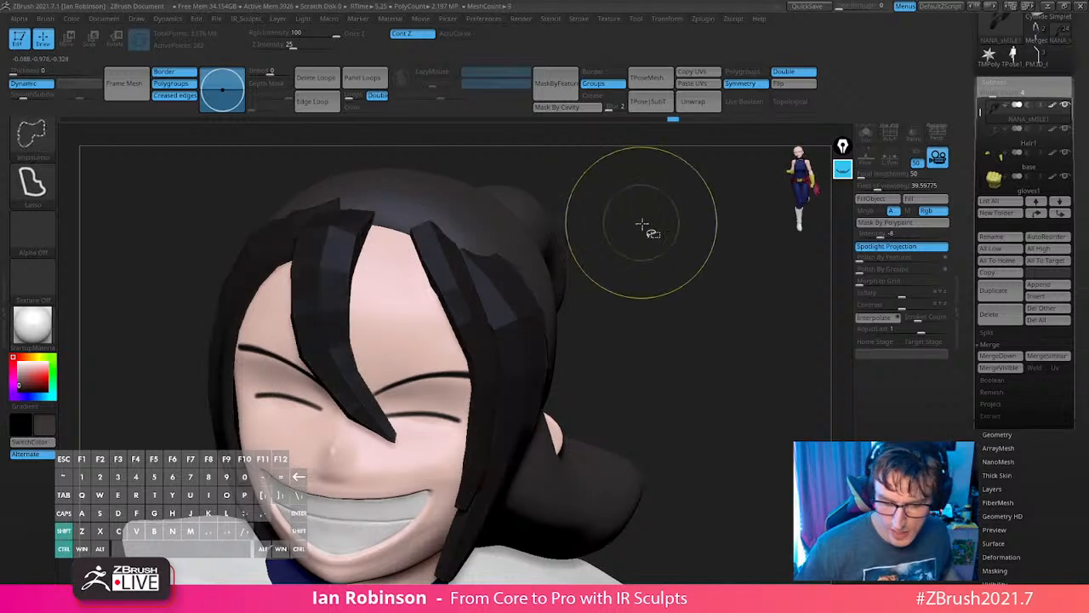
pyautogui.keyDown('ctrl'); pyautogui.keyDown('shift'); pyautogui.click(644, 225); pyautogui.keyUp('shift'); pyautogui.keyUp('ctrl')
# Reposition the unmasked inner fringe strand with the transform gizmo.
pyautogui.press('w')
pyautogui.click(383, 307)
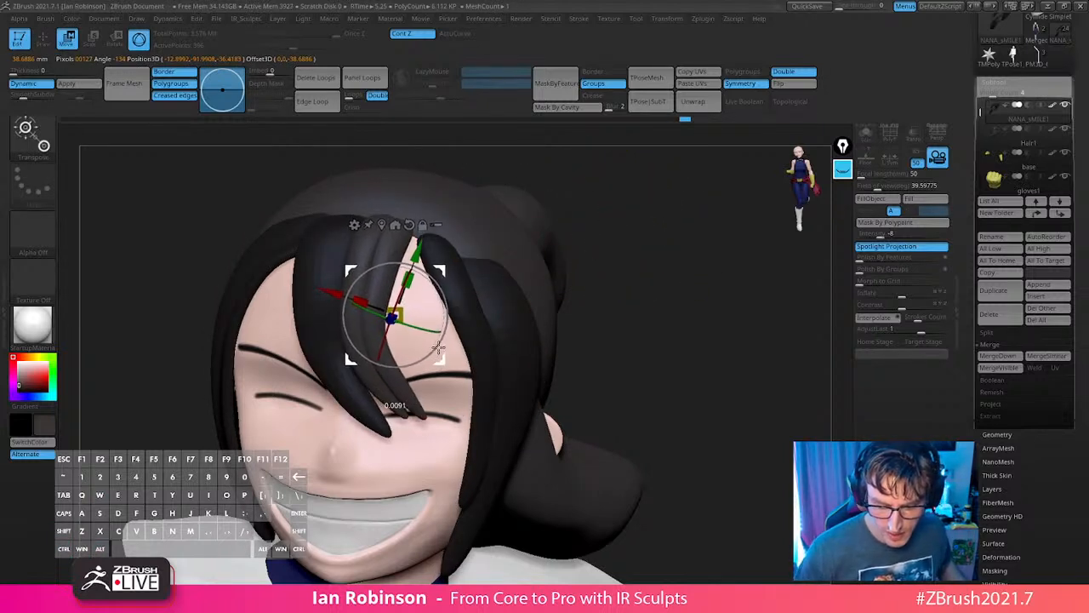
pyautogui.moveTo(613, 207); pyautogui.dragTo(415, 240)
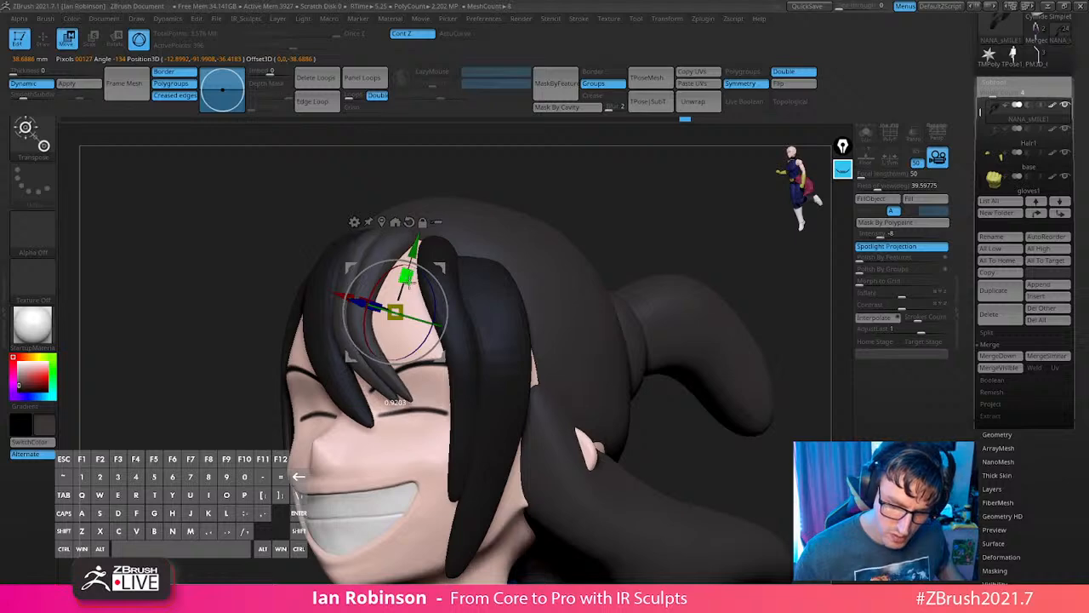
pyautogui.moveTo(415, 243)
pyautogui.mouseDown(button='right')
pyautogui.moveTo(448, 284)
pyautogui.moveTo(548, 245)
pyautogui.mouseUp(button='right')
pyautogui.press('q')
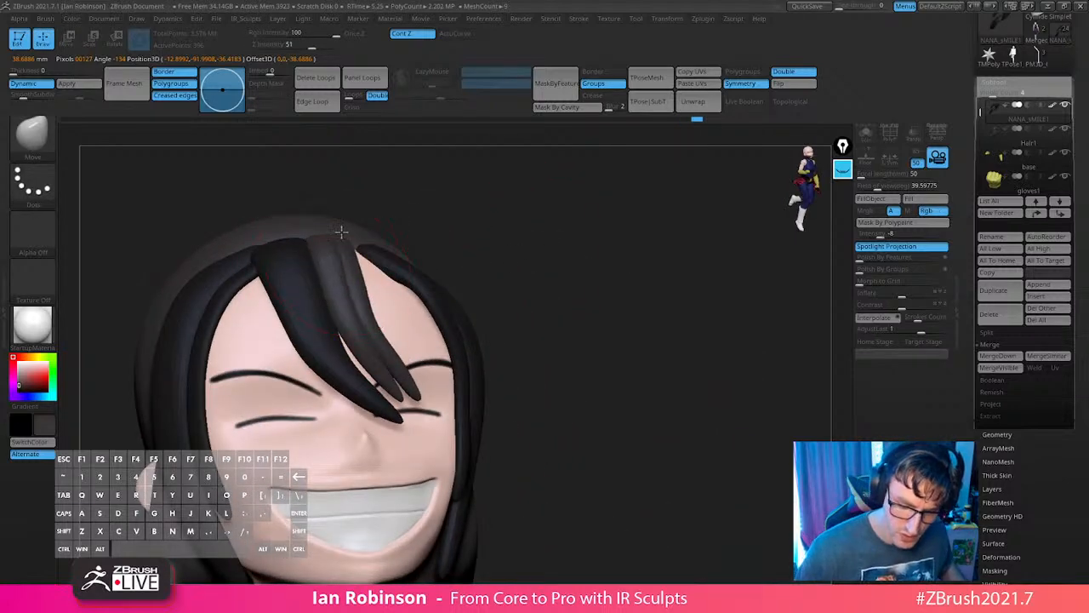
# Reshape the inner fringe strand with the Move brush so it curves alongside the neighbouring fringe hair.
pyautogui.moveTo(340, 231); pyautogui.dragTo(383, 241, button='right')
pyautogui.press('s')
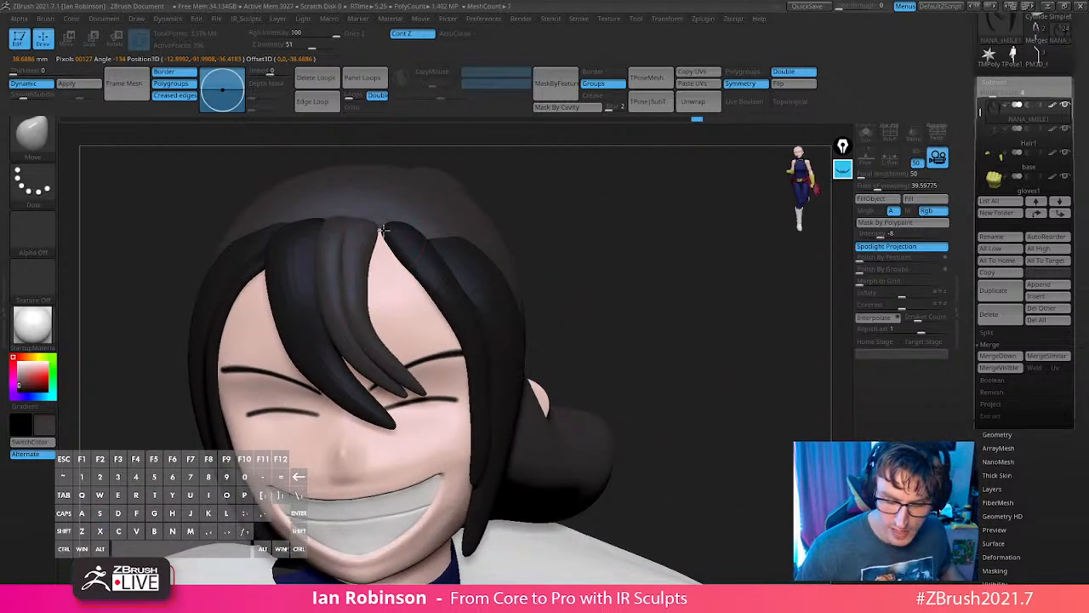
pyautogui.moveTo(371, 284); pyautogui.dragTo(389, 323)
pyautogui.moveTo(595, 226); pyautogui.dragTo(536, 268)
pyautogui.moveTo(331, 361); pyautogui.dragTo(345, 355)
pyautogui.moveTo(558, 280)
pyautogui.keyDown('alt'); pyautogui.mouseDown()
pyautogui.moveTo(613, 324)
pyautogui.moveTo(601, 303)
pyautogui.moveTo(586, 331)
pyautogui.moveTo(562, 274)
pyautogui.moveTo(570, 258)
pyautogui.moveTo(549, 250)
pyautogui.mouseUp(); pyautogui.keyUp('alt')
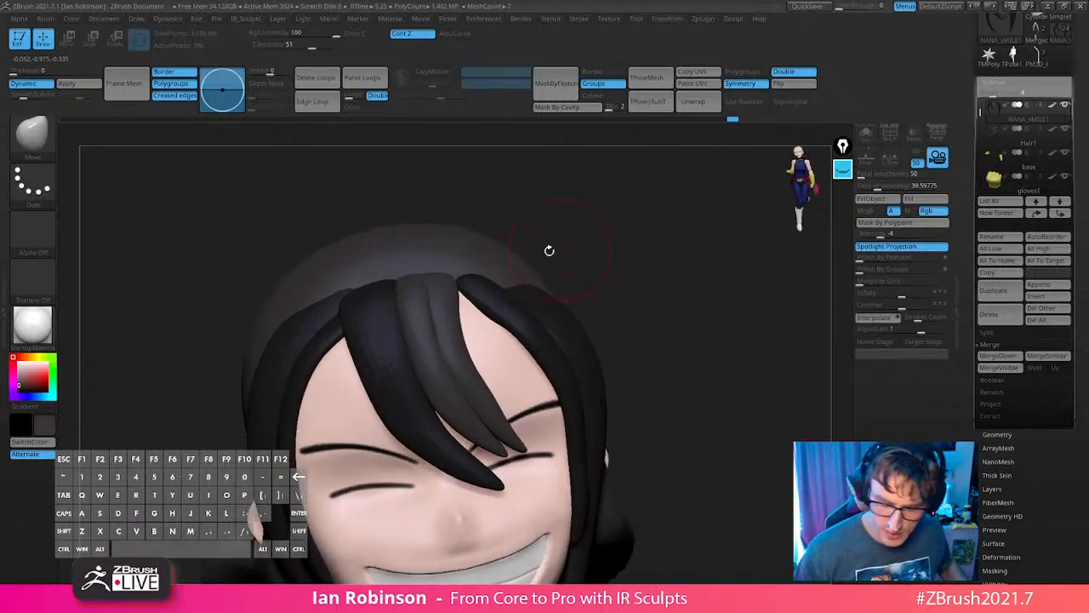
# Adjust the lower ends of the fringe strands with the Move brush and undo the last stroke.
pyautogui.press('2')
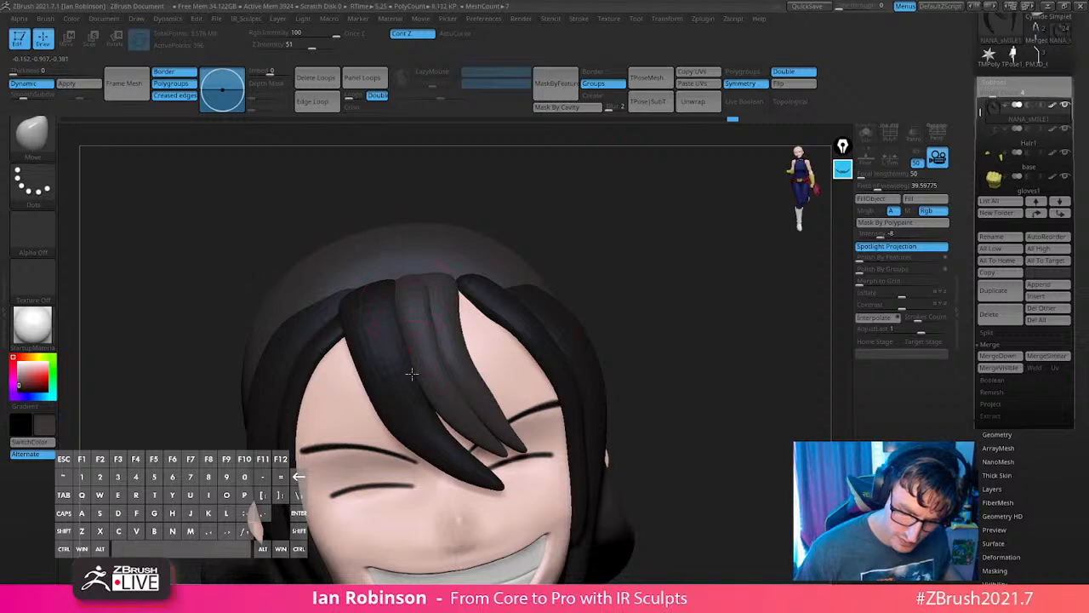
pyautogui.moveTo(437, 404); pyautogui.dragTo(475, 444)
pyautogui.moveTo(636, 349); pyautogui.dragTo(535, 360)
pyautogui.moveTo(523, 430); pyautogui.dragTo(501, 442, button='right')
pyautogui.moveTo(502, 451); pyautogui.dragTo(536, 471)
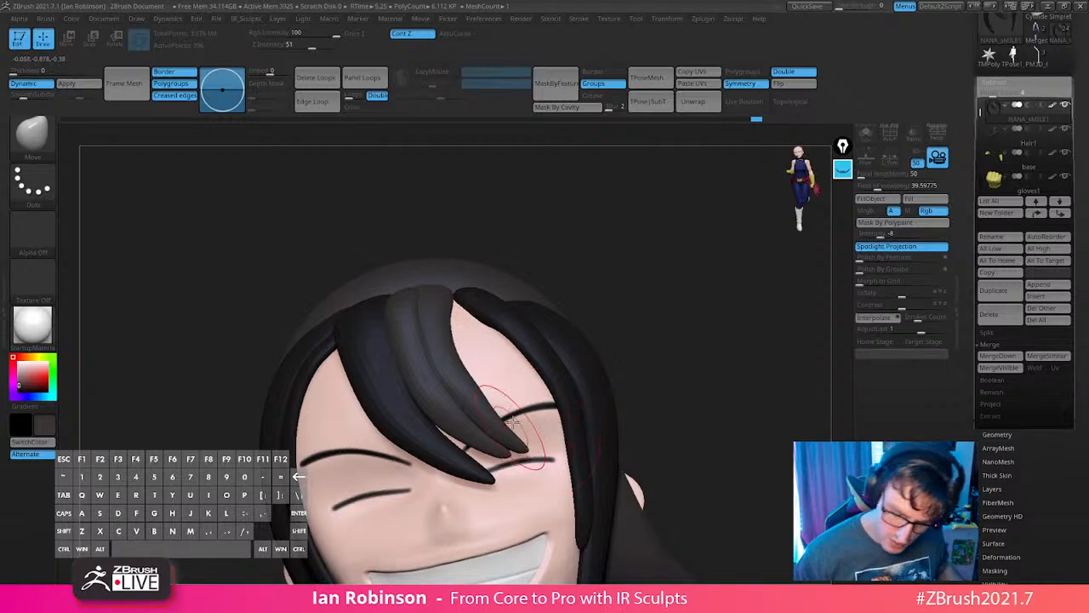
pyautogui.hotkey('ctrl', 'z')
# Toggle Backface Auto Mask for the Move brush and readjust the brush size for the fringe strands.
pyautogui.press('space')
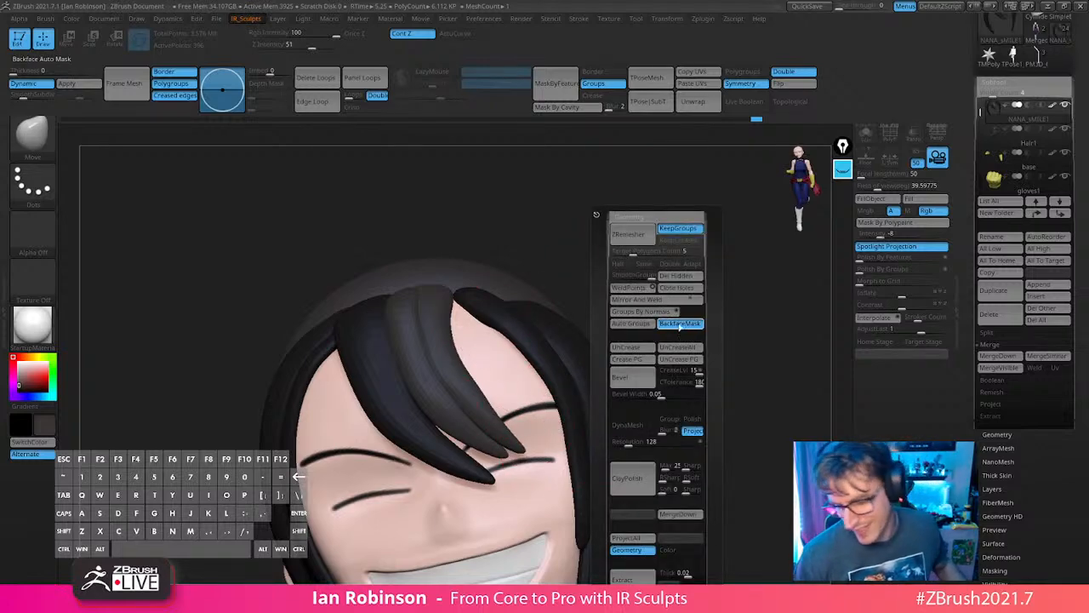
pyautogui.click(680, 324)
pyautogui.moveTo(513, 317); pyautogui.dragTo(436, 274, button='right')
pyautogui.moveTo(454, 284); pyautogui.dragTo(613, 236, button='right')
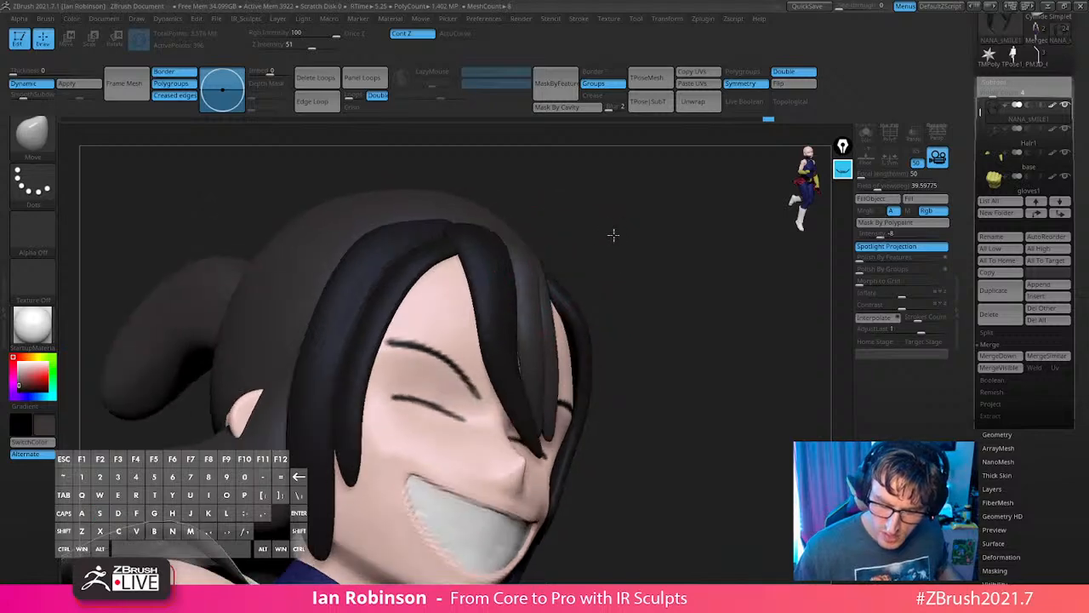
pyautogui.moveTo(560, 275)
pyautogui.mouseDown(button='right')
pyautogui.moveTo(573, 201)
pyautogui.moveTo(635, 204)
pyautogui.moveTo(556, 255)
pyautogui.moveTo(664, 221)
pyautogui.moveTo(635, 223)
pyautogui.moveTo(565, 281)
pyautogui.moveTo(637, 227)
pyautogui.mouseUp(button='right')
pyautogui.press('s')
pyautogui.press('s')
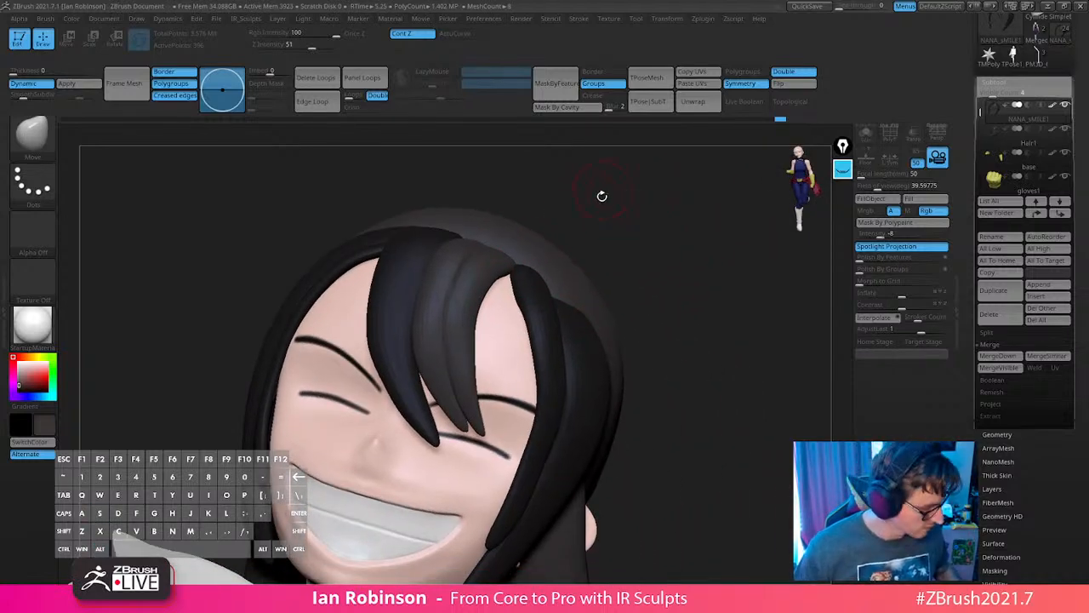
# Draw a new hair strand with the custom hair strand brush from the hairline beside the forehead down to the cheek.
pyautogui.press('b')
pyautogui.click(220, 558)
pyautogui.press('s')
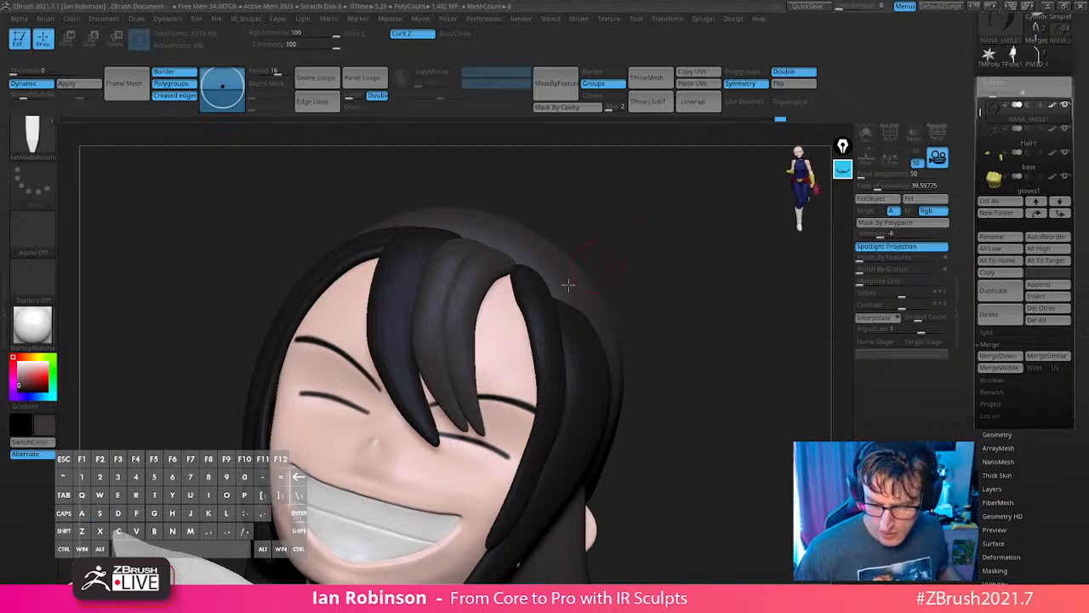
pyautogui.moveTo(500, 300)
pyautogui.mouseDown()
pyautogui.moveTo(517, 440)
pyautogui.moveTo(494, 507)
pyautogui.mouseUp()
pyautogui.moveTo(736, 317); pyautogui.dragTo(706, 301, button='right')
pyautogui.press('w')
pyautogui.press('q')
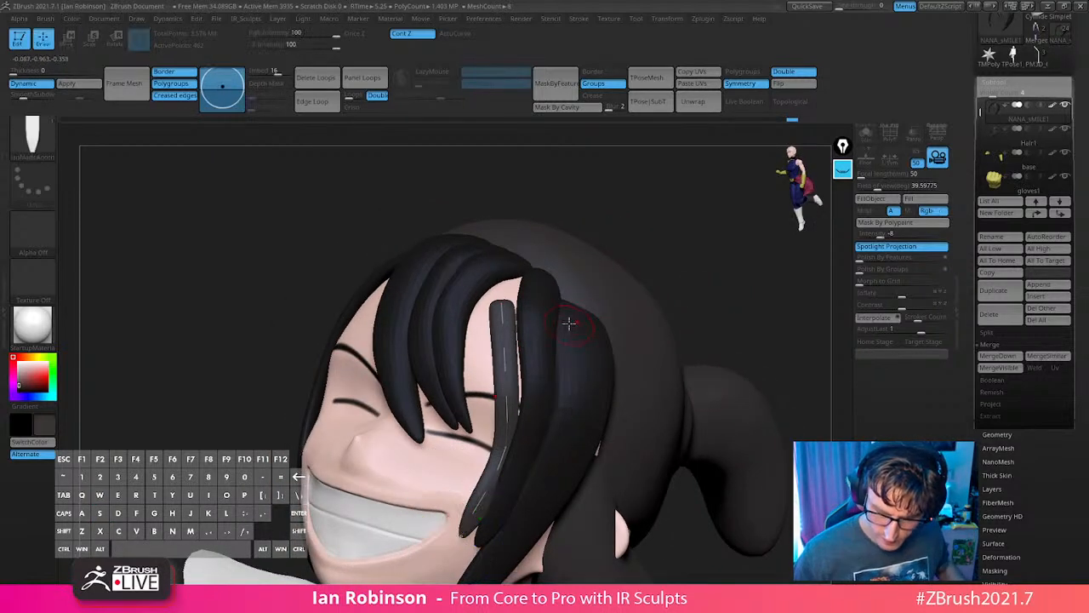
# Move the new strand up against the side hair with the transform gizmo.
pyautogui.press('w')
pyautogui.moveTo(505, 495); pyautogui.dragTo(509, 472)
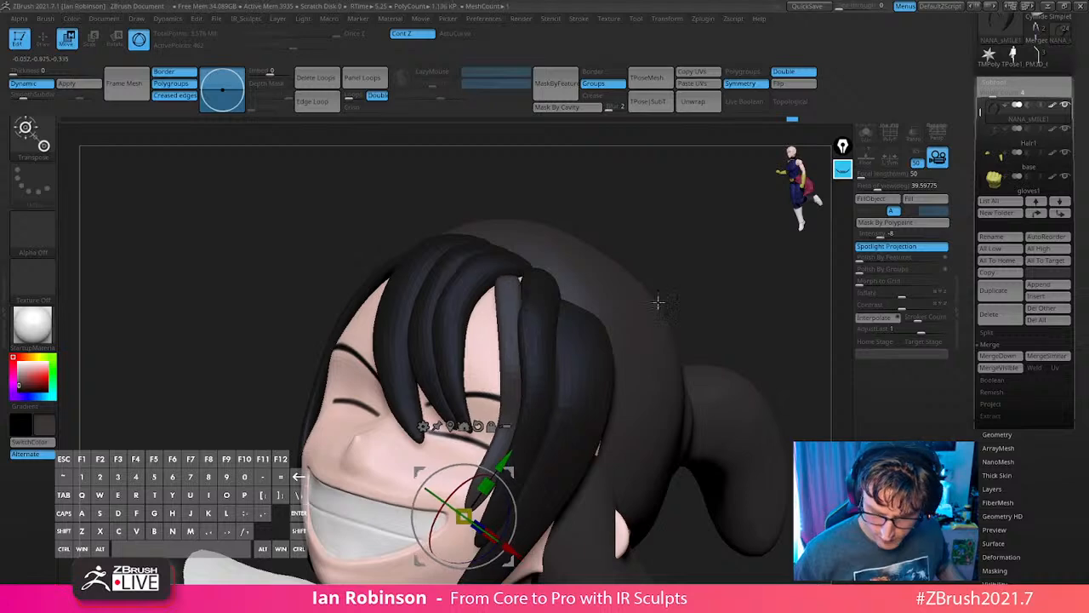
pyautogui.press('q')
pyautogui.moveTo(693, 267)
pyautogui.mouseDown(button='right')
pyautogui.moveTo(707, 263)
pyautogui.moveTo(698, 280)
pyautogui.mouseUp(button='right')
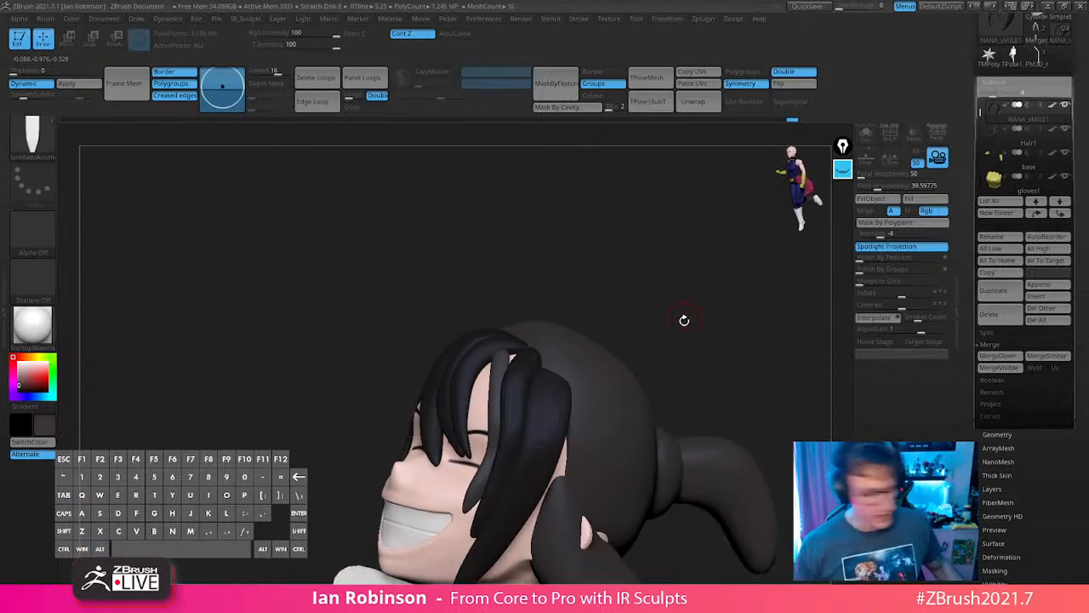
# Switch to the Move brush and tuck the new strand's root into the hairline next to the side hair.
pyautogui.press('b')
pyautogui.press('m')
pyautogui.press('v')
pyautogui.press('s')
pyautogui.moveTo(656, 302); pyautogui.dragTo(662, 302)
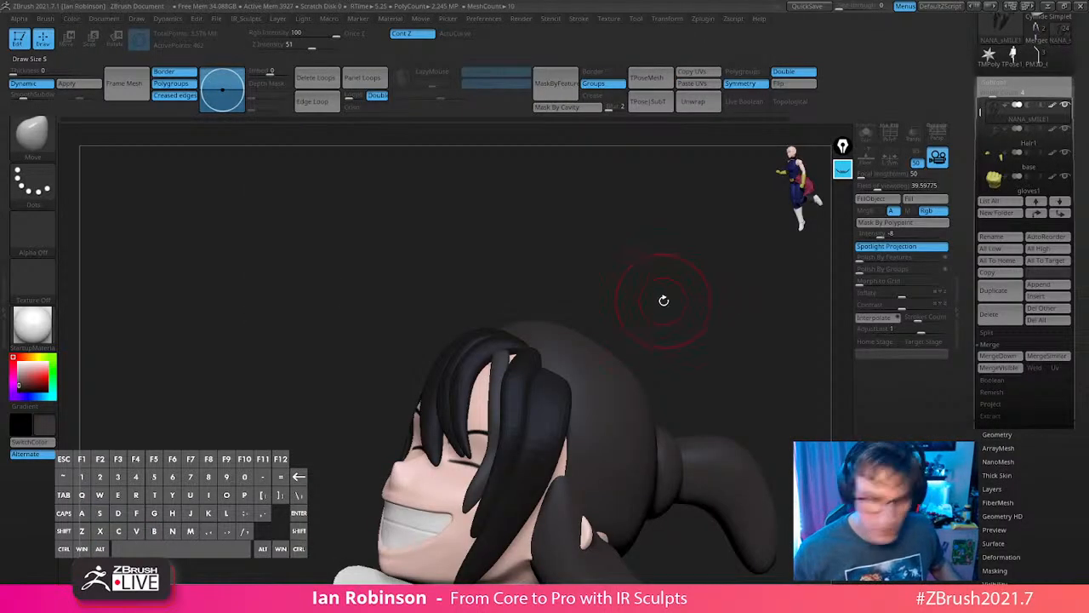
pyautogui.moveTo(662, 297)
pyautogui.keyDown('alt'); pyautogui.mouseDown(button='right')
pyautogui.moveTo(610, 289)
pyautogui.moveTo(605, 321)
pyautogui.mouseUp(button='right'); pyautogui.keyUp('alt')
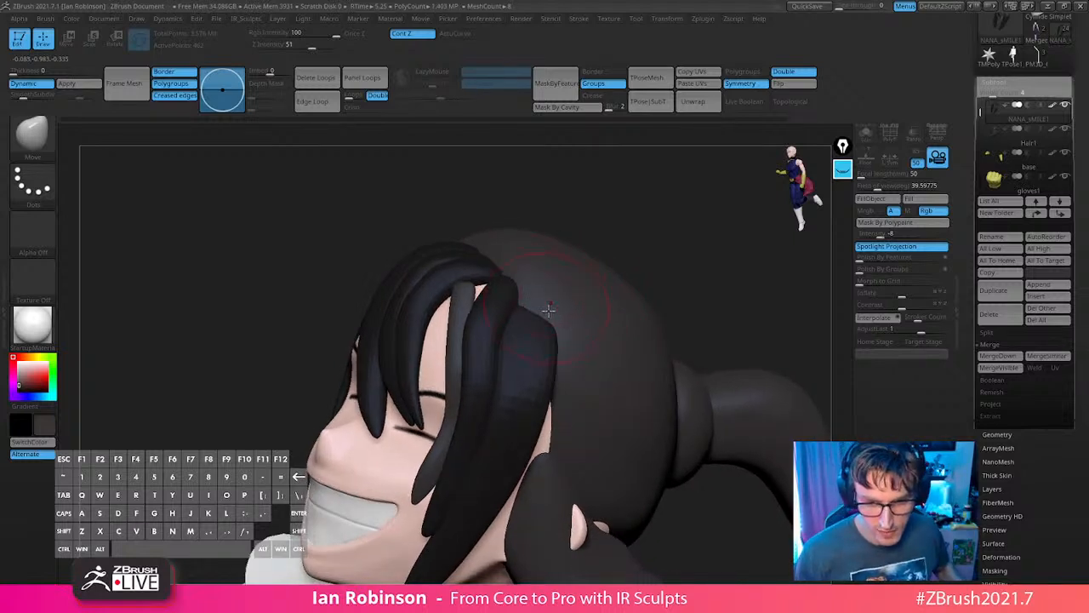
pyautogui.press('s')
pyautogui.moveTo(549, 311); pyautogui.dragTo(539, 312)
pyautogui.moveTo(528, 312)
pyautogui.mouseDown(button='right')
pyautogui.moveTo(489, 318)
pyautogui.moveTo(513, 348)
pyautogui.moveTo(479, 312)
pyautogui.moveTo(457, 323)
pyautogui.moveTo(460, 312)
pyautogui.mouseUp(button='right')
pyautogui.moveTo(460, 283); pyautogui.dragTo(483, 250)
pyautogui.moveTo(471, 303); pyautogui.dragTo(468, 289, button='right')
pyautogui.moveTo(467, 289); pyautogui.dragTo(471, 257)
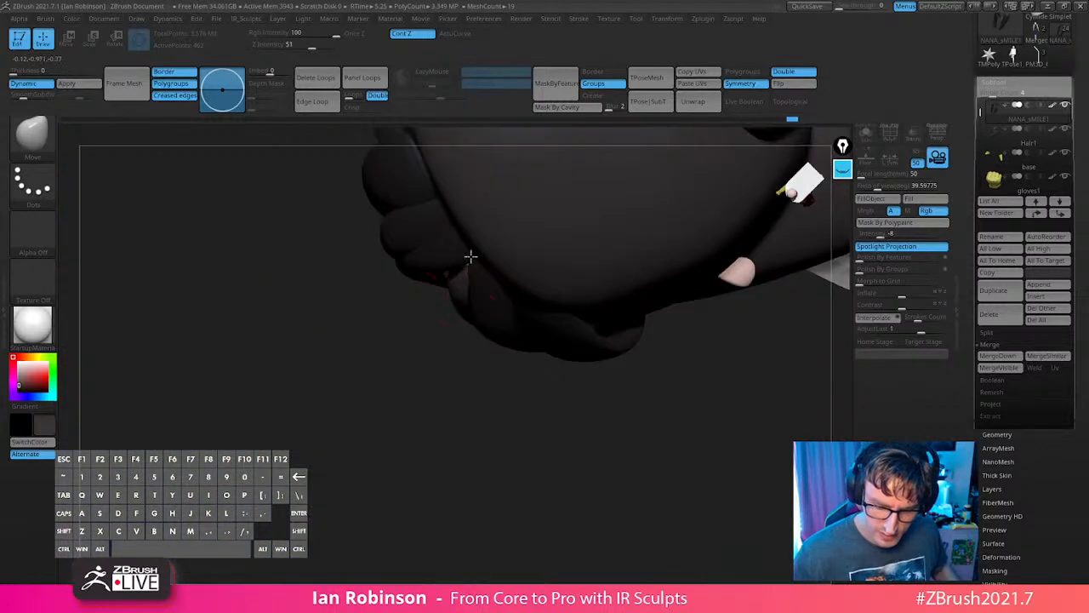
pyautogui.moveTo(482, 268)
pyautogui.mouseDown(button='right')
pyautogui.moveTo(520, 209)
pyautogui.moveTo(486, 280)
pyautogui.mouseUp(button='right')
# Centre the gizmo on the new side strand and rotate the strand slightly.
pyautogui.press('w')
pyautogui.keyDown('alt'); pyautogui.moveTo(472, 353); pyautogui.dragTo(455, 347, button='right'); pyautogui.keyUp('alt')
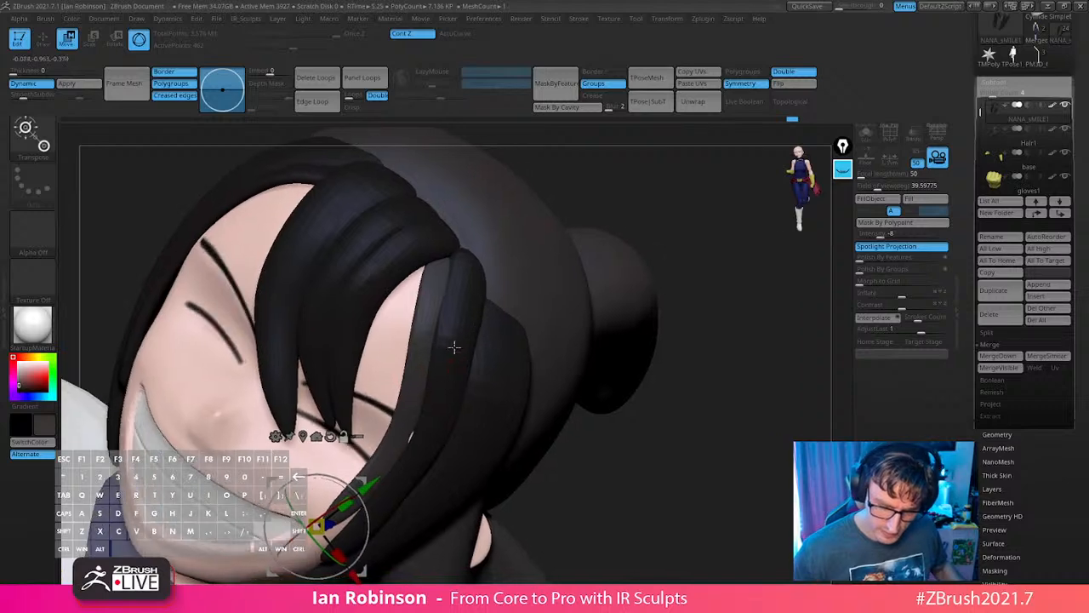
pyautogui.keyDown('alt'); pyautogui.click(416, 389); pyautogui.keyUp('alt')
pyautogui.keyDown('alt'); pyautogui.moveTo(436, 344); pyautogui.dragTo(414, 344); pyautogui.keyUp('alt')
pyautogui.moveTo(383, 383); pyautogui.dragTo(374, 372)
pyautogui.press('q')
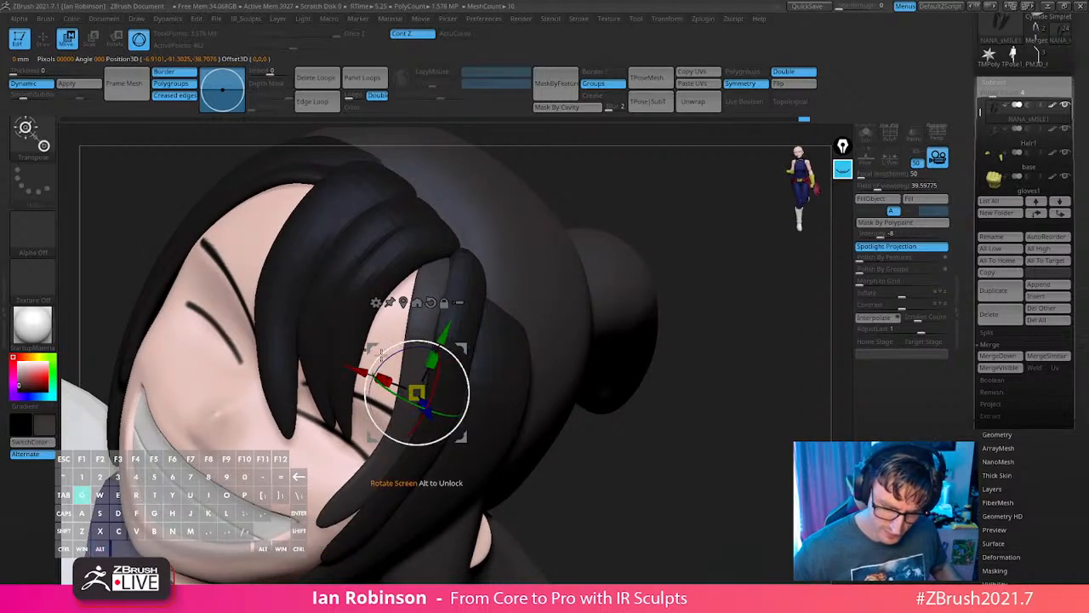
# Refine the new side strand's curve with the Move brush so it follows the forehead and neighbouring hair.
pyautogui.moveTo(477, 251)
pyautogui.mouseDown(button='right')
pyautogui.moveTo(477, 292)
pyautogui.moveTo(522, 282)
pyautogui.moveTo(531, 389)
pyautogui.moveTo(499, 440)
pyautogui.mouseUp(button='right')
pyautogui.moveTo(616, 343)
pyautogui.keyDown('shift'); pyautogui.mouseDown(button='right')
pyautogui.moveTo(624, 297)
pyautogui.moveTo(591, 292)
pyautogui.moveTo(610, 316)
pyautogui.moveTo(605, 255)
pyautogui.moveTo(537, 345)
pyautogui.moveTo(467, 360)
pyautogui.mouseUp(button='right'); pyautogui.keyUp('shift')
pyautogui.press('s')
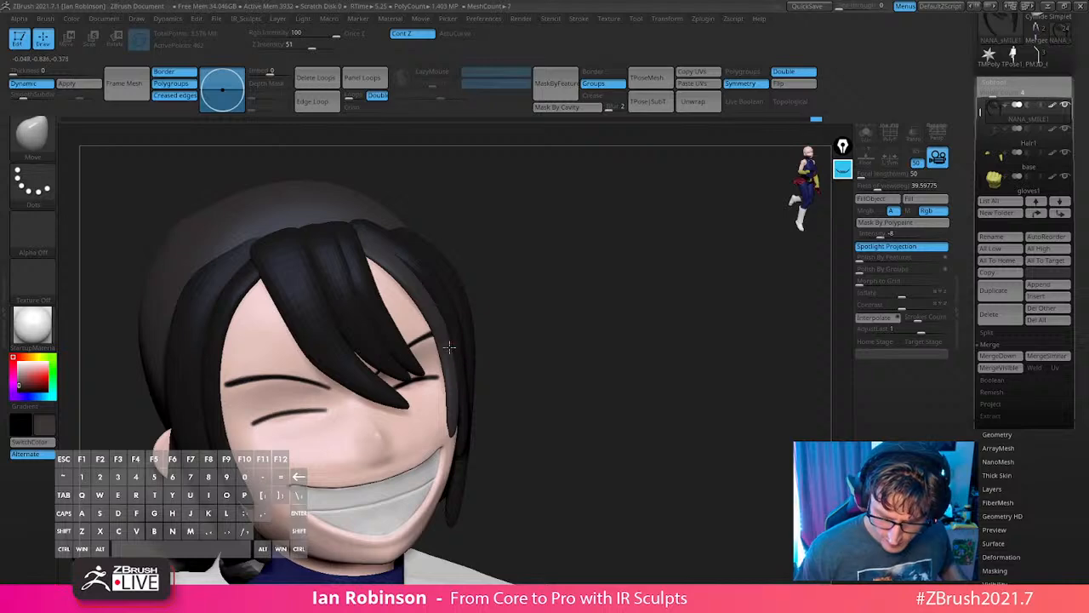
pyautogui.moveTo(435, 249); pyautogui.dragTo(394, 308, button='right')
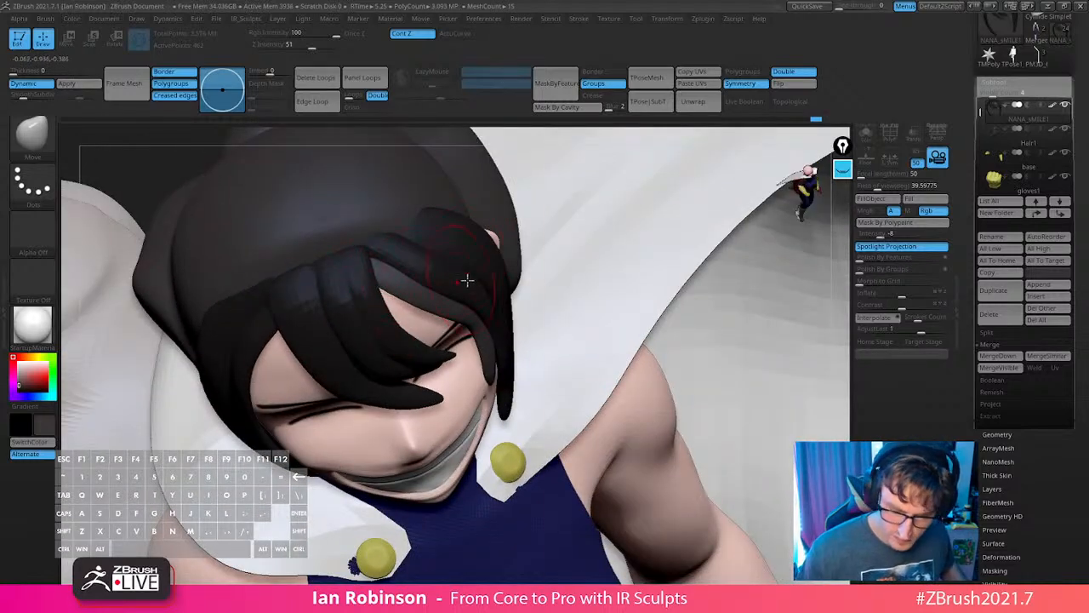
pyautogui.press('1')
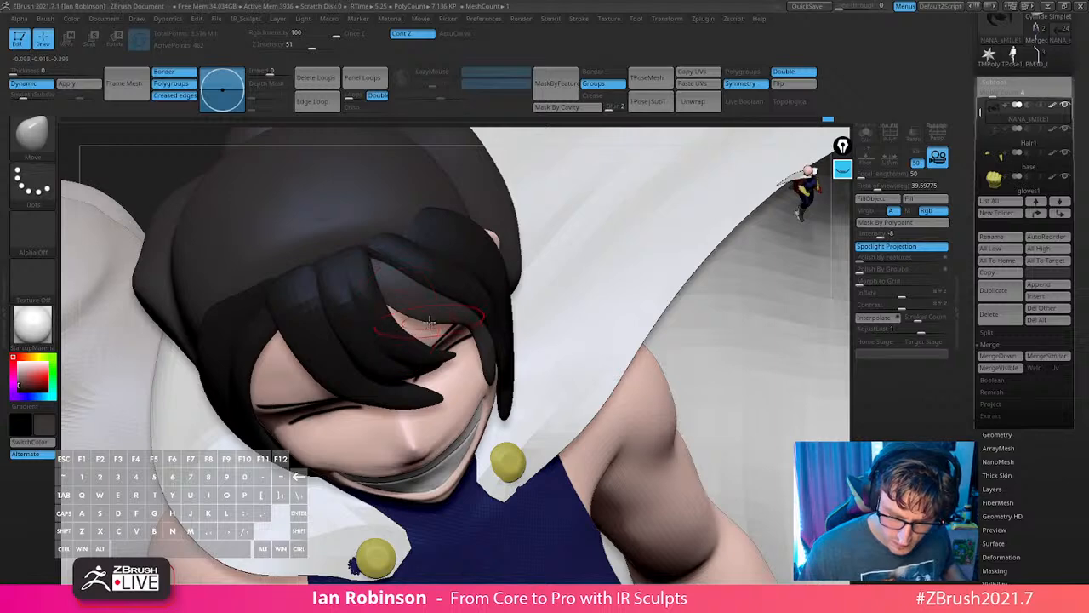
pyautogui.moveTo(426, 317); pyautogui.dragTo(373, 310, button='right')
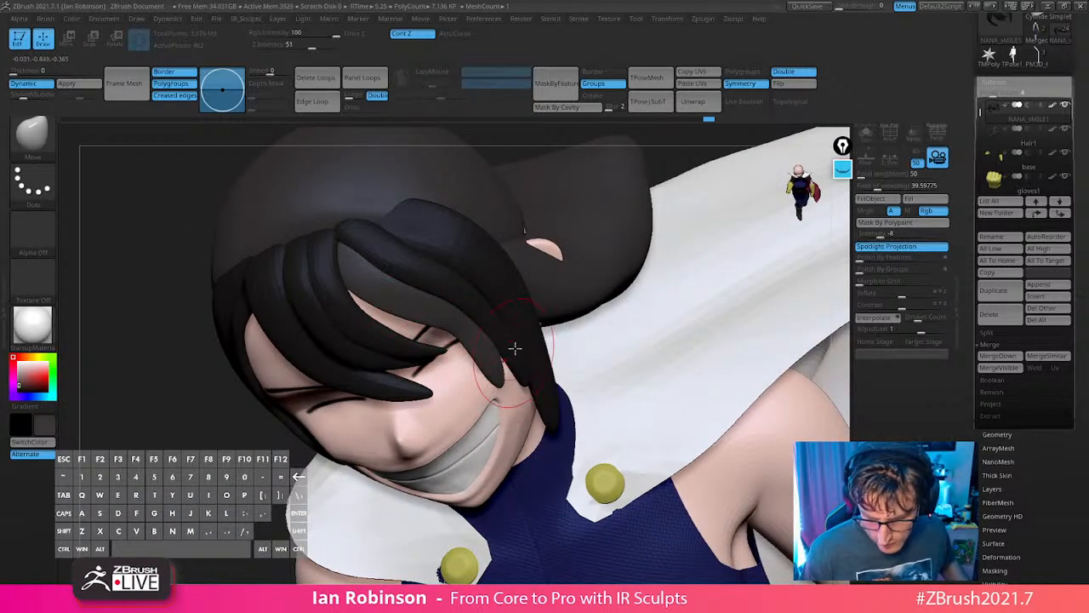
pyautogui.moveTo(513, 348); pyautogui.dragTo(539, 315, button='right')
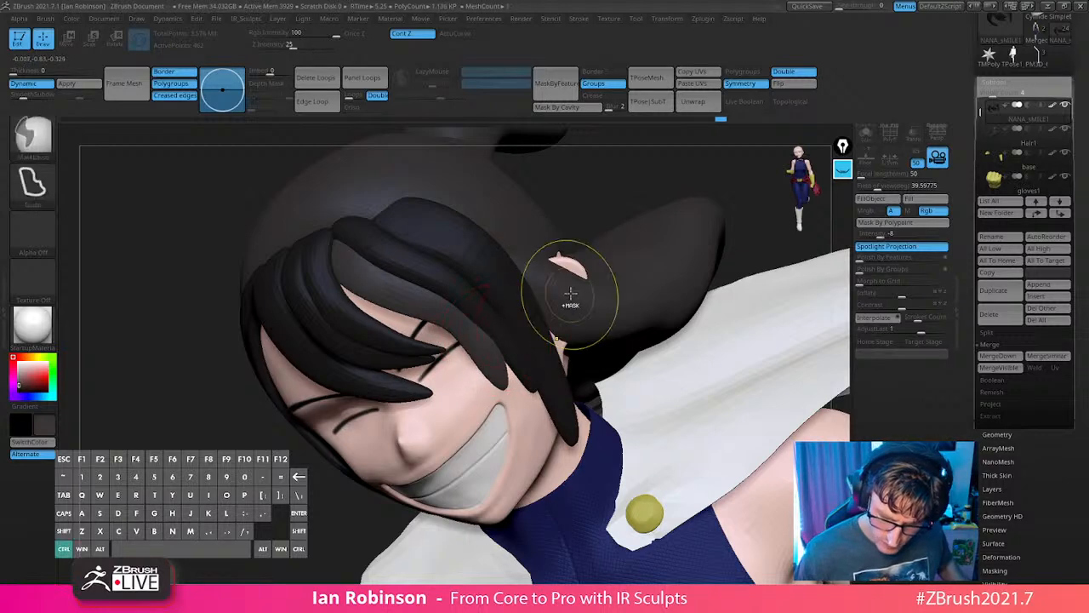
# Pull the tip of the new side strand inward over the cheek.
pyautogui.press('space')
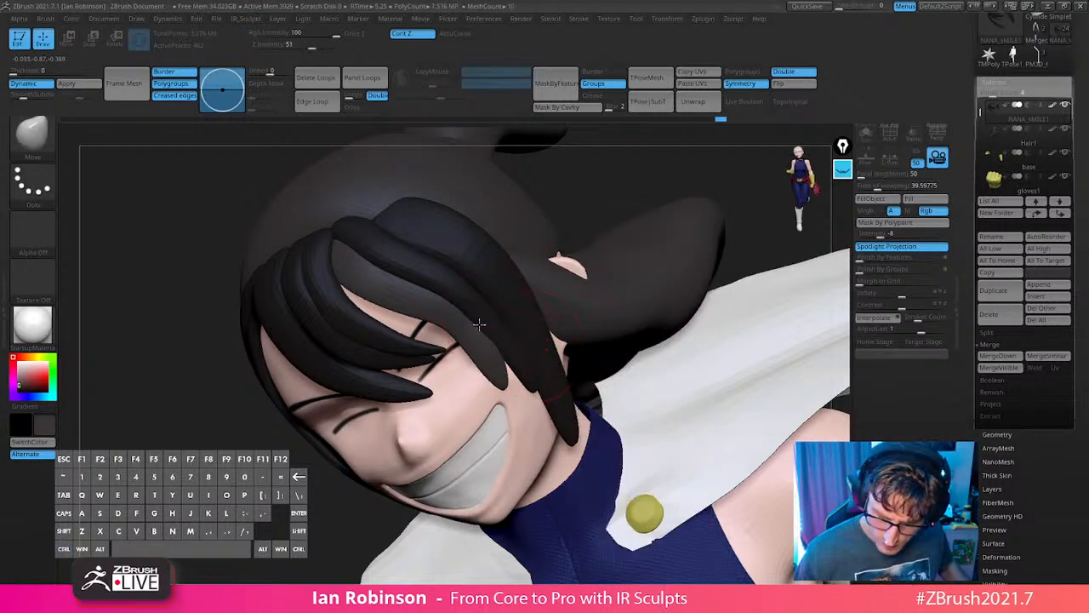
pyautogui.moveTo(508, 377); pyautogui.dragTo(497, 386)
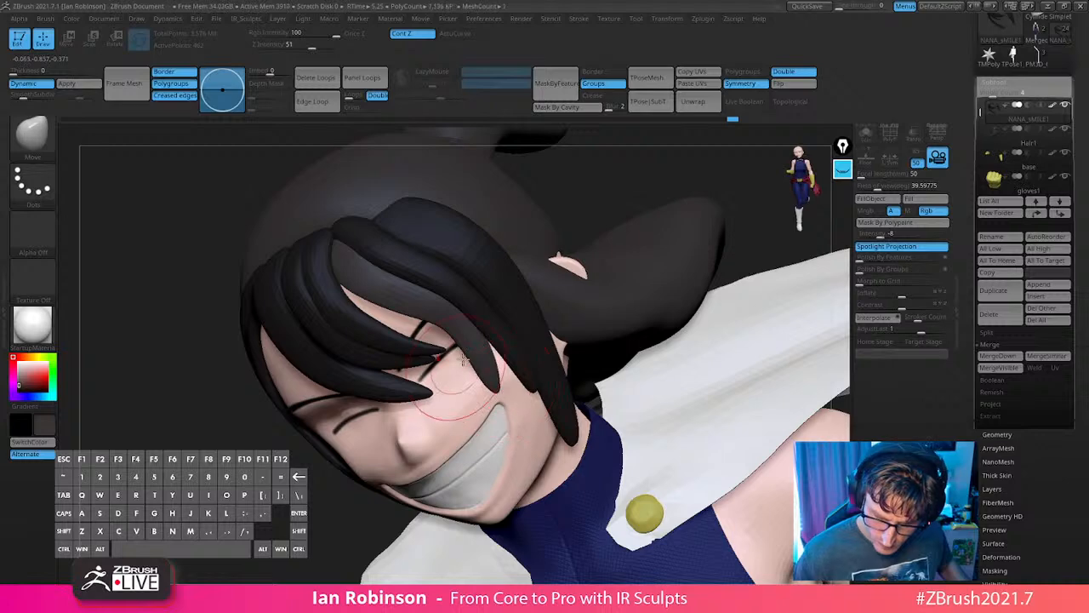
pyautogui.moveTo(468, 371)
pyautogui.mouseDown(button='right')
pyautogui.moveTo(548, 277)
pyautogui.moveTo(563, 275)
pyautogui.mouseUp(button='right')
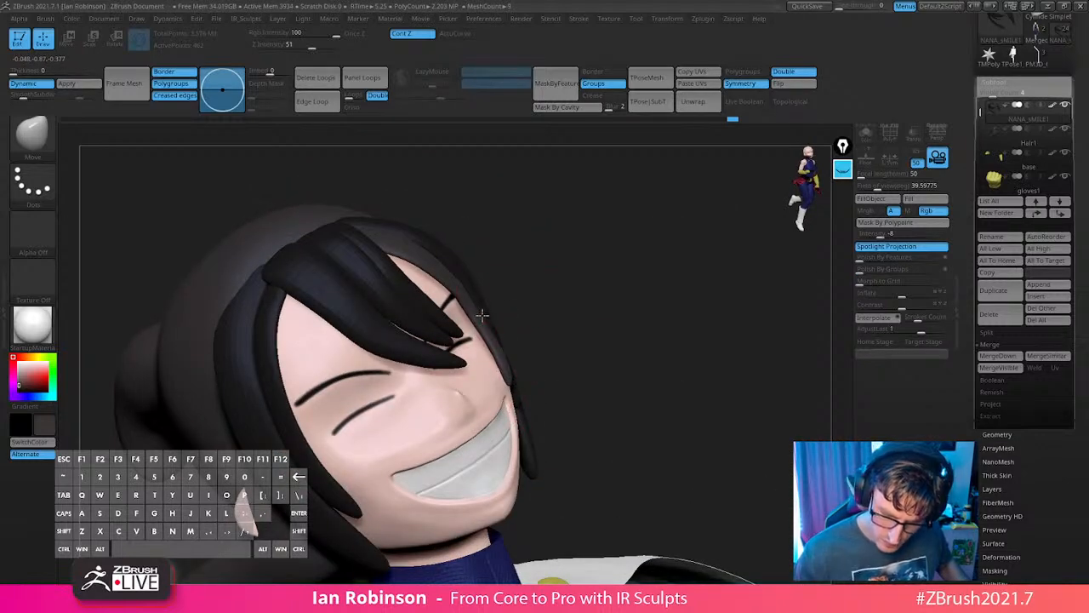
pyautogui.moveTo(483, 317)
pyautogui.mouseDown(button='right')
pyautogui.moveTo(559, 312)
pyautogui.moveTo(625, 261)
pyautogui.moveTo(635, 280)
pyautogui.mouseUp(button='right')
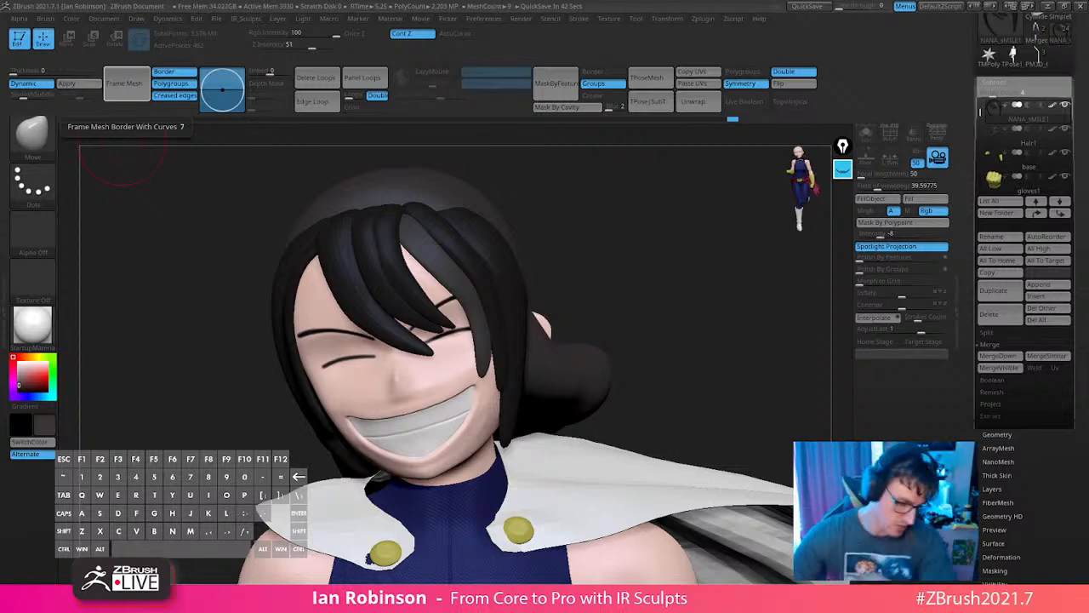
# Copy the blue suit subtool Body3_4 and switch to the PM3D_Cylinder3D1 tool.
pyautogui.moveTo(683, 301); pyautogui.dragTo(626, 279)
pyautogui.moveTo(1033, 73); pyautogui.dragTo(1033, 201)
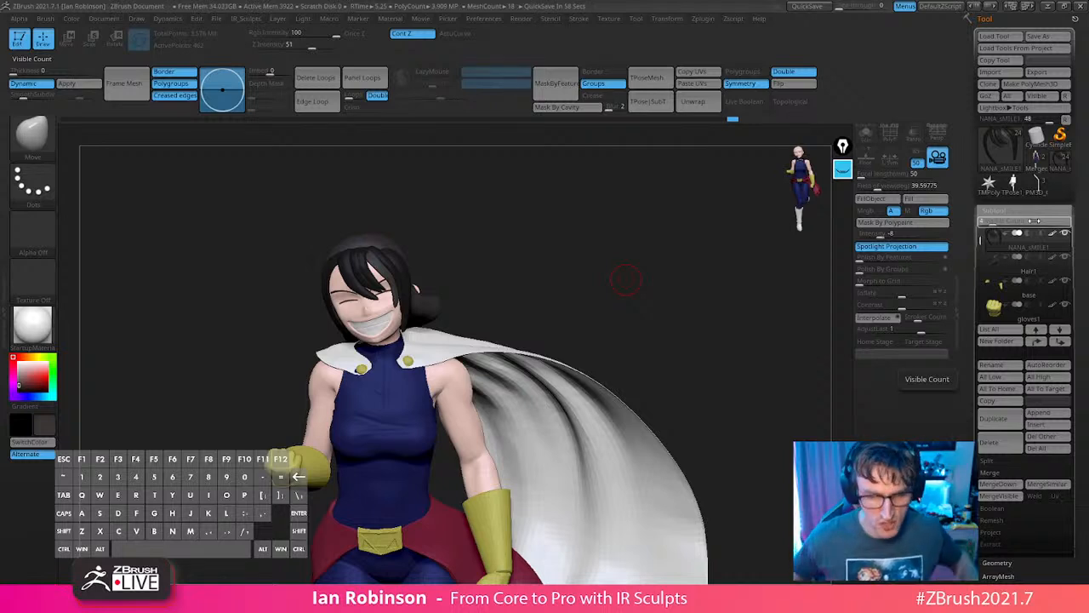
pyautogui.keyDown('alt'); pyautogui.click(413, 417); pyautogui.keyUp('alt')
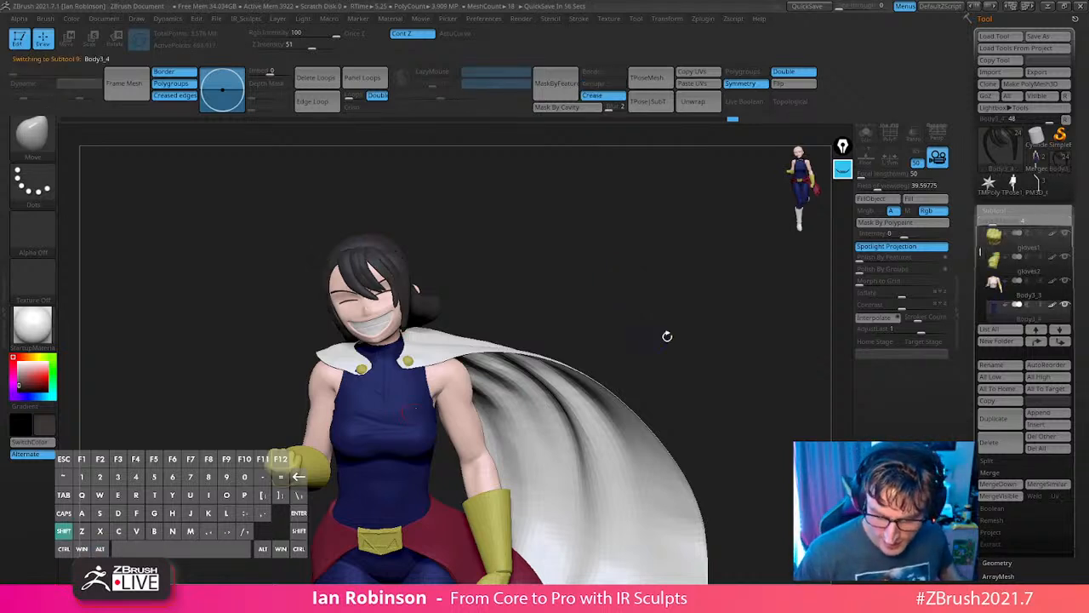
pyautogui.hotkey('shift', 'f')
pyautogui.hotkey('shift', 'f')
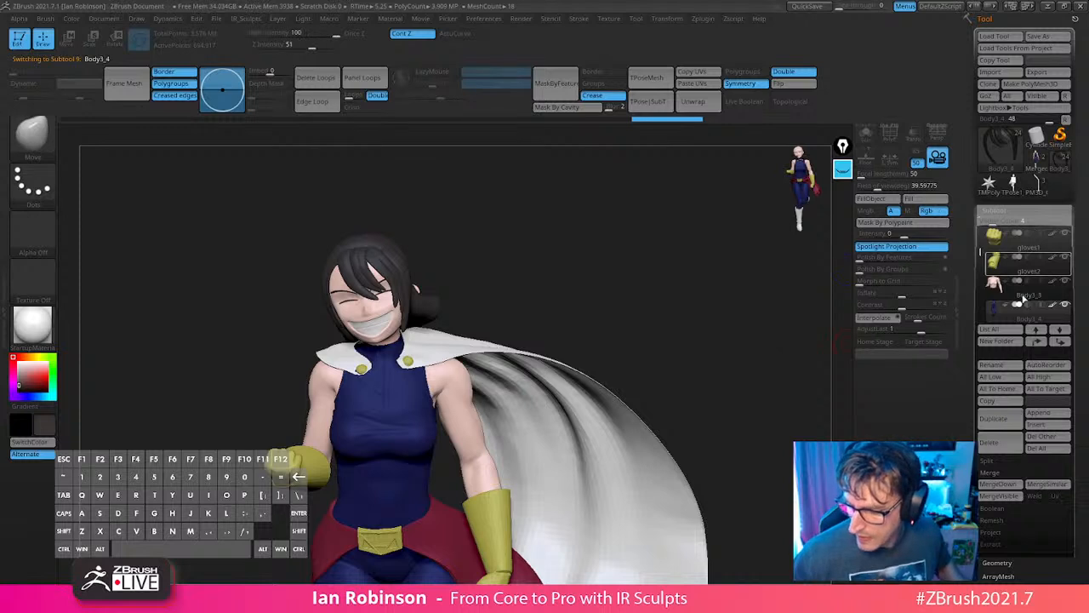
pyautogui.click(1009, 402)
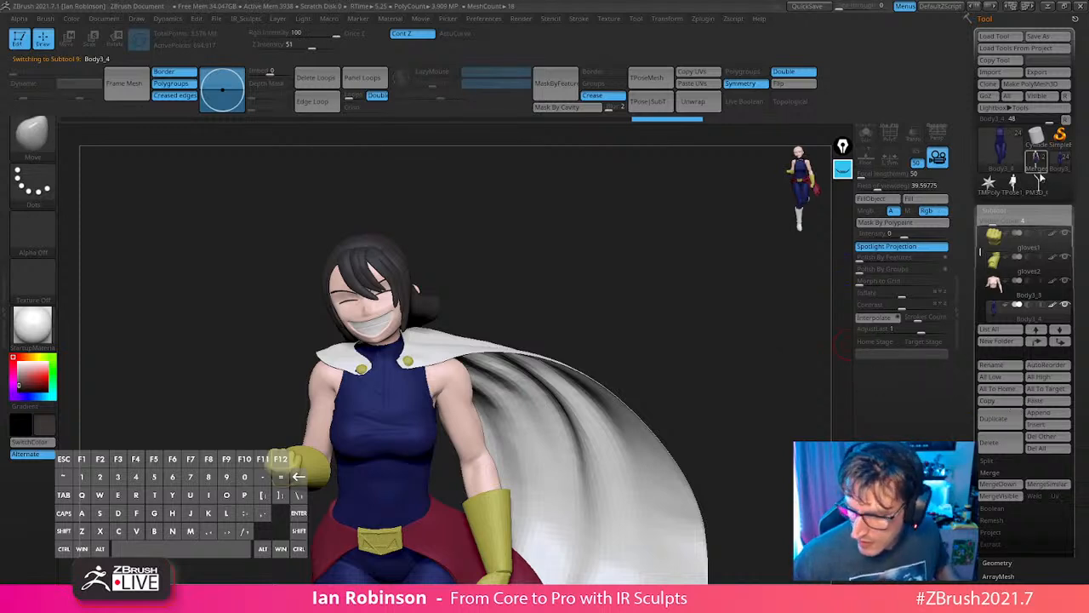
pyautogui.click(1037, 185)
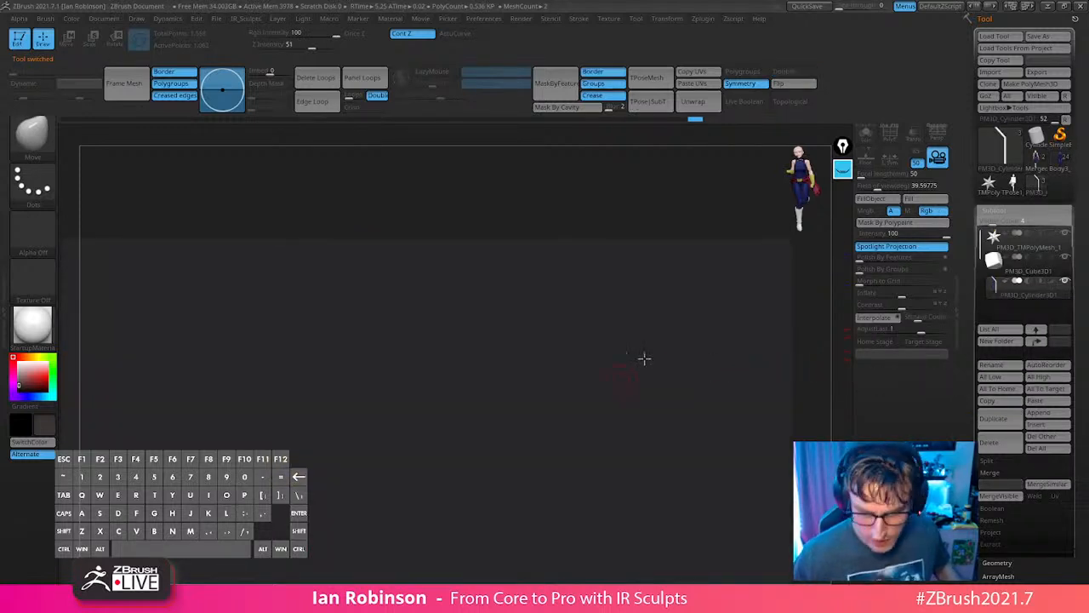
# Paste the copied suit into the Merged_PM3D_Plane3D1 tool and delete its original Merged_PM3D_Plane3D1 subtool.
pyautogui.click(1038, 181)
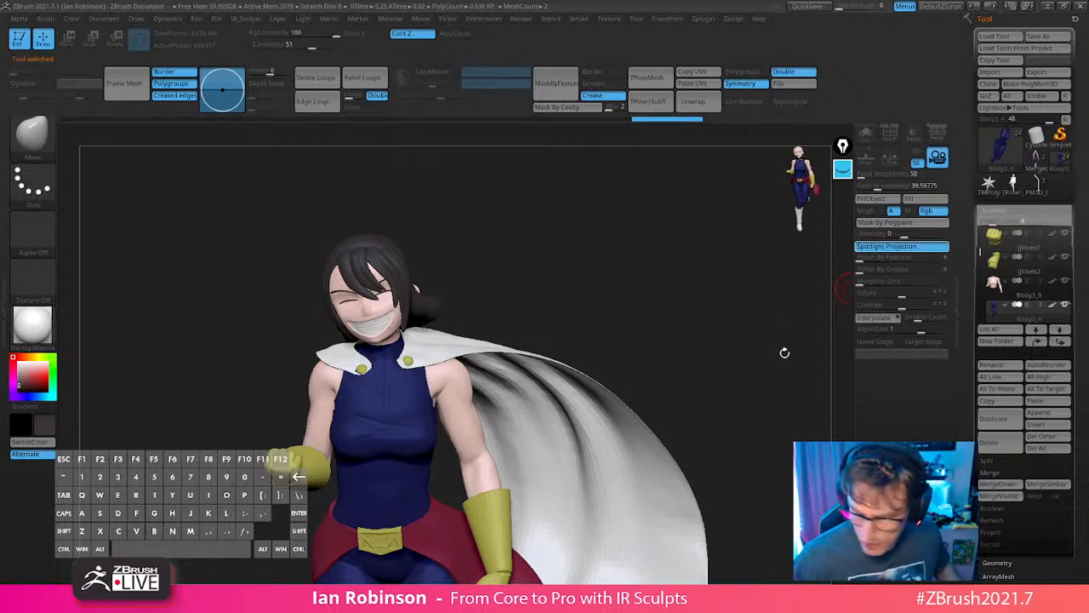
pyautogui.click(1037, 160)
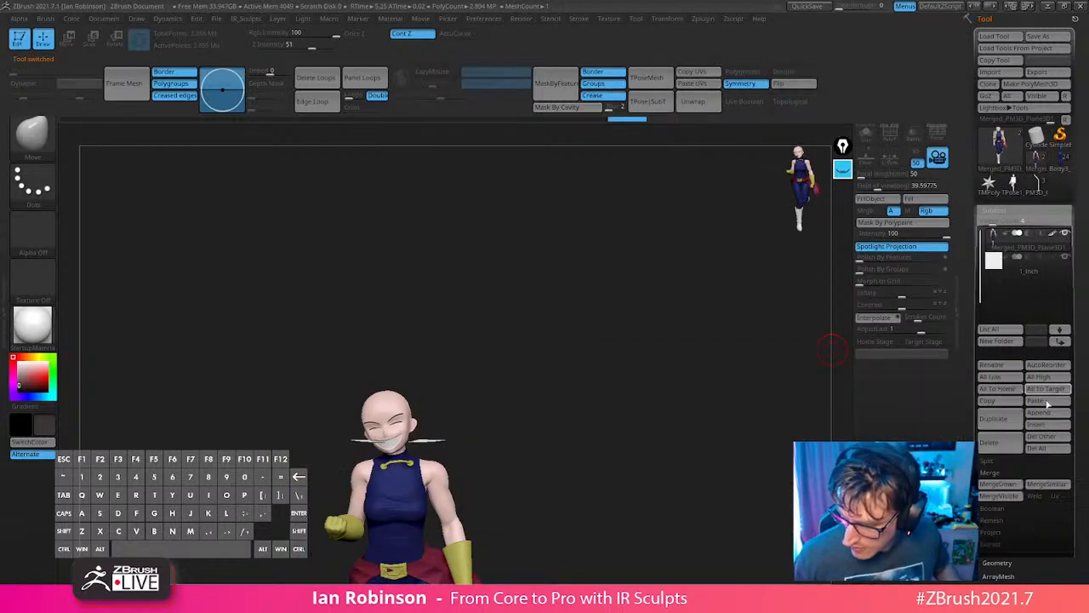
pyautogui.click(1042, 401)
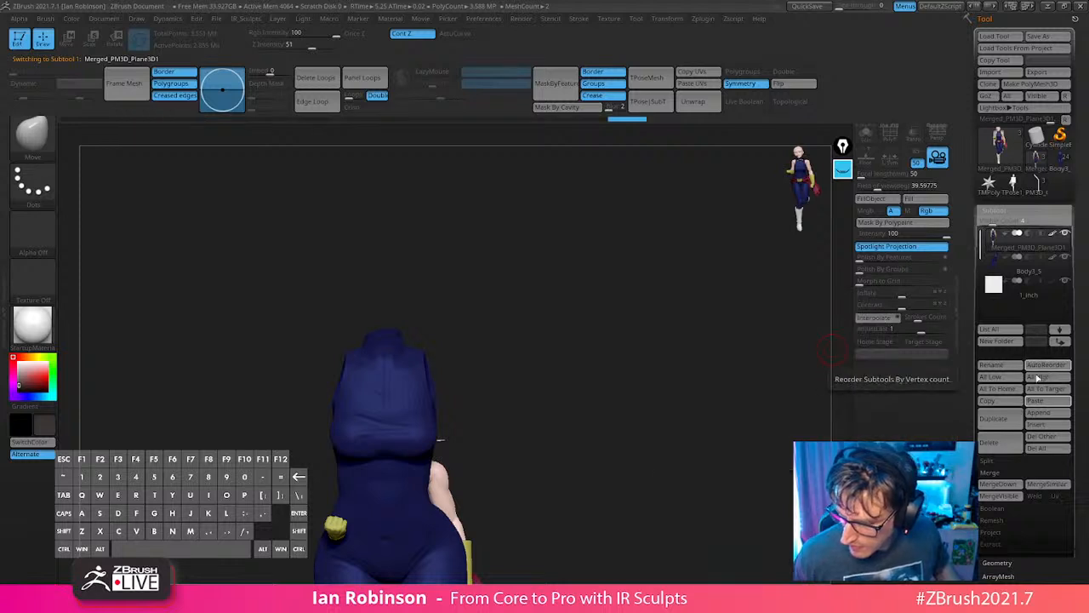
pyautogui.click(1001, 444)
pyautogui.click(1000, 445)
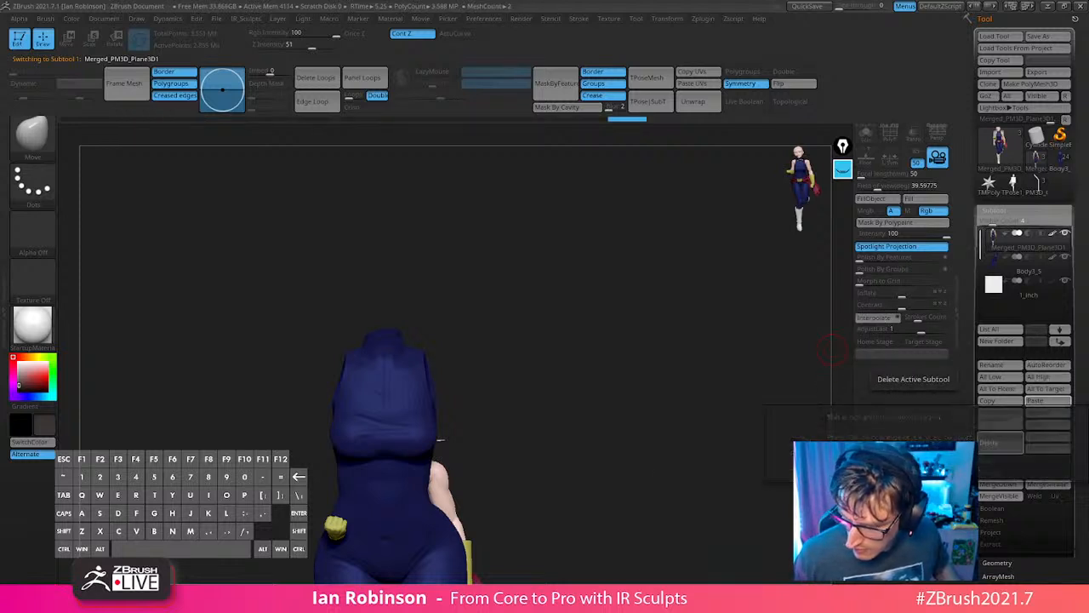
# Show the suit's polyframe, drop it to subdivision level 2 and delete its other subdivision levels.
pyautogui.moveTo(655, 336); pyautogui.dragTo(678, 332)
pyautogui.hotkey('shift', 'f')
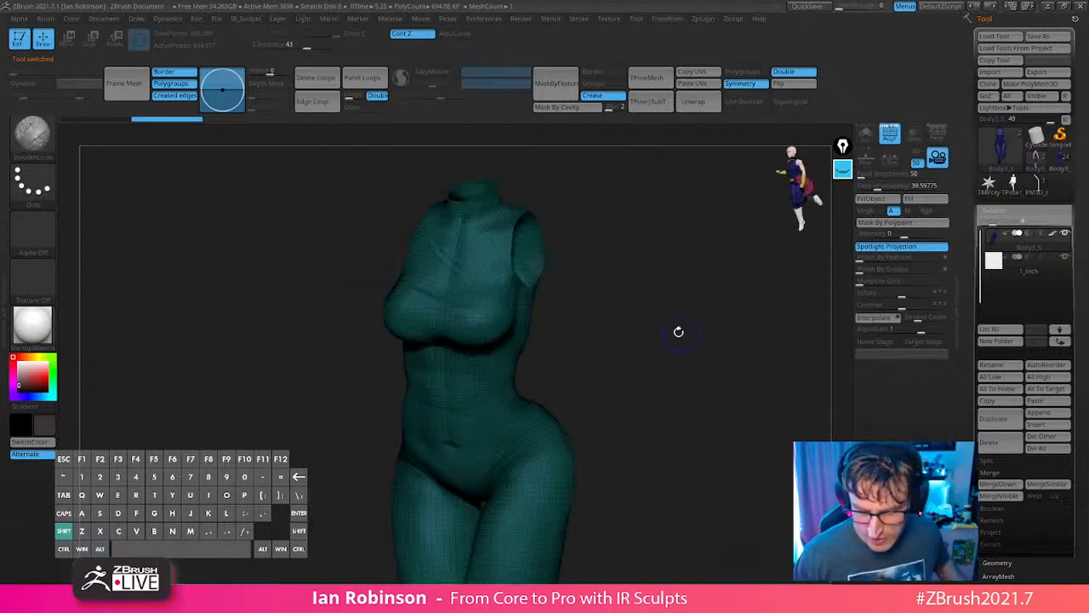
pyautogui.hotkey('shift', 'f')
pyautogui.hotkey('shift', 'f')
pyautogui.click(1021, 211)
pyautogui.click(1010, 223)
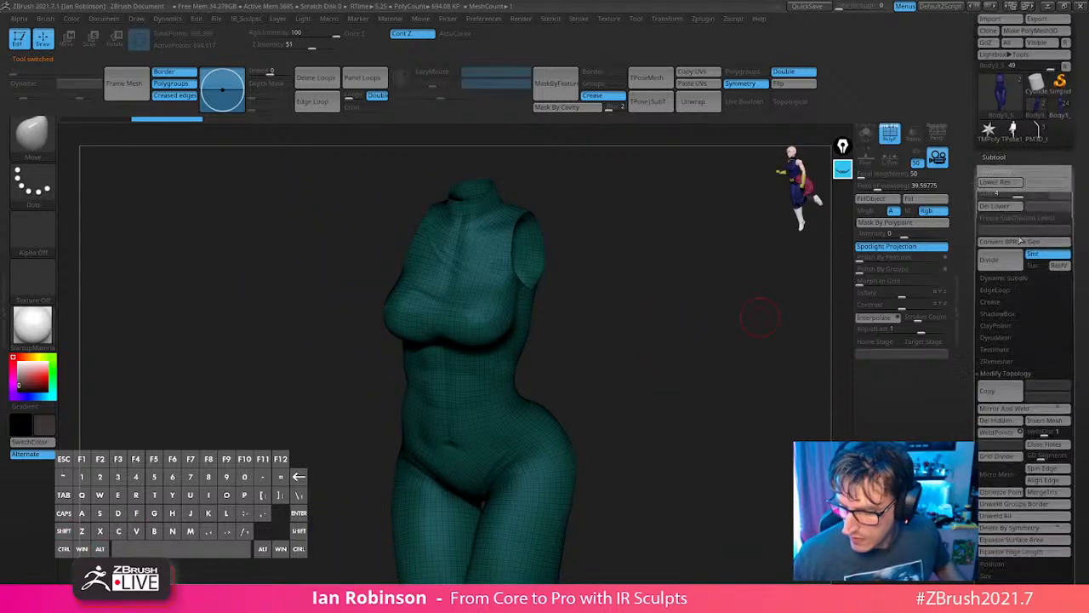
pyautogui.click(1009, 219)
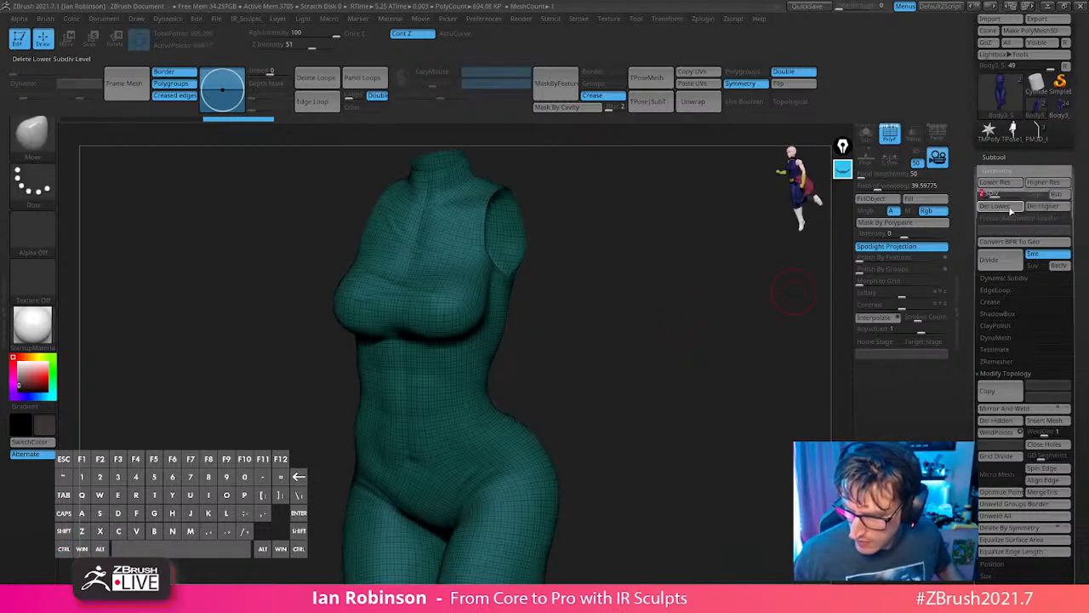
pyautogui.click(1010, 210)
pyautogui.keyDown('alt'); pyautogui.moveTo(715, 294); pyautogui.dragTo(690, 448); pyautogui.keyUp('alt')
pyautogui.hotkey('shift', 'f')
pyautogui.hotkey('shift', 'f')
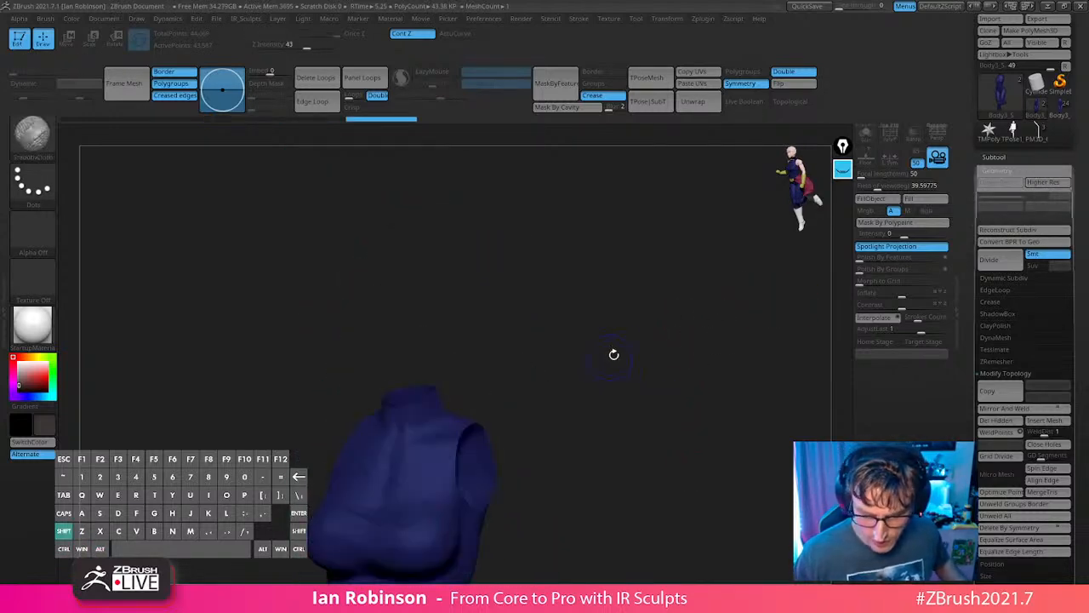
pyautogui.keyDown('alt'); pyautogui.moveTo(661, 356); pyautogui.dragTo(669, 416); pyautogui.keyUp('alt')
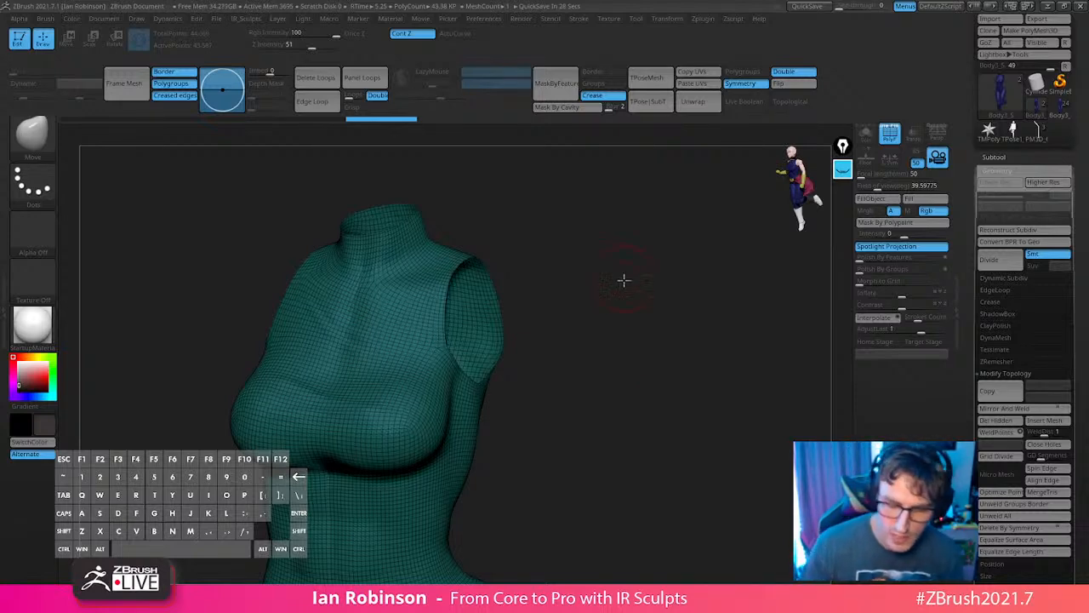
# Open the stroke's Curve Functions settings to review the Frame Mesh options for borders, polygroups and creased edges.
pyautogui.moveTo(623, 280)
pyautogui.mouseDown()
pyautogui.moveTo(660, 265)
pyautogui.moveTo(647, 353)
pyautogui.moveTo(644, 317)
pyautogui.mouseUp()
pyautogui.press('s')
pyautogui.click(584, 21)
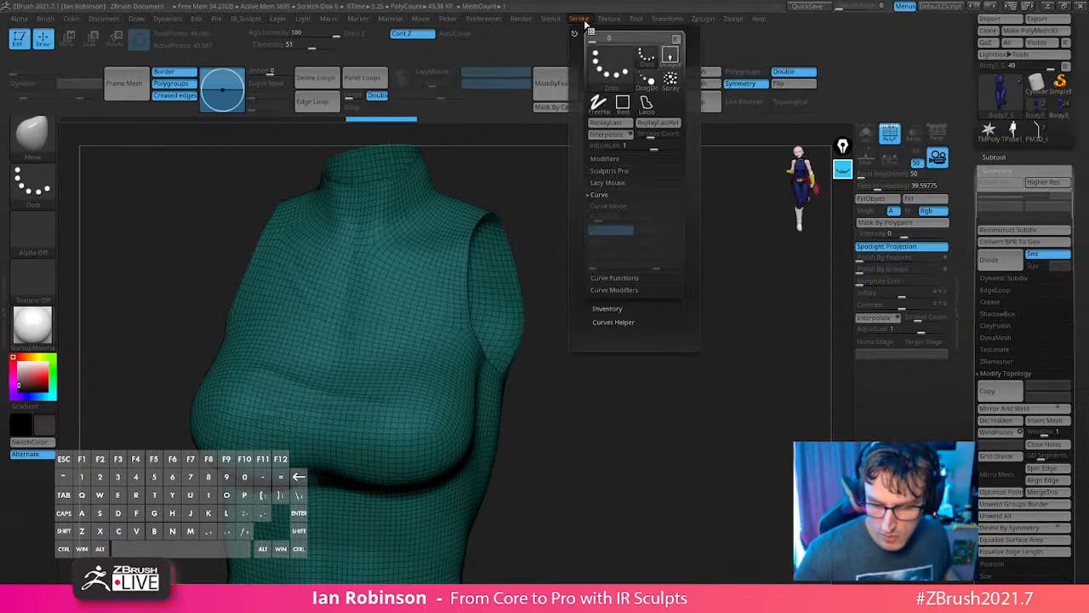
pyautogui.click(613, 207)
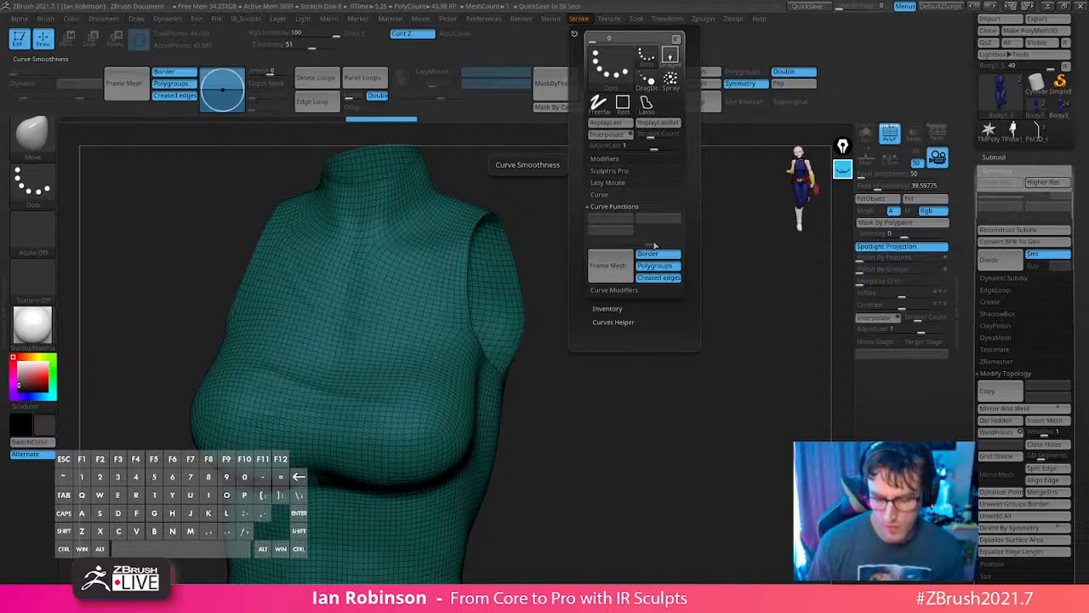
# Reduce the suit mesh to a reconstructed subdivision level 1 and delete the higher level.
pyautogui.moveTo(627, 437)
pyautogui.mouseDown()
pyautogui.moveTo(652, 410)
pyautogui.moveTo(648, 345)
pyautogui.mouseUp()
pyautogui.hotkey('ctrl', 'z')
pyautogui.click(989, 195)
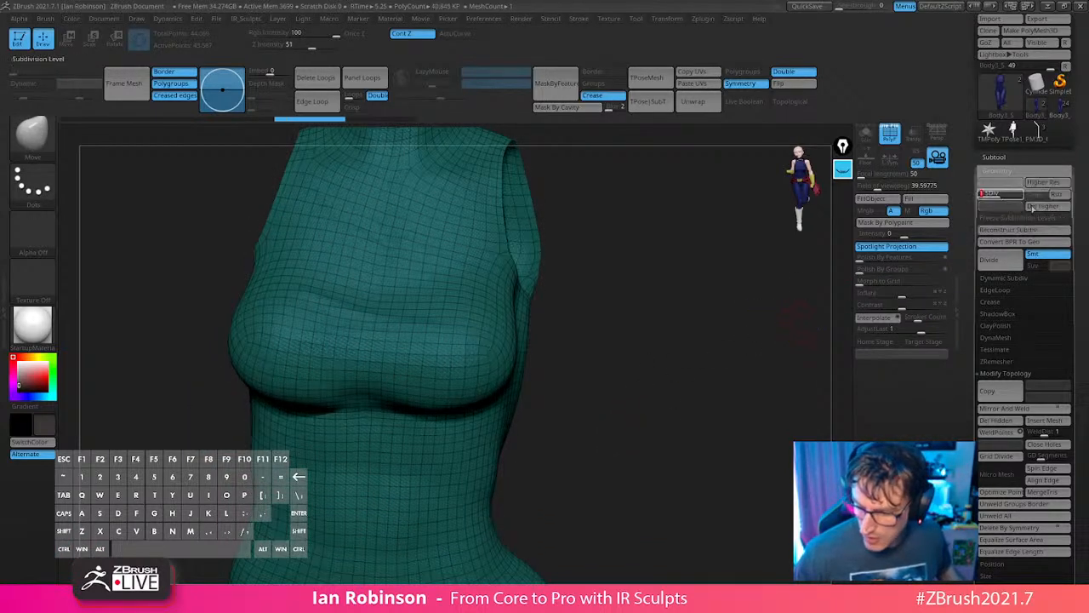
pyautogui.click(1043, 208)
pyautogui.keyDown('alt'); pyautogui.moveTo(655, 428); pyautogui.dragTo(612, 372); pyautogui.keyUp('alt')
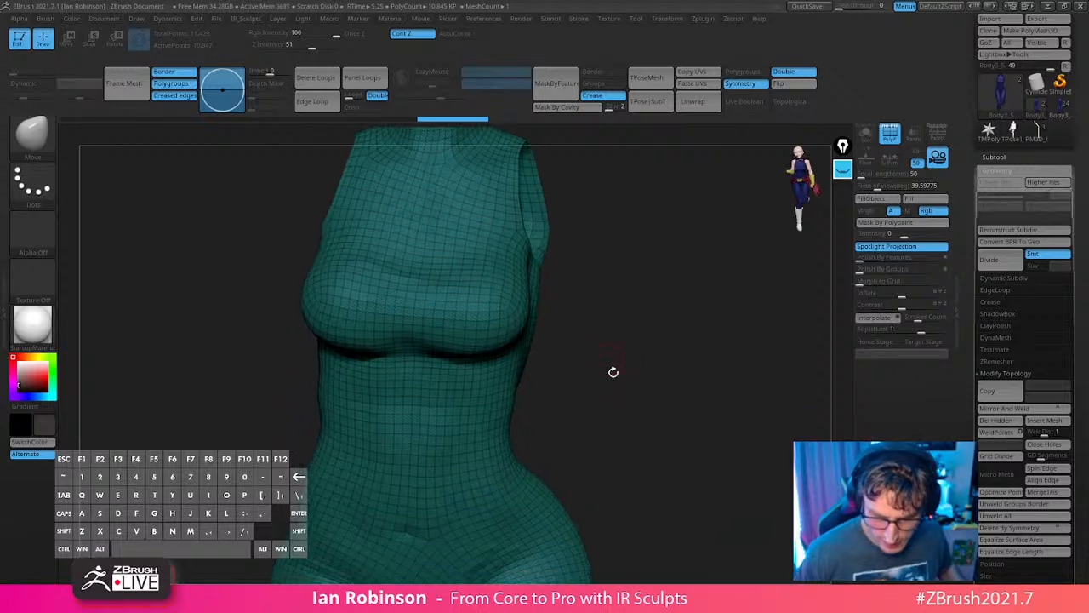
# Hide one polygon loop around the suit's waist and apply Auto Groups to the separated upper and lower parts.
pyautogui.moveTo(724, 313); pyautogui.dragTo(547, 406)
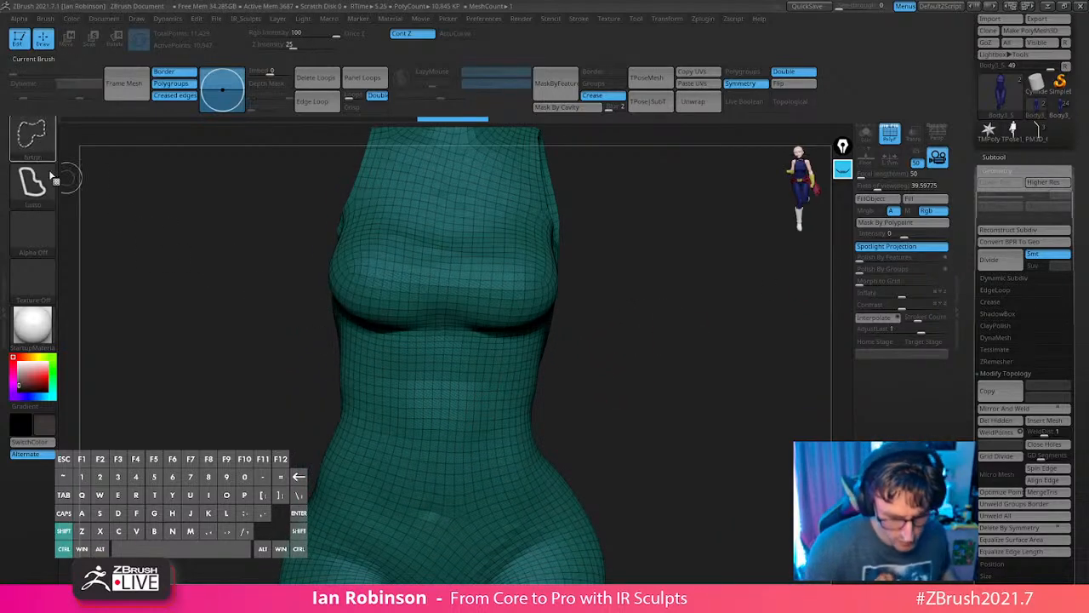
pyautogui.keyDown('ctrl'); pyautogui.keyDown('shift'); pyautogui.click(482, 394); pyautogui.keyUp('shift'); pyautogui.keyUp('ctrl')
pyautogui.press('1')
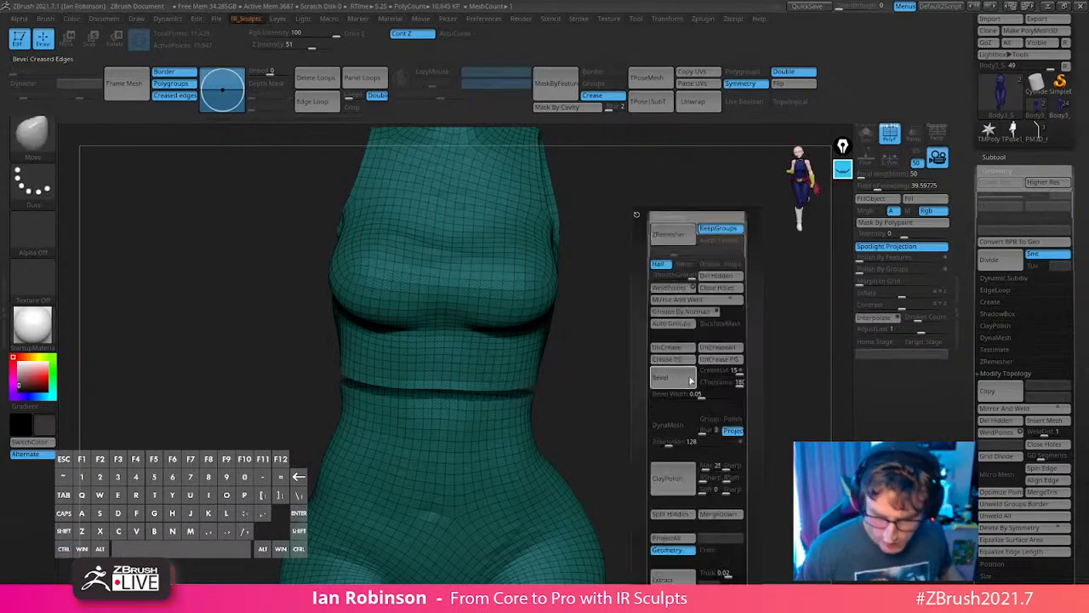
pyautogui.click(678, 325)
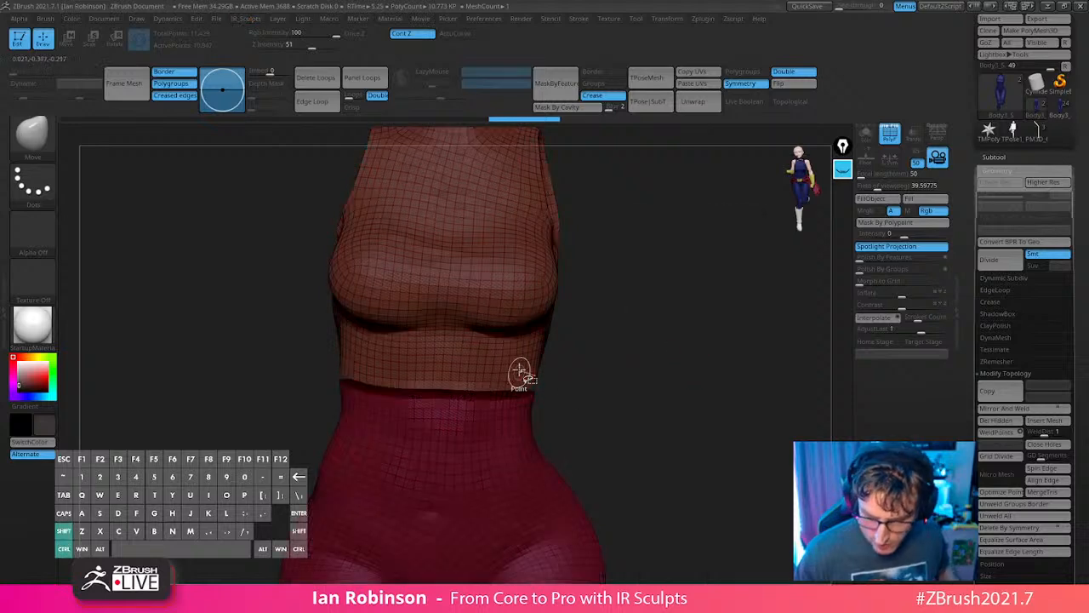
# Put the upper torso into its own new polygroup down to the waist and unhide the whole suit.
pyautogui.keyDown('ctrl'); pyautogui.keyDown('shift'); pyautogui.click(529, 361); pyautogui.keyUp('shift'); pyautogui.keyUp('ctrl')
pyautogui.hotkey('ctrl', 'z')
pyautogui.keyDown('ctrl'); pyautogui.keyDown('shift'); pyautogui.click(537, 358); pyautogui.keyUp('shift'); pyautogui.keyUp('ctrl')
pyautogui.hotkey('ctrl', 'z')
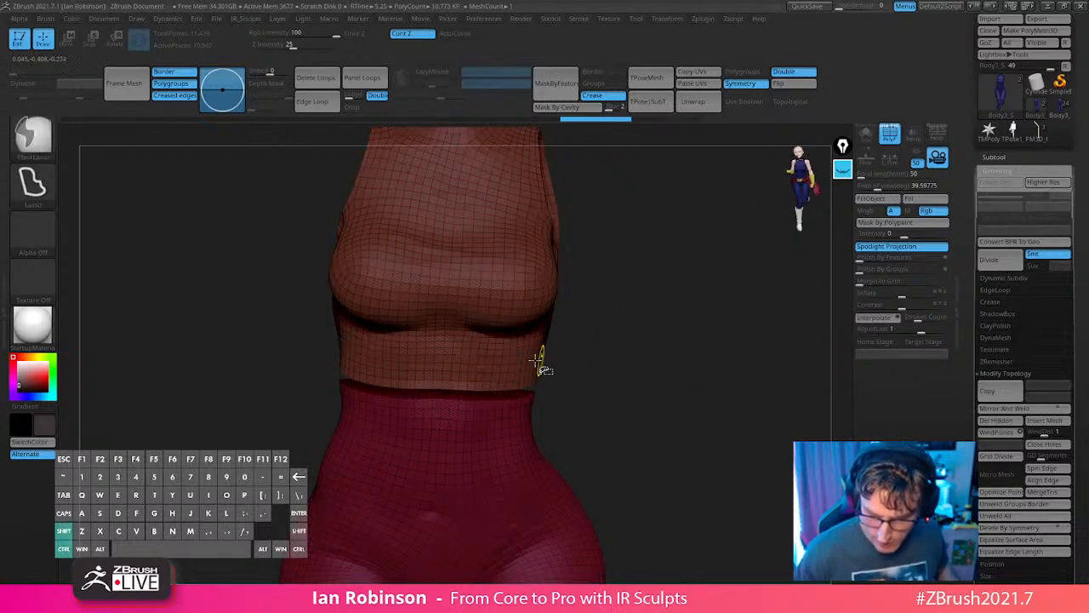
pyautogui.keyDown('ctrl'); pyautogui.keyDown('shift'); pyautogui.click(525, 357); pyautogui.keyUp('shift'); pyautogui.keyUp('ctrl')
pyautogui.keyDown('ctrl'); pyautogui.keyDown('shift'); pyautogui.moveTo(631, 314); pyautogui.dragTo(656, 401); pyautogui.keyUp('shift'); pyautogui.keyUp('ctrl')
pyautogui.hotkey('ctrl', 'w')
pyautogui.keyDown('ctrl'); pyautogui.keyDown('shift'); pyautogui.click(666, 364); pyautogui.keyUp('shift'); pyautogui.keyUp('ctrl')
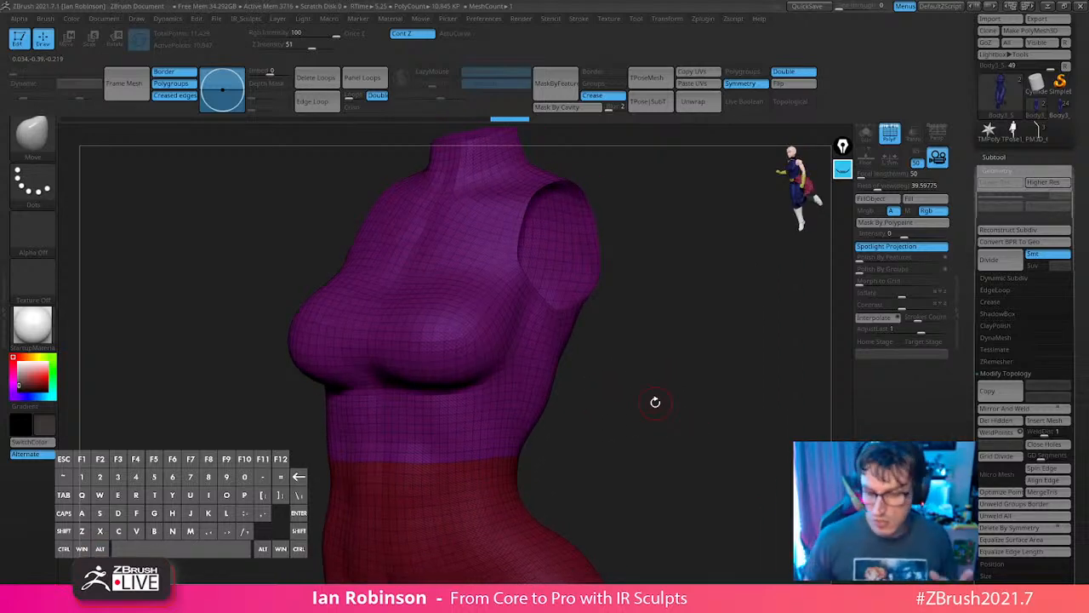
# Limit Frame Mesh to Polygroups, with Border and Creased edges off, and frame the waist boundary with a curve.
pyautogui.click(577, 20)
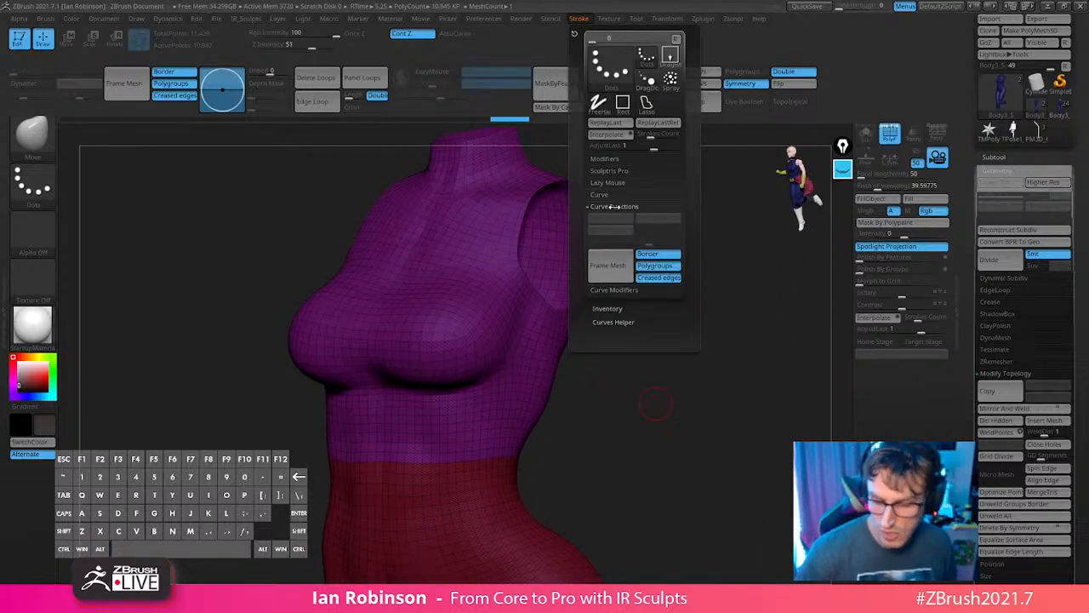
pyautogui.click(658, 254)
pyautogui.click(657, 277)
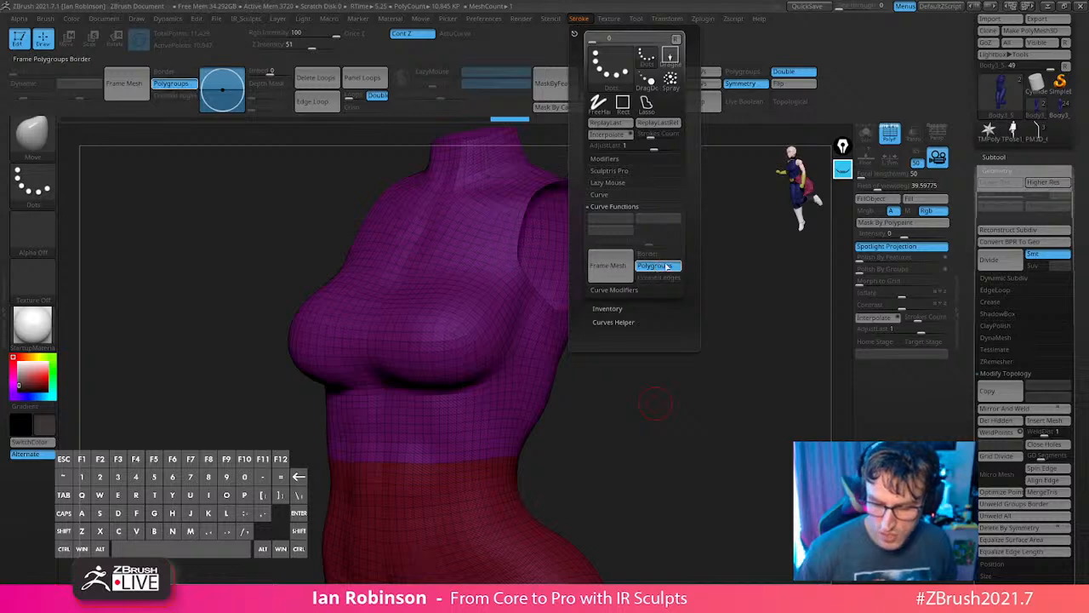
pyautogui.click(616, 267)
pyautogui.moveTo(655, 430); pyautogui.dragTo(704, 457)
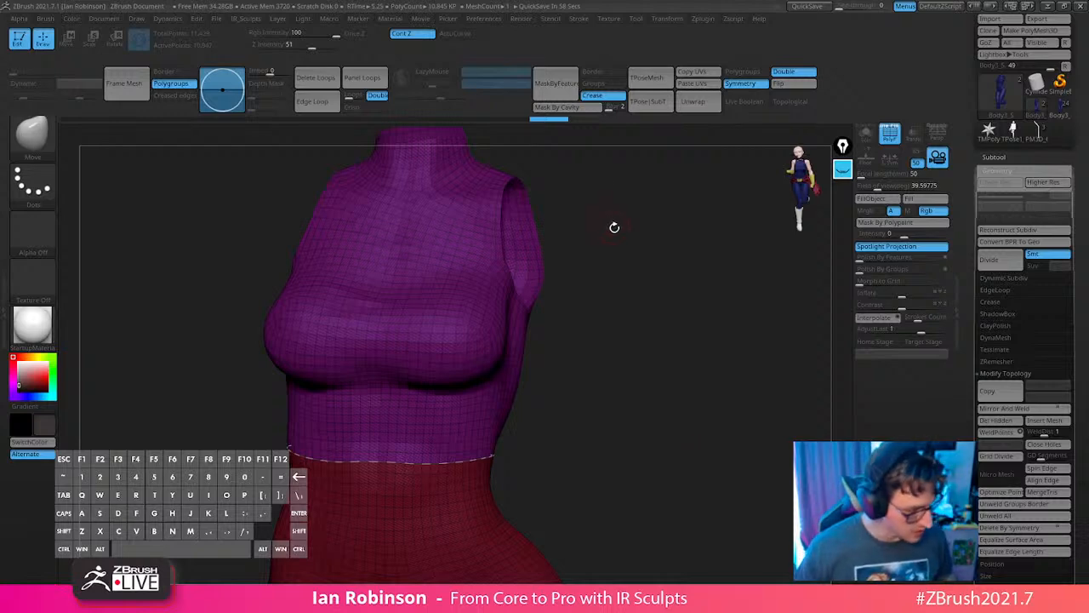
# Choose the CurveTube brush and generate a tube along the waist curve.
pyautogui.press('b')
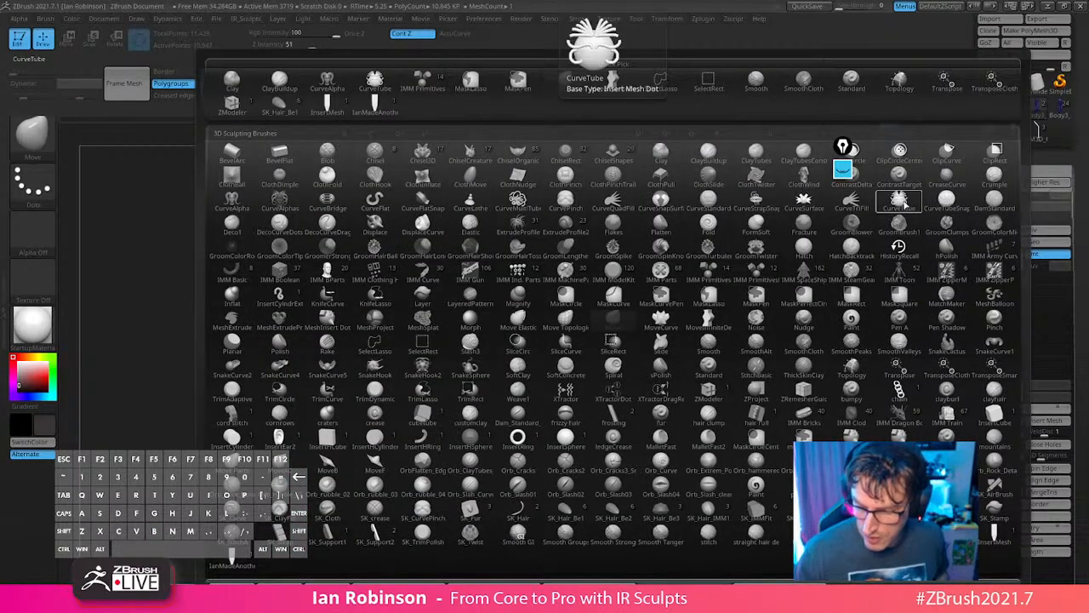
pyautogui.click(899, 201)
pyautogui.press('s')
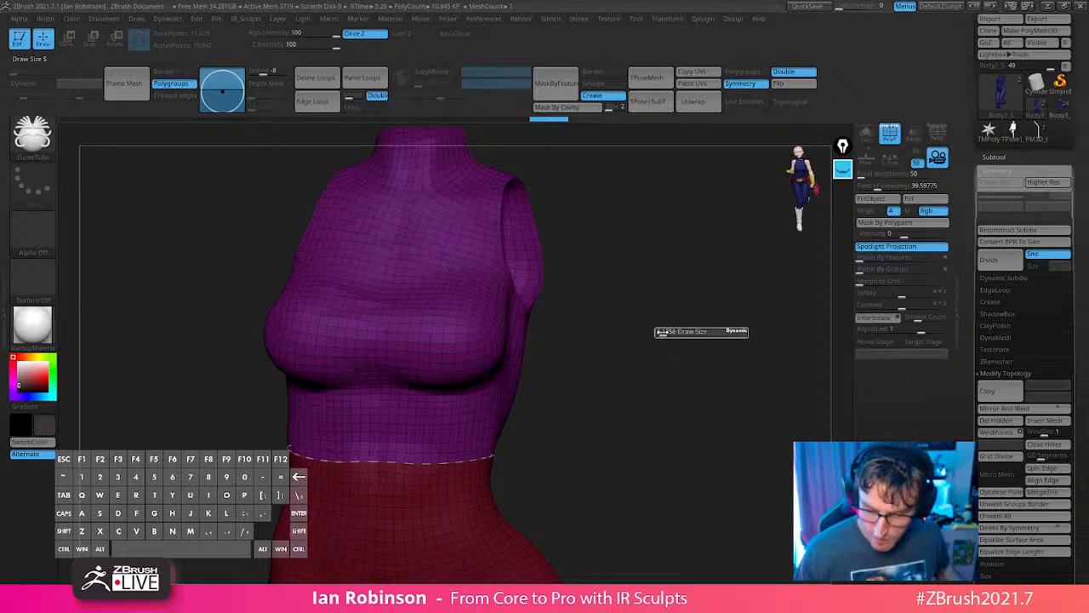
pyautogui.moveTo(662, 332)
pyautogui.keyDown('alt'); pyautogui.mouseDown()
pyautogui.moveTo(661, 363)
pyautogui.moveTo(720, 316)
pyautogui.moveTo(725, 296)
pyautogui.mouseUp(); pyautogui.keyUp('alt')
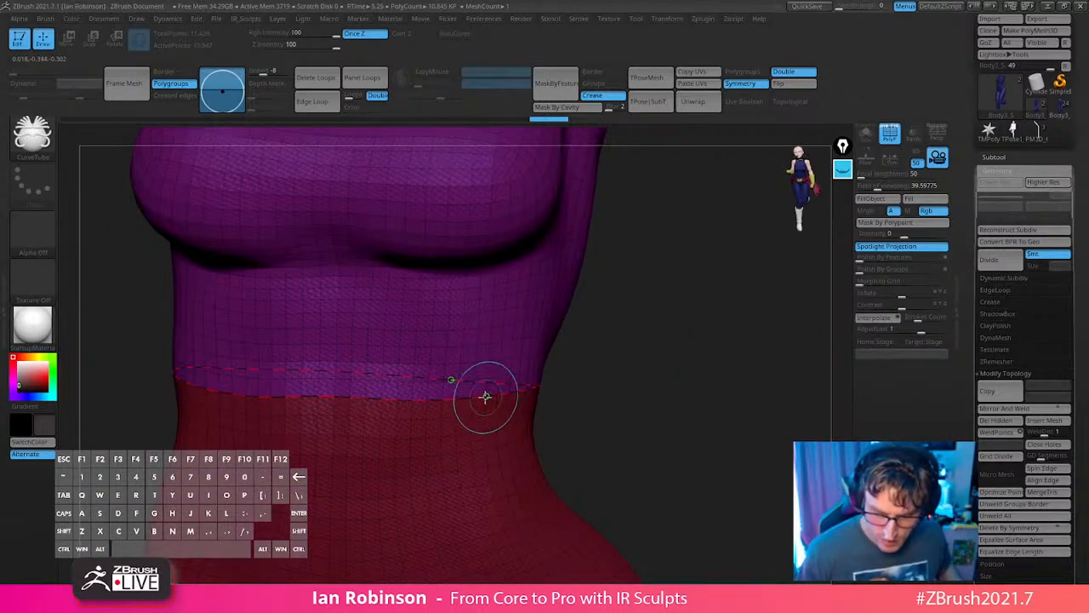
pyautogui.click(485, 395)
pyautogui.moveTo(710, 467); pyautogui.dragTo(671, 465)
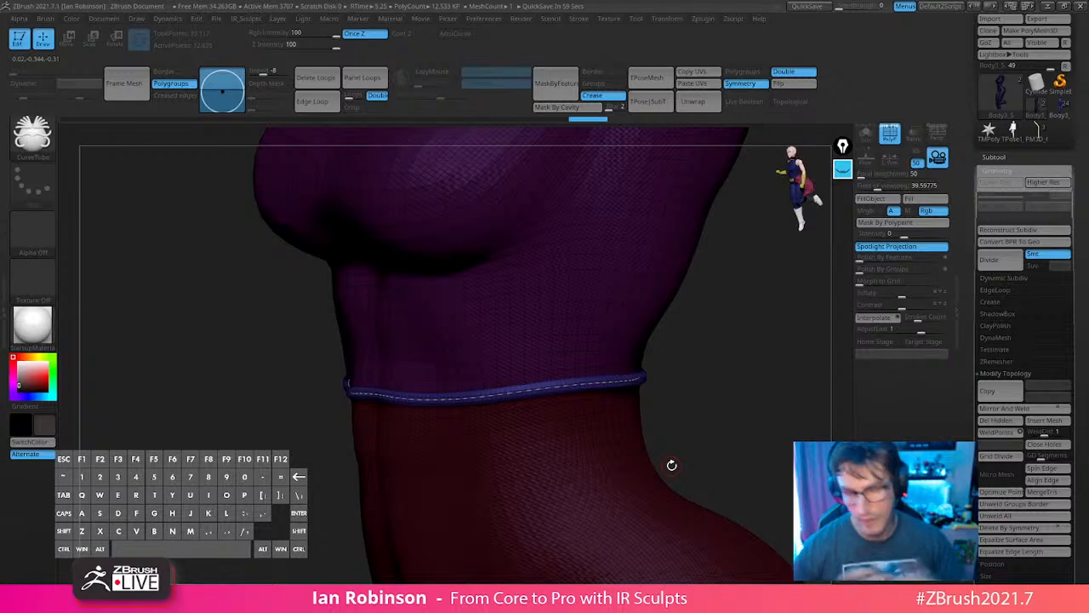
# Set Frame Mesh to Border only and create curves along the suit's neck and armhole openings.
pyautogui.moveTo(735, 377); pyautogui.dragTo(709, 391)
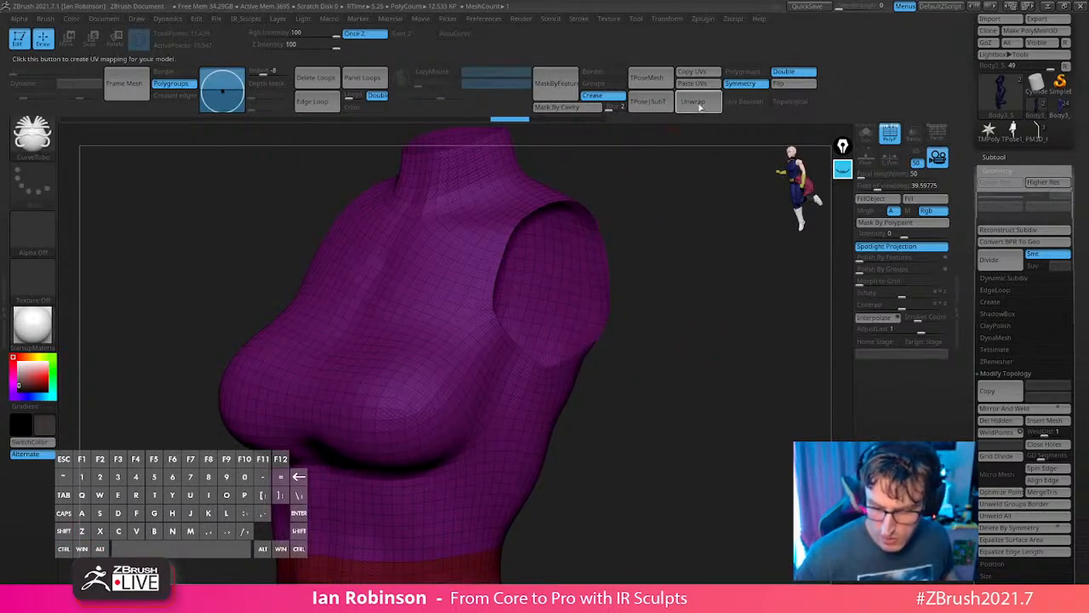
pyautogui.click(611, 19)
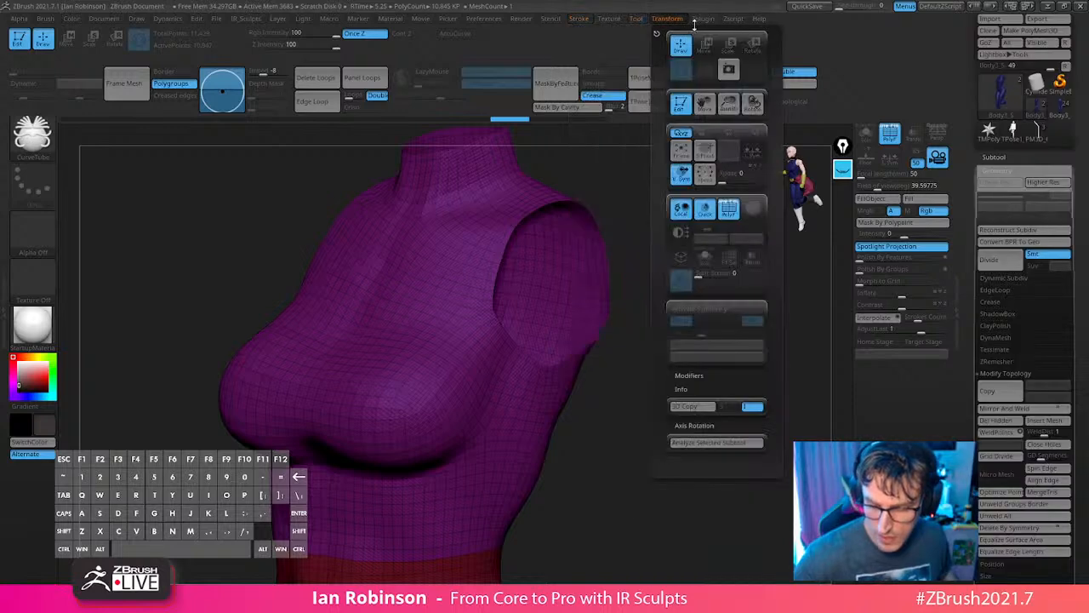
pyautogui.moveTo(711, 24)
pyautogui.moveTo(580, 21)
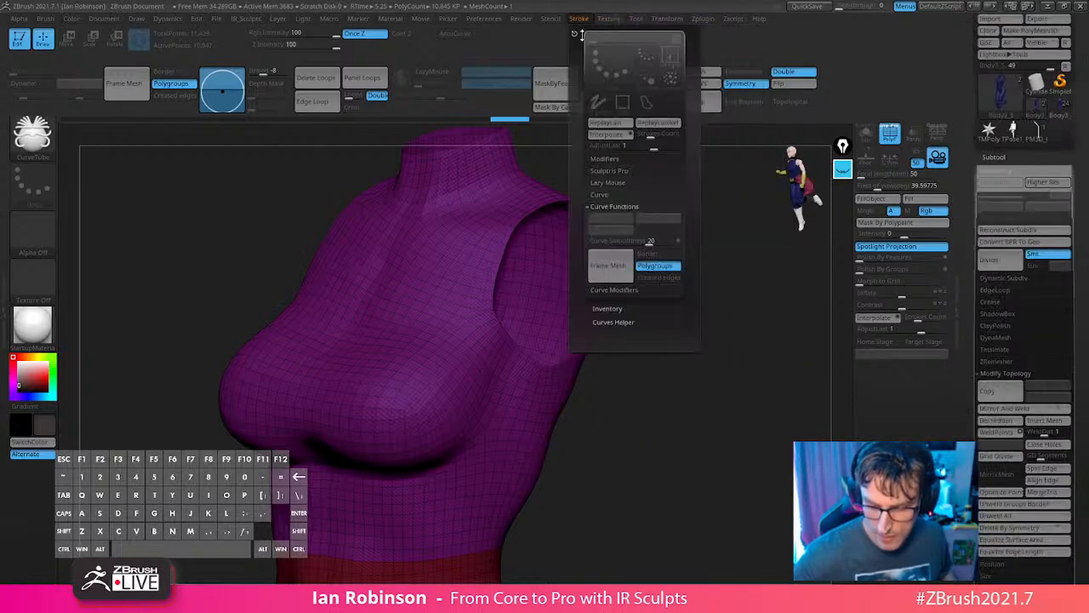
pyautogui.click(661, 254)
pyautogui.click(672, 266)
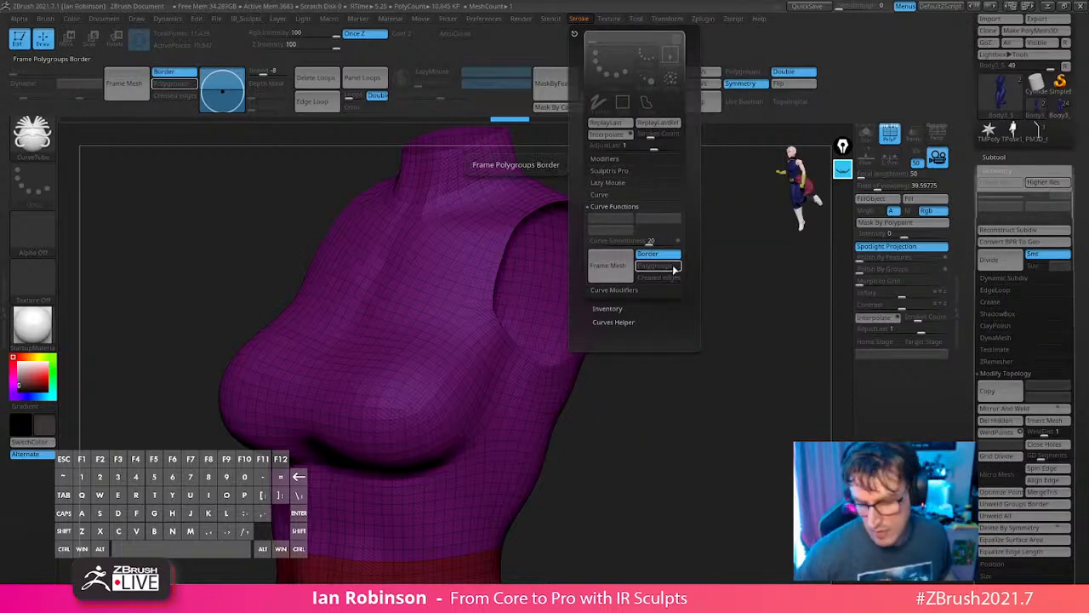
pyautogui.moveTo(596, 430)
pyautogui.keyDown('alt'); pyautogui.mouseDown()
pyautogui.moveTo(615, 365)
pyautogui.moveTo(623, 248)
pyautogui.moveTo(561, 348)
pyautogui.moveTo(652, 348)
pyautogui.moveTo(539, 348)
pyautogui.mouseUp(); pyautogui.keyUp('alt')
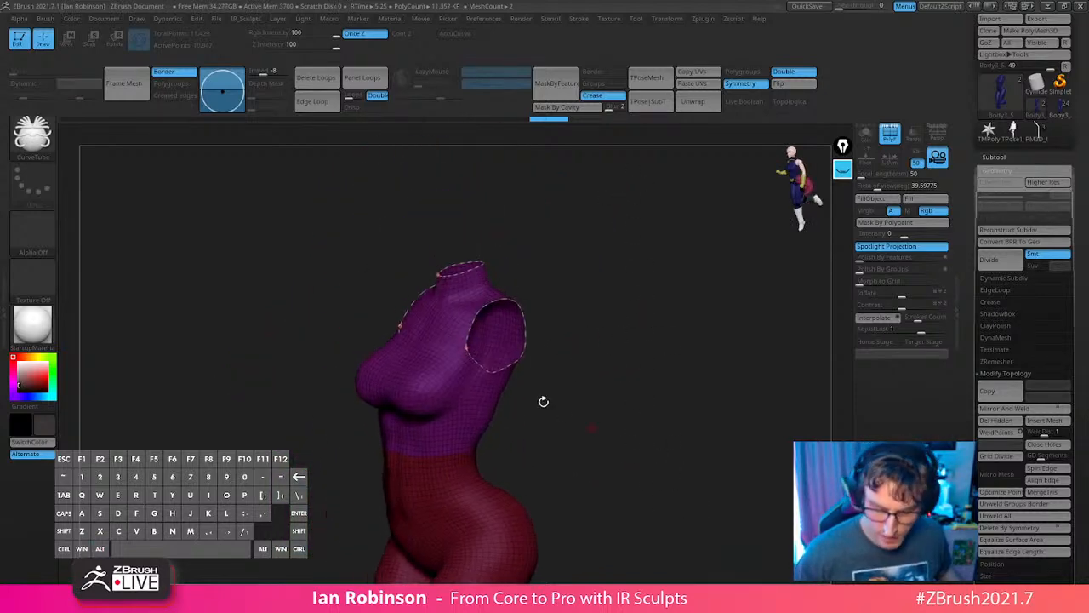
# Generate CurveTube geometry along the neck and armhole border curves and adjust the brush's draw size.
pyautogui.click(517, 364)
pyautogui.moveTo(617, 368)
pyautogui.mouseDown()
pyautogui.moveTo(659, 374)
pyautogui.moveTo(649, 574)
pyautogui.mouseUp()
pyautogui.press('s')
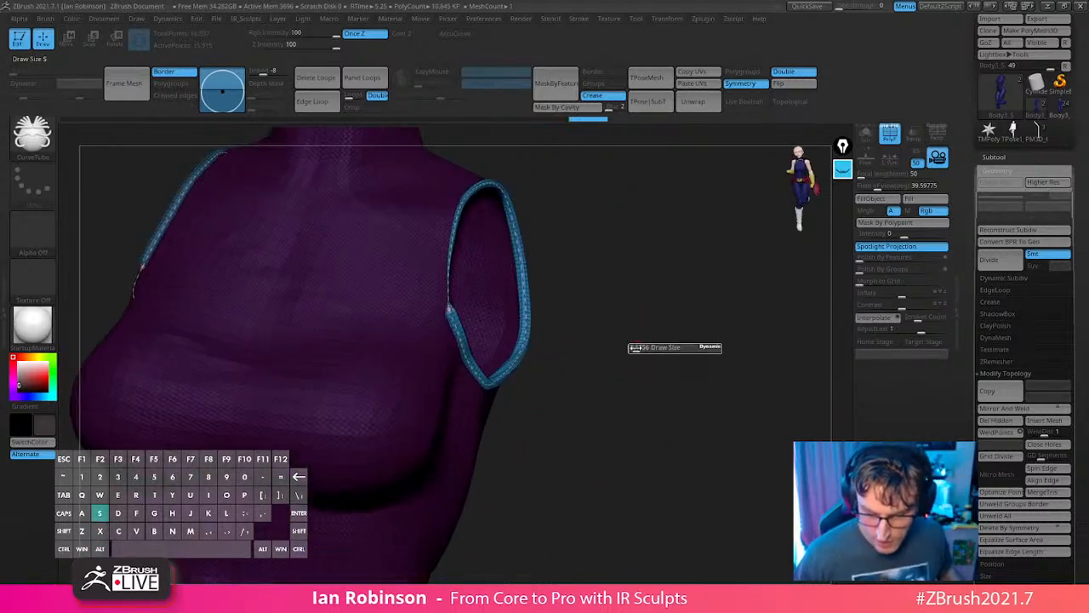
pyautogui.moveTo(632, 348); pyautogui.dragTo(560, 328)
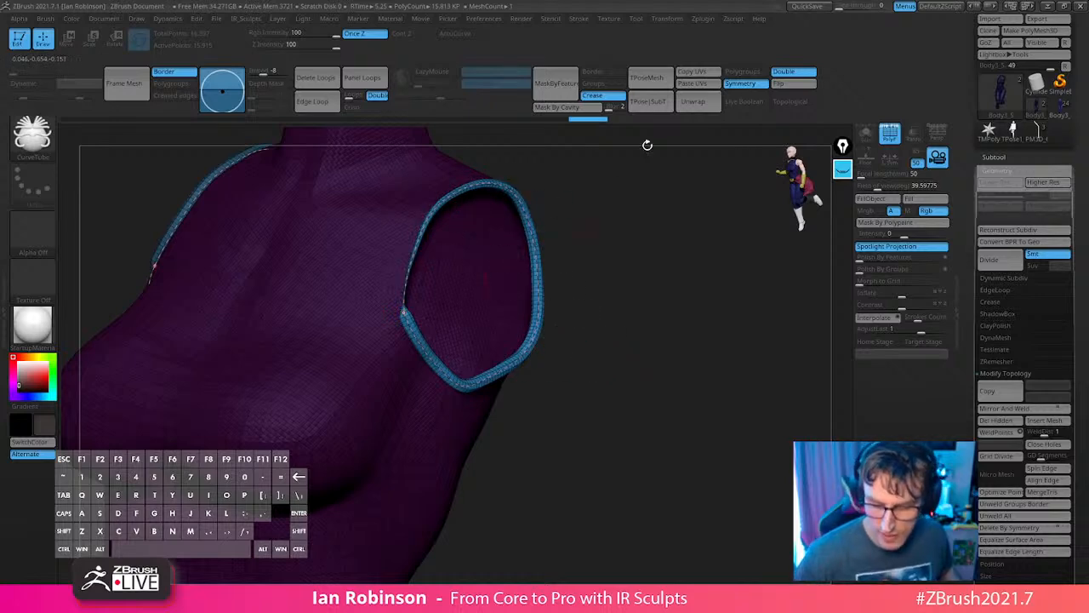
# Enable Size in the curve modifiers and regenerate the border tubes with a tapering thickness.
pyautogui.click(607, 19)
pyautogui.click(578, 19)
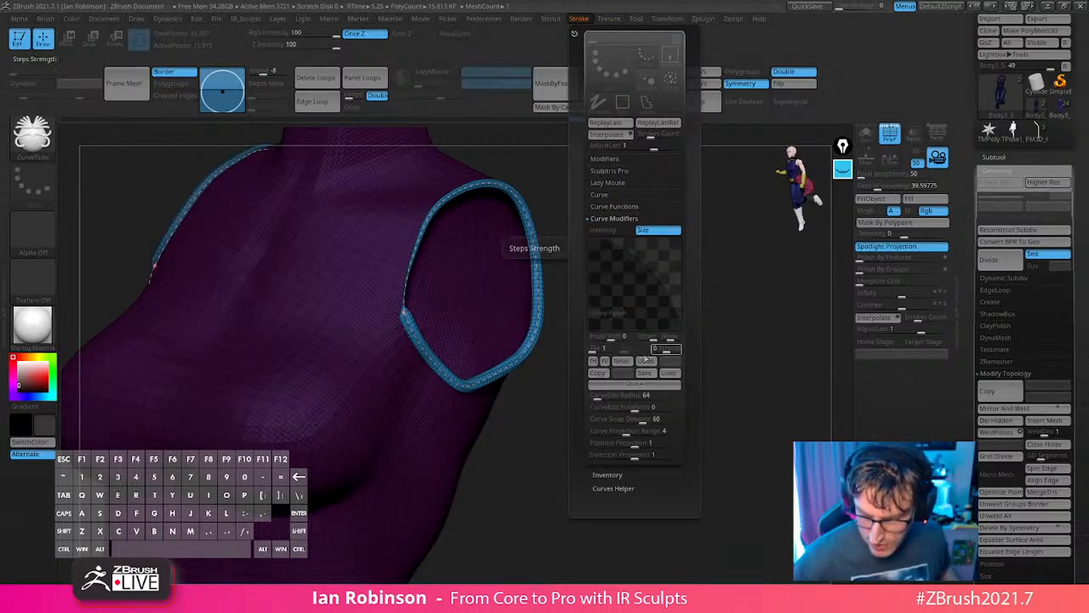
pyautogui.click(463, 386)
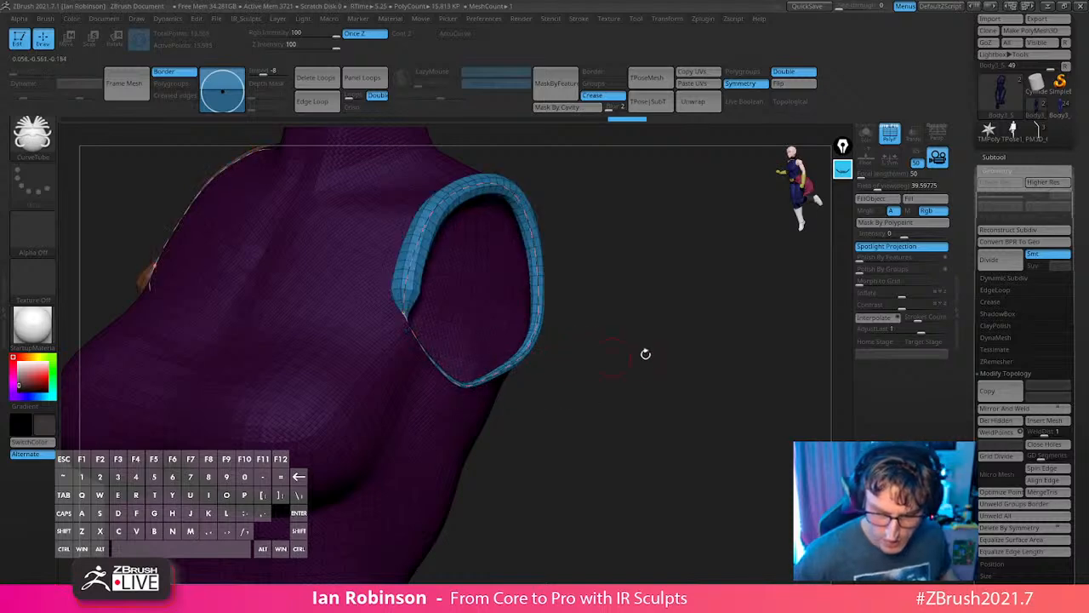
pyautogui.moveTo(620, 335); pyautogui.dragTo(804, 385)
pyautogui.moveTo(640, 391); pyautogui.dragTo(745, 374)
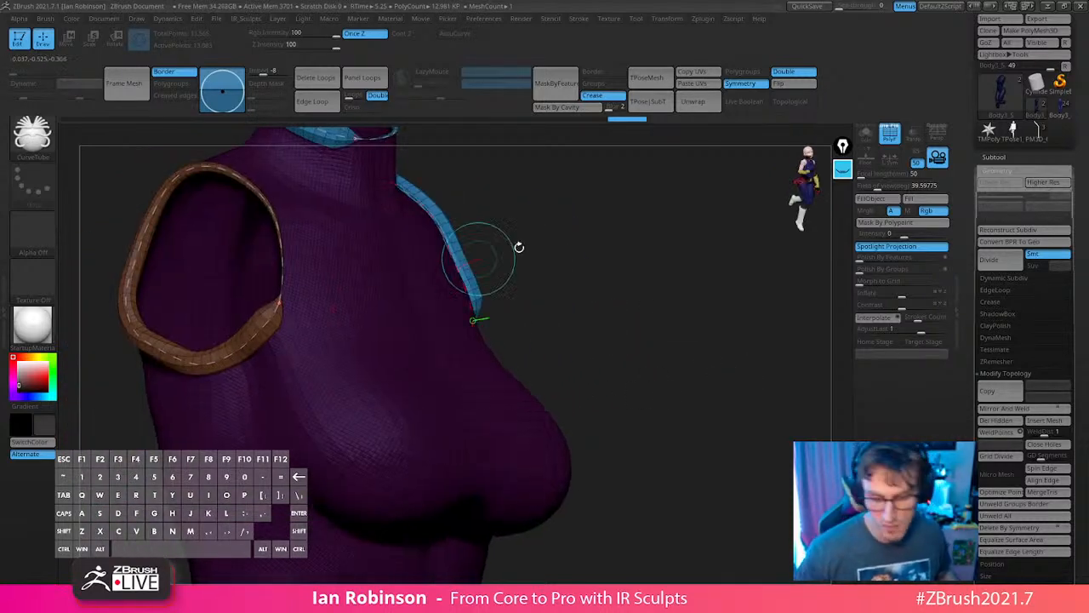
# Choose the CurveFlat brush, undo the tubes and generate flat strips along the neck and armhole border curves.
pyautogui.moveTo(665, 285); pyautogui.dragTo(588, 272)
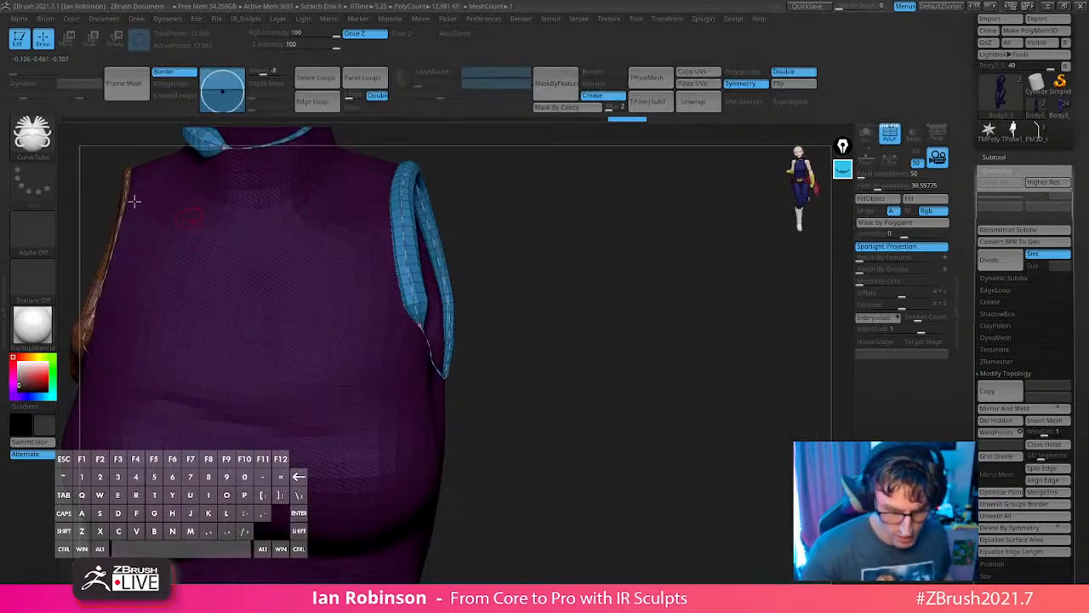
pyautogui.click(33, 134)
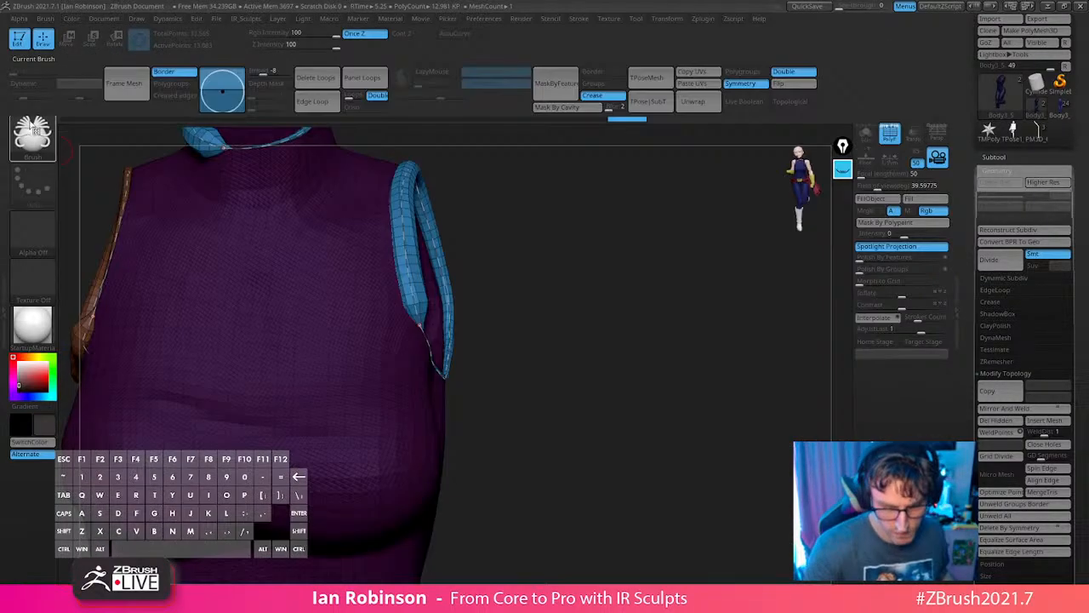
pyautogui.click(34, 133)
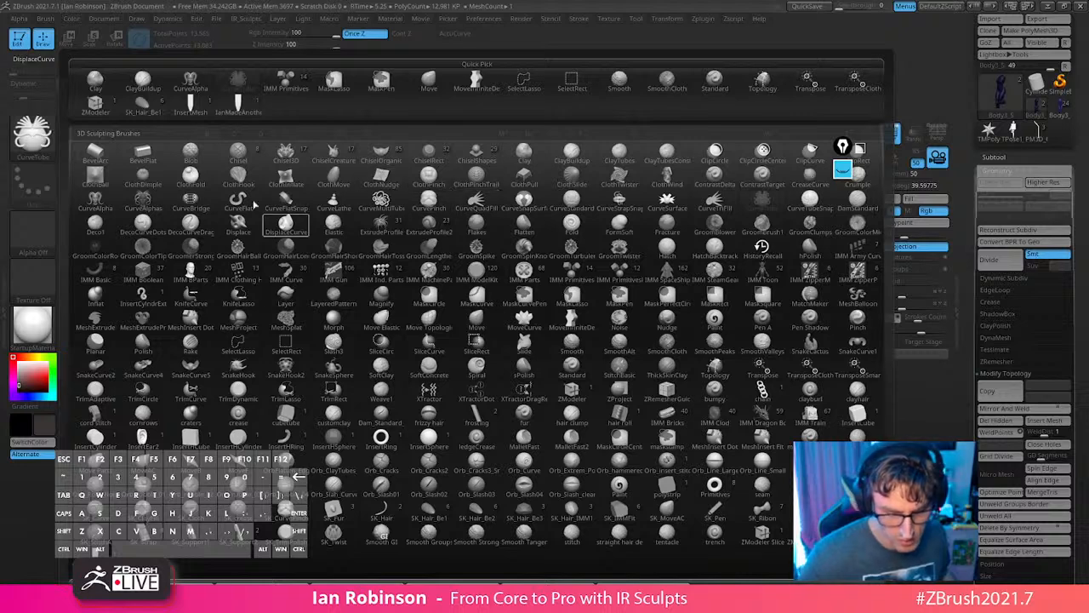
pyautogui.click(286, 202)
pyautogui.hotkey('ctrl', 'z')
pyautogui.moveTo(617, 290); pyautogui.dragTo(702, 338)
pyautogui.hotkey('ctrl', 'z')
pyautogui.click(483, 252)
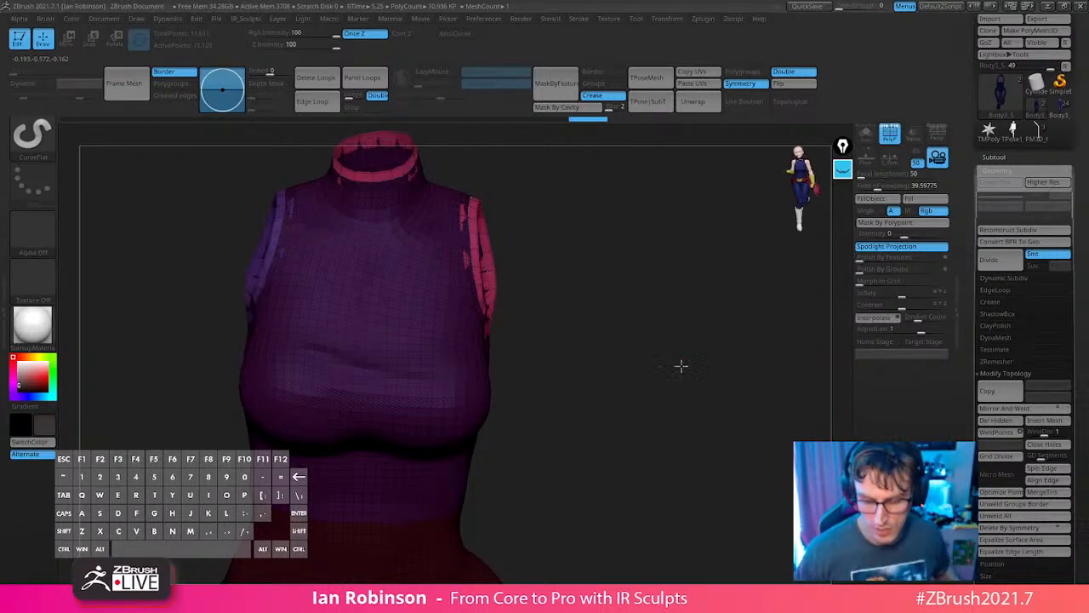
# Undo the flat strips and the border curves on the suit's neck and armholes.
pyautogui.hotkey('ctrl', 'z')
pyautogui.moveTo(681, 366); pyautogui.dragTo(621, 290)
pyautogui.hotkey('ctrl', 'z')
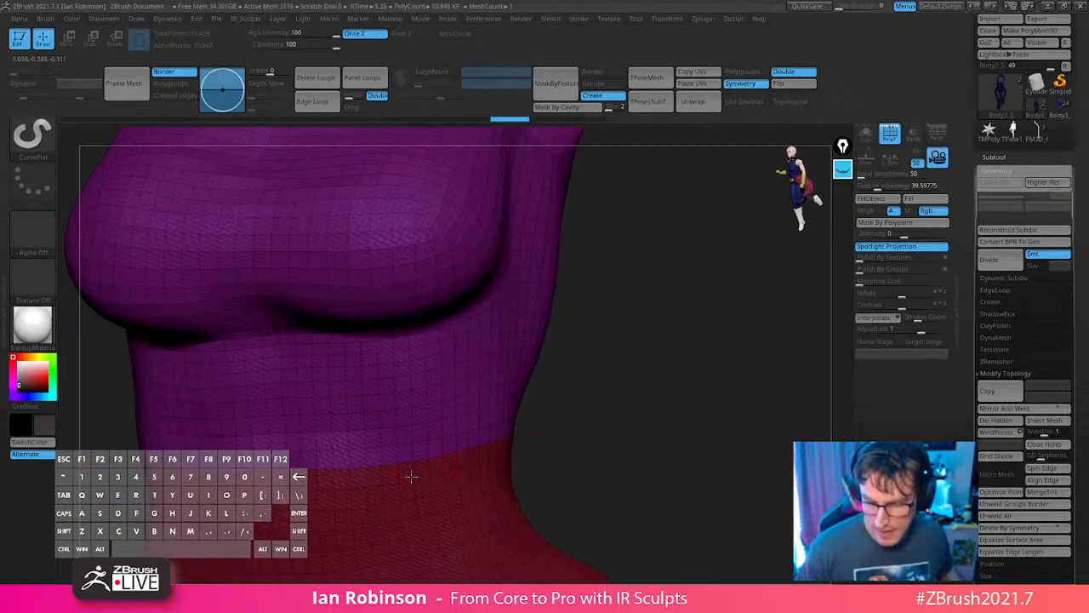
# Switch Frame Mesh from Border to Polygroups only and create a curve along the suit's waist polygroup edge.
pyautogui.press('s')
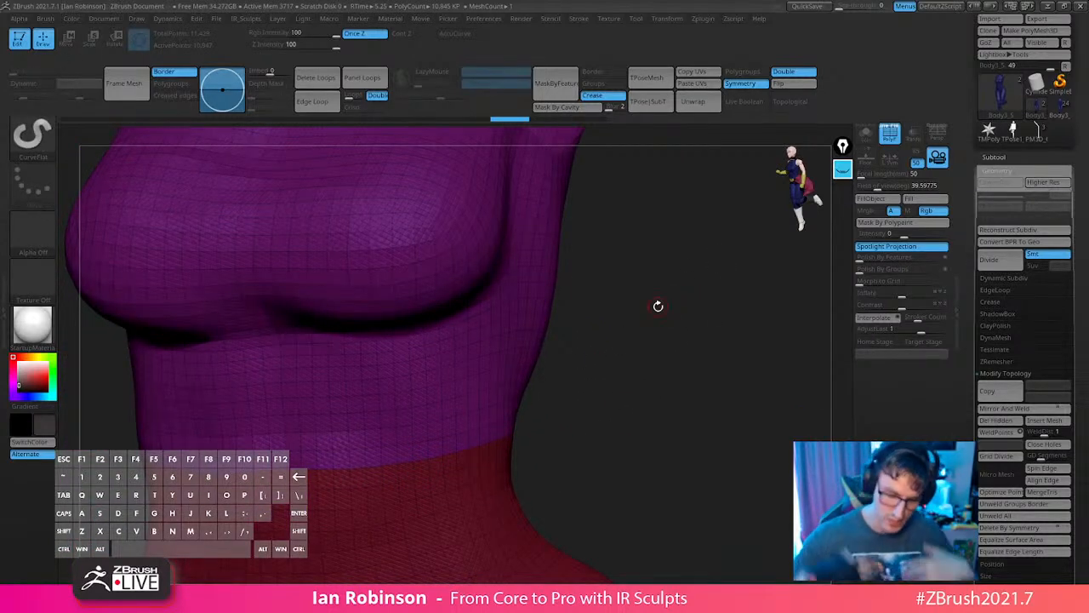
pyautogui.click(580, 18)
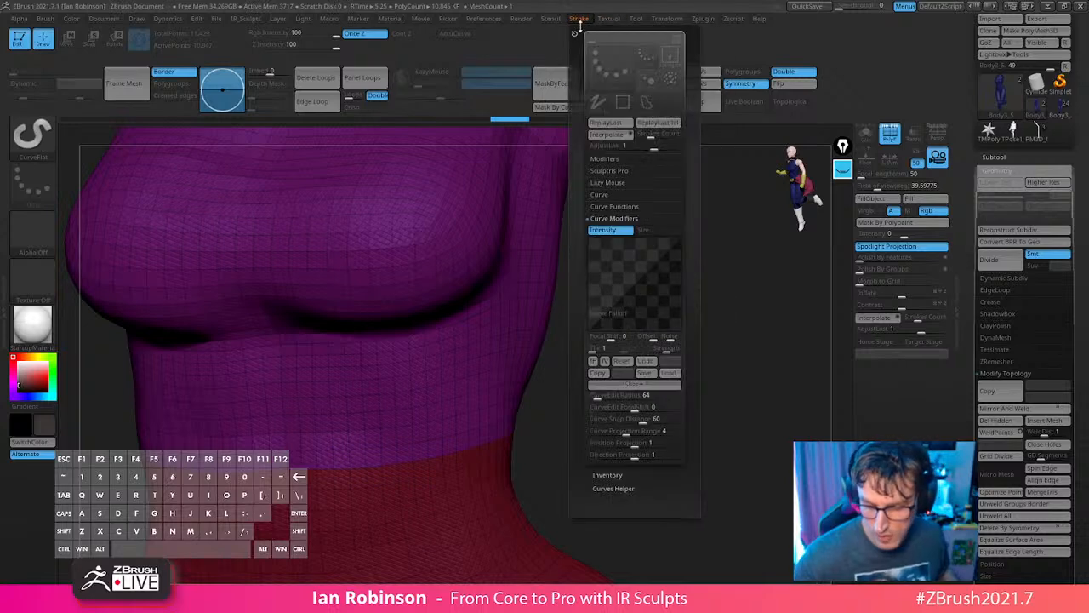
pyautogui.click(629, 208)
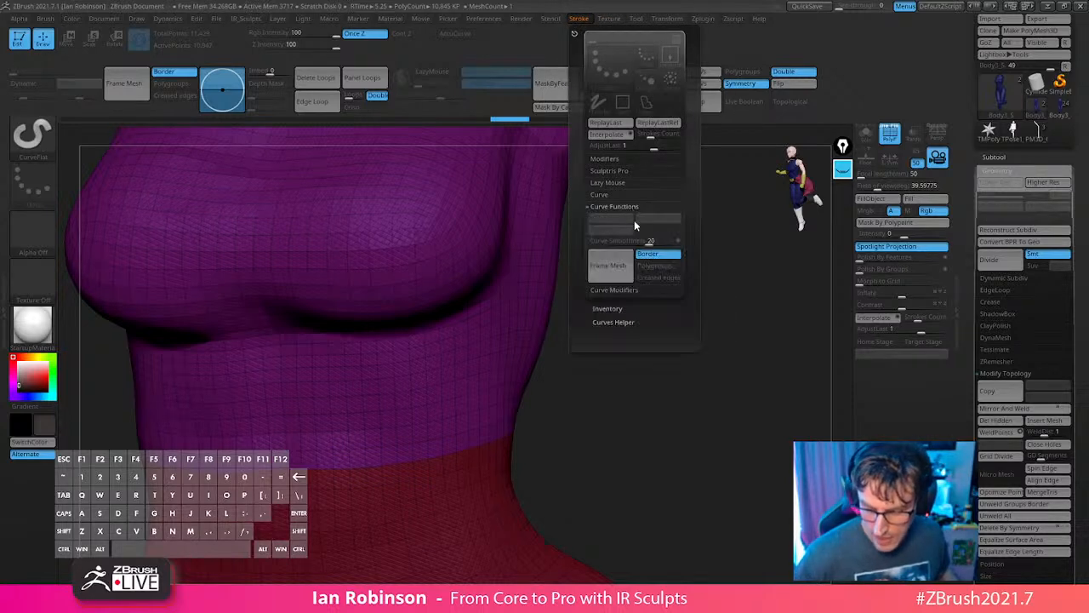
pyautogui.click(657, 254)
pyautogui.click(675, 268)
pyautogui.click(620, 268)
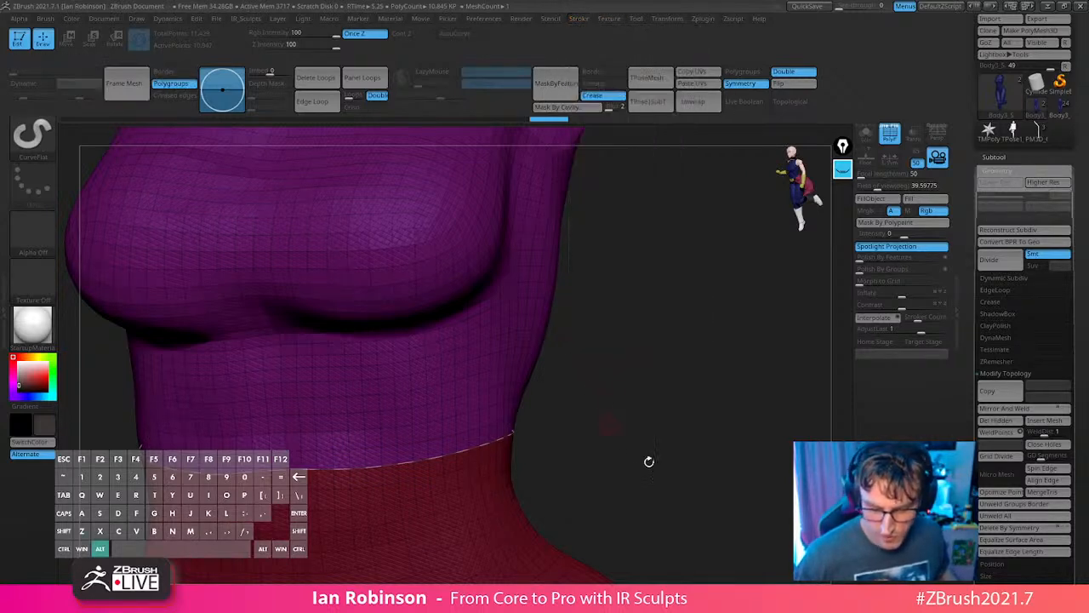
# Choose the chain brush and generate a chain along the waist curve.
pyautogui.moveTo(649, 462)
pyautogui.keyDown('alt'); pyautogui.mouseDown()
pyautogui.moveTo(649, 408)
pyautogui.moveTo(671, 431)
pyautogui.mouseUp(); pyautogui.keyUp('alt')
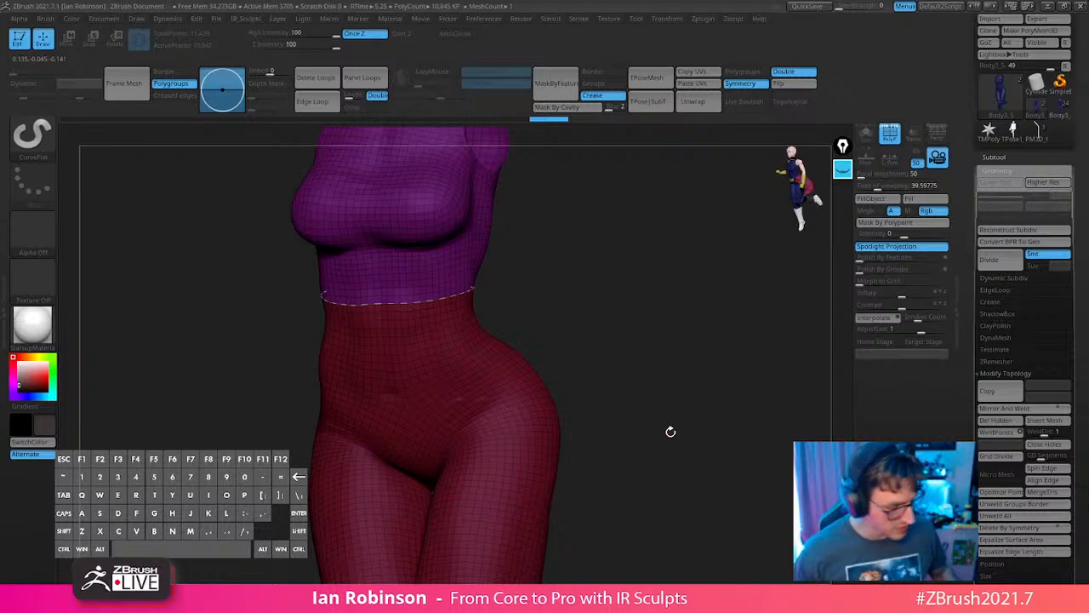
pyautogui.press('b')
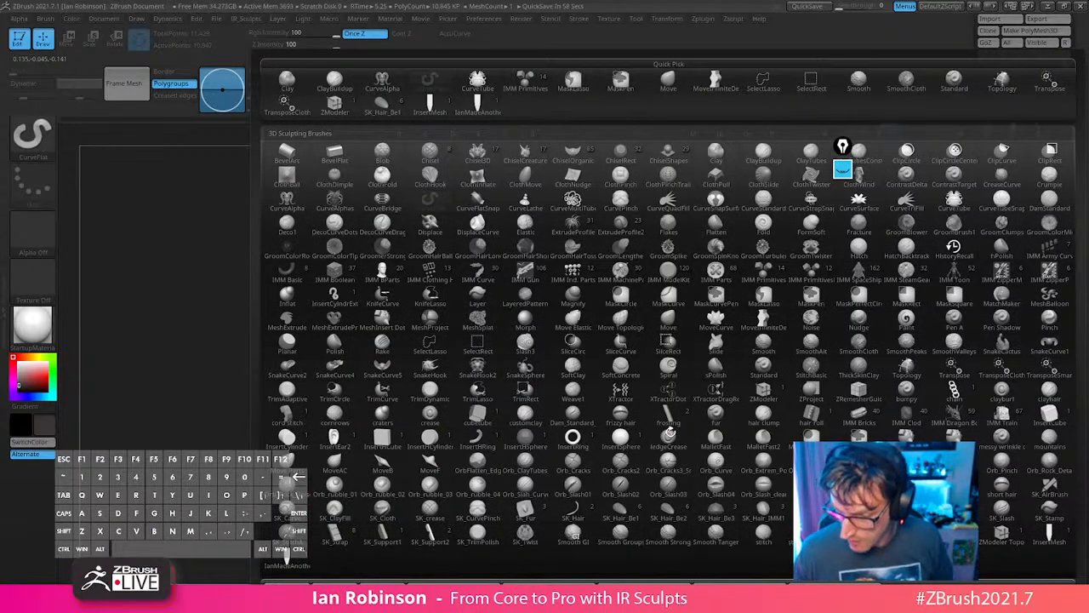
pyautogui.click(953, 392)
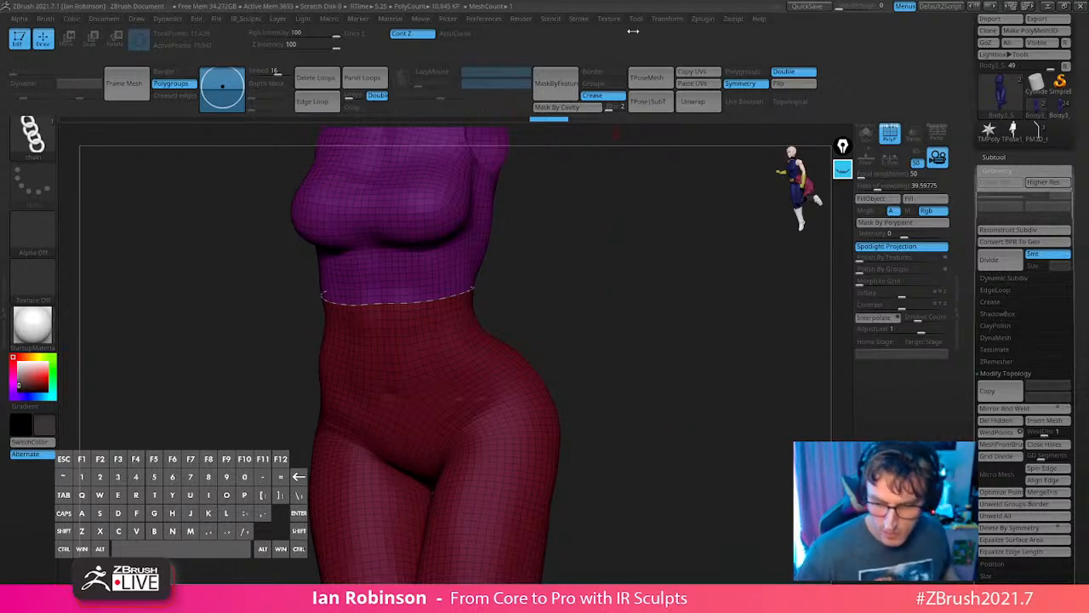
pyautogui.moveTo(587, 24)
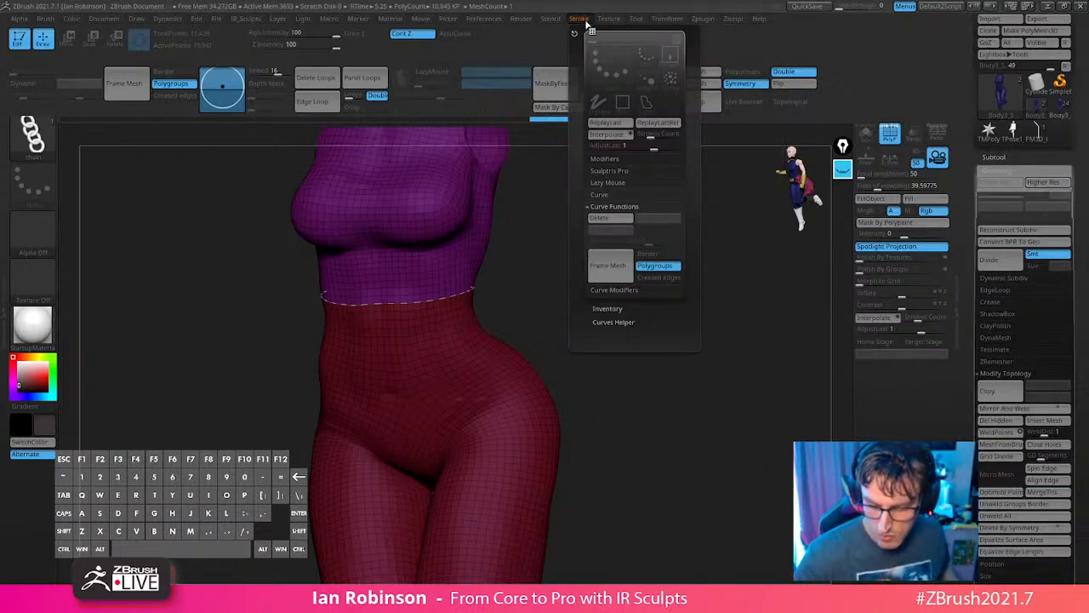
pyautogui.click(610, 194)
pyautogui.click(618, 208)
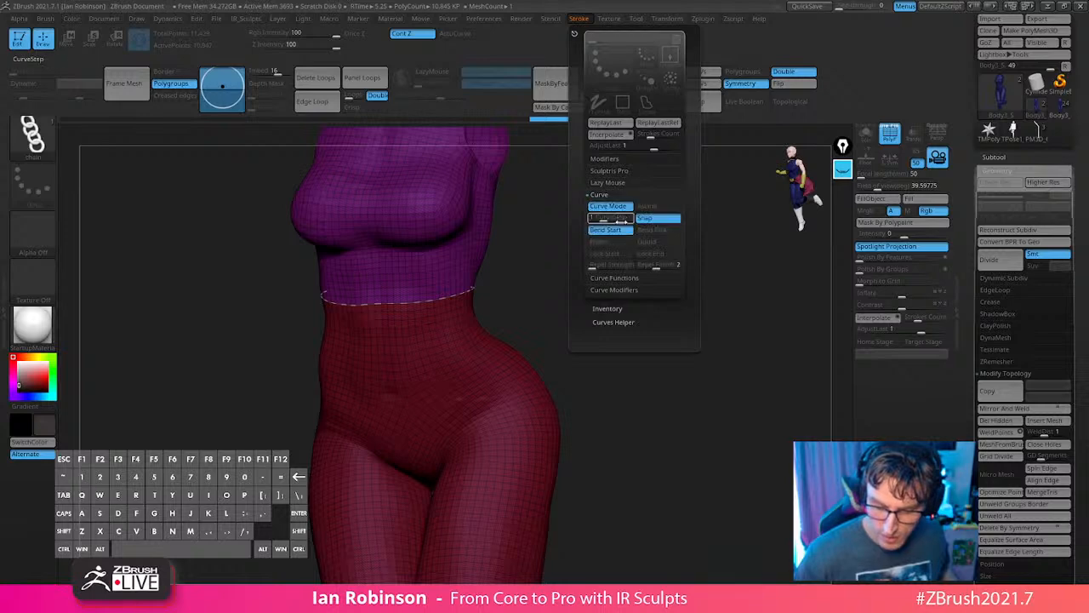
pyautogui.click(436, 302)
pyautogui.moveTo(654, 313)
pyautogui.mouseDown()
pyautogui.moveTo(639, 348)
pyautogui.moveTo(649, 317)
pyautogui.mouseUp()
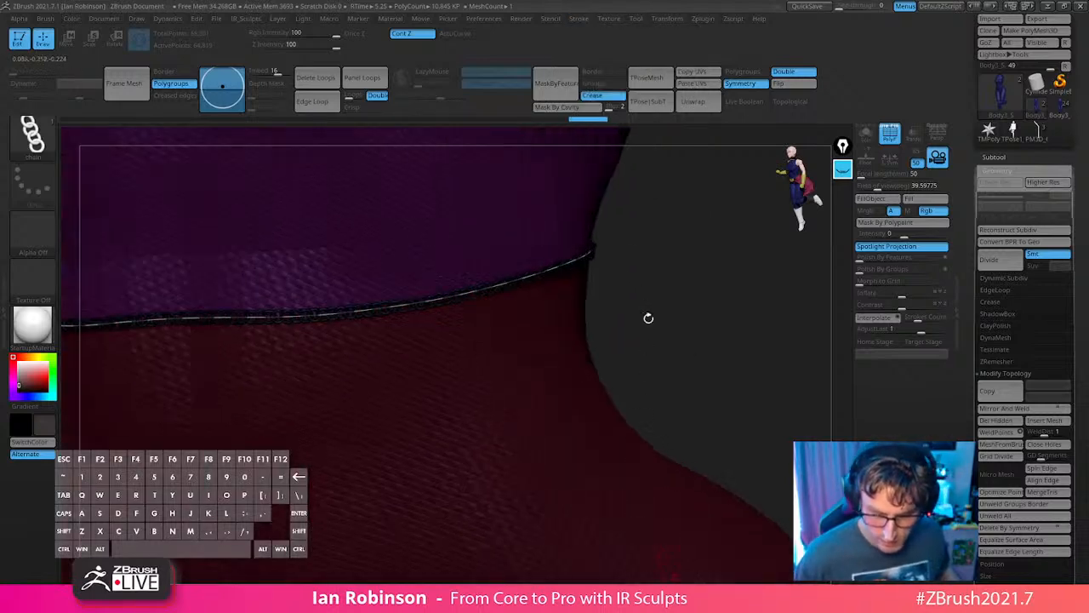
# Increase the chain brush's draw size and regenerate the chain around the waist with larger links.
pyautogui.keyDown('alt'); pyautogui.moveTo(661, 431); pyautogui.dragTo(633, 454); pyautogui.keyUp('alt')
pyautogui.press('s')
pyautogui.keyDown('alt'); pyautogui.moveTo(632, 406); pyautogui.dragTo(625, 353); pyautogui.keyUp('alt')
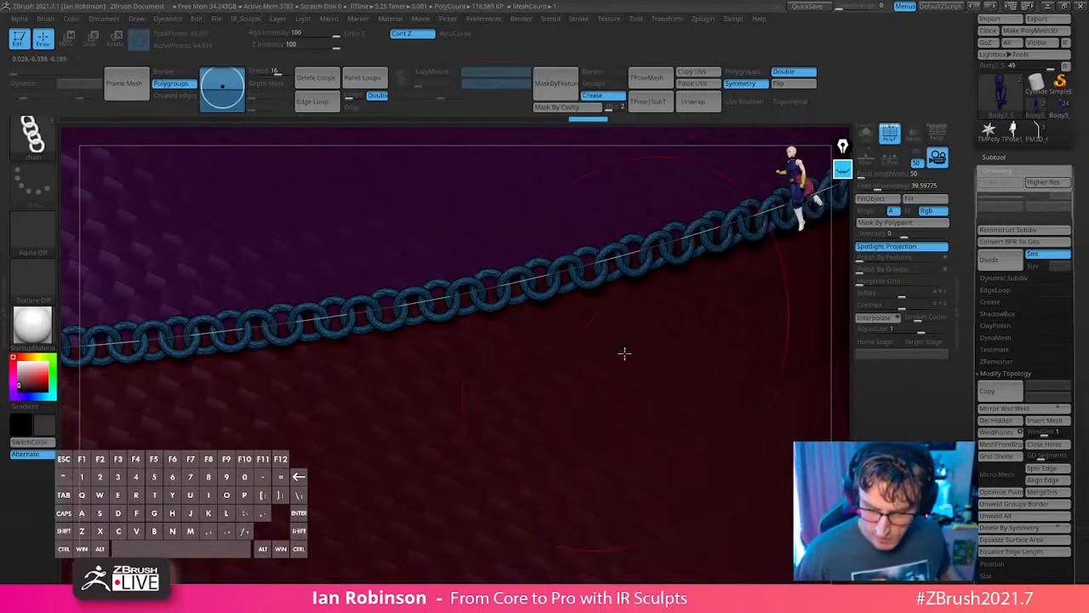
pyautogui.click(598, 260)
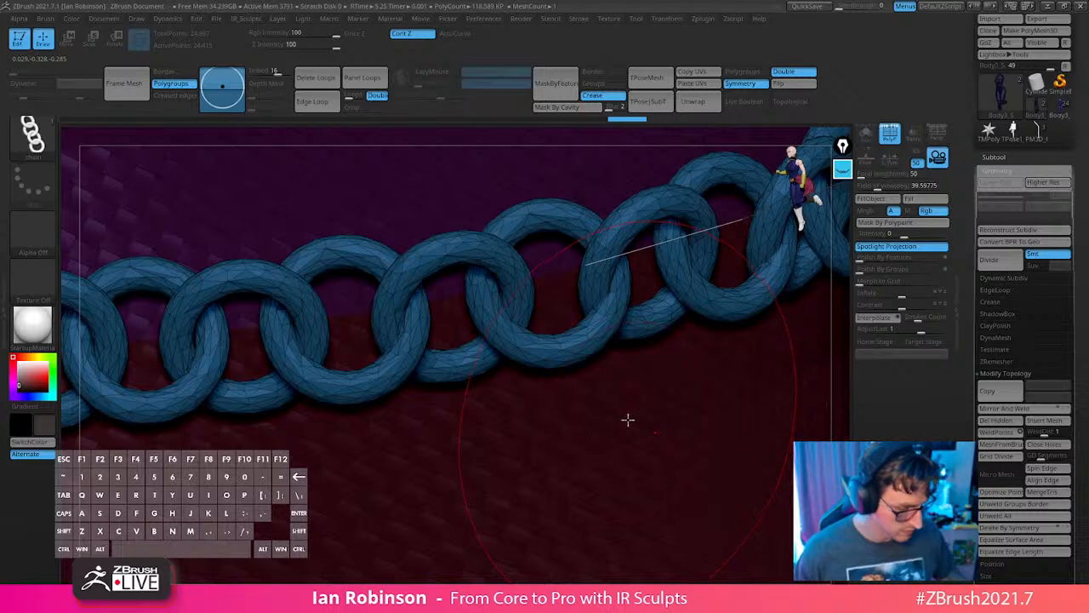
pyautogui.press('f')
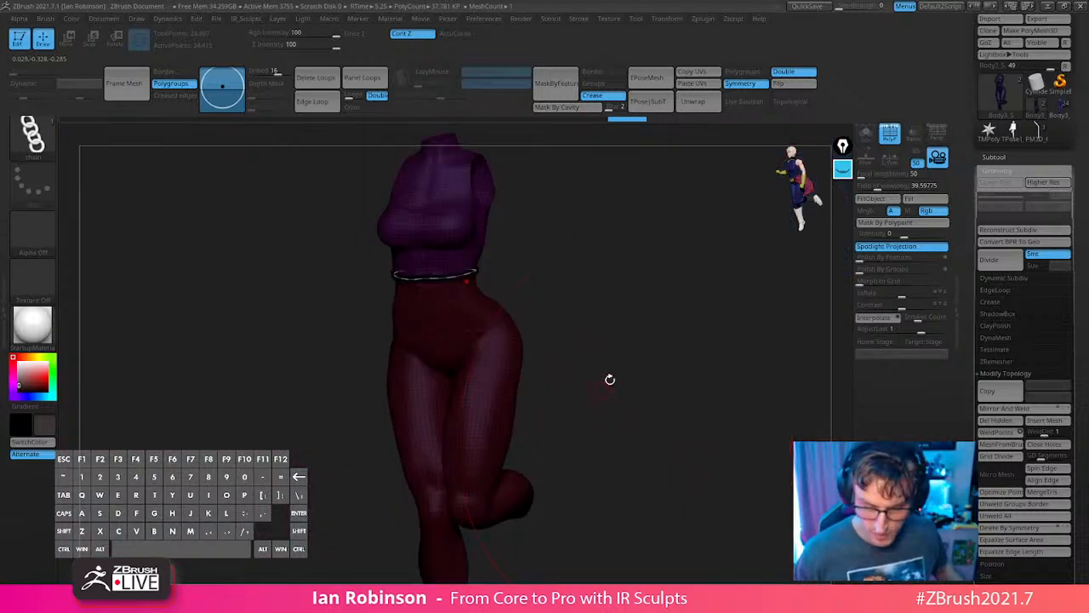
pyautogui.keyDown('alt'); pyautogui.moveTo(610, 380); pyautogui.dragTo(630, 566, button='right'); pyautogui.keyUp('alt')
pyautogui.keyDown('alt'); pyautogui.moveTo(637, 292); pyautogui.dragTo(468, 377, button='right'); pyautogui.keyUp('alt')
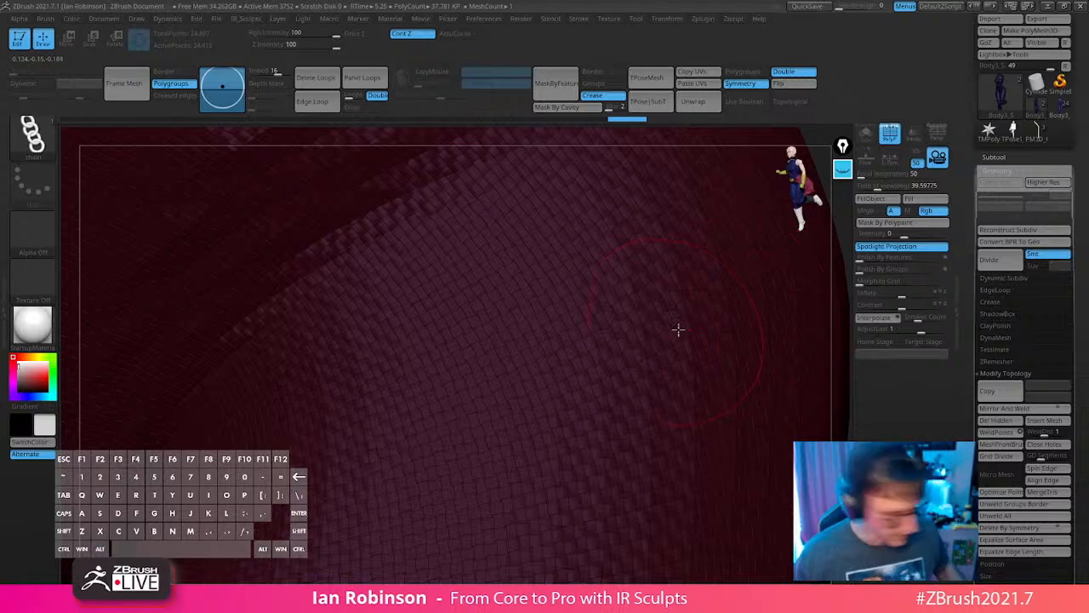
pyautogui.press('f')
pyautogui.keyDown('alt'); pyautogui.moveTo(669, 345); pyautogui.dragTo(540, 316, button='right'); pyautogui.keyUp('alt')
pyautogui.keyDown('alt'); pyautogui.moveTo(537, 253); pyautogui.dragTo(581, 363, button='right'); pyautogui.keyUp('alt')
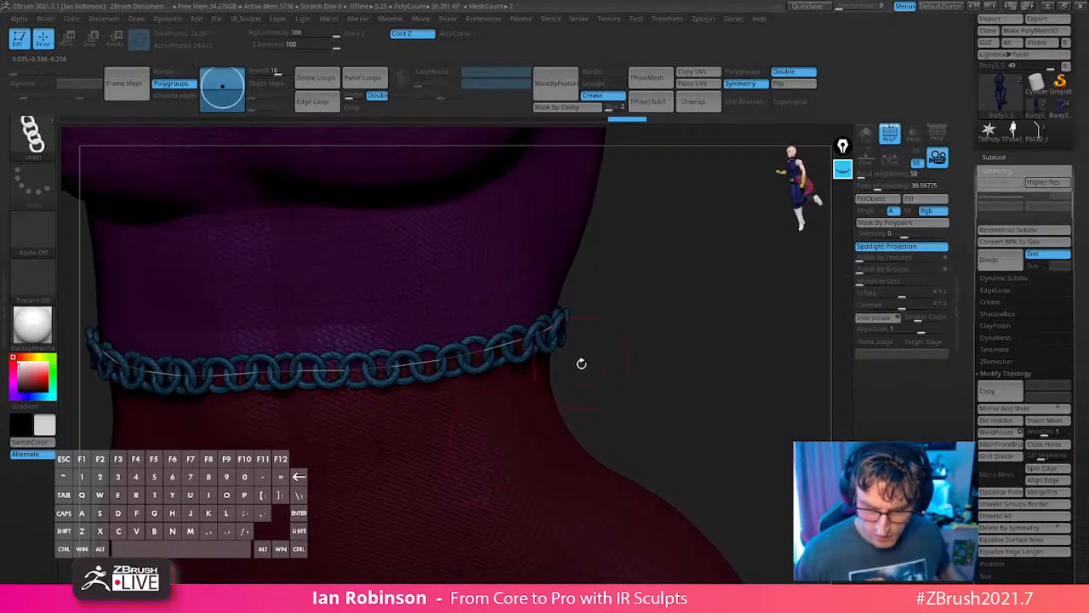
# Undo the waist chain and open the brush's curve stroke settings.
pyautogui.hotkey('ctrl', 'z')
pyautogui.keyDown('alt'); pyautogui.click(512, 281); pyautogui.keyUp('alt')
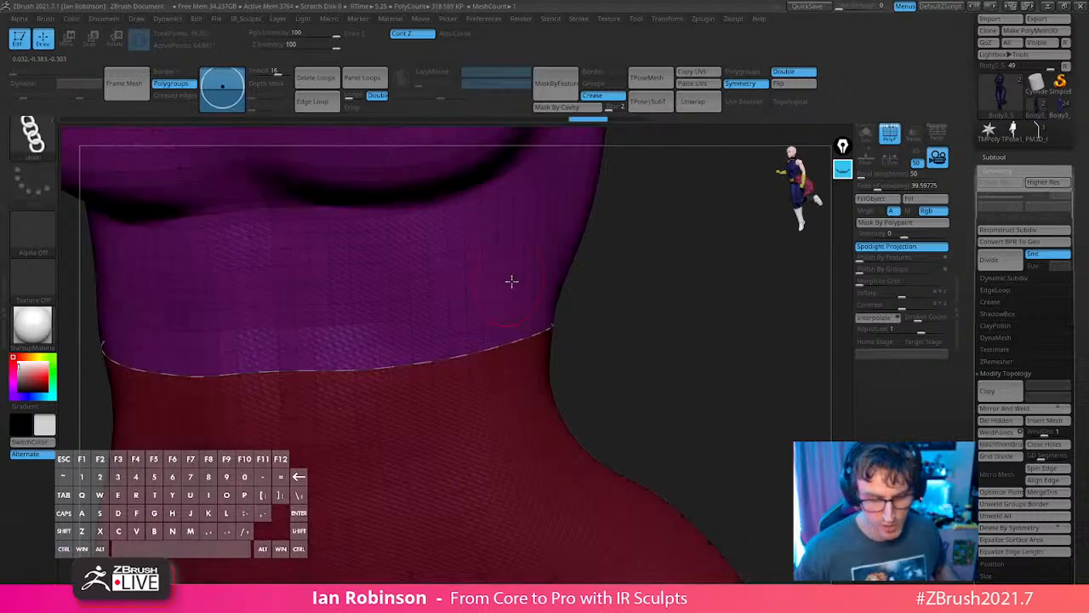
pyautogui.click(608, 19)
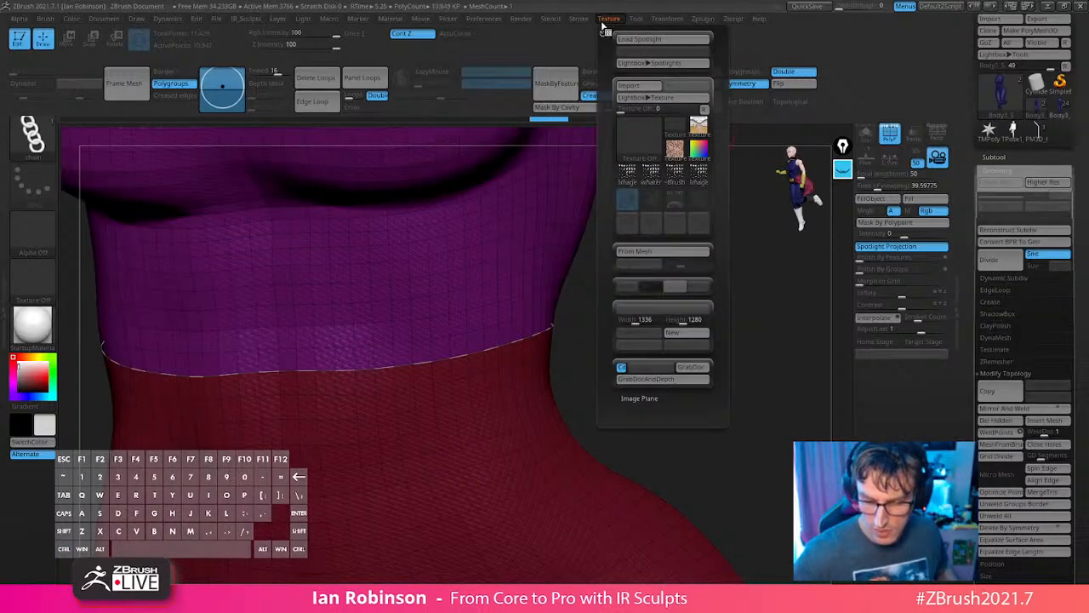
pyautogui.click(579, 19)
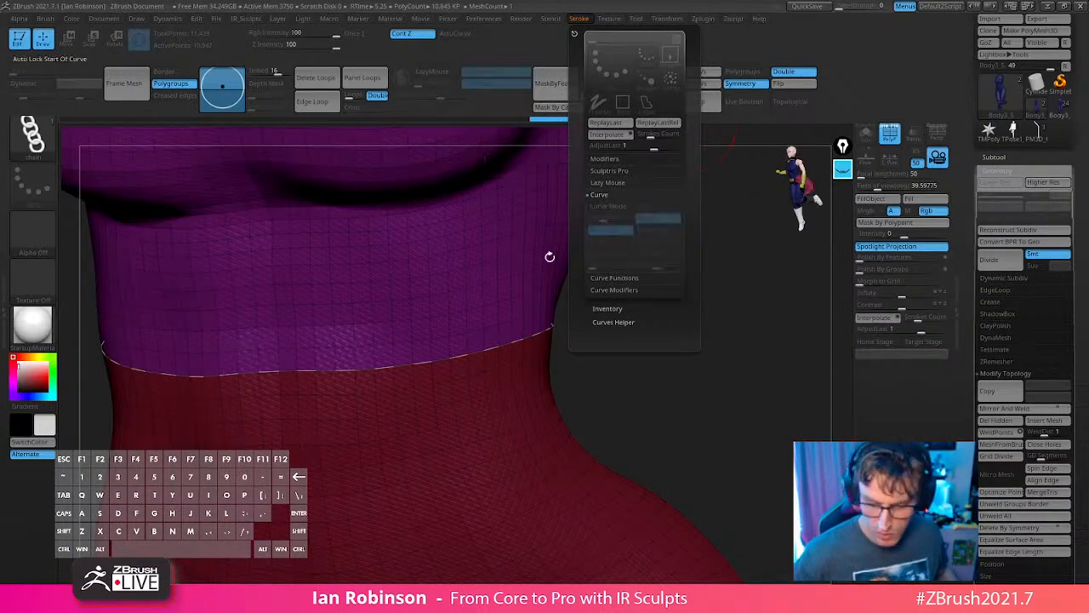
# Try drawing a short freehand chain on the side of the torso above the waist curve, and undo it.
pyautogui.moveTo(471, 235); pyautogui.dragTo(565, 328)
pyautogui.keyDown('alt'); pyautogui.moveTo(644, 317); pyautogui.dragTo(636, 496); pyautogui.keyUp('alt')
pyautogui.moveTo(328, 296); pyautogui.dragTo(325, 383)
pyautogui.moveTo(453, 219); pyautogui.dragTo(510, 257)
pyautogui.hotkey('ctrl', 'z')
pyautogui.hotkey('ctrl', 'z')
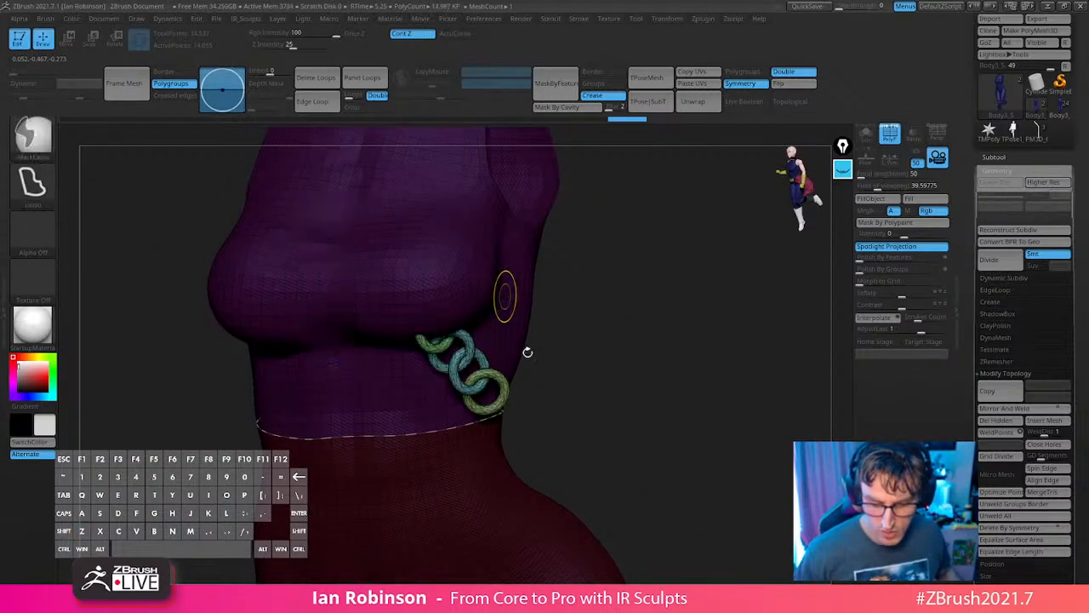
pyautogui.hotkey('ctrl', 'z')
# Choose the SK_StitchA brush, try applying it along the waist curve and undo the attempt.
pyautogui.press('b')
pyautogui.press('s')
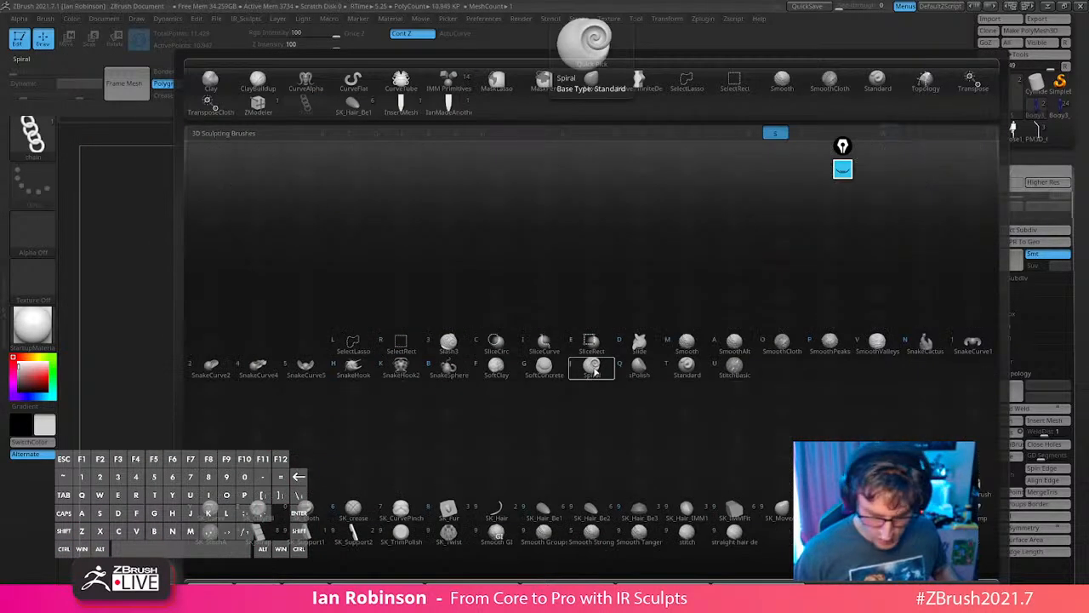
pyautogui.click(509, 519)
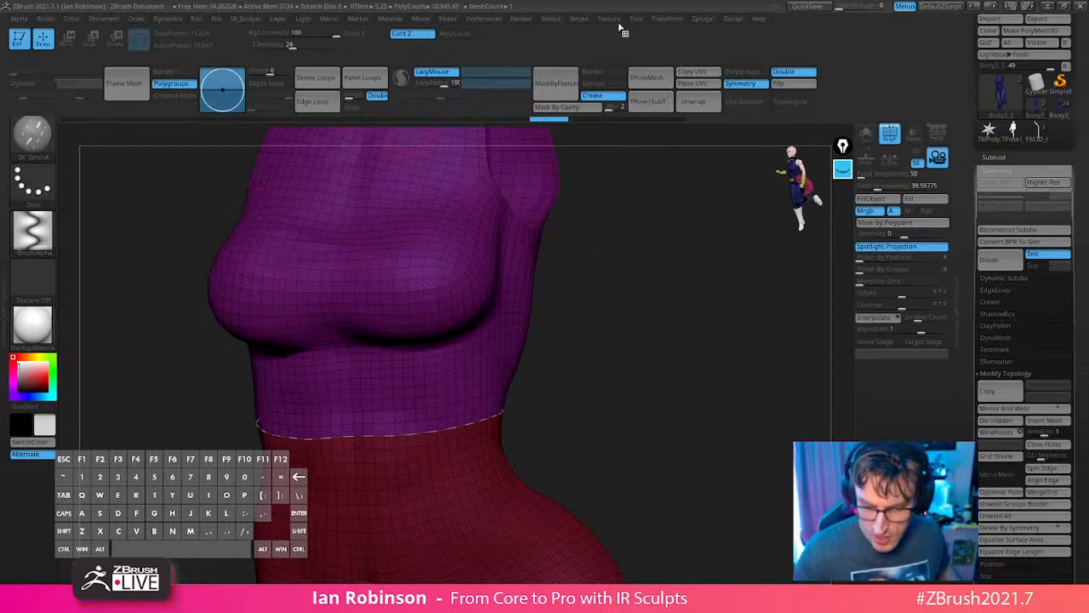
pyautogui.moveTo(708, 20)
pyautogui.moveTo(590, 26)
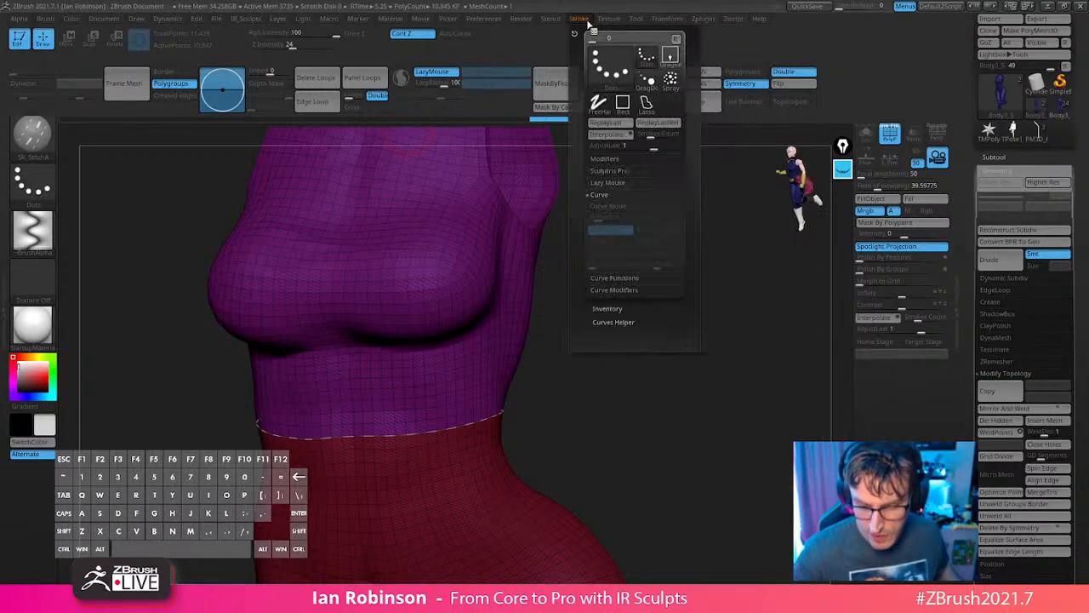
pyautogui.click(457, 432)
pyautogui.click(462, 429)
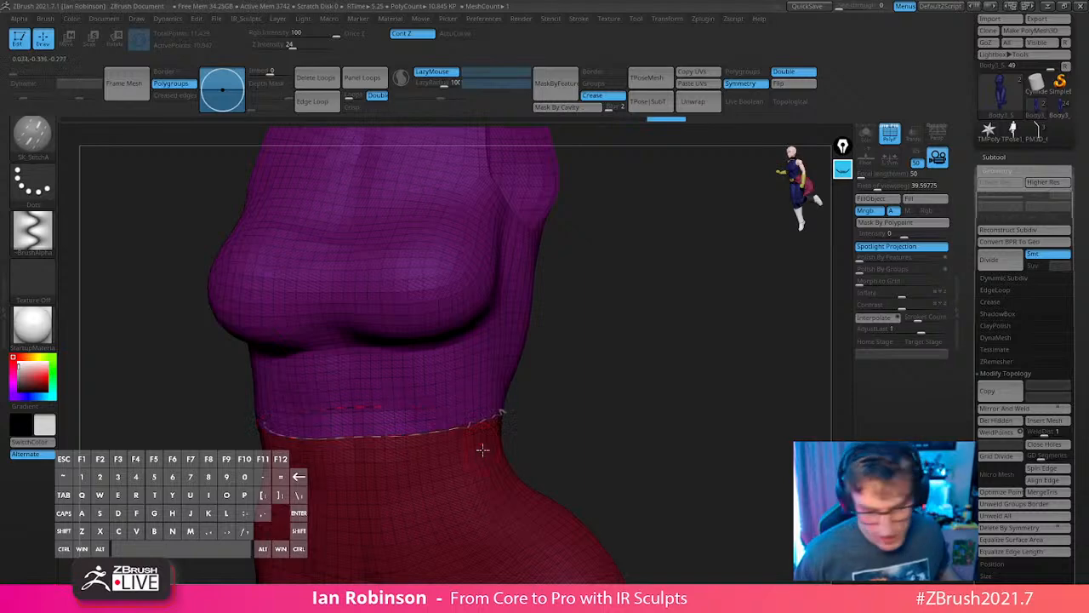
pyautogui.click(459, 430)
pyautogui.hotkey('ctrl', 'z')
pyautogui.hotkey('ctrl', 'z')
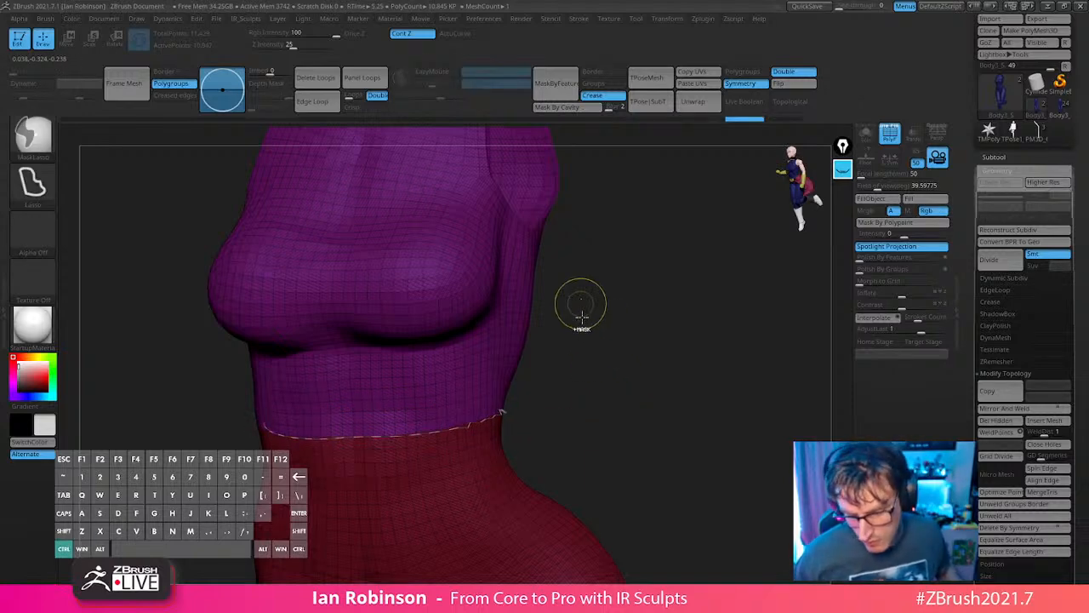
# Reduce the brush's draw size for working on the waist curve.
pyautogui.keyDown('alt'); pyautogui.moveTo(587, 351); pyautogui.dragTo(602, 371); pyautogui.keyUp('alt')
pyautogui.press('s')
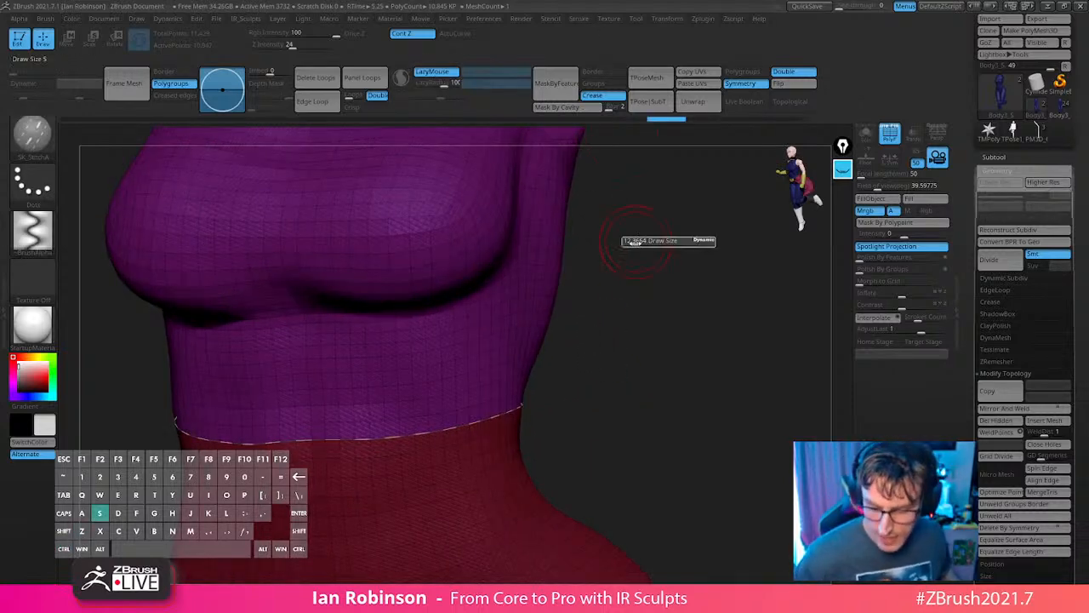
pyautogui.moveTo(637, 241); pyautogui.dragTo(631, 244)
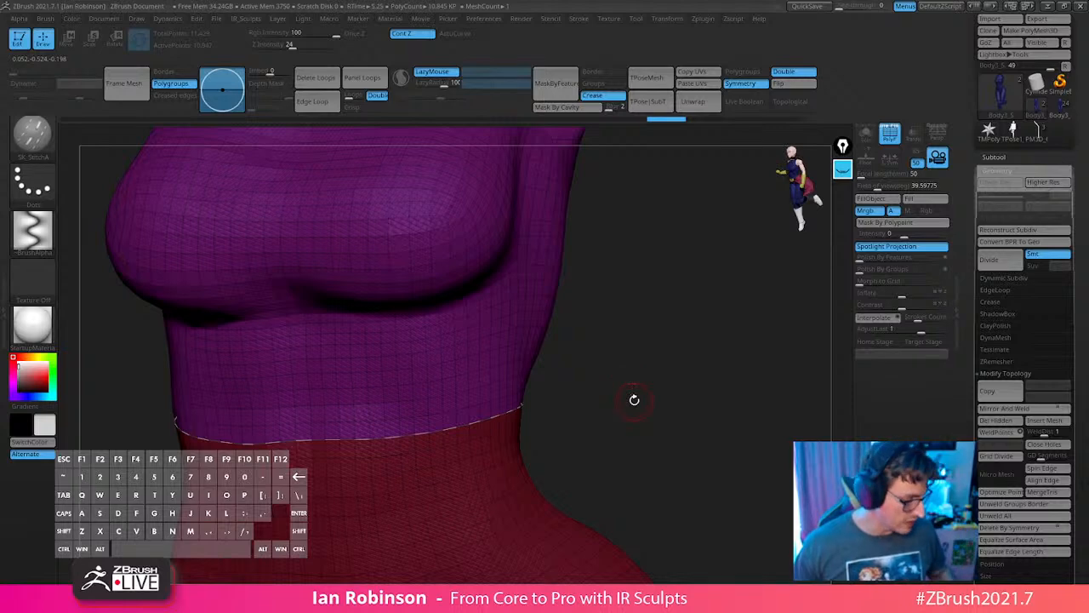
# Choose the CurveMultiTube brush, draw a freehand tube beside the torso and generate a tube along the waist curve.
pyautogui.press('b')
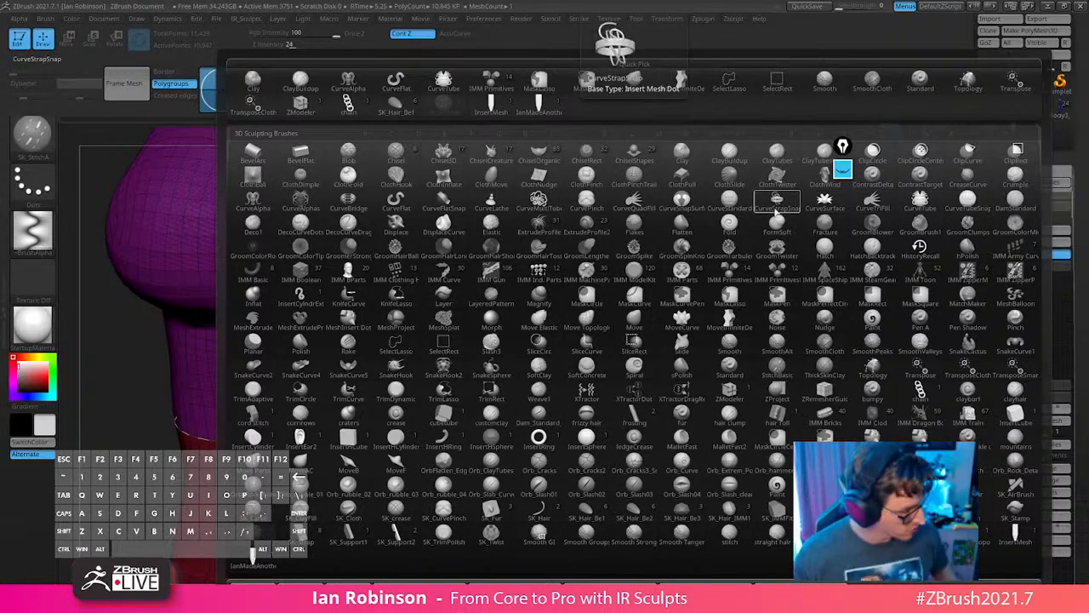
pyautogui.press('b')
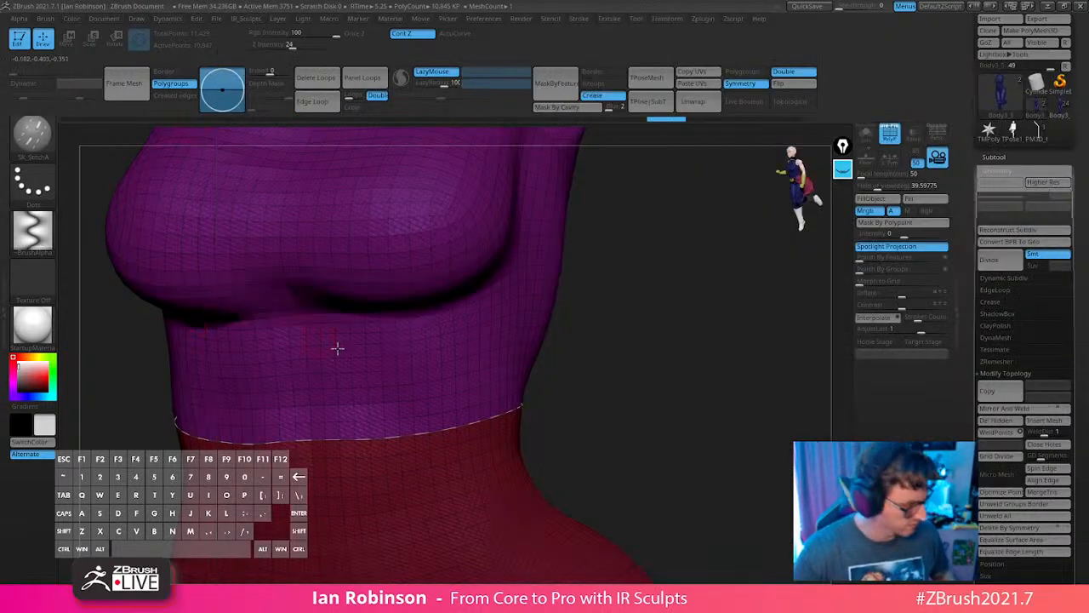
pyautogui.press('b')
pyautogui.press('c')
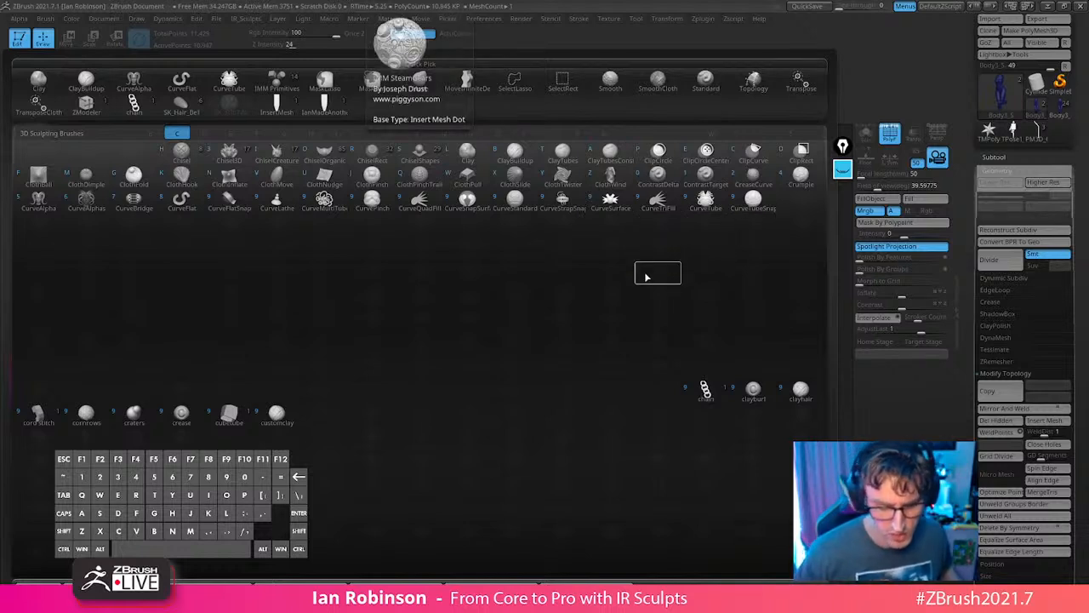
pyautogui.click(324, 201)
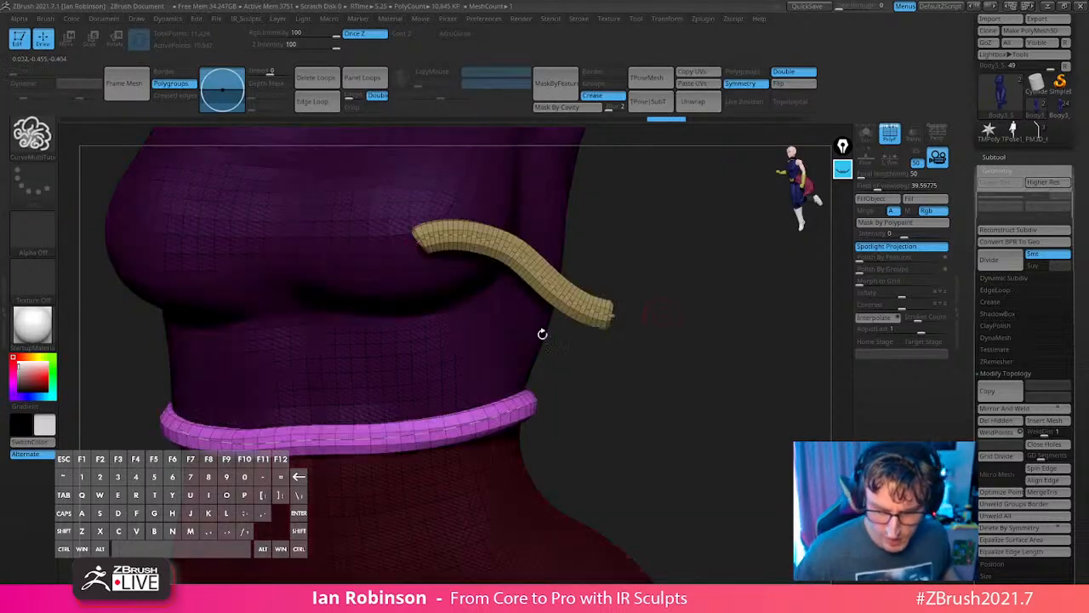
# Try drawing two more freehand tubes from the torso's side into empty space with CurveMultiTube, and undo the upper one.
pyautogui.moveTo(385, 318)
pyautogui.mouseDown()
pyautogui.moveTo(537, 372)
pyautogui.moveTo(638, 364)
pyautogui.mouseUp()
pyautogui.moveTo(302, 262)
pyautogui.mouseDown()
pyautogui.moveTo(548, 160)
pyautogui.moveTo(763, 270)
pyautogui.mouseUp()
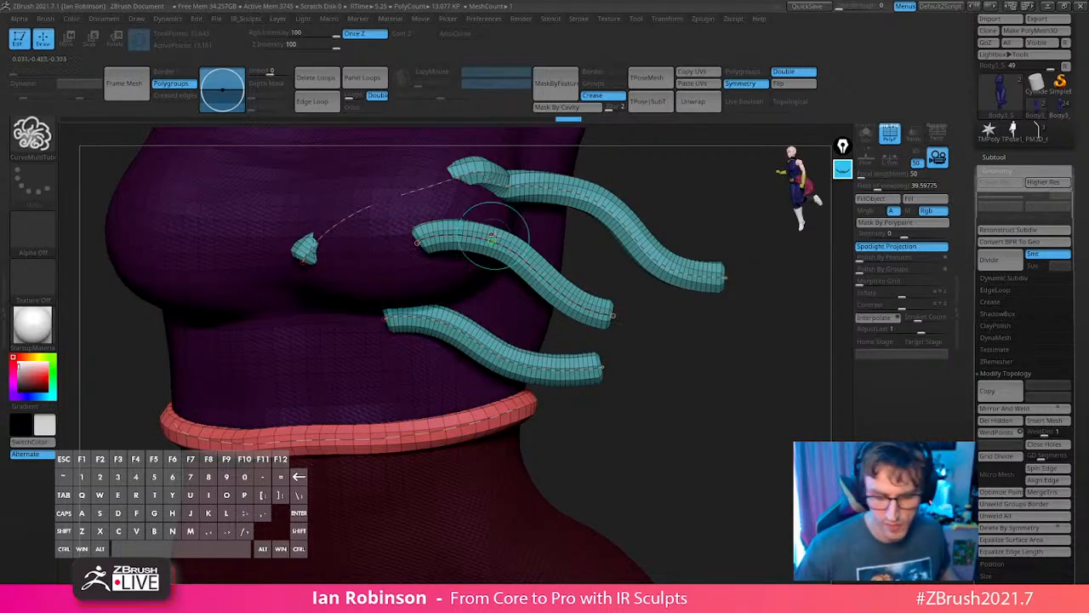
pyautogui.hotkey('ctrl', 'z')
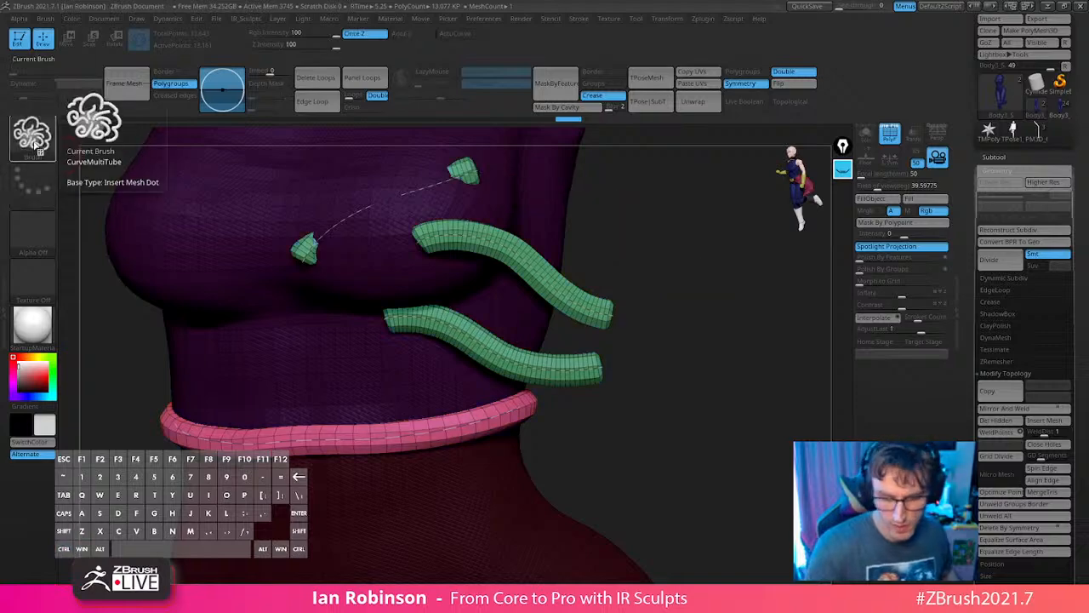
pyautogui.hotkey('ctrl', 'z')
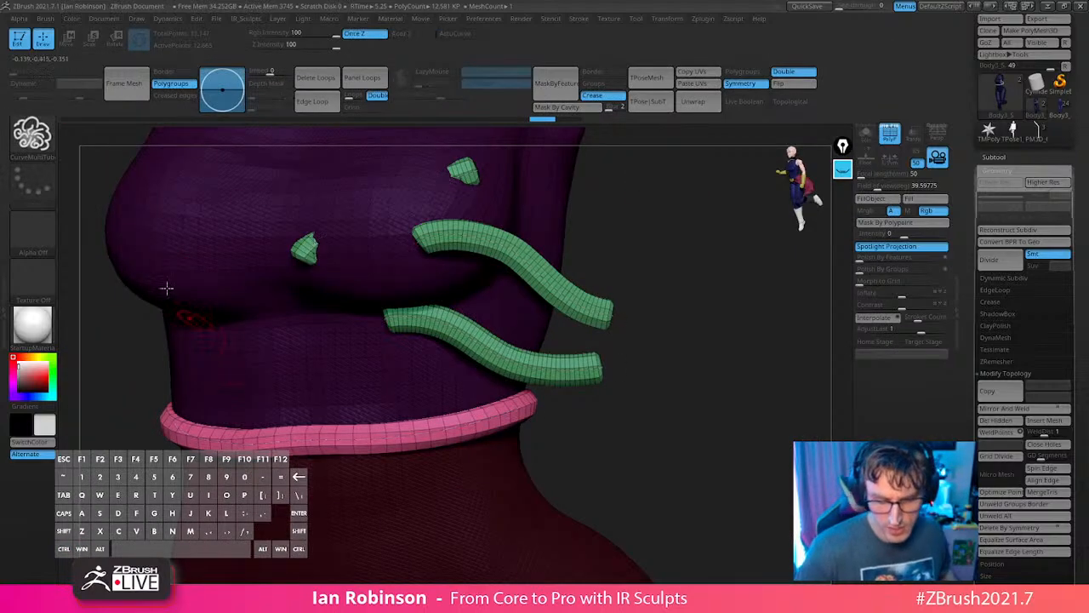
# Choose the CurveTube brush, try drawing freehand tubes beside the torso and undo them.
pyautogui.press('b')
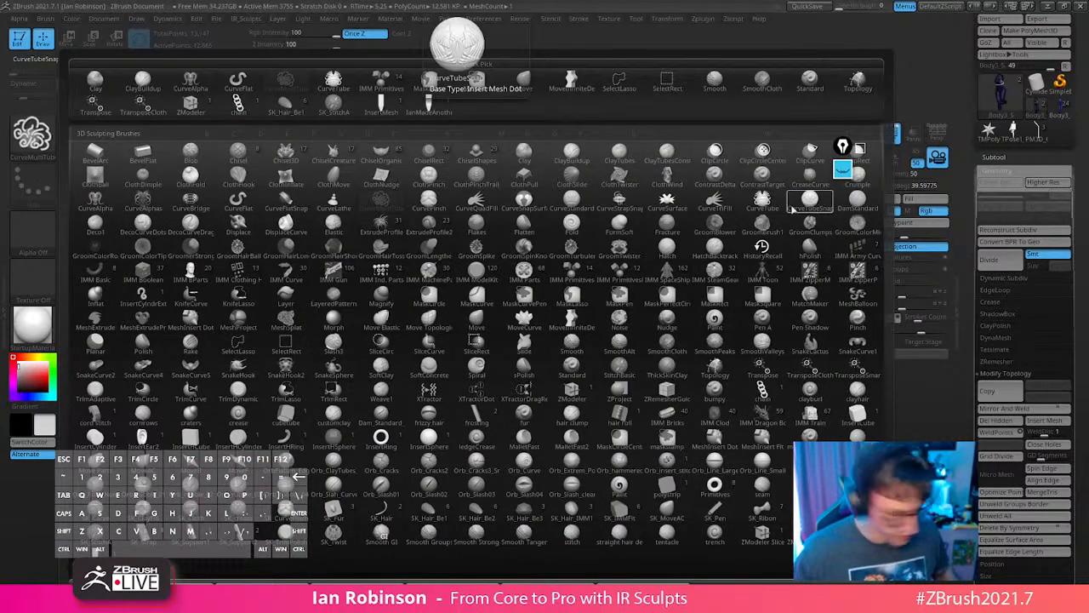
pyautogui.click(763, 201)
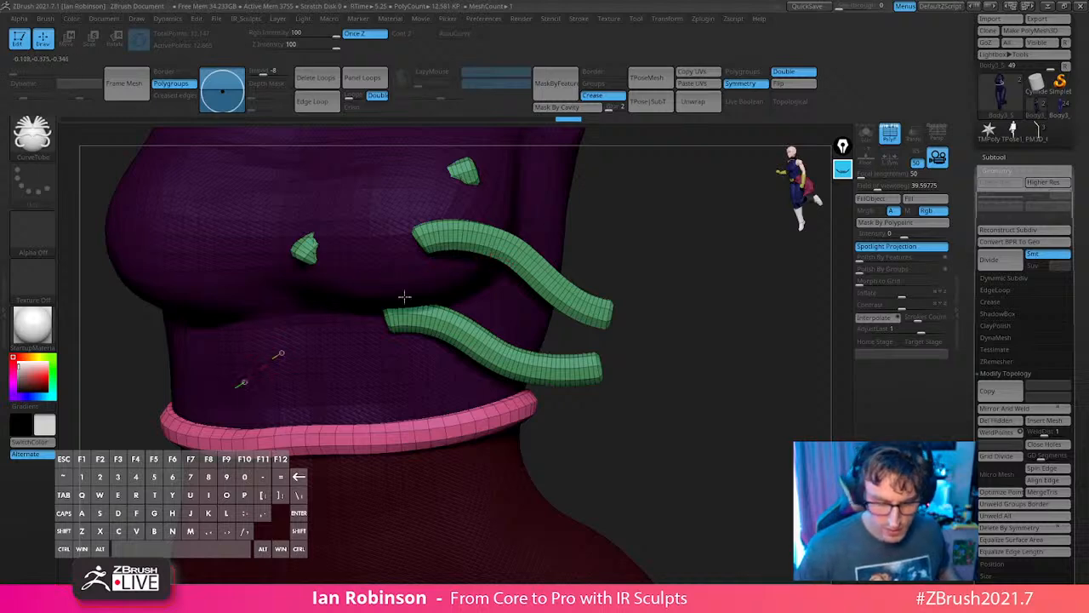
pyautogui.moveTo(404, 297); pyautogui.dragTo(570, 270)
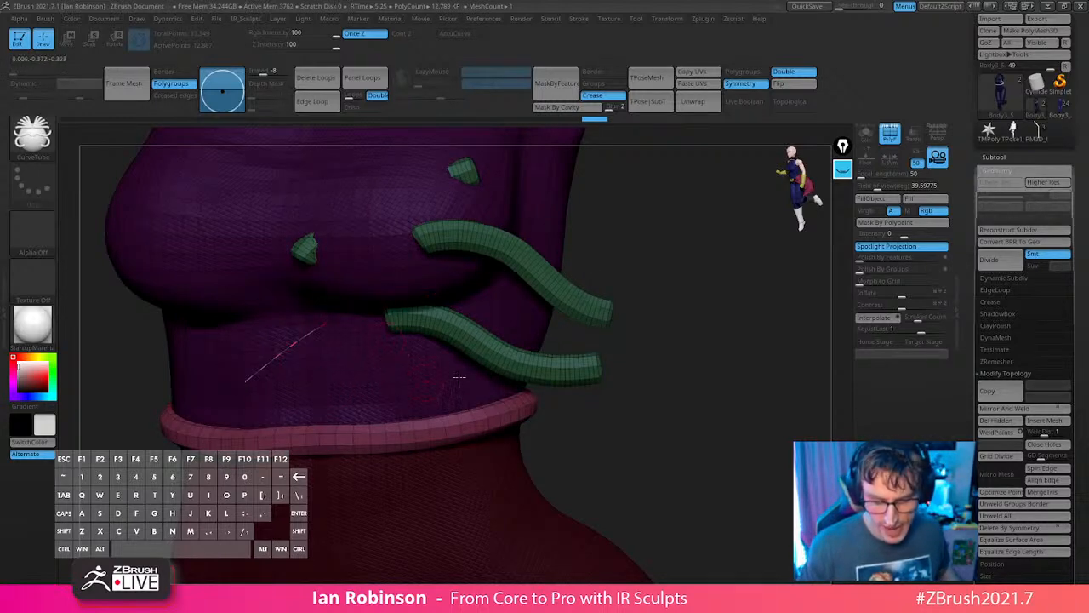
pyautogui.moveTo(667, 310); pyautogui.dragTo(796, 263)
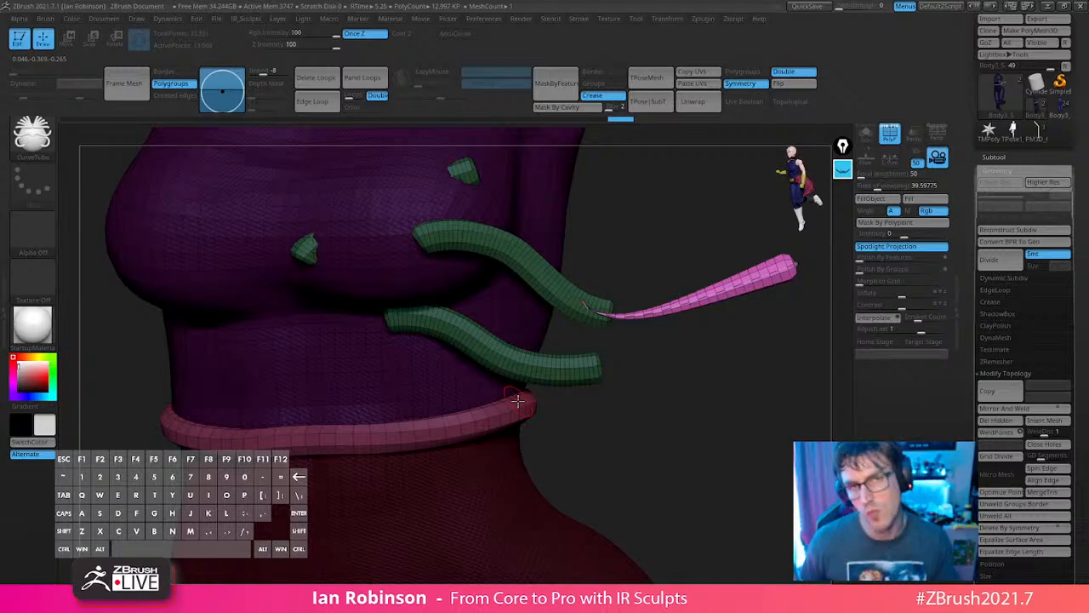
pyautogui.hotkey('ctrl', 'z')
pyautogui.hotkey('ctrl', 'z')
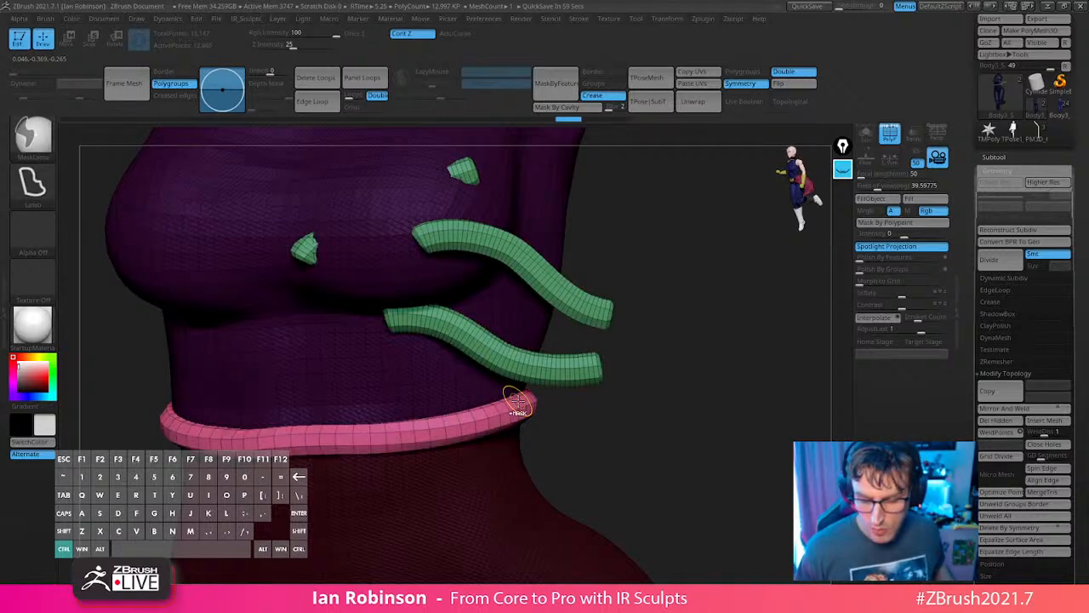
# Choose the CurveMultiTube brush again and draw several freehand tubes across the side of the torso and below the waist.
pyautogui.click(53, 153)
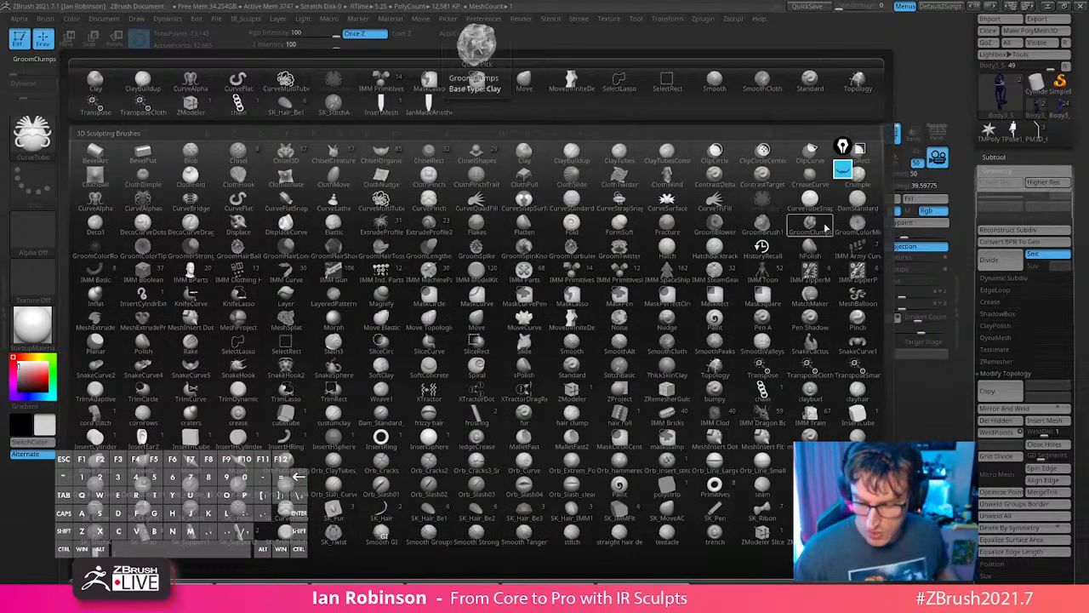
pyautogui.press('c')
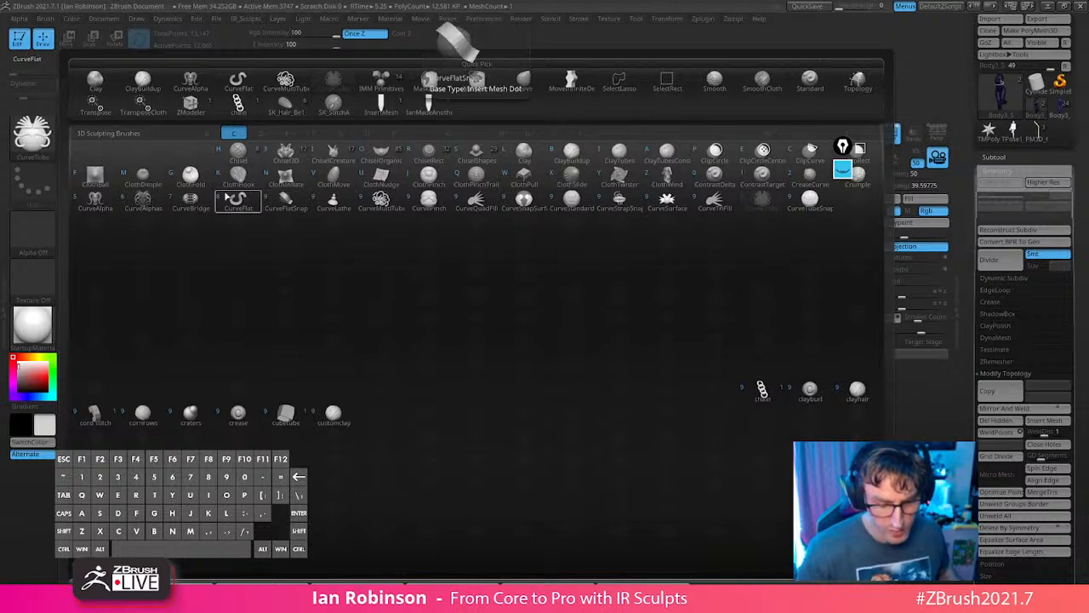
pyautogui.click(381, 200)
pyautogui.moveTo(309, 378)
pyautogui.mouseDown()
pyautogui.moveTo(340, 321)
pyautogui.moveTo(604, 234)
pyautogui.mouseUp()
pyautogui.moveTo(369, 386); pyautogui.dragTo(660, 314)
pyautogui.moveTo(341, 240); pyautogui.dragTo(634, 181)
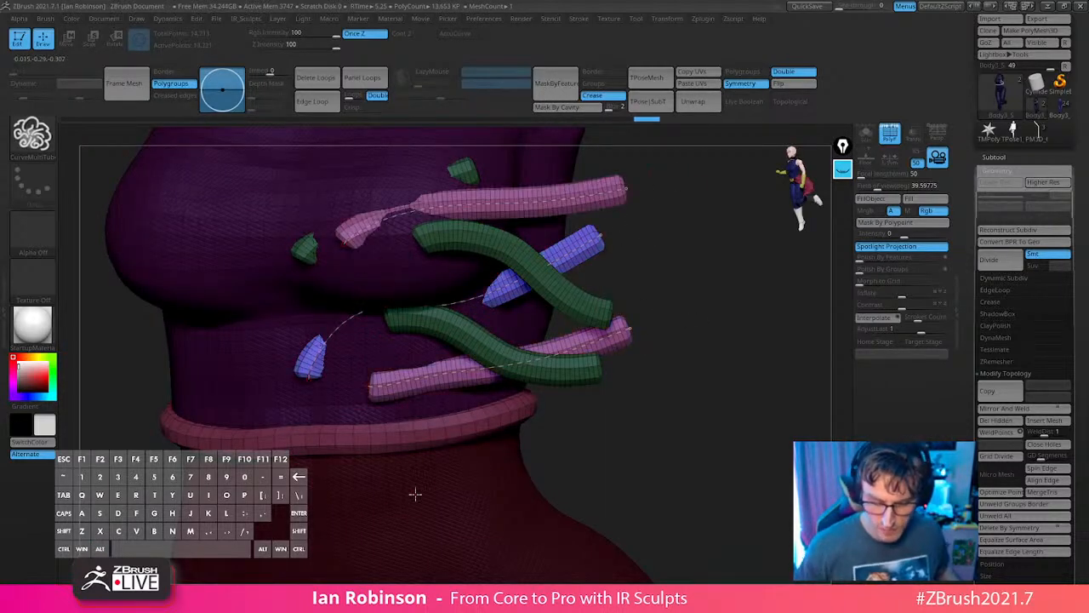
pyautogui.moveTo(413, 493); pyautogui.dragTo(742, 370)
pyautogui.click(207, 196)
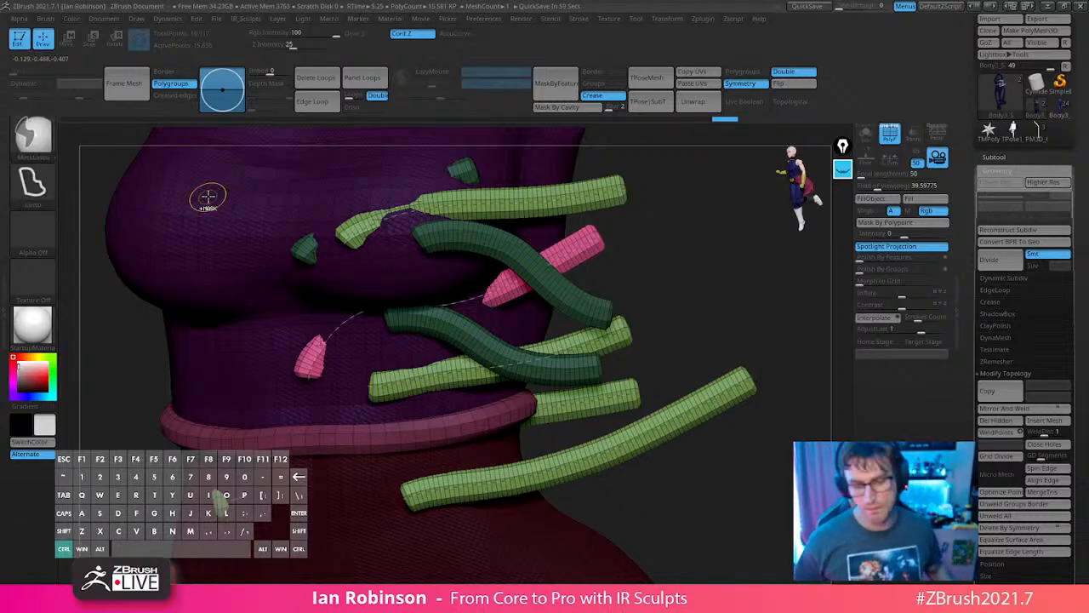
# Undo all the freehand tubes and the tube along the waist, leaving only the waist curve.
pyautogui.hotkey('ctrl', 'z')
pyautogui.hotkey('ctrl', 'z')
pyautogui.hotkey('ctrl', 'z')
pyautogui.hotkey('ctrl', 'z')
pyautogui.hotkey('ctrl', 'z')
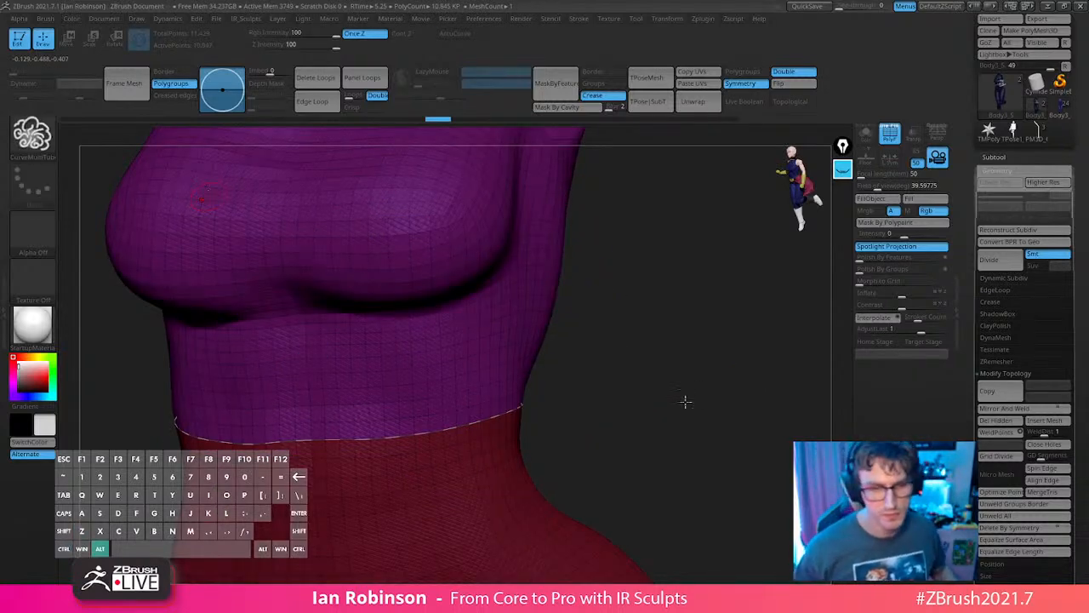
# Reset all brushes to their defaults and check the list of available sculpting brushes.
pyautogui.moveTo(686, 401)
pyautogui.keyDown('alt'); pyautogui.mouseDown()
pyautogui.moveTo(661, 335)
pyautogui.moveTo(658, 375)
pyautogui.moveTo(667, 363)
pyautogui.moveTo(642, 362)
pyautogui.moveTo(694, 373)
pyautogui.mouseUp(); pyautogui.keyUp('alt')
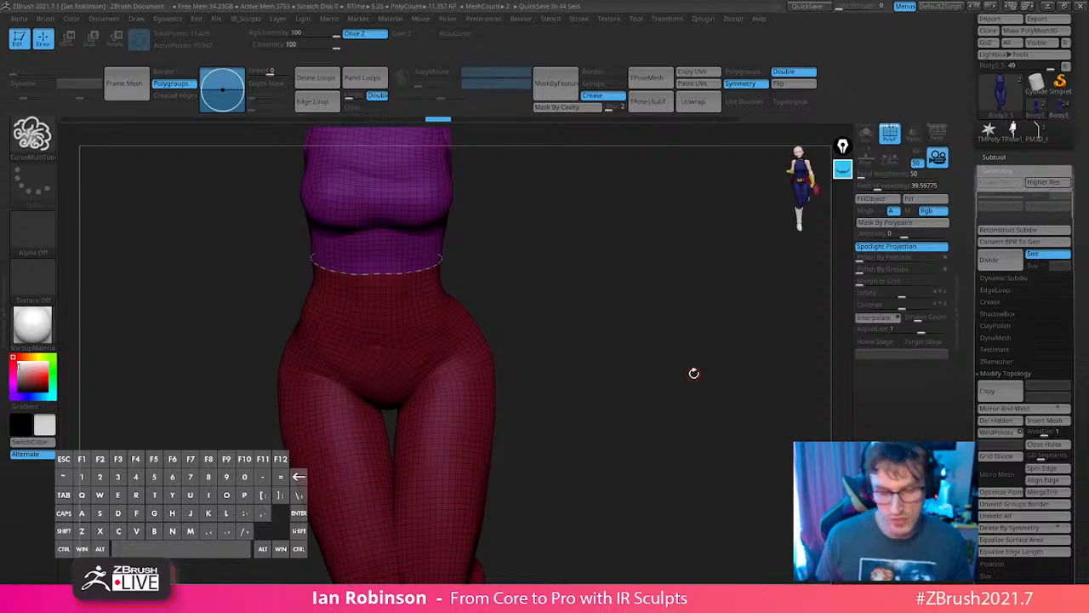
pyautogui.click(45, 146)
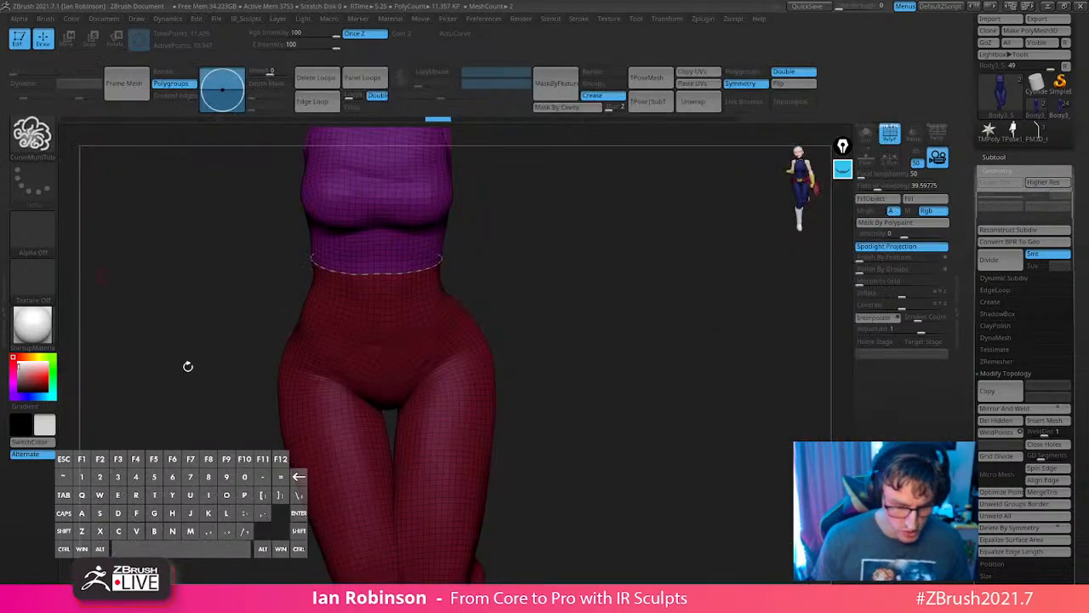
pyautogui.click(49, 136)
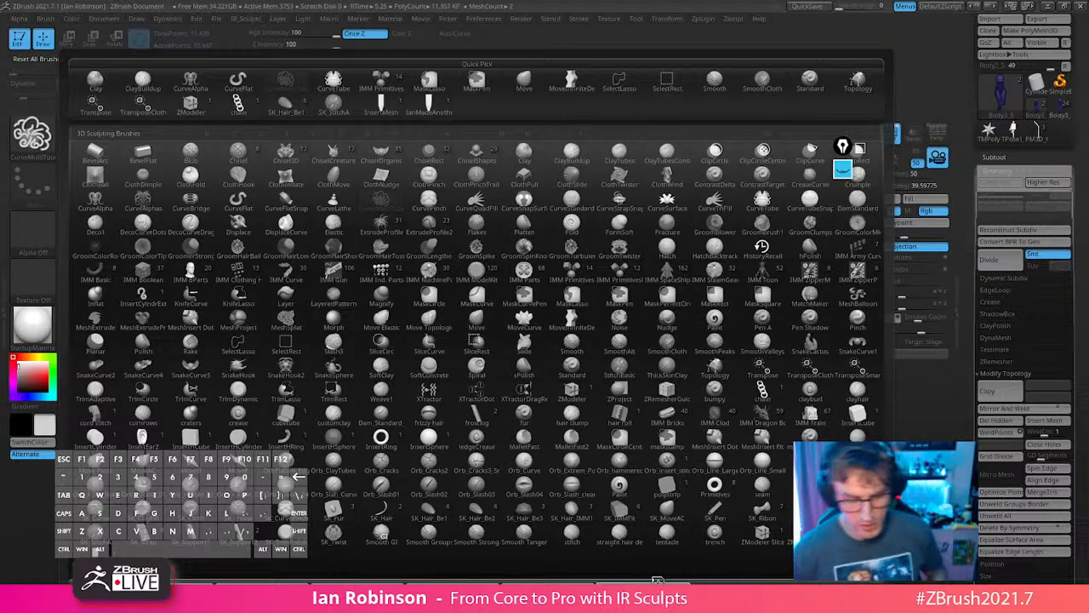
pyautogui.click(658, 579)
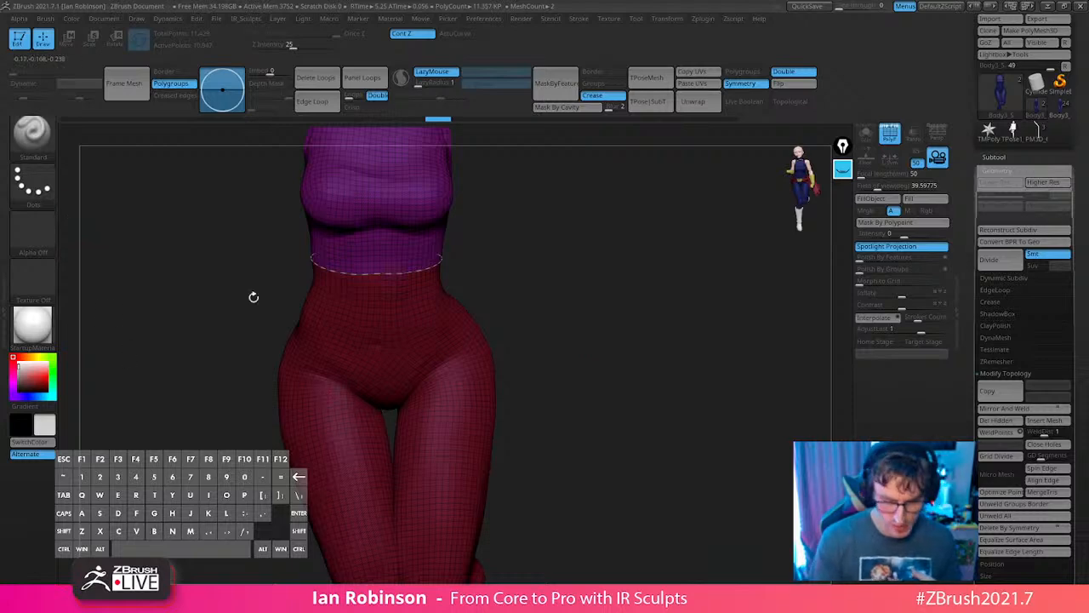
pyautogui.click(36, 140)
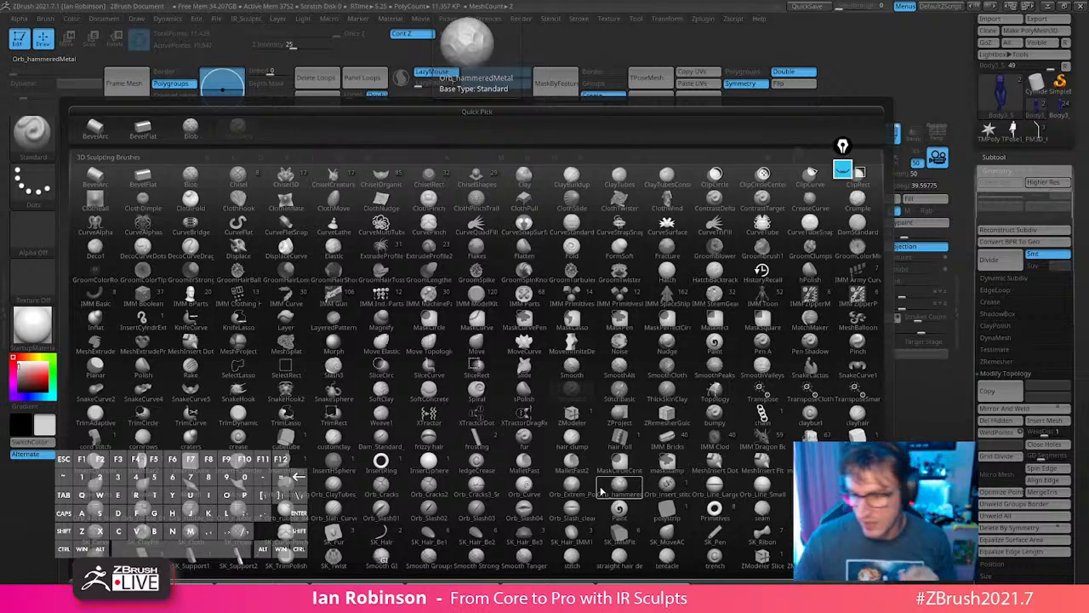
pyautogui.click(601, 489)
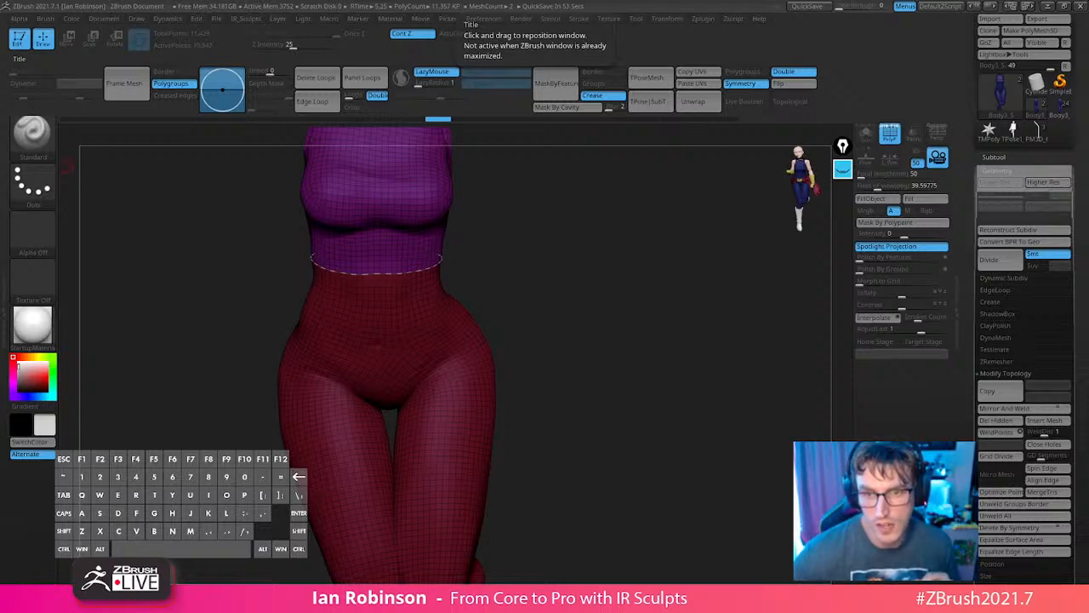
# Switch to File Explorer and open the ZBrushes folder under C:\Program Files\Pixologic\ZBrush 2021.
pyautogui.moveTo(595, 0); pyautogui.dragTo(381, 91)
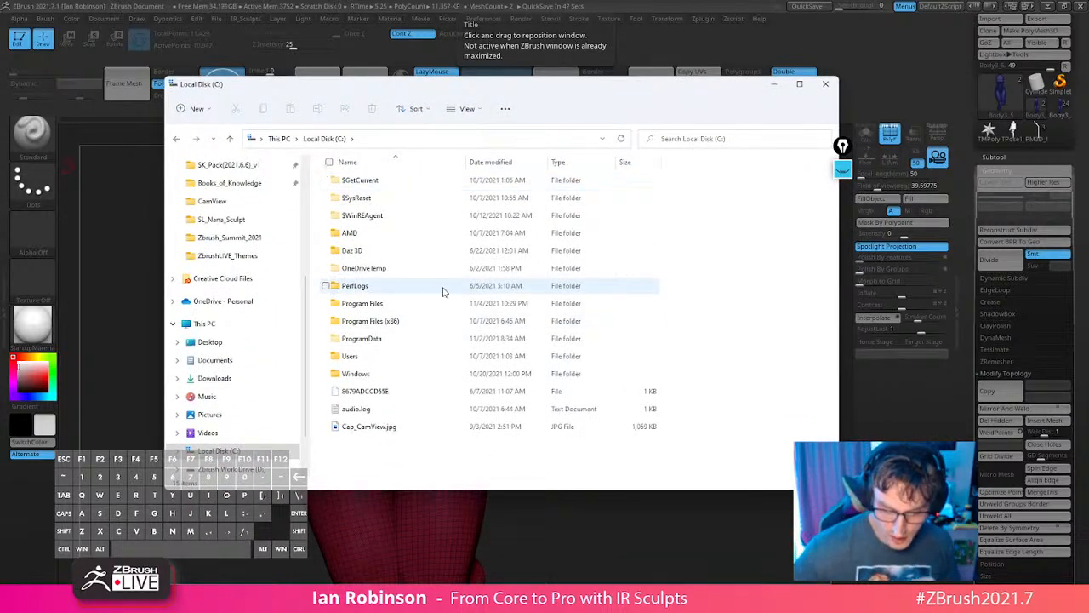
pyautogui.doubleClick(411, 305)
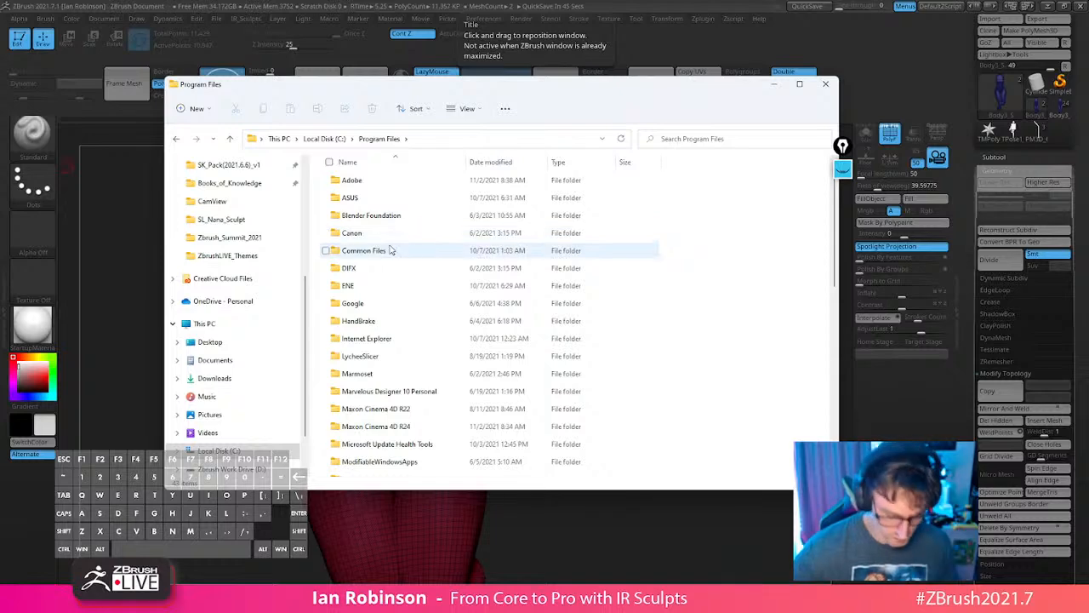
pyautogui.scroll(-4, 407, 272)
pyautogui.scroll(-2, 395, 367)
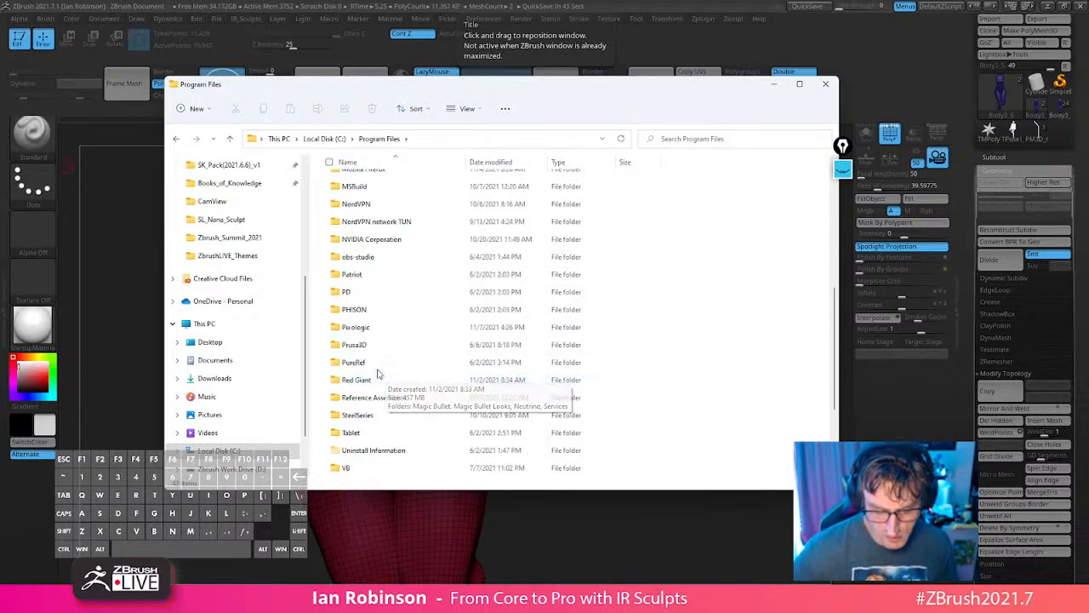
pyautogui.doubleClick(377, 331)
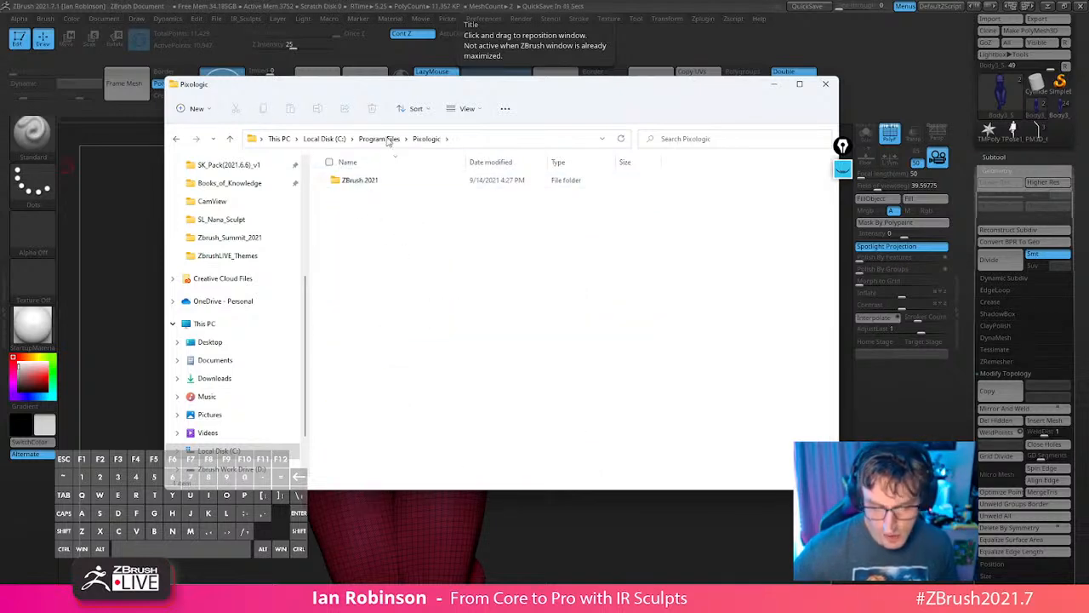
pyautogui.doubleClick(379, 181)
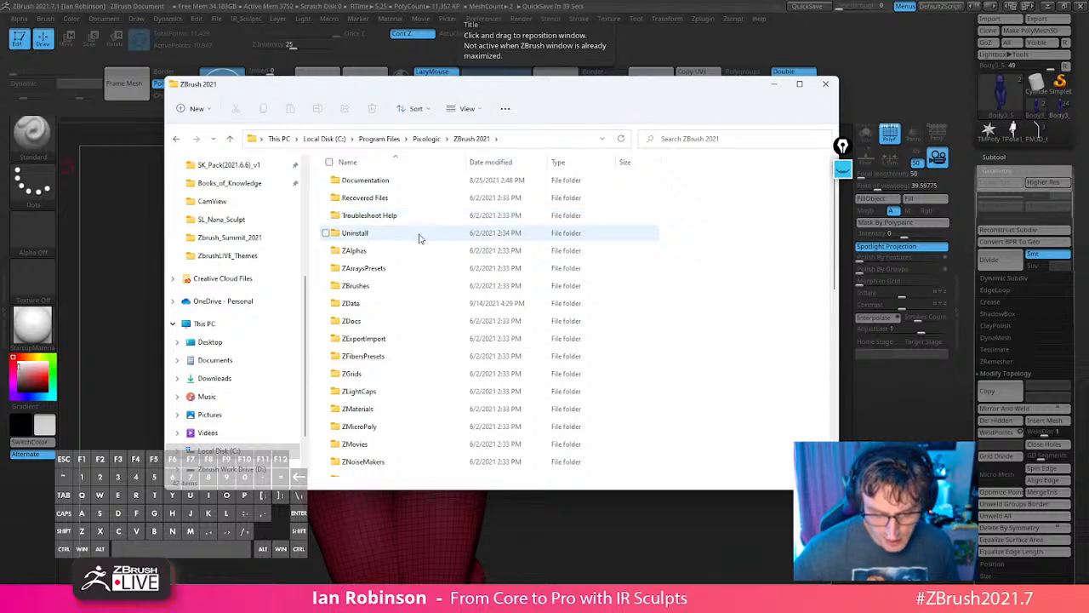
pyautogui.doubleClick(370, 286)
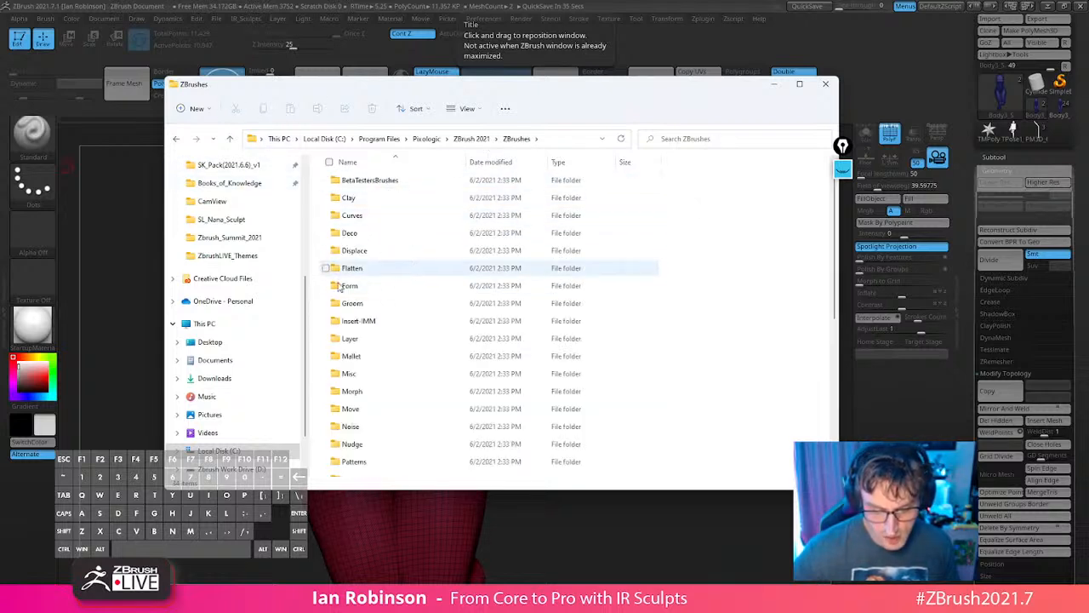
# Look through the brush category folders in ZBrushes, close File Explorer and review the brush list in ZBrush.
pyautogui.scroll(-2, 403, 328)
pyautogui.scroll(2, 403, 346)
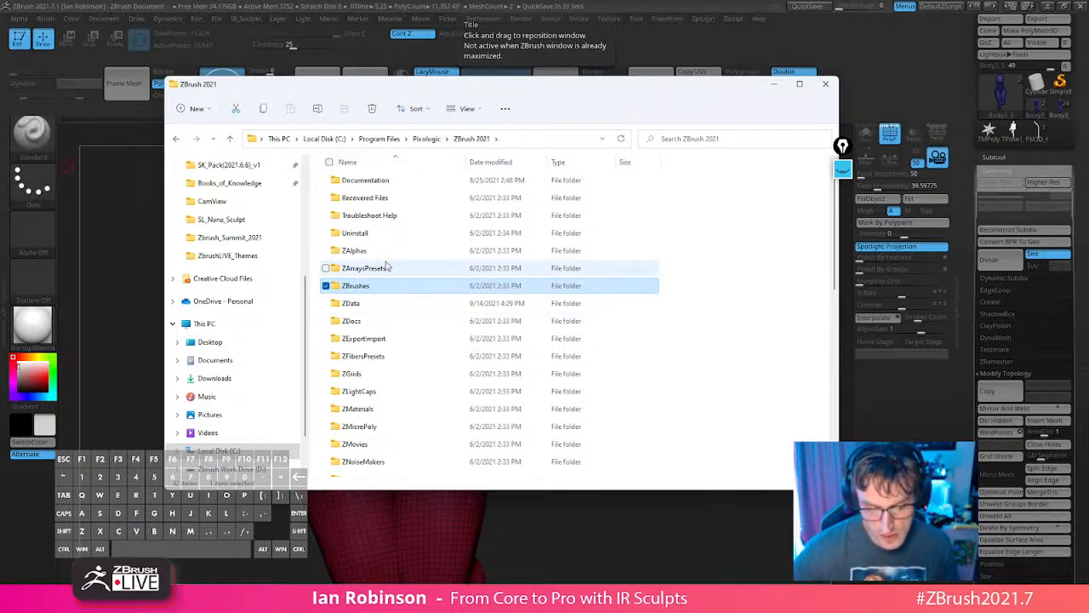
pyautogui.scroll(-5, 390, 298)
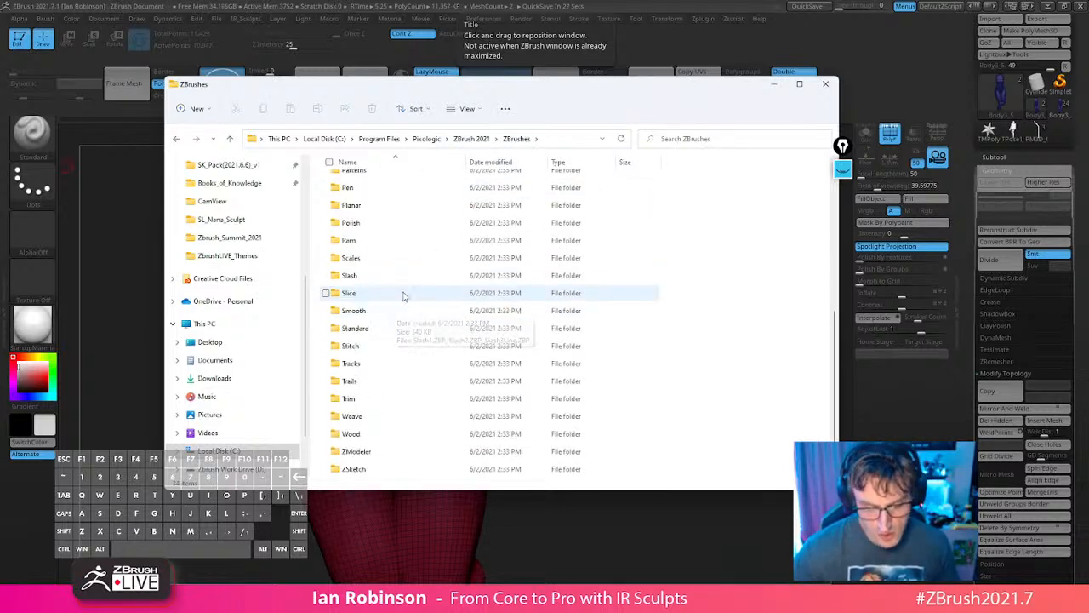
pyautogui.scroll(1, 377, 313)
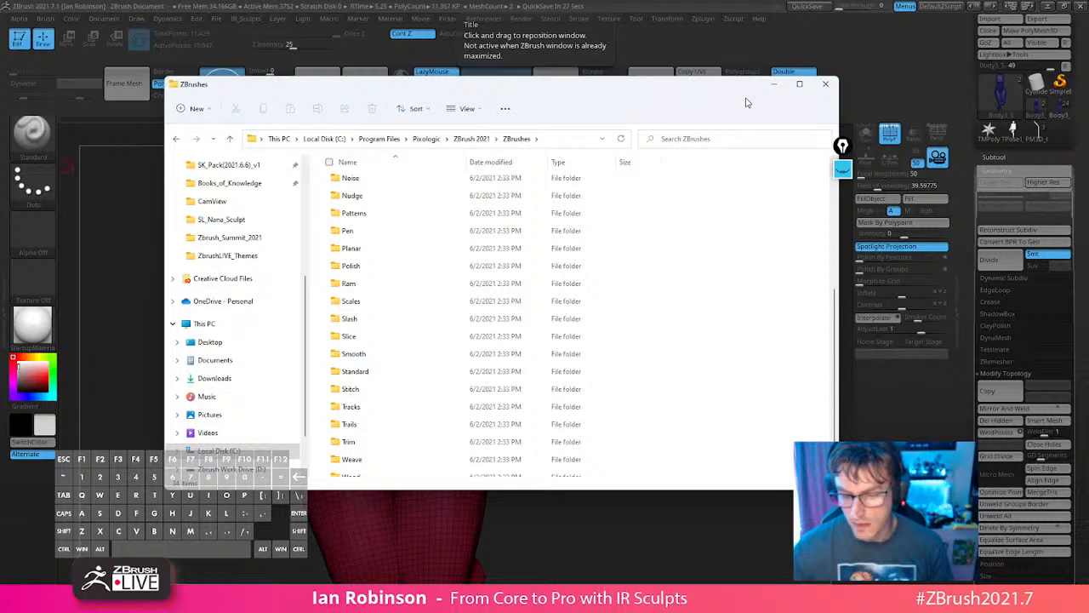
pyautogui.click(827, 86)
pyautogui.click(33, 136)
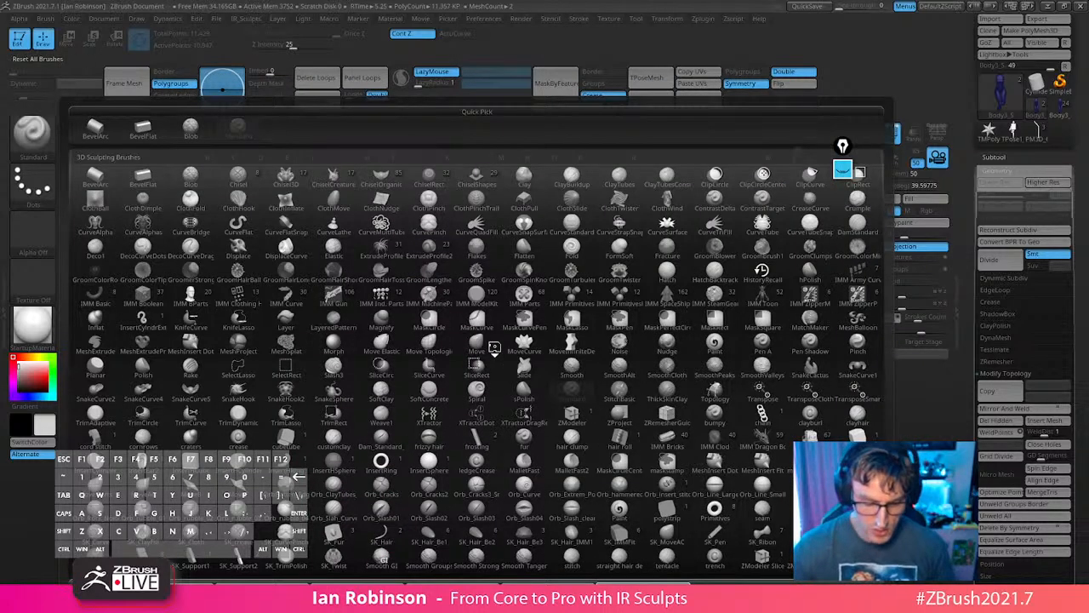
pyautogui.press('Escape')
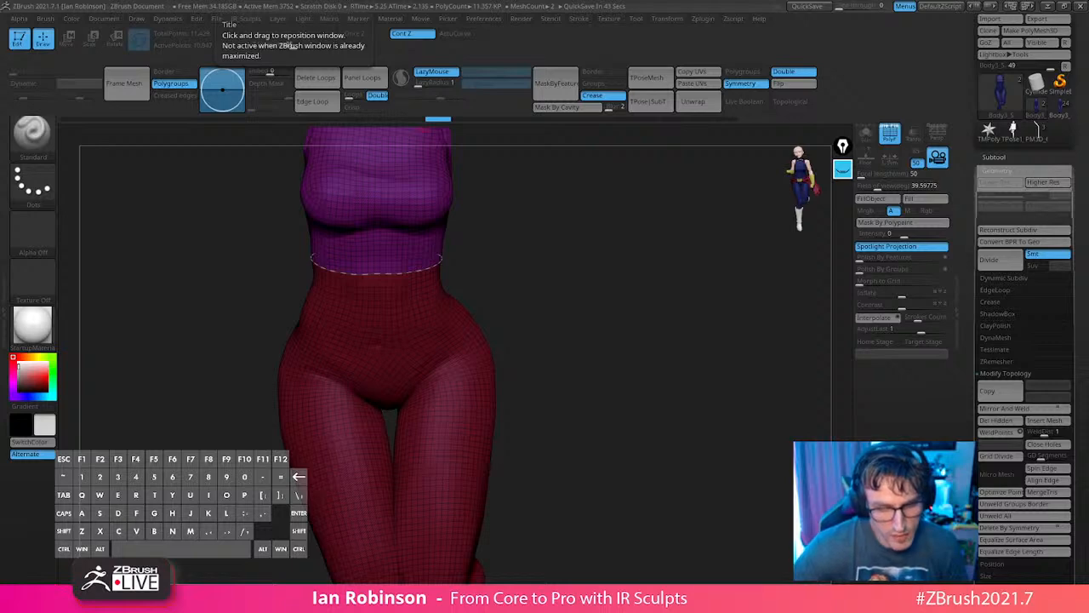
# Choose the CurveMultiTube brush again for the suit body.
pyautogui.moveTo(569, 251); pyautogui.dragTo(482, 428)
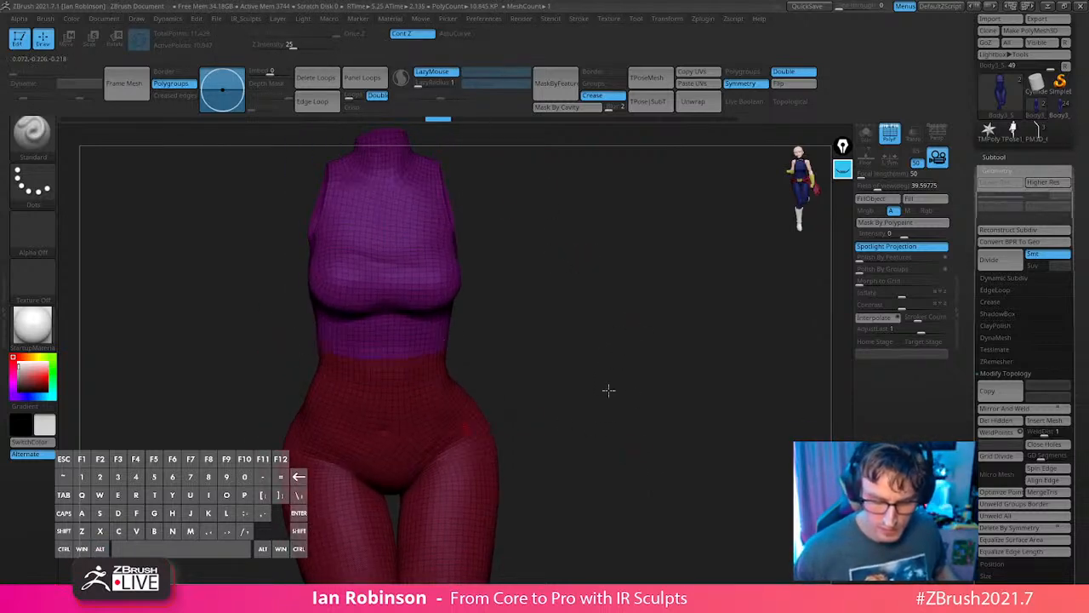
pyautogui.moveTo(658, 422); pyautogui.dragTo(655, 380)
pyautogui.press('b')
pyautogui.press('c')
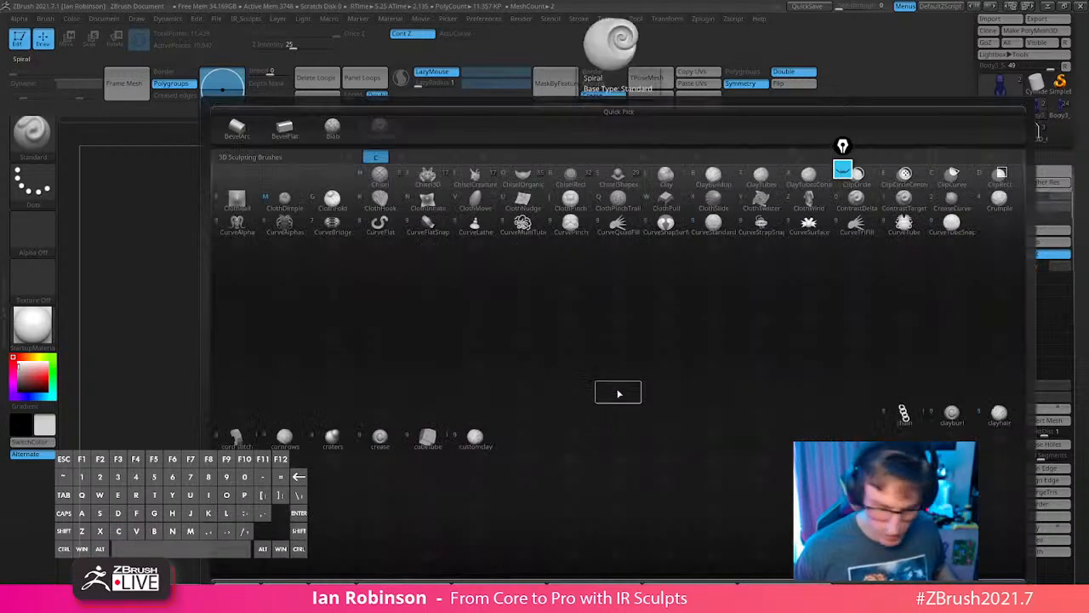
pyautogui.press('m')
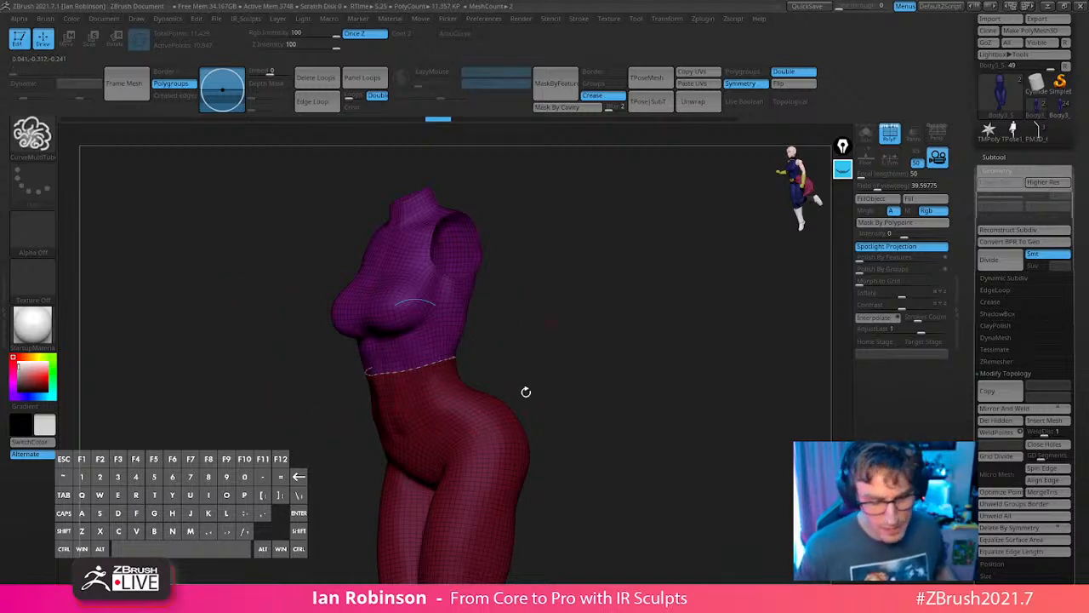
pyautogui.moveTo(657, 396); pyautogui.dragTo(687, 350)
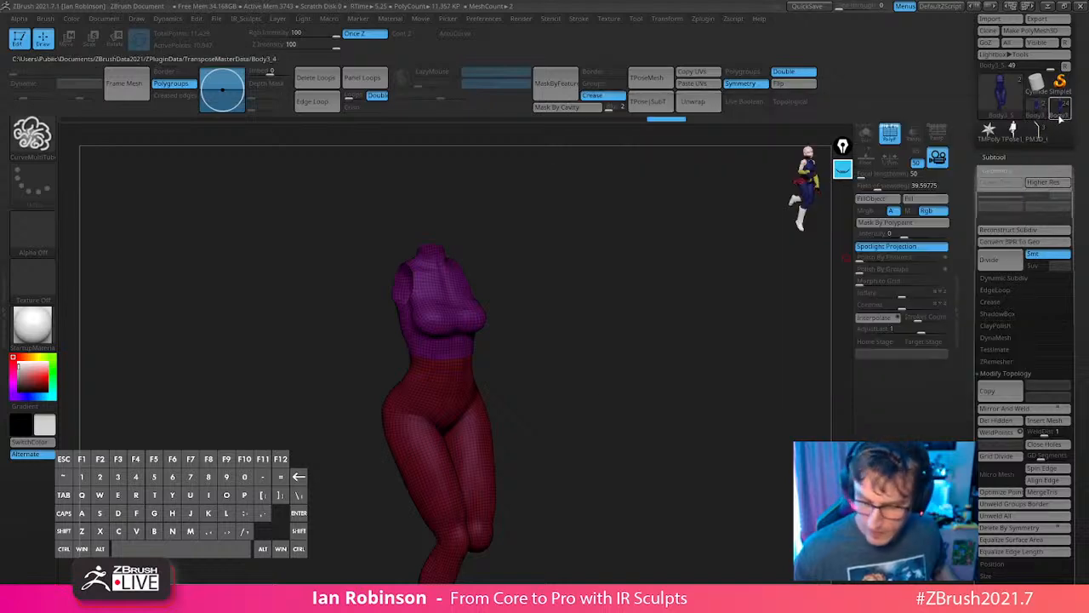
# Switch to the full character tool Body3_4 and bring its head and hair into close view.
pyautogui.click(1060, 118)
pyautogui.moveTo(705, 309); pyautogui.dragTo(673, 397)
pyautogui.keyDown('alt'); pyautogui.moveTo(673, 204); pyautogui.dragTo(469, 357); pyautogui.keyUp('alt')
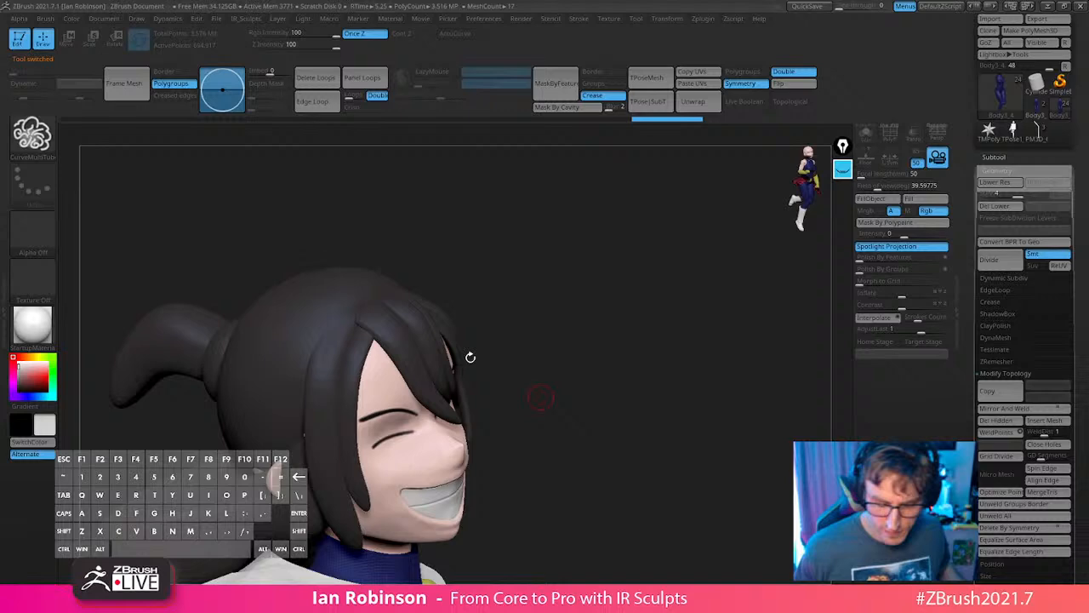
# Make the front hair subtool NANA_sMILE1 the active subtool on the character's head.
pyautogui.keyDown('alt'); pyautogui.click(388, 392); pyautogui.keyUp('alt')
pyautogui.hotkey('shift', 'f')
pyautogui.hotkey('shift', 'f')
pyautogui.keyDown('alt'); pyautogui.moveTo(576, 352); pyautogui.dragTo(591, 404); pyautogui.keyUp('alt')
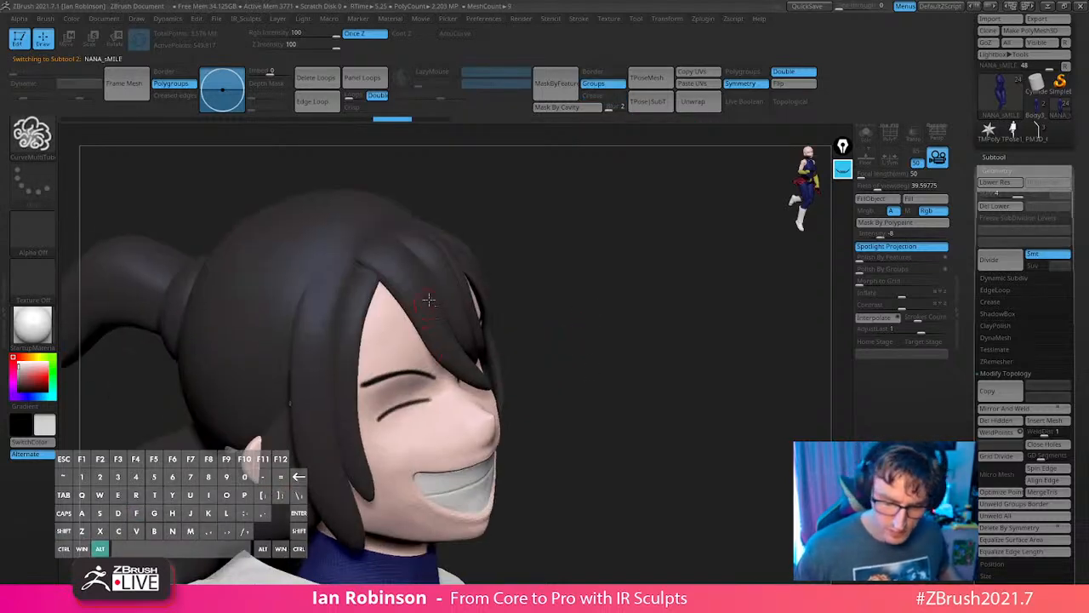
pyautogui.keyDown('alt'); pyautogui.click(429, 299); pyautogui.keyUp('alt')
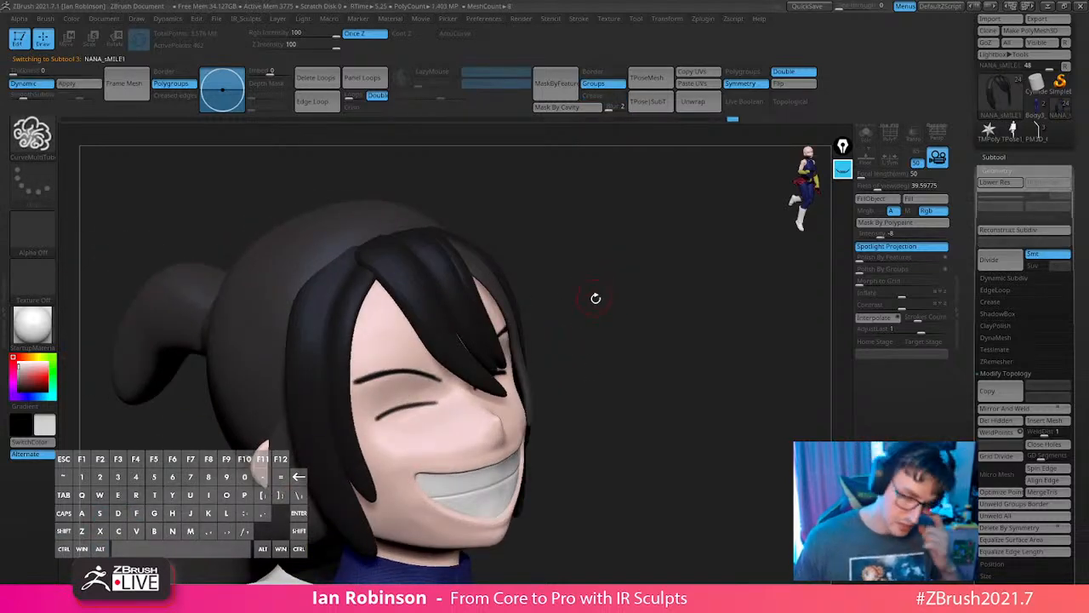
# Try drawing a hair strand over the forehead with the SK_Hair curve brush, and undo it.
pyautogui.press('b')
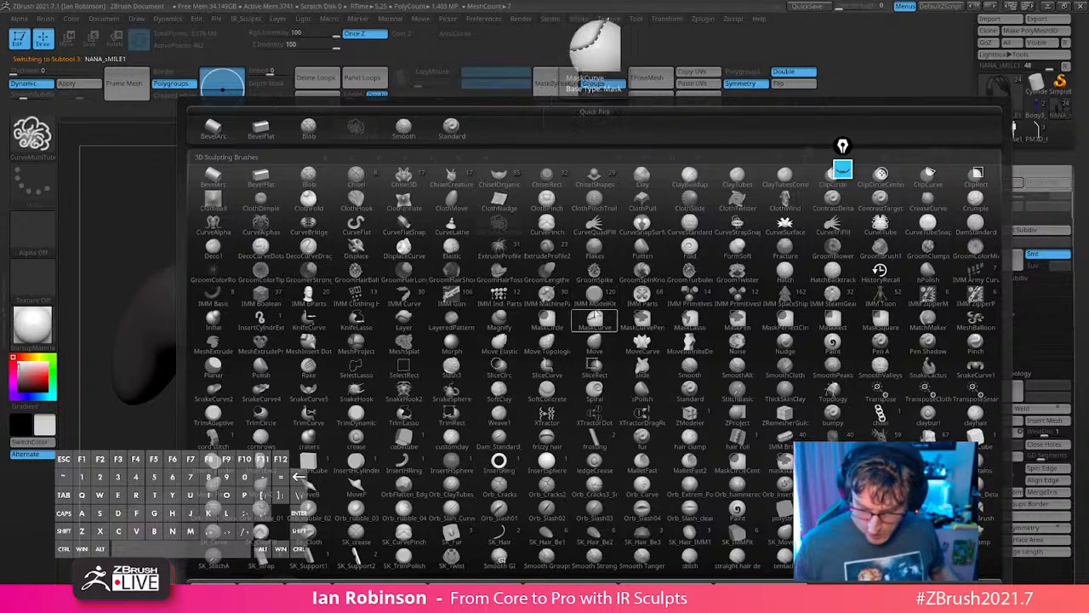
pyautogui.click(500, 534)
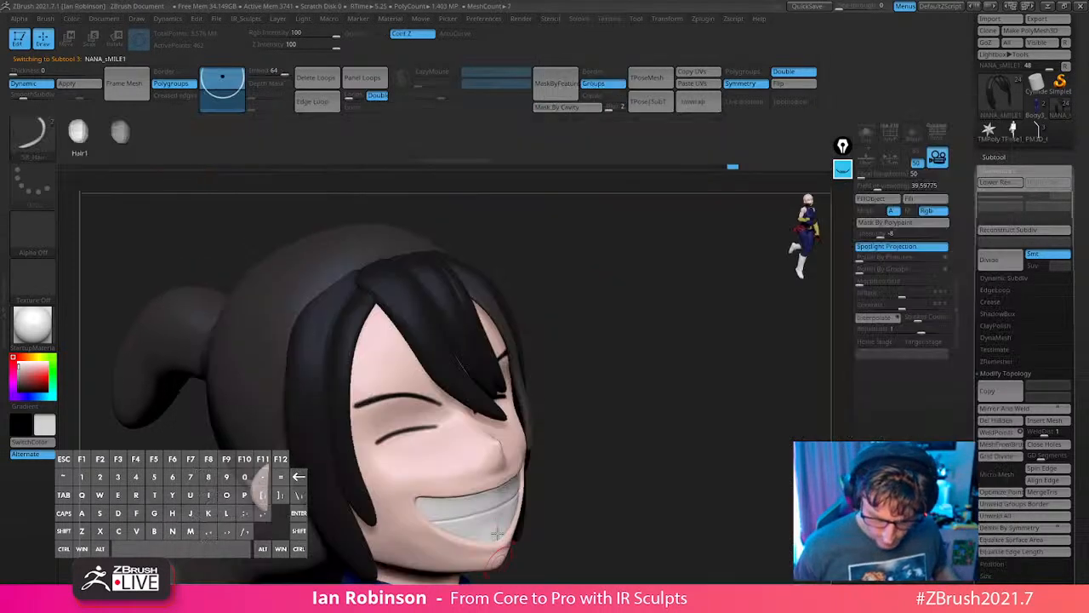
pyautogui.moveTo(376, 324); pyautogui.dragTo(421, 503)
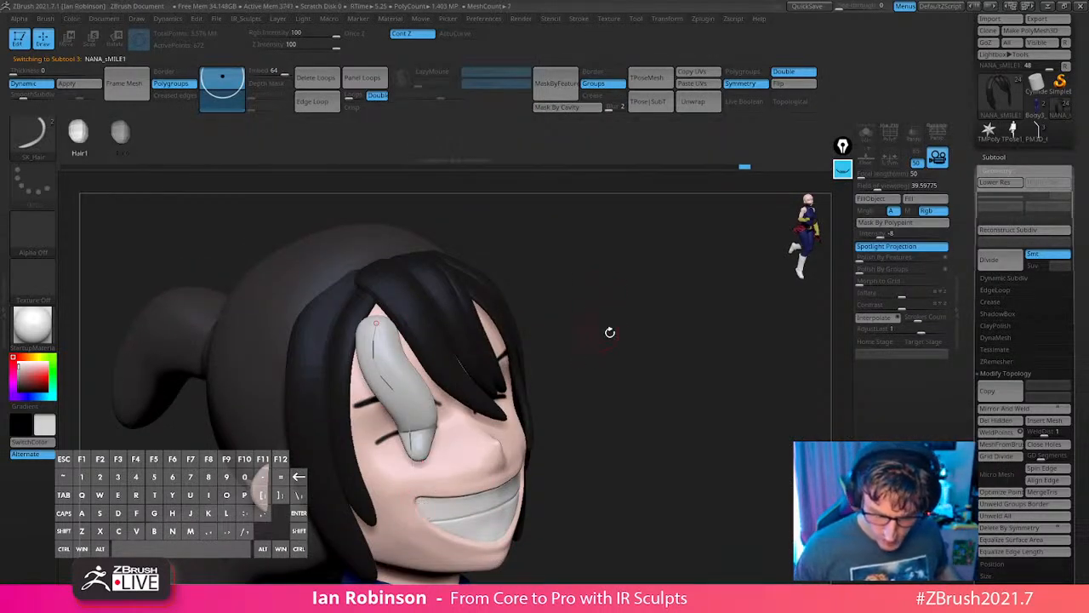
pyautogui.moveTo(609, 332); pyautogui.dragTo(600, 313)
pyautogui.hotkey('ctrl', 'z')
pyautogui.press('s')
pyautogui.moveTo(592, 269); pyautogui.dragTo(256, 286)
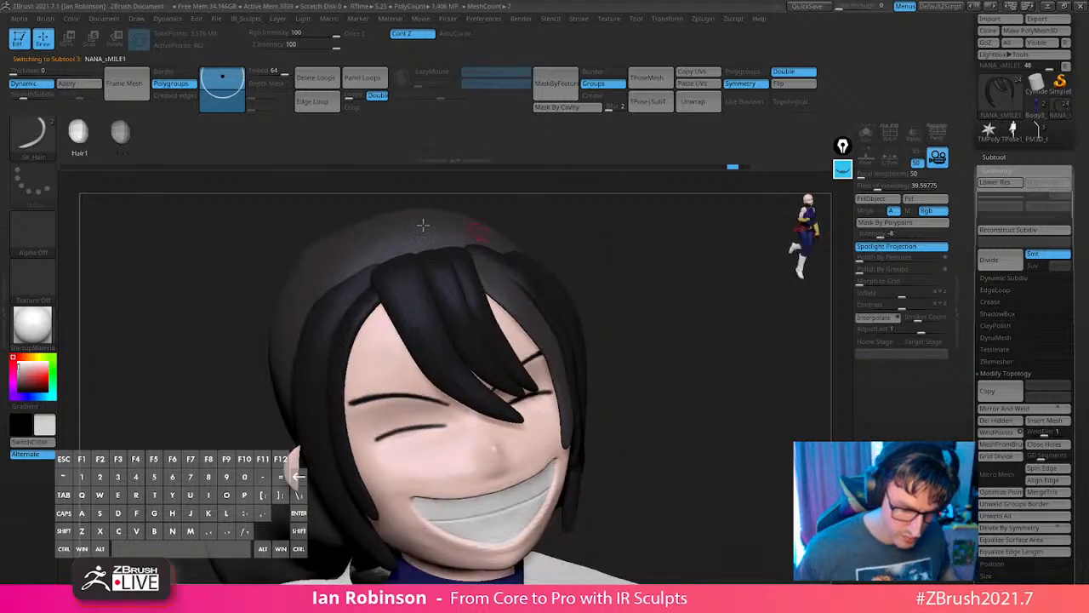
# Choose the SK_Hair_IMM1 brush, test a strand over the forehead, and pick the Hair1 mesh with an adjusted brush size.
pyautogui.press('b')
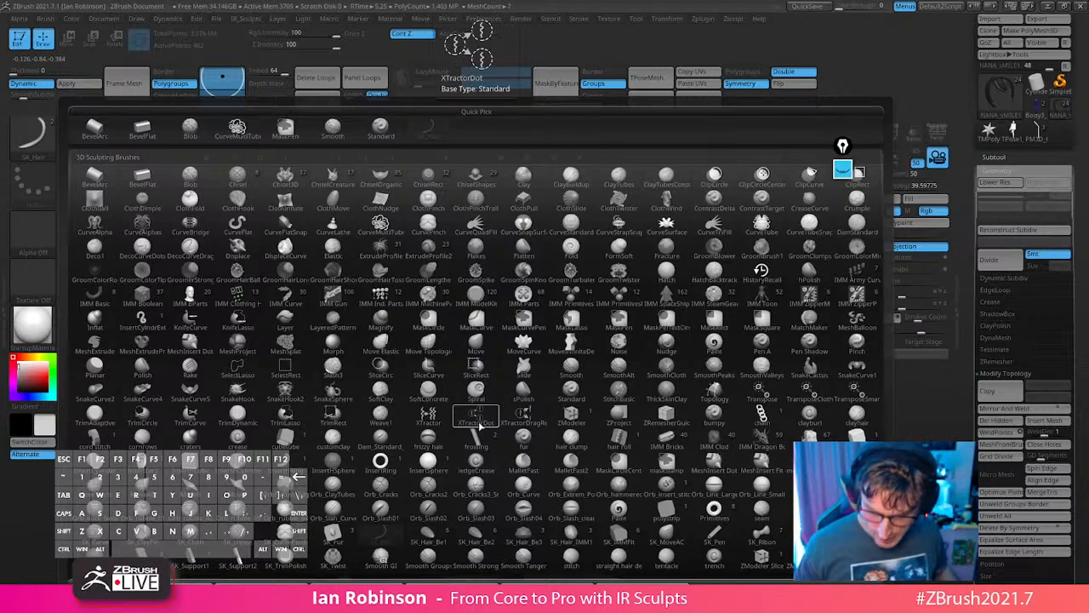
pyautogui.click(572, 531)
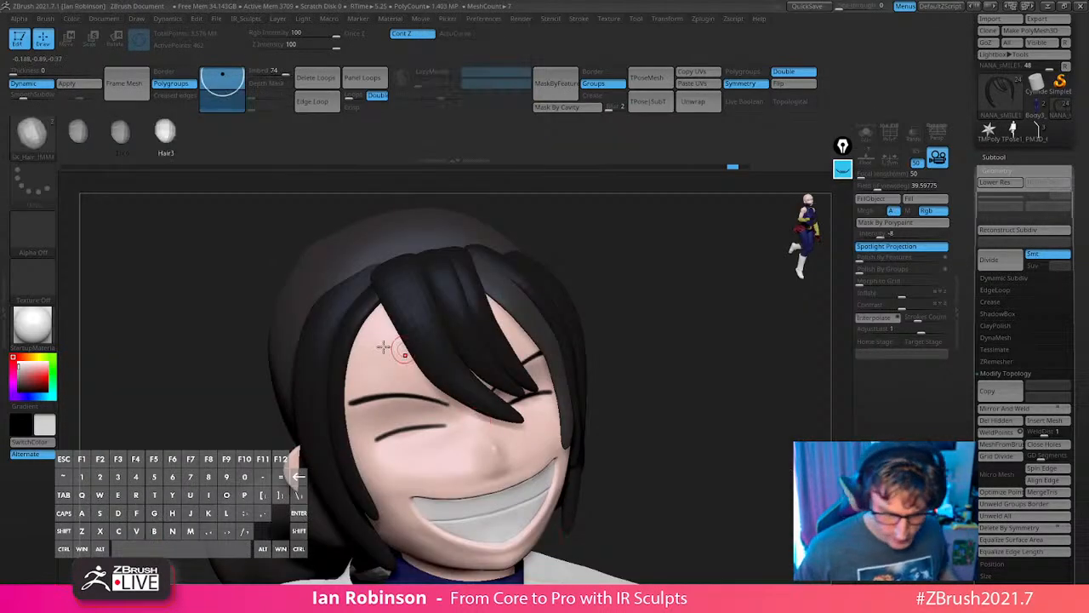
pyautogui.moveTo(381, 315)
pyautogui.mouseDown()
pyautogui.moveTo(386, 448)
pyautogui.moveTo(396, 465)
pyautogui.mouseUp()
pyautogui.moveTo(542, 306)
pyautogui.mouseDown()
pyautogui.moveTo(700, 261)
pyautogui.moveTo(659, 289)
pyautogui.moveTo(552, 270)
pyautogui.moveTo(600, 267)
pyautogui.moveTo(603, 287)
pyautogui.moveTo(440, 339)
pyautogui.mouseUp()
pyautogui.click(80, 133)
pyautogui.press('s')
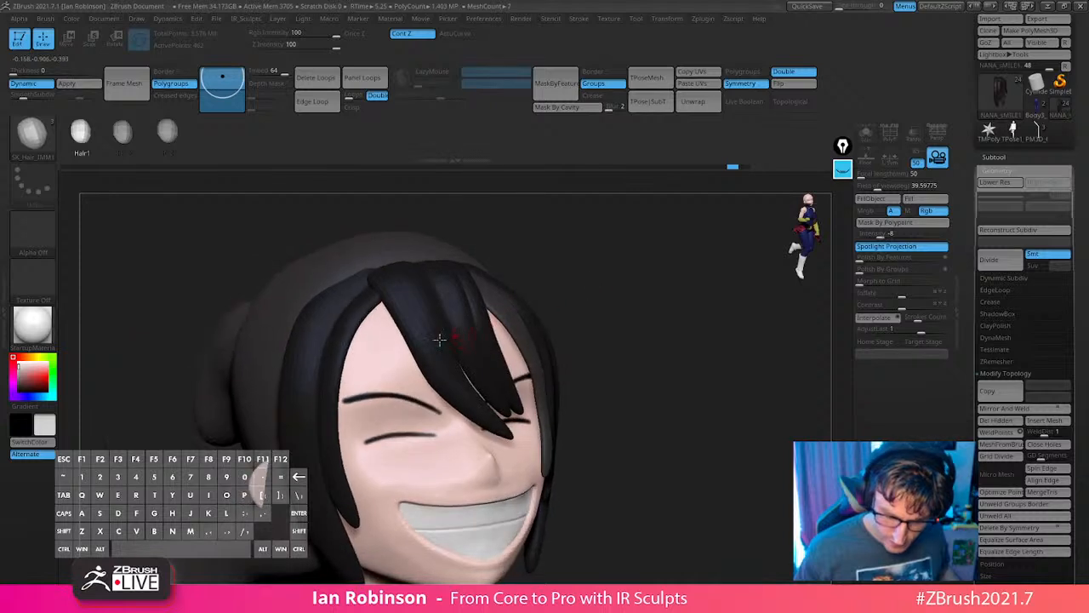
pyautogui.moveTo(673, 264)
pyautogui.mouseDown()
pyautogui.moveTo(725, 272)
pyautogui.moveTo(639, 267)
pyautogui.moveTo(632, 283)
pyautogui.mouseUp()
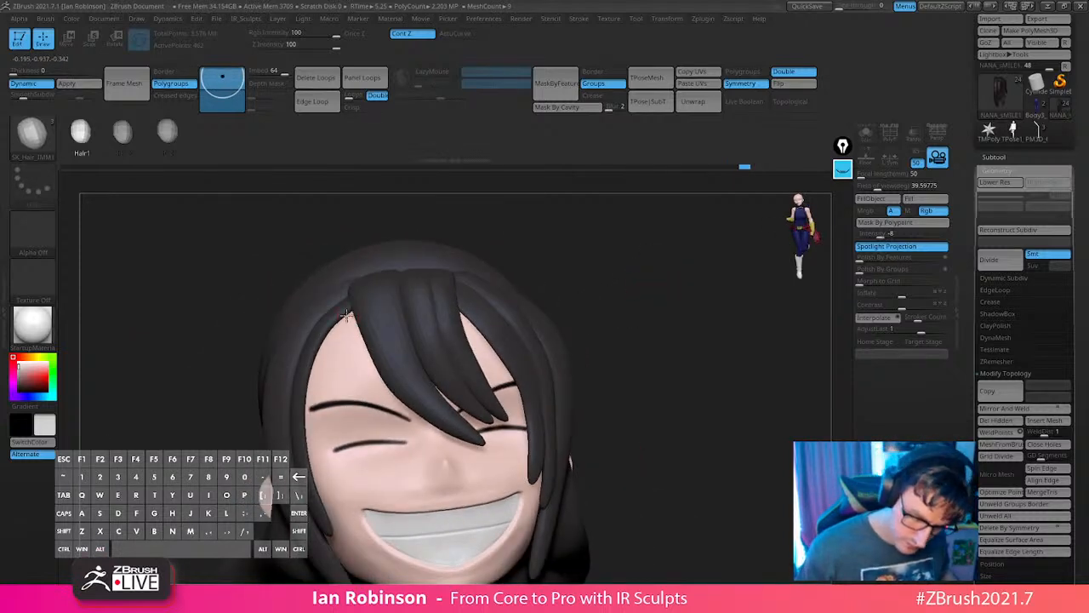
# Draw a Hair1 strand down the side of the face beside the fringe, adjust its curve, and thicken it.
pyautogui.moveTo(312, 398); pyautogui.dragTo(317, 444)
pyautogui.moveTo(673, 262); pyautogui.dragTo(603, 287)
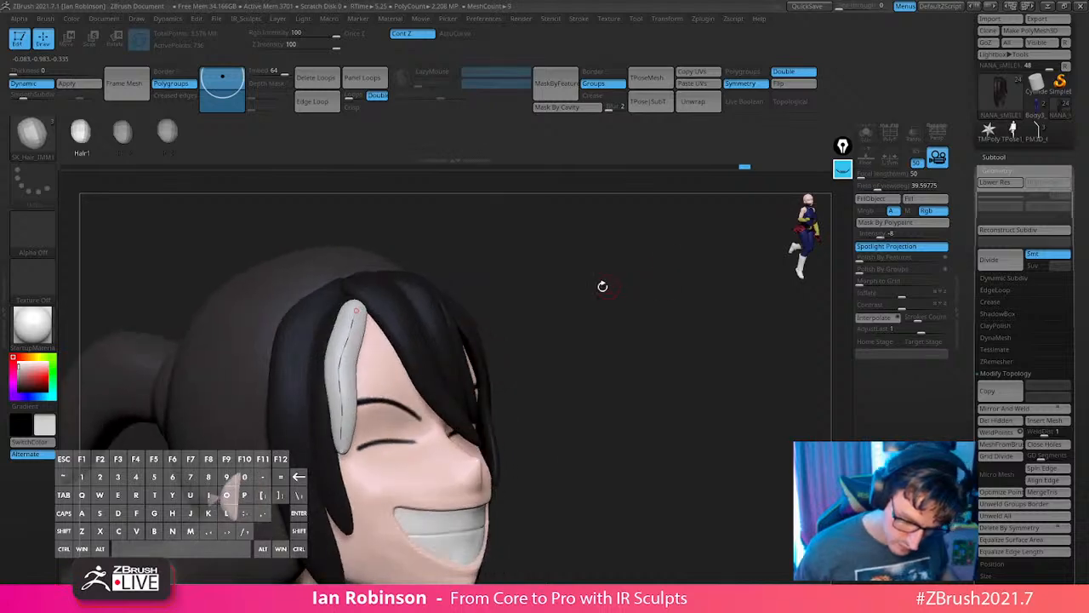
pyautogui.moveTo(343, 460); pyautogui.dragTo(362, 483)
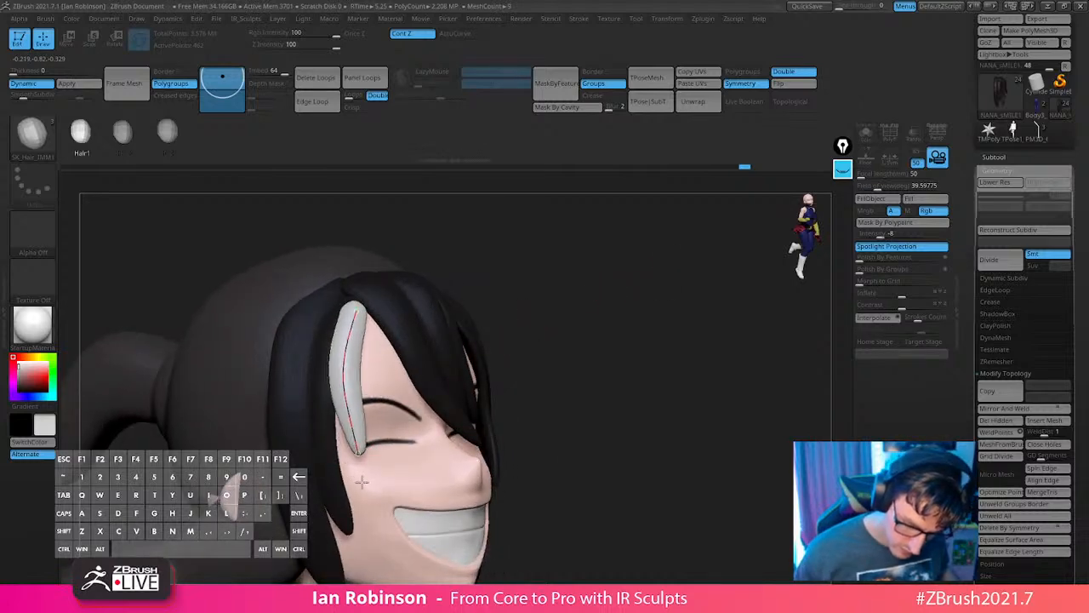
pyautogui.moveTo(343, 391); pyautogui.dragTo(341, 401)
pyautogui.moveTo(664, 271); pyautogui.dragTo(534, 290)
pyautogui.moveTo(400, 310); pyautogui.dragTo(410, 314)
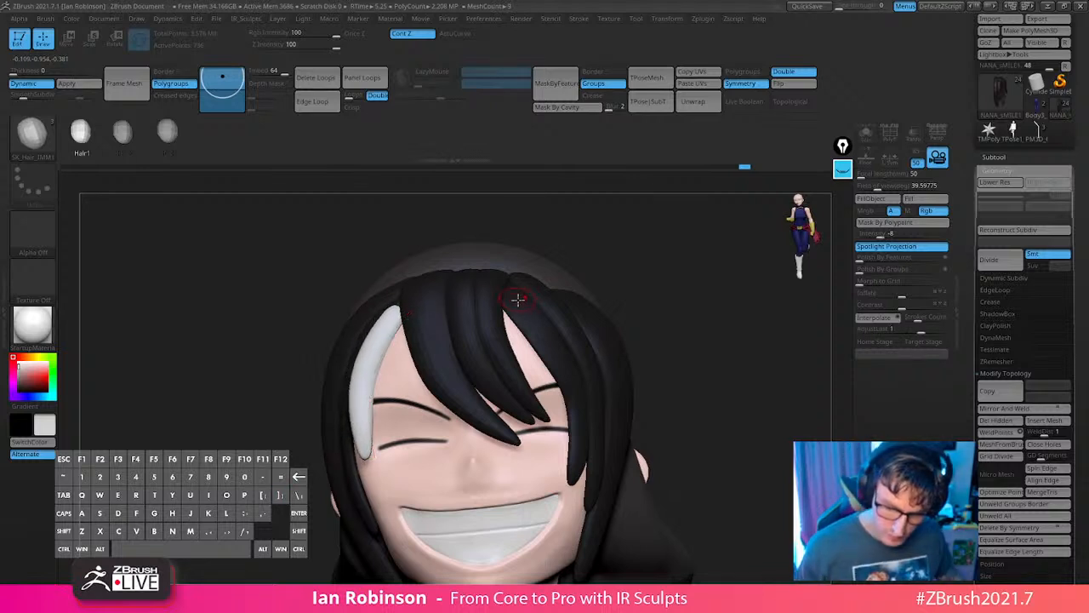
pyautogui.click(381, 362)
pyautogui.moveTo(410, 349); pyautogui.dragTo(535, 340, button='right')
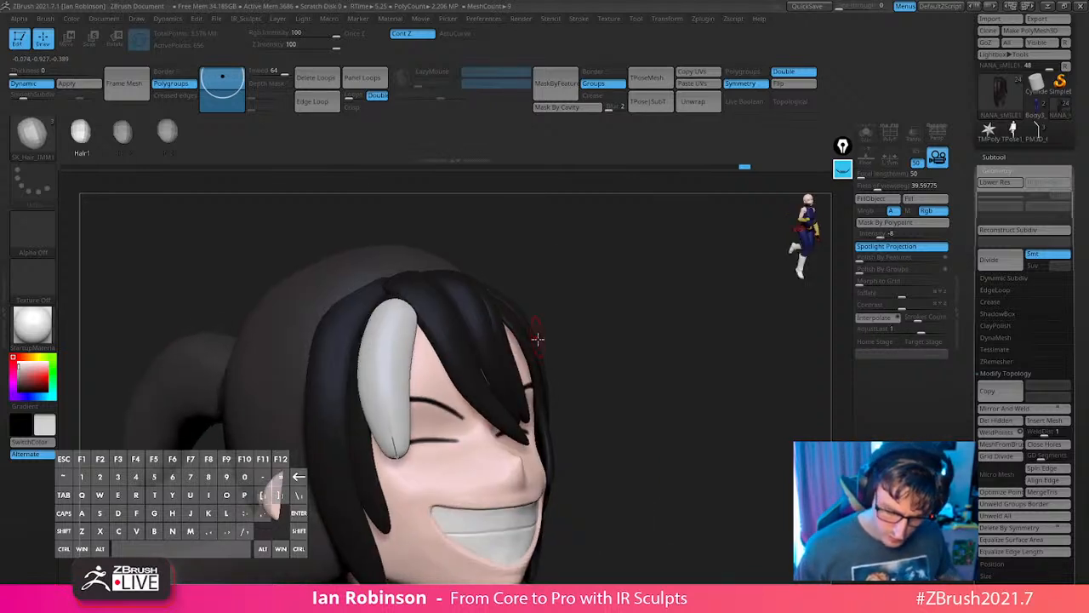
# Release the curve on the new strand and stretch the strand lengthwise with the gizmo.
pyautogui.press('w')
pyautogui.press('q')
pyautogui.click(489, 345)
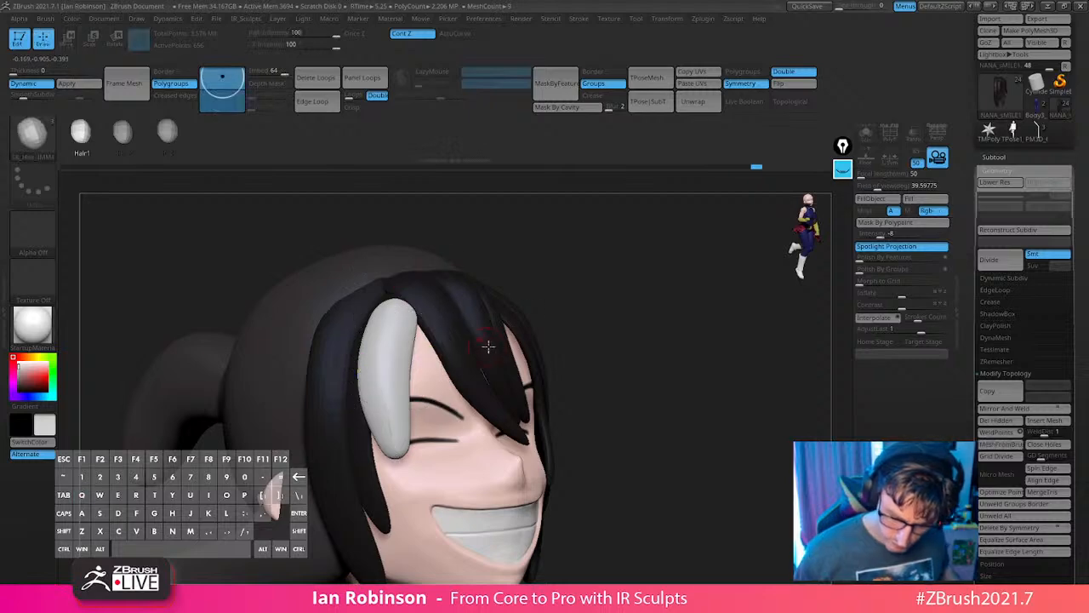
pyautogui.press('w')
pyautogui.moveTo(405, 322); pyautogui.dragTo(402, 311)
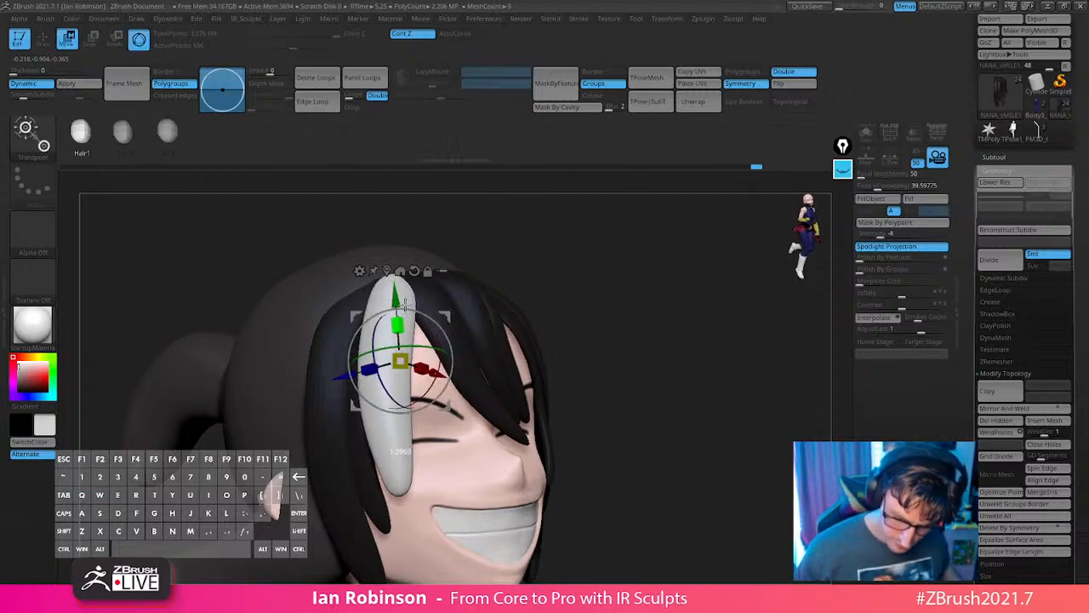
pyautogui.moveTo(596, 261)
pyautogui.mouseDown()
pyautogui.moveTo(550, 263)
pyautogui.moveTo(583, 258)
pyautogui.mouseUp()
# Choose the Move brush with a larger size and bend the strand from under the fringe along the side of the face.
pyautogui.press('q')
pyautogui.press('n')
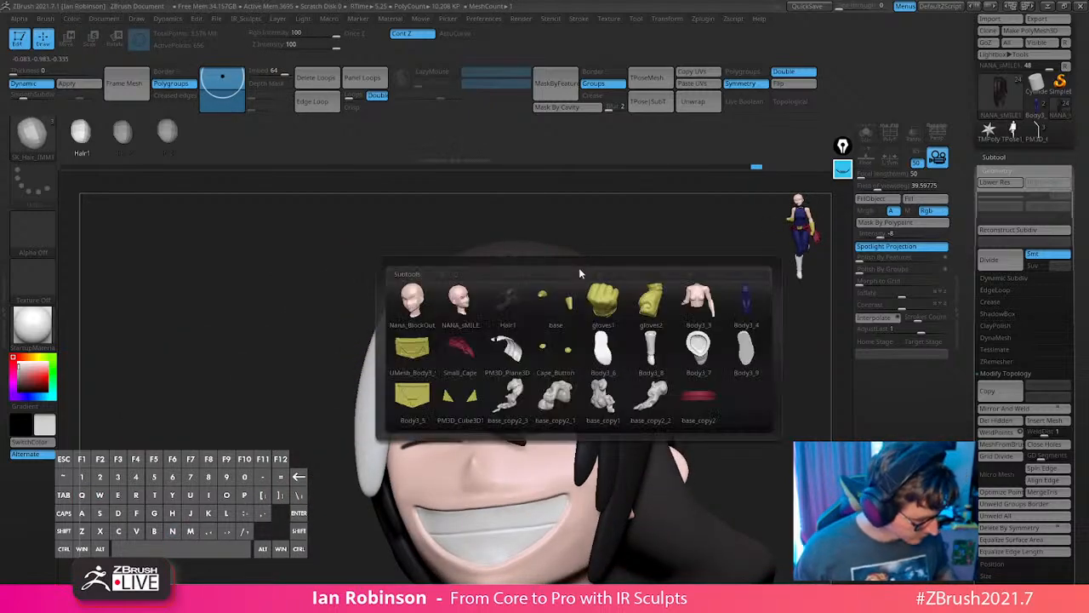
pyautogui.press('m')
pyautogui.press('Escape')
pyautogui.press('b')
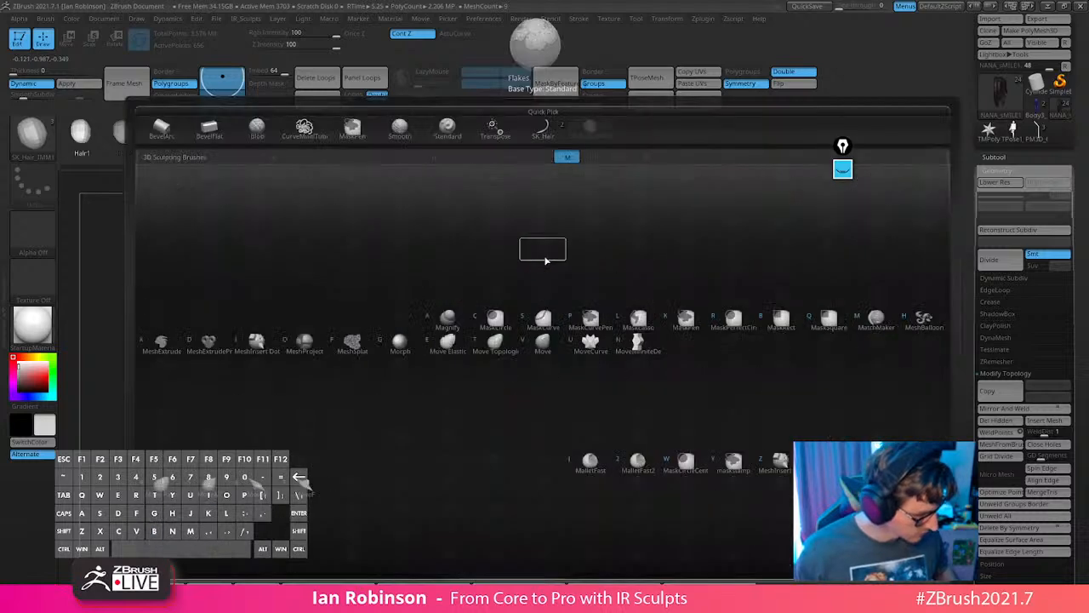
pyautogui.press('m')
pyautogui.press('v')
pyautogui.press('s')
pyautogui.moveTo(440, 294)
pyautogui.mouseDown(button='right')
pyautogui.moveTo(553, 284)
pyautogui.moveTo(417, 293)
pyautogui.mouseUp(button='right')
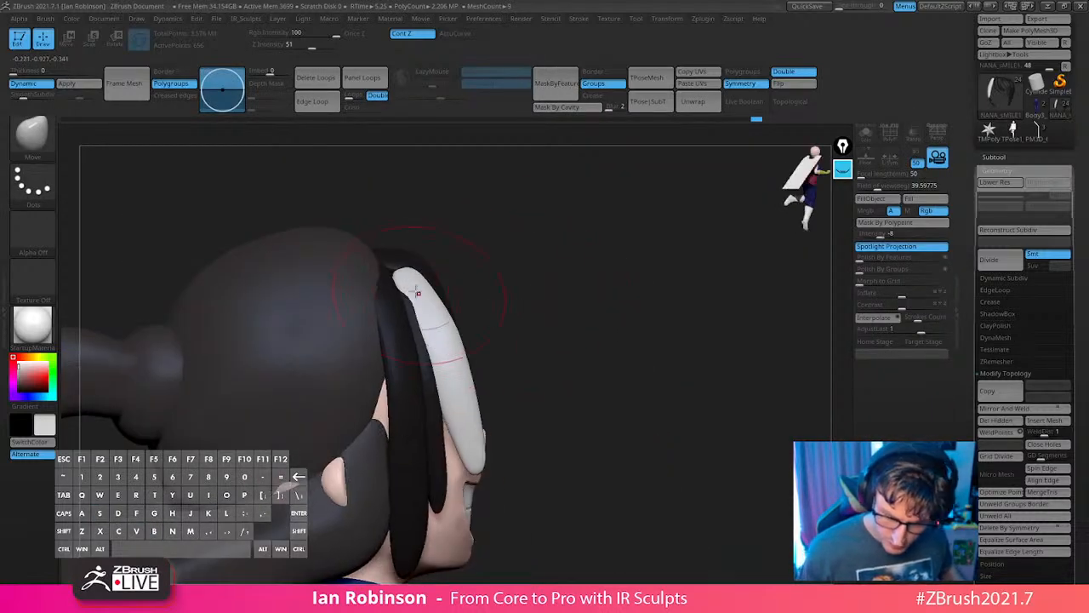
pyautogui.moveTo(485, 262); pyautogui.dragTo(394, 314, button='right')
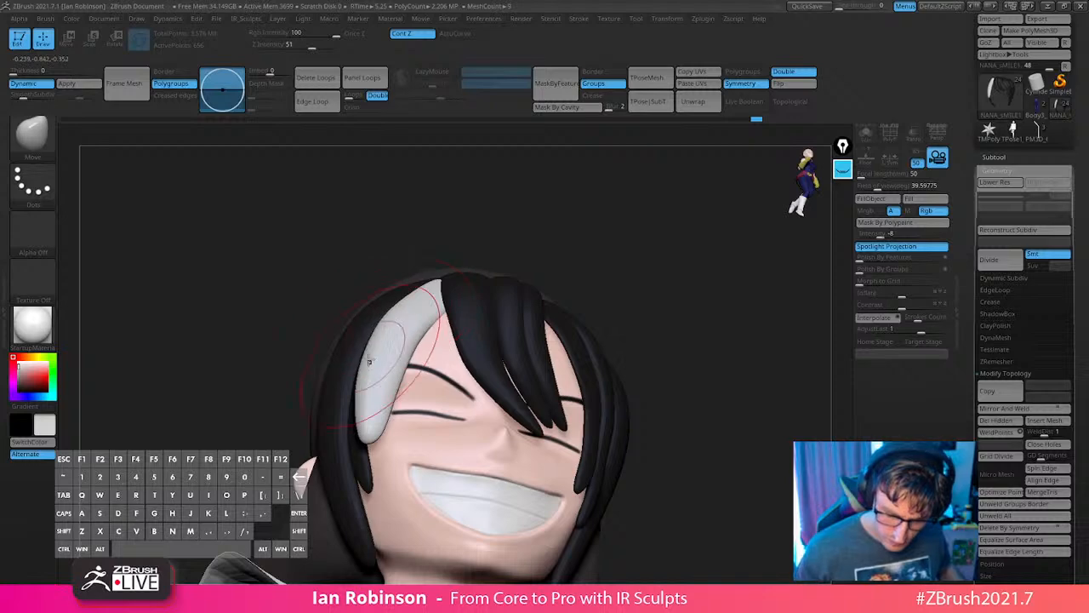
# Rotate the strand and realign the gizmo to it, and scale the strand thinner.
pyautogui.press('w')
pyautogui.moveTo(477, 247)
pyautogui.mouseDown(button='right')
pyautogui.moveTo(554, 212)
pyautogui.moveTo(587, 223)
pyautogui.mouseUp(button='right')
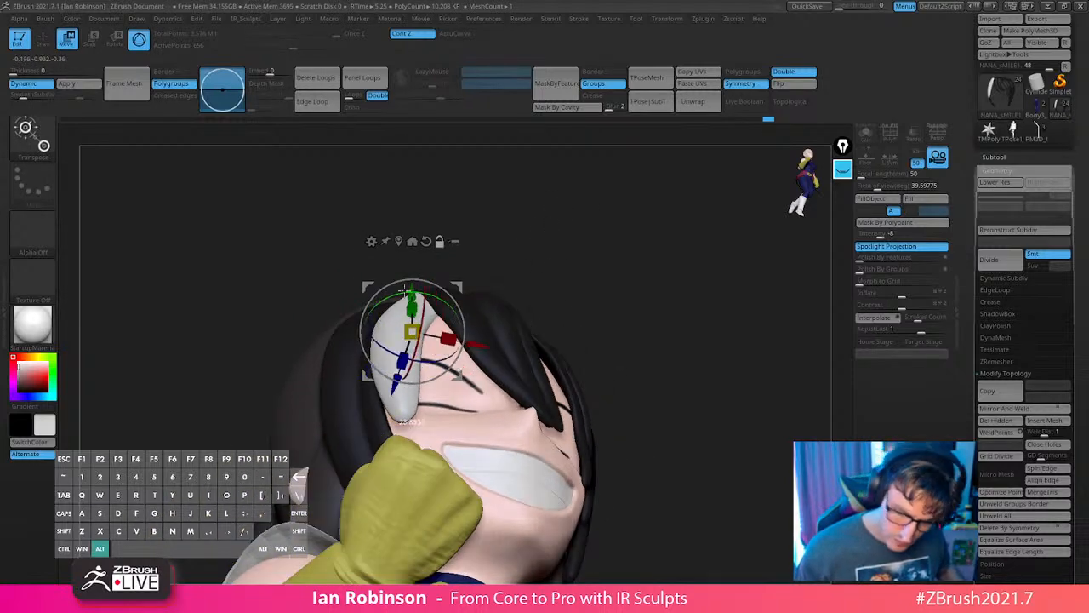
pyautogui.moveTo(511, 246); pyautogui.dragTo(492, 296, button='right')
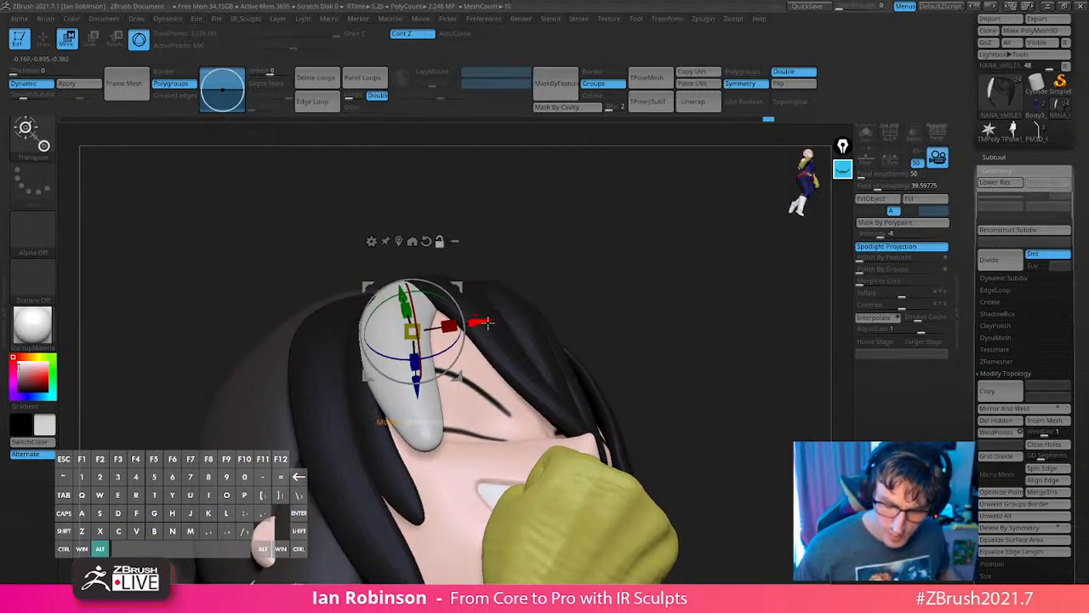
pyautogui.keyDown('alt'); pyautogui.moveTo(487, 322); pyautogui.dragTo(464, 326); pyautogui.keyUp('alt')
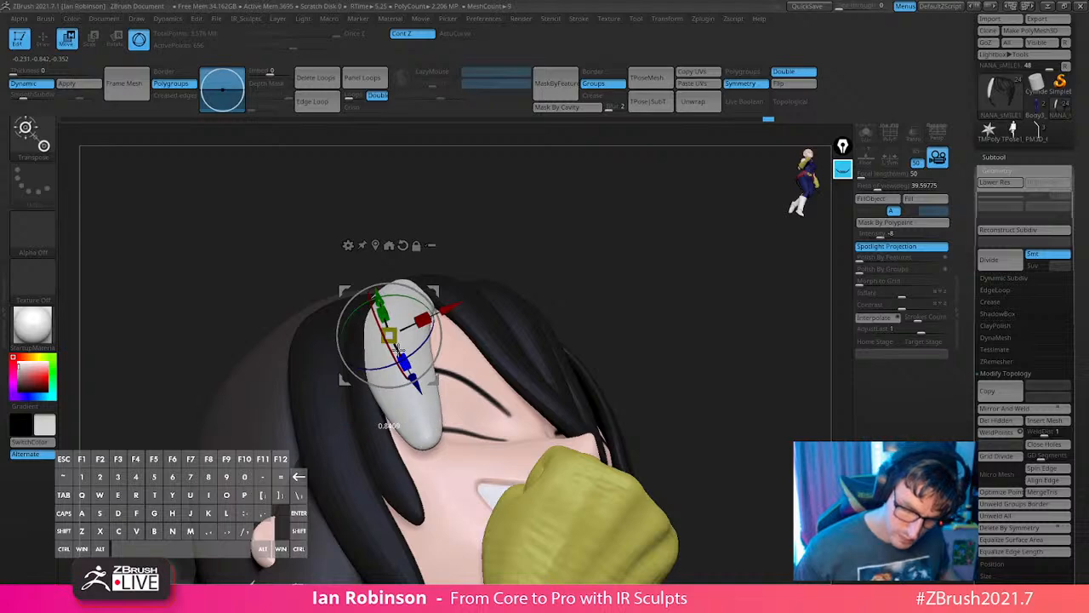
pyautogui.press('q')
pyautogui.moveTo(536, 238)
pyautogui.mouseDown(button='right')
pyautogui.moveTo(499, 235)
pyautogui.moveTo(513, 236)
pyautogui.mouseUp(button='right')
pyautogui.press('w')
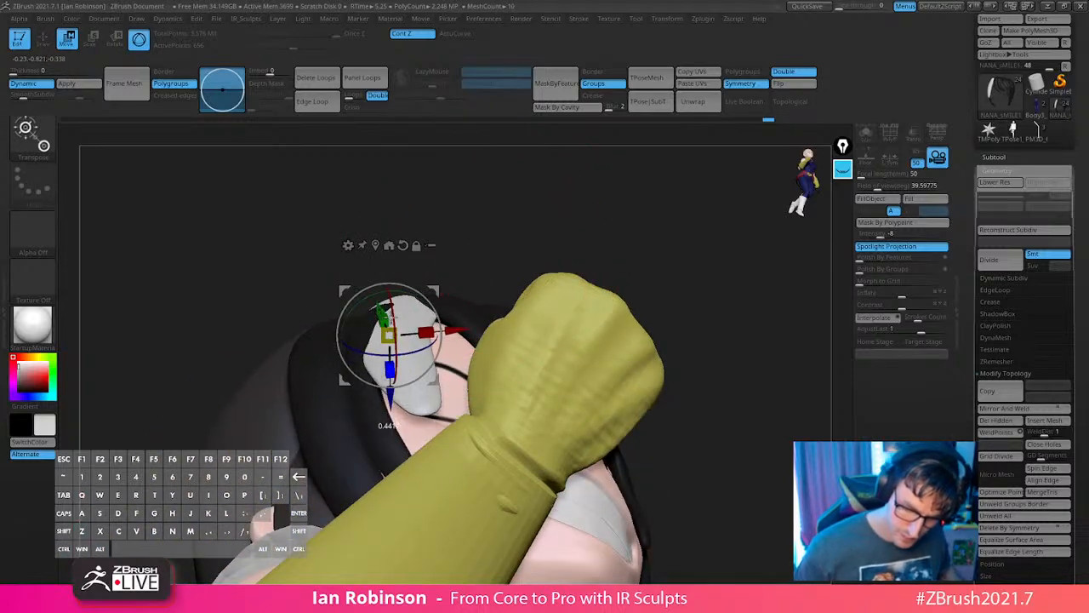
pyautogui.press('q')
# Reshape the strand with the Move brush so it hugs the face and tucks in against the neighbouring side lock.
pyautogui.moveTo(510, 273)
pyautogui.mouseDown(button='right')
pyautogui.moveTo(559, 353)
pyautogui.moveTo(352, 286)
pyautogui.mouseUp(button='right')
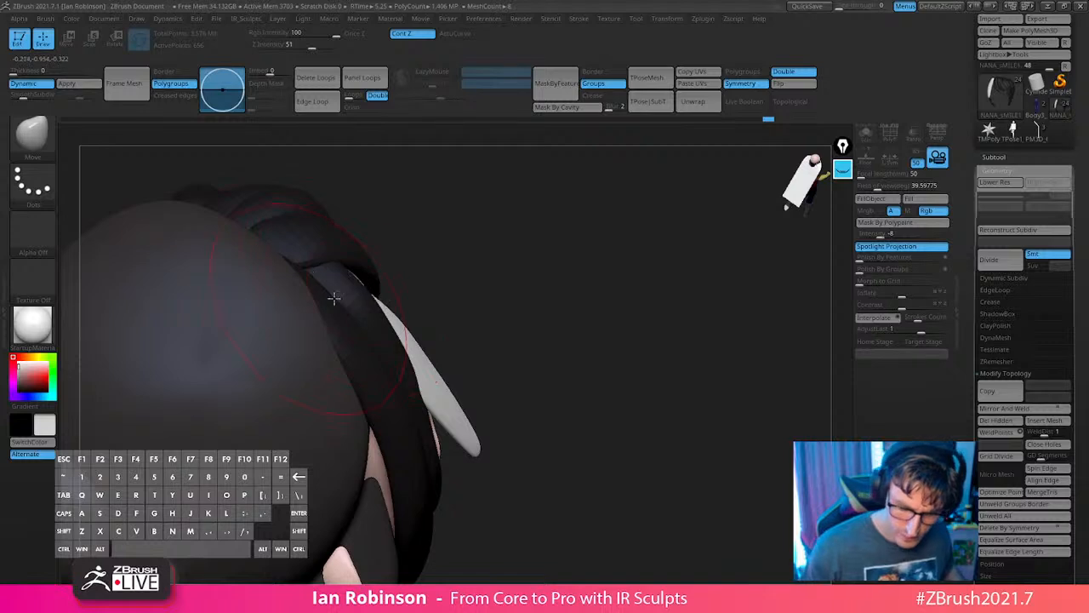
pyautogui.moveTo(481, 287)
pyautogui.mouseDown(button='right')
pyautogui.moveTo(493, 312)
pyautogui.moveTo(477, 281)
pyautogui.mouseUp(button='right')
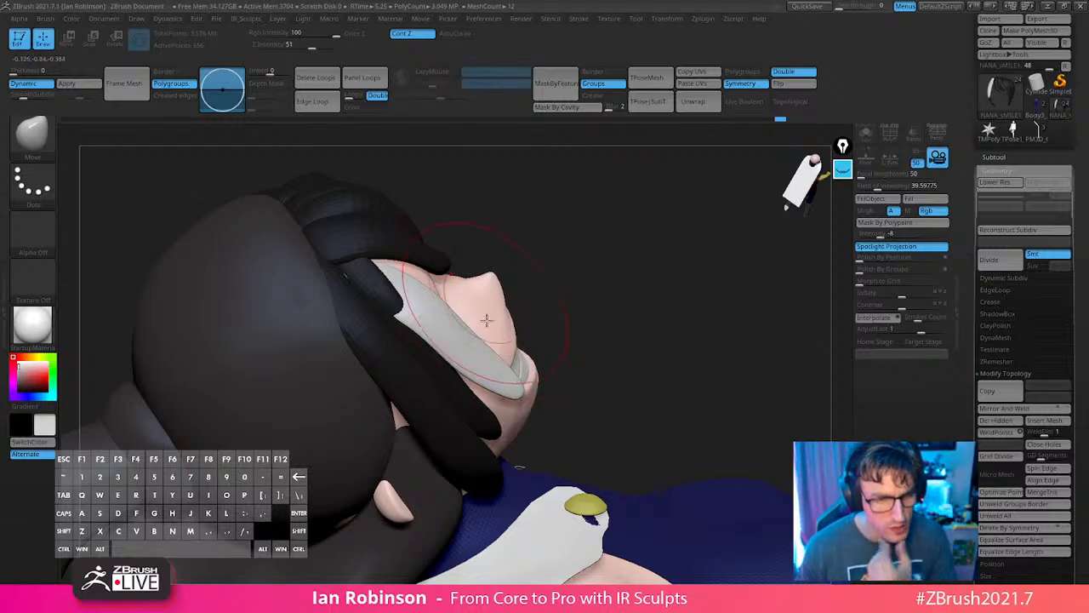
pyautogui.moveTo(489, 362)
pyautogui.mouseDown(button='right')
pyautogui.moveTo(474, 450)
pyautogui.moveTo(510, 409)
pyautogui.moveTo(553, 300)
pyautogui.moveTo(548, 344)
pyautogui.mouseUp(button='right')
pyautogui.moveTo(396, 260); pyautogui.dragTo(393, 284, button='right')
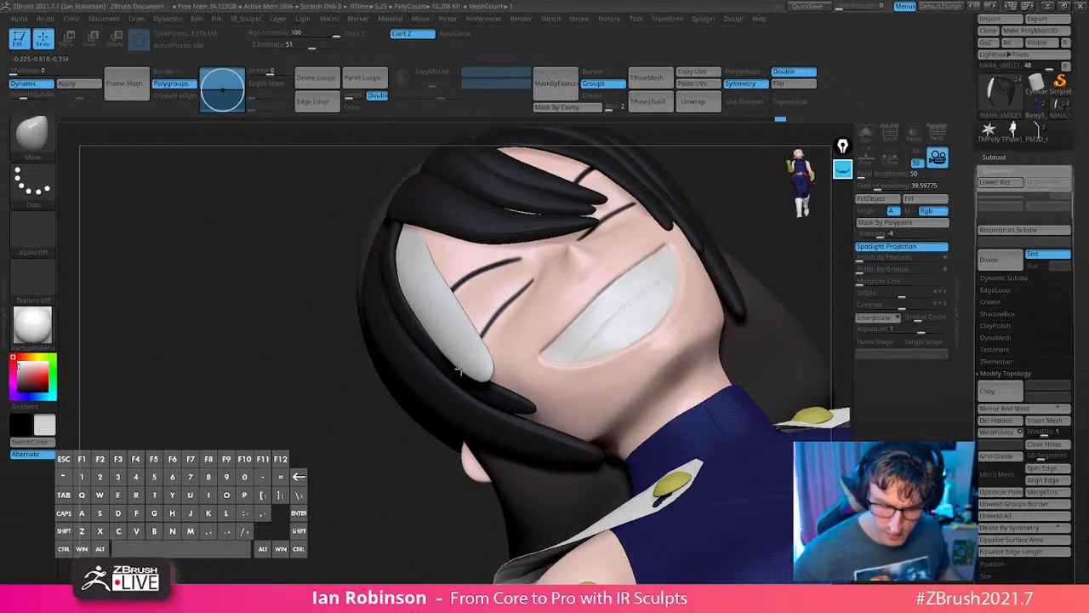
pyautogui.moveTo(481, 381)
pyautogui.mouseDown(button='right')
pyautogui.moveTo(549, 336)
pyautogui.moveTo(499, 418)
pyautogui.moveTo(499, 372)
pyautogui.mouseUp(button='right')
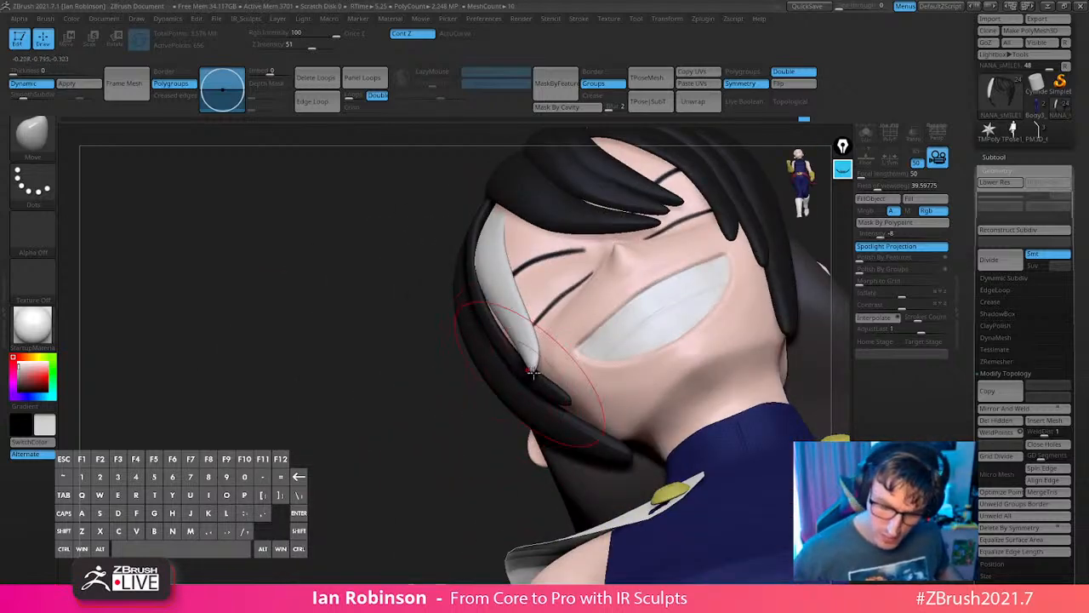
pyautogui.moveTo(555, 336); pyautogui.dragTo(551, 415, button='right')
pyautogui.moveTo(486, 308)
pyautogui.mouseDown()
pyautogui.moveTo(469, 320)
pyautogui.moveTo(499, 306)
pyautogui.mouseUp()
pyautogui.moveTo(524, 334); pyautogui.dragTo(571, 366, button='right')
# Turn on AccuCurve for the Move brush and pull the strand's lower tip into a sharper point.
pyautogui.press('w')
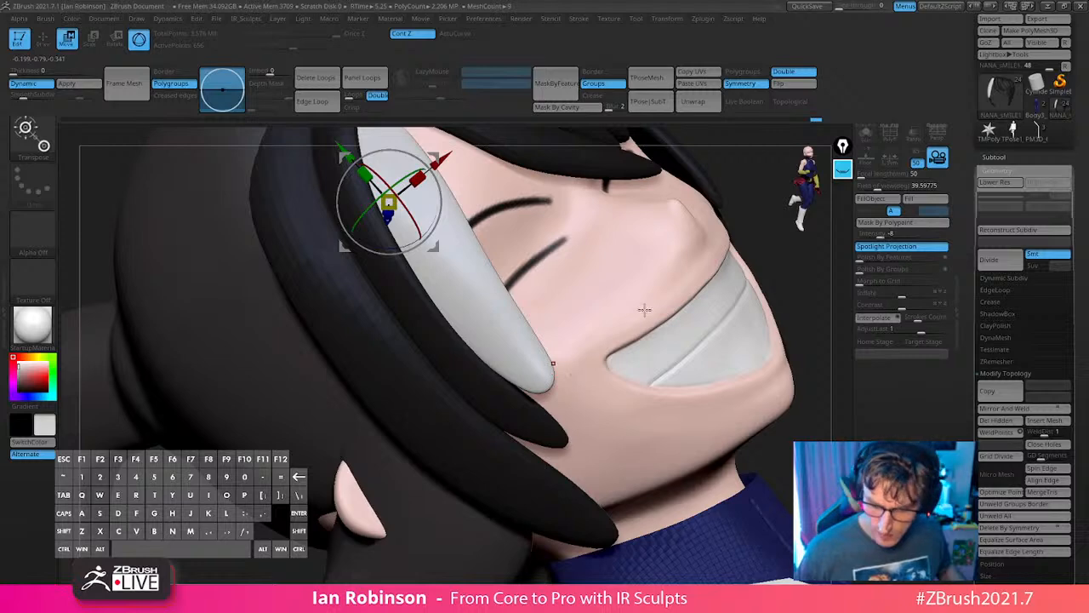
pyautogui.press('q')
pyautogui.press('s')
pyautogui.moveTo(627, 332); pyautogui.dragTo(621, 333)
pyautogui.moveTo(51, 21)
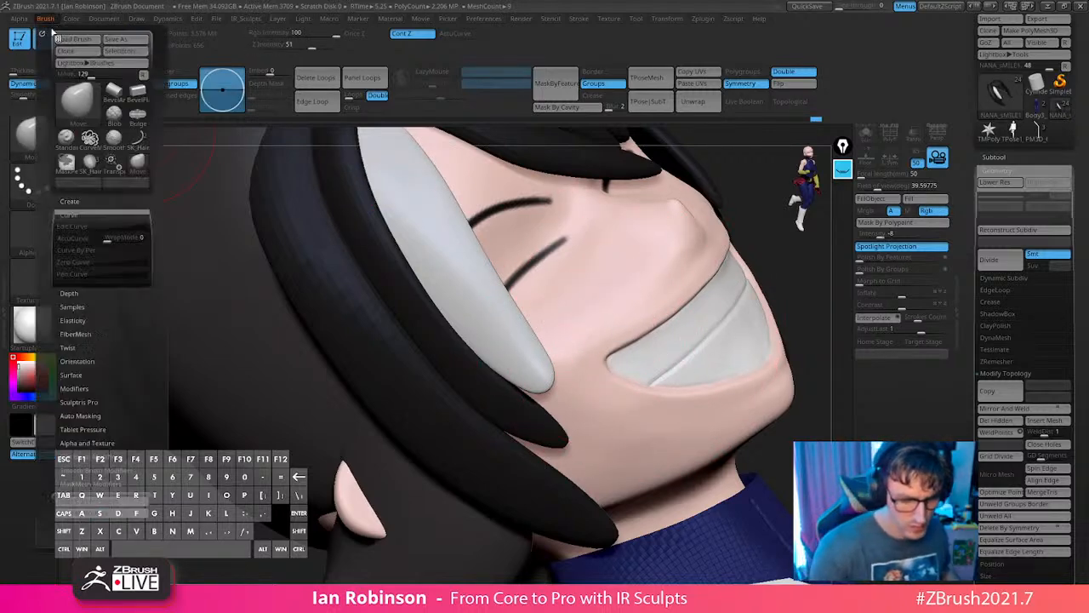
pyautogui.click(89, 238)
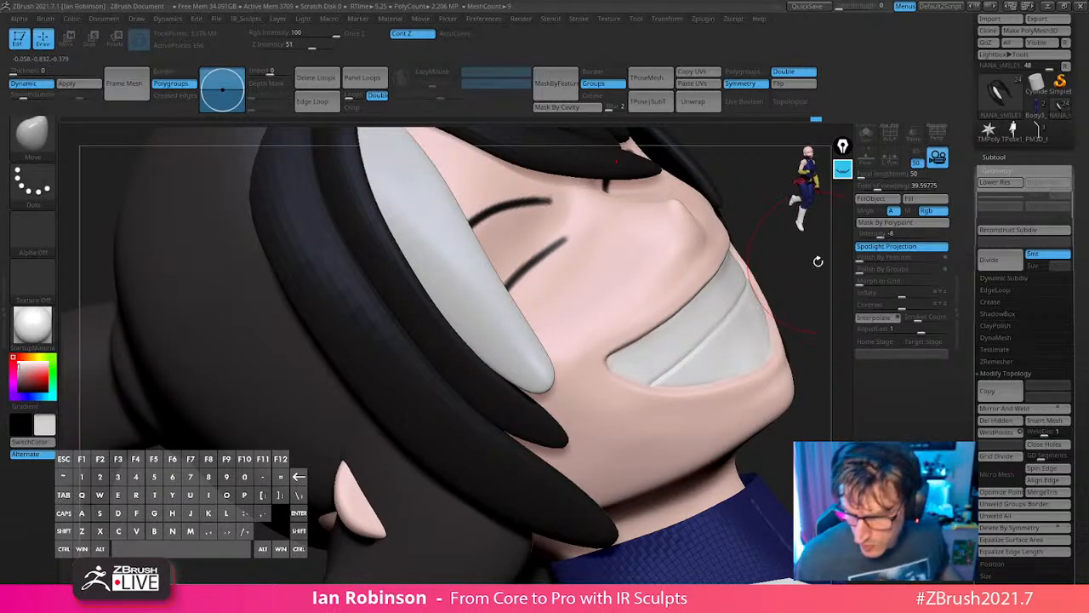
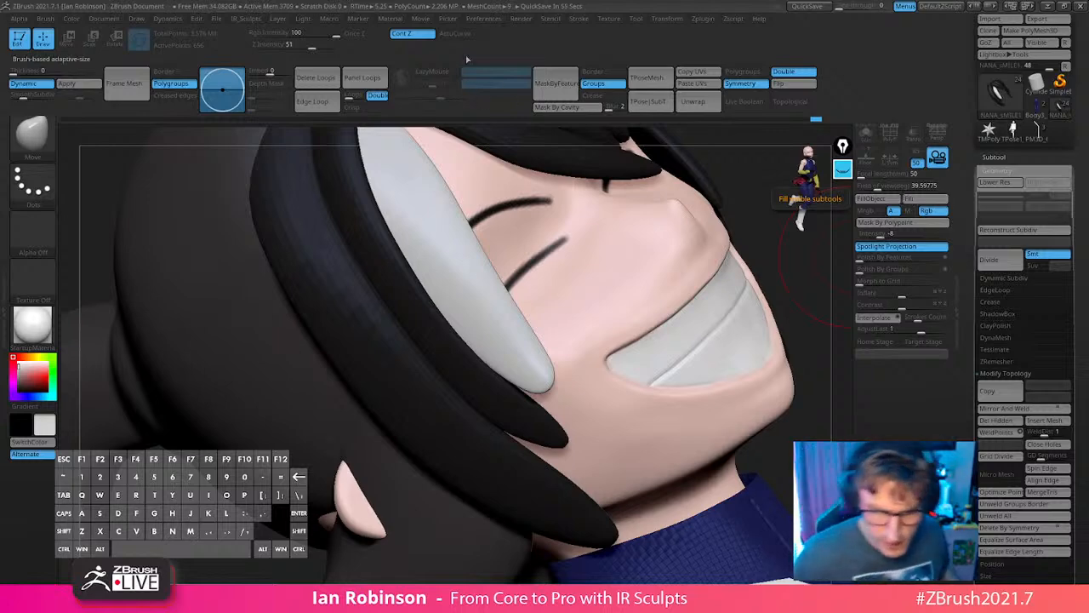
pyautogui.click(454, 34)
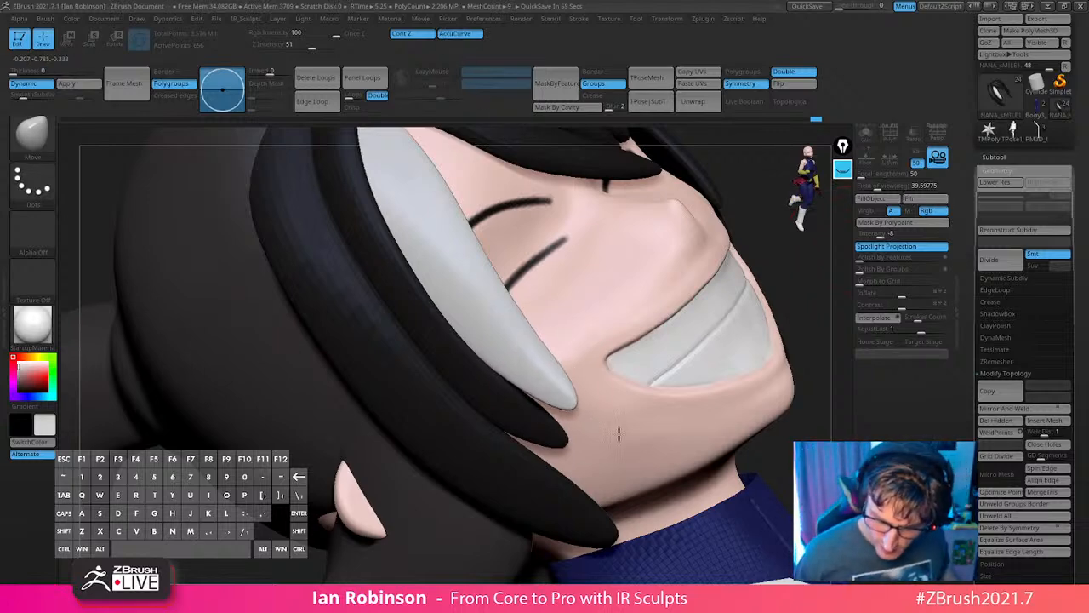
pyautogui.moveTo(619, 434); pyautogui.dragTo(647, 457)
# Turn off AccuCurve, resize the Move brush, and nudge the strand's upper end toward the fringe.
pyautogui.moveTo(660, 340)
pyautogui.mouseDown(button='right')
pyautogui.moveTo(686, 306)
pyautogui.moveTo(614, 391)
pyautogui.moveTo(627, 360)
pyautogui.moveTo(588, 343)
pyautogui.moveTo(564, 239)
pyautogui.mouseUp(button='right')
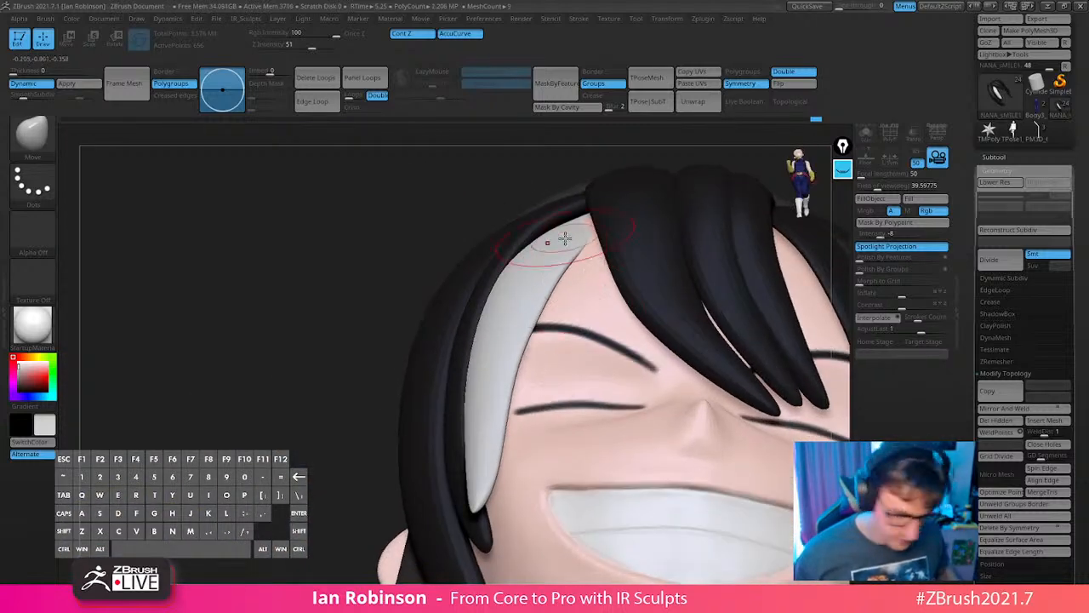
pyautogui.click(473, 35)
pyautogui.press('s')
pyautogui.moveTo(543, 207); pyautogui.dragTo(551, 207)
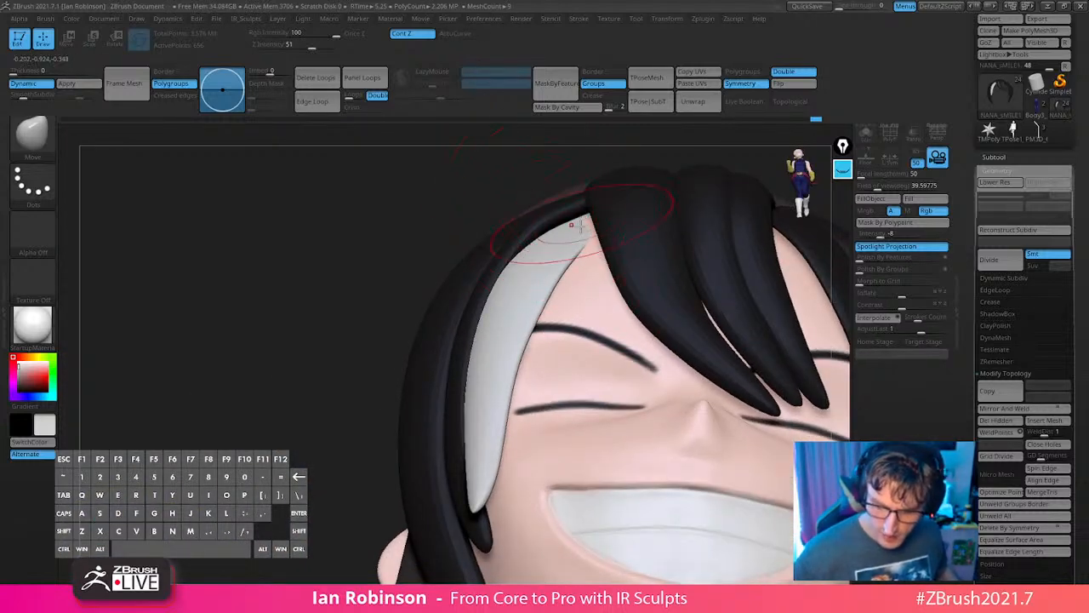
# Turn off backface masking for the Move brush.
pyautogui.keyDown('alt'); pyautogui.moveTo(578, 243); pyautogui.dragTo(455, 313, button='right'); pyautogui.keyUp('alt')
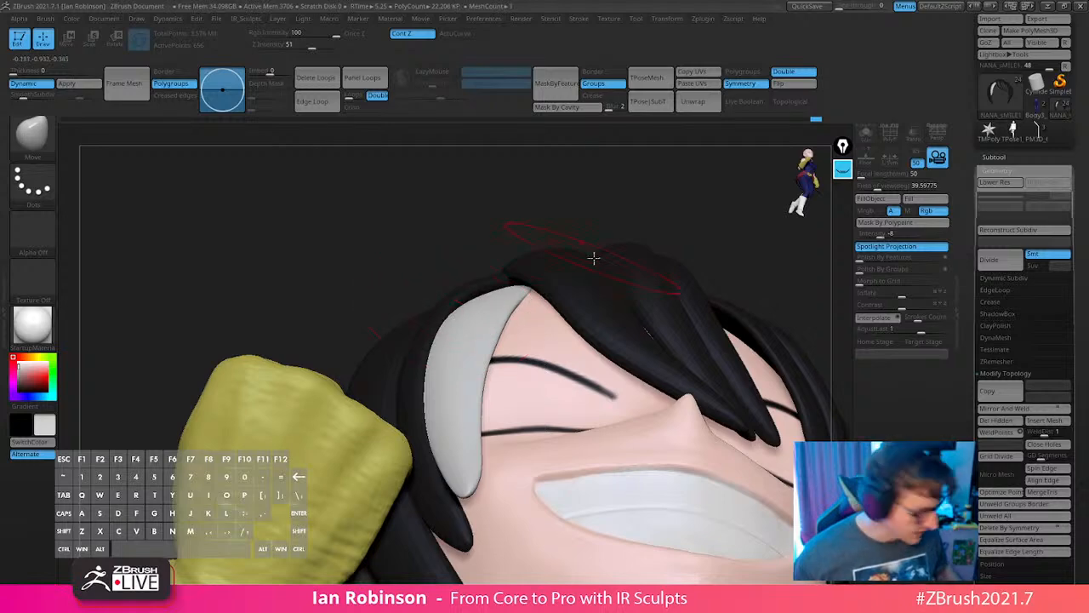
pyautogui.press('2')
pyautogui.moveTo(674, 280); pyautogui.dragTo(640, 219, button='right')
pyautogui.press('2')
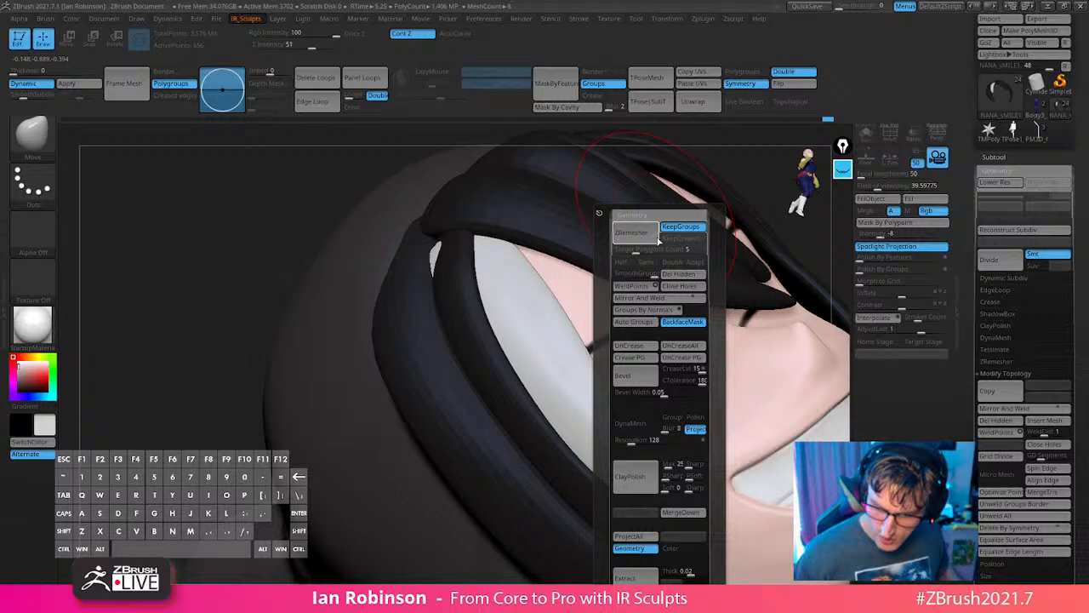
pyautogui.click(679, 322)
# Resize the Move brush and push the side hair over the skin gap beside the scalp hair, above the ear.
pyautogui.moveTo(503, 324)
pyautogui.mouseDown(button='right')
pyautogui.moveTo(492, 242)
pyautogui.moveTo(623, 301)
pyautogui.moveTo(561, 372)
pyautogui.moveTo(491, 314)
pyautogui.mouseUp(button='right')
pyautogui.moveTo(497, 366)
pyautogui.keyDown('alt'); pyautogui.mouseDown(button='right')
pyautogui.moveTo(559, 420)
pyautogui.moveTo(604, 391)
pyautogui.moveTo(639, 438)
pyautogui.moveTo(614, 393)
pyautogui.moveTo(564, 503)
pyautogui.moveTo(530, 505)
pyautogui.moveTo(525, 544)
pyautogui.moveTo(522, 514)
pyautogui.moveTo(557, 506)
pyautogui.moveTo(619, 343)
pyautogui.moveTo(634, 414)
pyautogui.moveTo(541, 404)
pyautogui.moveTo(551, 423)
pyautogui.moveTo(518, 438)
pyautogui.moveTo(581, 454)
pyautogui.moveTo(493, 486)
pyautogui.mouseUp(button='right'); pyautogui.keyUp('alt')
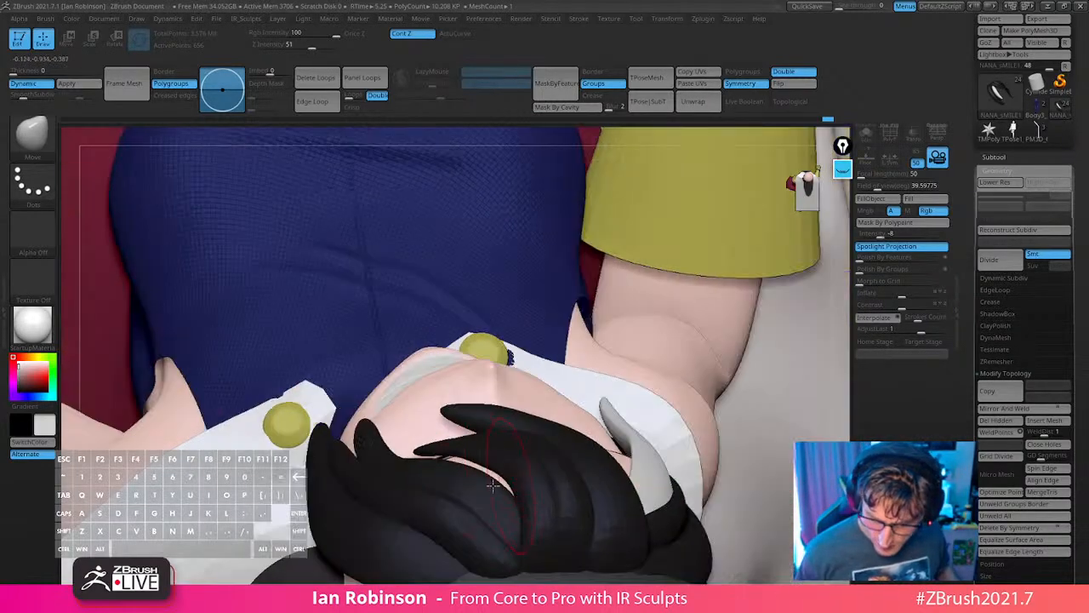
pyautogui.moveTo(528, 390); pyautogui.dragTo(518, 354, button='right')
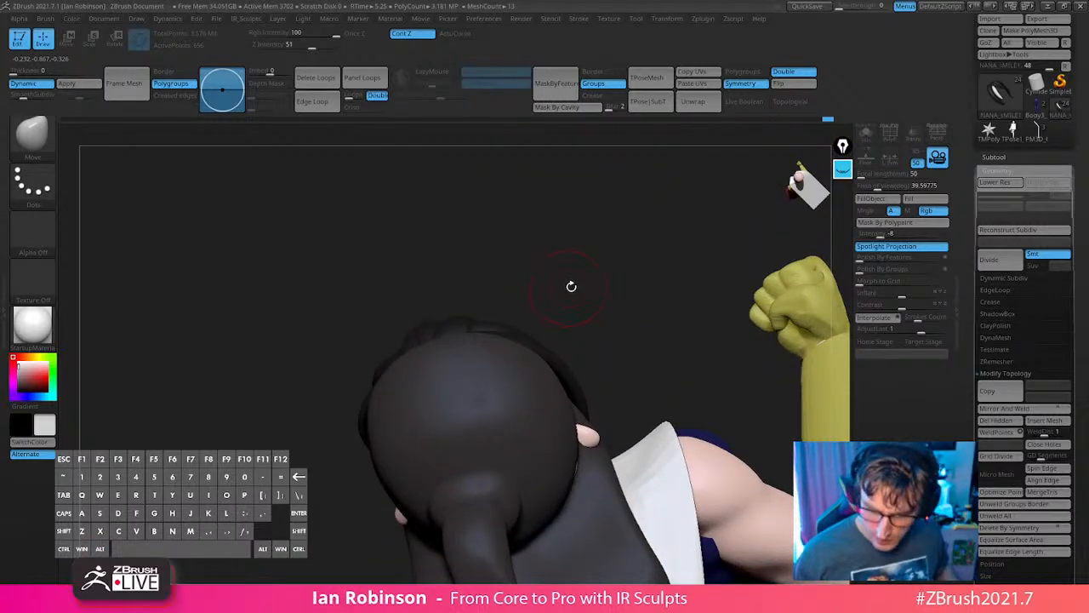
pyautogui.moveTo(571, 286); pyautogui.dragTo(600, 377, button='right')
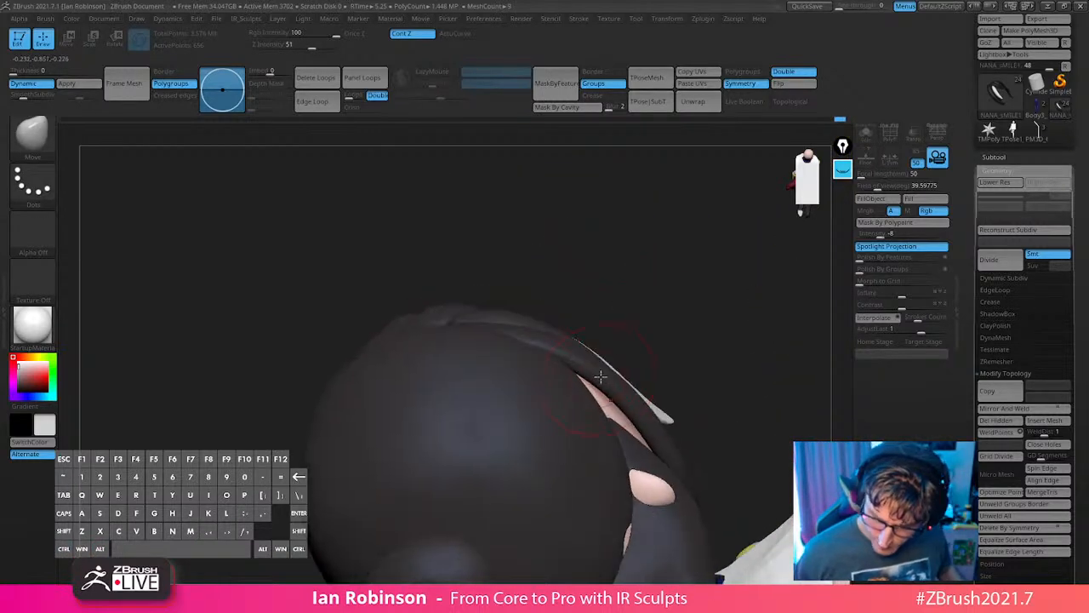
pyautogui.press('s')
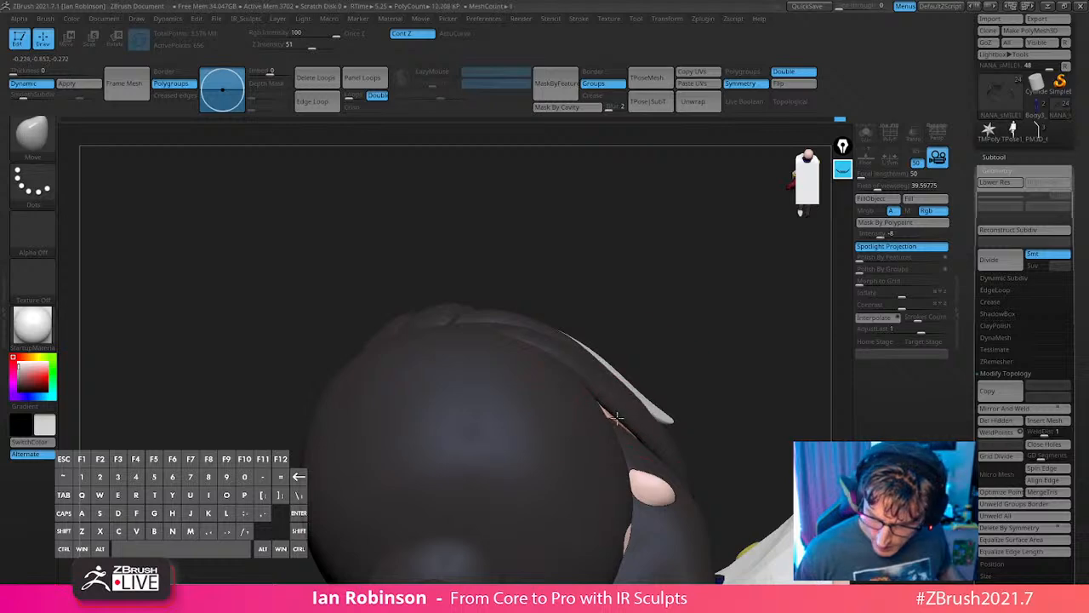
pyautogui.moveTo(715, 375)
pyautogui.mouseDown(button='right')
pyautogui.moveTo(617, 407)
pyautogui.moveTo(636, 366)
pyautogui.mouseUp(button='right')
pyautogui.press('s')
# Check one fringe strand in isolation, restore full visibility, and fill the light strand with the dark hair colour.
pyautogui.keyDown('ctrl'); pyautogui.keyDown('shift'); pyautogui.click(637, 364); pyautogui.keyUp('shift'); pyautogui.keyUp('ctrl')
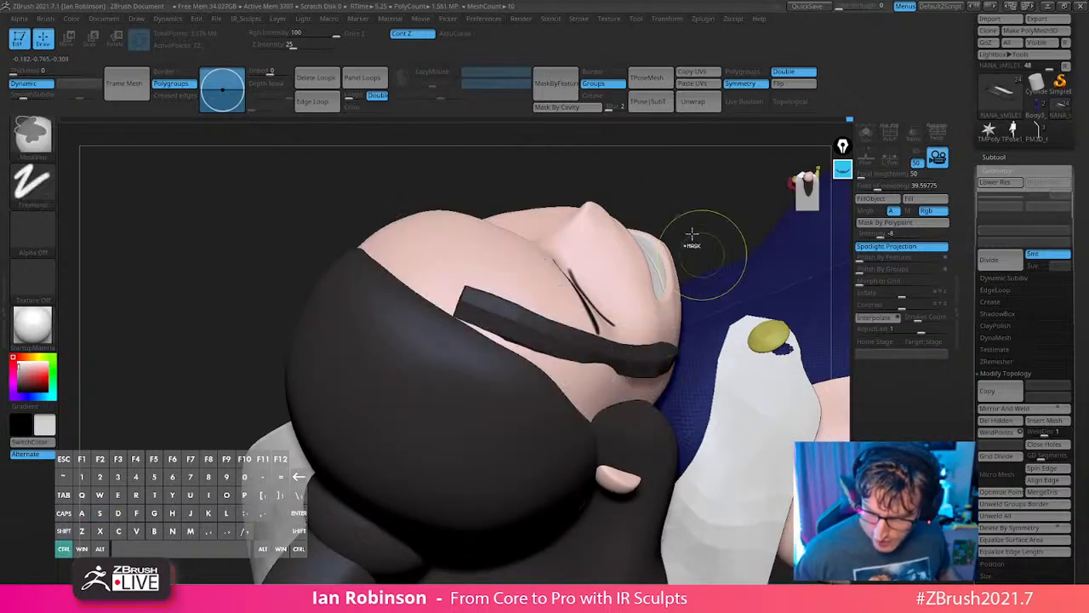
pyautogui.keyDown('ctrl'); pyautogui.keyDown('shift'); pyautogui.moveTo(706, 218); pyautogui.dragTo(717, 235); pyautogui.keyUp('shift'); pyautogui.keyUp('ctrl')
pyautogui.moveTo(715, 247)
pyautogui.mouseDown(button='right')
pyautogui.moveTo(593, 394)
pyautogui.moveTo(622, 391)
pyautogui.moveTo(511, 513)
pyautogui.moveTo(574, 523)
pyautogui.mouseUp(button='right')
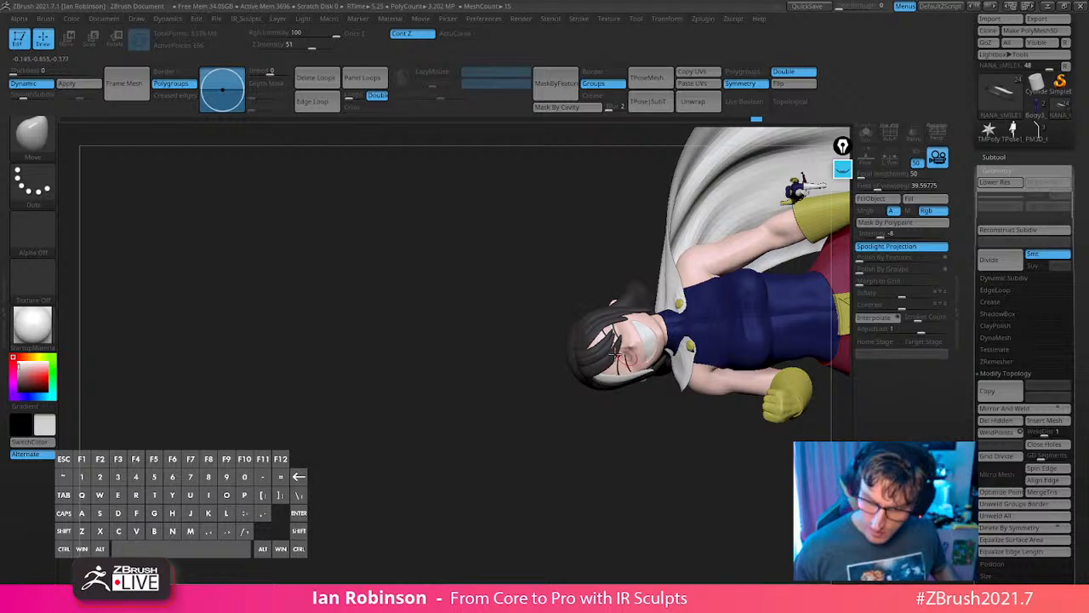
pyautogui.click(883, 203)
pyautogui.moveTo(656, 448); pyautogui.dragTo(617, 316, button='right')
# Select the Hair1 subtool and mask everything in it except the ponytail and the band at its base.
pyautogui.press('w')
pyautogui.click(493, 358)
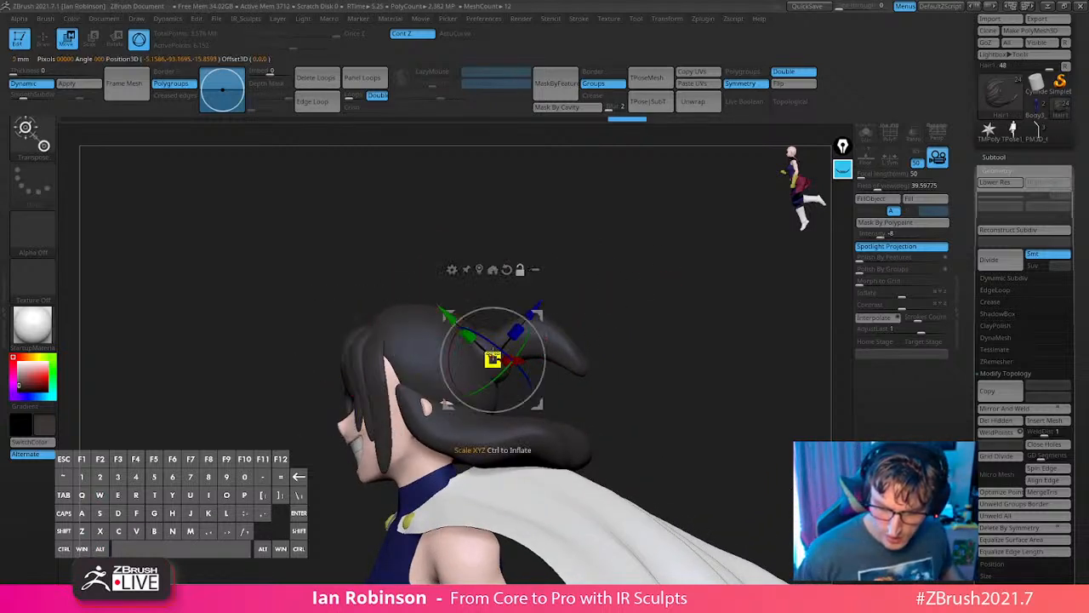
pyautogui.press('q')
pyautogui.keyDown('ctrl'); pyautogui.keyDown('shift'); pyautogui.click(494, 355); pyautogui.keyUp('shift'); pyautogui.keyUp('ctrl')
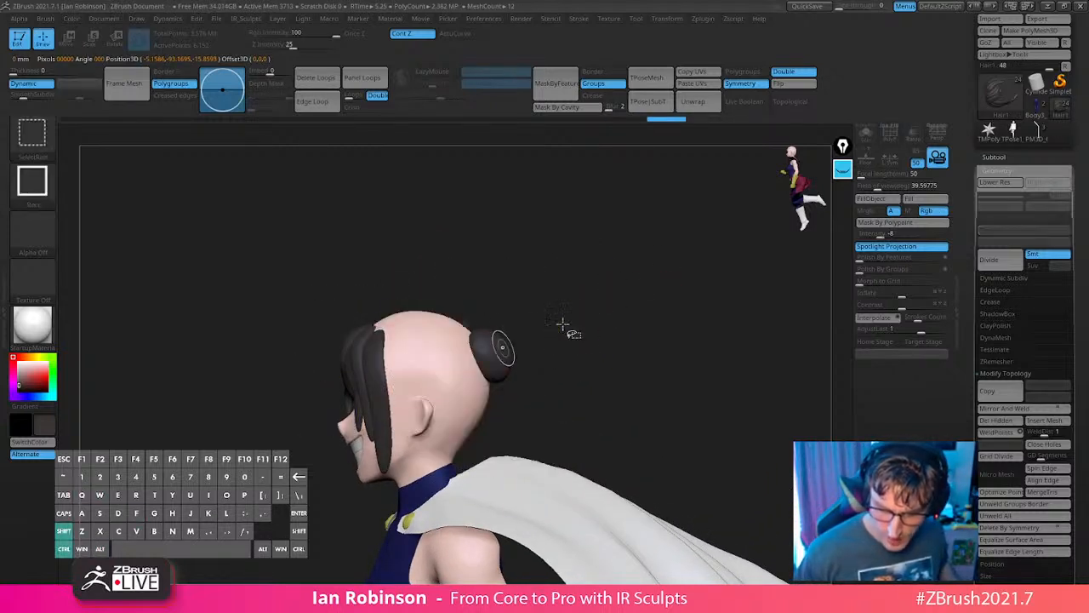
pyautogui.keyDown('ctrl'); pyautogui.click(614, 308); pyautogui.keyUp('ctrl')
pyautogui.keyDown('ctrl'); pyautogui.keyDown('shift'); pyautogui.click(627, 304); pyautogui.keyUp('shift'); pyautogui.keyUp('ctrl')
pyautogui.keyDown('ctrl'); pyautogui.click(627, 305); pyautogui.keyUp('ctrl')
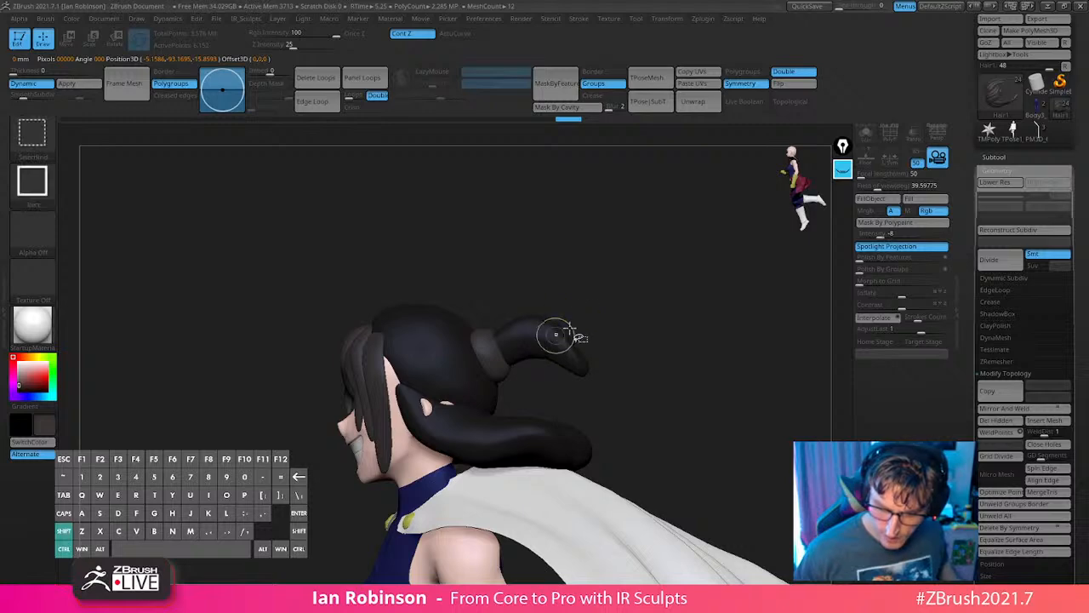
pyautogui.keyDown('ctrl'); pyautogui.keyDown('shift'); pyautogui.click(557, 336); pyautogui.keyUp('shift'); pyautogui.keyUp('ctrl')
pyautogui.keyDown('ctrl'); pyautogui.click(621, 298); pyautogui.keyUp('ctrl')
pyautogui.keyDown('ctrl'); pyautogui.keyDown('shift'); pyautogui.click(636, 310); pyautogui.keyUp('shift'); pyautogui.keyUp('ctrl')
# Raise the unmasked ponytail and band on the back of the head with the gizmo.
pyautogui.press('w')
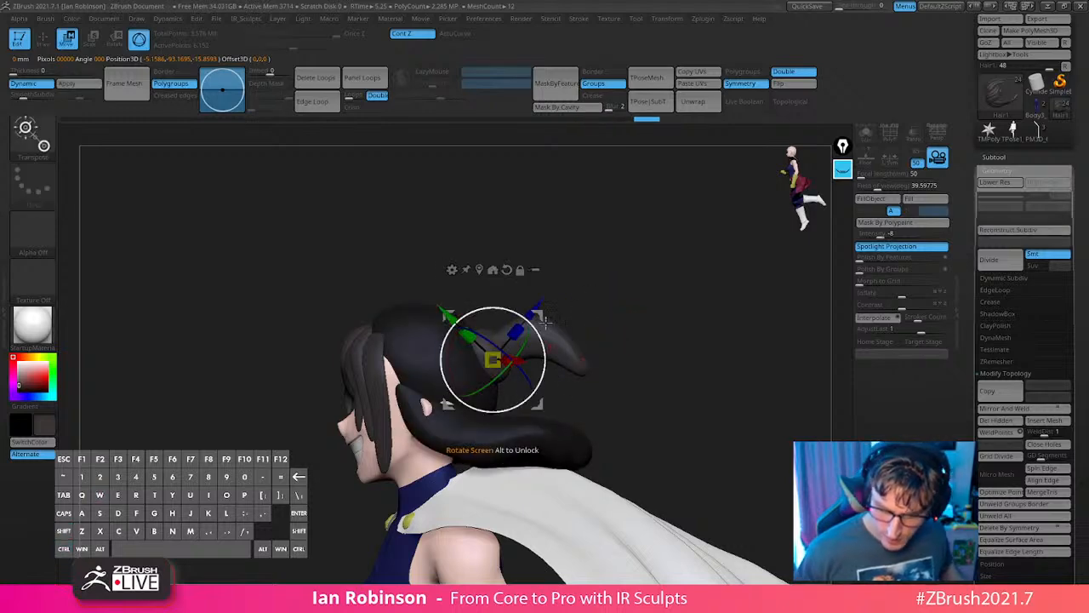
pyautogui.press('alt')
pyautogui.moveTo(543, 405); pyautogui.dragTo(538, 384)
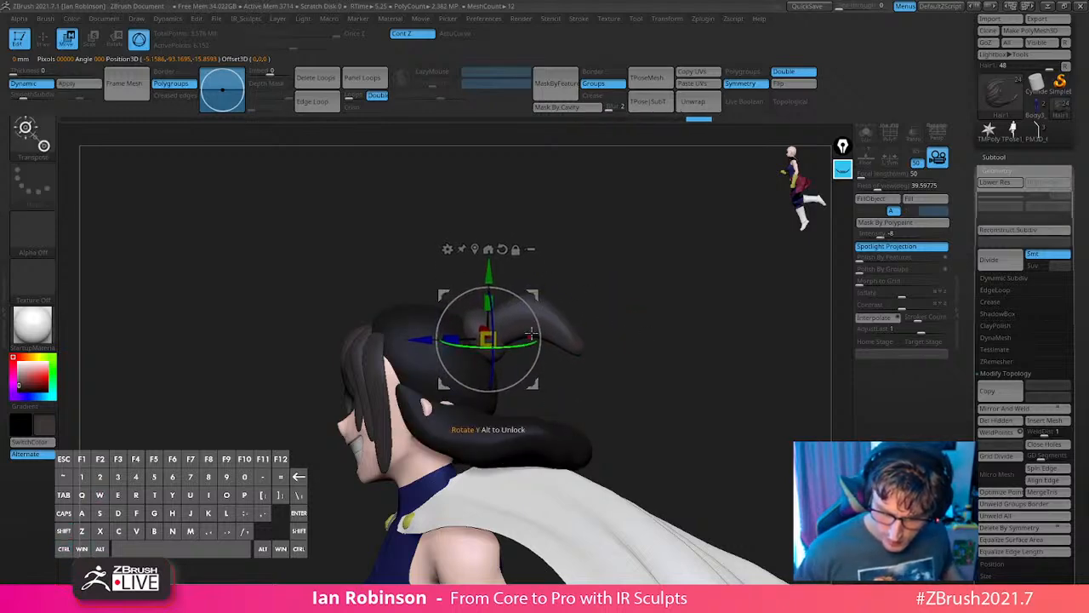
pyautogui.moveTo(599, 266); pyautogui.dragTo(723, 305)
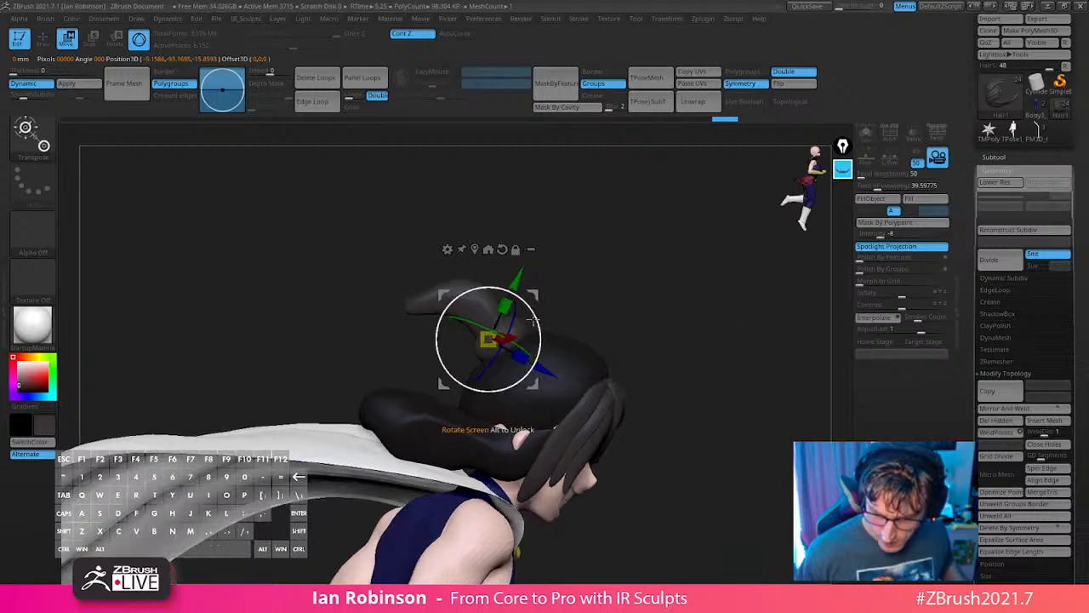
pyautogui.moveTo(534, 389); pyautogui.dragTo(546, 380)
pyautogui.press('q')
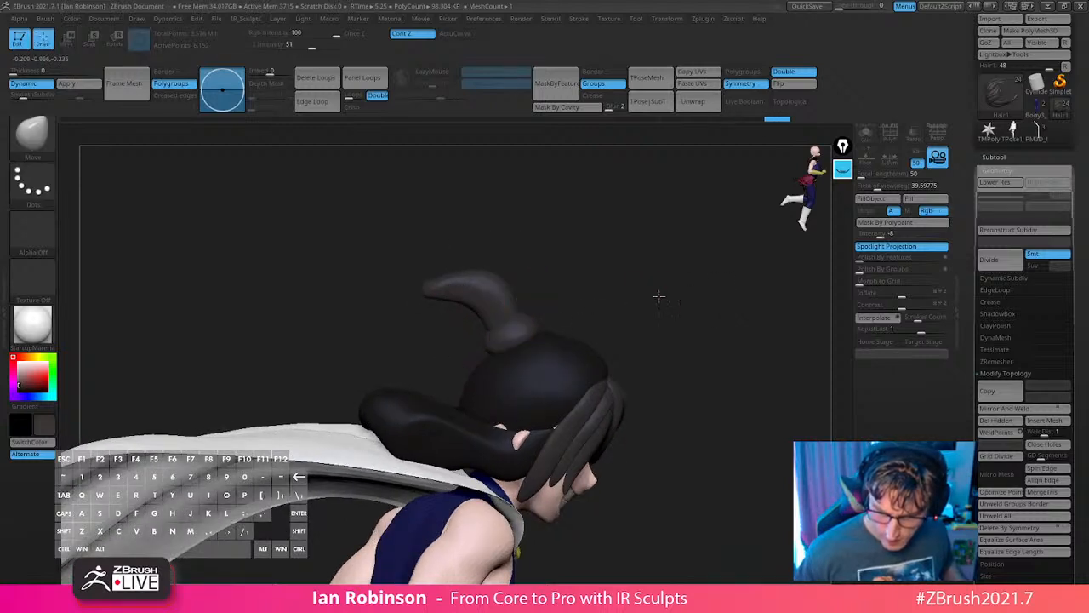
# Check the raised ponytail from several angles and clear the mask on the hair.
pyautogui.moveTo(659, 296); pyautogui.dragTo(643, 296)
pyautogui.press('s')
pyautogui.click(642, 297)
pyautogui.press('w')
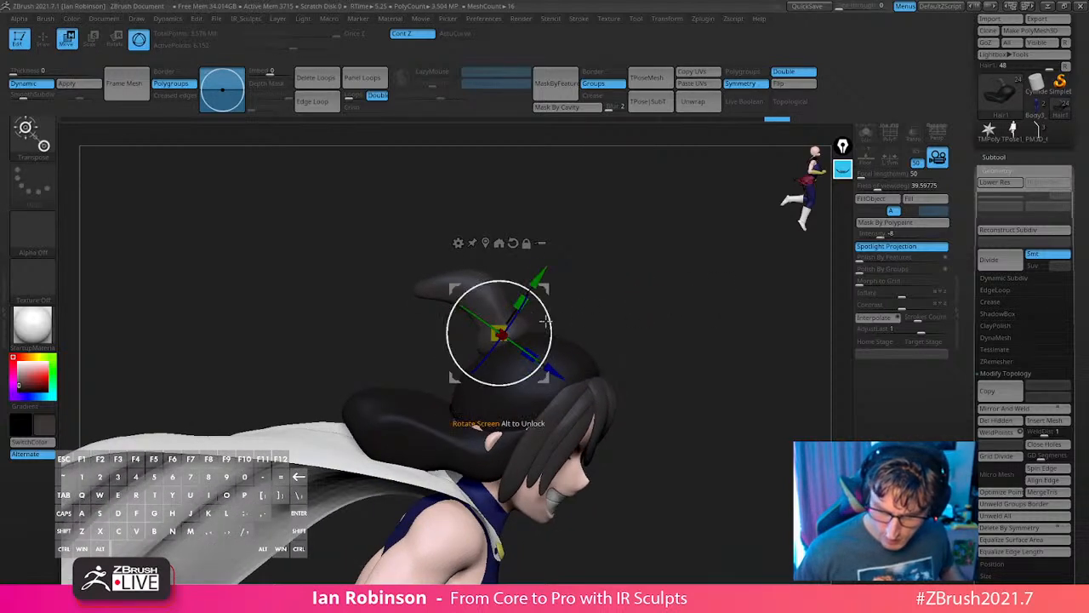
pyautogui.press('q')
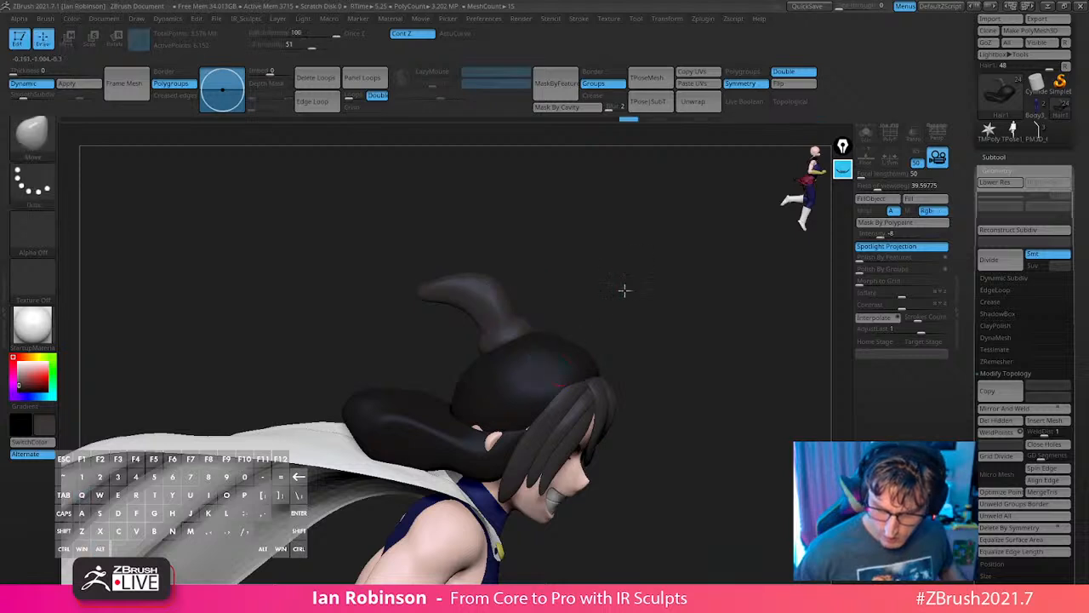
pyautogui.moveTo(625, 292)
pyautogui.mouseDown()
pyautogui.moveTo(639, 324)
pyautogui.moveTo(637, 297)
pyautogui.moveTo(652, 301)
pyautogui.moveTo(619, 294)
pyautogui.mouseUp()
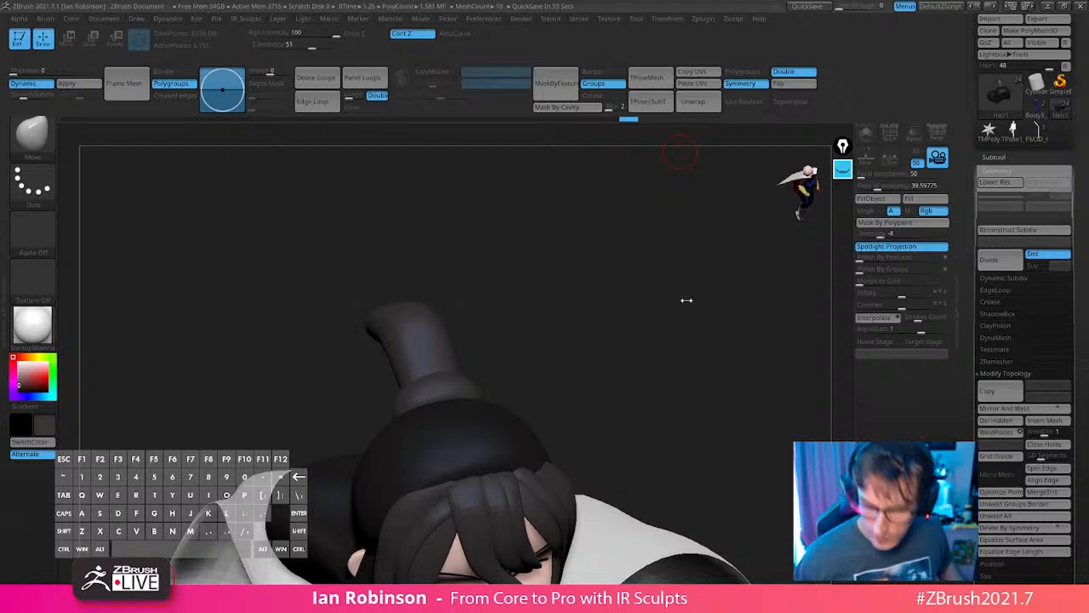
pyautogui.moveTo(687, 300)
pyautogui.mouseDown()
pyautogui.moveTo(656, 323)
pyautogui.moveTo(610, 285)
pyautogui.moveTo(605, 304)
pyautogui.moveTo(551, 341)
pyautogui.moveTo(569, 361)
pyautogui.mouseUp()
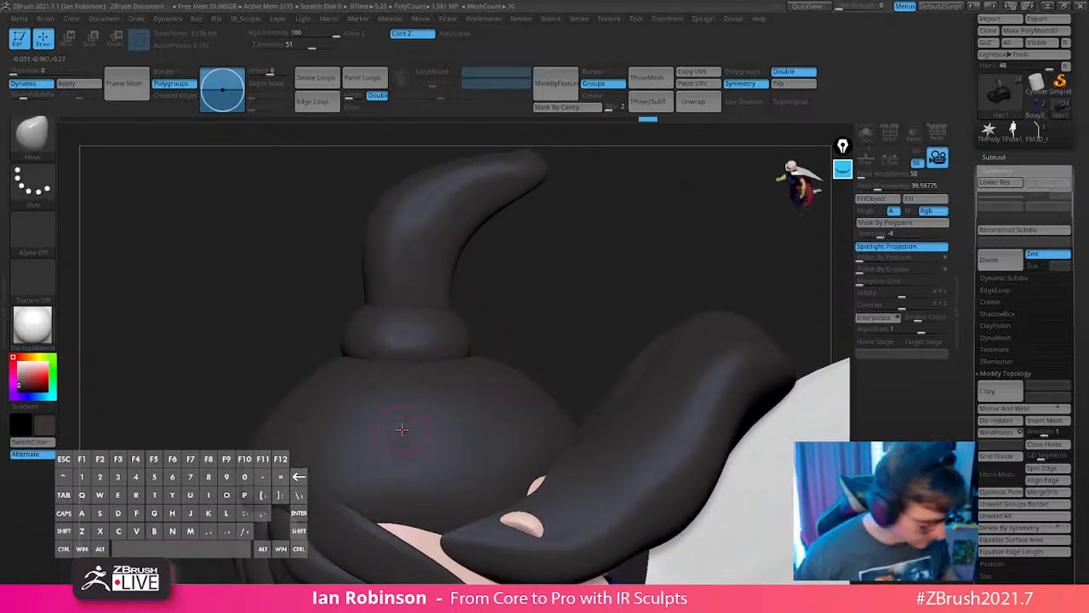
# Use the SK_Hair_IMM1 curve brush at a suitable size to draw a strand over the scalp from the ponytail band to the hairline.
pyautogui.press('b')
pyautogui.click(565, 539)
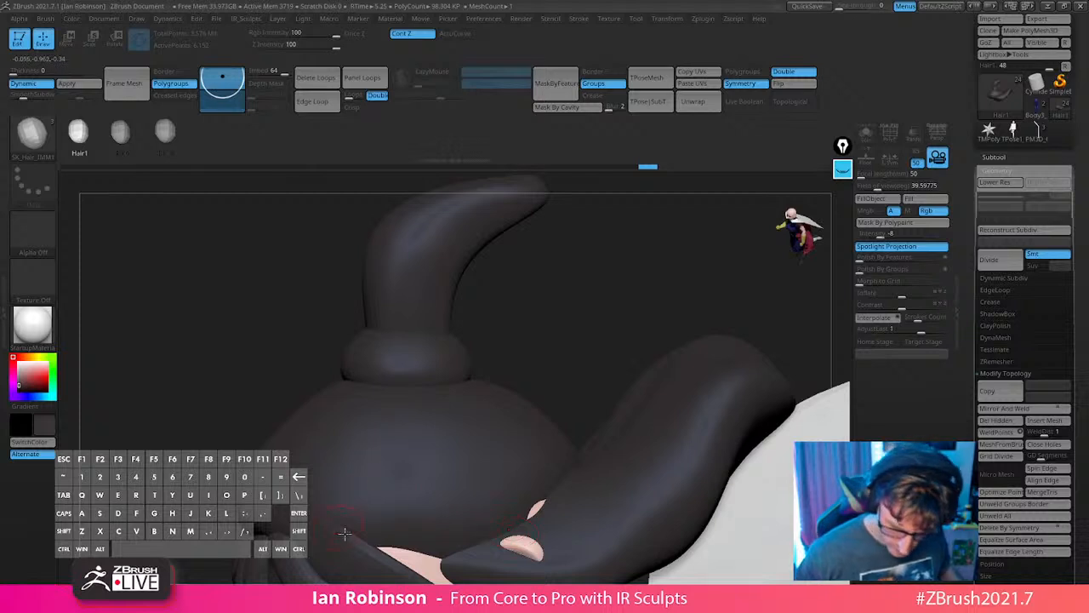
pyautogui.press('s')
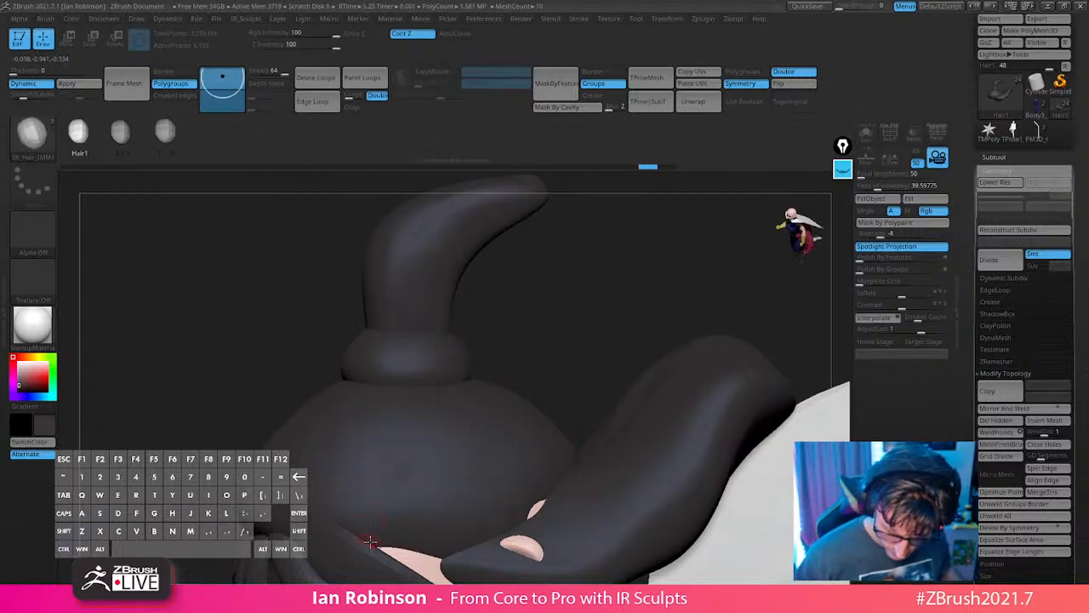
pyautogui.moveTo(415, 377); pyautogui.dragTo(415, 376)
pyautogui.moveTo(506, 394); pyautogui.dragTo(556, 420, button='right')
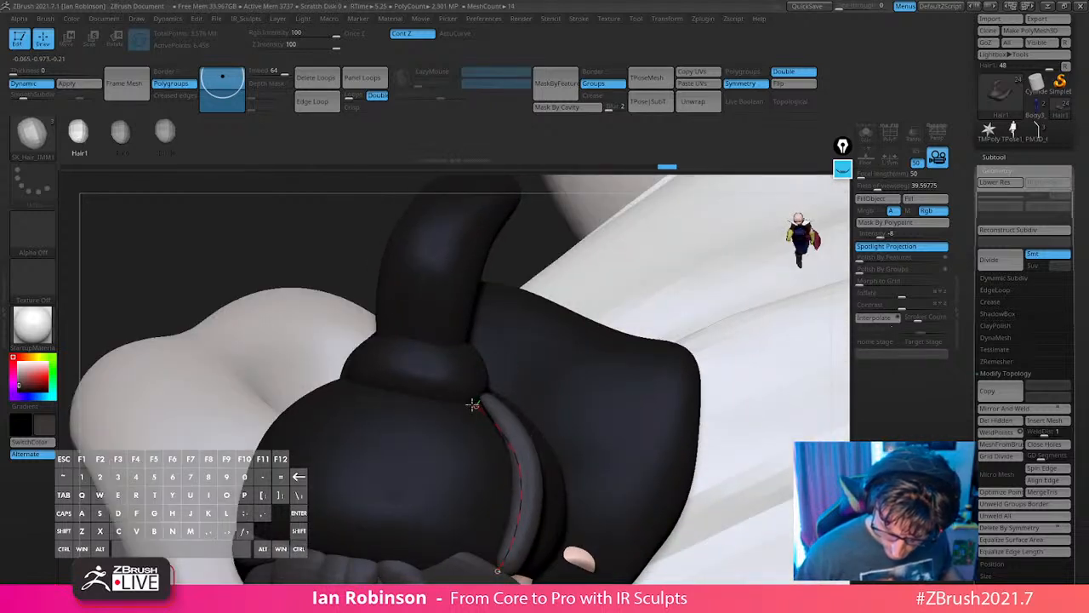
pyautogui.moveTo(472, 404); pyautogui.dragTo(469, 407)
pyautogui.moveTo(515, 392); pyautogui.dragTo(499, 370, button='right')
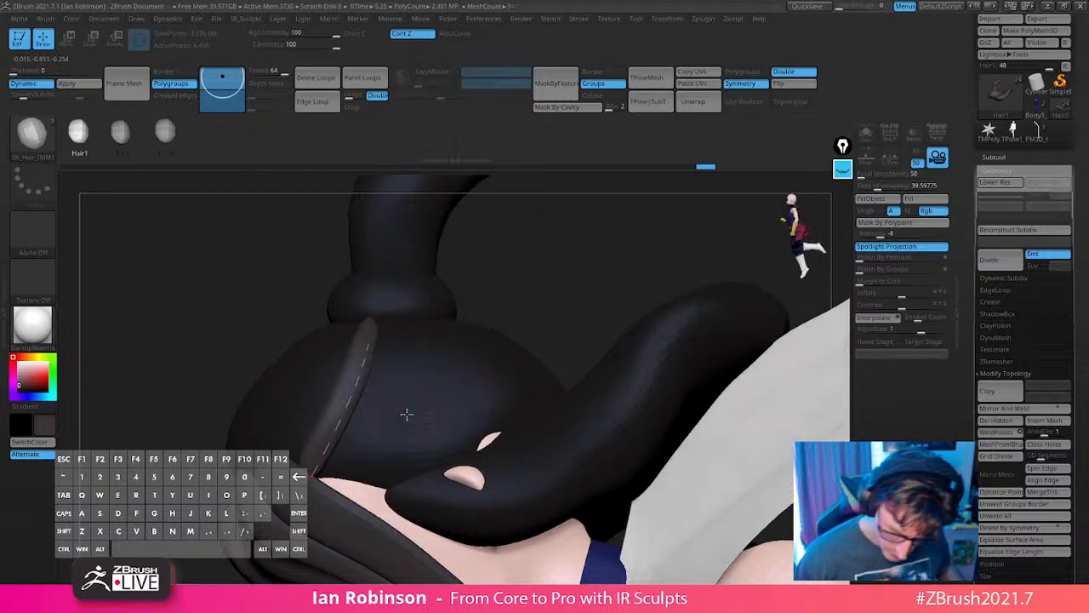
pyautogui.moveTo(422, 353); pyautogui.dragTo(400, 338, button='right')
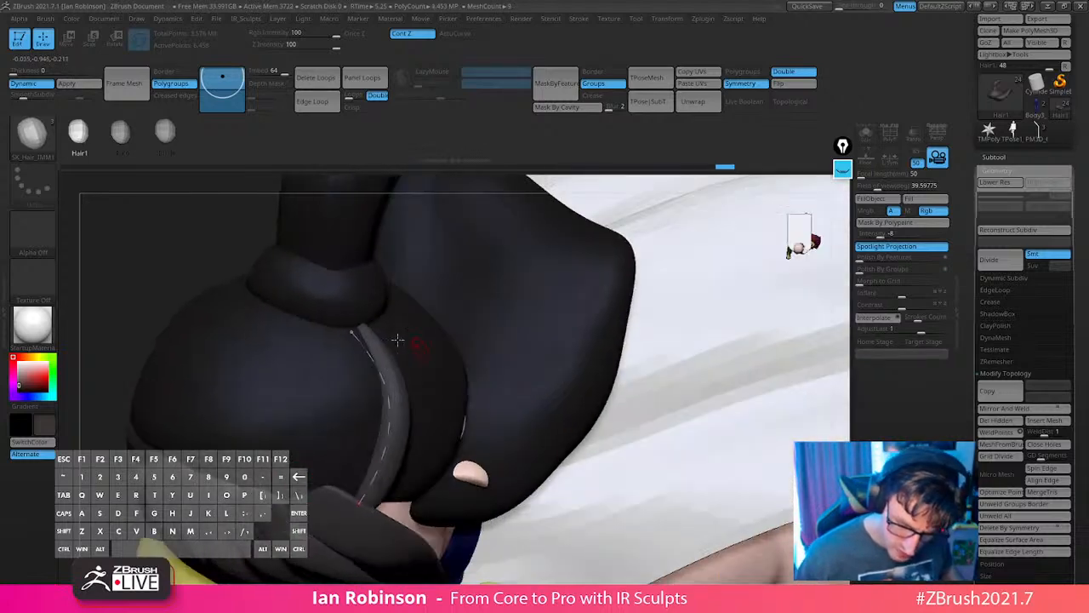
pyautogui.moveTo(460, 379); pyautogui.dragTo(468, 306, button='right')
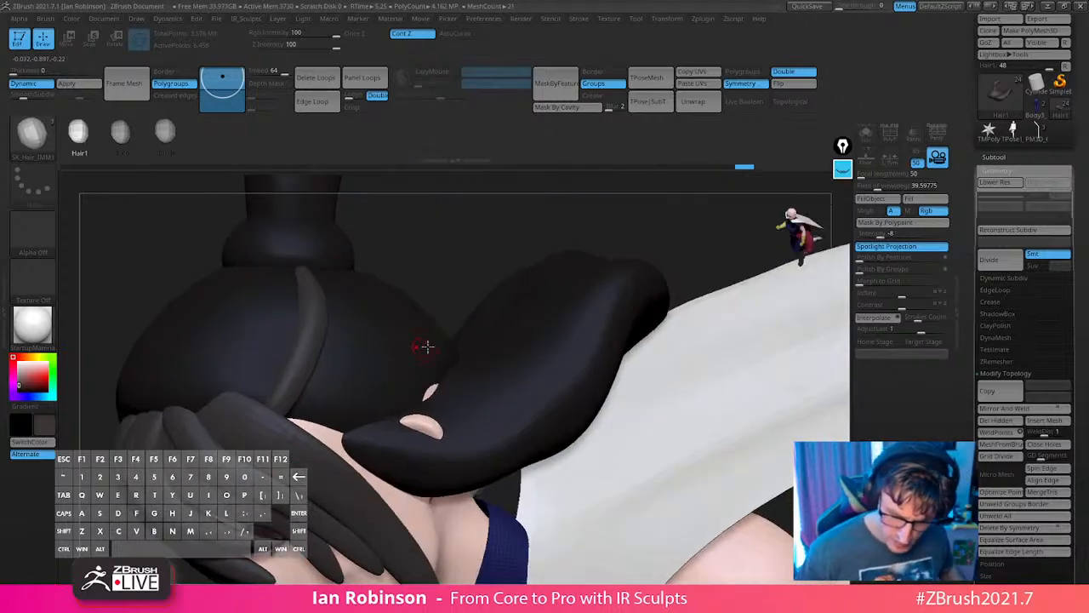
pyautogui.moveTo(422, 348); pyautogui.dragTo(443, 320, button='right')
# Display the polygroups with PolyFrame and hide only the new scalp strand in the Hair1 subtool.
pyautogui.press('w')
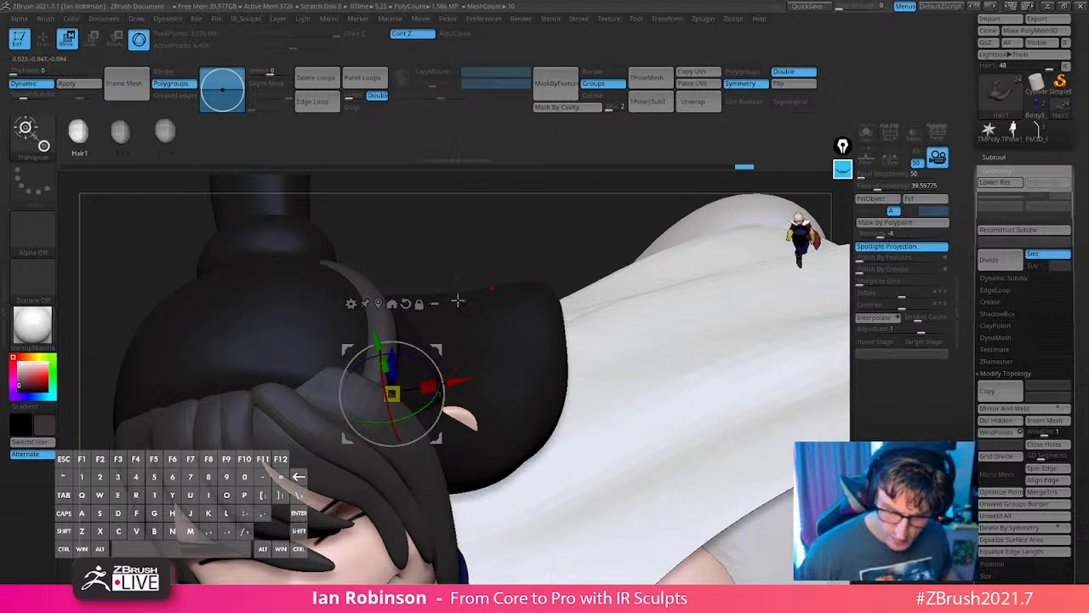
pyautogui.press('ctrl')
pyautogui.press('q')
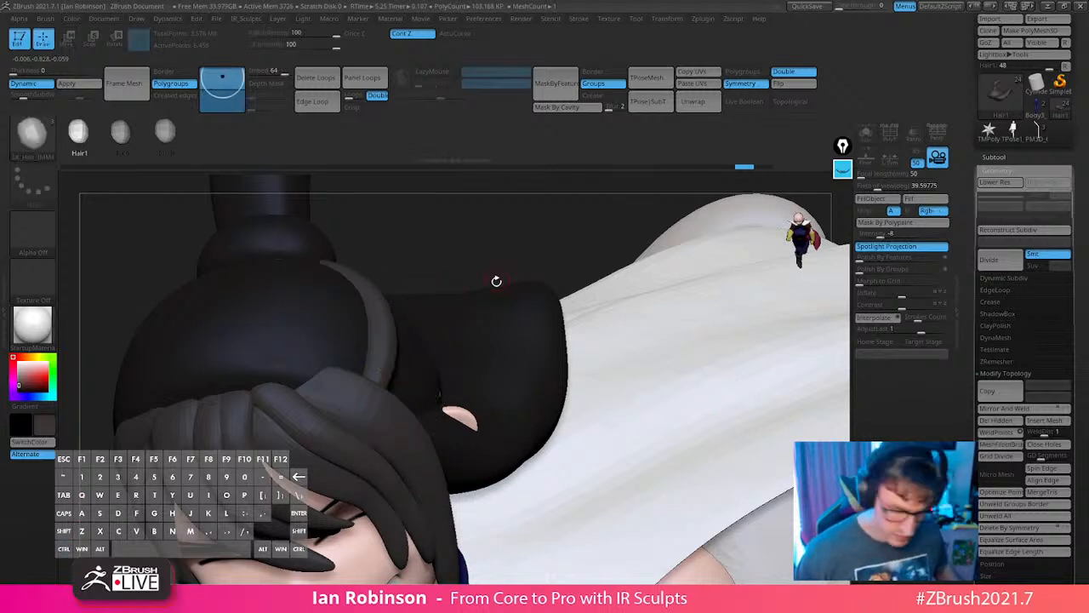
pyautogui.hotkey('shift', 'f')
pyautogui.hotkey('ctrl', 'shift')
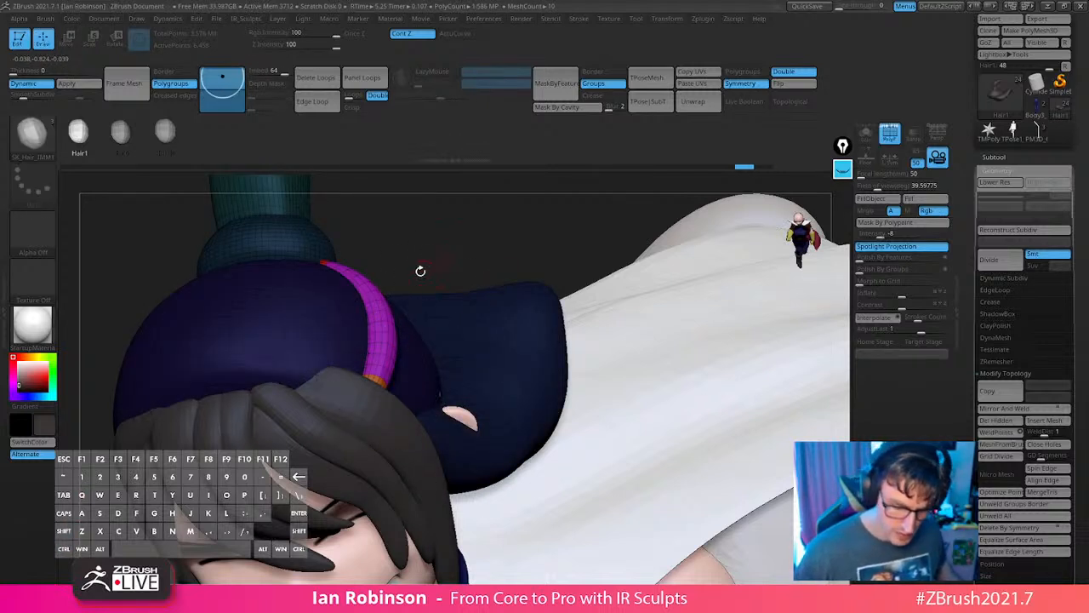
pyautogui.keyDown('ctrl'); pyautogui.keyDown('shift'); pyautogui.click(347, 298); pyautogui.keyUp('shift'); pyautogui.keyUp('ctrl')
pyautogui.keyDown('ctrl'); pyautogui.keyDown('shift'); pyautogui.moveTo(436, 229); pyautogui.dragTo(663, 237); pyautogui.keyUp('shift'); pyautogui.keyUp('ctrl')
pyautogui.keyDown('ctrl'); pyautogui.keyDown('shift'); pyautogui.click(310, 244); pyautogui.keyUp('shift'); pyautogui.keyUp('ctrl')
pyautogui.keyDown('ctrl'); pyautogui.keyDown('shift'); pyautogui.click(291, 227); pyautogui.keyUp('shift'); pyautogui.keyUp('ctrl')
pyautogui.keyDown('ctrl'); pyautogui.keyDown('shift'); pyautogui.click(503, 256); pyautogui.keyUp('shift'); pyautogui.keyUp('ctrl')
pyautogui.keyDown('ctrl'); pyautogui.keyDown('shift'); pyautogui.click(671, 249); pyautogui.keyUp('shift'); pyautogui.keyUp('ctrl')
# Split the hidden strand into its own subtool, select it, and frame it in the view.
pyautogui.press('2')
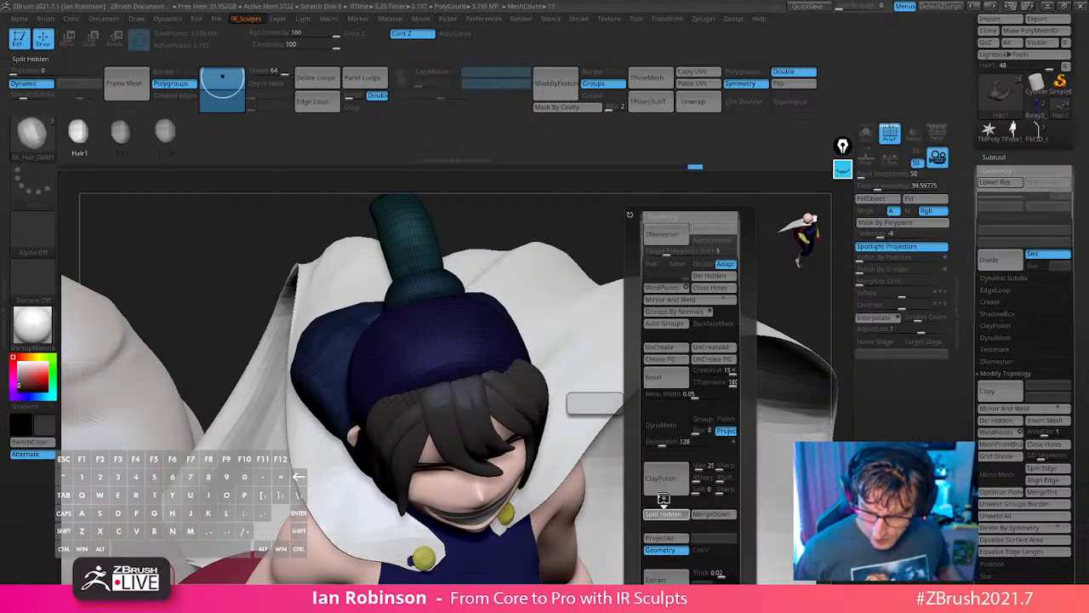
pyautogui.click(667, 514)
pyautogui.moveTo(609, 364); pyautogui.dragTo(482, 340, button='right')
pyautogui.keyDown('alt'); pyautogui.click(436, 363); pyautogui.keyUp('alt')
pyautogui.press('f')
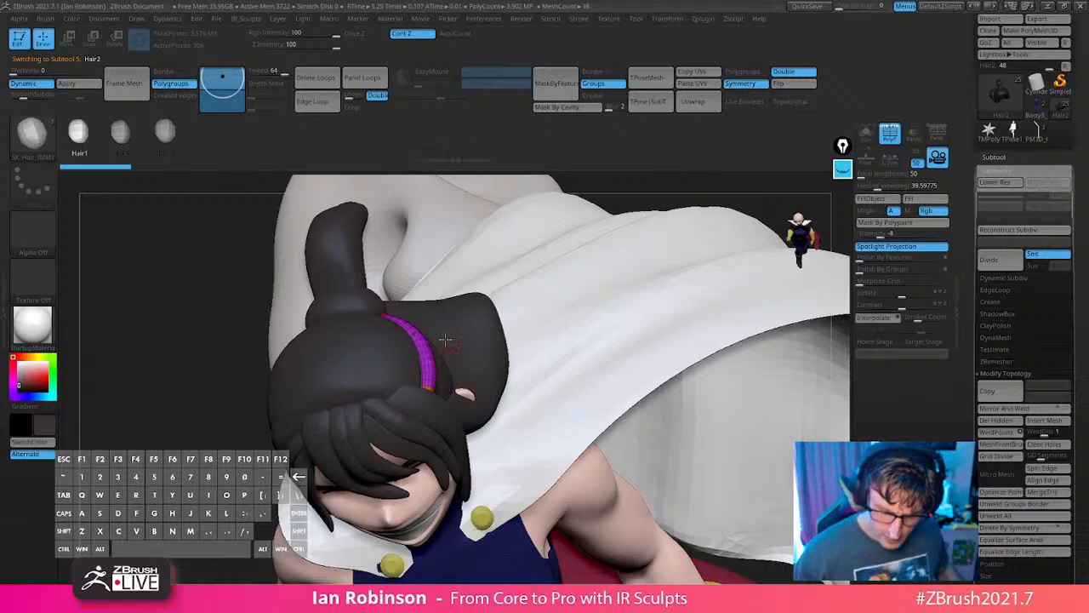
# Duplicate the scalp strand with the gizmo, place the copy alongside the original, and scale it slightly.
pyautogui.press('w')
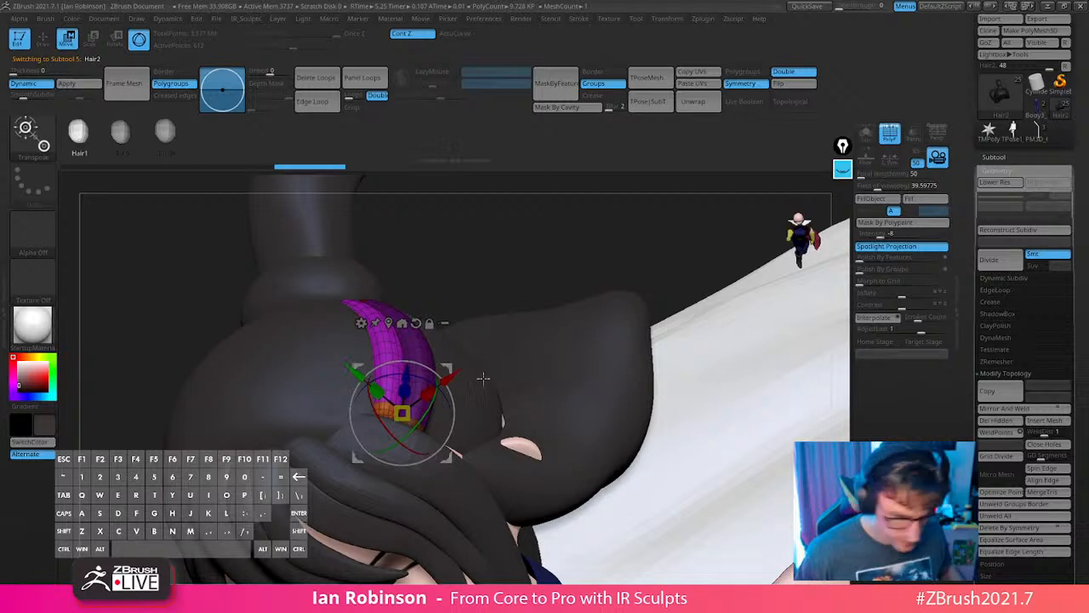
pyautogui.moveTo(494, 377); pyautogui.dragTo(391, 453, button='right')
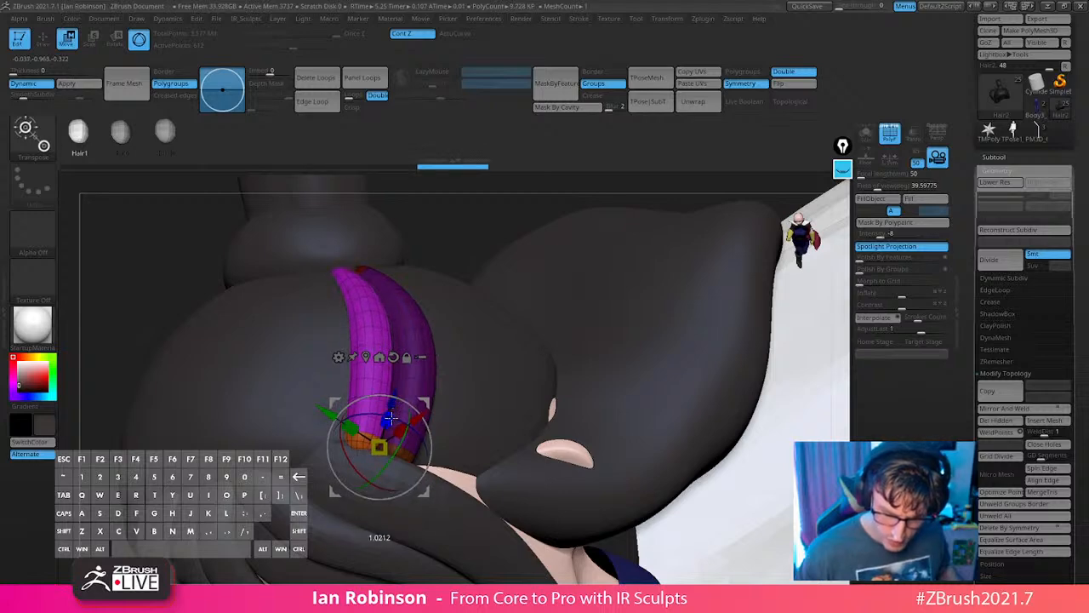
pyautogui.moveTo(443, 440); pyautogui.dragTo(416, 450, button='right')
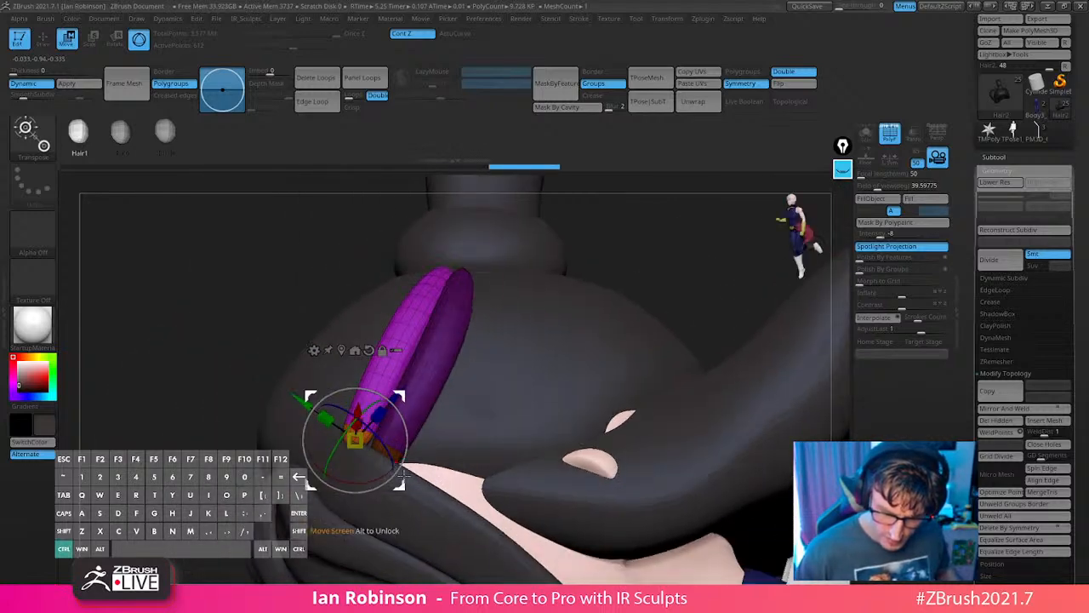
# Duplicate the strand again toward the ear, then rotate, reposition, and slightly scale the copy to follow the scalp.
pyautogui.keyDown('ctrl'); pyautogui.moveTo(400, 474); pyautogui.dragTo(432, 415); pyautogui.keyUp('ctrl')
pyautogui.moveTo(448, 479); pyautogui.dragTo(458, 469)
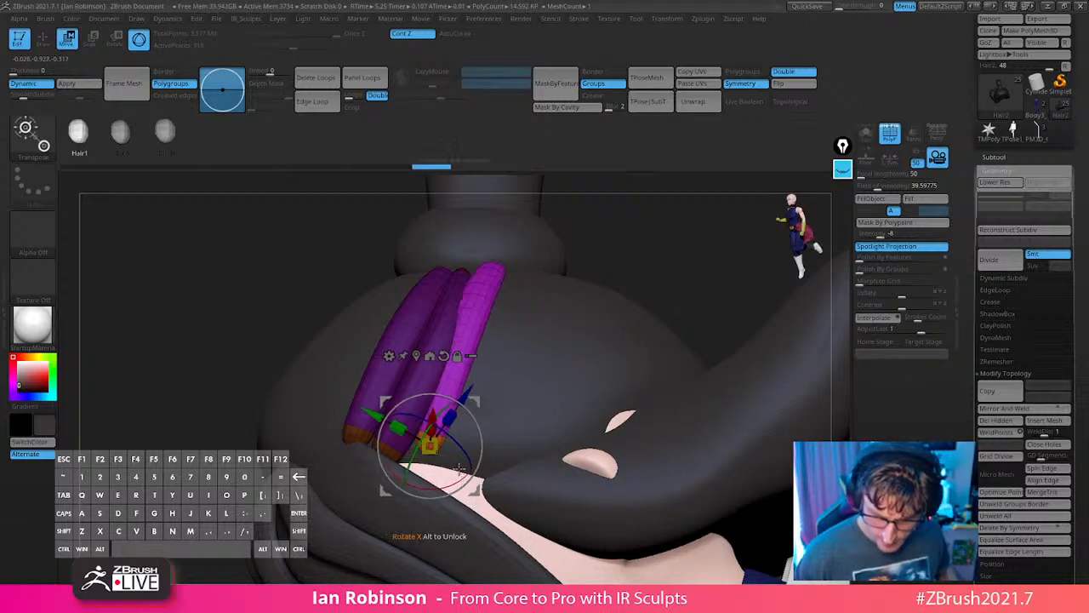
pyautogui.moveTo(470, 399); pyautogui.dragTo(458, 415)
pyautogui.moveTo(460, 512); pyautogui.dragTo(529, 529, button='right')
pyautogui.moveTo(460, 455); pyautogui.dragTo(467, 448)
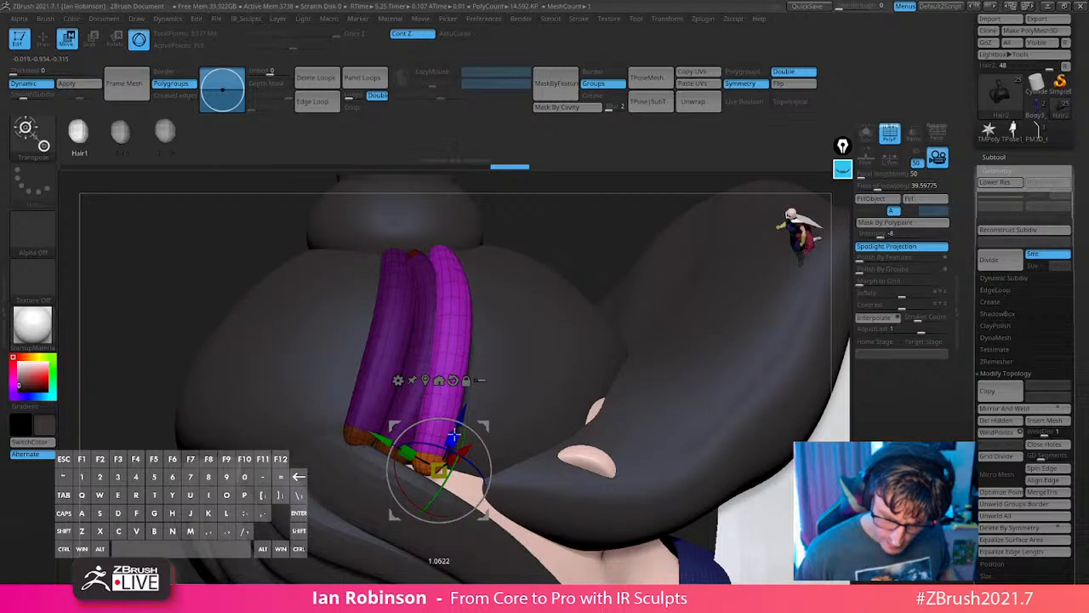
# Switch to the Move brush, adjust its draw size, and nudge the newest strand's lower end against the hairline.
pyautogui.press('q')
pyautogui.moveTo(459, 429); pyautogui.dragTo(525, 308, button='right')
pyautogui.press('s')
pyautogui.moveTo(523, 308); pyautogui.dragTo(538, 308)
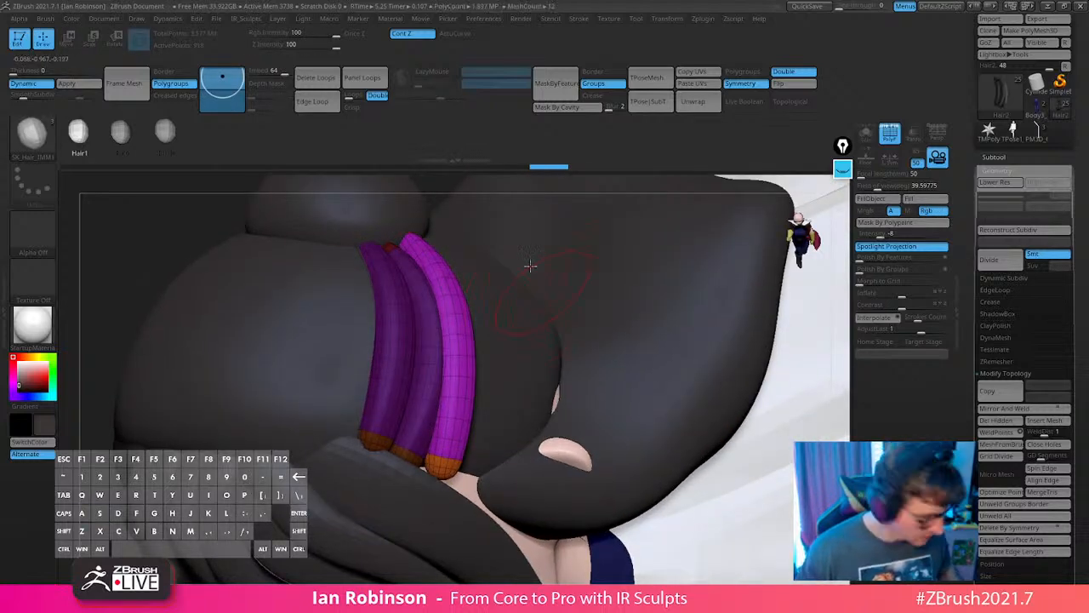
pyautogui.moveTo(509, 289)
pyautogui.mouseDown(button='right')
pyautogui.moveTo(528, 299)
pyautogui.moveTo(464, 259)
pyautogui.mouseUp(button='right')
pyautogui.press('b')
pyautogui.press('m')
pyautogui.press('v')
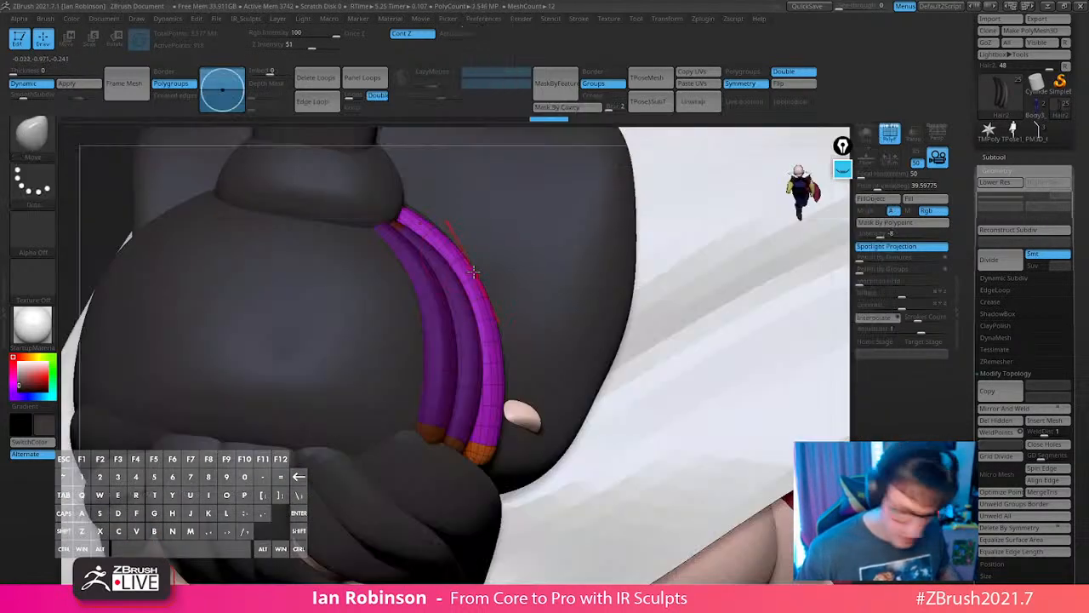
pyautogui.moveTo(434, 236); pyautogui.dragTo(323, 385, button='right')
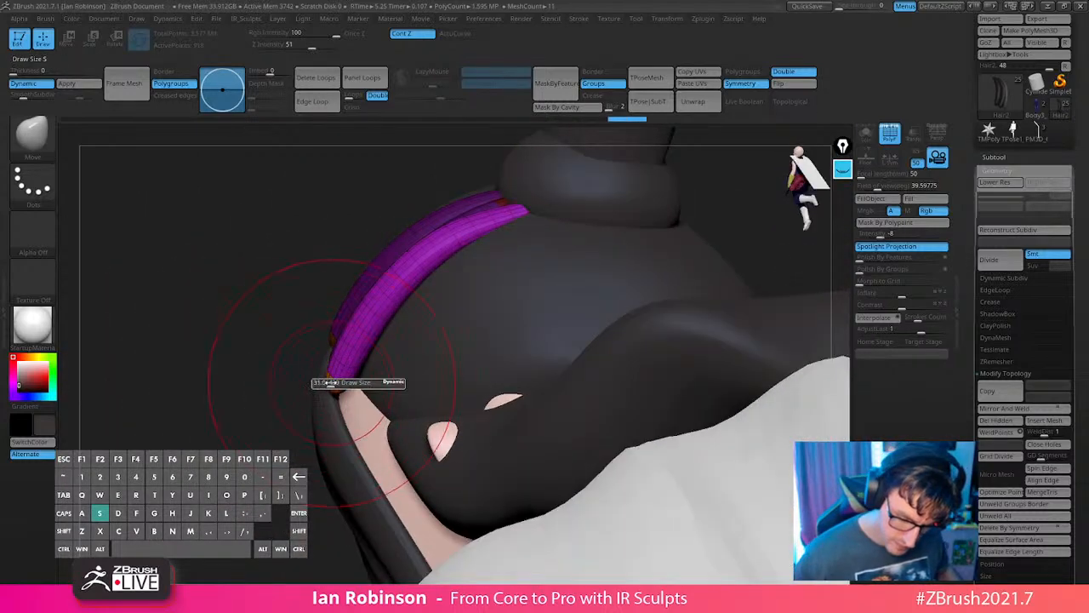
pyautogui.moveTo(331, 383); pyautogui.dragTo(343, 398)
pyautogui.moveTo(339, 397)
pyautogui.mouseDown(button='right')
pyautogui.moveTo(389, 389)
pyautogui.moveTo(362, 397)
pyautogui.moveTo(421, 323)
pyautogui.moveTo(375, 259)
pyautogui.mouseUp(button='right')
pyautogui.press('s')
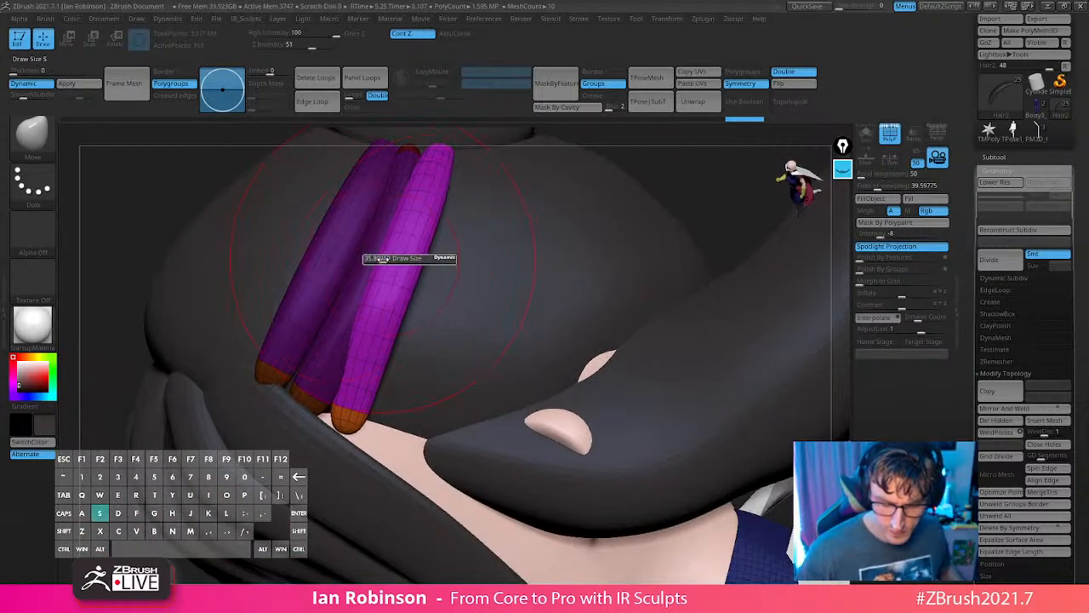
# Shift the newest strand slightly down the scalp toward the ear with the gizmo.
pyautogui.press('s')
pyautogui.moveTo(373, 285); pyautogui.dragTo(379, 285)
pyautogui.press('w')
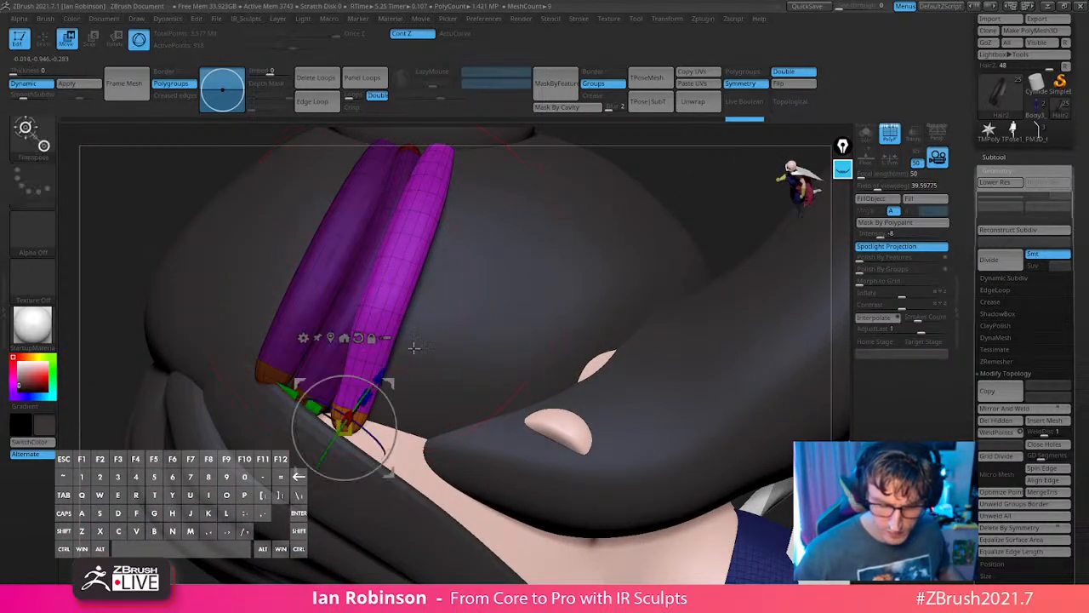
pyautogui.moveTo(390, 470); pyautogui.dragTo(399, 485)
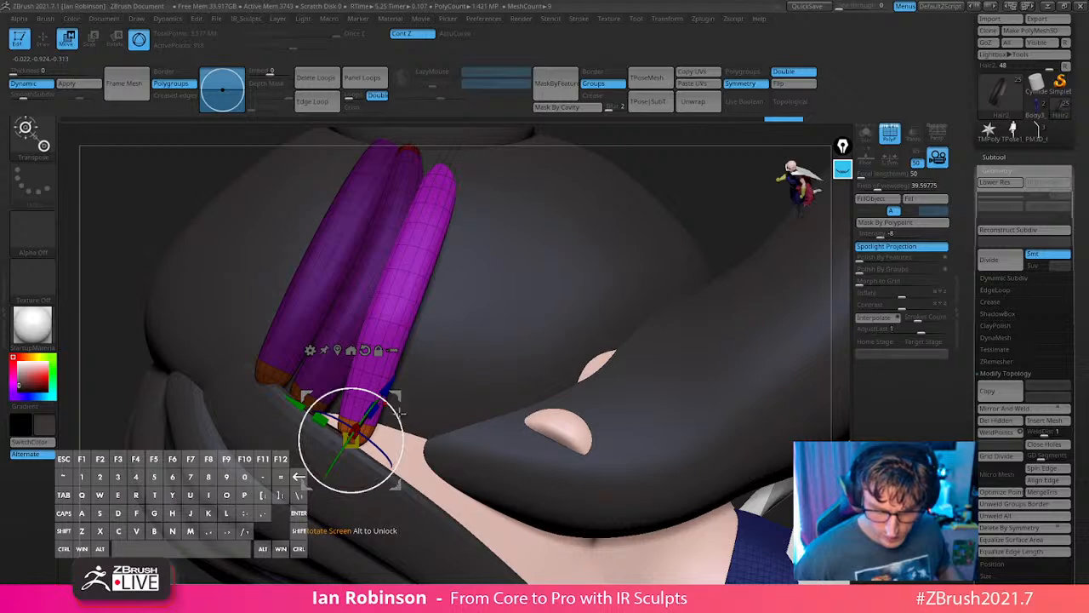
# With the Move brush, curve the newest strand up to the hair tie and pull its lower end beside the neighbouring strand.
pyautogui.press('q')
pyautogui.press('s')
pyautogui.moveTo(434, 208); pyautogui.dragTo(450, 313, button='right')
pyautogui.press('s')
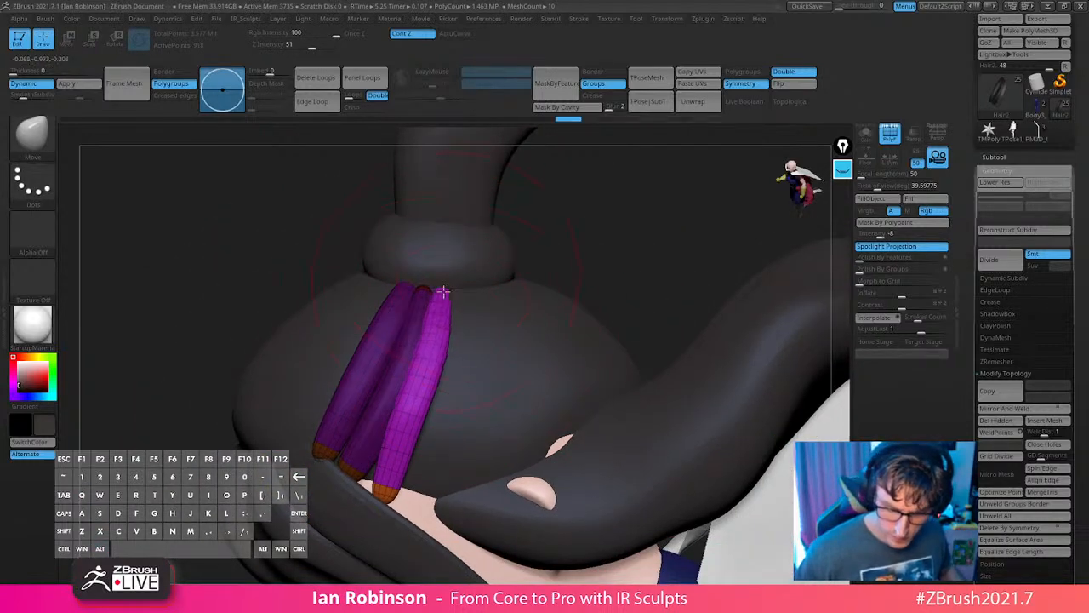
pyautogui.moveTo(443, 292); pyautogui.dragTo(410, 375)
pyautogui.moveTo(376, 504); pyautogui.dragTo(373, 495)
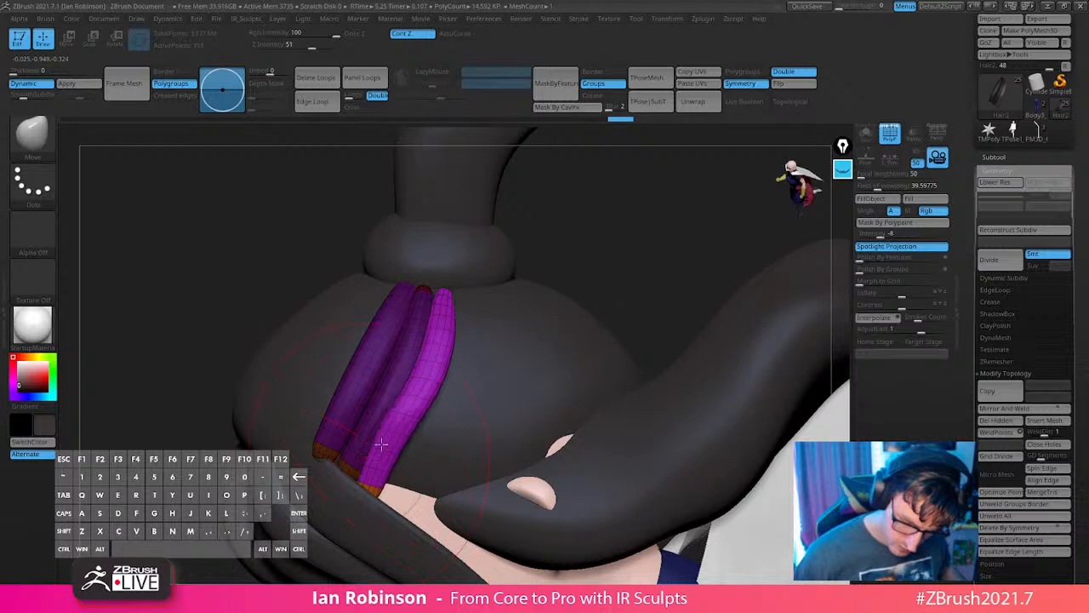
pyautogui.moveTo(387, 455); pyautogui.dragTo(390, 460)
pyautogui.moveTo(392, 441); pyautogui.dragTo(388, 452, button='right')
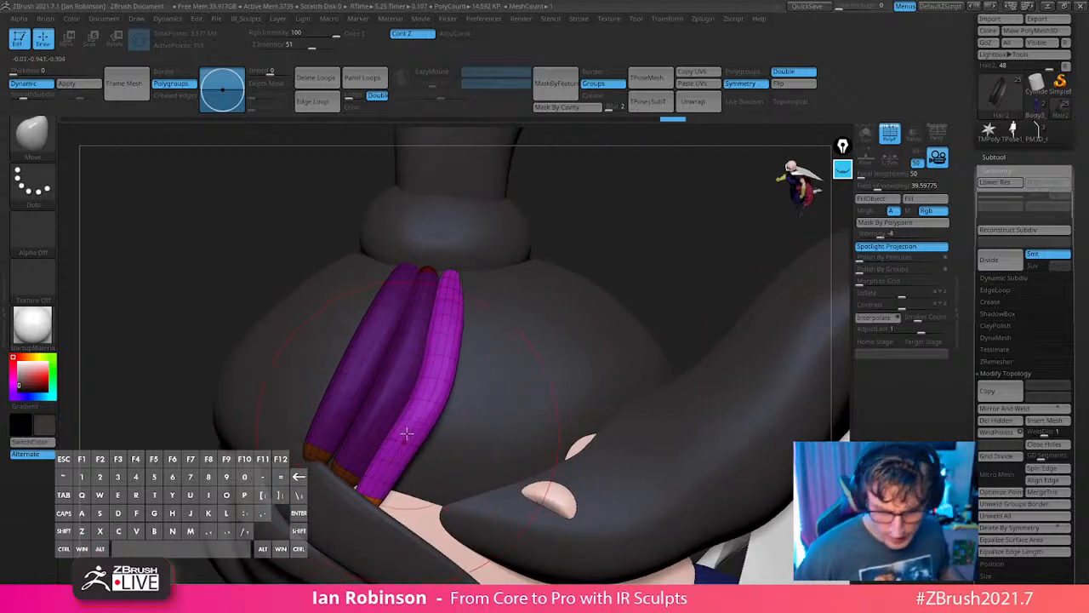
# Soften the bend in the newest strand's lower half and tuck its tip under the fringe using a resized Move brush.
pyautogui.moveTo(406, 434); pyautogui.dragTo(409, 435)
pyautogui.press('s')
pyautogui.moveTo(418, 435); pyautogui.dragTo(404, 435)
pyautogui.moveTo(383, 485)
pyautogui.mouseDown()
pyautogui.moveTo(395, 482)
pyautogui.moveTo(369, 491)
pyautogui.mouseUp()
pyautogui.moveTo(401, 433); pyautogui.dragTo(409, 435)
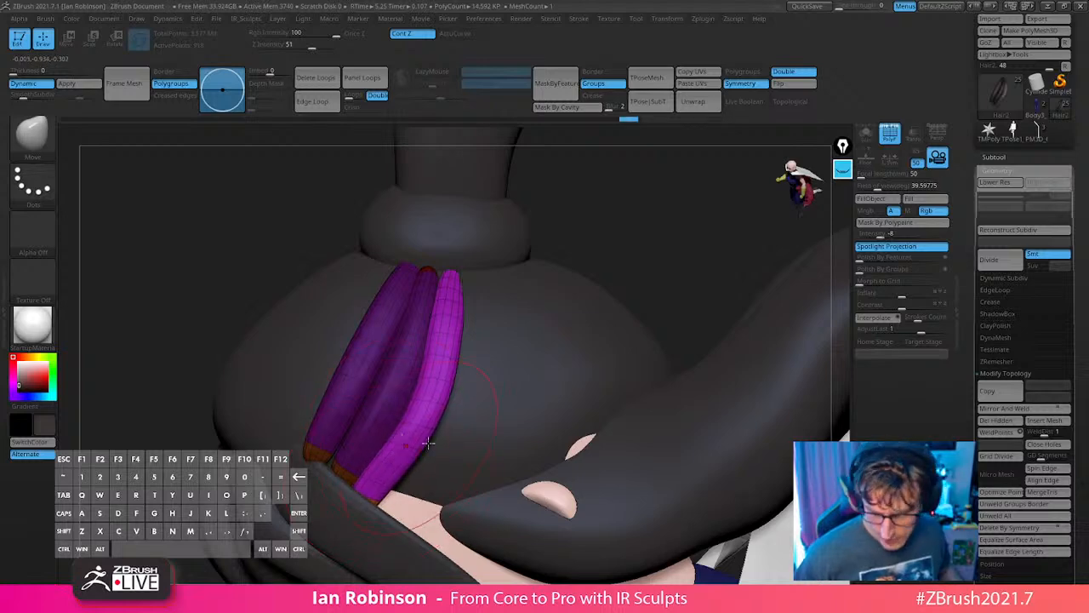
# Refine the newest strand's outer curve from the side so it runs parallel to the other two strands.
pyautogui.moveTo(428, 440)
pyautogui.keyDown('alt'); pyautogui.mouseDown(button='right')
pyautogui.moveTo(459, 340)
pyautogui.moveTo(589, 326)
pyautogui.moveTo(502, 294)
pyautogui.moveTo(458, 454)
pyautogui.mouseUp(button='right'); pyautogui.keyUp('alt')
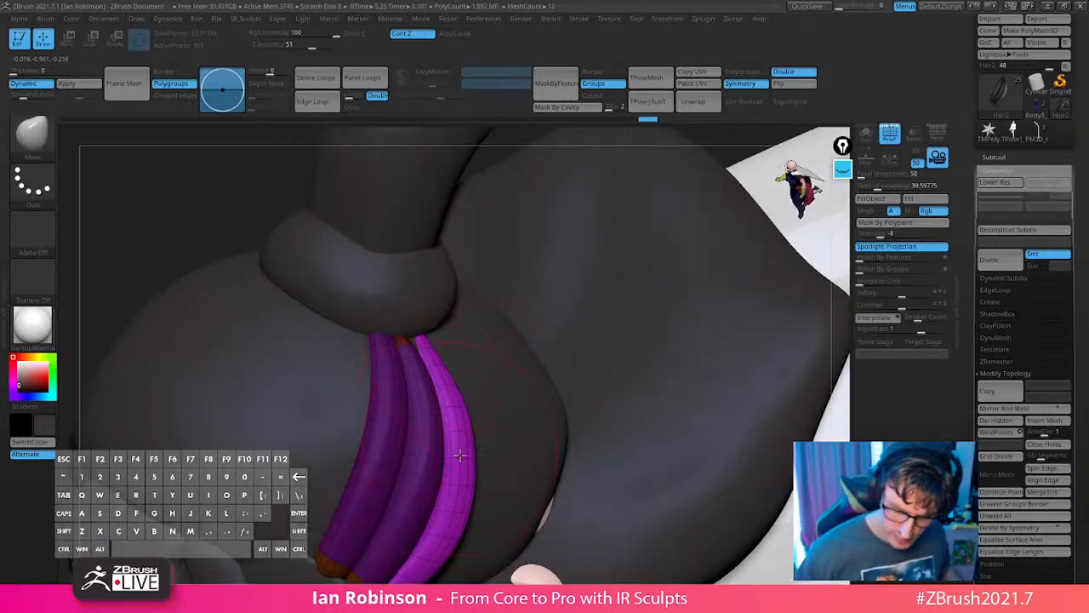
pyautogui.press('s')
pyautogui.moveTo(467, 456); pyautogui.dragTo(461, 456)
pyautogui.moveTo(449, 504); pyautogui.dragTo(457, 506)
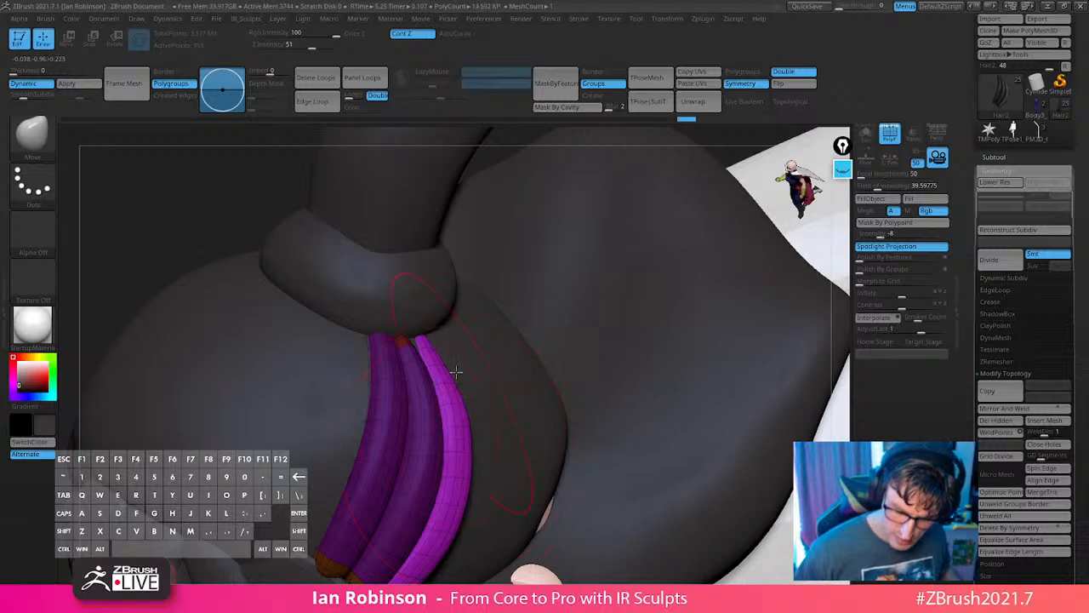
pyautogui.press('s')
# Clear the mask and give each of the three scalp strands its own polygroup.
pyautogui.keyDown('alt'); pyautogui.moveTo(439, 346); pyautogui.dragTo(404, 378, button='right'); pyautogui.keyUp('alt')
pyautogui.keyDown('ctrl'); pyautogui.moveTo(492, 279); pyautogui.dragTo(521, 260); pyautogui.keyUp('ctrl')
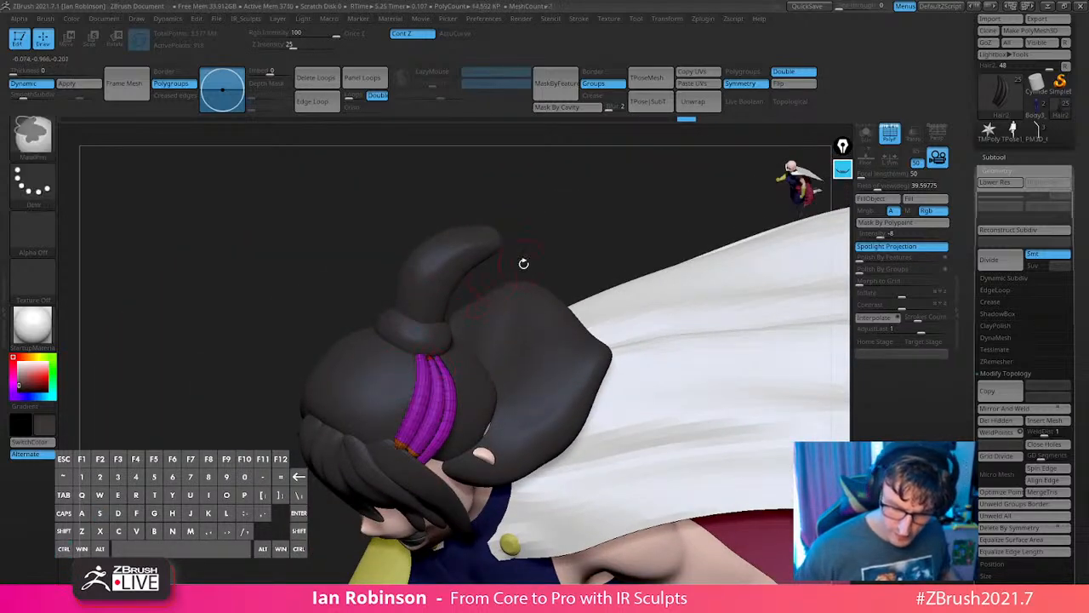
pyautogui.press('space')
pyautogui.click(530, 328)
pyautogui.keyDown('alt'); pyautogui.moveTo(403, 389); pyautogui.dragTo(394, 372, button='right'); pyautogui.keyUp('alt')
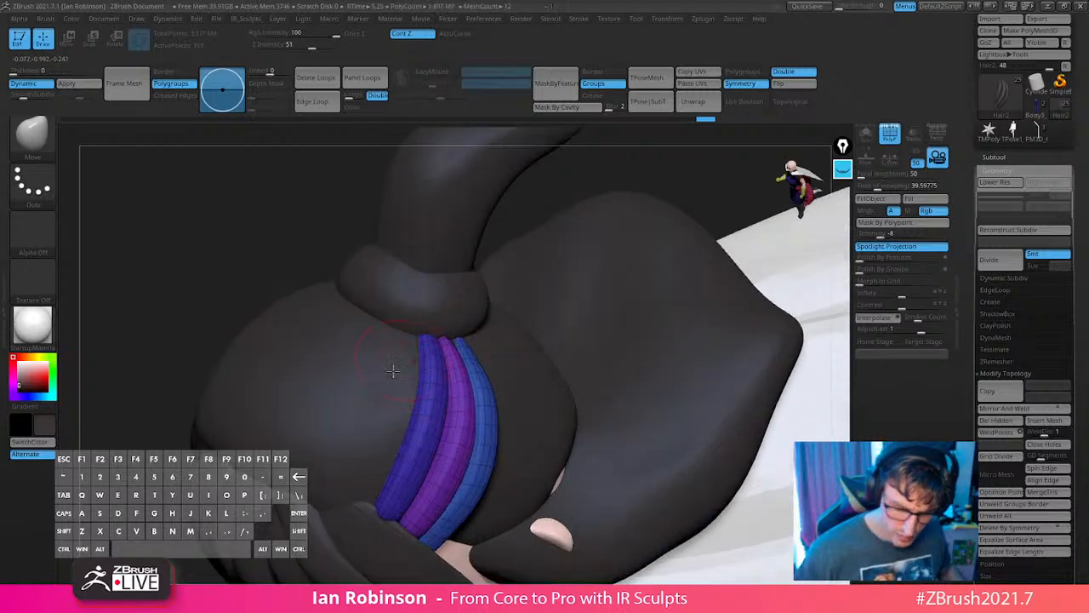
# Choose the SK_Hair_IMM1 insert mesh brush for drawing hair strands.
pyautogui.press('w')
pyautogui.press('q')
pyautogui.press('2')
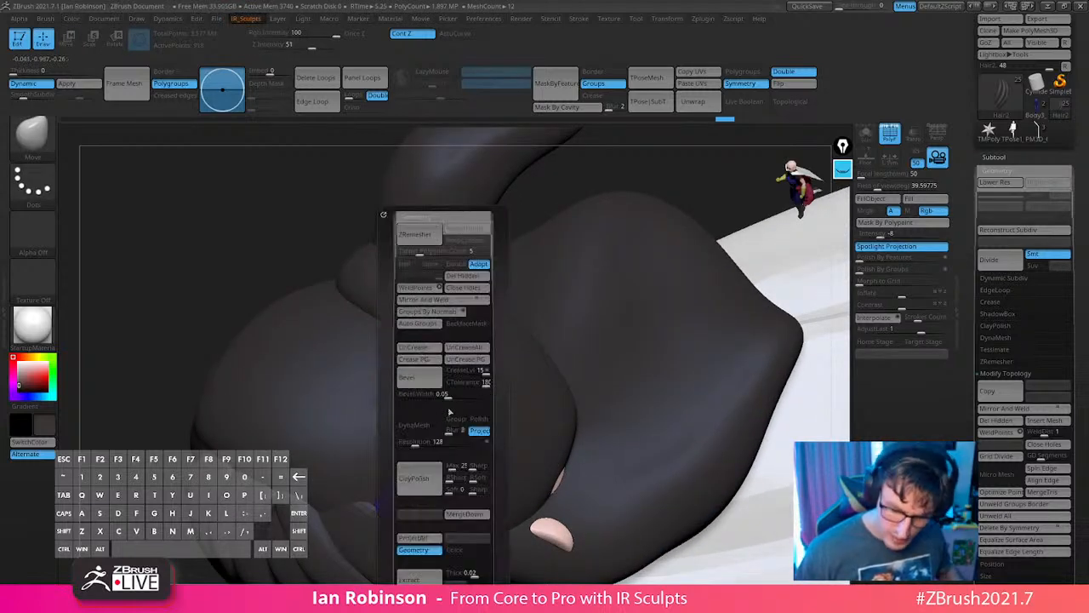
pyautogui.press('b')
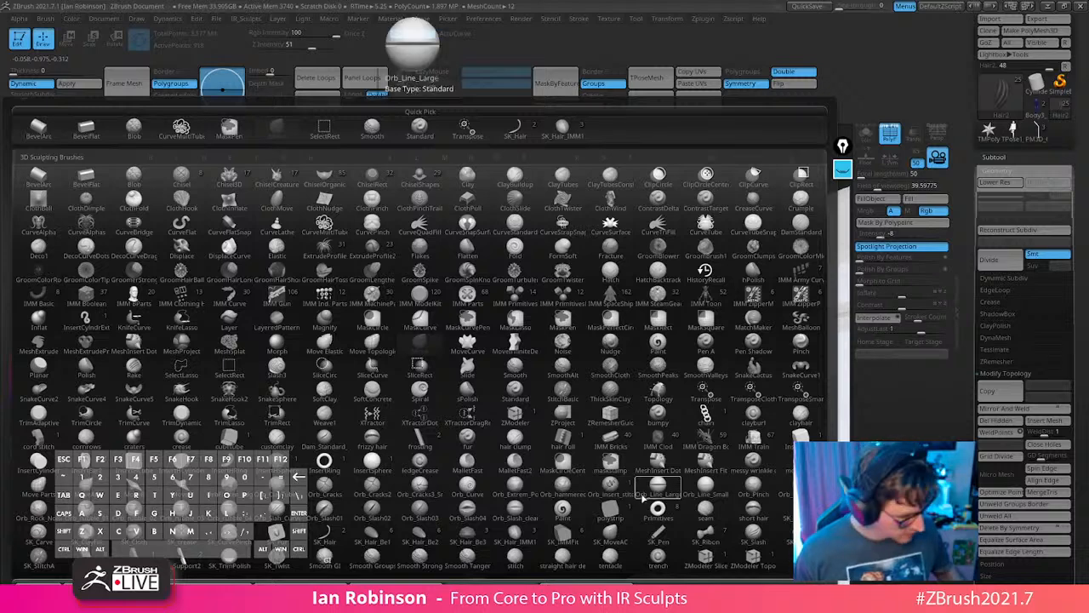
pyautogui.press('i')
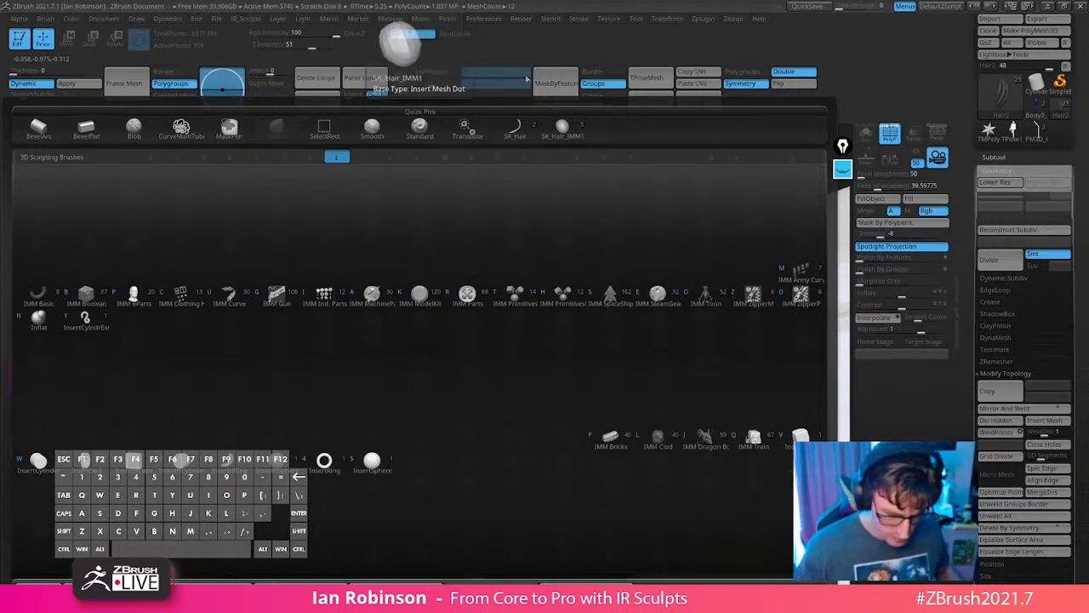
pyautogui.press('b')
pyautogui.press('s')
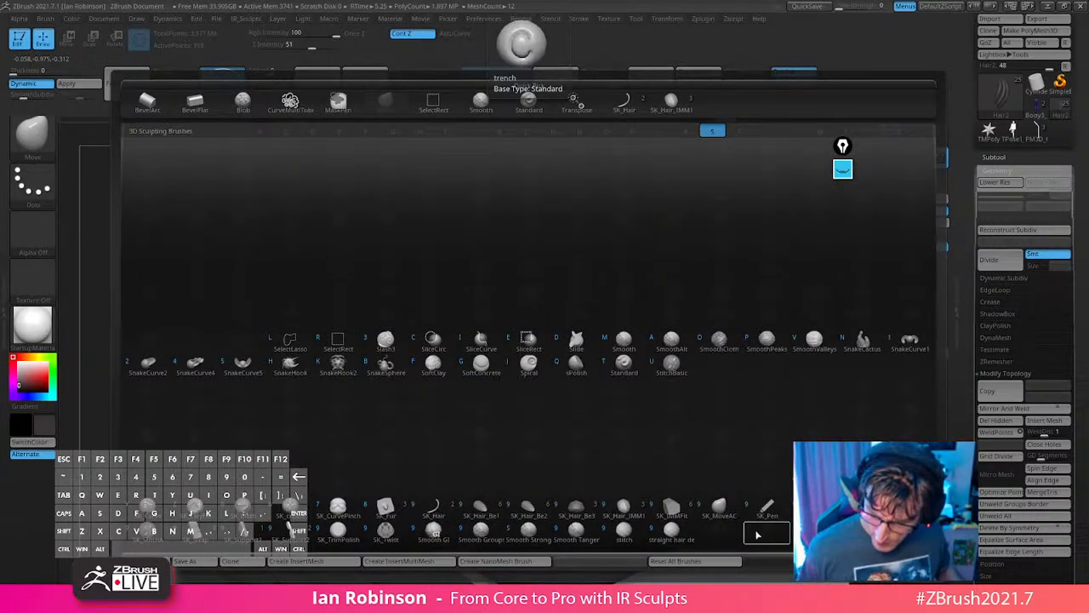
pyautogui.click(624, 509)
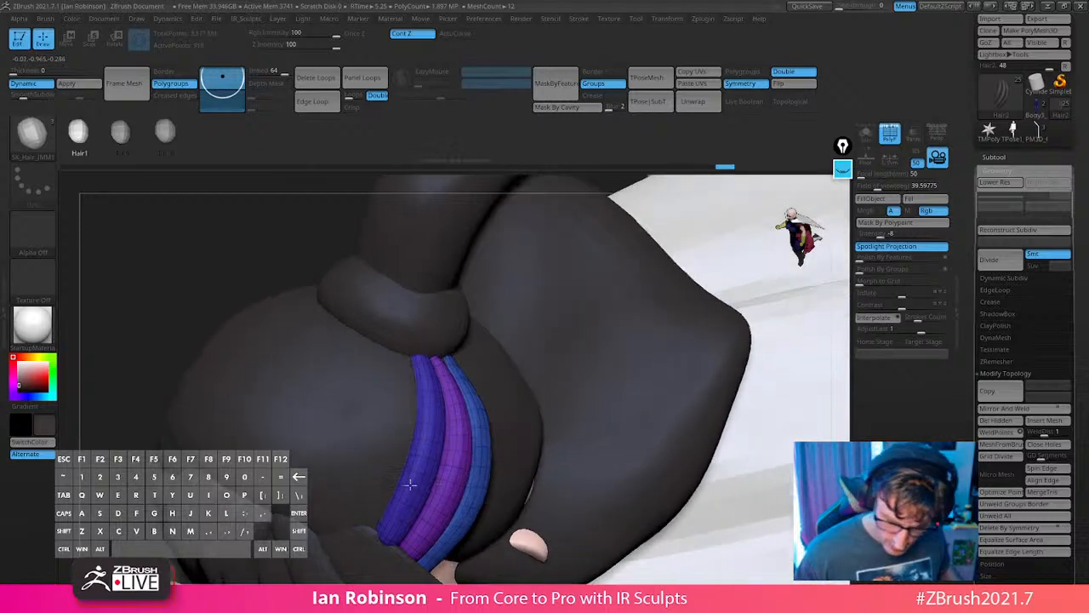
# Draw a new strand from the fringe to the hair tie beside the three strands, and thin it with a smaller draw size.
pyautogui.press('s')
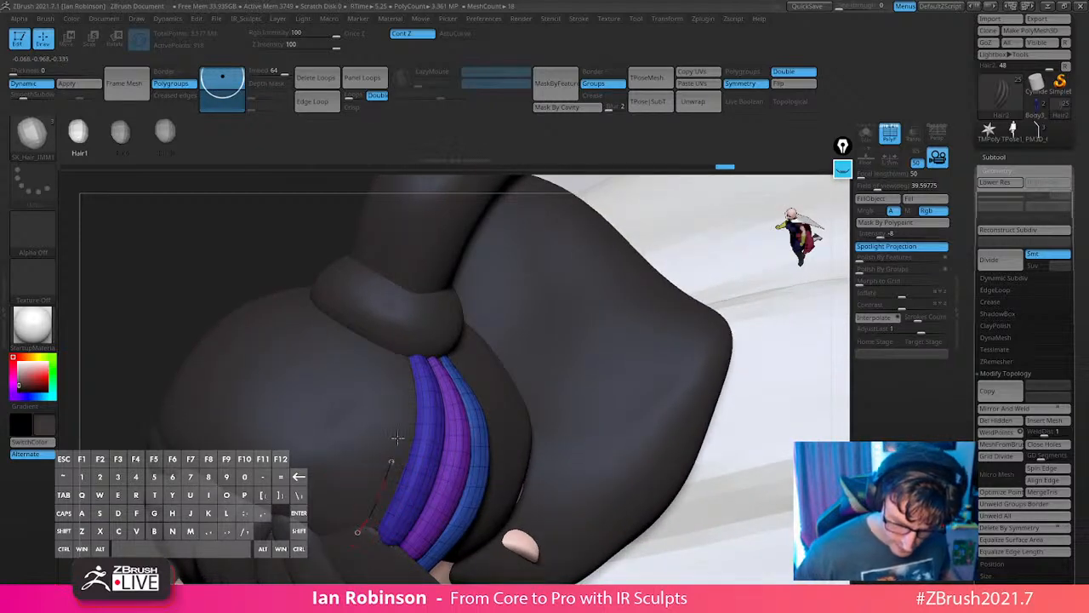
pyautogui.moveTo(399, 342); pyautogui.dragTo(400, 344)
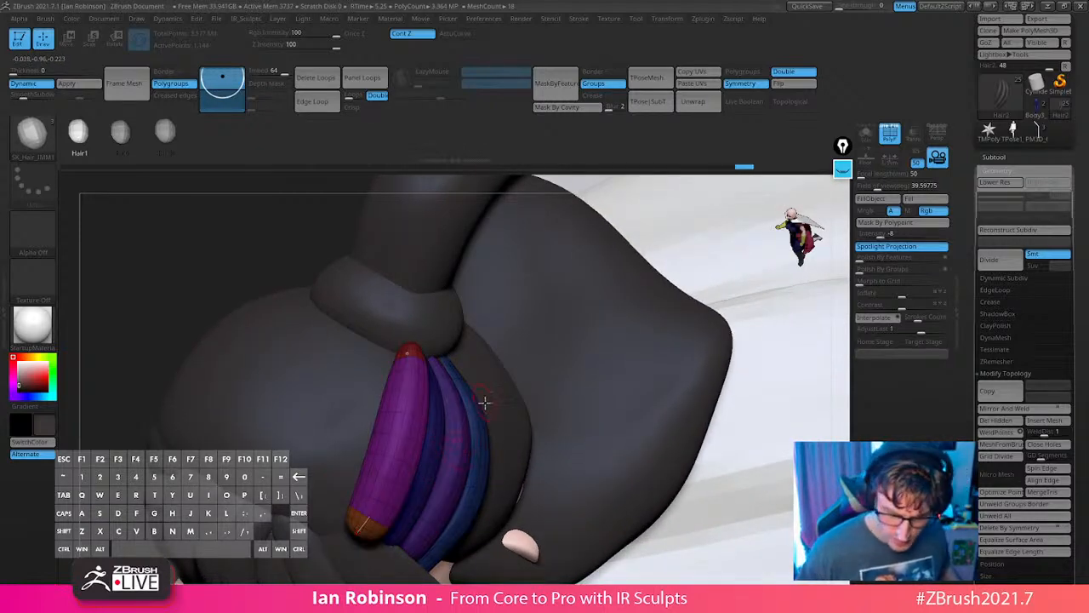
pyautogui.click(398, 444)
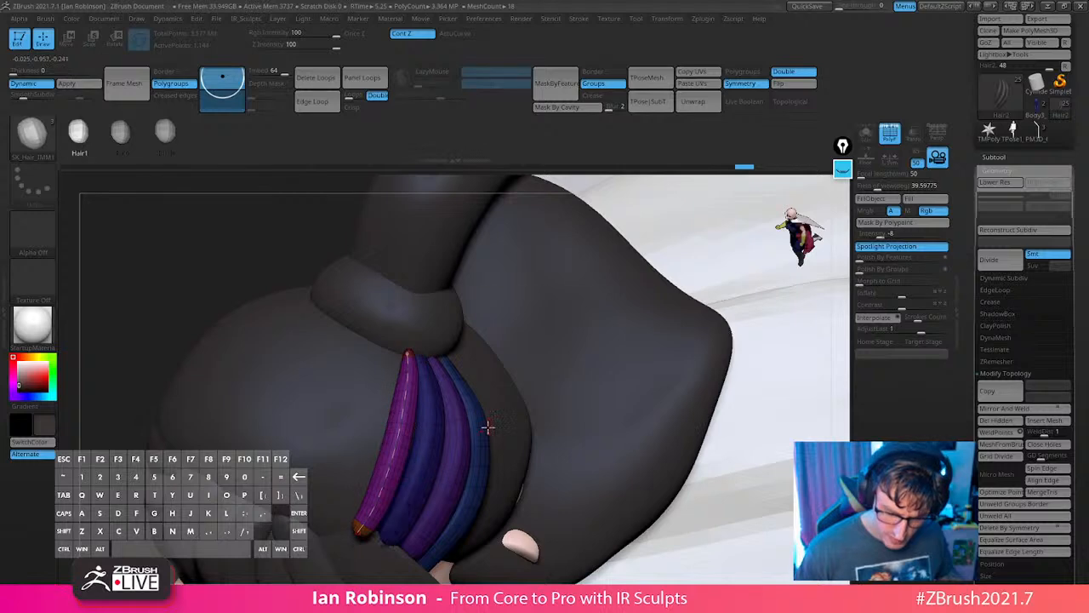
# Continue the row with three more strands running from the hairline up to the hair tie across the top of the head.
pyautogui.moveTo(488, 428); pyautogui.dragTo(516, 414, button='right')
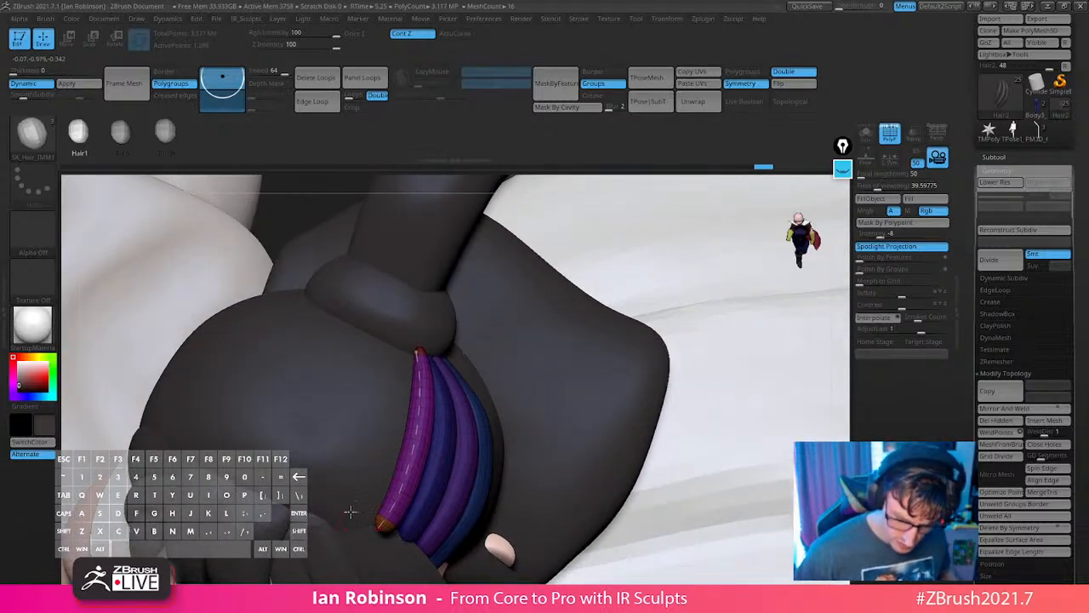
pyautogui.moveTo(405, 349); pyautogui.dragTo(409, 342)
pyautogui.moveTo(314, 508); pyautogui.dragTo(312, 516, button='right')
pyautogui.moveTo(311, 516); pyautogui.dragTo(334, 453)
pyautogui.moveTo(397, 338); pyautogui.dragTo(376, 326)
pyautogui.moveTo(333, 418); pyautogui.dragTo(252, 475, button='right')
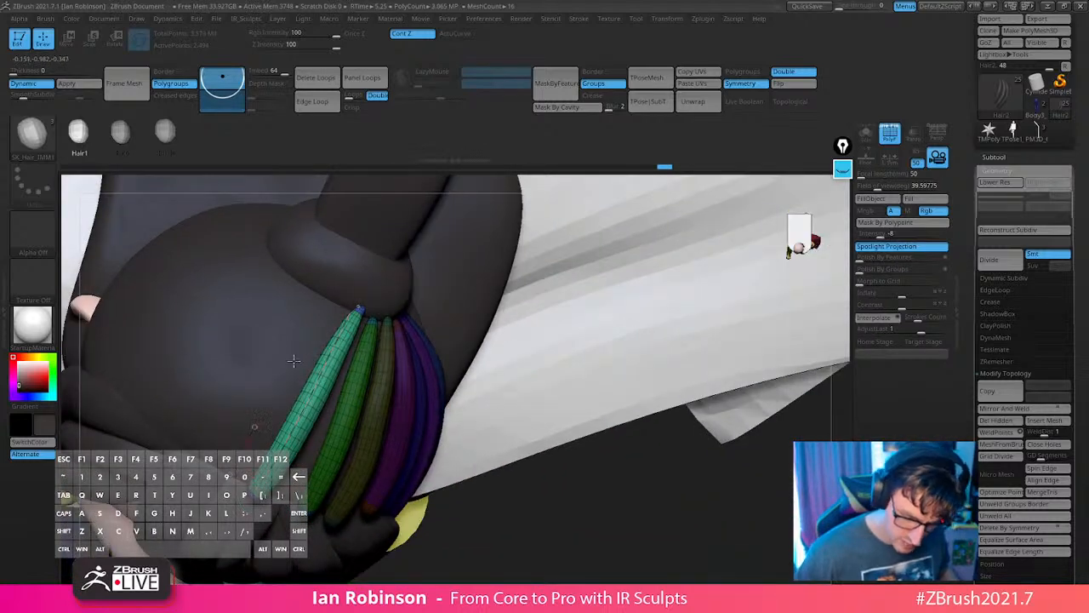
# Draw three more strands around the curve of the scalp, undoing and redrawing the third one.
pyautogui.moveTo(294, 361); pyautogui.dragTo(334, 301)
pyautogui.moveTo(239, 428)
pyautogui.mouseDown(button='right')
pyautogui.moveTo(223, 466)
pyautogui.moveTo(252, 492)
pyautogui.mouseUp(button='right')
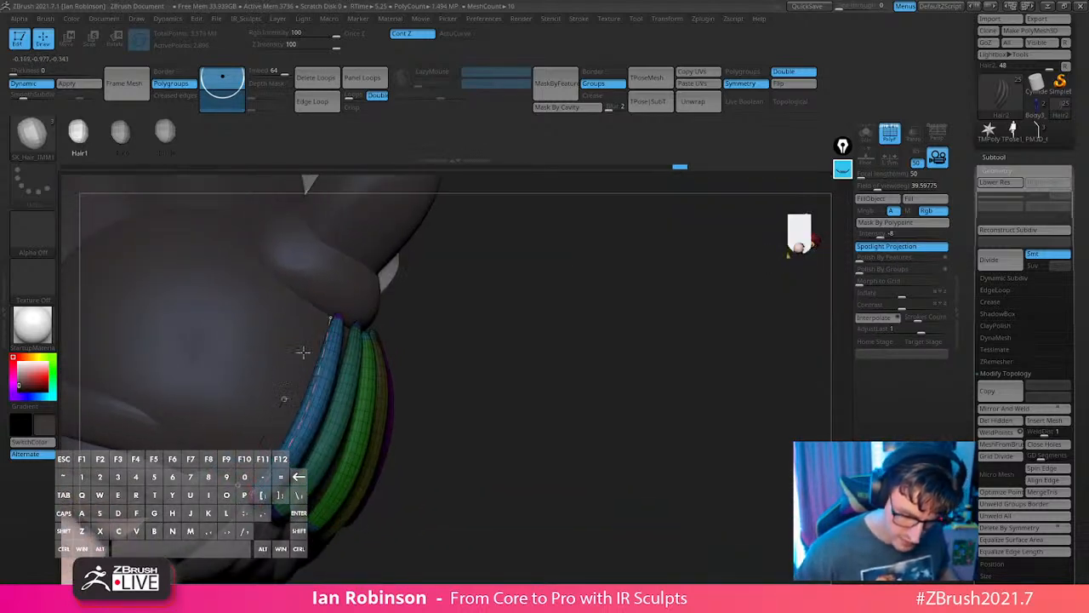
pyautogui.moveTo(303, 352); pyautogui.dragTo(314, 296)
pyautogui.moveTo(301, 383)
pyautogui.mouseDown(button='right')
pyautogui.moveTo(363, 493)
pyautogui.moveTo(351, 492)
pyautogui.mouseUp(button='right')
pyautogui.moveTo(287, 519)
pyautogui.mouseDown()
pyautogui.moveTo(329, 355)
pyautogui.moveTo(327, 314)
pyautogui.mouseUp()
pyautogui.hotkey('ctrl', 'z')
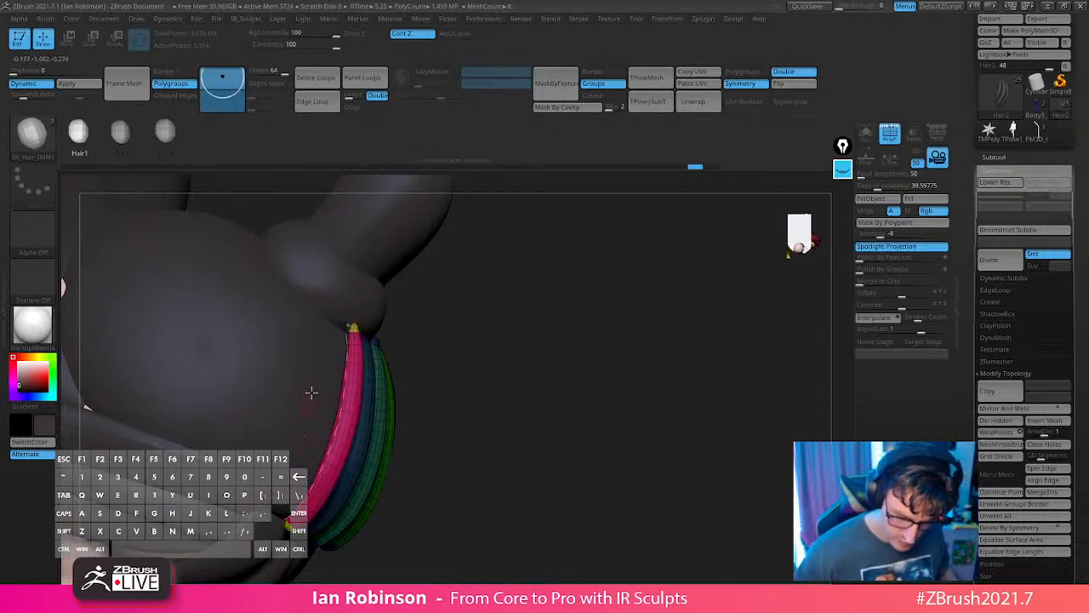
pyautogui.moveTo(326, 311); pyautogui.dragTo(326, 309)
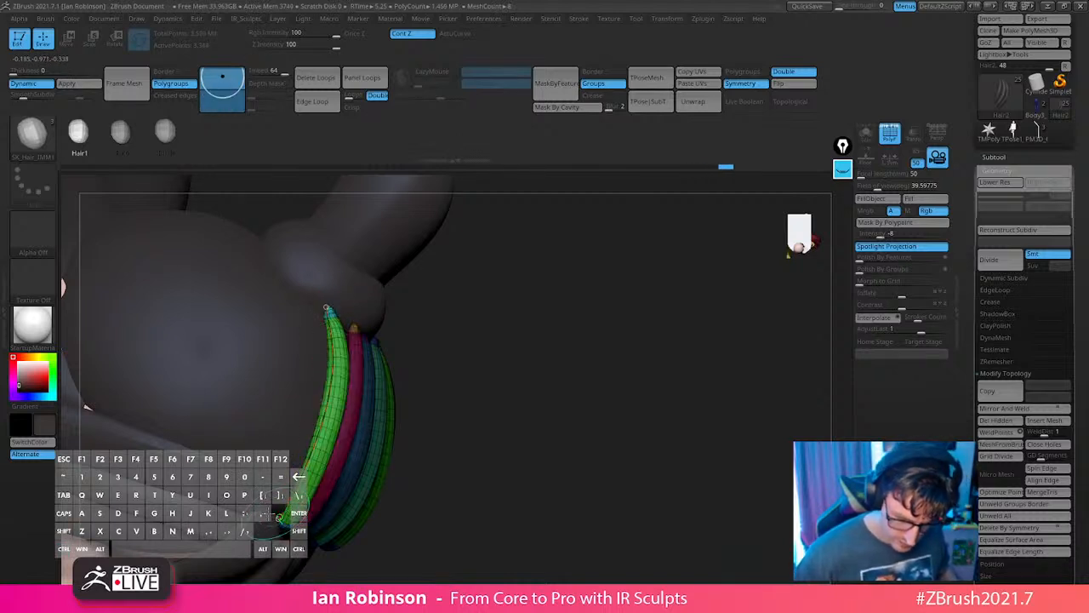
# Draw the remaining strands down the far side of the head, undoing and redrawing the first of them.
pyautogui.moveTo(281, 441); pyautogui.dragTo(290, 404)
pyautogui.hotkey('ctrl', 'z')
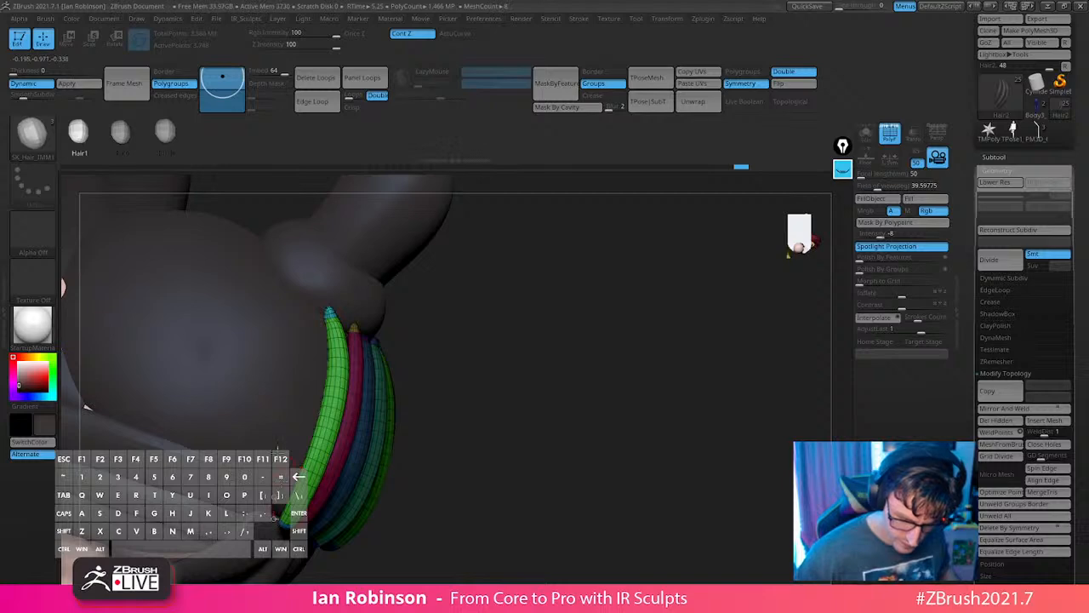
pyautogui.moveTo(315, 291)
pyautogui.mouseDown()
pyautogui.moveTo(317, 300)
pyautogui.moveTo(296, 279)
pyautogui.mouseUp()
pyautogui.moveTo(304, 394); pyautogui.dragTo(314, 431, button='right')
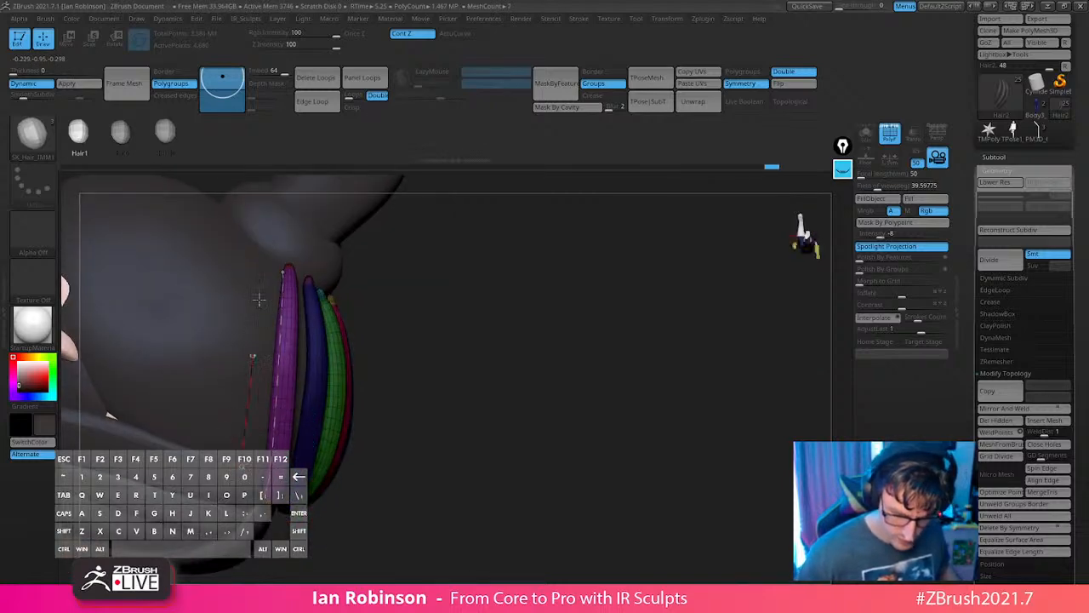
pyautogui.moveTo(267, 244)
pyautogui.mouseDown(button='right')
pyautogui.moveTo(470, 303)
pyautogui.moveTo(488, 280)
pyautogui.moveTo(441, 301)
pyautogui.moveTo(523, 294)
pyautogui.moveTo(520, 313)
pyautogui.moveTo(539, 290)
pyautogui.moveTo(596, 343)
pyautogui.moveTo(581, 338)
pyautogui.moveTo(602, 336)
pyautogui.moveTo(454, 431)
pyautogui.mouseUp(button='right')
# Pull the lower ends of the green and teal scalp strands down against the hair tie with a larger Move brush.
pyautogui.moveTo(588, 340); pyautogui.dragTo(570, 293, button='right')
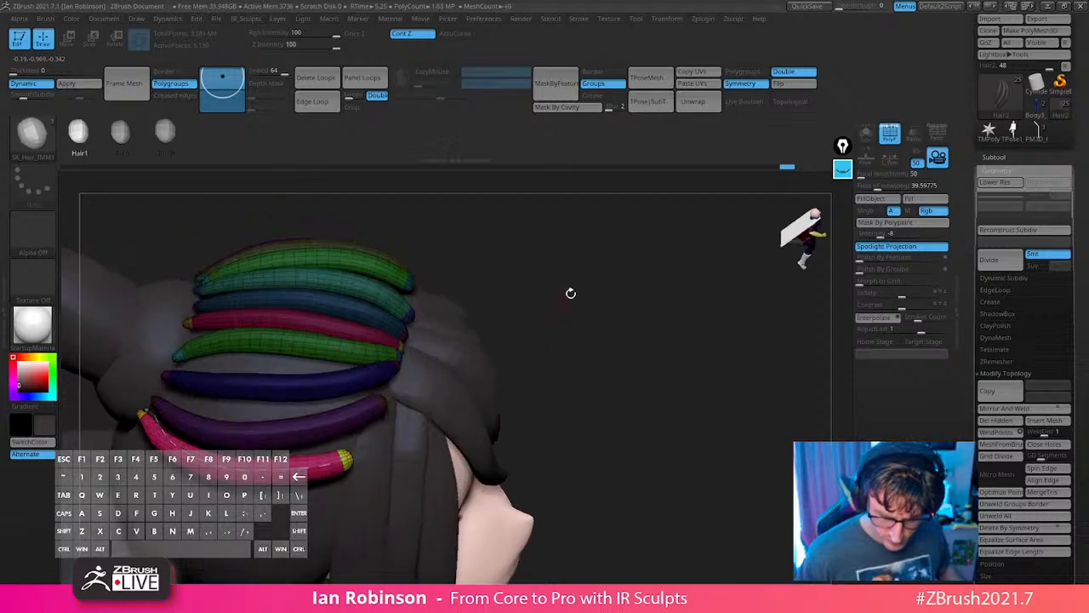
pyautogui.moveTo(599, 329); pyautogui.dragTo(600, 321, button='right')
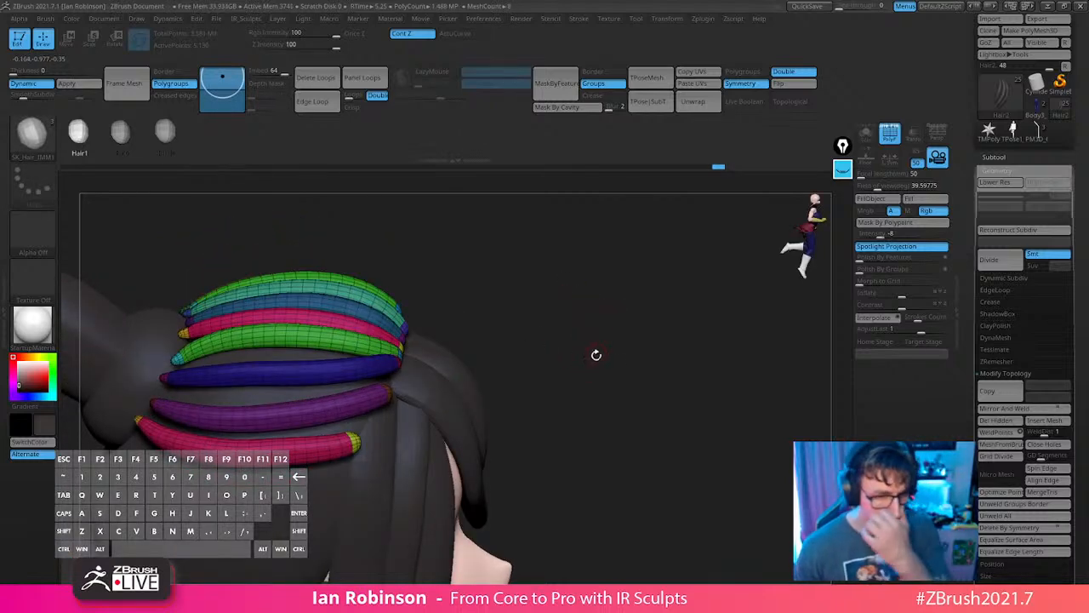
pyautogui.press('s')
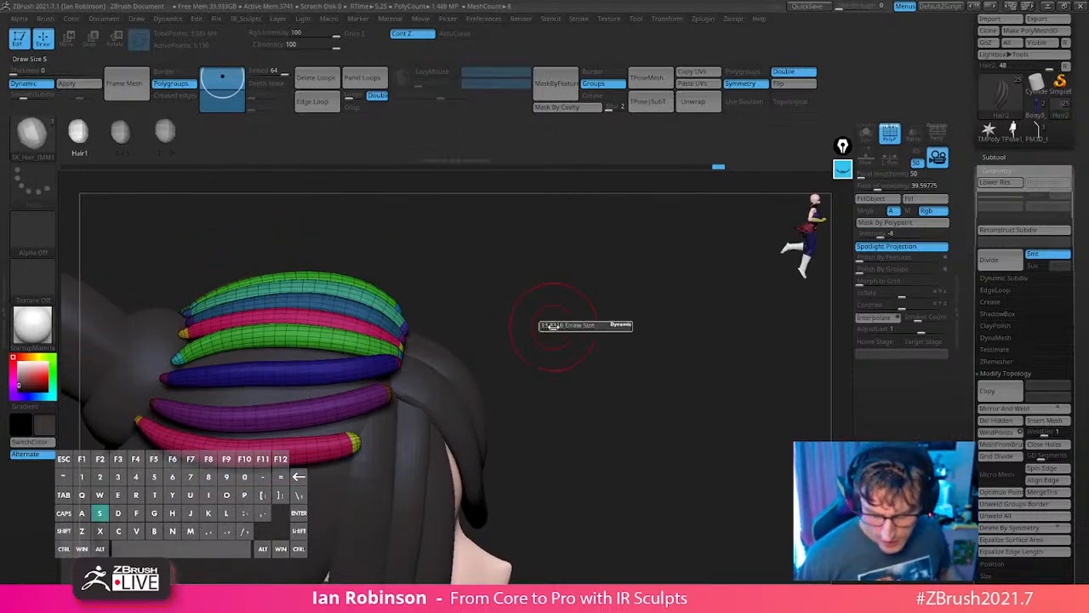
pyautogui.moveTo(559, 323)
pyautogui.mouseDown(button='right')
pyautogui.moveTo(590, 300)
pyautogui.moveTo(579, 289)
pyautogui.moveTo(600, 294)
pyautogui.moveTo(581, 316)
pyautogui.moveTo(461, 342)
pyautogui.mouseUp(button='right')
pyautogui.press('s')
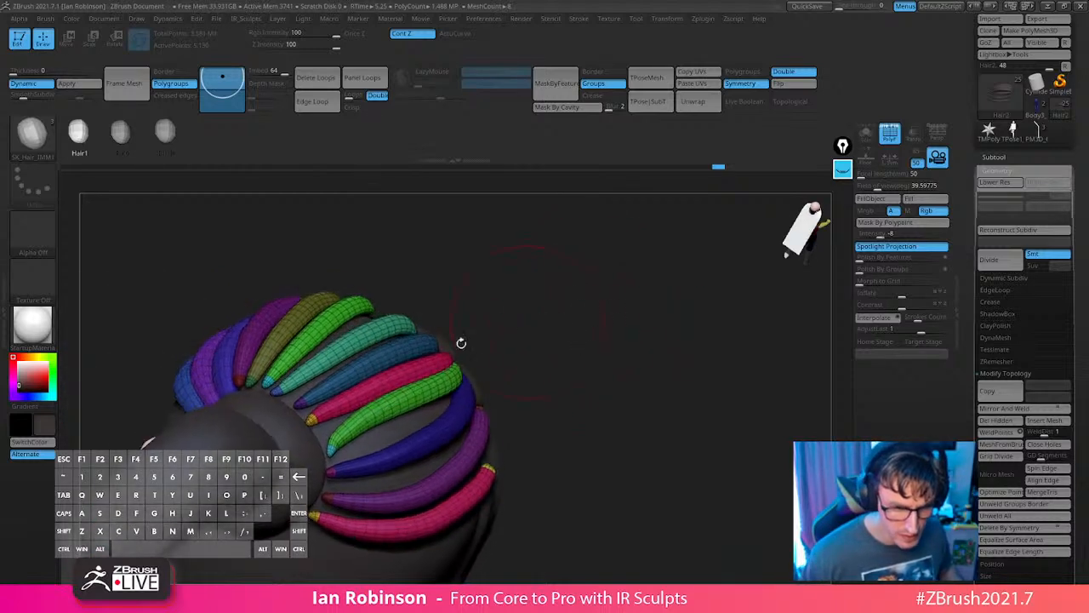
pyautogui.moveTo(336, 375)
pyautogui.mouseDown(button='right')
pyautogui.moveTo(326, 408)
pyautogui.moveTo(328, 399)
pyautogui.mouseUp(button='right')
pyautogui.press('b')
pyautogui.press('m')
pyautogui.press('v')
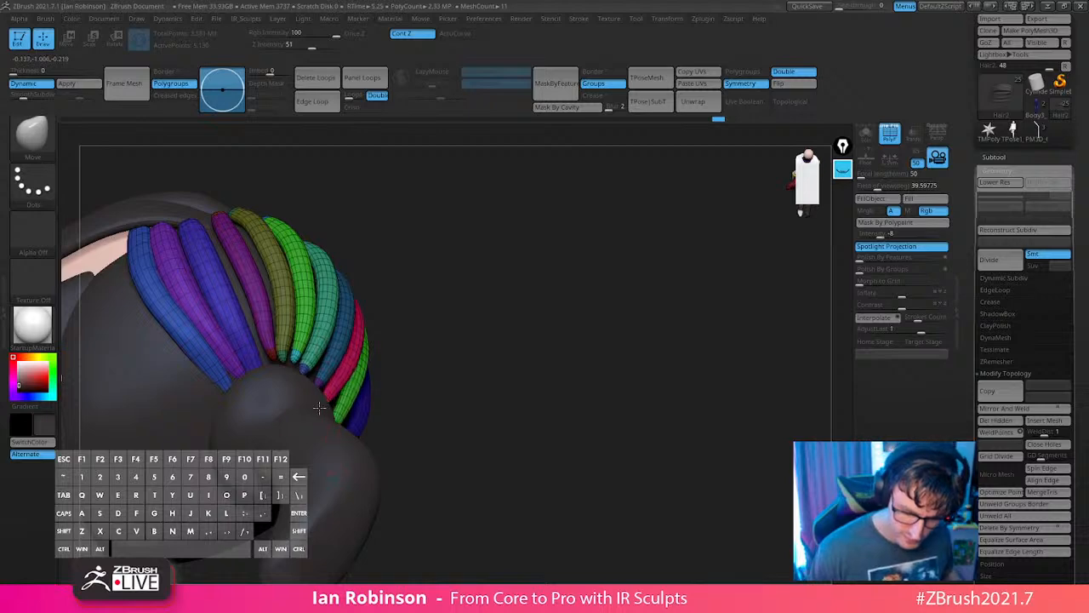
pyautogui.moveTo(303, 364); pyautogui.dragTo(308, 376)
pyautogui.moveTo(310, 405); pyautogui.dragTo(323, 388, button='right')
pyautogui.moveTo(293, 362); pyautogui.dragTo(298, 373)
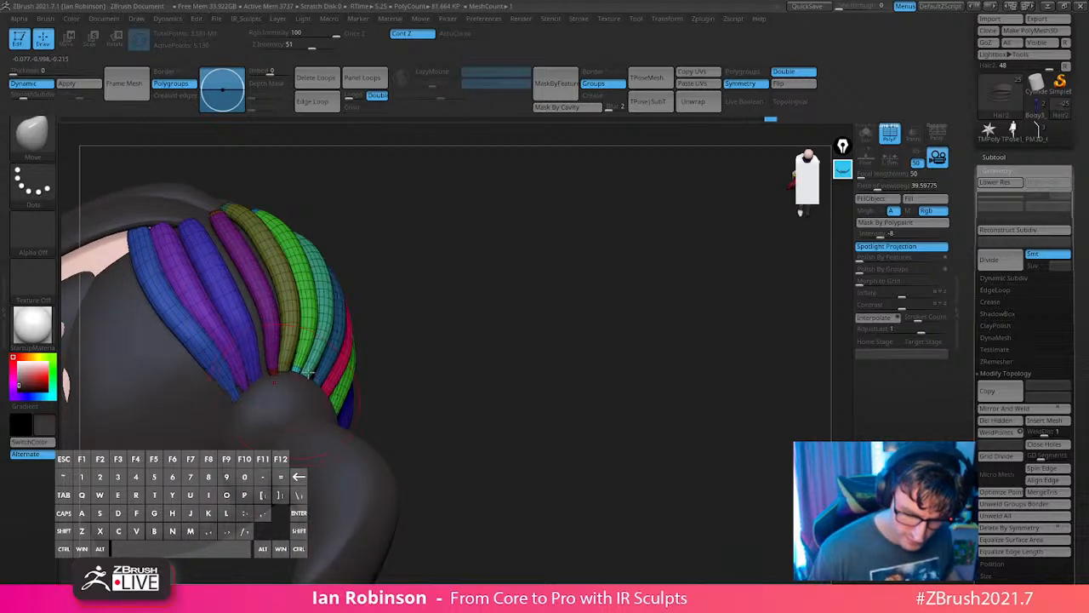
pyautogui.moveTo(308, 374)
pyautogui.mouseDown(button='right')
pyautogui.moveTo(247, 382)
pyautogui.moveTo(298, 366)
pyautogui.moveTo(359, 379)
pyautogui.moveTo(365, 409)
pyautogui.mouseUp(button='right')
pyautogui.press('s')
pyautogui.moveTo(362, 426); pyautogui.dragTo(371, 424)
pyautogui.moveTo(369, 415); pyautogui.dragTo(476, 314, button='right')
# Give every strand its own polygroup with Auto Groups and mask all strands except the one beside the gap.
pyautogui.press('2')
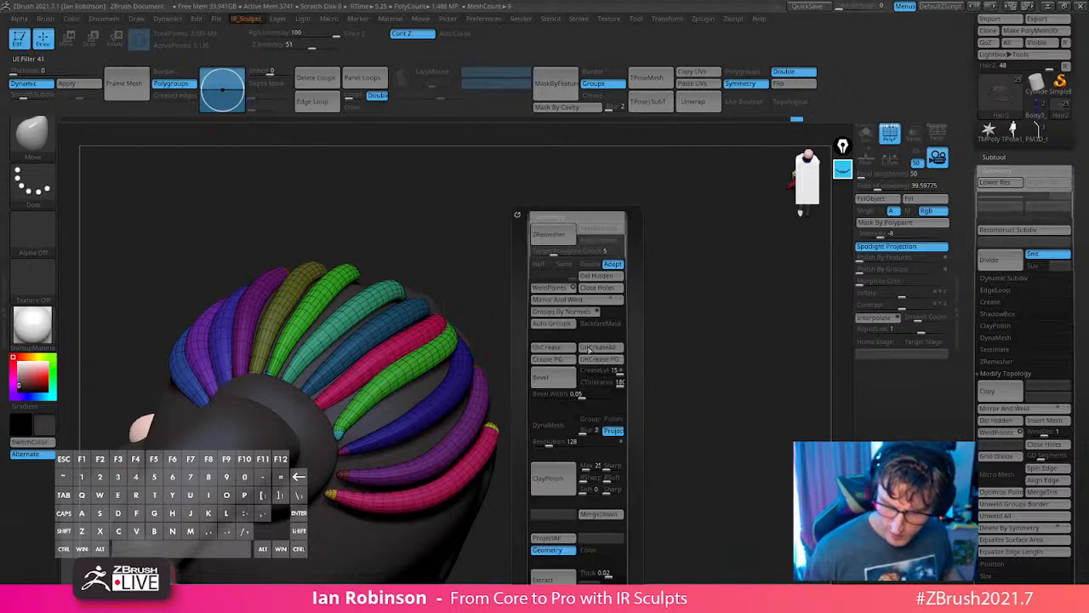
pyautogui.click(556, 325)
pyautogui.keyDown('ctrl'); pyautogui.keyDown('shift'); pyautogui.click(424, 362); pyautogui.keyUp('shift'); pyautogui.keyUp('ctrl')
pyautogui.keyDown('ctrl'); pyautogui.click(562, 297); pyautogui.keyUp('ctrl')
pyautogui.keyDown('ctrl'); pyautogui.keyDown('shift'); pyautogui.click(565, 302); pyautogui.keyUp('shift'); pyautogui.keyUp('ctrl')
pyautogui.keyDown('ctrl'); pyautogui.click(571, 304); pyautogui.keyUp('ctrl')
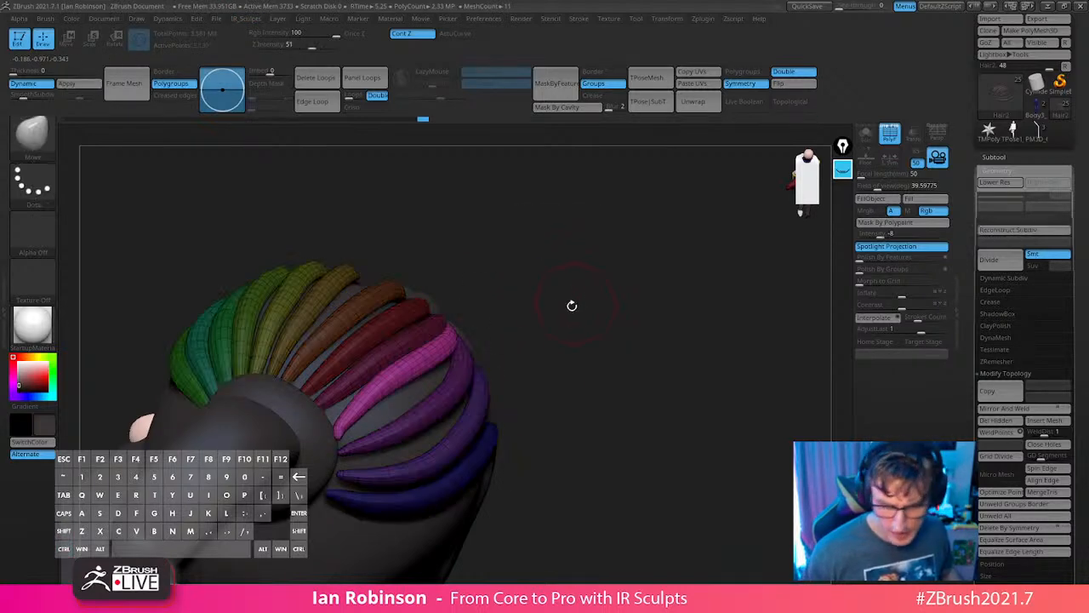
# Duplicate the unmasked pink strand into the neighbouring gap with the transform gizmo and clear the mask.
pyautogui.press('s')
pyautogui.moveTo(558, 311); pyautogui.dragTo(564, 310)
pyautogui.moveTo(505, 398); pyautogui.dragTo(450, 424, button='right')
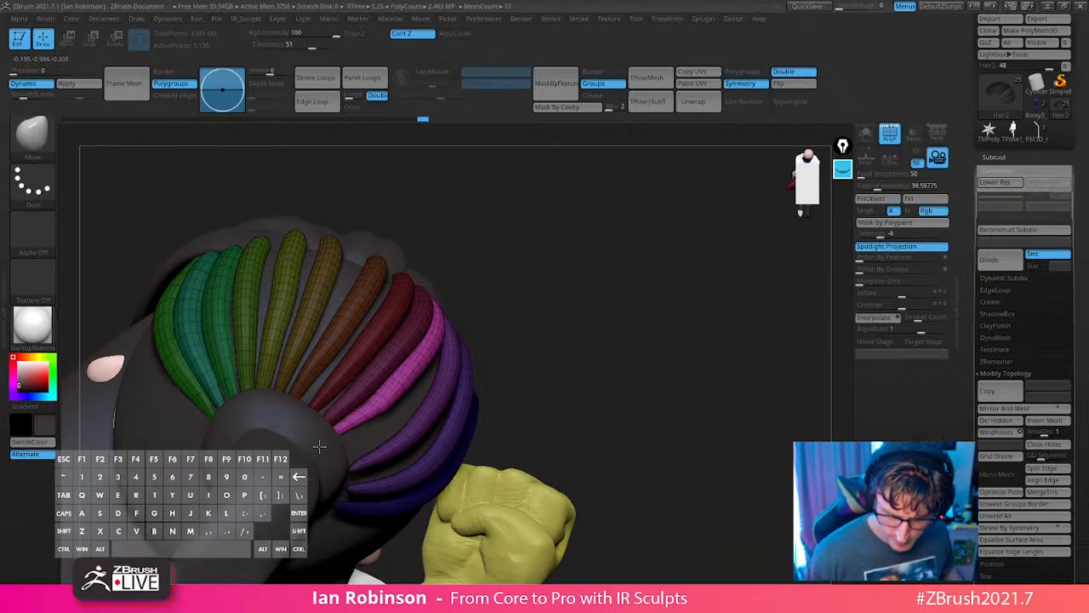
pyautogui.moveTo(388, 405); pyautogui.dragTo(547, 275, button='right')
pyautogui.press('w')
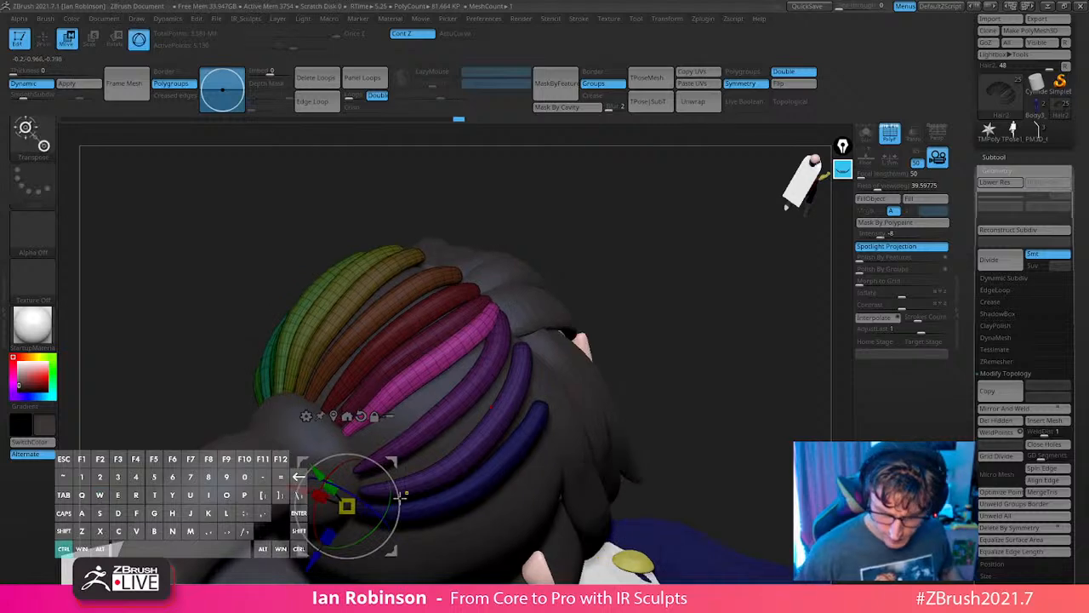
pyautogui.keyDown('ctrl'); pyautogui.moveTo(400, 556); pyautogui.dragTo(400, 577); pyautogui.keyUp('ctrl')
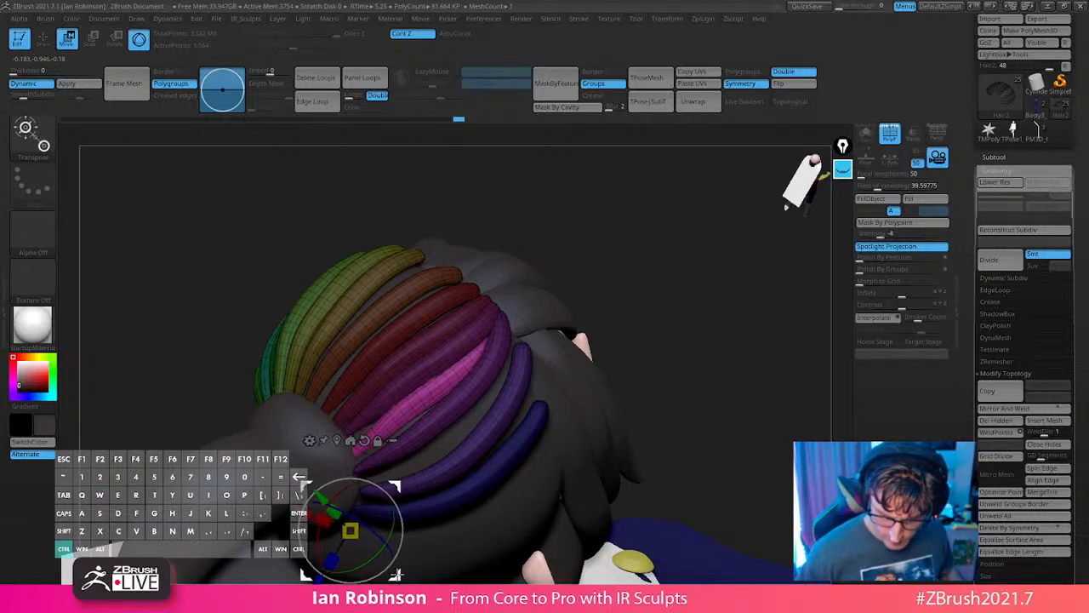
pyautogui.press('q')
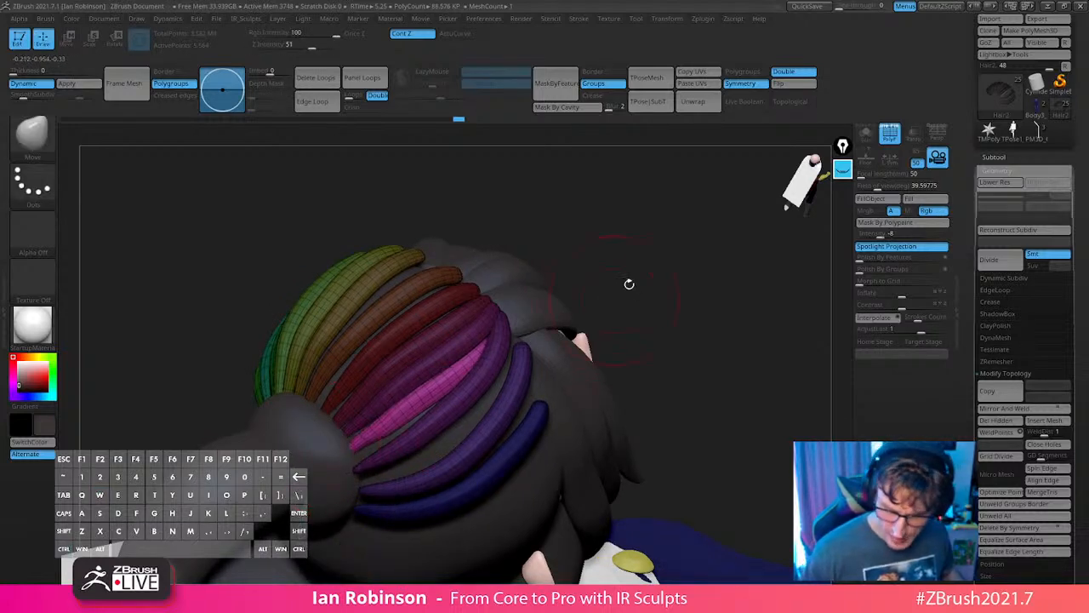
pyautogui.moveTo(629, 283); pyautogui.dragTo(624, 338, button='right')
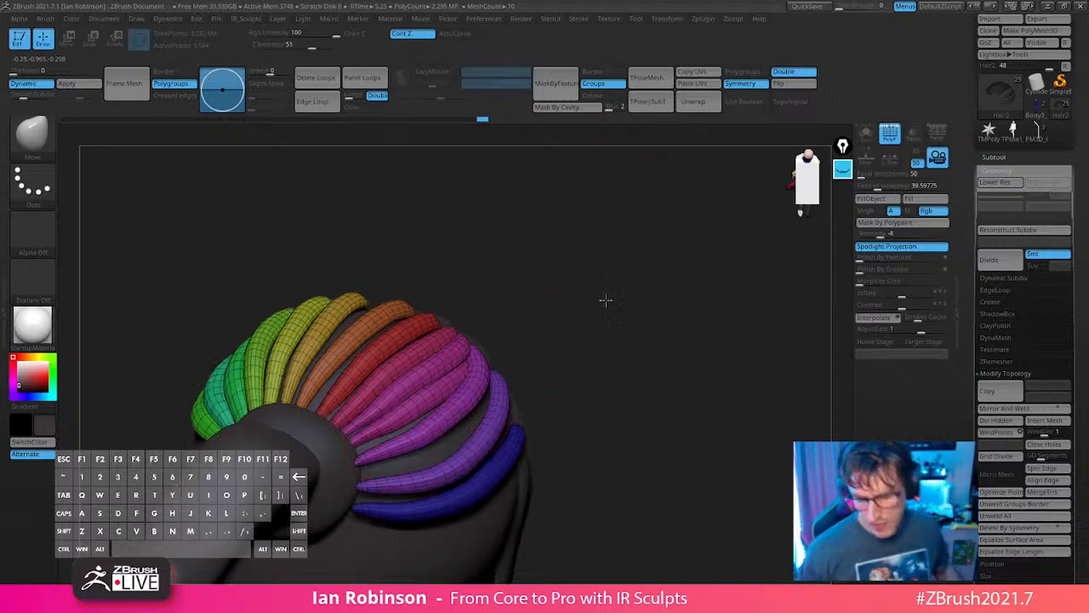
# Turn on Topological auto masking for the Move brush.
pyautogui.moveTo(605, 300); pyautogui.dragTo(455, 443, button='right')
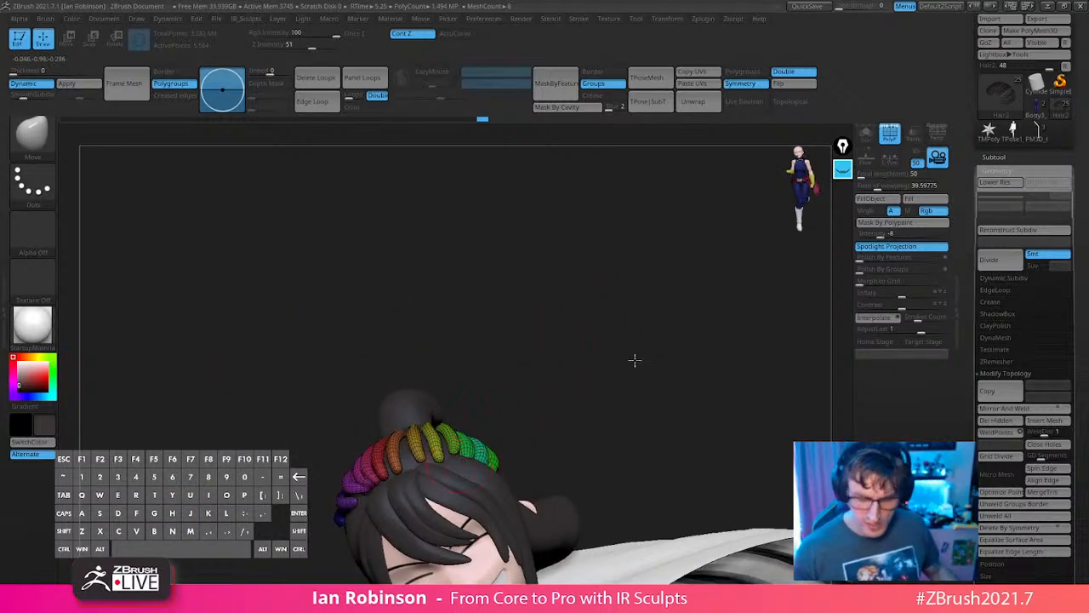
pyautogui.moveTo(634, 360); pyautogui.dragTo(622, 380, button='right')
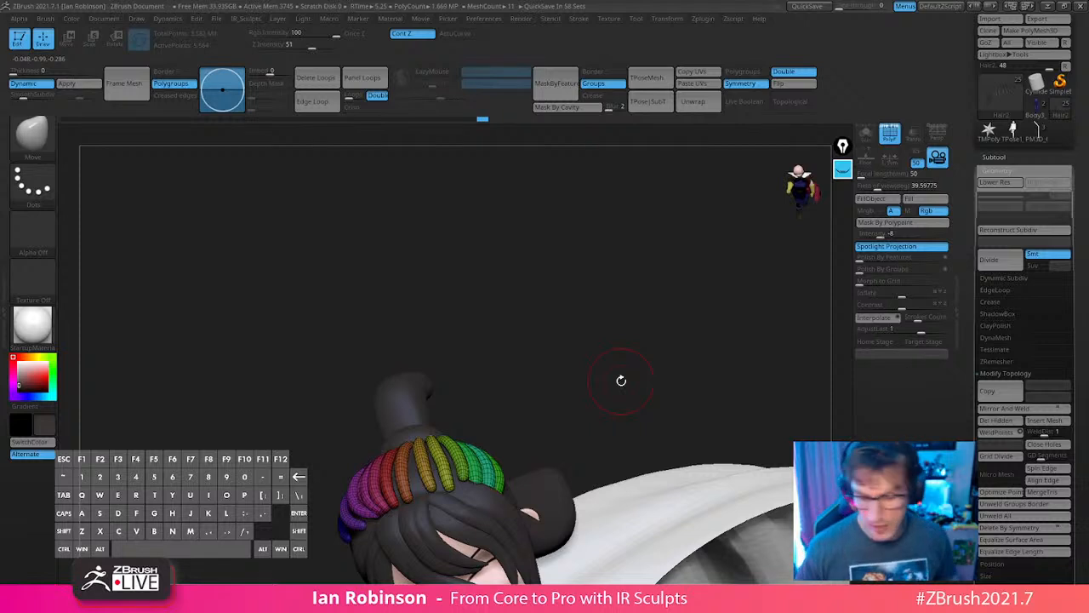
pyautogui.moveTo(550, 328); pyautogui.dragTo(565, 206, button='right')
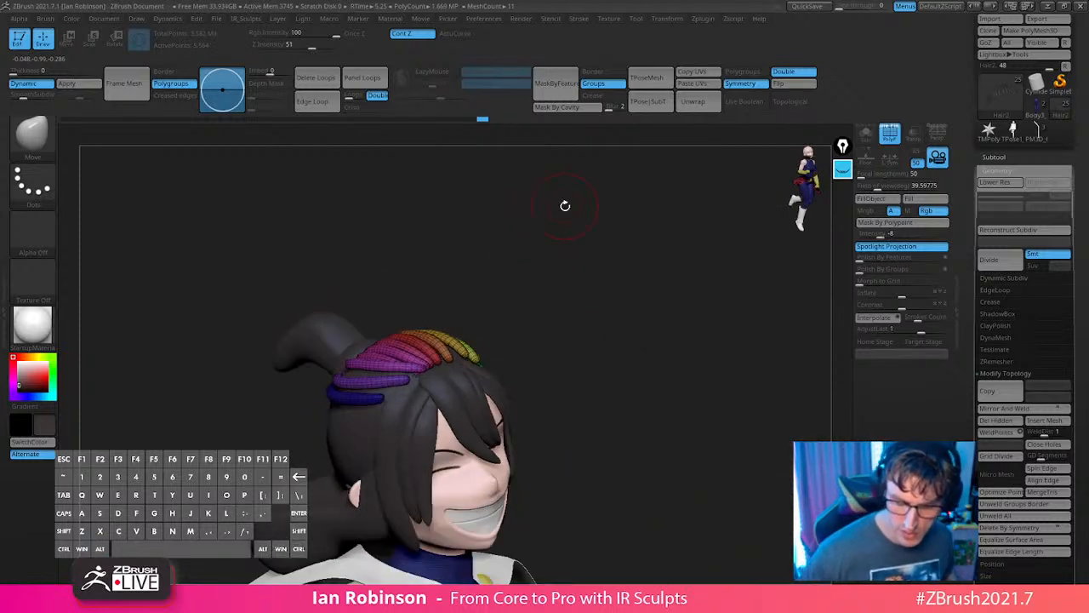
pyautogui.click(46, 20)
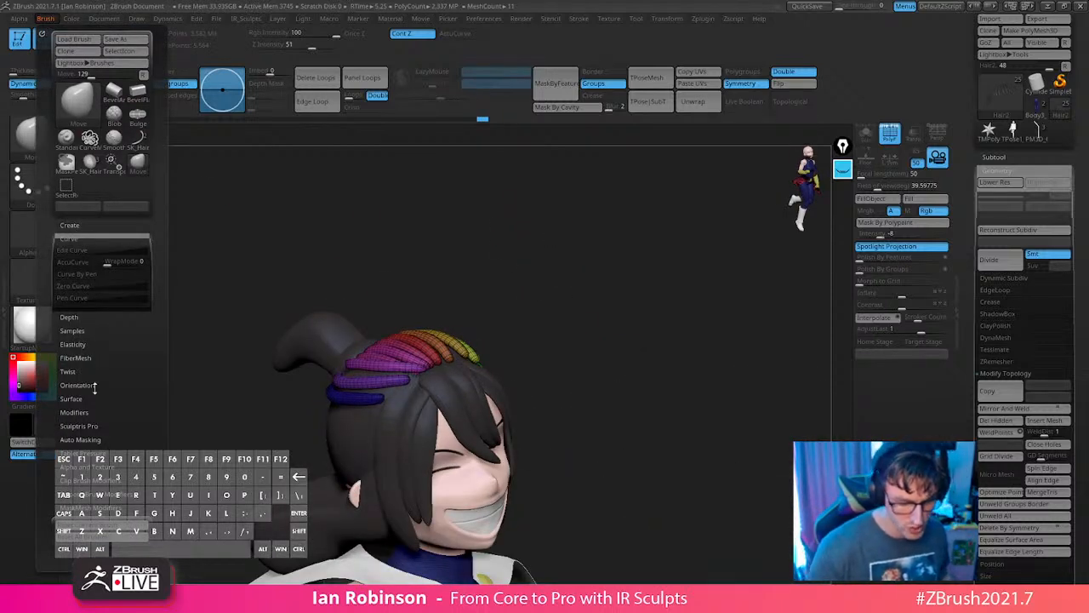
pyautogui.click(96, 439)
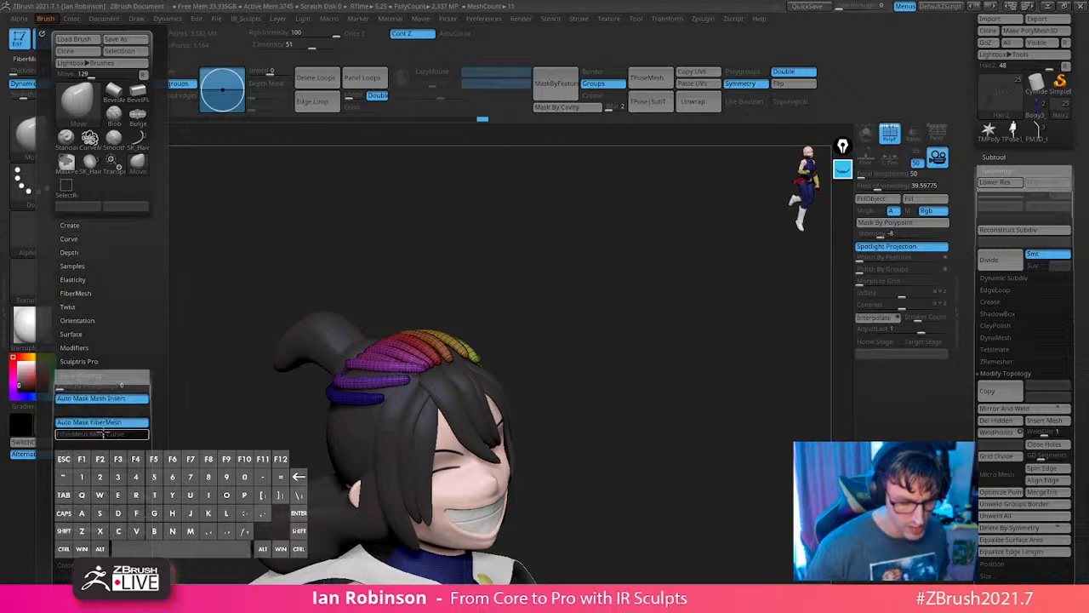
pyautogui.moveTo(127, 331); pyautogui.dragTo(127, 205)
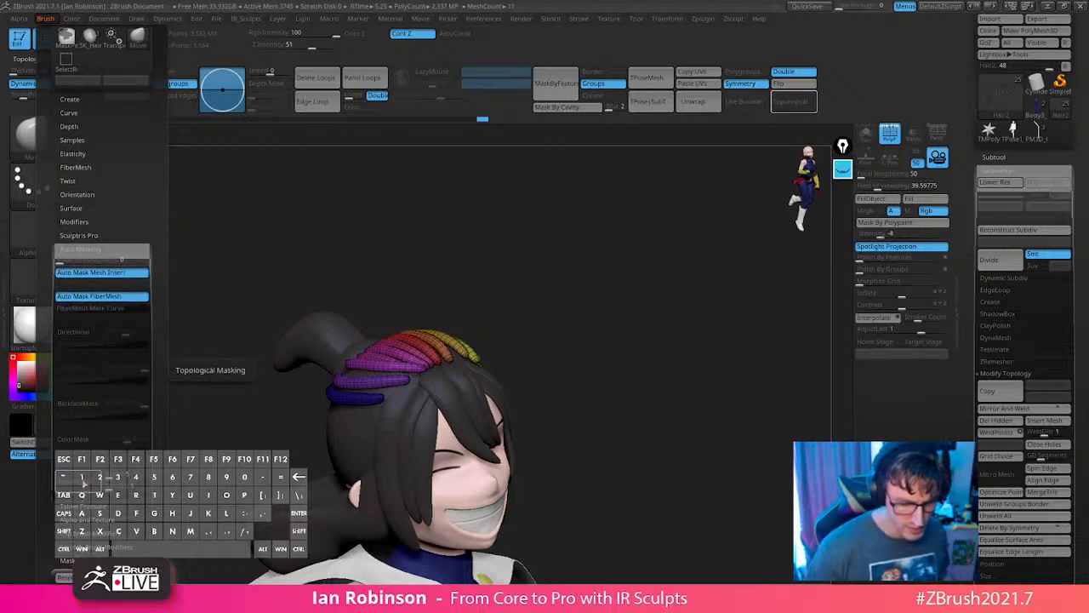
pyautogui.click(100, 478)
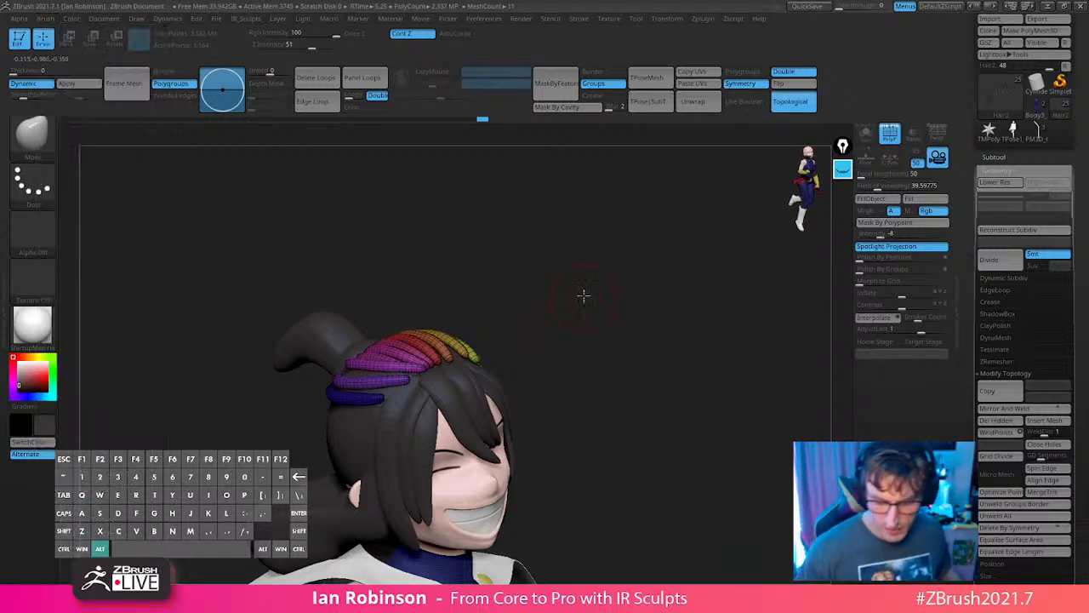
# Pull the front ends of the purple strands down towards the side fringe to close the gap between them.
pyautogui.keyDown('alt'); pyautogui.moveTo(584, 295); pyautogui.dragTo(625, 309); pyautogui.keyUp('alt')
pyautogui.moveTo(636, 249)
pyautogui.keyDown('alt'); pyautogui.mouseDown()
pyautogui.moveTo(600, 239)
pyautogui.moveTo(637, 280)
pyautogui.mouseUp(); pyautogui.keyUp('alt')
pyautogui.press('s')
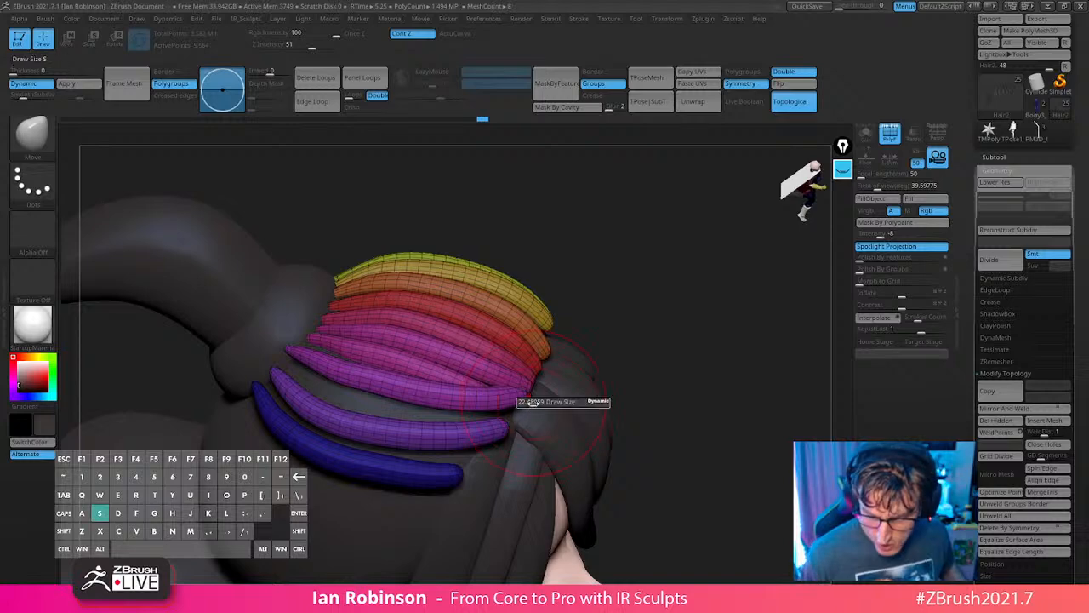
pyautogui.moveTo(530, 403); pyautogui.dragTo(541, 403)
pyautogui.moveTo(533, 404)
pyautogui.mouseDown(button='right')
pyautogui.moveTo(527, 392)
pyautogui.moveTo(502, 398)
pyautogui.moveTo(501, 418)
pyautogui.moveTo(516, 411)
pyautogui.moveTo(497, 413)
pyautogui.moveTo(509, 401)
pyautogui.mouseUp(button='right')
pyautogui.moveTo(509, 398); pyautogui.dragTo(482, 434)
pyautogui.moveTo(483, 434); pyautogui.dragTo(489, 400, button='right')
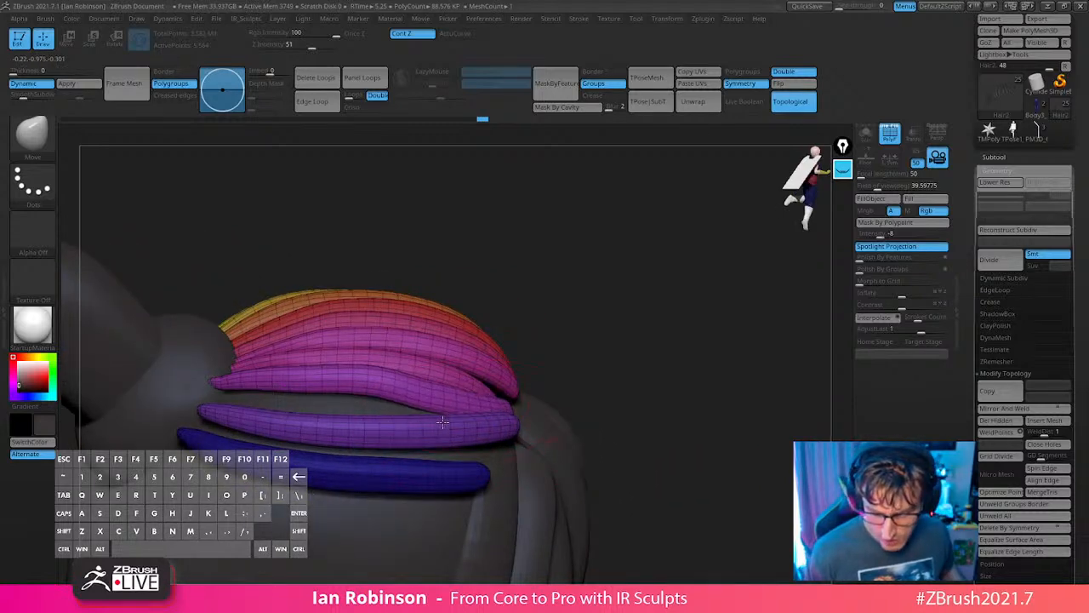
# Isolate a strand to check its grouping, show all again, and regroup the strands with Auto Groups.
pyautogui.moveTo(366, 389); pyautogui.dragTo(466, 377, button='right')
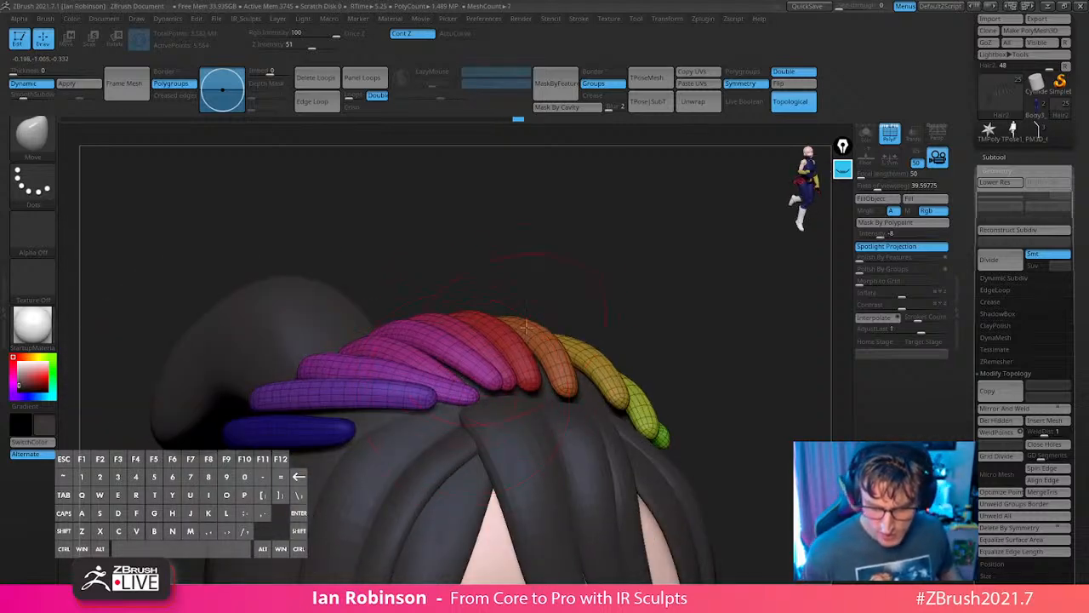
pyautogui.keyDown('ctrl'); pyautogui.keyDown('shift'); pyautogui.click(498, 377); pyautogui.keyUp('shift'); pyautogui.keyUp('ctrl')
pyautogui.keyDown('ctrl'); pyautogui.keyDown('shift'); pyautogui.click(599, 295); pyautogui.keyUp('shift'); pyautogui.keyUp('ctrl')
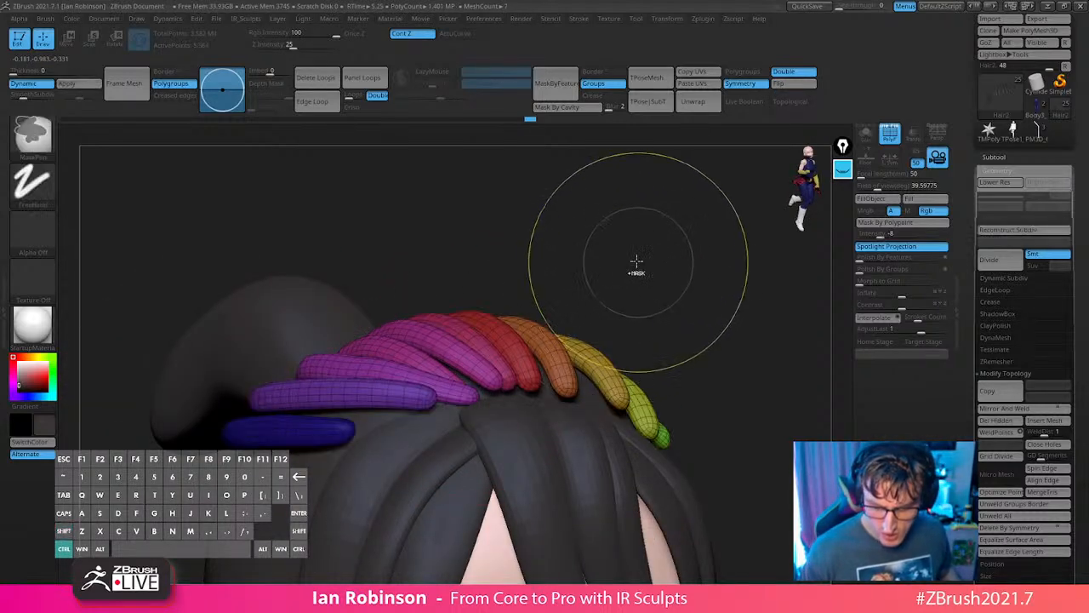
pyautogui.press('space')
pyautogui.click(613, 328)
# Shape the teal and green strands on the far side of the head so they follow the scalp closely.
pyautogui.moveTo(496, 333)
pyautogui.mouseDown(button='right')
pyautogui.moveTo(542, 364)
pyautogui.moveTo(512, 417)
pyautogui.moveTo(409, 414)
pyautogui.mouseUp(button='right')
pyautogui.moveTo(406, 414); pyautogui.dragTo(419, 415)
pyautogui.moveTo(473, 393)
pyautogui.mouseDown(button='right')
pyautogui.moveTo(476, 416)
pyautogui.moveTo(488, 417)
pyautogui.moveTo(377, 365)
pyautogui.mouseUp(button='right')
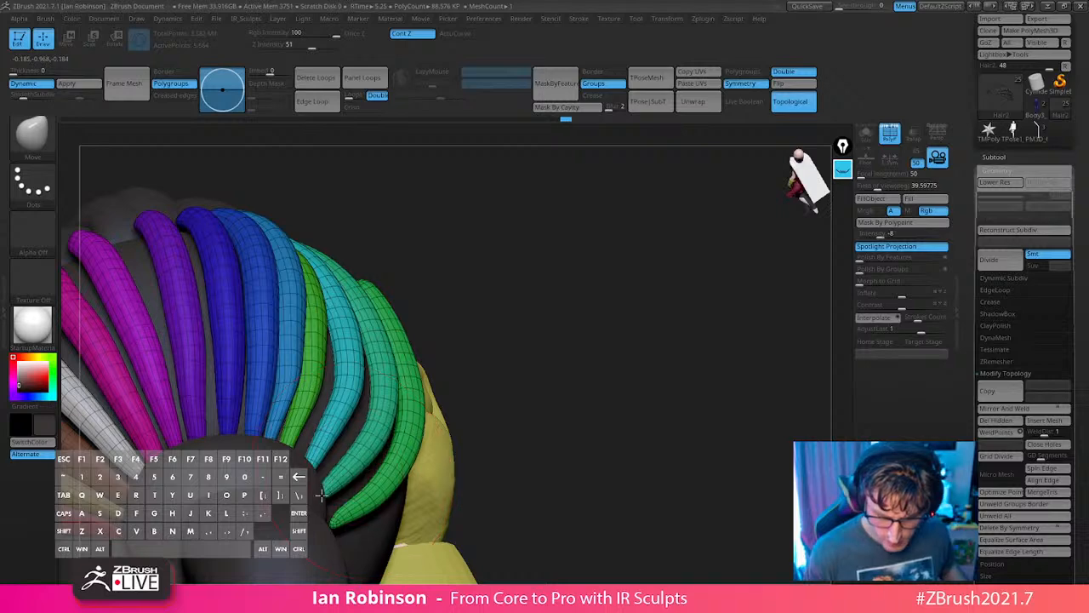
pyautogui.moveTo(393, 385); pyautogui.dragTo(353, 355, button='right')
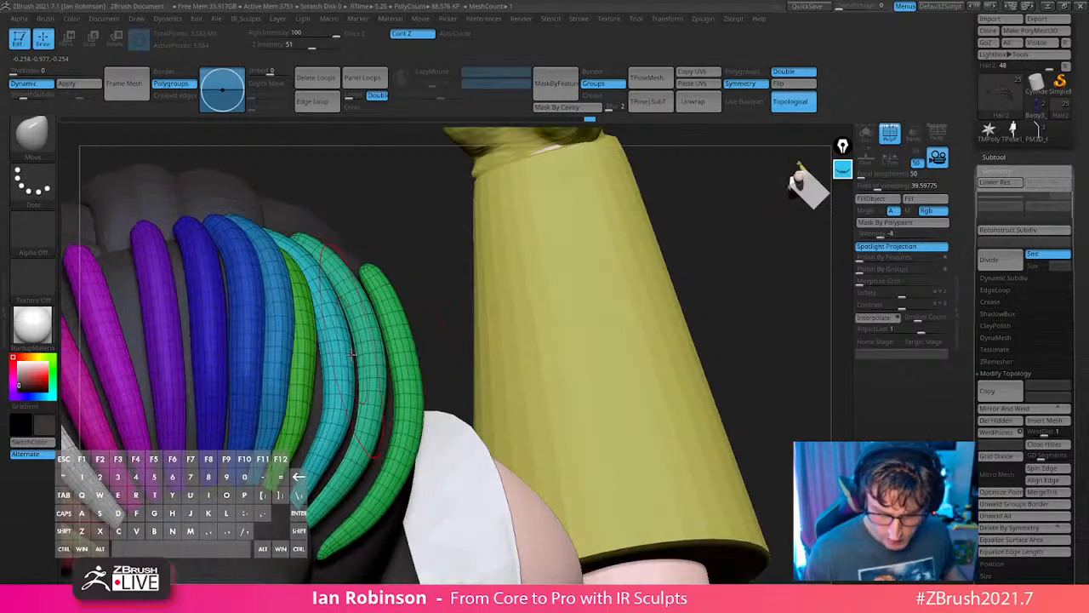
pyautogui.moveTo(360, 392); pyautogui.dragTo(345, 283, button='right')
# Adjust the front ends of the teal and purple strands where they meet the fringe.
pyautogui.moveTo(374, 255); pyautogui.dragTo(290, 219, button='right')
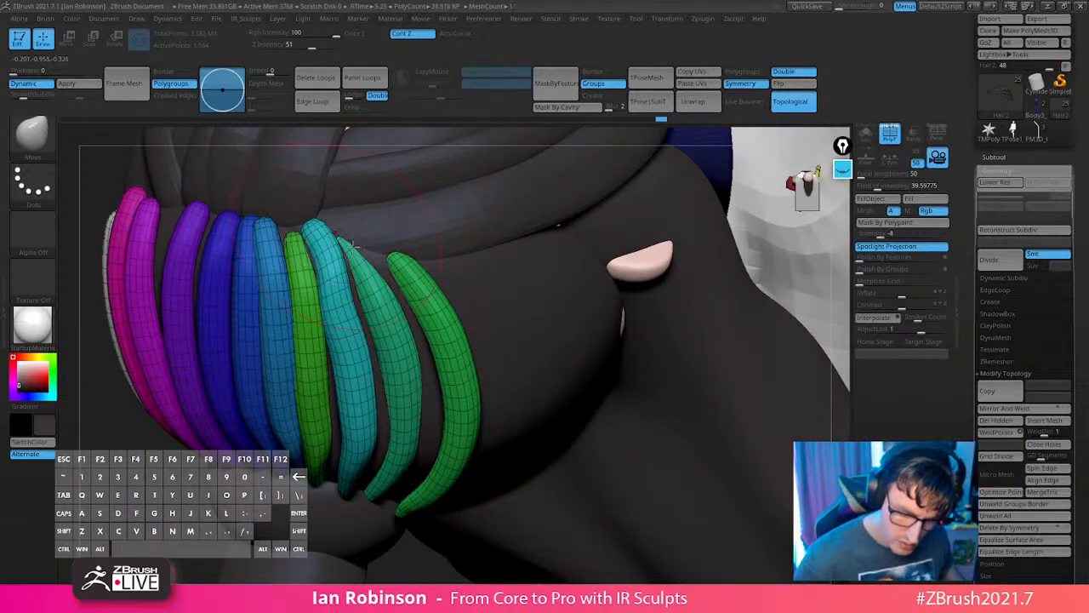
pyautogui.moveTo(354, 245)
pyautogui.mouseDown(button='right')
pyautogui.moveTo(327, 257)
pyautogui.moveTo(230, 230)
pyautogui.mouseUp(button='right')
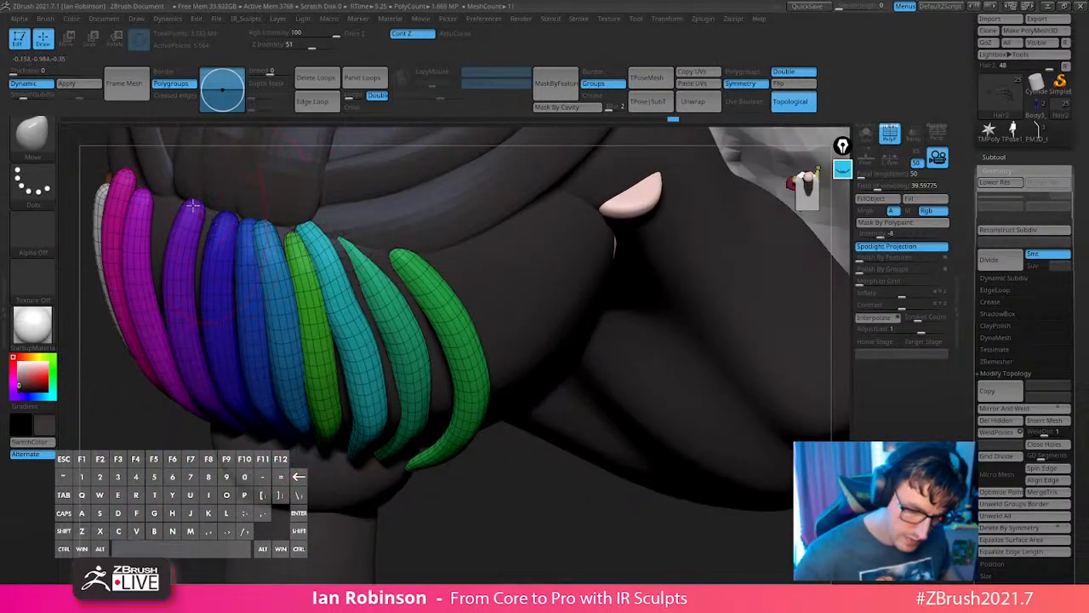
pyautogui.moveTo(196, 212); pyautogui.dragTo(204, 204)
pyautogui.moveTo(209, 219)
pyautogui.mouseDown(button='right')
pyautogui.moveTo(213, 196)
pyautogui.moveTo(263, 230)
pyautogui.moveTo(324, 316)
pyautogui.moveTo(398, 467)
pyautogui.moveTo(359, 403)
pyautogui.moveTo(426, 413)
pyautogui.moveTo(389, 389)
pyautogui.moveTo(397, 353)
pyautogui.moveTo(333, 316)
pyautogui.moveTo(483, 420)
pyautogui.moveTo(439, 413)
pyautogui.moveTo(445, 432)
pyautogui.moveTo(503, 384)
pyautogui.mouseUp(button='right')
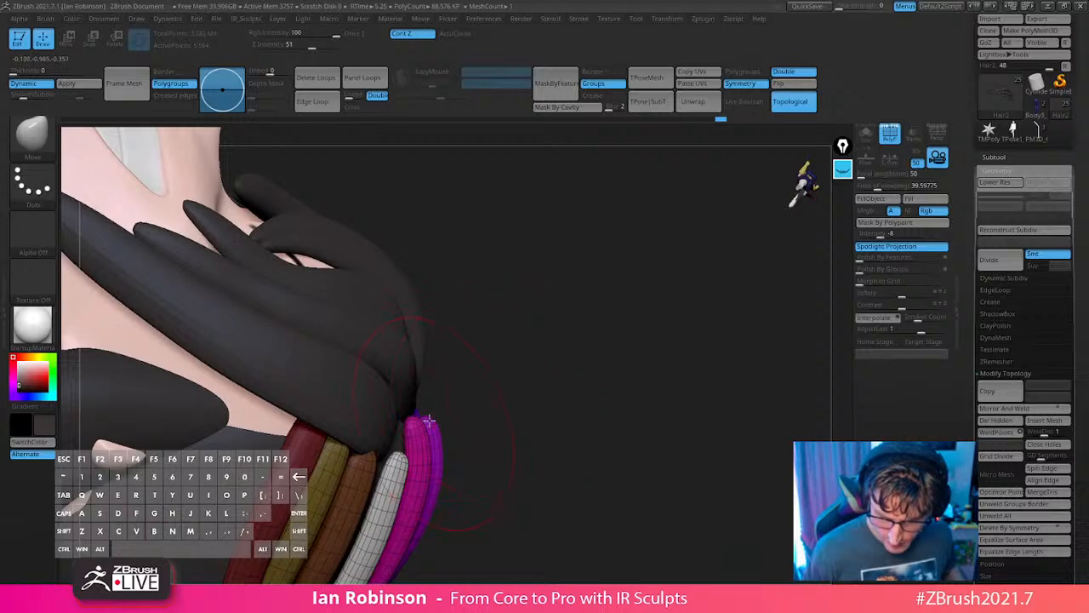
# Tuck the front ends of the red, olive, brown and white strands under the fringe and gather their rear ends at the hair tie.
pyautogui.moveTo(417, 403); pyautogui.dragTo(393, 385, button='right')
pyautogui.moveTo(518, 366); pyautogui.dragTo(489, 332, button='right')
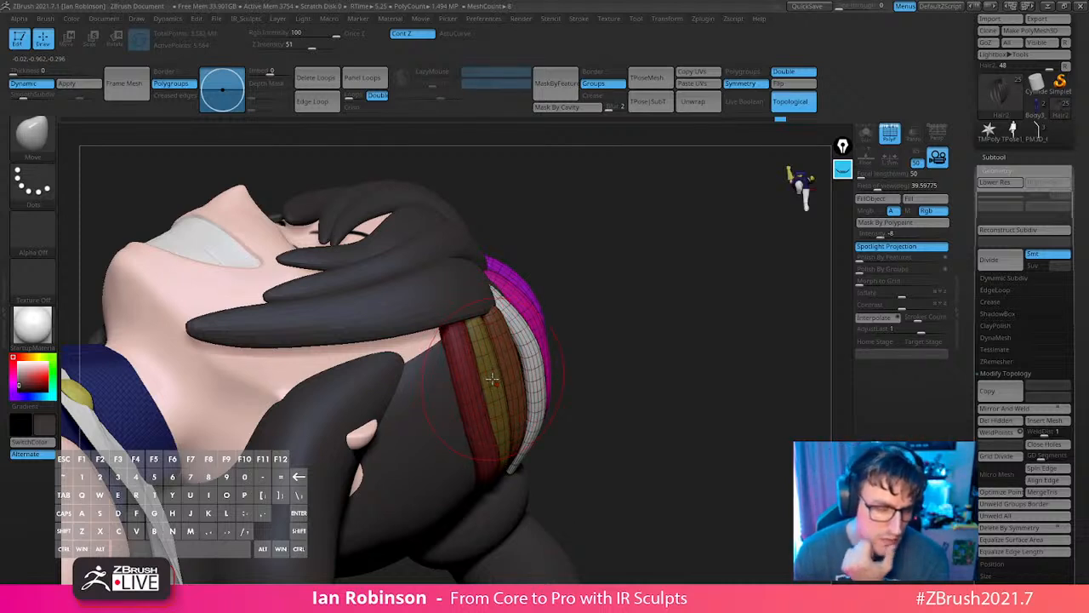
pyautogui.moveTo(625, 341)
pyautogui.mouseDown()
pyautogui.moveTo(632, 348)
pyautogui.moveTo(685, 275)
pyautogui.moveTo(679, 302)
pyautogui.moveTo(617, 332)
pyautogui.moveTo(525, 353)
pyautogui.mouseUp()
pyautogui.moveTo(517, 308)
pyautogui.mouseDown()
pyautogui.moveTo(538, 274)
pyautogui.moveTo(615, 221)
pyautogui.moveTo(609, 345)
pyautogui.mouseUp()
pyautogui.moveTo(637, 424)
pyautogui.mouseDown(button='right')
pyautogui.moveTo(644, 377)
pyautogui.moveTo(633, 357)
pyautogui.mouseUp(button='right')
pyautogui.moveTo(614, 457); pyautogui.dragTo(587, 479)
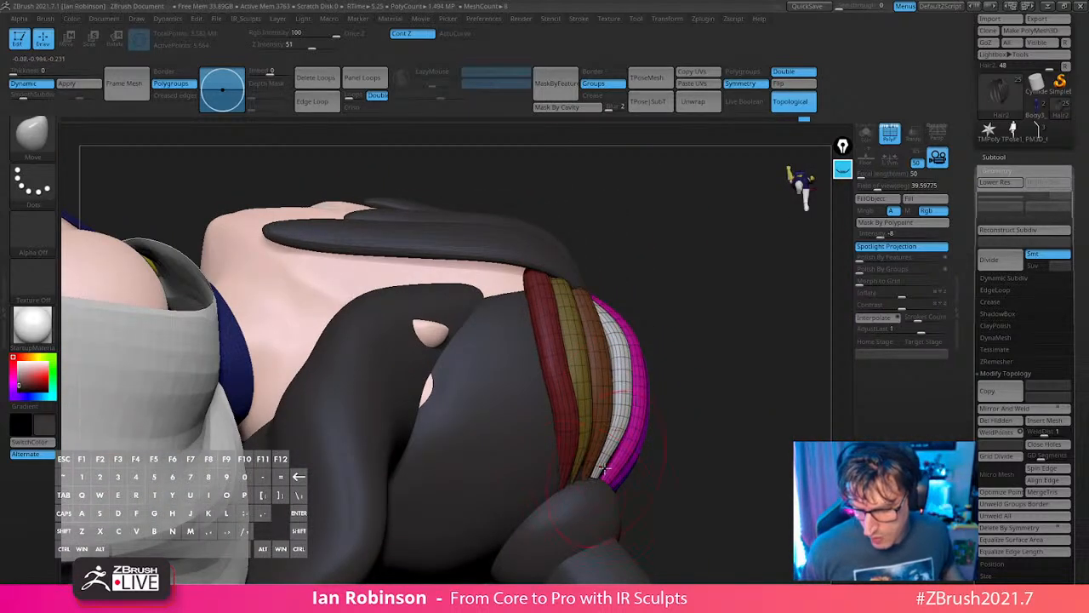
pyautogui.moveTo(603, 464)
pyautogui.mouseDown(button='right')
pyautogui.moveTo(638, 411)
pyautogui.moveTo(576, 349)
pyautogui.mouseUp(button='right')
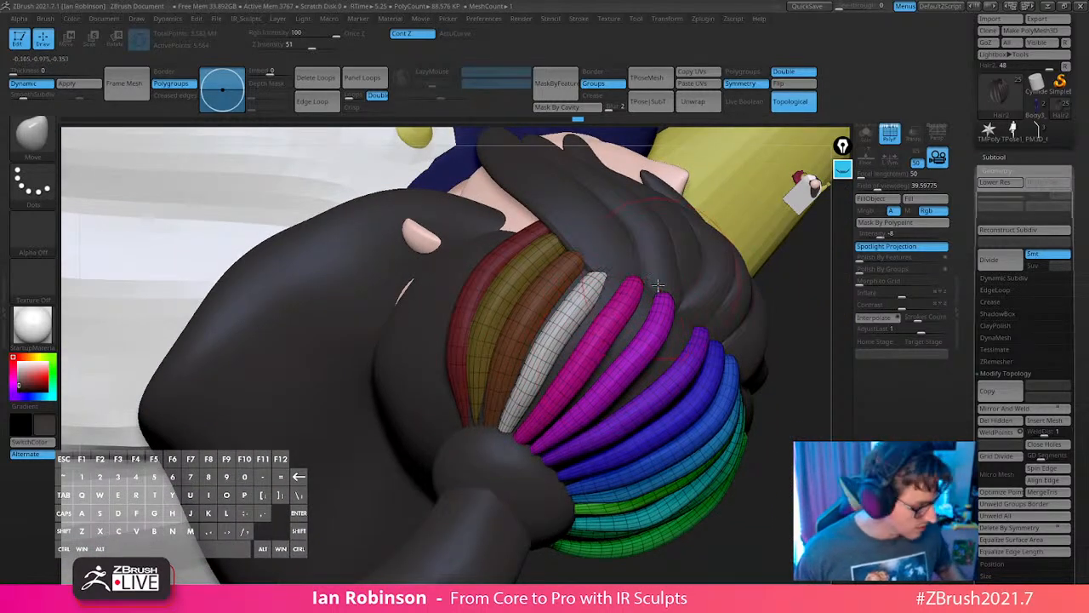
# Turn on Backface auto masking for the Move brush.
pyautogui.press('space')
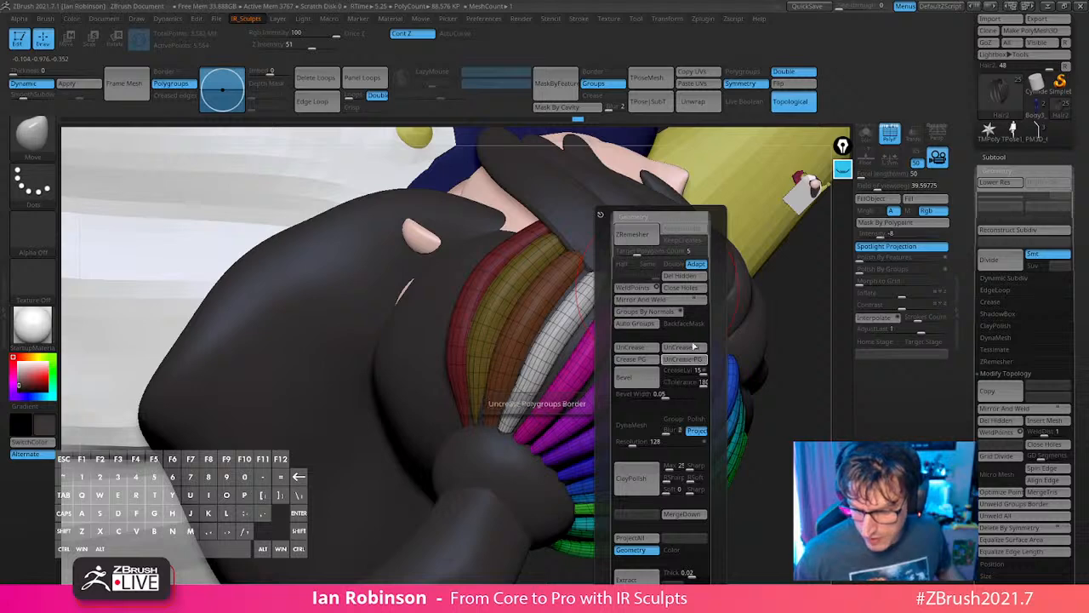
pyautogui.keyDown('ctrl'); pyautogui.moveTo(552, 397); pyautogui.dragTo(617, 377, button='right'); pyautogui.keyUp('ctrl')
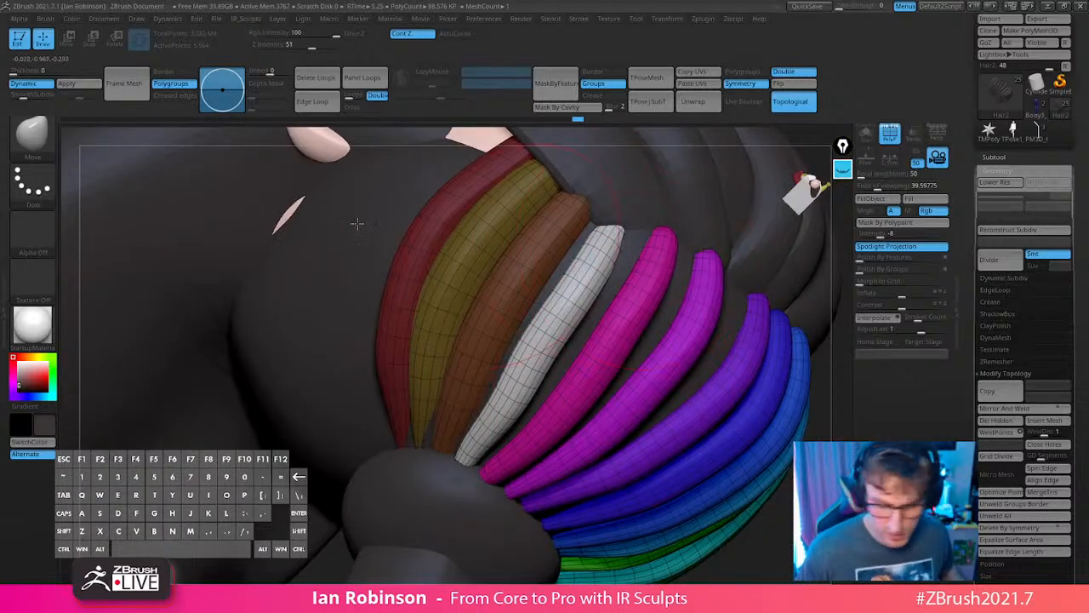
pyautogui.click(48, 18)
pyautogui.scroll(-3, 132, 333)
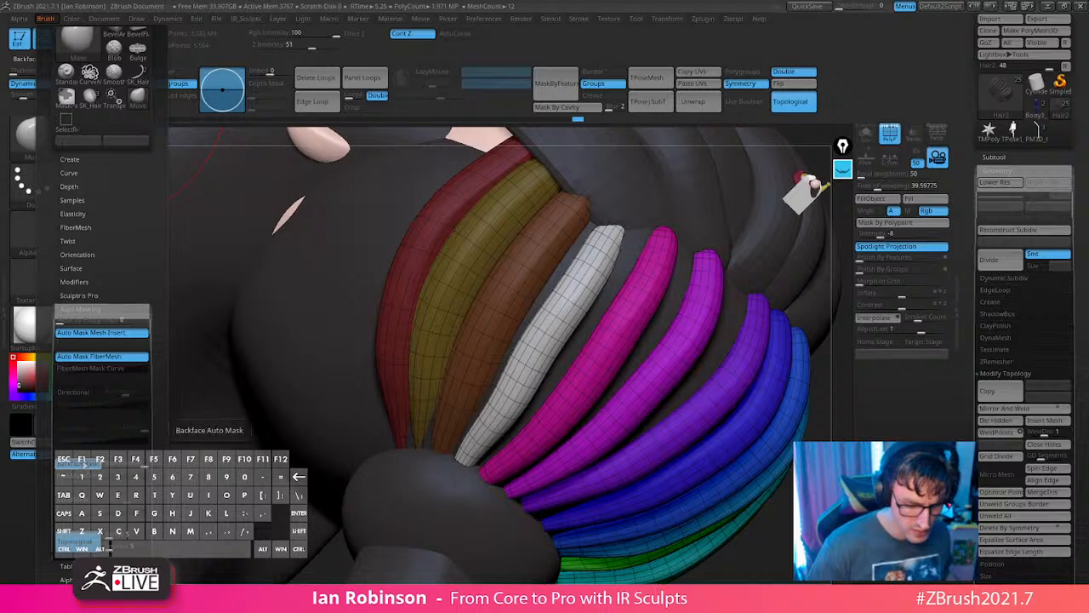
# Widen the pink strand towards the white one and push out the edge of the neighbouring magenta strand to close the gaps.
pyautogui.moveTo(603, 298)
pyautogui.keyDown('alt'); pyautogui.mouseDown(button='right')
pyautogui.moveTo(596, 340)
pyautogui.moveTo(634, 263)
pyautogui.mouseUp(button='right'); pyautogui.keyUp('alt')
pyautogui.moveTo(653, 198); pyautogui.dragTo(647, 201)
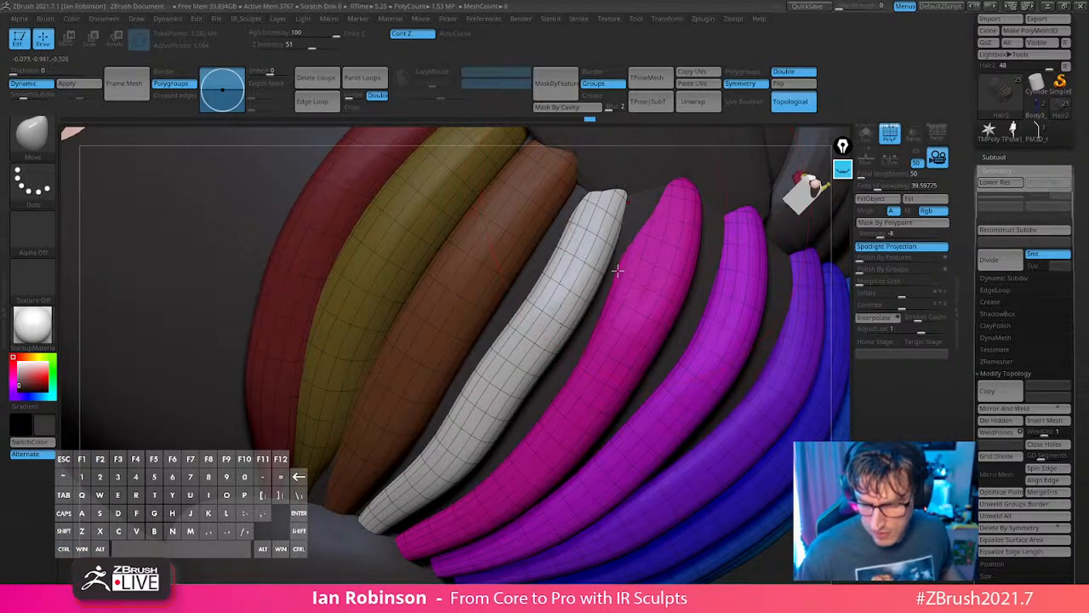
pyautogui.moveTo(617, 271); pyautogui.dragTo(581, 326)
pyautogui.moveTo(564, 370); pyautogui.dragTo(742, 265, button='right')
pyautogui.moveTo(722, 288); pyautogui.dragTo(690, 321)
pyautogui.moveTo(672, 373); pyautogui.dragTo(691, 358)
pyautogui.moveTo(702, 321)
pyautogui.mouseDown(button='right')
pyautogui.moveTo(678, 262)
pyautogui.moveTo(646, 255)
pyautogui.moveTo(621, 287)
pyautogui.mouseUp(button='right')
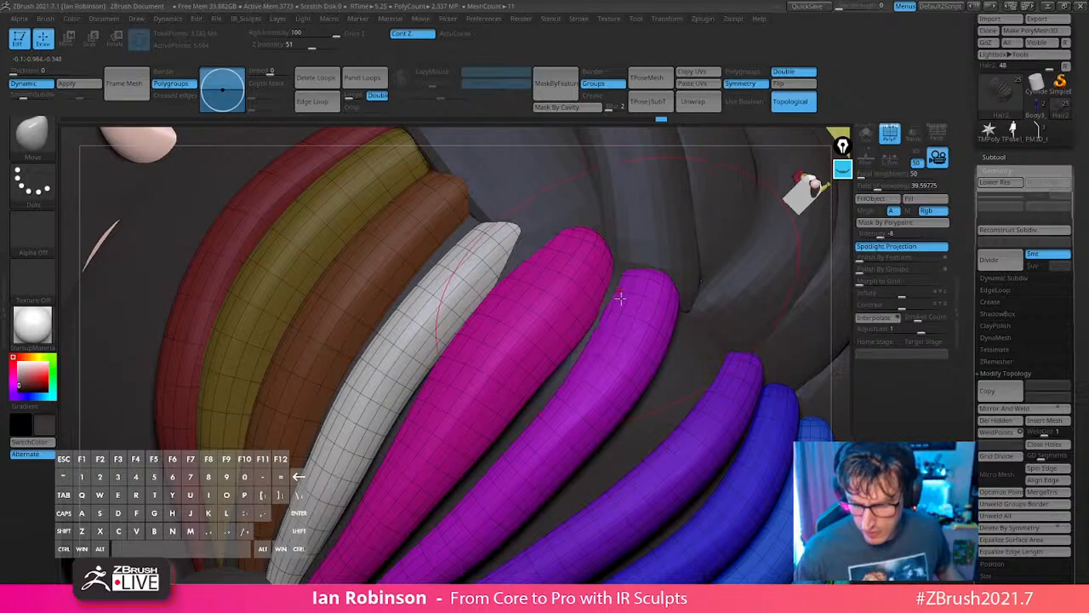
# Broaden the magenta strand on the crown so it fills the space between the pink and violet strands.
pyautogui.keyDown('alt'); pyautogui.moveTo(523, 371); pyautogui.dragTo(515, 382); pyautogui.keyUp('alt')
pyautogui.moveTo(515, 382); pyautogui.dragTo(621, 325, button='right')
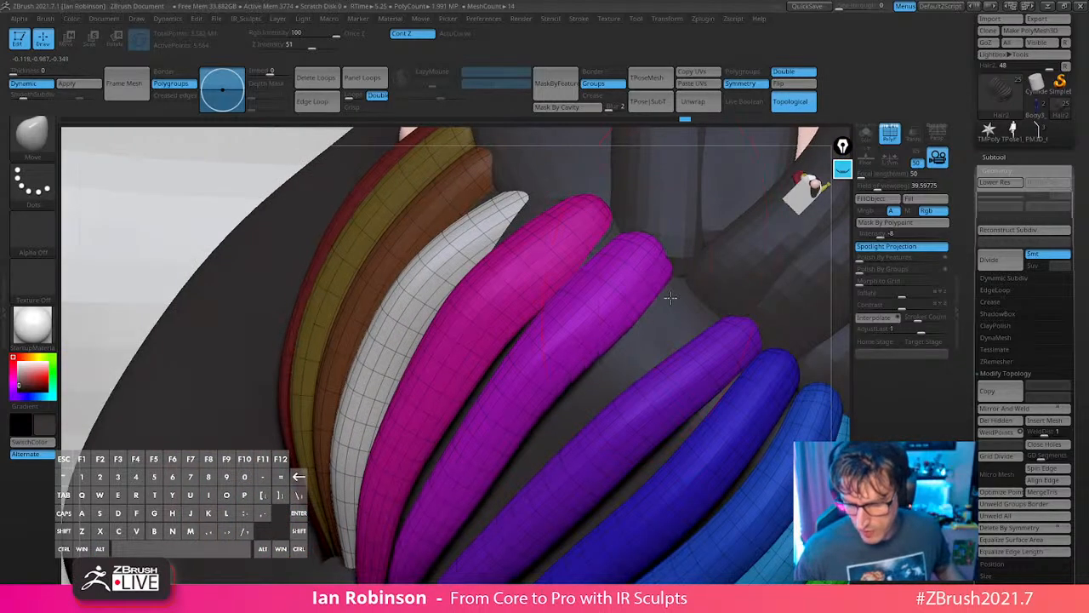
pyautogui.moveTo(636, 320); pyautogui.dragTo(654, 330)
pyautogui.moveTo(675, 313); pyautogui.dragTo(630, 347, button='right')
pyautogui.moveTo(583, 372); pyautogui.dragTo(603, 374)
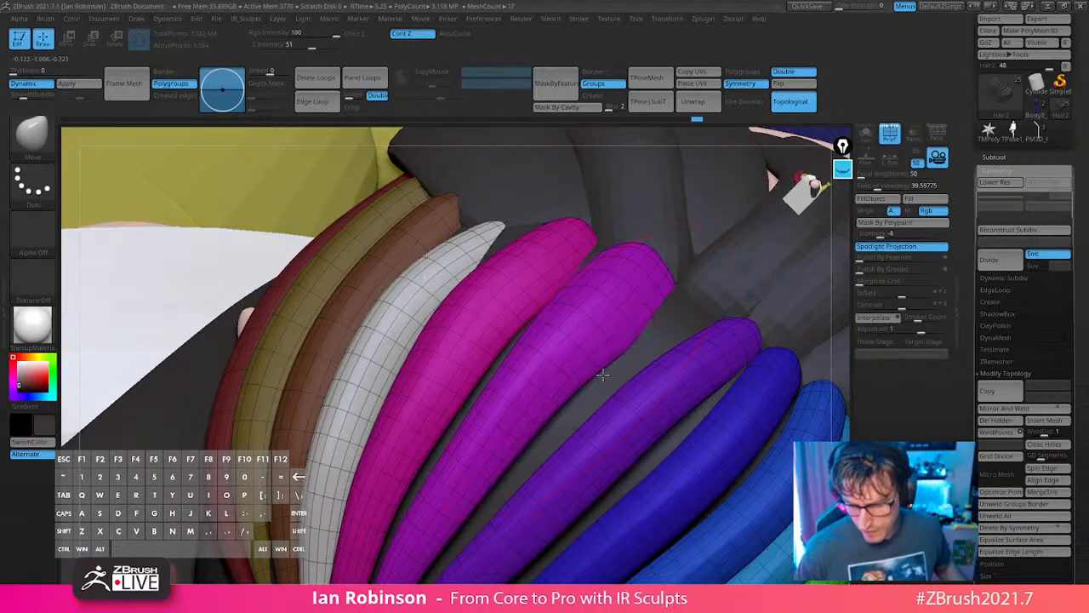
# Close the remaining gaps between the white, pink, magenta, violet and blue strands over the crown and towards the hair tie.
pyautogui.moveTo(603, 374)
pyautogui.mouseDown(button='right')
pyautogui.moveTo(627, 377)
pyautogui.moveTo(588, 366)
pyautogui.moveTo(526, 421)
pyautogui.mouseUp(button='right')
pyautogui.moveTo(472, 441); pyautogui.dragTo(479, 458)
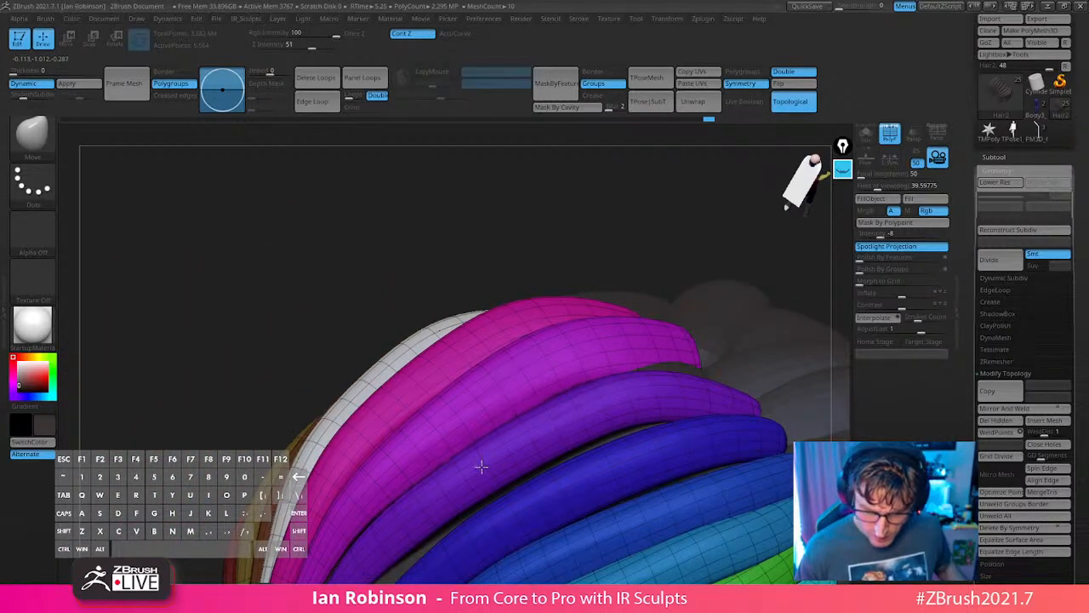
pyautogui.moveTo(418, 545); pyautogui.dragTo(417, 565)
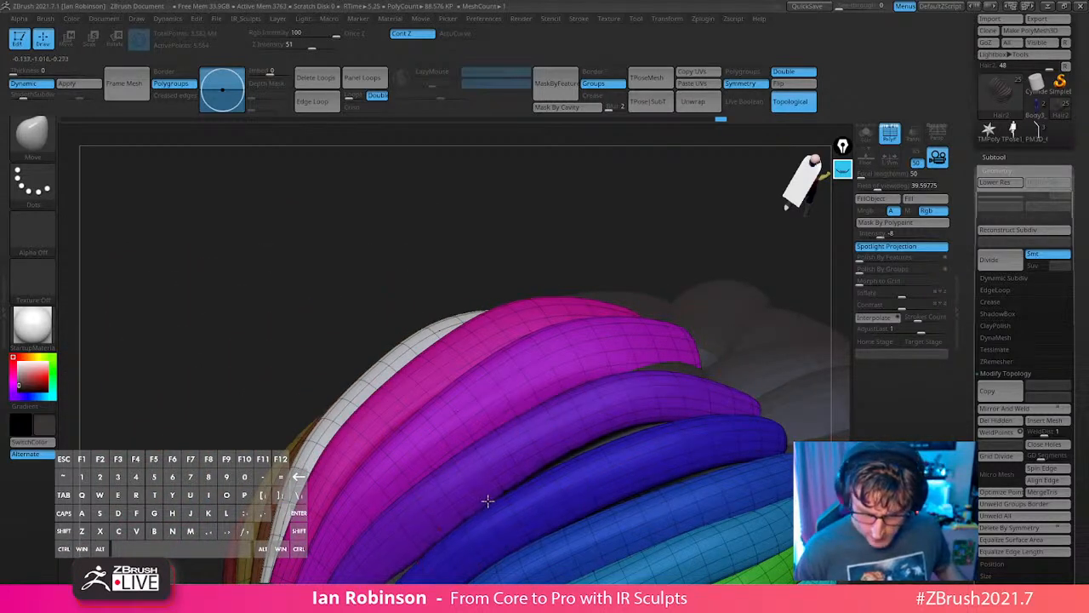
pyautogui.moveTo(585, 425); pyautogui.dragTo(623, 417, button='right')
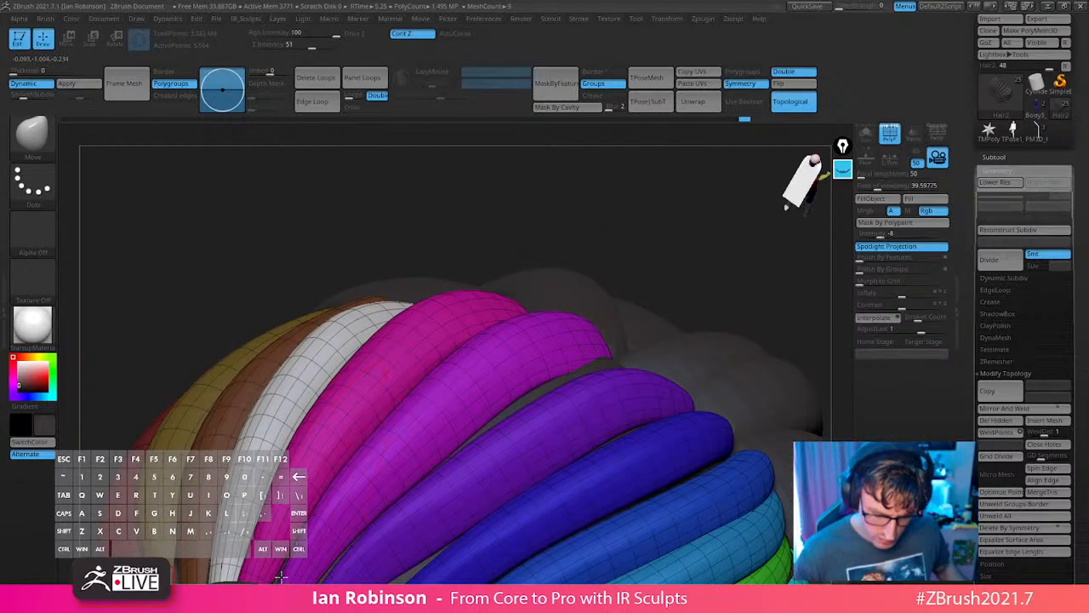
pyautogui.moveTo(281, 575); pyautogui.dragTo(214, 339, button='right')
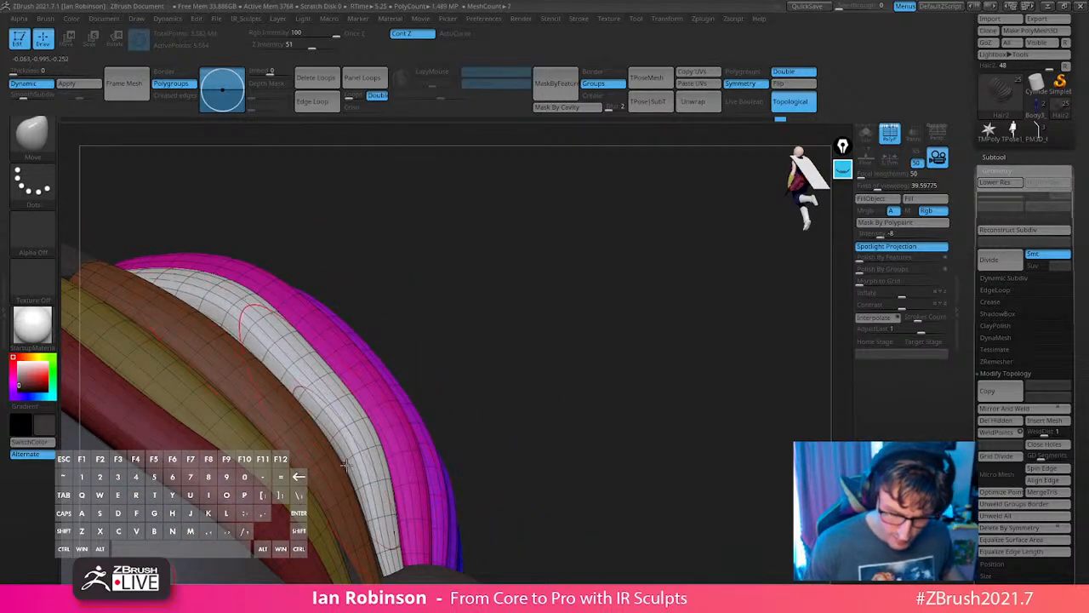
pyautogui.moveTo(457, 454); pyautogui.dragTo(331, 326, button='right')
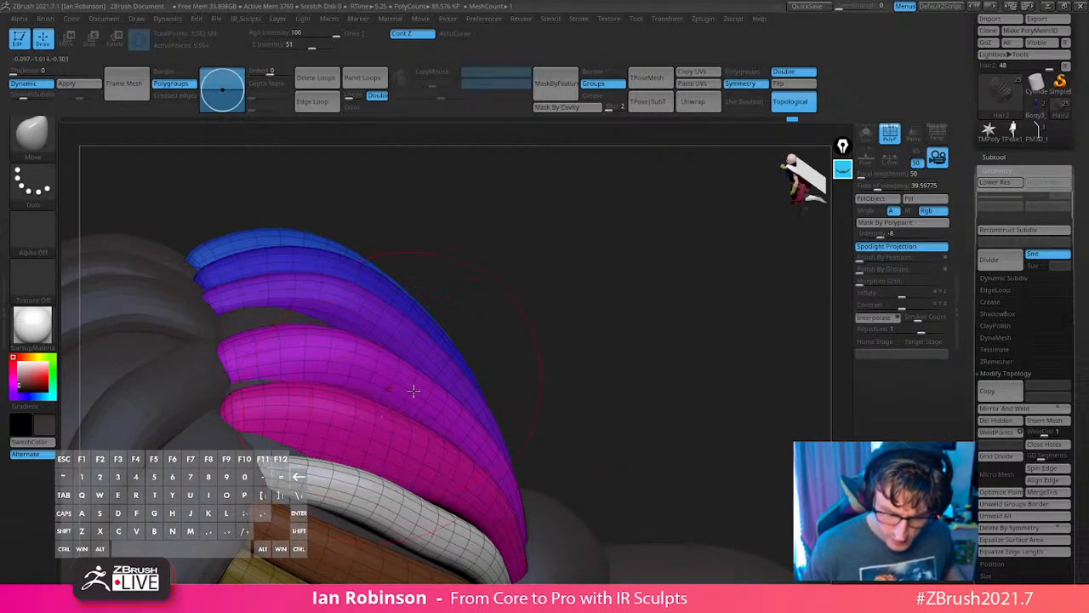
pyautogui.moveTo(413, 390); pyautogui.dragTo(466, 465, button='right')
pyautogui.moveTo(541, 412); pyautogui.dragTo(511, 492, button='right')
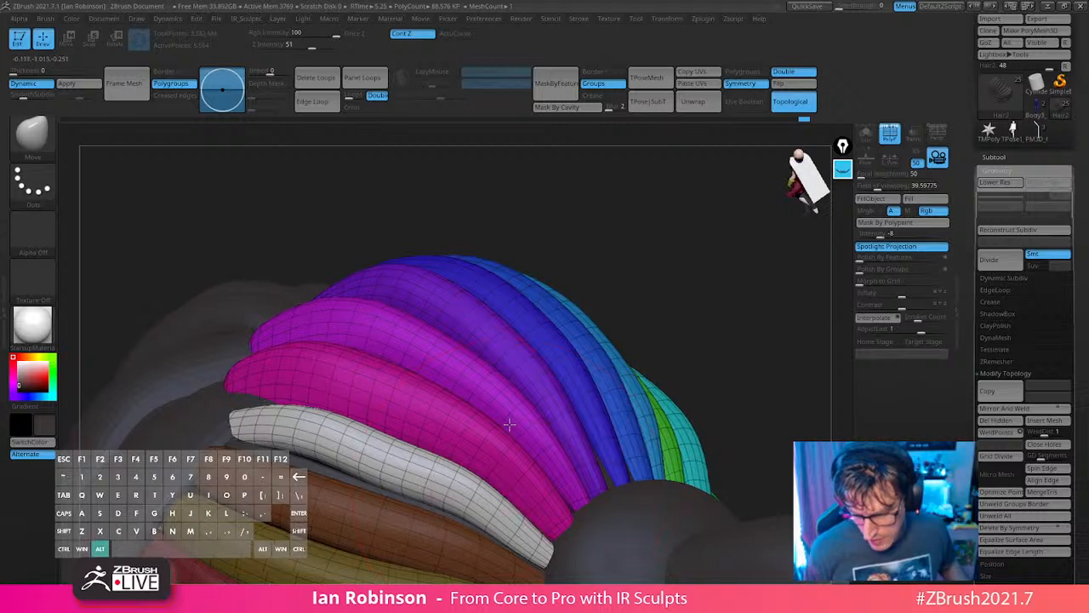
# Adjust the Move brush size and close the gap between the teal and green strands on the side of the head.
pyautogui.moveTo(630, 429)
pyautogui.mouseDown(button='right')
pyautogui.moveTo(513, 379)
pyautogui.moveTo(511, 358)
pyautogui.moveTo(498, 430)
pyautogui.moveTo(542, 425)
pyautogui.moveTo(545, 505)
pyautogui.mouseUp(button='right')
pyautogui.press('s')
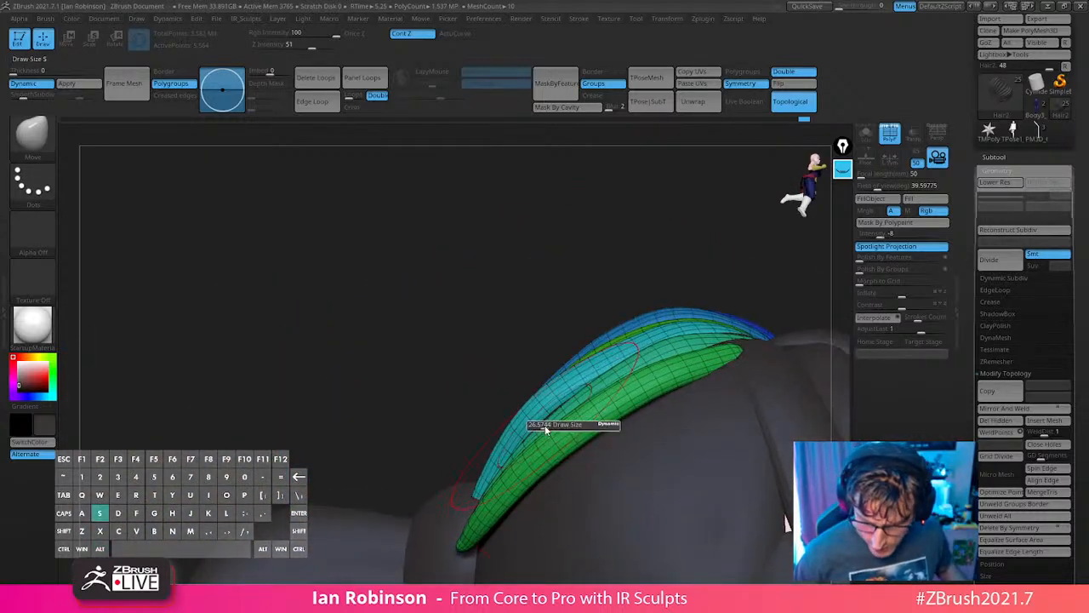
pyautogui.moveTo(542, 427); pyautogui.dragTo(546, 408)
pyautogui.moveTo(622, 362)
pyautogui.mouseDown(button='right')
pyautogui.moveTo(606, 374)
pyautogui.moveTo(614, 371)
pyautogui.mouseUp(button='right')
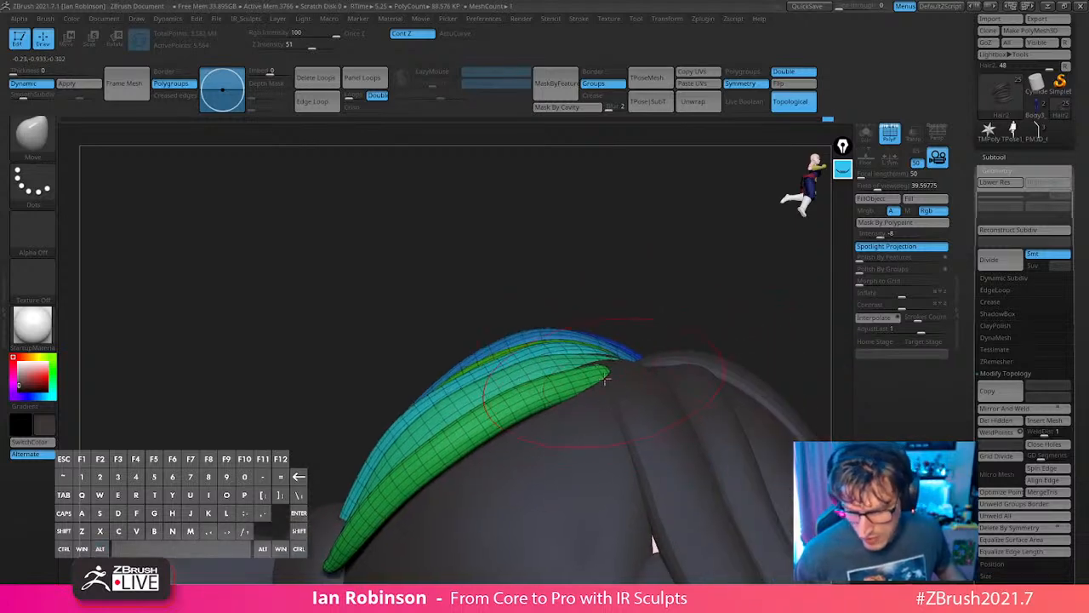
pyautogui.moveTo(545, 409); pyautogui.dragTo(350, 401, button='right')
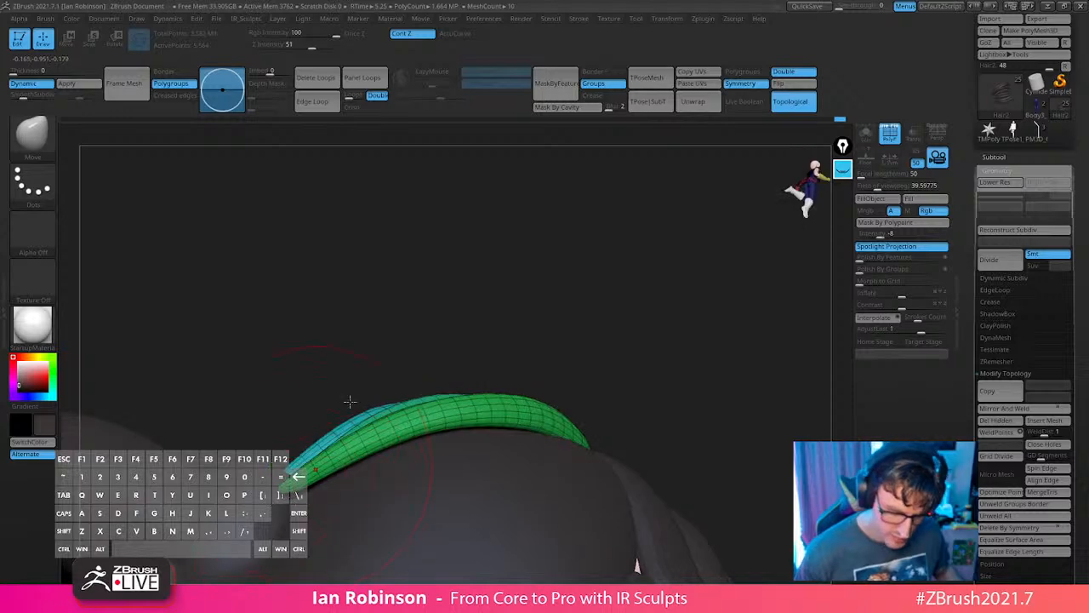
# Pull the rear end of the outermost green strand in towards the other strands at the hair tie.
pyautogui.press('2')
pyautogui.click(496, 326)
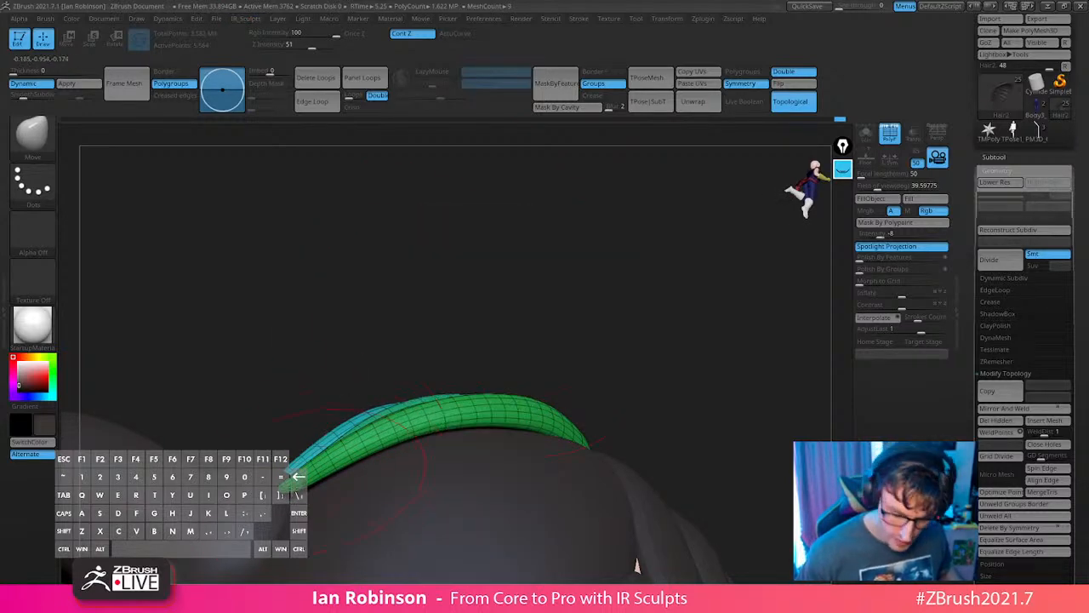
pyautogui.moveTo(297, 478); pyautogui.dragTo(313, 502)
pyautogui.moveTo(341, 476)
pyautogui.mouseDown(button='right')
pyautogui.moveTo(428, 440)
pyautogui.moveTo(402, 476)
pyautogui.mouseUp(button='right')
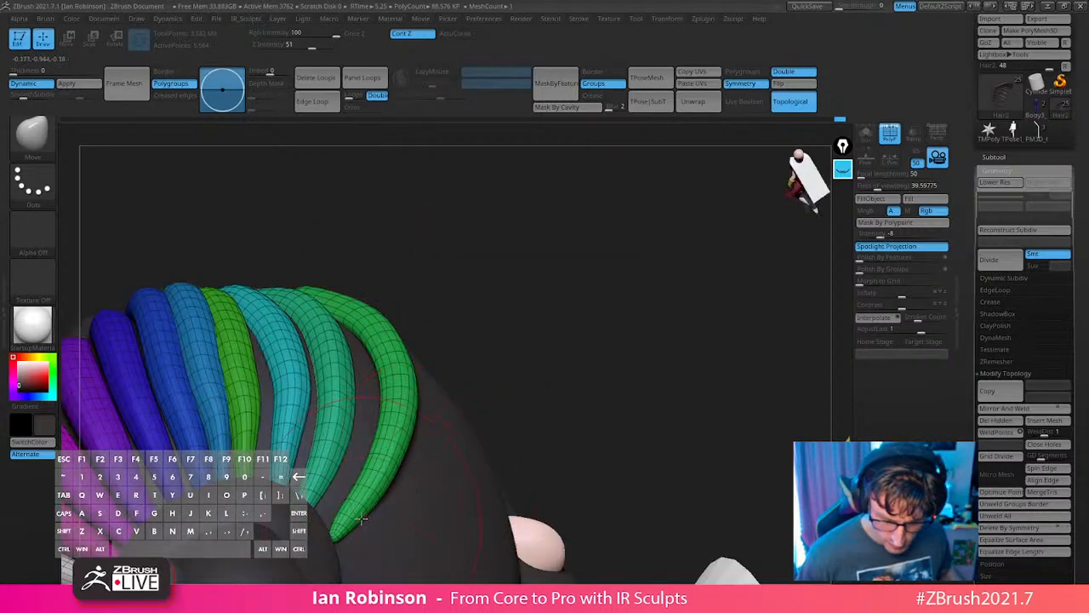
pyautogui.moveTo(360, 518); pyautogui.dragTo(311, 534)
# Resize the brush and move the outermost green strand's middle and front end closer to the neighbouring strand and the fringe.
pyautogui.moveTo(443, 477)
pyautogui.mouseDown(button='right')
pyautogui.moveTo(408, 498)
pyautogui.moveTo(402, 485)
pyautogui.mouseUp(button='right')
pyautogui.press('s')
pyautogui.moveTo(390, 382); pyautogui.dragTo(398, 382)
pyautogui.moveTo(407, 375); pyautogui.dragTo(370, 337)
pyautogui.moveTo(408, 374); pyautogui.dragTo(383, 298, button='right')
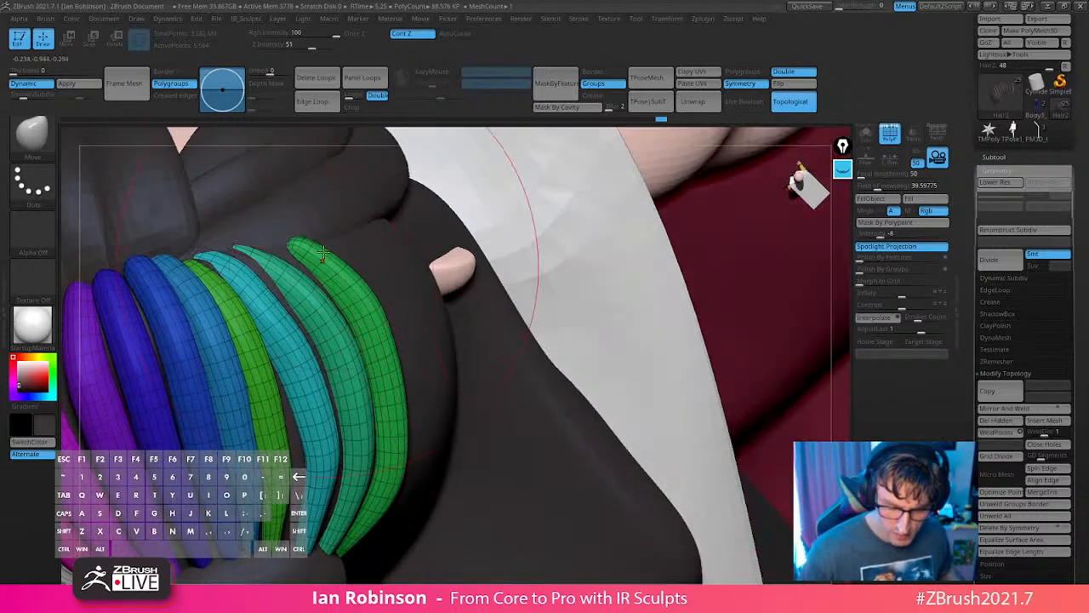
pyautogui.moveTo(324, 254); pyautogui.dragTo(344, 246, button='right')
pyautogui.moveTo(314, 242); pyautogui.dragTo(293, 239)
pyautogui.moveTo(339, 215)
pyautogui.mouseDown(button='right')
pyautogui.moveTo(392, 218)
pyautogui.moveTo(345, 254)
pyautogui.moveTo(440, 289)
pyautogui.moveTo(520, 301)
pyautogui.moveTo(482, 232)
pyautogui.moveTo(637, 258)
pyautogui.moveTo(612, 313)
pyautogui.moveTo(671, 331)
pyautogui.moveTo(665, 319)
pyautogui.moveTo(632, 394)
pyautogui.moveTo(538, 279)
pyautogui.moveTo(459, 294)
pyautogui.mouseUp(button='right')
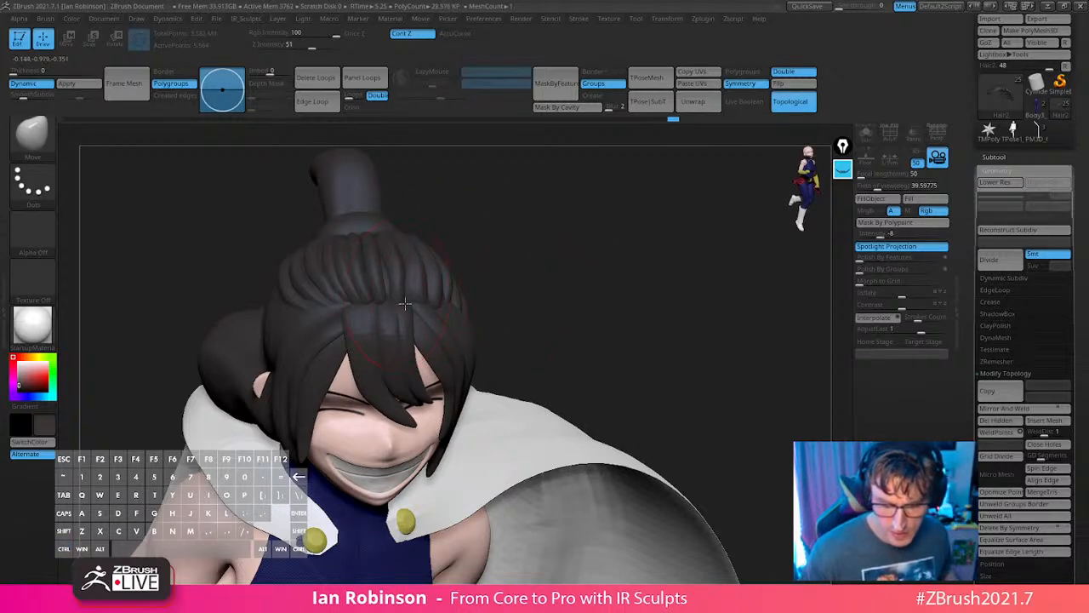
# Adjust the strands where they meet the fringe from the front, resizing the Move brush to suit.
pyautogui.moveTo(436, 266)
pyautogui.keyDown('ctrl'); pyautogui.mouseDown(button='right')
pyautogui.moveTo(443, 377)
pyautogui.moveTo(449, 294)
pyautogui.mouseUp(button='right'); pyautogui.keyUp('ctrl')
pyautogui.moveTo(450, 293); pyautogui.dragTo(428, 306)
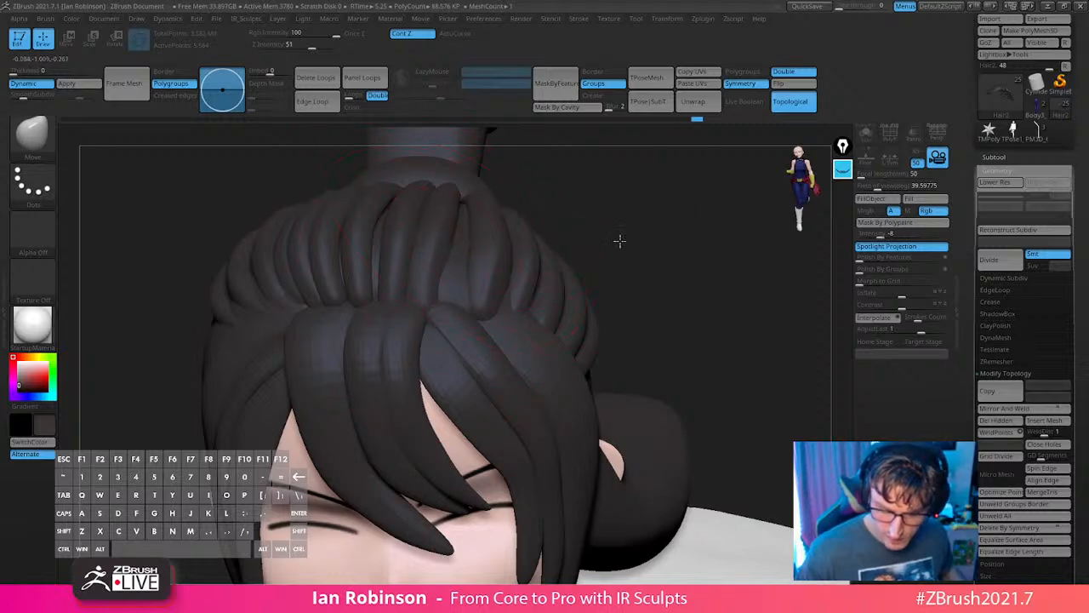
pyautogui.press('s')
pyautogui.moveTo(619, 237); pyautogui.dragTo(611, 235)
pyautogui.moveTo(610, 229)
pyautogui.keyDown('alt'); pyautogui.mouseDown(button='right')
pyautogui.moveTo(600, 196)
pyautogui.moveTo(651, 210)
pyautogui.moveTo(646, 288)
pyautogui.mouseUp(button='right'); pyautogui.keyUp('alt')
# Apply an Inflate deformation of -5 to the hair strands.
pyautogui.scroll(-3, 1061, 359)
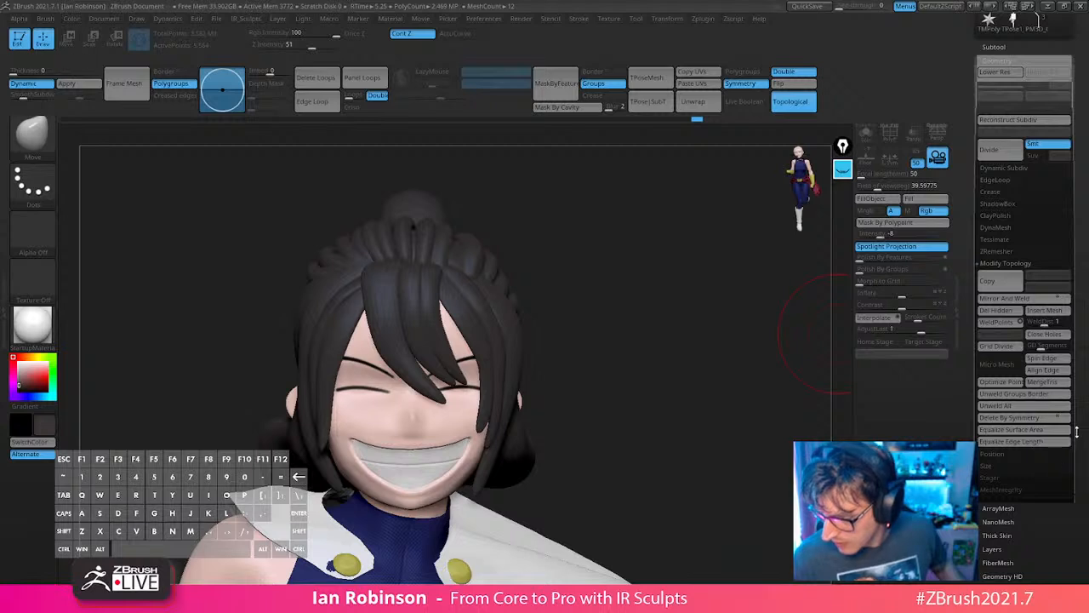
pyautogui.moveTo(1084, 436); pyautogui.dragTo(1083, 345)
pyautogui.click(1013, 369)
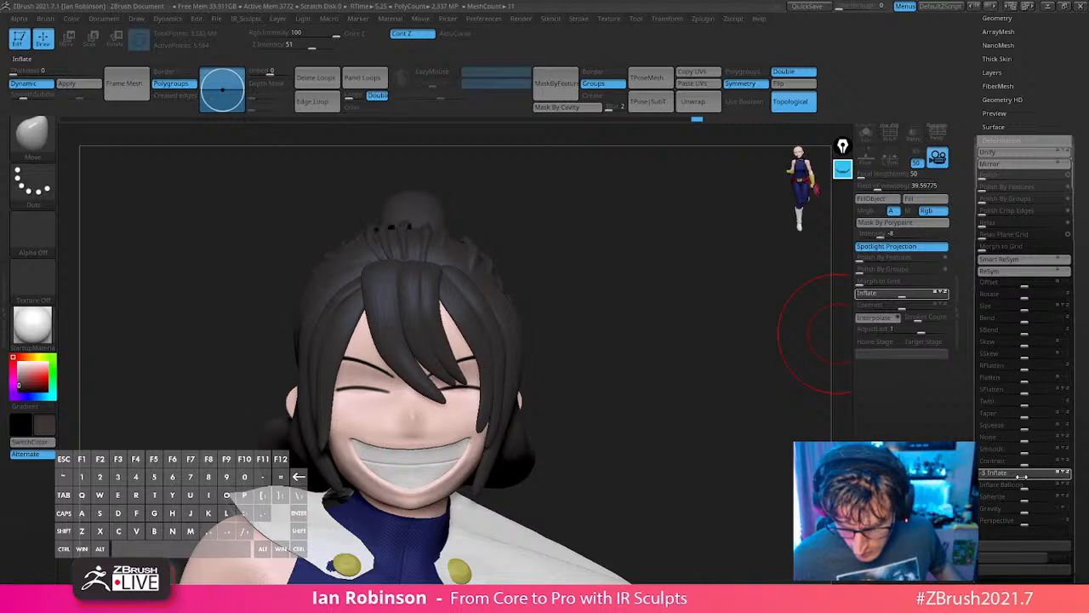
# Nudge the strands on the side of the head into place where they run into the hair tie.
pyautogui.moveTo(748, 365); pyautogui.dragTo(553, 383)
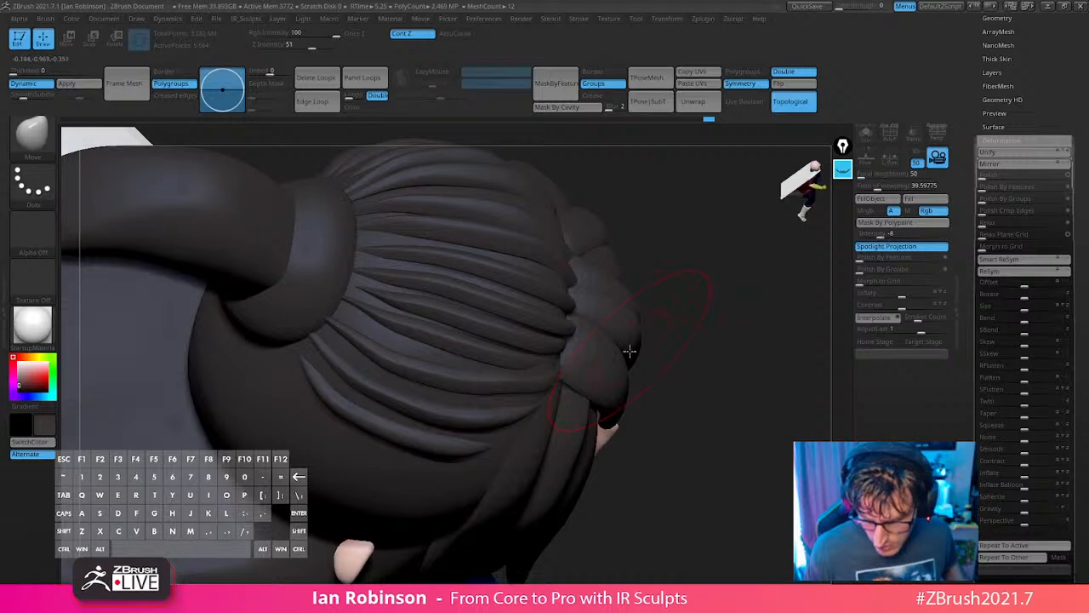
pyautogui.moveTo(629, 351)
pyautogui.mouseDown()
pyautogui.moveTo(561, 371)
pyautogui.moveTo(553, 408)
pyautogui.moveTo(379, 333)
pyautogui.moveTo(398, 309)
pyautogui.moveTo(388, 325)
pyautogui.mouseUp()
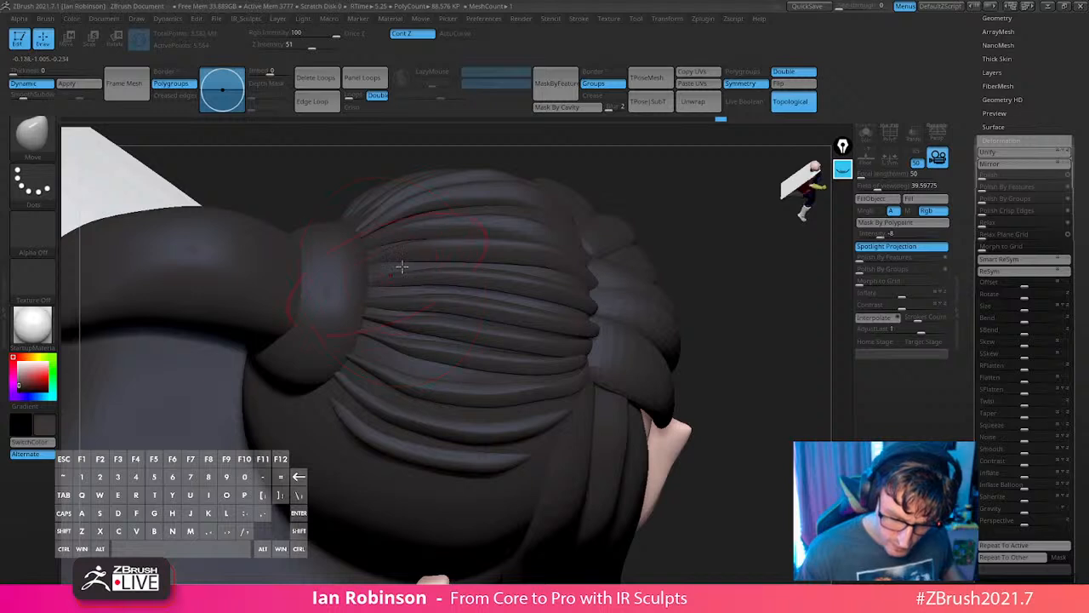
pyautogui.moveTo(401, 267); pyautogui.dragTo(483, 348)
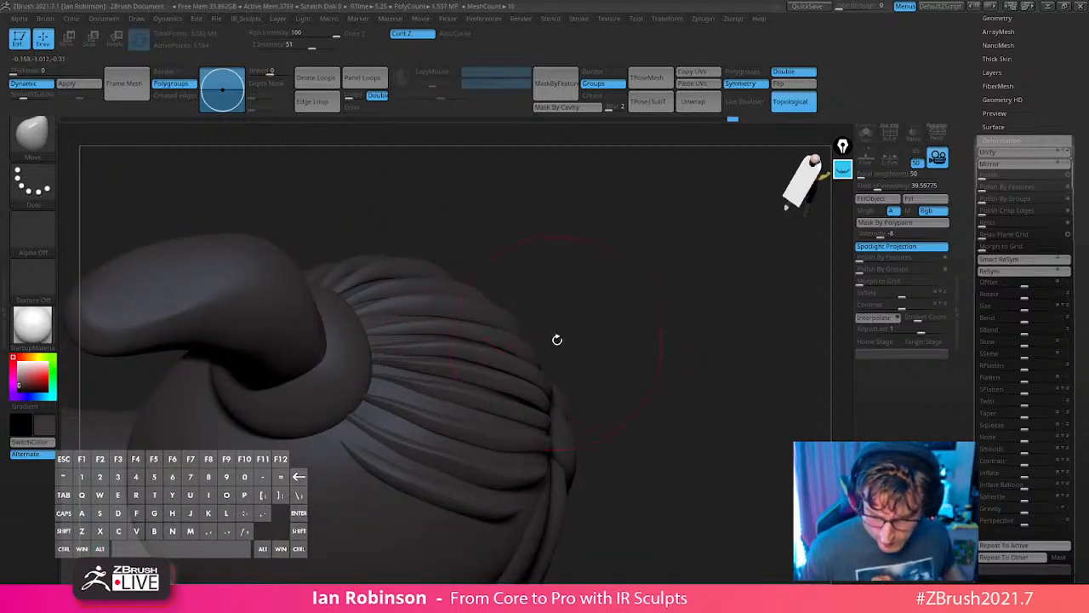
# Turn off Topological auto masking for the Move brush.
pyautogui.press('s')
pyautogui.moveTo(557, 339); pyautogui.dragTo(562, 340)
pyautogui.press('2')
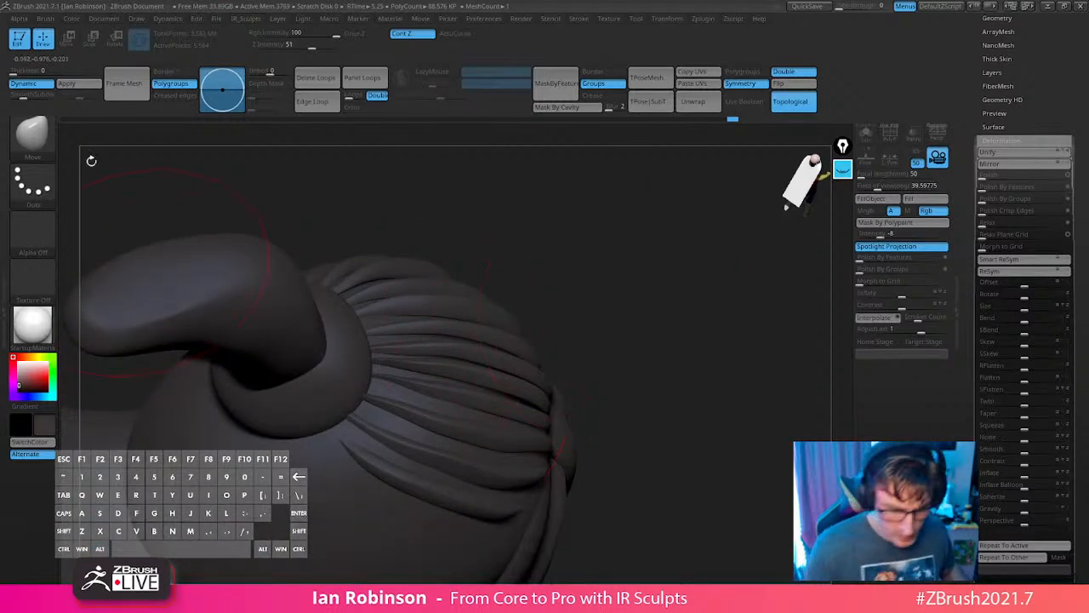
pyautogui.click(49, 21)
pyautogui.moveTo(129, 308); pyautogui.dragTo(134, 192)
# Reshape the strands together over the crown with a large Move brush so they follow a smooth rounded outline.
pyautogui.press('s')
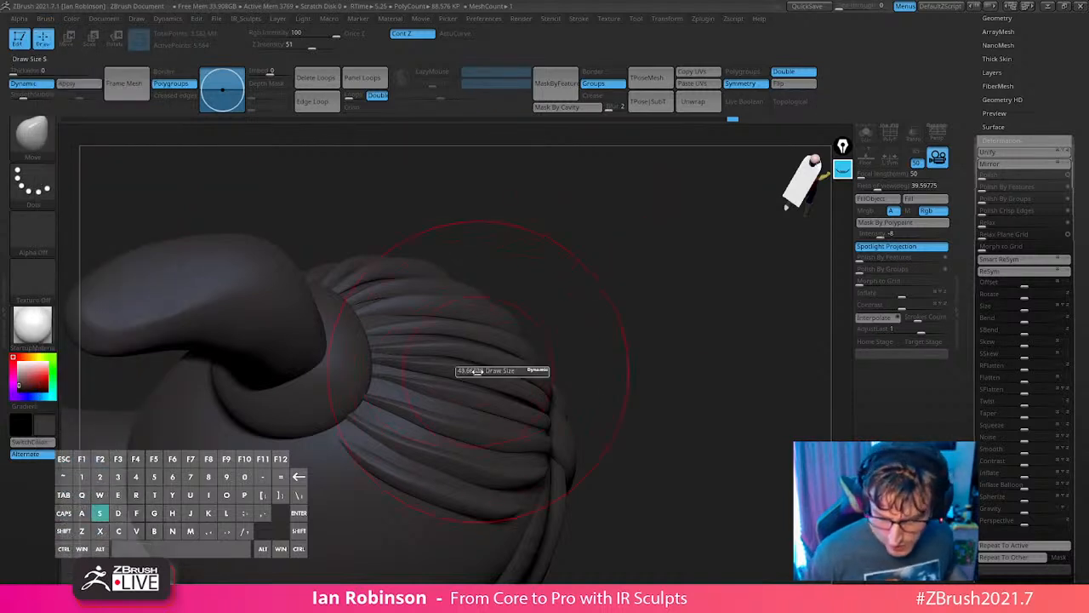
pyautogui.moveTo(602, 308); pyautogui.dragTo(598, 300)
pyautogui.press('s')
pyautogui.moveTo(589, 311); pyautogui.dragTo(595, 311)
pyautogui.moveTo(503, 378); pyautogui.dragTo(492, 383)
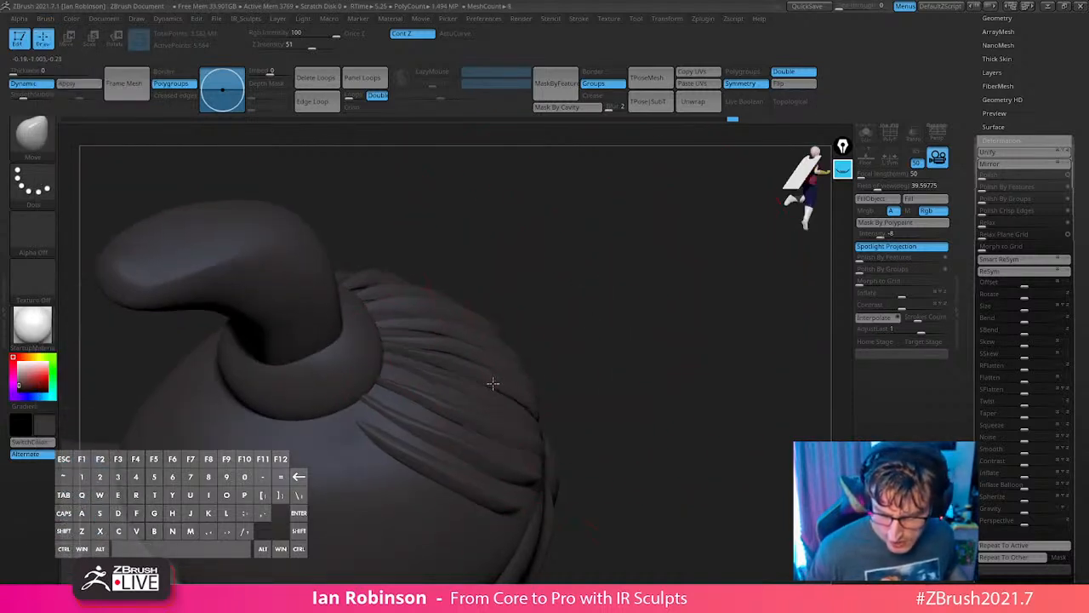
pyautogui.moveTo(595, 315); pyautogui.dragTo(567, 333)
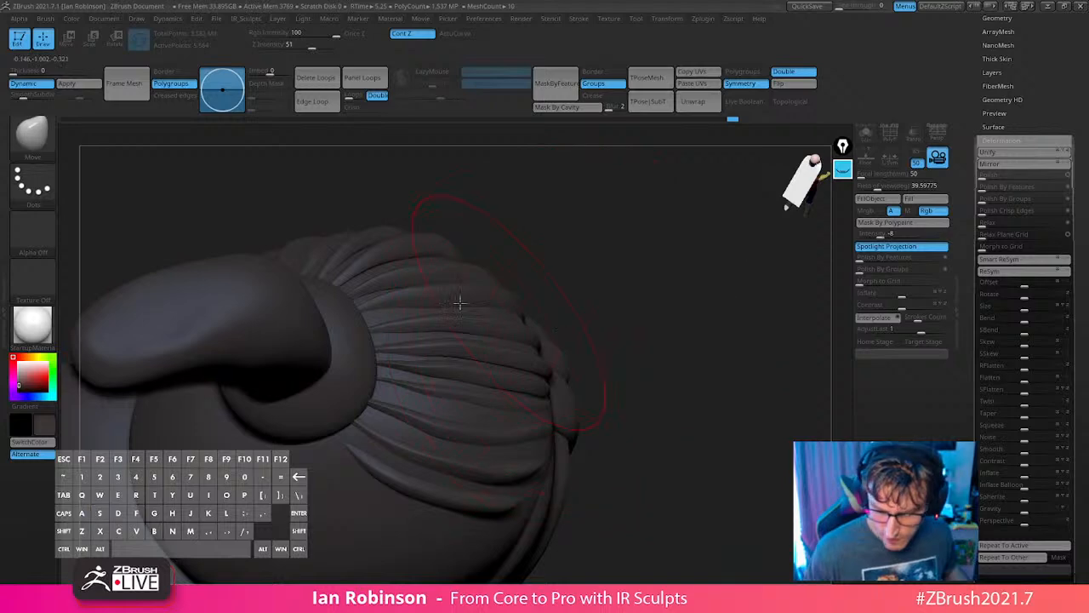
pyautogui.moveTo(561, 230); pyautogui.dragTo(500, 306)
# Adjust the hair at the base of the fringe with a smaller Move brush and re-enable Topological masking.
pyautogui.press('s')
pyautogui.moveTo(476, 350); pyautogui.dragTo(466, 360)
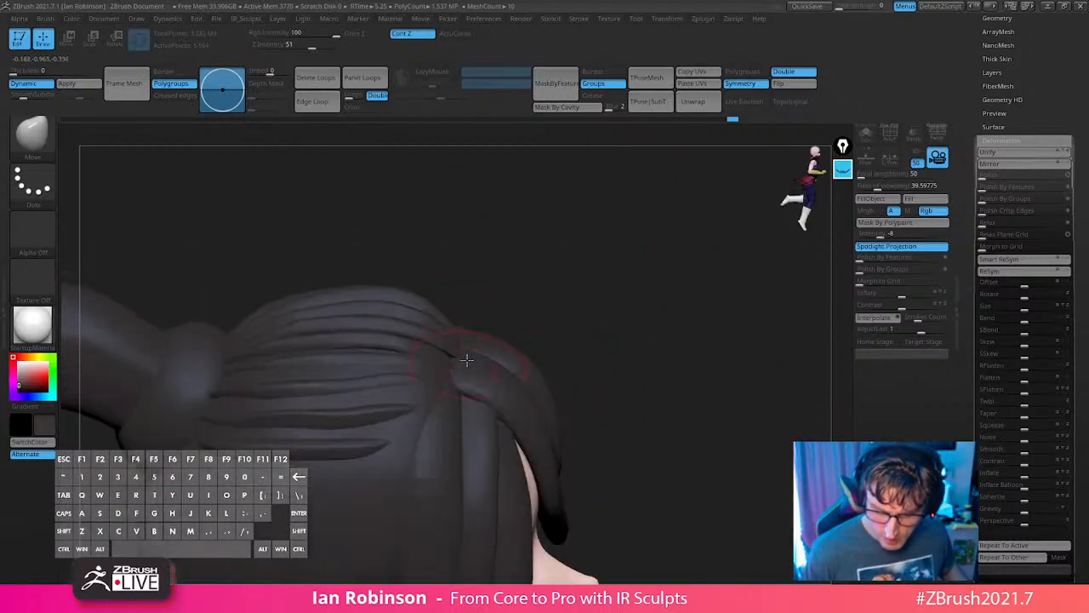
pyautogui.keyDown('alt'); pyautogui.moveTo(470, 362); pyautogui.dragTo(479, 313, button='right'); pyautogui.keyUp('alt')
pyautogui.click(788, 104)
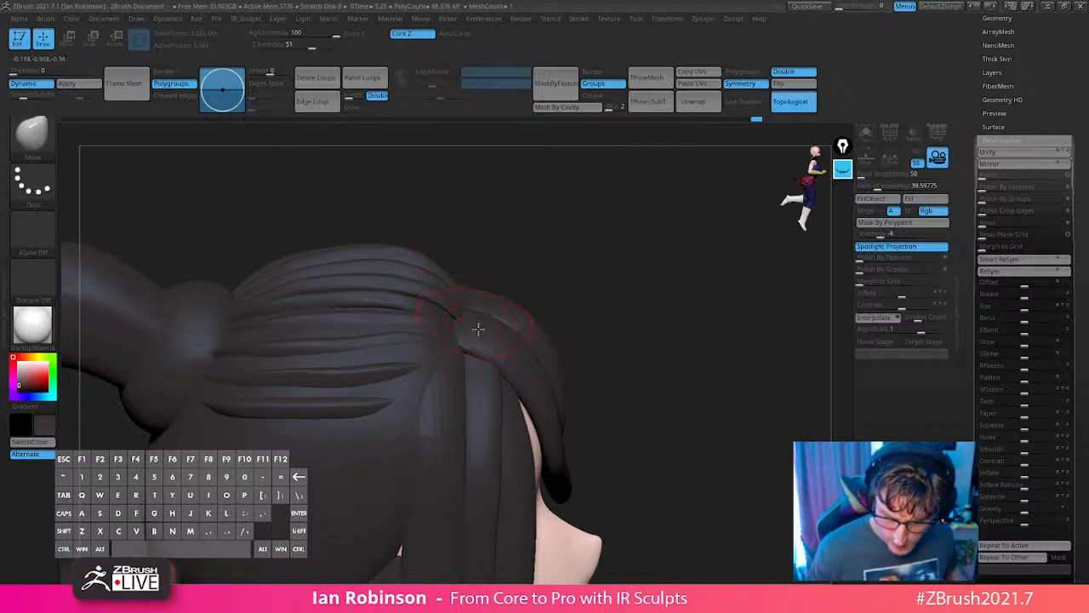
# Extend the front ends of the lowest side strands forward so they tuck under the fringe.
pyautogui.moveTo(477, 323)
pyautogui.mouseDown(button='right')
pyautogui.moveTo(455, 397)
pyautogui.moveTo(468, 318)
pyautogui.moveTo(474, 360)
pyautogui.moveTo(470, 338)
pyautogui.mouseUp(button='right')
pyautogui.moveTo(486, 383); pyautogui.dragTo(463, 412, button='right')
pyautogui.press('d')
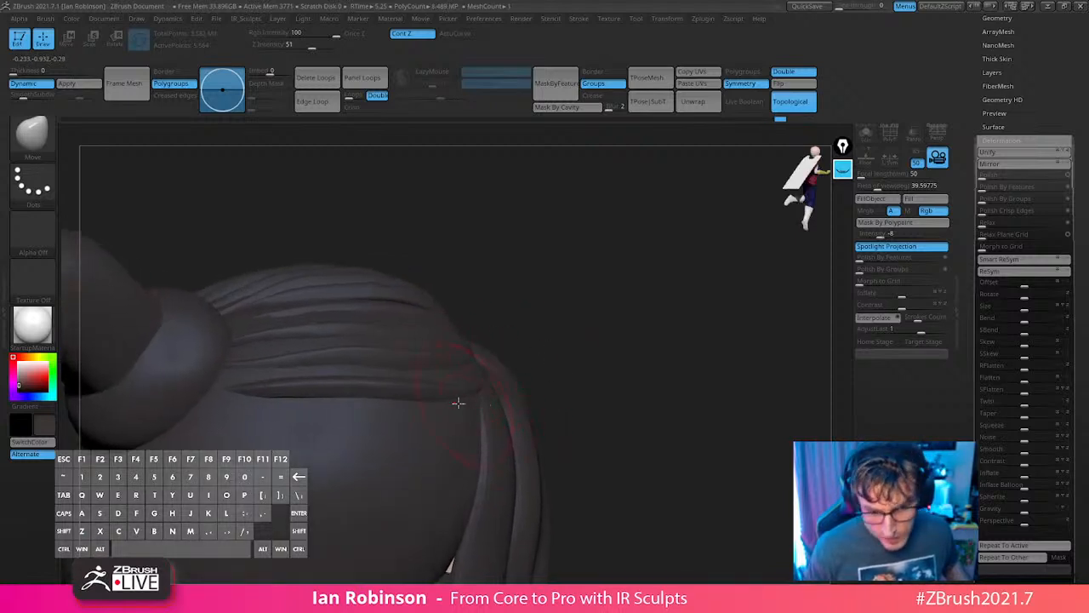
pyautogui.moveTo(476, 404); pyautogui.dragTo(514, 369, button='right')
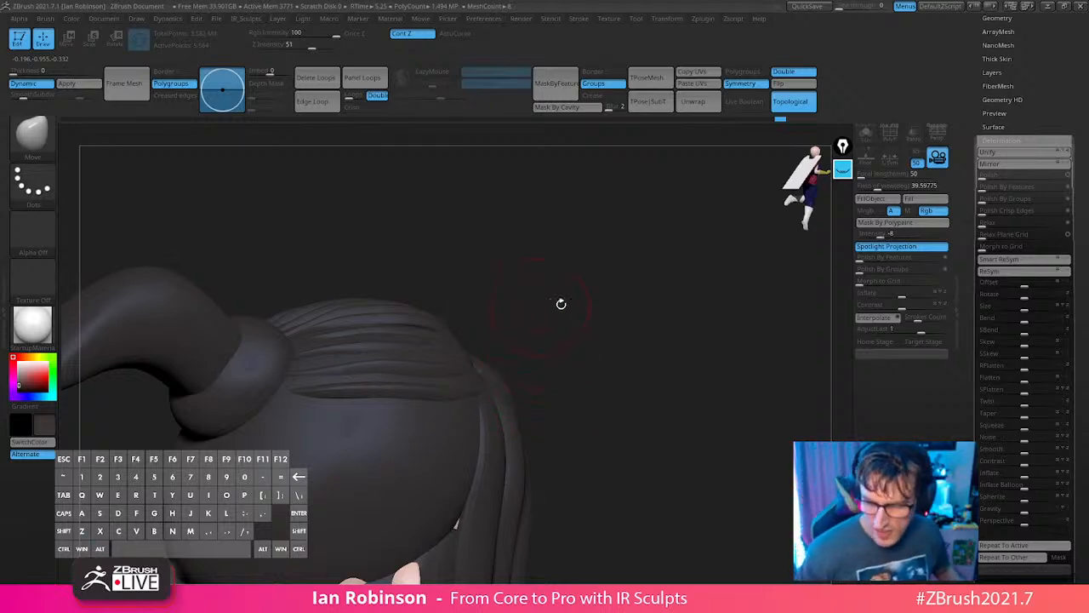
pyautogui.moveTo(584, 290); pyautogui.dragTo(566, 284, button='right')
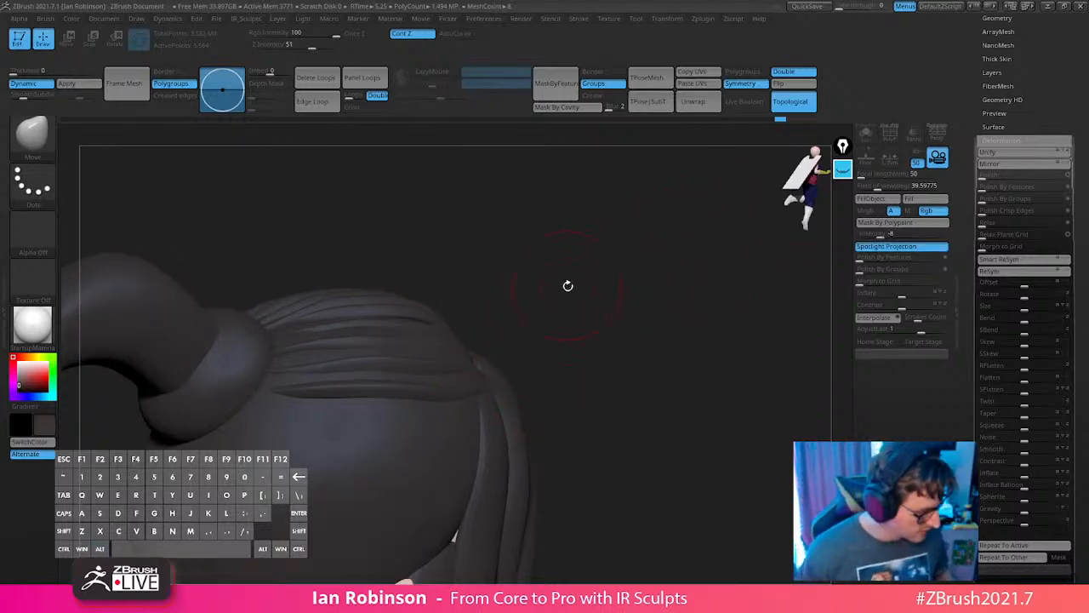
# Toggle backface auto masking for the Move brush and for ClayBuildup, finishing with the Move brush active.
pyautogui.press('b')
pyautogui.click(567, 293)
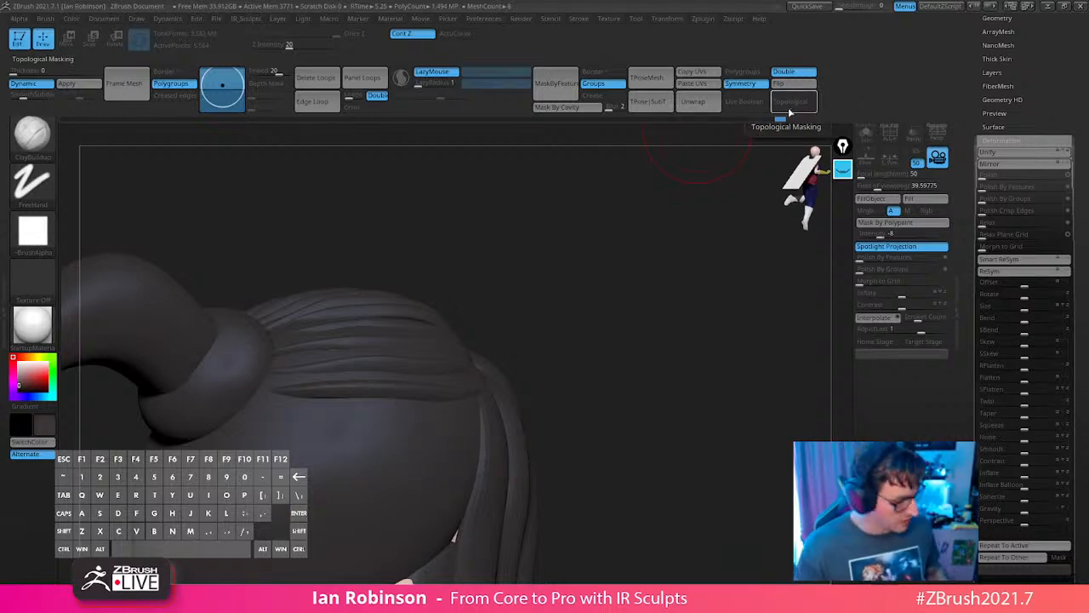
pyautogui.press('b')
pyautogui.press('m')
pyautogui.press('v')
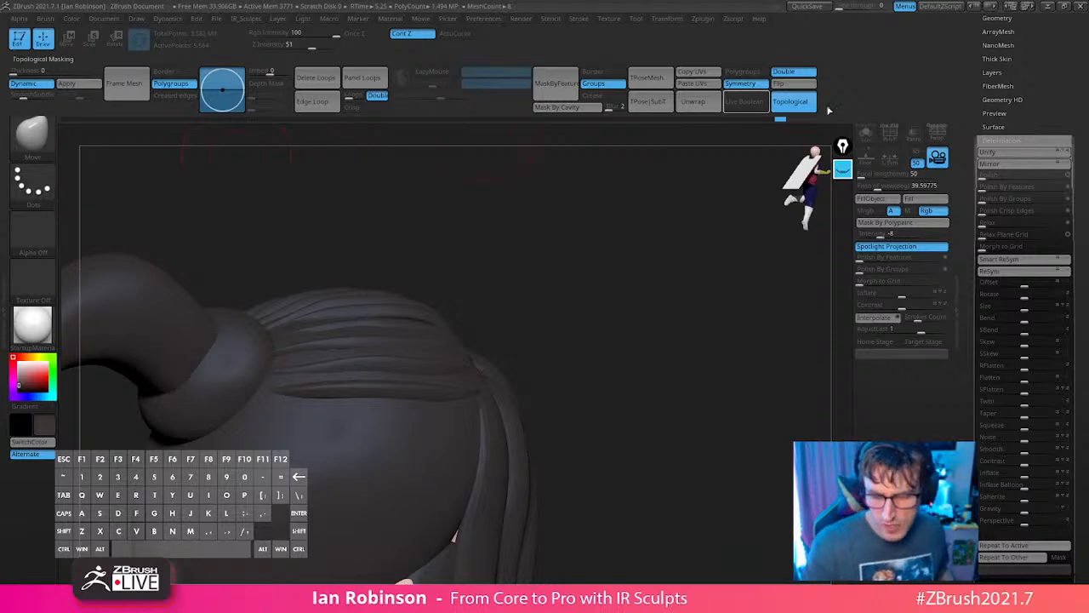
pyautogui.press('2')
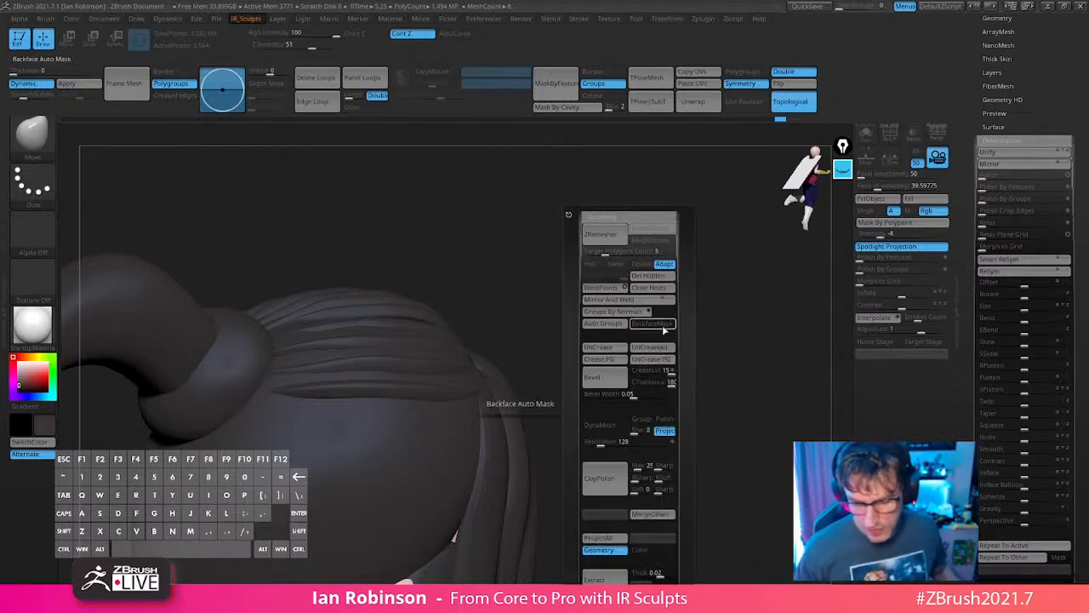
pyautogui.click(664, 327)
pyautogui.press('v')
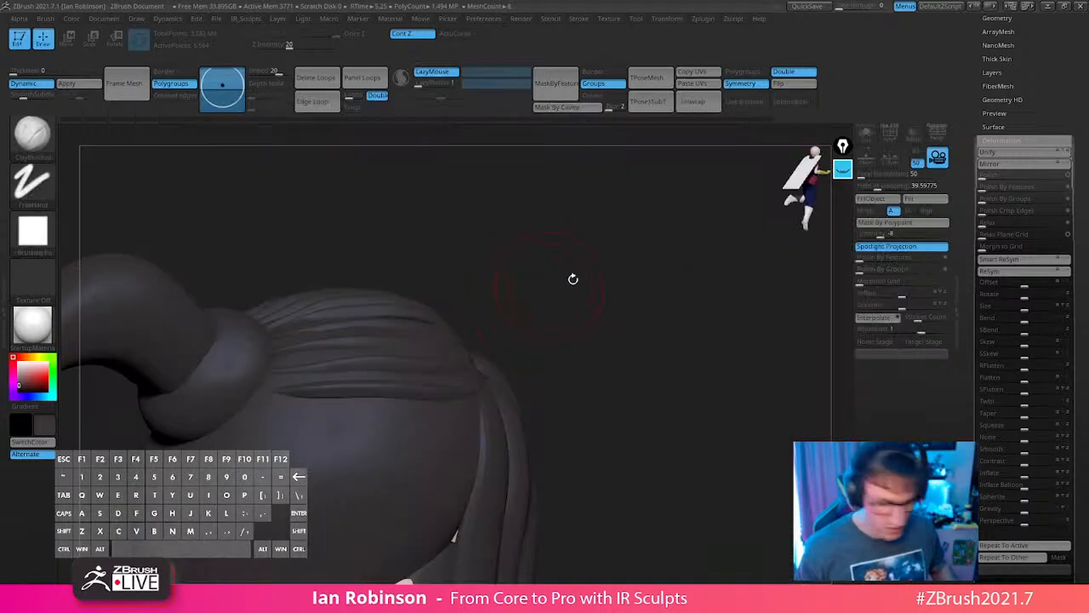
pyautogui.press('2')
pyautogui.click(670, 325)
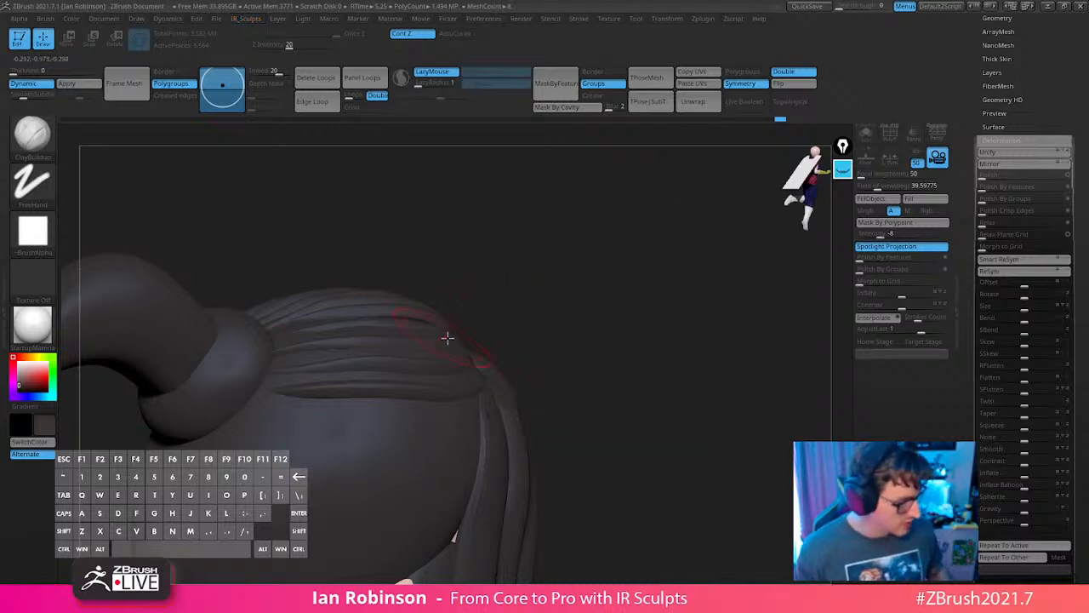
pyautogui.press('b')
pyautogui.press('m')
pyautogui.press('v')
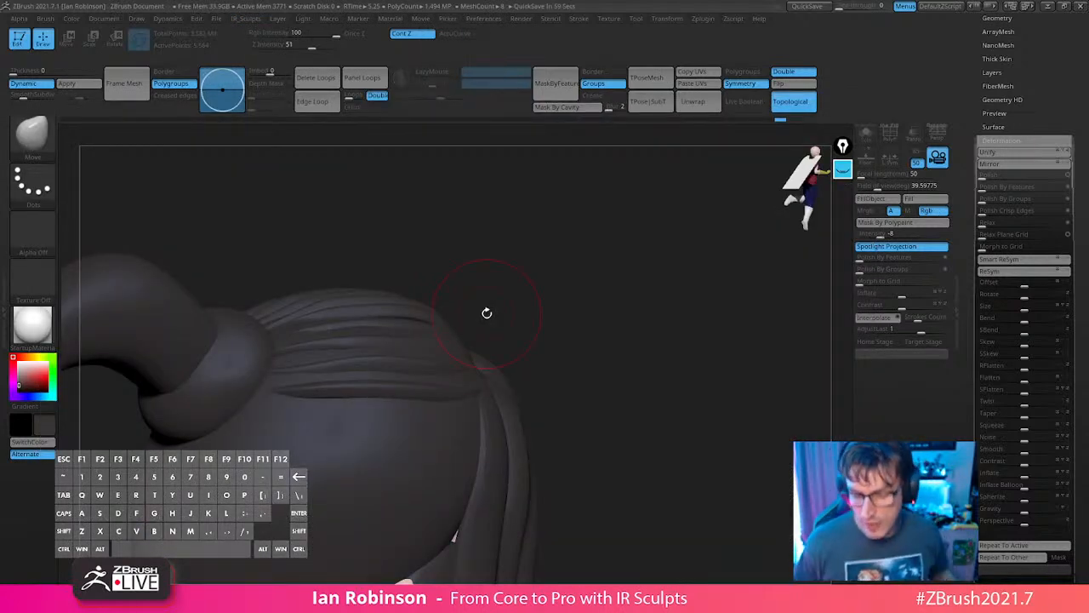
# Isolate-mask one of the lowest side strands and duplicate it slightly higher to fill the gap above it.
pyautogui.moveTo(615, 222); pyautogui.dragTo(498, 354)
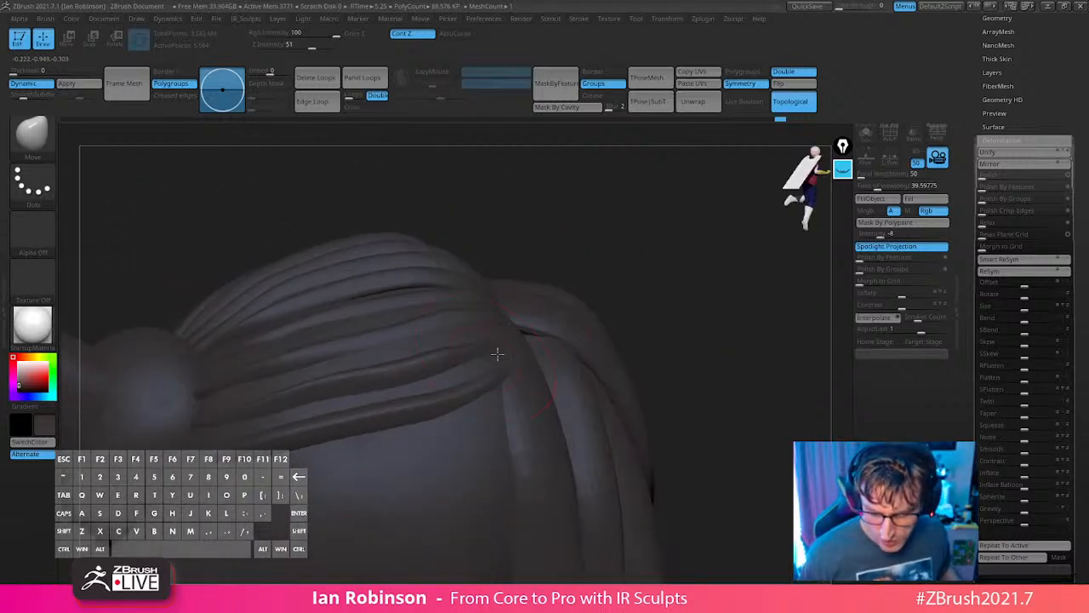
pyautogui.moveTo(526, 341)
pyautogui.mouseDown(button='right')
pyautogui.moveTo(510, 397)
pyautogui.moveTo(513, 369)
pyautogui.moveTo(476, 392)
pyautogui.mouseUp(button='right')
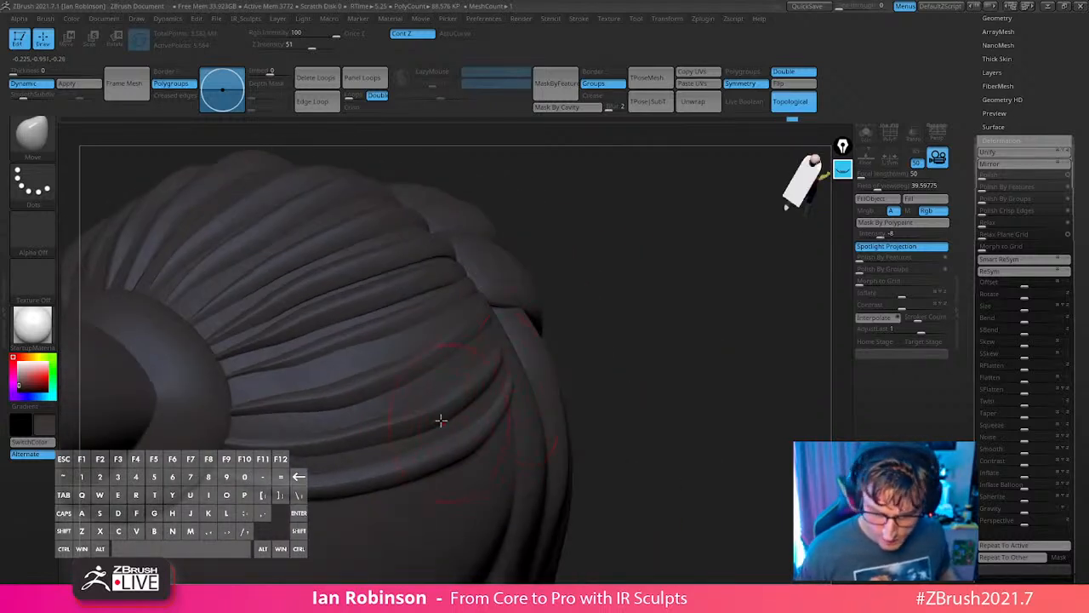
pyautogui.keyDown('ctrl'); pyautogui.keyDown('shift'); pyautogui.click(496, 387); pyautogui.keyUp('shift'); pyautogui.keyUp('ctrl')
pyautogui.keyDown('ctrl'); pyautogui.moveTo(592, 410); pyautogui.dragTo(750, 254); pyautogui.keyUp('ctrl')
pyautogui.keyDown('ctrl'); pyautogui.keyDown('shift'); pyautogui.click(620, 379); pyautogui.keyUp('shift'); pyautogui.keyUp('ctrl')
pyautogui.keyDown('ctrl'); pyautogui.click(607, 392); pyautogui.keyUp('ctrl')
pyautogui.press('w')
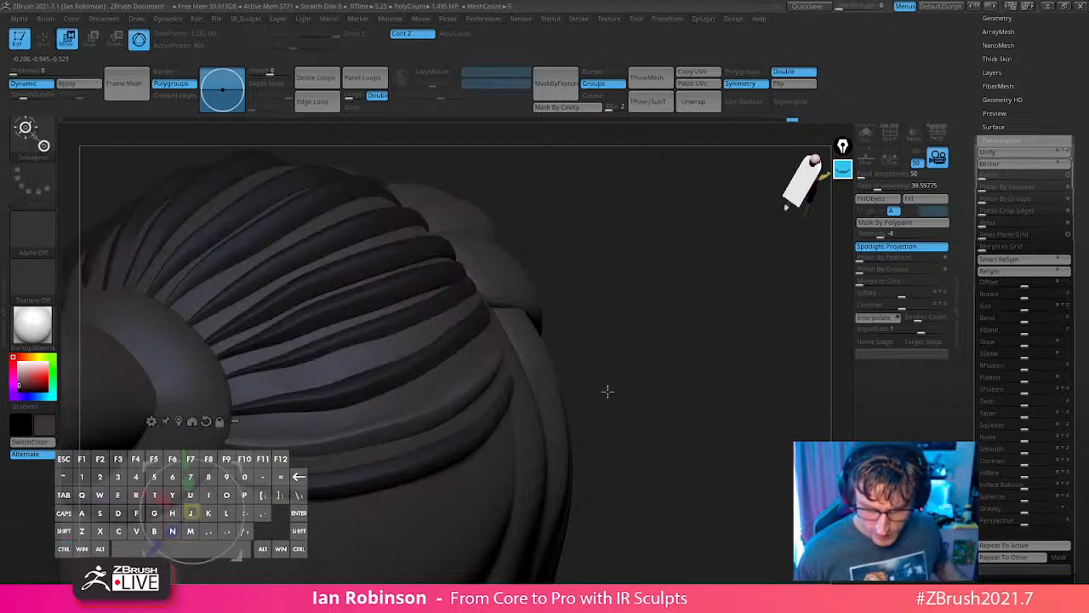
pyautogui.keyDown('alt'); pyautogui.click(178, 421); pyautogui.keyUp('alt')
pyautogui.keyDown('ctrl'); pyautogui.moveTo(418, 439); pyautogui.dragTo(409, 421); pyautogui.keyUp('ctrl')
# Reshape the front end of the copied strand with Move so it fits between its neighbours, and clear the mask.
pyautogui.press('q')
pyautogui.moveTo(666, 292); pyautogui.dragTo(564, 329)
pyautogui.hotkey('ctrl', 'z')
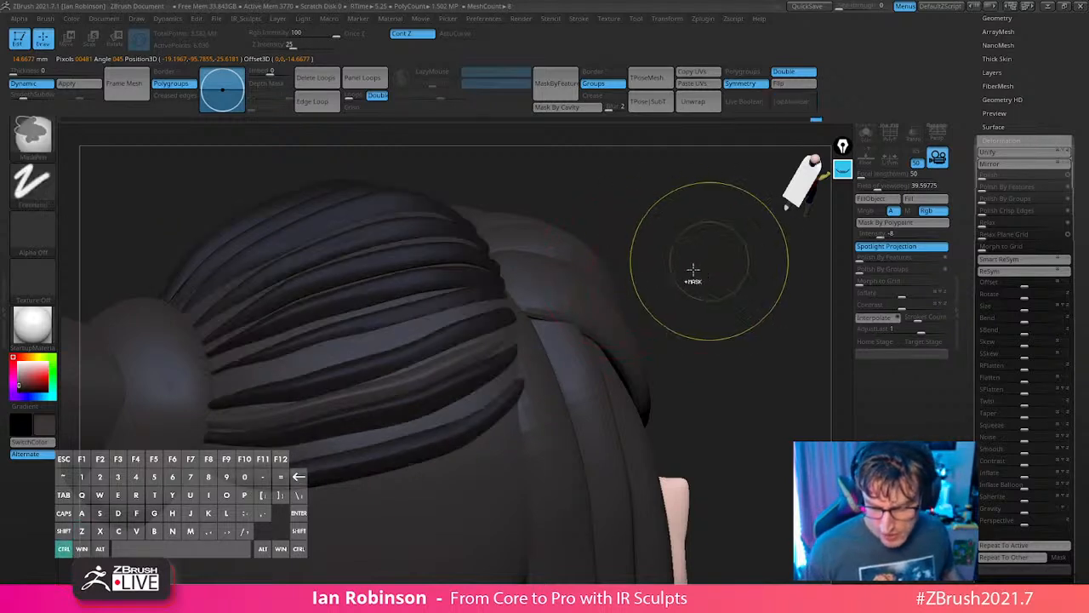
pyautogui.moveTo(695, 267); pyautogui.dragTo(499, 335)
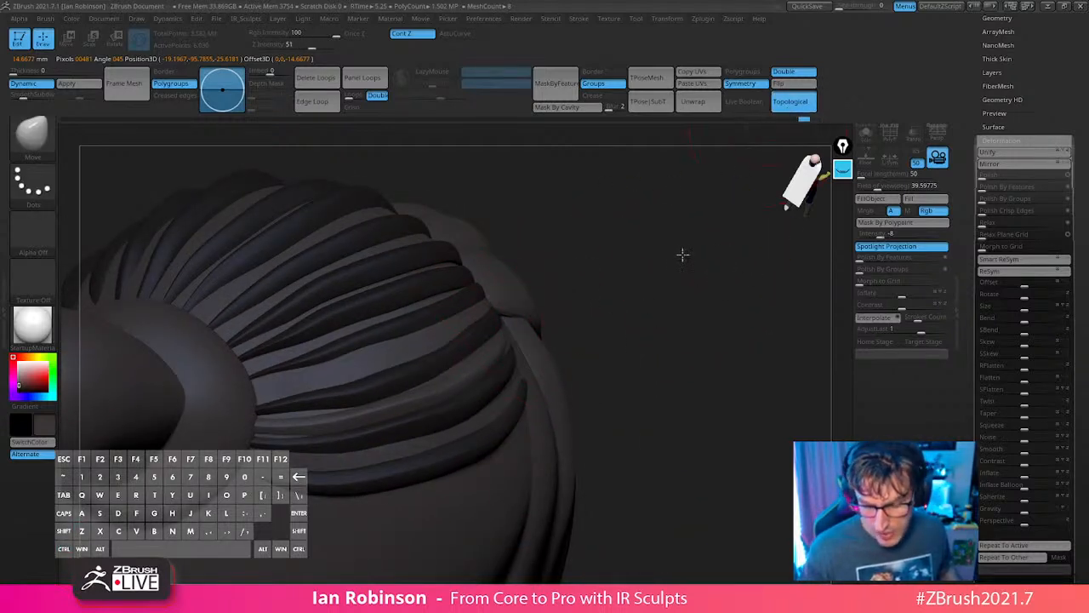
pyautogui.moveTo(680, 252); pyautogui.dragTo(474, 275)
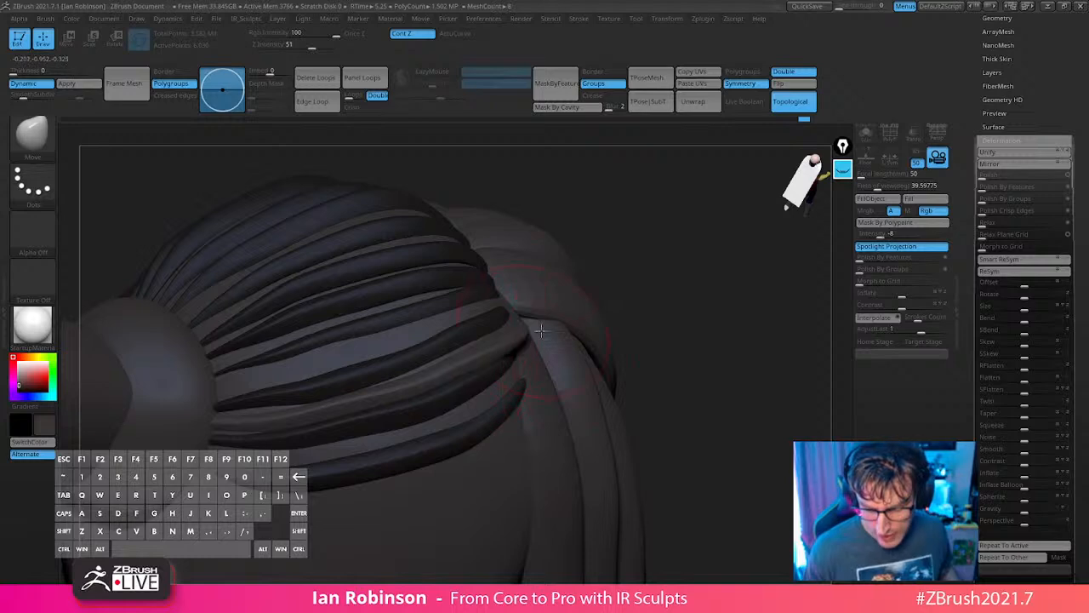
pyautogui.hotkey('ctrl', 'z')
pyautogui.moveTo(649, 287); pyautogui.dragTo(574, 363)
pyautogui.click(794, 108)
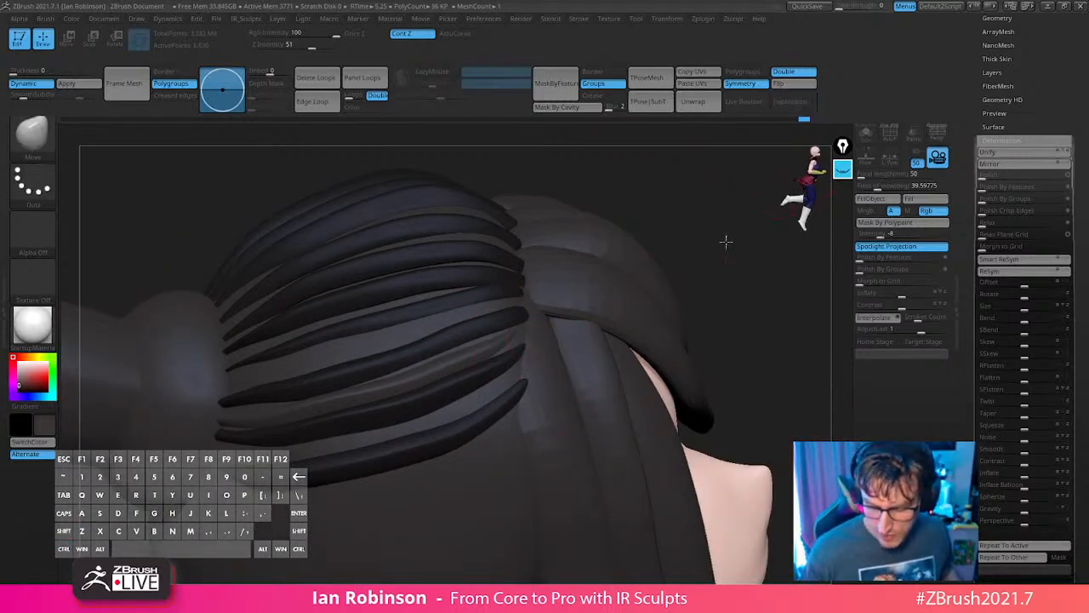
pyautogui.moveTo(724, 241); pyautogui.dragTo(614, 266)
pyautogui.keyDown('ctrl'); pyautogui.moveTo(688, 222); pyautogui.dragTo(740, 180); pyautogui.keyUp('ctrl')
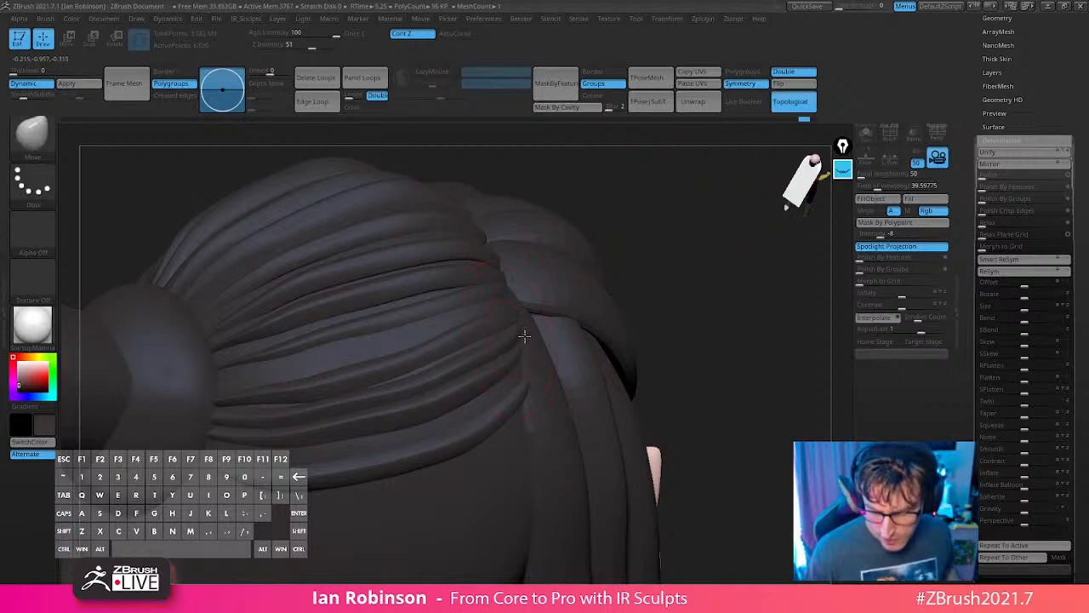
# Nudge the front ends of the lower side strands with Move so they blend together.
pyautogui.moveTo(525, 335); pyautogui.dragTo(553, 397, button='right')
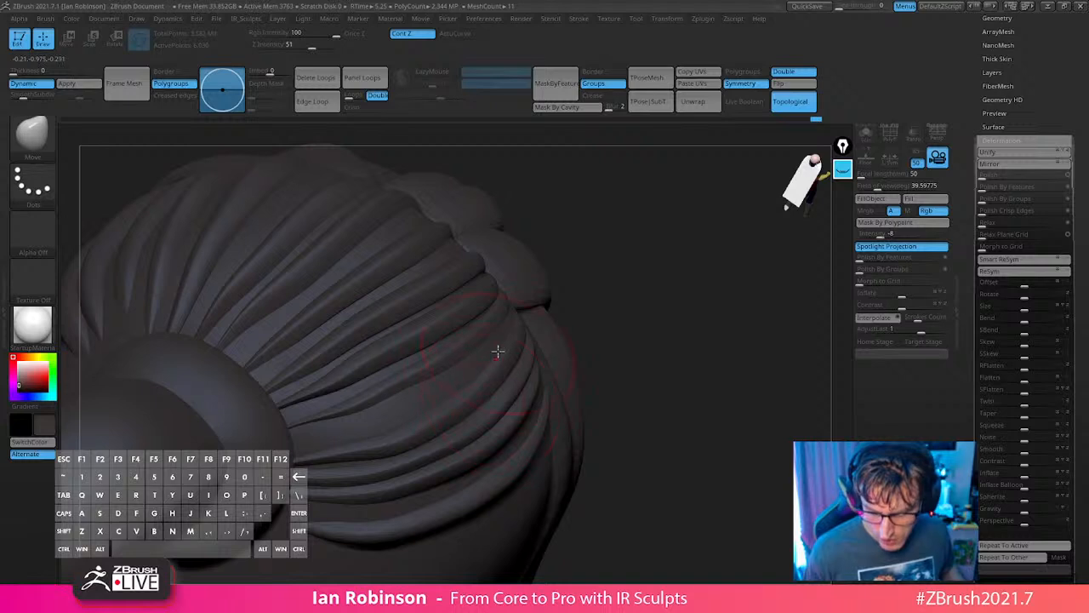
pyautogui.rightClick(667, 340)
pyautogui.moveTo(531, 354); pyautogui.dragTo(518, 363)
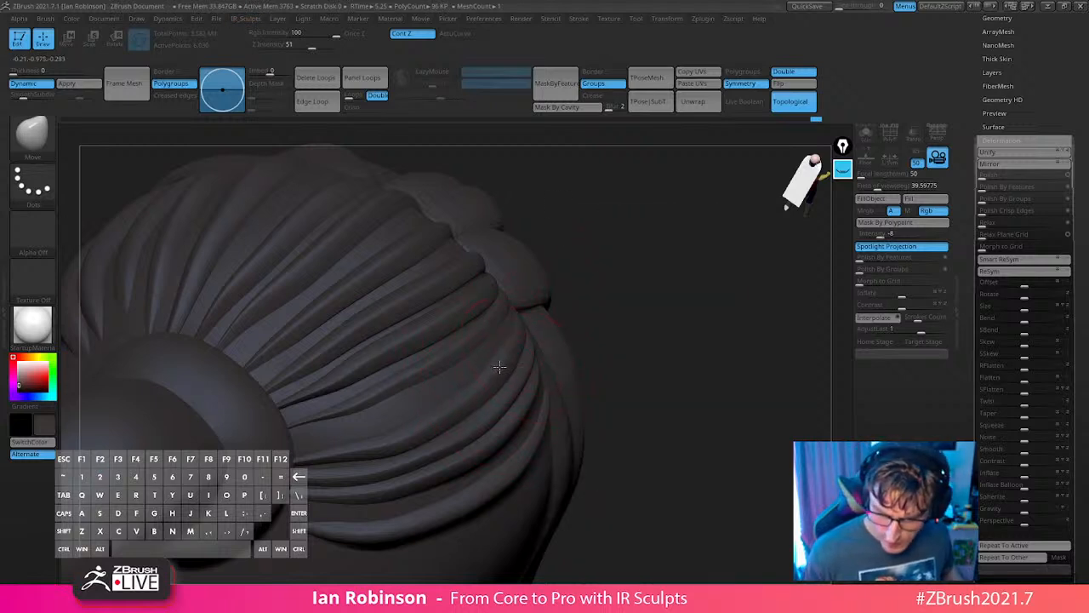
# Mask all but one mid-side strand, duplicate that strand into the gap beside it, and rotate the copy to follow its neighbours.
pyautogui.keyDown('ctrl'); pyautogui.keyDown('shift'); pyautogui.click(484, 390); pyautogui.keyUp('shift'); pyautogui.keyUp('ctrl')
pyautogui.keyDown('ctrl'); pyautogui.click(673, 312); pyautogui.keyUp('ctrl')
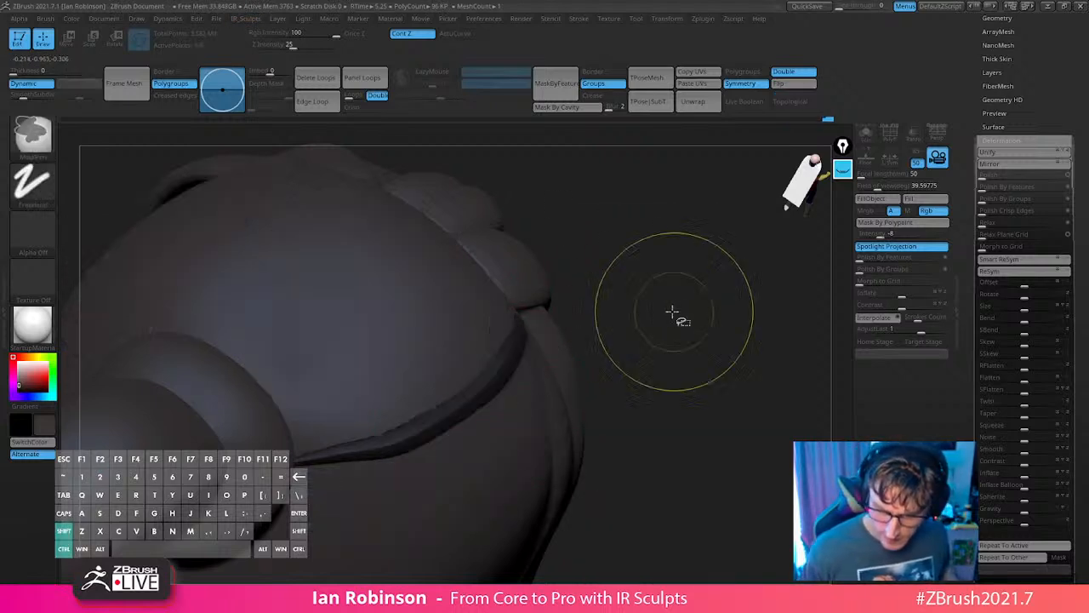
pyautogui.keyDown('ctrl'); pyautogui.keyDown('shift'); pyautogui.click(671, 317); pyautogui.keyUp('shift'); pyautogui.keyUp('ctrl')
pyautogui.keyDown('ctrl'); pyautogui.click(666, 329); pyautogui.keyUp('ctrl')
pyautogui.press('w')
pyautogui.keyDown('ctrl'); pyautogui.moveTo(457, 453); pyautogui.dragTo(443, 433); pyautogui.keyUp('ctrl')
pyautogui.moveTo(428, 381); pyautogui.dragTo(417, 370)
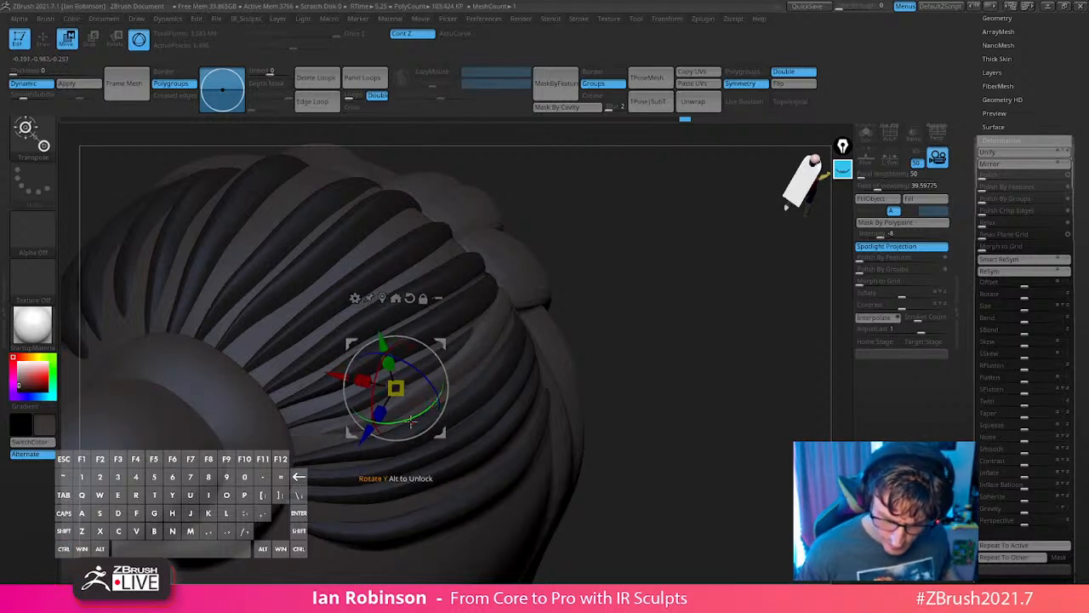
pyautogui.moveTo(411, 423)
pyautogui.mouseDown()
pyautogui.moveTo(404, 419)
pyautogui.moveTo(435, 439)
pyautogui.mouseUp()
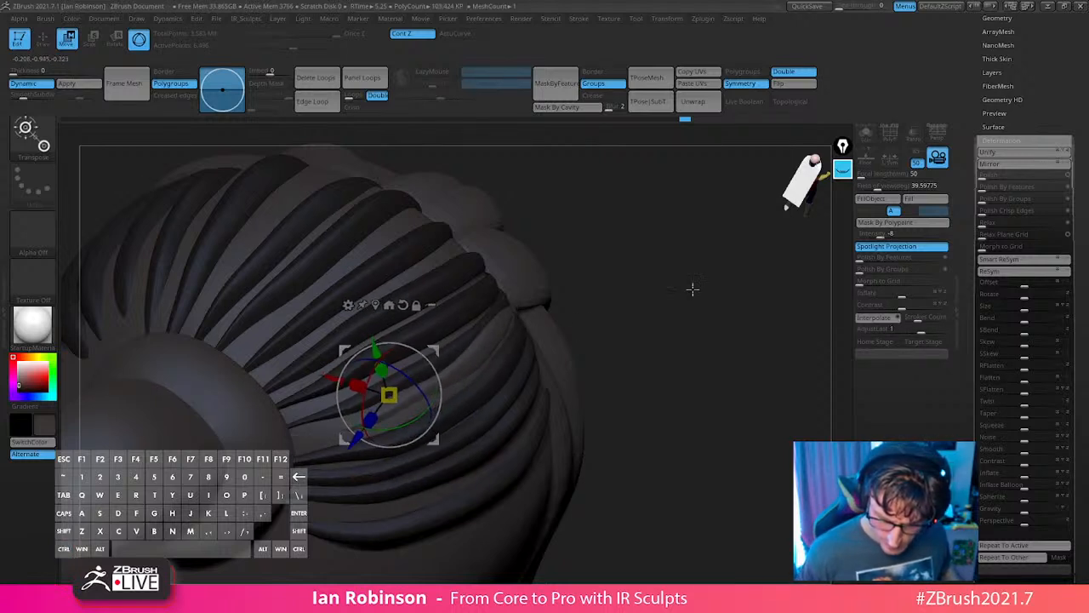
# Bend the new mid-side strand to follow the head with a larger Move brush, and clear the mask.
pyautogui.moveTo(693, 289); pyautogui.dragTo(626, 299)
pyautogui.press('q')
pyautogui.press('s')
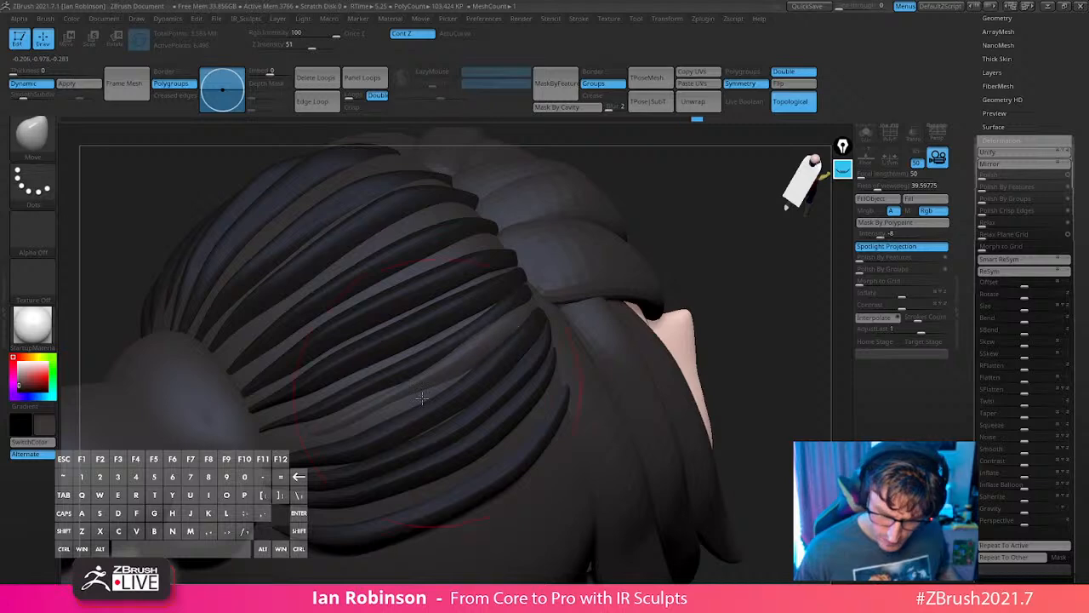
pyautogui.moveTo(422, 398); pyautogui.dragTo(400, 404, button='right')
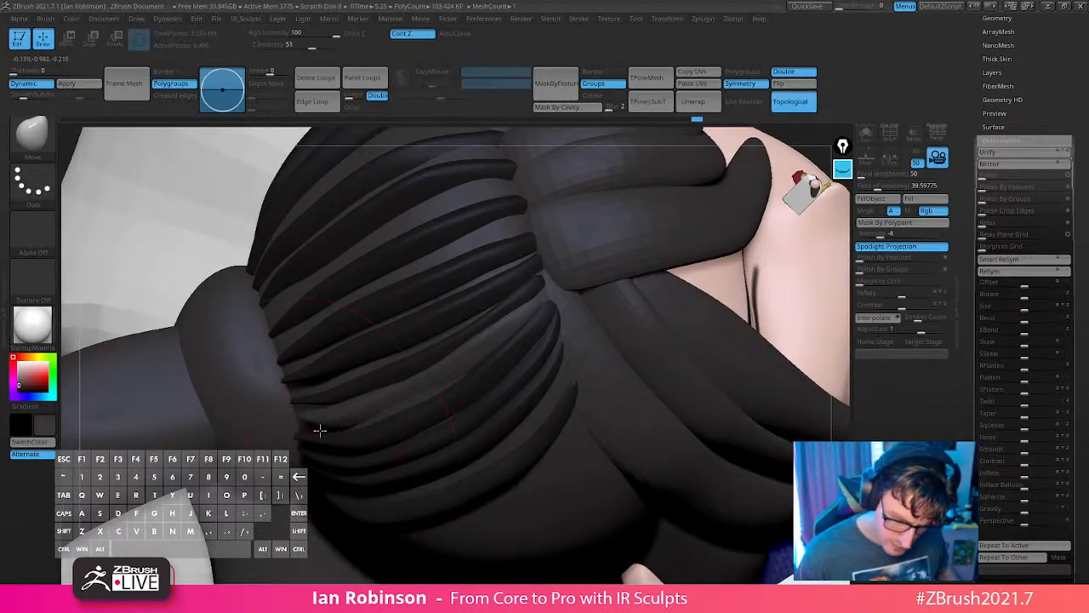
pyautogui.keyDown('ctrl'); pyautogui.moveTo(182, 146); pyautogui.dragTo(201, 167); pyautogui.keyUp('ctrl')
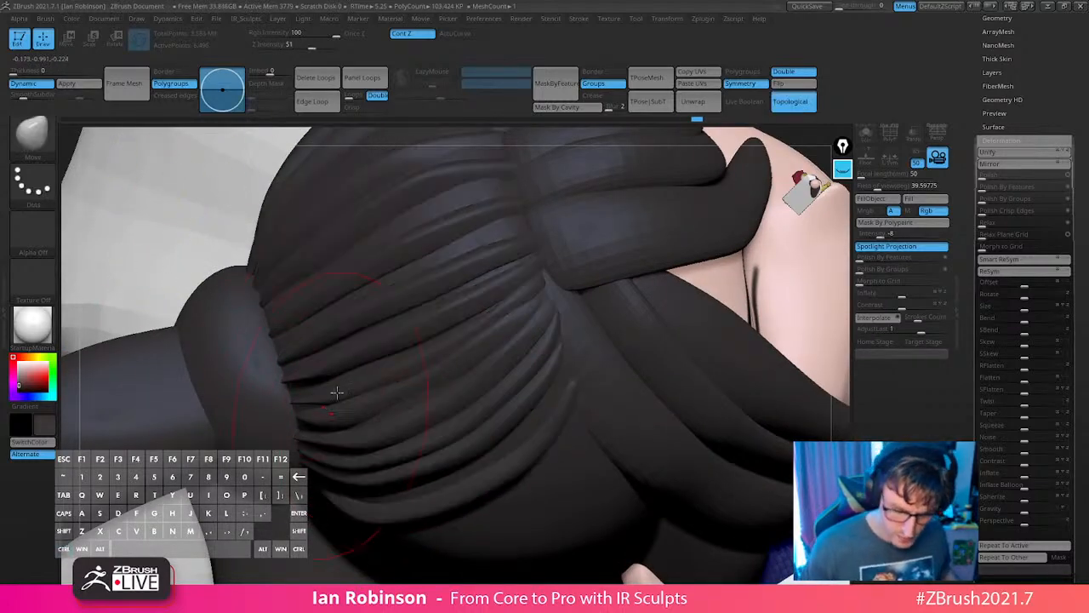
# Adjust the rear ends of the side strands with Move so they gather evenly into the ponytail base.
pyautogui.moveTo(337, 391); pyautogui.dragTo(316, 430, button='right')
pyautogui.moveTo(540, 307); pyautogui.dragTo(289, 441, button='right')
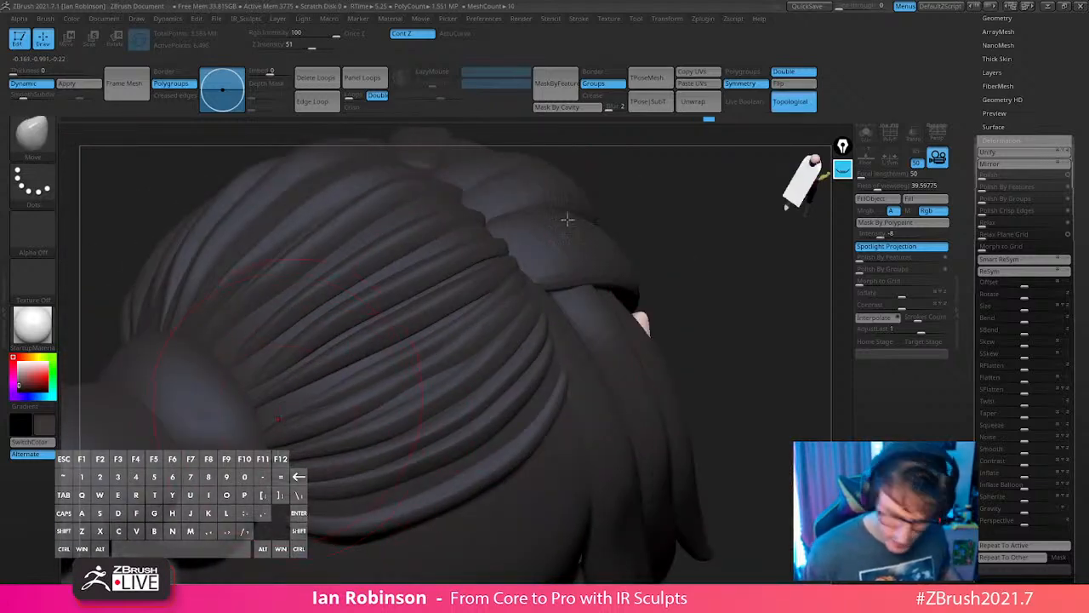
pyautogui.moveTo(621, 202); pyautogui.dragTo(480, 323, button='right')
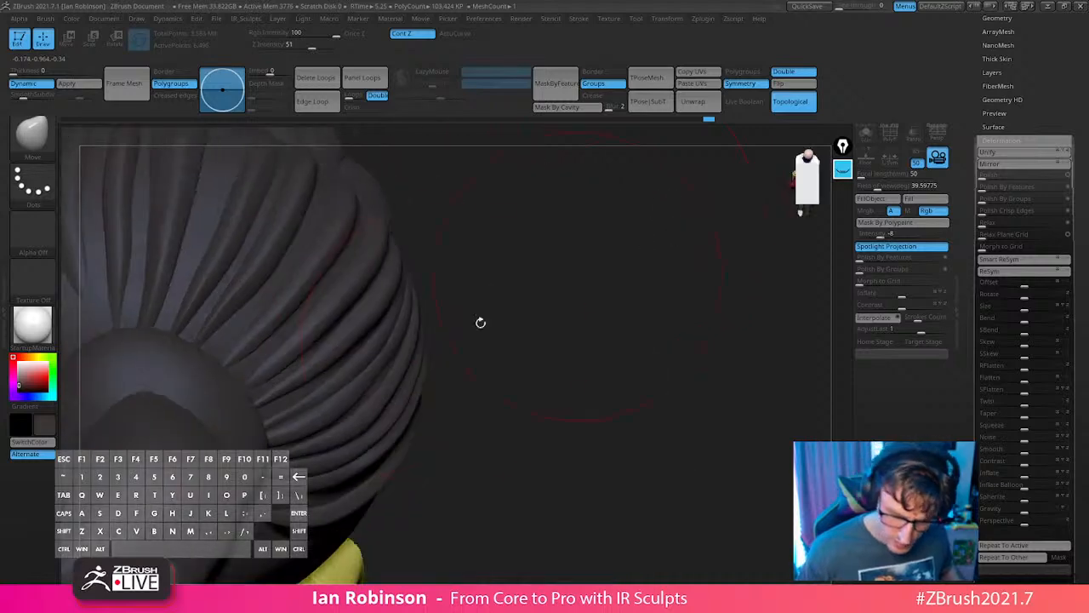
pyautogui.moveTo(290, 404); pyautogui.dragTo(245, 372, button='right')
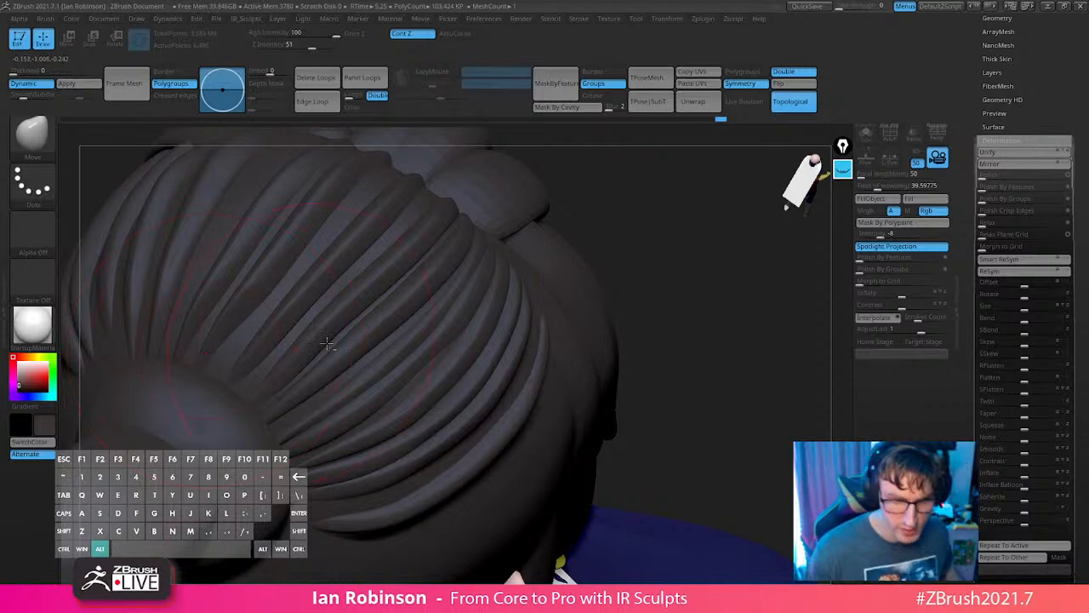
# Select the Hair1 subtool, clear its mask, and try to pull the lock behind the ear forward with Move.
pyautogui.moveTo(326, 343); pyautogui.dragTo(689, 319, button='right')
pyautogui.moveTo(652, 273); pyautogui.dragTo(557, 319, button='right')
pyautogui.keyDown('alt'); pyautogui.click(432, 379); pyautogui.keyUp('alt')
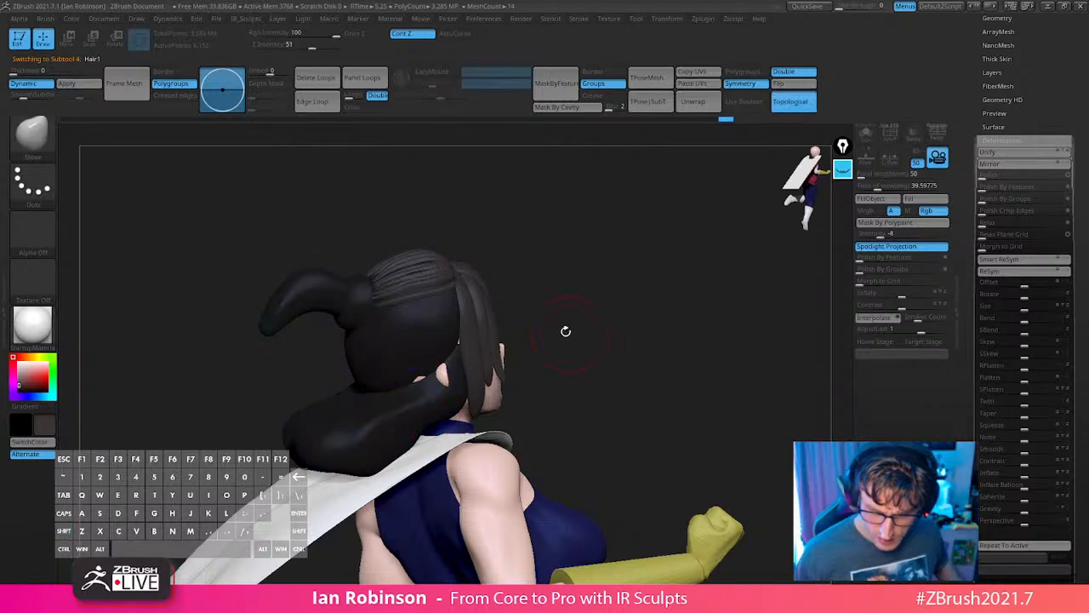
pyautogui.keyDown('ctrl'); pyautogui.moveTo(594, 309); pyautogui.dragTo(622, 370); pyautogui.keyUp('ctrl')
pyautogui.press('b')
pyautogui.press('m')
pyautogui.press('v')
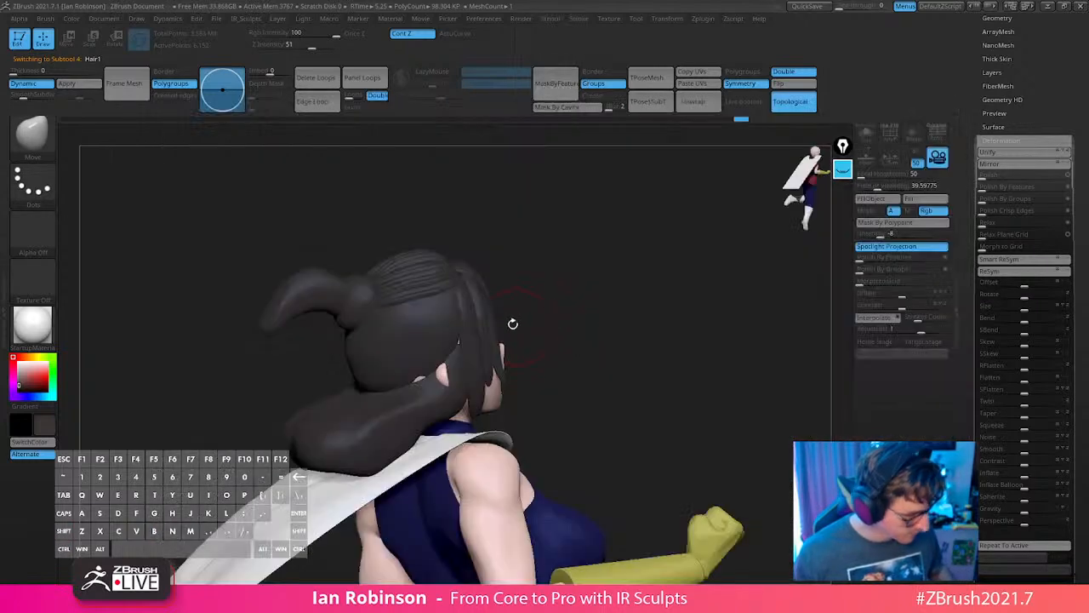
pyautogui.press('s')
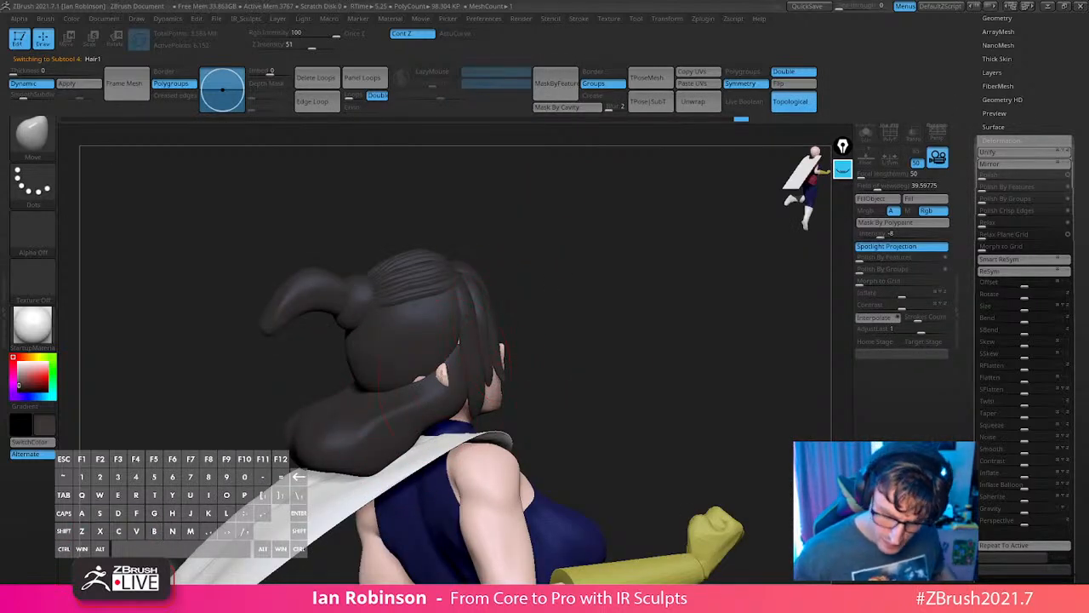
pyautogui.moveTo(488, 346); pyautogui.dragTo(497, 341)
# Turn off Topological auto masking for the Move brush.
pyautogui.moveTo(601, 289); pyautogui.dragTo(751, 165, button='right')
pyautogui.press('w')
pyautogui.press('2')
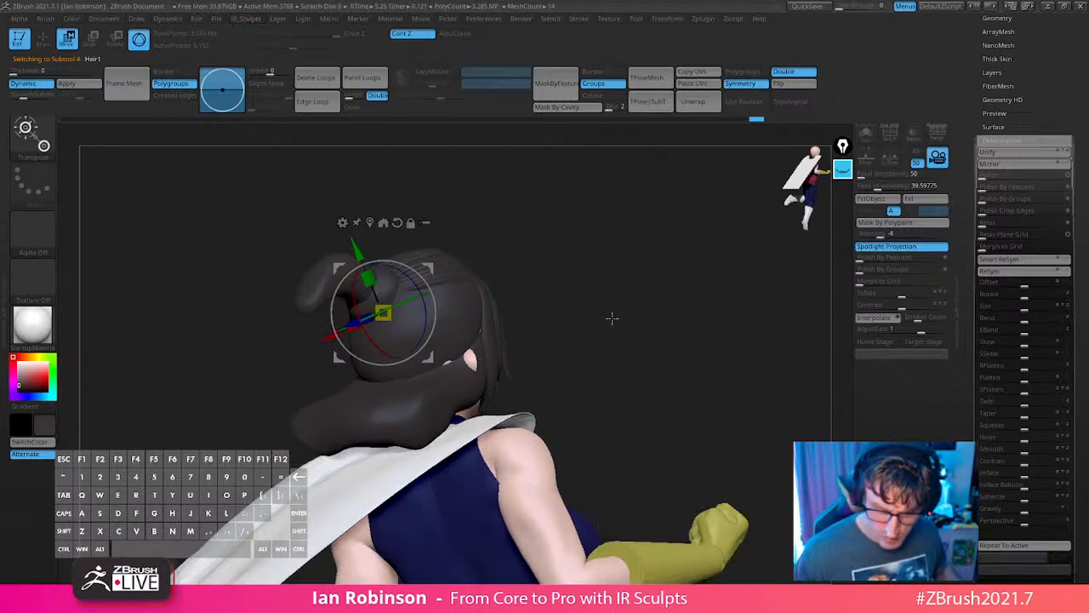
pyautogui.moveTo(611, 319); pyautogui.dragTo(621, 323, button='right')
pyautogui.press('q')
pyautogui.moveTo(686, 309)
pyautogui.mouseDown(button='right')
pyautogui.moveTo(664, 310)
pyautogui.moveTo(791, 115)
pyautogui.mouseUp(button='right')
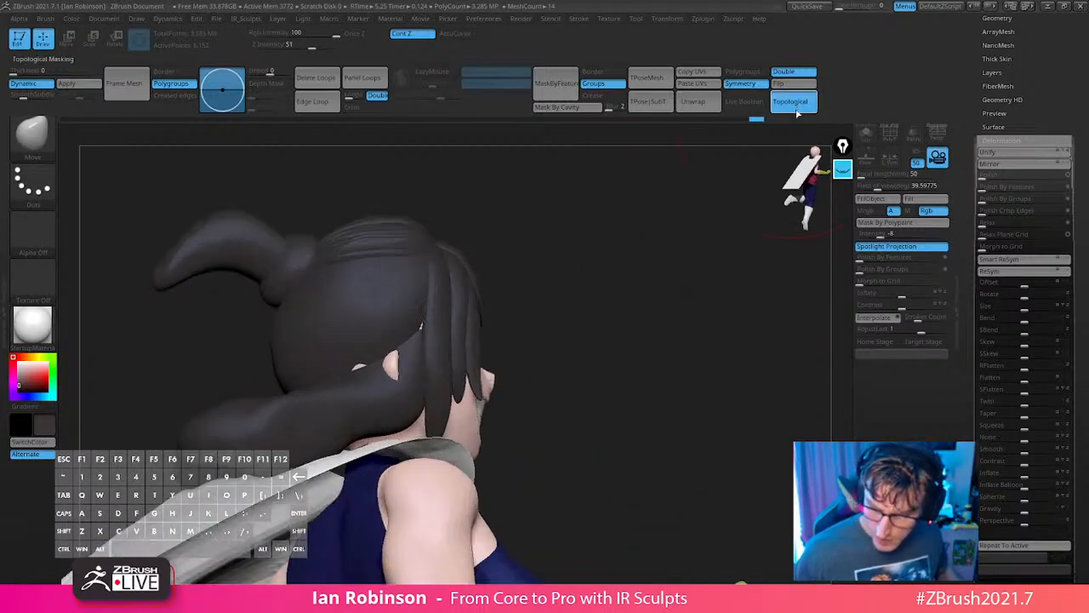
# Mask everything in Hair1 except the lower lock behind the ear, and pull that lock forward under the side fringe.
pyautogui.moveTo(732, 196)
pyautogui.mouseDown(button='right')
pyautogui.moveTo(613, 311)
pyautogui.moveTo(662, 305)
pyautogui.mouseUp(button='right')
pyautogui.keyDown('ctrl'); pyautogui.keyDown('shift'); pyautogui.click(491, 371); pyautogui.keyUp('shift'); pyautogui.keyUp('ctrl')
pyautogui.keyDown('ctrl'); pyautogui.click(638, 311); pyautogui.keyUp('ctrl')
pyautogui.keyDown('ctrl'); pyautogui.keyDown('shift'); pyautogui.click(638, 311); pyautogui.keyUp('shift'); pyautogui.keyUp('ctrl')
pyautogui.keyDown('ctrl'); pyautogui.click(640, 310); pyautogui.keyUp('ctrl')
pyautogui.moveTo(482, 350); pyautogui.dragTo(503, 338)
pyautogui.moveTo(562, 342); pyautogui.dragTo(509, 354, button='right')
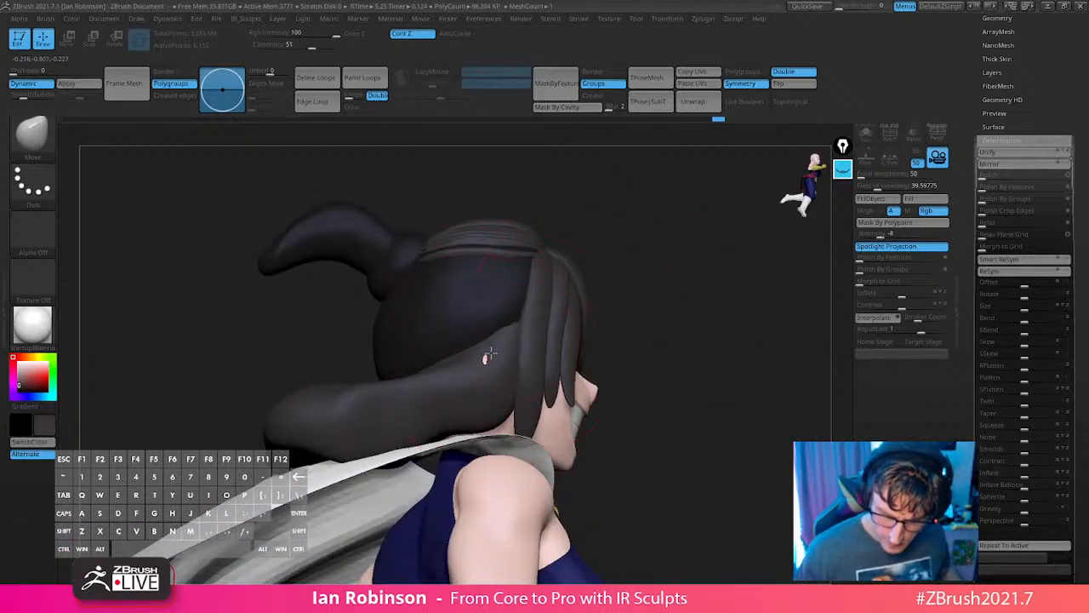
# Turn off backface masking for the Move brush and reshape the lower lock around the ear and the back of the neck.
pyautogui.press('space')
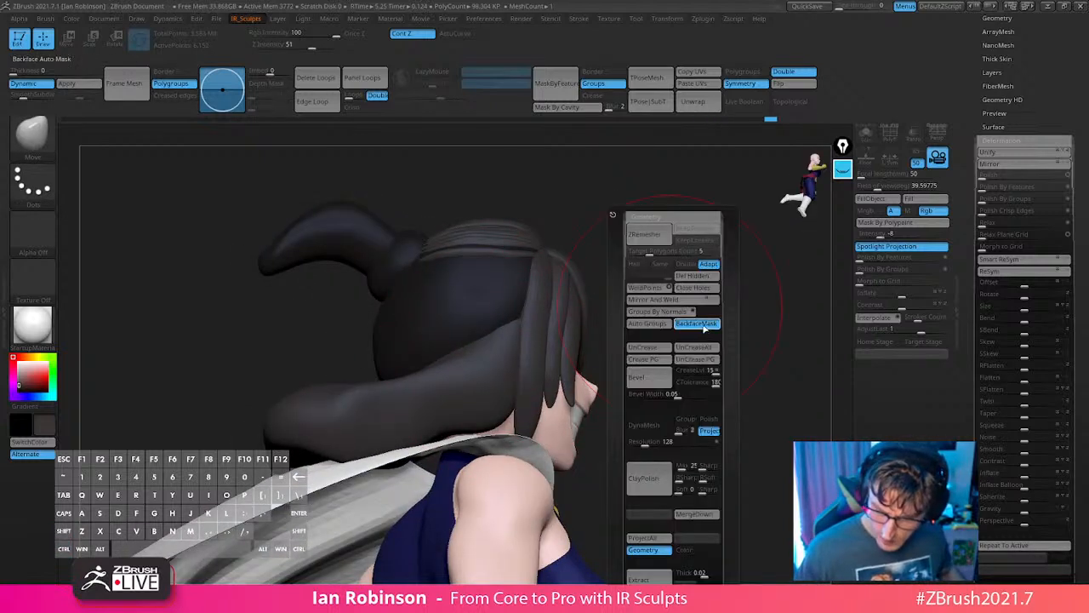
pyautogui.moveTo(652, 292)
pyautogui.mouseDown(button='right')
pyautogui.moveTo(723, 320)
pyautogui.moveTo(720, 301)
pyautogui.moveTo(649, 311)
pyautogui.mouseUp(button='right')
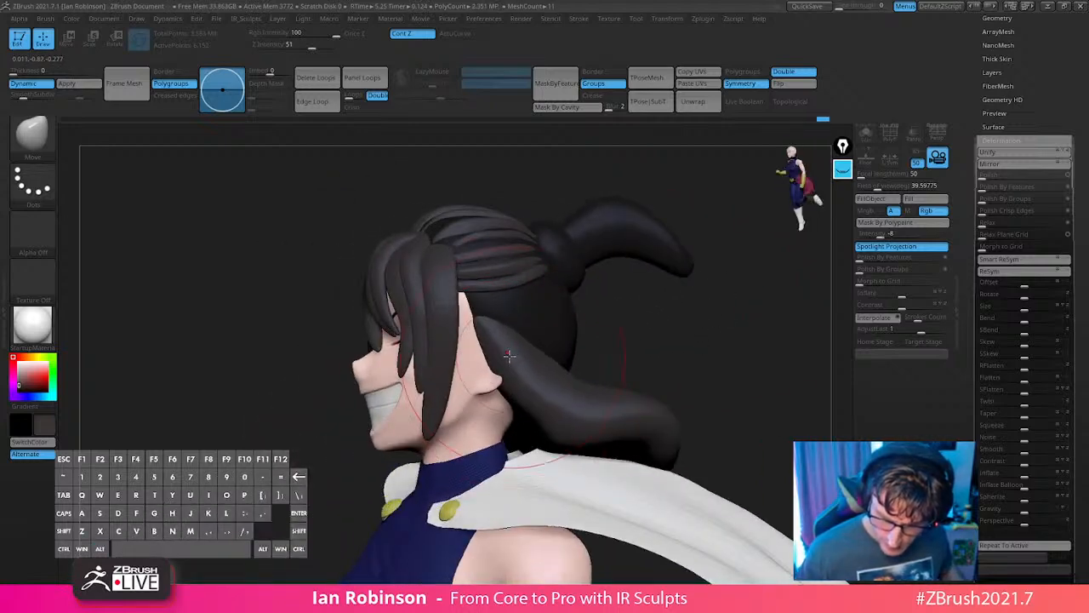
pyautogui.moveTo(508, 356); pyautogui.dragTo(491, 316)
pyautogui.moveTo(482, 318); pyautogui.dragTo(596, 341, button='right')
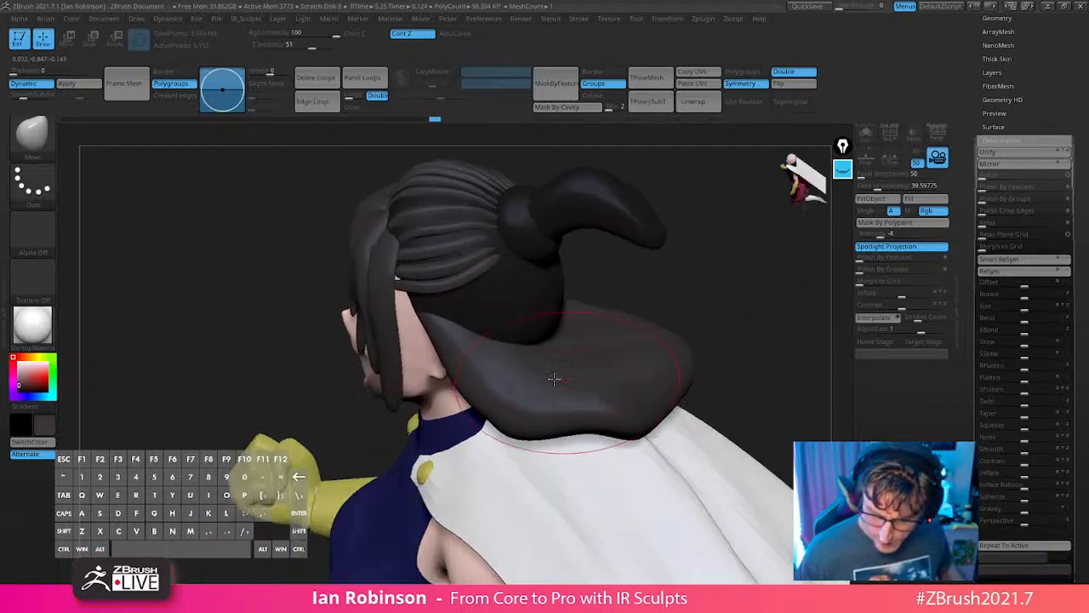
pyautogui.moveTo(691, 244); pyautogui.dragTo(611, 387, button='right')
pyautogui.moveTo(611, 387); pyautogui.dragTo(595, 366)
pyautogui.moveTo(565, 438); pyautogui.dragTo(554, 429)
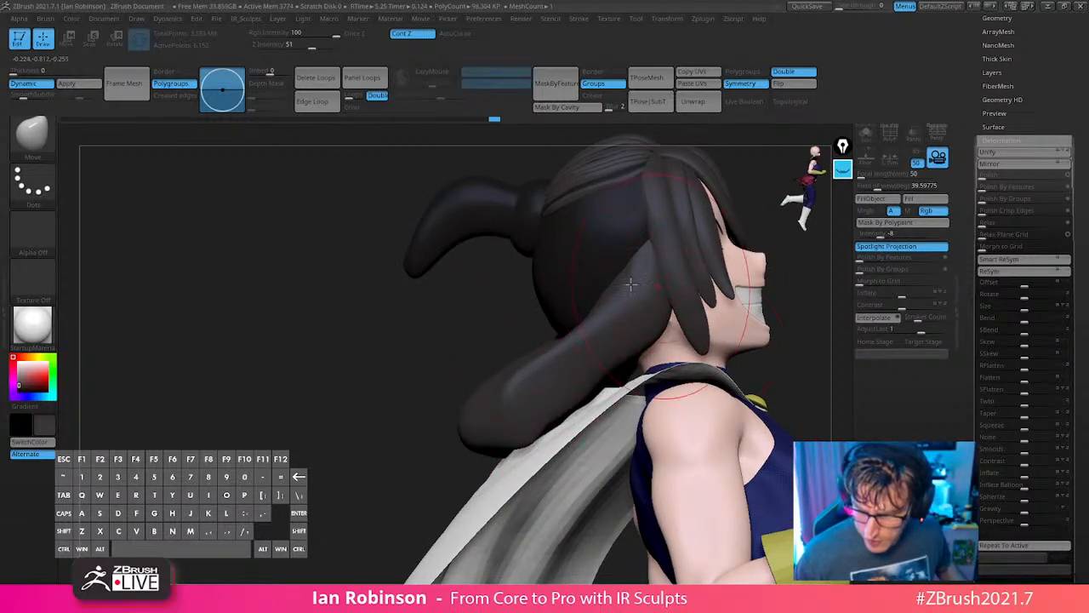
# Mirror and weld the Hair1 mesh so the reshaped lower back lock matches on both sides of the head.
pyautogui.moveTo(634, 284); pyautogui.dragTo(601, 321, button='right')
pyautogui.press('space')
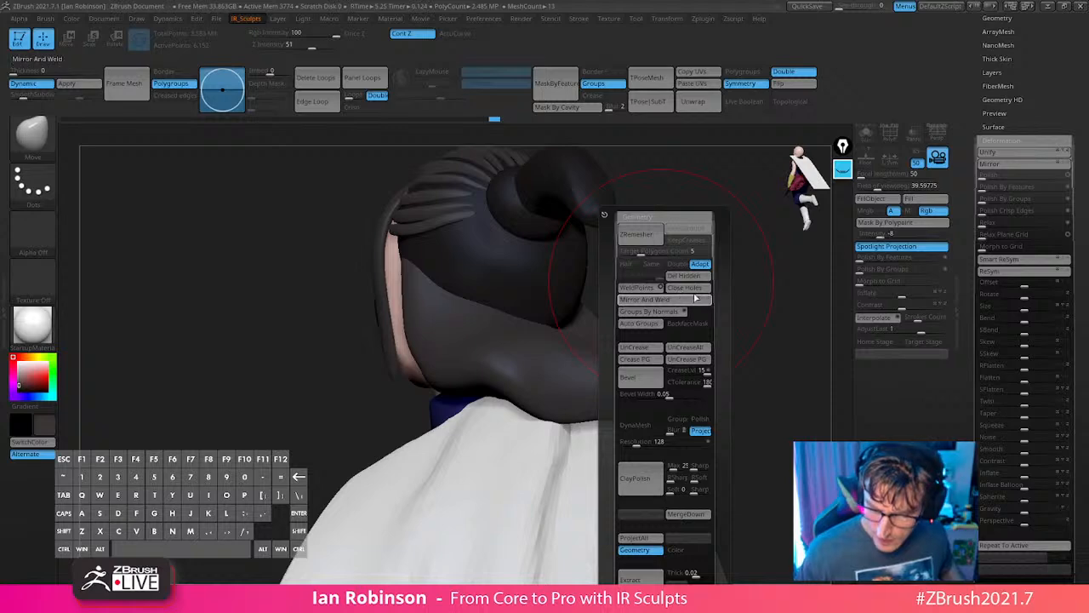
pyautogui.click(696, 299)
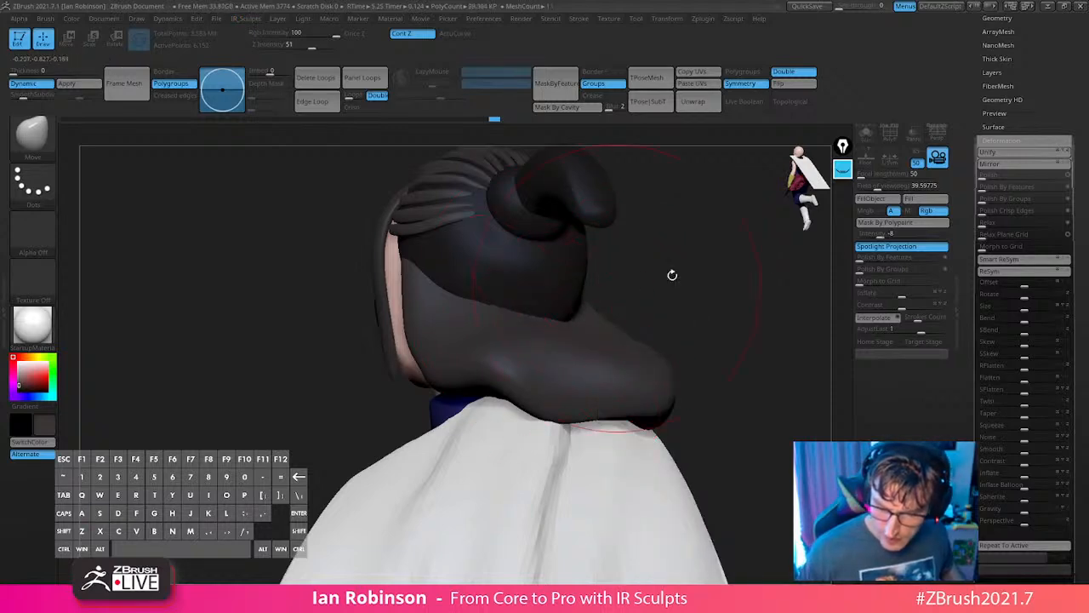
pyautogui.moveTo(672, 274); pyautogui.dragTo(571, 312)
pyautogui.moveTo(580, 307); pyautogui.dragTo(544, 307, button='right')
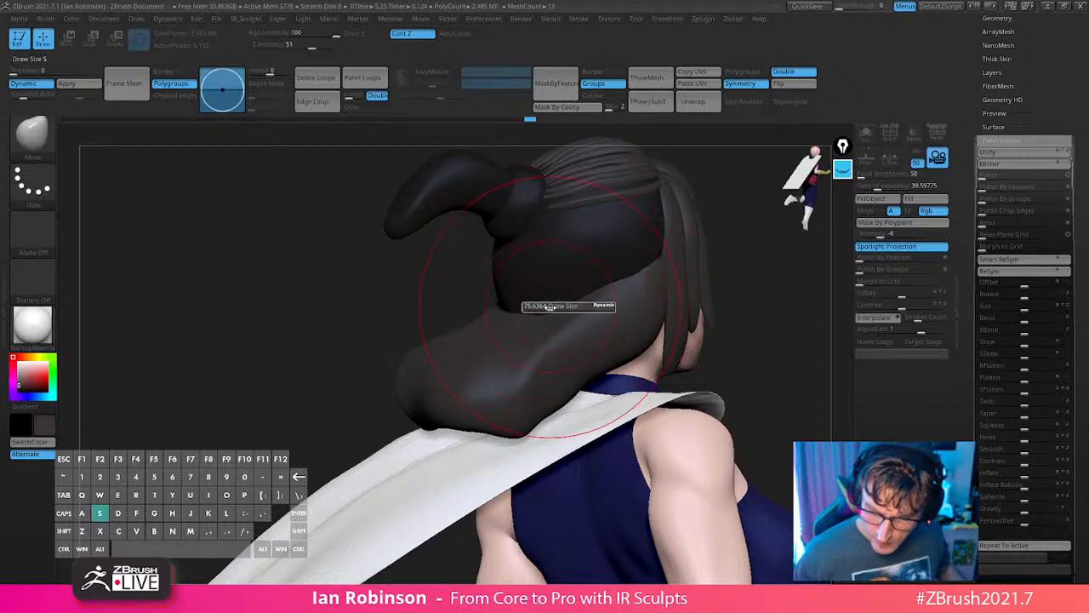
# Choose the SK_Hair_IMM1 brush with its Hair1 strand and adjust the draw size for thin strands.
pyautogui.keyDown('alt'); pyautogui.moveTo(631, 303); pyautogui.dragTo(667, 300, button='right'); pyautogui.keyUp('alt')
pyautogui.keyDown('alt'); pyautogui.moveTo(628, 262); pyautogui.dragTo(619, 362, button='right'); pyautogui.keyUp('alt')
pyautogui.press('b')
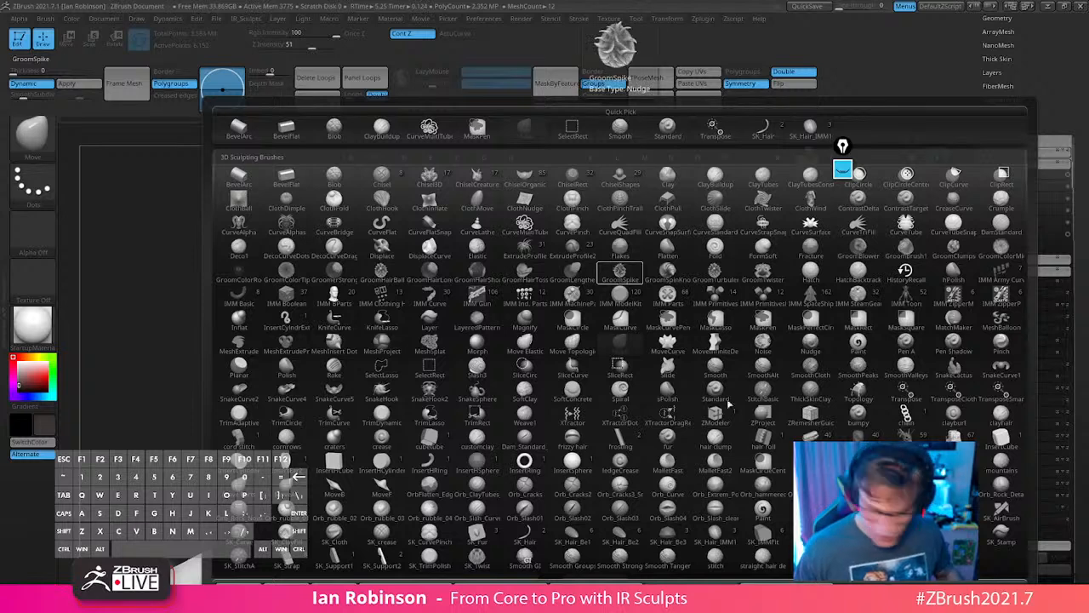
pyautogui.press('s')
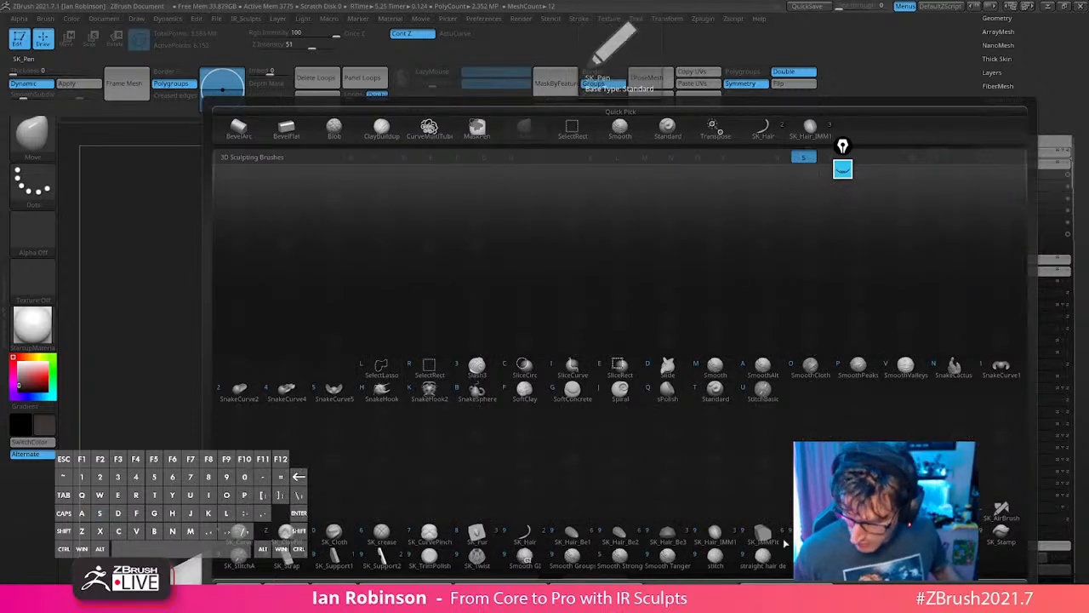
pyautogui.click(715, 535)
pyautogui.press('s')
pyautogui.moveTo(684, 329)
pyautogui.mouseDown()
pyautogui.moveTo(695, 297)
pyautogui.moveTo(684, 321)
pyautogui.moveTo(659, 305)
pyautogui.mouseUp()
pyautogui.press('s')
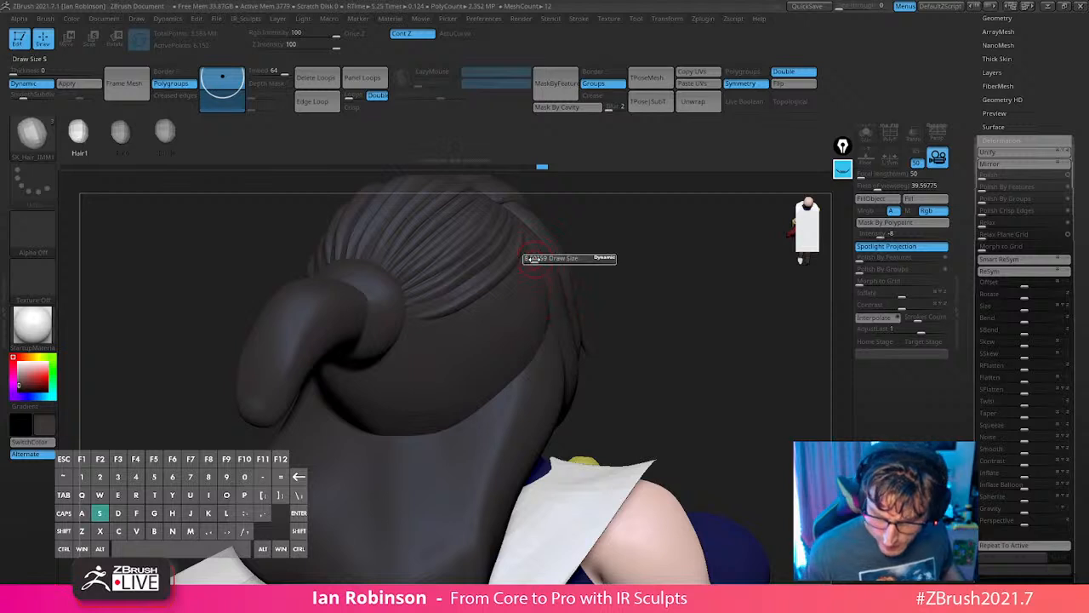
pyautogui.moveTo(536, 260); pyautogui.dragTo(532, 260)
# Switch to the Hair2 subtool, draw a strand from the right hairline to the ponytail base, and make it thinner.
pyautogui.keyDown('alt'); pyautogui.moveTo(602, 231); pyautogui.dragTo(606, 277); pyautogui.keyUp('alt')
pyautogui.moveTo(462, 230); pyautogui.dragTo(558, 389)
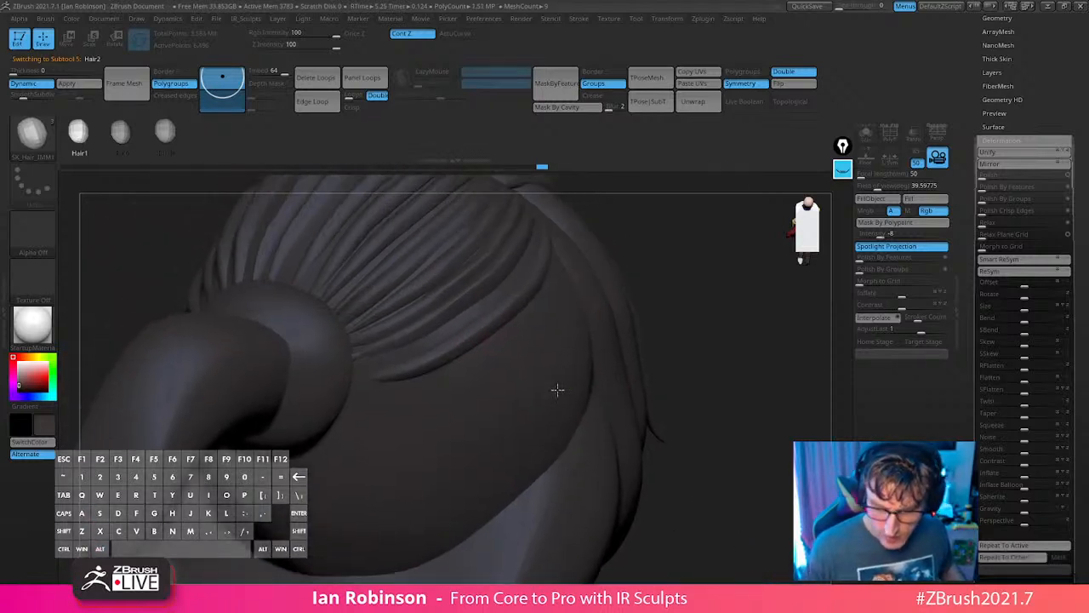
pyautogui.moveTo(304, 428); pyautogui.dragTo(307, 428)
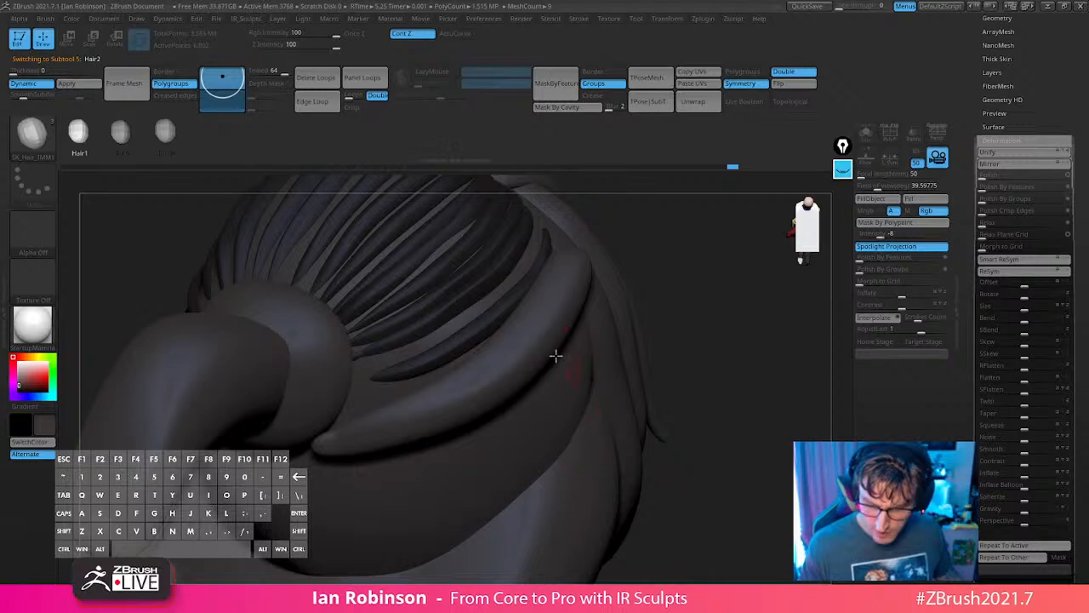
pyautogui.click(526, 330)
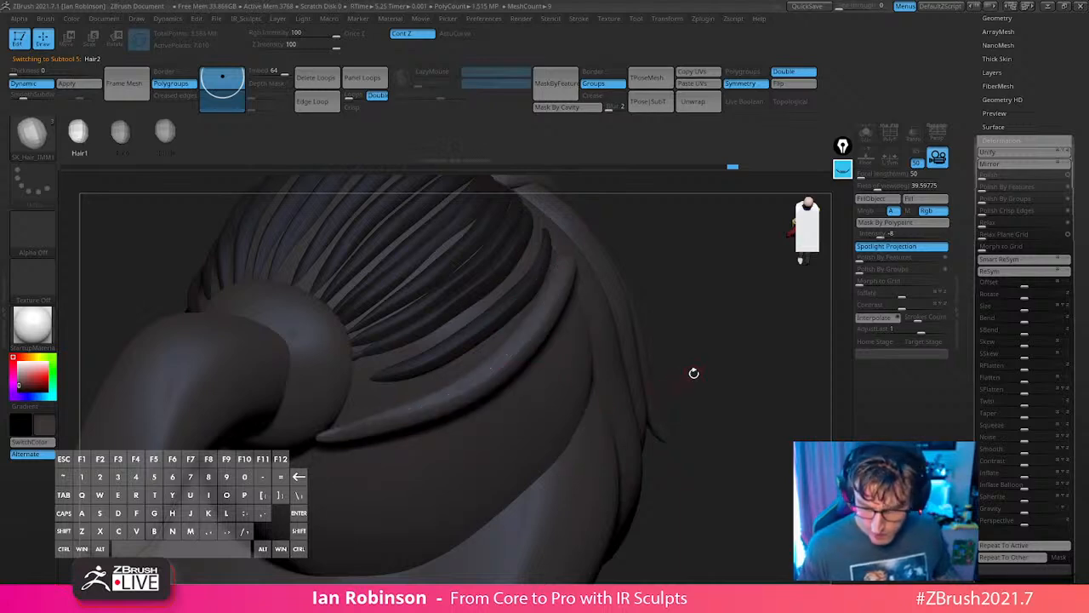
pyautogui.moveTo(700, 340); pyautogui.dragTo(570, 380)
# Draw additional strands over the right side of the head to fill the gaps between the gathered hair and the new strand.
pyautogui.moveTo(564, 354); pyautogui.dragTo(548, 516, button='right')
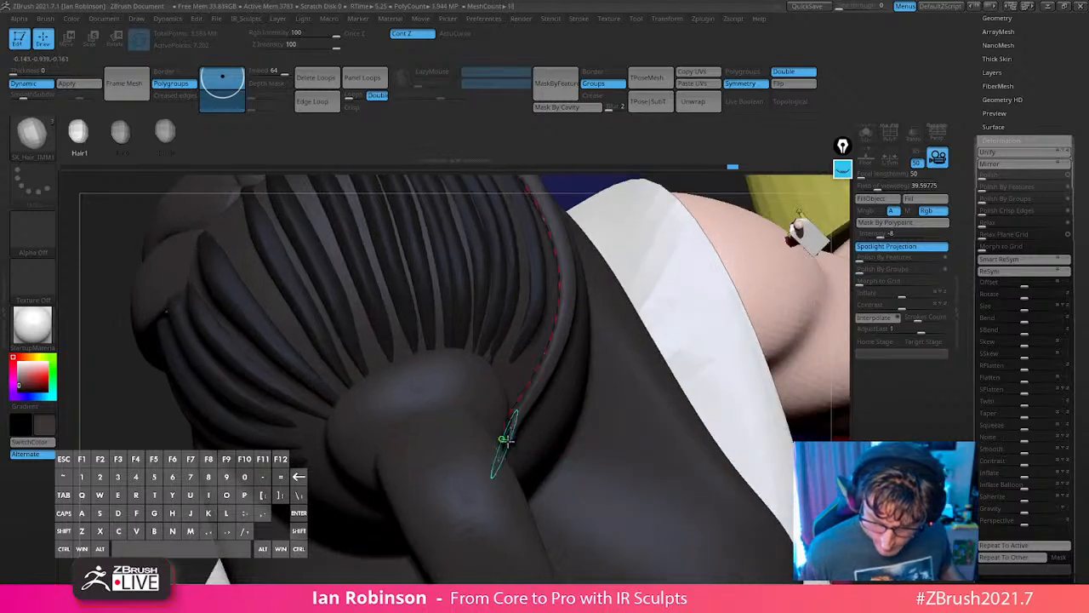
pyautogui.moveTo(584, 406); pyautogui.dragTo(533, 323, button='right')
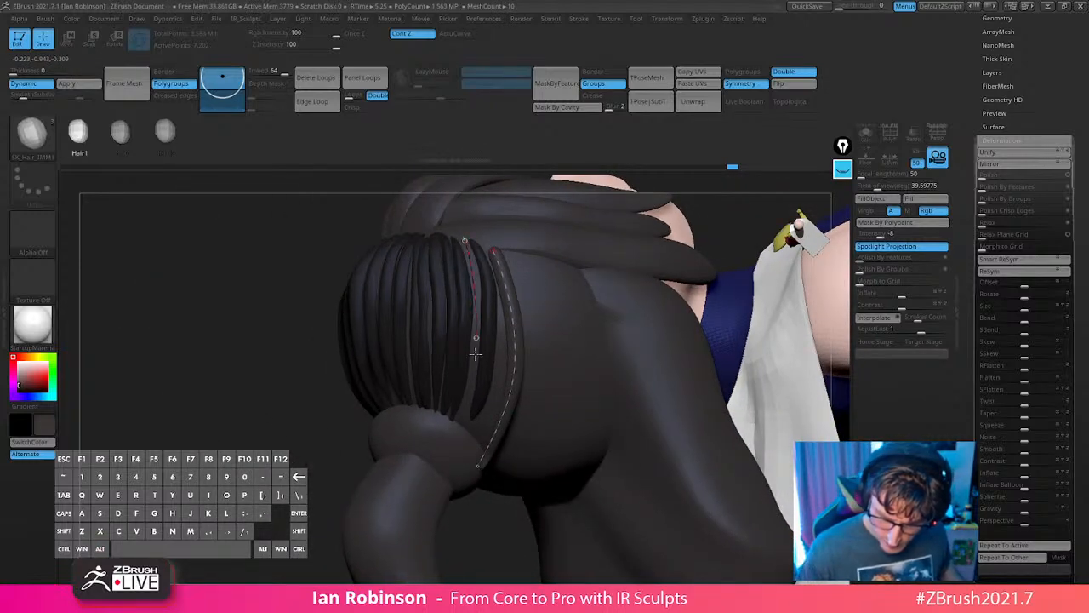
pyautogui.moveTo(457, 433); pyautogui.dragTo(456, 435)
pyautogui.moveTo(568, 310); pyautogui.dragTo(564, 294, button='right')
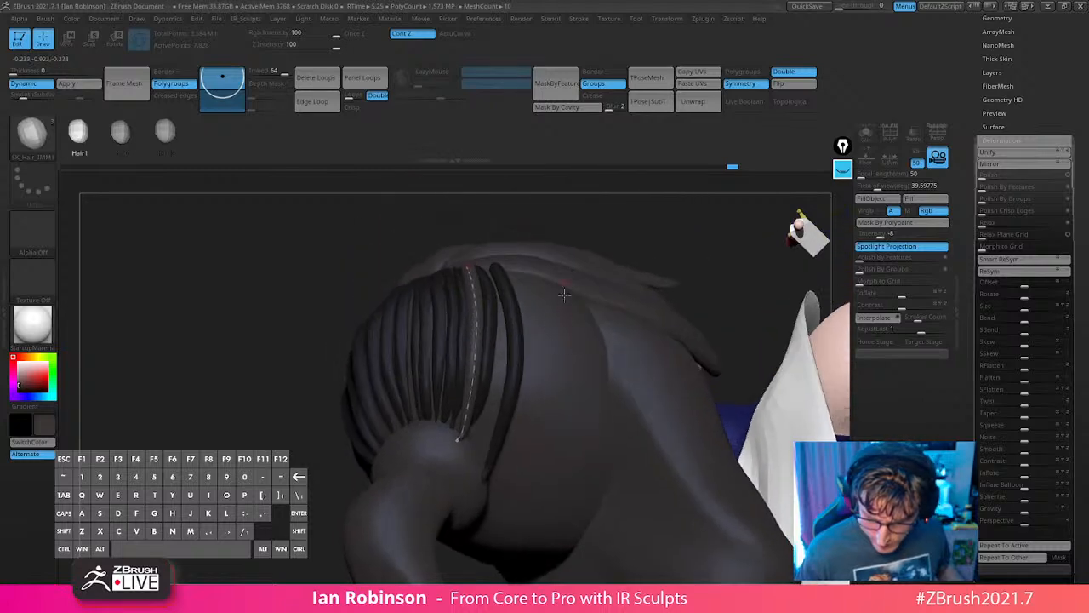
pyautogui.moveTo(487, 421); pyautogui.dragTo(483, 443)
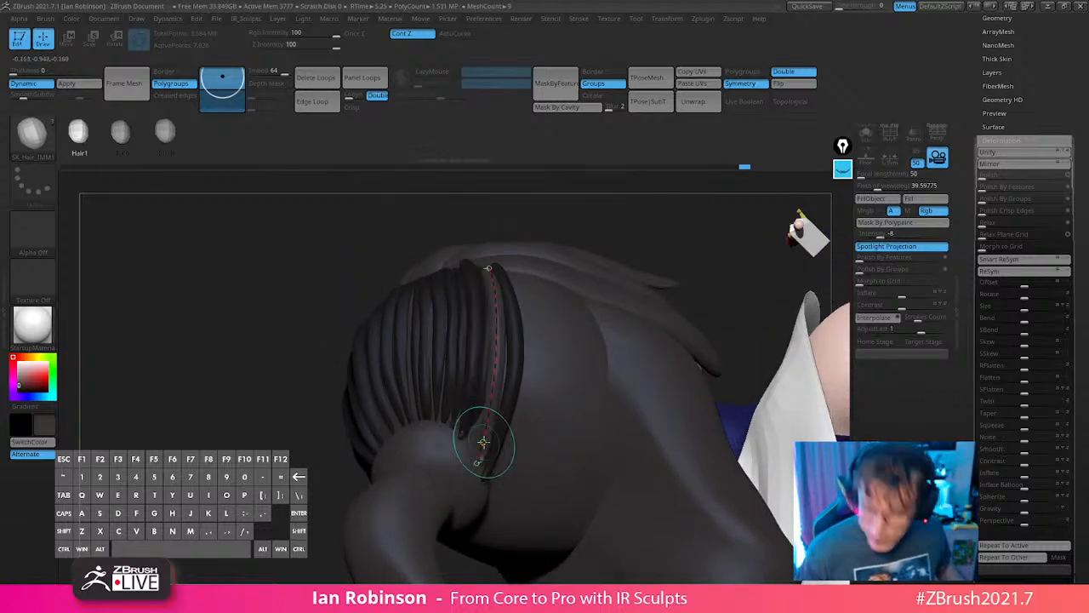
# Draw neighbouring strands from the lower right hairline to the ponytail base, undoing and redrawing misplaced ones.
pyautogui.keyDown('alt'); pyautogui.moveTo(538, 375); pyautogui.dragTo(501, 309, button='right'); pyautogui.keyUp('alt')
pyautogui.moveTo(534, 363); pyautogui.dragTo(520, 240, button='right')
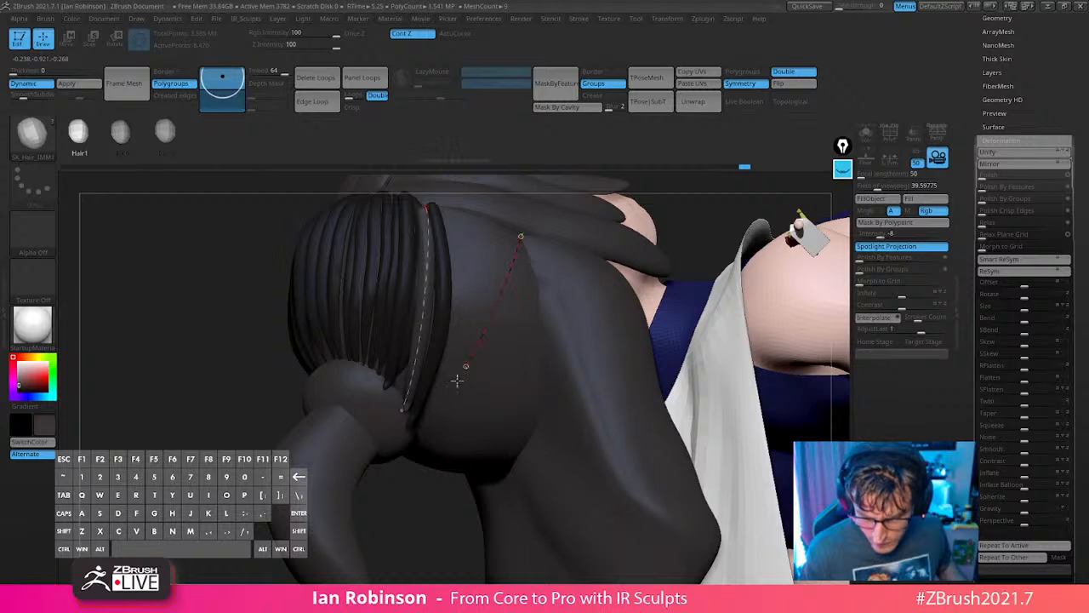
pyautogui.moveTo(407, 436); pyautogui.dragTo(409, 438)
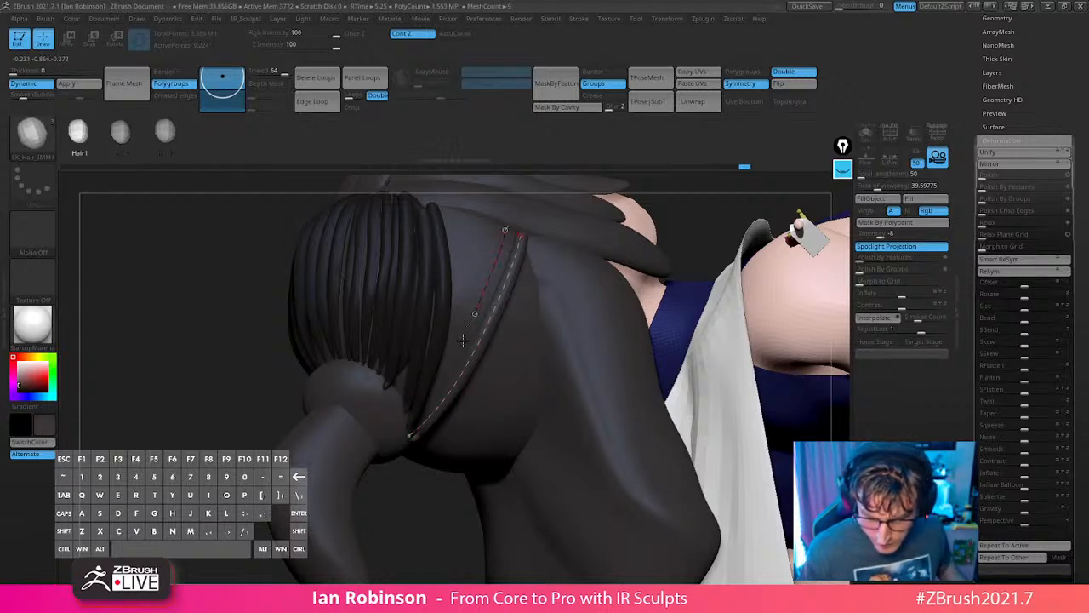
pyautogui.click(408, 434)
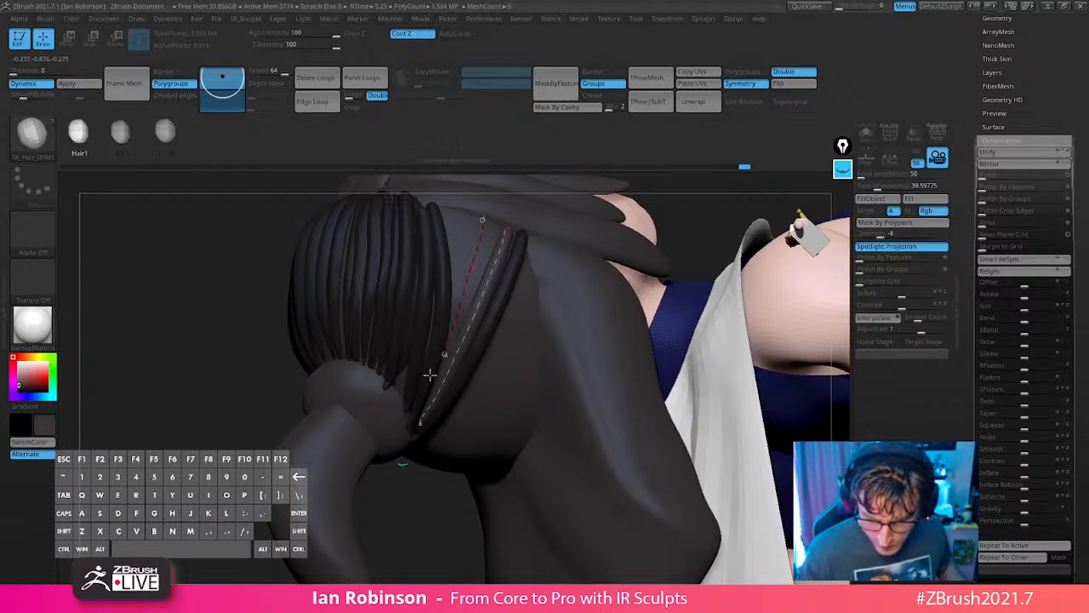
pyautogui.moveTo(429, 375); pyautogui.dragTo(419, 426)
pyautogui.hotkey('ctrl', 'z')
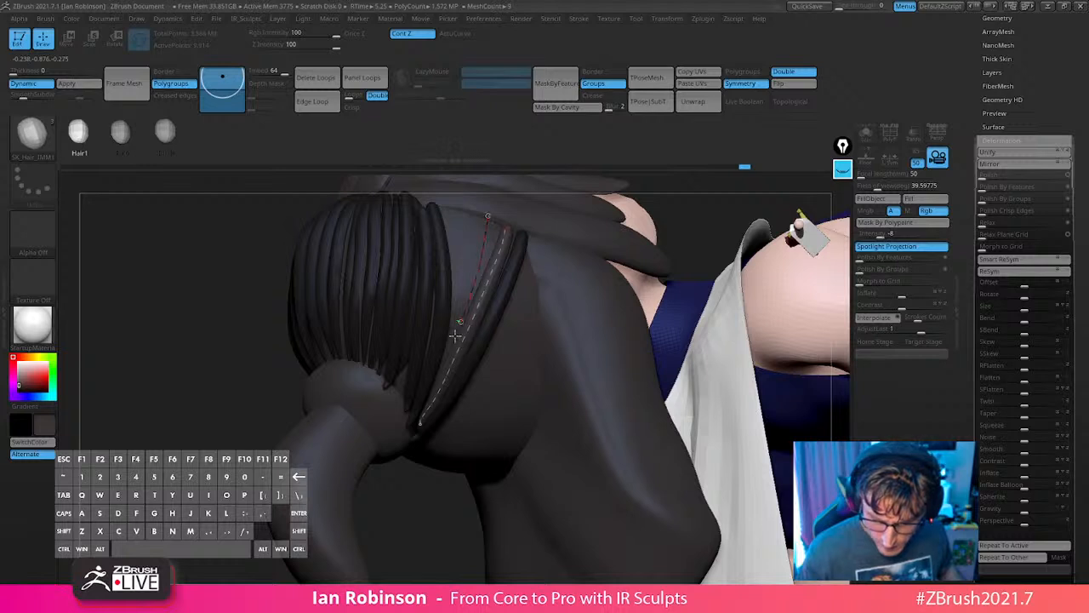
pyautogui.moveTo(455, 337); pyautogui.dragTo(414, 409)
pyautogui.moveTo(569, 318); pyautogui.dragTo(537, 309, button='right')
pyautogui.hotkey('ctrl', 'z')
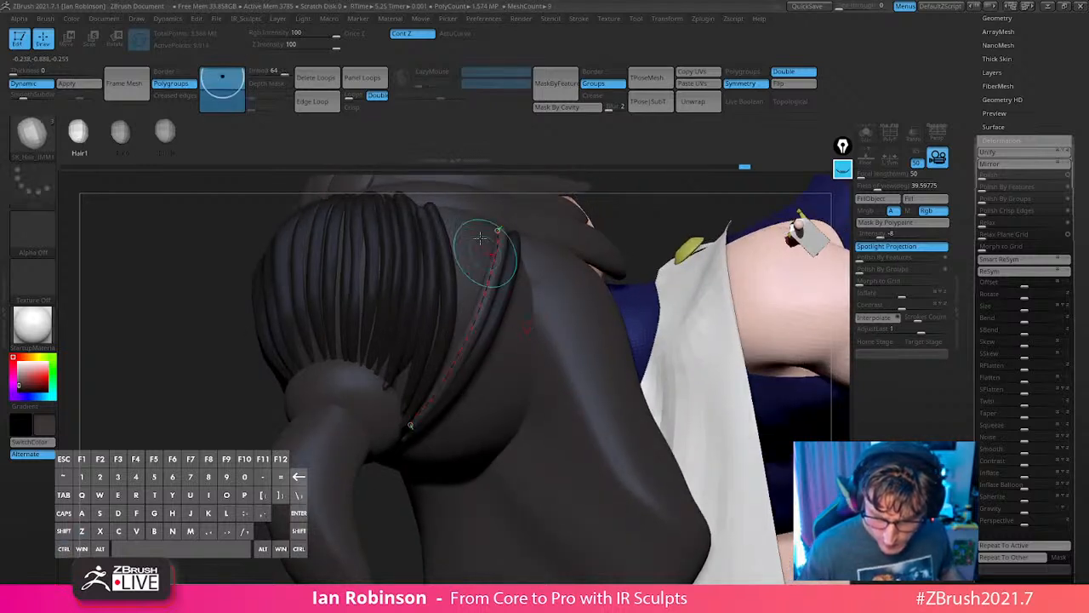
pyautogui.moveTo(458, 336); pyautogui.dragTo(438, 386)
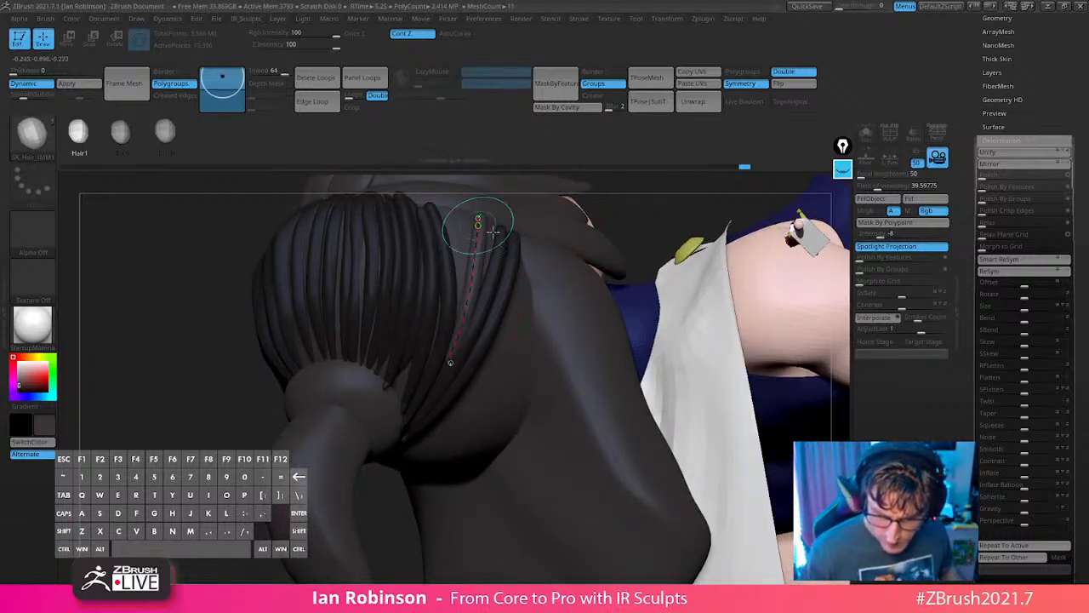
pyautogui.moveTo(454, 213)
pyautogui.mouseDown()
pyautogui.moveTo(461, 241)
pyautogui.moveTo(439, 345)
pyautogui.mouseUp()
# Fill the gaps on the left side of the head with strands running from the hairline to the ponytail base.
pyautogui.moveTo(533, 320)
pyautogui.keyDown('alt'); pyautogui.mouseDown(button='right')
pyautogui.moveTo(512, 359)
pyautogui.moveTo(584, 310)
pyautogui.moveTo(470, 371)
pyautogui.moveTo(443, 313)
pyautogui.moveTo(298, 304)
pyautogui.mouseUp(button='right'); pyautogui.keyUp('alt')
pyautogui.moveTo(419, 422); pyautogui.dragTo(403, 437)
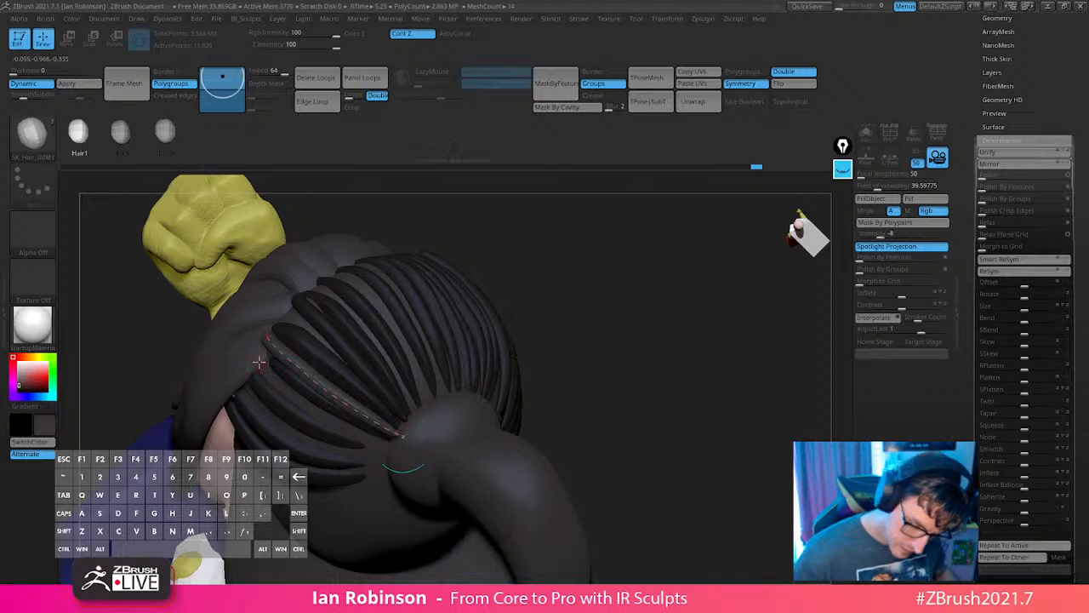
pyautogui.moveTo(409, 436); pyautogui.dragTo(262, 409, button='right')
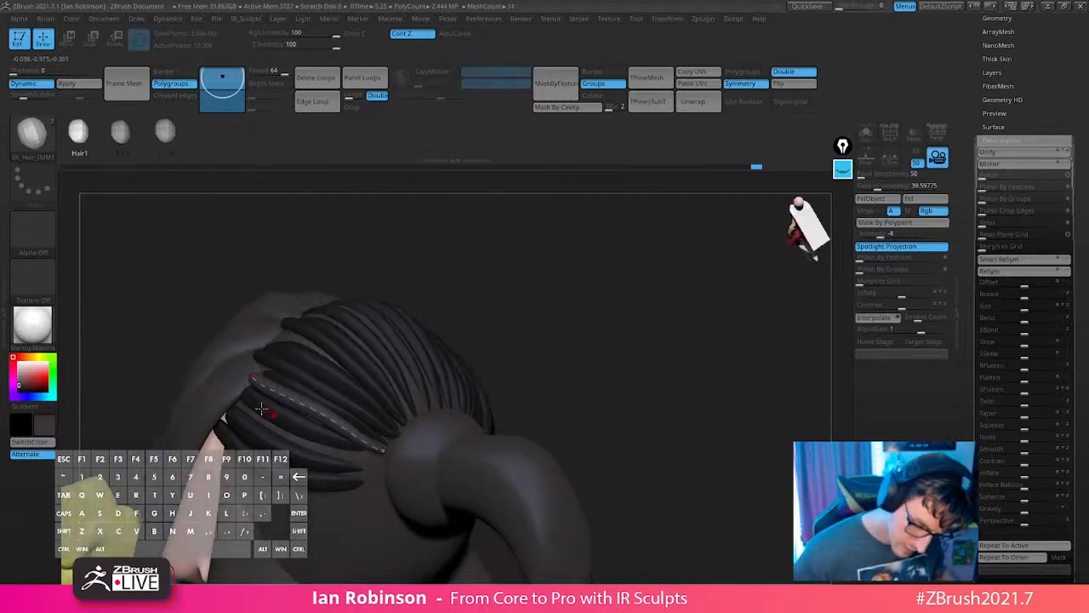
pyautogui.moveTo(576, 309); pyautogui.dragTo(209, 402, button='right')
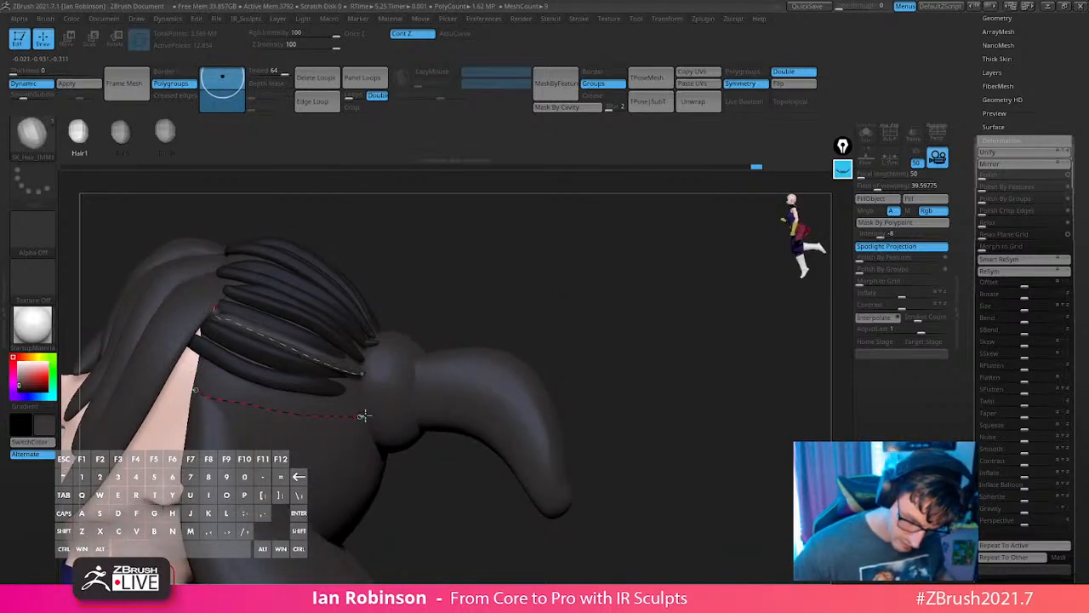
pyautogui.moveTo(364, 416)
pyautogui.mouseDown()
pyautogui.moveTo(365, 393)
pyautogui.moveTo(367, 437)
pyautogui.mouseUp()
pyautogui.hotkey('ctrl', 'z')
# Clear the active strand curves, display the polygroup wireframe, and regroup the Hair2 strands with Auto Groups.
pyautogui.moveTo(608, 318)
pyautogui.mouseDown()
pyautogui.moveTo(649, 284)
pyautogui.moveTo(673, 292)
pyautogui.moveTo(678, 264)
pyautogui.moveTo(669, 321)
pyautogui.moveTo(561, 303)
pyautogui.moveTo(576, 282)
pyautogui.moveTo(566, 243)
pyautogui.moveTo(513, 246)
pyautogui.moveTo(615, 296)
pyautogui.mouseUp()
pyautogui.moveTo(496, 324)
pyautogui.keyDown('ctrl'); pyautogui.mouseDown()
pyautogui.moveTo(558, 404)
pyautogui.moveTo(581, 363)
pyautogui.mouseUp(); pyautogui.keyUp('ctrl')
pyautogui.hotkey('shift', 'f')
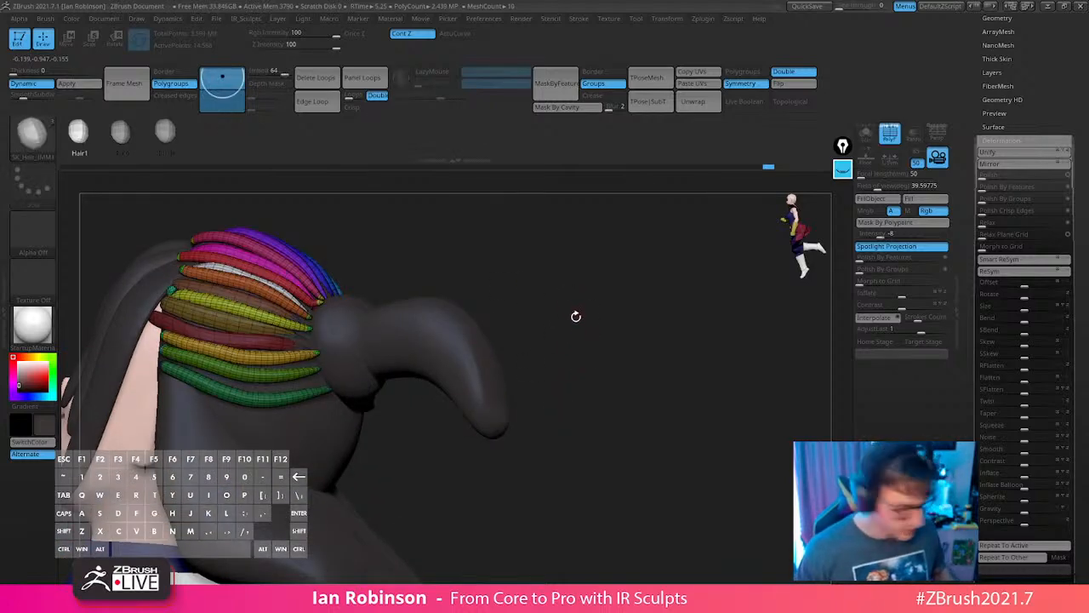
pyautogui.press('1')
pyautogui.click(568, 327)
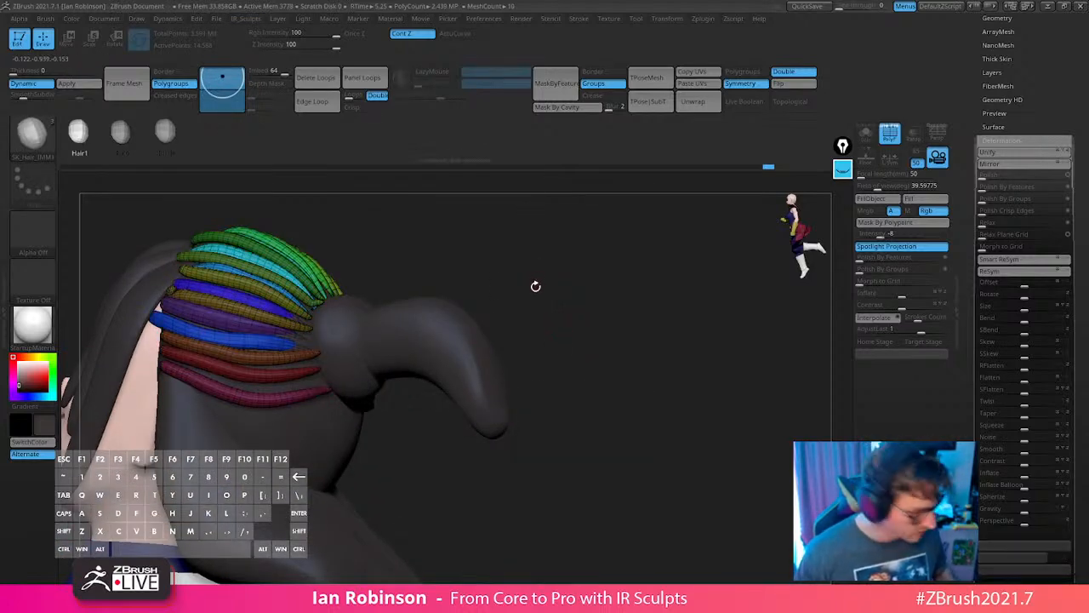
# Switch to the Move brush, adjust its draw size, and turn on Topological auto masking.
pyautogui.press('b')
pyautogui.press('m')
pyautogui.press('v')
pyautogui.press('s')
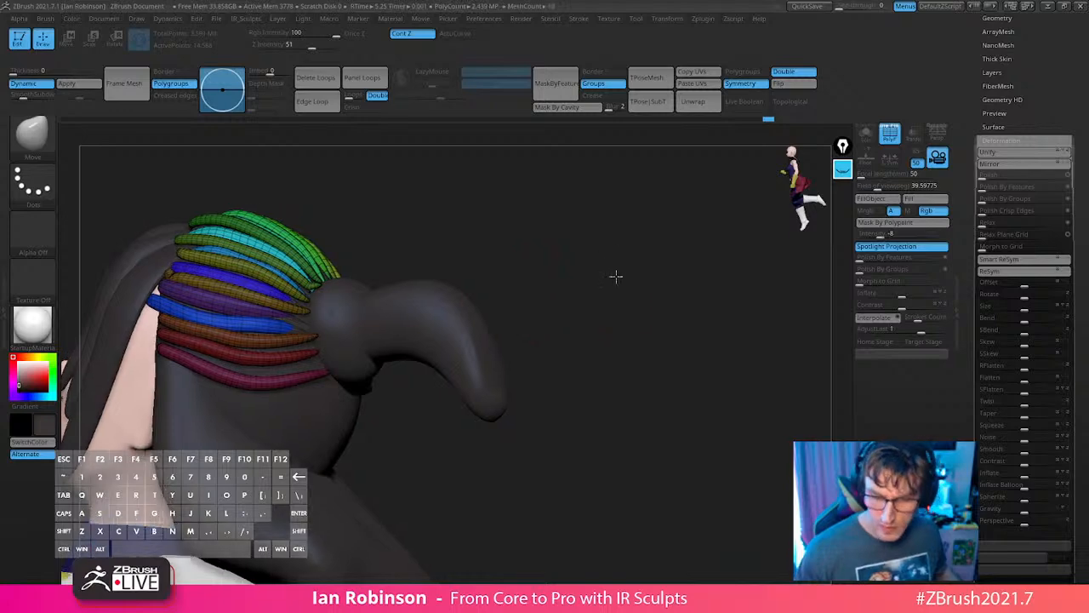
pyautogui.moveTo(616, 276)
pyautogui.mouseDown()
pyautogui.moveTo(656, 294)
pyautogui.moveTo(587, 290)
pyautogui.moveTo(477, 308)
pyautogui.mouseUp()
pyautogui.press('s')
pyautogui.moveTo(413, 358)
pyautogui.keyDown('alt'); pyautogui.mouseDown()
pyautogui.moveTo(437, 430)
pyautogui.moveTo(366, 392)
pyautogui.mouseUp(); pyautogui.keyUp('alt')
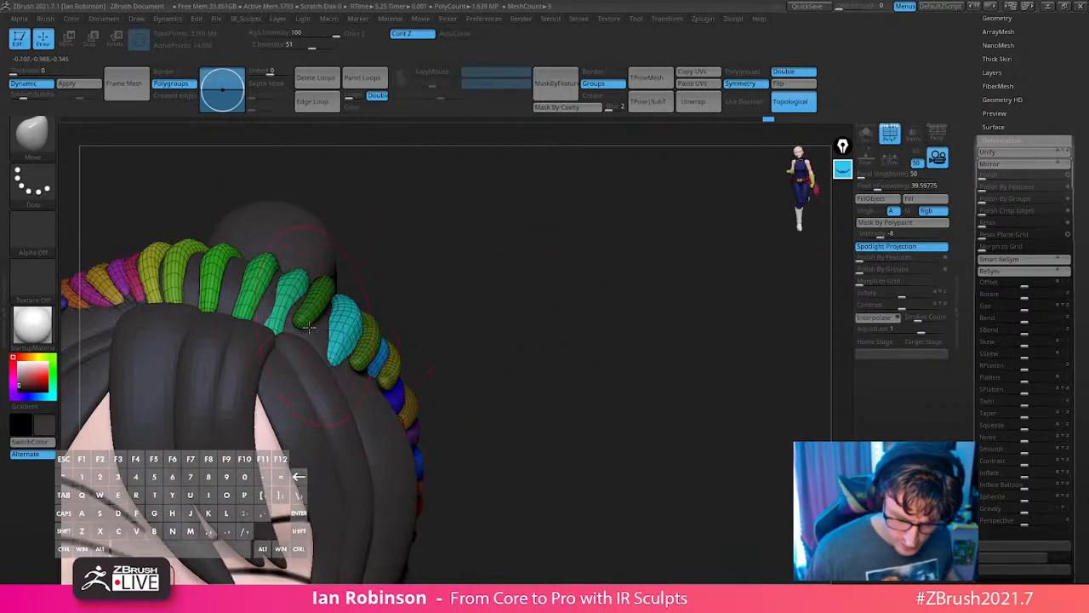
# Reposition the front ends of the Hair2 strands with Move so they tuck in along the fringe hairline.
pyautogui.press('1')
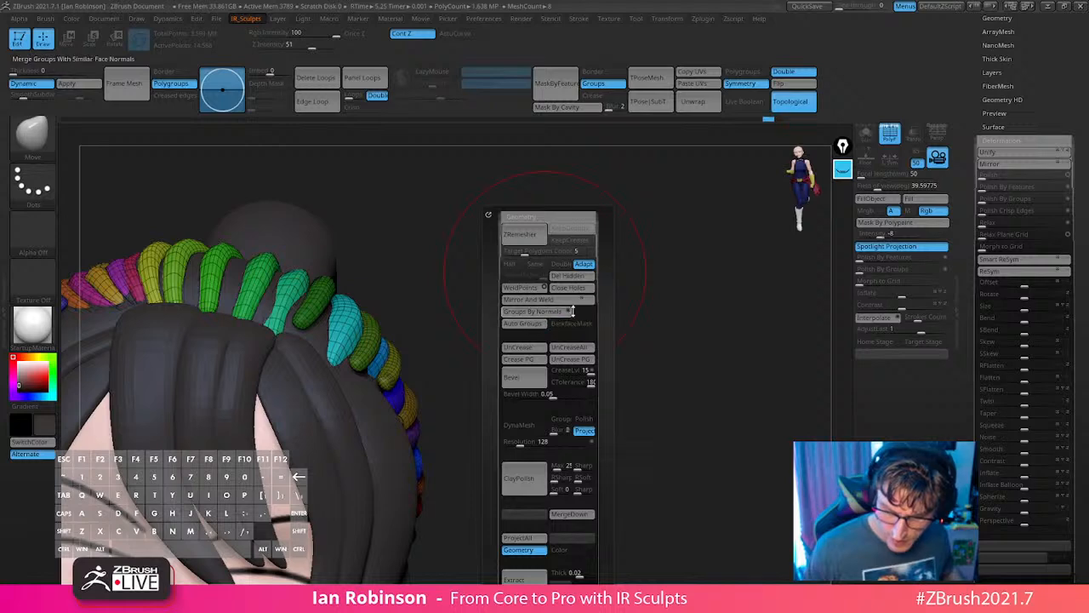
pyautogui.click(571, 312)
pyautogui.moveTo(471, 285); pyautogui.dragTo(451, 366)
pyautogui.moveTo(299, 324); pyautogui.dragTo(349, 361)
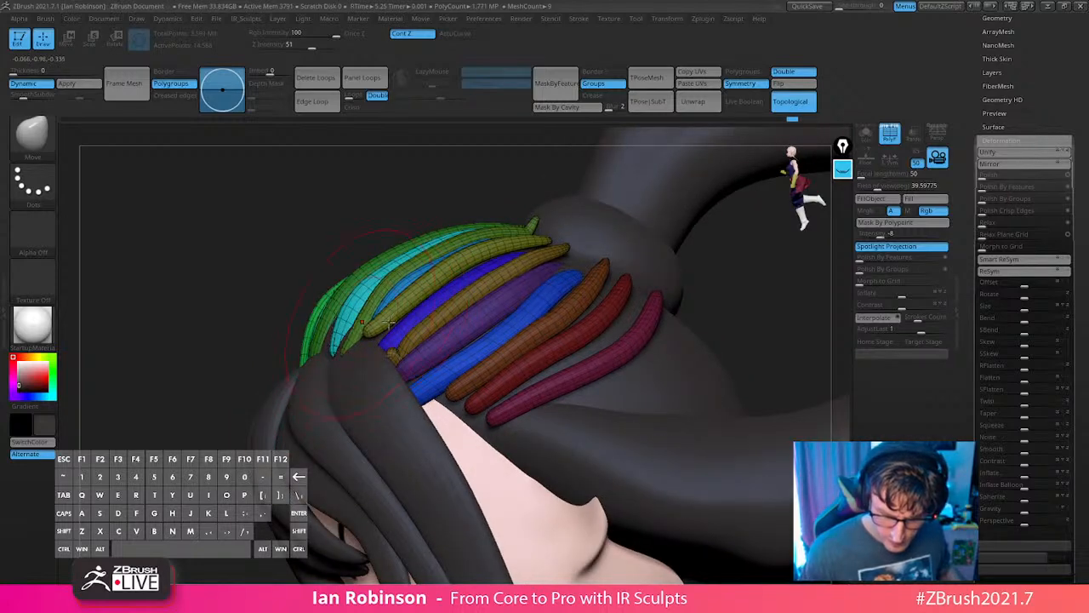
pyautogui.hotkey('ctrl', 'z')
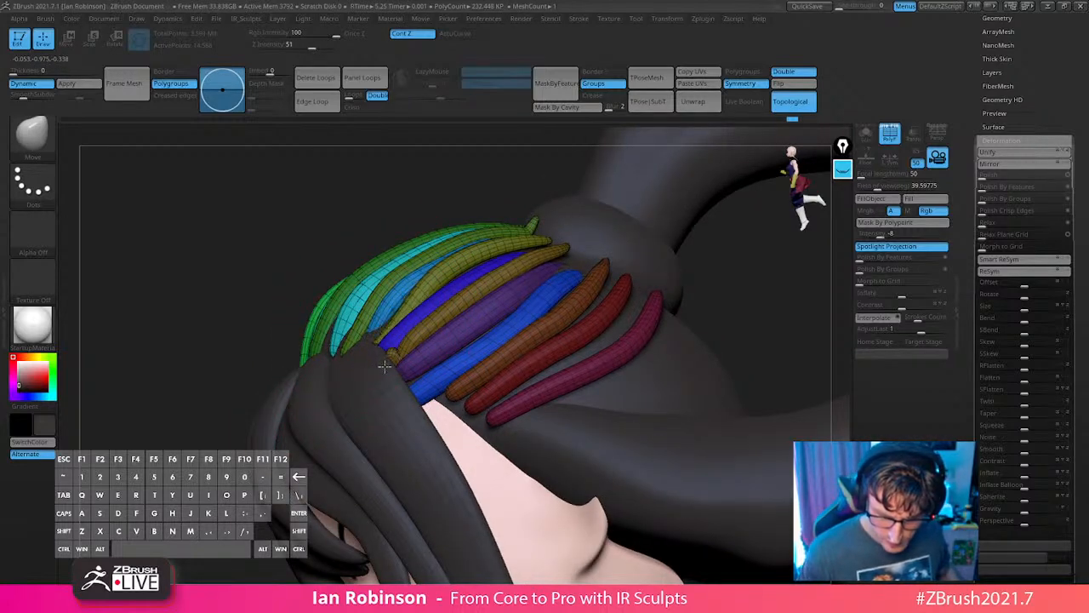
pyautogui.hotkey('ctrl', 'z')
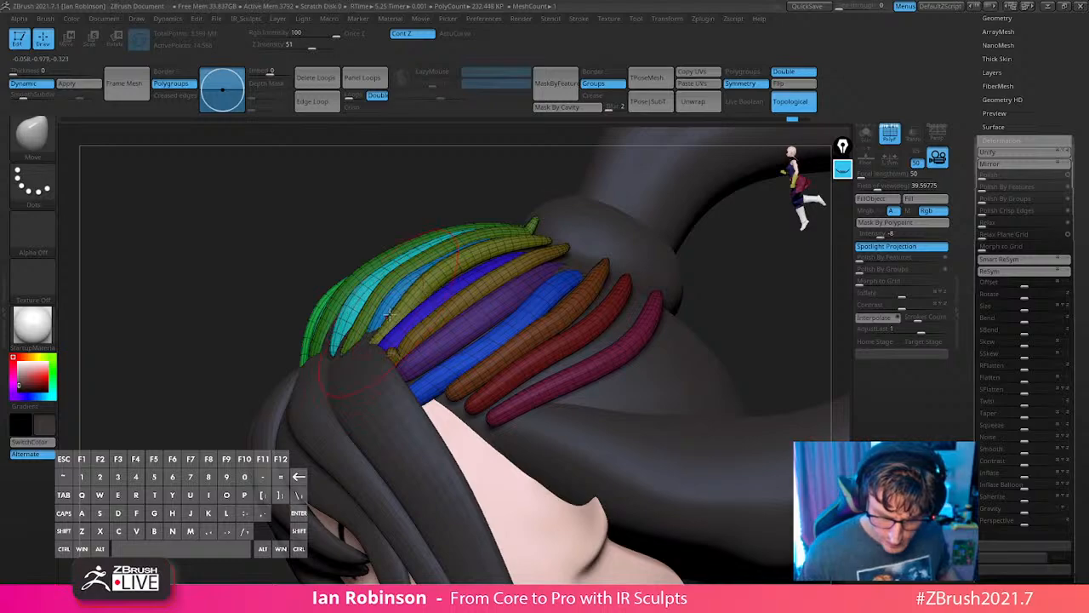
pyautogui.moveTo(389, 315); pyautogui.dragTo(474, 364, button='right')
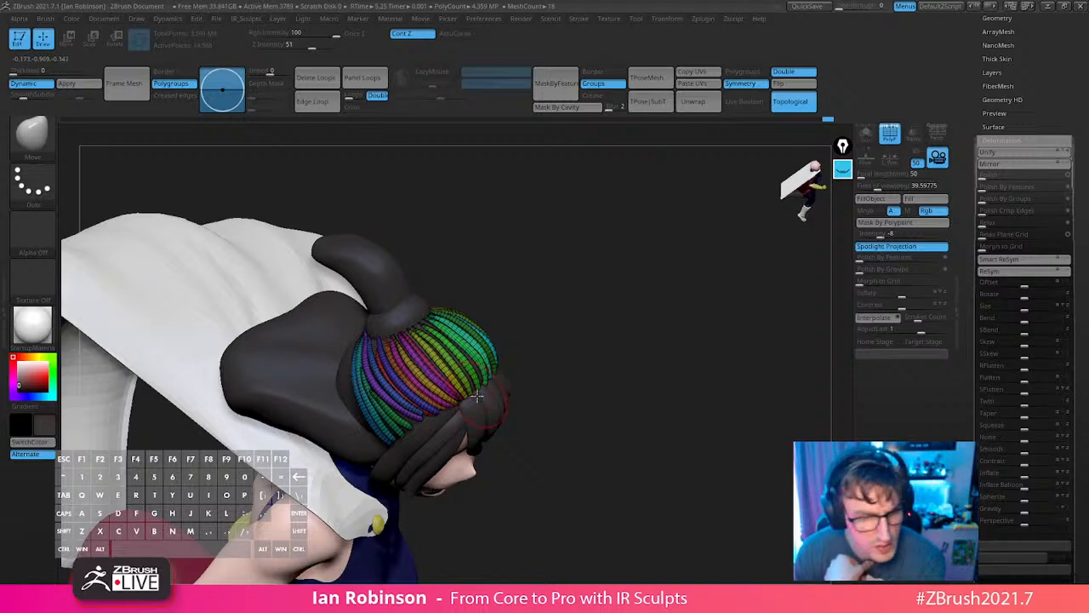
# Pull the tips of the lowest right-side strands in against the underside of the ponytail base with a smaller Move brush.
pyautogui.moveTo(616, 351)
pyautogui.mouseDown()
pyautogui.moveTo(671, 372)
pyautogui.moveTo(607, 355)
pyautogui.mouseUp()
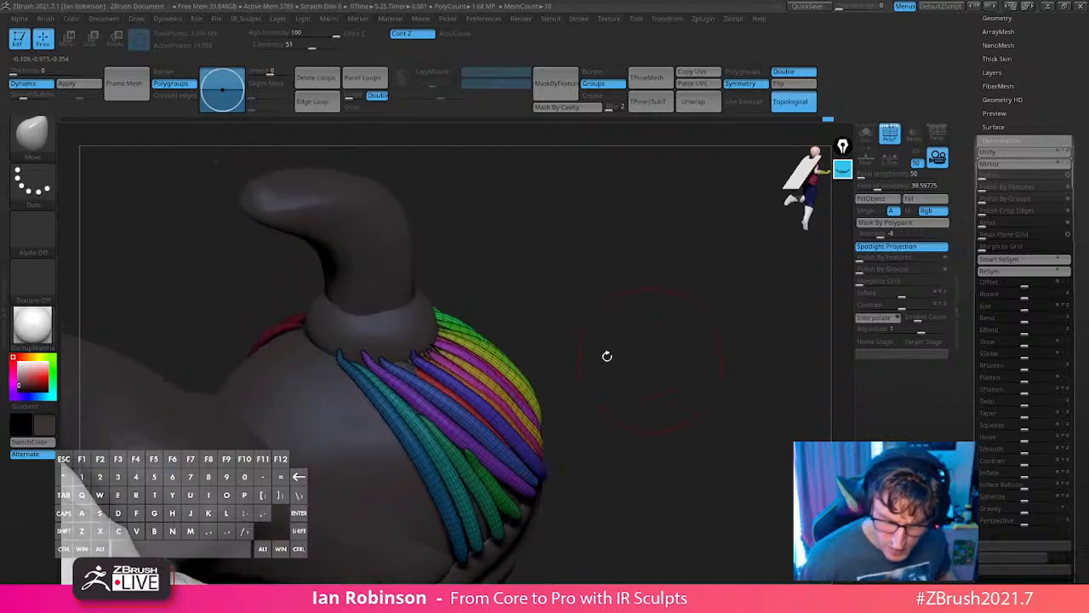
pyautogui.moveTo(560, 293); pyautogui.dragTo(482, 317)
pyautogui.keyDown('alt'); pyautogui.moveTo(292, 377); pyautogui.dragTo(384, 395); pyautogui.keyUp('alt')
pyautogui.moveTo(384, 395); pyautogui.dragTo(370, 387, button='right')
pyautogui.press('s')
pyautogui.moveTo(359, 394); pyautogui.dragTo(347, 394)
pyautogui.moveTo(349, 396)
pyautogui.mouseDown(button='right')
pyautogui.moveTo(360, 440)
pyautogui.moveTo(373, 436)
pyautogui.mouseUp(button='right')
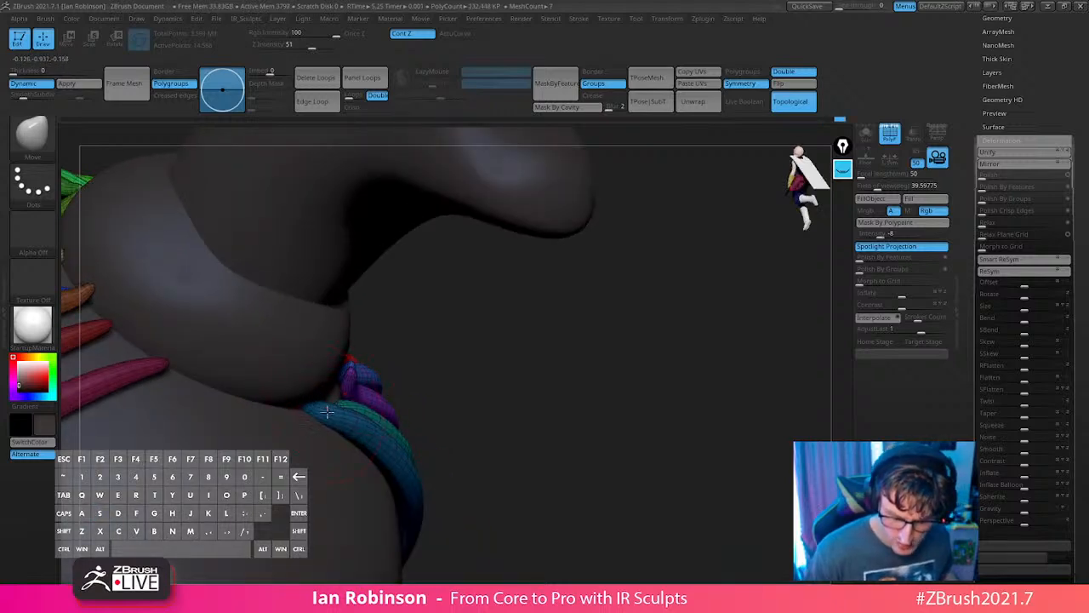
pyautogui.moveTo(336, 403); pyautogui.dragTo(359, 373, button='right')
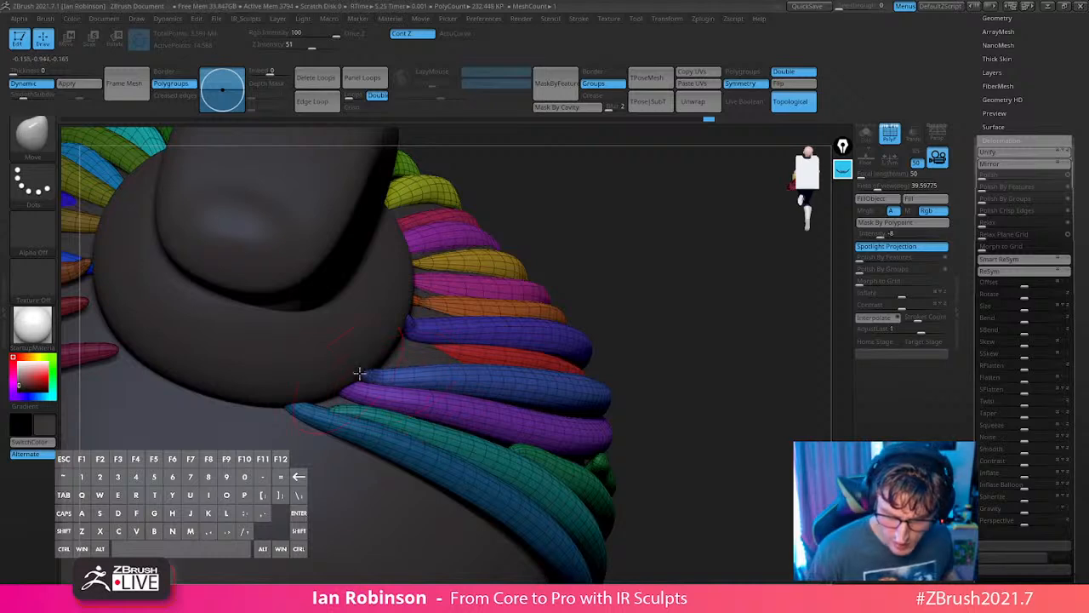
# Gather the neighbouring strand tips around the ponytail base with Move, extending the short red strand to meet it.
pyautogui.moveTo(441, 368); pyautogui.dragTo(383, 372, button='right')
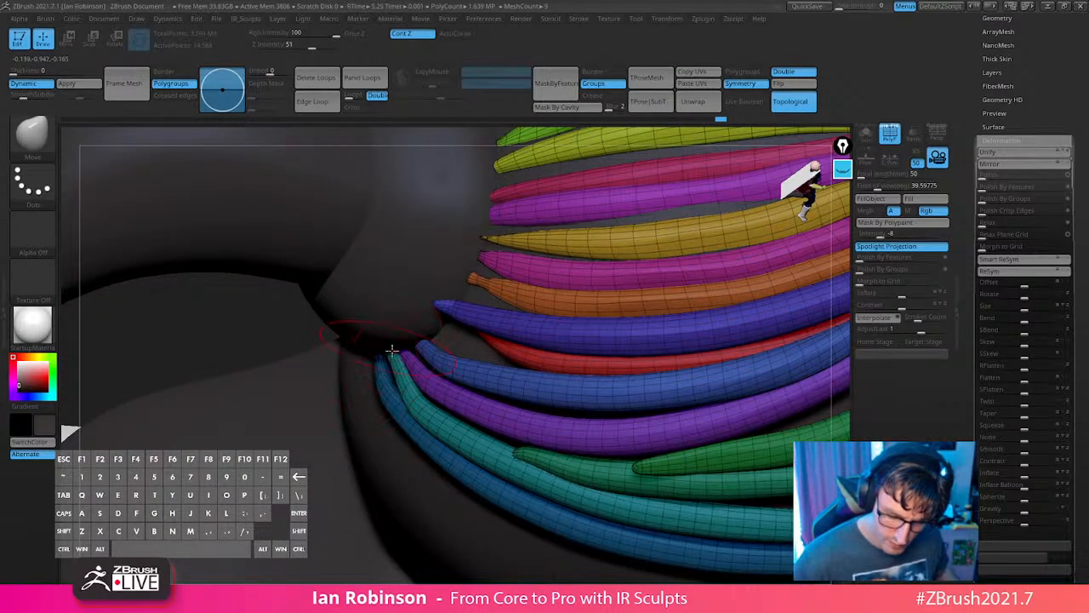
pyautogui.press('s')
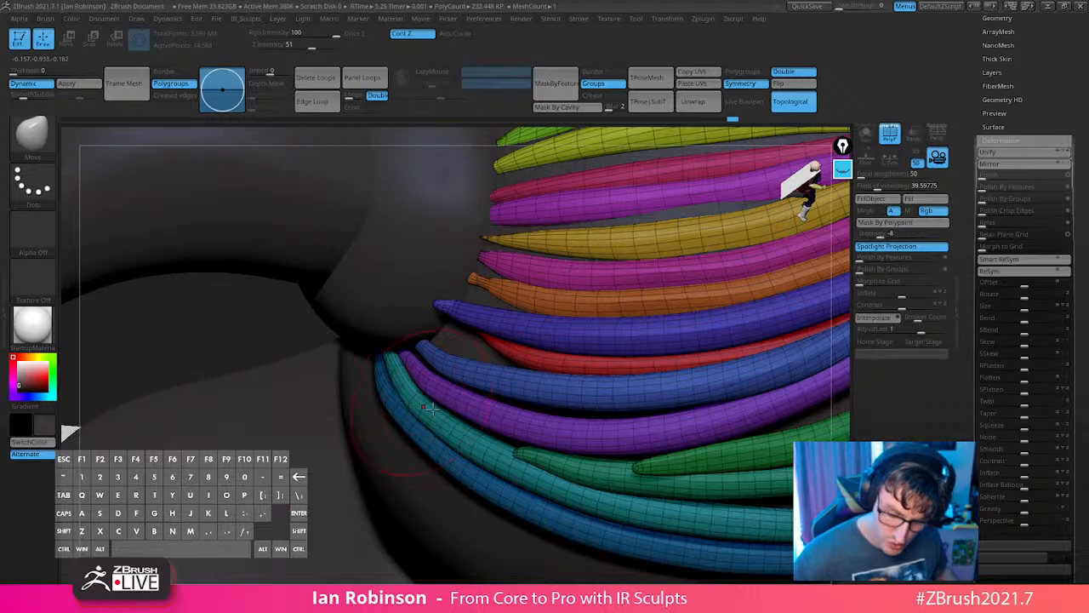
pyautogui.moveTo(425, 407); pyautogui.dragTo(444, 419, button='right')
pyautogui.moveTo(448, 317); pyautogui.dragTo(488, 425, button='right')
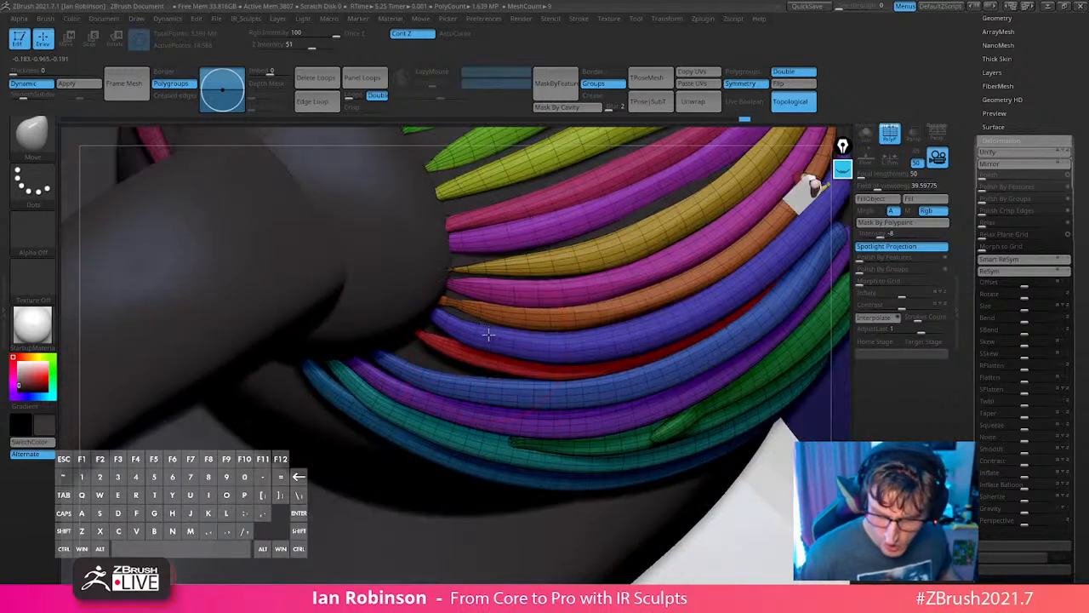
pyautogui.moveTo(467, 325); pyautogui.dragTo(451, 286, button='right')
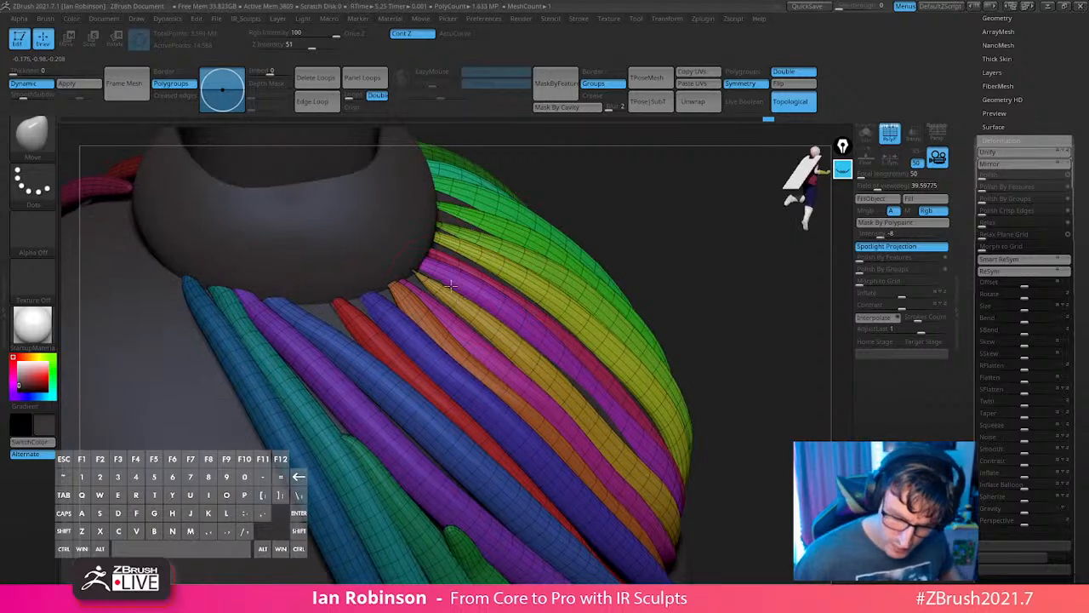
# Adjust the remaining strand tips at the ponytail base and hide the polygroup wireframe.
pyautogui.moveTo(383, 255); pyautogui.dragTo(428, 271, button='right')
pyautogui.keyDown('alt'); pyautogui.moveTo(627, 258); pyautogui.dragTo(627, 408, button='right'); pyautogui.keyUp('alt')
pyautogui.hotkey('shift', 'f')
pyautogui.moveTo(630, 286)
pyautogui.keyDown('alt'); pyautogui.mouseDown(button='right')
pyautogui.moveTo(639, 328)
pyautogui.moveTo(675, 344)
pyautogui.moveTo(462, 382)
pyautogui.moveTo(423, 357)
pyautogui.moveTo(434, 340)
pyautogui.mouseUp(button='right'); pyautogui.keyUp('alt')
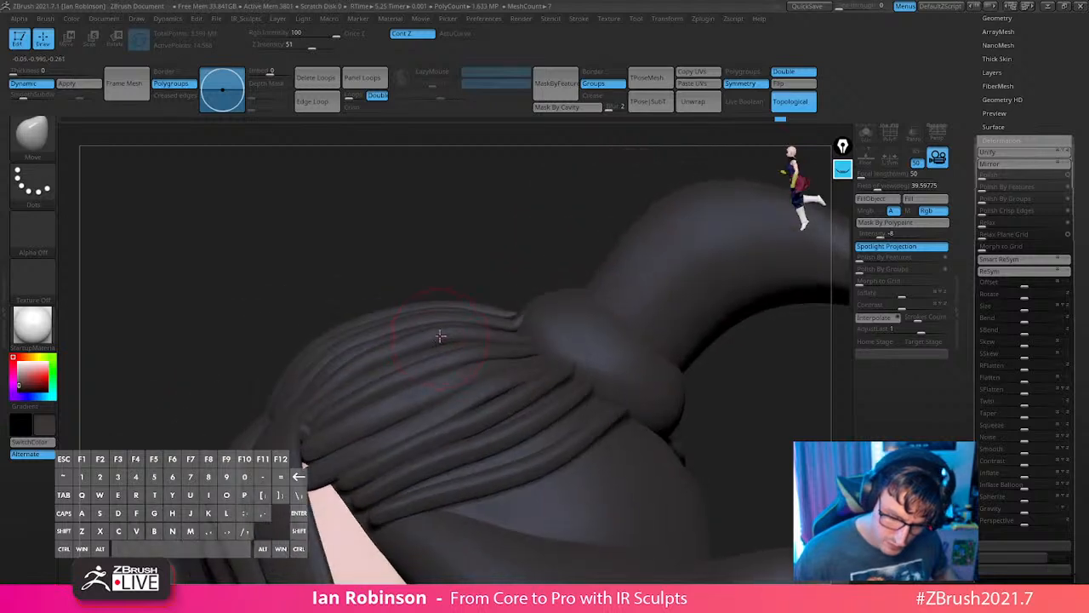
# Nudge the side hair strands toward the hair tie with the Move brush.
pyautogui.moveTo(502, 322); pyautogui.dragTo(515, 263, button='right')
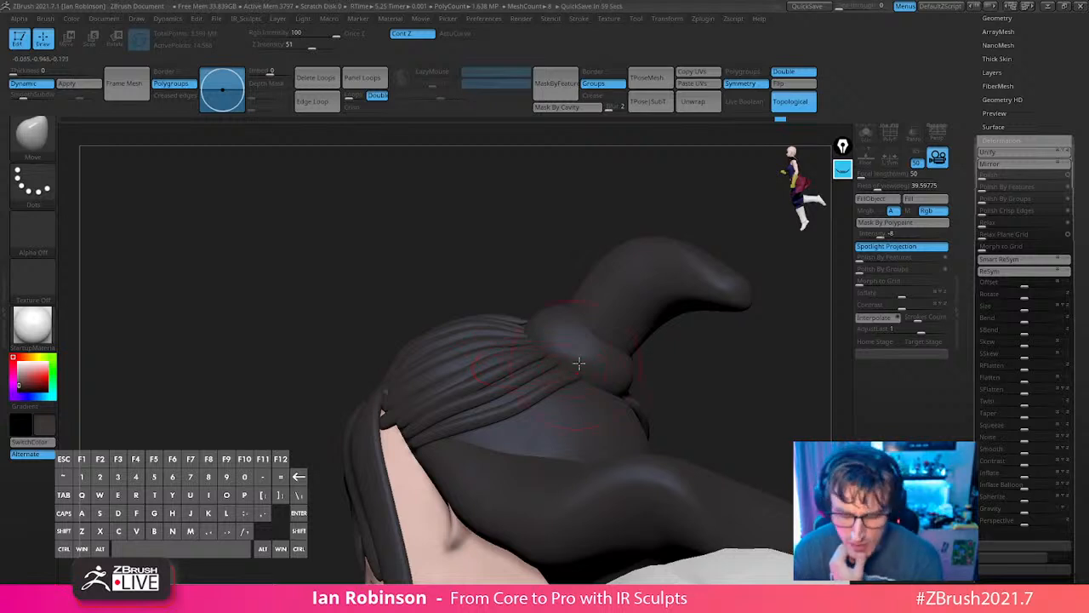
pyautogui.moveTo(579, 364)
pyautogui.mouseDown(button='right')
pyautogui.moveTo(651, 409)
pyautogui.moveTo(565, 369)
pyautogui.moveTo(554, 409)
pyautogui.moveTo(559, 362)
pyautogui.mouseUp(button='right')
pyautogui.moveTo(559, 363); pyautogui.dragTo(565, 383)
pyautogui.moveTo(565, 379); pyautogui.dragTo(530, 352, button='right')
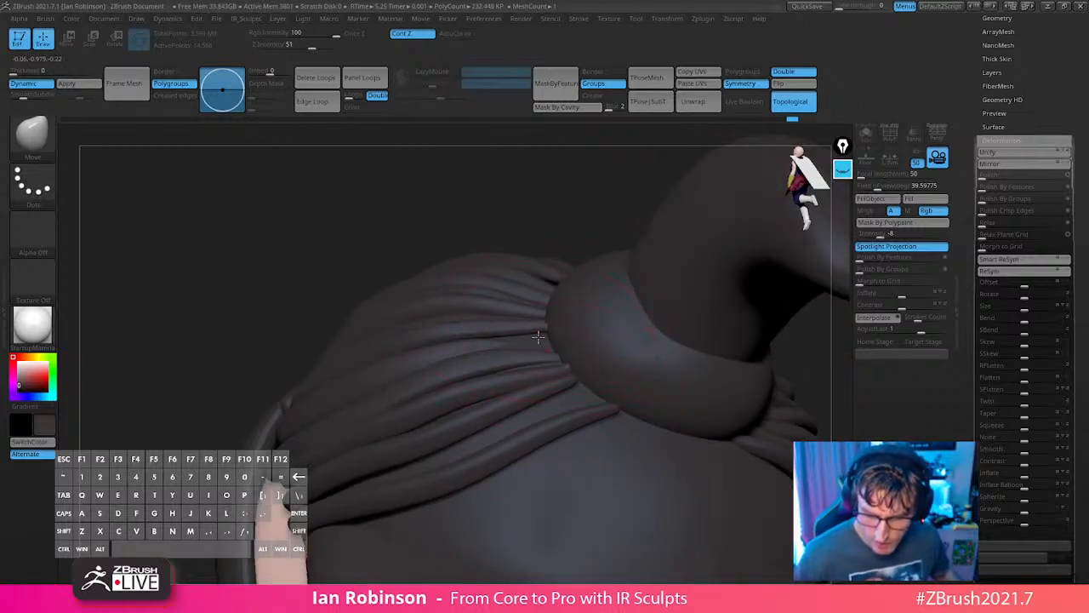
# Mask everything except the purple side strand, disable topological masking, and pull the strand's tip to the hair tie.
pyautogui.hotkey('shift', 'f')
pyautogui.keyDown('ctrl'); pyautogui.keyDown('shift'); pyautogui.click(484, 344); pyautogui.keyUp('shift'); pyautogui.keyUp('ctrl')
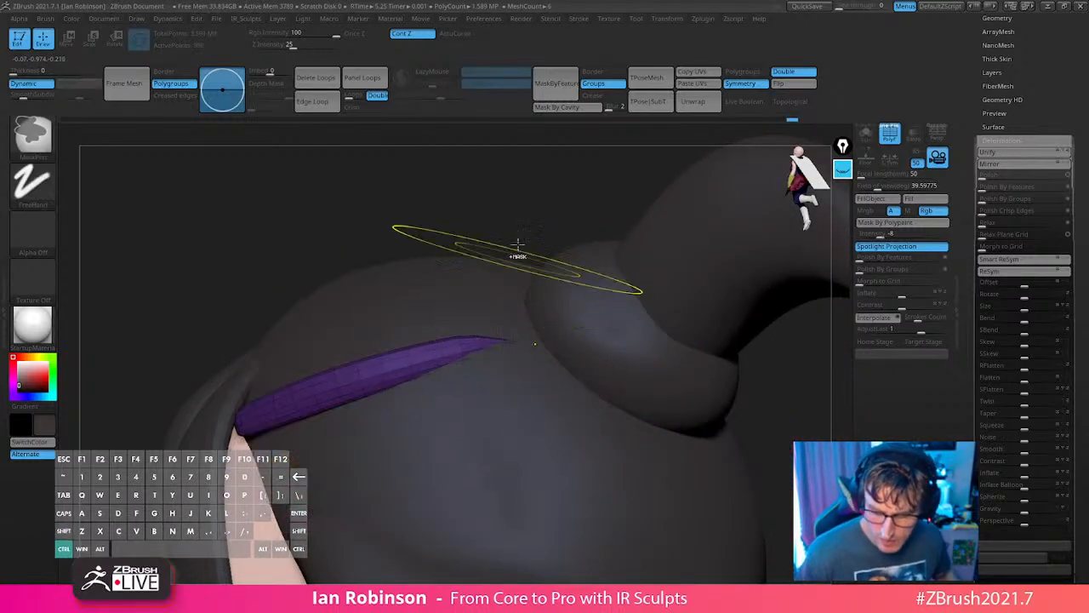
pyautogui.keyDown('ctrl'); pyautogui.keyDown('shift'); pyautogui.click(539, 219); pyautogui.keyUp('shift'); pyautogui.keyUp('ctrl')
pyautogui.keyDown('ctrl'); pyautogui.click(542, 221); pyautogui.keyUp('ctrl')
pyautogui.click(792, 103)
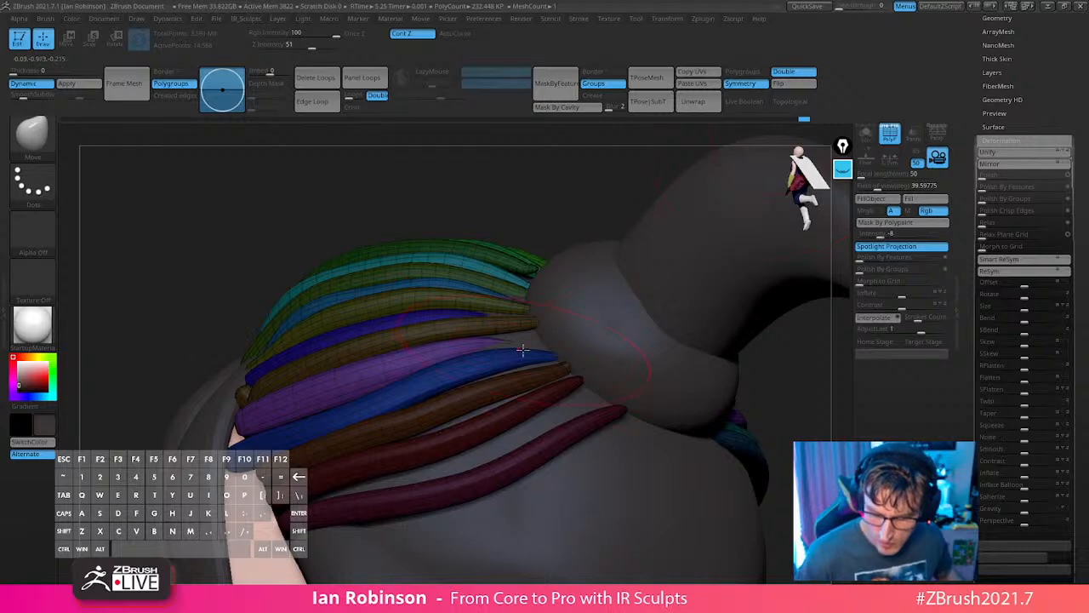
pyautogui.moveTo(542, 335); pyautogui.dragTo(529, 342, button='right')
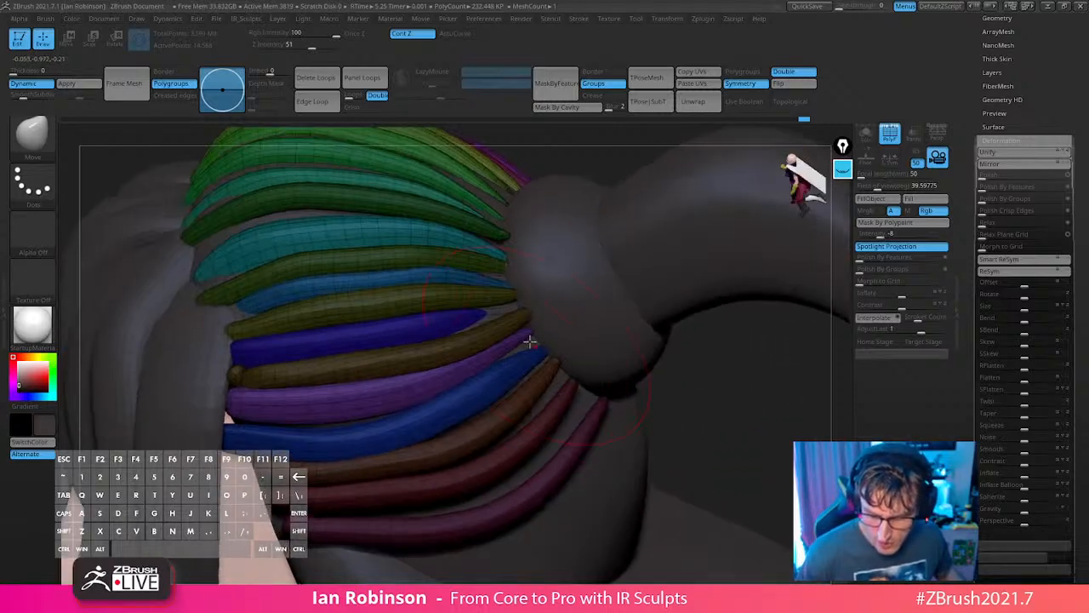
# Clear the mask, leave only the short dark blue strand unmasked, and stretch its tip toward the hair tie.
pyautogui.keyDown('ctrl'); pyautogui.moveTo(572, 161); pyautogui.dragTo(564, 196); pyautogui.keyUp('ctrl')
pyautogui.keyDown('ctrl'); pyautogui.keyDown('shift'); pyautogui.click(478, 316); pyautogui.keyUp('shift'); pyautogui.keyUp('ctrl')
pyautogui.keyDown('ctrl'); pyautogui.click(747, 420); pyautogui.keyUp('ctrl')
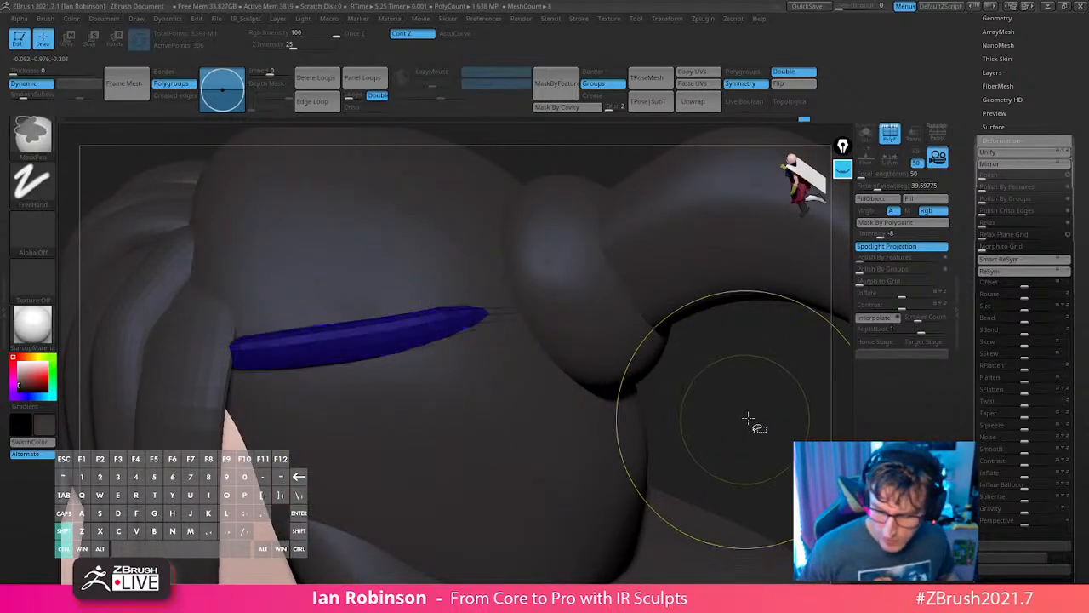
pyautogui.keyDown('ctrl'); pyautogui.keyDown('shift'); pyautogui.click(752, 420); pyautogui.keyUp('shift'); pyautogui.keyUp('ctrl')
pyautogui.keyDown('ctrl'); pyautogui.click(755, 420); pyautogui.keyUp('ctrl')
pyautogui.moveTo(755, 420); pyautogui.dragTo(516, 306, button='right')
# Clear the mask and isolate a neighbouring side strand so that everything else is masked.
pyautogui.keyDown('ctrl'); pyautogui.moveTo(536, 285); pyautogui.dragTo(549, 307); pyautogui.keyUp('ctrl')
pyautogui.keyDown('ctrl'); pyautogui.keyDown('shift'); pyautogui.click(502, 327); pyautogui.keyUp('shift'); pyautogui.keyUp('ctrl')
pyautogui.keyDown('ctrl'); pyautogui.click(585, 279); pyautogui.keyUp('ctrl')
pyautogui.keyDown('ctrl'); pyautogui.keyDown('shift'); pyautogui.click(594, 277); pyautogui.keyUp('shift'); pyautogui.keyUp('ctrl')
pyautogui.keyDown('ctrl'); pyautogui.click(596, 277); pyautogui.keyUp('ctrl')
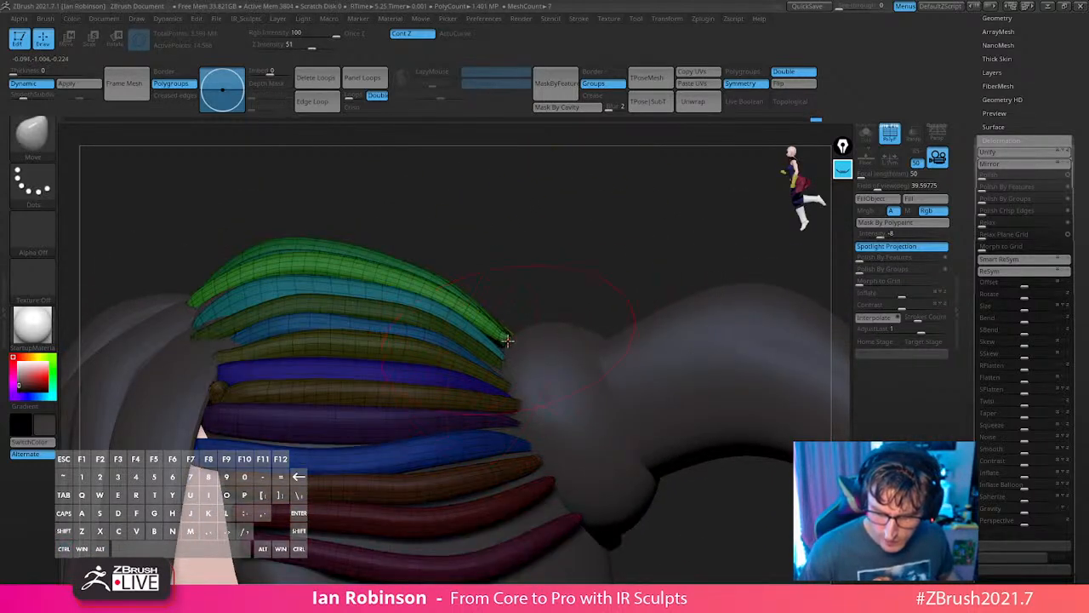
# Adjust the Move brush size and reshape the strands across the top of the head.
pyautogui.moveTo(588, 263); pyautogui.dragTo(309, 255, button='right')
pyautogui.moveTo(308, 255); pyautogui.dragTo(297, 259)
pyautogui.moveTo(249, 265)
pyautogui.mouseDown(button='right')
pyautogui.moveTo(304, 326)
pyautogui.moveTo(307, 287)
pyautogui.mouseUp(button='right')
pyautogui.press('s')
pyautogui.moveTo(396, 313); pyautogui.dragTo(349, 320, button='right')
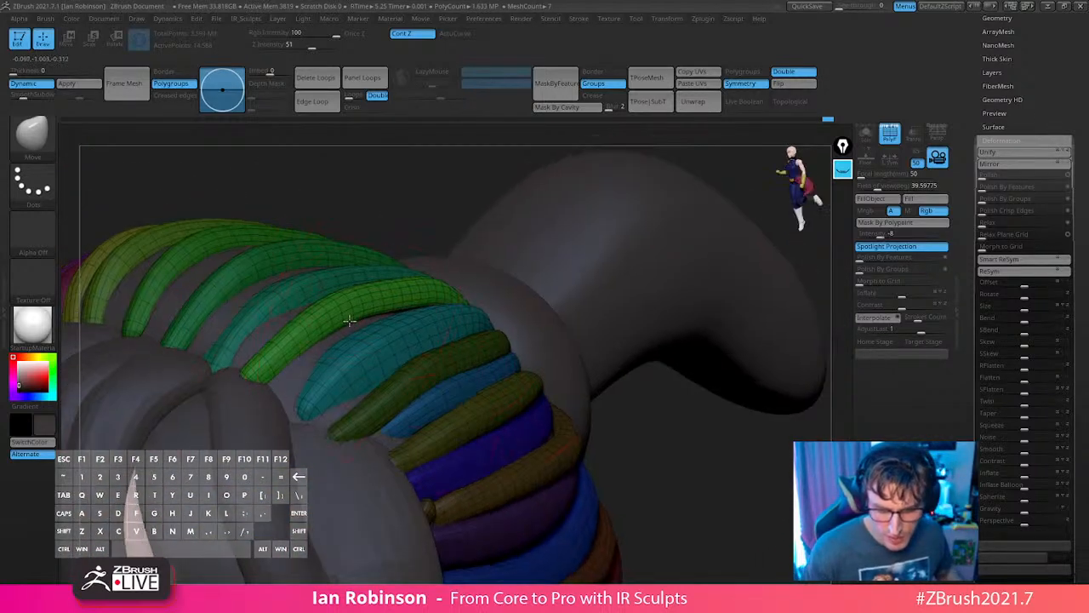
pyautogui.moveTo(435, 302); pyautogui.dragTo(340, 340, button='right')
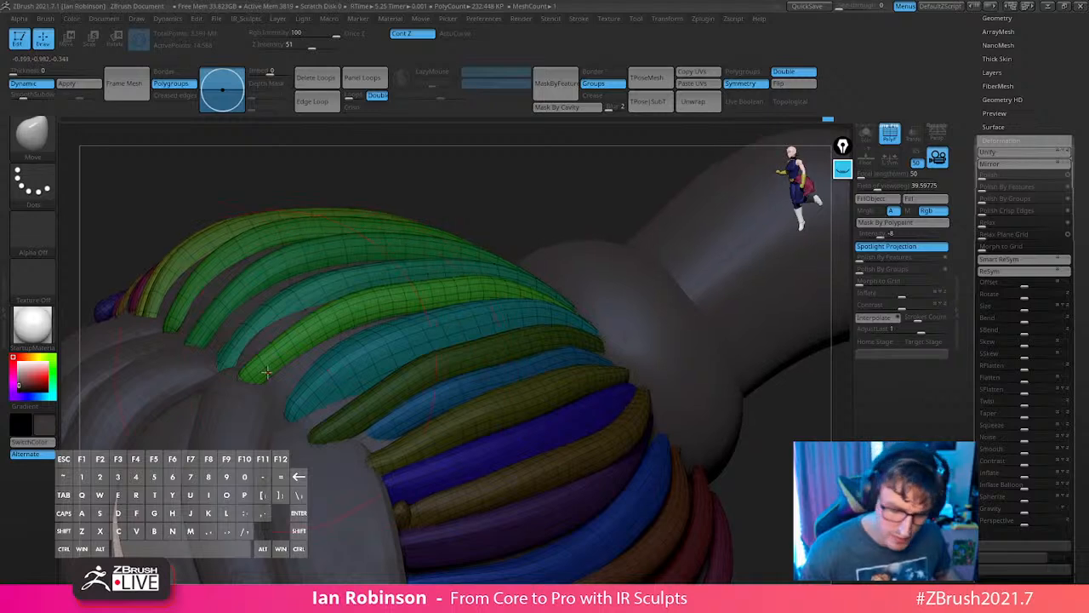
# Enable topological masking and pull the front tip of the strand above the ear under the bangs, undoing the first attempt.
pyautogui.moveTo(317, 300); pyautogui.dragTo(404, 179, button='right')
pyautogui.moveTo(683, 384); pyautogui.dragTo(690, 338, button='right')
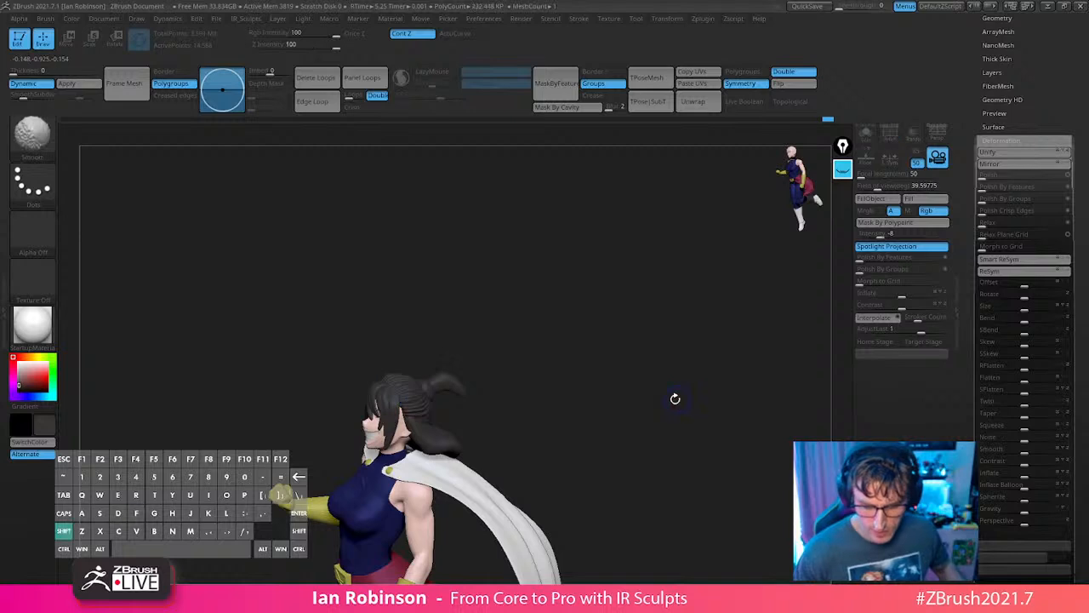
pyautogui.moveTo(649, 369)
pyautogui.mouseDown(button='right')
pyautogui.moveTo(650, 403)
pyautogui.moveTo(689, 401)
pyautogui.moveTo(496, 406)
pyautogui.moveTo(324, 375)
pyautogui.mouseUp(button='right')
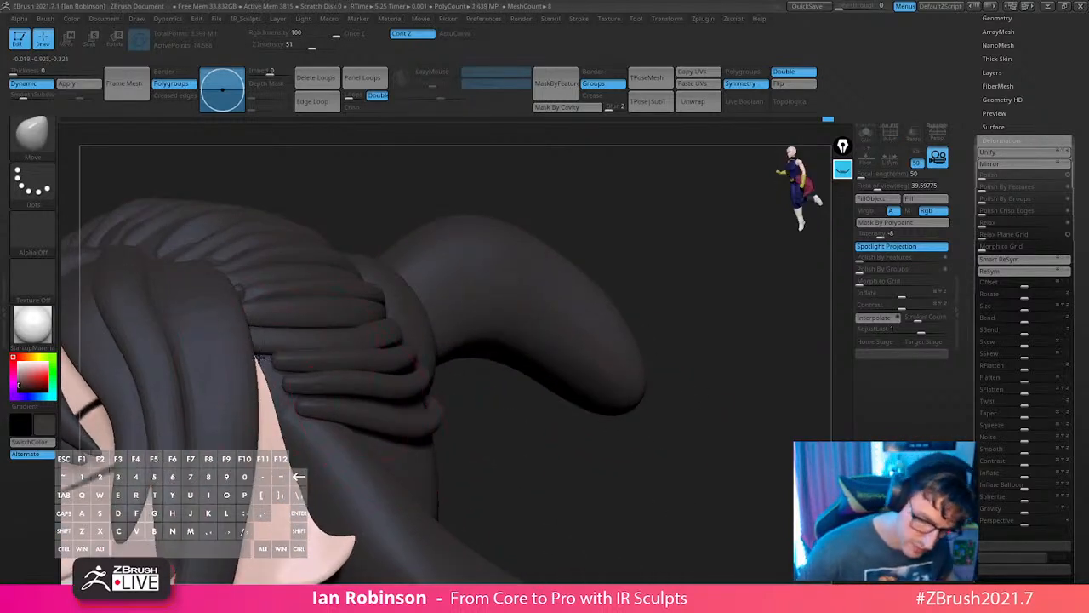
pyautogui.click(790, 101)
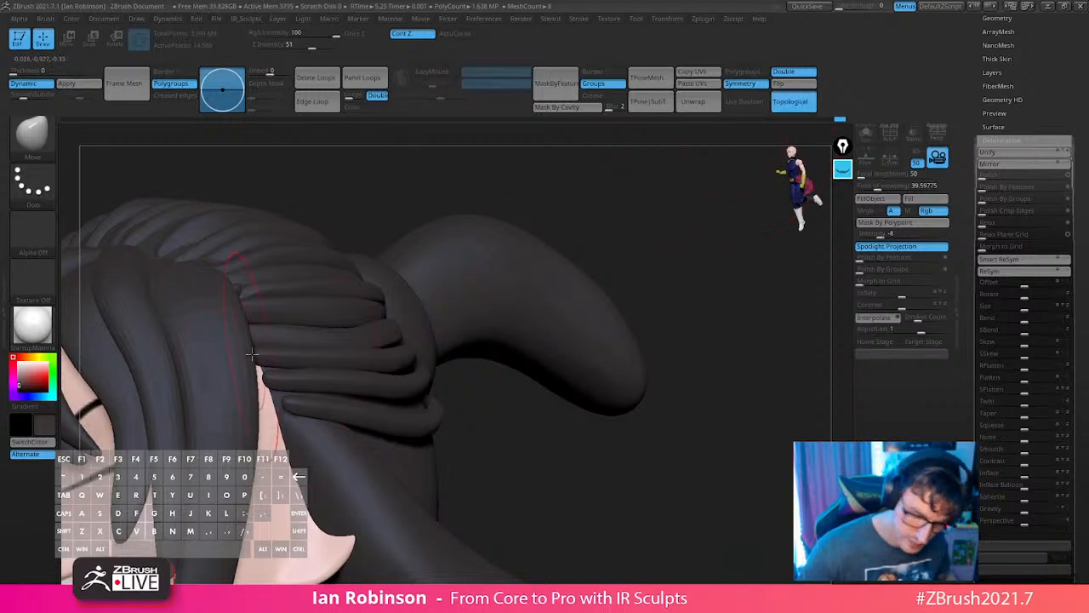
pyautogui.hotkey('ctrl', 'z')
pyautogui.moveTo(276, 365); pyautogui.dragTo(213, 352)
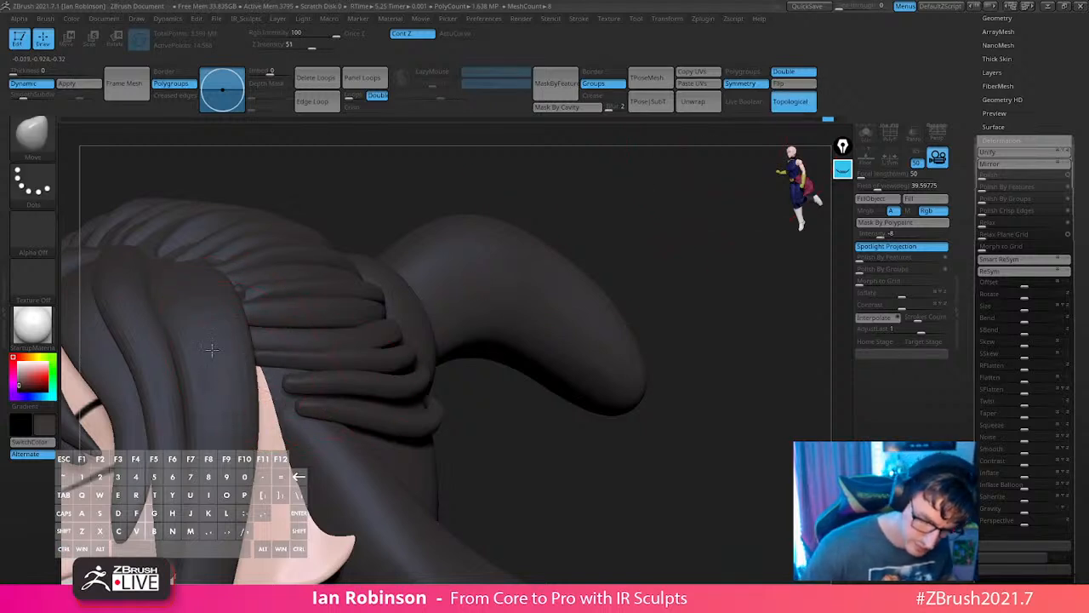
pyautogui.moveTo(289, 329)
pyautogui.mouseDown(button='right')
pyautogui.moveTo(323, 362)
pyautogui.moveTo(233, 360)
pyautogui.mouseUp(button='right')
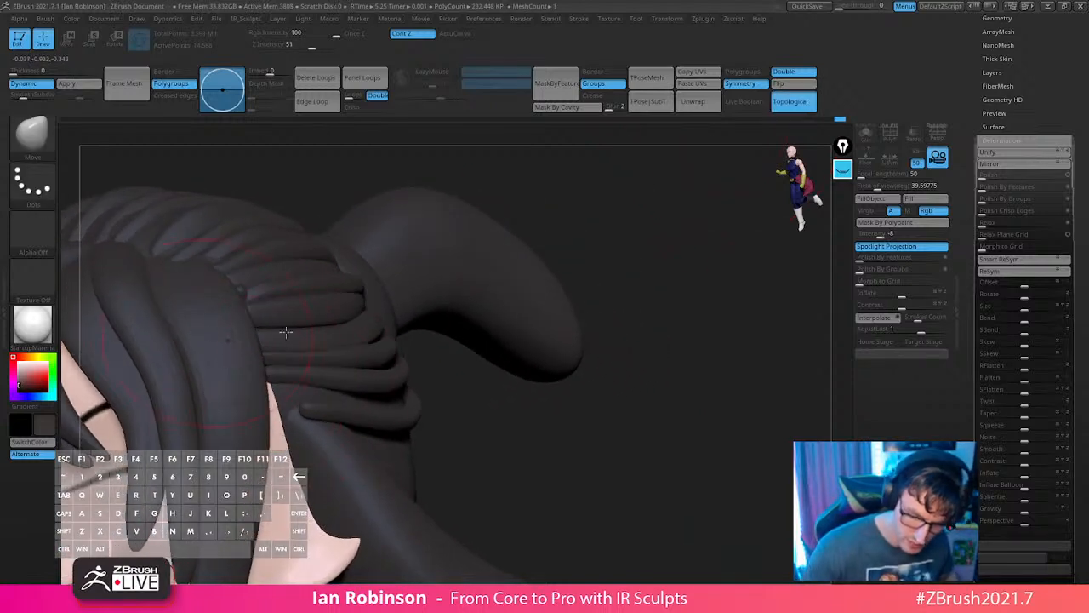
pyautogui.moveTo(198, 333); pyautogui.dragTo(413, 414, button='right')
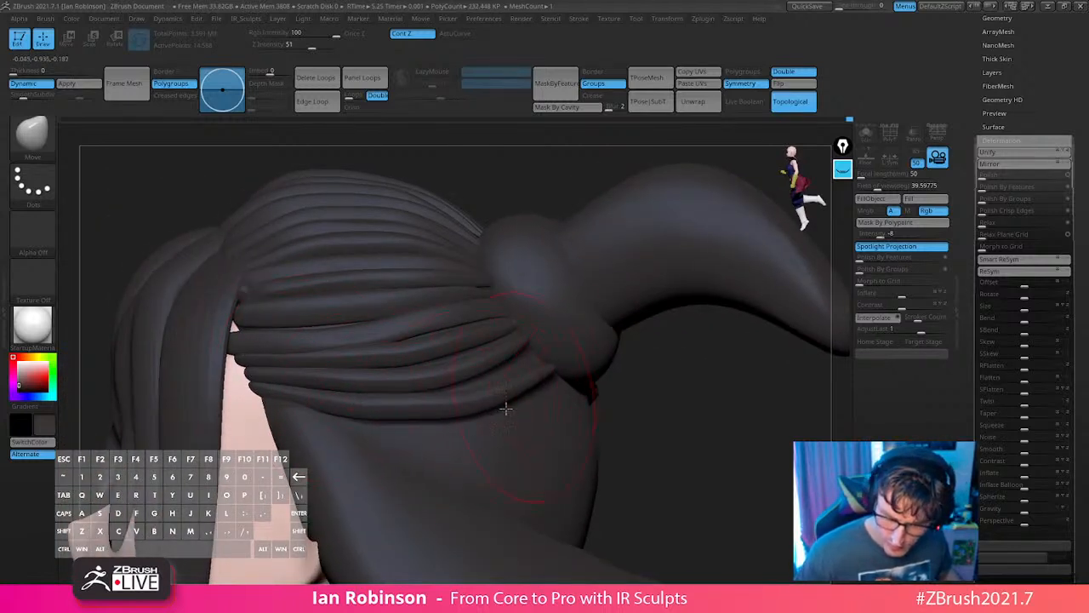
# Resize the Move brush and shift the lowest side strand closer to its neighbours below the hair tie.
pyautogui.moveTo(506, 409)
pyautogui.mouseDown(button='right')
pyautogui.moveTo(516, 357)
pyautogui.moveTo(570, 381)
pyautogui.moveTo(566, 413)
pyautogui.moveTo(544, 406)
pyautogui.moveTo(539, 363)
pyautogui.mouseUp(button='right')
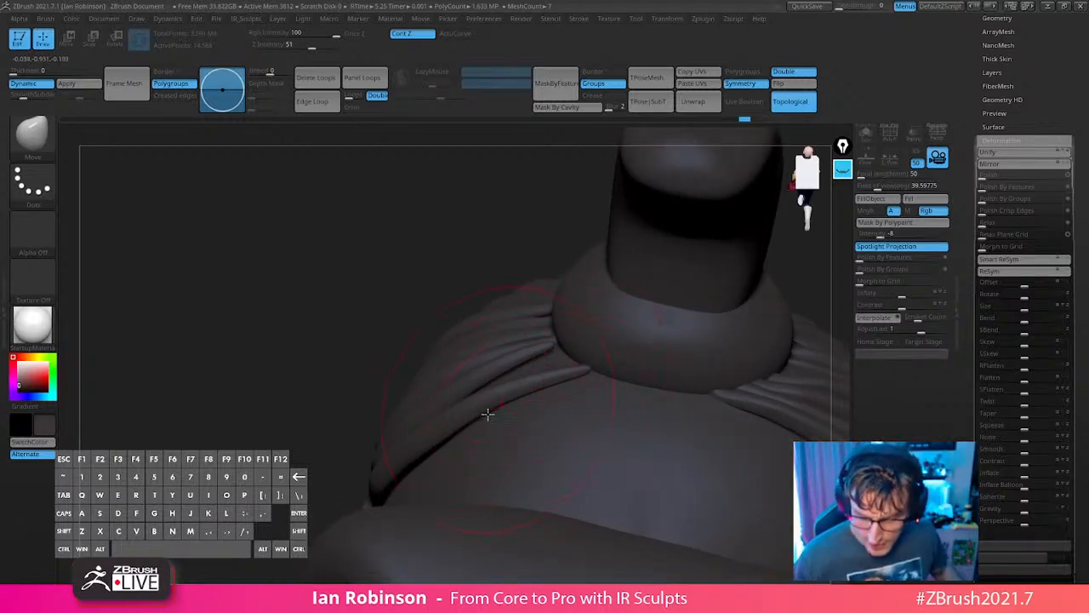
pyautogui.moveTo(474, 434); pyautogui.dragTo(518, 358, button='right')
pyautogui.press('s')
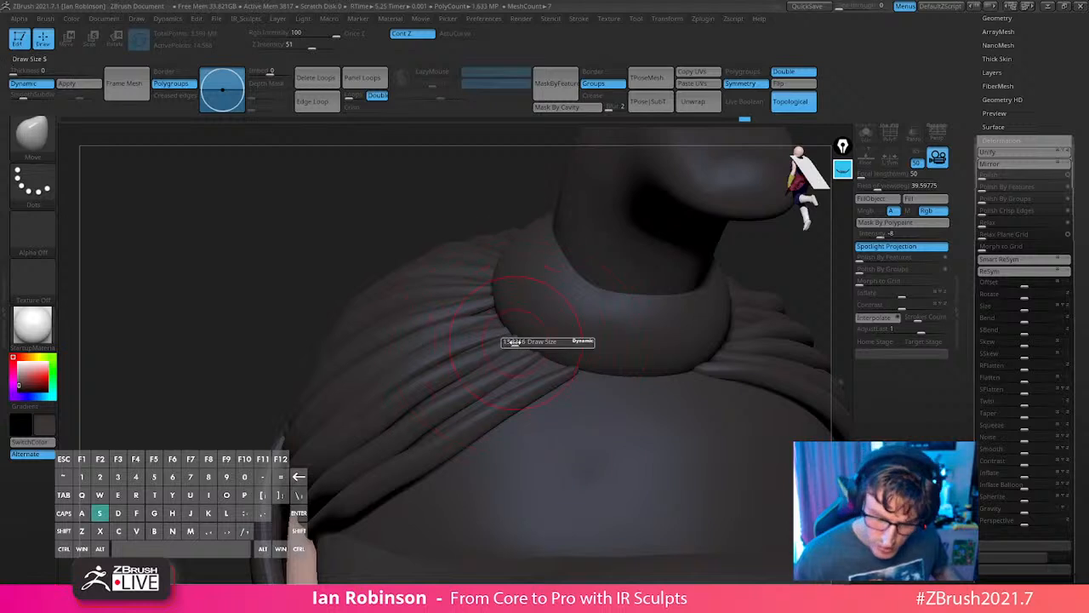
pyautogui.moveTo(521, 343)
pyautogui.mouseDown(button='right')
pyautogui.moveTo(529, 339)
pyautogui.moveTo(499, 346)
pyautogui.moveTo(529, 338)
pyautogui.moveTo(496, 341)
pyautogui.moveTo(545, 349)
pyautogui.moveTo(524, 342)
pyautogui.mouseUp(button='right')
pyautogui.press('s')
pyautogui.press('s')
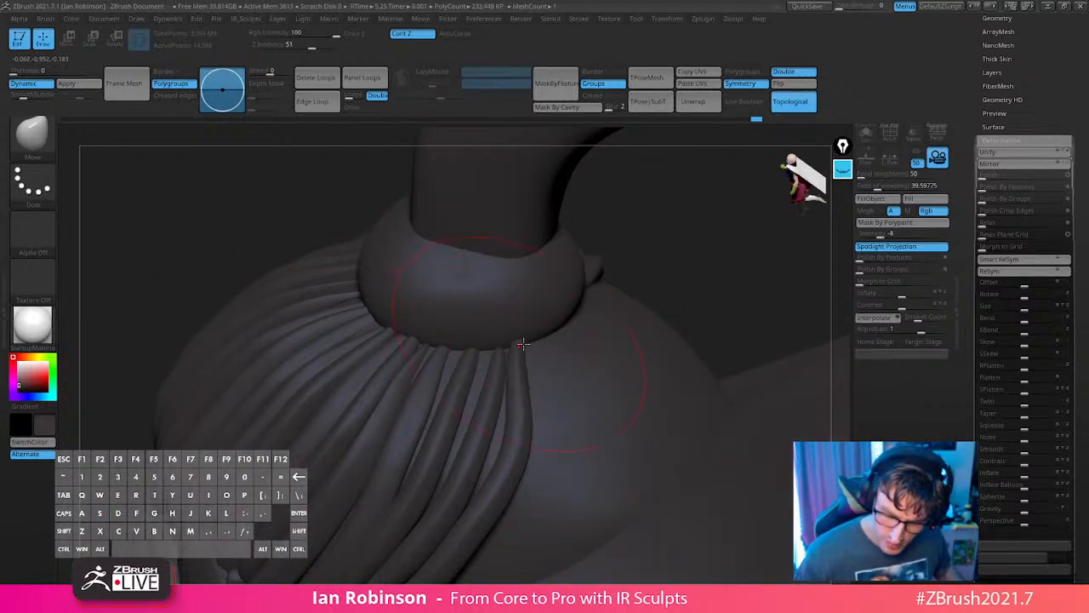
pyautogui.moveTo(528, 416)
pyautogui.mouseDown()
pyautogui.moveTo(504, 439)
pyautogui.moveTo(479, 397)
pyautogui.mouseUp()
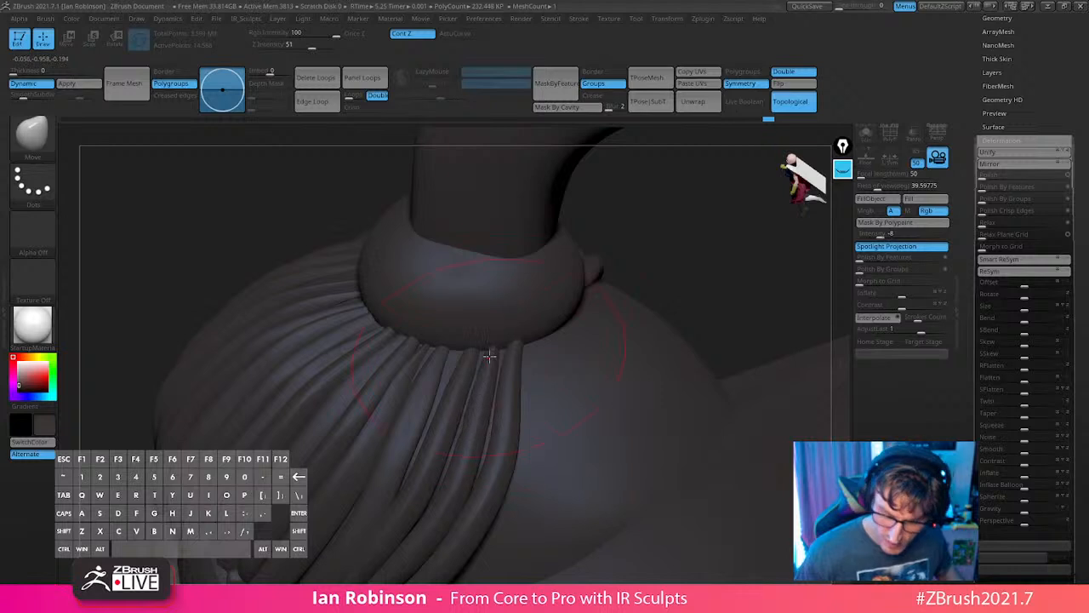
# Tuck the rear tips of the lower strands against the hair tie and even out their spacing.
pyautogui.moveTo(489, 356); pyautogui.dragTo(480, 346)
pyautogui.moveTo(538, 367); pyautogui.dragTo(548, 366, button='right')
pyautogui.moveTo(478, 355); pyautogui.dragTo(467, 347)
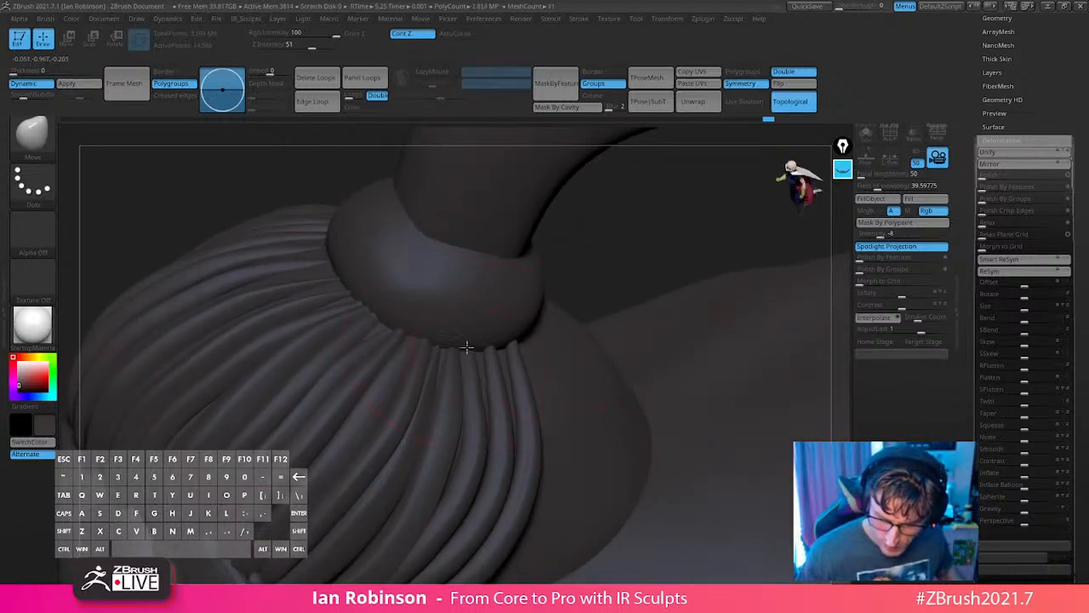
pyautogui.moveTo(479, 439); pyautogui.dragTo(469, 451)
pyautogui.moveTo(550, 352); pyautogui.dragTo(521, 353, button='right')
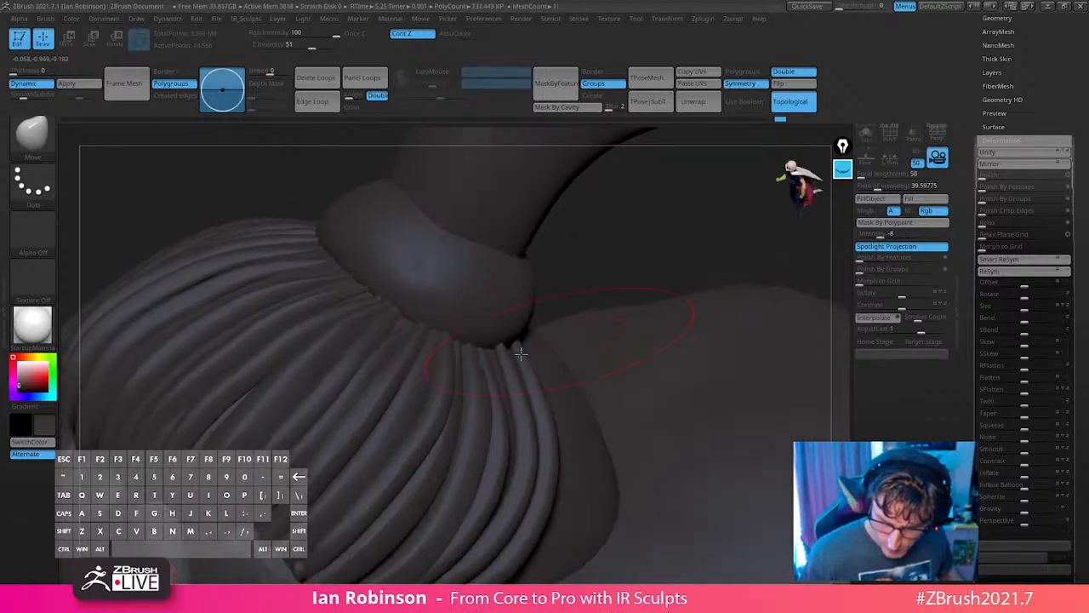
pyautogui.moveTo(507, 344); pyautogui.dragTo(495, 346)
pyautogui.moveTo(543, 344); pyautogui.dragTo(498, 356, button='right')
pyautogui.moveTo(508, 352); pyautogui.dragTo(492, 347)
# Move the front ends of the side strands closer to the bangs to close the gaps between them.
pyautogui.keyDown('alt'); pyautogui.moveTo(517, 379); pyautogui.dragTo(566, 286, button='right'); pyautogui.keyUp('alt')
pyautogui.keyDown('alt'); pyautogui.moveTo(441, 347); pyautogui.dragTo(442, 387, button='right'); pyautogui.keyUp('alt')
pyautogui.moveTo(485, 356); pyautogui.dragTo(429, 385, button='right')
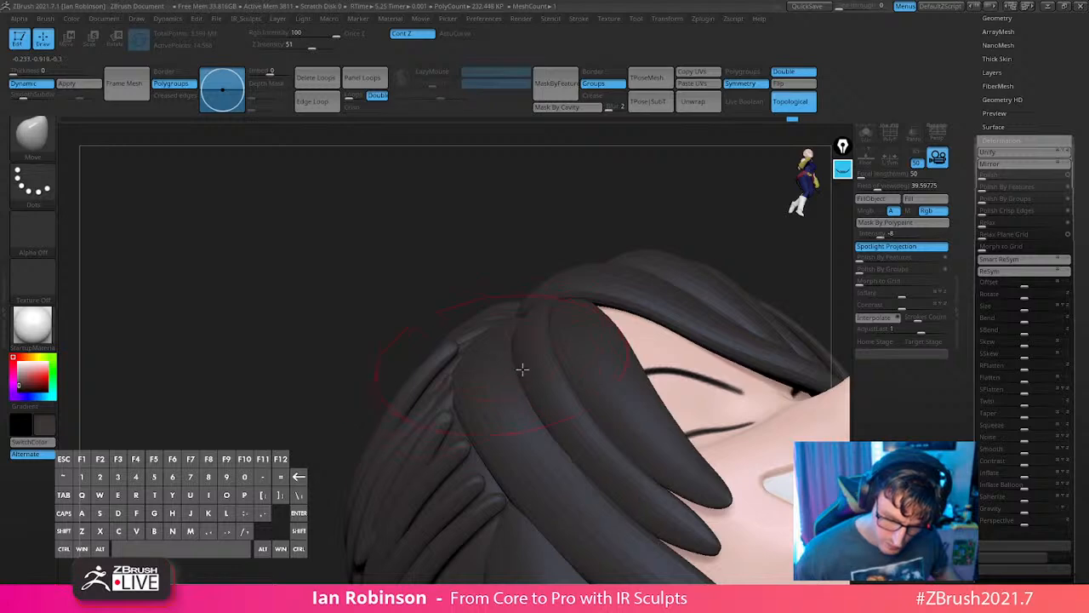
pyautogui.moveTo(521, 369); pyautogui.dragTo(413, 523, button='right')
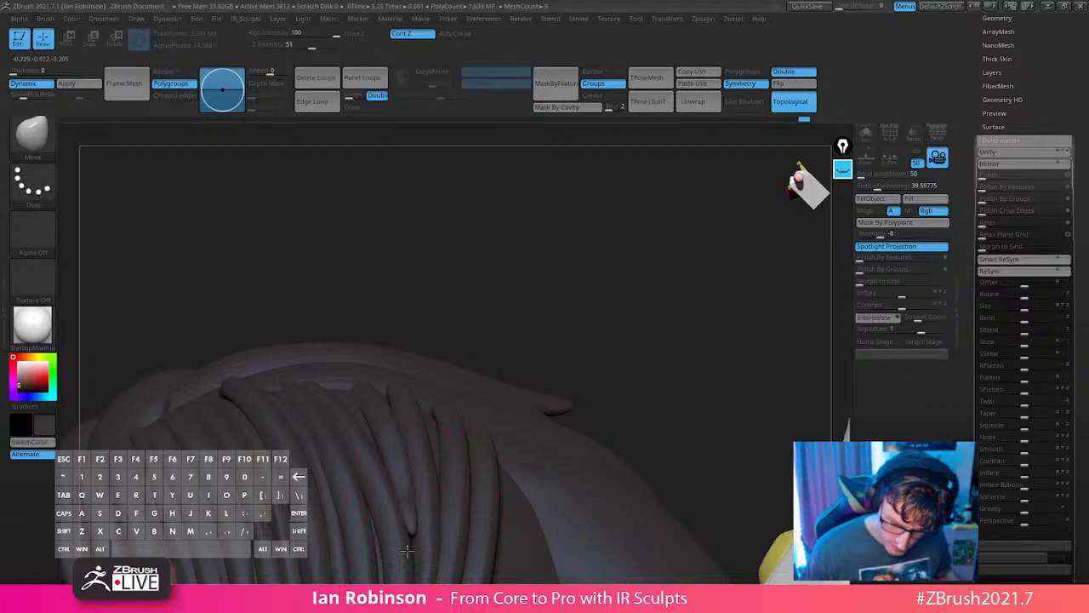
pyautogui.moveTo(502, 480); pyautogui.dragTo(366, 398, button='right')
pyautogui.moveTo(402, 365); pyautogui.dragTo(371, 444, button='right')
pyautogui.moveTo(403, 394); pyautogui.dragTo(370, 355, button='right')
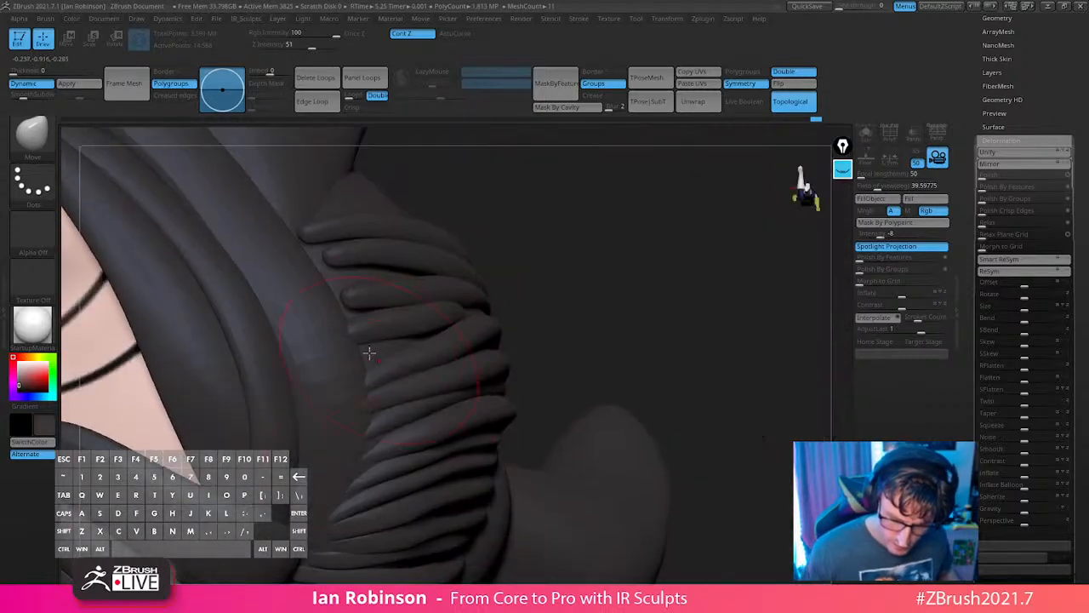
pyautogui.moveTo(369, 355); pyautogui.dragTo(371, 364)
pyautogui.moveTo(371, 364)
pyautogui.mouseDown(button='right')
pyautogui.moveTo(452, 360)
pyautogui.moveTo(442, 357)
pyautogui.mouseUp(button='right')
pyautogui.moveTo(417, 352); pyautogui.dragTo(420, 339)
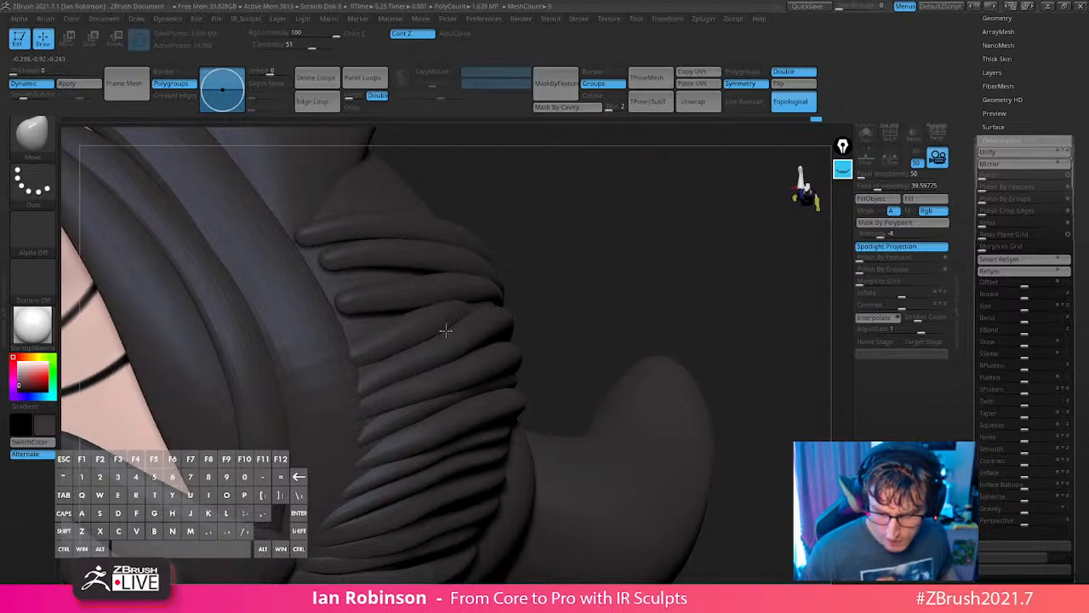
pyautogui.moveTo(387, 338)
pyautogui.mouseDown(button='right')
pyautogui.moveTo(353, 297)
pyautogui.moveTo(399, 290)
pyautogui.moveTo(357, 298)
pyautogui.moveTo(371, 327)
pyautogui.moveTo(350, 336)
pyautogui.mouseUp(button='right')
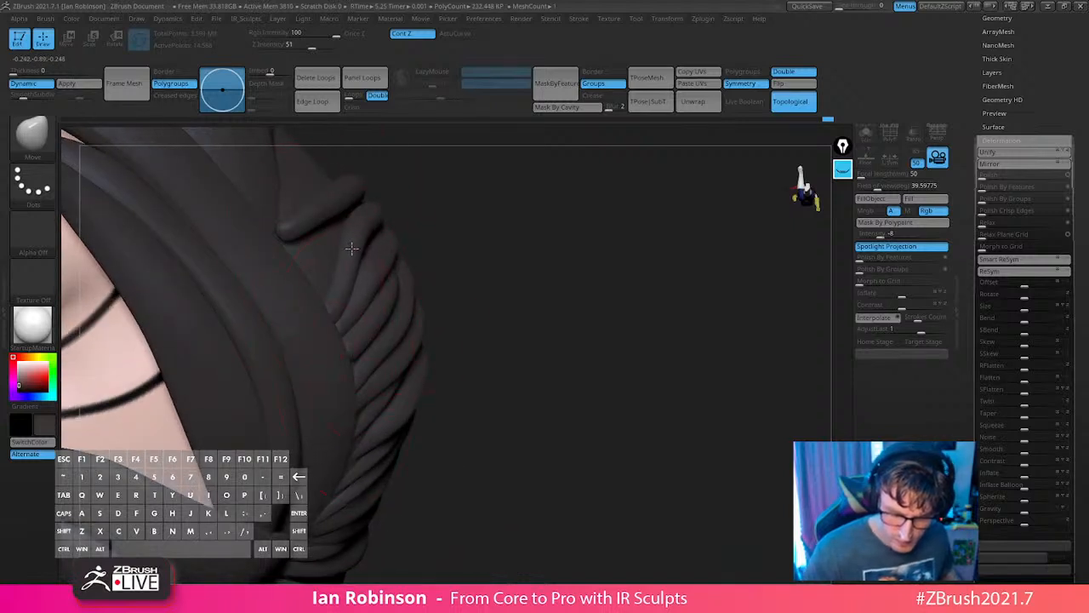
# Resize the Move brush and bring the outermost strand's front end down beside the neighbouring strands behind the bangs.
pyautogui.press('s')
pyautogui.moveTo(366, 255); pyautogui.dragTo(361, 254)
pyautogui.moveTo(361, 253)
pyautogui.mouseDown(button='right')
pyautogui.moveTo(344, 239)
pyautogui.moveTo(324, 258)
pyautogui.mouseUp(button='right')
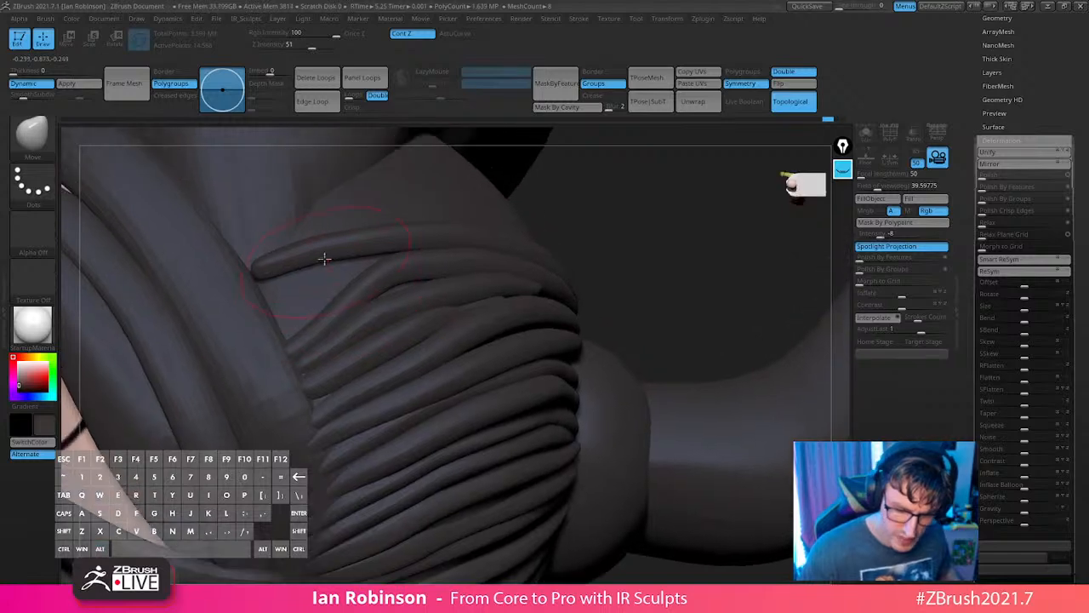
pyautogui.press('s')
pyautogui.moveTo(324, 258); pyautogui.dragTo(260, 289)
pyautogui.moveTo(332, 248); pyautogui.dragTo(347, 264, button='right')
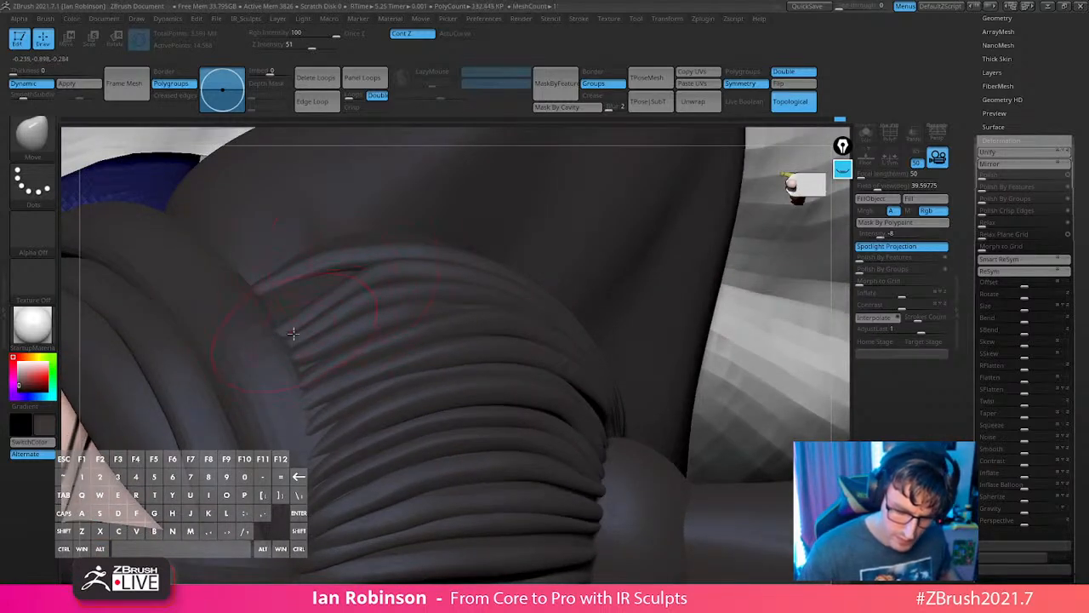
pyautogui.moveTo(294, 348)
pyautogui.keyDown('ctrl'); pyautogui.mouseDown(button='right')
pyautogui.moveTo(309, 195)
pyautogui.moveTo(358, 154)
pyautogui.moveTo(593, 314)
pyautogui.moveTo(588, 432)
pyautogui.moveTo(581, 372)
pyautogui.mouseUp(button='right'); pyautogui.keyUp('ctrl')
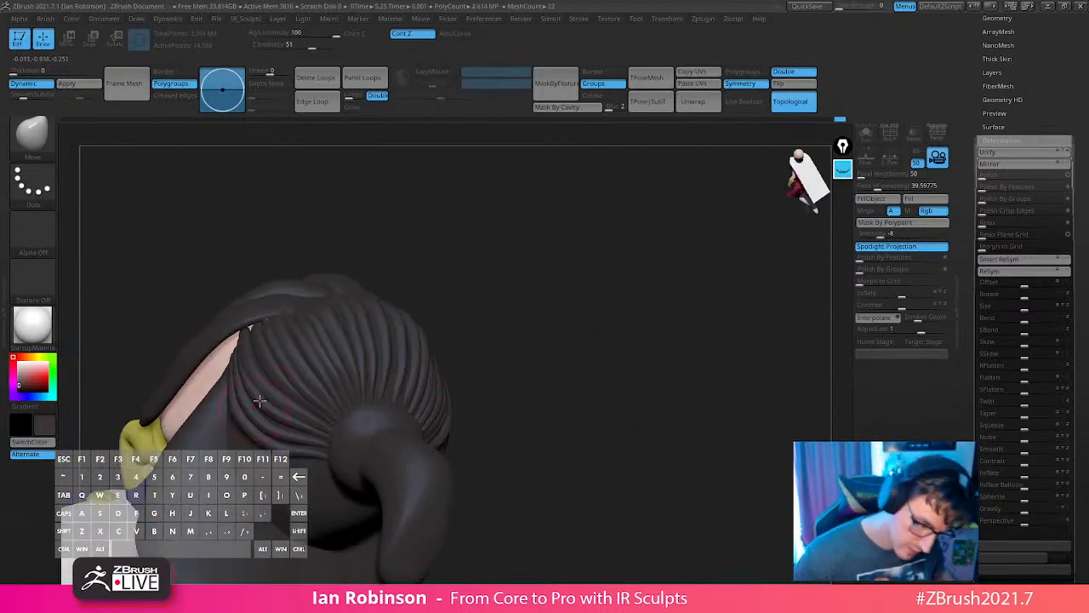
# Toggle topological masking for the Move brush and adjust its draw size for the back of the hair.
pyautogui.press('s')
pyautogui.moveTo(271, 400)
pyautogui.mouseDown(button='right')
pyautogui.moveTo(269, 428)
pyautogui.moveTo(389, 224)
pyautogui.moveTo(281, 348)
pyautogui.mouseUp(button='right')
pyautogui.click(790, 101)
pyautogui.moveTo(480, 448)
pyautogui.mouseDown(button='right')
pyautogui.moveTo(459, 400)
pyautogui.moveTo(469, 486)
pyautogui.moveTo(554, 433)
pyautogui.moveTo(598, 363)
pyautogui.moveTo(628, 352)
pyautogui.moveTo(579, 309)
pyautogui.moveTo(603, 311)
pyautogui.moveTo(627, 370)
pyautogui.moveTo(605, 281)
pyautogui.moveTo(593, 294)
pyautogui.moveTo(652, 375)
pyautogui.moveTo(624, 314)
pyautogui.moveTo(667, 224)
pyautogui.moveTo(612, 278)
pyautogui.mouseUp(button='right')
pyautogui.press('s')
pyautogui.press('s')
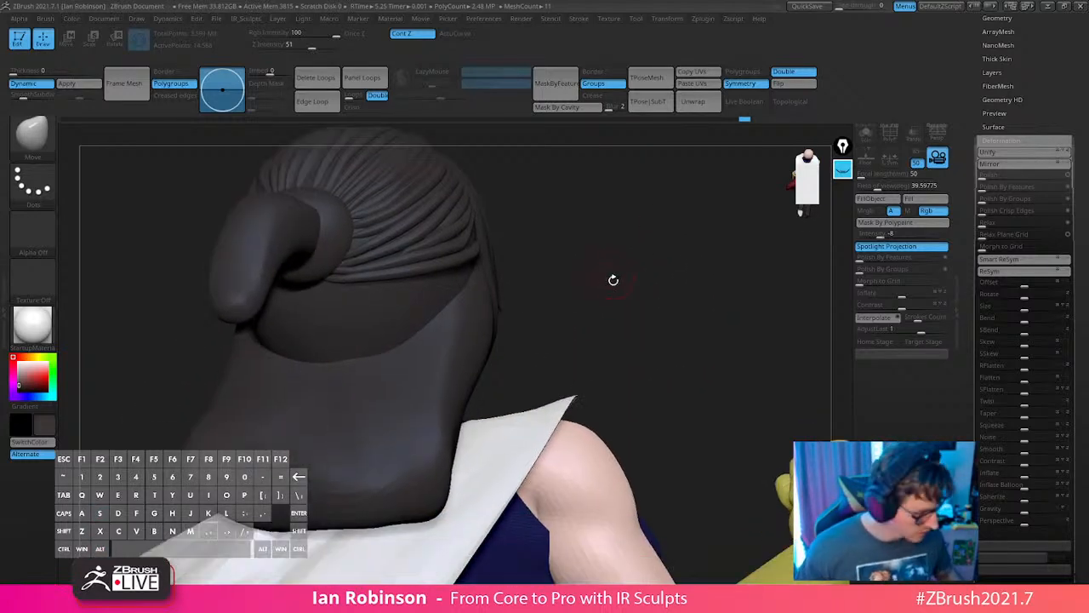
# Select the SK_Hair_IMM1 brush and adjust its draw size for drawing strands on the back hair.
pyautogui.press('b')
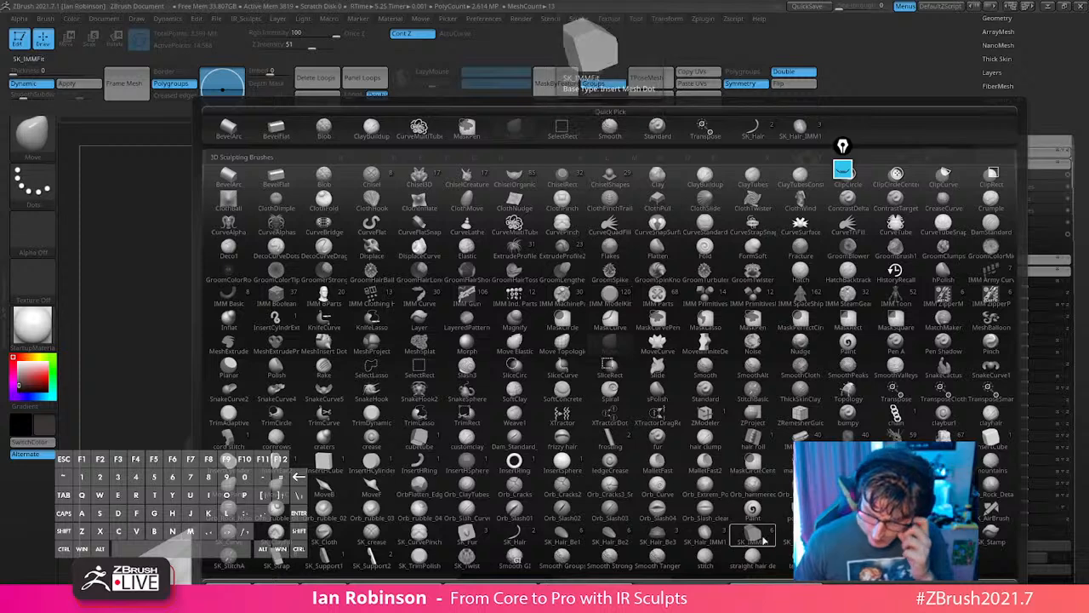
pyautogui.click(705, 532)
pyautogui.press('s')
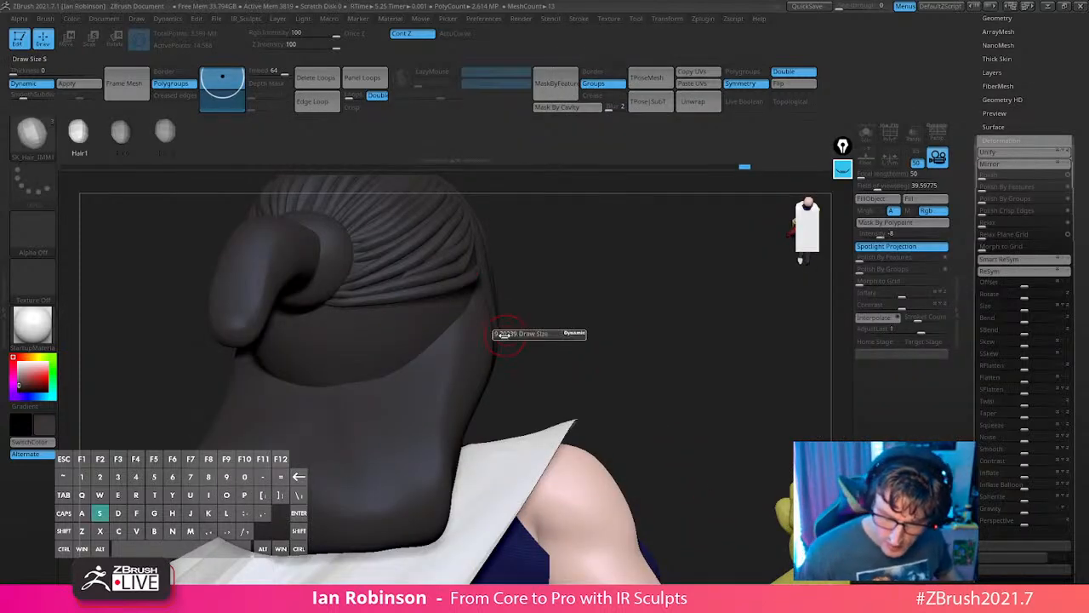
pyautogui.moveTo(502, 334)
pyautogui.mouseDown(button='right')
pyautogui.moveTo(554, 297)
pyautogui.moveTo(546, 310)
pyautogui.mouseUp(button='right')
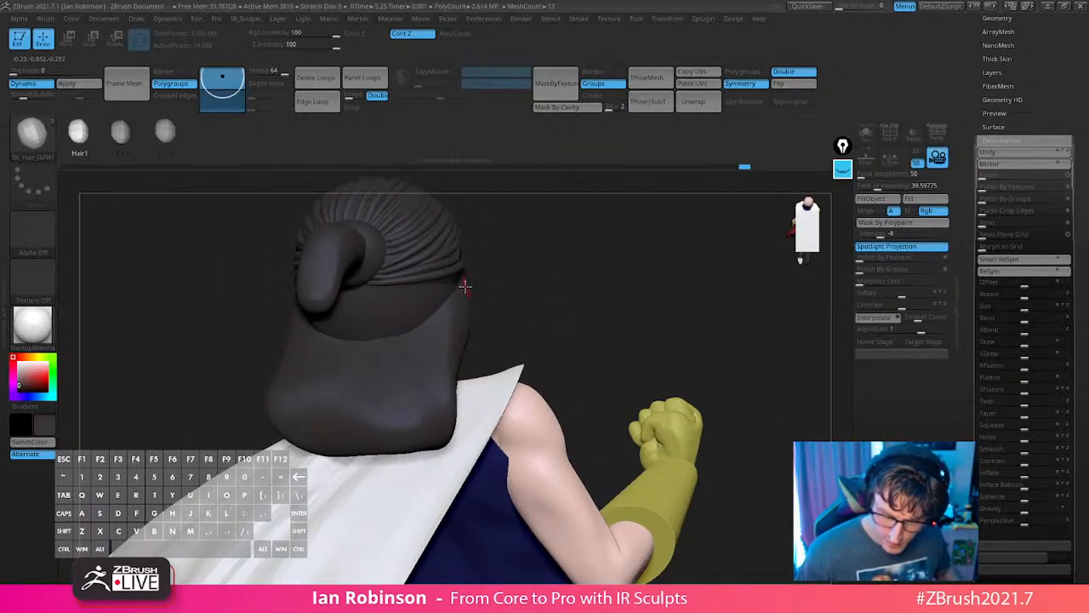
# Try drawing a hair strand down the outer edge of the back hair, then undo it.
pyautogui.moveTo(436, 439); pyautogui.dragTo(434, 435)
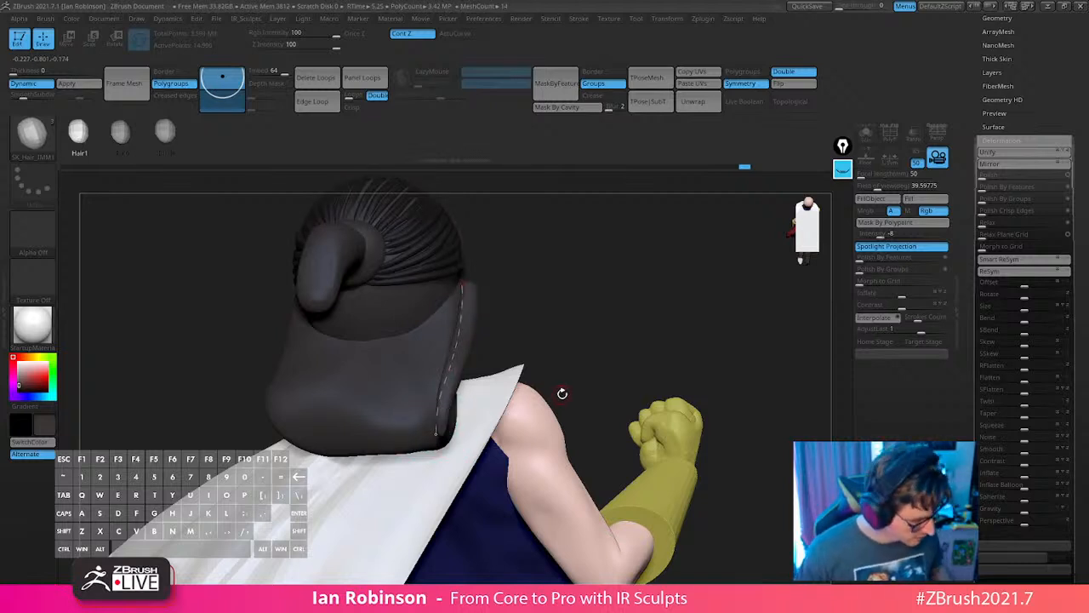
pyautogui.hotkey('ctrl', 'z')
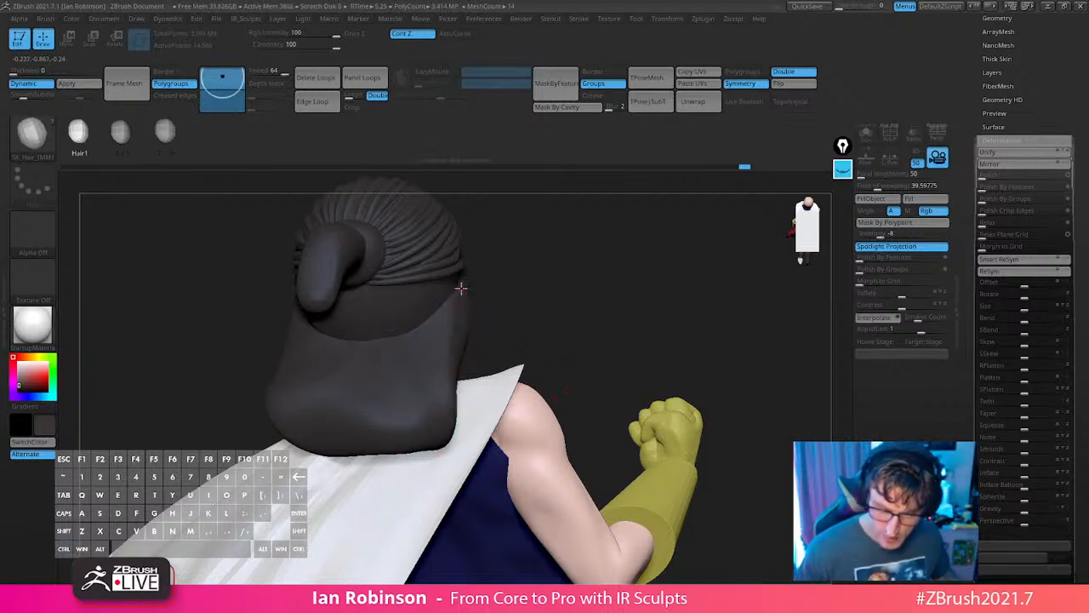
# Try filling the back hair by drawing one strand down its outer edge and one down its middle, then interpolating between them.
pyautogui.moveTo(430, 415); pyautogui.dragTo(429, 429)
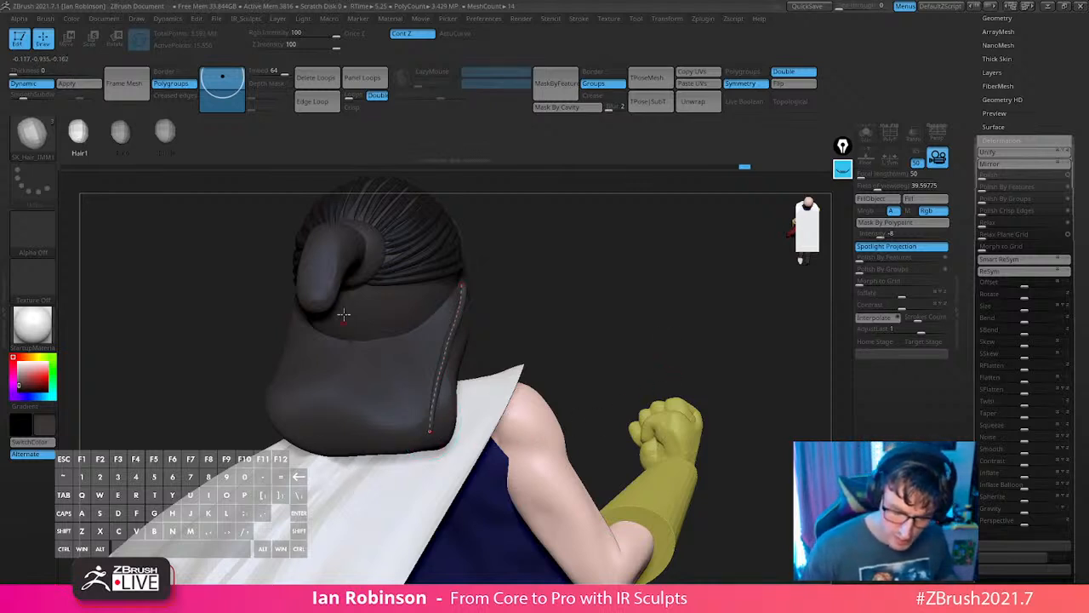
pyautogui.moveTo(351, 453); pyautogui.dragTo(350, 454)
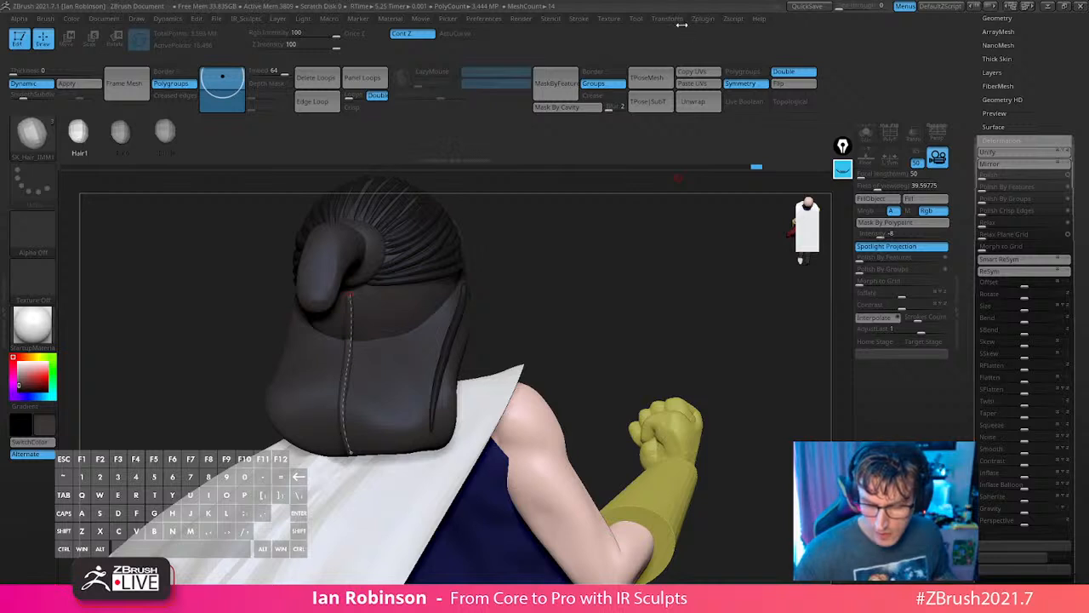
pyautogui.click(585, 20)
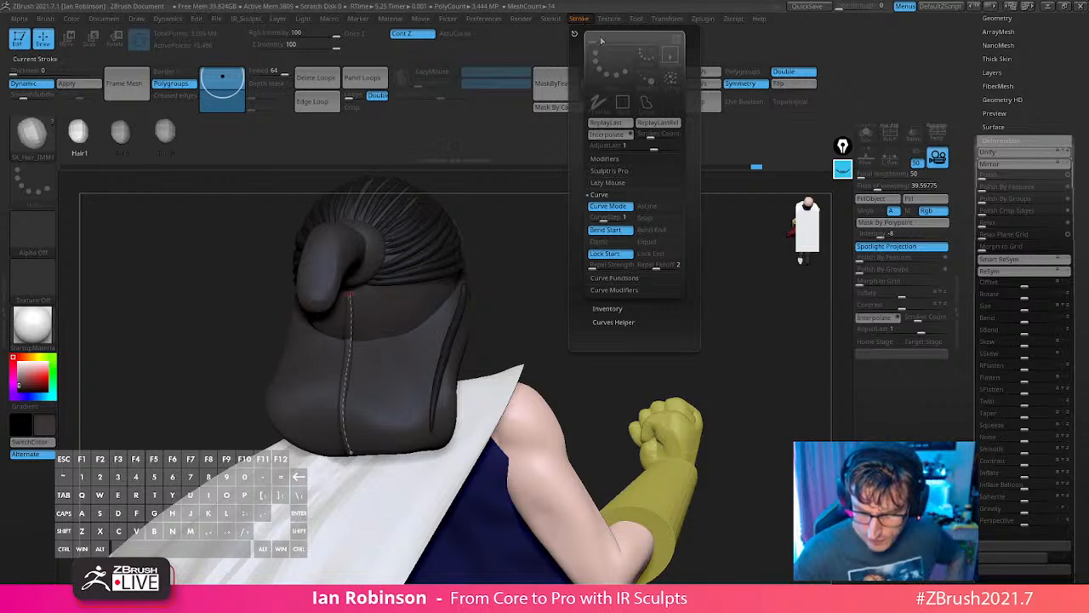
pyautogui.click(619, 139)
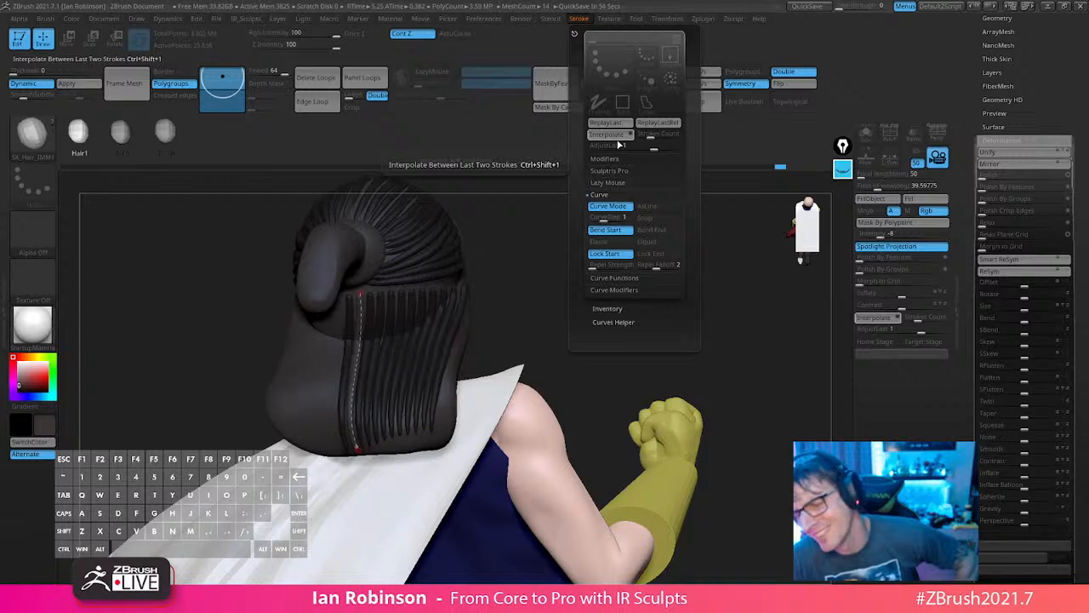
pyautogui.moveTo(591, 409)
pyautogui.mouseDown()
pyautogui.moveTo(588, 332)
pyautogui.moveTo(601, 335)
pyautogui.moveTo(525, 374)
pyautogui.mouseUp()
pyautogui.click(524, 374)
pyautogui.moveTo(674, 335); pyautogui.dragTo(588, 337)
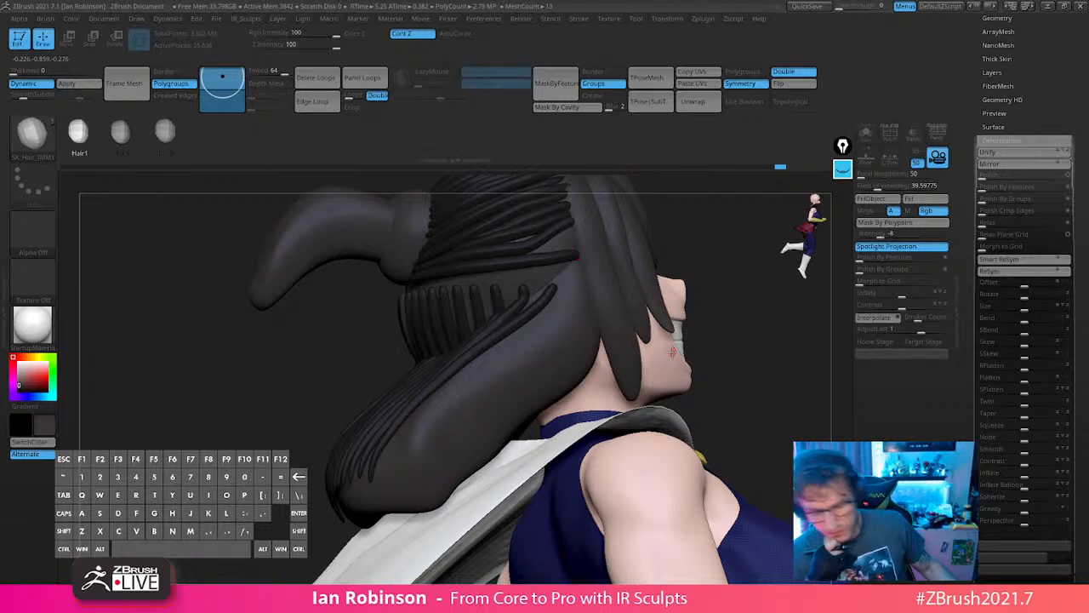
# Display the polygroup wireframe and undo the interpolated strands on the back hair.
pyautogui.hotkey('shift', 'f')
pyautogui.moveTo(746, 353)
pyautogui.mouseDown()
pyautogui.moveTo(795, 348)
pyautogui.moveTo(737, 348)
pyautogui.moveTo(737, 360)
pyautogui.moveTo(695, 360)
pyautogui.moveTo(666, 377)
pyautogui.moveTo(732, 351)
pyautogui.mouseUp()
pyautogui.press('ctrl')
pyautogui.hotkey('ctrl', 'z')
pyautogui.hotkey('ctrl', 'z')
pyautogui.hotkey('ctrl', 'z')
pyautogui.hotkey('ctrl', 'z')
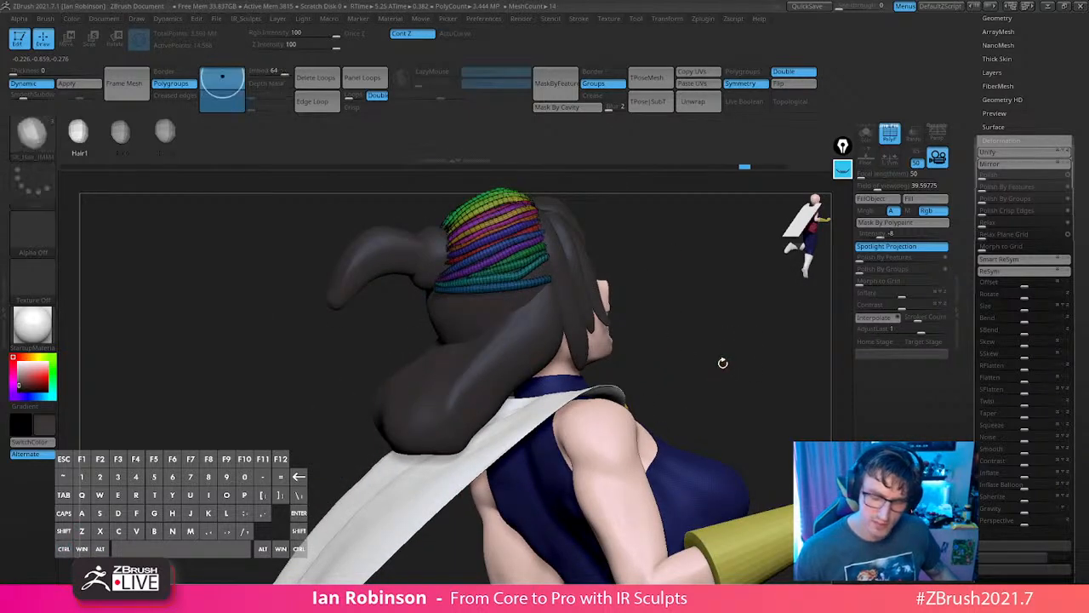
# Duplicate the Hair2 subtool that holds the tied-back strands.
pyautogui.moveTo(722, 360); pyautogui.dragTo(725, 359)
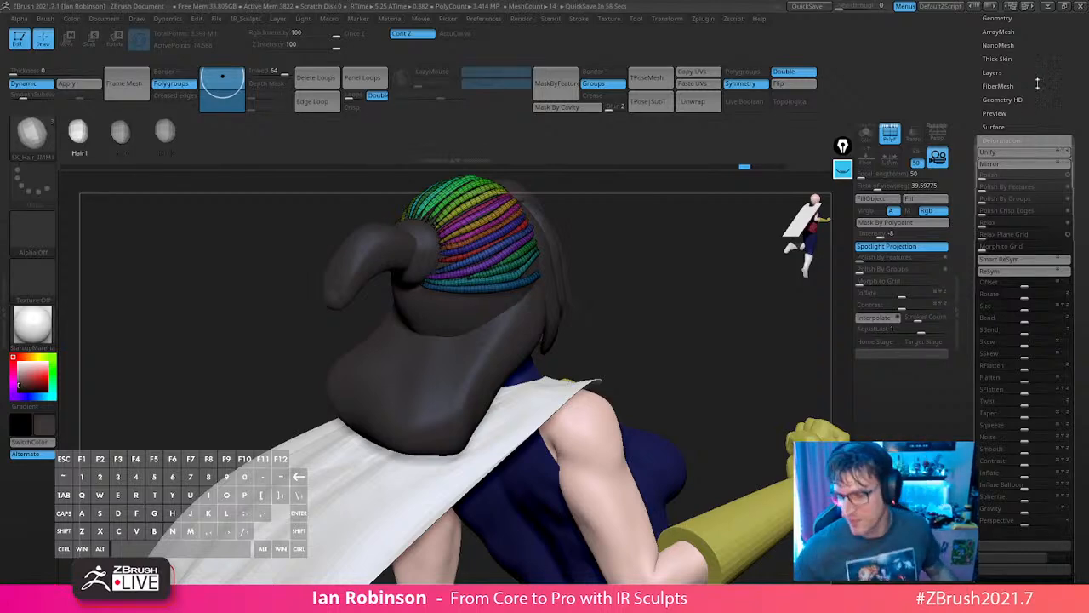
pyautogui.moveTo(1037, 83); pyautogui.dragTo(1021, 220)
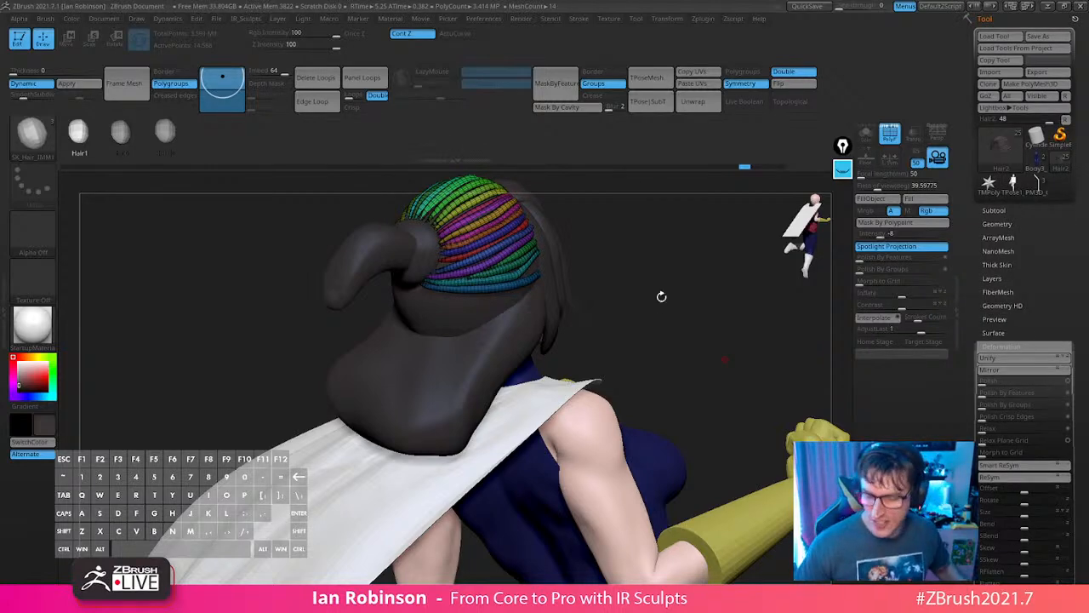
pyautogui.moveTo(661, 297); pyautogui.dragTo(706, 438)
pyautogui.moveTo(749, 323); pyautogui.dragTo(814, 304)
pyautogui.click(1019, 208)
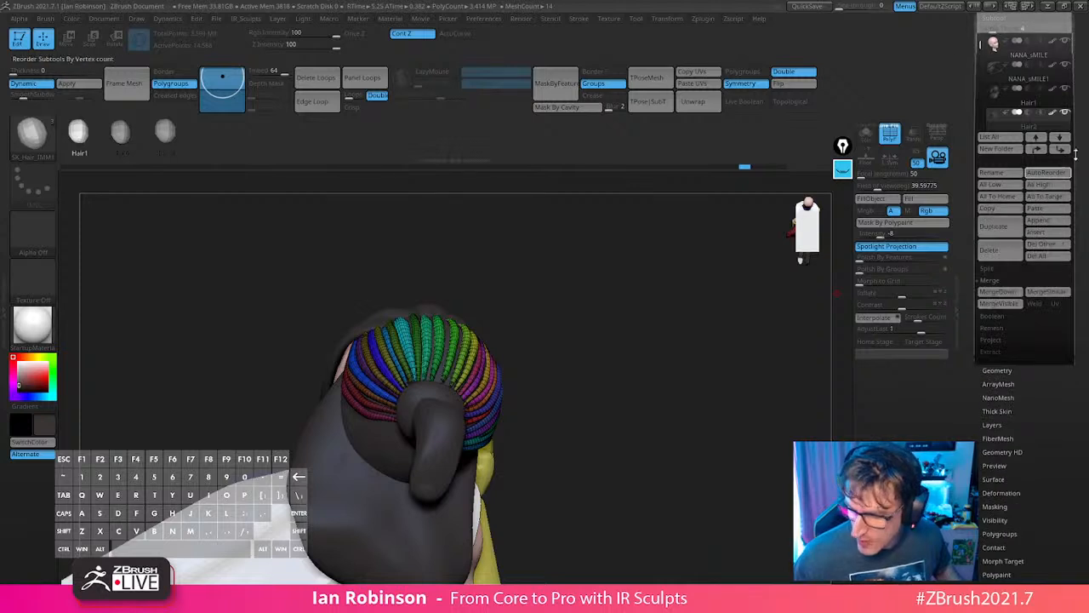
pyautogui.moveTo(1076, 154); pyautogui.dragTo(1074, 340)
pyautogui.moveTo(653, 356); pyautogui.dragTo(681, 383)
pyautogui.moveTo(1032, 295)
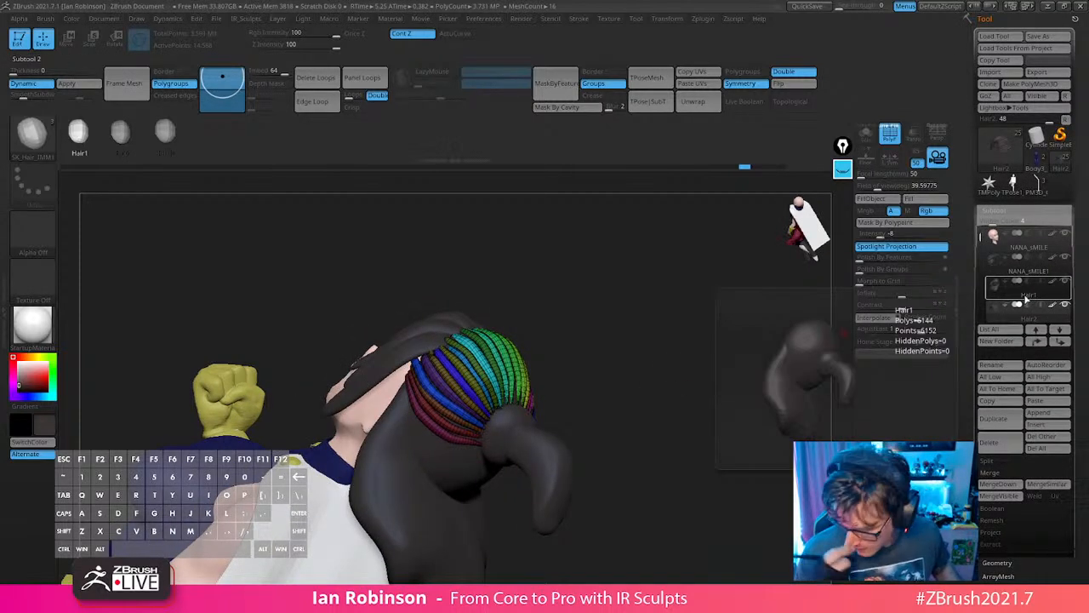
pyautogui.hotkey('ctrl', 'shift')
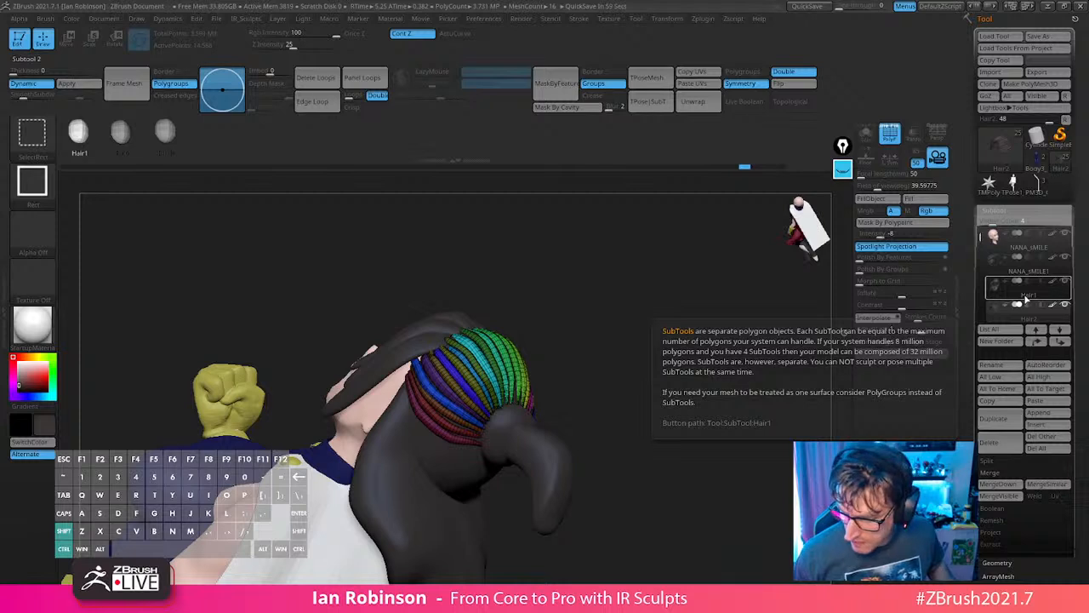
pyautogui.click(1026, 300)
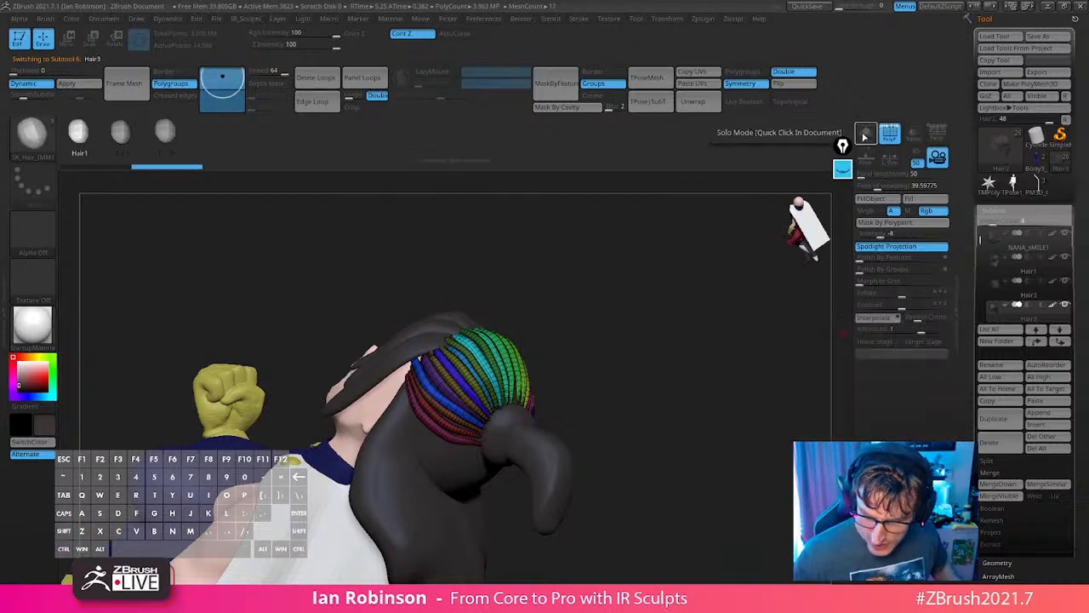
# Isolate the lowest strands on both sides of the duplicated hair by polygroup and delete all the other strands.
pyautogui.moveTo(703, 317); pyautogui.dragTo(652, 322)
pyautogui.keyDown('ctrl'); pyautogui.keyDown('shift'); pyautogui.click(337, 469); pyautogui.keyUp('shift'); pyautogui.keyUp('ctrl')
pyautogui.moveTo(670, 368); pyautogui.dragTo(669, 375)
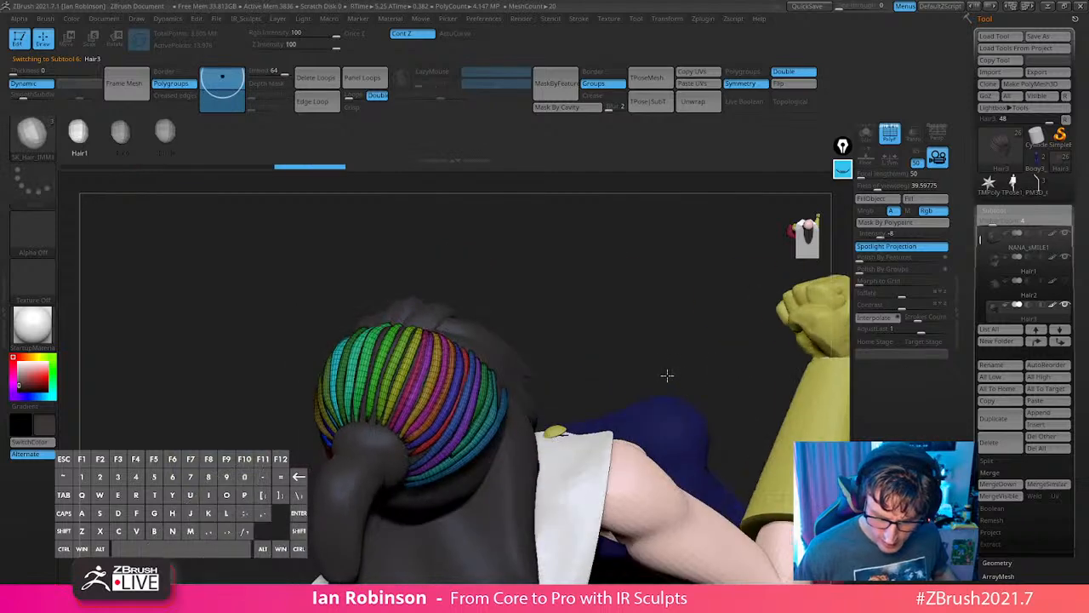
pyautogui.keyDown('ctrl'); pyautogui.keyDown('shift'); pyautogui.moveTo(627, 297); pyautogui.dragTo(673, 300); pyautogui.keyUp('shift'); pyautogui.keyUp('ctrl')
pyautogui.press('[')
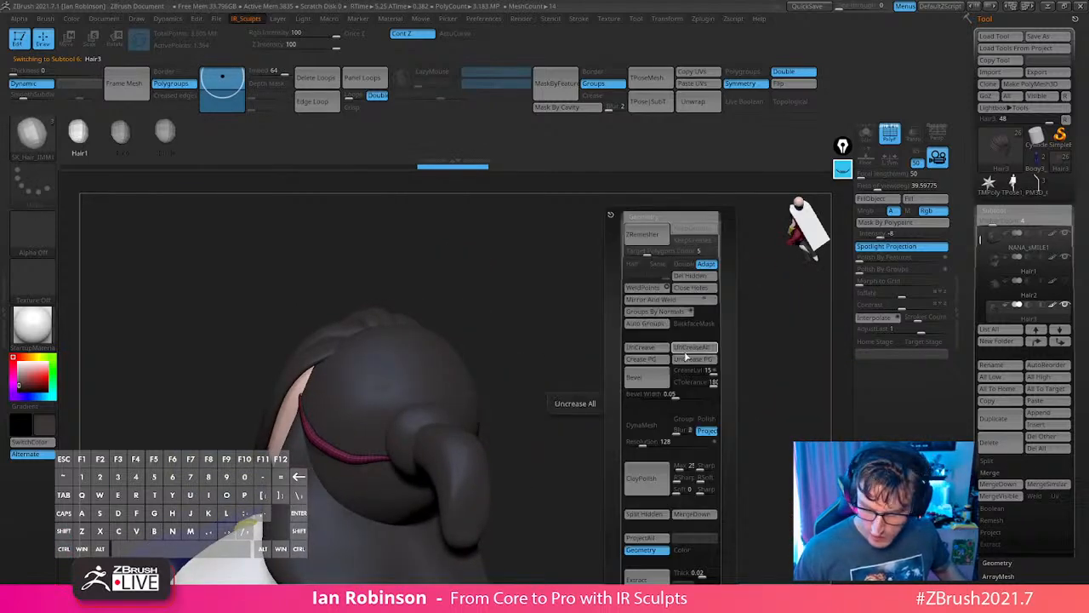
pyautogui.keyDown('ctrl'); pyautogui.keyDown('shift'); pyautogui.click(577, 387); pyautogui.keyUp('shift'); pyautogui.keyUp('ctrl')
# Move the remaining strands well away from the head to leave the scalp clear.
pyautogui.press('w')
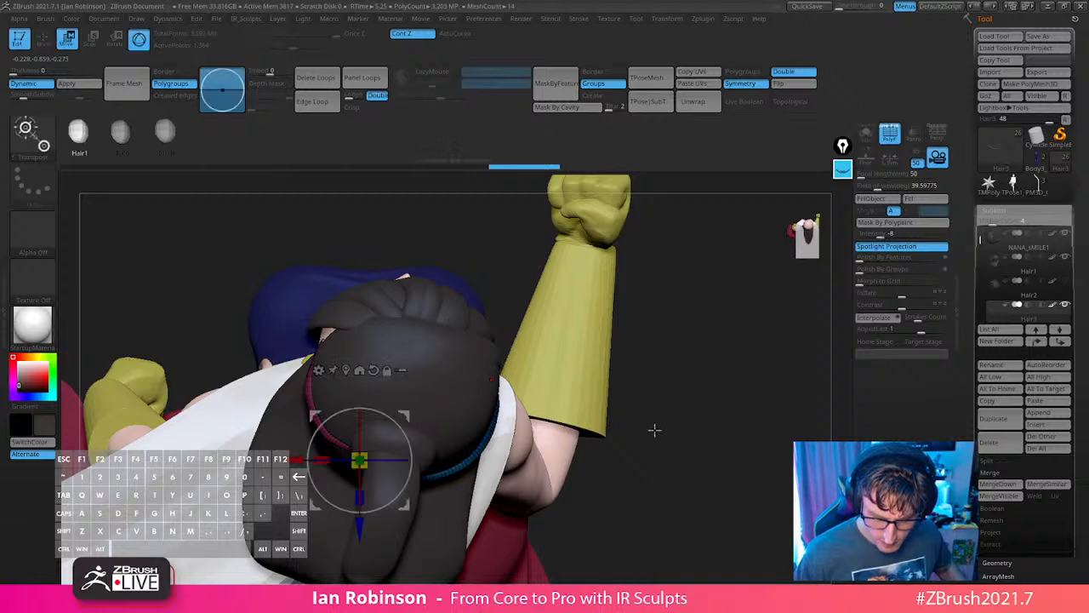
pyautogui.moveTo(409, 507); pyautogui.dragTo(851, 602)
pyautogui.press('q')
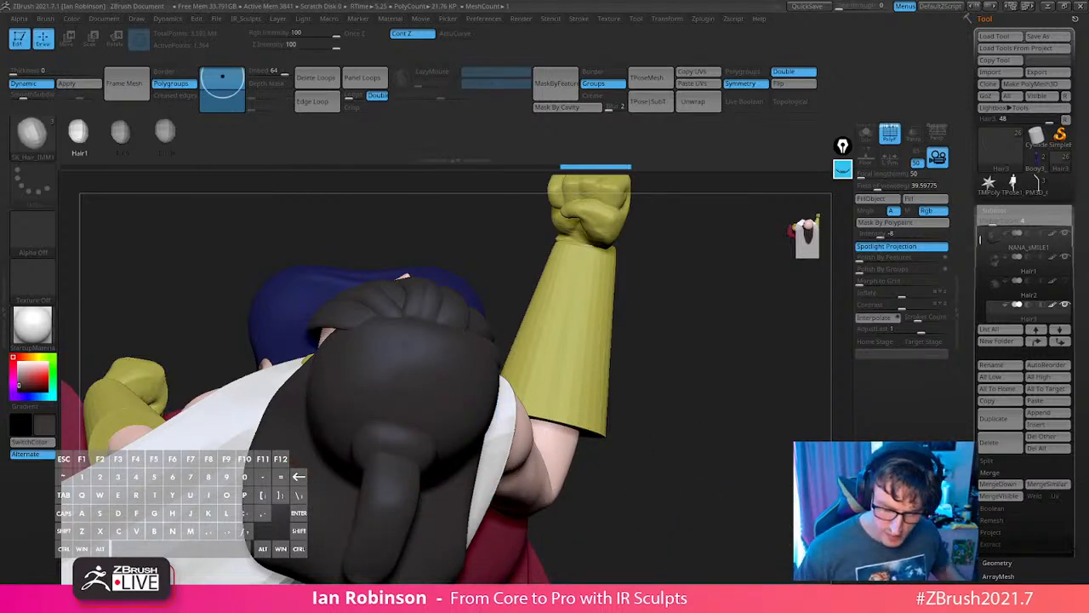
# Draw one strand along the side of the head and one from the crown to the hair tie, and interpolate strands between them.
pyautogui.moveTo(667, 421); pyautogui.dragTo(648, 393)
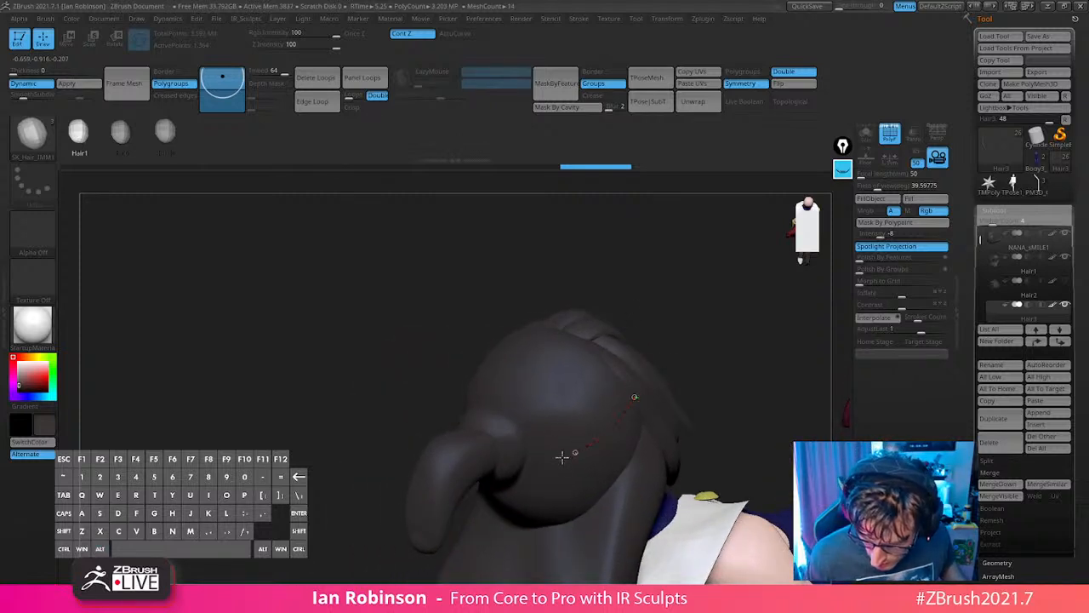
pyautogui.moveTo(516, 466); pyautogui.dragTo(517, 468)
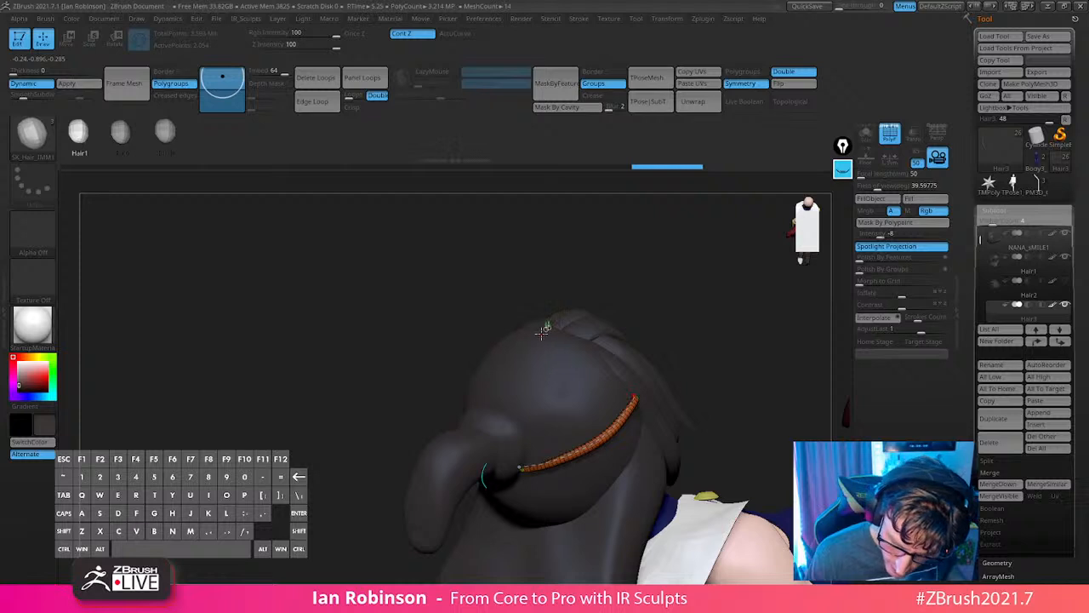
pyautogui.moveTo(495, 411); pyautogui.dragTo(496, 411)
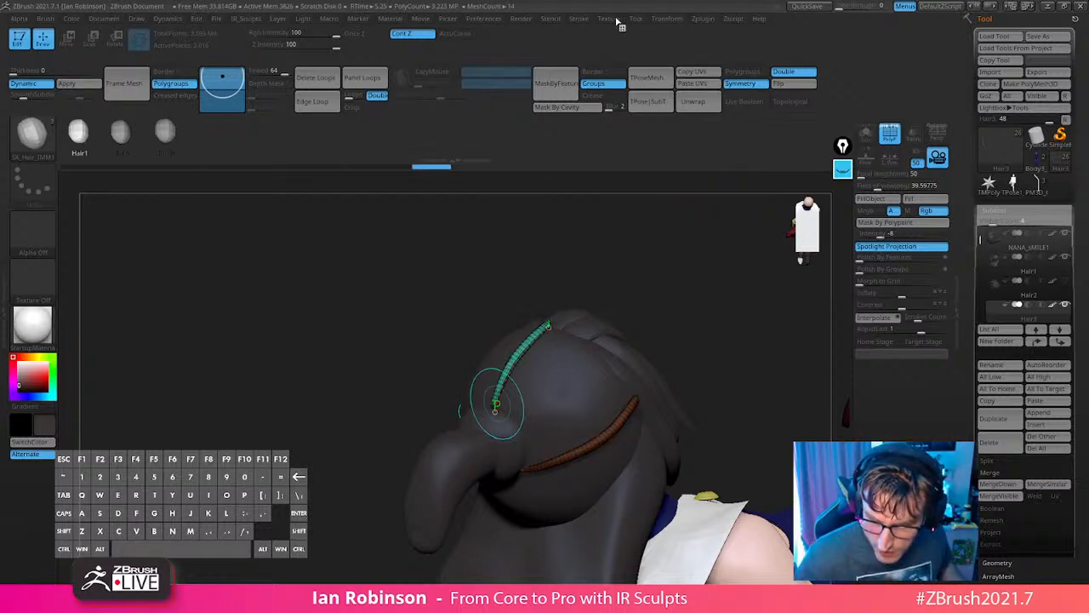
pyautogui.click(580, 19)
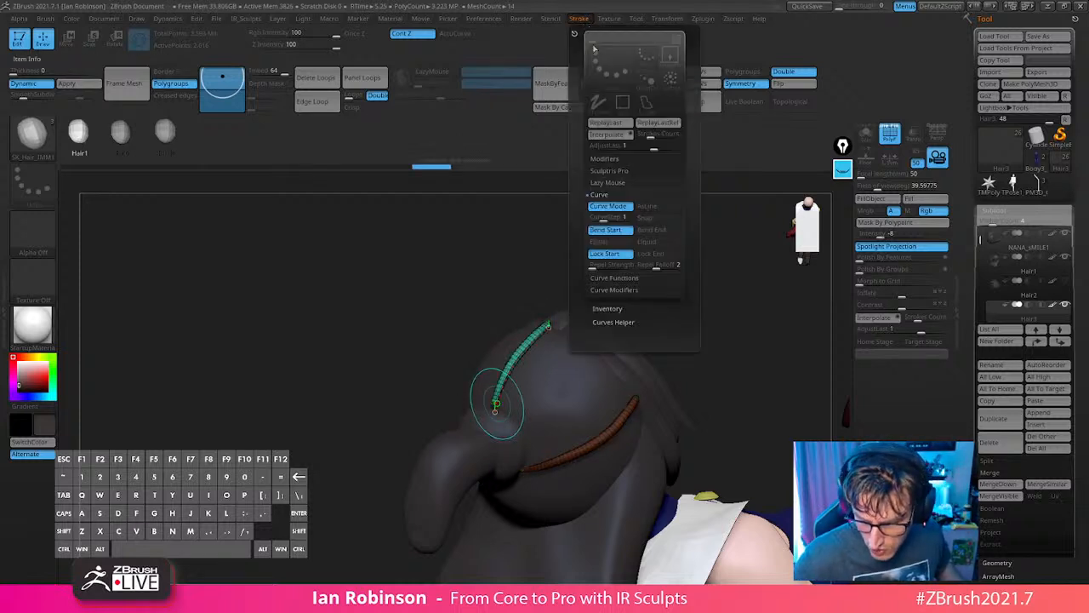
pyautogui.click(656, 135)
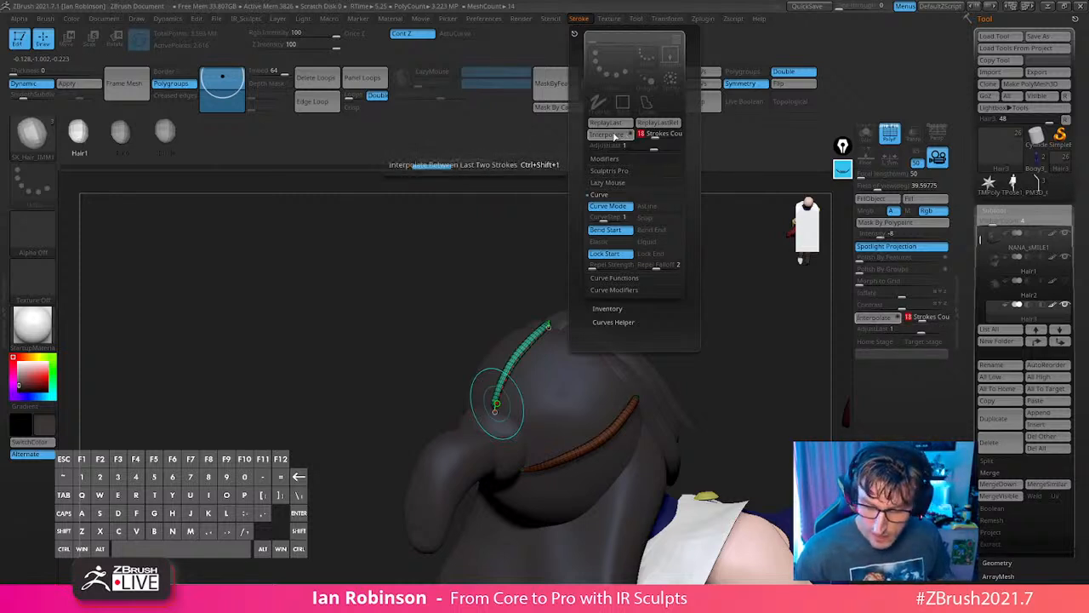
pyautogui.click(618, 137)
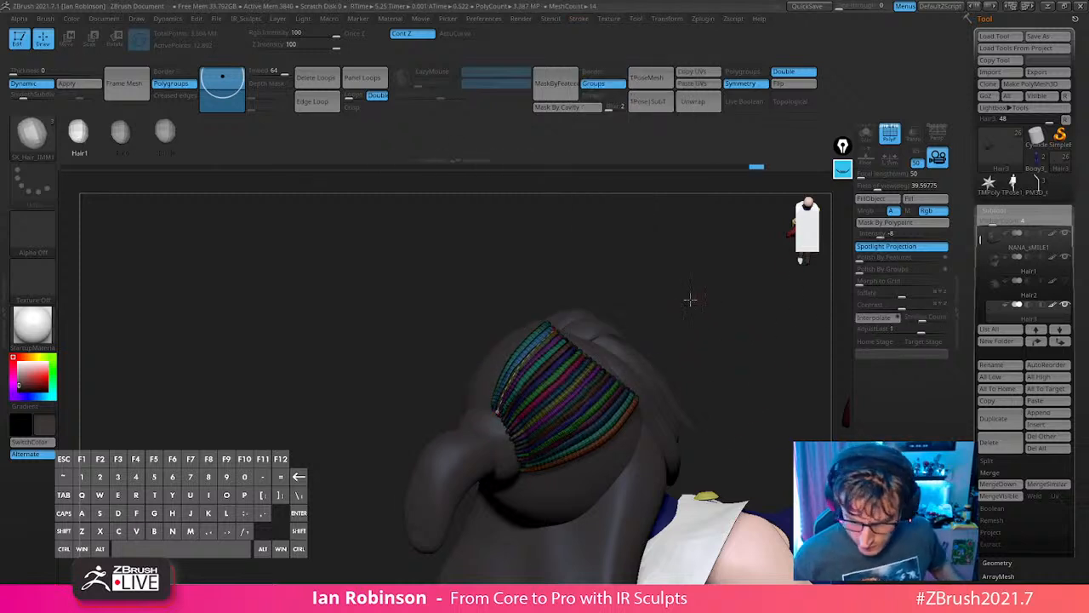
# Draw a strand beside the filled section and another along the head's opposite lower edge to the hair tie, and interpolate between them.
pyautogui.moveTo(688, 297)
pyautogui.mouseDown()
pyautogui.moveTo(606, 378)
pyautogui.moveTo(644, 348)
pyautogui.moveTo(615, 382)
pyautogui.moveTo(625, 400)
pyautogui.moveTo(635, 370)
pyautogui.mouseUp()
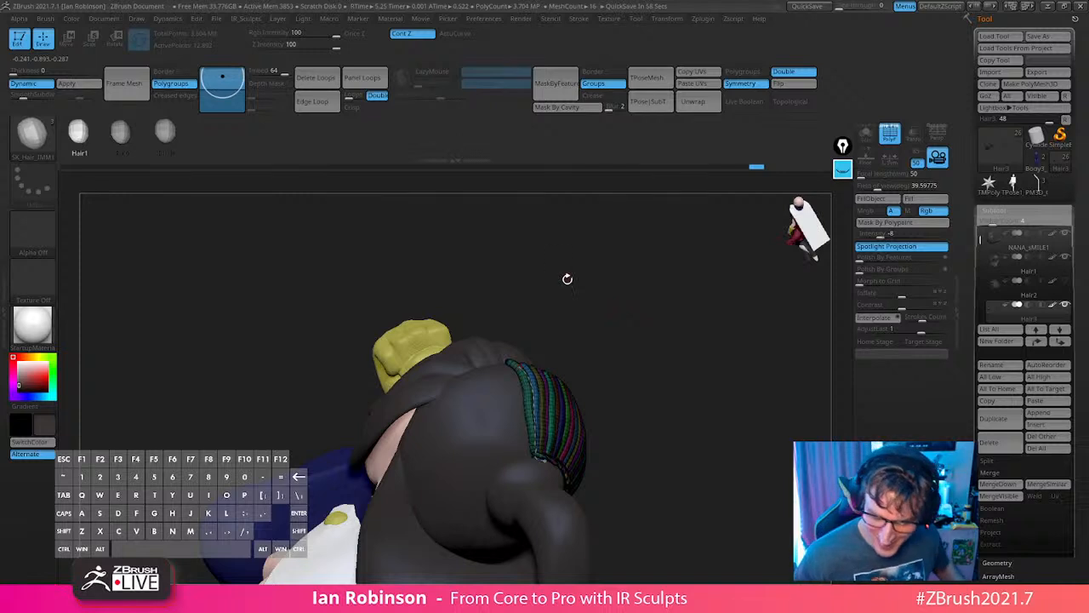
pyautogui.moveTo(567, 280); pyautogui.dragTo(579, 284)
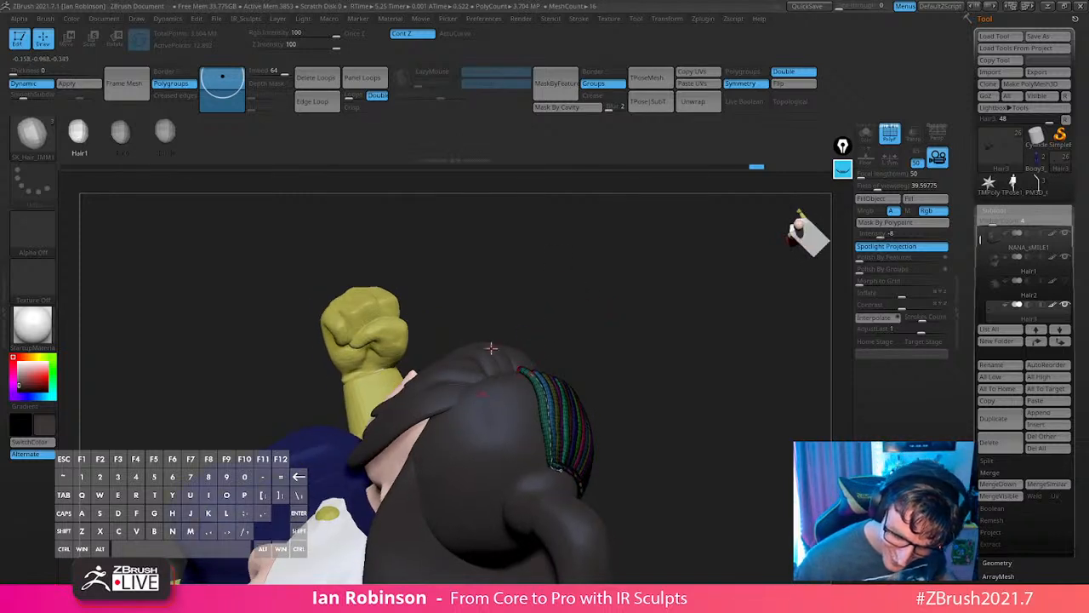
pyautogui.moveTo(513, 365); pyautogui.dragTo(544, 470)
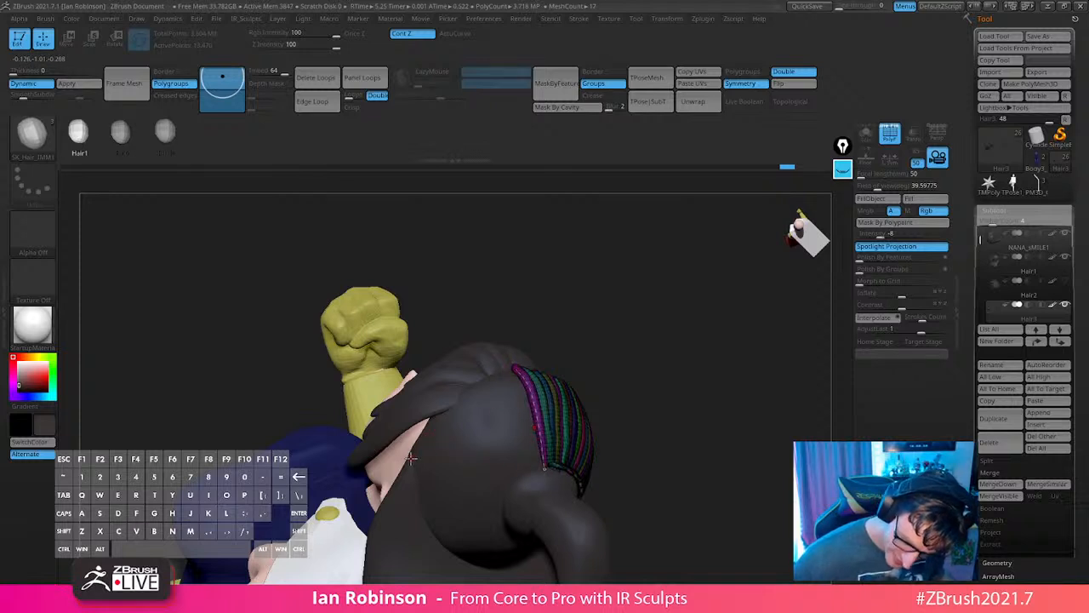
pyautogui.moveTo(410, 458)
pyautogui.mouseDown()
pyautogui.moveTo(466, 525)
pyautogui.moveTo(523, 536)
pyautogui.mouseUp()
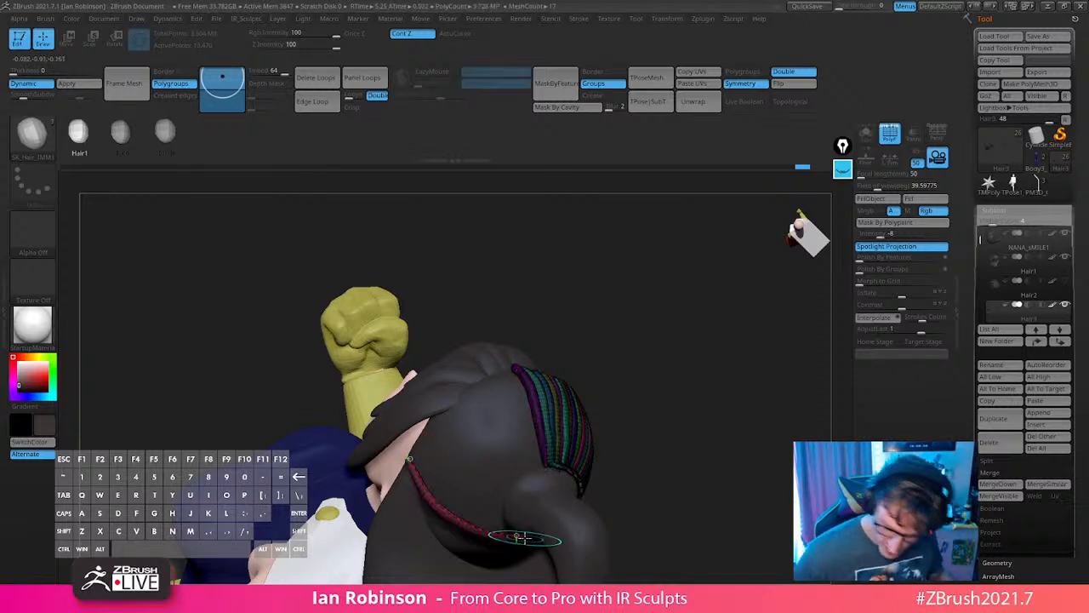
pyautogui.click(633, 20)
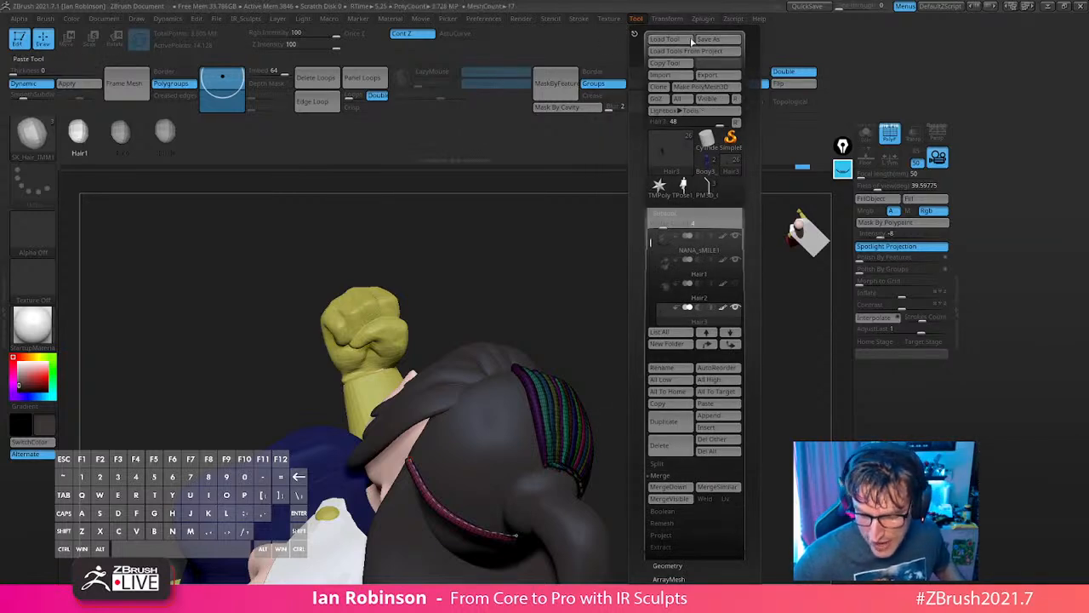
pyautogui.moveTo(584, 24)
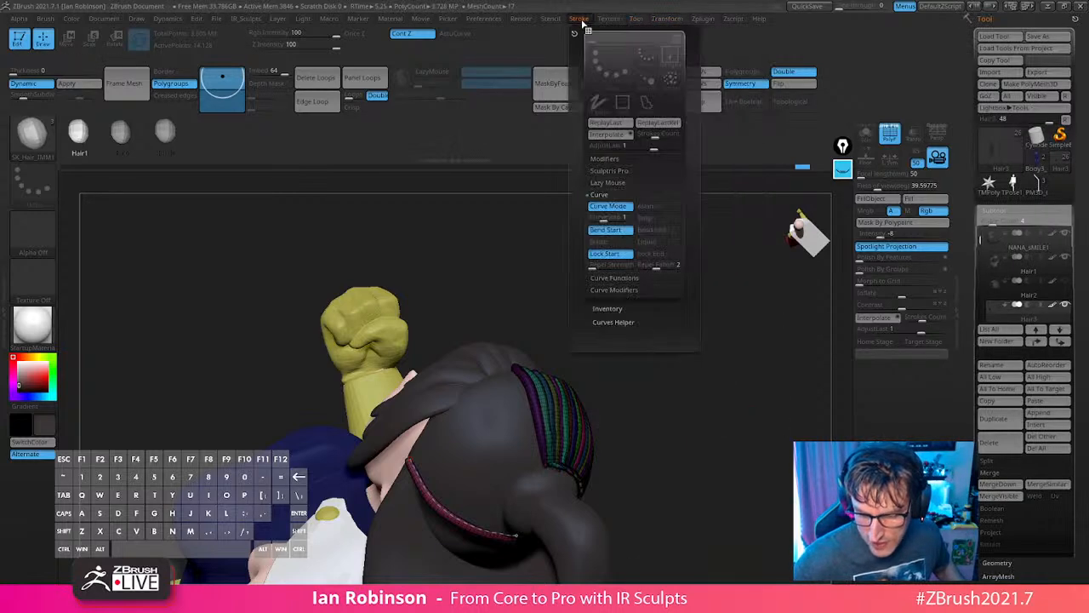
pyautogui.click(622, 136)
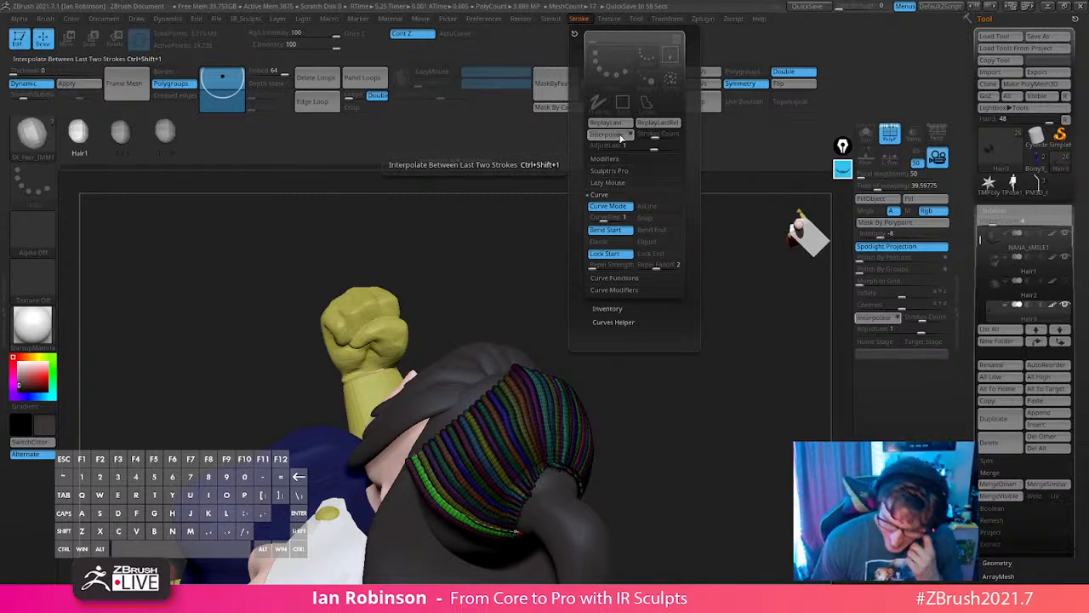
# Hide the polygroup wireframe and remove the stray strands floating behind the head using the SelectLasso brush.
pyautogui.moveTo(655, 366)
pyautogui.mouseDown()
pyautogui.moveTo(693, 396)
pyautogui.moveTo(661, 401)
pyautogui.moveTo(642, 355)
pyautogui.moveTo(610, 333)
pyautogui.mouseUp()
pyautogui.hotkey('shift', 'f')
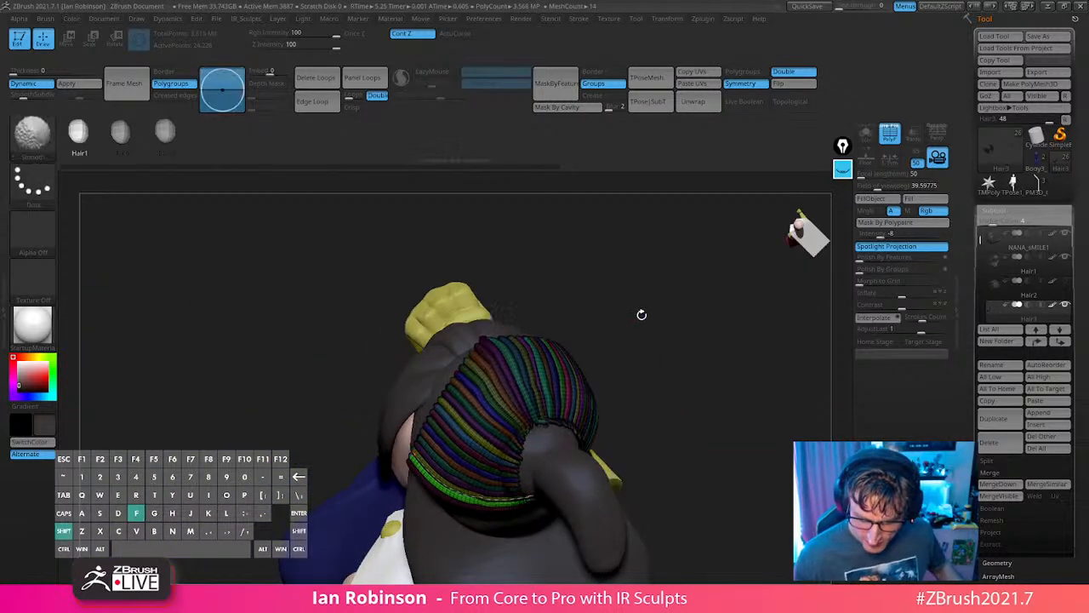
pyautogui.moveTo(678, 356); pyautogui.dragTo(700, 423)
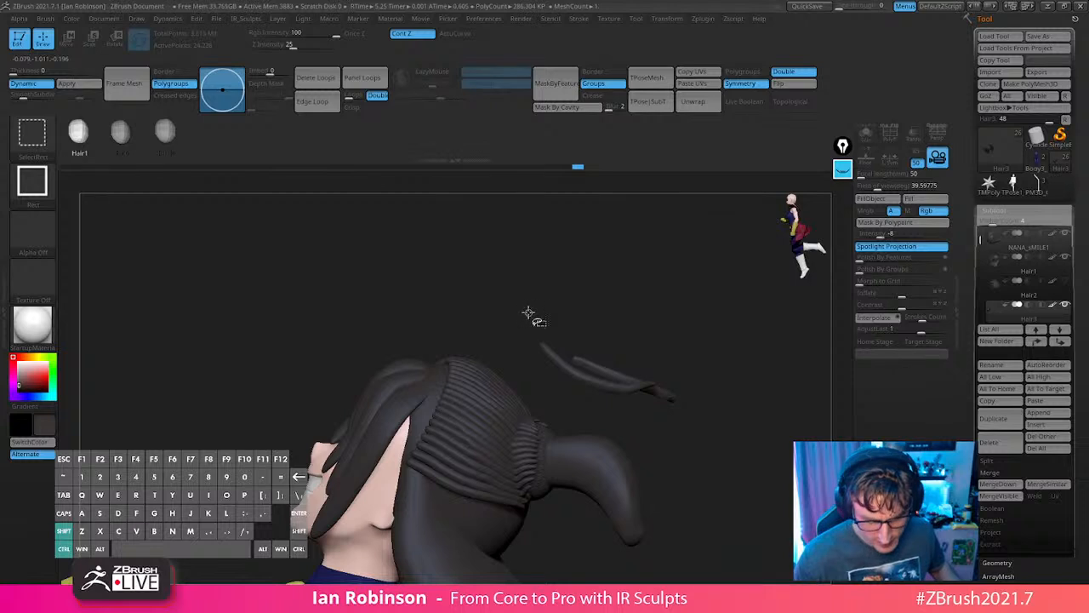
pyautogui.hotkey('ctrl', 'shift', 'b')
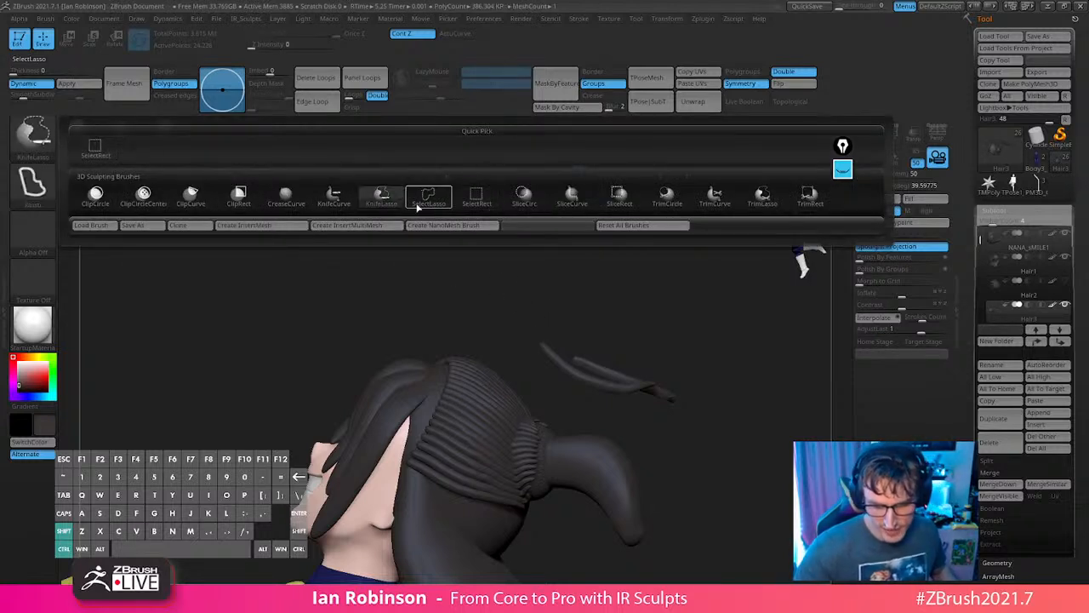
pyautogui.click(429, 195)
pyautogui.keyDown('ctrl'); pyautogui.keyDown('alt'); pyautogui.keyDown('shift'); pyautogui.moveTo(500, 334); pyautogui.dragTo(699, 286); pyautogui.keyUp('shift'); pyautogui.keyUp('alt'); pyautogui.keyUp('ctrl')
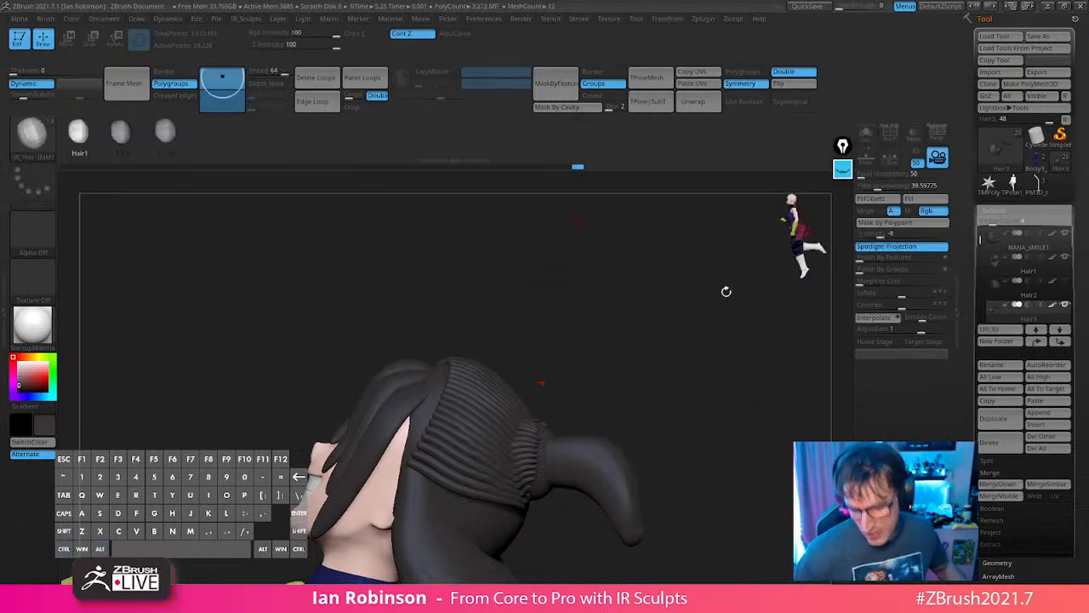
pyautogui.press('1')
pyautogui.click(754, 280)
# Push the strands' front ends in under the bangs along the side of the head with the Move brush.
pyautogui.moveTo(618, 390); pyautogui.dragTo(608, 359)
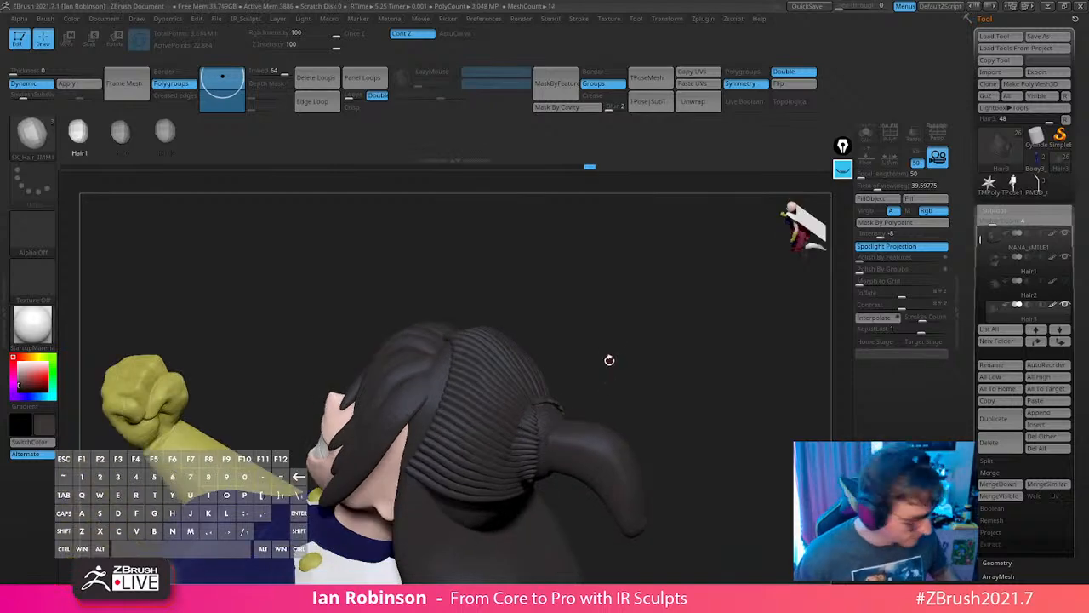
pyautogui.press('b')
pyautogui.press('m')
pyautogui.press('v')
pyautogui.press('s')
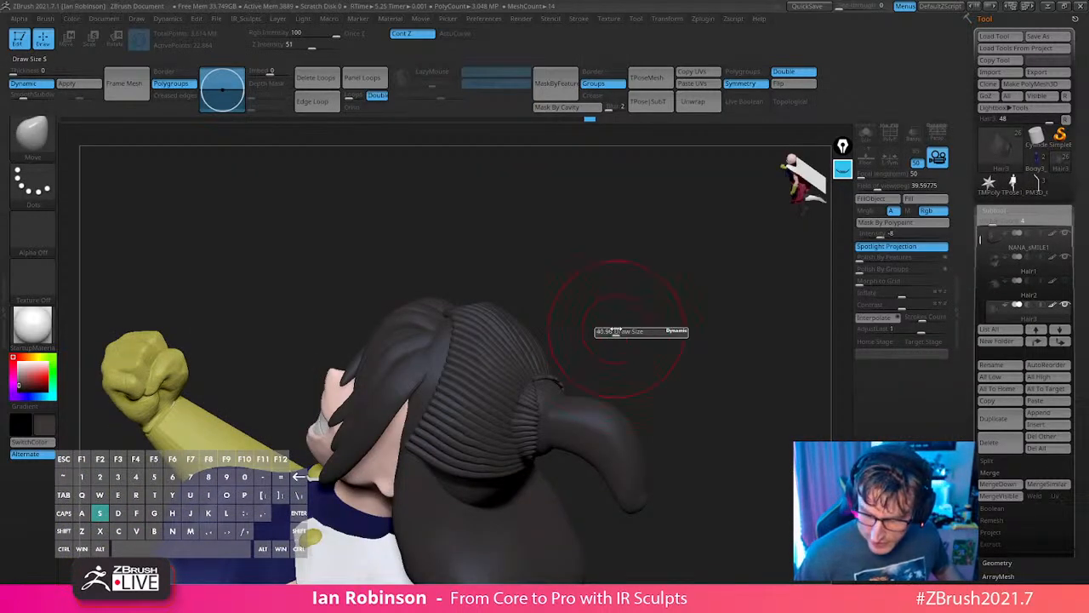
pyautogui.moveTo(622, 285)
pyautogui.mouseDown()
pyautogui.moveTo(586, 263)
pyautogui.moveTo(544, 311)
pyautogui.mouseUp()
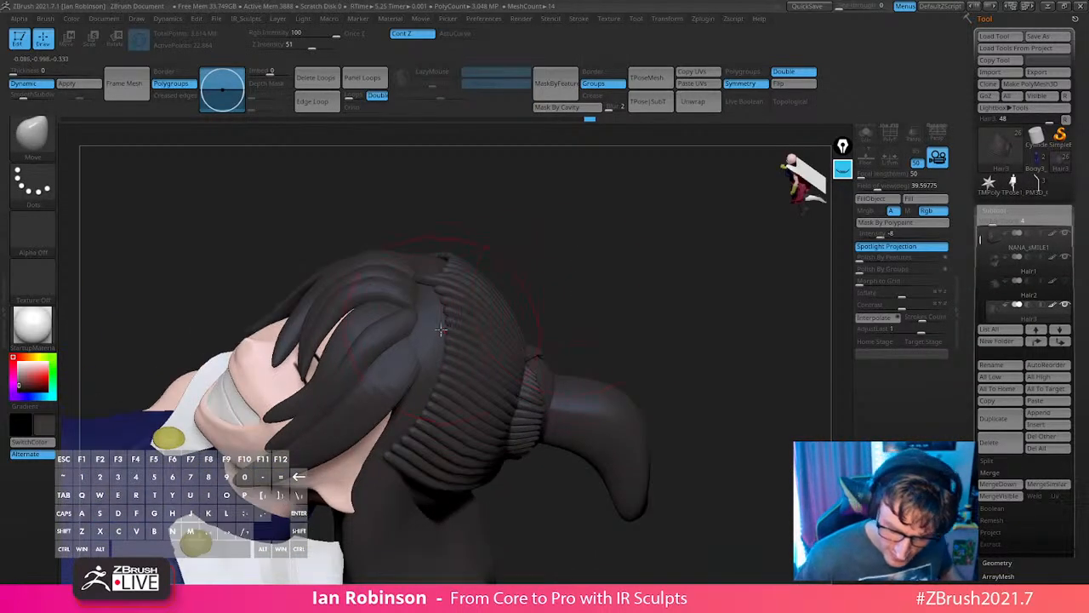
pyautogui.press('s')
pyautogui.moveTo(440, 299)
pyautogui.mouseDown()
pyautogui.moveTo(422, 299)
pyautogui.moveTo(423, 339)
pyautogui.mouseUp()
pyautogui.moveTo(427, 389)
pyautogui.mouseDown()
pyautogui.moveTo(401, 417)
pyautogui.moveTo(397, 444)
pyautogui.mouseUp()
pyautogui.moveTo(559, 307)
pyautogui.mouseDown()
pyautogui.moveTo(576, 244)
pyautogui.moveTo(516, 258)
pyautogui.mouseUp()
pyautogui.moveTo(441, 365); pyautogui.dragTo(453, 359)
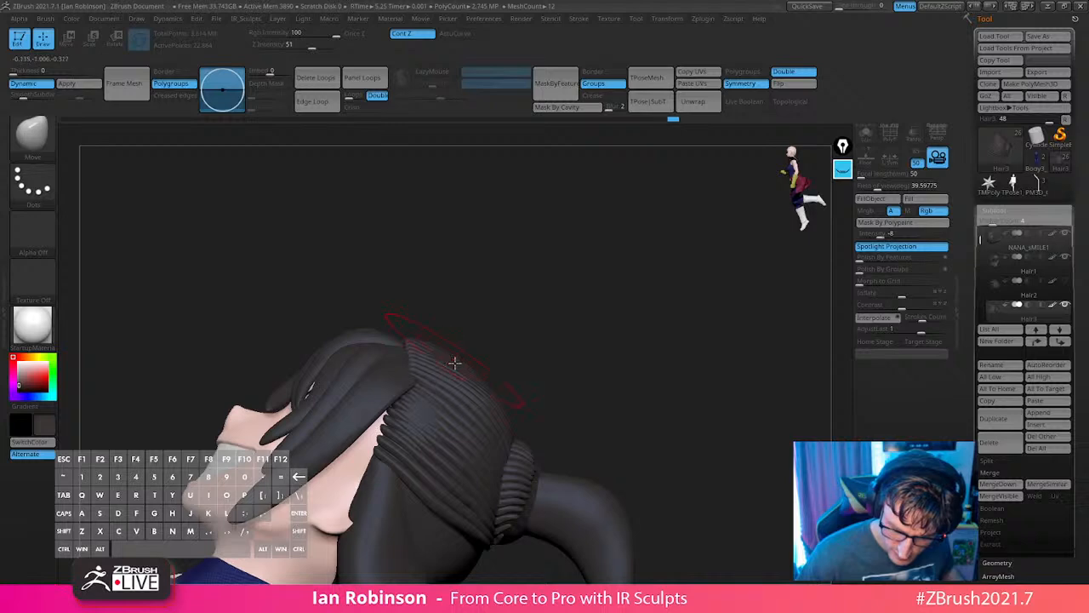
pyautogui.moveTo(497, 320)
pyautogui.mouseDown()
pyautogui.moveTo(545, 353)
pyautogui.moveTo(468, 441)
pyautogui.mouseUp()
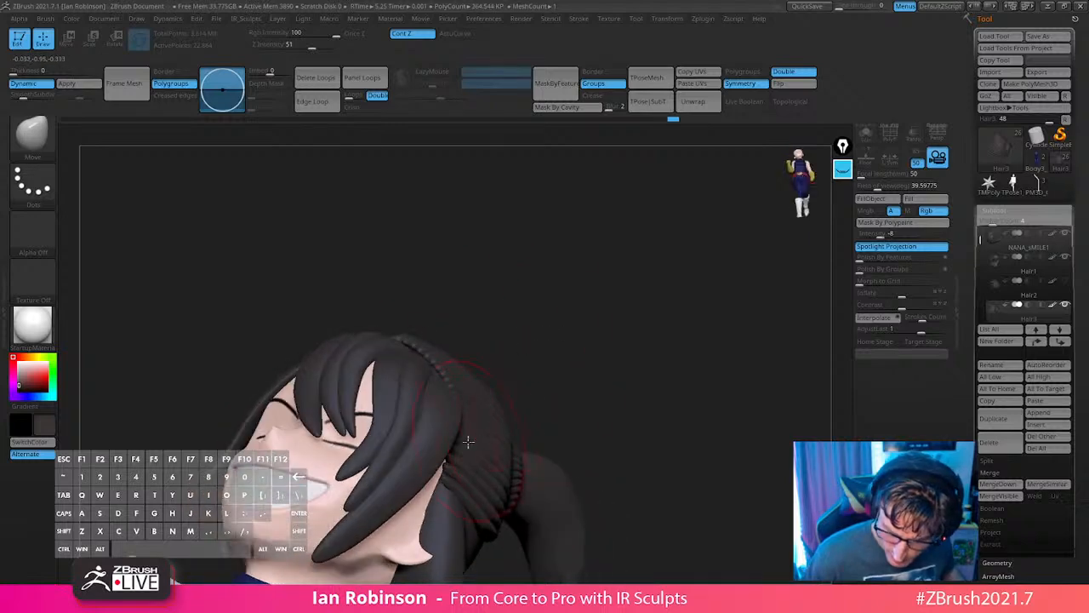
# Adjust the strands' front ends across the crown and down the opposite side so they meet the bangs.
pyautogui.moveTo(598, 355); pyautogui.dragTo(366, 402)
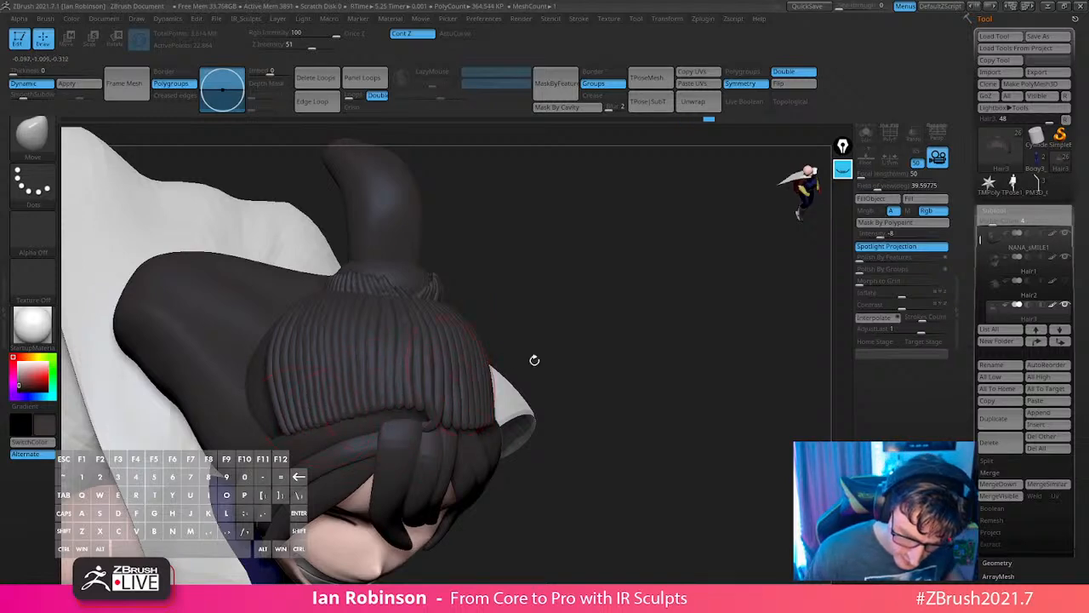
pyautogui.moveTo(535, 360); pyautogui.dragTo(568, 330)
pyautogui.moveTo(387, 423); pyautogui.dragTo(389, 435)
pyautogui.moveTo(497, 383); pyautogui.dragTo(530, 439)
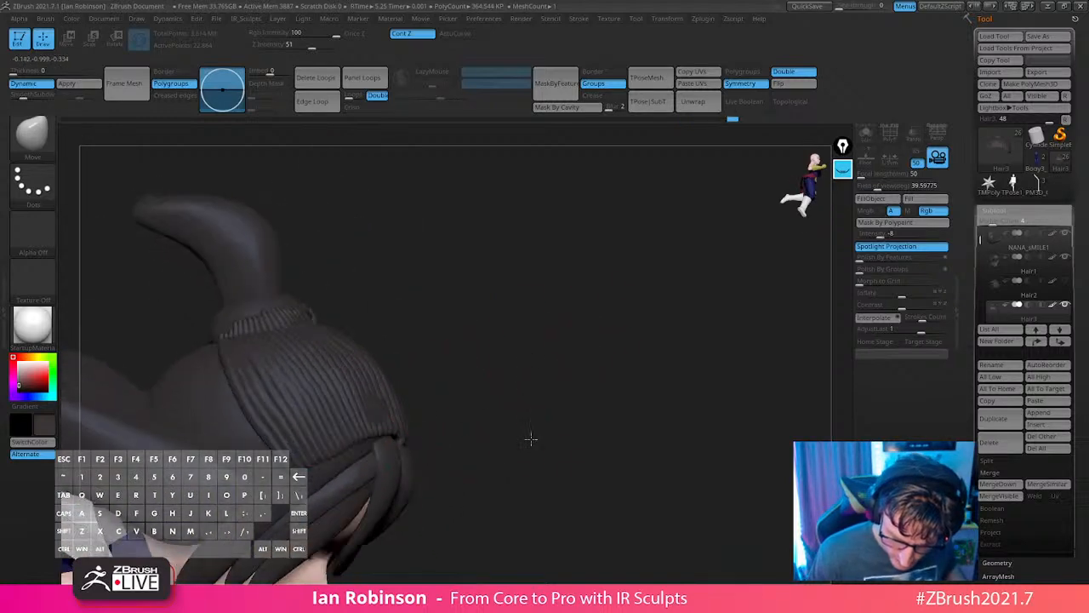
pyautogui.moveTo(380, 446); pyautogui.dragTo(382, 443)
pyautogui.moveTo(464, 418); pyautogui.dragTo(516, 383)
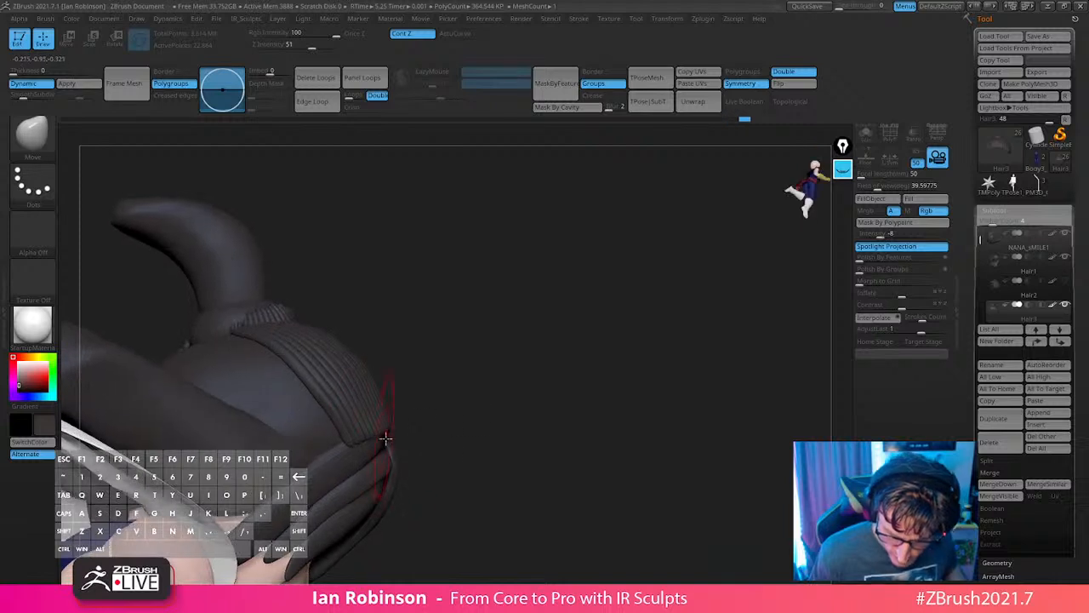
pyautogui.moveTo(452, 403); pyautogui.dragTo(501, 399)
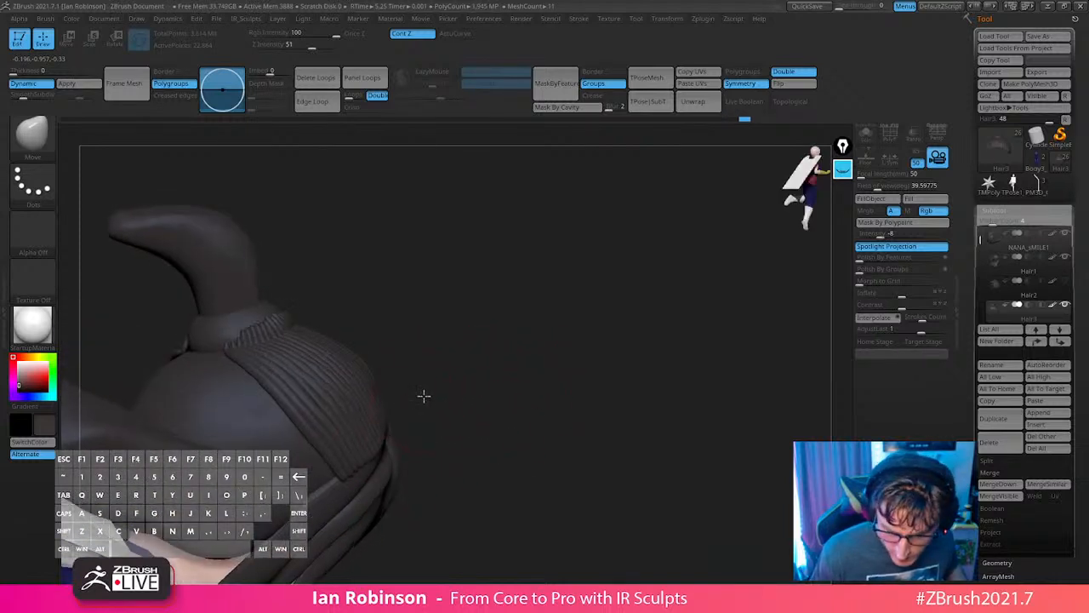
pyautogui.moveTo(387, 397); pyautogui.dragTo(391, 405)
pyautogui.moveTo(514, 389); pyautogui.dragTo(500, 327)
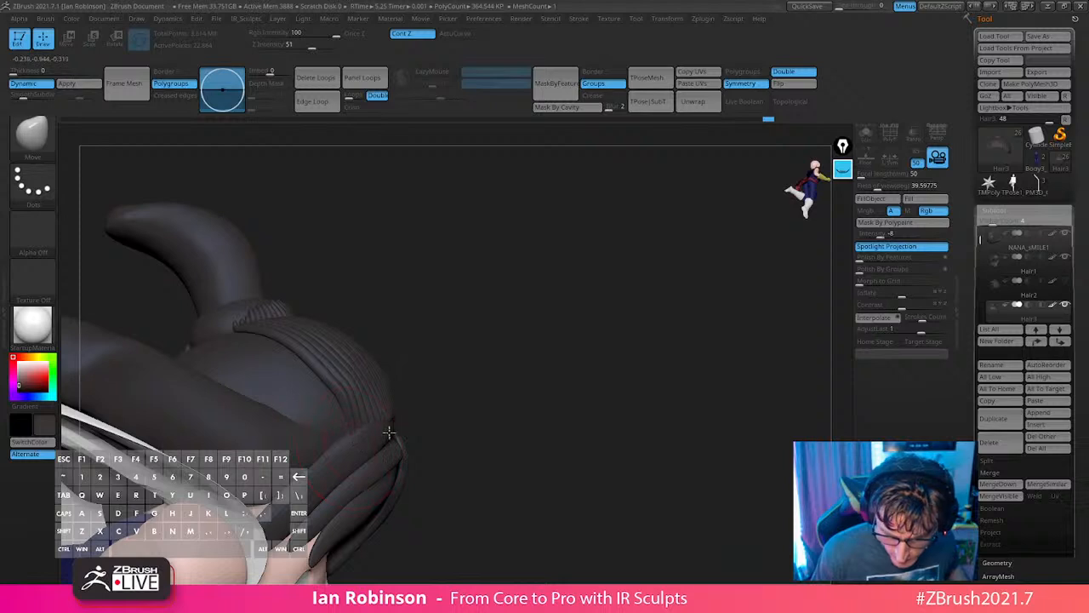
pyautogui.moveTo(388, 433)
pyautogui.mouseDown()
pyautogui.moveTo(635, 309)
pyautogui.moveTo(586, 265)
pyautogui.moveTo(377, 442)
pyautogui.moveTo(399, 485)
pyautogui.mouseUp()
pyautogui.moveTo(455, 353)
pyautogui.mouseDown()
pyautogui.moveTo(499, 307)
pyautogui.moveTo(606, 302)
pyautogui.mouseUp()
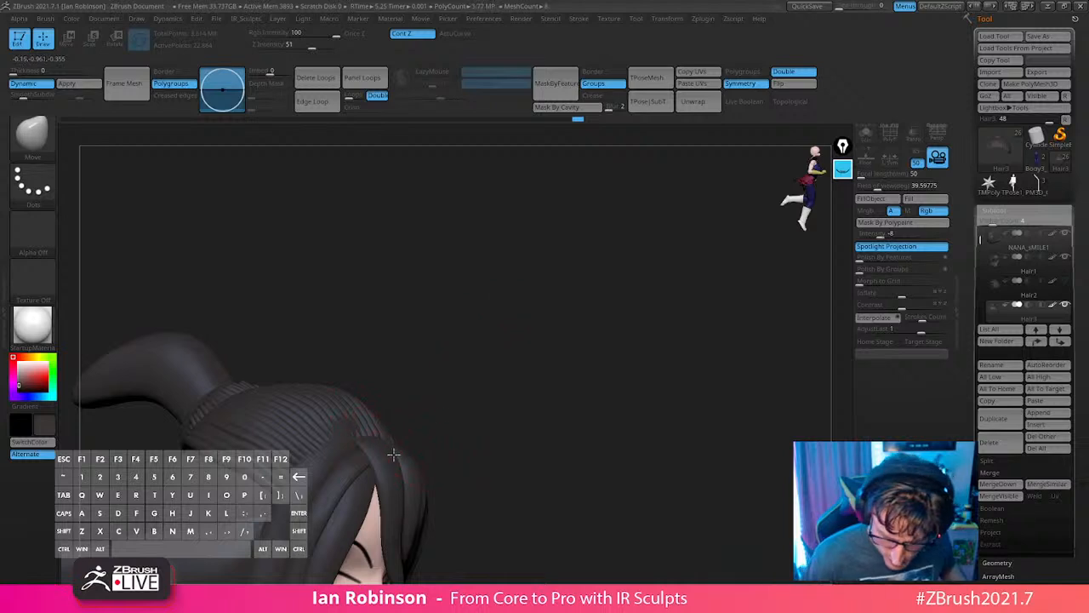
# Refine the strand edge behind the bangs on the opposite side with finer Move brush strokes.
pyautogui.moveTo(394, 454); pyautogui.dragTo(398, 450)
pyautogui.press('s')
pyautogui.moveTo(453, 399)
pyautogui.mouseDown()
pyautogui.moveTo(500, 384)
pyautogui.moveTo(519, 416)
pyautogui.moveTo(440, 423)
pyautogui.mouseUp()
pyautogui.press('2')
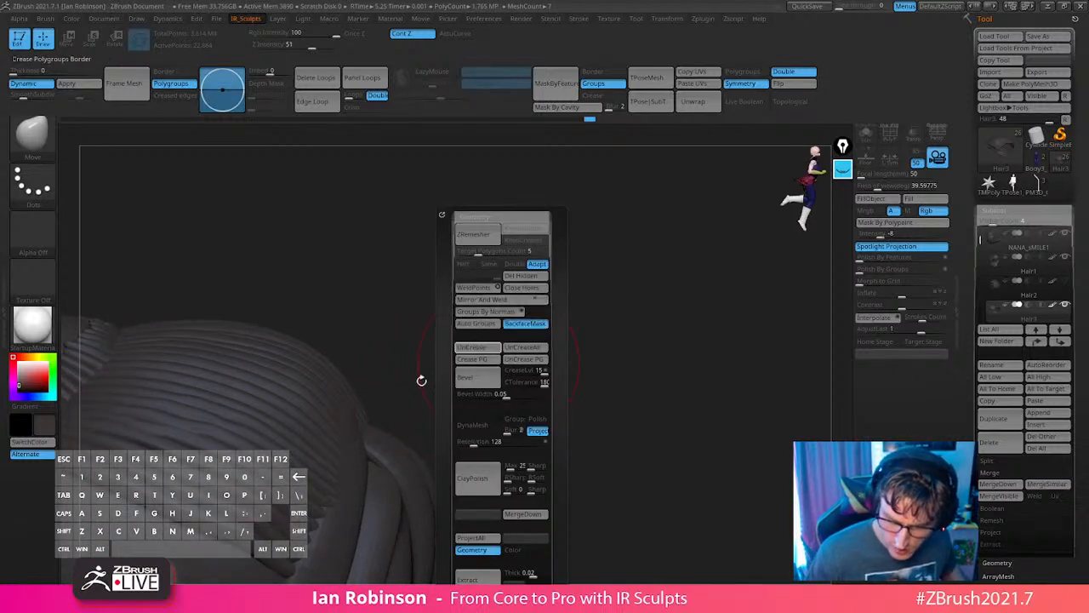
pyautogui.press('s')
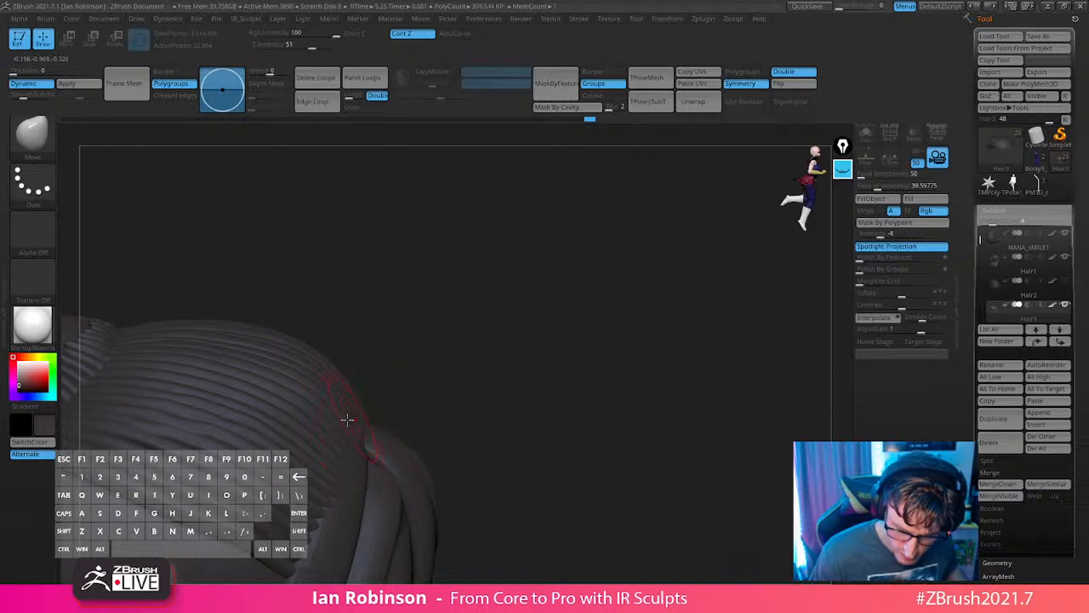
pyautogui.moveTo(467, 348); pyautogui.dragTo(418, 355)
pyautogui.press('s')
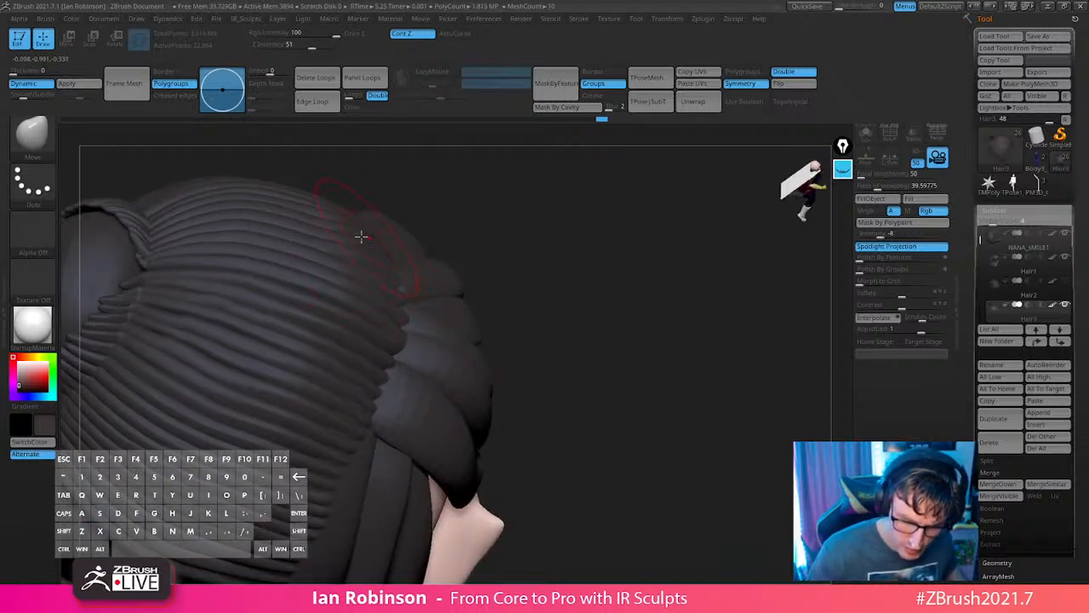
# Smooth the strands across the side of the head with the Smooth brush.
pyautogui.moveTo(540, 304)
pyautogui.keyDown('alt'); pyautogui.mouseDown()
pyautogui.moveTo(567, 323)
pyautogui.moveTo(567, 287)
pyautogui.moveTo(589, 267)
pyautogui.moveTo(647, 372)
pyautogui.moveTo(633, 380)
pyautogui.mouseUp(); pyautogui.keyUp('alt')
pyautogui.hotkey('shift', 'f')
pyautogui.hotkey('shift', 'f')
pyautogui.keyDown('shift'); pyautogui.moveTo(376, 362); pyautogui.dragTo(341, 366); pyautogui.keyUp('shift')
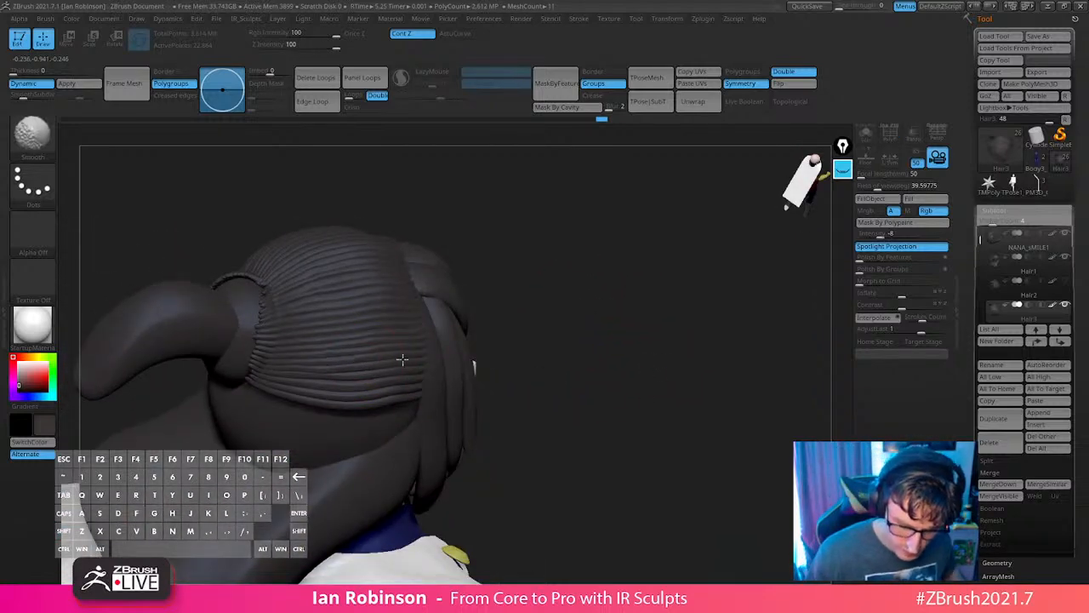
pyautogui.moveTo(602, 308)
pyautogui.keyDown('alt'); pyautogui.mouseDown()
pyautogui.moveTo(618, 360)
pyautogui.moveTo(611, 393)
pyautogui.mouseUp(); pyautogui.keyUp('alt')
pyautogui.keyDown('shift'); pyautogui.moveTo(391, 358); pyautogui.dragTo(321, 328); pyautogui.keyUp('shift')
pyautogui.moveTo(545, 290)
pyautogui.mouseDown()
pyautogui.moveTo(582, 294)
pyautogui.moveTo(586, 375)
pyautogui.mouseUp()
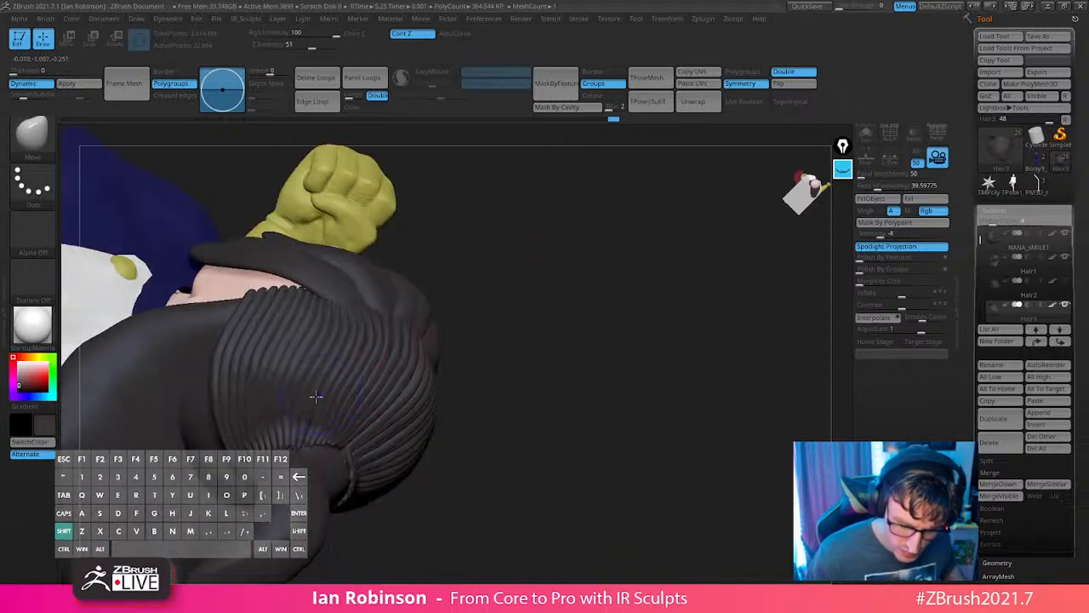
pyautogui.keyDown('shift'); pyautogui.moveTo(315, 396); pyautogui.dragTo(306, 353); pyautogui.keyUp('shift')
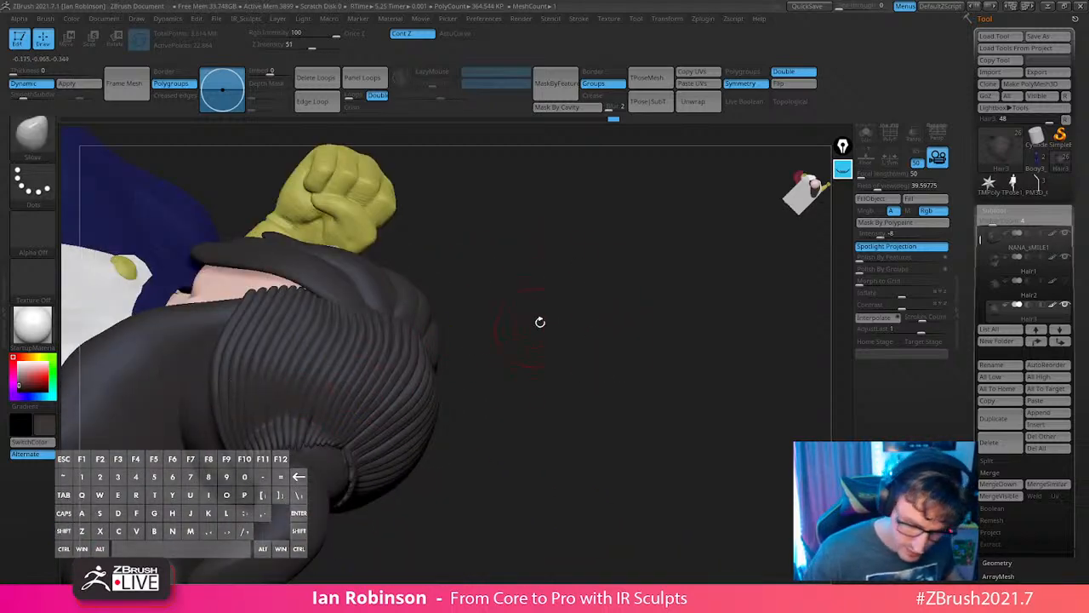
# Reshape the strands between the hair tie and the bangs with the Move brush to even their flow.
pyautogui.moveTo(540, 321); pyautogui.dragTo(401, 398)
pyautogui.moveTo(426, 348); pyautogui.dragTo(380, 315)
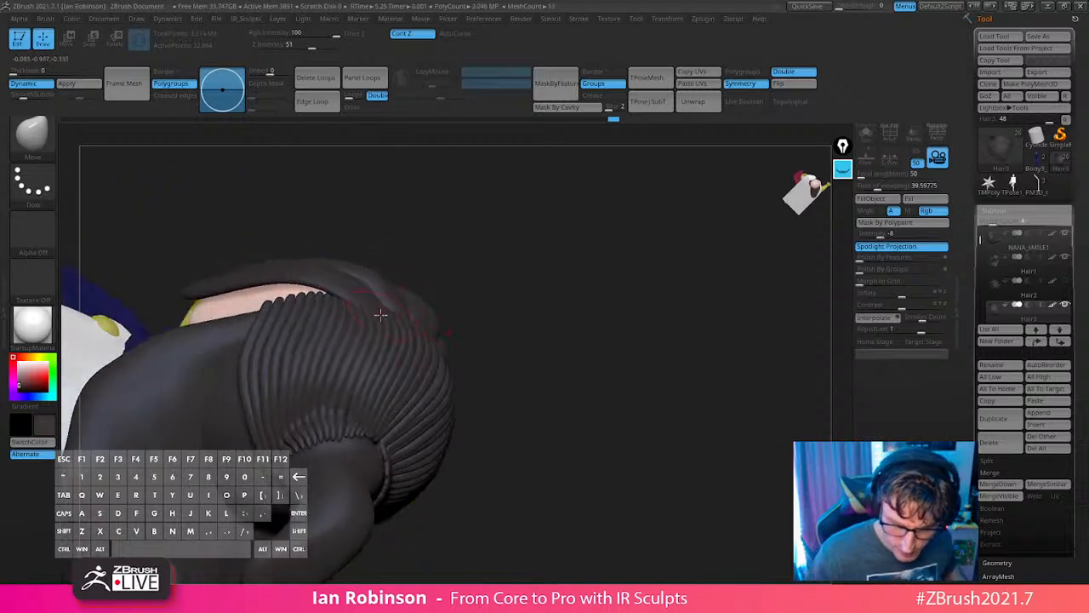
pyautogui.moveTo(508, 284); pyautogui.dragTo(498, 328)
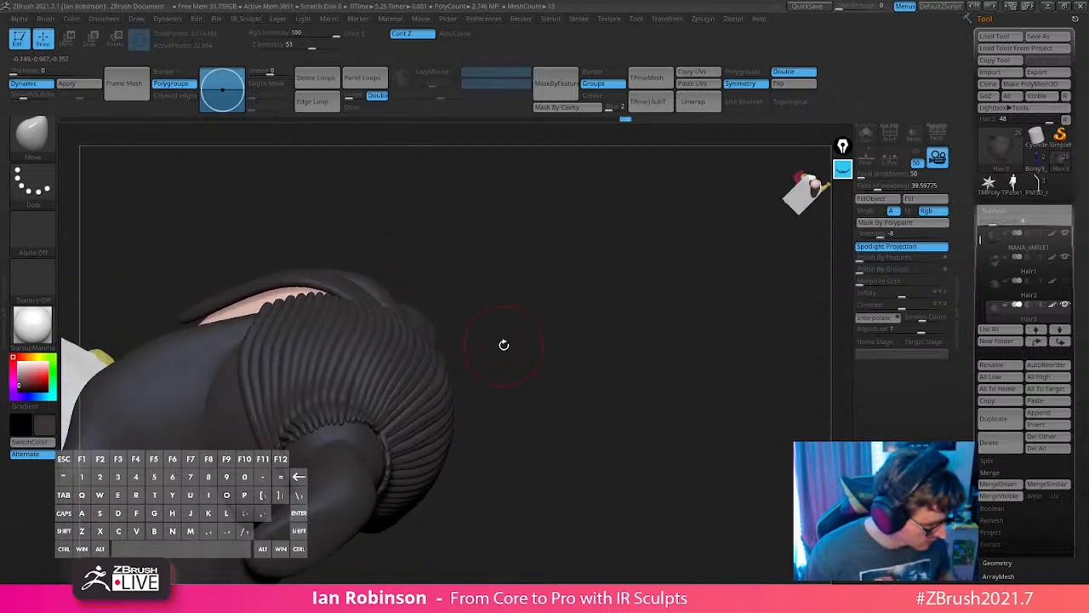
# Tuck the strand ends beneath the hair tie along its back and side with short Move brush strokes.
pyautogui.press('1')
pyautogui.moveTo(467, 380)
pyautogui.mouseDown()
pyautogui.moveTo(375, 394)
pyautogui.moveTo(298, 432)
pyautogui.mouseUp()
pyautogui.moveTo(332, 420)
pyautogui.mouseDown(button='right')
pyautogui.moveTo(309, 416)
pyautogui.moveTo(326, 433)
pyautogui.moveTo(299, 461)
pyautogui.moveTo(291, 453)
pyautogui.moveTo(301, 465)
pyautogui.mouseUp(button='right')
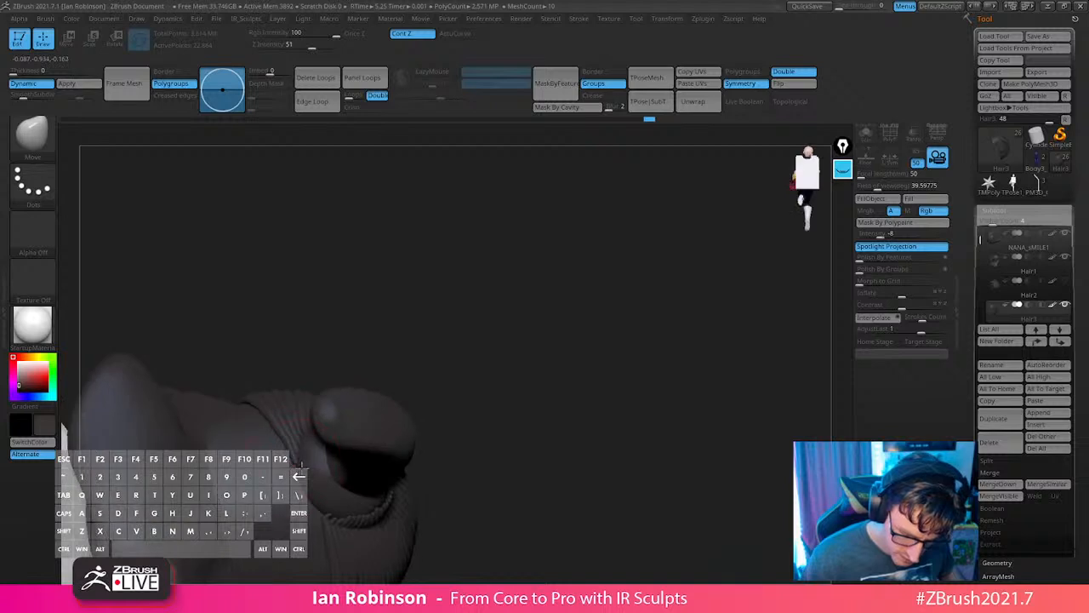
pyautogui.moveTo(304, 466); pyautogui.dragTo(316, 471)
pyautogui.moveTo(350, 479)
pyautogui.mouseDown(button='right')
pyautogui.moveTo(369, 522)
pyautogui.moveTo(445, 450)
pyautogui.moveTo(497, 319)
pyautogui.mouseUp(button='right')
pyautogui.moveTo(420, 448)
pyautogui.keyDown('alt'); pyautogui.mouseDown(button='right')
pyautogui.moveTo(418, 462)
pyautogui.moveTo(603, 377)
pyautogui.moveTo(545, 372)
pyautogui.mouseUp(button='right'); pyautogui.keyUp('alt')
pyautogui.moveTo(544, 372); pyautogui.dragTo(525, 350)
pyautogui.moveTo(542, 360)
pyautogui.mouseDown(button='right')
pyautogui.moveTo(588, 325)
pyautogui.moveTo(571, 297)
pyautogui.mouseUp(button='right')
pyautogui.moveTo(568, 294); pyautogui.dragTo(549, 288)
pyautogui.moveTo(553, 289); pyautogui.dragTo(599, 282, button='right')
pyautogui.moveTo(598, 282); pyautogui.dragTo(585, 279)
pyautogui.moveTo(605, 295); pyautogui.dragTo(572, 329, button='right')
pyautogui.moveTo(572, 329)
pyautogui.keyDown('alt'); pyautogui.mouseDown(button='right')
pyautogui.moveTo(562, 341)
pyautogui.moveTo(557, 292)
pyautogui.mouseUp(button='right'); pyautogui.keyUp('alt')
pyautogui.moveTo(543, 294); pyautogui.dragTo(541, 291)
pyautogui.moveTo(542, 291)
pyautogui.mouseDown(button='right')
pyautogui.moveTo(518, 282)
pyautogui.moveTo(565, 263)
pyautogui.mouseUp(button='right')
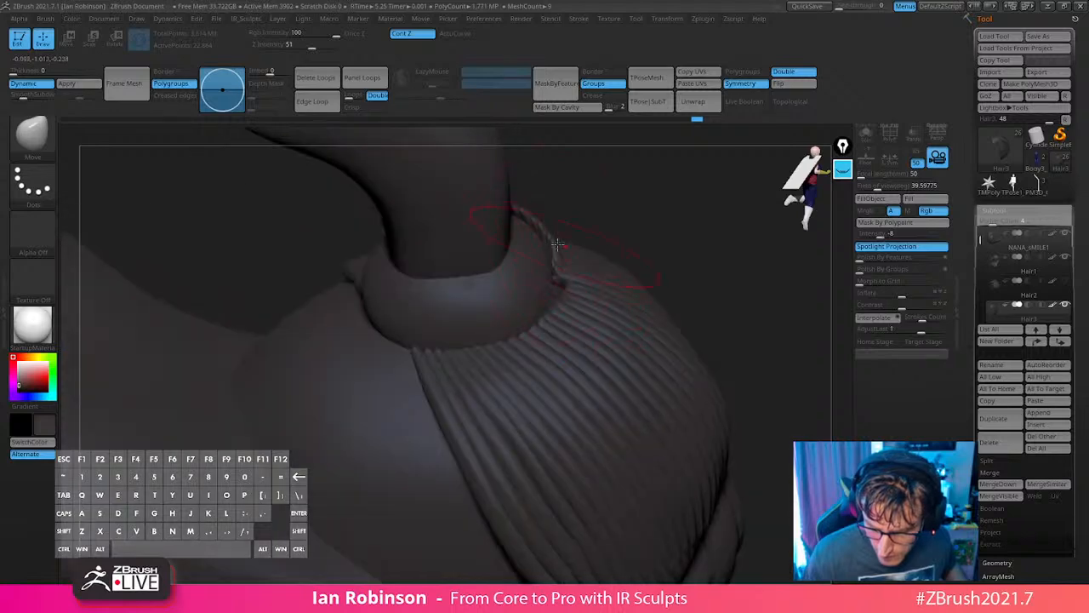
# Push the remaining strand ends on the crown side of the hair tie in beneath it.
pyautogui.moveTo(557, 245); pyautogui.dragTo(536, 231)
pyautogui.moveTo(536, 232); pyautogui.dragTo(515, 222, button='right')
pyautogui.moveTo(522, 223)
pyautogui.mouseDown()
pyautogui.moveTo(538, 237)
pyautogui.moveTo(540, 270)
pyautogui.mouseUp()
pyautogui.moveTo(539, 257); pyautogui.dragTo(572, 268, button='right')
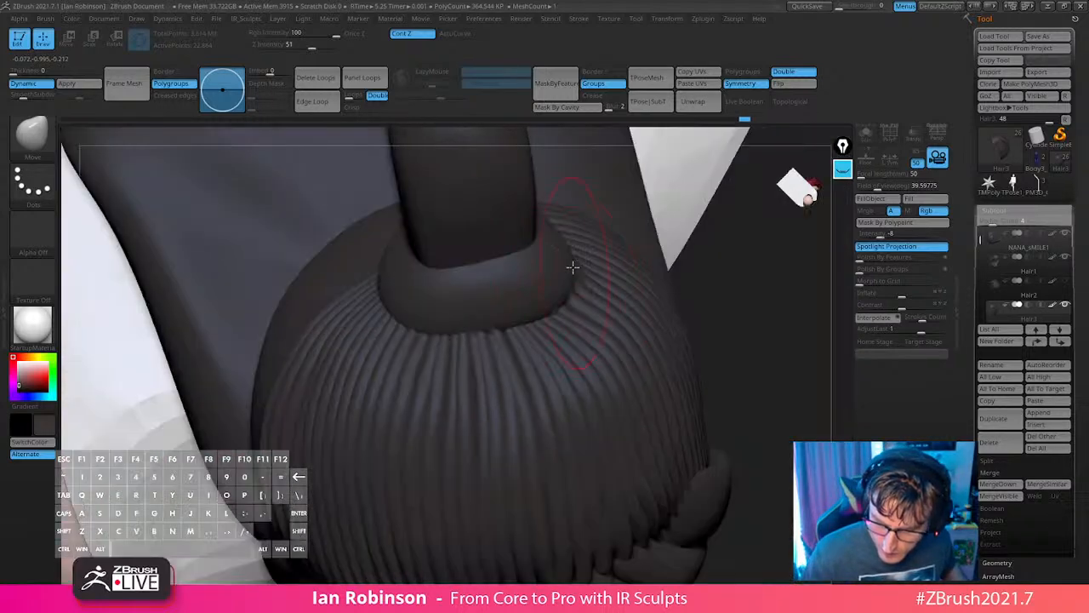
pyautogui.moveTo(572, 268); pyautogui.dragTo(562, 265)
pyautogui.keyDown('alt'); pyautogui.moveTo(547, 223); pyautogui.dragTo(542, 161, button='right'); pyautogui.keyUp('alt')
pyautogui.moveTo(716, 416); pyautogui.dragTo(721, 322, button='right')
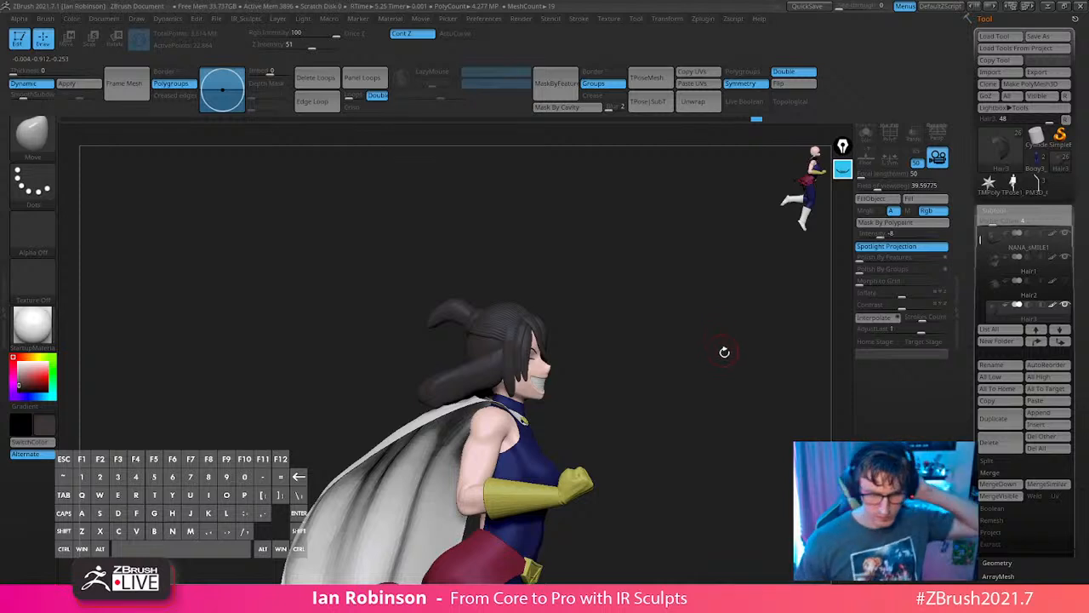
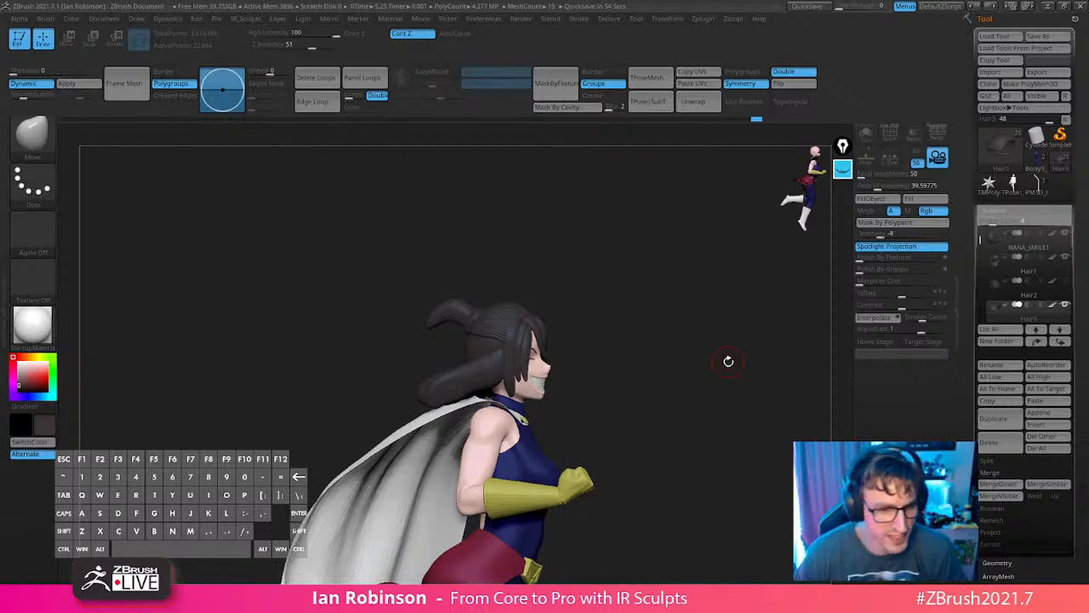
# Save the tool over the existing file Nana_BlockOut_Pose_08.ztl.
pyautogui.click(1038, 35)
pyautogui.press('Return')
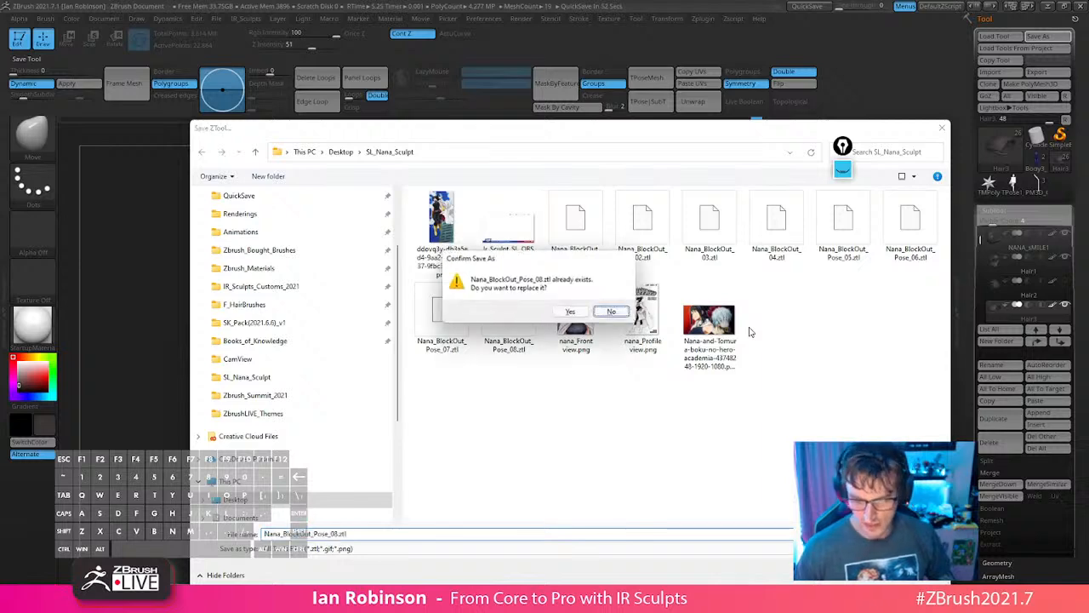
pyautogui.press('y')
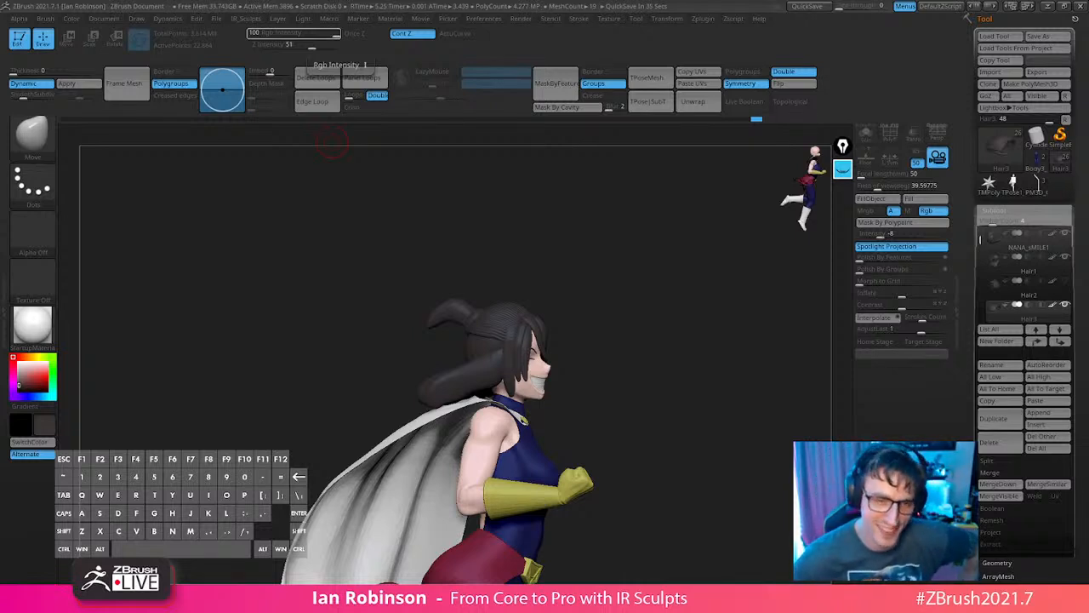
pyautogui.moveTo(676, 397); pyautogui.dragTo(734, 349)
pyautogui.moveTo(712, 405)
pyautogui.mouseDown()
pyautogui.moveTo(712, 438)
pyautogui.moveTo(692, 420)
pyautogui.moveTo(673, 459)
pyautogui.moveTo(676, 428)
pyautogui.moveTo(647, 377)
pyautogui.moveTo(671, 316)
pyautogui.moveTo(696, 364)
pyautogui.moveTo(685, 338)
pyautogui.moveTo(654, 381)
pyautogui.moveTo(634, 377)
pyautogui.moveTo(661, 397)
pyautogui.moveTo(673, 433)
pyautogui.moveTo(580, 394)
pyautogui.mouseUp()
pyautogui.press('s')
pyautogui.keyDown('ctrl'); pyautogui.keyDown('shift'); pyautogui.click(427, 385); pyautogui.keyUp('shift'); pyautogui.keyUp('ctrl')
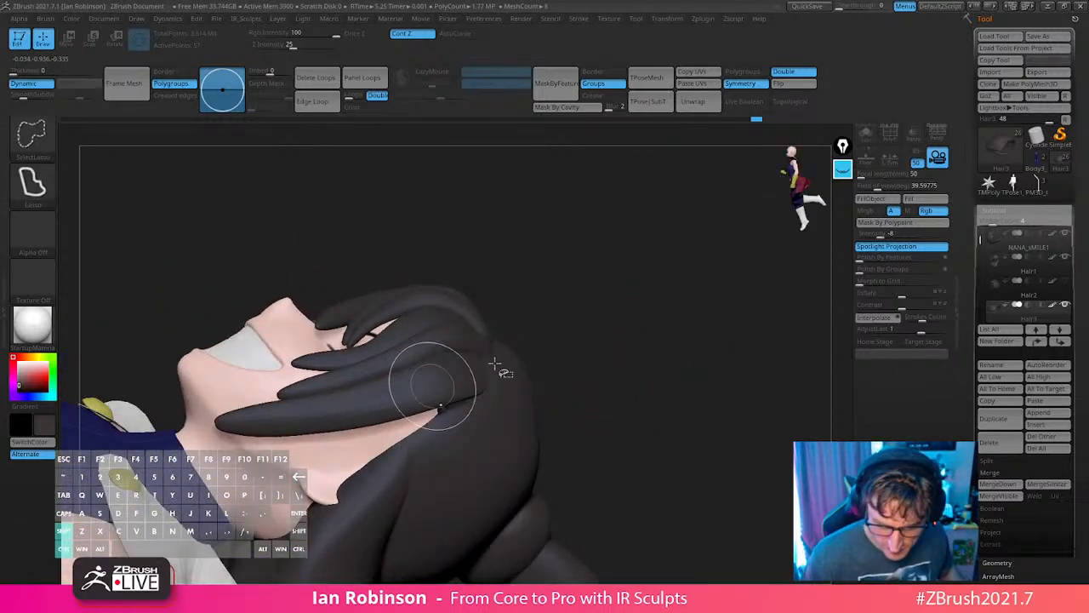
pyautogui.keyDown('ctrl'); pyautogui.keyDown('shift'); pyautogui.click(535, 348); pyautogui.keyUp('shift'); pyautogui.keyUp('ctrl')
# Activate the bangs subtool NANA_sMILE1 and mask all its strands except the lowest side strand.
pyautogui.keyDown('alt'); pyautogui.click(462, 376); pyautogui.keyUp('alt')
pyautogui.hotkey('shift', 'f')
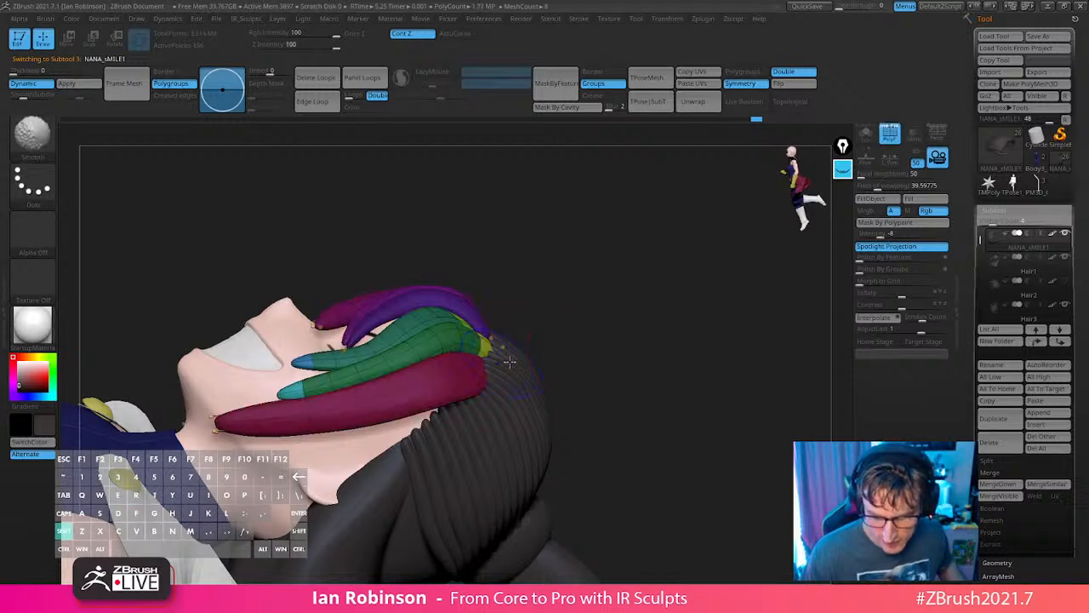
pyautogui.hotkey('shift', 'f')
pyautogui.keyDown('ctrl'); pyautogui.keyDown('shift'); pyautogui.click(465, 386); pyautogui.keyUp('shift'); pyautogui.keyUp('ctrl')
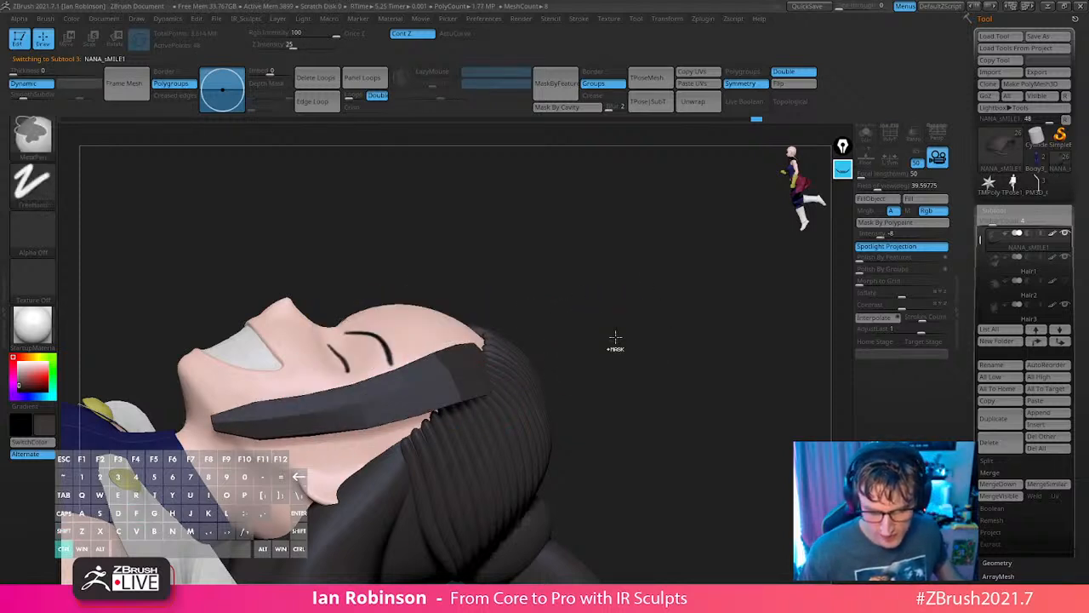
pyautogui.keyDown('ctrl'); pyautogui.click(616, 343); pyautogui.keyUp('ctrl')
pyautogui.keyDown('ctrl'); pyautogui.keyDown('shift'); pyautogui.click(629, 340); pyautogui.keyUp('shift'); pyautogui.keyUp('ctrl')
pyautogui.keyDown('ctrl'); pyautogui.click(633, 344); pyautogui.keyUp('ctrl')
pyautogui.press('w')
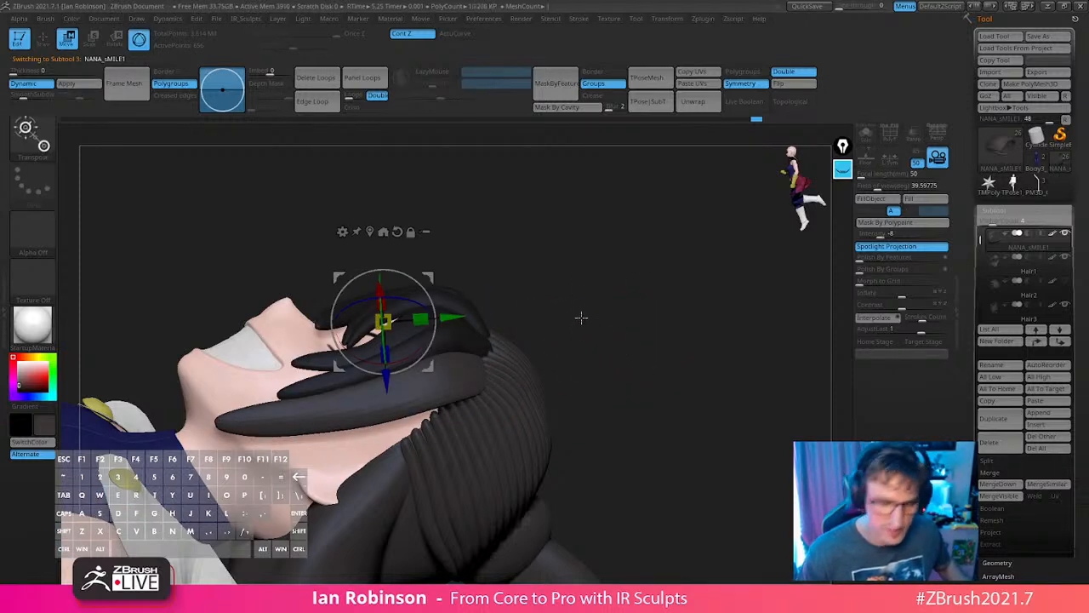
# Bend the unmasked side strand down towards the ear with an enlarged Move brush.
pyautogui.press('q')
pyautogui.press('s')
pyautogui.moveTo(625, 361); pyautogui.dragTo(632, 363)
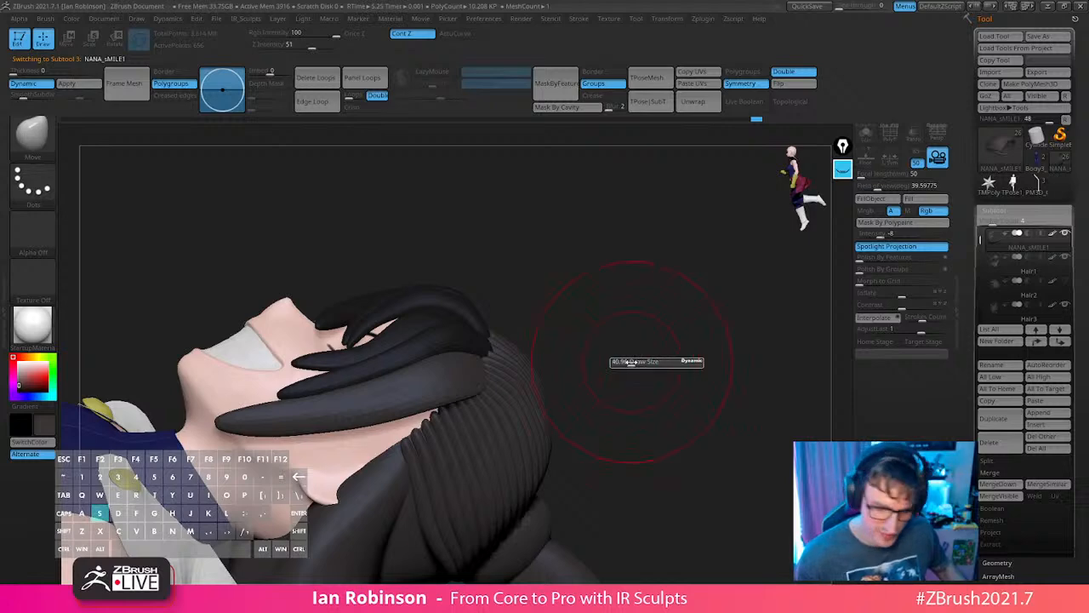
pyautogui.moveTo(355, 406)
pyautogui.mouseDown()
pyautogui.moveTo(342, 433)
pyautogui.moveTo(276, 438)
pyautogui.mouseUp()
pyautogui.moveTo(382, 410)
pyautogui.mouseDown()
pyautogui.moveTo(384, 425)
pyautogui.moveTo(402, 423)
pyautogui.mouseUp()
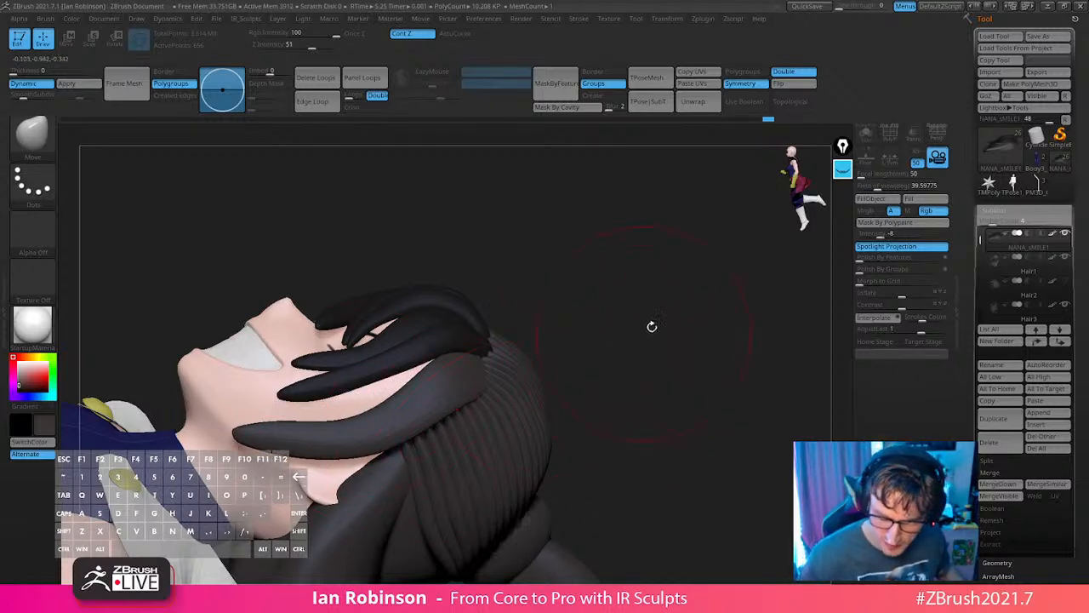
pyautogui.moveTo(652, 326); pyautogui.dragTo(552, 318)
pyautogui.moveTo(434, 440); pyautogui.dragTo(693, 377)
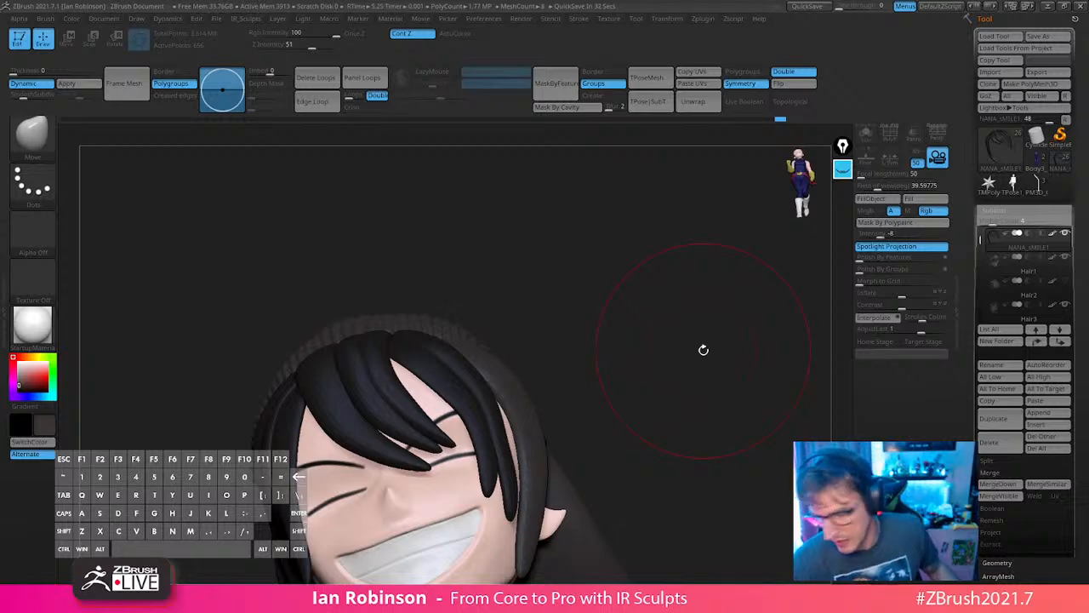
pyautogui.keyDown('alt'); pyautogui.moveTo(704, 350); pyautogui.dragTo(705, 311); pyautogui.keyUp('alt')
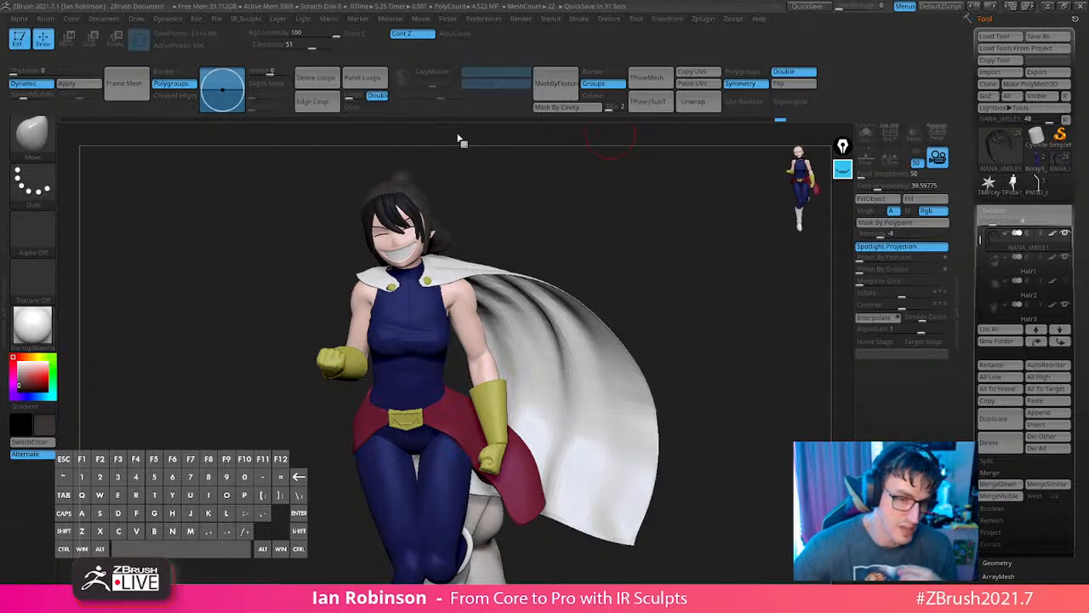
pyautogui.moveTo(503, 227)
pyautogui.mouseDown()
pyautogui.moveTo(562, 231)
pyautogui.moveTo(545, 238)
pyautogui.moveTo(542, 358)
pyautogui.moveTo(647, 372)
pyautogui.moveTo(613, 341)
pyautogui.moveTo(552, 320)
pyautogui.moveTo(511, 235)
pyautogui.mouseUp()
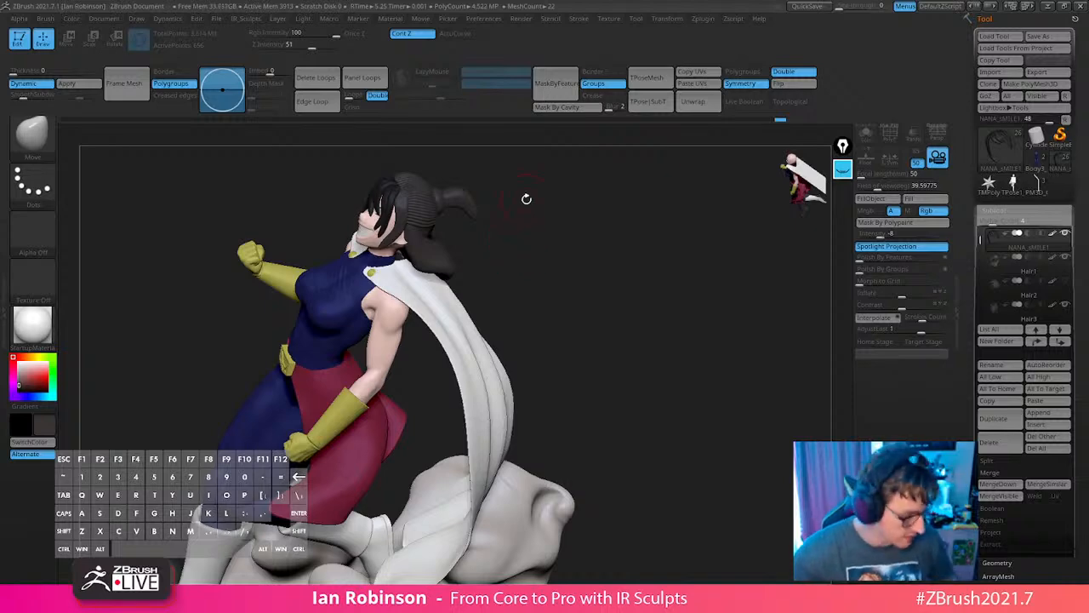
# Examine the rebuilt hair from the back, sides and front, and identify the bangs and hair subtools with the polyframe.
pyautogui.moveTo(526, 198); pyautogui.dragTo(574, 476)
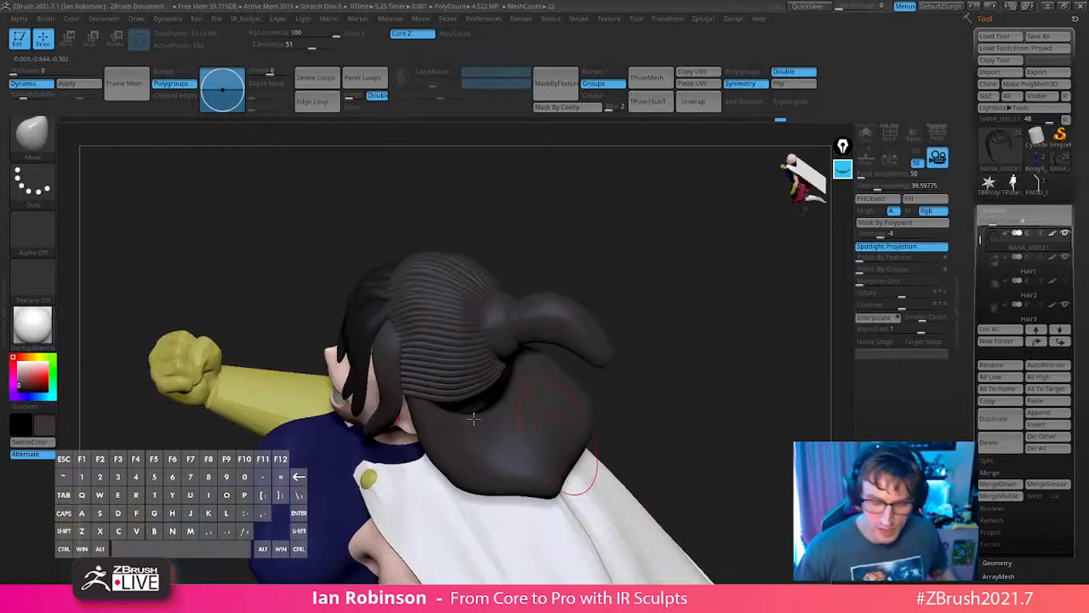
pyautogui.moveTo(656, 263); pyautogui.dragTo(486, 246)
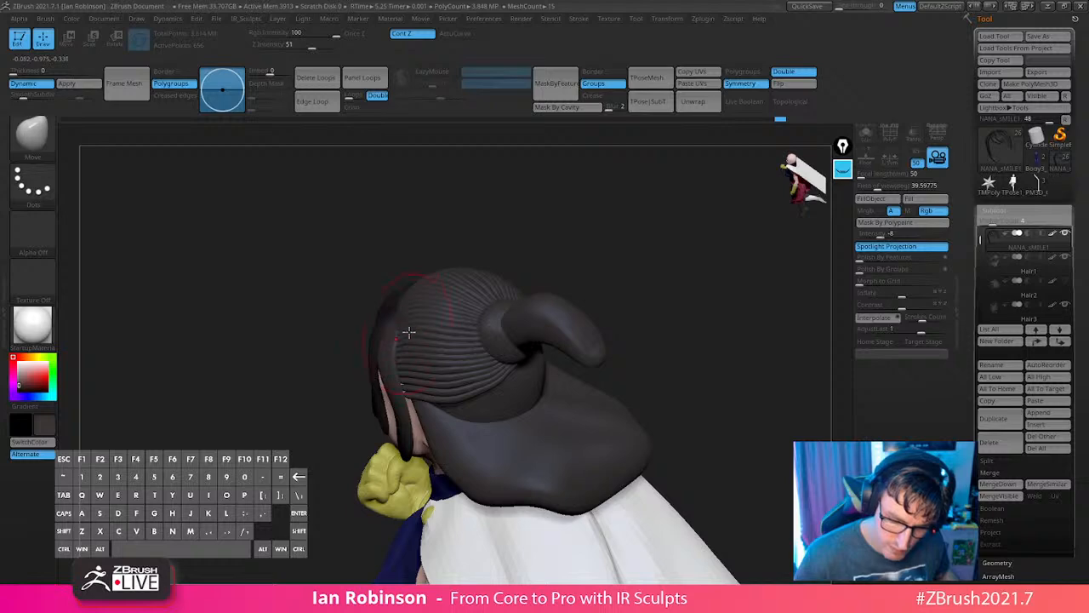
pyautogui.moveTo(618, 254); pyautogui.dragTo(665, 346)
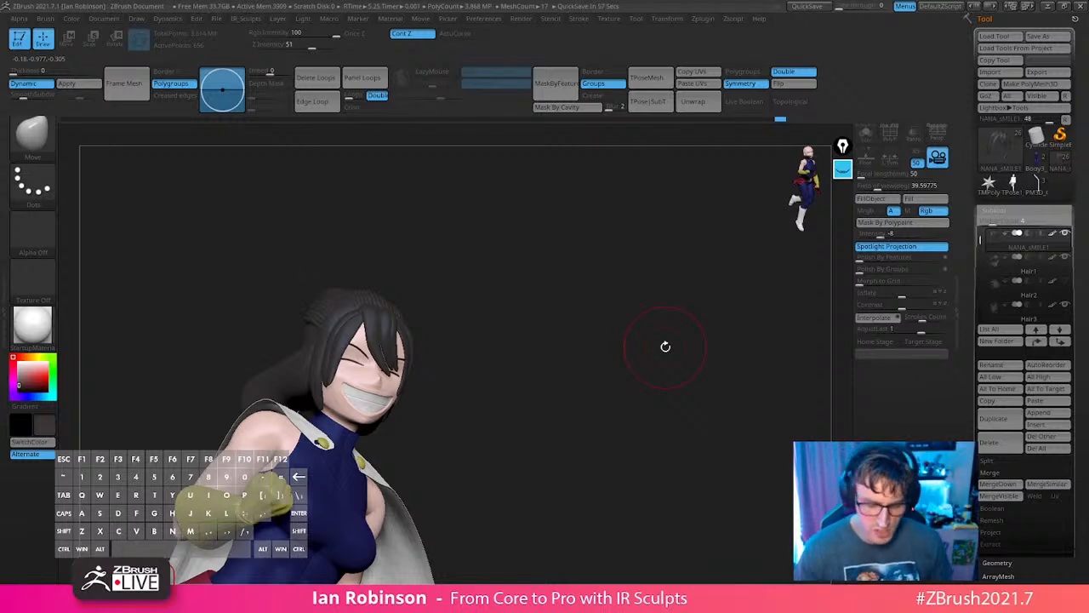
pyautogui.moveTo(663, 343); pyautogui.dragTo(747, 284)
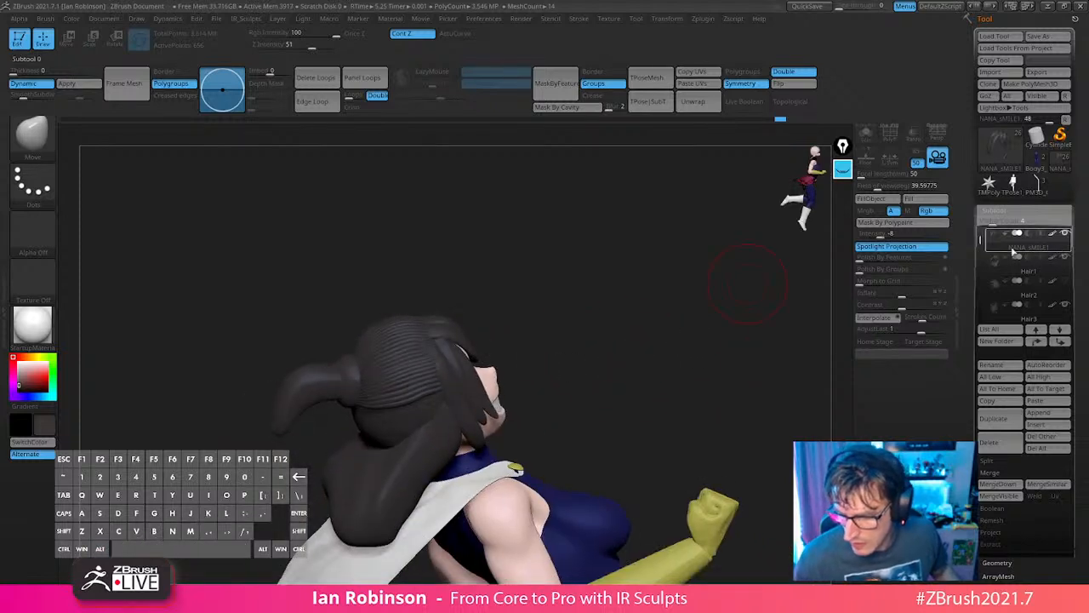
pyautogui.scroll(-2, 1004, 253)
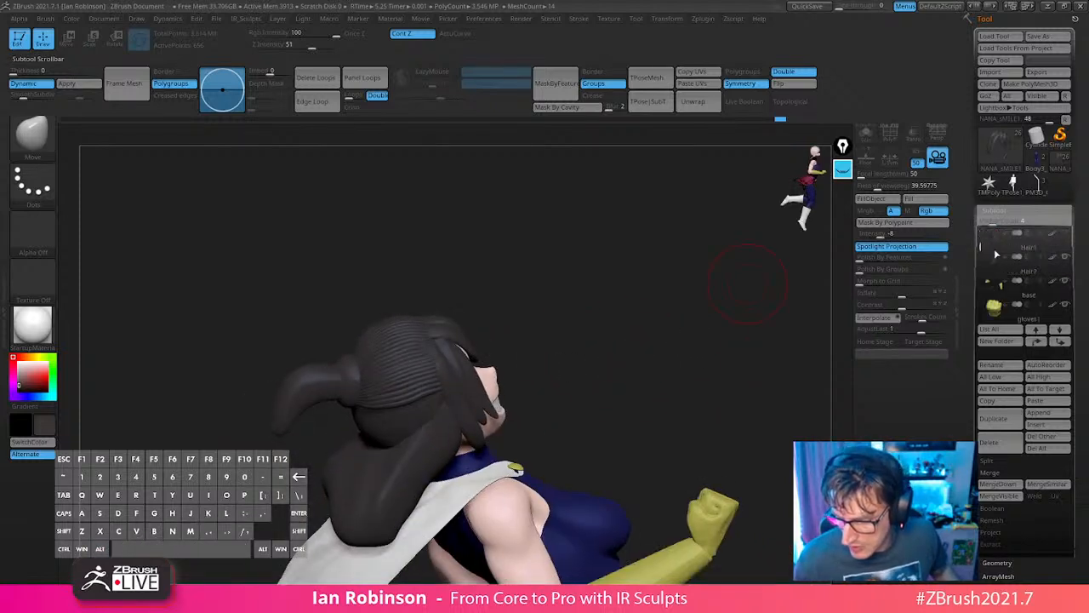
pyautogui.moveTo(1062, 240)
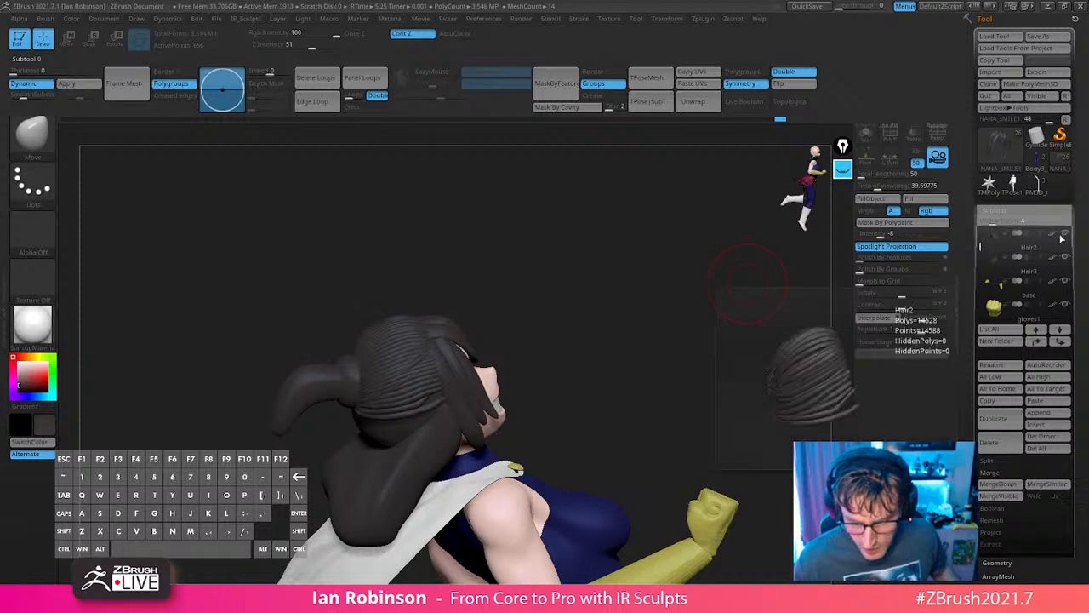
pyautogui.moveTo(981, 241); pyautogui.dragTo(982, 229)
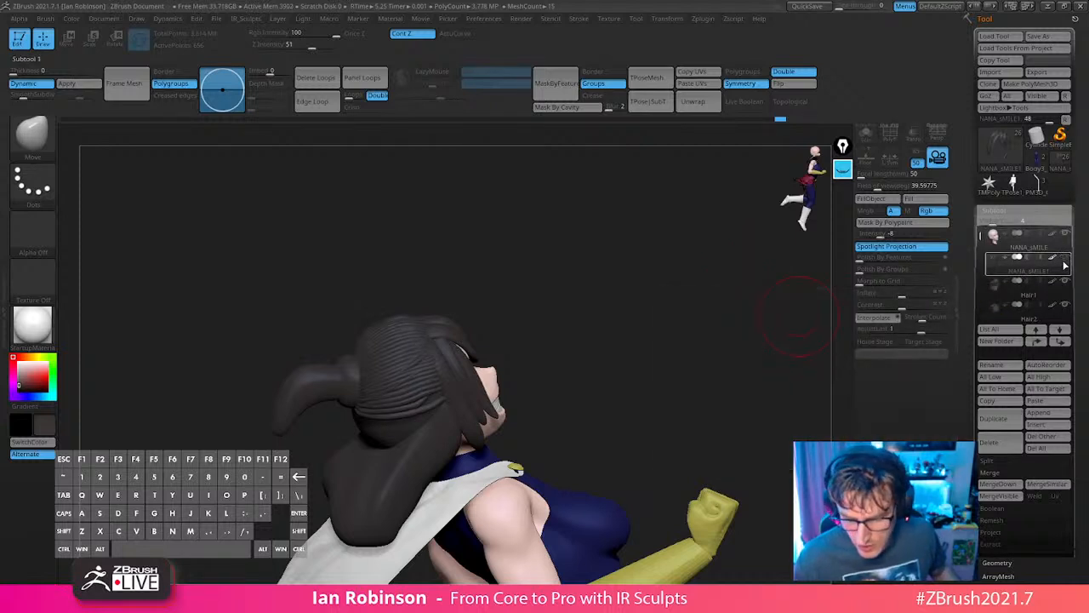
pyautogui.hotkey('shift', 'f')
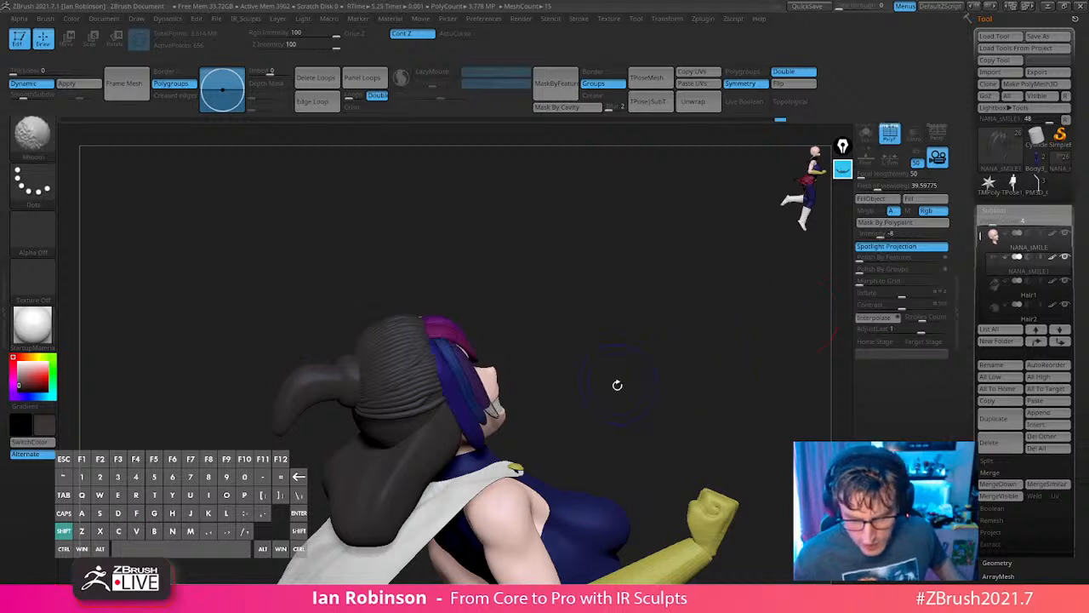
pyautogui.keyDown('alt'); pyautogui.click(498, 380); pyautogui.keyUp('alt')
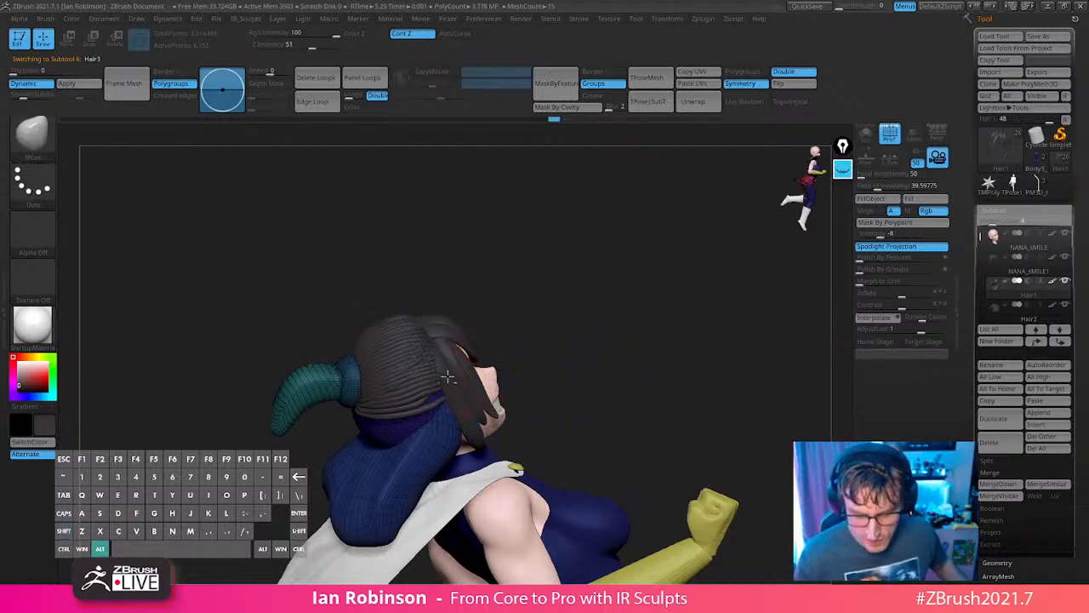
pyautogui.keyDown('alt'); pyautogui.click(446, 377); pyautogui.keyUp('alt')
pyautogui.hotkey('shift', 'f')
pyautogui.hotkey('shift', 'f')
pyautogui.hotkey('shift', 'f')
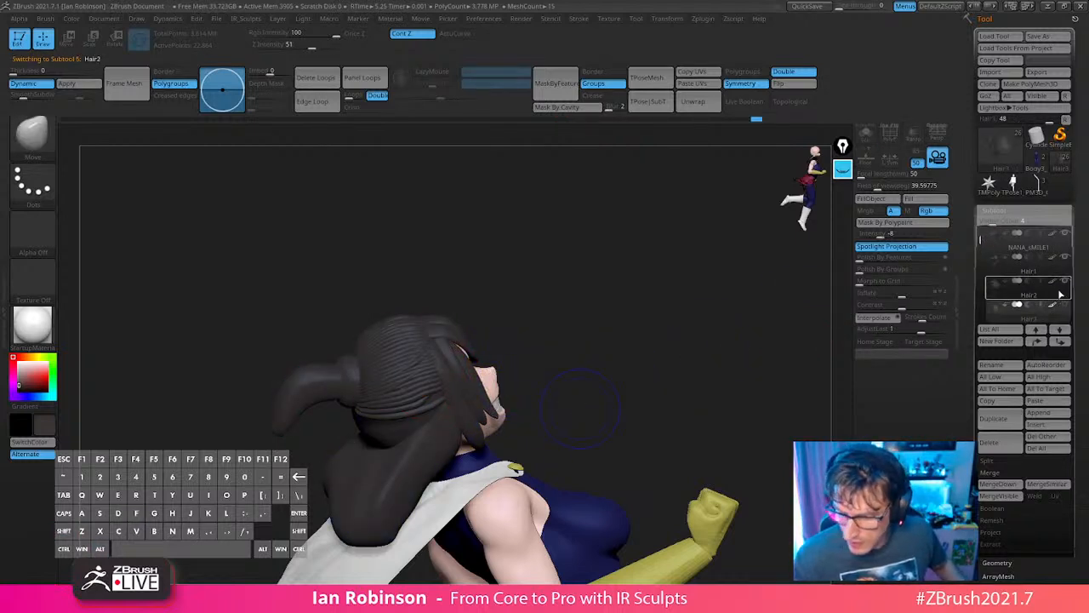
# Compare the Hair2 and Hair3 versions of the tied-back strands from several angles and make Hair2 the active, visible one.
pyautogui.moveTo(685, 378); pyautogui.dragTo(654, 357)
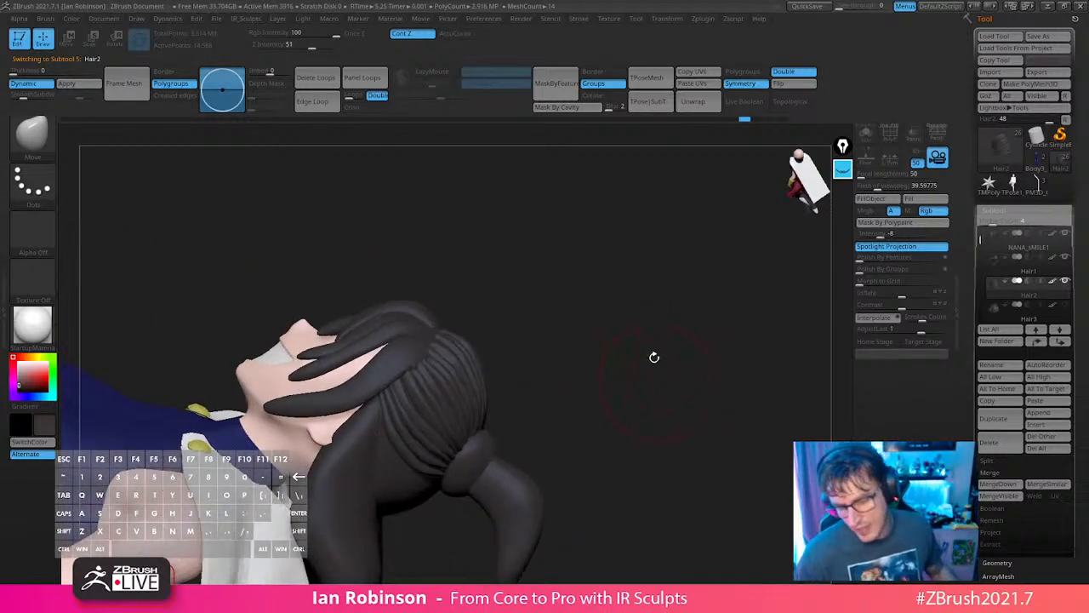
pyautogui.keyDown('alt'); pyautogui.moveTo(691, 418); pyautogui.dragTo(696, 362); pyautogui.keyUp('alt')
pyautogui.click(1027, 321)
pyautogui.moveTo(835, 360); pyautogui.dragTo(692, 381)
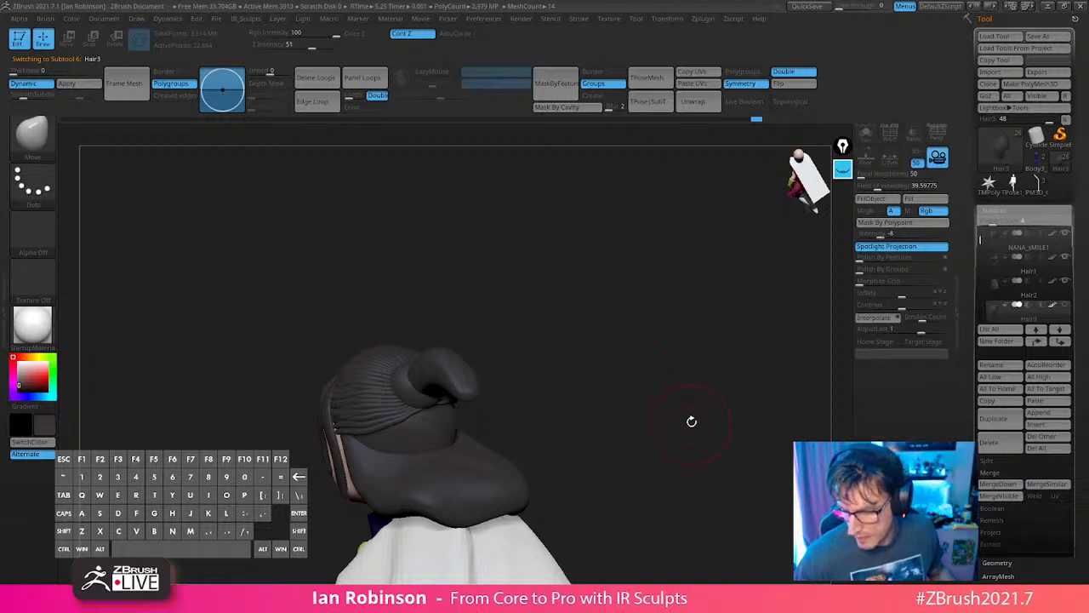
pyautogui.moveTo(693, 420)
pyautogui.mouseDown()
pyautogui.moveTo(707, 421)
pyautogui.moveTo(676, 418)
pyautogui.mouseUp()
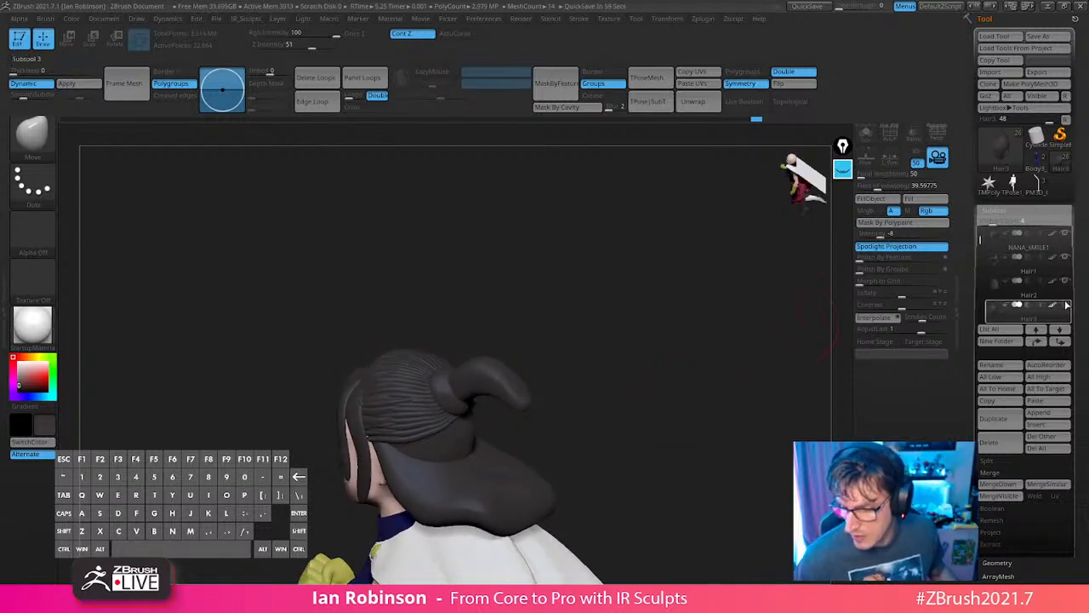
pyautogui.moveTo(693, 372); pyautogui.dragTo(702, 400)
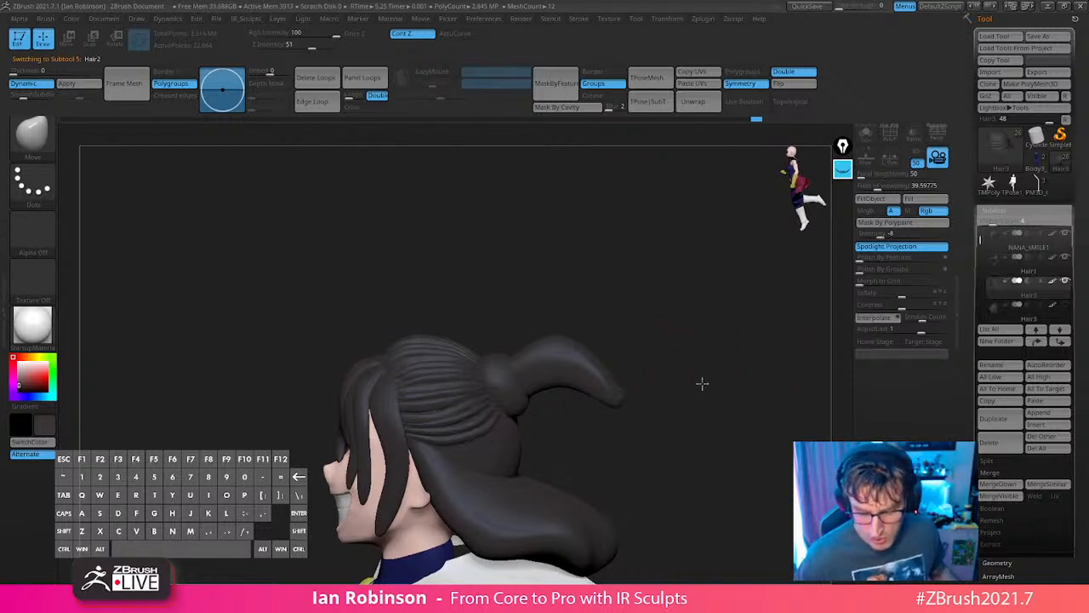
pyautogui.keyDown('alt'); pyautogui.moveTo(703, 383); pyautogui.dragTo(686, 417); pyautogui.keyUp('alt')
pyautogui.hotkey('shift', 'f')
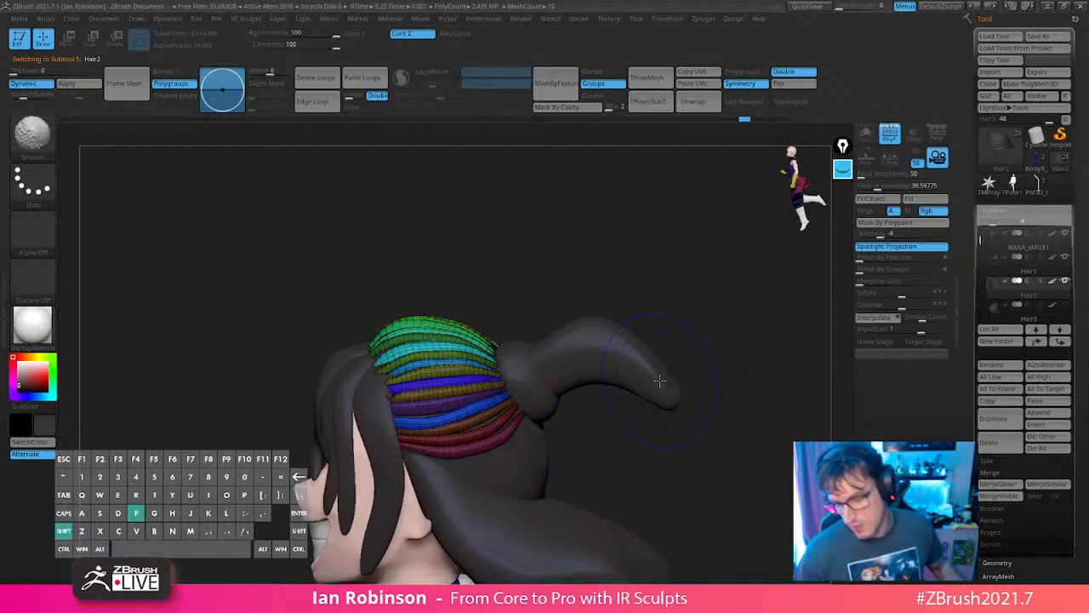
pyautogui.hotkey('shift', 'f')
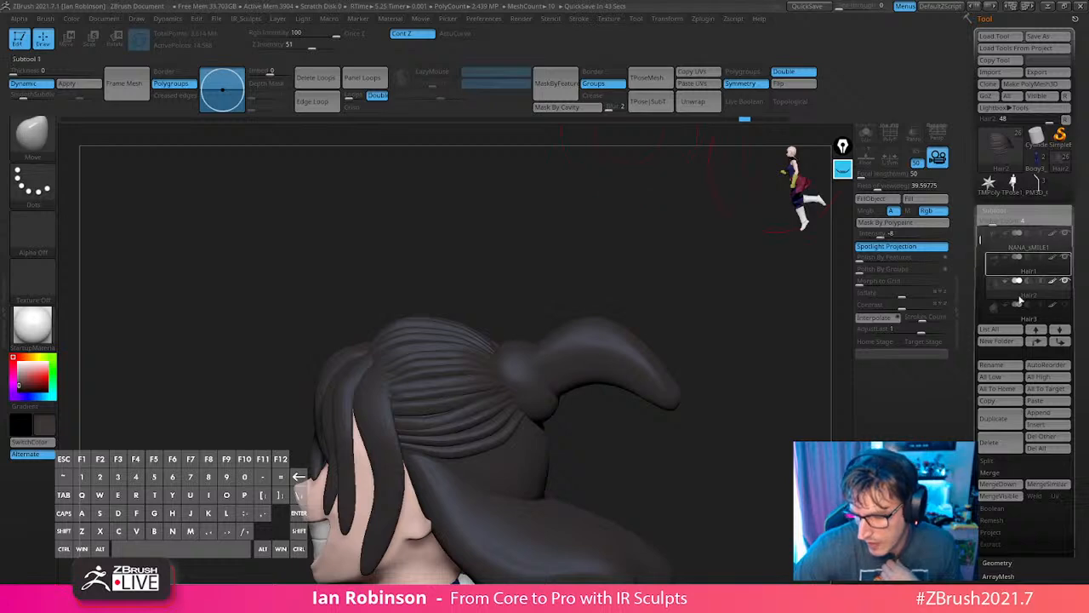
pyautogui.click(996, 316)
pyautogui.moveTo(724, 353); pyautogui.dragTo(887, 394)
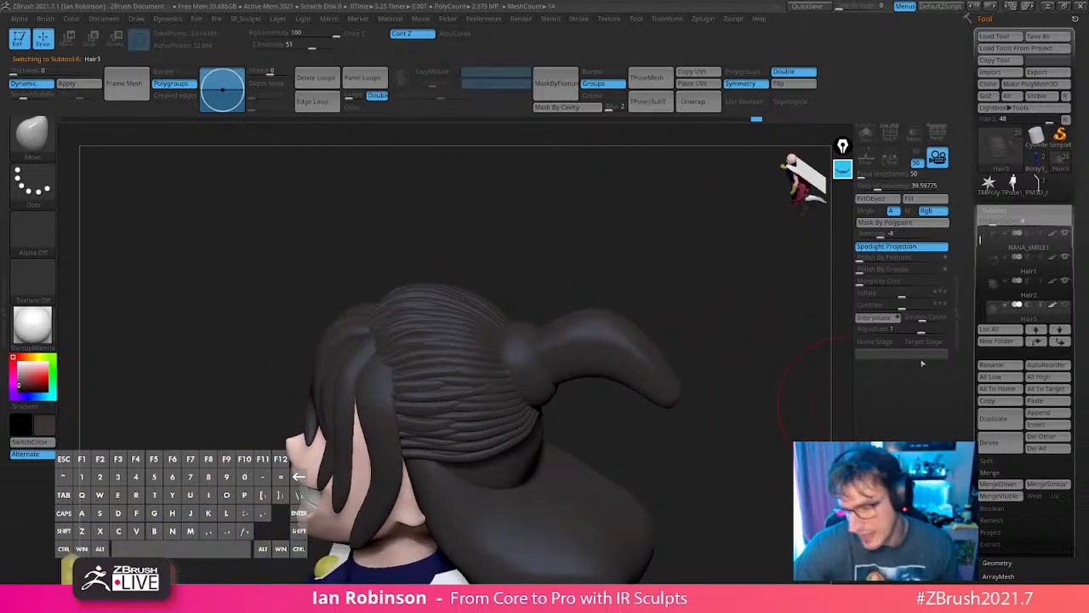
pyautogui.click(1059, 295)
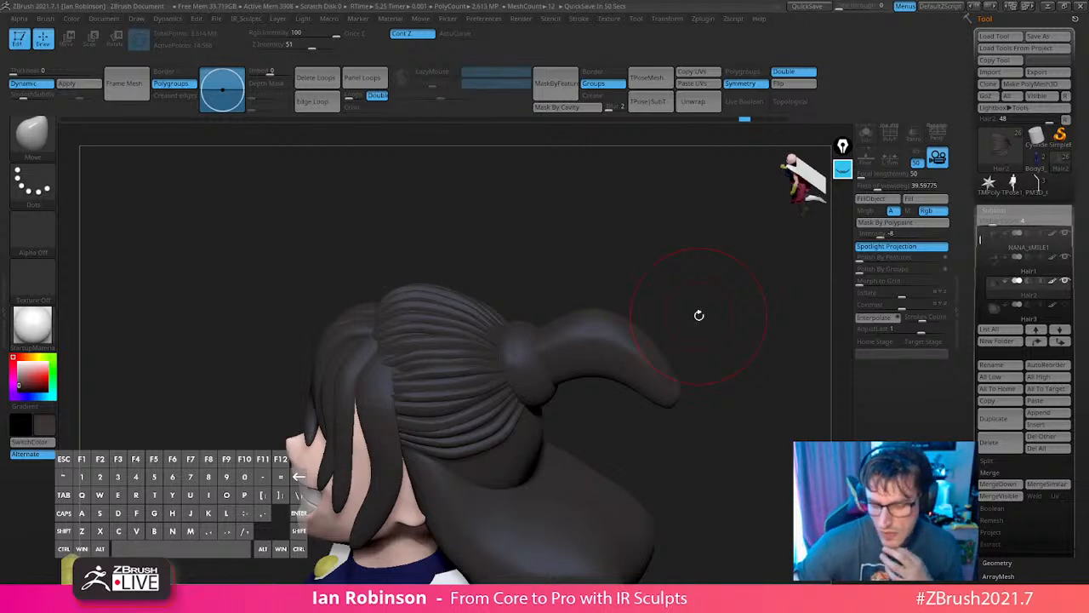
# Examine how the Hair2 strands meet the bangs and hair tie from both sides and the front.
pyautogui.moveTo(650, 279); pyautogui.dragTo(681, 332)
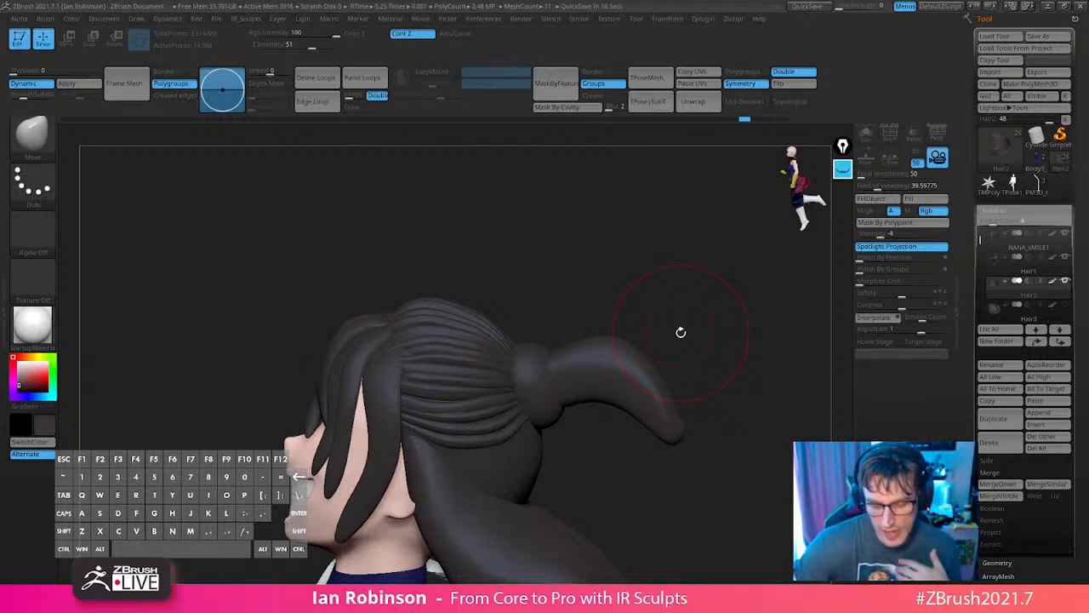
pyautogui.moveTo(681, 332); pyautogui.dragTo(694, 471)
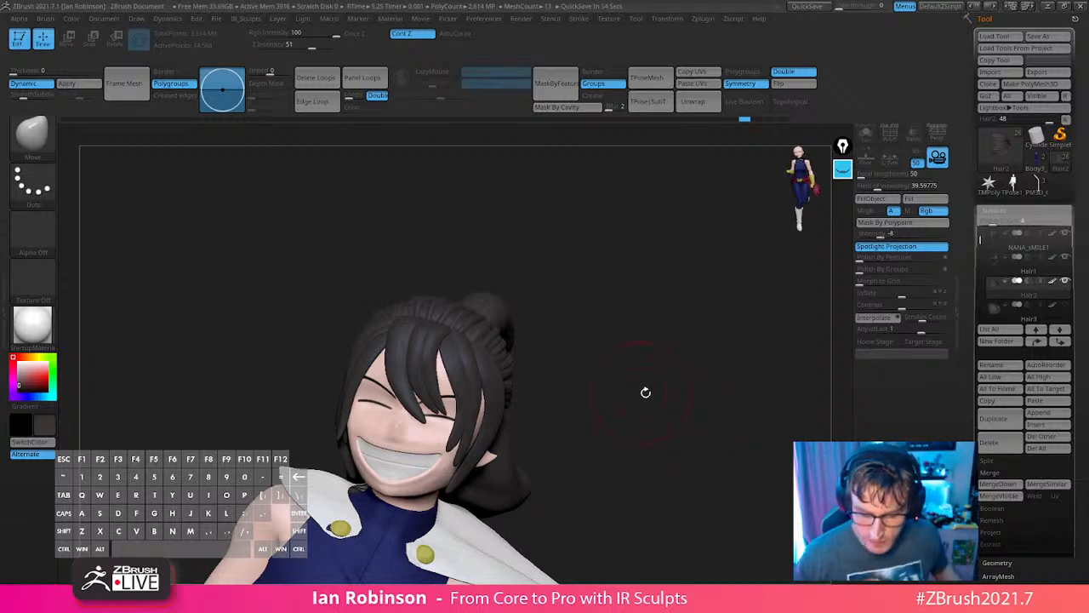
pyautogui.moveTo(646, 392); pyautogui.dragTo(632, 312)
pyautogui.press('s')
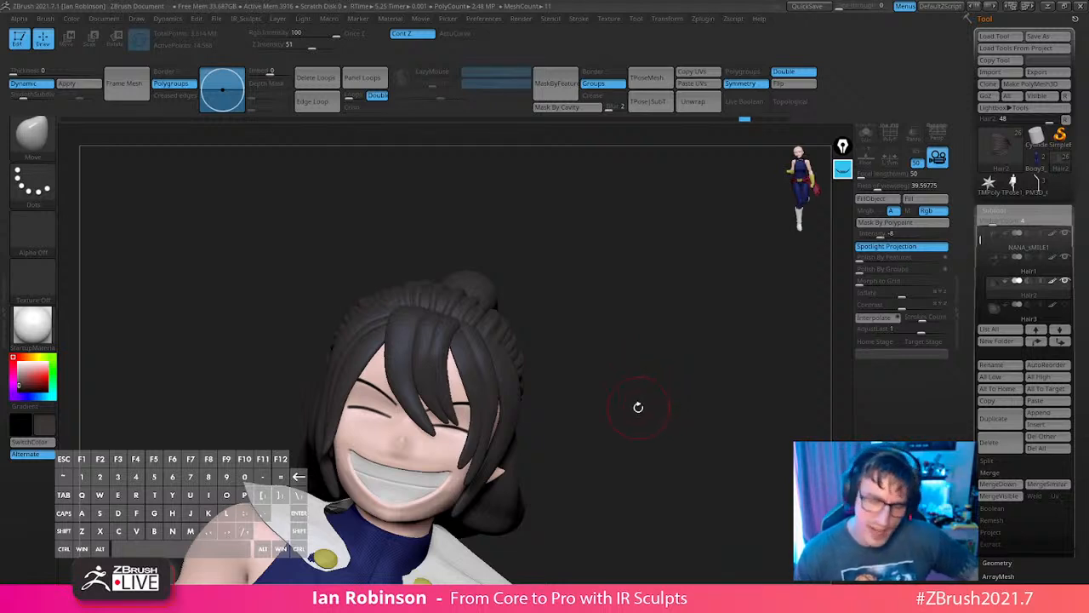
pyautogui.moveTo(633, 400)
pyautogui.mouseDown()
pyautogui.moveTo(630, 420)
pyautogui.moveTo(658, 411)
pyautogui.moveTo(588, 428)
pyautogui.moveTo(528, 374)
pyautogui.moveTo(403, 307)
pyautogui.mouseUp()
pyautogui.keyDown('alt'); pyautogui.click(374, 310); pyautogui.keyUp('alt')
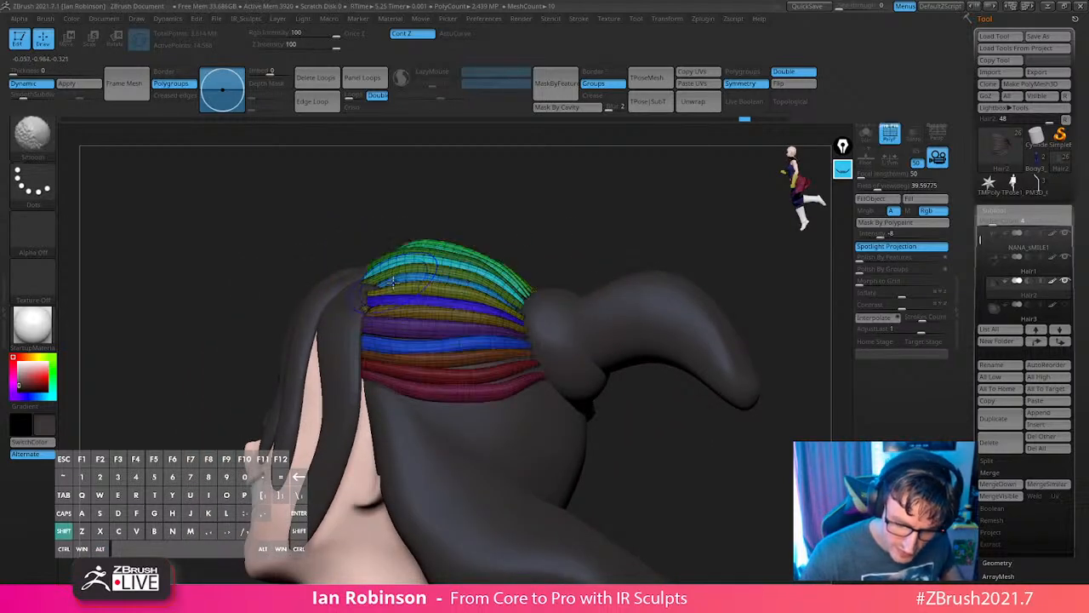
pyautogui.moveTo(441, 249)
pyautogui.mouseDown()
pyautogui.moveTo(533, 224)
pyautogui.moveTo(532, 333)
pyautogui.moveTo(563, 299)
pyautogui.moveTo(562, 387)
pyautogui.moveTo(561, 355)
pyautogui.moveTo(581, 400)
pyautogui.moveTo(603, 386)
pyautogui.mouseUp()
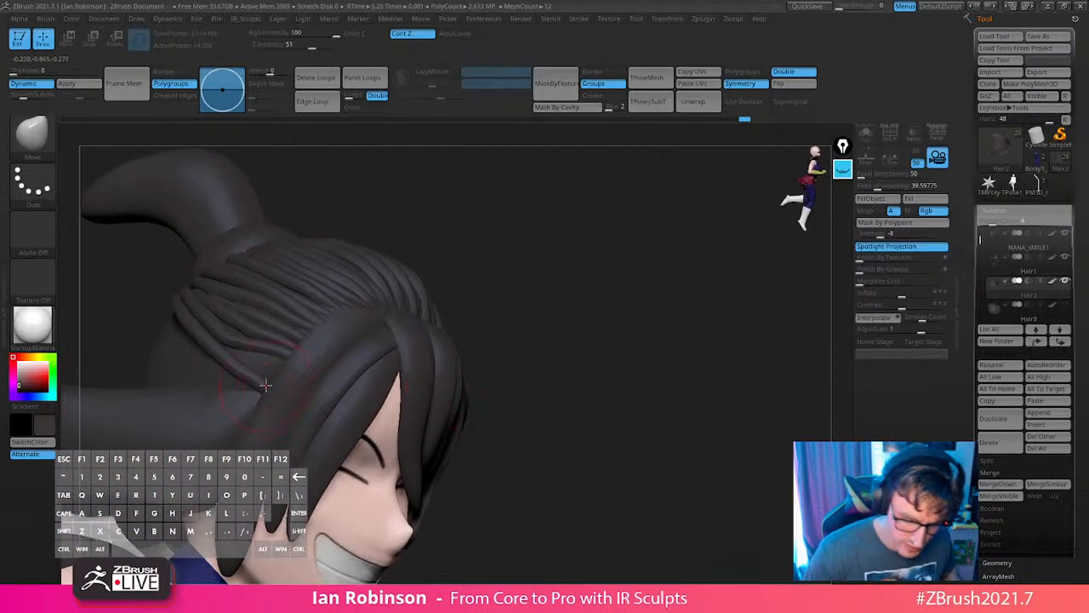
# Turn on Topological masking and shift the front ends of the lower Hair2 strands towards the bangs with the Move brush.
pyautogui.click(783, 107)
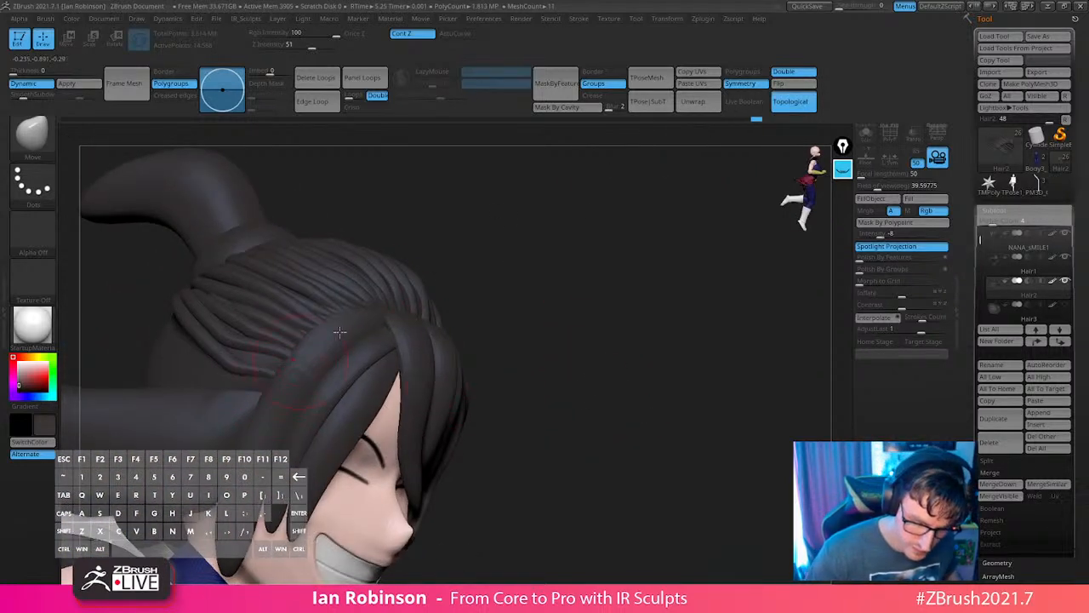
pyautogui.moveTo(493, 253); pyautogui.dragTo(532, 255)
pyautogui.press('s')
pyautogui.moveTo(327, 350); pyautogui.dragTo(334, 350)
pyautogui.moveTo(412, 294); pyautogui.dragTo(435, 298)
pyautogui.moveTo(271, 365); pyautogui.dragTo(286, 369)
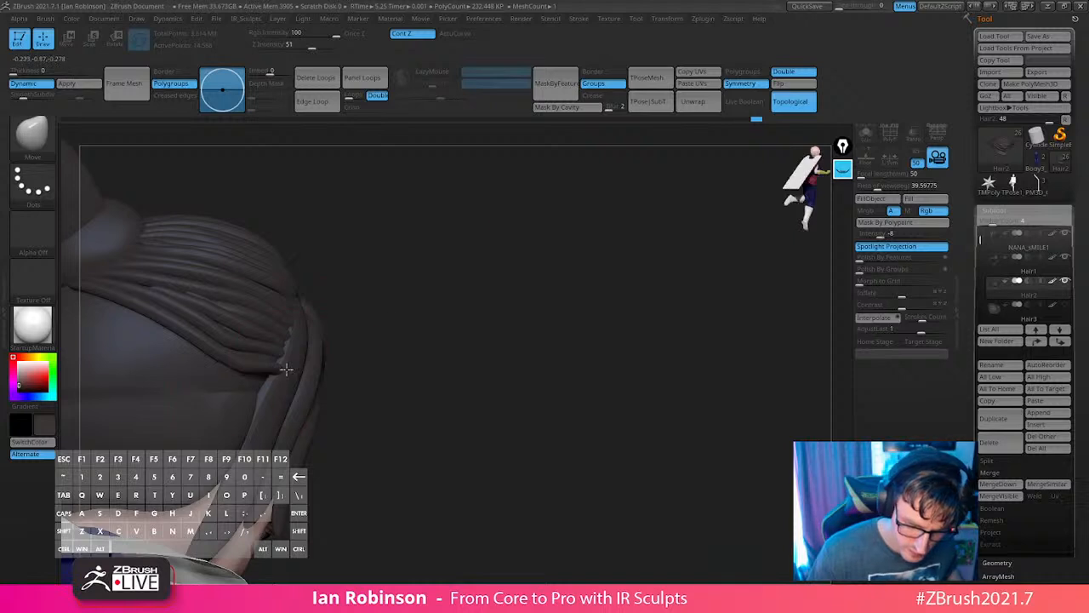
pyautogui.moveTo(404, 301); pyautogui.dragTo(442, 298)
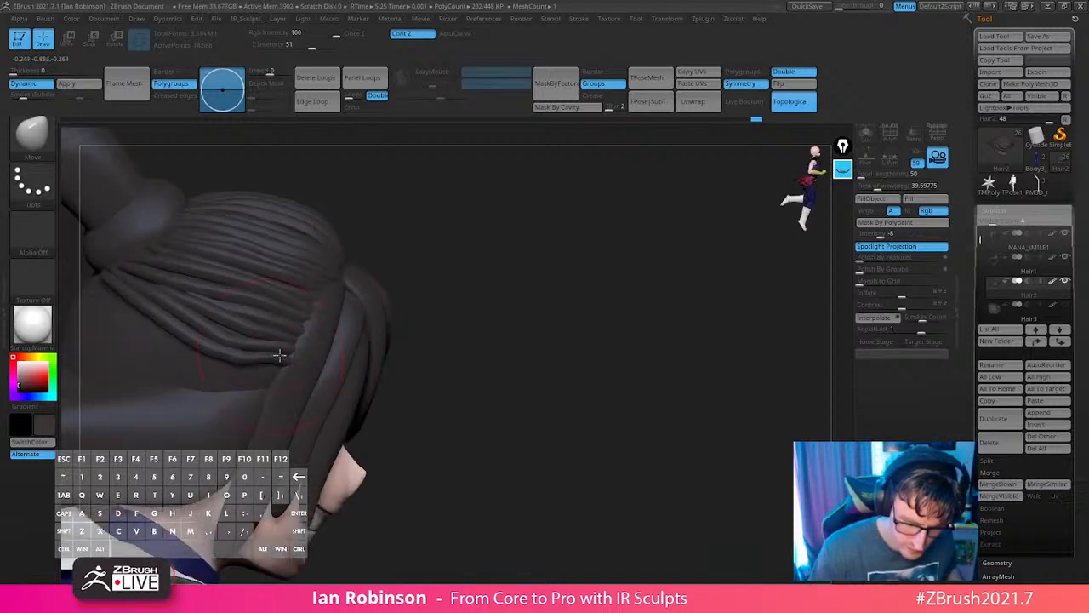
# Adjust the lower Hair2 strands between the bangs and hair tie from the back and side, undoing unwanted strokes.
pyautogui.moveTo(564, 343); pyautogui.dragTo(438, 362)
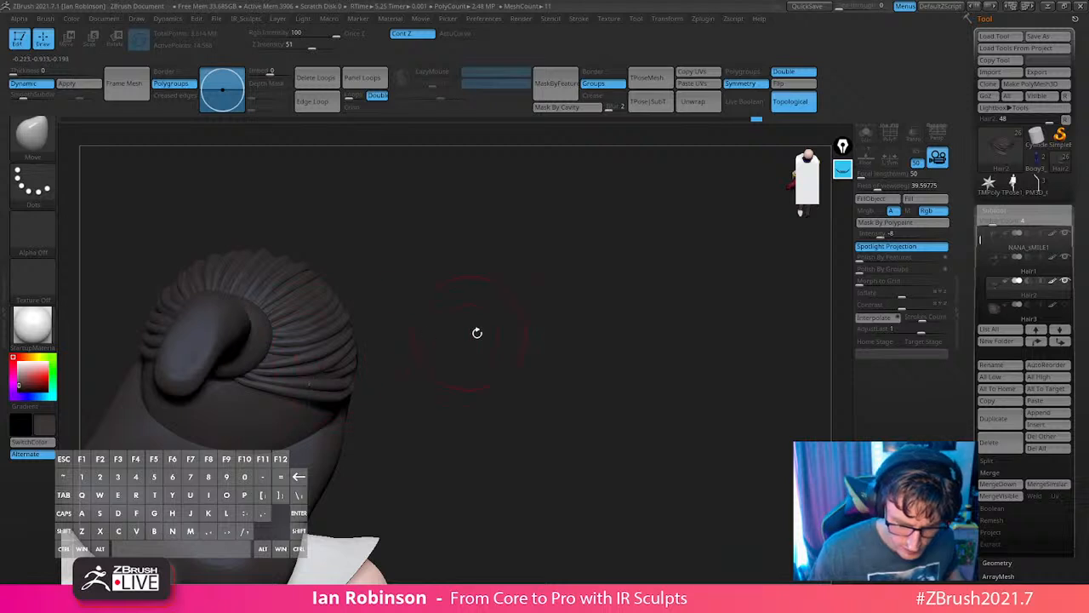
pyautogui.moveTo(477, 332); pyautogui.dragTo(338, 381)
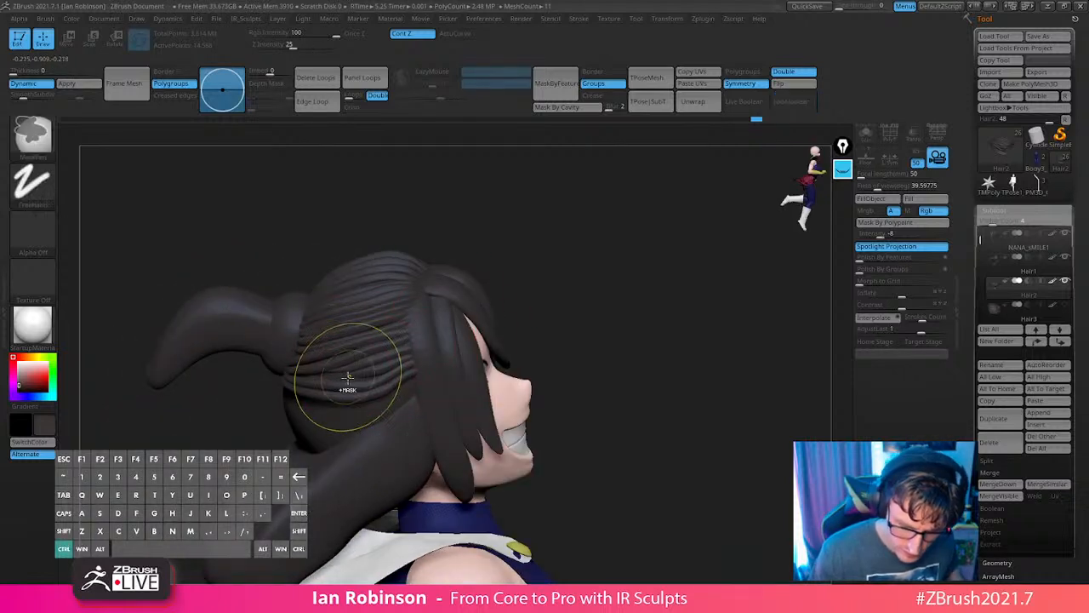
pyautogui.moveTo(510, 285); pyautogui.dragTo(596, 319)
pyautogui.moveTo(518, 321); pyautogui.dragTo(316, 389)
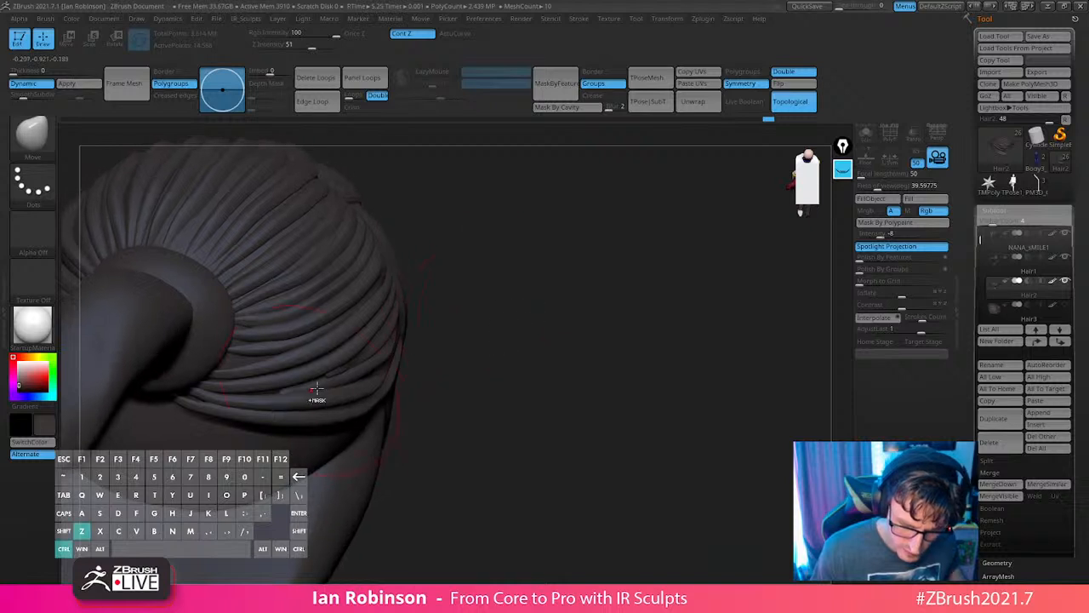
pyautogui.moveTo(455, 331)
pyautogui.mouseDown()
pyautogui.moveTo(468, 284)
pyautogui.moveTo(456, 258)
pyautogui.mouseUp()
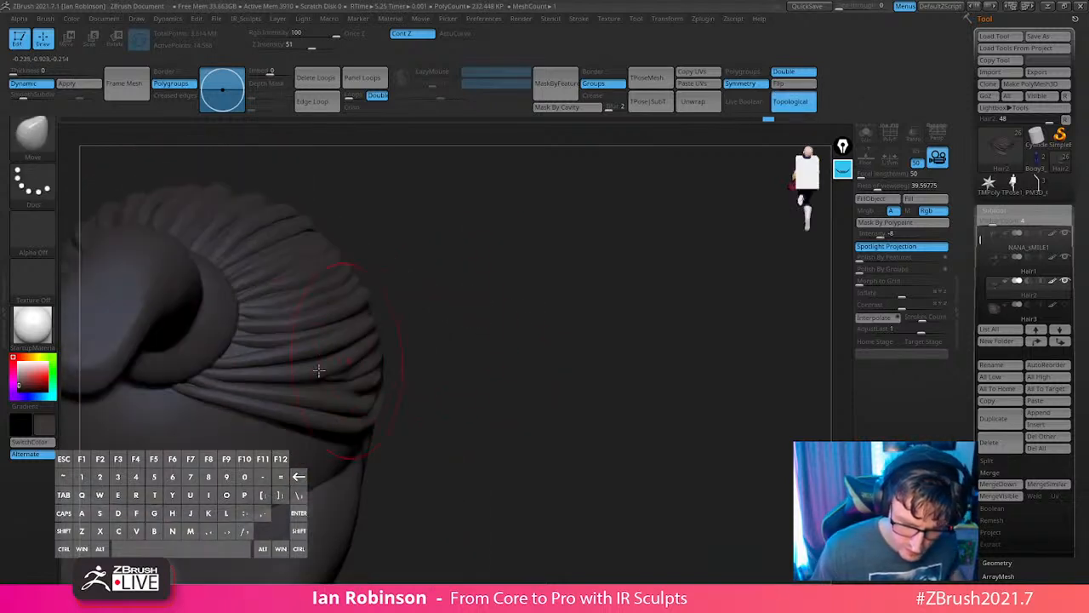
pyautogui.moveTo(542, 293)
pyautogui.mouseDown()
pyautogui.moveTo(499, 280)
pyautogui.moveTo(346, 391)
pyautogui.mouseUp()
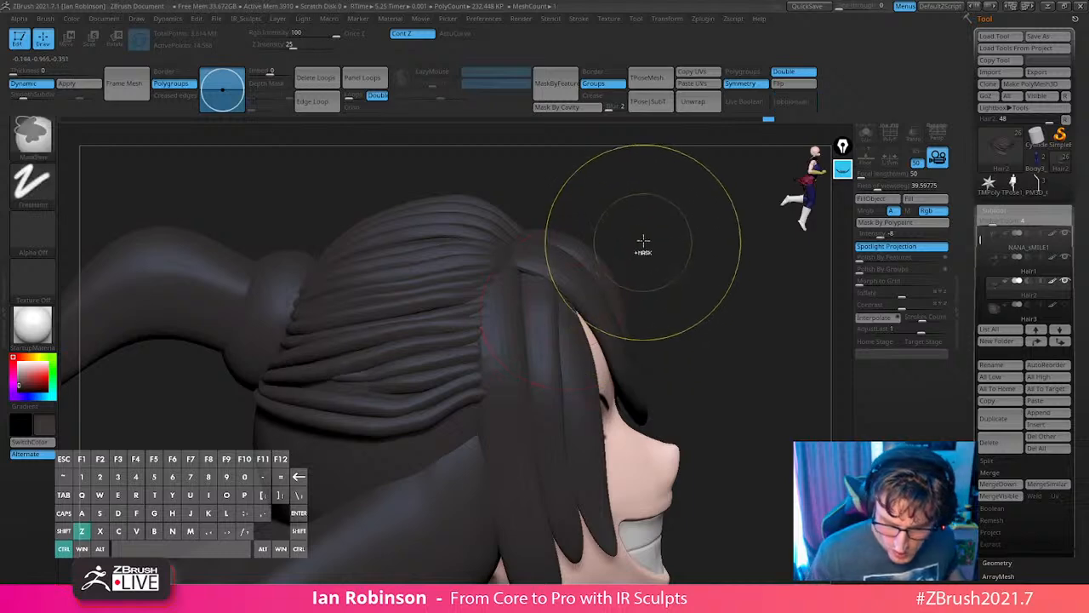
# Resize the Move brush, refine the lowest Hair2 strands beside the hair tie, and activate the Hair1 subtool.
pyautogui.press('s')
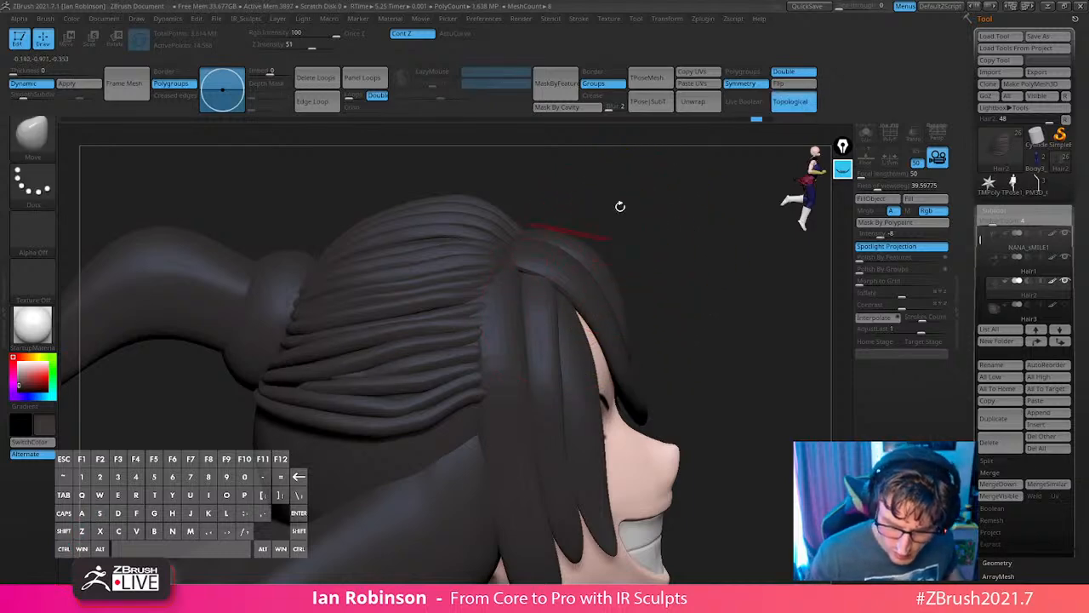
pyautogui.moveTo(619, 205)
pyautogui.mouseDown()
pyautogui.moveTo(664, 238)
pyautogui.moveTo(300, 388)
pyautogui.mouseUp()
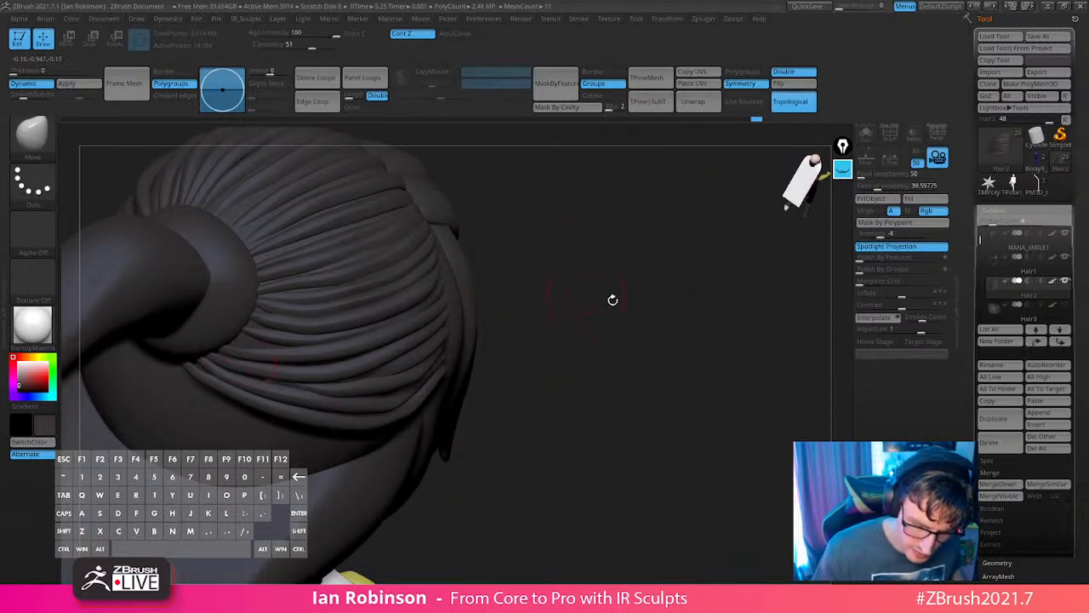
pyautogui.moveTo(613, 300)
pyautogui.mouseDown()
pyautogui.moveTo(601, 256)
pyautogui.moveTo(505, 312)
pyautogui.mouseUp()
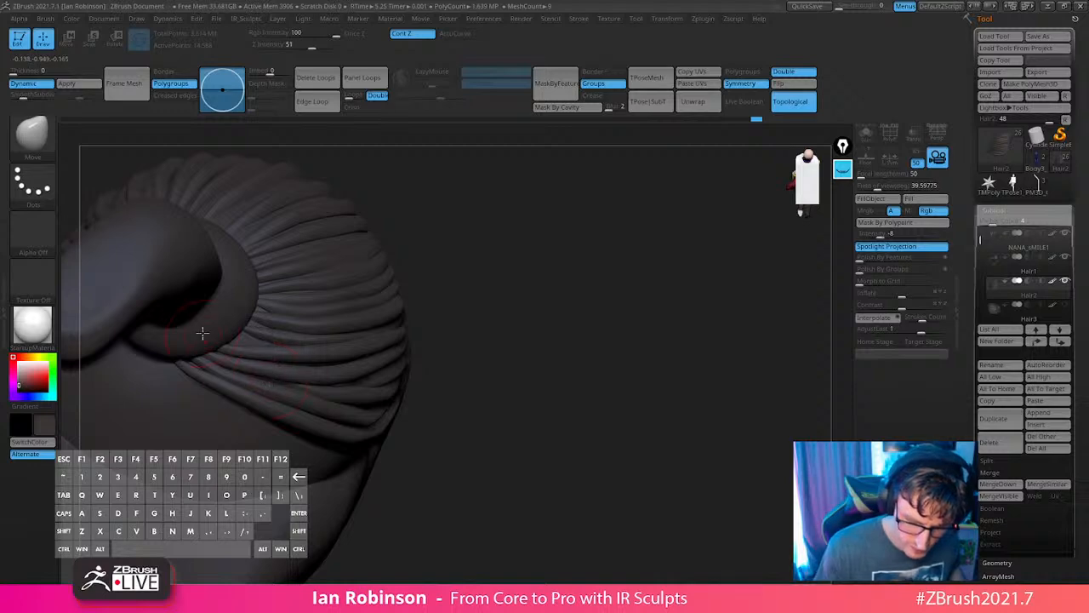
pyautogui.moveTo(572, 296)
pyautogui.mouseDown()
pyautogui.moveTo(584, 275)
pyautogui.moveTo(326, 388)
pyautogui.mouseUp()
pyautogui.moveTo(636, 269); pyautogui.dragTo(597, 291)
pyautogui.keyDown('alt'); pyautogui.click(350, 459); pyautogui.keyUp('alt')
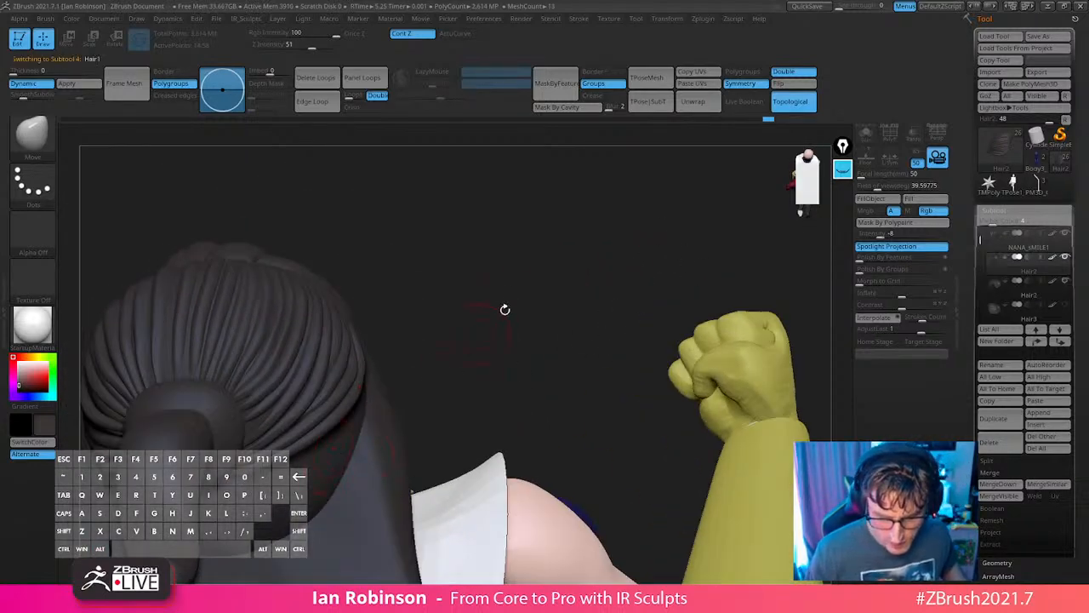
# Try building up the crown strands of Hair1 with the resized ClayBuildup brush, and undo the strokes.
pyautogui.press('b')
pyautogui.press('c')
pyautogui.press('b')
pyautogui.press('s')
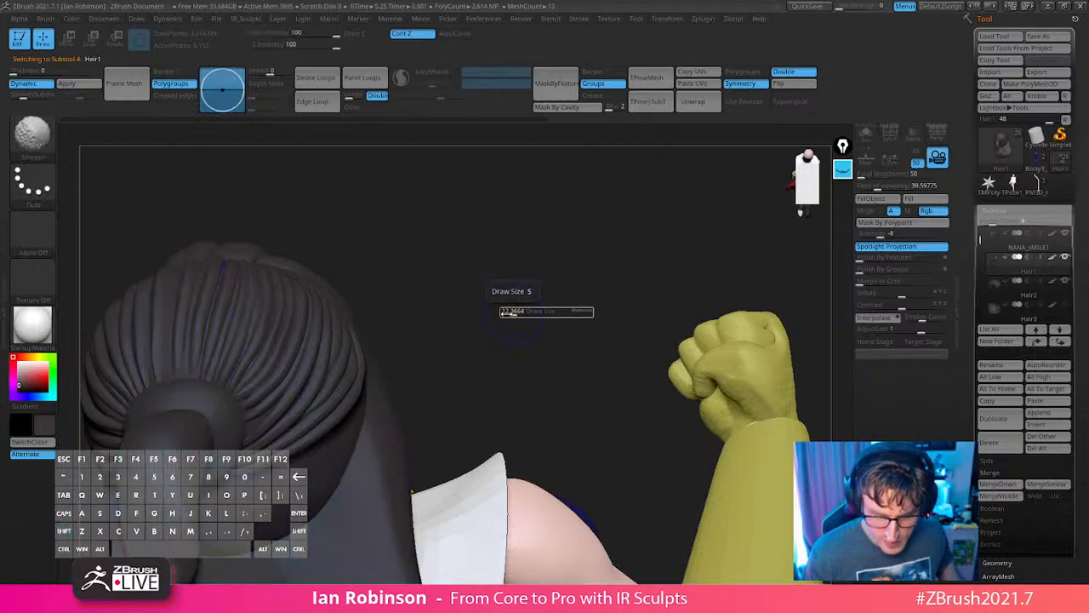
pyautogui.press('s')
pyautogui.moveTo(513, 312); pyautogui.dragTo(500, 335)
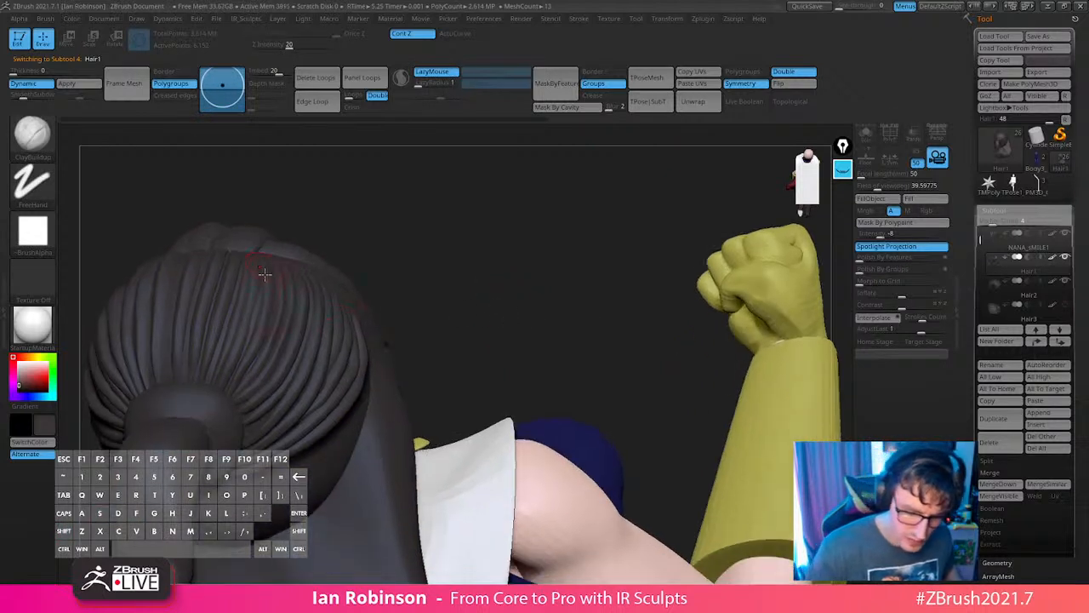
pyautogui.moveTo(237, 269); pyautogui.dragTo(201, 395)
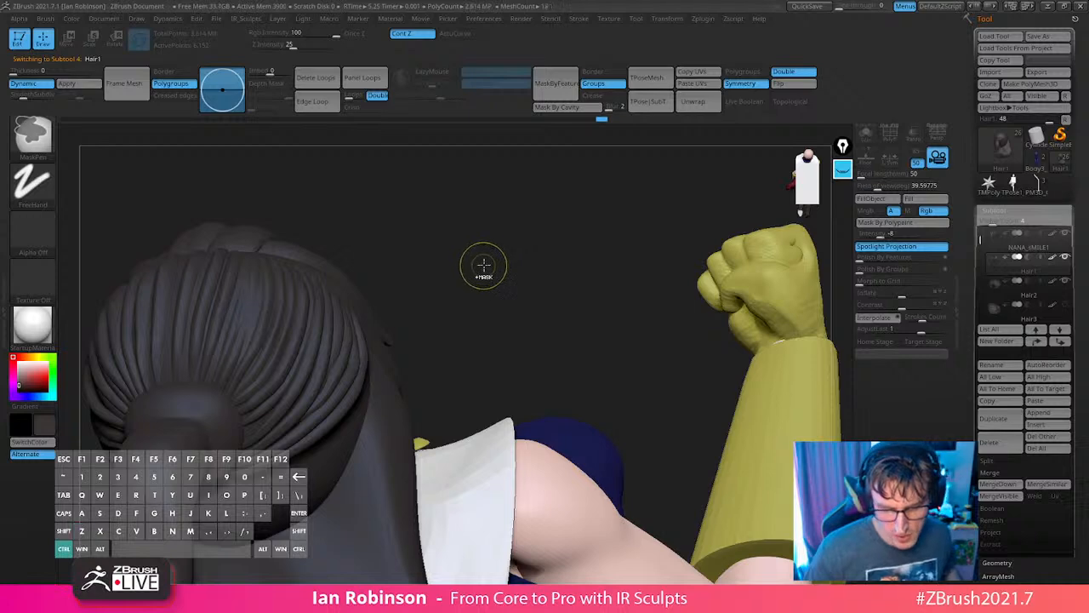
pyautogui.hotkey('ctrl', 'z')
pyautogui.hotkey('ctrl', 'z')
pyautogui.hotkey('ctrl', 'z')
pyautogui.hotkey('ctrl', 'shift', 'z')
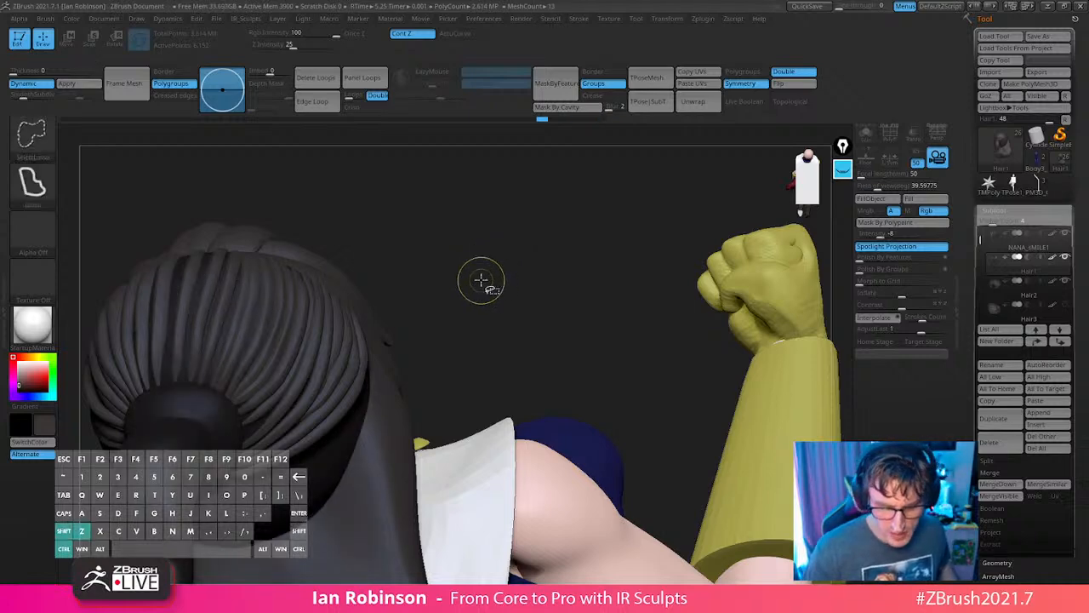
pyautogui.keyDown('ctrl'); pyautogui.moveTo(482, 279); pyautogui.dragTo(494, 331); pyautogui.keyUp('ctrl')
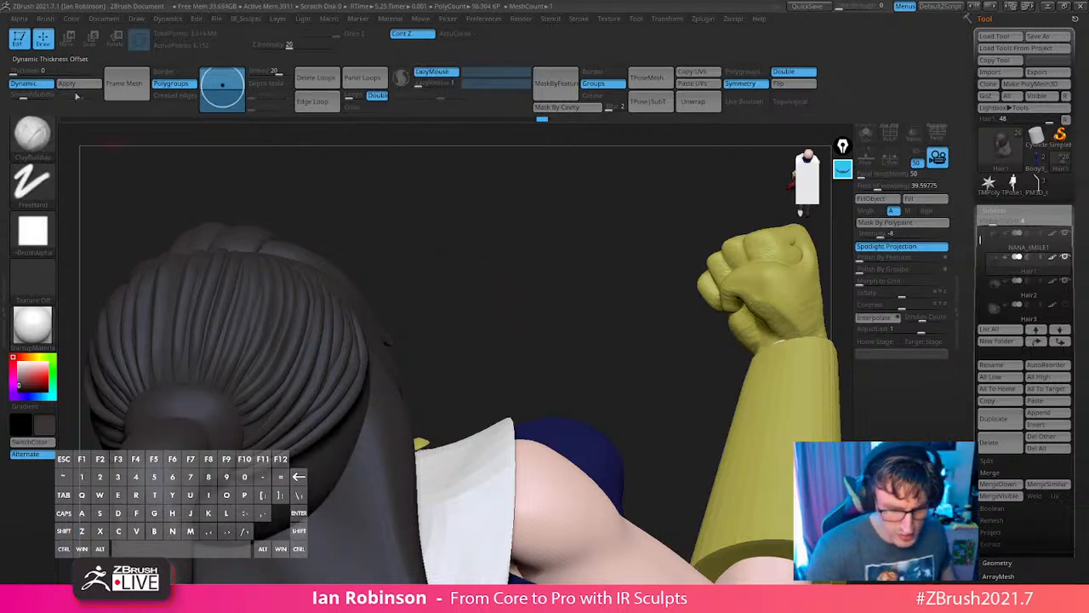
# Try subdividing the Hair1 strands and sculpting them with ClayBuildup around the crown, and undo the subdivision and strokes.
pyautogui.moveTo(428, 224)
pyautogui.mouseDown()
pyautogui.moveTo(509, 260)
pyautogui.moveTo(486, 223)
pyautogui.moveTo(244, 261)
pyautogui.moveTo(207, 284)
pyautogui.mouseUp()
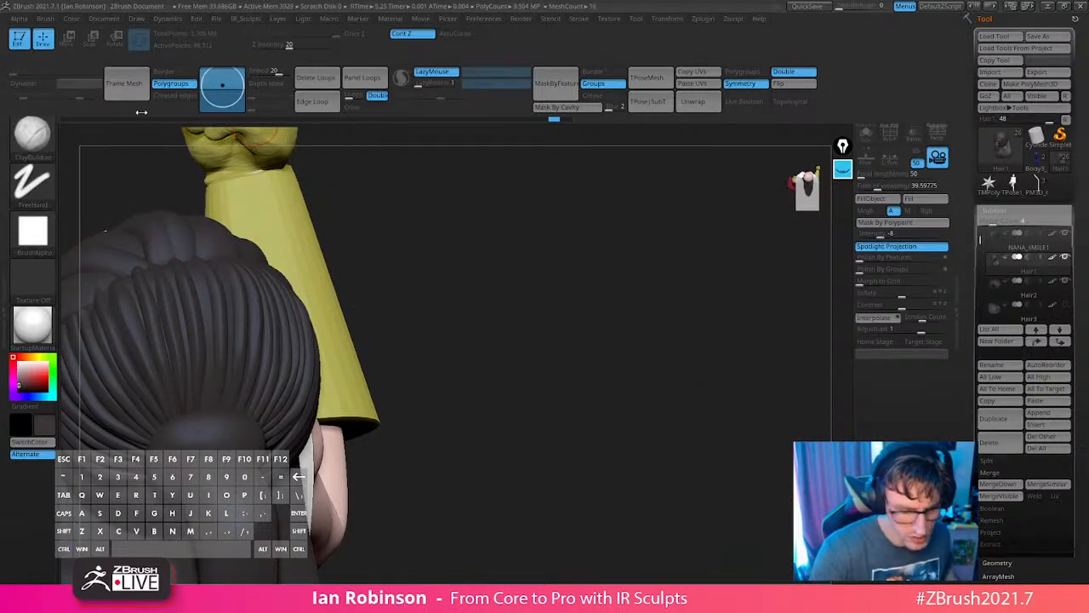
pyautogui.press('d')
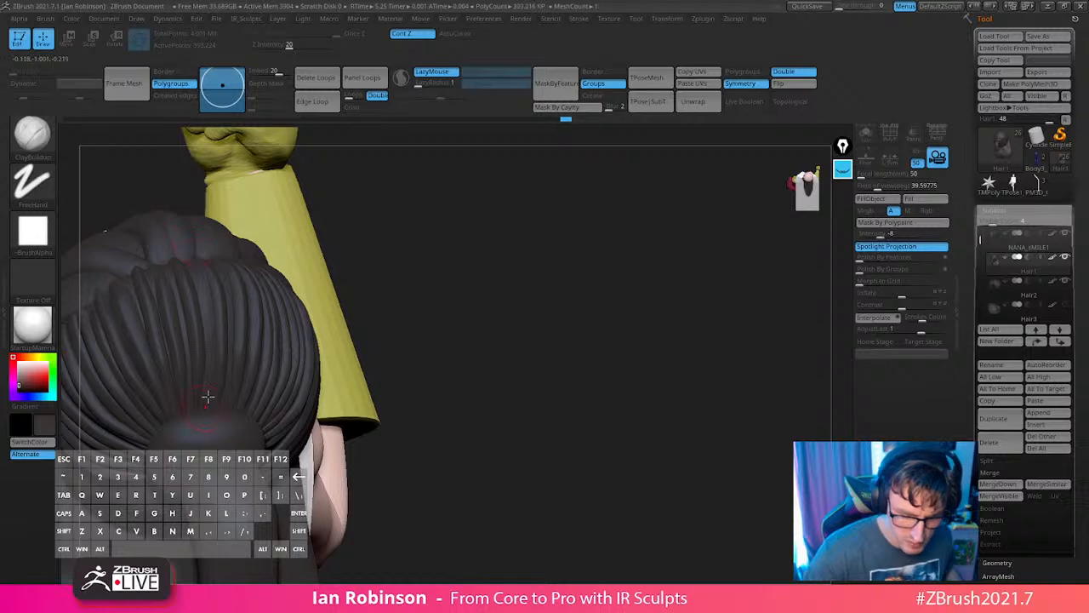
pyautogui.moveTo(440, 244); pyautogui.dragTo(227, 372)
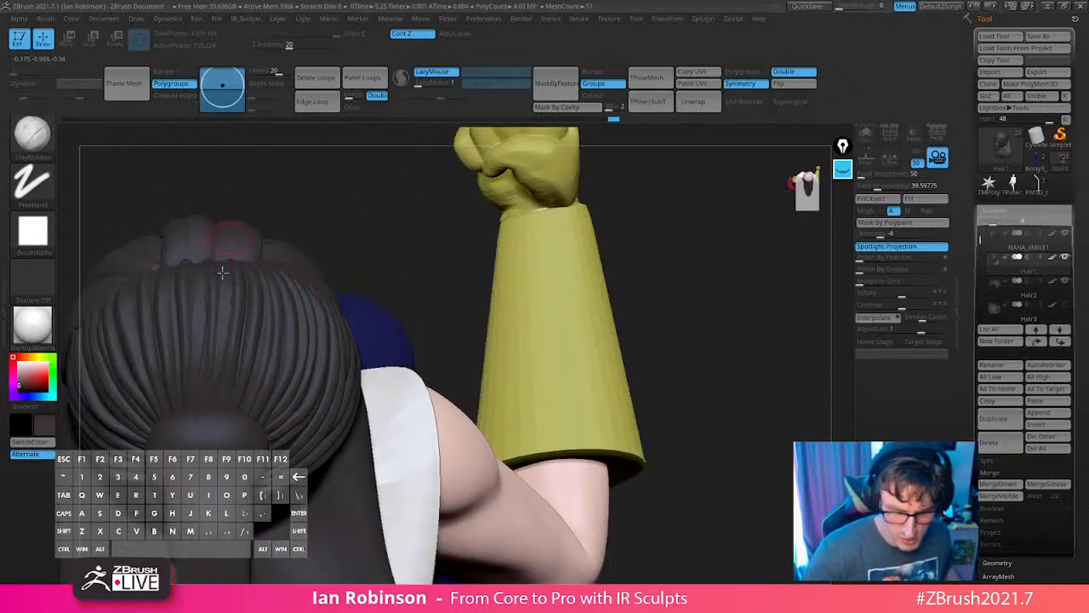
pyautogui.moveTo(222, 272); pyautogui.dragTo(288, 341)
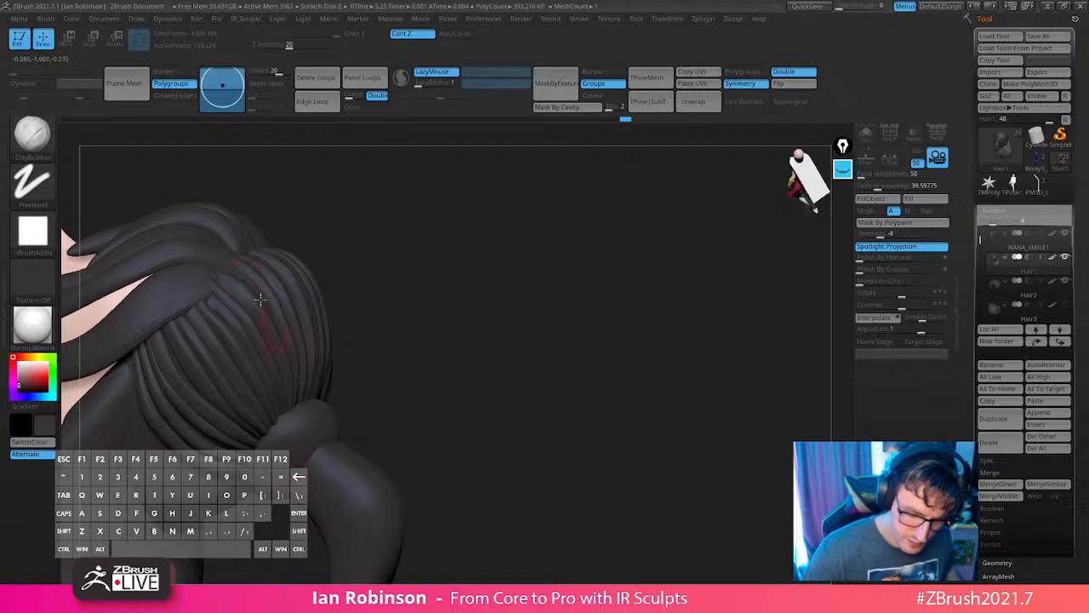
pyautogui.moveTo(445, 312); pyautogui.dragTo(250, 296)
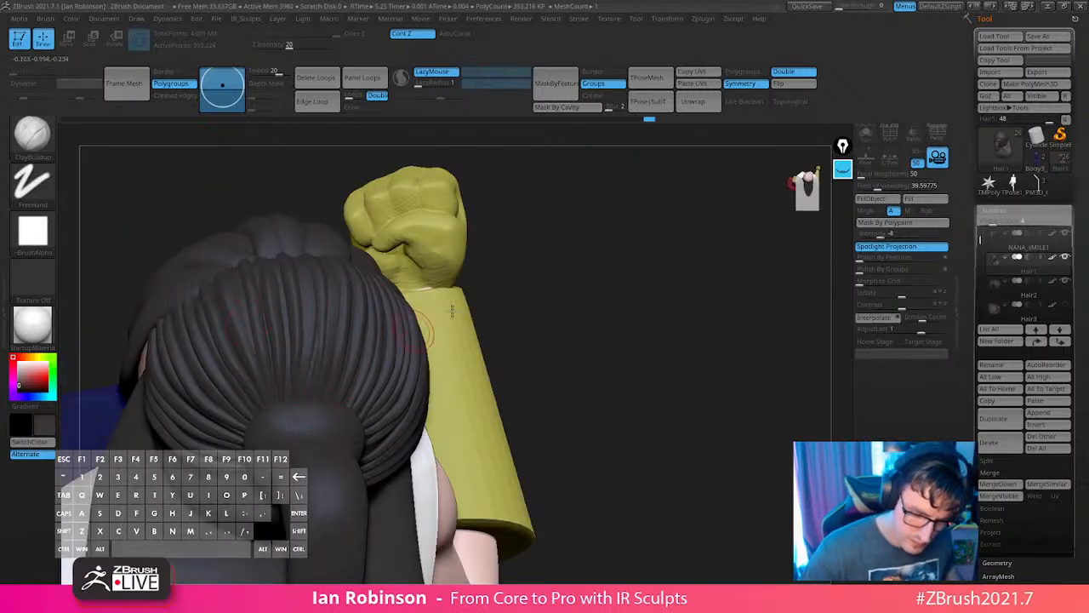
pyautogui.moveTo(452, 311); pyautogui.dragTo(452, 304)
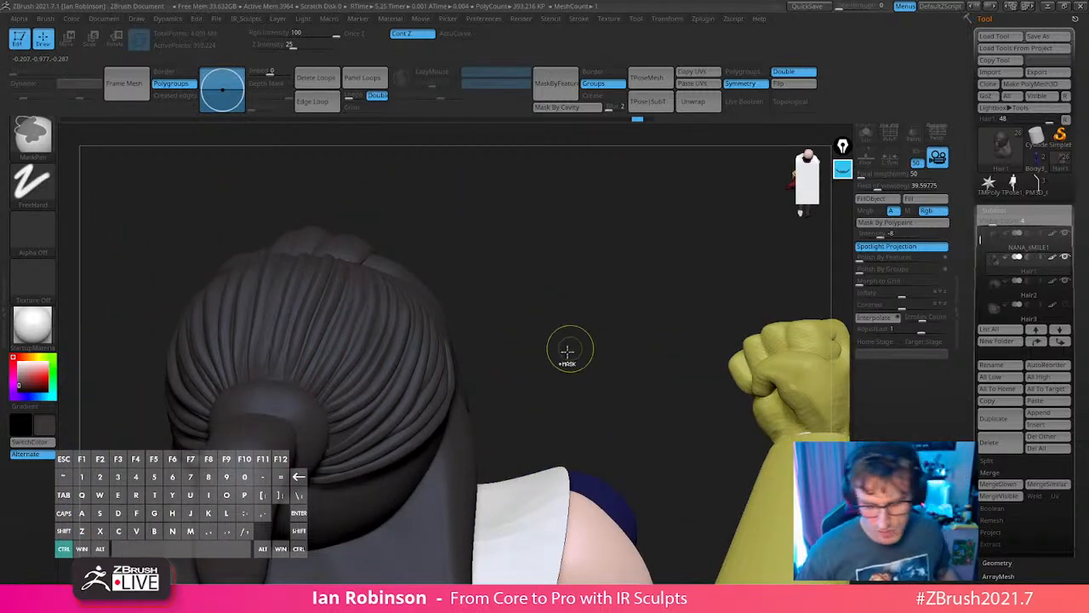
pyautogui.hotkey('ctrl', 'z')
pyautogui.hotkey('ctrl', 'z')
pyautogui.hotkey('ctrl', 'z')
pyautogui.hotkey('ctrl', 'z')
pyautogui.hotkey('ctrl', 'z')
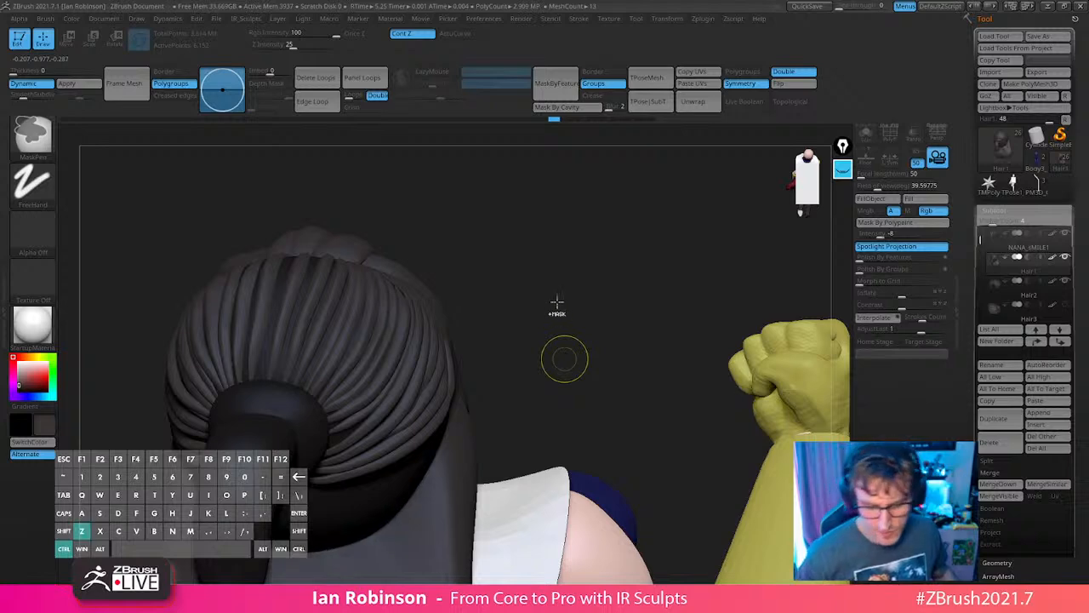
# Activate the NANA_sMILE1 bangs subtool with PolyFrame on and give each bang strand its own polygroup with Auto Groups.
pyautogui.keyDown('alt'); pyautogui.click(313, 295); pyautogui.keyUp('alt')
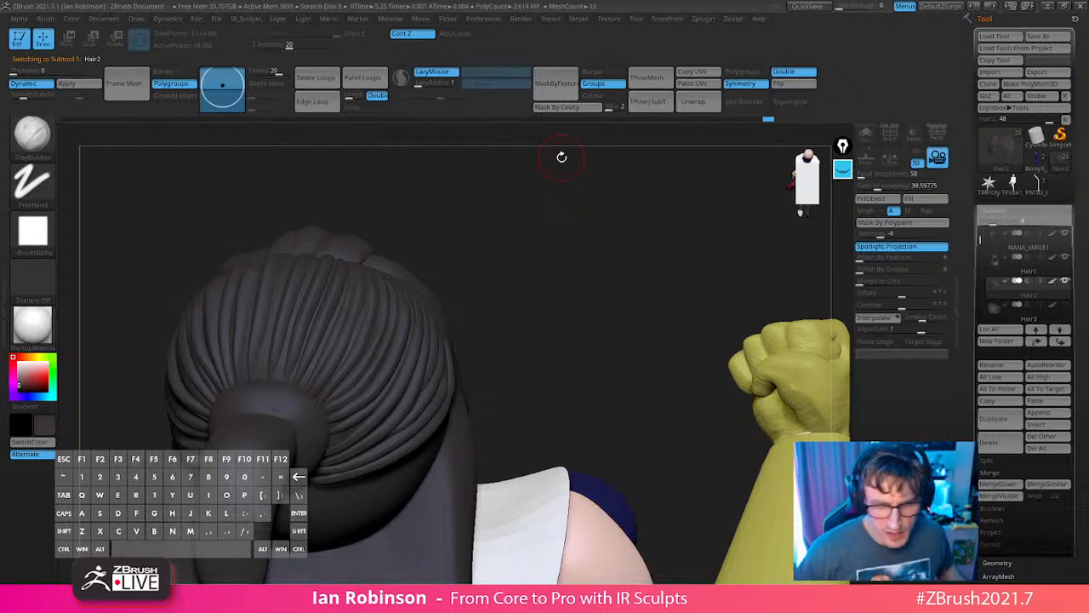
pyautogui.moveTo(535, 347)
pyautogui.keyDown('alt'); pyautogui.mouseDown()
pyautogui.moveTo(510, 311)
pyautogui.moveTo(539, 303)
pyautogui.moveTo(627, 332)
pyautogui.moveTo(579, 321)
pyautogui.moveTo(581, 352)
pyautogui.moveTo(556, 310)
pyautogui.moveTo(578, 360)
pyautogui.moveTo(613, 348)
pyautogui.moveTo(582, 333)
pyautogui.moveTo(617, 367)
pyautogui.moveTo(633, 426)
pyautogui.moveTo(476, 291)
pyautogui.moveTo(542, 244)
pyautogui.moveTo(608, 292)
pyautogui.moveTo(616, 455)
pyautogui.moveTo(605, 394)
pyautogui.moveTo(621, 391)
pyautogui.moveTo(573, 355)
pyautogui.moveTo(571, 379)
pyautogui.moveTo(445, 406)
pyautogui.mouseUp(); pyautogui.keyUp('alt')
pyautogui.press('s')
pyautogui.keyDown('alt'); pyautogui.click(505, 393); pyautogui.keyUp('alt')
pyautogui.hotkey('shift', 'f')
pyautogui.hotkey('shift', 'f')
pyautogui.hotkey('shift', 'f')
pyautogui.hotkey('shift', 'f')
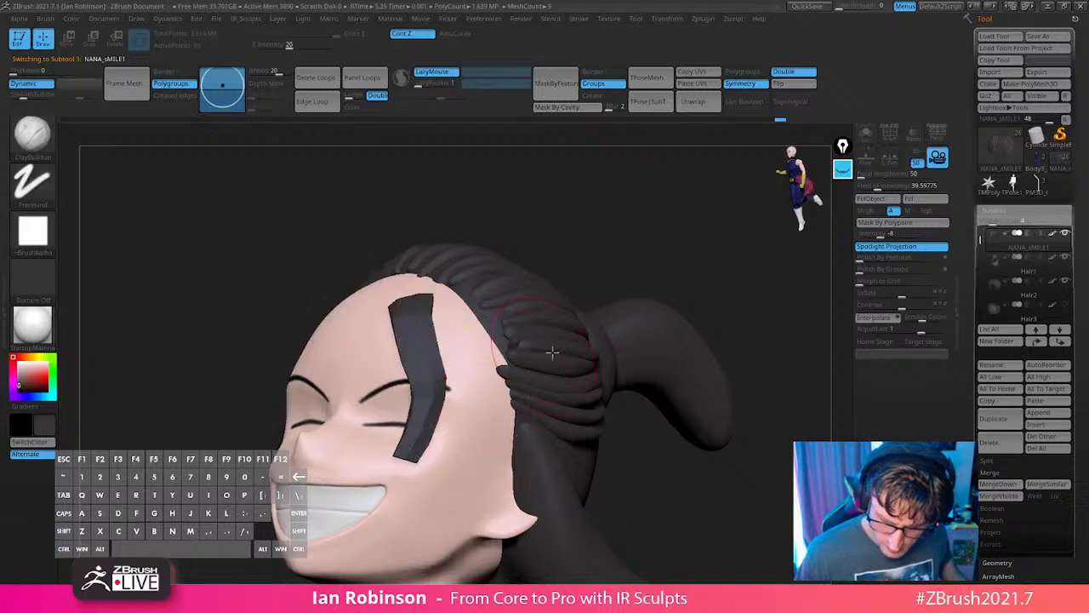
pyautogui.hotkey('shift', 'f')
pyautogui.press('space')
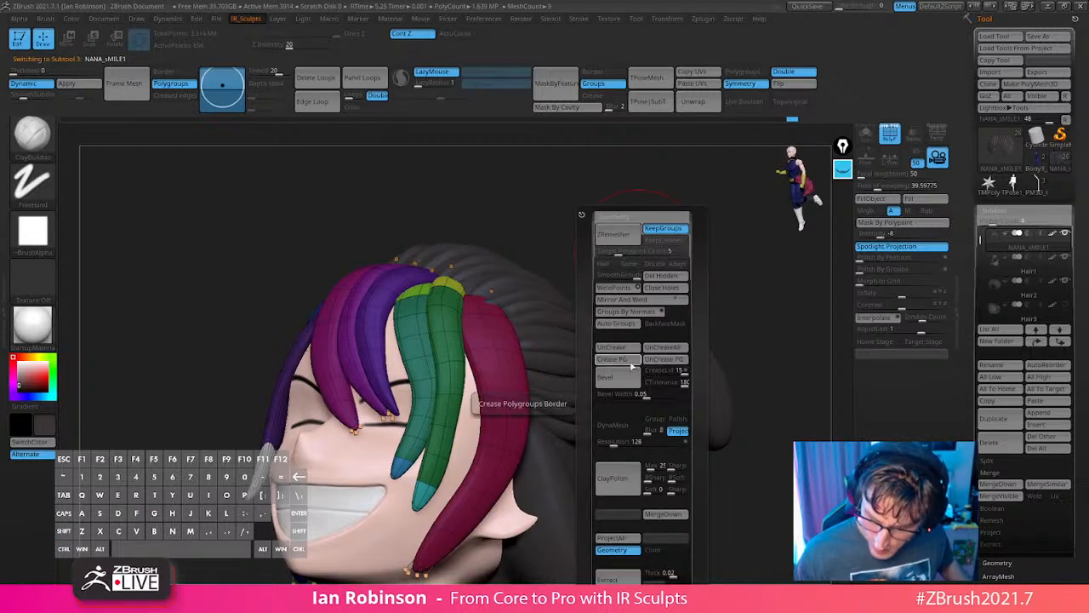
pyautogui.click(633, 364)
pyautogui.keyDown('ctrl'); pyautogui.keyDown('shift'); pyautogui.click(452, 378); pyautogui.keyUp('shift'); pyautogui.keyUp('ctrl')
pyautogui.keyDown('ctrl'); pyautogui.click(633, 280); pyautogui.keyUp('ctrl')
pyautogui.hotkey('ctrl', 'z')
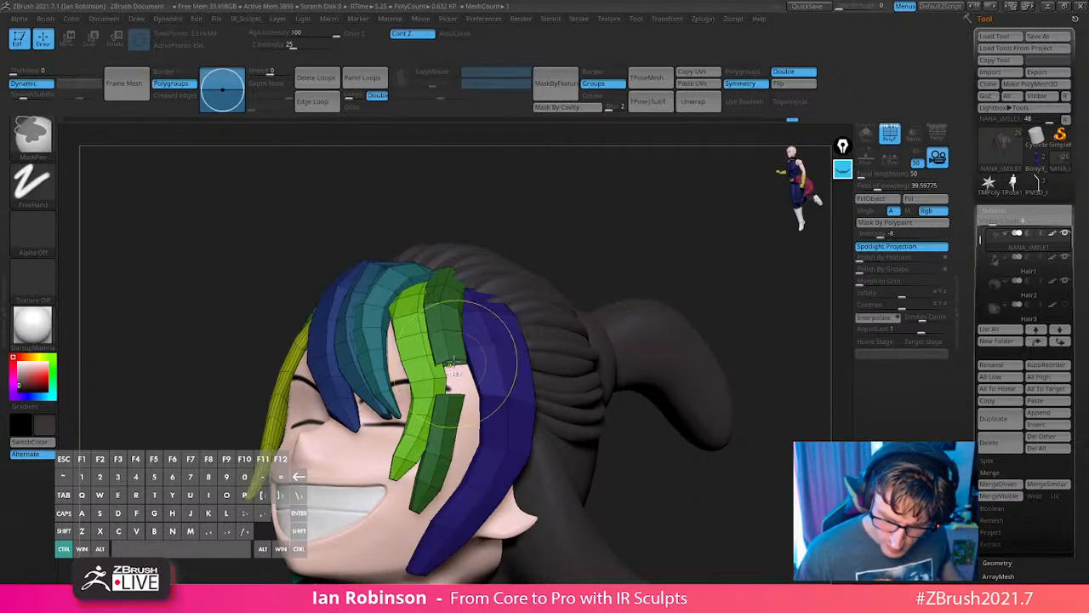
pyautogui.hotkey('ctrl', 'z')
pyautogui.keyDown('ctrl'); pyautogui.keyDown('shift'); pyautogui.click(504, 326); pyautogui.keyUp('shift'); pyautogui.keyUp('ctrl')
pyautogui.keyDown('ctrl'); pyautogui.keyDown('shift'); pyautogui.click(576, 258); pyautogui.keyUp('shift'); pyautogui.keyUp('ctrl')
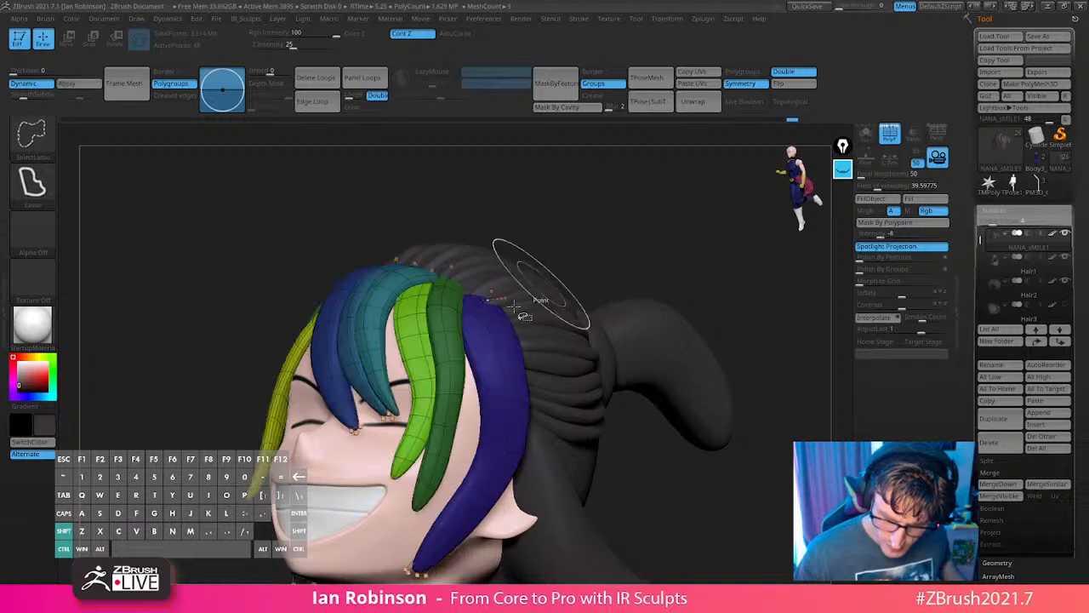
pyautogui.hotkey('ctrl', 'z')
# Isolate the dark green bang strand, mask the rest of the bangs around it, and show all strands again.
pyautogui.keyDown('ctrl'); pyautogui.keyDown('shift'); pyautogui.click(454, 371); pyautogui.keyUp('shift'); pyautogui.keyUp('ctrl')
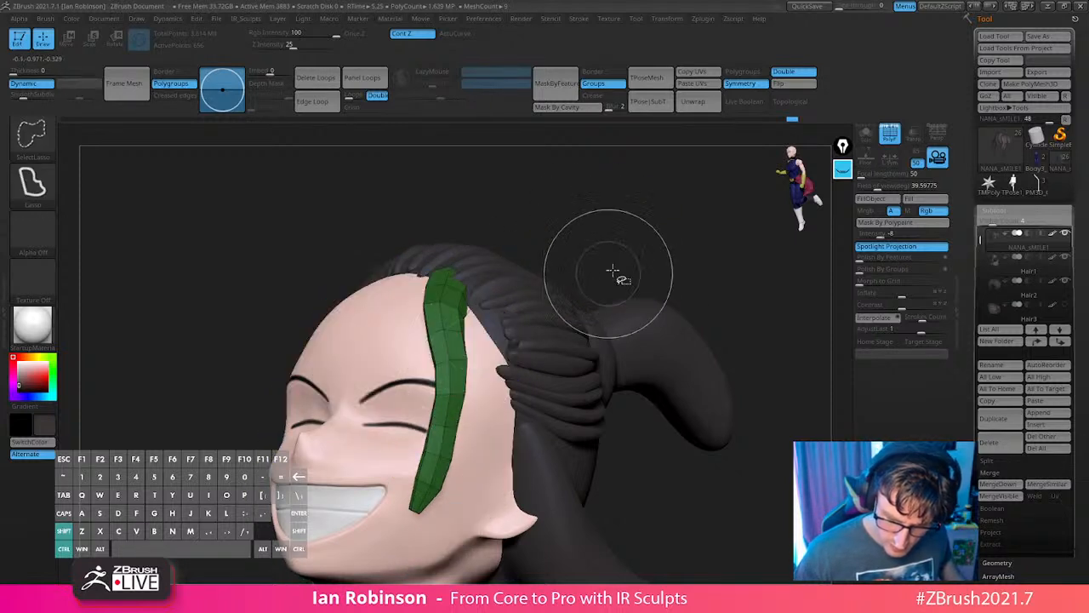
pyautogui.keyDown('ctrl'); pyautogui.click(633, 250); pyautogui.keyUp('ctrl')
pyautogui.keyDown('ctrl'); pyautogui.keyDown('shift'); pyautogui.click(633, 248); pyautogui.keyUp('shift'); pyautogui.keyUp('ctrl')
pyautogui.keyDown('ctrl'); pyautogui.click(614, 265); pyautogui.keyUp('ctrl')
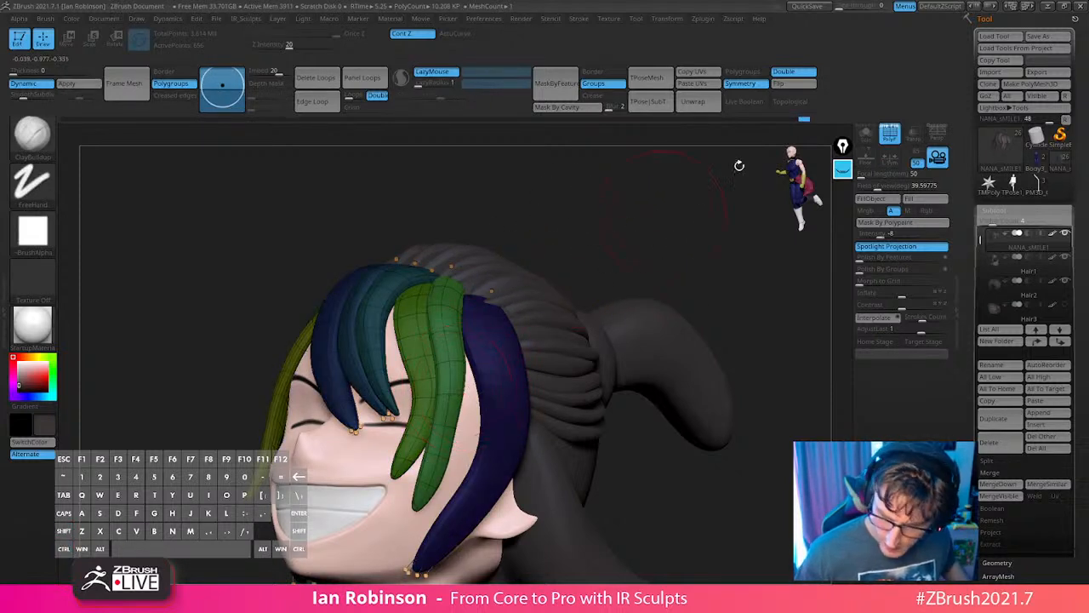
# Turn off Topological masking and shift the lower half of the dark green bang strand with the Move brush.
pyautogui.press('1')
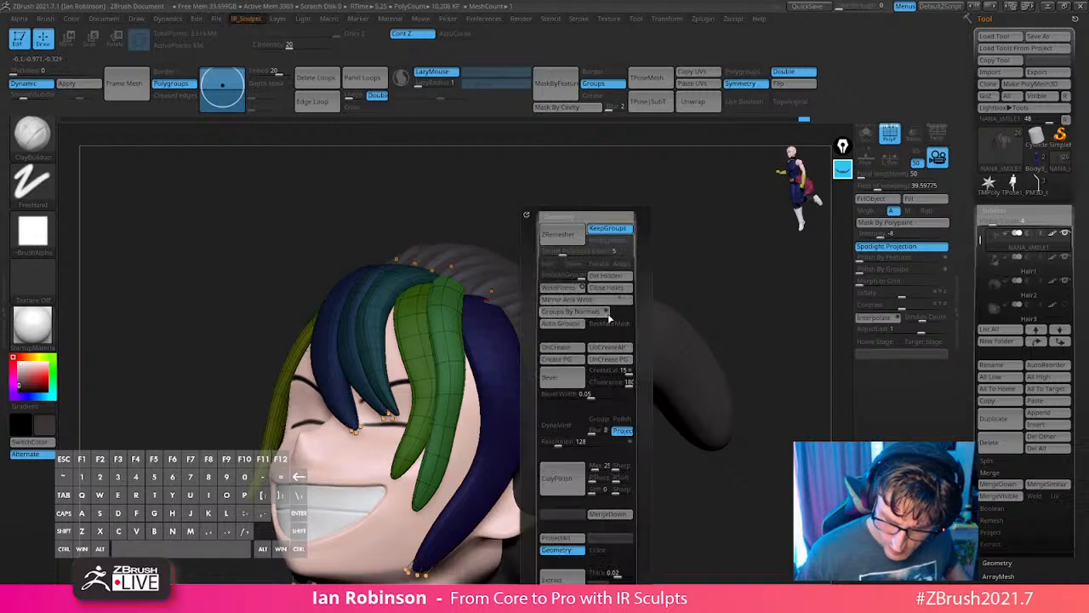
pyautogui.press('v')
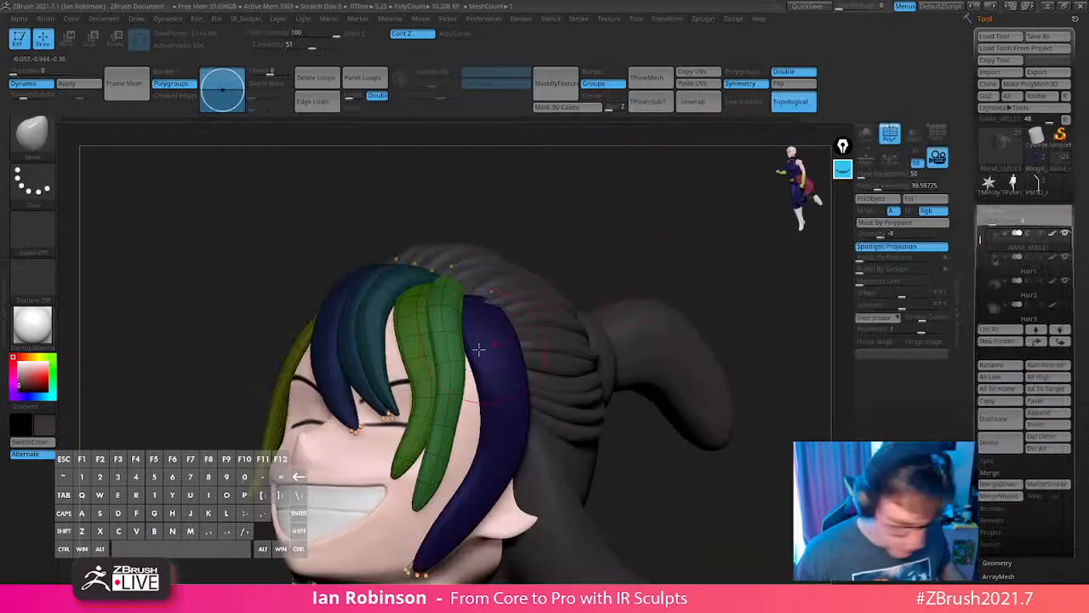
pyautogui.press('s')
pyautogui.press('s')
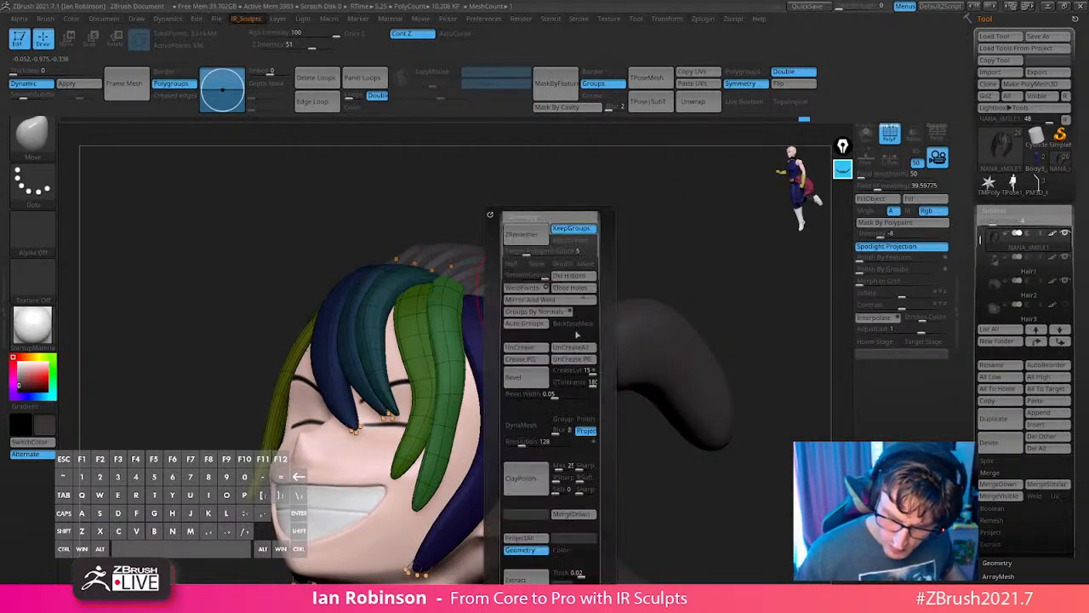
pyautogui.moveTo(460, 429); pyautogui.dragTo(441, 455, button='right')
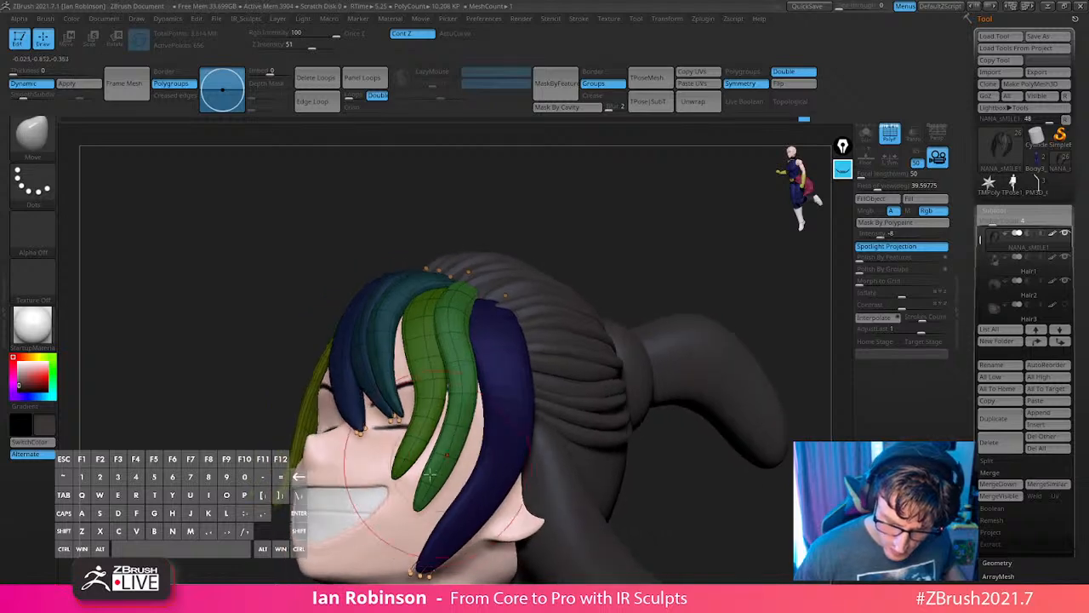
pyautogui.moveTo(437, 481); pyautogui.dragTo(443, 494)
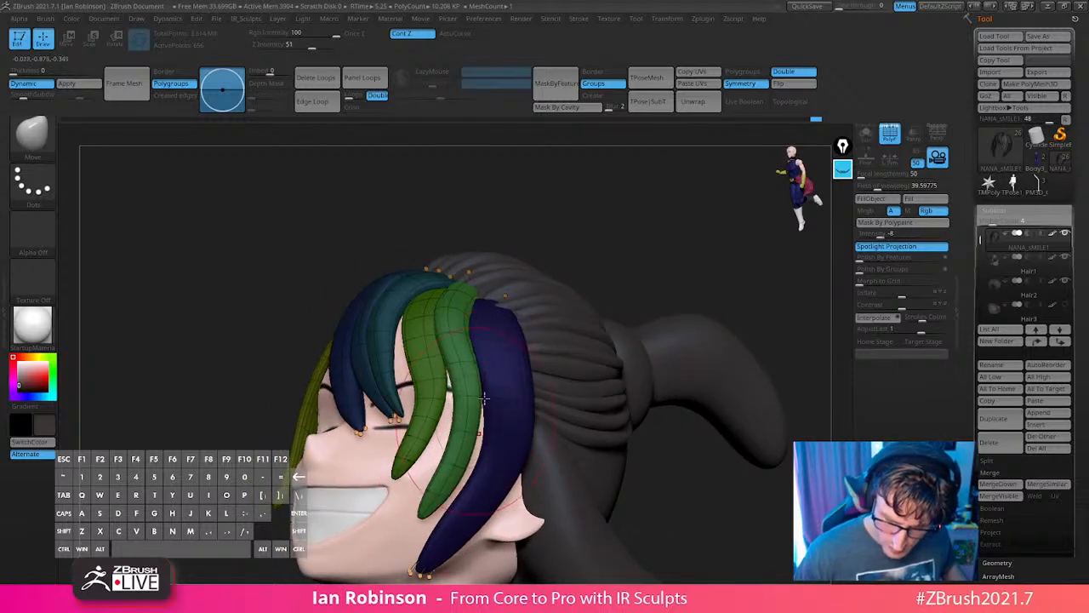
# Isolate the light green bang strand, mask all other bangs, and show every strand again.
pyautogui.moveTo(482, 397); pyautogui.dragTo(534, 374, button='right')
pyautogui.hotkey('ctrl', 'shift')
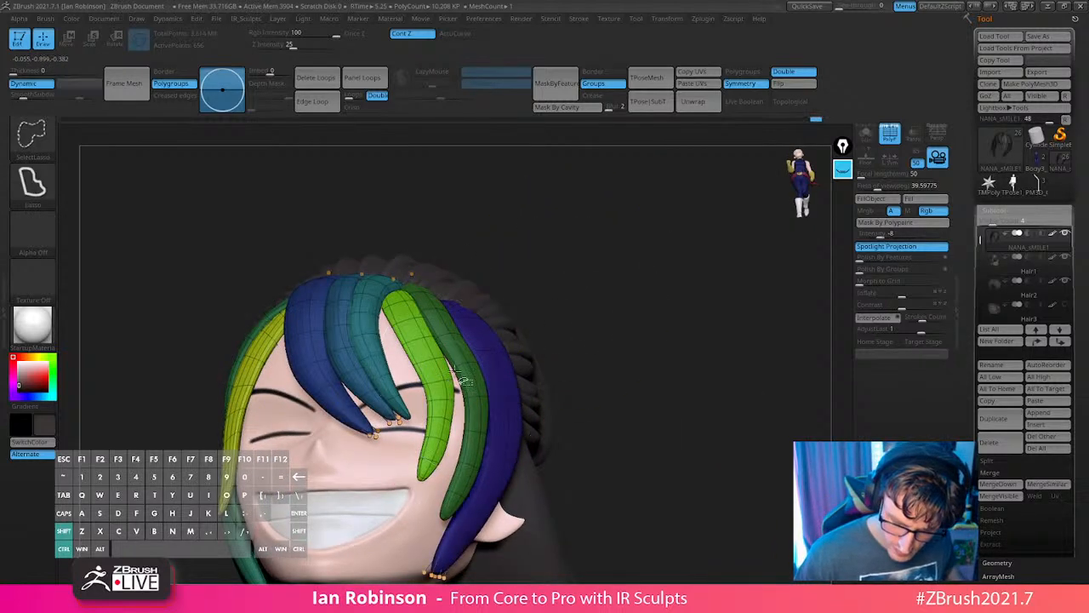
pyautogui.keyDown('ctrl'); pyautogui.keyDown('shift'); pyautogui.click(445, 370); pyautogui.keyUp('shift'); pyautogui.keyUp('ctrl')
pyautogui.keyDown('ctrl'); pyautogui.click(584, 275); pyautogui.keyUp('ctrl')
pyautogui.keyDown('ctrl'); pyautogui.keyDown('shift'); pyautogui.click(584, 274); pyautogui.keyUp('shift'); pyautogui.keyUp('ctrl')
pyautogui.keyDown('ctrl'); pyautogui.click(584, 275); pyautogui.keyUp('ctrl')
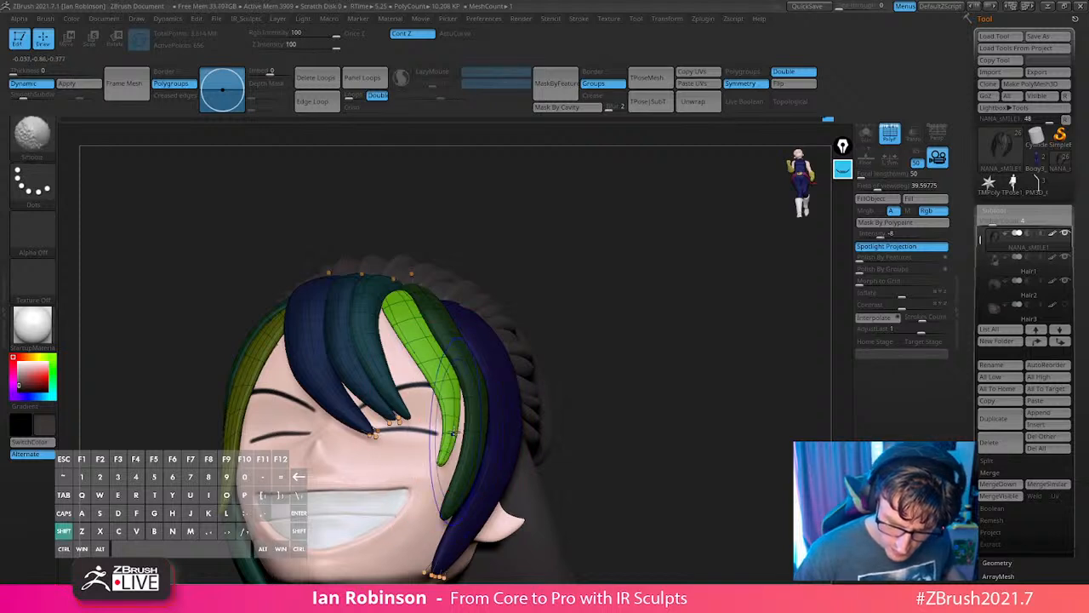
# Curve the light green strand back towards its dark green neighbour, clear the mask, and adjust the dark green strand's tip.
pyautogui.press('s')
pyautogui.moveTo(496, 413); pyautogui.dragTo(480, 454, button='right')
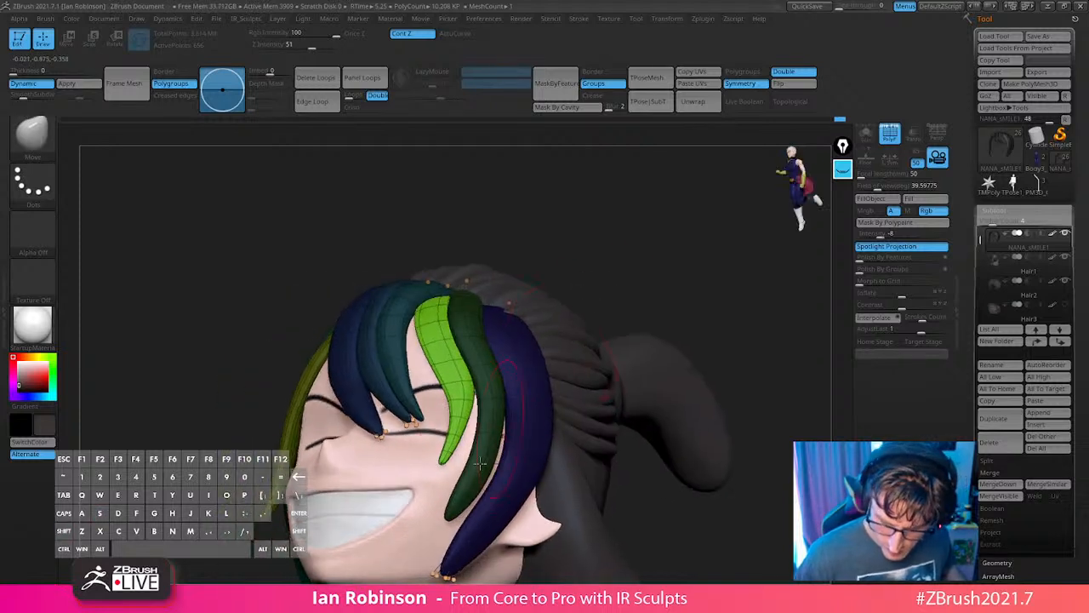
pyautogui.keyDown('ctrl'); pyautogui.moveTo(569, 408); pyautogui.dragTo(587, 434); pyautogui.keyUp('ctrl')
pyautogui.keyDown('shift'); pyautogui.moveTo(462, 487); pyautogui.dragTo(473, 482); pyautogui.keyUp('shift')
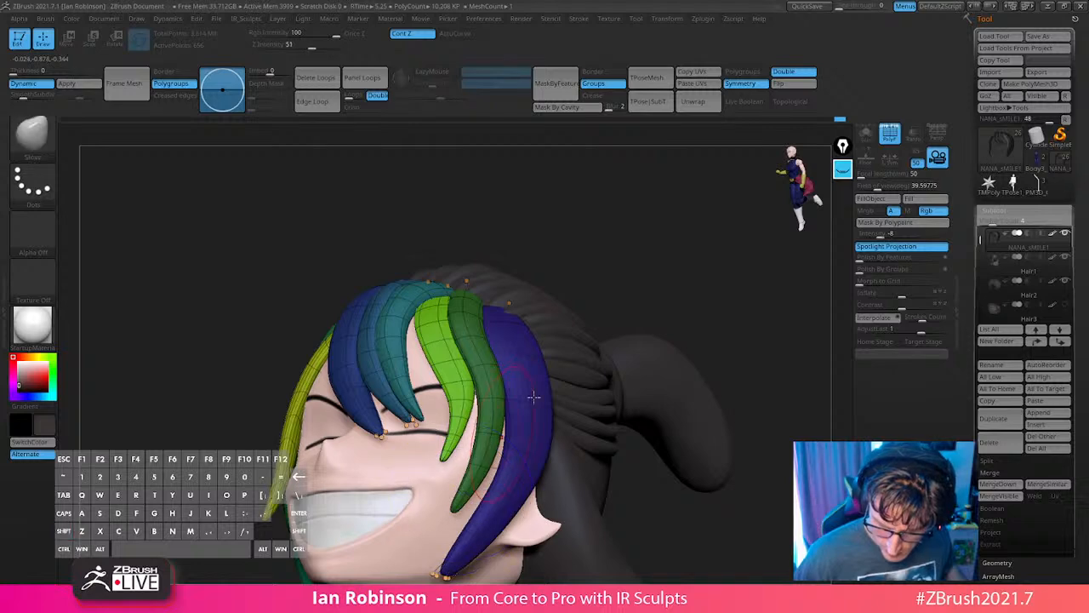
# Move and smooth the blue centre strand and the yellow and green side bangs from the front and opposite side.
pyautogui.moveTo(646, 270)
pyautogui.keyDown('alt'); pyautogui.mouseDown()
pyautogui.moveTo(643, 236)
pyautogui.moveTo(740, 231)
pyautogui.mouseUp(); pyautogui.keyUp('alt')
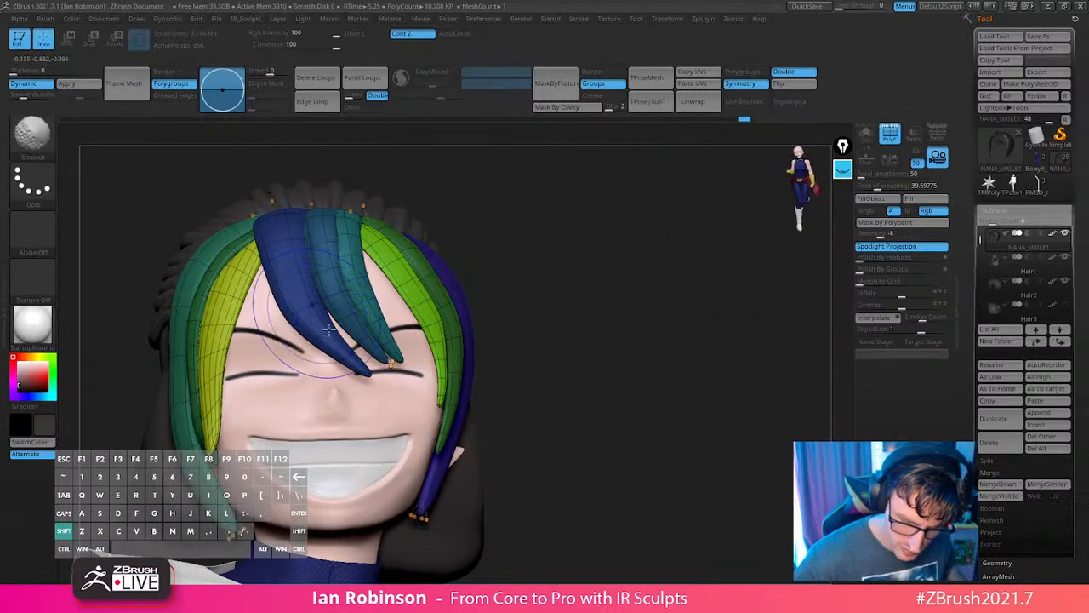
pyautogui.keyDown('alt'); pyautogui.moveTo(489, 204); pyautogui.dragTo(511, 254); pyautogui.keyUp('alt')
pyautogui.moveTo(468, 282); pyautogui.dragTo(415, 314)
pyautogui.moveTo(502, 285); pyautogui.dragTo(554, 289)
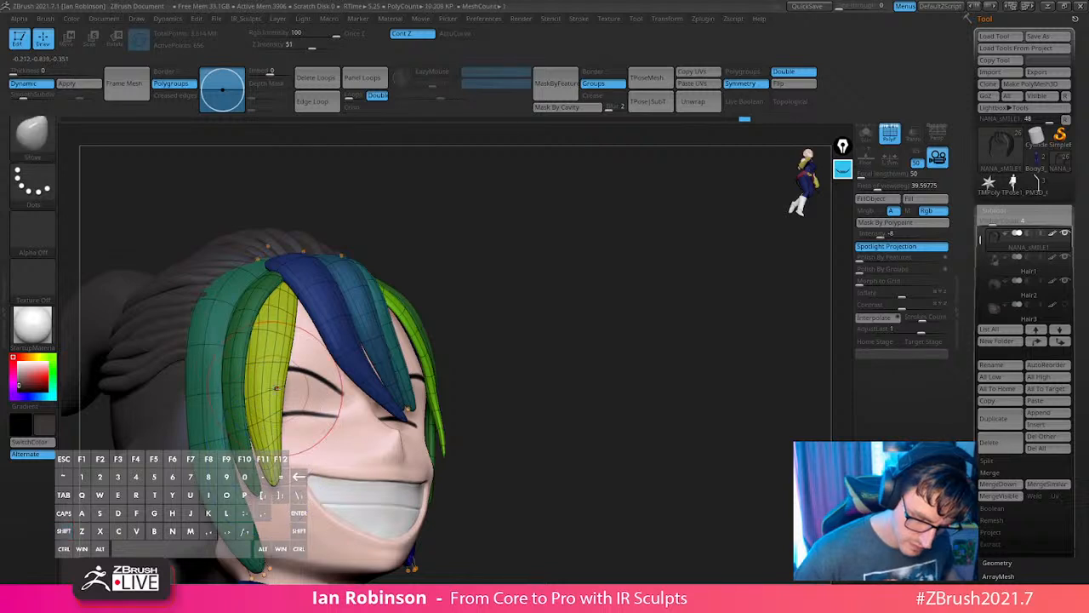
pyautogui.keyDown('alt'); pyautogui.moveTo(489, 252); pyautogui.dragTo(561, 242); pyautogui.keyUp('alt')
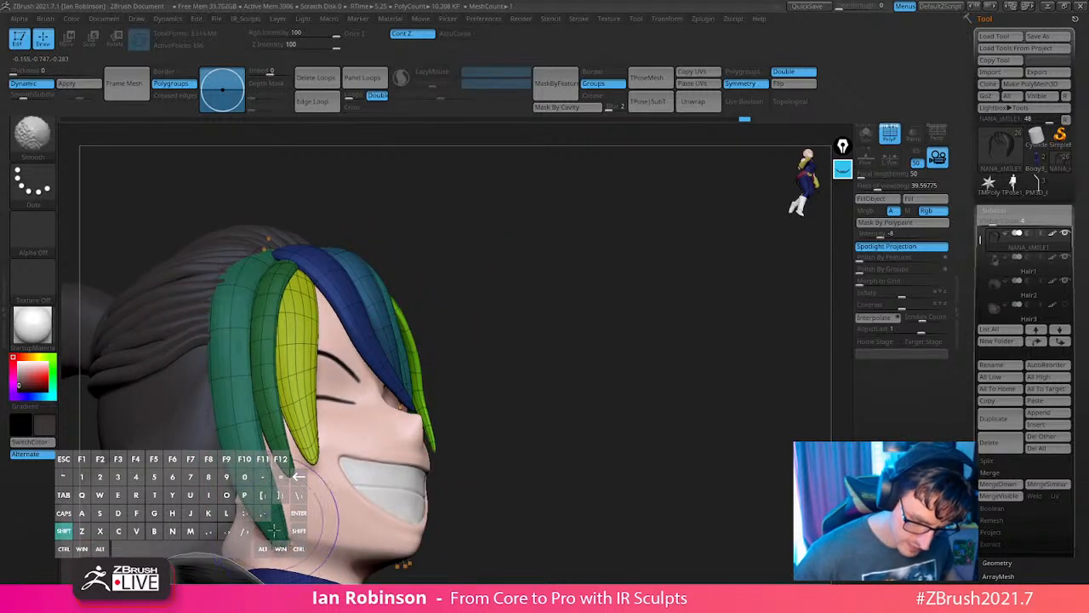
pyautogui.moveTo(513, 303)
pyautogui.keyDown('alt'); pyautogui.mouseDown()
pyautogui.moveTo(523, 270)
pyautogui.moveTo(622, 307)
pyautogui.mouseUp(); pyautogui.keyUp('alt')
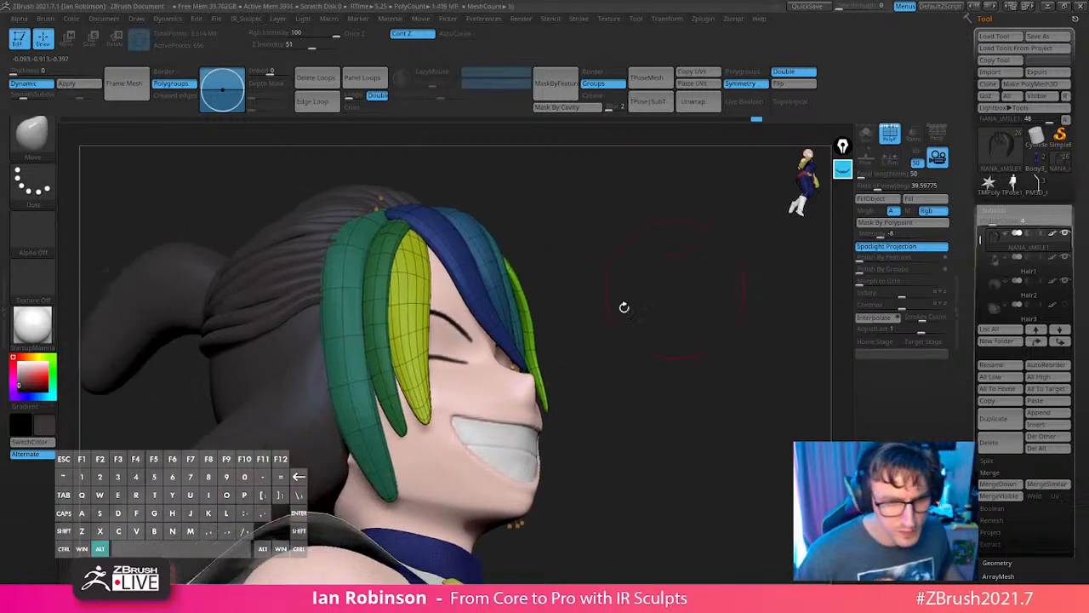
# Examine how the bangs frame the face and meet the tied-back hair from the back, side and front.
pyautogui.moveTo(553, 375)
pyautogui.keyDown('alt'); pyautogui.mouseDown()
pyautogui.moveTo(542, 307)
pyautogui.moveTo(478, 305)
pyautogui.mouseUp(); pyautogui.keyUp('alt')
pyautogui.press('s')
pyautogui.moveTo(544, 332)
pyautogui.keyDown('alt'); pyautogui.mouseDown()
pyautogui.moveTo(537, 306)
pyautogui.moveTo(515, 316)
pyautogui.moveTo(515, 306)
pyautogui.moveTo(493, 338)
pyautogui.moveTo(518, 355)
pyautogui.moveTo(518, 341)
pyautogui.mouseUp(); pyautogui.keyUp('alt')
pyautogui.press('s')
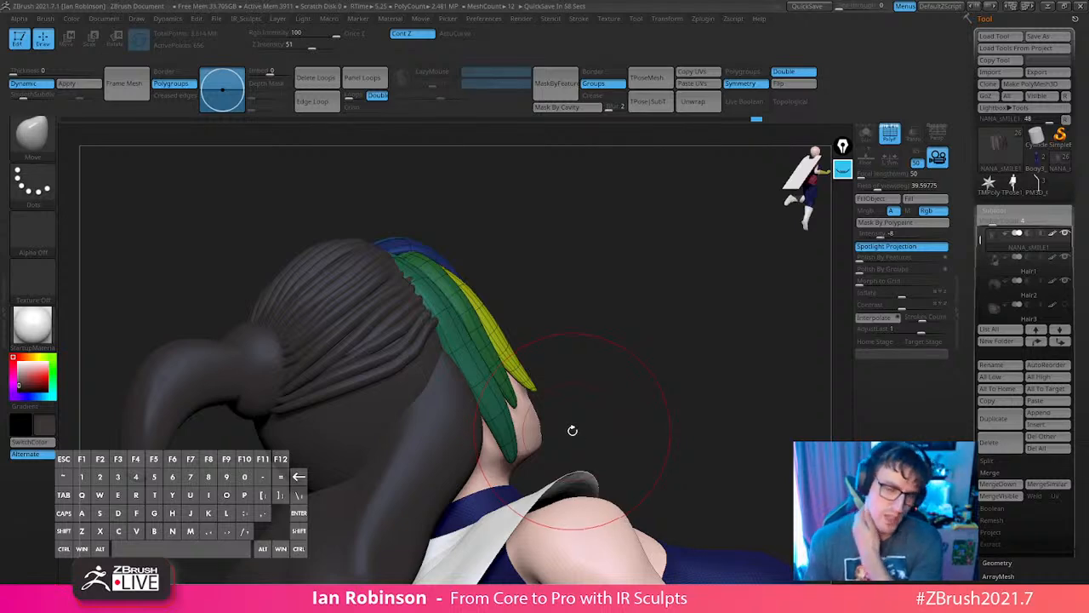
pyautogui.moveTo(597, 391); pyautogui.dragTo(538, 393)
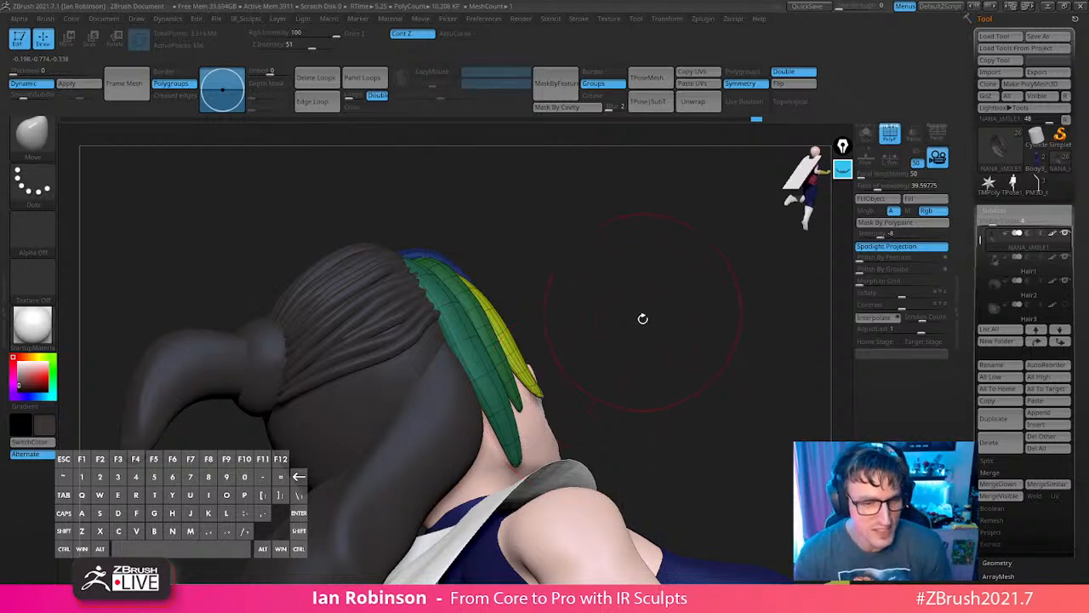
pyautogui.press('s')
pyautogui.moveTo(643, 353)
pyautogui.keyDown('alt'); pyautogui.mouseDown()
pyautogui.moveTo(606, 353)
pyautogui.moveTo(598, 373)
pyautogui.mouseUp(); pyautogui.keyUp('alt')
pyautogui.keyDown('alt'); pyautogui.moveTo(598, 372); pyautogui.dragTo(539, 471, button='right'); pyautogui.keyUp('alt')
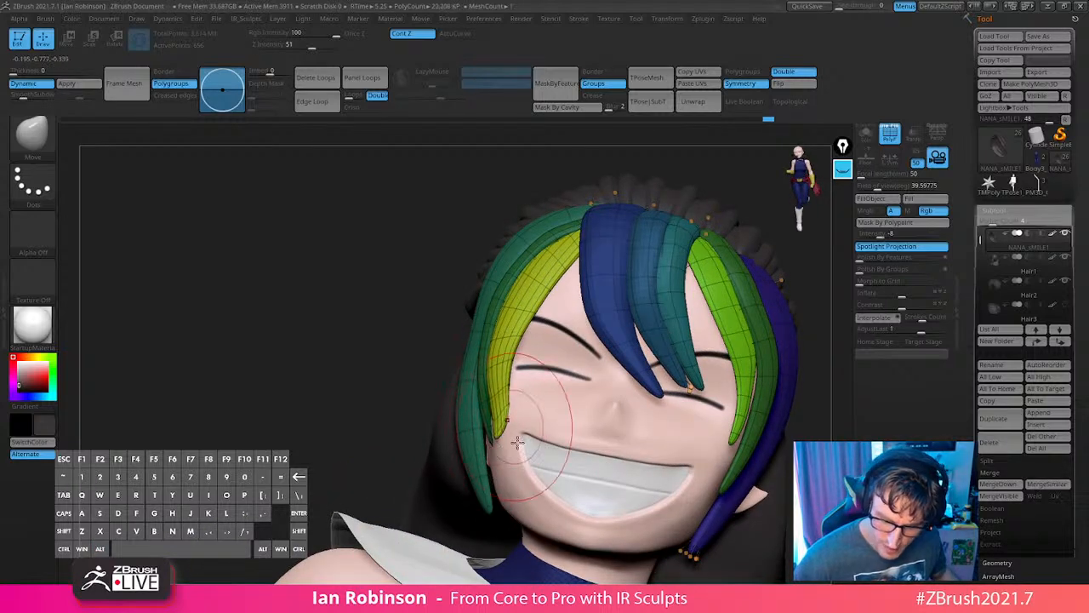
# Smooth the tip of the yellow side bang strand and turn off the polygroup wireframe display.
pyautogui.moveTo(539, 434); pyautogui.dragTo(557, 438, button='right')
pyautogui.moveTo(489, 429)
pyautogui.keyDown('shift'); pyautogui.mouseDown()
pyautogui.moveTo(511, 425)
pyautogui.moveTo(515, 369)
pyautogui.mouseUp(); pyautogui.keyUp('shift')
pyautogui.moveTo(521, 416)
pyautogui.mouseDown(button='right')
pyautogui.moveTo(571, 432)
pyautogui.moveTo(646, 340)
pyautogui.mouseUp(button='right')
pyautogui.moveTo(727, 347); pyautogui.dragTo(681, 323, button='right')
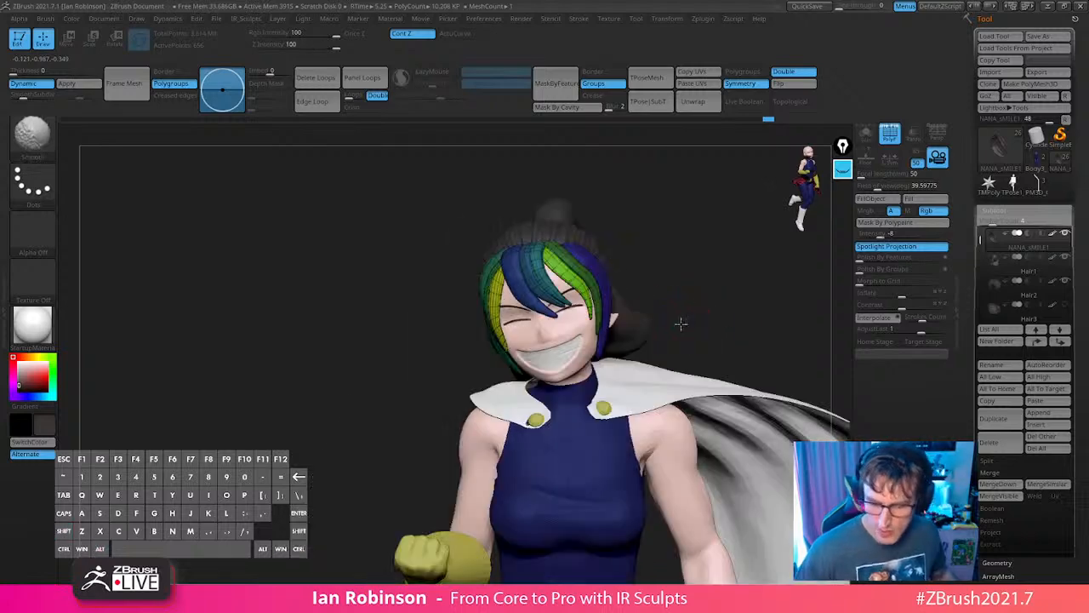
pyautogui.hotkey('shift', 'f')
pyautogui.keyDown('alt'); pyautogui.moveTo(729, 362); pyautogui.dragTo(466, 411, button='right'); pyautogui.keyUp('alt')
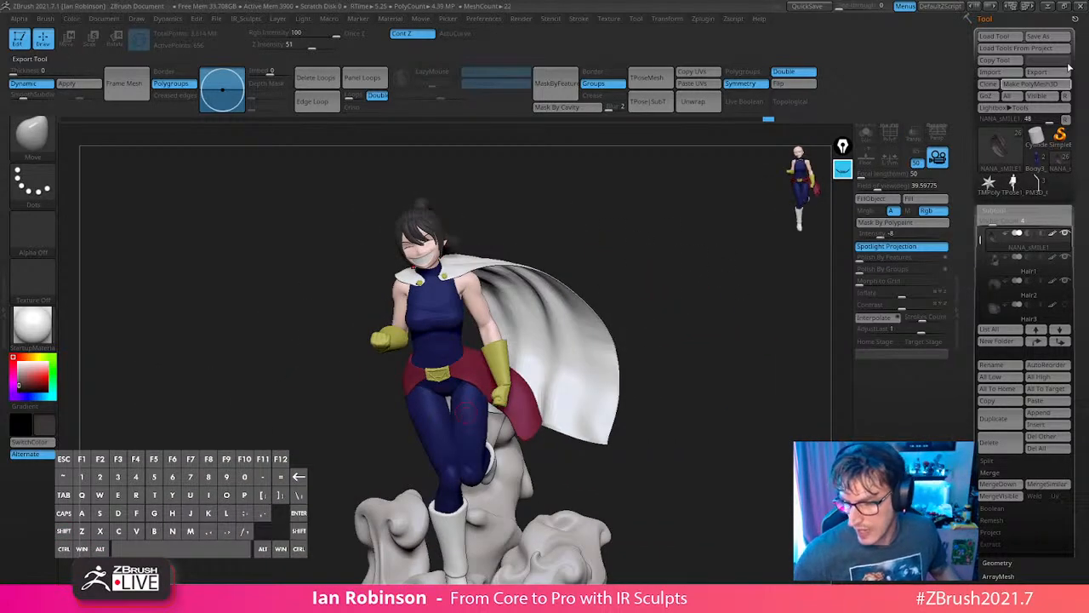
# Save the sculpt as a tool file.
pyautogui.click(1038, 36)
pyautogui.press('Return')
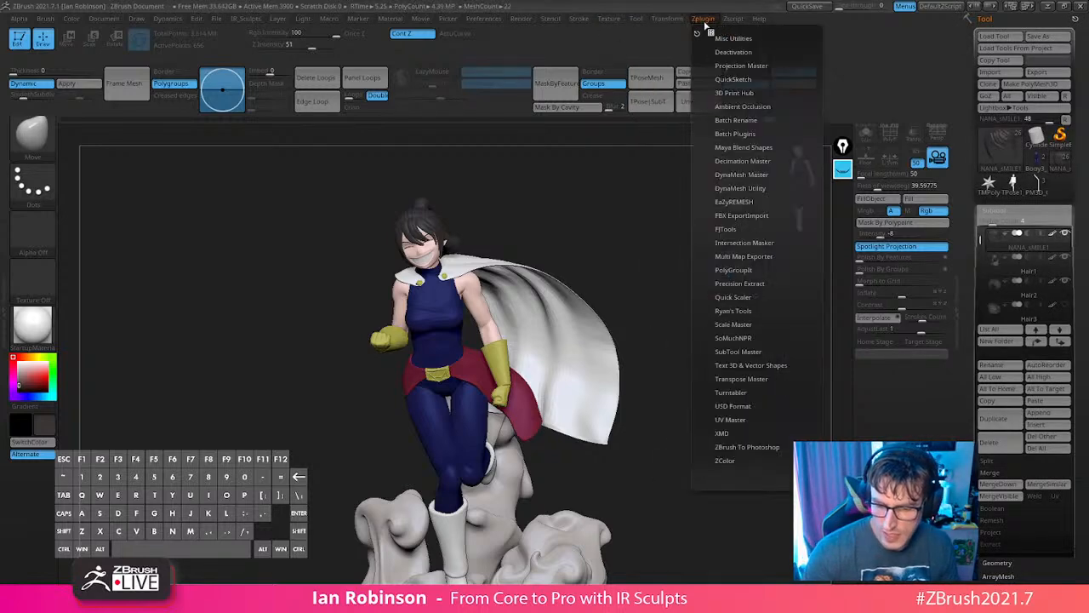
pyautogui.moveTo(579, 20)
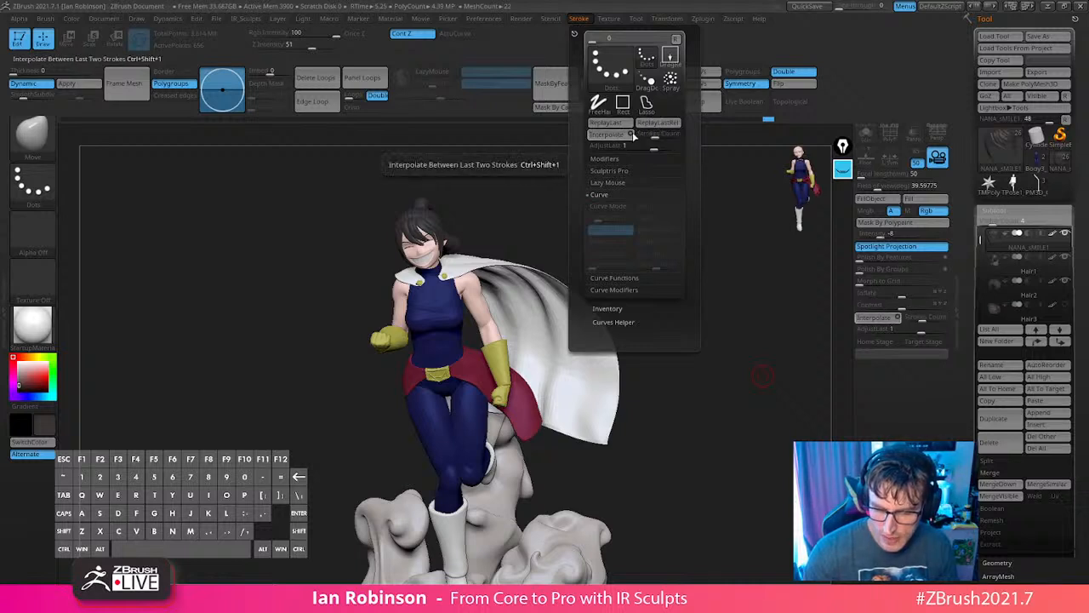
pyautogui.hotkey('shift', 'm')
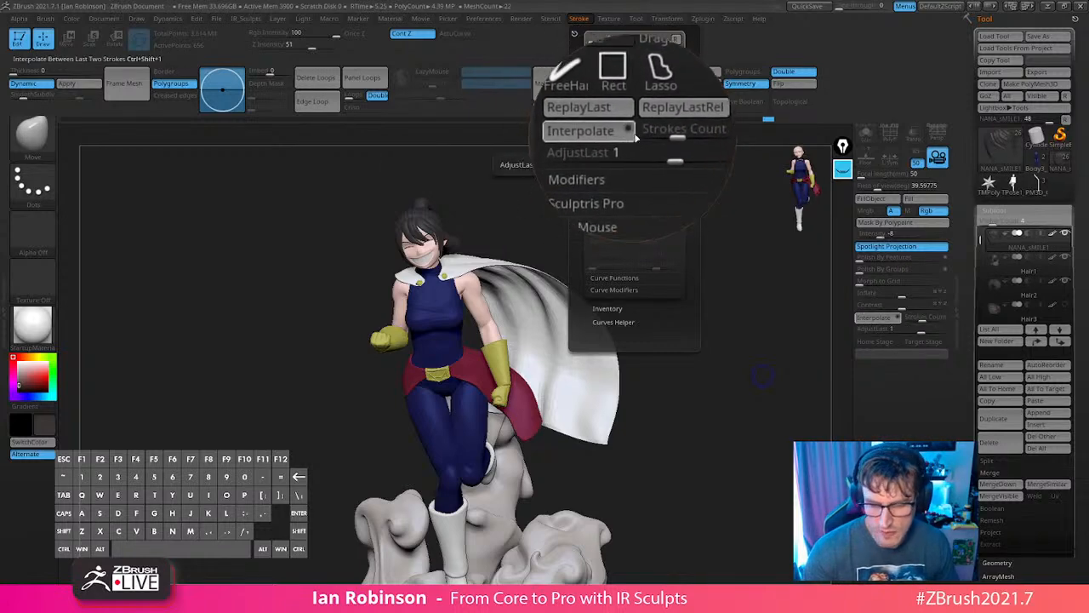
pyautogui.hotkey('shift', 'm')
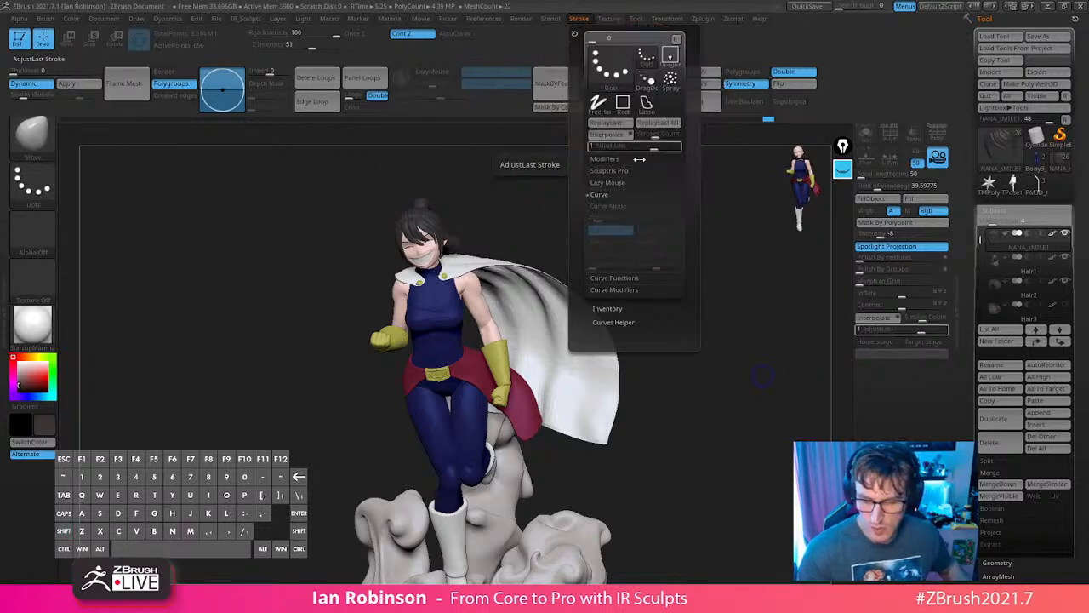
pyautogui.keyDown('alt'); pyautogui.moveTo(705, 273); pyautogui.dragTo(656, 286); pyautogui.keyUp('alt')
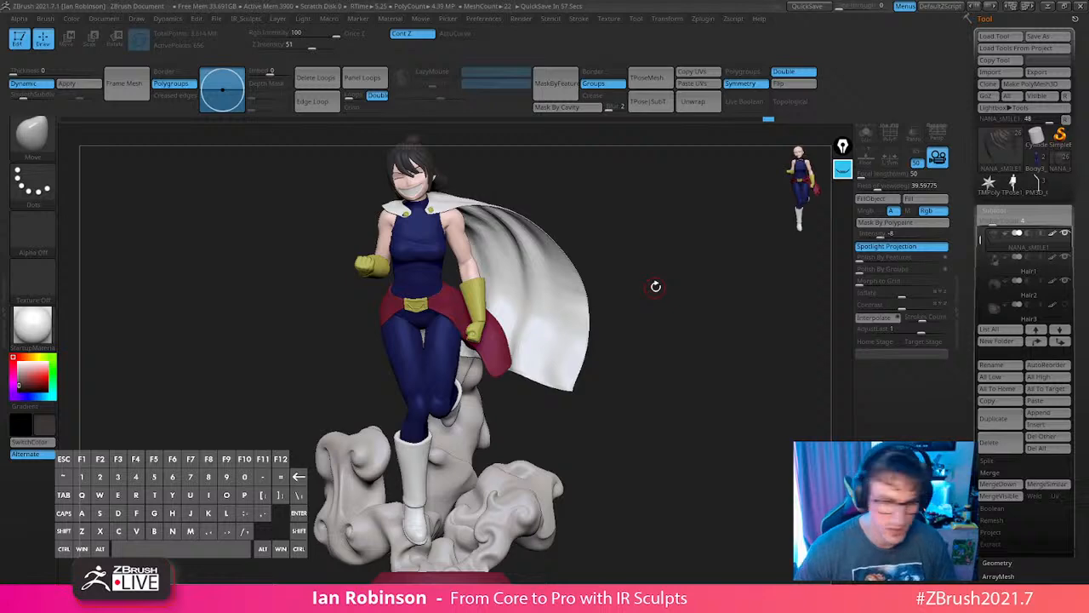
# Save the sculpt again as a ZTL file in the SL_Nana_Sculpt folder.
pyautogui.click(1038, 36)
pyautogui.press('Return')
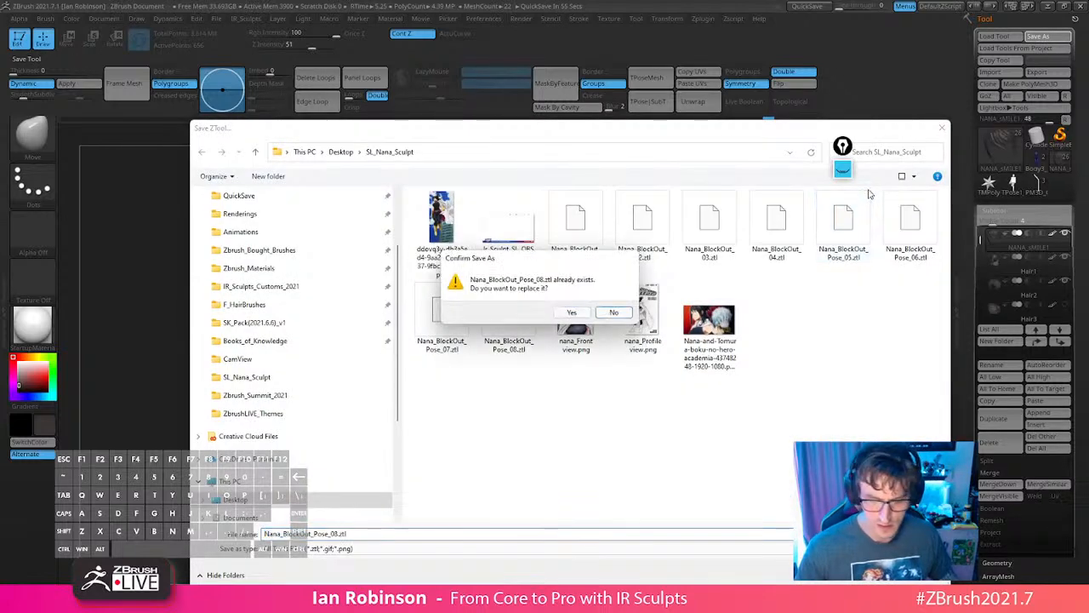
pyautogui.click(614, 312)
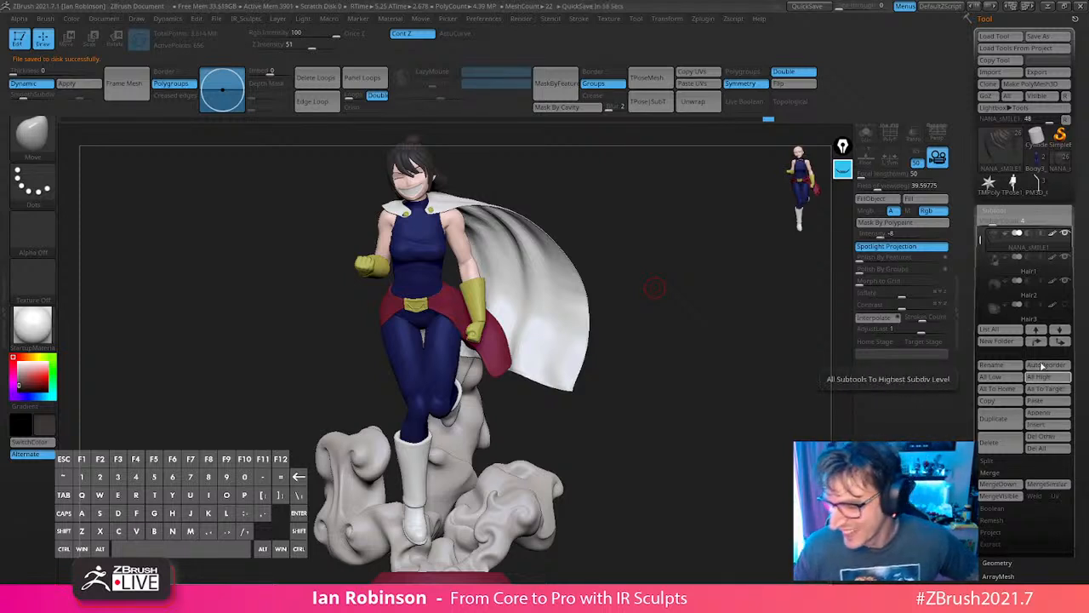
# Switch to the Body3_5 tool, change the active colour to white, and select its 1_inch cube subtool.
pyautogui.moveTo(1013, 182)
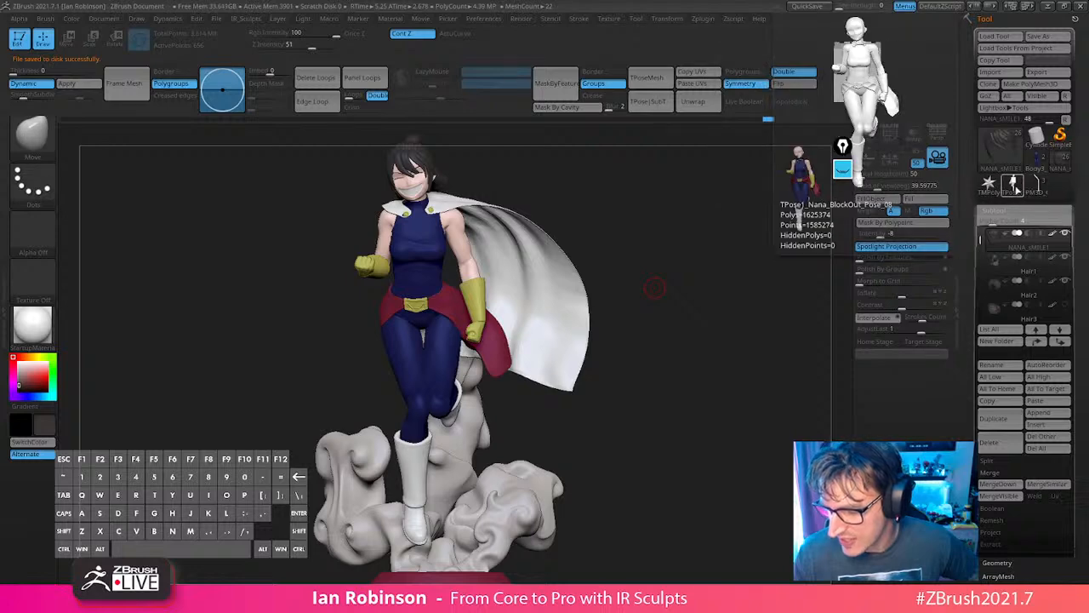
pyautogui.click(1035, 171)
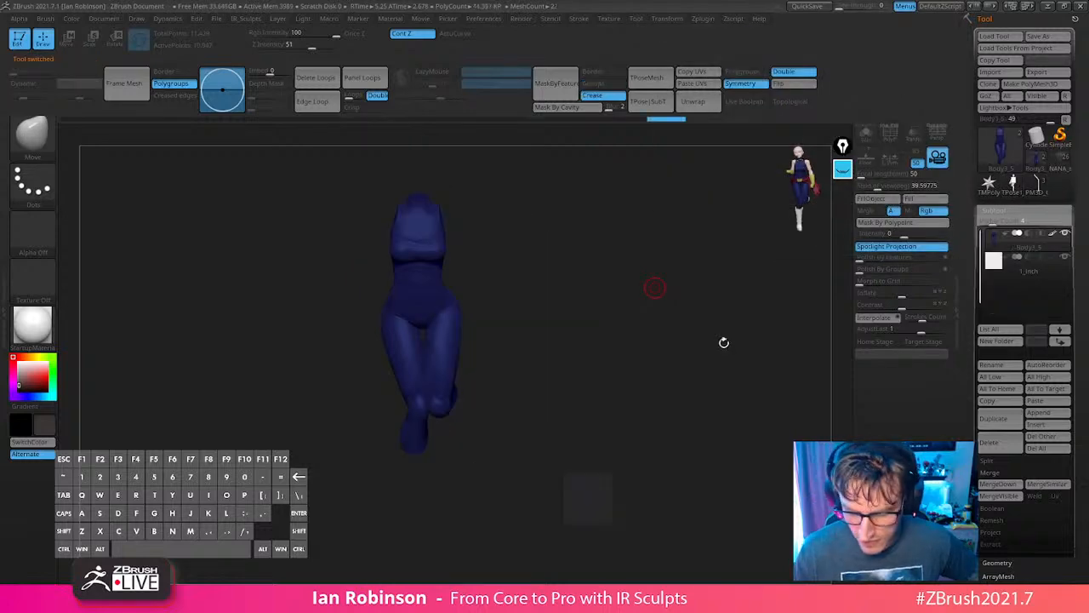
pyautogui.click(1032, 423)
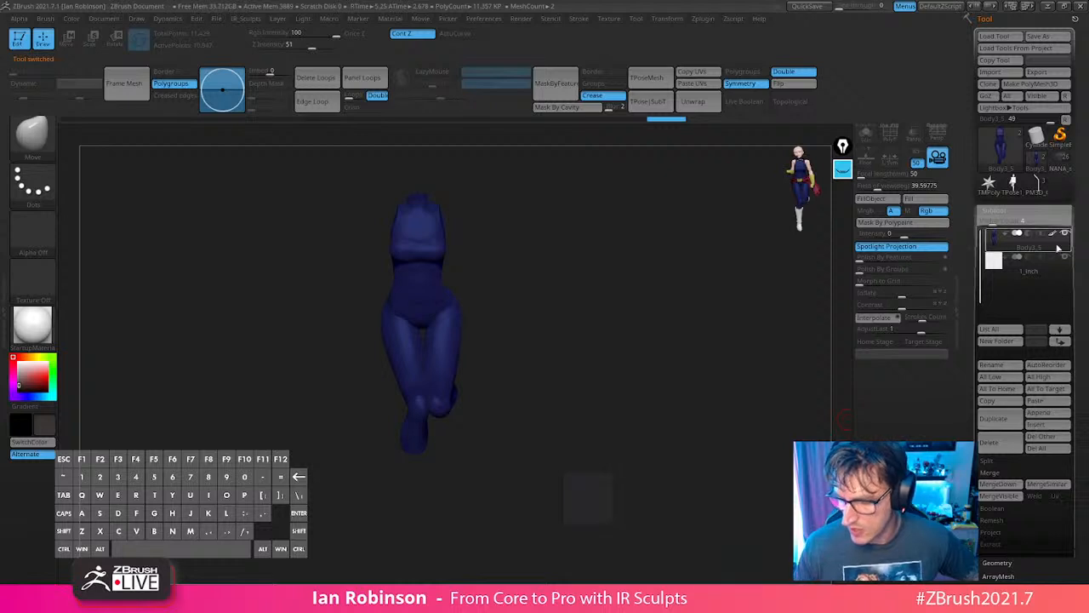
pyautogui.click(34, 375)
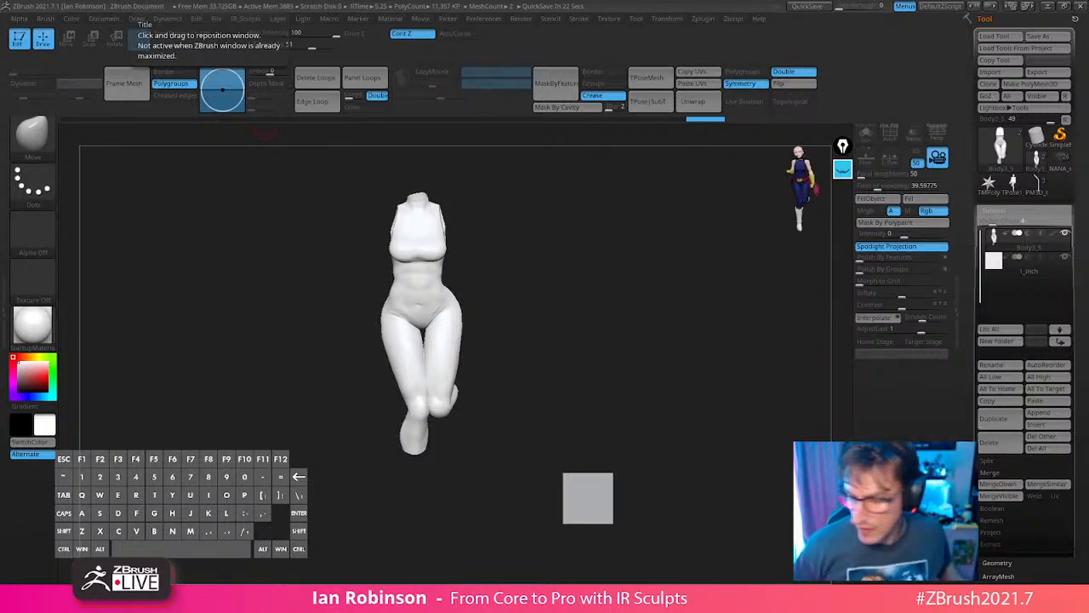
pyautogui.click(1031, 273)
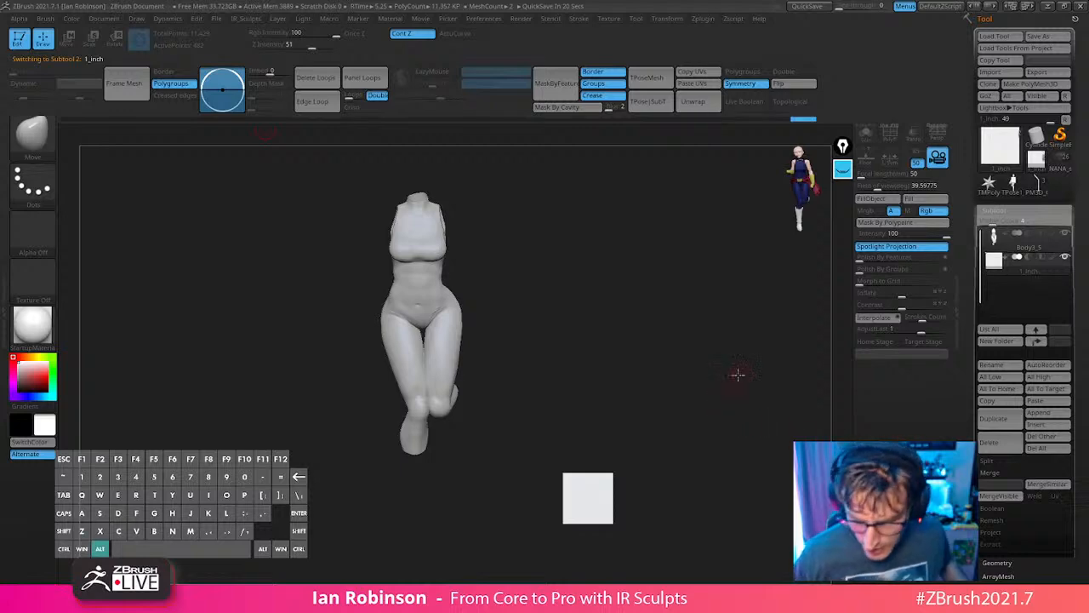
pyautogui.keyDown('alt'); pyautogui.moveTo(737, 375); pyautogui.dragTo(669, 387); pyautogui.keyUp('alt')
# Bring back the full NANA figure and leave a snapshot of it at the side of the canvas.
pyautogui.click(1062, 170)
pyautogui.keyDown('alt'); pyautogui.moveTo(723, 326); pyautogui.dragTo(587, 326); pyautogui.keyUp('alt')
pyautogui.moveTo(587, 326); pyautogui.dragTo(616, 327)
pyautogui.keyDown('alt'); pyautogui.moveTo(616, 327); pyautogui.dragTo(644, 352); pyautogui.keyUp('alt')
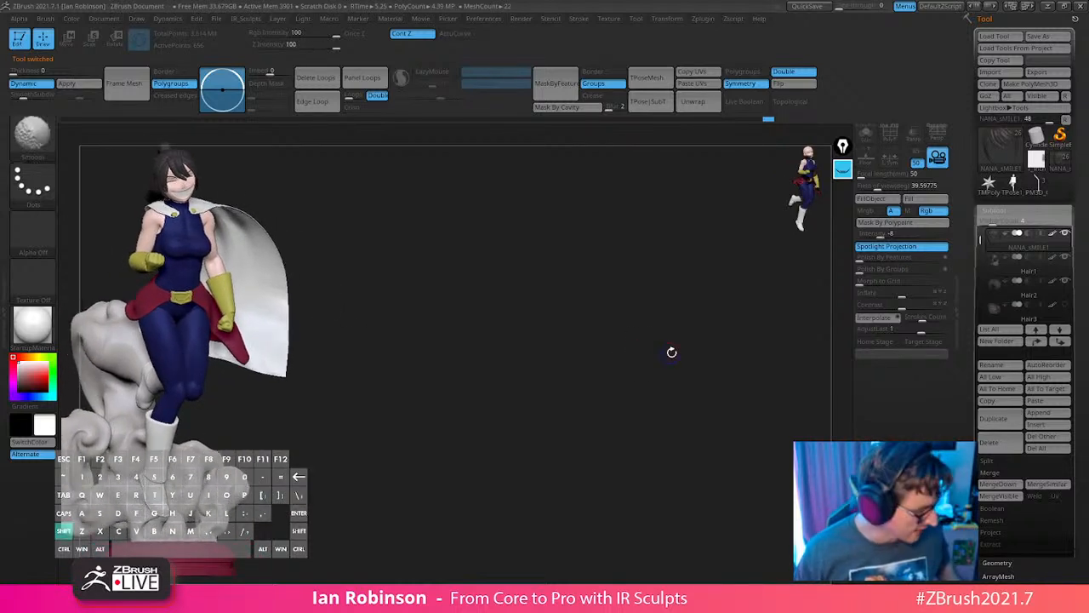
pyautogui.hotkey('shift', 's')
pyautogui.keyDown('alt'); pyautogui.moveTo(581, 412); pyautogui.dragTo(904, 404); pyautogui.keyUp('alt')
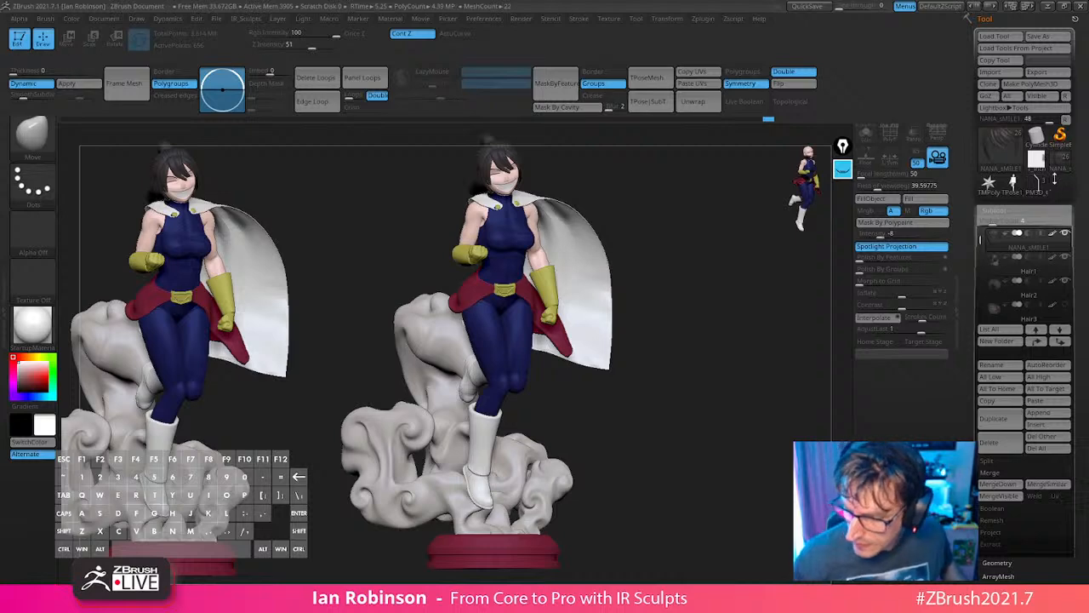
# Delete every subtool of the PM3D_Cylinder3D1 tool and of the TPose1_Nana_BlockOut_Pose_08 tool.
pyautogui.click(1036, 186)
pyautogui.keyDown('alt'); pyautogui.moveTo(796, 398); pyautogui.dragTo(729, 273); pyautogui.keyUp('alt')
pyautogui.keyDown('shift'); pyautogui.moveTo(729, 273); pyautogui.dragTo(747, 352); pyautogui.keyUp('shift')
pyautogui.click(1041, 449)
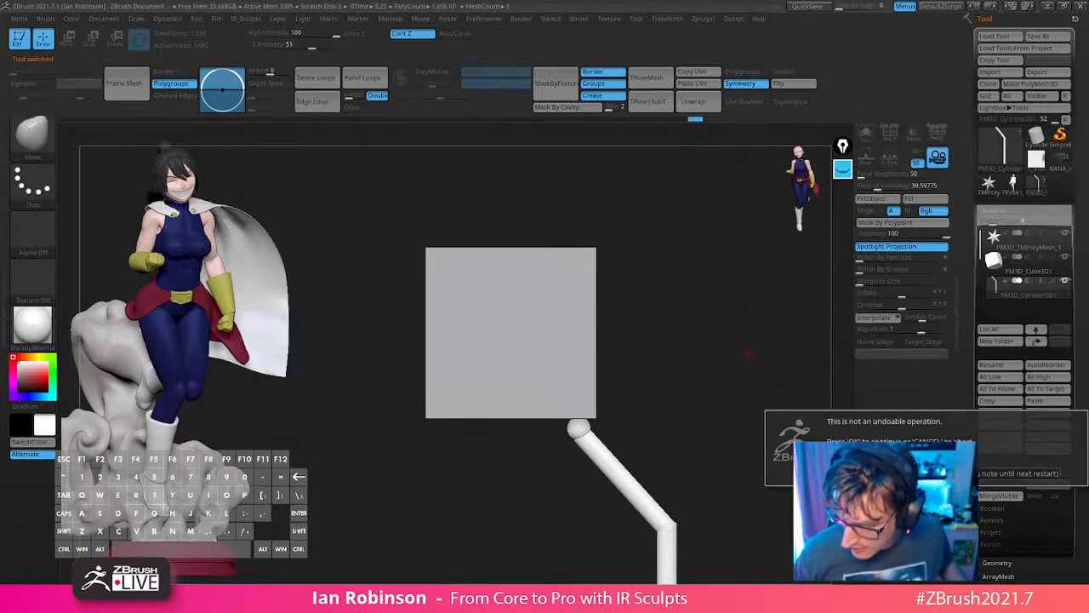
pyautogui.click(838, 473)
pyautogui.click(1013, 186)
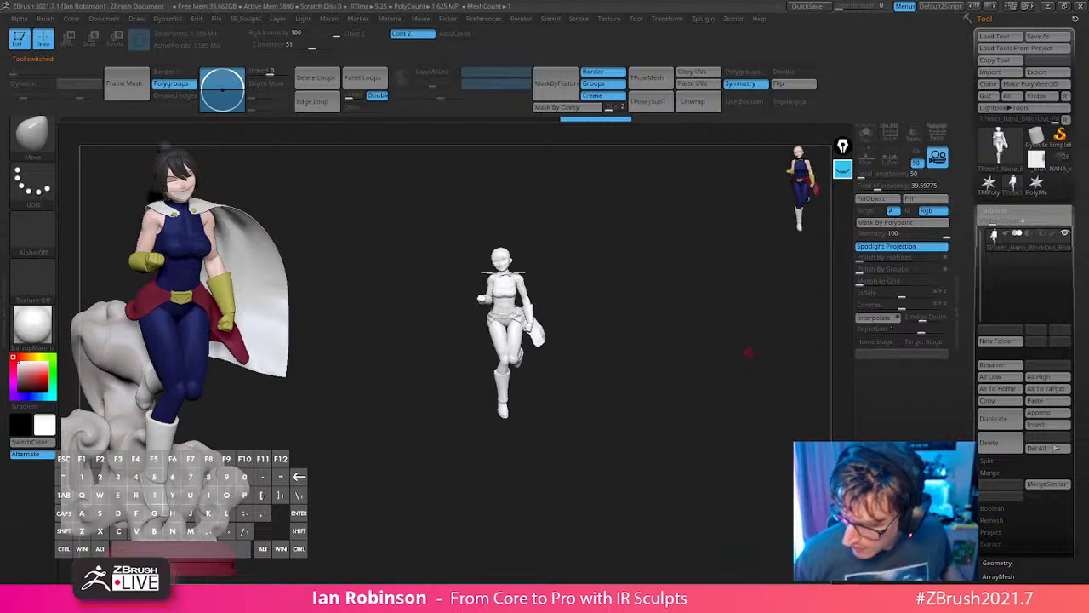
pyautogui.click(1056, 447)
pyautogui.click(838, 473)
# Remove the 1_inch cube from the Body3_5 tool and insert a Cube3D as a new subtool.
pyautogui.click(1037, 161)
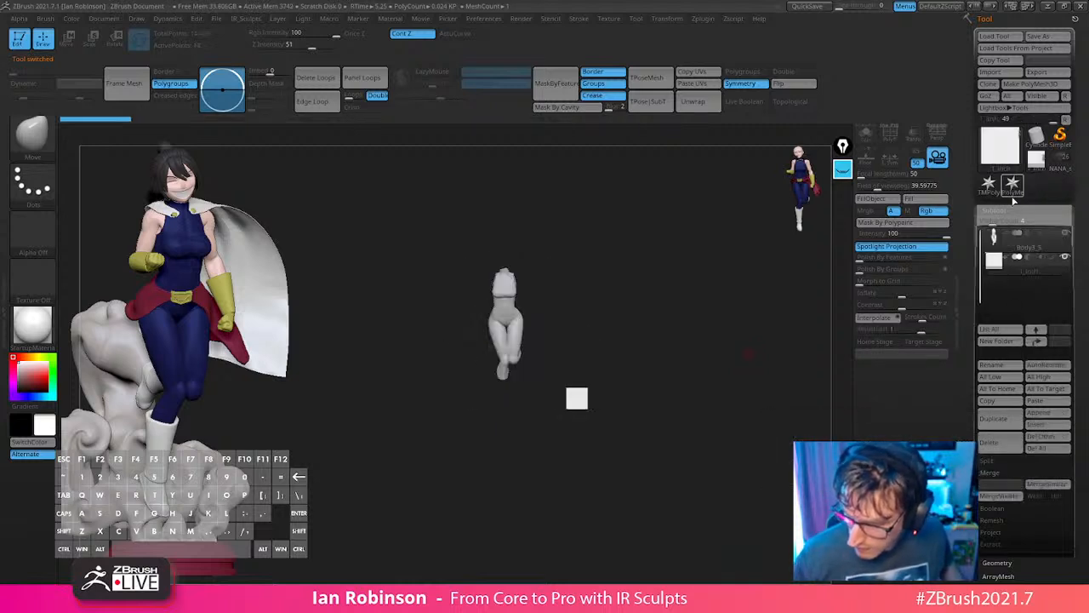
pyautogui.click(1040, 449)
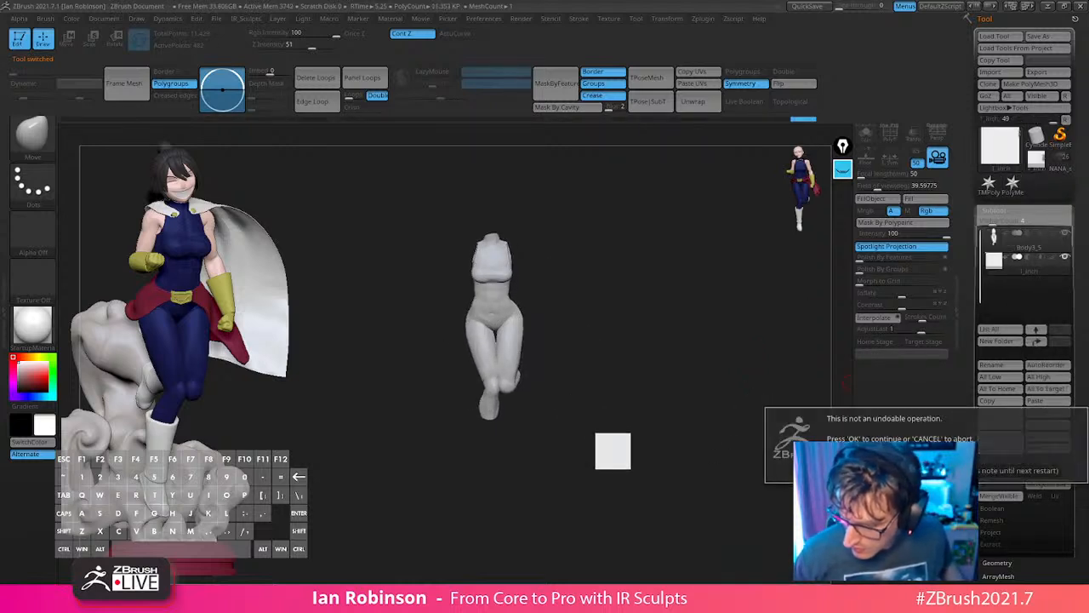
pyautogui.click(839, 471)
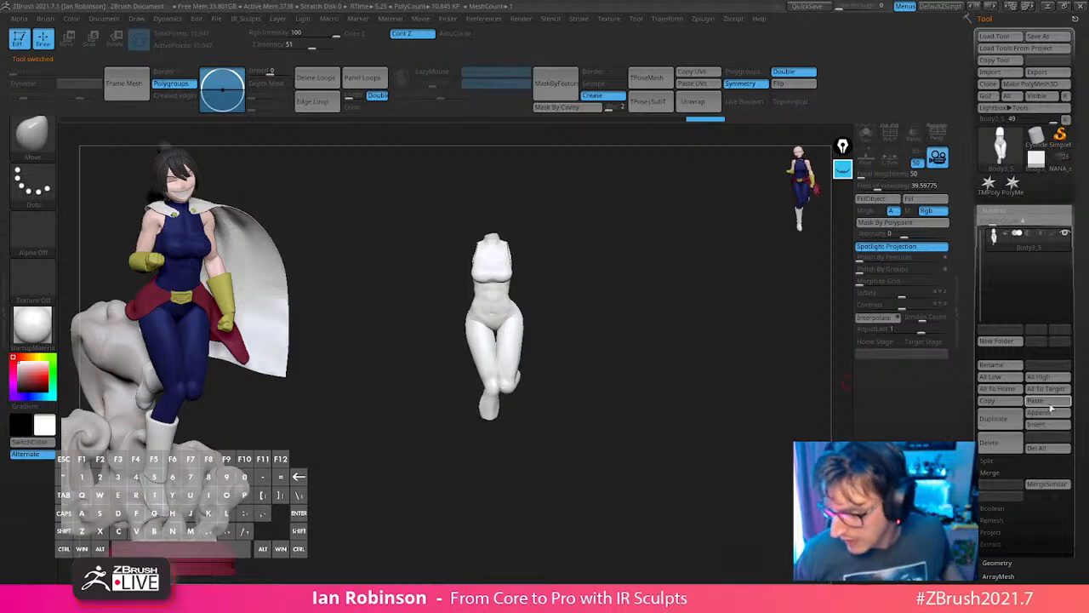
pyautogui.click(1046, 424)
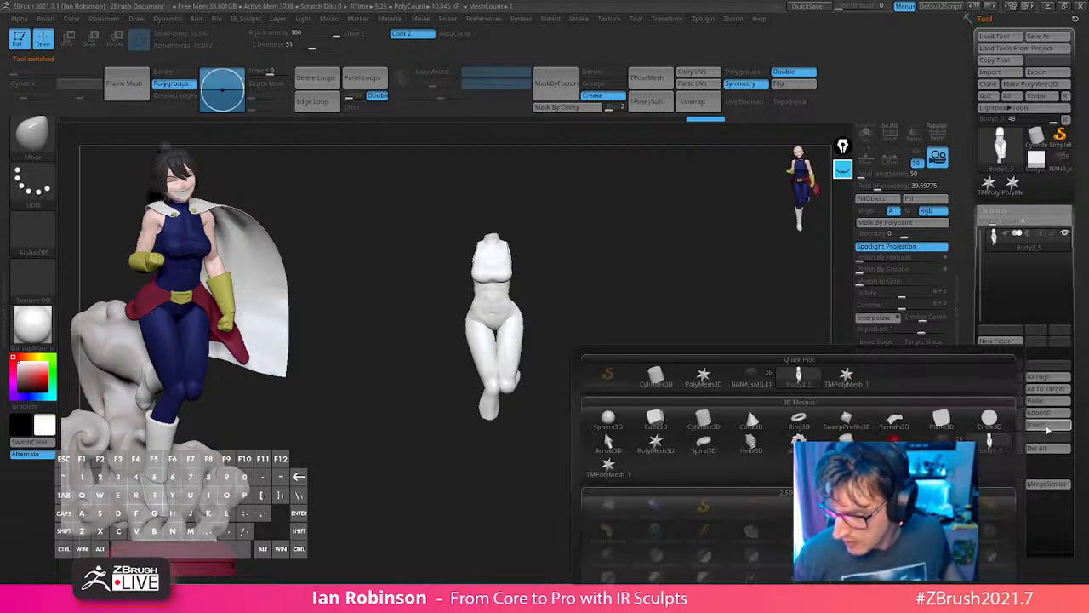
pyautogui.click(655, 419)
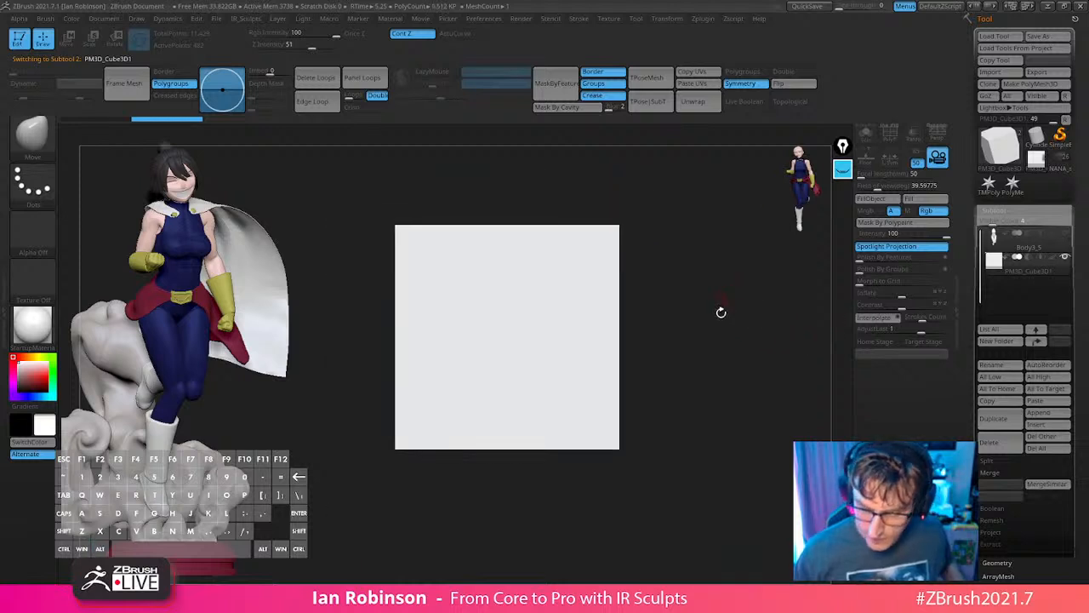
# Show the cube's wireframe and scale the cube into a thin upright slab, narrower than it is tall.
pyautogui.moveTo(720, 311); pyautogui.dragTo(749, 348)
pyautogui.press('w')
pyautogui.hotkey('shift', 'f')
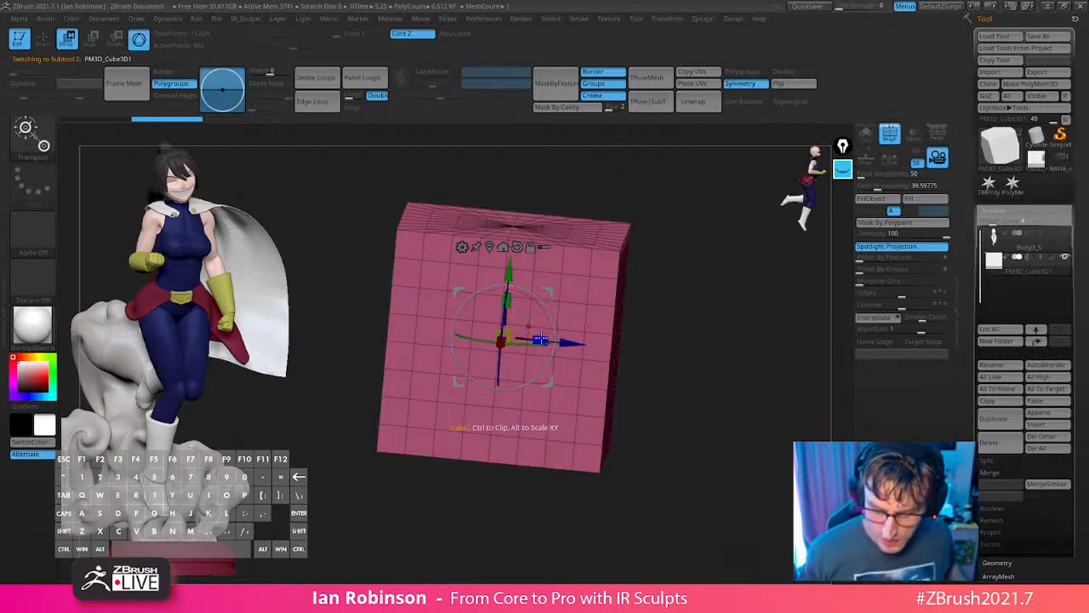
pyautogui.moveTo(541, 340); pyautogui.dragTo(510, 337)
pyautogui.keyDown('shift'); pyautogui.moveTo(645, 299); pyautogui.dragTo(670, 307); pyautogui.keyUp('shift')
pyautogui.moveTo(502, 300); pyautogui.dragTo(502, 337)
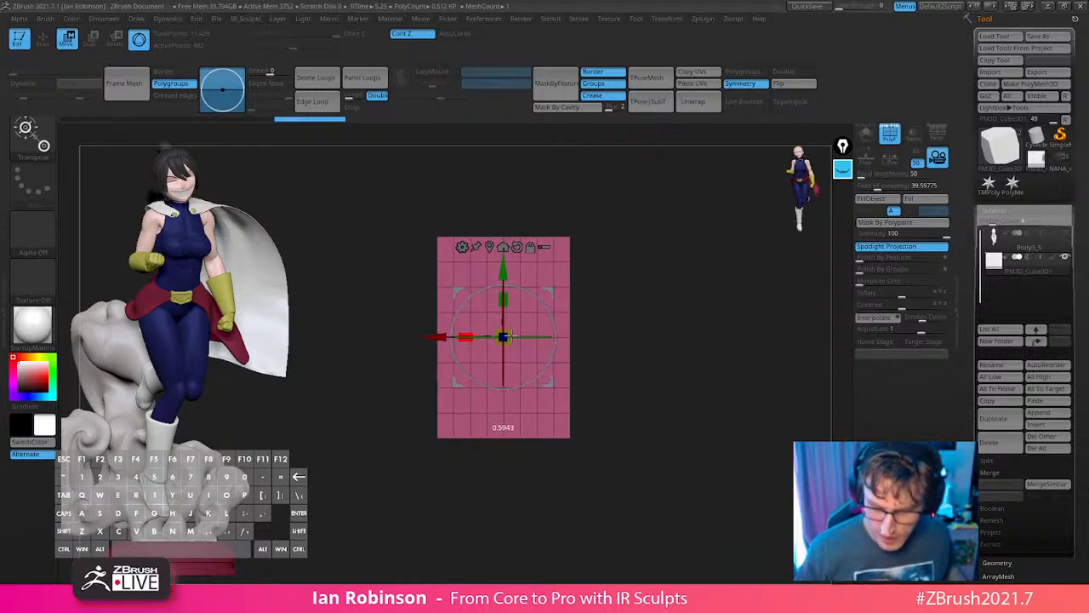
# Reduce the slab's height slightly and nudge it down along the Y axis.
pyautogui.moveTo(676, 281)
pyautogui.mouseDown()
pyautogui.moveTo(734, 372)
pyautogui.moveTo(707, 380)
pyautogui.moveTo(700, 346)
pyautogui.moveTo(666, 331)
pyautogui.moveTo(709, 357)
pyautogui.mouseUp()
pyautogui.press('q')
pyautogui.press('w')
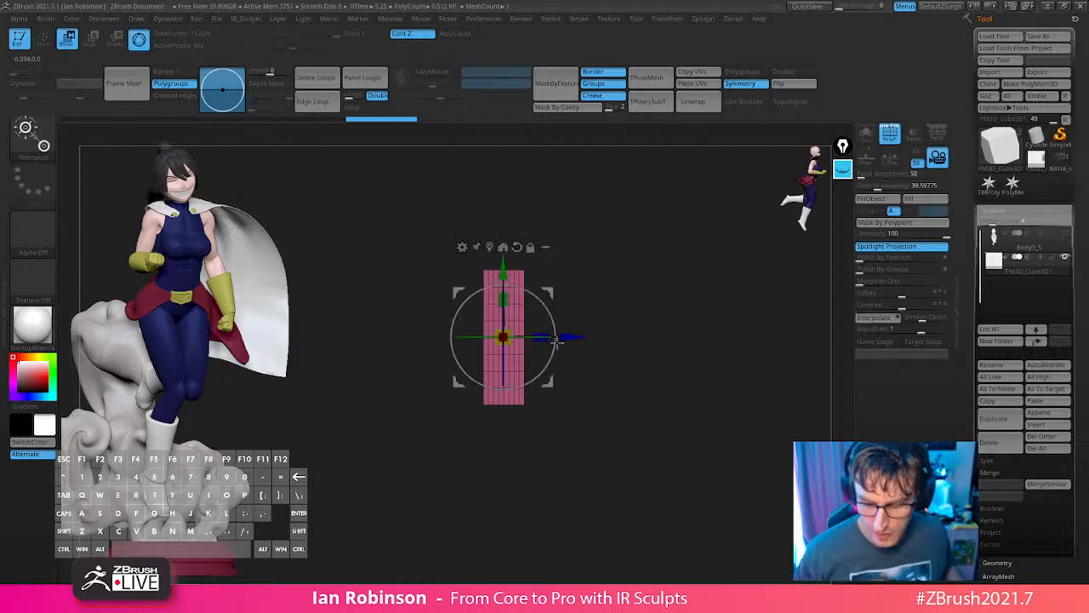
pyautogui.moveTo(614, 302)
pyautogui.keyDown('shift'); pyautogui.mouseDown()
pyautogui.moveTo(583, 307)
pyautogui.moveTo(625, 299)
pyautogui.moveTo(597, 336)
pyautogui.mouseUp(); pyautogui.keyUp('shift')
pyautogui.press('q')
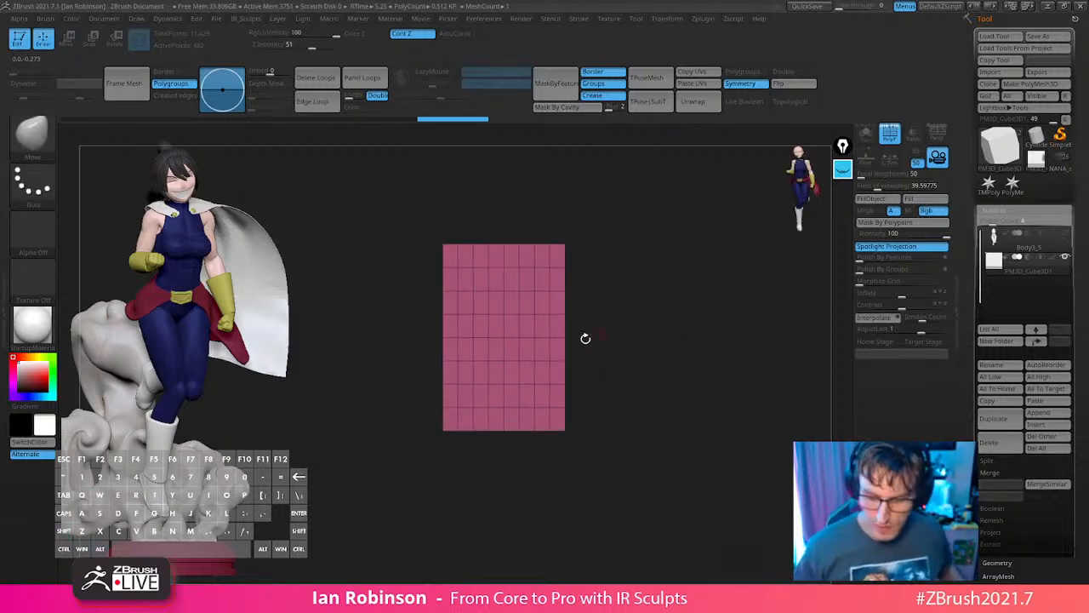
pyautogui.press('w')
pyautogui.moveTo(503, 299); pyautogui.dragTo(503, 312)
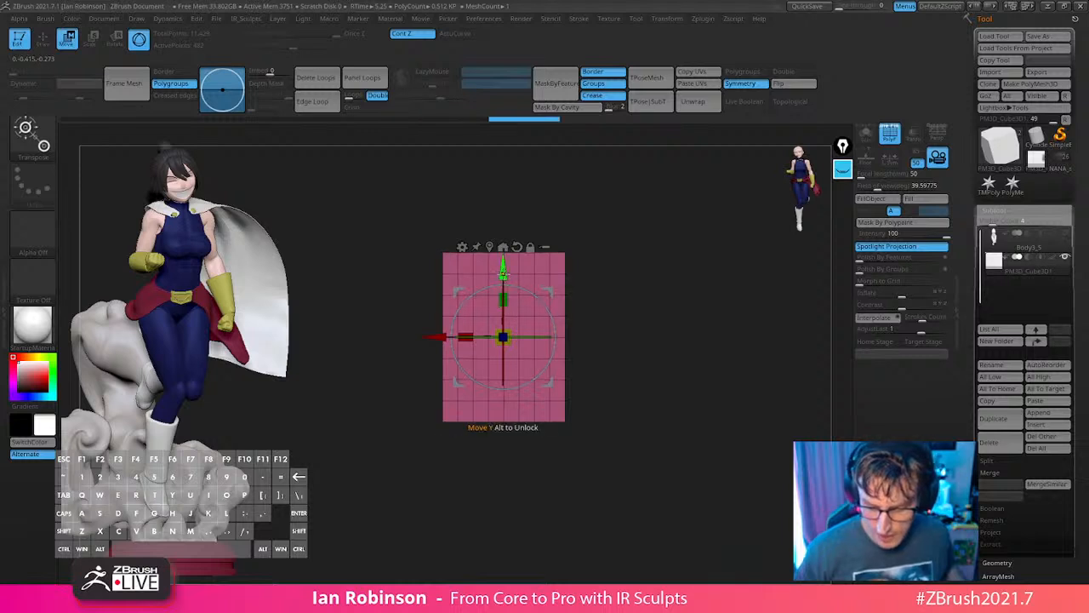
pyautogui.moveTo(503, 270); pyautogui.dragTo(503, 282)
pyautogui.press('q')
pyautogui.keyDown('alt'); pyautogui.moveTo(675, 360); pyautogui.dragTo(661, 340); pyautogui.keyUp('alt')
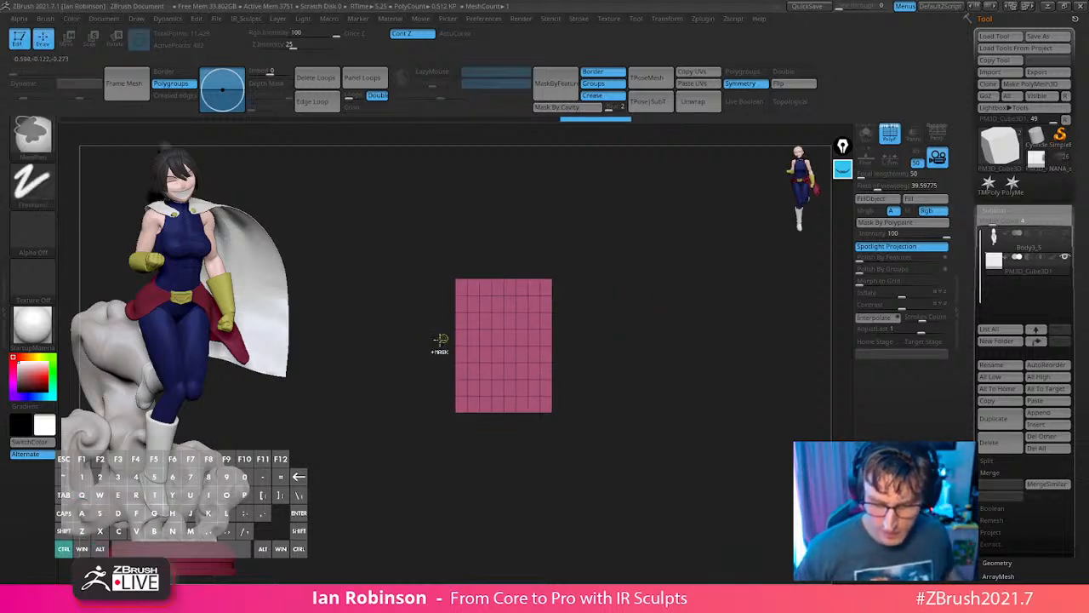
# Mask the slab's upper half, soften the mask edge, and invert the mask to protect the lower half.
pyautogui.keyDown('ctrl'); pyautogui.moveTo(440, 340); pyautogui.dragTo(639, 241); pyautogui.keyUp('ctrl')
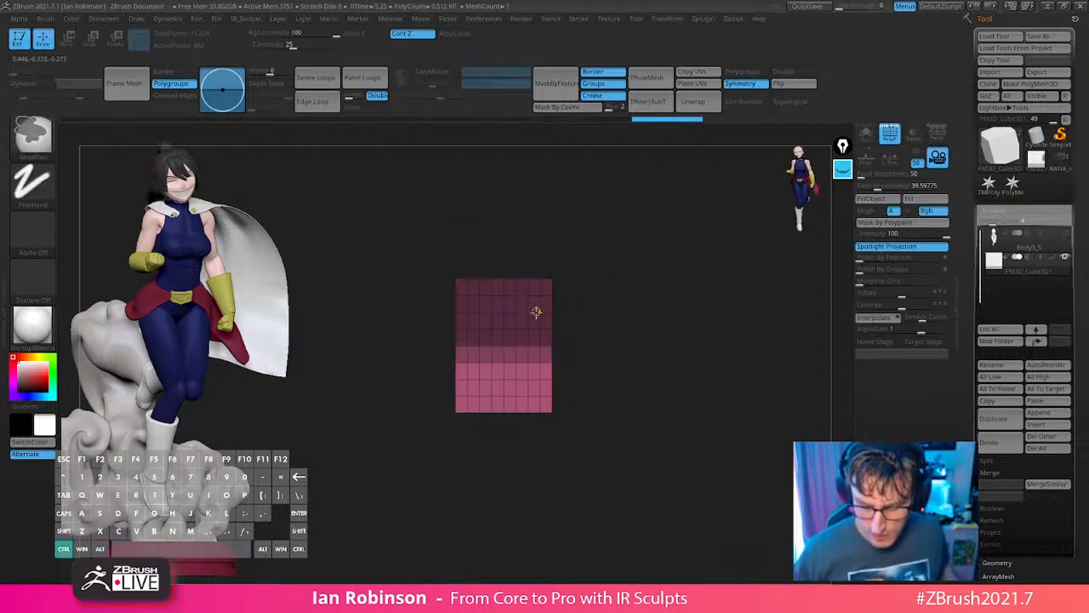
pyautogui.keyDown('ctrl'); pyautogui.click(536, 311); pyautogui.keyUp('ctrl')
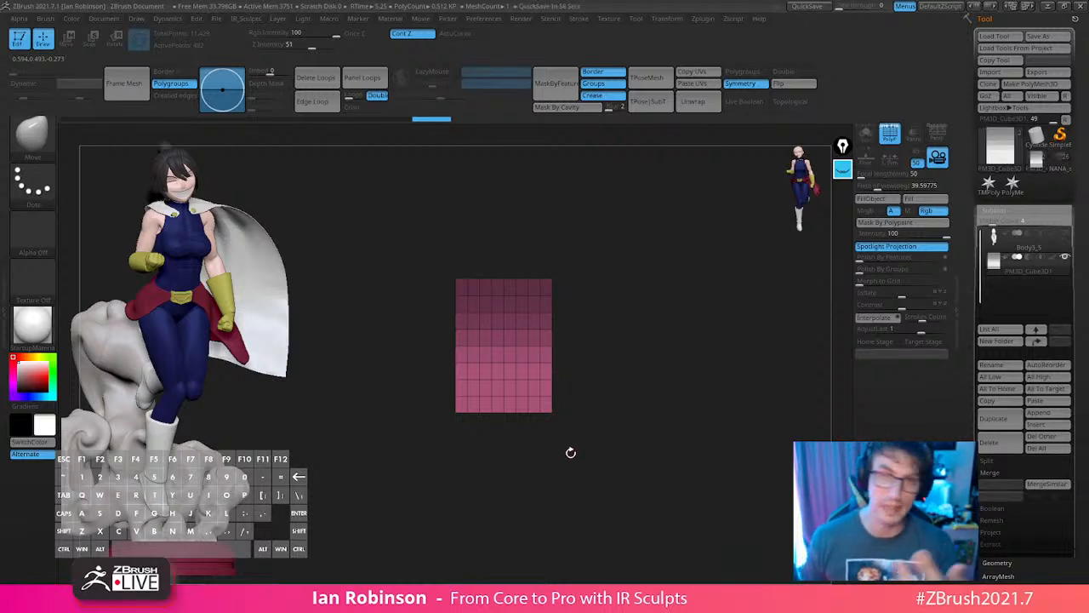
pyautogui.keyDown('ctrl'); pyautogui.click(616, 329); pyautogui.keyUp('ctrl')
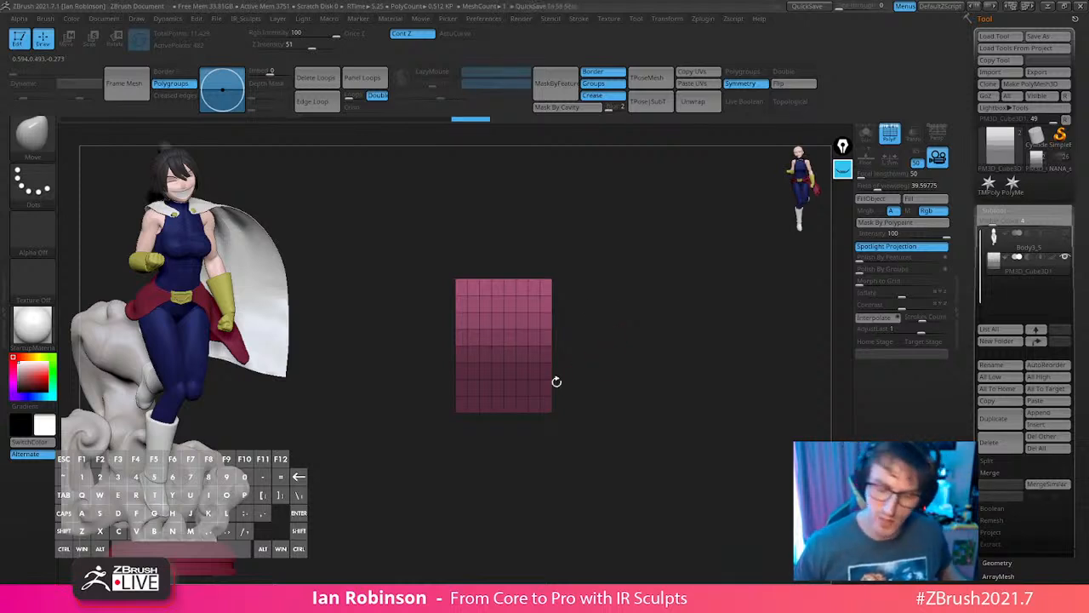
# Scale the slab's unmasked upper half up to about 1.18 so the block tapers downward, and clear the mask.
pyautogui.press('w')
pyautogui.keyDown('ctrl'); pyautogui.click(528, 327); pyautogui.keyUp('ctrl')
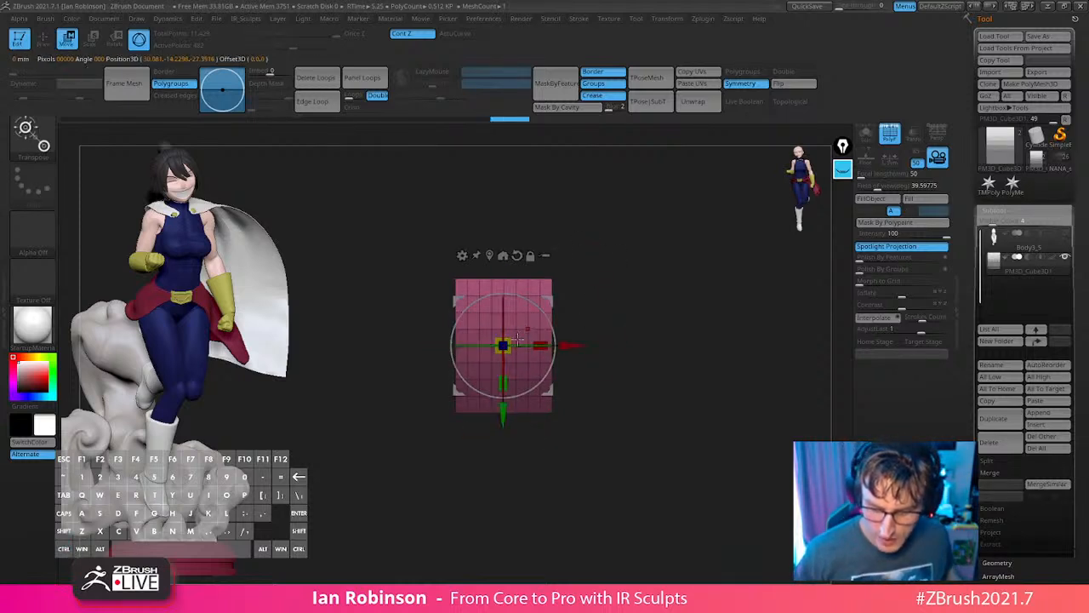
pyautogui.moveTo(508, 342); pyautogui.dragTo(523, 334)
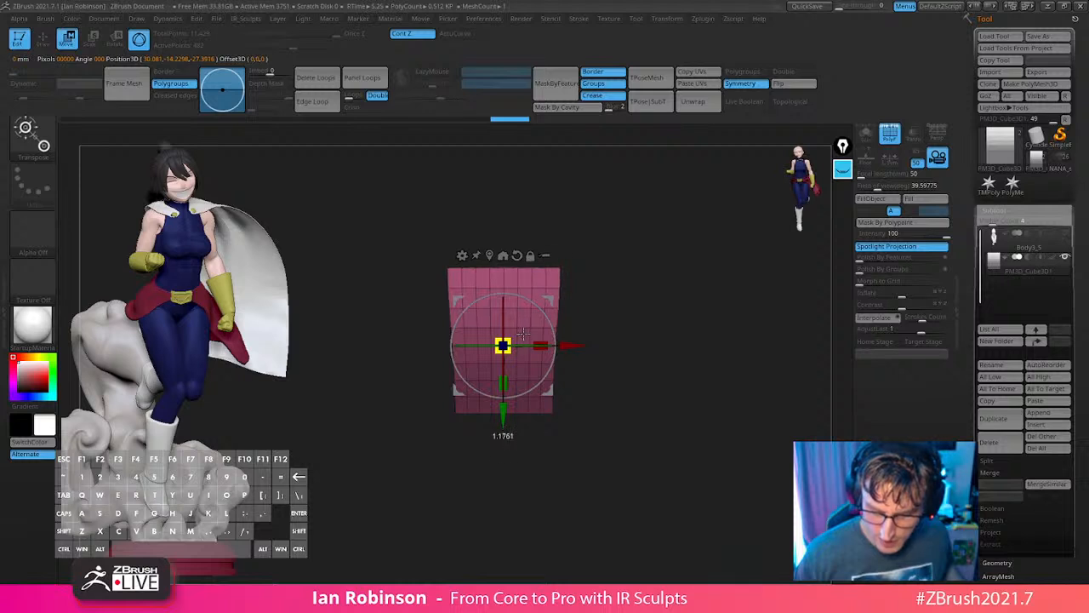
pyautogui.press('q')
pyautogui.keyDown('ctrl'); pyautogui.moveTo(639, 355); pyautogui.dragTo(641, 360); pyautogui.keyUp('ctrl')
pyautogui.keyDown('alt'); pyautogui.moveTo(641, 360); pyautogui.dragTo(642, 369); pyautogui.keyUp('alt')
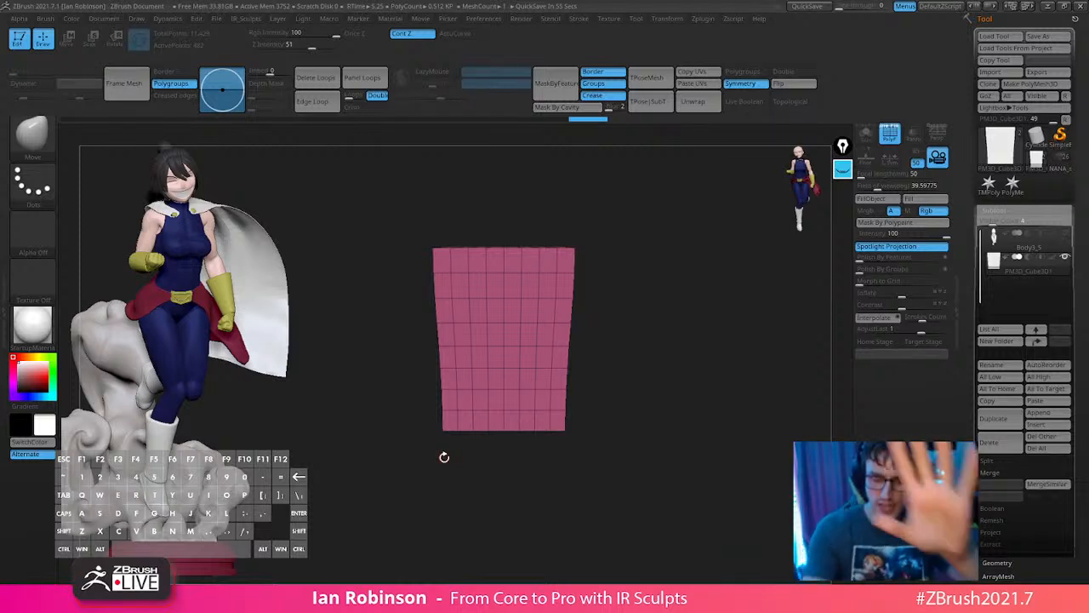
# Choose the IMM Primitives insert brush and set its plain cube as the mesh to add.
pyautogui.moveTo(680, 337); pyautogui.dragTo(646, 363)
pyautogui.press('s')
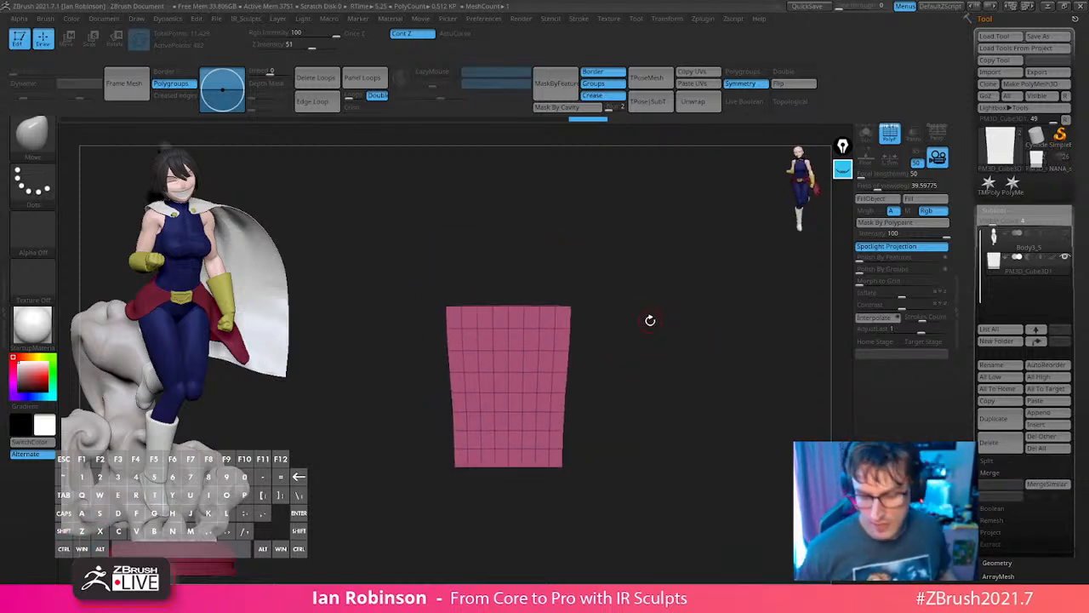
pyautogui.moveTo(649, 320)
pyautogui.mouseDown()
pyautogui.moveTo(657, 360)
pyautogui.moveTo(669, 359)
pyautogui.moveTo(651, 332)
pyautogui.mouseUp()
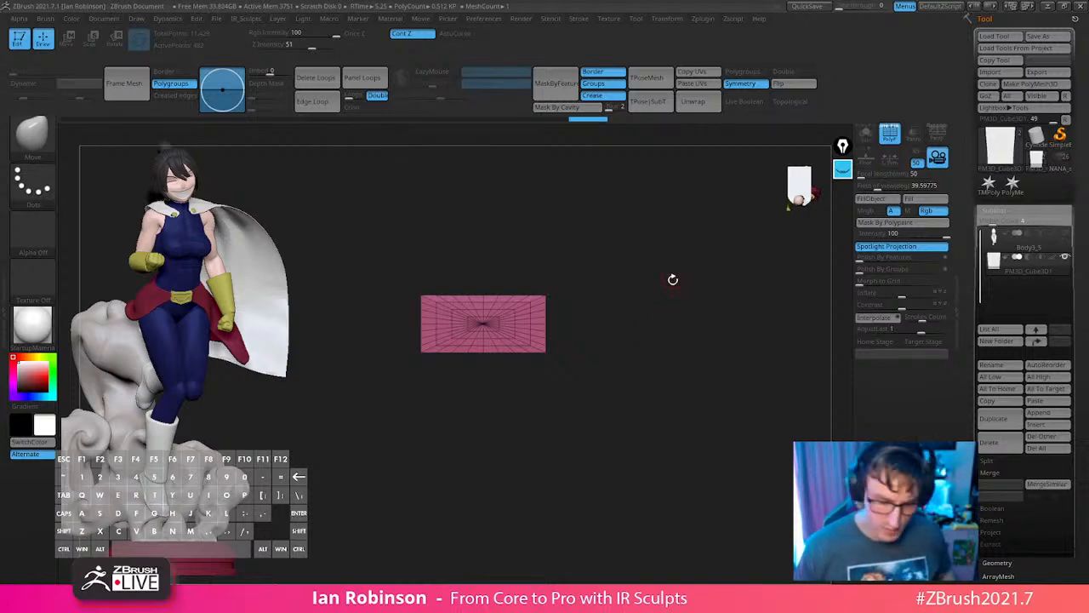
pyautogui.press('b')
pyautogui.press('i')
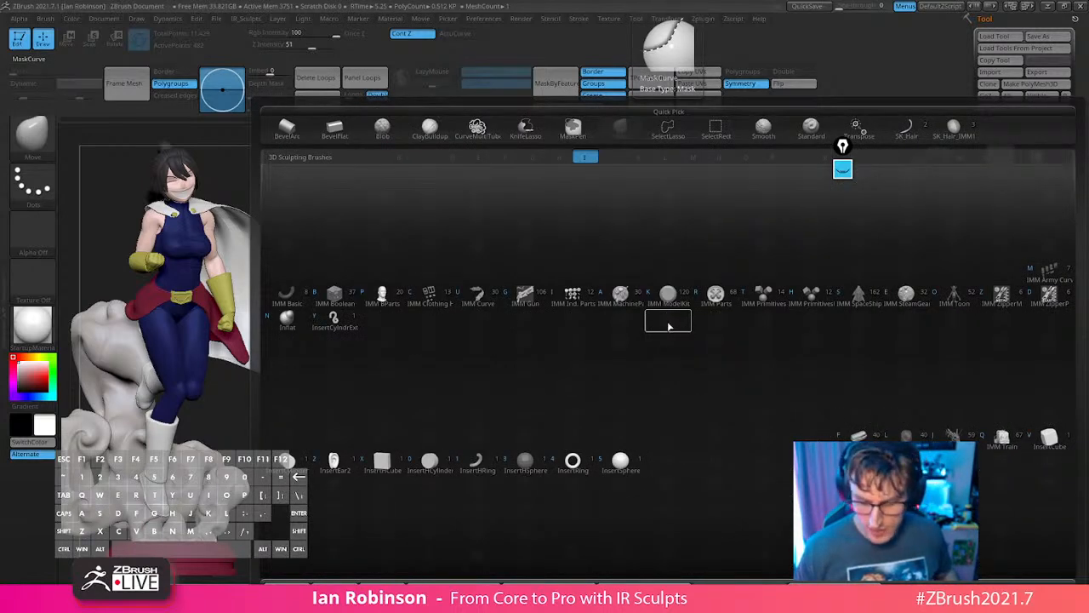
pyautogui.click(668, 321)
pyautogui.moveTo(226, 141); pyautogui.dragTo(472, 145)
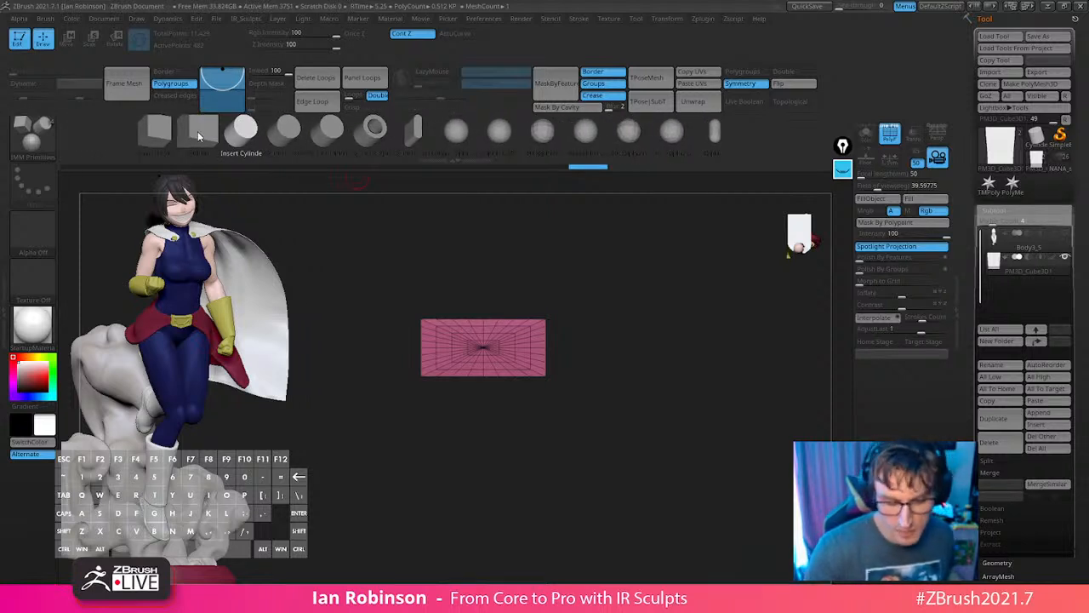
pyautogui.click(159, 134)
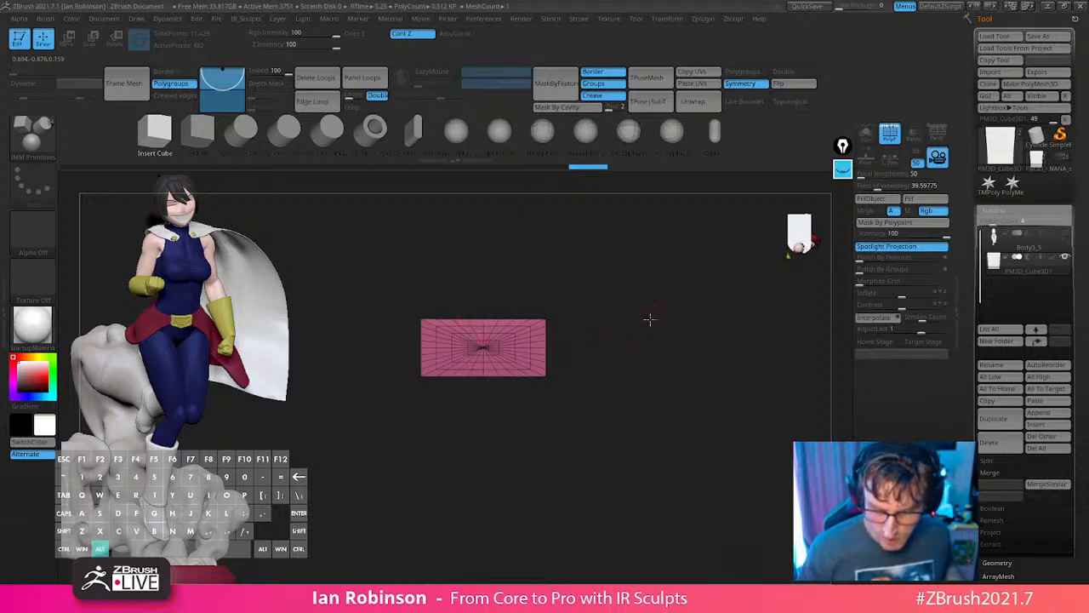
# Thin the slab slightly along Z and insert a cube at the centre of its end face.
pyautogui.keyDown('alt'); pyautogui.moveTo(650, 319); pyautogui.dragTo(722, 377); pyautogui.keyUp('alt')
pyautogui.press('w')
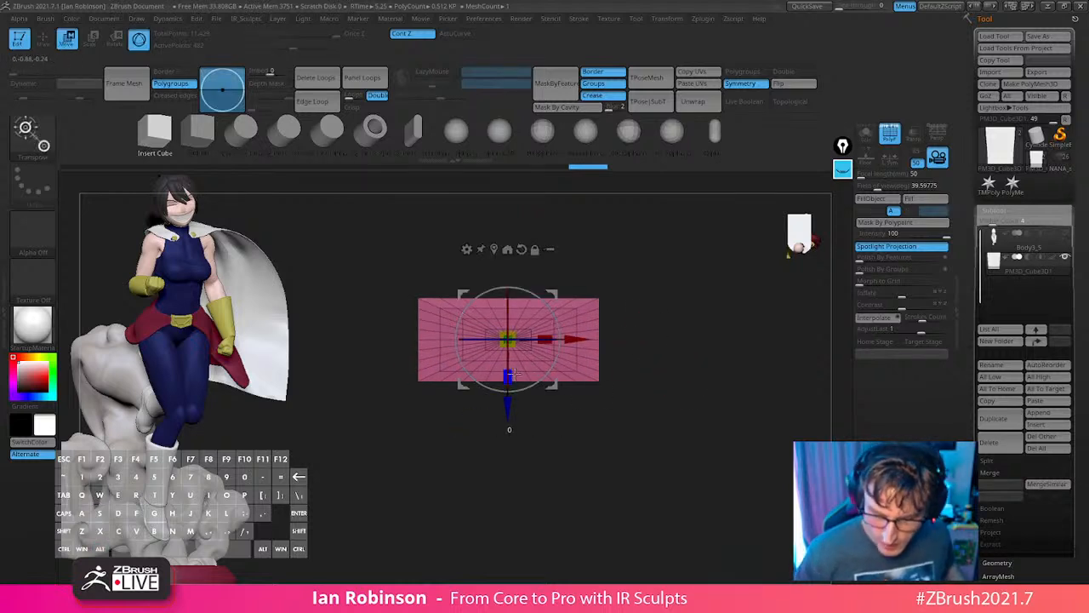
pyautogui.moveTo(509, 376); pyautogui.dragTo(508, 363)
pyautogui.press('q')
pyautogui.keyDown('alt'); pyautogui.moveTo(692, 306); pyautogui.dragTo(673, 362); pyautogui.keyUp('alt')
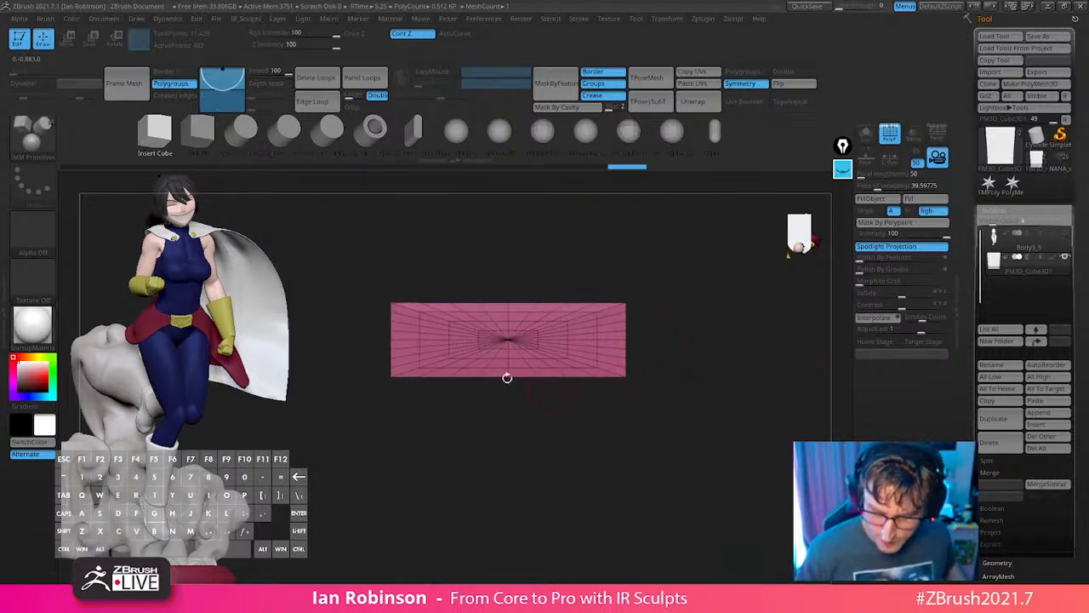
pyautogui.moveTo(508, 341); pyautogui.dragTo(506, 379)
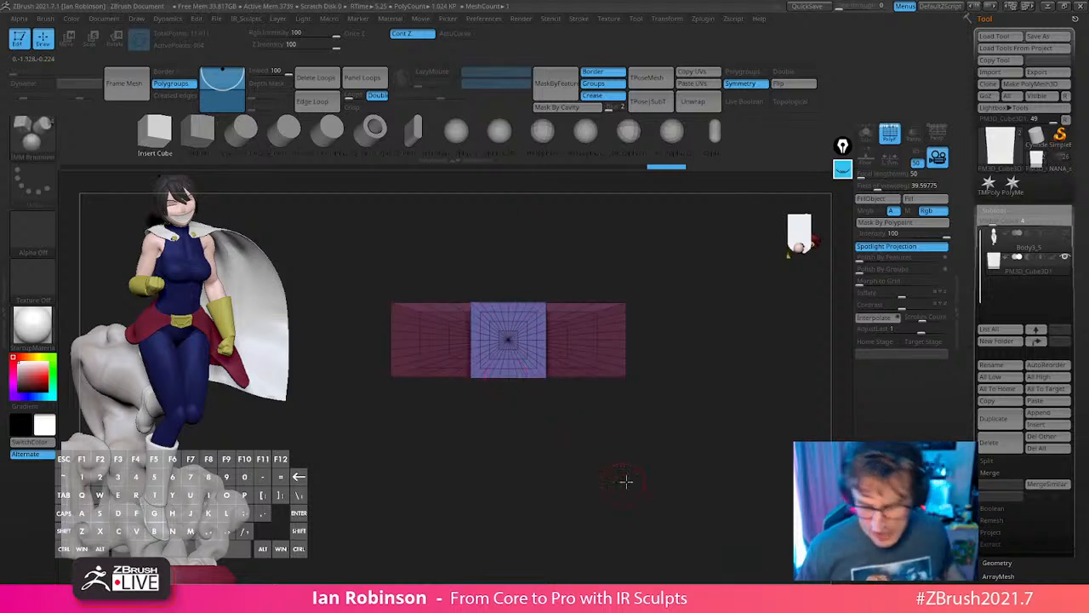
# Stretch the inserted cube along Z into a tall finger-like block rising from the slab's top.
pyautogui.moveTo(626, 481)
pyautogui.mouseDown()
pyautogui.moveTo(683, 481)
pyautogui.moveTo(656, 433)
pyautogui.moveTo(641, 343)
pyautogui.moveTo(673, 336)
pyautogui.moveTo(611, 368)
pyautogui.moveTo(647, 310)
pyautogui.mouseUp()
pyautogui.press('w')
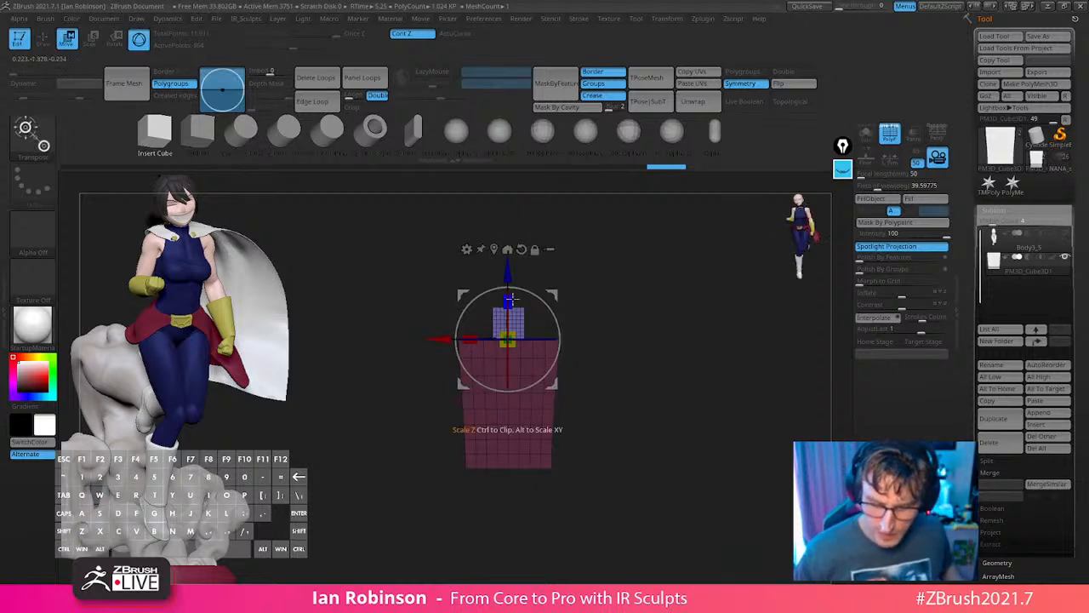
pyautogui.moveTo(509, 297); pyautogui.dragTo(509, 289)
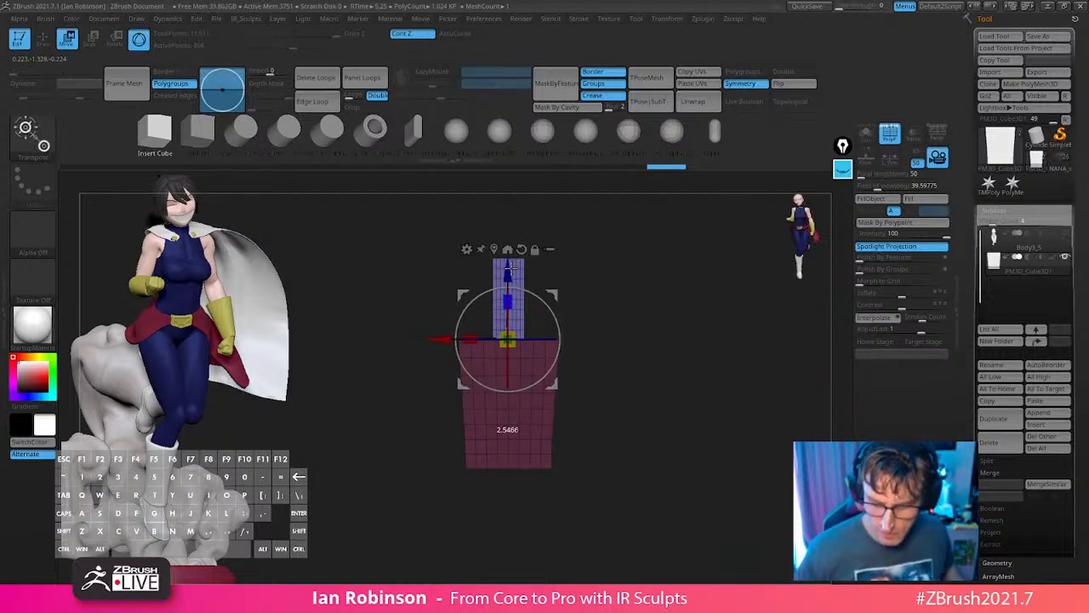
pyautogui.moveTo(511, 247); pyautogui.dragTo(510, 243)
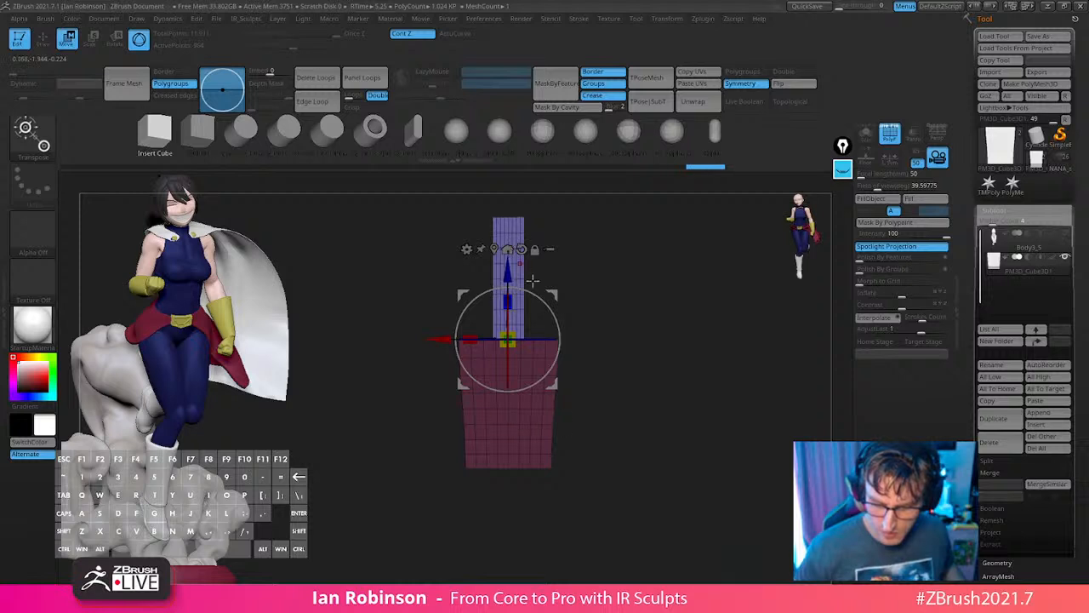
# Move the finger block against the slab's side edge and align its height with the slab's.
pyautogui.moveTo(553, 384); pyautogui.dragTo(624, 509)
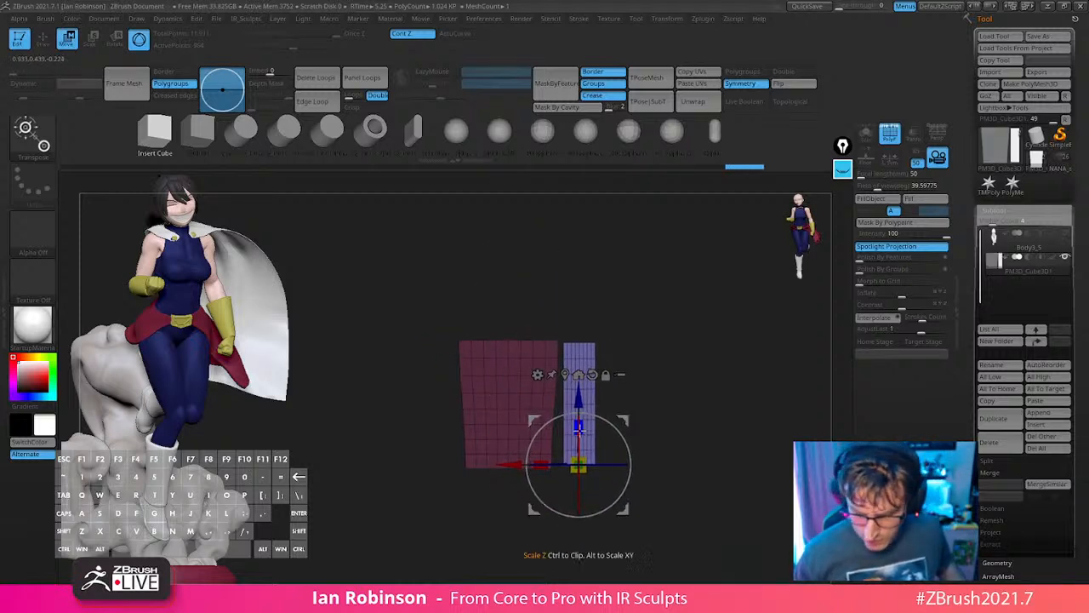
pyautogui.keyDown('alt'); pyautogui.moveTo(698, 402); pyautogui.dragTo(664, 474); pyautogui.keyUp('alt')
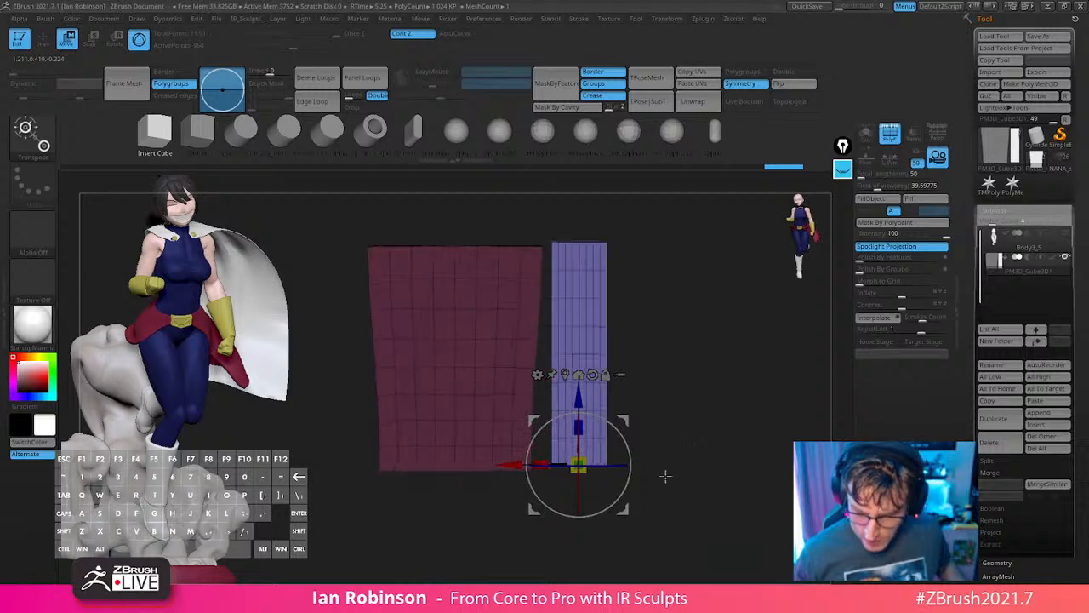
pyautogui.moveTo(624, 511); pyautogui.dragTo(625, 515)
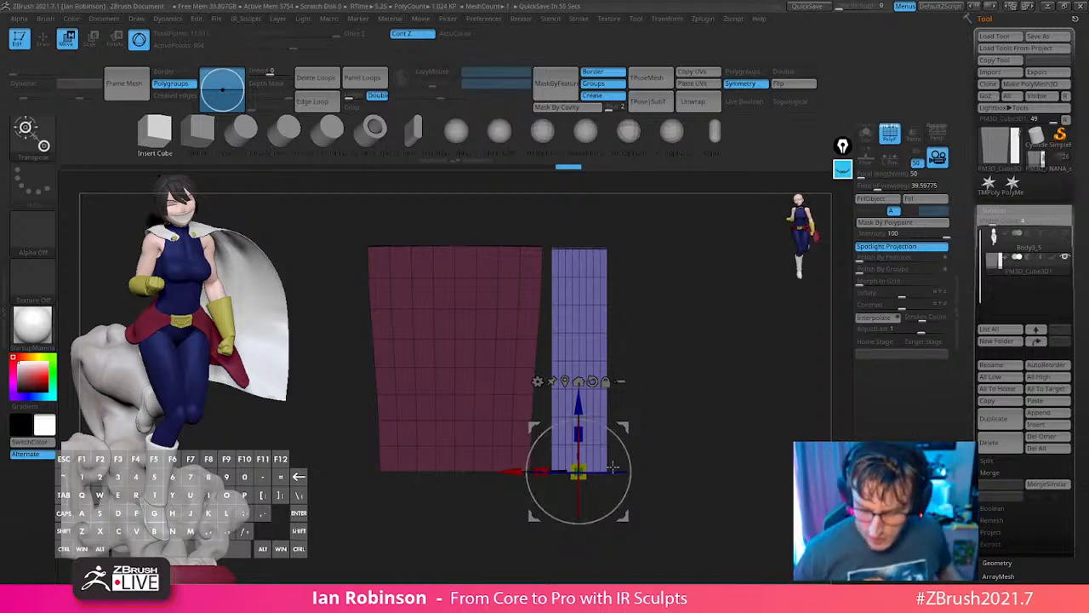
pyautogui.moveTo(625, 515); pyautogui.dragTo(597, 514)
pyautogui.keyDown('alt'); pyautogui.moveTo(665, 437); pyautogui.dragTo(669, 529); pyautogui.keyUp('alt')
pyautogui.moveTo(711, 455)
pyautogui.keyDown('alt'); pyautogui.mouseDown()
pyautogui.moveTo(718, 509)
pyautogui.moveTo(698, 452)
pyautogui.moveTo(619, 467)
pyautogui.mouseUp(); pyautogui.keyUp('alt')
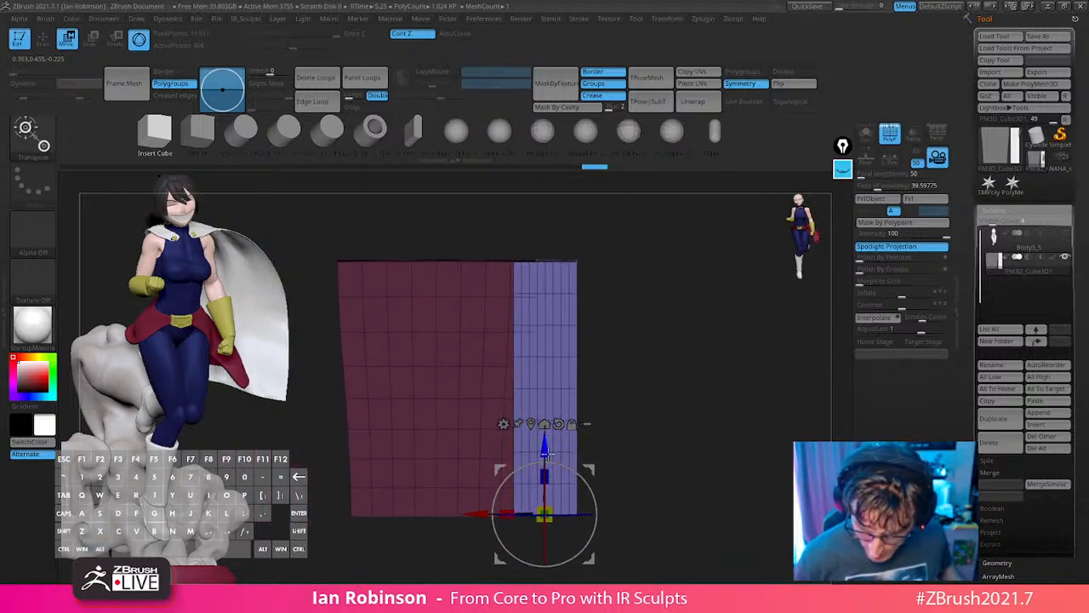
pyautogui.moveTo(548, 454); pyautogui.dragTo(547, 452)
# Narrow the finger block along X and reduce its depth slightly along Y to fit the slab's thickness.
pyautogui.moveTo(676, 438); pyautogui.dragTo(649, 459)
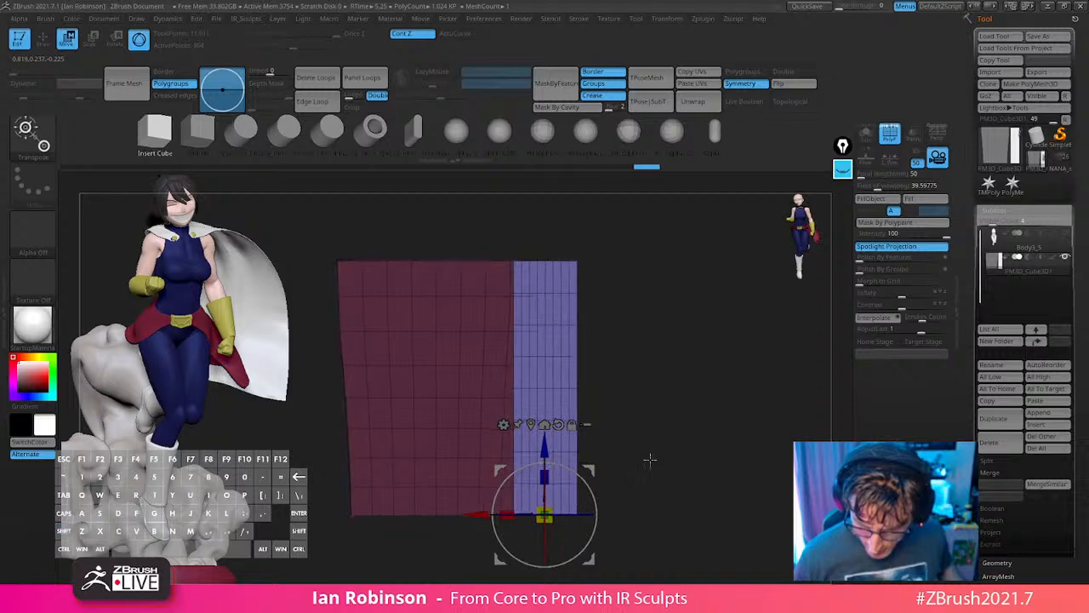
pyautogui.moveTo(509, 513); pyautogui.dragTo(527, 512)
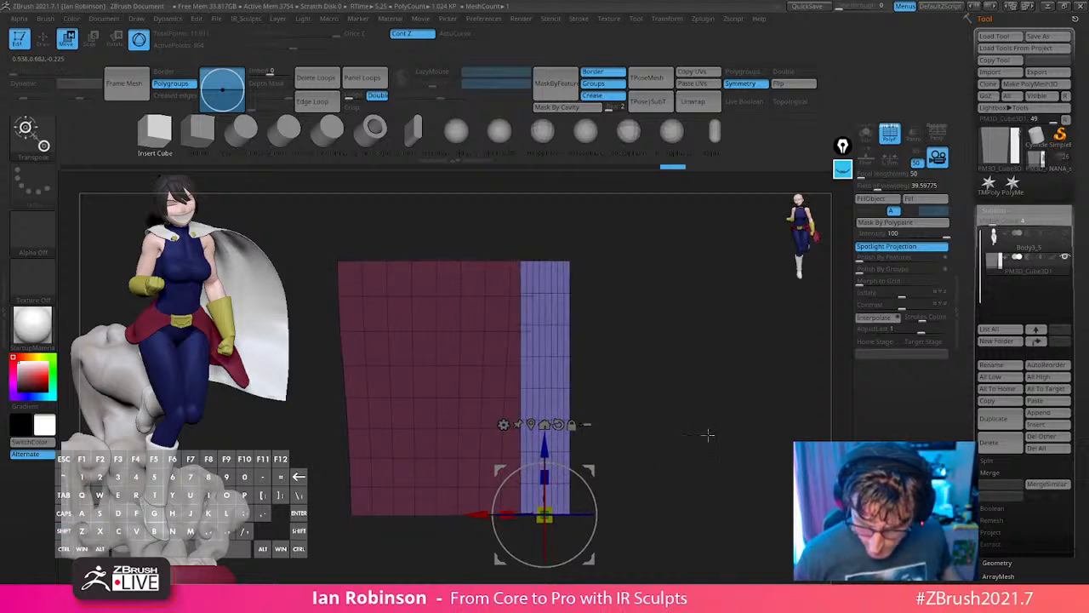
pyautogui.keyDown('shift'); pyautogui.moveTo(707, 435); pyautogui.dragTo(643, 451); pyautogui.keyUp('shift')
pyautogui.moveTo(582, 512); pyautogui.dragTo(578, 511)
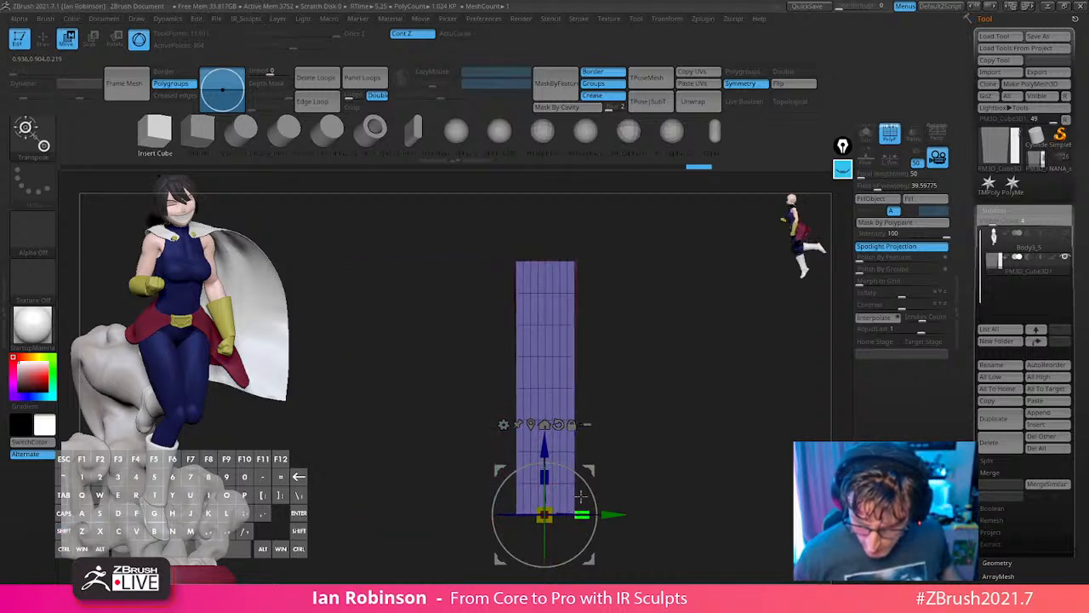
pyautogui.keyDown('shift'); pyautogui.moveTo(659, 428); pyautogui.dragTo(699, 427); pyautogui.keyUp('shift')
# Move the finger block back onto the middle of the slab's top edge and align it in side view.
pyautogui.keyDown('alt'); pyautogui.moveTo(698, 421); pyautogui.dragTo(686, 356); pyautogui.keyUp('alt')
pyautogui.moveTo(593, 563); pyautogui.dragTo(523, 435)
pyautogui.keyDown('shift'); pyautogui.moveTo(556, 389); pyautogui.dragTo(742, 408); pyautogui.keyUp('shift')
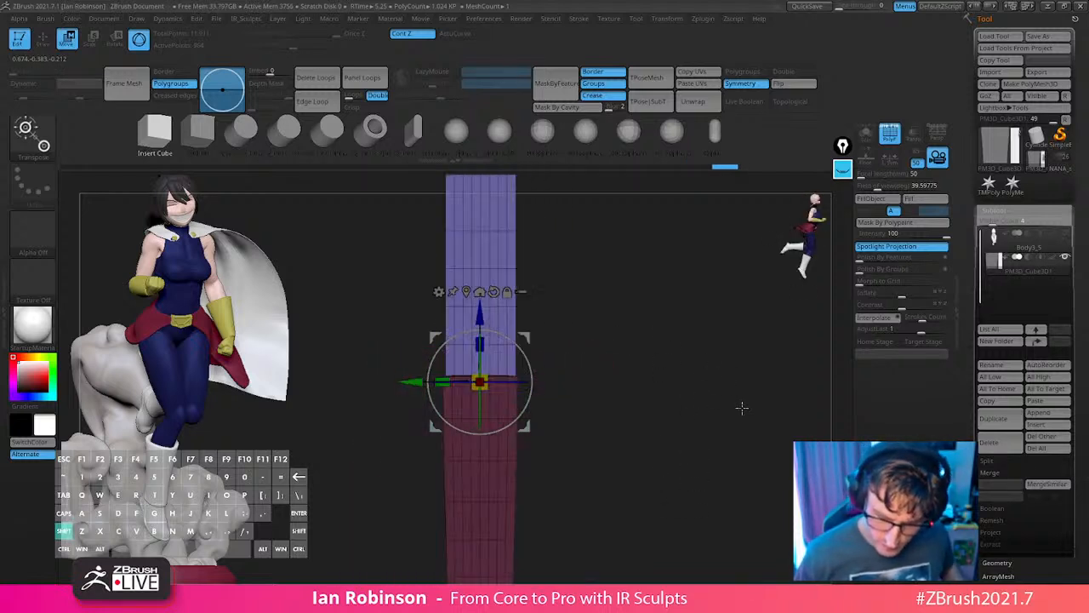
pyautogui.moveTo(615, 348)
pyautogui.keyDown('alt'); pyautogui.mouseDown()
pyautogui.moveTo(581, 328)
pyautogui.moveTo(610, 329)
pyautogui.moveTo(663, 374)
pyautogui.moveTo(595, 397)
pyautogui.moveTo(651, 333)
pyautogui.moveTo(683, 352)
pyautogui.moveTo(686, 377)
pyautogui.mouseUp(); pyautogui.keyUp('alt')
# Raise the finger block along Z to leave a gap above the slab.
pyautogui.press('q')
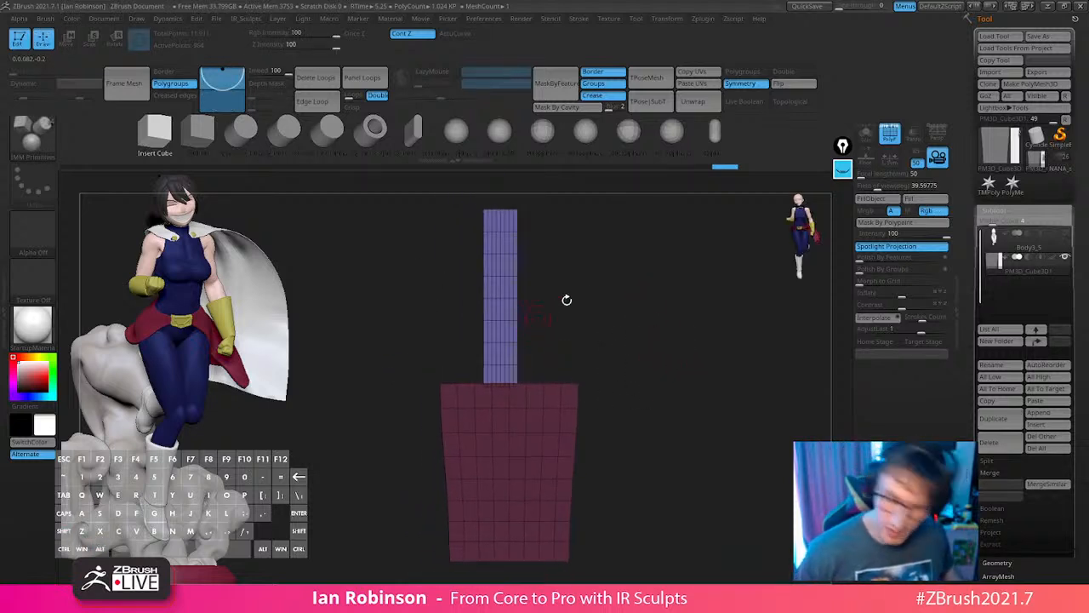
pyautogui.keyDown('shift'); pyautogui.moveTo(628, 332); pyautogui.dragTo(673, 332); pyautogui.keyUp('shift')
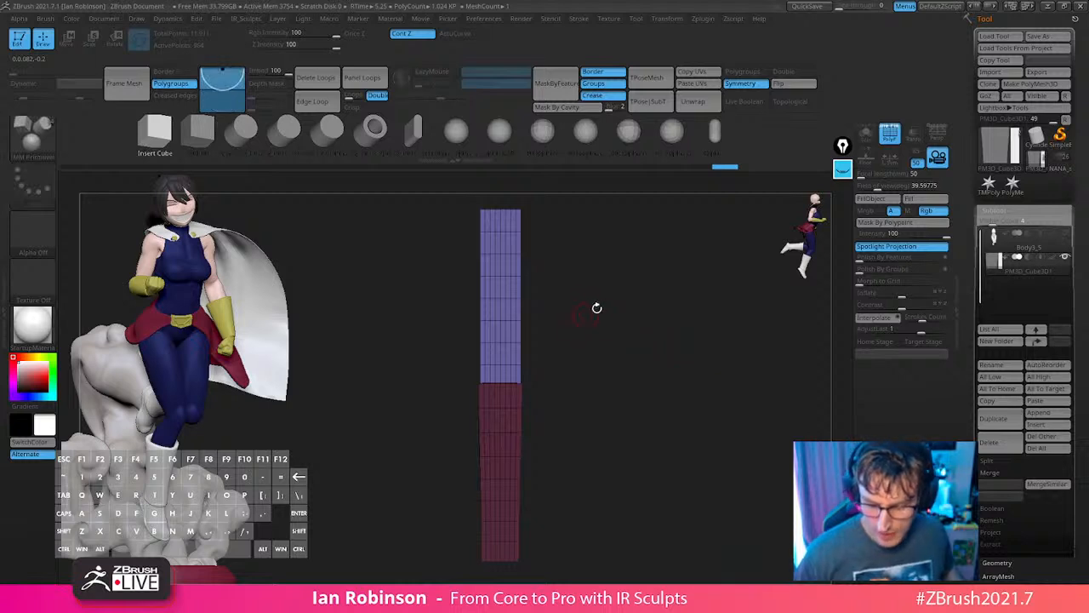
pyautogui.hotkey('shift', 'f')
pyautogui.hotkey('shift', 'f')
pyautogui.press('w')
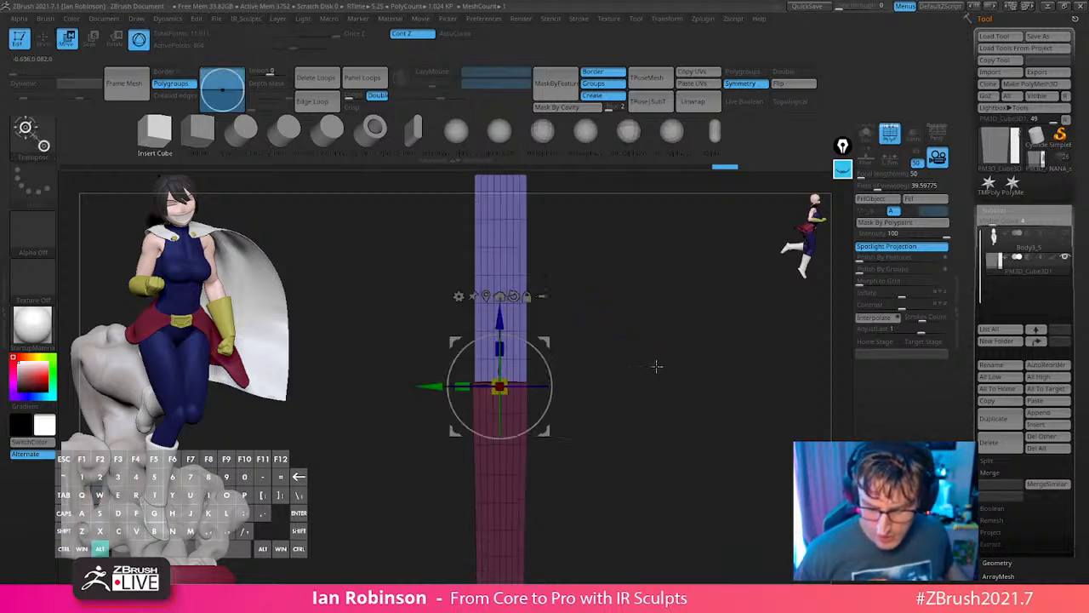
pyautogui.moveTo(499, 316); pyautogui.dragTo(500, 293)
pyautogui.press('q')
pyautogui.keyDown('alt'); pyautogui.moveTo(618, 292); pyautogui.dragTo(580, 336); pyautogui.keyUp('alt')
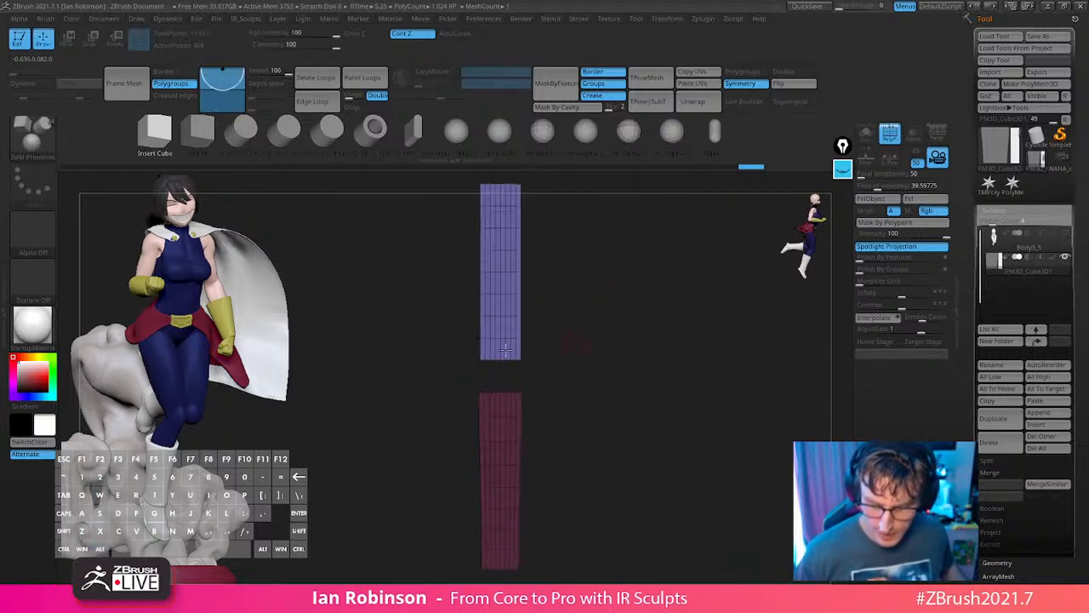
# Clear the mask, isolate the lower rows of the finger block, and assign them their own polygroup.
pyautogui.moveTo(453, 302)
pyautogui.keyDown('ctrl'); pyautogui.mouseDown()
pyautogui.moveTo(573, 383)
pyautogui.moveTo(442, 308)
pyautogui.moveTo(574, 371)
pyautogui.moveTo(568, 383)
pyautogui.moveTo(579, 317)
pyautogui.moveTo(563, 300)
pyautogui.moveTo(463, 297)
pyautogui.mouseUp(); pyautogui.keyUp('ctrl')
pyautogui.keyDown('ctrl'); pyautogui.keyDown('shift'); pyautogui.click(604, 380); pyautogui.keyUp('shift'); pyautogui.keyUp('ctrl')
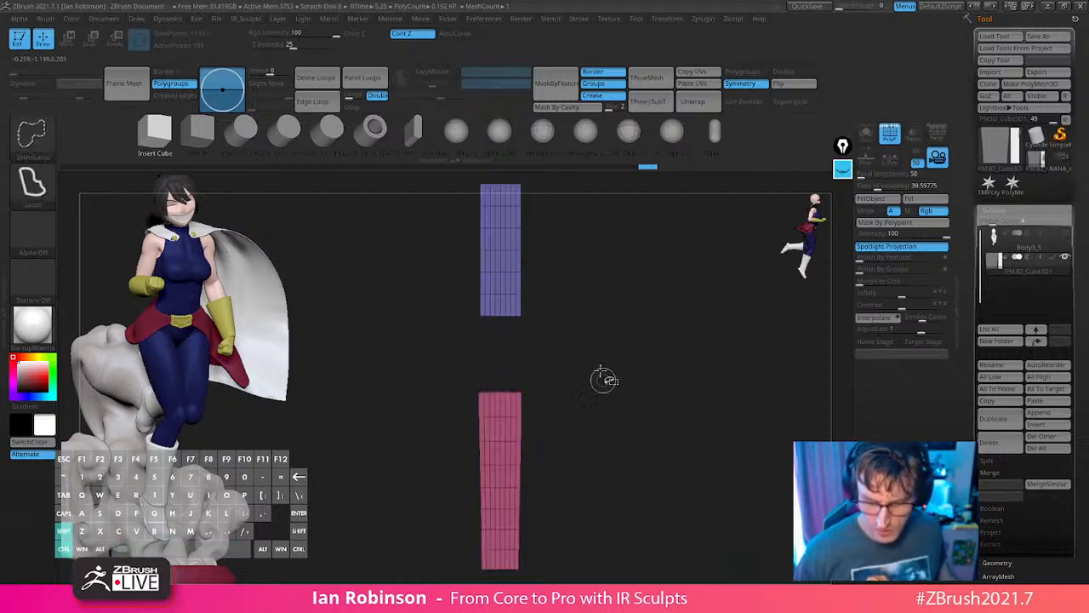
pyautogui.moveTo(474, 333)
pyautogui.keyDown('ctrl'); pyautogui.keyDown('shift'); pyautogui.mouseDown()
pyautogui.moveTo(572, 303)
pyautogui.moveTo(607, 311)
pyautogui.mouseUp(); pyautogui.keyUp('shift'); pyautogui.keyUp('ctrl')
pyautogui.keyDown('ctrl'); pyautogui.keyDown('shift'); pyautogui.click(611, 349); pyautogui.keyUp('shift'); pyautogui.keyUp('ctrl')
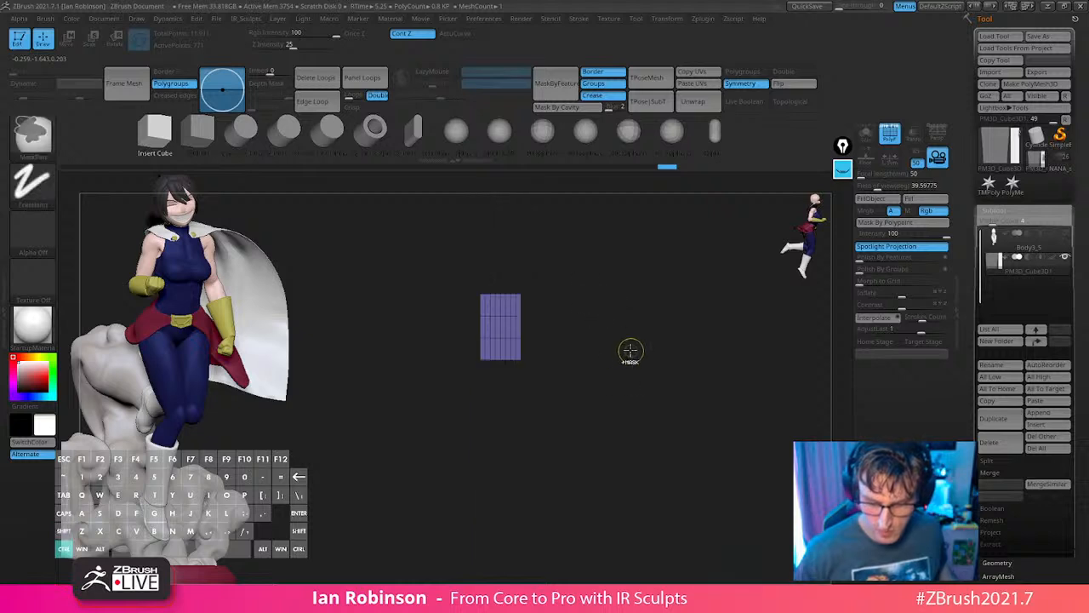
pyautogui.hotkey('ctrl', 'w')
pyautogui.keyDown('ctrl'); pyautogui.keyDown('shift'); pyautogui.click(612, 298); pyautogui.keyUp('shift'); pyautogui.keyUp('ctrl')
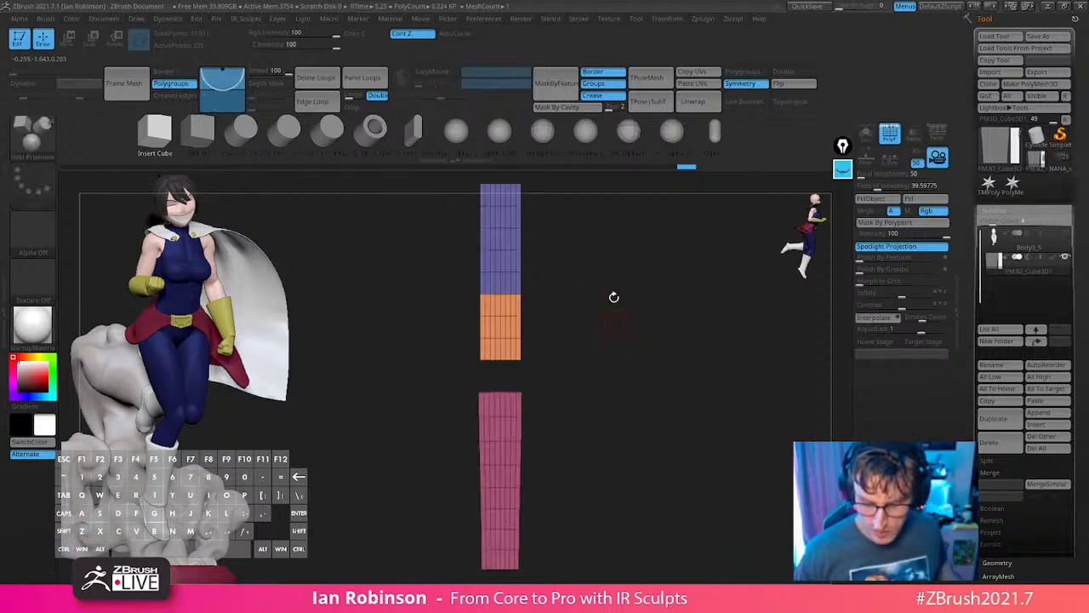
# Isolate the top rows of the finger block and give them a separate polygroup.
pyautogui.moveTo(613, 298); pyautogui.dragTo(568, 351)
pyautogui.moveTo(479, 308)
pyautogui.keyDown('ctrl'); pyautogui.keyDown('shift'); pyautogui.mouseDown()
pyautogui.moveTo(588, 292)
pyautogui.moveTo(585, 317)
pyautogui.mouseUp(); pyautogui.keyUp('shift'); pyautogui.keyUp('ctrl')
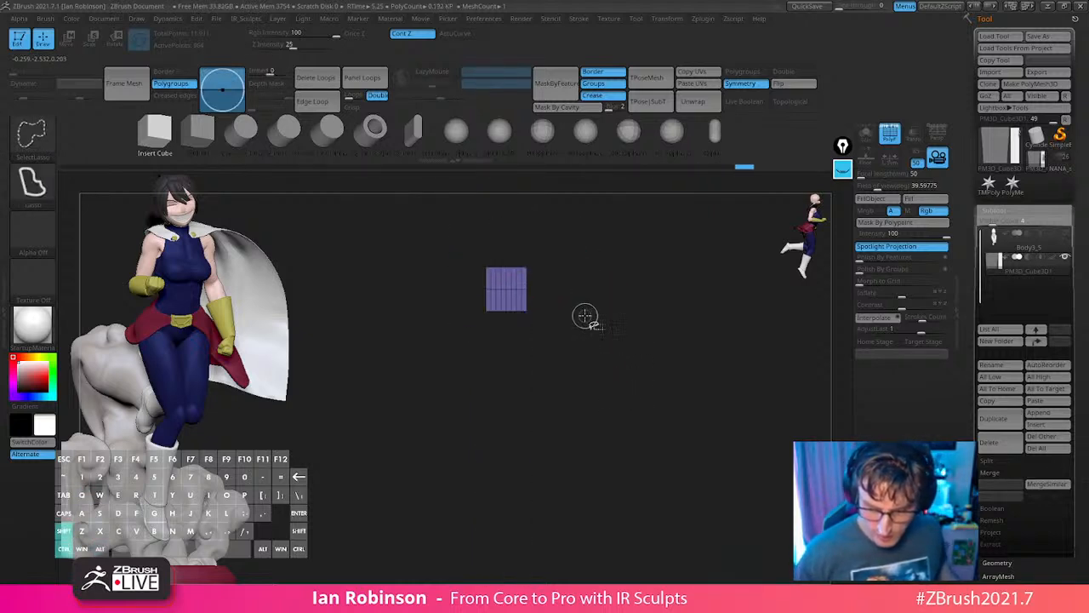
pyautogui.keyDown('ctrl'); pyautogui.keyDown('shift'); pyautogui.click(581, 324); pyautogui.keyUp('shift'); pyautogui.keyUp('ctrl')
pyautogui.keyDown('ctrl'); pyautogui.keyDown('alt'); pyautogui.keyDown('shift'); pyautogui.moveTo(474, 319); pyautogui.dragTo(582, 322); pyautogui.keyUp('shift'); pyautogui.keyUp('alt'); pyautogui.keyUp('ctrl')
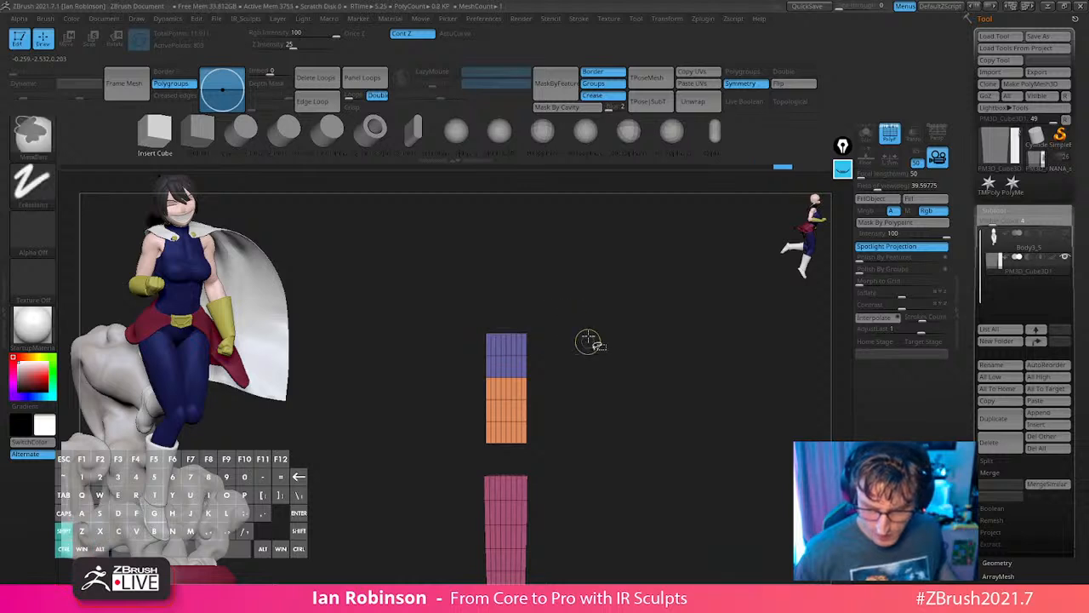
pyautogui.keyDown('ctrl'); pyautogui.keyDown('shift'); pyautogui.click(587, 342); pyautogui.keyUp('shift'); pyautogui.keyUp('ctrl')
pyautogui.hotkey('ctrl', 'z')
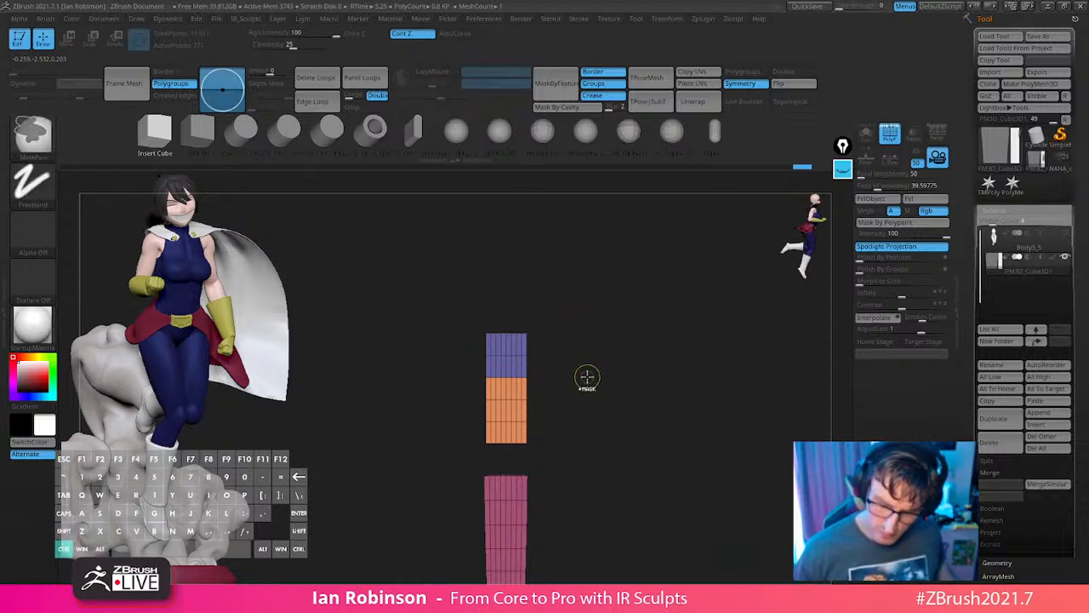
pyautogui.keyDown('ctrl'); pyautogui.keyDown('shift'); pyautogui.moveTo(584, 356); pyautogui.dragTo(615, 392); pyautogui.keyUp('shift'); pyautogui.keyUp('ctrl')
pyautogui.hotkey('ctrl', 'w')
pyautogui.keyDown('ctrl'); pyautogui.keyDown('shift'); pyautogui.click(612, 388); pyautogui.keyUp('shift'); pyautogui.keyUp('ctrl')
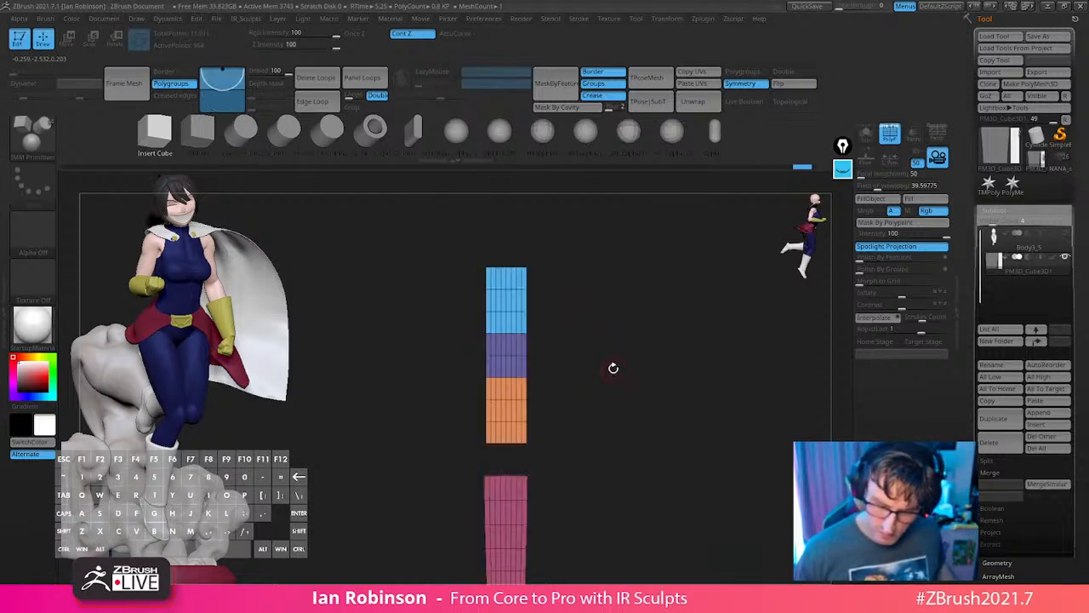
# Undo the polygroup assignments on the finger block.
pyautogui.hotkey('ctrl', 'z')
pyautogui.hotkey('ctrl', 'z')
pyautogui.hotkey('ctrl', 'z')
pyautogui.hotkey('ctrl', 'z')
pyautogui.hotkey('ctrl', 'z')
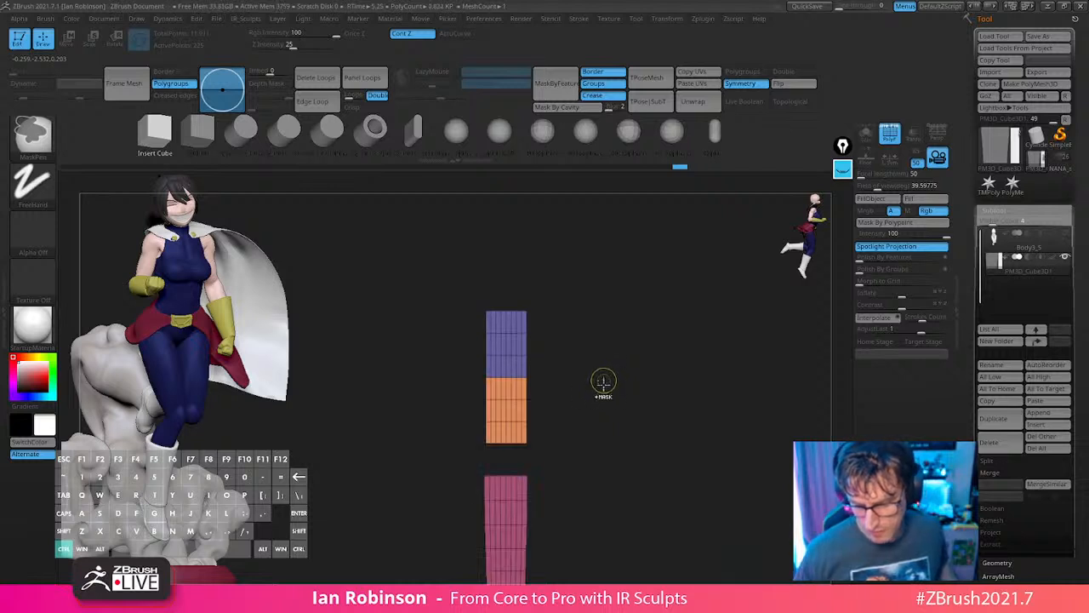
pyautogui.hotkey('ctrl', 'z')
pyautogui.hotkey('ctrl', 'z')
pyautogui.hotkey('ctrl', 'z')
pyautogui.hotkey('ctrl', 'z')
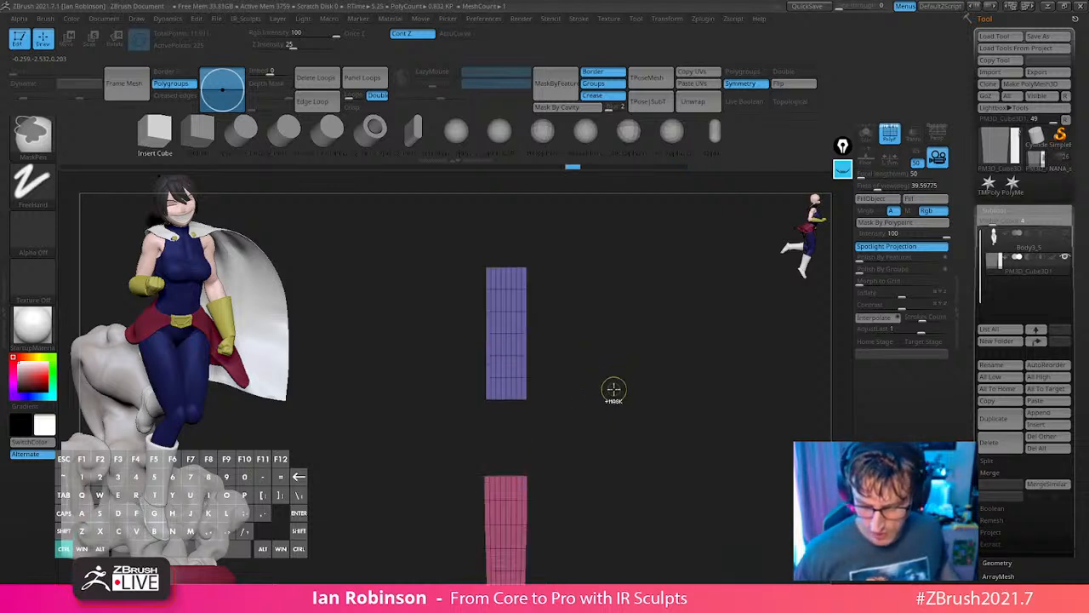
pyautogui.hotkey('ctrl', 'z')
pyautogui.hotkey('ctrl', 'z')
pyautogui.hotkey('ctrl', 'z')
pyautogui.hotkey('ctrl', 'z')
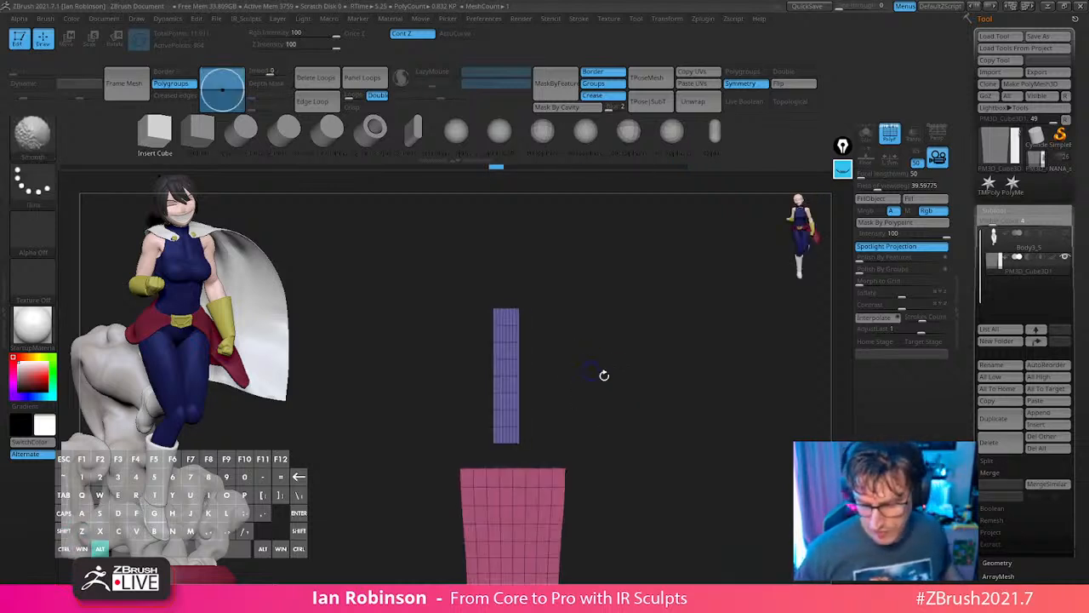
# Mask the slab and move the finger block down onto the middle of its top edge.
pyautogui.moveTo(483, 310); pyautogui.dragTo(482, 325)
pyautogui.press('q')
pyautogui.keyDown('ctrl'); pyautogui.moveTo(539, 202); pyautogui.dragTo(422, 399); pyautogui.keyUp('ctrl')
pyautogui.press('w')
pyautogui.moveTo(486, 312); pyautogui.dragTo(488, 345)
pyautogui.keyDown('alt'); pyautogui.moveTo(488, 345); pyautogui.dragTo(486, 288, button='right'); pyautogui.keyUp('alt')
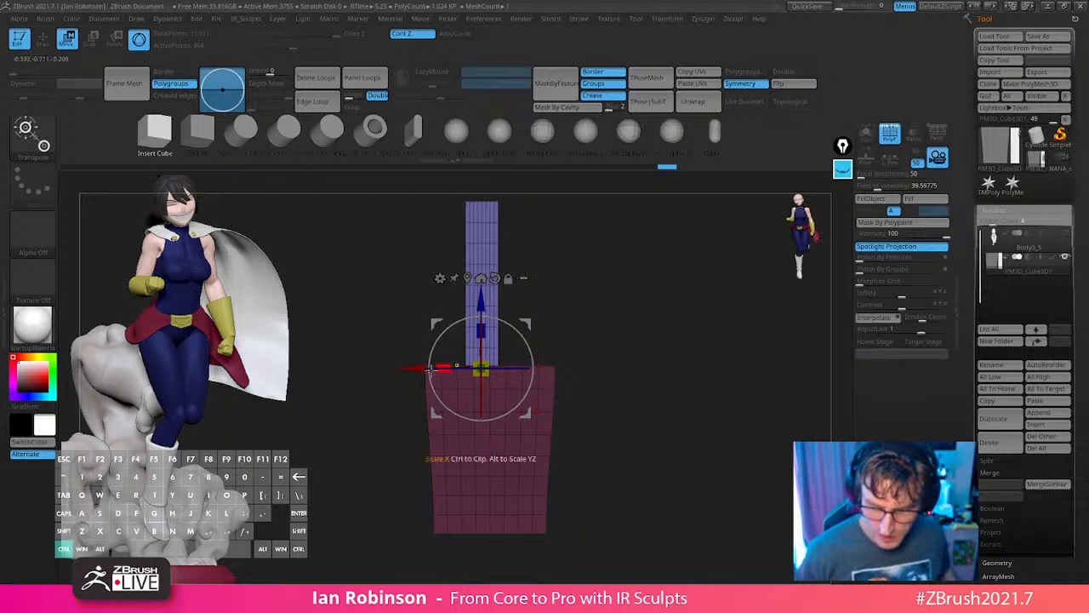
# Duplicate the finger block beside the middle finger, over the palm slab's corner, and tilt the copy slightly outward as the index finger.
pyautogui.keyDown('ctrl'); pyautogui.moveTo(417, 369); pyautogui.dragTo(364, 388); pyautogui.keyUp('ctrl')
pyautogui.moveTo(459, 412); pyautogui.dragTo(492, 431)
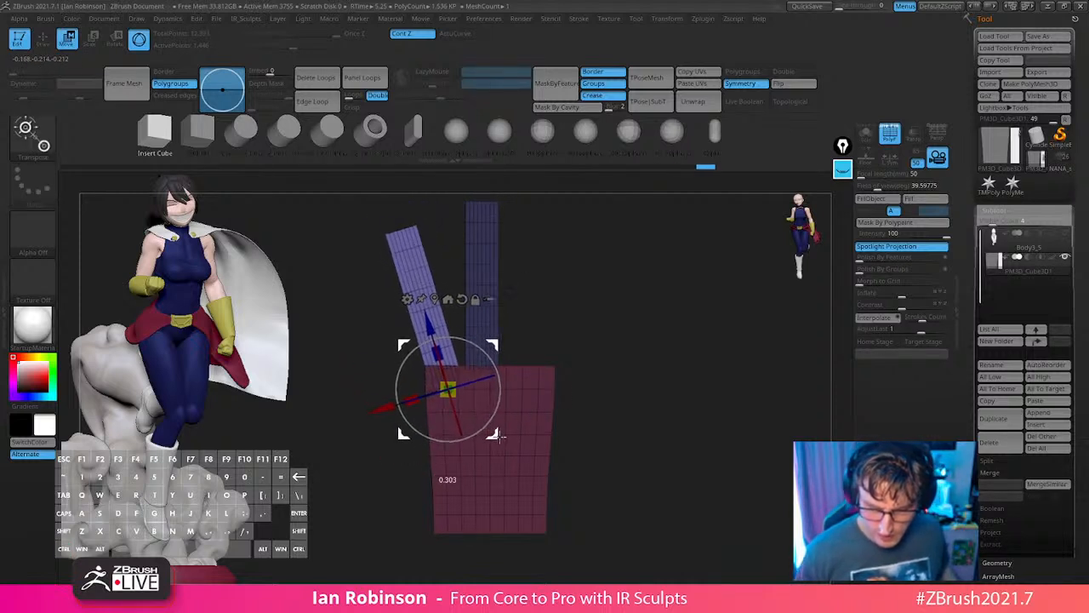
pyautogui.keyDown('shift'); pyautogui.moveTo(533, 393); pyautogui.dragTo(523, 368, button='right'); pyautogui.keyUp('shift')
pyautogui.moveTo(491, 412)
pyautogui.mouseDown()
pyautogui.moveTo(490, 430)
pyautogui.moveTo(488, 405)
pyautogui.mouseUp()
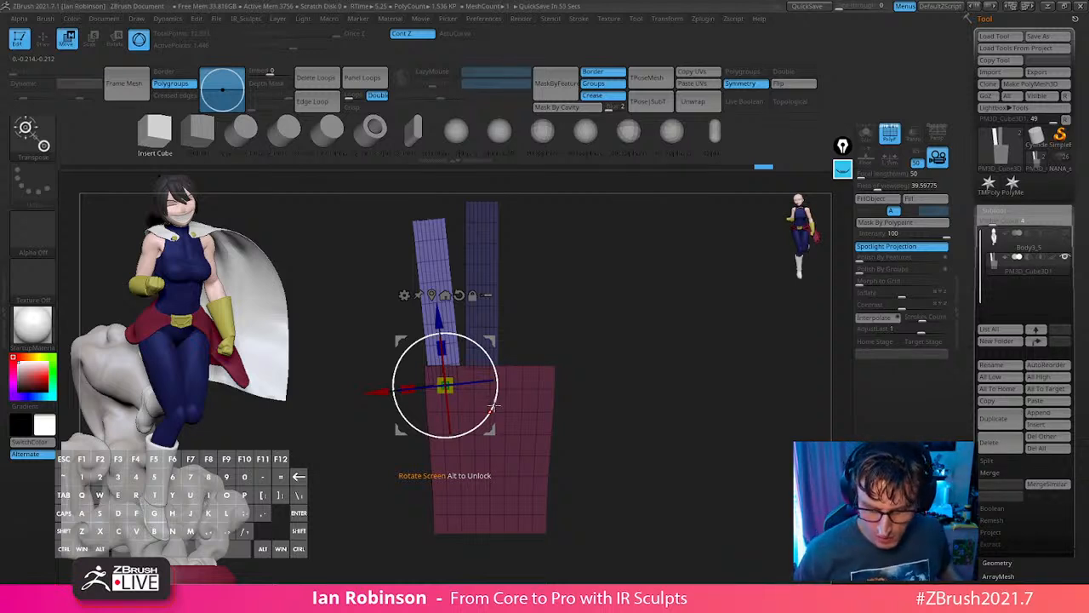
pyautogui.moveTo(493, 407); pyautogui.dragTo(490, 430)
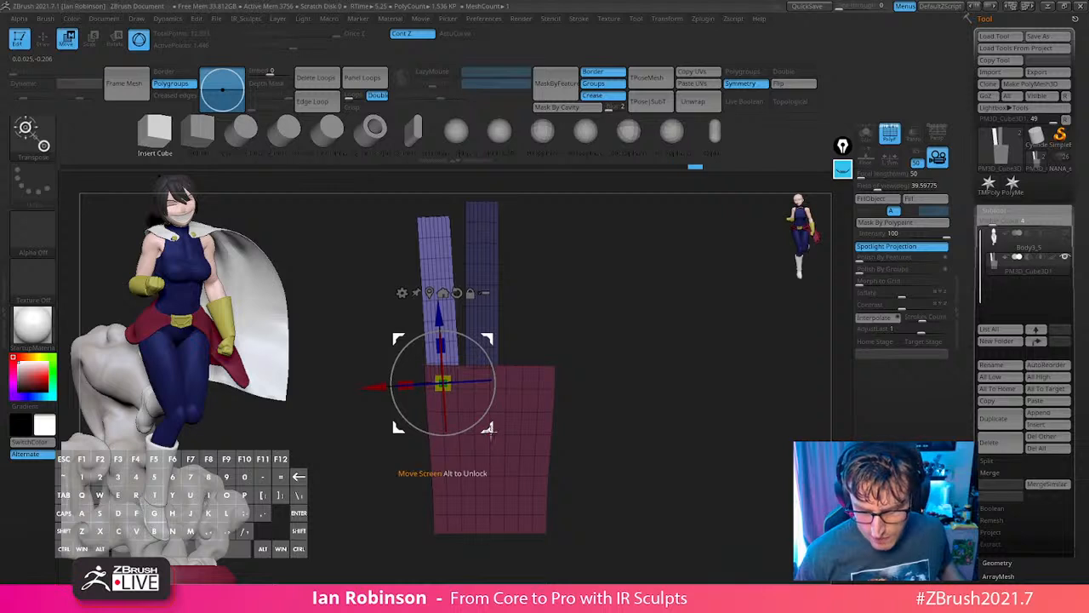
# Fine-tune the index finger's tilt so its base lines up with the palm slab's outer edge.
pyautogui.keyDown('alt'); pyautogui.moveTo(574, 397); pyautogui.dragTo(677, 374); pyautogui.keyUp('alt')
pyautogui.moveTo(491, 424); pyautogui.dragTo(488, 425)
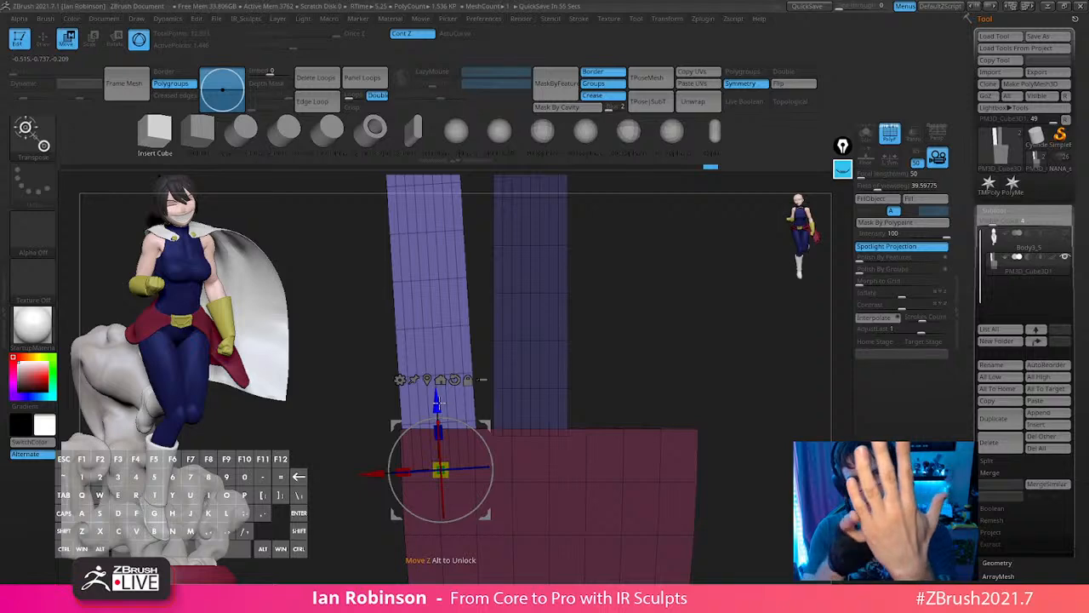
pyautogui.keyDown('alt'); pyautogui.moveTo(657, 315); pyautogui.dragTo(639, 223); pyautogui.keyUp('alt')
pyautogui.moveTo(493, 442); pyautogui.dragTo(491, 444)
pyautogui.moveTo(614, 319); pyautogui.dragTo(655, 343)
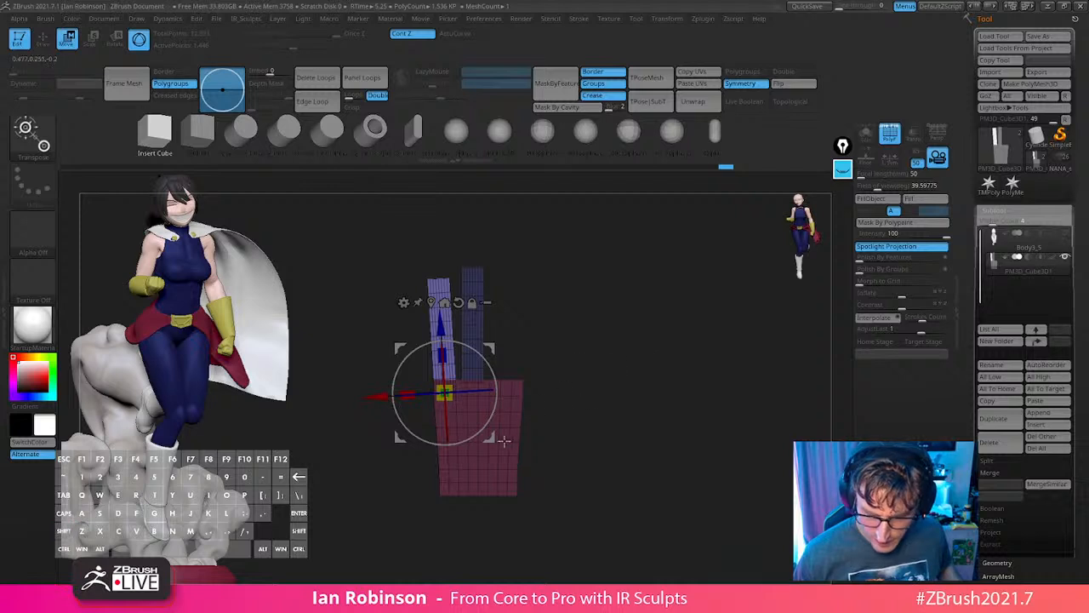
# Duplicate the index finger to the other side of the middle finger and tilt it outward as the ring finger.
pyautogui.keyDown('ctrl'); pyautogui.moveTo(377, 400); pyautogui.dragTo(435, 404); pyautogui.keyUp('ctrl')
pyautogui.moveTo(552, 396); pyautogui.dragTo(547, 432)
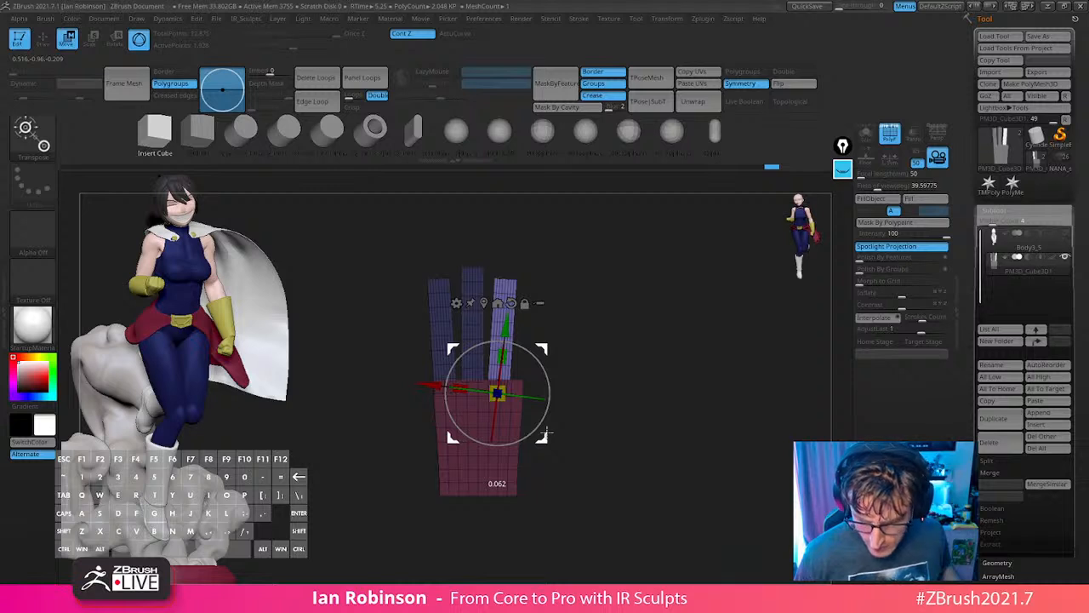
pyautogui.press('f')
pyautogui.press('q')
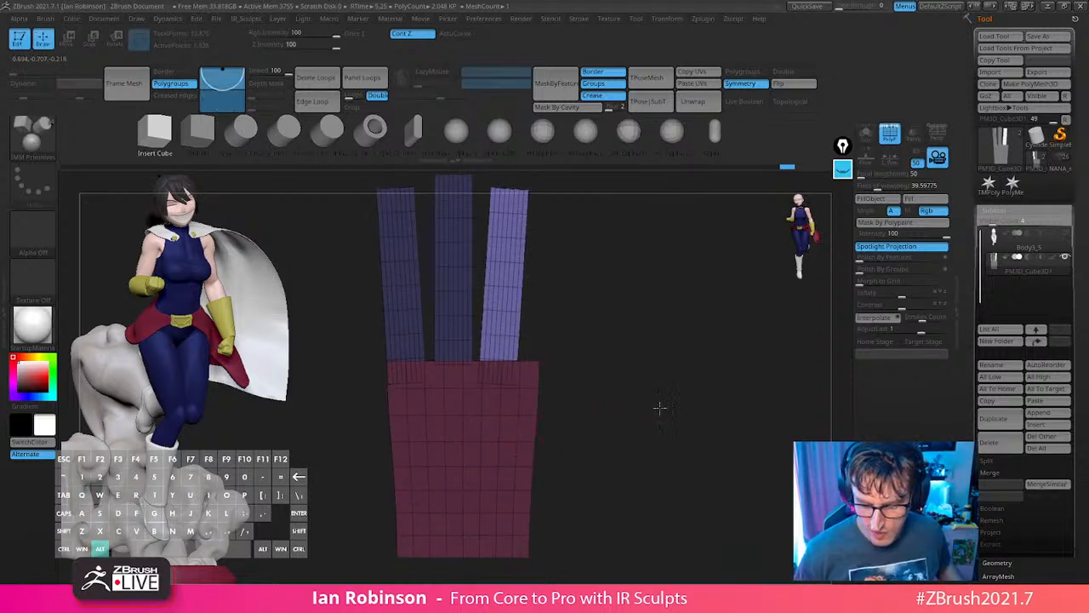
pyautogui.keyDown('alt'); pyautogui.moveTo(659, 409); pyautogui.dragTo(504, 373); pyautogui.keyUp('alt')
pyautogui.moveTo(632, 374); pyautogui.dragTo(652, 400)
# Duplicate the ring finger onto the palm's outer corner as the little finger, angle it further outward, and shorten it.
pyautogui.press('w')
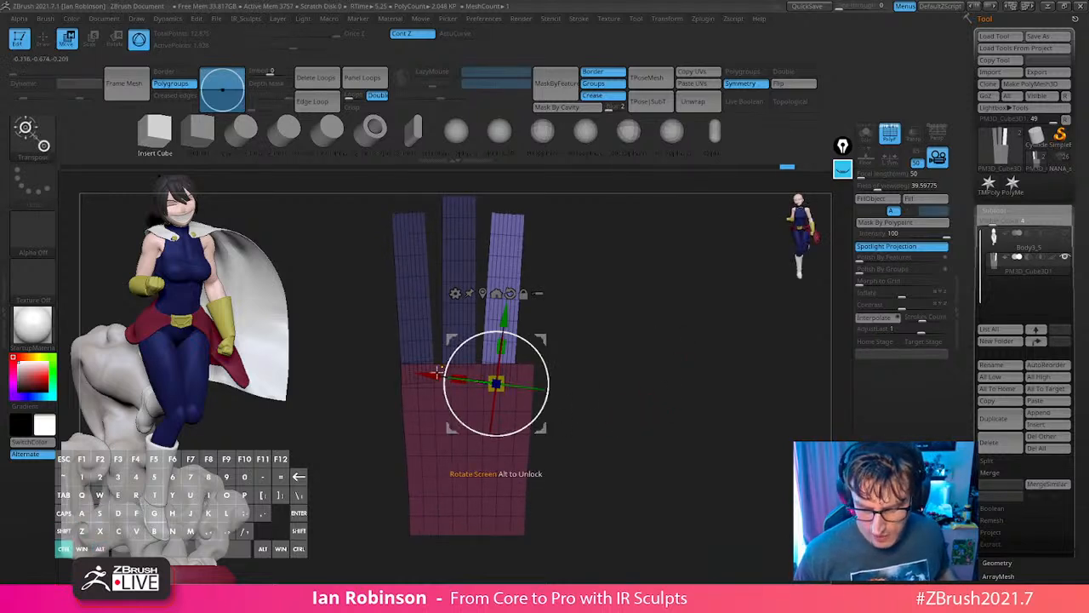
pyautogui.keyDown('ctrl'); pyautogui.moveTo(496, 384); pyautogui.dragTo(534, 389); pyautogui.keyUp('ctrl')
pyautogui.moveTo(569, 349); pyautogui.dragTo(572, 367)
pyautogui.moveTo(581, 433); pyautogui.dragTo(573, 440)
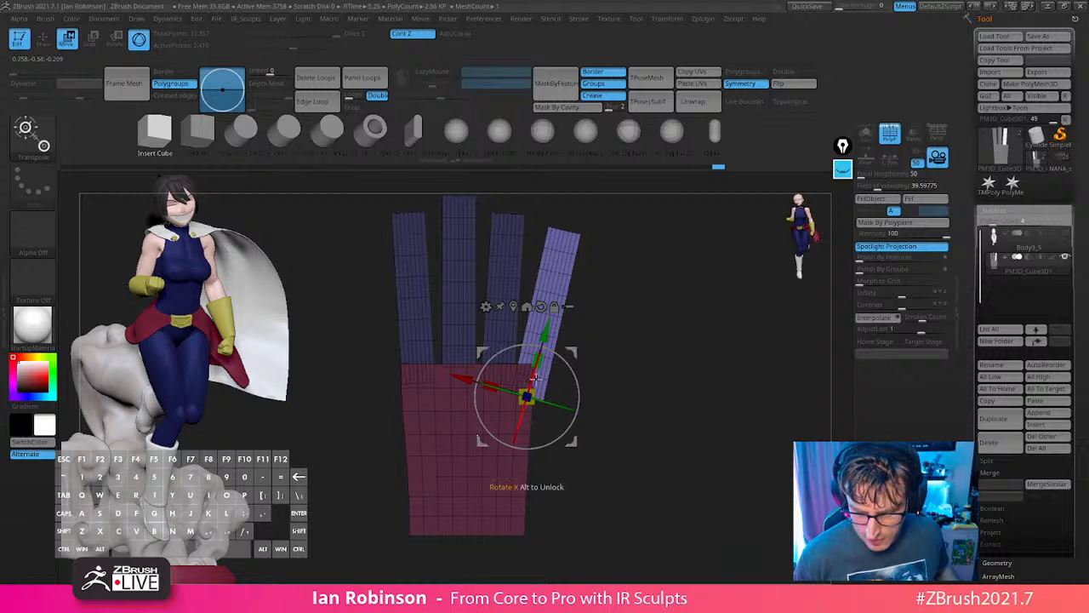
pyautogui.moveTo(532, 360); pyautogui.dragTo(537, 372)
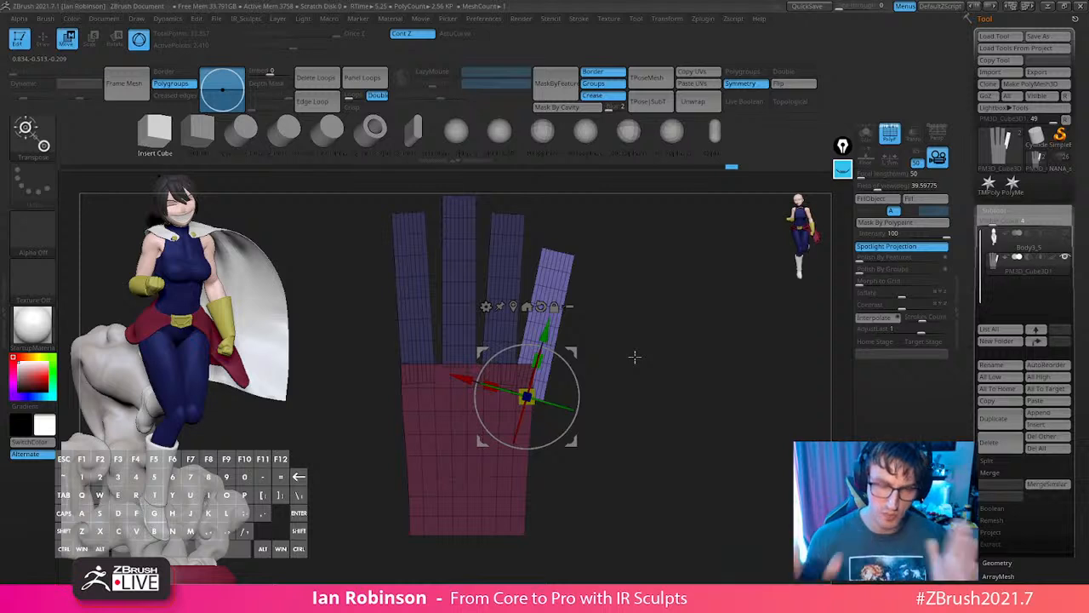
pyautogui.moveTo(577, 441); pyautogui.dragTo(575, 440)
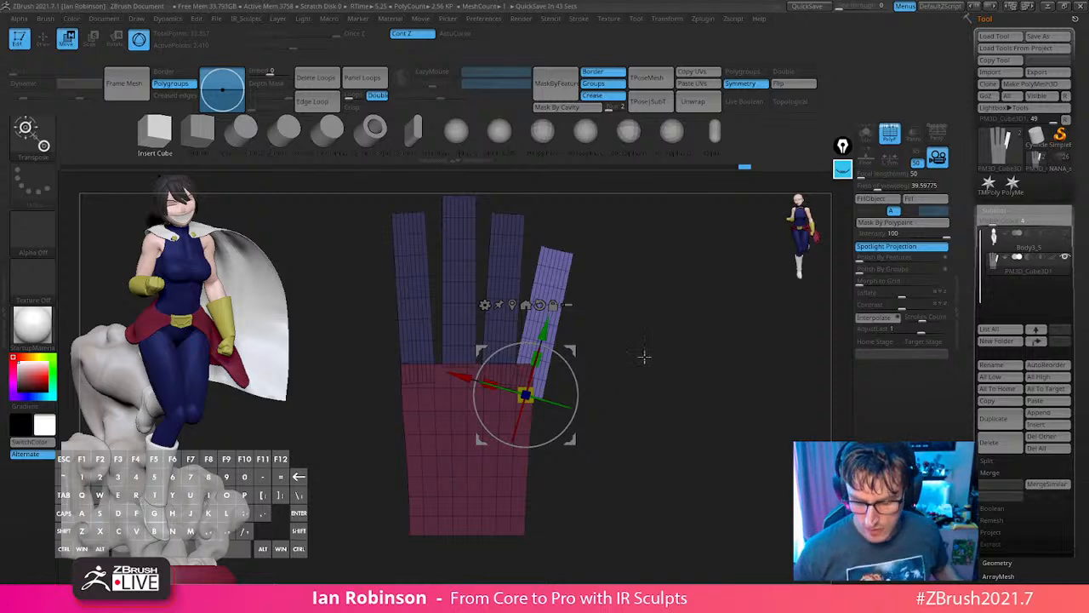
# Narrow the little finger slightly and clear the mask from the hand.
pyautogui.keyDown('alt'); pyautogui.moveTo(644, 356); pyautogui.dragTo(659, 426); pyautogui.keyUp('alt')
pyautogui.moveTo(490, 382); pyautogui.dragTo(506, 388)
pyautogui.moveTo(658, 400)
pyautogui.keyDown('alt'); pyautogui.mouseDown()
pyautogui.moveTo(666, 343)
pyautogui.moveTo(660, 409)
pyautogui.mouseUp(); pyautogui.keyUp('alt')
pyautogui.press('q')
pyautogui.moveTo(654, 432)
pyautogui.keyDown('alt'); pyautogui.mouseDown()
pyautogui.moveTo(657, 390)
pyautogui.moveTo(649, 406)
pyautogui.mouseUp(); pyautogui.keyUp('alt')
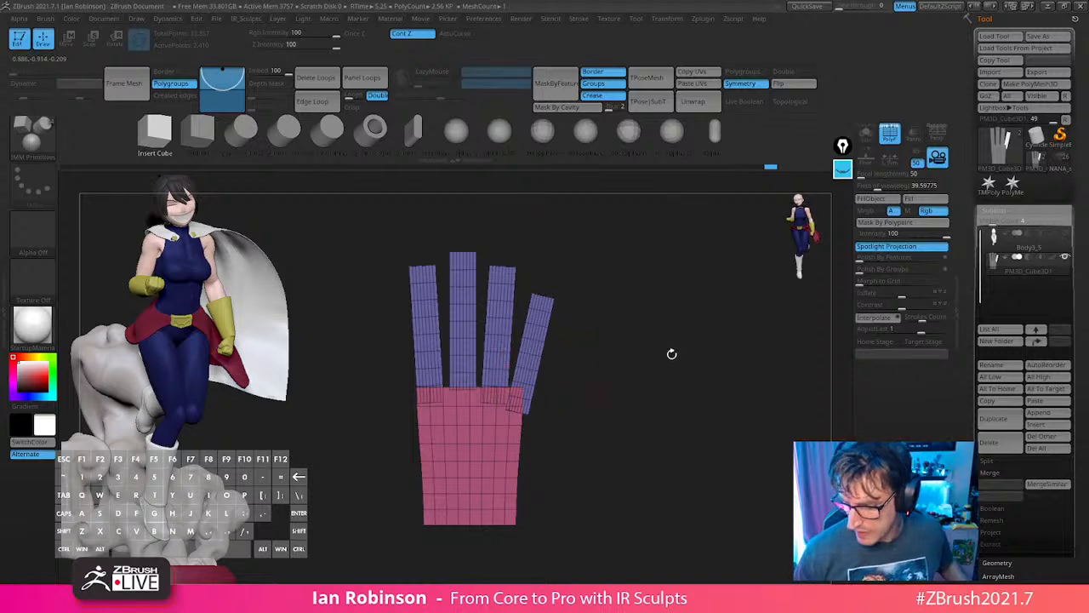
# Assign separate polygroups to the palm and each finger with Auto Groups.
pyautogui.click(999, 210)
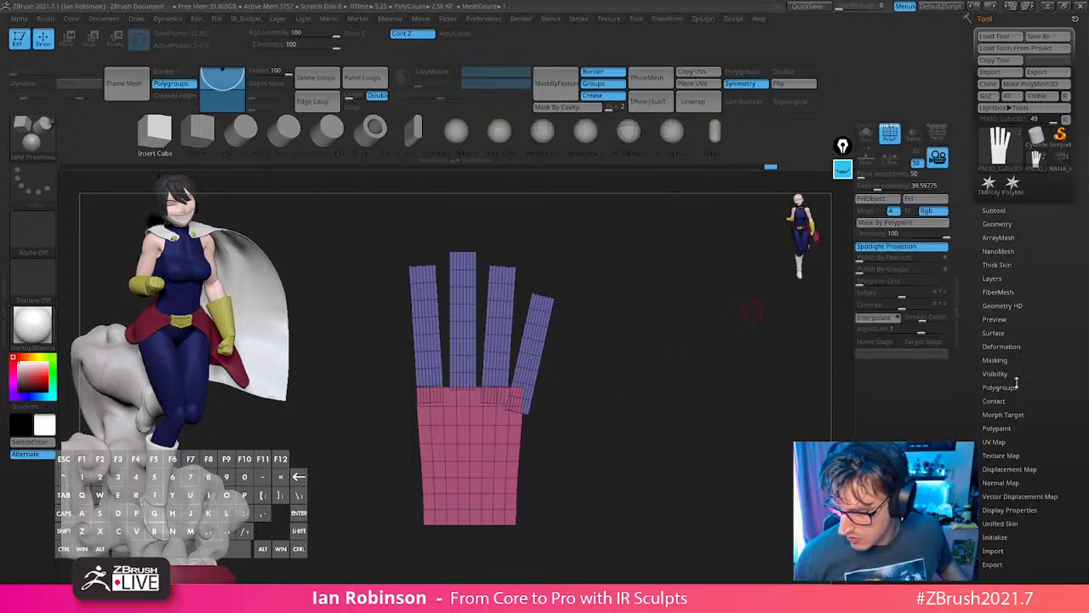
pyautogui.click(1011, 387)
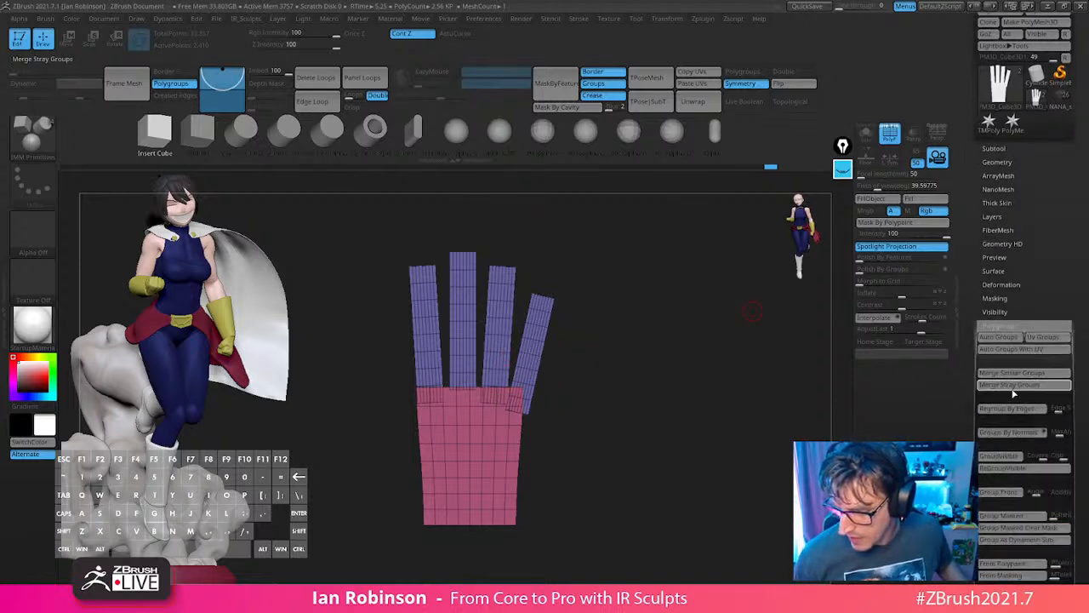
pyautogui.click(998, 337)
pyautogui.press('f')
pyautogui.moveTo(716, 378); pyautogui.dragTo(707, 406)
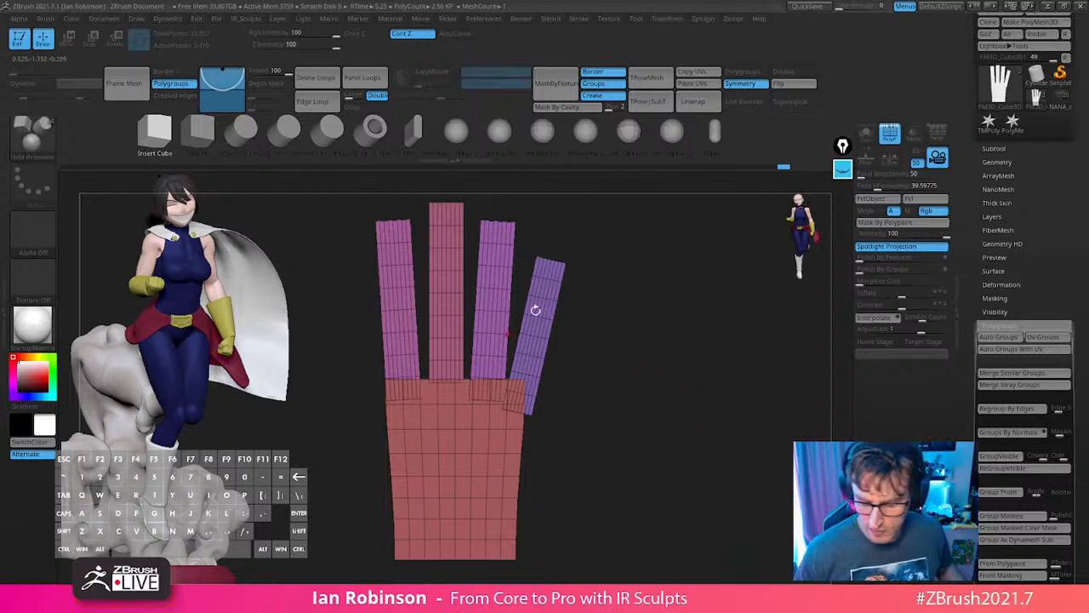
# Isolate the palm polygroup and use it to mask all four fingers, leaving only the palm editable.
pyautogui.keyDown('alt'); pyautogui.moveTo(623, 422); pyautogui.dragTo(588, 417); pyautogui.keyUp('alt')
pyautogui.keyDown('ctrl'); pyautogui.keyDown('shift'); pyautogui.click(494, 440); pyautogui.keyUp('shift'); pyautogui.keyUp('ctrl')
pyautogui.keyDown('ctrl'); pyautogui.click(611, 415); pyautogui.keyUp('ctrl')
pyautogui.keyDown('ctrl'); pyautogui.keyDown('shift'); pyautogui.click(622, 419); pyautogui.keyUp('shift'); pyautogui.keyUp('ctrl')
pyautogui.keyDown('ctrl'); pyautogui.click(628, 423); pyautogui.keyUp('ctrl')
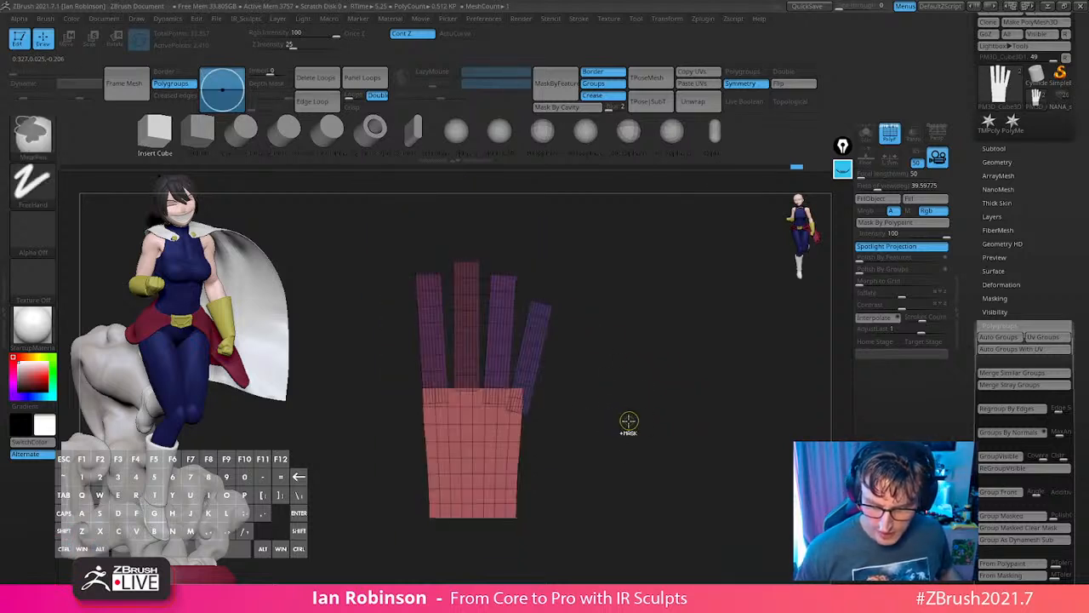
# Reset the gizmo's orientation on the palm and widen the slab so it extends beneath the little finger.
pyautogui.press('w')
pyautogui.keyDown('alt'); pyautogui.click(505, 322); pyautogui.keyUp('alt')
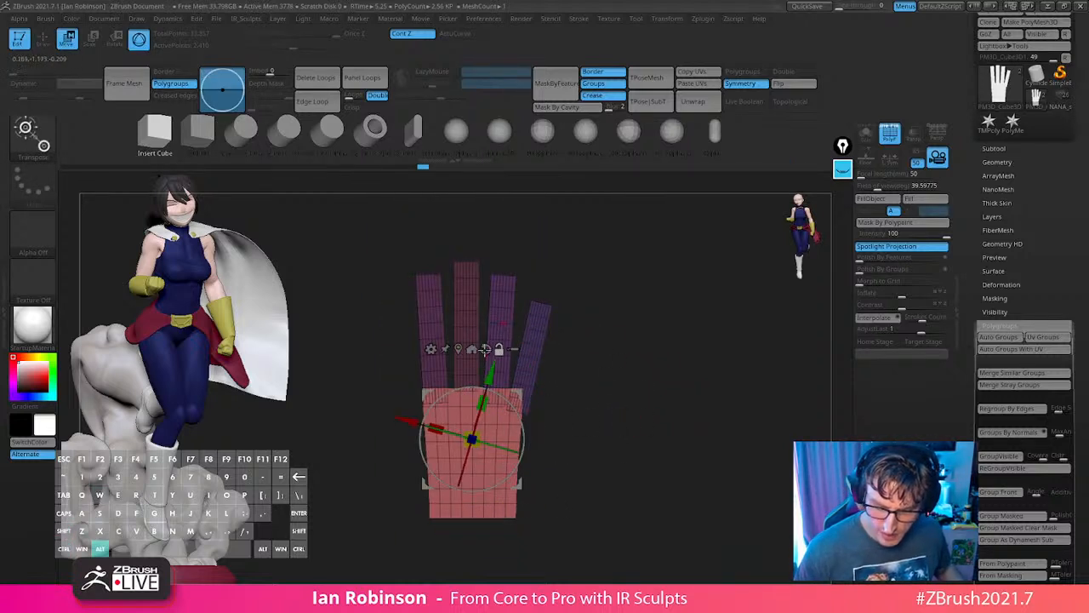
pyautogui.keyDown('alt'); pyautogui.click(485, 350); pyautogui.keyUp('alt')
pyautogui.moveTo(437, 438); pyautogui.dragTo(410, 440)
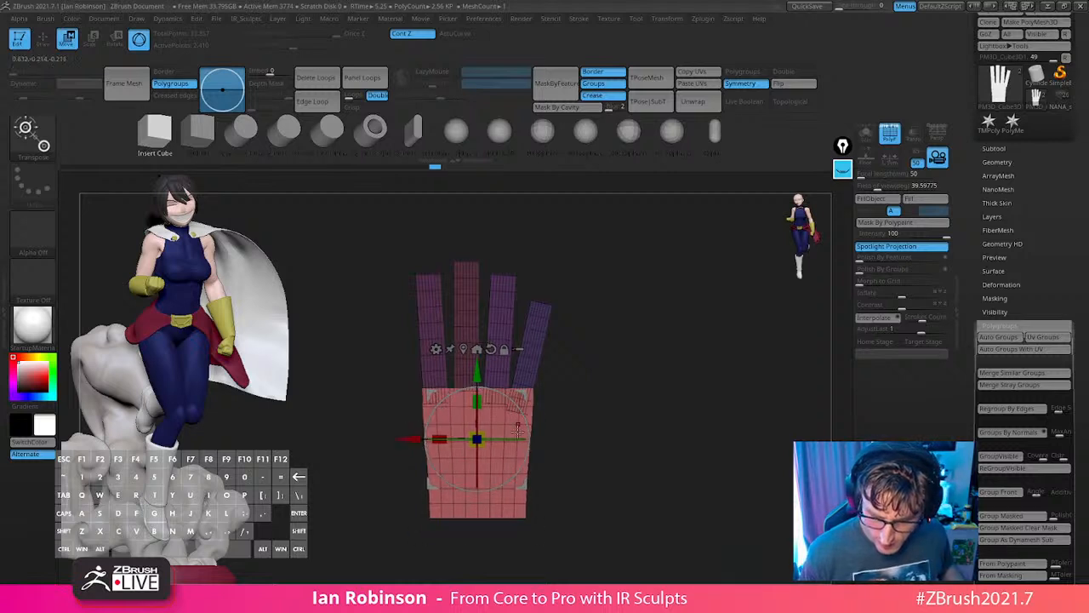
pyautogui.moveTo(611, 385)
pyautogui.mouseDown()
pyautogui.moveTo(619, 400)
pyautogui.moveTo(607, 370)
pyautogui.mouseUp()
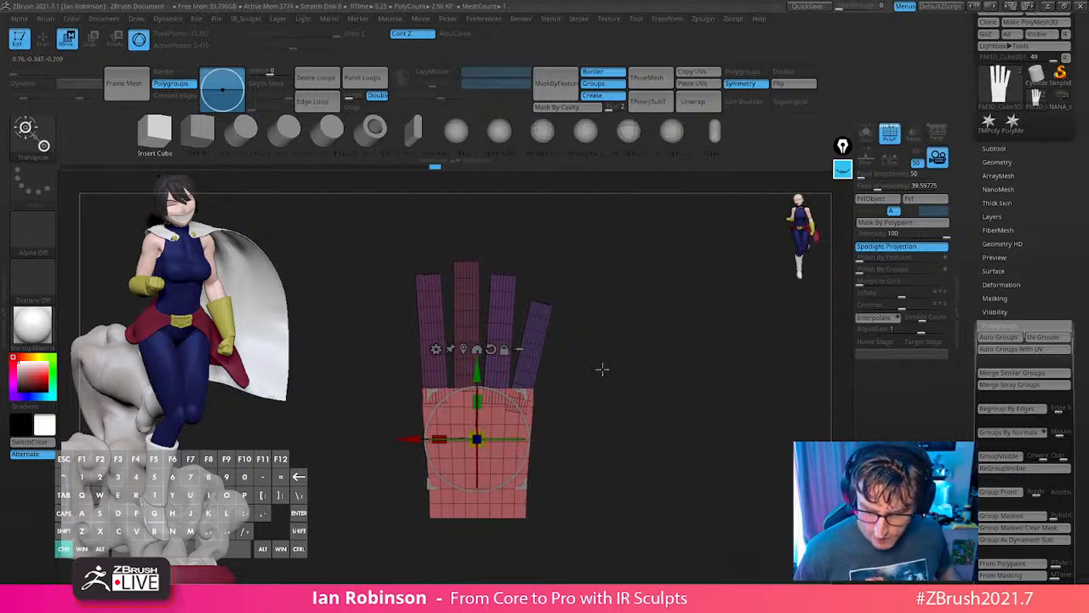
# Mask everything except the little finger and place the gizmo pivot at its base on the palm edge.
pyautogui.keyDown('ctrl'); pyautogui.click(533, 346); pyautogui.keyUp('ctrl')
pyautogui.moveTo(602, 290)
pyautogui.keyDown('alt'); pyautogui.mouseDown()
pyautogui.moveTo(584, 372)
pyautogui.moveTo(635, 508)
pyautogui.moveTo(521, 401)
pyautogui.mouseUp(); pyautogui.keyUp('alt')
pyautogui.press('q')
pyautogui.keyDown('alt'); pyautogui.moveTo(674, 337); pyautogui.dragTo(492, 397); pyautogui.keyUp('alt')
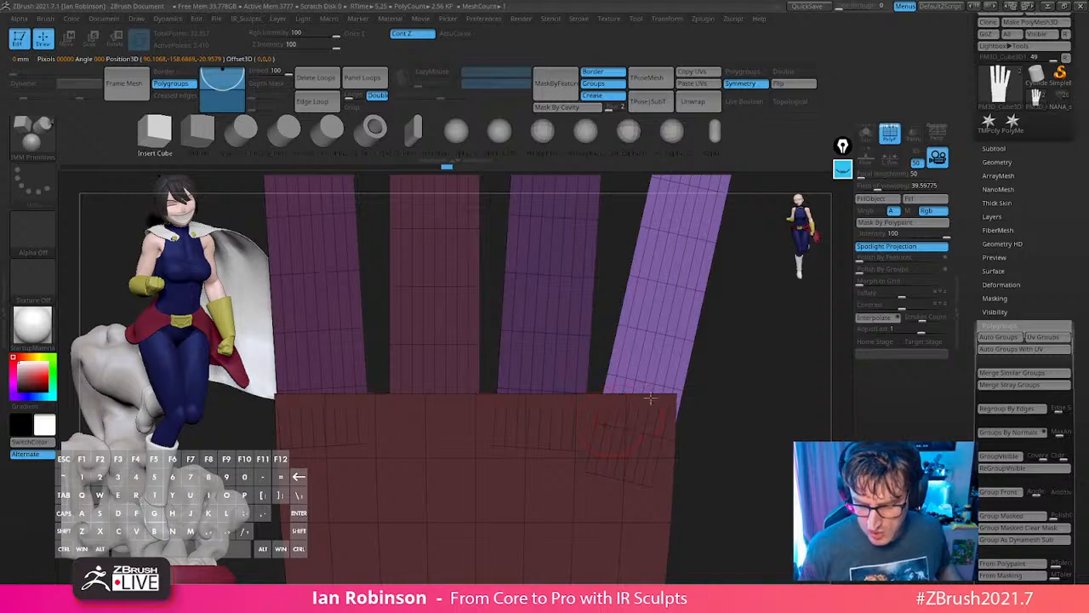
pyautogui.press('w')
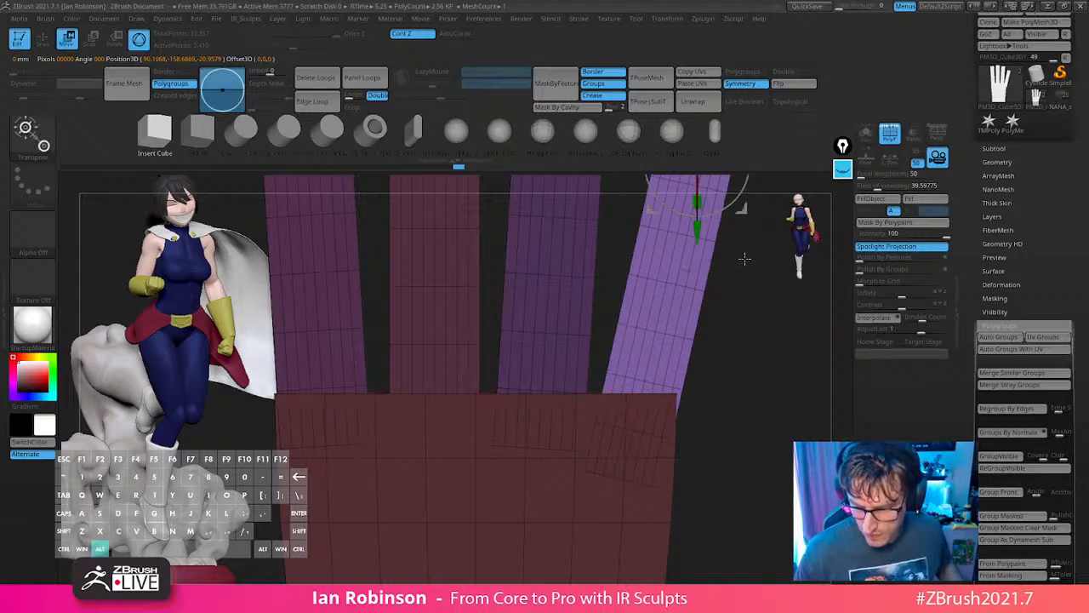
pyautogui.keyDown('alt'); pyautogui.moveTo(744, 259); pyautogui.dragTo(737, 333); pyautogui.keyUp('alt')
pyautogui.keyDown('alt'); pyautogui.moveTo(682, 279); pyautogui.dragTo(670, 461); pyautogui.keyUp('alt')
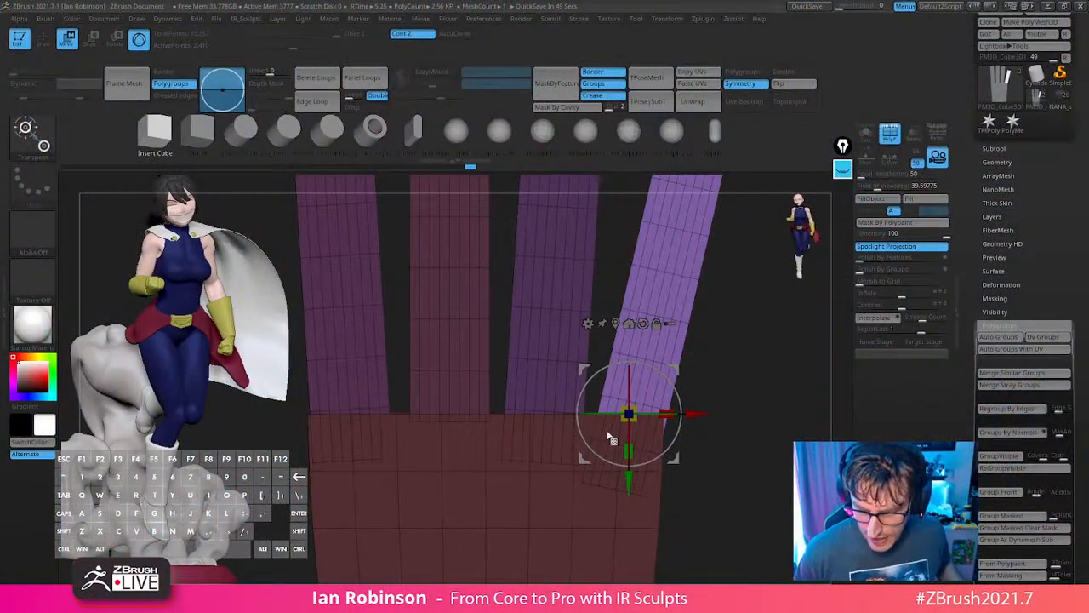
pyautogui.press('q')
pyautogui.moveTo(741, 389)
pyautogui.keyDown('alt'); pyautogui.mouseDown()
pyautogui.moveTo(710, 341)
pyautogui.moveTo(707, 386)
pyautogui.moveTo(683, 360)
pyautogui.moveTo(754, 372)
pyautogui.moveTo(695, 370)
pyautogui.moveTo(697, 326)
pyautogui.moveTo(709, 382)
pyautogui.moveTo(742, 389)
pyautogui.moveTo(669, 408)
pyautogui.moveTo(715, 374)
pyautogui.moveTo(711, 400)
pyautogui.mouseUp(); pyautogui.keyUp('alt')
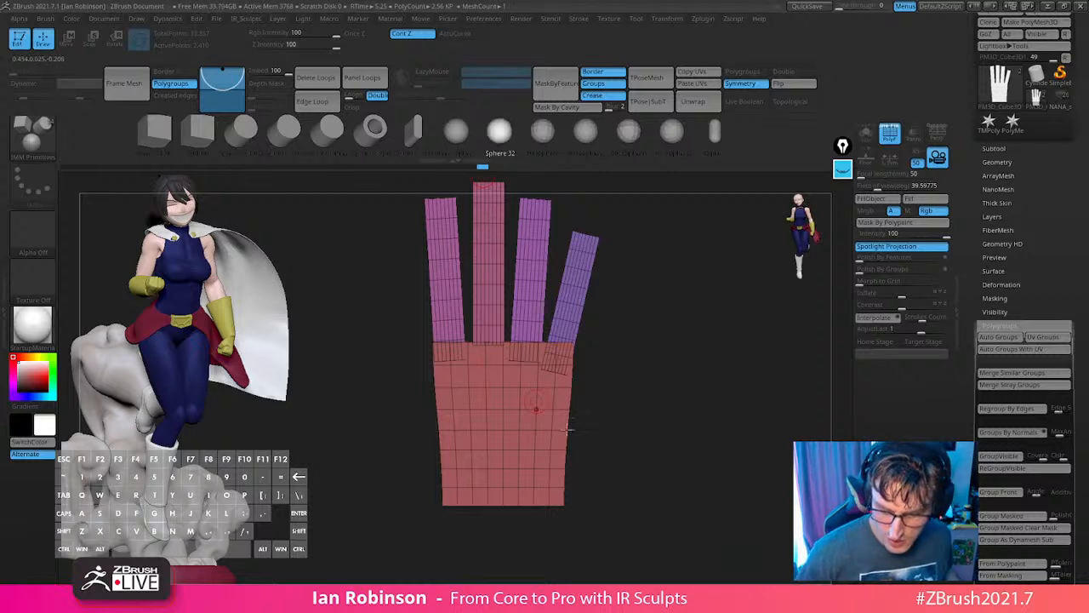
# Insert a Sphere 32 on the heel of the palm and flatten it against the slab's surface.
pyautogui.moveTo(550, 467); pyautogui.dragTo(742, 433)
pyautogui.press('w')
pyautogui.moveTo(545, 481); pyautogui.dragTo(546, 503)
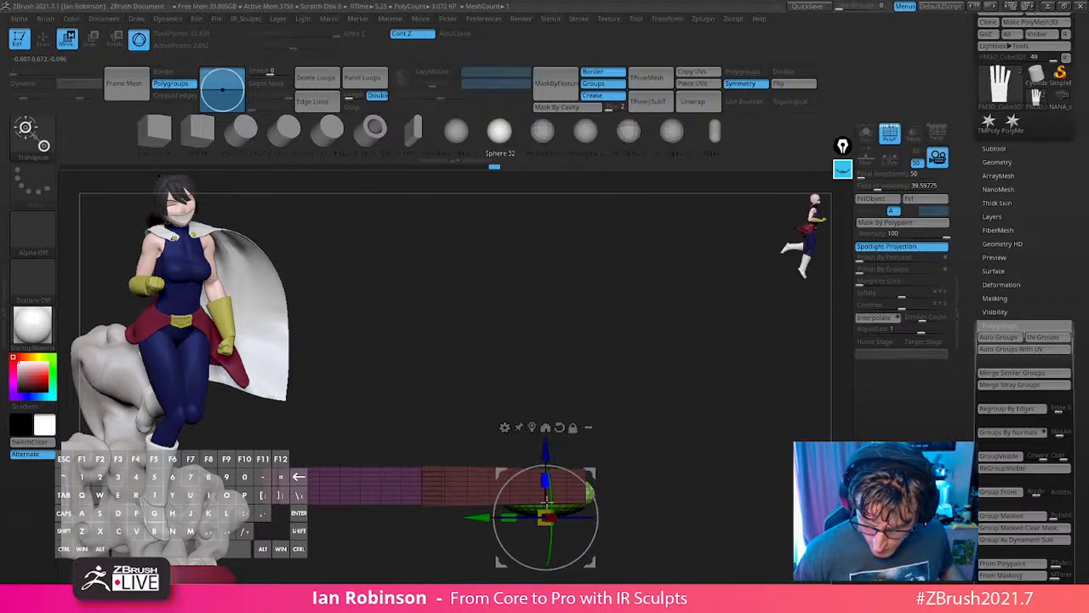
pyautogui.moveTo(547, 449); pyautogui.dragTo(547, 438)
# Rotate the inserted palm sphere and scale it down to fit the little-finger side of the palm heel.
pyautogui.keyDown('shift'); pyautogui.moveTo(647, 361); pyautogui.dragTo(688, 374); pyautogui.keyUp('shift')
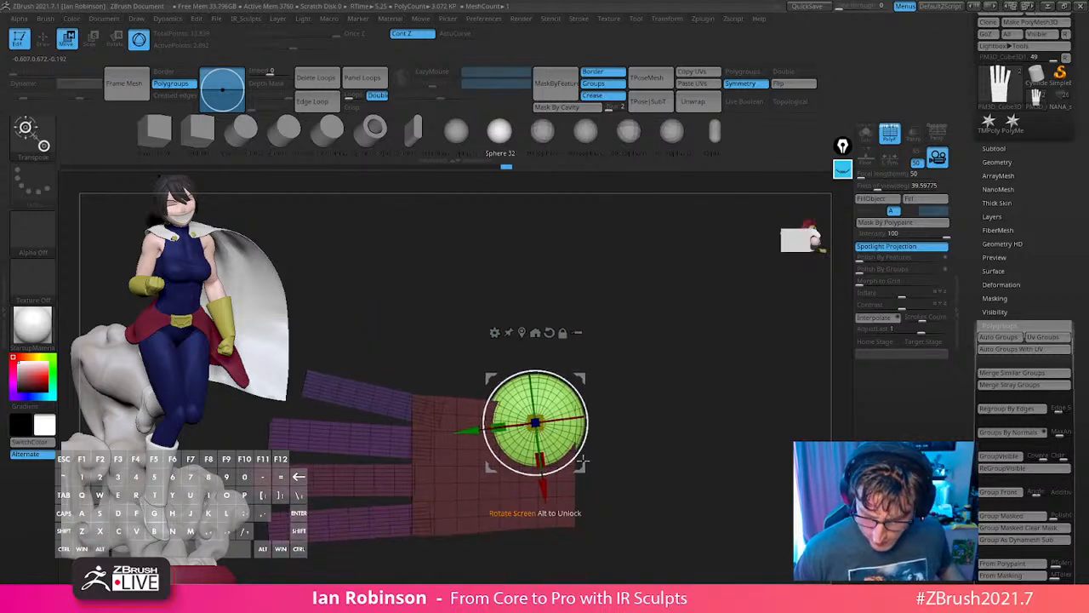
pyautogui.moveTo(586, 461); pyautogui.dragTo(582, 472)
pyautogui.moveTo(614, 403); pyautogui.dragTo(626, 409)
pyautogui.moveTo(533, 433); pyautogui.dragTo(526, 436)
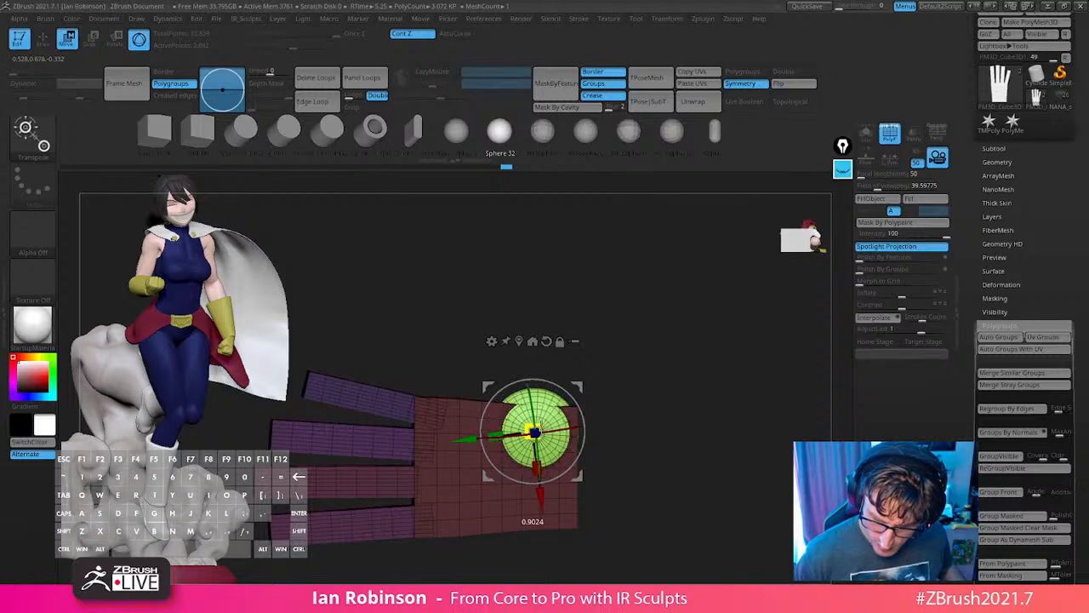
pyautogui.moveTo(687, 391); pyautogui.dragTo(690, 320)
pyautogui.moveTo(690, 320); pyautogui.dragTo(684, 454)
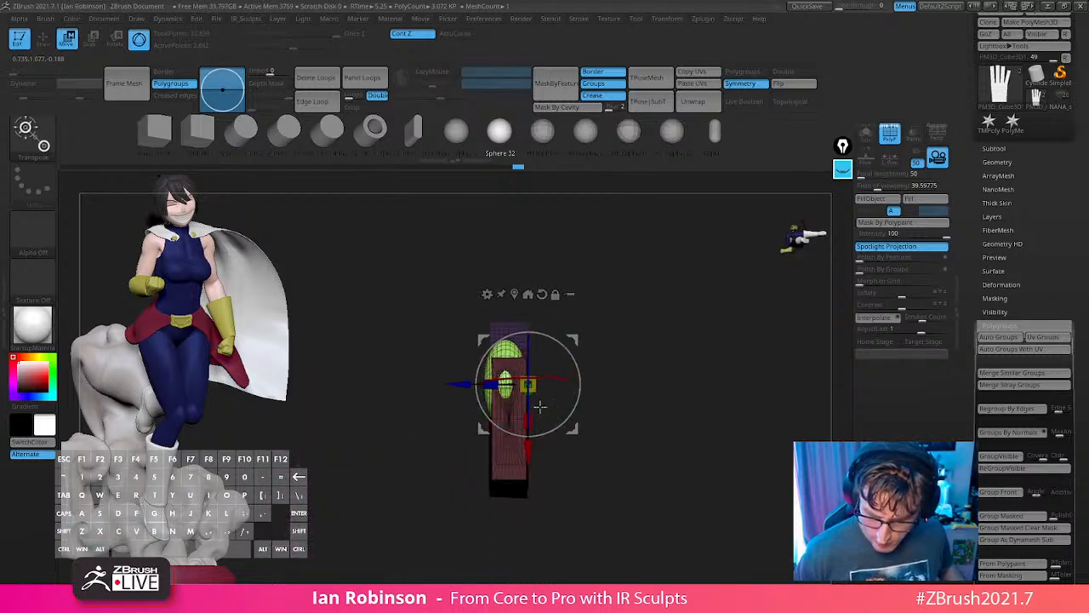
# Nudge the palm sphere's depth against the slab and rotate it to align with the palm.
pyautogui.moveTo(466, 384); pyautogui.dragTo(462, 384)
pyautogui.moveTo(631, 366); pyautogui.dragTo(678, 337)
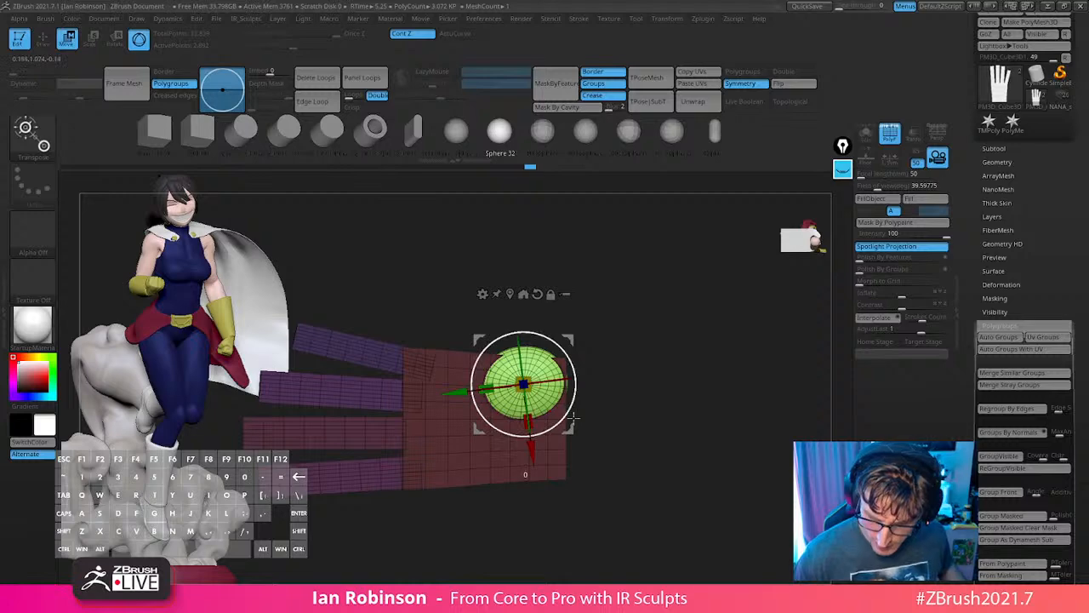
pyautogui.moveTo(568, 427); pyautogui.dragTo(571, 428)
pyautogui.press('q')
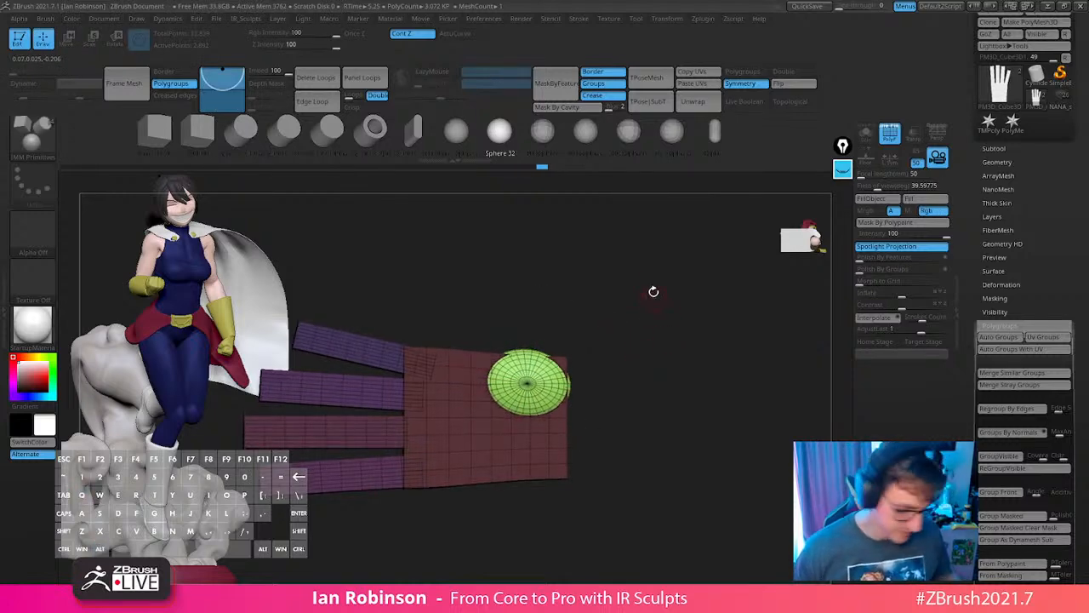
pyautogui.moveTo(650, 357)
pyautogui.mouseDown()
pyautogui.moveTo(641, 471)
pyautogui.moveTo(673, 442)
pyautogui.moveTo(586, 384)
pyautogui.moveTo(650, 359)
pyautogui.mouseUp()
# Duplicate the palm sphere onto the index-finger side of the palm heel and enlarge the copy slightly.
pyautogui.press('w')
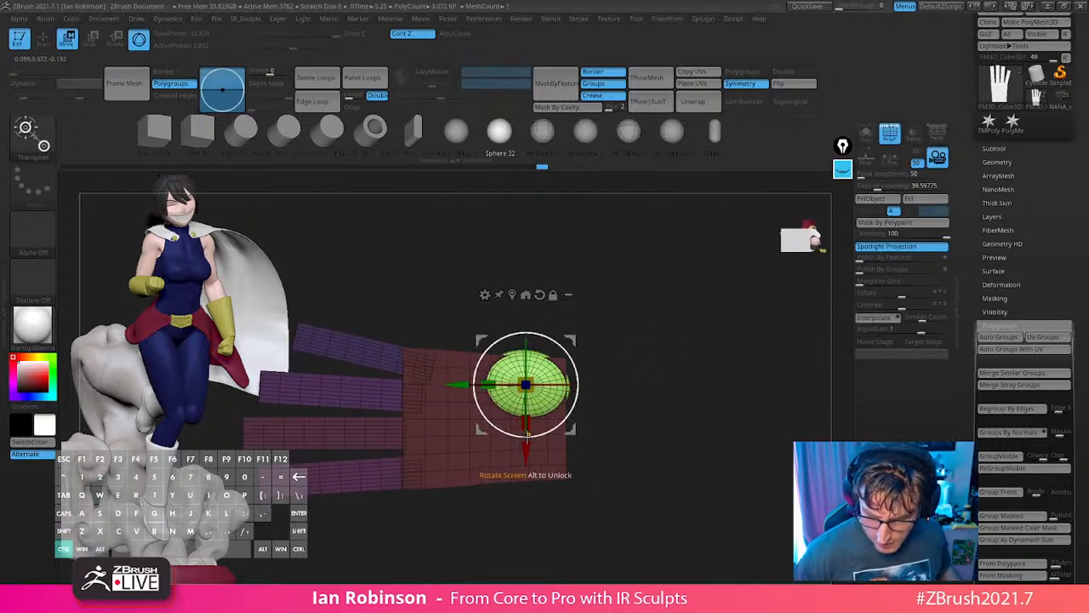
pyautogui.keyDown('ctrl'); pyautogui.moveTo(528, 445); pyautogui.dragTo(528, 510); pyautogui.keyUp('ctrl')
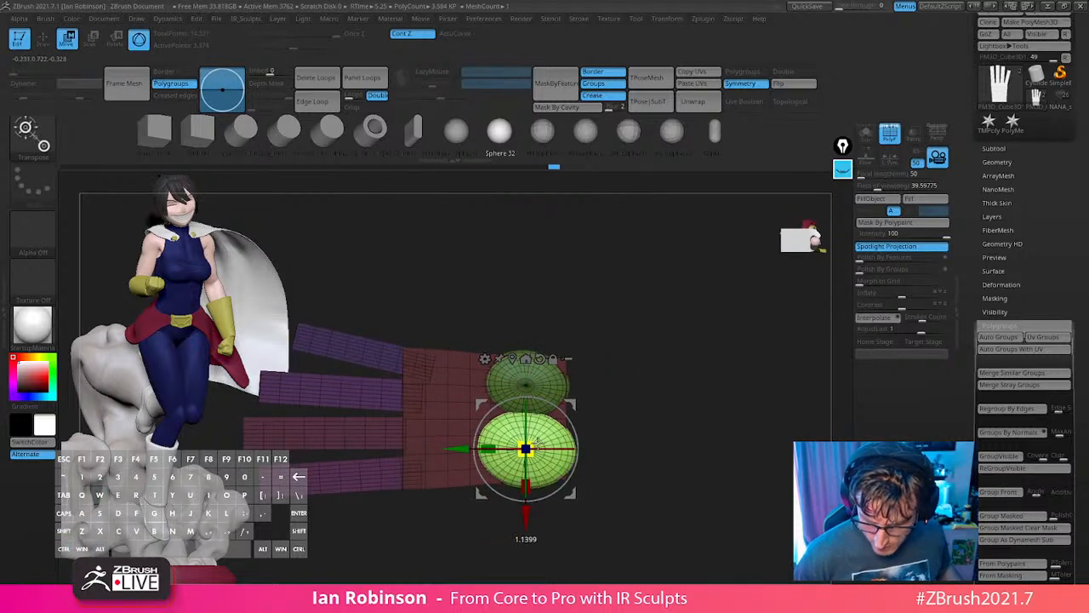
pyautogui.press('q')
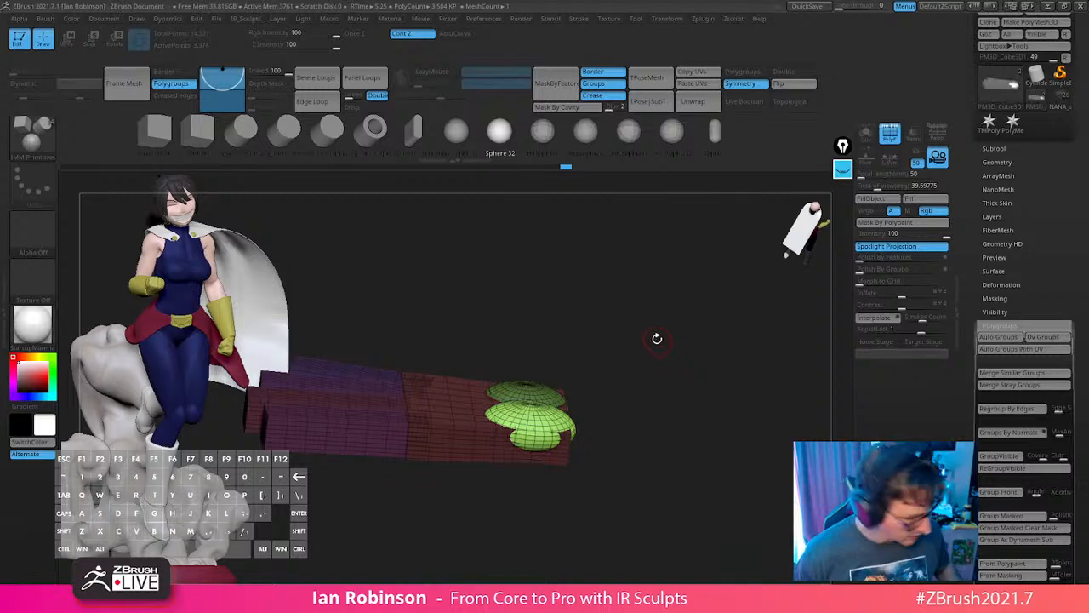
# Switch to the Move brush and reshape the larger palm sphere into an angled egg shape for the thumb pad.
pyautogui.press('b')
pyautogui.click(656, 343)
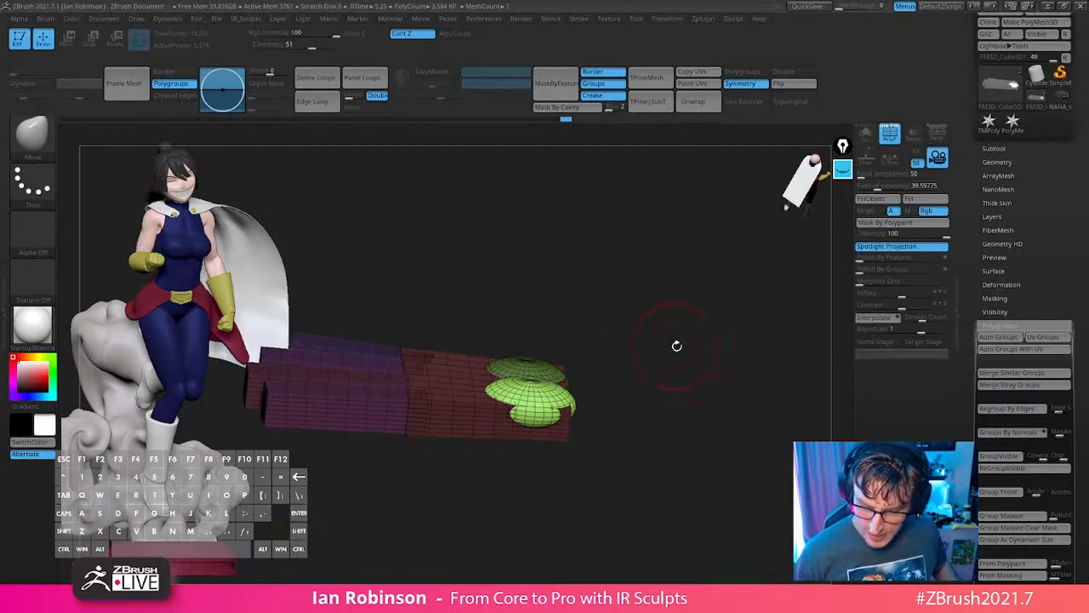
pyautogui.moveTo(659, 359); pyautogui.dragTo(607, 406)
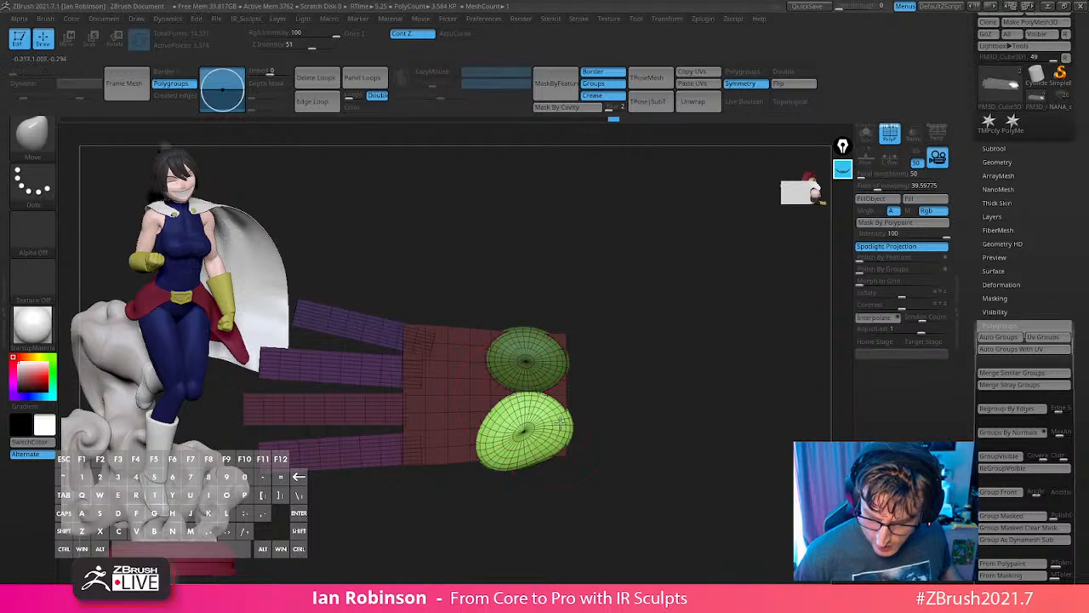
pyautogui.moveTo(554, 460)
pyautogui.mouseDown()
pyautogui.moveTo(627, 433)
pyautogui.moveTo(650, 369)
pyautogui.moveTo(652, 314)
pyautogui.moveTo(521, 462)
pyautogui.moveTo(564, 462)
pyautogui.moveTo(590, 382)
pyautogui.moveTo(627, 395)
pyautogui.mouseUp()
pyautogui.press('ctrl')
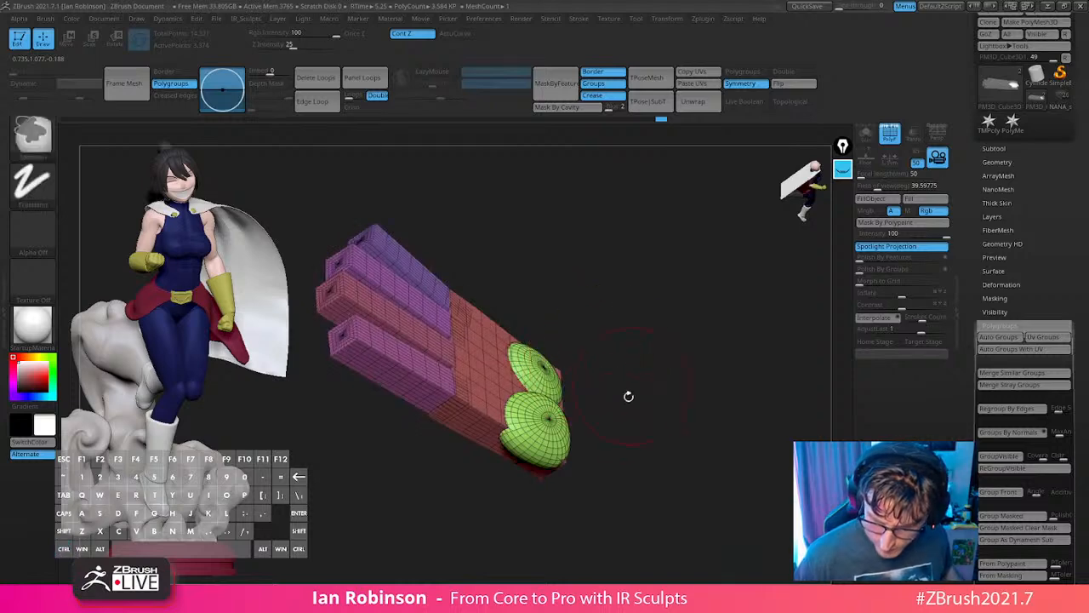
# Assign automatic polygroups to the hand's separate parts and mask everything except the little-finger-side palm pad.
pyautogui.press('space')
pyautogui.click(628, 323)
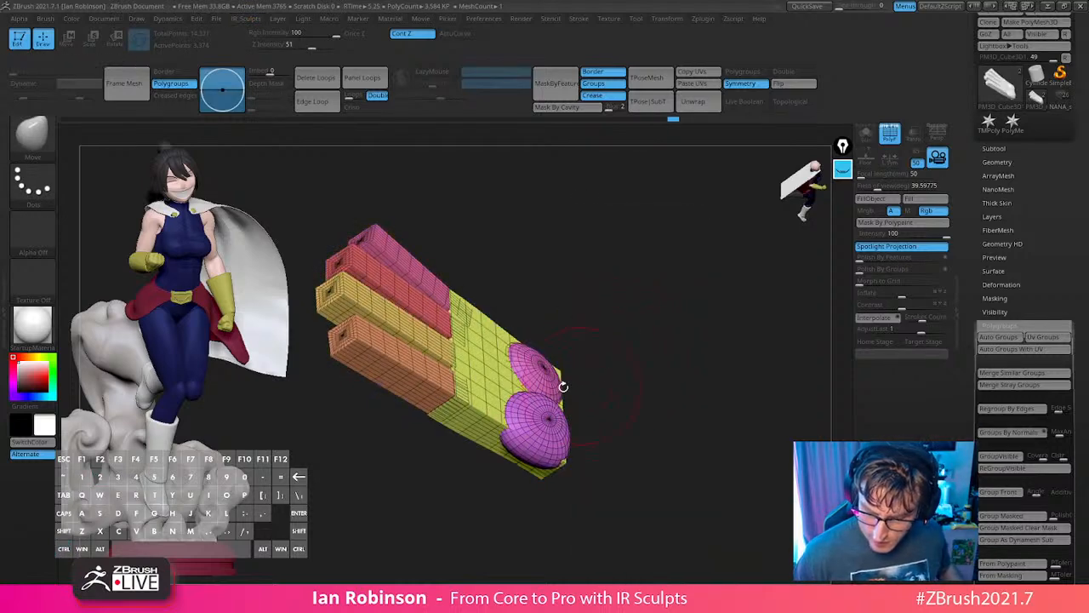
pyautogui.moveTo(580, 351)
pyautogui.mouseDown()
pyautogui.moveTo(607, 365)
pyautogui.moveTo(627, 353)
pyautogui.moveTo(569, 344)
pyautogui.moveTo(569, 374)
pyautogui.moveTo(574, 366)
pyautogui.mouseUp()
pyautogui.keyDown('ctrl'); pyautogui.click(597, 350); pyautogui.keyUp('ctrl')
pyautogui.hotkey('ctrl', 'z')
pyautogui.keyDown('ctrl'); pyautogui.keyDown('shift'); pyautogui.click(549, 353); pyautogui.keyUp('shift'); pyautogui.keyUp('ctrl')
pyautogui.keyDown('ctrl'); pyautogui.click(612, 328); pyautogui.keyUp('ctrl')
pyautogui.keyDown('ctrl'); pyautogui.keyDown('shift'); pyautogui.click(610, 338); pyautogui.keyUp('shift'); pyautogui.keyUp('ctrl')
pyautogui.keyDown('ctrl'); pyautogui.click(615, 336); pyautogui.keyUp('ctrl')
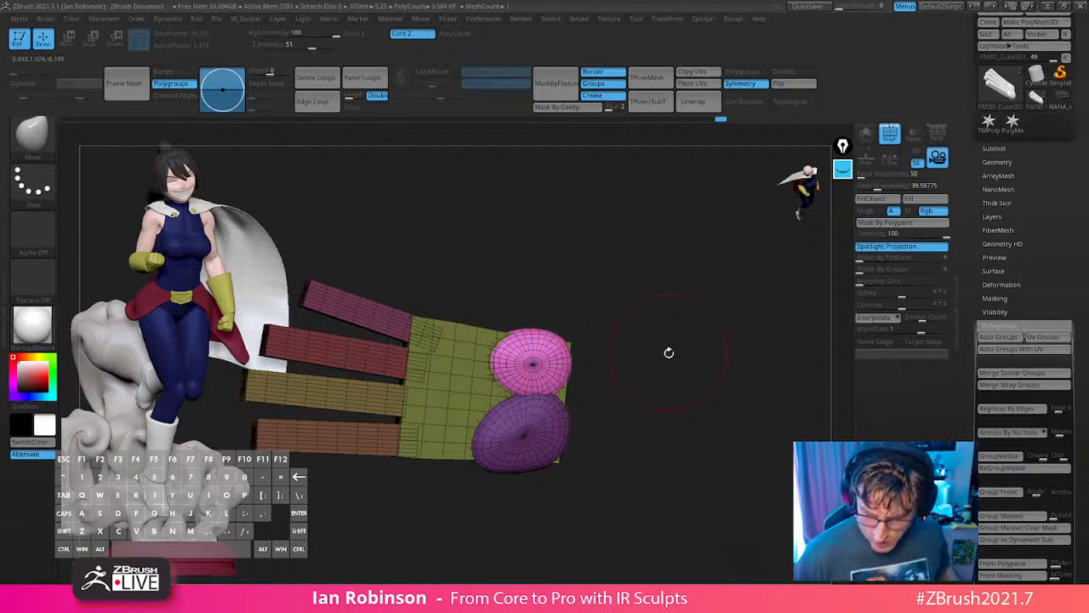
# Reshape the small little-finger-side palm pad with the Move brush into a fuller oval on the palm heel.
pyautogui.moveTo(668, 352); pyautogui.dragTo(661, 332)
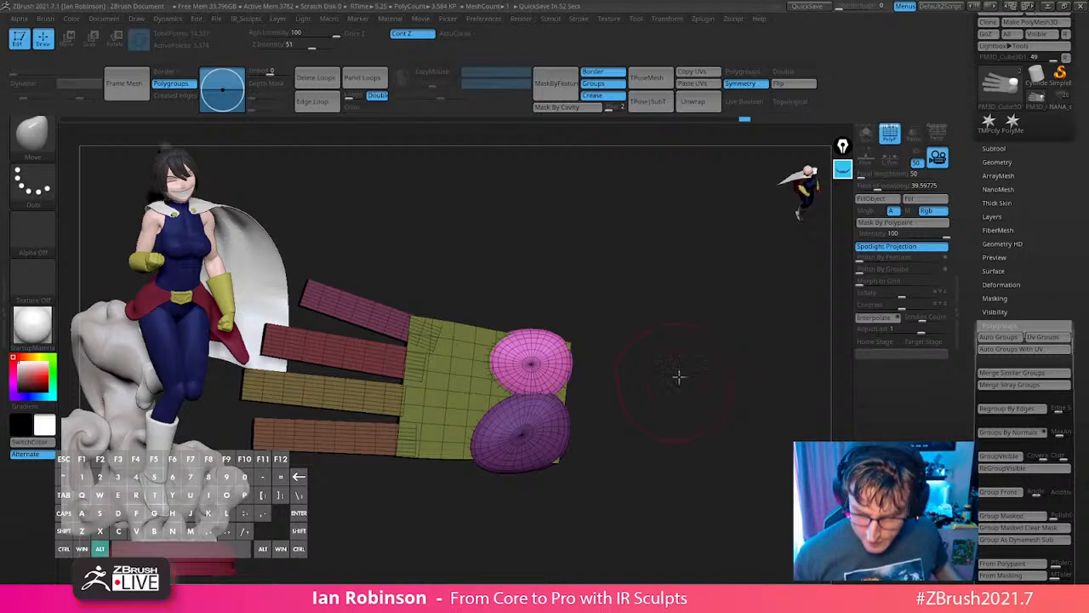
pyautogui.keyDown('alt'); pyautogui.moveTo(678, 375); pyautogui.dragTo(679, 391); pyautogui.keyUp('alt')
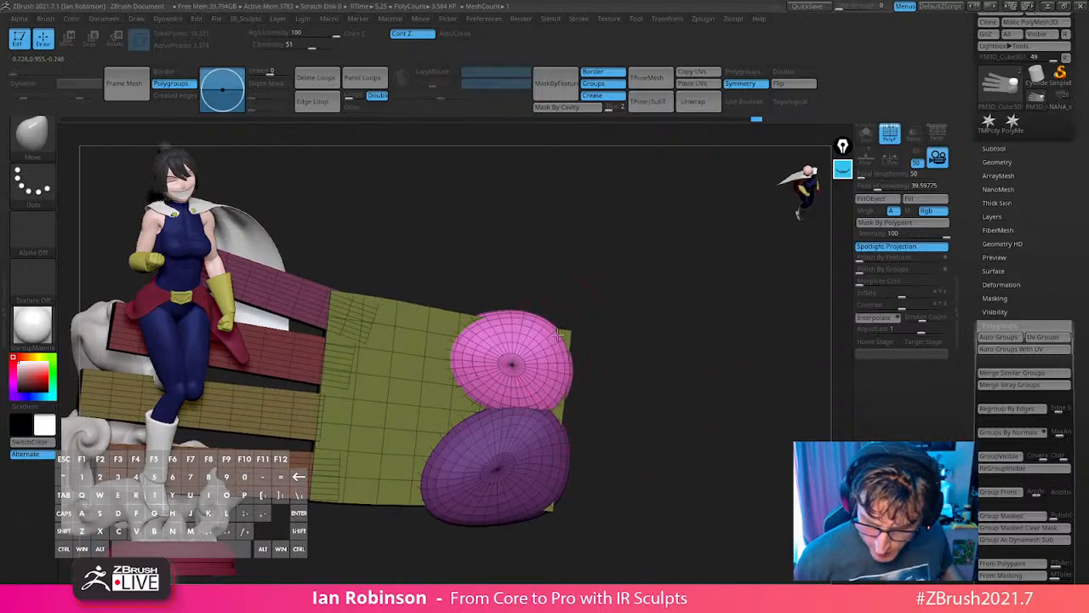
pyautogui.moveTo(513, 317); pyautogui.dragTo(595, 418)
# Mask everything except the thumb-side palm pad and pull it with the Move brush into a rounded teardrop.
pyautogui.keyDown('ctrl'); pyautogui.keyDown('shift'); pyautogui.click(500, 403); pyautogui.keyUp('shift'); pyautogui.keyUp('ctrl')
pyautogui.keyDown('ctrl'); pyautogui.click(575, 394); pyautogui.keyUp('ctrl')
pyautogui.keyDown('ctrl'); pyautogui.keyDown('shift'); pyautogui.click(577, 398); pyautogui.keyUp('shift'); pyautogui.keyUp('ctrl')
pyautogui.keyDown('ctrl'); pyautogui.click(579, 405); pyautogui.keyUp('ctrl')
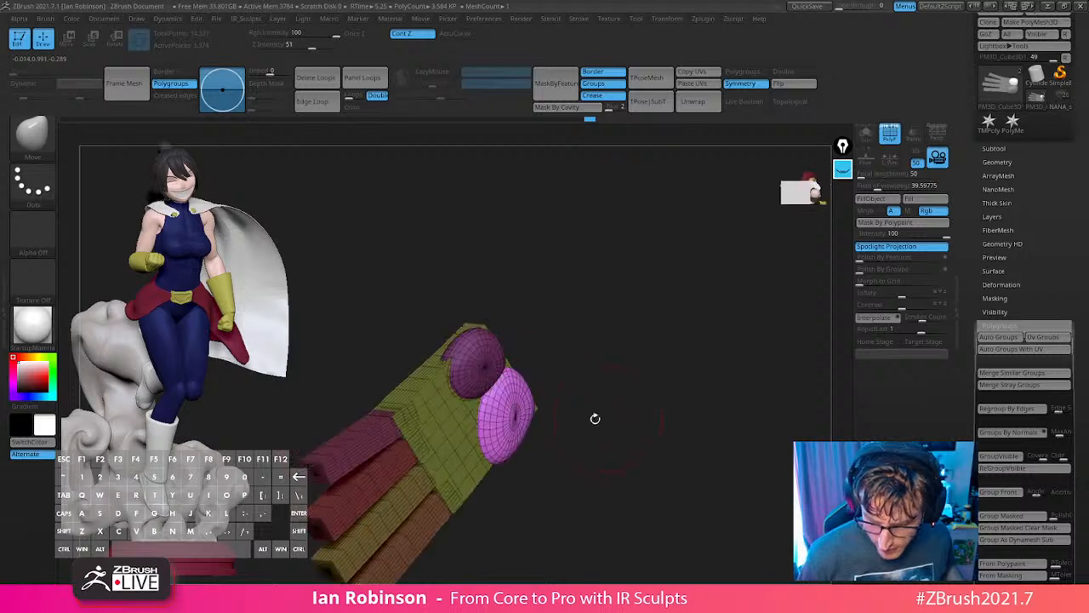
pyautogui.moveTo(526, 416)
pyautogui.mouseDown()
pyautogui.moveTo(607, 394)
pyautogui.moveTo(562, 389)
pyautogui.moveTo(644, 324)
pyautogui.moveTo(596, 384)
pyautogui.moveTo(675, 339)
pyautogui.moveTo(519, 429)
pyautogui.mouseUp()
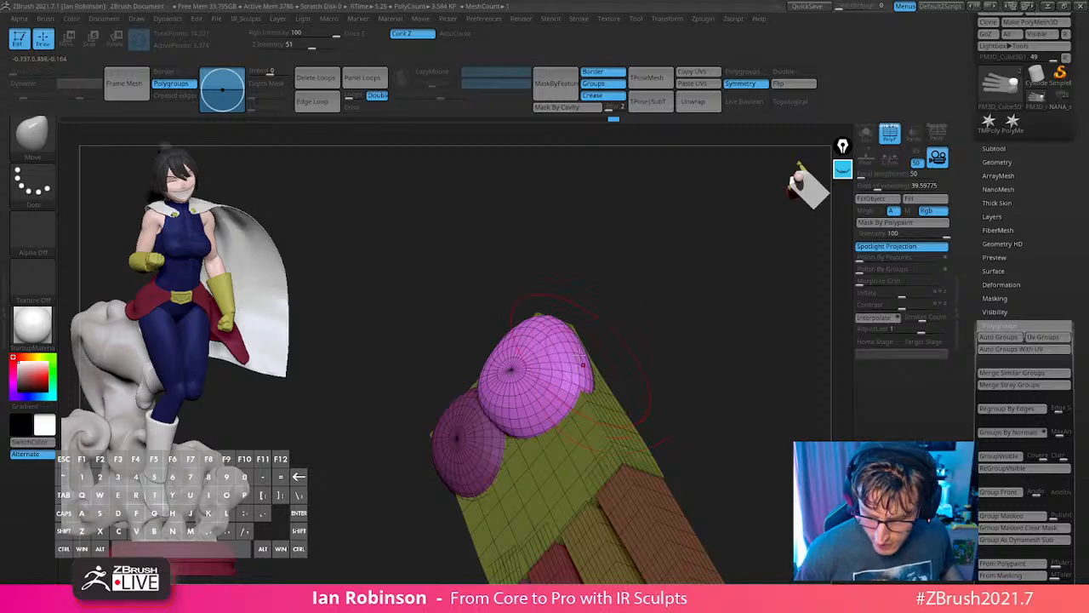
pyautogui.moveTo(582, 363); pyautogui.dragTo(634, 381)
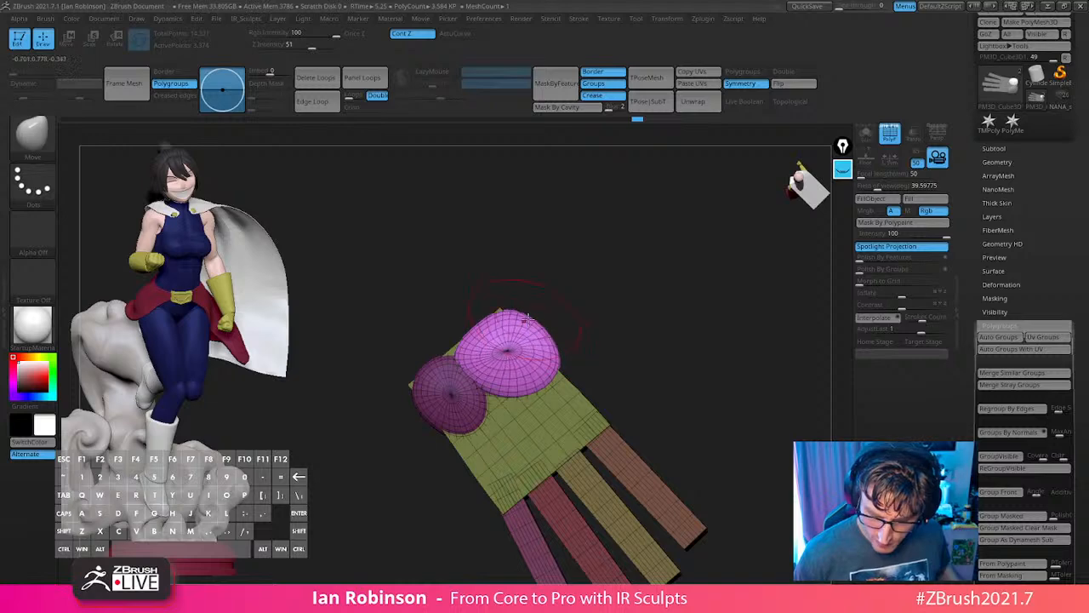
pyautogui.moveTo(529, 318); pyautogui.dragTo(647, 267)
pyautogui.moveTo(622, 311); pyautogui.dragTo(612, 320)
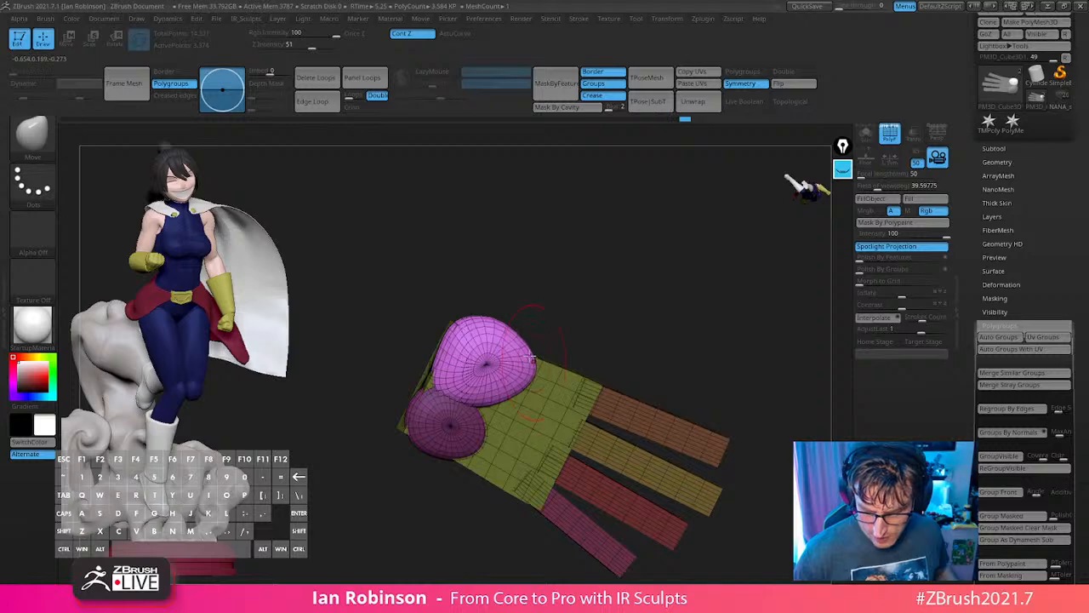
pyautogui.moveTo(515, 330); pyautogui.dragTo(502, 337)
pyautogui.moveTo(582, 313); pyautogui.dragTo(569, 342)
pyautogui.moveTo(500, 341); pyautogui.dragTo(490, 346)
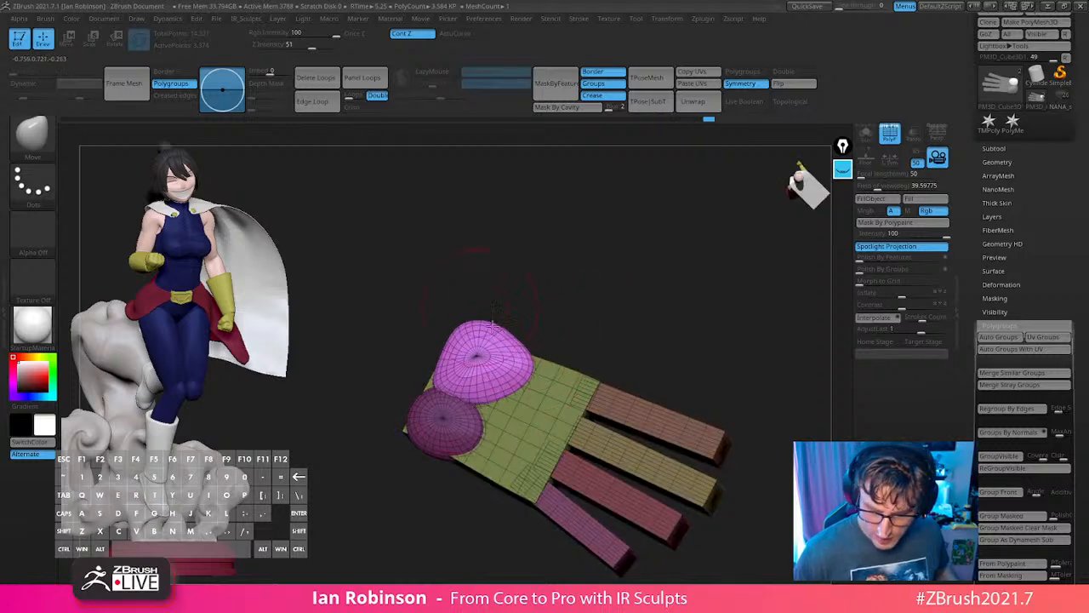
pyautogui.moveTo(575, 317)
pyautogui.mouseDown()
pyautogui.moveTo(569, 339)
pyautogui.moveTo(690, 389)
pyautogui.moveTo(698, 493)
pyautogui.moveTo(668, 437)
pyautogui.moveTo(741, 372)
pyautogui.moveTo(608, 360)
pyautogui.mouseUp()
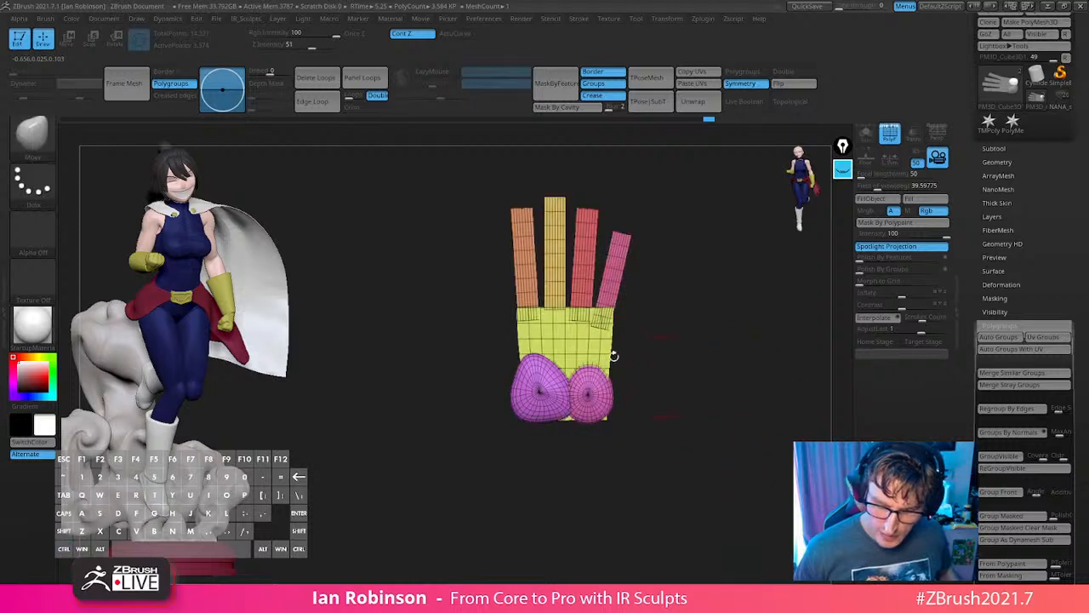
# Isolate the index finger block and mask the rest of the hand, ready for the transform gizmo.
pyautogui.moveTo(647, 260); pyautogui.dragTo(751, 296)
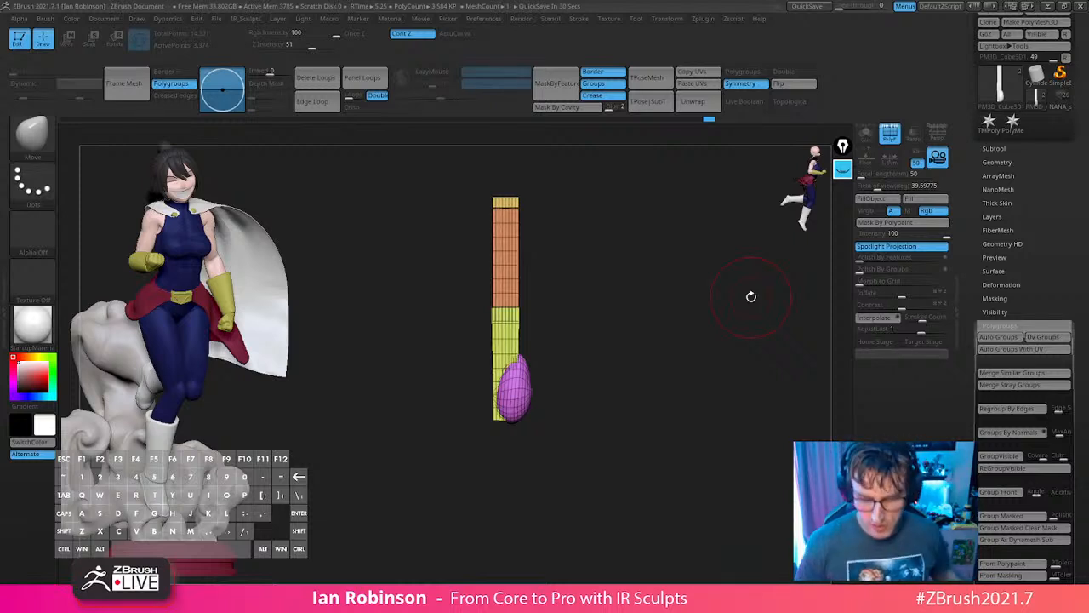
pyautogui.keyDown('alt'); pyautogui.moveTo(655, 343); pyautogui.dragTo(631, 363); pyautogui.keyUp('alt')
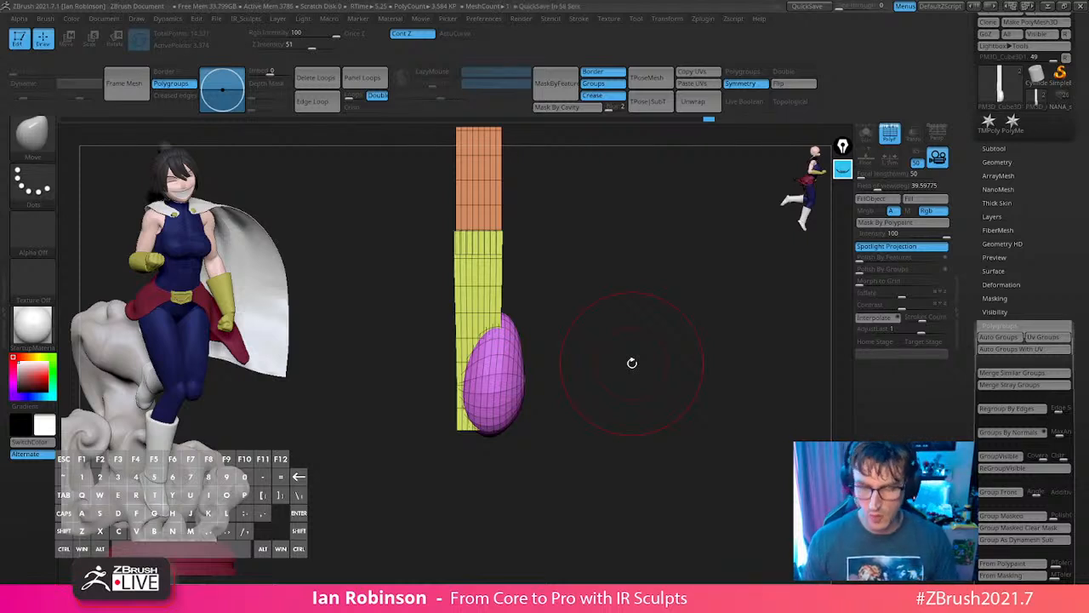
pyautogui.moveTo(550, 365); pyautogui.dragTo(645, 297)
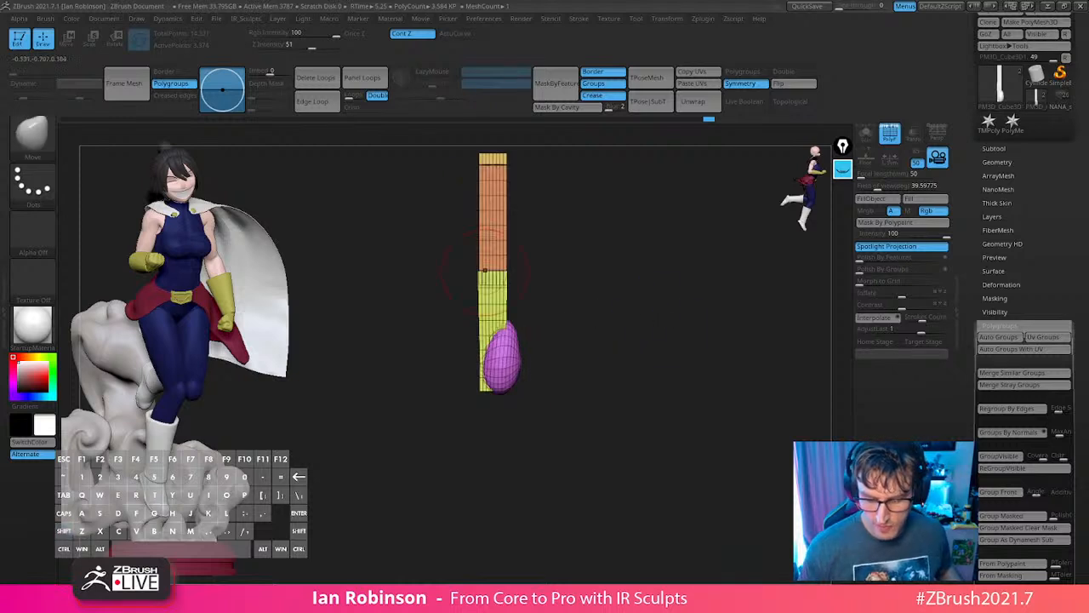
pyautogui.keyDown('ctrl'); pyautogui.keyDown('shift'); pyautogui.click(501, 231); pyautogui.keyUp('shift'); pyautogui.keyUp('ctrl')
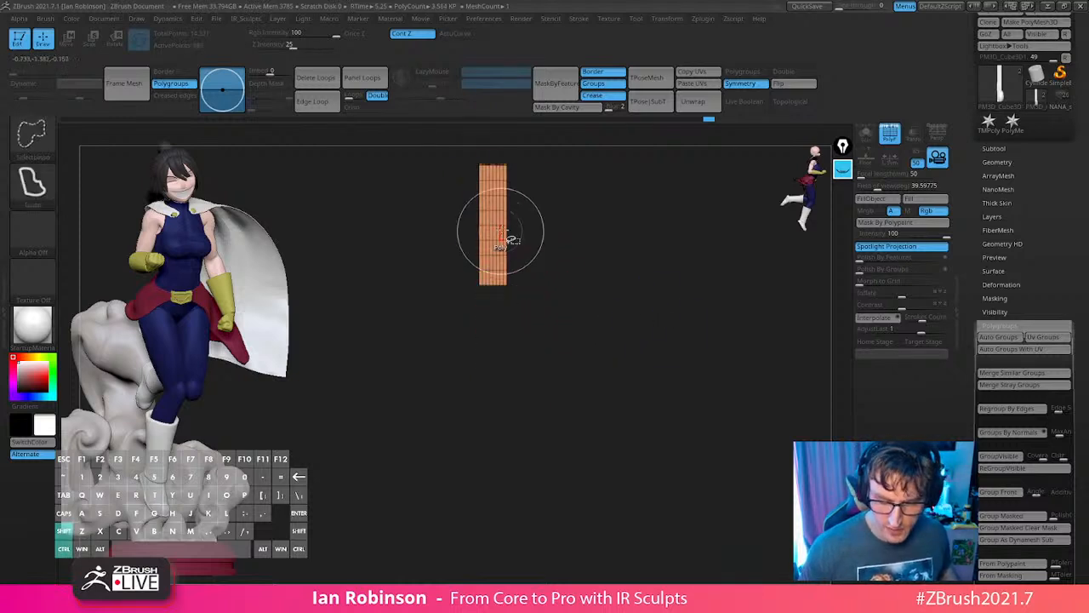
pyautogui.moveTo(584, 277); pyautogui.dragTo(650, 279)
pyautogui.keyDown('ctrl'); pyautogui.click(651, 279); pyautogui.keyUp('ctrl')
pyautogui.keyDown('ctrl'); pyautogui.keyDown('shift'); pyautogui.click(658, 285); pyautogui.keyUp('shift'); pyautogui.keyUp('ctrl')
pyautogui.keyDown('ctrl'); pyautogui.click(660, 288); pyautogui.keyUp('ctrl')
pyautogui.press('w')
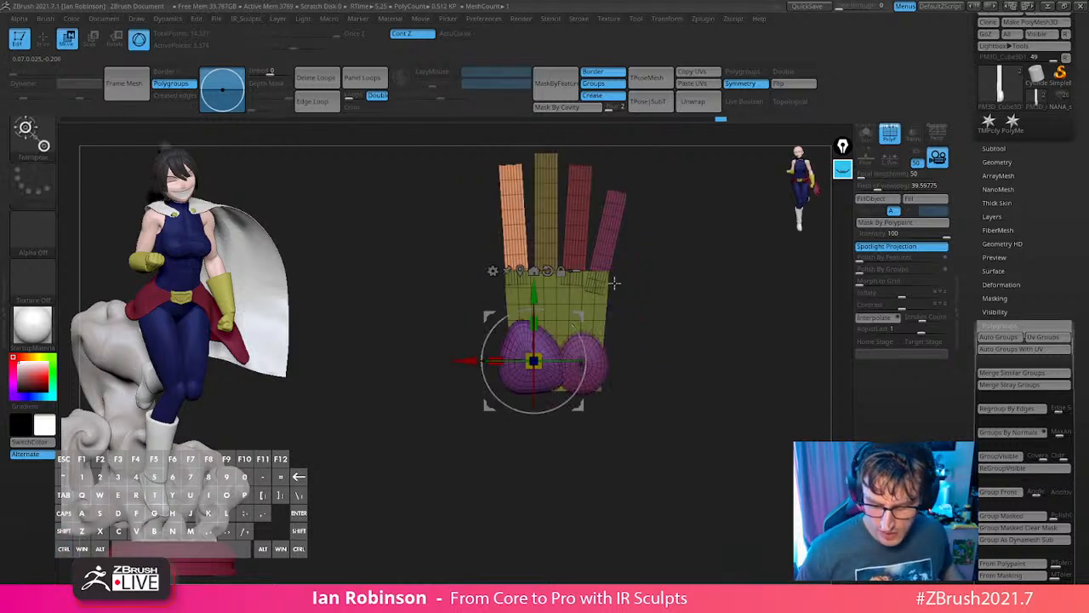
# Duplicate the index finger block beside the palm's thumb side, angle the copy outward and shorten it.
pyautogui.keyDown('alt'); pyautogui.click(519, 272); pyautogui.keyUp('alt')
pyautogui.keyDown('ctrl'); pyautogui.moveTo(558, 269); pyautogui.dragTo(513, 355); pyautogui.keyUp('ctrl')
pyautogui.moveTo(516, 332); pyautogui.dragTo(509, 270)
pyautogui.moveTo(437, 295); pyautogui.dragTo(455, 296)
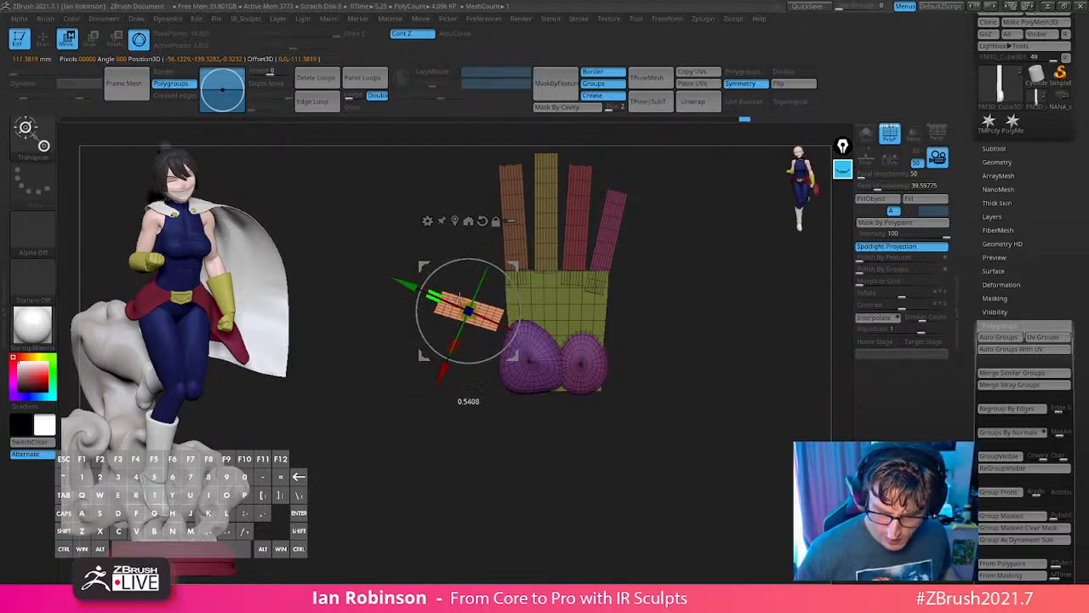
# Move and rotate the shortened block so it joins the palm edge at the thumb pad as the first thumb segment.
pyautogui.moveTo(697, 307); pyautogui.dragTo(601, 361)
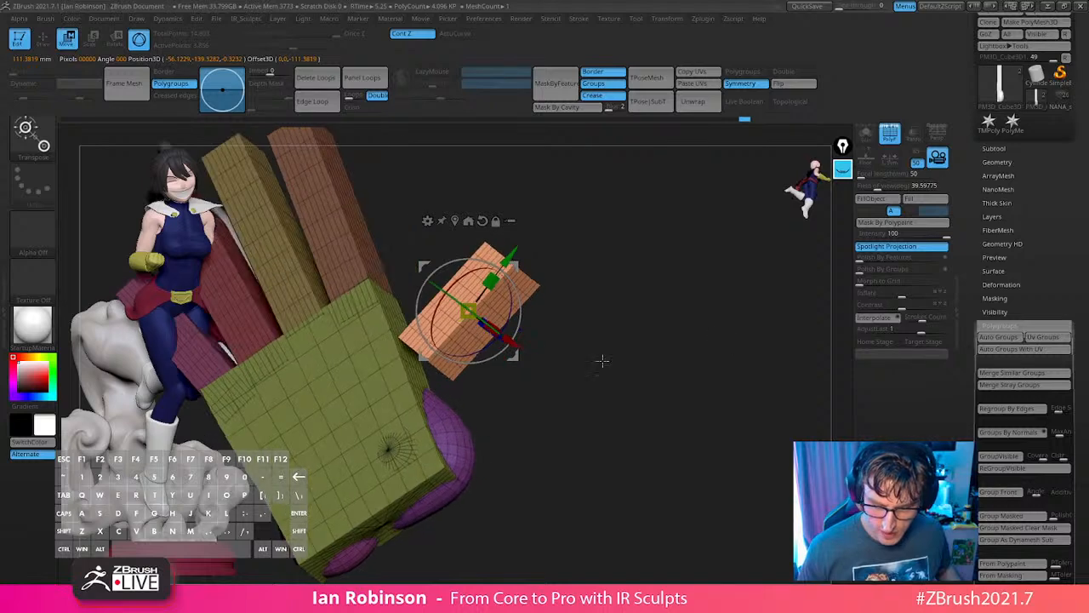
pyautogui.moveTo(514, 336); pyautogui.dragTo(593, 328)
pyautogui.moveTo(443, 313); pyautogui.dragTo(514, 344)
pyautogui.keyDown('shift'); pyautogui.moveTo(508, 384); pyautogui.dragTo(625, 466); pyautogui.keyUp('shift')
pyautogui.moveTo(611, 400); pyautogui.dragTo(636, 404)
pyautogui.moveTo(686, 391)
pyautogui.mouseDown()
pyautogui.moveTo(727, 387)
pyautogui.moveTo(616, 406)
pyautogui.moveTo(601, 398)
pyautogui.moveTo(717, 401)
pyautogui.moveTo(706, 386)
pyautogui.moveTo(645, 406)
pyautogui.moveTo(664, 394)
pyautogui.moveTo(665, 409)
pyautogui.moveTo(642, 418)
pyautogui.mouseUp()
pyautogui.press('q')
pyautogui.press('w')
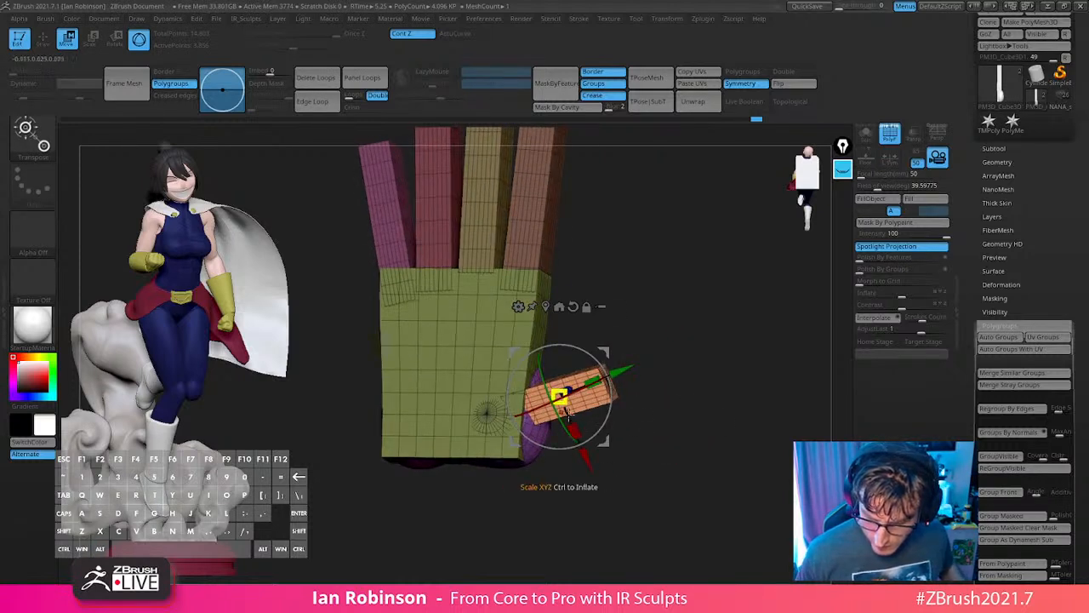
pyautogui.moveTo(573, 430); pyautogui.dragTo(576, 437)
pyautogui.keyDown('shift'); pyautogui.moveTo(670, 423); pyautogui.dragTo(588, 444); pyautogui.keyUp('shift')
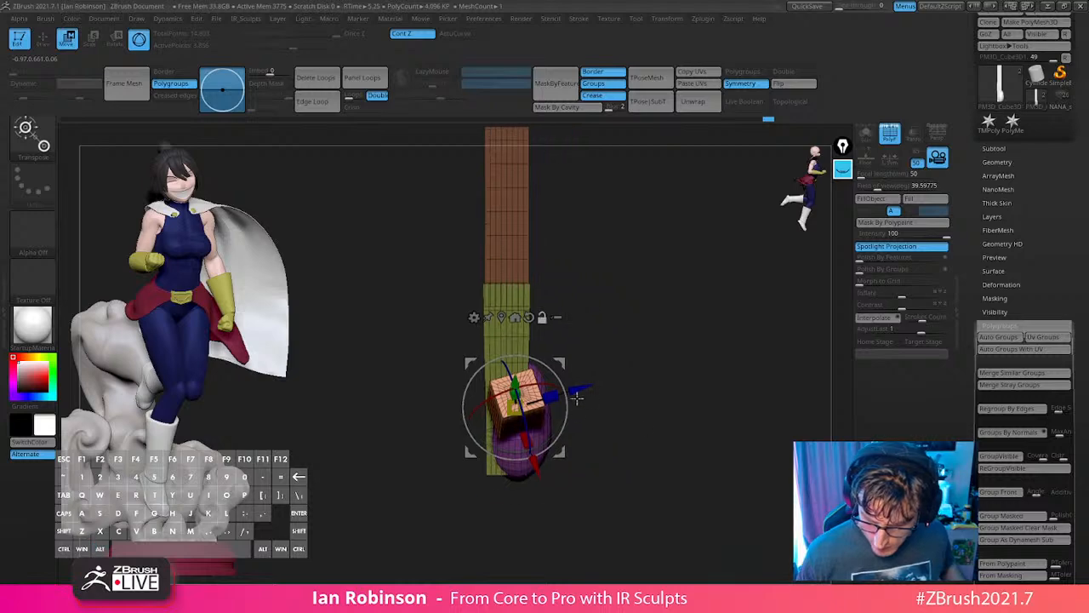
# Duplicate the thumb segment outward along its length as a second segment and adjust its sideways position.
pyautogui.press('q')
pyautogui.moveTo(600, 389); pyautogui.dragTo(582, 496)
pyautogui.press('w')
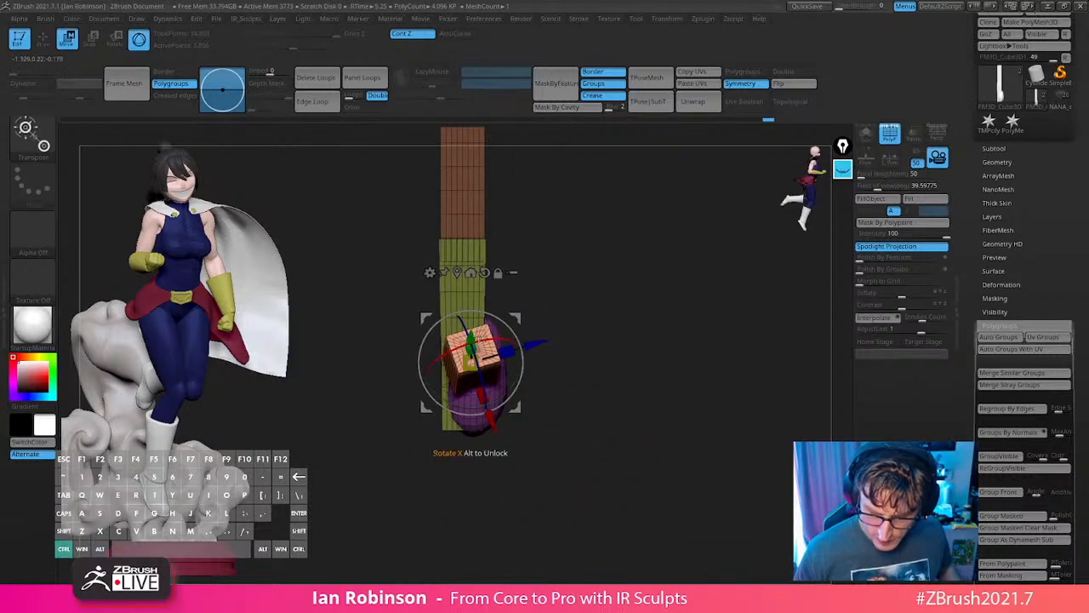
pyautogui.keyDown('ctrl'); pyautogui.moveTo(474, 336); pyautogui.dragTo(476, 315); pyautogui.keyUp('ctrl')
pyautogui.moveTo(628, 296)
pyautogui.mouseDown()
pyautogui.moveTo(655, 301)
pyautogui.moveTo(633, 315)
pyautogui.mouseUp()
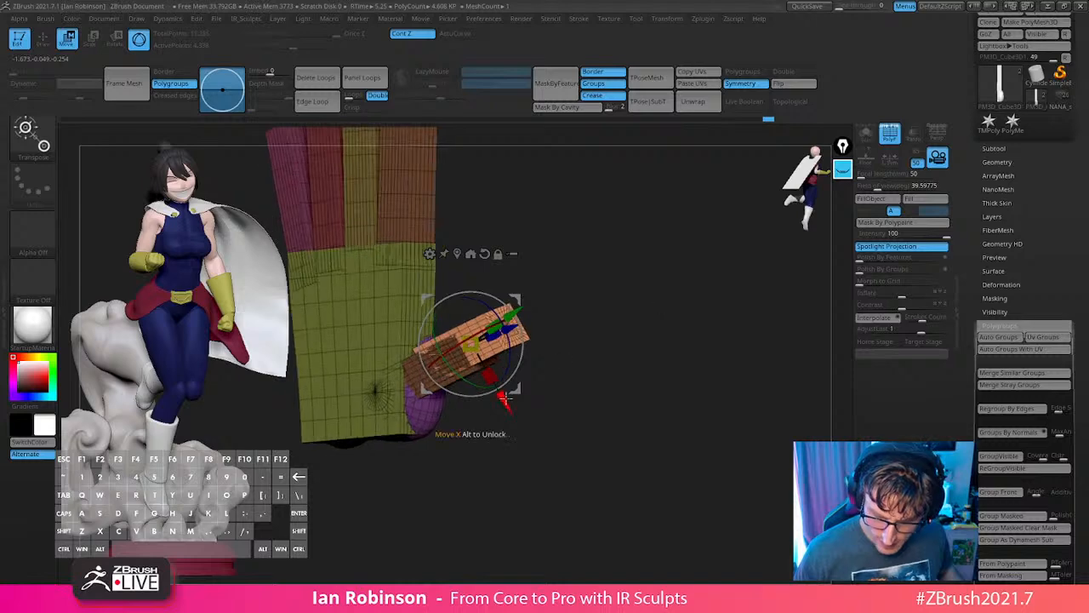
pyautogui.moveTo(504, 398); pyautogui.dragTo(509, 411)
pyautogui.moveTo(498, 340); pyautogui.dragTo(496, 342)
pyautogui.hotkey('ctrl', 'z')
# Rotate and reposition the outer thumb segment so the thumb bends at the joint between the two blocks.
pyautogui.keyDown('alt'); pyautogui.moveTo(627, 331); pyautogui.dragTo(614, 393); pyautogui.keyUp('alt')
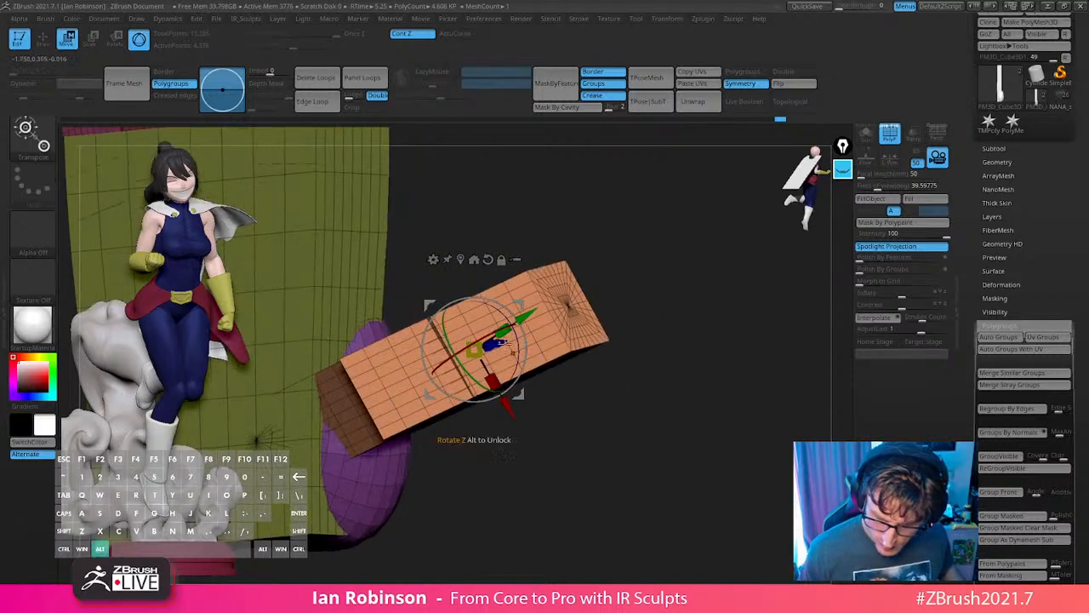
pyautogui.keyDown('alt'); pyautogui.click(572, 308); pyautogui.keyUp('alt')
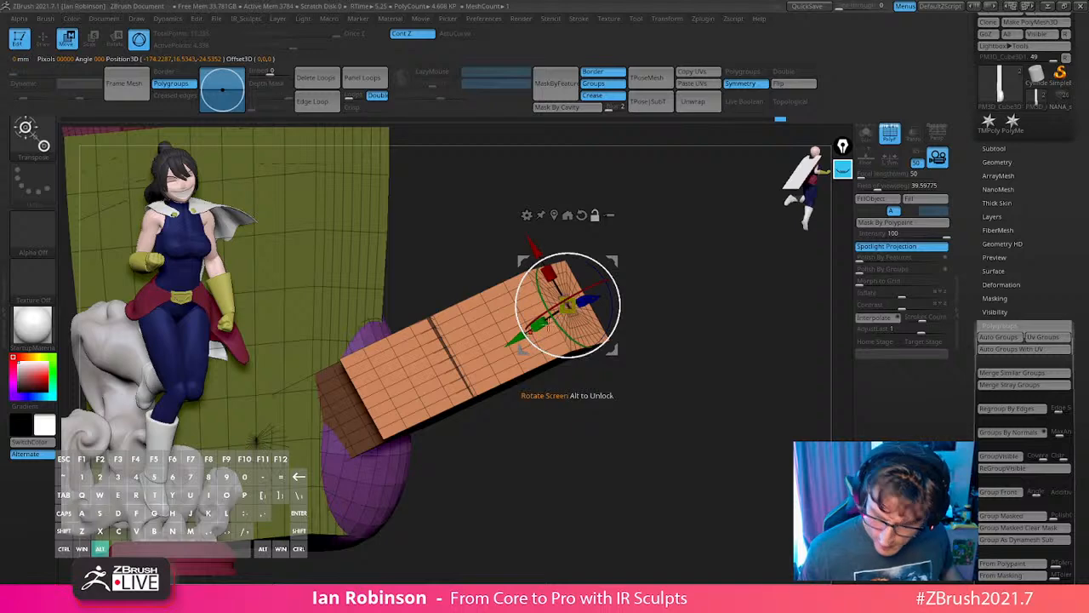
pyautogui.keyDown('alt'); pyautogui.click(582, 217); pyautogui.keyUp('alt')
pyautogui.hotkey('ctrl', 'z')
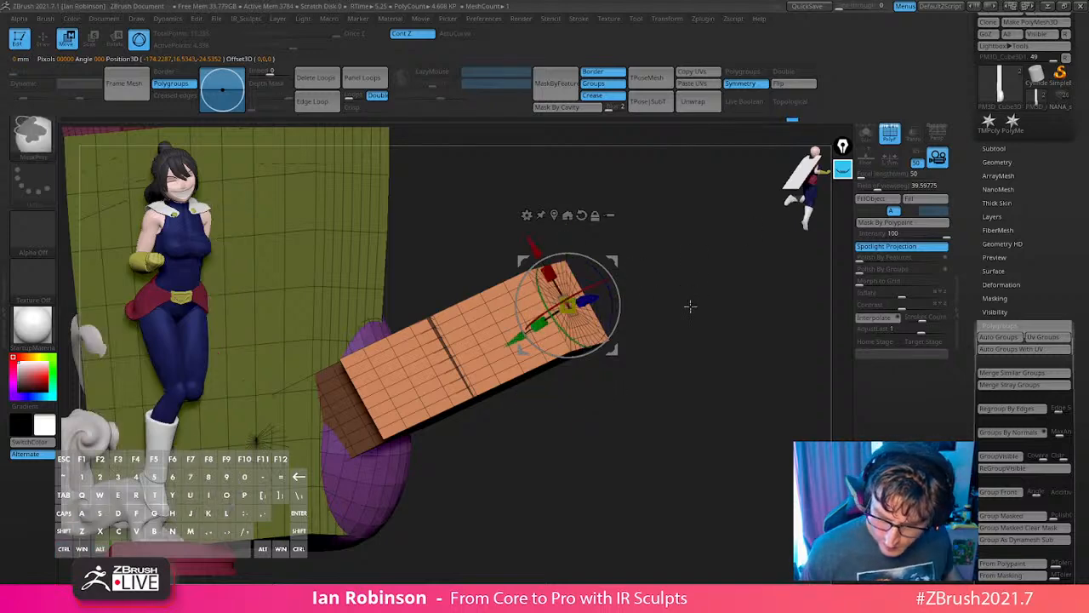
pyautogui.moveTo(690, 306); pyautogui.dragTo(711, 329)
pyautogui.keyDown('alt'); pyautogui.moveTo(497, 347); pyautogui.dragTo(520, 341); pyautogui.keyUp('alt')
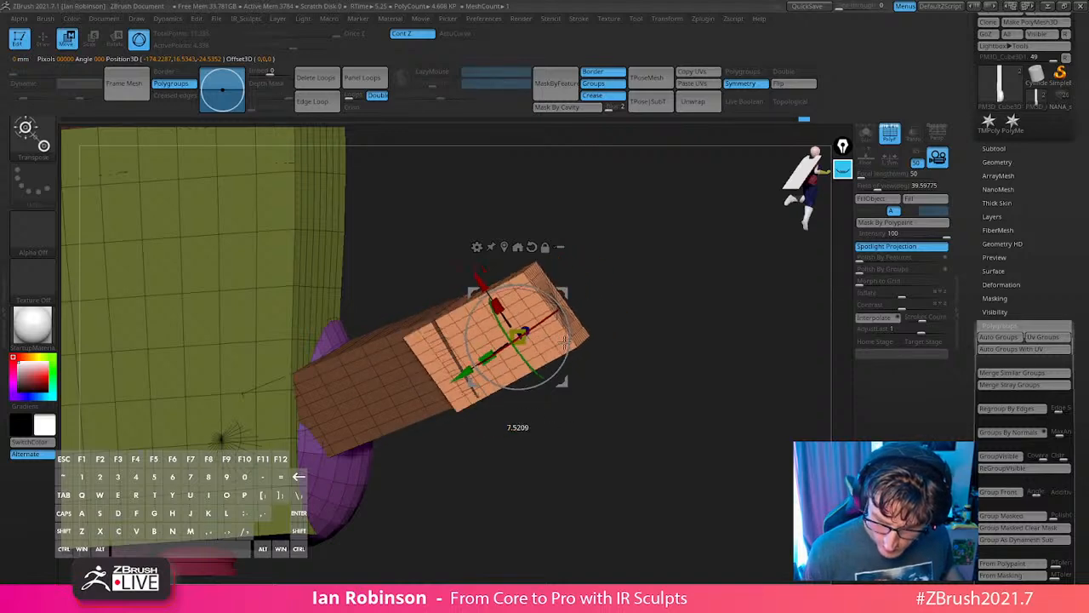
pyautogui.moveTo(596, 334); pyautogui.dragTo(630, 366)
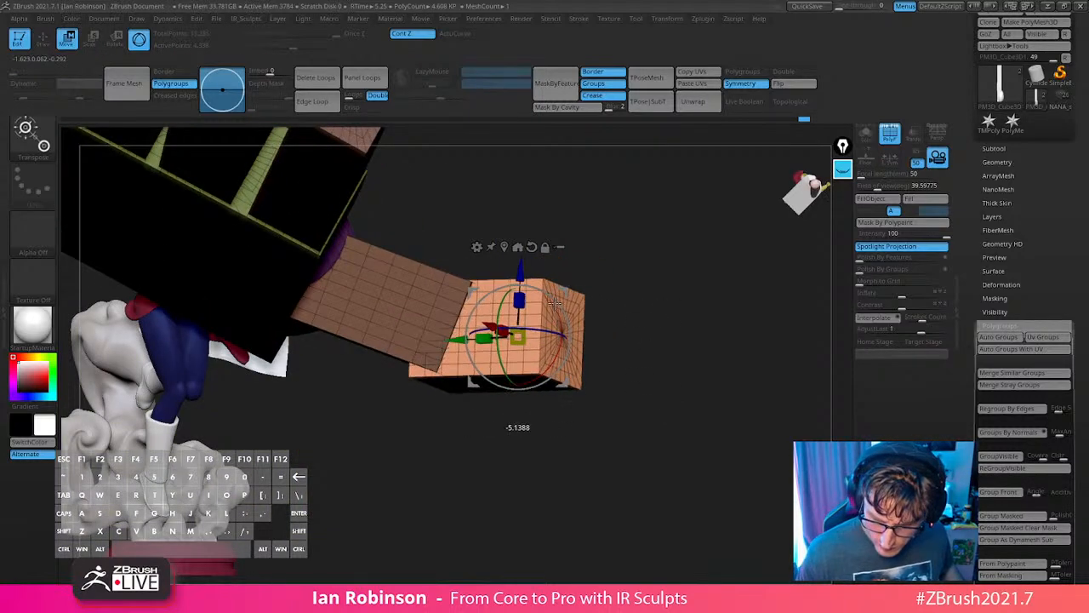
pyautogui.moveTo(554, 302); pyautogui.dragTo(552, 412)
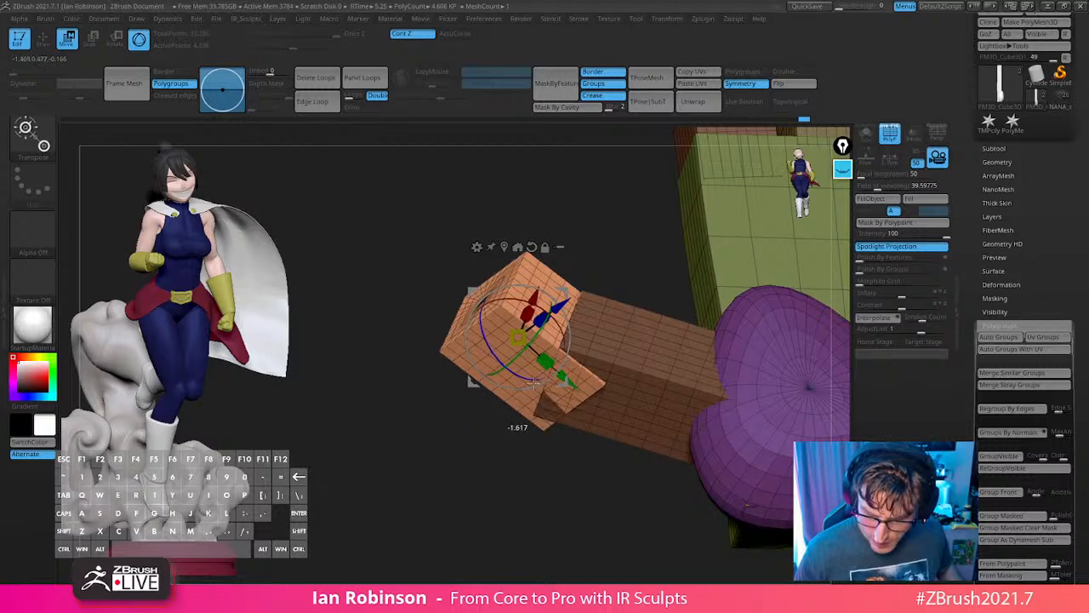
pyautogui.moveTo(536, 466); pyautogui.dragTo(571, 322)
pyautogui.moveTo(506, 503); pyautogui.dragTo(521, 378)
pyautogui.moveTo(615, 374); pyautogui.dragTo(669, 335)
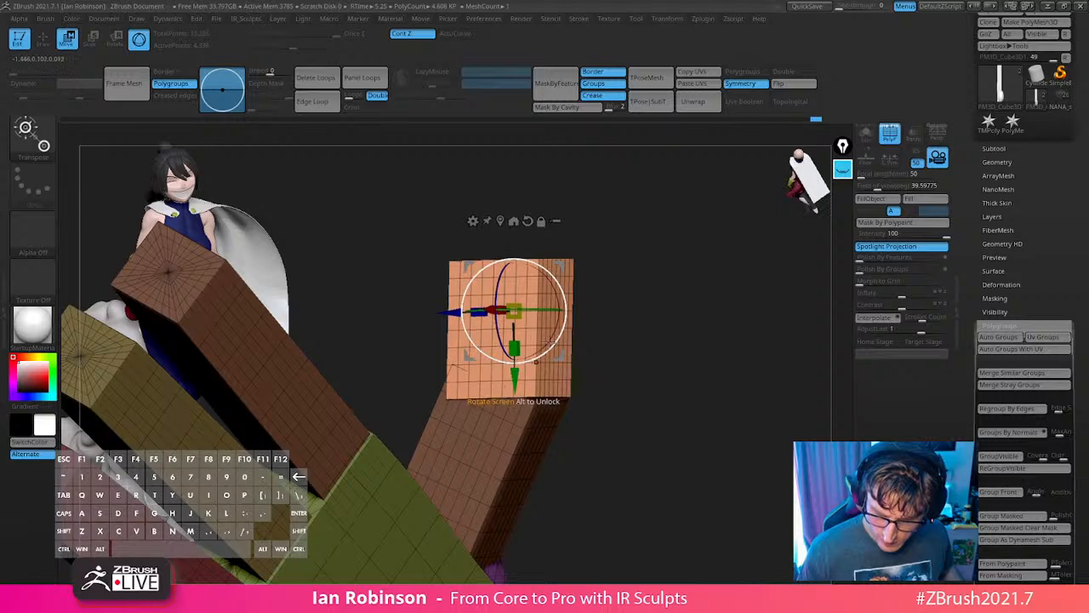
# Fine-tune the outer thumb segment's rotation and clear the mask from the whole hand.
pyautogui.press('q')
pyautogui.moveTo(655, 333)
pyautogui.mouseDown()
pyautogui.moveTo(508, 280)
pyautogui.moveTo(610, 313)
pyautogui.mouseUp()
pyautogui.press('w')
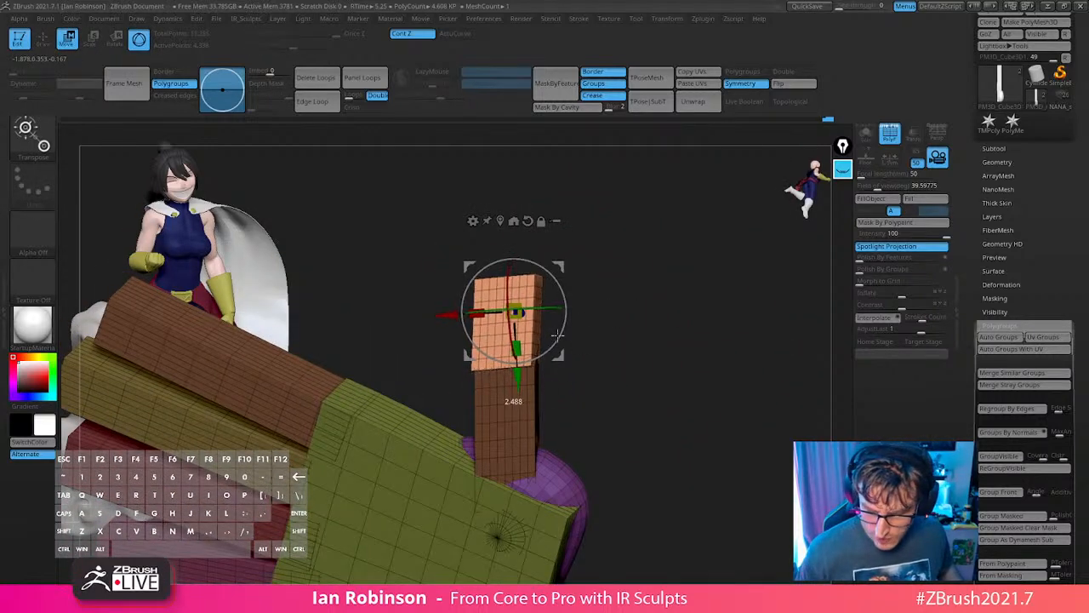
pyautogui.press('q')
pyautogui.moveTo(593, 370)
pyautogui.mouseDown()
pyautogui.moveTo(545, 417)
pyautogui.moveTo(502, 400)
pyautogui.moveTo(507, 313)
pyautogui.mouseUp()
pyautogui.moveTo(474, 480); pyautogui.dragTo(762, 374)
pyautogui.keyDown('alt'); pyautogui.moveTo(524, 403); pyautogui.dragTo(734, 406); pyautogui.keyUp('alt')
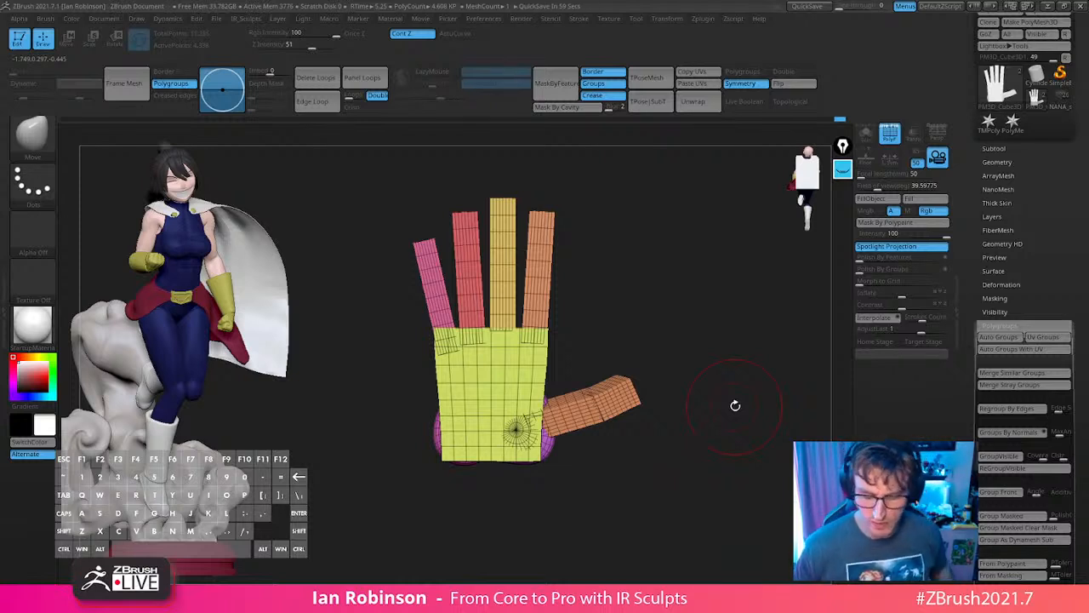
pyautogui.keyDown('ctrl'); pyautogui.keyDown('shift'); pyautogui.click(596, 405); pyautogui.keyUp('shift'); pyautogui.keyUp('ctrl')
pyautogui.keyDown('ctrl'); pyautogui.moveTo(656, 357); pyautogui.dragTo(510, 513); pyautogui.keyUp('ctrl')
pyautogui.keyDown('ctrl'); pyautogui.click(693, 391); pyautogui.keyUp('ctrl')
pyautogui.keyDown('ctrl'); pyautogui.keyDown('shift'); pyautogui.click(697, 384); pyautogui.keyUp('shift'); pyautogui.keyUp('ctrl')
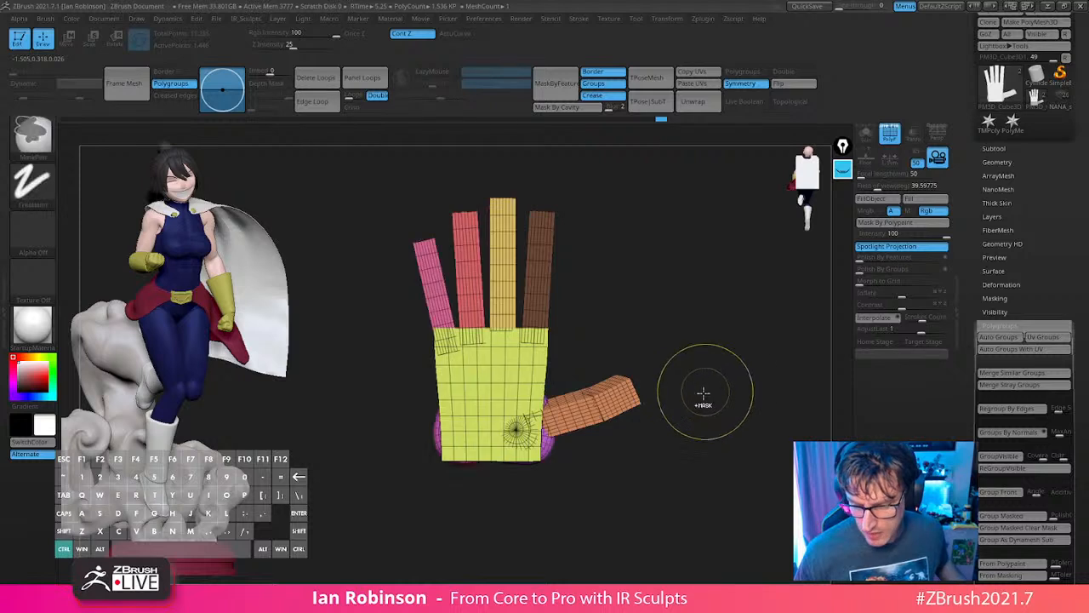
pyautogui.press('w')
pyautogui.keyDown('ctrl'); pyautogui.click(711, 372); pyautogui.keyUp('ctrl')
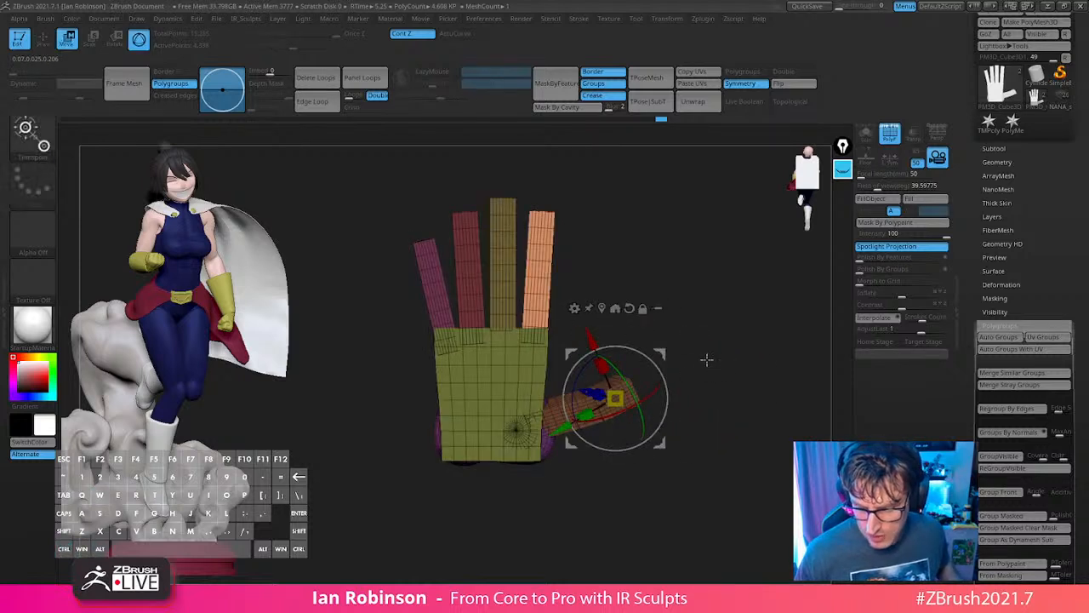
pyautogui.press('q')
pyautogui.keyDown('ctrl'); pyautogui.moveTo(710, 403); pyautogui.dragTo(708, 394); pyautogui.keyUp('ctrl')
# Reassign automatic polygroups to the hand's parts and mask everything except the two thumb segments.
pyautogui.press('2')
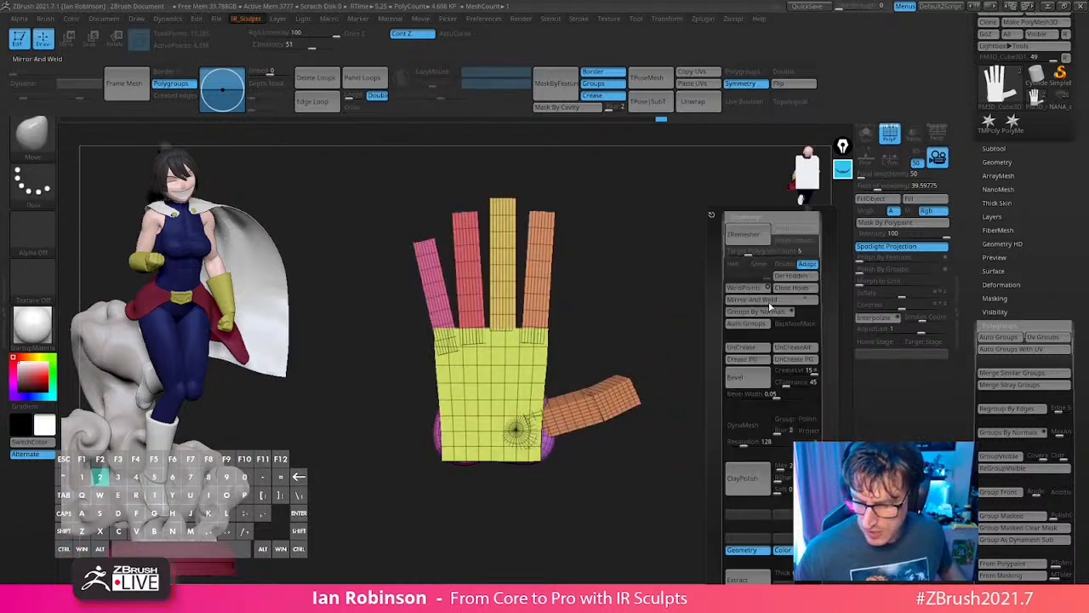
pyautogui.click(764, 325)
pyautogui.keyDown('ctrl'); pyautogui.keyDown('shift'); pyautogui.click(587, 415); pyautogui.keyUp('shift'); pyautogui.keyUp('ctrl')
pyautogui.keyDown('ctrl'); pyautogui.keyDown('shift'); pyautogui.moveTo(662, 367); pyautogui.dragTo(672, 404); pyautogui.keyUp('shift'); pyautogui.keyUp('ctrl')
pyautogui.keyDown('ctrl'); pyautogui.keyDown('shift'); pyautogui.click(616, 408); pyautogui.keyUp('shift'); pyautogui.keyUp('ctrl')
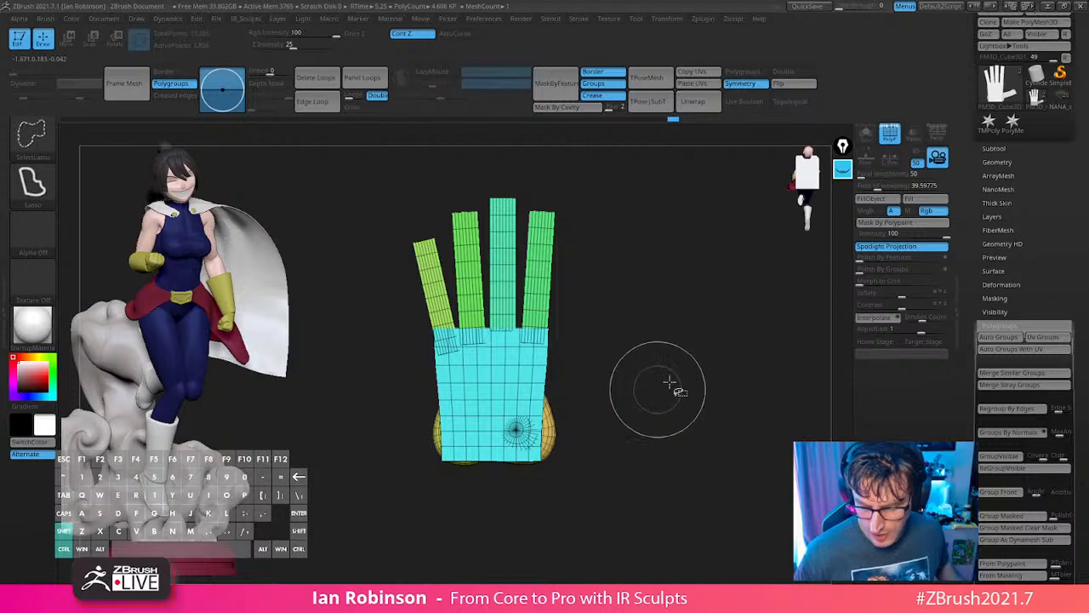
pyautogui.keyDown('ctrl'); pyautogui.click(677, 352); pyautogui.keyUp('ctrl')
pyautogui.keyDown('ctrl'); pyautogui.keyDown('shift'); pyautogui.click(697, 359); pyautogui.keyUp('shift'); pyautogui.keyUp('ctrl')
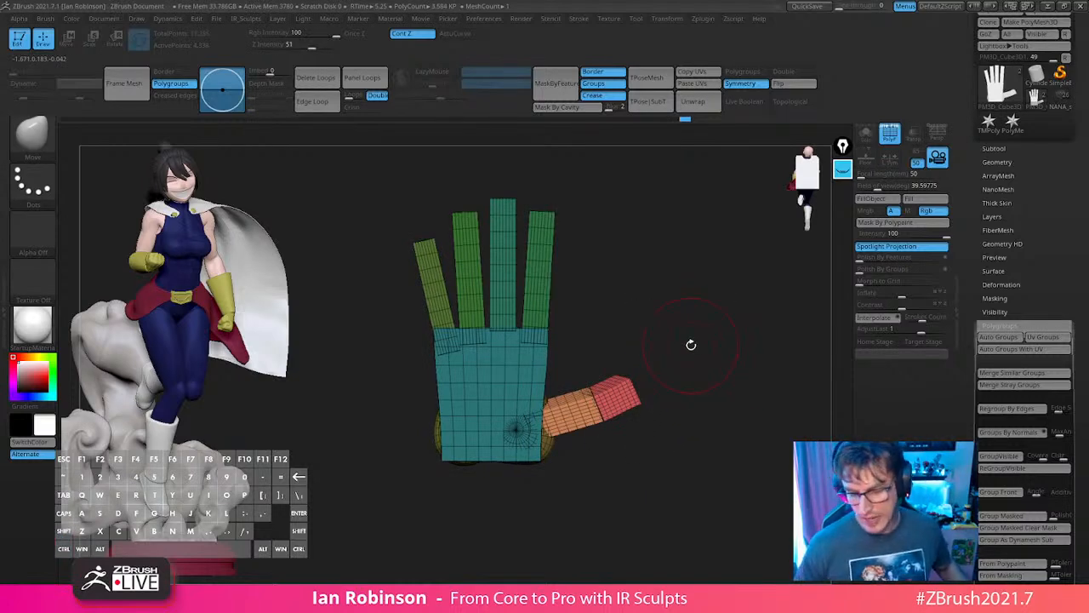
pyautogui.press('b')
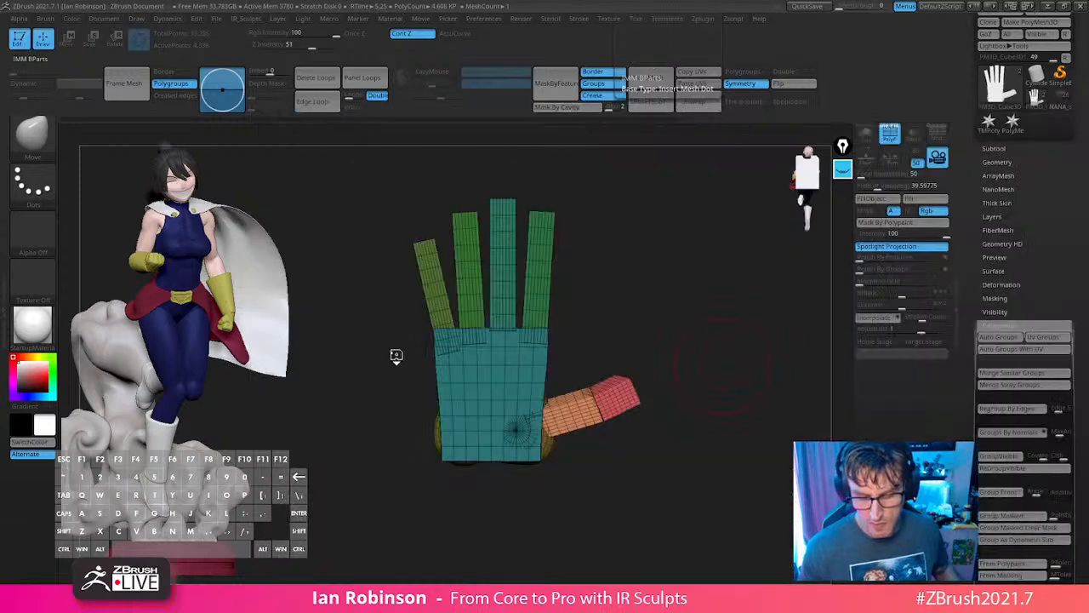
pyautogui.click(384, 296)
pyautogui.click(568, 143)
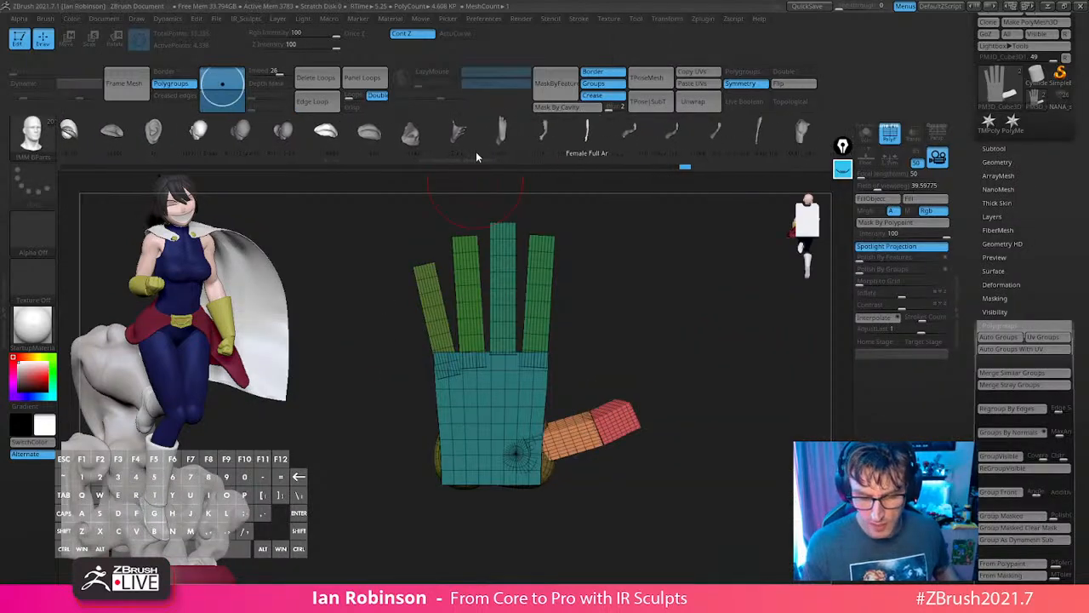
pyautogui.click(473, 150)
pyautogui.moveTo(525, 432); pyautogui.dragTo(551, 540)
pyautogui.moveTo(692, 409)
pyautogui.mouseDown()
pyautogui.moveTo(682, 517)
pyautogui.moveTo(695, 502)
pyautogui.moveTo(681, 394)
pyautogui.moveTo(689, 452)
pyautogui.moveTo(680, 432)
pyautogui.moveTo(700, 405)
pyautogui.moveTo(756, 389)
pyautogui.moveTo(659, 464)
pyautogui.mouseUp()
pyautogui.press('s')
pyautogui.press('s')
pyautogui.press('w')
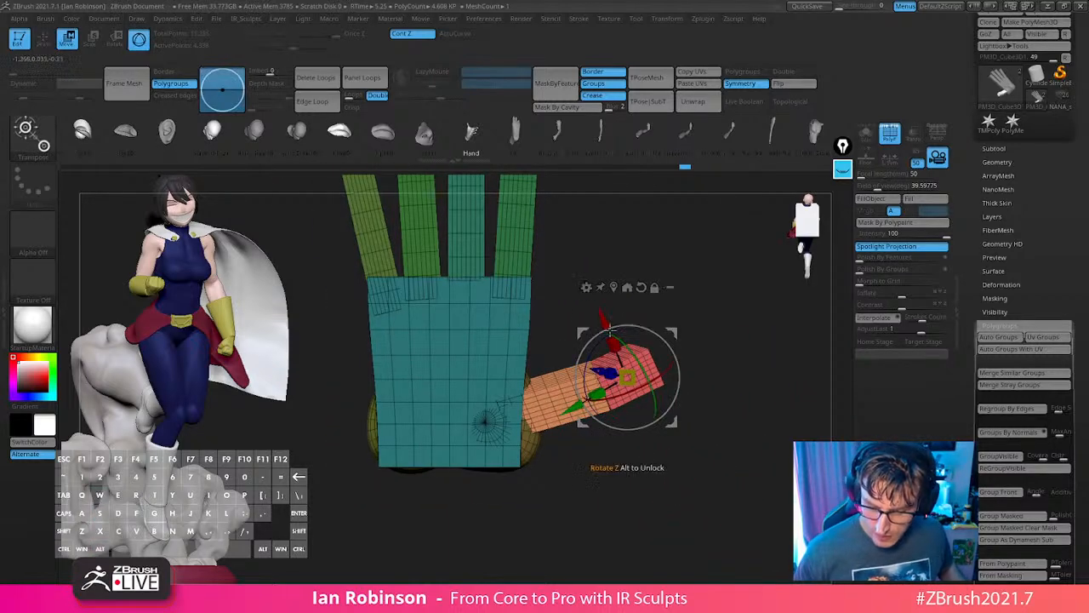
pyautogui.press('b')
pyautogui.click(642, 365)
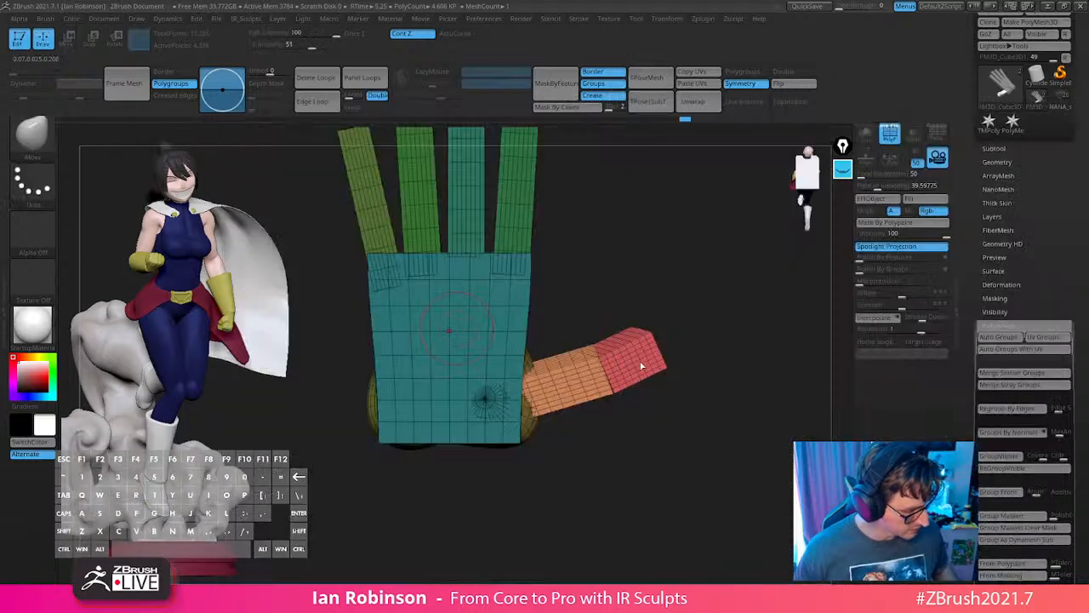
# Rotate the two unmasked thumb segments slightly against the palm and check the thumb's angle from the fingertip end.
pyautogui.moveTo(600, 330); pyautogui.dragTo(593, 463)
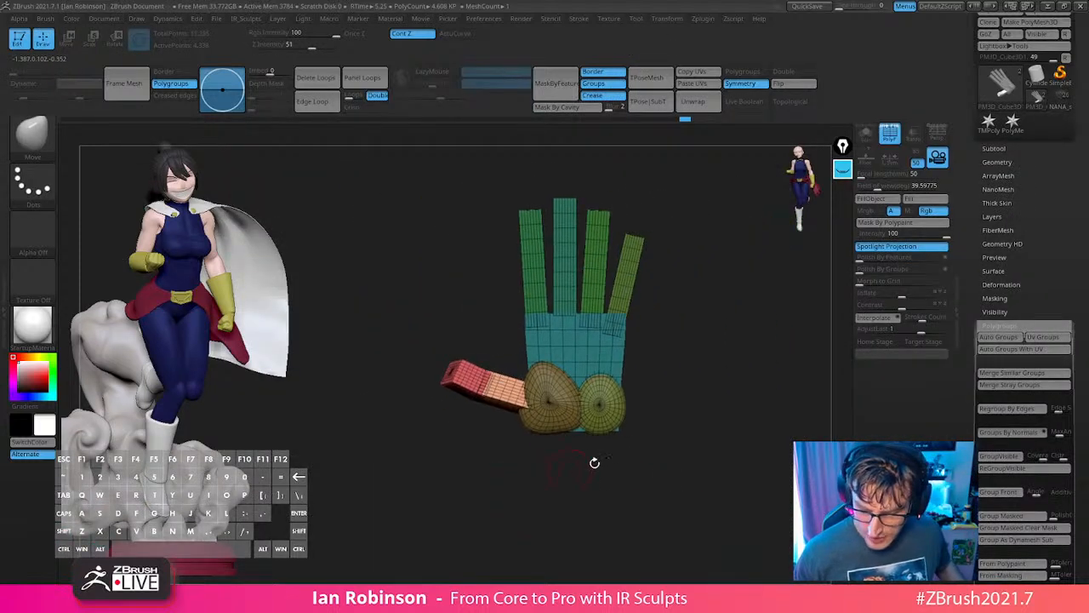
pyautogui.press('w')
pyautogui.moveTo(433, 411); pyautogui.dragTo(431, 414)
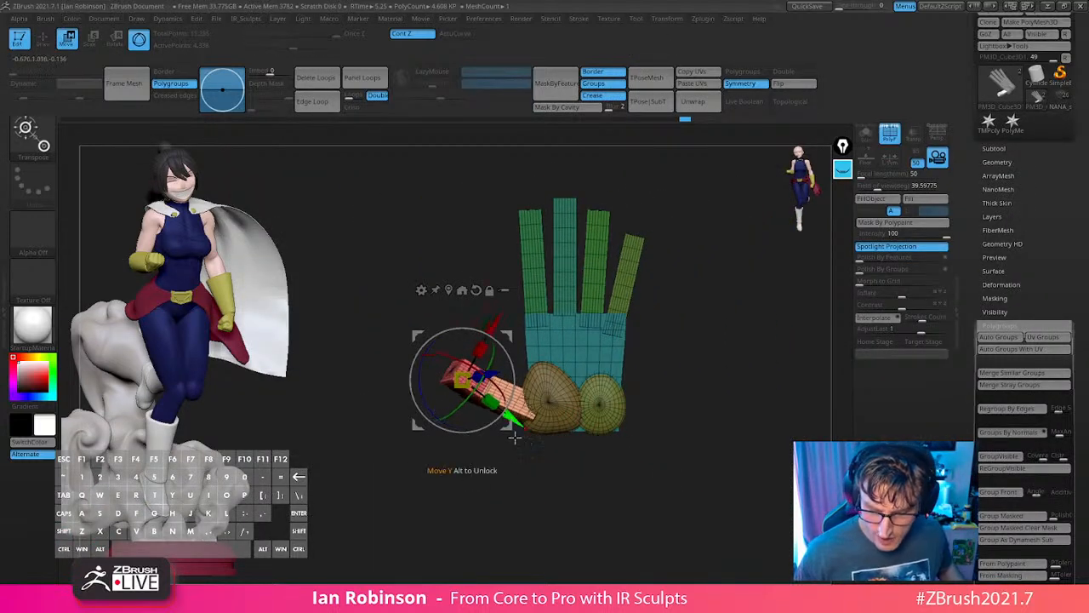
pyautogui.press('q')
pyautogui.keyDown('ctrl'); pyautogui.moveTo(702, 349); pyautogui.dragTo(658, 483, button='right'); pyautogui.keyUp('ctrl')
pyautogui.moveTo(588, 510)
pyautogui.mouseDown()
pyautogui.moveTo(687, 418)
pyautogui.moveTo(511, 366)
pyautogui.moveTo(547, 380)
pyautogui.mouseUp()
pyautogui.press('w')
pyautogui.press('q')
pyautogui.moveTo(715, 442)
pyautogui.keyDown('alt'); pyautogui.mouseDown()
pyautogui.moveTo(724, 375)
pyautogui.moveTo(756, 379)
pyautogui.moveTo(719, 406)
pyautogui.moveTo(673, 386)
pyautogui.moveTo(694, 421)
pyautogui.moveTo(649, 450)
pyautogui.moveTo(605, 423)
pyautogui.moveTo(724, 357)
pyautogui.moveTo(715, 296)
pyautogui.mouseUp(); pyautogui.keyUp('alt')
pyautogui.keyDown('alt'); pyautogui.moveTo(778, 349); pyautogui.dragTo(681, 348); pyautogui.keyUp('alt')
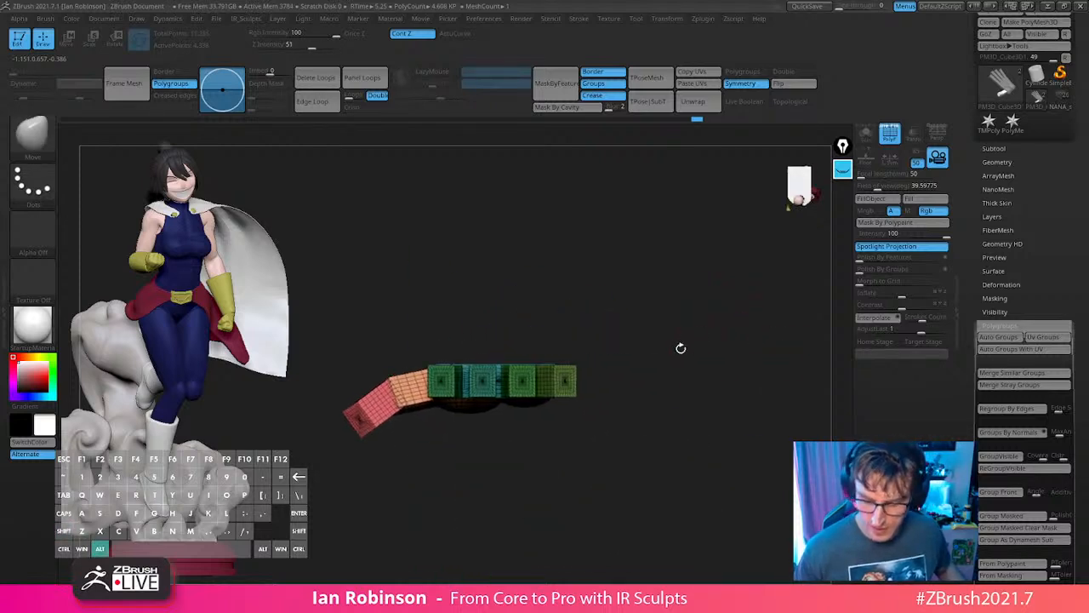
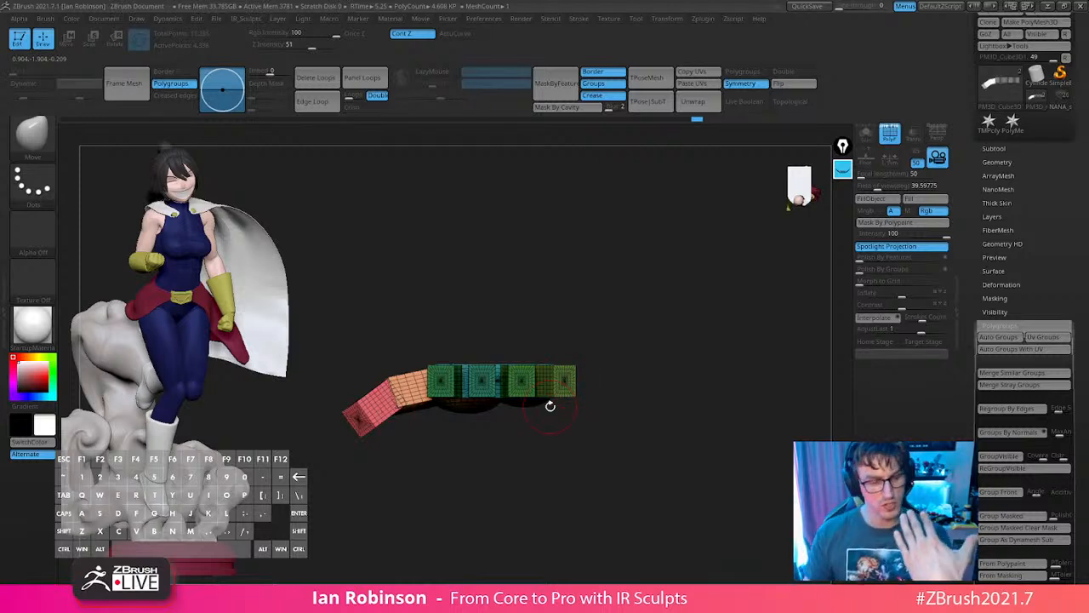
# Isolate the two thumb segments by polygroup, mask the rest of the hand, and show all parts again.
pyautogui.moveTo(634, 420); pyautogui.dragTo(440, 361)
pyautogui.keyDown('ctrl'); pyautogui.keyDown('shift'); pyautogui.click(439, 361); pyautogui.keyUp('shift'); pyautogui.keyUp('ctrl')
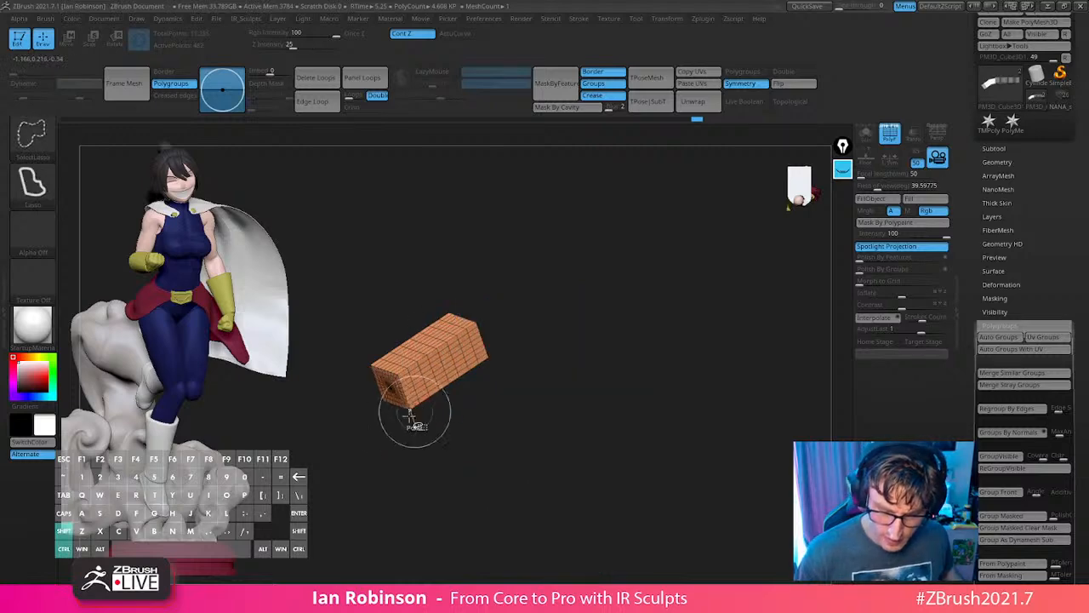
pyautogui.keyDown('ctrl'); pyautogui.keyDown('shift'); pyautogui.moveTo(415, 427); pyautogui.dragTo(428, 511); pyautogui.keyUp('shift'); pyautogui.keyUp('ctrl')
pyautogui.keyDown('ctrl'); pyautogui.keyDown('shift'); pyautogui.click(398, 412); pyautogui.keyUp('shift'); pyautogui.keyUp('ctrl')
pyautogui.keyDown('ctrl'); pyautogui.click(424, 487); pyautogui.keyUp('ctrl')
pyautogui.keyDown('ctrl'); pyautogui.keyDown('shift'); pyautogui.click(424, 489); pyautogui.keyUp('shift'); pyautogui.keyUp('ctrl')
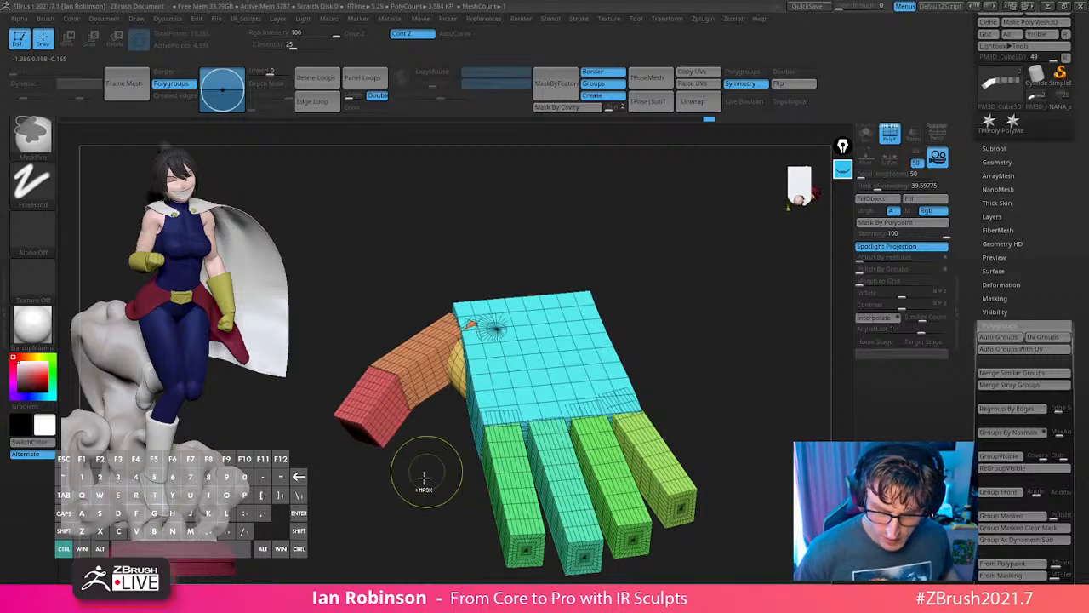
pyautogui.keyDown('ctrl'); pyautogui.keyDown('shift'); pyautogui.click(420, 372); pyautogui.keyUp('shift'); pyautogui.keyUp('ctrl')
pyautogui.keyDown('ctrl'); pyautogui.keyDown('shift'); pyautogui.click(420, 373); pyautogui.keyUp('shift'); pyautogui.keyUp('ctrl')
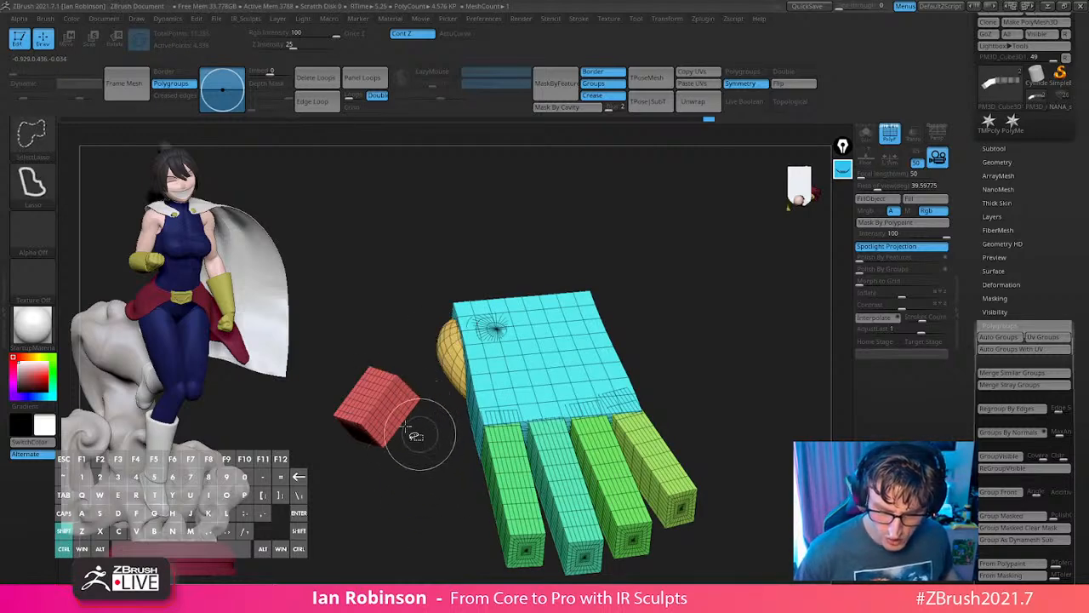
pyautogui.keyDown('ctrl'); pyautogui.keyDown('shift'); pyautogui.click(395, 417); pyautogui.keyUp('shift'); pyautogui.keyUp('ctrl')
pyautogui.keyDown('ctrl'); pyautogui.keyDown('shift'); pyautogui.click(400, 412); pyautogui.keyUp('shift'); pyautogui.keyUp('ctrl')
pyautogui.keyDown('ctrl'); pyautogui.click(410, 465); pyautogui.keyUp('ctrl')
pyautogui.keyDown('ctrl'); pyautogui.keyDown('shift'); pyautogui.click(417, 489); pyautogui.keyUp('shift'); pyautogui.keyUp('ctrl')
# Move the gizmo pivot from the outer thumb segment to the thumb's base at the palm.
pyautogui.press('w')
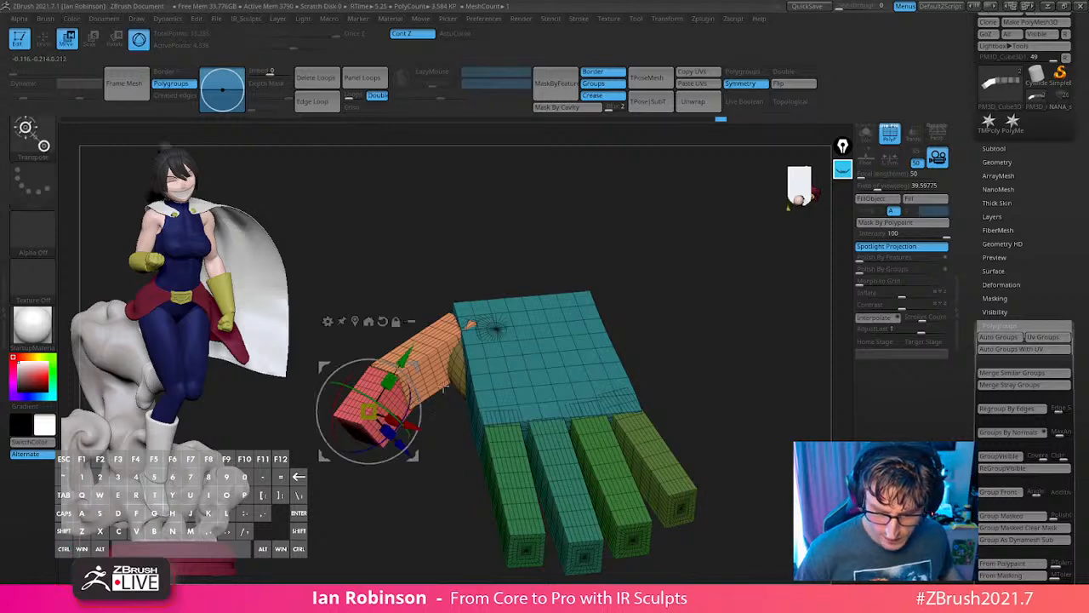
pyautogui.moveTo(414, 480); pyautogui.dragTo(626, 328)
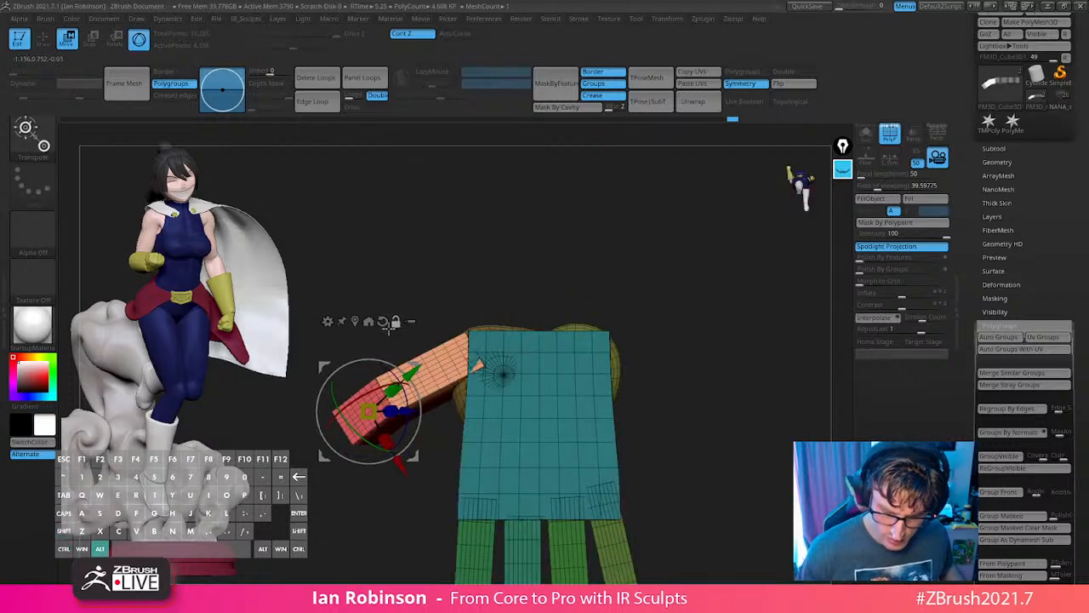
pyautogui.moveTo(368, 411)
pyautogui.keyDown('alt'); pyautogui.mouseDown()
pyautogui.moveTo(417, 406)
pyautogui.moveTo(465, 360)
pyautogui.moveTo(519, 363)
pyautogui.mouseUp(); pyautogui.keyUp('alt')
pyautogui.press('q')
pyautogui.moveTo(710, 372)
pyautogui.mouseDown()
pyautogui.moveTo(726, 266)
pyautogui.moveTo(690, 418)
pyautogui.moveTo(655, 355)
pyautogui.moveTo(668, 351)
pyautogui.moveTo(693, 438)
pyautogui.moveTo(669, 388)
pyautogui.mouseUp()
# Invert the mask and hide the palm slab and the four finger blocks by polygroup.
pyautogui.keyDown('ctrl'); pyautogui.click(705, 422); pyautogui.keyUp('ctrl')
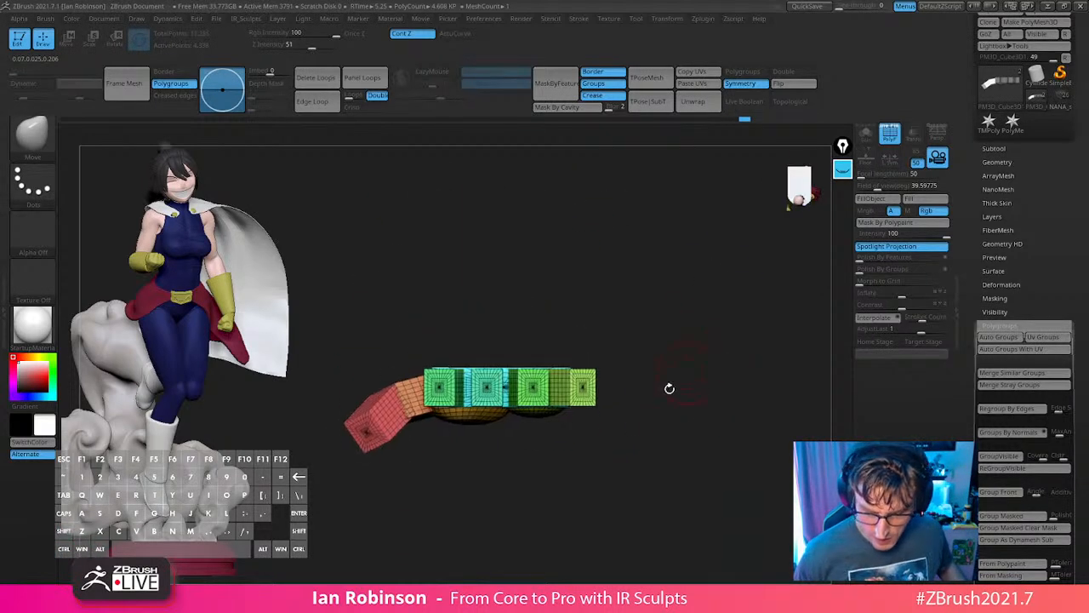
pyautogui.keyDown('ctrl'); pyautogui.keyDown('shift'); pyautogui.click(539, 410); pyautogui.keyUp('shift'); pyautogui.keyUp('ctrl')
pyautogui.moveTo(607, 269); pyautogui.dragTo(669, 386)
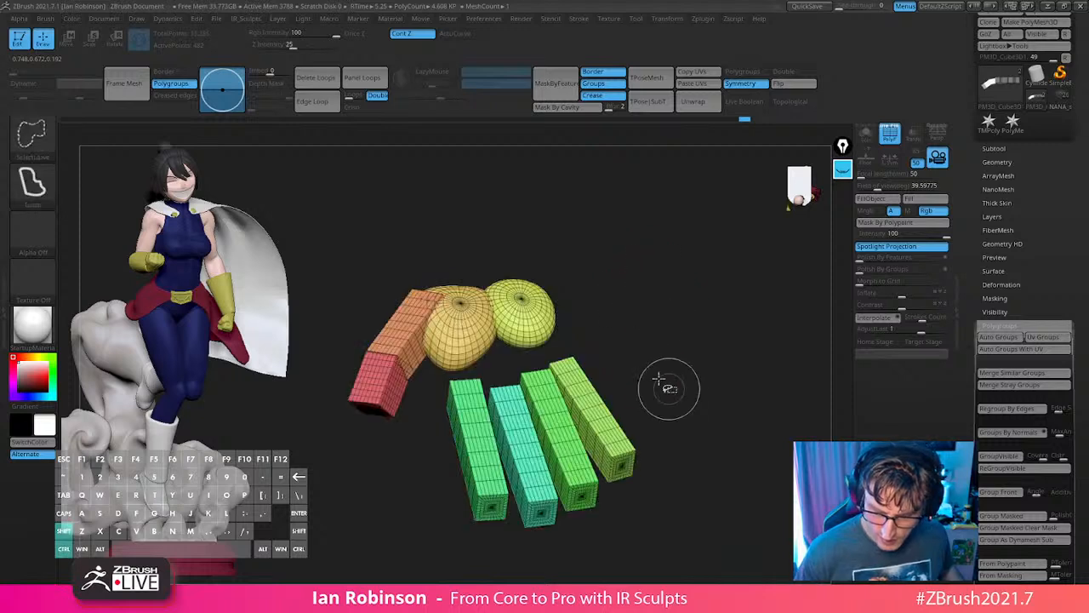
pyautogui.keyDown('ctrl'); pyautogui.keyDown('shift'); pyautogui.click(589, 398); pyautogui.keyUp('shift'); pyautogui.keyUp('ctrl')
pyautogui.keyDown('ctrl'); pyautogui.keyDown('shift'); pyautogui.click(570, 411); pyautogui.keyUp('shift'); pyautogui.keyUp('ctrl')
pyautogui.keyDown('ctrl'); pyautogui.keyDown('shift'); pyautogui.click(568, 430); pyautogui.keyUp('shift'); pyautogui.keyUp('ctrl')
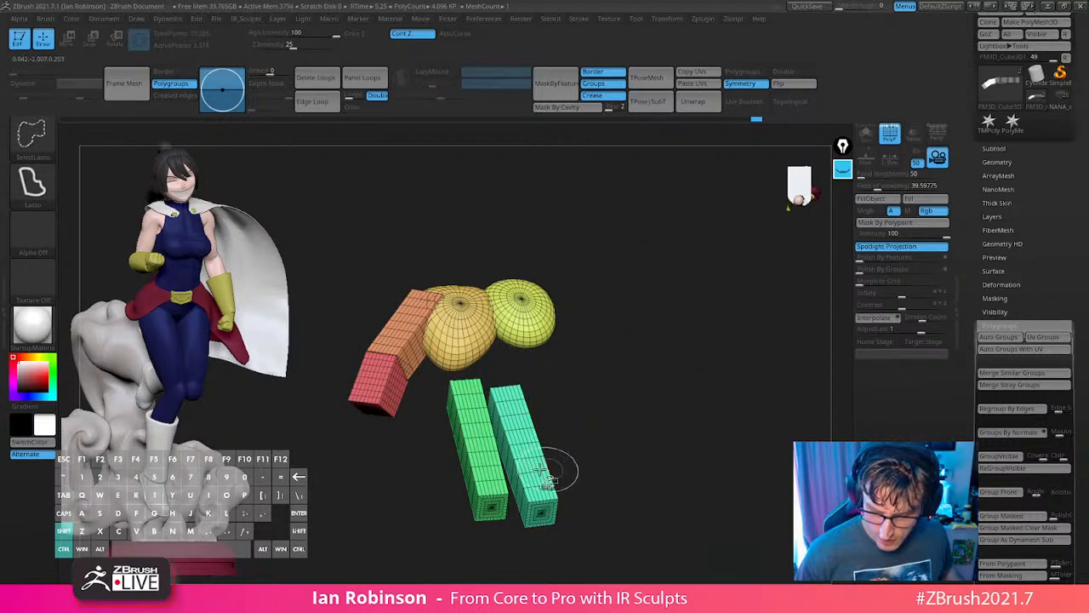
pyautogui.keyDown('ctrl'); pyautogui.keyDown('shift'); pyautogui.click(540, 464); pyautogui.keyUp('shift'); pyautogui.keyUp('ctrl')
pyautogui.keyDown('ctrl'); pyautogui.keyDown('shift'); pyautogui.click(499, 461); pyautogui.keyUp('shift'); pyautogui.keyUp('ctrl')
# Hide the two palm pads and invert visibility to show the palm, fingers and pads without the thumb.
pyautogui.keyDown('shift'); pyautogui.moveTo(654, 444); pyautogui.dragTo(671, 371); pyautogui.keyUp('shift')
pyautogui.keyDown('ctrl'); pyautogui.keyDown('shift'); pyautogui.click(527, 506); pyautogui.keyUp('shift'); pyautogui.keyUp('ctrl')
pyautogui.keyDown('ctrl'); pyautogui.keyDown('shift'); pyautogui.click(588, 502); pyautogui.keyUp('shift'); pyautogui.keyUp('ctrl')
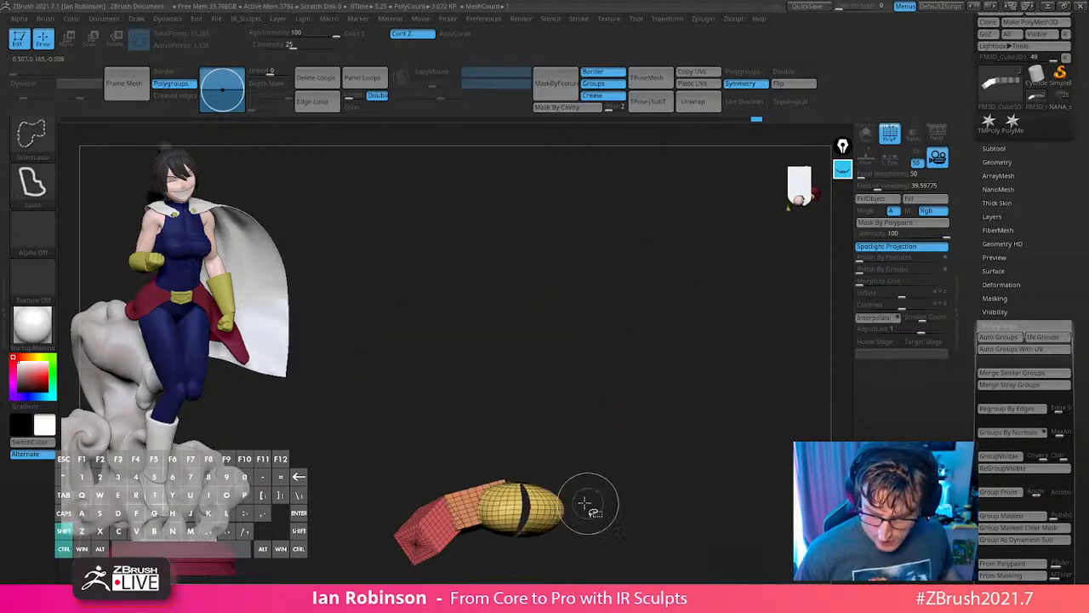
pyautogui.keyDown('ctrl'); pyautogui.keyDown('shift'); pyautogui.click(539, 511); pyautogui.keyUp('shift'); pyautogui.keyUp('ctrl')
pyautogui.keyDown('ctrl'); pyautogui.keyDown('shift'); pyautogui.click(632, 401); pyautogui.keyUp('shift'); pyautogui.keyUp('ctrl')
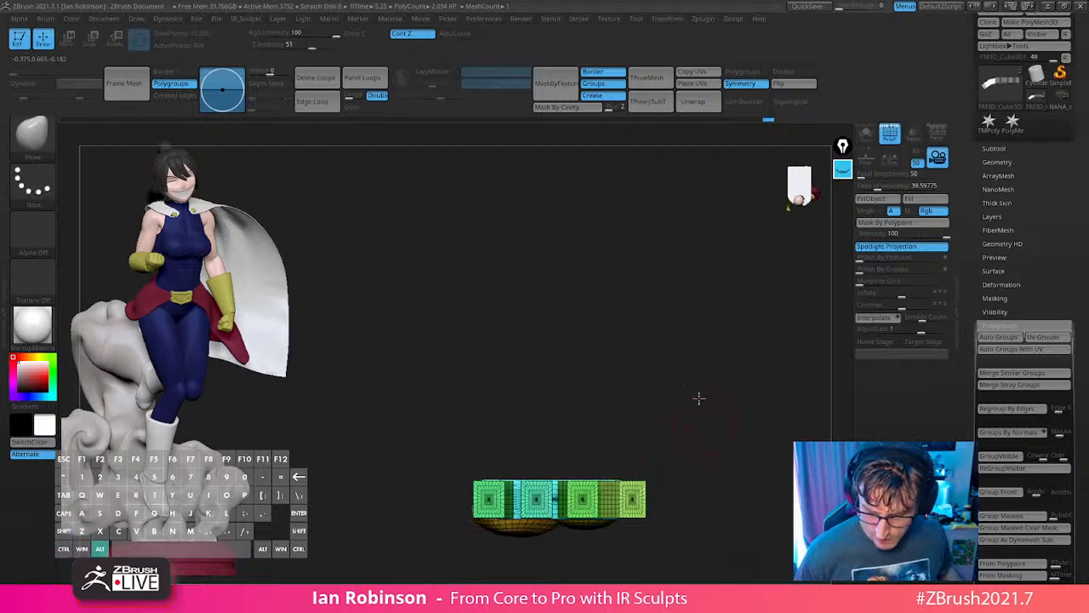
# Draw a horizontal transpose line about 183 mm long across the four finger blocks in the fingertip view.
pyautogui.keyDown('shift'); pyautogui.moveTo(698, 396); pyautogui.dragTo(621, 354); pyautogui.keyUp('shift')
pyautogui.press('w')
pyautogui.press('s')
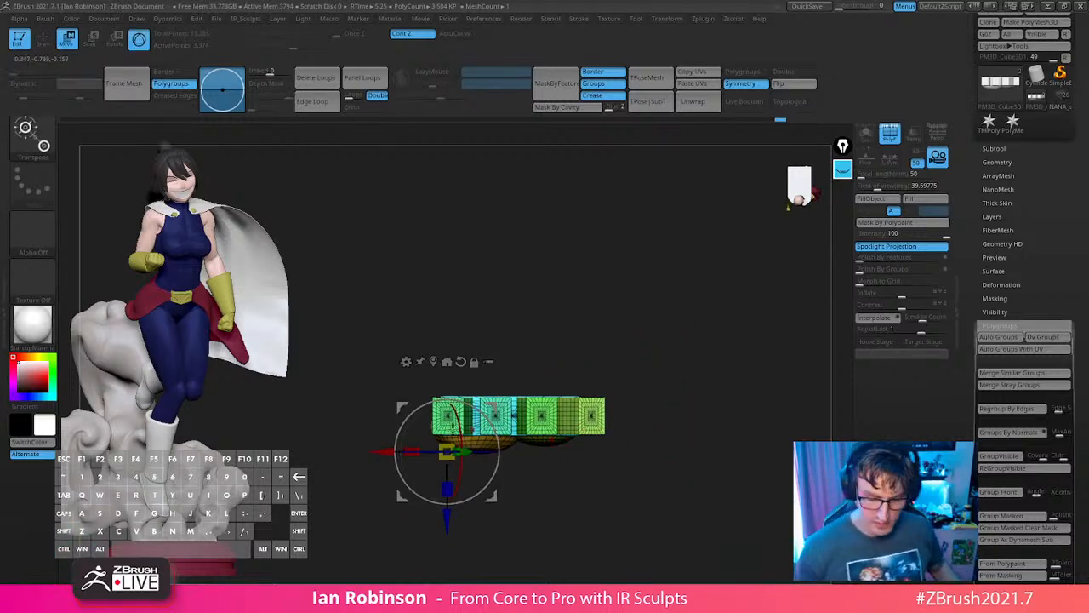
pyautogui.keyDown('alt'); pyautogui.click(446, 361); pyautogui.keyUp('alt')
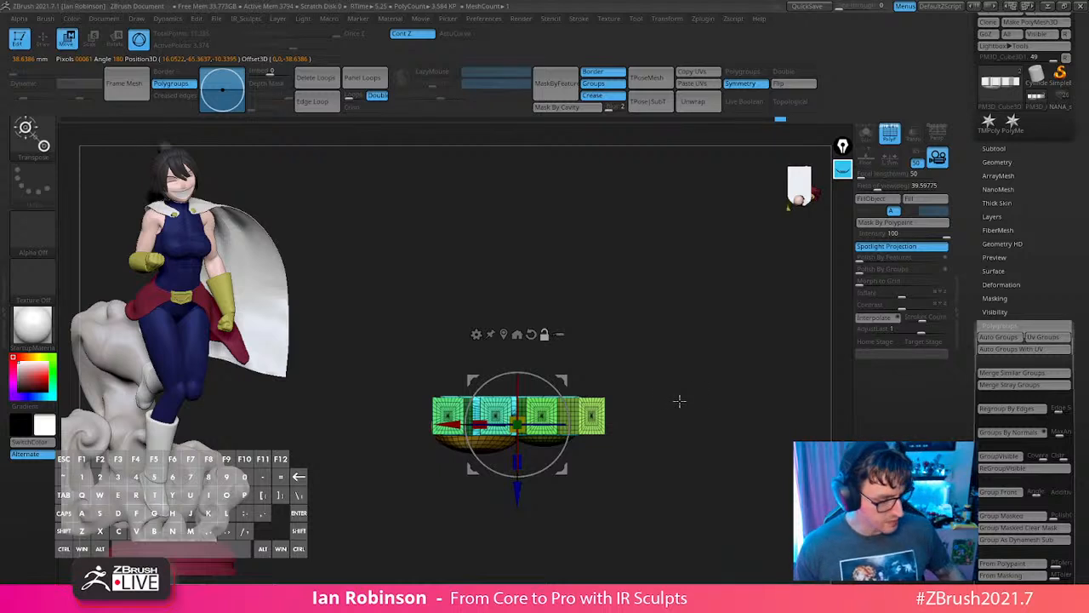
pyautogui.press('y')
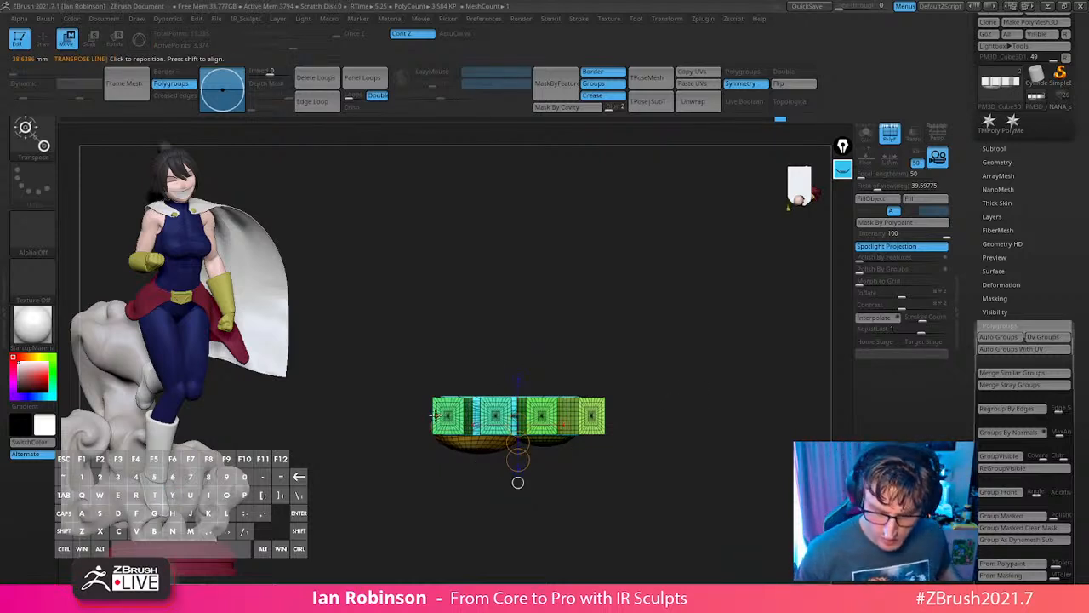
pyautogui.keyDown('shift'); pyautogui.moveTo(434, 415); pyautogui.dragTo(620, 415); pyautogui.keyUp('shift')
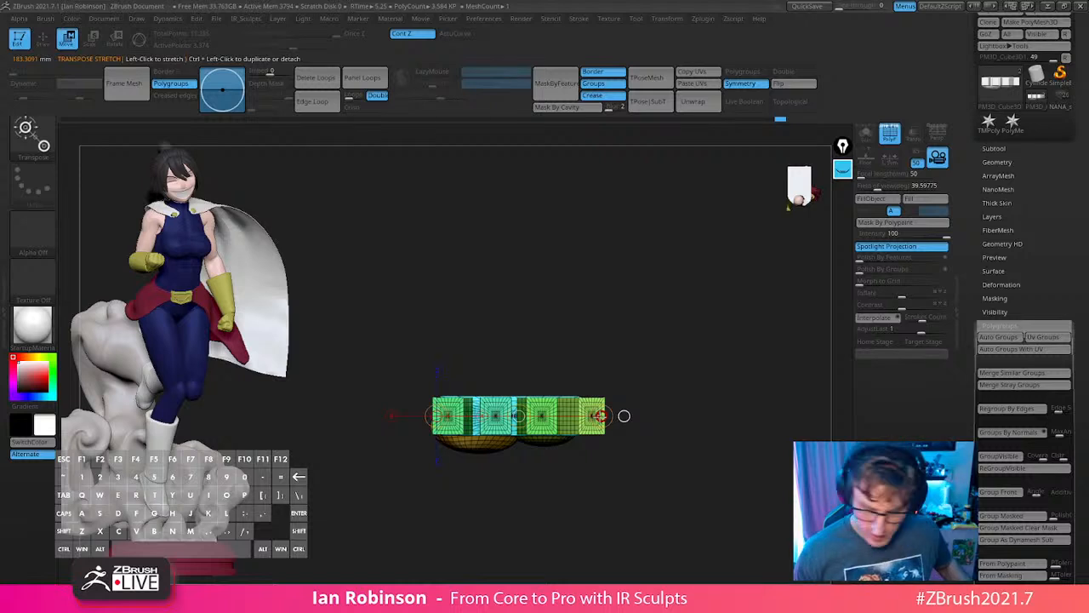
# Rotate the palm, fingers and pads with the transpose line so the little-finger side drops slightly.
pyautogui.press('r')
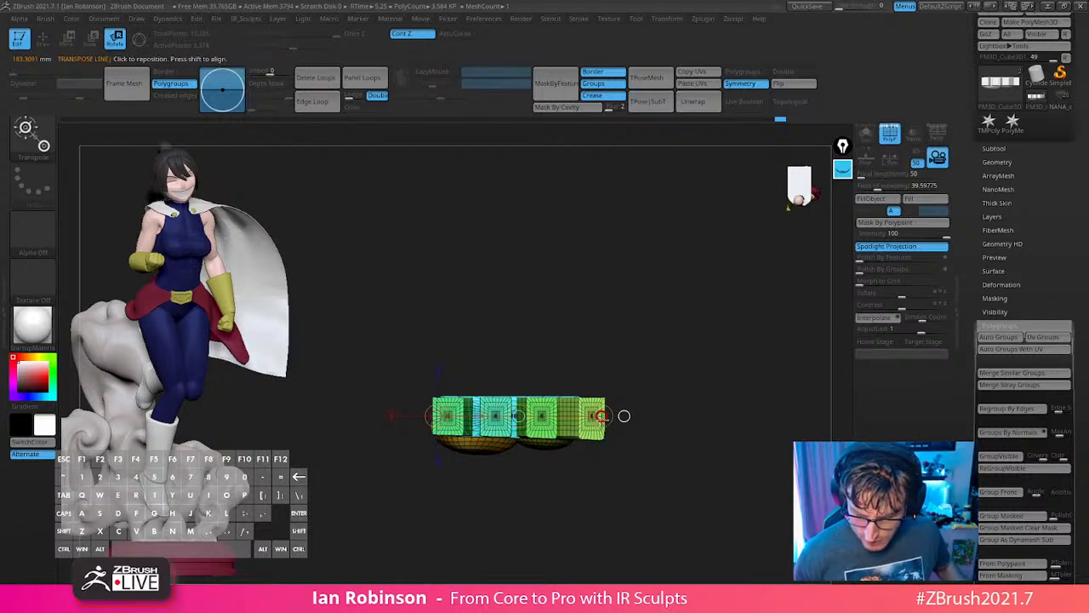
pyautogui.hotkey('ctrl', 'z')
pyautogui.press('space')
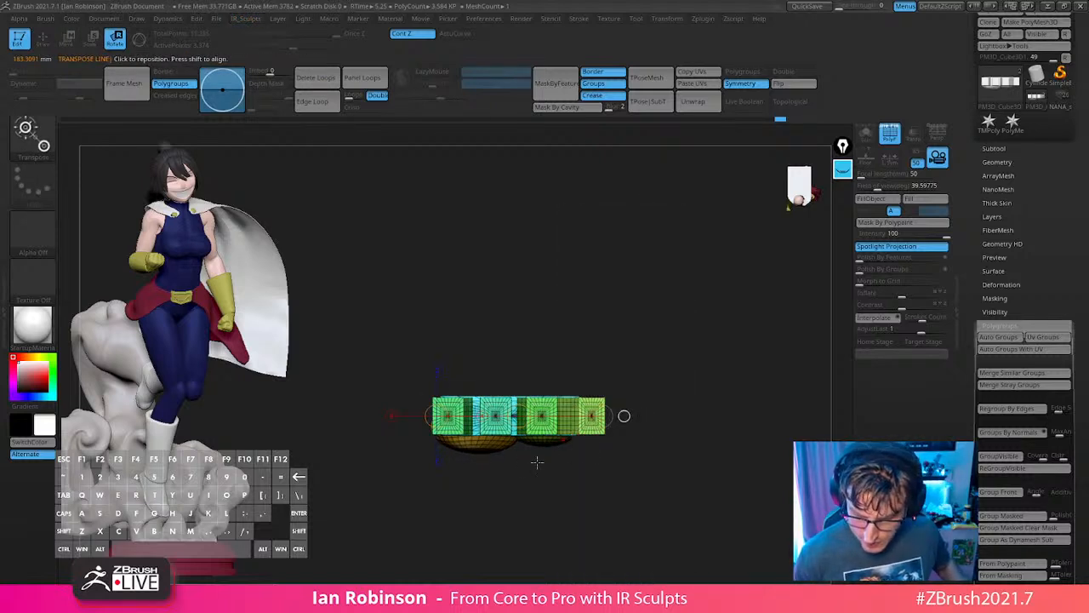
pyautogui.moveTo(601, 415); pyautogui.dragTo(605, 432)
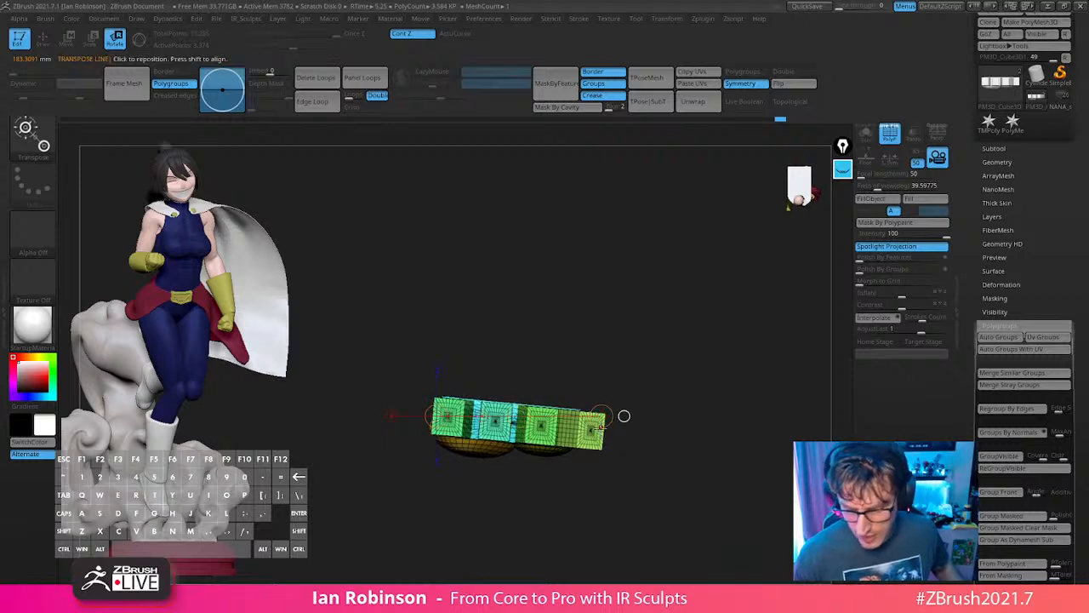
# Bend the row of fingers into a gentle arch at the middle finger, redrawing the transpose line across the tilted knuckles.
pyautogui.moveTo(518, 417); pyautogui.dragTo(519, 415)
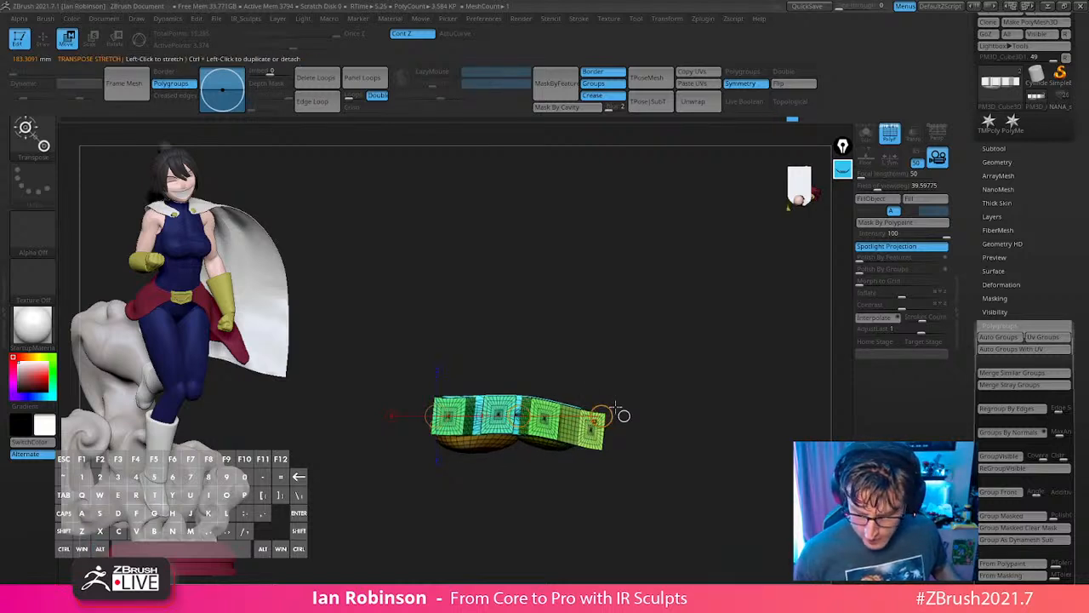
pyautogui.moveTo(624, 415); pyautogui.dragTo(619, 430)
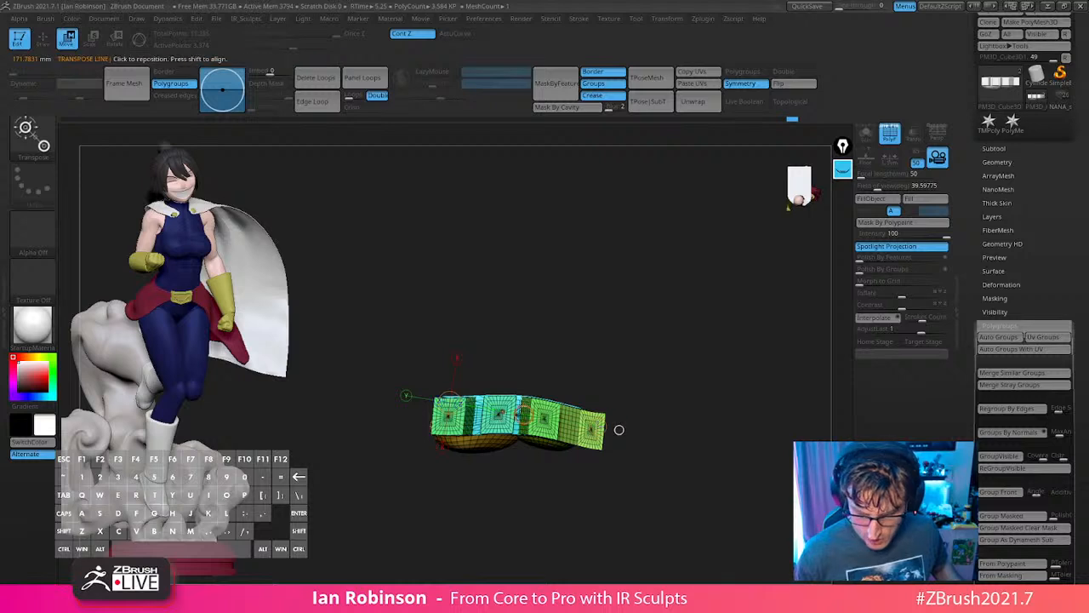
pyautogui.click(625, 453)
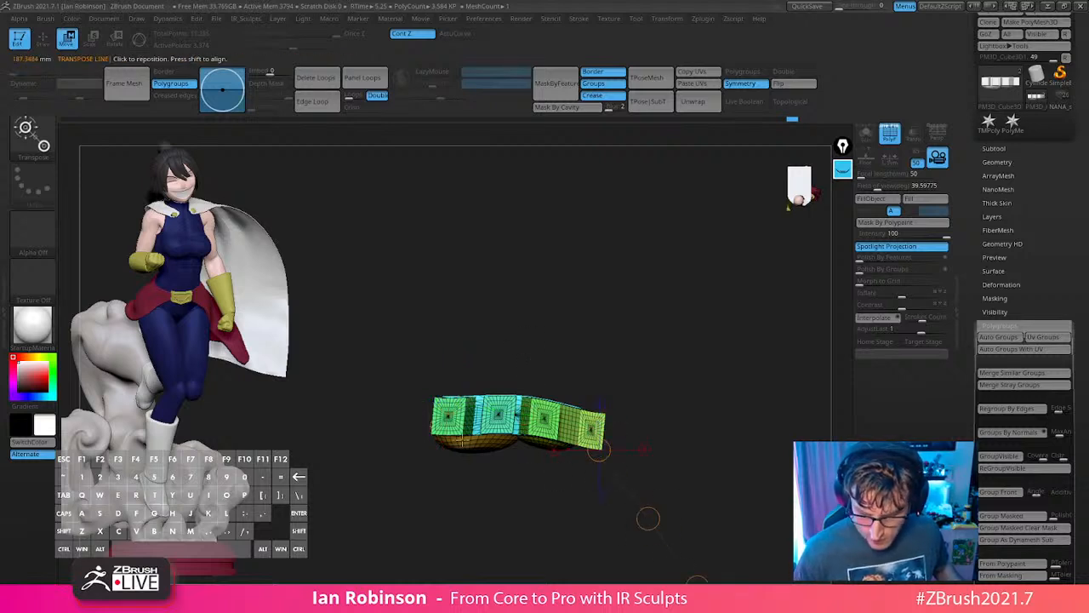
pyautogui.moveTo(429, 412); pyautogui.dragTo(624, 439)
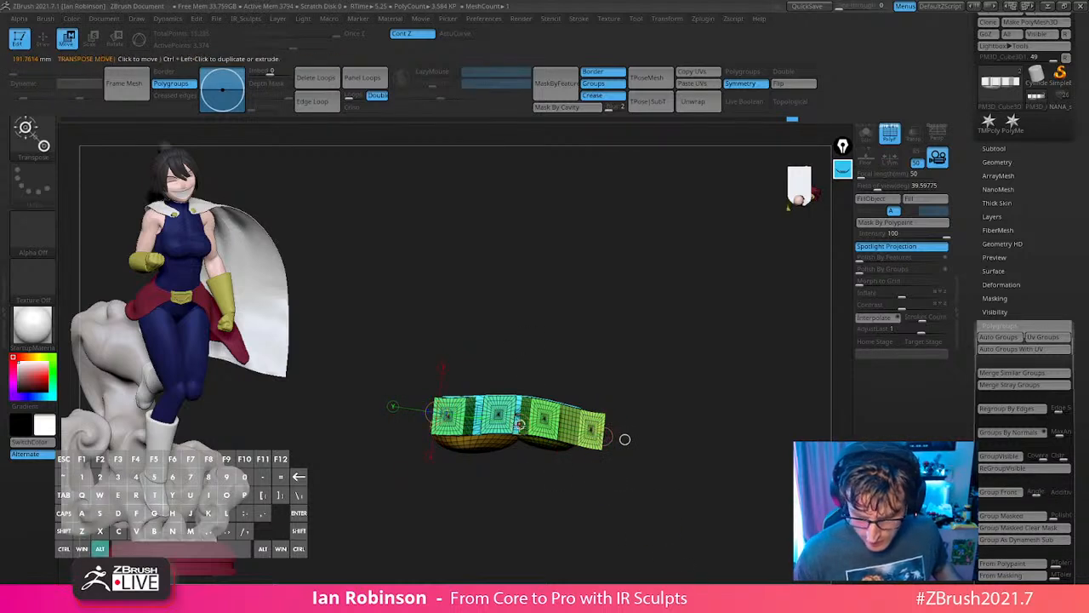
pyautogui.press('q')
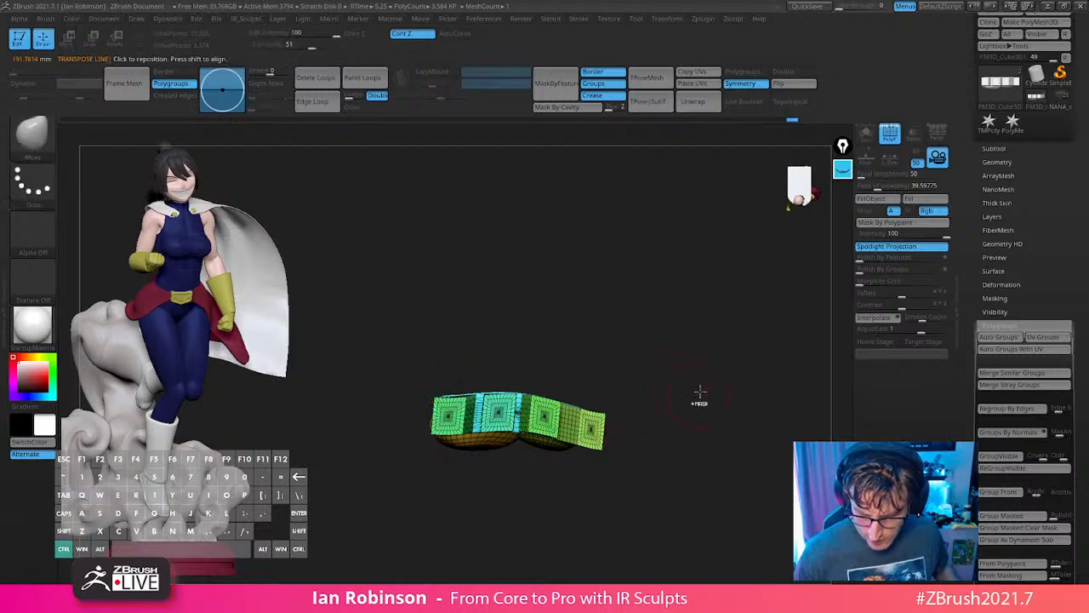
# Show the hidden thumb segments again and clear the mask from the whole hand.
pyautogui.keyDown('ctrl'); pyautogui.click(702, 393); pyautogui.keyUp('ctrl')
pyautogui.keyDown('ctrl'); pyautogui.keyDown('shift'); pyautogui.click(709, 393); pyautogui.keyUp('shift'); pyautogui.keyUp('ctrl')
pyautogui.keyDown('ctrl'); pyautogui.click(713, 404); pyautogui.keyUp('ctrl')
pyautogui.moveTo(715, 415)
pyautogui.mouseDown()
pyautogui.moveTo(718, 382)
pyautogui.moveTo(703, 363)
pyautogui.moveTo(700, 382)
pyautogui.moveTo(532, 384)
pyautogui.moveTo(639, 272)
pyautogui.moveTo(675, 297)
pyautogui.moveTo(477, 391)
pyautogui.moveTo(644, 306)
pyautogui.moveTo(766, 304)
pyautogui.moveTo(746, 284)
pyautogui.moveTo(735, 355)
pyautogui.moveTo(758, 357)
pyautogui.moveTo(684, 384)
pyautogui.moveTo(650, 437)
pyautogui.moveTo(661, 452)
pyautogui.moveTo(622, 443)
pyautogui.moveTo(599, 458)
pyautogui.mouseUp()
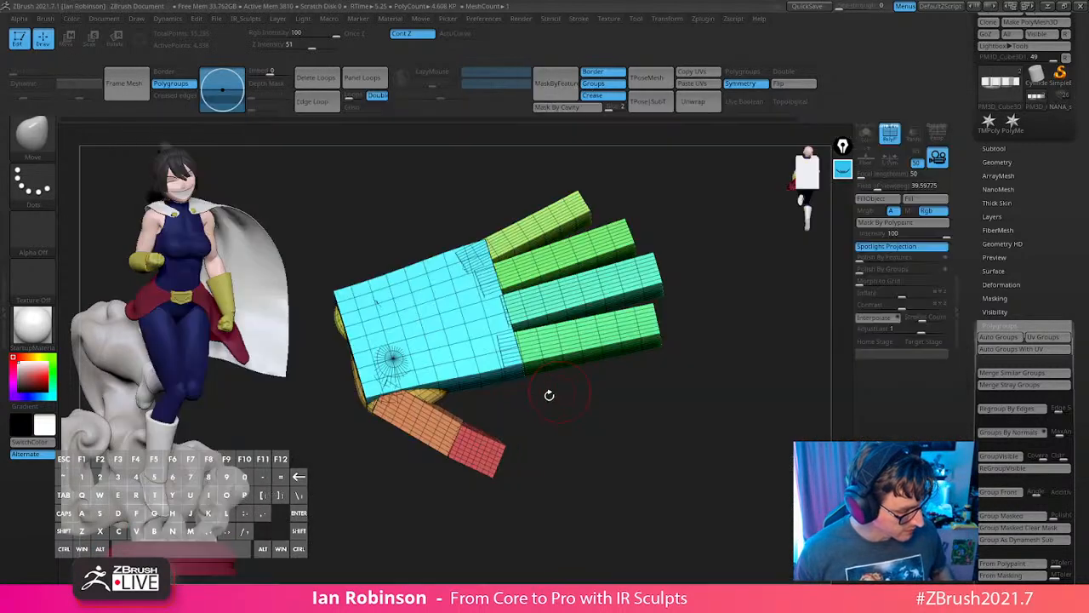
pyautogui.keyDown('alt'); pyautogui.moveTo(550, 394); pyautogui.dragTo(642, 442); pyautogui.keyUp('alt')
pyautogui.press('s')
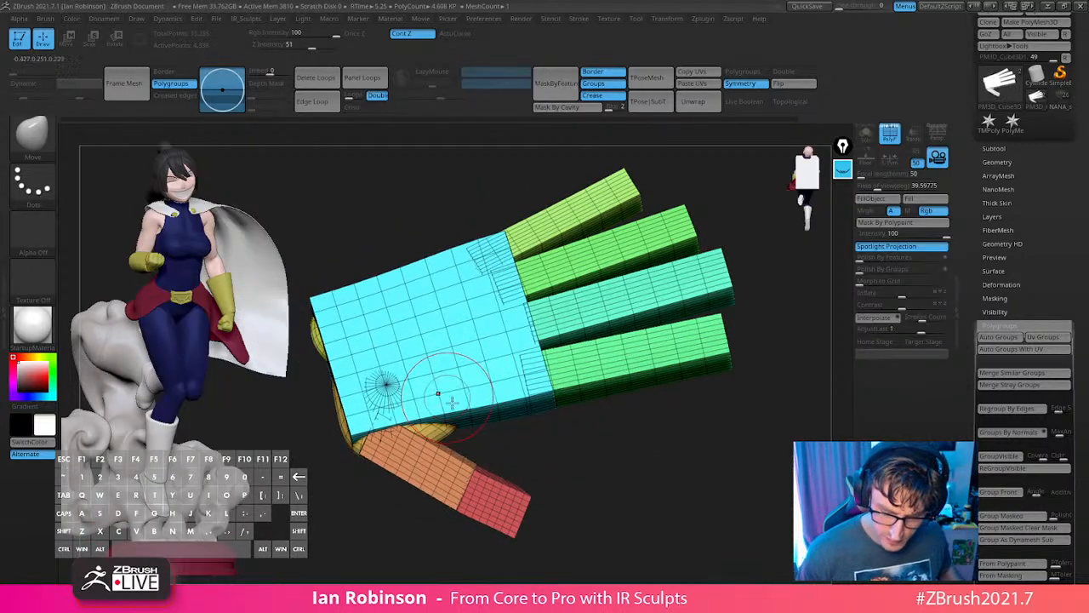
pyautogui.moveTo(451, 401)
pyautogui.keyDown('alt'); pyautogui.mouseDown()
pyautogui.moveTo(627, 457)
pyautogui.moveTo(754, 450)
pyautogui.moveTo(649, 445)
pyautogui.moveTo(788, 401)
pyautogui.mouseUp(); pyautogui.keyUp('alt')
pyautogui.moveTo(788, 402)
pyautogui.keyDown('alt'); pyautogui.mouseDown()
pyautogui.moveTo(675, 321)
pyautogui.moveTo(686, 414)
pyautogui.moveTo(715, 323)
pyautogui.mouseUp(); pyautogui.keyUp('alt')
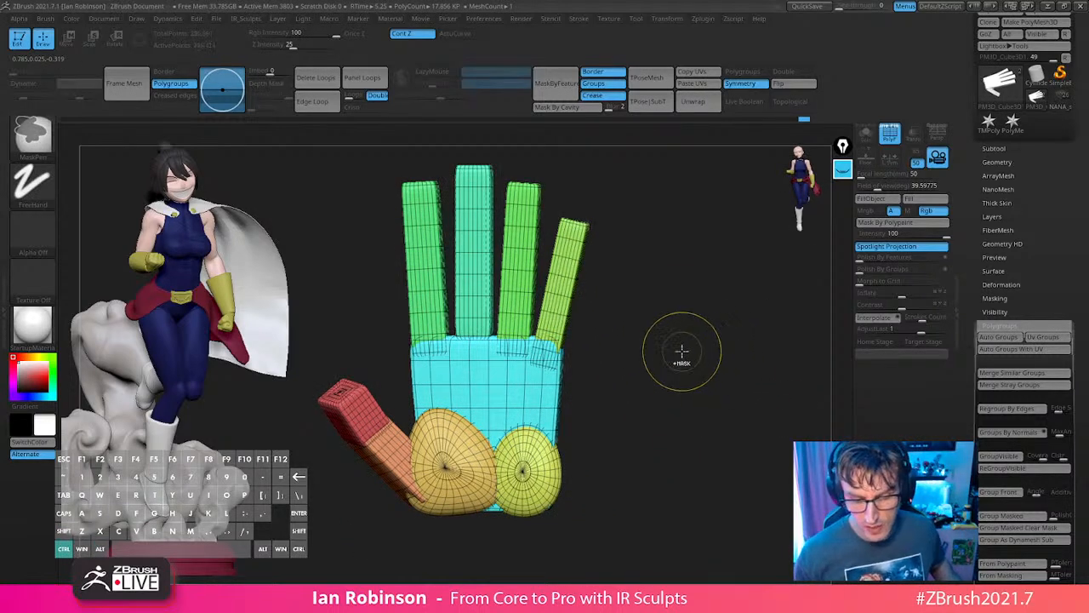
# Subdivide the blocked-out hand twice more and delete its lower subdivision levels.
pyautogui.hotkey('ctrl', 'd')
pyautogui.hotkey('ctrl', 'd')
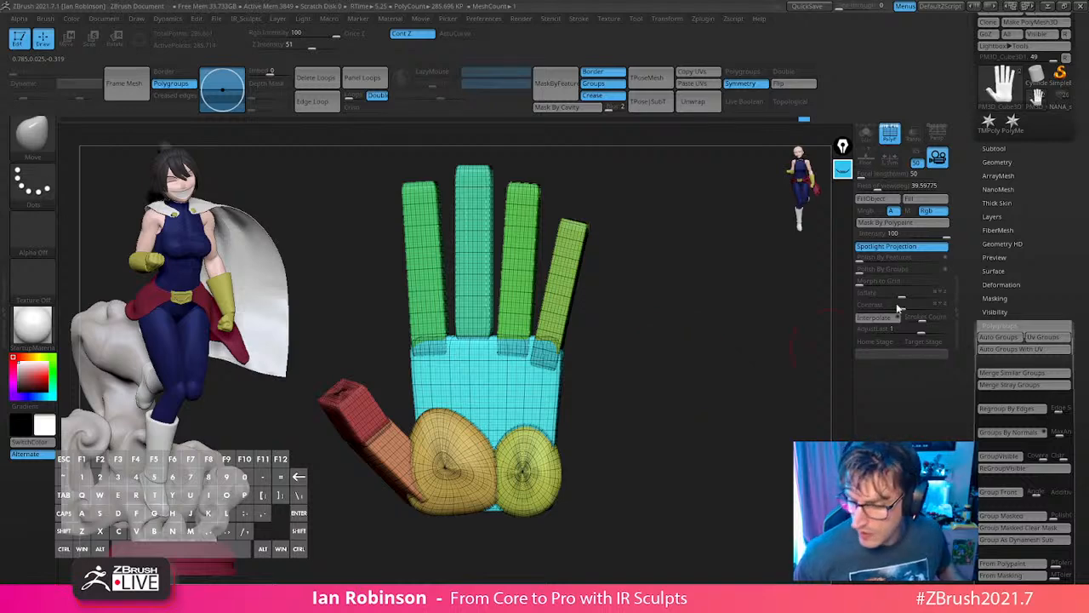
pyautogui.click(996, 162)
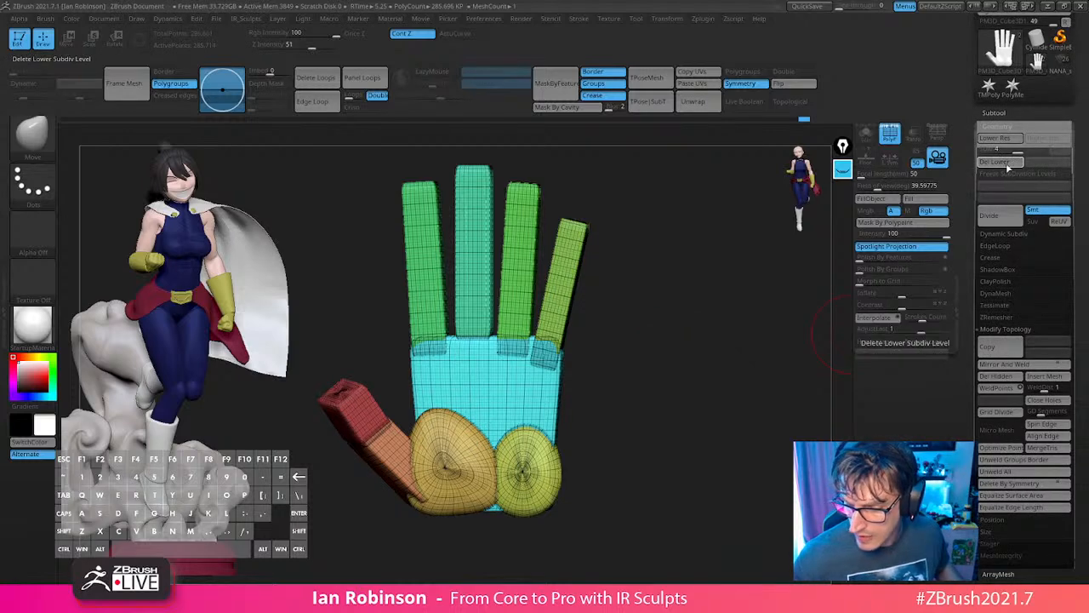
pyautogui.click(1007, 166)
# Mask everything except the middle finger, slide the finger along its length into the palm, and return to draw mode facing the palm.
pyautogui.moveTo(707, 341); pyautogui.dragTo(679, 393)
pyautogui.keyDown('ctrl'); pyautogui.keyDown('shift'); pyautogui.click(489, 260); pyautogui.keyUp('shift'); pyautogui.keyUp('ctrl')
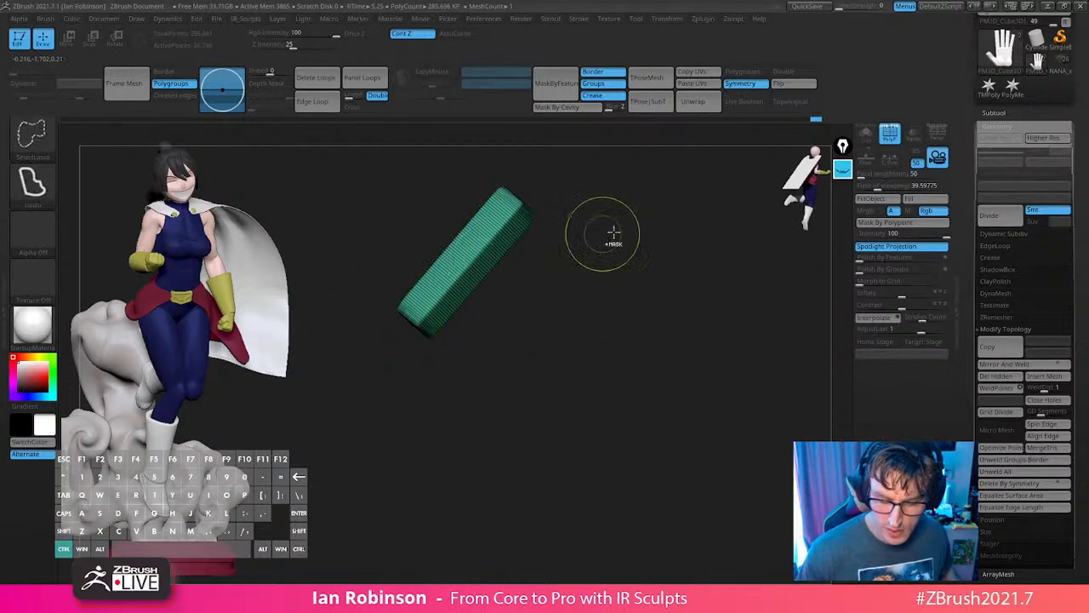
pyautogui.keyDown('ctrl'); pyautogui.click(615, 235); pyautogui.keyUp('ctrl')
pyautogui.keyDown('ctrl'); pyautogui.keyDown('shift'); pyautogui.click(618, 238); pyautogui.keyUp('shift'); pyautogui.keyUp('ctrl')
pyautogui.press('w')
pyautogui.keyDown('ctrl'); pyautogui.click(632, 239); pyautogui.keyUp('ctrl')
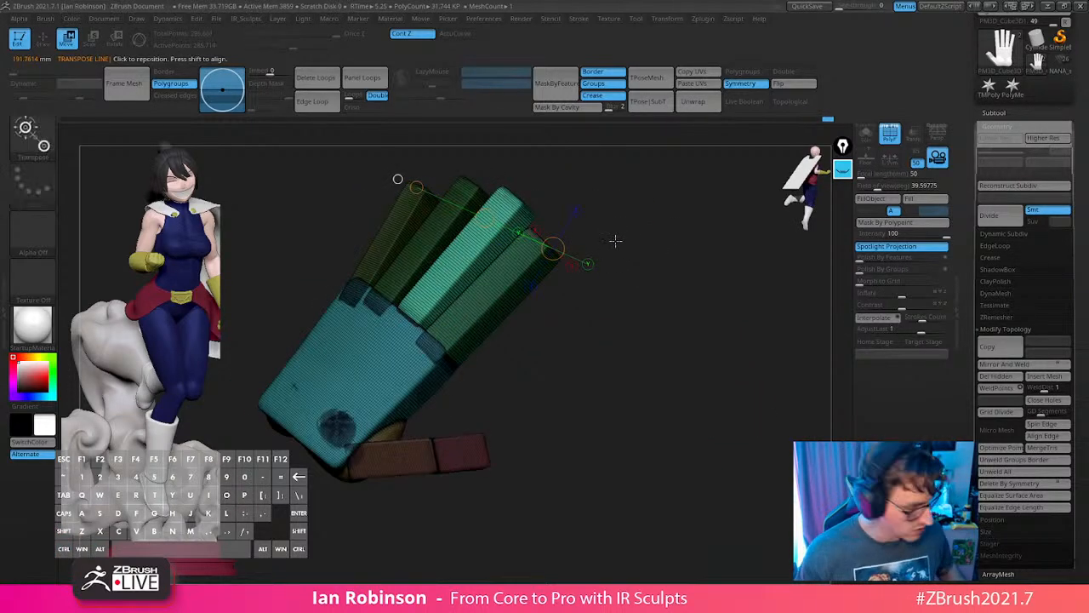
pyautogui.press('y')
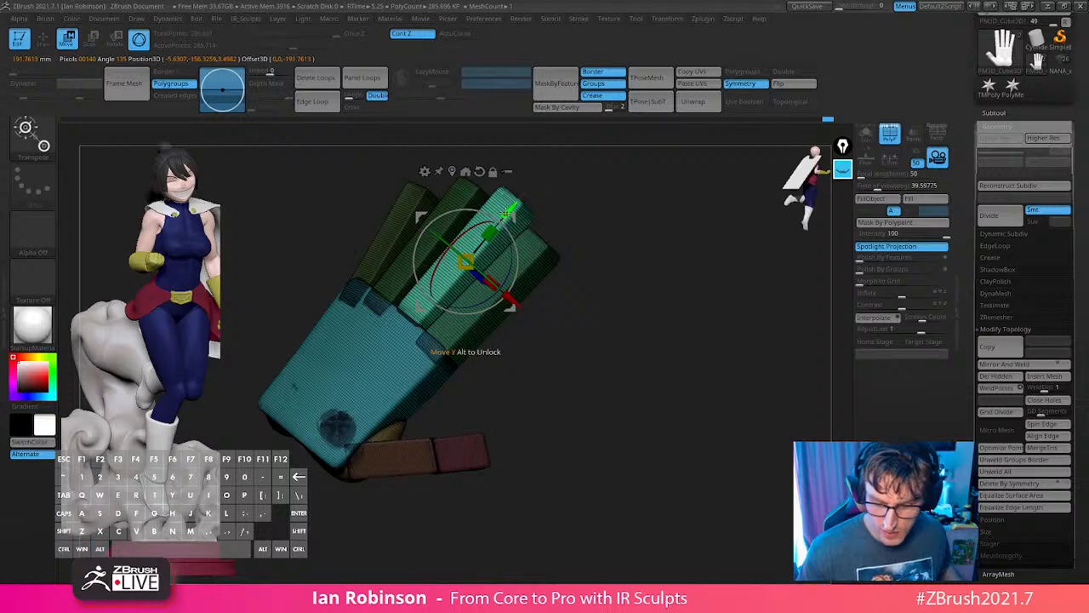
pyautogui.moveTo(506, 212); pyautogui.dragTo(486, 239)
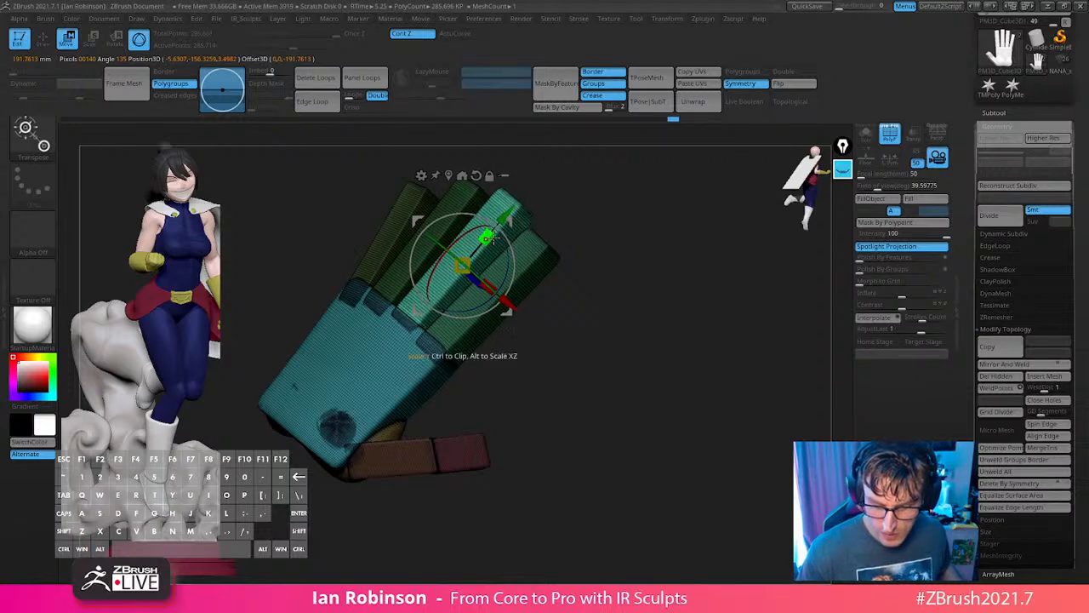
pyautogui.press('q')
pyautogui.moveTo(578, 266)
pyautogui.mouseDown()
pyautogui.moveTo(706, 304)
pyautogui.moveTo(673, 312)
pyautogui.moveTo(693, 388)
pyautogui.mouseUp()
pyautogui.moveTo(691, 366)
pyautogui.keyDown('shift'); pyautogui.mouseDown()
pyautogui.moveTo(649, 346)
pyautogui.moveTo(725, 350)
pyautogui.mouseUp(); pyautogui.keyUp('shift')
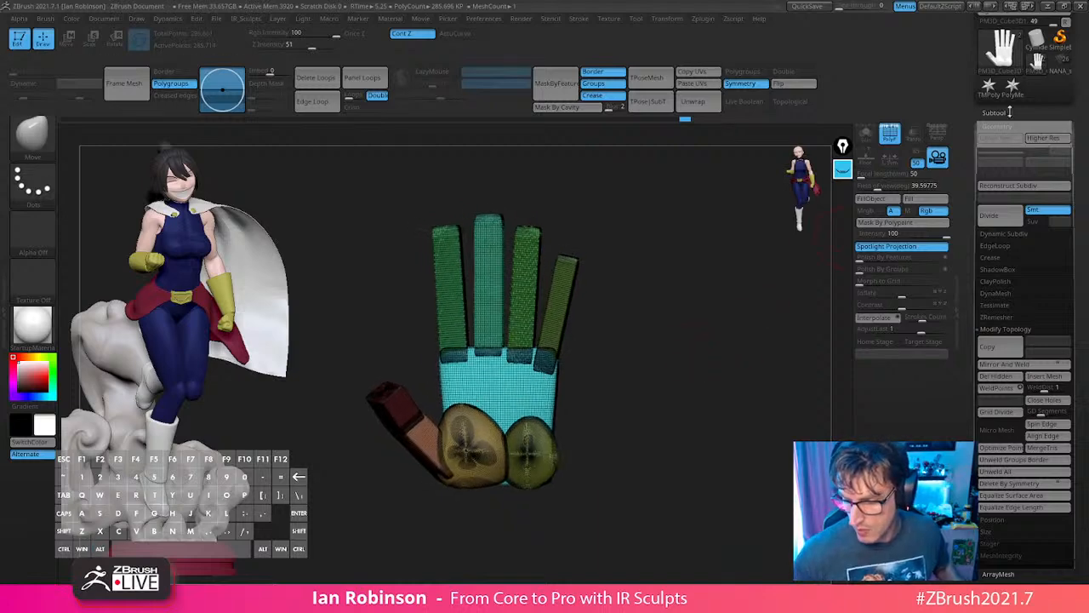
# Duplicate the hand subtool and solo the copy, keeping the original block-out hidden.
pyautogui.click(1008, 112)
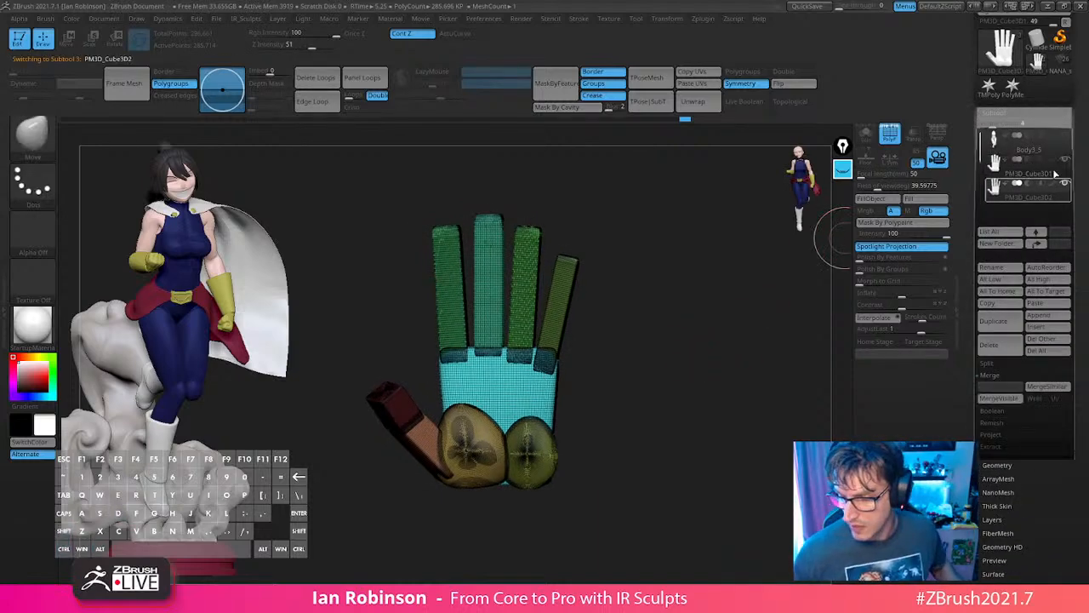
pyautogui.keyDown('alt'); pyautogui.click(723, 324); pyautogui.keyUp('alt')
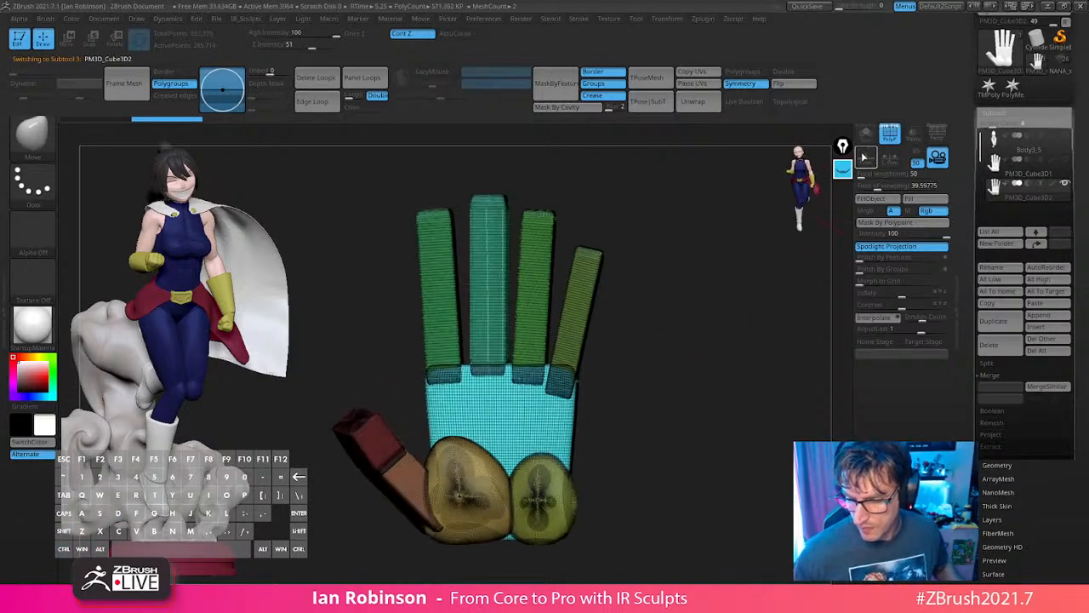
pyautogui.keyDown('alt'); pyautogui.moveTo(668, 376); pyautogui.dragTo(676, 352); pyautogui.keyUp('alt')
pyautogui.press('1')
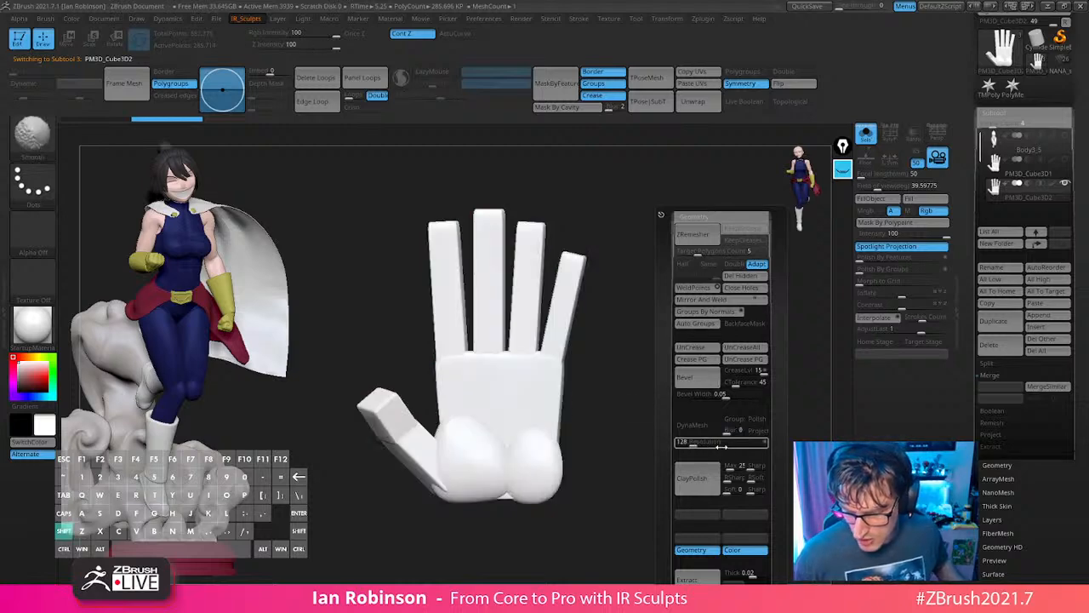
# Fuse the copied hand's blocks into one mesh with DynaMesh at resolution 128 and turn off the polygroup wireframe.
pyautogui.hotkey('shift', 'f')
pyautogui.hotkey('shift', 'f')
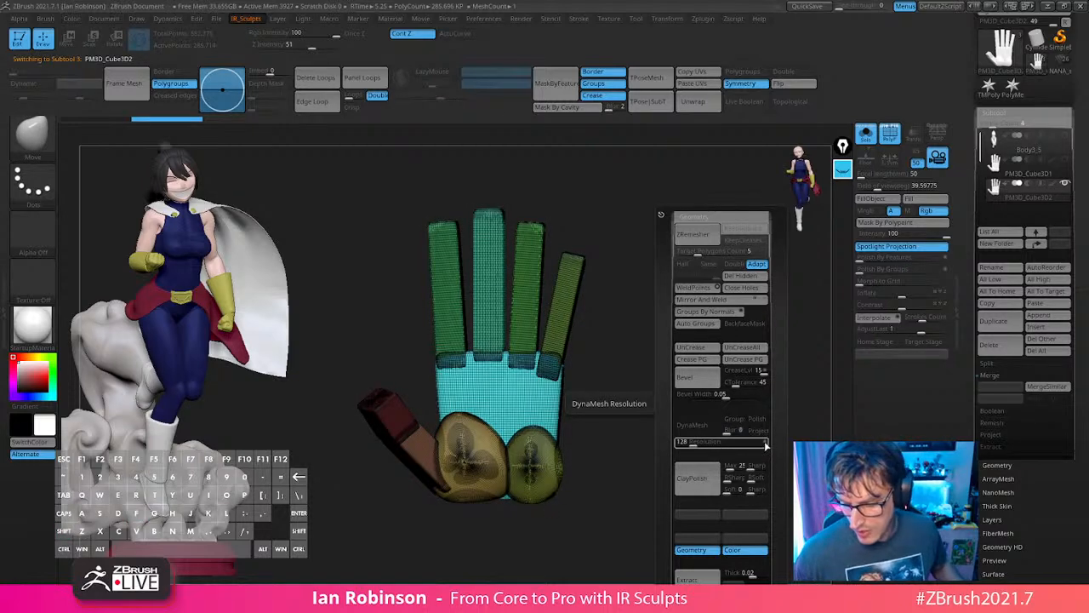
pyautogui.click(706, 432)
pyautogui.keyDown('alt'); pyautogui.moveTo(703, 440); pyautogui.dragTo(706, 373); pyautogui.keyUp('alt')
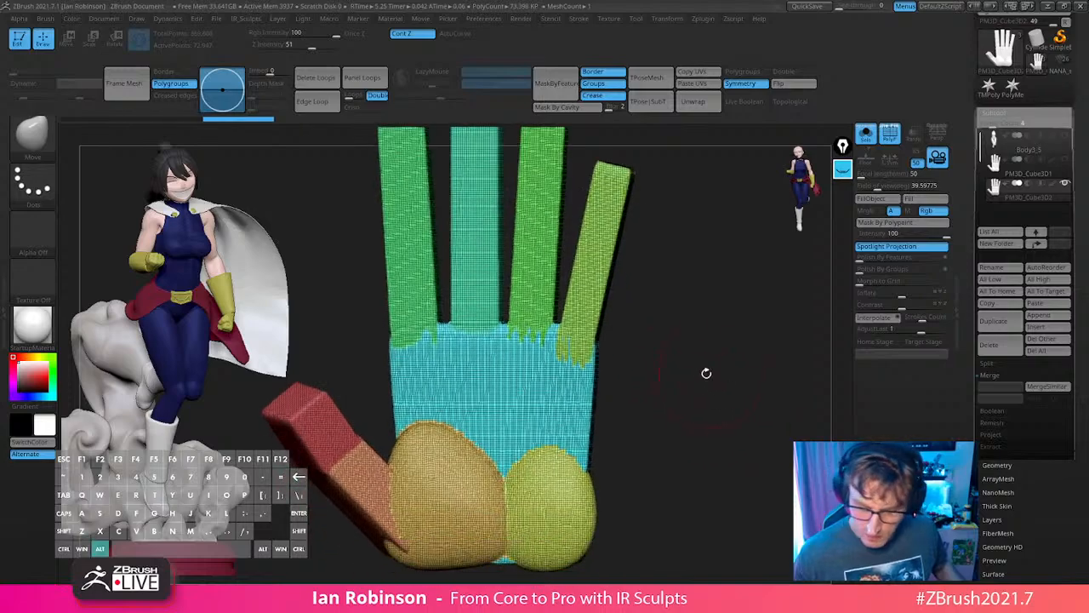
pyautogui.moveTo(717, 420); pyautogui.dragTo(695, 334)
pyautogui.hotkey('shift', 'f')
pyautogui.hotkey('shift', 'f')
pyautogui.hotkey('shift', 'f')
# Smooth the seams where the fingers, thumb and pads meet the palm, on both sides of the hand.
pyautogui.keyDown('alt'); pyautogui.moveTo(695, 333); pyautogui.dragTo(717, 364); pyautogui.keyUp('alt')
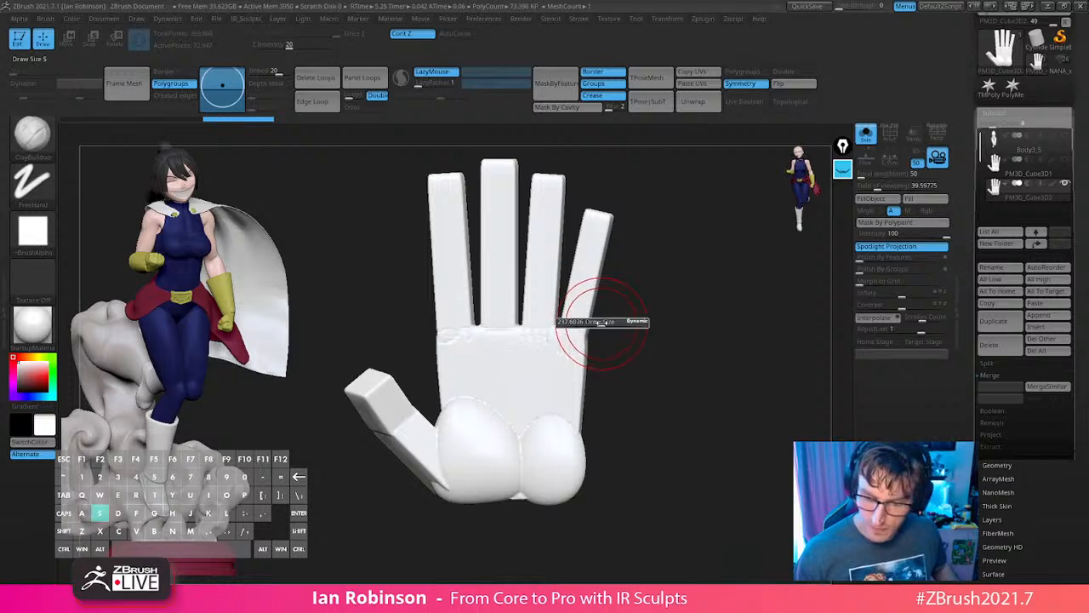
pyautogui.press('shift')
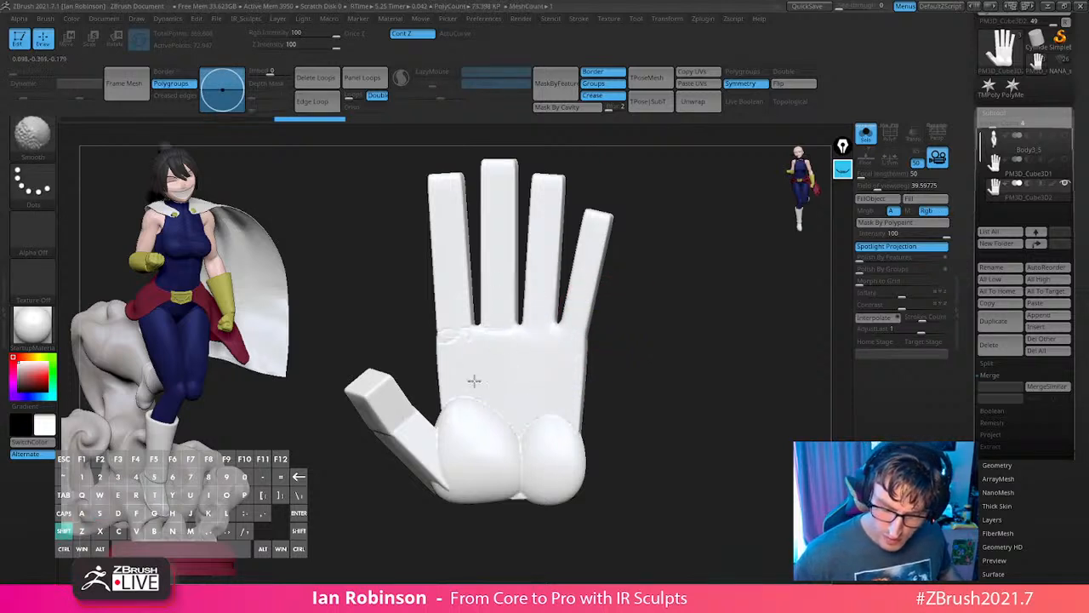
pyautogui.keyDown('shift'); pyautogui.moveTo(475, 398); pyautogui.dragTo(492, 428); pyautogui.keyUp('shift')
pyautogui.moveTo(653, 336); pyautogui.dragTo(738, 344)
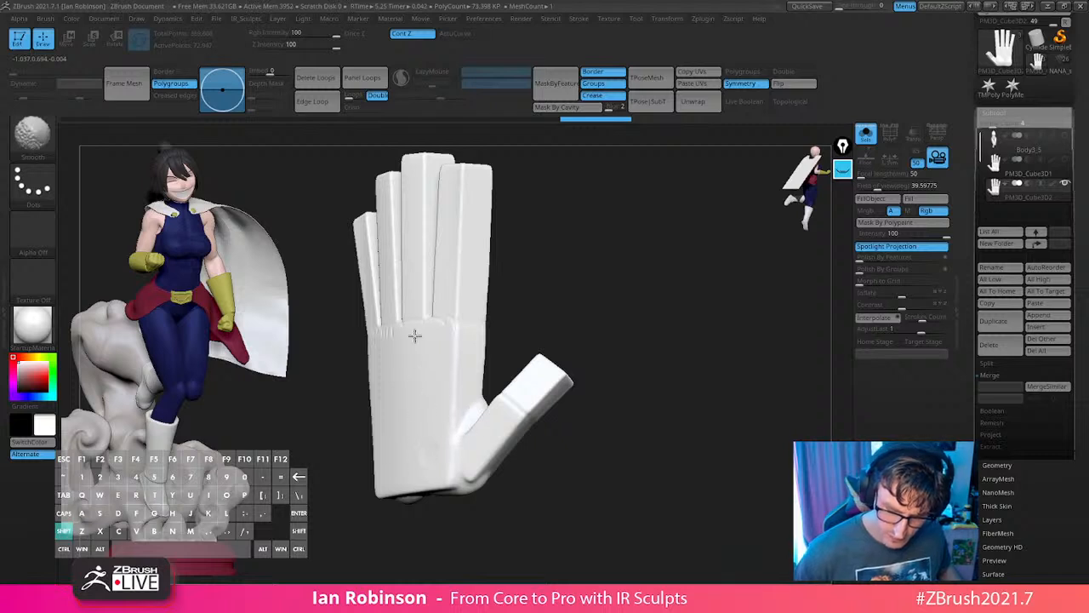
pyautogui.moveTo(510, 272)
pyautogui.mouseDown()
pyautogui.moveTo(574, 236)
pyautogui.moveTo(535, 396)
pyautogui.mouseUp()
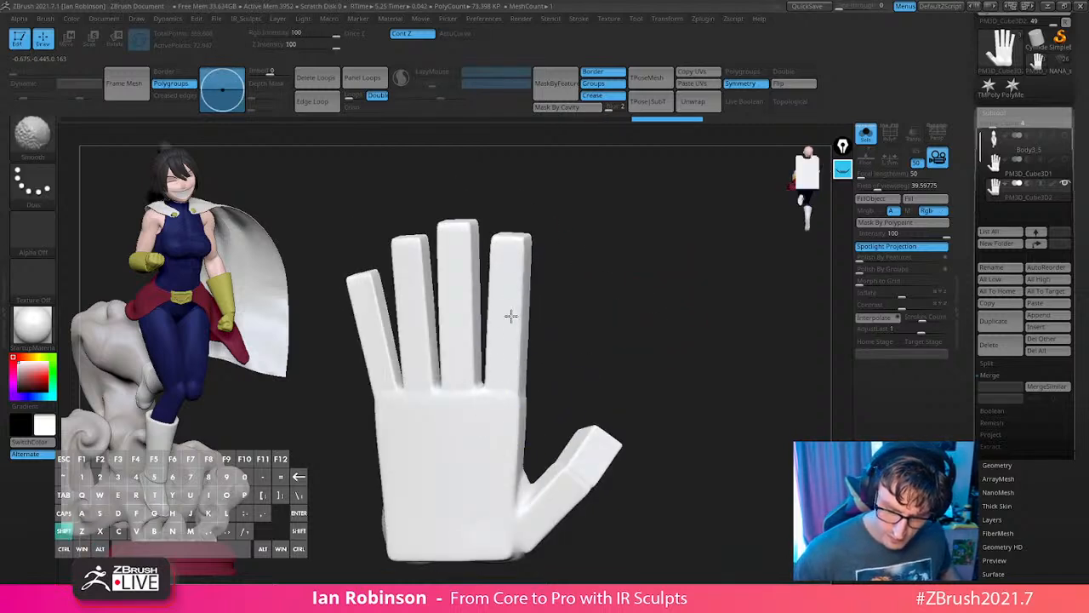
pyautogui.moveTo(590, 256); pyautogui.dragTo(654, 270)
pyautogui.keyDown('shift'); pyautogui.moveTo(498, 409); pyautogui.dragTo(476, 409); pyautogui.keyUp('shift')
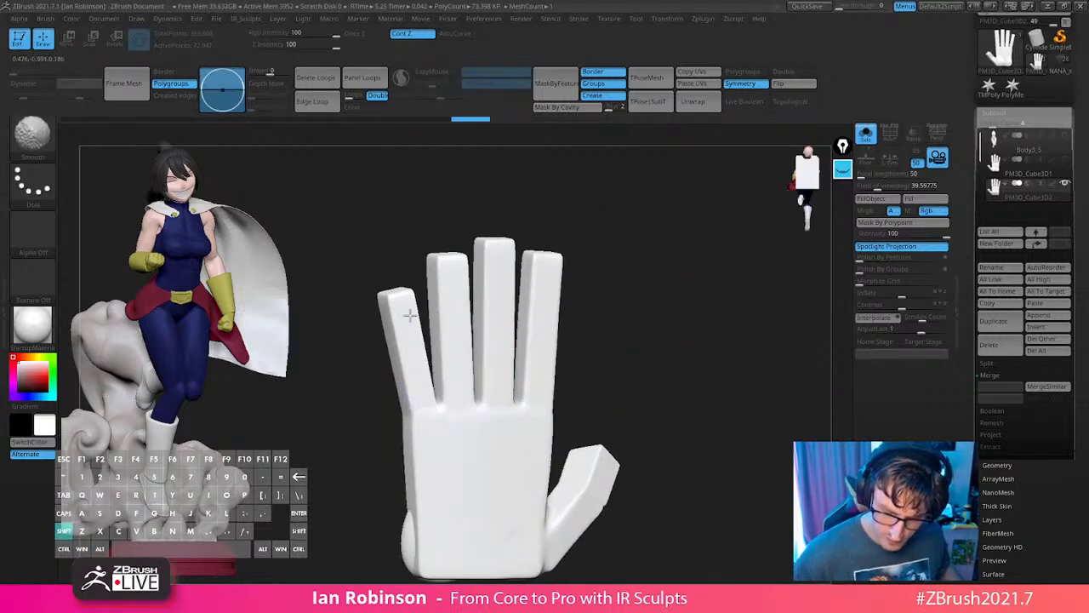
pyautogui.keyDown('shift'); pyautogui.moveTo(402, 516); pyautogui.dragTo(404, 504); pyautogui.keyUp('shift')
# Build up the web between the thumb and the index side on the back of the hand with a smaller ClayBuildup brush.
pyautogui.moveTo(660, 354)
pyautogui.keyDown('alt'); pyautogui.mouseDown()
pyautogui.moveTo(656, 309)
pyautogui.moveTo(677, 310)
pyautogui.mouseUp(); pyautogui.keyUp('alt')
pyautogui.moveTo(529, 339)
pyautogui.mouseDown()
pyautogui.moveTo(522, 303)
pyautogui.moveTo(544, 236)
pyautogui.mouseUp()
pyautogui.moveTo(688, 284)
pyautogui.mouseDown()
pyautogui.moveTo(673, 319)
pyautogui.moveTo(605, 372)
pyautogui.moveTo(514, 479)
pyautogui.moveTo(530, 418)
pyautogui.moveTo(655, 315)
pyautogui.mouseUp()
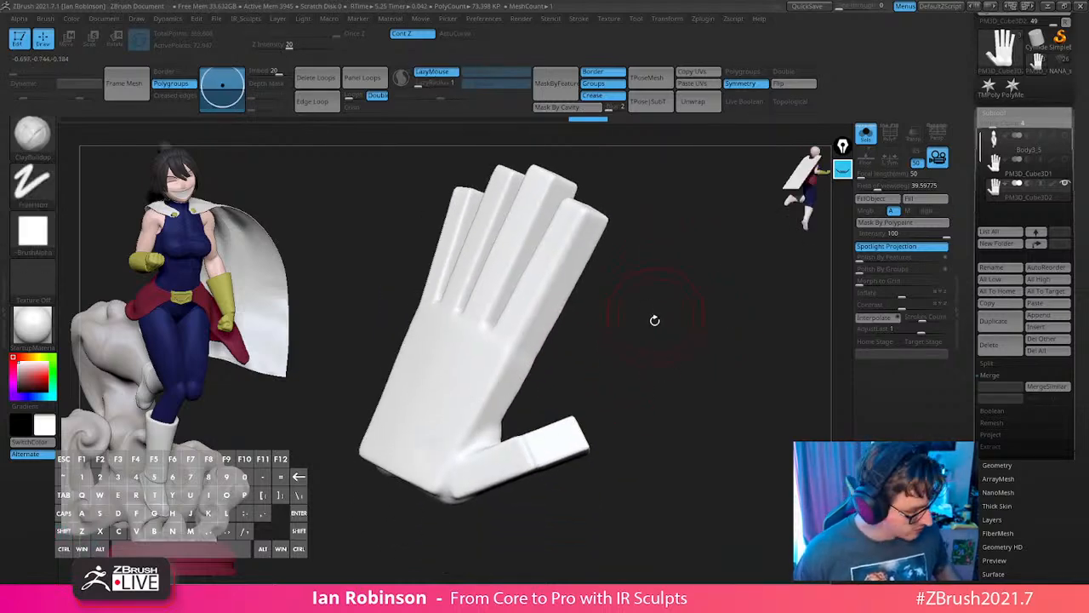
pyautogui.press('s')
pyautogui.moveTo(611, 365); pyautogui.dragTo(599, 366)
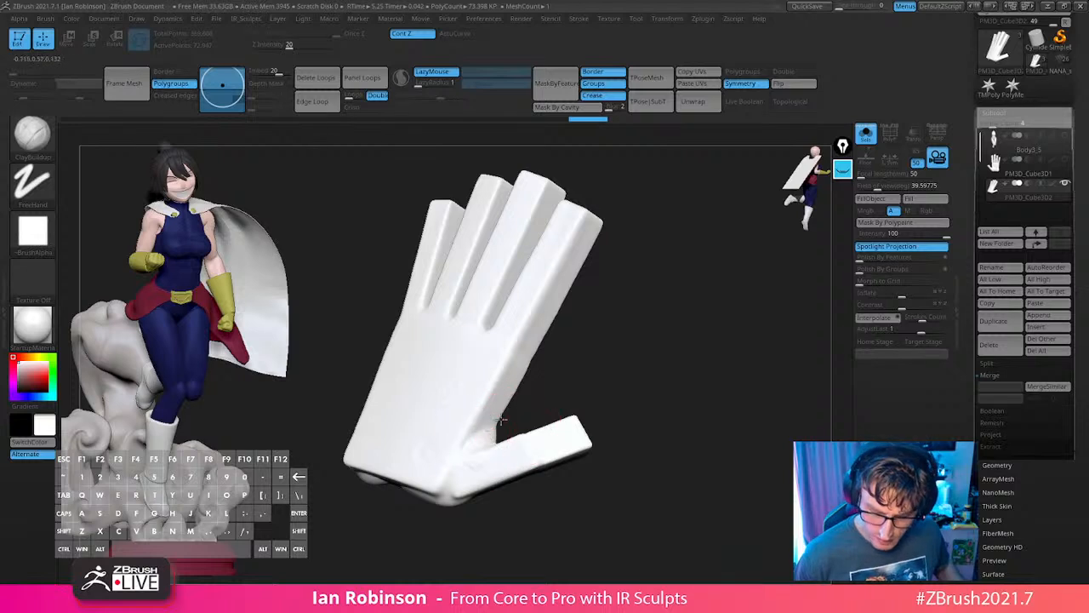
pyautogui.moveTo(459, 469); pyautogui.dragTo(463, 475)
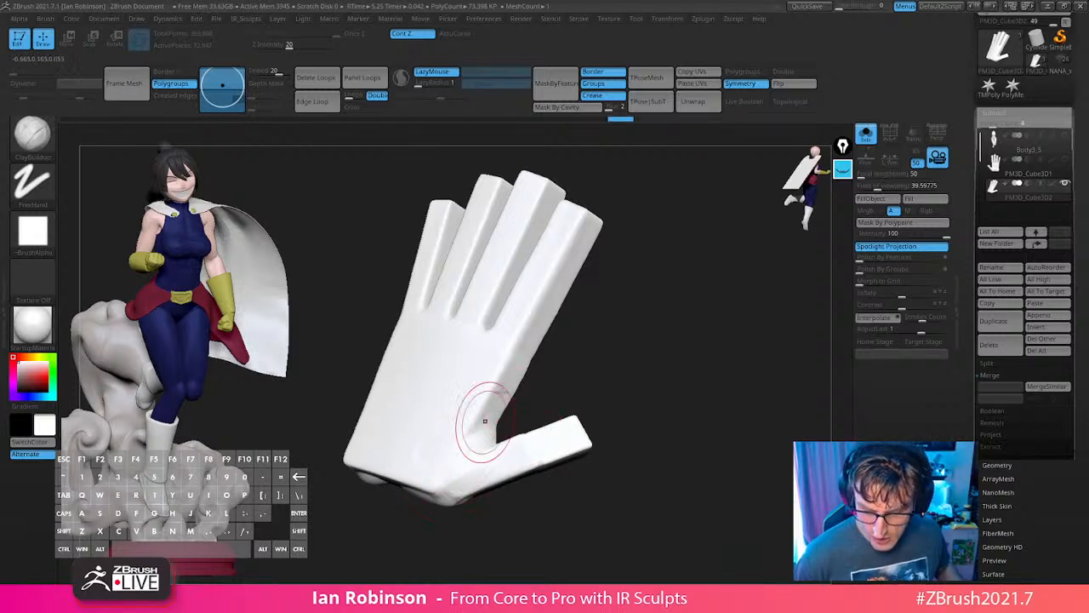
# Build up the thumb-side edge of the palm with ClayBuildup and blend the thumb pad into it.
pyautogui.moveTo(698, 367); pyautogui.dragTo(695, 320)
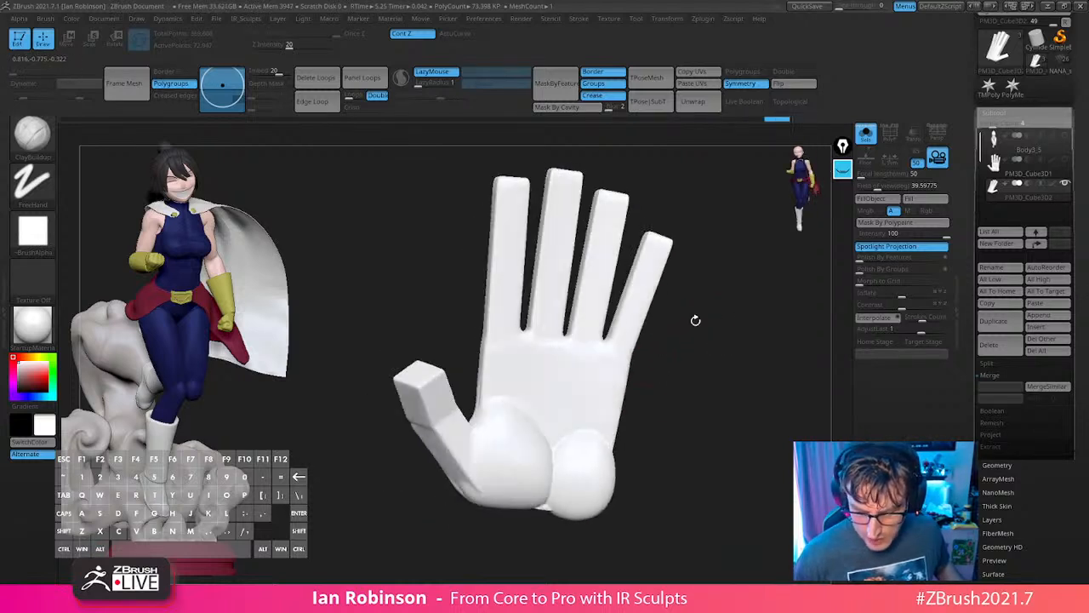
pyautogui.moveTo(659, 370); pyautogui.dragTo(748, 375)
pyautogui.moveTo(517, 343); pyautogui.dragTo(469, 357)
pyautogui.moveTo(641, 291); pyautogui.dragTo(505, 392)
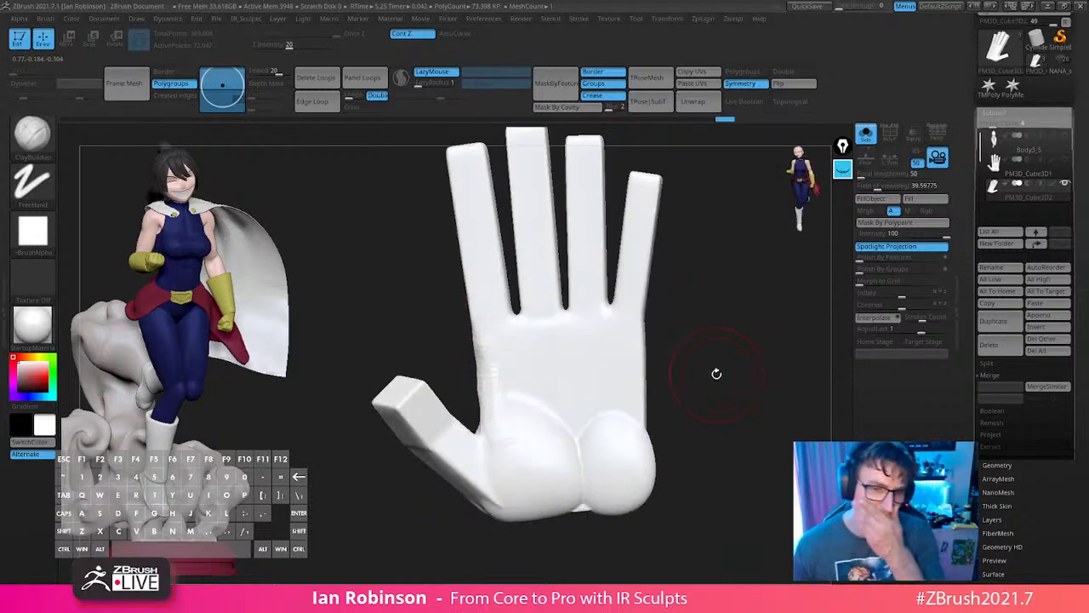
pyautogui.moveTo(717, 383); pyautogui.dragTo(605, 392)
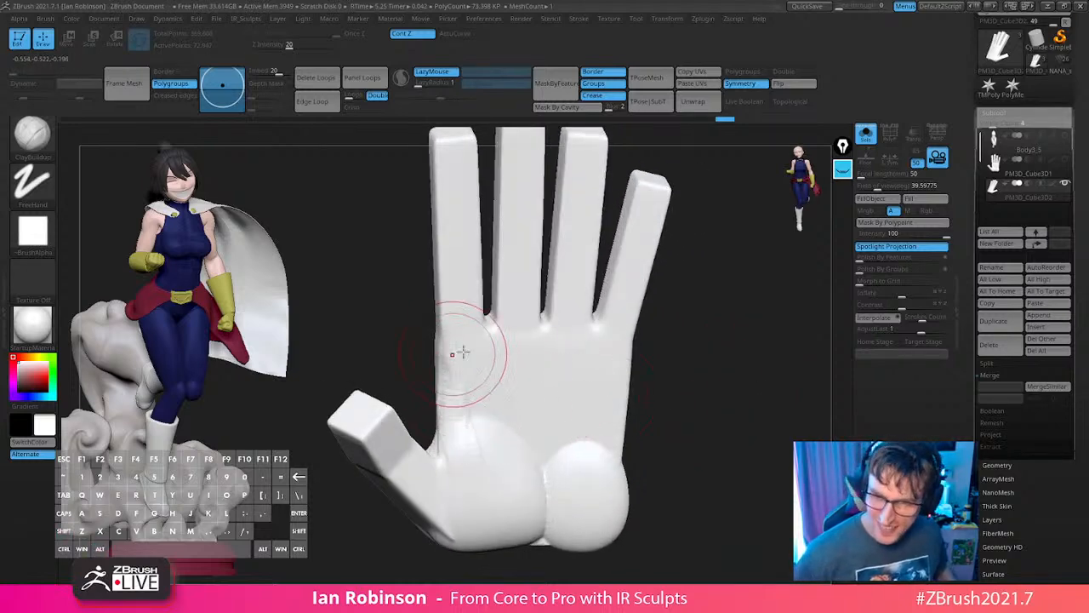
# Switch the hand's display material to BasicMaterial.
pyautogui.moveTo(706, 340); pyautogui.dragTo(587, 391)
pyautogui.click(33, 324)
pyautogui.click(706, 357)
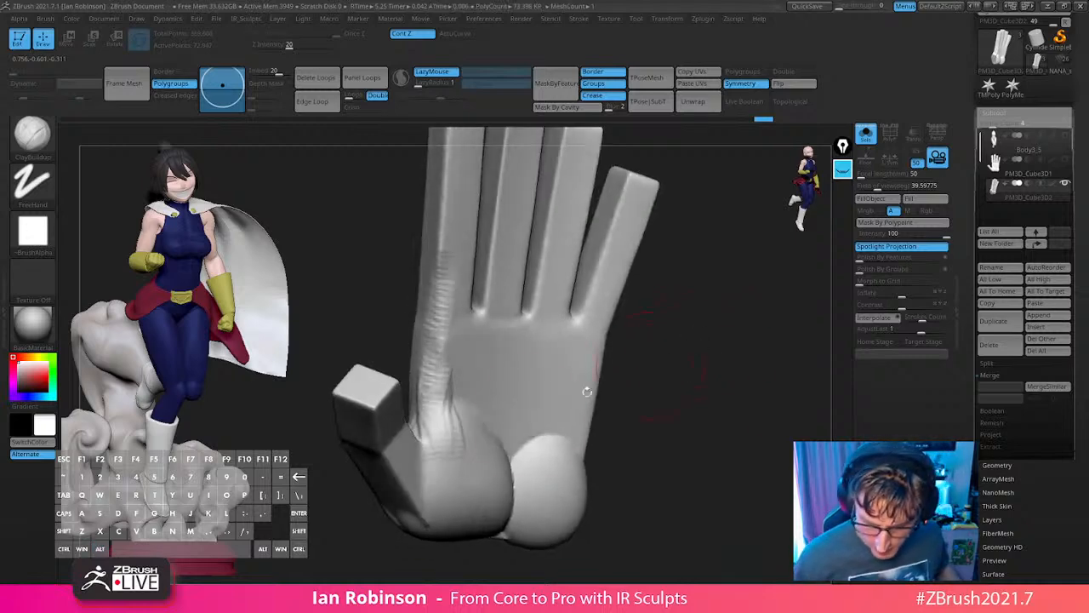
# Add clay around the thumb base and smooth its transition into the index side of the palm.
pyautogui.moveTo(666, 355); pyautogui.dragTo(562, 396)
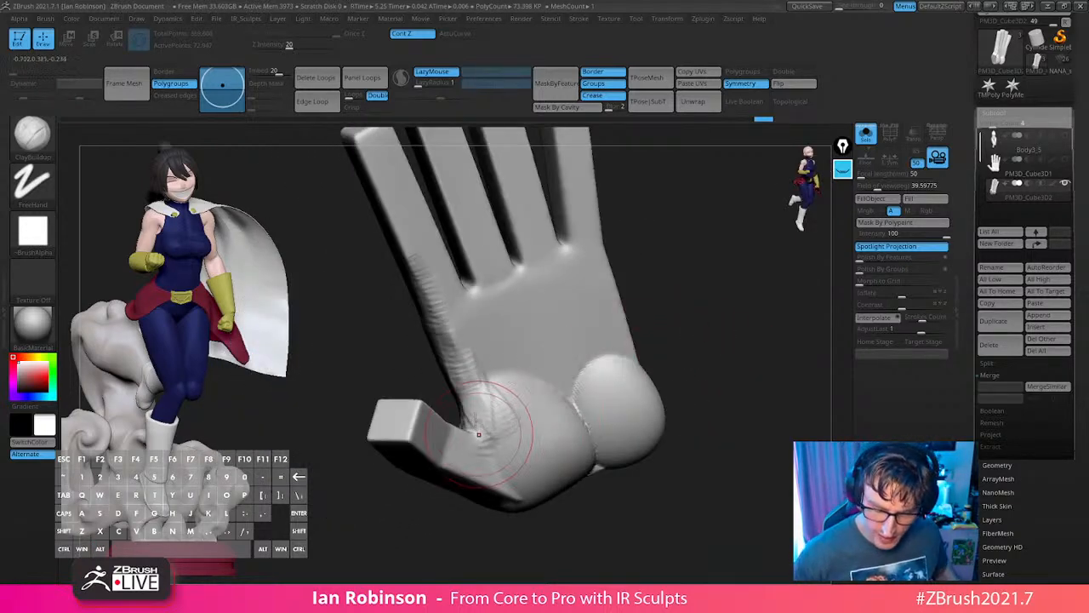
pyautogui.press('shift')
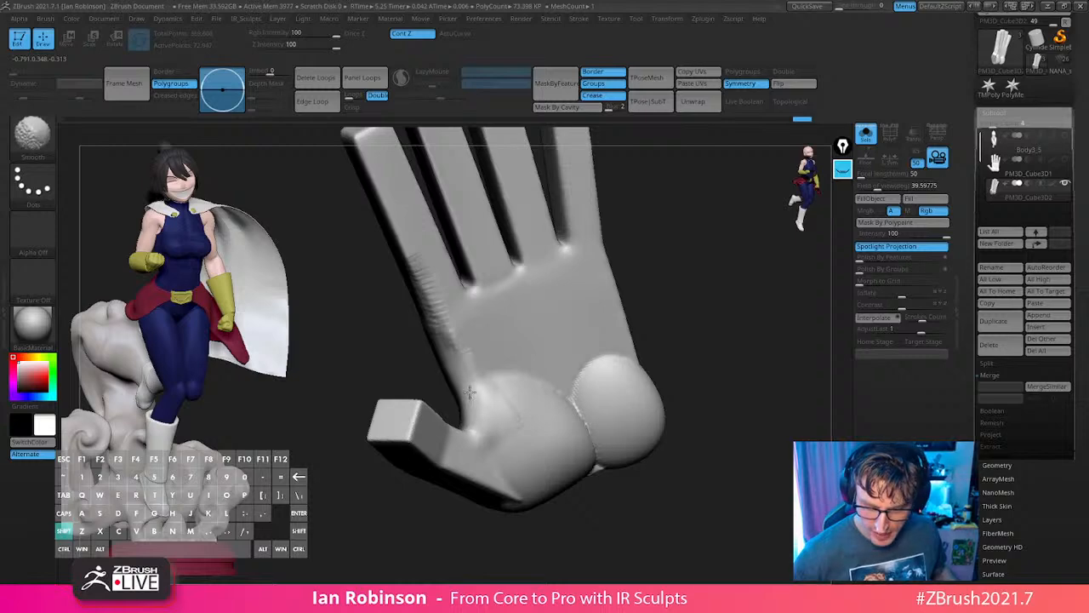
pyautogui.moveTo(706, 396); pyautogui.dragTo(692, 390)
pyautogui.moveTo(556, 342)
pyautogui.mouseDown()
pyautogui.moveTo(508, 314)
pyautogui.moveTo(649, 309)
pyautogui.mouseUp()
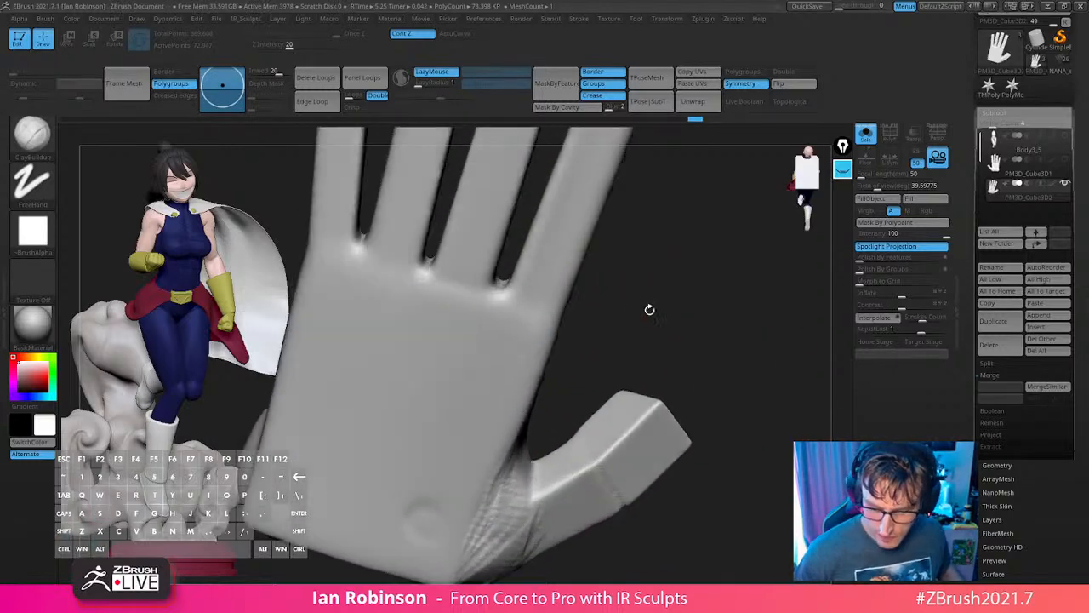
# Carve shallow grooves from the finger gaps down the back of the hand with the Standard brush.
pyautogui.moveTo(502, 309)
pyautogui.keyDown('alt'); pyautogui.mouseDown()
pyautogui.moveTo(499, 294)
pyautogui.moveTo(513, 294)
pyautogui.moveTo(465, 383)
pyautogui.mouseUp(); pyautogui.keyUp('alt')
pyautogui.press('b')
pyautogui.press('s')
pyautogui.press('t')
pyautogui.press('s')
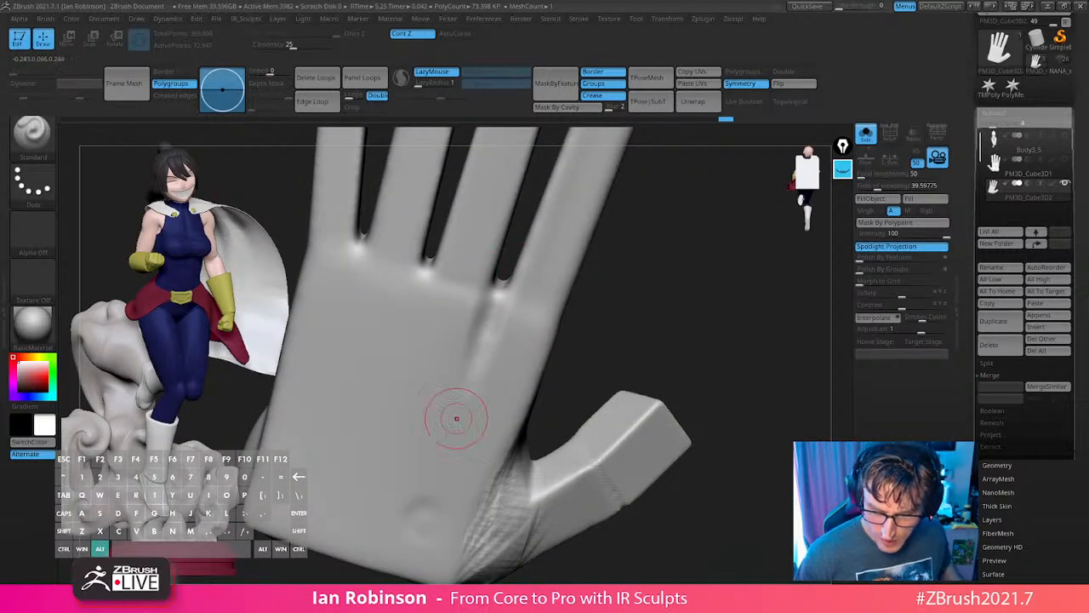
pyautogui.keyDown('alt'); pyautogui.moveTo(426, 271); pyautogui.dragTo(380, 415); pyautogui.keyUp('alt')
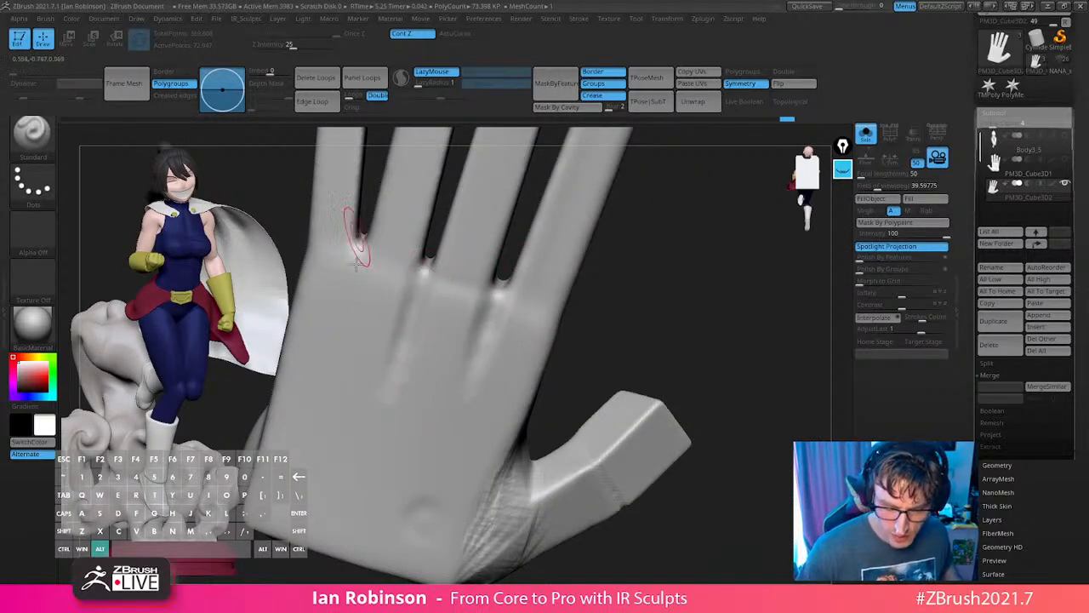
pyautogui.keyDown('alt'); pyautogui.moveTo(362, 251); pyautogui.dragTo(350, 338); pyautogui.keyUp('alt')
# Plane the index finger's outer long edges with the TrimDynamic brush.
pyautogui.moveTo(718, 343)
pyautogui.mouseDown()
pyautogui.moveTo(650, 302)
pyautogui.moveTo(656, 358)
pyautogui.moveTo(663, 320)
pyautogui.moveTo(693, 382)
pyautogui.moveTo(610, 332)
pyautogui.mouseUp()
pyautogui.press('b')
pyautogui.press('t')
pyautogui.press('d')
pyautogui.press('s')
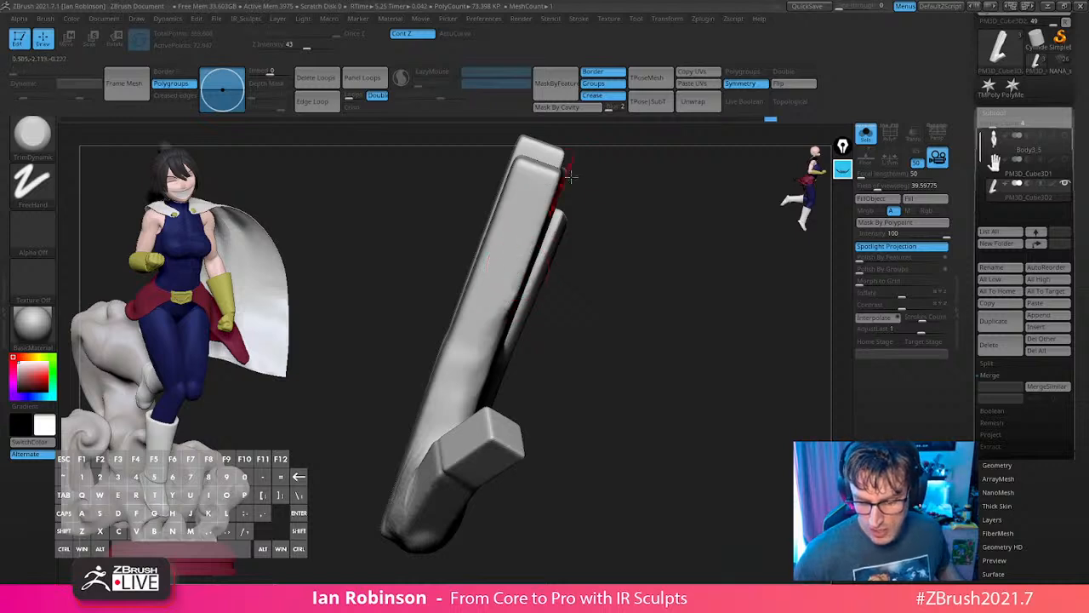
pyautogui.moveTo(626, 228)
pyautogui.keyDown('alt'); pyautogui.mouseDown()
pyautogui.moveTo(635, 326)
pyautogui.moveTo(553, 305)
pyautogui.mouseUp(); pyautogui.keyUp('alt')
pyautogui.press('s')
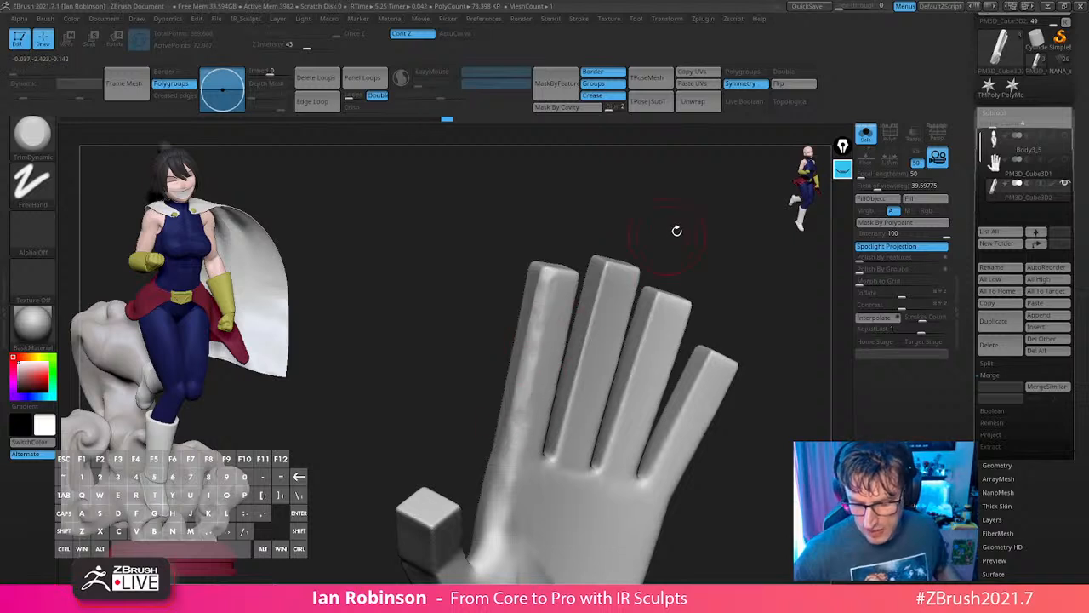
# Trim the index finger's remaining edges and bevel the corners of its tip with TrimDynamic.
pyautogui.moveTo(676, 230); pyautogui.dragTo(658, 210)
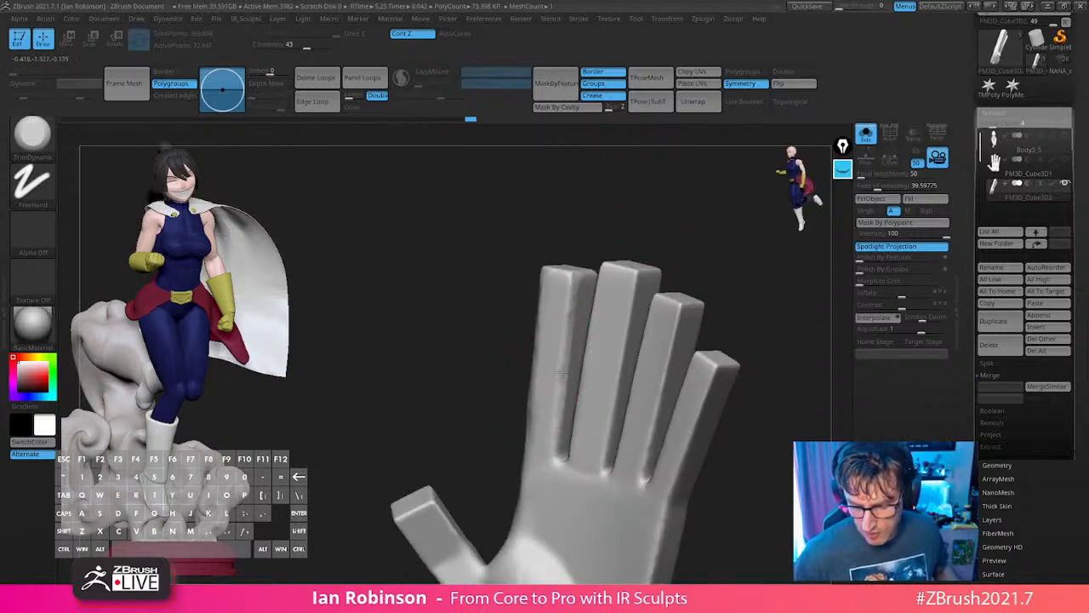
pyautogui.moveTo(558, 267); pyautogui.dragTo(654, 233)
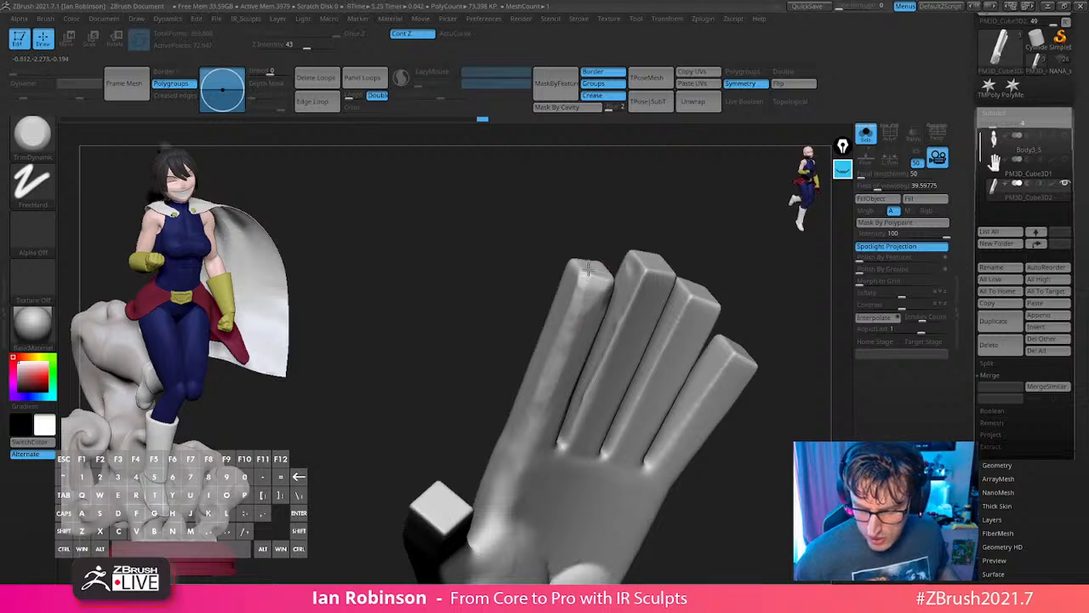
pyautogui.moveTo(714, 256); pyautogui.dragTo(699, 435)
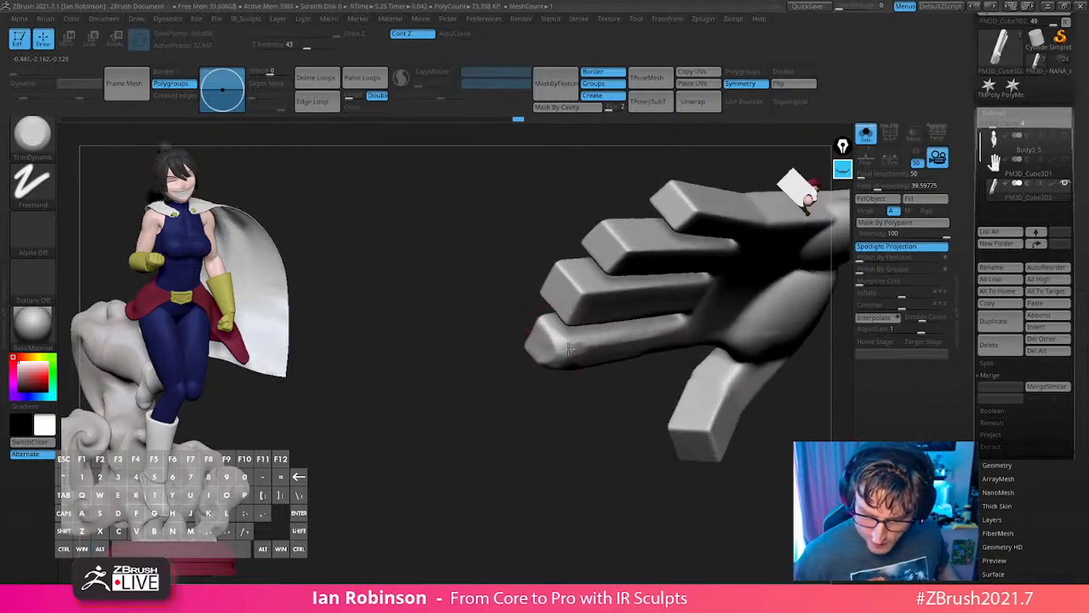
pyautogui.moveTo(602, 400); pyautogui.dragTo(595, 294)
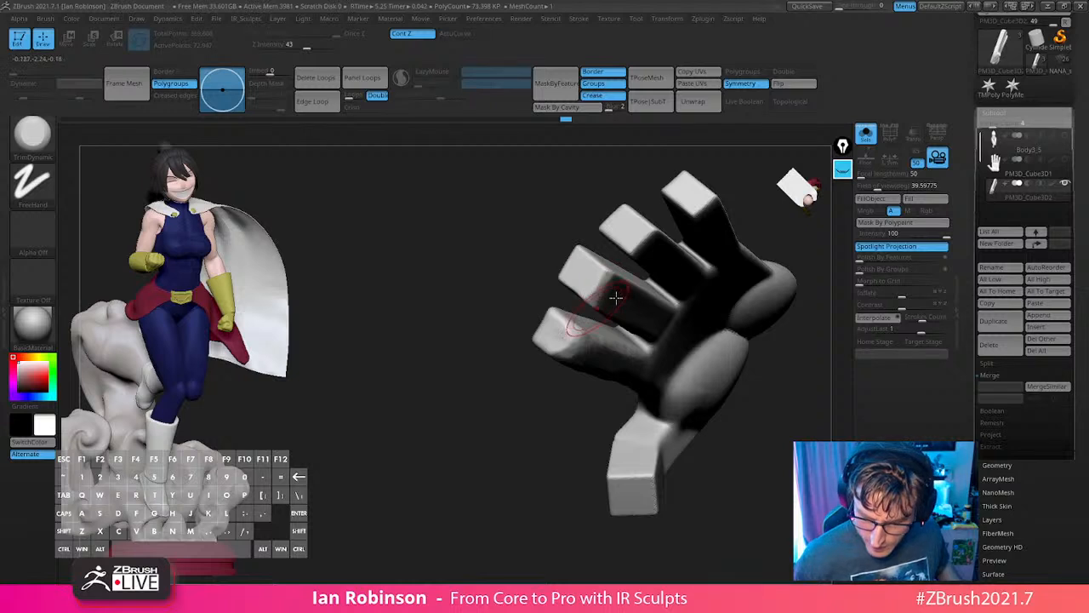
# Flatten the hard edges of the middle finger with TrimDynamic from tip to base and remesh the hand with DynaMesh.
pyautogui.moveTo(763, 419); pyautogui.dragTo(805, 384)
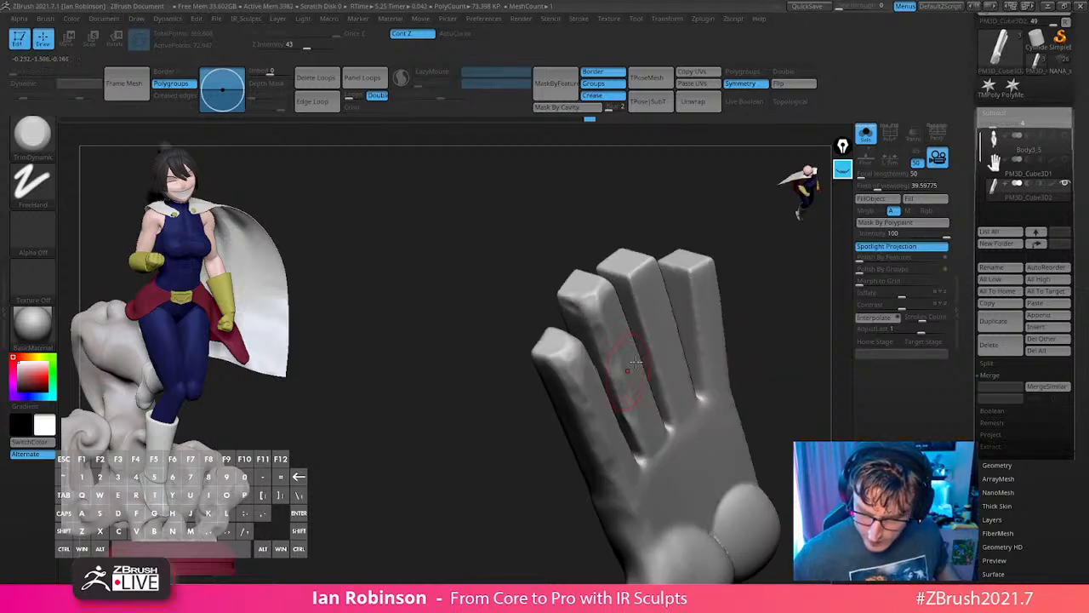
pyautogui.moveTo(775, 327); pyautogui.dragTo(514, 354)
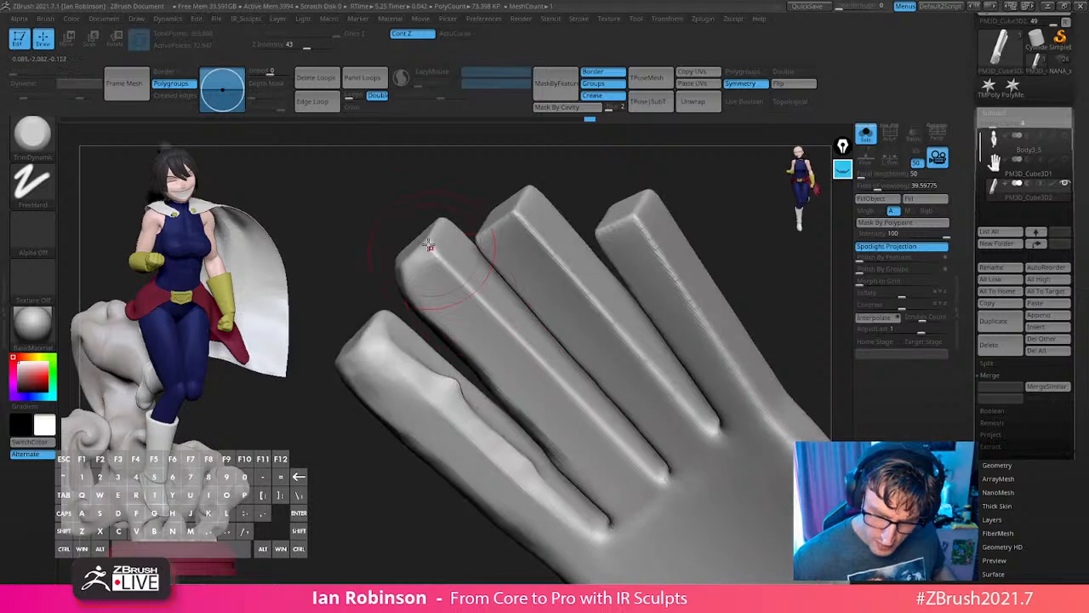
pyautogui.moveTo(429, 245); pyautogui.dragTo(598, 418)
pyautogui.moveTo(545, 361); pyautogui.dragTo(651, 470)
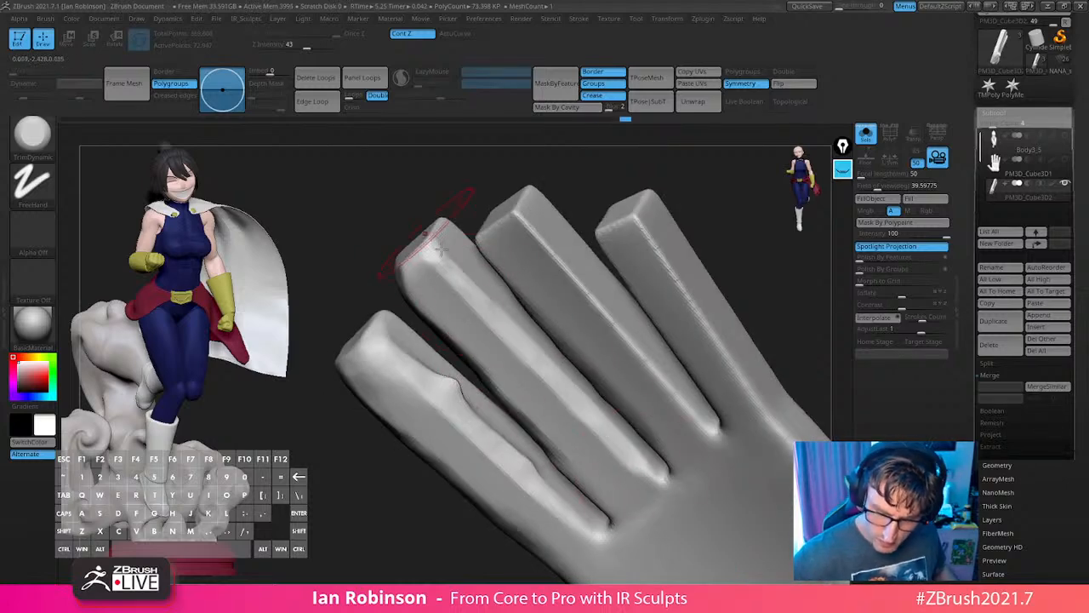
pyautogui.moveTo(435, 247); pyautogui.dragTo(473, 316)
pyautogui.moveTo(400, 245)
pyautogui.keyDown('ctrl'); pyautogui.mouseDown()
pyautogui.moveTo(274, 128)
pyautogui.moveTo(448, 297)
pyautogui.mouseUp(); pyautogui.keyUp('ctrl')
# Trim the remaining corners of the middle finger, from its tip down to the gaps between the fingers.
pyautogui.moveTo(451, 187); pyautogui.dragTo(494, 213)
pyautogui.moveTo(451, 245)
pyautogui.mouseDown()
pyautogui.moveTo(424, 301)
pyautogui.moveTo(472, 521)
pyautogui.mouseUp()
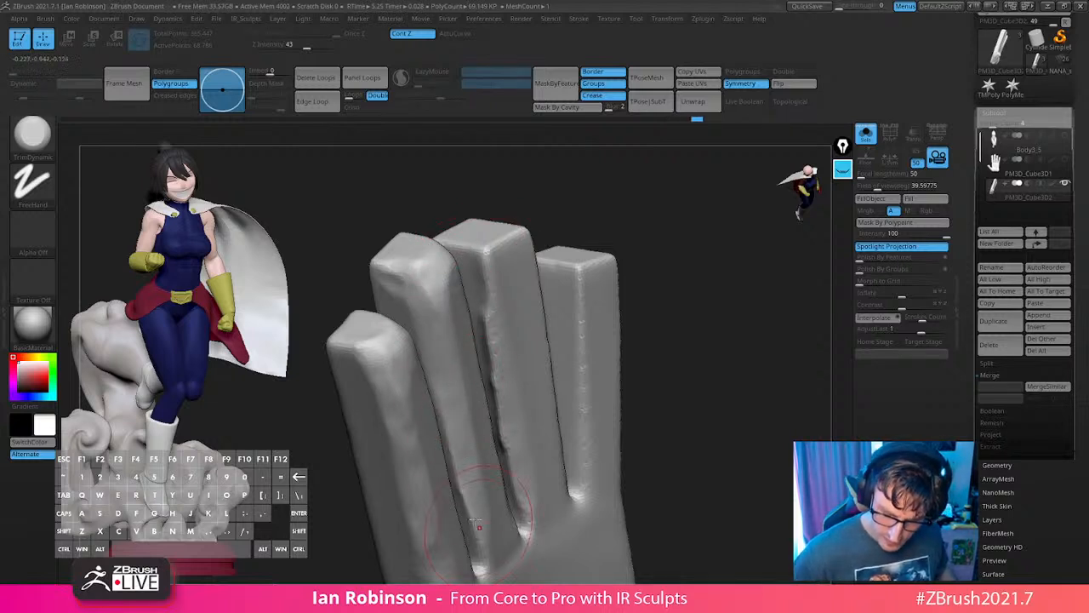
pyautogui.moveTo(457, 469); pyautogui.dragTo(478, 549)
pyautogui.moveTo(487, 370); pyautogui.dragTo(502, 441)
pyautogui.moveTo(503, 441); pyautogui.dragTo(473, 432, button='right')
pyautogui.moveTo(504, 442); pyautogui.dragTo(473, 320)
pyautogui.moveTo(493, 404); pyautogui.dragTo(419, 393, button='right')
# Smooth the index finger and its inner edge down to the webbing, undoing the stray trim stroke.
pyautogui.keyDown('shift'); pyautogui.moveTo(379, 407); pyautogui.dragTo(335, 316); pyautogui.keyUp('shift')
pyautogui.keyDown('alt'); pyautogui.moveTo(426, 367); pyautogui.dragTo(474, 308, button='right'); pyautogui.keyUp('alt')
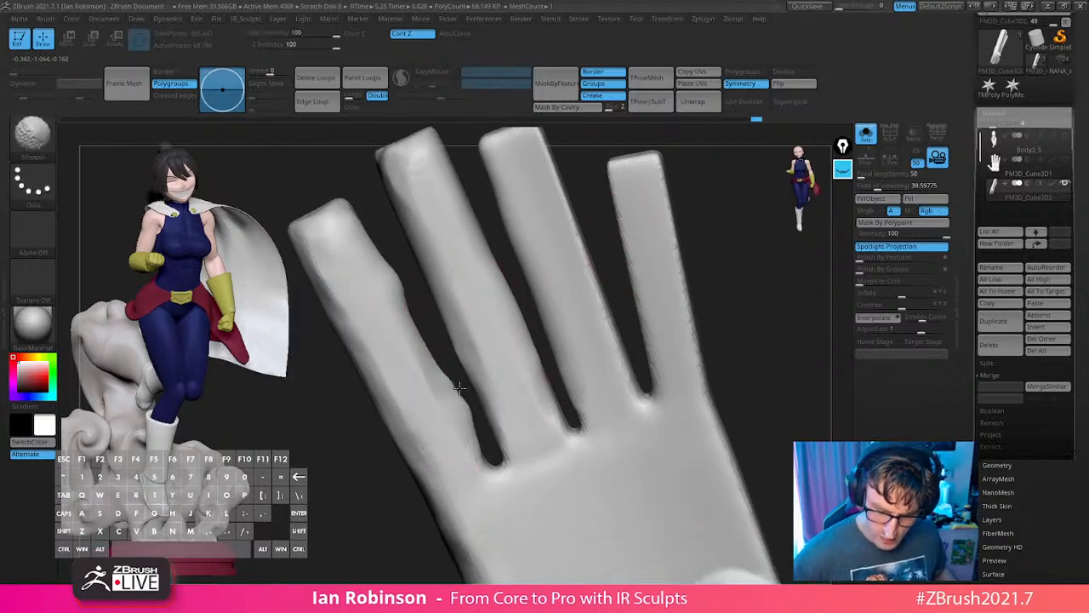
pyautogui.moveTo(462, 384)
pyautogui.keyDown('shift'); pyautogui.mouseDown()
pyautogui.moveTo(458, 398)
pyautogui.moveTo(451, 345)
pyautogui.mouseUp(); pyautogui.keyUp('shift')
pyautogui.moveTo(448, 348); pyautogui.dragTo(397, 317, button='right')
pyautogui.moveTo(417, 279)
pyautogui.mouseDown()
pyautogui.moveTo(409, 299)
pyautogui.moveTo(400, 265)
pyautogui.moveTo(411, 284)
pyautogui.mouseUp()
pyautogui.hotkey('ctrl', 'z')
pyautogui.keyDown('shift'); pyautogui.moveTo(480, 443); pyautogui.dragTo(470, 375); pyautogui.keyUp('shift')
# Add clay to the little-finger side of the palm heel with a resized ClayBuildup brush.
pyautogui.moveTo(680, 384)
pyautogui.keyDown('alt'); pyautogui.mouseDown(button='right')
pyautogui.moveTo(673, 318)
pyautogui.moveTo(683, 391)
pyautogui.moveTo(640, 318)
pyautogui.mouseUp(button='right'); pyautogui.keyUp('alt')
pyautogui.press('b')
pyautogui.press('c')
pyautogui.press('b')
pyautogui.press('s')
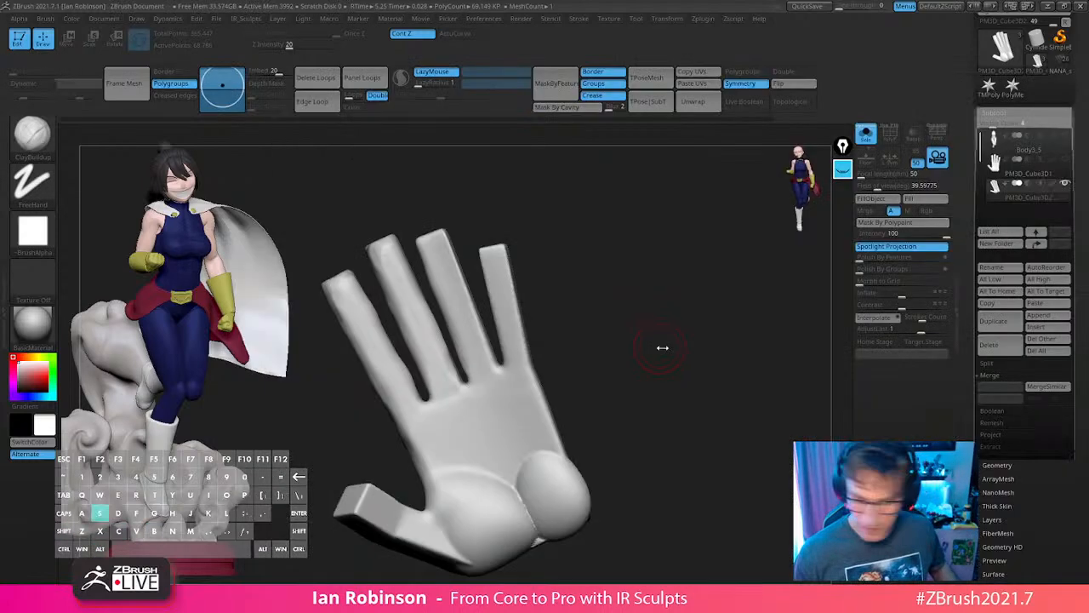
pyautogui.moveTo(661, 347); pyautogui.dragTo(676, 347)
pyautogui.moveTo(676, 349)
pyautogui.keyDown('alt'); pyautogui.mouseDown(button='right')
pyautogui.moveTo(674, 399)
pyautogui.moveTo(666, 355)
pyautogui.mouseUp(button='right'); pyautogui.keyUp('alt')
pyautogui.moveTo(567, 447)
pyautogui.mouseDown()
pyautogui.moveTo(587, 424)
pyautogui.moveTo(554, 434)
pyautogui.moveTo(582, 407)
pyautogui.moveTo(593, 425)
pyautogui.mouseUp()
# Build up the outer edge of the palm, blending the heel pad up toward the base of the little finger.
pyautogui.moveTo(736, 400); pyautogui.dragTo(661, 415, button='right')
pyautogui.press('s')
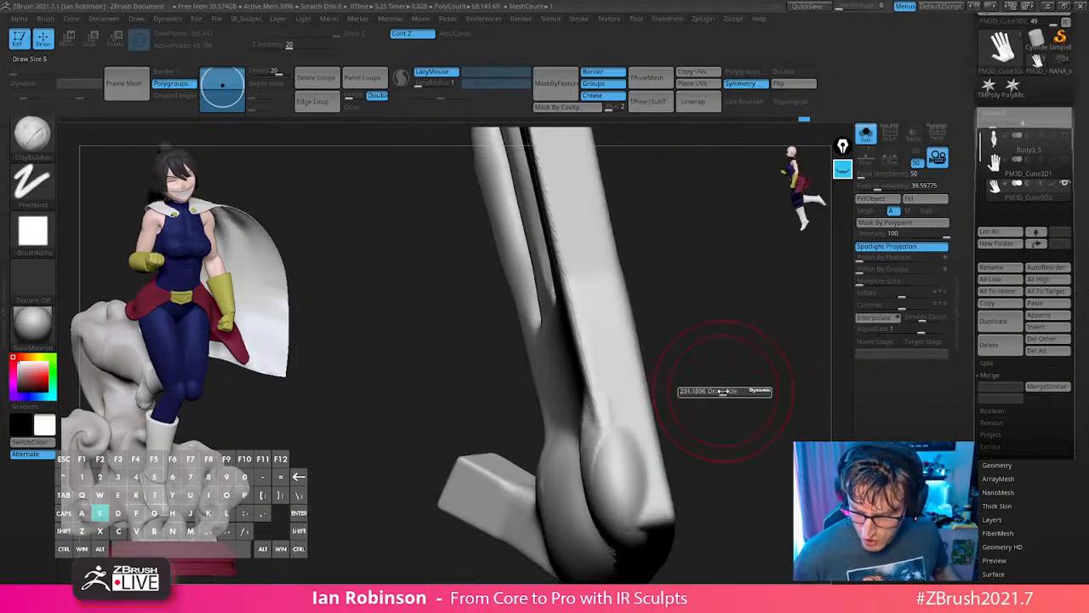
pyautogui.moveTo(724, 392); pyautogui.dragTo(735, 392)
pyautogui.moveTo(723, 341)
pyautogui.mouseDown(button='right')
pyautogui.moveTo(693, 329)
pyautogui.moveTo(625, 341)
pyautogui.mouseUp(button='right')
pyautogui.moveTo(550, 426)
pyautogui.mouseDown()
pyautogui.moveTo(576, 387)
pyautogui.moveTo(557, 253)
pyautogui.moveTo(538, 408)
pyautogui.mouseUp()
pyautogui.moveTo(672, 348); pyautogui.dragTo(751, 354, button='right')
pyautogui.moveTo(553, 409); pyautogui.dragTo(508, 266)
pyautogui.moveTo(596, 277); pyautogui.dragTo(635, 278, button='right')
pyautogui.moveTo(526, 366)
pyautogui.mouseDown()
pyautogui.moveTo(506, 253)
pyautogui.moveTo(530, 316)
pyautogui.moveTo(504, 271)
pyautogui.mouseUp()
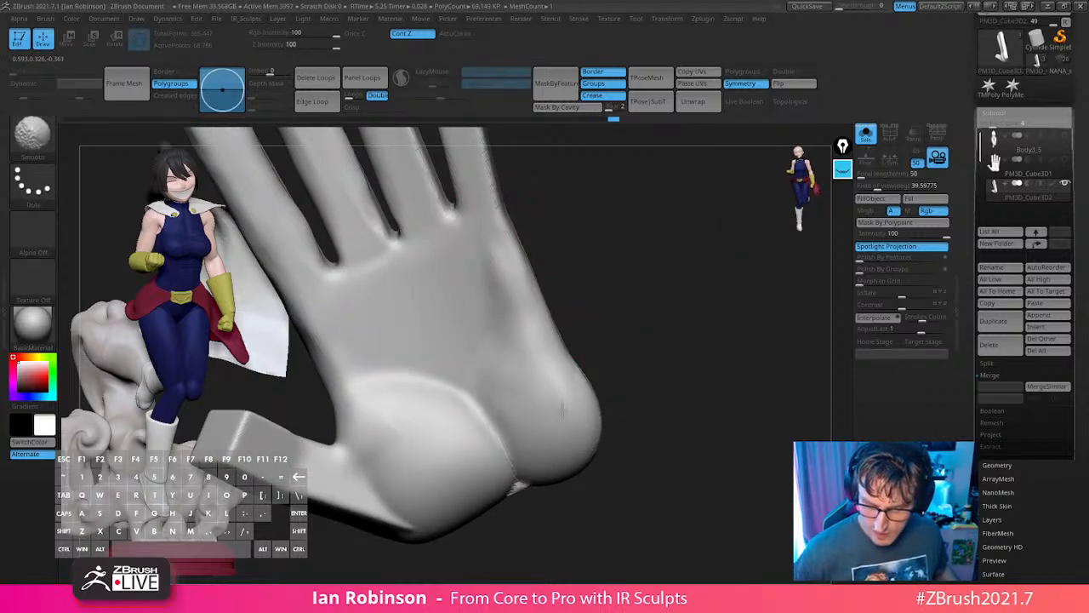
# Insert a cylinder from the IMM Primitives brush at the base of the palm as a wrist.
pyautogui.moveTo(651, 357)
pyautogui.mouseDown(button='right')
pyautogui.moveTo(724, 366)
pyautogui.moveTo(714, 333)
pyautogui.mouseUp(button='right')
pyautogui.moveTo(713, 333)
pyautogui.mouseDown(button='right')
pyautogui.moveTo(701, 343)
pyautogui.moveTo(709, 371)
pyautogui.mouseUp(button='right')
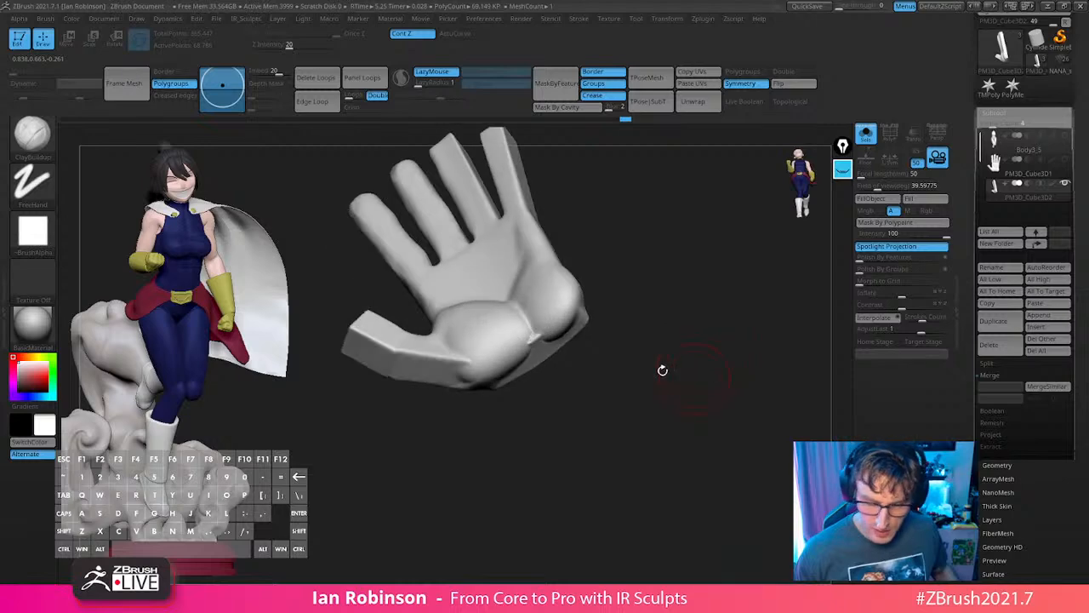
pyautogui.press('b')
pyautogui.press('i')
pyautogui.press('p')
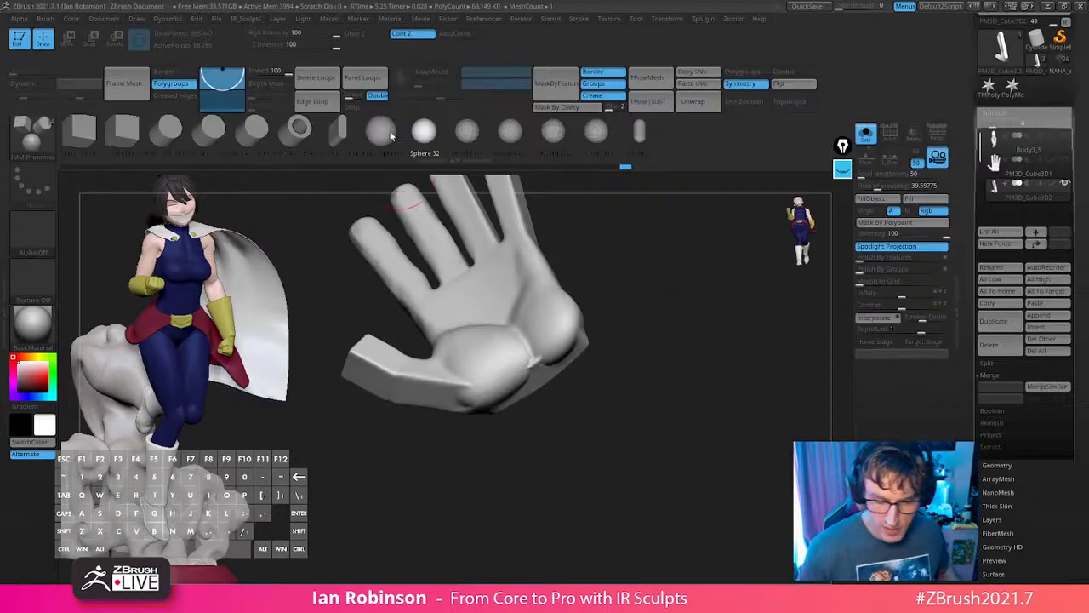
pyautogui.click(173, 134)
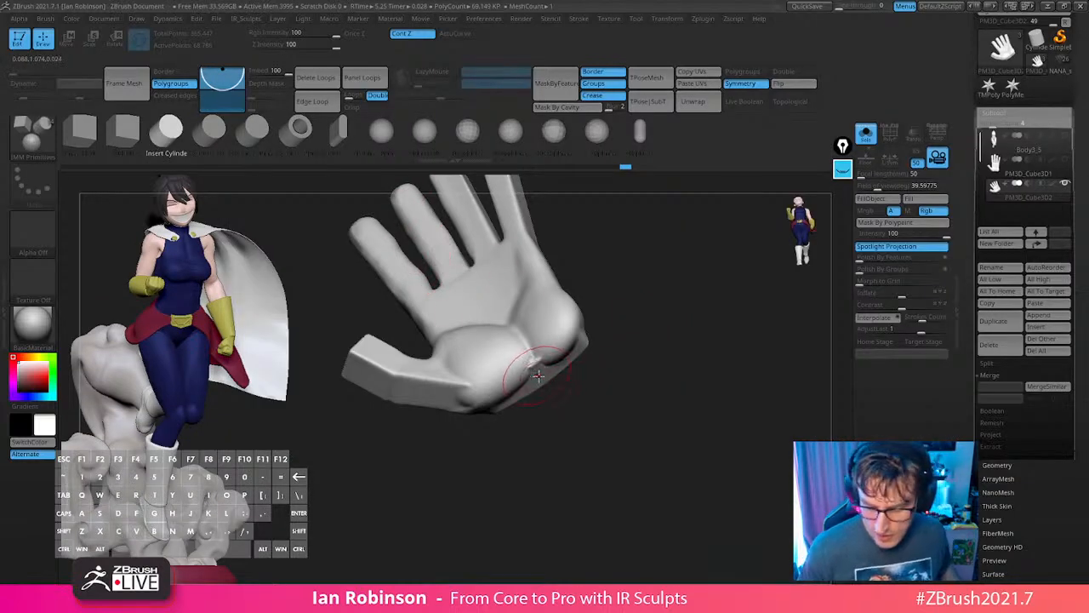
pyautogui.moveTo(538, 377); pyautogui.dragTo(573, 415)
# Reset the gizmo orientation and flatten the wrist cylinder to suit the thickness of the hand.
pyautogui.keyDown('shift'); pyautogui.moveTo(747, 388); pyautogui.dragTo(771, 363, button='right'); pyautogui.keyUp('shift')
pyautogui.press('w')
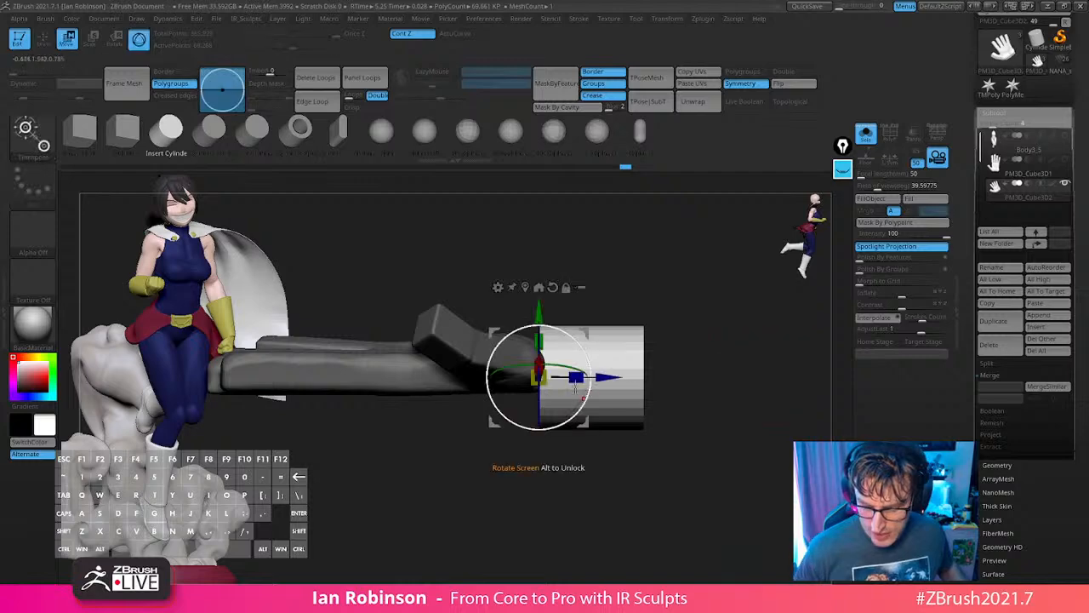
pyautogui.keyDown('alt'); pyautogui.click(552, 288); pyautogui.keyUp('alt')
pyautogui.moveTo(540, 342); pyautogui.dragTo(540, 358)
pyautogui.moveTo(653, 264); pyautogui.dragTo(696, 475, button='right')
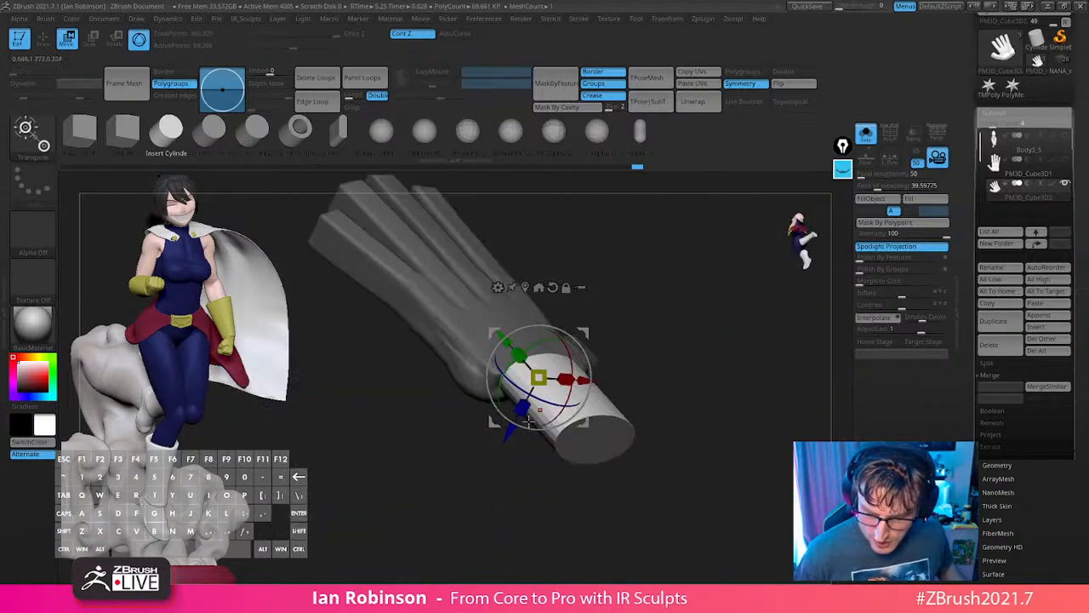
pyautogui.moveTo(512, 439); pyautogui.dragTo(508, 446)
# Move the wrist cylinder up into the base of the hand.
pyautogui.moveTo(652, 345); pyautogui.dragTo(710, 407, button='right')
pyautogui.keyDown('ctrl'); pyautogui.moveTo(710, 407); pyautogui.dragTo(710, 468, button='right'); pyautogui.keyUp('ctrl')
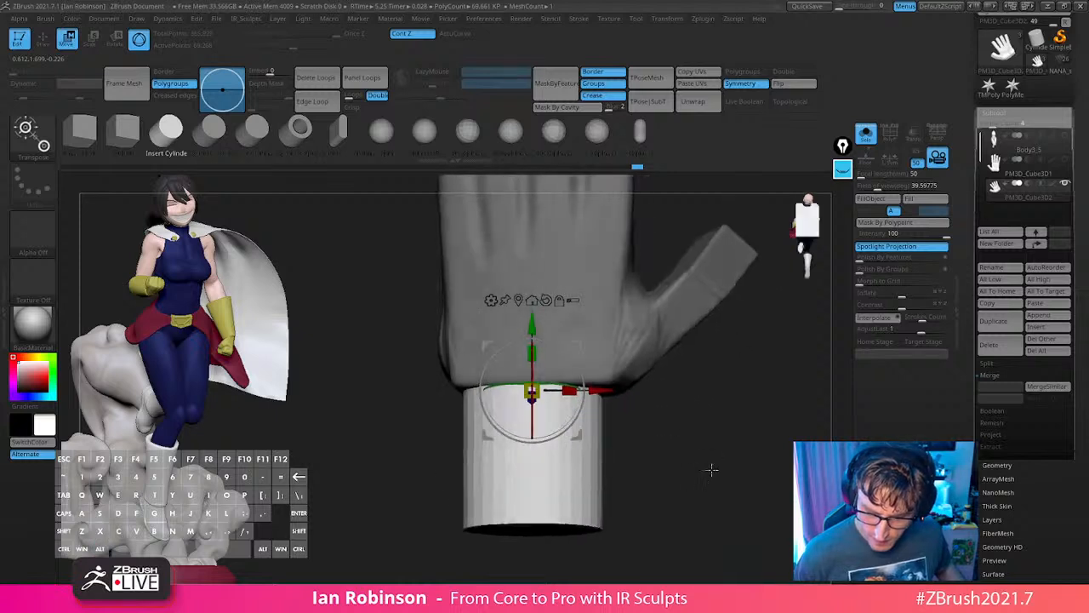
pyautogui.moveTo(531, 344); pyautogui.dragTo(532, 329)
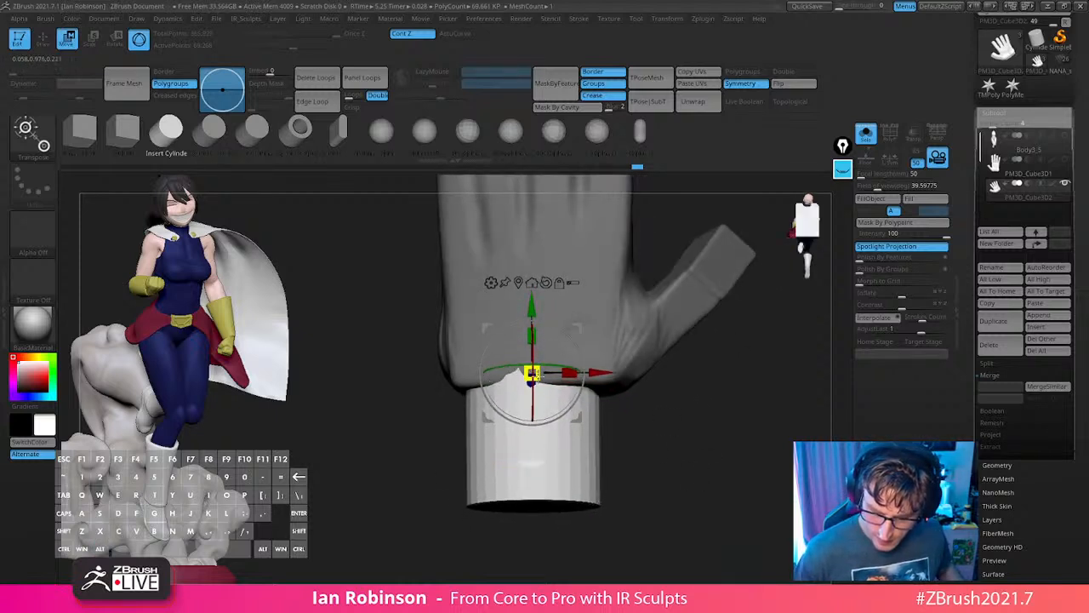
# Fuse the cylinder to the hand with DynaMesh and smooth the seam around the wrist.
pyautogui.press('q')
pyautogui.keyDown('alt'); pyautogui.moveTo(696, 445); pyautogui.dragTo(695, 394, button='right'); pyautogui.keyUp('alt')
pyautogui.moveTo(695, 394)
pyautogui.keyDown('ctrl'); pyautogui.mouseDown()
pyautogui.moveTo(698, 476)
pyautogui.moveTo(685, 434)
pyautogui.mouseUp(); pyautogui.keyUp('ctrl')
pyautogui.moveTo(631, 373); pyautogui.dragTo(665, 410, button='right')
pyautogui.keyDown('shift'); pyautogui.moveTo(571, 389); pyautogui.dragTo(515, 379); pyautogui.keyUp('shift')
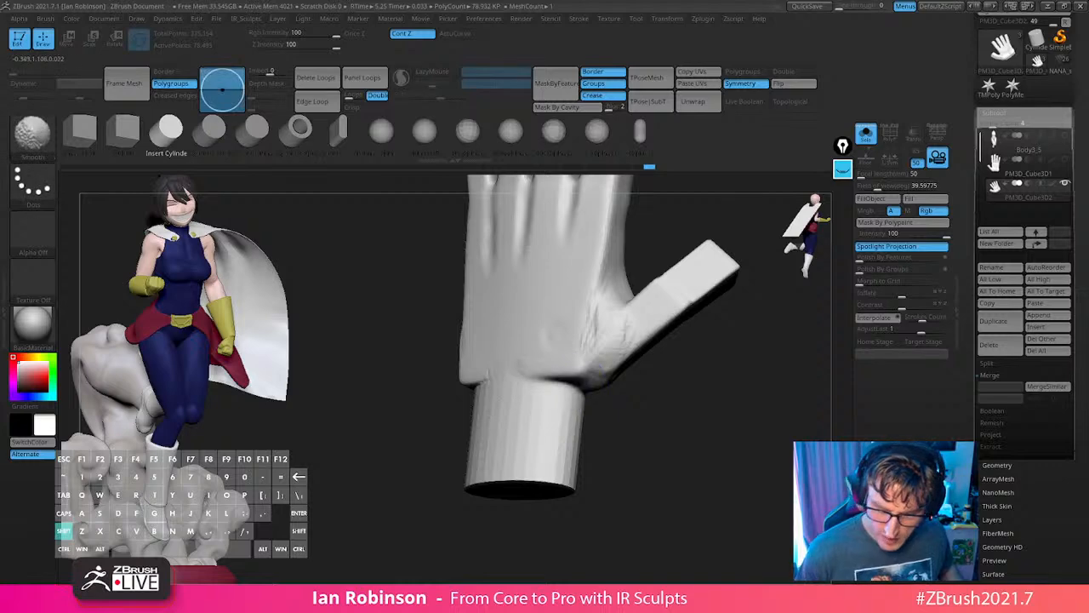
pyautogui.moveTo(474, 407); pyautogui.dragTo(499, 377, button='right')
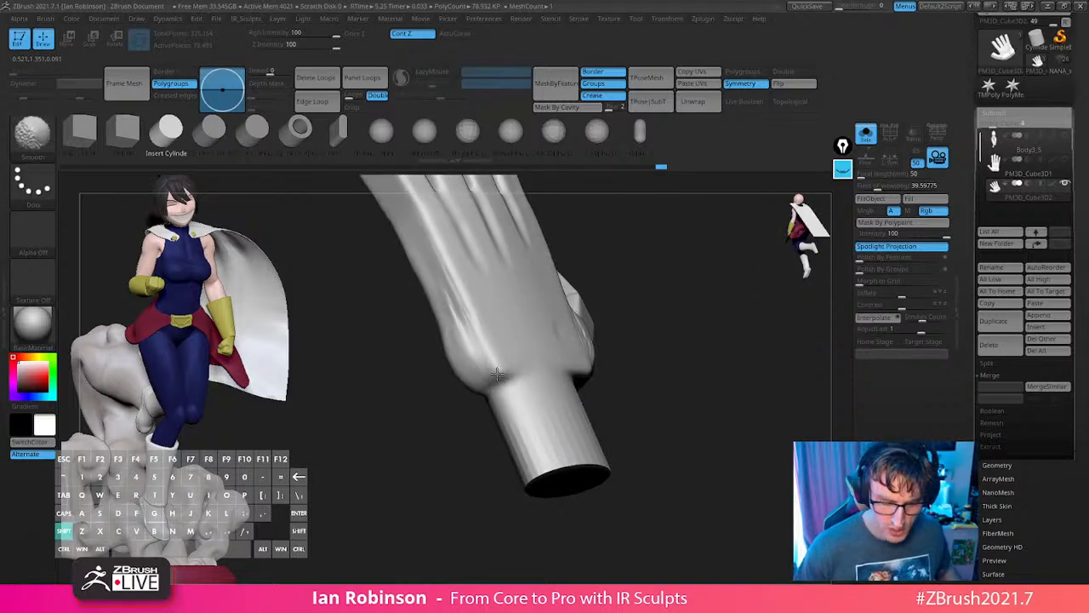
pyautogui.moveTo(670, 354)
pyautogui.mouseDown()
pyautogui.moveTo(695, 370)
pyautogui.moveTo(678, 354)
pyautogui.moveTo(668, 378)
pyautogui.mouseUp()
pyautogui.moveTo(409, 468)
pyautogui.keyDown('shift'); pyautogui.mouseDown()
pyautogui.moveTo(445, 399)
pyautogui.moveTo(405, 499)
pyautogui.mouseUp(); pyautogui.keyUp('shift')
# Fill the crease between the palm heel and wrist with ClayBuildup and smooth the transition.
pyautogui.moveTo(603, 326); pyautogui.dragTo(622, 320)
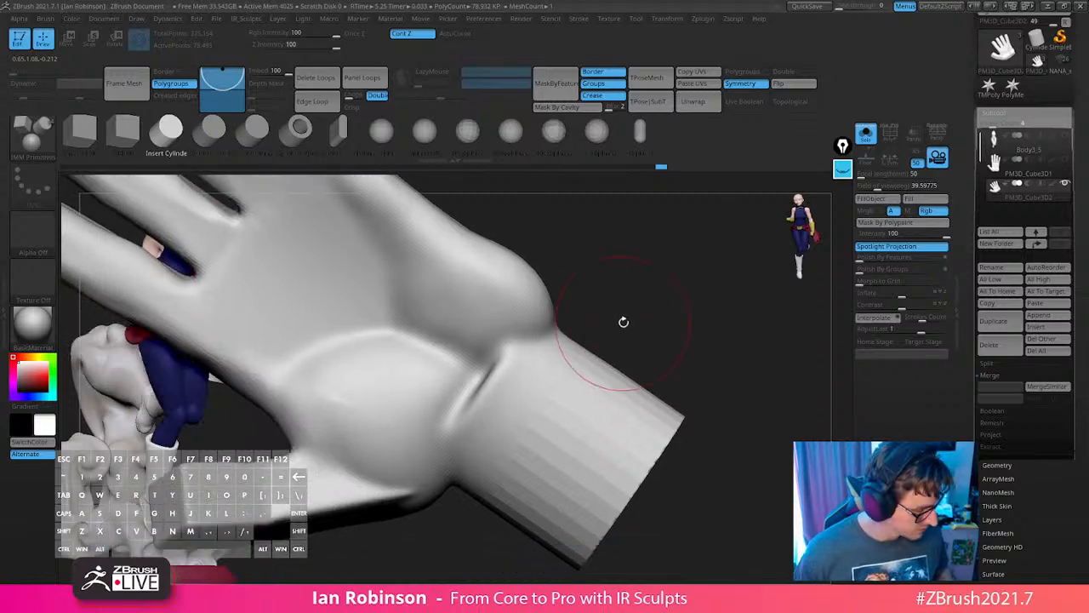
pyautogui.press('b')
pyautogui.press('c')
pyautogui.press('b')
pyautogui.moveTo(487, 342); pyautogui.dragTo(472, 370)
pyautogui.moveTo(494, 331)
pyautogui.mouseDown()
pyautogui.moveTo(448, 422)
pyautogui.moveTo(453, 325)
pyautogui.moveTo(462, 377)
pyautogui.moveTo(479, 341)
pyautogui.moveTo(516, 308)
pyautogui.mouseUp()
pyautogui.moveTo(439, 267)
pyautogui.mouseDown()
pyautogui.moveTo(425, 272)
pyautogui.moveTo(464, 337)
pyautogui.mouseUp()
pyautogui.keyDown('shift'); pyautogui.moveTo(485, 332); pyautogui.dragTo(512, 307); pyautogui.keyUp('shift')
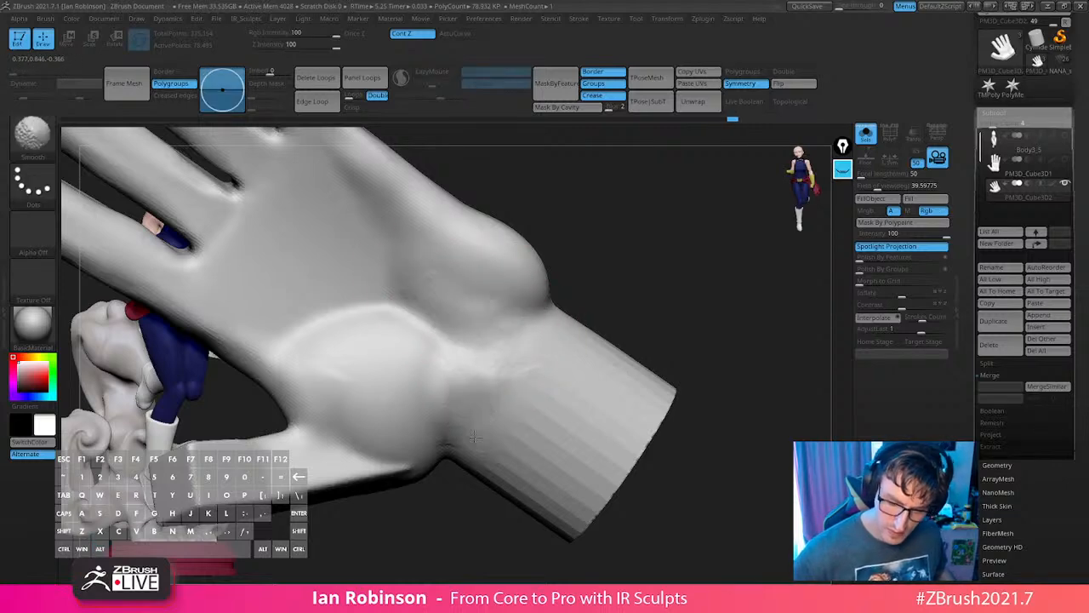
# Lower ClayBuildup's Z Intensity to 12 and blend the little-finger palm pad into the wrist.
pyautogui.moveTo(671, 298)
pyautogui.keyDown('alt'); pyautogui.mouseDown()
pyautogui.moveTo(668, 312)
pyautogui.moveTo(662, 272)
pyautogui.moveTo(654, 308)
pyautogui.moveTo(581, 308)
pyautogui.moveTo(591, 336)
pyautogui.moveTo(598, 303)
pyautogui.mouseUp(); pyautogui.keyUp('alt')
pyautogui.press('s')
pyautogui.press('space')
pyautogui.press('space')
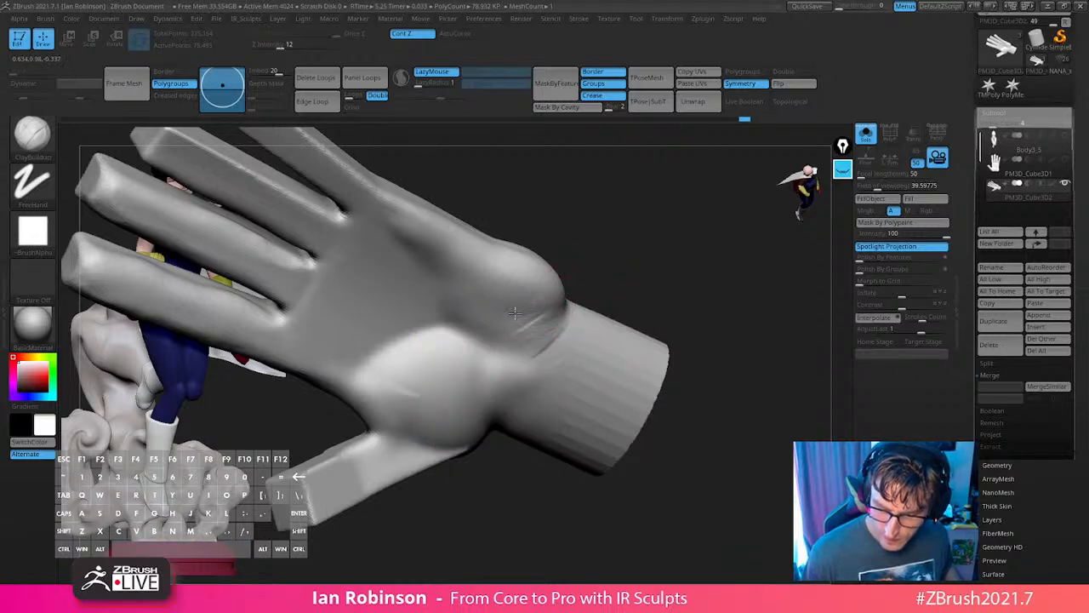
pyautogui.moveTo(513, 314); pyautogui.dragTo(609, 313)
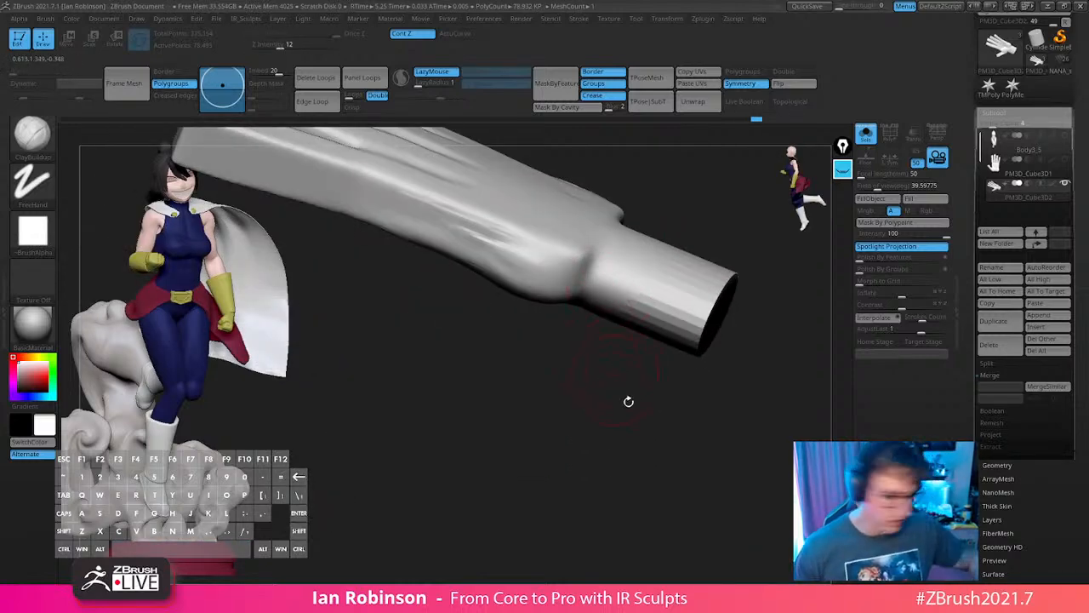
# Build up a rounded wrist-bone bump on the little-finger side of the wrist.
pyautogui.moveTo(628, 401)
pyautogui.mouseDown()
pyautogui.moveTo(598, 399)
pyautogui.moveTo(593, 362)
pyautogui.moveTo(598, 428)
pyautogui.moveTo(619, 319)
pyautogui.moveTo(715, 247)
pyautogui.moveTo(633, 324)
pyautogui.mouseUp()
pyautogui.press('s')
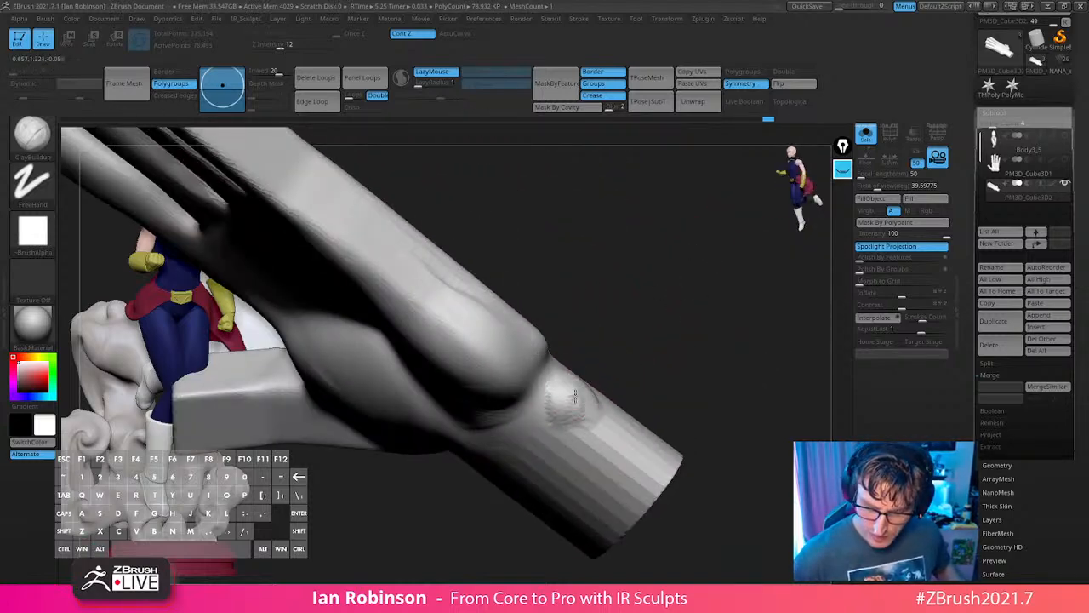
pyautogui.moveTo(575, 396); pyautogui.dragTo(570, 422)
# Carve clay away on the back of the hand beside the wrist bone and toward the little finger.
pyautogui.moveTo(633, 340)
pyautogui.mouseDown()
pyautogui.moveTo(587, 362)
pyautogui.moveTo(594, 397)
pyautogui.moveTo(582, 375)
pyautogui.mouseUp()
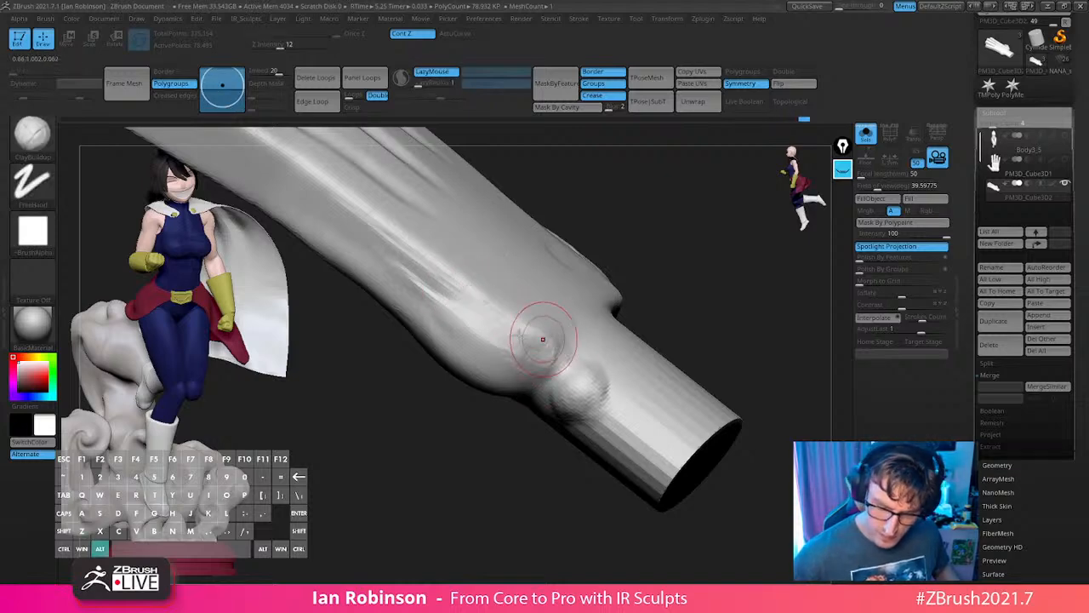
pyautogui.keyDown('alt'); pyautogui.moveTo(542, 339); pyautogui.dragTo(430, 271); pyautogui.keyUp('alt')
pyautogui.keyDown('alt'); pyautogui.moveTo(513, 324); pyautogui.dragTo(430, 247); pyautogui.keyUp('alt')
pyautogui.moveTo(592, 248)
pyautogui.mouseDown()
pyautogui.moveTo(537, 269)
pyautogui.moveTo(528, 302)
pyautogui.moveTo(540, 314)
pyautogui.moveTo(523, 324)
pyautogui.mouseUp()
# Refine the outer edge of the hand above the wrist bone with ClayBuildup and smooth it.
pyautogui.press('s')
pyautogui.moveTo(557, 287); pyautogui.dragTo(554, 281)
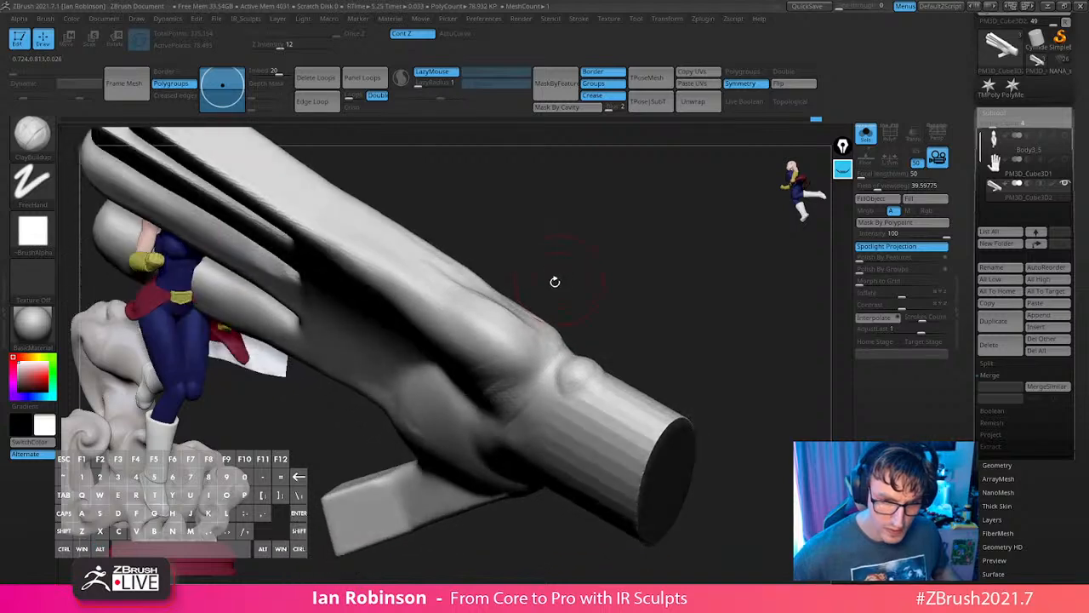
pyautogui.moveTo(510, 316)
pyautogui.mouseDown()
pyautogui.moveTo(535, 320)
pyautogui.moveTo(512, 318)
pyautogui.mouseUp()
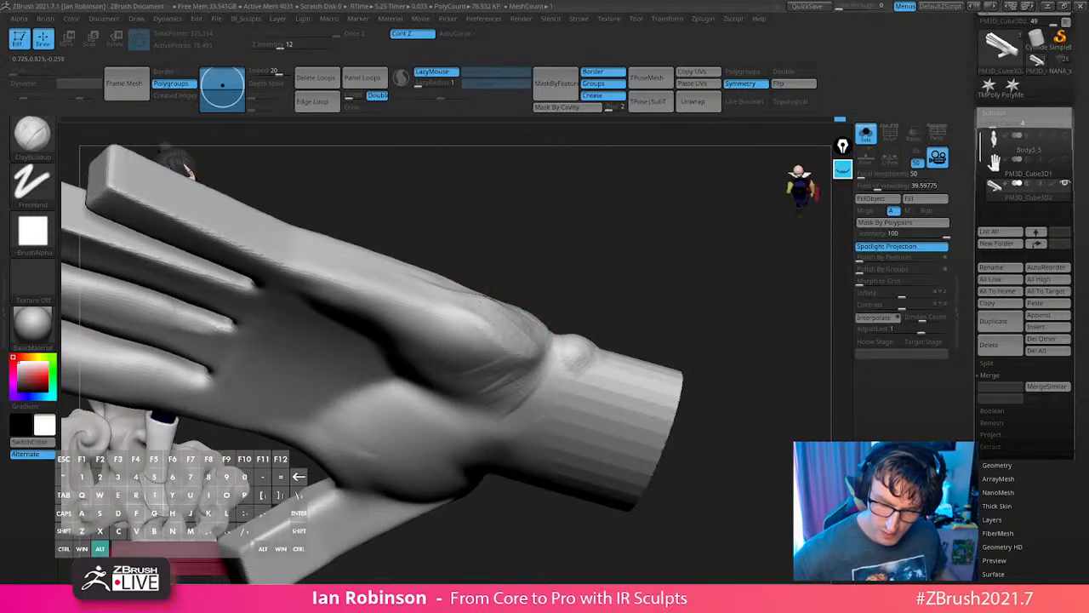
pyautogui.moveTo(472, 292); pyautogui.dragTo(517, 331, button='right')
pyautogui.keyDown('shift'); pyautogui.moveTo(517, 330); pyautogui.dragTo(466, 307); pyautogui.keyUp('shift')
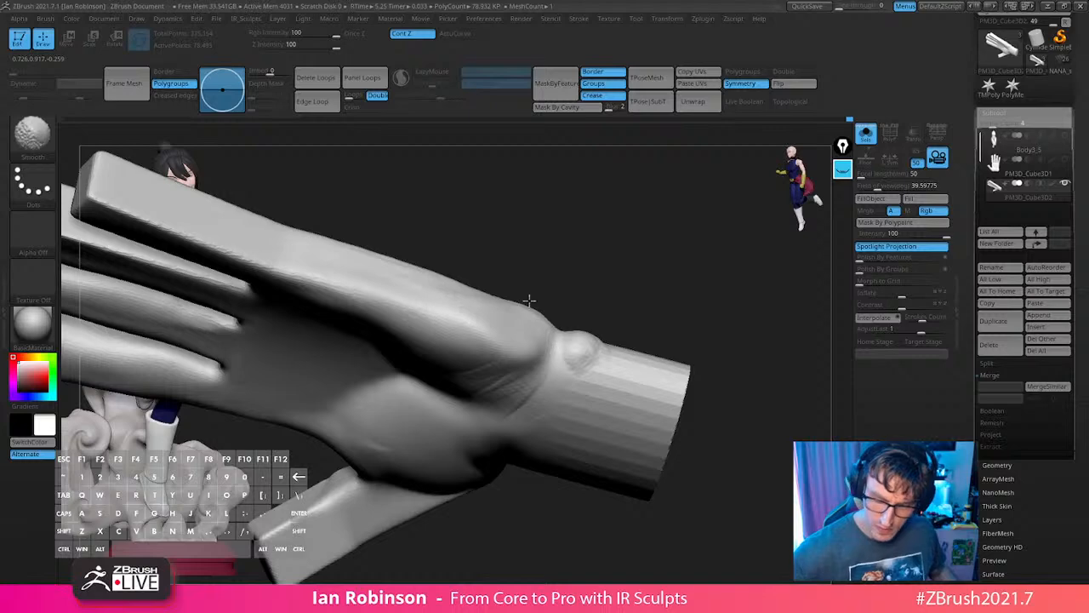
# Build up the base of the thumb and its knuckle with ClayBuildup strokes.
pyautogui.moveTo(528, 299)
pyautogui.mouseDown(button='right')
pyautogui.moveTo(668, 250)
pyautogui.moveTo(707, 292)
pyautogui.moveTo(649, 454)
pyautogui.moveTo(579, 463)
pyautogui.mouseUp(button='right')
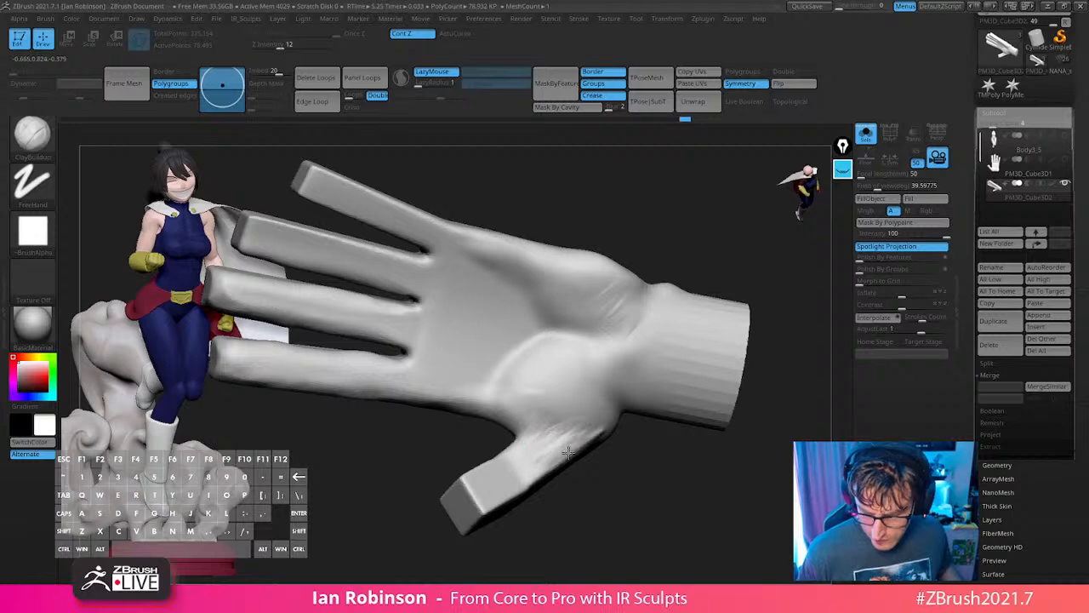
pyautogui.moveTo(568, 453)
pyautogui.mouseDown(button='right')
pyautogui.moveTo(678, 360)
pyautogui.moveTo(690, 332)
pyautogui.moveTo(637, 374)
pyautogui.moveTo(527, 334)
pyautogui.moveTo(524, 398)
pyautogui.mouseUp(button='right')
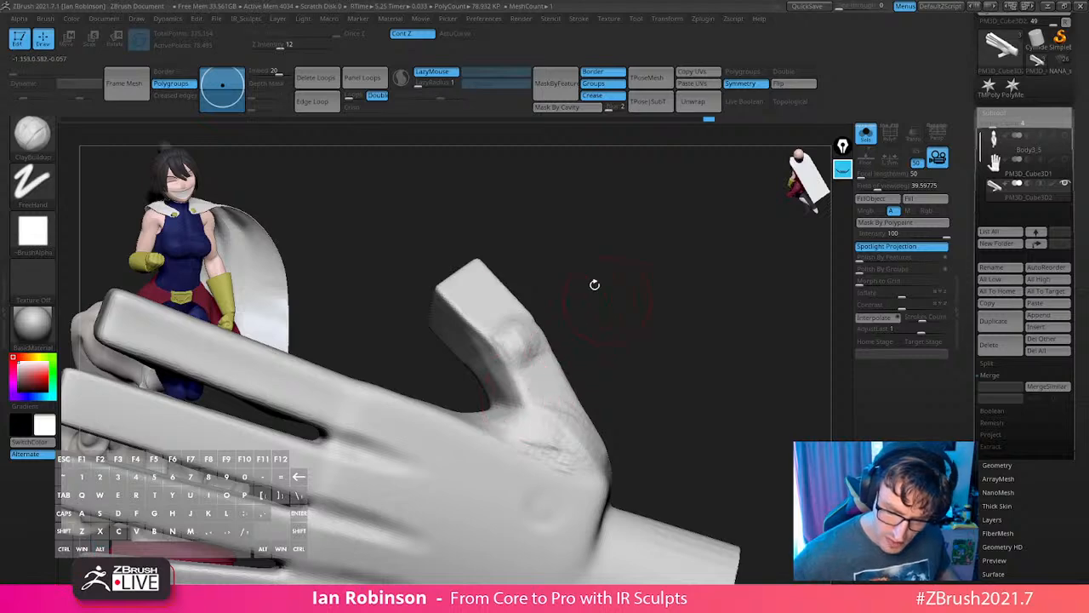
# Trim the hard edges along the back and sides of the thumb with TrimDynamic.
pyautogui.press('b')
pyautogui.press('t')
pyautogui.press('d')
pyautogui.moveTo(635, 263); pyautogui.dragTo(578, 358, button='right')
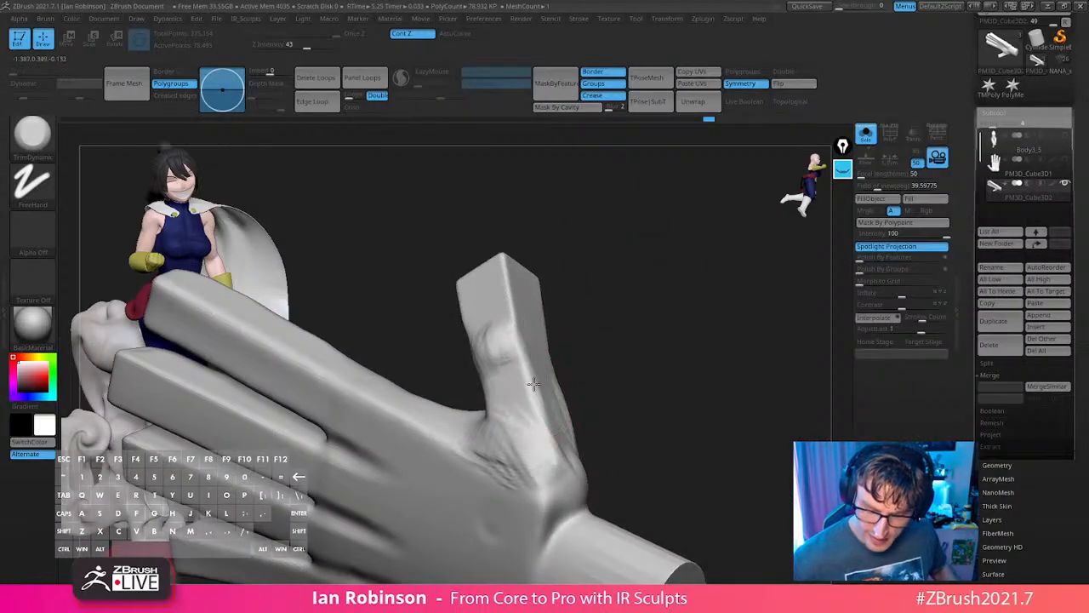
pyautogui.moveTo(518, 330)
pyautogui.mouseDown(button='right')
pyautogui.moveTo(607, 321)
pyautogui.moveTo(481, 320)
pyautogui.moveTo(463, 333)
pyautogui.moveTo(491, 292)
pyautogui.mouseUp(button='right')
pyautogui.moveTo(429, 357); pyautogui.dragTo(446, 284)
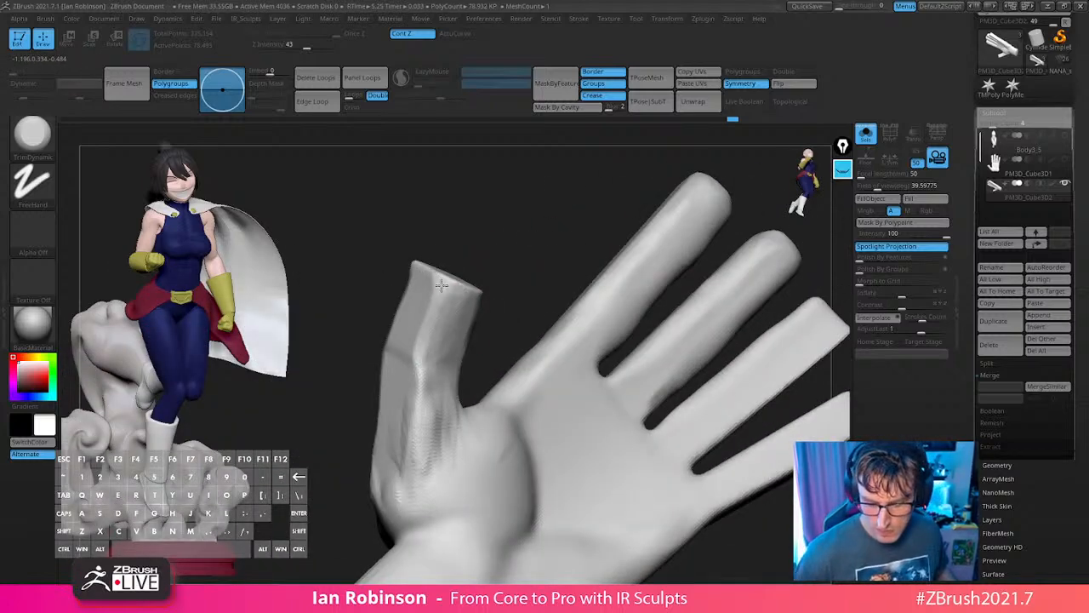
# Flatten the corners around the thumb tip and plane the palm side of the thumb down to its base.
pyautogui.moveTo(451, 281)
pyautogui.mouseDown(button='right')
pyautogui.moveTo(532, 246)
pyautogui.moveTo(609, 245)
pyautogui.mouseUp(button='right')
pyautogui.moveTo(389, 310); pyautogui.dragTo(399, 253)
pyautogui.moveTo(385, 340); pyautogui.dragTo(398, 271)
pyautogui.moveTo(553, 273); pyautogui.dragTo(455, 298, button='right')
pyautogui.moveTo(438, 430); pyautogui.dragTo(429, 396)
pyautogui.moveTo(423, 451); pyautogui.dragTo(422, 366)
pyautogui.moveTo(517, 306); pyautogui.dragTo(493, 300, button='right')
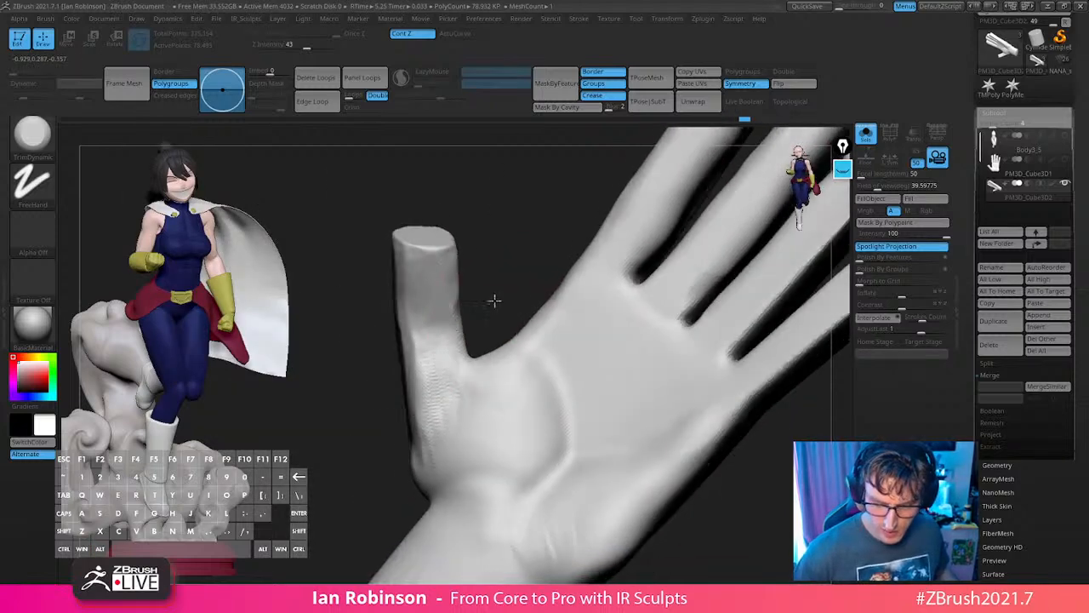
pyautogui.moveTo(450, 340)
pyautogui.mouseDown()
pyautogui.moveTo(446, 412)
pyautogui.moveTo(423, 353)
pyautogui.moveTo(435, 451)
pyautogui.mouseUp()
# Add volume to the lower part of the thumb on the palm side with ClayBuildup.
pyautogui.press('b')
pyautogui.press('c')
pyautogui.press('b')
pyautogui.moveTo(409, 438); pyautogui.dragTo(451, 445, button='right')
pyautogui.moveTo(452, 445)
pyautogui.mouseDown()
pyautogui.moveTo(399, 328)
pyautogui.moveTo(400, 464)
pyautogui.moveTo(388, 458)
pyautogui.mouseUp()
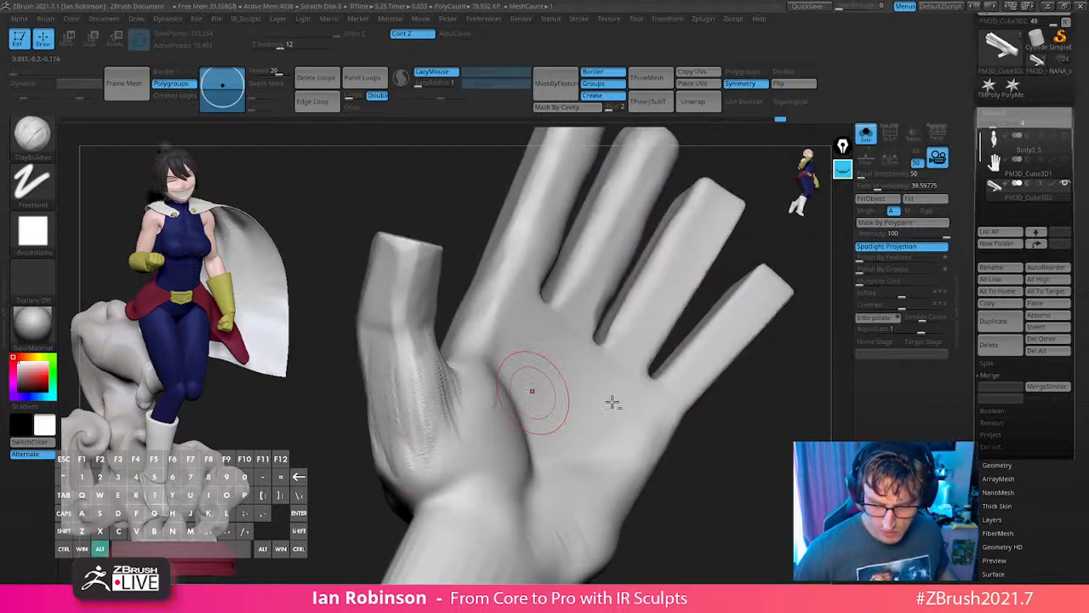
# Fill out the back of the thumb base near the webbing with clay and smooth the strokes.
pyautogui.moveTo(613, 403); pyautogui.dragTo(753, 461, button='right')
pyautogui.moveTo(423, 367); pyautogui.dragTo(468, 396, button='right')
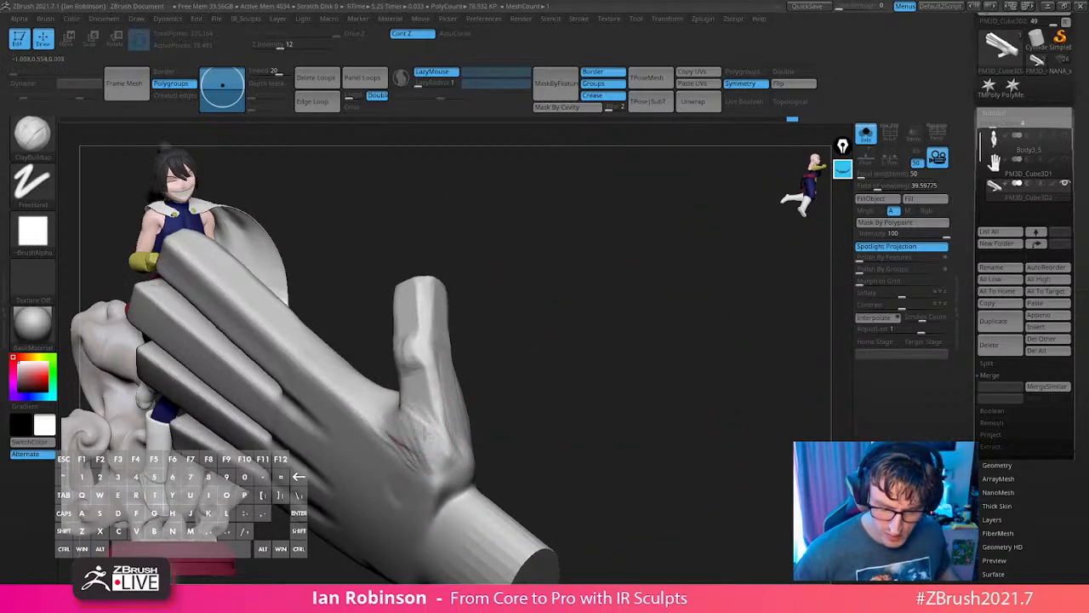
pyautogui.moveTo(424, 433); pyautogui.dragTo(429, 417)
pyautogui.moveTo(509, 368); pyautogui.dragTo(600, 361, button='right')
pyautogui.keyDown('shift'); pyautogui.moveTo(444, 417); pyautogui.dragTo(402, 434); pyautogui.keyUp('shift')
# Smooth the thumb shaft and carve in the form around its joint with ClayBuildup.
pyautogui.moveTo(497, 328); pyautogui.dragTo(572, 334, button='right')
pyautogui.keyDown('shift'); pyautogui.moveTo(418, 340); pyautogui.dragTo(425, 387); pyautogui.keyUp('shift')
pyautogui.moveTo(494, 301)
pyautogui.mouseDown(button='right')
pyautogui.moveTo(645, 324)
pyautogui.moveTo(577, 264)
pyautogui.moveTo(466, 366)
pyautogui.mouseUp(button='right')
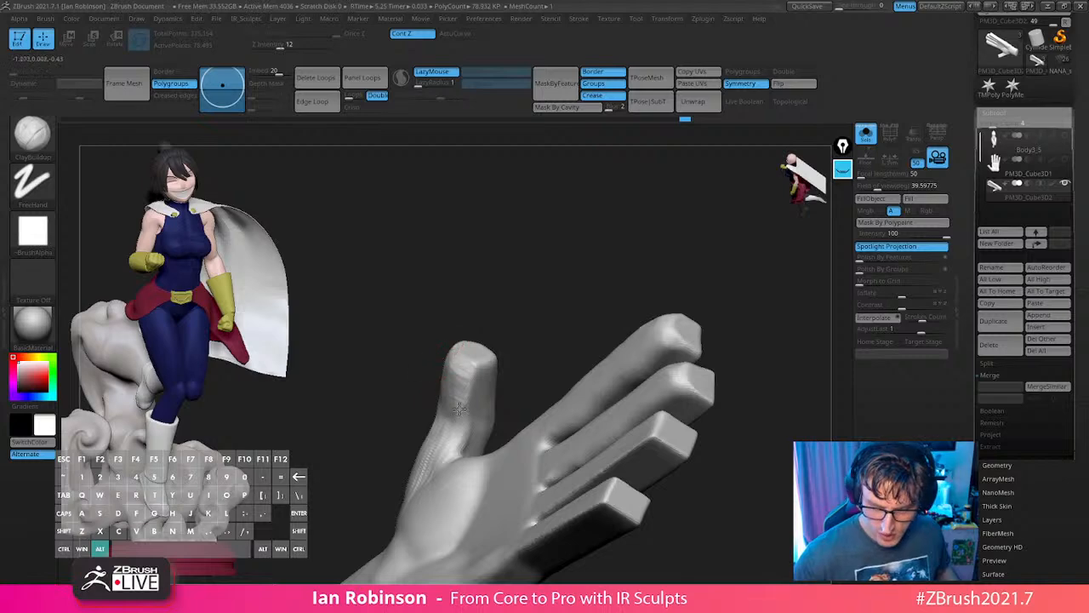
pyautogui.moveTo(459, 410)
pyautogui.mouseDown(button='right')
pyautogui.moveTo(664, 285)
pyautogui.moveTo(720, 365)
pyautogui.moveTo(512, 415)
pyautogui.moveTo(428, 520)
pyautogui.moveTo(485, 400)
pyautogui.moveTo(507, 458)
pyautogui.moveTo(724, 335)
pyautogui.moveTo(524, 374)
pyautogui.mouseUp(button='right')
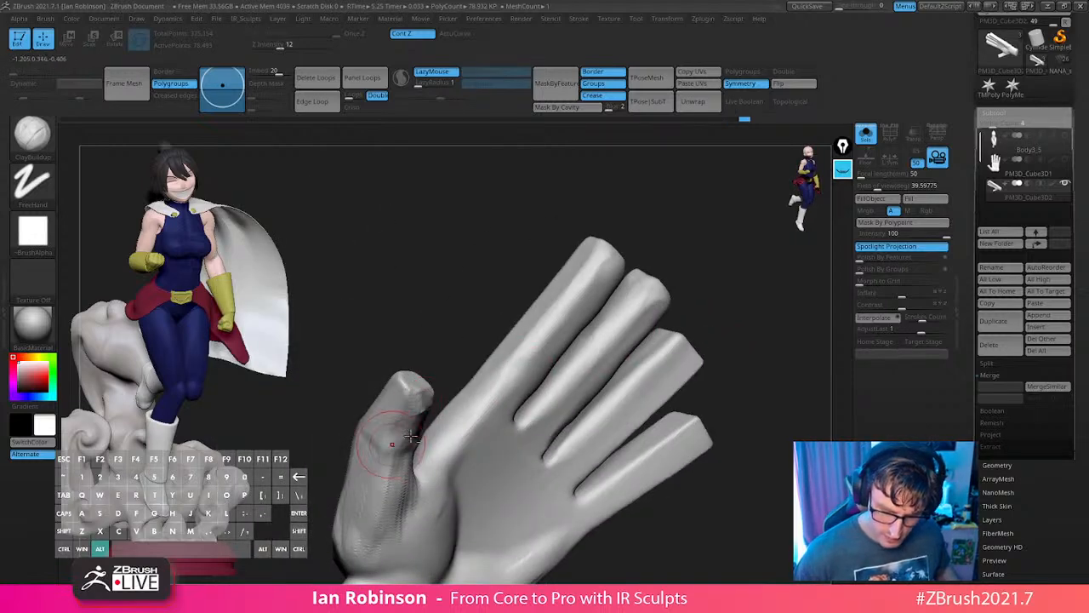
# Carve around the thumb joint, add clay to the palm side of the thumb tip, and smooth the strokes.
pyautogui.keyDown('alt'); pyautogui.moveTo(417, 431); pyautogui.dragTo(434, 464); pyautogui.keyUp('alt')
pyautogui.keyDown('alt'); pyautogui.moveTo(434, 465); pyautogui.dragTo(474, 426, button='right'); pyautogui.keyUp('alt')
pyautogui.moveTo(431, 352); pyautogui.dragTo(421, 326)
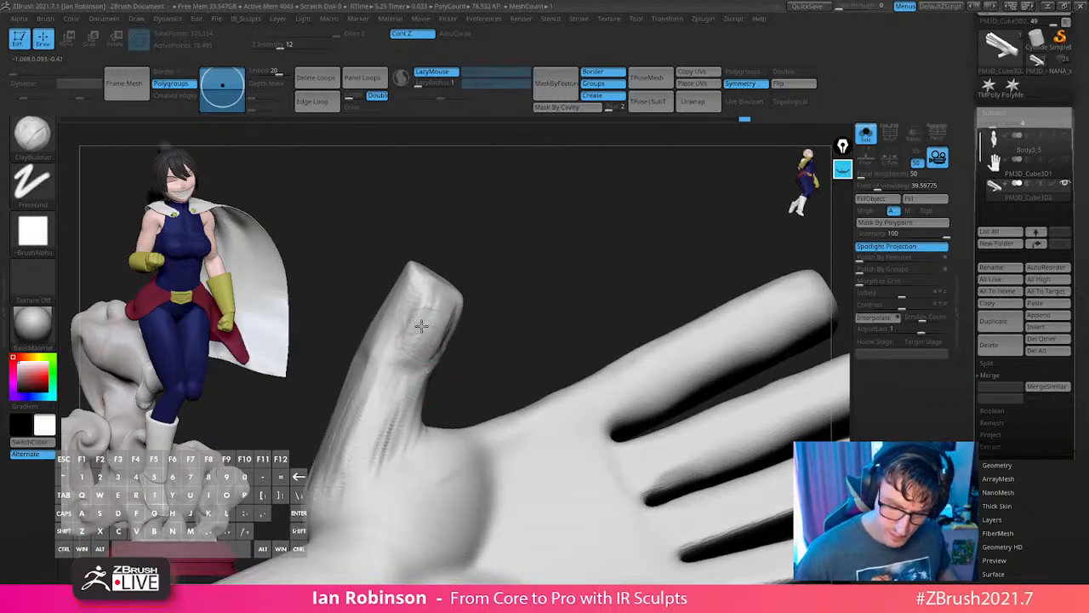
pyautogui.press('shift')
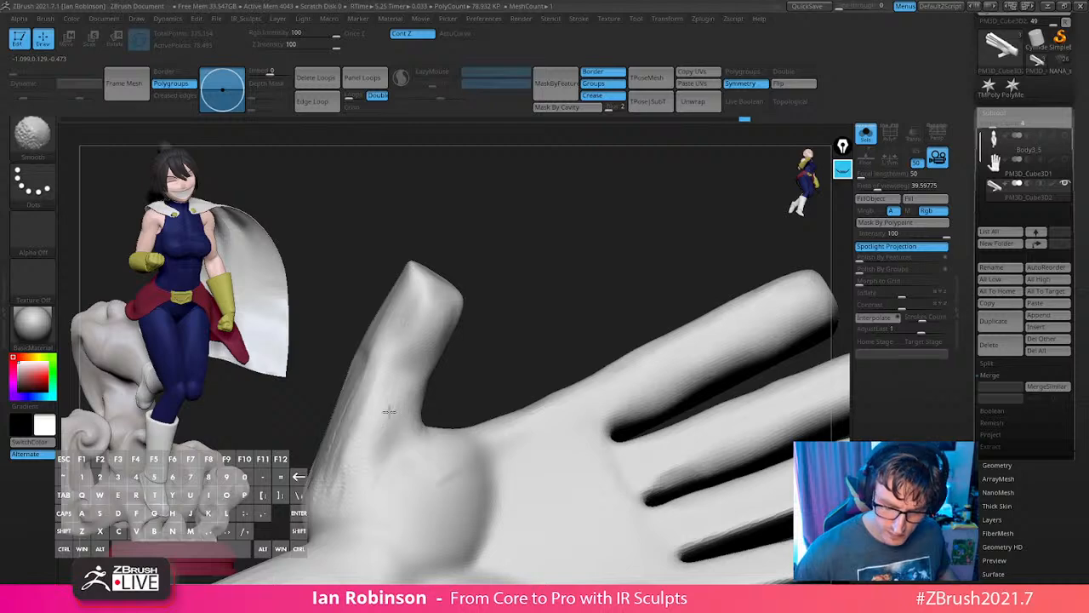
pyautogui.moveTo(389, 411)
pyautogui.mouseDown(button='right')
pyautogui.moveTo(557, 252)
pyautogui.moveTo(499, 318)
pyautogui.mouseUp(button='right')
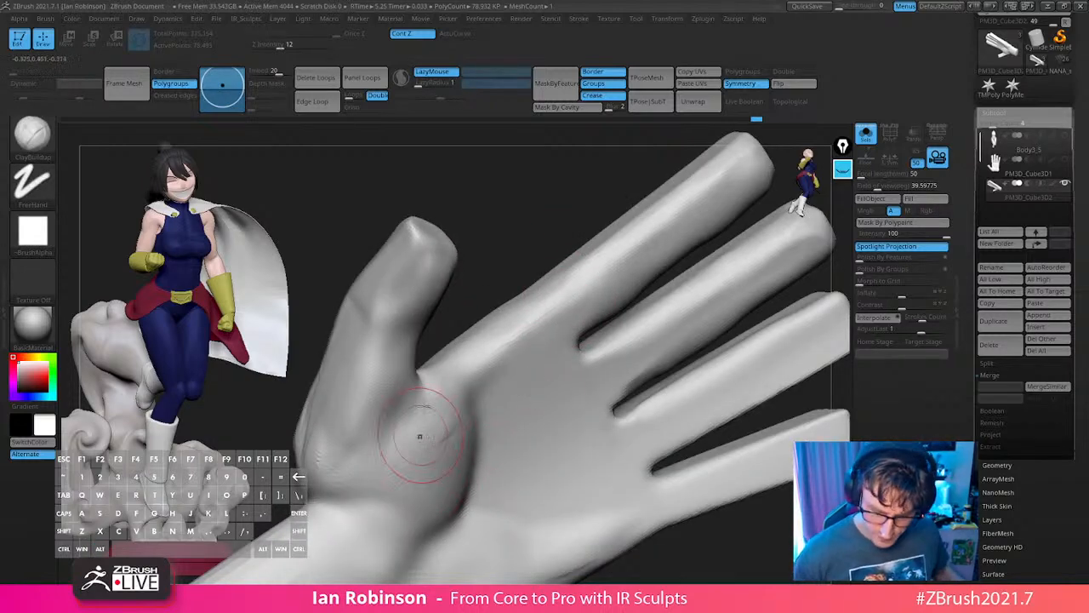
# Carve down the surface on the back of the thumb base with ClayBuildup.
pyautogui.moveTo(420, 437); pyautogui.dragTo(553, 451, button='right')
pyautogui.keyDown('alt'); pyautogui.moveTo(553, 451); pyautogui.dragTo(538, 432, button='right'); pyautogui.keyUp('alt')
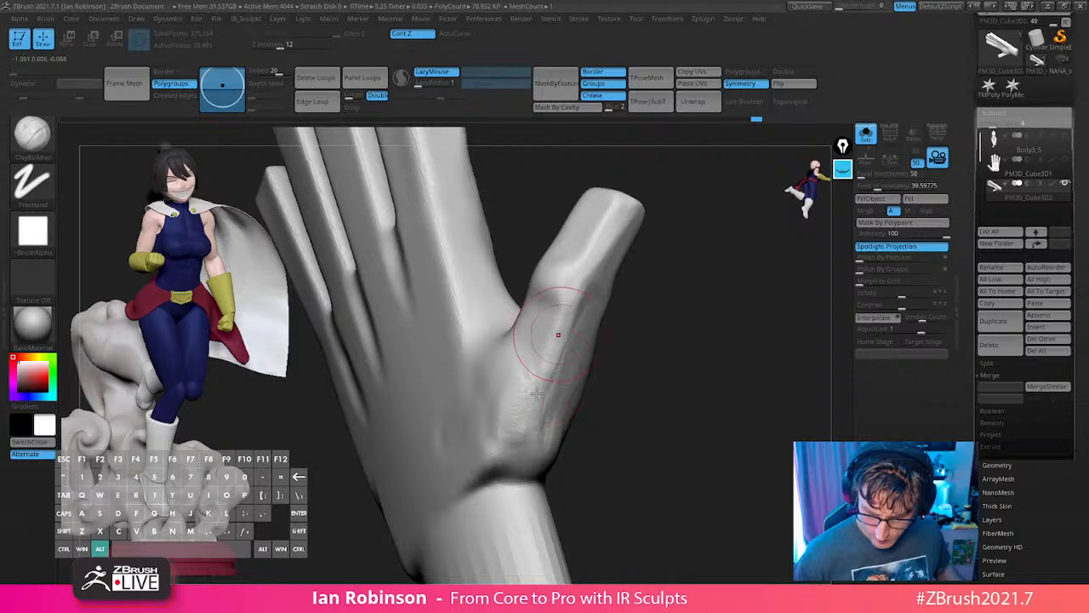
pyautogui.keyDown('alt'); pyautogui.moveTo(536, 393); pyautogui.dragTo(520, 417); pyautogui.keyUp('alt')
pyautogui.moveTo(682, 414)
pyautogui.mouseDown(button='right')
pyautogui.moveTo(701, 445)
pyautogui.moveTo(683, 409)
pyautogui.moveTo(686, 451)
pyautogui.moveTo(684, 427)
pyautogui.moveTo(671, 425)
pyautogui.mouseUp(button='right')
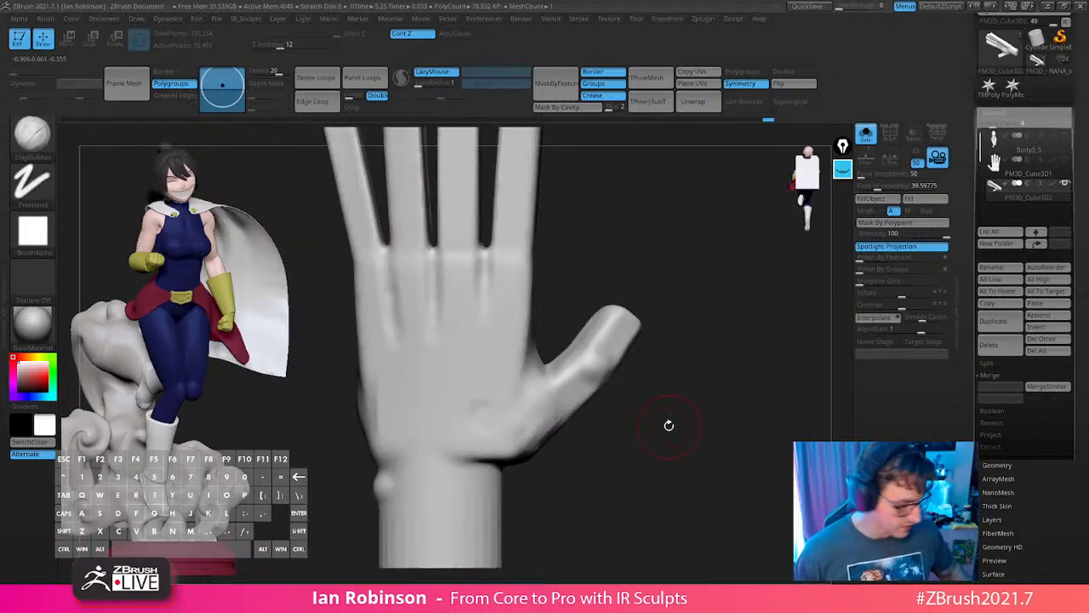
# Reduce the ClayBuildup brush size and add clay along the outer edge of the thumb base above the wrist.
pyautogui.press('s')
pyautogui.moveTo(534, 445); pyautogui.dragTo(518, 445)
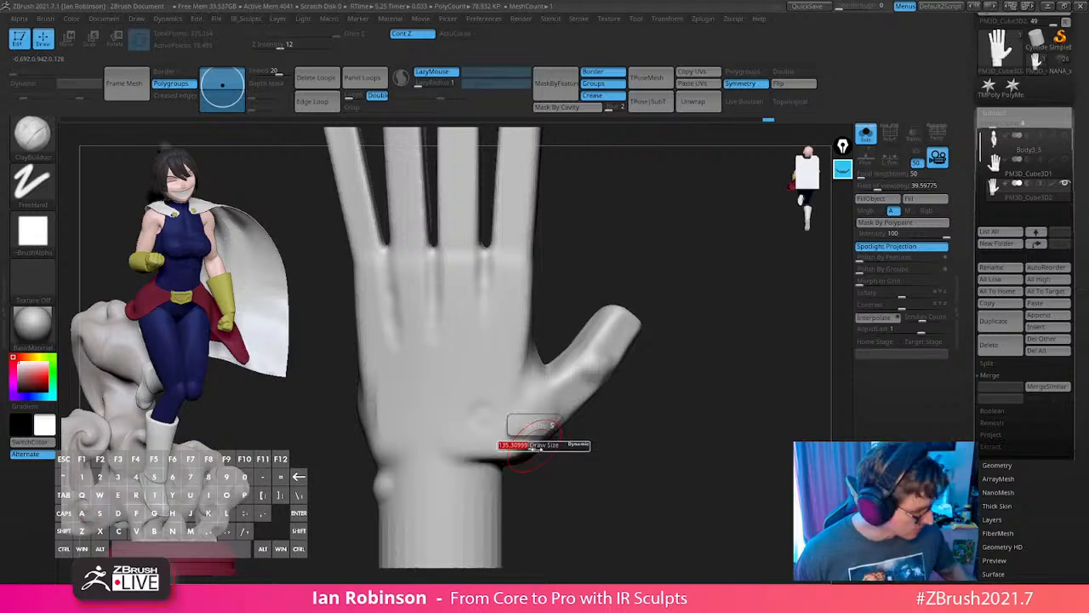
pyautogui.moveTo(591, 453)
pyautogui.mouseDown(button='right')
pyautogui.moveTo(614, 449)
pyautogui.moveTo(634, 418)
pyautogui.moveTo(587, 387)
pyautogui.mouseUp(button='right')
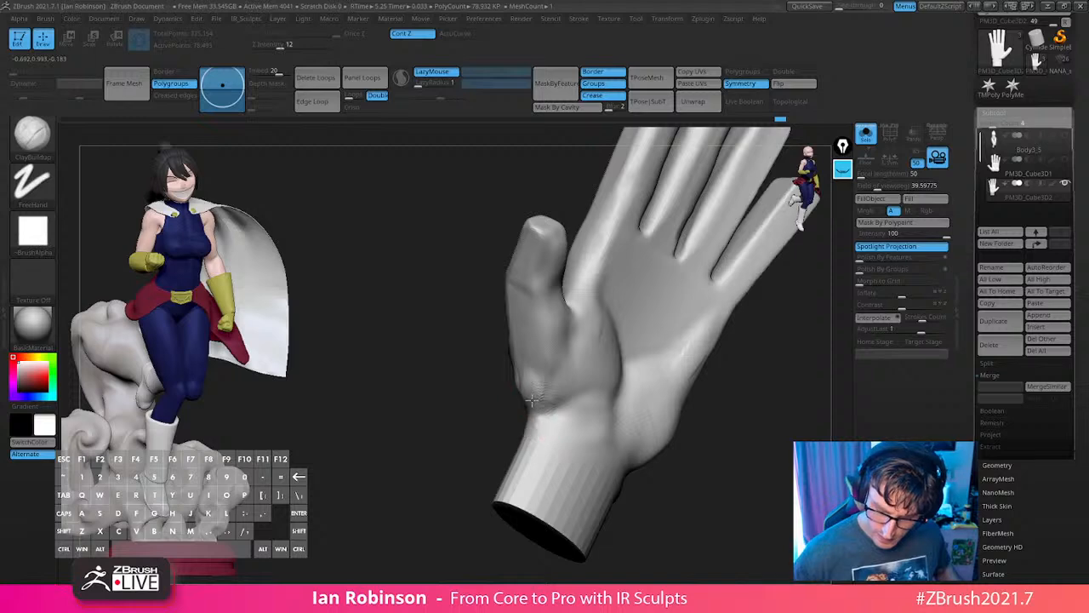
pyautogui.moveTo(550, 404); pyautogui.dragTo(630, 471, button='right')
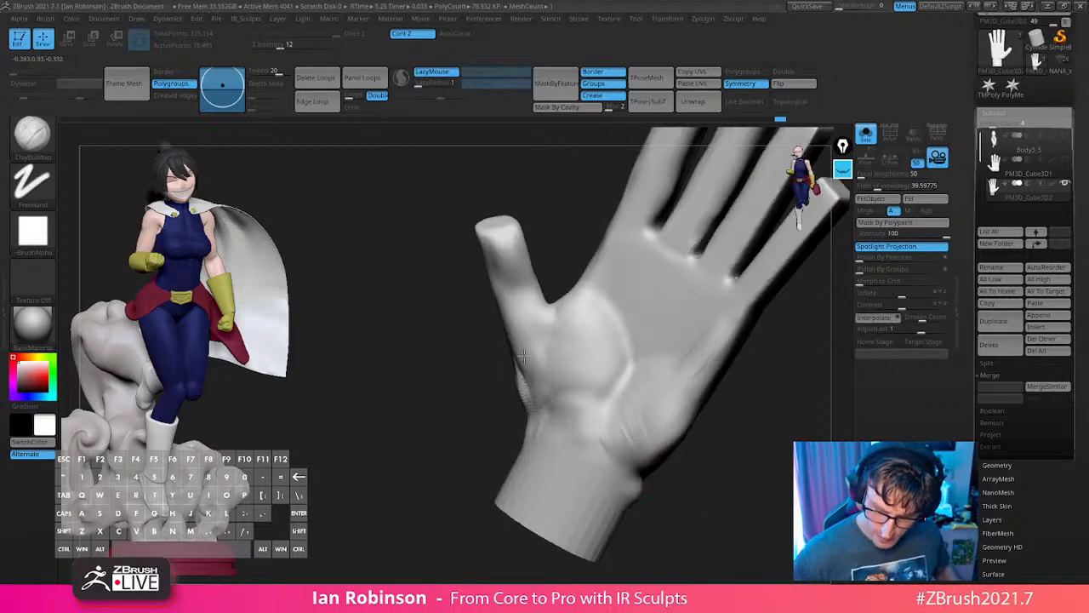
pyautogui.moveTo(523, 357); pyautogui.dragTo(551, 415)
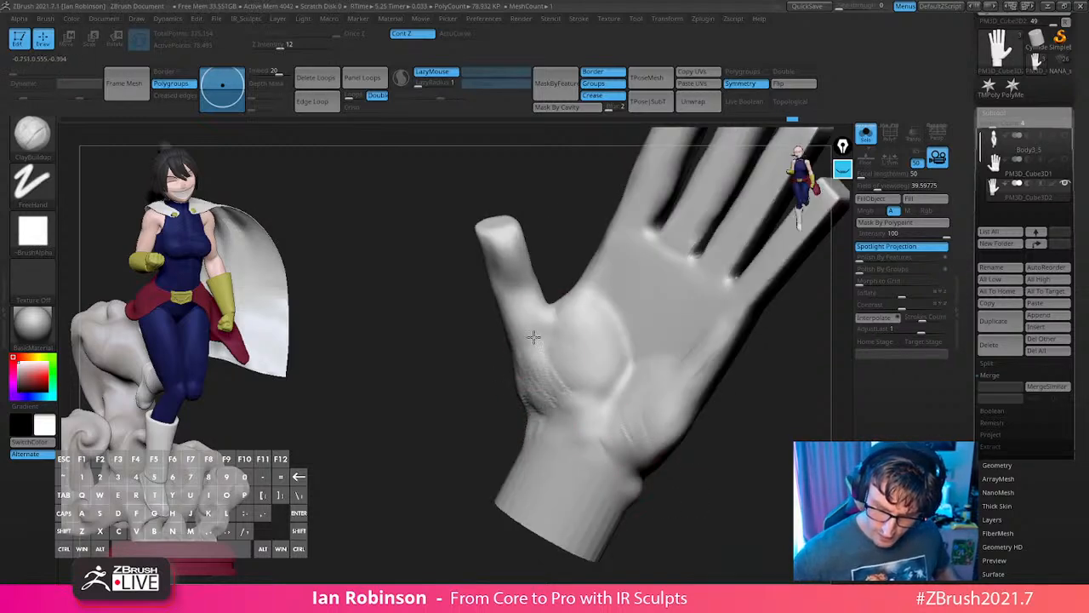
# Build clay strokes across the lower thumb pad on the palm and smooth the area up toward the thumb.
pyautogui.moveTo(561, 391)
pyautogui.mouseDown(button='right')
pyautogui.moveTo(760, 454)
pyautogui.moveTo(719, 411)
pyautogui.moveTo(537, 398)
pyautogui.mouseUp(button='right')
pyautogui.press('s')
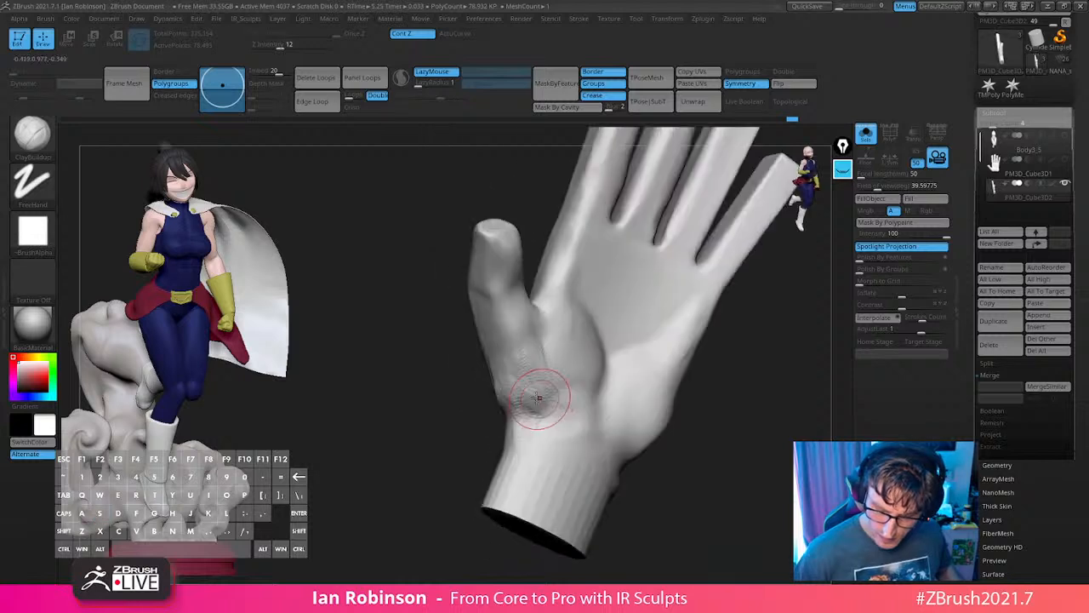
pyautogui.moveTo(556, 344)
pyautogui.mouseDown()
pyautogui.moveTo(543, 357)
pyautogui.moveTo(555, 394)
pyautogui.mouseUp()
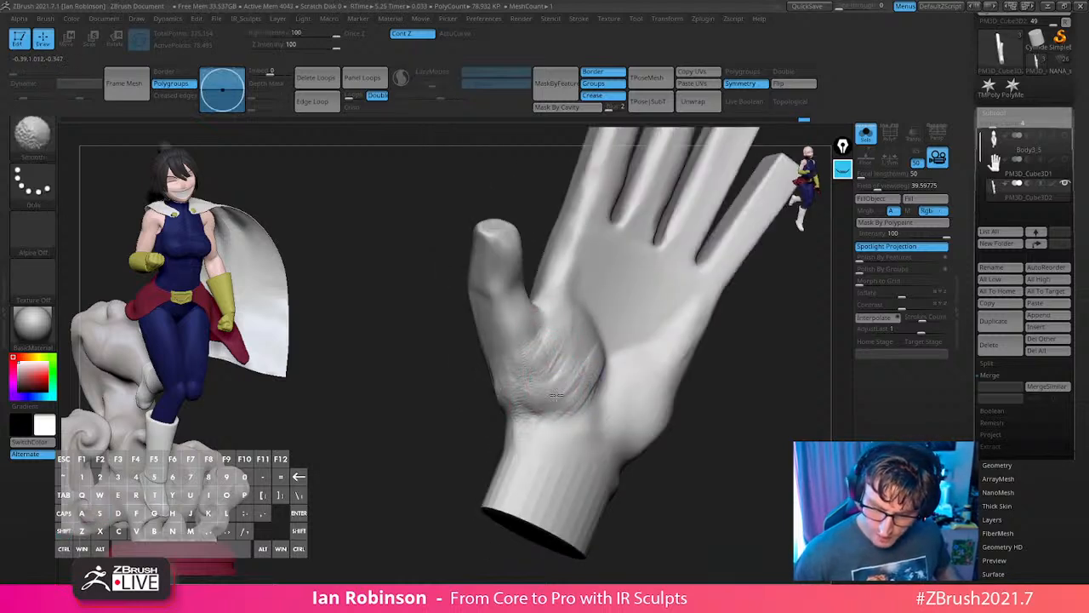
pyautogui.keyDown('shift'); pyautogui.moveTo(508, 360); pyautogui.dragTo(545, 327); pyautogui.keyUp('shift')
# Smooth the transition between the back of the thumb base and the wrist.
pyautogui.moveTo(554, 316); pyautogui.dragTo(756, 430, button='right')
pyautogui.moveTo(629, 428); pyautogui.dragTo(739, 434, button='right')
pyautogui.keyDown('shift'); pyautogui.moveTo(529, 432); pyautogui.dragTo(518, 392); pyautogui.keyUp('shift')
pyautogui.moveTo(494, 446)
pyautogui.mouseDown(button='right')
pyautogui.moveTo(654, 401)
pyautogui.moveTo(532, 445)
pyautogui.moveTo(623, 371)
pyautogui.moveTo(549, 456)
pyautogui.mouseUp(button='right')
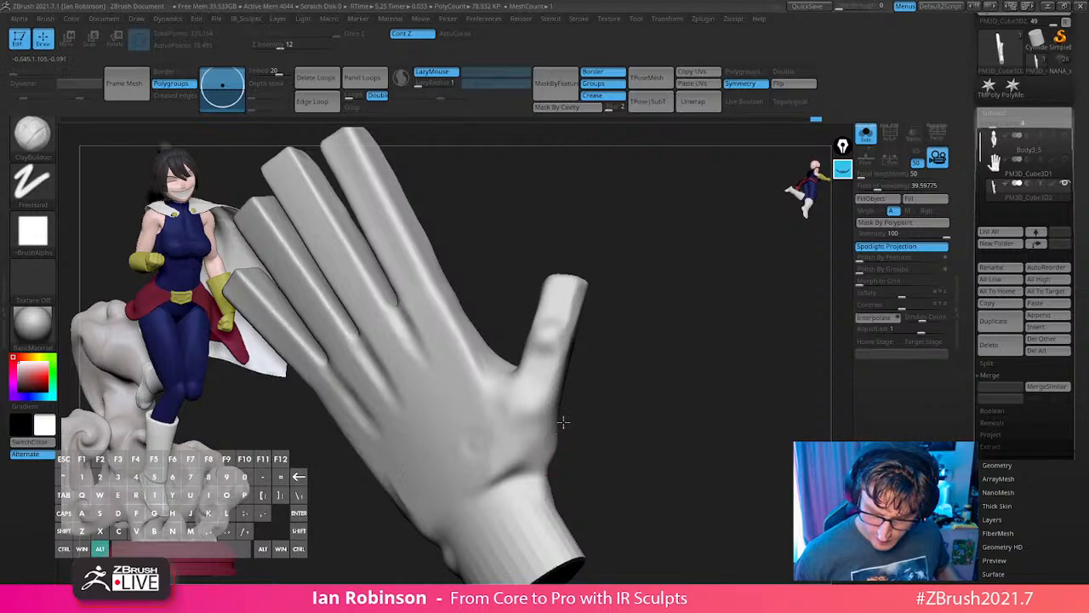
# Carve into the thumb shaft and the inner part of the thumb pad on the palm side.
pyautogui.moveTo(580, 402); pyautogui.dragTo(554, 462, button='right')
pyautogui.moveTo(571, 427); pyautogui.dragTo(639, 396, button='right')
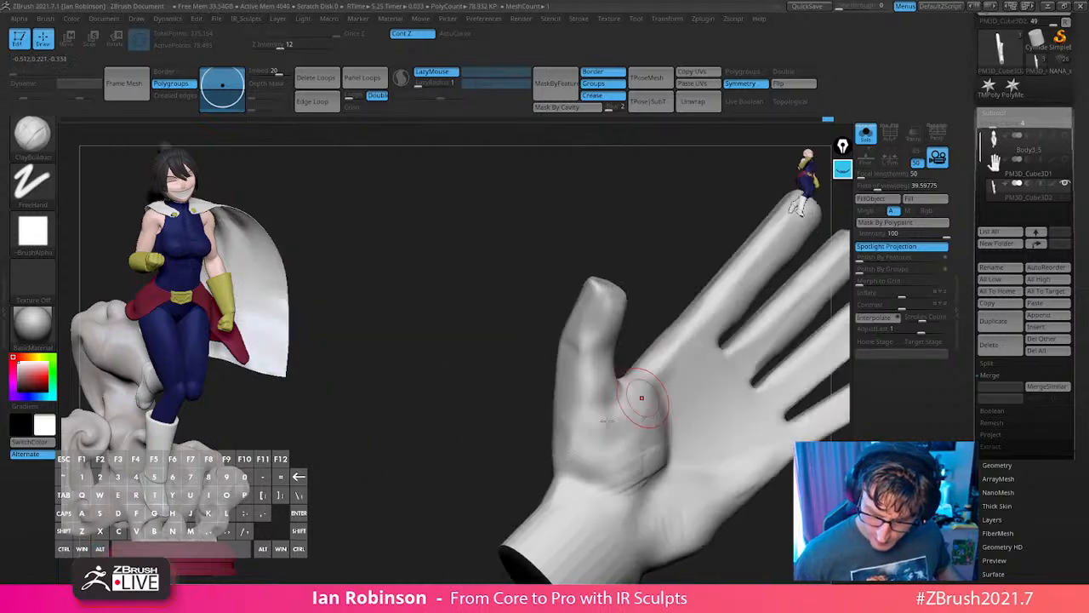
pyautogui.keyDown('alt'); pyautogui.moveTo(586, 430); pyautogui.dragTo(584, 362); pyautogui.keyUp('alt')
pyautogui.moveTo(640, 440)
pyautogui.keyDown('alt'); pyautogui.mouseDown()
pyautogui.moveTo(661, 443)
pyautogui.moveTo(643, 474)
pyautogui.mouseUp(); pyautogui.keyUp('alt')
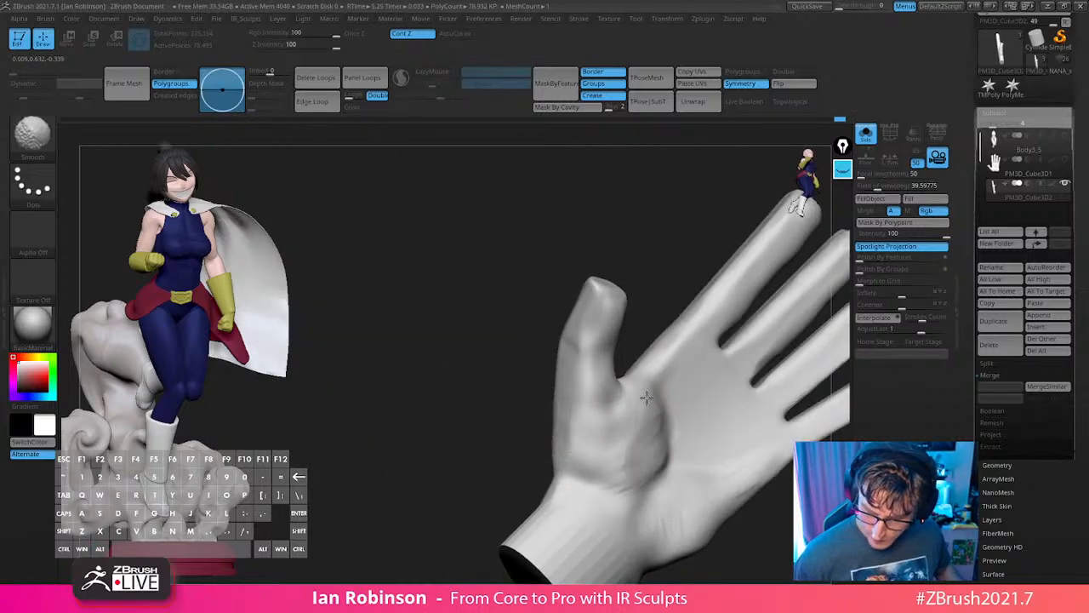
# Examine the hand's overall shape and finger alignment from the back and from the fingertip end.
pyautogui.keyDown('alt'); pyautogui.moveTo(647, 398); pyautogui.dragTo(534, 393, button='right'); pyautogui.keyUp('alt')
pyautogui.moveTo(625, 379)
pyautogui.mouseDown(button='right')
pyautogui.moveTo(641, 392)
pyautogui.moveTo(622, 397)
pyautogui.moveTo(505, 316)
pyautogui.moveTo(557, 328)
pyautogui.moveTo(523, 397)
pyautogui.mouseUp(button='right')
pyautogui.press('s')
pyautogui.moveTo(538, 393); pyautogui.dragTo(533, 391)
pyautogui.keyDown('alt'); pyautogui.moveTo(702, 337); pyautogui.dragTo(712, 204); pyautogui.keyUp('alt')
pyautogui.keyDown('shift'); pyautogui.moveTo(709, 281); pyautogui.dragTo(708, 309); pyautogui.keyUp('shift')
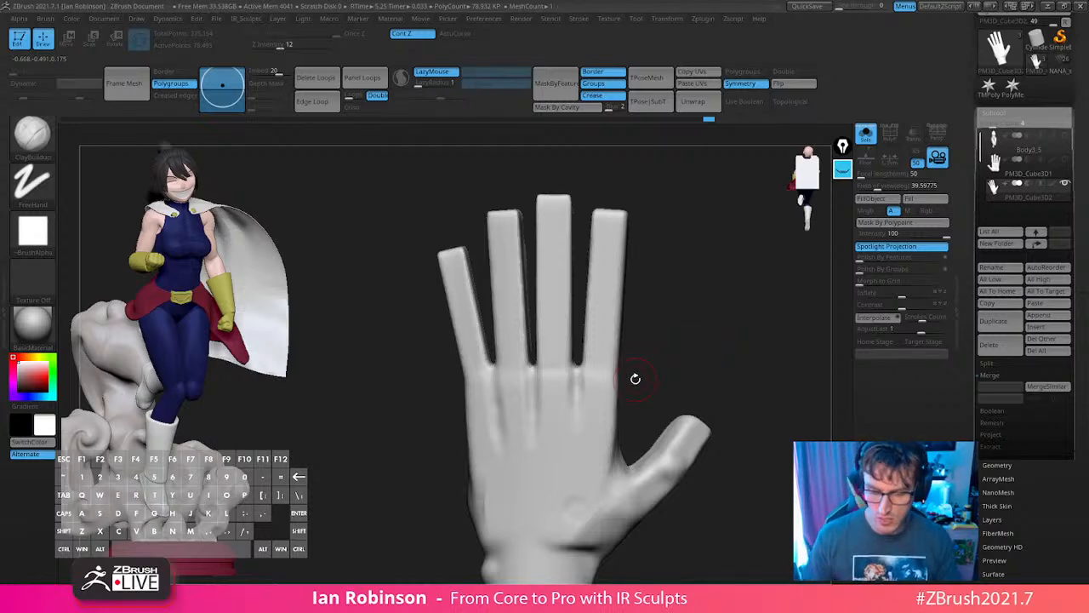
pyautogui.moveTo(635, 378)
pyautogui.mouseDown()
pyautogui.moveTo(732, 429)
pyautogui.moveTo(644, 364)
pyautogui.mouseUp()
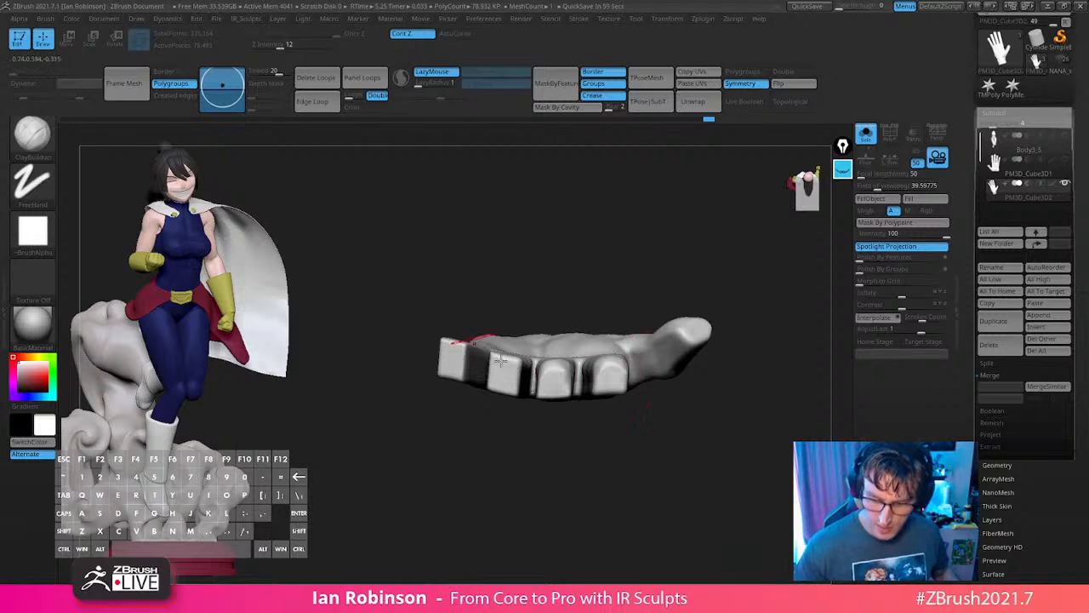
pyautogui.keyDown('shift'); pyautogui.moveTo(678, 420); pyautogui.dragTo(683, 380); pyautogui.keyUp('shift')
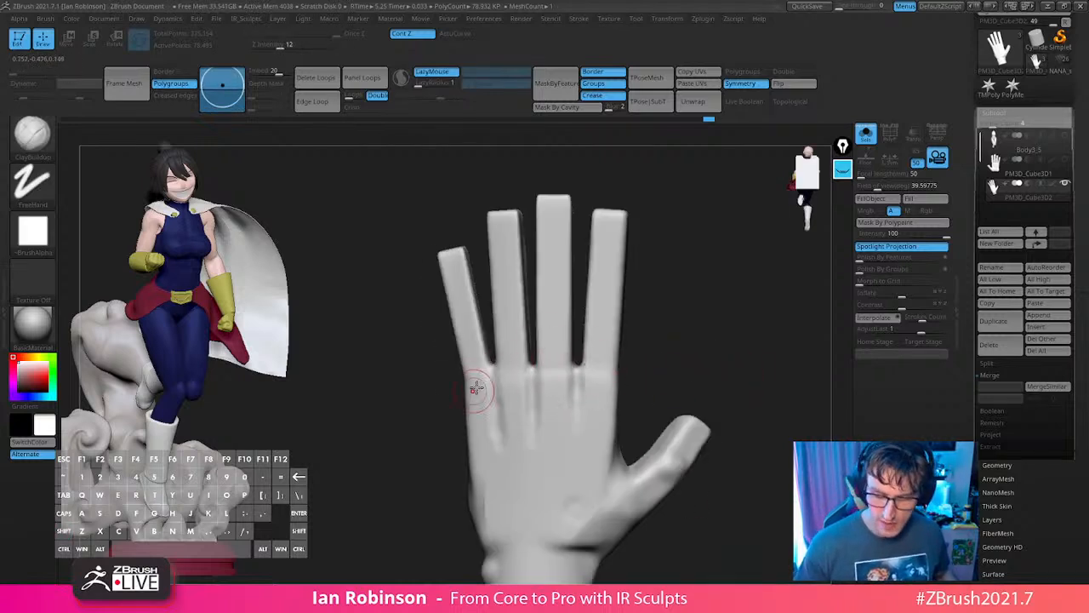
# Shift the webs between the fingers into a curved line sloping toward the little finger, using an enlarged Move Infinite Depth brush.
pyautogui.moveTo(415, 381)
pyautogui.keyDown('ctrl'); pyautogui.keyDown('shift'); pyautogui.mouseDown()
pyautogui.moveTo(705, 376)
pyautogui.moveTo(684, 335)
pyautogui.moveTo(684, 161)
pyautogui.mouseUp(); pyautogui.keyUp('shift'); pyautogui.keyUp('ctrl')
pyautogui.press('space')
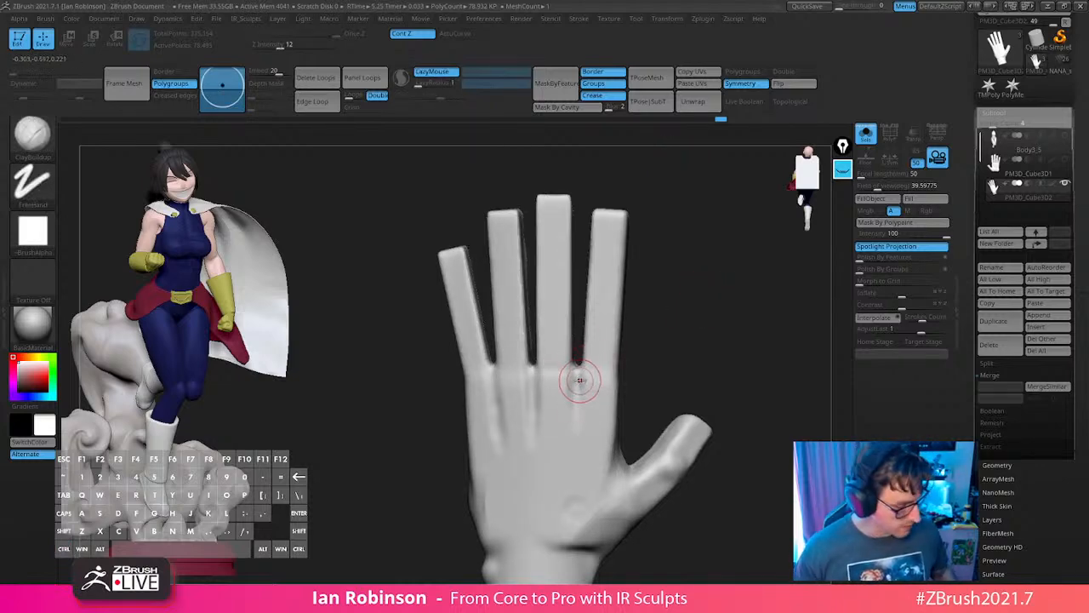
pyautogui.press('b')
pyautogui.press('n')
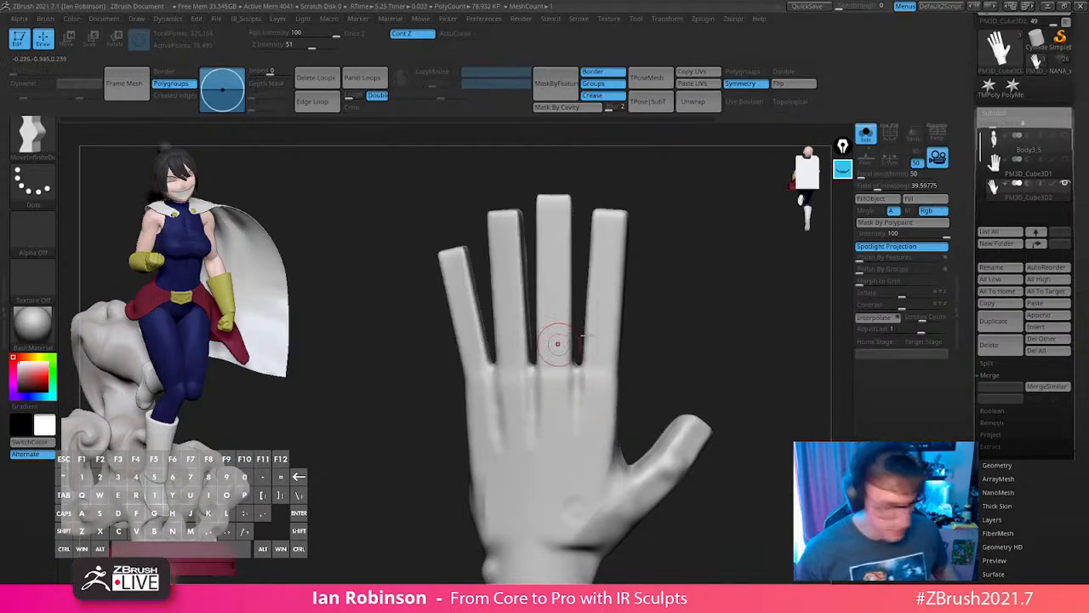
pyautogui.keyDown('alt'); pyautogui.moveTo(714, 344); pyautogui.dragTo(691, 348); pyautogui.keyUp('alt')
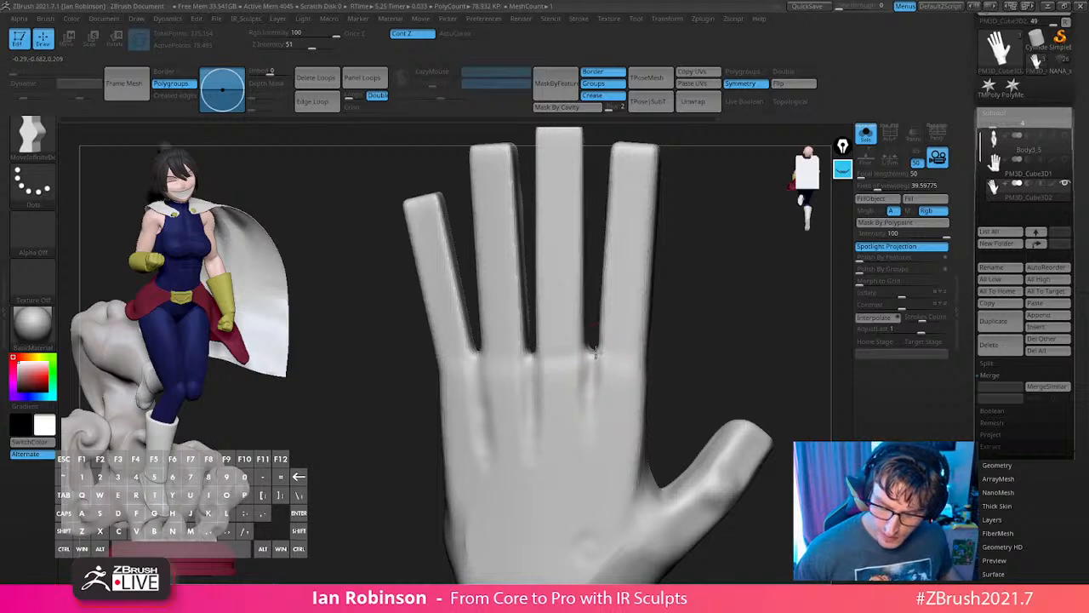
pyautogui.press('s')
pyautogui.moveTo(550, 363); pyautogui.dragTo(556, 362)
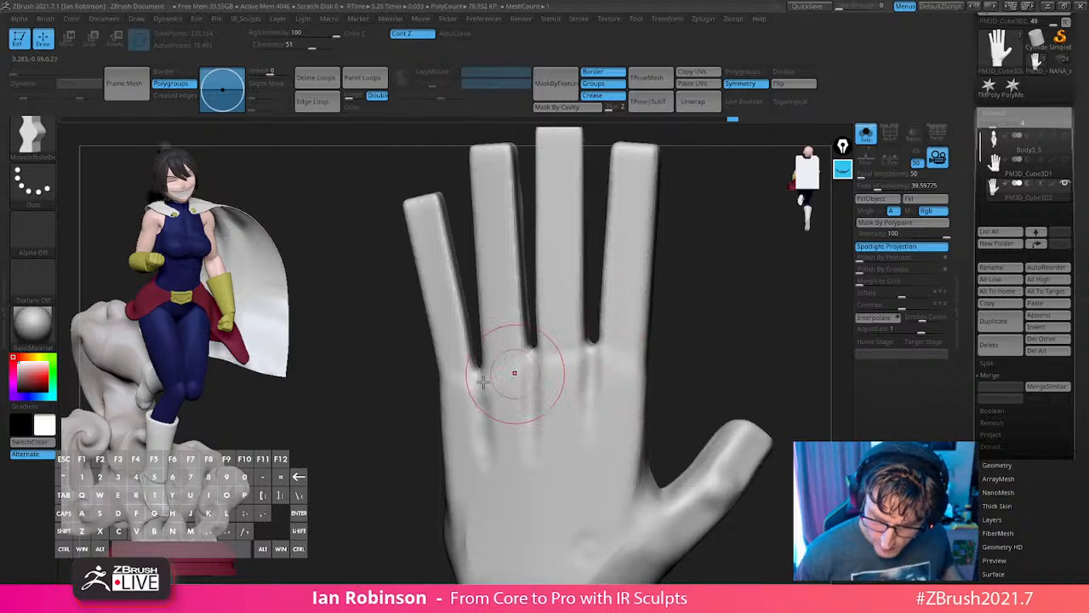
# Pull the little finger's tip down from the palm side to shorten the finger.
pyautogui.press('s')
pyautogui.moveTo(686, 295)
pyautogui.mouseDown()
pyautogui.moveTo(735, 297)
pyautogui.moveTo(693, 318)
pyautogui.mouseUp()
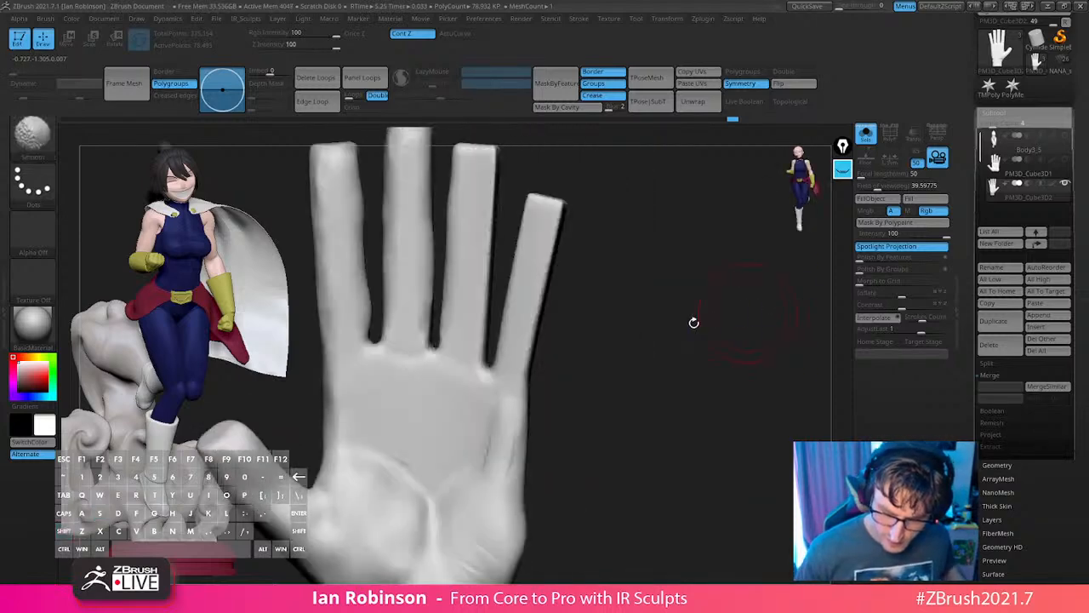
pyautogui.moveTo(553, 212)
pyautogui.mouseDown()
pyautogui.moveTo(549, 221)
pyautogui.moveTo(614, 238)
pyautogui.mouseUp()
pyautogui.press('s')
pyautogui.moveTo(525, 222); pyautogui.dragTo(528, 235)
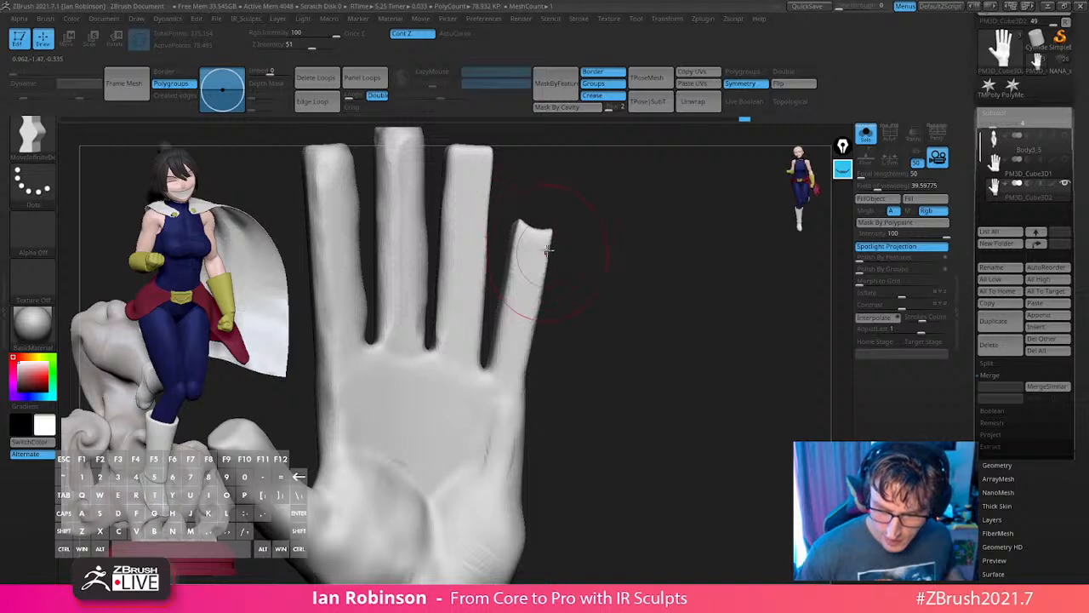
# Shorten the ring and index fingers to stagger the fingertips around the middle finger.
pyautogui.moveTo(625, 294)
pyautogui.keyDown('alt'); pyautogui.mouseDown()
pyautogui.moveTo(663, 375)
pyautogui.moveTo(644, 366)
pyautogui.mouseUp(); pyautogui.keyUp('alt')
pyautogui.moveTo(564, 274)
pyautogui.mouseDown()
pyautogui.moveTo(504, 293)
pyautogui.moveTo(512, 304)
pyautogui.mouseUp()
pyautogui.press('s')
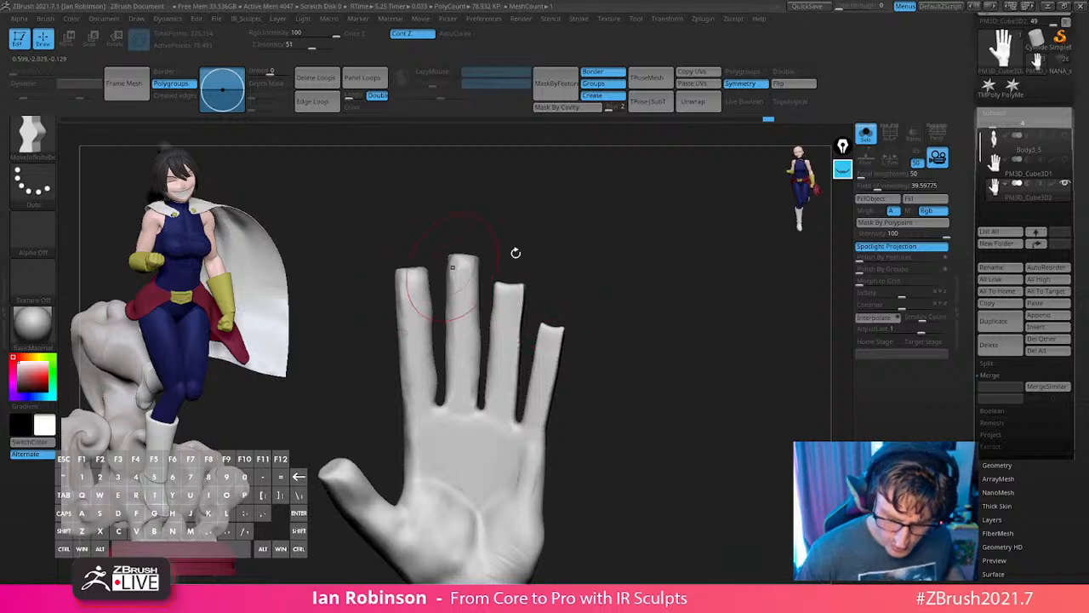
pyautogui.moveTo(516, 253); pyautogui.dragTo(504, 255)
pyautogui.moveTo(412, 284); pyautogui.dragTo(410, 308)
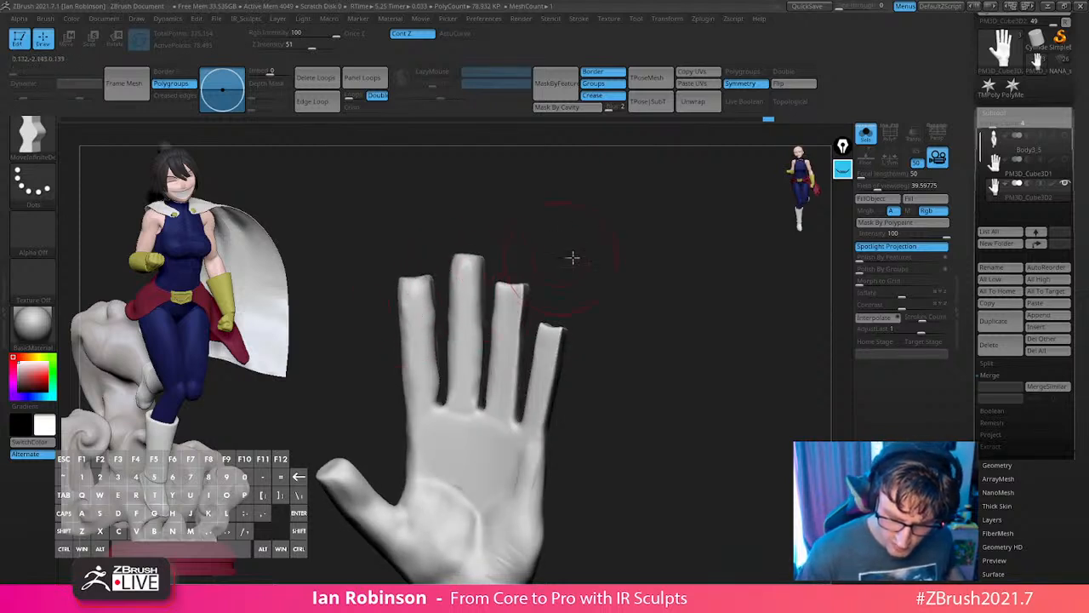
# Refine the webs at the finger bases from the palm side and smooth the fingers.
pyautogui.moveTo(571, 258); pyautogui.dragTo(582, 259)
pyautogui.moveTo(441, 399)
pyautogui.mouseDown()
pyautogui.moveTo(440, 413)
pyautogui.moveTo(488, 412)
pyautogui.moveTo(523, 440)
pyautogui.mouseUp()
pyautogui.press('s')
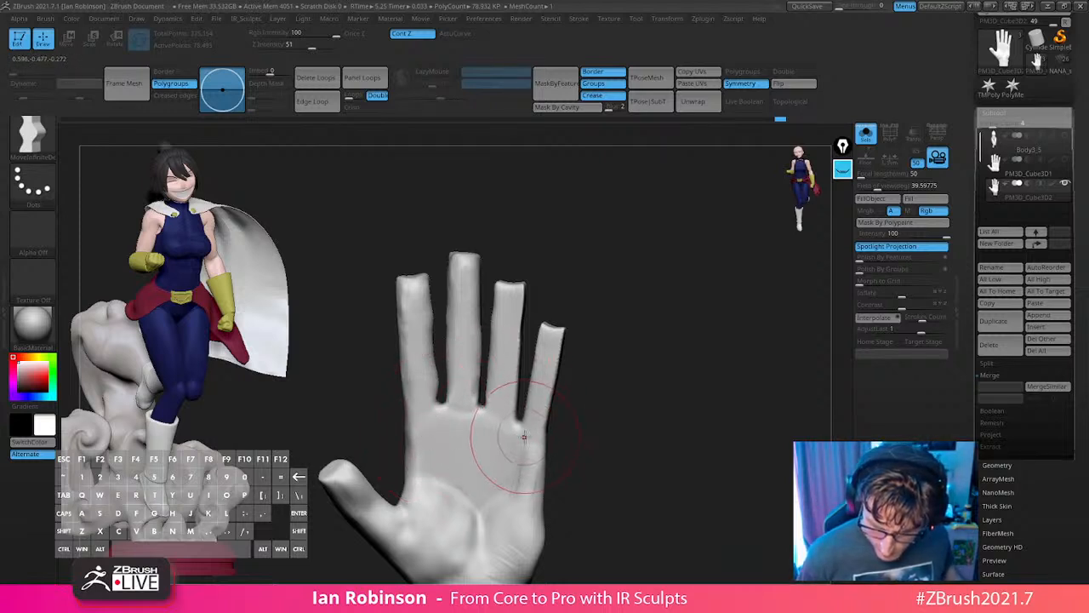
pyautogui.moveTo(656, 390)
pyautogui.keyDown('alt'); pyautogui.mouseDown()
pyautogui.moveTo(649, 403)
pyautogui.moveTo(657, 375)
pyautogui.mouseUp(); pyautogui.keyUp('alt')
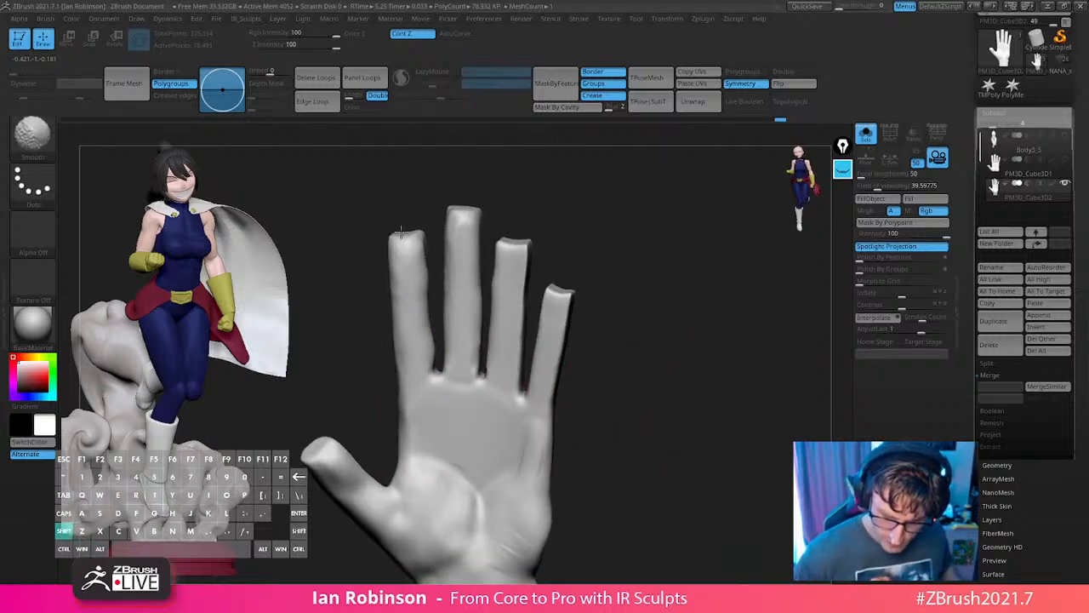
pyautogui.moveTo(681, 309)
pyautogui.mouseDown()
pyautogui.moveTo(600, 312)
pyautogui.moveTo(663, 323)
pyautogui.moveTo(588, 321)
pyautogui.mouseUp()
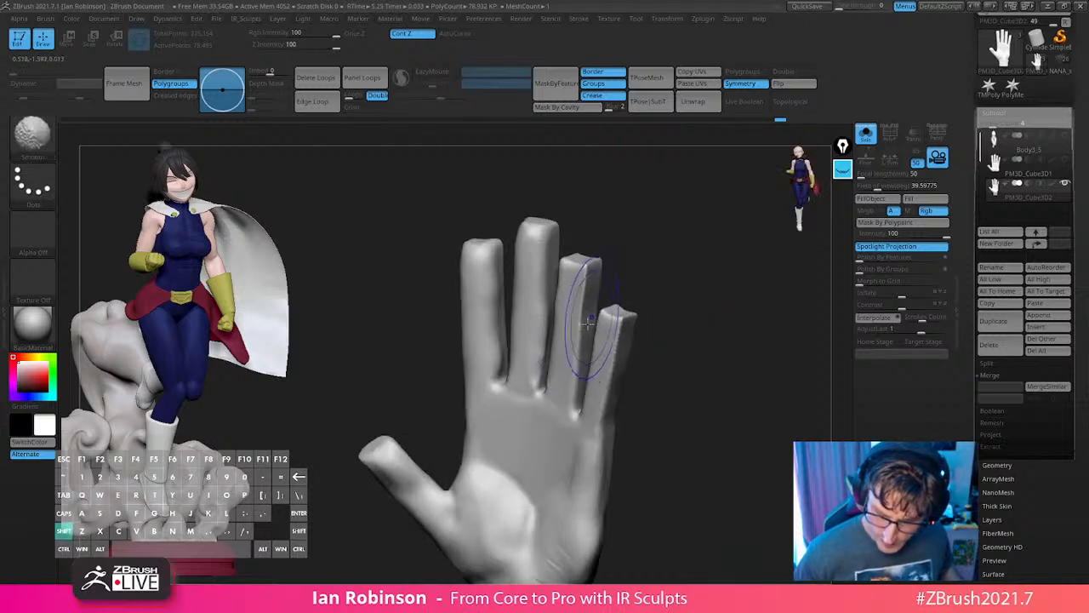
pyautogui.moveTo(640, 347)
pyautogui.mouseDown()
pyautogui.moveTo(683, 380)
pyautogui.moveTo(656, 340)
pyautogui.mouseUp()
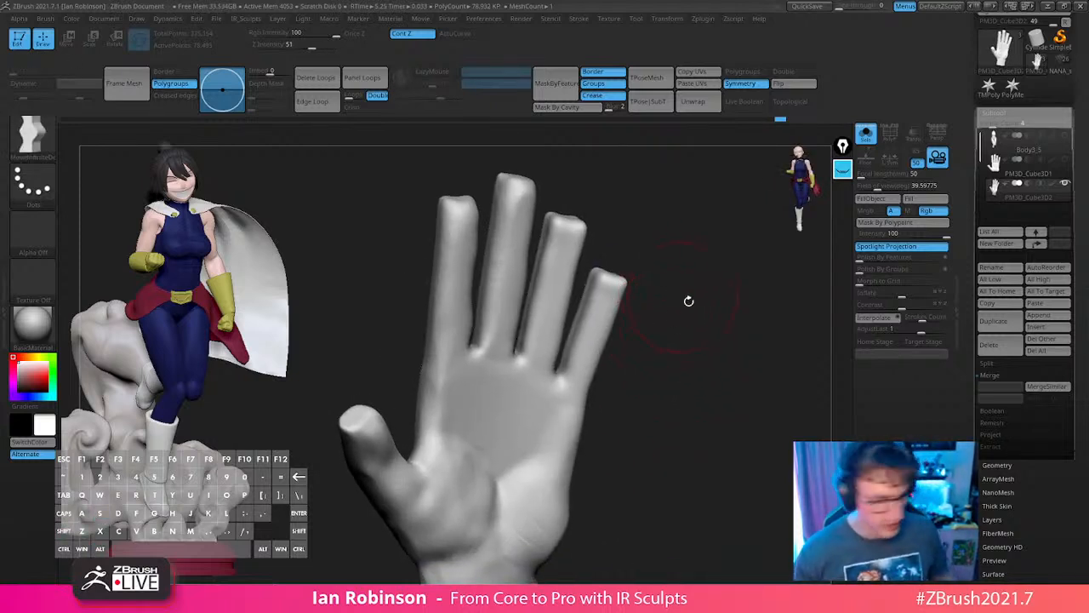
# Pull the flat tips of the ring, little and middle fingers into rounded ends with the Move brush.
pyautogui.moveTo(689, 301)
pyautogui.mouseDown()
pyautogui.moveTo(698, 289)
pyautogui.moveTo(684, 365)
pyautogui.moveTo(541, 302)
pyautogui.mouseUp()
pyautogui.press('s')
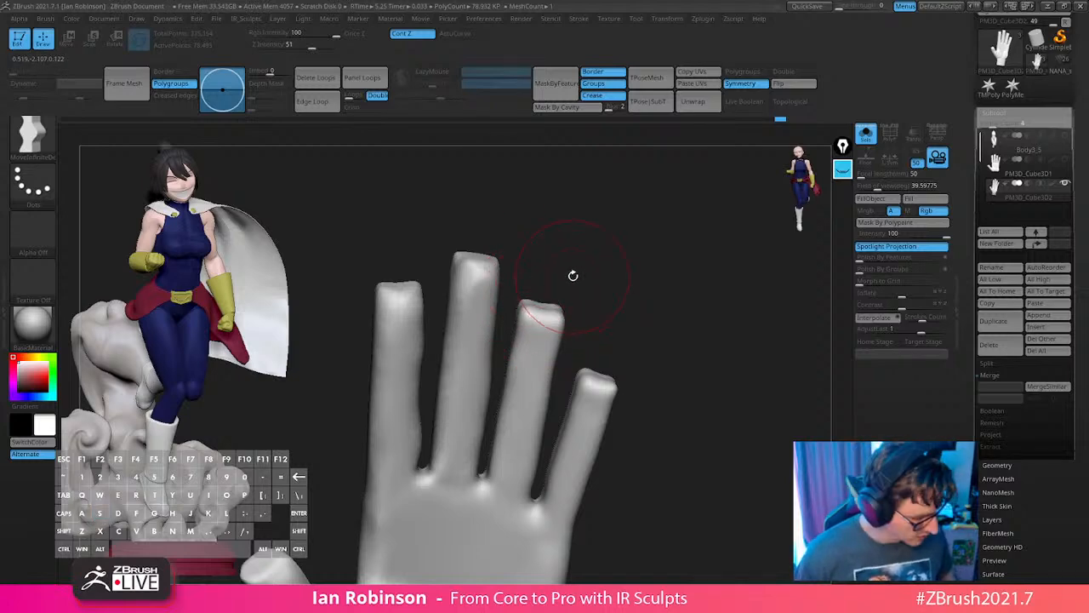
pyautogui.press('n')
pyautogui.press('b')
pyautogui.press('m')
pyautogui.press('v')
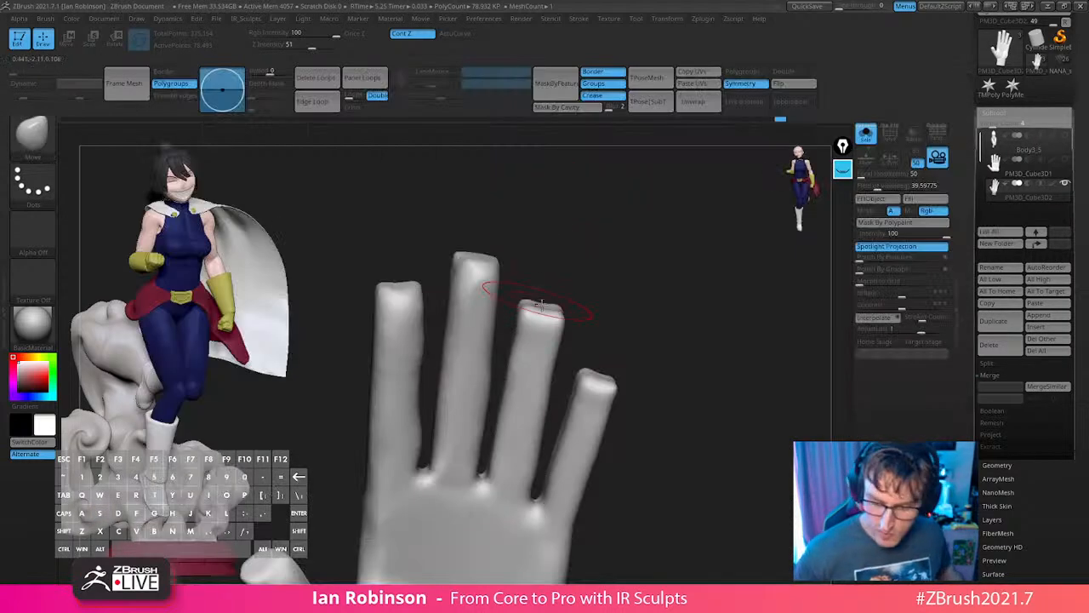
pyautogui.press('s')
pyautogui.moveTo(580, 278)
pyautogui.mouseDown()
pyautogui.moveTo(588, 292)
pyautogui.moveTo(600, 228)
pyautogui.mouseUp()
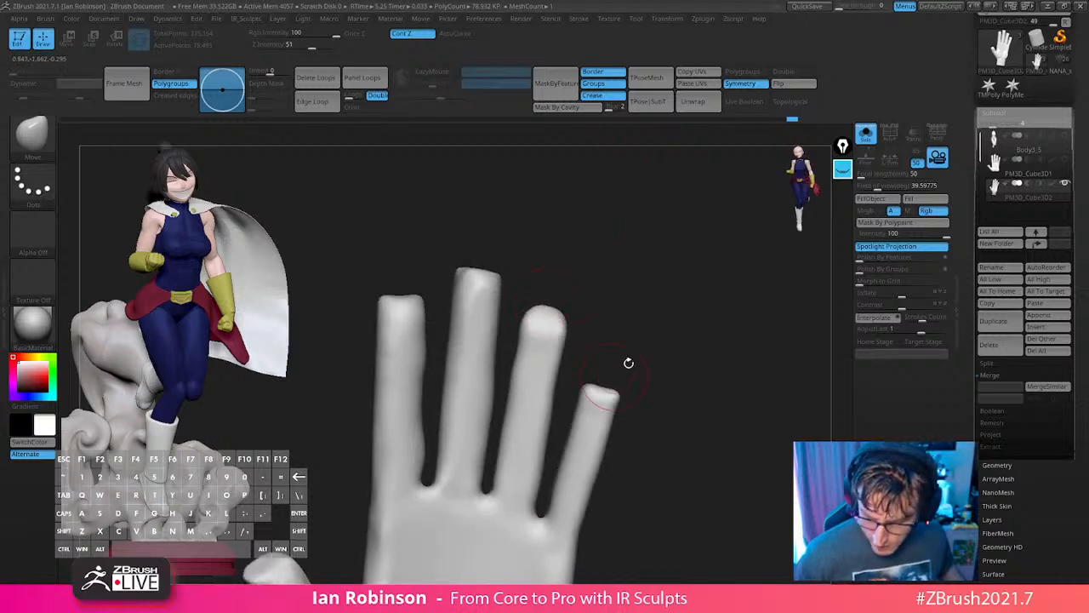
pyautogui.moveTo(628, 362); pyautogui.dragTo(601, 384)
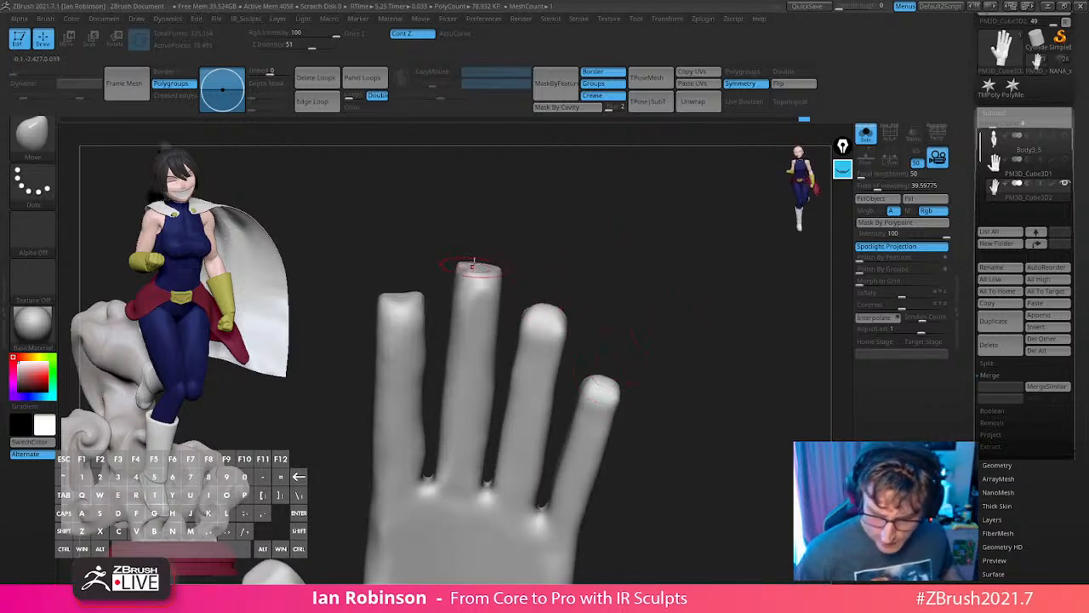
pyautogui.moveTo(481, 260); pyautogui.dragTo(706, 351)
# Switch to the DamStandard brush for cutting creases.
pyautogui.press('b')
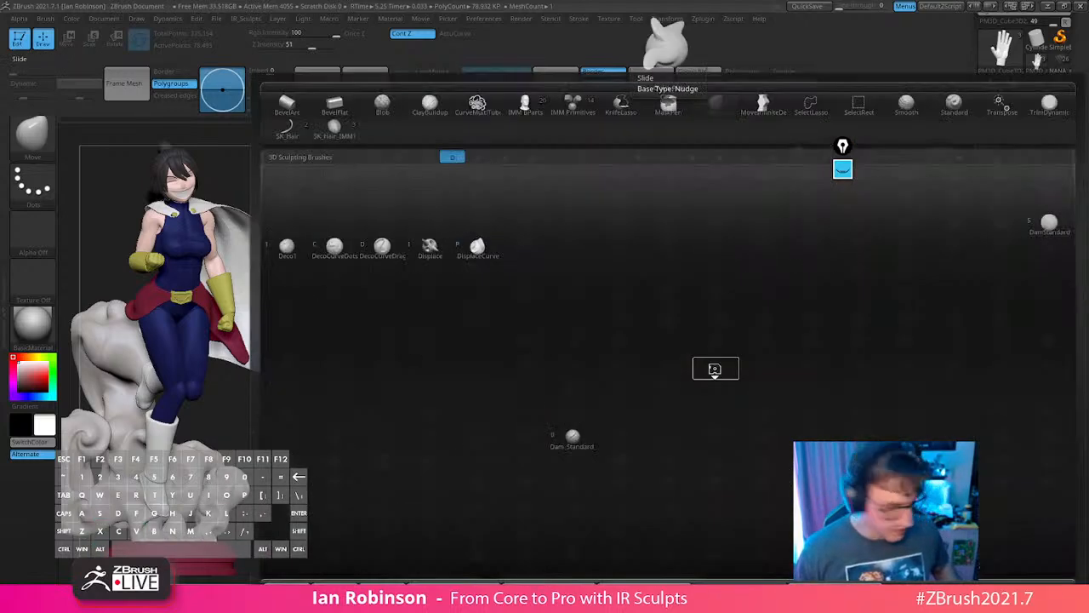
pyautogui.press('d')
pyautogui.press('s')
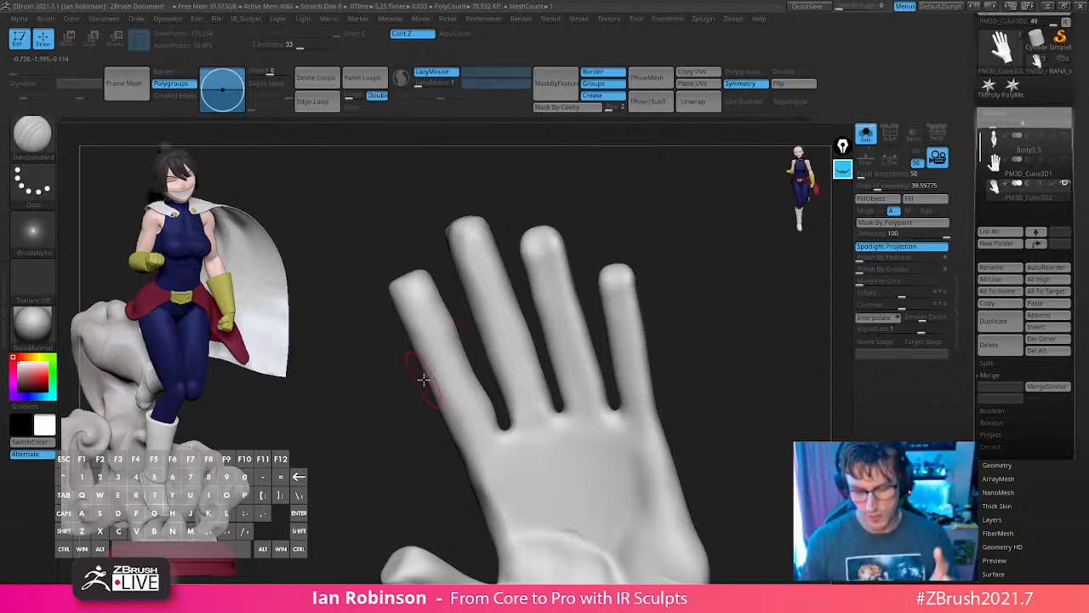
# Cut creases across the bases of the fingers along the upper edge of the palm.
pyautogui.moveTo(713, 337); pyautogui.dragTo(658, 382)
pyautogui.moveTo(468, 454); pyautogui.dragTo(547, 424)
pyautogui.moveTo(722, 382); pyautogui.dragTo(735, 384)
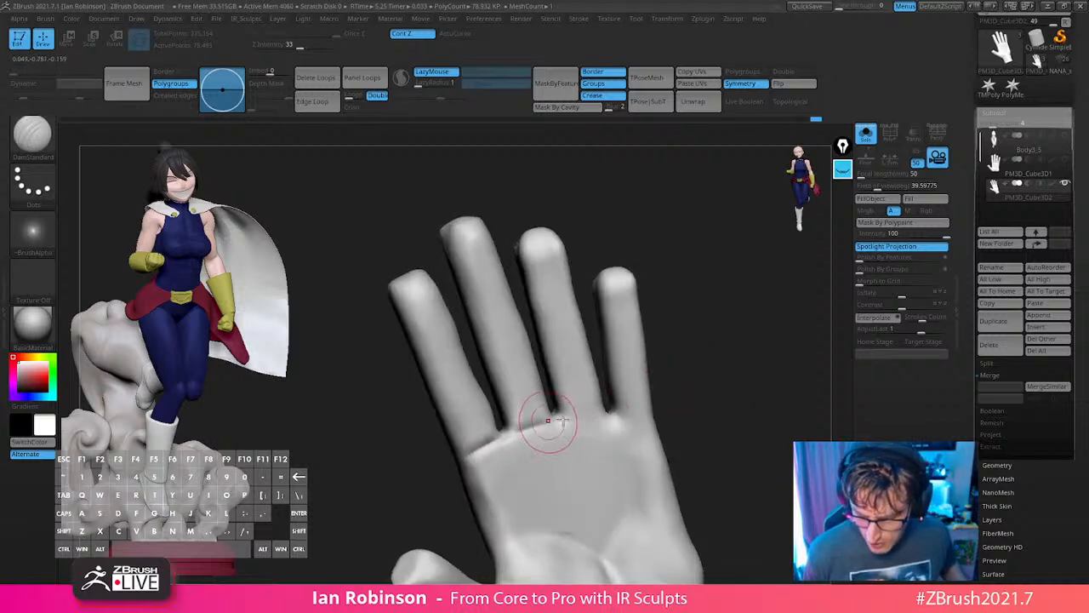
pyautogui.moveTo(554, 423); pyautogui.dragTo(644, 421)
pyautogui.moveTo(720, 400); pyautogui.dragTo(730, 386)
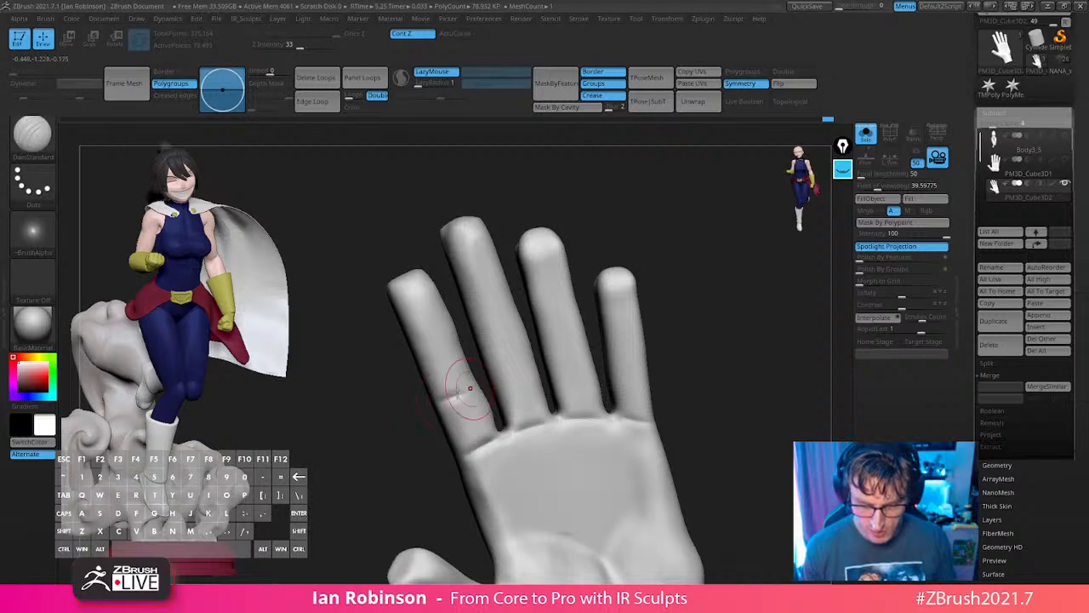
# Cut the joint creases across the palm side of the index, middle, ring and little fingers.
pyautogui.moveTo(708, 342); pyautogui.dragTo(723, 342)
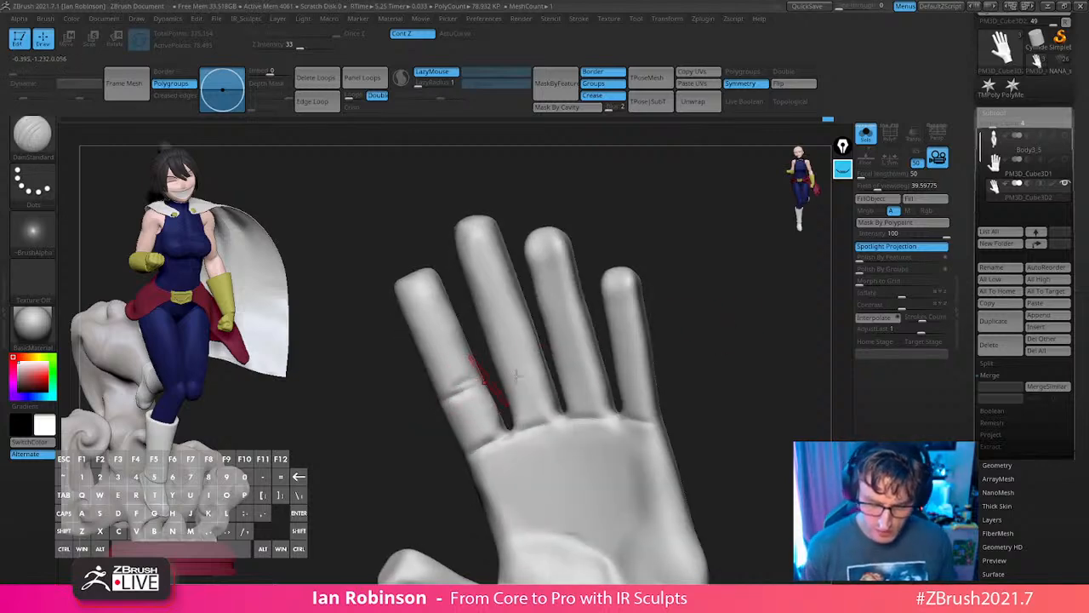
pyautogui.hotkey('ctrl', 'z')
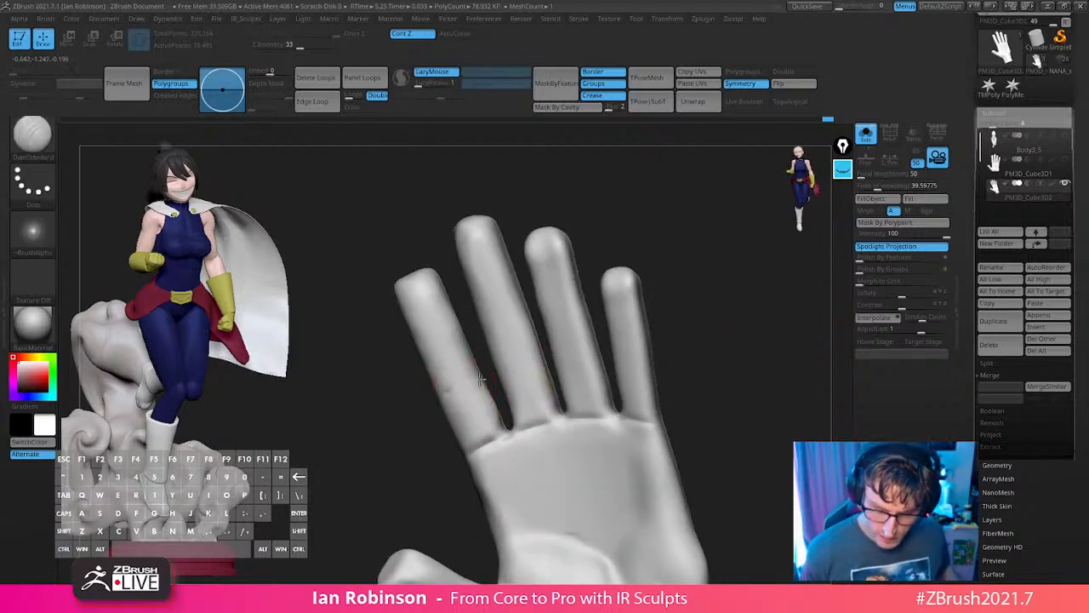
pyautogui.moveTo(472, 380); pyautogui.dragTo(537, 343)
pyautogui.moveTo(700, 325)
pyautogui.mouseDown()
pyautogui.moveTo(669, 333)
pyautogui.moveTo(637, 374)
pyautogui.mouseUp()
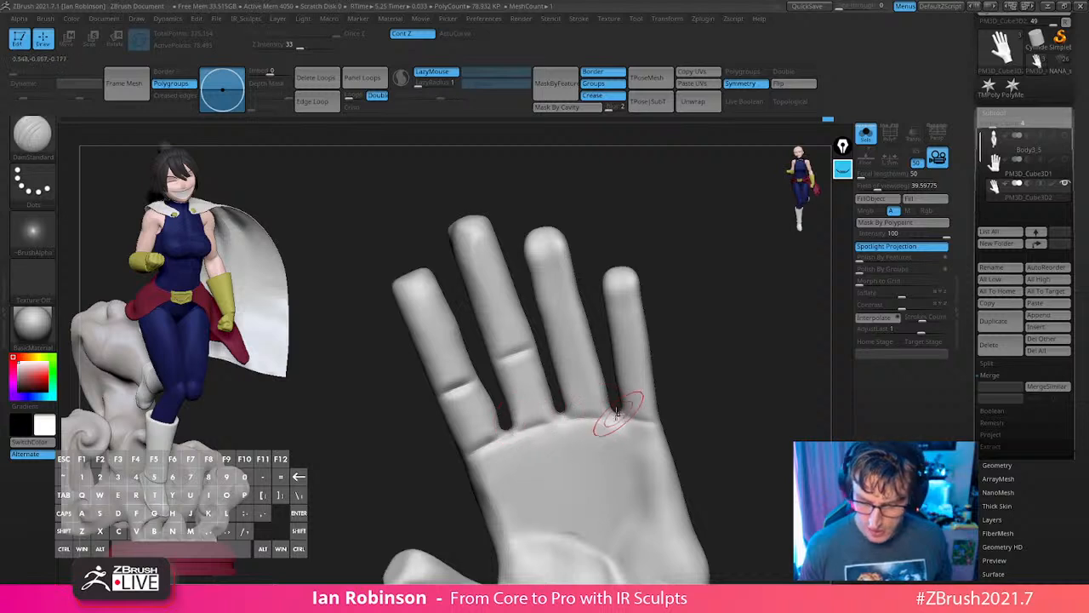
pyautogui.moveTo(460, 391); pyautogui.dragTo(480, 381)
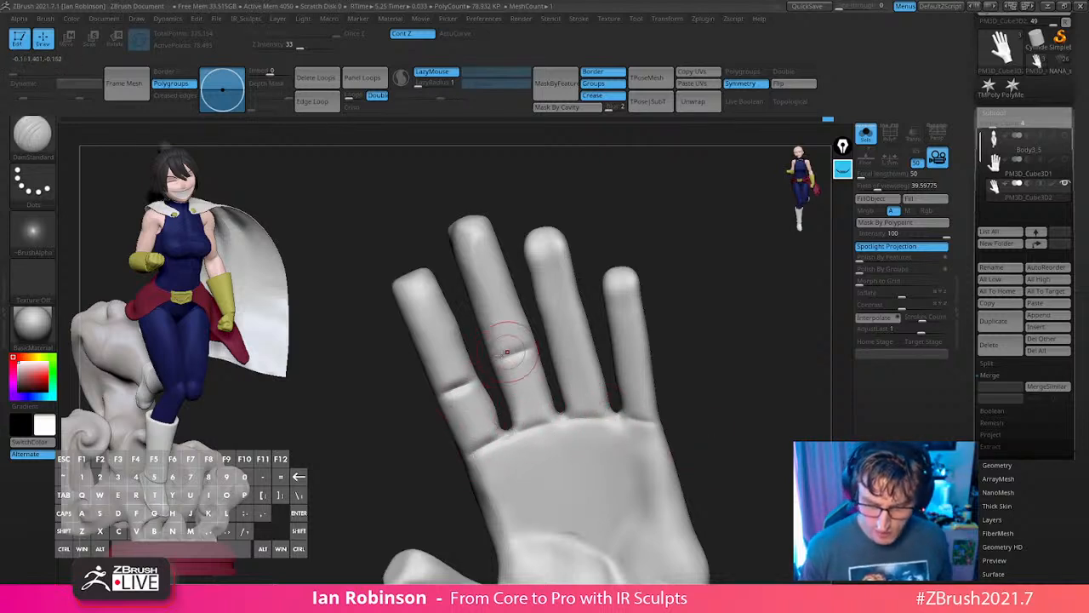
pyautogui.moveTo(559, 356); pyautogui.dragTo(647, 365)
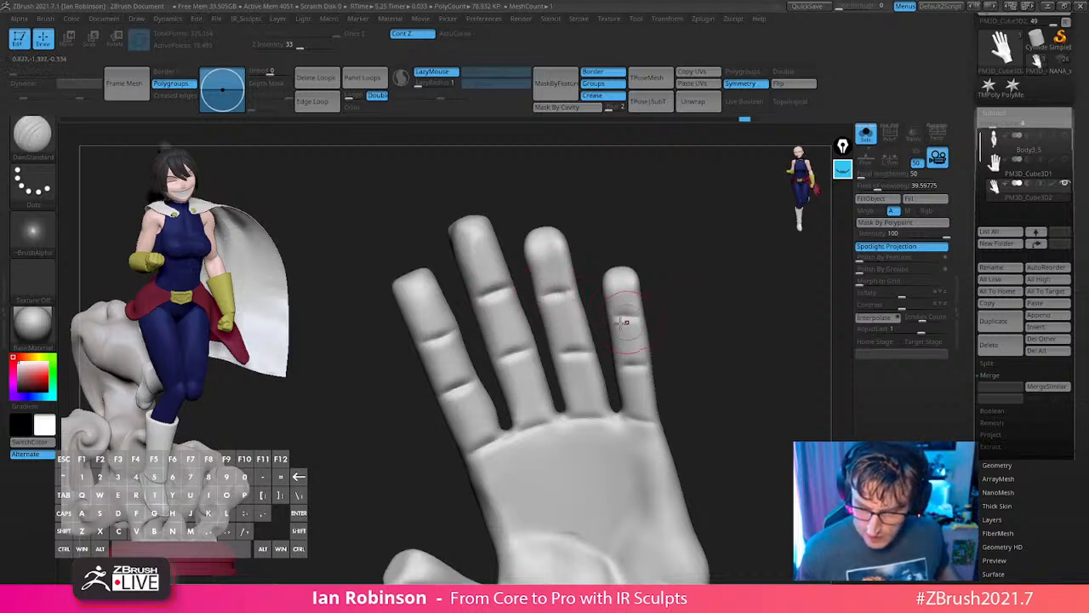
# Cut creases across the base and the middle joint of the thumb on the palm side.
pyautogui.moveTo(705, 329); pyautogui.dragTo(725, 359)
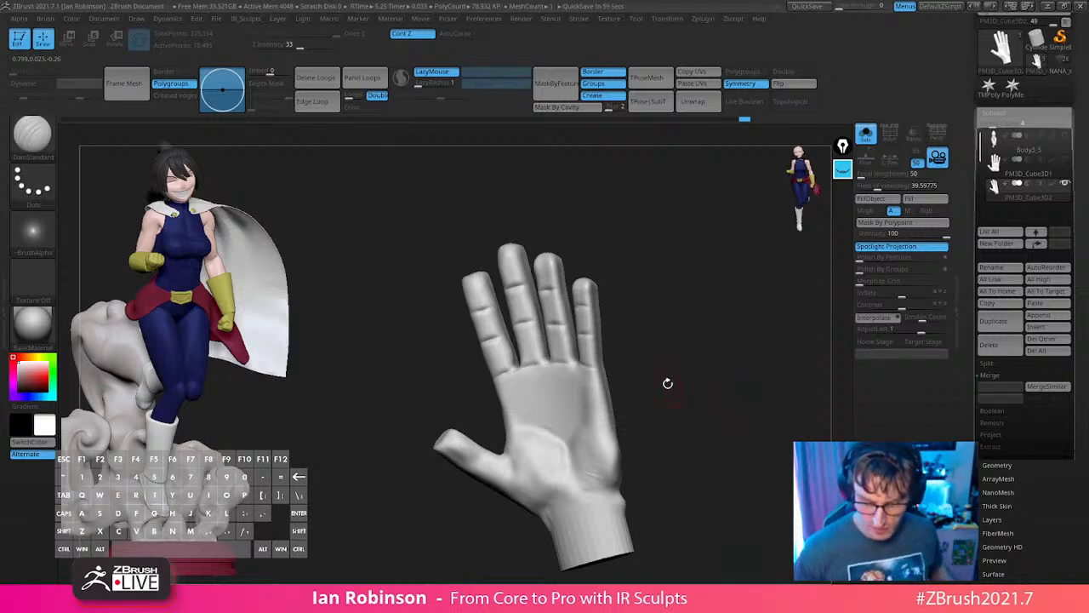
pyautogui.keyDown('alt'); pyautogui.moveTo(667, 384); pyautogui.dragTo(697, 383); pyautogui.keyUp('alt')
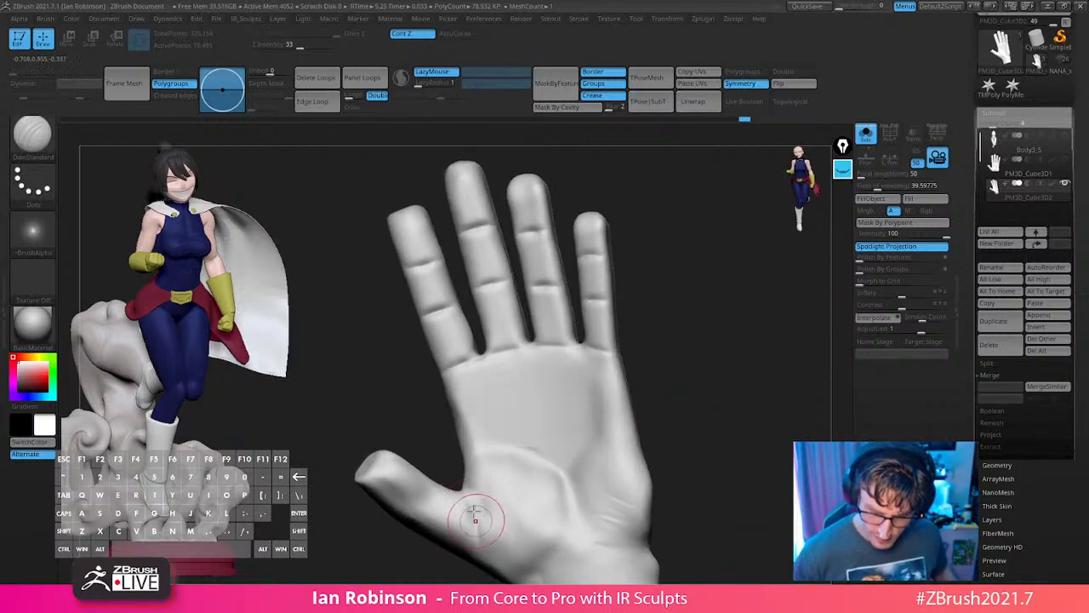
pyautogui.moveTo(474, 510); pyautogui.dragTo(480, 549)
pyautogui.moveTo(530, 468); pyautogui.dragTo(516, 479, button='right')
pyautogui.moveTo(440, 494); pyautogui.dragTo(426, 525)
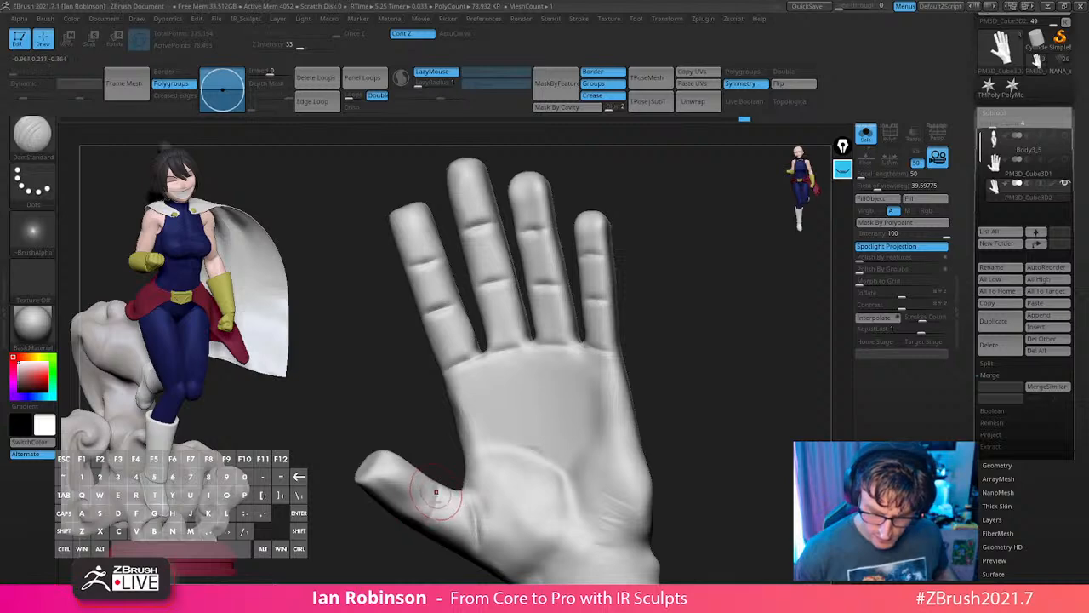
pyautogui.moveTo(676, 396); pyautogui.dragTo(577, 411)
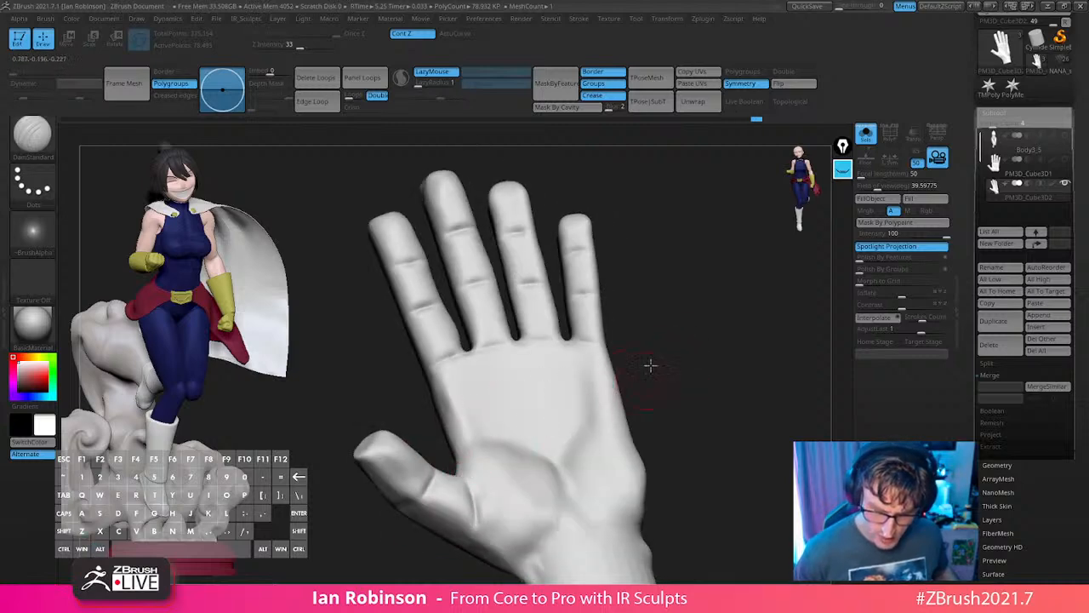
pyautogui.moveTo(649, 365); pyautogui.dragTo(388, 491)
# Deepen the crease around the thumb pad on the palm and smooth the area at the thumb base.
pyautogui.moveTo(497, 464); pyautogui.dragTo(557, 504)
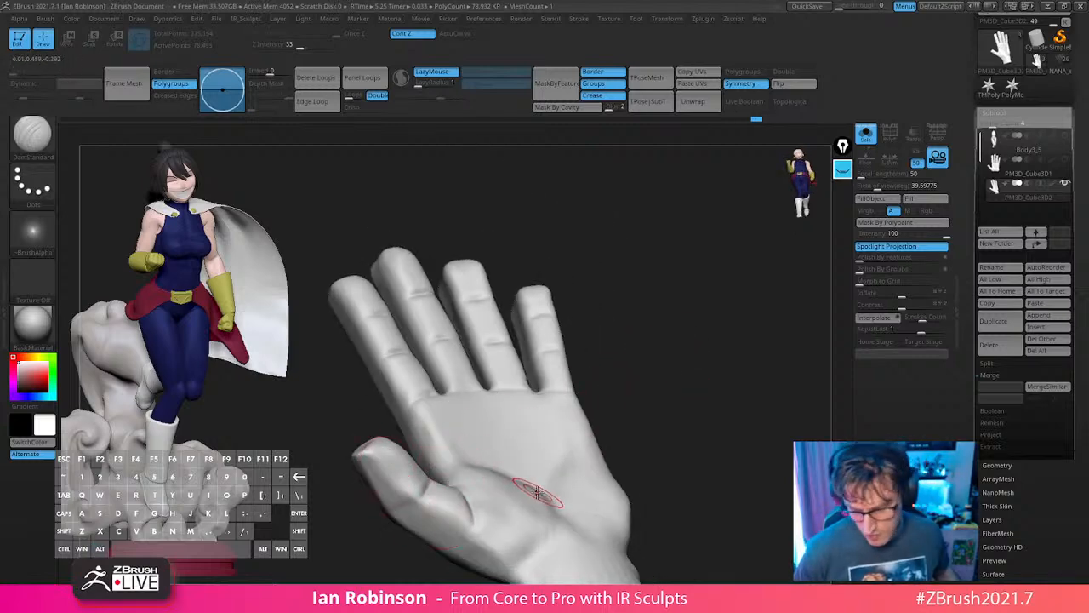
pyautogui.moveTo(654, 375)
pyautogui.mouseDown()
pyautogui.moveTo(690, 362)
pyautogui.moveTo(708, 372)
pyautogui.moveTo(690, 428)
pyautogui.moveTo(498, 377)
pyautogui.mouseUp()
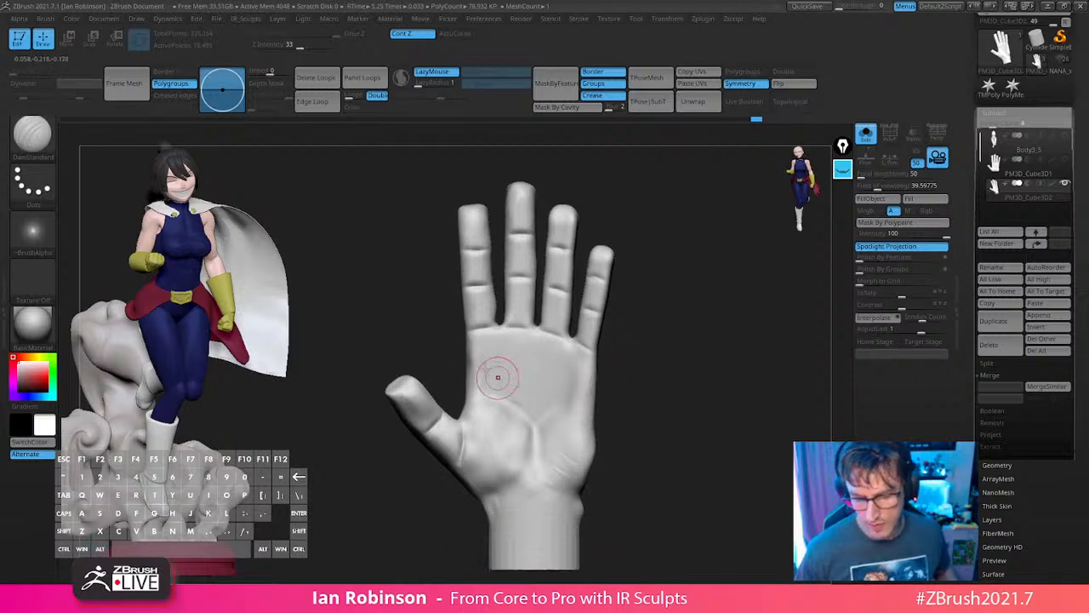
pyautogui.moveTo(479, 309); pyautogui.dragTo(443, 327)
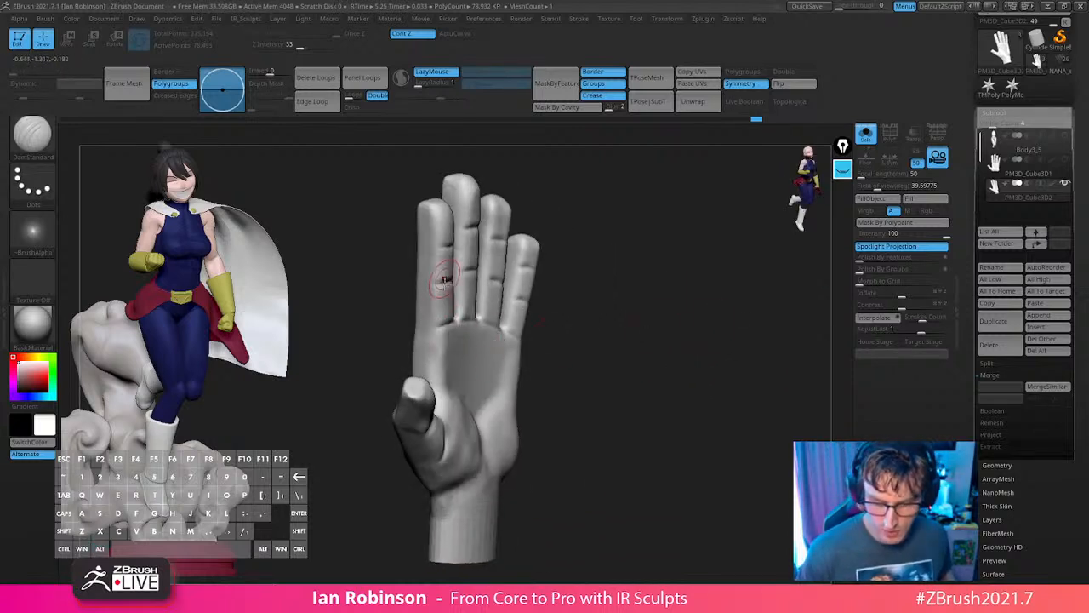
pyautogui.moveTo(664, 347); pyautogui.dragTo(508, 424)
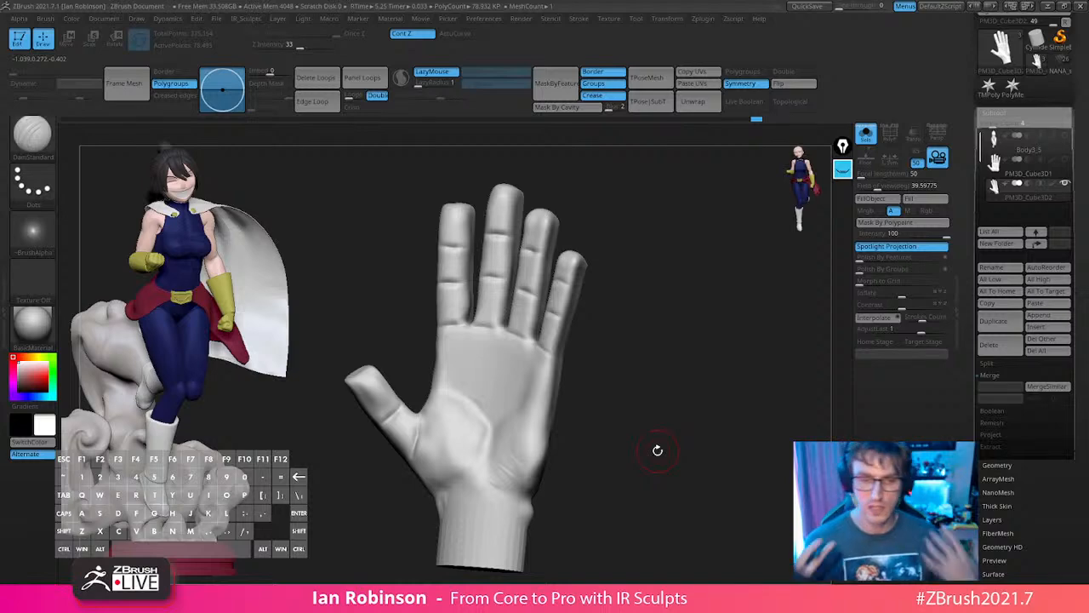
pyautogui.moveTo(664, 377)
pyautogui.keyDown('alt'); pyautogui.mouseDown()
pyautogui.moveTo(692, 408)
pyautogui.moveTo(710, 394)
pyautogui.mouseUp(); pyautogui.keyUp('alt')
pyautogui.moveTo(505, 415)
pyautogui.keyDown('shift'); pyautogui.mouseDown()
pyautogui.moveTo(428, 456)
pyautogui.moveTo(420, 476)
pyautogui.mouseUp(); pyautogui.keyUp('shift')
pyautogui.moveTo(434, 430)
pyautogui.keyDown('shift'); pyautogui.mouseDown()
pyautogui.moveTo(428, 461)
pyautogui.moveTo(429, 433)
pyautogui.mouseUp(); pyautogui.keyUp('shift')
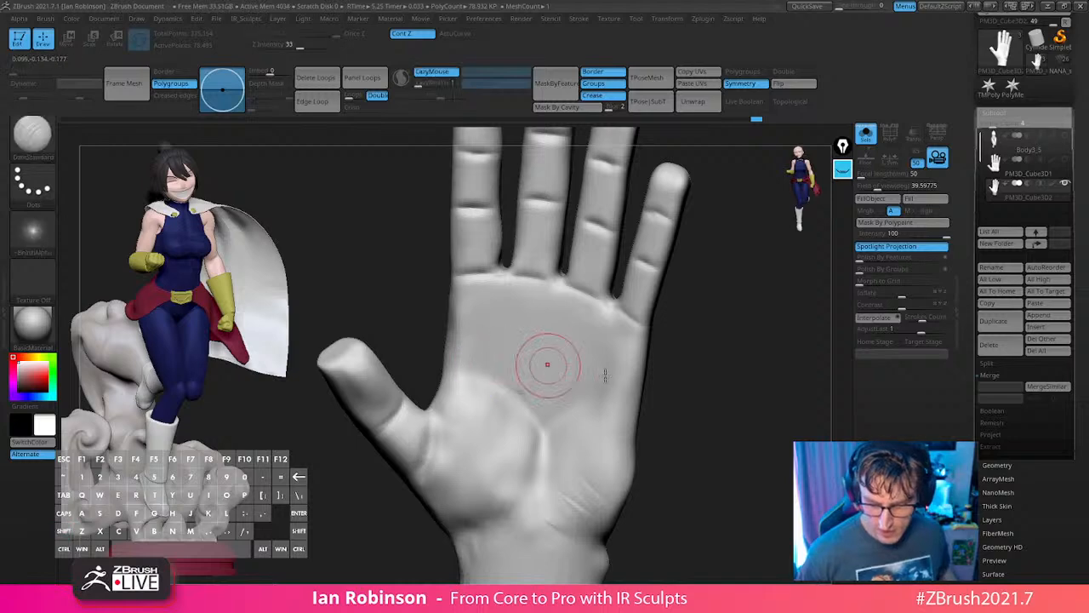
pyautogui.keyDown('alt'); pyautogui.moveTo(696, 403); pyautogui.dragTo(685, 411); pyautogui.keyUp('alt')
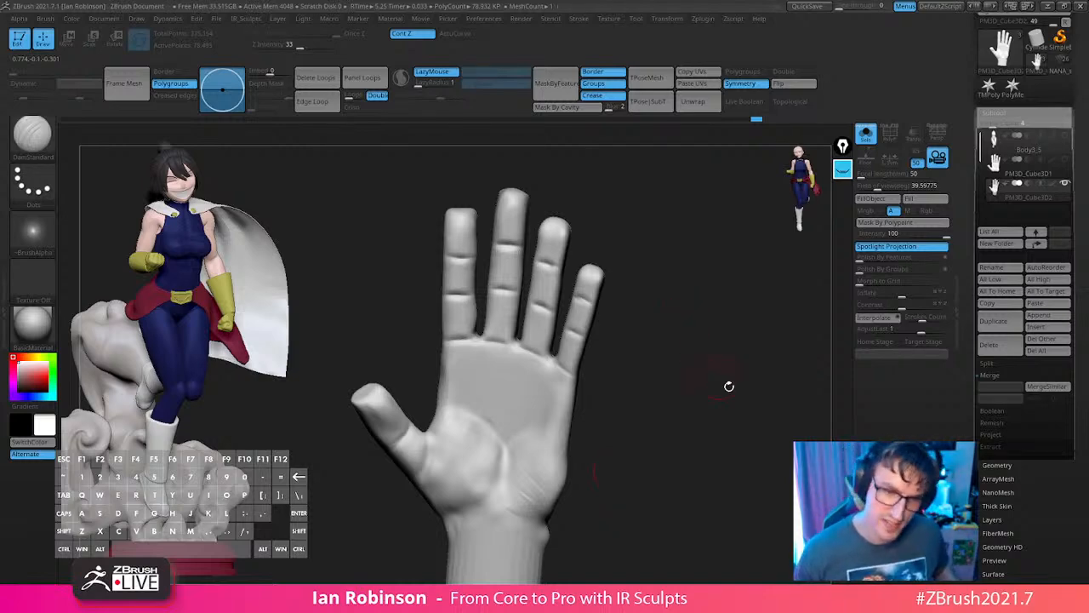
# Isolate the tip of the middle finger with a lasso selection and restore the whole hand's visibility.
pyautogui.moveTo(728, 387); pyautogui.dragTo(601, 330)
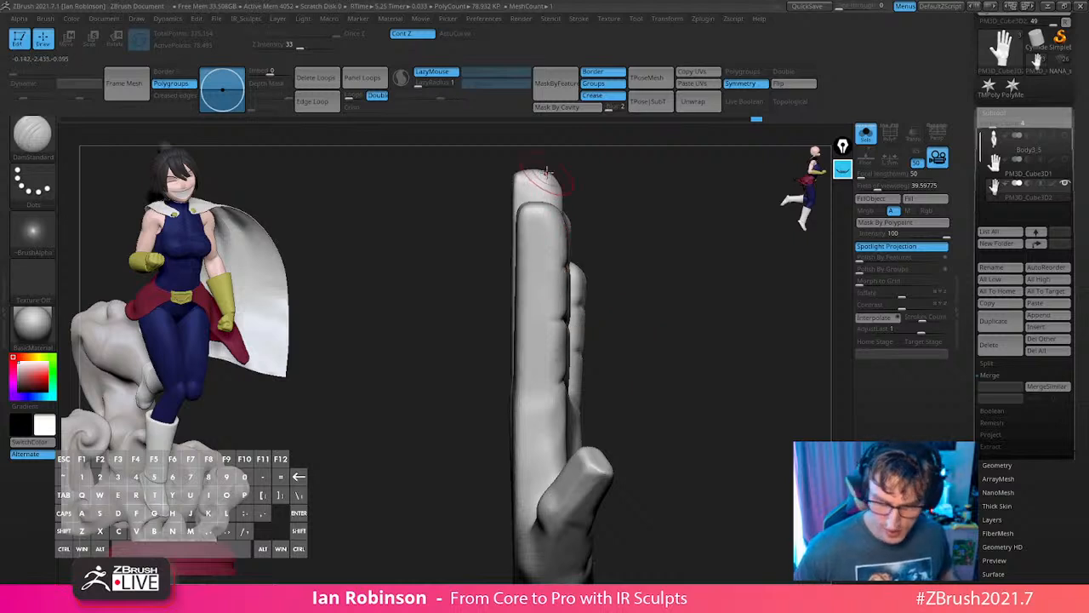
pyautogui.hotkey('ctrl', 'shift')
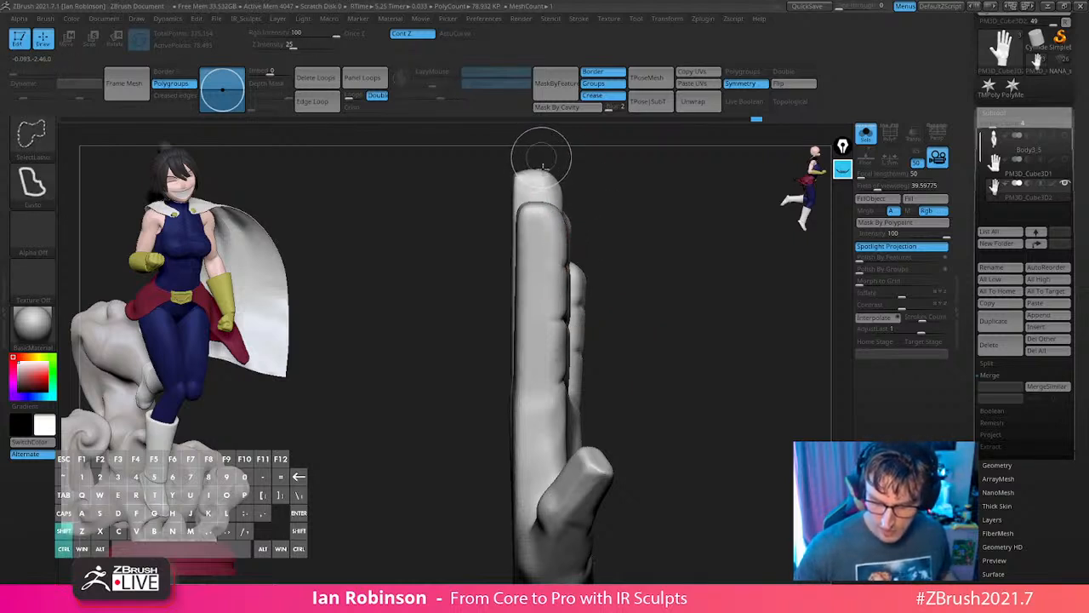
pyautogui.moveTo(543, 166)
pyautogui.keyDown('ctrl'); pyautogui.keyDown('shift'); pyautogui.mouseDown()
pyautogui.moveTo(481, 476)
pyautogui.moveTo(509, 151)
pyautogui.moveTo(521, 151)
pyautogui.mouseUp(); pyautogui.keyUp('shift'); pyautogui.keyUp('ctrl')
pyautogui.moveTo(664, 332)
pyautogui.mouseDown()
pyautogui.moveTo(719, 354)
pyautogui.moveTo(713, 349)
pyautogui.moveTo(722, 357)
pyautogui.moveTo(714, 371)
pyautogui.mouseUp()
pyautogui.keyDown('ctrl'); pyautogui.keyDown('shift'); pyautogui.click(716, 364); pyautogui.keyUp('shift'); pyautogui.keyUp('ctrl')
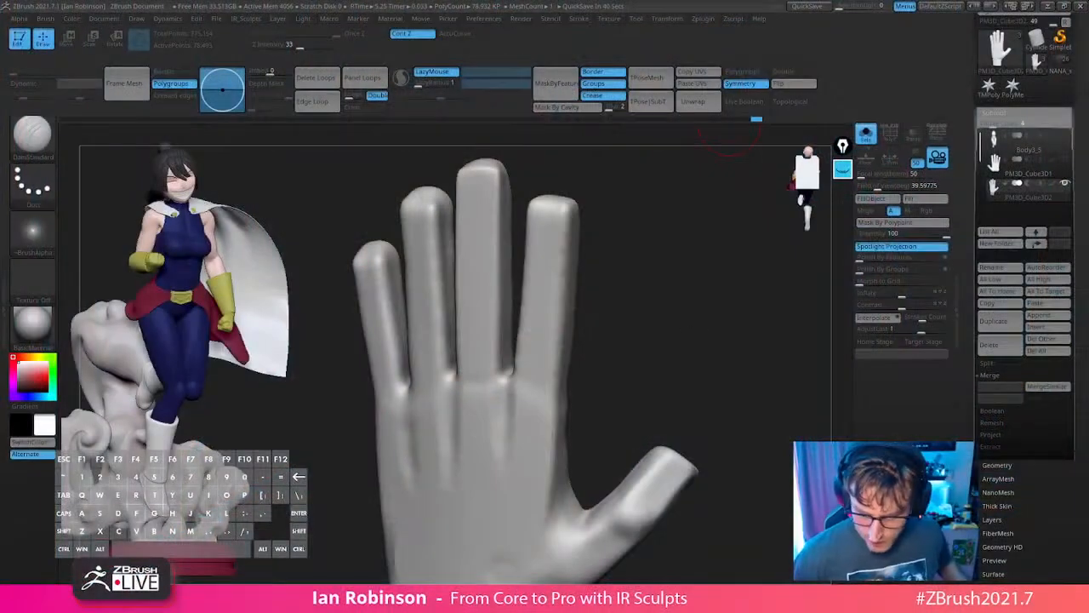
# Flatten the webs between the knuckles on the back of the hand with the TrimDynamic brush.
pyautogui.moveTo(705, 313)
pyautogui.mouseDown()
pyautogui.moveTo(707, 335)
pyautogui.moveTo(709, 306)
pyautogui.moveTo(684, 288)
pyautogui.moveTo(688, 318)
pyautogui.mouseUp()
pyautogui.press('b')
pyautogui.press('t')
pyautogui.press('d')
pyautogui.press('s')
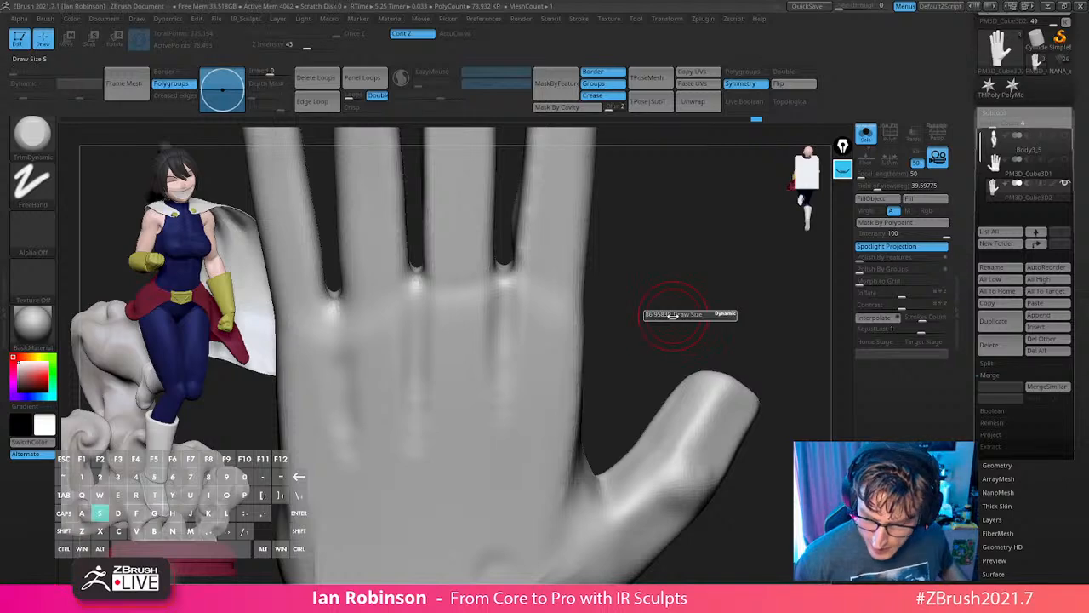
pyautogui.moveTo(504, 288); pyautogui.dragTo(504, 294)
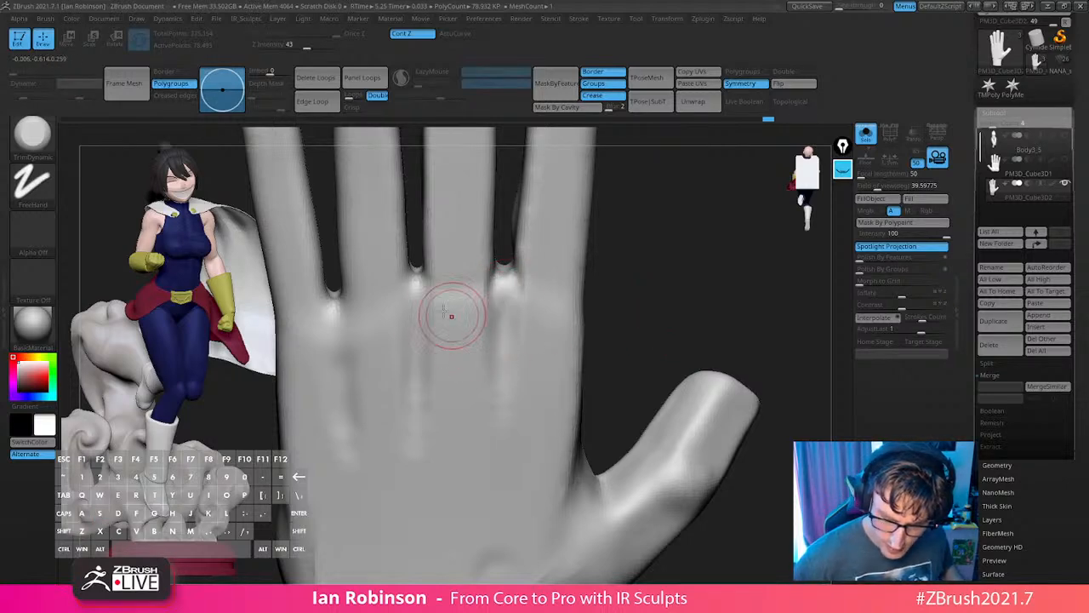
pyautogui.moveTo(418, 309); pyautogui.dragTo(416, 289)
pyautogui.moveTo(665, 265)
pyautogui.keyDown('alt'); pyautogui.mouseDown()
pyautogui.moveTo(700, 268)
pyautogui.moveTo(691, 296)
pyautogui.mouseUp(); pyautogui.keyUp('alt')
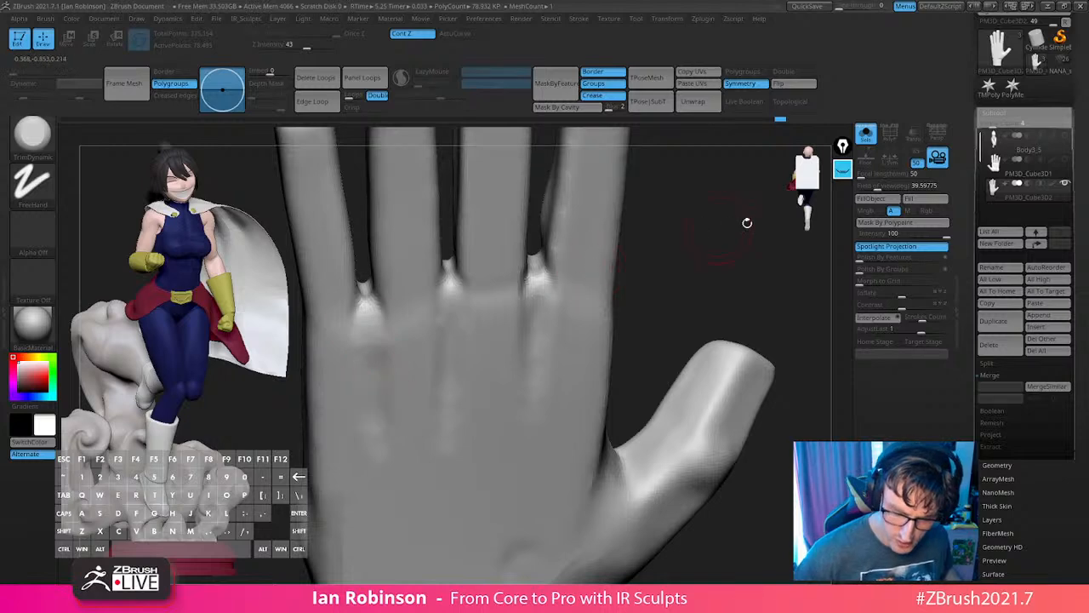
# Carve grooves between the knuckles on the back of the hand with the ClayBuildup brush in subtract mode.
pyautogui.moveTo(748, 226); pyautogui.dragTo(666, 248)
pyautogui.press('b')
pyautogui.press('c')
pyautogui.press('b')
pyautogui.press('s')
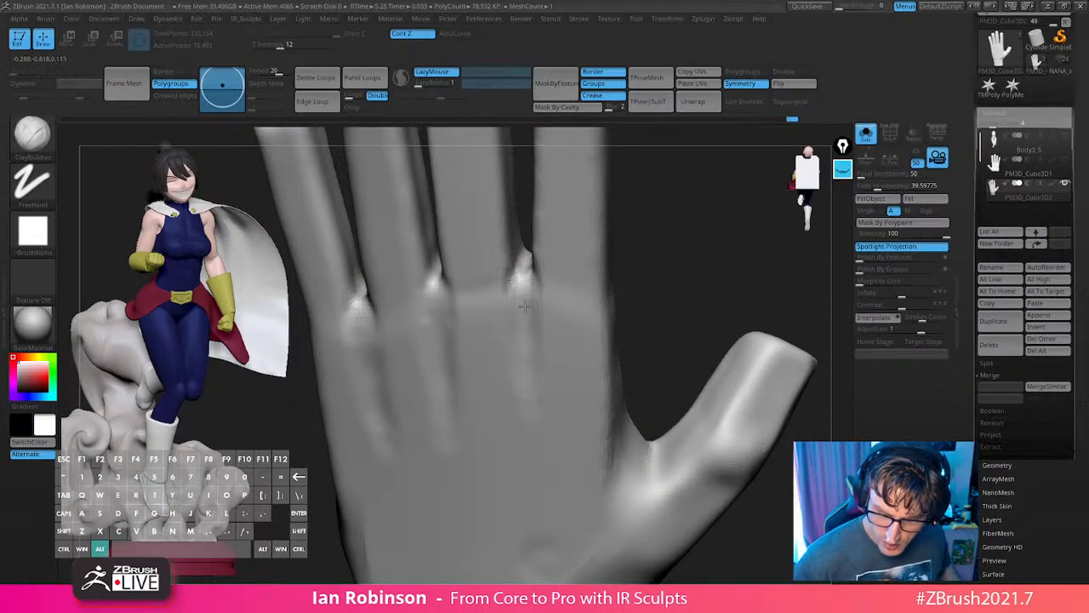
pyautogui.moveTo(685, 239); pyautogui.dragTo(656, 245)
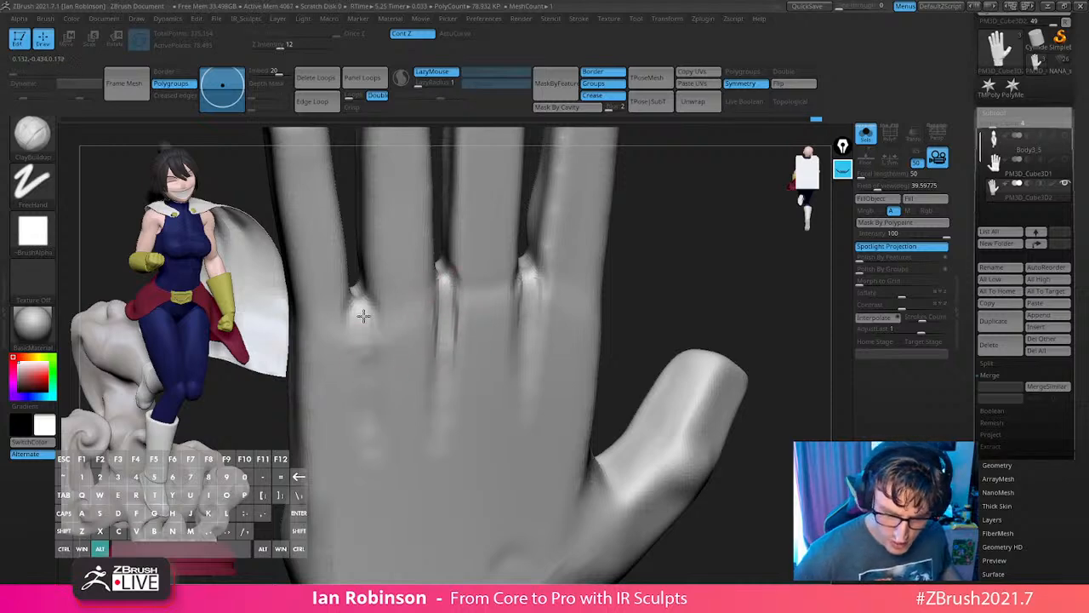
pyautogui.keyDown('alt'); pyautogui.moveTo(364, 325); pyautogui.dragTo(364, 383); pyautogui.keyUp('alt')
# Switch to the Move brush and resize it for adjusting the finger webs from the palm side.
pyautogui.moveTo(682, 235); pyautogui.dragTo(672, 289)
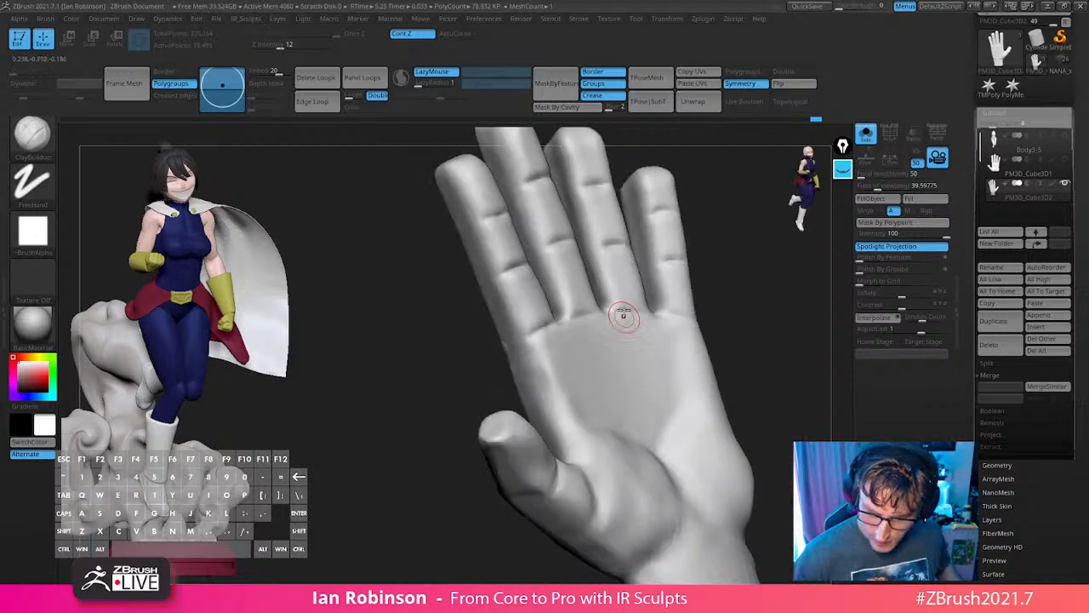
pyautogui.moveTo(654, 298)
pyautogui.keyDown('alt'); pyautogui.mouseDown(button='right')
pyautogui.moveTo(626, 317)
pyautogui.moveTo(520, 323)
pyautogui.moveTo(486, 377)
pyautogui.mouseUp(button='right'); pyautogui.keyUp('alt')
pyautogui.press('b')
pyautogui.press('m')
pyautogui.press('v')
pyautogui.press('s')
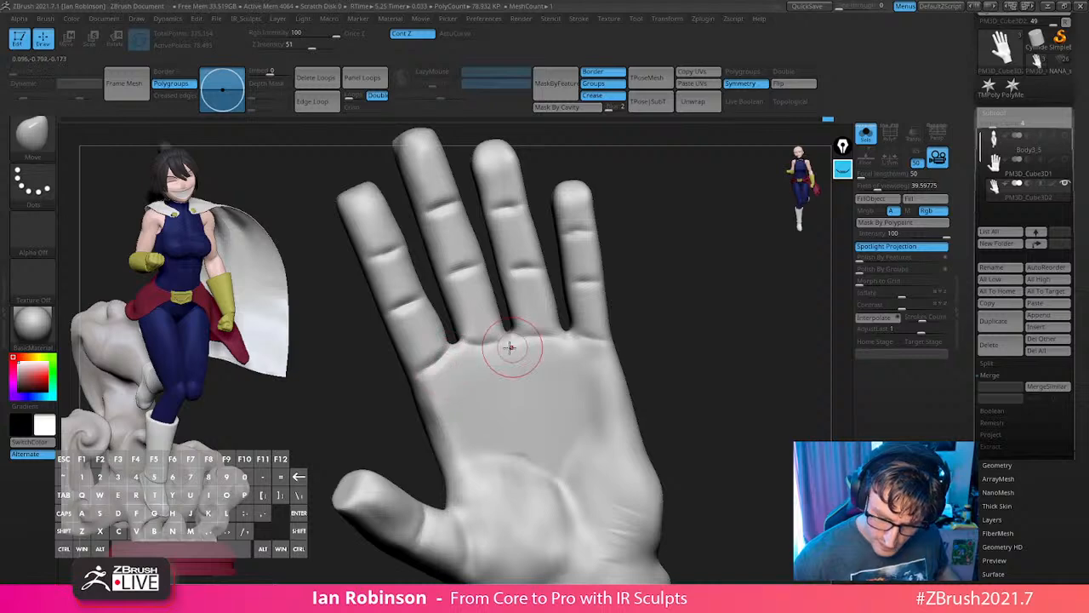
# Smooth the carved grooves between the knuckles on the back of the hand.
pyautogui.moveTo(559, 339)
pyautogui.mouseDown(button='right')
pyautogui.moveTo(708, 296)
pyautogui.moveTo(781, 308)
pyautogui.moveTo(730, 316)
pyautogui.mouseUp(button='right')
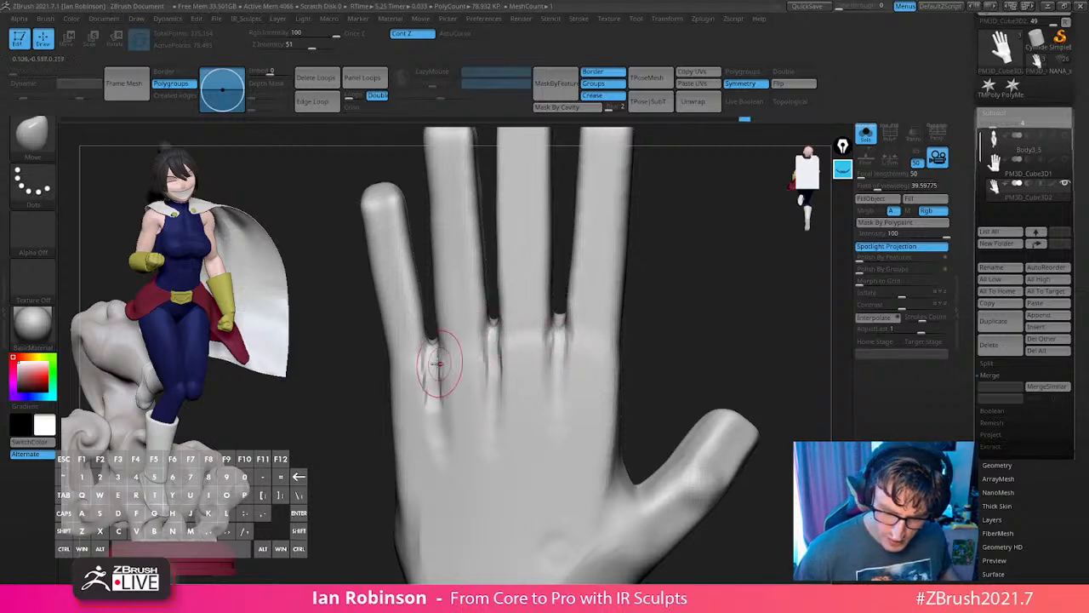
pyautogui.moveTo(681, 340)
pyautogui.keyDown('alt'); pyautogui.mouseDown(button='right')
pyautogui.moveTo(678, 292)
pyautogui.moveTo(693, 306)
pyautogui.moveTo(659, 315)
pyautogui.mouseUp(button='right'); pyautogui.keyUp('alt')
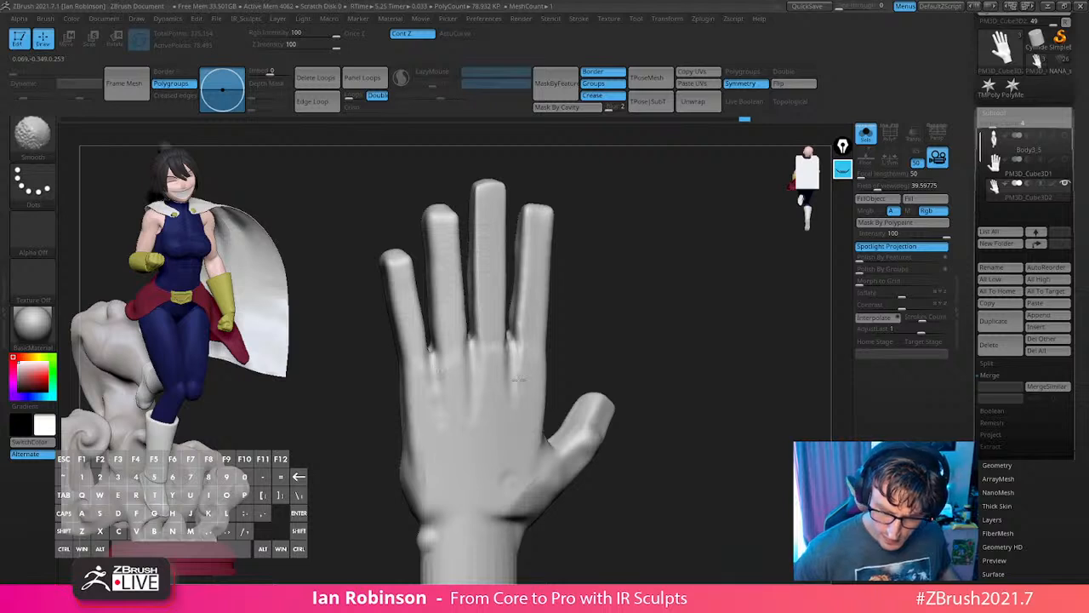
pyautogui.moveTo(651, 303)
pyautogui.keyDown('shift'); pyautogui.mouseDown()
pyautogui.moveTo(696, 307)
pyautogui.moveTo(698, 293)
pyautogui.moveTo(621, 314)
pyautogui.mouseUp(); pyautogui.keyUp('shift')
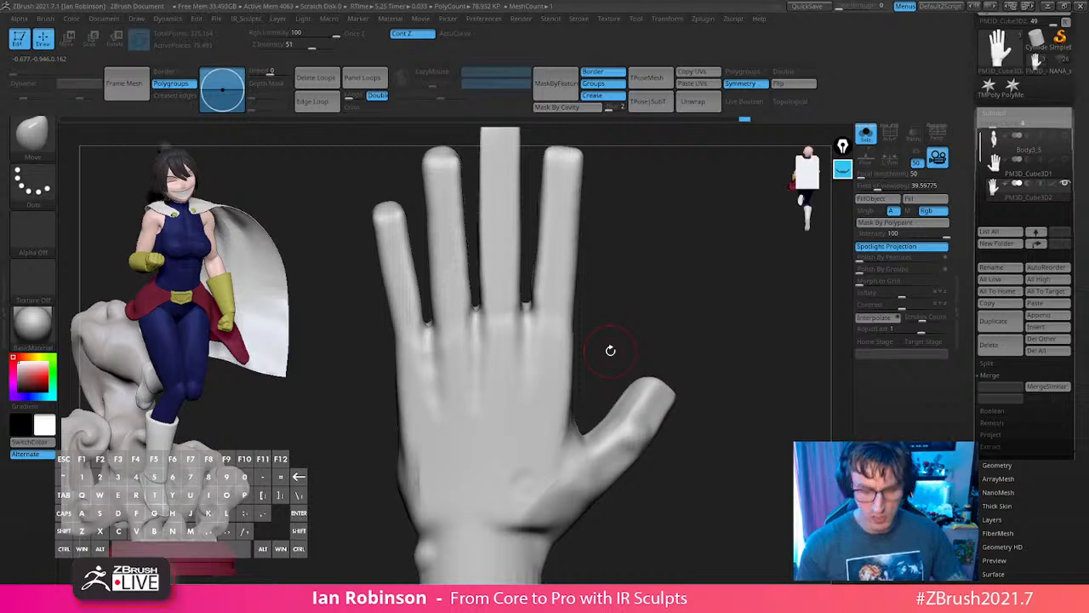
# Reshape the webs between the fingers from both the palm and the back with the Move brush.
pyautogui.keyDown('alt'); pyautogui.moveTo(655, 285); pyautogui.dragTo(591, 300); pyautogui.keyUp('alt')
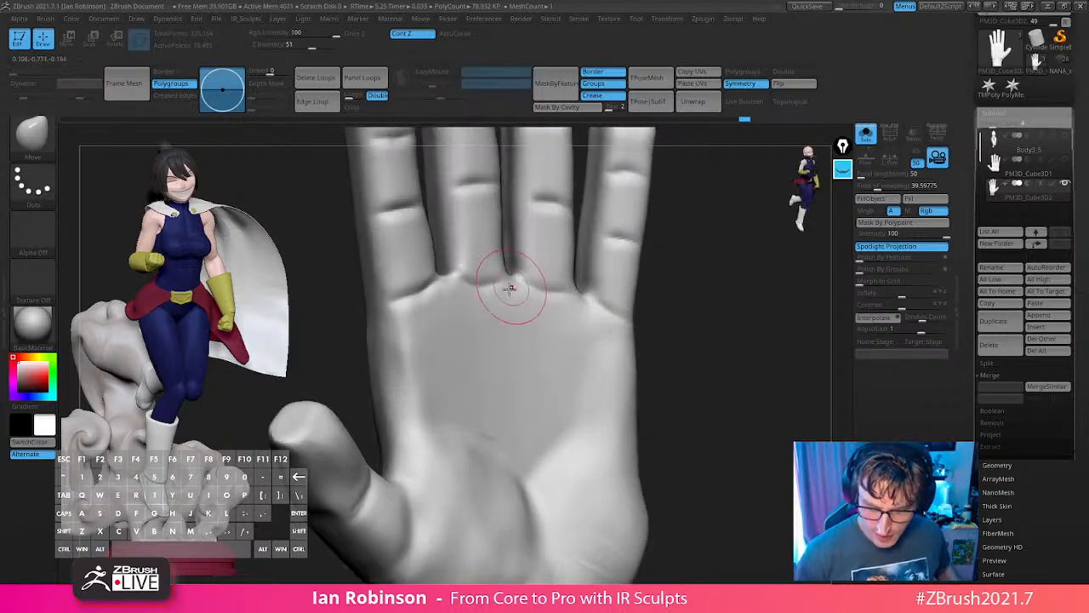
pyautogui.moveTo(649, 280); pyautogui.dragTo(770, 294)
pyautogui.moveTo(561, 301); pyautogui.dragTo(552, 307)
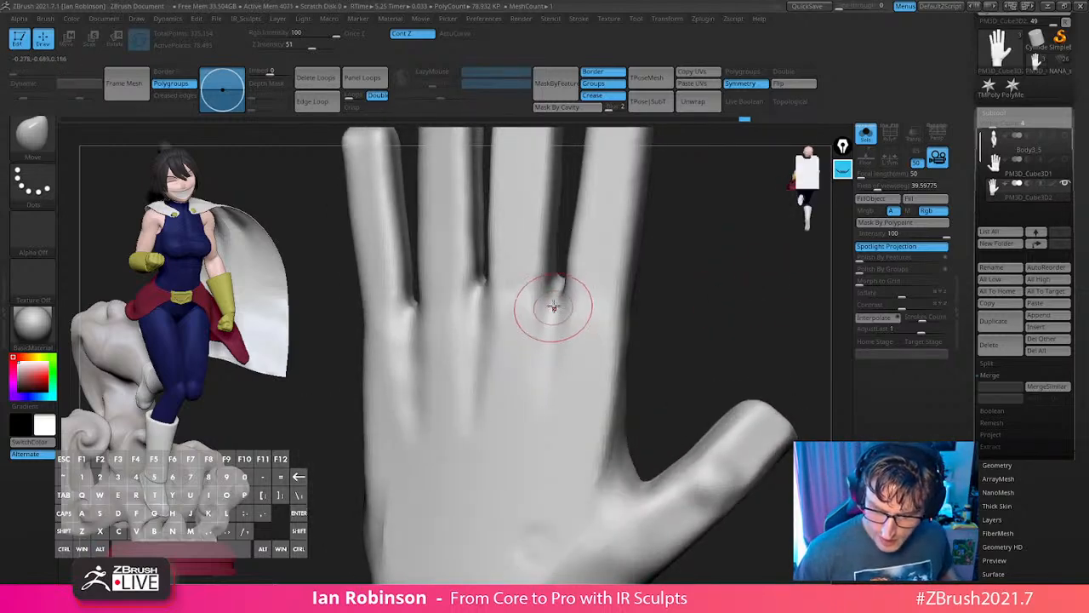
pyautogui.moveTo(695, 290)
pyautogui.mouseDown()
pyautogui.moveTo(663, 294)
pyautogui.moveTo(700, 285)
pyautogui.mouseUp()
pyautogui.moveTo(406, 312); pyautogui.dragTo(414, 322)
pyautogui.moveTo(681, 300); pyautogui.dragTo(803, 305)
pyautogui.moveTo(544, 294); pyautogui.dragTo(575, 296)
pyautogui.moveTo(420, 307); pyautogui.dragTo(423, 298)
# Enlarge the Move brush and adjust the contour of the lower palm and wrist from the palm side.
pyautogui.keyDown('alt'); pyautogui.moveTo(593, 292); pyautogui.dragTo(678, 314); pyautogui.keyUp('alt')
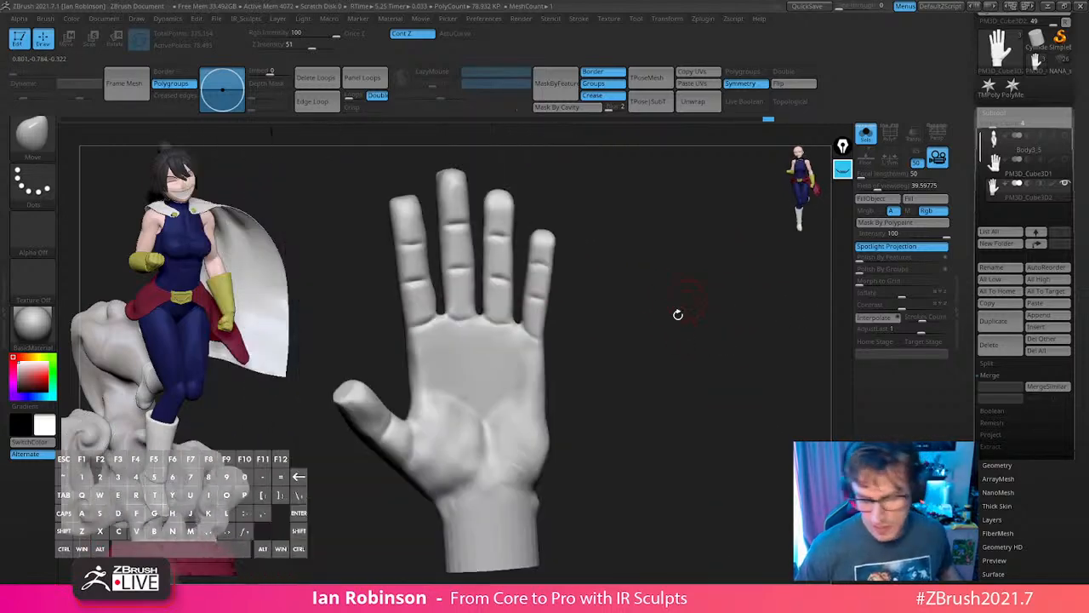
pyautogui.moveTo(613, 381)
pyautogui.mouseDown()
pyautogui.moveTo(610, 357)
pyautogui.moveTo(591, 382)
pyautogui.mouseUp()
pyautogui.press('s')
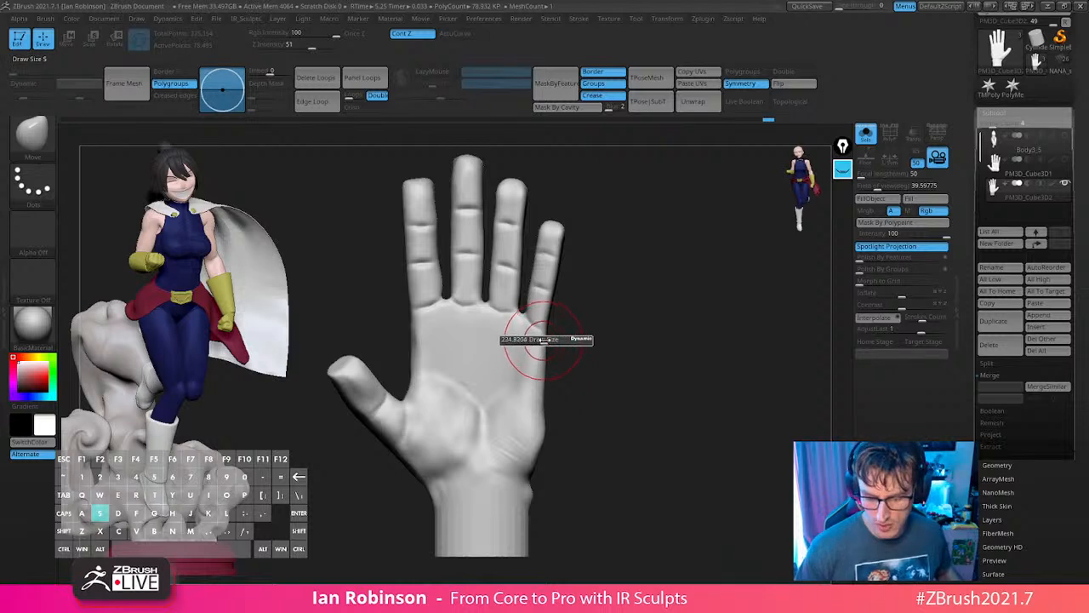
pyautogui.press('s')
pyautogui.moveTo(489, 463); pyautogui.dragTo(495, 464)
pyautogui.moveTo(429, 482); pyautogui.dragTo(440, 479)
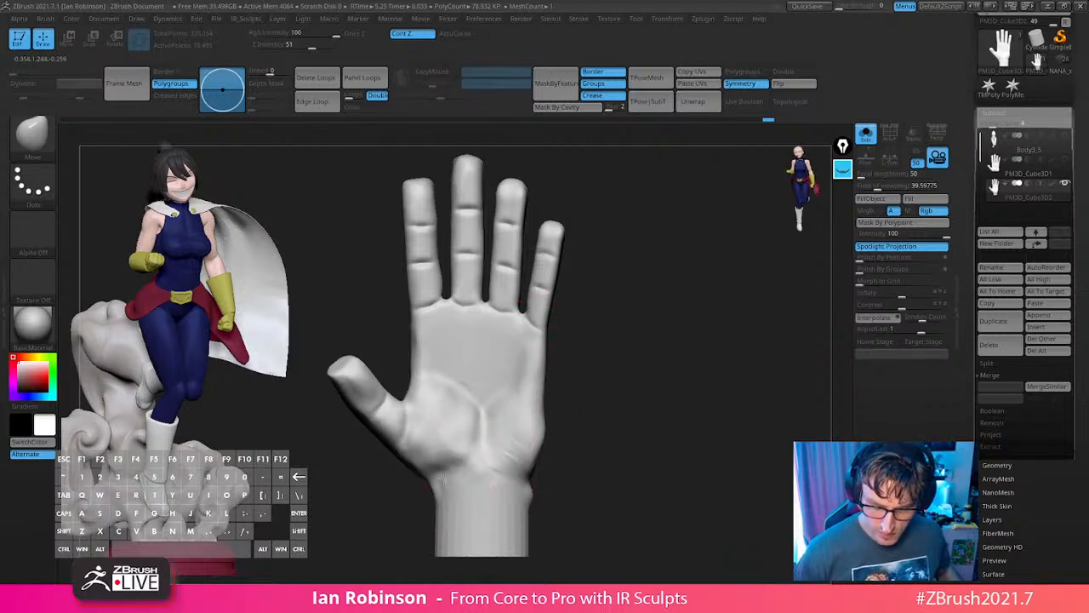
# Adjust the contour of the lower palm's outer edge and the wrist with the Move brush.
pyautogui.moveTo(533, 483); pyautogui.dragTo(453, 484)
pyautogui.keyDown('alt'); pyautogui.moveTo(631, 374); pyautogui.dragTo(664, 404); pyautogui.keyUp('alt')
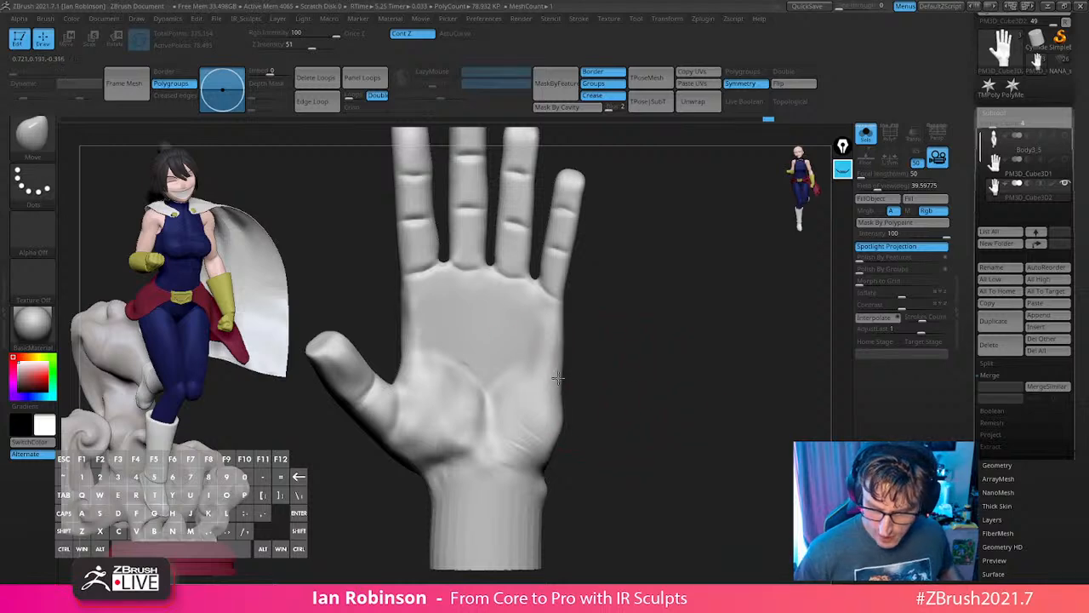
pyautogui.press('s')
pyautogui.moveTo(623, 371)
pyautogui.keyDown('alt'); pyautogui.mouseDown()
pyautogui.moveTo(636, 383)
pyautogui.moveTo(578, 385)
pyautogui.mouseUp(); pyautogui.keyUp('alt')
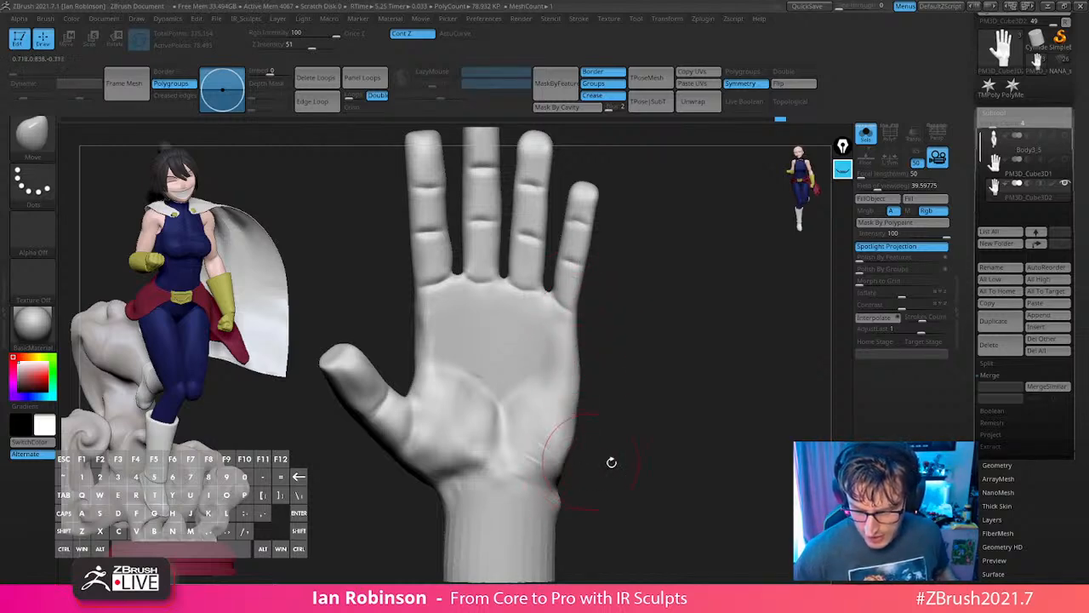
pyautogui.moveTo(611, 462); pyautogui.dragTo(584, 451)
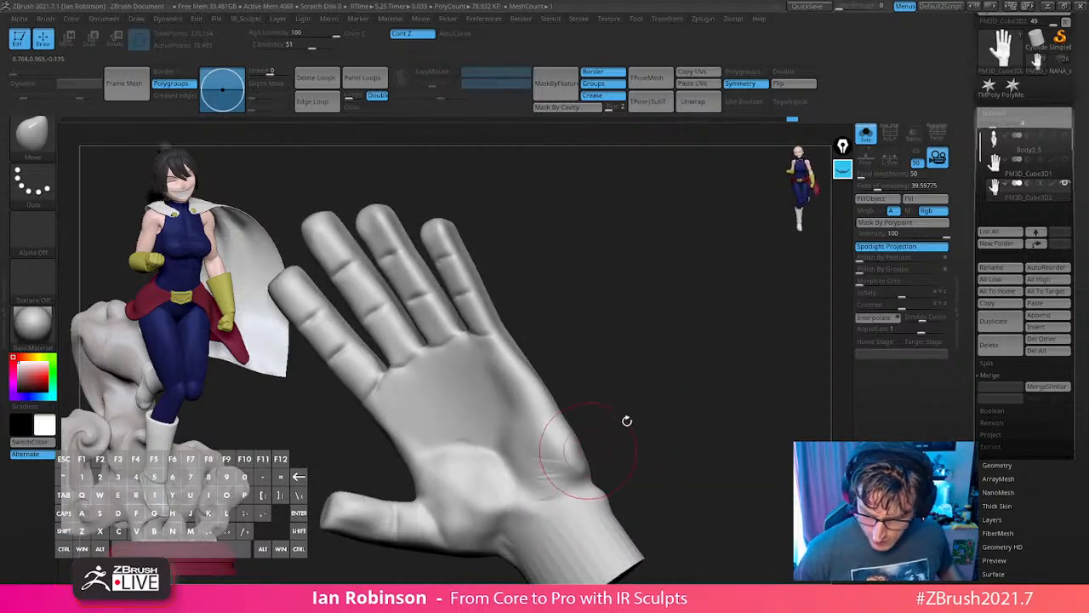
# Switch to the ClayBuildup brush, resize it and build up the four knuckles on the back of the hand.
pyautogui.moveTo(627, 420)
pyautogui.mouseDown()
pyautogui.moveTo(603, 442)
pyautogui.moveTo(641, 452)
pyautogui.moveTo(690, 434)
pyautogui.moveTo(529, 423)
pyautogui.moveTo(673, 455)
pyautogui.moveTo(705, 479)
pyautogui.moveTo(438, 315)
pyautogui.mouseUp()
pyautogui.moveTo(615, 365)
pyautogui.mouseDown()
pyautogui.moveTo(675, 342)
pyautogui.moveTo(661, 353)
pyautogui.mouseUp()
pyautogui.press('b')
pyautogui.press('c')
pyautogui.press('b')
pyautogui.press('s')
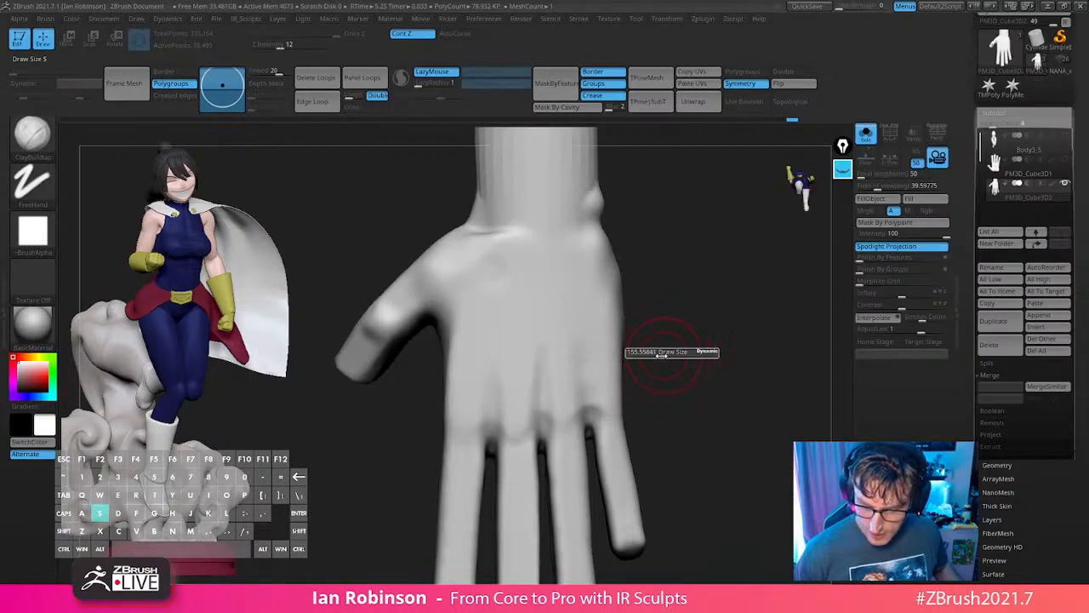
pyautogui.moveTo(564, 415)
pyautogui.mouseDown()
pyautogui.moveTo(606, 405)
pyautogui.moveTo(515, 423)
pyautogui.moveTo(463, 396)
pyautogui.mouseUp()
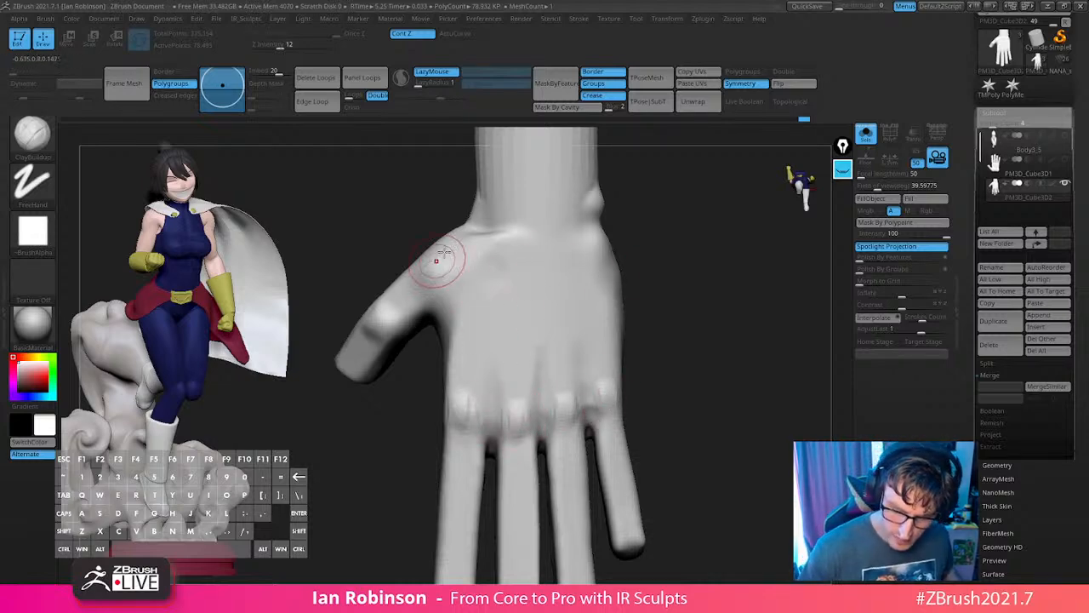
# Build up the joint at the base of the thumb and refine the knuckle volumes with ClayBuildup.
pyautogui.moveTo(445, 258); pyautogui.dragTo(429, 288)
pyautogui.moveTo(721, 347); pyautogui.dragTo(695, 400)
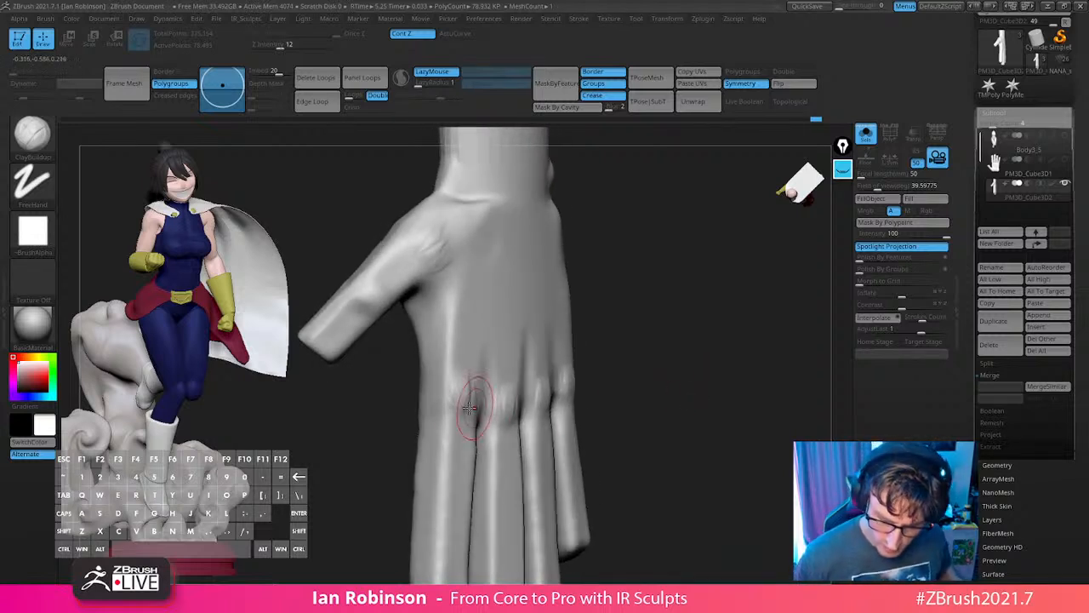
pyautogui.moveTo(635, 351); pyautogui.dragTo(575, 403)
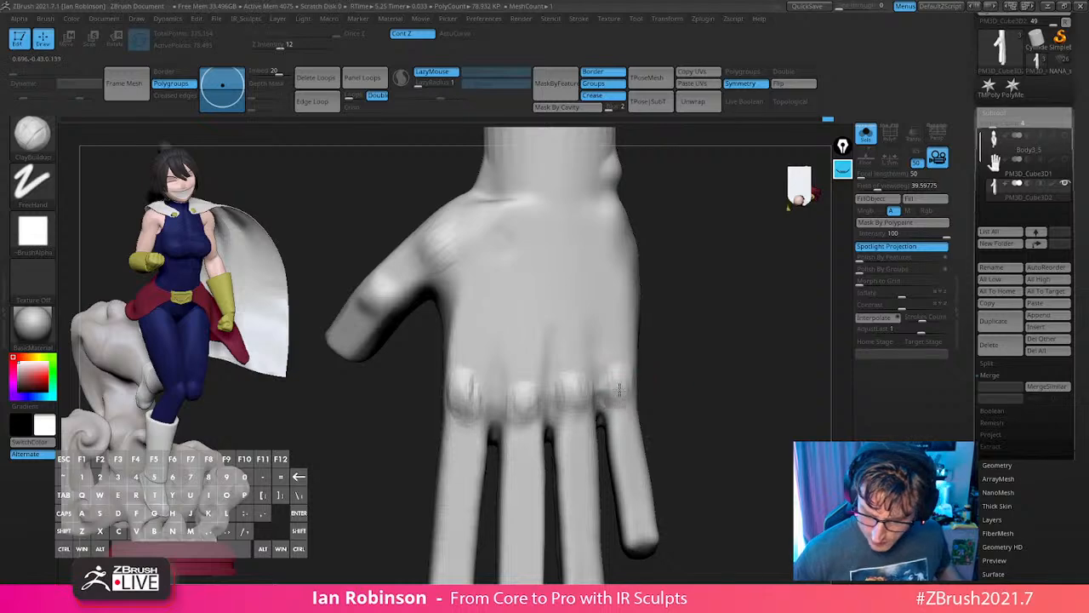
# Add raised middle joints on the backs of the four fingers with ClayBuildup.
pyautogui.moveTo(681, 340); pyautogui.dragTo(613, 392)
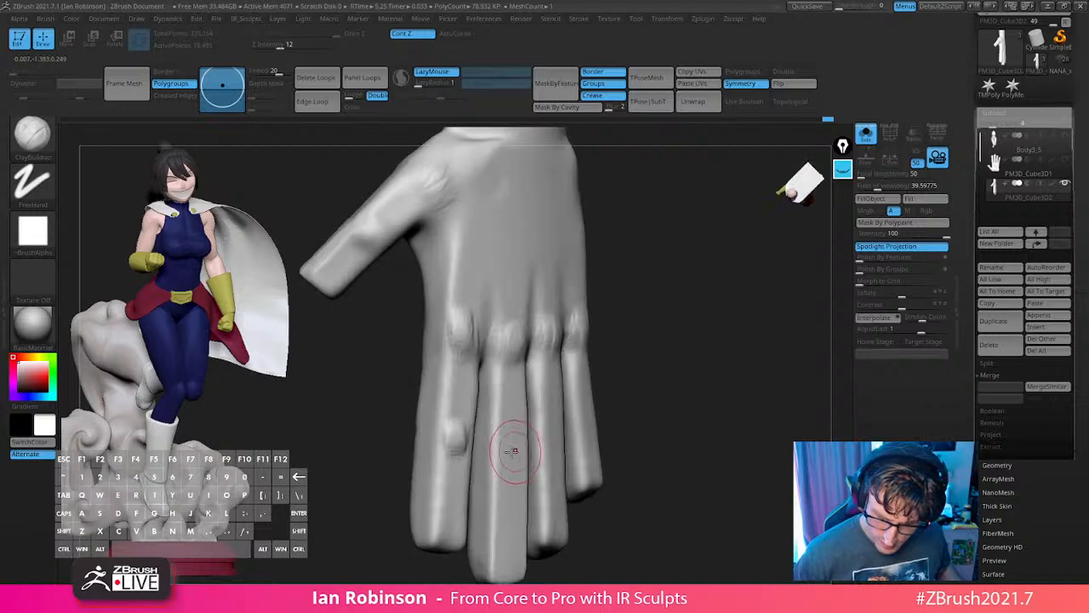
pyautogui.moveTo(707, 370); pyautogui.dragTo(577, 434)
pyautogui.hotkey('ctrl', 'z')
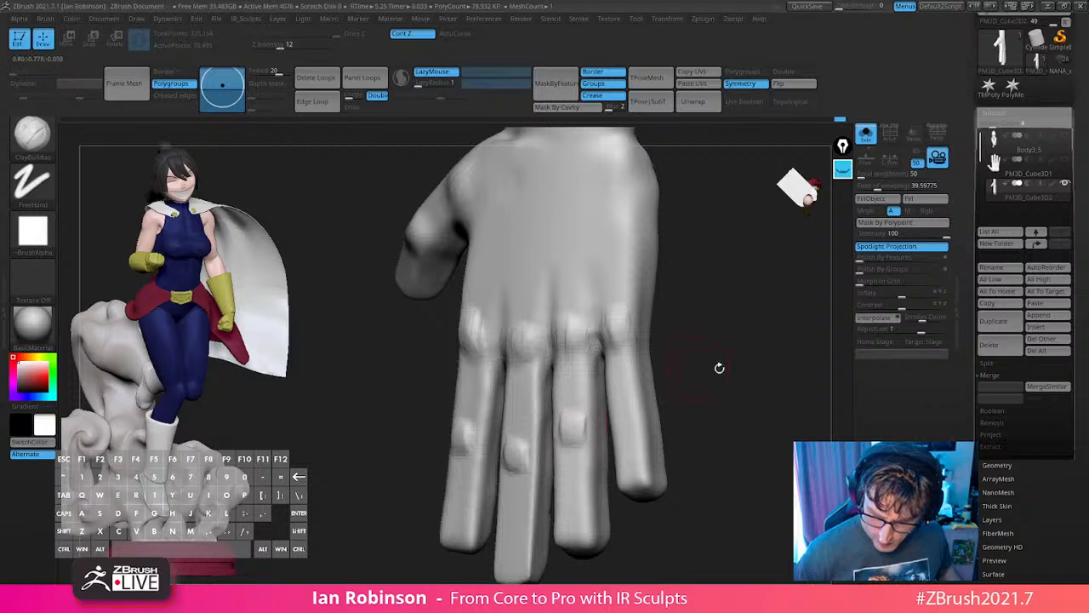
pyautogui.moveTo(719, 368); pyautogui.dragTo(507, 439)
pyautogui.moveTo(667, 406); pyautogui.dragTo(691, 394)
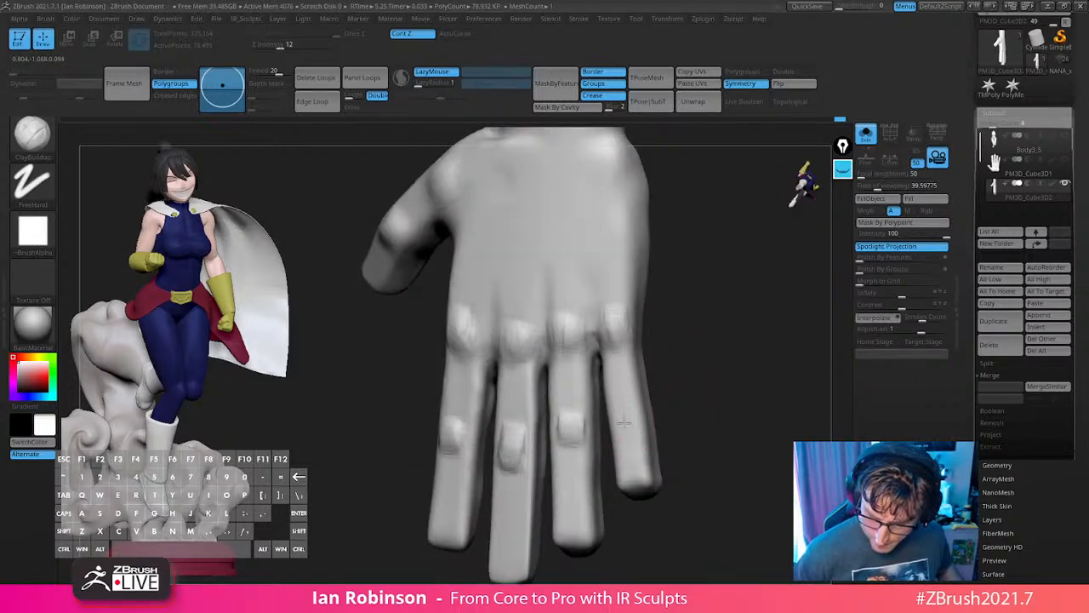
pyautogui.moveTo(618, 403); pyautogui.dragTo(392, 459)
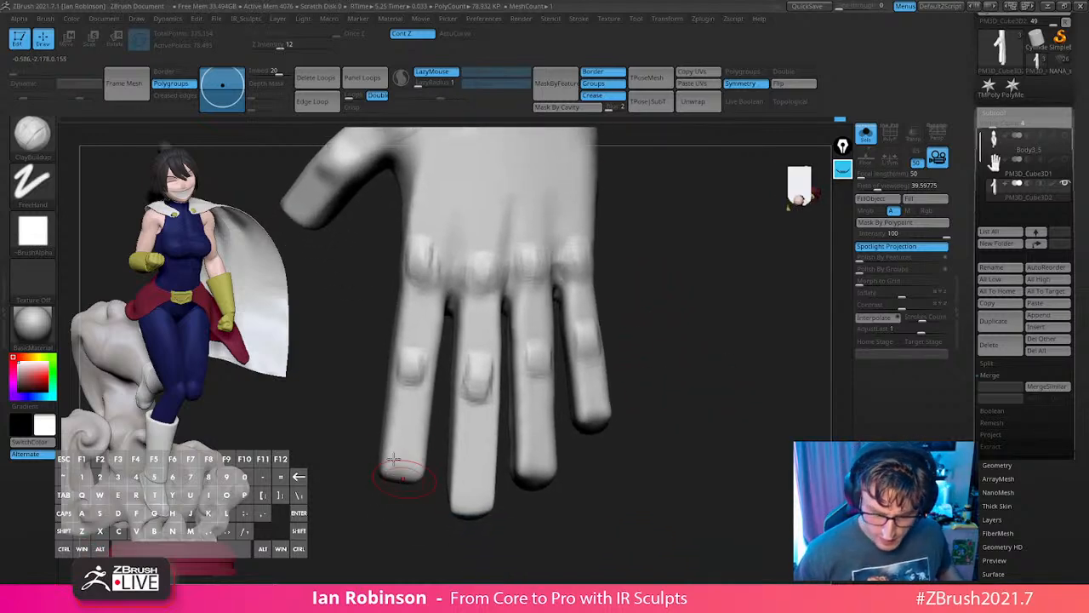
# Add raised end joints near the fingertips and refine the little finger's joints from the side.
pyautogui.click(409, 418)
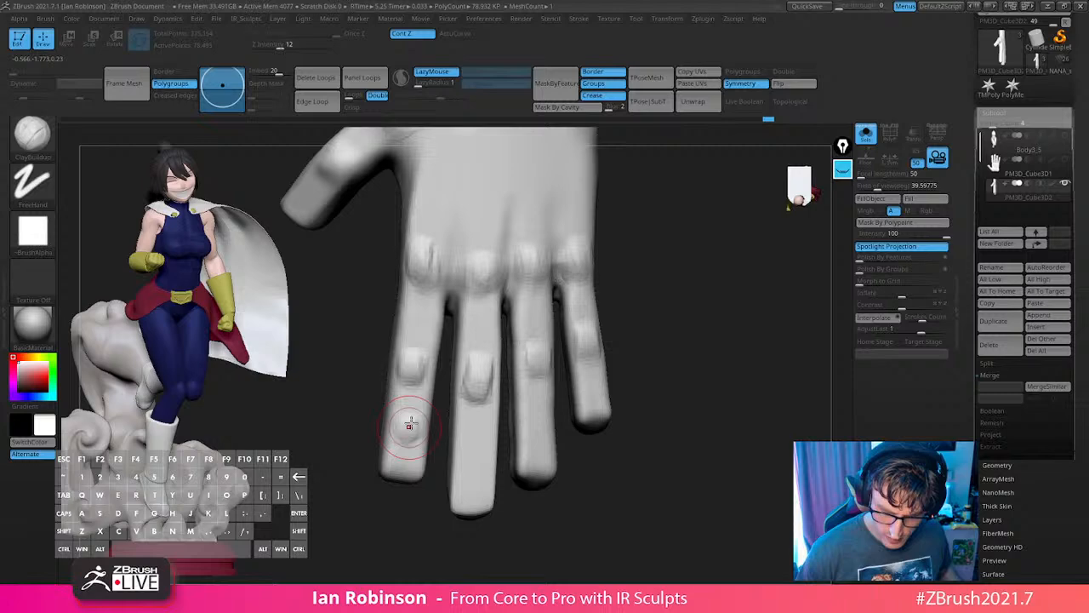
pyautogui.click(473, 464)
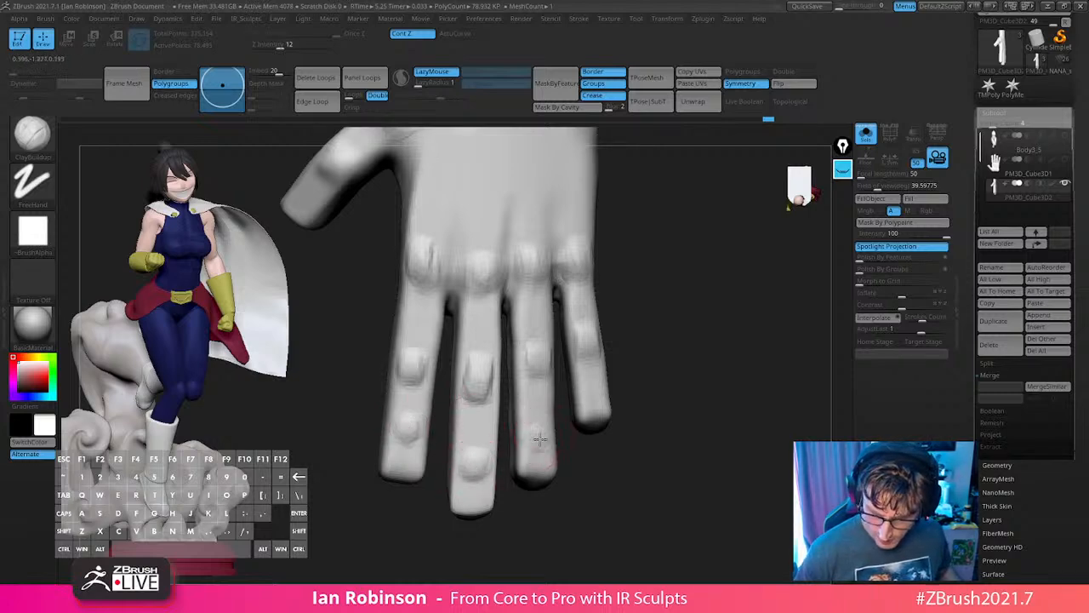
pyautogui.hotkey('ctrl', 'z')
pyautogui.moveTo(678, 413); pyautogui.dragTo(698, 360)
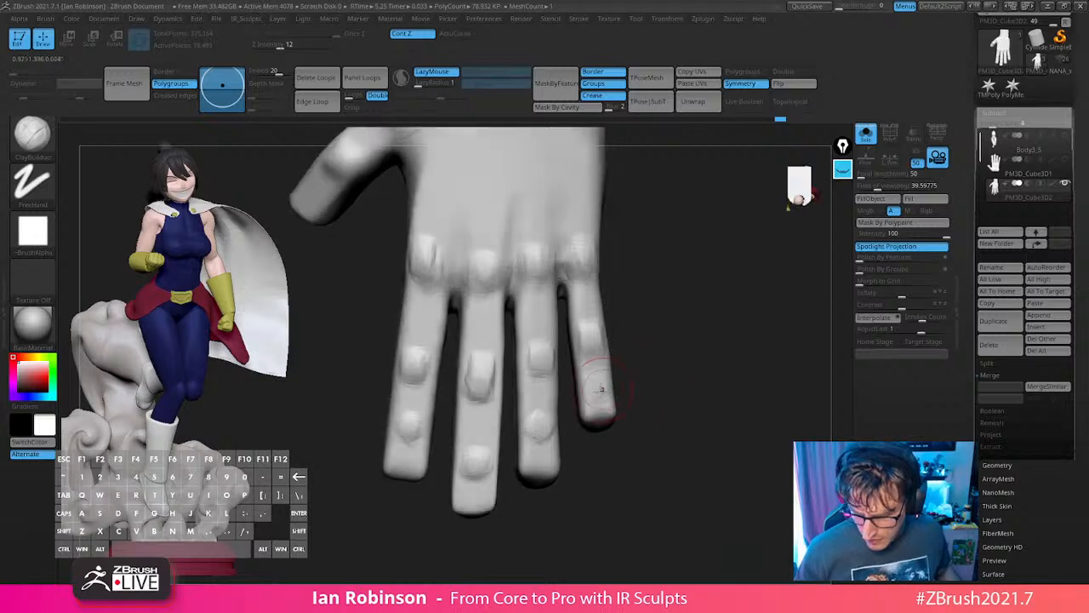
pyautogui.moveTo(629, 385); pyautogui.dragTo(681, 429)
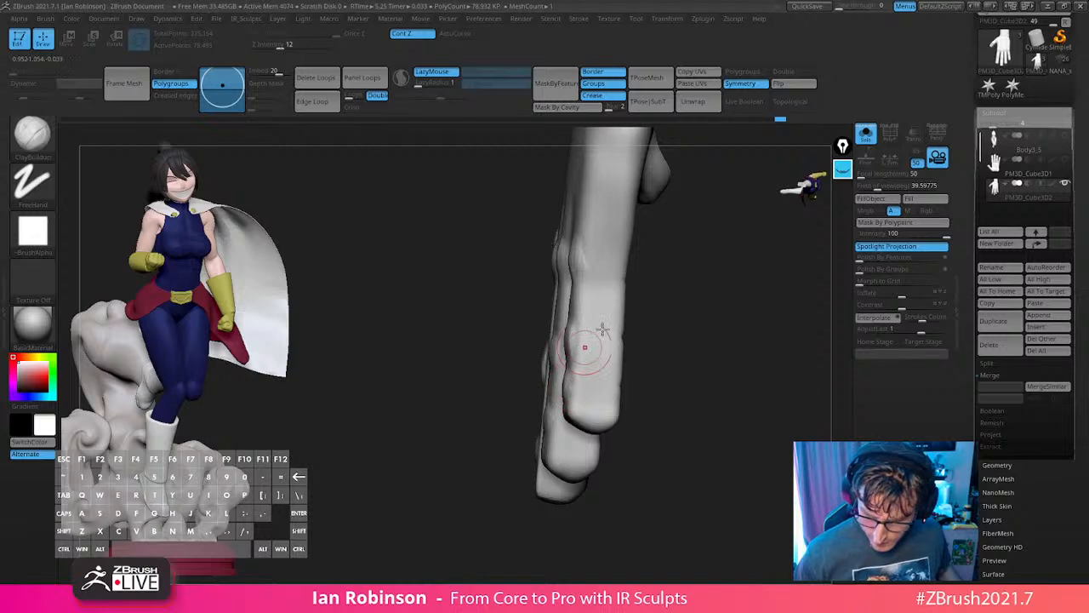
pyautogui.moveTo(603, 328); pyautogui.dragTo(572, 349, button='right')
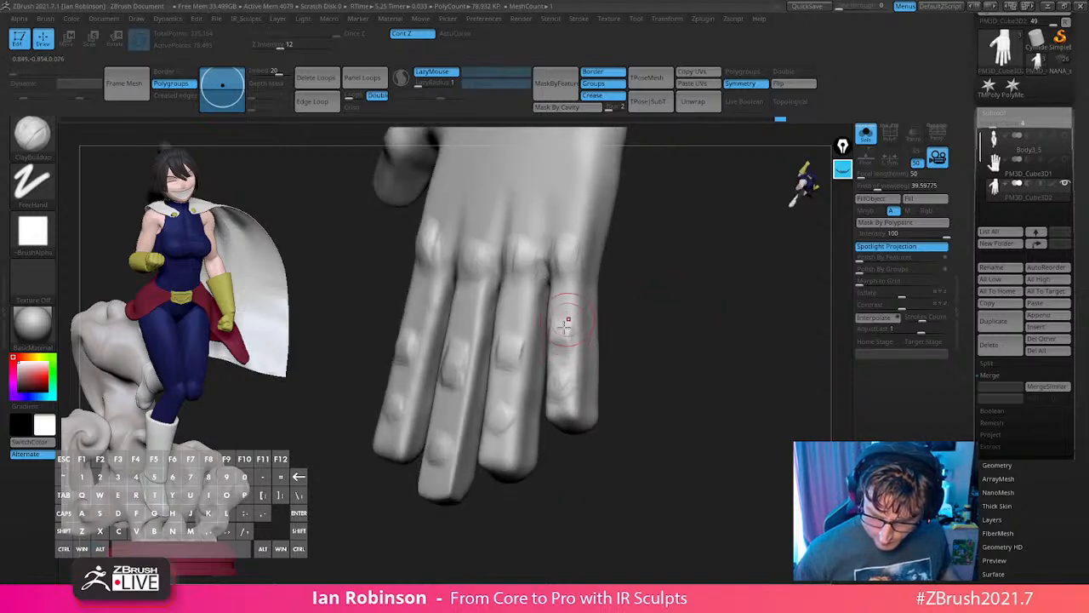
# Choose the MaskLasso brush and draw trial mask lines across the fingers' joints from the palm side.
pyautogui.moveTo(565, 336)
pyautogui.mouseDown(button='right')
pyautogui.moveTo(519, 361)
pyautogui.moveTo(672, 241)
pyautogui.moveTo(705, 280)
pyautogui.moveTo(701, 236)
pyautogui.moveTo(715, 235)
pyautogui.mouseUp(button='right')
pyautogui.press('ctrl')
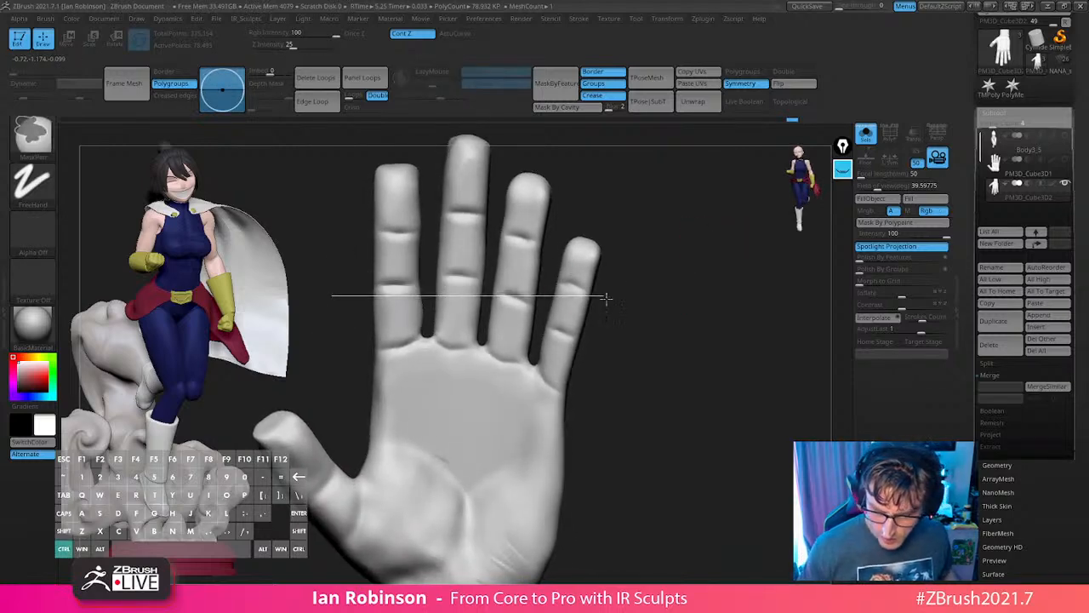
pyautogui.keyDown('ctrl'); pyautogui.click(51, 145); pyautogui.keyUp('ctrl')
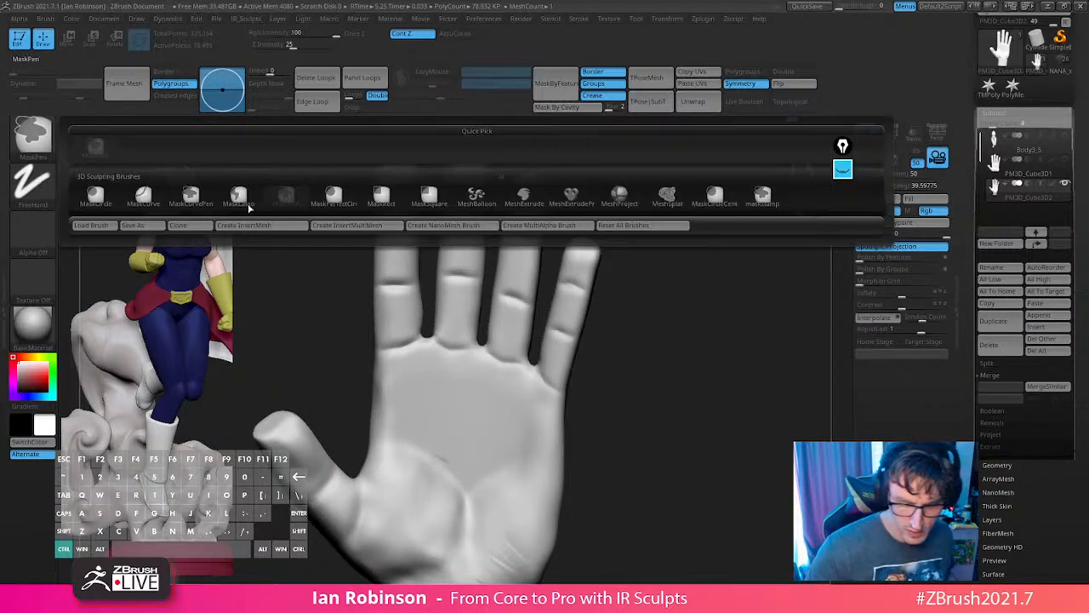
pyautogui.keyDown('ctrl'); pyautogui.click(247, 205); pyautogui.keyUp('ctrl')
pyautogui.moveTo(339, 290)
pyautogui.keyDown('ctrl'); pyautogui.mouseDown()
pyautogui.moveTo(494, 271)
pyautogui.moveTo(351, 299)
pyautogui.moveTo(478, 308)
pyautogui.moveTo(374, 276)
pyautogui.moveTo(361, 292)
pyautogui.mouseUp(); pyautogui.keyUp('ctrl')
pyautogui.moveTo(703, 300)
pyautogui.mouseDown()
pyautogui.moveTo(618, 290)
pyautogui.moveTo(688, 275)
pyautogui.moveTo(698, 289)
pyautogui.moveTo(679, 309)
pyautogui.moveTo(577, 275)
pyautogui.moveTo(695, 311)
pyautogui.mouseUp()
pyautogui.keyDown('ctrl'); pyautogui.moveTo(680, 308); pyautogui.dragTo(664, 313); pyautogui.keyUp('ctrl')
pyautogui.moveTo(589, 286)
pyautogui.keyDown('ctrl'); pyautogui.mouseDown()
pyautogui.moveTo(485, 272)
pyautogui.moveTo(529, 165)
pyautogui.moveTo(686, 288)
pyautogui.moveTo(564, 315)
pyautogui.moveTo(686, 333)
pyautogui.moveTo(678, 375)
pyautogui.moveTo(680, 282)
pyautogui.mouseUp(); pyautogui.keyUp('ctrl')
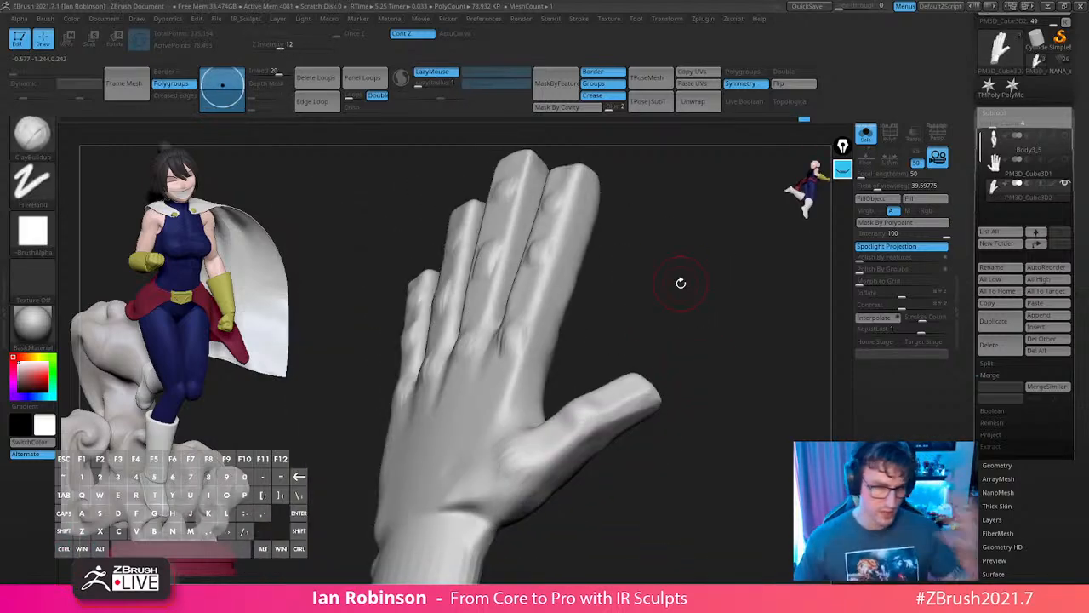
# Build up a tendon on the back of the hand between the index knuckle and the wrist.
pyautogui.moveTo(693, 346); pyautogui.dragTo(650, 395)
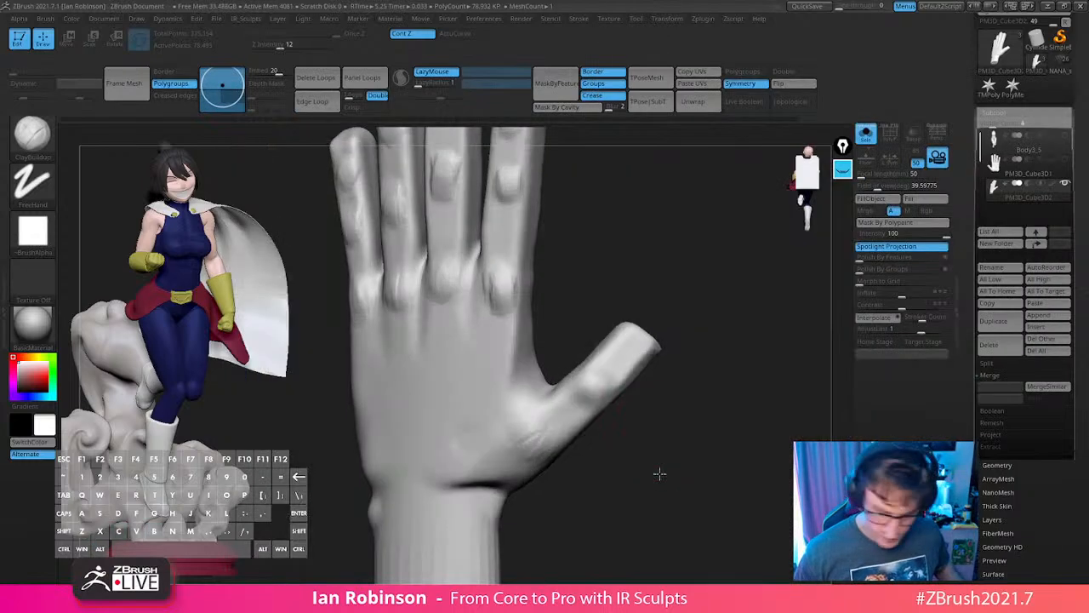
pyautogui.moveTo(659, 474); pyautogui.dragTo(625, 460)
pyautogui.moveTo(599, 350); pyautogui.dragTo(616, 304)
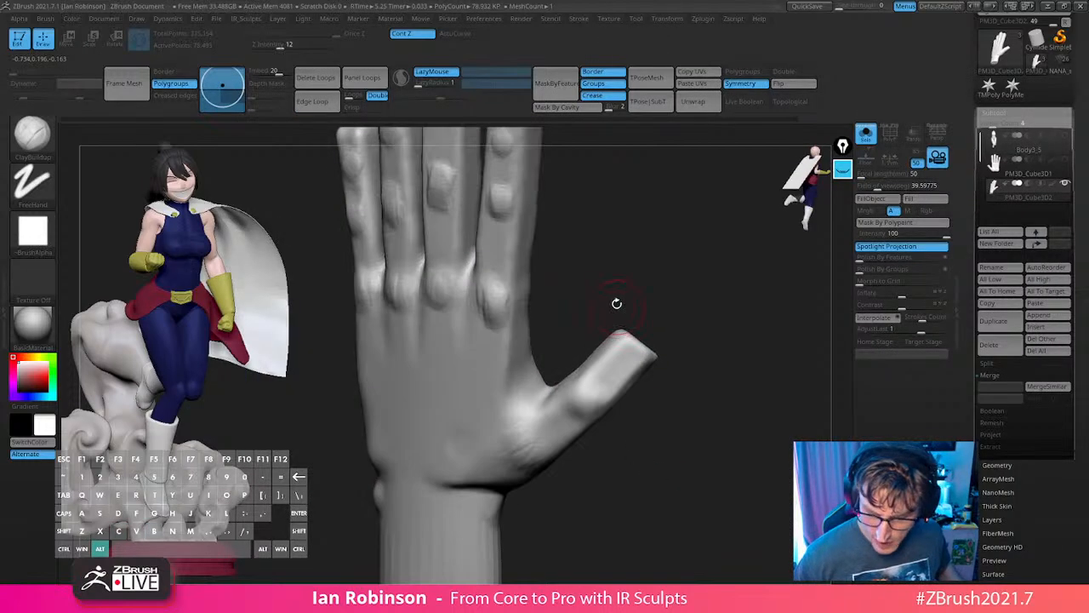
pyautogui.keyDown('alt'); pyautogui.moveTo(546, 369); pyautogui.dragTo(549, 349); pyautogui.keyUp('alt')
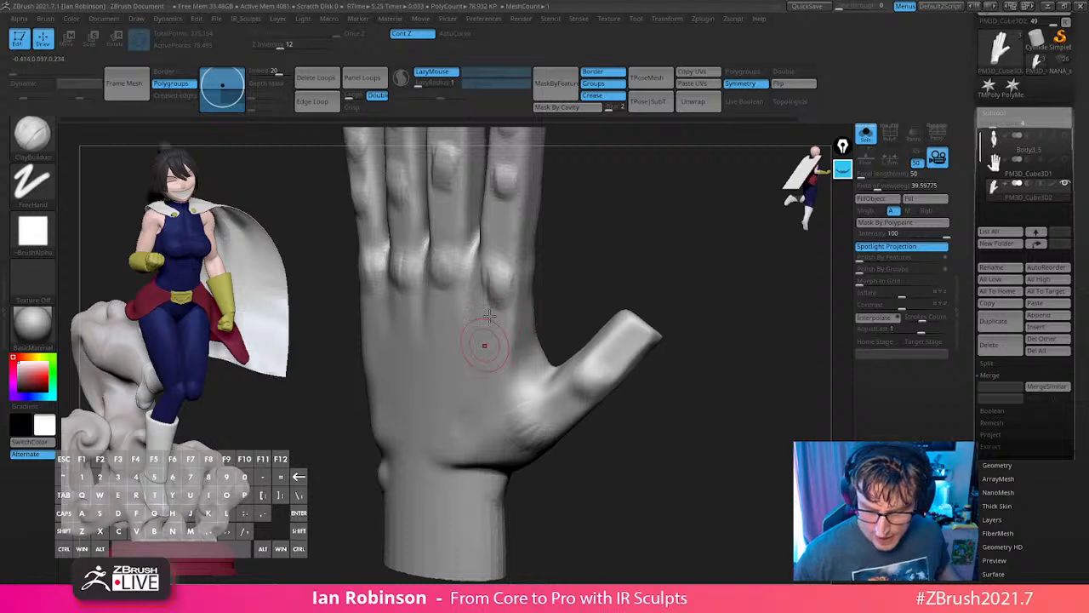
pyautogui.moveTo(616, 258); pyautogui.dragTo(579, 307)
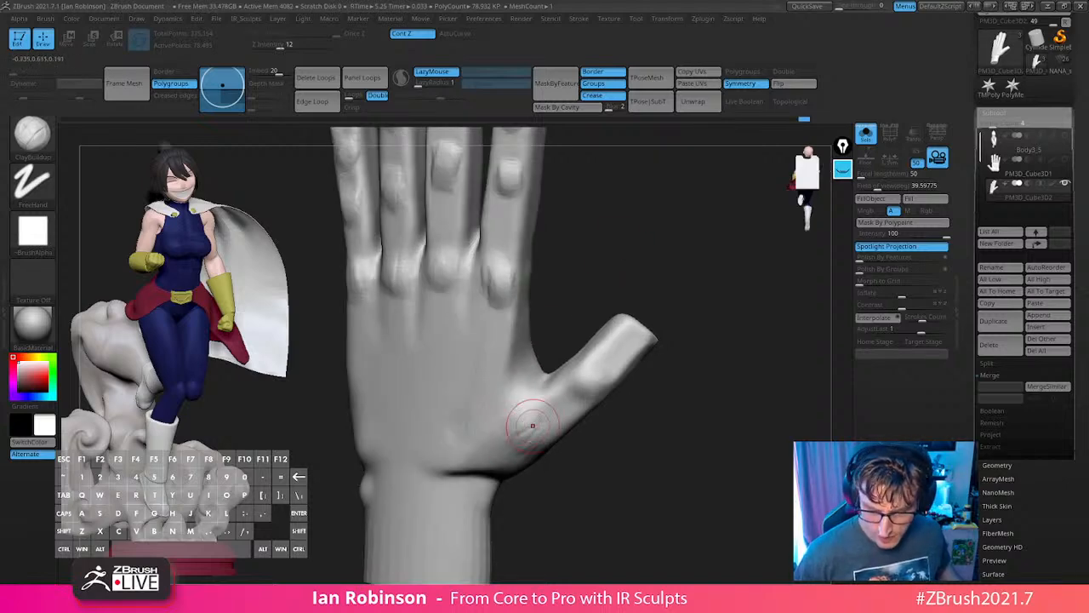
pyautogui.moveTo(601, 482); pyautogui.dragTo(617, 462)
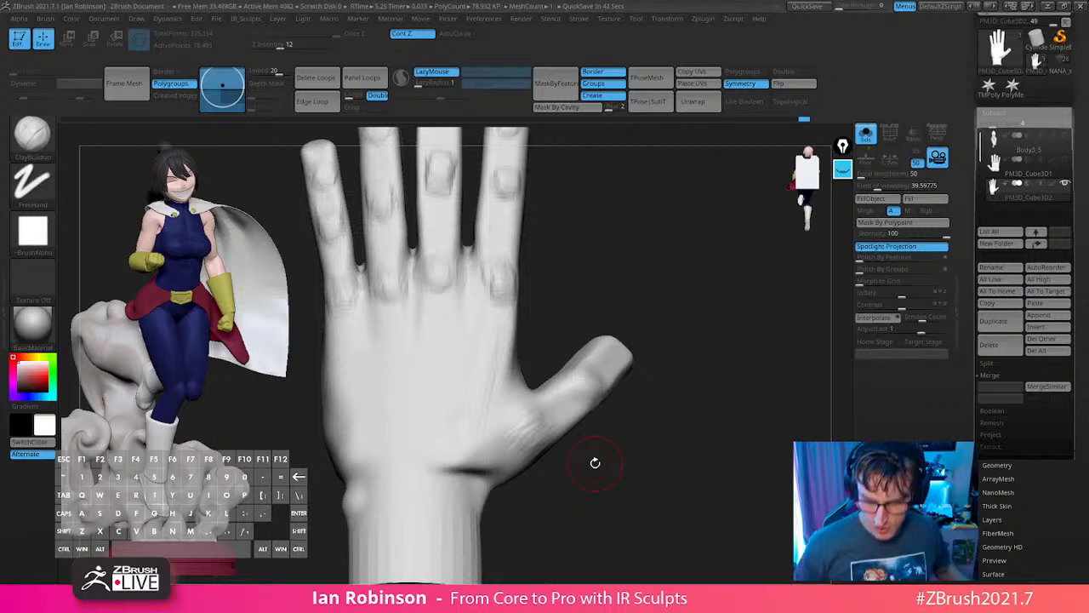
# Build up the thumb's tendon where it meets the wrist and carve the hollow beside it.
pyautogui.moveTo(595, 462); pyautogui.dragTo(625, 516)
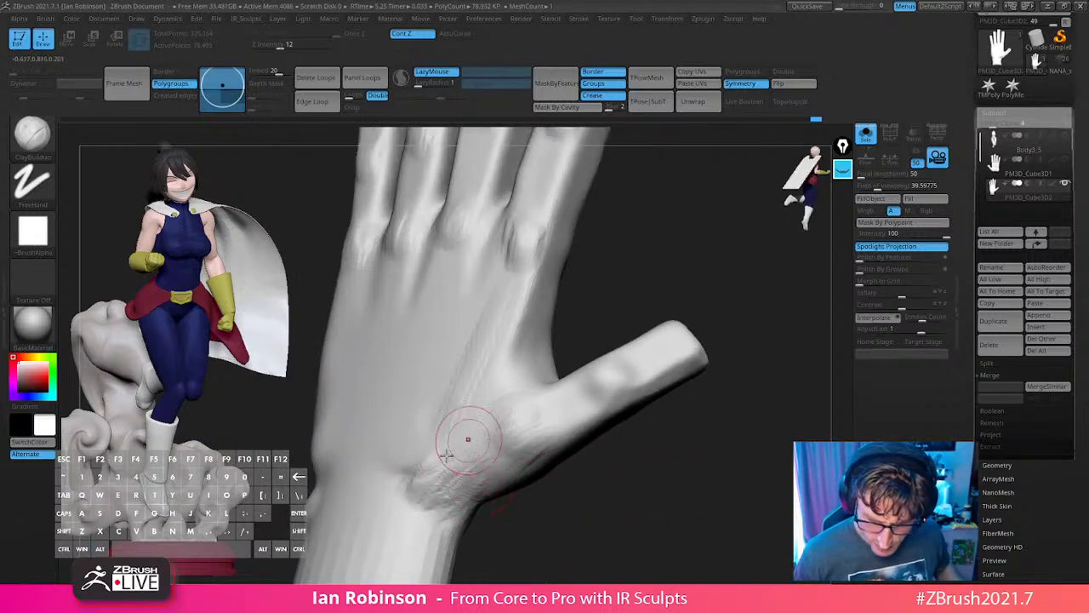
pyautogui.moveTo(631, 514); pyautogui.dragTo(603, 520)
pyautogui.moveTo(448, 500)
pyautogui.keyDown('alt'); pyautogui.mouseDown()
pyautogui.moveTo(479, 475)
pyautogui.moveTo(457, 502)
pyautogui.moveTo(450, 488)
pyautogui.mouseUp(); pyautogui.keyUp('alt')
pyautogui.press('shift')
pyautogui.moveTo(587, 526); pyautogui.dragTo(541, 530)
pyautogui.keyDown('alt'); pyautogui.moveTo(462, 491); pyautogui.dragTo(461, 476); pyautogui.keyUp('alt')
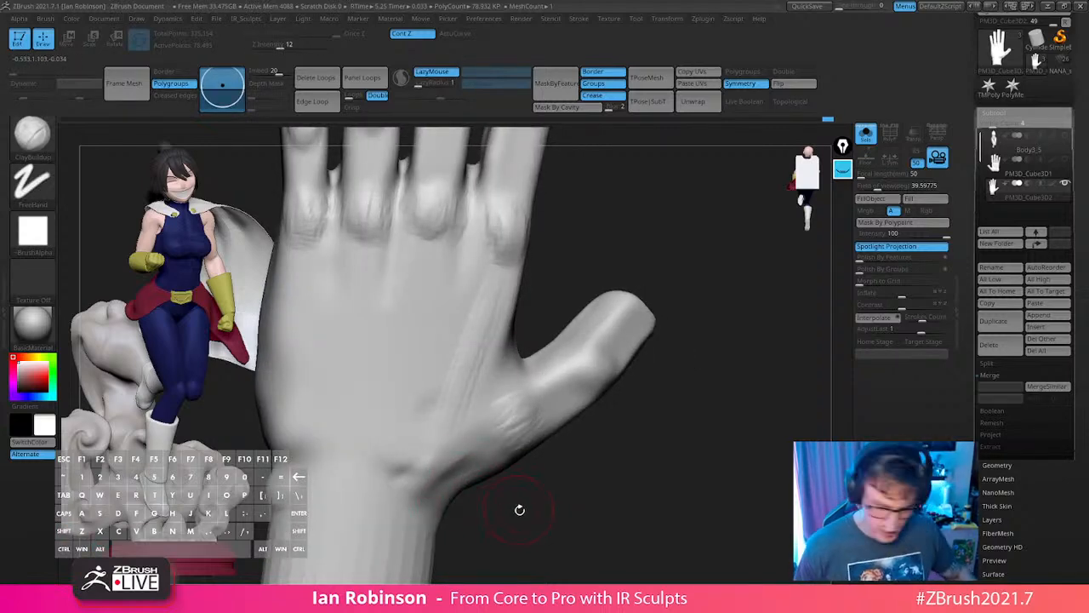
# Extend the form from the thumb's base joint to the wrist and smooth it into the hand.
pyautogui.moveTo(520, 510); pyautogui.dragTo(522, 516)
pyautogui.moveTo(498, 442)
pyautogui.mouseDown()
pyautogui.moveTo(419, 485)
pyautogui.moveTo(473, 447)
pyautogui.moveTo(424, 489)
pyautogui.mouseUp()
pyautogui.keyDown('shift'); pyautogui.moveTo(442, 479); pyautogui.dragTo(508, 433); pyautogui.keyUp('shift')
pyautogui.keyDown('alt'); pyautogui.moveTo(576, 464); pyautogui.dragTo(561, 456); pyautogui.keyUp('alt')
pyautogui.moveTo(561, 456); pyautogui.dragTo(513, 474)
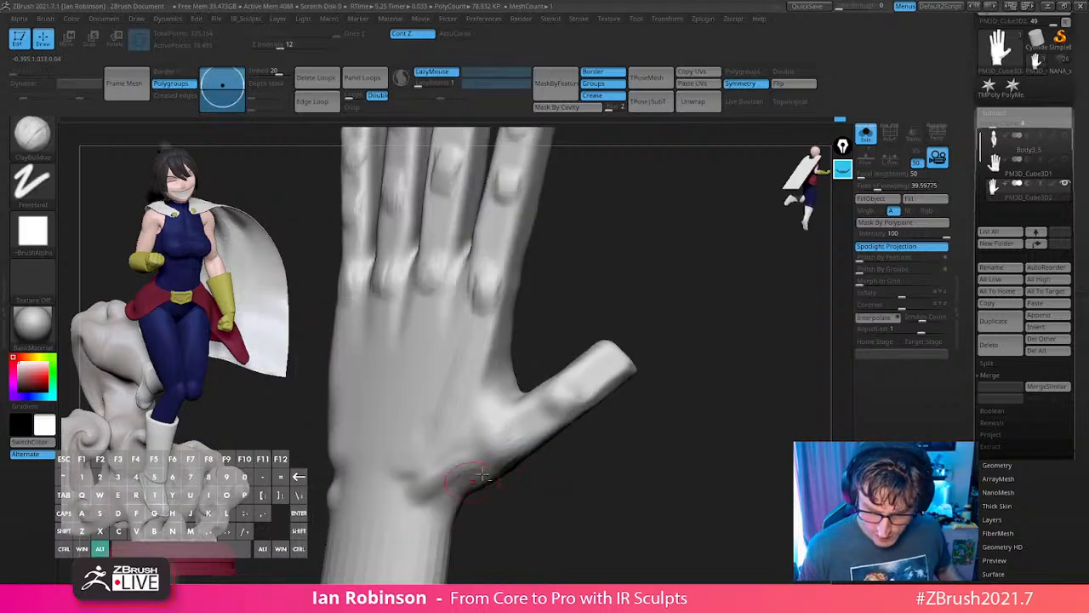
# Refine the index knuckle on the back of the hand with ClayBuildup at Z Intensity 12.
pyautogui.moveTo(526, 512)
pyautogui.mouseDown()
pyautogui.moveTo(574, 503)
pyautogui.moveTo(621, 523)
pyautogui.moveTo(628, 491)
pyautogui.moveTo(668, 474)
pyautogui.moveTo(693, 409)
pyautogui.mouseUp()
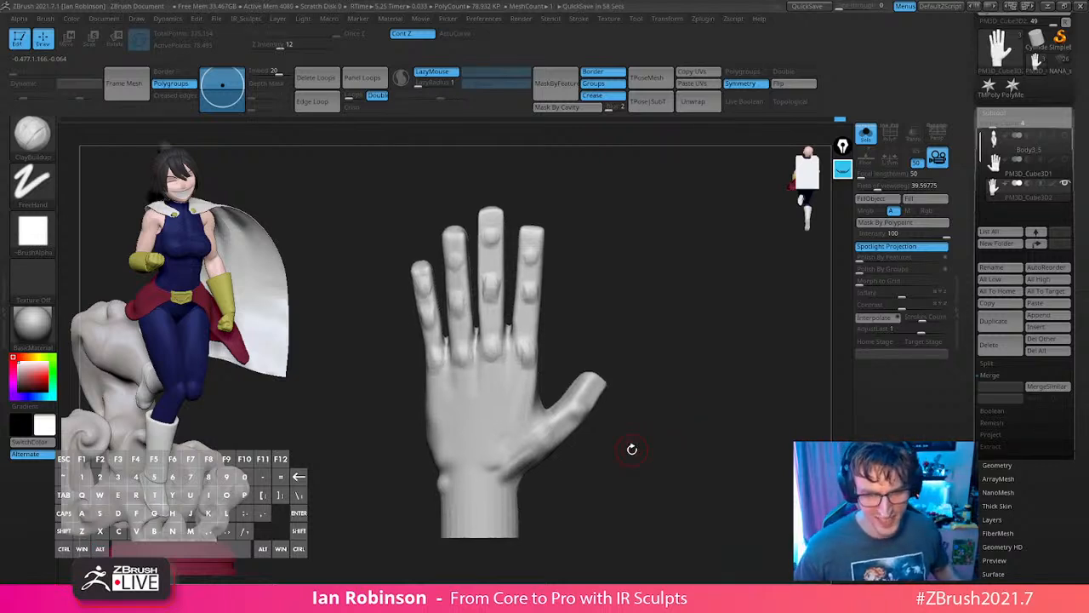
pyautogui.keyDown('alt'); pyautogui.moveTo(632, 449); pyautogui.dragTo(710, 405); pyautogui.keyUp('alt')
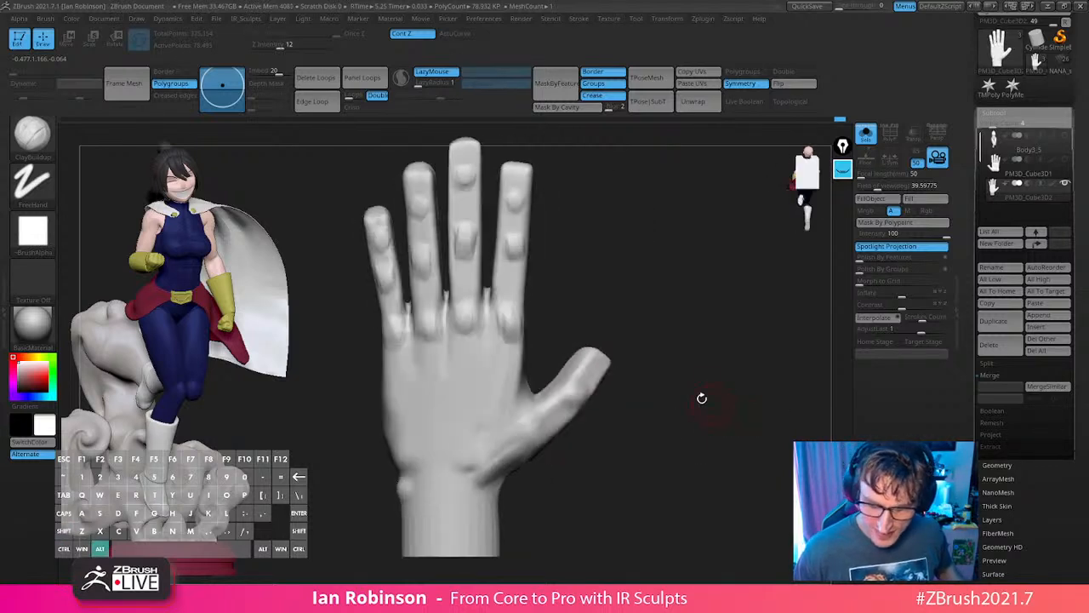
pyautogui.keyDown('alt'); pyautogui.moveTo(664, 267); pyautogui.dragTo(661, 296); pyautogui.keyUp('alt')
pyautogui.moveTo(494, 308); pyautogui.dragTo(508, 304)
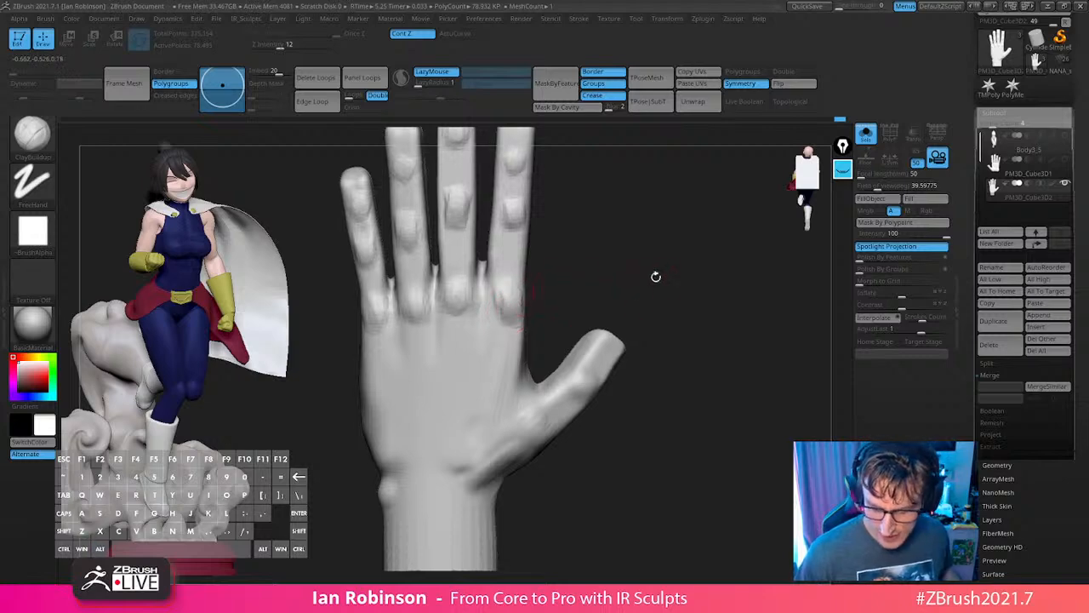
pyautogui.moveTo(656, 276); pyautogui.dragTo(650, 279)
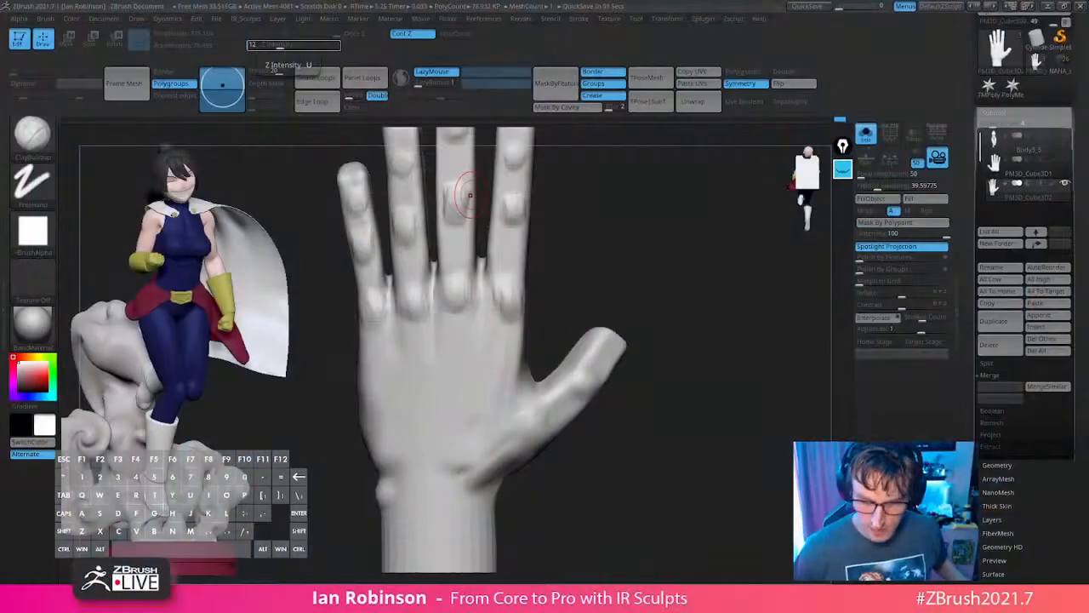
pyautogui.press('Return')
pyautogui.moveTo(518, 298); pyautogui.dragTo(501, 302)
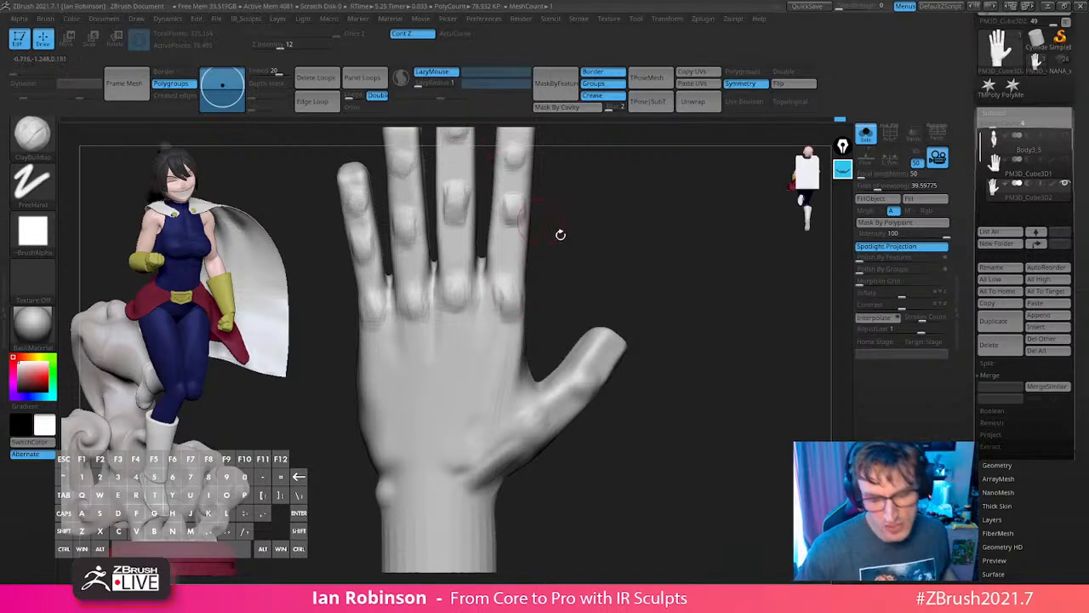
# Raise the tendons between the knuckles and the wrist on the back of the hand with the Standard brush at Z Intensity 25.
pyautogui.press('b')
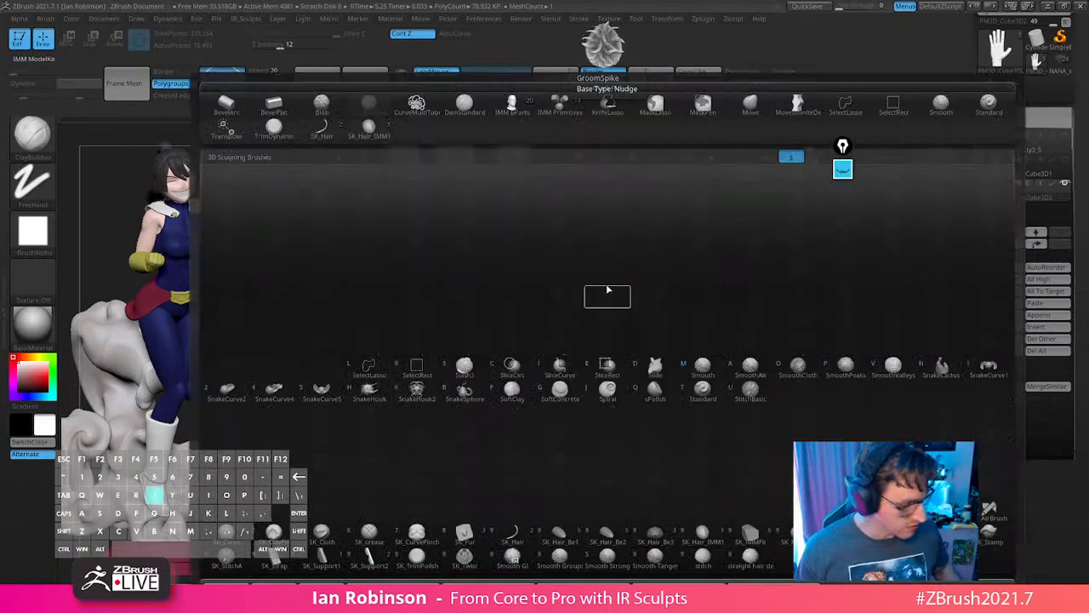
pyautogui.press('s')
pyautogui.press('t')
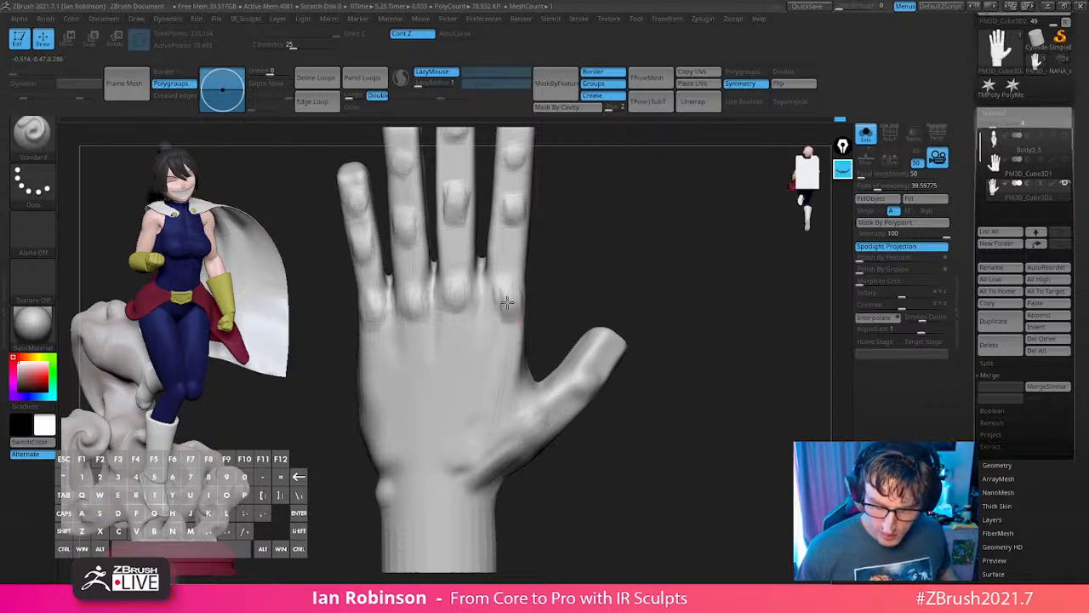
pyautogui.moveTo(506, 303)
pyautogui.keyDown('shift'); pyautogui.mouseDown()
pyautogui.moveTo(487, 435)
pyautogui.moveTo(473, 476)
pyautogui.moveTo(455, 468)
pyautogui.mouseUp(); pyautogui.keyUp('shift')
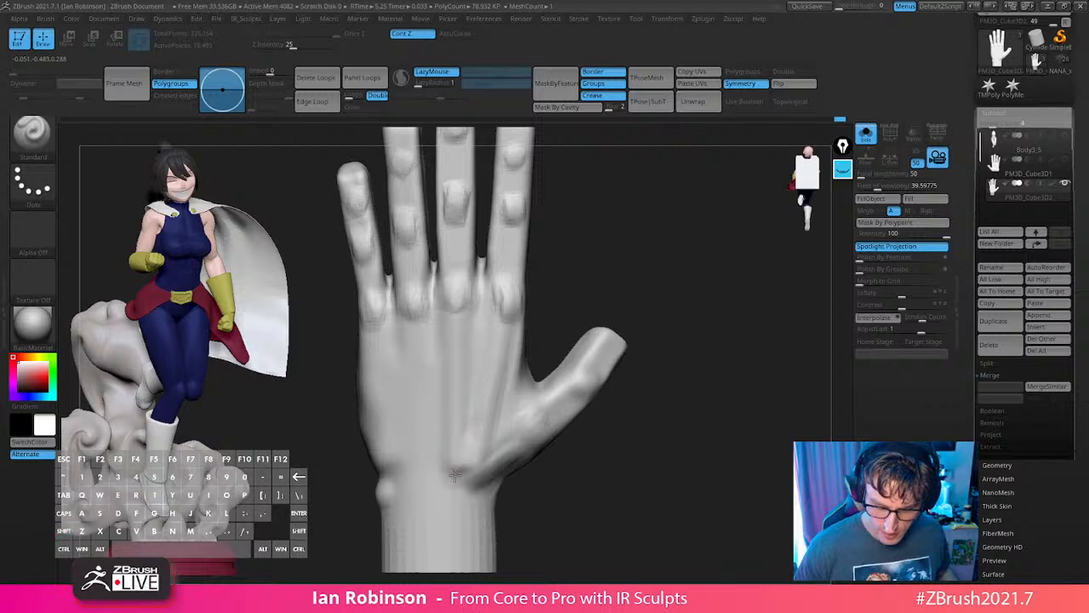
pyautogui.keyDown('shift'); pyautogui.moveTo(416, 304); pyautogui.dragTo(425, 475); pyautogui.keyUp('shift')
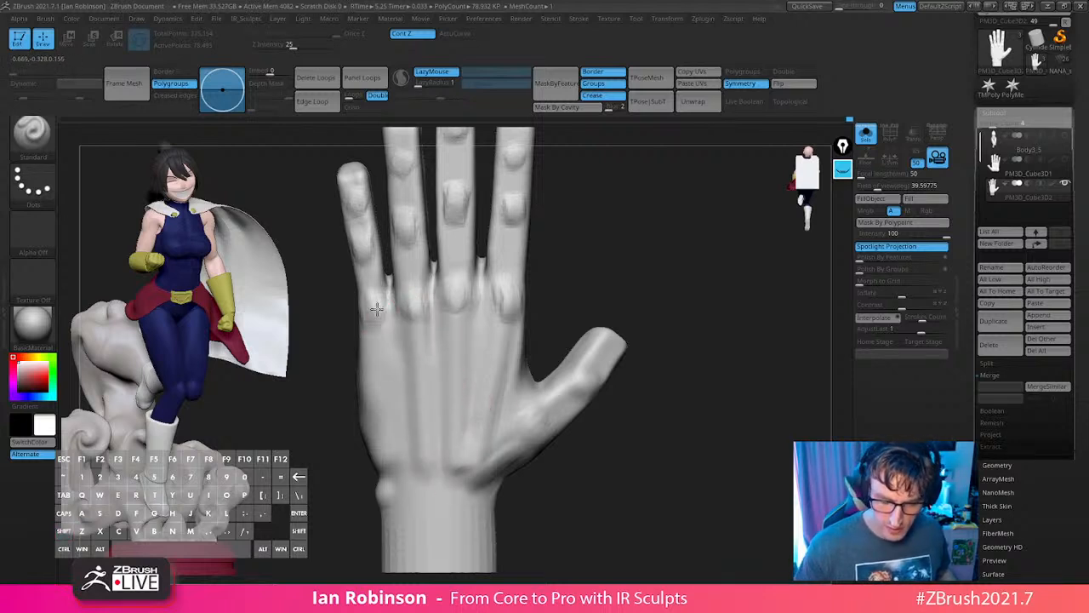
pyautogui.keyDown('shift'); pyautogui.moveTo(377, 304); pyautogui.dragTo(391, 478); pyautogui.keyUp('shift')
# Smooth the raised tendons into the back of the hand.
pyautogui.moveTo(669, 467)
pyautogui.mouseDown()
pyautogui.moveTo(690, 432)
pyautogui.moveTo(649, 377)
pyautogui.moveTo(664, 377)
pyautogui.mouseUp()
pyautogui.press('s')
pyautogui.moveTo(673, 379); pyautogui.dragTo(401, 426)
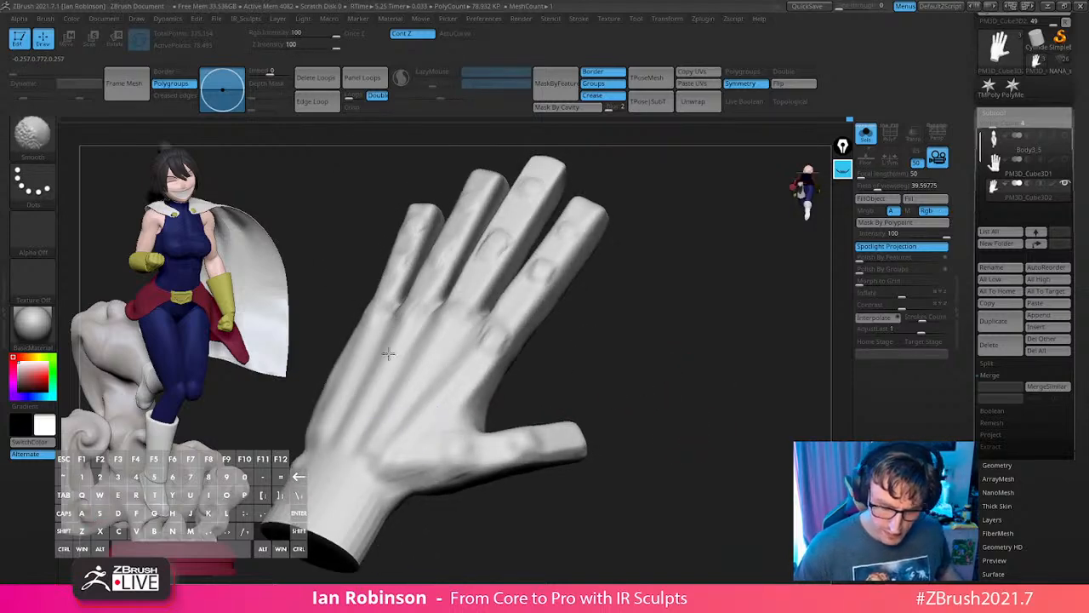
pyautogui.keyDown('shift'); pyautogui.moveTo(388, 353); pyautogui.dragTo(353, 416); pyautogui.keyUp('shift')
pyautogui.moveTo(637, 340); pyautogui.dragTo(681, 298)
pyautogui.moveTo(681, 297); pyautogui.dragTo(663, 358)
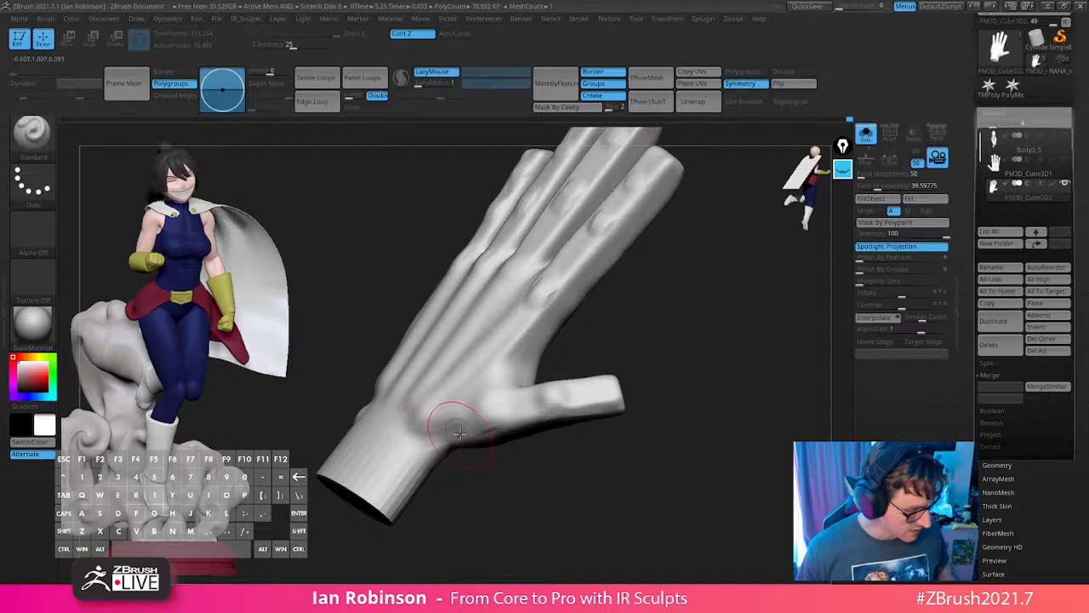
# Build up the back of the wrist below the tendons with ClayBuildup at Z Intensity 12 and smooth the transition.
pyautogui.press('b')
pyautogui.press('c')
pyautogui.press('b')
pyautogui.moveTo(520, 516); pyautogui.dragTo(388, 445)
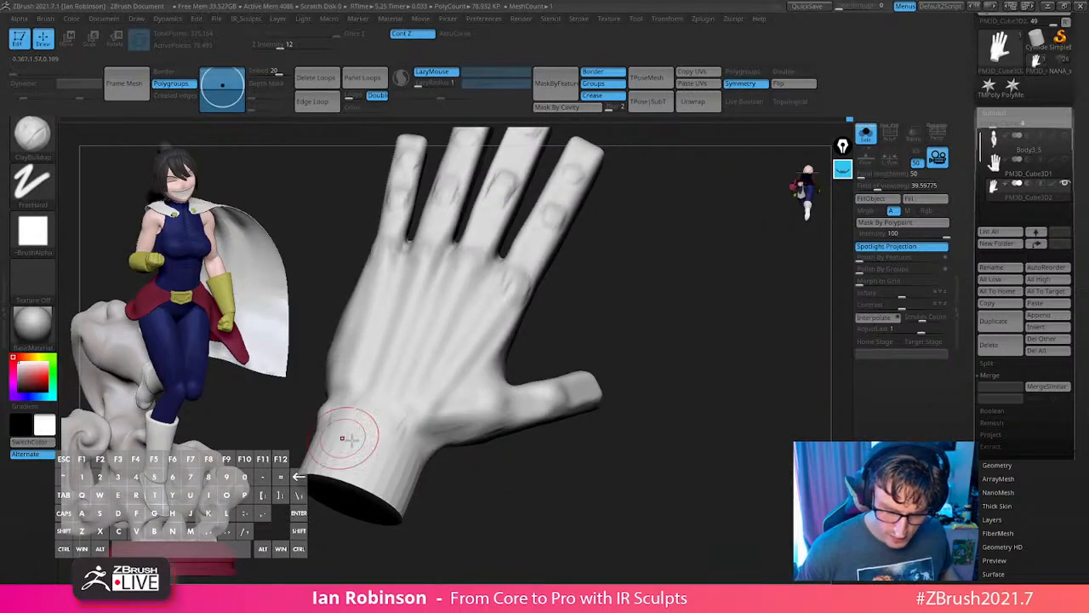
pyautogui.moveTo(498, 508); pyautogui.dragTo(393, 402)
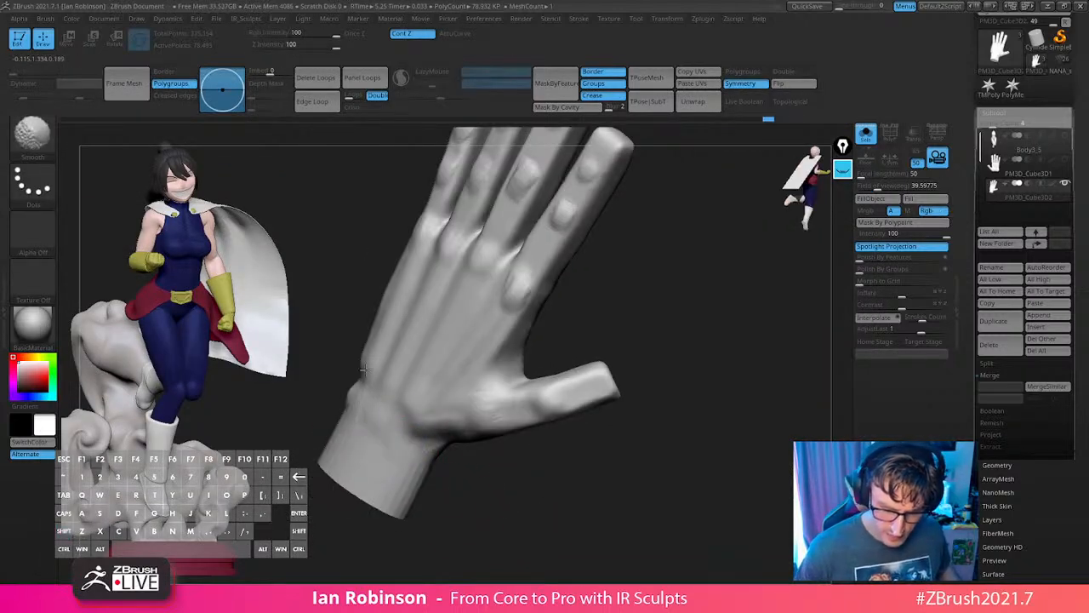
pyautogui.moveTo(629, 484)
pyautogui.mouseDown()
pyautogui.moveTo(630, 469)
pyautogui.moveTo(669, 464)
pyautogui.moveTo(678, 409)
pyautogui.moveTo(511, 315)
pyautogui.mouseUp()
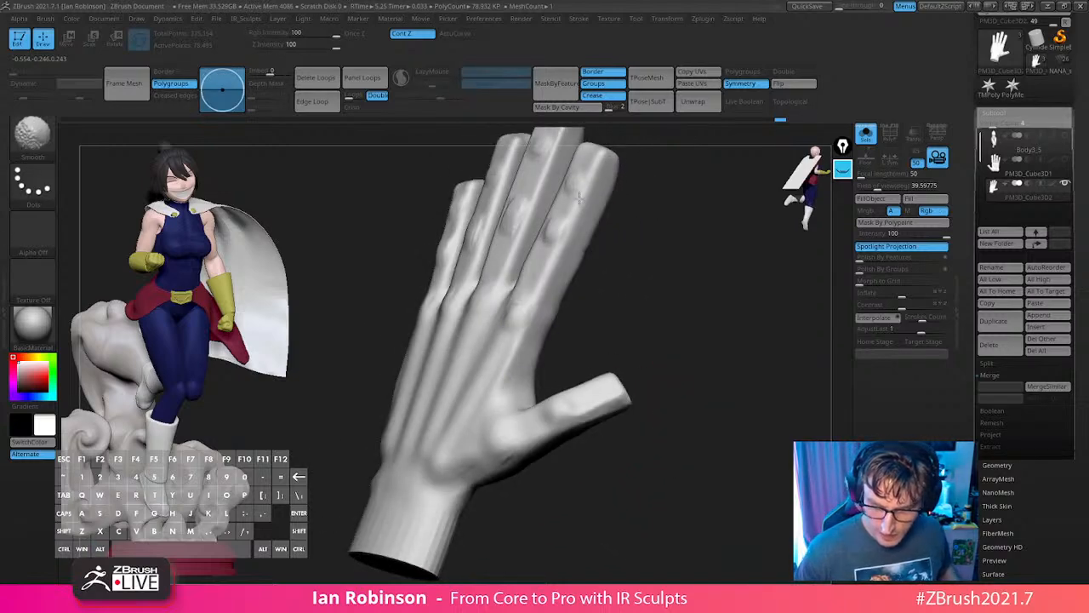
# Soften the joint bumps on the backs of the fingers with smoothing strokes.
pyautogui.moveTo(578, 197)
pyautogui.mouseDown()
pyautogui.moveTo(678, 338)
pyautogui.moveTo(480, 230)
pyautogui.moveTo(466, 294)
pyautogui.moveTo(566, 271)
pyautogui.mouseUp()
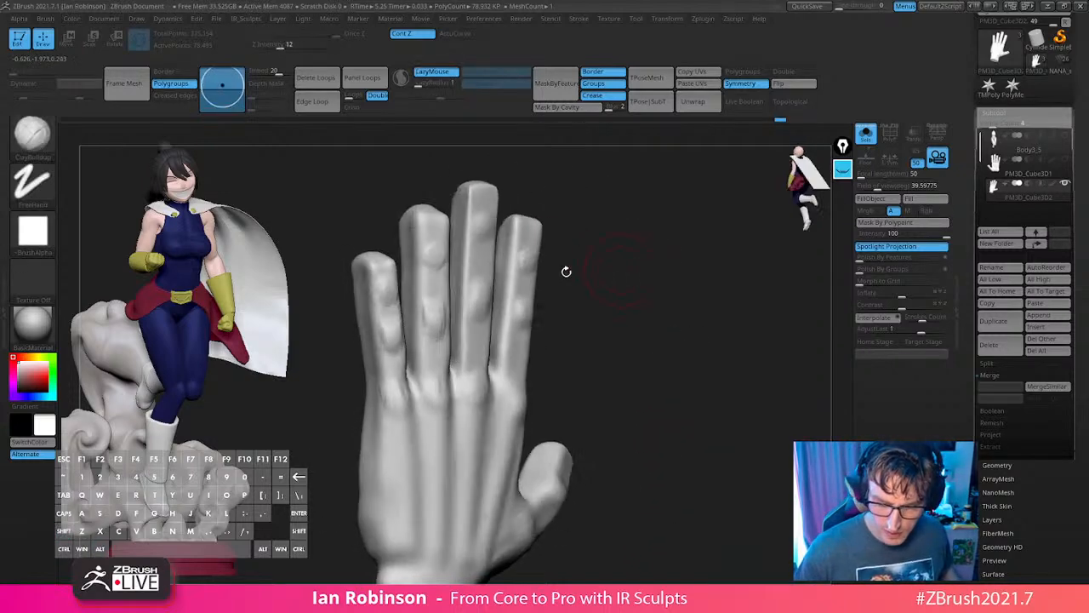
pyautogui.moveTo(427, 306)
pyautogui.keyDown('shift'); pyautogui.mouseDown()
pyautogui.moveTo(431, 237)
pyautogui.moveTo(425, 291)
pyautogui.moveTo(378, 316)
pyautogui.moveTo(389, 330)
pyautogui.mouseUp(); pyautogui.keyUp('shift')
# Fill out the palm-side pad of the thumb's tip with ClayBuildup.
pyautogui.moveTo(652, 310)
pyautogui.keyDown('alt'); pyautogui.mouseDown()
pyautogui.moveTo(673, 292)
pyautogui.moveTo(700, 312)
pyautogui.moveTo(698, 377)
pyautogui.moveTo(655, 374)
pyautogui.moveTo(633, 404)
pyautogui.mouseUp(); pyautogui.keyUp('alt')
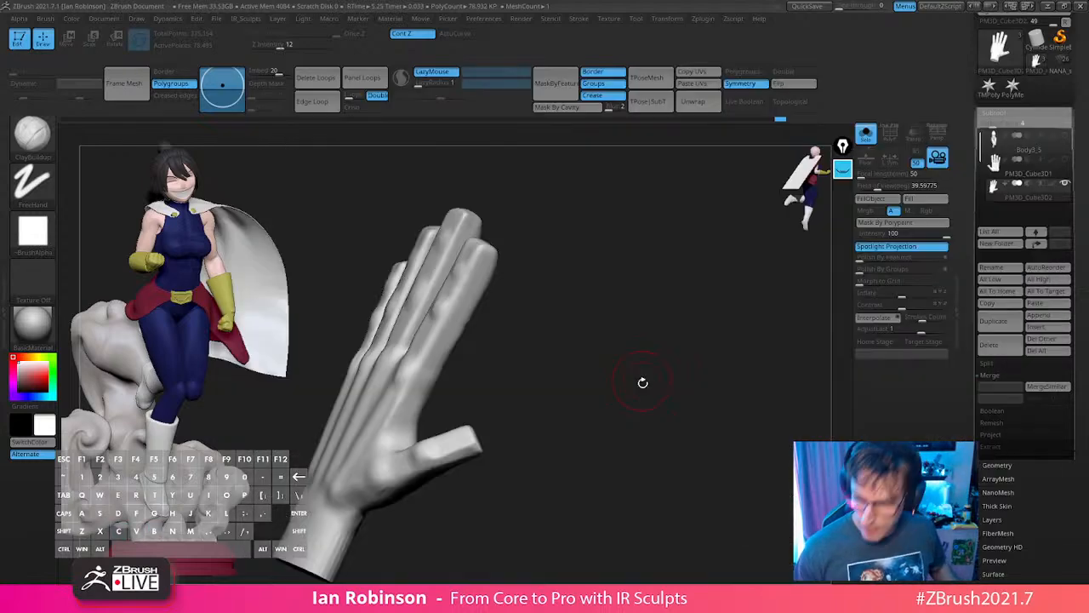
pyautogui.moveTo(642, 382); pyautogui.dragTo(449, 369)
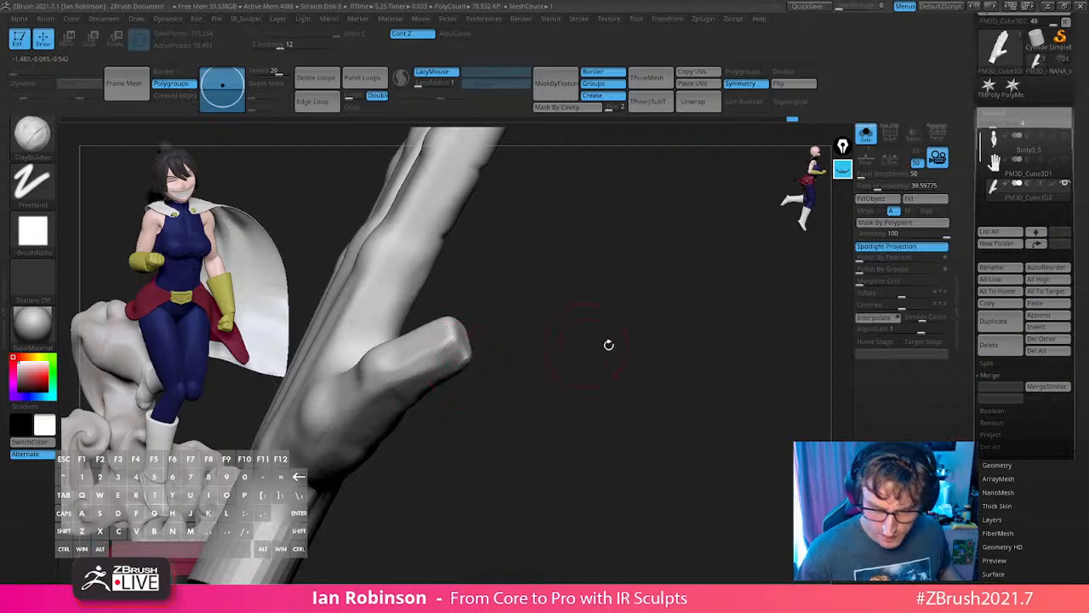
pyautogui.moveTo(608, 343); pyautogui.dragTo(489, 334)
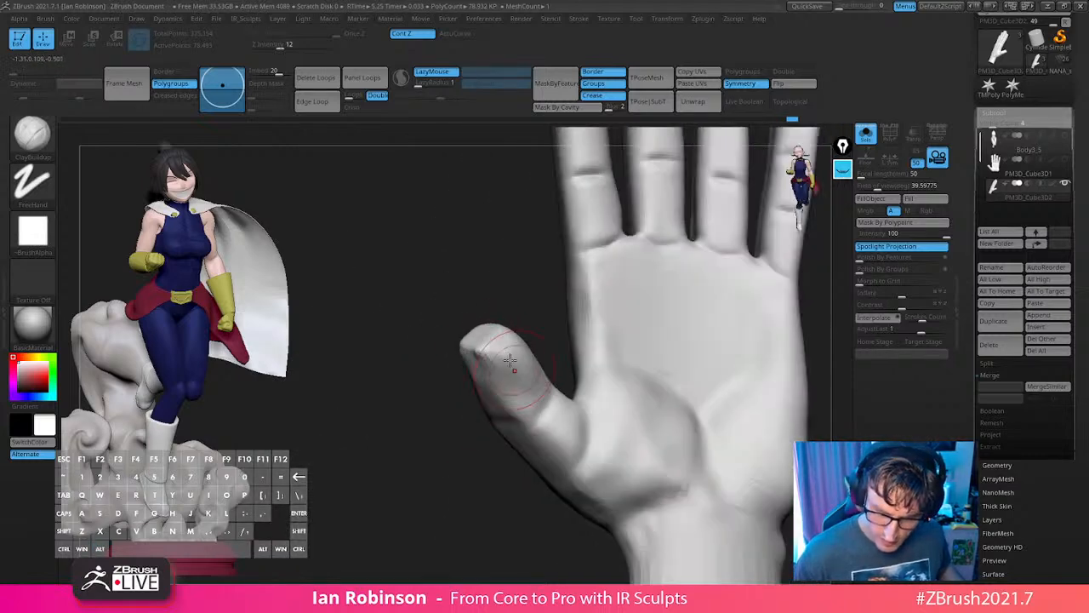
pyautogui.moveTo(517, 397); pyautogui.dragTo(738, 304)
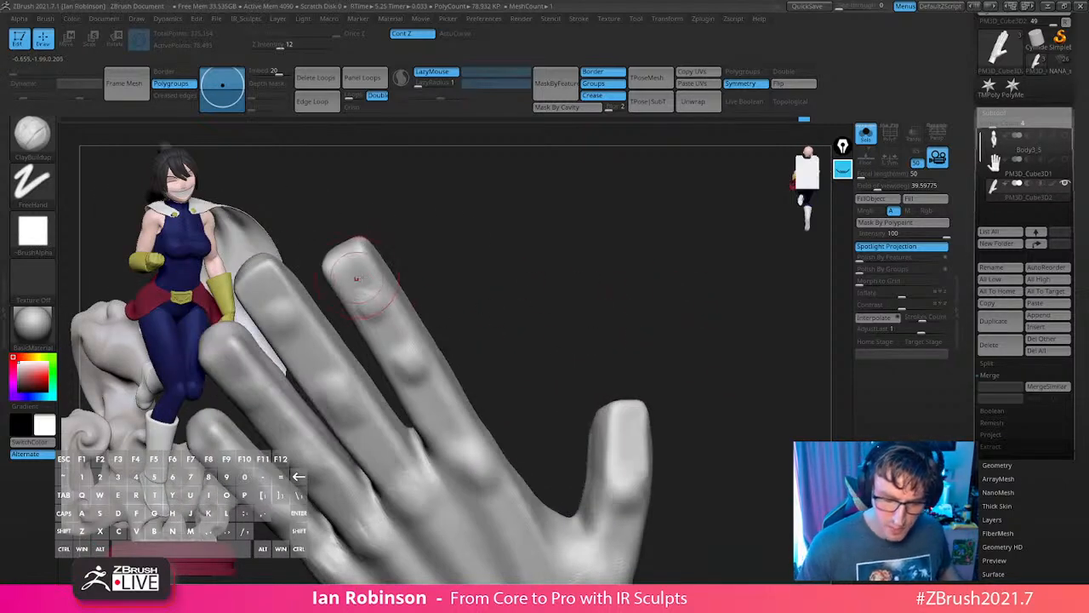
# Trim and round the blocky tip of the middle finger with the TrimDynamic brush at Z Intensity 43.
pyautogui.moveTo(565, 324); pyautogui.dragTo(604, 270)
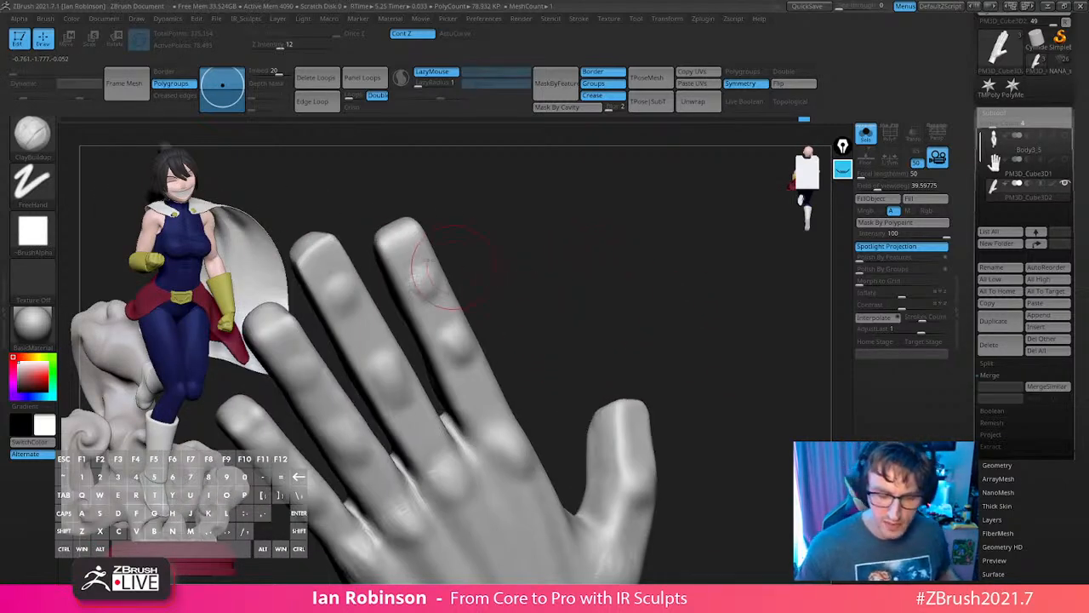
pyautogui.moveTo(362, 223)
pyautogui.mouseDown()
pyautogui.moveTo(544, 234)
pyautogui.moveTo(481, 266)
pyautogui.moveTo(480, 245)
pyautogui.mouseUp()
pyautogui.moveTo(409, 260); pyautogui.dragTo(644, 255)
pyautogui.keyDown('alt'); pyautogui.moveTo(465, 256); pyautogui.dragTo(459, 239); pyautogui.keyUp('alt')
pyautogui.moveTo(528, 236)
pyautogui.mouseDown()
pyautogui.moveTo(622, 236)
pyautogui.moveTo(634, 315)
pyautogui.moveTo(658, 343)
pyautogui.moveTo(683, 295)
pyautogui.moveTo(663, 448)
pyautogui.moveTo(489, 412)
pyautogui.moveTo(432, 445)
pyautogui.mouseUp()
pyautogui.press('b')
pyautogui.press('d')
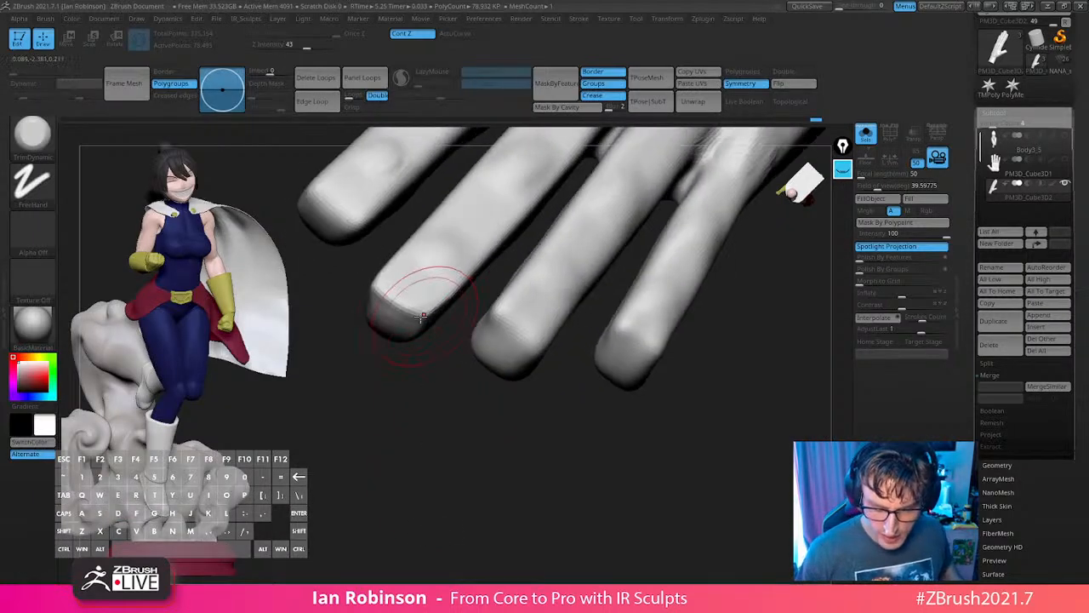
pyautogui.moveTo(429, 323); pyautogui.dragTo(409, 281)
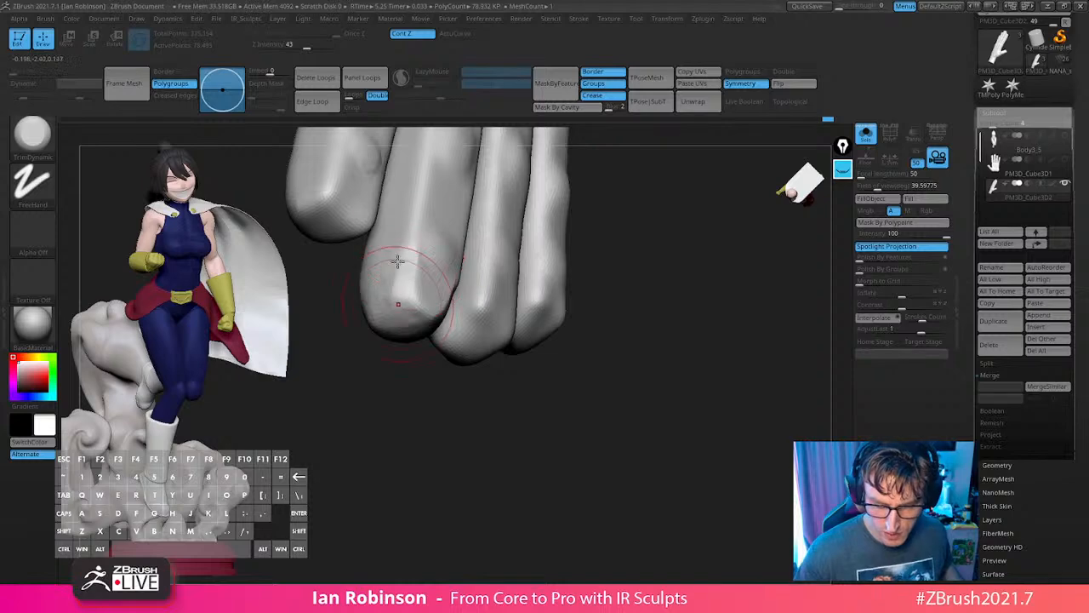
pyautogui.moveTo(416, 412)
pyautogui.mouseDown()
pyautogui.moveTo(421, 401)
pyautogui.moveTo(460, 486)
pyautogui.moveTo(459, 430)
pyautogui.mouseUp()
pyautogui.moveTo(440, 326); pyautogui.dragTo(422, 362)
# Trim the ring finger's tip into a rounded shape from both the back and palm sides.
pyautogui.moveTo(431, 451); pyautogui.dragTo(499, 322)
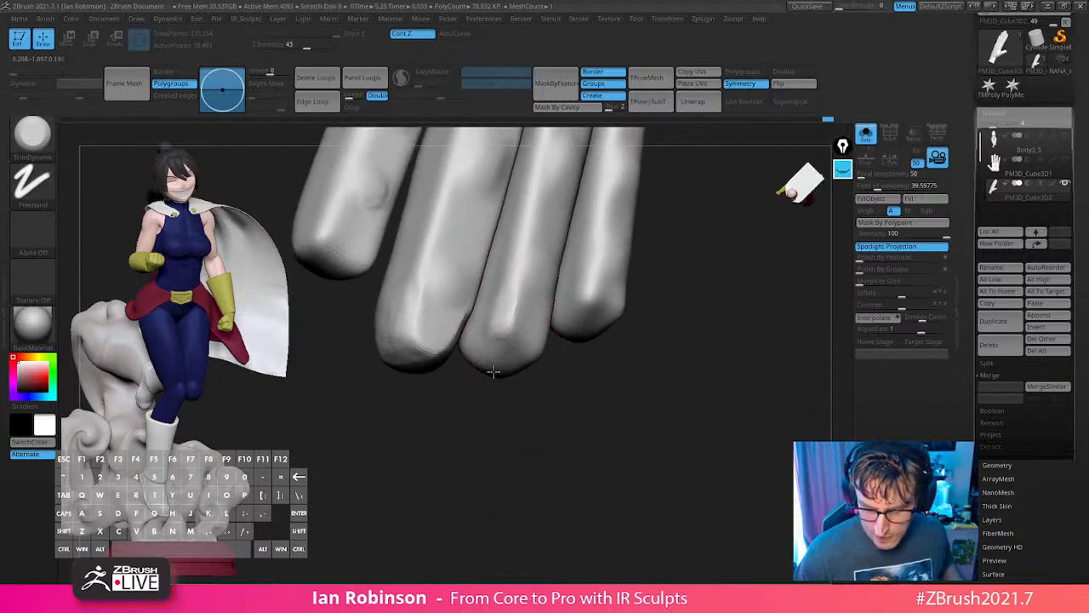
pyautogui.moveTo(494, 371)
pyautogui.mouseDown()
pyautogui.moveTo(652, 357)
pyautogui.moveTo(487, 319)
pyautogui.moveTo(508, 320)
pyautogui.mouseUp()
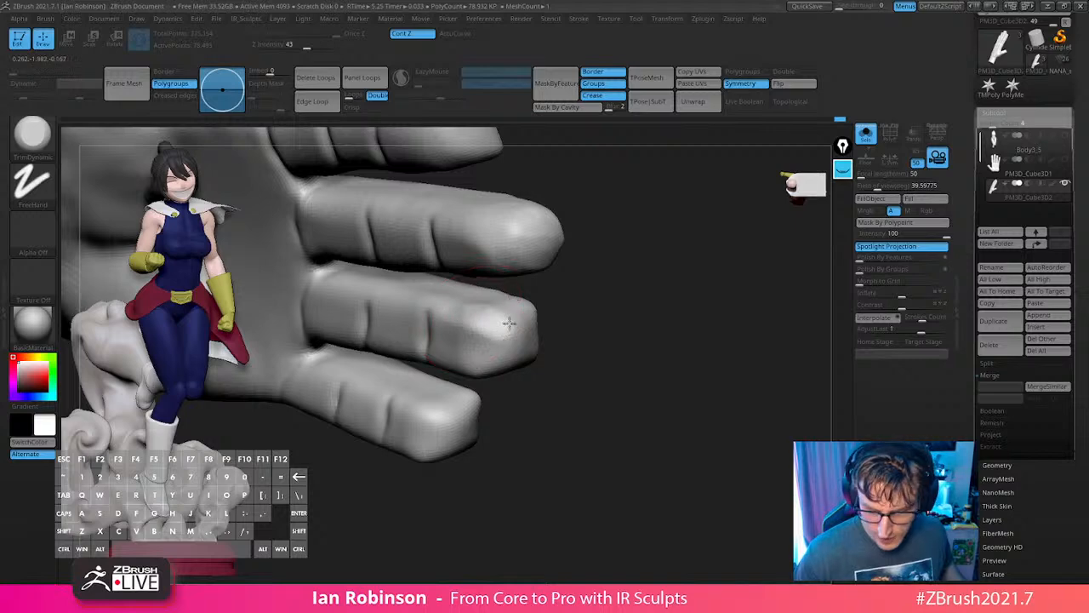
pyautogui.moveTo(615, 280); pyautogui.dragTo(588, 277)
pyautogui.moveTo(461, 361); pyautogui.dragTo(500, 355)
pyautogui.moveTo(608, 348); pyautogui.dragTo(559, 345)
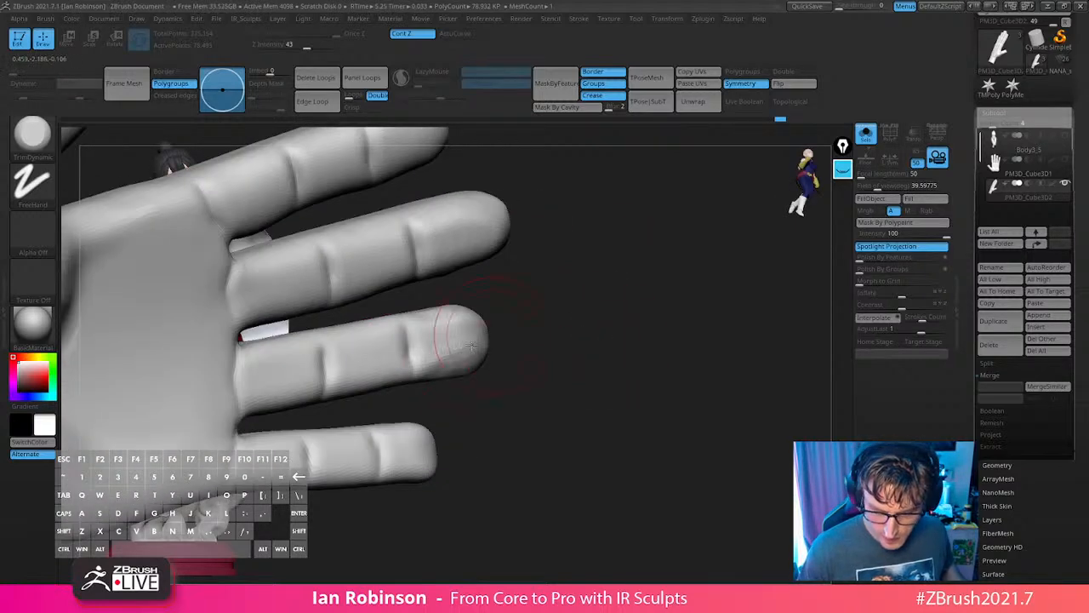
# Bevel the back-side edges of the middle and index fingertips with TrimDynamic.
pyautogui.moveTo(503, 314); pyautogui.dragTo(673, 338)
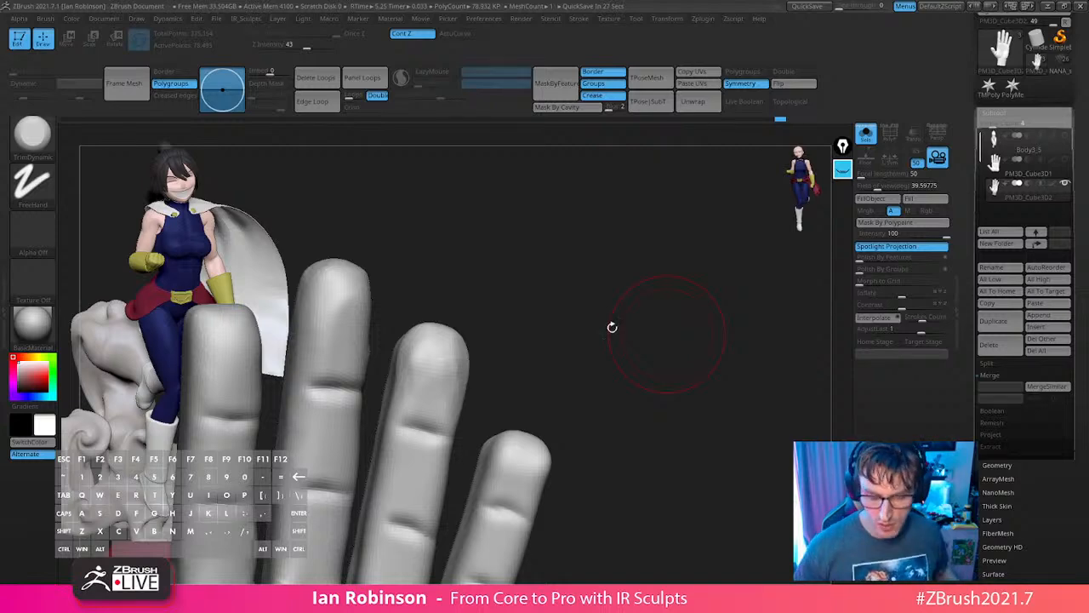
pyautogui.moveTo(610, 323)
pyautogui.mouseDown()
pyautogui.moveTo(644, 357)
pyautogui.moveTo(637, 315)
pyautogui.moveTo(526, 272)
pyautogui.moveTo(646, 329)
pyautogui.moveTo(488, 311)
pyautogui.moveTo(563, 280)
pyautogui.moveTo(520, 313)
pyautogui.moveTo(584, 323)
pyautogui.moveTo(596, 289)
pyautogui.moveTo(629, 298)
pyautogui.moveTo(583, 317)
pyautogui.mouseUp()
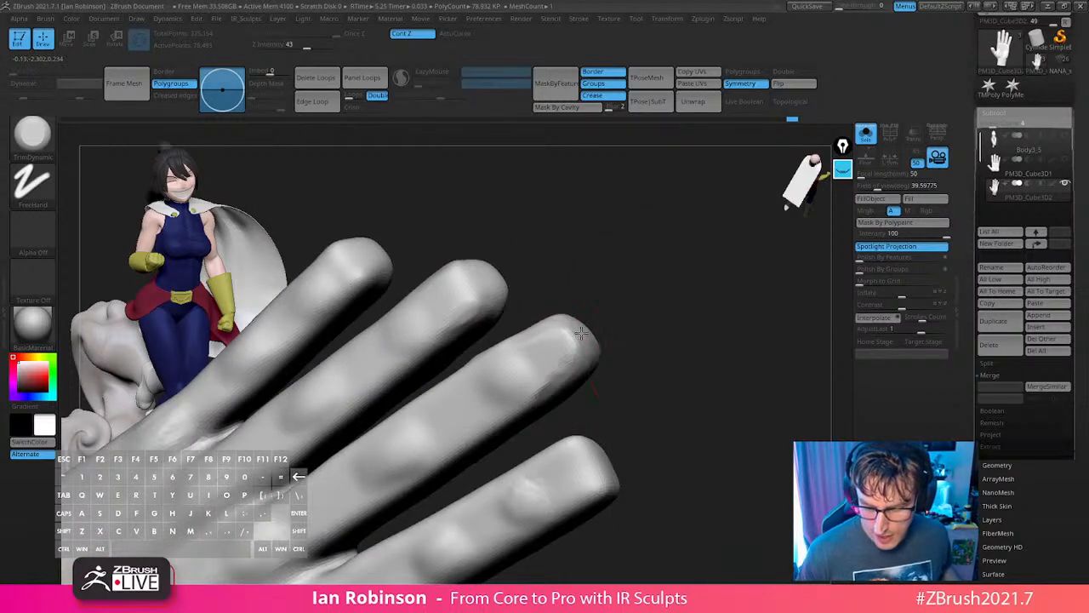
pyautogui.moveTo(647, 358); pyautogui.dragTo(587, 449)
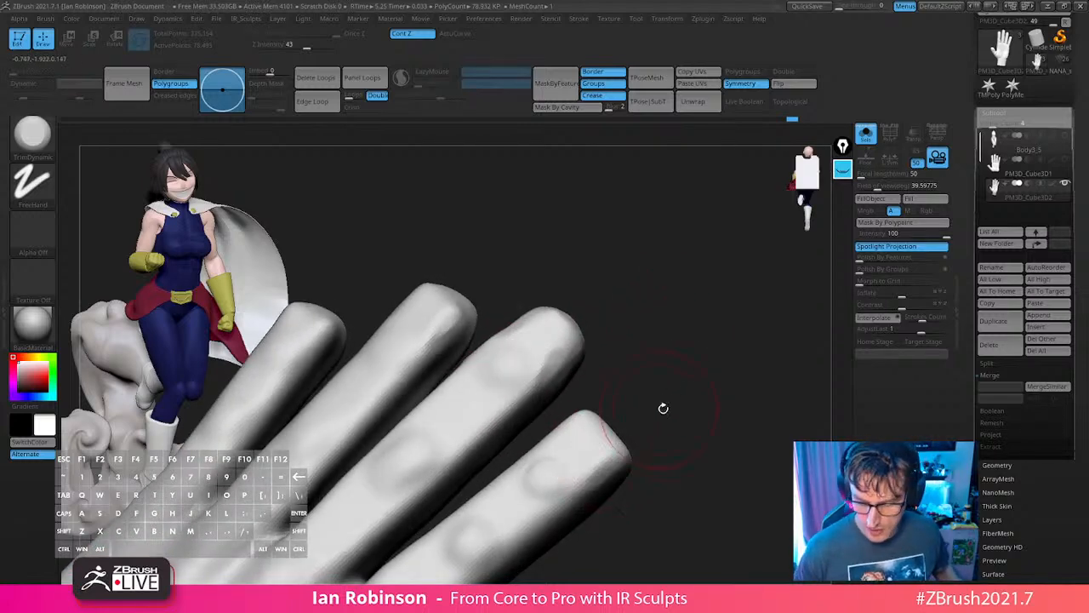
pyautogui.moveTo(664, 408); pyautogui.dragTo(541, 431)
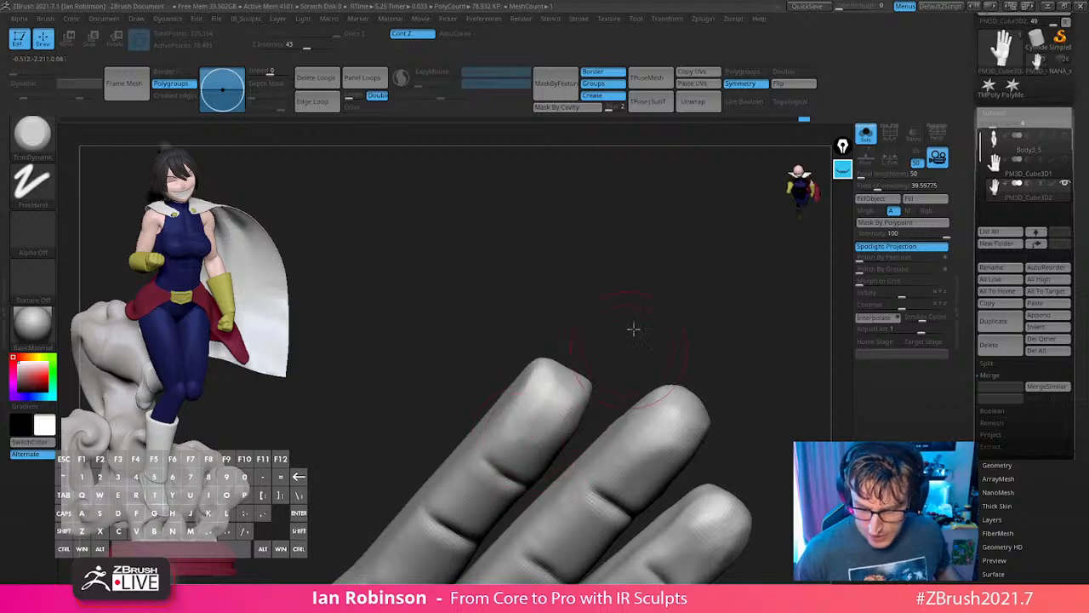
# Round the palm side and corners of the index fingertip with TrimDynamic.
pyautogui.moveTo(633, 328); pyautogui.dragTo(584, 388)
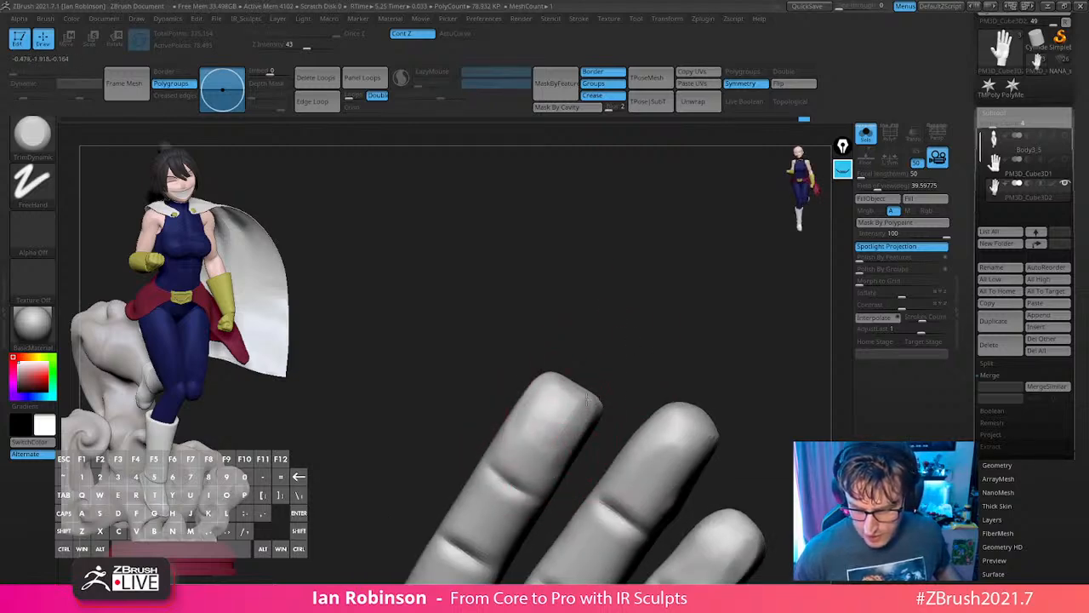
pyautogui.moveTo(528, 420); pyautogui.dragTo(535, 443)
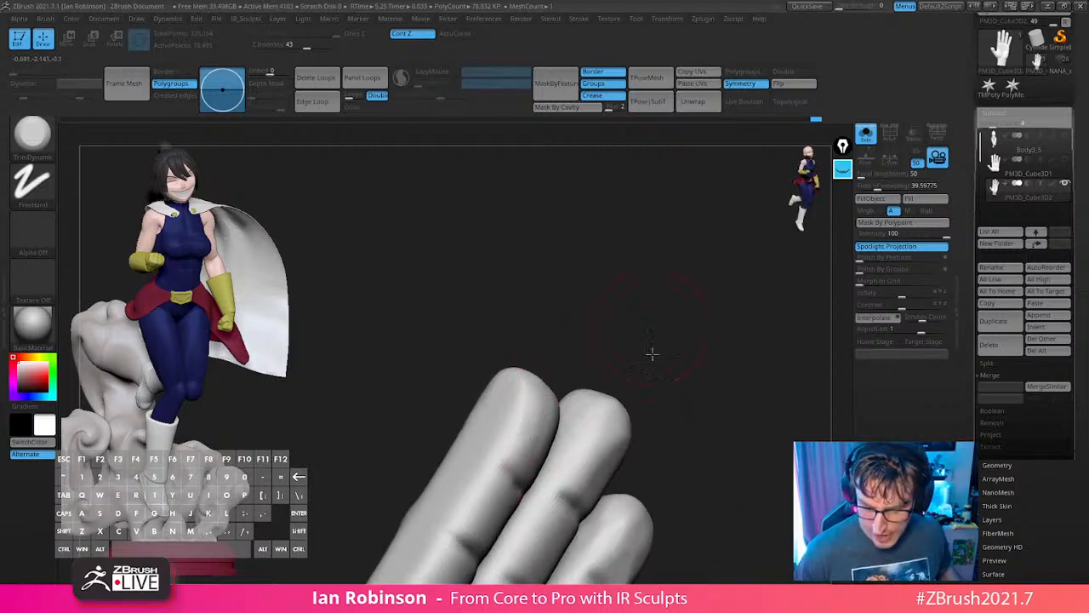
pyautogui.moveTo(651, 353); pyautogui.dragTo(561, 316)
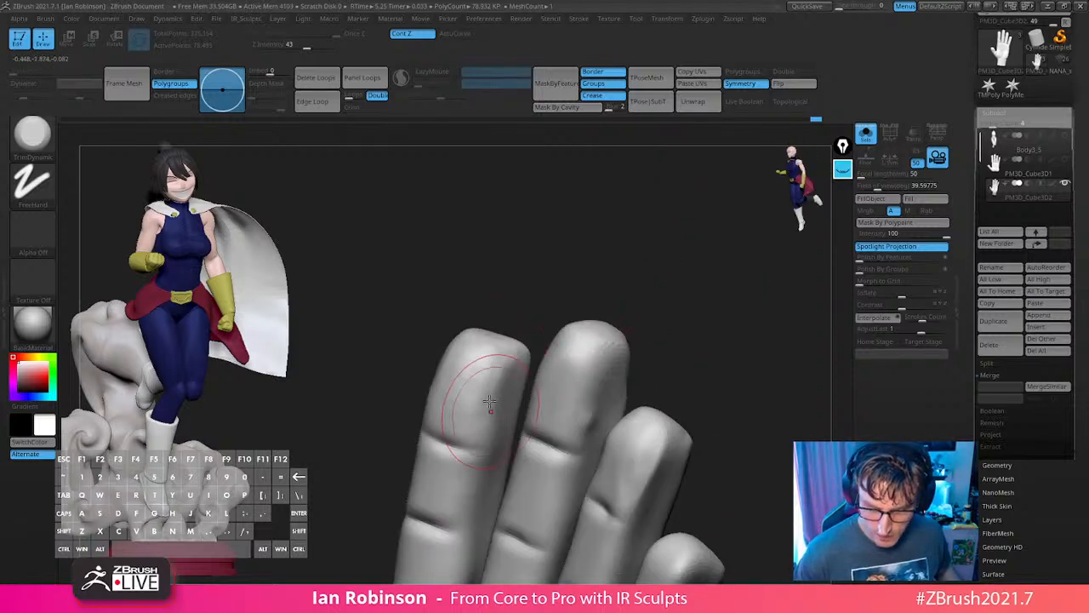
pyautogui.moveTo(490, 319); pyautogui.dragTo(573, 395)
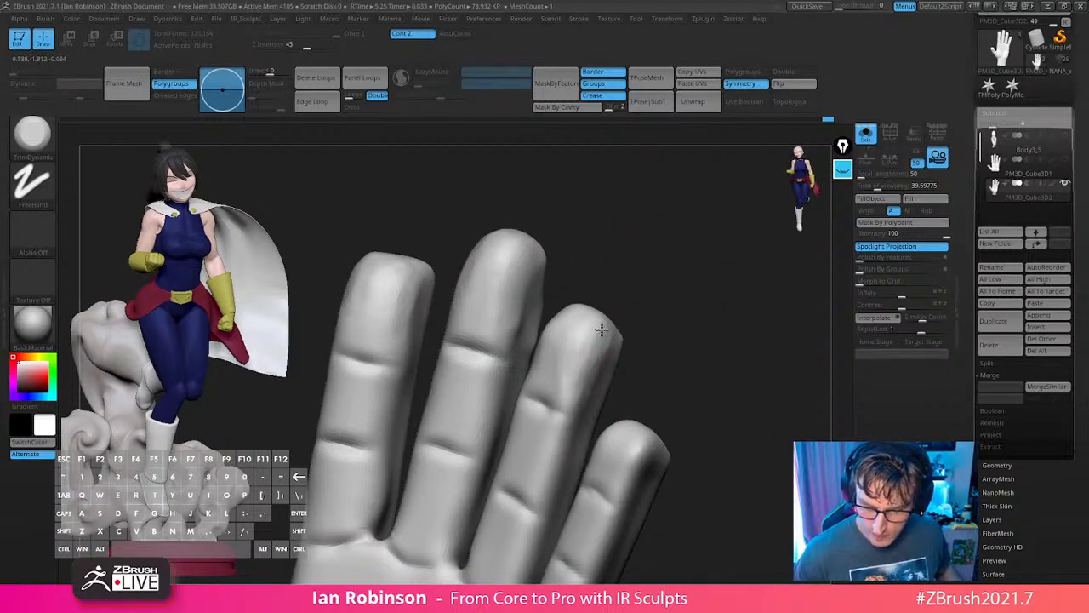
# Refine the rounded ends and sides of the ring and middle fingertips with TrimDynamic.
pyautogui.moveTo(600, 328); pyautogui.dragTo(717, 321)
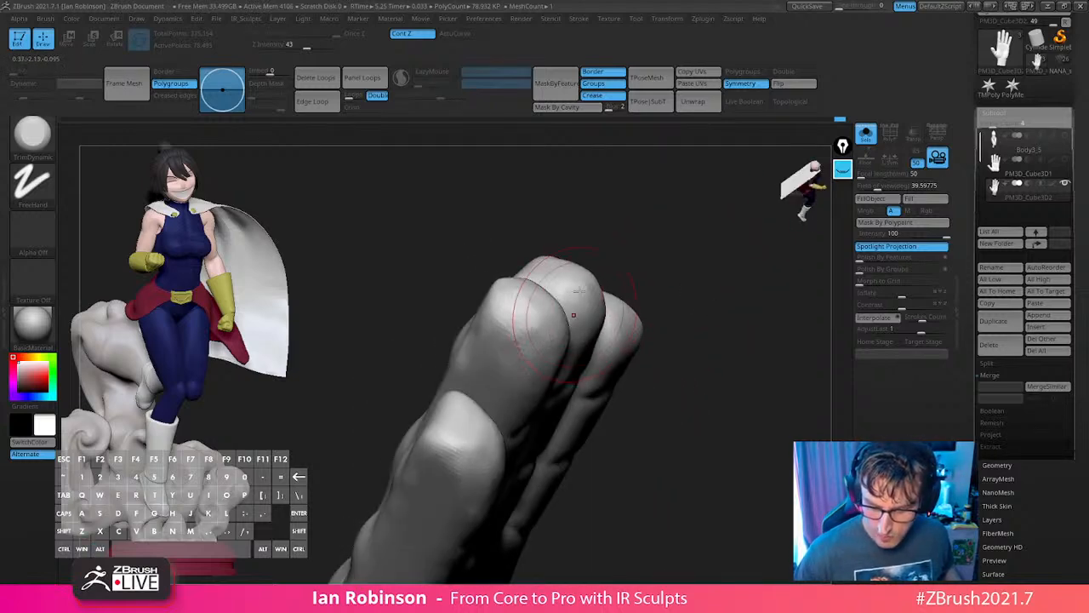
pyautogui.moveTo(574, 315)
pyautogui.mouseDown()
pyautogui.moveTo(639, 238)
pyautogui.moveTo(672, 255)
pyautogui.mouseUp()
pyautogui.moveTo(609, 307)
pyautogui.keyDown('alt'); pyautogui.mouseDown()
pyautogui.moveTo(656, 266)
pyautogui.moveTo(661, 246)
pyautogui.moveTo(609, 217)
pyautogui.mouseUp(); pyautogui.keyUp('alt')
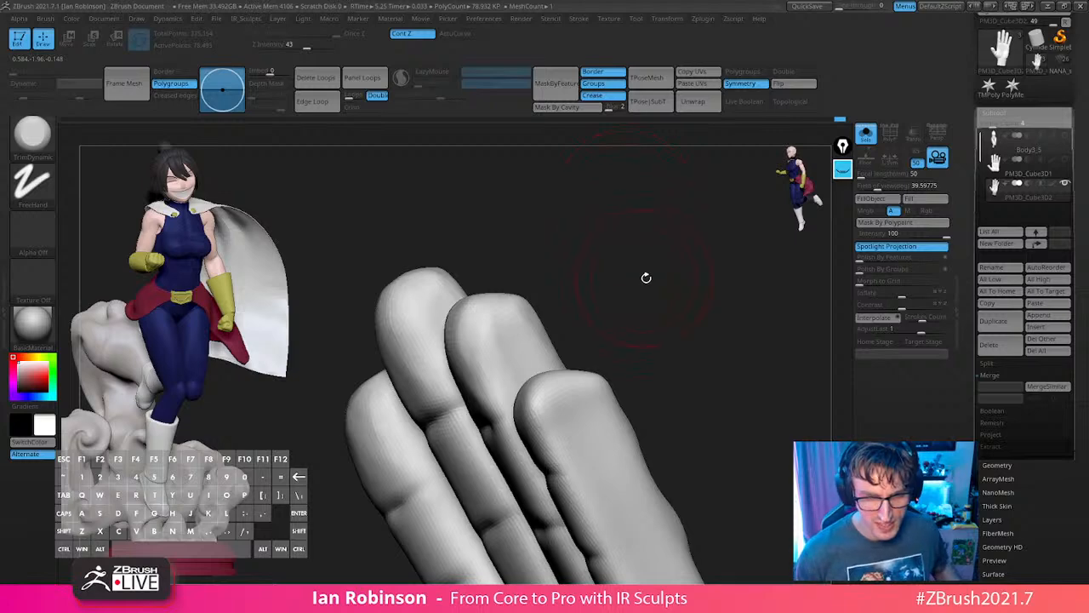
pyautogui.moveTo(646, 278)
pyautogui.mouseDown()
pyautogui.moveTo(660, 292)
pyautogui.moveTo(447, 300)
pyautogui.mouseUp()
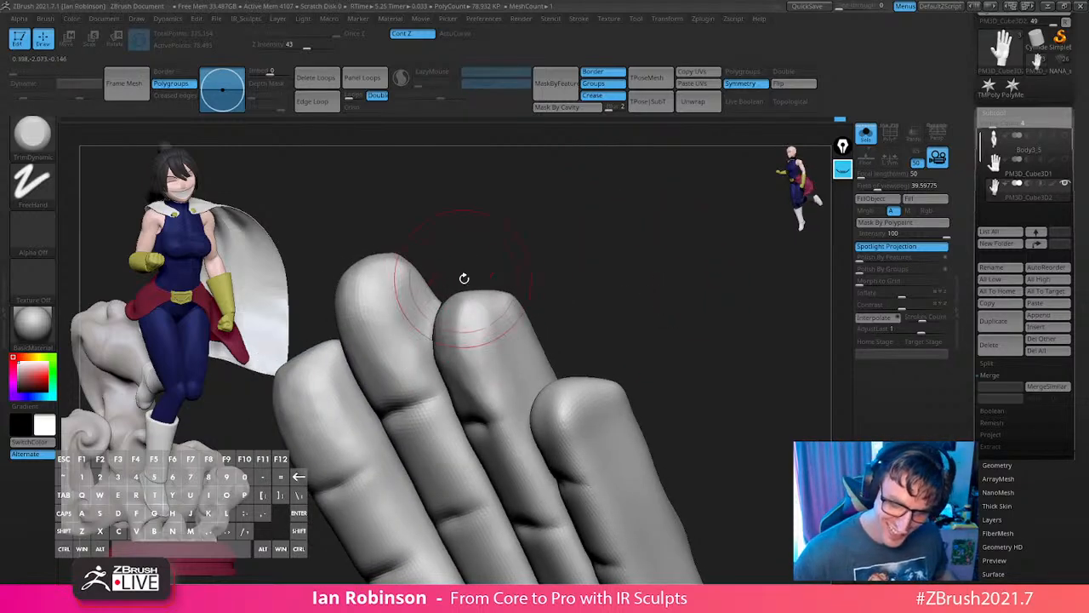
pyautogui.moveTo(596, 264)
pyautogui.mouseDown()
pyautogui.moveTo(605, 297)
pyautogui.moveTo(560, 296)
pyautogui.mouseUp()
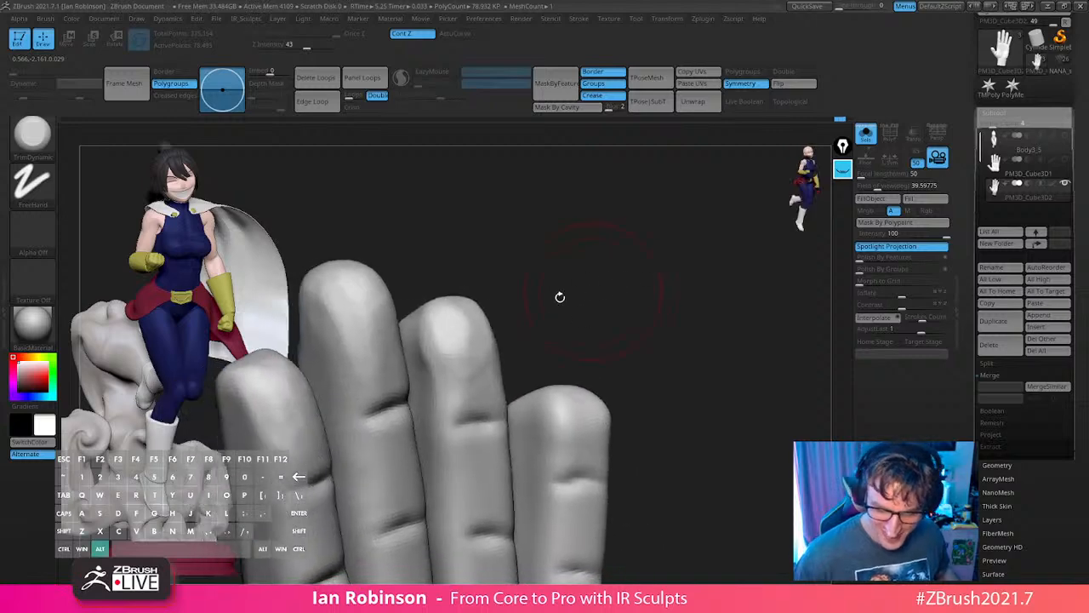
# Trim the corners and sides of the little finger's tip with TrimDynamic.
pyautogui.moveTo(524, 329); pyautogui.dragTo(427, 319)
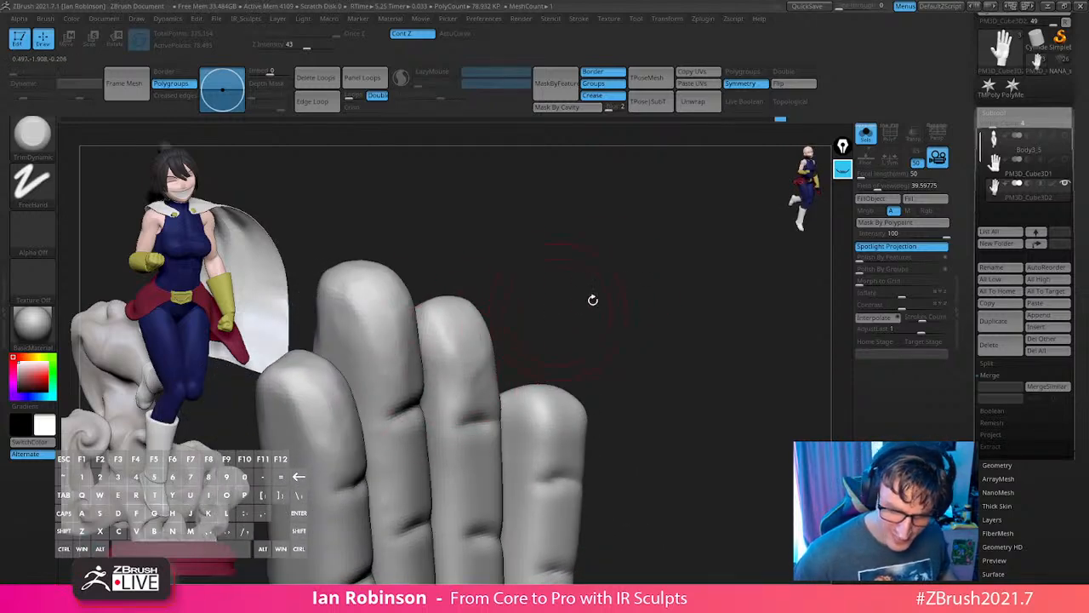
pyautogui.moveTo(593, 300)
pyautogui.mouseDown()
pyautogui.moveTo(603, 223)
pyautogui.moveTo(640, 287)
pyautogui.moveTo(681, 270)
pyautogui.moveTo(589, 326)
pyautogui.mouseUp()
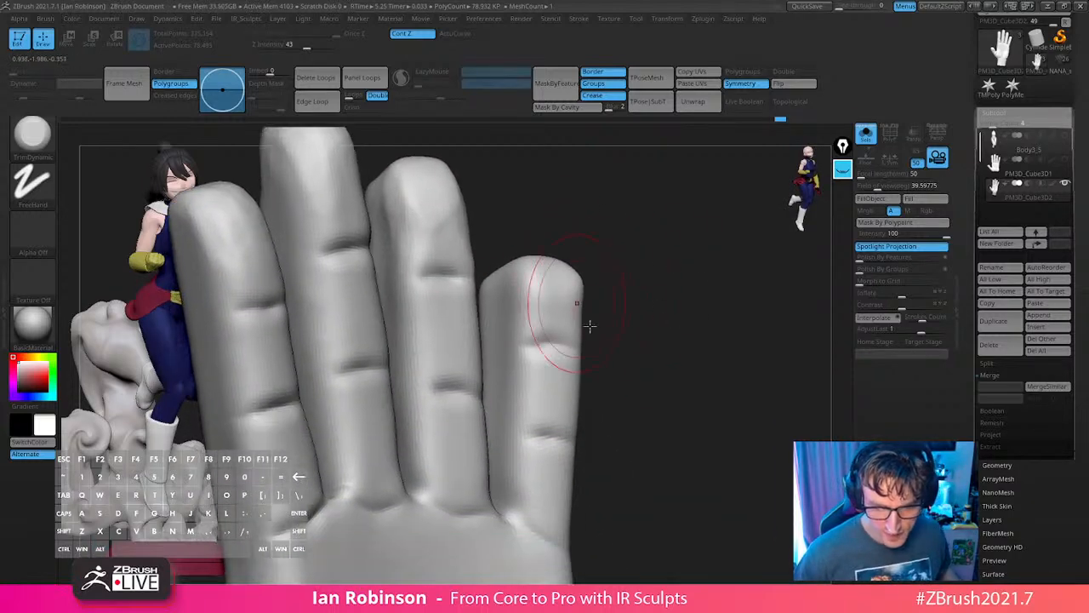
pyautogui.moveTo(683, 277); pyautogui.dragTo(568, 308)
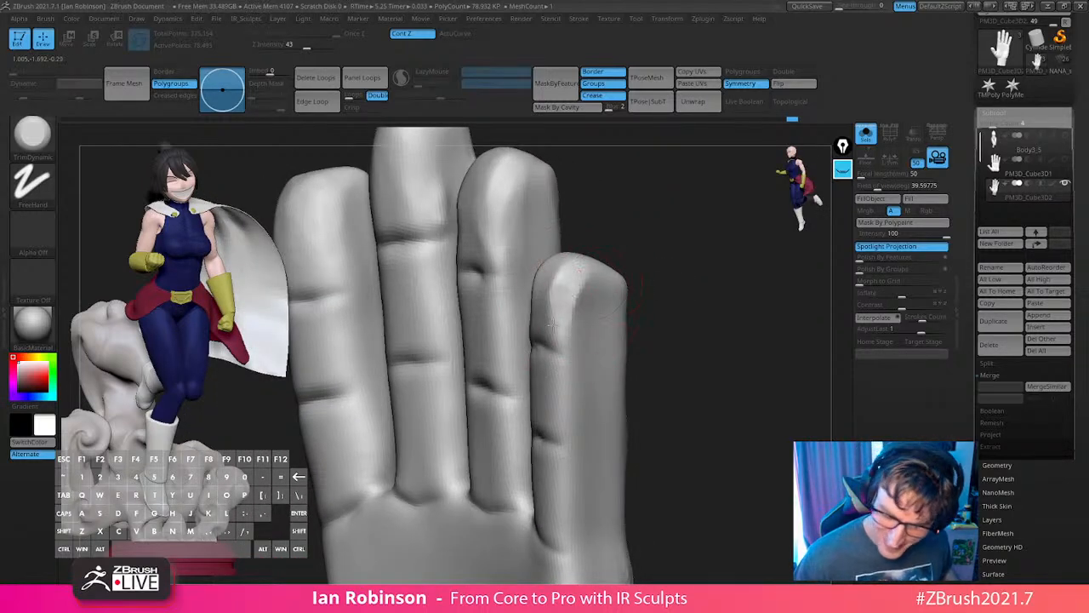
# Refine the palm-side rounding of the little finger's tip with TrimDynamic.
pyautogui.moveTo(642, 253); pyautogui.dragTo(532, 305)
pyautogui.moveTo(524, 266)
pyautogui.mouseDown()
pyautogui.moveTo(593, 308)
pyautogui.moveTo(559, 302)
pyautogui.moveTo(570, 305)
pyautogui.mouseUp()
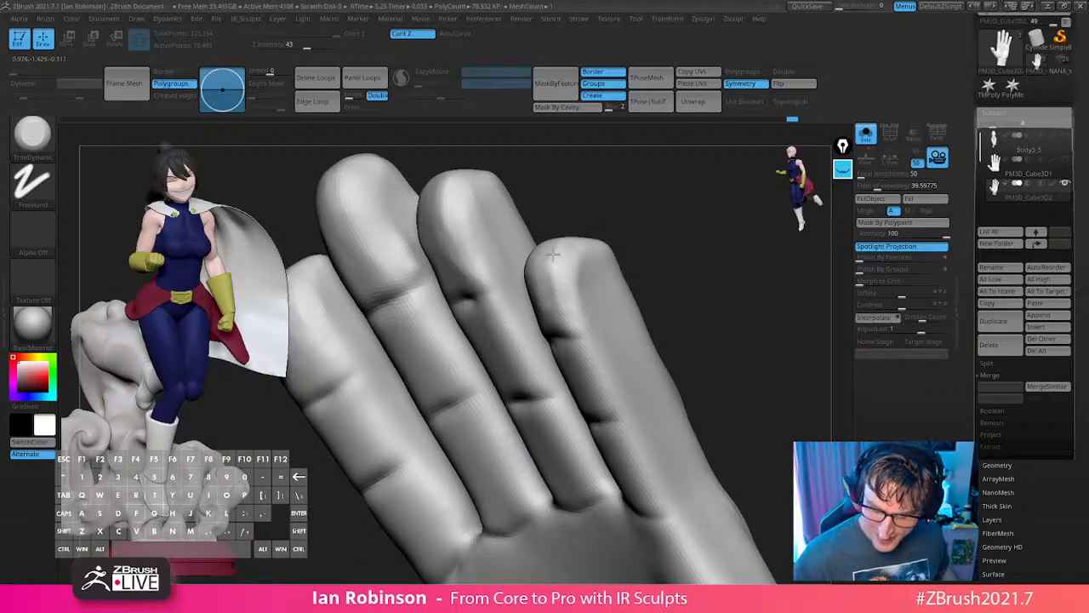
pyautogui.moveTo(553, 254)
pyautogui.mouseDown()
pyautogui.moveTo(637, 273)
pyautogui.moveTo(462, 413)
pyautogui.moveTo(545, 275)
pyautogui.mouseUp()
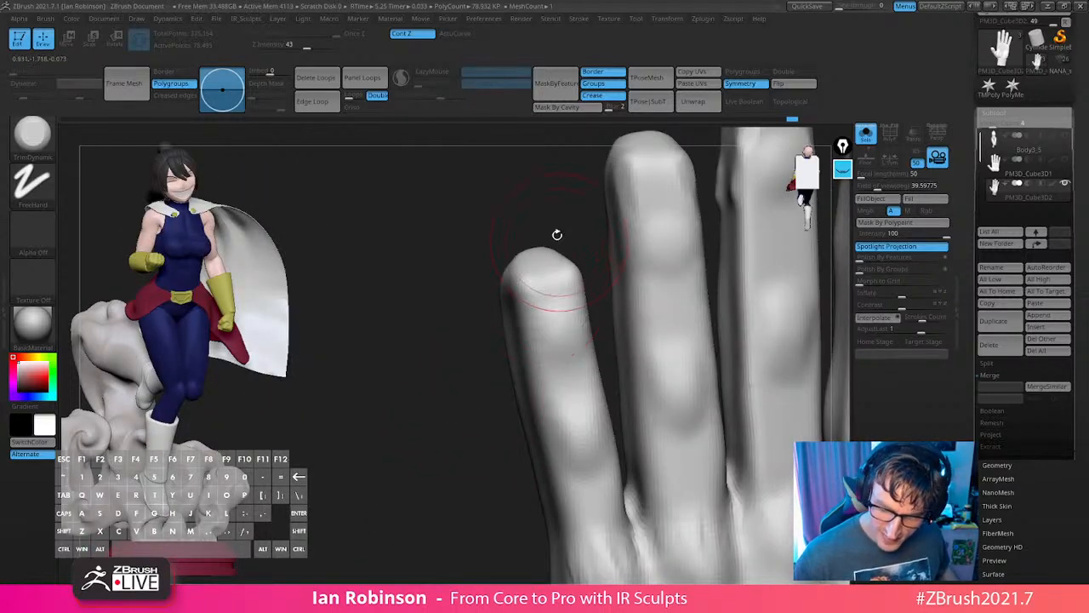
# Reshape the outline of the little finger's tip and upper segments with the Move brush.
pyautogui.press('b')
pyautogui.press('m')
pyautogui.press('v')
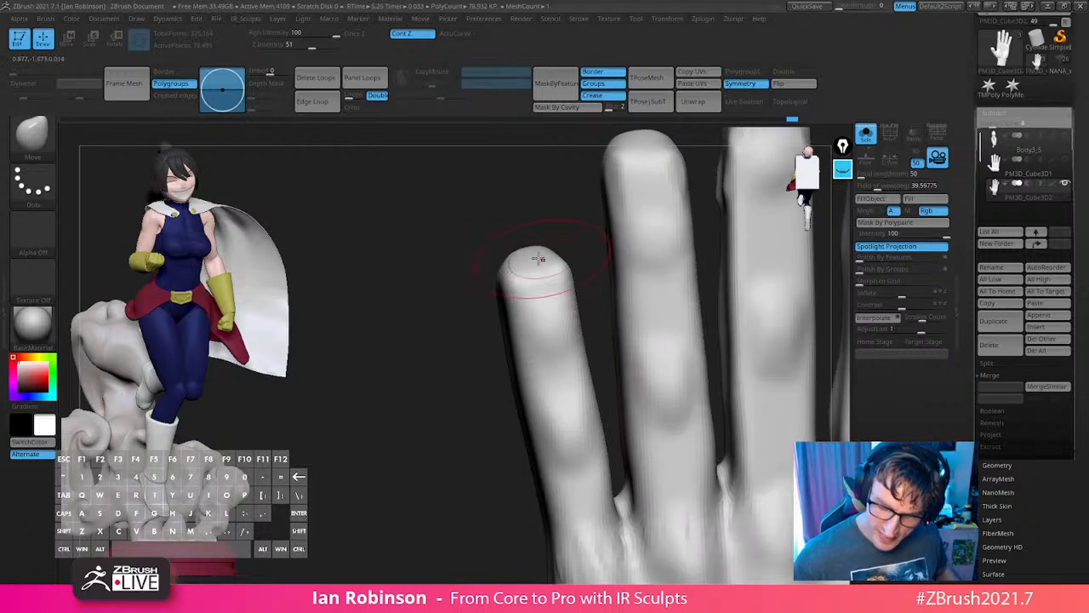
pyautogui.moveTo(513, 270)
pyautogui.mouseDown()
pyautogui.moveTo(693, 268)
pyautogui.moveTo(495, 274)
pyautogui.mouseUp()
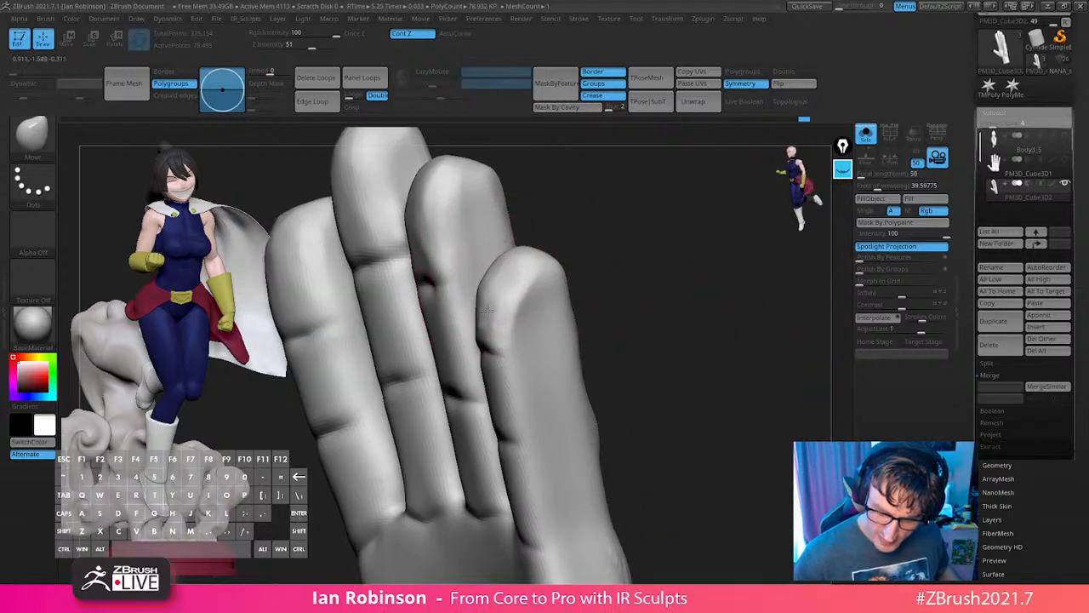
pyautogui.moveTo(488, 311)
pyautogui.mouseDown()
pyautogui.moveTo(633, 258)
pyautogui.moveTo(707, 250)
pyautogui.moveTo(649, 273)
pyautogui.mouseUp()
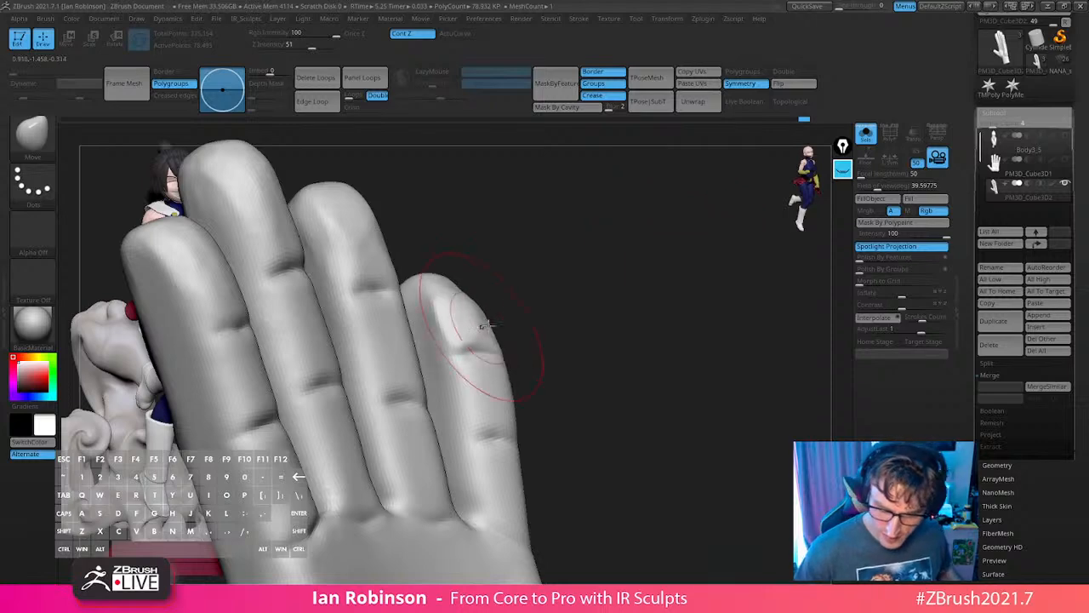
pyautogui.moveTo(494, 365); pyautogui.dragTo(627, 360)
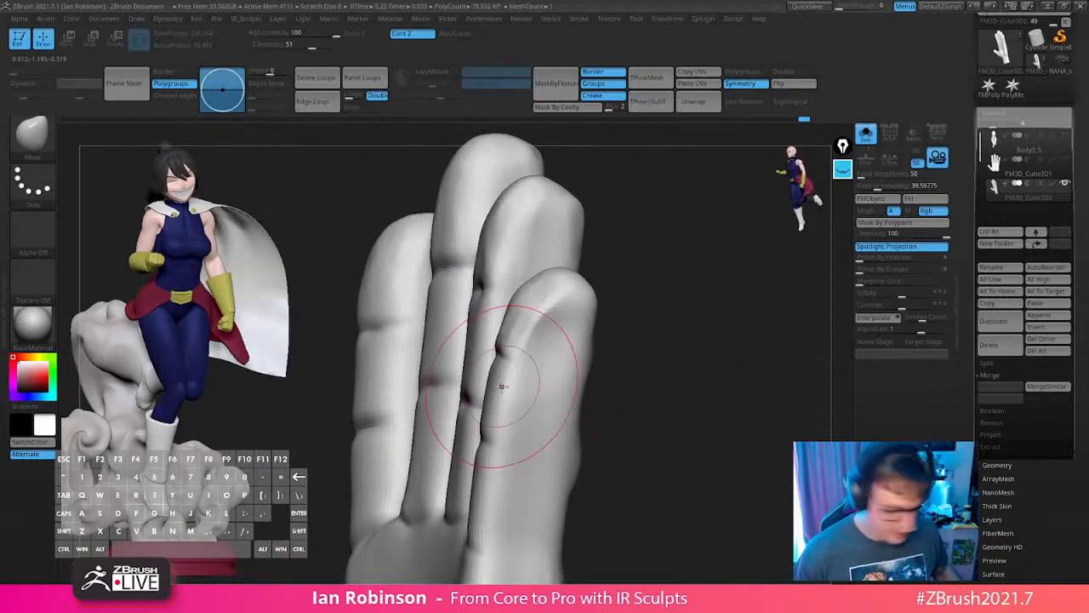
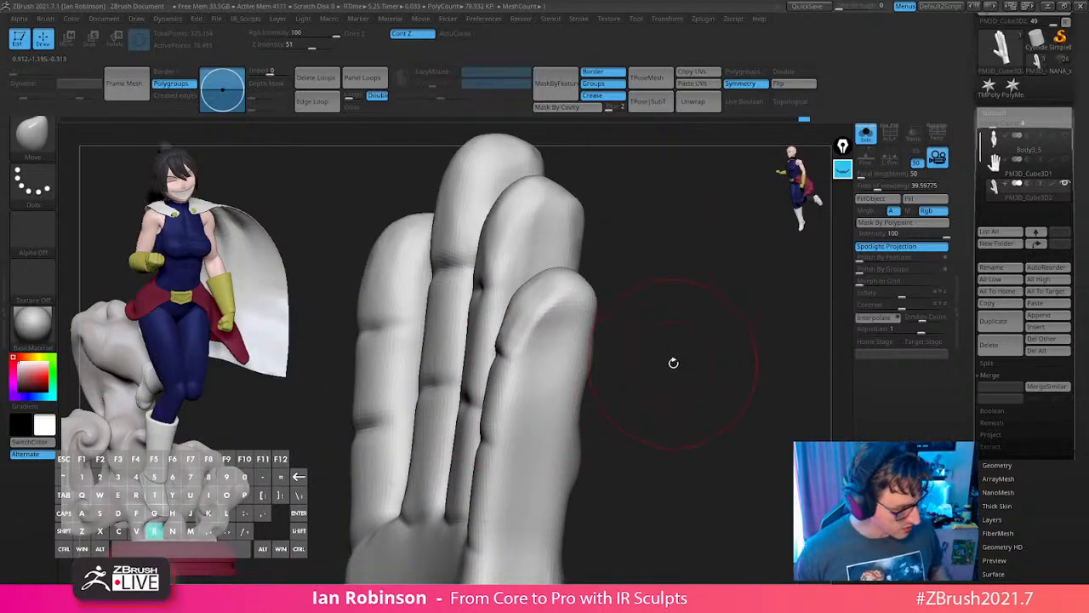
# Build up the palm-side middle segments of the four fingers between the creases with ClayBuildup.
pyautogui.press('b')
pyautogui.press('c')
pyautogui.press('b')
pyautogui.moveTo(746, 378); pyautogui.dragTo(503, 393)
pyautogui.press('s')
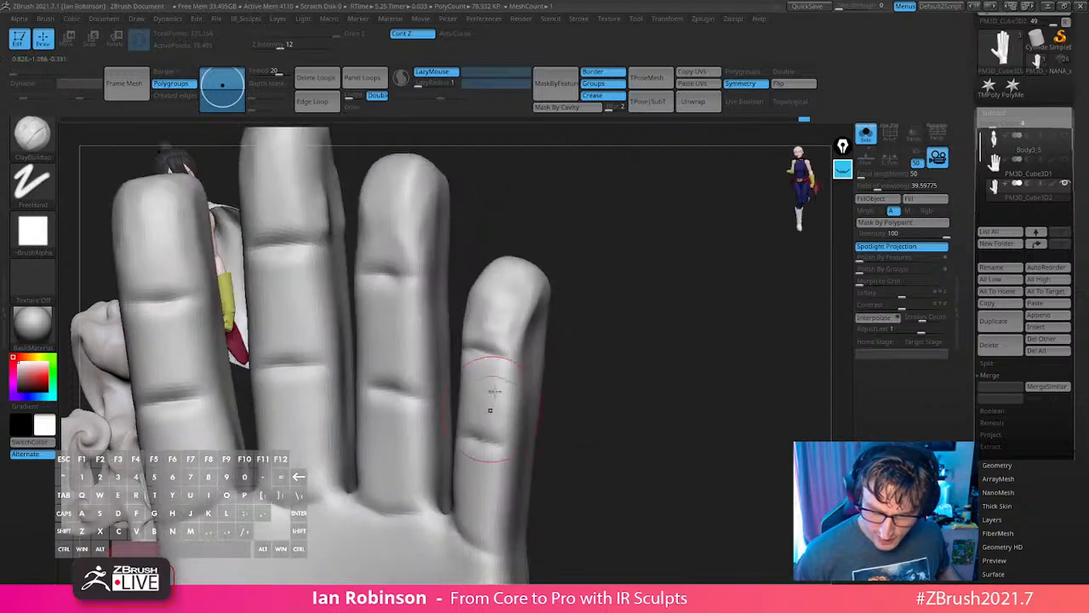
pyautogui.moveTo(647, 353); pyautogui.dragTo(659, 352)
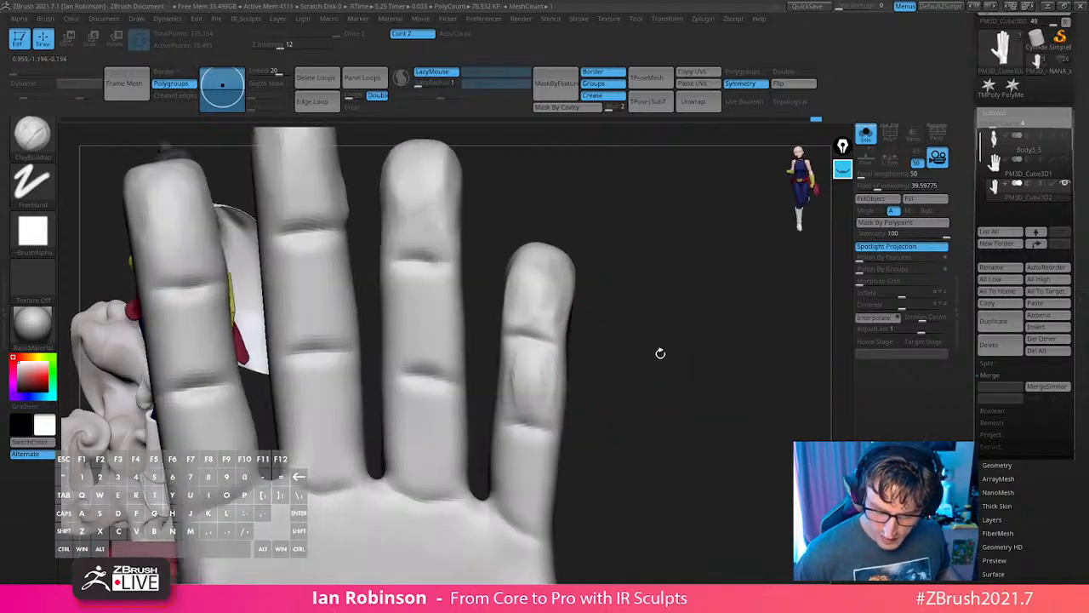
pyautogui.moveTo(449, 290)
pyautogui.mouseDown()
pyautogui.moveTo(435, 338)
pyautogui.moveTo(404, 323)
pyautogui.mouseUp()
pyautogui.moveTo(420, 280); pyautogui.dragTo(446, 343)
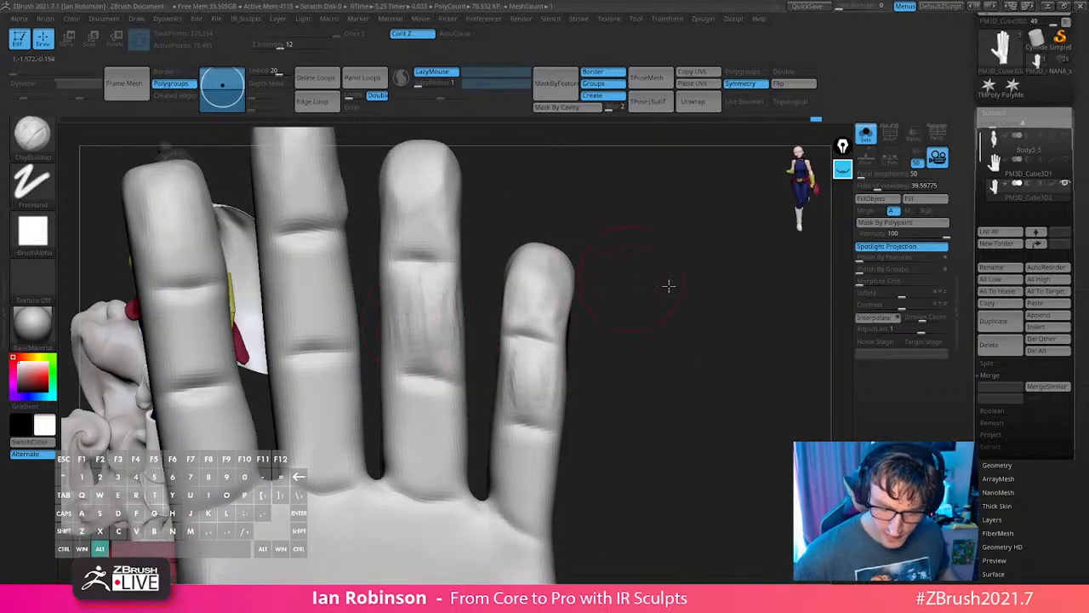
pyautogui.keyDown('alt'); pyautogui.moveTo(669, 285); pyautogui.dragTo(805, 300); pyautogui.keyUp('alt')
pyautogui.moveTo(471, 334); pyautogui.dragTo(408, 364)
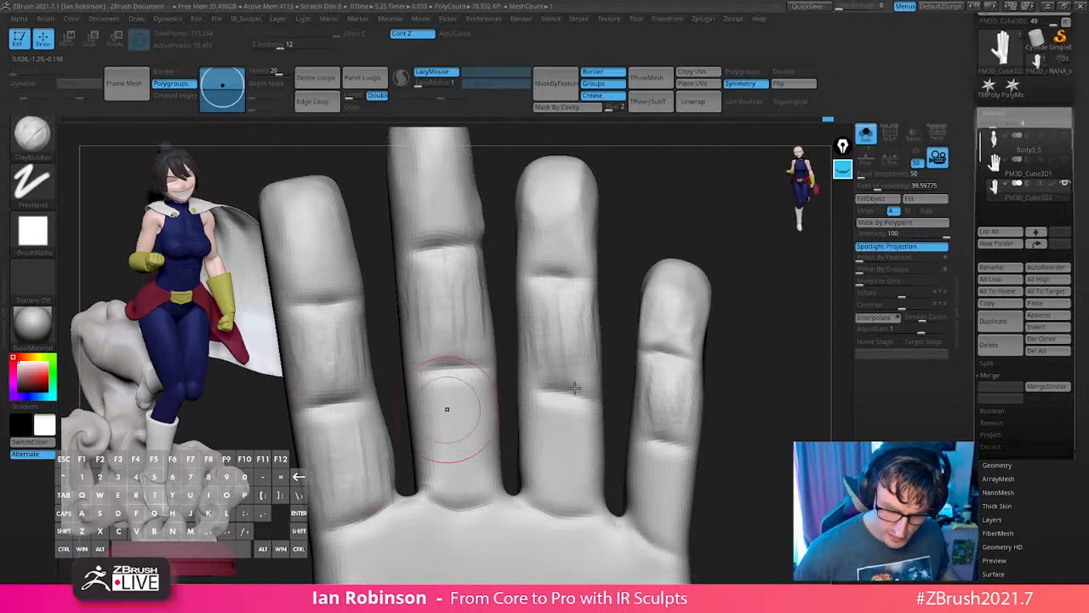
# Fill out the palm-side base segments of the middle, ring and little fingers with ClayBuildup.
pyautogui.moveTo(488, 425)
pyautogui.mouseDown()
pyautogui.moveTo(477, 474)
pyautogui.moveTo(446, 479)
pyautogui.mouseUp()
pyautogui.moveTo(747, 361); pyautogui.dragTo(724, 363)
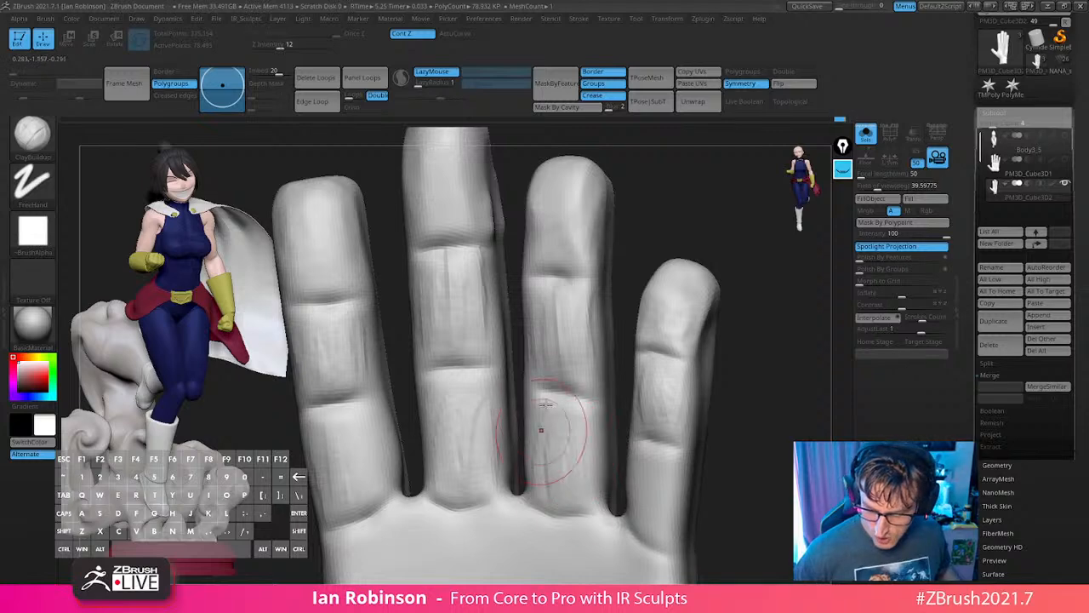
pyautogui.moveTo(542, 429); pyautogui.dragTo(573, 445)
pyautogui.moveTo(739, 437)
pyautogui.keyDown('alt'); pyautogui.mouseDown()
pyautogui.moveTo(658, 460)
pyautogui.moveTo(687, 432)
pyautogui.moveTo(639, 508)
pyautogui.moveTo(629, 495)
pyautogui.moveTo(658, 515)
pyautogui.mouseUp(); pyautogui.keyUp('alt')
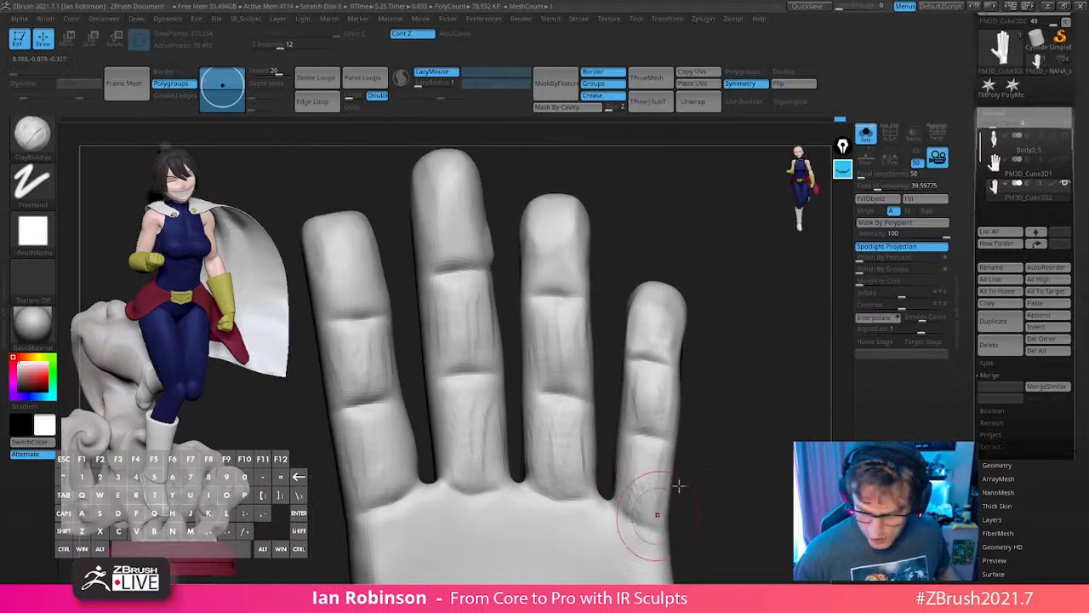
pyautogui.moveTo(714, 379)
pyautogui.keyDown('alt'); pyautogui.mouseDown()
pyautogui.moveTo(729, 425)
pyautogui.moveTo(773, 430)
pyautogui.moveTo(435, 488)
pyautogui.moveTo(540, 475)
pyautogui.mouseUp(); pyautogui.keyUp('alt')
pyautogui.moveTo(592, 422); pyautogui.dragTo(615, 388)
pyautogui.moveTo(485, 459); pyautogui.dragTo(596, 455)
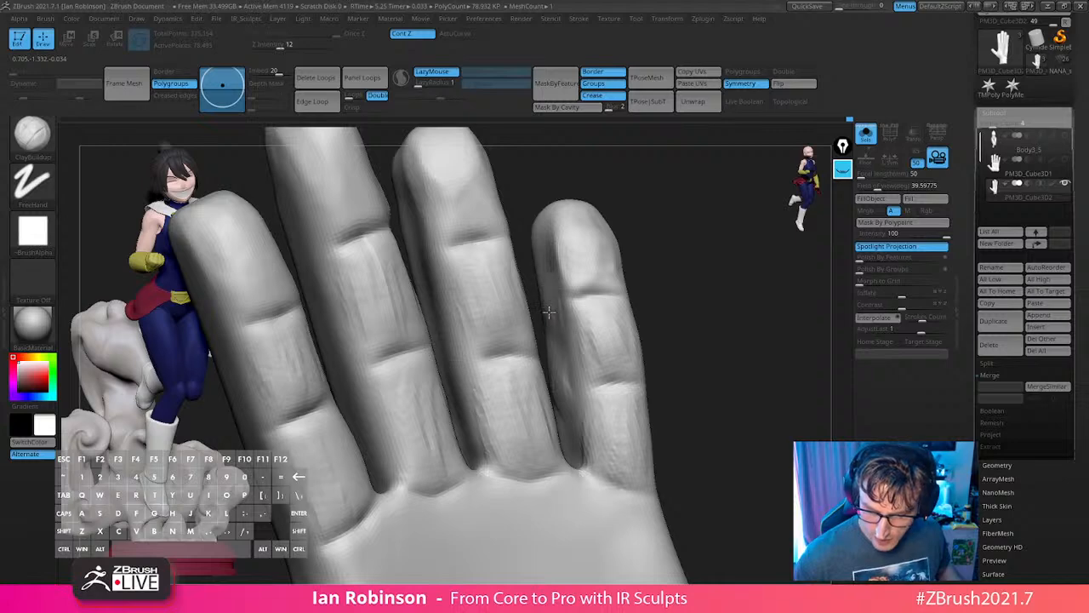
# Build up the outer side of the little finger with ClayBuildup and smooth the strokes.
pyautogui.moveTo(549, 313)
pyautogui.mouseDown()
pyautogui.moveTo(649, 280)
pyautogui.moveTo(610, 327)
pyautogui.mouseUp()
pyautogui.press('shift')
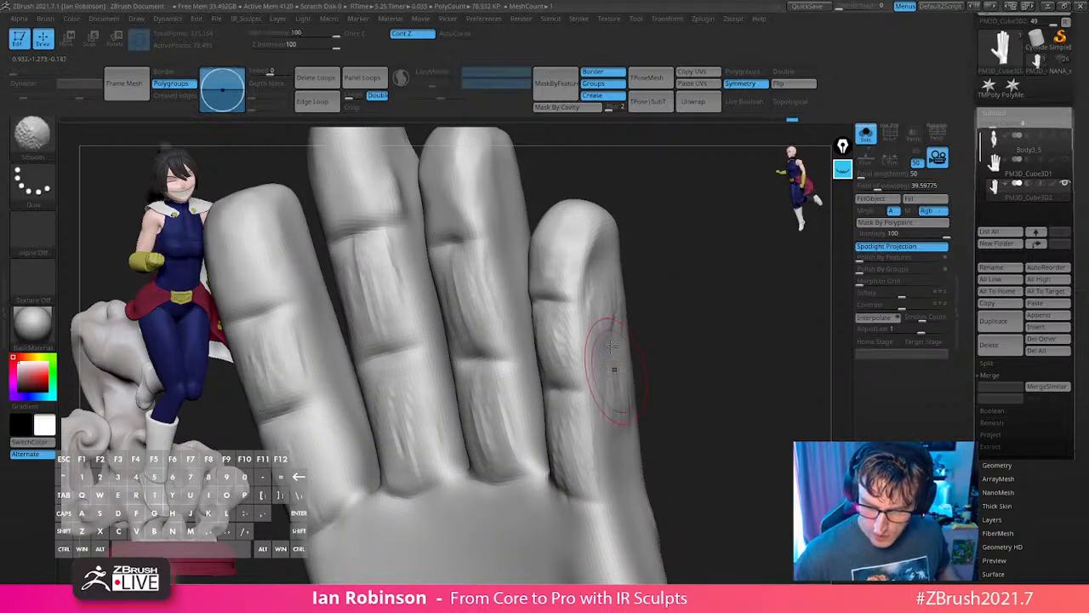
pyautogui.moveTo(681, 297)
pyautogui.keyDown('alt'); pyautogui.mouseDown()
pyautogui.moveTo(676, 352)
pyautogui.moveTo(715, 357)
pyautogui.moveTo(688, 348)
pyautogui.moveTo(733, 333)
pyautogui.moveTo(729, 317)
pyautogui.mouseUp(); pyautogui.keyUp('alt')
pyautogui.press('shift')
pyautogui.press('shift')
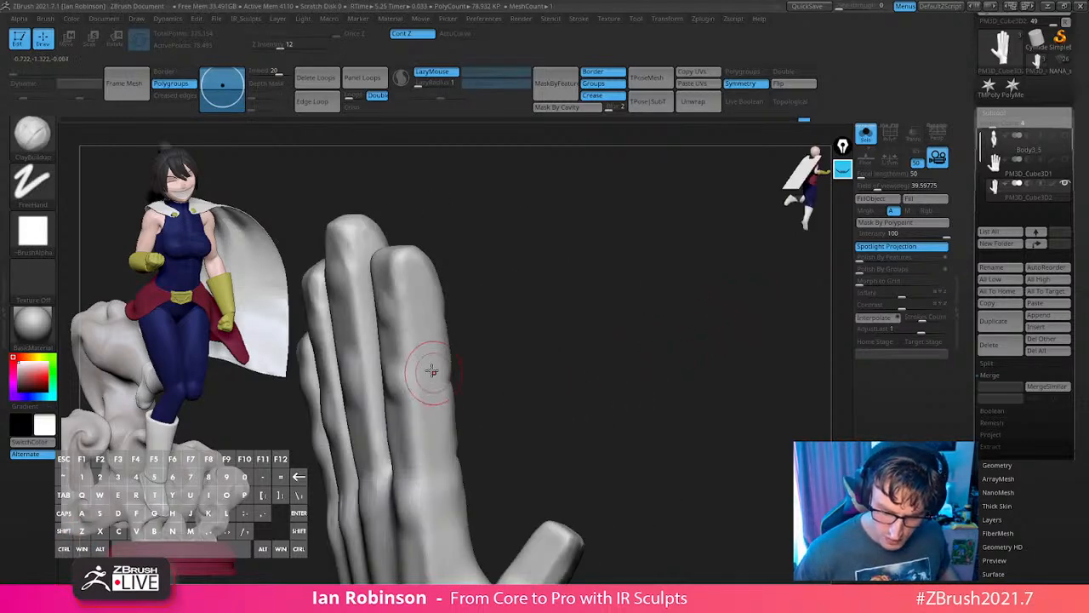
# Carve along the thumb-facing side of the index finger with ClayBuildup in subtract mode.
pyautogui.moveTo(526, 342); pyautogui.dragTo(589, 332)
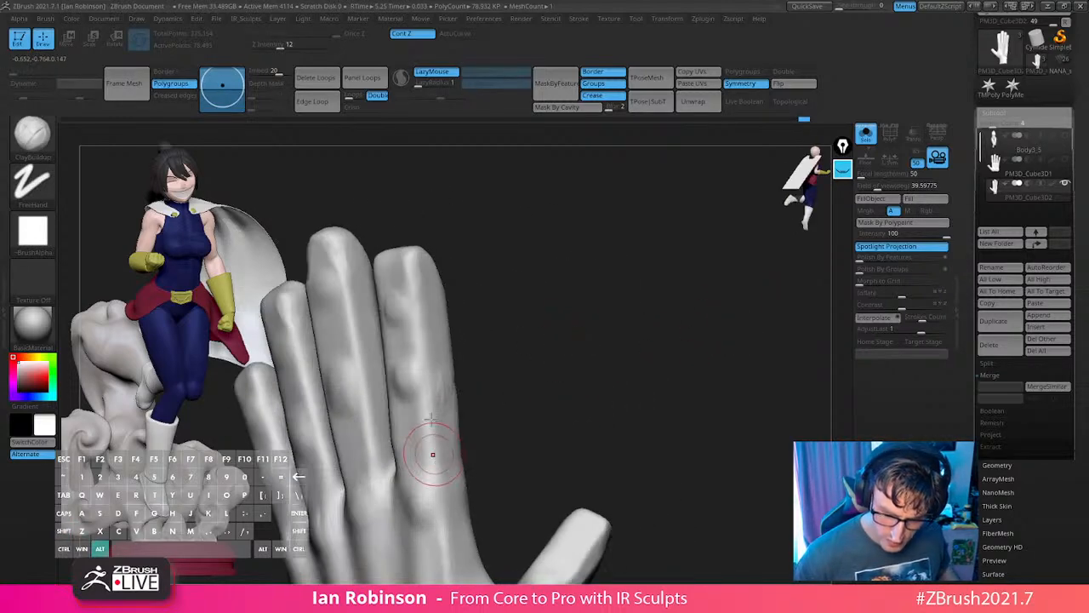
pyautogui.moveTo(417, 348)
pyautogui.keyDown('alt'); pyautogui.mouseDown()
pyautogui.moveTo(419, 414)
pyautogui.moveTo(432, 427)
pyautogui.mouseUp(); pyautogui.keyUp('alt')
pyautogui.moveTo(498, 350)
pyautogui.mouseDown()
pyautogui.moveTo(562, 369)
pyautogui.moveTo(527, 338)
pyautogui.mouseUp()
# Mask the middle finger, then trim and smooth the index finger's adjoining side with TrimDynamic.
pyautogui.press('b')
pyautogui.press('t')
pyautogui.press('d')
pyautogui.moveTo(608, 323); pyautogui.dragTo(523, 342)
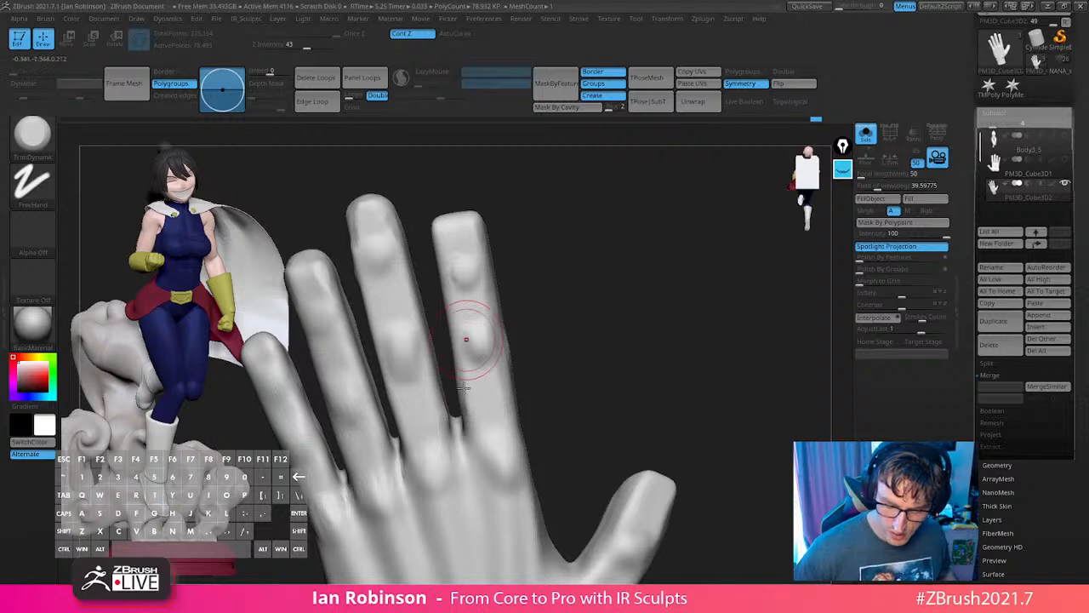
pyautogui.moveTo(416, 217)
pyautogui.keyDown('ctrl'); pyautogui.mouseDown()
pyautogui.moveTo(429, 263)
pyautogui.moveTo(417, 451)
pyautogui.moveTo(433, 210)
pyautogui.mouseUp(); pyautogui.keyUp('ctrl')
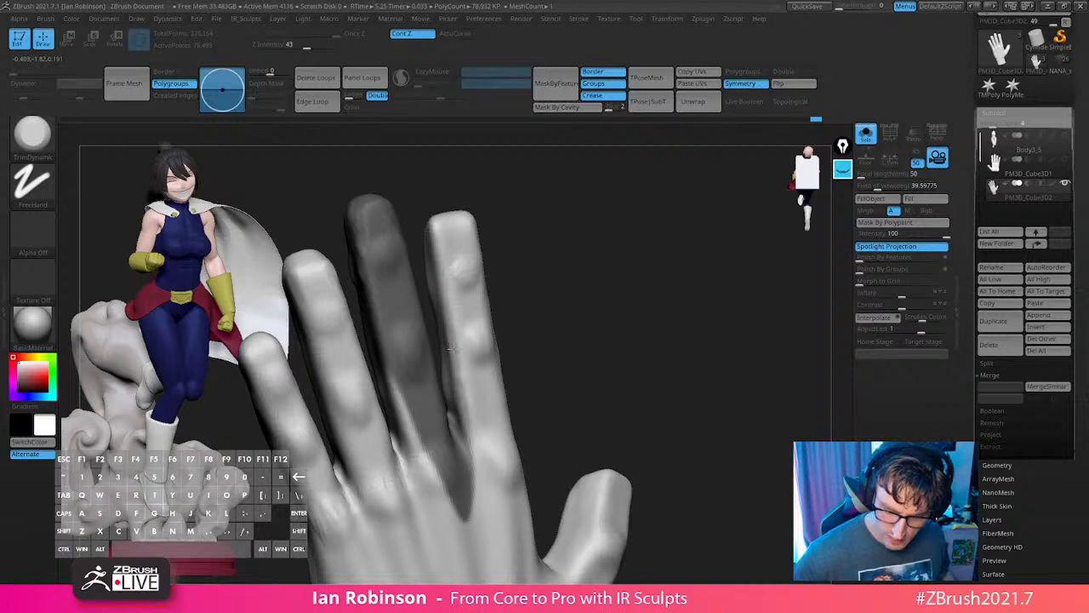
pyautogui.press('shift')
pyautogui.keyDown('shift'); pyautogui.moveTo(447, 341); pyautogui.dragTo(451, 363); pyautogui.keyUp('shift')
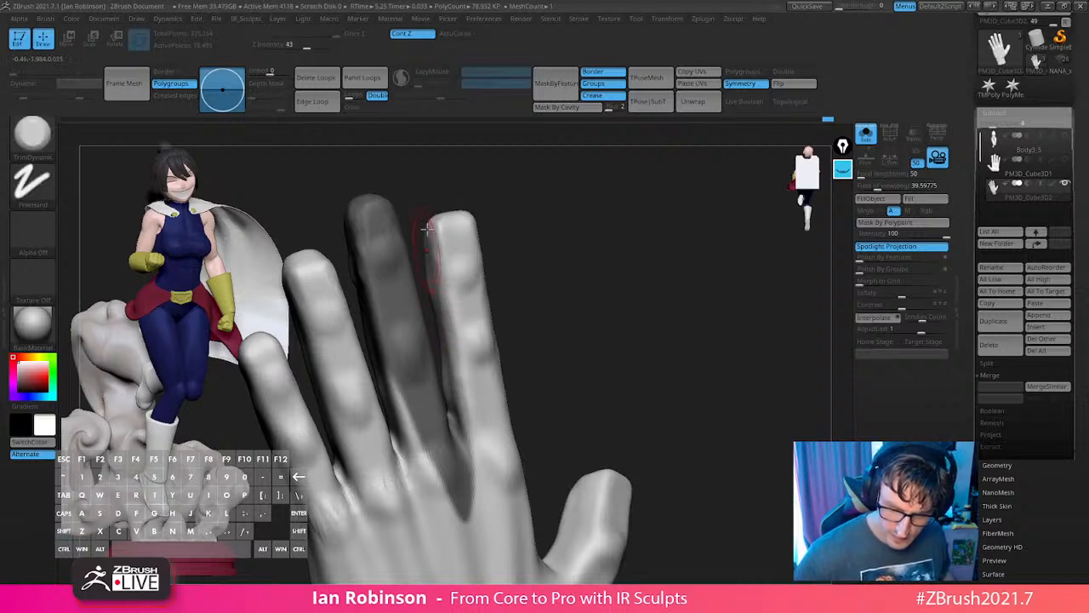
pyautogui.moveTo(565, 232)
pyautogui.mouseDown()
pyautogui.moveTo(505, 225)
pyautogui.moveTo(478, 262)
pyautogui.mouseUp()
pyautogui.moveTo(547, 233)
pyautogui.mouseDown()
pyautogui.moveTo(482, 231)
pyautogui.moveTo(523, 251)
pyautogui.moveTo(656, 260)
pyautogui.moveTo(647, 244)
pyautogui.moveTo(567, 245)
pyautogui.moveTo(606, 237)
pyautogui.mouseUp()
# Mask everything except the middle finger and trim its back and sides with TrimDynamic.
pyautogui.keyDown('ctrl'); pyautogui.moveTo(662, 206); pyautogui.dragTo(672, 256); pyautogui.keyUp('ctrl')
pyautogui.moveTo(669, 255); pyautogui.dragTo(650, 285)
pyautogui.moveTo(455, 219)
pyautogui.keyDown('ctrl'); pyautogui.mouseDown()
pyautogui.moveTo(452, 284)
pyautogui.moveTo(497, 504)
pyautogui.moveTo(530, 282)
pyautogui.moveTo(504, 173)
pyautogui.mouseUp(); pyautogui.keyUp('ctrl')
pyautogui.moveTo(576, 184); pyautogui.dragTo(619, 192)
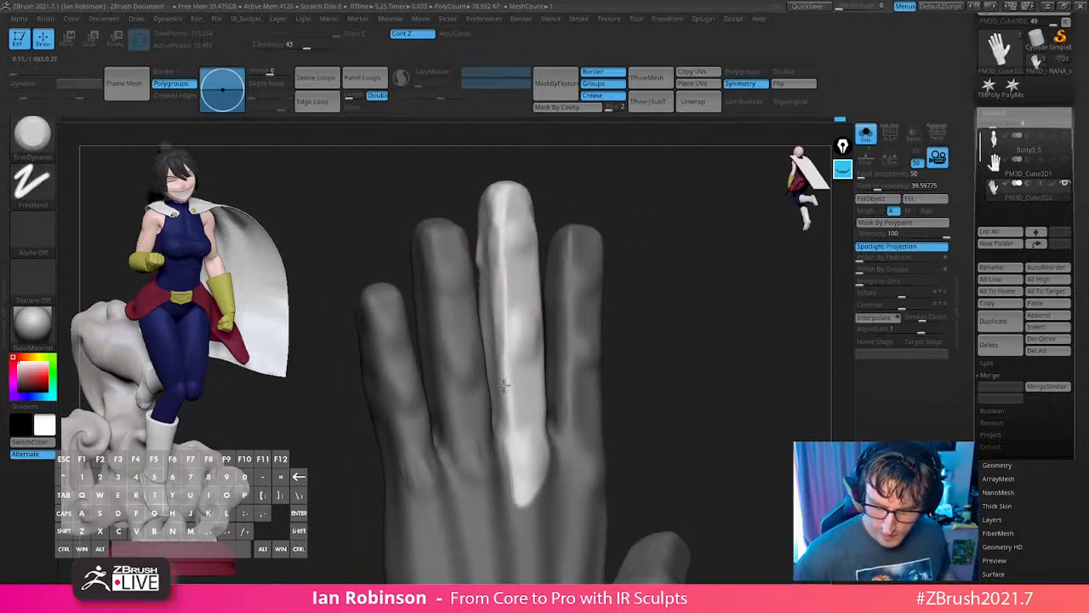
pyautogui.moveTo(671, 259); pyautogui.dragTo(651, 274)
pyautogui.moveTo(617, 216)
pyautogui.mouseDown()
pyautogui.moveTo(635, 239)
pyautogui.moveTo(632, 223)
pyautogui.mouseUp()
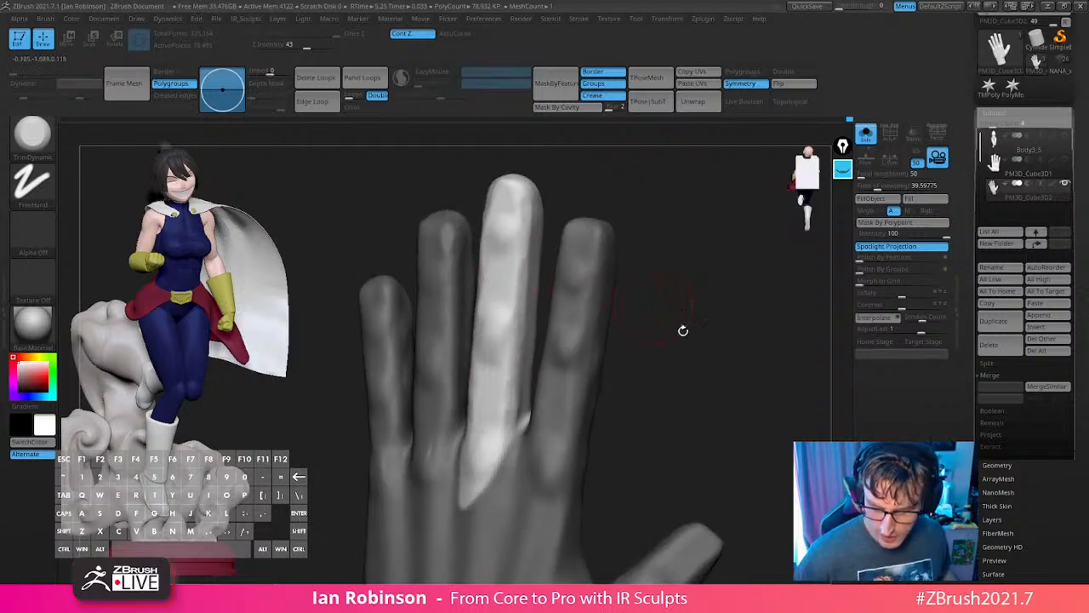
pyautogui.moveTo(683, 331); pyautogui.dragTo(511, 436)
pyautogui.moveTo(681, 288)
pyautogui.mouseDown()
pyautogui.moveTo(671, 283)
pyautogui.moveTo(680, 303)
pyautogui.mouseUp()
pyautogui.moveTo(673, 310)
pyautogui.mouseDown()
pyautogui.moveTo(613, 342)
pyautogui.moveTo(587, 328)
pyautogui.mouseUp()
# Isolate the ring finger with an inverted mask and trim its back and sides with TrimDynamic.
pyautogui.moveTo(449, 297)
pyautogui.keyDown('ctrl'); pyautogui.mouseDown()
pyautogui.moveTo(404, 485)
pyautogui.moveTo(379, 176)
pyautogui.moveTo(394, 187)
pyautogui.moveTo(455, 187)
pyautogui.mouseUp(); pyautogui.keyUp('ctrl')
pyautogui.keyDown('ctrl'); pyautogui.click(438, 185); pyautogui.keyUp('ctrl')
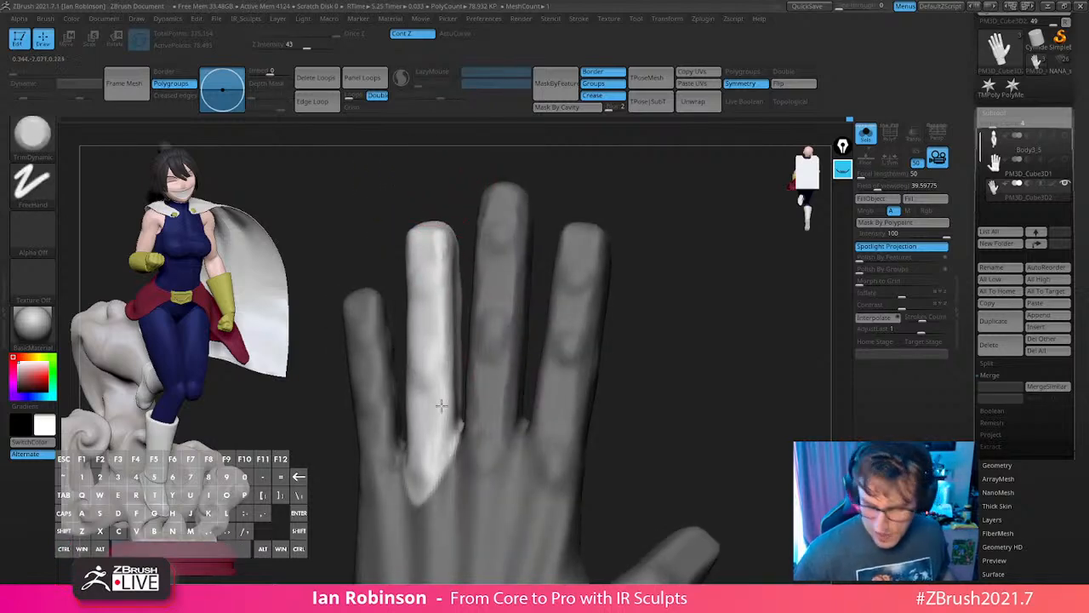
pyautogui.moveTo(698, 295); pyautogui.dragTo(498, 317)
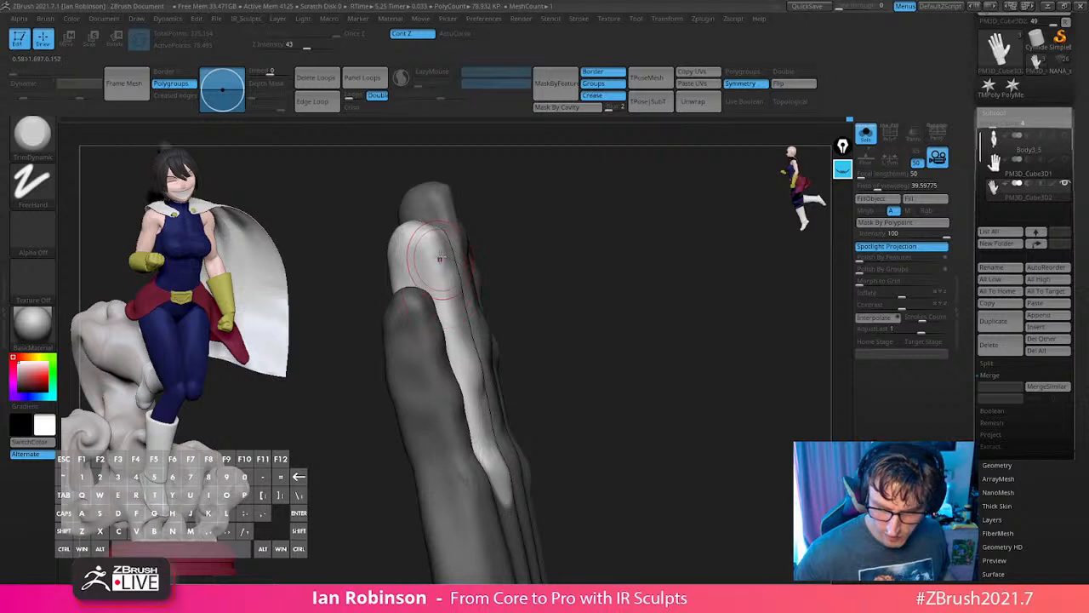
pyautogui.moveTo(541, 388); pyautogui.dragTo(457, 349)
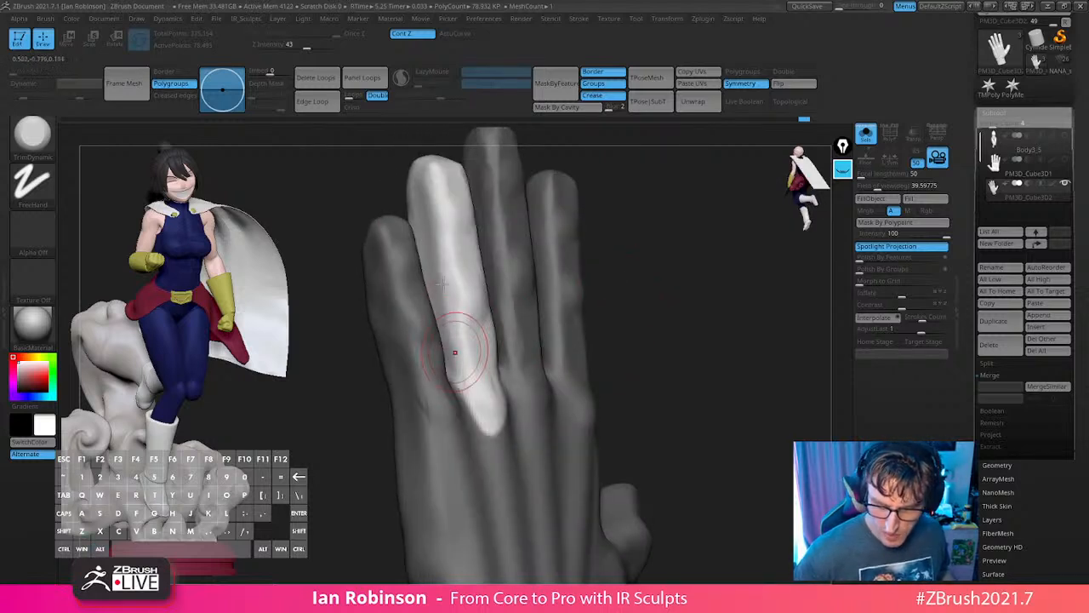
pyautogui.keyDown('shift'); pyautogui.moveTo(640, 341); pyautogui.dragTo(701, 329); pyautogui.keyUp('shift')
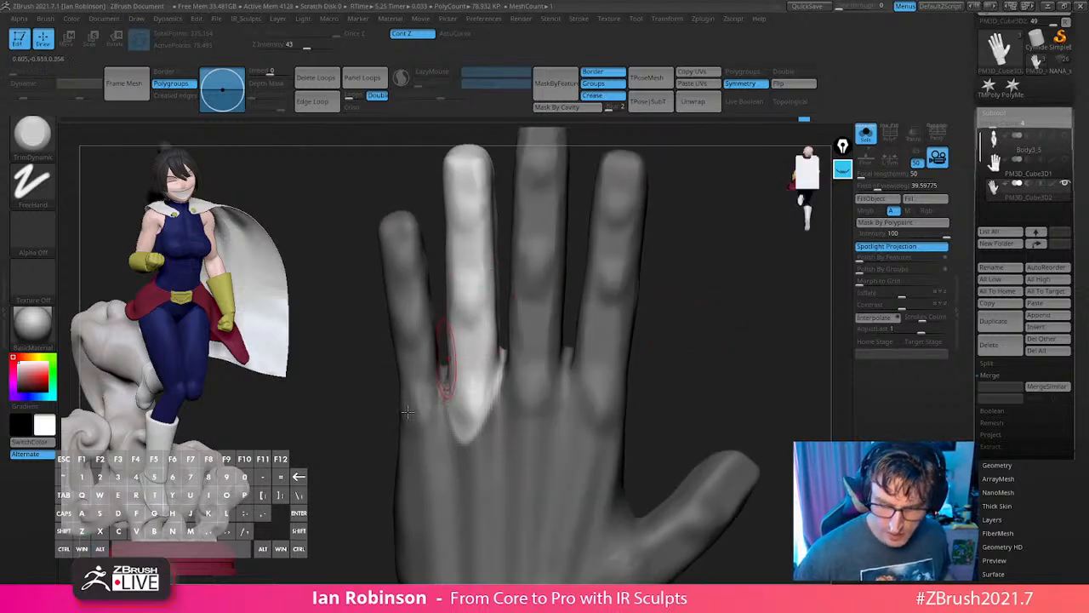
# Isolate the little finger with an inverted mask and trim its sides down to the base with TrimDynamic.
pyautogui.moveTo(347, 198)
pyautogui.keyDown('ctrl'); pyautogui.mouseDown()
pyautogui.moveTo(377, 438)
pyautogui.moveTo(445, 378)
pyautogui.moveTo(415, 177)
pyautogui.mouseUp(); pyautogui.keyUp('ctrl')
pyautogui.keyDown('ctrl'); pyautogui.click(416, 177); pyautogui.keyUp('ctrl')
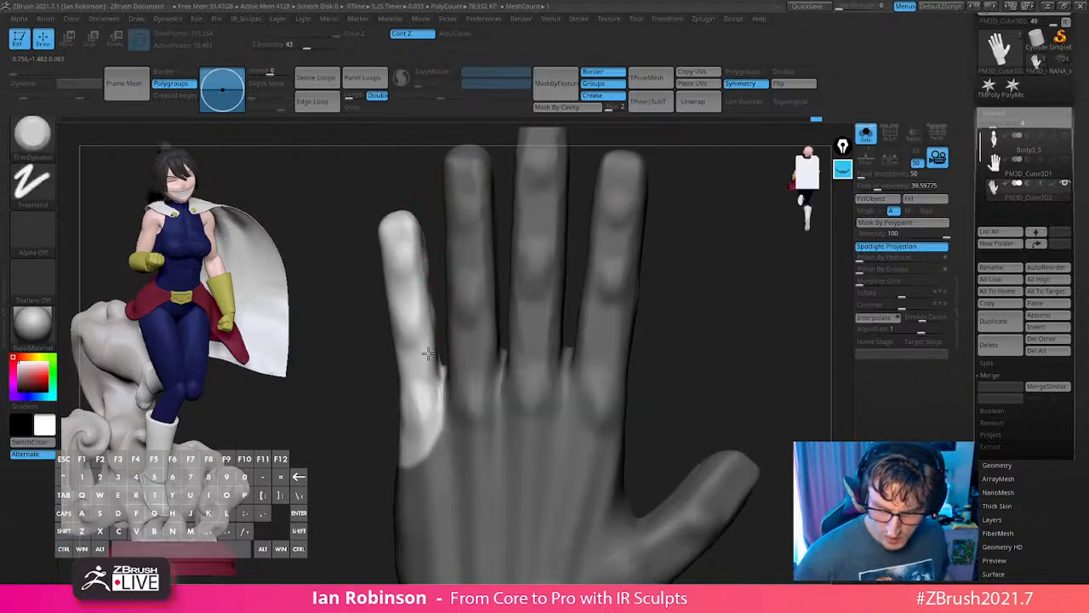
pyautogui.moveTo(335, 332)
pyautogui.mouseDown()
pyautogui.moveTo(652, 273)
pyautogui.moveTo(399, 309)
pyautogui.moveTo(564, 231)
pyautogui.moveTo(545, 268)
pyautogui.moveTo(354, 341)
pyautogui.mouseUp()
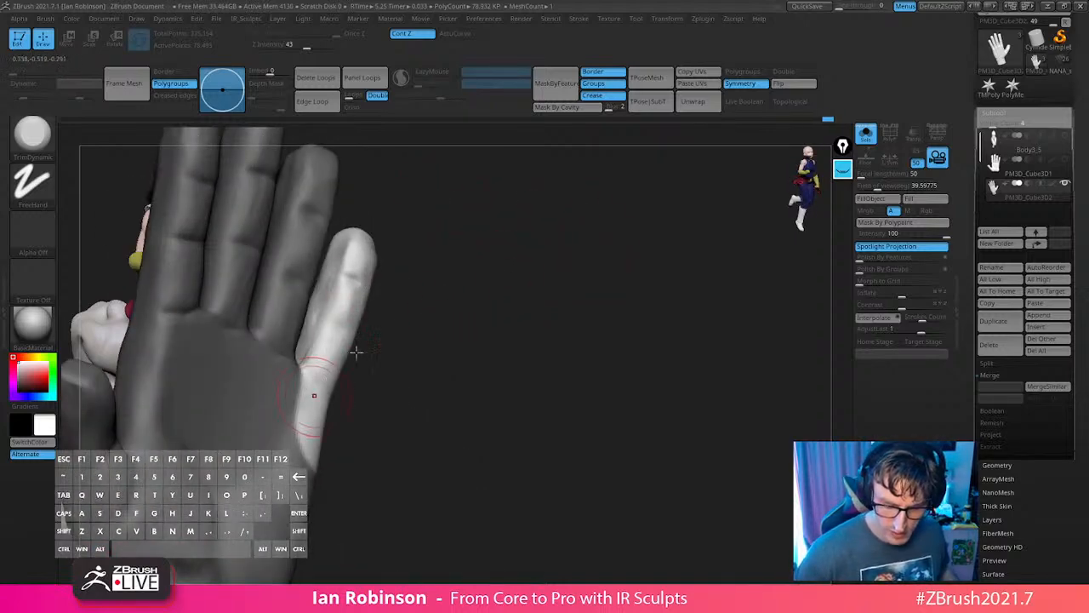
pyautogui.moveTo(356, 351); pyautogui.dragTo(426, 374)
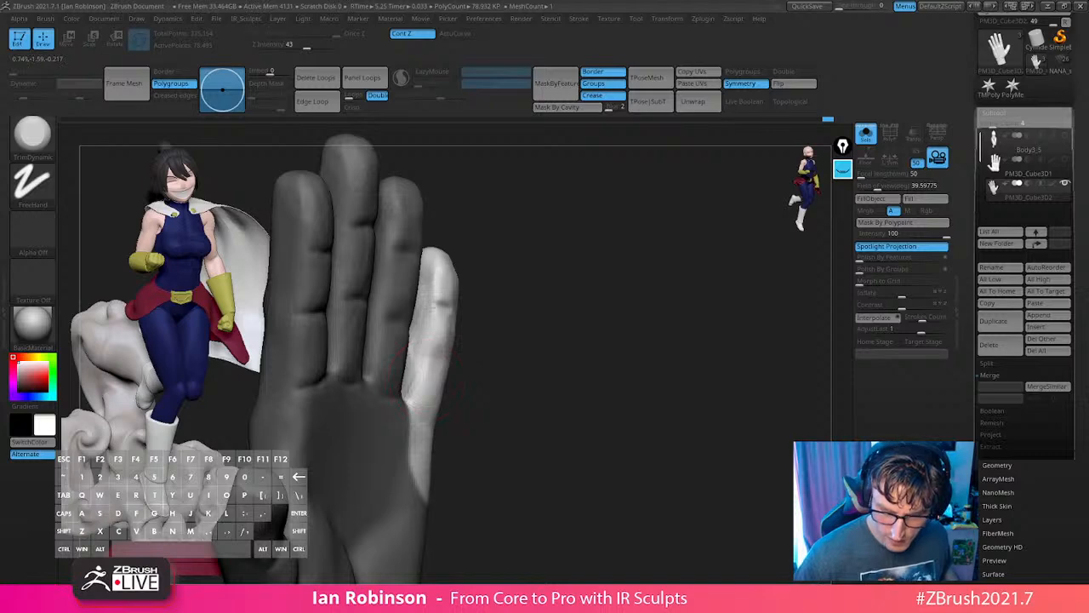
# Recut the little finger's palm-side creases using DamStandard with a smaller draw size, and clear the mask.
pyautogui.press('b')
pyautogui.press('d')
pyautogui.press('s')
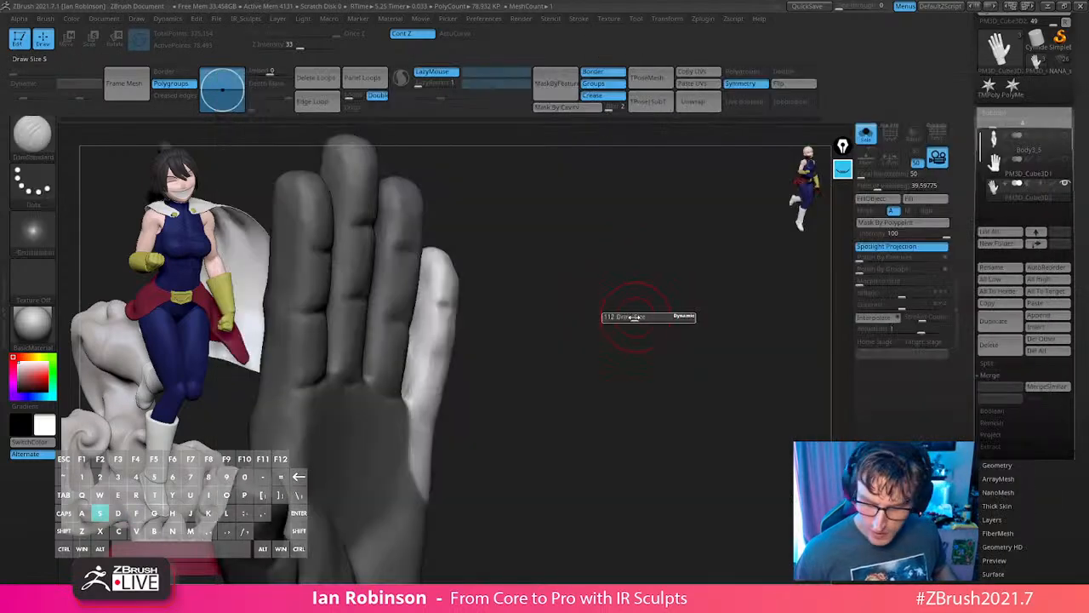
pyautogui.moveTo(633, 316); pyautogui.dragTo(543, 319)
pyautogui.moveTo(500, 367)
pyautogui.mouseDown()
pyautogui.moveTo(520, 341)
pyautogui.moveTo(510, 323)
pyautogui.moveTo(622, 323)
pyautogui.moveTo(647, 366)
pyautogui.moveTo(635, 382)
pyautogui.moveTo(720, 357)
pyautogui.moveTo(709, 428)
pyautogui.moveTo(630, 338)
pyautogui.moveTo(714, 367)
pyautogui.moveTo(705, 368)
pyautogui.moveTo(749, 370)
pyautogui.moveTo(761, 323)
pyautogui.moveTo(737, 366)
pyautogui.moveTo(755, 338)
pyautogui.moveTo(707, 389)
pyautogui.mouseUp()
pyautogui.hotkey('shift', 'f')
pyautogui.hotkey('shift', 'f')
# Save the sculpt as a tool file named hand on the Desktop.
pyautogui.scroll(4, 1055, 44)
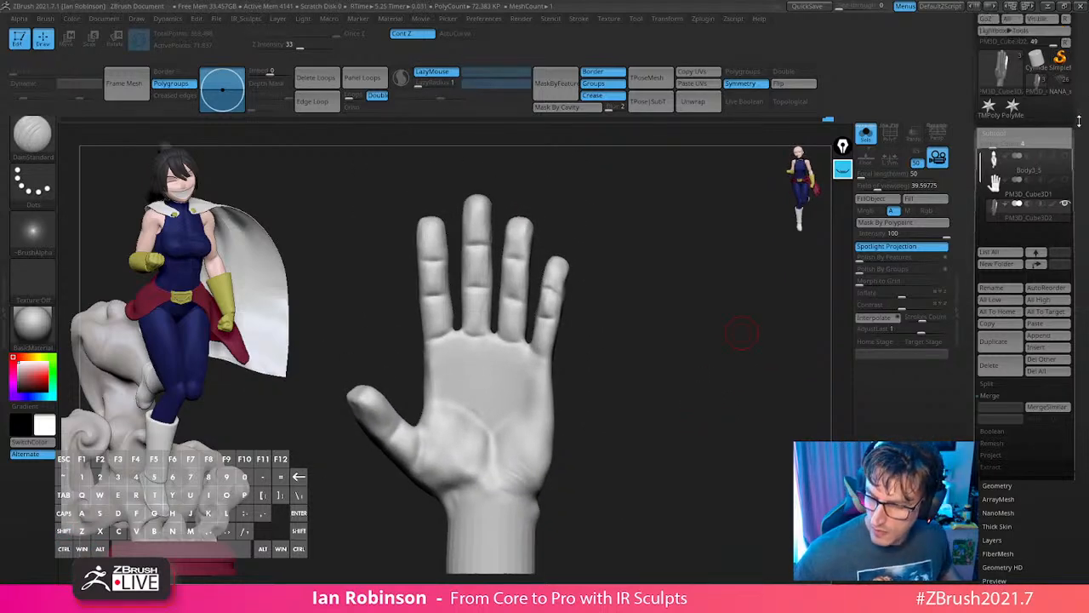
pyautogui.click(1056, 37)
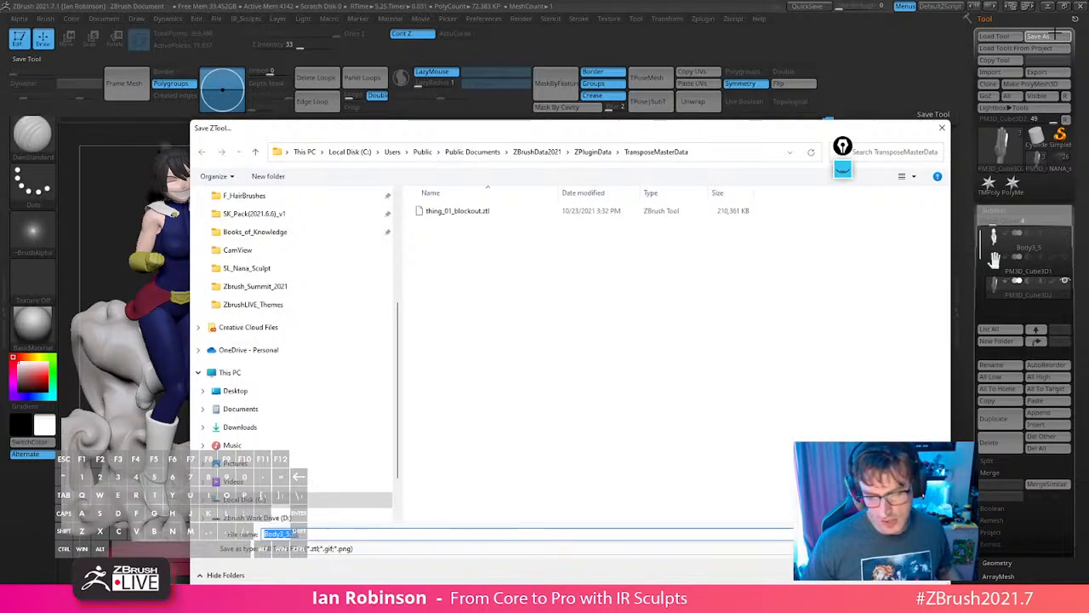
pyautogui.write('hand')
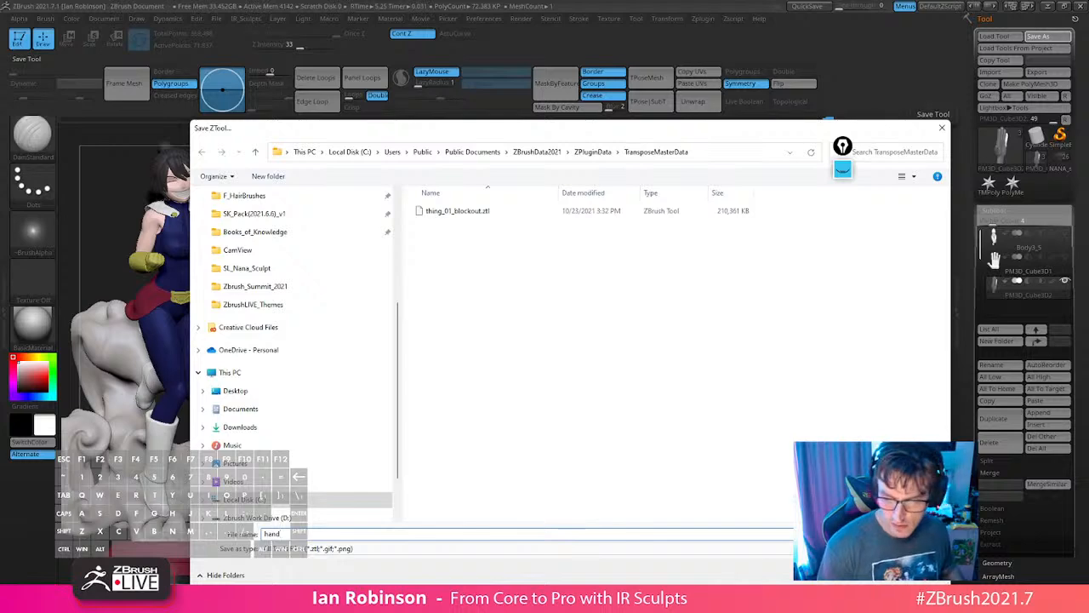
pyautogui.click(272, 390)
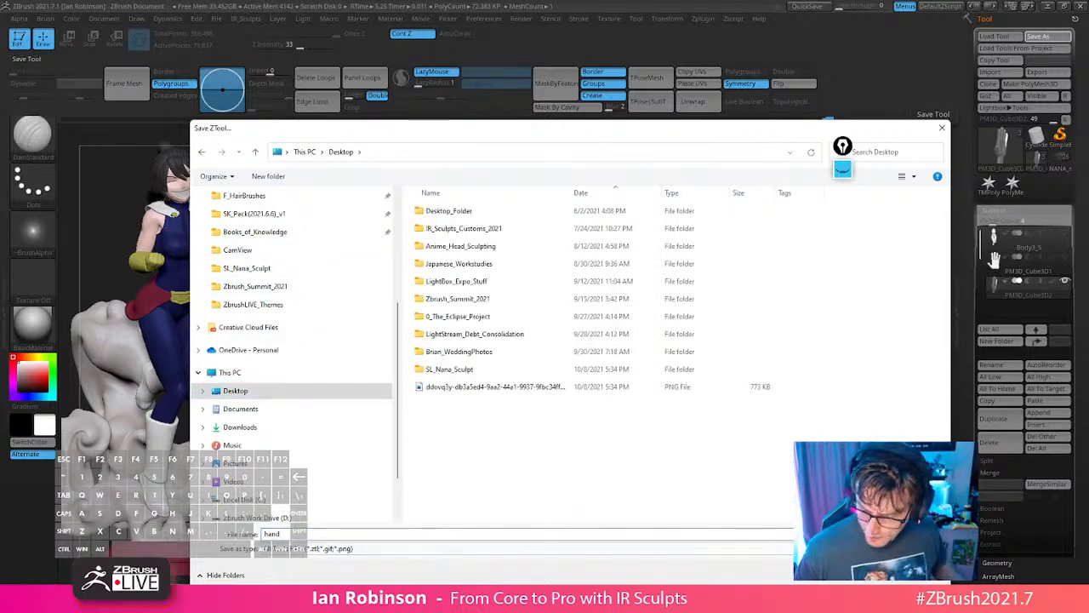
pyautogui.click(861, 580)
pyautogui.moveTo(682, 327); pyautogui.dragTo(674, 347)
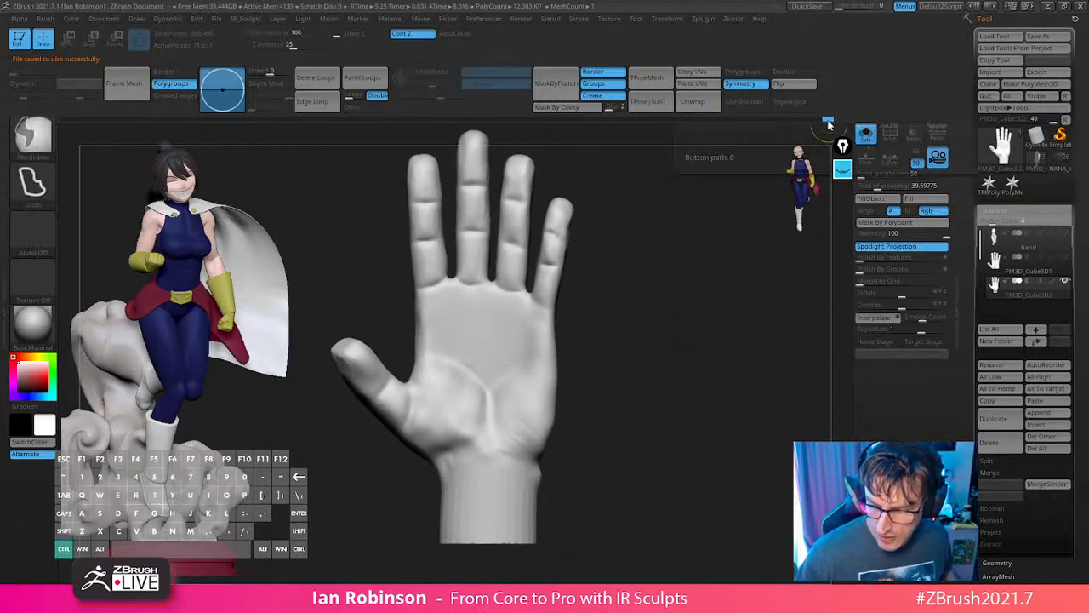
# Display the polygroup wireframe and merge the whole hand into a single polygroup.
pyautogui.hotkey('shift', 'f')
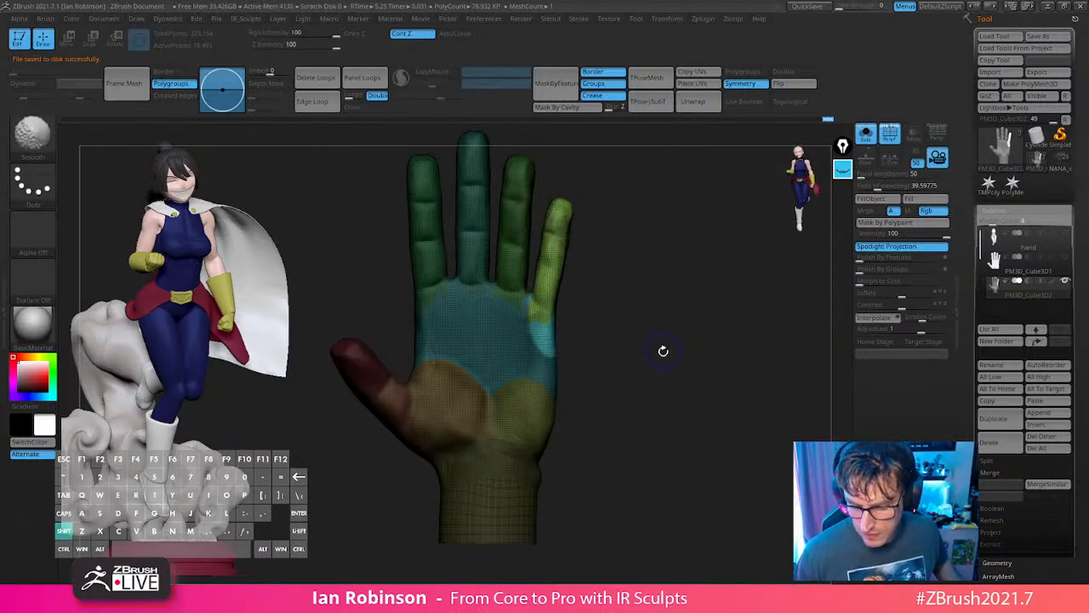
pyautogui.hotkey('shift', 'f')
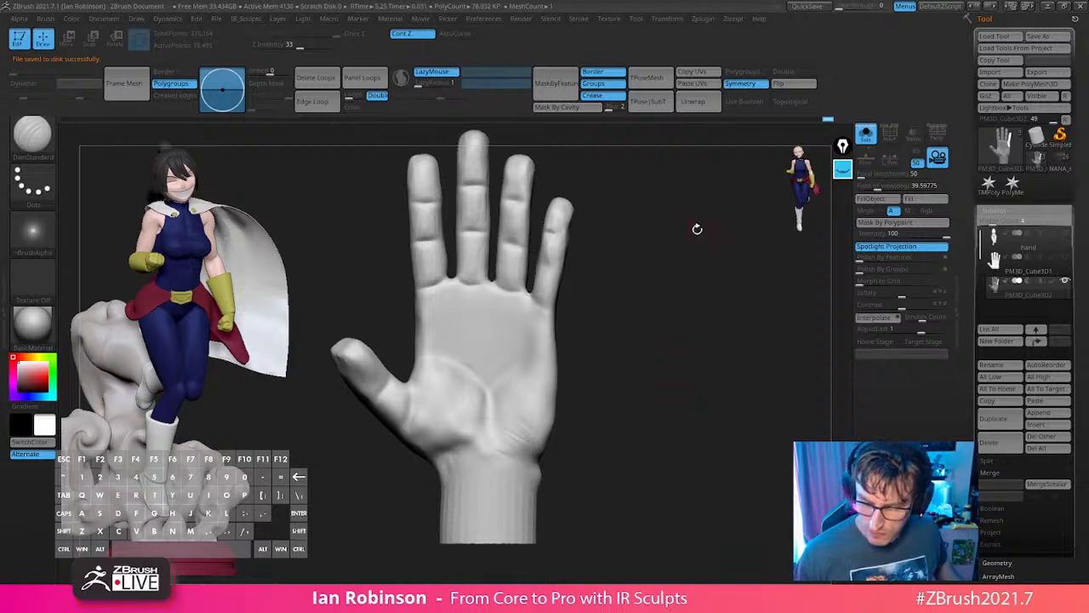
pyautogui.hotkey('shift', 'f')
pyautogui.hotkey('shift', 'f')
pyautogui.hotkey('shift', 'f')
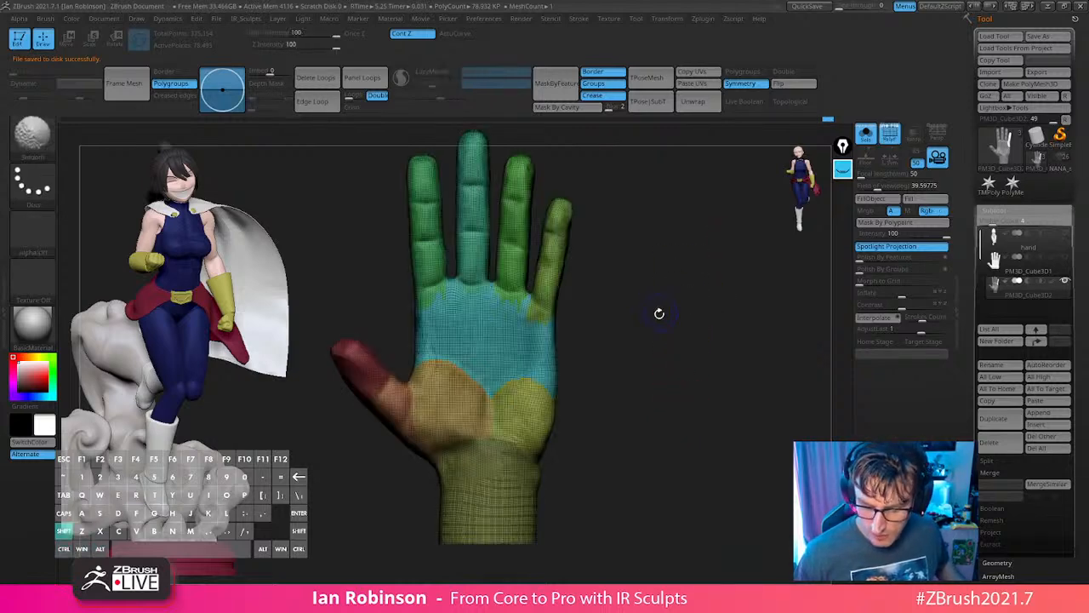
pyautogui.keyDown('ctrl'); pyautogui.keyDown('shift'); pyautogui.click(658, 335); pyautogui.keyUp('shift'); pyautogui.keyUp('ctrl')
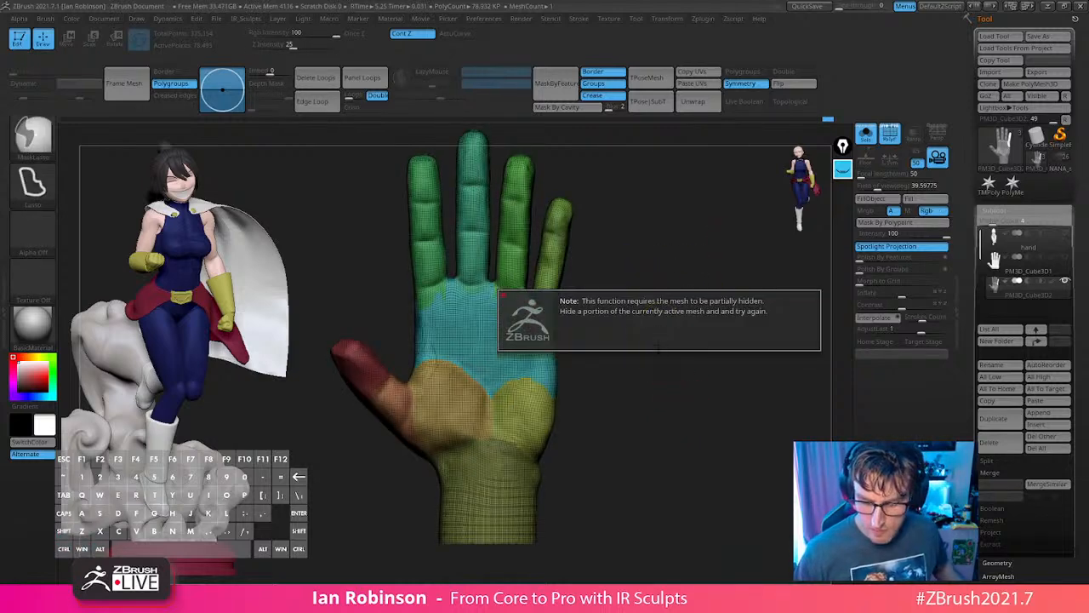
pyautogui.hotkey('shift', 'f')
pyautogui.moveTo(649, 389); pyautogui.dragTo(637, 323)
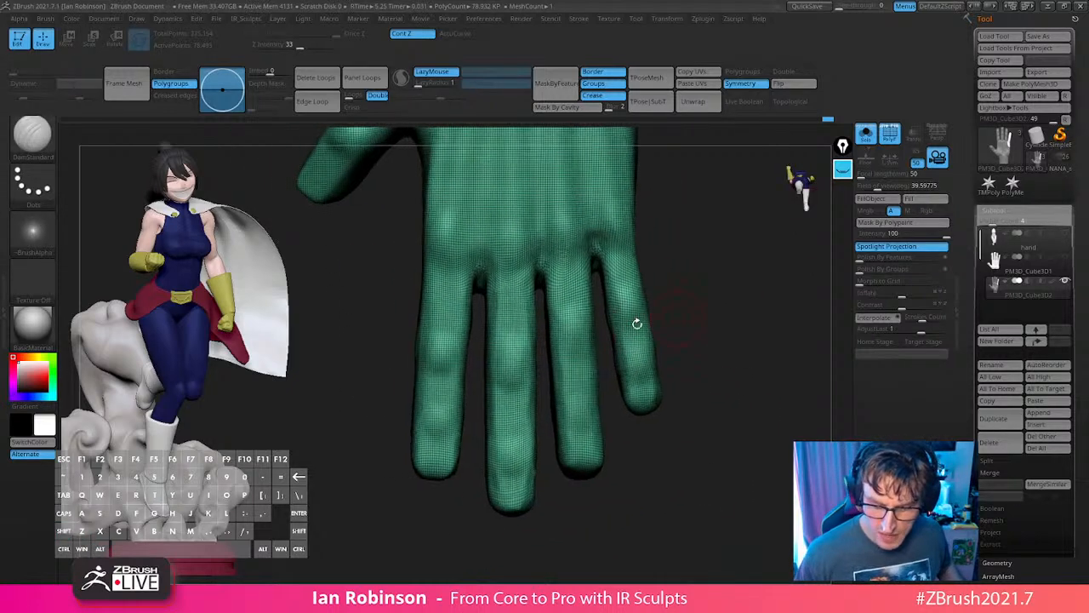
pyautogui.keyDown('alt'); pyautogui.moveTo(716, 273); pyautogui.dragTo(721, 306); pyautogui.keyUp('alt')
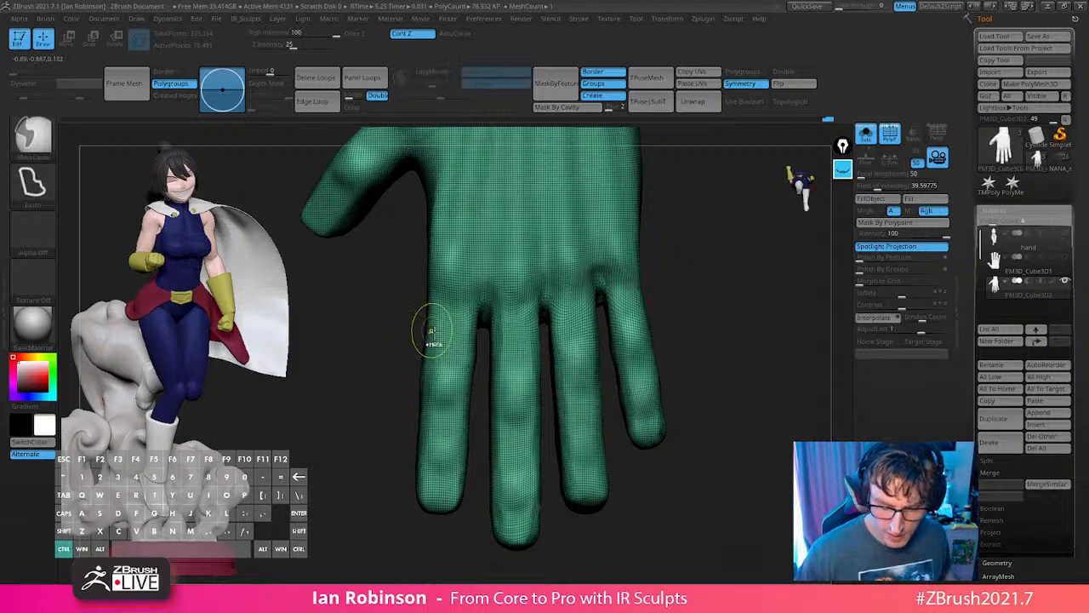
# Mask the index finger and the middle finger up to their bases and turn each into its own polygroup.
pyautogui.moveTo(398, 319)
pyautogui.keyDown('ctrl'); pyautogui.mouseDown()
pyautogui.moveTo(382, 387)
pyautogui.moveTo(438, 560)
pyautogui.moveTo(475, 484)
pyautogui.moveTo(479, 327)
pyautogui.mouseUp(); pyautogui.keyUp('ctrl')
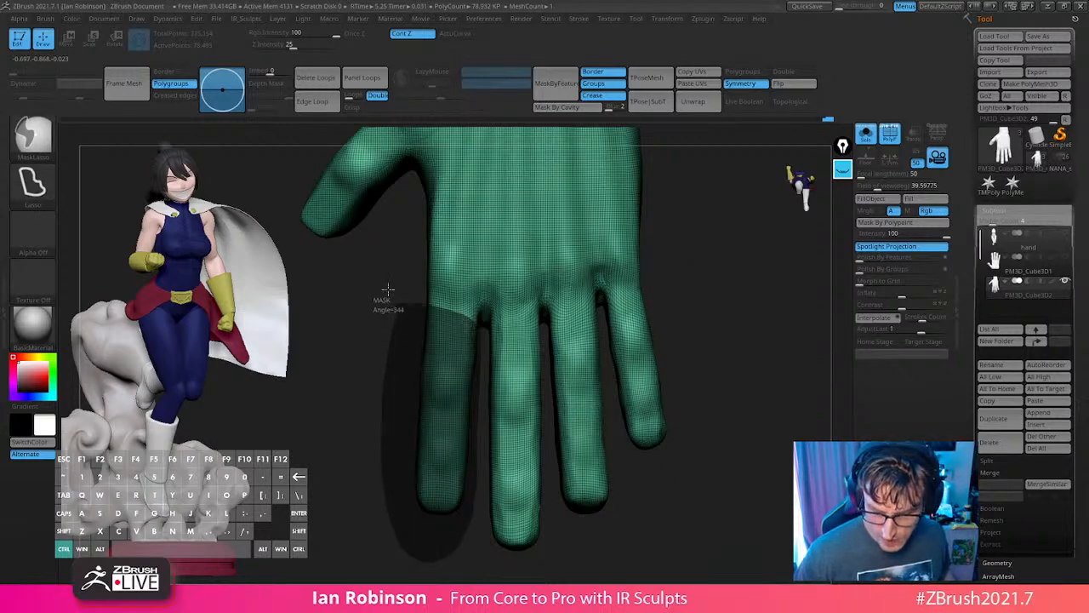
pyautogui.keyDown('ctrl'); pyautogui.moveTo(388, 289); pyautogui.dragTo(388, 289); pyautogui.keyUp('ctrl')
pyautogui.keyDown('alt'); pyautogui.moveTo(727, 311); pyautogui.dragTo(698, 309); pyautogui.keyUp('alt')
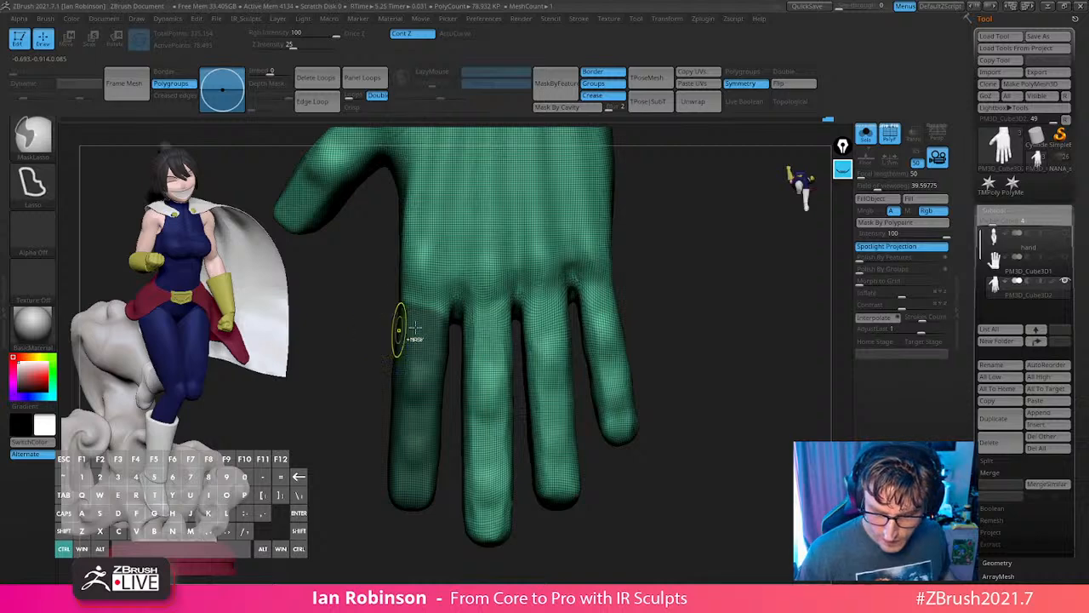
pyautogui.keyDown('ctrl'); pyautogui.moveTo(445, 313); pyautogui.dragTo(445, 313); pyautogui.keyUp('ctrl')
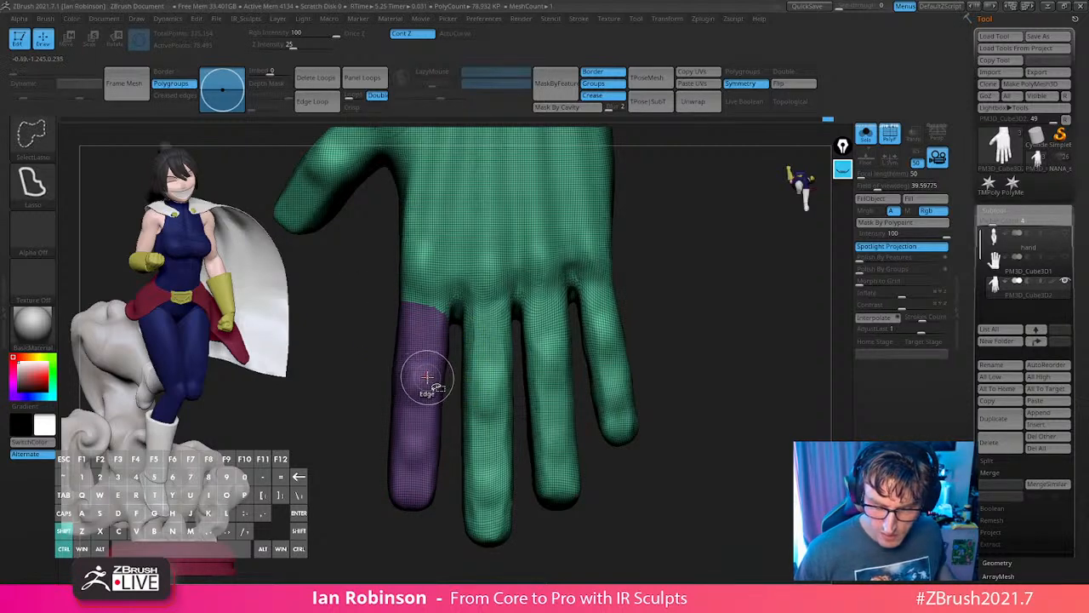
pyautogui.moveTo(381, 336)
pyautogui.keyDown('ctrl'); pyautogui.mouseDown()
pyautogui.moveTo(413, 502)
pyautogui.moveTo(451, 425)
pyautogui.moveTo(456, 318)
pyautogui.moveTo(464, 553)
pyautogui.moveTo(520, 493)
pyautogui.moveTo(516, 311)
pyautogui.mouseUp(); pyautogui.keyUp('ctrl')
pyautogui.press('space')
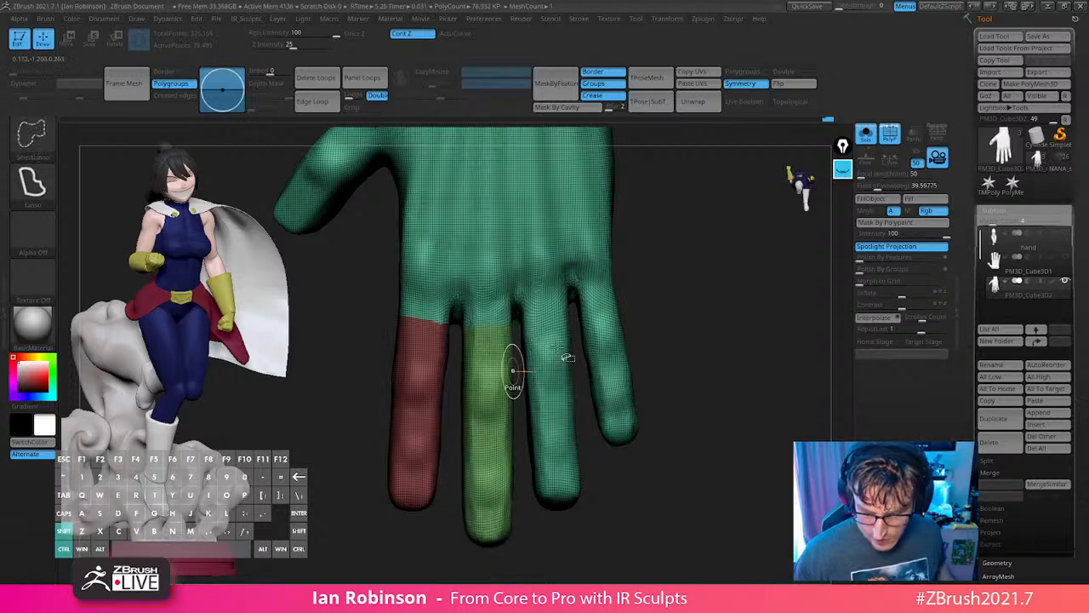
pyautogui.keyDown('ctrl'); pyautogui.keyDown('shift'); pyautogui.click(486, 365); pyautogui.keyUp('shift'); pyautogui.keyUp('ctrl')
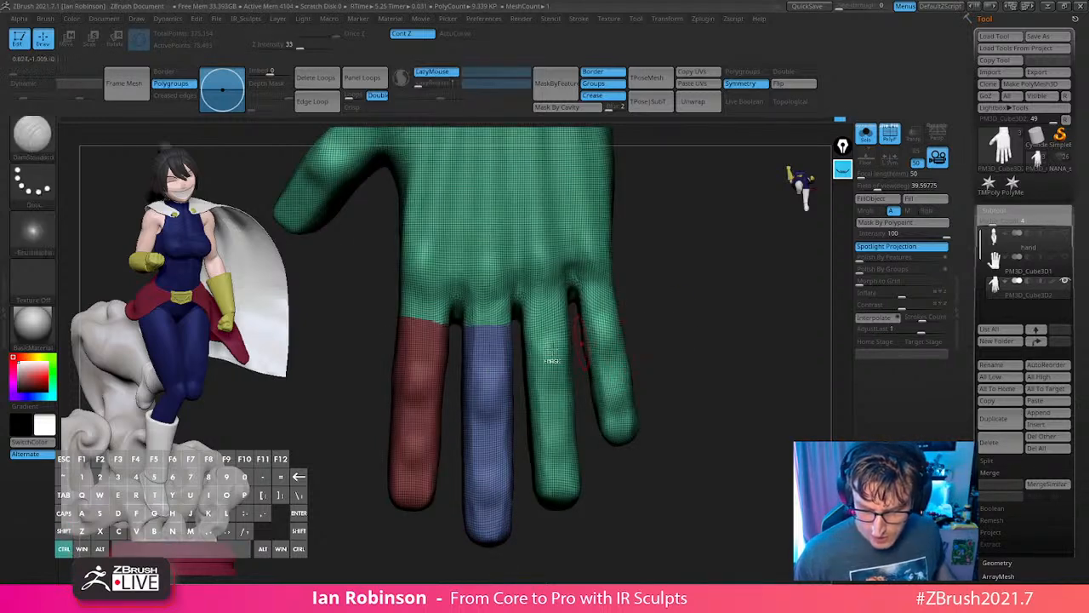
# Mask the ring finger up to its base and assign it a separate polygroup.
pyautogui.moveTo(525, 468)
pyautogui.keyDown('ctrl'); pyautogui.mouseDown()
pyautogui.moveTo(591, 516)
pyautogui.moveTo(574, 315)
pyautogui.mouseUp(); pyautogui.keyUp('ctrl')
pyautogui.hotkey('ctrl', 'space')
pyautogui.hotkey('ctrl', 'w')
pyautogui.keyDown('ctrl'); pyautogui.keyDown('shift'); pyautogui.click(564, 377); pyautogui.keyUp('shift'); pyautogui.keyUp('ctrl')
pyautogui.moveTo(702, 325)
pyautogui.mouseDown()
pyautogui.moveTo(737, 314)
pyautogui.moveTo(705, 328)
pyautogui.mouseUp()
pyautogui.keyDown('ctrl'); pyautogui.keyDown('shift'); pyautogui.click(706, 328); pyautogui.keyUp('shift'); pyautogui.keyUp('ctrl')
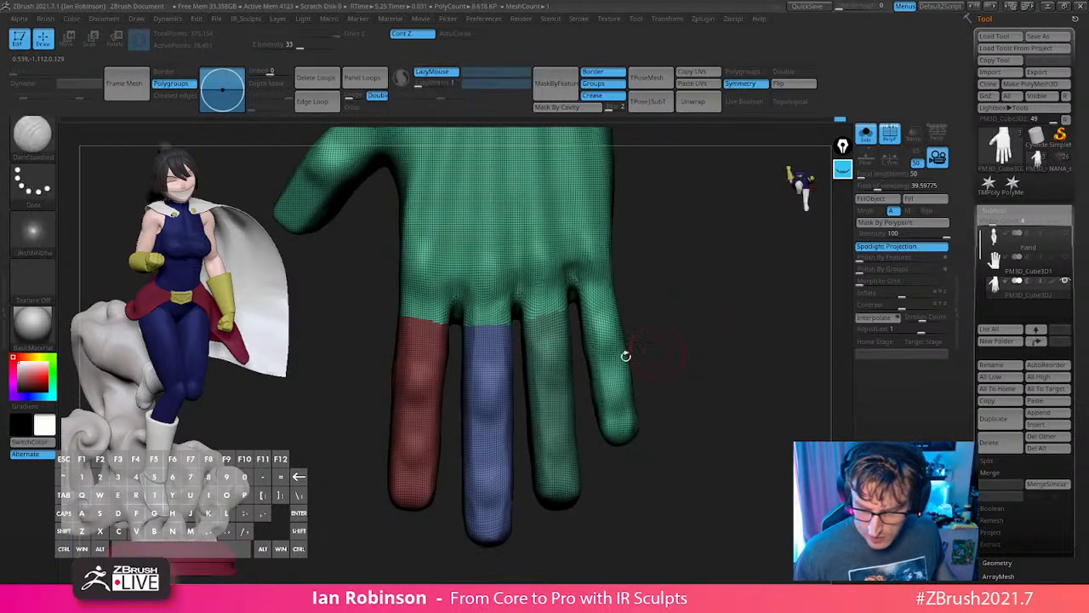
# Hide the grouped fingers, mask the little finger and make it its own polygroup.
pyautogui.keyDown('ctrl'); pyautogui.keyDown('shift'); pyautogui.click(584, 304); pyautogui.keyUp('shift'); pyautogui.keyUp('ctrl')
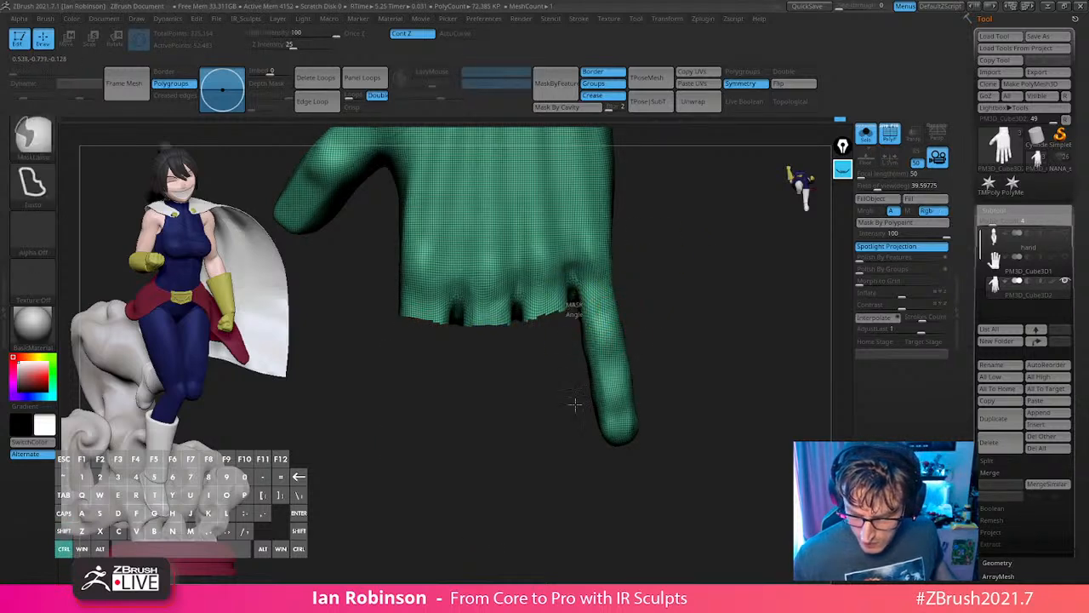
pyautogui.moveTo(575, 403)
pyautogui.keyDown('ctrl'); pyautogui.mouseDown()
pyautogui.moveTo(645, 303)
pyautogui.moveTo(641, 289)
pyautogui.mouseUp(); pyautogui.keyUp('ctrl')
pyautogui.keyDown('alt'); pyautogui.moveTo(657, 331); pyautogui.dragTo(736, 359); pyautogui.keyUp('alt')
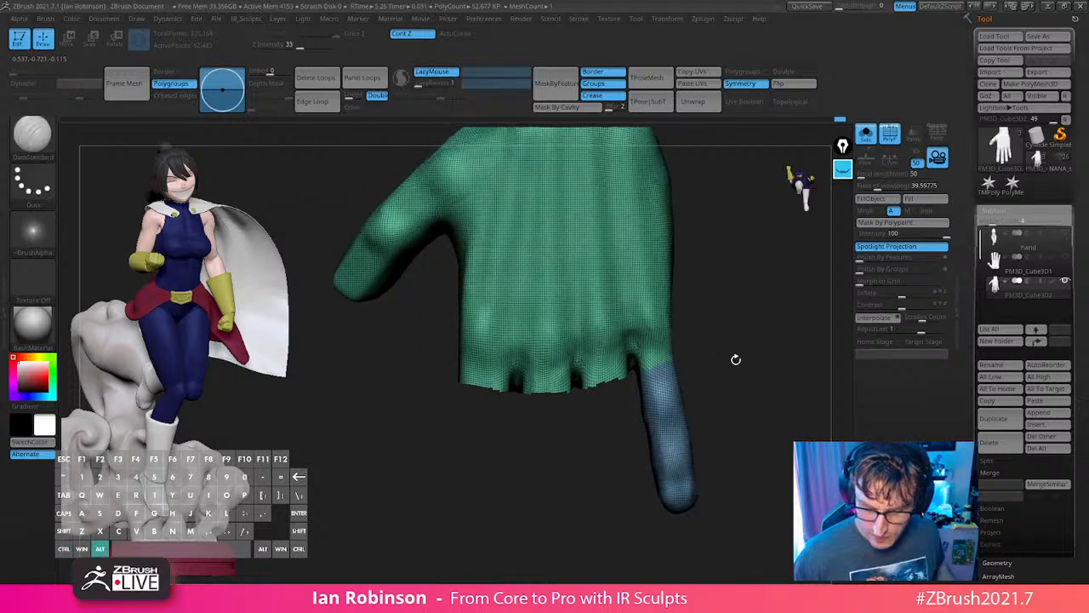
# Mask the thumb, redoing the first mask so it ends at the thumb's base, and assign it a polygroup.
pyautogui.moveTo(458, 309); pyautogui.dragTo(471, 350)
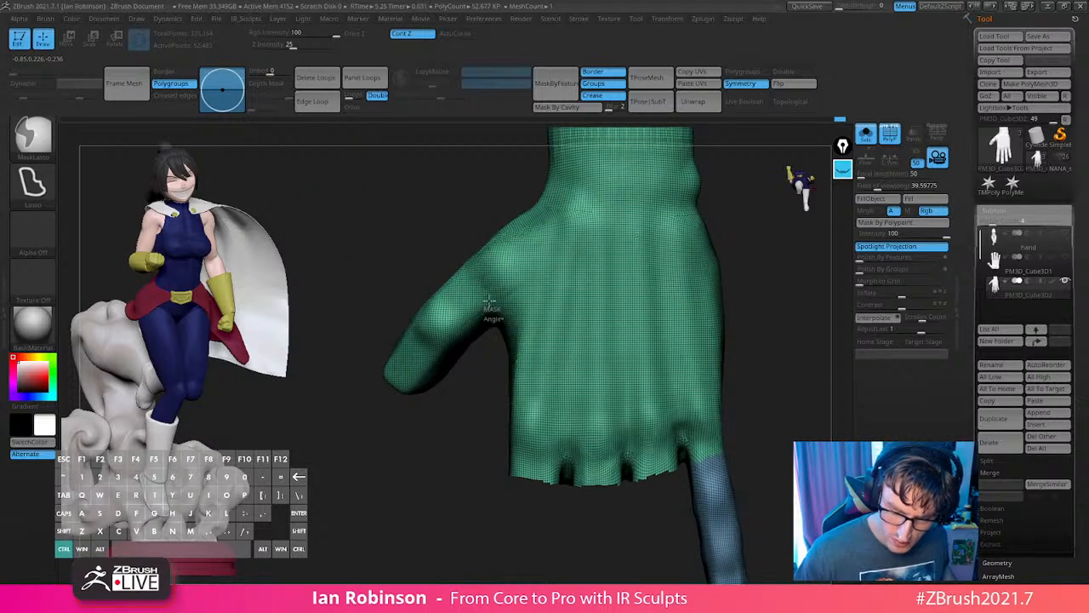
pyautogui.moveTo(489, 302)
pyautogui.keyDown('ctrl'); pyautogui.mouseDown()
pyautogui.moveTo(360, 479)
pyautogui.moveTo(479, 323)
pyautogui.mouseUp(); pyautogui.keyUp('ctrl')
pyautogui.hotkey('ctrl', 'z')
pyautogui.moveTo(454, 237)
pyautogui.keyDown('ctrl'); pyautogui.mouseDown()
pyautogui.moveTo(464, 389)
pyautogui.moveTo(503, 332)
pyautogui.mouseUp(); pyautogui.keyUp('ctrl')
pyautogui.hotkey('ctrl', 'w')
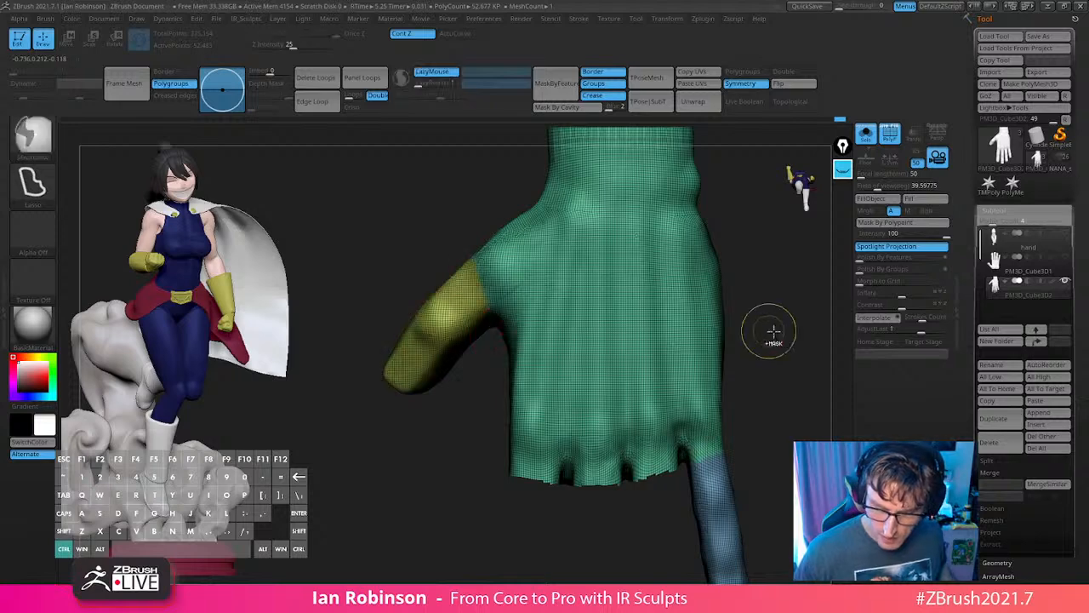
# Mask the wrist below the palm all the way around and convert it into its own polygroup.
pyautogui.moveTo(770, 332)
pyautogui.mouseDown()
pyautogui.moveTo(758, 340)
pyautogui.moveTo(763, 246)
pyautogui.moveTo(706, 333)
pyautogui.moveTo(673, 263)
pyautogui.moveTo(690, 394)
pyautogui.moveTo(695, 357)
pyautogui.moveTo(681, 365)
pyautogui.mouseUp()
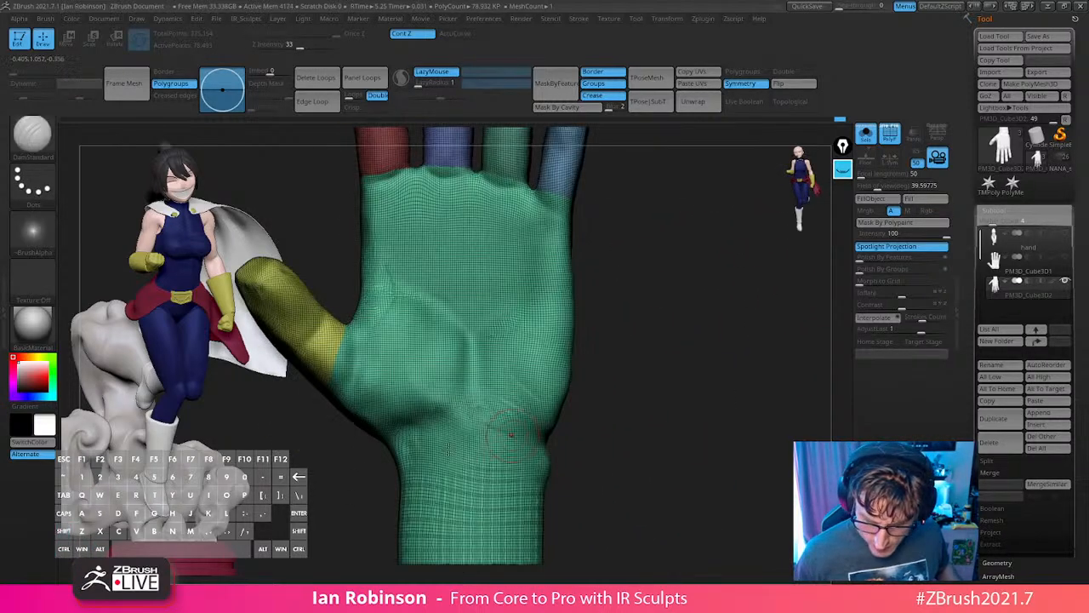
pyautogui.moveTo(375, 477)
pyautogui.keyDown('ctrl'); pyautogui.mouseDown()
pyautogui.moveTo(395, 430)
pyautogui.moveTo(562, 460)
pyautogui.moveTo(408, 578)
pyautogui.moveTo(344, 460)
pyautogui.mouseUp(); pyautogui.keyUp('ctrl')
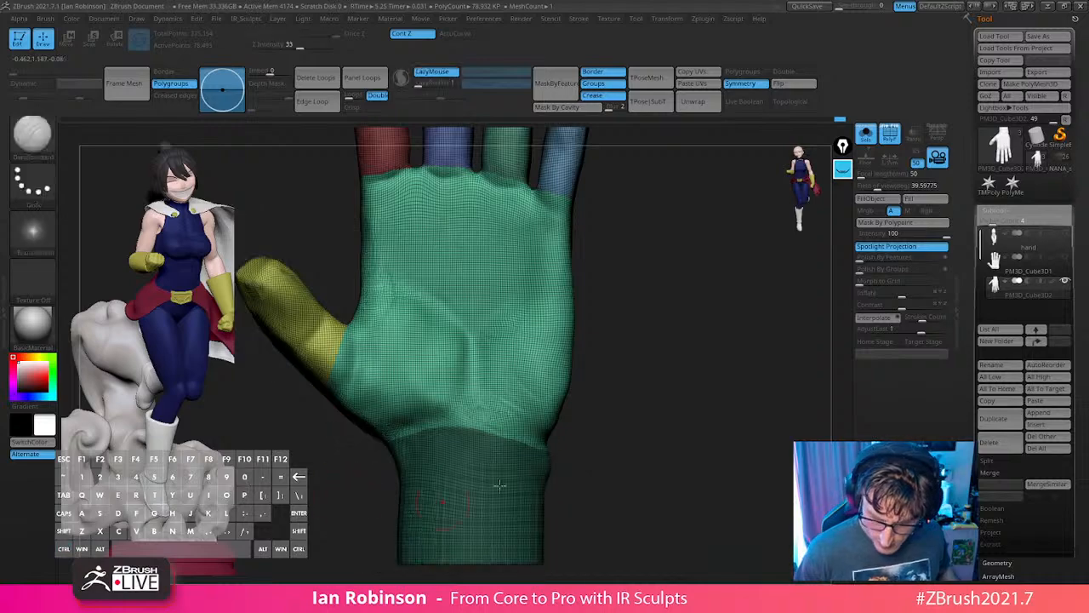
pyautogui.moveTo(569, 460)
pyautogui.keyDown('ctrl'); pyautogui.mouseDown()
pyautogui.moveTo(520, 432)
pyautogui.moveTo(380, 540)
pyautogui.moveTo(510, 549)
pyautogui.mouseUp(); pyautogui.keyUp('ctrl')
pyautogui.moveTo(635, 434)
pyautogui.keyDown('shift'); pyautogui.mouseDown()
pyautogui.moveTo(717, 410)
pyautogui.moveTo(761, 414)
pyautogui.moveTo(683, 418)
pyautogui.moveTo(694, 396)
pyautogui.mouseUp(); pyautogui.keyUp('shift')
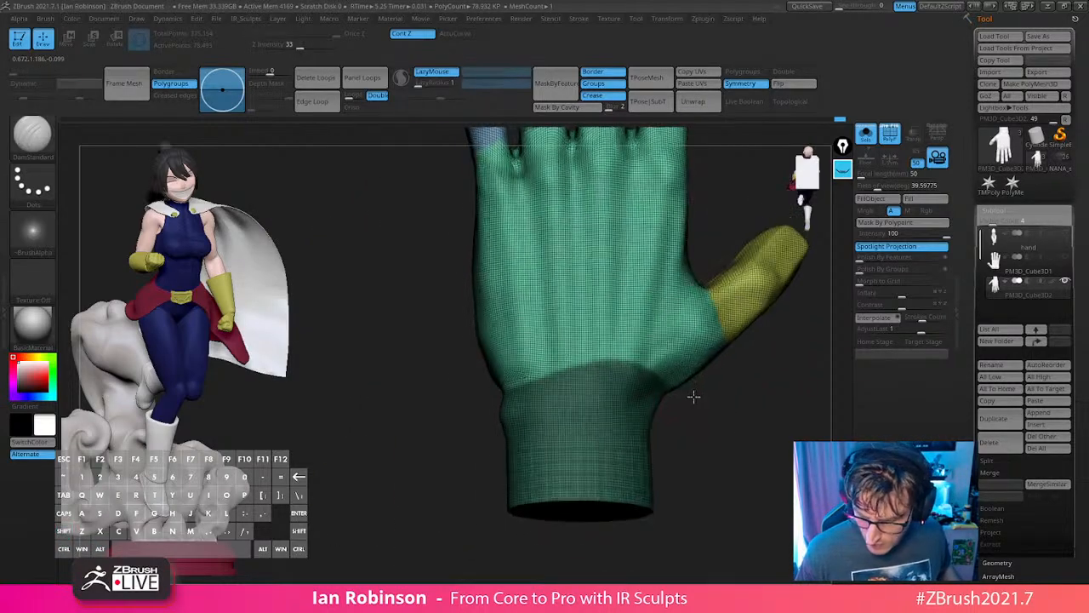
pyautogui.moveTo(725, 430)
pyautogui.mouseDown()
pyautogui.moveTo(772, 423)
pyautogui.moveTo(744, 430)
pyautogui.moveTo(717, 360)
pyautogui.moveTo(622, 490)
pyautogui.mouseUp()
pyautogui.hotkey('ctrl', 'w')
pyautogui.keyDown('ctrl'); pyautogui.keyDown('shift'); pyautogui.click(611, 411); pyautogui.keyUp('shift'); pyautogui.keyUp('ctrl')
pyautogui.hotkey('ctrl', 'w')
pyautogui.keyDown('ctrl'); pyautogui.keyDown('shift'); pyautogui.click(700, 384); pyautogui.keyUp('shift'); pyautogui.keyUp('ctrl')
pyautogui.keyDown('ctrl'); pyautogui.moveTo(687, 421); pyautogui.dragTo(689, 459); pyautogui.keyUp('ctrl')
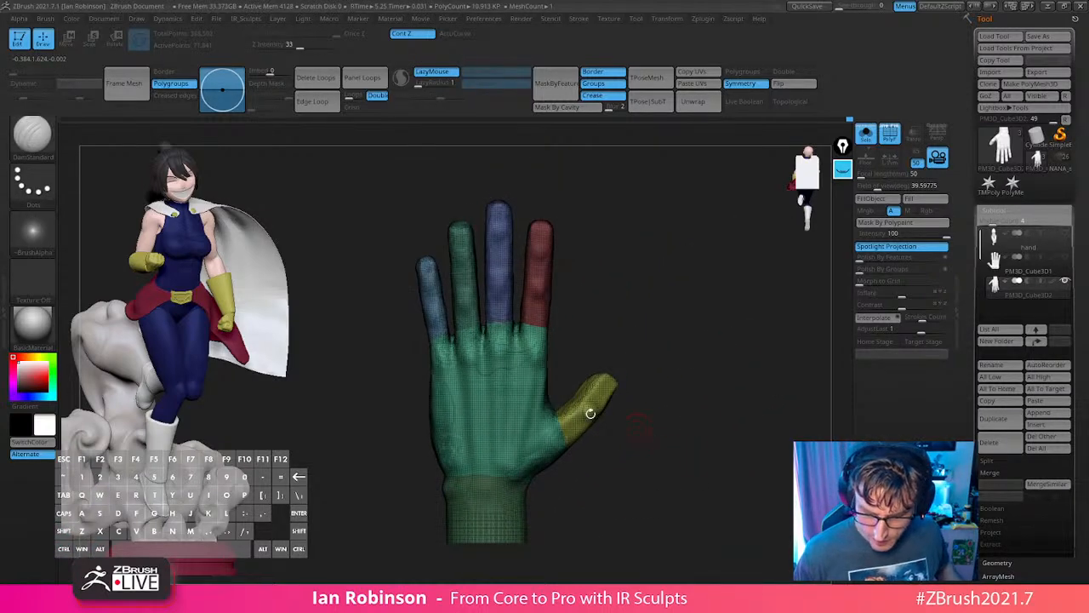
# Isolate the ring finger, give it a more distinct polygroup color and show the whole hand again.
pyautogui.keyDown('ctrl'); pyautogui.keyDown('shift'); pyautogui.click(475, 313); pyautogui.keyUp('shift'); pyautogui.keyUp('ctrl')
pyautogui.hotkey('ctrl', 'w')
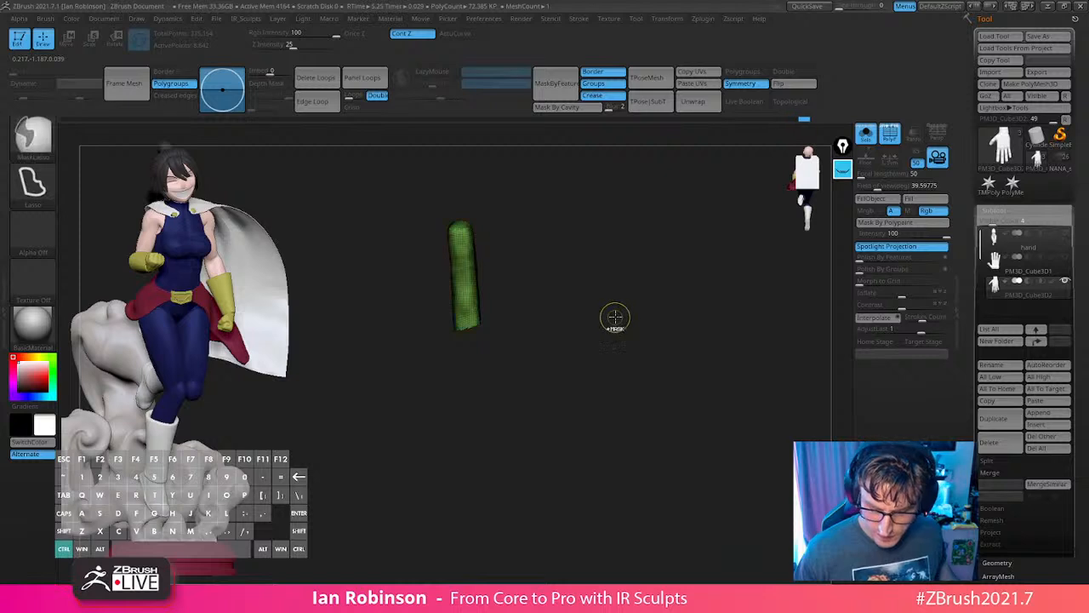
pyautogui.keyDown('ctrl'); pyautogui.keyDown('shift'); pyautogui.click(615, 317); pyautogui.keyUp('shift'); pyautogui.keyUp('ctrl')
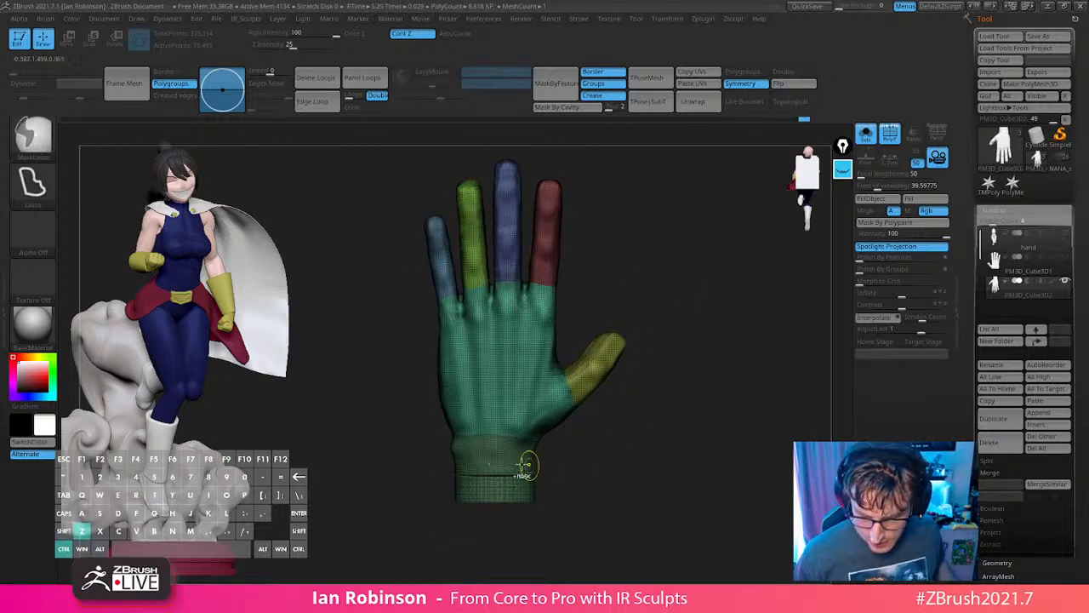
# Isolate the wrist, assign it a new polygroup color that contrasts with the palm, and unhide the rest.
pyautogui.keyDown('ctrl'); pyautogui.keyDown('shift'); pyautogui.click(526, 464); pyautogui.keyUp('shift'); pyautogui.keyUp('ctrl')
pyautogui.hotkey('ctrl', 'w')
pyautogui.keyDown('ctrl'); pyautogui.keyDown('shift'); pyautogui.click(683, 399); pyautogui.keyUp('shift'); pyautogui.keyUp('ctrl')
pyautogui.keyDown('alt'); pyautogui.moveTo(683, 399); pyautogui.dragTo(698, 432); pyautogui.keyUp('alt')
pyautogui.press('2')
pyautogui.click(687, 425)
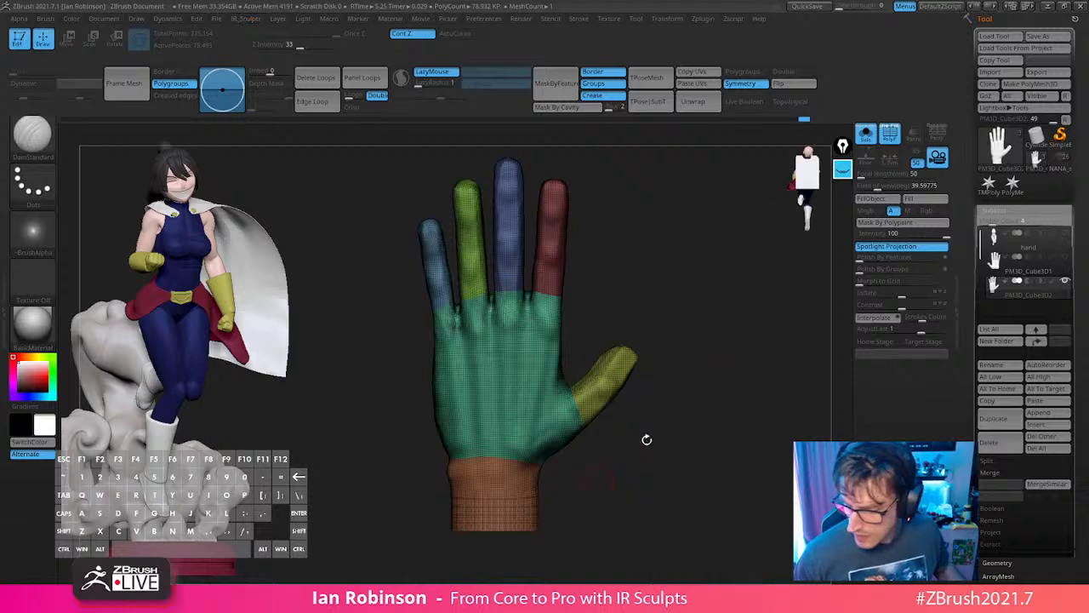
# Turn on KeepGroups in the ZRemesher settings for the hand.
pyautogui.click(1002, 210)
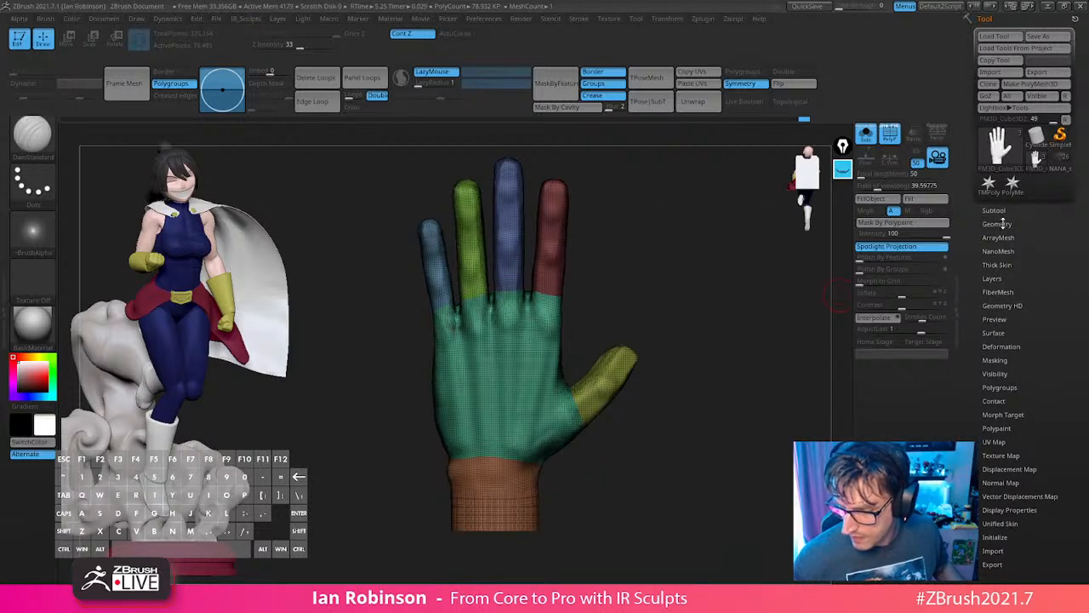
pyautogui.click(997, 224)
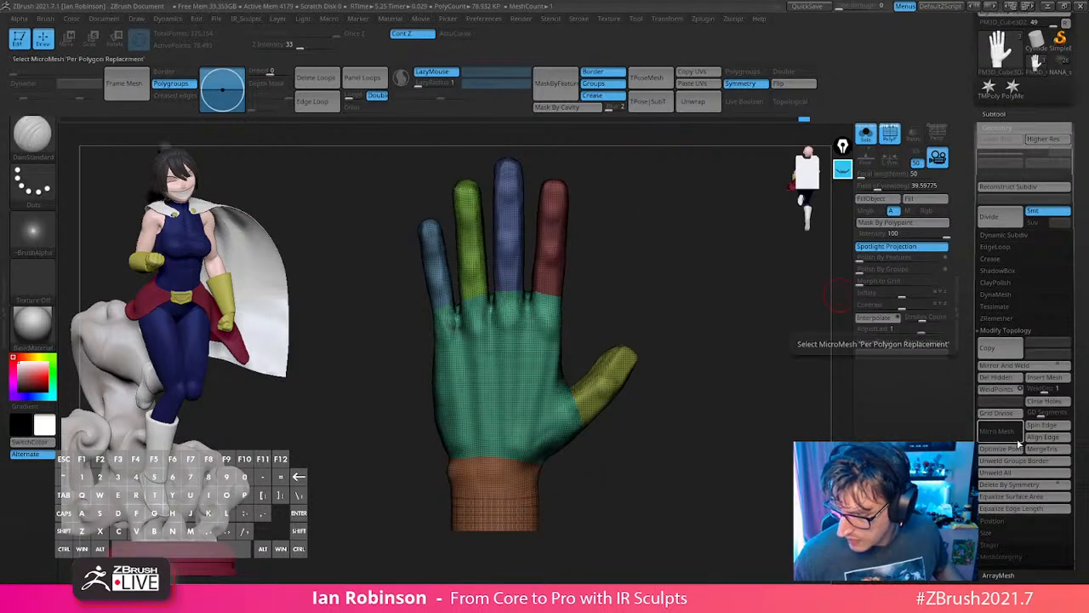
pyautogui.click(1004, 319)
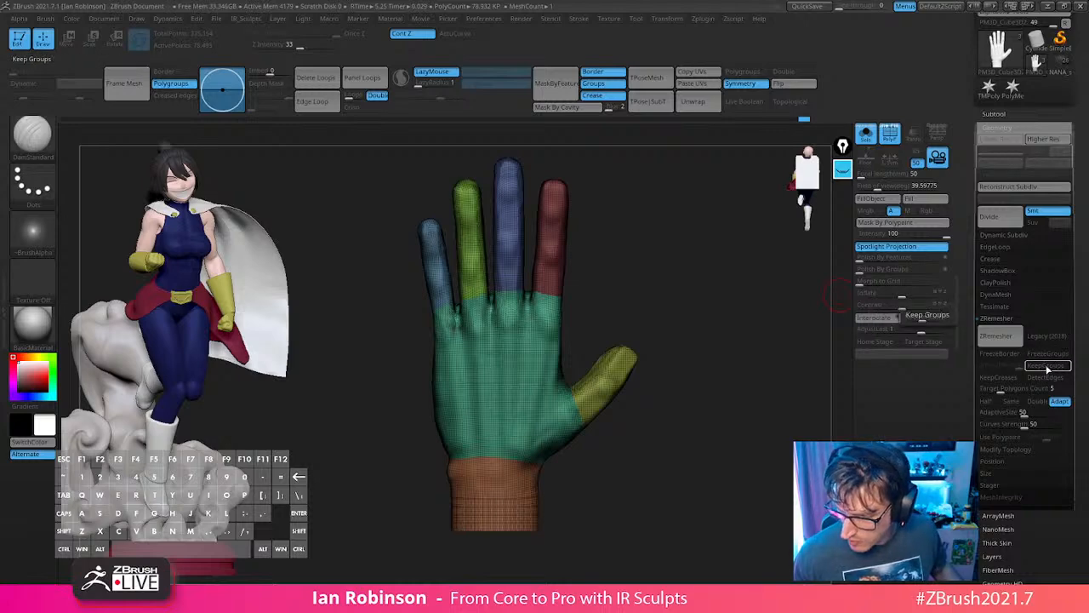
pyautogui.click(1045, 365)
pyautogui.keyDown('alt'); pyautogui.moveTo(711, 340); pyautogui.dragTo(672, 464); pyautogui.keyUp('alt')
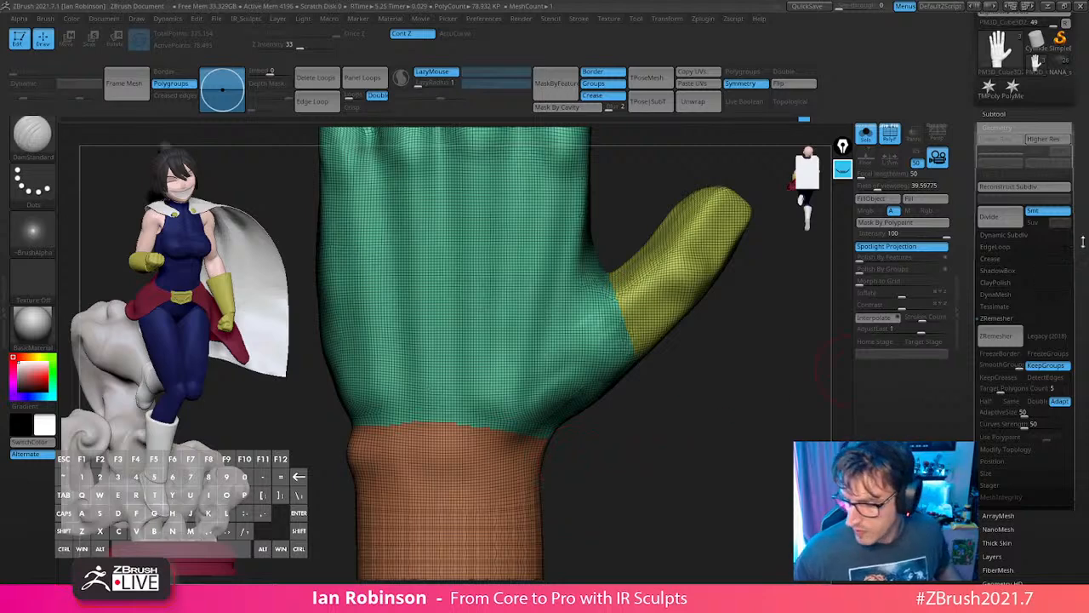
# Smooth the jagged polygroup borders with the Polish By Groups deformation, undoing the first pass and reapplying it, and check both sides.
pyautogui.scroll(-5, 1064, 272)
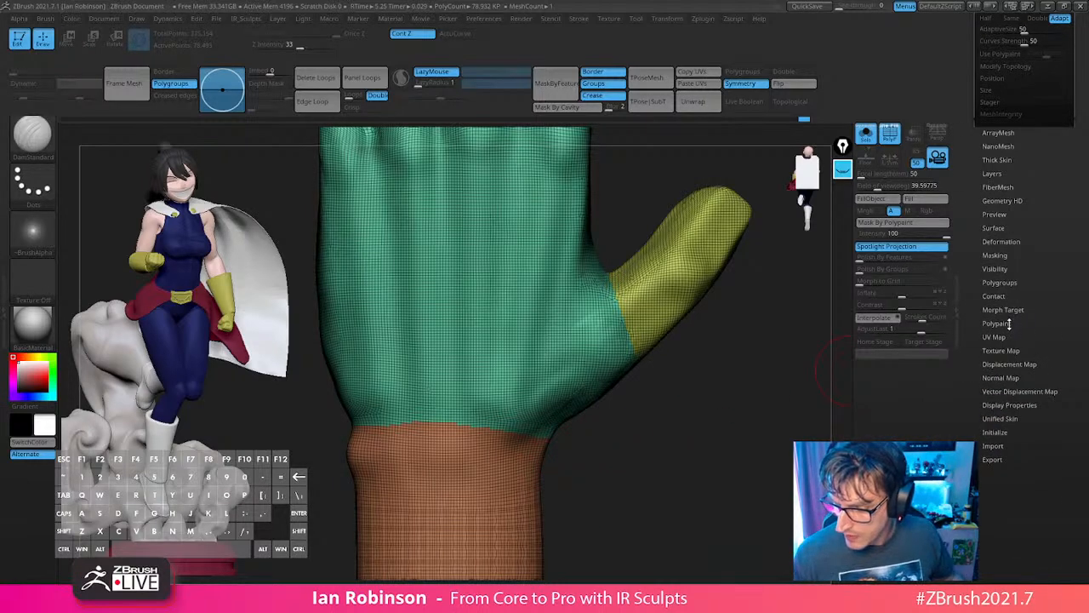
pyautogui.scroll(-2, 1010, 323)
pyautogui.click(1017, 141)
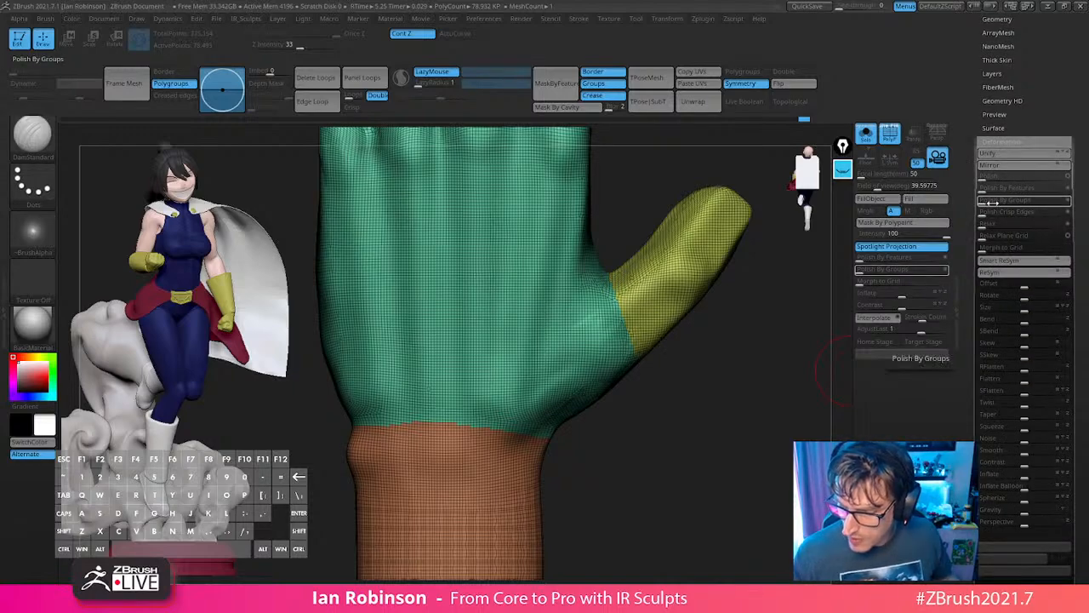
pyautogui.moveTo(990, 201); pyautogui.dragTo(1085, 200)
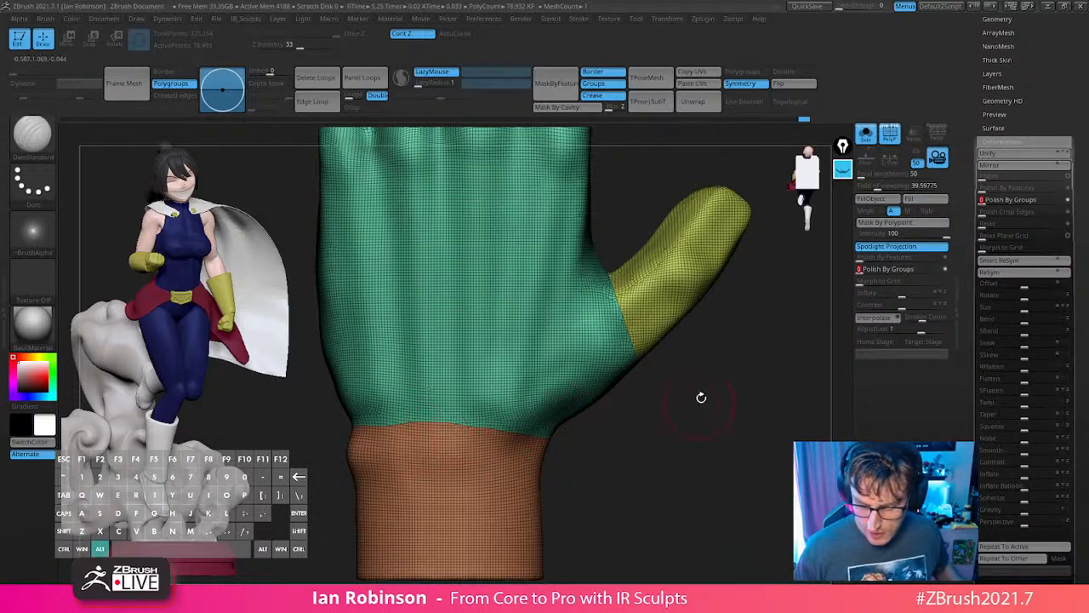
pyautogui.keyDown('alt'); pyautogui.moveTo(701, 397); pyautogui.dragTo(713, 448); pyautogui.keyUp('alt')
pyautogui.hotkey('ctrl', 'z')
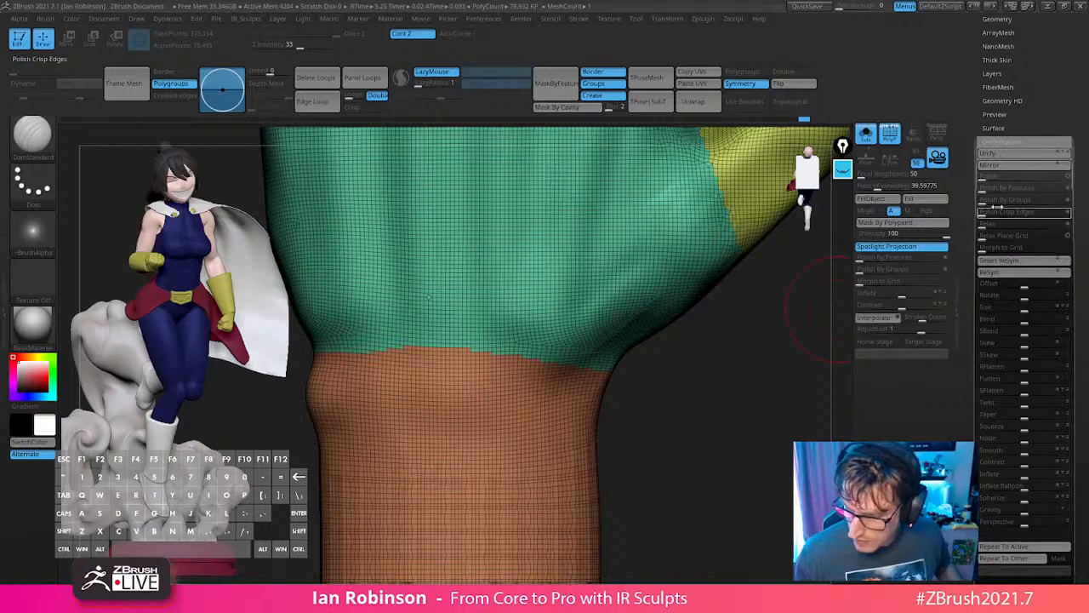
pyautogui.moveTo(990, 202); pyautogui.dragTo(1074, 202)
pyautogui.keyDown('alt'); pyautogui.moveTo(720, 405); pyautogui.dragTo(615, 221); pyautogui.keyUp('alt')
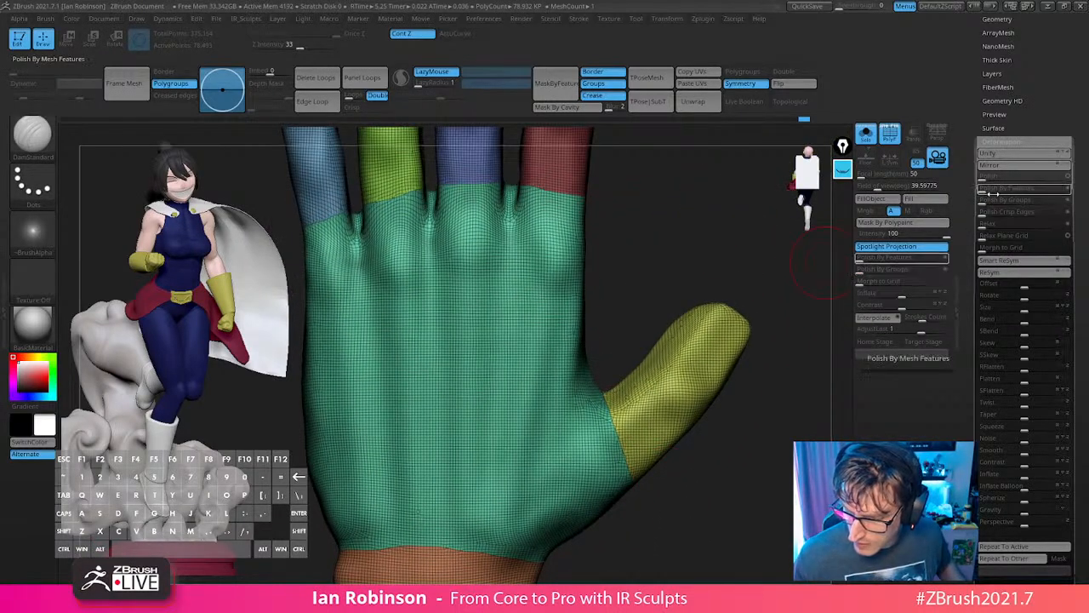
pyautogui.keyDown('alt'); pyautogui.moveTo(778, 309); pyautogui.dragTo(684, 405); pyautogui.keyUp('alt')
pyautogui.keyDown('alt'); pyautogui.moveTo(712, 318); pyautogui.dragTo(669, 375); pyautogui.keyUp('alt')
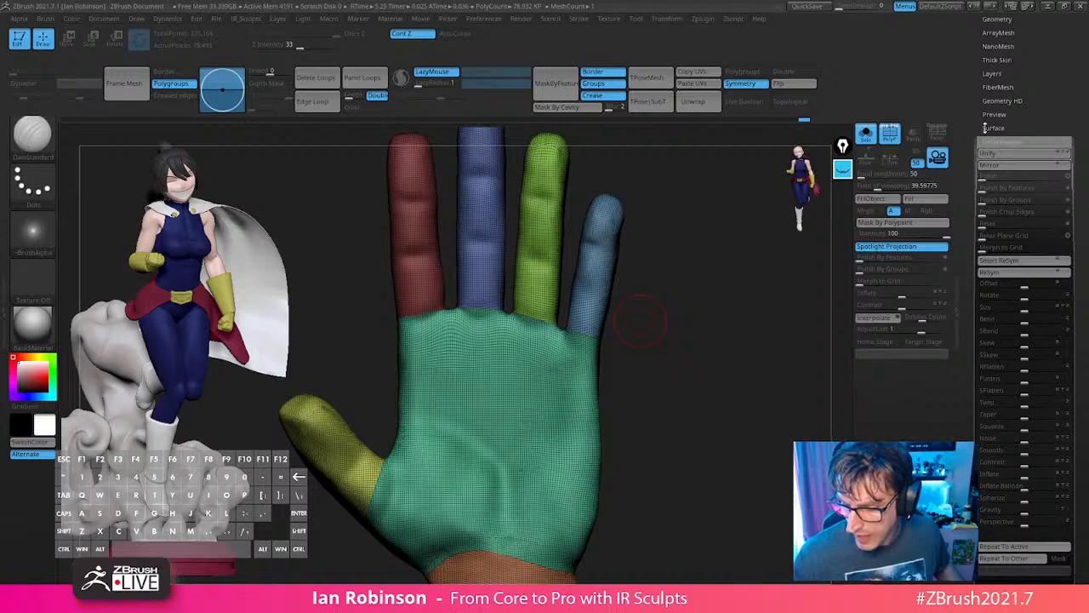
# In the ZRemesher settings, enable KeepCreases, lower SmoothGroups to about 0.5 and turn off Adapt.
pyautogui.scroll(5, 1069, 94)
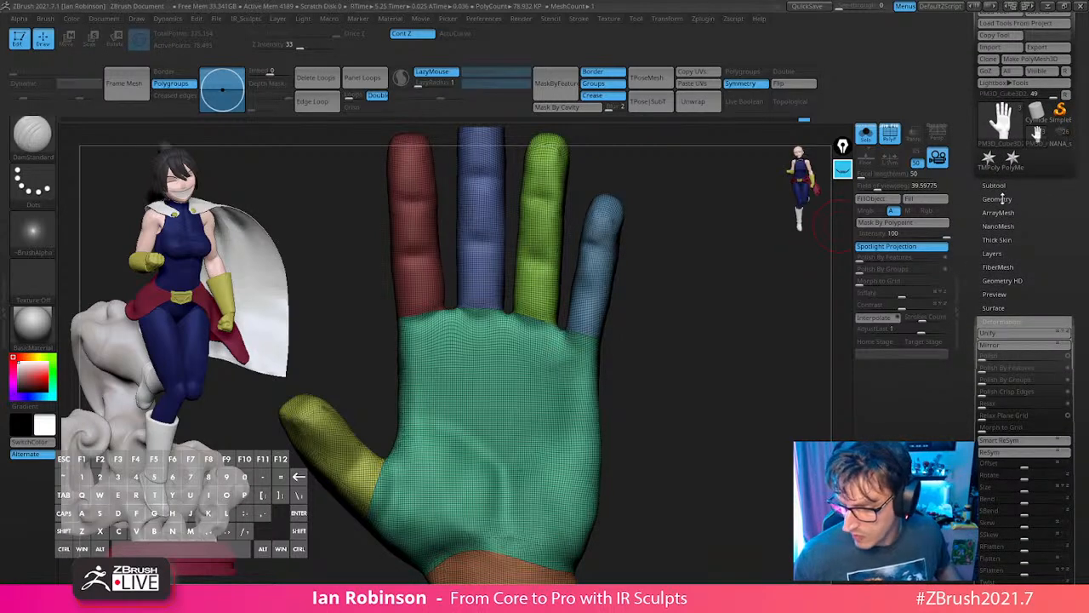
pyautogui.click(1000, 198)
pyautogui.click(992, 159)
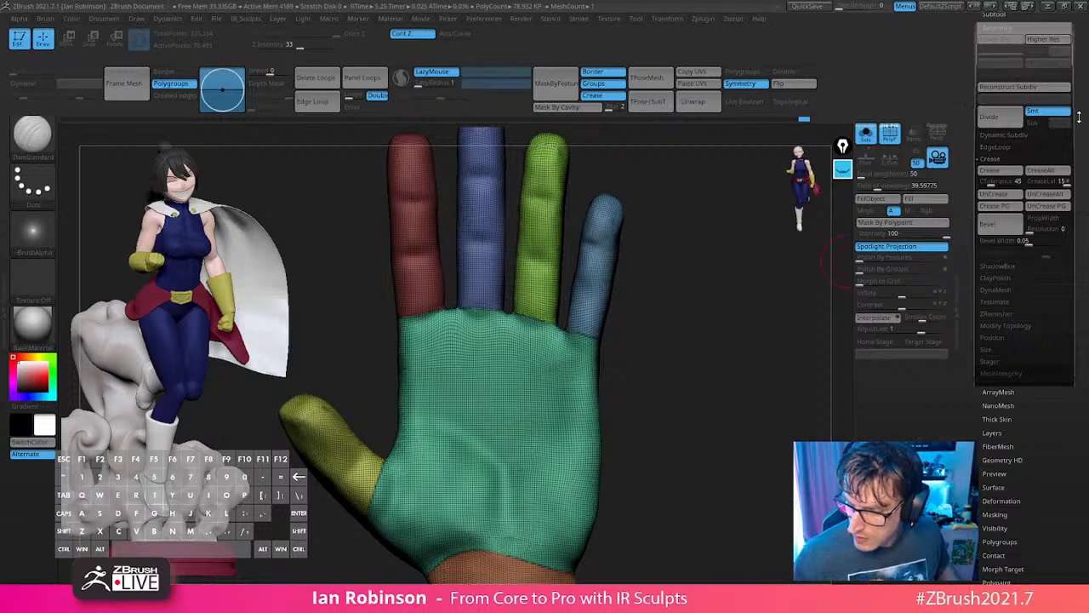
pyautogui.scroll(3, 1047, 102)
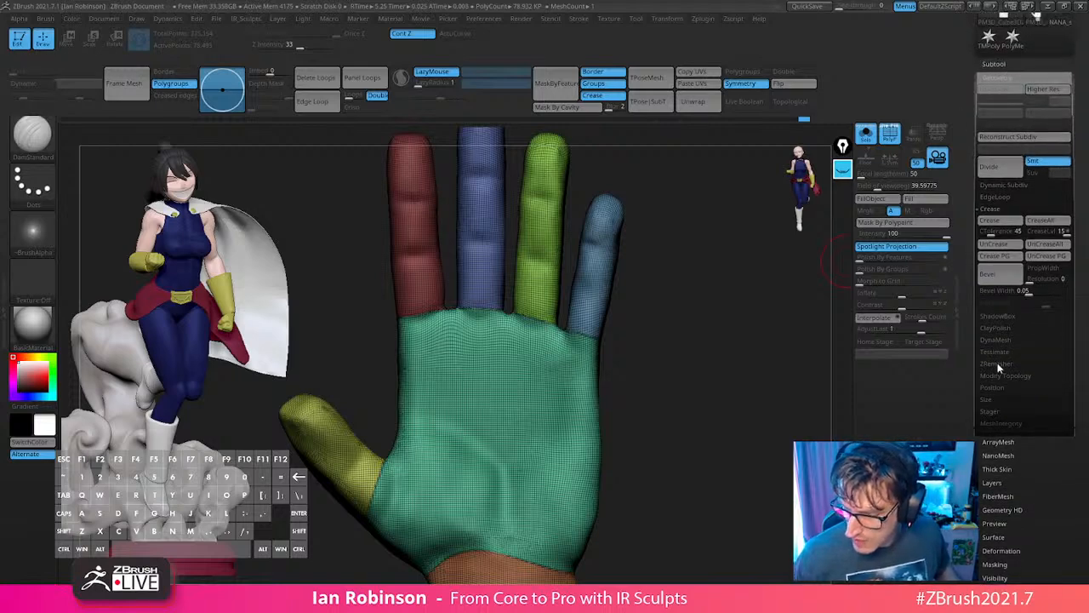
pyautogui.click(1004, 364)
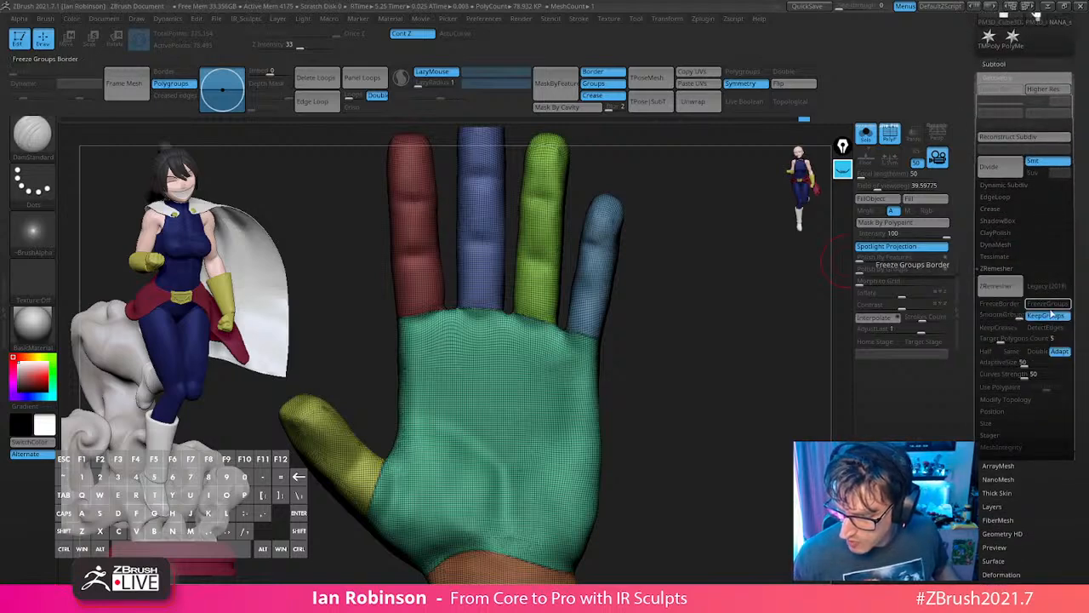
pyautogui.click(1009, 328)
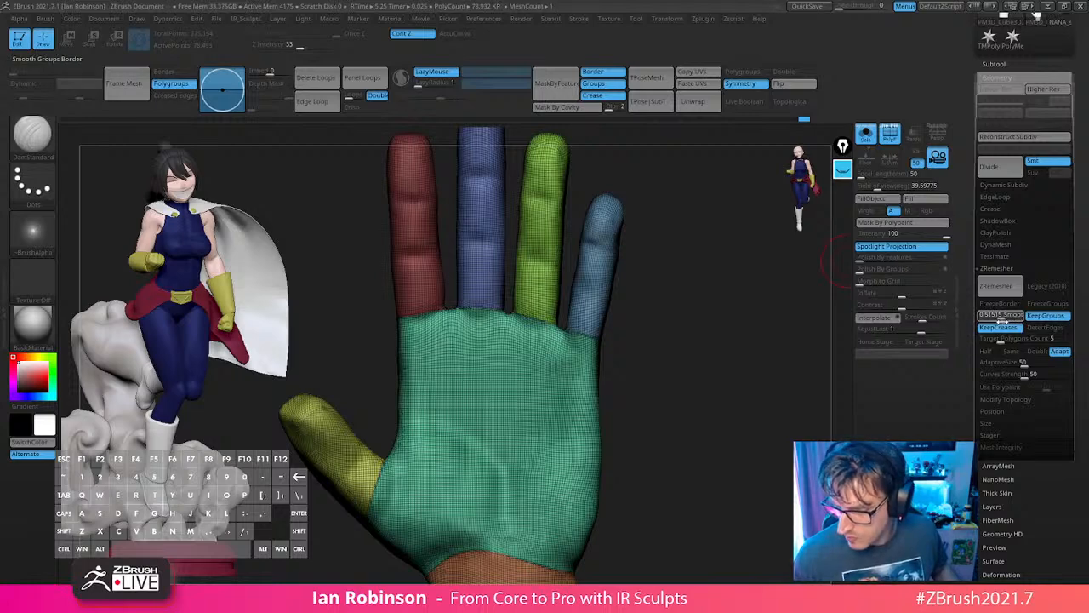
pyautogui.click(1059, 351)
# Set the Target Polygons Count to 15 and run ZRemesher on the hand.
pyautogui.click(1010, 341)
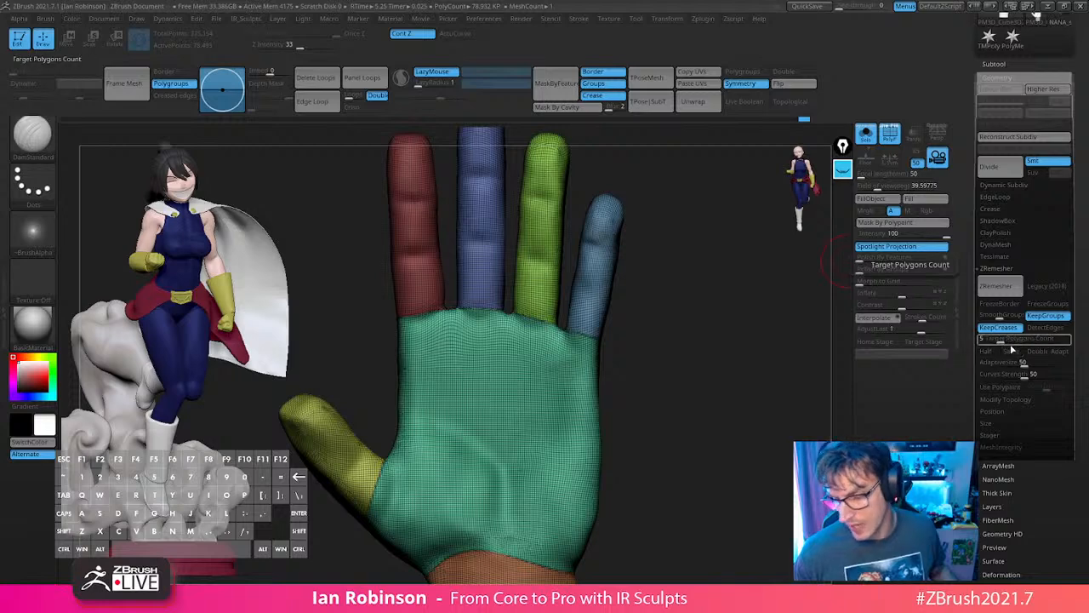
pyautogui.moveTo(1017, 341); pyautogui.dragTo(1015, 340)
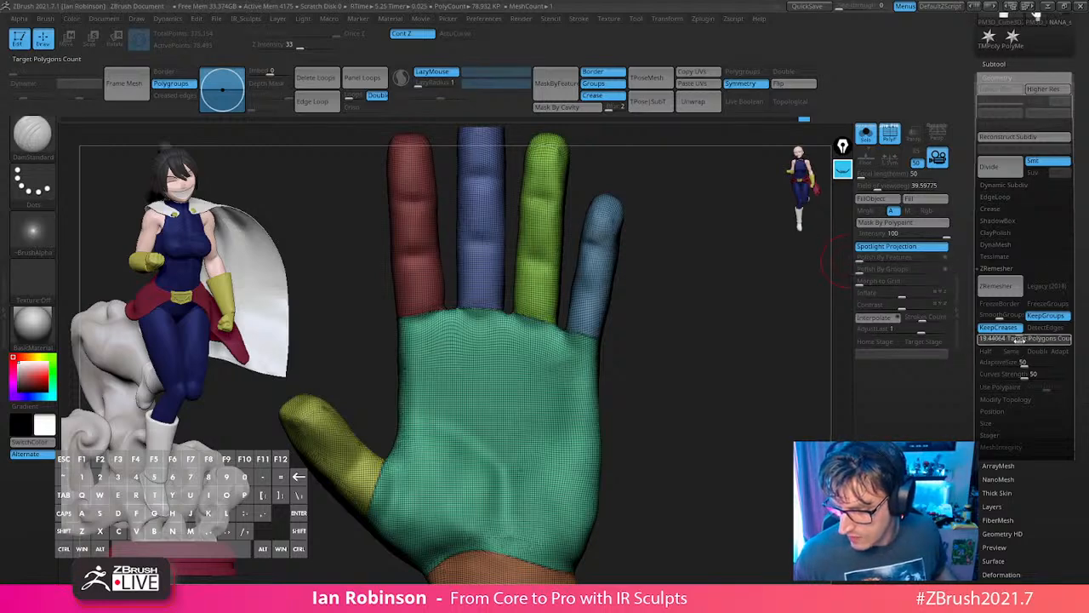
pyautogui.click(987, 365)
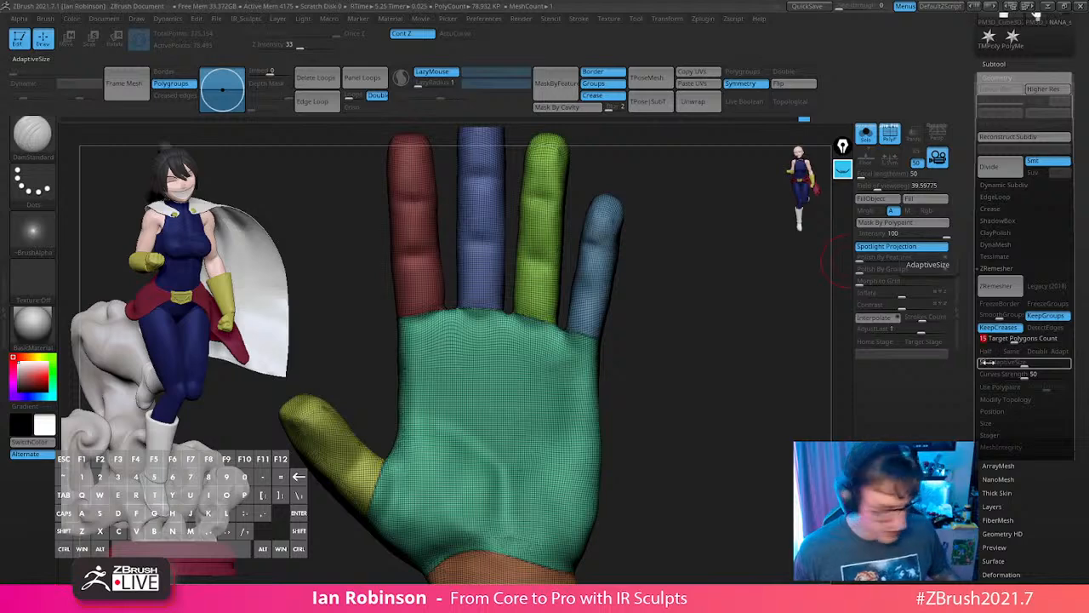
pyautogui.click(1003, 286)
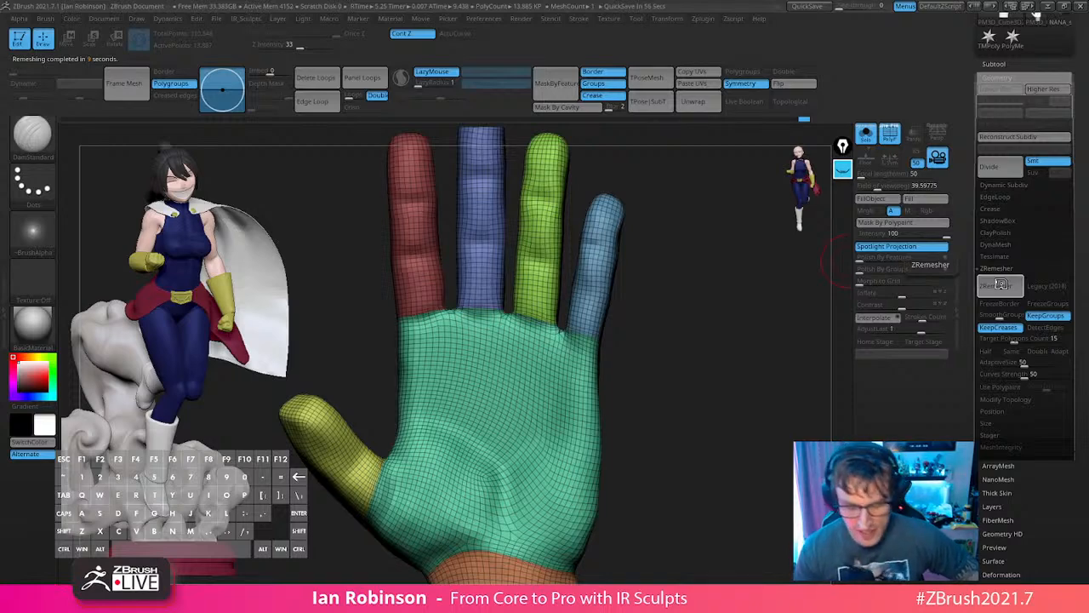
# Turn on Dynamic Subdivision for the remeshed hand and examine its smooth surface and wireframe from the back and palm.
pyautogui.moveTo(718, 332); pyautogui.dragTo(706, 377)
pyautogui.hotkey('shift', 'f')
pyautogui.press('l')
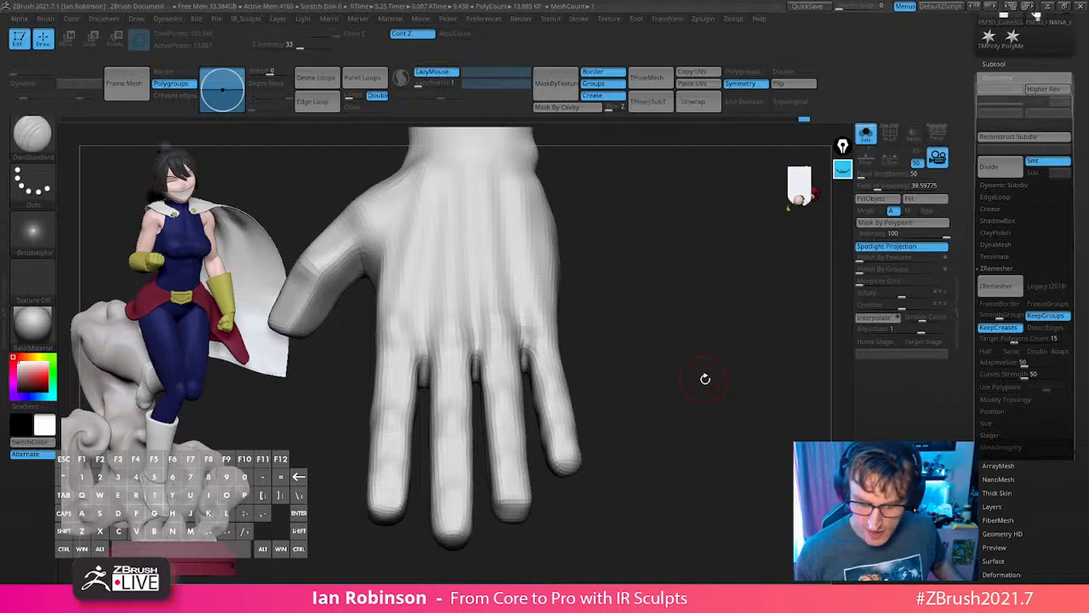
pyautogui.press('space')
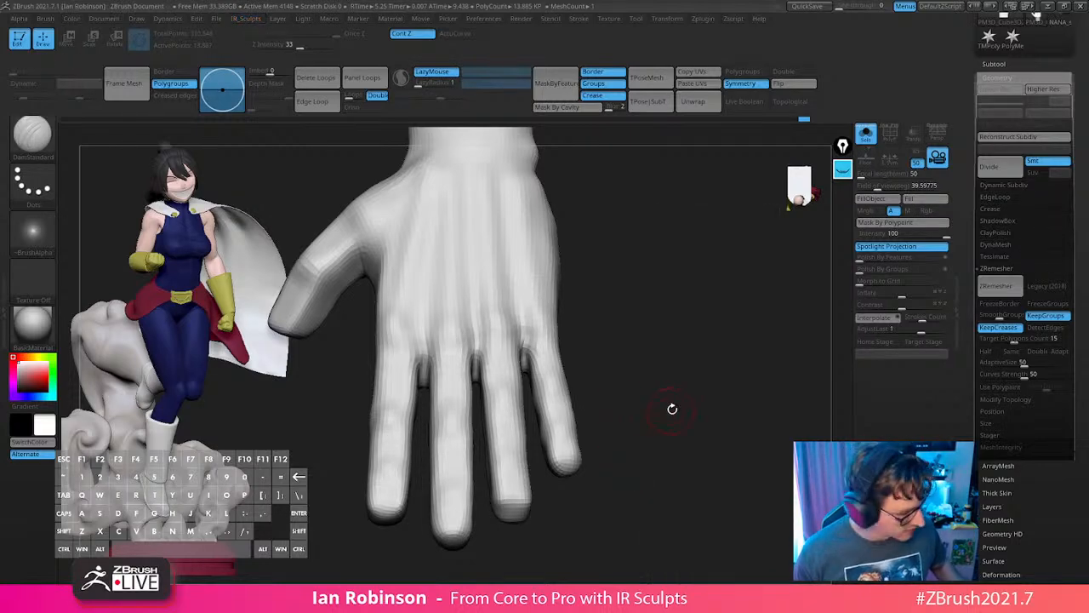
pyautogui.press('d')
pyautogui.hotkey('shift', 'f')
pyautogui.hotkey('shift', 'f')
pyautogui.press('space')
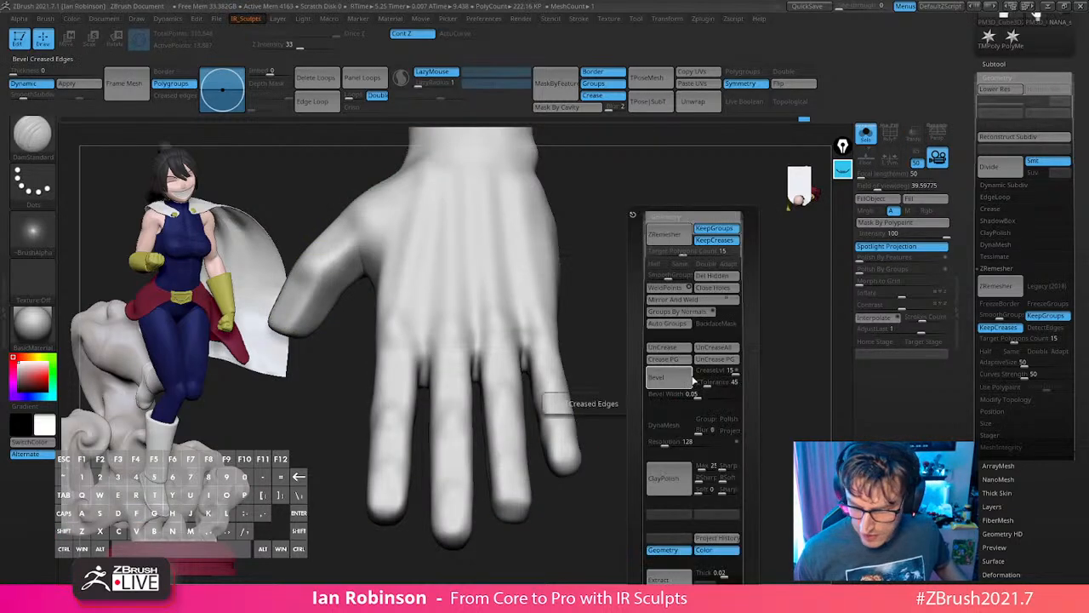
pyautogui.moveTo(793, 343); pyautogui.dragTo(778, 289)
pyautogui.hotkey('shift', 'f')
pyautogui.keyDown('alt'); pyautogui.moveTo(734, 383); pyautogui.dragTo(732, 476); pyautogui.keyUp('alt')
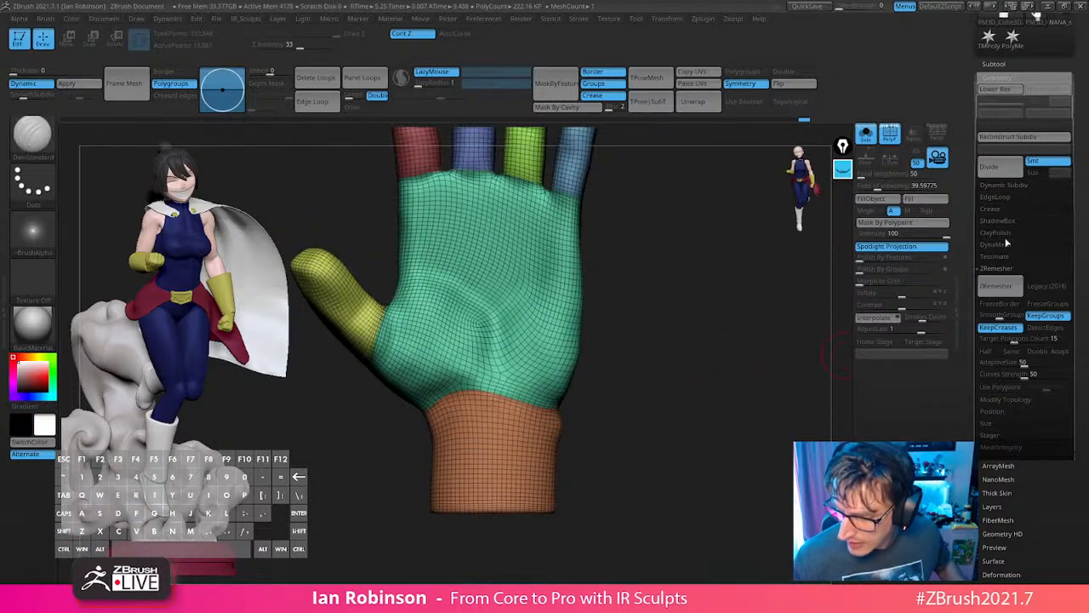
# Remesh the hand again with ZRemesher at Half density, then open the crease settings.
pyautogui.click(997, 286)
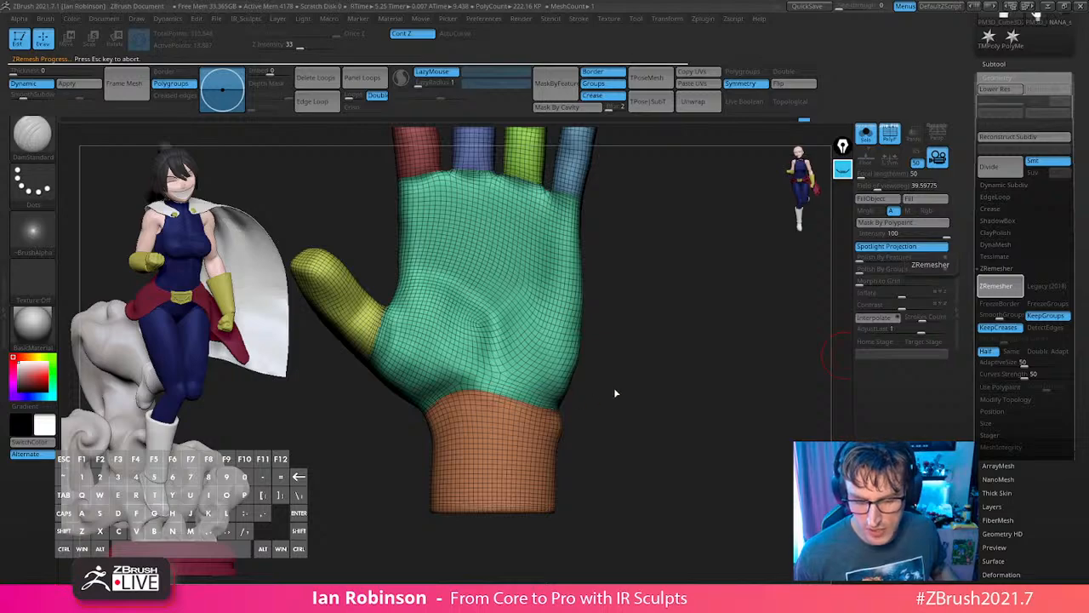
pyautogui.moveTo(673, 372); pyautogui.dragTo(632, 437)
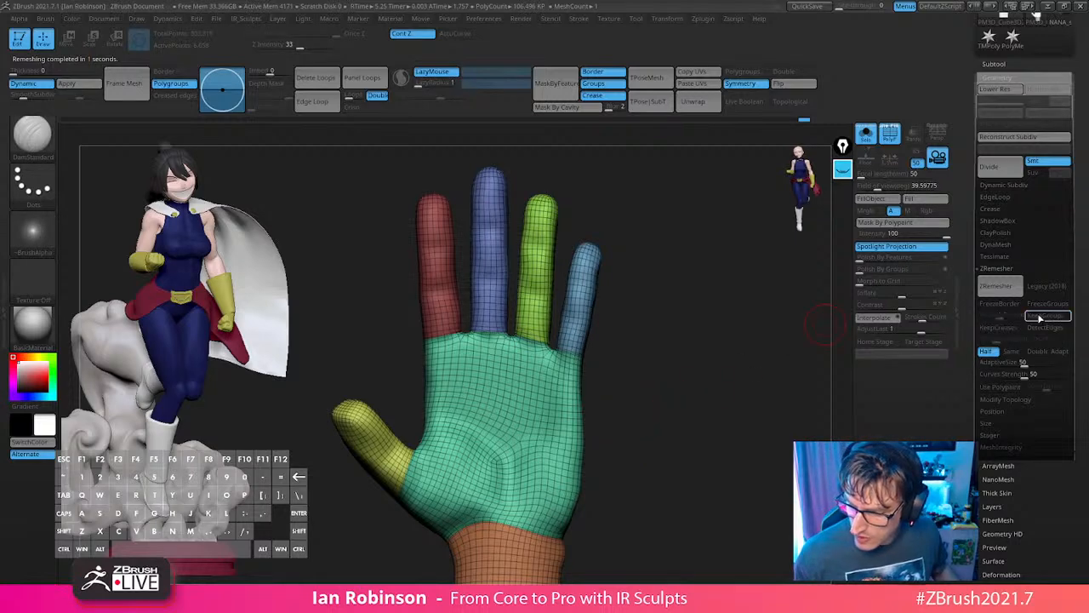
pyautogui.click(992, 208)
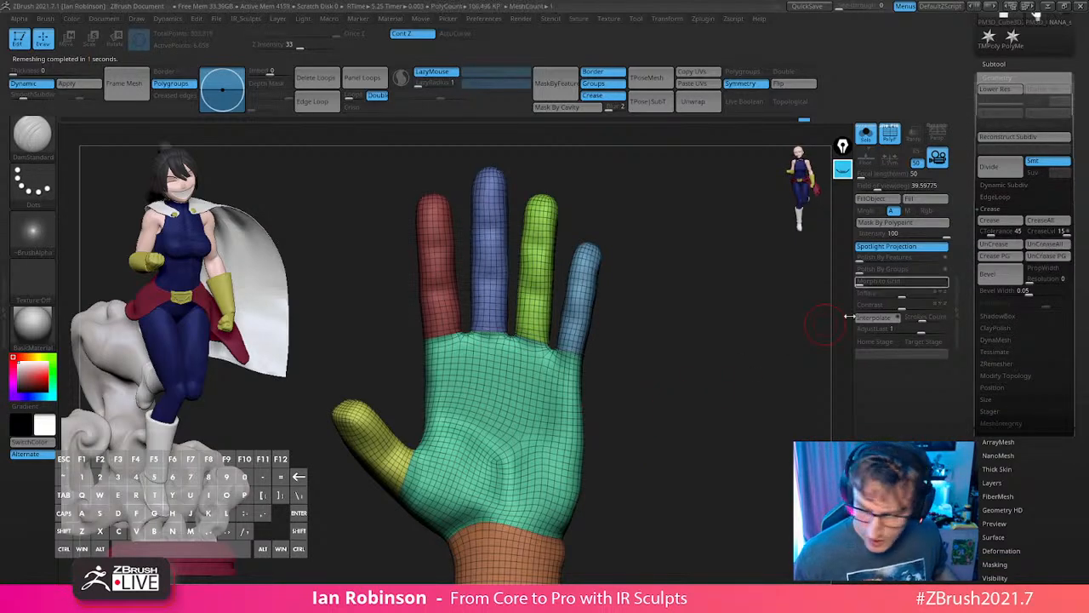
# Examine the lower-density hand from the back and palm, with and without its polygroup wireframe.
pyautogui.hotkey('shift', 'f')
pyautogui.hotkey('shift', 'f')
pyautogui.hotkey('shift', 'f')
pyautogui.moveTo(690, 362)
pyautogui.mouseDown()
pyautogui.moveTo(724, 369)
pyautogui.moveTo(715, 371)
pyautogui.moveTo(751, 403)
pyautogui.moveTo(749, 377)
pyautogui.mouseUp()
pyautogui.press('s')
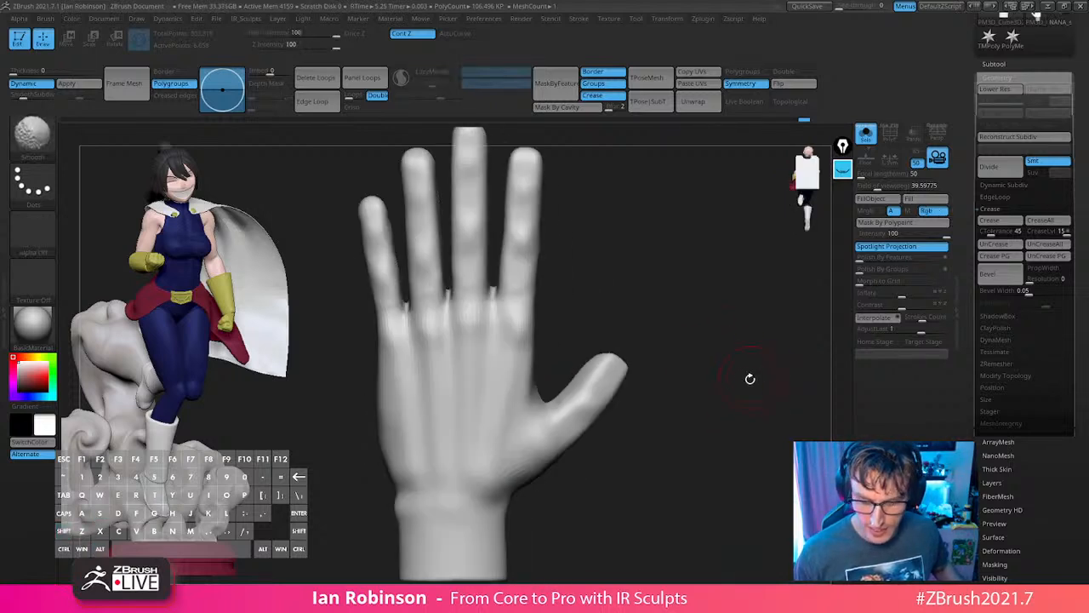
pyautogui.moveTo(693, 343); pyautogui.dragTo(691, 391)
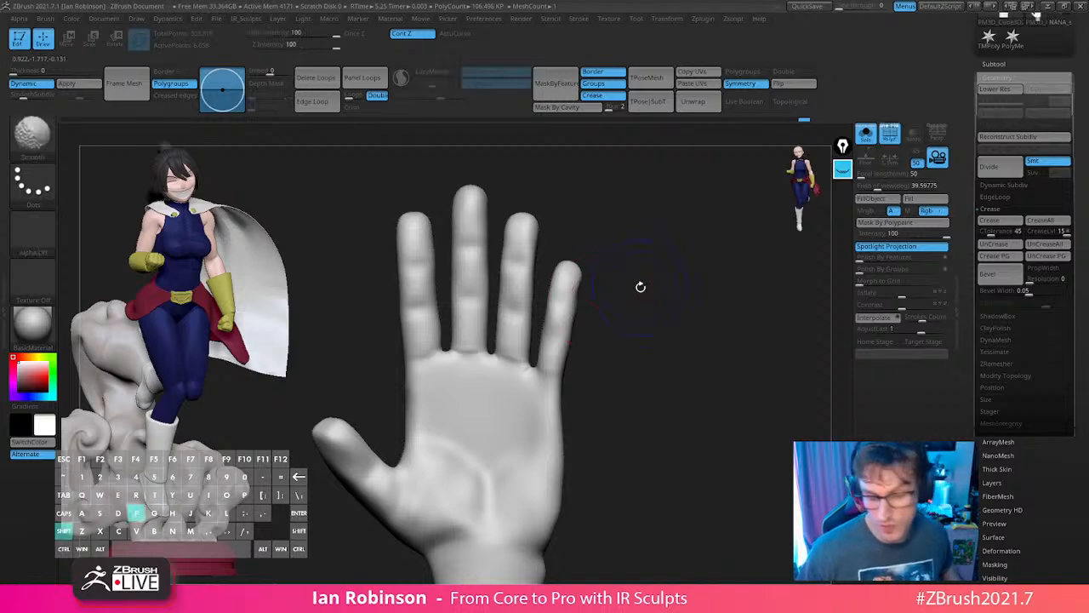
pyautogui.hotkey('shift', 'f')
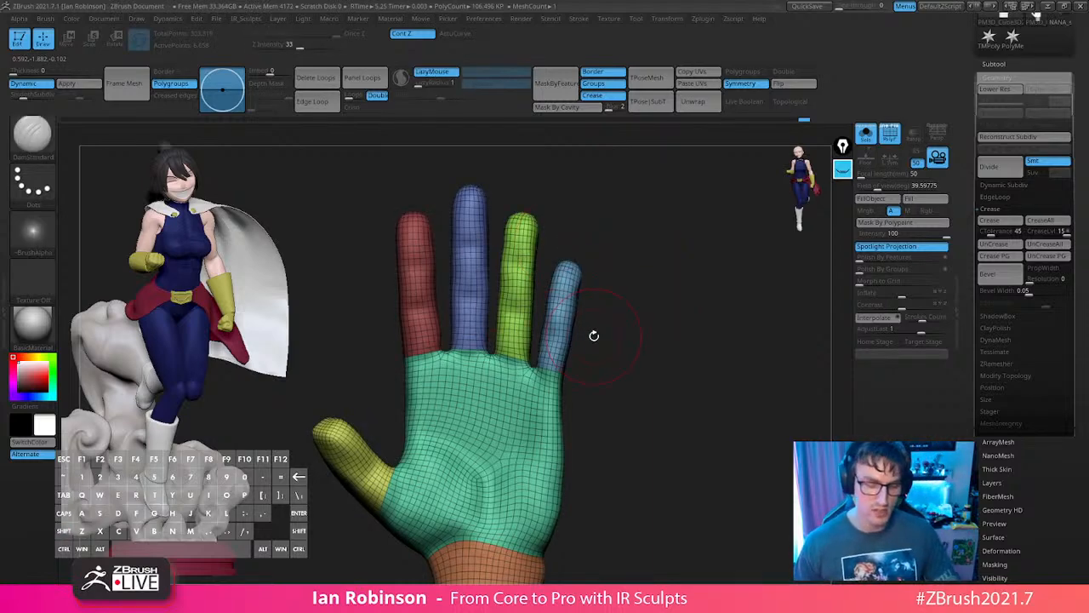
pyautogui.keyDown('ctrl'); pyautogui.keyDown('shift'); pyautogui.click(423, 258); pyautogui.keyUp('shift'); pyautogui.keyUp('ctrl')
pyautogui.hotkey('ctrl', 'z')
pyautogui.keyDown('ctrl'); pyautogui.keyDown('shift'); pyautogui.click(422, 279); pyautogui.keyUp('shift'); pyautogui.keyUp('ctrl')
pyautogui.hotkey('ctrl', 'z')
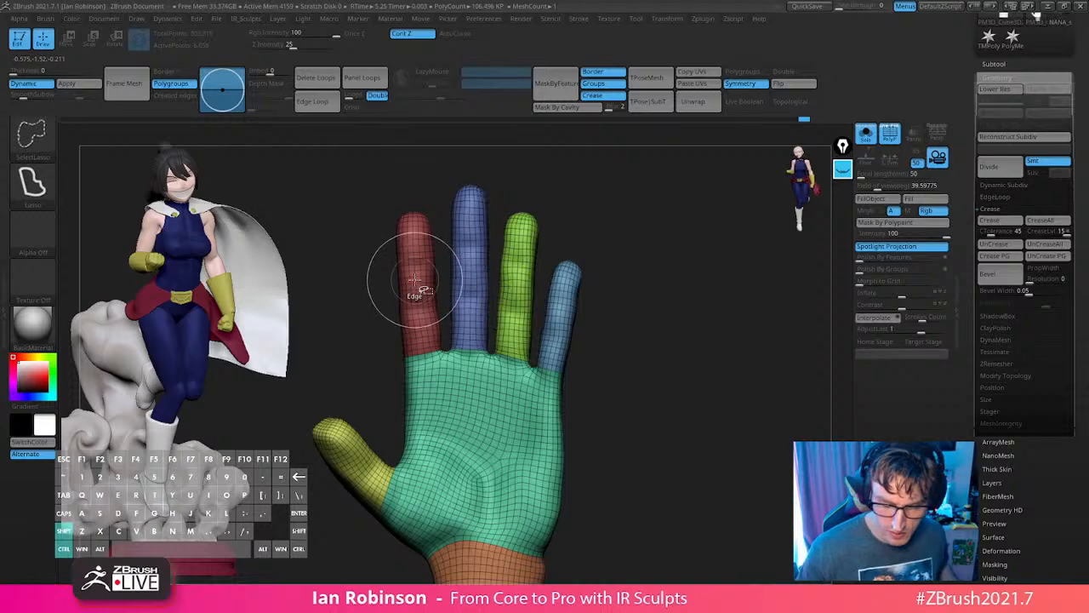
# Mask everything except the index finger by isolating its polygroup, masking it, restoring the hand and inverting the mask.
pyautogui.keyDown('ctrl'); pyautogui.keyDown('shift'); pyautogui.click(417, 286); pyautogui.keyUp('shift'); pyautogui.keyUp('ctrl')
pyautogui.keyDown('ctrl'); pyautogui.click(656, 275); pyautogui.keyUp('ctrl')
pyautogui.keyDown('ctrl'); pyautogui.keyDown('shift'); pyautogui.click(651, 285); pyautogui.keyUp('shift'); pyautogui.keyUp('ctrl')
pyautogui.keyDown('ctrl'); pyautogui.click(591, 279); pyautogui.keyUp('ctrl')
pyautogui.press('w')
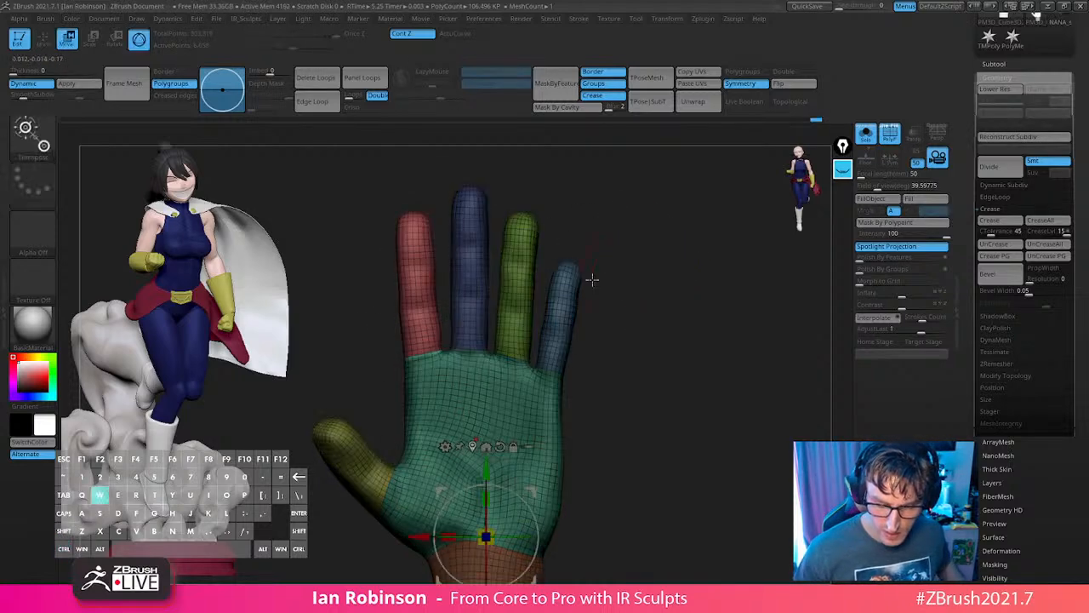
# Move the transform gizmo to the base of the index finger and scale the finger slightly shorter.
pyautogui.keyDown('alt'); pyautogui.click(472, 446); pyautogui.keyUp('alt')
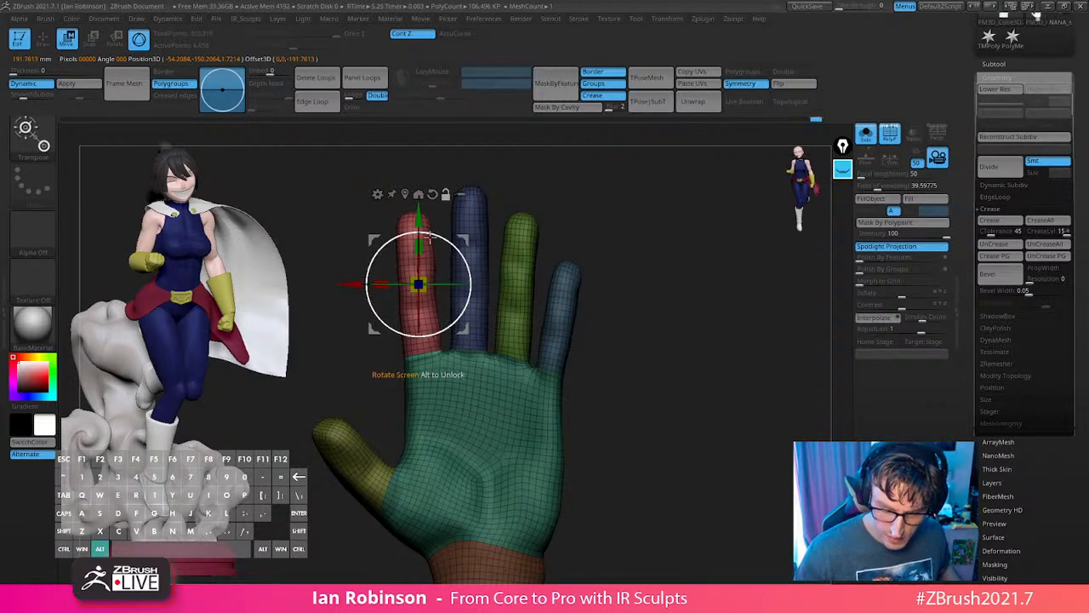
pyautogui.keyDown('alt'); pyautogui.moveTo(436, 246); pyautogui.dragTo(462, 296); pyautogui.keyUp('alt')
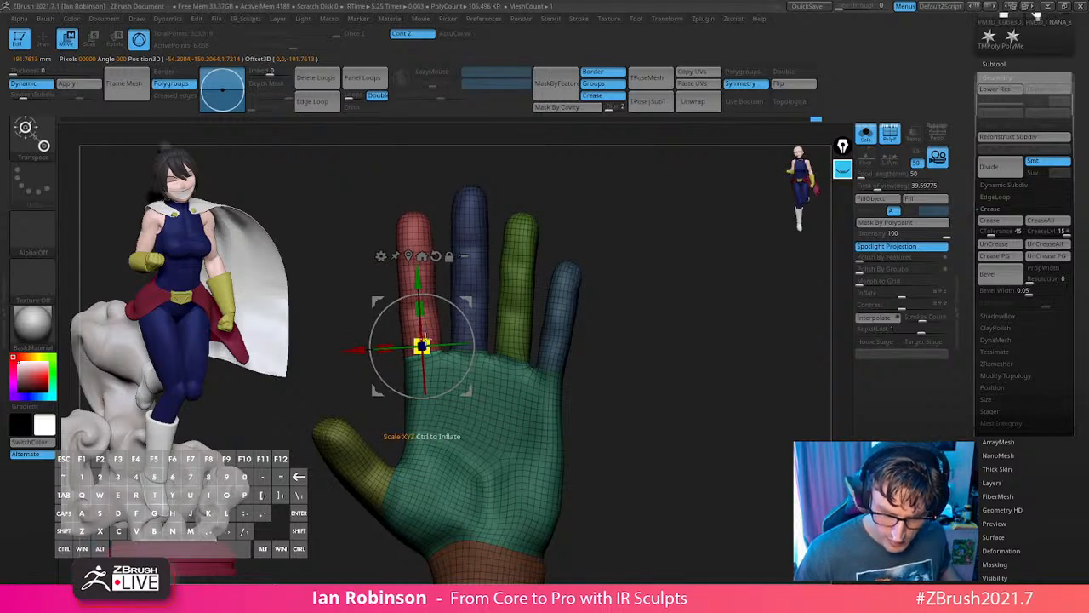
pyautogui.press('q')
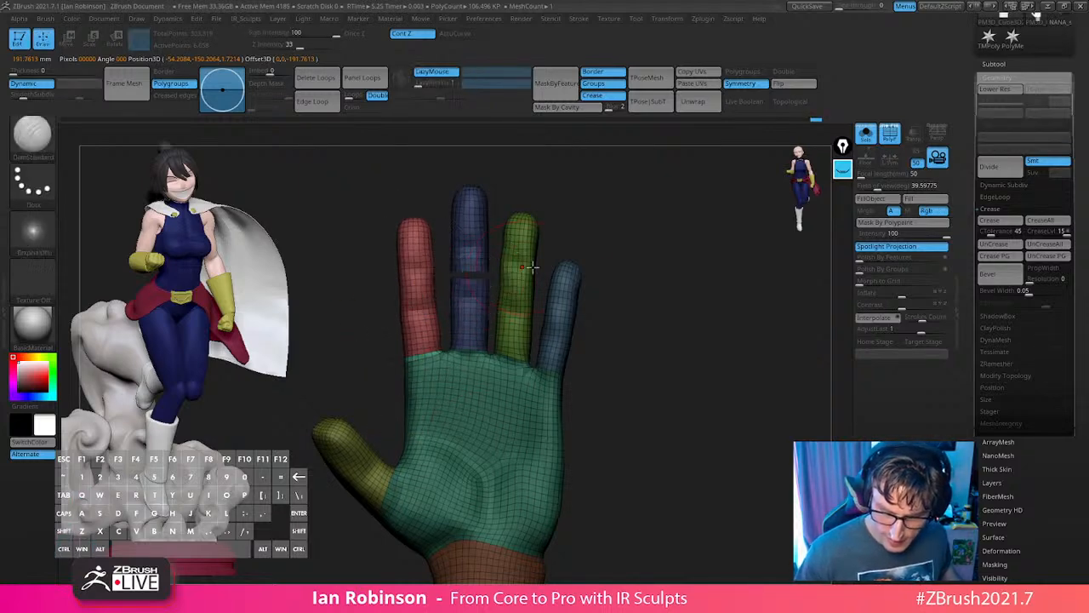
# Clear the mask and use the middle finger's polygroup to mask everything except that finger.
pyautogui.keyDown('ctrl'); pyautogui.click(596, 260); pyautogui.keyUp('ctrl')
pyautogui.keyDown('ctrl'); pyautogui.keyDown('shift'); pyautogui.click(474, 266); pyautogui.keyUp('shift'); pyautogui.keyUp('ctrl')
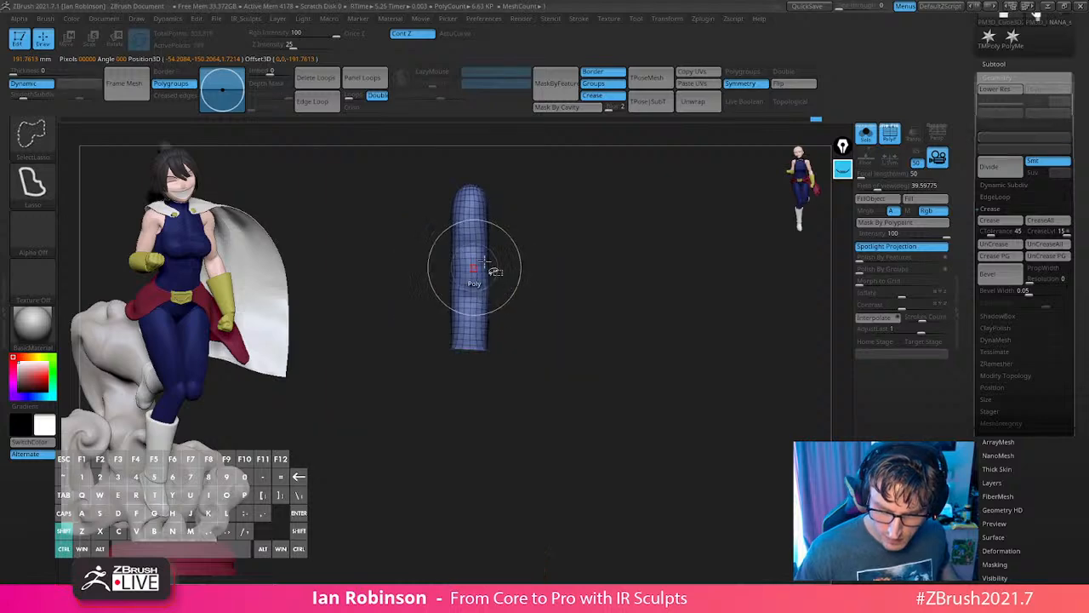
pyautogui.keyDown('ctrl'); pyautogui.click(593, 224); pyautogui.keyUp('ctrl')
pyautogui.keyDown('ctrl'); pyautogui.keyDown('shift'); pyautogui.click(596, 222); pyautogui.keyUp('shift'); pyautogui.keyUp('ctrl')
pyautogui.keyDown('ctrl'); pyautogui.click(598, 223); pyautogui.keyUp('ctrl')
pyautogui.press('w')
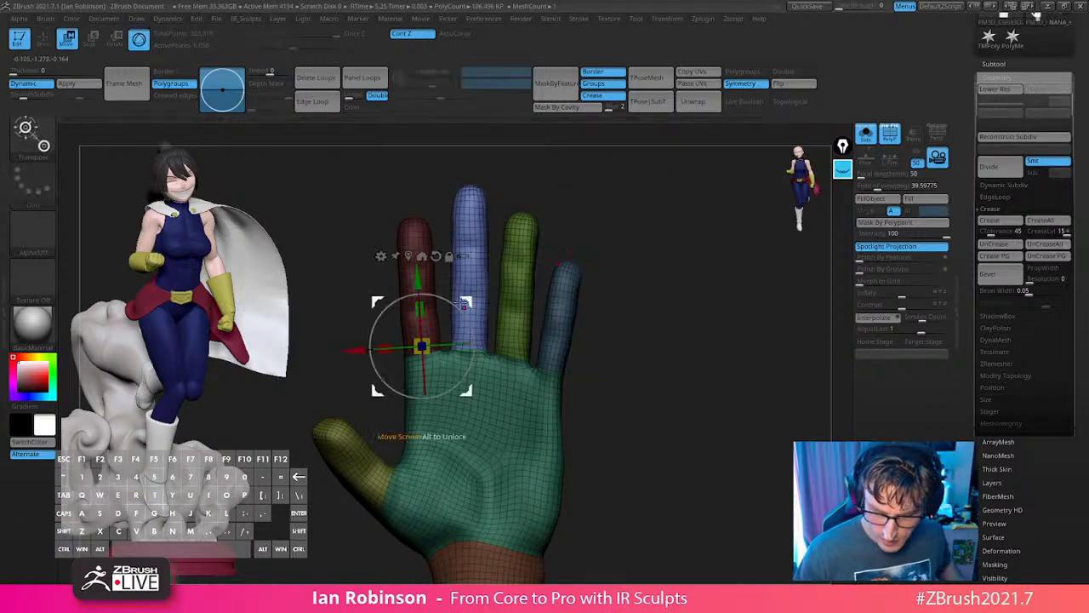
# Scale the middle finger's front-to-back thickness to about 0.96 with the gizmo, working from the side.
pyautogui.keyDown('alt'); pyautogui.moveTo(469, 291); pyautogui.dragTo(492, 294); pyautogui.keyUp('alt')
pyautogui.keyDown('shift'); pyautogui.moveTo(636, 247); pyautogui.dragTo(723, 255); pyautogui.keyUp('shift')
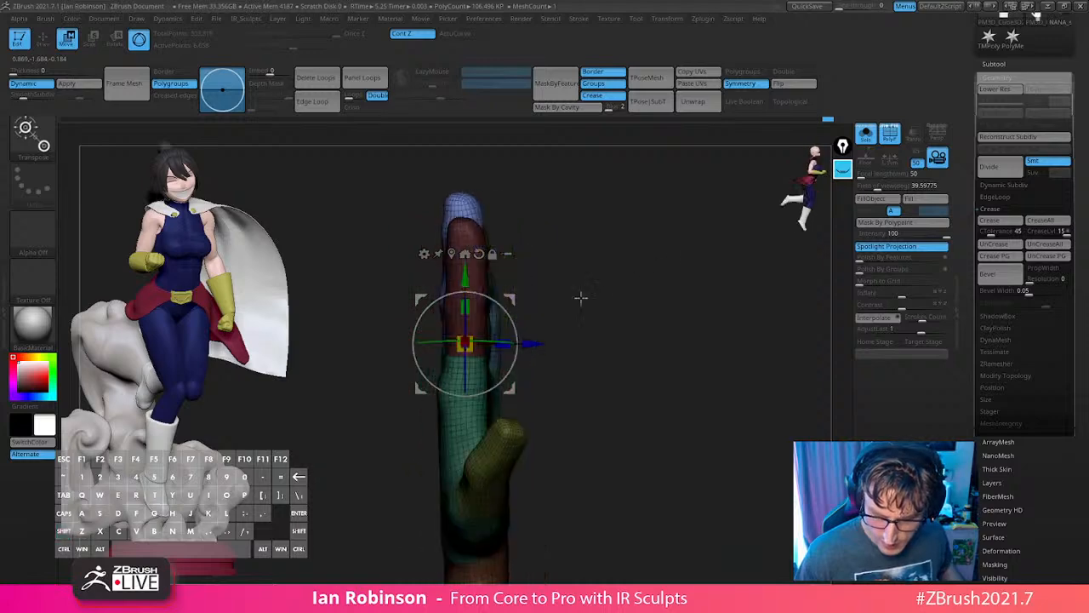
pyautogui.moveTo(504, 339); pyautogui.dragTo(528, 341)
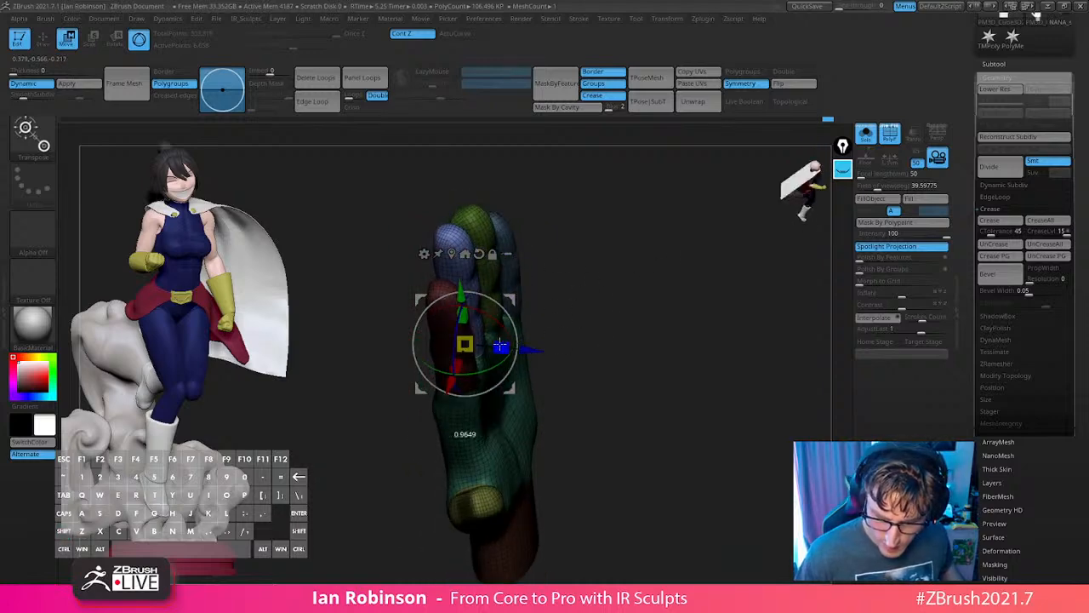
pyautogui.moveTo(578, 302)
pyautogui.keyDown('shift'); pyautogui.mouseDown()
pyautogui.moveTo(632, 274)
pyautogui.moveTo(672, 277)
pyautogui.moveTo(648, 281)
pyautogui.moveTo(639, 343)
pyautogui.mouseUp(); pyautogui.keyUp('shift')
# Isolate the ring finger, undoing the first attempt, and mask everything on the hand except that finger.
pyautogui.press('q')
pyautogui.keyDown('ctrl'); pyautogui.keyDown('shift'); pyautogui.click(489, 283); pyautogui.keyUp('shift'); pyautogui.keyUp('ctrl')
pyautogui.hotkey('ctrl', 'z')
pyautogui.keyDown('ctrl'); pyautogui.keyDown('shift'); pyautogui.click(495, 283); pyautogui.keyUp('shift'); pyautogui.keyUp('ctrl')
pyautogui.keyDown('ctrl'); pyautogui.click(594, 248); pyautogui.keyUp('ctrl')
pyautogui.keyDown('ctrl'); pyautogui.keyDown('shift'); pyautogui.click(603, 250); pyautogui.keyUp('shift'); pyautogui.keyUp('ctrl')
pyautogui.keyDown('ctrl'); pyautogui.click(610, 252); pyautogui.keyUp('ctrl')
pyautogui.press('w')
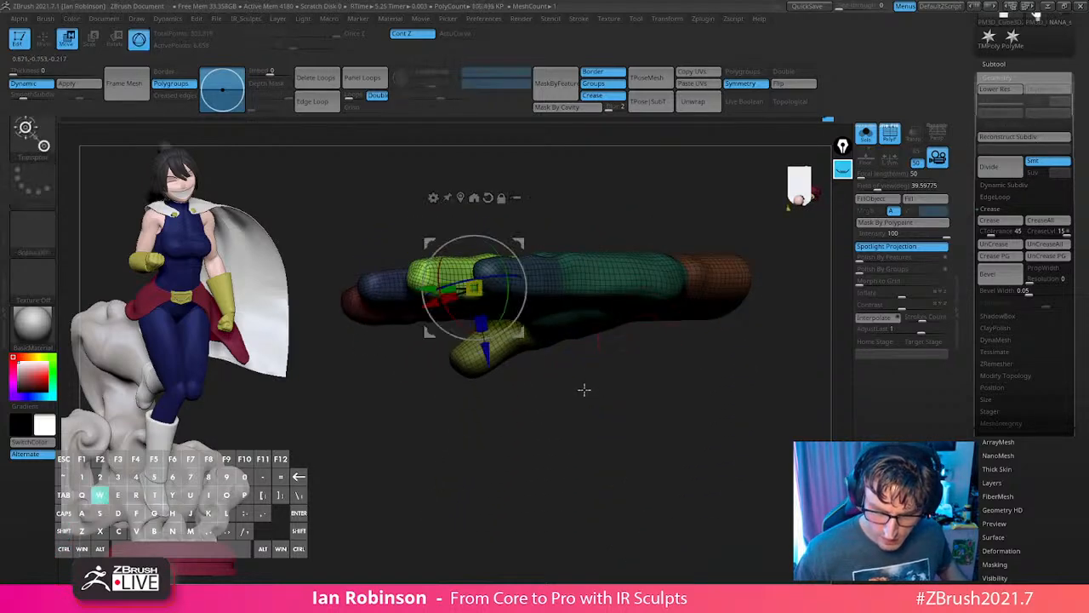
# Place the gizmo on the ring finger, undo the last change and check the finger from the side and back.
pyautogui.moveTo(584, 389)
pyautogui.mouseDown()
pyautogui.moveTo(621, 331)
pyautogui.moveTo(581, 223)
pyautogui.mouseUp()
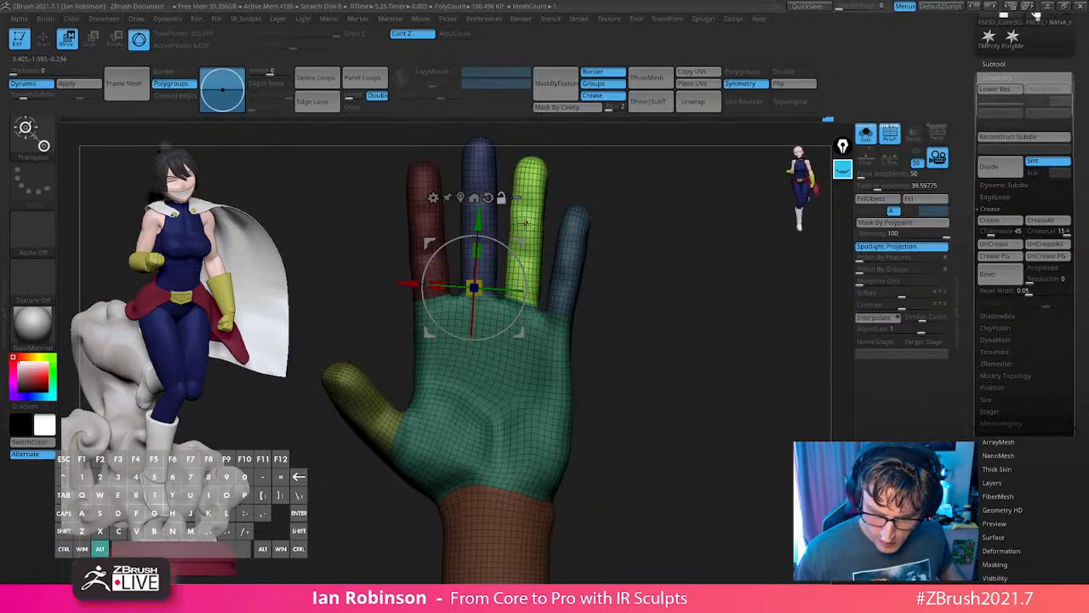
pyautogui.keyDown('alt'); pyautogui.click(525, 222); pyautogui.keyUp('alt')
pyautogui.moveTo(687, 229); pyautogui.dragTo(645, 358)
pyautogui.hotkey('ctrl', 'z')
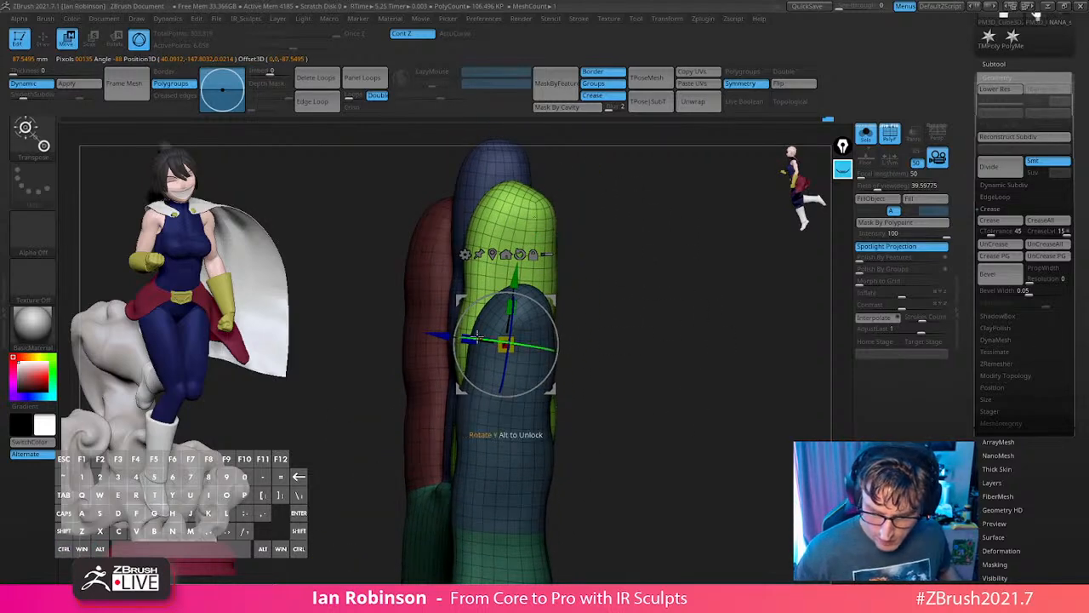
pyautogui.moveTo(585, 316); pyautogui.dragTo(697, 303)
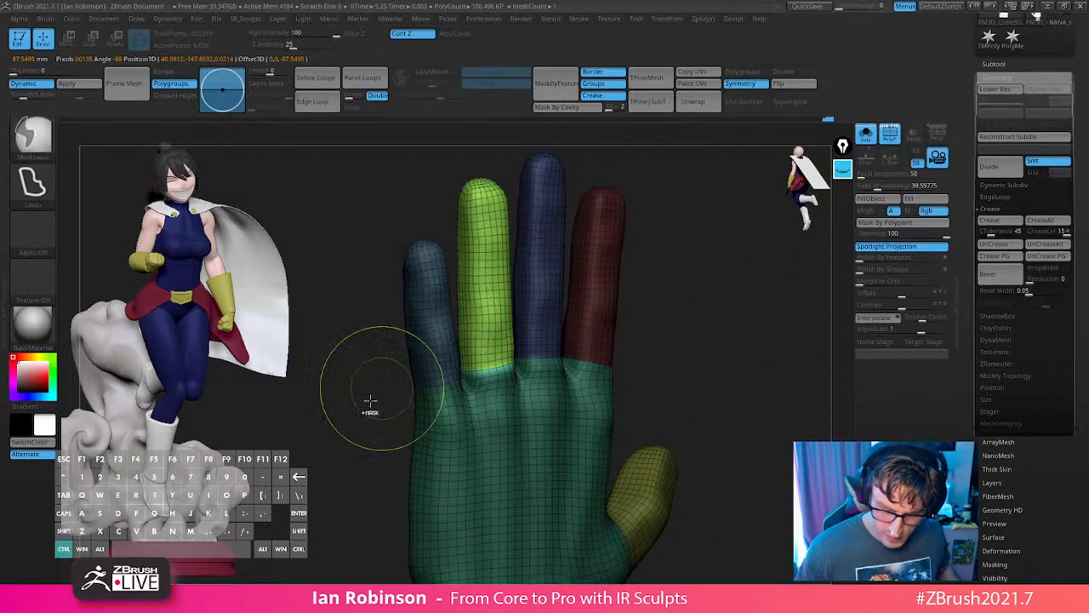
# Clear the mask and use the little finger's polygroup to mask everything except that finger.
pyautogui.keyDown('ctrl'); pyautogui.moveTo(369, 401); pyautogui.dragTo(381, 417); pyautogui.keyUp('ctrl')
pyautogui.keyDown('ctrl'); pyautogui.keyDown('shift'); pyautogui.click(447, 335); pyautogui.keyUp('shift'); pyautogui.keyUp('ctrl')
pyautogui.keyDown('ctrl'); pyautogui.click(396, 433); pyautogui.keyUp('ctrl')
pyautogui.keyDown('ctrl'); pyautogui.keyDown('shift'); pyautogui.click(397, 434); pyautogui.keyUp('shift'); pyautogui.keyUp('ctrl')
pyautogui.keyDown('ctrl'); pyautogui.click(399, 451); pyautogui.keyUp('ctrl')
pyautogui.moveTo(659, 331); pyautogui.dragTo(720, 318)
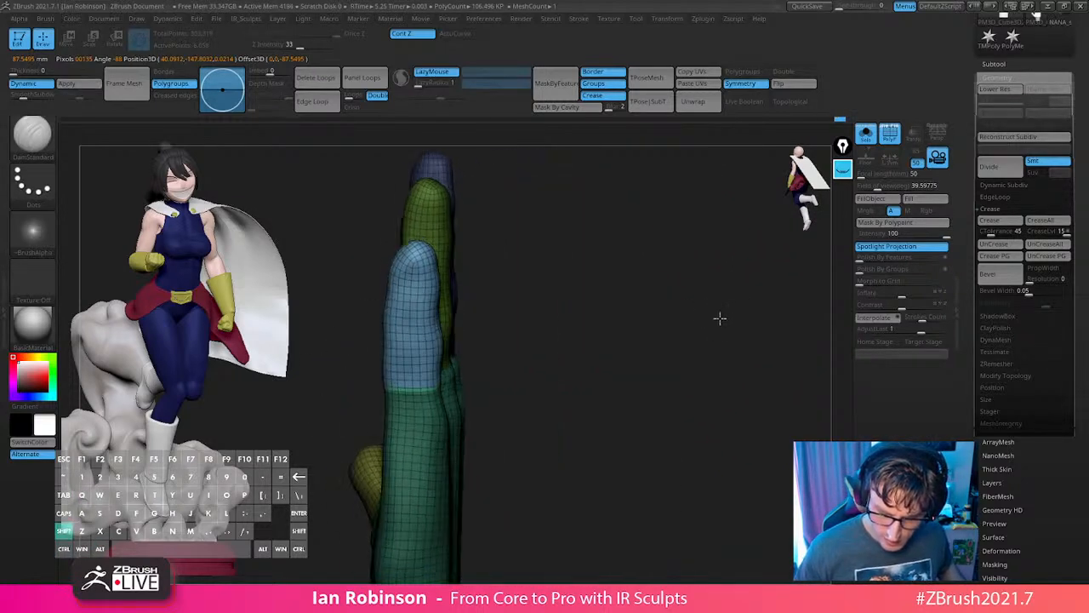
# Move the gizmo onto the unmasked little finger and centre it there, working from the palm side and at an angle.
pyautogui.press('w')
pyautogui.keyDown('alt'); pyautogui.moveTo(612, 335); pyautogui.dragTo(634, 344); pyautogui.keyUp('alt')
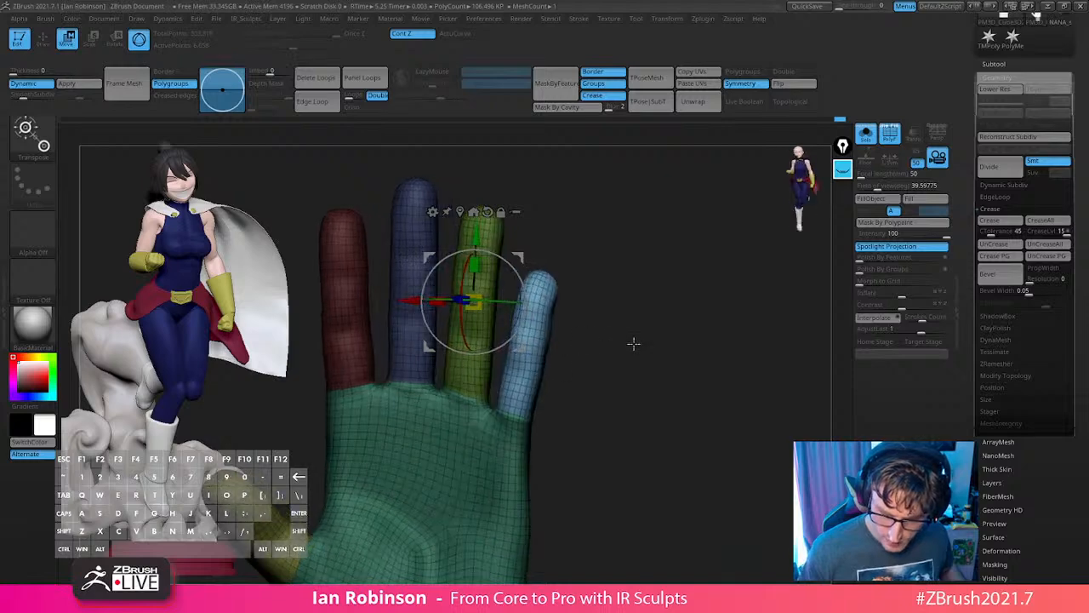
pyautogui.keyDown('alt'); pyautogui.moveTo(523, 354); pyautogui.dragTo(638, 251); pyautogui.keyUp('alt')
pyautogui.keyDown('alt'); pyautogui.click(520, 359); pyautogui.keyUp('alt')
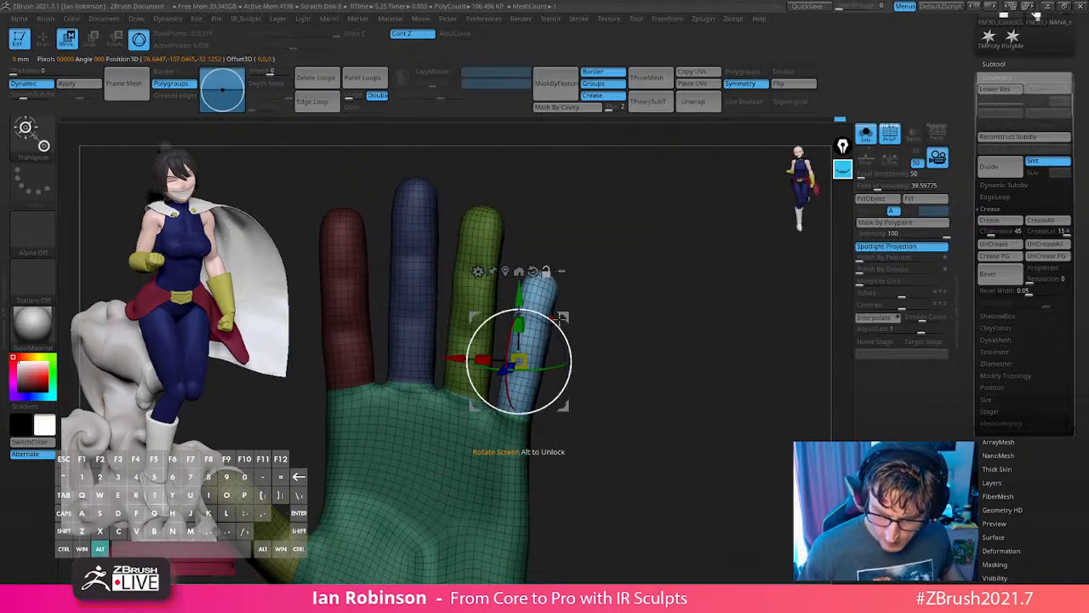
pyautogui.keyDown('alt'); pyautogui.moveTo(563, 404); pyautogui.dragTo(796, 279); pyautogui.keyUp('alt')
pyautogui.keyDown('alt'); pyautogui.click(525, 355); pyautogui.keyUp('alt')
pyautogui.keyDown('shift'); pyautogui.moveTo(681, 338); pyautogui.dragTo(730, 301); pyautogui.keyUp('shift')
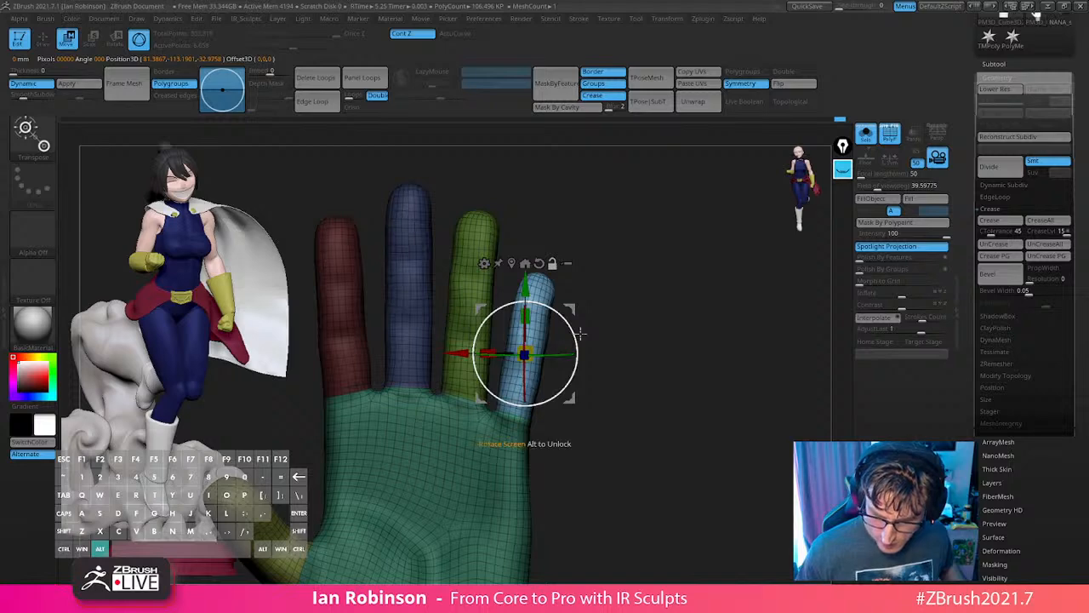
pyautogui.moveTo(646, 314); pyautogui.dragTo(561, 312)
pyautogui.moveTo(526, 353)
pyautogui.keyDown('alt'); pyautogui.mouseDown()
pyautogui.moveTo(555, 346)
pyautogui.moveTo(533, 347)
pyautogui.mouseUp(); pyautogui.keyUp('alt')
# Clear the mask, undo the last change and smooth the palm below the fingers.
pyautogui.press('q')
pyautogui.keyDown('ctrl'); pyautogui.moveTo(678, 360); pyautogui.dragTo(691, 369); pyautogui.keyUp('ctrl')
pyautogui.moveTo(668, 361); pyautogui.dragTo(743, 366)
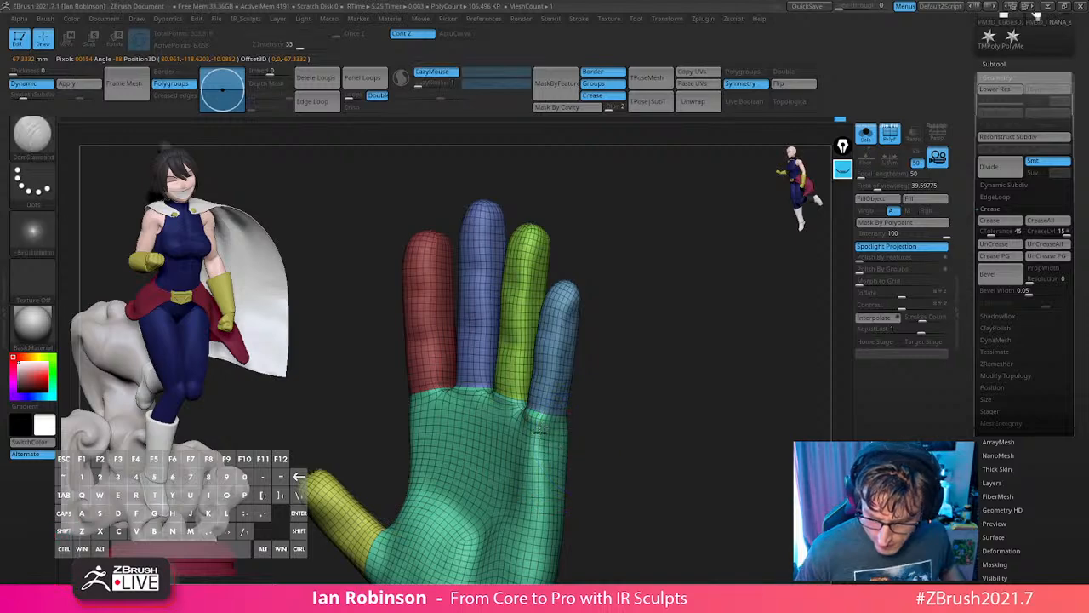
pyautogui.hotkey('ctrl', 'z')
pyautogui.moveTo(540, 432)
pyautogui.mouseDown()
pyautogui.moveTo(544, 453)
pyautogui.moveTo(504, 437)
pyautogui.moveTo(427, 473)
pyautogui.mouseUp()
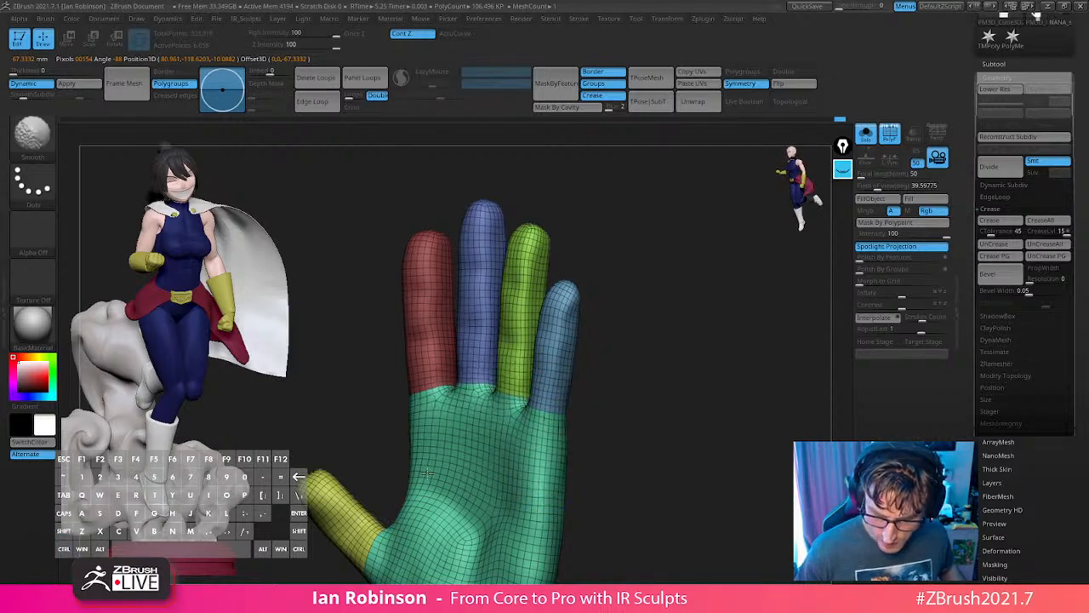
pyautogui.moveTo(691, 375)
pyautogui.mouseDown()
pyautogui.moveTo(652, 355)
pyautogui.moveTo(678, 352)
pyautogui.mouseUp()
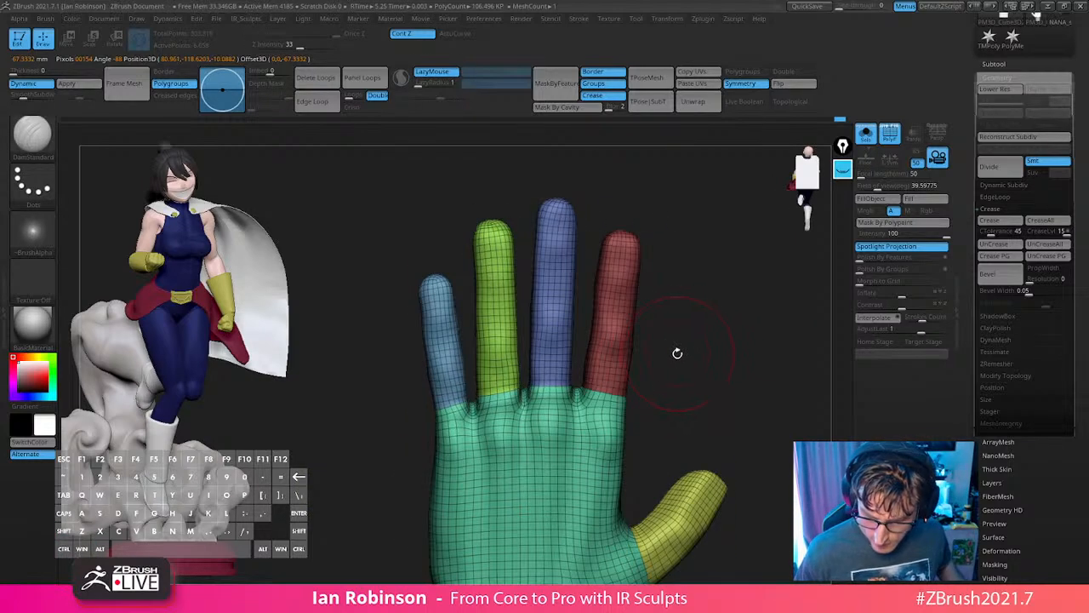
# Isolate the index finger by its polygroup and mask everything on the hand except that finger.
pyautogui.press('space')
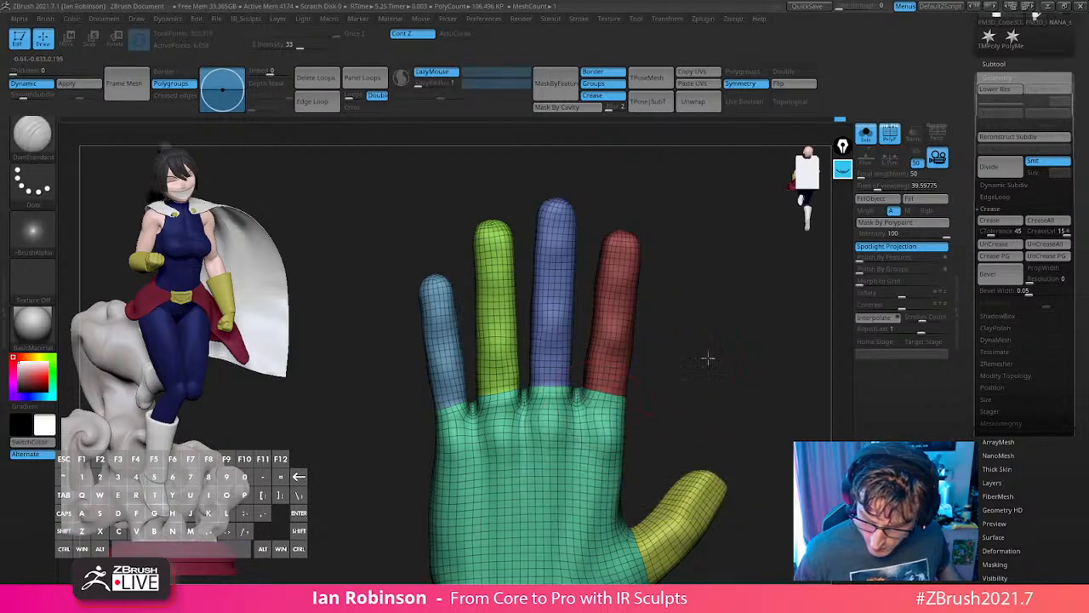
pyautogui.moveTo(707, 358); pyautogui.dragTo(401, 308)
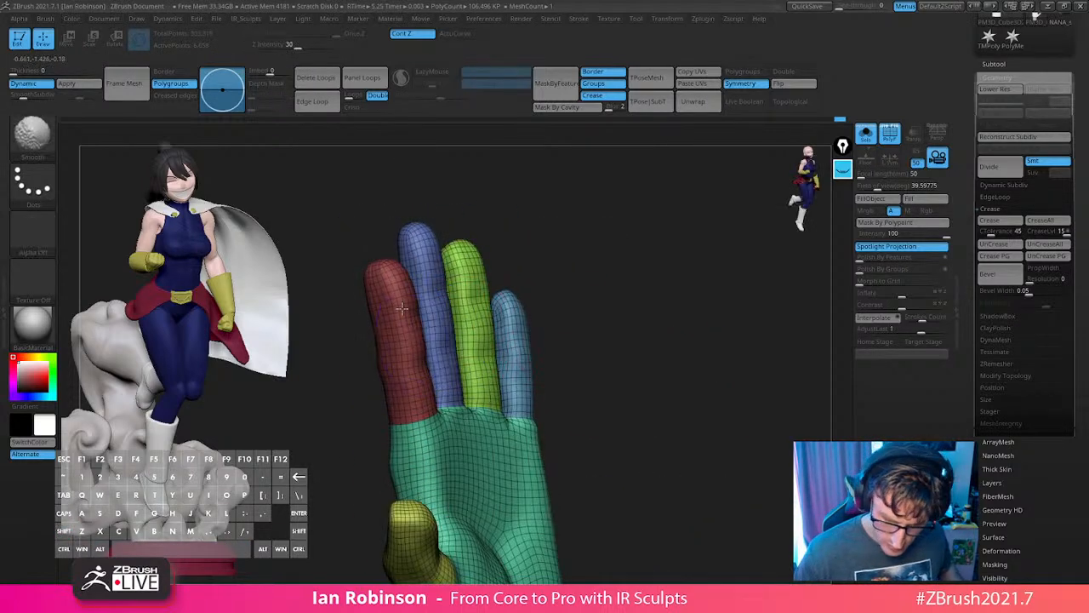
pyautogui.moveTo(596, 248); pyautogui.dragTo(476, 284)
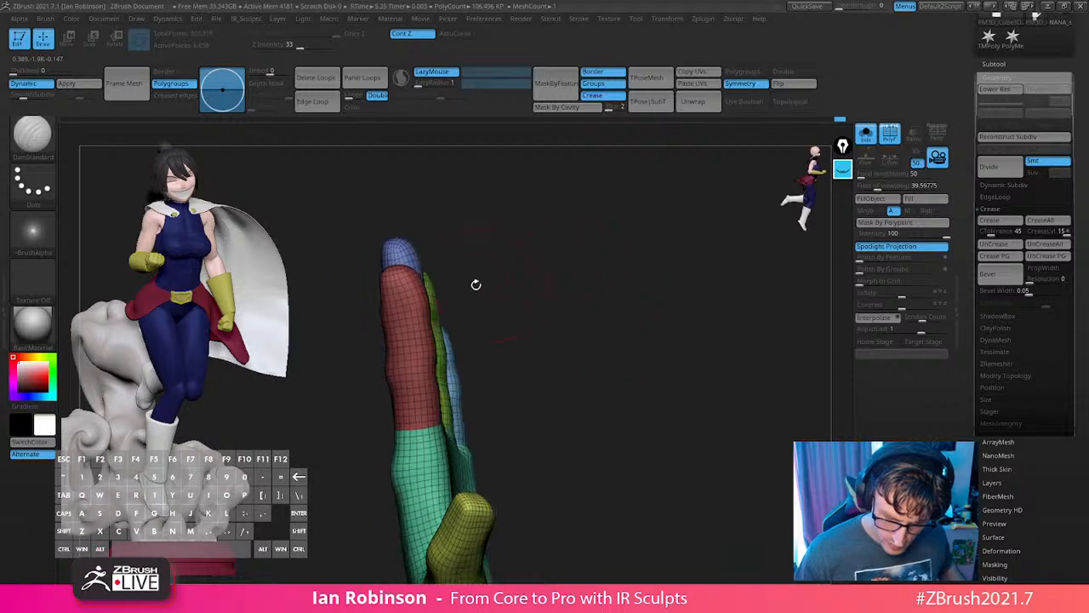
pyautogui.keyDown('ctrl'); pyautogui.keyDown('shift'); pyautogui.click(407, 313); pyautogui.keyUp('shift'); pyautogui.keyUp('ctrl')
pyautogui.keyDown('ctrl'); pyautogui.keyDown('shift'); pyautogui.click(496, 290); pyautogui.keyUp('shift'); pyautogui.keyUp('ctrl')
pyautogui.keyDown('ctrl'); pyautogui.keyDown('shift'); pyautogui.click(414, 313); pyautogui.keyUp('shift'); pyautogui.keyUp('ctrl')
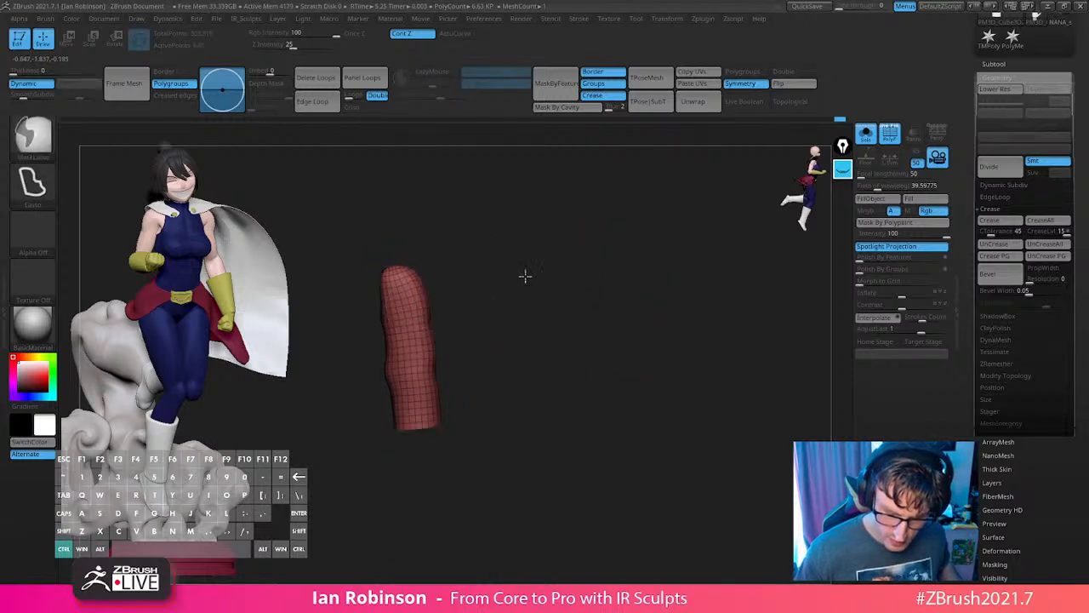
pyautogui.keyDown('ctrl'); pyautogui.click(526, 275); pyautogui.keyUp('ctrl')
pyautogui.keyDown('ctrl'); pyautogui.keyDown('shift'); pyautogui.click(531, 279); pyautogui.keyUp('shift'); pyautogui.keyUp('ctrl')
pyautogui.keyDown('ctrl'); pyautogui.click(536, 281); pyautogui.keyUp('ctrl')
# Centre the gizmo on the index finger from the palm side and turn to the finger's side profile.
pyautogui.press('w')
pyautogui.moveTo(567, 275); pyautogui.dragTo(460, 293)
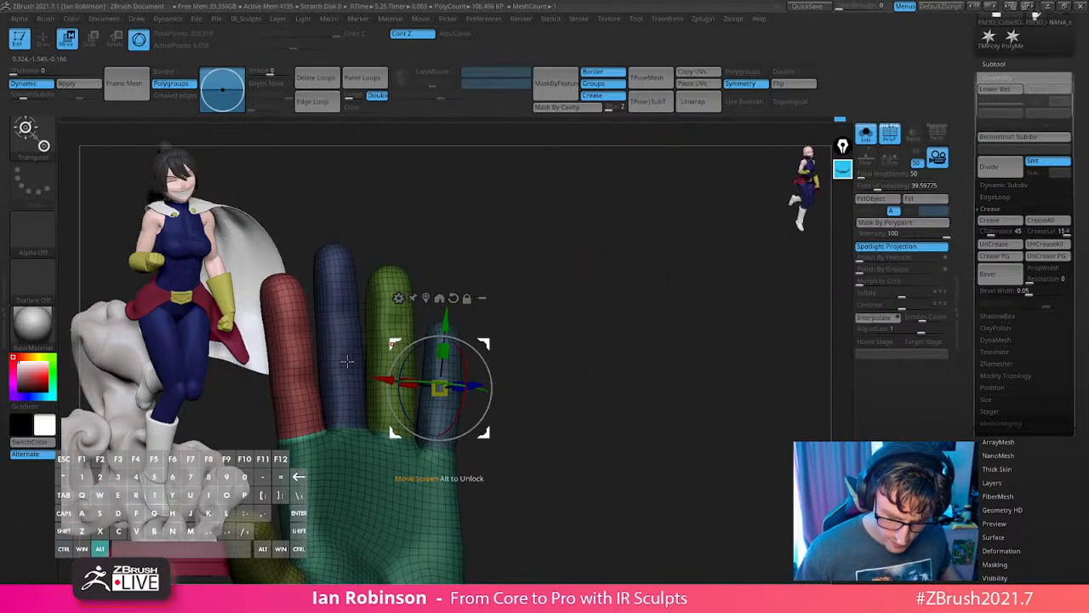
pyautogui.keyDown('alt'); pyautogui.click(305, 359); pyautogui.keyUp('alt')
pyautogui.moveTo(491, 252); pyautogui.dragTo(534, 252)
pyautogui.keyDown('alt'); pyautogui.moveTo(372, 311); pyautogui.dragTo(366, 312); pyautogui.keyUp('alt')
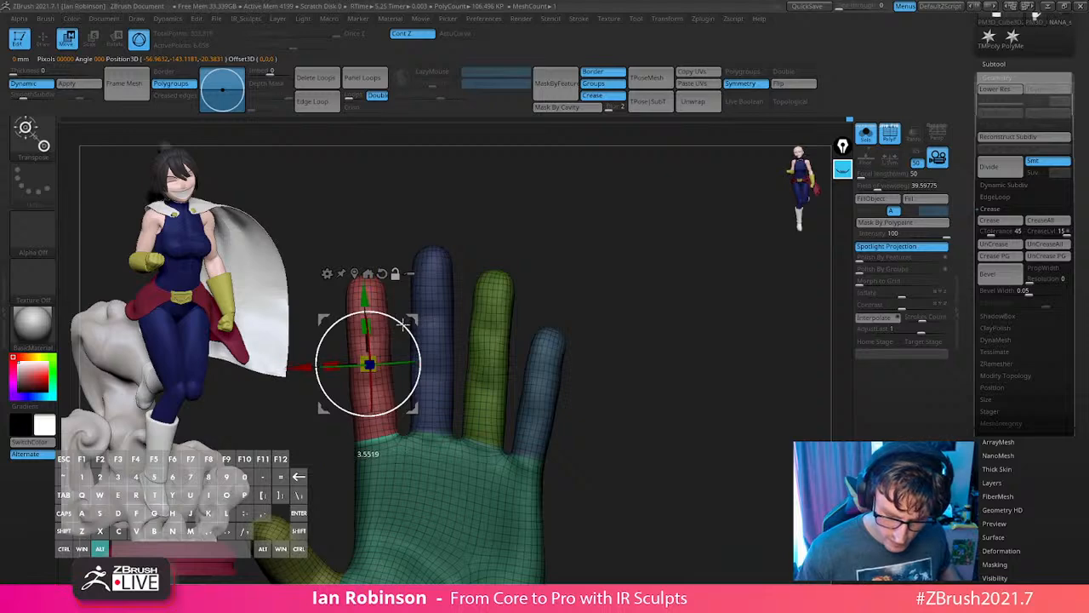
pyautogui.moveTo(503, 254); pyautogui.dragTo(610, 244)
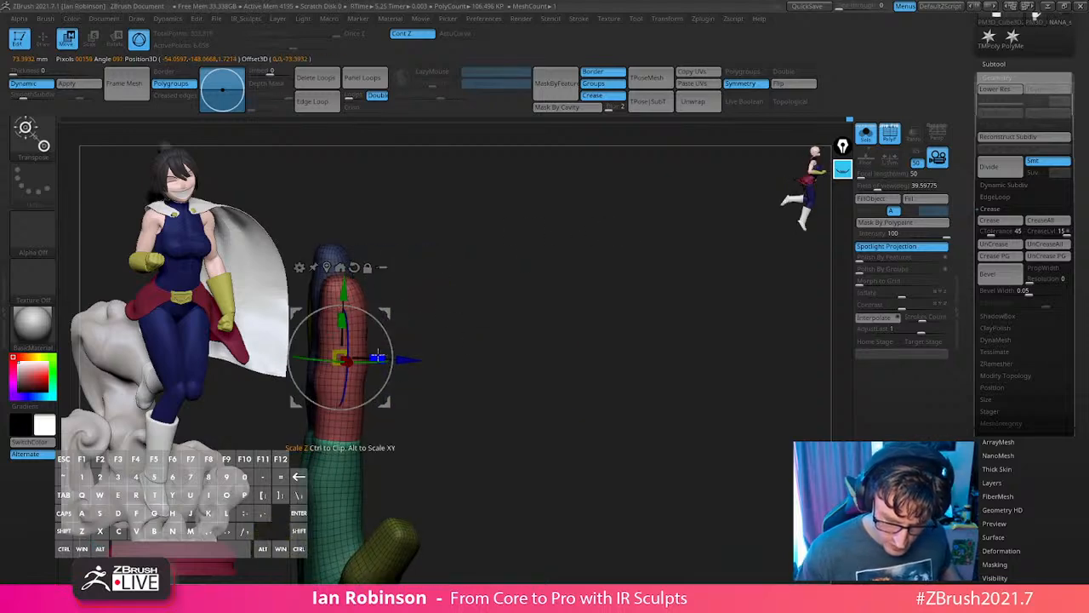
# Clear the mask and smooth the palm below the middle finger with the polygroup wireframe hidden.
pyautogui.press('q')
pyautogui.moveTo(410, 331); pyautogui.dragTo(576, 331)
pyautogui.hotkey('shift', 'f')
pyautogui.press('f')
pyautogui.moveTo(654, 326)
pyautogui.keyDown('shift'); pyautogui.mouseDown()
pyautogui.moveTo(681, 350)
pyautogui.moveTo(594, 370)
pyautogui.mouseUp(); pyautogui.keyUp('shift')
pyautogui.press('s')
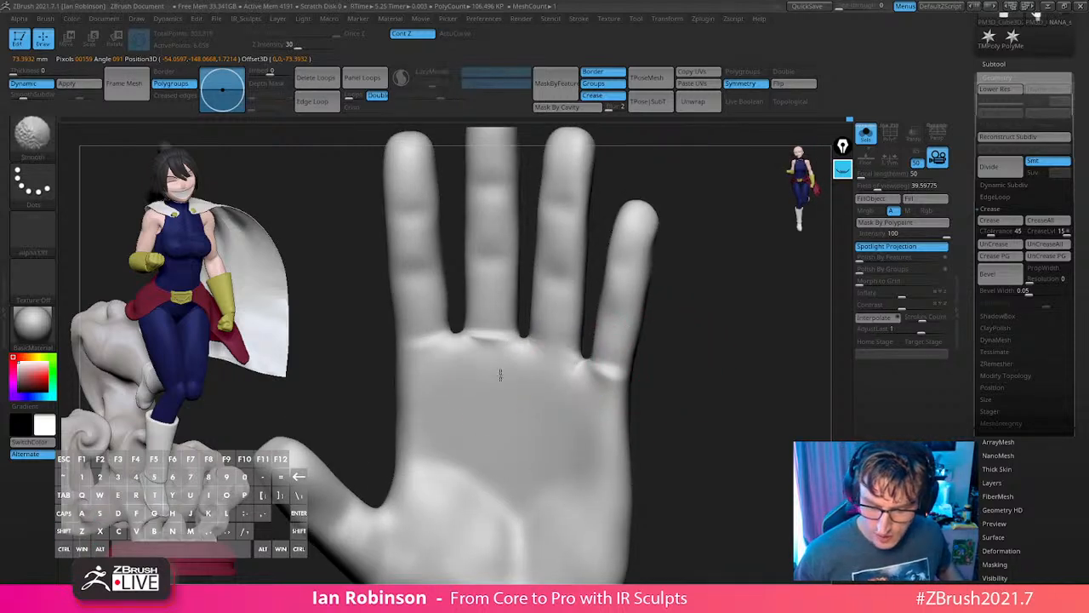
pyautogui.press('shift')
# Examine the shape and proportions of the fingers from the back and palm side, with and without the polygroup wireframe.
pyautogui.moveTo(672, 366)
pyautogui.mouseDown()
pyautogui.moveTo(695, 345)
pyautogui.moveTo(724, 486)
pyautogui.moveTo(594, 320)
pyautogui.mouseUp()
pyautogui.moveTo(683, 353)
pyautogui.keyDown('alt'); pyautogui.mouseDown()
pyautogui.moveTo(630, 306)
pyautogui.moveTo(660, 274)
pyautogui.mouseUp(); pyautogui.keyUp('alt')
pyautogui.moveTo(508, 265)
pyautogui.keyDown('shift'); pyautogui.mouseDown()
pyautogui.moveTo(521, 265)
pyautogui.moveTo(491, 263)
pyautogui.moveTo(548, 249)
pyautogui.mouseUp(); pyautogui.keyUp('shift')
pyautogui.moveTo(645, 265)
pyautogui.keyDown('alt'); pyautogui.mouseDown()
pyautogui.moveTo(712, 350)
pyautogui.moveTo(712, 308)
pyautogui.mouseUp(); pyautogui.keyUp('alt')
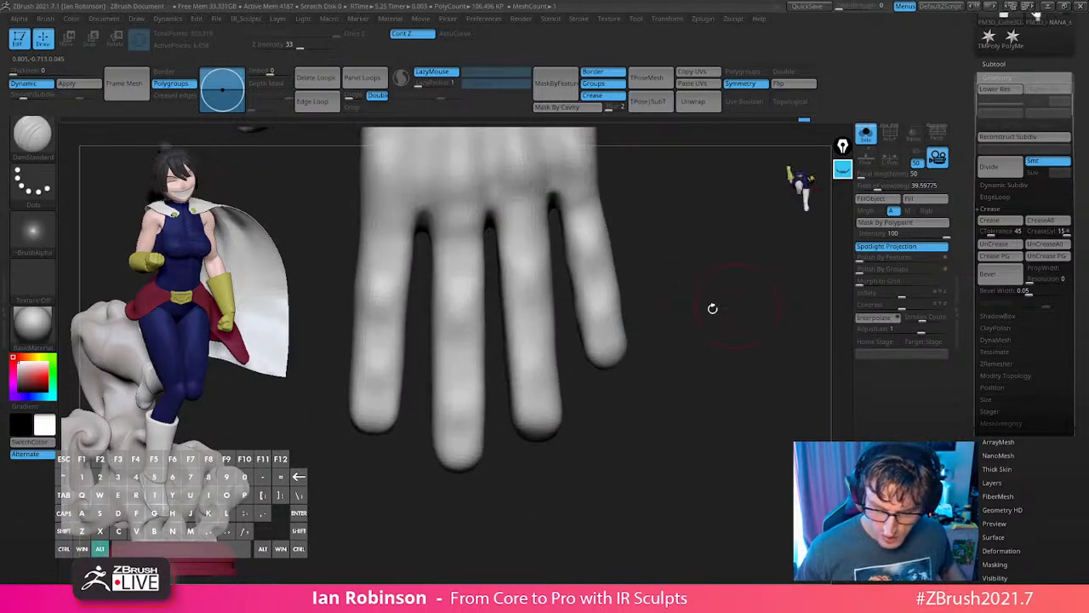
pyautogui.press('s')
pyautogui.moveTo(657, 344); pyautogui.dragTo(635, 346)
pyautogui.keyDown('alt'); pyautogui.moveTo(689, 391); pyautogui.dragTo(754, 416); pyautogui.keyUp('alt')
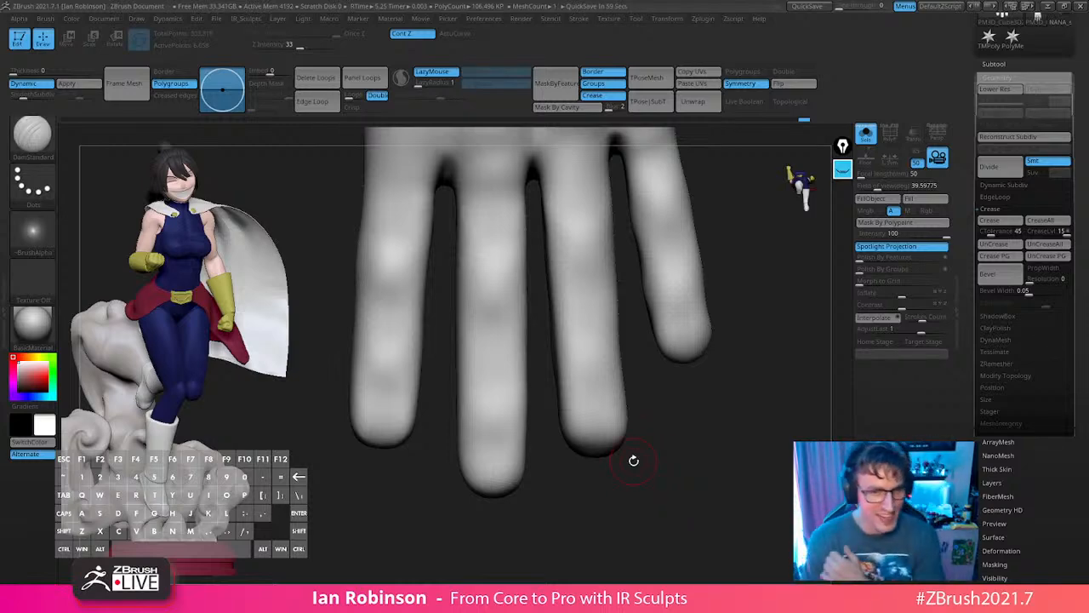
pyautogui.moveTo(661, 559); pyautogui.dragTo(737, 394)
pyautogui.hotkey('shift', 'f')
pyautogui.keyDown('alt'); pyautogui.moveTo(757, 457); pyautogui.dragTo(722, 411); pyautogui.keyUp('alt')
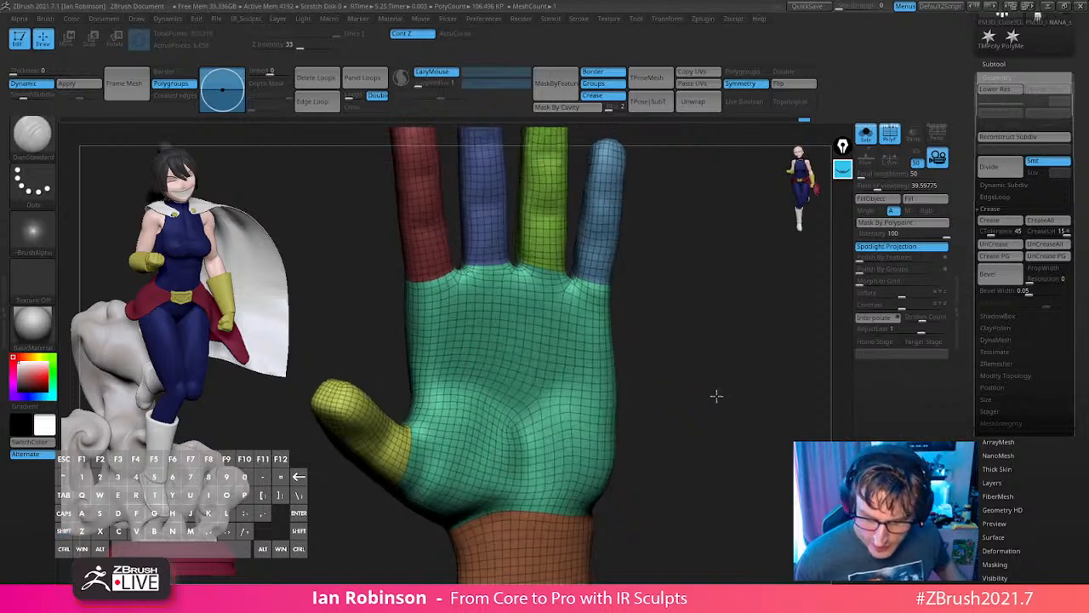
pyautogui.hotkey('shift', 'f')
pyautogui.moveTo(737, 362)
pyautogui.mouseDown()
pyautogui.moveTo(729, 518)
pyautogui.moveTo(718, 493)
pyautogui.moveTo(681, 479)
pyautogui.moveTo(678, 433)
pyautogui.moveTo(690, 469)
pyautogui.moveTo(726, 433)
pyautogui.moveTo(461, 480)
pyautogui.moveTo(471, 513)
pyautogui.moveTo(501, 462)
pyautogui.moveTo(480, 415)
pyautogui.mouseUp()
# Set the masking brush to MaskPen and try out a fingernail mask on the index fingertip, clearing it again.
pyautogui.press('s')
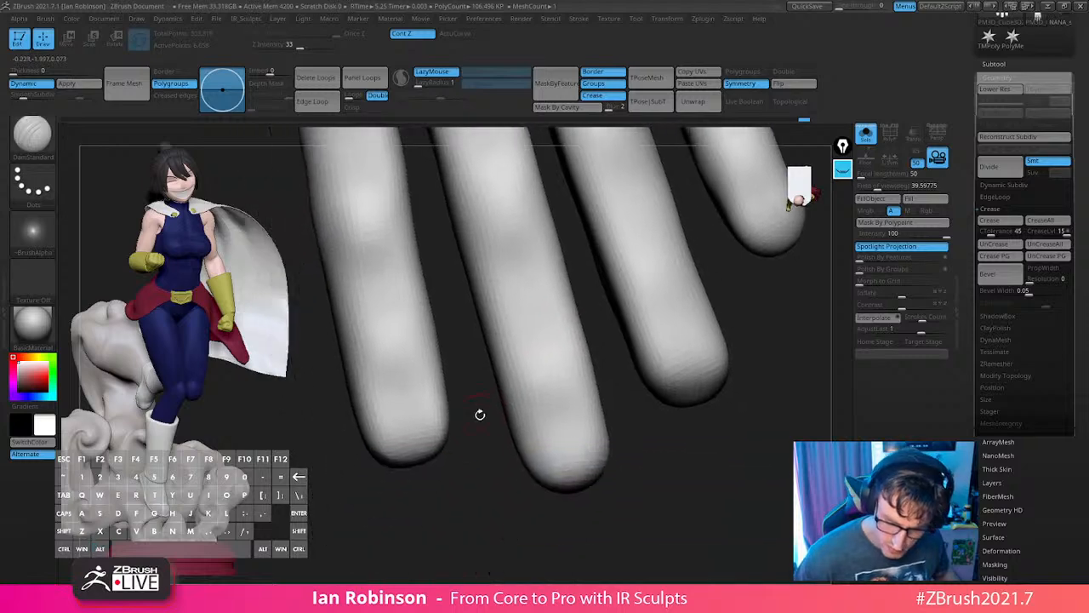
pyautogui.press('ctrl')
pyautogui.keyDown('ctrl'); pyautogui.moveTo(415, 442); pyautogui.dragTo(413, 427); pyautogui.keyUp('ctrl')
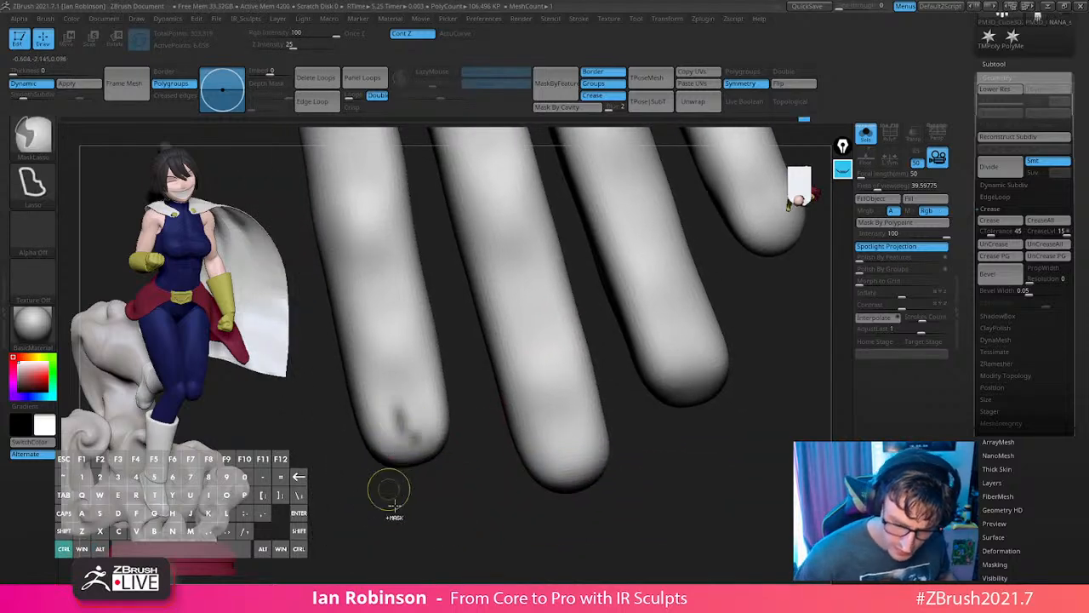
pyautogui.keyDown('ctrl'); pyautogui.moveTo(389, 491); pyautogui.dragTo(385, 517); pyautogui.keyUp('ctrl')
pyautogui.click(34, 138)
pyautogui.click(145, 153)
pyautogui.press('ctrl')
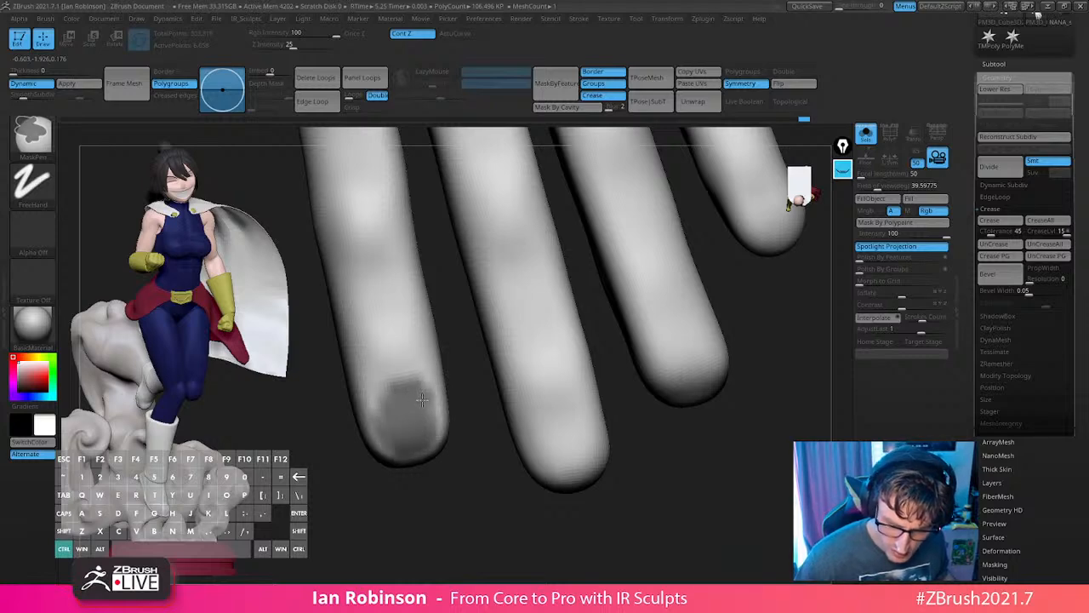
pyautogui.keyDown('alt'); pyautogui.moveTo(466, 529); pyautogui.dragTo(597, 470); pyautogui.keyUp('alt')
pyautogui.moveTo(669, 364)
pyautogui.keyDown('ctrl'); pyautogui.mouseDown()
pyautogui.moveTo(749, 432)
pyautogui.moveTo(687, 429)
pyautogui.mouseUp(); pyautogui.keyUp('ctrl')
# Choose the Move brush with AccuCurve enabled and pull the ring fingertip slightly outward from the back view.
pyautogui.press('s')
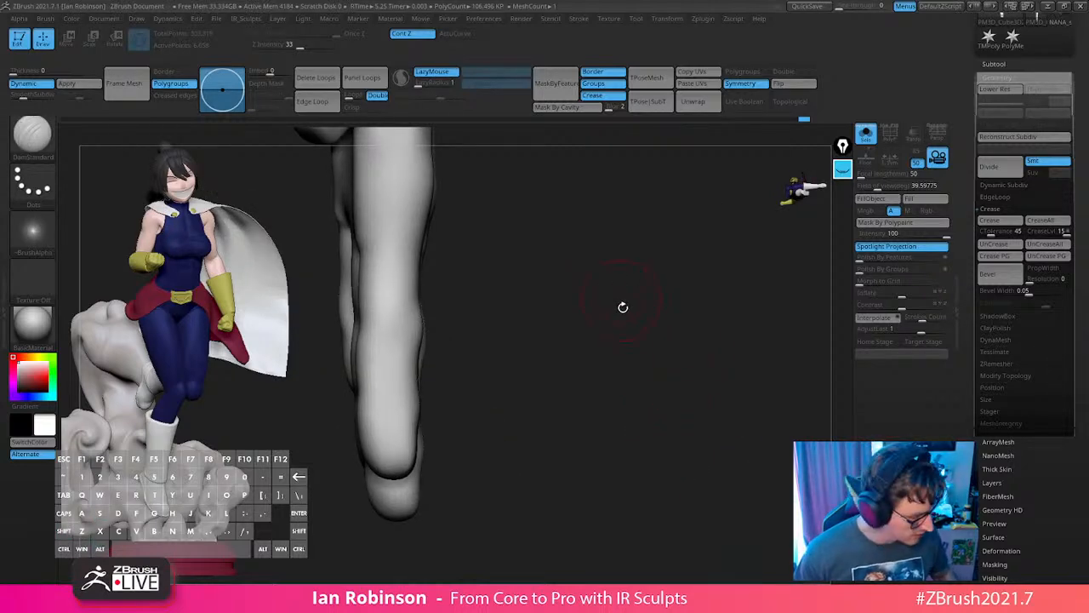
pyautogui.press('b')
pyautogui.press('m')
pyautogui.press('v')
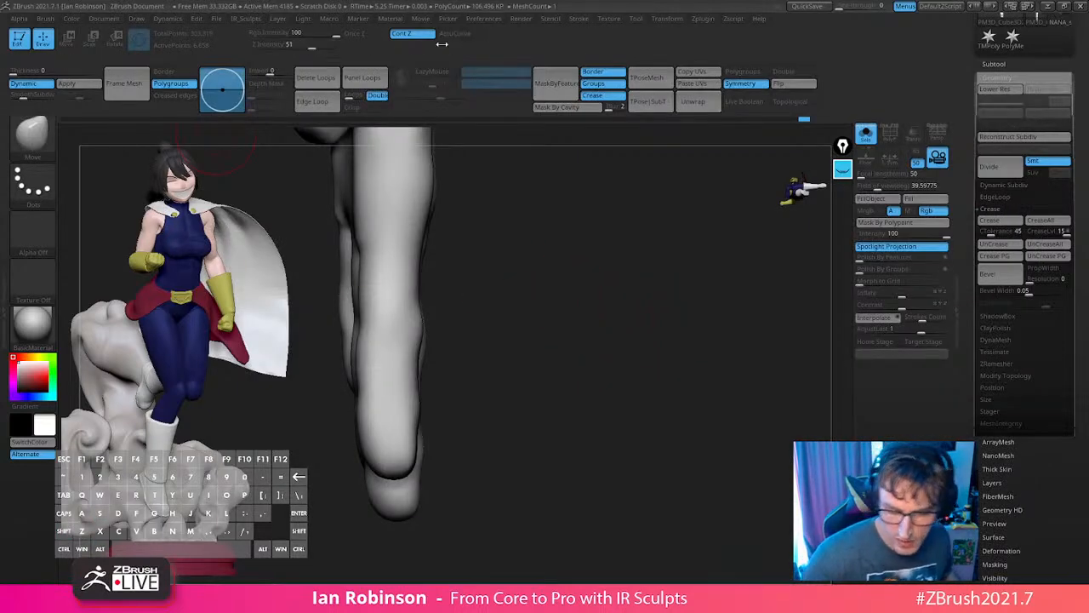
pyautogui.moveTo(482, 298)
pyautogui.mouseDown()
pyautogui.moveTo(499, 316)
pyautogui.moveTo(583, 304)
pyautogui.moveTo(434, 413)
pyautogui.moveTo(523, 384)
pyautogui.moveTo(467, 434)
pyautogui.mouseUp()
pyautogui.press('s')
pyautogui.moveTo(540, 423)
pyautogui.mouseDown()
pyautogui.moveTo(551, 379)
pyautogui.moveTo(588, 343)
pyautogui.moveTo(532, 350)
pyautogui.moveTo(527, 319)
pyautogui.mouseUp()
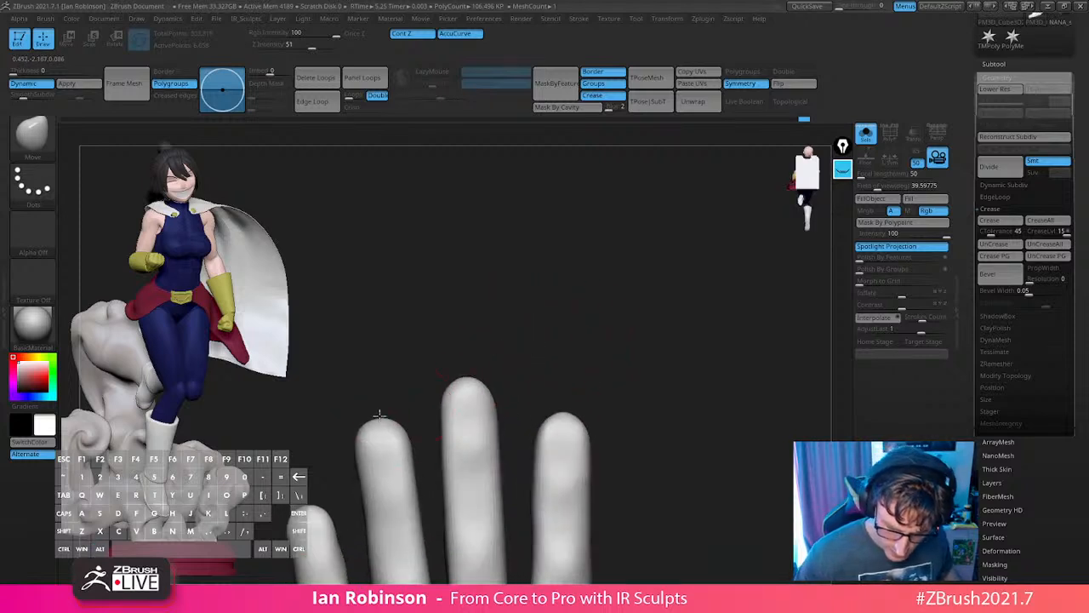
pyautogui.moveTo(380, 409); pyautogui.dragTo(379, 400)
pyautogui.moveTo(503, 332)
pyautogui.keyDown('alt'); pyautogui.mouseDown()
pyautogui.moveTo(505, 286)
pyautogui.moveTo(587, 276)
pyautogui.mouseUp(); pyautogui.keyUp('alt')
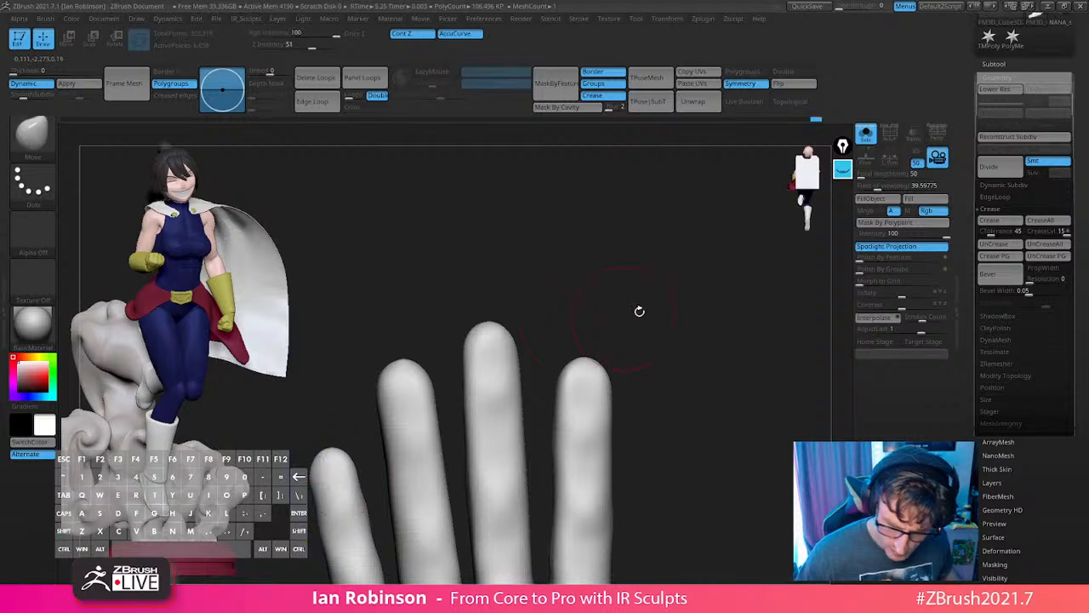
# Smooth the thumb and adjust its tip from the back of the hand.
pyautogui.moveTo(640, 308); pyautogui.dragTo(665, 253)
pyautogui.moveTo(428, 423); pyautogui.dragTo(462, 413, button='right')
pyautogui.press('shift')
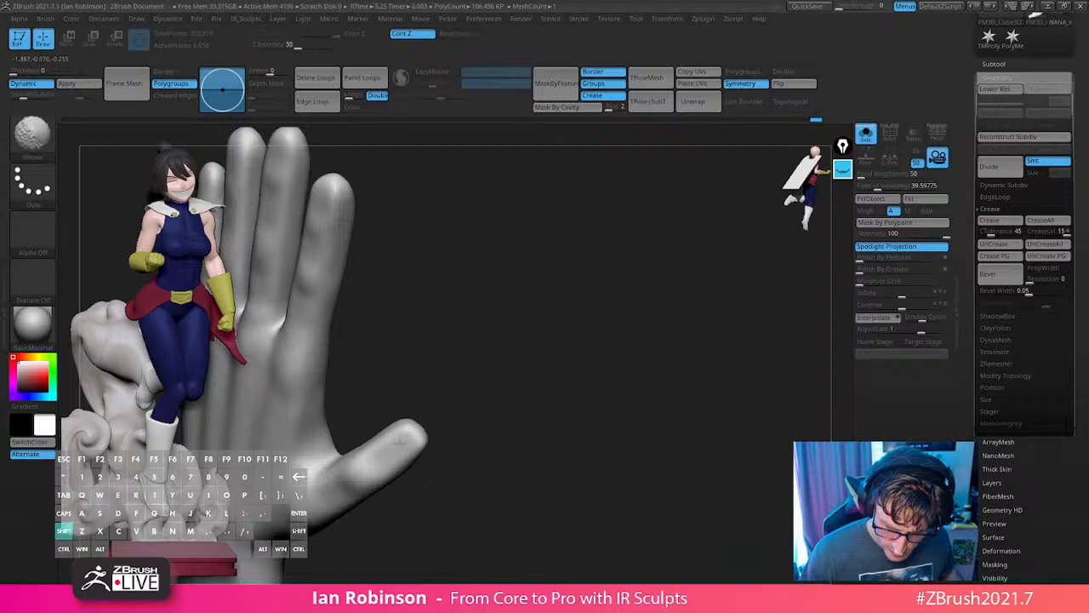
pyautogui.moveTo(534, 406)
pyautogui.mouseDown()
pyautogui.moveTo(540, 359)
pyautogui.moveTo(526, 409)
pyautogui.moveTo(561, 412)
pyautogui.mouseUp()
pyautogui.press('s')
pyautogui.click(526, 412)
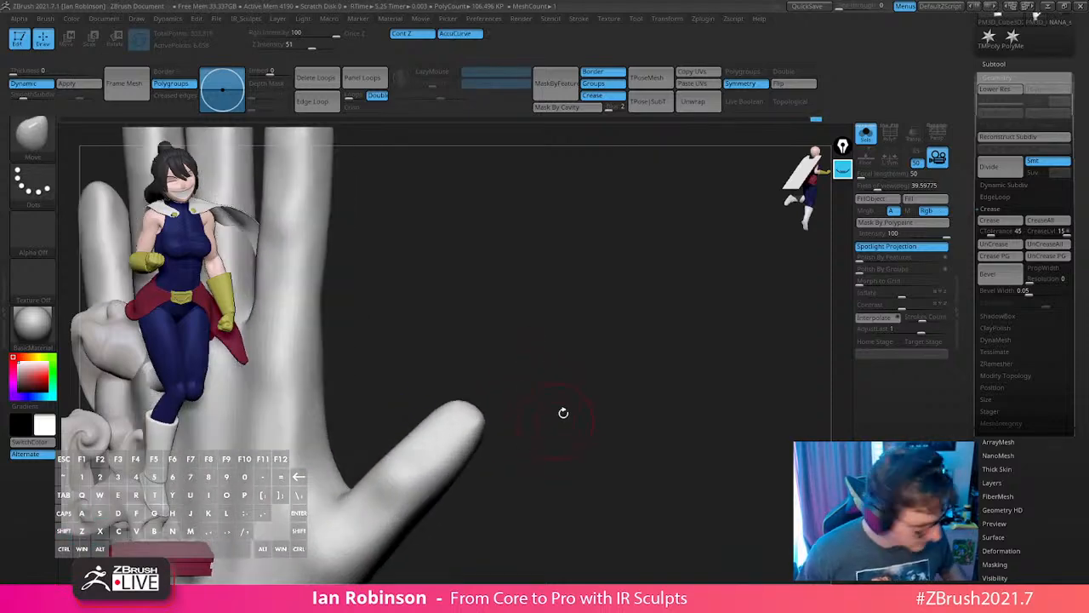
# Switch to the TrimDynamic brush for the thumb and show the hand's polygroup wireframe.
pyautogui.press('b')
pyautogui.press('t')
pyautogui.press('d')
pyautogui.press('alt')
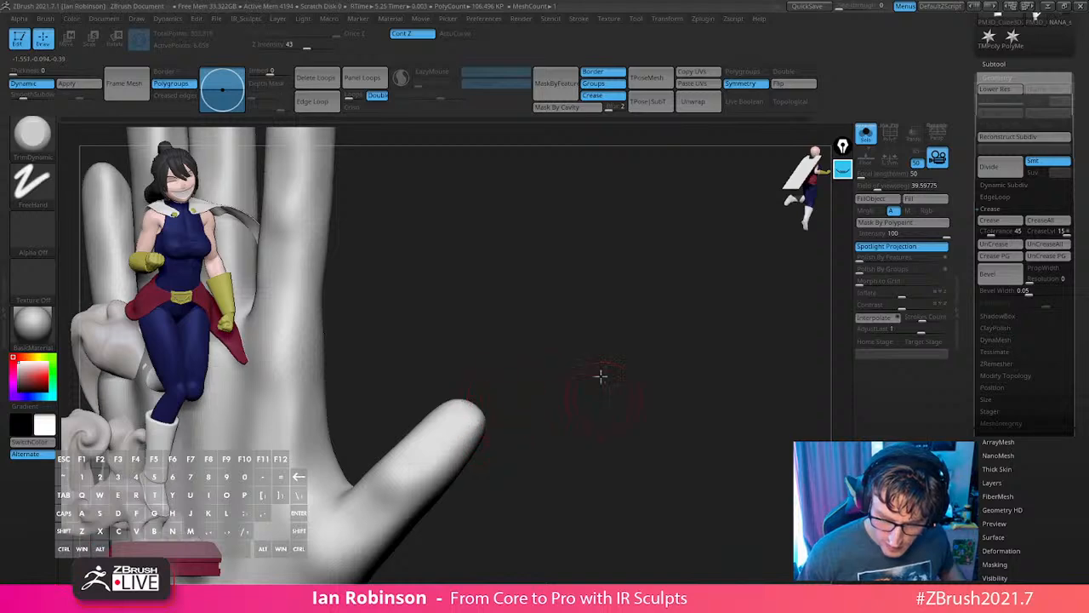
pyautogui.moveTo(601, 375)
pyautogui.mouseDown()
pyautogui.moveTo(666, 403)
pyautogui.moveTo(647, 394)
pyautogui.moveTo(658, 372)
pyautogui.moveTo(644, 396)
pyautogui.moveTo(652, 457)
pyautogui.mouseUp()
pyautogui.hotkey('shift', 'f')
# Subdivide the hand mesh twice to reach subdivision level 3.
pyautogui.press('s')
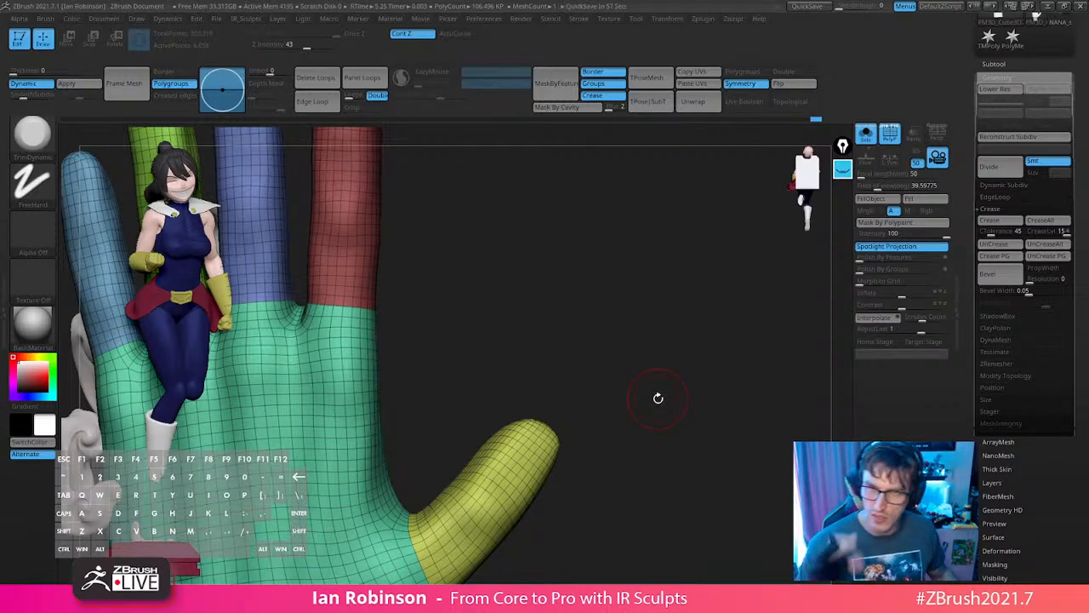
pyautogui.moveTo(657, 399)
pyautogui.mouseDown()
pyautogui.moveTo(671, 407)
pyautogui.moveTo(660, 388)
pyautogui.mouseUp()
pyautogui.press('s')
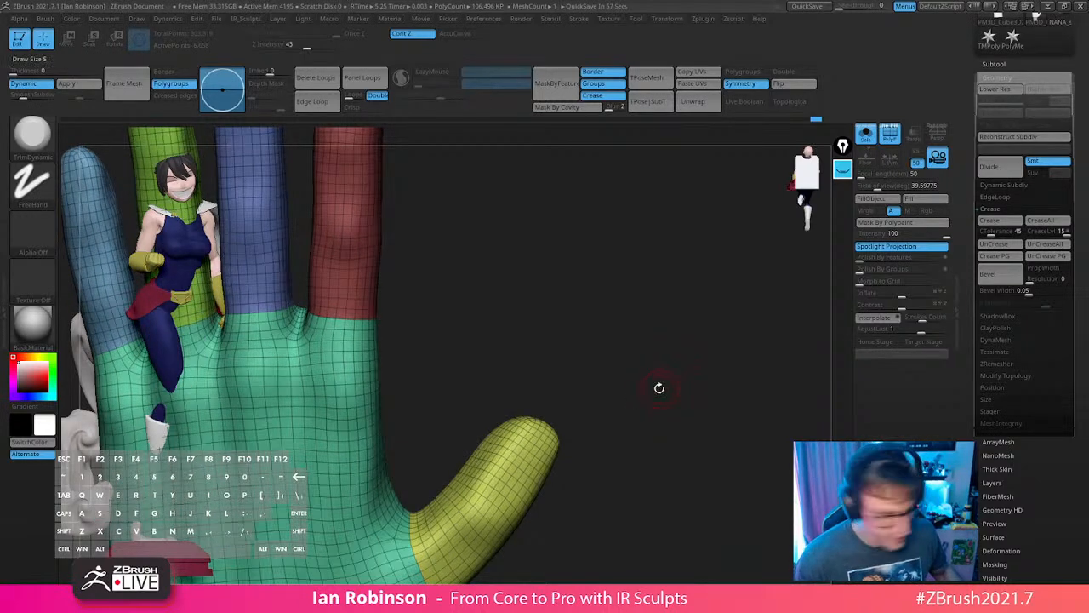
pyautogui.hotkey('ctrl', 'd')
pyautogui.hotkey('ctrl', 'd')
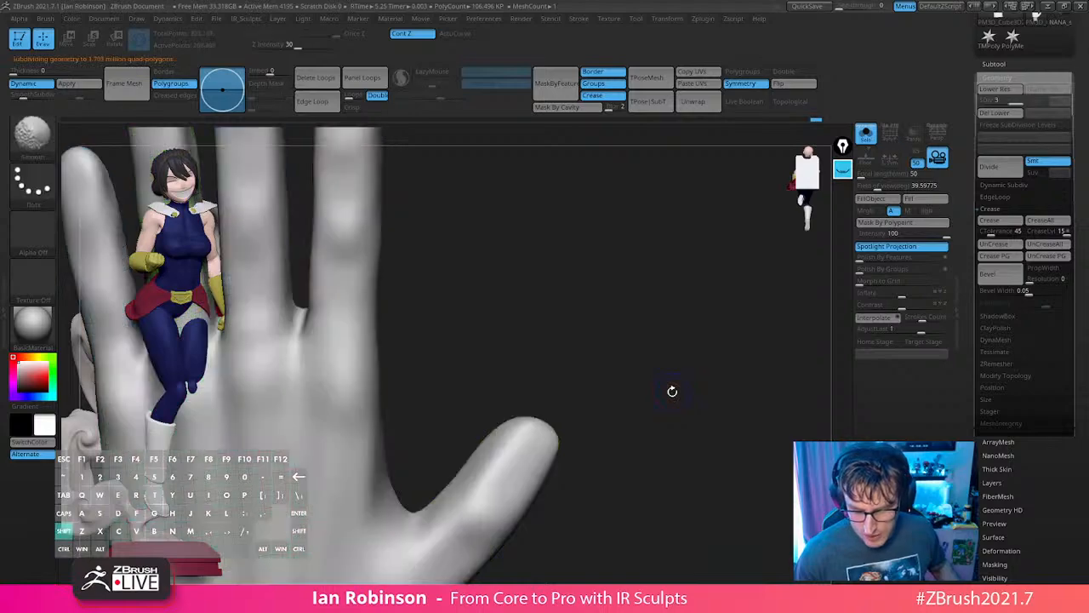
# Start a small fingernail mask near the tip of the index finger on the back of the hand.
pyautogui.moveTo(628, 414)
pyautogui.mouseDown()
pyautogui.moveTo(622, 396)
pyautogui.moveTo(651, 372)
pyautogui.moveTo(657, 340)
pyautogui.moveTo(672, 399)
pyautogui.moveTo(633, 309)
pyautogui.moveTo(649, 394)
pyautogui.moveTo(633, 299)
pyautogui.moveTo(675, 362)
pyautogui.moveTo(536, 340)
pyautogui.mouseUp()
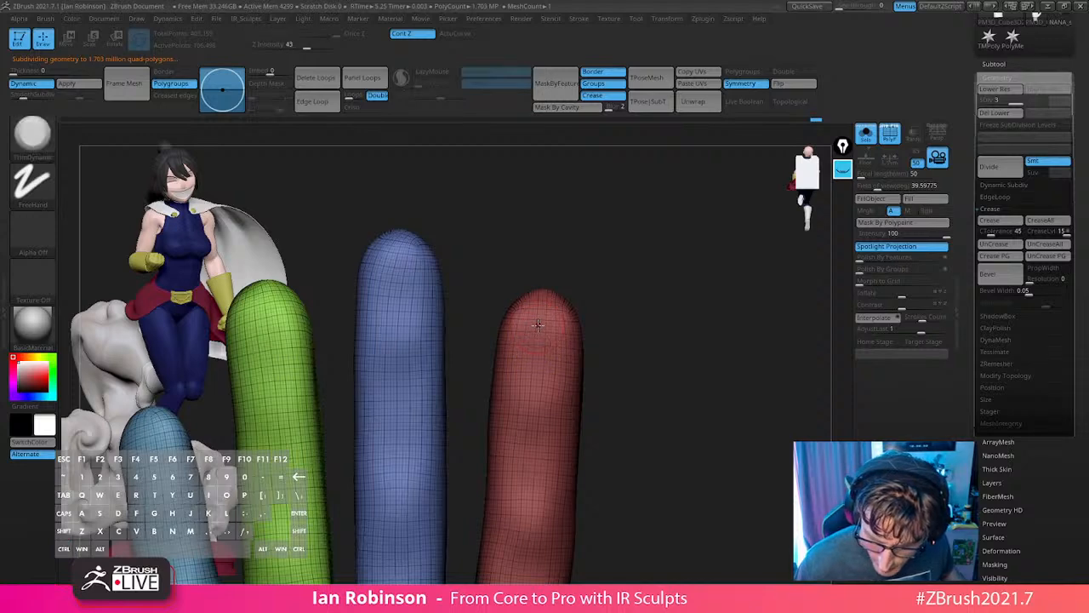
pyautogui.press('s')
pyautogui.press('ctrl')
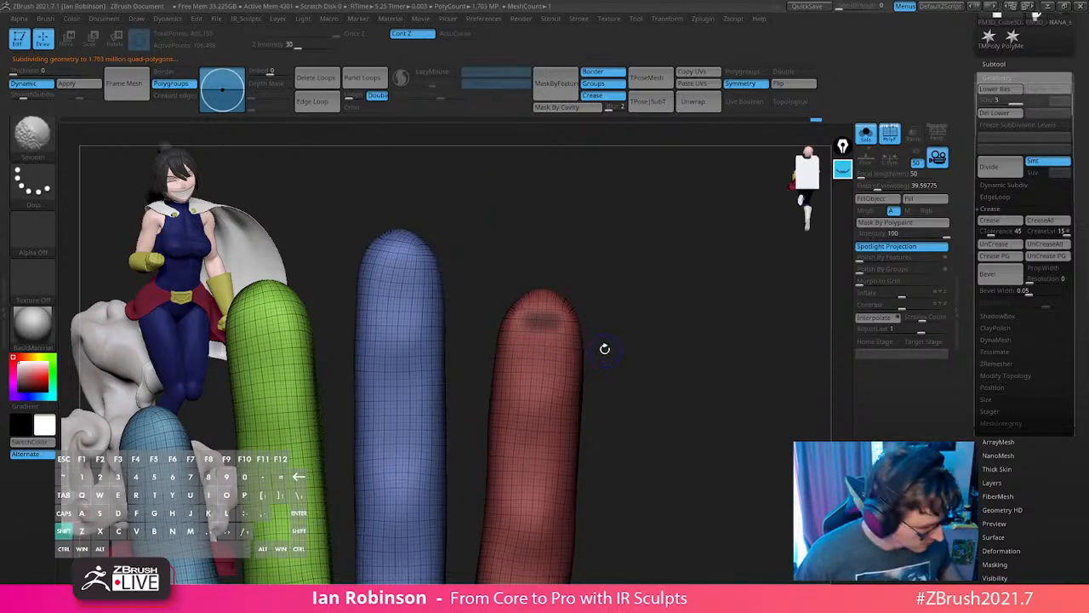
# Turn off dynamic subdivision at subdivision level 2 and return to level 3.
pyautogui.hotkey('shift', 'd')
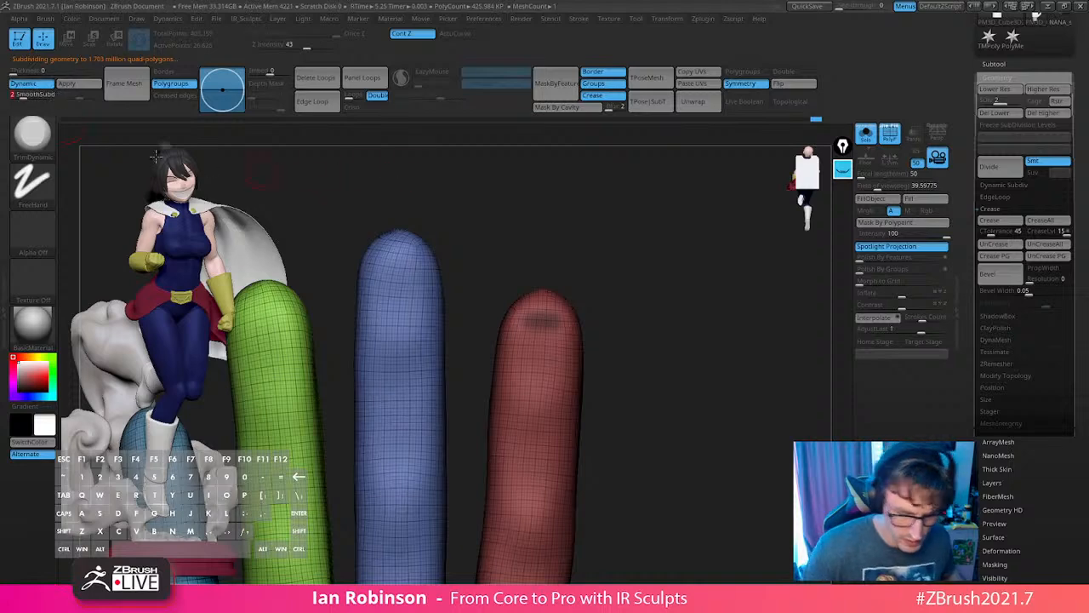
pyautogui.click(36, 85)
pyautogui.press('d')
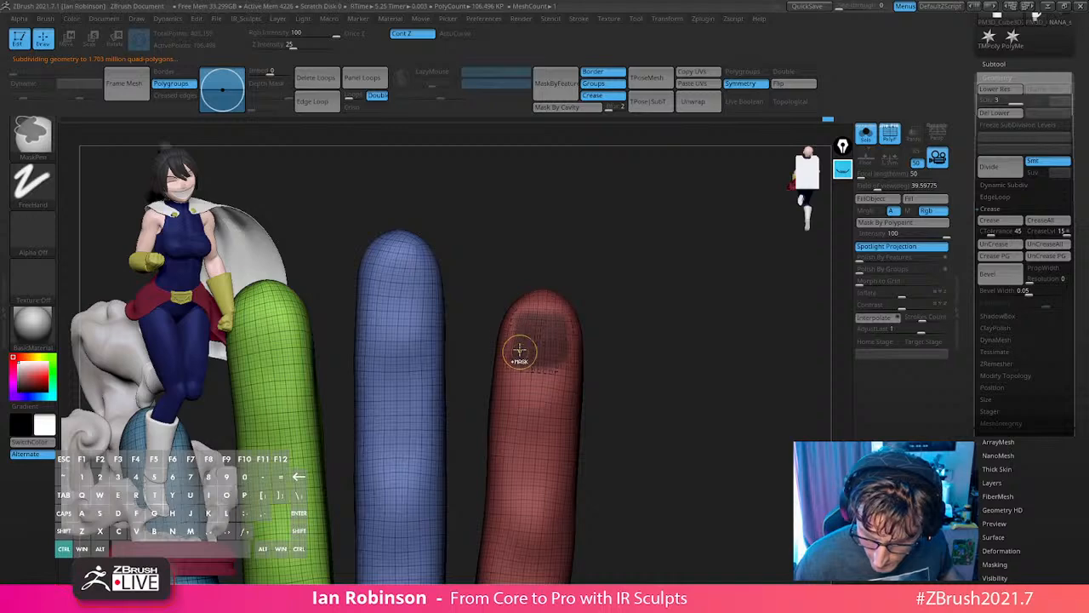
# Extend the mask on the index fingertip into a full fingernail shape.
pyautogui.keyDown('ctrl'); pyautogui.moveTo(520, 351); pyautogui.dragTo(556, 338); pyautogui.keyUp('ctrl')
pyautogui.keyDown('alt'); pyautogui.moveTo(645, 328); pyautogui.dragTo(654, 373); pyautogui.keyUp('alt')
pyautogui.press('s')
pyautogui.keyDown('alt'); pyautogui.moveTo(675, 301); pyautogui.dragTo(679, 336); pyautogui.keyUp('alt')
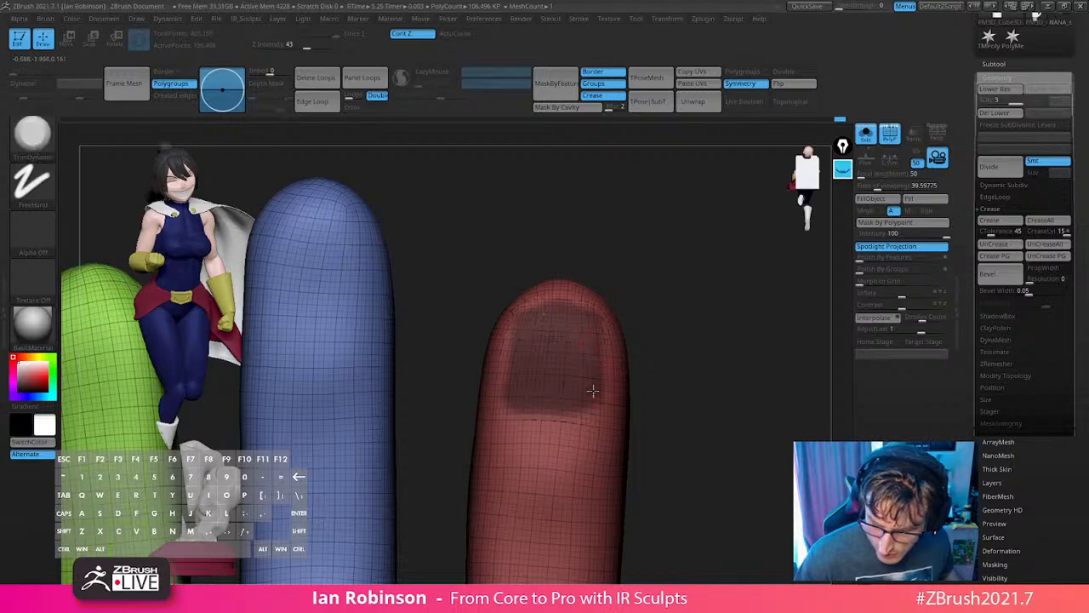
# Finish the fingernail mask on the index fingertip, invert it, and place the transform gizmo on the unmasked nail.
pyautogui.keyDown('ctrl'); pyautogui.moveTo(582, 400); pyautogui.dragTo(601, 403); pyautogui.keyUp('ctrl')
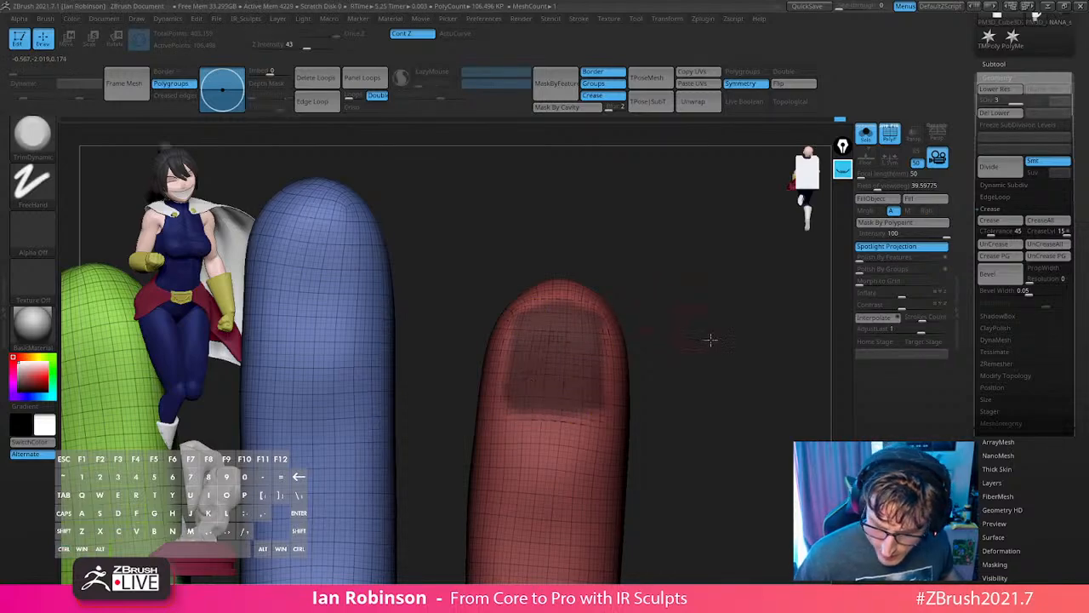
pyautogui.moveTo(710, 336); pyautogui.dragTo(681, 343)
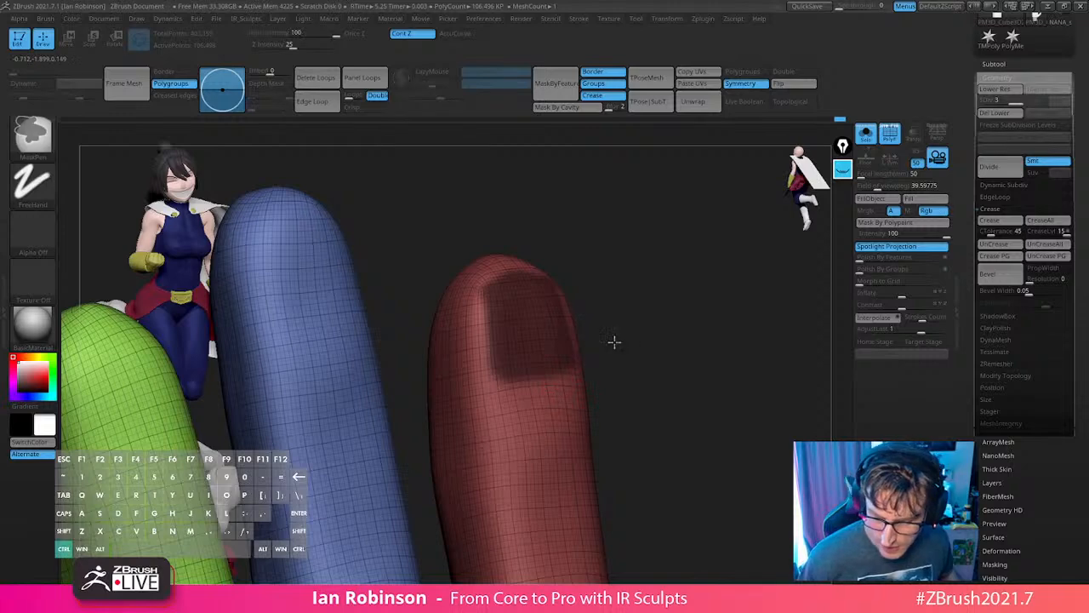
pyautogui.keyDown('ctrl'); pyautogui.click(613, 342); pyautogui.keyUp('ctrl')
pyautogui.press('w')
pyautogui.keyDown('alt'); pyautogui.click(528, 318); pyautogui.keyUp('alt')
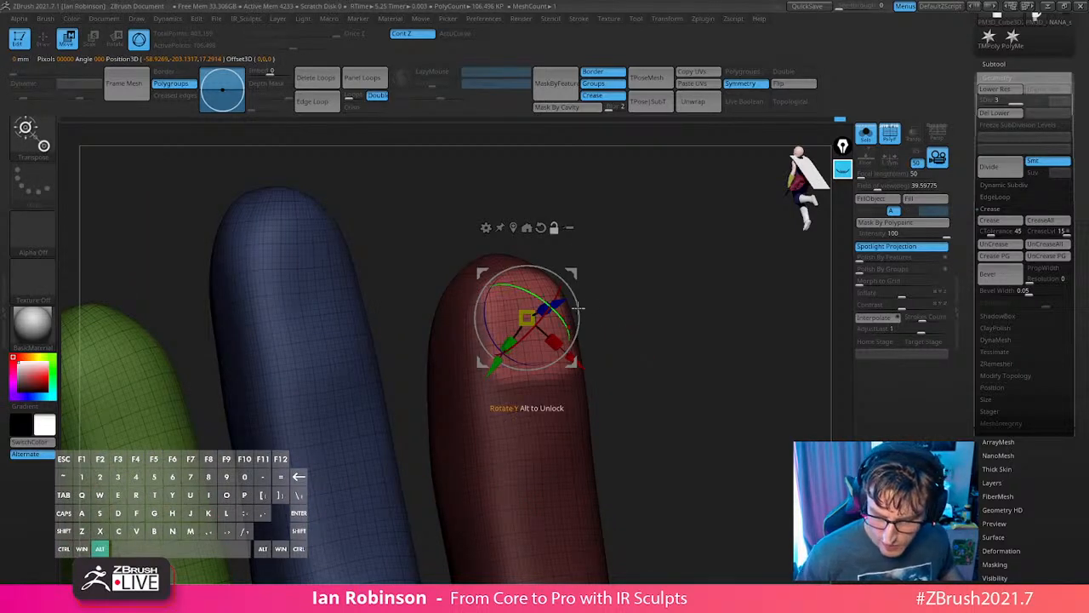
# Align the gizmo with the index fingernail, shift the unmasked nail back along the finger, and turn off the polygroup wireframe display.
pyautogui.moveTo(649, 288); pyautogui.dragTo(603, 286)
pyautogui.keyDown('alt'); pyautogui.keyDown('shift'); pyautogui.moveTo(570, 325); pyautogui.dragTo(656, 312); pyautogui.keyUp('shift'); pyautogui.keyUp('alt')
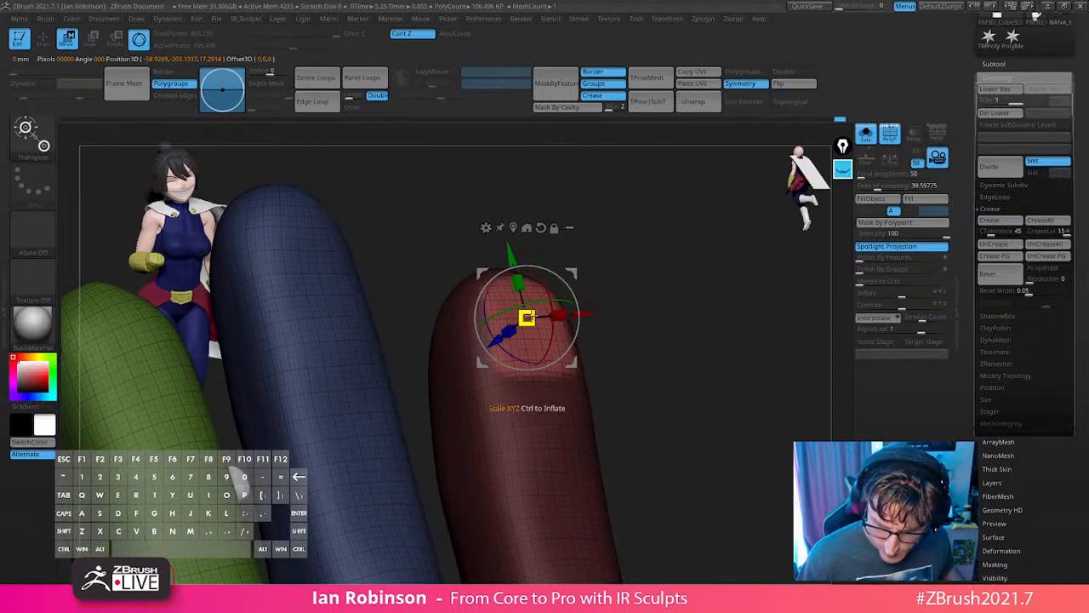
pyautogui.moveTo(529, 316); pyautogui.dragTo(489, 349)
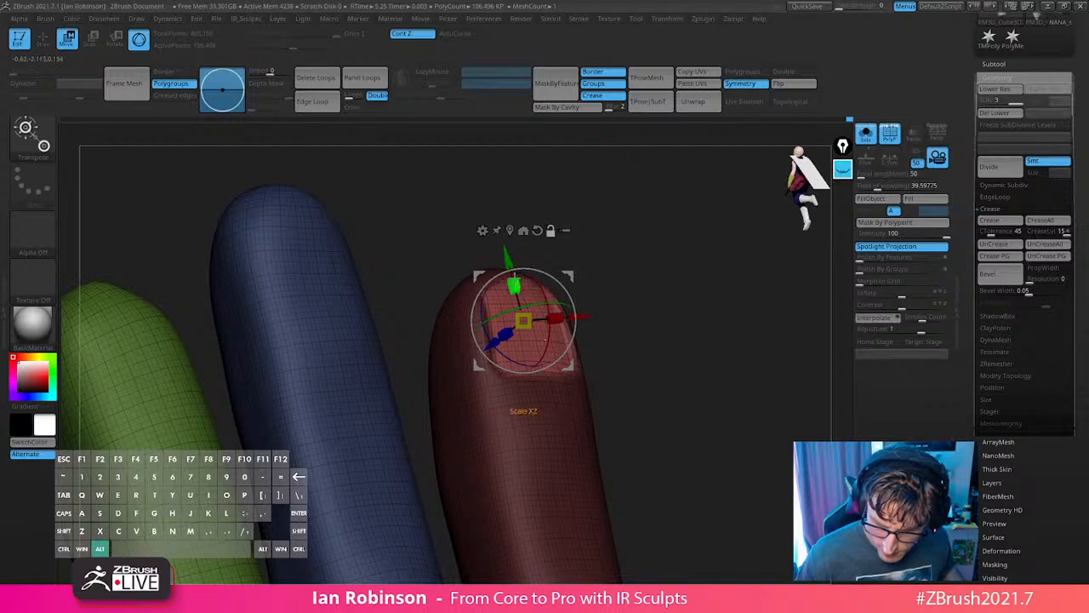
pyautogui.moveTo(507, 257); pyautogui.dragTo(513, 279)
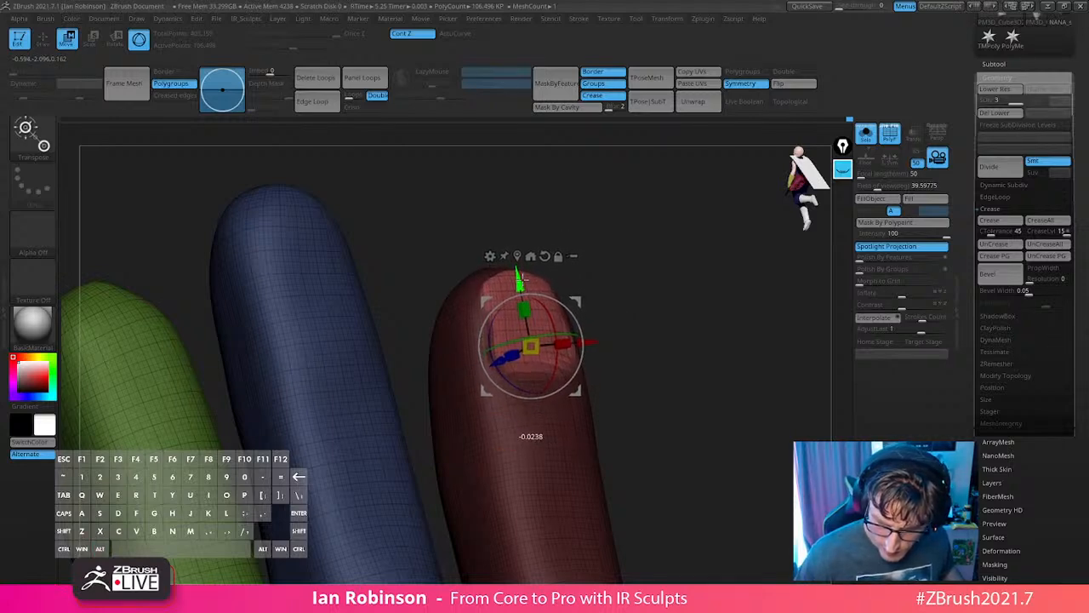
pyautogui.press('q')
pyautogui.moveTo(690, 311)
pyautogui.mouseDown()
pyautogui.moveTo(637, 331)
pyautogui.moveTo(727, 336)
pyautogui.moveTo(737, 379)
pyautogui.moveTo(724, 362)
pyautogui.moveTo(744, 395)
pyautogui.moveTo(673, 383)
pyautogui.mouseUp()
pyautogui.hotkey('shift', 'f')
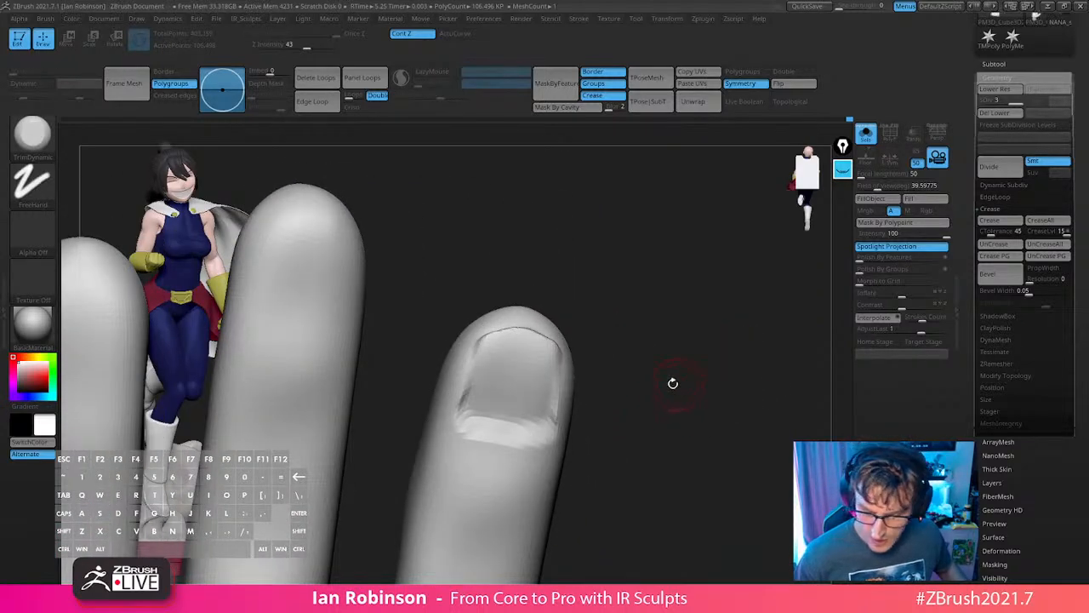
# Bring back the inverted nail mask and nudge the unmasked nail slightly toward the tip of the index finger.
pyautogui.press('w')
pyautogui.hotkey('ctrl', 'z')
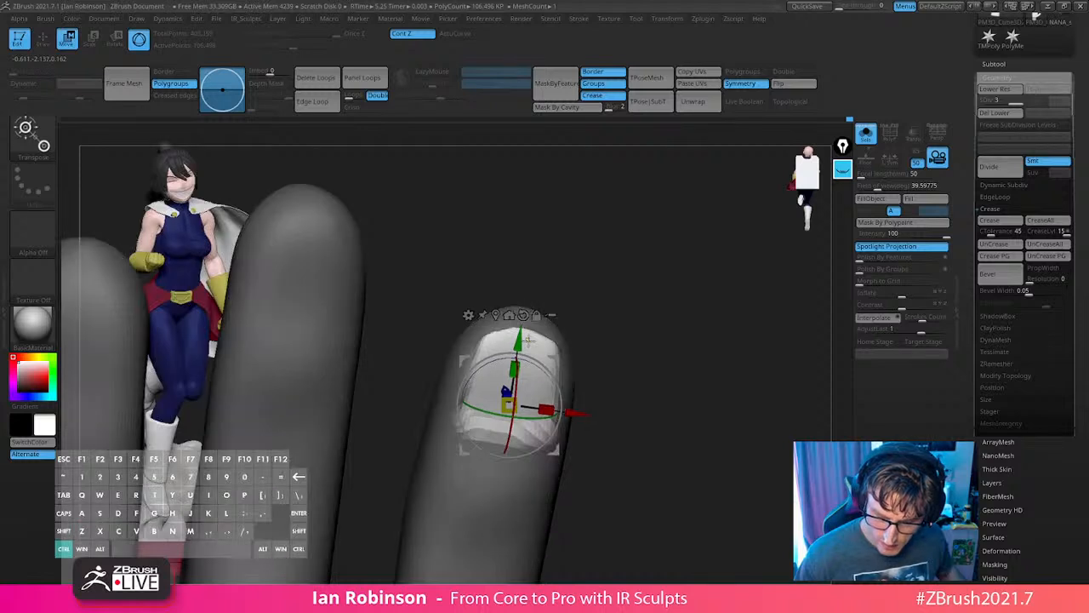
pyautogui.moveTo(526, 343); pyautogui.dragTo(522, 338)
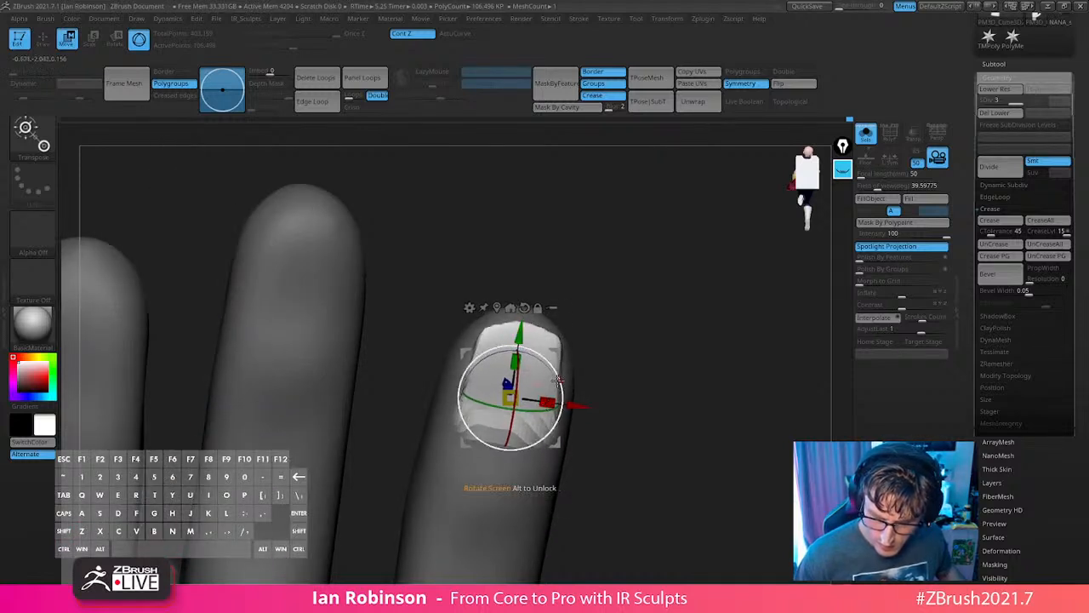
pyautogui.press('q')
pyautogui.moveTo(673, 349)
pyautogui.mouseDown()
pyautogui.moveTo(710, 348)
pyautogui.moveTo(683, 341)
pyautogui.moveTo(684, 374)
pyautogui.mouseUp()
# Carve a crease around the index fingernail's base and sides with DamStandard, and smooth the surrounding cuticle skin.
pyautogui.press('d')
pyautogui.press('s')
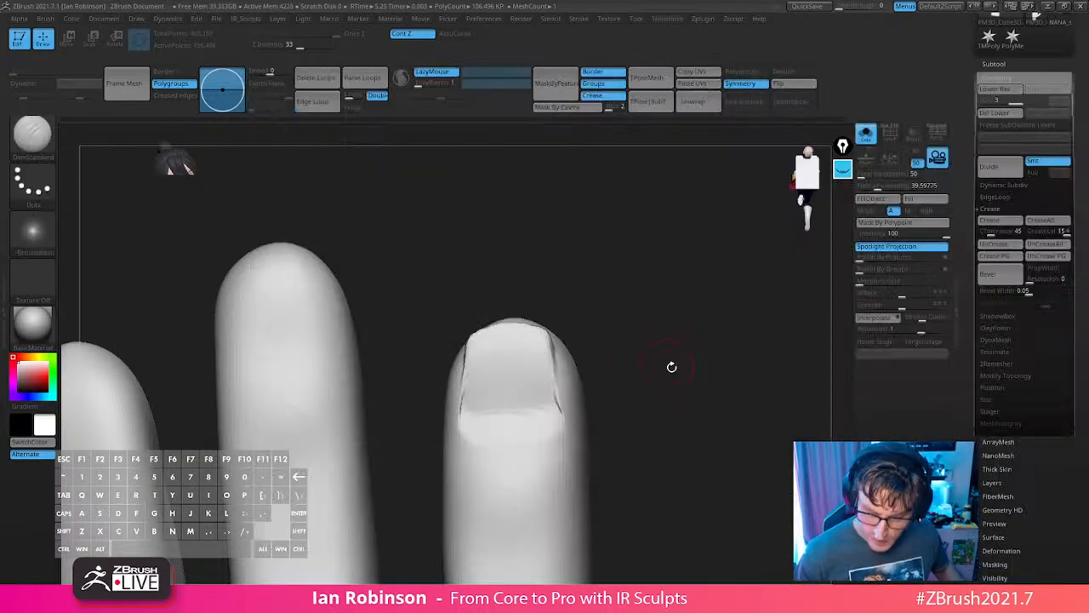
pyautogui.moveTo(672, 366)
pyautogui.mouseDown()
pyautogui.moveTo(676, 355)
pyautogui.moveTo(596, 402)
pyautogui.mouseUp()
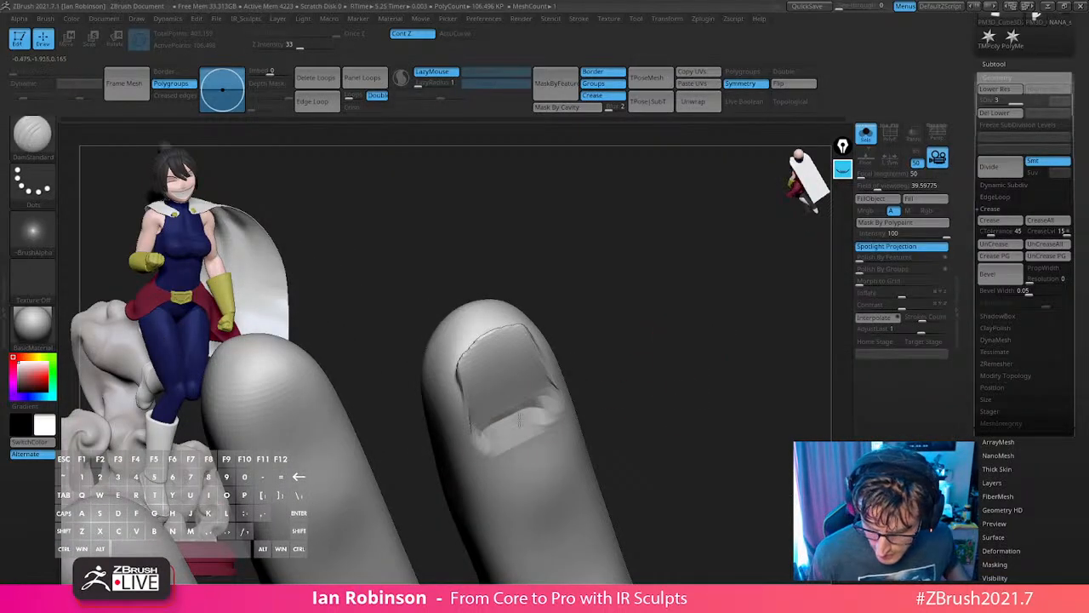
pyautogui.moveTo(635, 370); pyautogui.dragTo(516, 449)
pyautogui.press('shift')
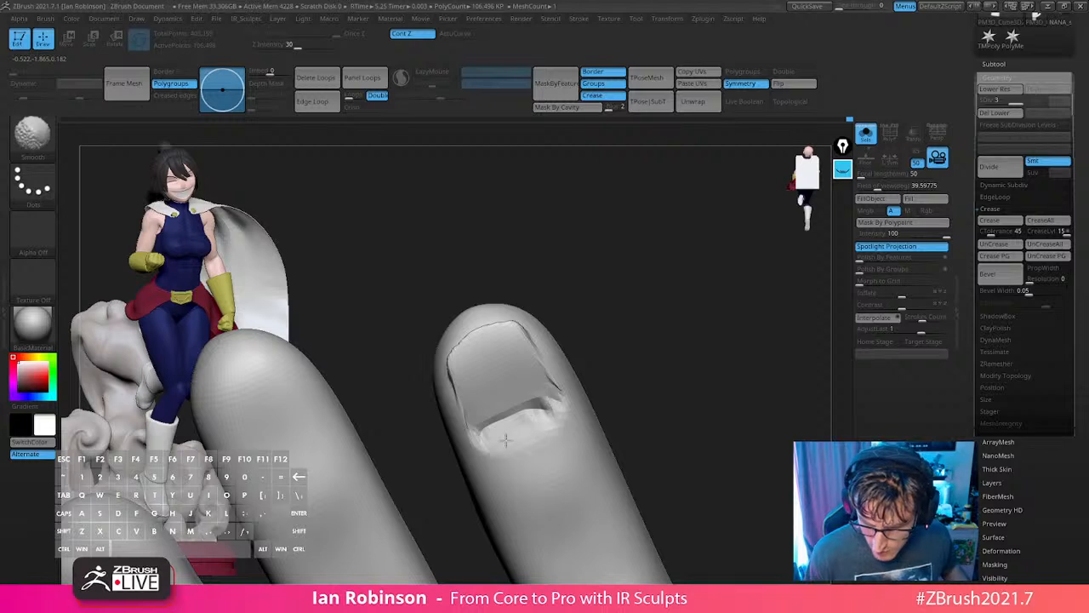
pyautogui.moveTo(669, 379)
pyautogui.mouseDown()
pyautogui.moveTo(545, 431)
pyautogui.moveTo(488, 432)
pyautogui.mouseUp()
pyautogui.moveTo(549, 410); pyautogui.dragTo(520, 426)
pyautogui.moveTo(640, 380)
pyautogui.mouseDown()
pyautogui.moveTo(587, 379)
pyautogui.moveTo(540, 359)
pyautogui.mouseUp()
pyautogui.press('s')
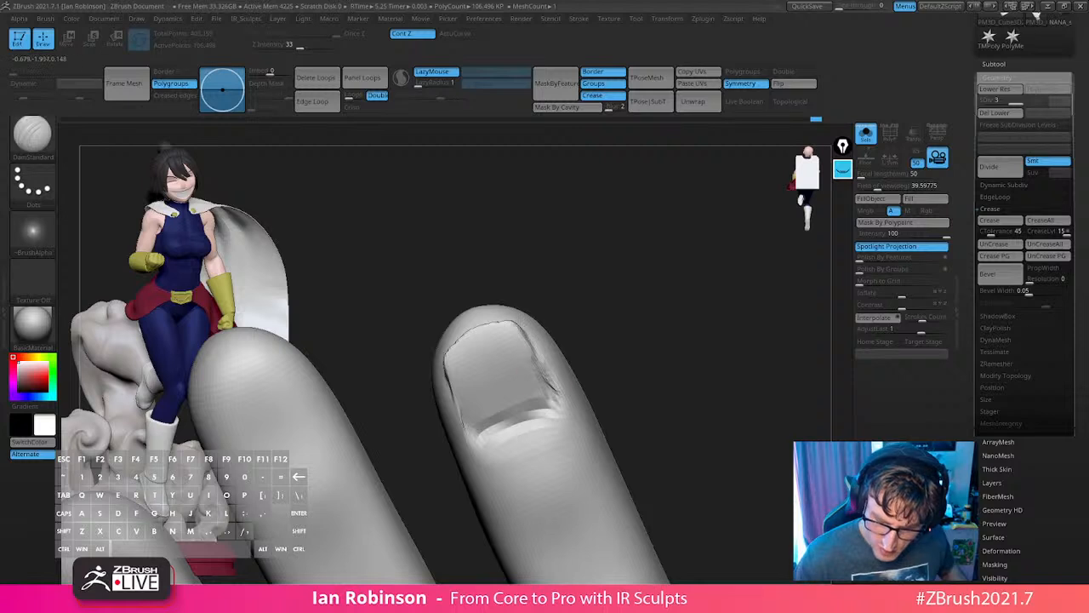
pyautogui.moveTo(576, 328); pyautogui.dragTo(568, 328)
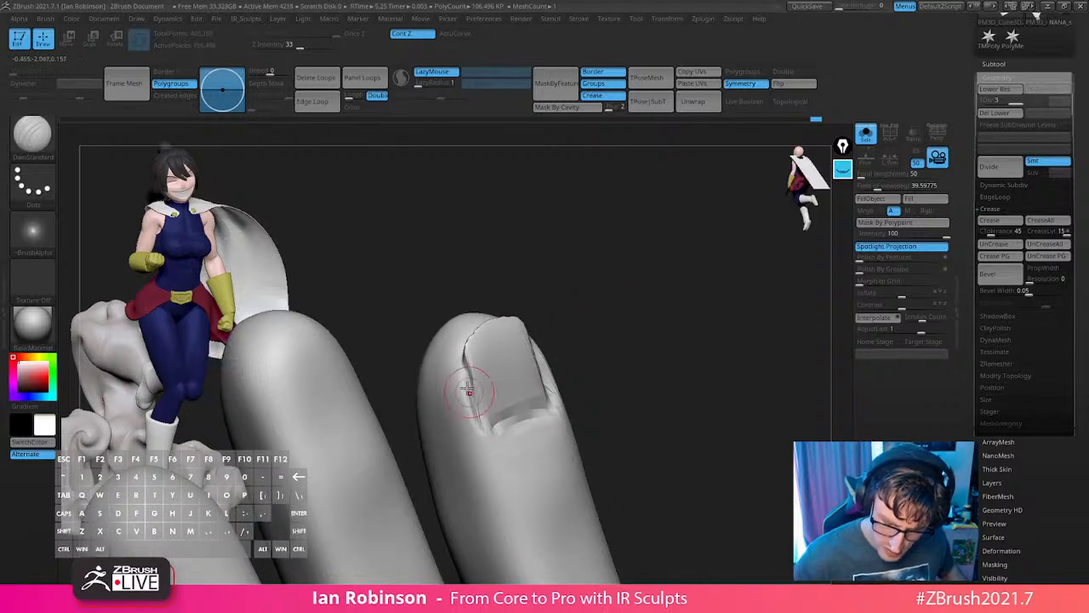
# Undo the index fingernail sculpting back to the inverted nail mask, and invert that mask while accepting removal of the newer undo history.
pyautogui.keyDown('alt'); pyautogui.moveTo(580, 358); pyautogui.dragTo(564, 221); pyautogui.keyUp('alt')
pyautogui.keyDown('alt'); pyautogui.moveTo(619, 409); pyautogui.dragTo(686, 451); pyautogui.keyUp('alt')
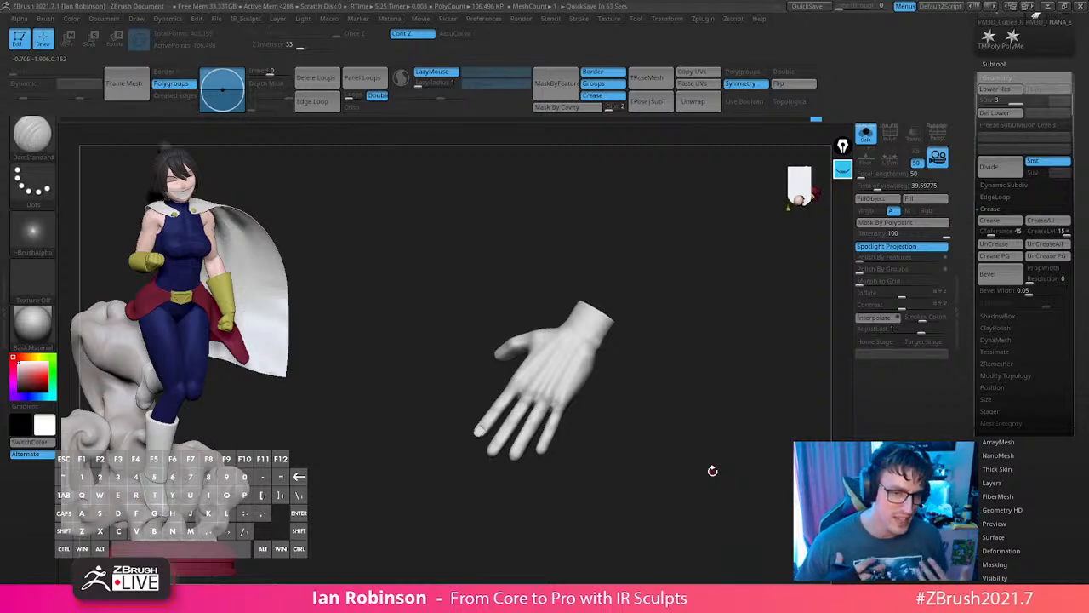
pyautogui.keyDown('alt'); pyautogui.moveTo(700, 381); pyautogui.dragTo(752, 515); pyautogui.keyUp('alt')
pyautogui.moveTo(683, 552); pyautogui.dragTo(587, 485)
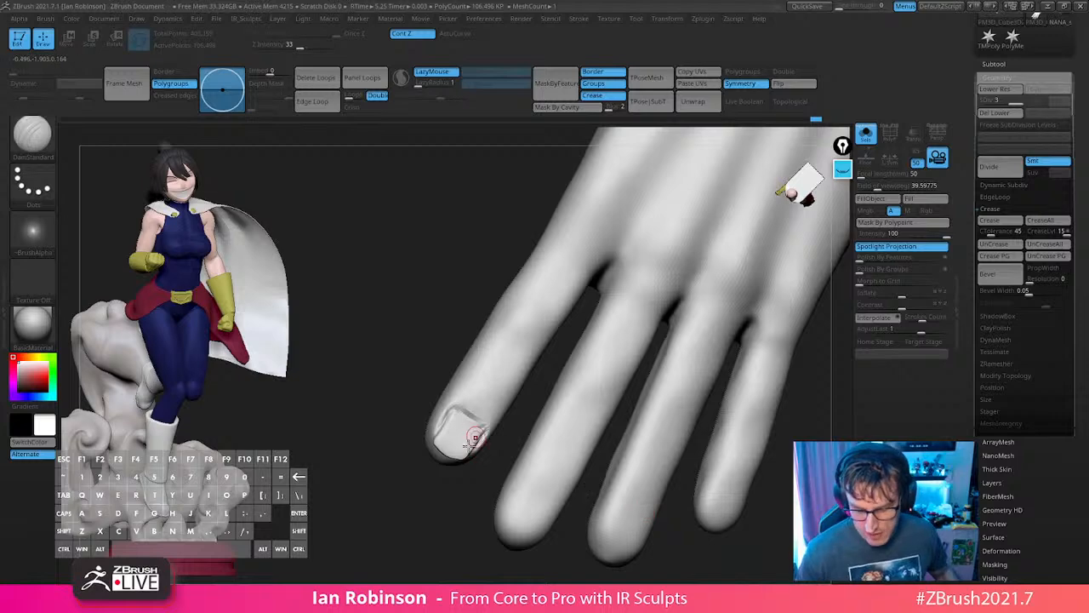
pyautogui.hotkey('ctrl', 'z')
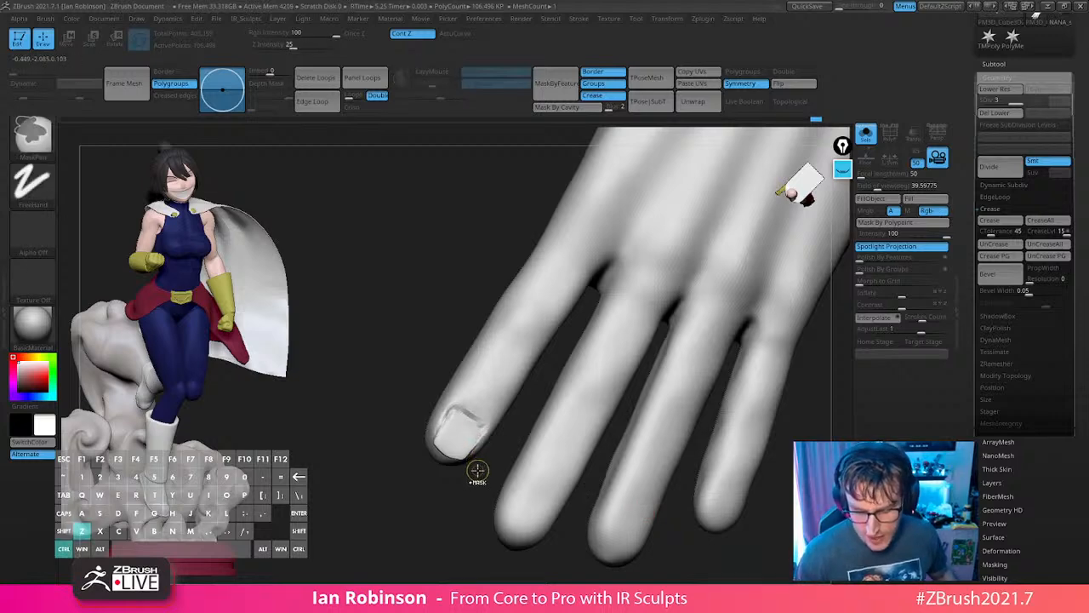
pyautogui.hotkey('ctrl', 'z')
pyautogui.hotkey('ctrl', 'z')
pyautogui.hotkey('ctrl', 'z')
pyautogui.hotkey('ctrl', 'z')
pyautogui.hotkey('ctrl', 'z')
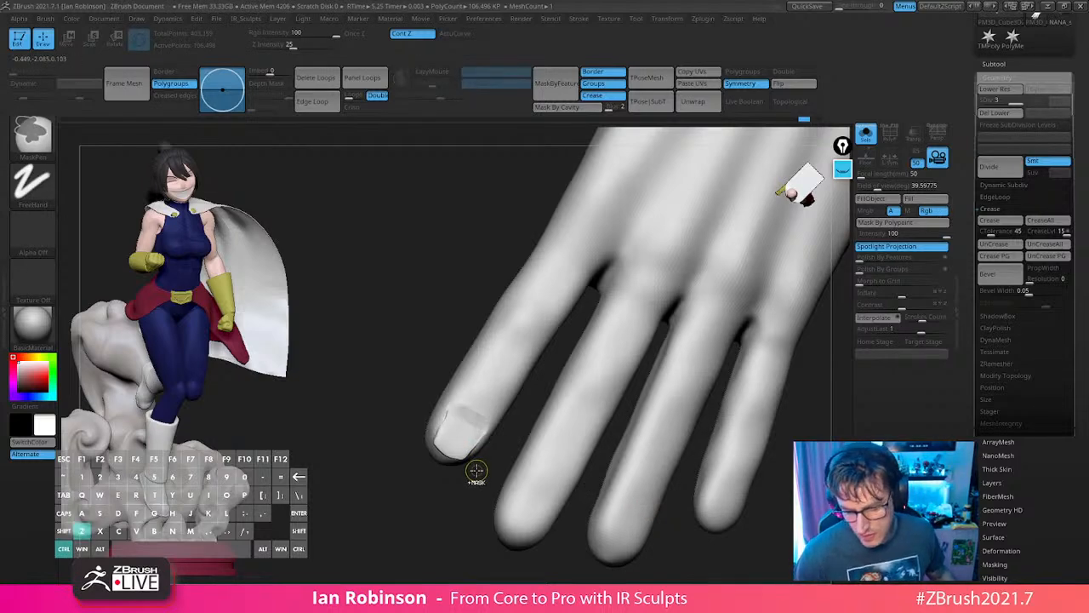
pyautogui.hotkey('ctrl', 'z')
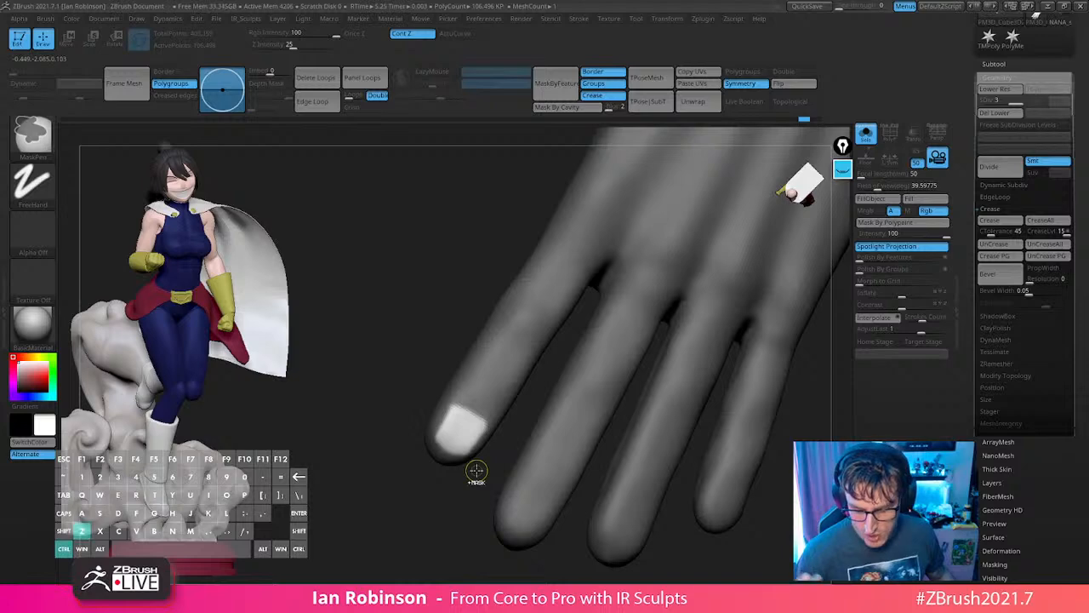
pyautogui.keyDown('ctrl'); pyautogui.click(434, 549); pyautogui.keyUp('ctrl')
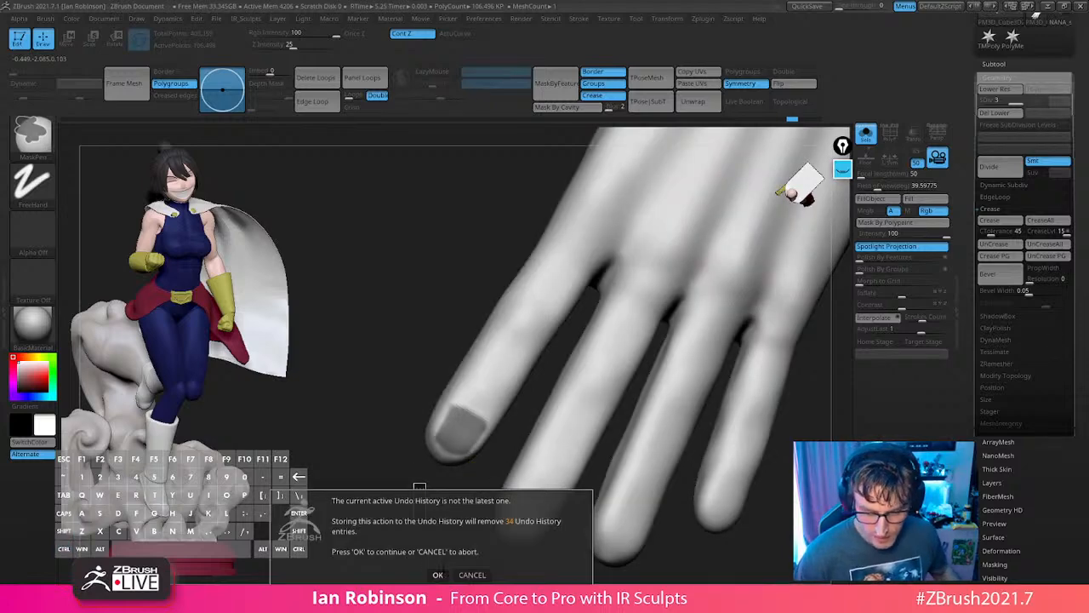
pyautogui.click(437, 574)
# Drop the hand to subdivision level 1, delete the higher levels, and turn on dynamic subdivision.
pyautogui.hotkey('shift', 'f')
pyautogui.hotkey('shift', 'd')
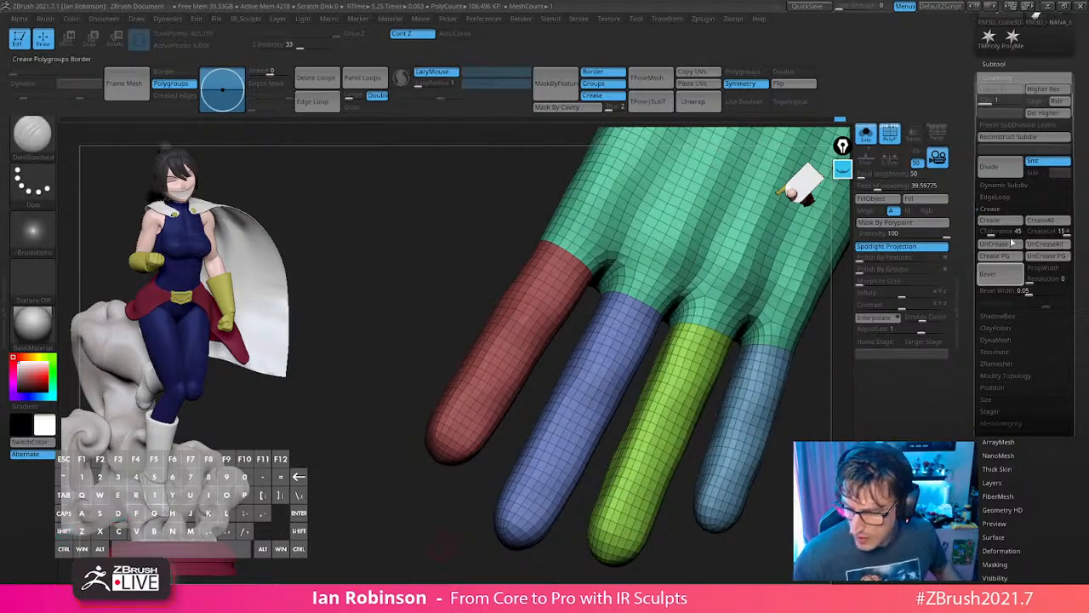
pyautogui.click(1044, 113)
pyautogui.hotkey('shift', 'f')
pyautogui.press('d')
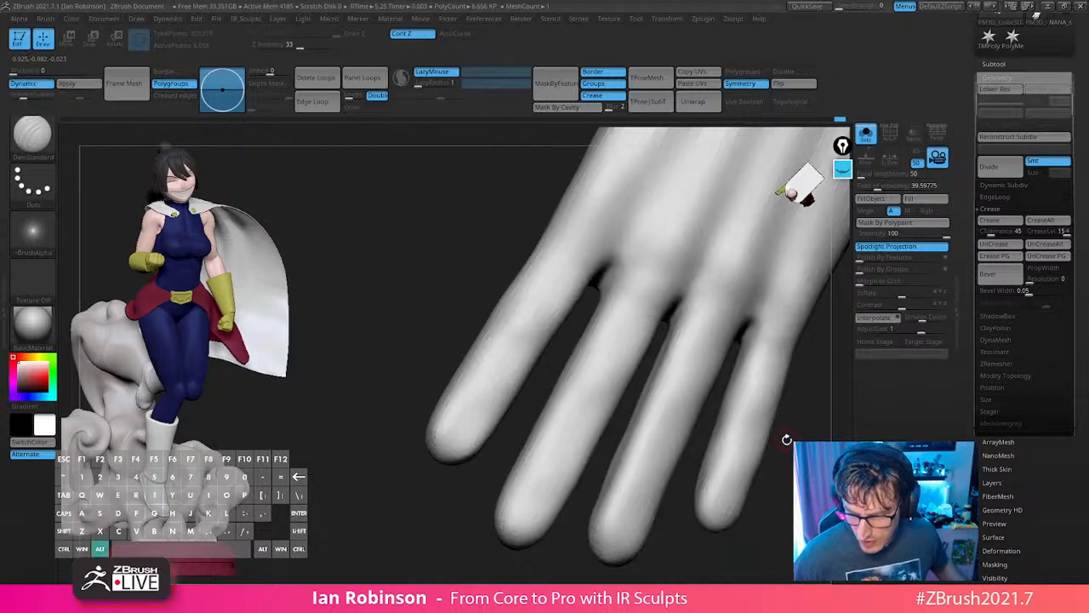
# Outline a four-sided fingernail patch on the back of the middle fingertip with the Topology brush.
pyautogui.moveTo(786, 439); pyautogui.dragTo(490, 496)
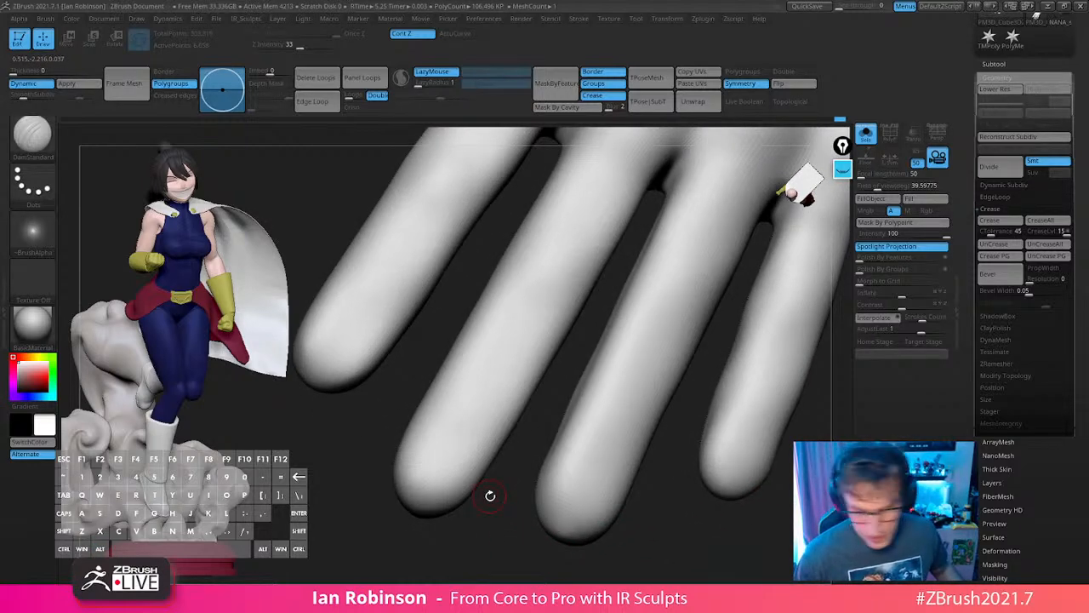
pyautogui.moveTo(493, 512); pyautogui.dragTo(492, 465)
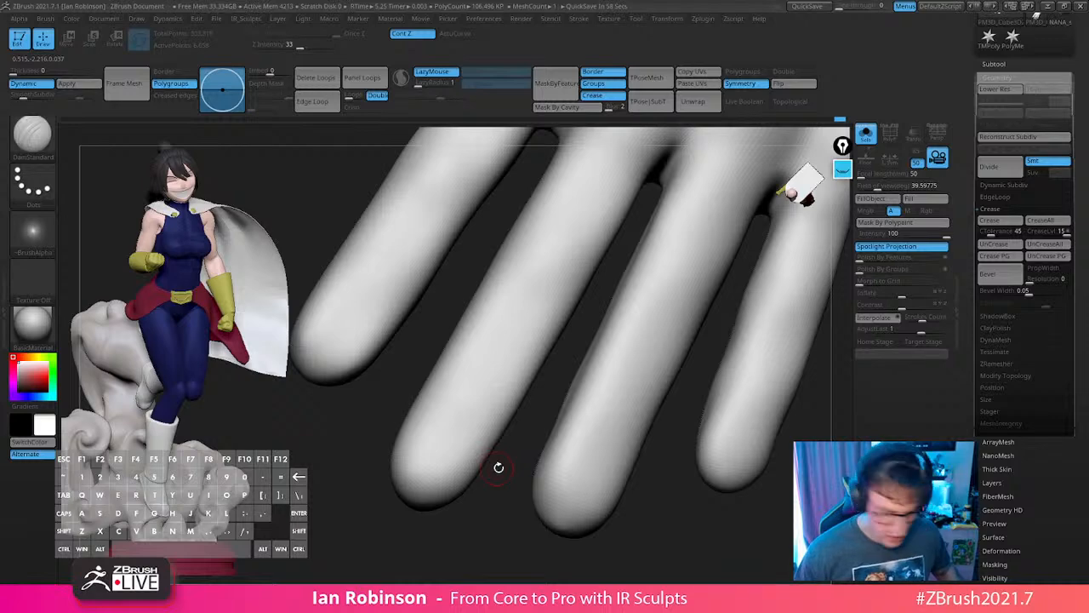
pyautogui.press('b')
pyautogui.press('t')
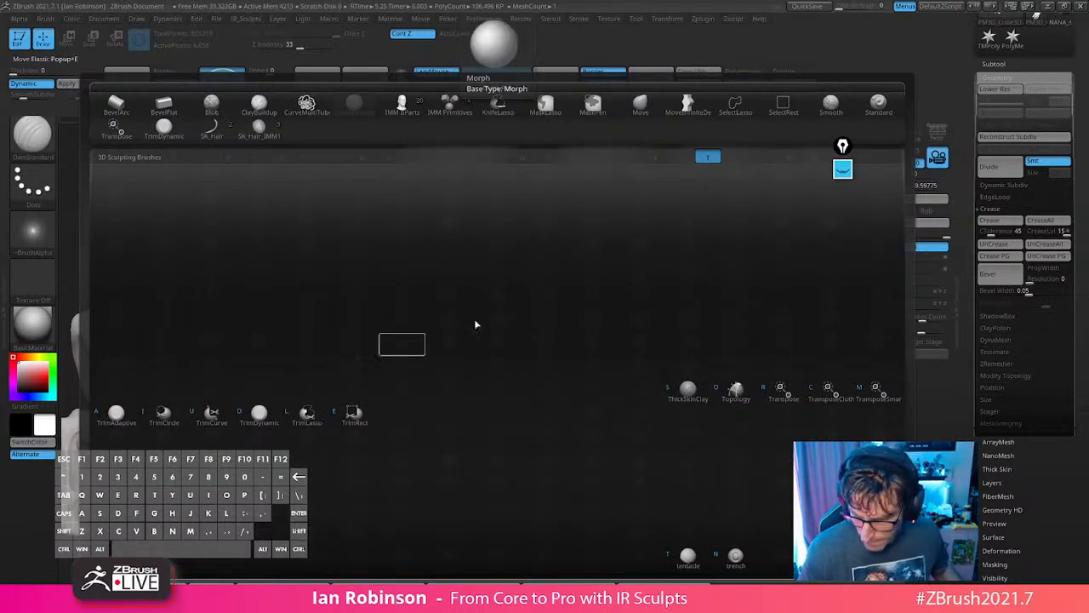
pyautogui.click(736, 390)
pyautogui.moveTo(521, 465)
pyautogui.keyDown('alt'); pyautogui.mouseDown()
pyautogui.moveTo(511, 479)
pyautogui.moveTo(506, 451)
pyautogui.mouseUp(); pyautogui.keyUp('alt')
pyautogui.press('s')
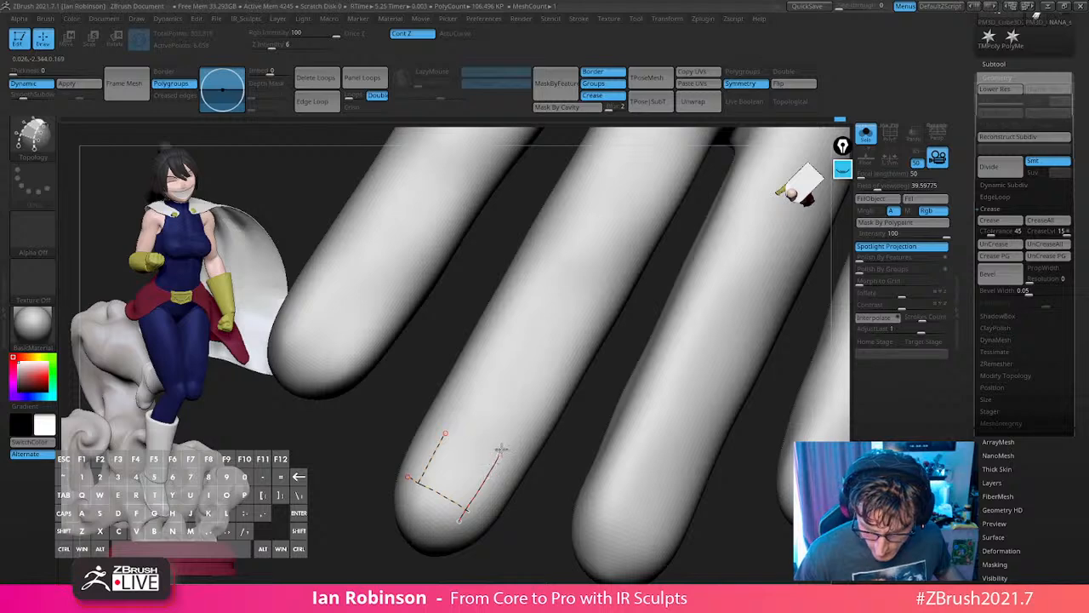
pyautogui.moveTo(483, 455); pyautogui.dragTo(512, 468)
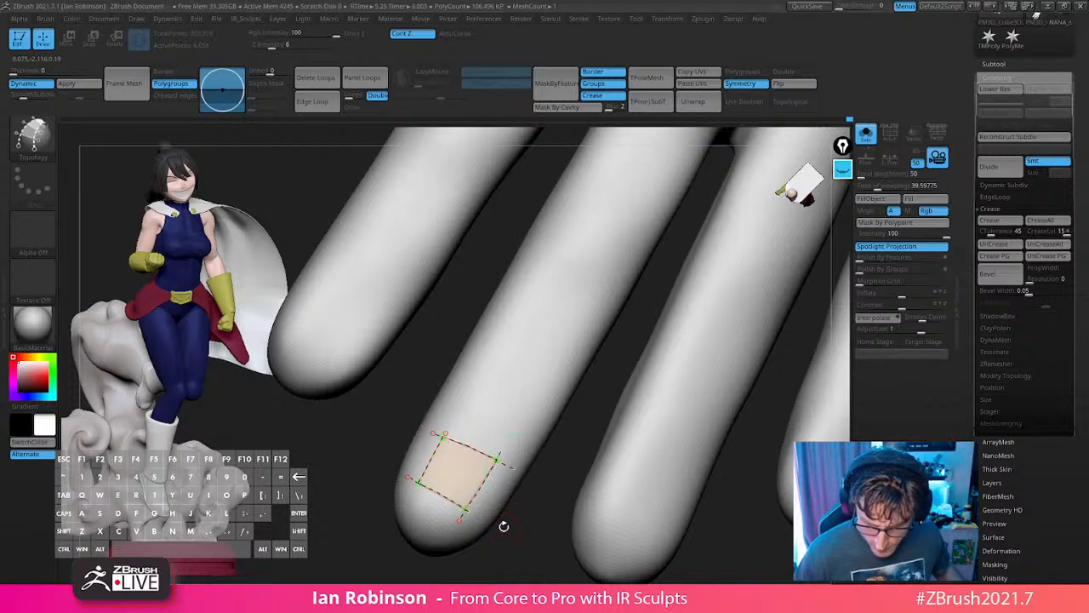
# Generate a solid nail piece from the topology outline on the middle fingertip, undoing and regenerating it once.
pyautogui.moveTo(504, 526); pyautogui.dragTo(522, 495)
pyautogui.click(483, 404)
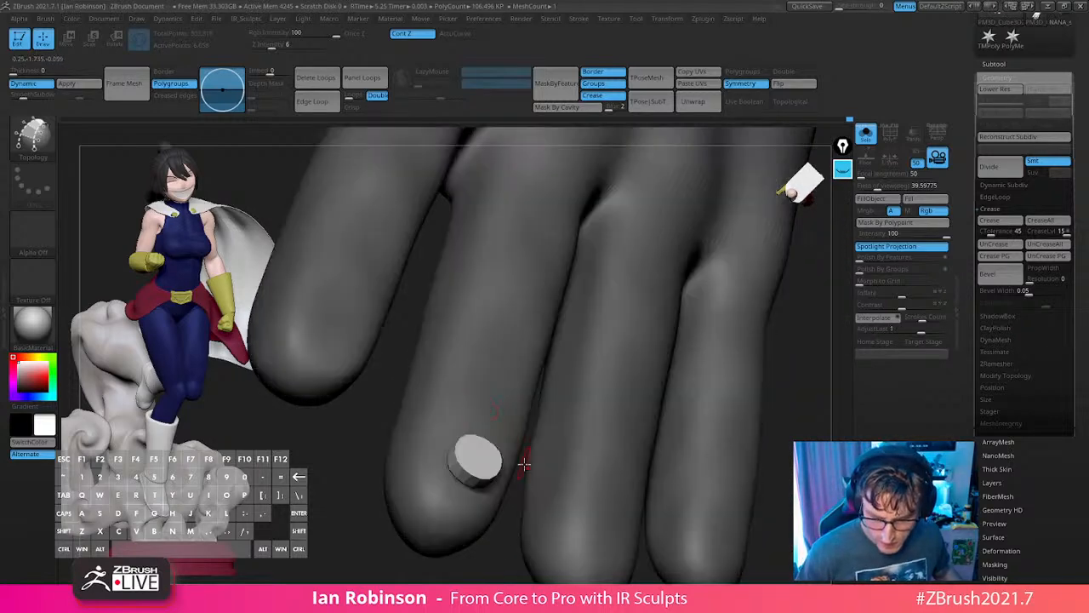
pyautogui.hotkey('ctrl', 'z')
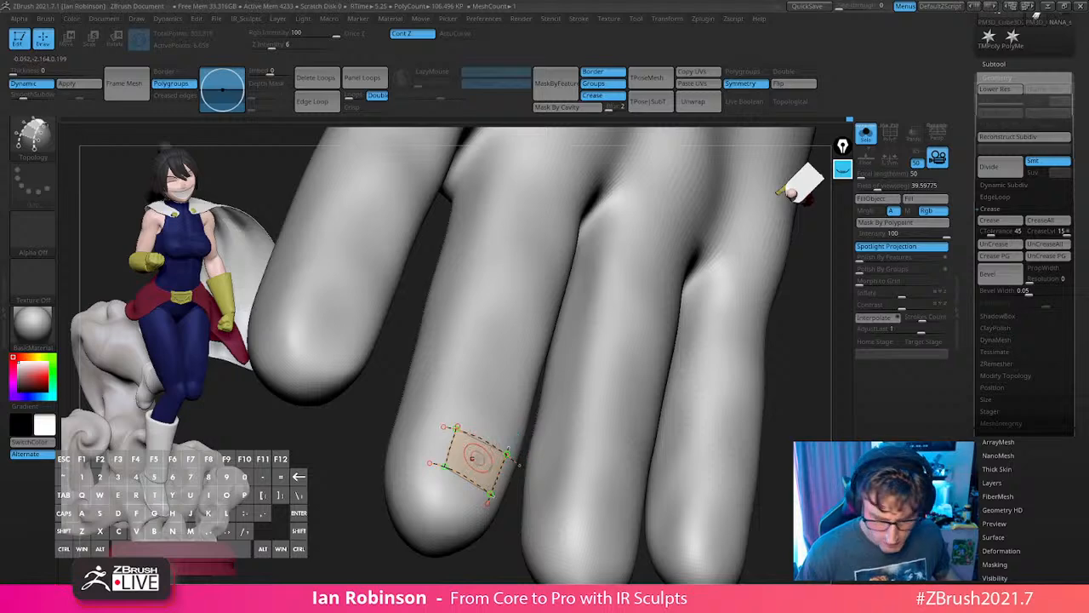
pyautogui.click(476, 458)
# Split the unmasked nail piece from the hand into its own subtool using Split Unmasked Points.
pyautogui.press('space')
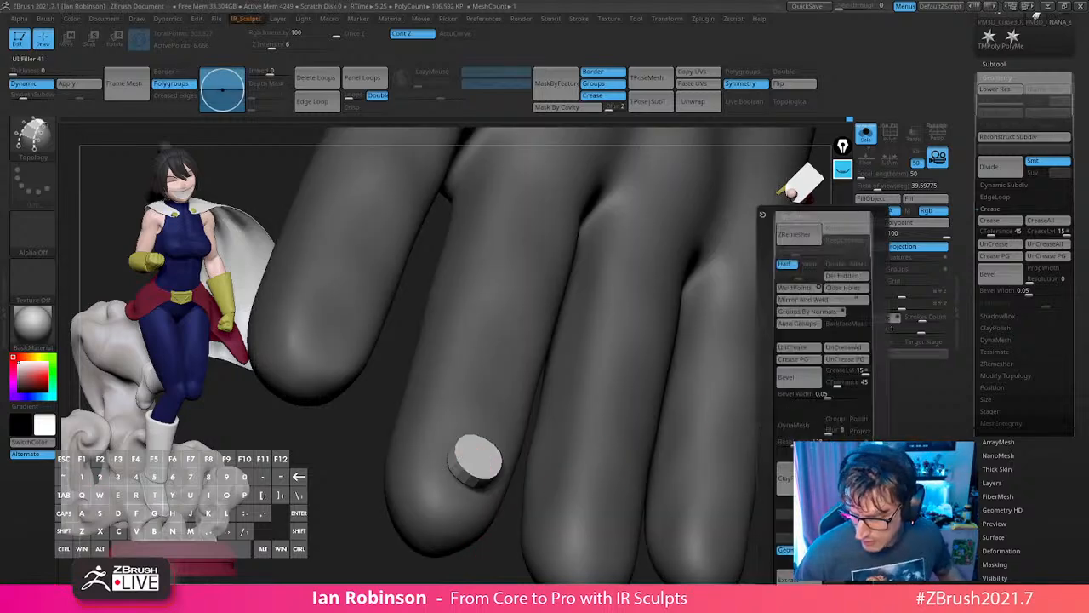
pyautogui.click(1011, 63)
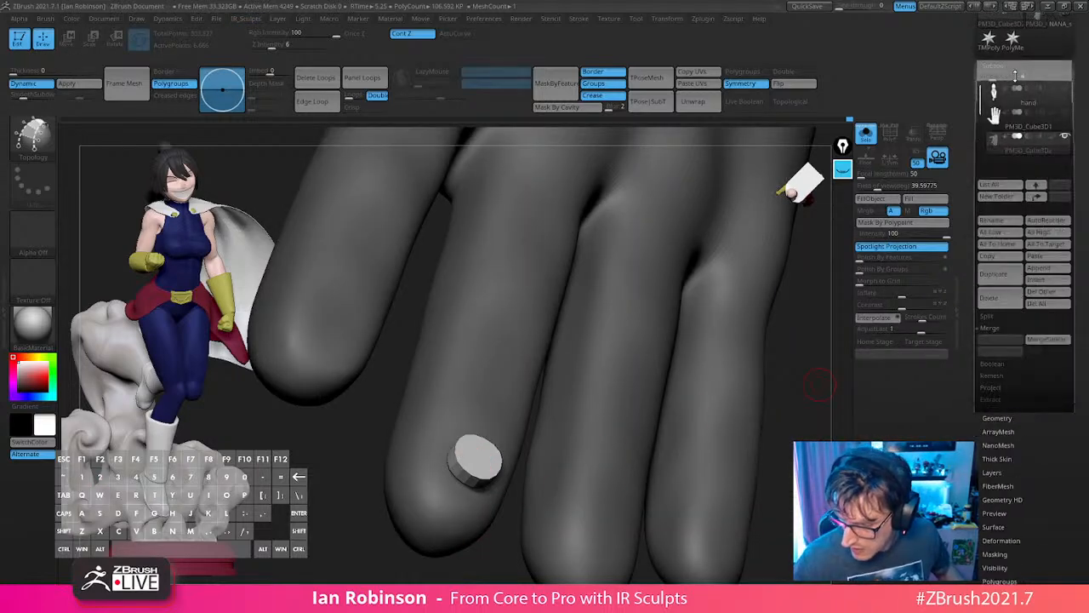
pyautogui.click(1017, 348)
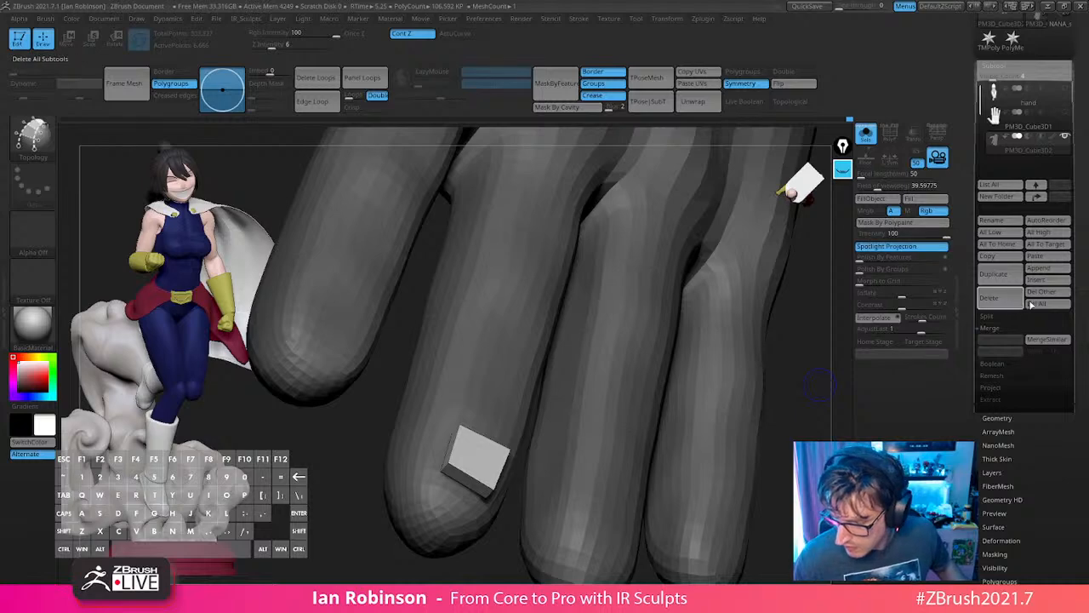
pyautogui.click(989, 316)
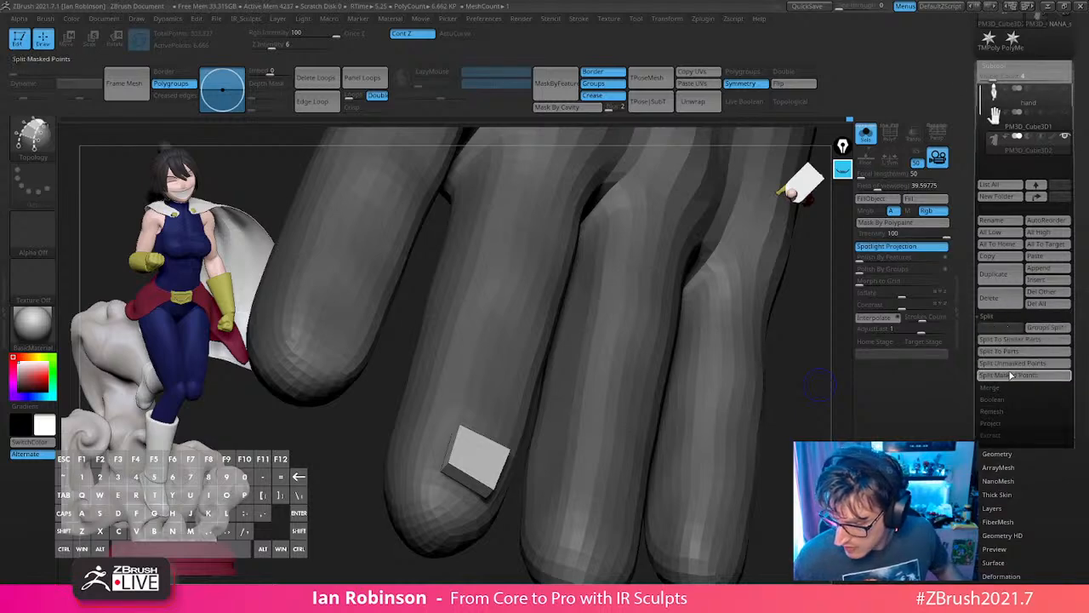
pyautogui.click(1010, 363)
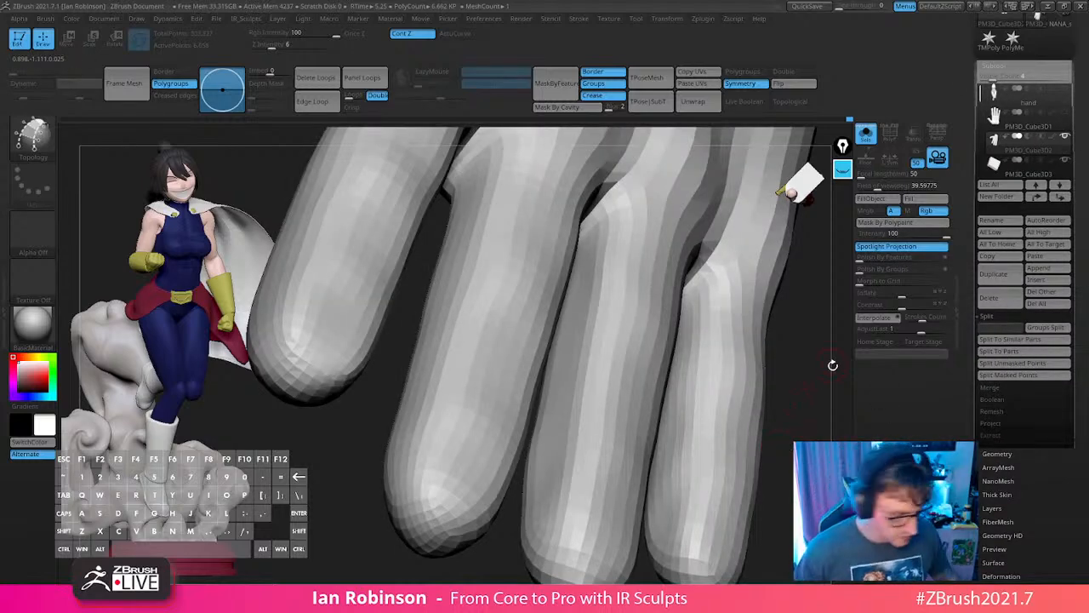
# Select the nail subtool, show it with the hand, and thin, rotate and lower it onto the middle fingertip with the gizmo.
pyautogui.press('d')
pyautogui.press('Down')
pyautogui.moveTo(776, 457); pyautogui.dragTo(832, 235)
pyautogui.click(864, 133)
pyautogui.moveTo(484, 578); pyautogui.dragTo(576, 347)
pyautogui.press('w')
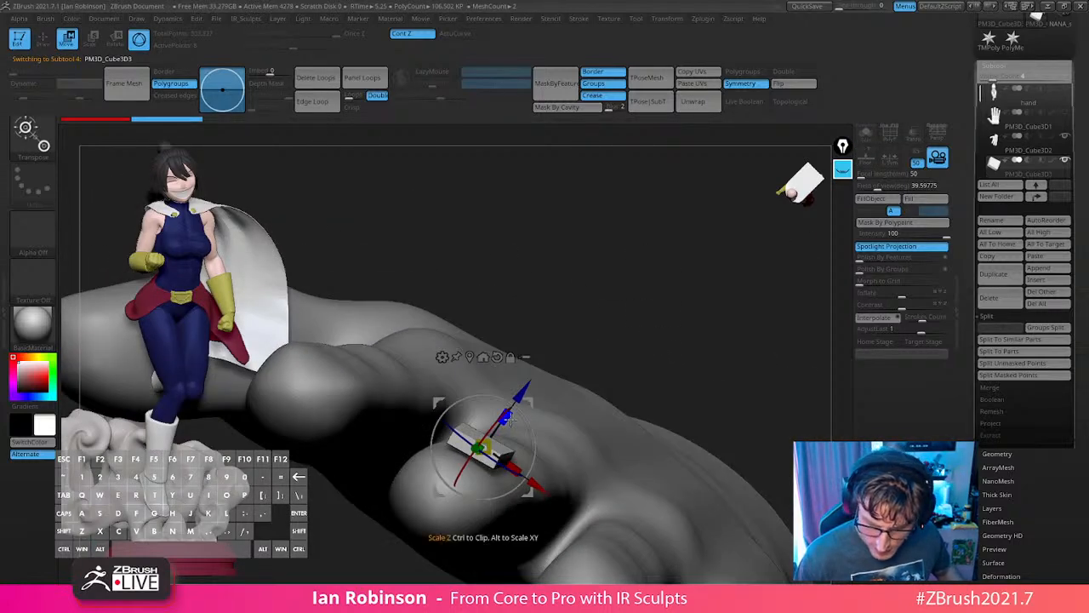
pyautogui.moveTo(506, 415); pyautogui.dragTo(505, 424)
pyautogui.moveTo(523, 392); pyautogui.dragTo(515, 404)
pyautogui.moveTo(628, 305); pyautogui.dragTo(502, 400)
pyautogui.moveTo(447, 470); pyautogui.dragTo(405, 483)
pyautogui.moveTo(537, 380); pyautogui.dragTo(493, 420)
pyautogui.press('q')
pyautogui.moveTo(457, 577)
pyautogui.mouseDown()
pyautogui.moveTo(479, 576)
pyautogui.moveTo(497, 533)
pyautogui.mouseUp()
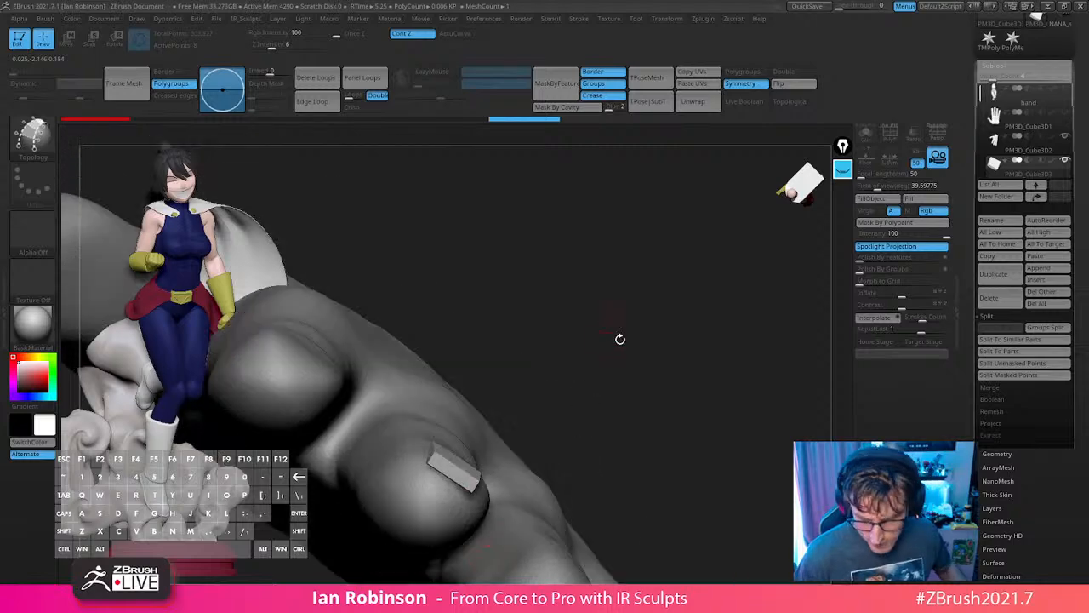
# Show the polyframe and insert an edge loop lengthwise down the middle of the nail with ZModeler's Multiple EdgeLoops target.
pyautogui.press('shift')
pyautogui.hotkey('shift', 'f')
pyautogui.moveTo(647, 376); pyautogui.dragTo(651, 398)
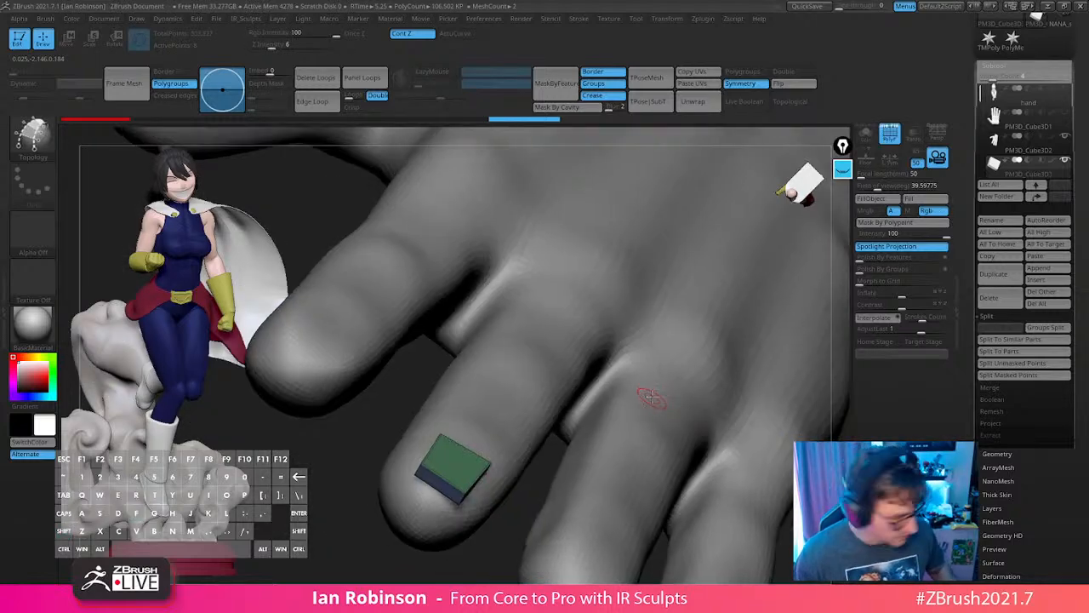
pyautogui.press('b')
pyautogui.press('z')
pyautogui.press('m')
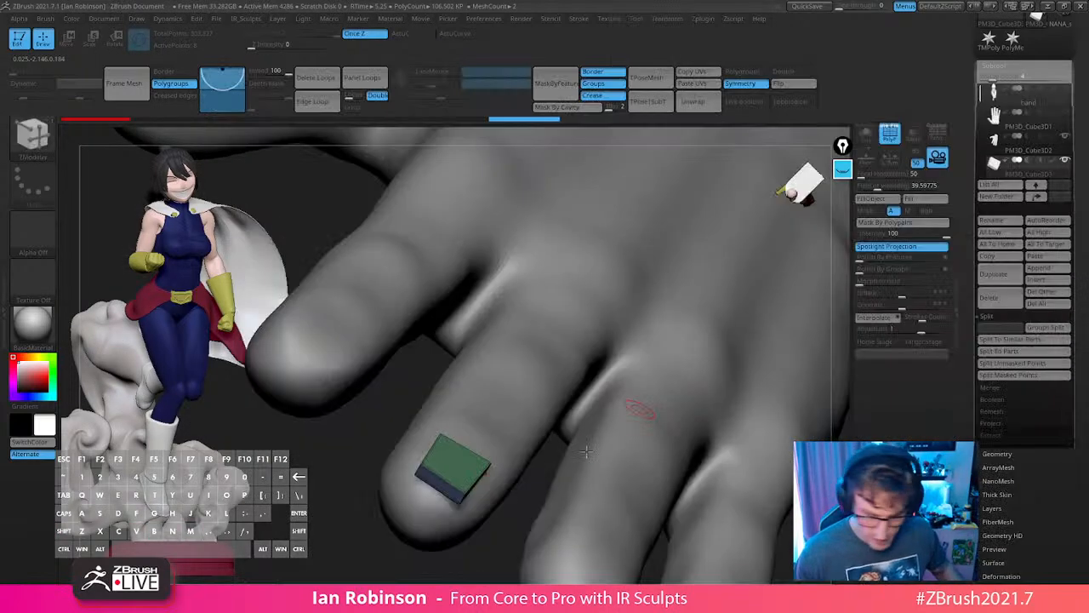
pyautogui.moveTo(509, 499)
pyautogui.keyDown('alt'); pyautogui.mouseDown()
pyautogui.moveTo(514, 526)
pyautogui.moveTo(496, 508)
pyautogui.mouseUp(); pyautogui.keyUp('alt')
pyautogui.click(429, 478)
pyautogui.press('space')
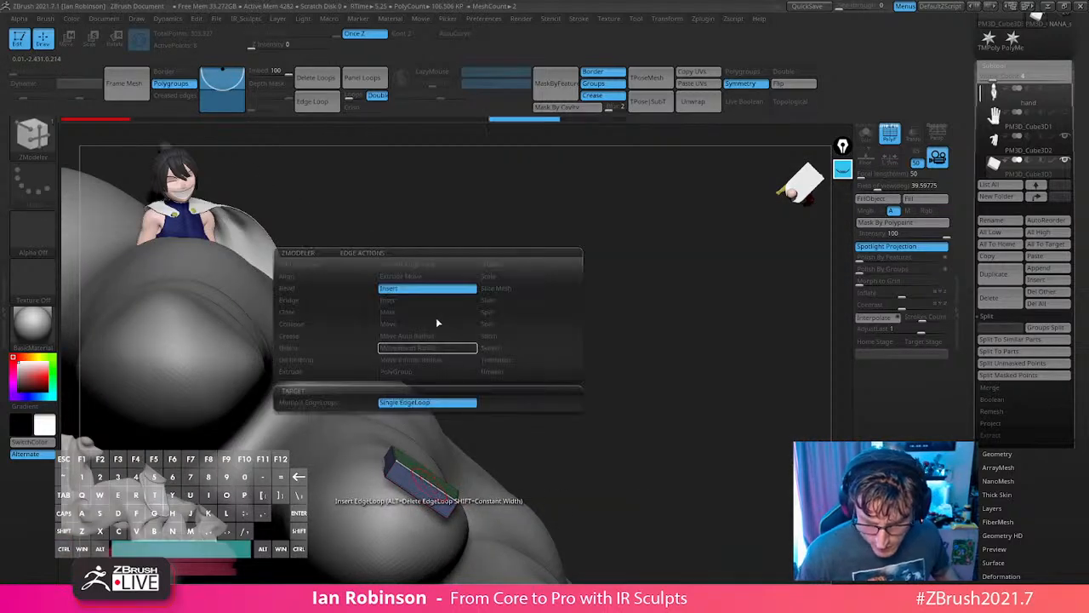
pyautogui.click(370, 399)
pyautogui.moveTo(526, 455); pyautogui.dragTo(518, 502)
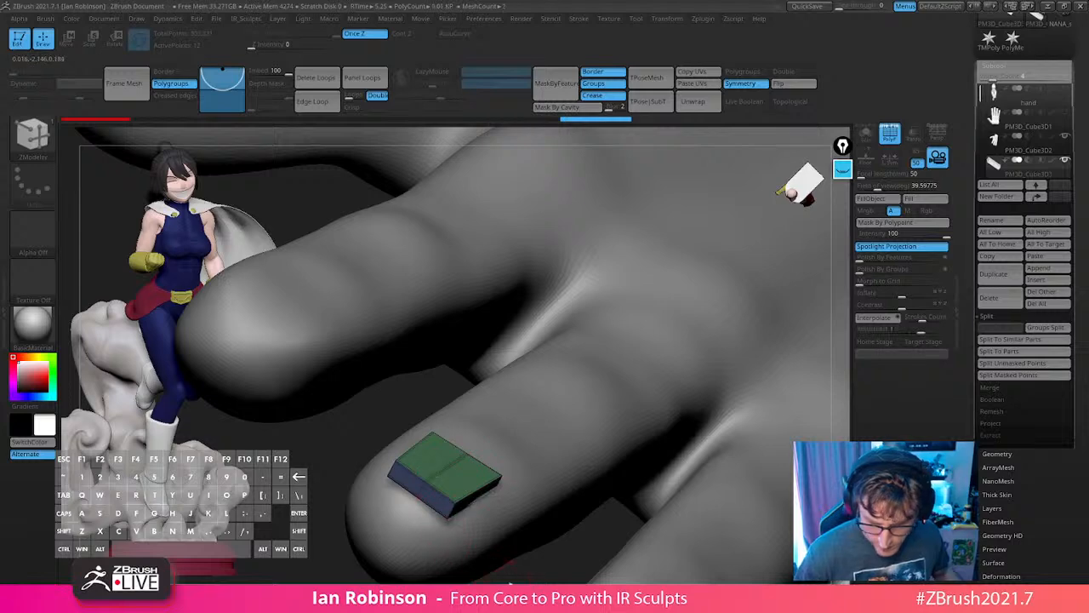
# Arch the nail by lasso-masking its outer edges and raising the unmasked centre loop, and clear the mask.
pyautogui.moveTo(511, 563); pyautogui.dragTo(516, 534)
pyautogui.moveTo(590, 398); pyautogui.dragTo(503, 437)
pyautogui.press('ctrl')
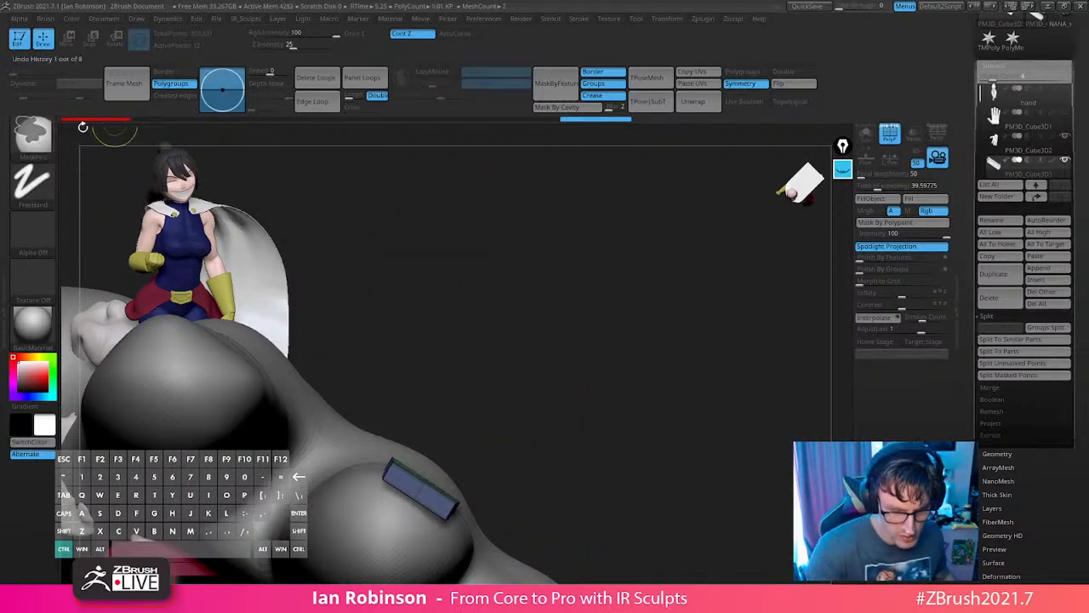
pyautogui.keyDown('ctrl'); pyautogui.click(39, 136); pyautogui.keyUp('ctrl')
pyautogui.keyDown('ctrl'); pyautogui.click(241, 200); pyautogui.keyUp('ctrl')
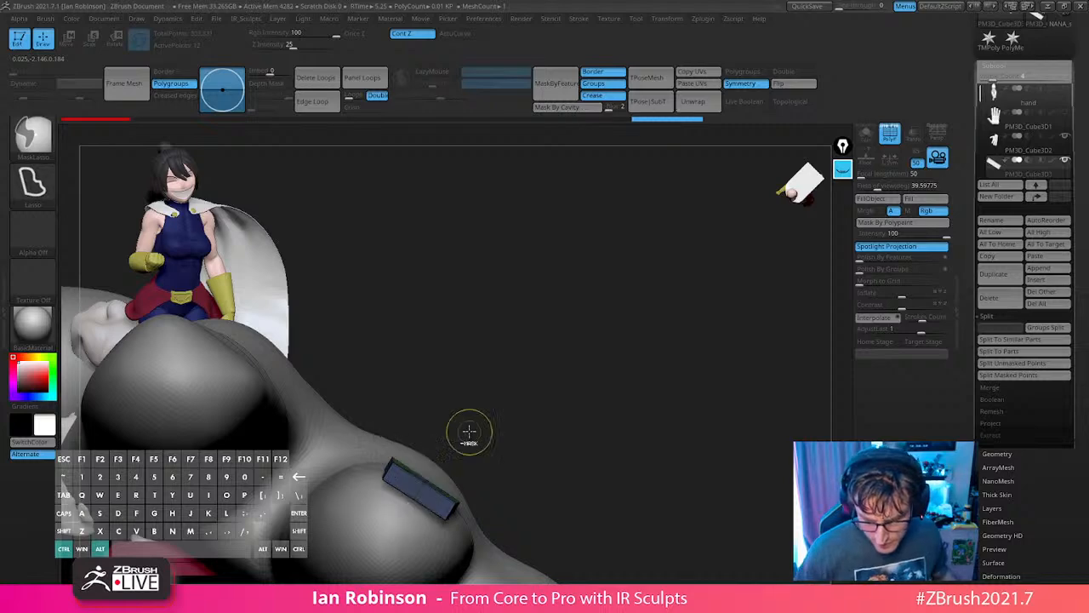
pyautogui.press('w')
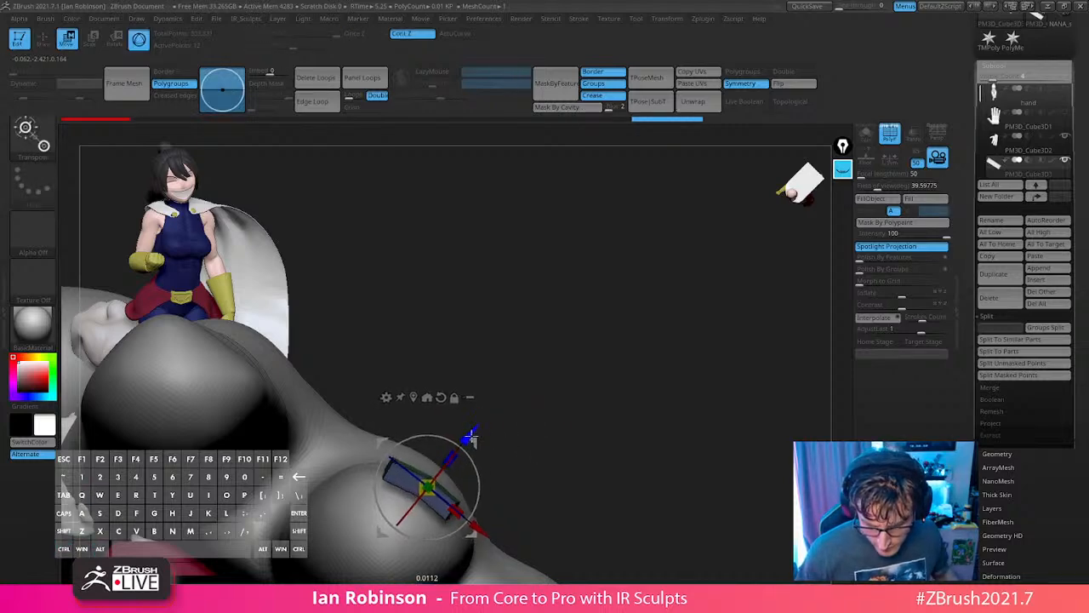
pyautogui.press('q')
pyautogui.press('ctrl')
pyautogui.keyDown('ctrl'); pyautogui.moveTo(613, 407); pyautogui.dragTo(620, 416); pyautogui.keyUp('ctrl')
pyautogui.moveTo(614, 400); pyautogui.dragTo(627, 428)
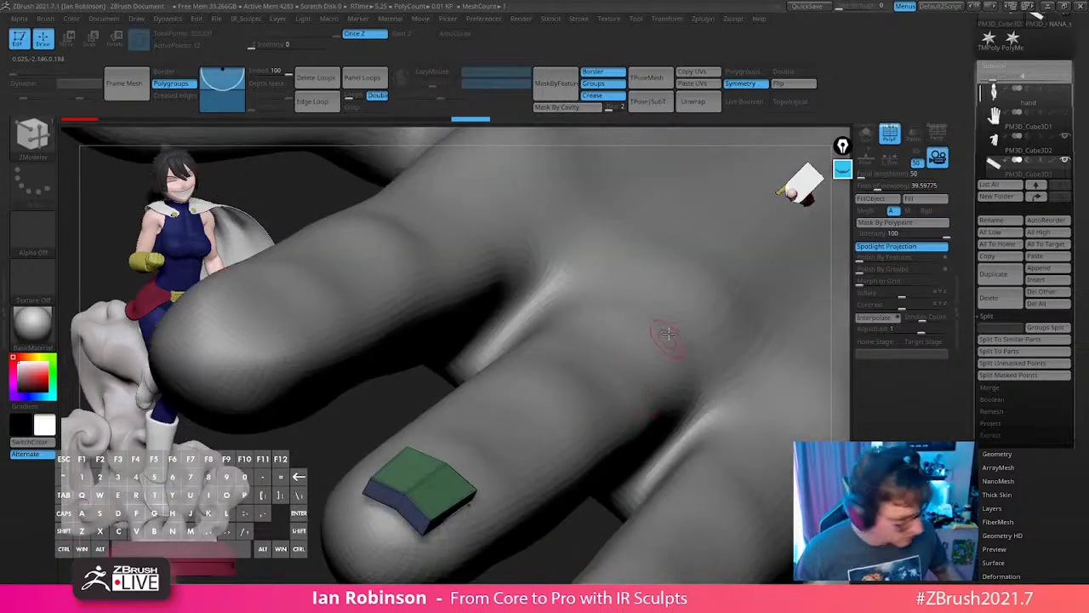
# Crease the nail's polygroup borders with Crease PG and check the shape by toggling dynamic subdivision on and off.
pyautogui.press('`')
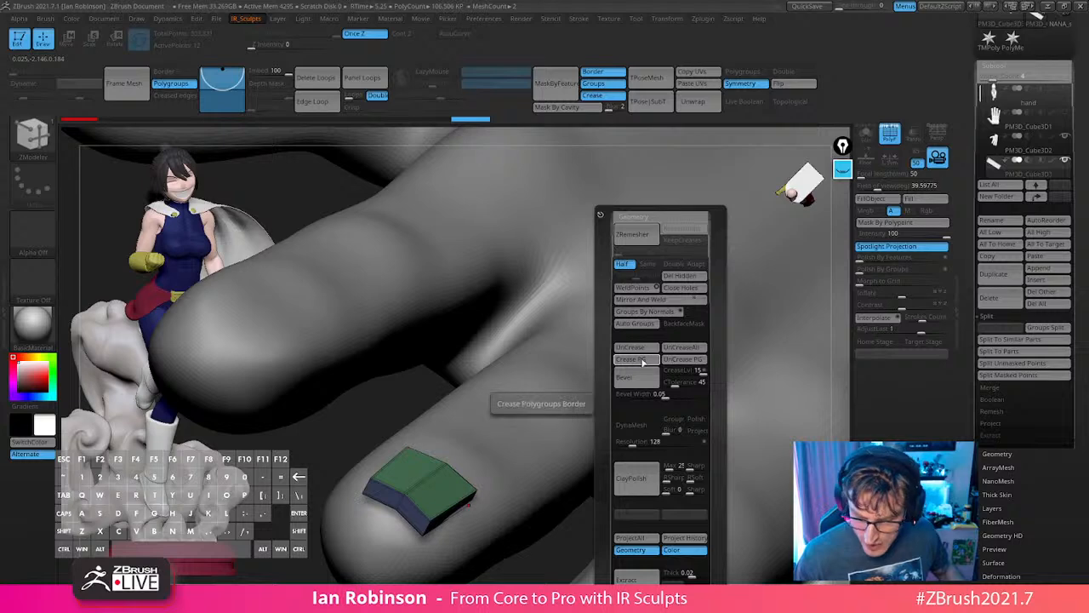
pyautogui.click(642, 361)
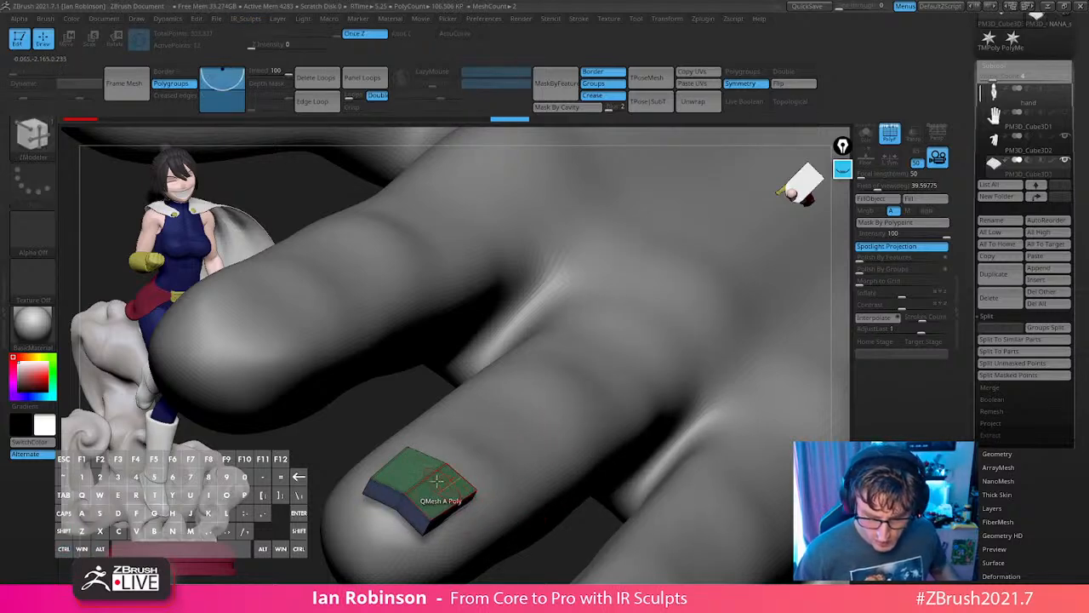
pyautogui.press('space')
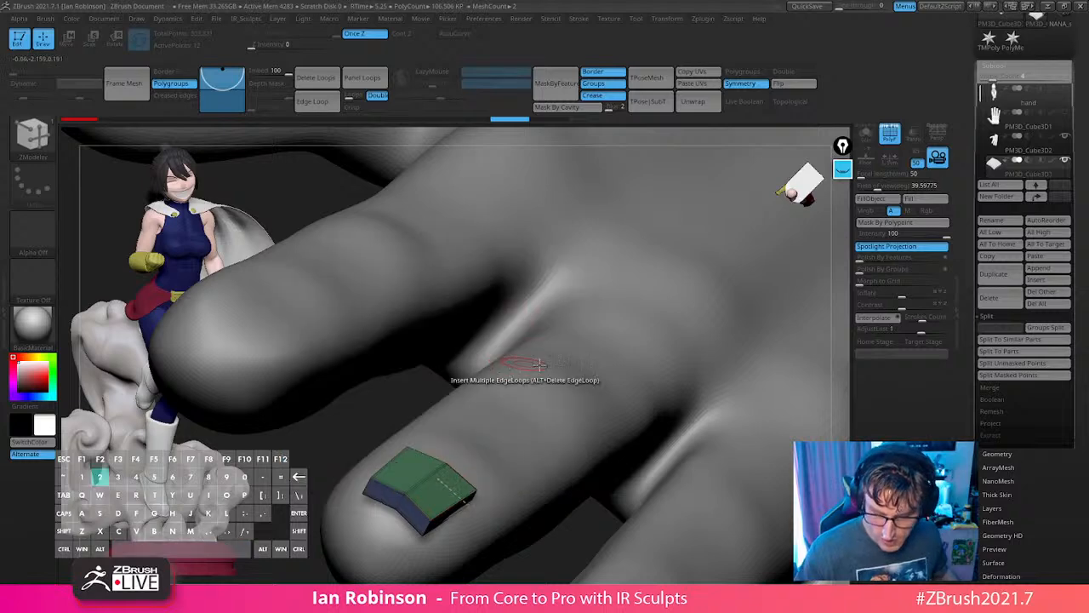
pyautogui.press('space')
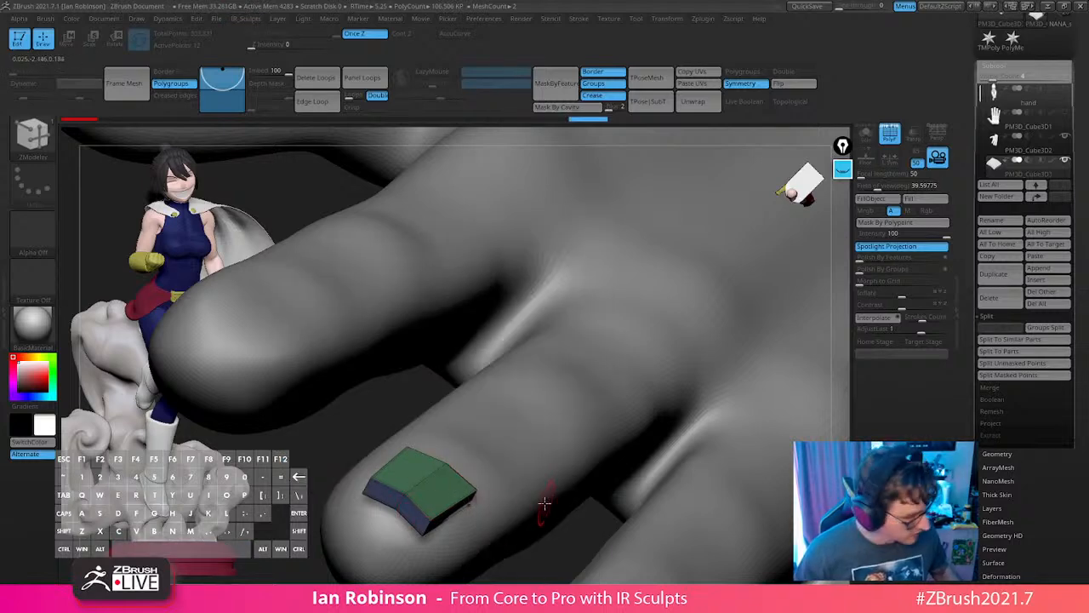
pyautogui.press('d')
pyautogui.moveTo(547, 554)
pyautogui.mouseDown()
pyautogui.moveTo(533, 571)
pyautogui.moveTo(551, 544)
pyautogui.mouseUp()
pyautogui.hotkey('shift', 'd')
# Crease the nail's vertical corner edges with ZModeler's Crease EdgeLoop Complete, isolating the nail to reach its far corners.
pyautogui.keyDown('alt'); pyautogui.moveTo(590, 363); pyautogui.dragTo(553, 400); pyautogui.keyUp('alt')
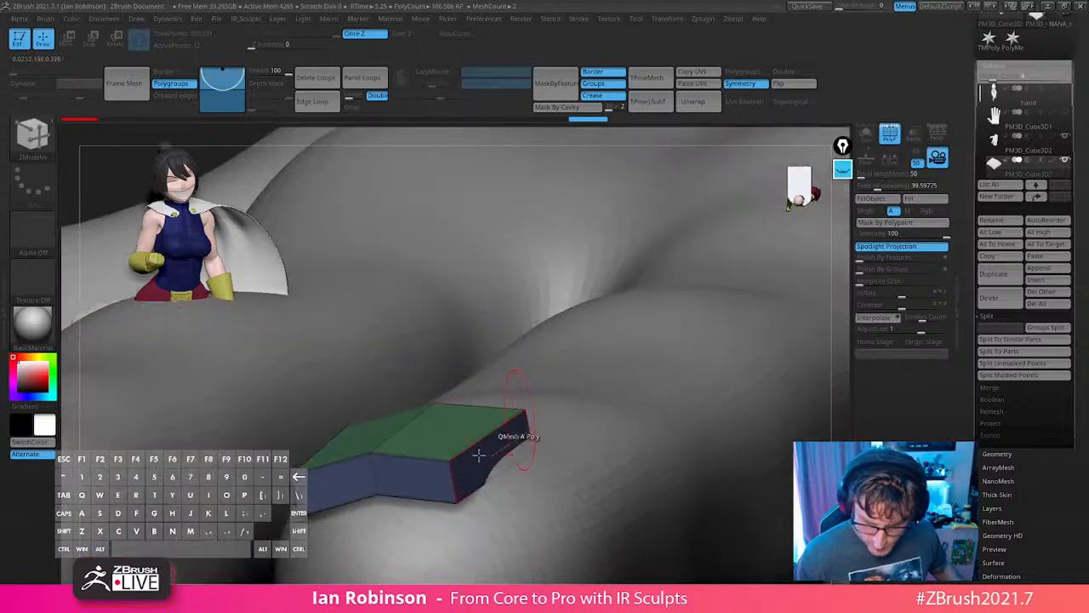
pyautogui.press('space')
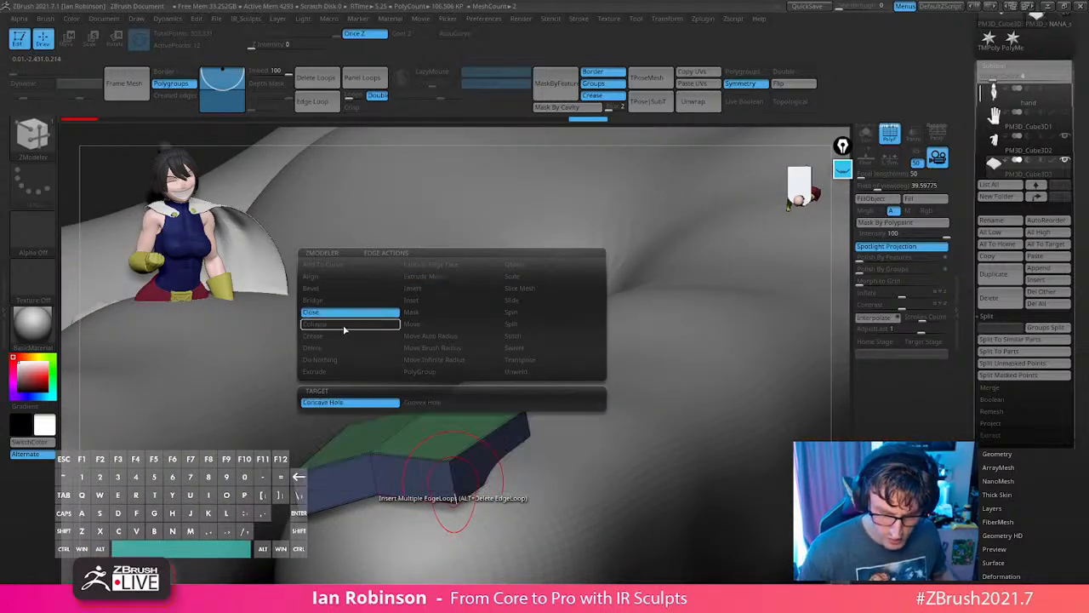
pyautogui.click(358, 336)
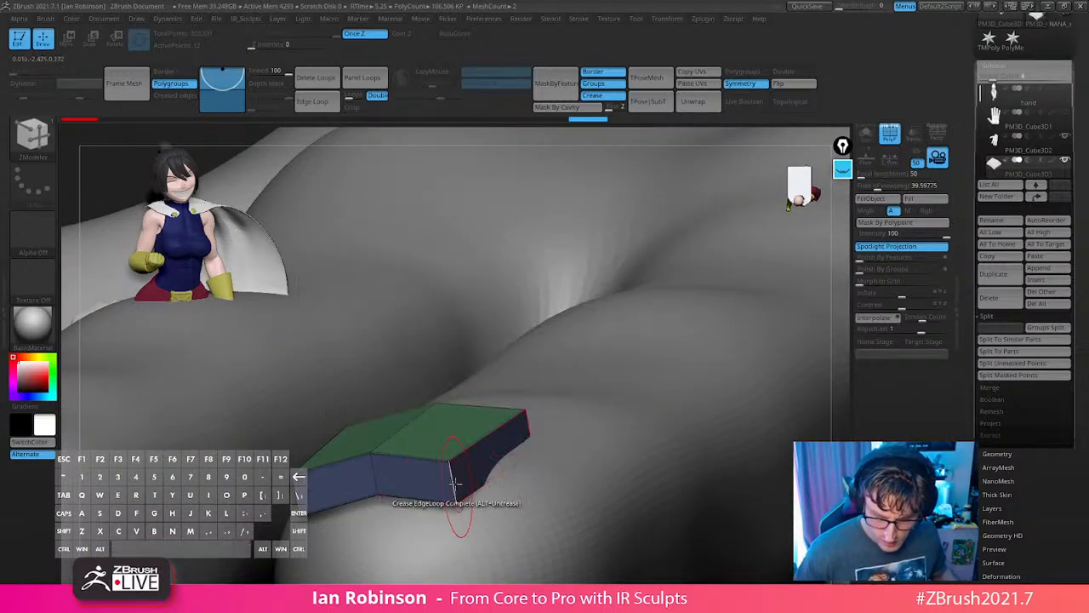
pyautogui.moveTo(418, 523); pyautogui.dragTo(339, 520)
pyautogui.press('space')
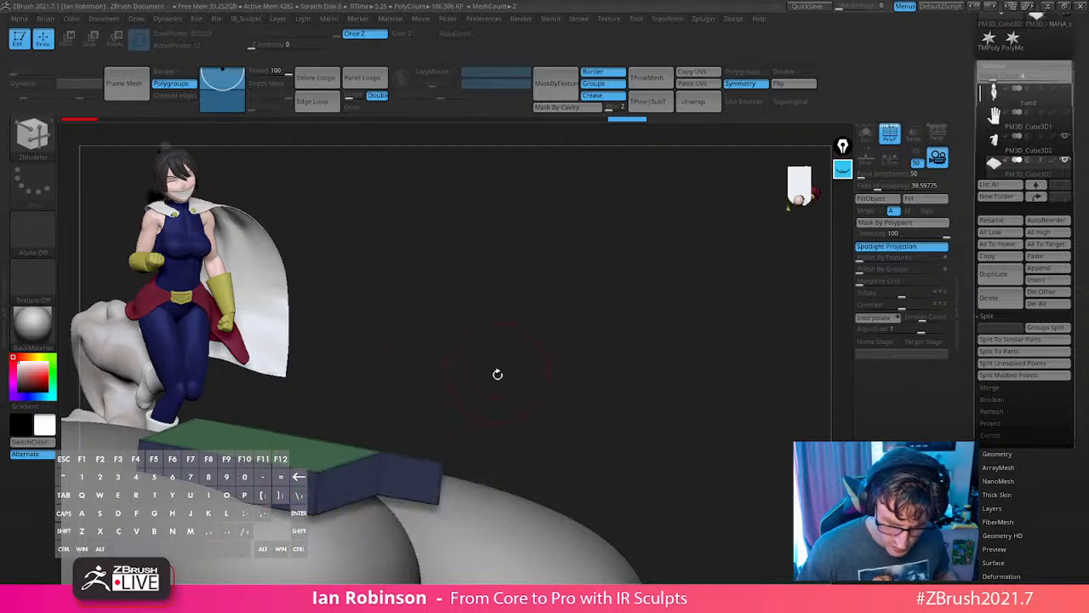
pyautogui.keyDown('alt'); pyautogui.moveTo(499, 374); pyautogui.dragTo(632, 337); pyautogui.keyUp('alt')
pyautogui.click(861, 139)
pyautogui.moveTo(566, 379); pyautogui.dragTo(622, 384)
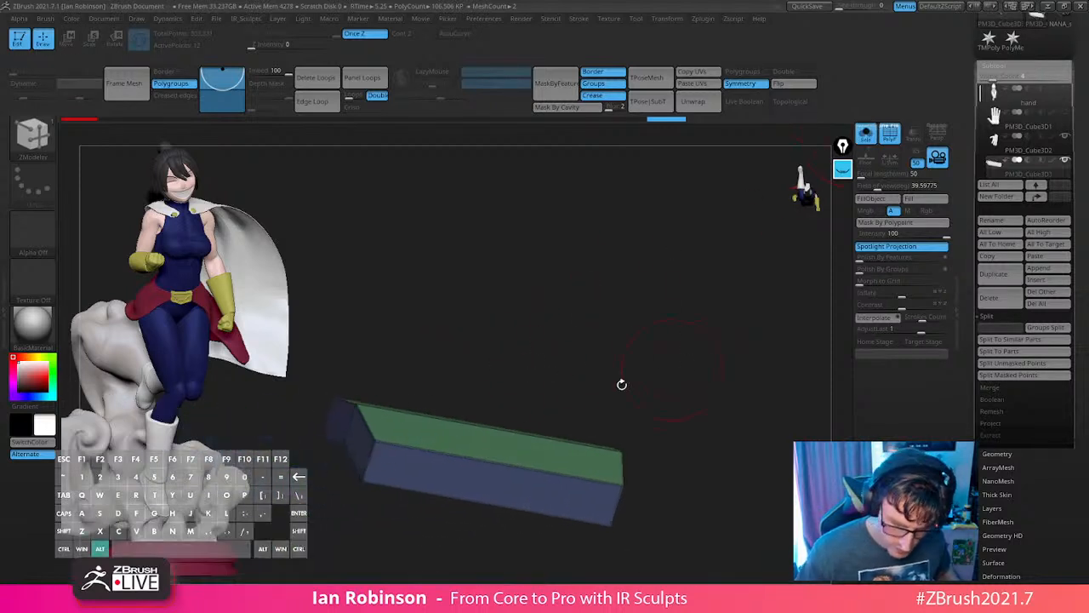
pyautogui.keyDown('alt'); pyautogui.moveTo(592, 345); pyautogui.dragTo(662, 345); pyautogui.keyUp('alt')
pyautogui.moveTo(466, 328); pyautogui.dragTo(560, 343)
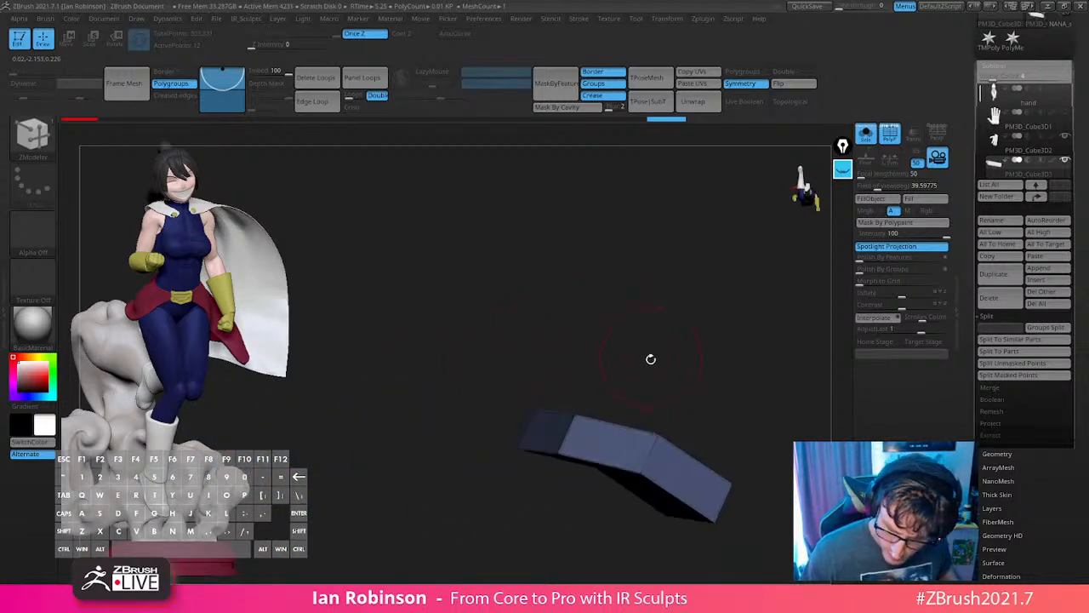
pyautogui.moveTo(706, 356); pyautogui.dragTo(654, 369)
pyautogui.click(865, 136)
# Reposition and adjust the dynamically subdivided nail with the gizmo to cover the back of the middle fingertip.
pyautogui.moveTo(600, 403)
pyautogui.mouseDown()
pyautogui.moveTo(626, 400)
pyautogui.moveTo(620, 389)
pyautogui.moveTo(630, 467)
pyautogui.moveTo(635, 454)
pyautogui.mouseUp()
pyautogui.press('w')
pyautogui.press('q')
pyautogui.keyDown('ctrl'); pyautogui.click(637, 452); pyautogui.keyUp('ctrl')
pyautogui.press('w')
pyautogui.moveTo(469, 373); pyautogui.dragTo(506, 383)
pyautogui.press('q')
pyautogui.moveTo(664, 418)
pyautogui.keyDown('alt'); pyautogui.mouseDown()
pyautogui.moveTo(681, 413)
pyautogui.moveTo(668, 417)
pyautogui.mouseUp(); pyautogui.keyUp('alt')
pyautogui.press('w')
pyautogui.moveTo(462, 333); pyautogui.dragTo(468, 315)
pyautogui.moveTo(579, 340); pyautogui.dragTo(579, 333)
pyautogui.moveTo(494, 409); pyautogui.dragTo(495, 413)
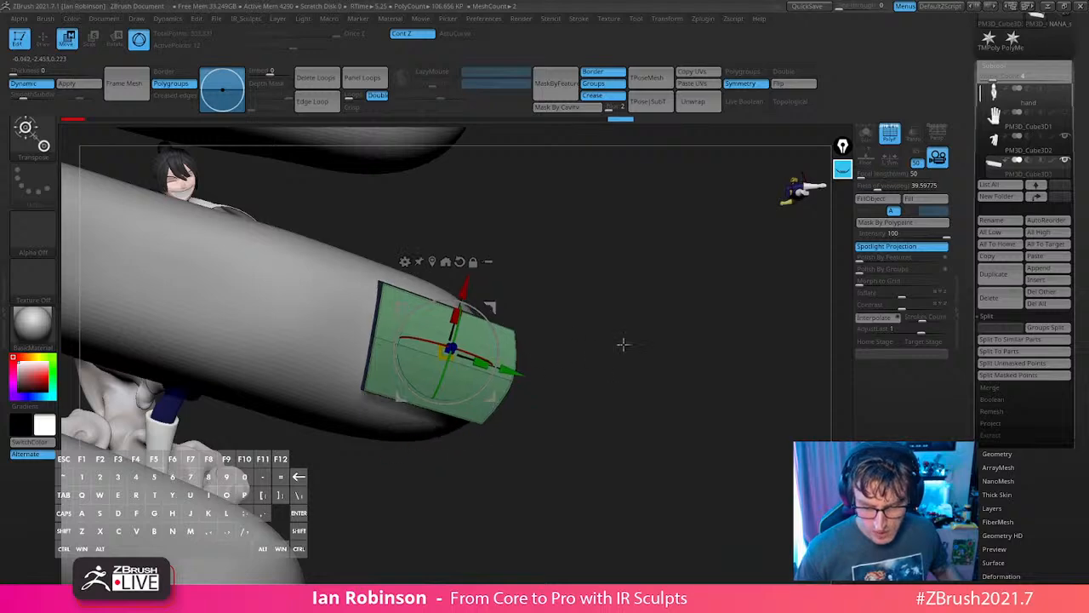
# Select the hand subtool and shape the middle fingertip around the base and sides of the nail with the Move brush.
pyautogui.moveTo(625, 343)
pyautogui.mouseDown()
pyautogui.moveTo(632, 246)
pyautogui.moveTo(588, 250)
pyautogui.moveTo(603, 265)
pyautogui.moveTo(631, 262)
pyautogui.moveTo(652, 343)
pyautogui.moveTo(575, 380)
pyautogui.moveTo(333, 311)
pyautogui.mouseUp()
pyautogui.press('q')
pyautogui.press('b')
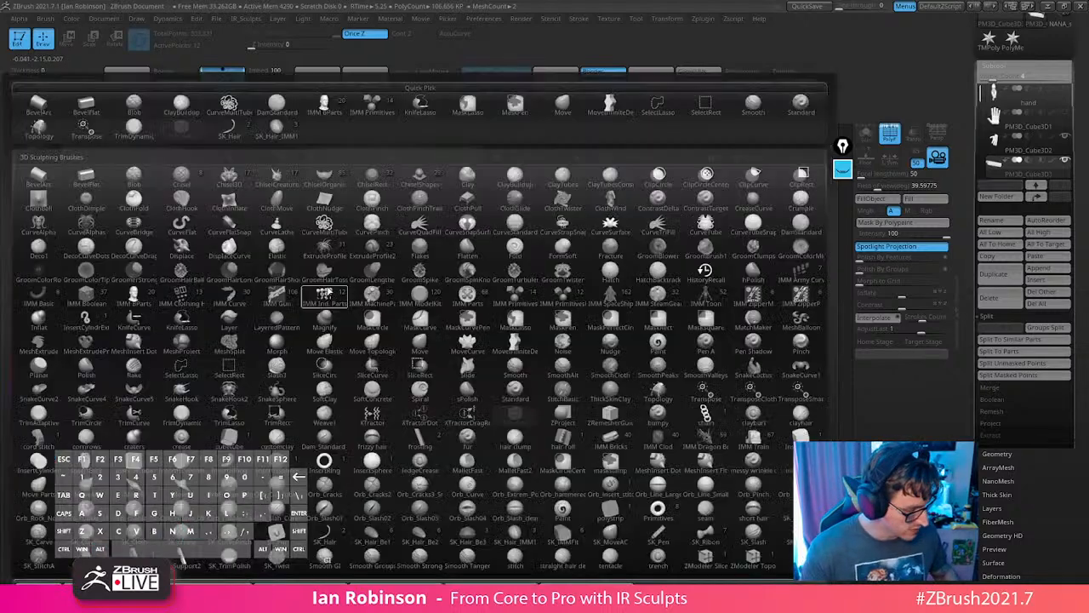
pyautogui.press('m')
pyautogui.press('v')
pyautogui.keyDown('alt'); pyautogui.click(334, 293); pyautogui.keyUp('alt')
pyautogui.press('s')
pyautogui.moveTo(444, 294); pyautogui.dragTo(500, 284)
pyautogui.moveTo(419, 329); pyautogui.dragTo(403, 339)
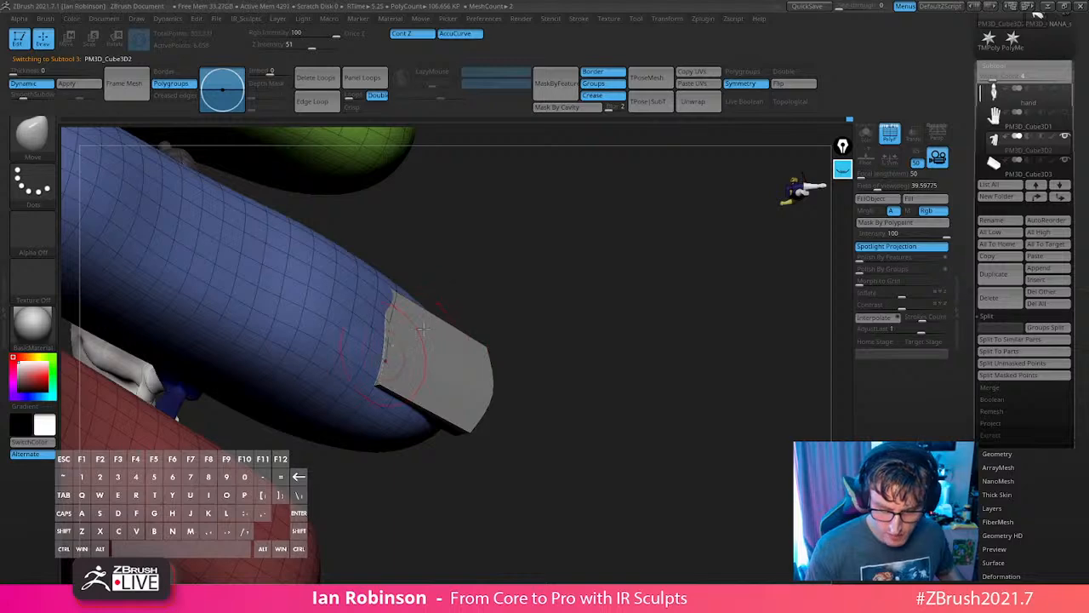
pyautogui.moveTo(516, 384); pyautogui.dragTo(498, 336)
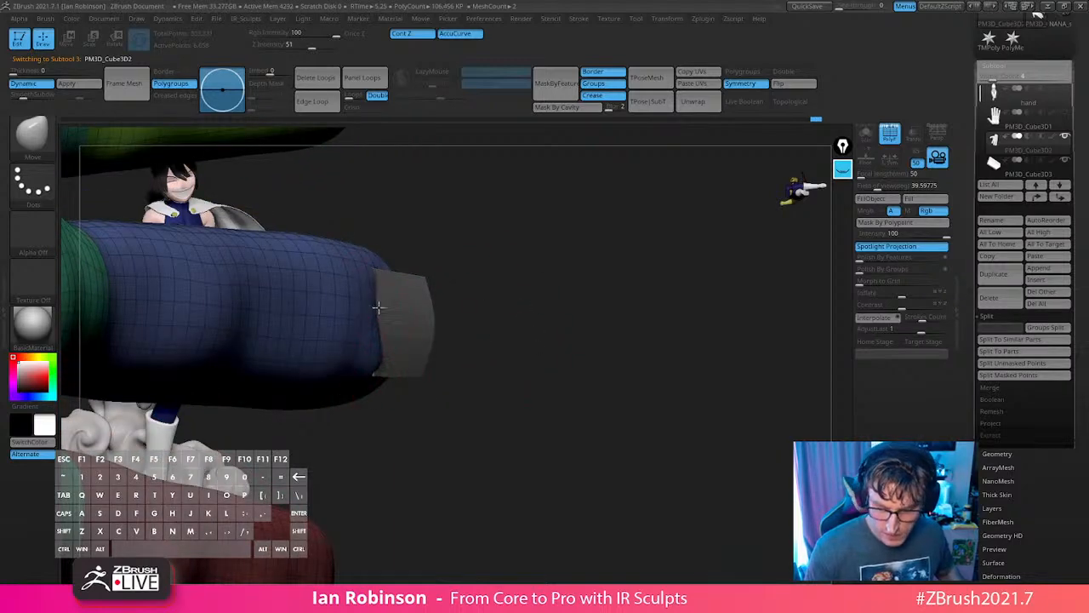
pyautogui.moveTo(581, 225); pyautogui.dragTo(545, 292)
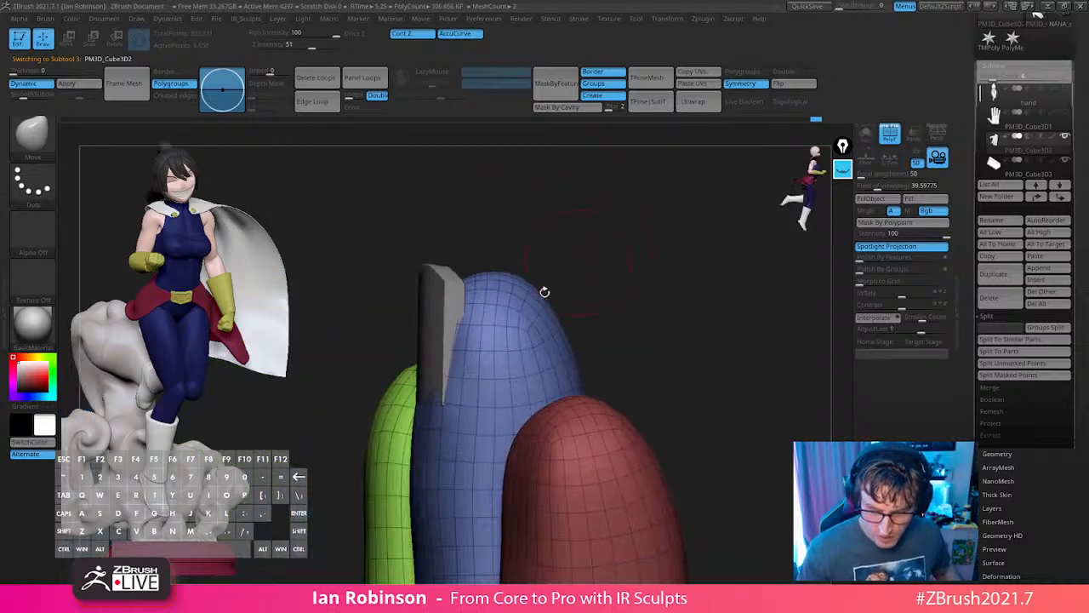
pyautogui.moveTo(649, 283); pyautogui.dragTo(544, 347)
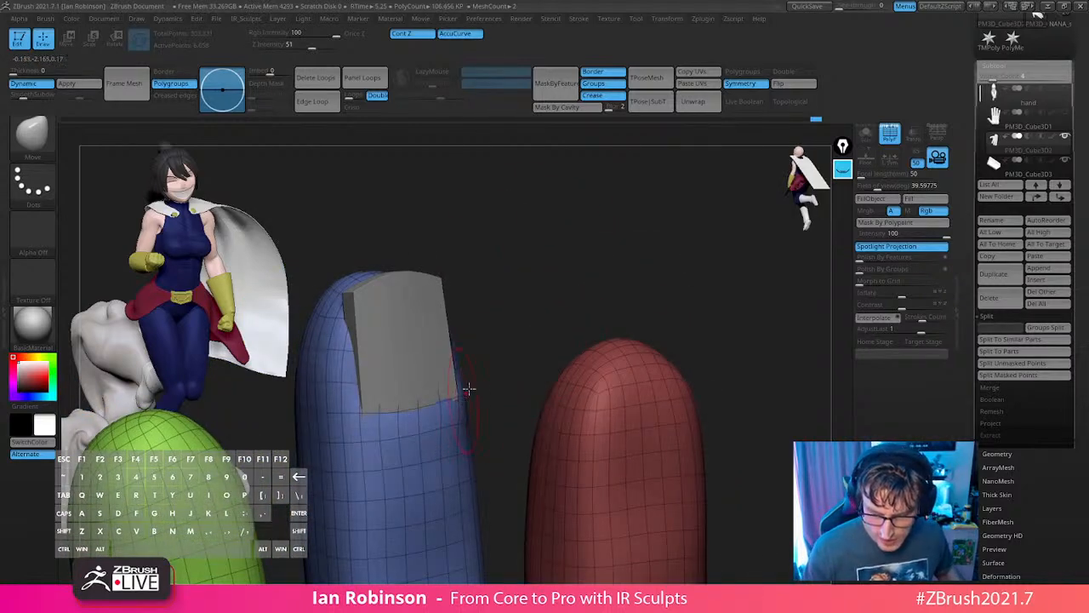
pyautogui.moveTo(600, 301); pyautogui.dragTo(553, 295)
# Hide the polyframe and examine the fitted nail and the whole hand.
pyautogui.hotkey('shift', 'f')
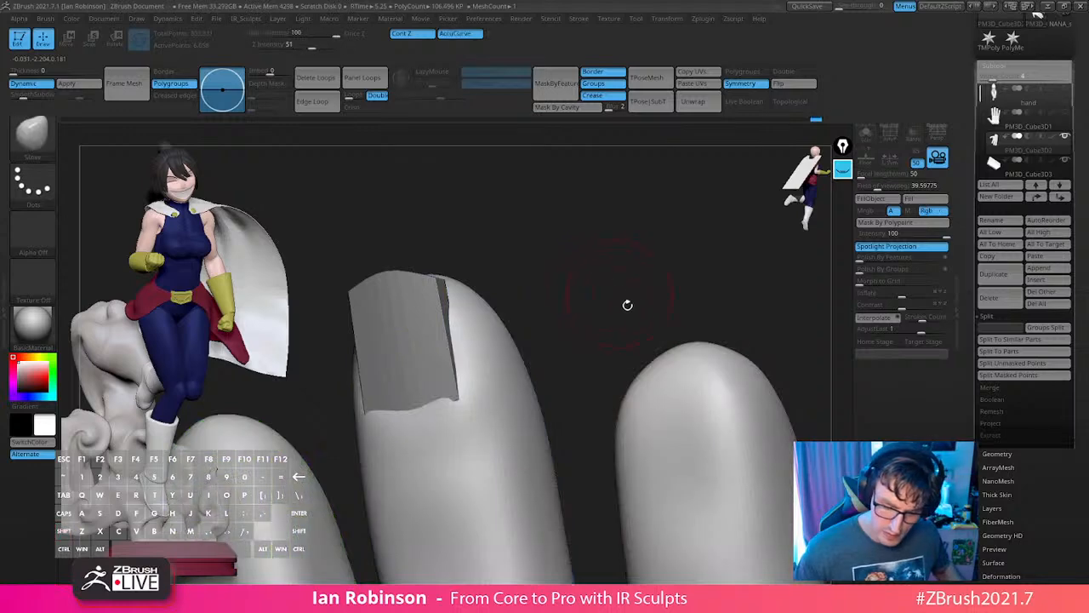
pyautogui.keyDown('alt'); pyautogui.moveTo(627, 304); pyautogui.dragTo(604, 257); pyautogui.keyUp('alt')
pyautogui.moveTo(617, 330); pyautogui.dragTo(724, 306)
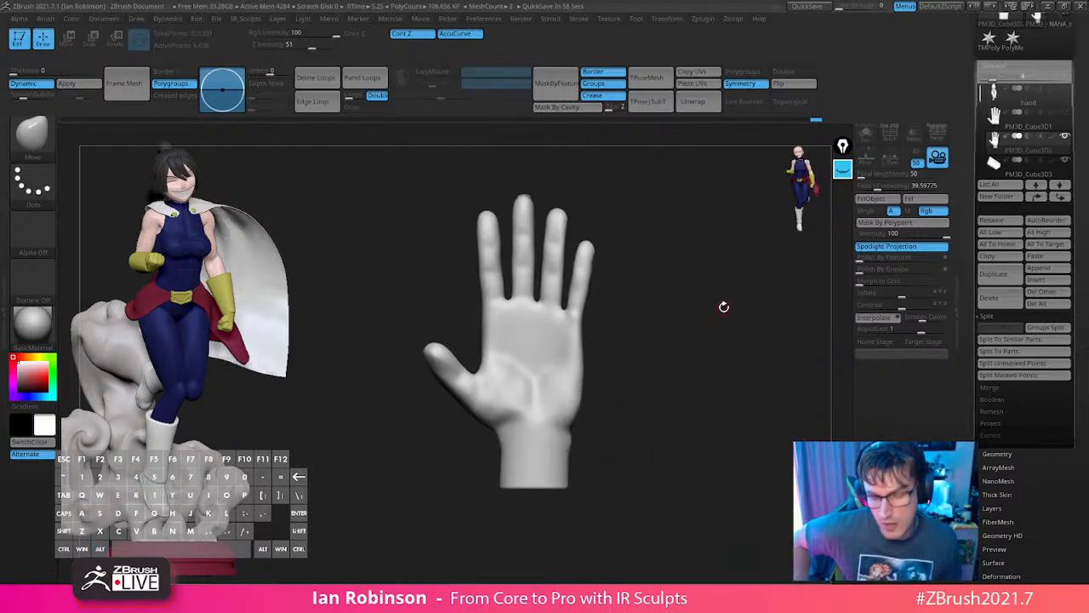
pyautogui.moveTo(688, 387)
pyautogui.mouseDown()
pyautogui.moveTo(791, 400)
pyautogui.moveTo(602, 416)
pyautogui.moveTo(698, 417)
pyautogui.moveTo(792, 392)
pyautogui.moveTo(639, 409)
pyautogui.moveTo(682, 376)
pyautogui.mouseUp()
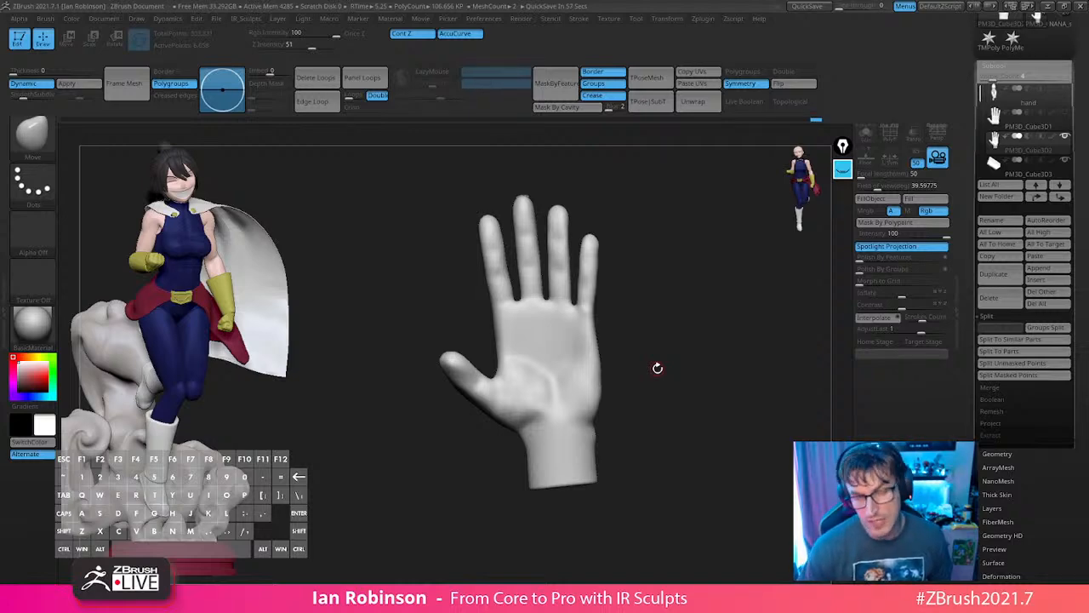
pyautogui.moveTo(662, 316)
pyautogui.mouseDown()
pyautogui.moveTo(668, 328)
pyautogui.moveTo(598, 357)
pyautogui.moveTo(620, 369)
pyautogui.moveTo(632, 491)
pyautogui.mouseUp()
# Set up the Move brush with AccuCurve off and review the hand from the palm, back and side.
pyautogui.press('b')
pyautogui.press('m')
pyautogui.press('v')
pyautogui.press('s')
pyautogui.moveTo(663, 372); pyautogui.dragTo(661, 388)
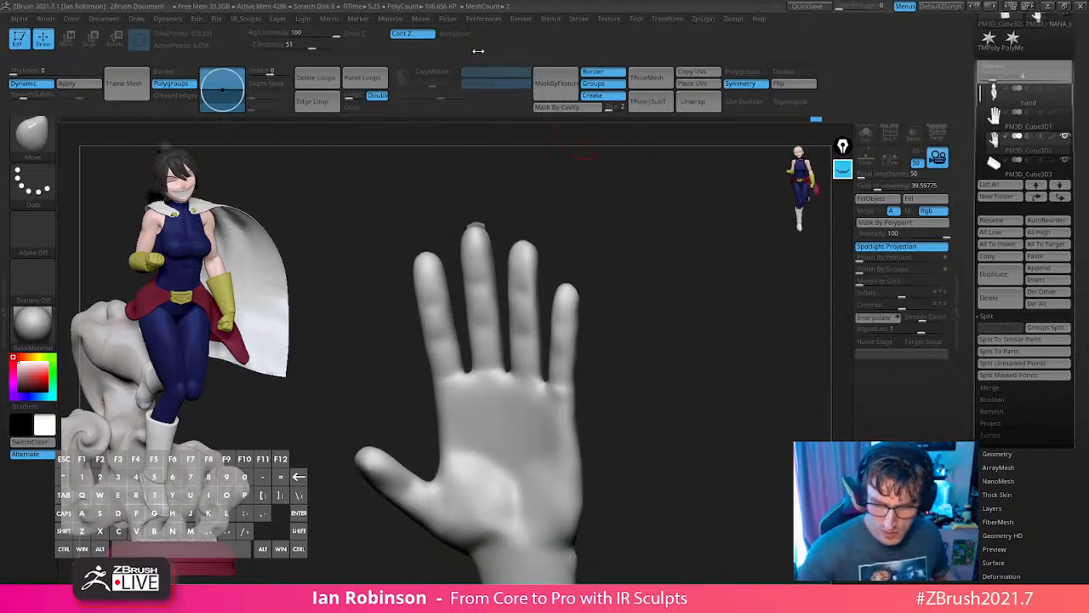
pyautogui.moveTo(668, 301); pyautogui.dragTo(580, 394)
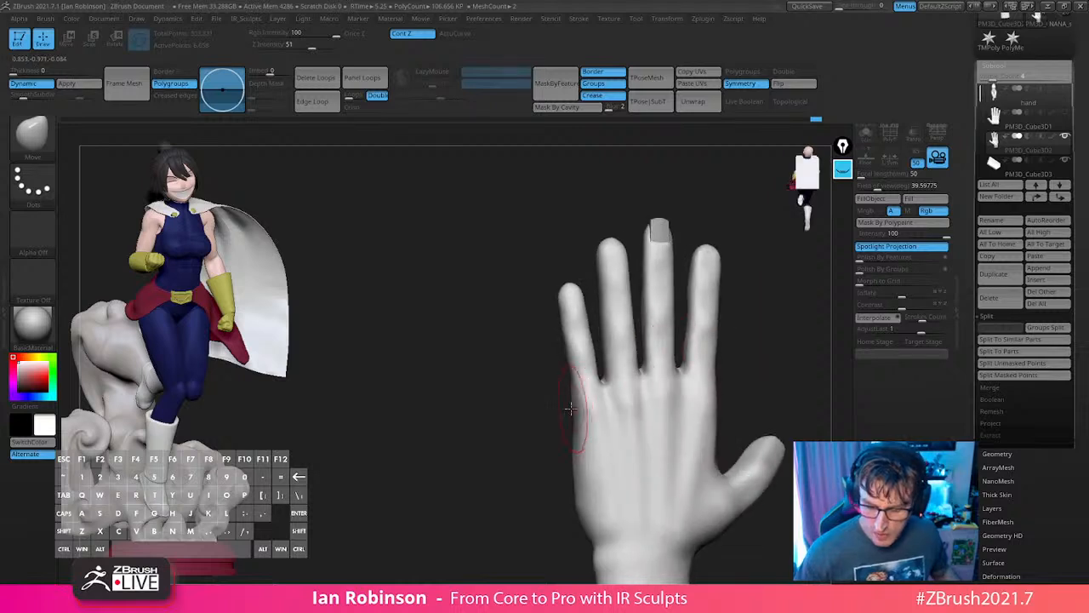
pyautogui.moveTo(502, 506); pyautogui.dragTo(661, 401)
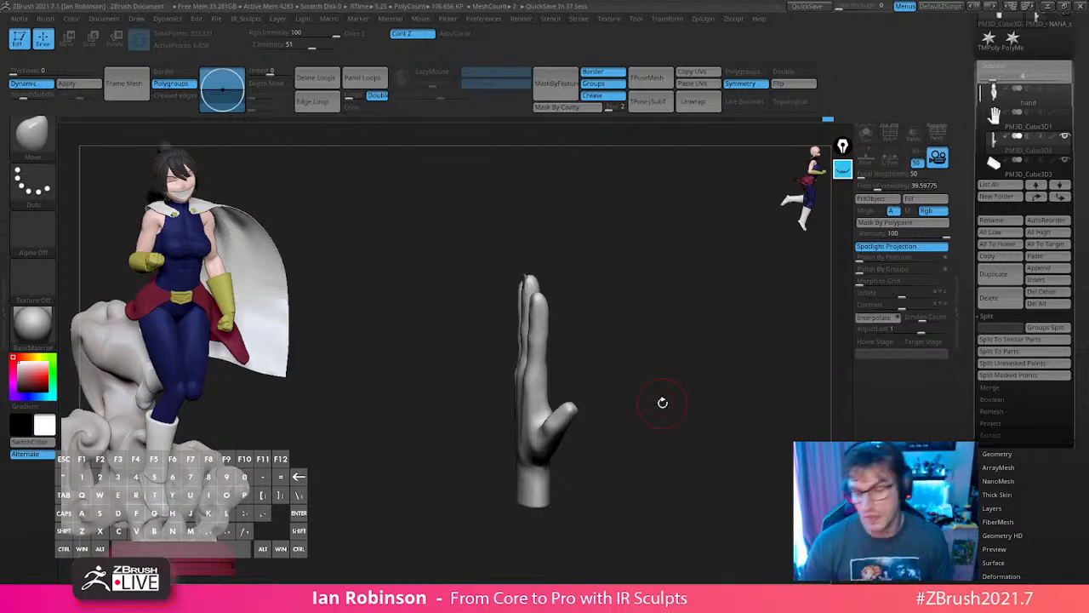
# Insert the Hand mesh from the IMM BParts brush beside the sculpted hand.
pyautogui.press('b')
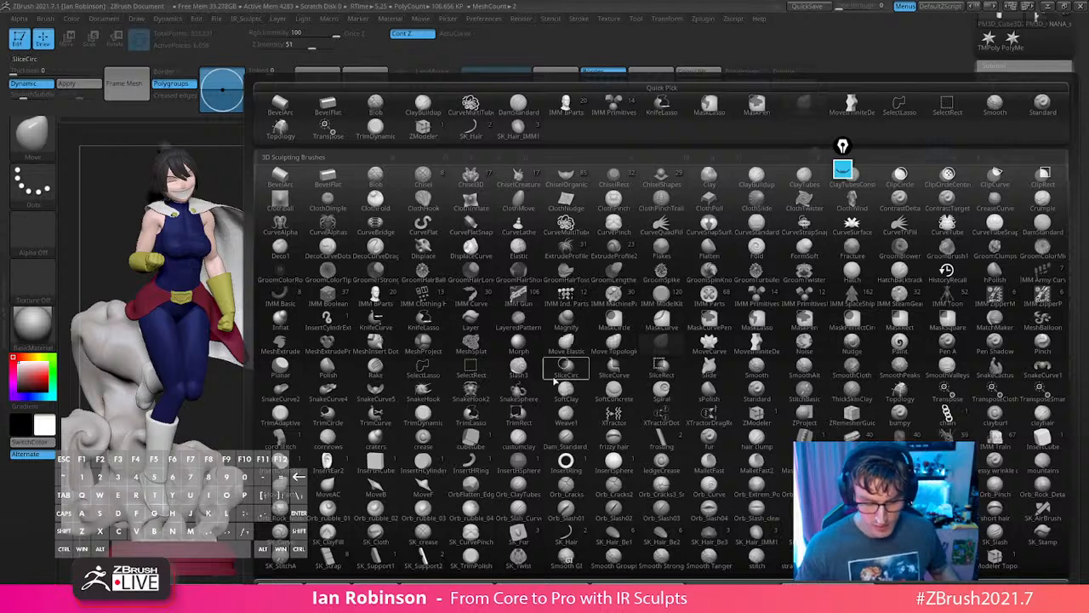
pyautogui.click(376, 299)
pyautogui.moveTo(603, 327); pyautogui.dragTo(573, 338)
pyautogui.moveTo(521, 411); pyautogui.dragTo(543, 499)
pyautogui.moveTo(652, 503); pyautogui.dragTo(619, 457)
# Move, rotate and scale the inserted hand with the gizmo to stand upright beside the sculpted hand for comparison.
pyautogui.press('w')
pyautogui.moveTo(466, 383); pyautogui.dragTo(515, 351)
pyautogui.moveTo(587, 451); pyautogui.dragTo(627, 451)
pyautogui.moveTo(460, 415); pyautogui.dragTo(534, 394)
pyautogui.moveTo(611, 375); pyautogui.dragTo(688, 343)
pyautogui.moveTo(616, 350); pyautogui.dragTo(678, 536)
pyautogui.press('q')
pyautogui.moveTo(747, 445)
pyautogui.mouseDown()
pyautogui.moveTo(720, 428)
pyautogui.moveTo(734, 445)
pyautogui.mouseUp()
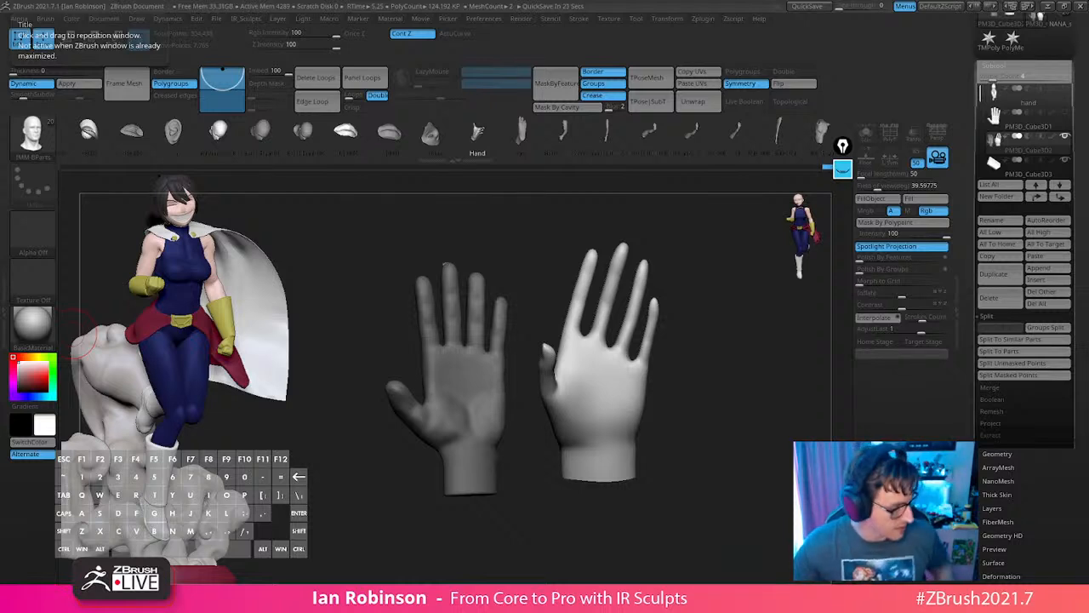
pyautogui.hotkey('ctrl', 'c')
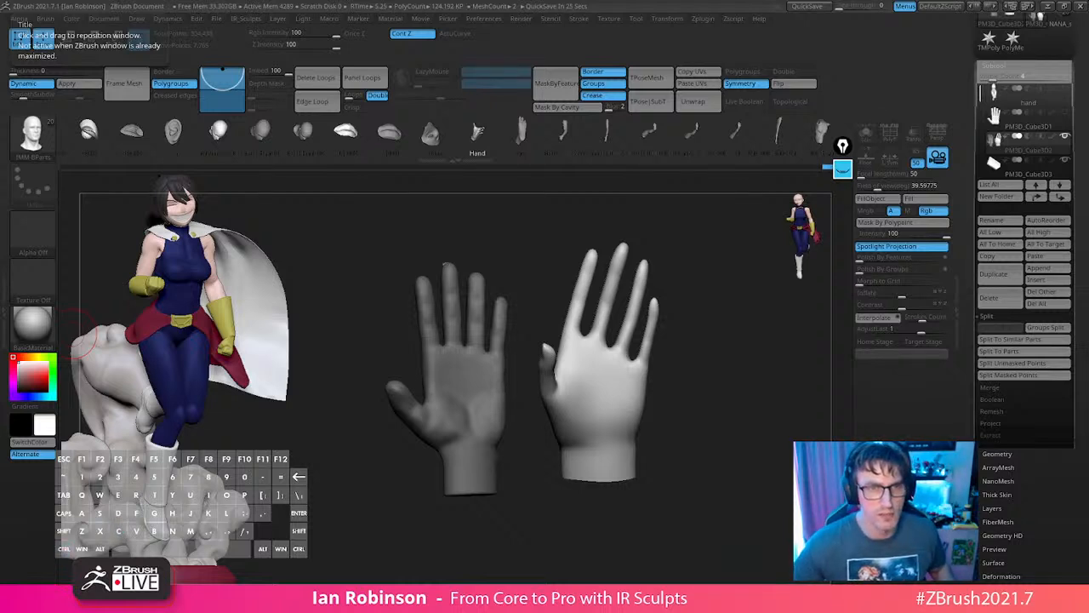
pyautogui.press('ctrl')
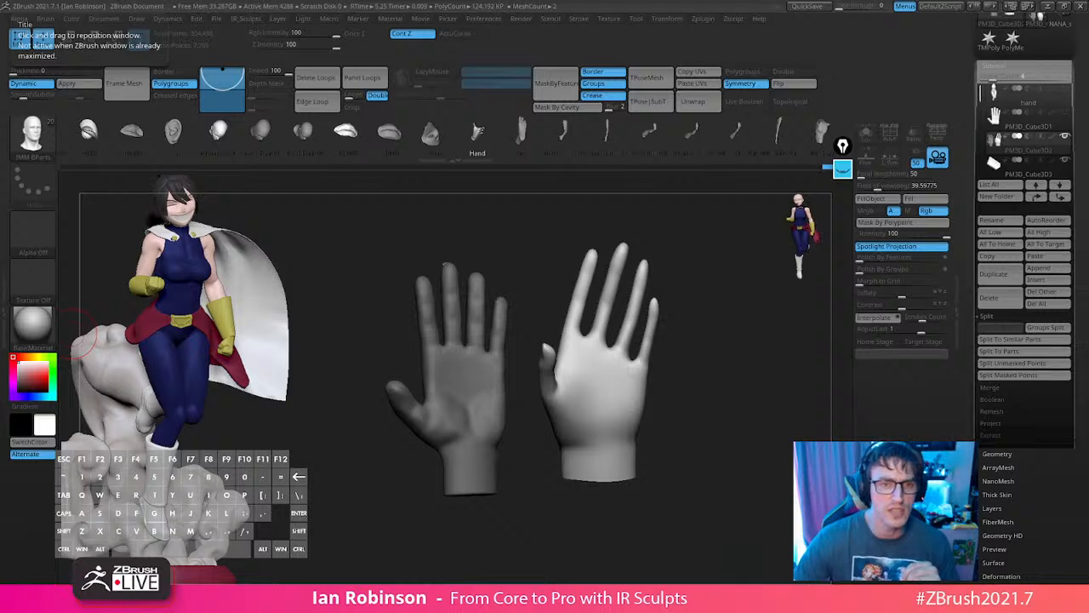
pyautogui.hotkey('ctrl', 'c')
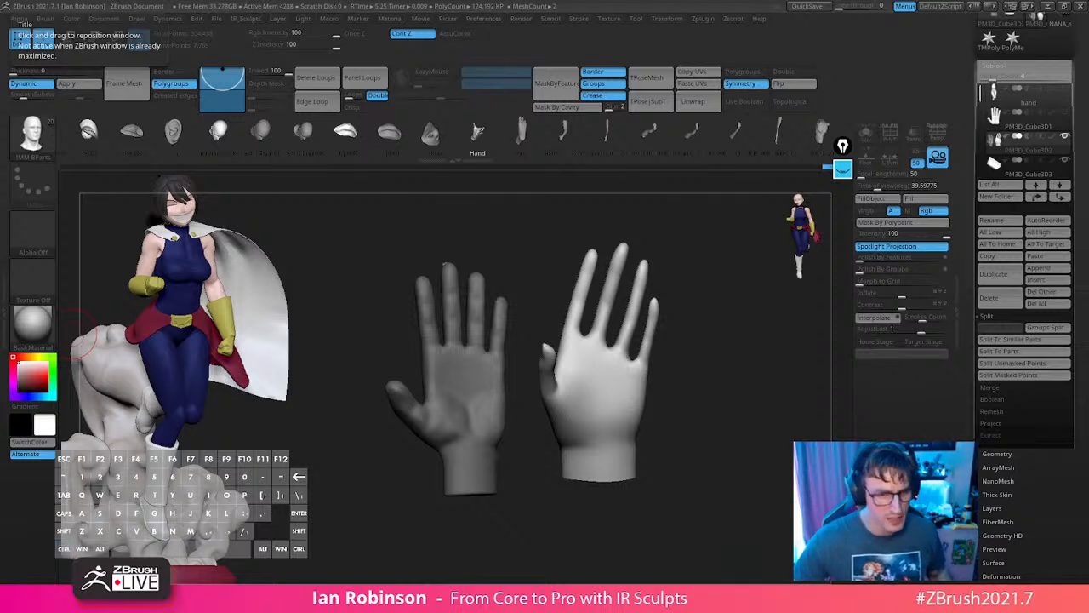
pyautogui.hotkey('ctrl', 'v')
pyautogui.press('Return')
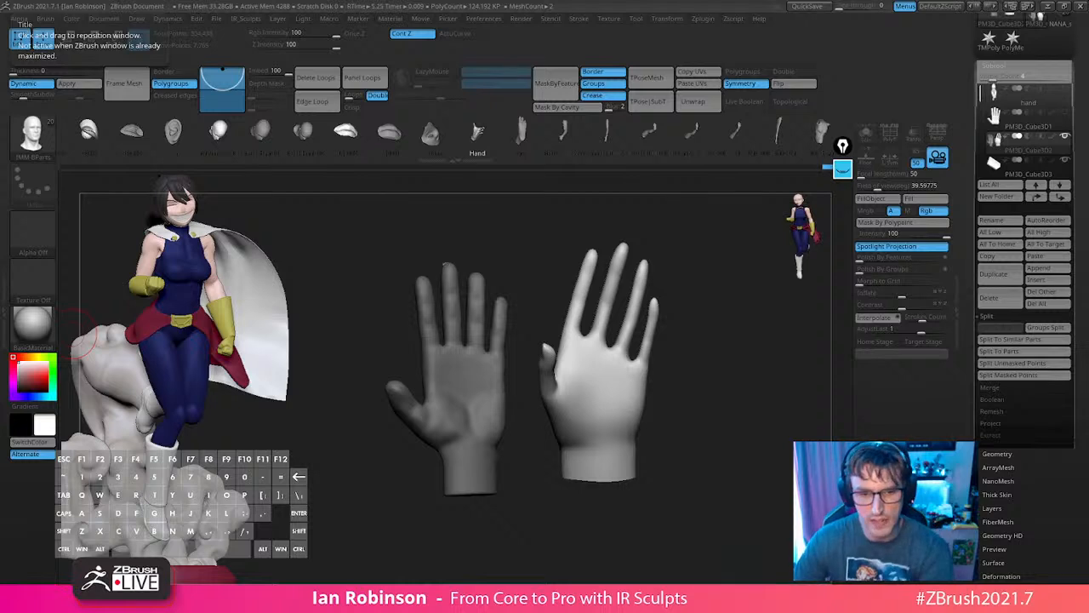